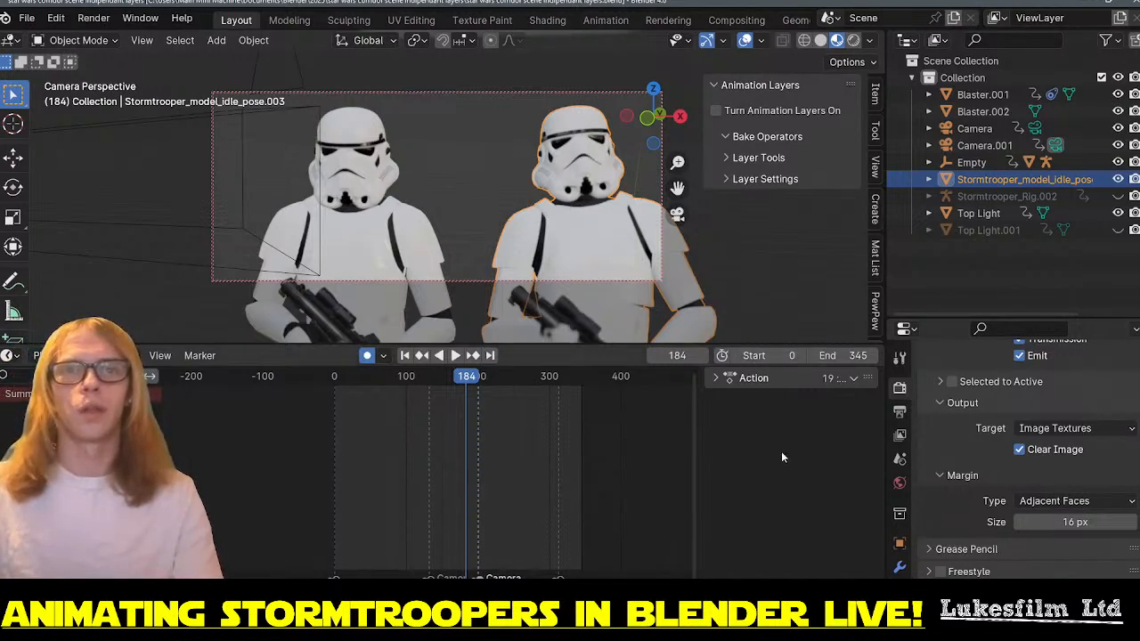
- Play back the two-stormtrooper shot from frame 0, stop it partway and clear the selection
{"action": "left_click_drag", "start_coordinate": [416, 379], "coordinate": [316, 383]}
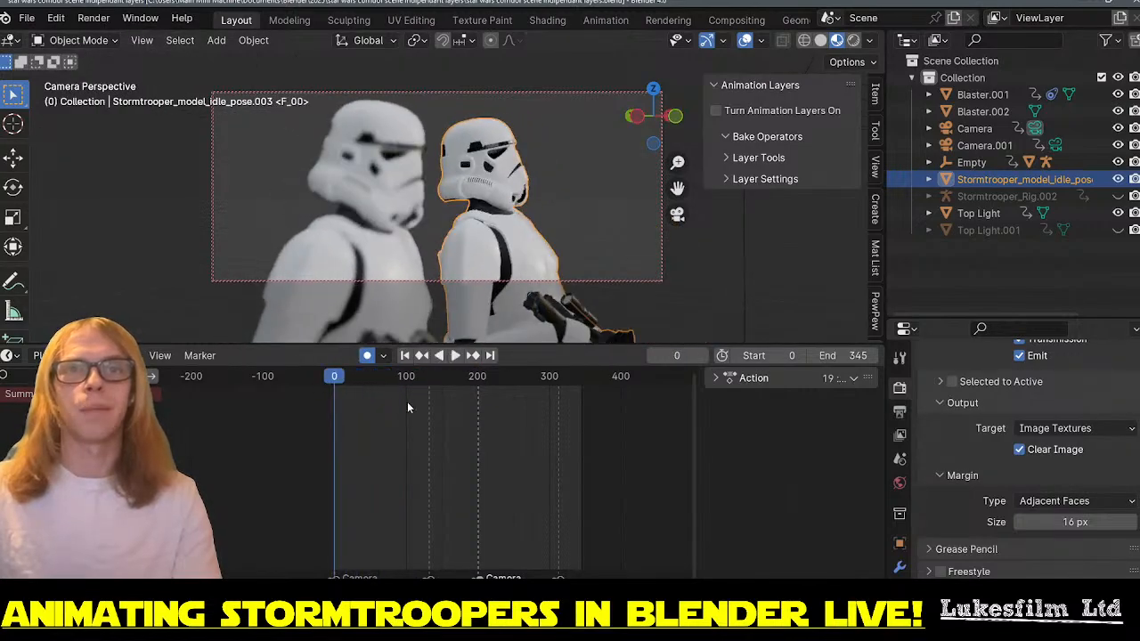
{"action": "key", "text": "space"}
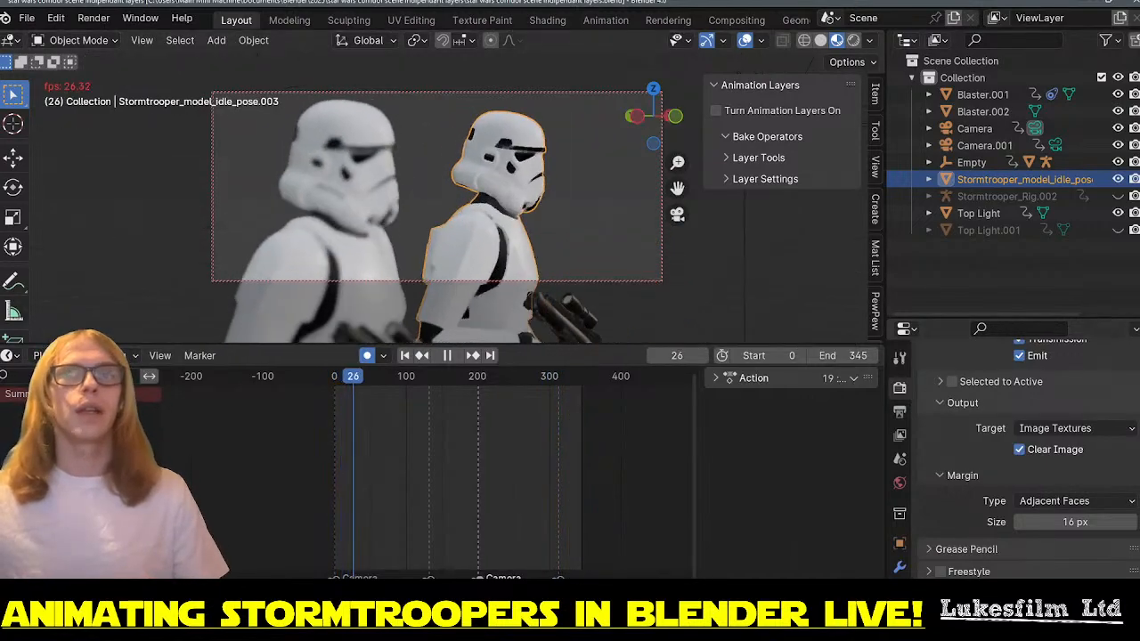
{"action": "key", "text": "space"}
{"action": "left_click", "coordinate": [595, 203]}
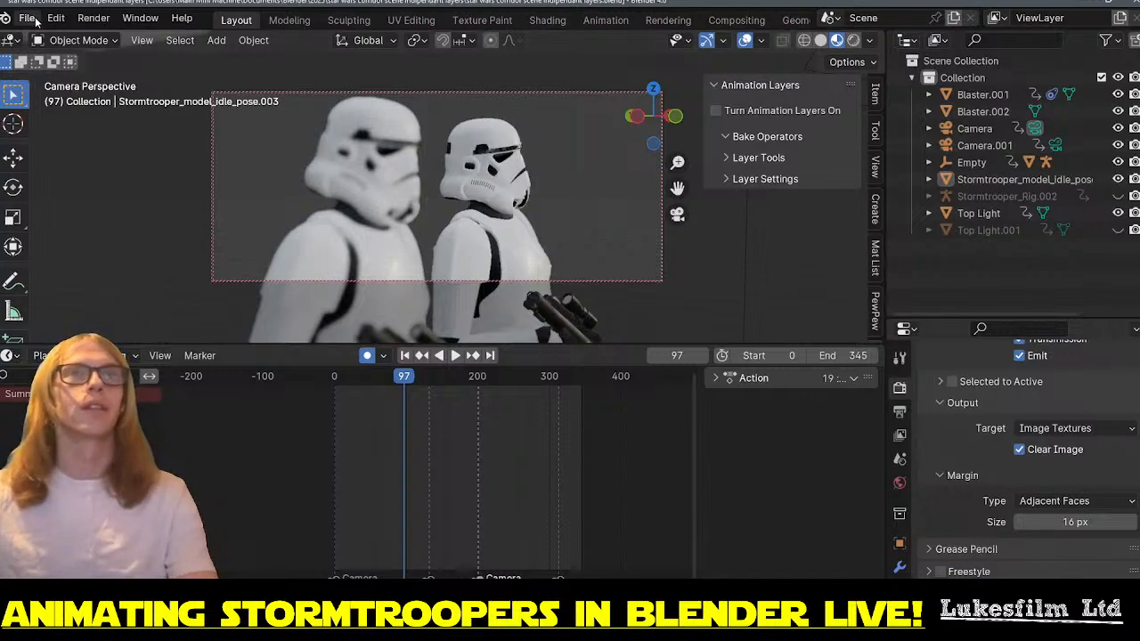
- Start a new General file, saving the changes to the stormtrooper corridor scene
{"action": "left_click", "coordinate": [29, 18]}
{"action": "mouse_move", "coordinate": [119, 43]}
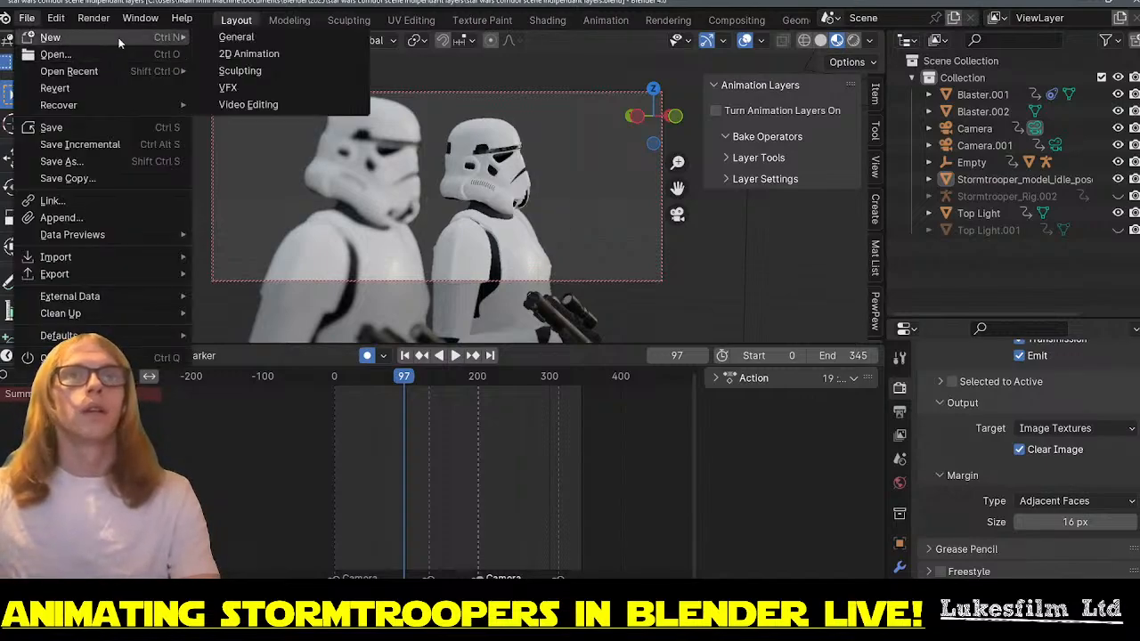
{"action": "left_click", "coordinate": [319, 53]}
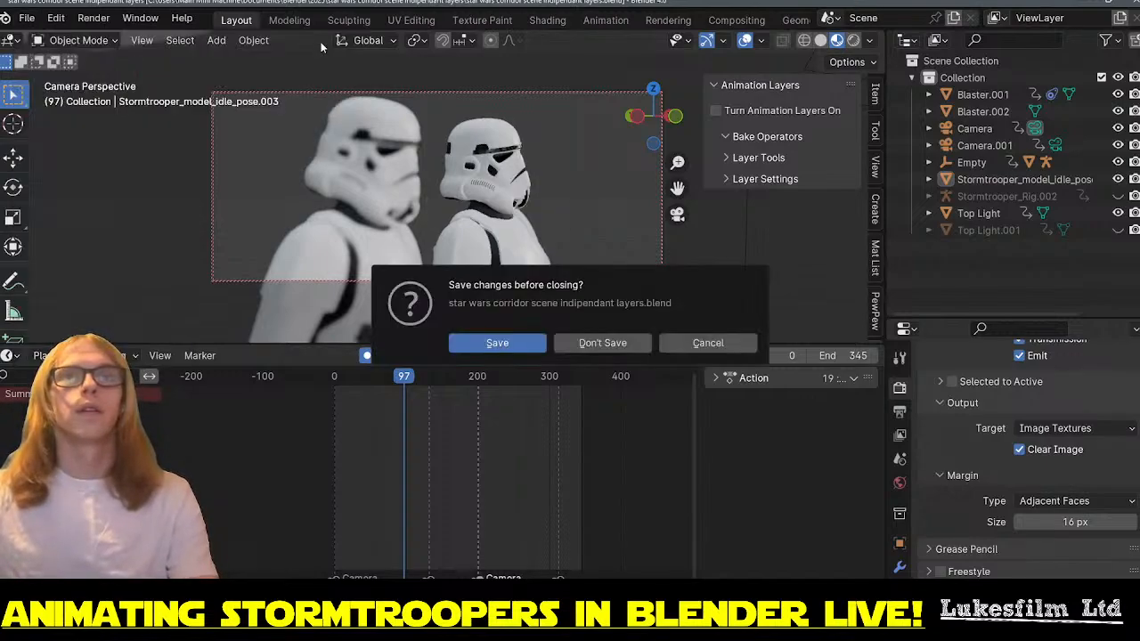
{"action": "left_click", "coordinate": [517, 344]}
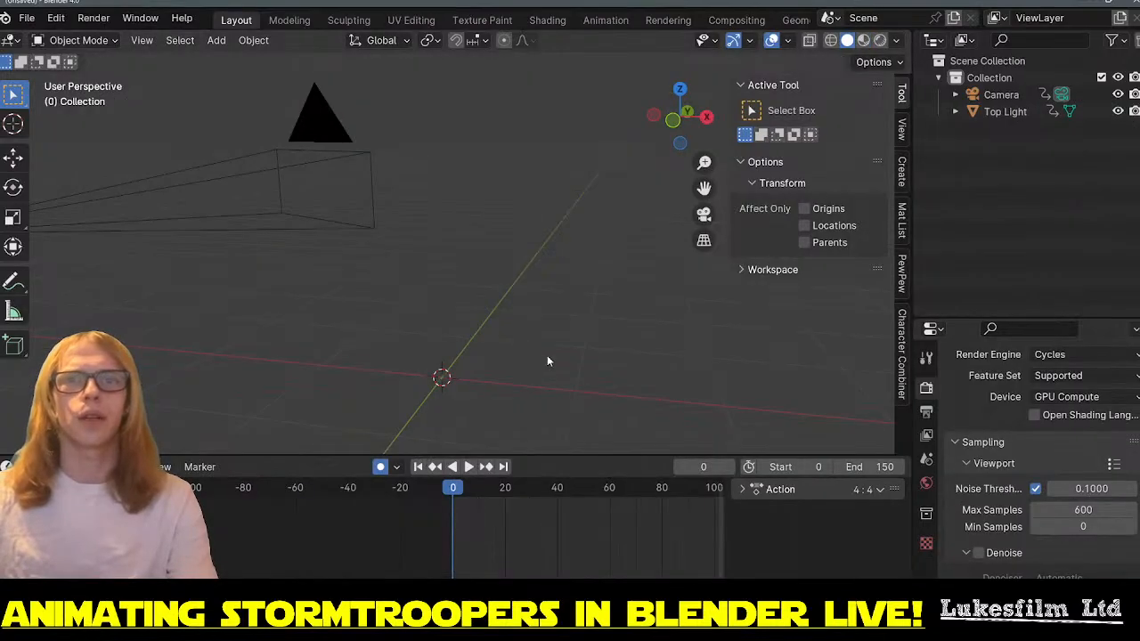
- Replace the timeline with an enlarged Asset Browser and place the Stormtrooper_Animated asset at the world origin
{"action": "middle_click_drag", "start_coordinate": [360, 286], "coordinate": [412, 303]}
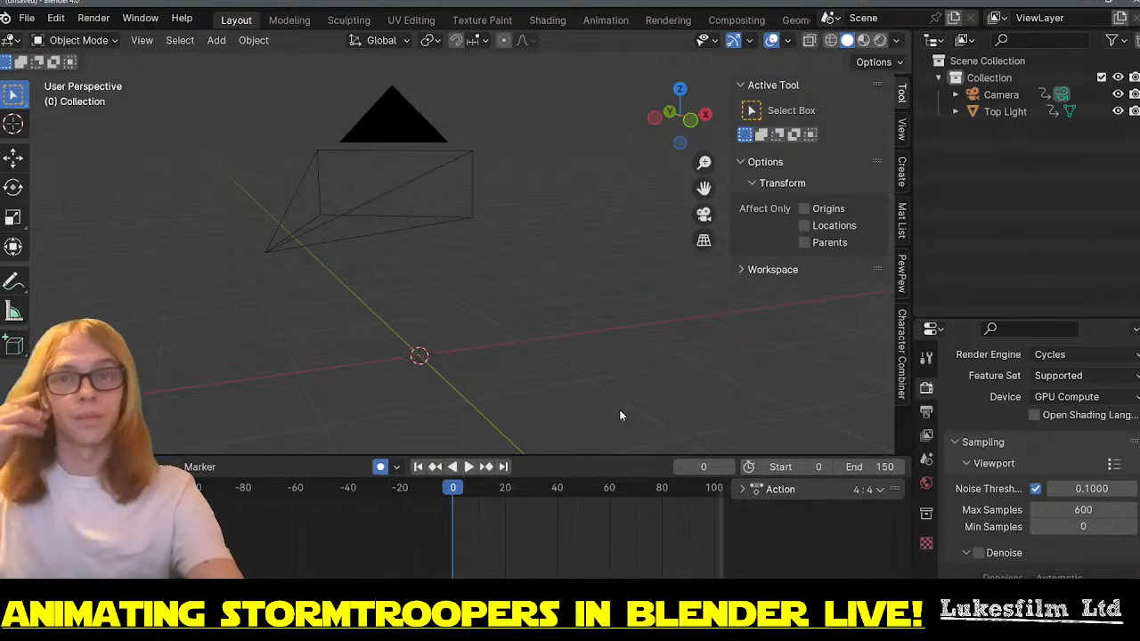
{"action": "middle_click_drag", "start_coordinate": [397, 257], "coordinate": [582, 282]}
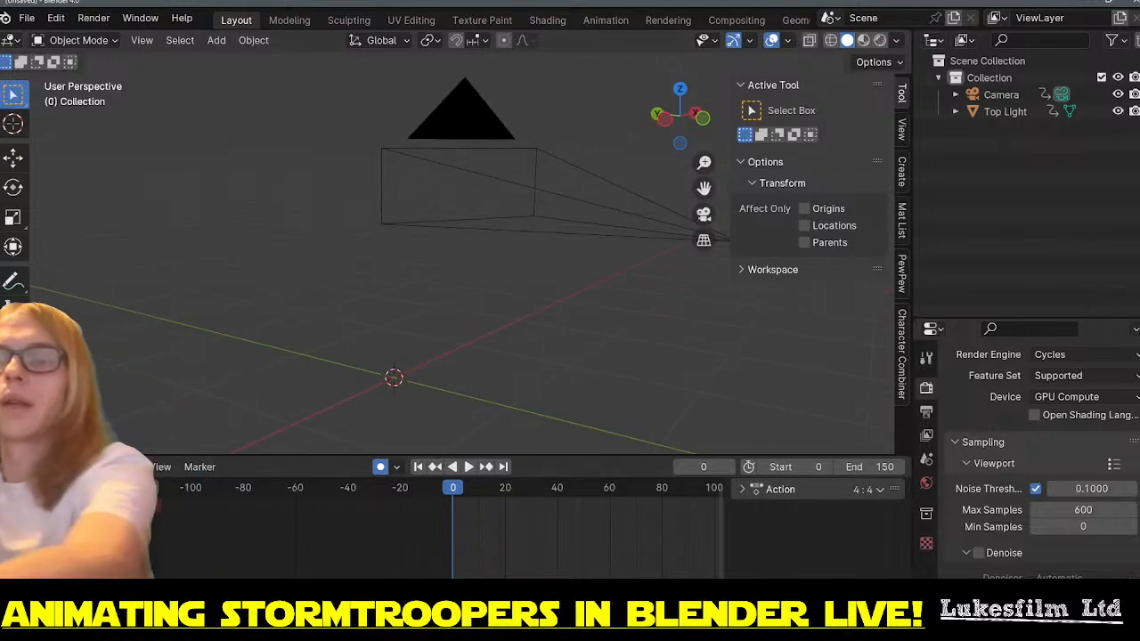
{"action": "left_click", "coordinate": [126, 466]}
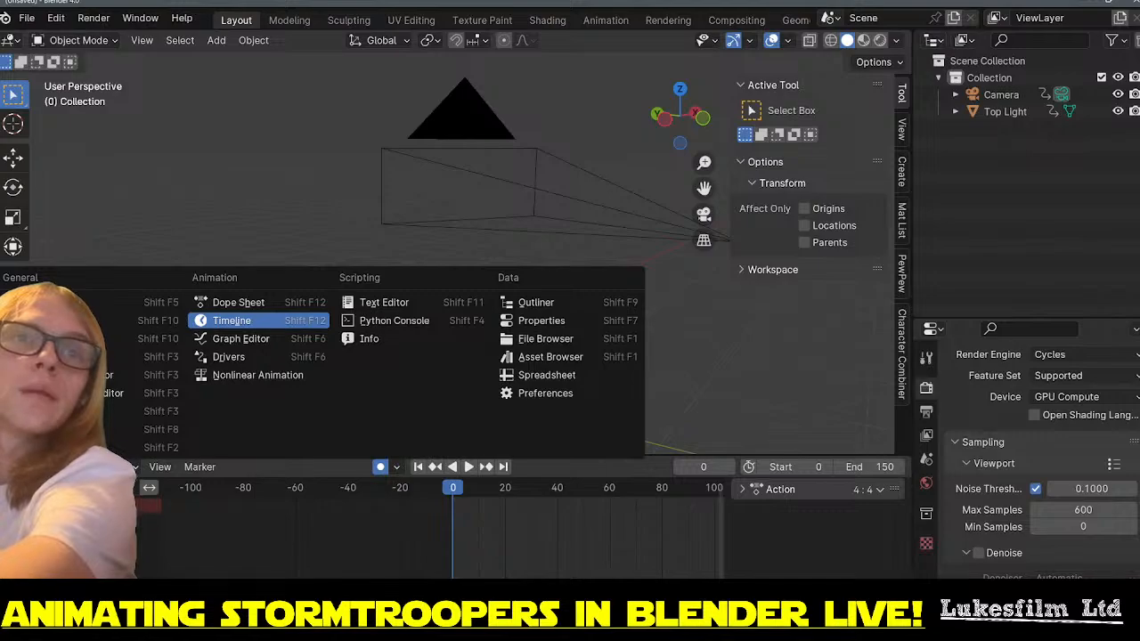
{"action": "left_click", "coordinate": [540, 357]}
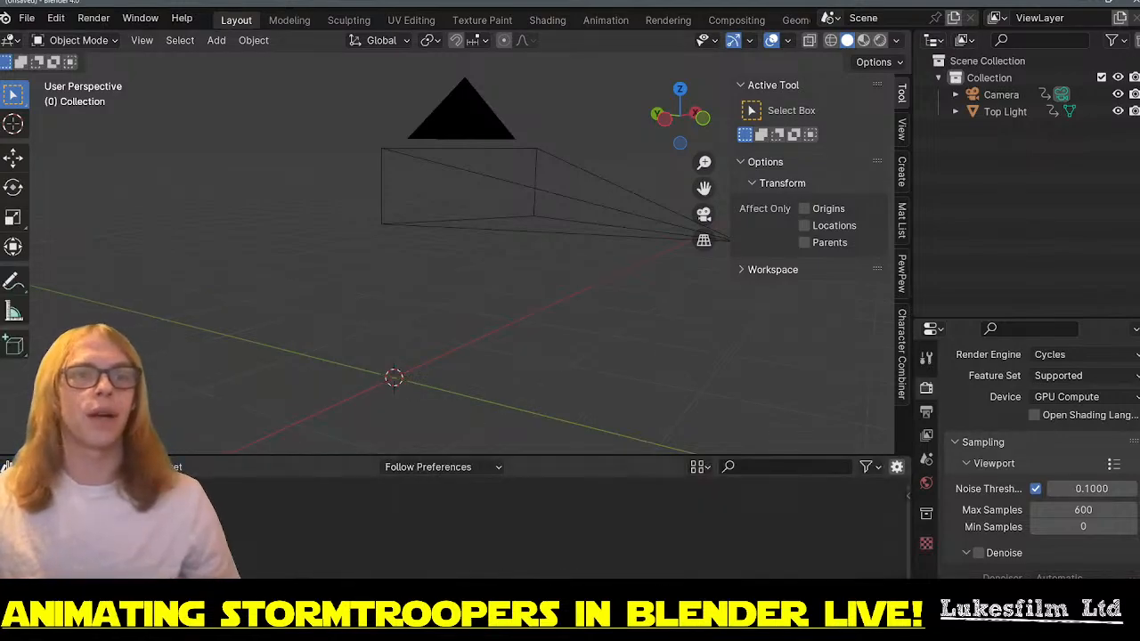
{"action": "left_click_drag", "start_coordinate": [214, 454], "coordinate": [210, 409]}
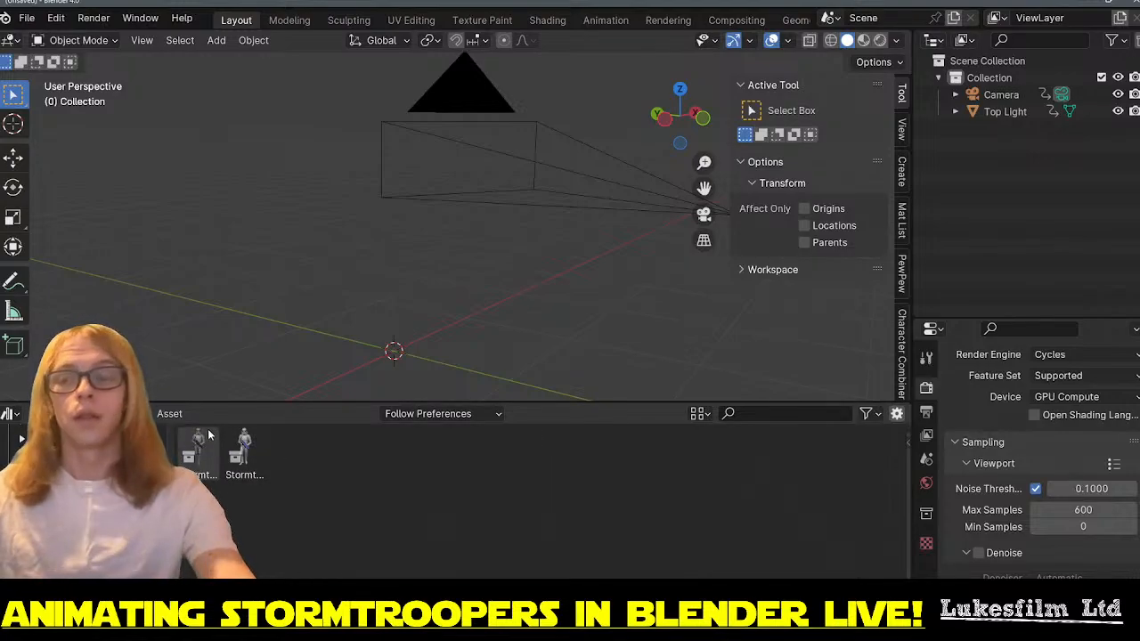
{"action": "left_click_drag", "start_coordinate": [201, 459], "coordinate": [388, 350]}
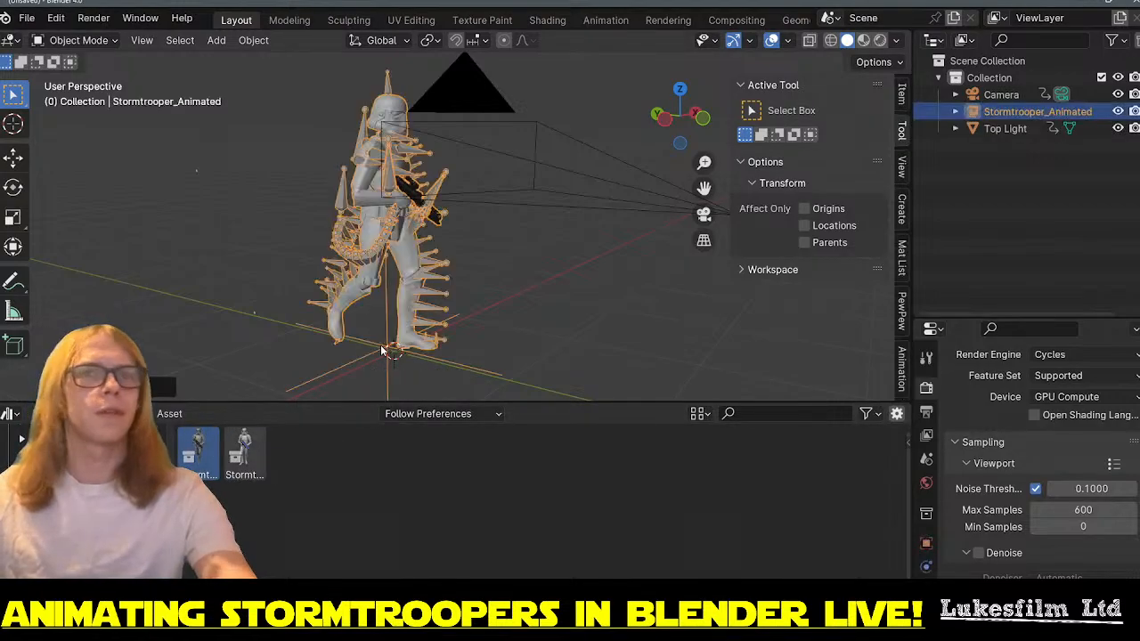
- Switch the viewport to Material Preview shading and view the whole stormtrooper from the front
{"action": "mouse_move", "coordinate": [581, 290]}
{"action": "middle_mouse_down"}
{"action": "mouse_move", "coordinate": [343, 303]}
{"action": "mouse_move", "coordinate": [523, 294]}
{"action": "mouse_move", "coordinate": [569, 305]}
{"action": "middle_mouse_up"}
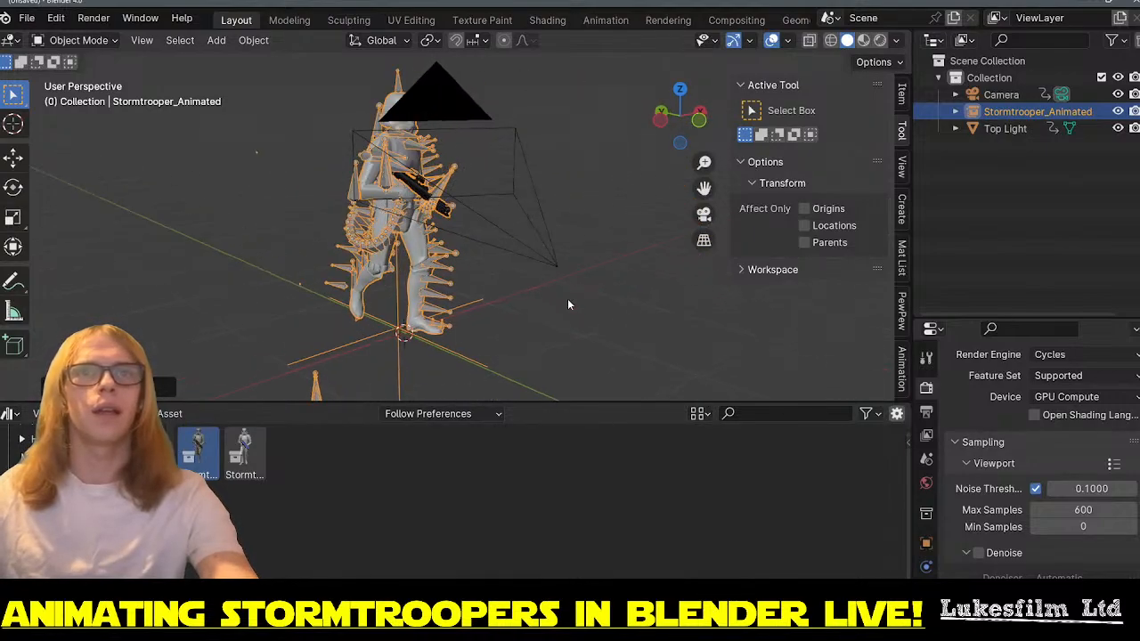
{"action": "left_click", "coordinate": [864, 41]}
{"action": "middle_click_drag", "start_coordinate": [356, 201], "coordinate": [614, 305]}
{"action": "middle_click_drag", "start_coordinate": [669, 273], "coordinate": [488, 253], "text": "shift"}
{"action": "scroll", "coordinate": [426, 233], "scroll_direction": "down", "scroll_amount": 3}
{"action": "scroll", "coordinate": [467, 261], "scroll_direction": "down", "scroll_amount": 4}
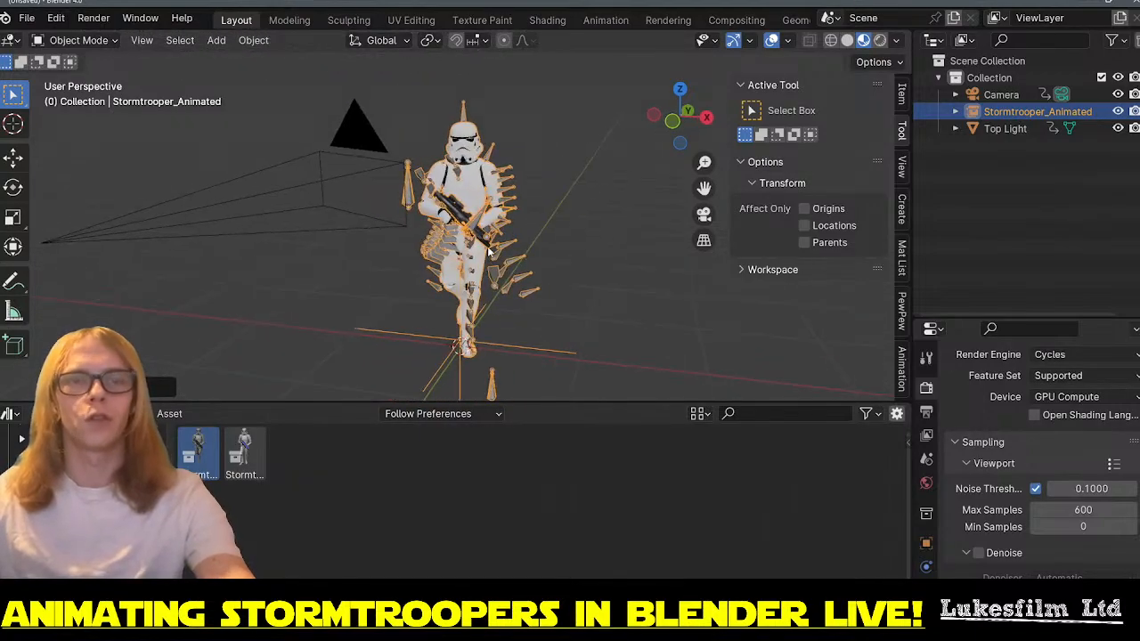
- Make the stormtrooper asset's instances real and delete the Stormtrooper_Animated empty
{"action": "key", "text": "ctrl+a"}
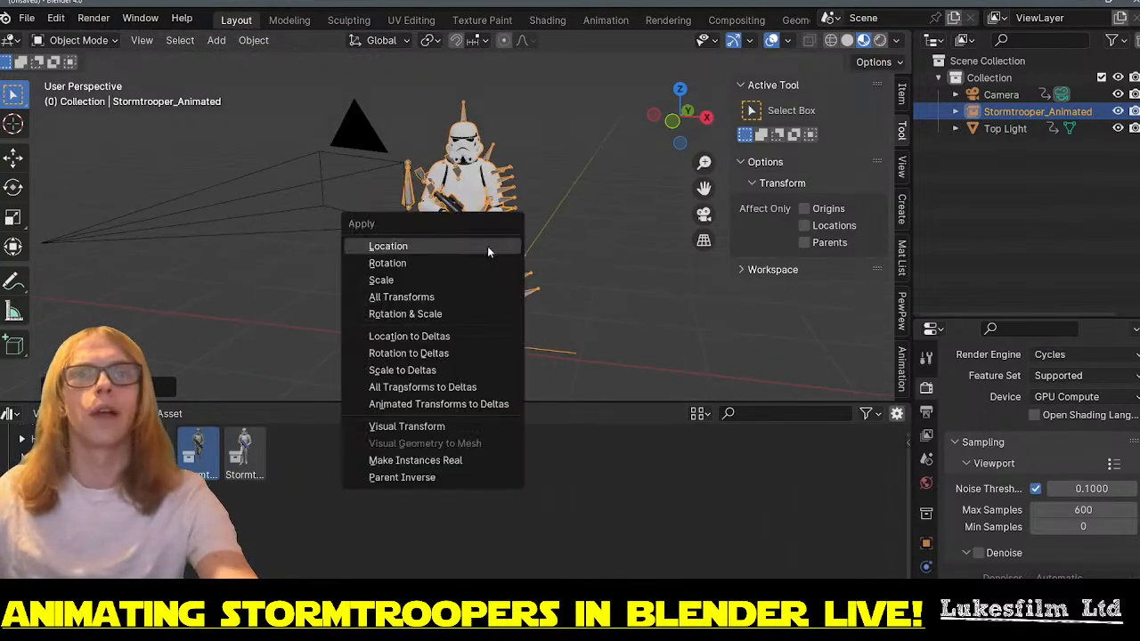
{"action": "left_click", "coordinate": [471, 462]}
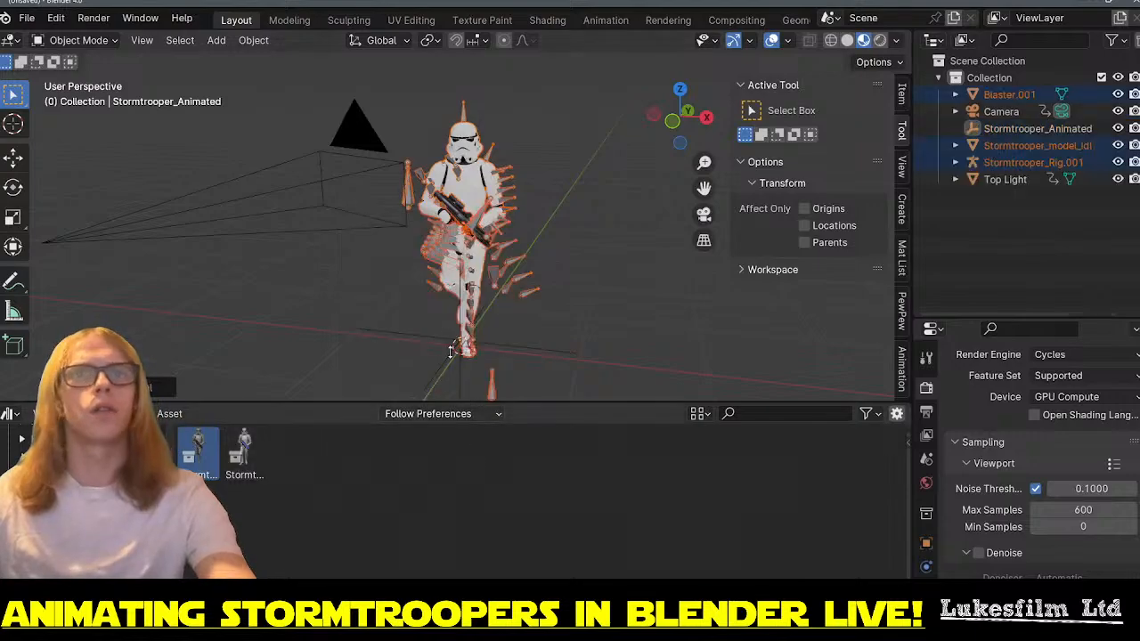
{"action": "middle_click_drag", "start_coordinate": [450, 351], "coordinate": [523, 349]}
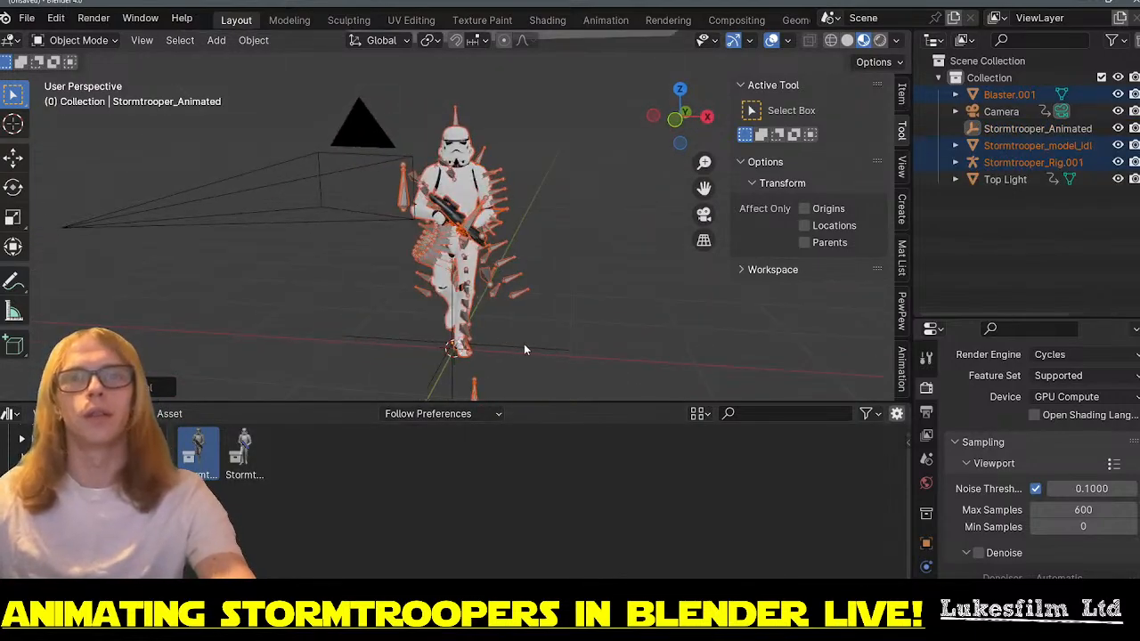
{"action": "left_click", "coordinate": [524, 348]}
{"action": "key", "text": "Delete"}
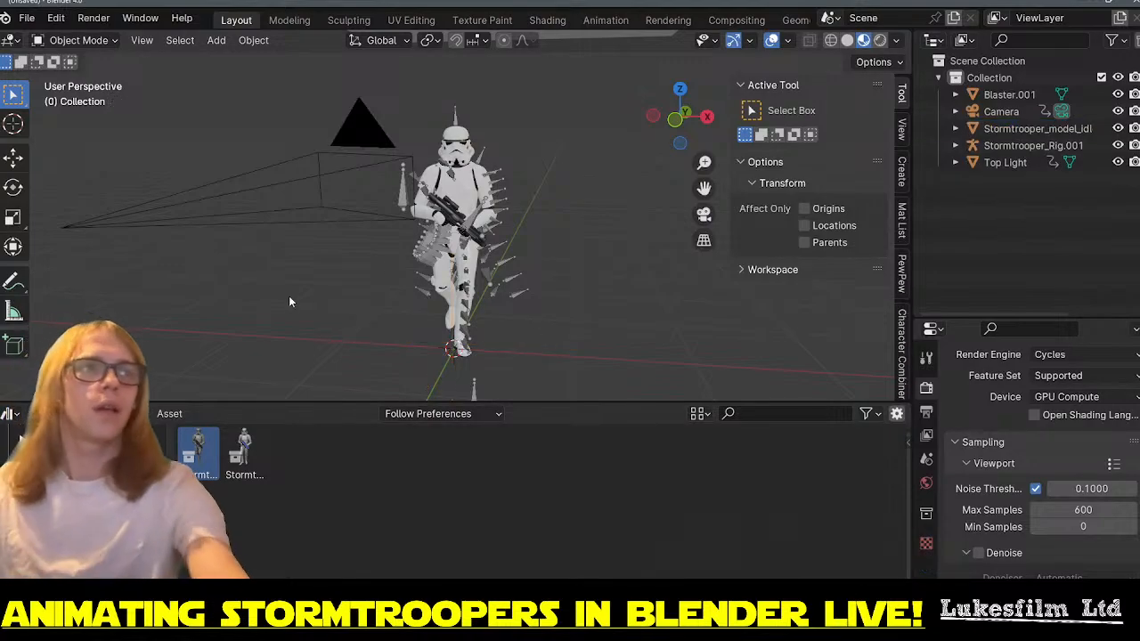
- Select the stormtrooper's rig and switch the Asset Browser area to the Dope Sheet's action editor
{"action": "scroll", "coordinate": [341, 299], "scroll_direction": "up", "scroll_amount": 4}
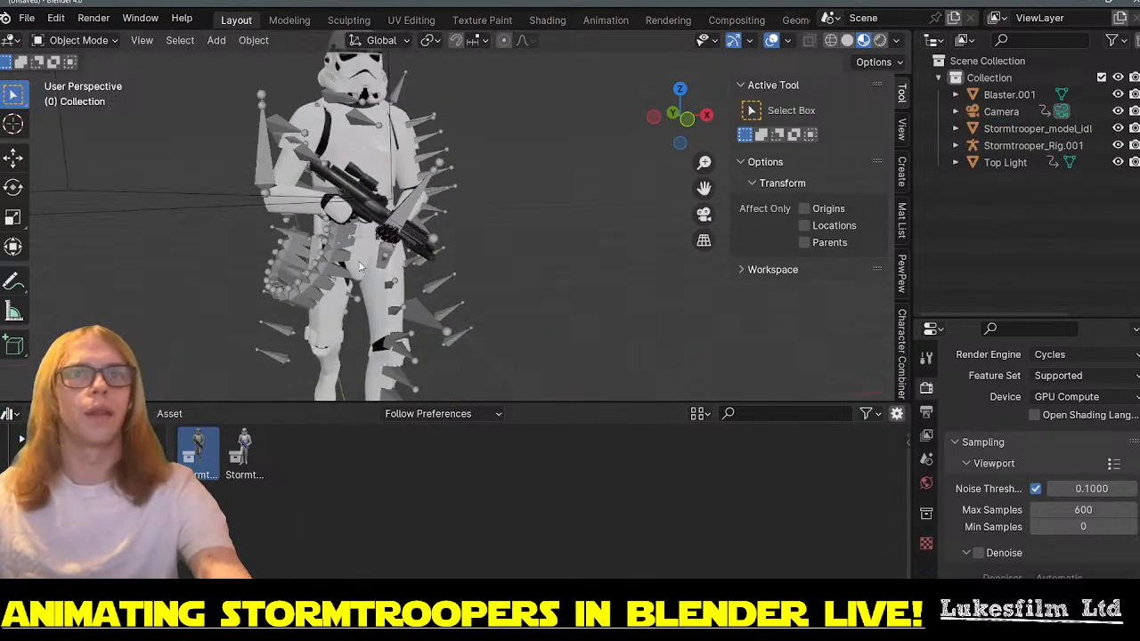
{"action": "scroll", "coordinate": [357, 274], "scroll_direction": "down", "scroll_amount": 2}
{"action": "middle_click_drag", "start_coordinate": [357, 274], "coordinate": [519, 288], "text": "shift"}
{"action": "scroll", "coordinate": [439, 274], "scroll_direction": "down", "scroll_amount": 2}
{"action": "scroll", "coordinate": [439, 276], "scroll_direction": "up", "scroll_amount": 3}
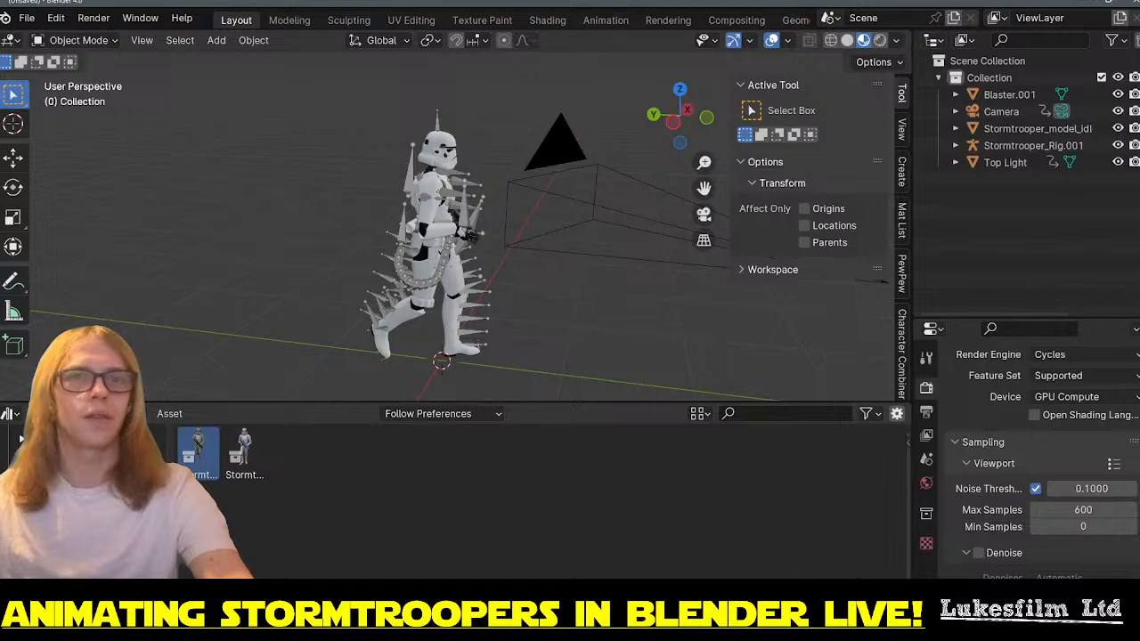
{"action": "left_click", "coordinate": [400, 290]}
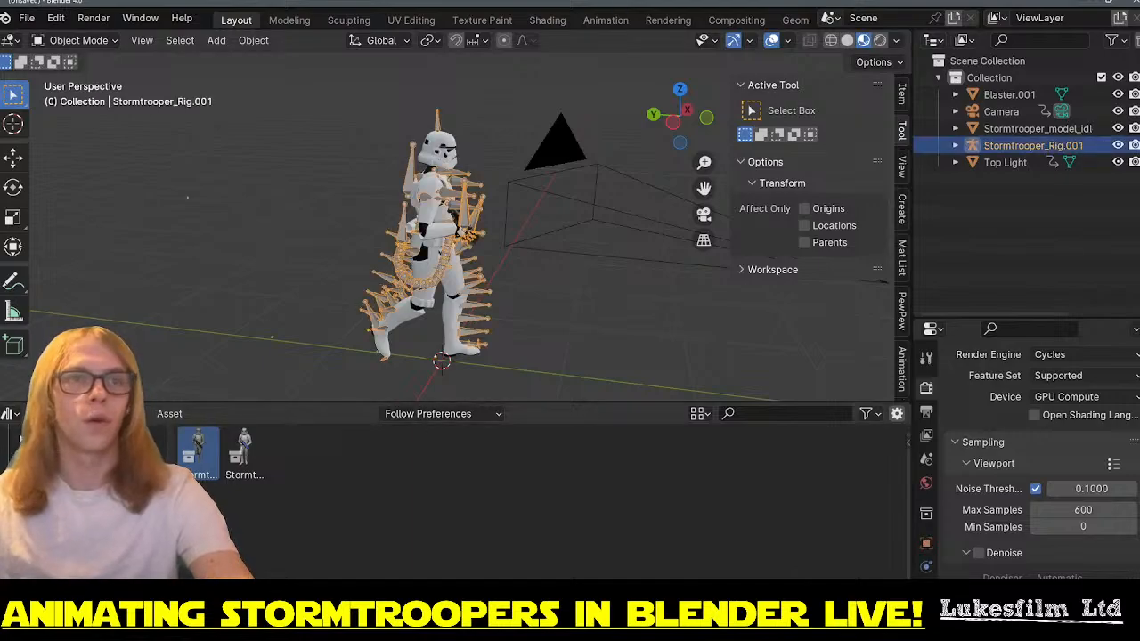
{"action": "left_click", "coordinate": [11, 414]}
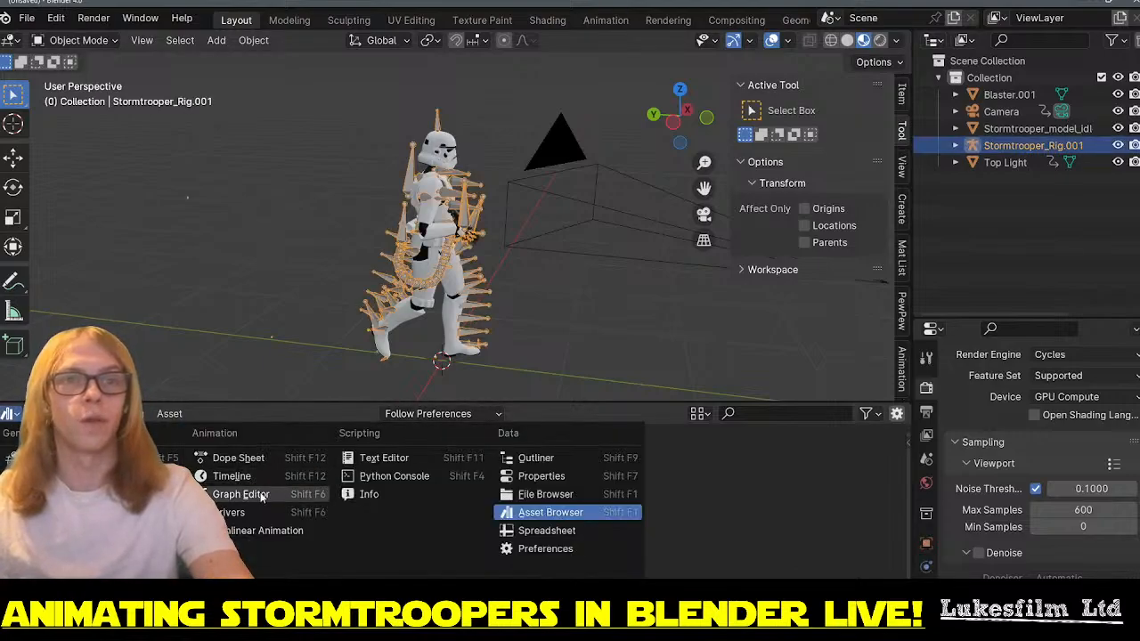
{"action": "left_click", "coordinate": [273, 460]}
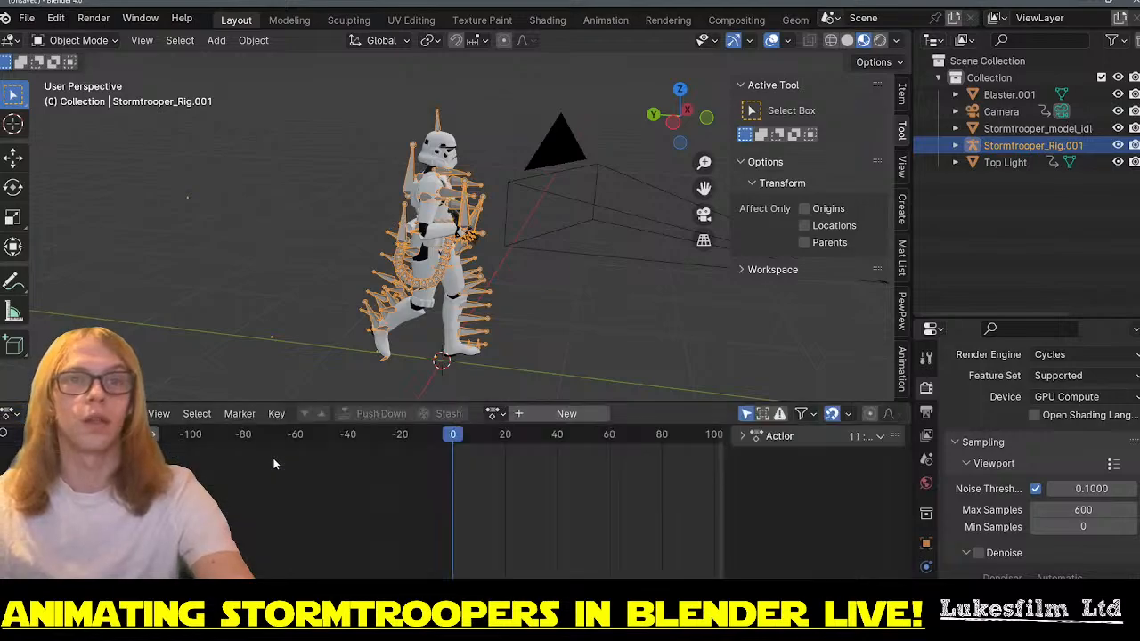
- Assign the Walk action to the stormtrooper rig and play it back
{"action": "left_click", "coordinate": [500, 415]}
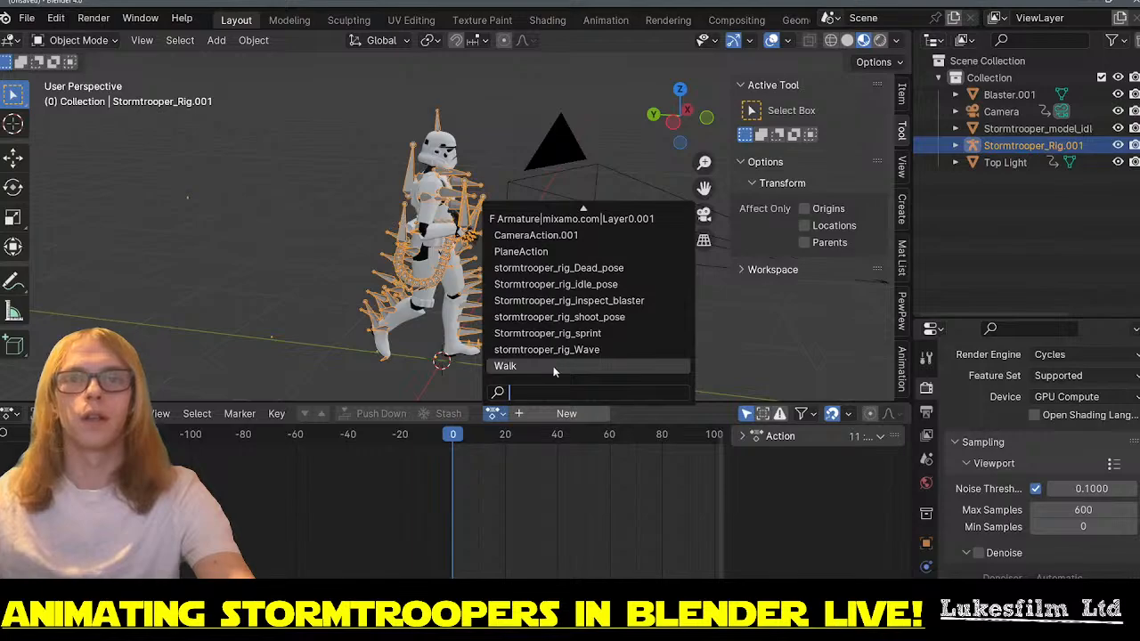
{"action": "left_click", "coordinate": [534, 366]}
{"action": "key", "text": "space"}
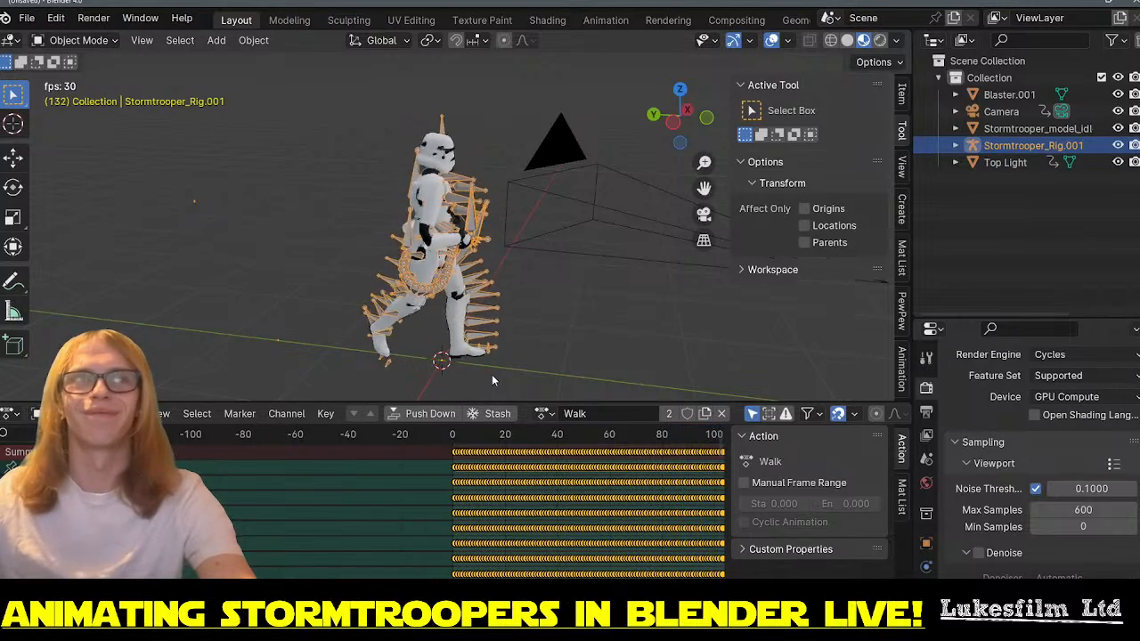
{"action": "key", "text": "space"}
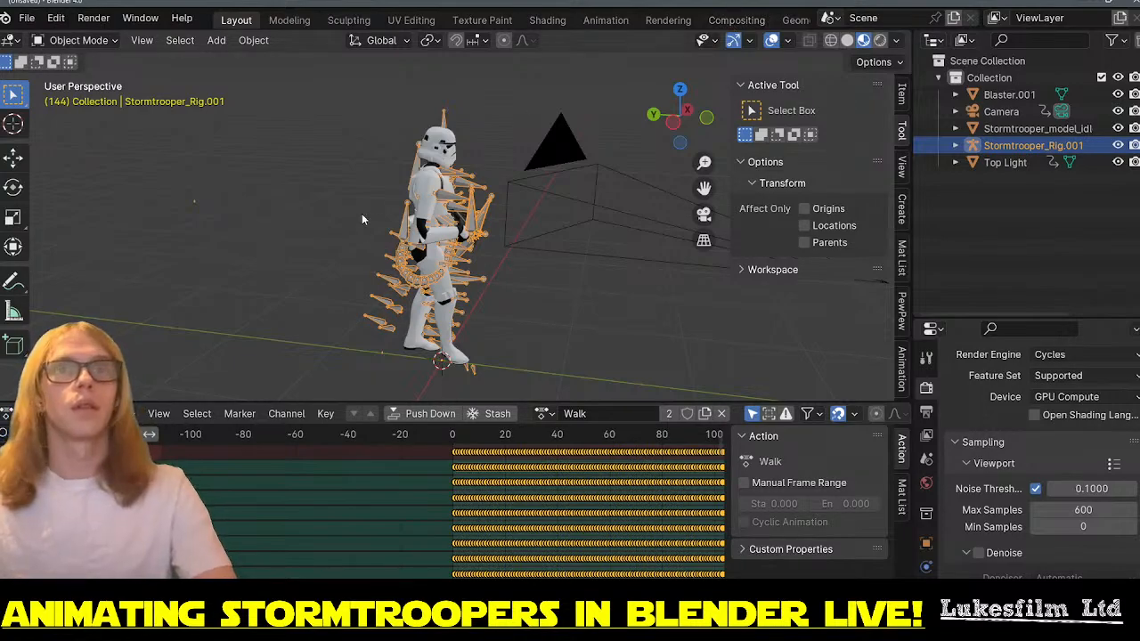
- Push the rig's Walk action down into an NLA strip
{"action": "mouse_move", "coordinate": [561, 283]}
{"action": "middle_mouse_down"}
{"action": "mouse_move", "coordinate": [566, 321]}
{"action": "mouse_move", "coordinate": [570, 272]}
{"action": "middle_mouse_up"}
{"action": "middle_click_drag", "start_coordinate": [459, 225], "coordinate": [460, 271]}
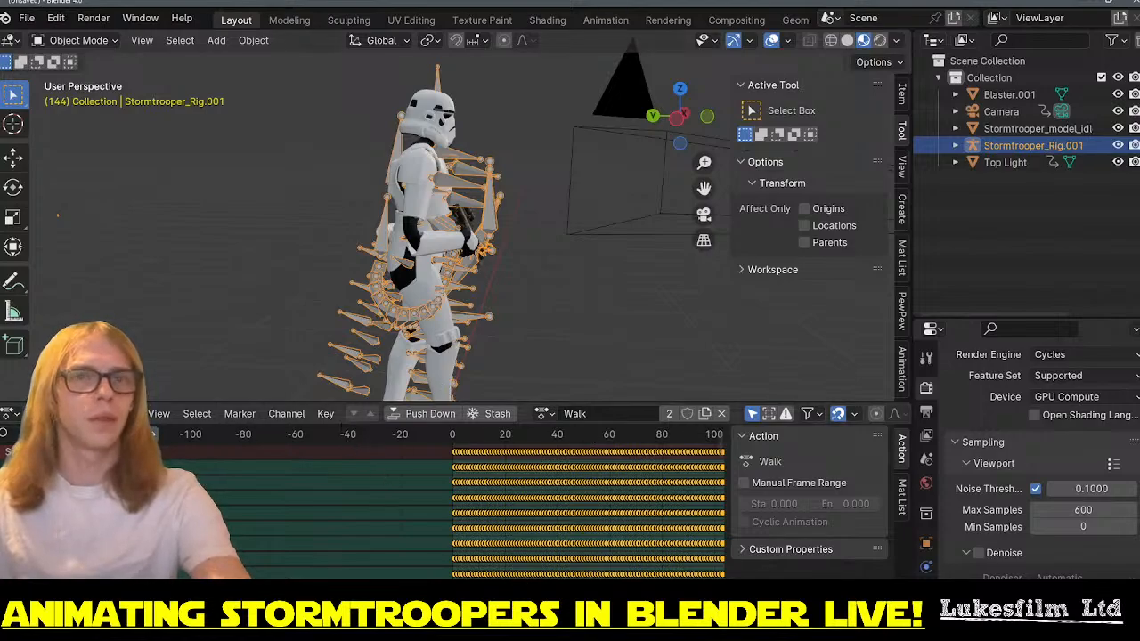
{"action": "left_click", "coordinate": [425, 415]}
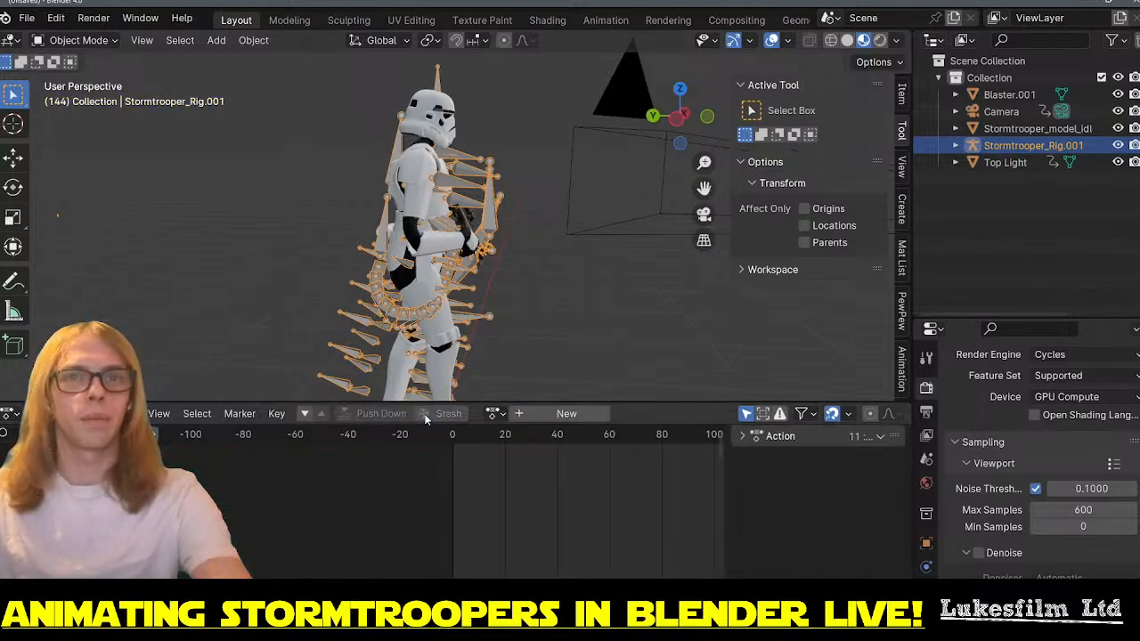
- Switch the Dope Sheet area to the Nonlinear Animation editor and scrub the Walk strip to frame 63
{"action": "left_click", "coordinate": [13, 414]}
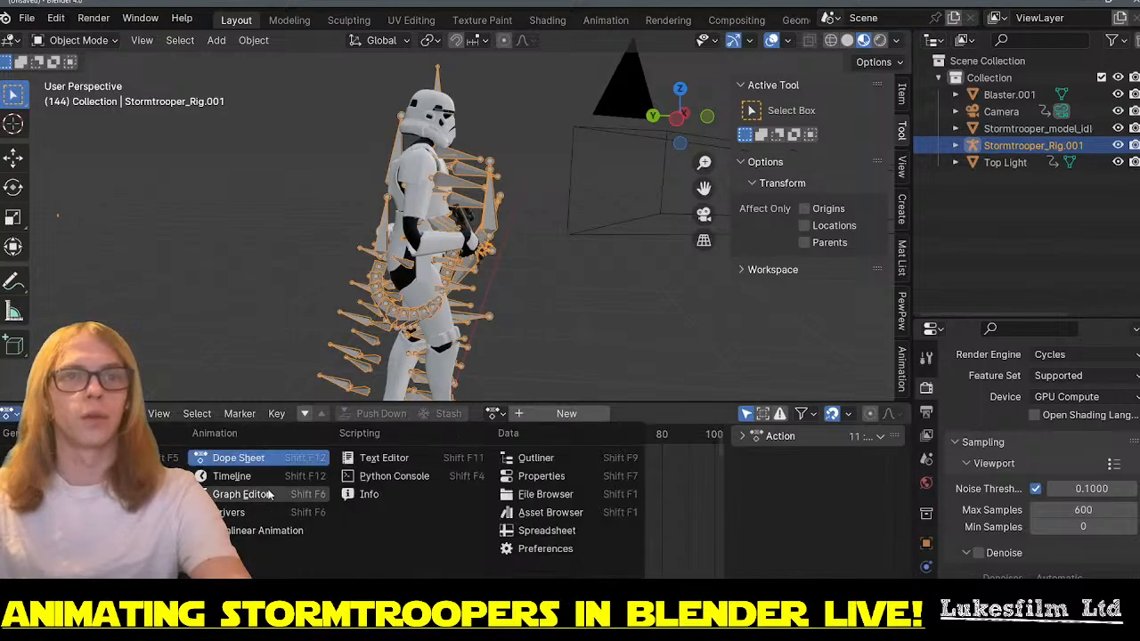
{"action": "left_click", "coordinate": [265, 530]}
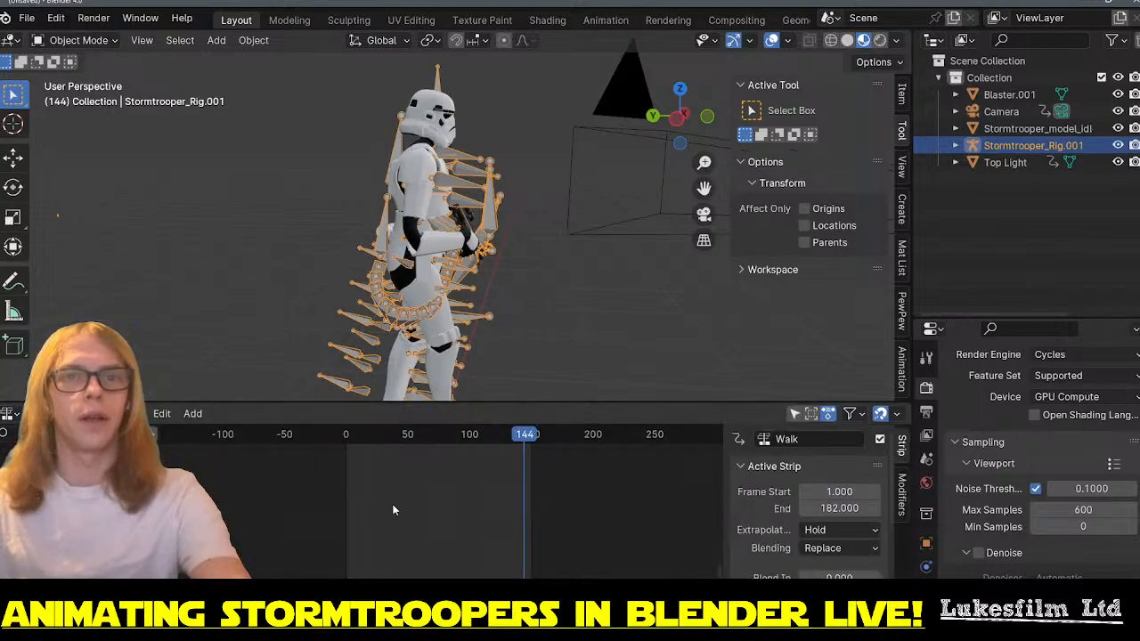
{"action": "scroll", "coordinate": [394, 510], "scroll_direction": "down", "scroll_amount": 3}
{"action": "scroll", "coordinate": [452, 545], "scroll_direction": "down", "scroll_amount": 1}
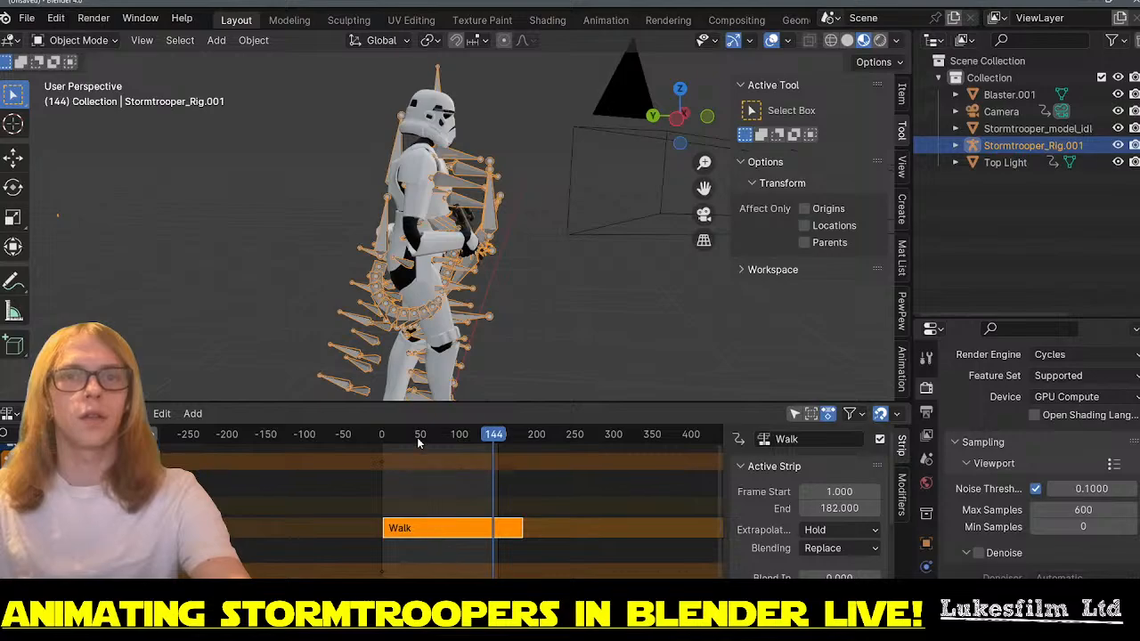
{"action": "mouse_move", "coordinate": [417, 437]}
{"action": "left_mouse_down"}
{"action": "mouse_move", "coordinate": [456, 439]}
{"action": "mouse_move", "coordinate": [398, 444]}
{"action": "mouse_move", "coordinate": [430, 444]}
{"action": "left_mouse_up"}
{"action": "middle_click_drag", "start_coordinate": [636, 302], "coordinate": [483, 301]}
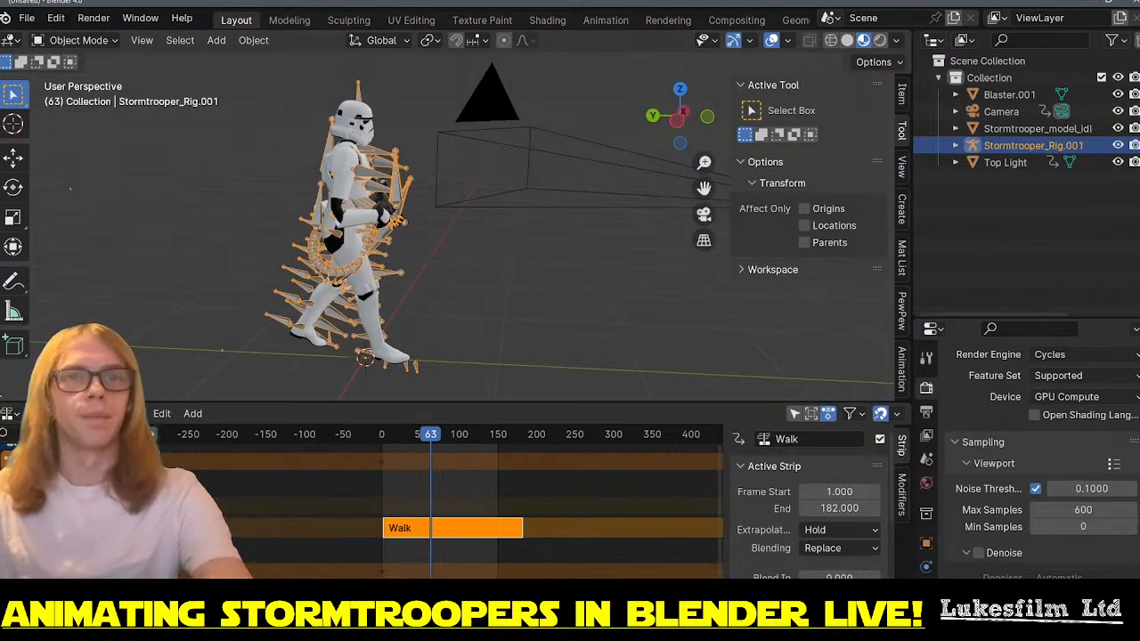
- Split the 3D viewport horizontally, turn the new lower area into a Video Sequencer and make it taller
{"action": "left_click_drag", "start_coordinate": [2, 53], "coordinate": [16, 272]}
{"action": "left_click", "coordinate": [12, 281]}
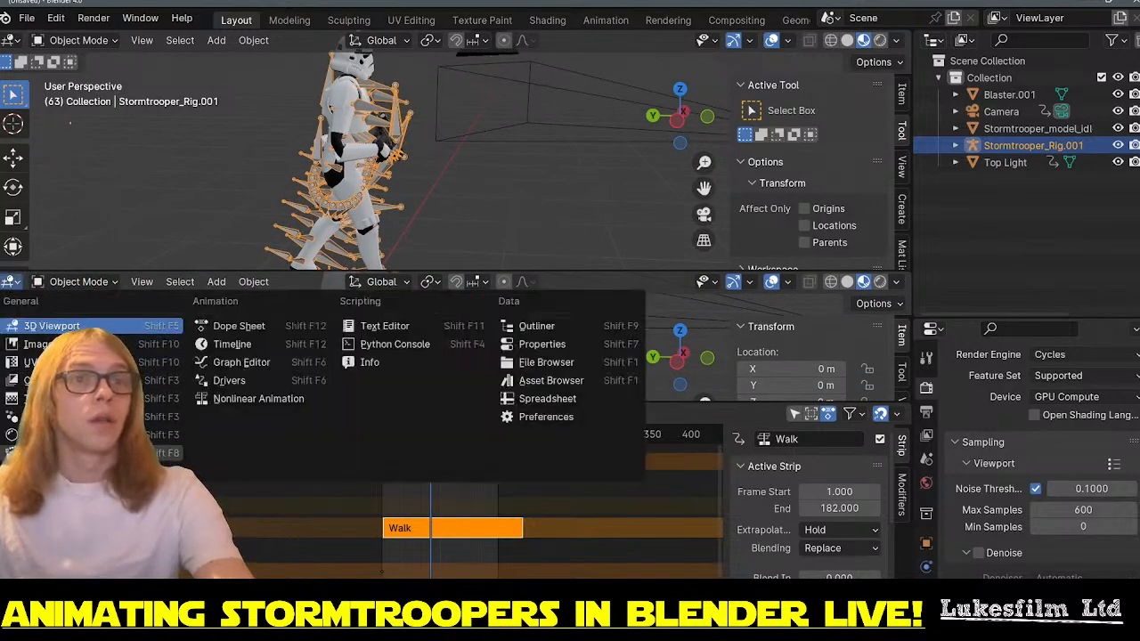
{"action": "left_click", "coordinate": [151, 453]}
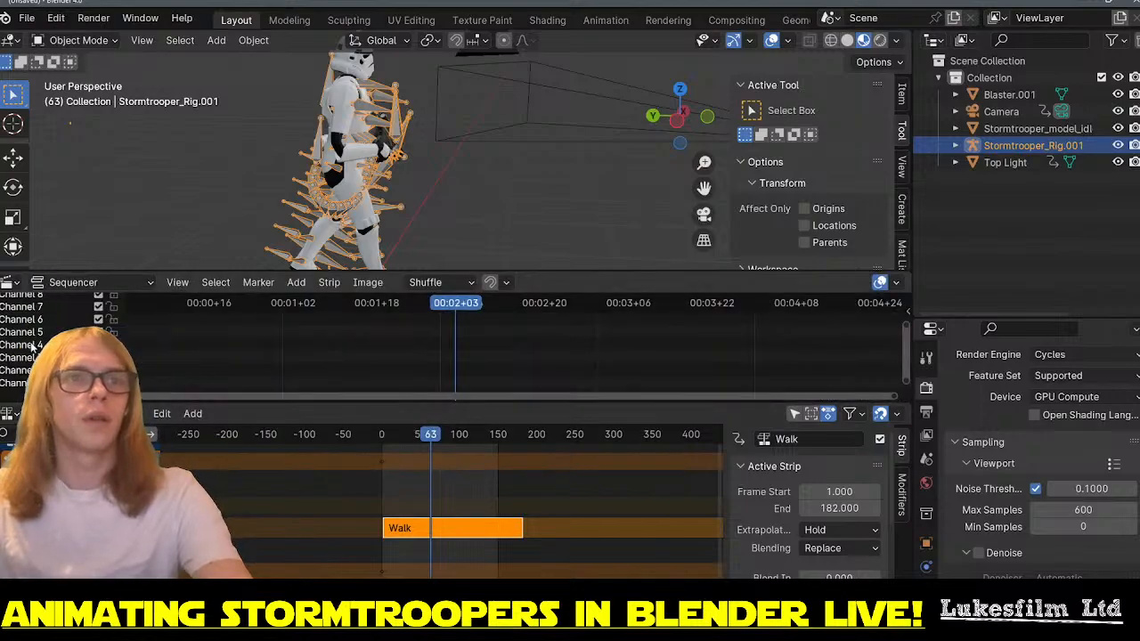
{"action": "left_click_drag", "start_coordinate": [183, 271], "coordinate": [214, 204]}
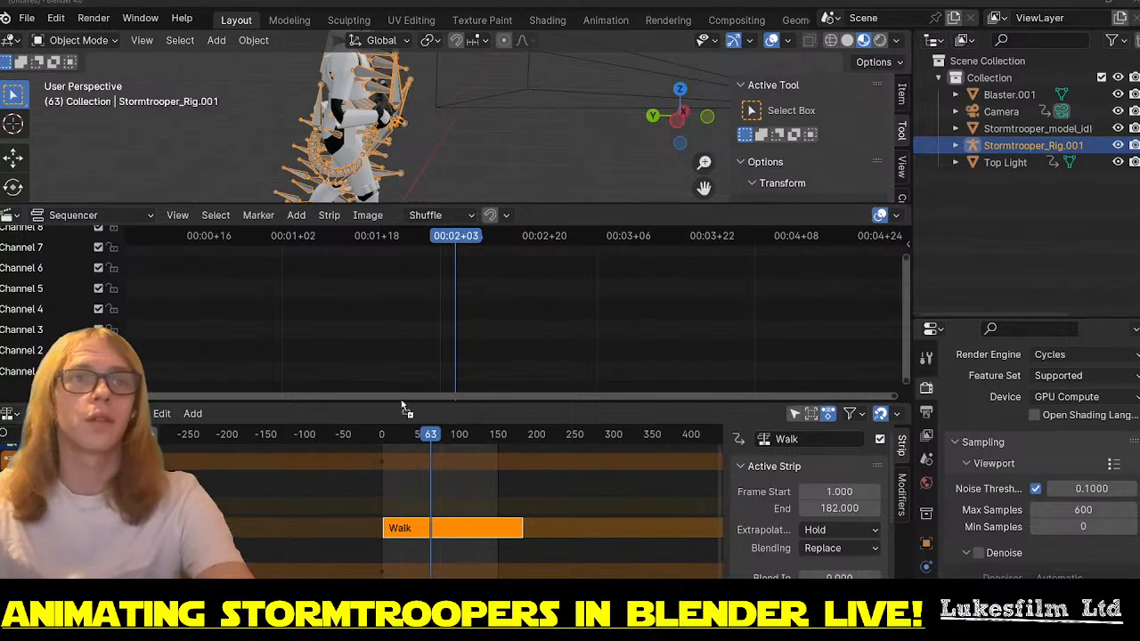
- Add storm patrol corridor Ice Cream Dreams_V005_Voices.wav to channel 1 of the Video Sequencer and align its start with 00:00
{"action": "left_click_drag", "start_coordinate": [401, 408], "coordinate": [208, 355]}
{"action": "left_click_drag", "start_coordinate": [290, 356], "coordinate": [231, 375]}
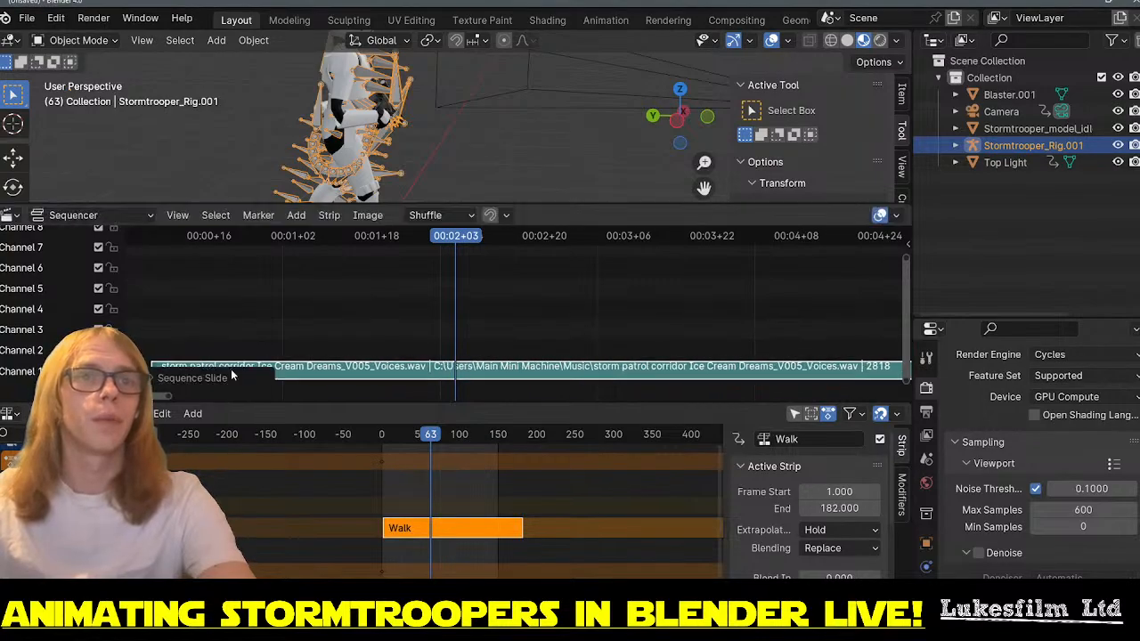
{"action": "scroll", "coordinate": [297, 330], "scroll_direction": "right", "scroll_amount": 6, "text": "ctrl"}
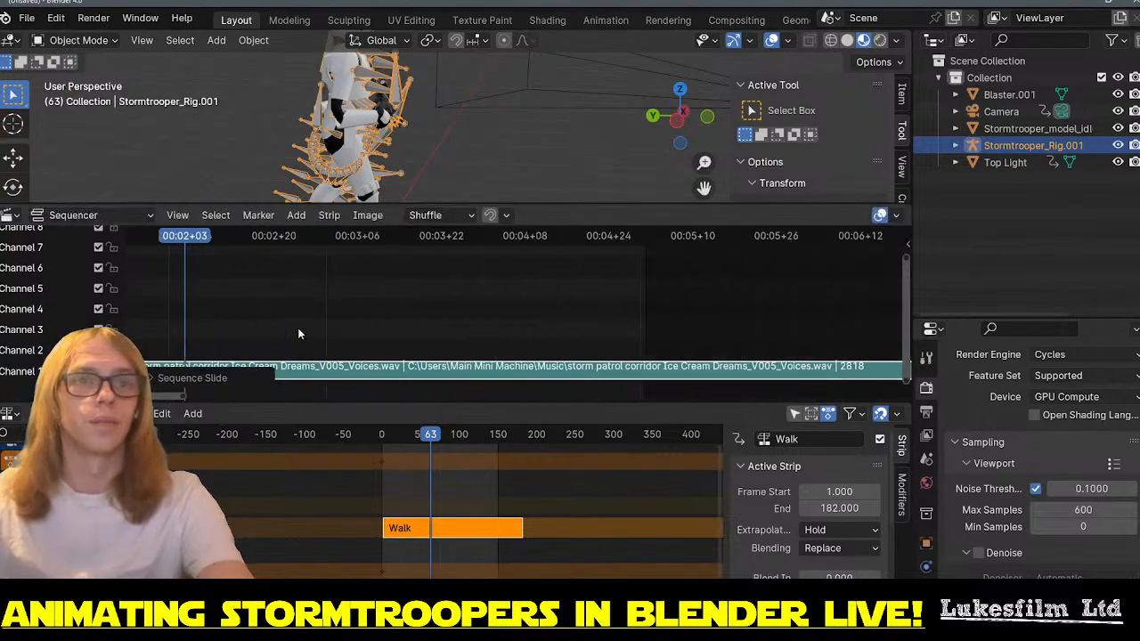
{"action": "scroll", "coordinate": [299, 321], "scroll_direction": "down", "scroll_amount": 18}
{"action": "scroll", "coordinate": [299, 321], "scroll_direction": "up", "scroll_amount": 4}
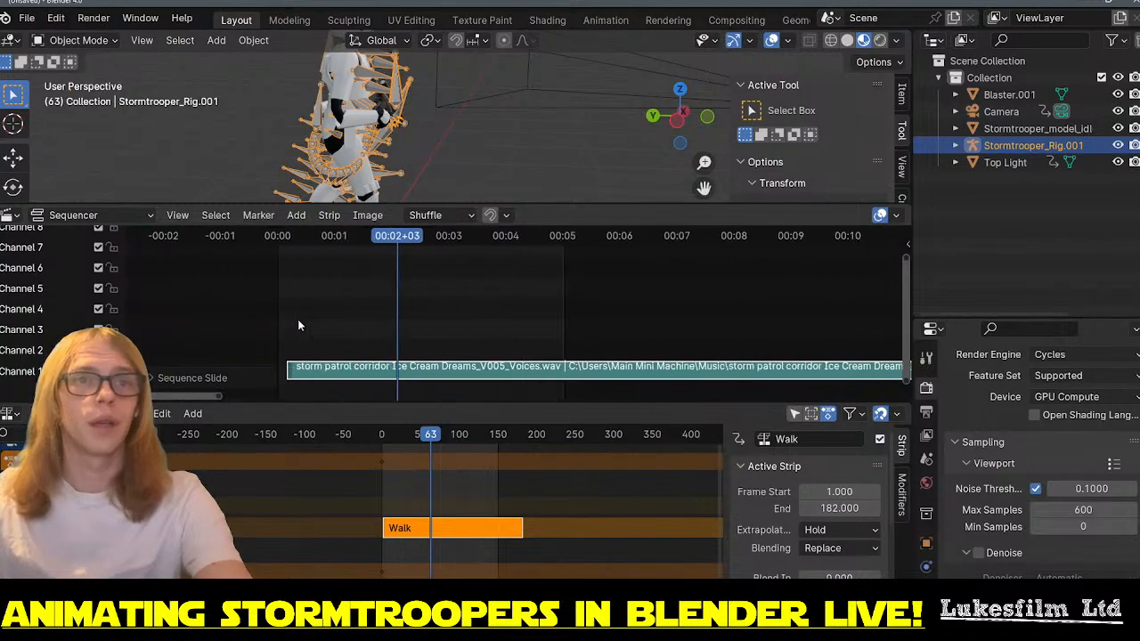
{"action": "middle_click_drag", "start_coordinate": [299, 321], "coordinate": [445, 300]}
{"action": "scroll", "coordinate": [410, 346], "scroll_direction": "up", "scroll_amount": 5}
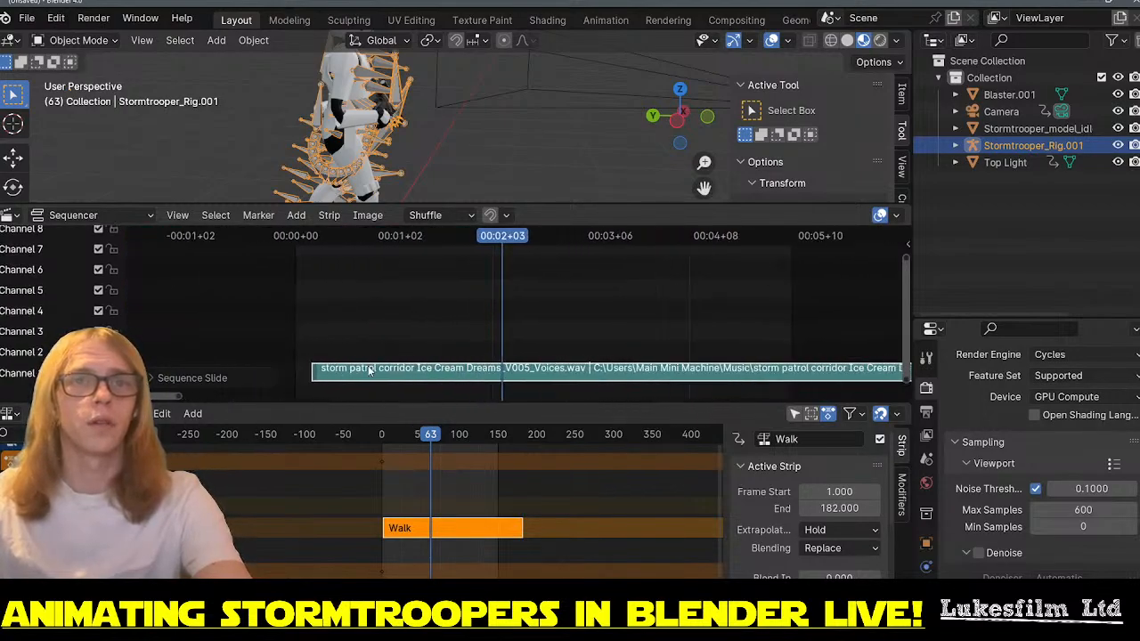
{"action": "left_click_drag", "start_coordinate": [365, 378], "coordinate": [350, 375]}
{"action": "scroll", "coordinate": [303, 347], "scroll_direction": "up", "scroll_amount": 4}
{"action": "middle_click_drag", "start_coordinate": [333, 330], "coordinate": [348, 307]}
{"action": "scroll", "coordinate": [346, 303], "scroll_direction": "down", "scroll_amount": 2}
{"action": "scroll", "coordinate": [388, 320], "scroll_direction": "down", "scroll_amount": 2}
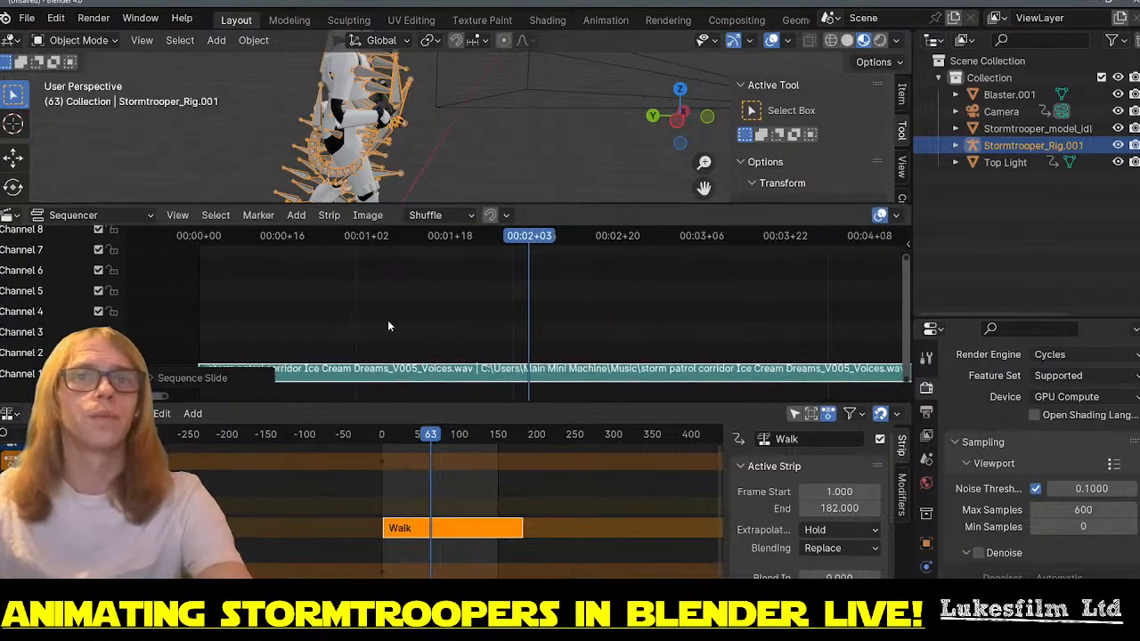
- Enable Display Waveform for the voices audio strip and make the 3D viewport above the sequencer taller
{"action": "key", "text": "n"}
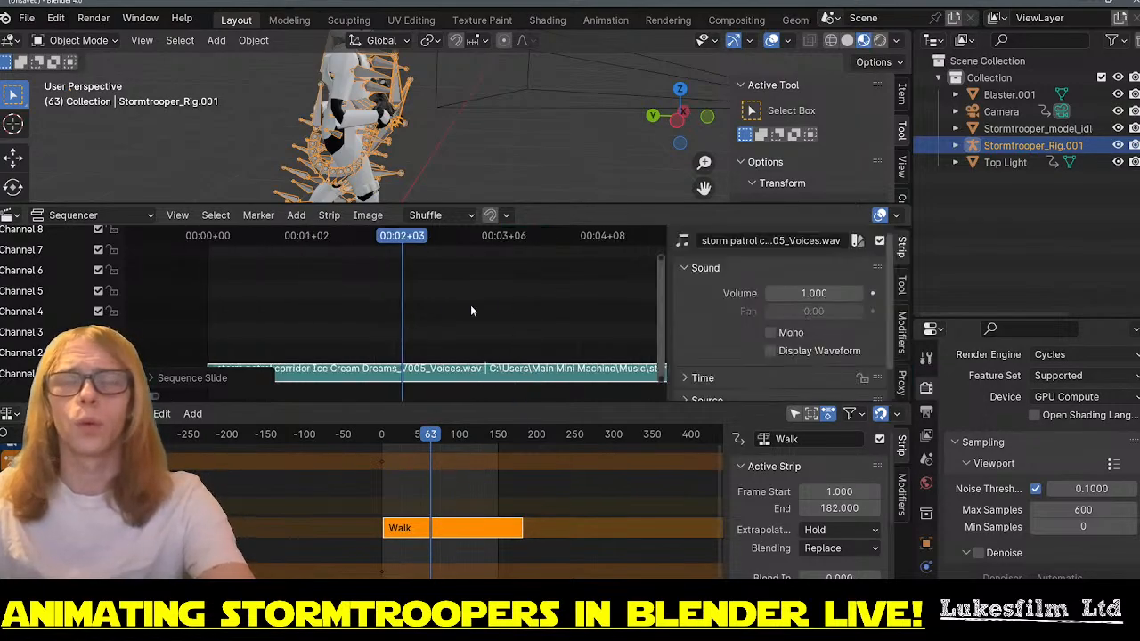
{"action": "scroll", "coordinate": [723, 336], "scroll_direction": "down", "scroll_amount": 1}
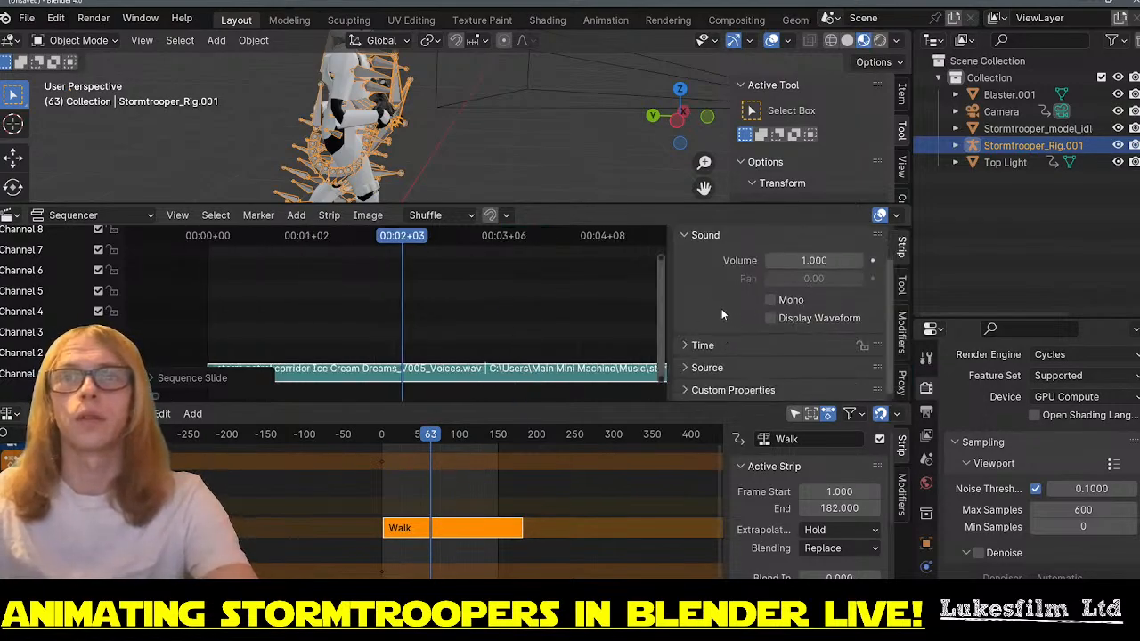
{"action": "scroll", "coordinate": [721, 315], "scroll_direction": "up", "scroll_amount": 1}
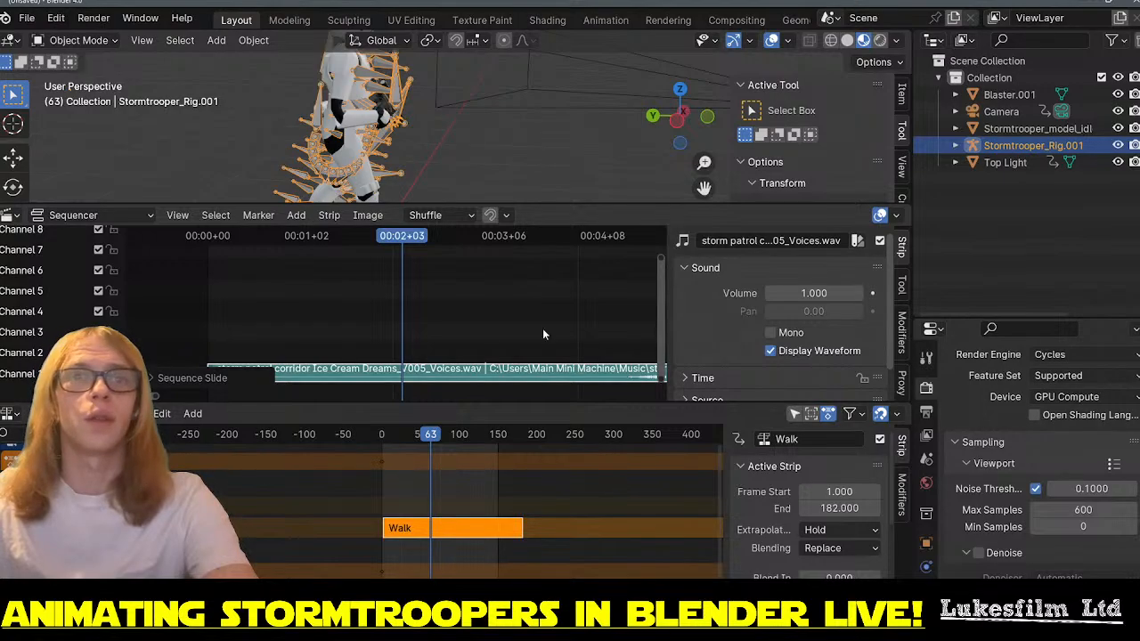
{"action": "middle_click_drag", "start_coordinate": [552, 312], "coordinate": [444, 309]}
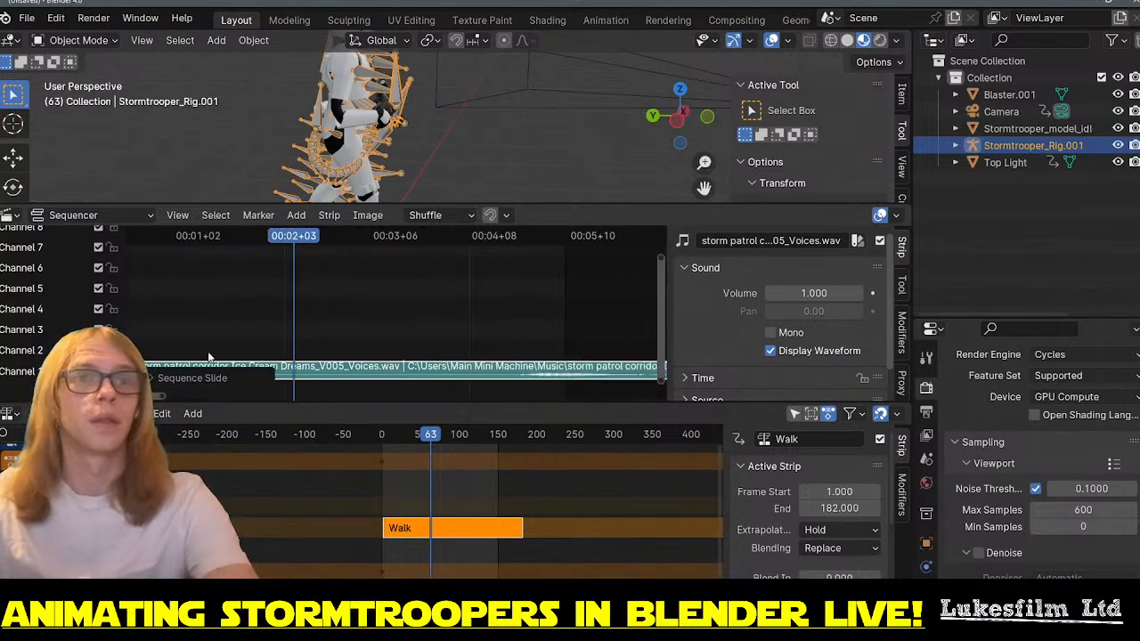
{"action": "middle_click_drag", "start_coordinate": [508, 339], "coordinate": [284, 308]}
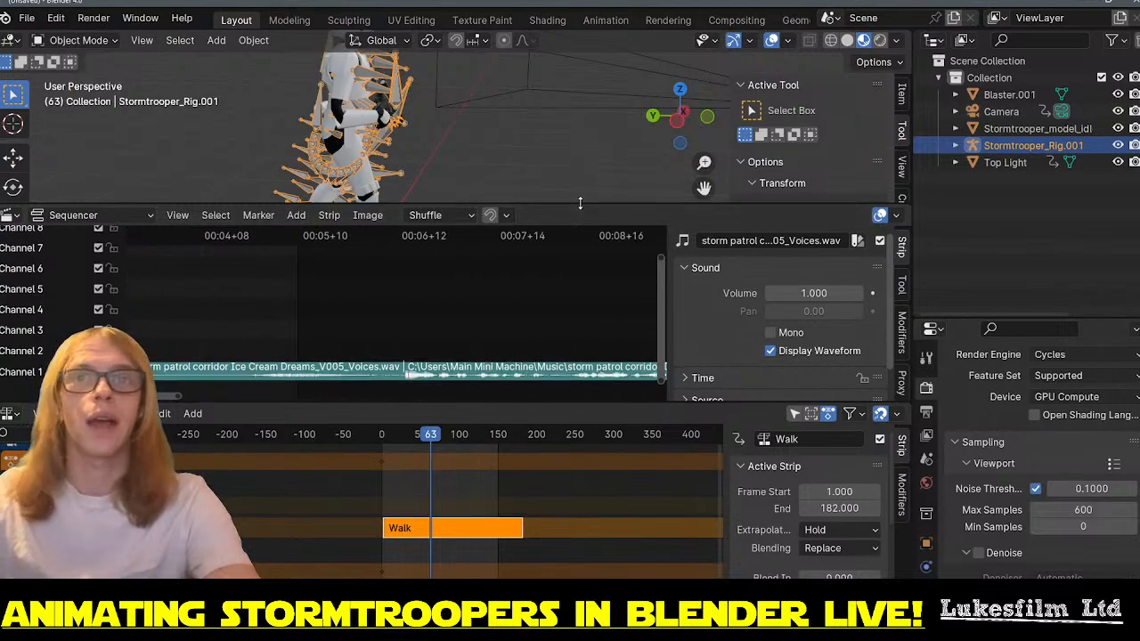
{"action": "left_click_drag", "start_coordinate": [585, 208], "coordinate": [584, 267]}
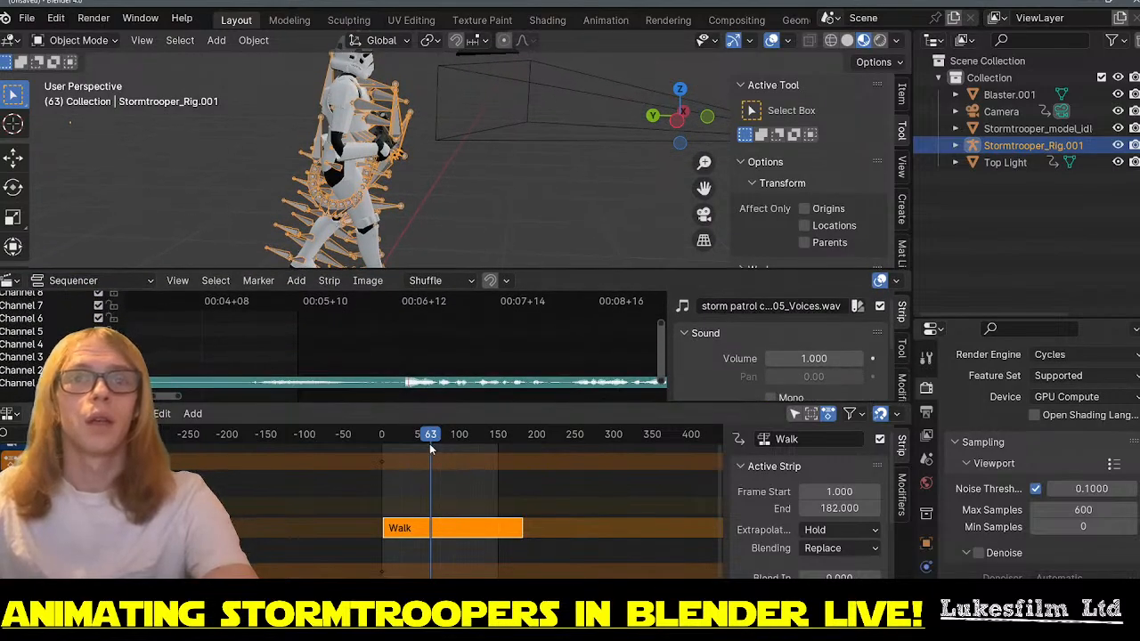
- Move the sequencer playhead to the end of the voices audio strip, at 01:34+03
{"action": "scroll", "coordinate": [515, 347], "scroll_direction": "down", "scroll_amount": 10}
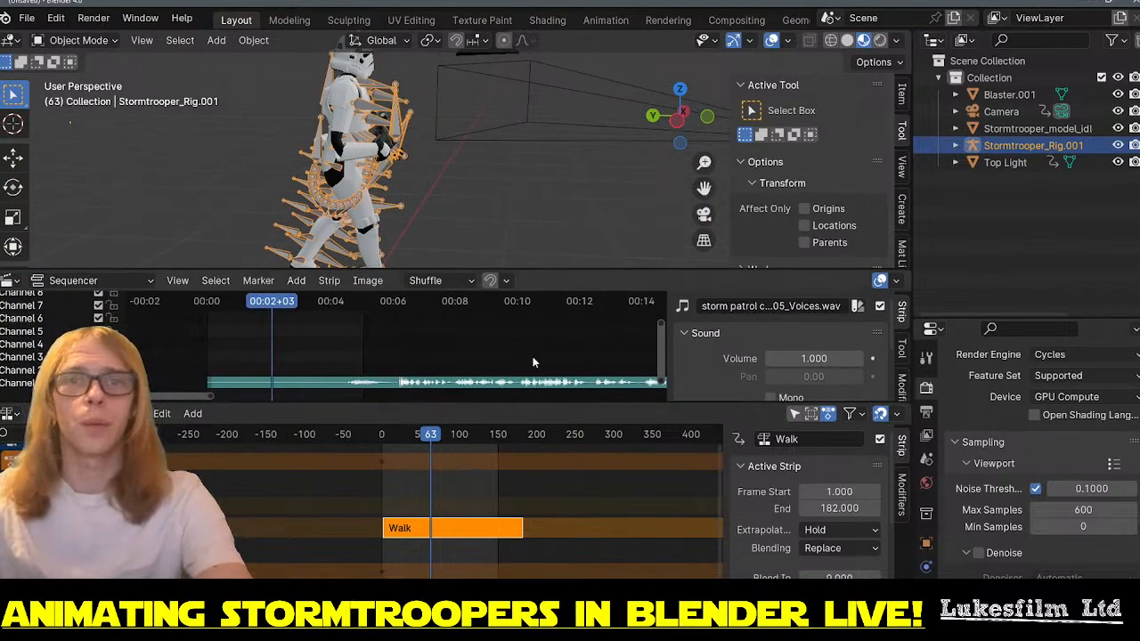
{"action": "scroll", "coordinate": [555, 363], "scroll_direction": "down", "scroll_amount": 8}
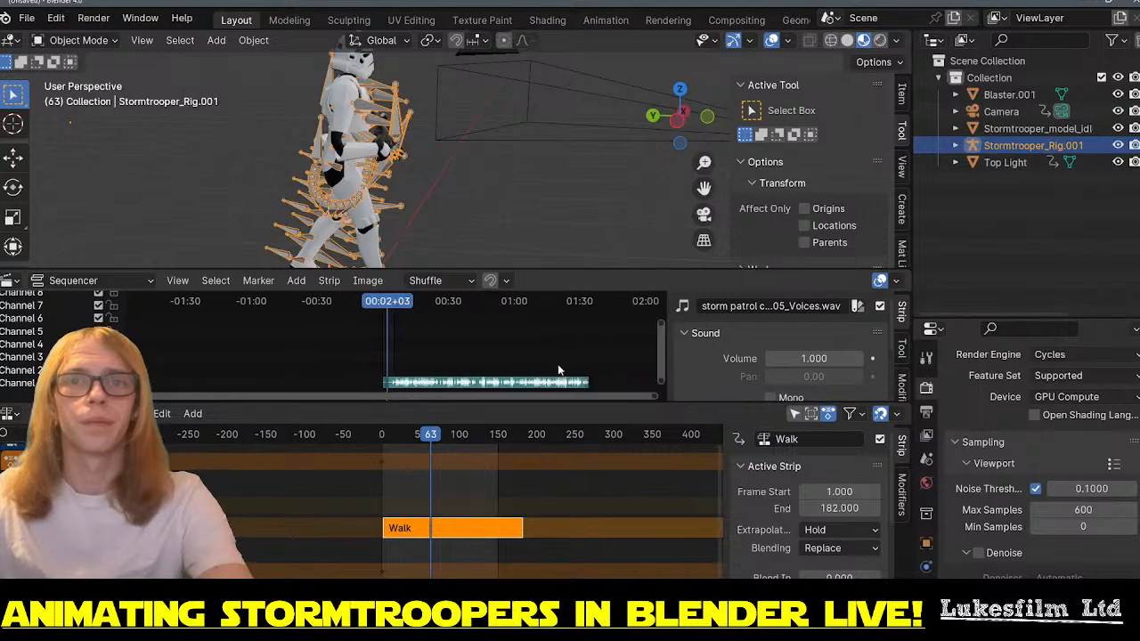
{"action": "left_click", "coordinate": [585, 308]}
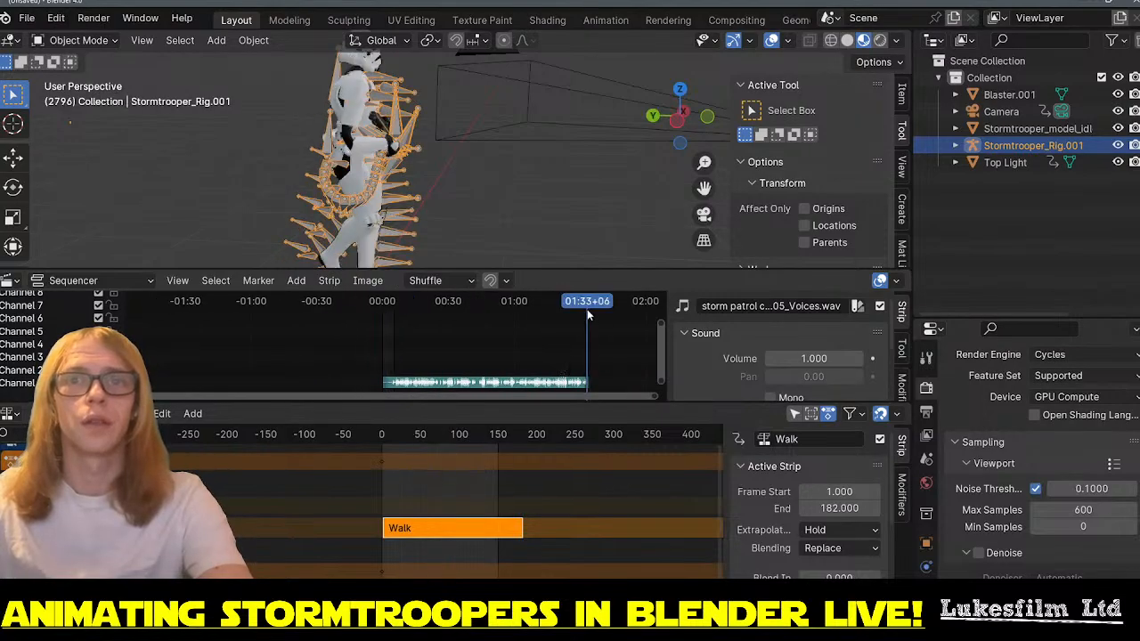
{"action": "scroll", "coordinate": [614, 349], "scroll_direction": "up", "scroll_amount": 5}
{"action": "scroll", "coordinate": [615, 350], "scroll_direction": "up", "scroll_amount": 1}
{"action": "middle_click_drag", "start_coordinate": [558, 347], "coordinate": [35, 352]}
{"action": "middle_click_drag", "start_coordinate": [636, 353], "coordinate": [657, 361]}
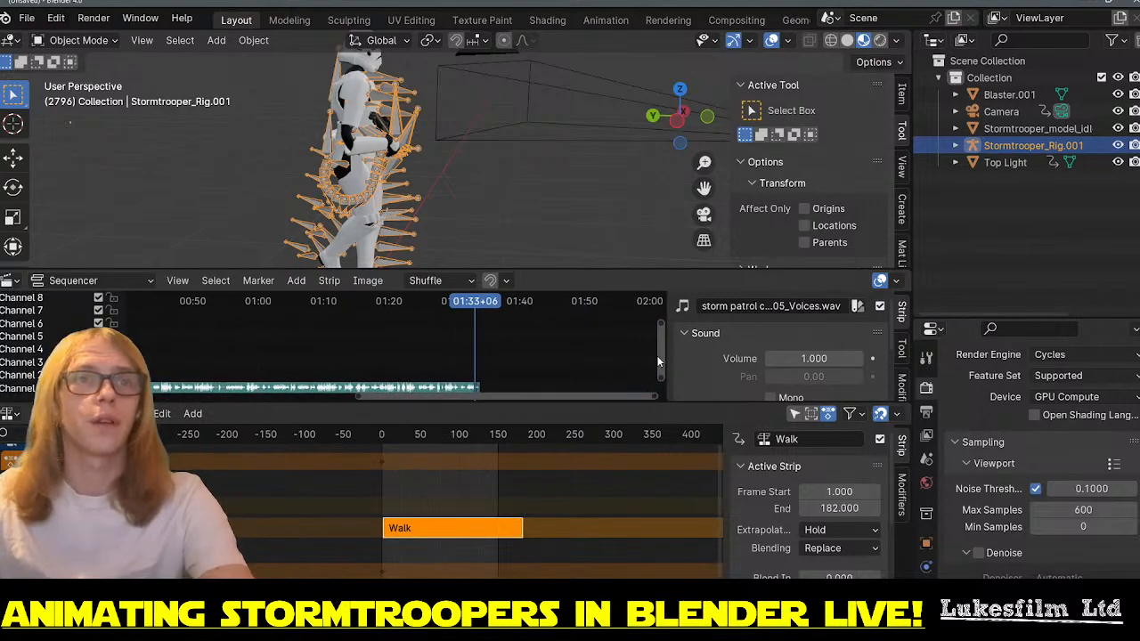
{"action": "mouse_move", "coordinate": [476, 306]}
{"action": "left_mouse_down"}
{"action": "mouse_move", "coordinate": [509, 305]}
{"action": "mouse_move", "coordinate": [480, 305]}
{"action": "left_mouse_up"}
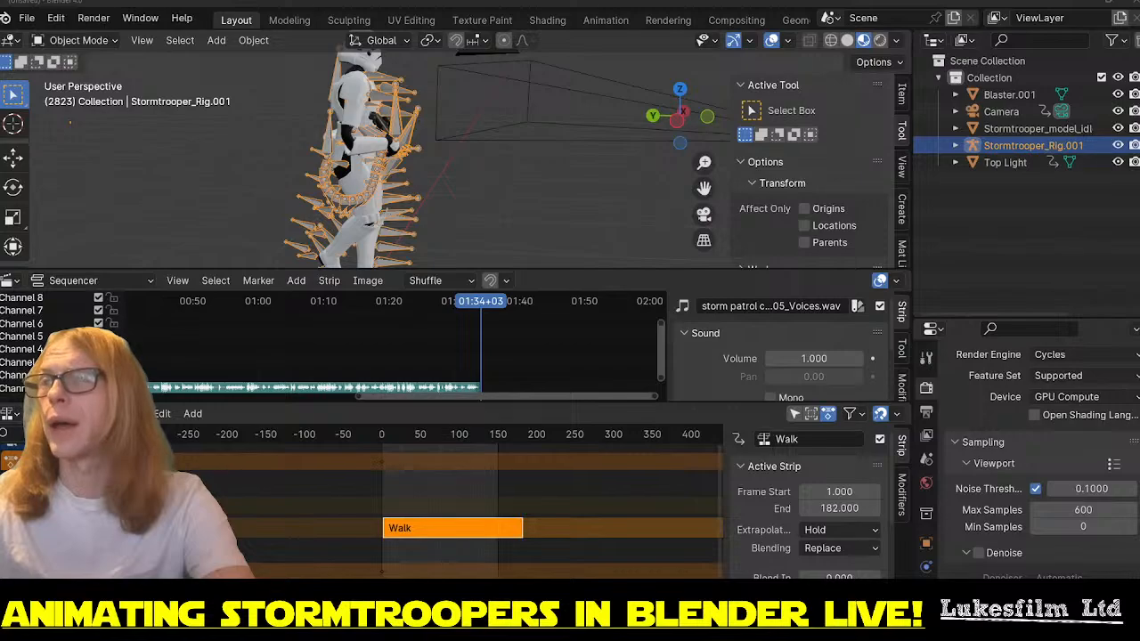
- Switch to Calculator, multiply 96 by 24 to get the scene length in frames, and return to Blender
{"action": "left_click_drag", "start_coordinate": [1139, 297], "coordinate": [1139, 203]}
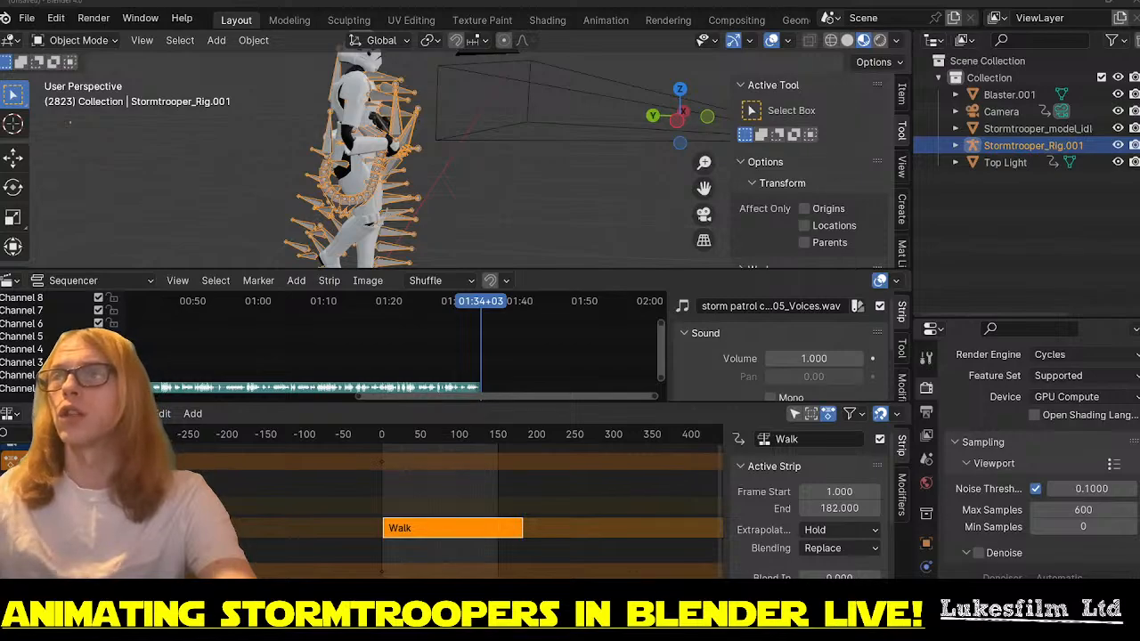
{"action": "left_click_drag", "start_coordinate": [1139, 151], "coordinate": [525, 70]}
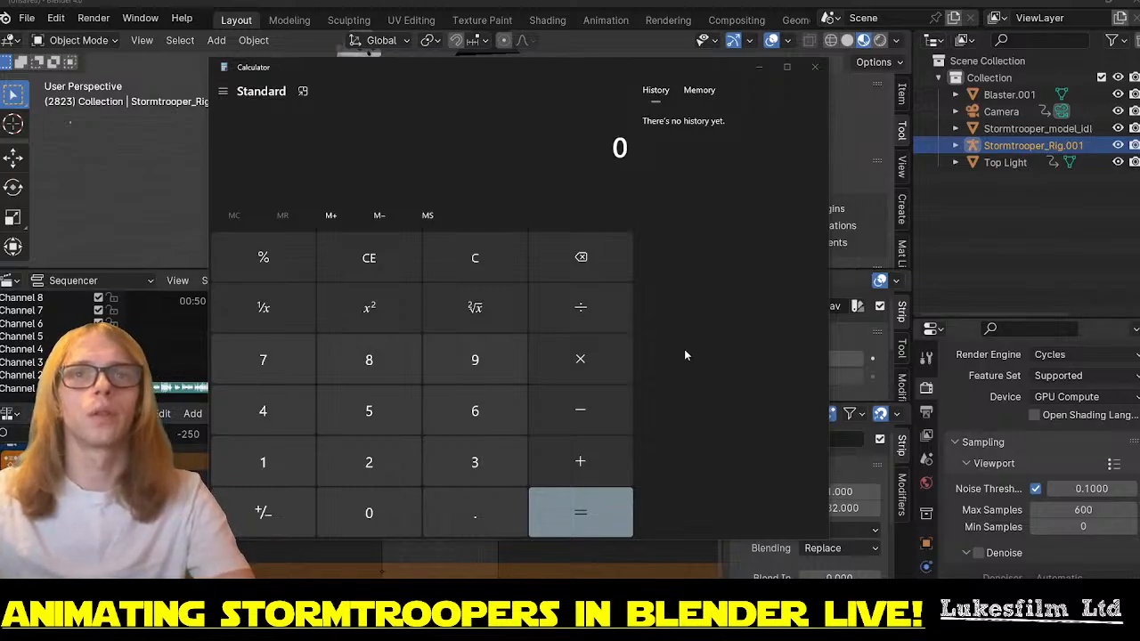
{"action": "left_click", "coordinate": [499, 351]}
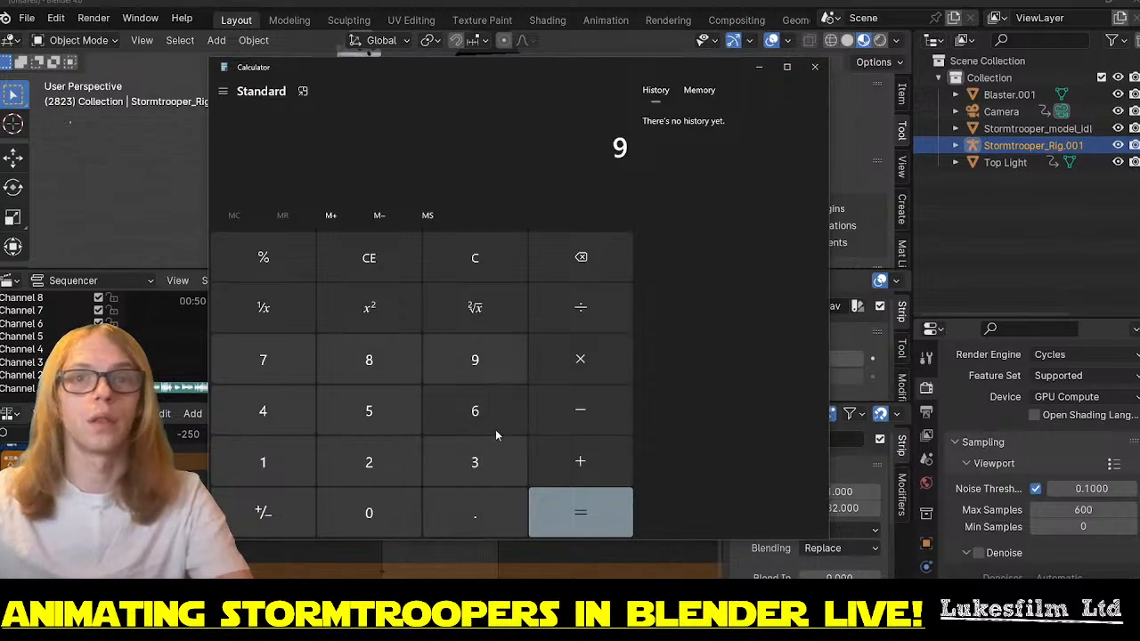
{"action": "left_click", "coordinate": [476, 412]}
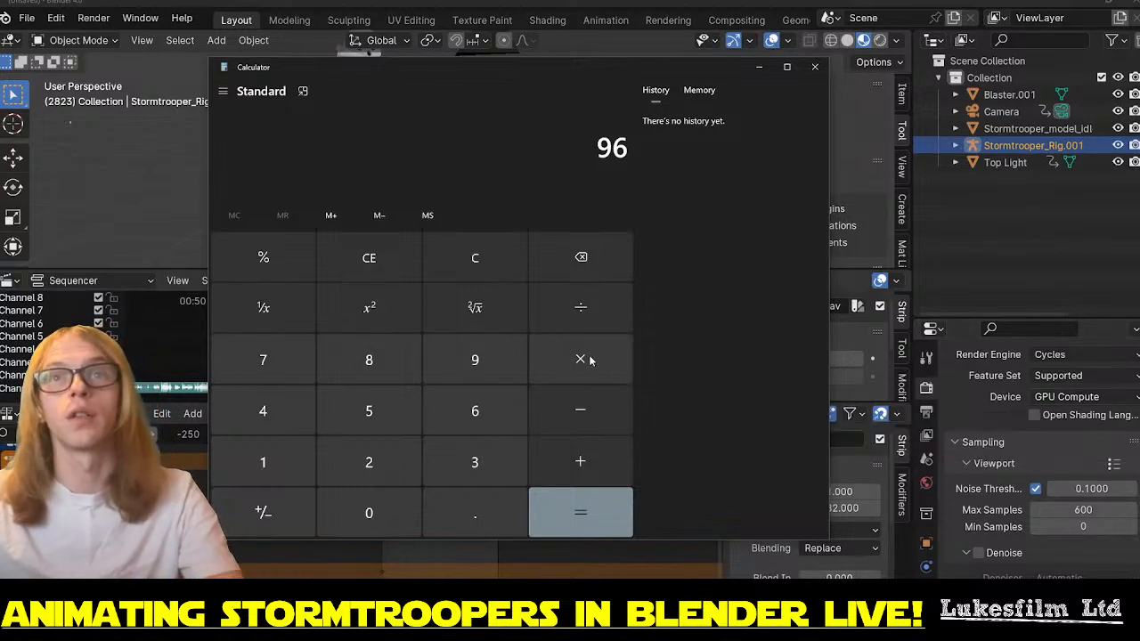
{"action": "left_click", "coordinate": [369, 460]}
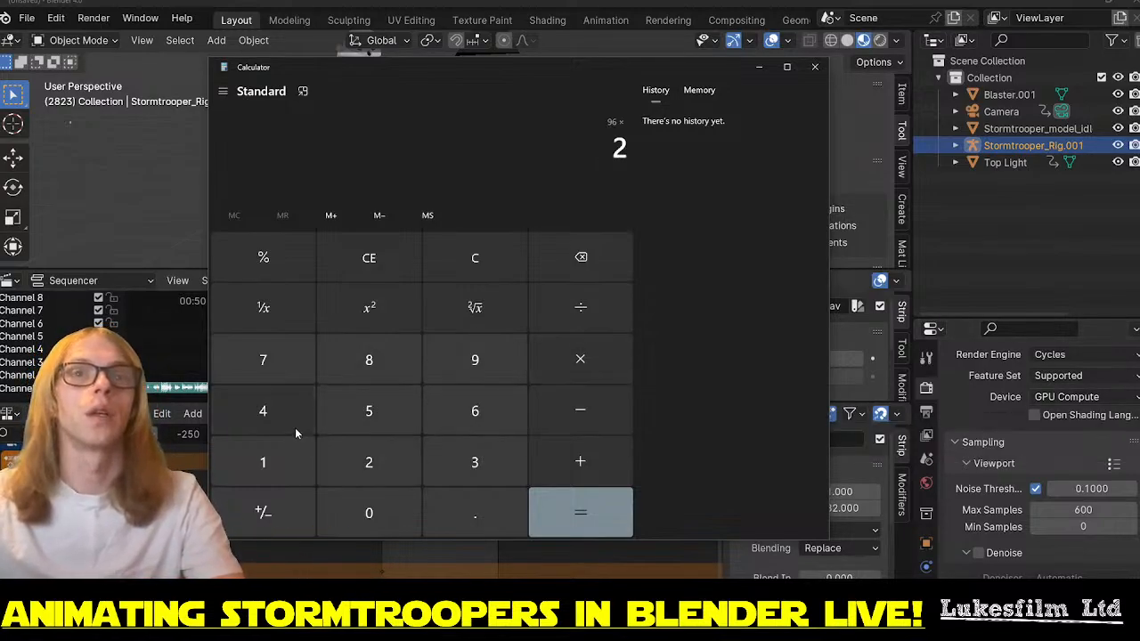
{"action": "left_click", "coordinate": [276, 417]}
{"action": "left_click", "coordinate": [583, 510]}
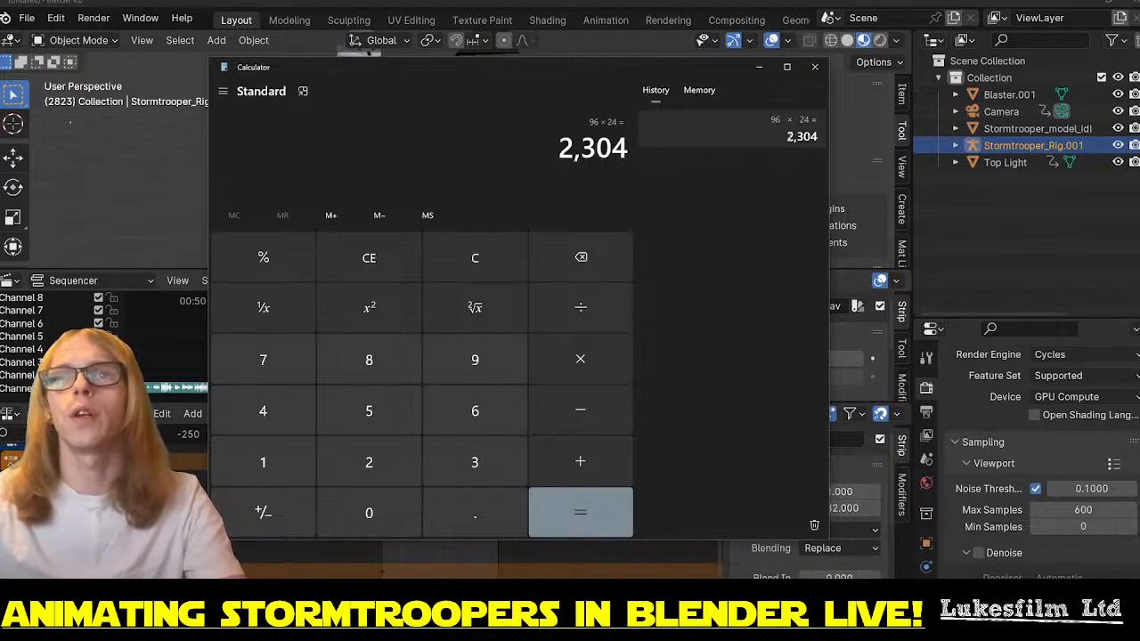
{"action": "left_click", "coordinate": [759, 73]}
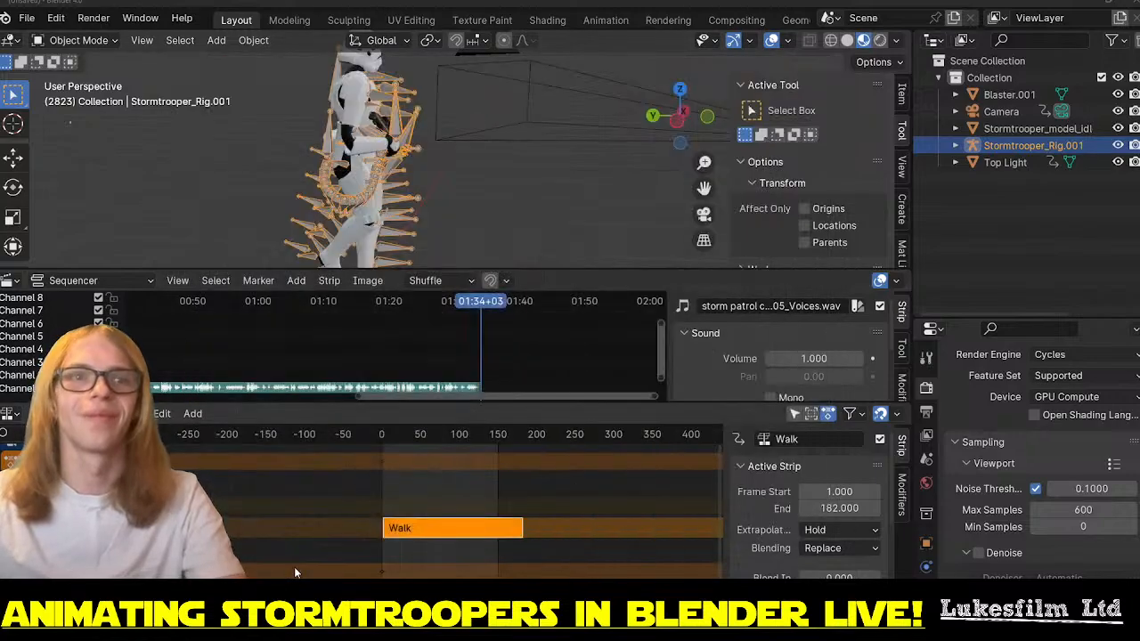
{"action": "key", "text": "alt+Tab"}
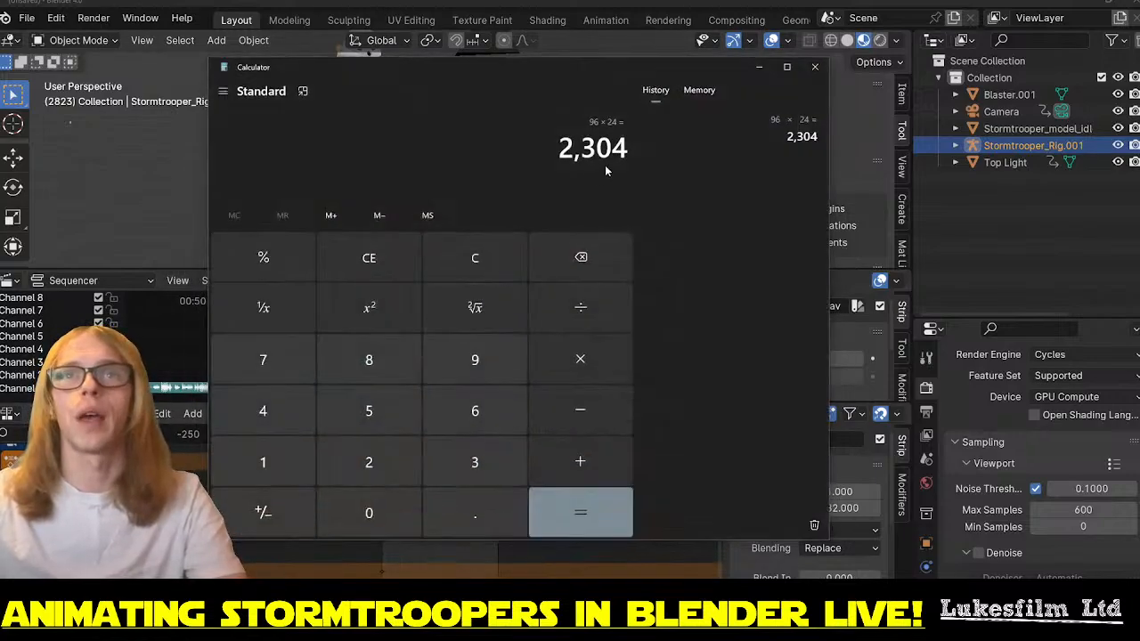
{"action": "left_click", "coordinate": [1006, 248]}
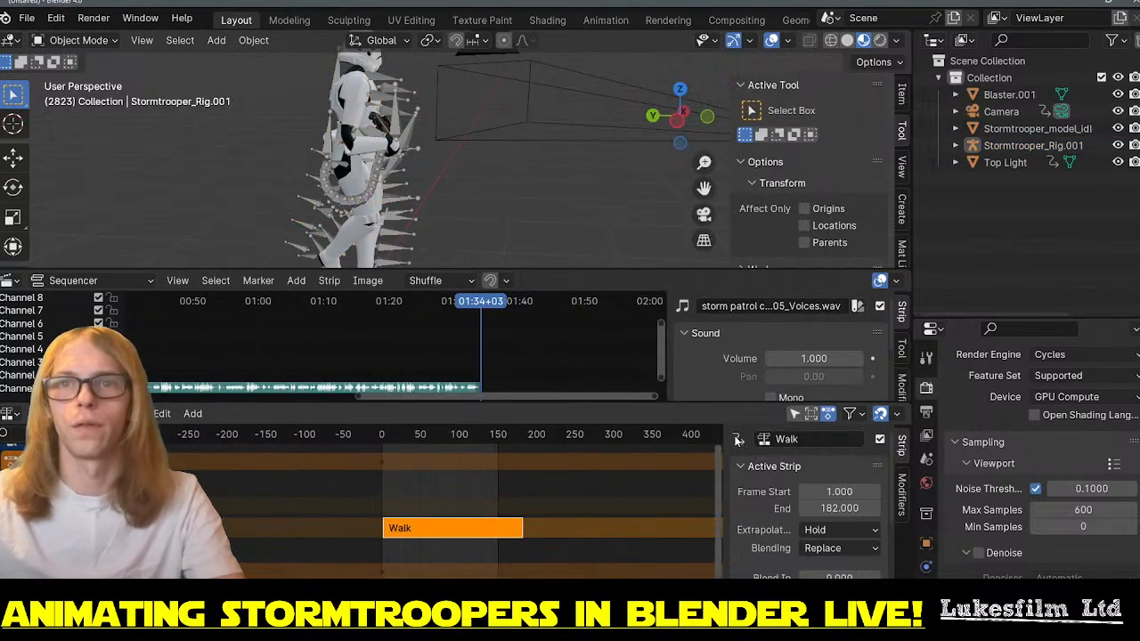
- Switch the Nonlinear Animation area below the sequencer to the Timeline editor
{"action": "left_click", "coordinate": [11, 282]}
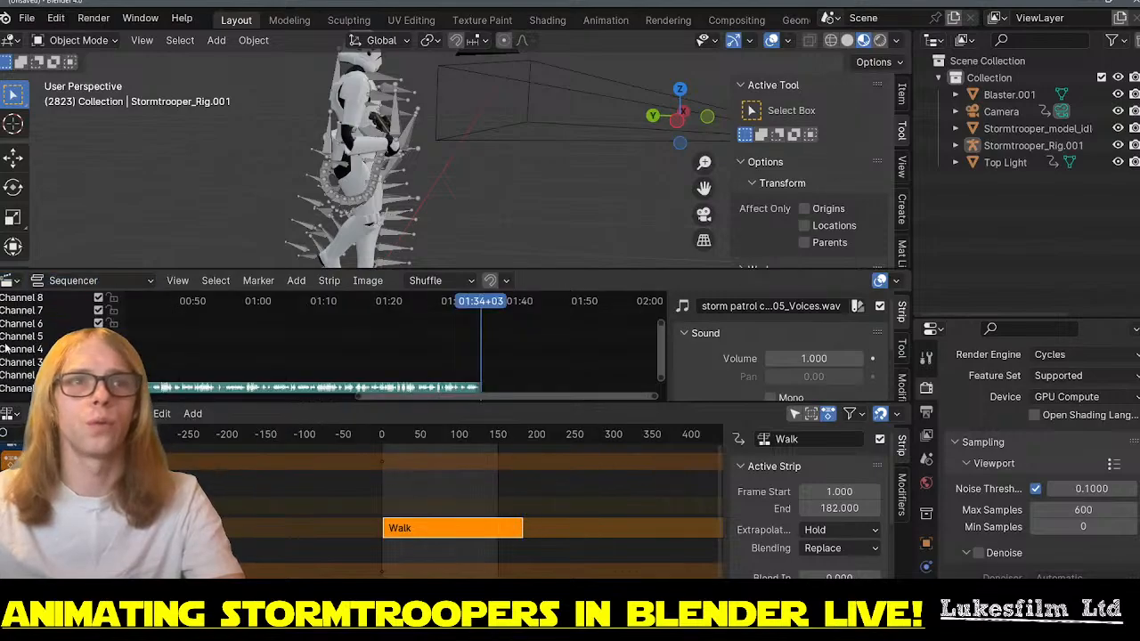
{"action": "left_click", "coordinate": [11, 415]}
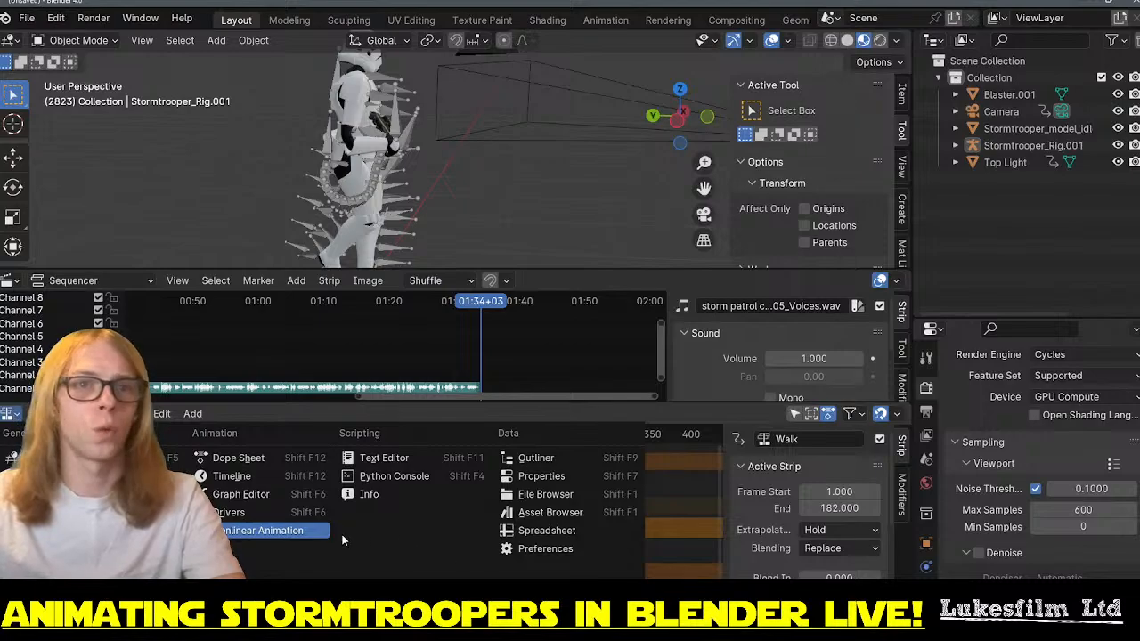
{"action": "left_click", "coordinate": [280, 476]}
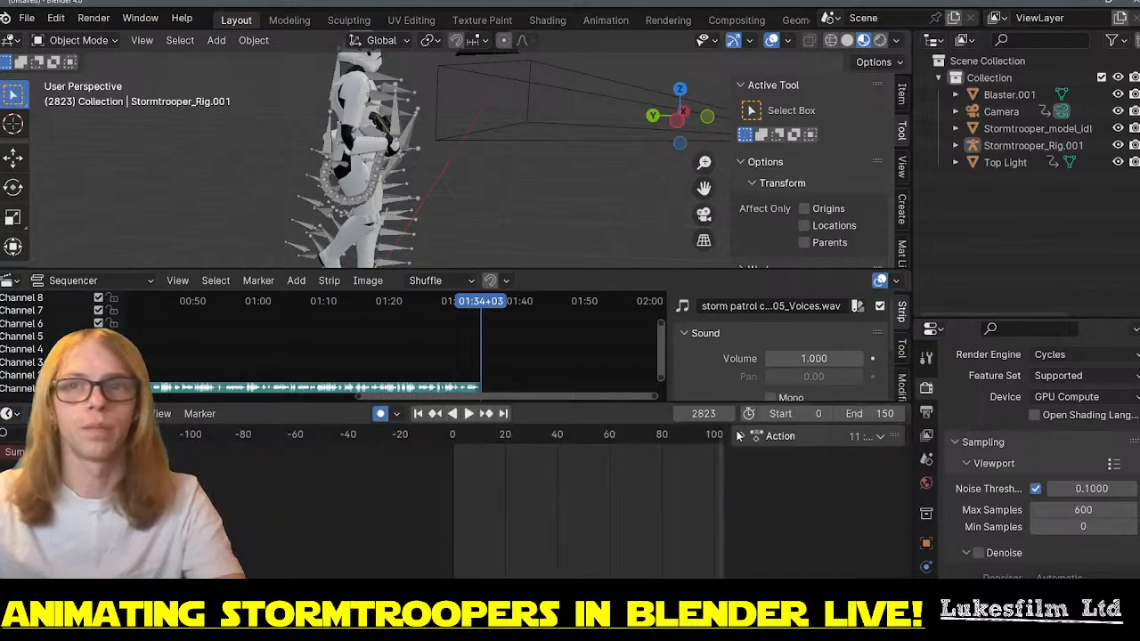
- Set the scene's end frame to 2304 and show the full frame range in the Timeline
{"action": "left_click", "coordinate": [877, 413]}
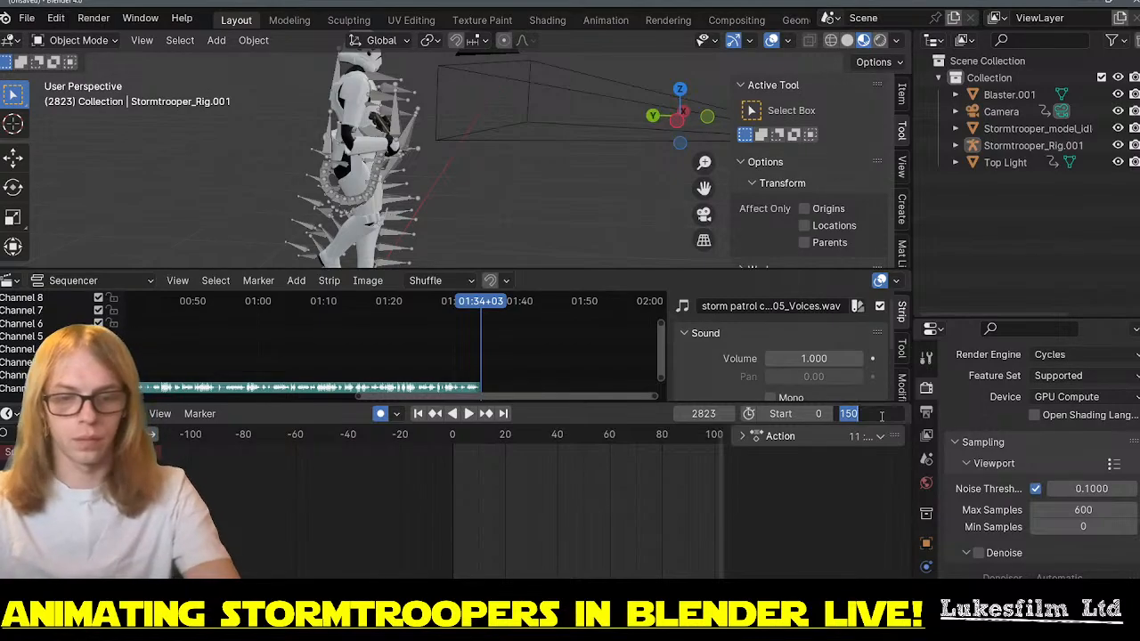
{"action": "type", "text": "2"}
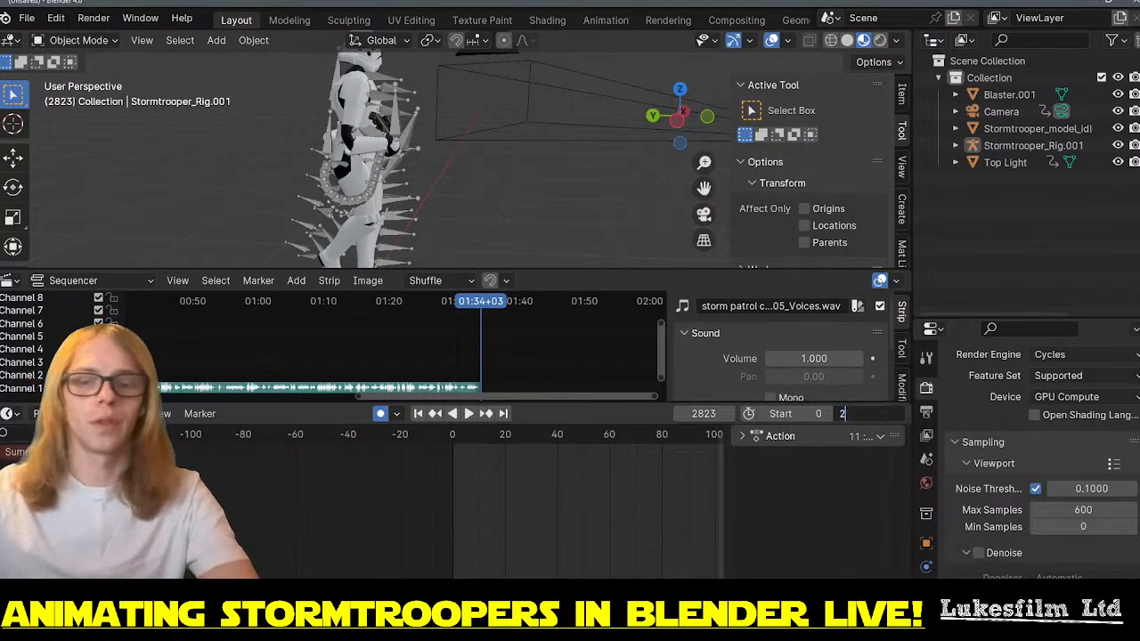
{"action": "key", "text": "alt+Tab"}
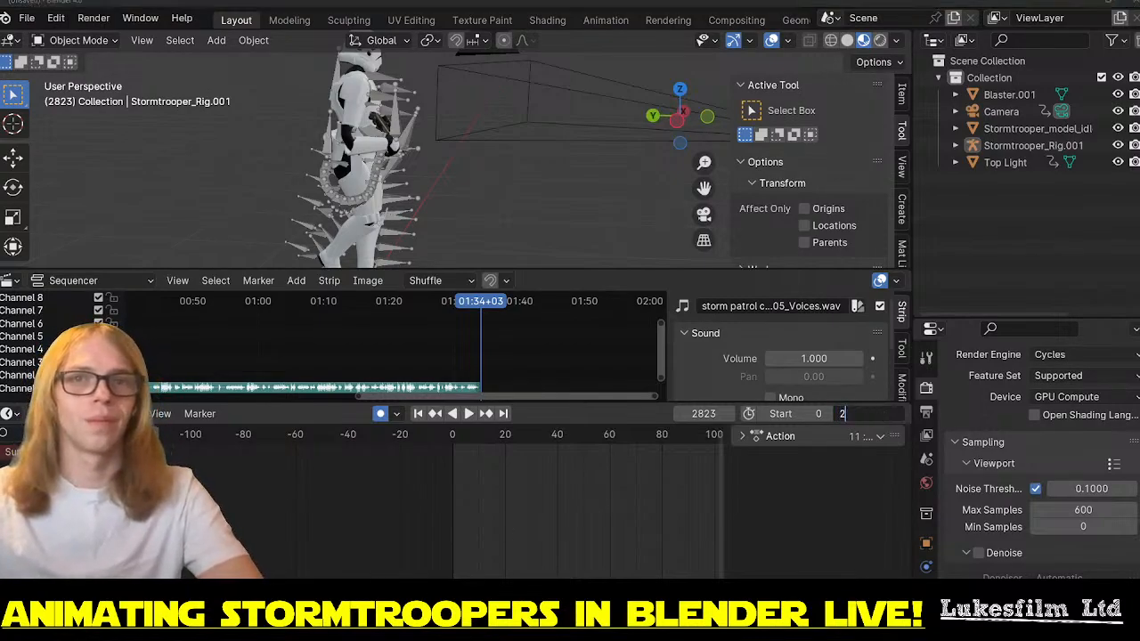
{"action": "key", "text": "alt+Tab"}
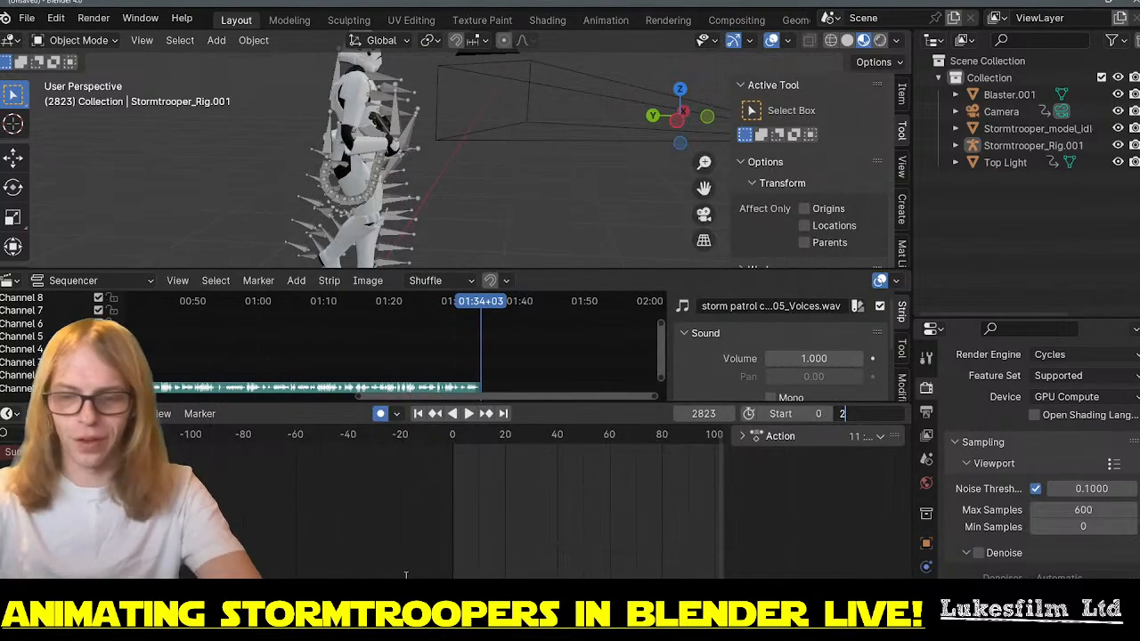
{"action": "type", "text": "304"}
{"action": "key", "text": "Return"}
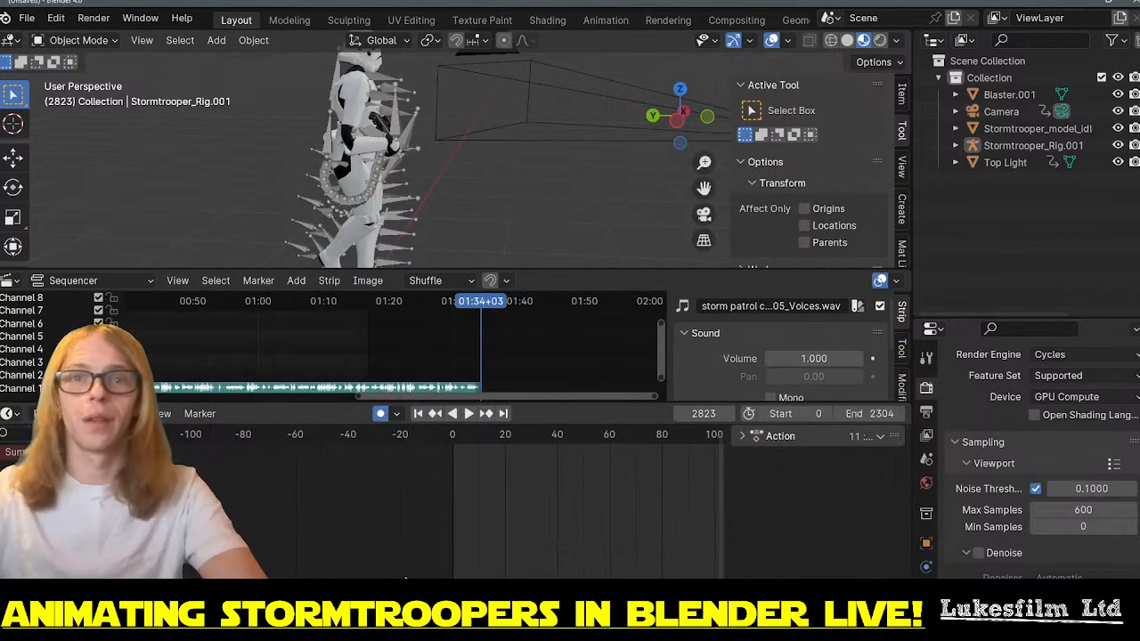
{"action": "scroll", "coordinate": [594, 494], "scroll_direction": "down", "scroll_amount": 6}
{"action": "scroll", "coordinate": [575, 504], "scroll_direction": "down", "scroll_amount": 9}
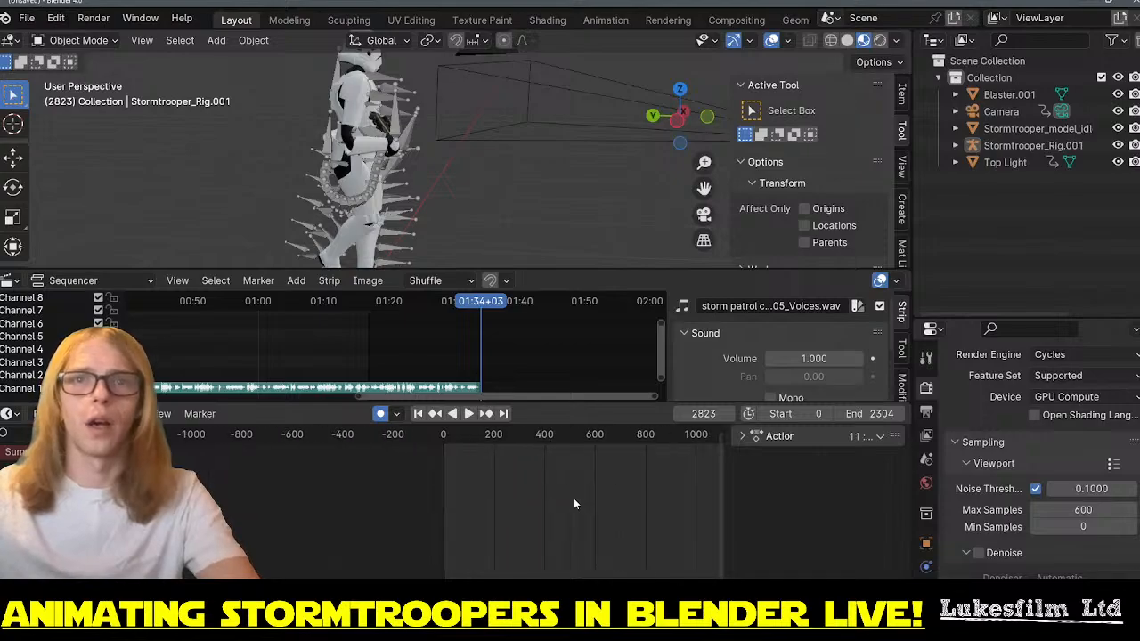
{"action": "scroll", "coordinate": [591, 480], "scroll_direction": "up", "scroll_amount": 2}
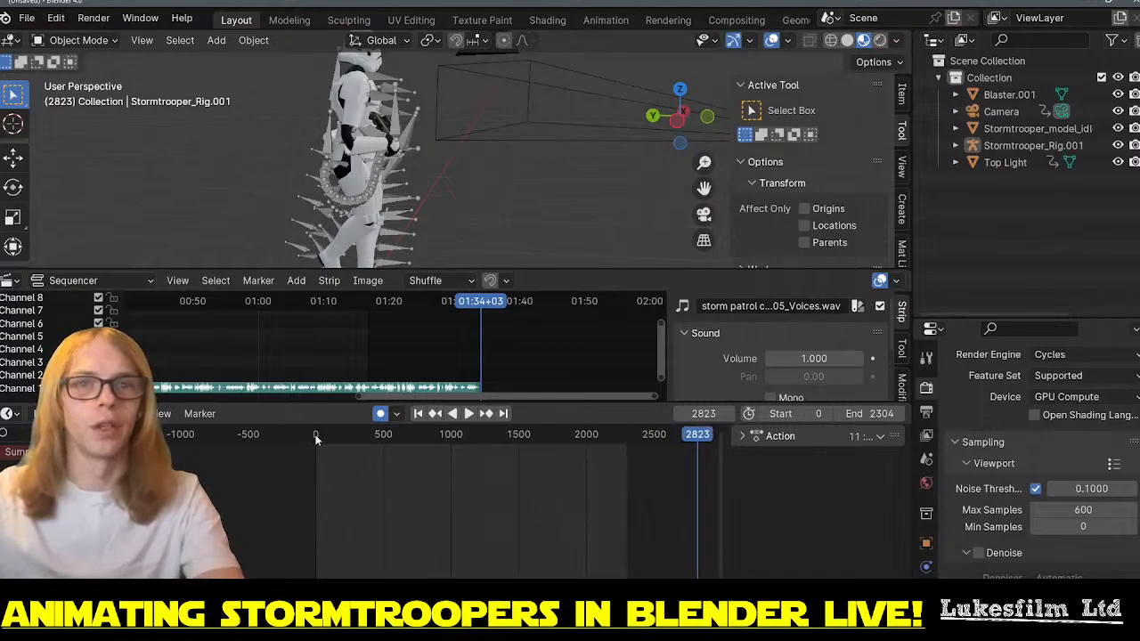
- Play the animation from near the start of the Timeline, scrub it briefly, and stop at frame 85
{"action": "key", "text": "space"}
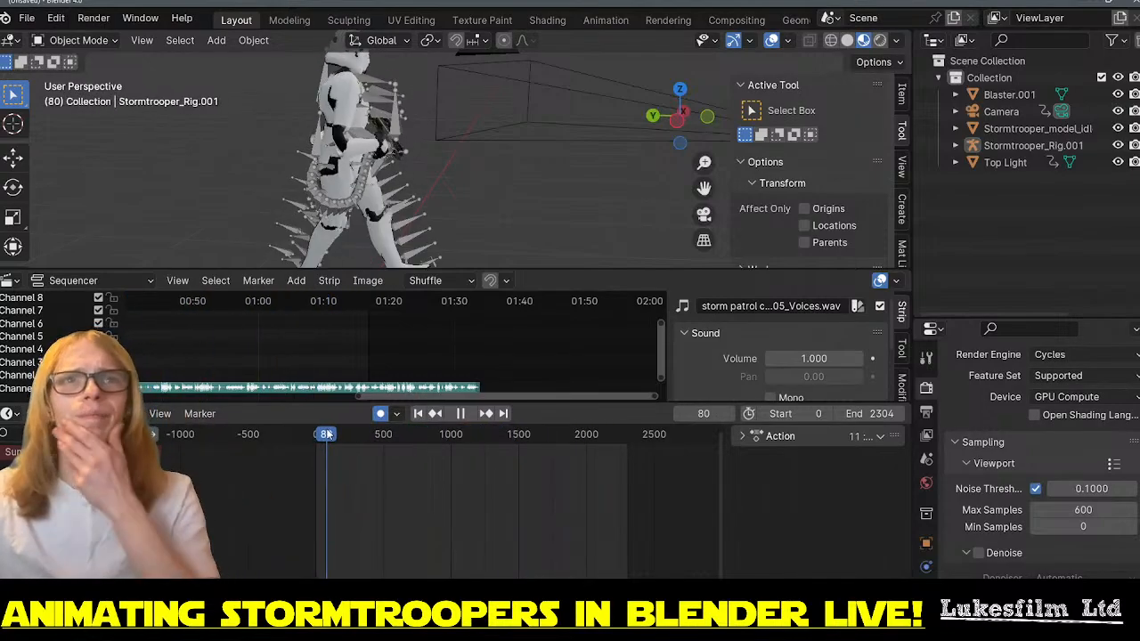
{"action": "mouse_move", "coordinate": [327, 433]}
{"action": "left_mouse_down"}
{"action": "mouse_move", "coordinate": [446, 438]}
{"action": "mouse_move", "coordinate": [324, 450]}
{"action": "left_mouse_up"}
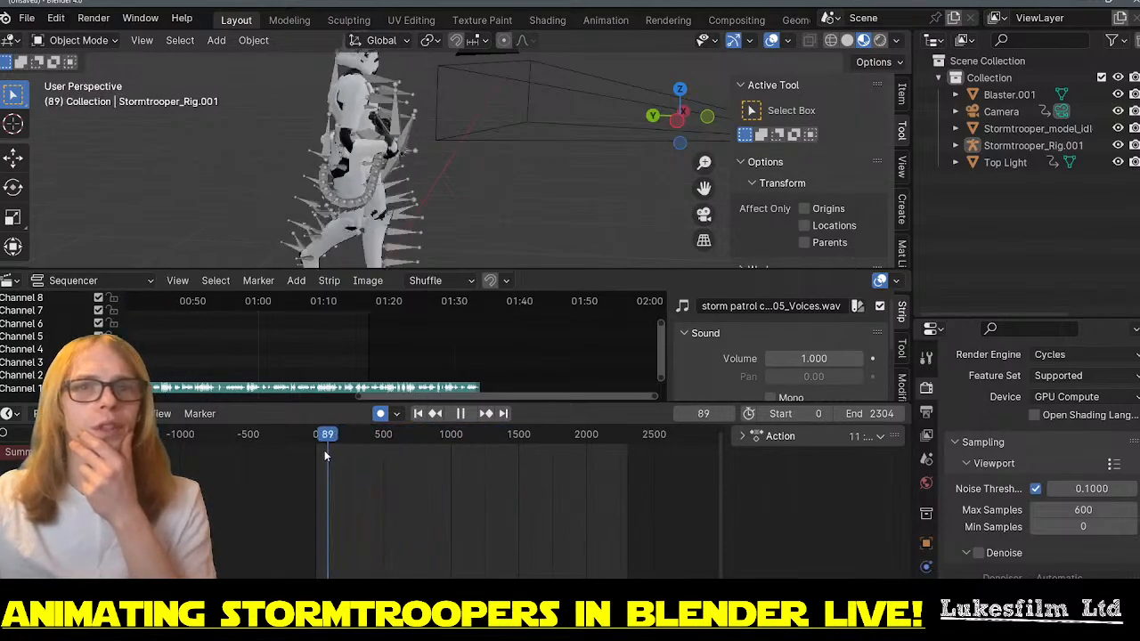
{"action": "key", "text": "space"}
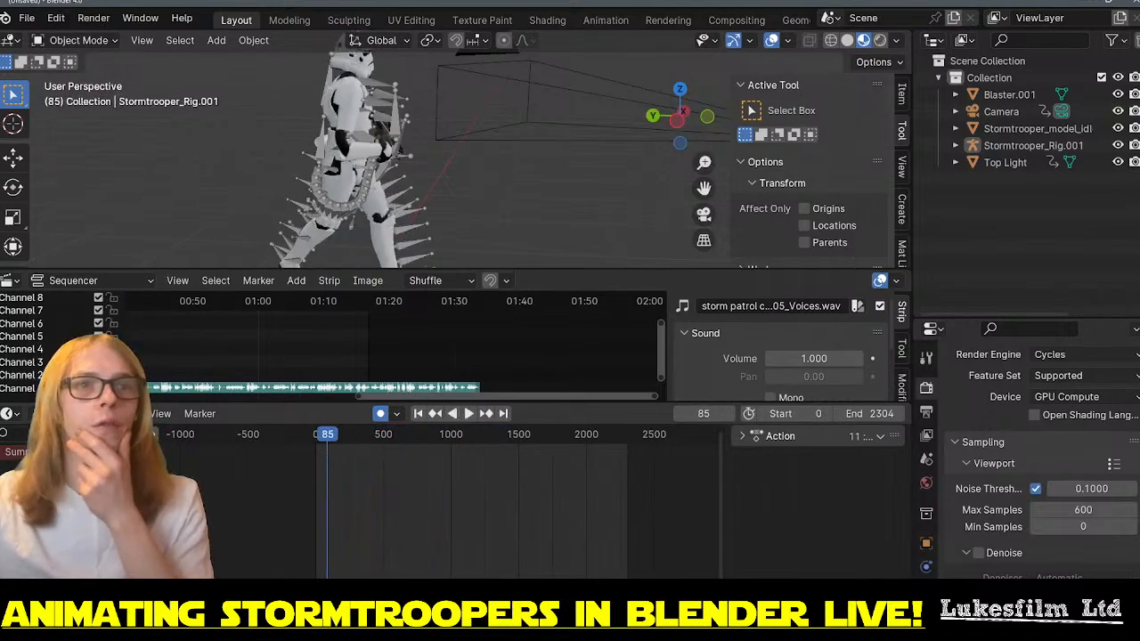
- Switch the Timeline area back to the Nonlinear Animation editor and frame the Walk strip
{"action": "left_click", "coordinate": [14, 415]}
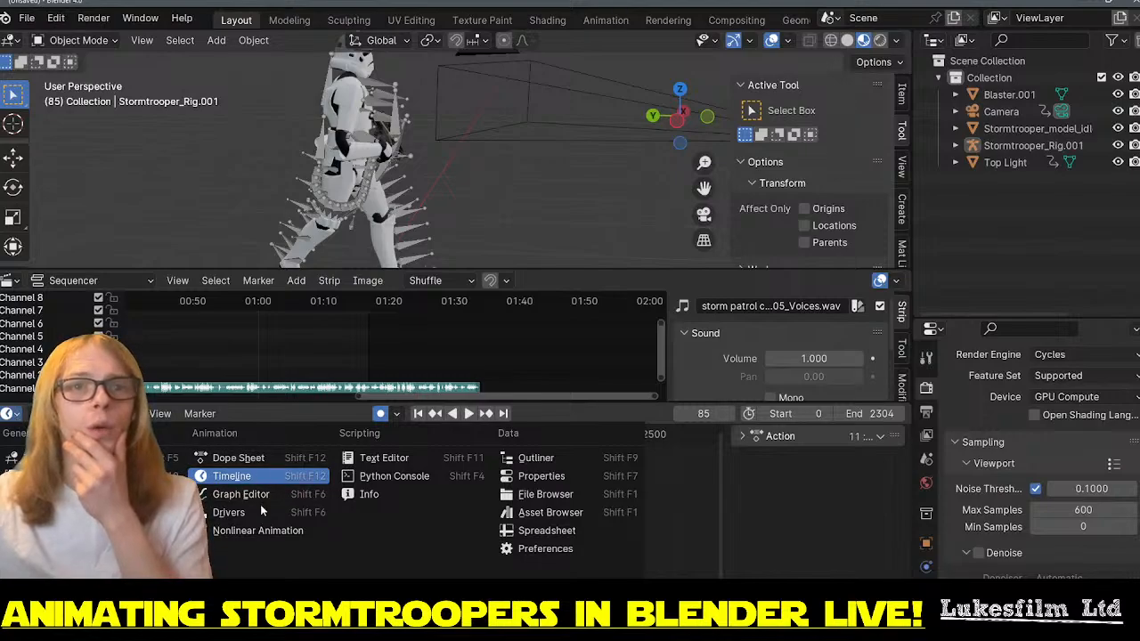
{"action": "left_click", "coordinate": [258, 530]}
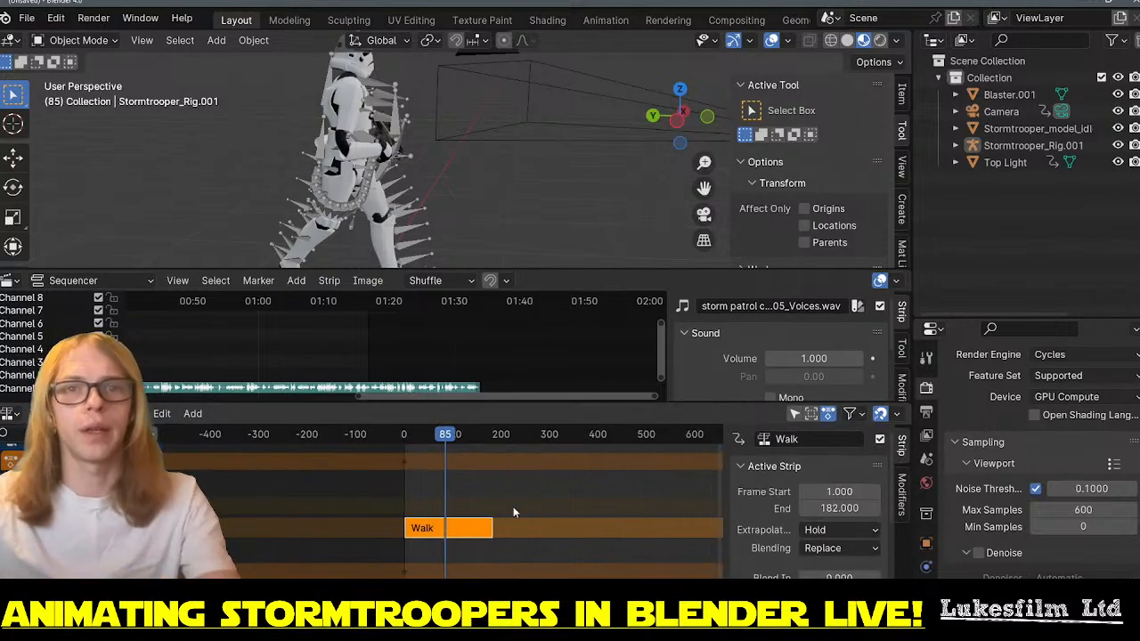
{"action": "scroll", "coordinate": [513, 507], "scroll_direction": "down", "scroll_amount": 19}
{"action": "scroll", "coordinate": [513, 519], "scroll_direction": "up", "scroll_amount": 19}
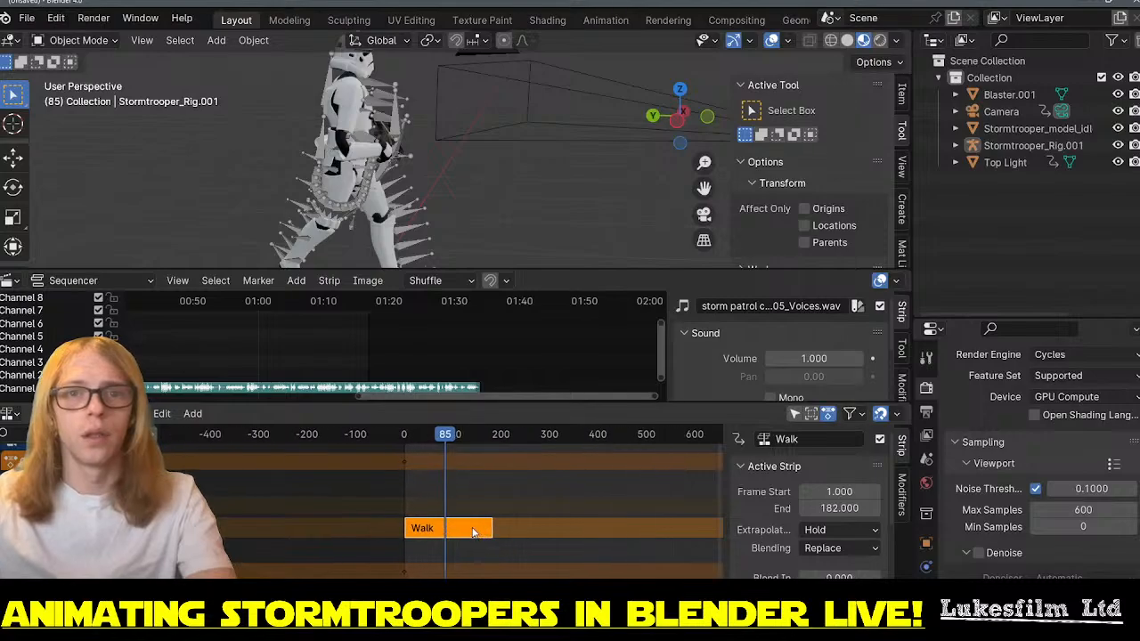
{"action": "scroll", "coordinate": [491, 532], "scroll_direction": "up", "scroll_amount": 6}
{"action": "middle_click_drag", "start_coordinate": [593, 517], "coordinate": [515, 493]}
{"action": "scroll", "coordinate": [537, 502], "scroll_direction": "up", "scroll_amount": 2}
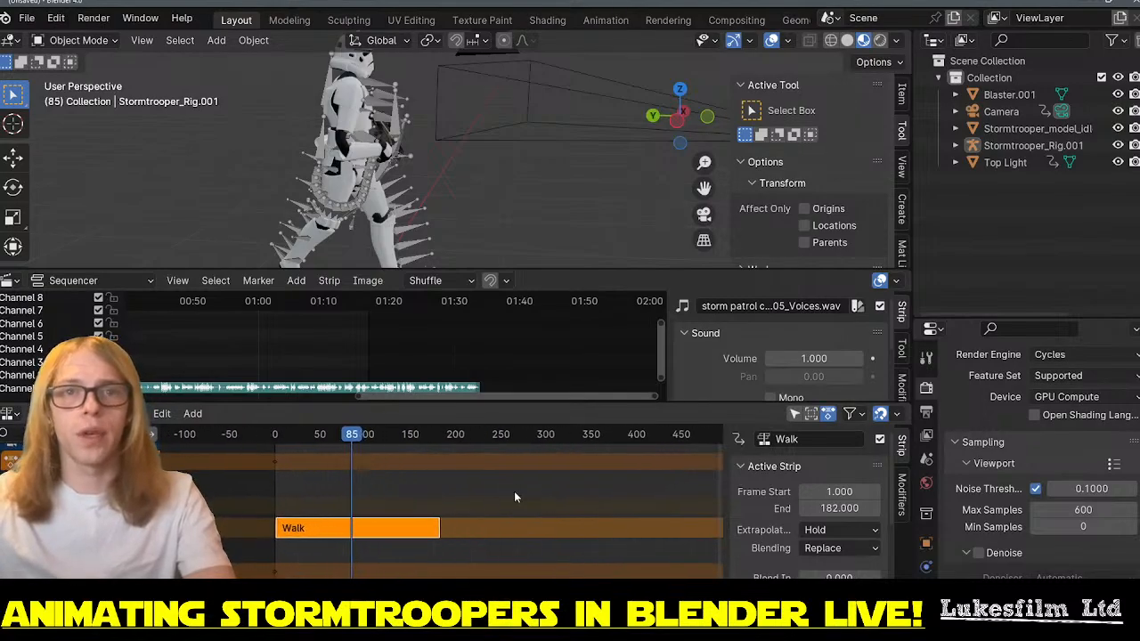
- Duplicate the Walk strip as an independent copy and place it on the same track just after the original
{"action": "scroll", "coordinate": [440, 527], "scroll_direction": "up", "scroll_amount": 2}
{"action": "right_click", "coordinate": [420, 525]}
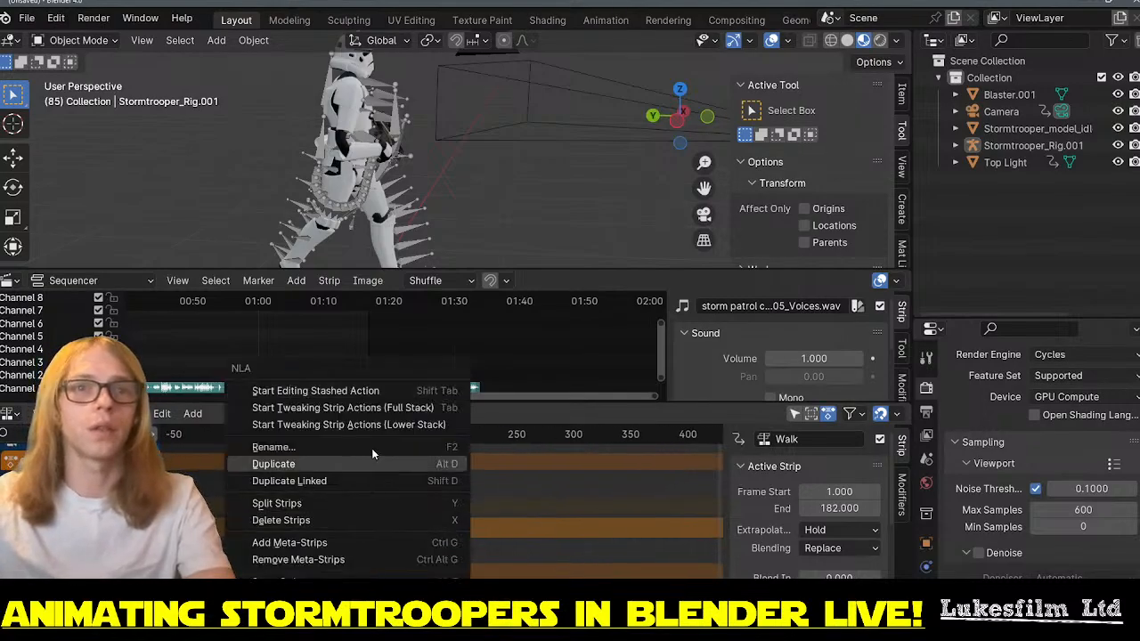
{"action": "left_click", "coordinate": [351, 462]}
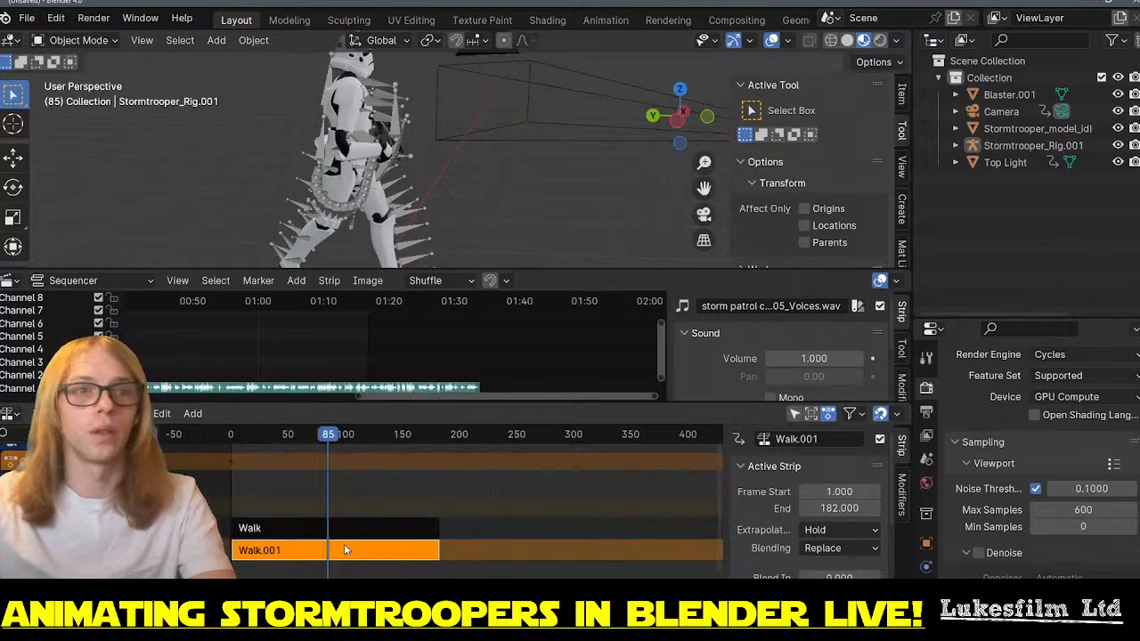
{"action": "key", "text": "g"}
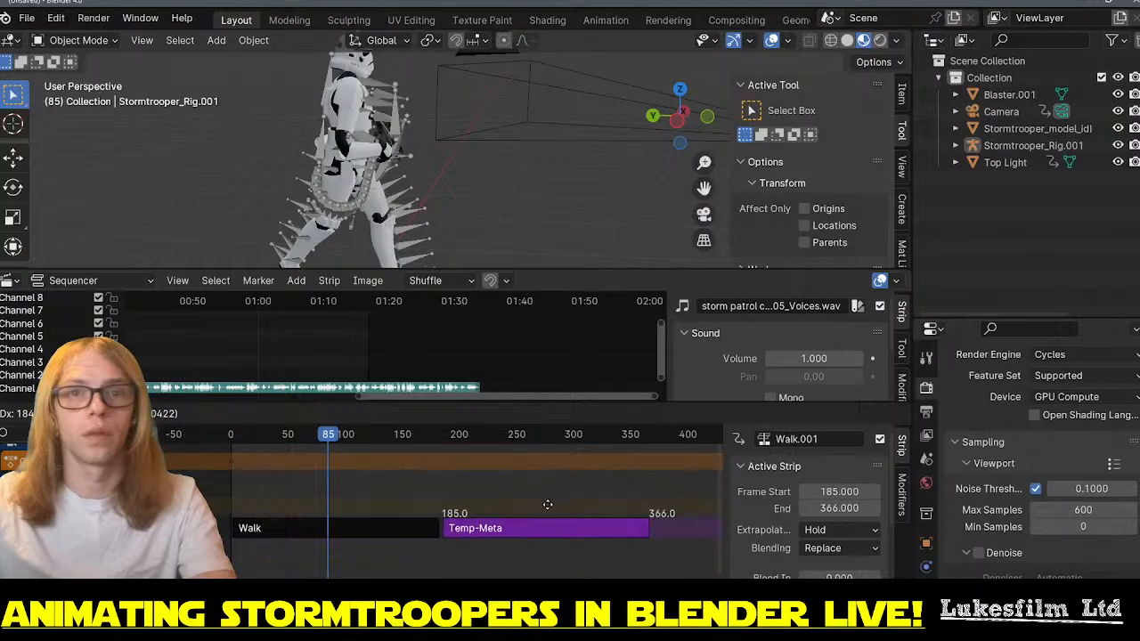
{"action": "left_click", "coordinate": [567, 519]}
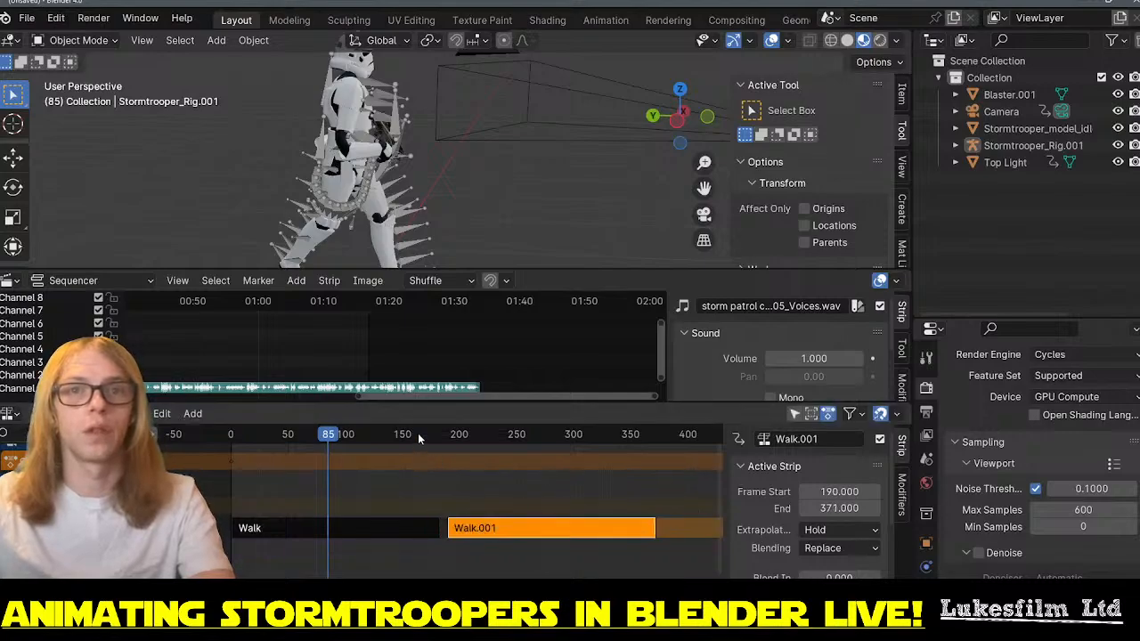
- Move the Walk.001 strip flush against the end of Walk so that it starts at frame 182
{"action": "key", "text": "g"}
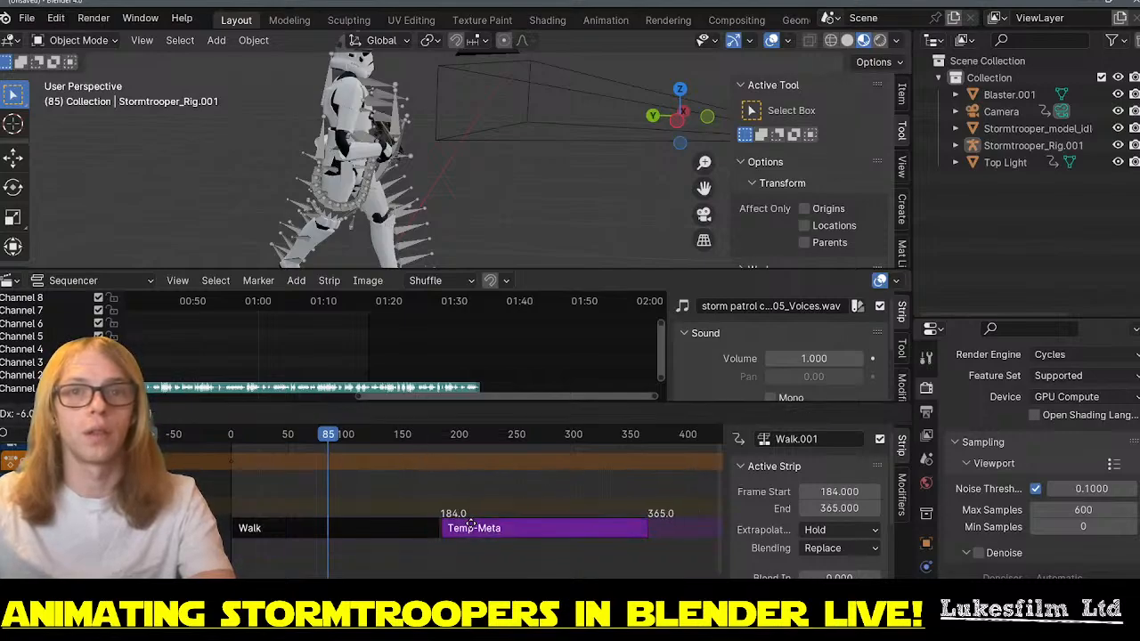
{"action": "left_click", "coordinate": [456, 531]}
{"action": "scroll", "coordinate": [454, 530], "scroll_direction": "up", "scroll_amount": 5}
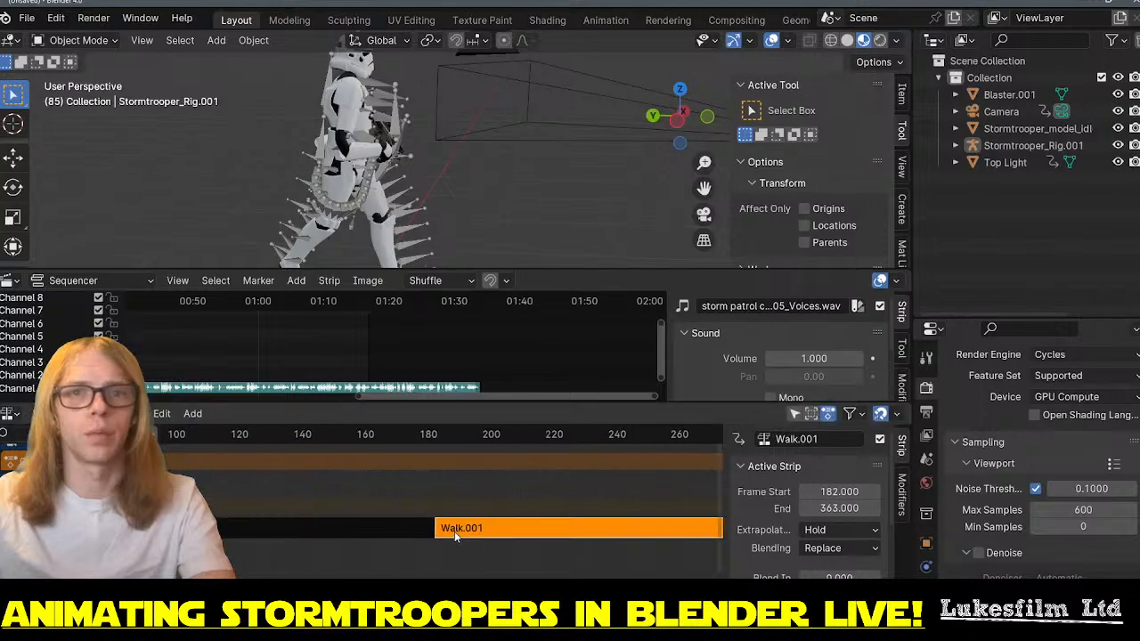
{"action": "key", "text": "g"}
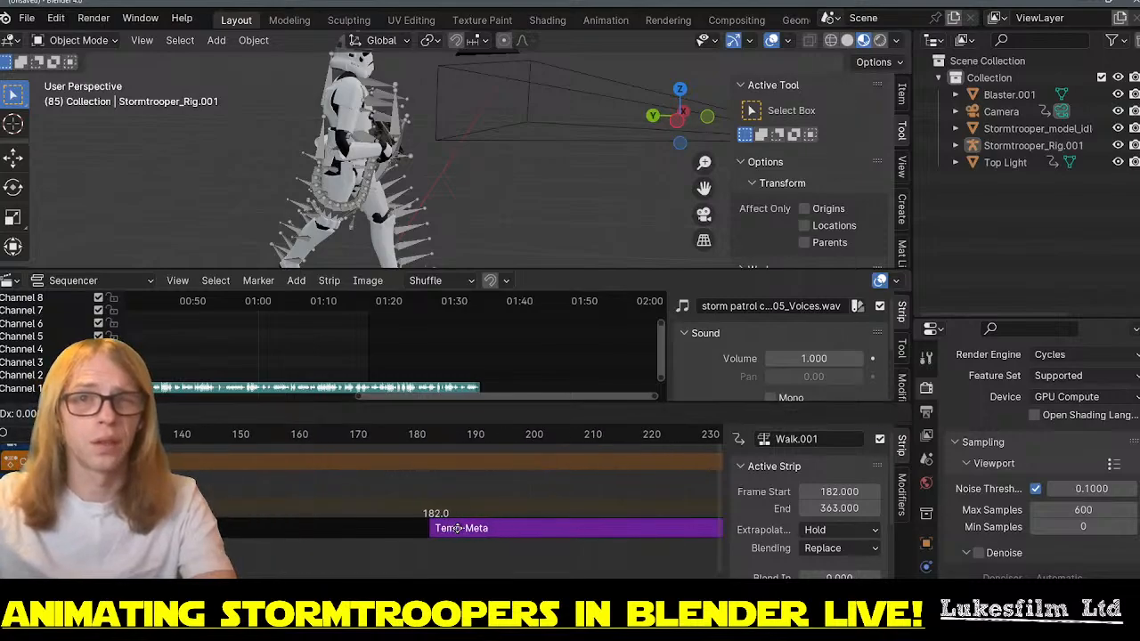
{"action": "left_click", "coordinate": [458, 531]}
- Play the animation from frame 166 across the join between the two walk strips to check the transition
{"action": "scroll", "coordinate": [439, 532], "scroll_direction": "down", "scroll_amount": 2}
{"action": "left_click_drag", "start_coordinate": [424, 440], "coordinate": [374, 438]}
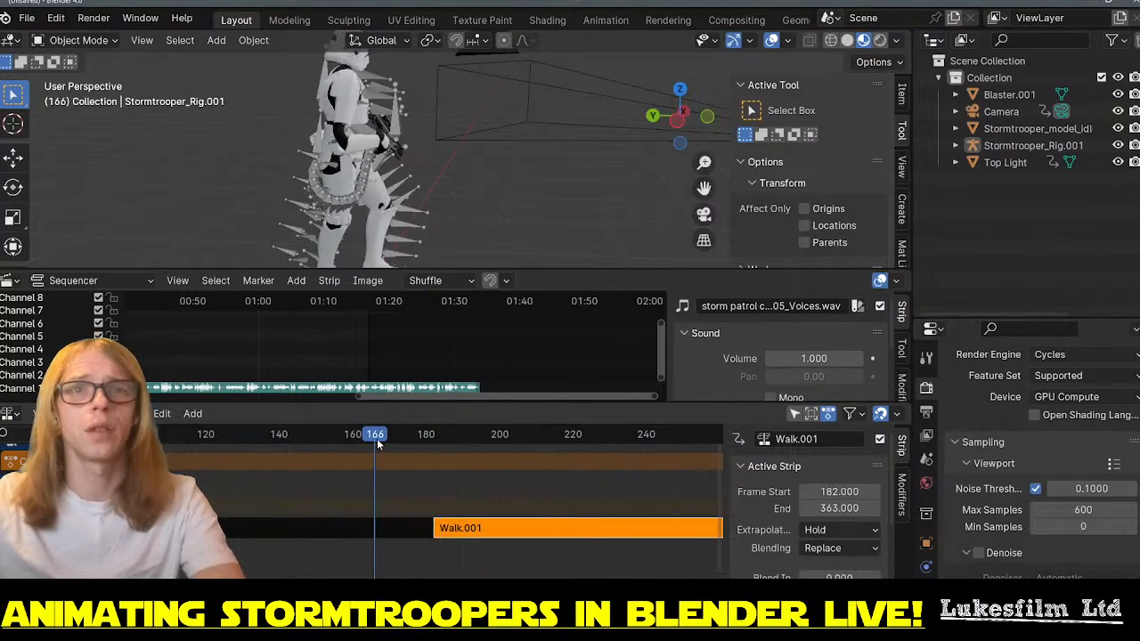
{"action": "key", "text": "space"}
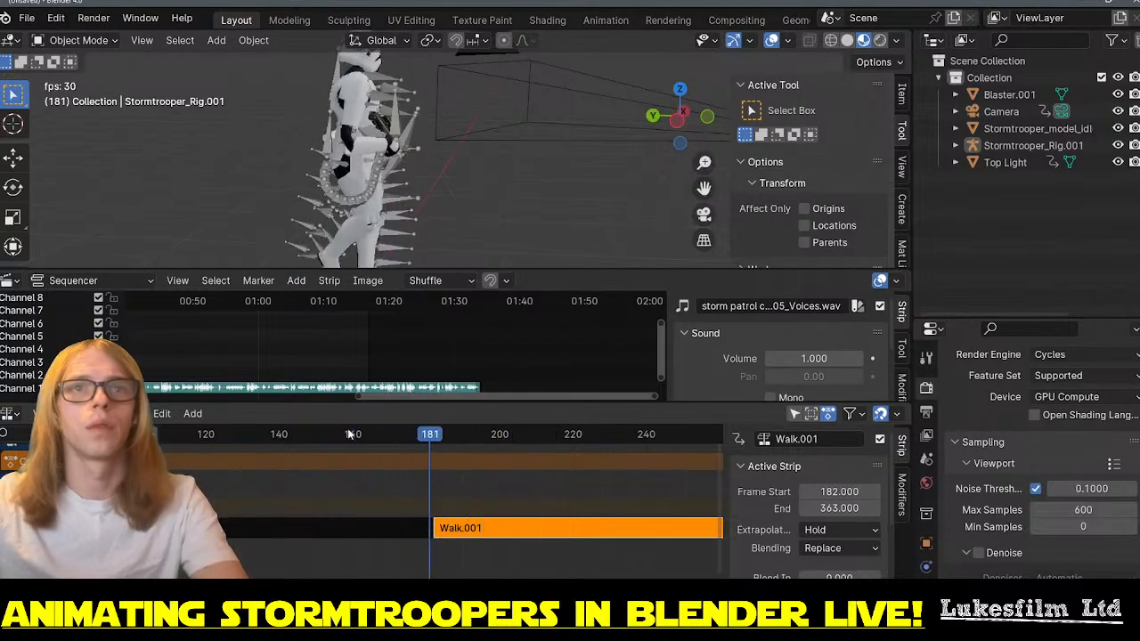
{"action": "key", "text": "space"}
- Set the playhead to frame 404 and duplicate the Walk and Walk.001 strips together
{"action": "scroll", "coordinate": [395, 512], "scroll_direction": "down", "scroll_amount": 6}
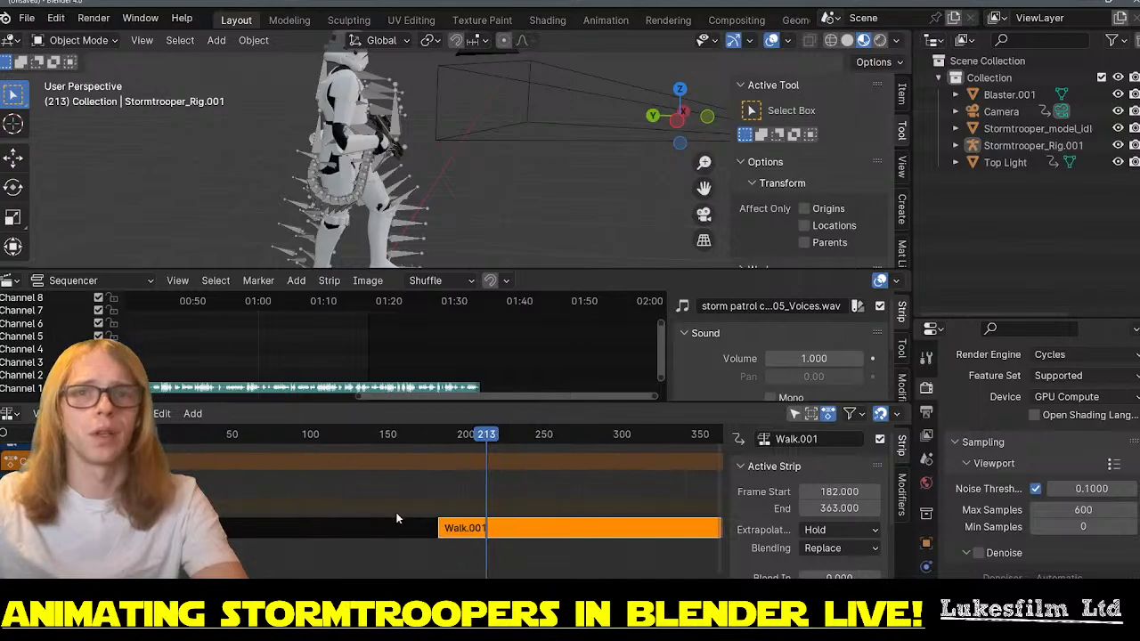
{"action": "left_click", "coordinate": [415, 502]}
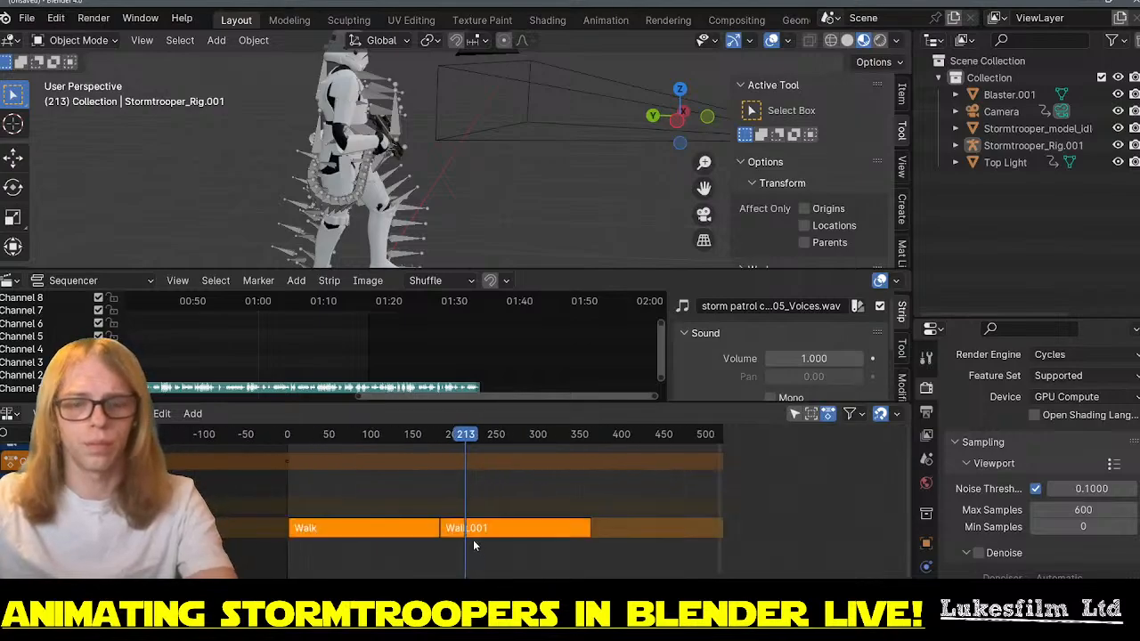
{"action": "left_click", "coordinate": [625, 435]}
{"action": "scroll", "coordinate": [499, 517], "scroll_direction": "down", "scroll_amount": 4}
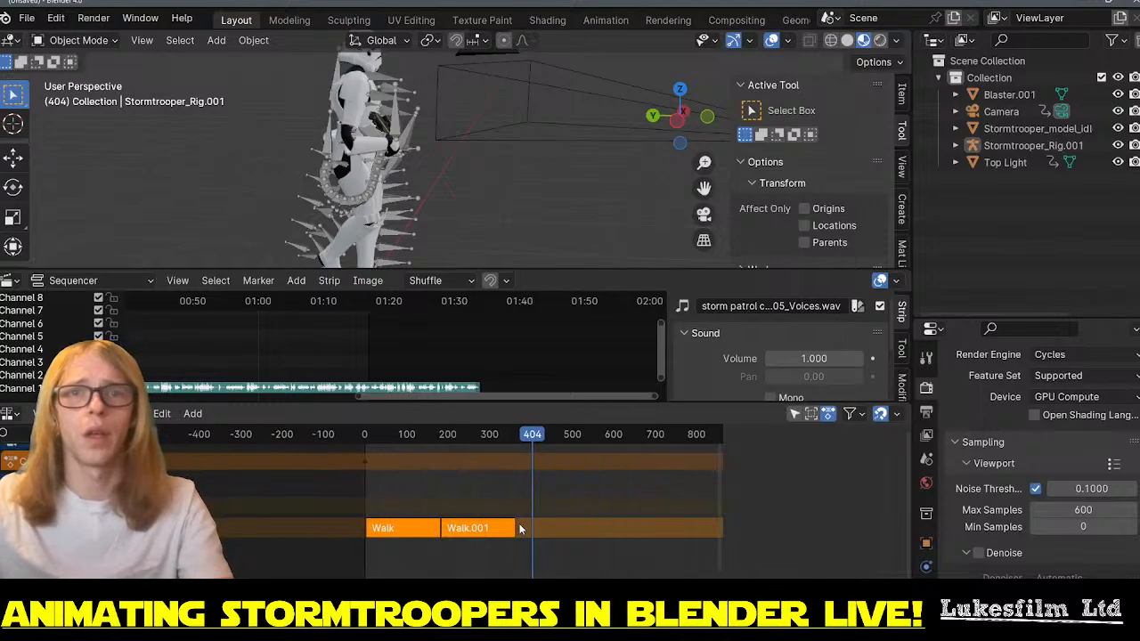
{"action": "right_click", "coordinate": [459, 519]}
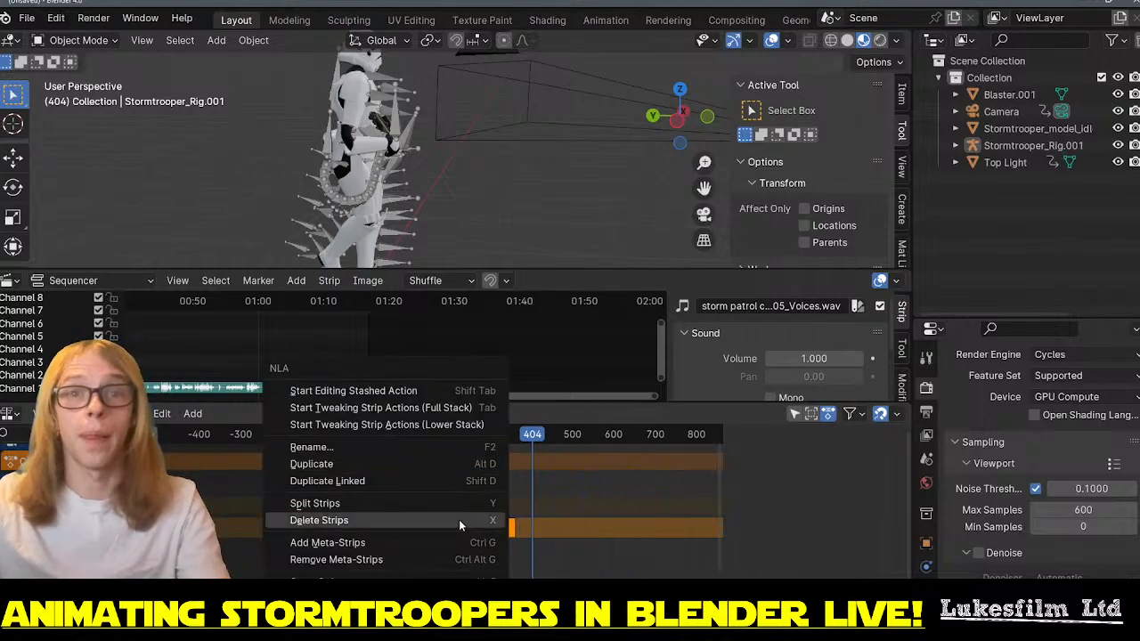
{"action": "left_click", "coordinate": [413, 467]}
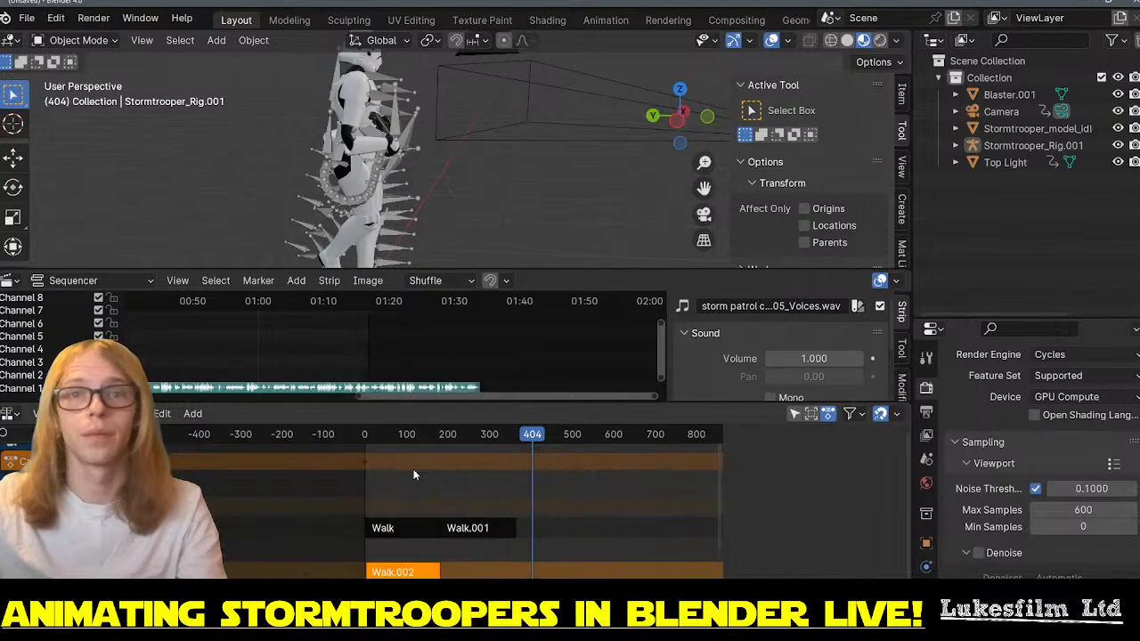
{"action": "left_click", "coordinate": [581, 540]}
{"action": "middle_click_drag", "start_coordinate": [449, 528], "coordinate": [353, 479]}
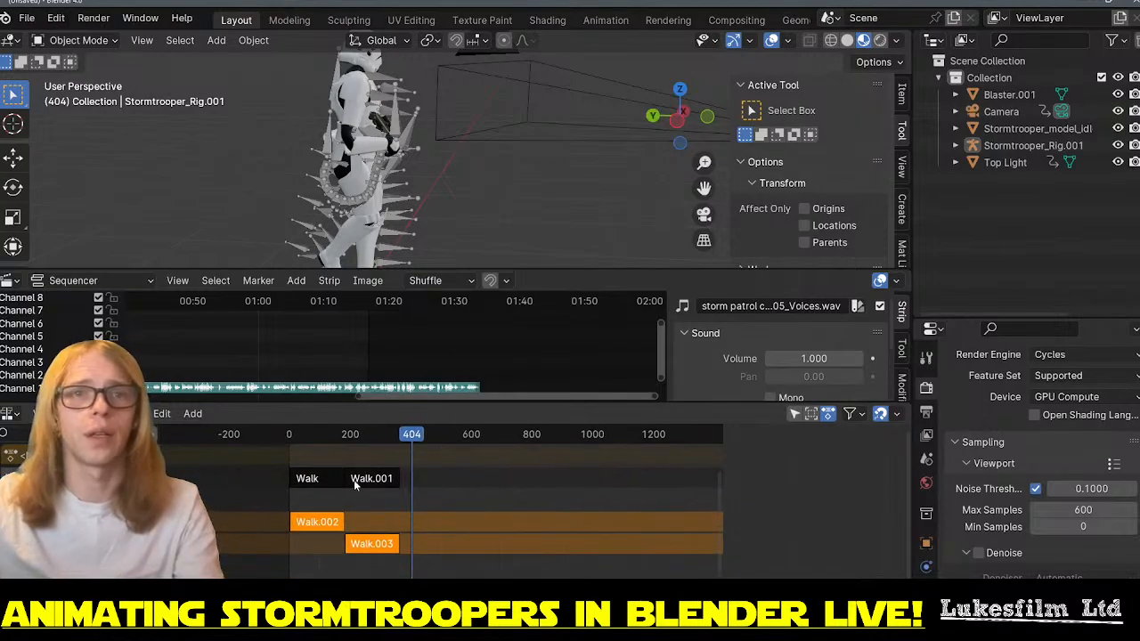
{"action": "left_click_drag", "start_coordinate": [332, 506], "coordinate": [413, 472]}
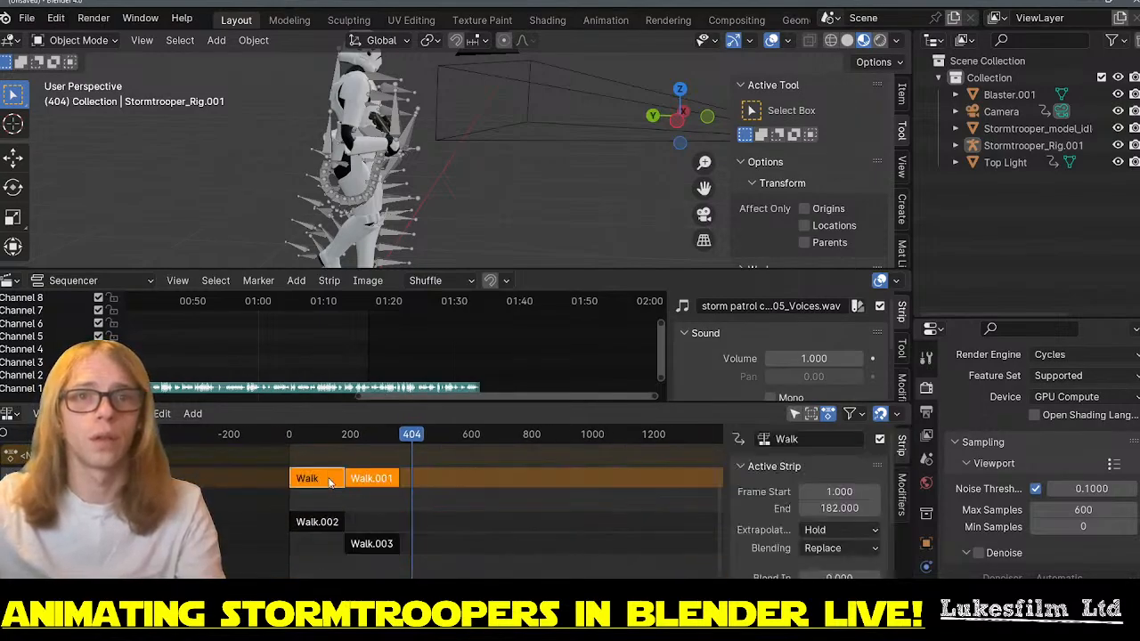
{"action": "key", "text": "g"}
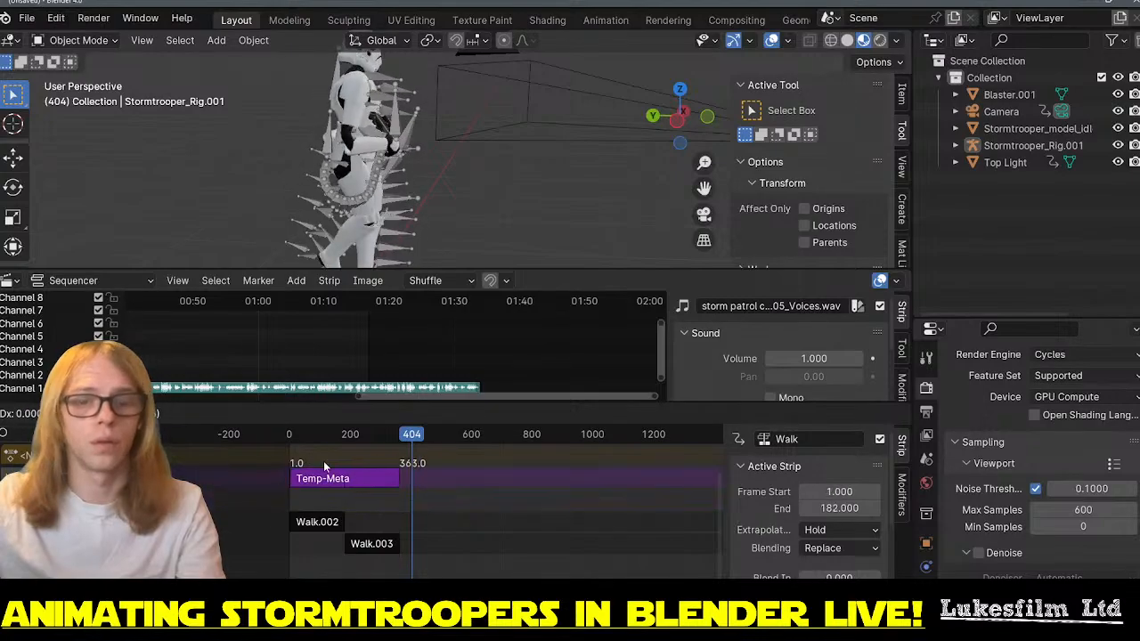
{"action": "left_click", "coordinate": [324, 460]}
- Move Walk.002 and Walk.003 up onto the original walk track, one after the other behind Walk.001
{"action": "left_click", "coordinate": [318, 523]}
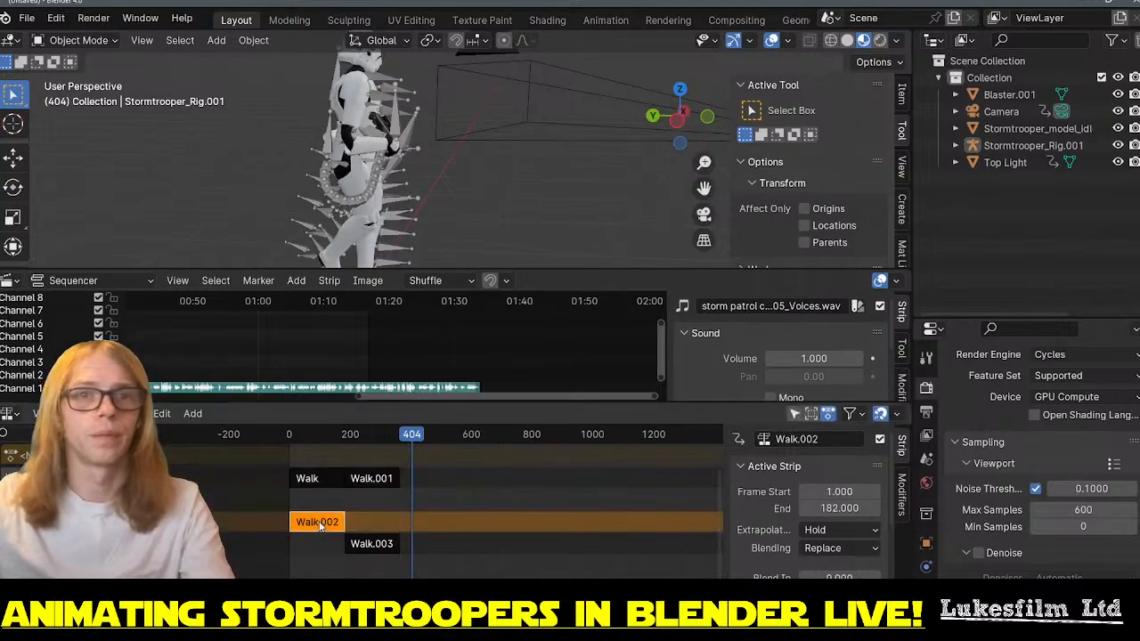
{"action": "left_click_drag", "start_coordinate": [324, 522], "coordinate": [433, 463]}
{"action": "left_click_drag", "start_coordinate": [367, 540], "coordinate": [483, 466]}
- Duplicate all four walk strips and move the first copy, Walk.004, behind Walk.003, starting at frame 747
{"action": "left_click_drag", "start_coordinate": [533, 509], "coordinate": [297, 482]}
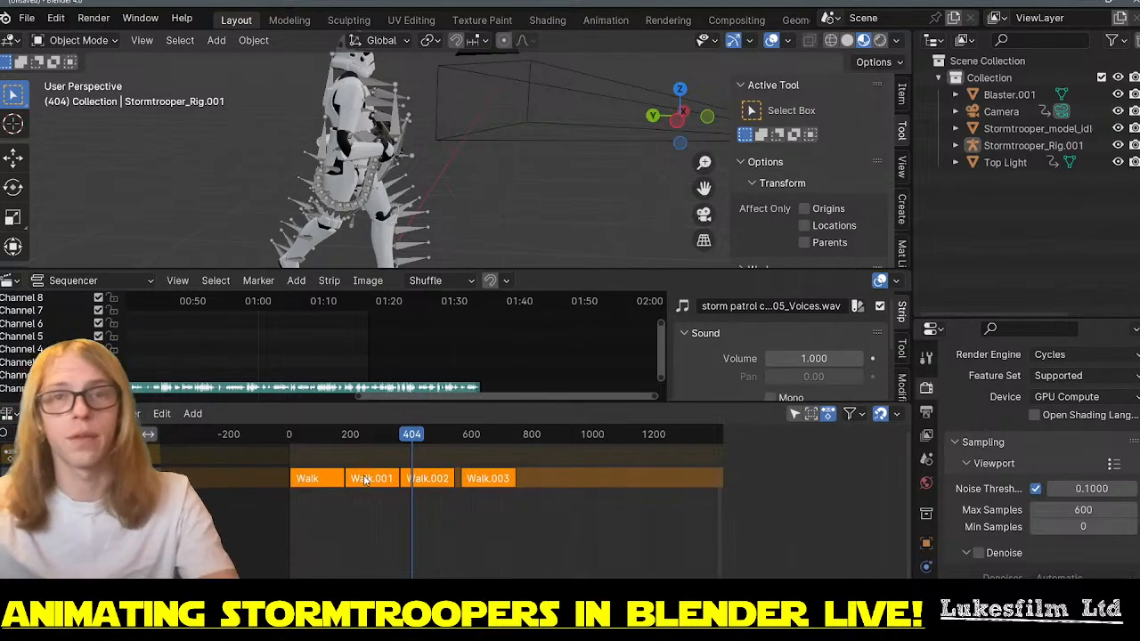
{"action": "right_click", "coordinate": [324, 479]}
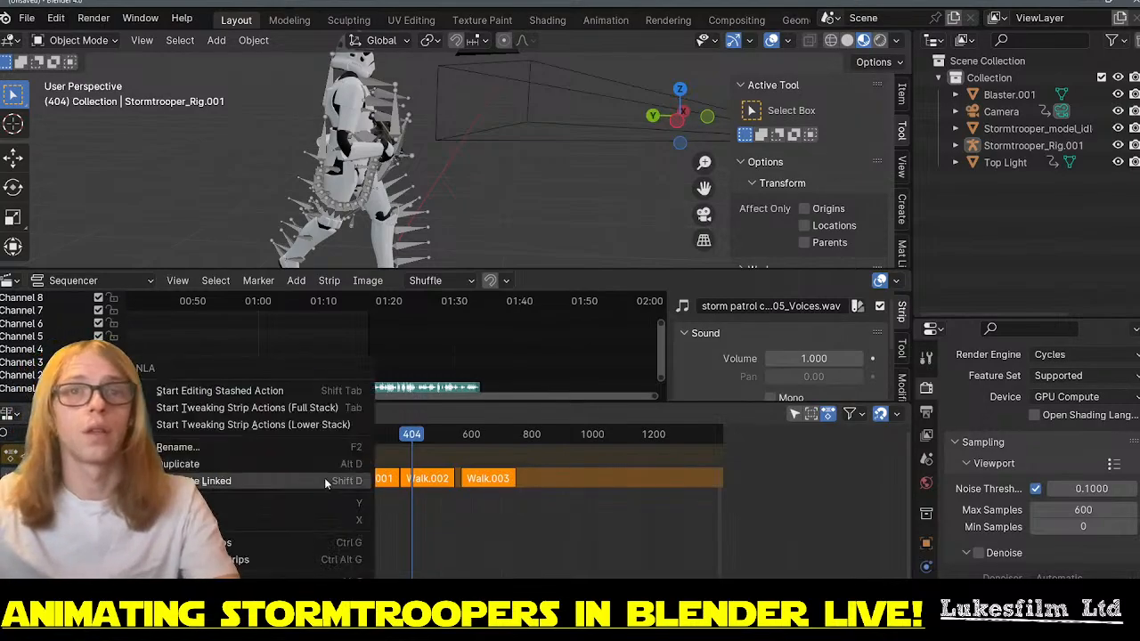
{"action": "left_click", "coordinate": [280, 464]}
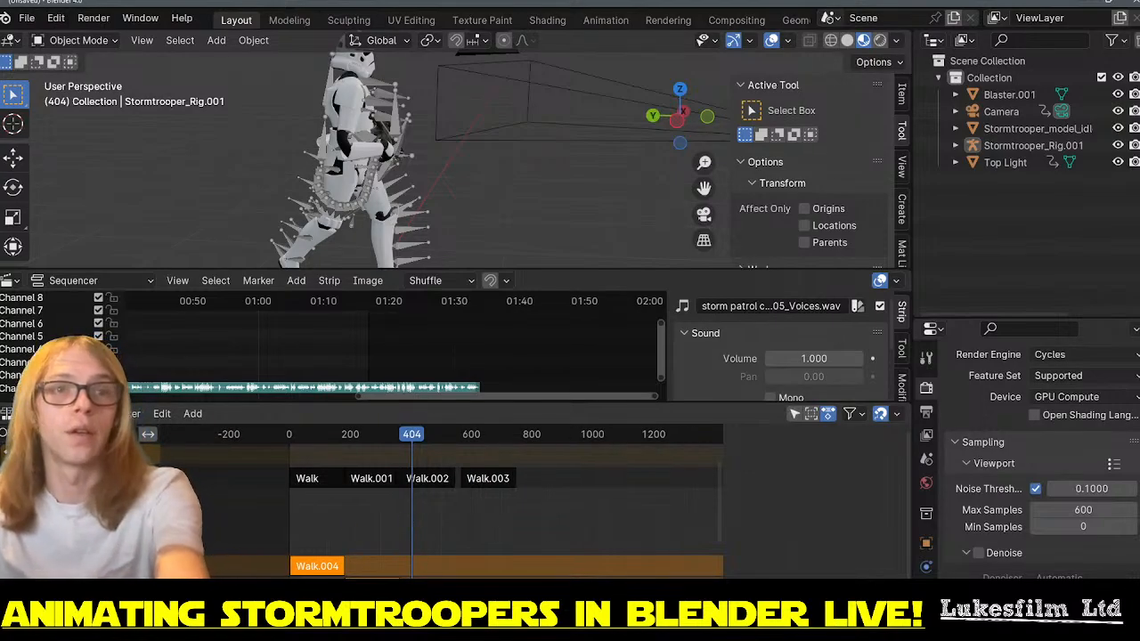
{"action": "key", "text": "Escape"}
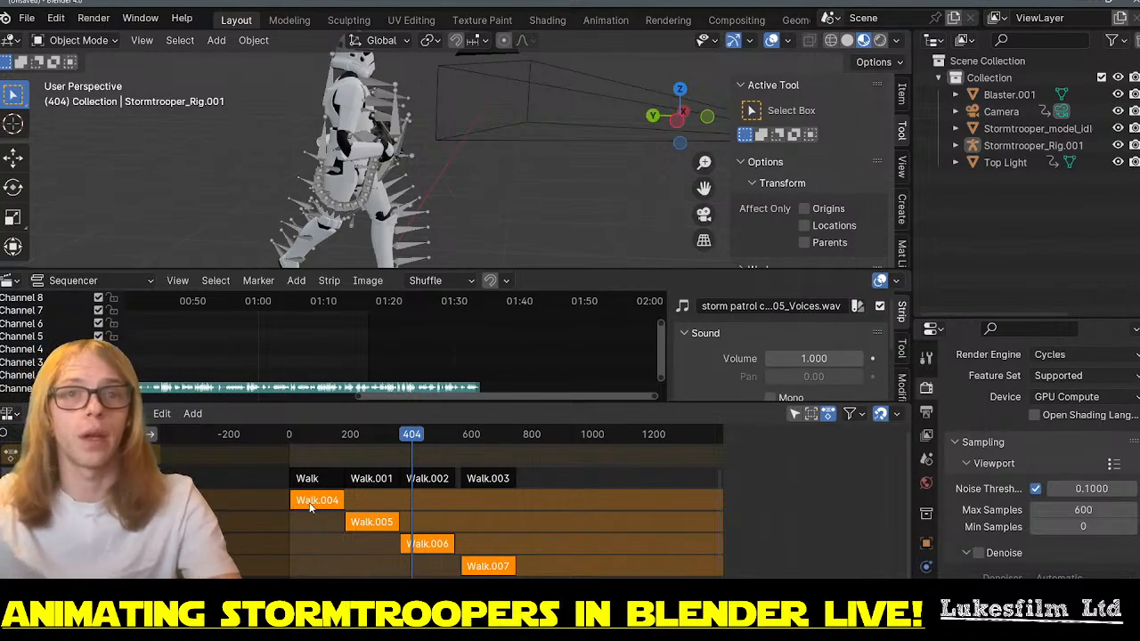
{"action": "left_click_drag", "start_coordinate": [310, 507], "coordinate": [542, 499]}
- Close the gap before Walk.002 by moving it to start at frame 363, right at the end of Walk.001
{"action": "scroll", "coordinate": [427, 485], "scroll_direction": "up", "scroll_amount": 5}
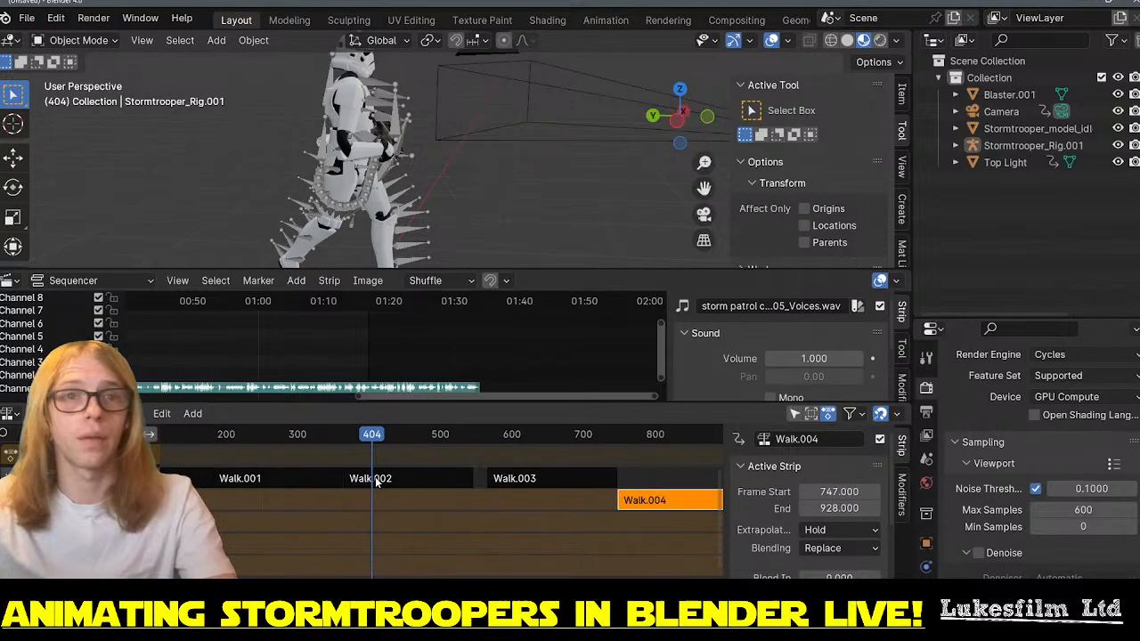
{"action": "scroll", "coordinate": [444, 501], "scroll_direction": "up", "scroll_amount": 2}
{"action": "left_click_drag", "start_coordinate": [407, 489], "coordinate": [407, 489]}
{"action": "scroll", "coordinate": [317, 483], "scroll_direction": "up", "scroll_amount": 3}
{"action": "middle_click_drag", "start_coordinate": [381, 514], "coordinate": [588, 507]}
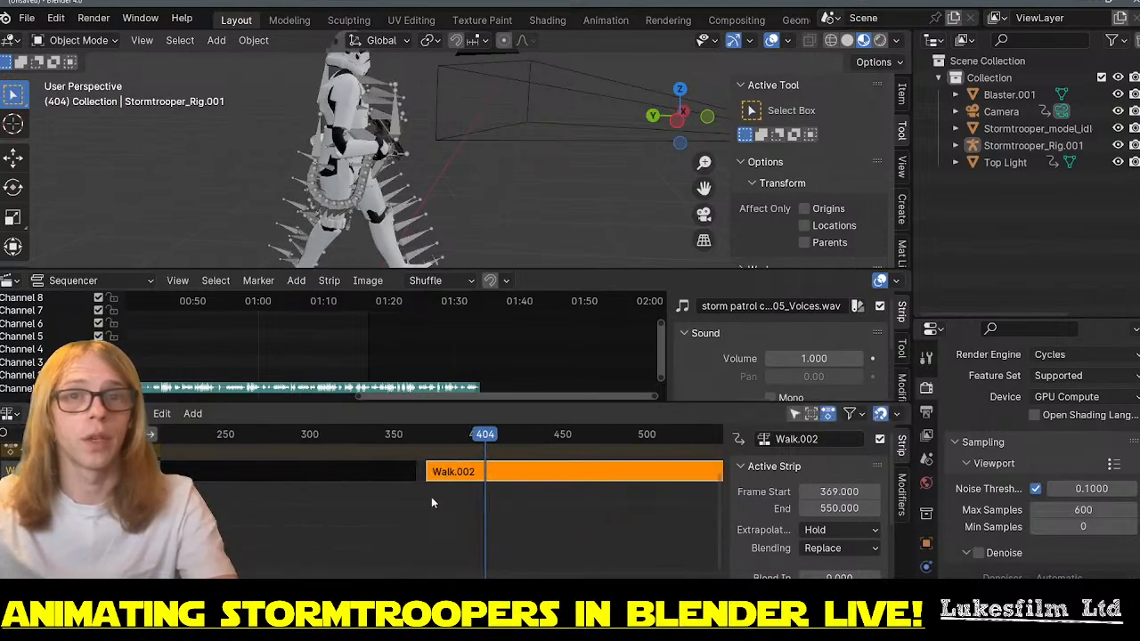
{"action": "scroll", "coordinate": [432, 499], "scroll_direction": "up", "scroll_amount": 9}
{"action": "left_click_drag", "start_coordinate": [448, 472], "coordinate": [424, 472]}
{"action": "scroll", "coordinate": [360, 484], "scroll_direction": "up", "scroll_amount": 1}
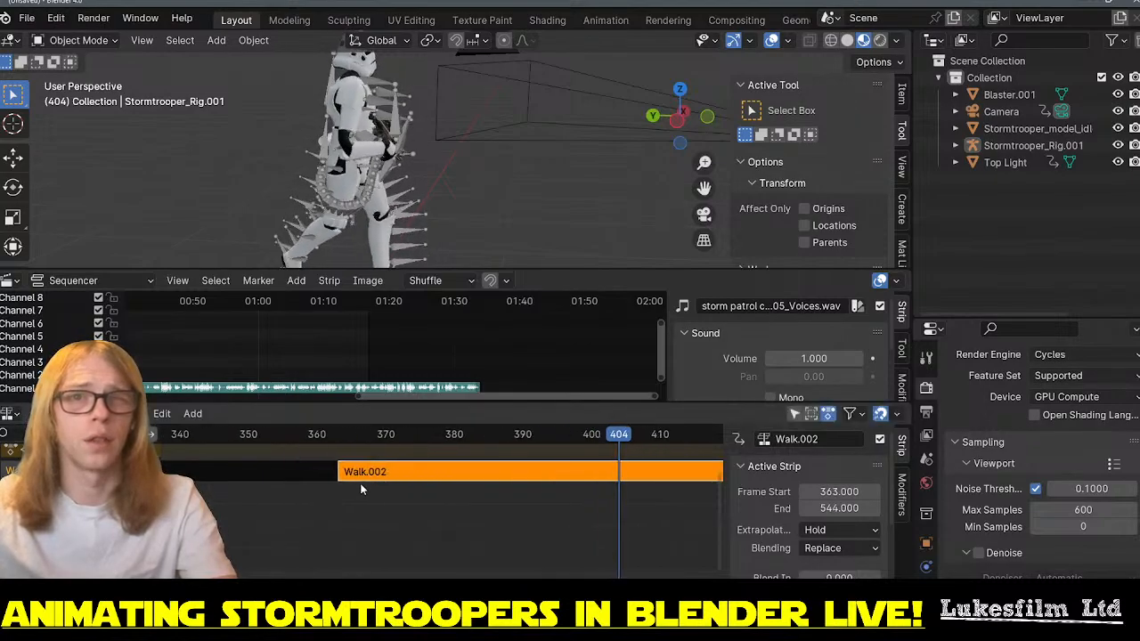
- Move Walk.004 up onto the main walk track directly behind Walk.003, starting at frame 746
{"action": "scroll", "coordinate": [360, 482], "scroll_direction": "down", "scroll_amount": 4}
{"action": "scroll", "coordinate": [613, 523], "scroll_direction": "down", "scroll_amount": 2}
{"action": "middle_click_drag", "start_coordinate": [614, 519], "coordinate": [384, 512]}
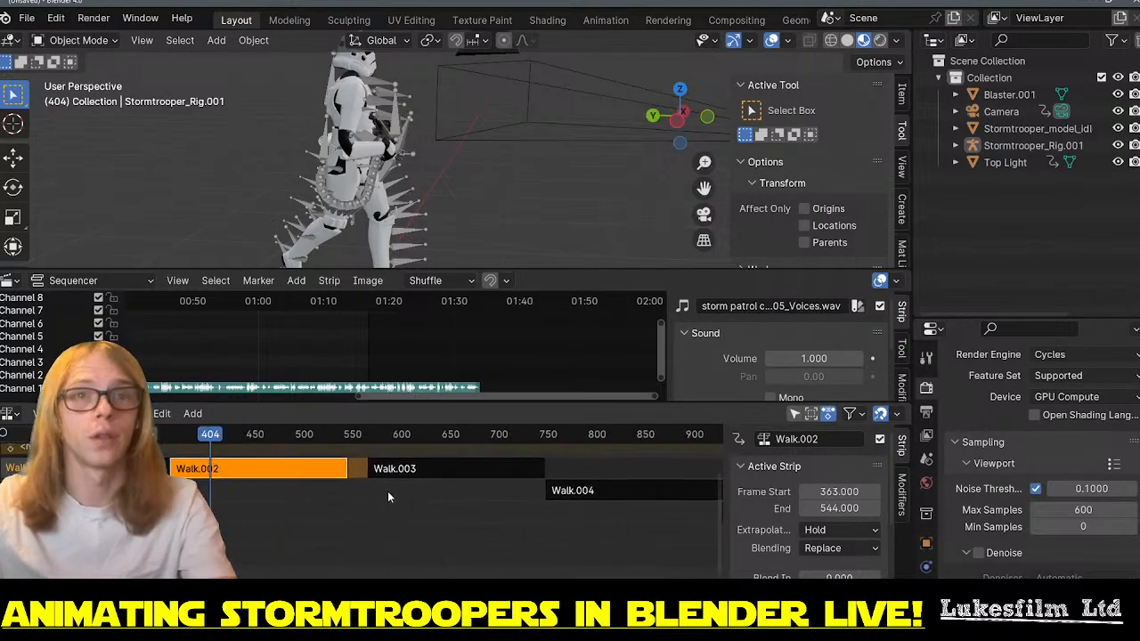
{"action": "scroll", "coordinate": [388, 496], "scroll_direction": "up", "scroll_amount": 3}
{"action": "middle_click_drag", "start_coordinate": [615, 524], "coordinate": [243, 514]}
{"action": "left_click", "coordinate": [335, 477]}
{"action": "key", "text": "g"}
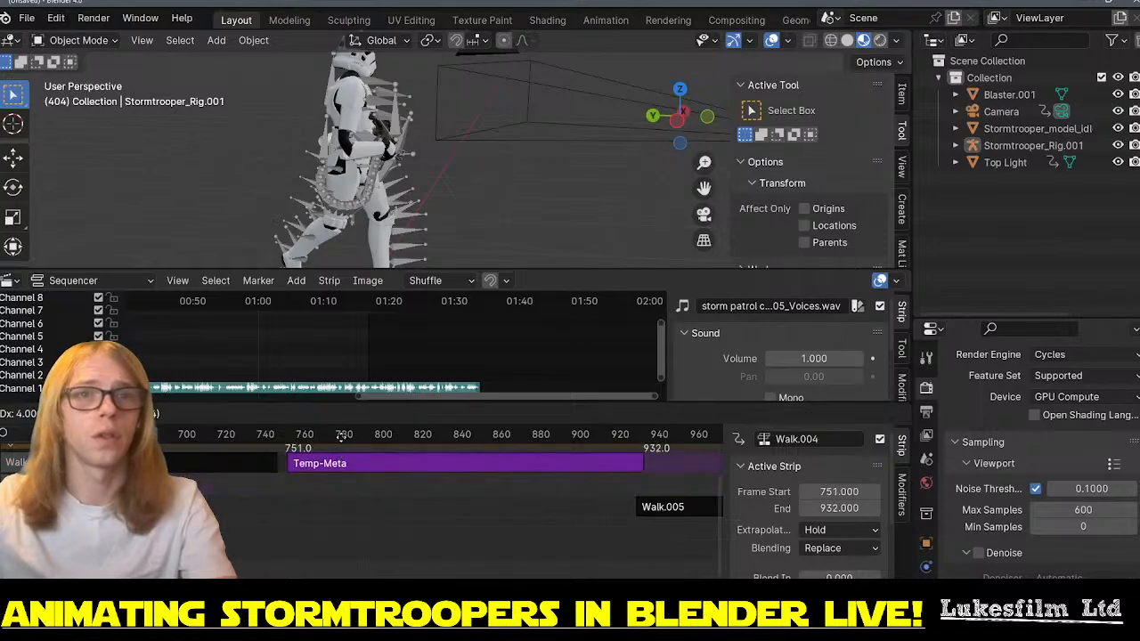
{"action": "left_click", "coordinate": [332, 440]}
{"action": "middle_click_drag", "start_coordinate": [536, 502], "coordinate": [254, 504]}
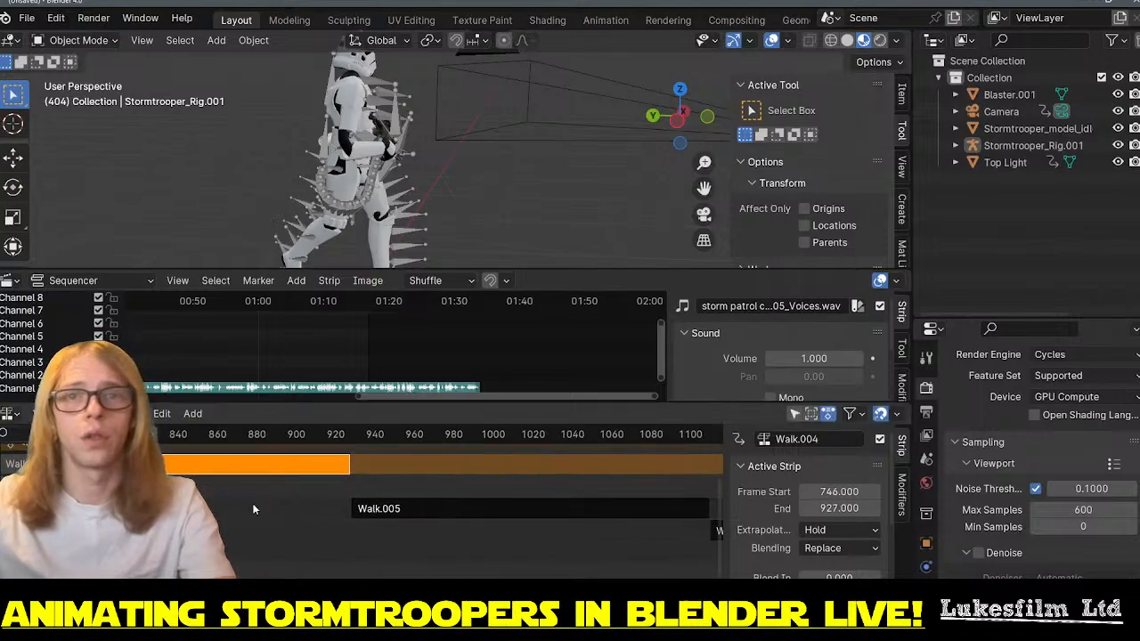
- Move Walk.005 up onto the main walk track, starting at frame 927, and place Walk.006 directly behind it
{"action": "left_click", "coordinate": [379, 510]}
{"action": "key", "text": "g"}
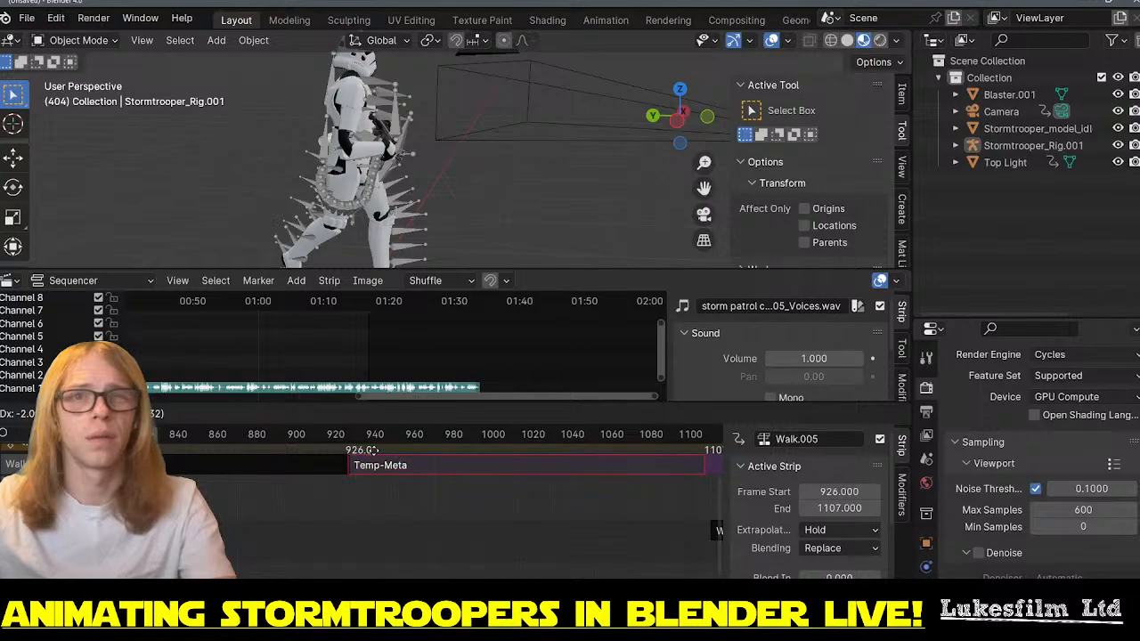
{"action": "left_click", "coordinate": [376, 450]}
{"action": "scroll", "coordinate": [499, 520], "scroll_direction": "right", "scroll_amount": 5, "text": "ctrl"}
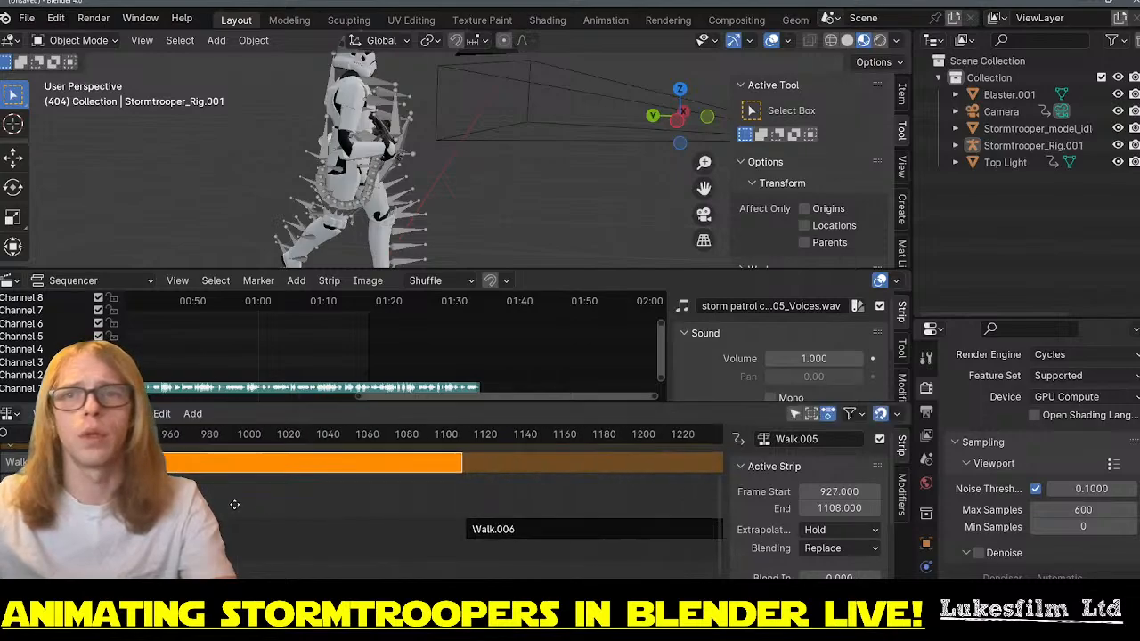
{"action": "left_click", "coordinate": [348, 526]}
{"action": "key", "text": "g"}
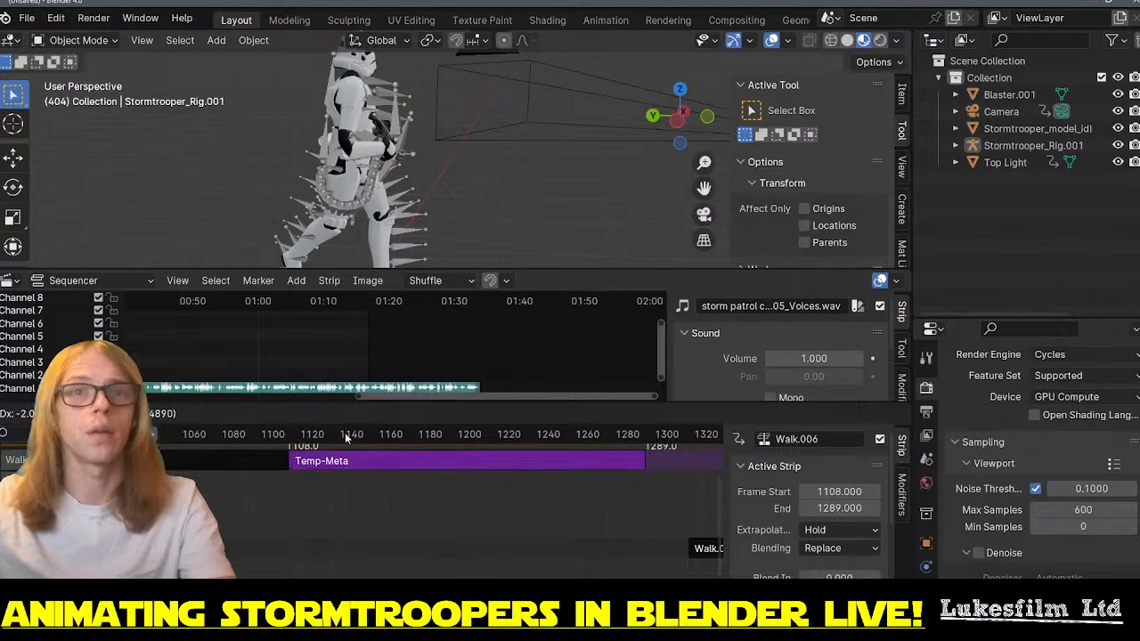
{"action": "left_click", "coordinate": [347, 436]}
- Move Walk.007 up onto the main walk track and close its gap to Walk.006, starting it at frame 1290
{"action": "scroll", "coordinate": [603, 507], "scroll_direction": "right", "scroll_amount": 6, "text": "ctrl"}
{"action": "left_click", "coordinate": [450, 548]}
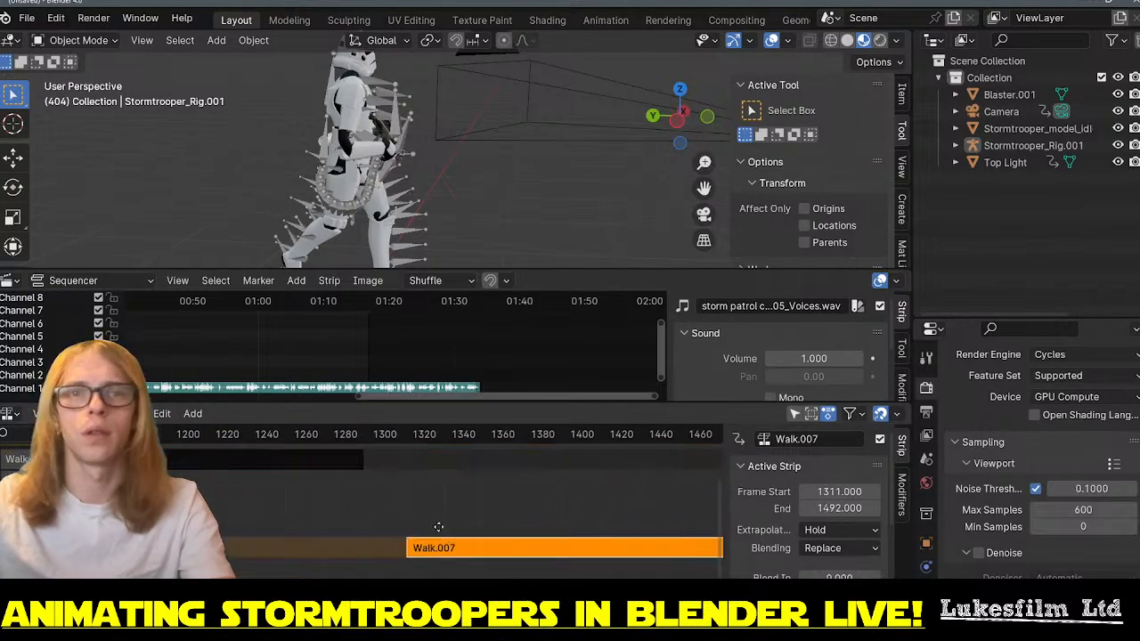
{"action": "key", "text": "g"}
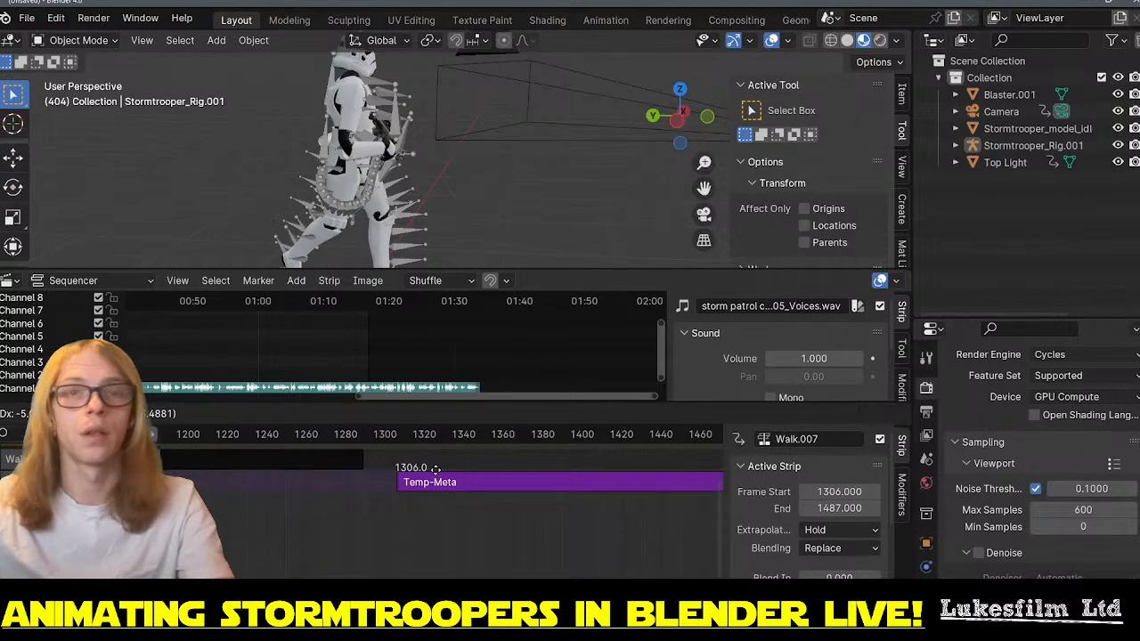
{"action": "left_click", "coordinate": [423, 434]}
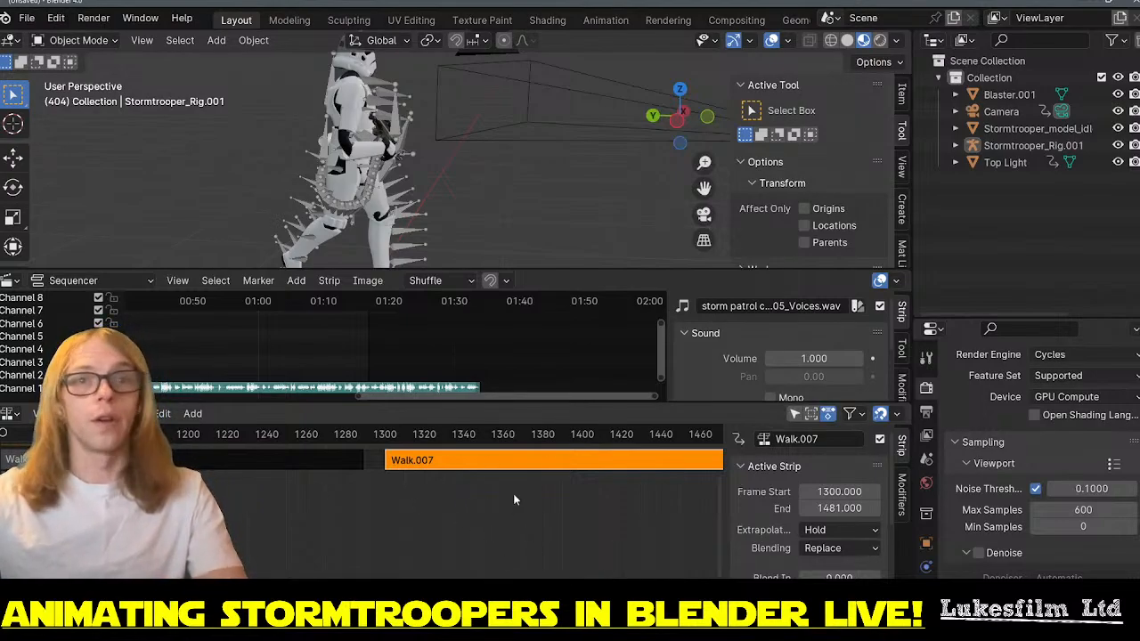
{"action": "key", "text": "g"}
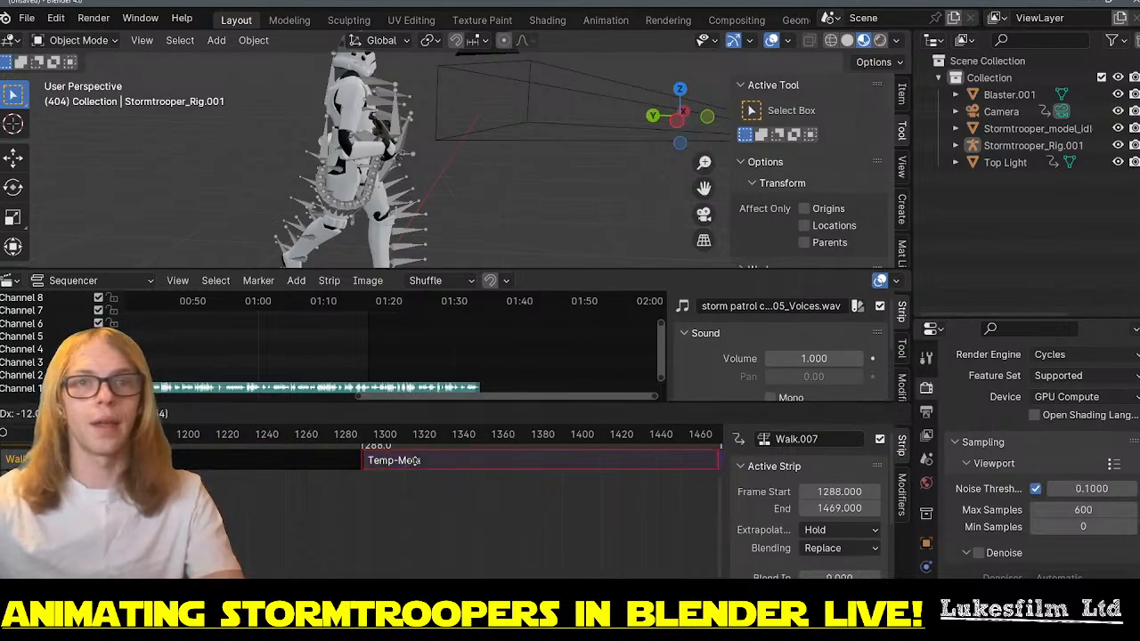
{"action": "left_click", "coordinate": [419, 461]}
{"action": "scroll", "coordinate": [629, 522], "scroll_direction": "down", "scroll_amount": 3}
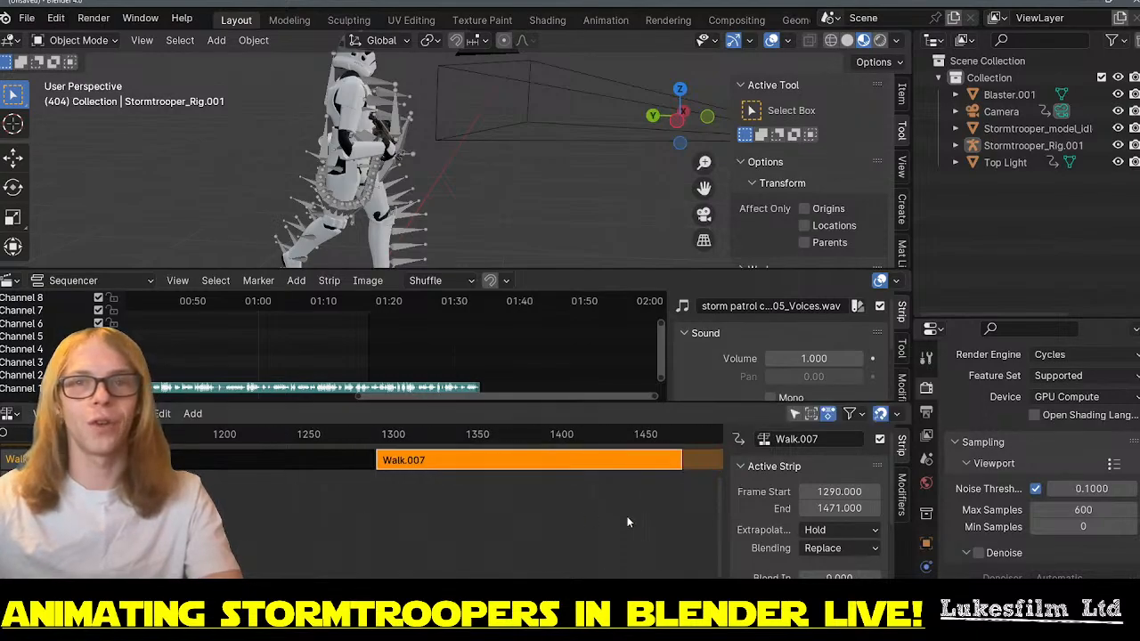
{"action": "scroll", "coordinate": [441, 513], "scroll_direction": "down", "scroll_amount": 2}
{"action": "key", "text": "n"}
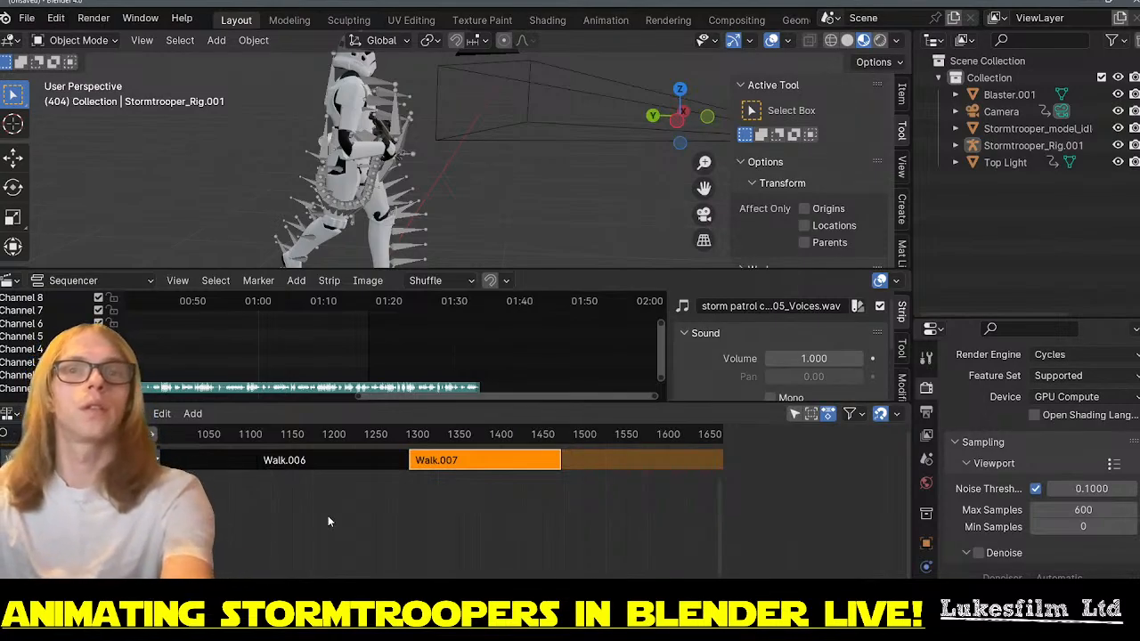
{"action": "key", "text": "x"}
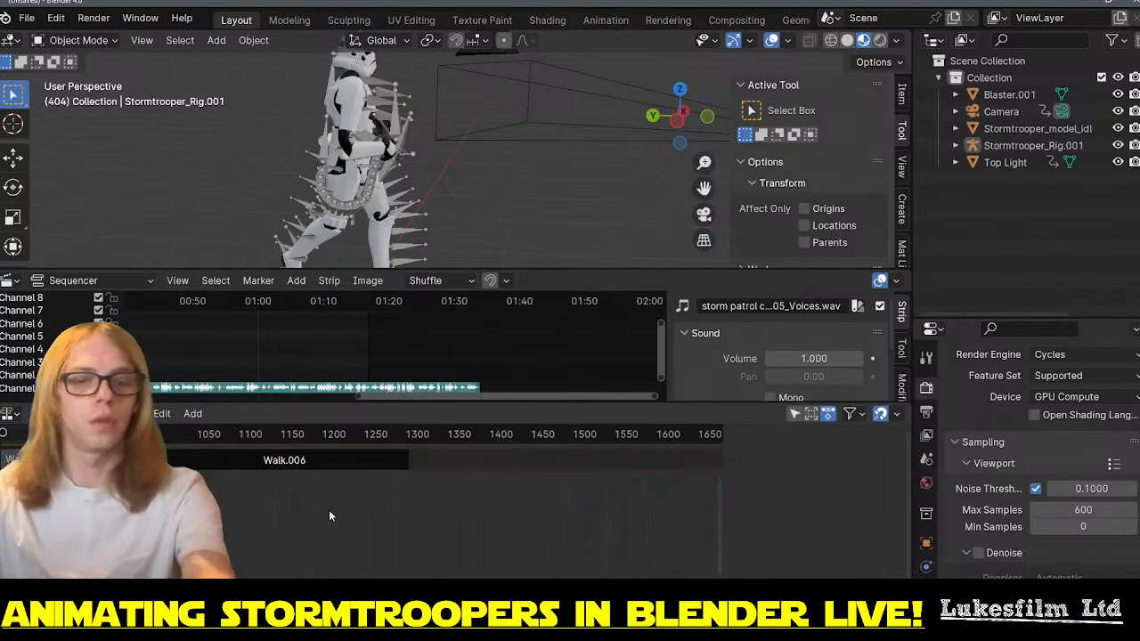
{"action": "key", "text": "ctrl+z"}
{"action": "left_click", "coordinate": [347, 518]}
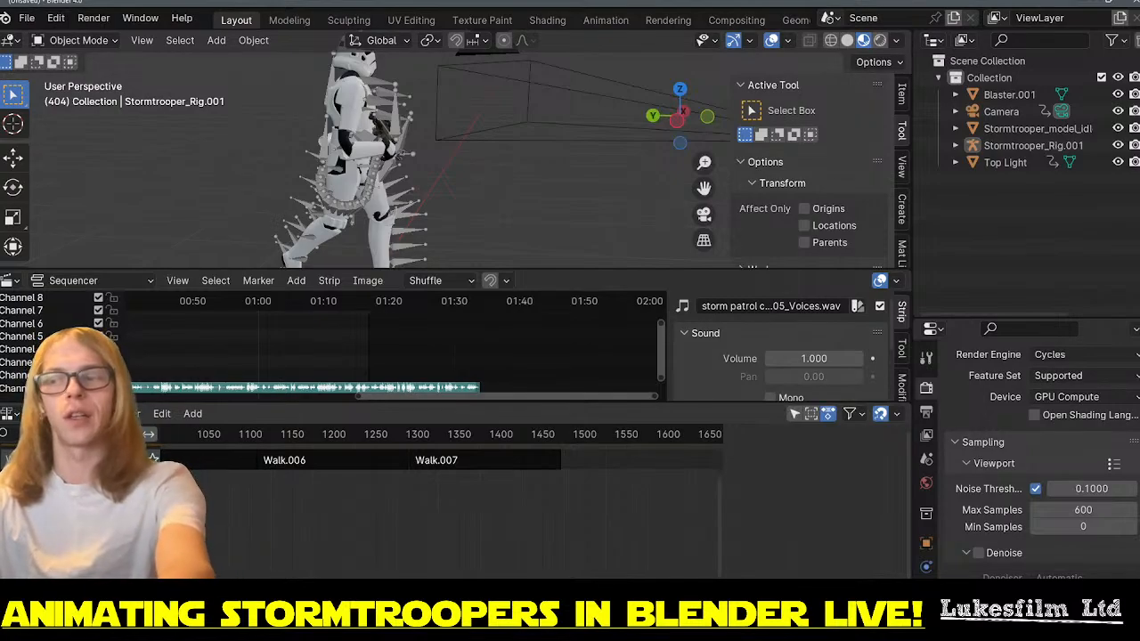
- Select Walk.003 through Walk.007 and shift them together to start at frame 544, directly behind Walk.002
{"action": "scroll", "coordinate": [275, 545], "scroll_direction": "up", "scroll_amount": 3}
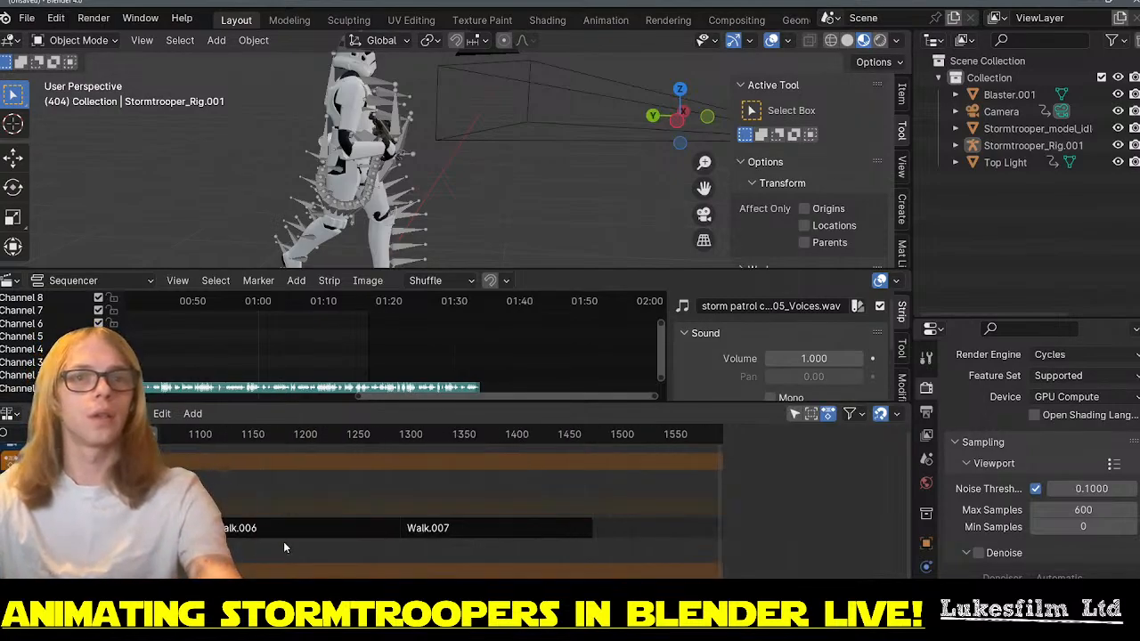
{"action": "scroll", "coordinate": [283, 542], "scroll_direction": "down", "scroll_amount": 1}
{"action": "scroll", "coordinate": [436, 530], "scroll_direction": "down", "scroll_amount": 8}
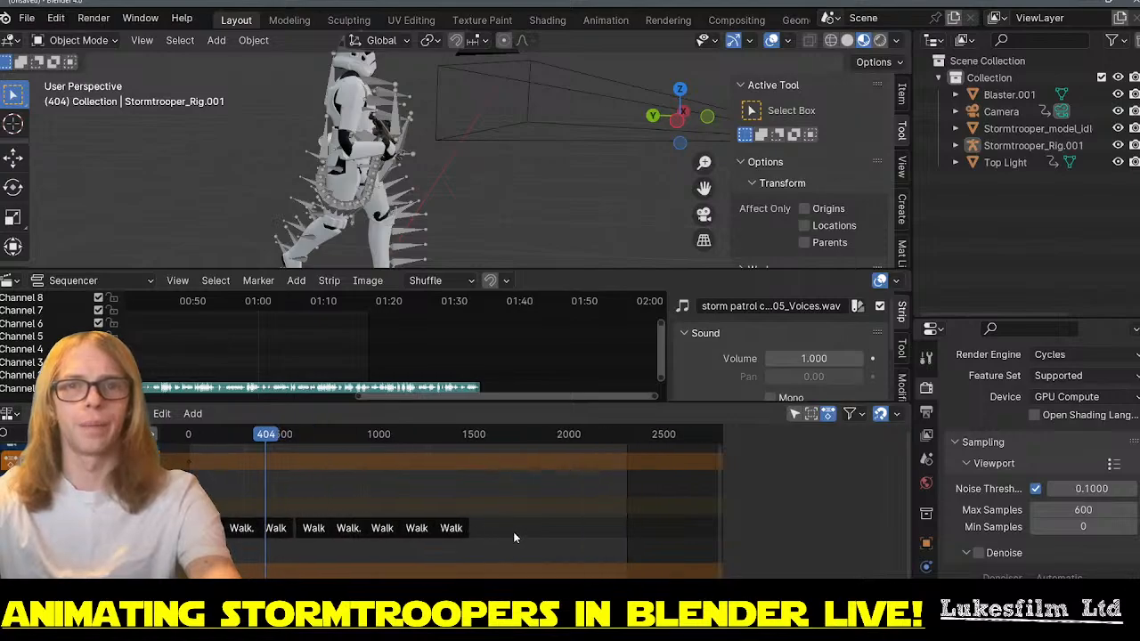
{"action": "left_click_drag", "start_coordinate": [462, 541], "coordinate": [299, 528]}
{"action": "scroll", "coordinate": [294, 544], "scroll_direction": "up", "scroll_amount": 8}
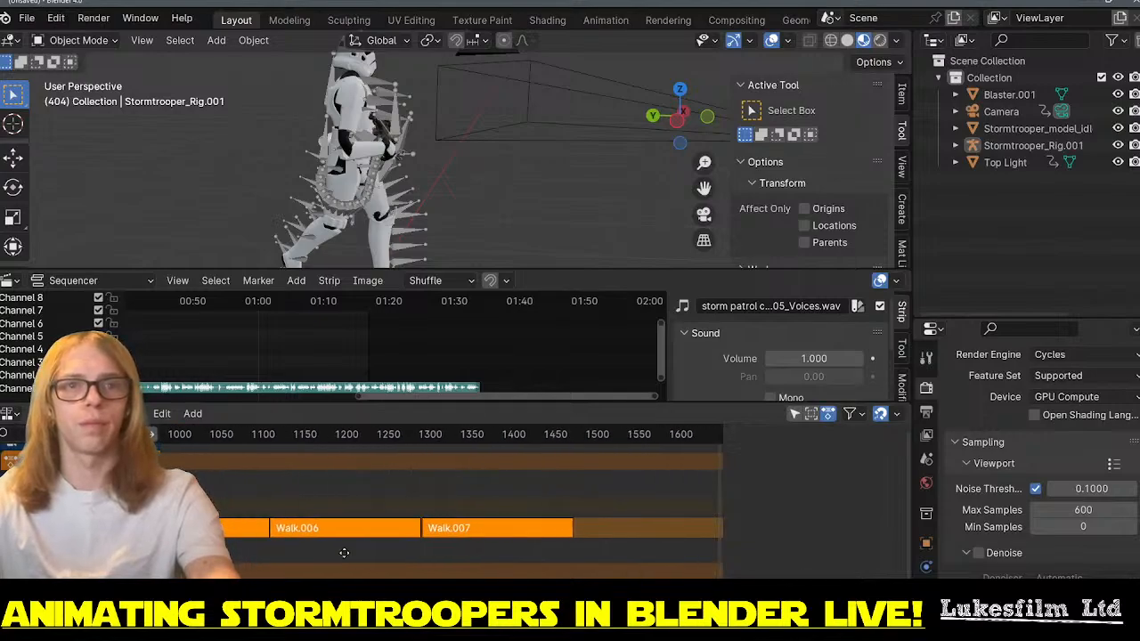
{"action": "middle_click_drag", "start_coordinate": [343, 553], "coordinate": [764, 540]}
{"action": "scroll", "coordinate": [252, 538], "scroll_direction": "up", "scroll_amount": 4}
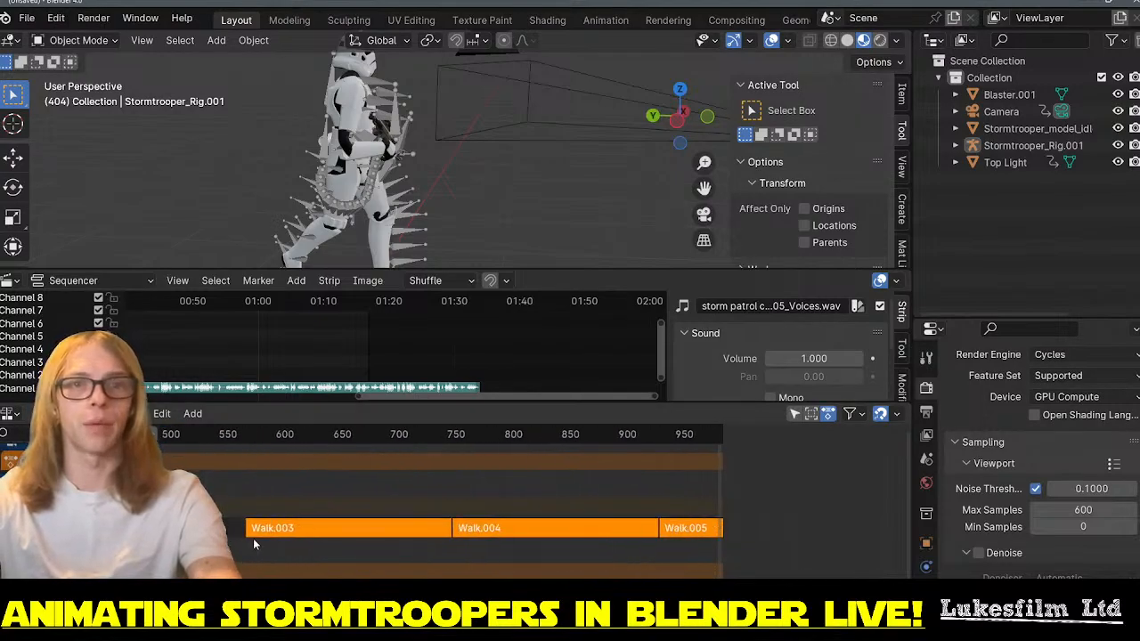
{"action": "middle_click_drag", "start_coordinate": [250, 542], "coordinate": [320, 528]}
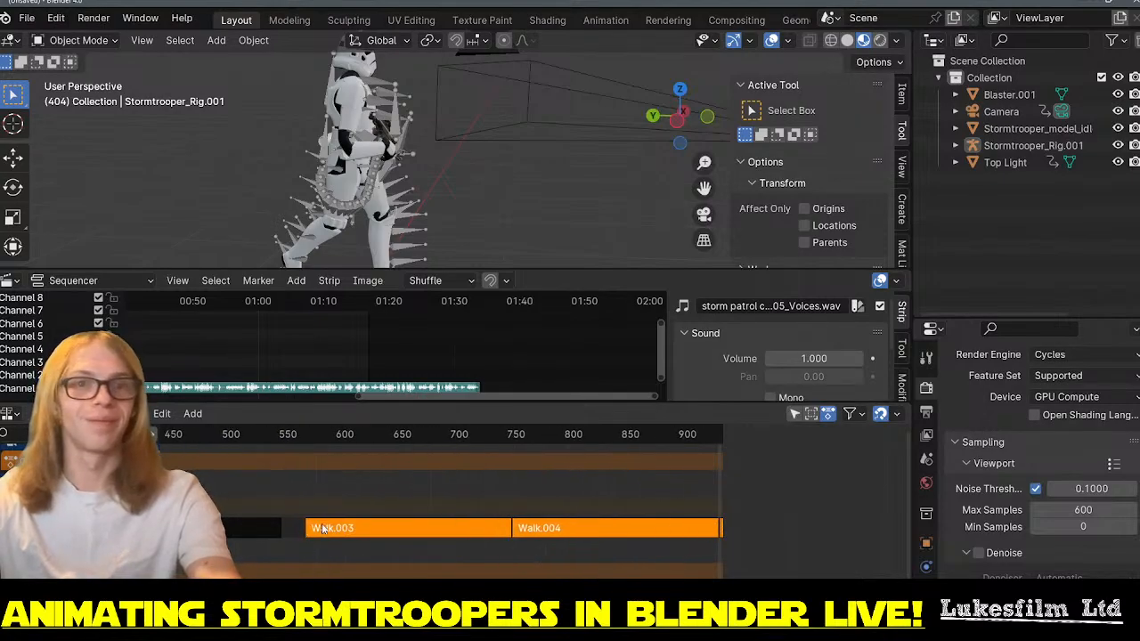
{"action": "key", "text": "n"}
{"action": "key", "text": "g"}
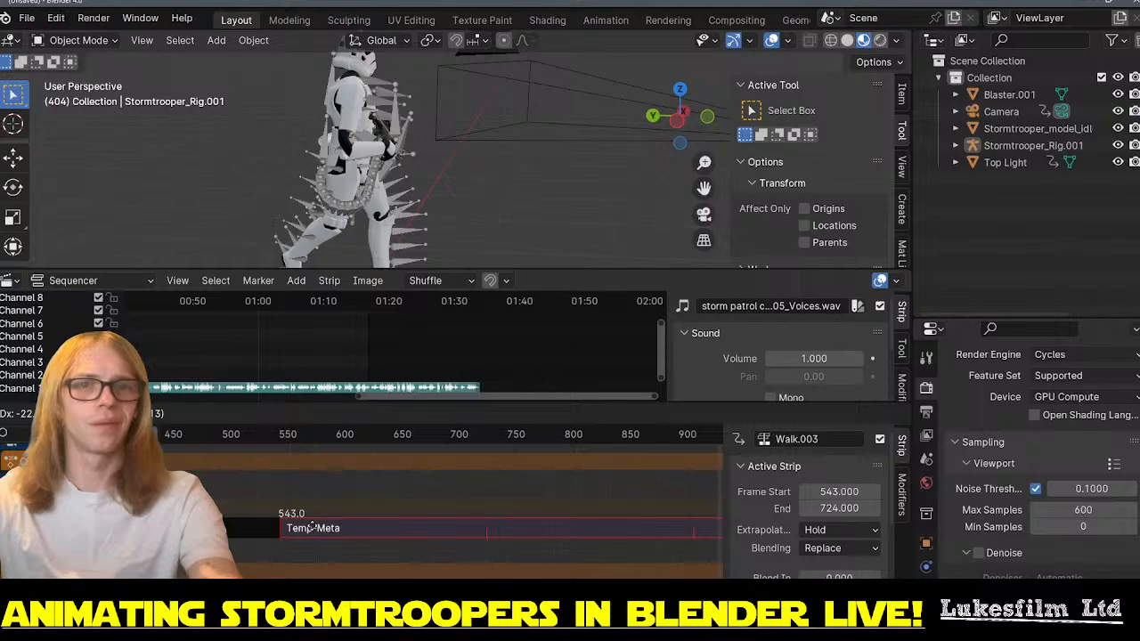
{"action": "left_click", "coordinate": [313, 527]}
{"action": "scroll", "coordinate": [274, 535], "scroll_direction": "up", "scroll_amount": 3}
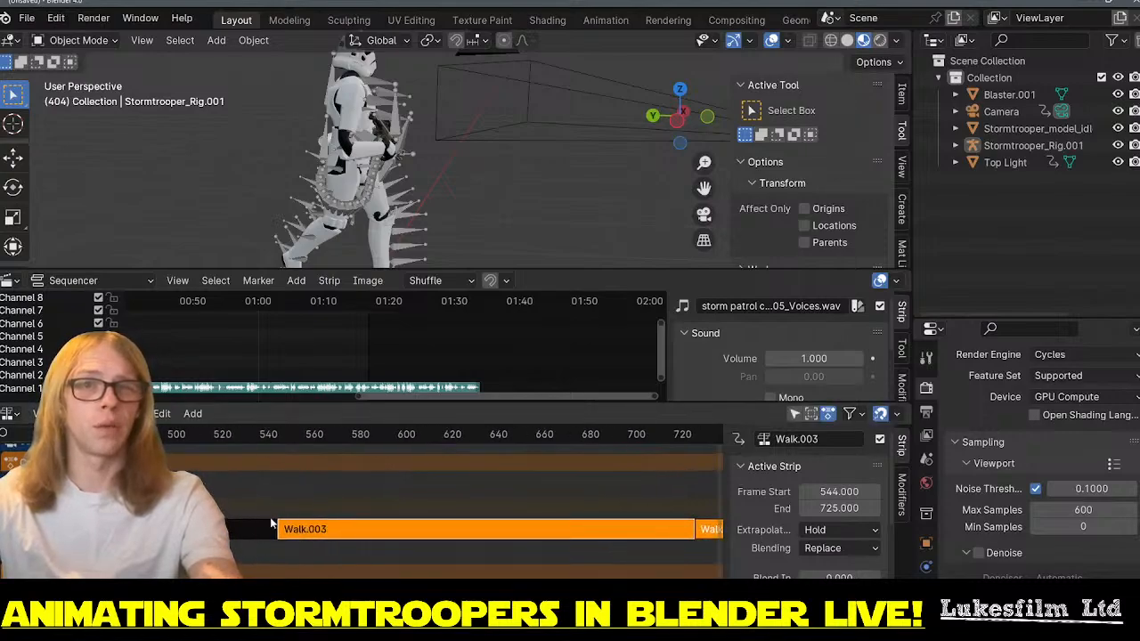
{"action": "scroll", "coordinate": [447, 546], "scroll_direction": "down", "scroll_amount": 3}
{"action": "scroll", "coordinate": [447, 547], "scroll_direction": "down", "scroll_amount": 6}
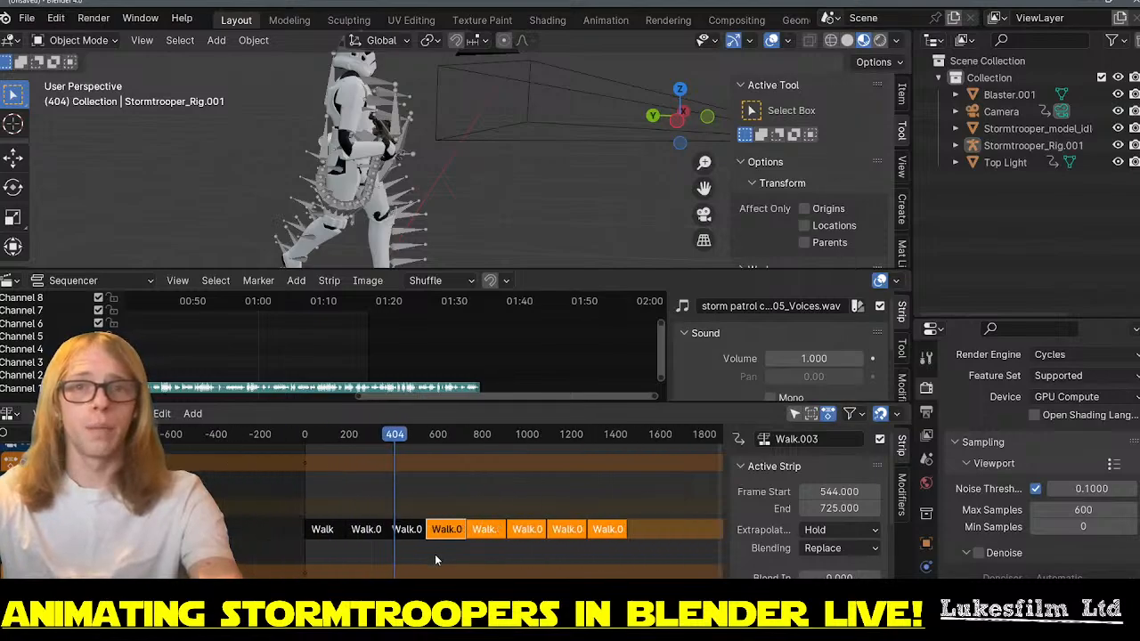
- Place the playhead at frame 1487 and duplicate the selected strips Walk.003 through Walk.007
{"action": "middle_click_drag", "start_coordinate": [667, 551], "coordinate": [535, 553]}
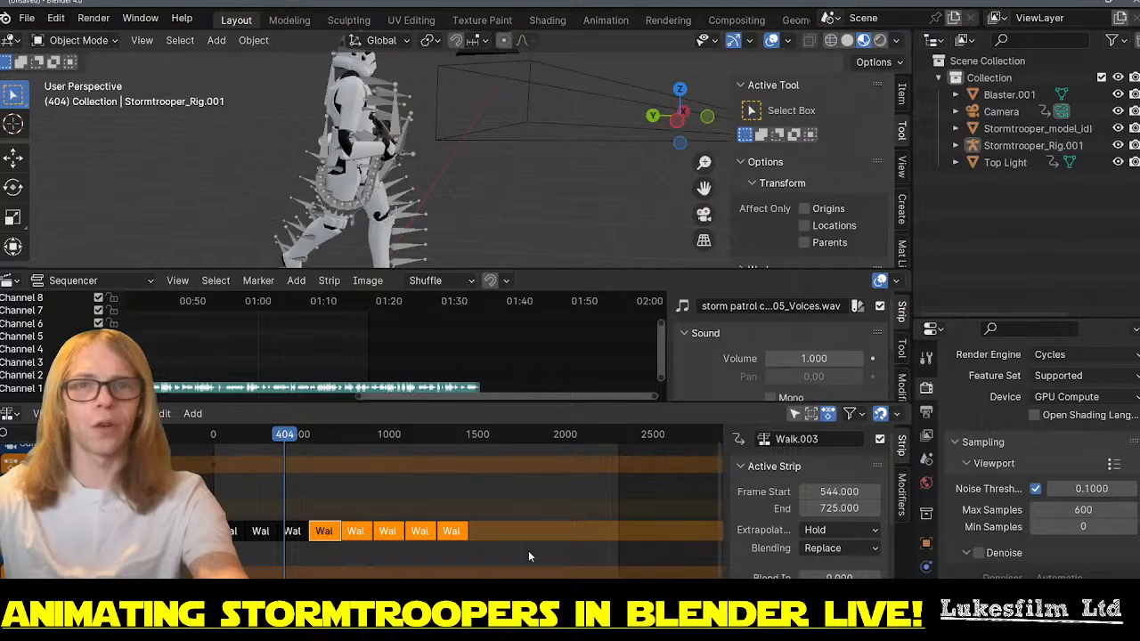
{"action": "left_click_drag", "start_coordinate": [465, 437], "coordinate": [475, 436]}
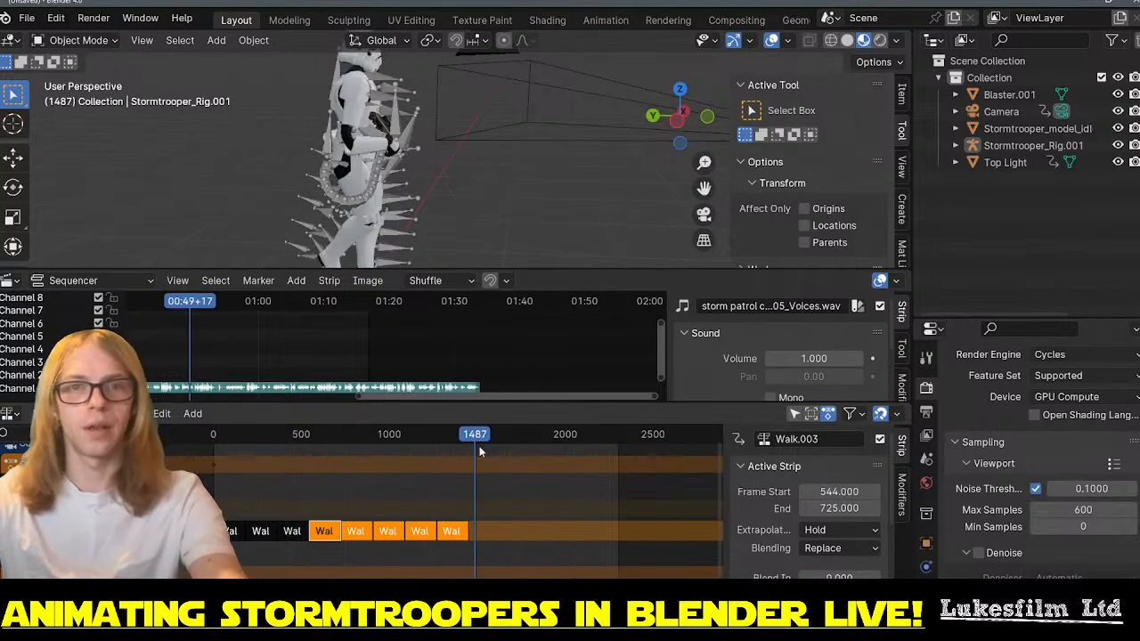
{"action": "right_click", "coordinate": [414, 532]}
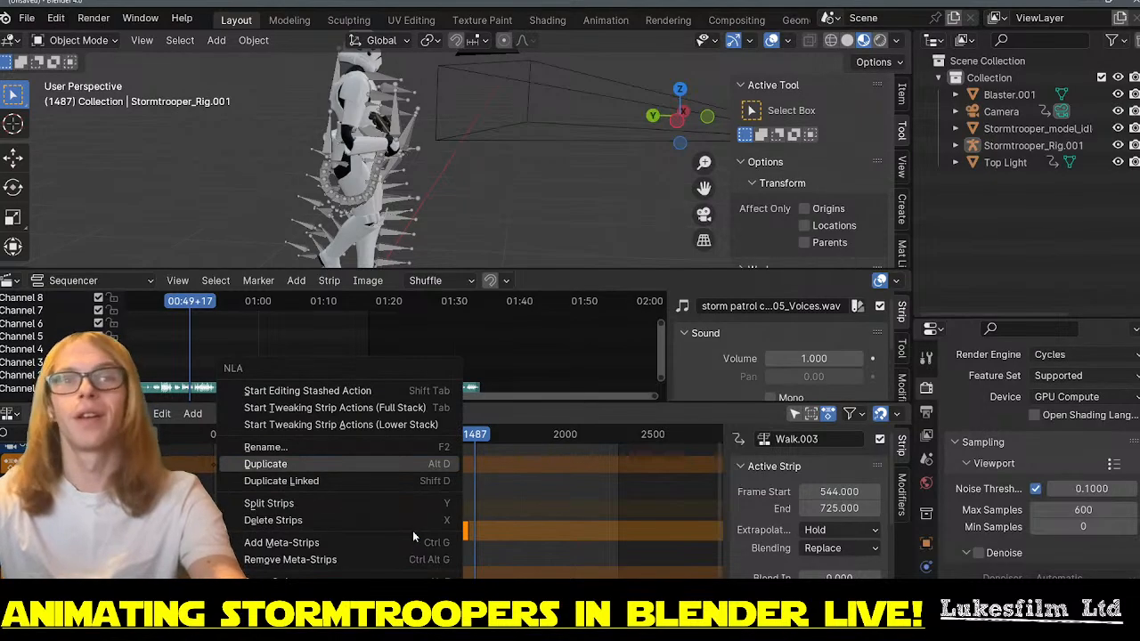
{"action": "left_click", "coordinate": [338, 455]}
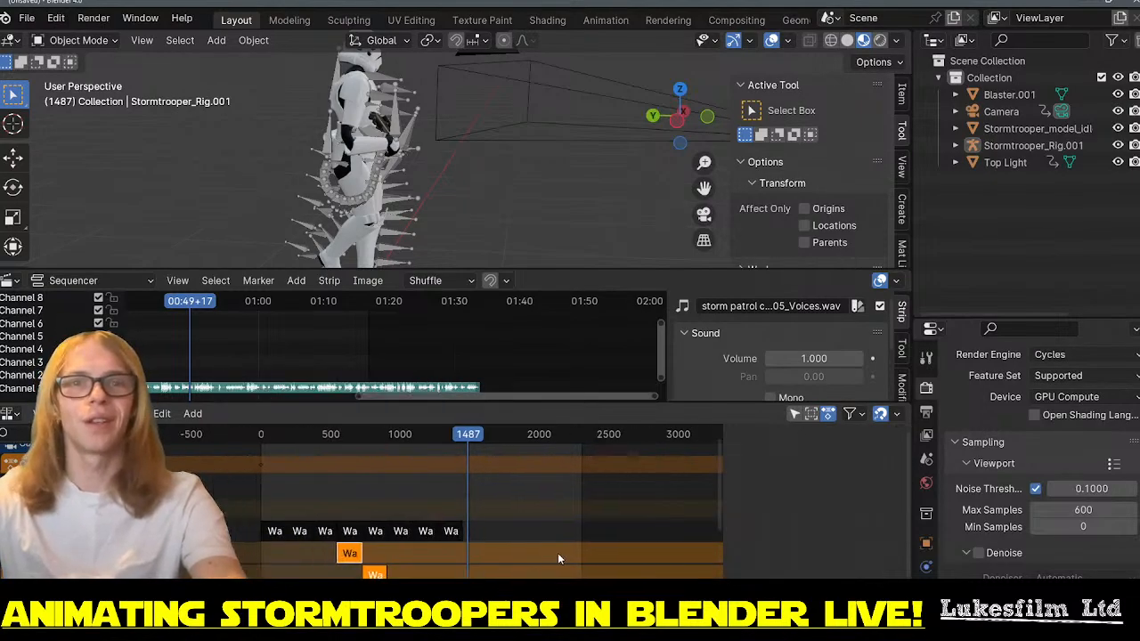
- Shift the duplicated strips together behind the end of Walk.007 so that Walk.008 starts at frame 1450
{"action": "middle_click_drag", "start_coordinate": [544, 469], "coordinate": [538, 462]}
{"action": "middle_click_drag", "start_coordinate": [503, 516], "coordinate": [540, 565]}
{"action": "scroll", "coordinate": [334, 527], "scroll_direction": "up", "scroll_amount": 3}
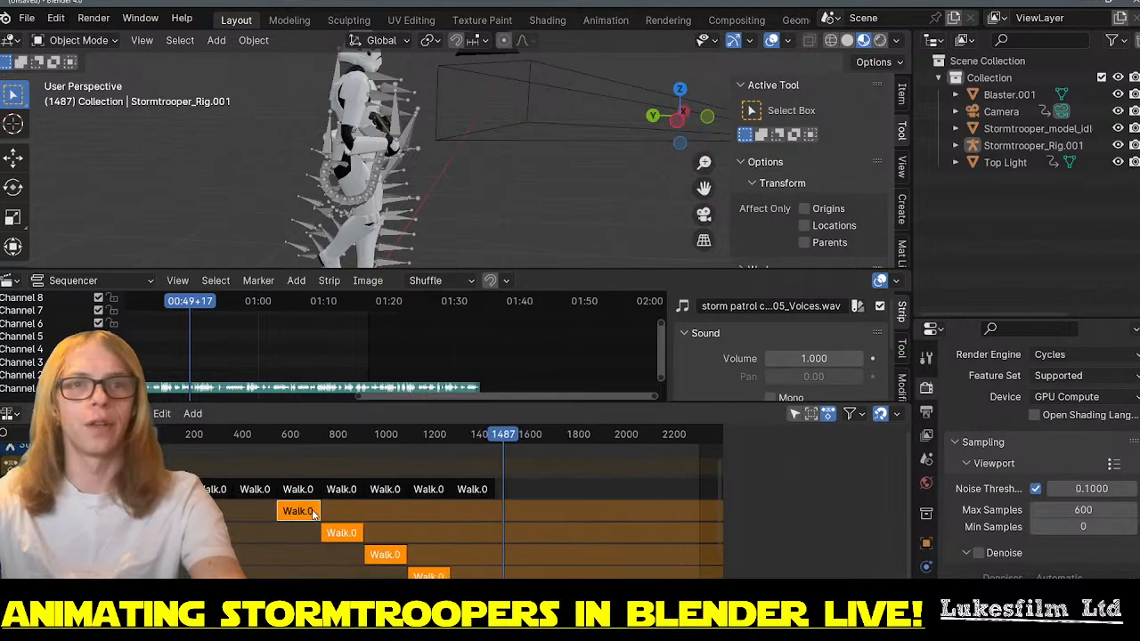
{"action": "left_click_drag", "start_coordinate": [313, 514], "coordinate": [499, 518]}
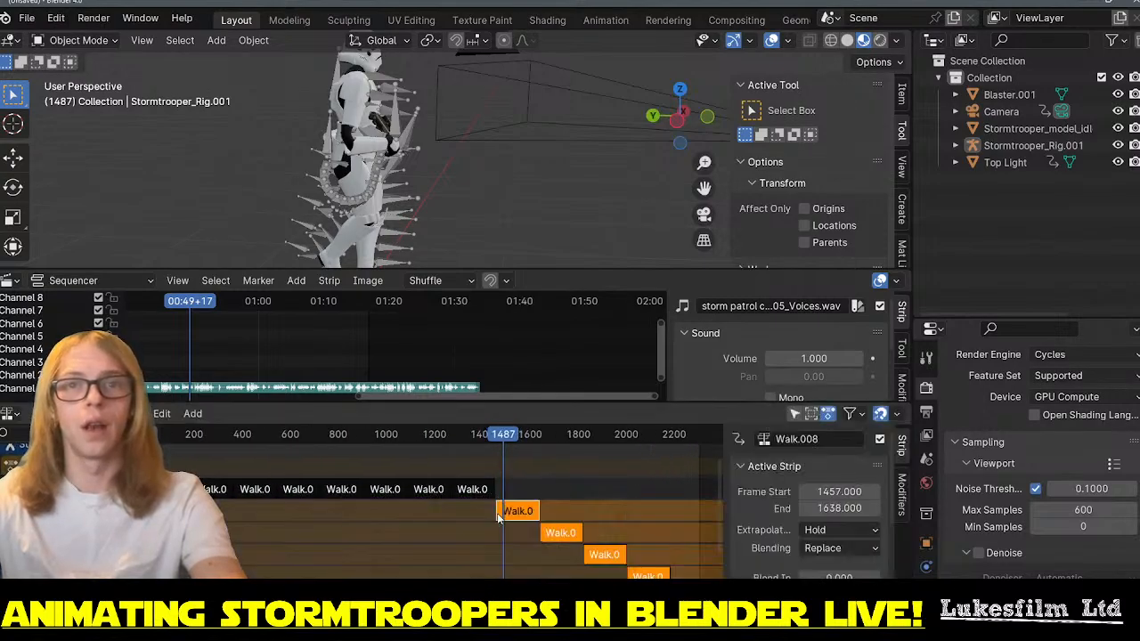
{"action": "scroll", "coordinate": [540, 511], "scroll_direction": "up", "scroll_amount": 10}
{"action": "middle_click_drag", "start_coordinate": [535, 522], "coordinate": [417, 522]}
{"action": "scroll", "coordinate": [459, 531], "scroll_direction": "up", "scroll_amount": 4}
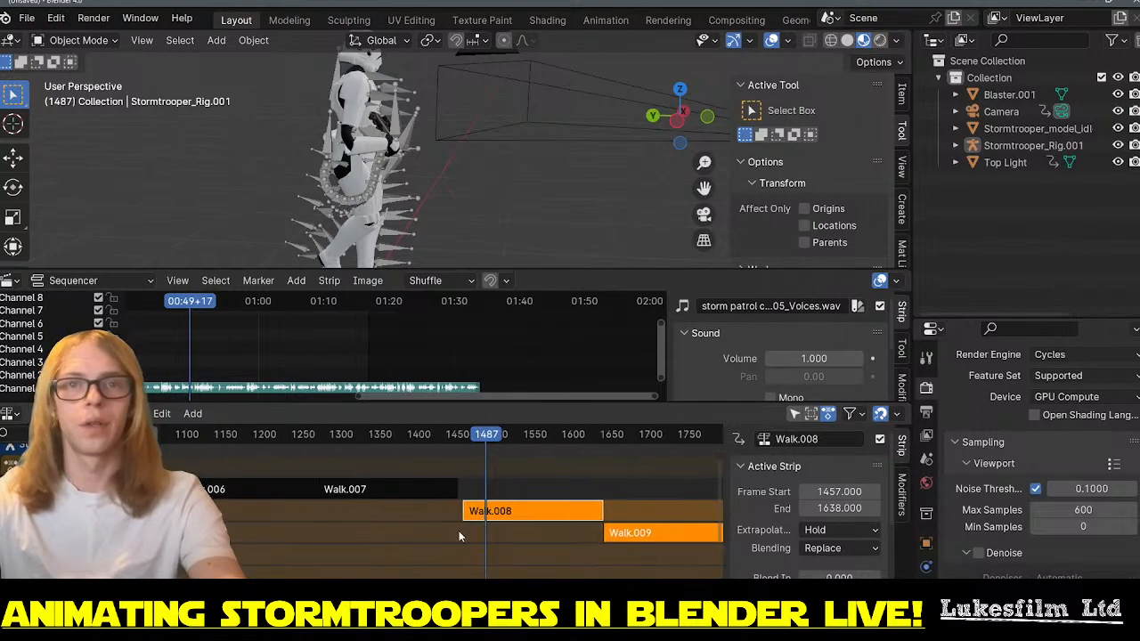
{"action": "scroll", "coordinate": [459, 535], "scroll_direction": "up", "scroll_amount": 3}
{"action": "left_click_drag", "start_coordinate": [517, 511], "coordinate": [504, 512]}
{"action": "middle_click_drag", "start_coordinate": [618, 561], "coordinate": [443, 565]}
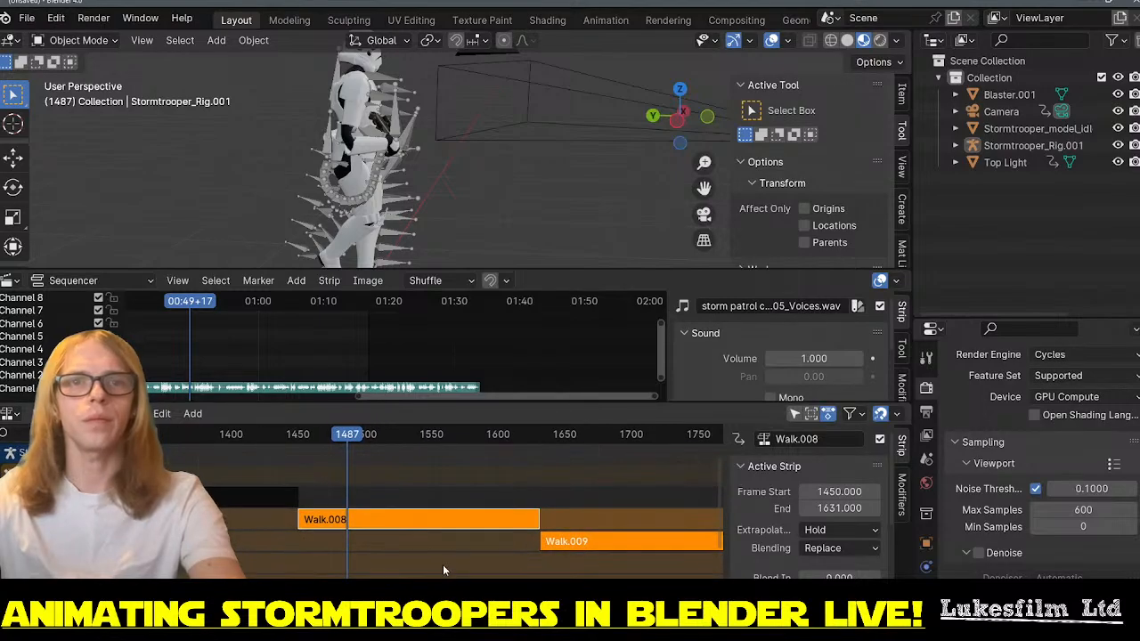
- Move Walk.008 and Walk.009 individually up onto the main walk track, starting at frames 1450 and 1631
{"action": "left_click", "coordinate": [457, 533]}
{"action": "left_click_drag", "start_coordinate": [455, 517], "coordinate": [452, 473]}
{"action": "scroll", "coordinate": [303, 512], "scroll_direction": "up", "scroll_amount": 3}
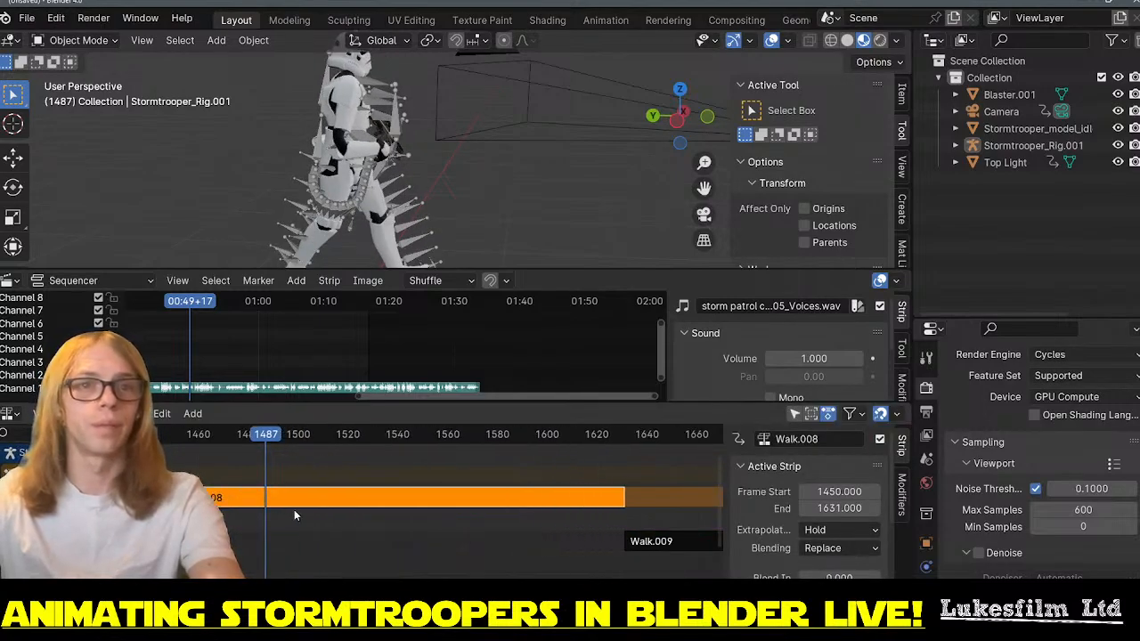
{"action": "left_click_drag", "start_coordinate": [305, 490], "coordinate": [306, 486]}
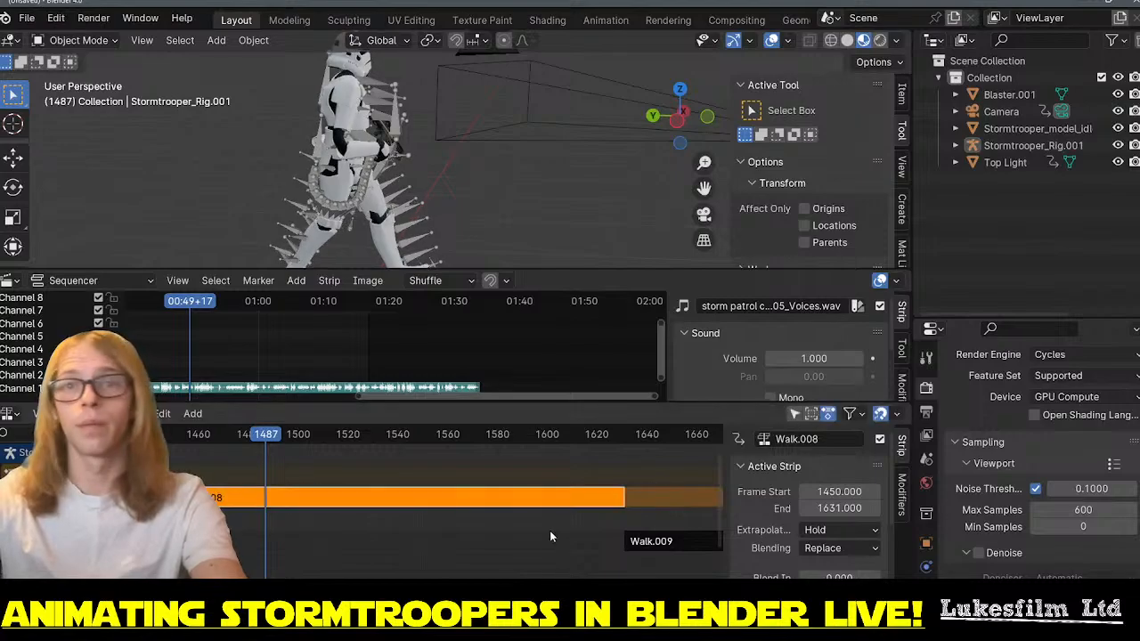
{"action": "left_click_drag", "start_coordinate": [671, 537], "coordinate": [683, 489]}
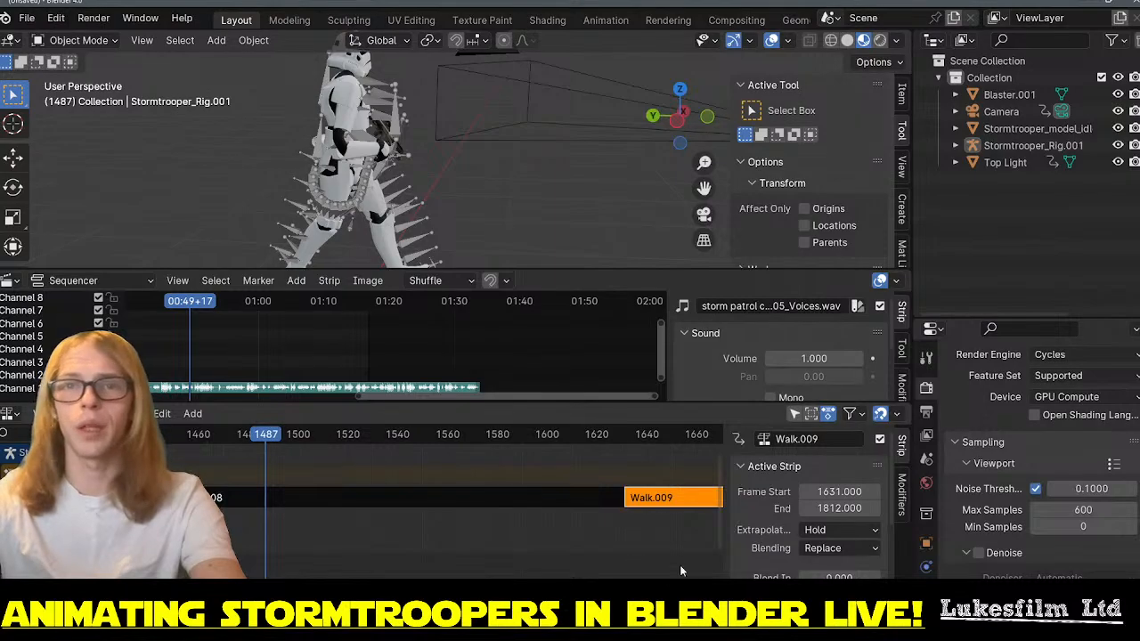
- Move Walk.010 and Walk.011 up onto the main walk track behind Walk.009, starting at frames 1812 and 1993
{"action": "middle_click_drag", "start_coordinate": [679, 570], "coordinate": [489, 536]}
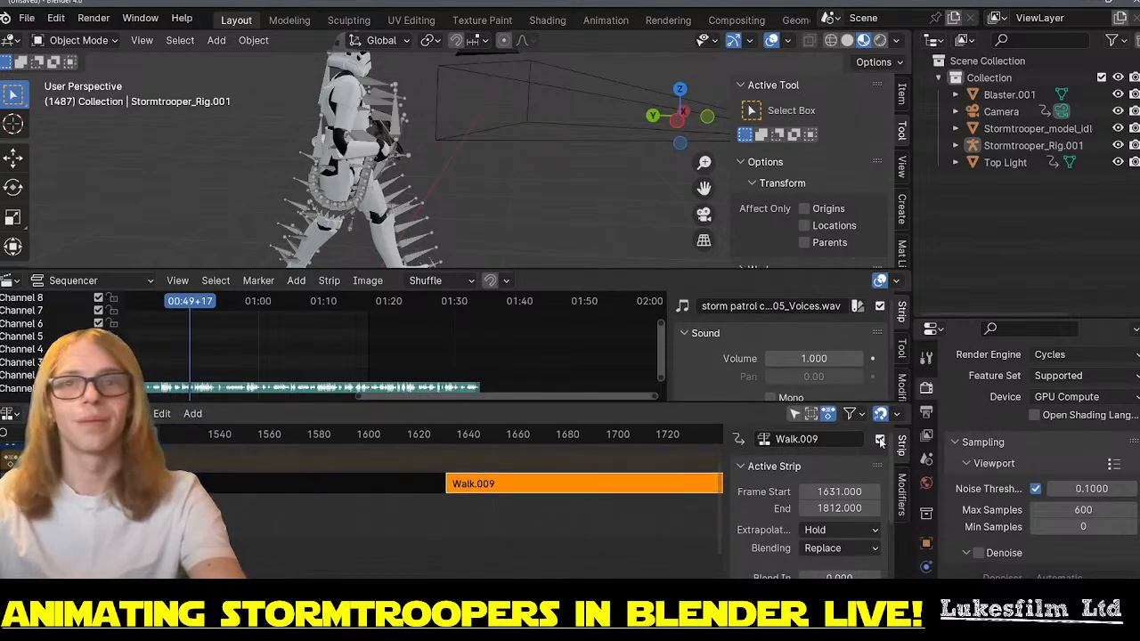
{"action": "middle_click_drag", "start_coordinate": [585, 535], "coordinate": [219, 535]}
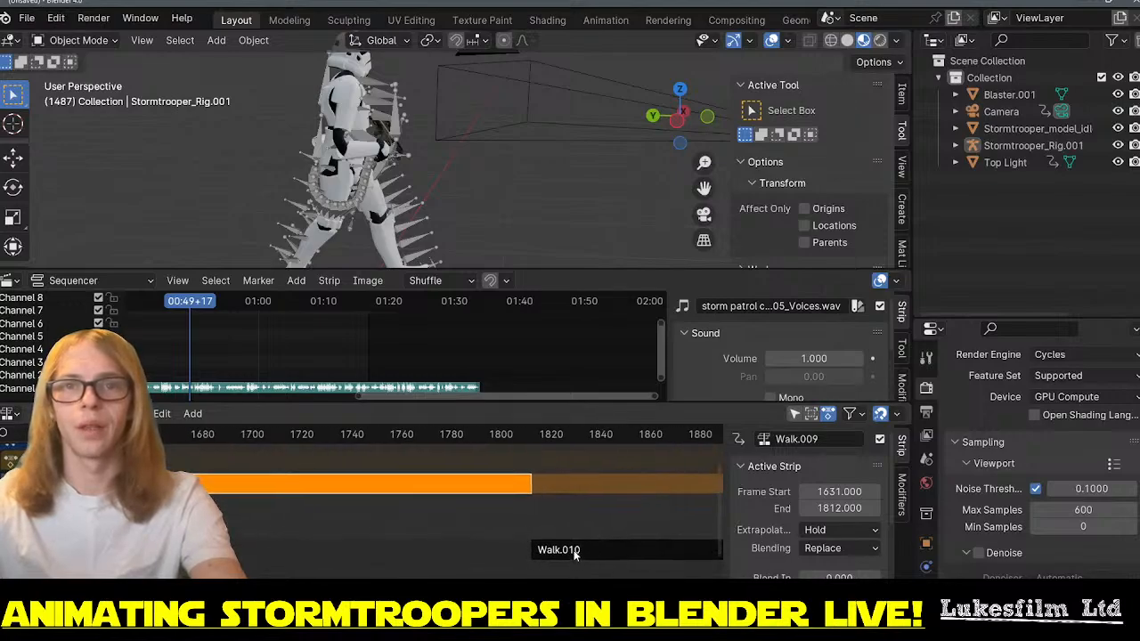
{"action": "left_click_drag", "start_coordinate": [575, 550], "coordinate": [575, 469]}
{"action": "middle_click_drag", "start_coordinate": [583, 521], "coordinate": [206, 538]}
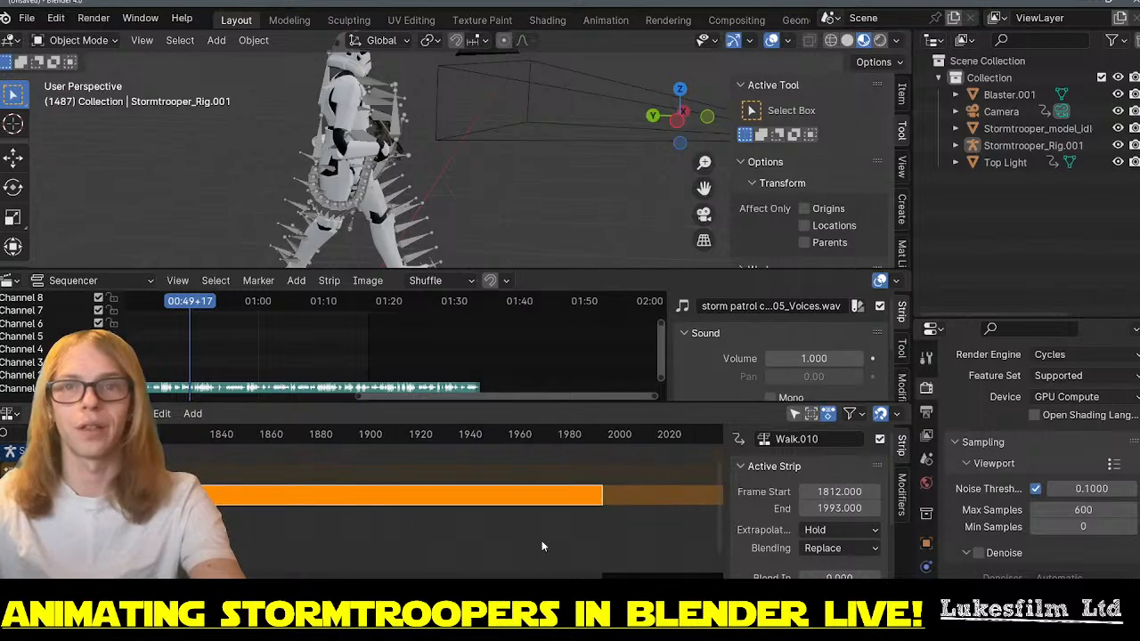
{"action": "key", "text": "shift+d"}
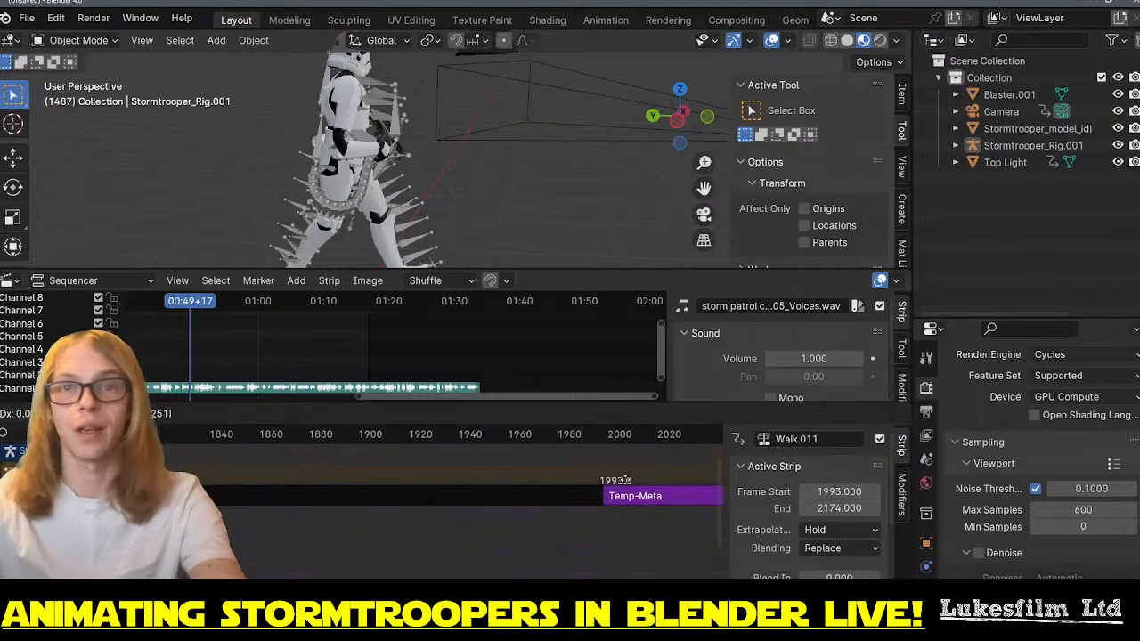
{"action": "left_click", "coordinate": [627, 479]}
{"action": "scroll", "coordinate": [663, 546], "scroll_direction": "down", "scroll_amount": 3}
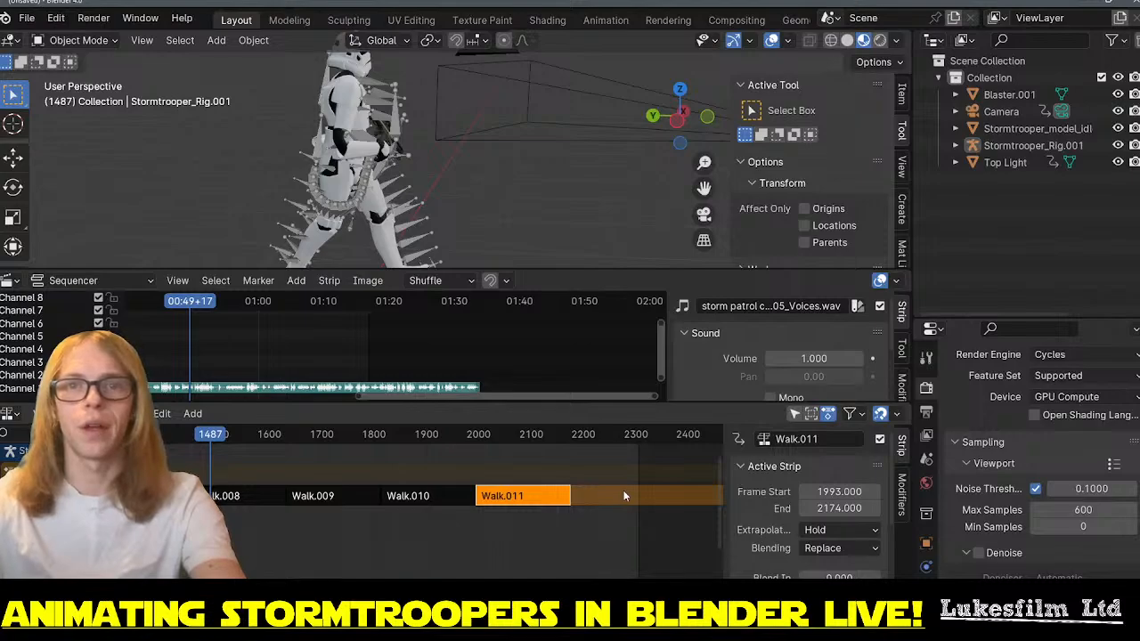
- Move Walk.012 up onto the main walk track directly behind Walk.011, starting at frame 2174
{"action": "middle_click_drag", "start_coordinate": [625, 496], "coordinate": [673, 496]}
{"action": "middle_click_drag", "start_coordinate": [613, 552], "coordinate": [546, 502]}
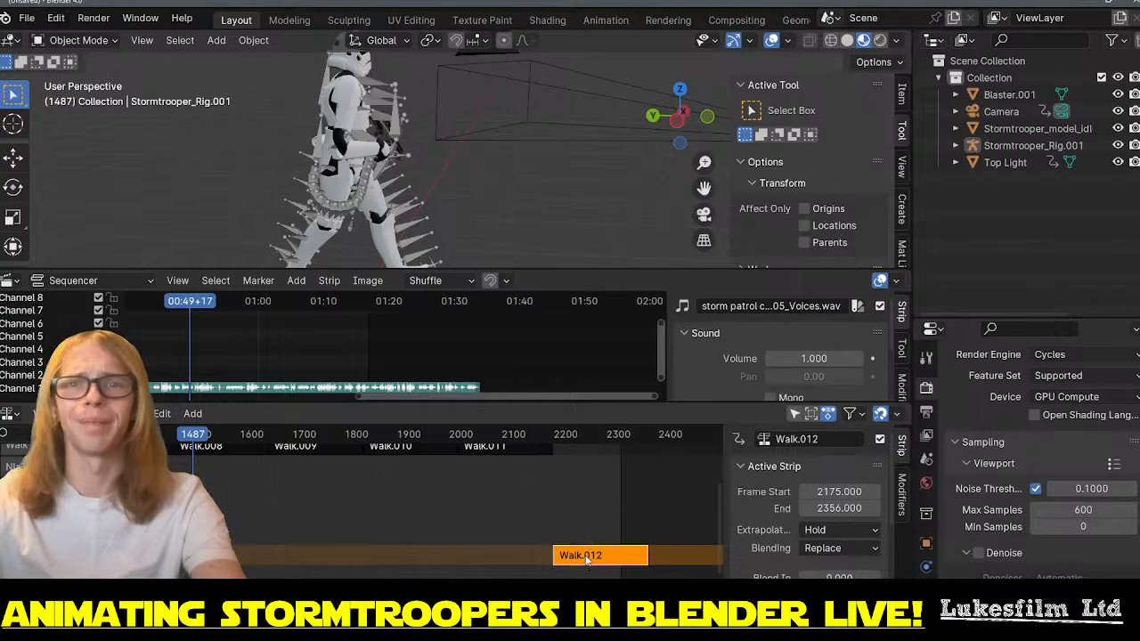
{"action": "left_click_drag", "start_coordinate": [586, 558], "coordinate": [606, 524]}
{"action": "scroll", "coordinate": [602, 528], "scroll_direction": "up", "scroll_amount": 1}
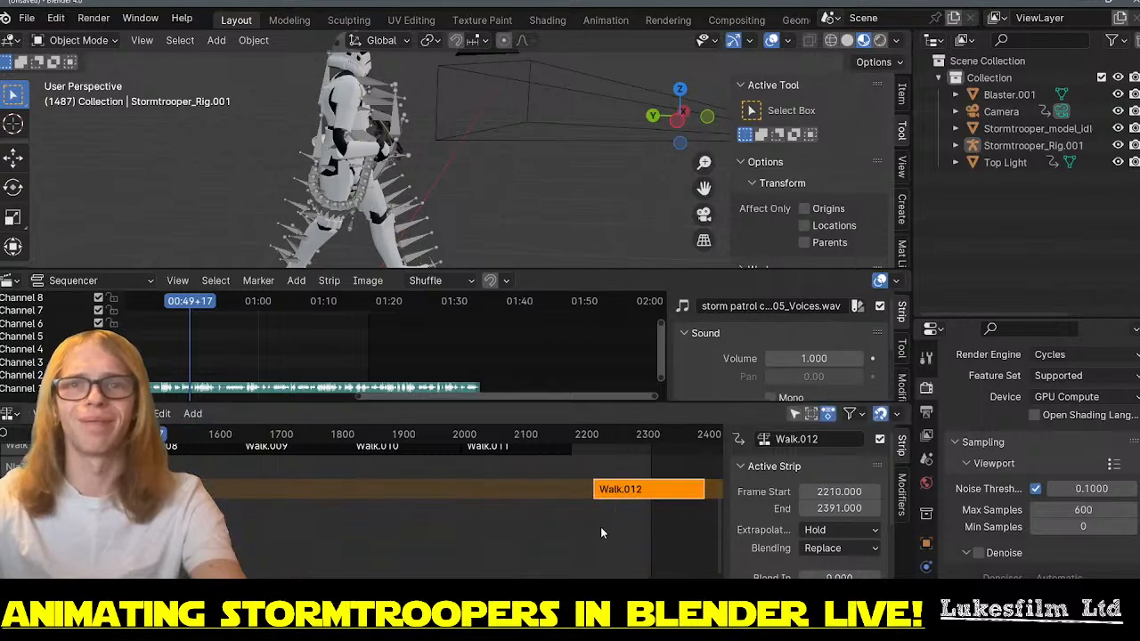
{"action": "middle_click_drag", "start_coordinate": [601, 533], "coordinate": [567, 587]}
{"action": "key", "text": "g"}
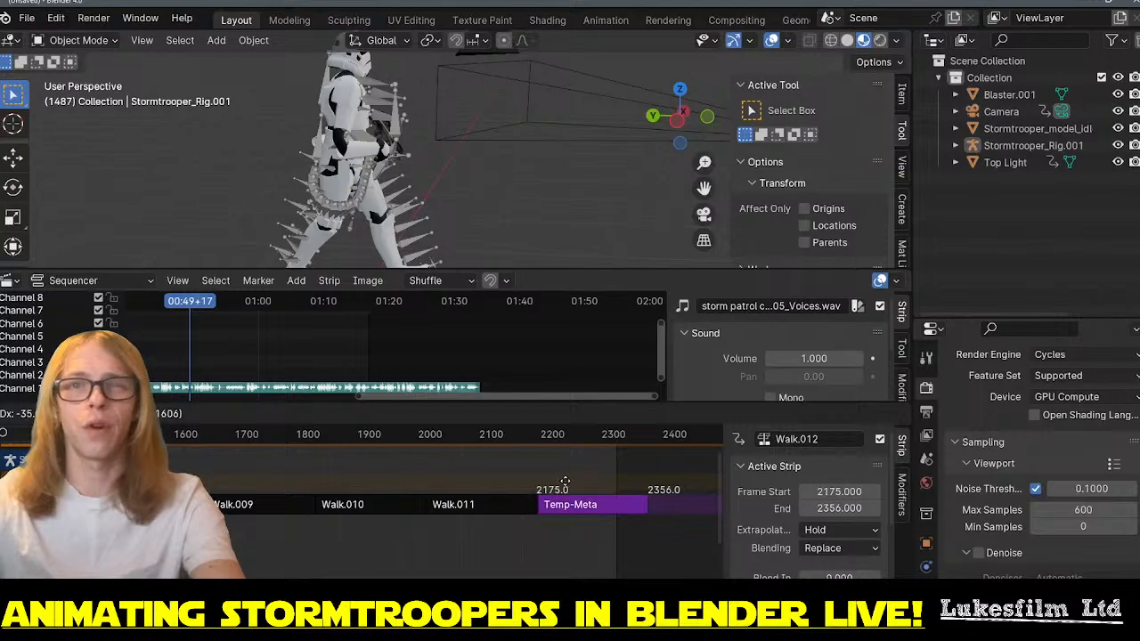
{"action": "left_click", "coordinate": [540, 511]}
{"action": "scroll", "coordinate": [539, 511], "scroll_direction": "up", "scroll_amount": 4}
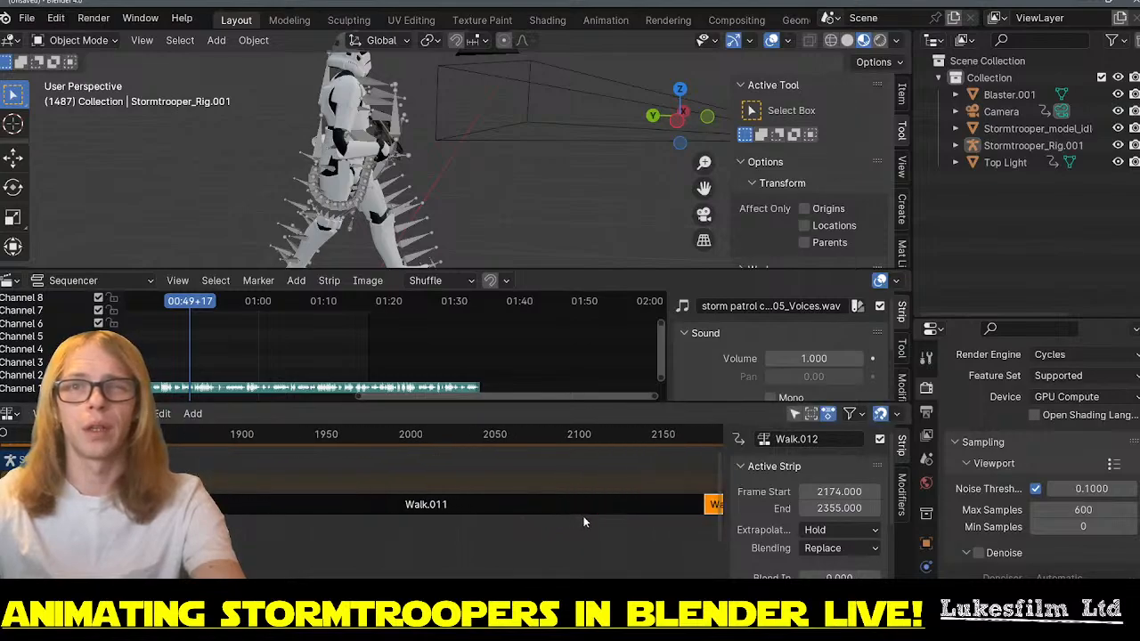
{"action": "scroll", "coordinate": [528, 540], "scroll_direction": "up", "scroll_amount": 5}
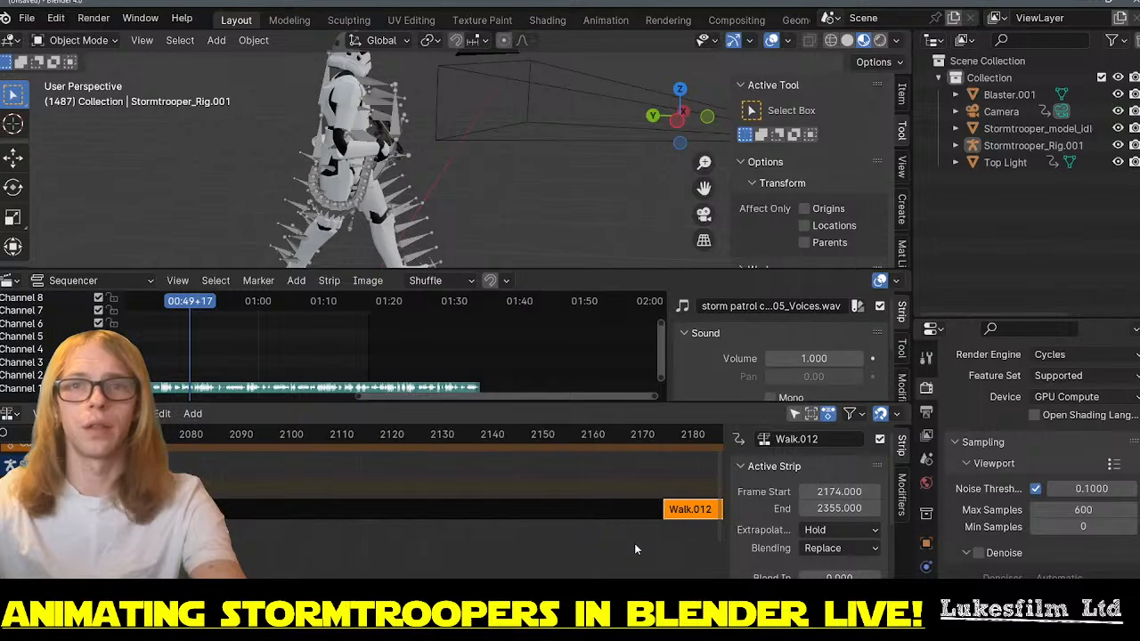
{"action": "scroll", "coordinate": [578, 542], "scroll_direction": "down", "scroll_amount": 8}
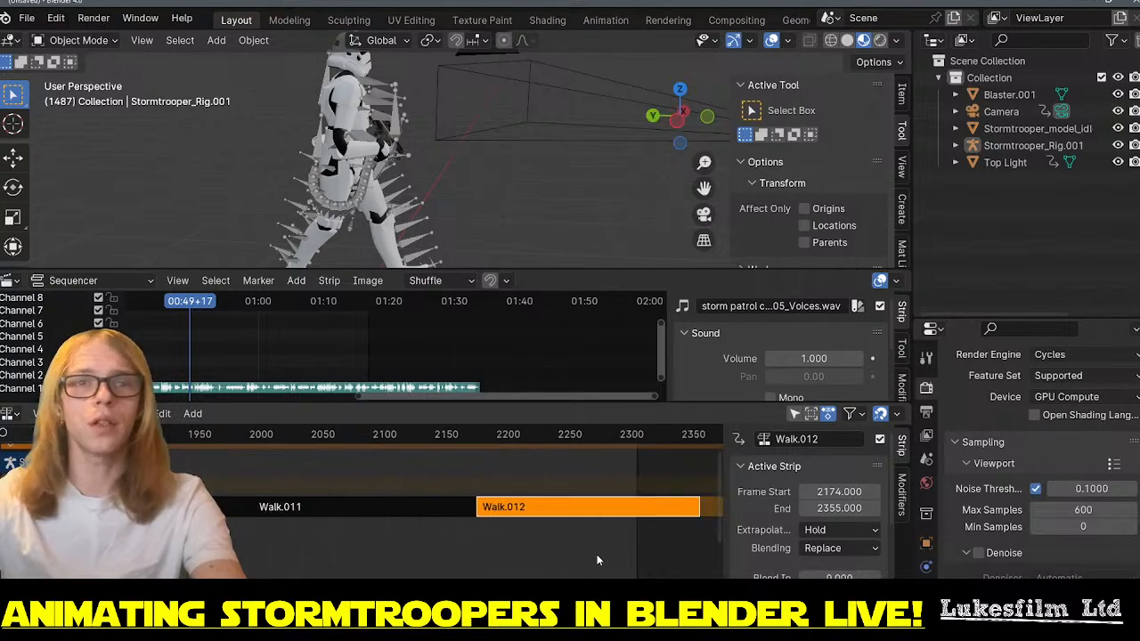
- Hide the strip properties sidebar in the NLA editor and deselect the Walk.012 strip
{"action": "scroll", "coordinate": [509, 540], "scroll_direction": "left", "scroll_amount": 5, "text": "ctrl"}
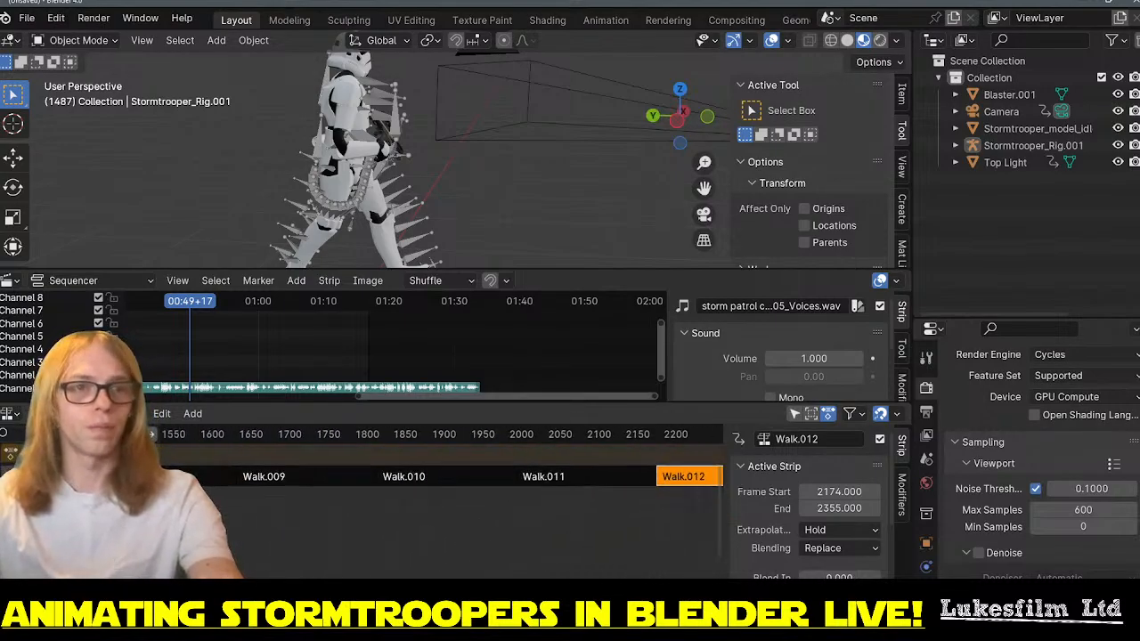
{"action": "key", "text": "n"}
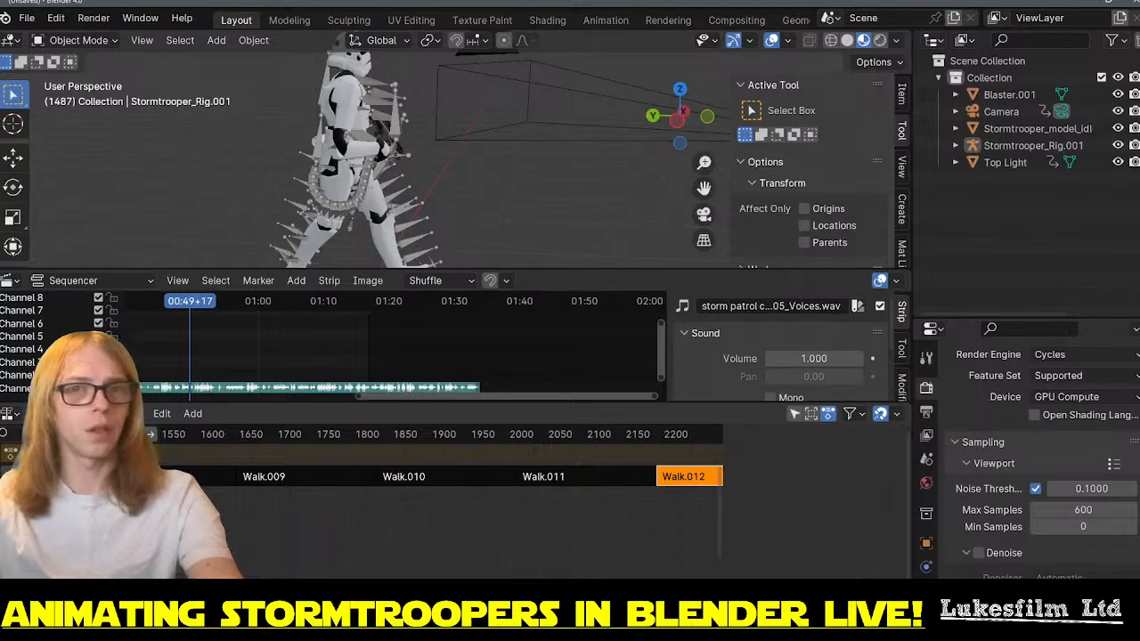
{"action": "left_click", "coordinate": [351, 519]}
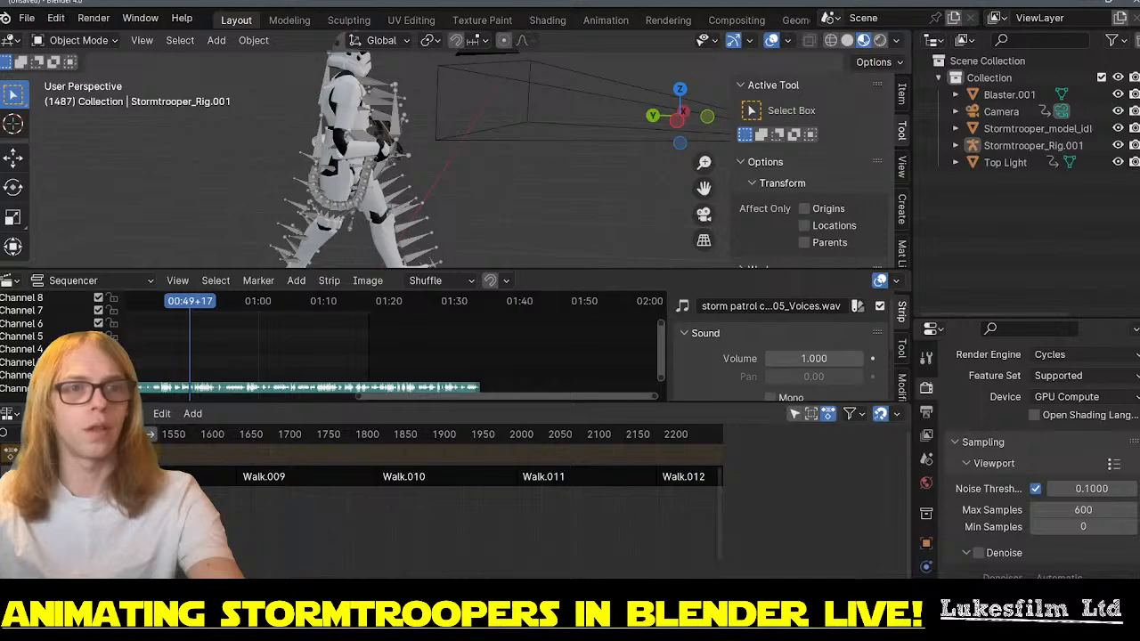
{"action": "scroll", "coordinate": [437, 508], "scroll_direction": "up", "scroll_amount": 4}
{"action": "scroll", "coordinate": [265, 509], "scroll_direction": "down", "scroll_amount": 3}
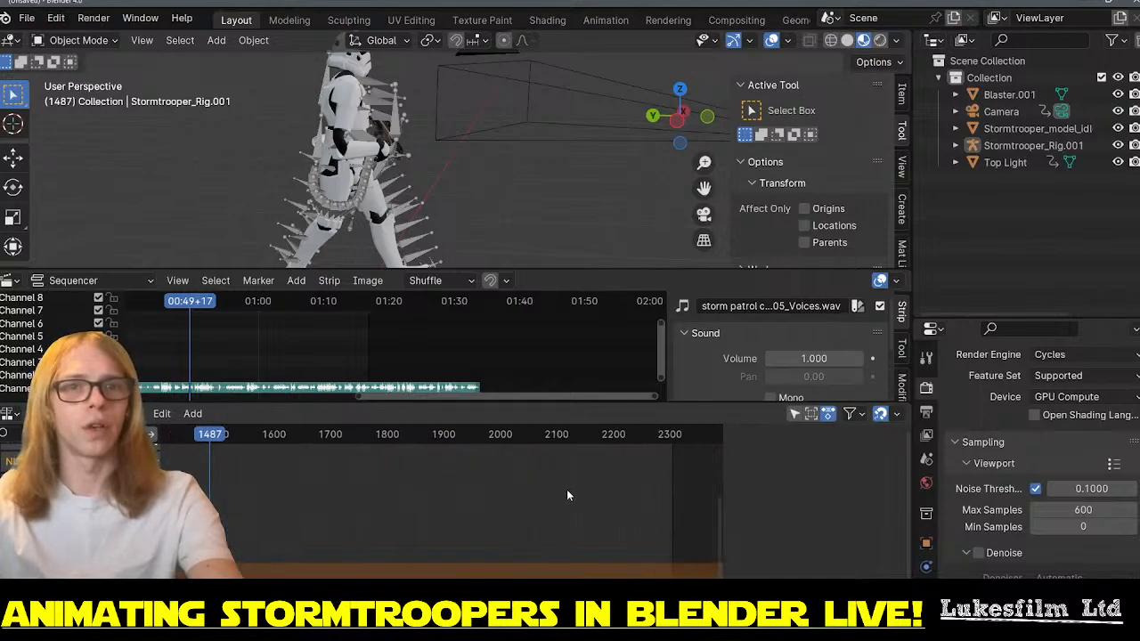
{"action": "left_click_drag", "start_coordinate": [714, 510], "coordinate": [708, 465]}
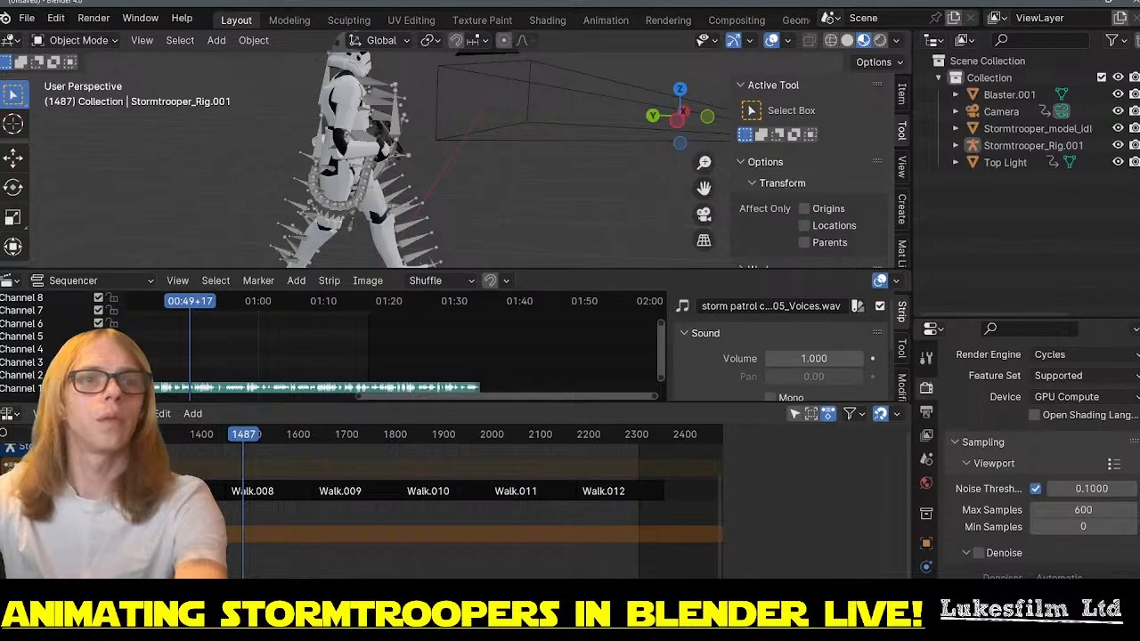
- Play the walk animation with the voice track from frame 1369, and set the playhead to frame 1713
{"action": "left_click_drag", "start_coordinate": [210, 435], "coordinate": [187, 436]}
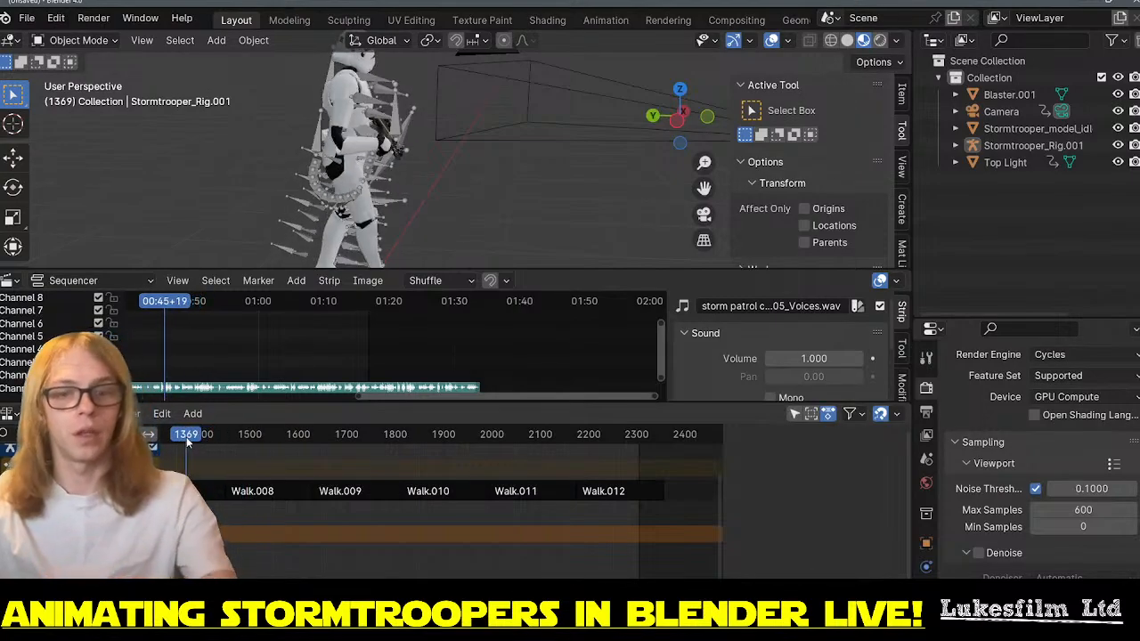
{"action": "key", "text": "space"}
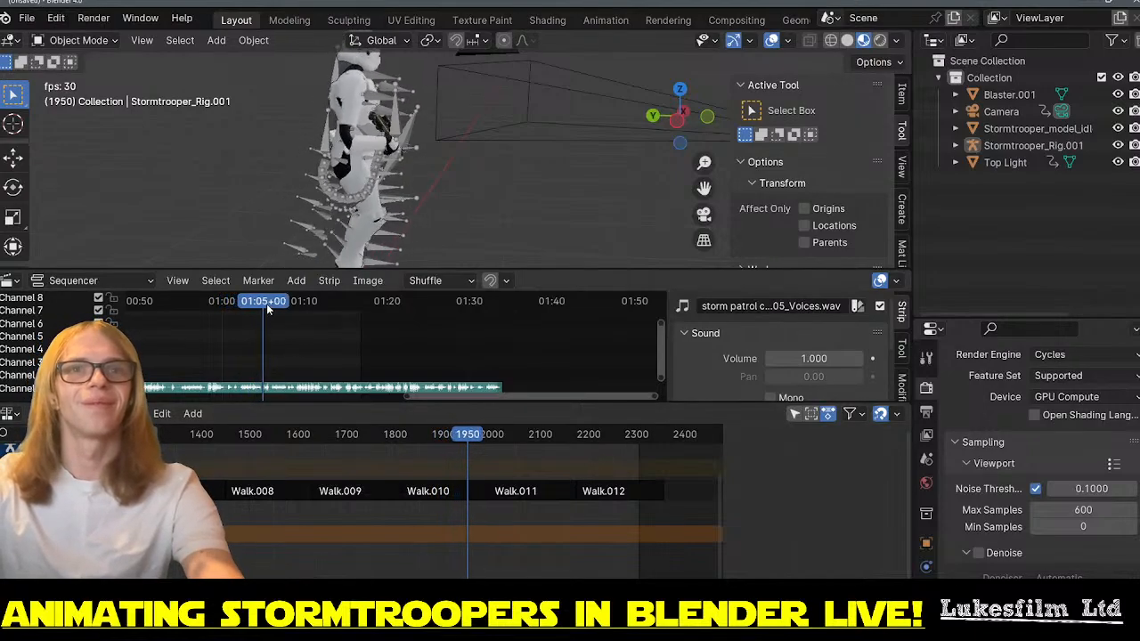
{"action": "scroll", "coordinate": [441, 215], "scroll_direction": "down", "scroll_amount": 4}
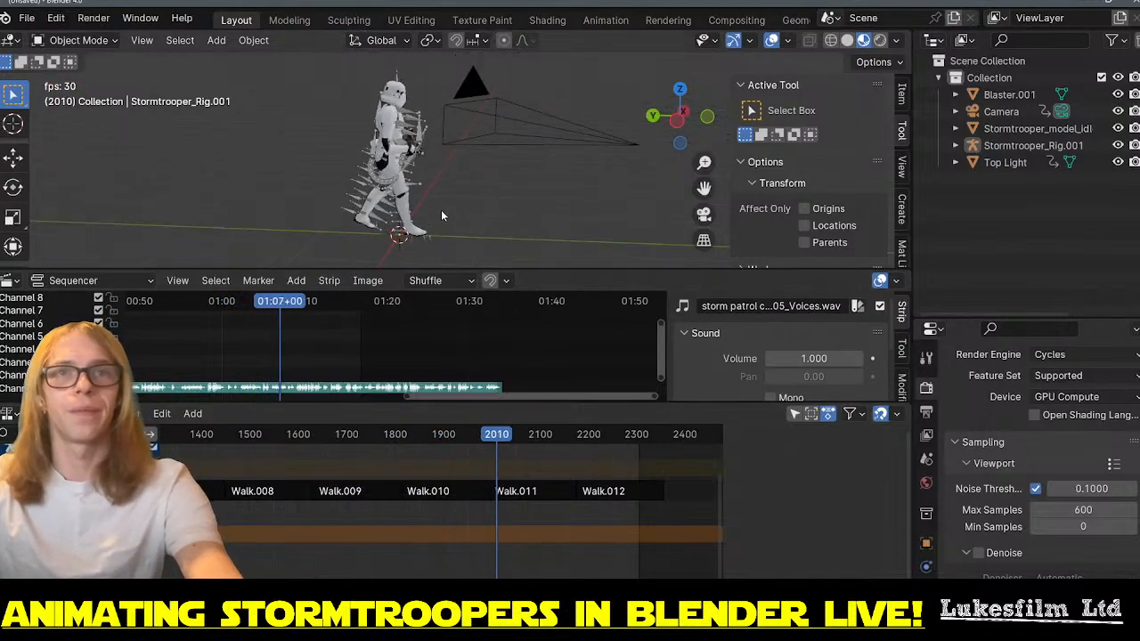
{"action": "middle_click_drag", "start_coordinate": [466, 205], "coordinate": [428, 201]}
{"action": "scroll", "coordinate": [486, 214], "scroll_direction": "down", "scroll_amount": 3}
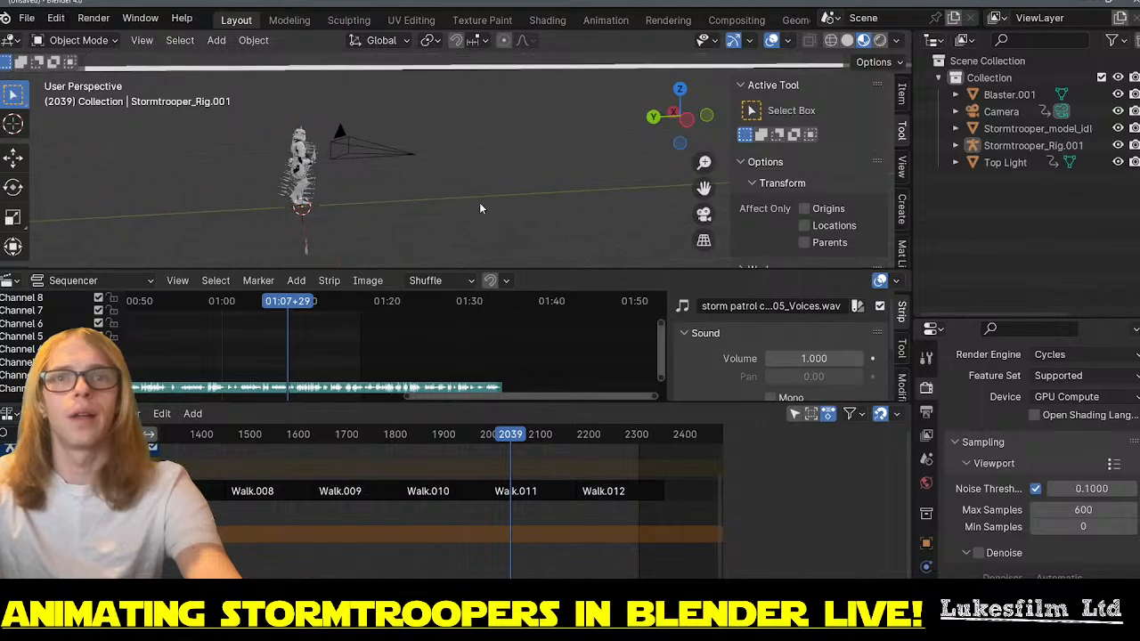
{"action": "left_click_drag", "start_coordinate": [506, 443], "coordinate": [171, 437]}
{"action": "left_click", "coordinate": [352, 434]}
- Add a Plain Axes empty at the 3D cursor beneath the stormtrooper's feet
{"action": "middle_click_drag", "start_coordinate": [552, 198], "coordinate": [396, 162]}
{"action": "scroll", "coordinate": [396, 163], "scroll_direction": "up", "scroll_amount": 2}
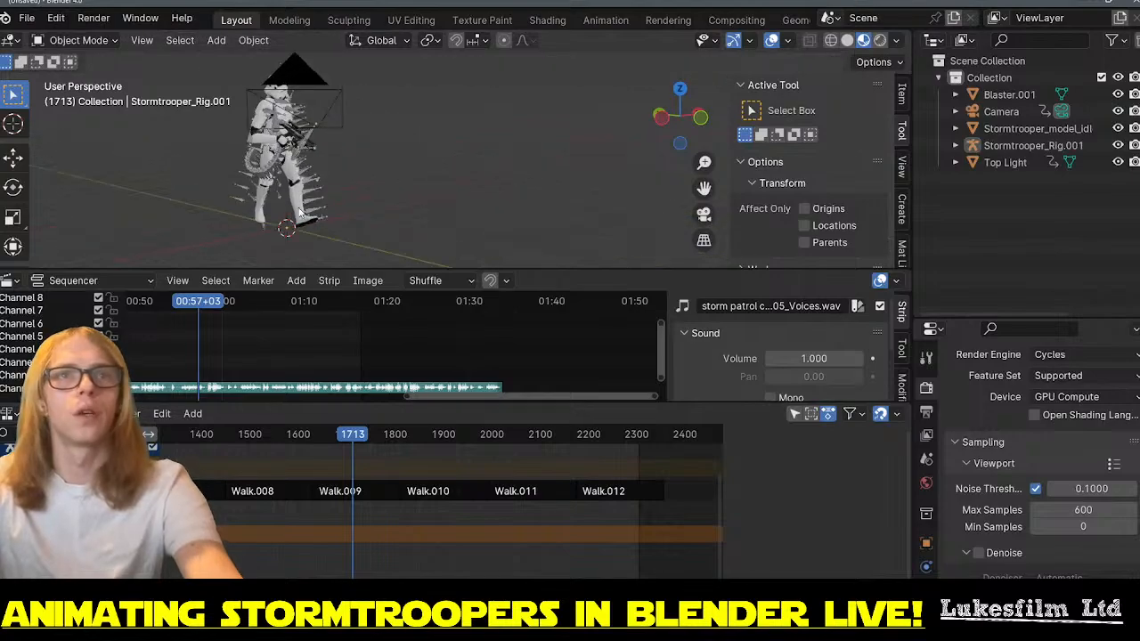
{"action": "middle_click_drag", "start_coordinate": [301, 245], "coordinate": [417, 224], "text": "shift"}
{"action": "scroll", "coordinate": [417, 224], "scroll_direction": "up", "scroll_amount": 3}
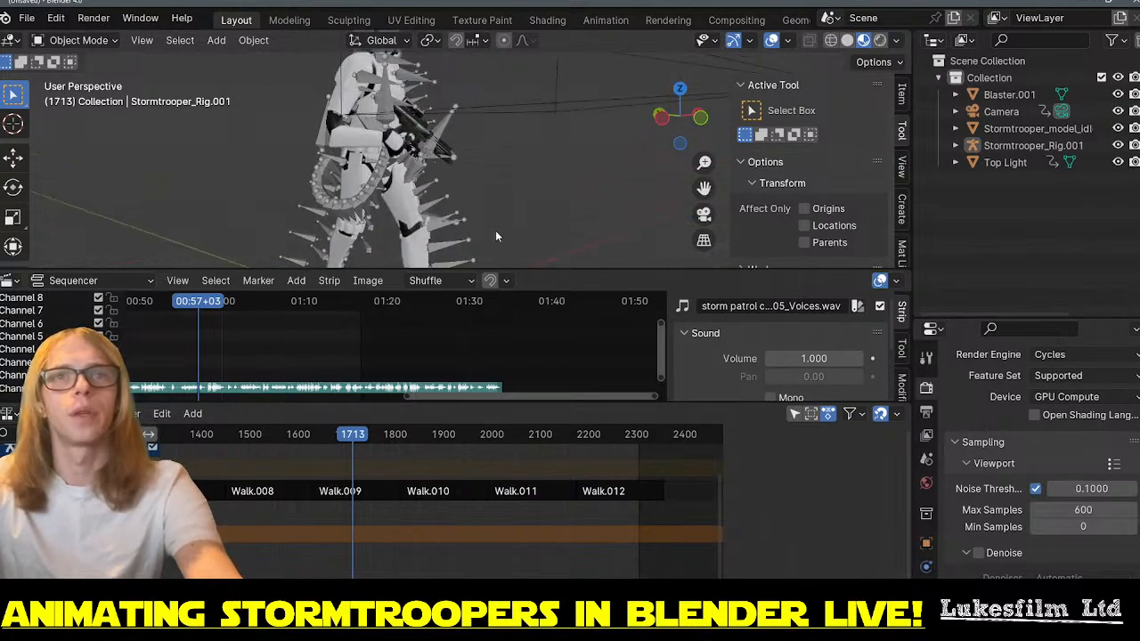
{"action": "middle_click_drag", "start_coordinate": [495, 230], "coordinate": [525, 191]}
{"action": "scroll", "coordinate": [531, 187], "scroll_direction": "down", "scroll_amount": 3}
{"action": "scroll", "coordinate": [545, 211], "scroll_direction": "up", "scroll_amount": 1}
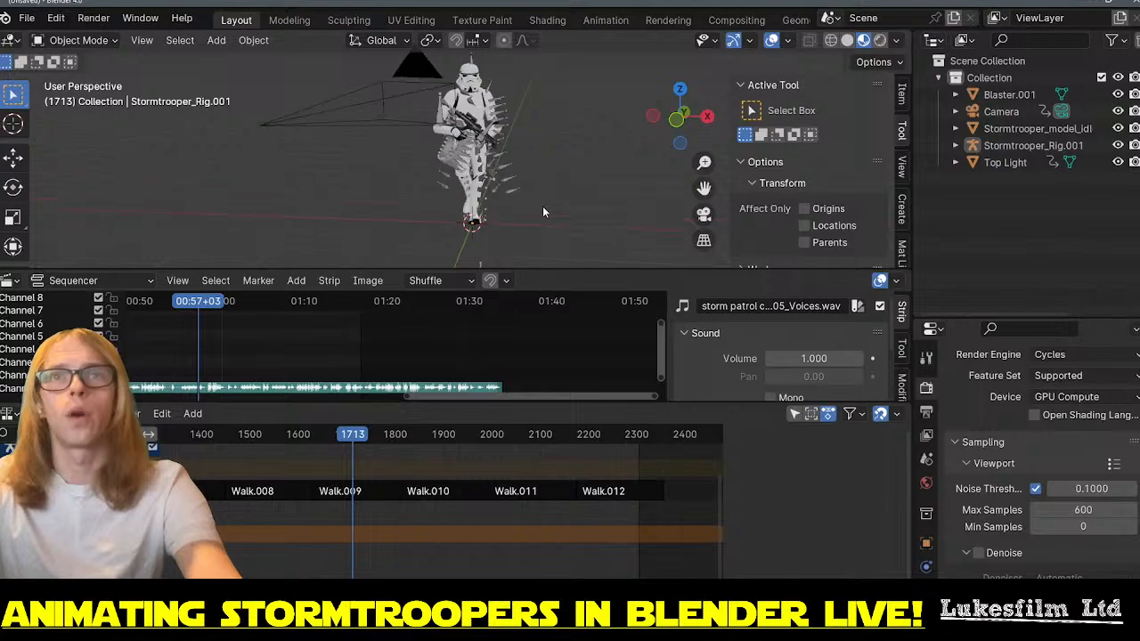
{"action": "key", "text": "ctrl+a"}
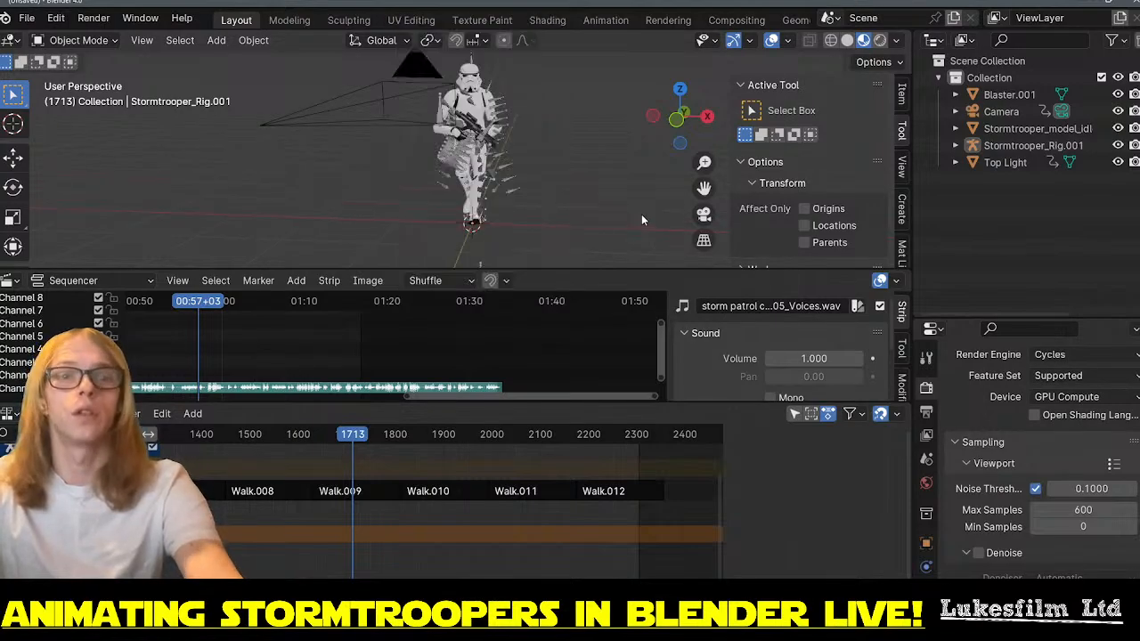
{"action": "key", "text": "shift+a"}
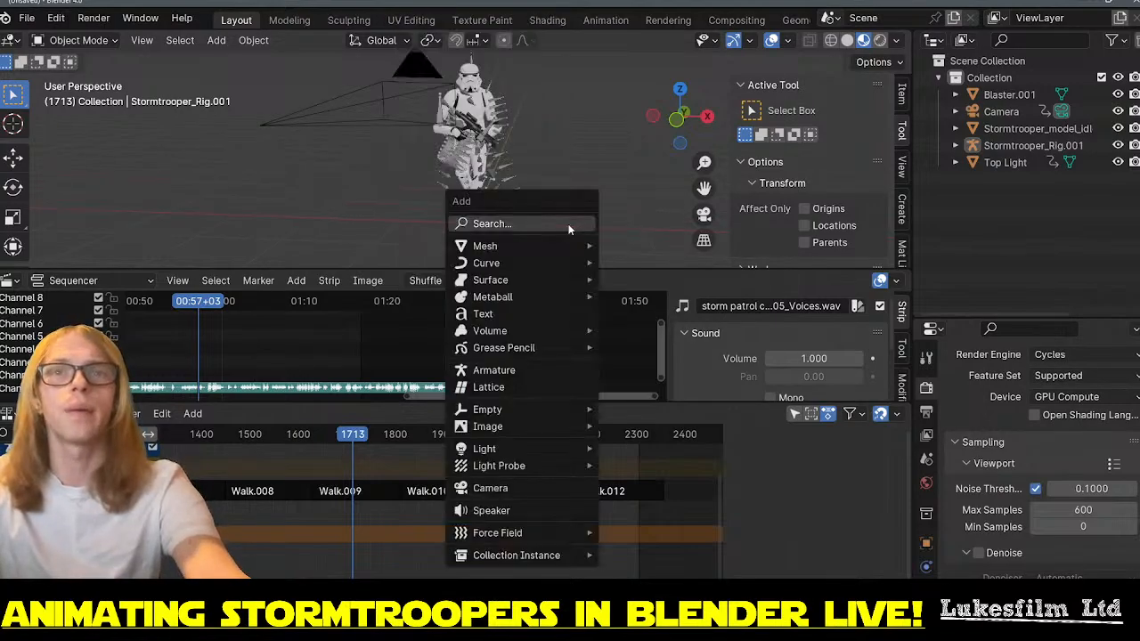
{"action": "mouse_move", "coordinate": [548, 409]}
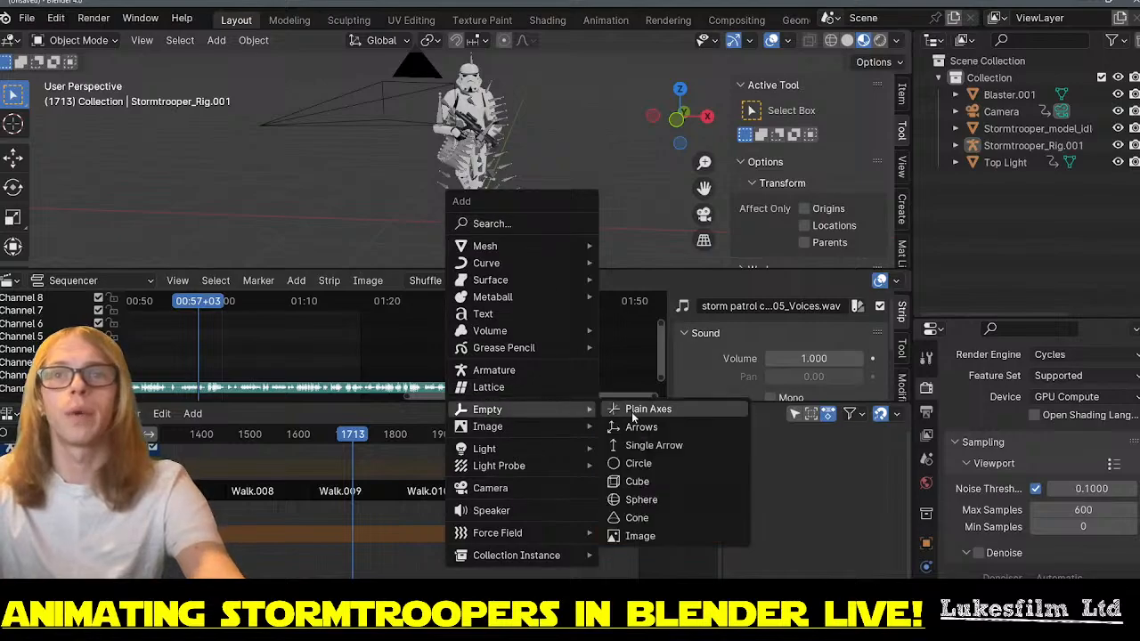
{"action": "left_click", "coordinate": [643, 410]}
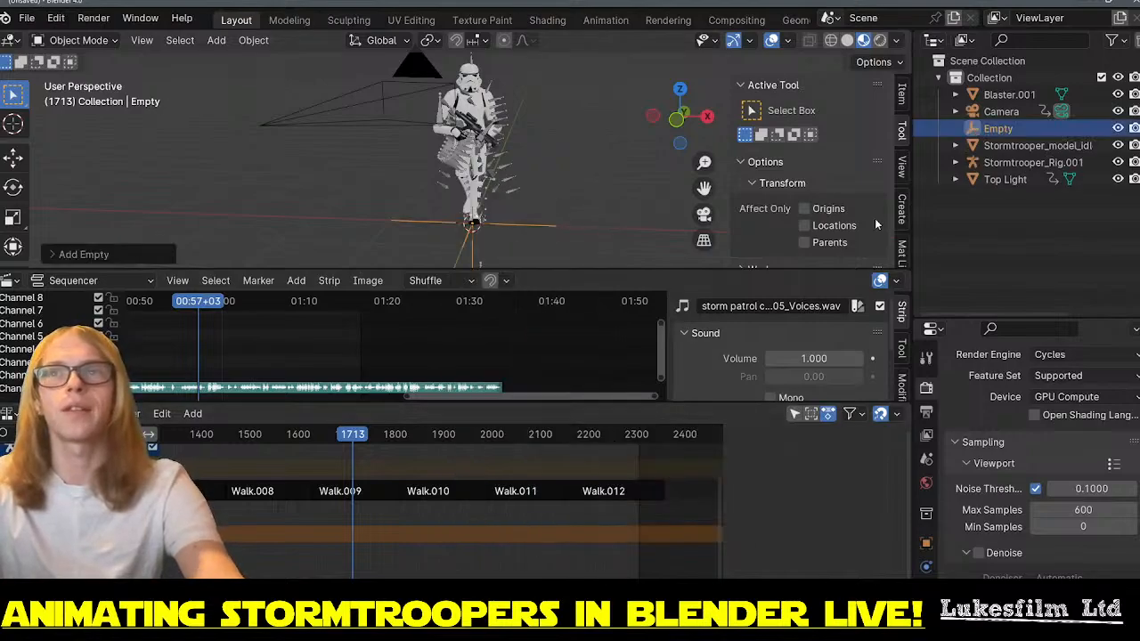
- Rename the new empty as trooper_controller
{"action": "key", "text": "F2"}
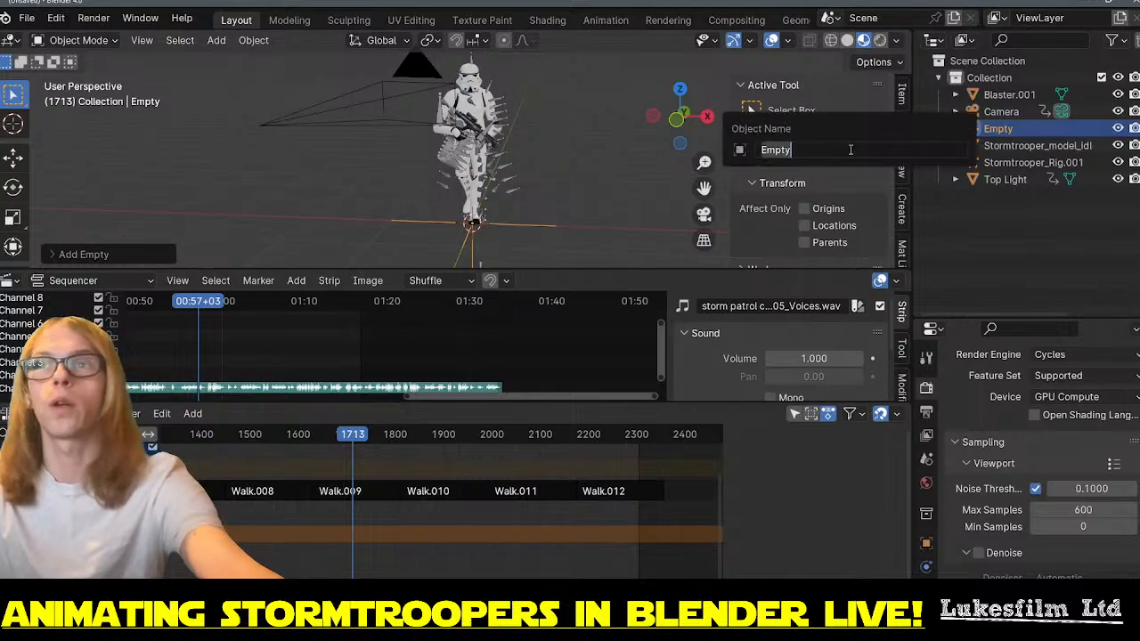
{"action": "type", "text": "trooper_contro"}
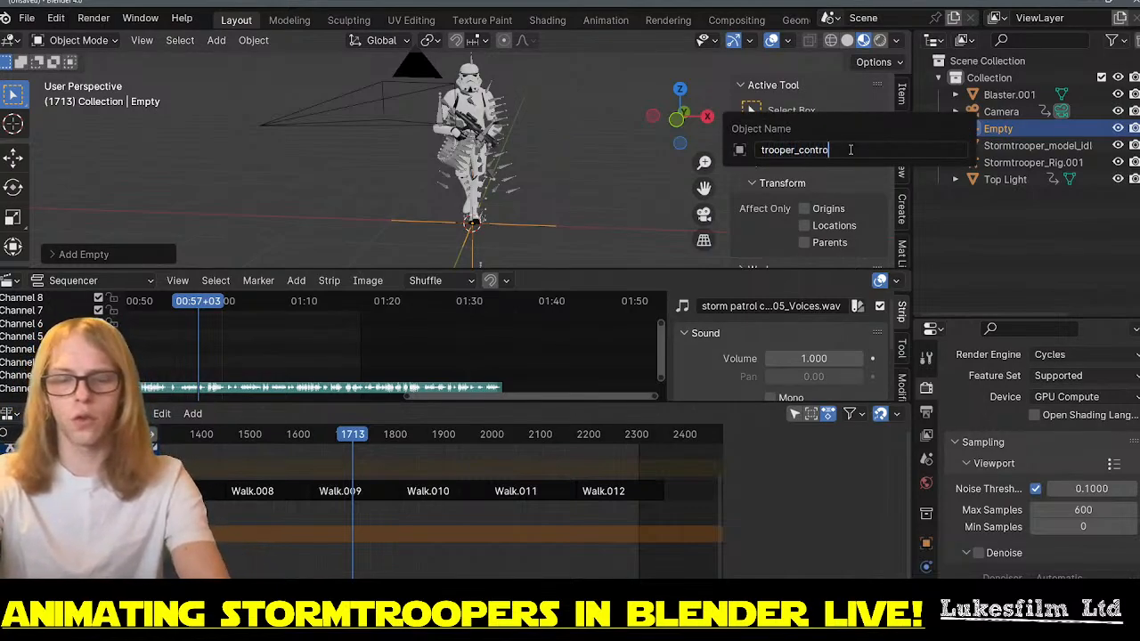
{"action": "type", "text": "ller"}
{"action": "key", "text": "Return"}
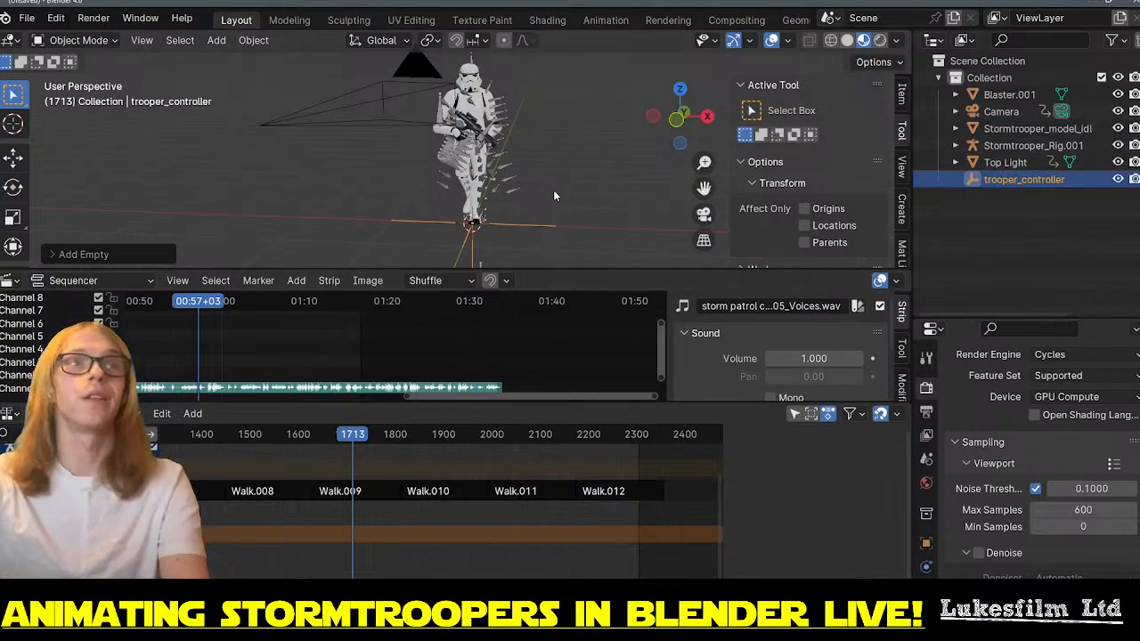
- Parent the stormtrooper model and Stormtrooper_Rig.001 to the trooper_controller empty using Object (Keep Transform)
{"action": "scroll", "coordinate": [572, 206], "scroll_direction": "up", "scroll_amount": 3}
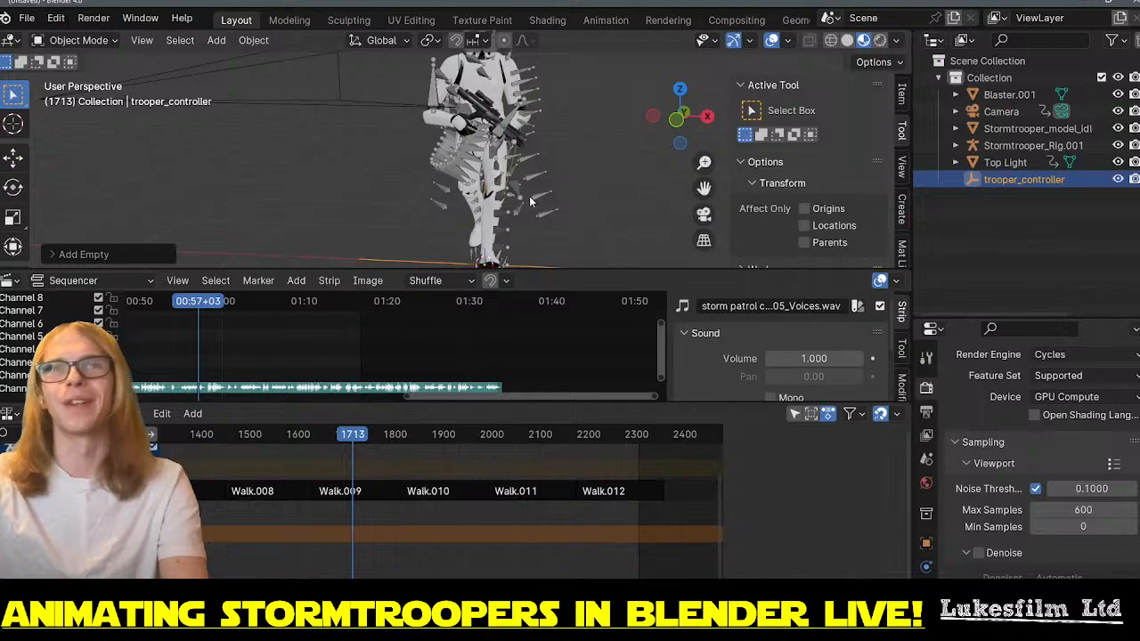
{"action": "middle_click_drag", "start_coordinate": [539, 167], "coordinate": [515, 155]}
{"action": "scroll", "coordinate": [451, 170], "scroll_direction": "up", "scroll_amount": 2}
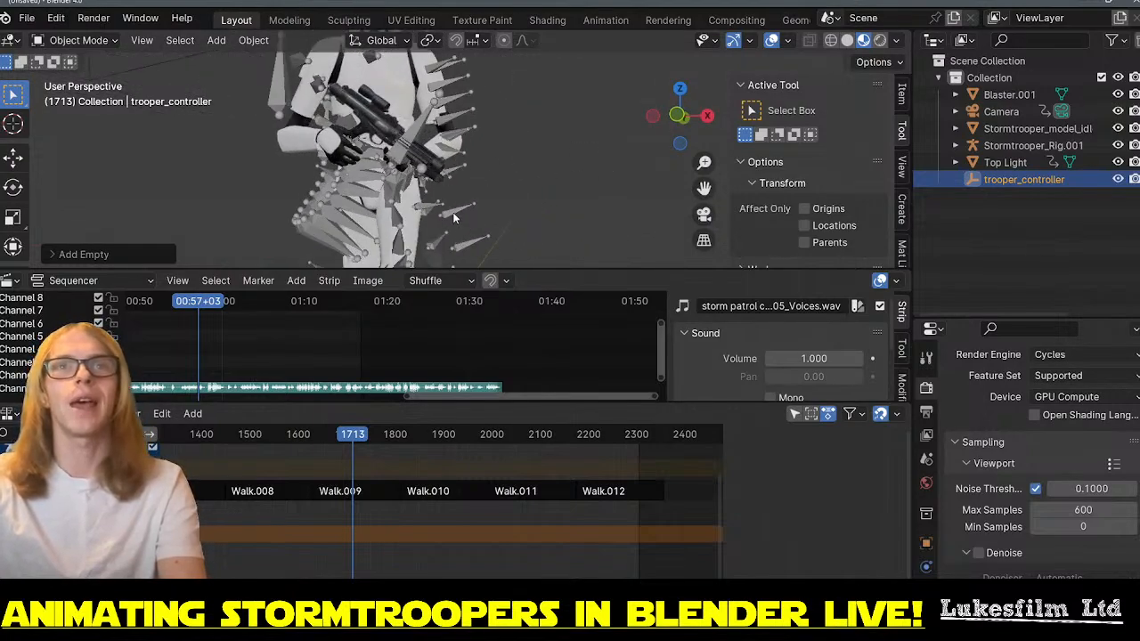
{"action": "left_click", "coordinate": [401, 101]}
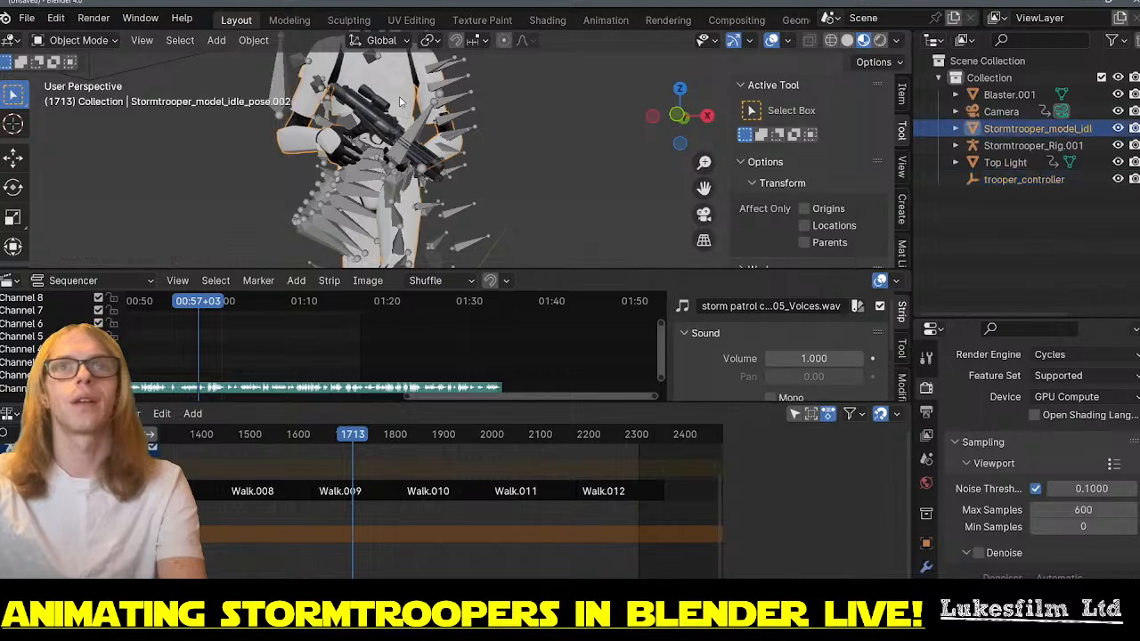
{"action": "left_click", "coordinate": [454, 116], "text": "shift"}
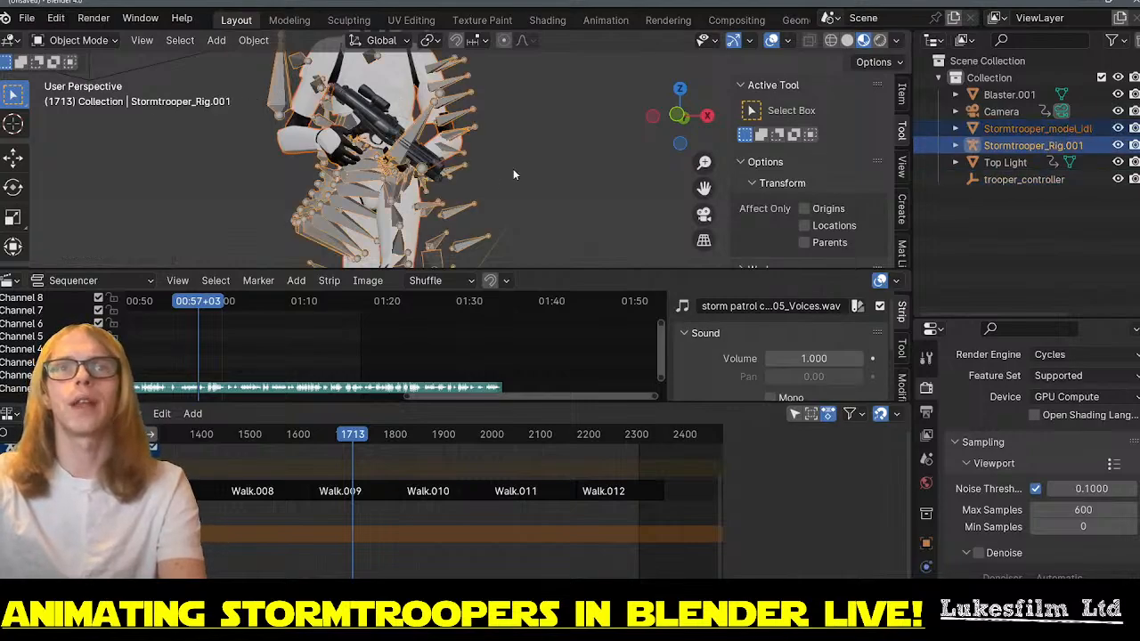
{"action": "middle_click_drag", "start_coordinate": [555, 210], "coordinate": [481, 64], "text": "shift"}
{"action": "middle_click_drag", "start_coordinate": [468, 181], "coordinate": [499, 105], "text": "shift"}
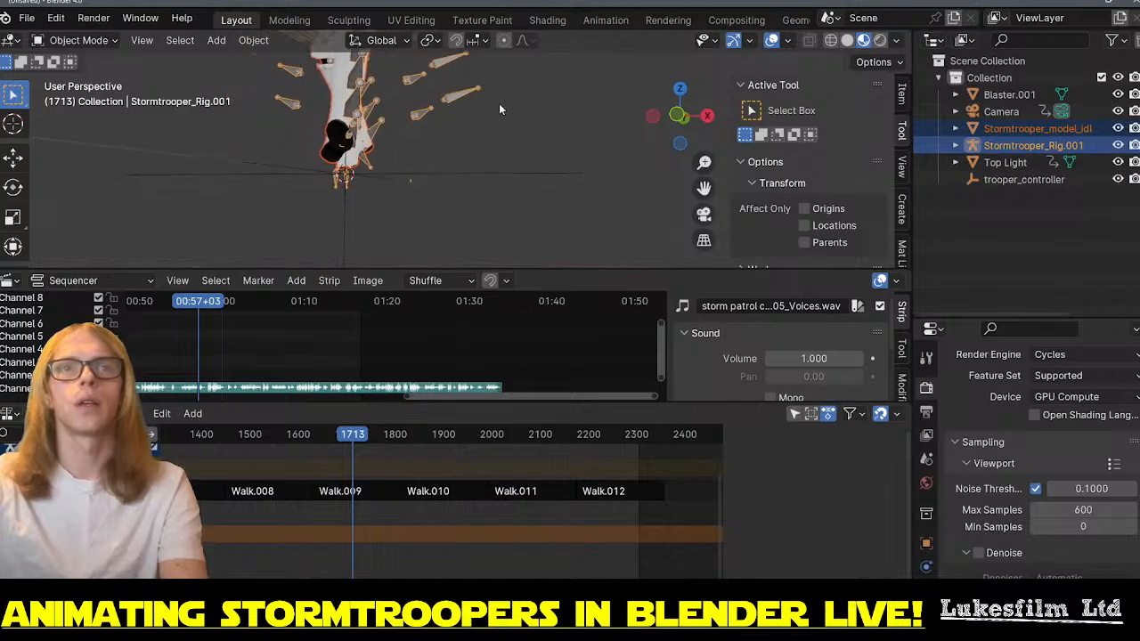
{"action": "left_click", "coordinate": [473, 175], "text": "shift"}
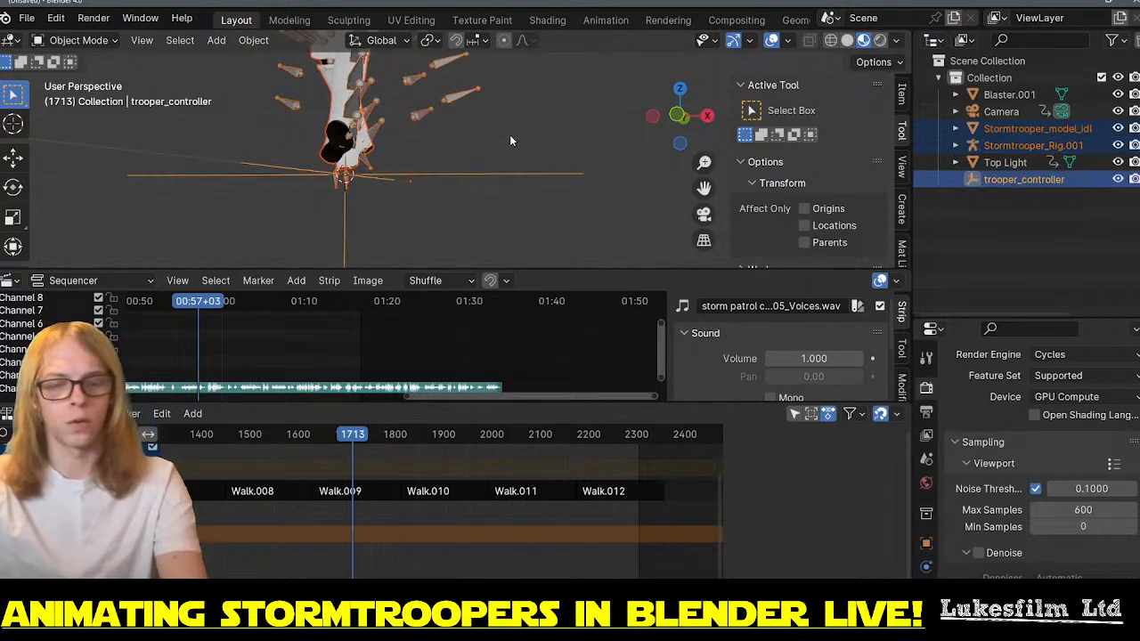
{"action": "key", "text": "ctrl+p"}
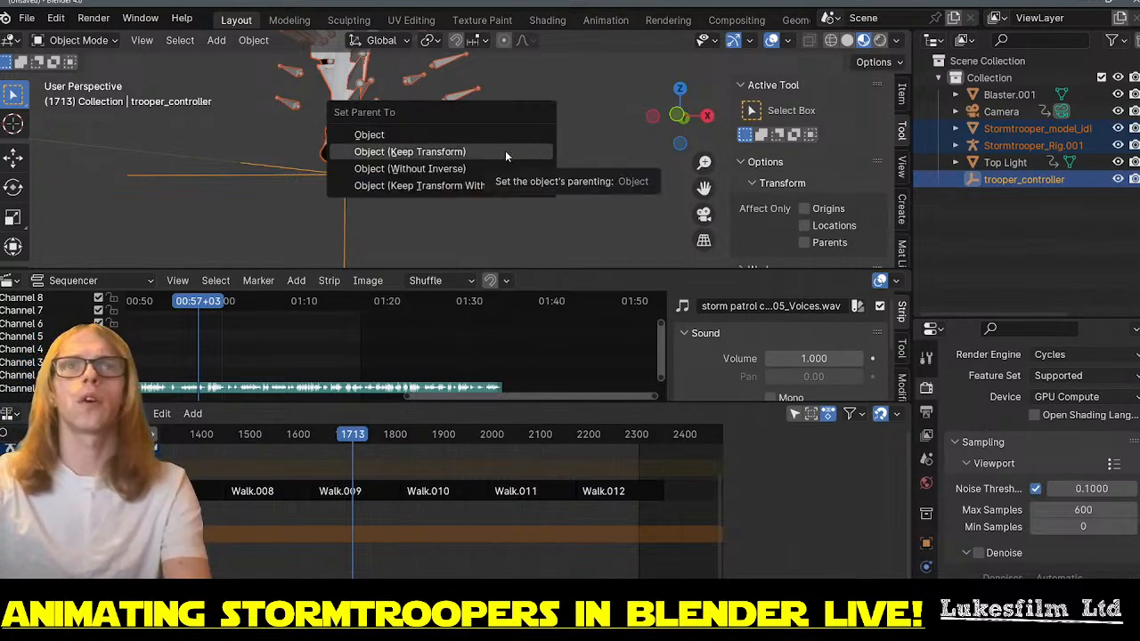
{"action": "left_click", "coordinate": [505, 151]}
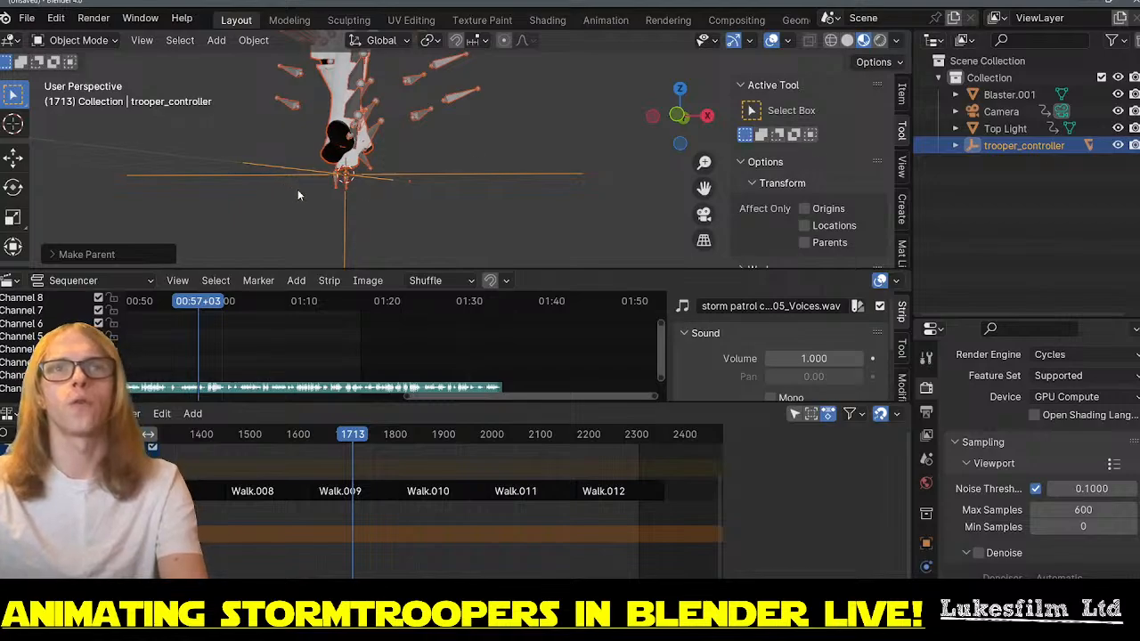
- Deselect the stormtrooper model, its rig and the trooper_controller empty
{"action": "middle_click_drag", "start_coordinate": [297, 189], "coordinate": [401, 147]}
{"action": "scroll", "coordinate": [401, 147], "scroll_direction": "down", "scroll_amount": 9}
{"action": "scroll", "coordinate": [513, 145], "scroll_direction": "up", "scroll_amount": 4}
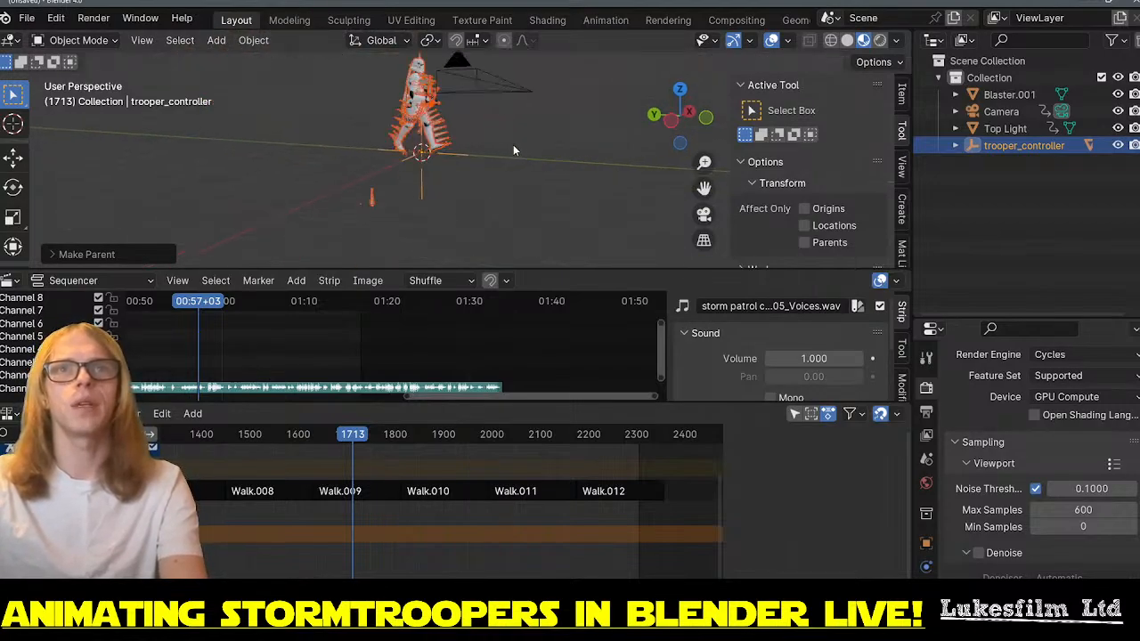
{"action": "scroll", "coordinate": [513, 145], "scroll_direction": "up", "scroll_amount": 4}
{"action": "middle_click_drag", "start_coordinate": [542, 122], "coordinate": [516, 187], "text": "shift"}
{"action": "left_click", "coordinate": [522, 181]}
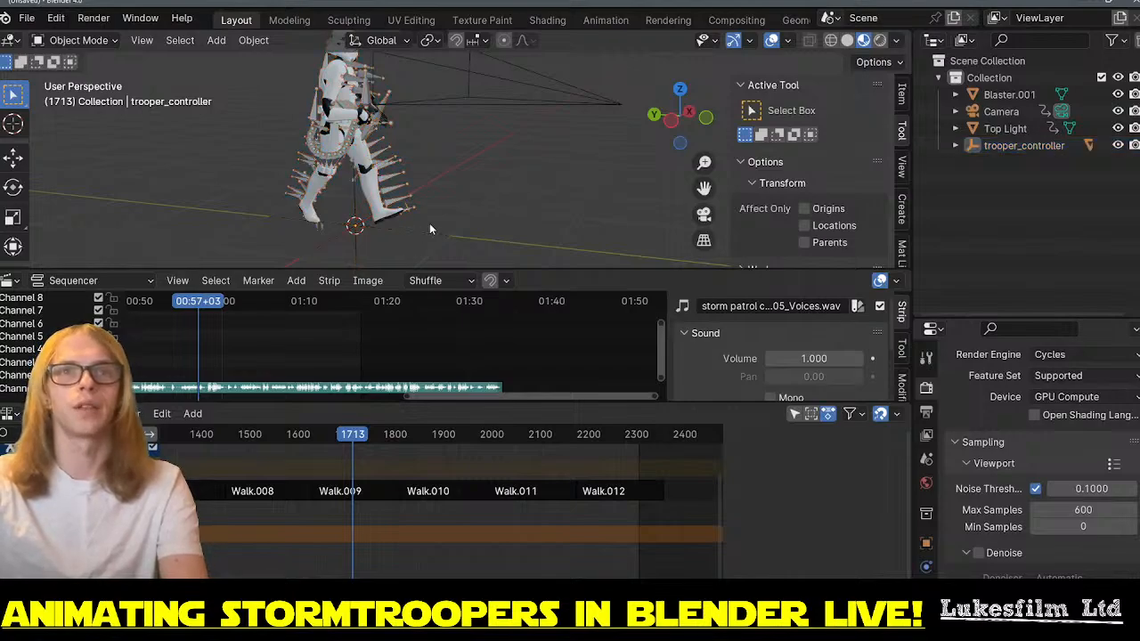
- Try moving the trooper_controller empty to test whether the parented stormtrooper follows it
{"action": "left_click", "coordinate": [432, 231]}
{"action": "key", "text": "g"}
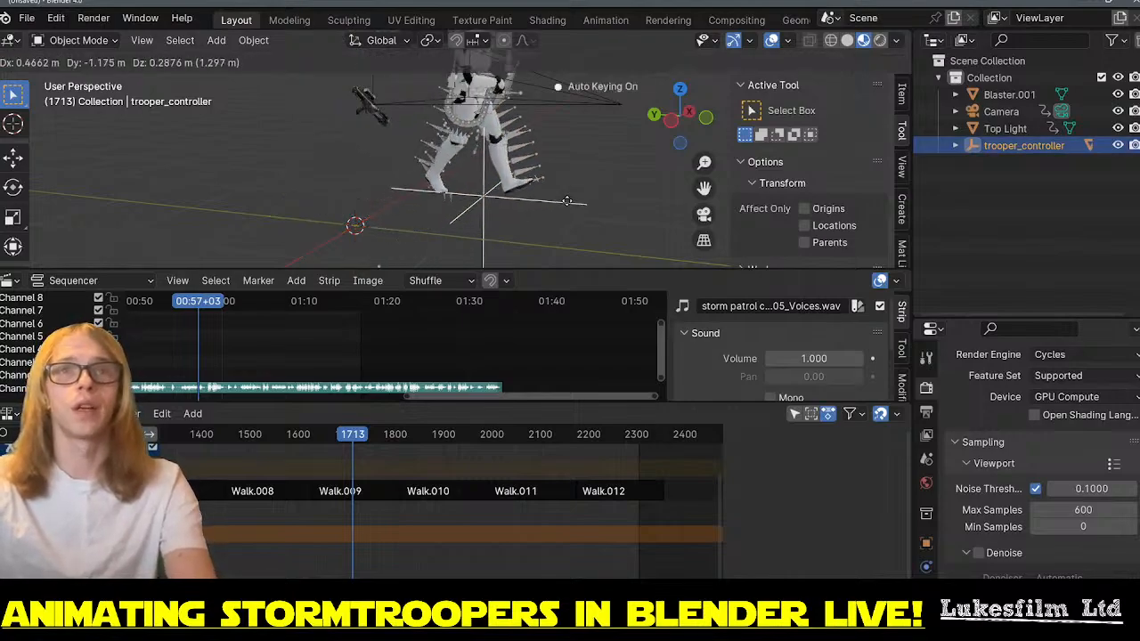
{"action": "right_click", "coordinate": [325, 153]}
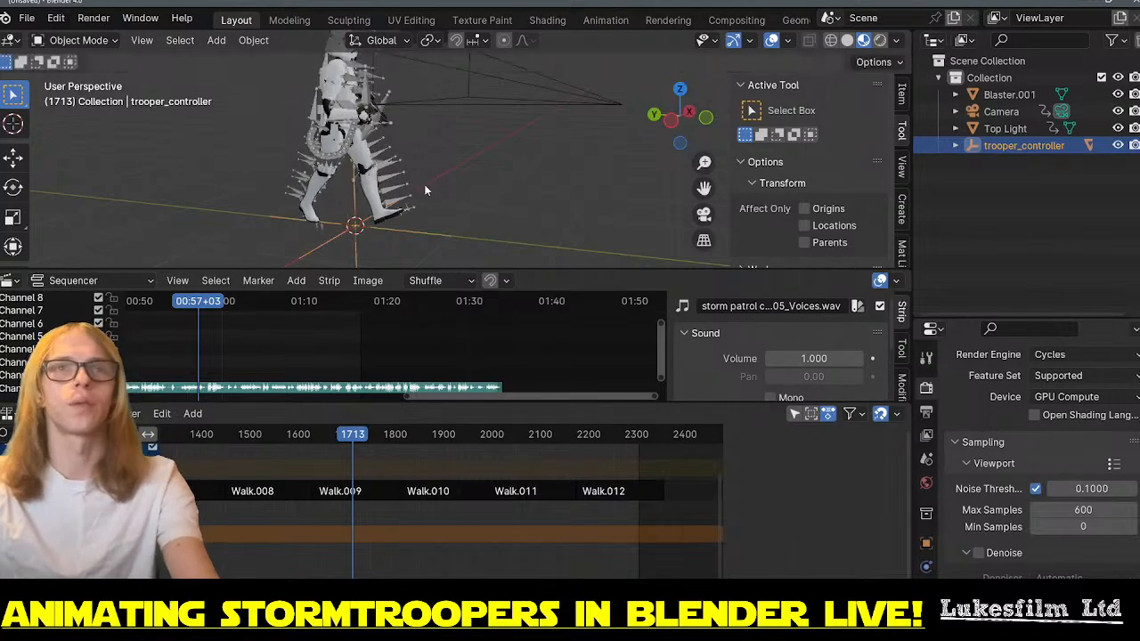
- Select the blaster held in the stormtrooper's hands and focus on it
{"action": "middle_click_drag", "start_coordinate": [499, 159], "coordinate": [379, 137]}
{"action": "scroll", "coordinate": [485, 137], "scroll_direction": "up", "scroll_amount": 2}
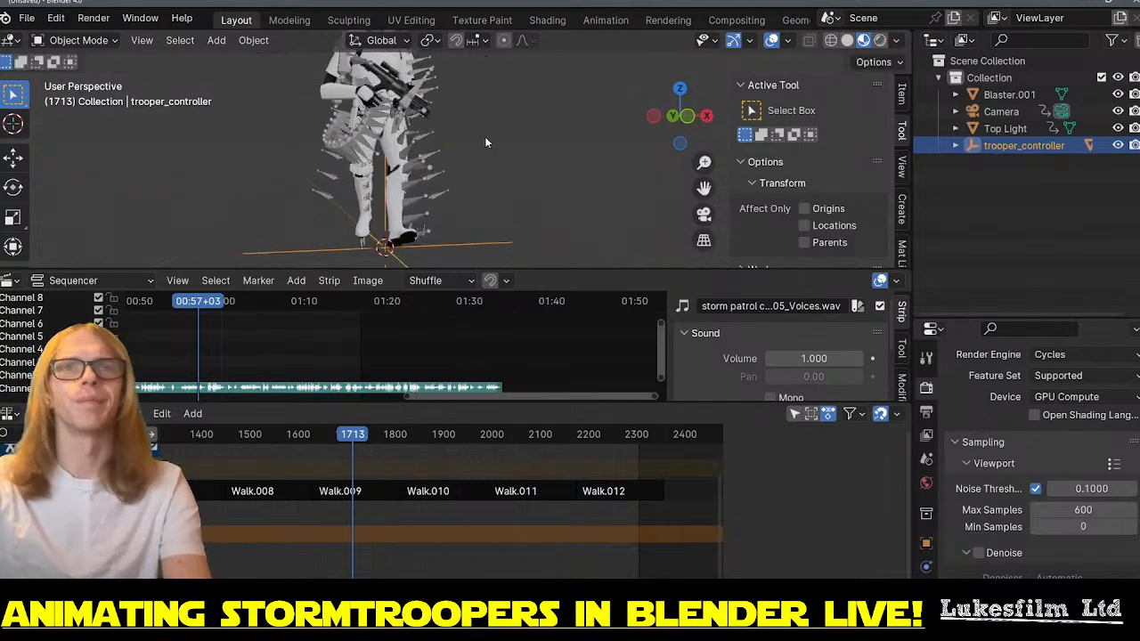
{"action": "middle_click_drag", "start_coordinate": [485, 136], "coordinate": [545, 190], "text": "shift"}
{"action": "scroll", "coordinate": [544, 189], "scroll_direction": "up", "scroll_amount": 4}
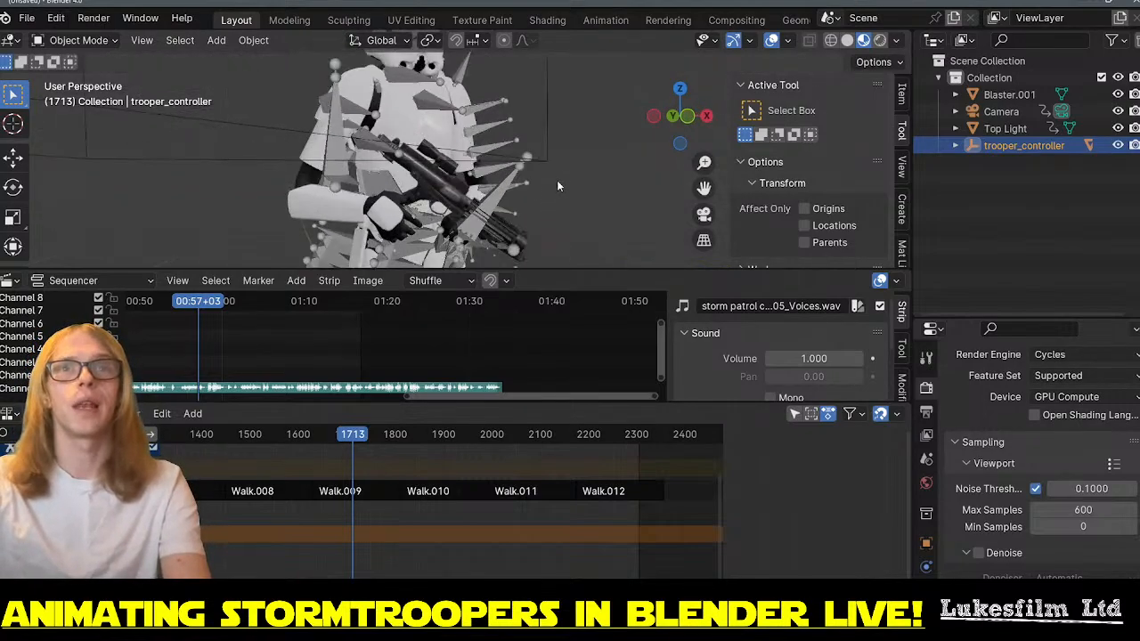
{"action": "middle_click_drag", "start_coordinate": [526, 124], "coordinate": [371, 189], "text": "shift"}
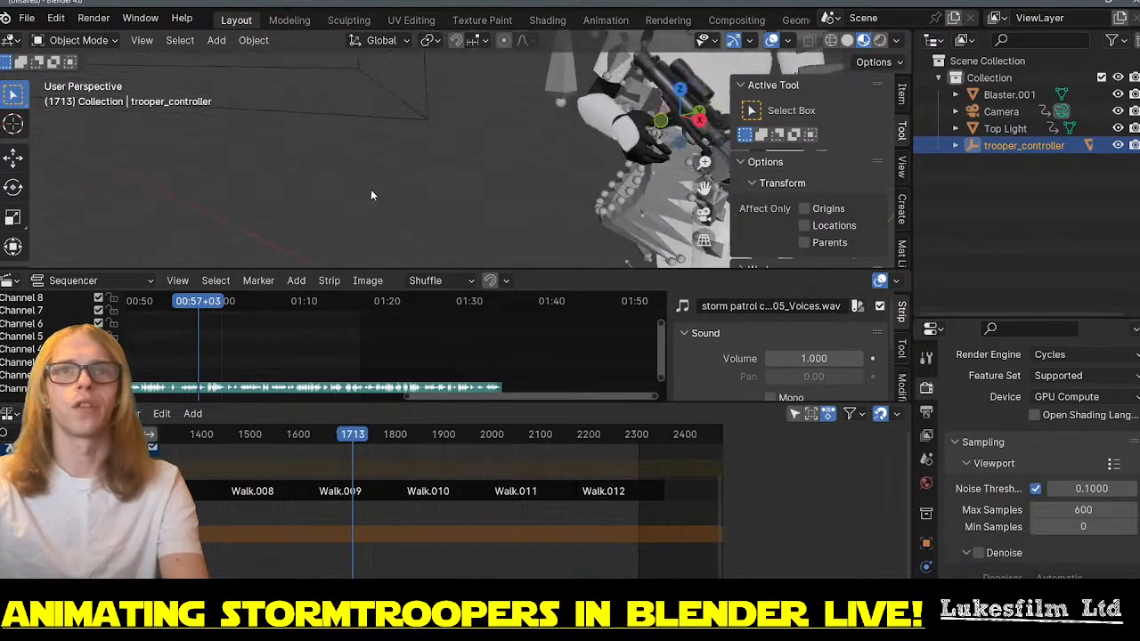
{"action": "scroll", "coordinate": [461, 167], "scroll_direction": "down", "scroll_amount": 1}
{"action": "scroll", "coordinate": [535, 177], "scroll_direction": "down", "scroll_amount": 3}
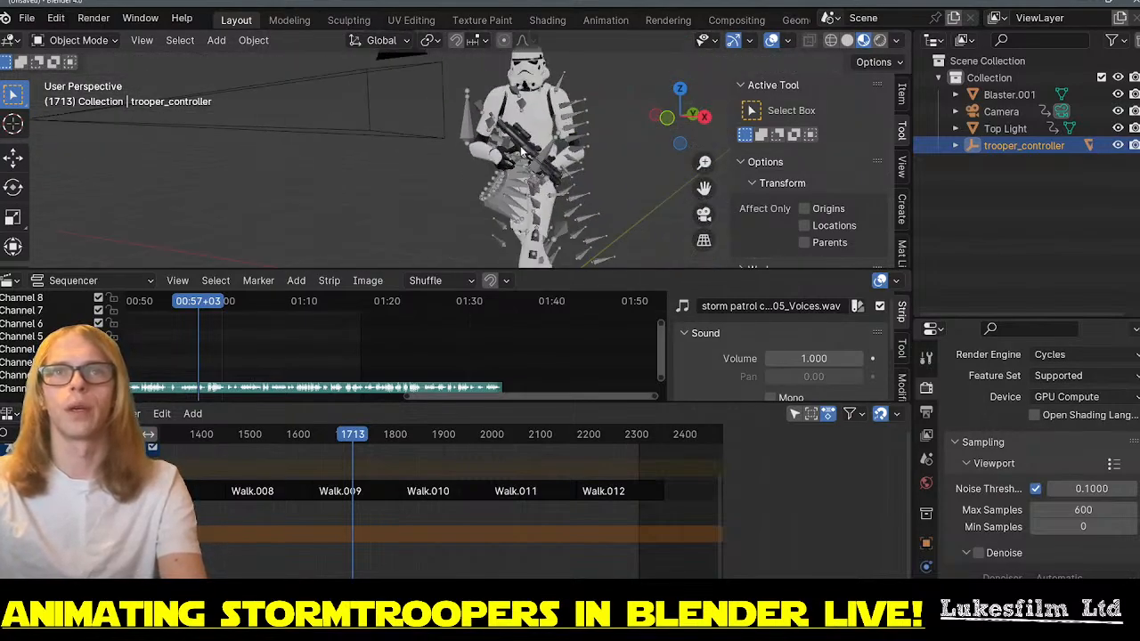
{"action": "middle_click_drag", "start_coordinate": [350, 204], "coordinate": [440, 204]}
{"action": "left_click", "coordinate": [486, 145]}
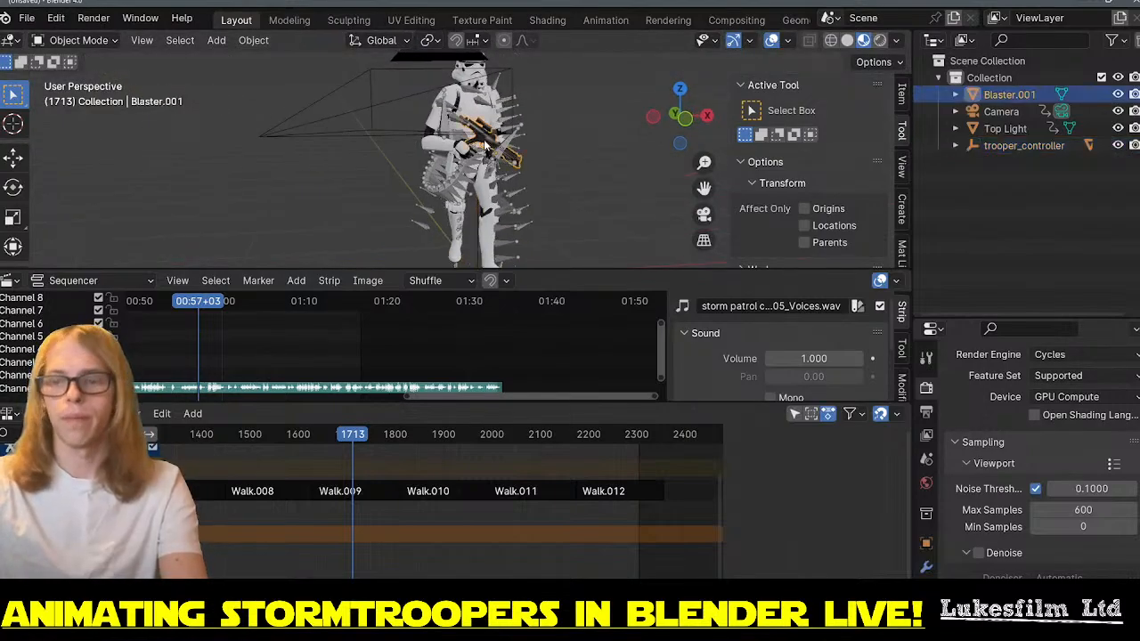
{"action": "key", "text": "KP_Decimal"}
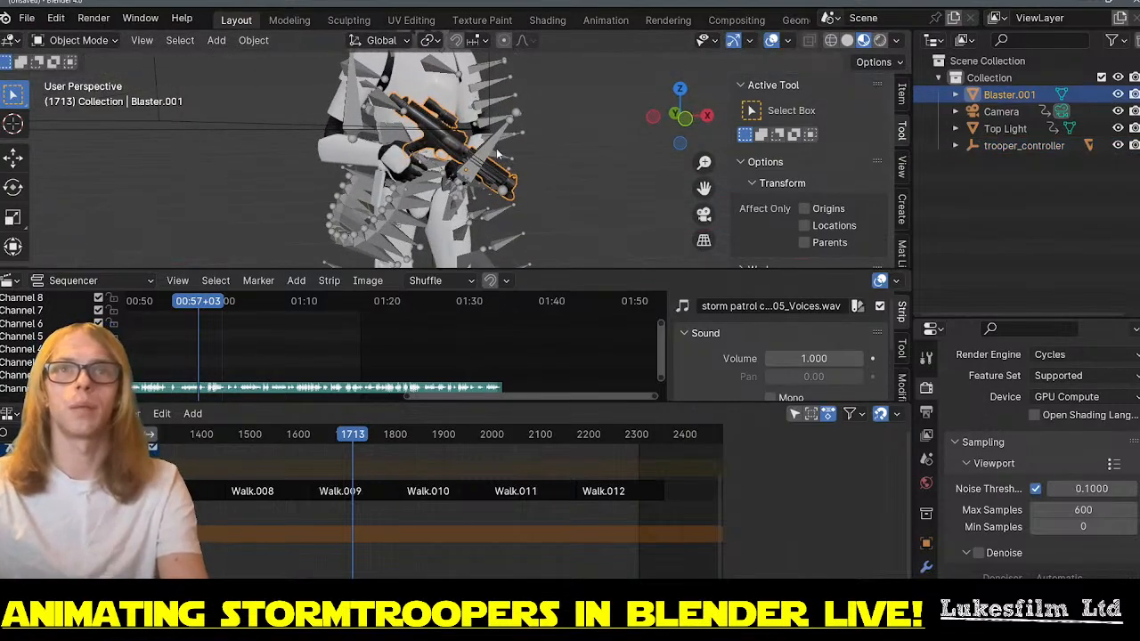
- Add a Child Of object constraint to the blaster
{"action": "scroll", "coordinate": [495, 143], "scroll_direction": "up", "scroll_amount": 6}
{"action": "middle_click_drag", "start_coordinate": [503, 159], "coordinate": [579, 163]}
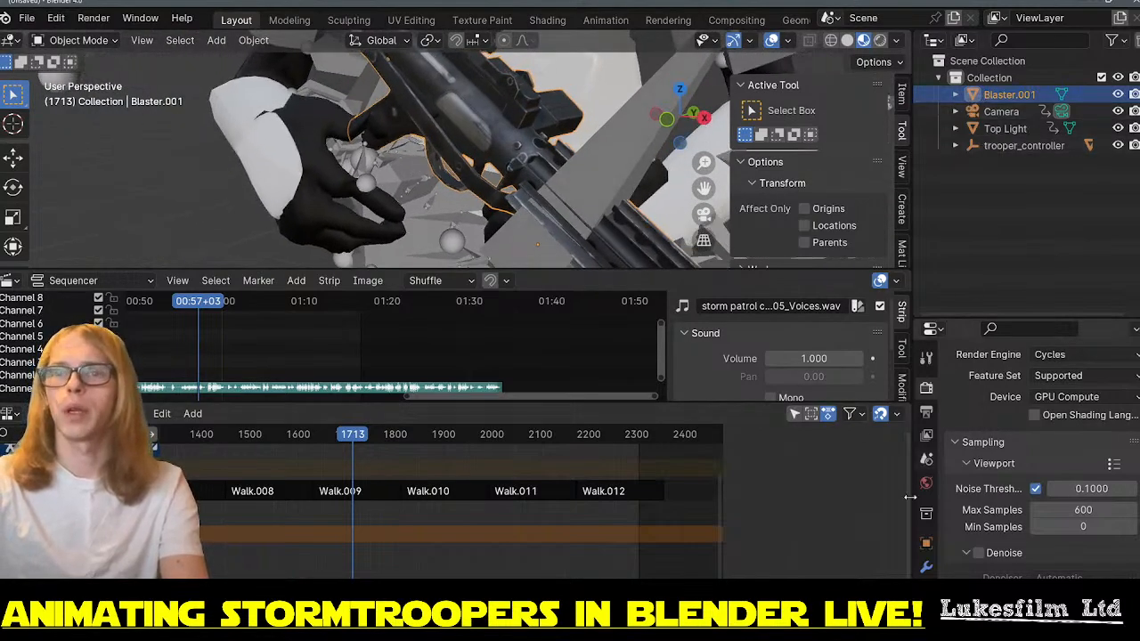
{"action": "left_click", "coordinate": [926, 544]}
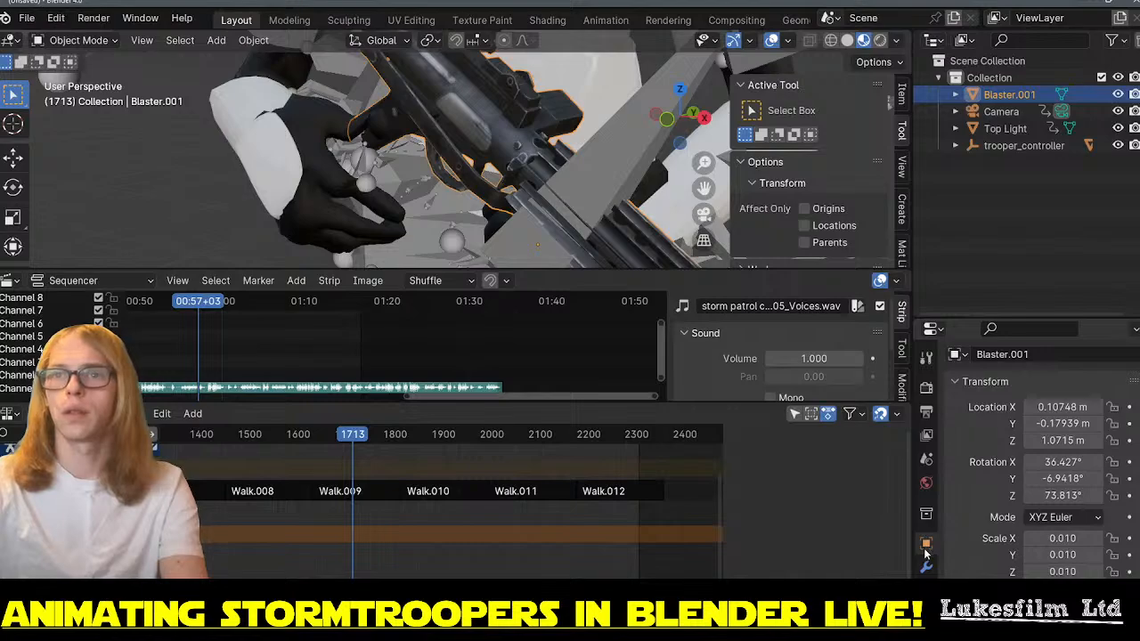
{"action": "scroll", "coordinate": [926, 553], "scroll_direction": "down", "scroll_amount": 4}
{"action": "left_click", "coordinate": [926, 537]}
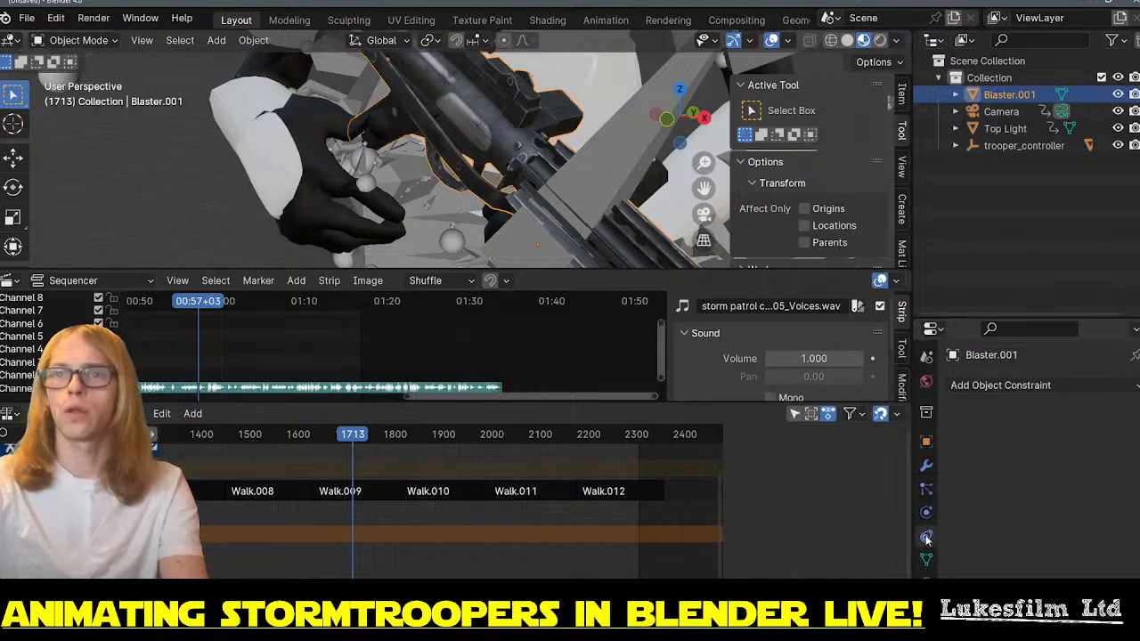
{"action": "left_click", "coordinate": [1075, 385]}
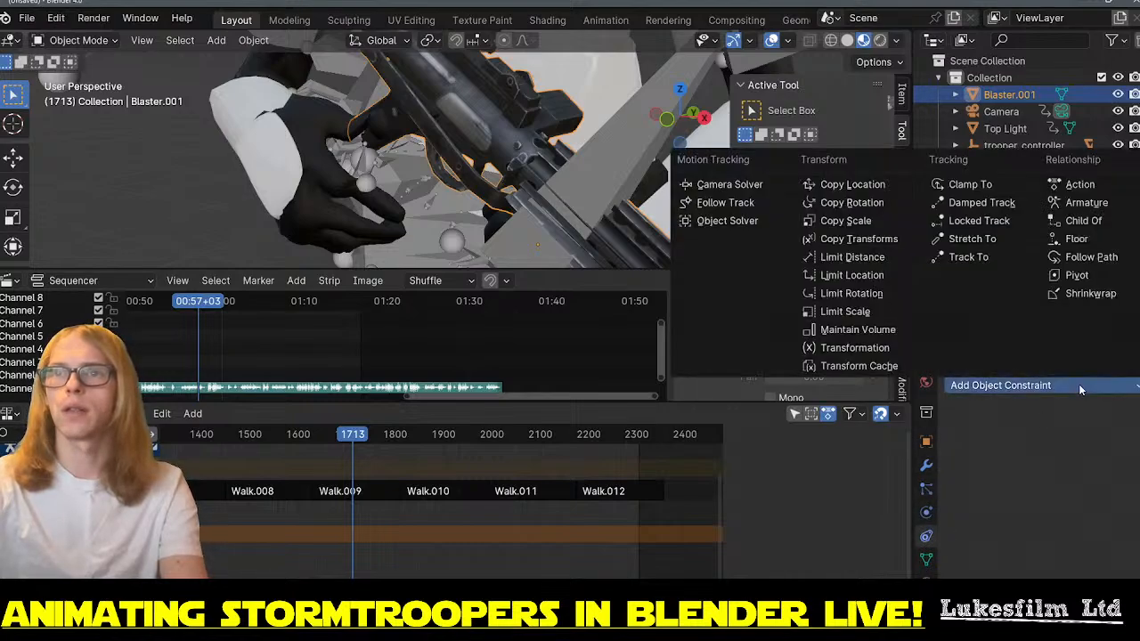
{"action": "left_click", "coordinate": [1103, 224]}
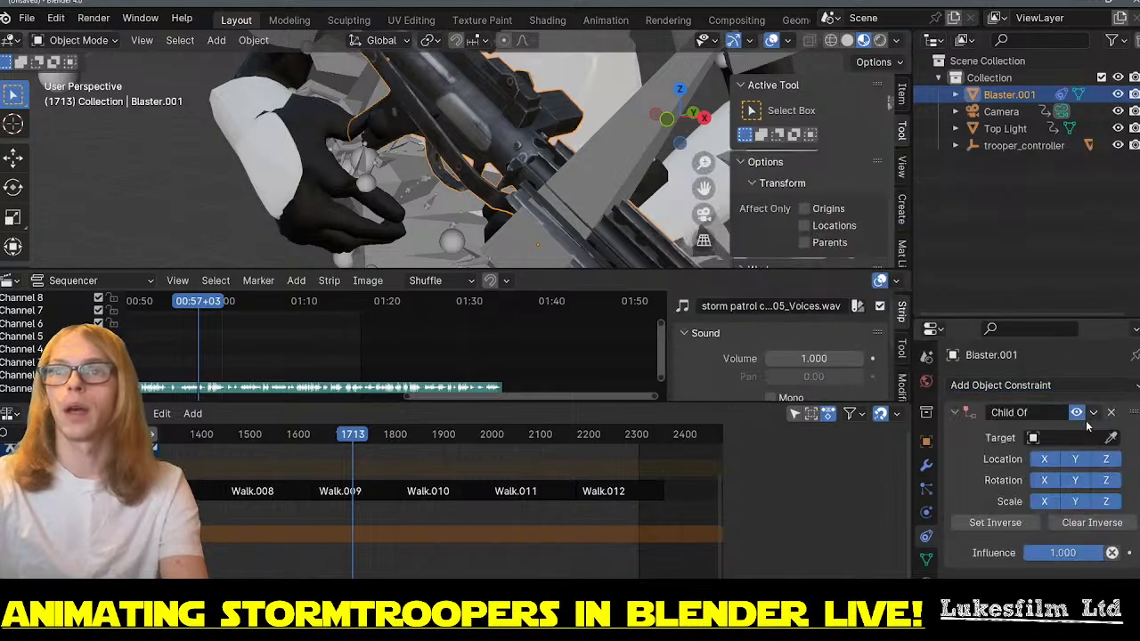
- Set the stormtrooper's rig as the target of the blaster's Child Of constraint
{"action": "left_click", "coordinate": [1112, 438]}
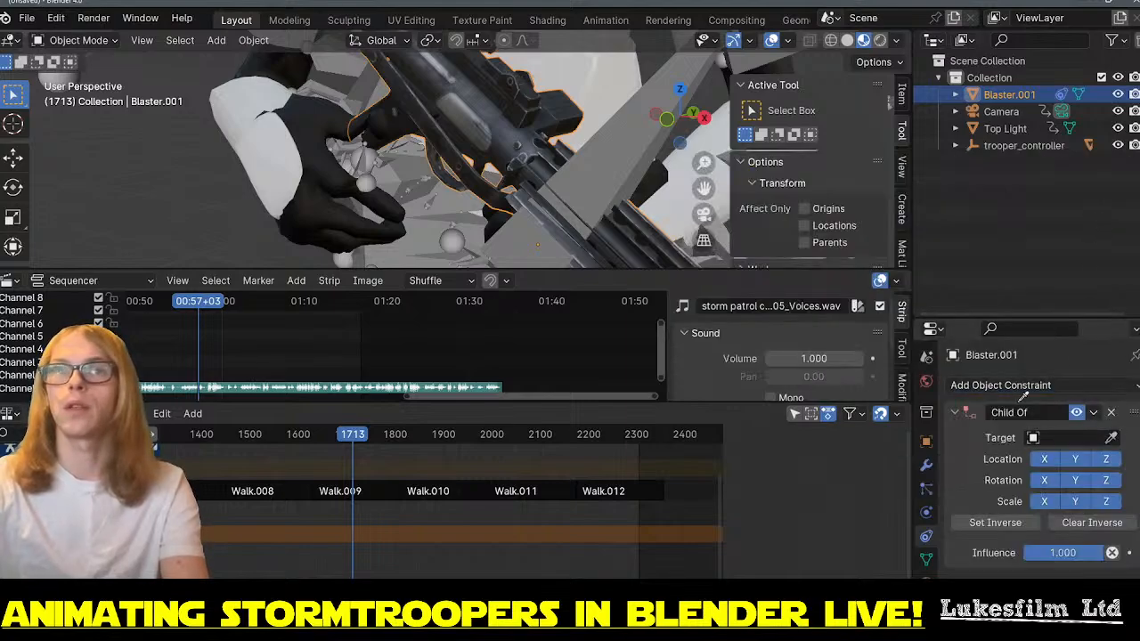
{"action": "left_click", "coordinate": [604, 163]}
{"action": "scroll", "coordinate": [502, 180], "scroll_direction": "down", "scroll_amount": 6}
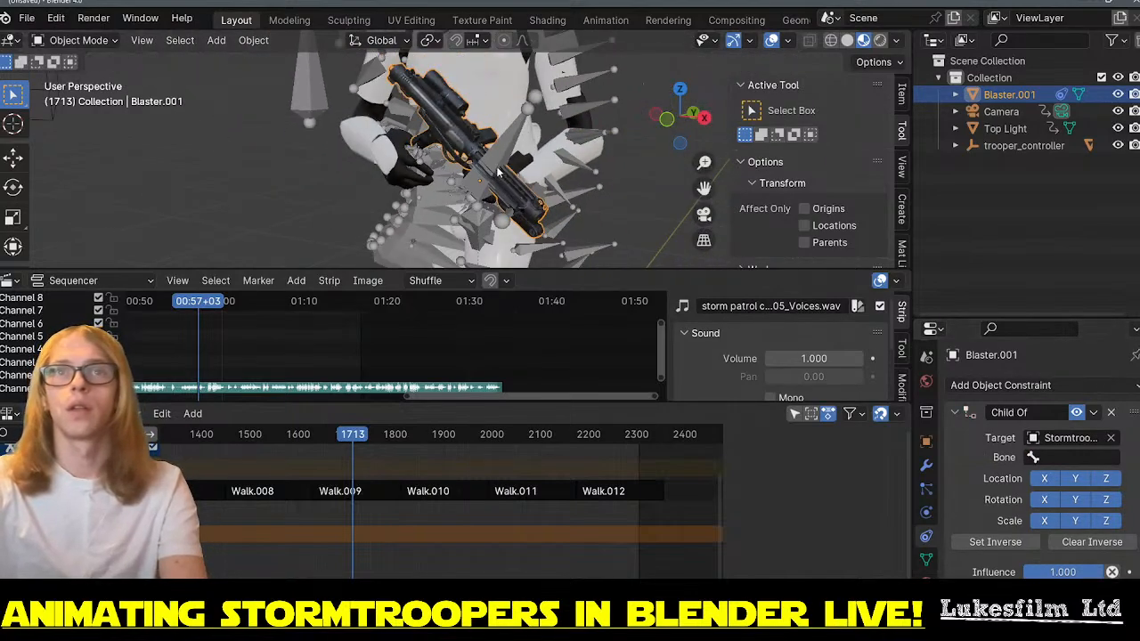
{"action": "scroll", "coordinate": [499, 177], "scroll_direction": "up", "scroll_amount": 2}
{"action": "scroll", "coordinate": [466, 157], "scroll_direction": "down", "scroll_amount": 3}
{"action": "scroll", "coordinate": [466, 157], "scroll_direction": "up", "scroll_amount": 4}
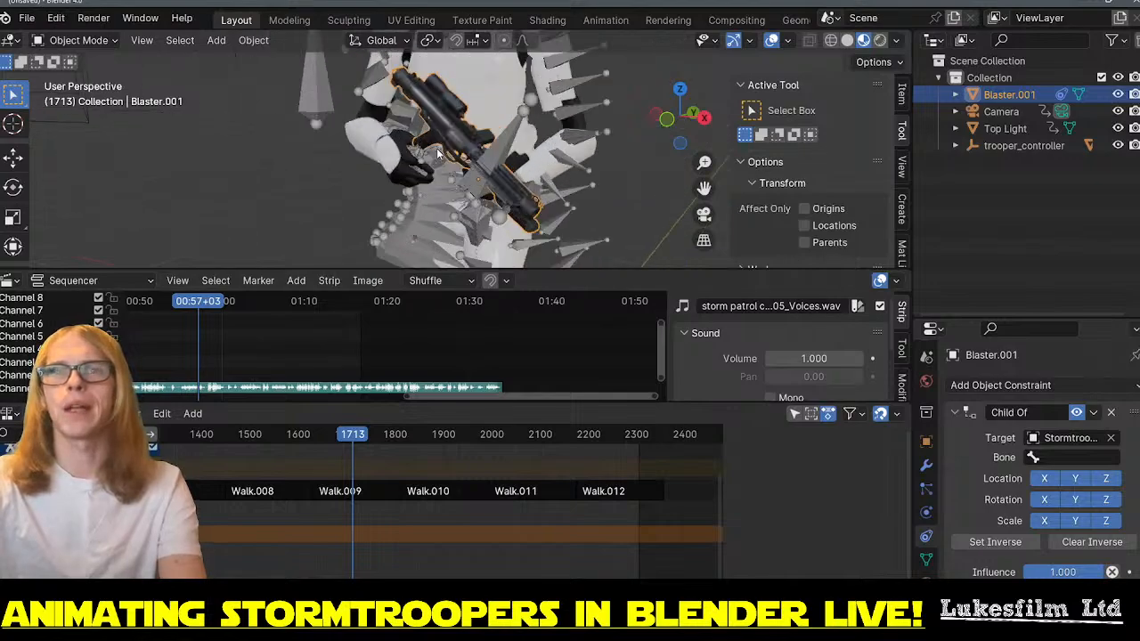
- Set the Child Of constraint's bone to blaster
{"action": "left_click", "coordinate": [1069, 457]}
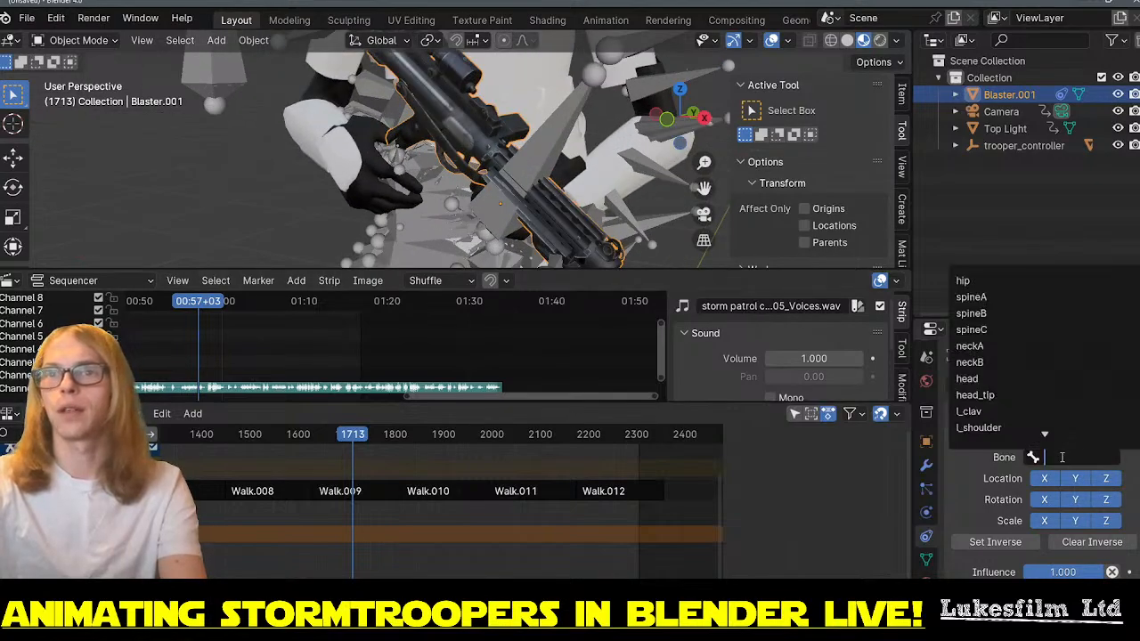
{"action": "type", "text": "blaster"}
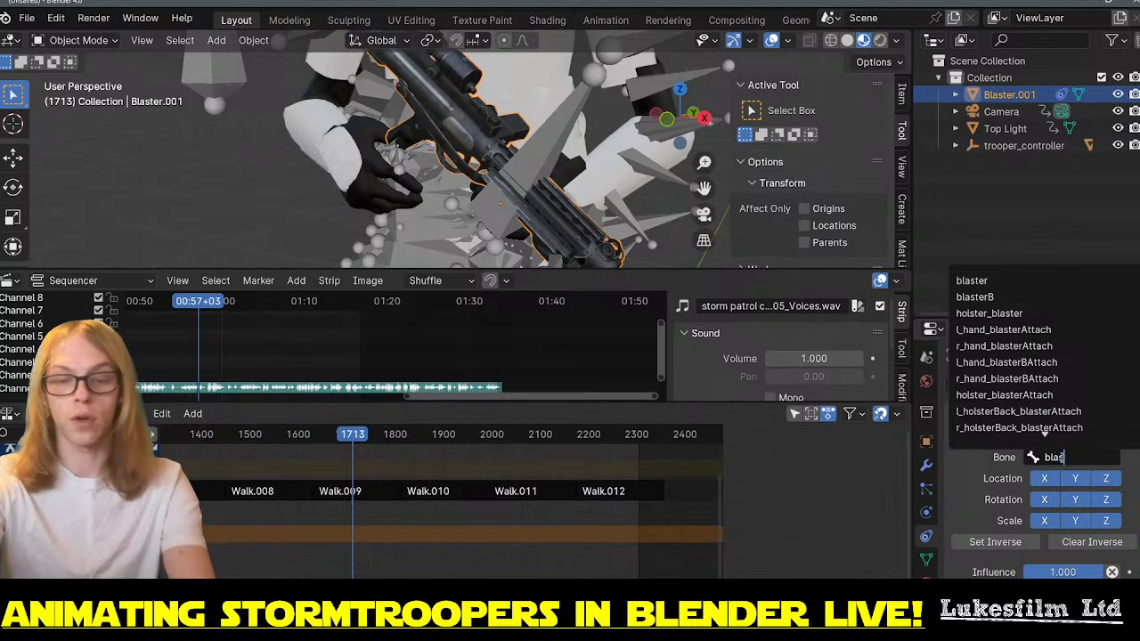
{"action": "left_click", "coordinate": [1020, 281]}
{"action": "scroll", "coordinate": [524, 210], "scroll_direction": "down", "scroll_amount": 8}
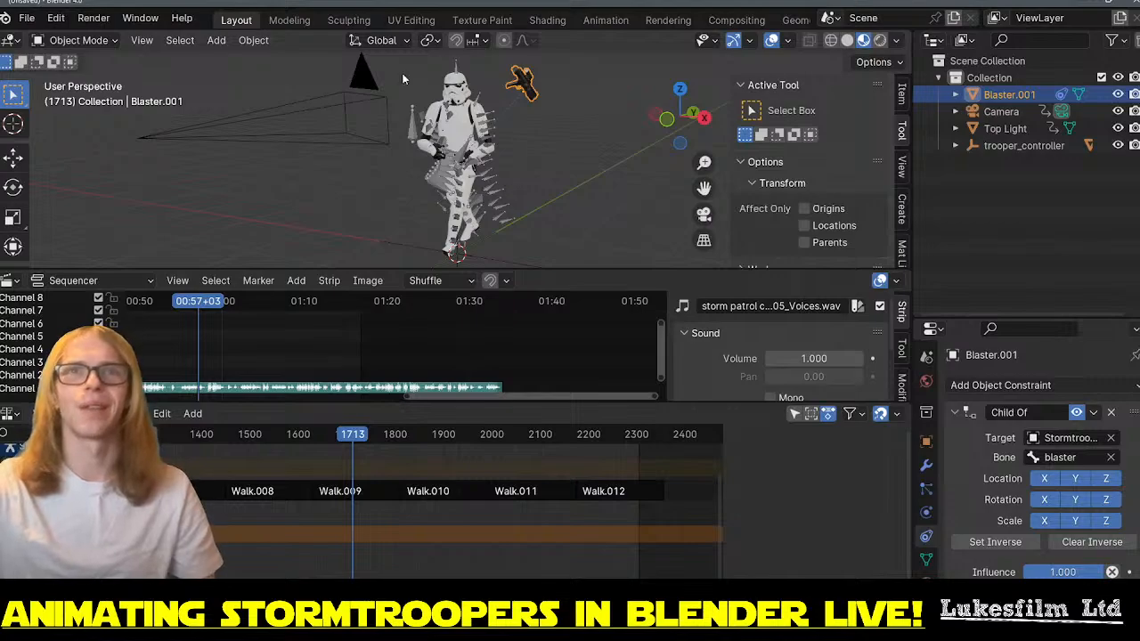
{"action": "scroll", "coordinate": [598, 140], "scroll_direction": "up", "scroll_amount": 4}
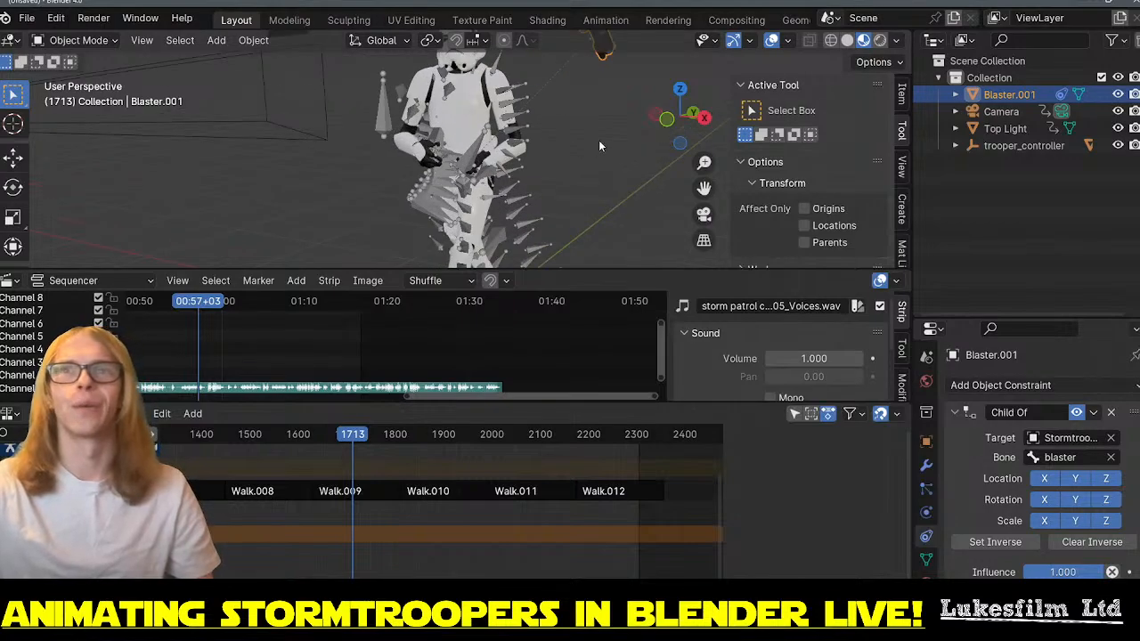
- Set the blaster's X, Y and Z location to 0 m
{"action": "left_click", "coordinate": [900, 93]}
{"action": "left_click", "coordinate": [828, 124]}
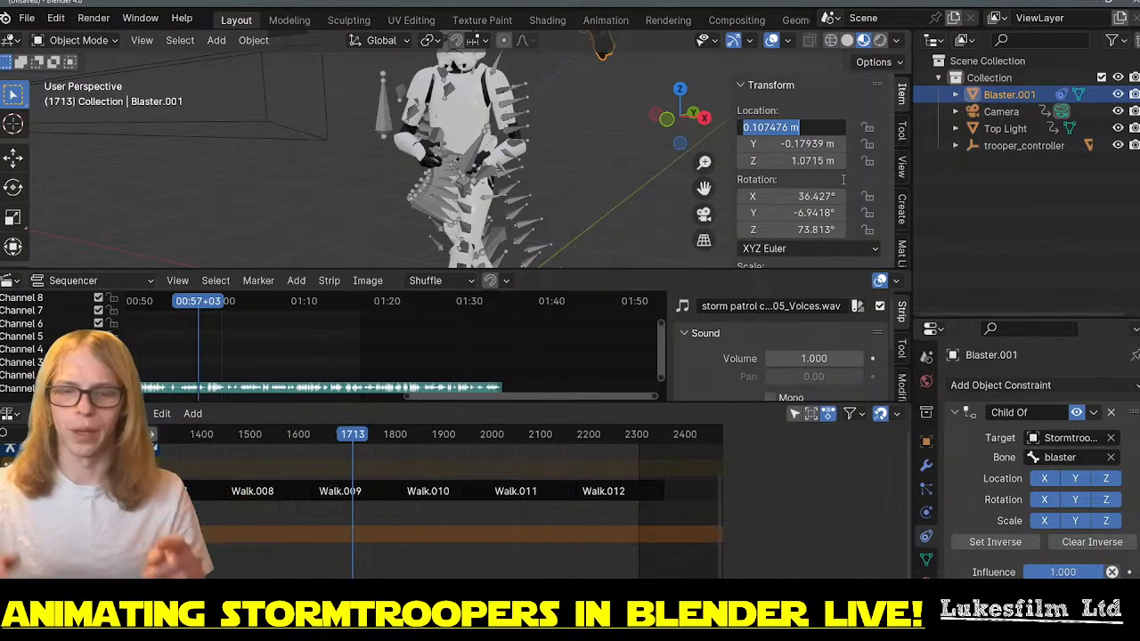
{"action": "type", "text": "0"}
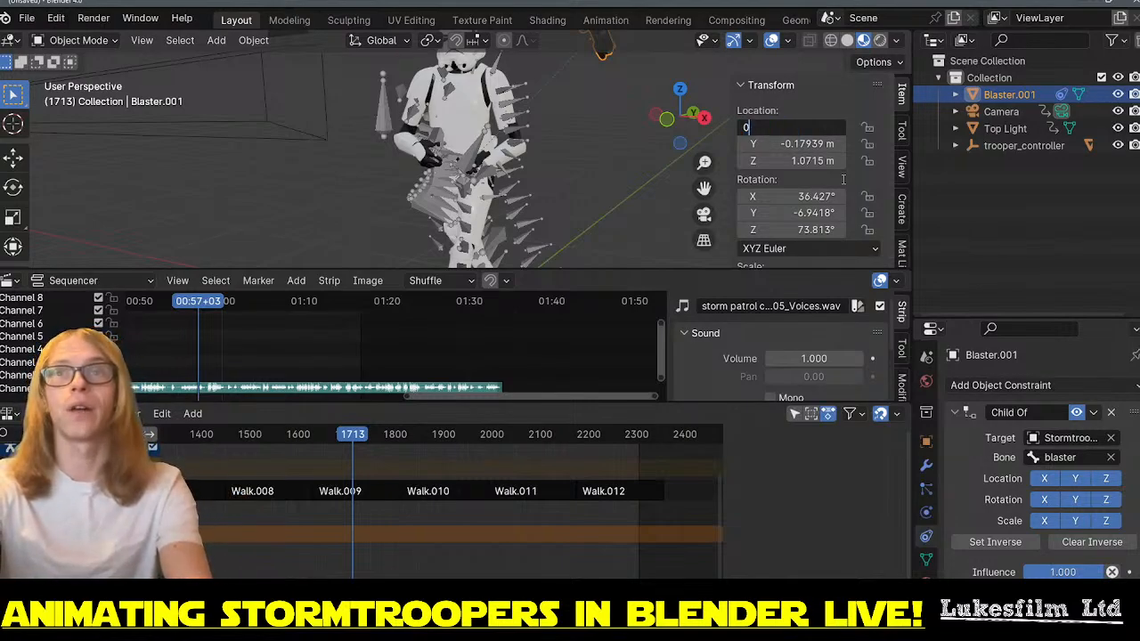
{"action": "key", "text": "Tab"}
{"action": "type", "text": "0"}
{"action": "key", "text": "Tab"}
{"action": "type", "text": "0"}
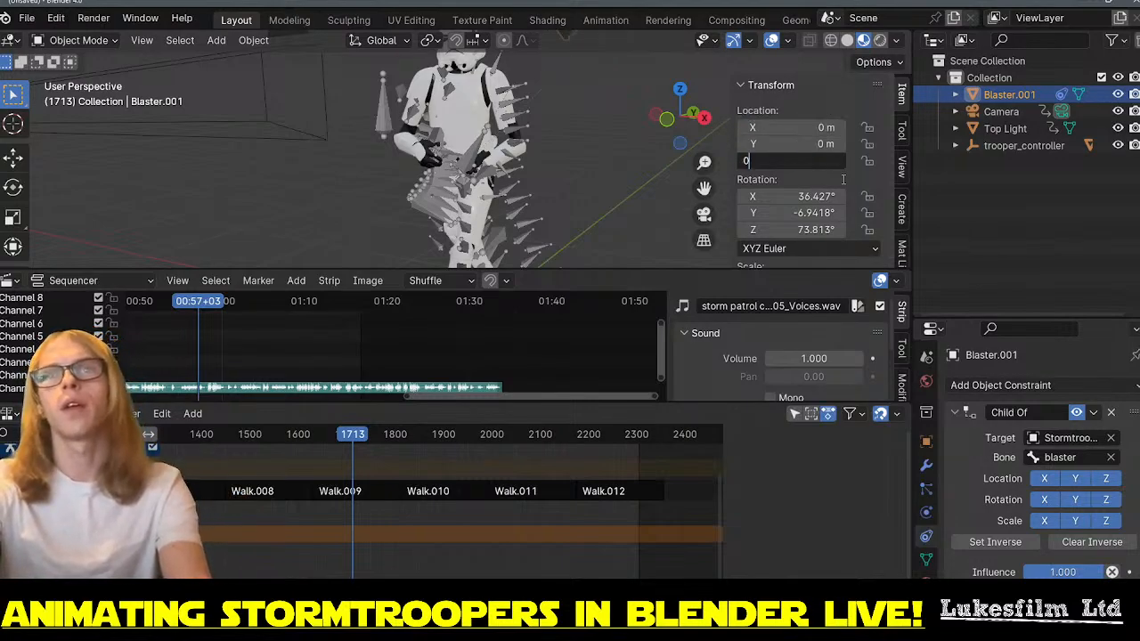
- Set the blaster's X, Y and Z rotation to 0° and keep its scale at 0.01
{"action": "key", "text": "Tab"}
{"action": "type", "text": "0"}
{"action": "key", "text": "Tab"}
{"action": "type", "text": "0"}
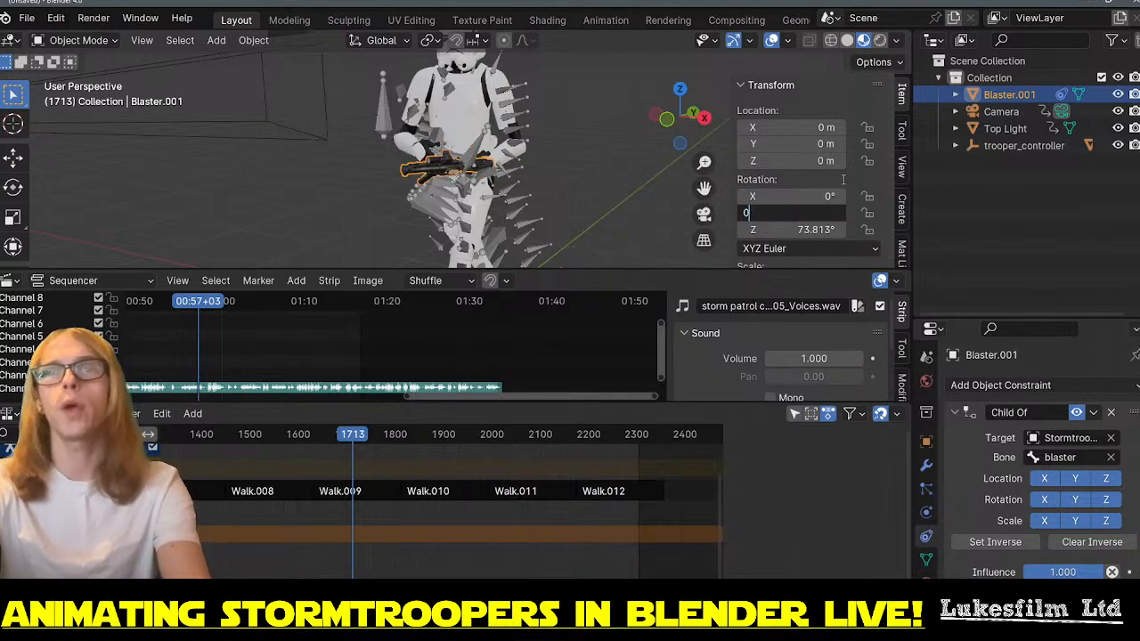
{"action": "key", "text": "Tab"}
{"action": "type", "text": "0"}
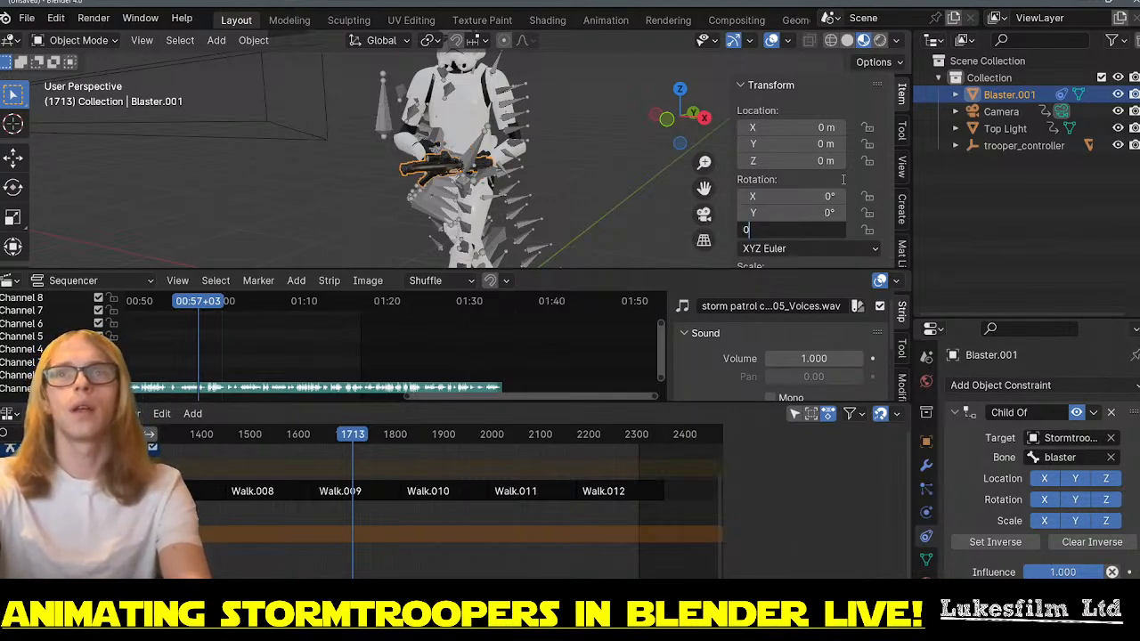
{"action": "key", "text": "Tab"}
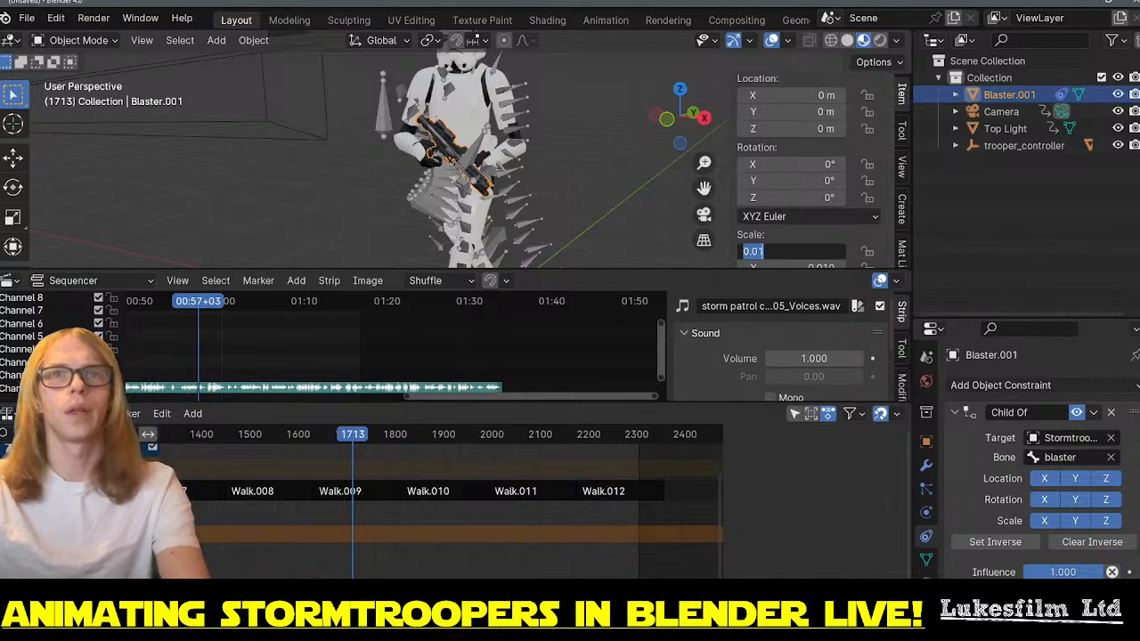
{"action": "key", "text": "Return"}
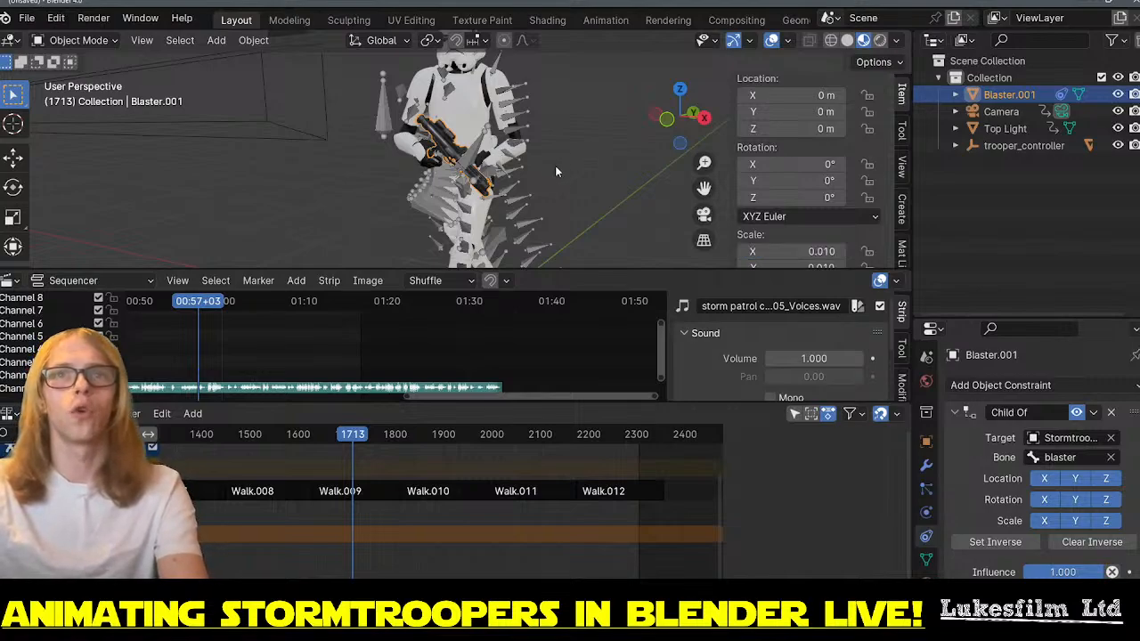
- Play the walk animation briefly and examine how the blaster sits in the stormtrooper's hands
{"action": "mouse_move", "coordinate": [555, 166]}
{"action": "middle_mouse_down"}
{"action": "mouse_move", "coordinate": [600, 164]}
{"action": "mouse_move", "coordinate": [550, 162]}
{"action": "middle_mouse_up"}
{"action": "scroll", "coordinate": [550, 162], "scroll_direction": "up", "scroll_amount": 2}
{"action": "scroll", "coordinate": [443, 163], "scroll_direction": "up", "scroll_amount": 4}
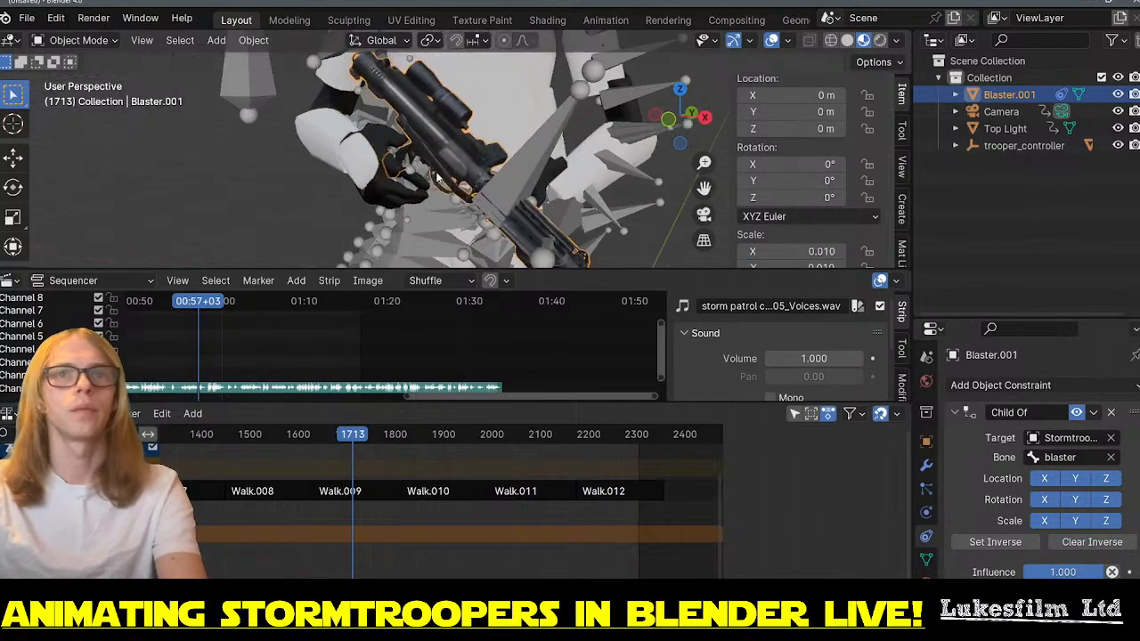
{"action": "middle_click_drag", "start_coordinate": [437, 175], "coordinate": [409, 192]}
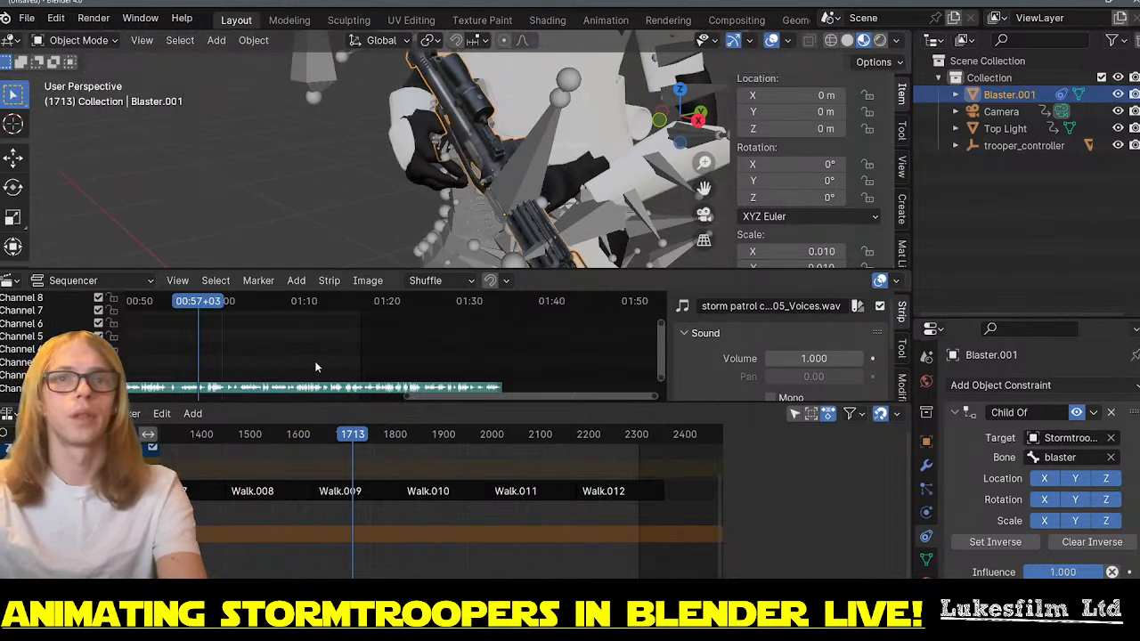
{"action": "key", "text": "space"}
{"action": "key", "text": "space"}
{"action": "middle_click_drag", "start_coordinate": [323, 183], "coordinate": [418, 178]}
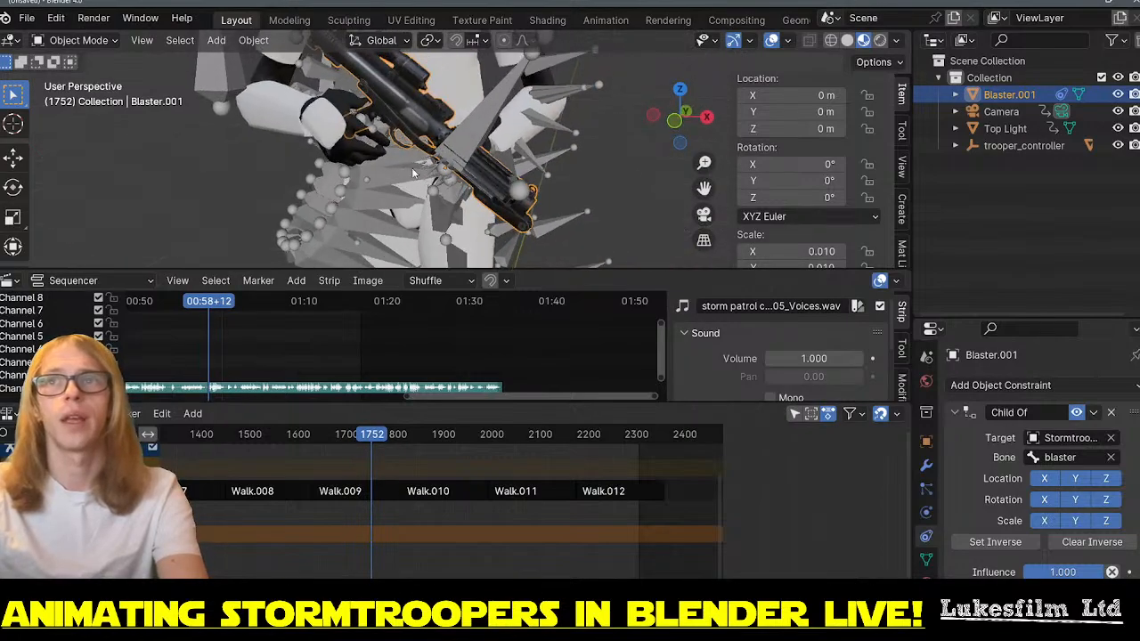
- Select the stormtrooper model mesh and set its X, Y and Z location to 0 m
{"action": "left_click", "coordinate": [1044, 146]}
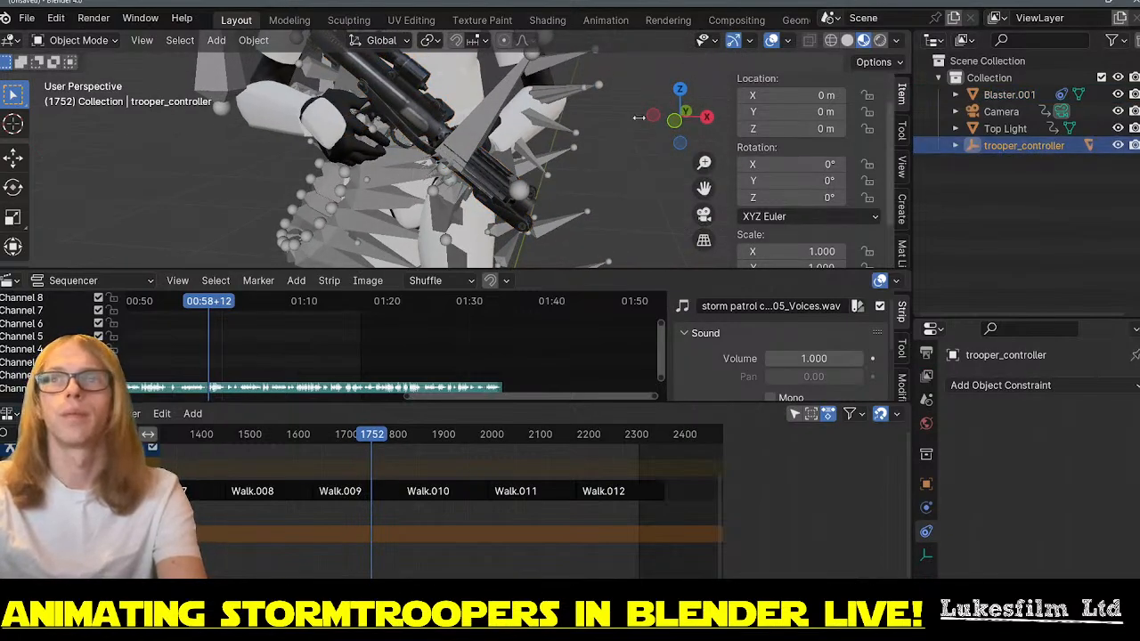
{"action": "middle_click_drag", "start_coordinate": [324, 118], "coordinate": [243, 138]}
{"action": "left_click", "coordinate": [330, 140]}
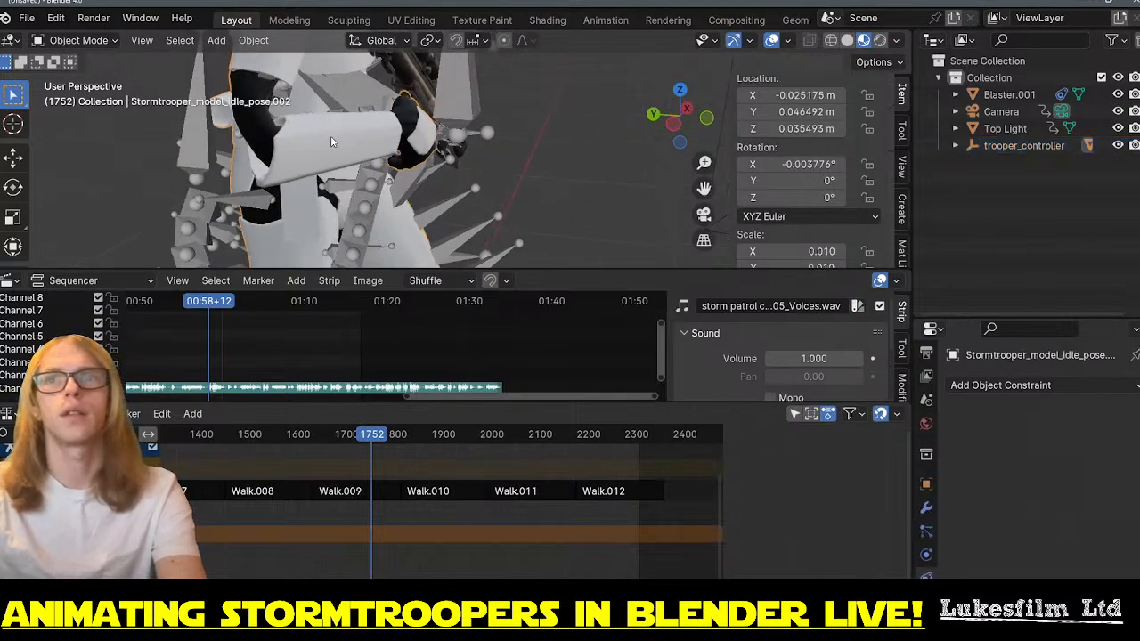
{"action": "left_click", "coordinate": [808, 94]}
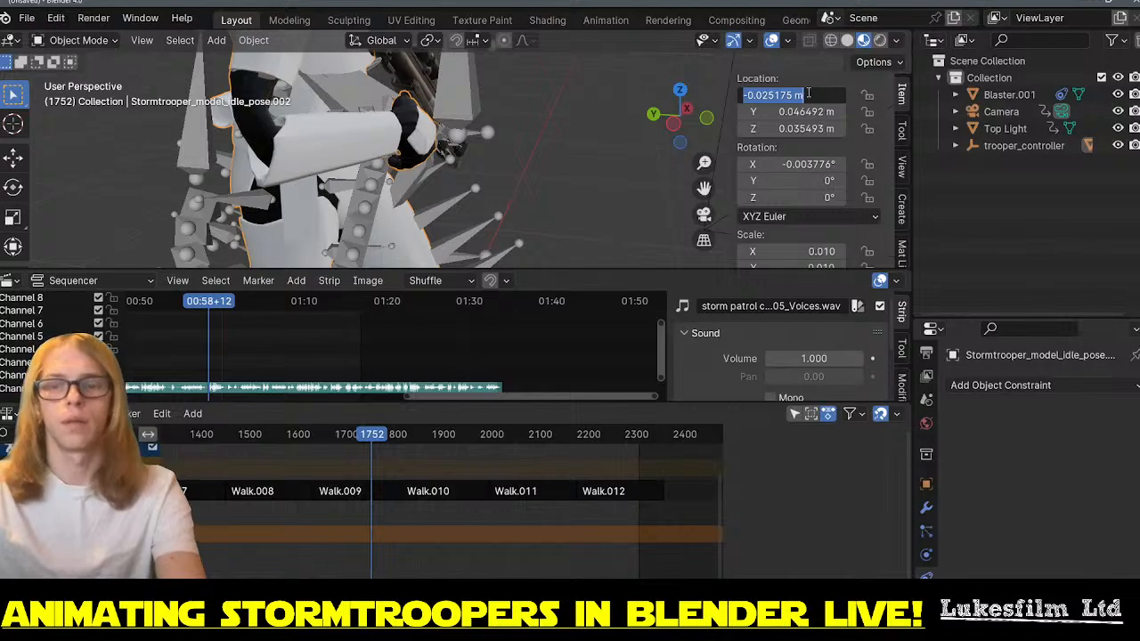
{"action": "type", "text": "0"}
{"action": "key", "text": "Tab"}
{"action": "type", "text": "0"}
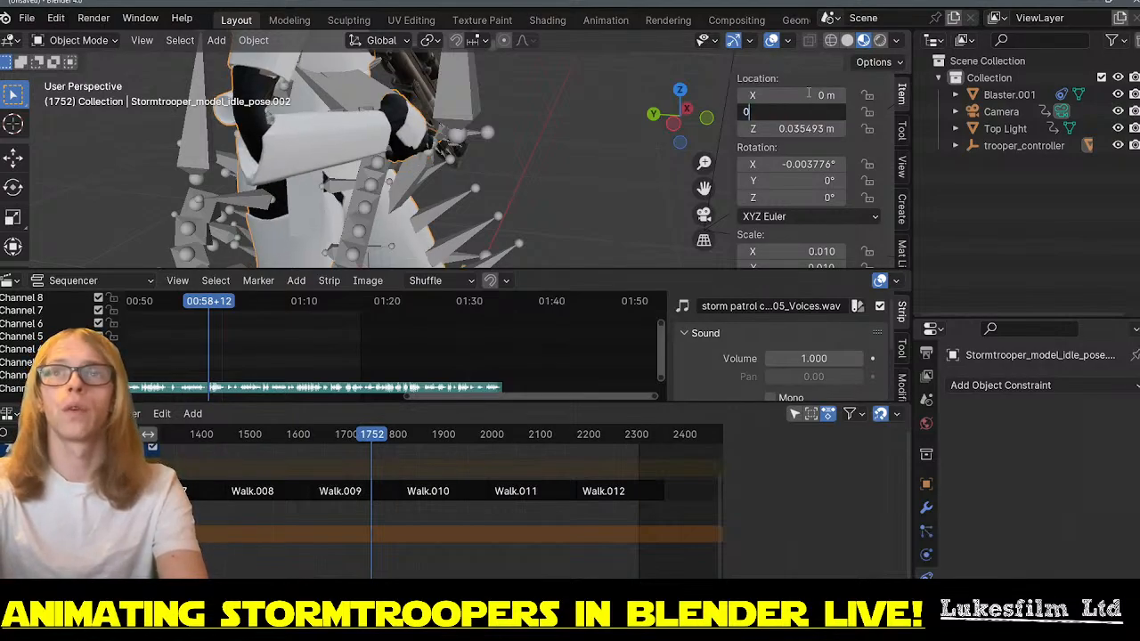
{"action": "key", "text": "Tab"}
{"action": "type", "text": "0"}
{"action": "key", "text": "Tab"}
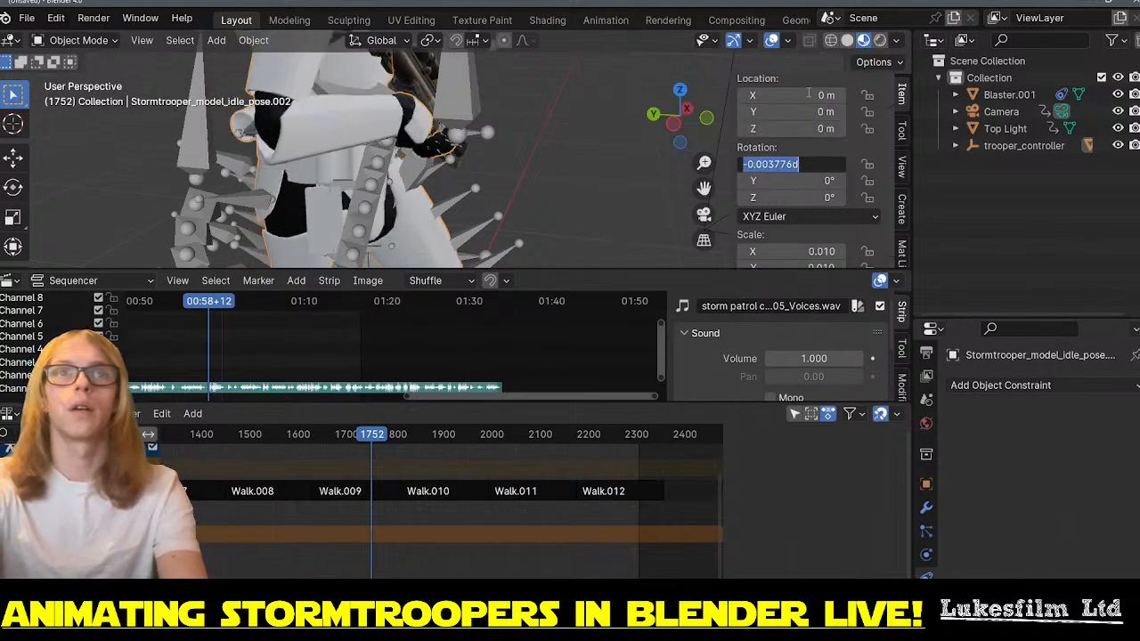
- Set the stormtrooper model mesh's X rotation to 0° and keep its Y rotation at 0°
{"action": "type", "text": "0"}
{"action": "key", "text": "Tab"}
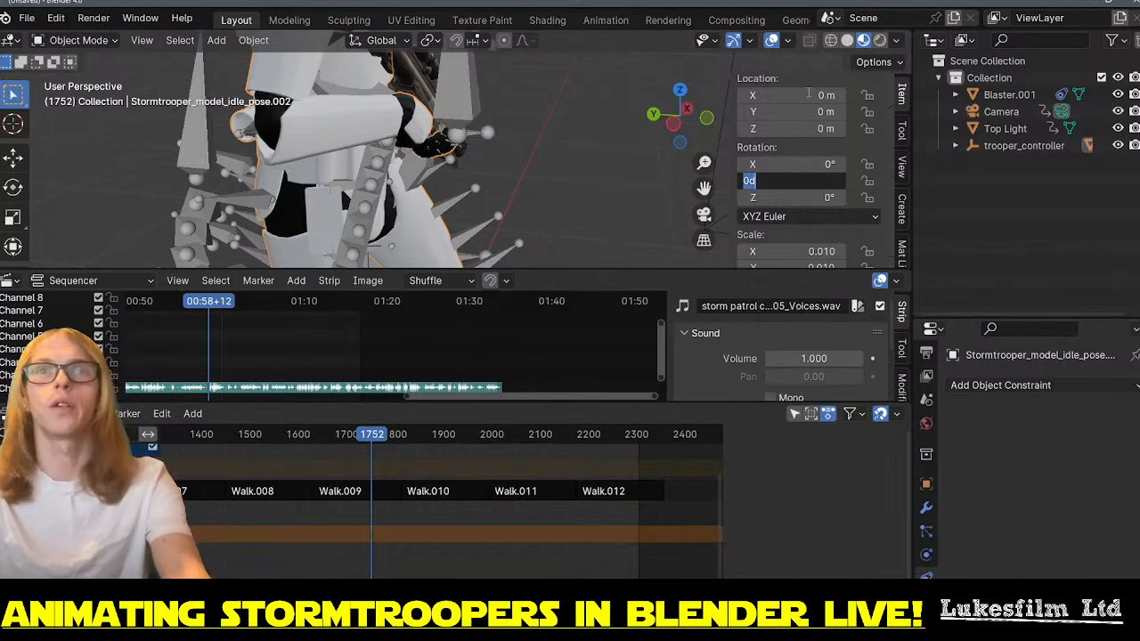
{"action": "key", "text": "Return"}
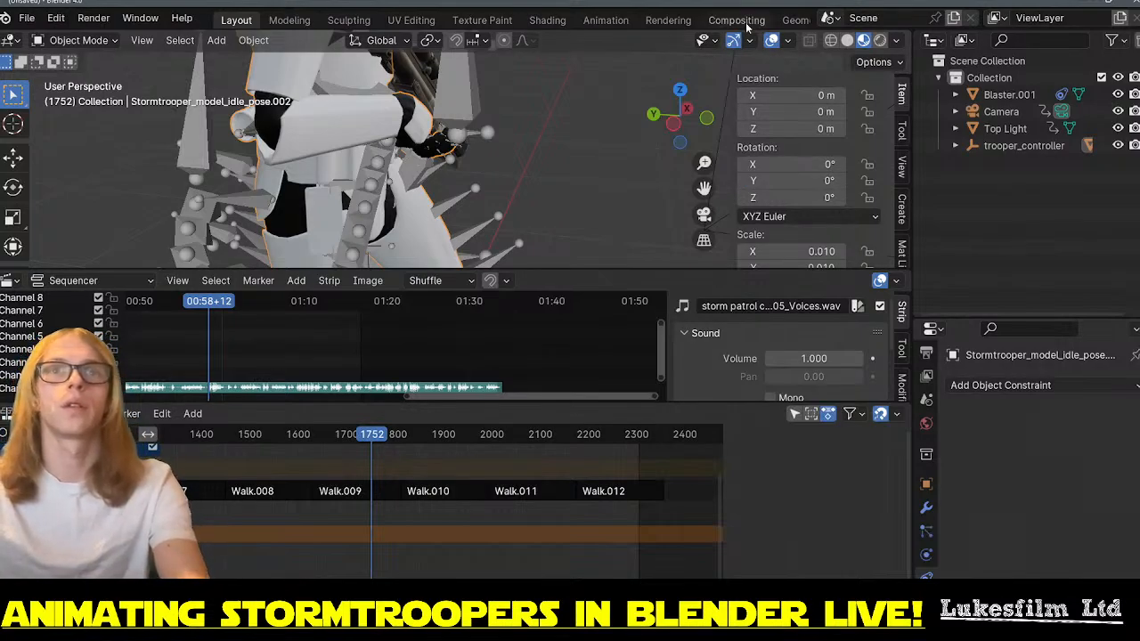
- Try setting the stormtrooper rig's X rotation to 0°, and undo that change
{"action": "left_click", "coordinate": [459, 200]}
{"action": "left_click", "coordinate": [794, 162]}
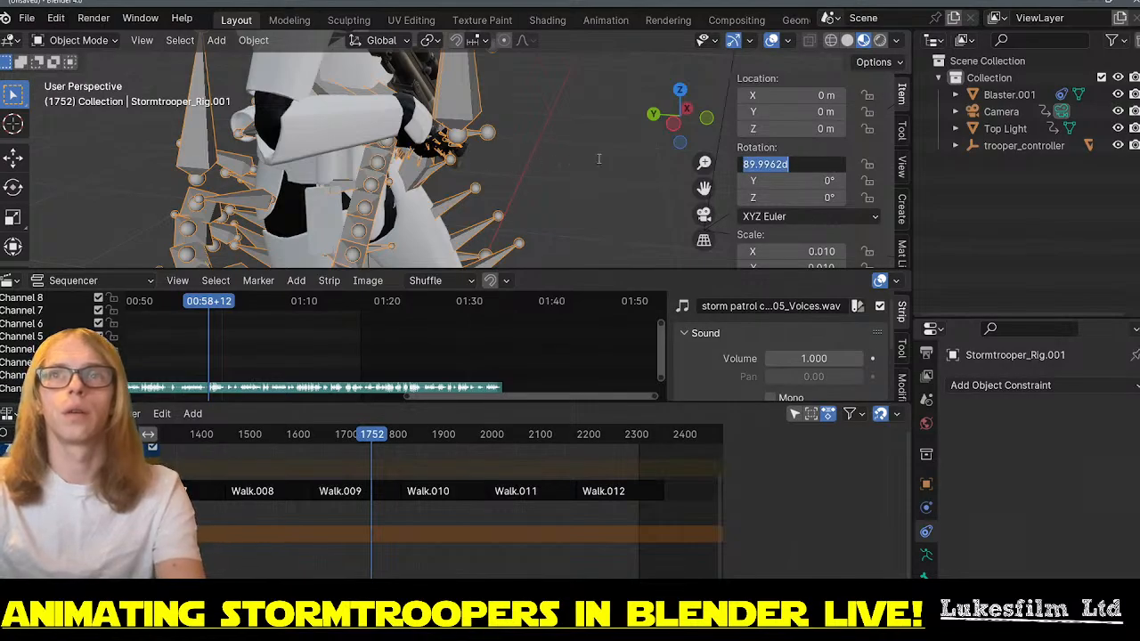
{"action": "type", "text": "0"}
{"action": "key", "text": "Return"}
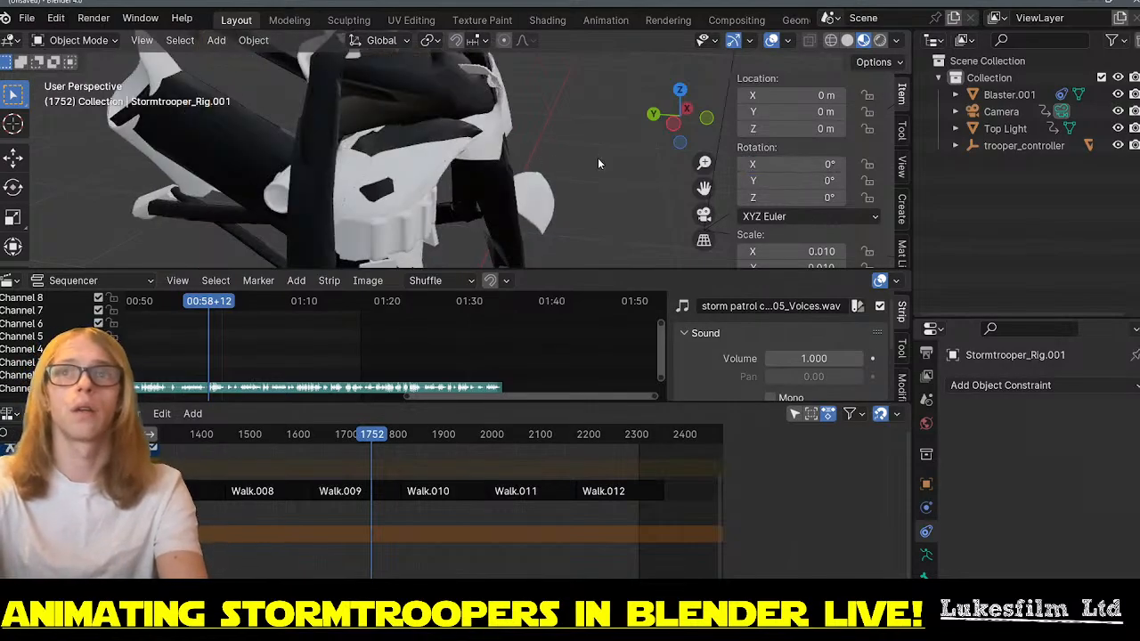
{"action": "key", "text": "ctrl+z"}
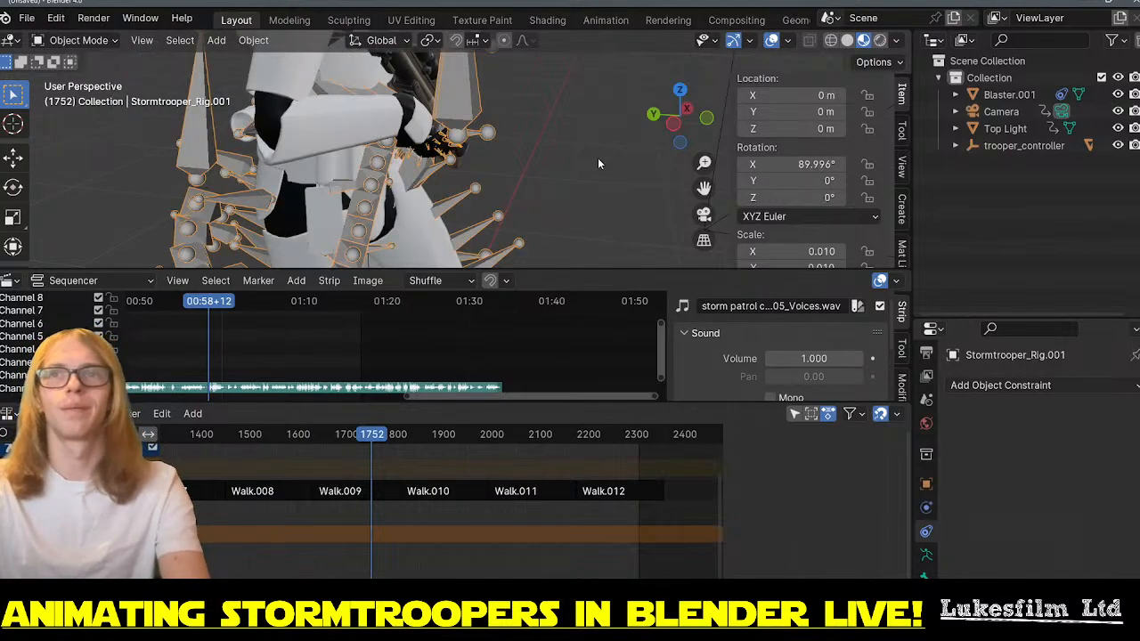
{"action": "scroll", "coordinate": [558, 186], "scroll_direction": "down", "scroll_amount": 4}
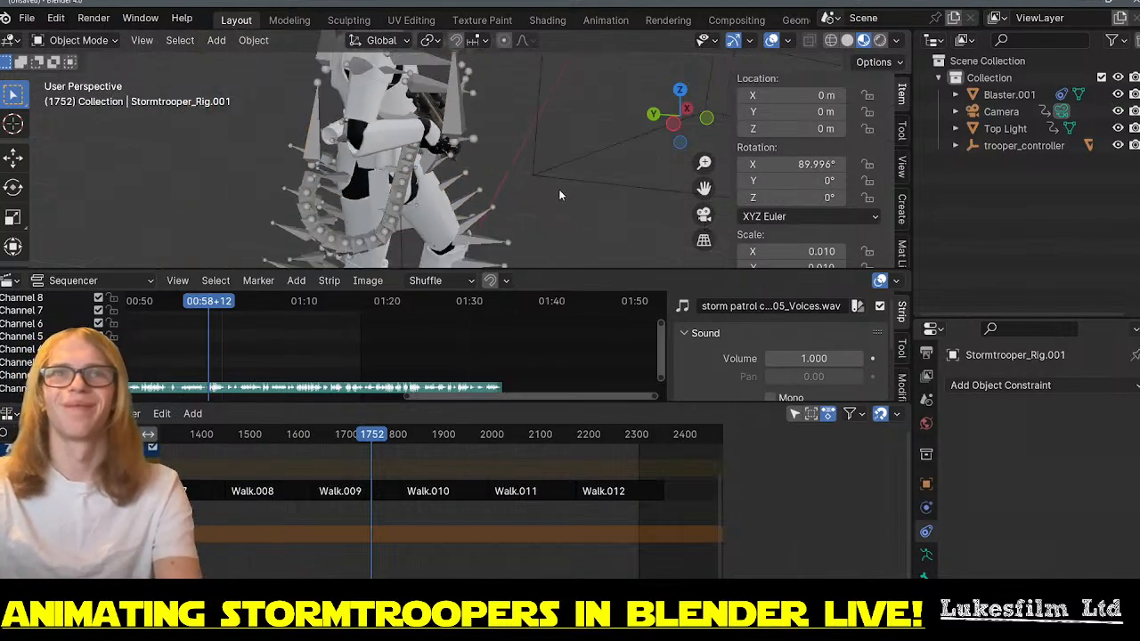
{"action": "middle_click_drag", "start_coordinate": [558, 189], "coordinate": [422, 154]}
{"action": "scroll", "coordinate": [416, 140], "scroll_direction": "up", "scroll_amount": 4}
{"action": "scroll", "coordinate": [422, 154], "scroll_direction": "up", "scroll_amount": 3}
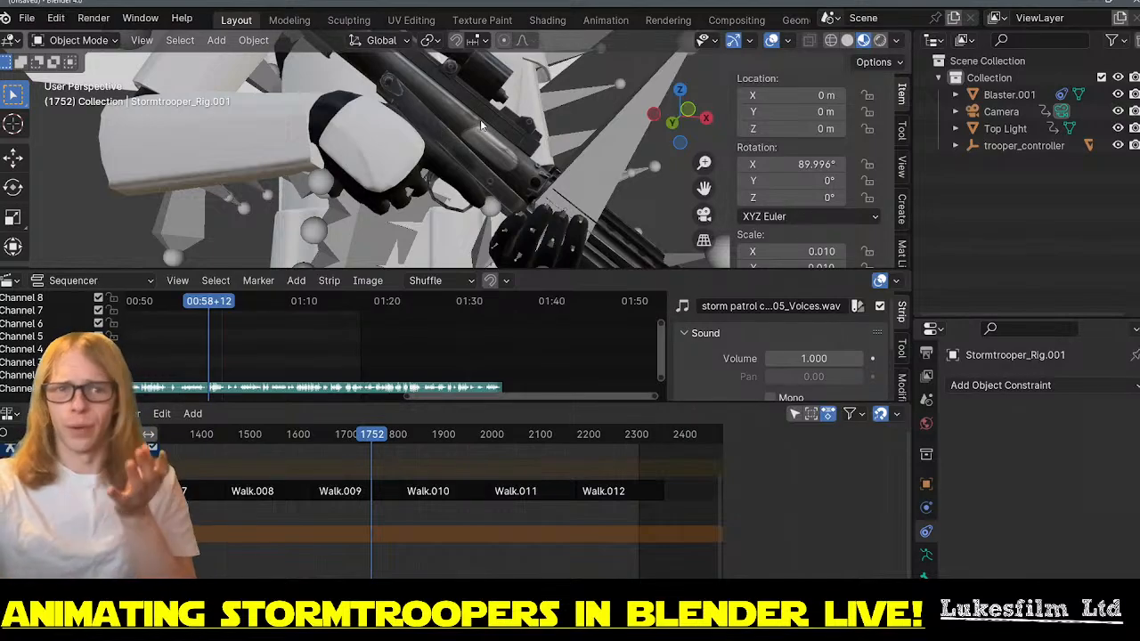
{"action": "left_click", "coordinate": [344, 171]}
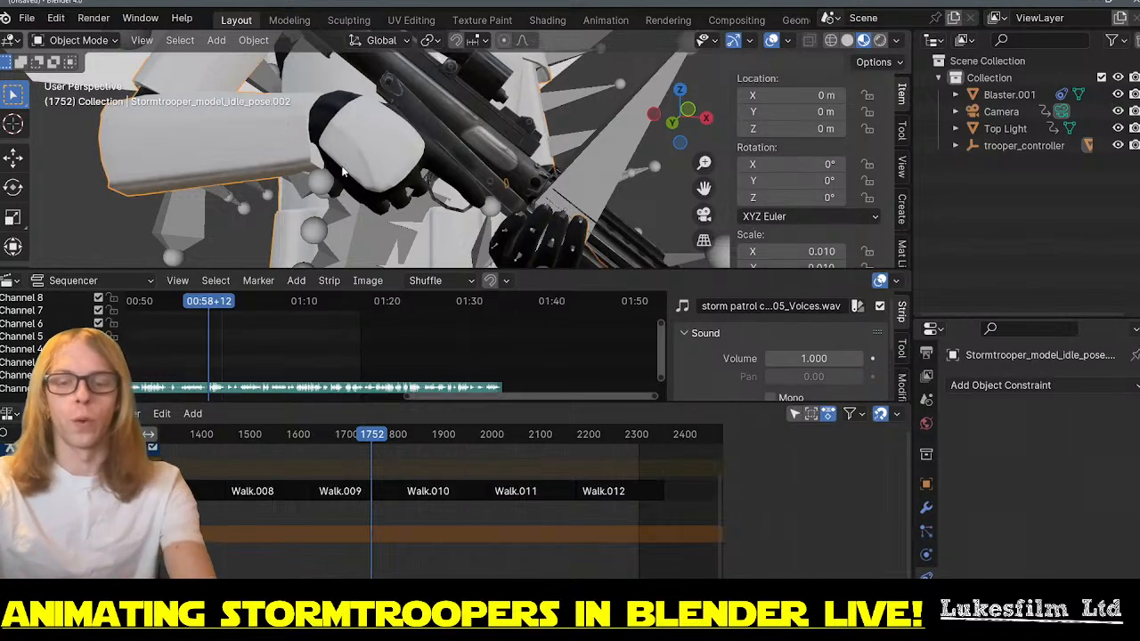
{"action": "key", "text": "g"}
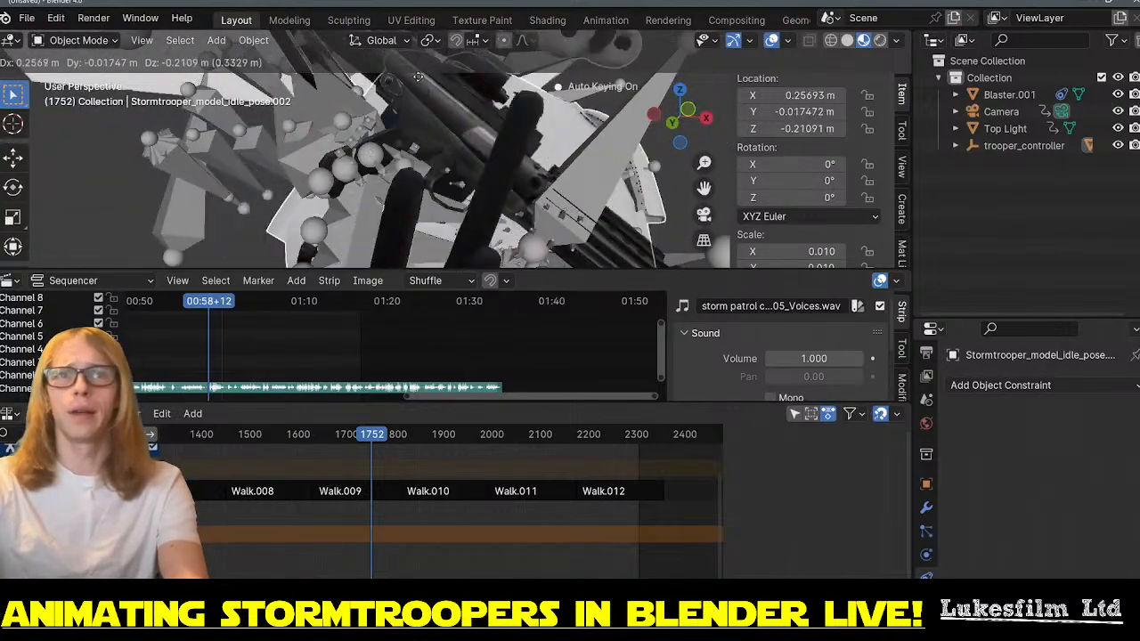
{"action": "key", "text": "Escape"}
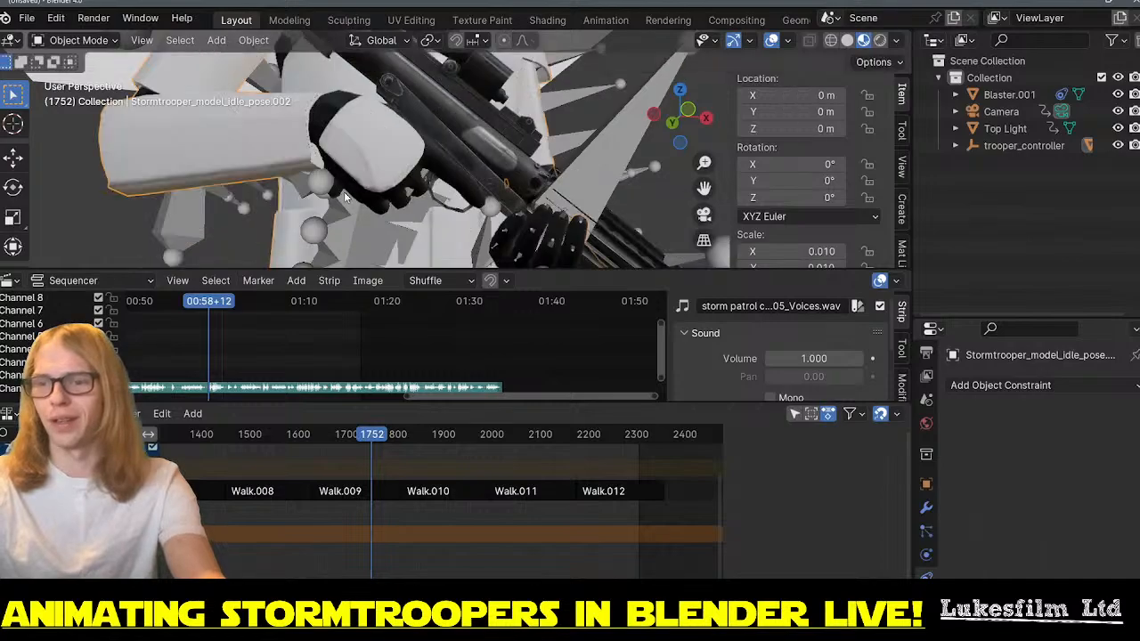
- Play the walk animation and examine the stormtrooper and blaster from the front and side
{"action": "middle_click_drag", "start_coordinate": [476, 127], "coordinate": [441, 94]}
{"action": "scroll", "coordinate": [493, 139], "scroll_direction": "down", "scroll_amount": 10}
{"action": "scroll", "coordinate": [493, 139], "scroll_direction": "up", "scroll_amount": 4}
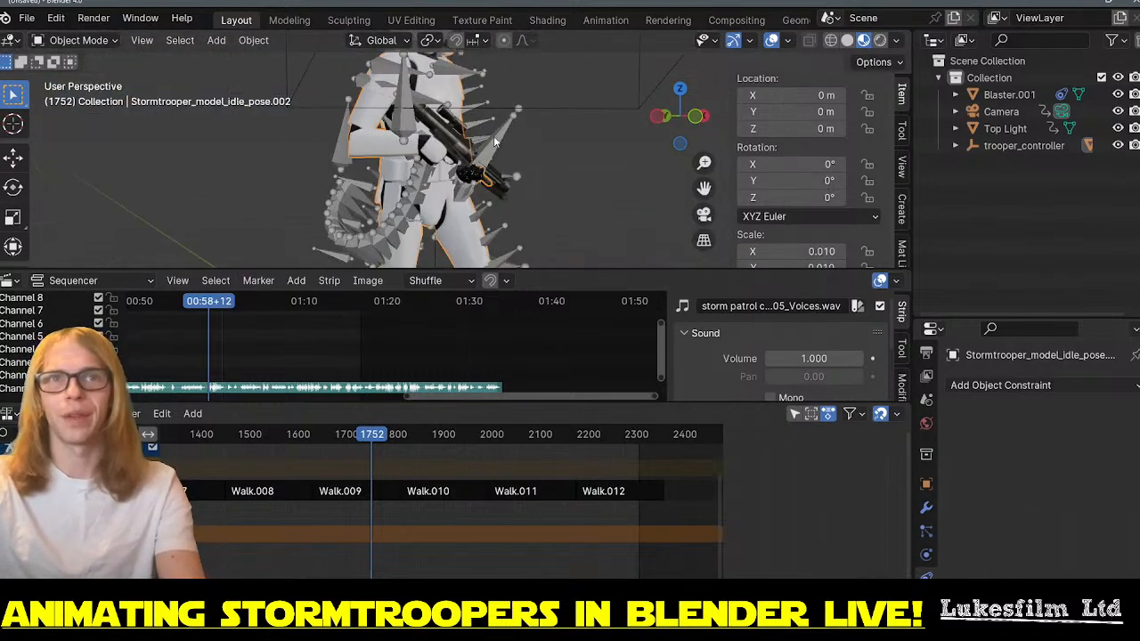
{"action": "key", "text": "space"}
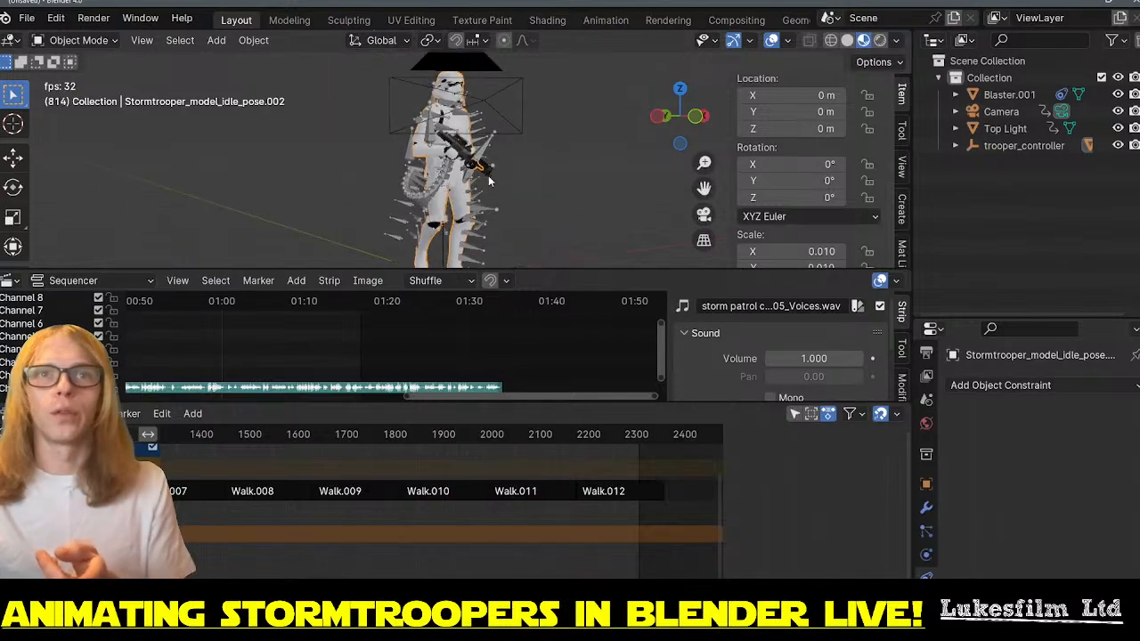
{"action": "key", "text": "space"}
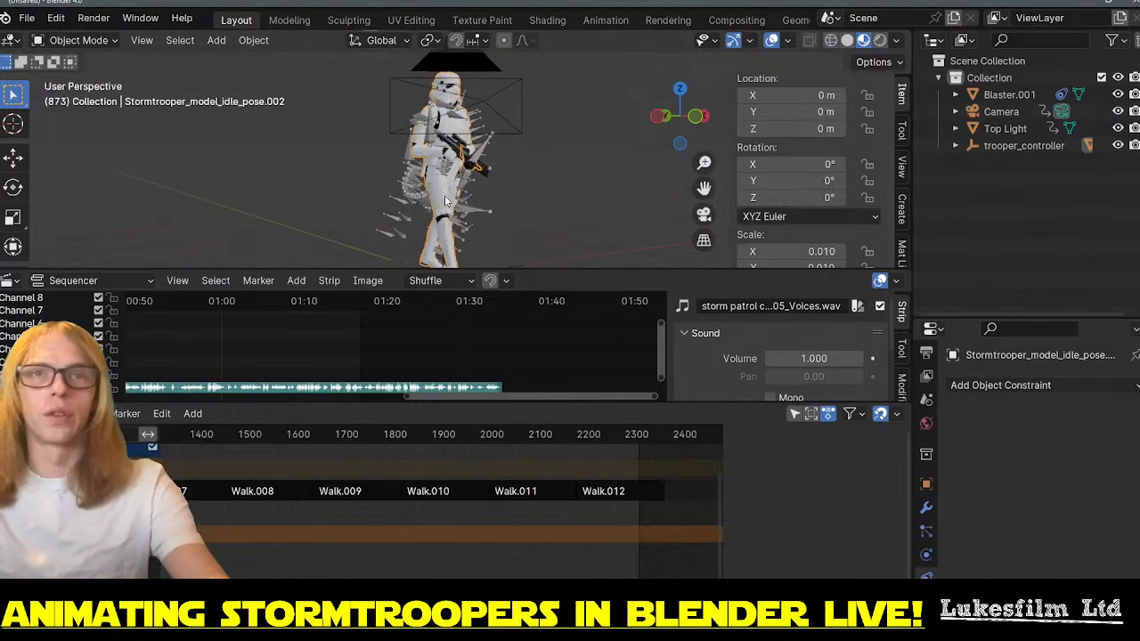
{"action": "middle_click_drag", "start_coordinate": [444, 195], "coordinate": [494, 199]}
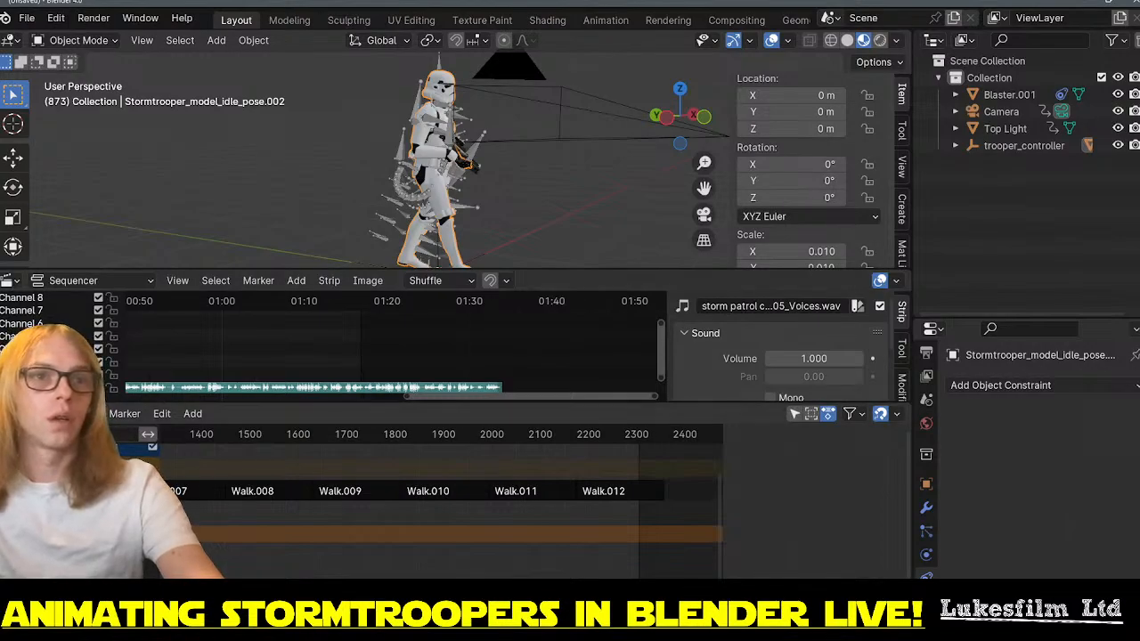
- Change the Nonlinear Animation editor to a Timeline and go to the start frame 0
{"action": "left_click", "coordinate": [10, 413]}
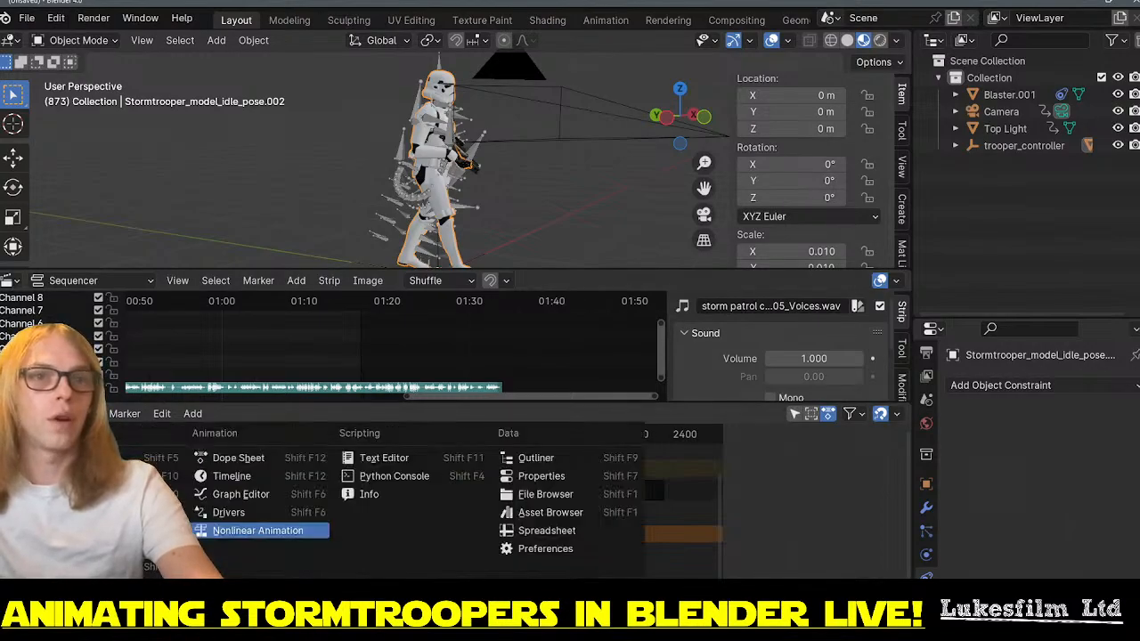
{"action": "left_click", "coordinate": [246, 479]}
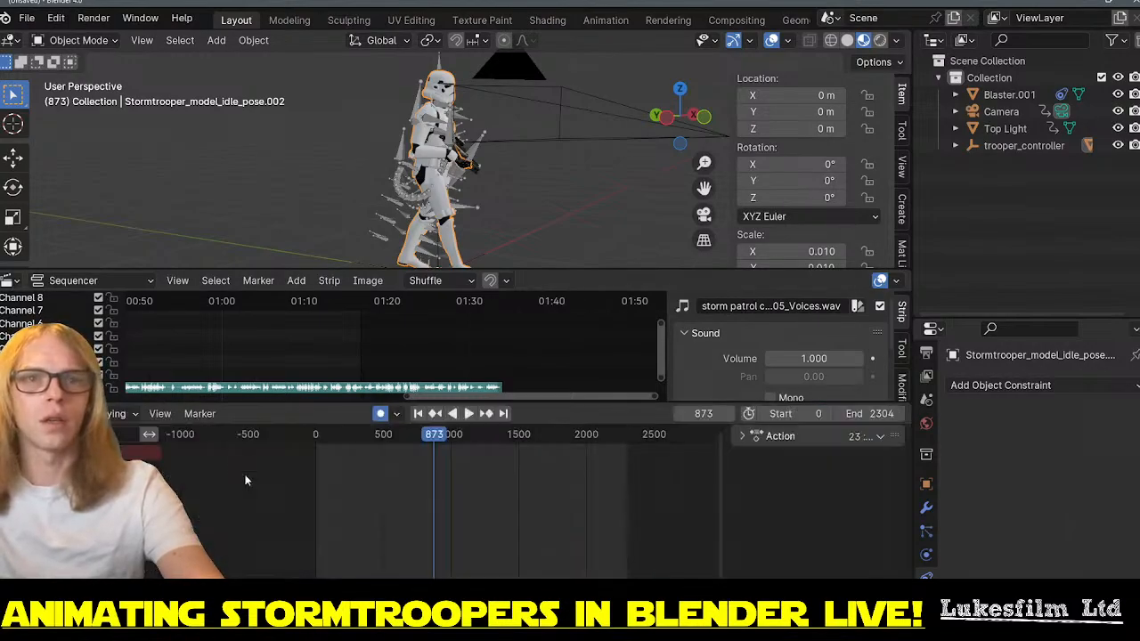
{"action": "left_click", "coordinate": [417, 414]}
- Select the trooper_controller empty and keyframe its X, Y and Z location at frame 0
{"action": "scroll", "coordinate": [224, 199], "scroll_direction": "down", "scroll_amount": 5}
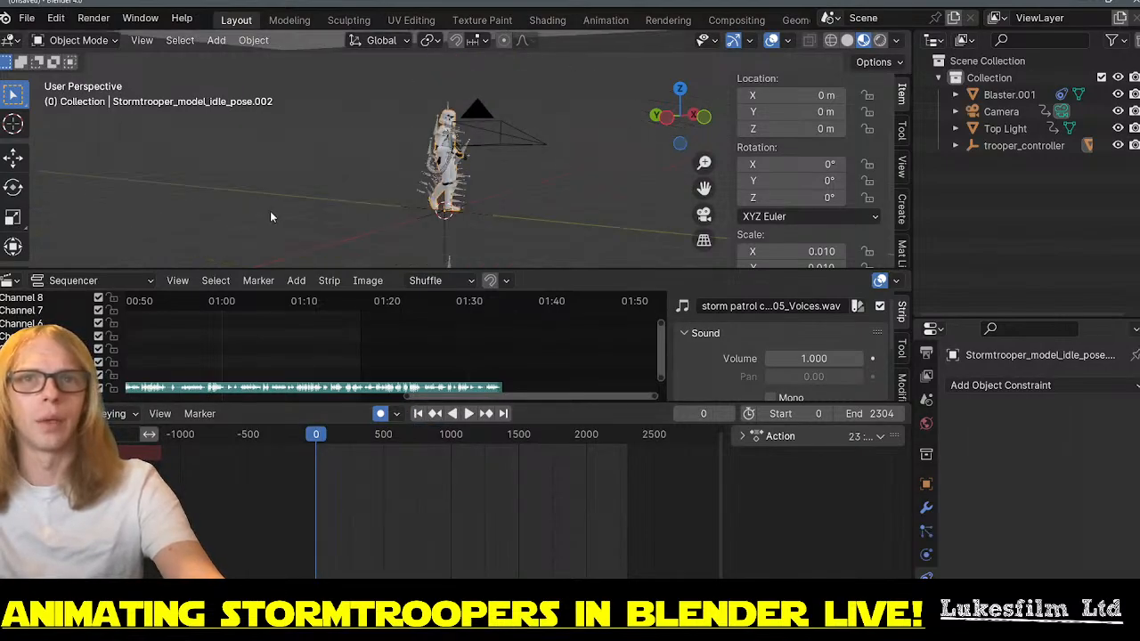
{"action": "middle_click_drag", "start_coordinate": [376, 222], "coordinate": [458, 235]}
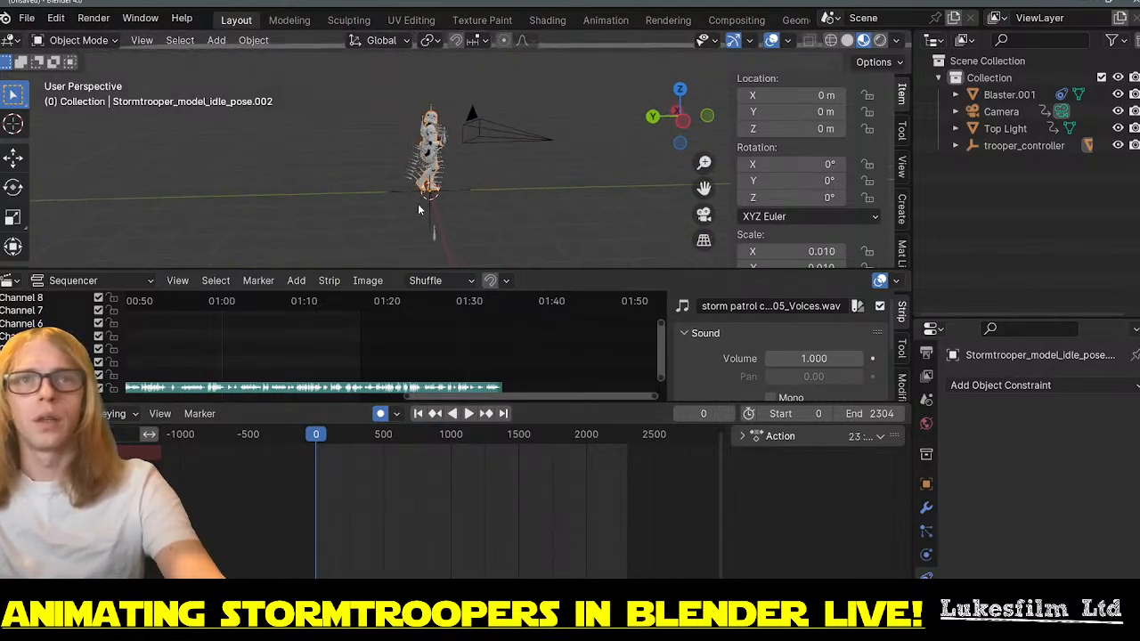
{"action": "scroll", "coordinate": [446, 204], "scroll_direction": "up", "scroll_amount": 3}
{"action": "left_click", "coordinate": [457, 218]}
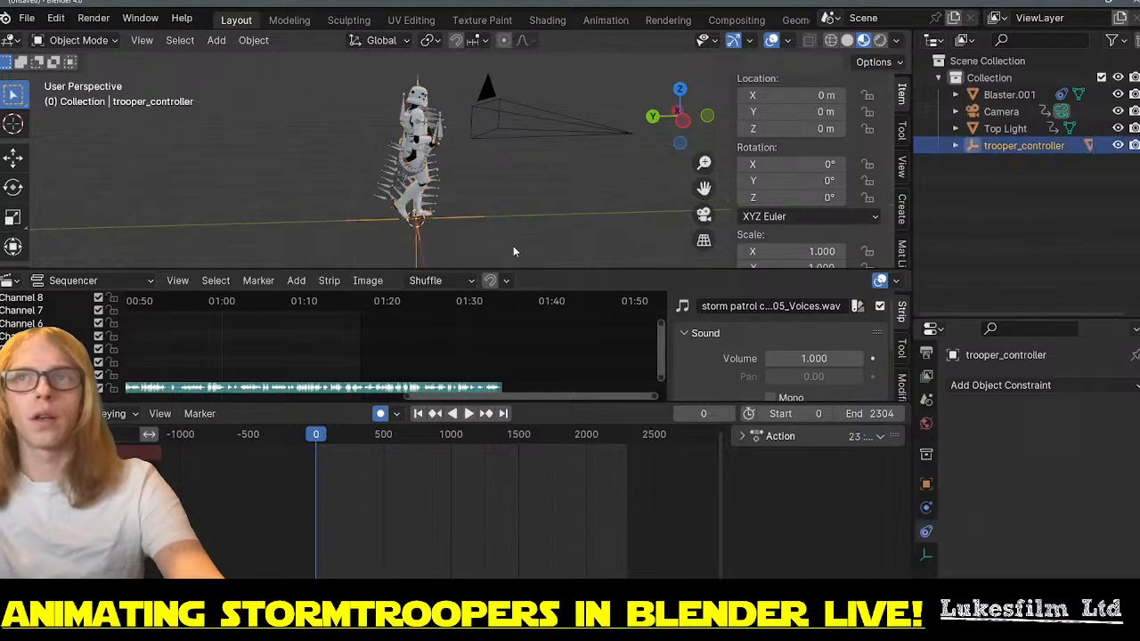
{"action": "middle_click_drag", "start_coordinate": [550, 245], "coordinate": [477, 225]}
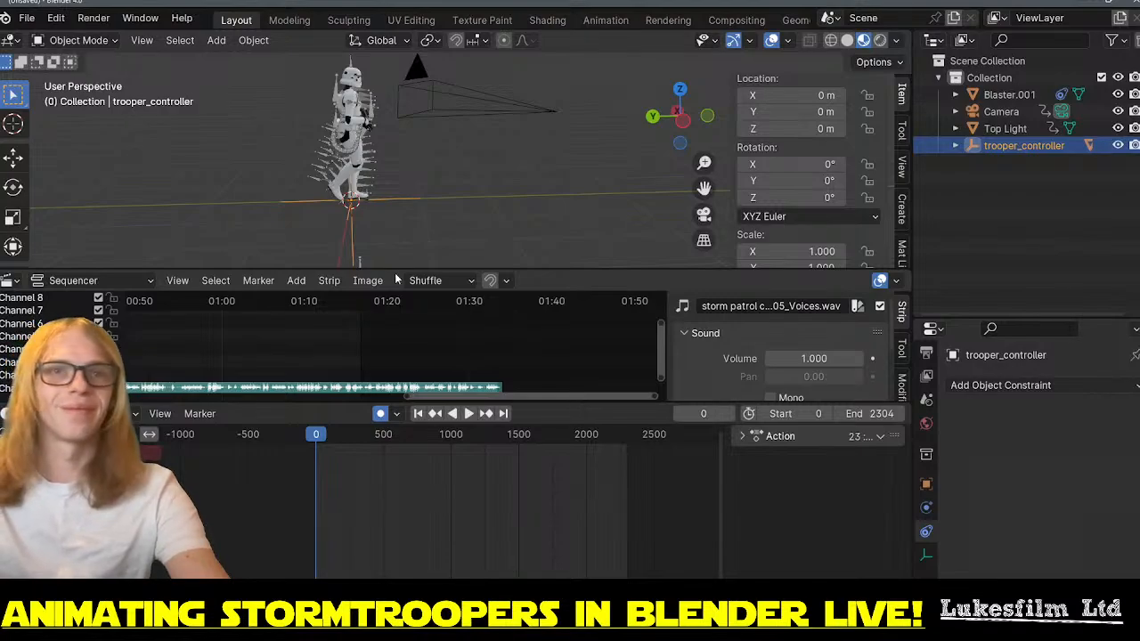
{"action": "middle_click_drag", "start_coordinate": [457, 219], "coordinate": [466, 217]}
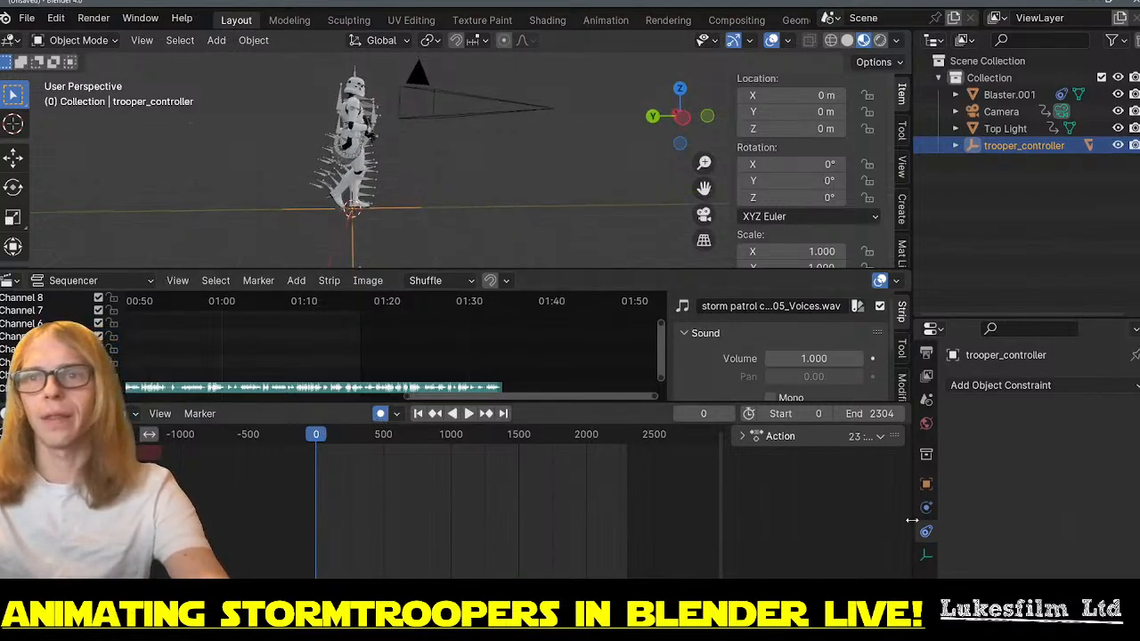
{"action": "left_click", "coordinate": [926, 485]}
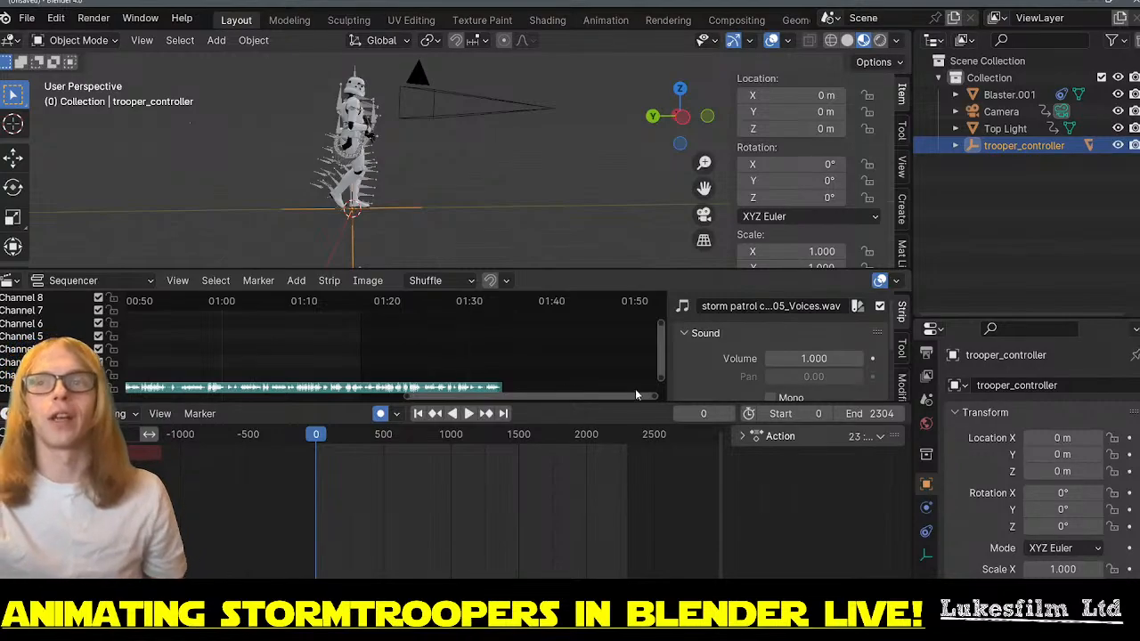
{"action": "left_click", "coordinate": [1129, 438]}
{"action": "left_click", "coordinate": [1129, 455]}
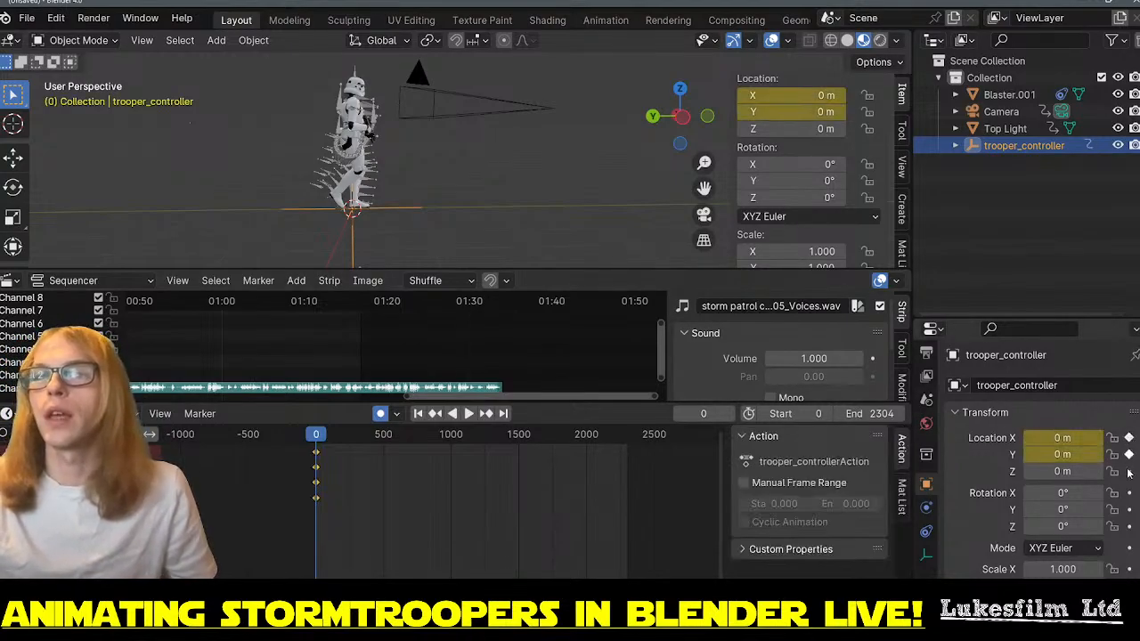
{"action": "left_click", "coordinate": [1129, 472]}
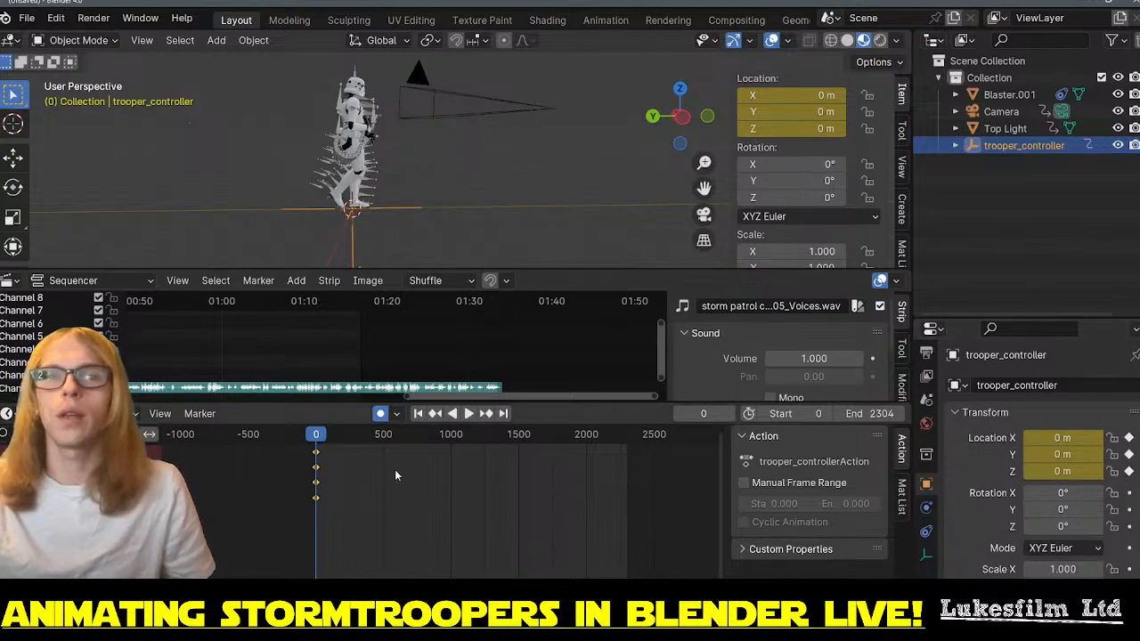
- Keyframe the trooper_controller's X, Y and Z rotation at frame 0
{"action": "left_click", "coordinate": [1130, 492]}
{"action": "left_click", "coordinate": [1129, 509]}
{"action": "left_click", "coordinate": [1129, 527]}
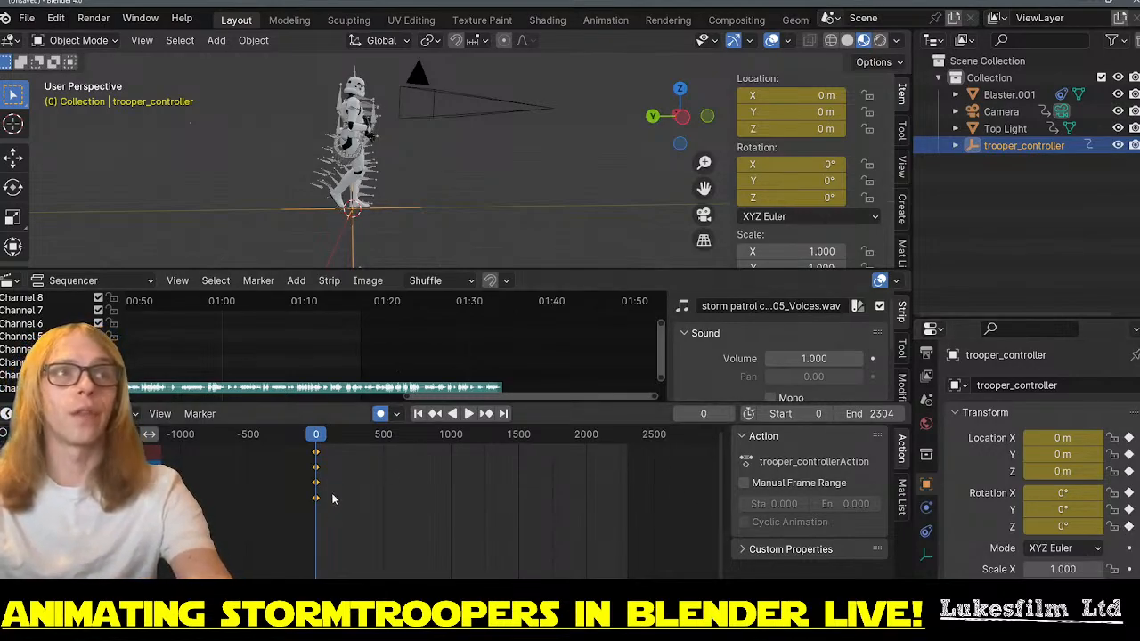
- At the end frame 2304, move the trooper_controller to about -62.77 m in Y and keyframe it
{"action": "scroll", "coordinate": [465, 501], "scroll_direction": "down", "scroll_amount": 2}
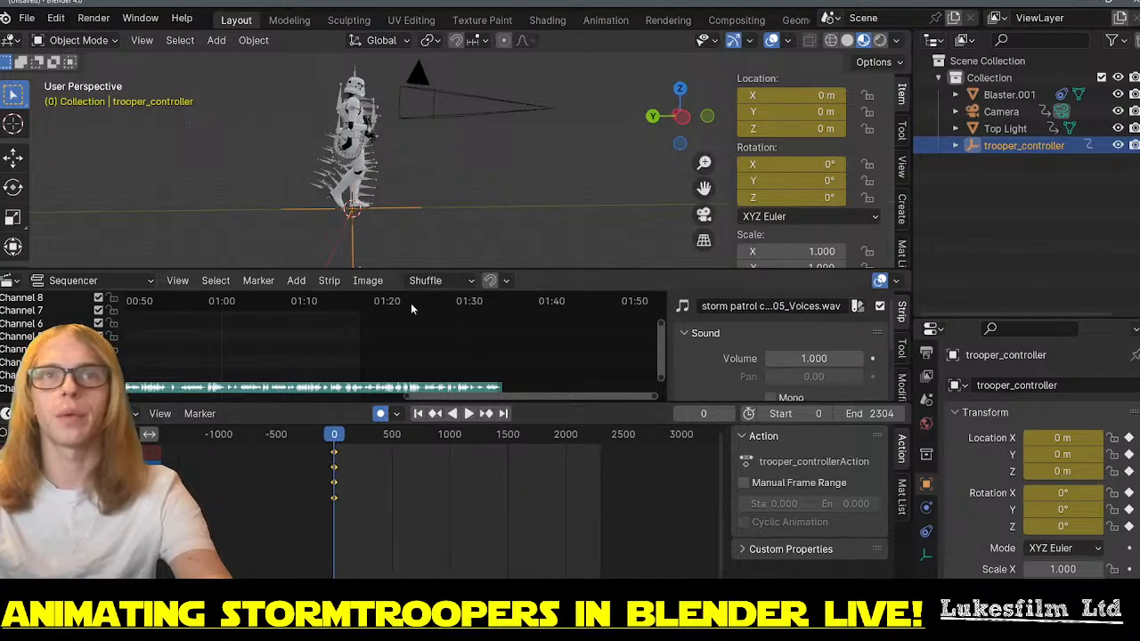
{"action": "scroll", "coordinate": [521, 187], "scroll_direction": "down", "scroll_amount": 5}
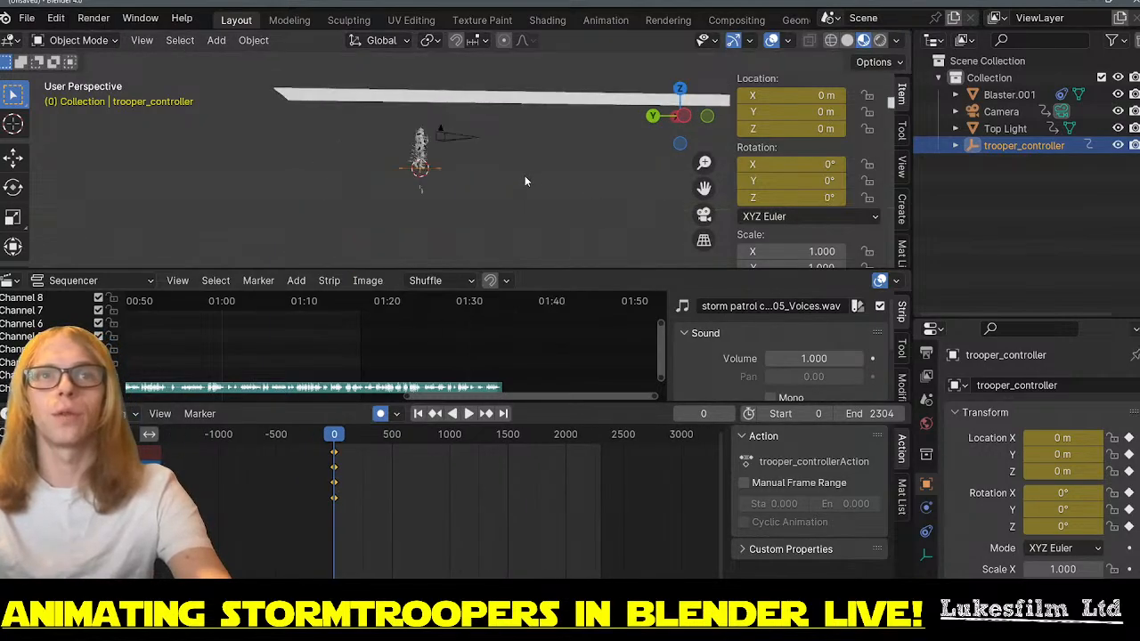
{"action": "middle_click_drag", "start_coordinate": [525, 177], "coordinate": [296, 191], "text": "shift"}
{"action": "middle_click_drag", "start_coordinate": [525, 186], "coordinate": [440, 323]}
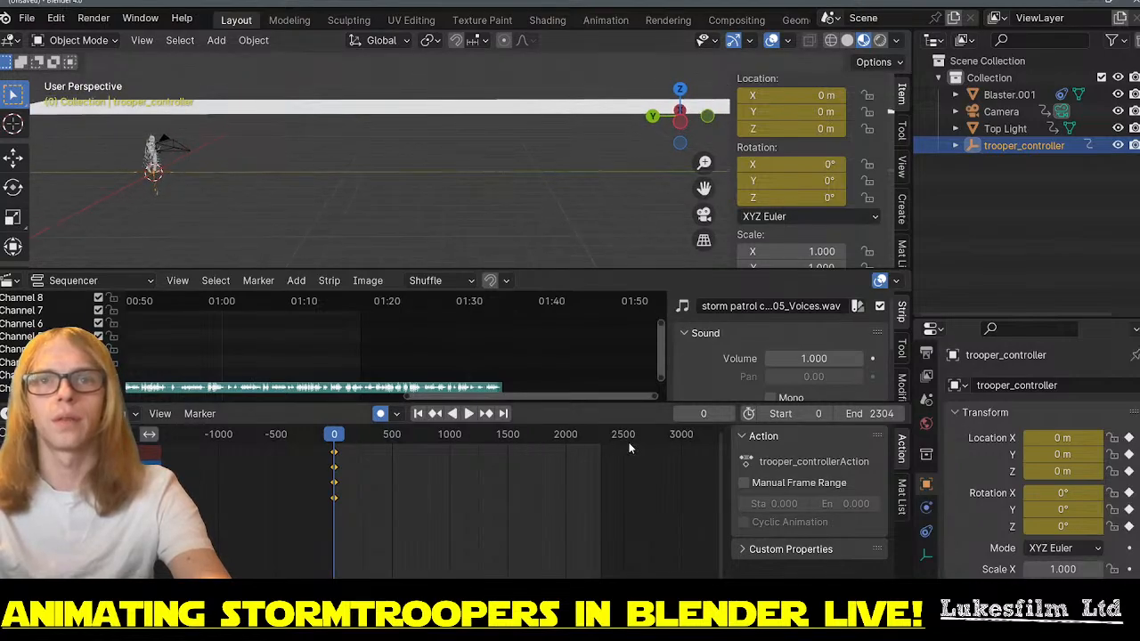
{"action": "left_click", "coordinate": [504, 414]}
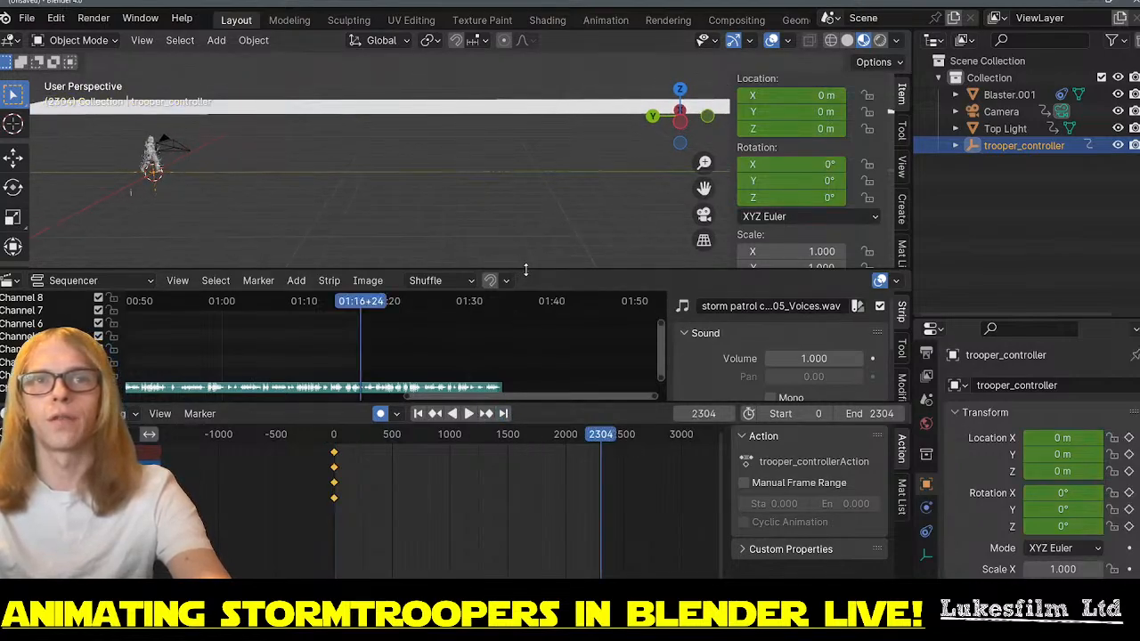
{"action": "middle_click_drag", "start_coordinate": [564, 239], "coordinate": [392, 200]}
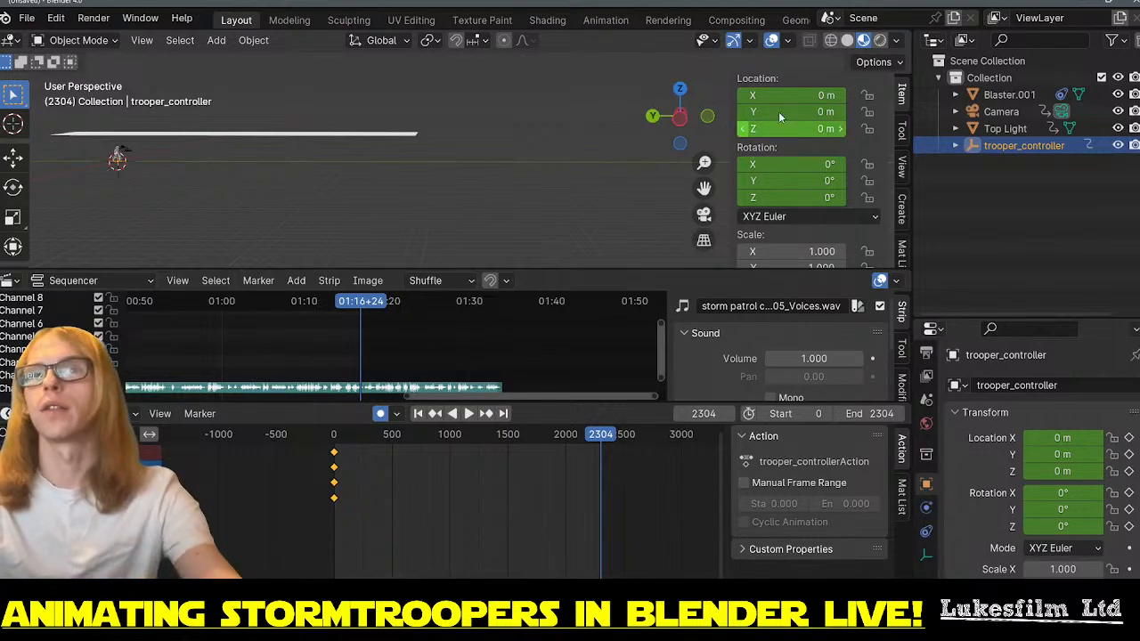
{"action": "left_click_drag", "start_coordinate": [791, 111], "coordinate": [651, 111]}
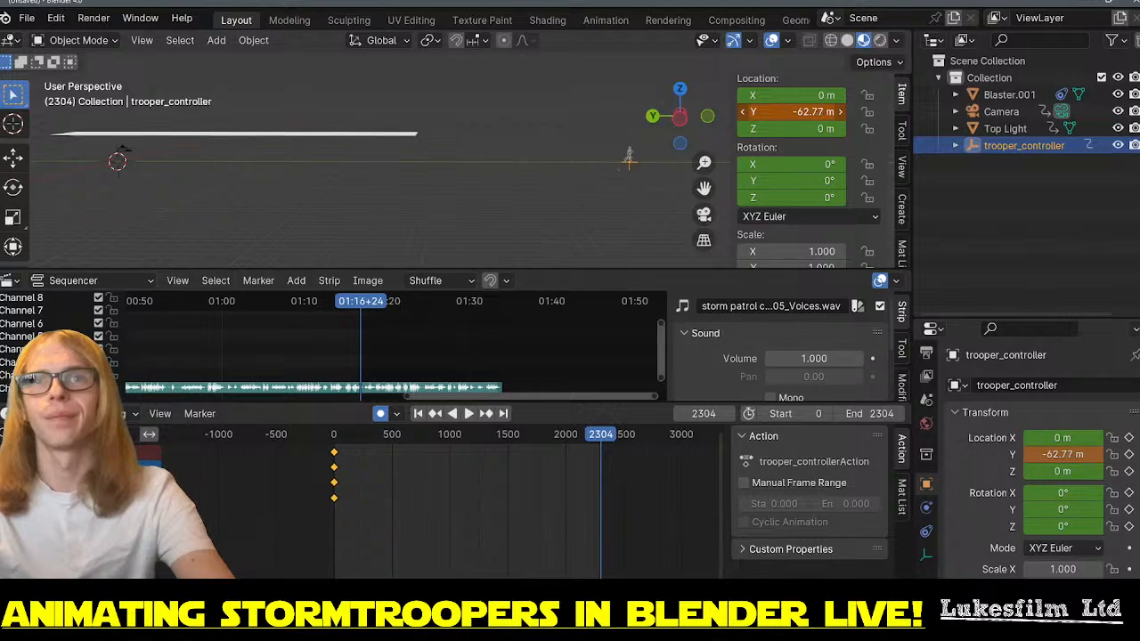
{"action": "key", "text": "i"}
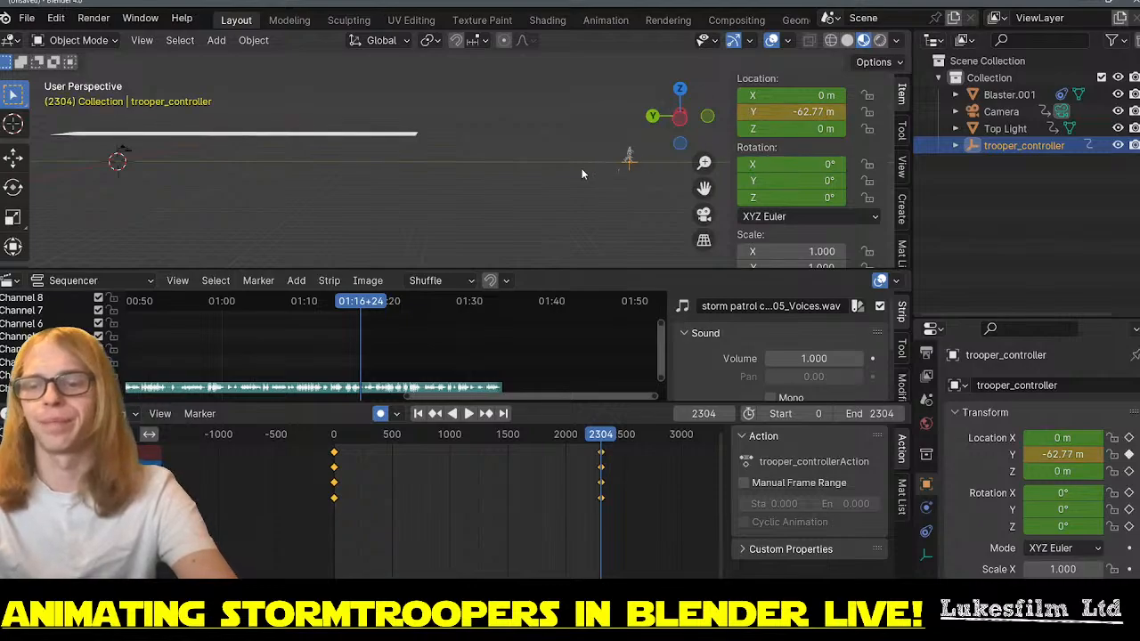
- View the scene through the camera and return to the start frame 0
{"action": "key", "text": "KP_0"}
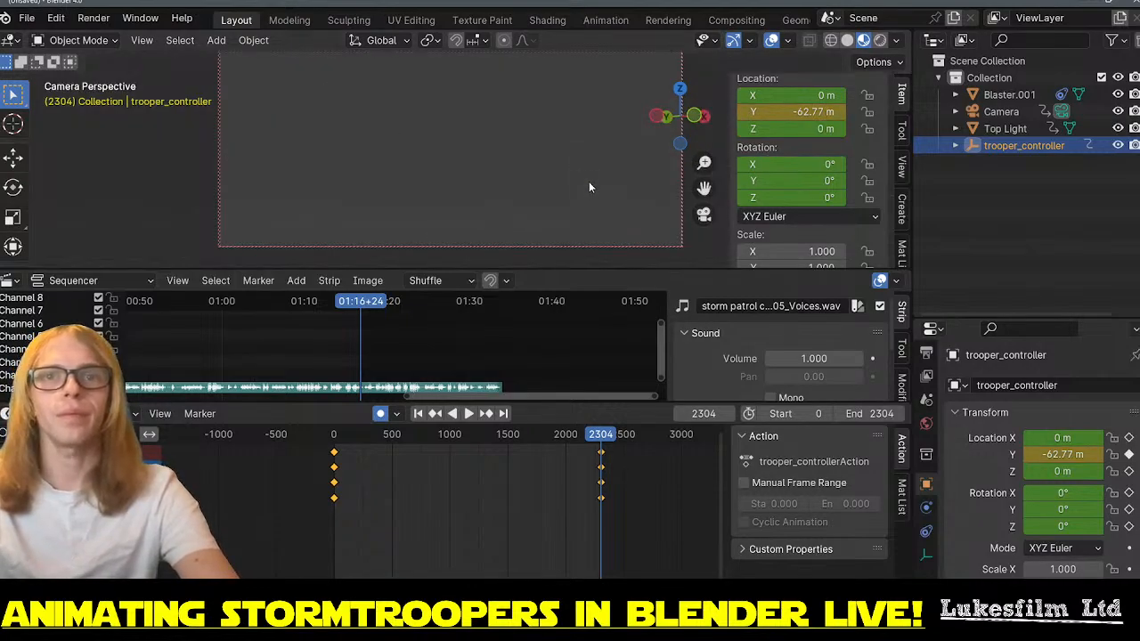
{"action": "left_click", "coordinate": [417, 414]}
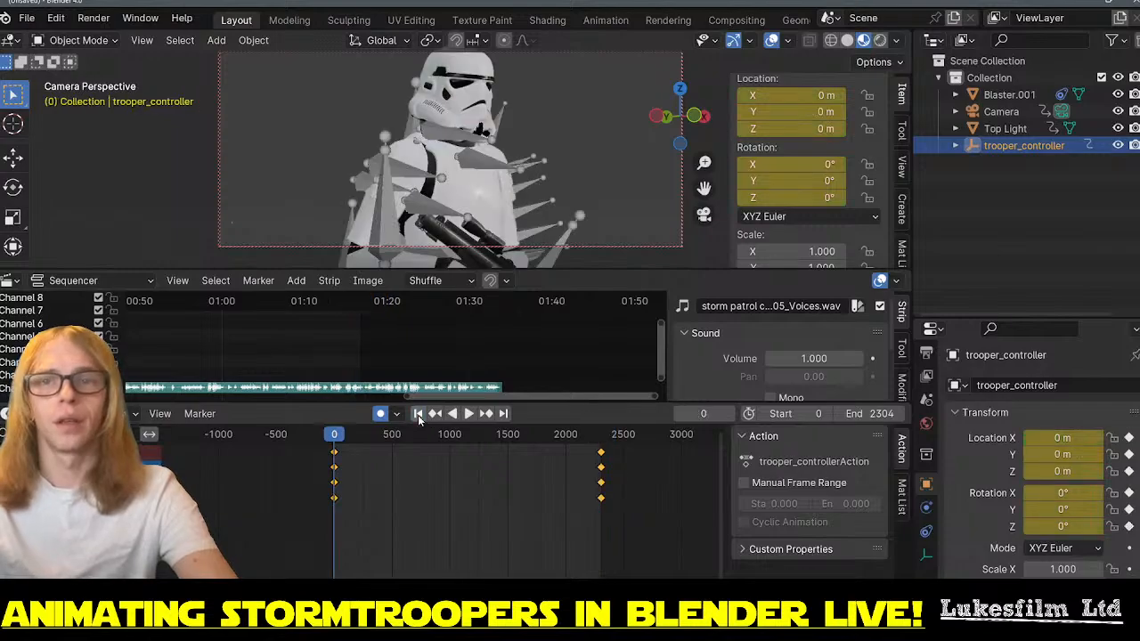
{"action": "scroll", "coordinate": [259, 176], "scroll_direction": "down", "scroll_amount": 1}
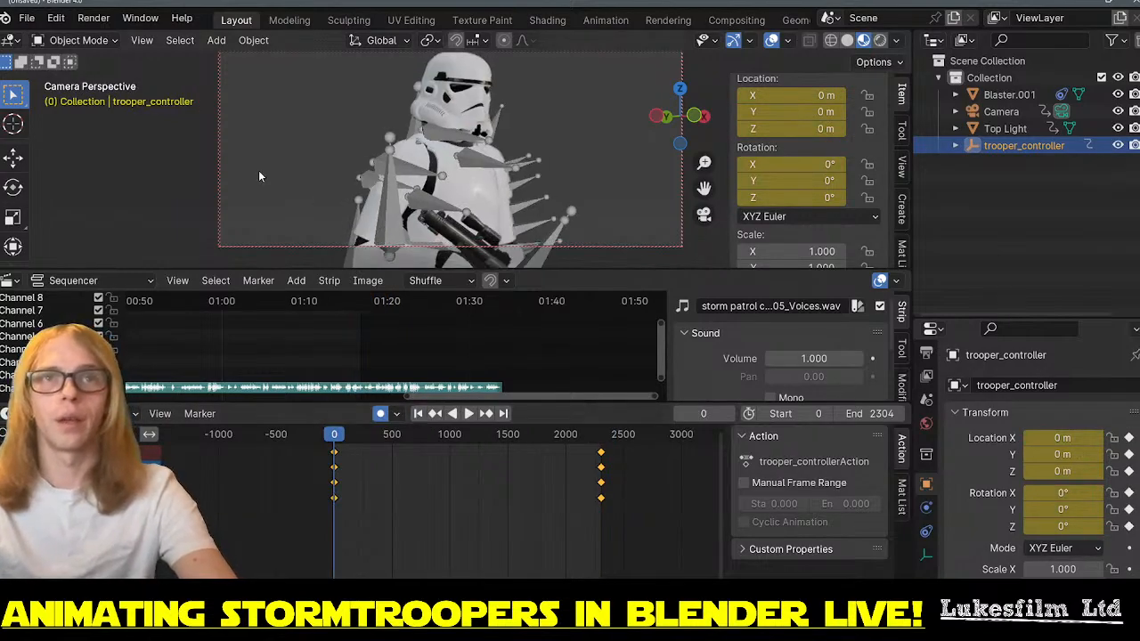
- Play the animation from a side view to check the trooper's forward travel, stopping after the first steps
{"action": "middle_click_drag", "start_coordinate": [259, 170], "coordinate": [478, 193]}
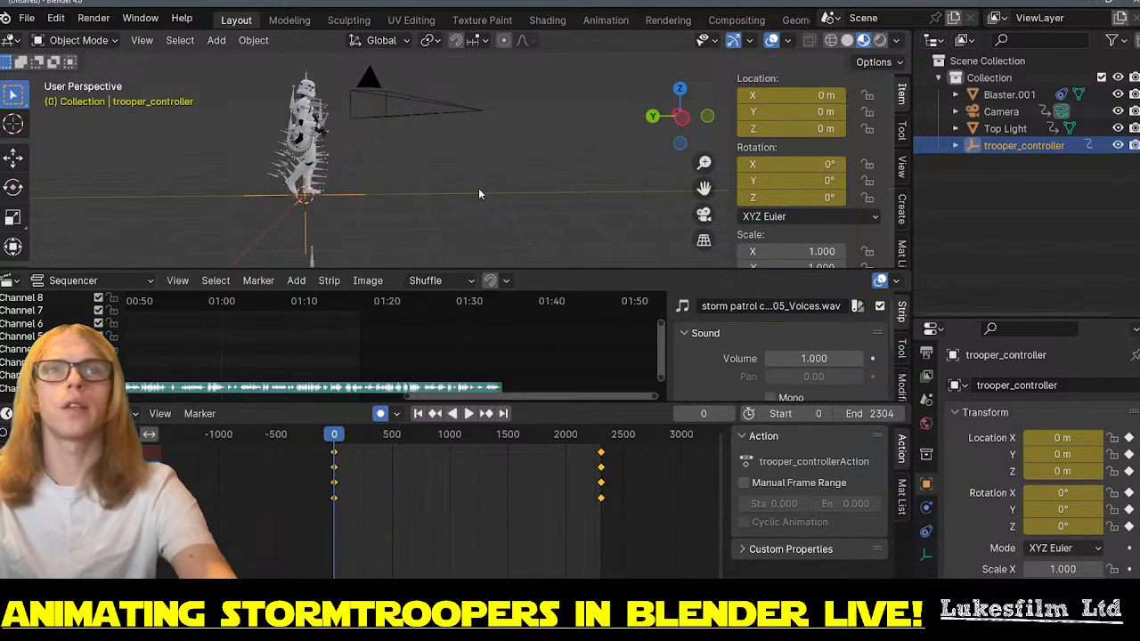
{"action": "key", "text": "space"}
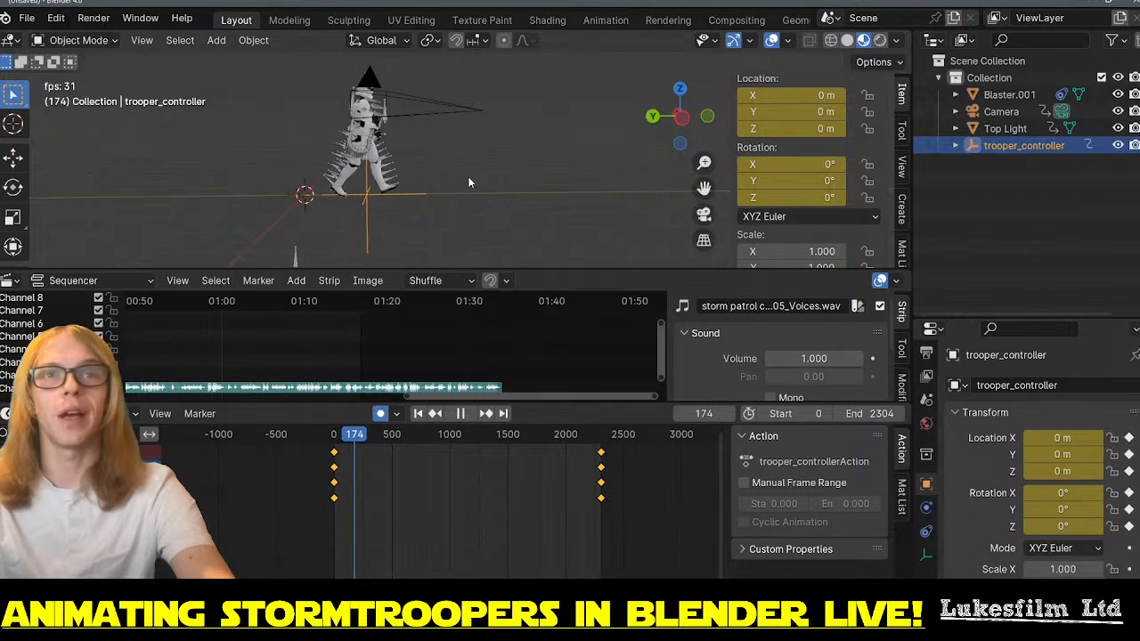
{"action": "key", "text": "space"}
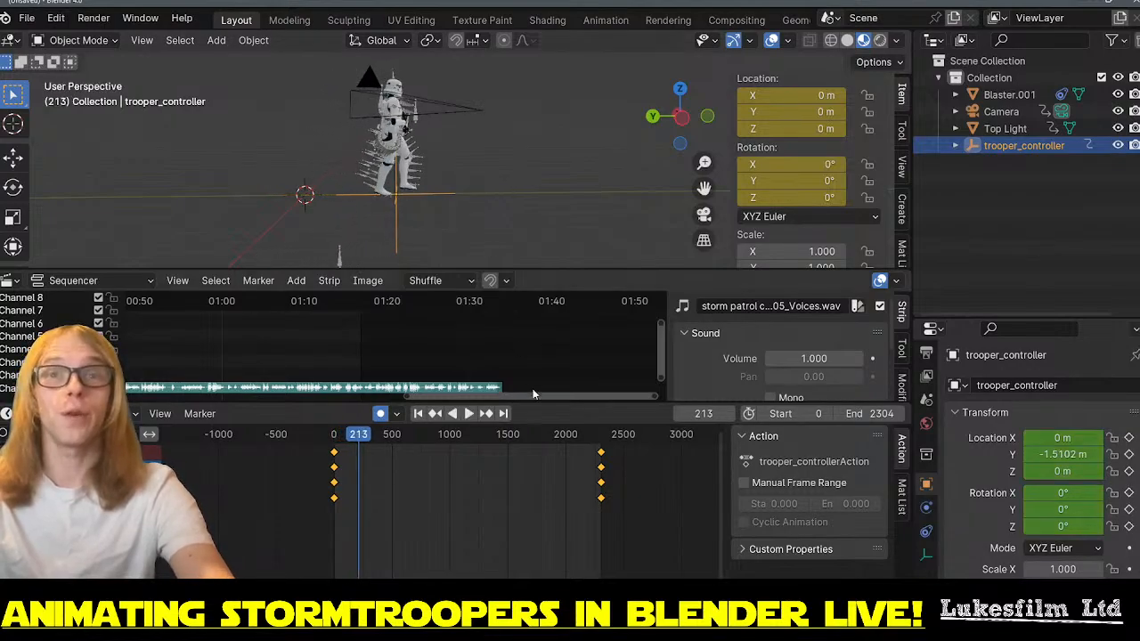
- Set the interpolation mode of all trooper_controller keyframes to Linear
{"action": "left_click", "coordinate": [584, 537]}
{"action": "left_click_drag", "start_coordinate": [661, 537], "coordinate": [290, 433]}
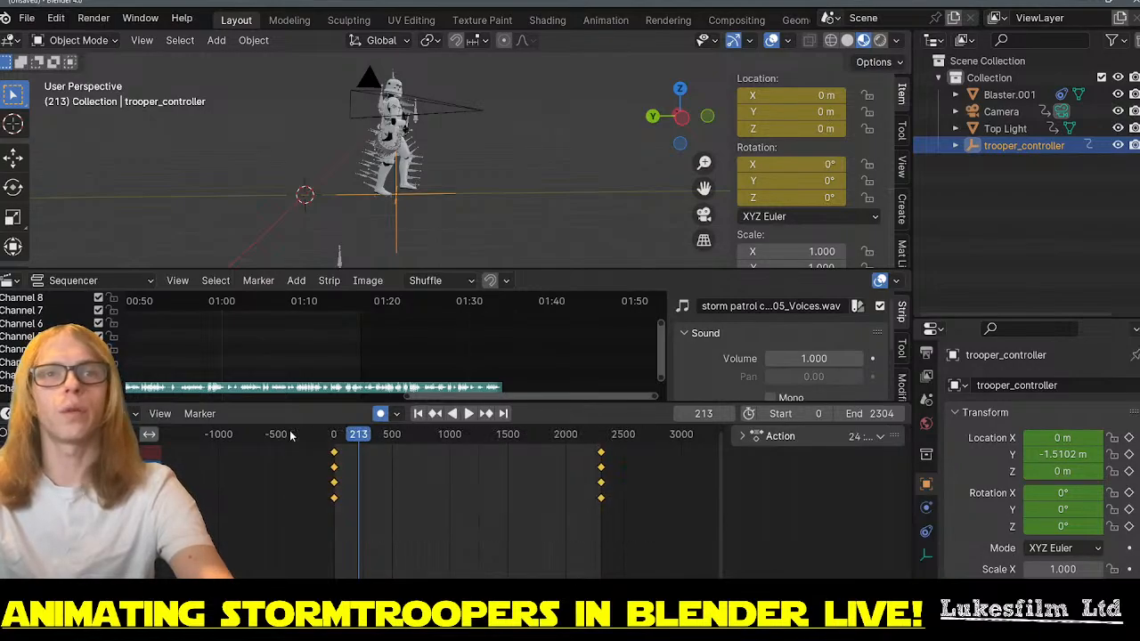
{"action": "right_click", "coordinate": [335, 472]}
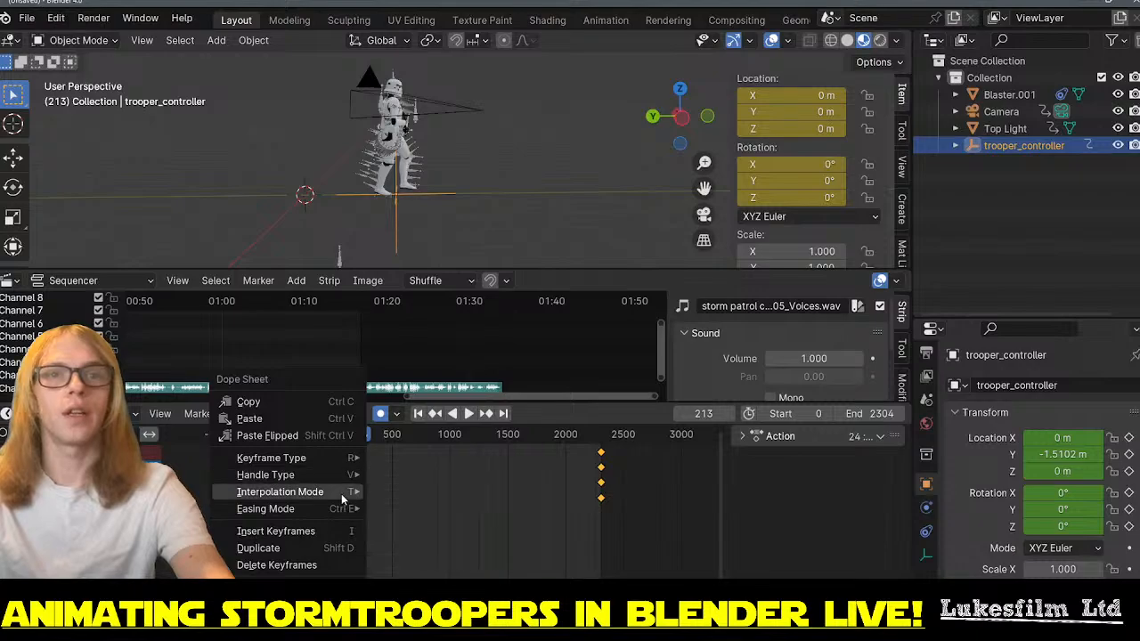
{"action": "mouse_move", "coordinate": [343, 500]}
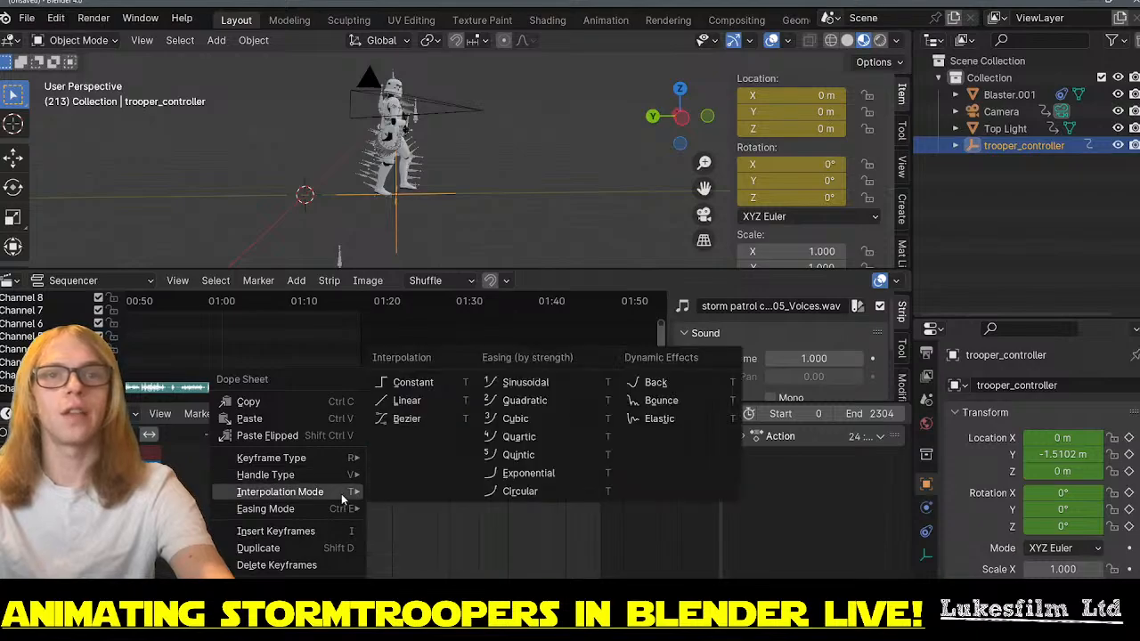
{"action": "left_click", "coordinate": [419, 403]}
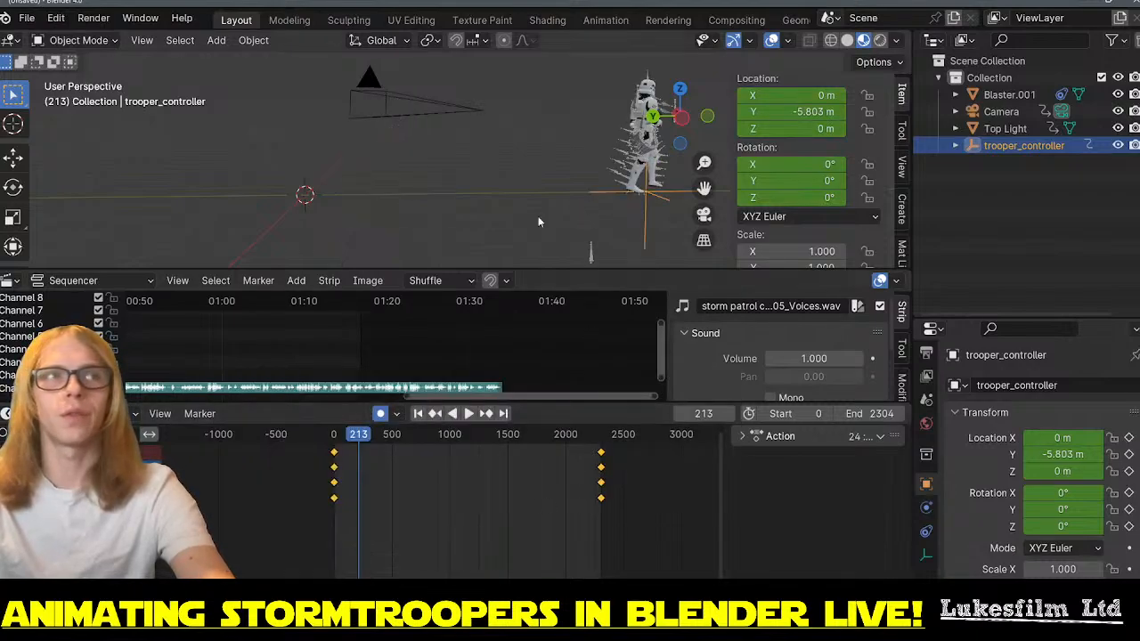
- Play back the walk while following the trooper's feet along the ground, and return to the start frame 0
{"action": "key", "text": "space"}
{"action": "middle_click_drag", "start_coordinate": [515, 207], "coordinate": [345, 198], "text": "shift"}
{"action": "scroll", "coordinate": [344, 197], "scroll_direction": "down", "scroll_amount": 2}
{"action": "scroll", "coordinate": [331, 194], "scroll_direction": "up", "scroll_amount": 3}
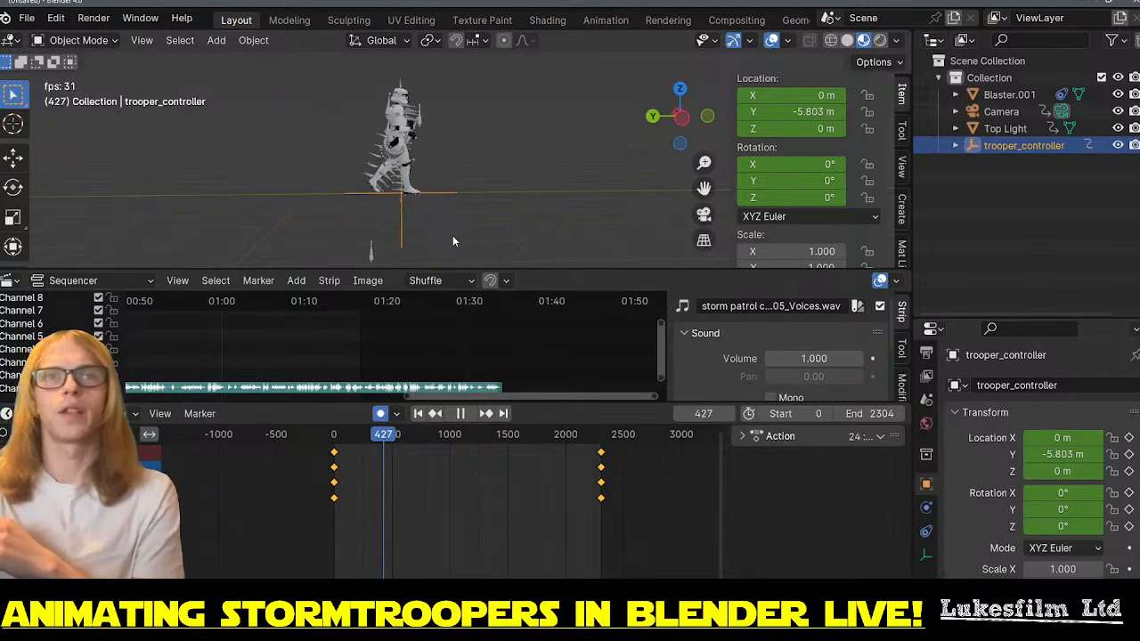
{"action": "scroll", "coordinate": [512, 247], "scroll_direction": "up", "scroll_amount": 2}
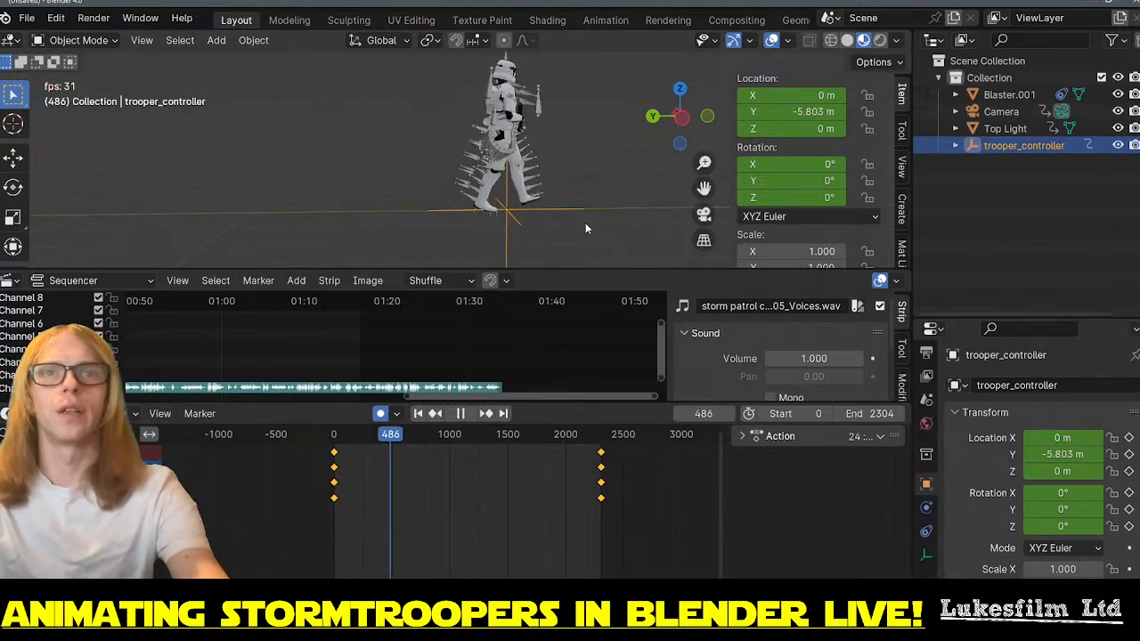
{"action": "middle_click_drag", "start_coordinate": [516, 207], "coordinate": [402, 143], "text": "shift"}
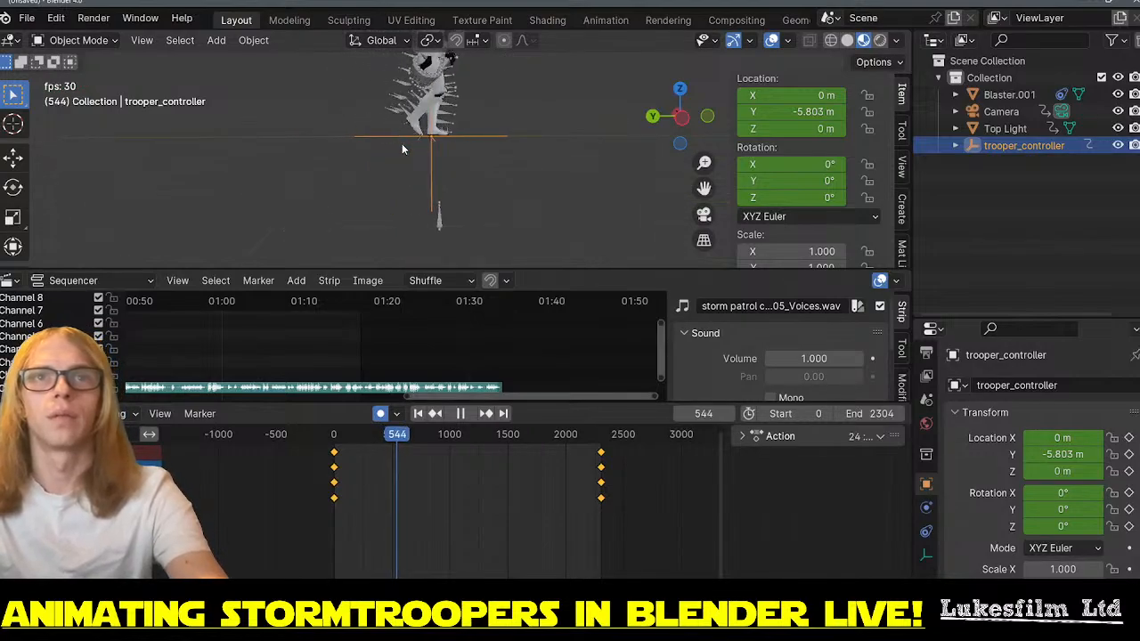
{"action": "middle_click_drag", "start_coordinate": [422, 133], "coordinate": [660, 141], "text": "shift"}
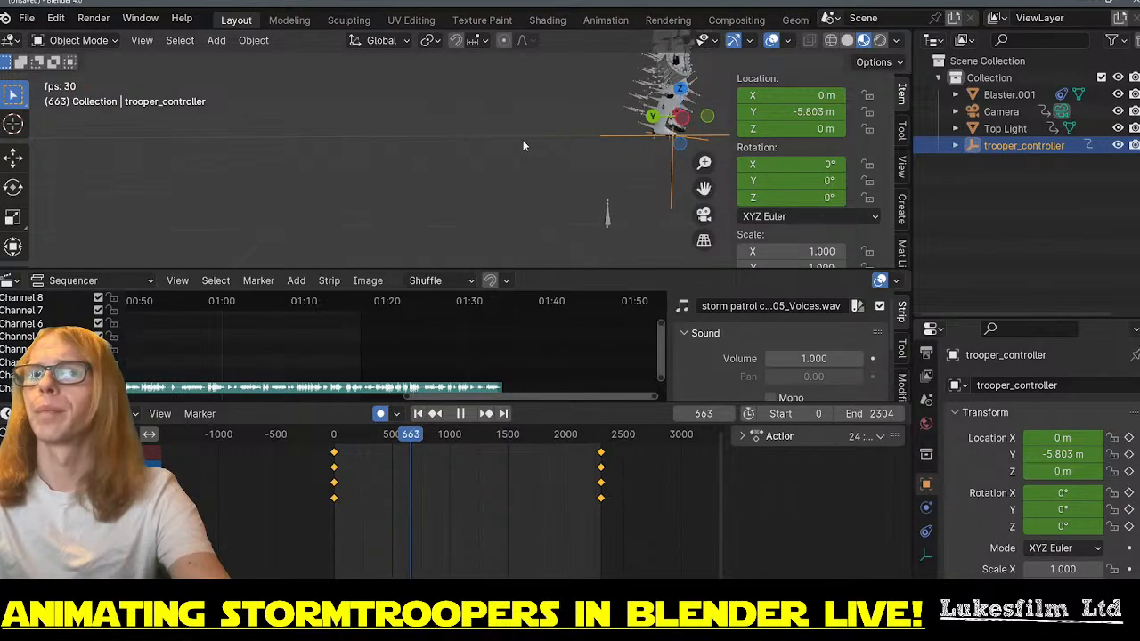
{"action": "scroll", "coordinate": [459, 158], "scroll_direction": "down", "scroll_amount": 3}
{"action": "middle_click_drag", "start_coordinate": [471, 162], "coordinate": [563, 165]}
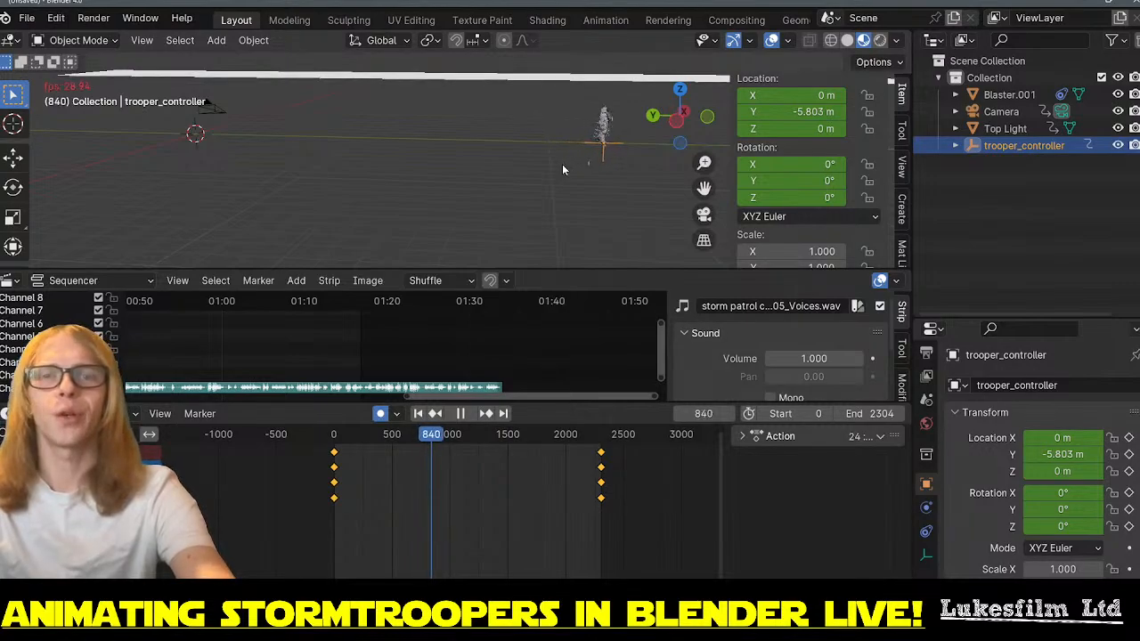
{"action": "key", "text": "space"}
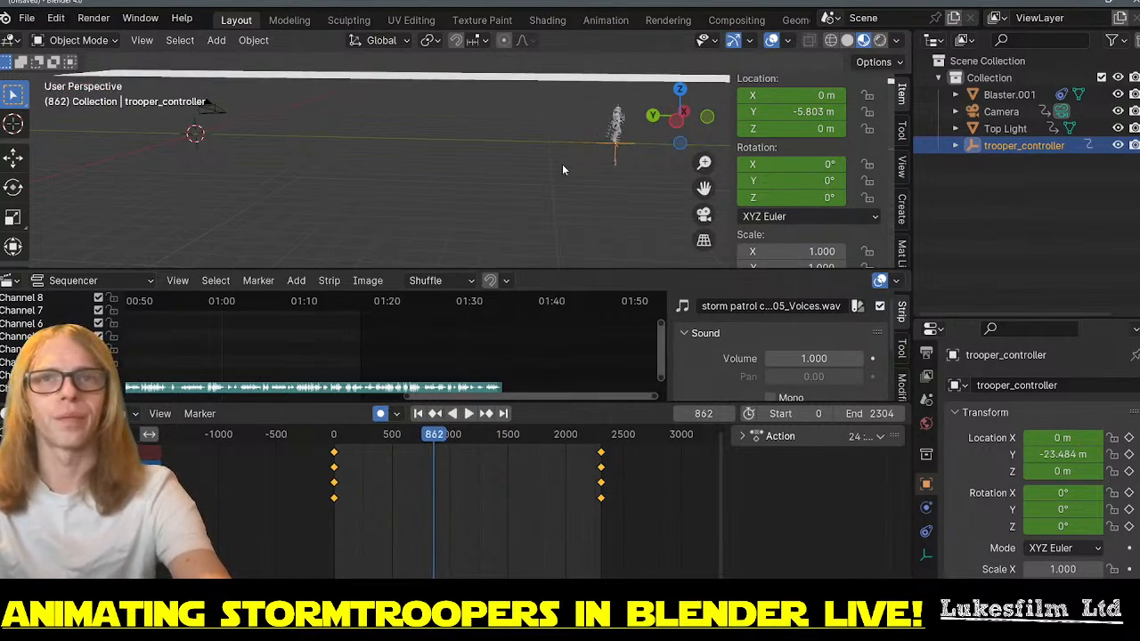
{"action": "left_click", "coordinate": [419, 415]}
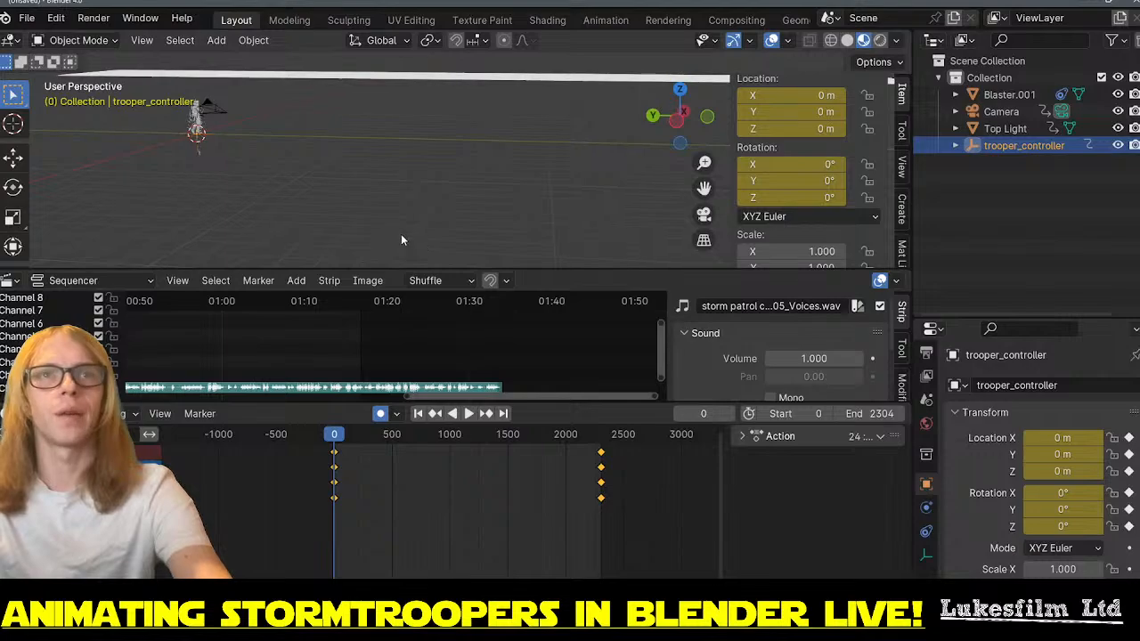
- Select the Top Light plane, preview the scene in rendered shading, and restore the material preview
{"action": "middle_click_drag", "start_coordinate": [400, 233], "coordinate": [353, 218]}
{"action": "left_click", "coordinate": [416, 89]}
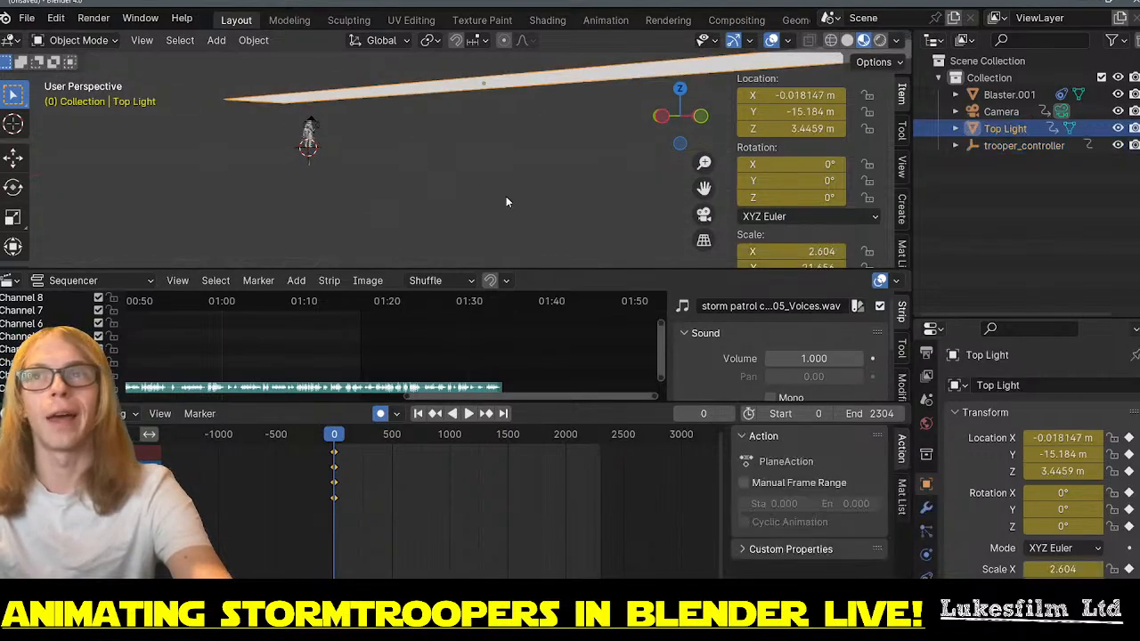
{"action": "middle_click_drag", "start_coordinate": [506, 201], "coordinate": [469, 196]}
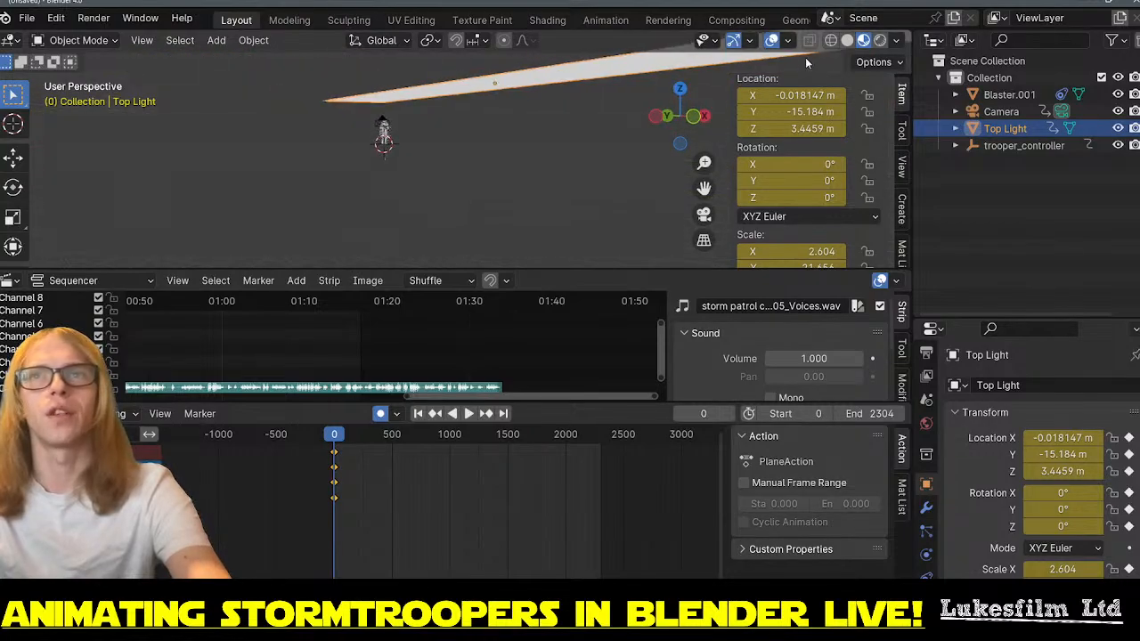
{"action": "left_click", "coordinate": [879, 41]}
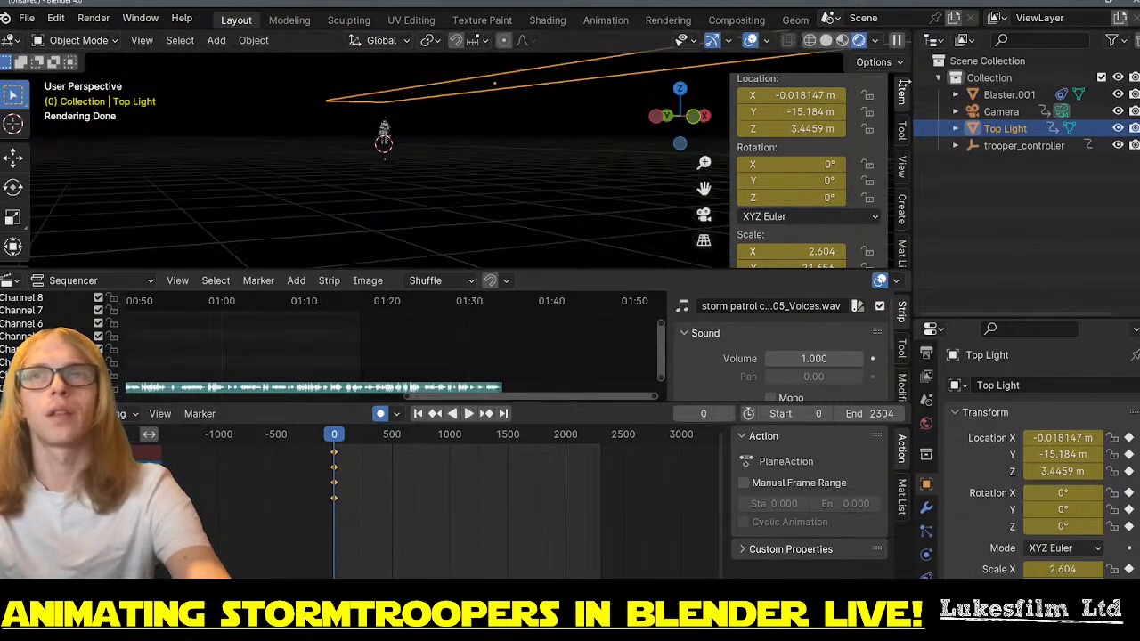
{"action": "left_click", "coordinate": [844, 39]}
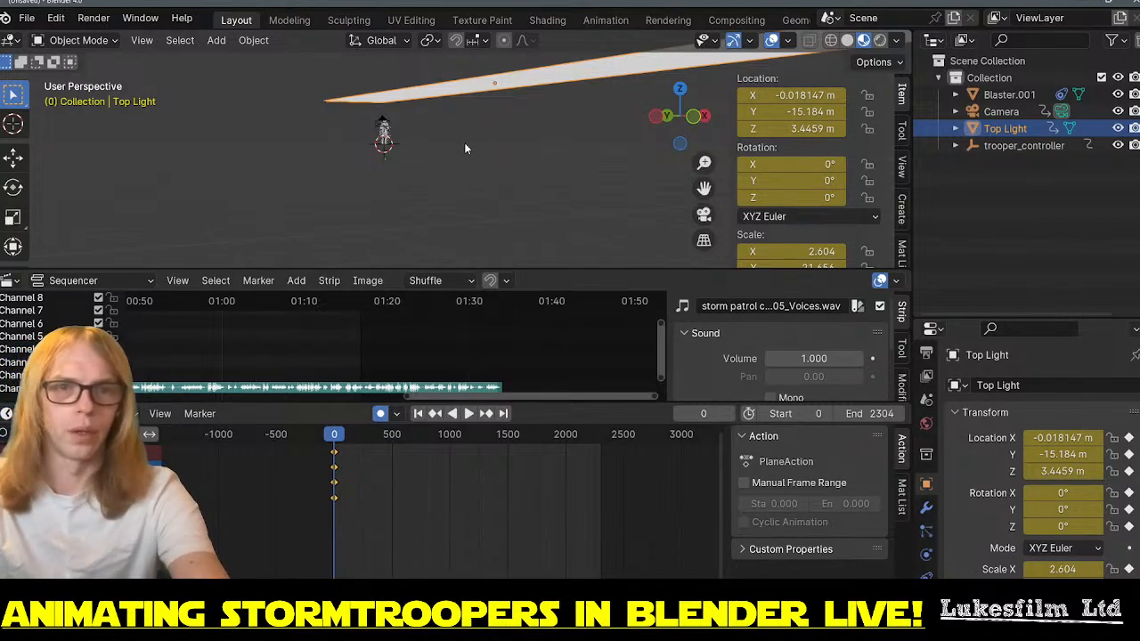
- Move the trooper_controller empty along the X axis to about -0.476 m at frame 0
{"action": "scroll", "coordinate": [404, 142], "scroll_direction": "up", "scroll_amount": 3}
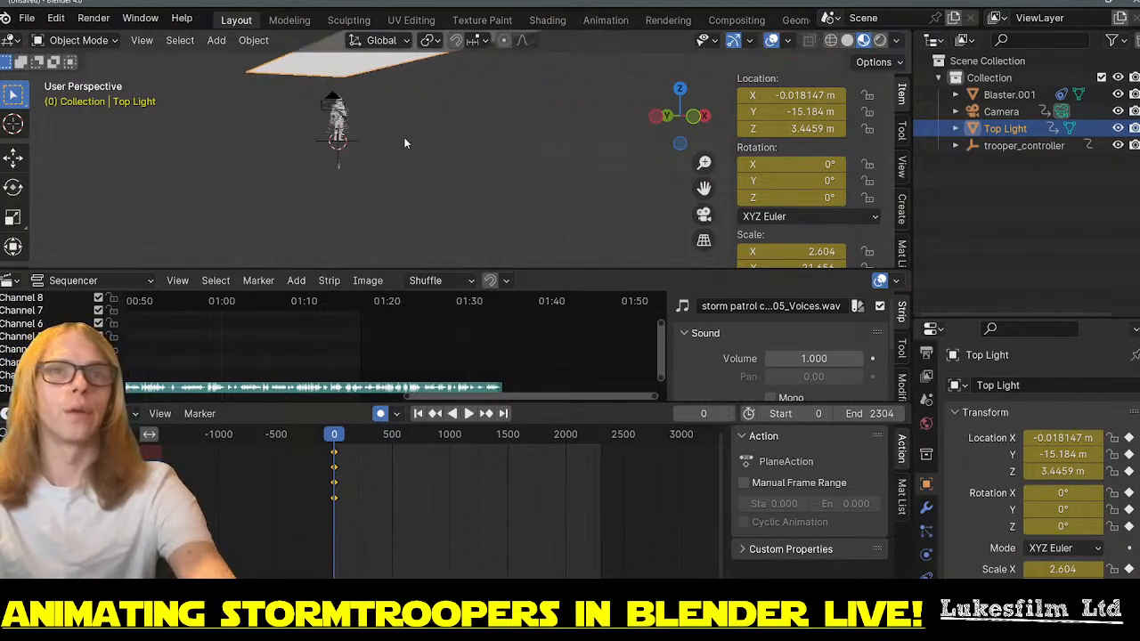
{"action": "scroll", "coordinate": [404, 143], "scroll_direction": "up", "scroll_amount": 2}
{"action": "left_click", "coordinate": [306, 112]}
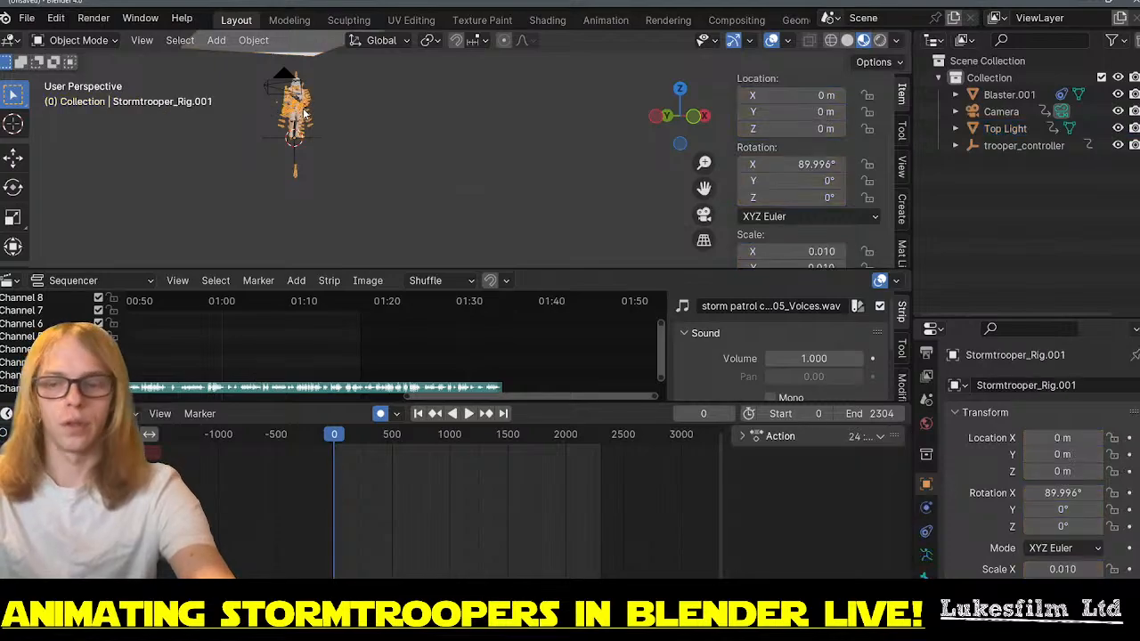
{"action": "key", "text": "KP_Decimal"}
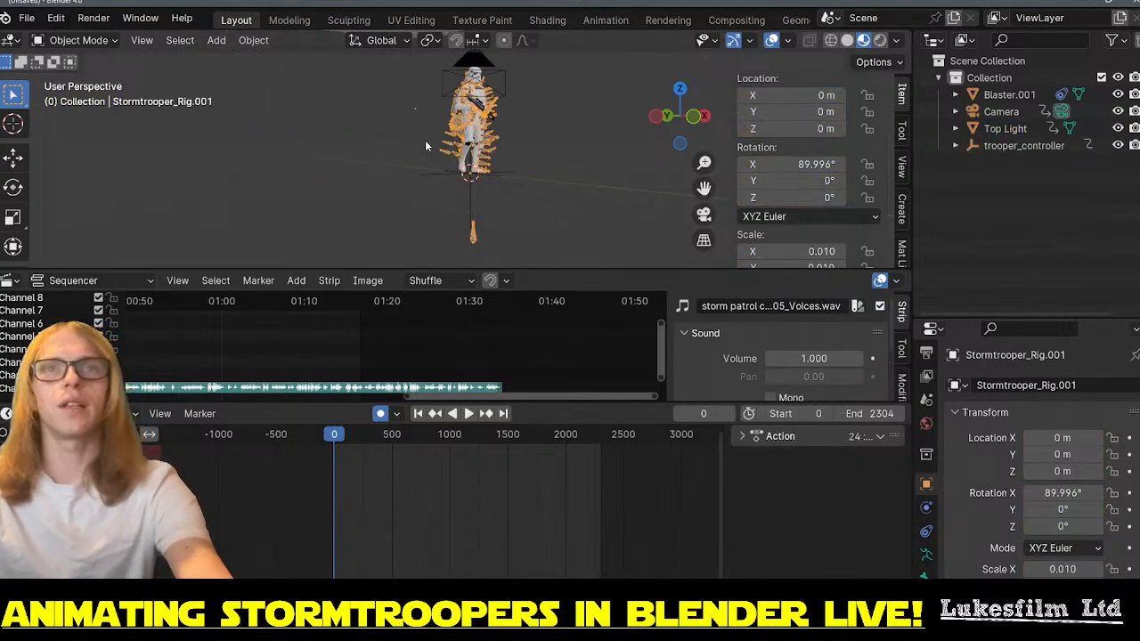
{"action": "scroll", "coordinate": [472, 140], "scroll_direction": "up", "scroll_amount": 3}
{"action": "scroll", "coordinate": [478, 169], "scroll_direction": "down", "scroll_amount": 5}
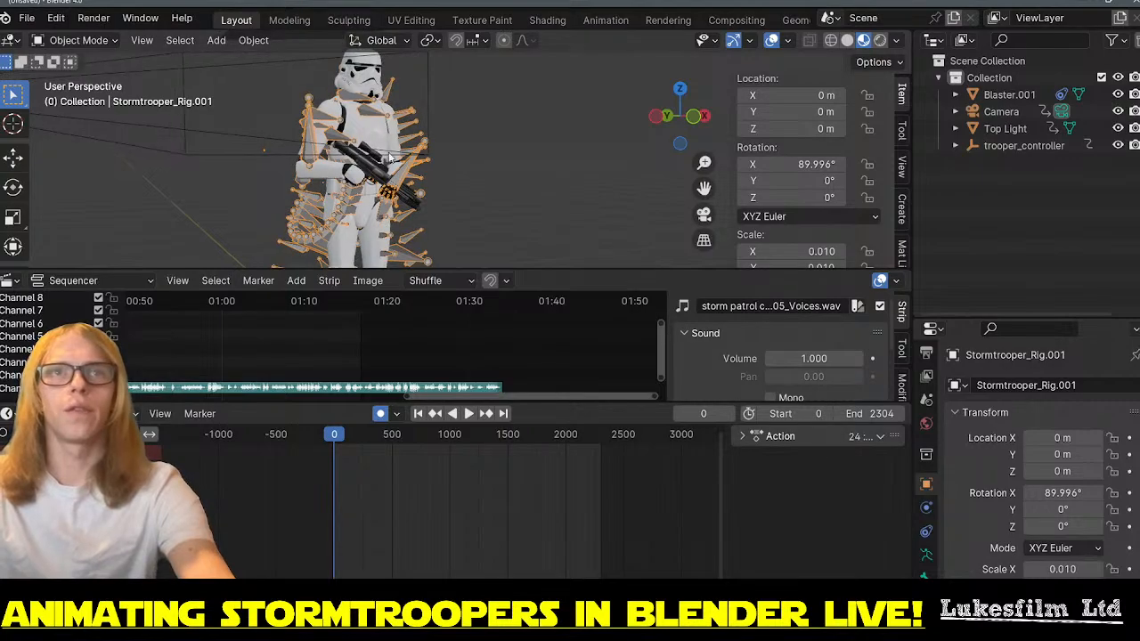
{"action": "middle_click_drag", "start_coordinate": [474, 214], "coordinate": [432, 223]}
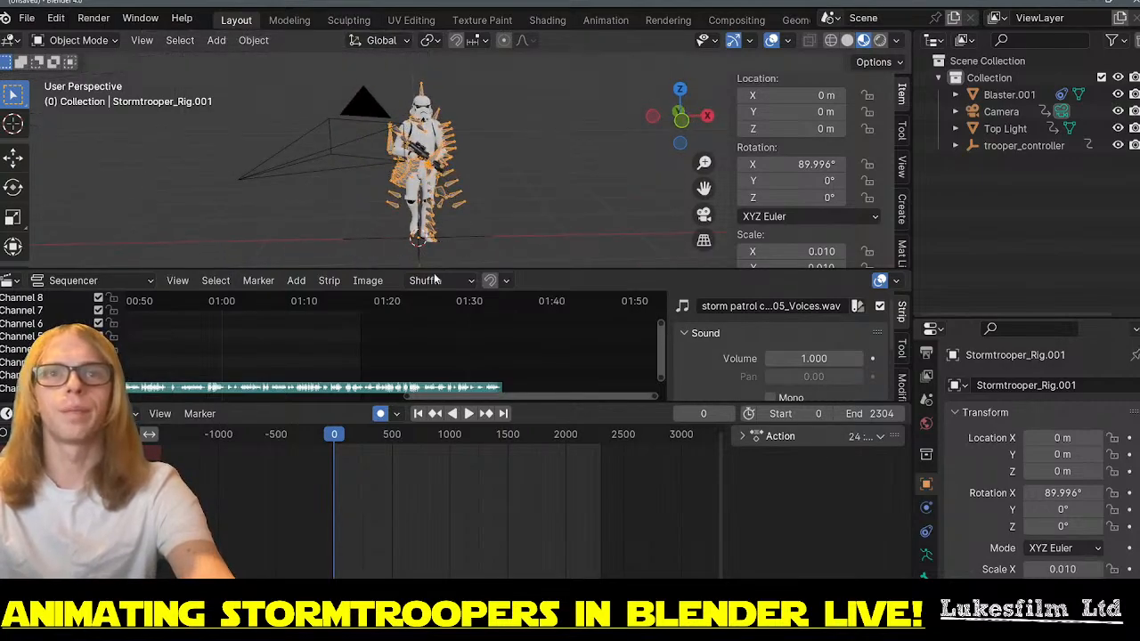
{"action": "left_click", "coordinate": [476, 240]}
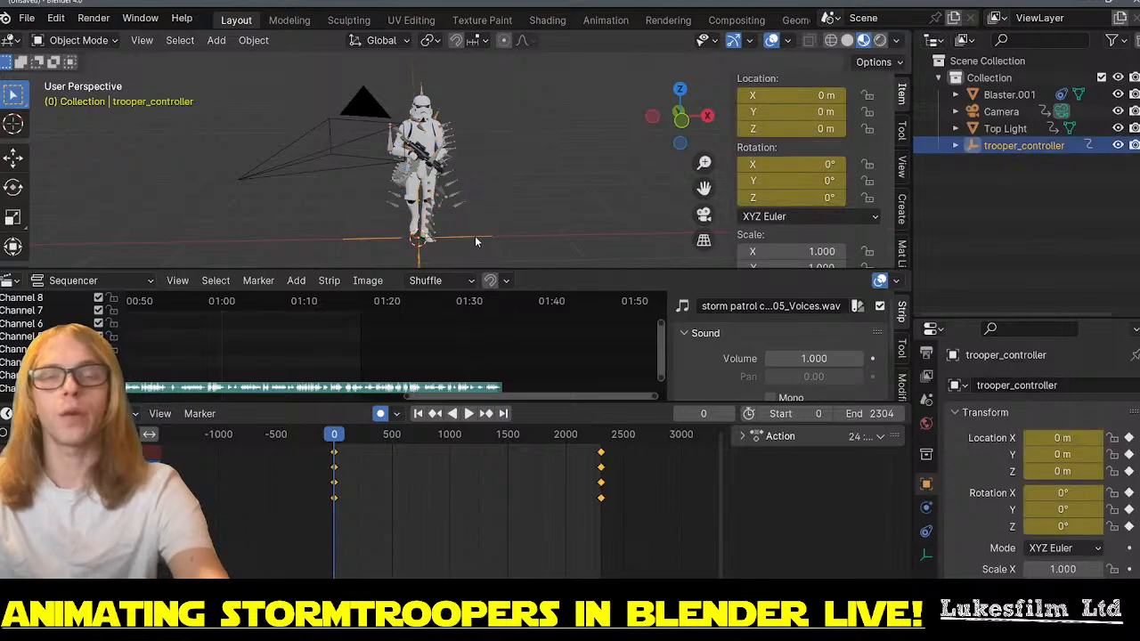
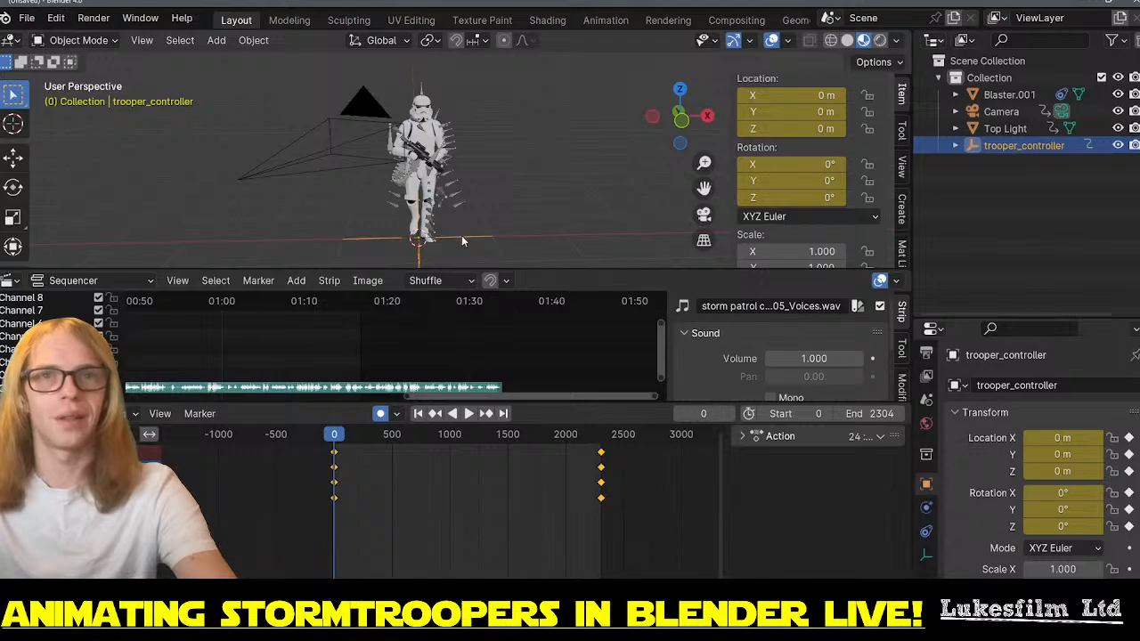
{"action": "key", "text": "g"}
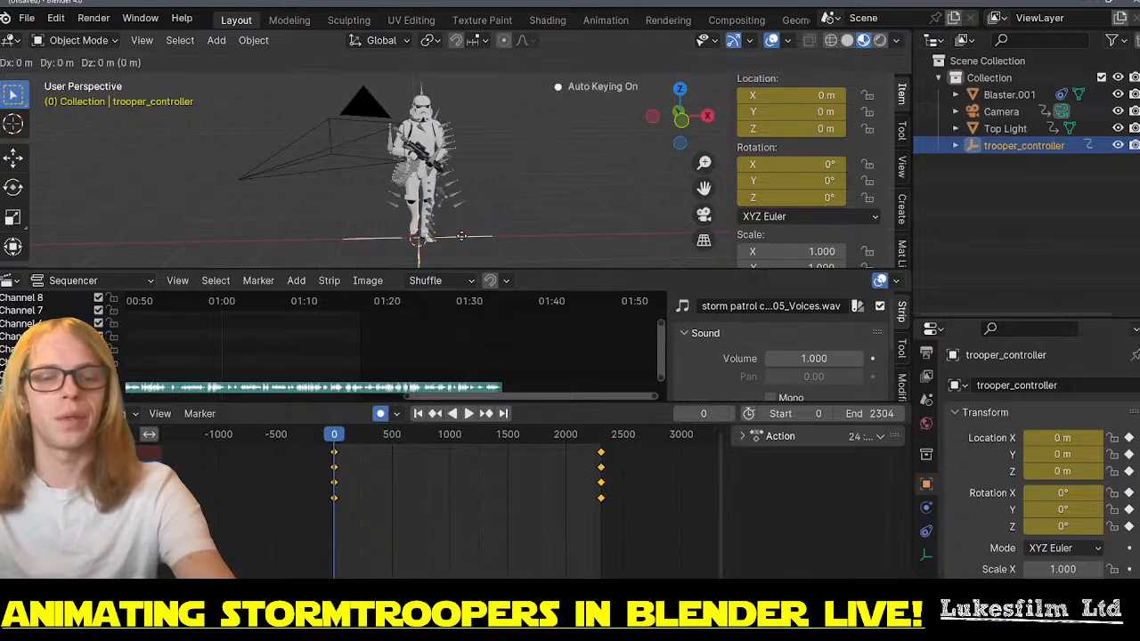
{"action": "key", "text": "x"}
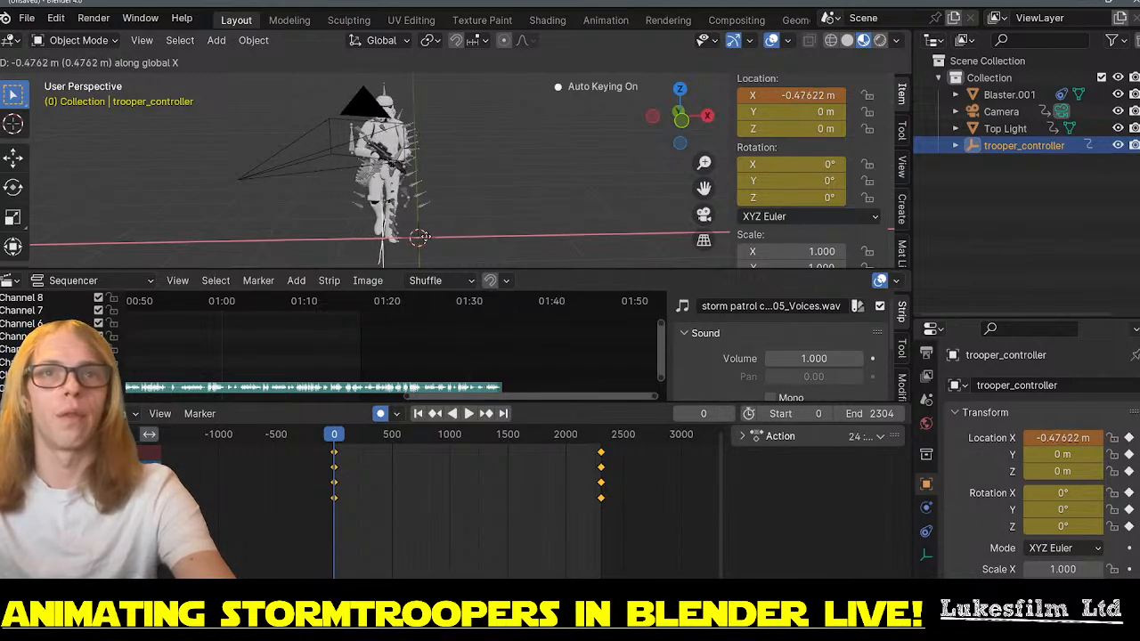
{"action": "left_click", "coordinate": [424, 238]}
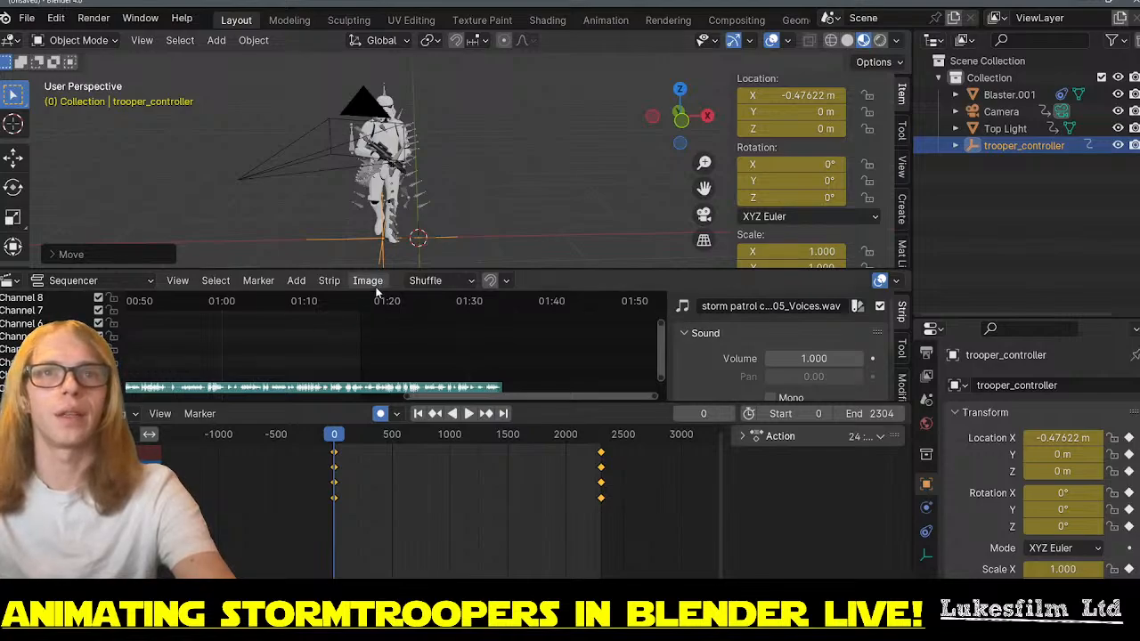
{"action": "middle_click_drag", "start_coordinate": [323, 220], "coordinate": [361, 230]}
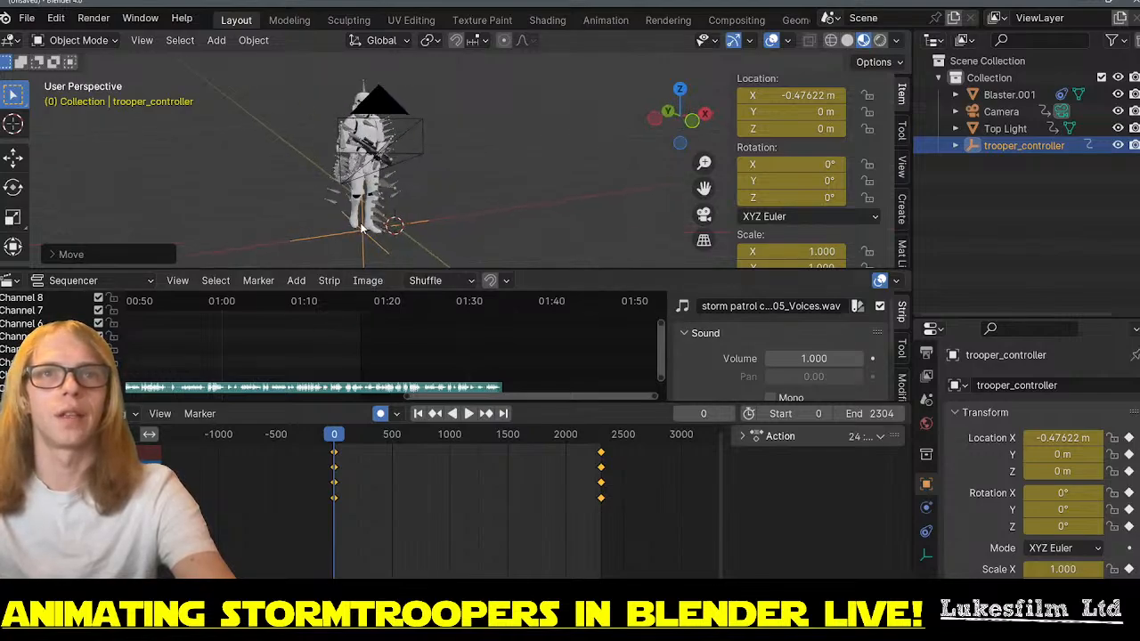
- Through the camera view, reframe the camera to face the trooper head-on, at about -3.26 m in Y and 1.81 m in Z
{"action": "left_click", "coordinate": [509, 206]}
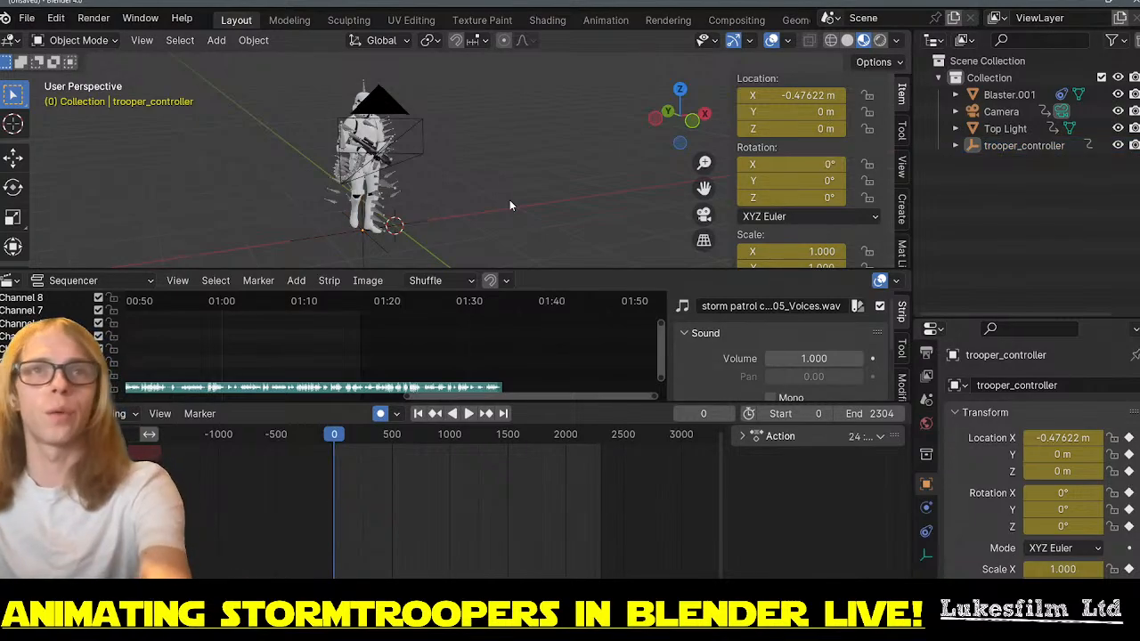
{"action": "key", "text": "KP_0"}
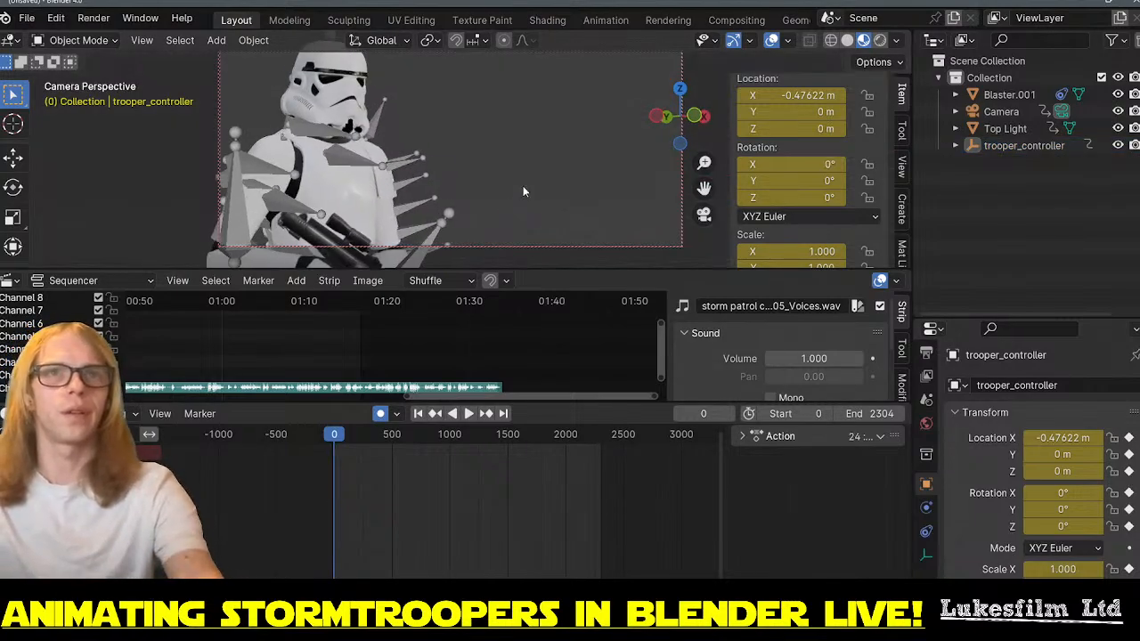
{"action": "middle_click_drag", "start_coordinate": [523, 191], "coordinate": [463, 145]}
{"action": "scroll", "coordinate": [550, 195], "scroll_direction": "down", "scroll_amount": 3}
{"action": "scroll", "coordinate": [547, 193], "scroll_direction": "up", "scroll_amount": 3}
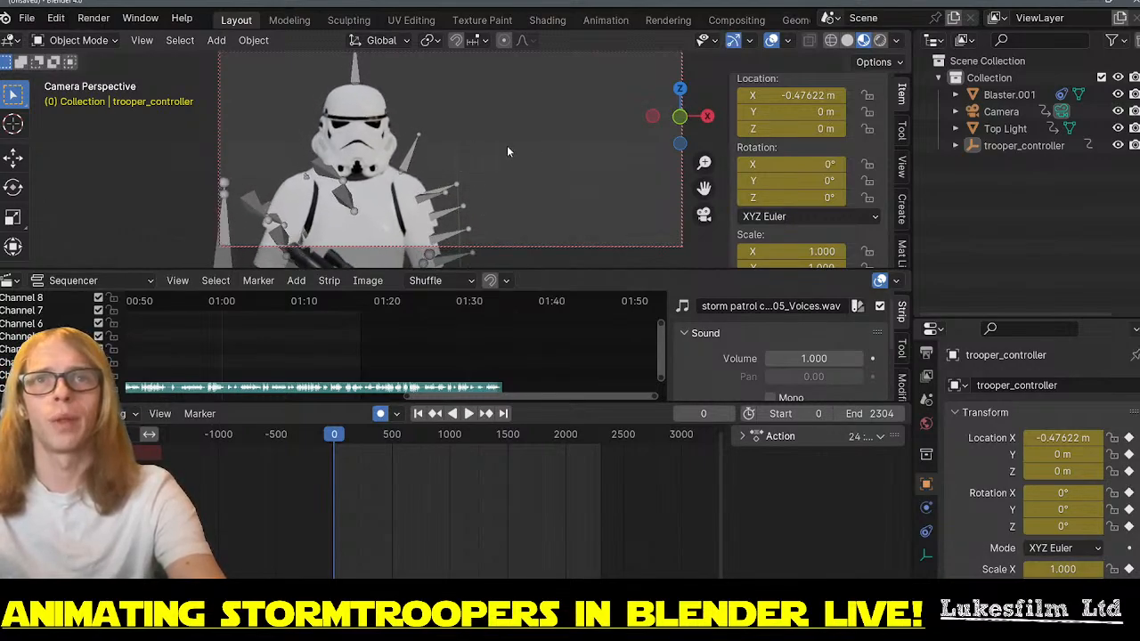
{"action": "middle_click_drag", "start_coordinate": [539, 167], "coordinate": [530, 171]}
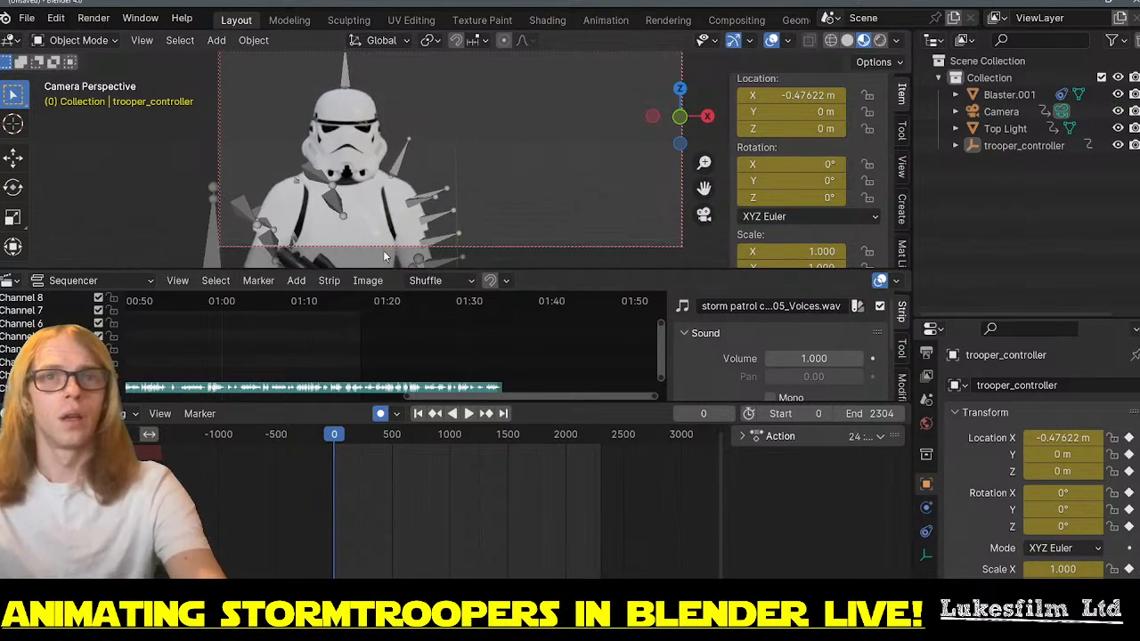
- Keyframe the camera's Y location at about -65.94 m on frame 2304, matching the trooper's framing at frame 0
{"action": "left_click", "coordinate": [1001, 111]}
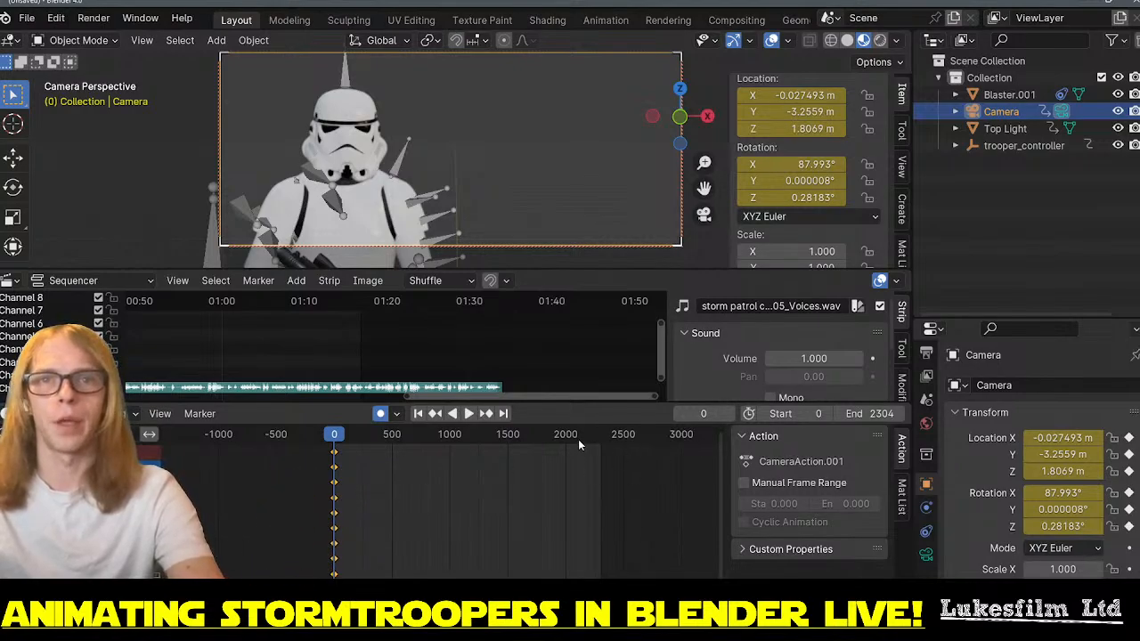
{"action": "left_click", "coordinate": [504, 414]}
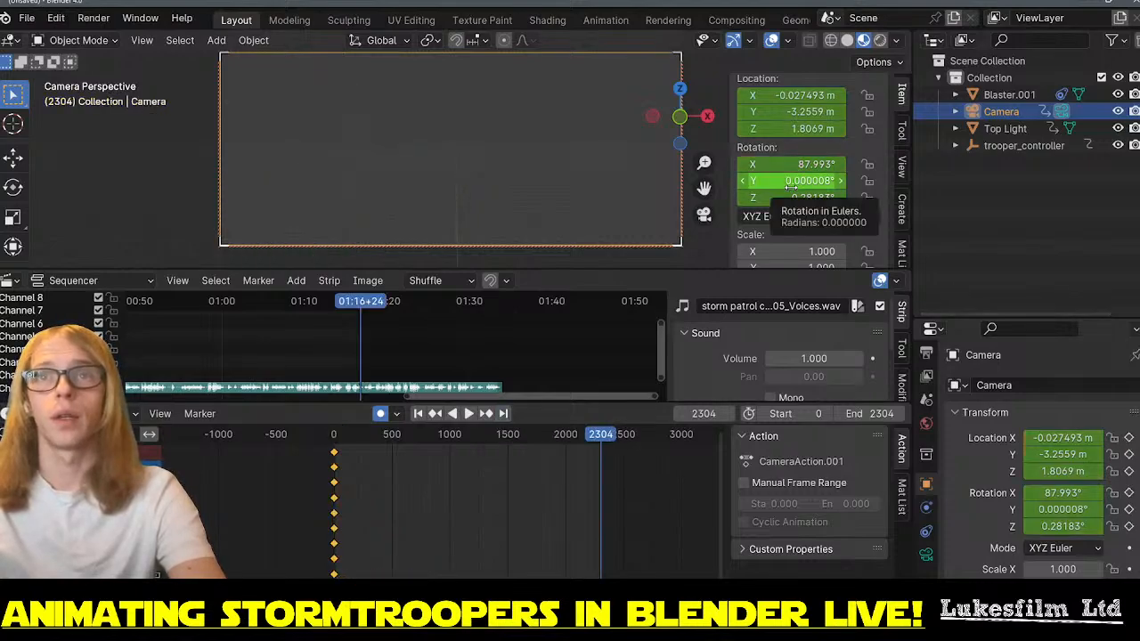
{"action": "left_click_drag", "start_coordinate": [791, 106], "coordinate": [747, 111]}
{"action": "key", "text": "i"}
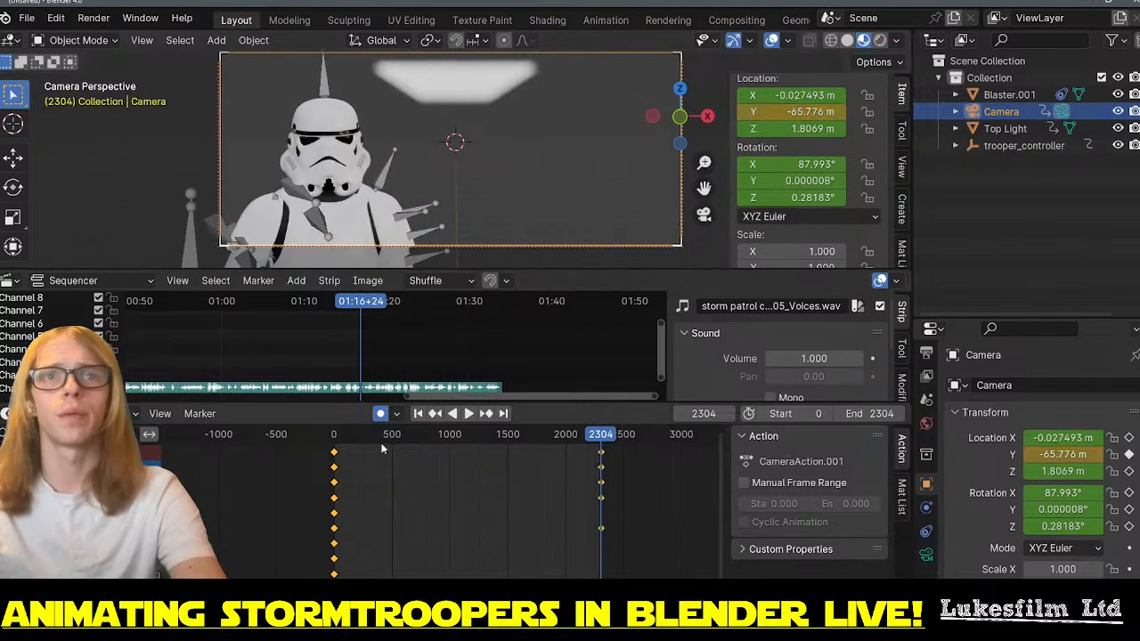
{"action": "left_click", "coordinate": [418, 414]}
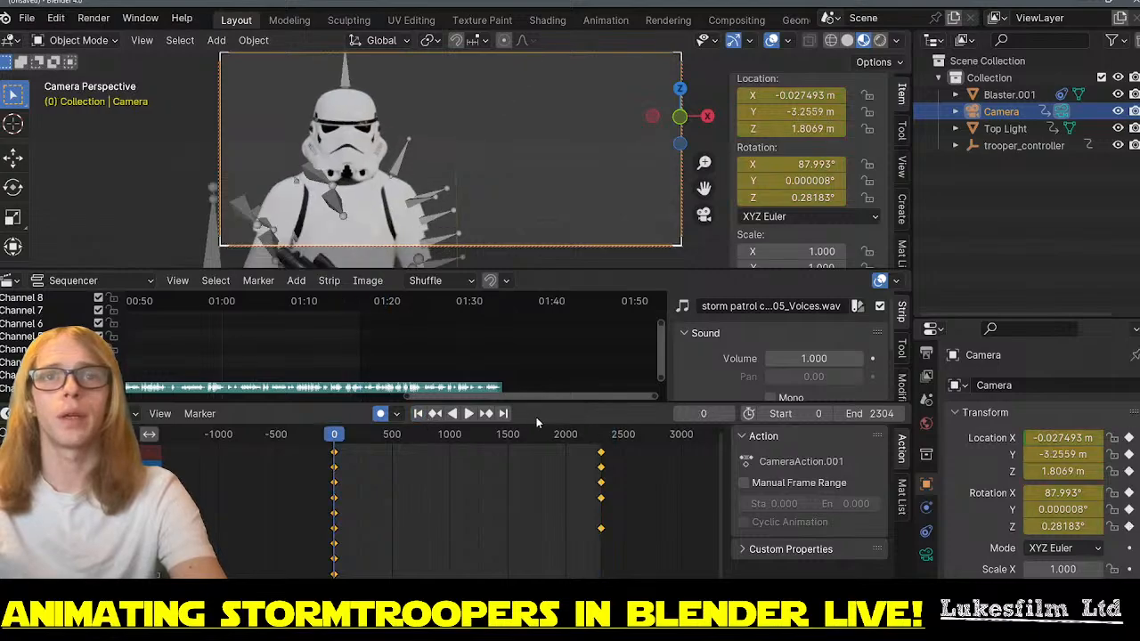
{"action": "left_click", "coordinate": [502, 413]}
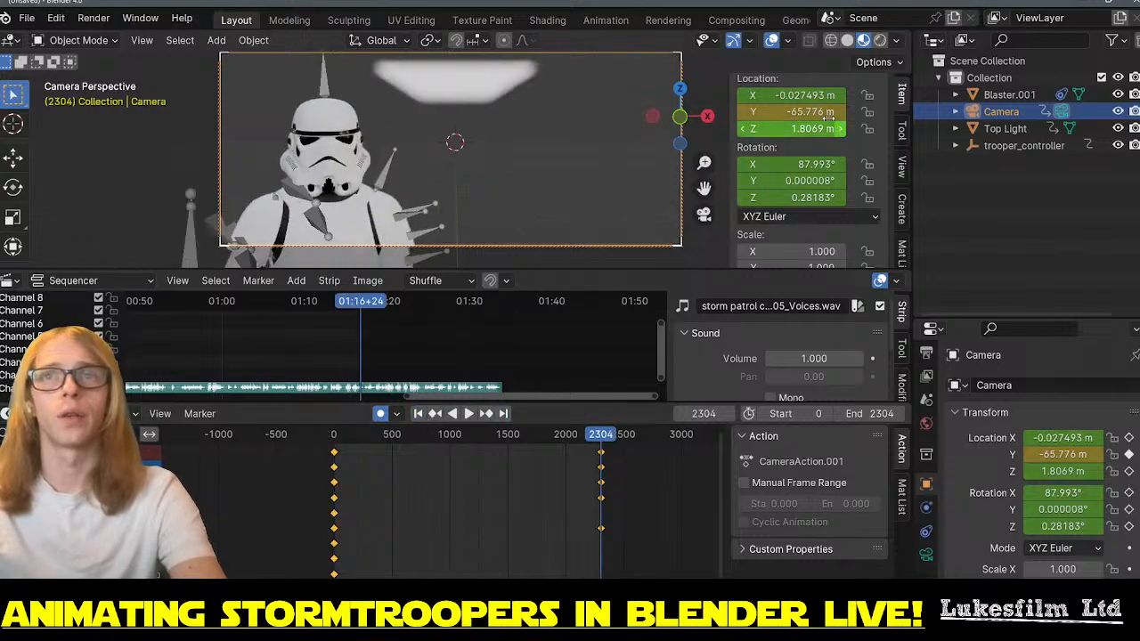
{"action": "left_click_drag", "start_coordinate": [752, 111], "coordinate": [739, 111]}
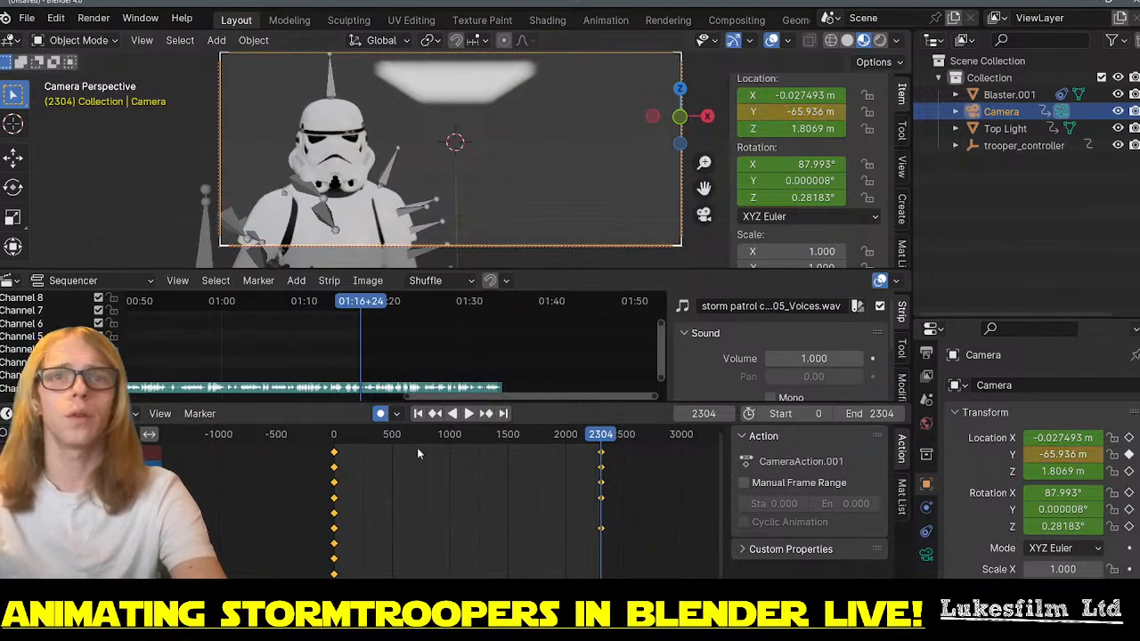
{"action": "left_click", "coordinate": [418, 414]}
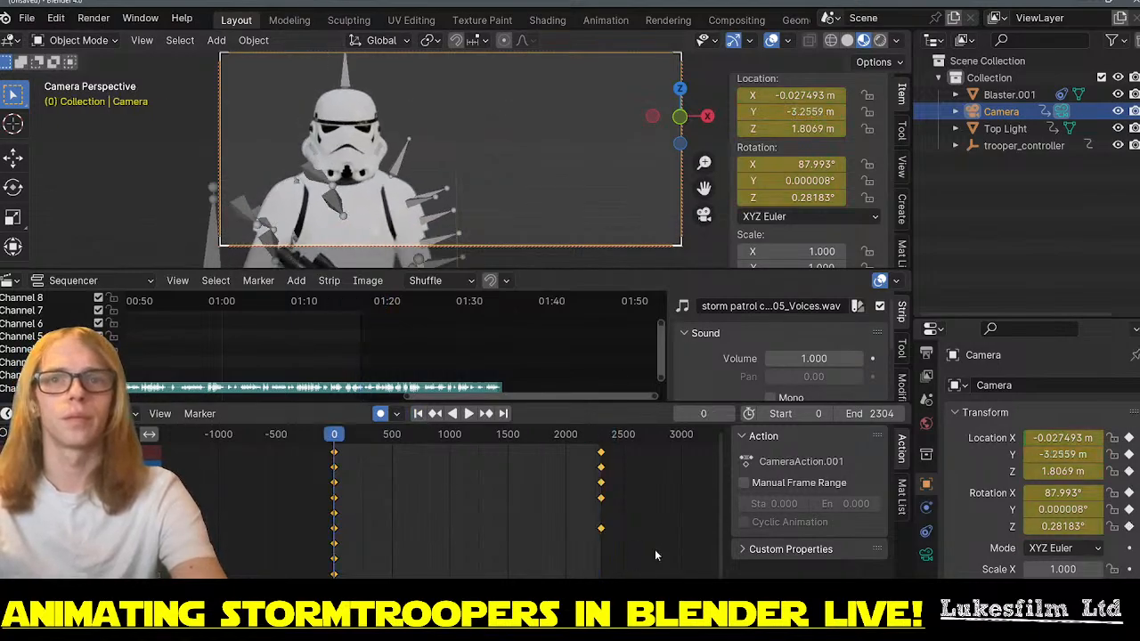
- Set the interpolation of all the camera's keyframes to Linear
{"action": "left_click", "coordinate": [643, 453]}
{"action": "left_click_drag", "start_coordinate": [630, 449], "coordinate": [267, 578]}
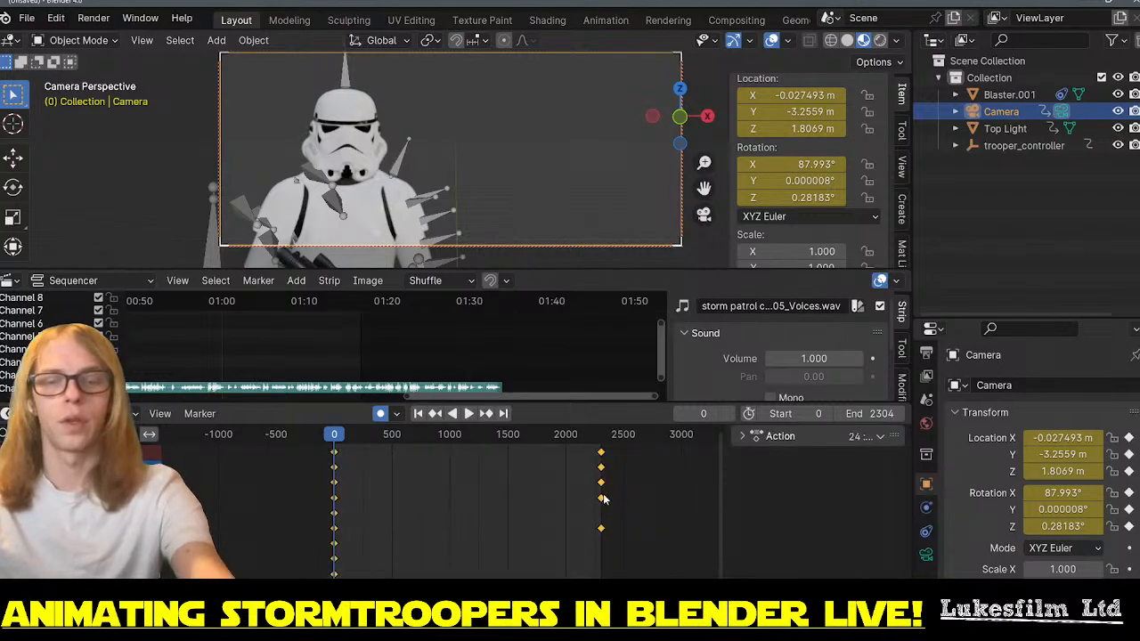
{"action": "key", "text": "t"}
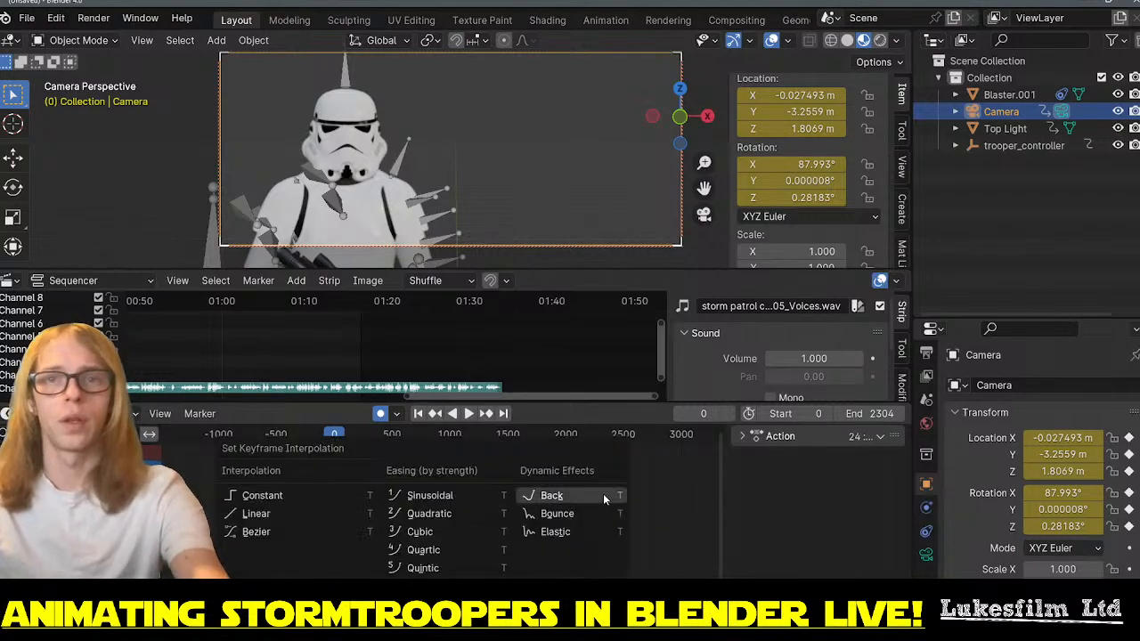
{"action": "left_click", "coordinate": [306, 512]}
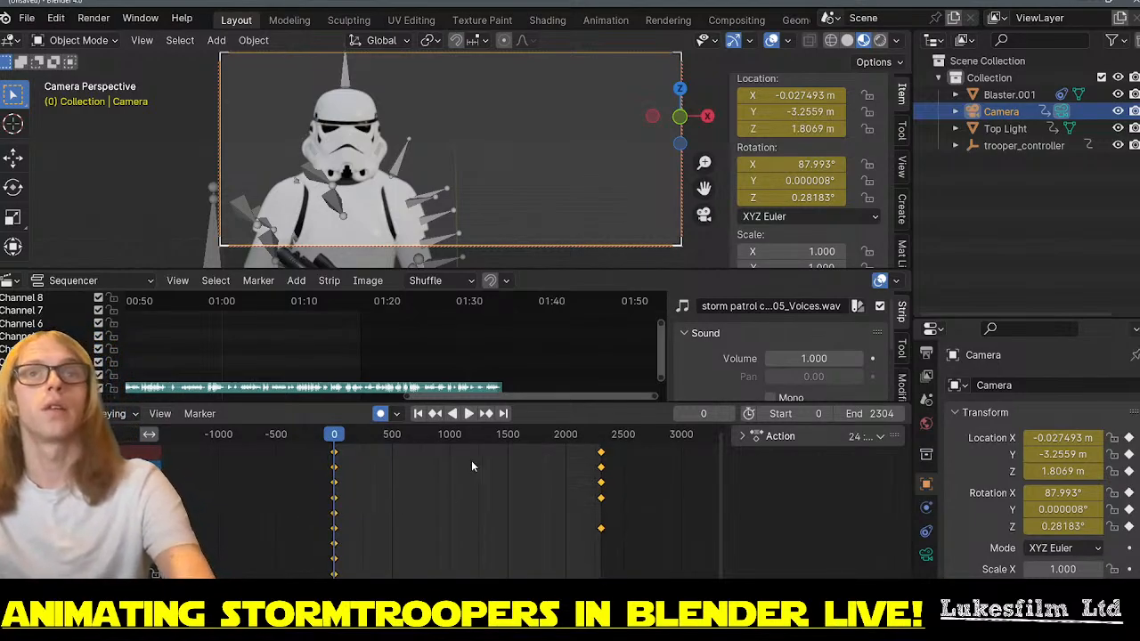
- Play back the shot through the camera up to frame 350 and insert camera keyframes there
{"action": "key", "text": "space"}
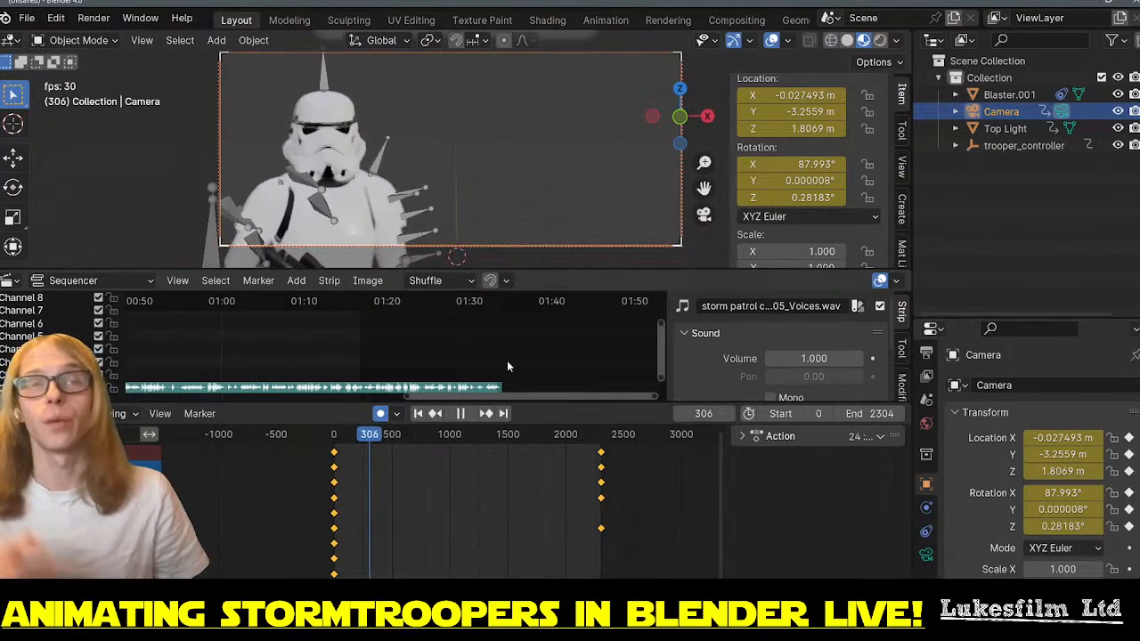
{"action": "key", "text": "space"}
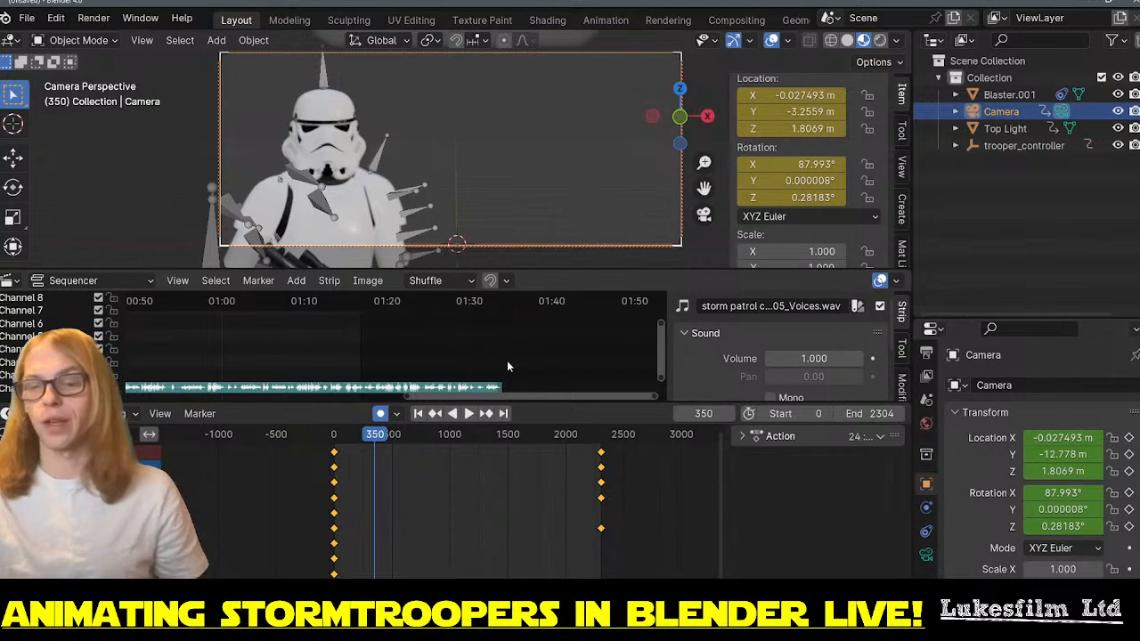
{"action": "key", "text": "KP_Decimal"}
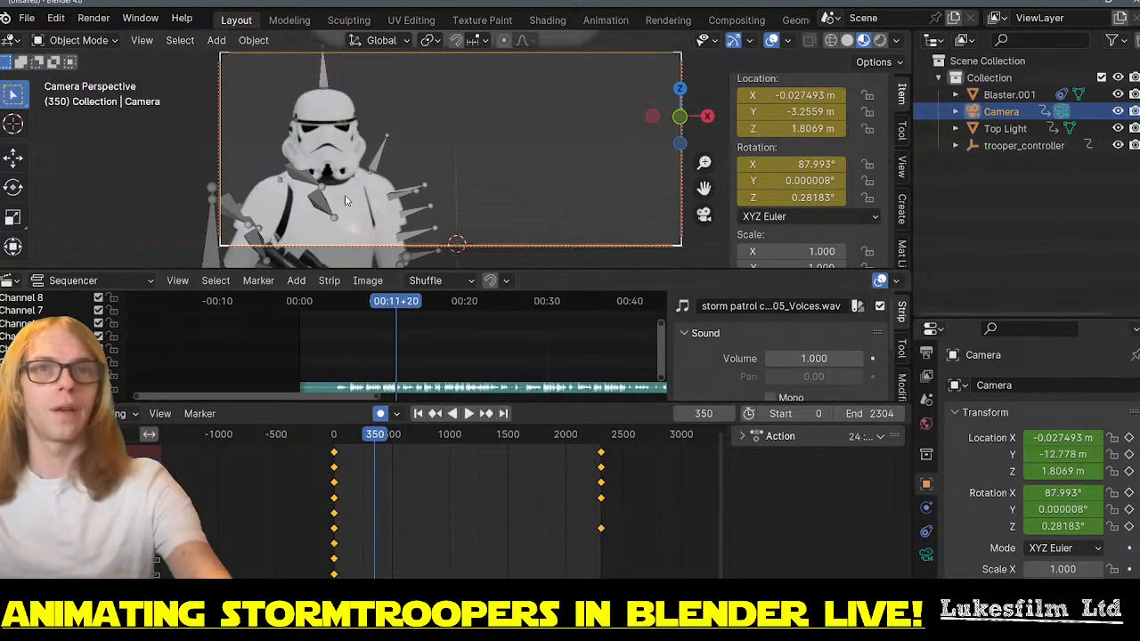
{"action": "key", "text": "i"}
- Leave the camera view to see the trooper and camera at frame 0, and enlarge the 3D viewport
{"action": "key", "text": "KP_0"}
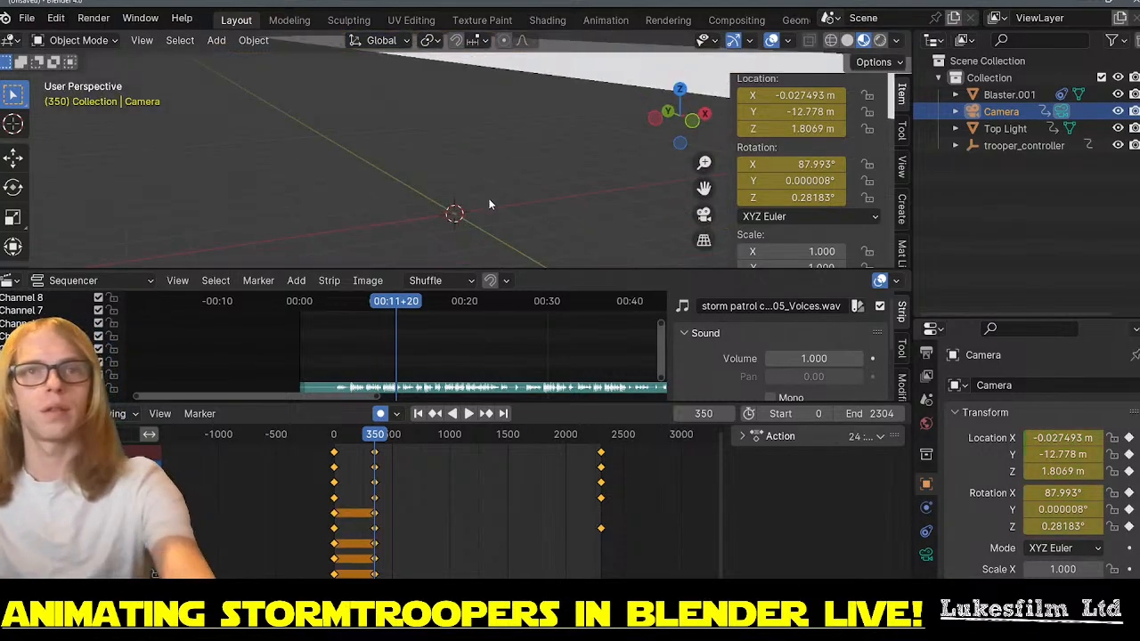
{"action": "key", "text": "Home"}
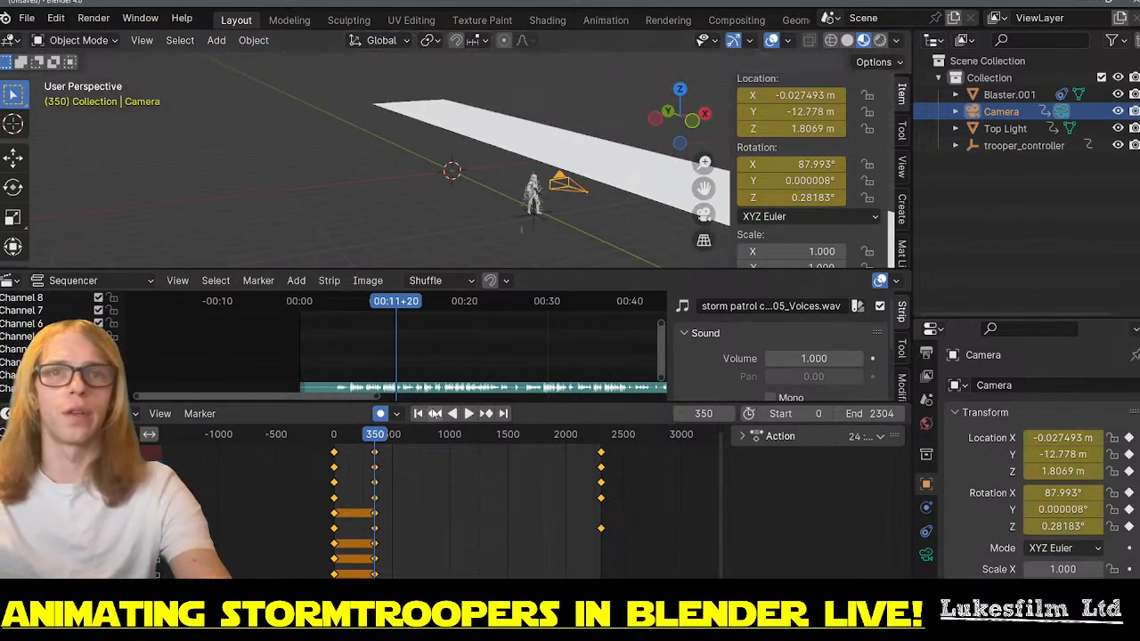
{"action": "left_click", "coordinate": [420, 413]}
{"action": "scroll", "coordinate": [440, 244], "scroll_direction": "up", "scroll_amount": 8}
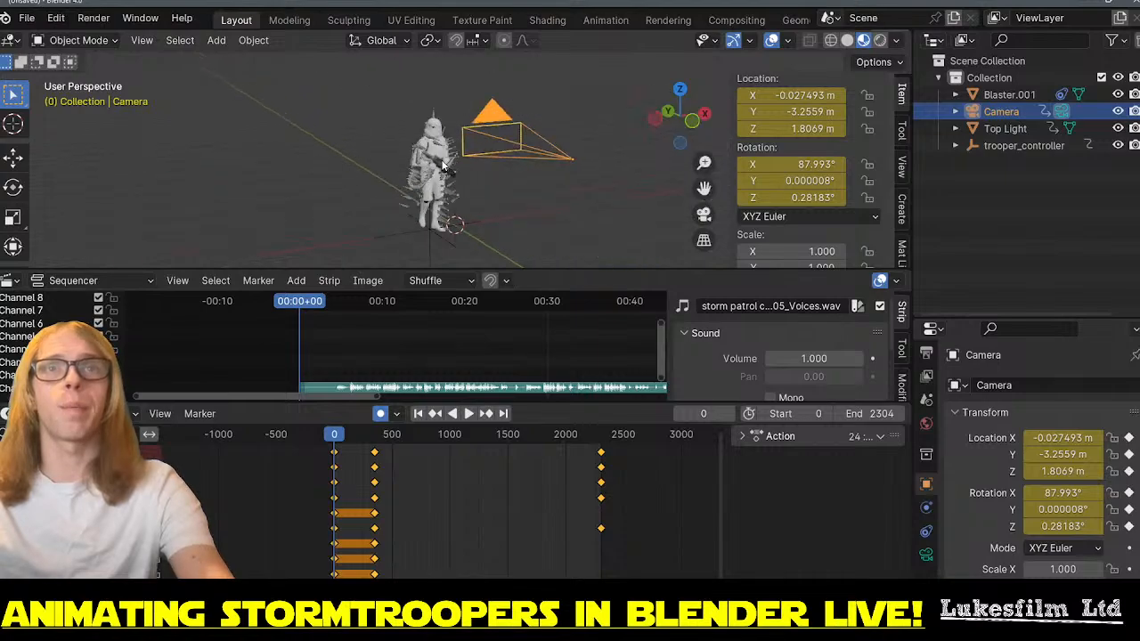
{"action": "scroll", "coordinate": [437, 178], "scroll_direction": "up", "scroll_amount": 4}
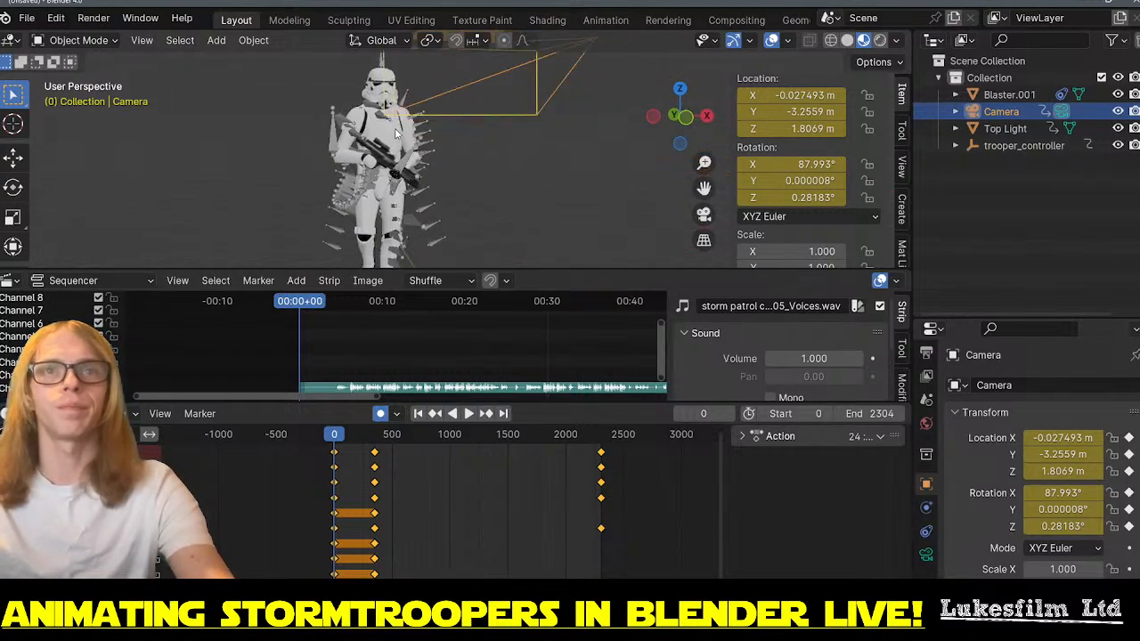
{"action": "scroll", "coordinate": [493, 174], "scroll_direction": "down", "scroll_amount": 8}
{"action": "scroll", "coordinate": [398, 163], "scroll_direction": "up", "scroll_amount": 3}
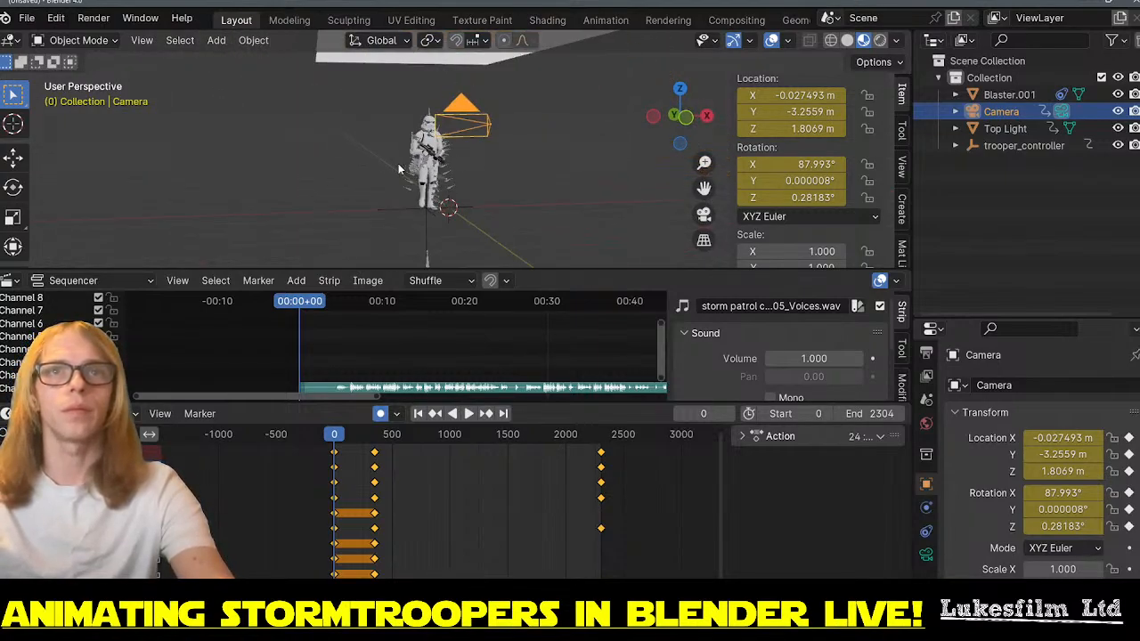
{"action": "middle_click_drag", "start_coordinate": [410, 169], "coordinate": [503, 192]}
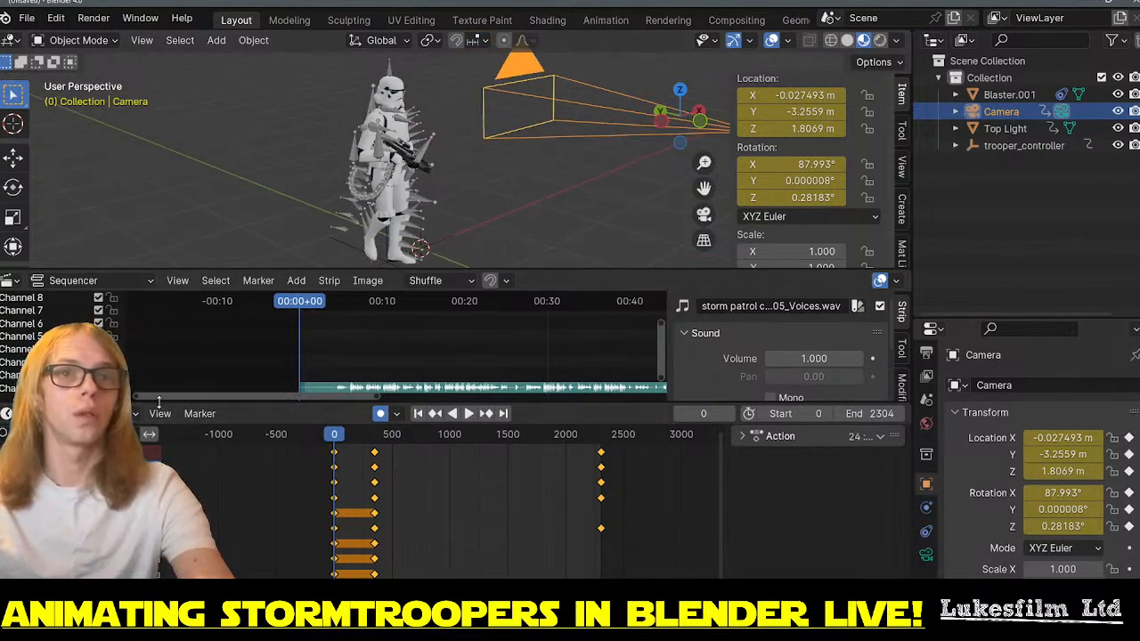
{"action": "left_click_drag", "start_coordinate": [159, 403], "coordinate": [158, 470]}
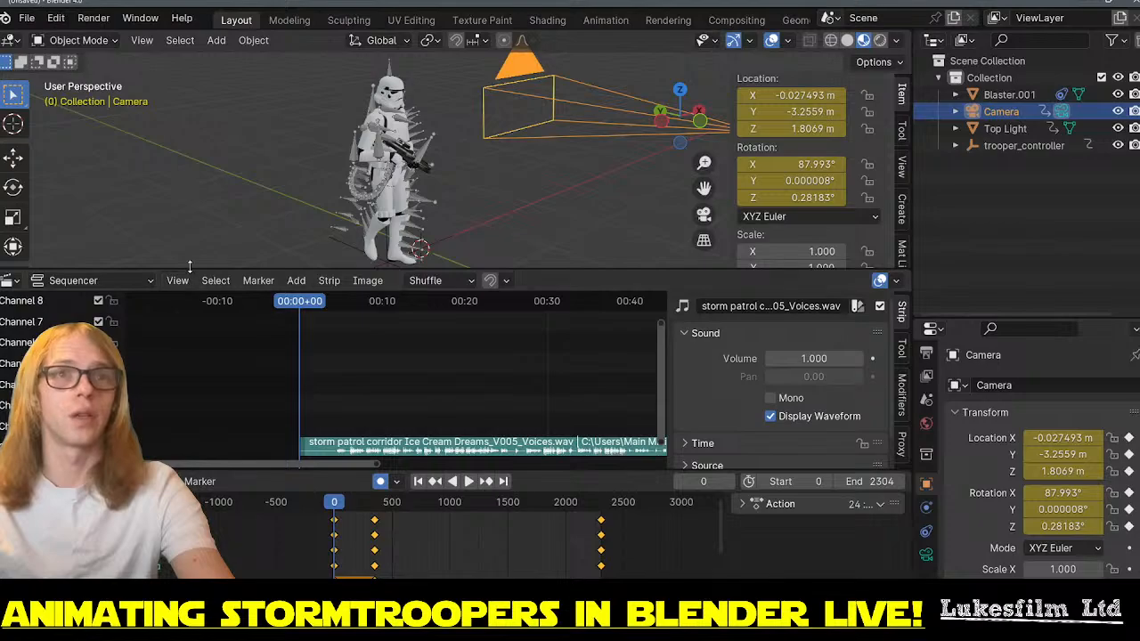
{"action": "left_click_drag", "start_coordinate": [189, 267], "coordinate": [190, 374]}
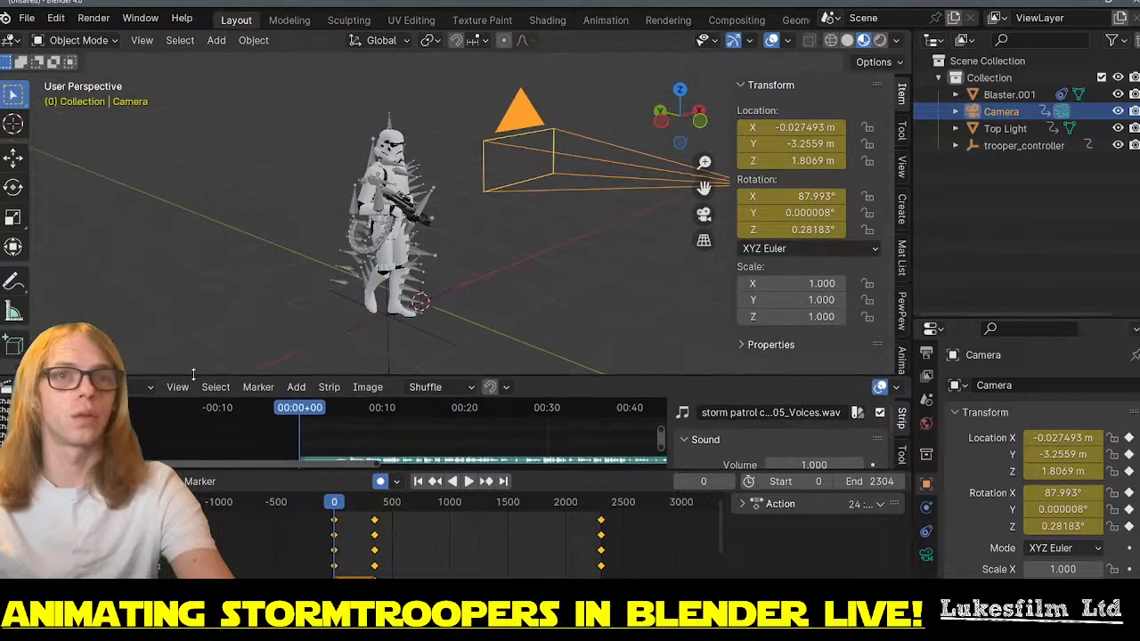
- Import the five FBX files from Stormtrooper_Sprinting.FBX through Stromtrooper_walk_7_point_5_sec_forward.fbx in the Stormtrooper HD 2025 folder
{"action": "left_click", "coordinate": [26, 19]}
{"action": "mouse_move", "coordinate": [108, 259]}
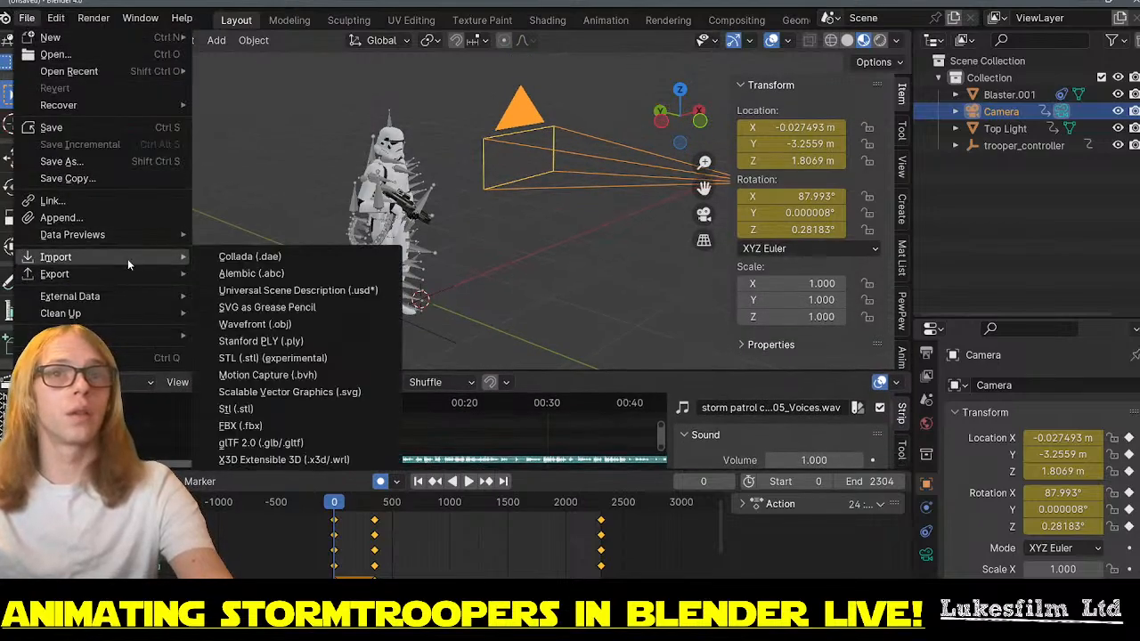
{"action": "left_click", "coordinate": [286, 426]}
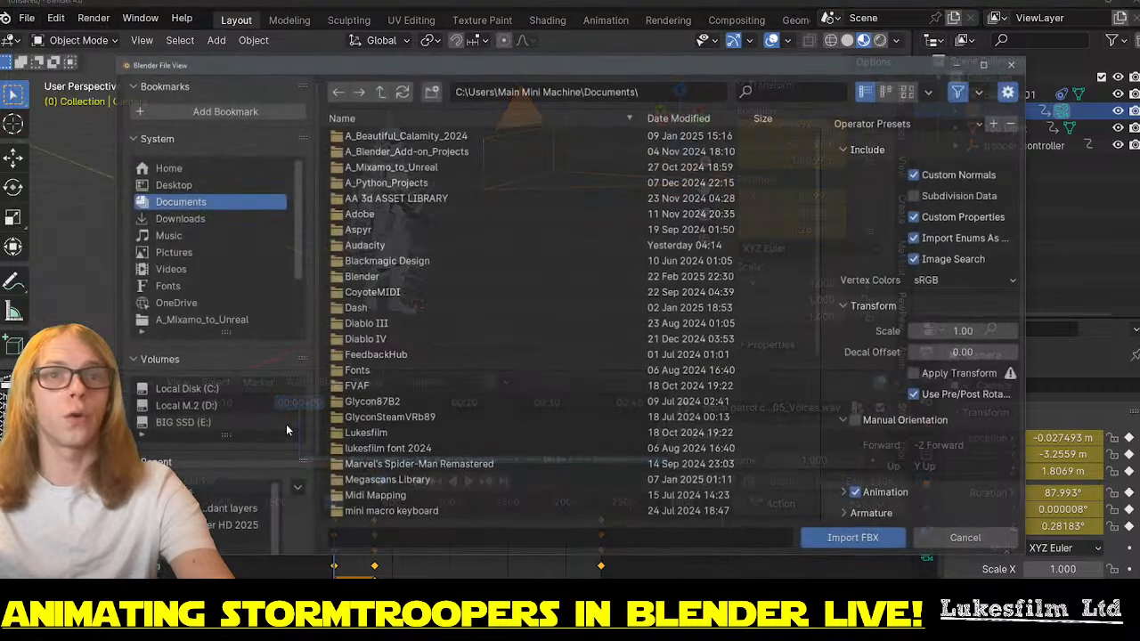
{"action": "left_click", "coordinate": [239, 528]}
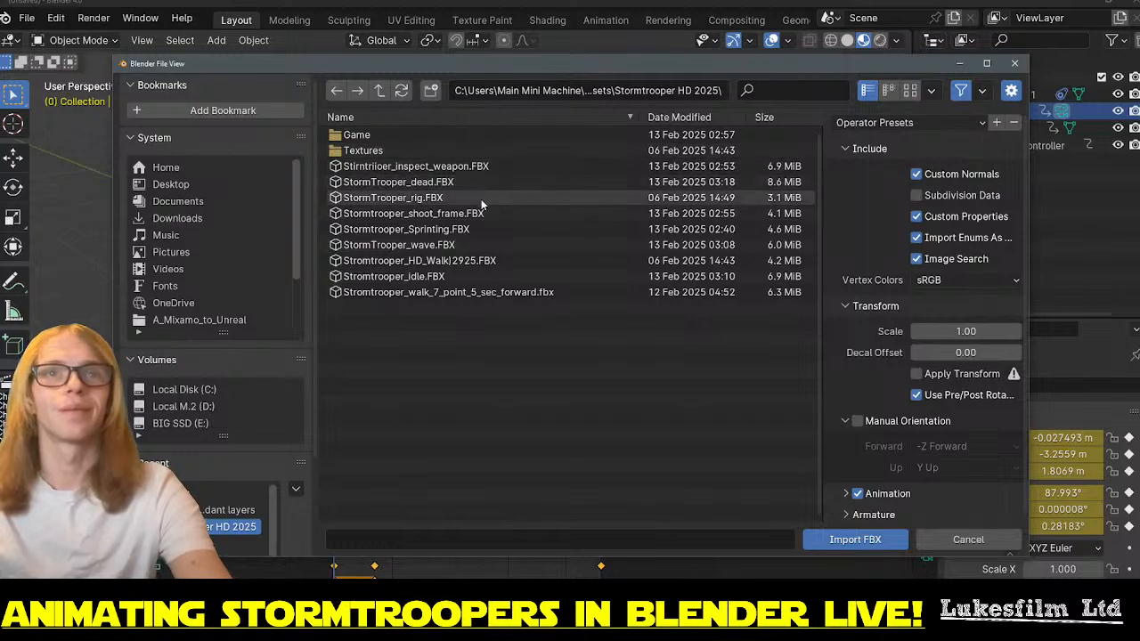
{"action": "left_click", "coordinate": [481, 294]}
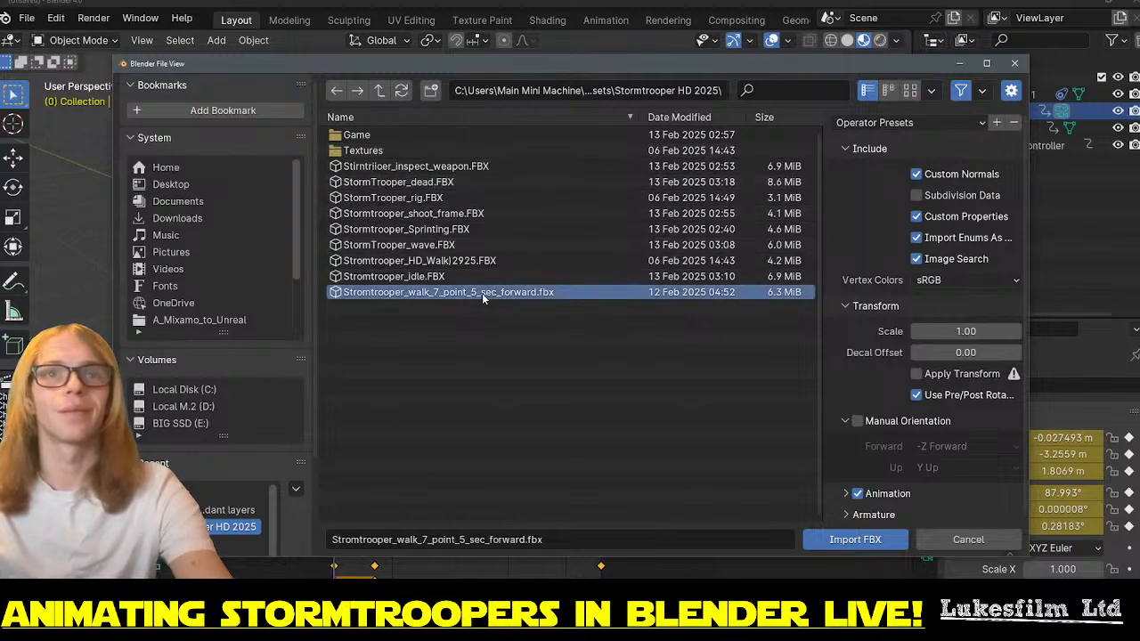
{"action": "left_click", "coordinate": [485, 274], "text": "shift"}
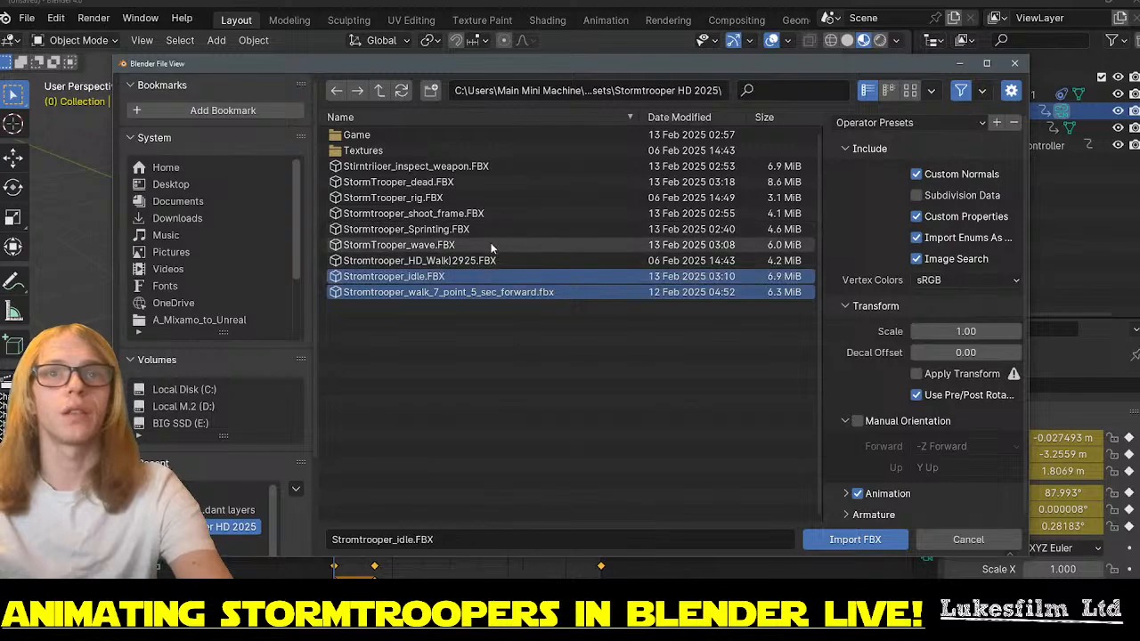
{"action": "left_click", "coordinate": [491, 245], "text": "shift"}
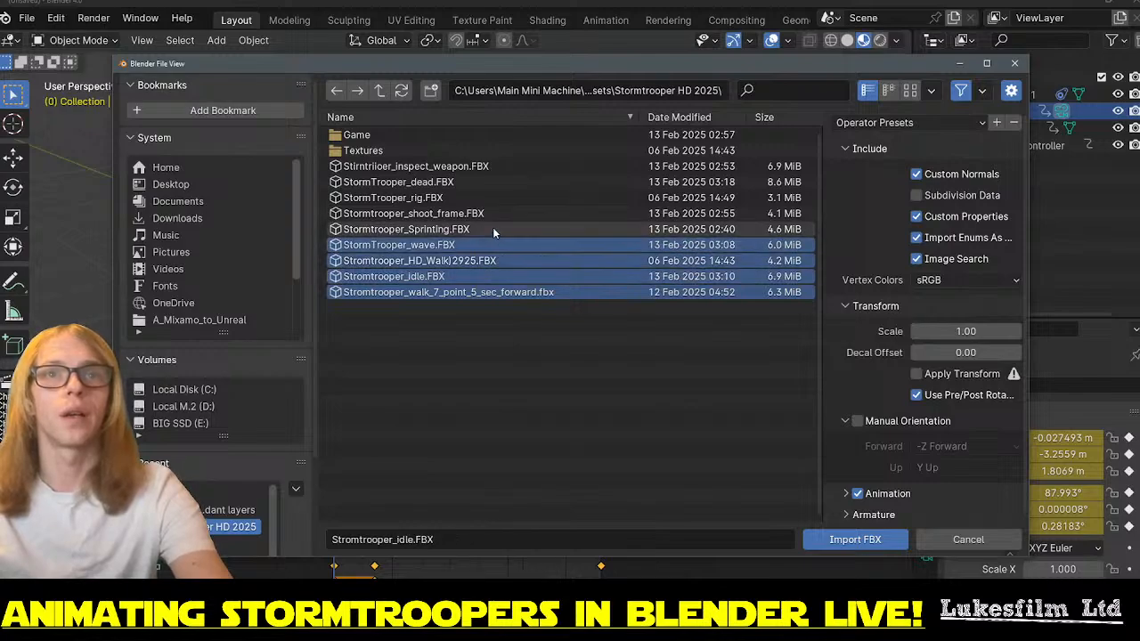
{"action": "left_click", "coordinate": [494, 227], "text": "shift"}
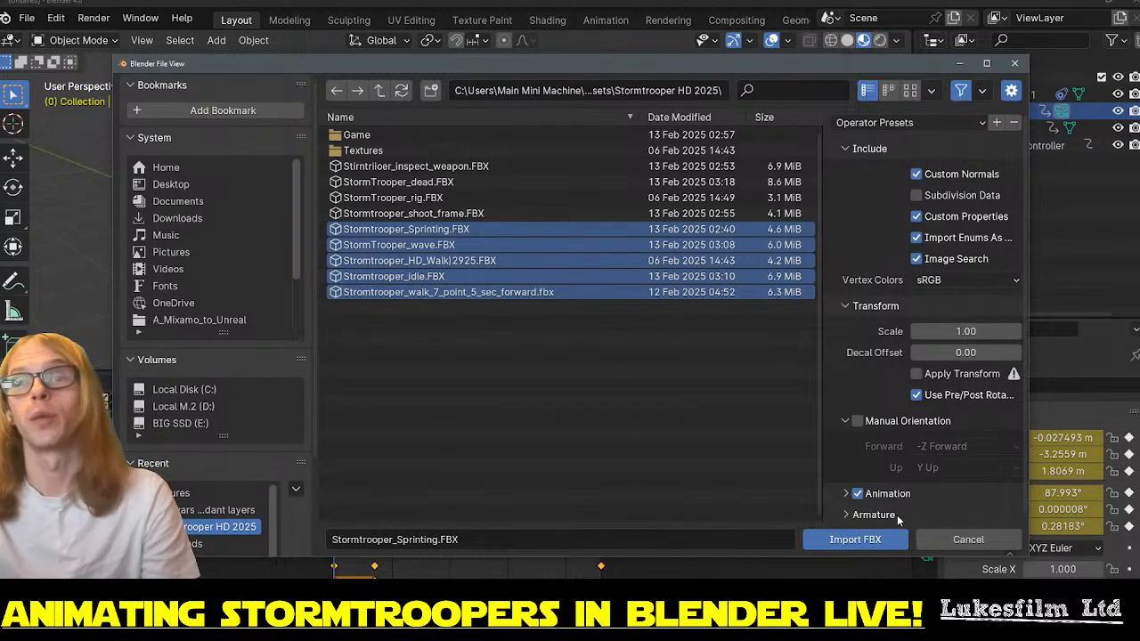
{"action": "left_click", "coordinate": [838, 541]}
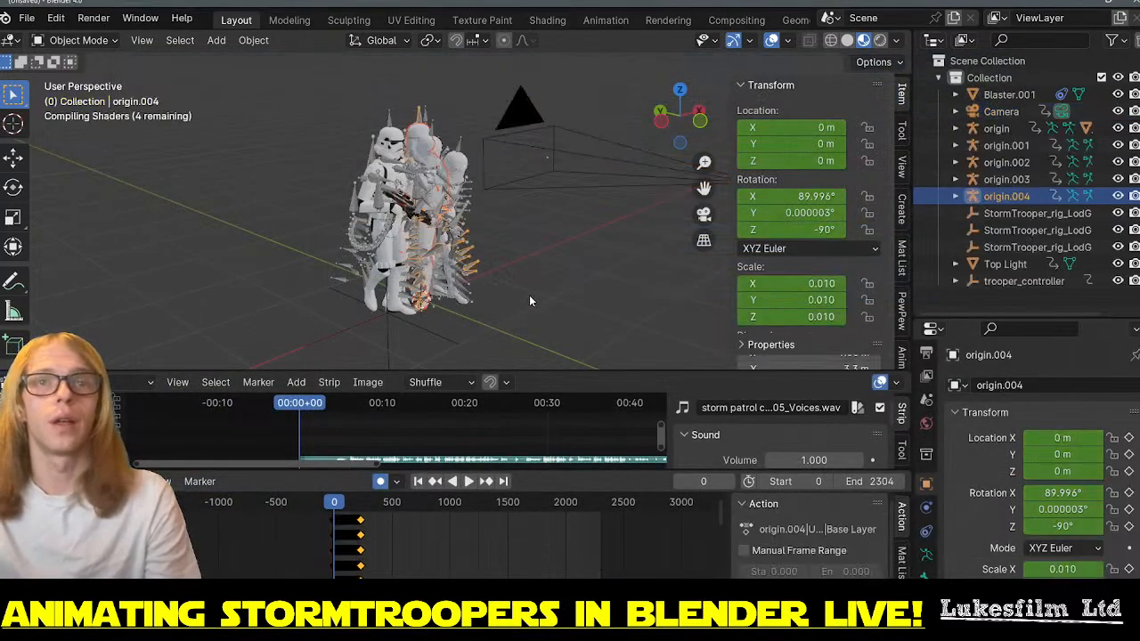
- Inspect the overlapping imported troopers from several sides and select the origin.003 armature
{"action": "scroll", "coordinate": [450, 209], "scroll_direction": "up", "scroll_amount": 5}
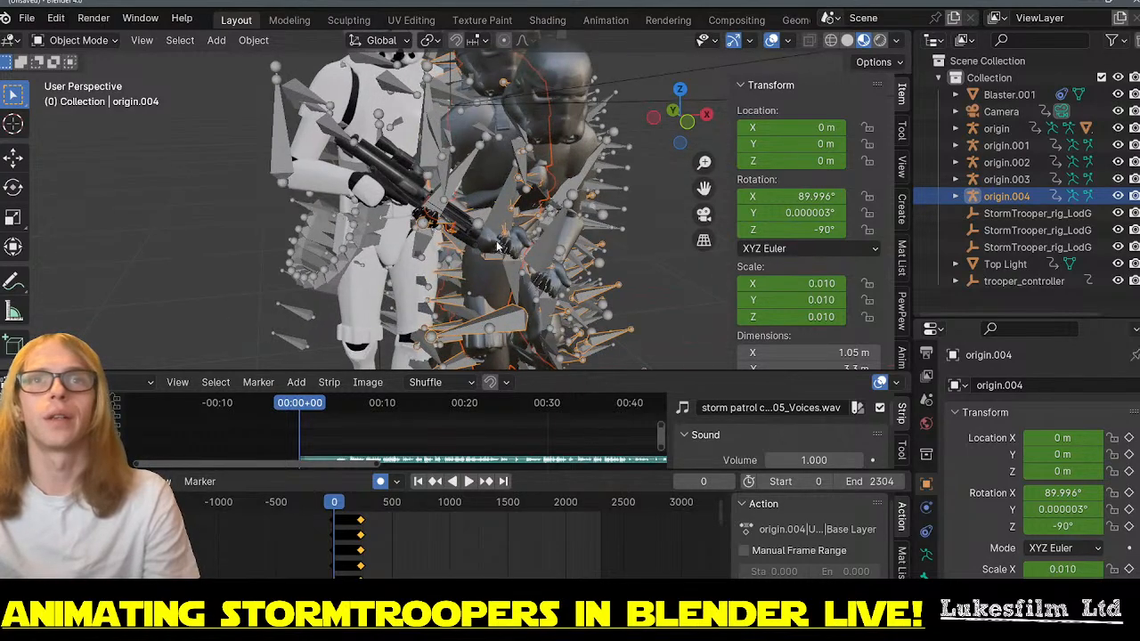
{"action": "middle_click_drag", "start_coordinate": [450, 210], "coordinate": [458, 167]}
{"action": "scroll", "coordinate": [552, 220], "scroll_direction": "down", "scroll_amount": 3}
{"action": "scroll", "coordinate": [499, 232], "scroll_direction": "up", "scroll_amount": 3}
{"action": "scroll", "coordinate": [530, 209], "scroll_direction": "down", "scroll_amount": 3}
{"action": "left_click", "coordinate": [519, 141]}
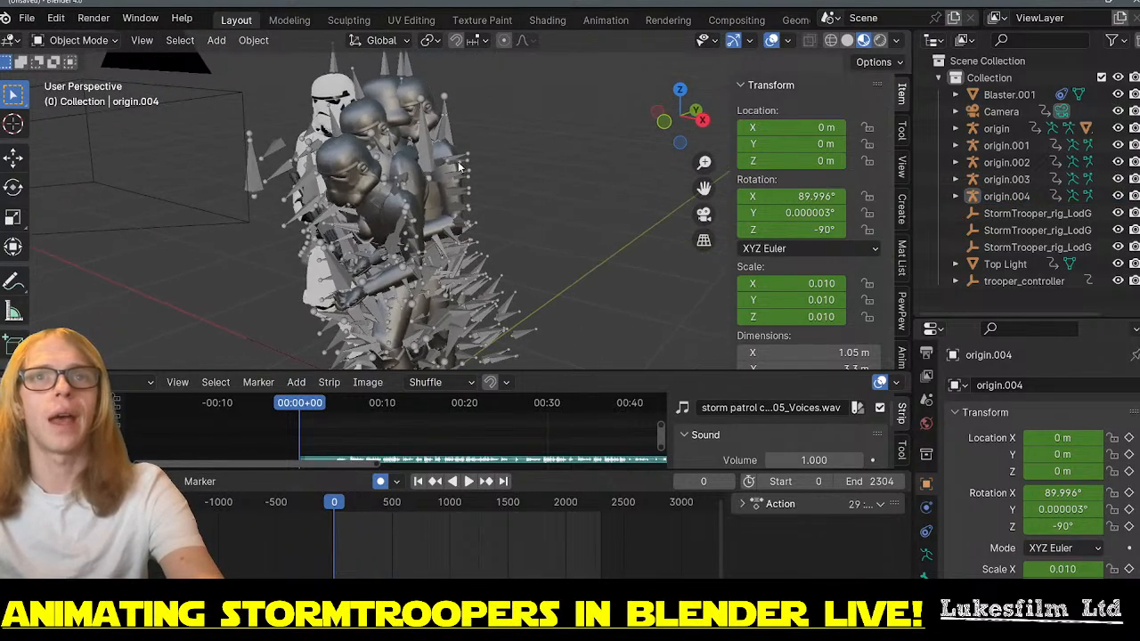
{"action": "left_click", "coordinate": [460, 166]}
{"action": "middle_click_drag", "start_coordinate": [523, 179], "coordinate": [479, 182]}
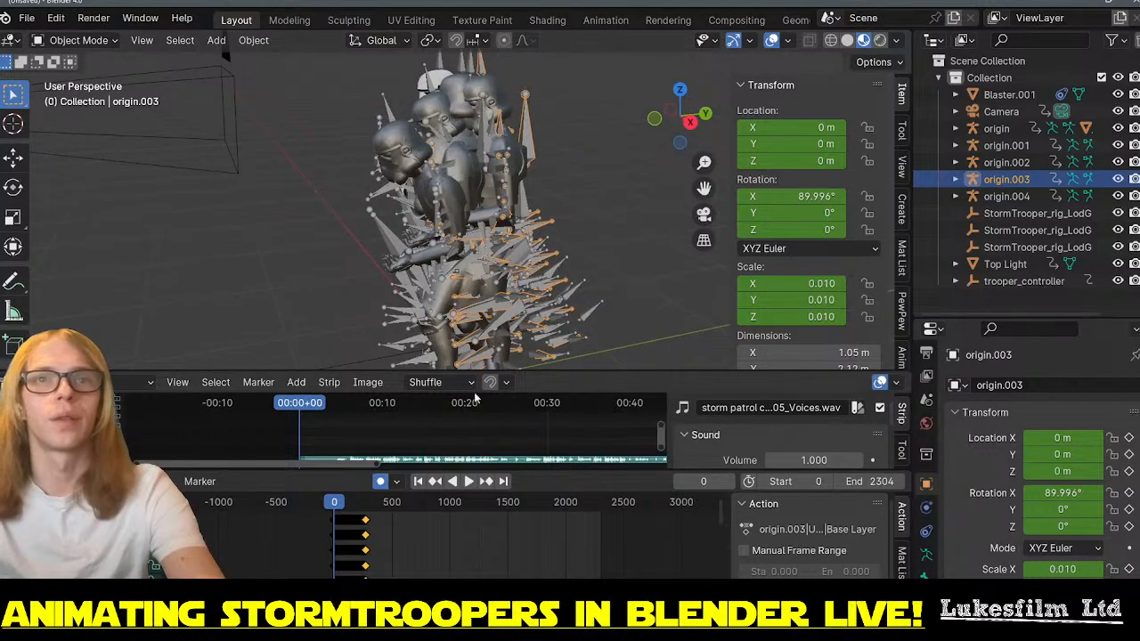
- Preview the imported troopers' animations from frame 0, and isolate the origin.003 armature in local view
{"action": "key", "text": "space"}
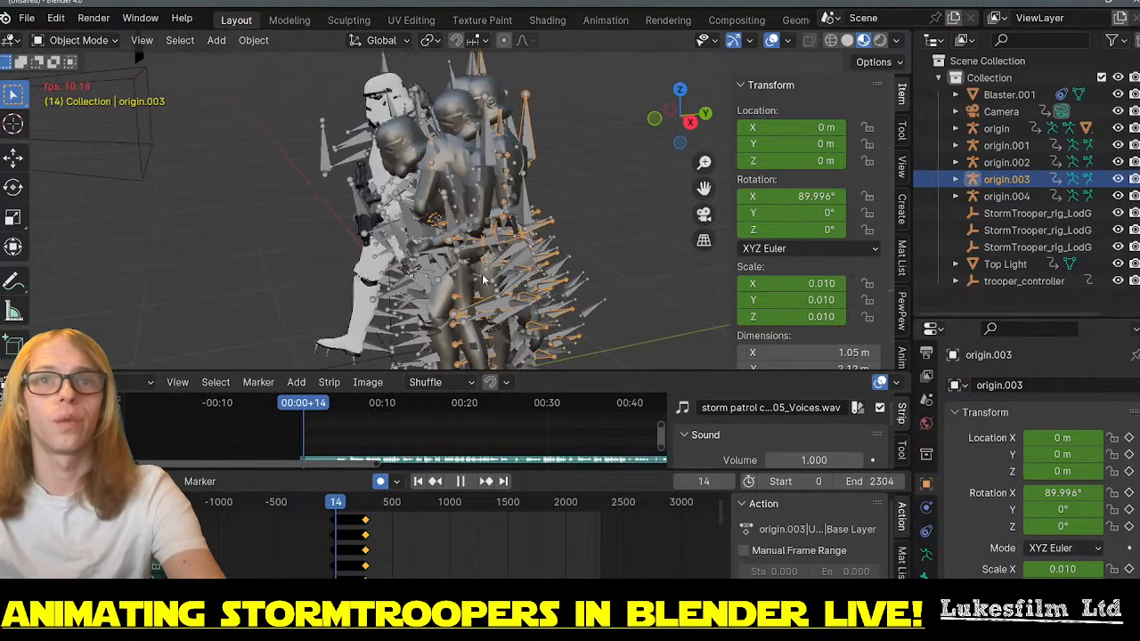
{"action": "middle_click_drag", "start_coordinate": [550, 269], "coordinate": [481, 268]}
{"action": "key", "text": "space"}
{"action": "left_click", "coordinate": [419, 481]}
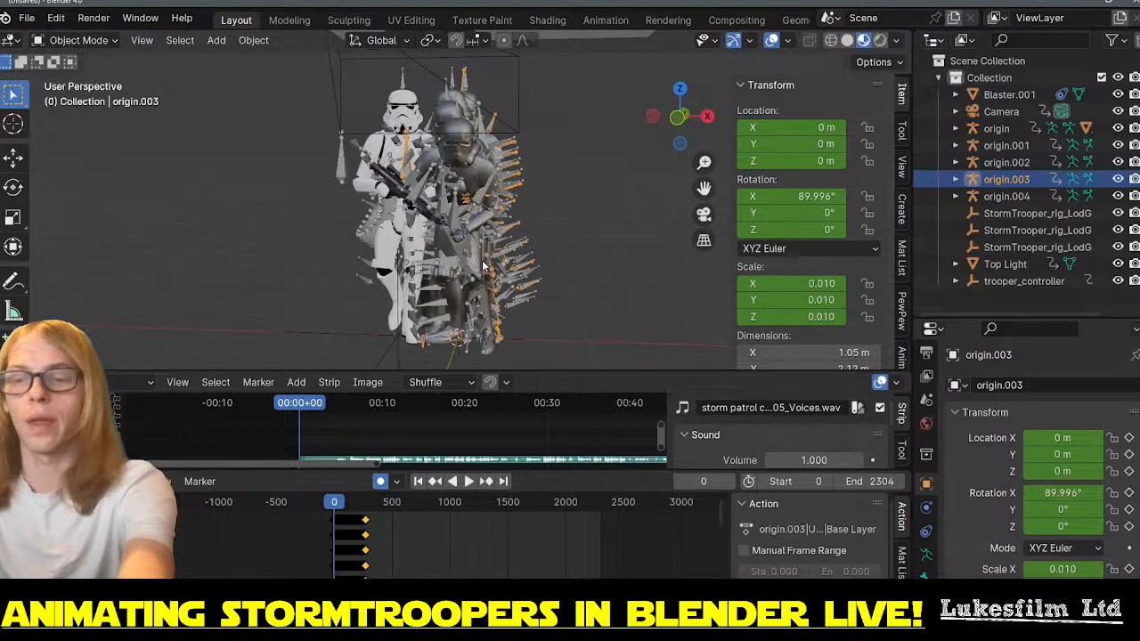
{"action": "key", "text": "KP_Divide"}
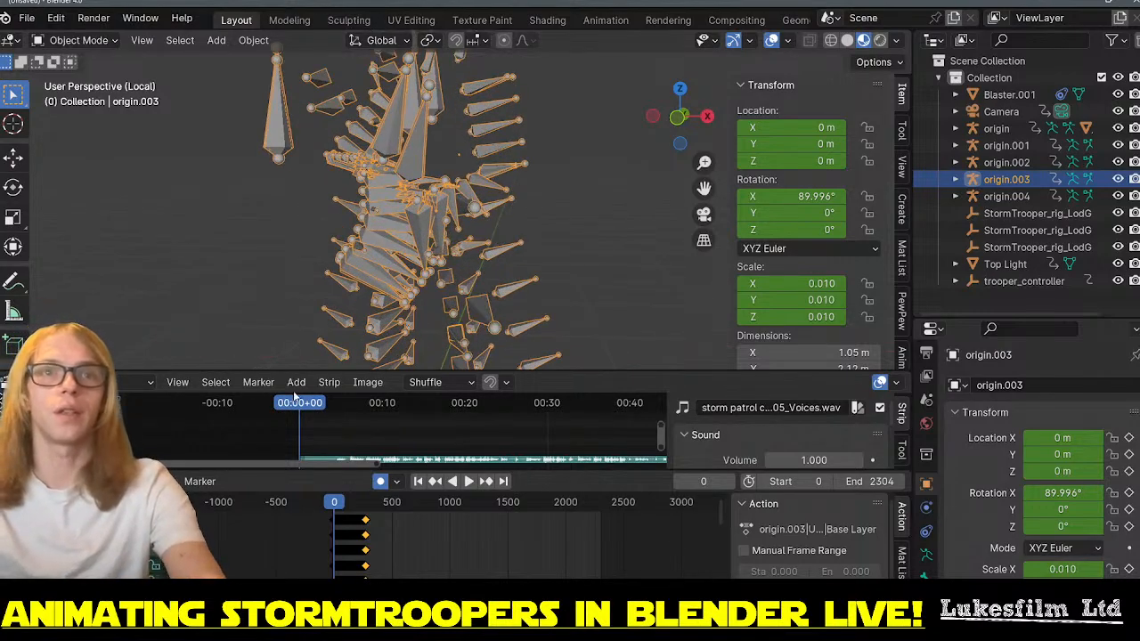
- Preview the isolated origin.003 armature's animation and rename the object "idle"
{"action": "key", "text": "space"}
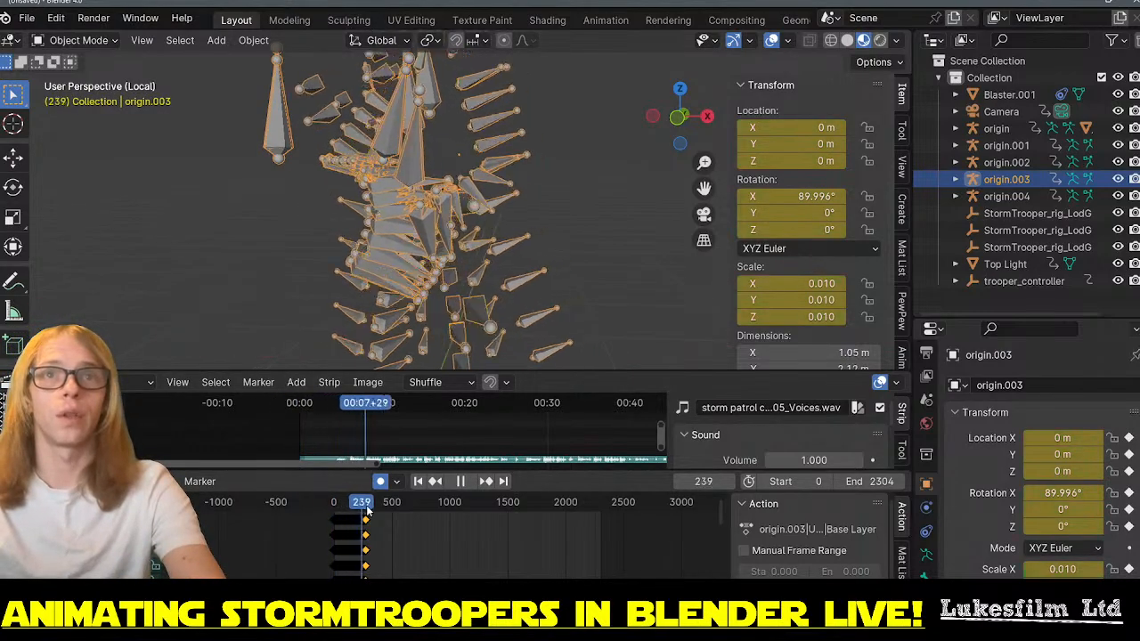
{"action": "key", "text": "space"}
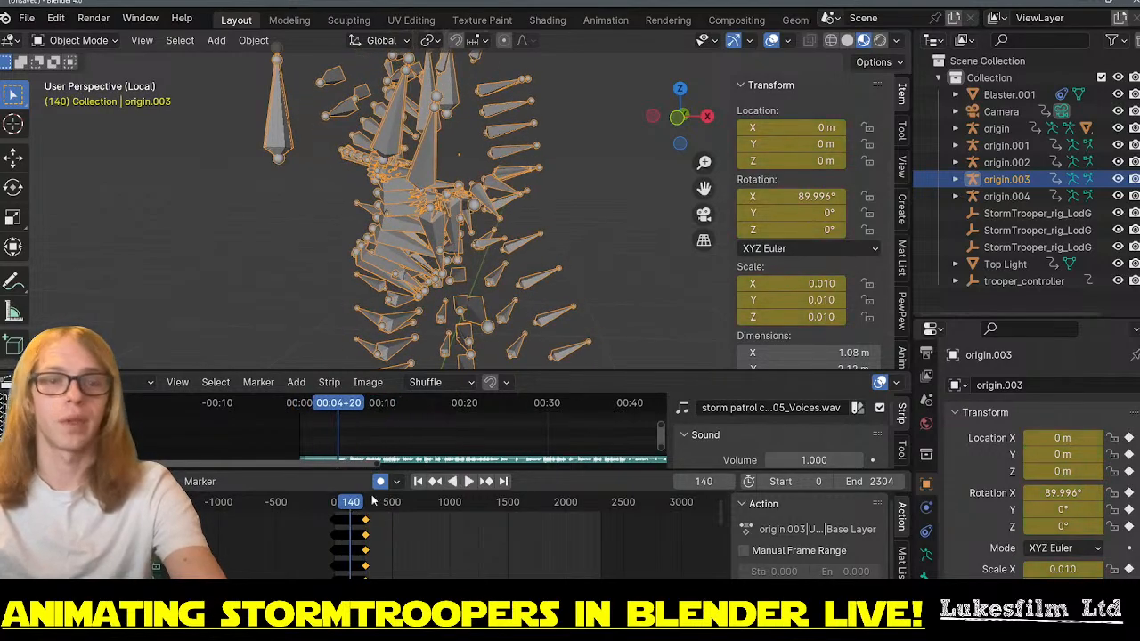
{"action": "key", "text": "F2"}
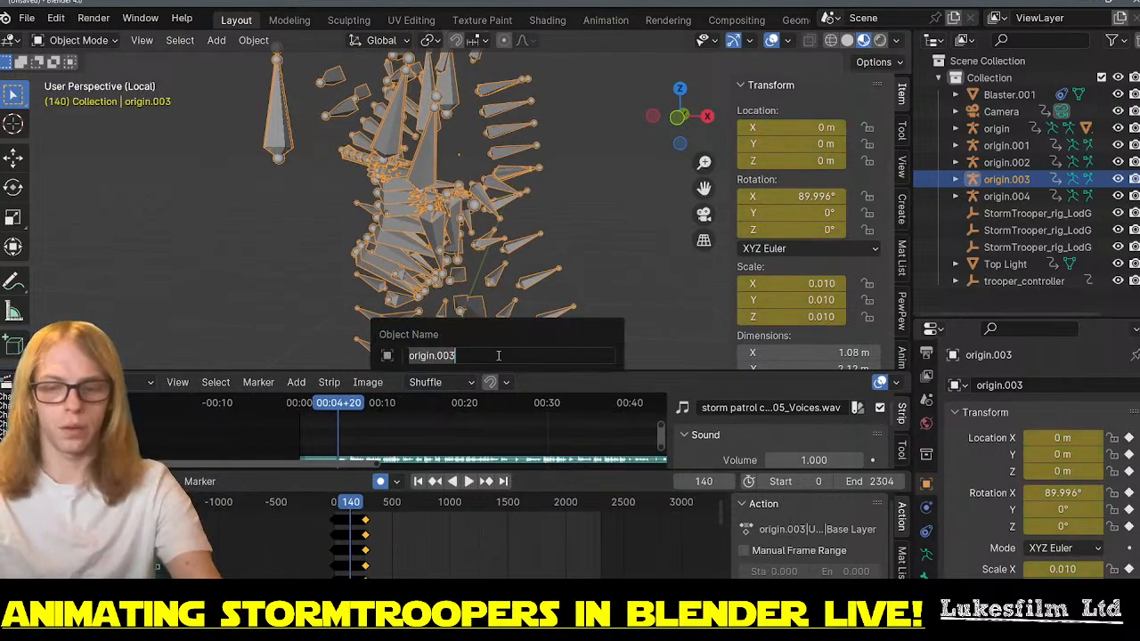
{"action": "type", "text": "idle"}
{"action": "key", "text": "Return"}
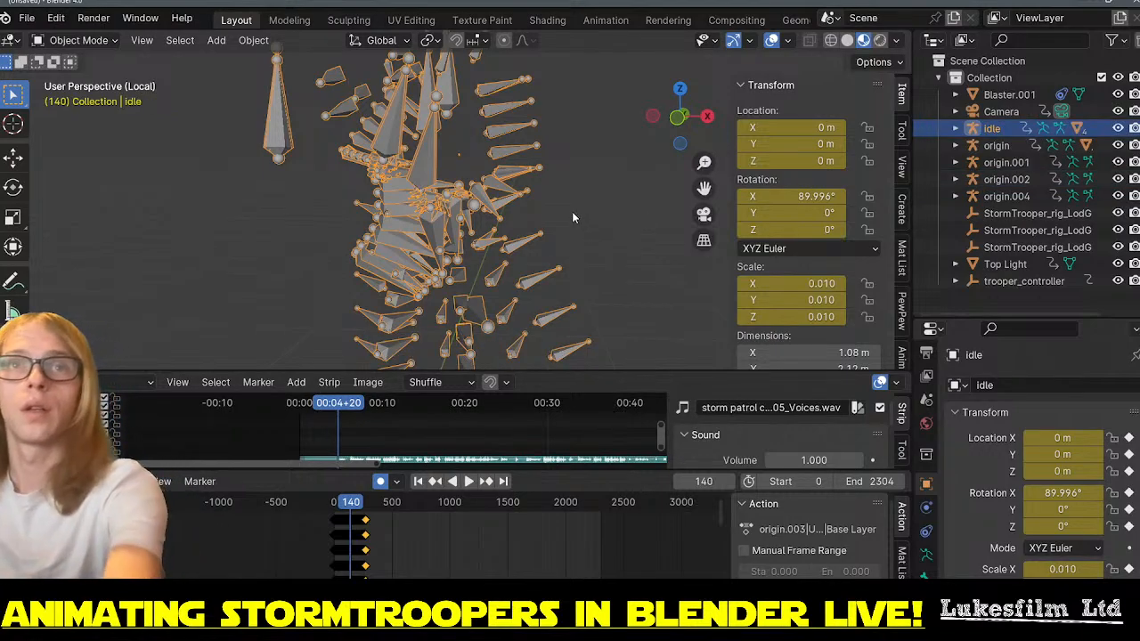
- Isolate the origin.004 armature in local view and check its pose around frame 82
{"action": "key", "text": "KP_Divide"}
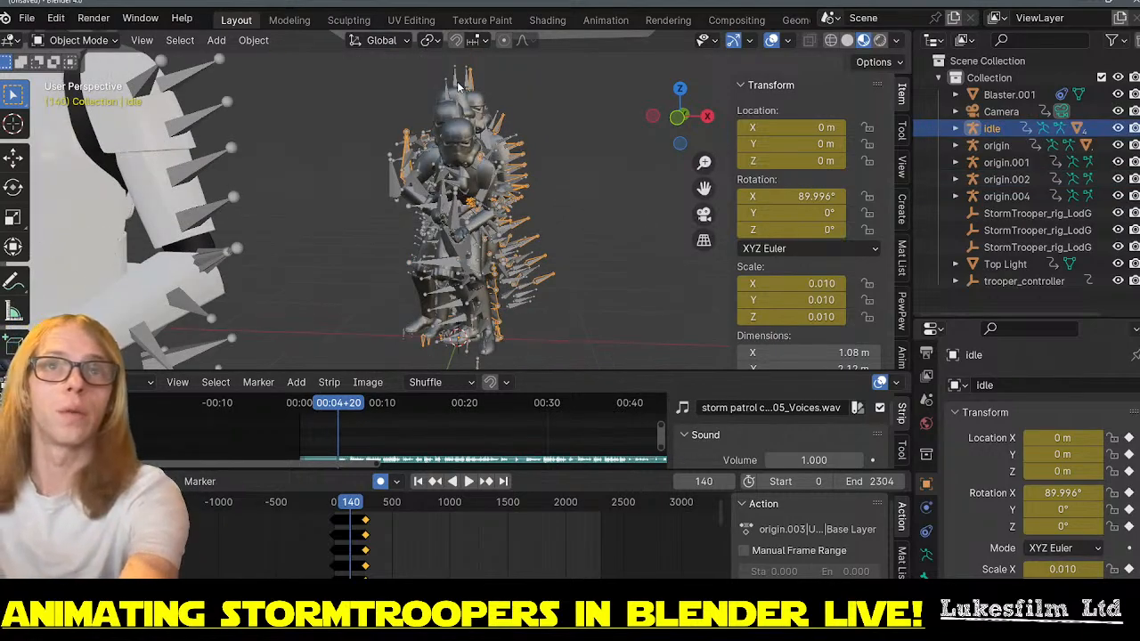
{"action": "left_click", "coordinate": [453, 83]}
{"action": "key", "text": "KP_Divide"}
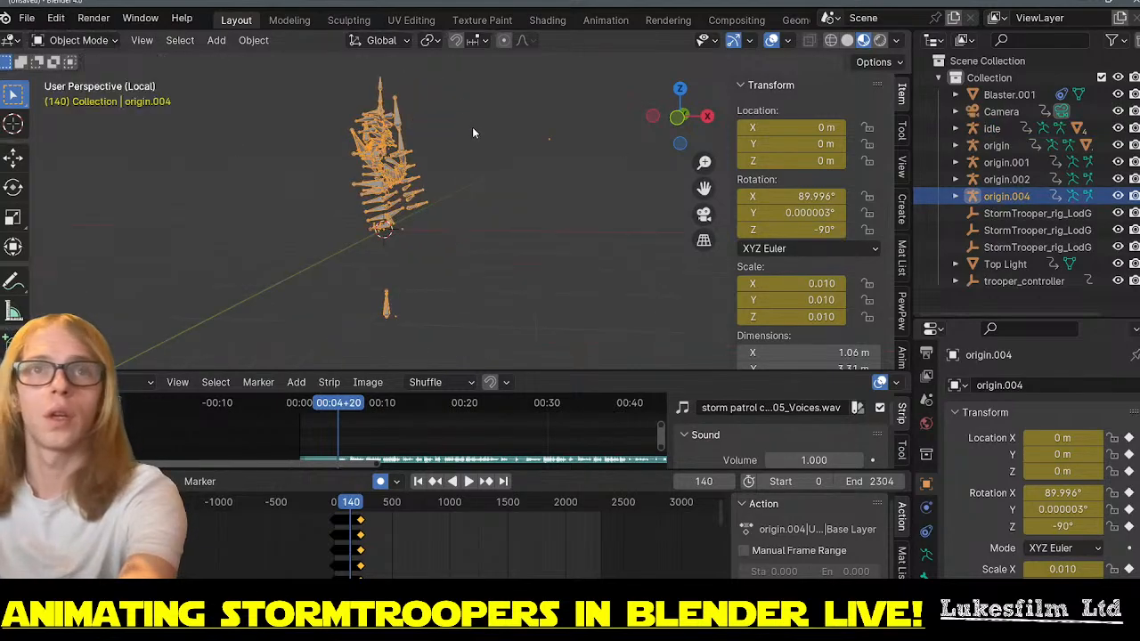
{"action": "scroll", "coordinate": [421, 163], "scroll_direction": "up", "scroll_amount": 6}
{"action": "scroll", "coordinate": [431, 144], "scroll_direction": "down", "scroll_amount": 2}
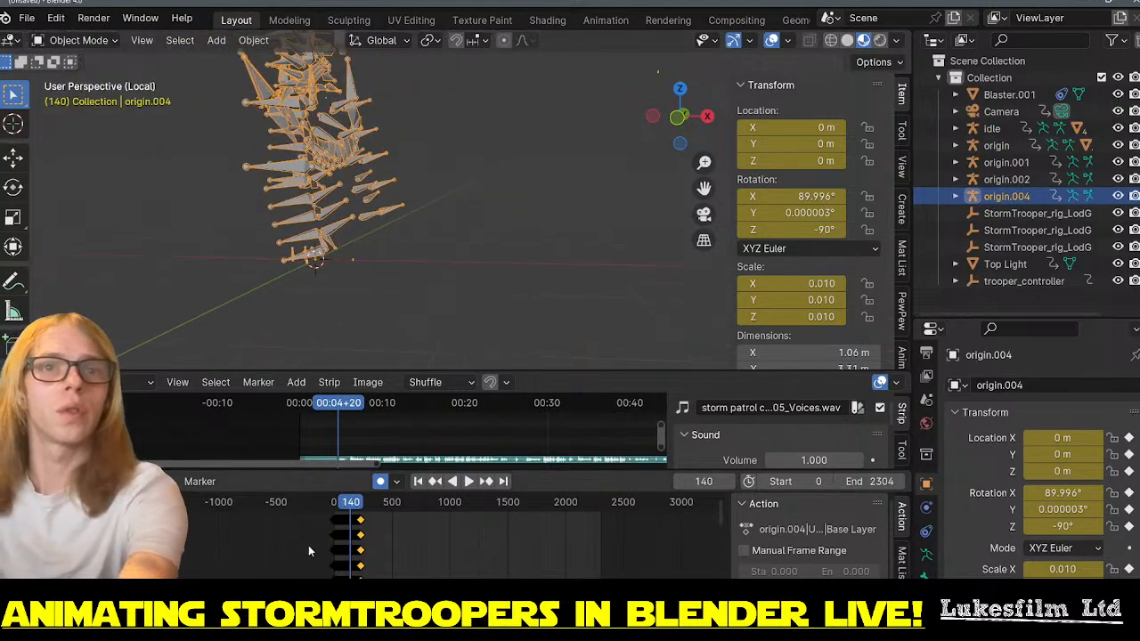
{"action": "left_click_drag", "start_coordinate": [352, 503], "coordinate": [344, 505]}
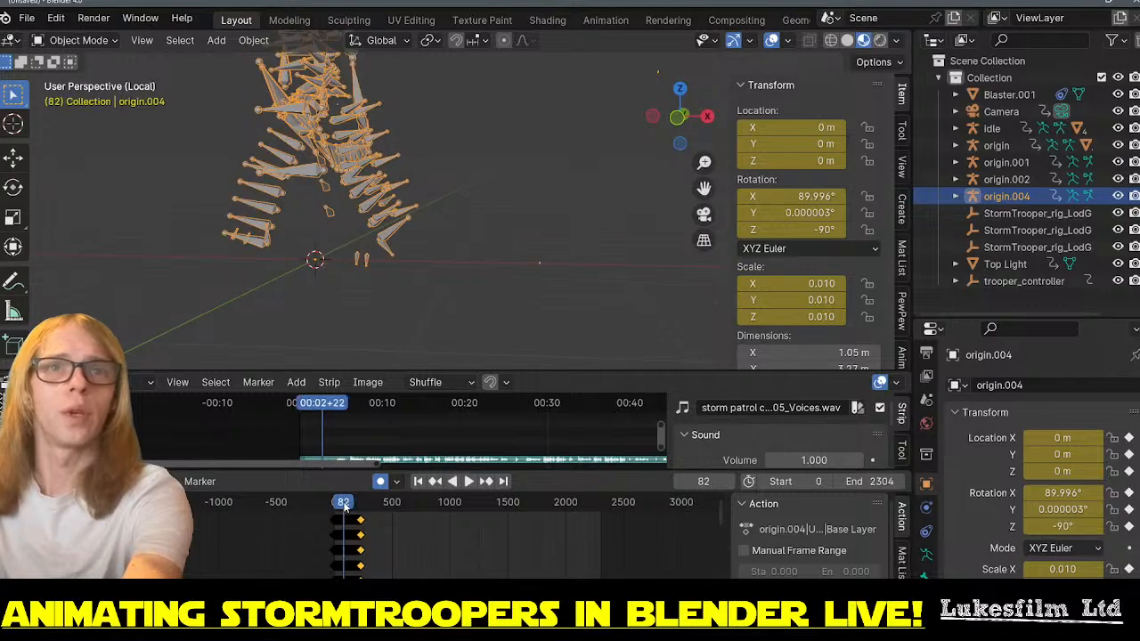
- Return to the full scene and delete the origin.004 armature along with its leftover StormTrooper_rig mesh
{"action": "key", "text": "KP_Divide"}
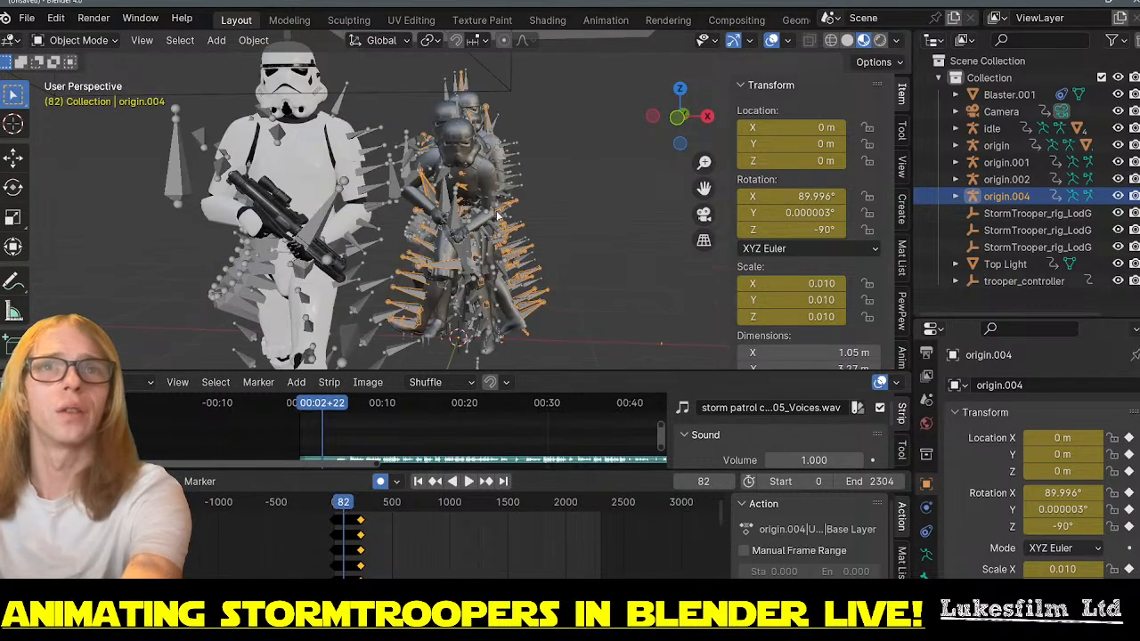
{"action": "middle_click_drag", "start_coordinate": [499, 216], "coordinate": [427, 214]}
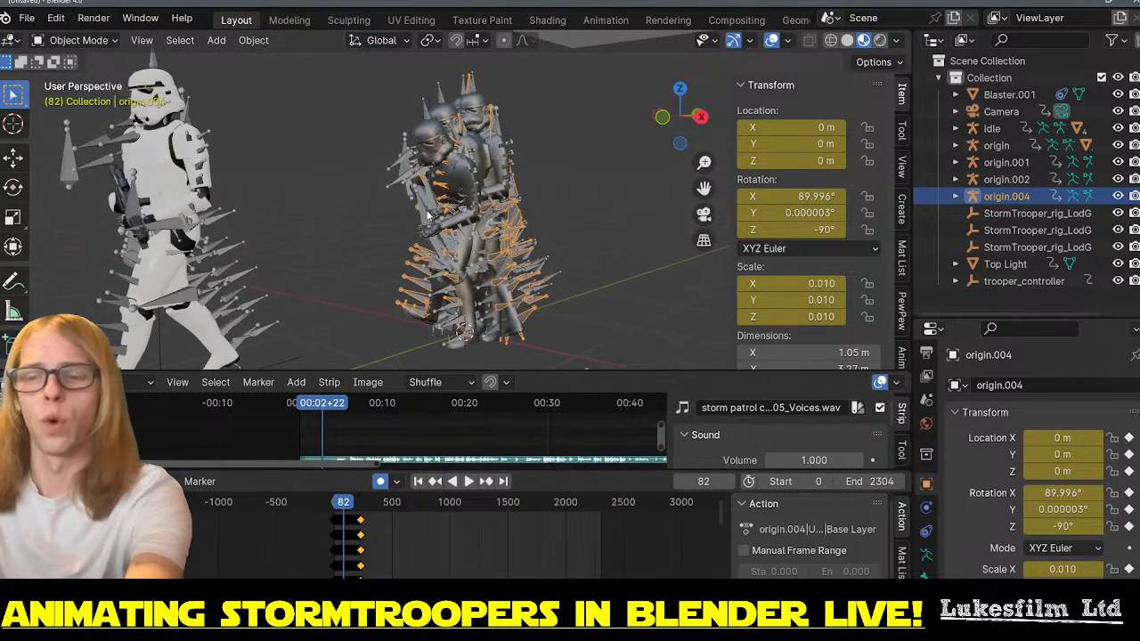
{"action": "key", "text": "Delete"}
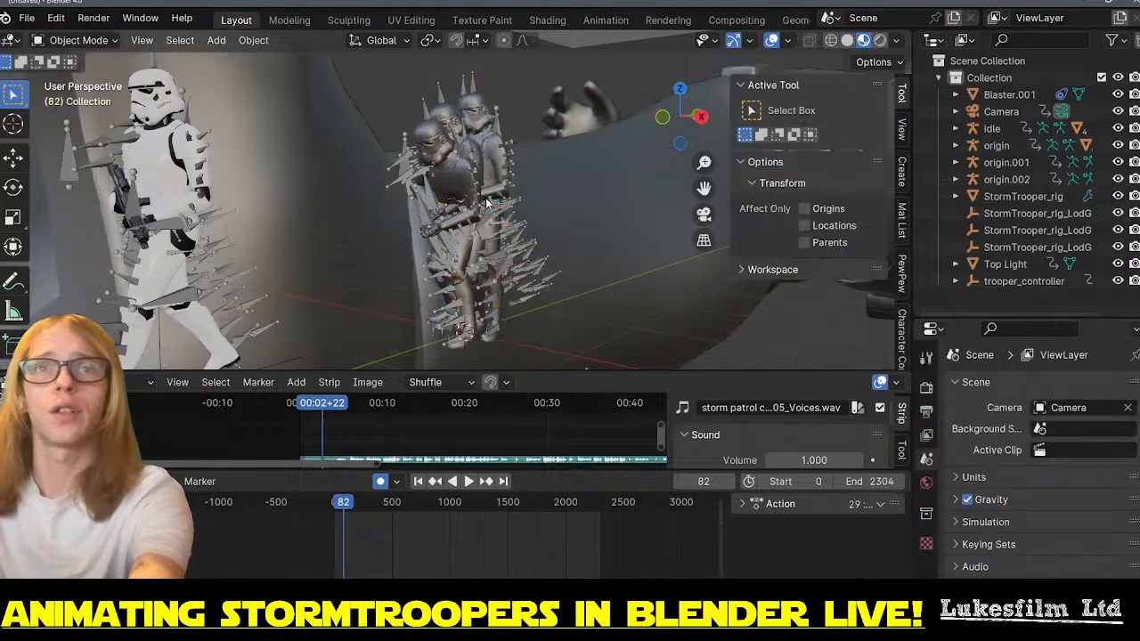
{"action": "left_click", "coordinate": [583, 208]}
{"action": "key", "text": "Delete"}
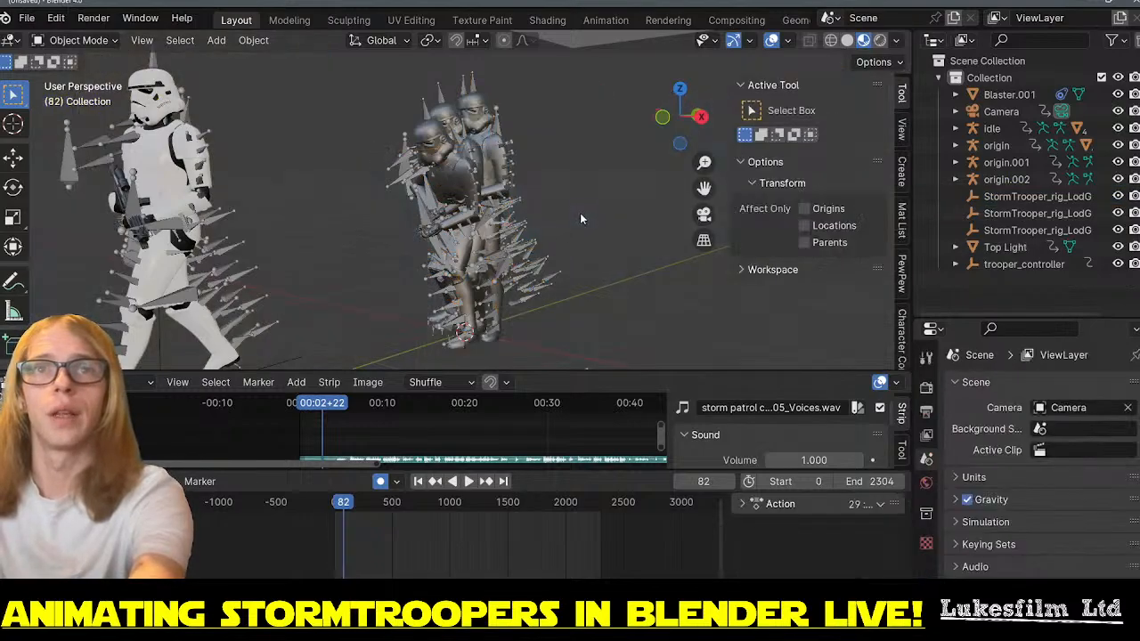
{"action": "mouse_move", "coordinate": [580, 213]}
{"action": "middle_mouse_down"}
{"action": "mouse_move", "coordinate": [583, 166]}
{"action": "mouse_move", "coordinate": [589, 234]}
{"action": "middle_mouse_up"}
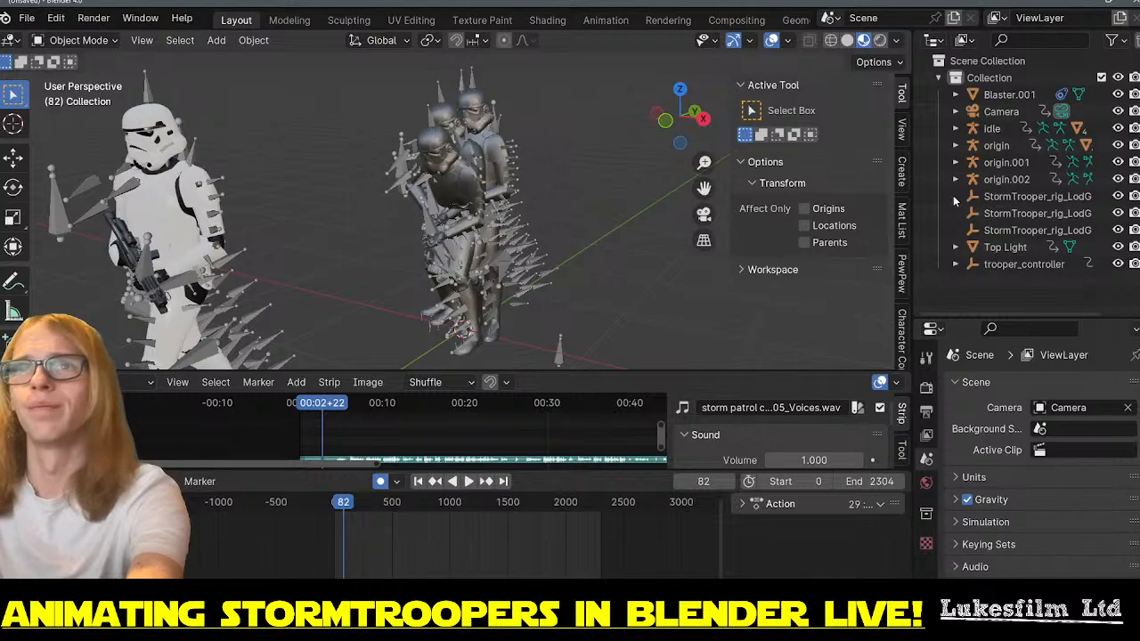
- Isolate the origin armature in local view and examine its pose at frame 56 from several sides
{"action": "left_click", "coordinate": [1018, 142]}
{"action": "middle_click_drag", "start_coordinate": [596, 194], "coordinate": [434, 188]}
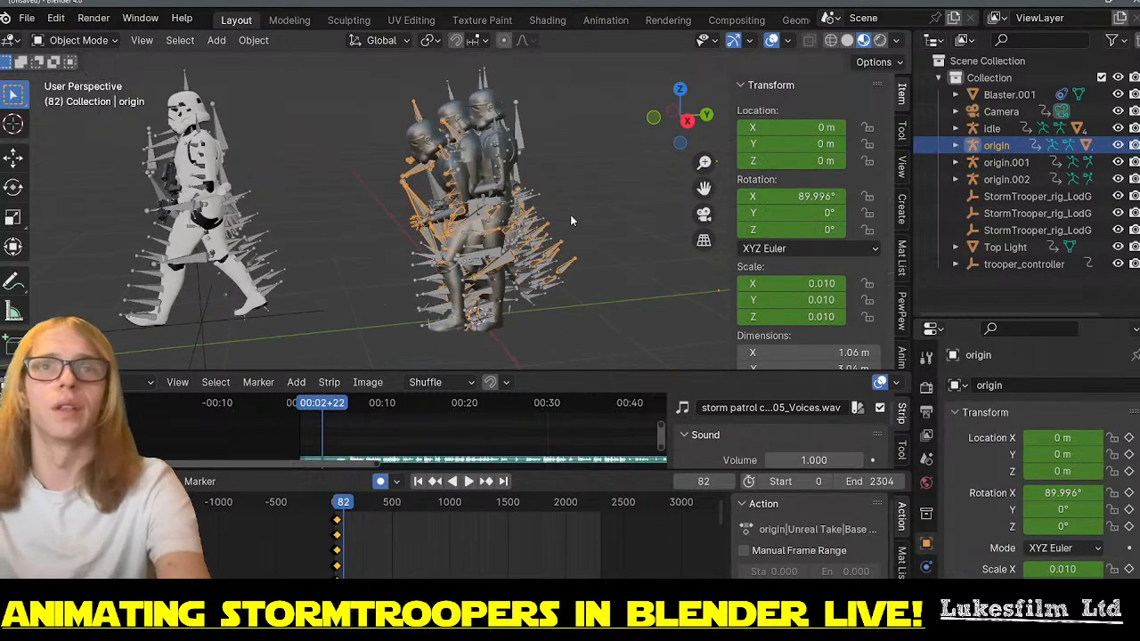
{"action": "key", "text": "space"}
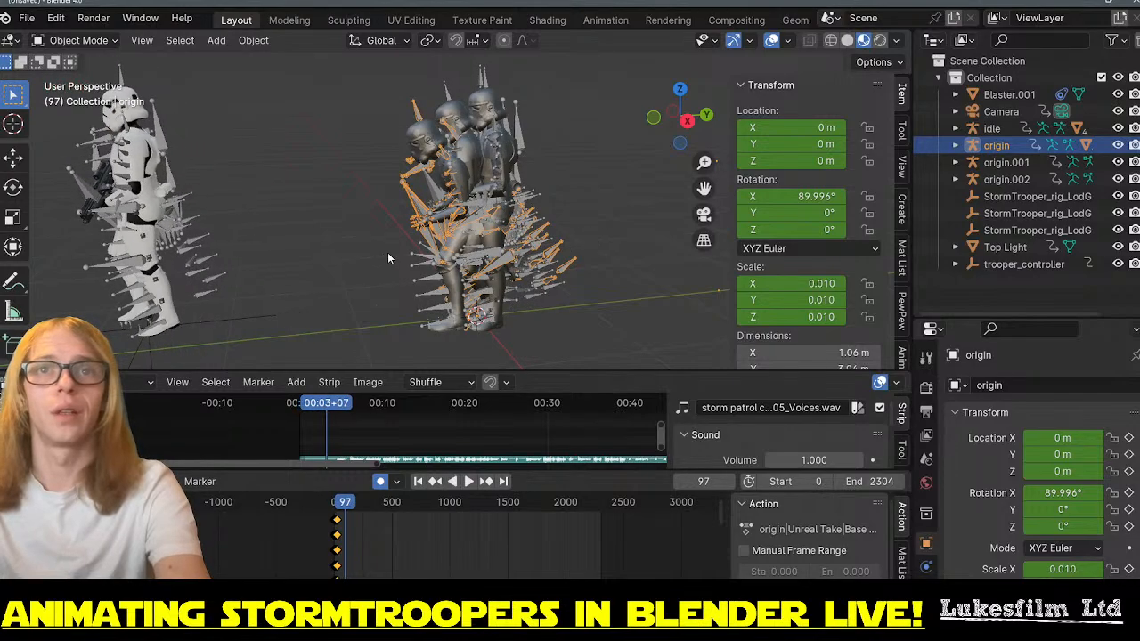
{"action": "key", "text": "KP_Divide"}
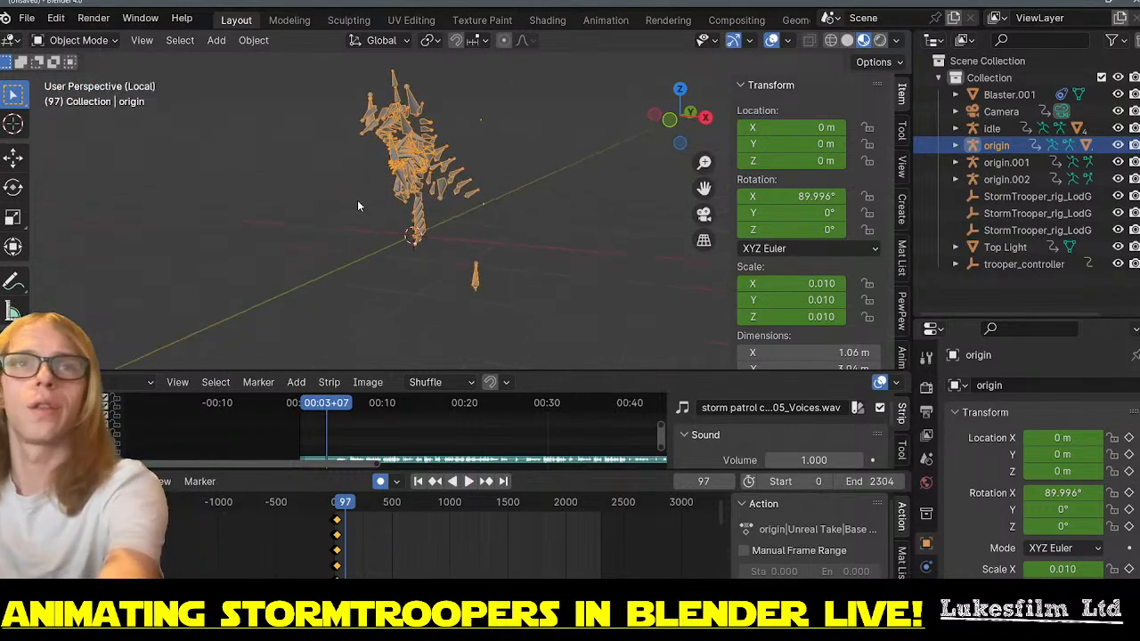
{"action": "scroll", "coordinate": [357, 199], "scroll_direction": "up", "scroll_amount": 3}
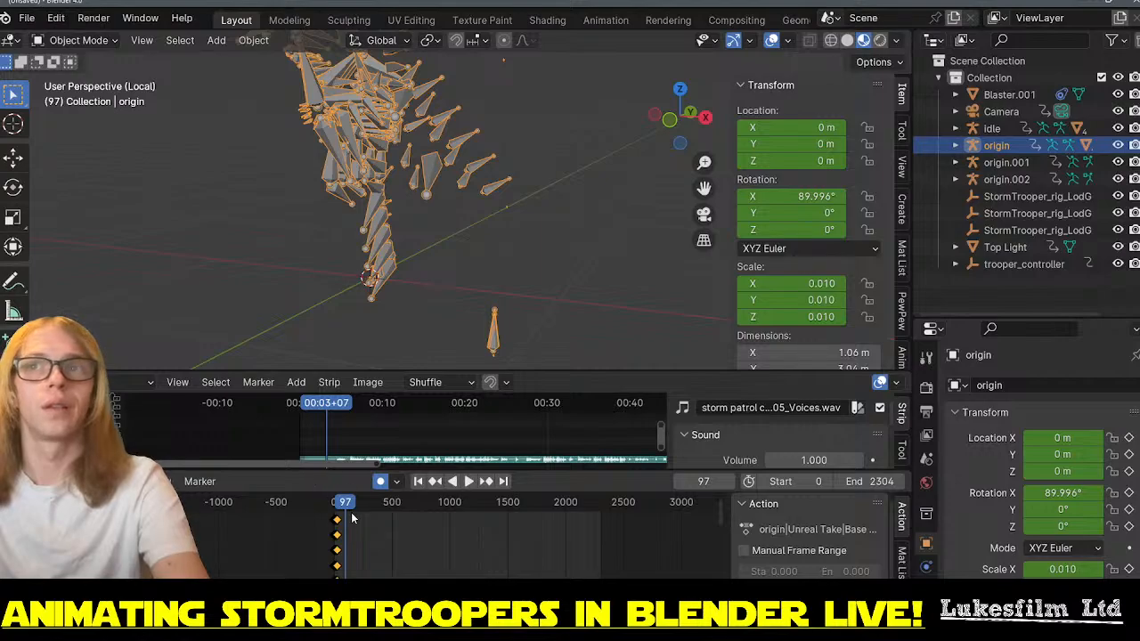
{"action": "left_click_drag", "start_coordinate": [346, 504], "coordinate": [340, 504]}
{"action": "middle_click_drag", "start_coordinate": [276, 309], "coordinate": [475, 270]}
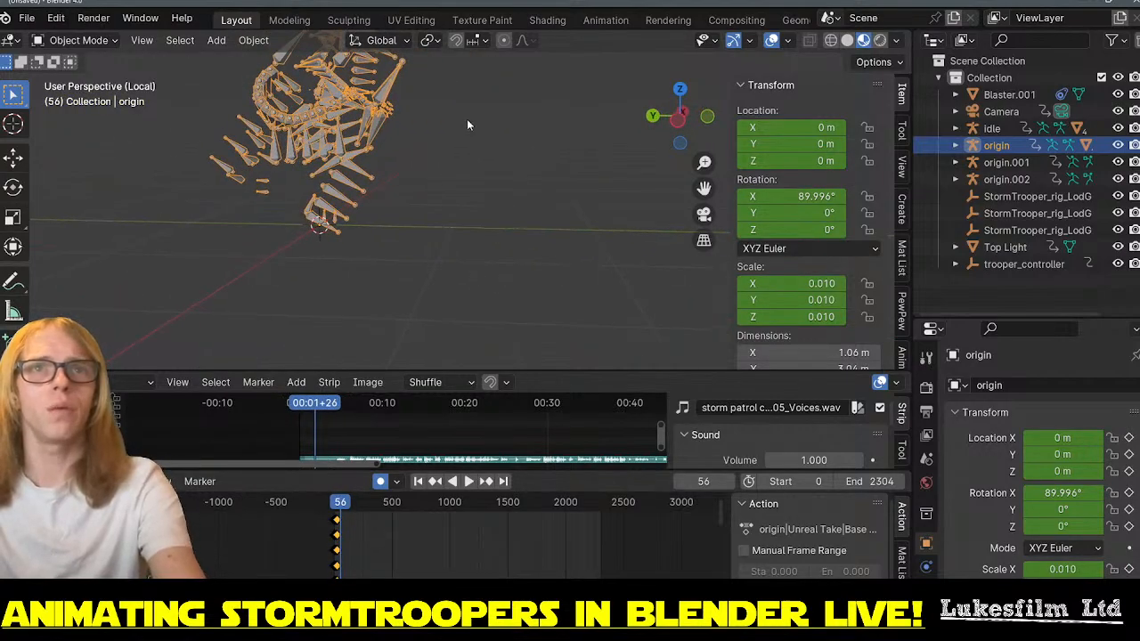
{"action": "middle_click_drag", "start_coordinate": [467, 122], "coordinate": [459, 250]}
{"action": "scroll", "coordinate": [459, 246], "scroll_direction": "down", "scroll_amount": 1}
{"action": "scroll", "coordinate": [418, 227], "scroll_direction": "up", "scroll_amount": 2}
{"action": "scroll", "coordinate": [418, 228], "scroll_direction": "down", "scroll_amount": 1}
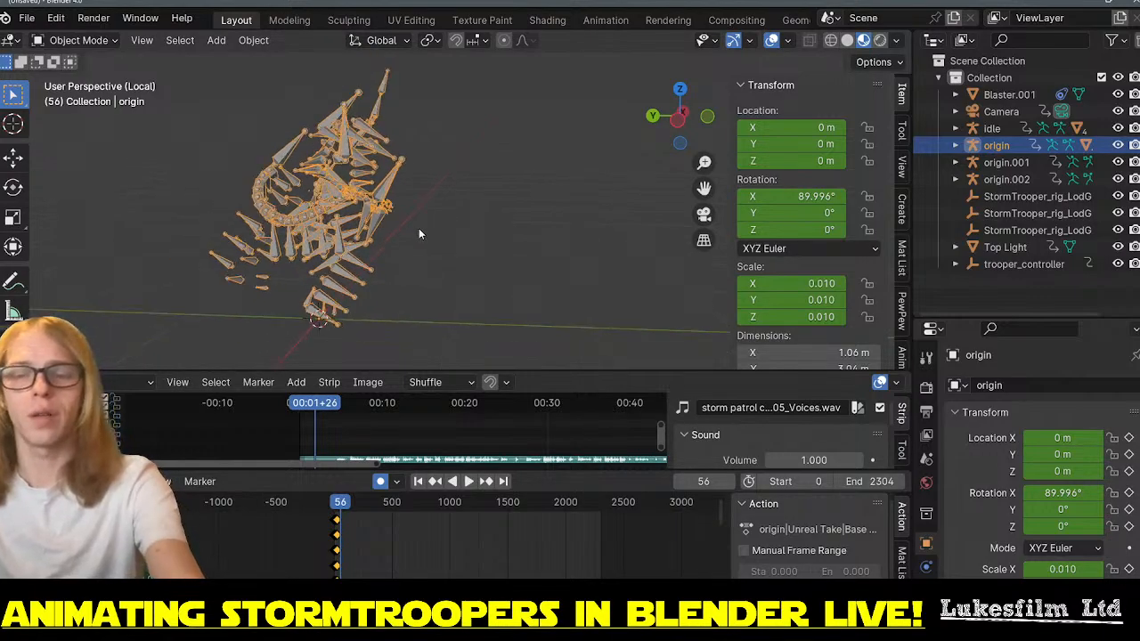
- Delete the origin armature and its leftover oversized meshes StormTrooper_rig_LOD0 to LOD3 from the full scene
{"action": "key", "text": "Delete"}
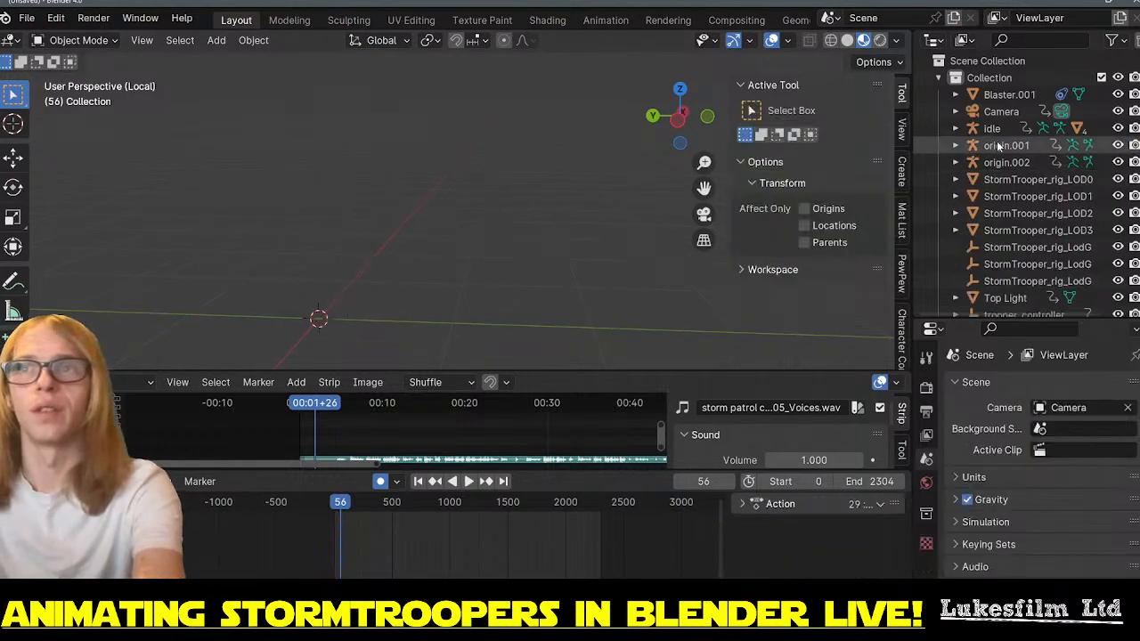
{"action": "key", "text": "KP_Divide"}
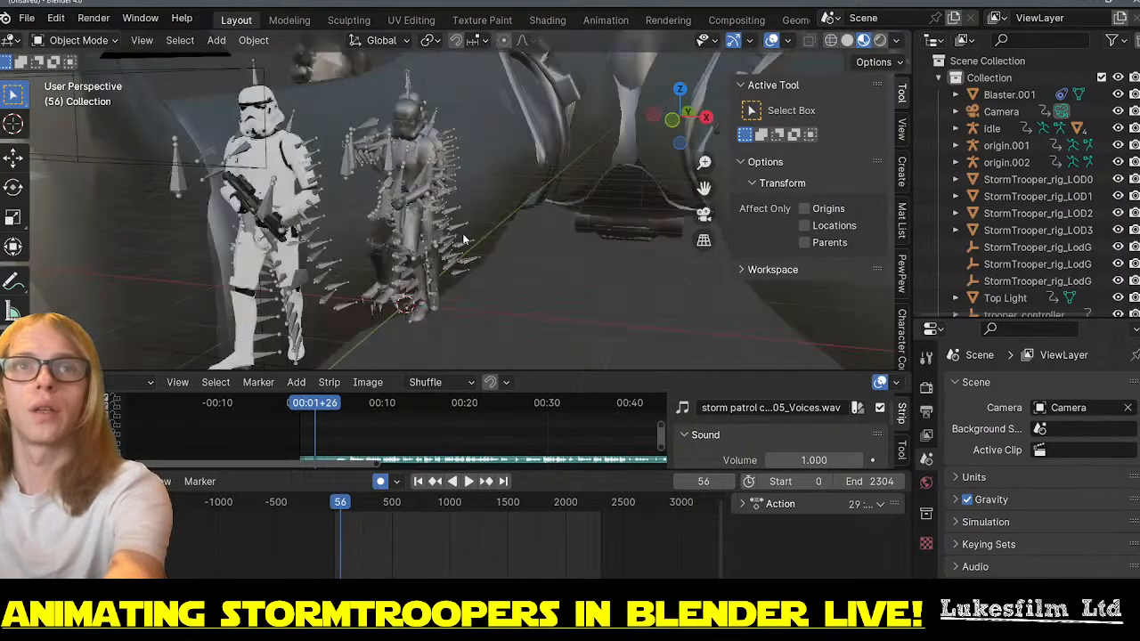
{"action": "left_click", "coordinate": [560, 174]}
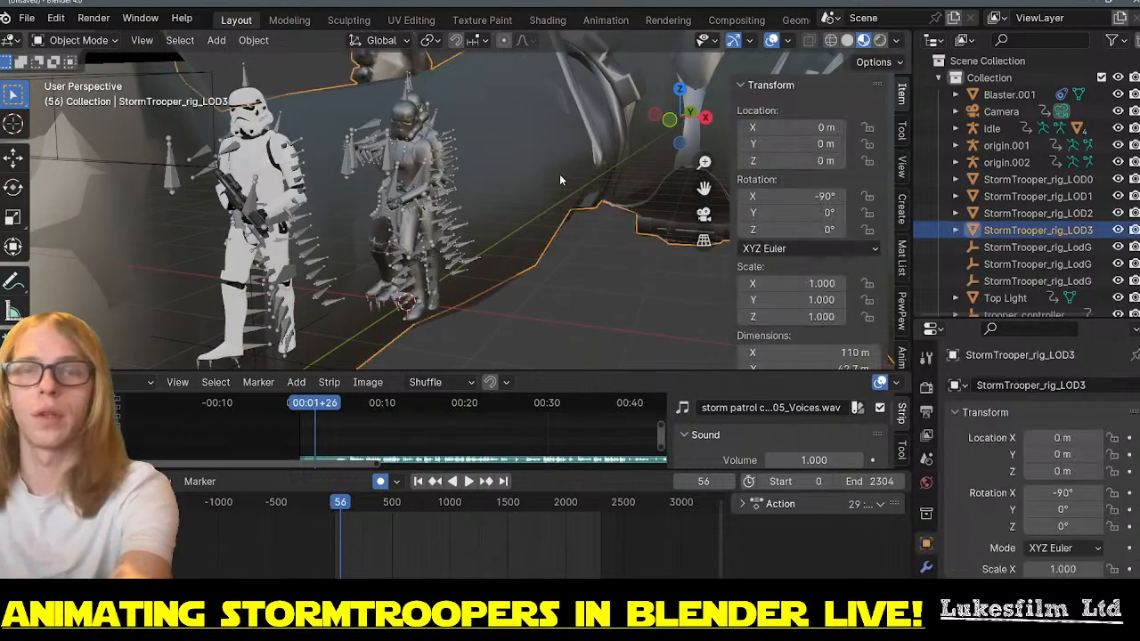
{"action": "key", "text": "Delete"}
{"action": "middle_click_drag", "start_coordinate": [499, 191], "coordinate": [421, 194]}
{"action": "left_click", "coordinate": [379, 198]}
{"action": "key", "text": "Delete"}
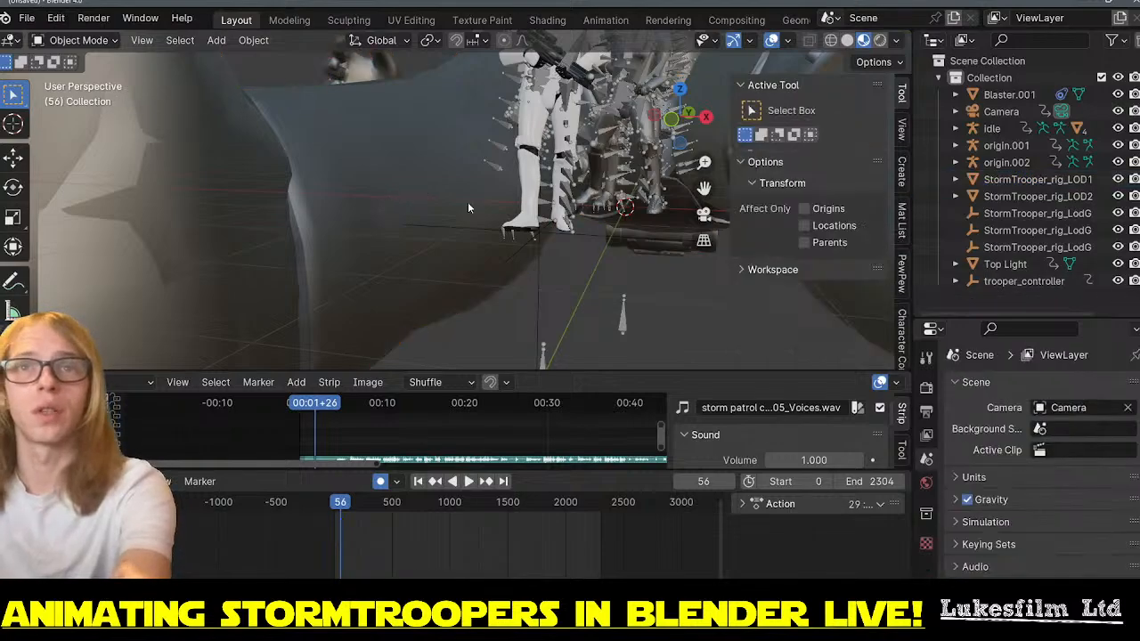
{"action": "left_click", "coordinate": [423, 214]}
{"action": "key", "text": "Delete"}
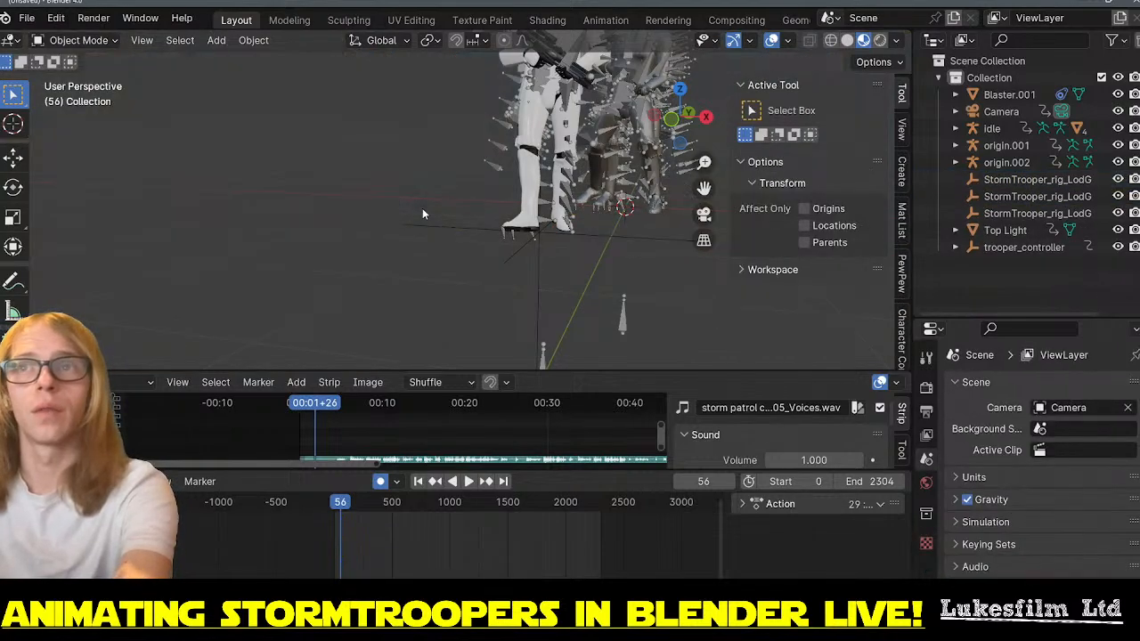
{"action": "middle_click_drag", "start_coordinate": [696, 251], "coordinate": [508, 187]}
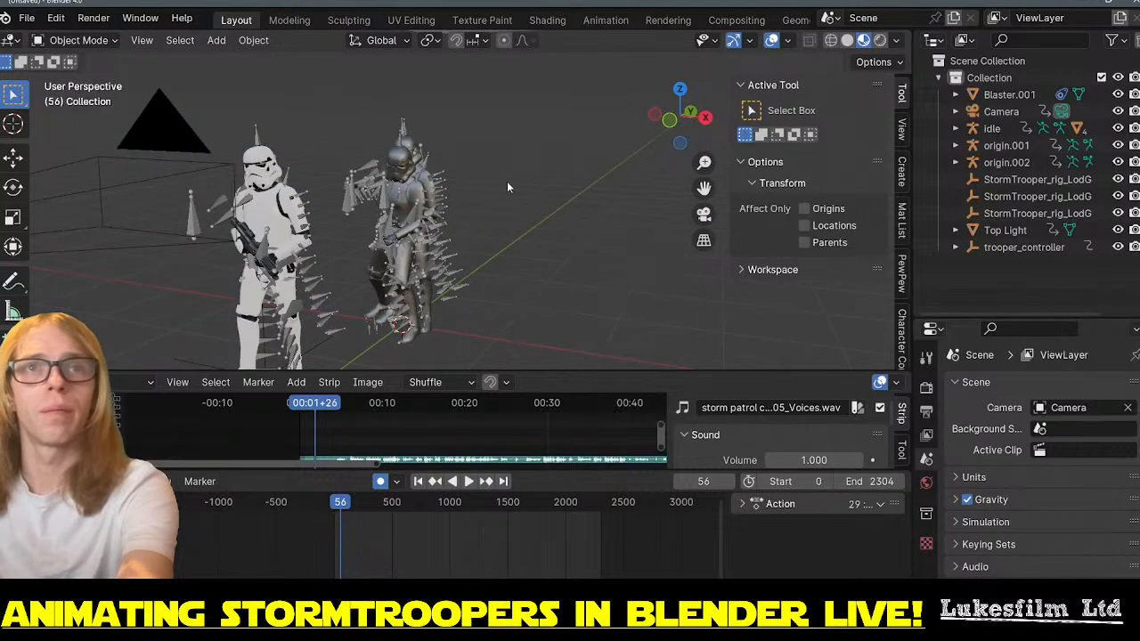
- Isolate the origin.001 armature, check its animation around frame 35, and rename the object "wavey"
{"action": "left_click", "coordinate": [367, 169]}
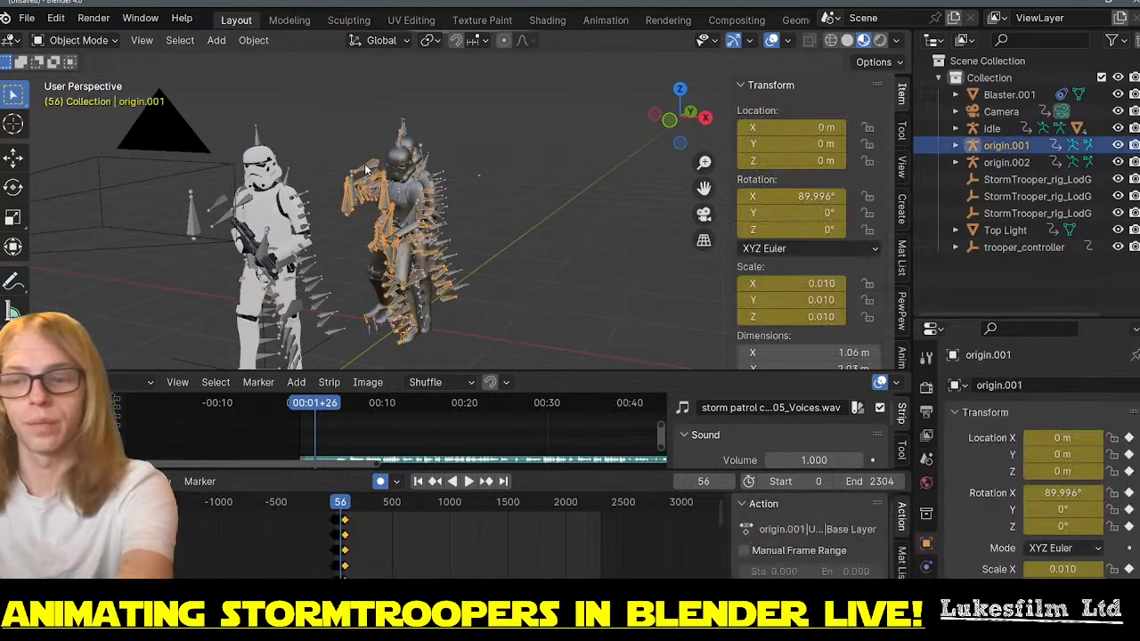
{"action": "key", "text": "KP_Divide"}
{"action": "left_click_drag", "start_coordinate": [343, 507], "coordinate": [338, 507]}
{"action": "key", "text": "space"}
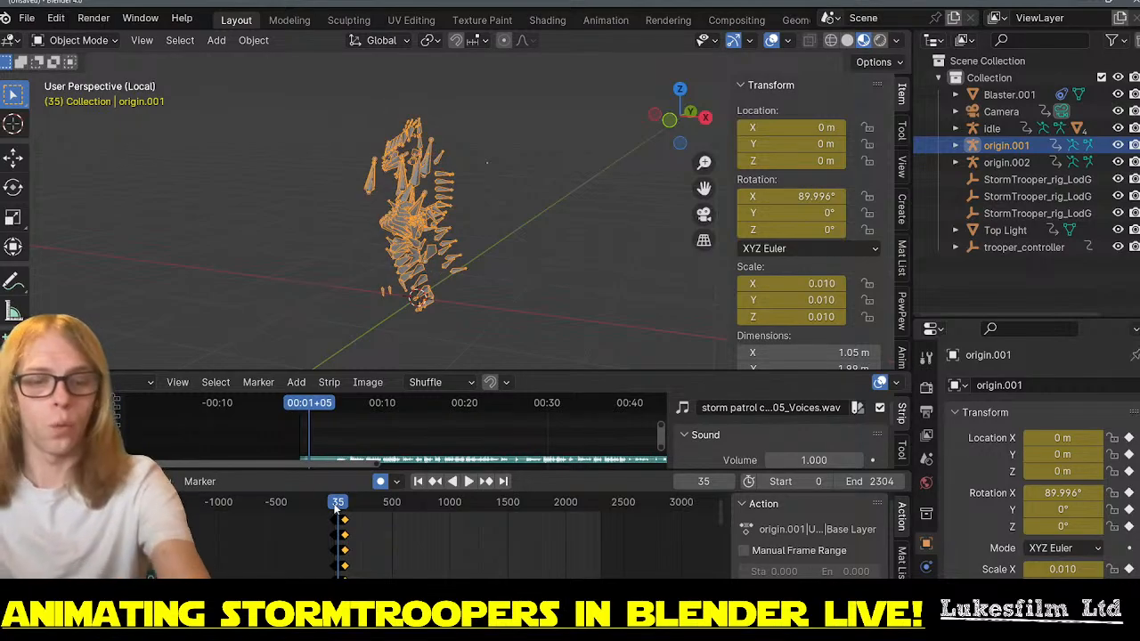
{"action": "key", "text": "F2"}
{"action": "type", "text": "wavey"}
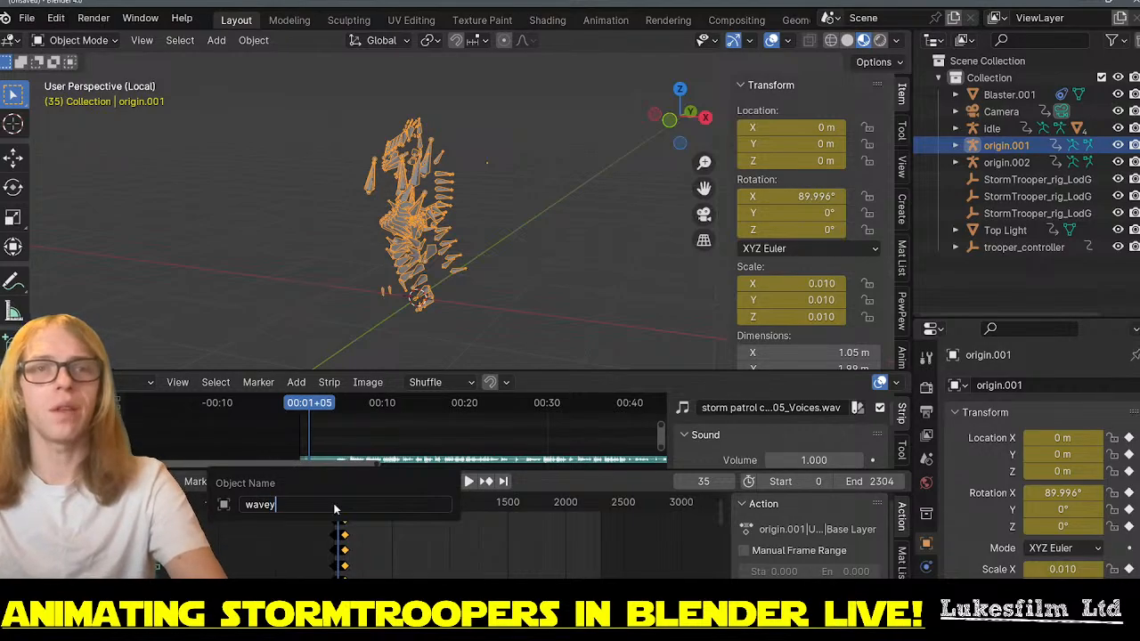
{"action": "key", "text": "Return"}
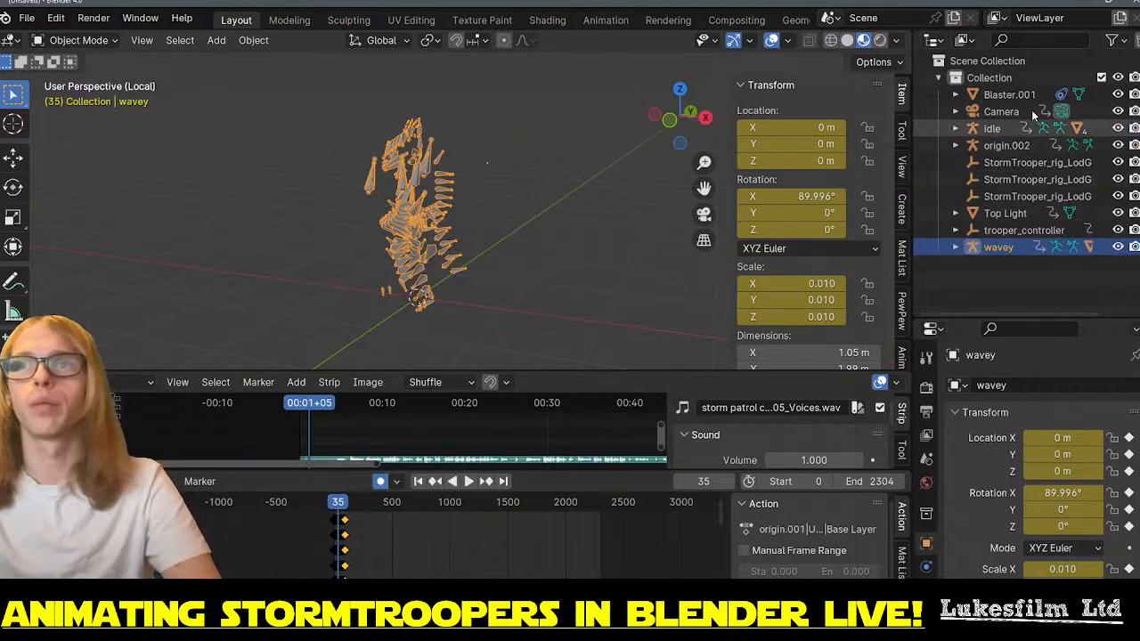
- Isolate the origin.002 armature in local view, play its animation up to frame 56, and rename the object "walky"
{"action": "left_click", "coordinate": [1020, 146]}
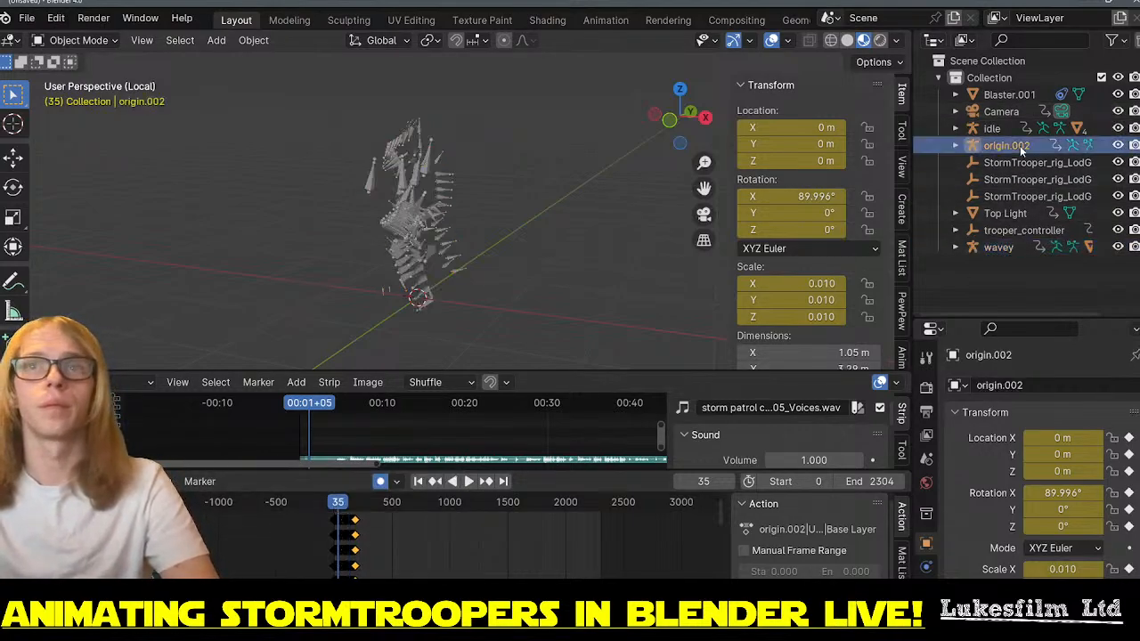
{"action": "key", "text": "KP_Divide"}
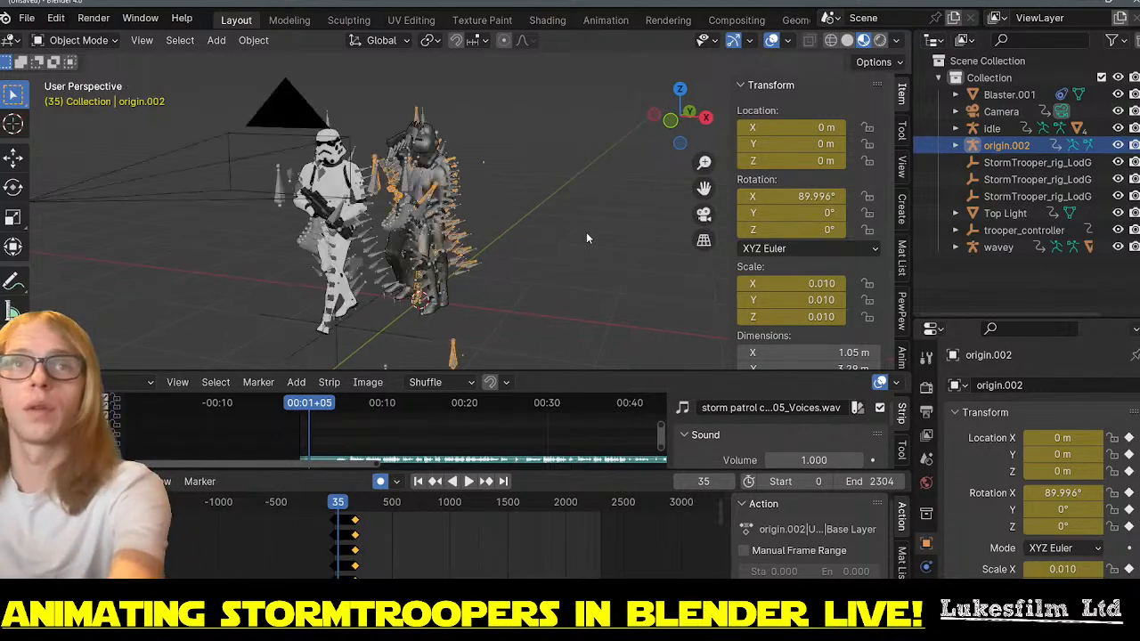
{"action": "key", "text": "KP_Divide"}
{"action": "scroll", "coordinate": [477, 212], "scroll_direction": "down", "scroll_amount": 1}
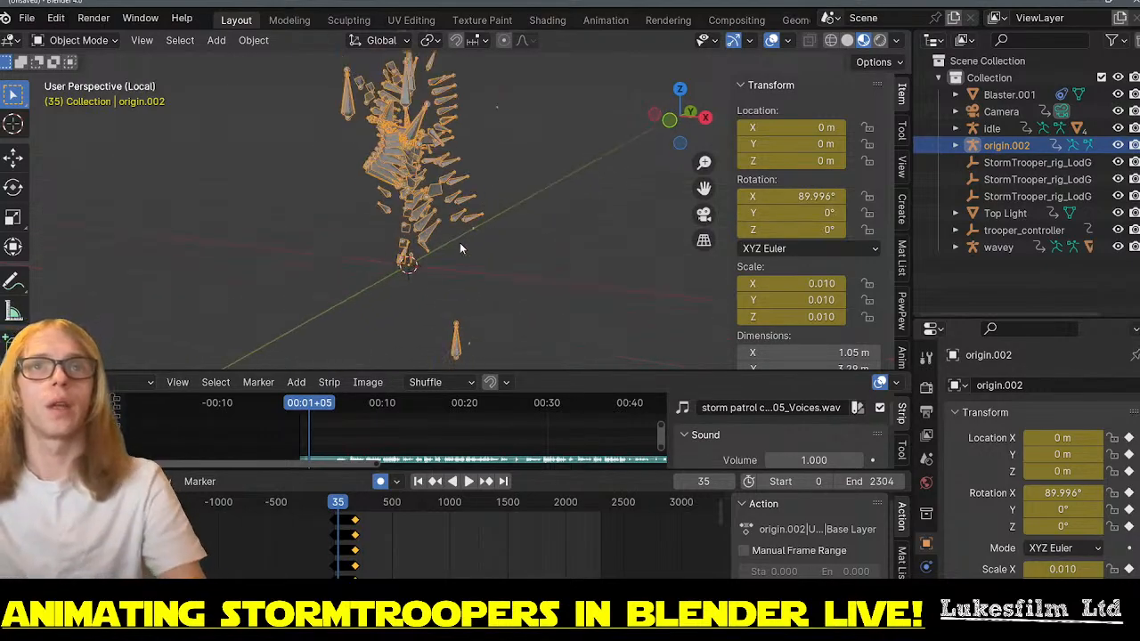
{"action": "key", "text": "space"}
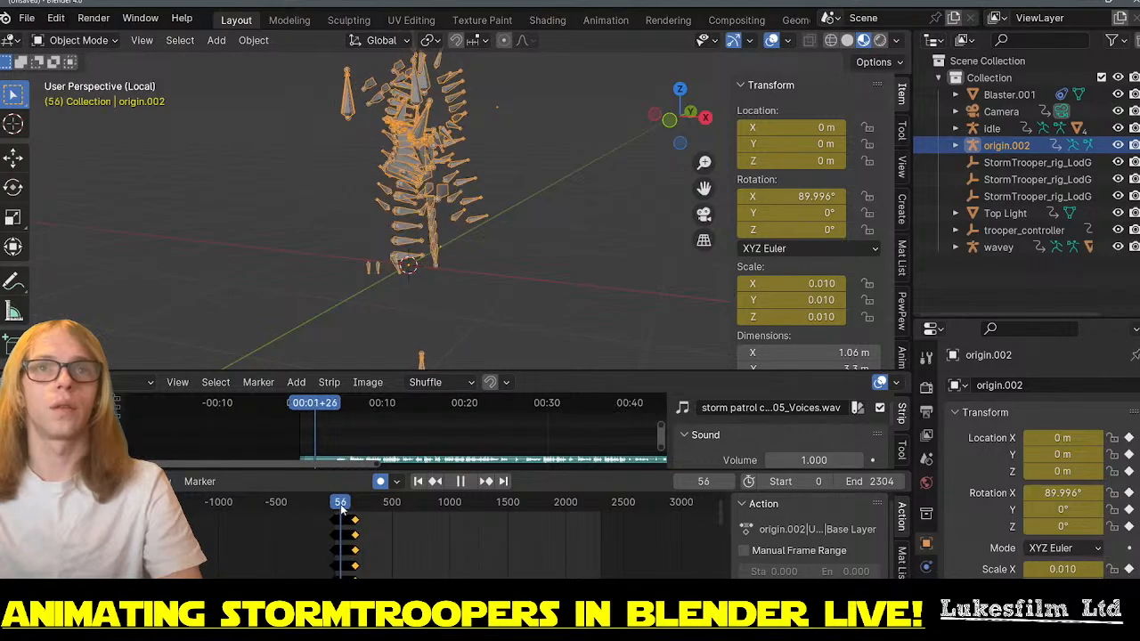
{"action": "key", "text": "F2"}
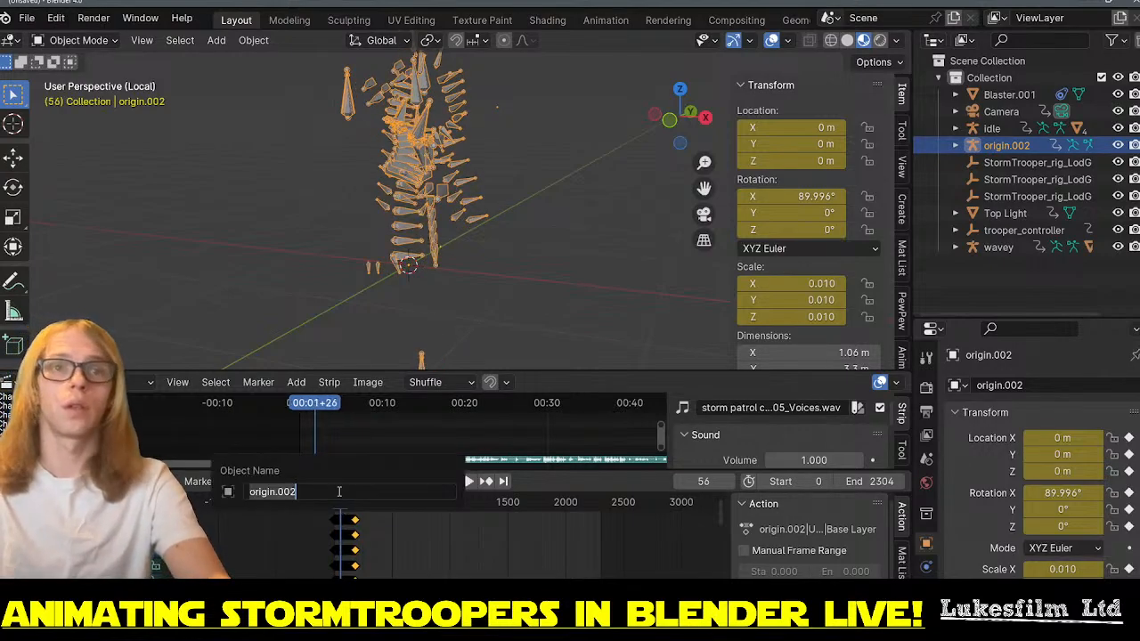
{"action": "type", "text": "wal"}
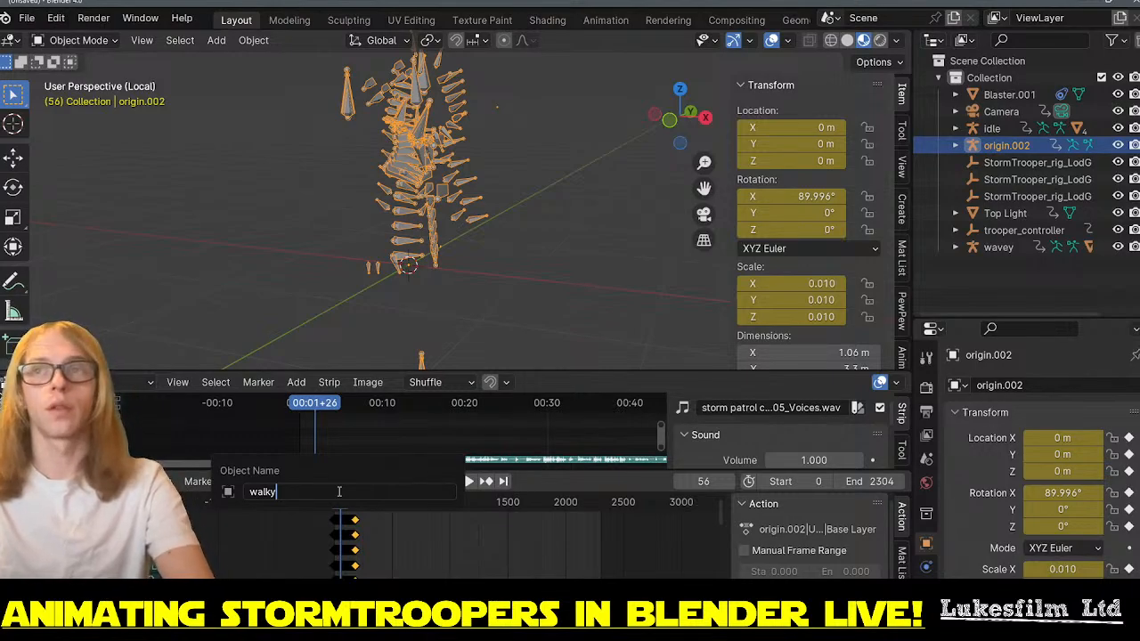
{"action": "type", "text": "ky"}
{"action": "key", "text": "Return"}
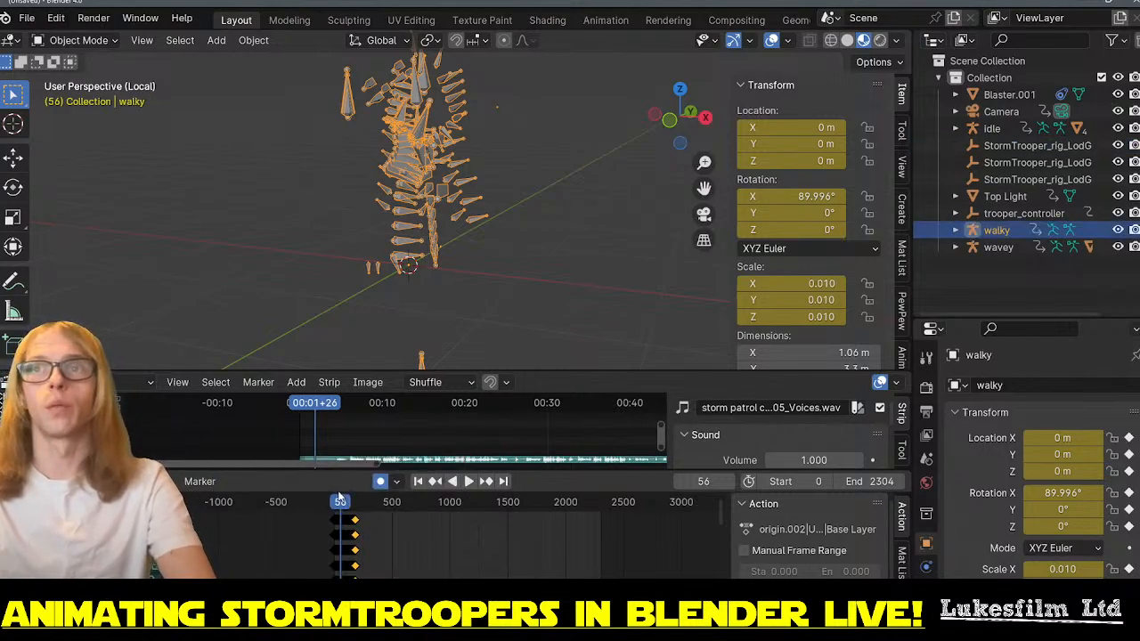
- Return to the full scene and delete the three leftover StormTrooper_rig_LodGroup empties
{"action": "left_click", "coordinate": [1003, 148]}
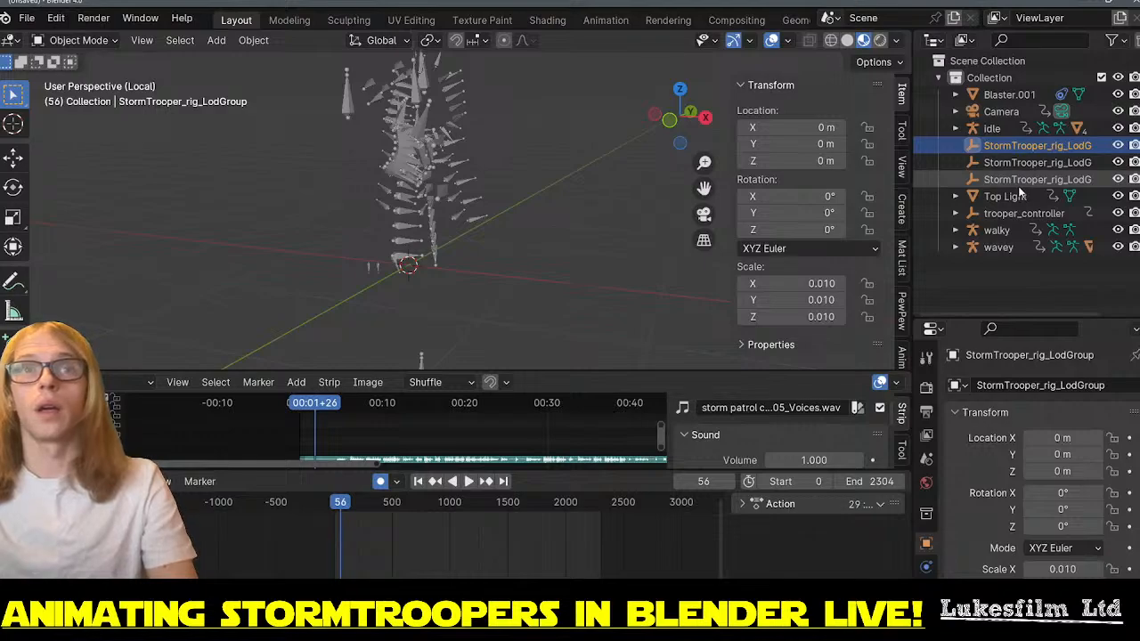
{"action": "left_click", "coordinate": [1021, 181], "text": "shift"}
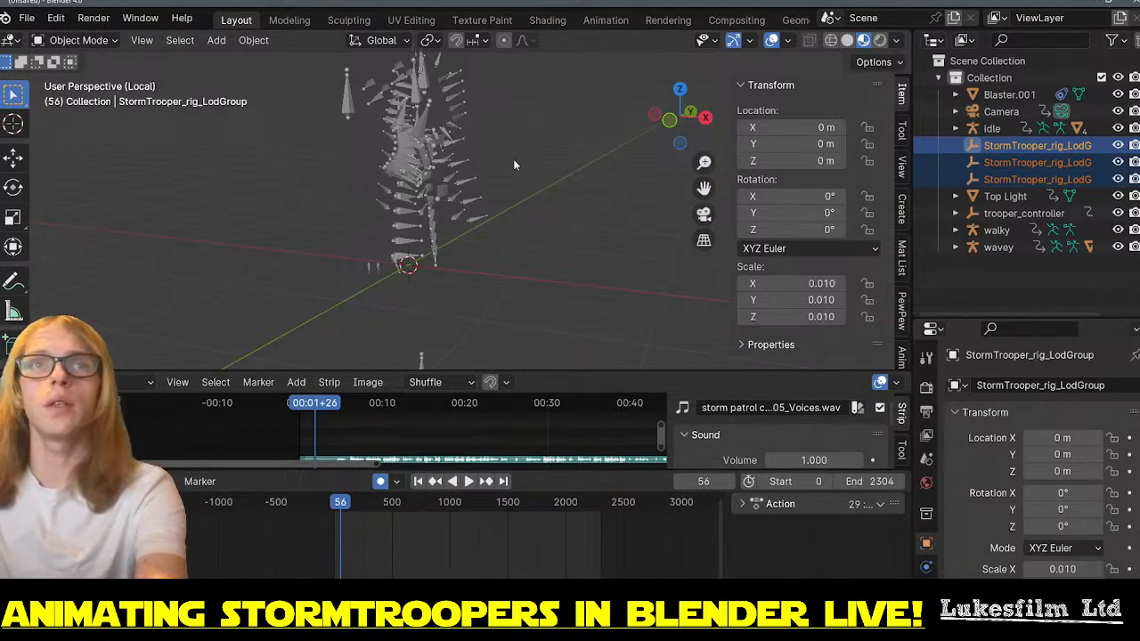
{"action": "key", "text": "KP_Divide"}
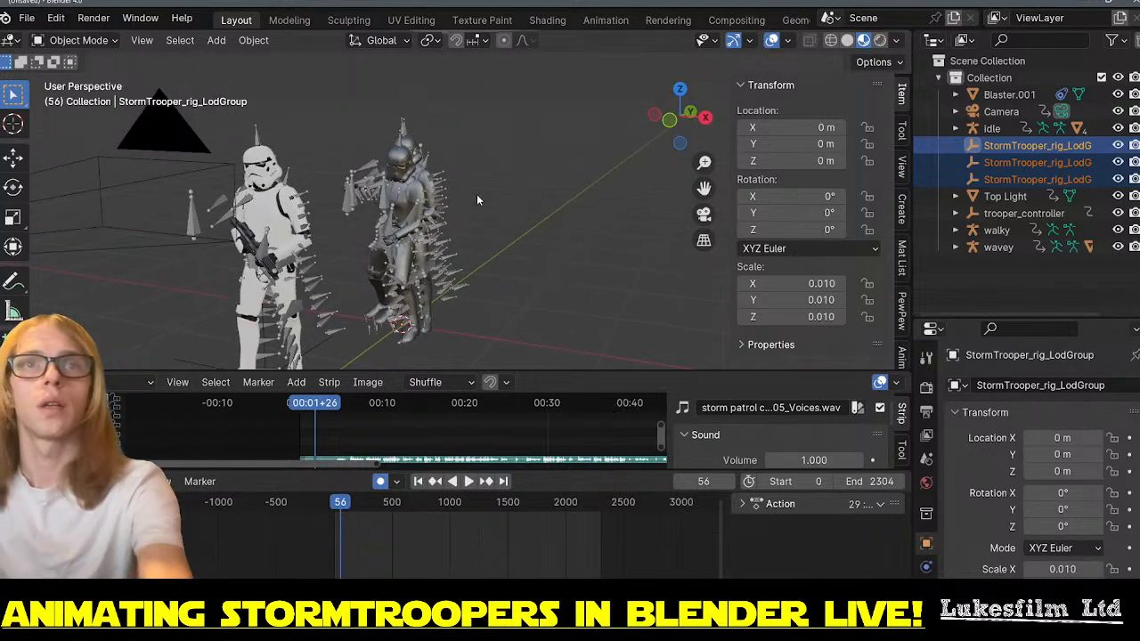
{"action": "middle_click_drag", "start_coordinate": [477, 194], "coordinate": [537, 197]}
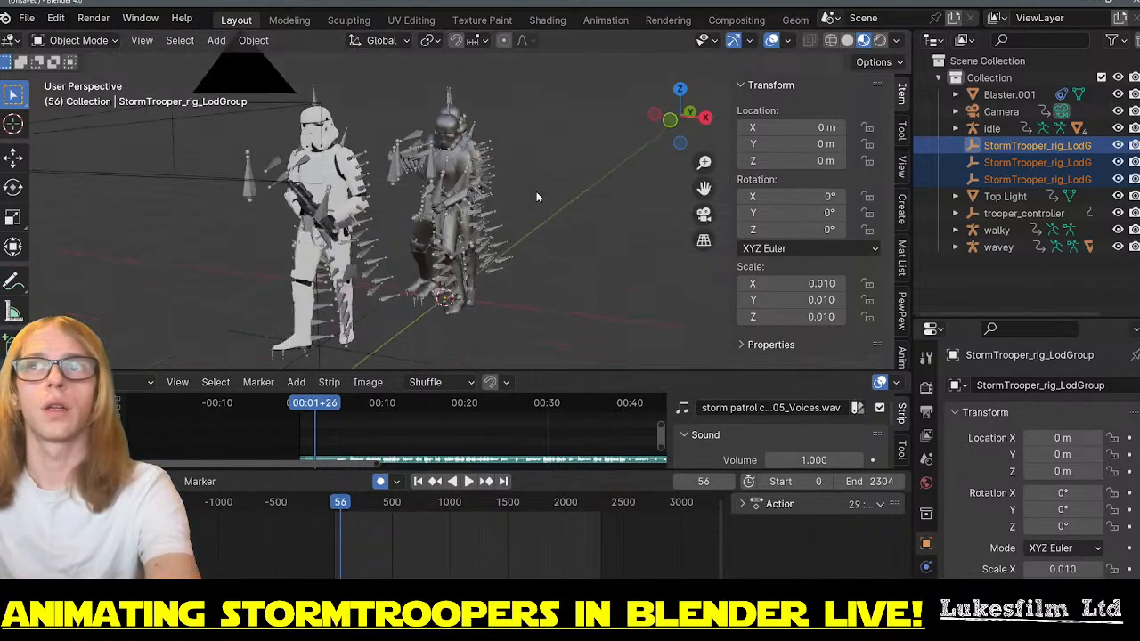
{"action": "scroll", "coordinate": [536, 194], "scroll_direction": "up", "scroll_amount": 2}
{"action": "scroll", "coordinate": [536, 192], "scroll_direction": "down", "scroll_amount": 2}
{"action": "scroll", "coordinate": [534, 171], "scroll_direction": "up", "scroll_amount": 7}
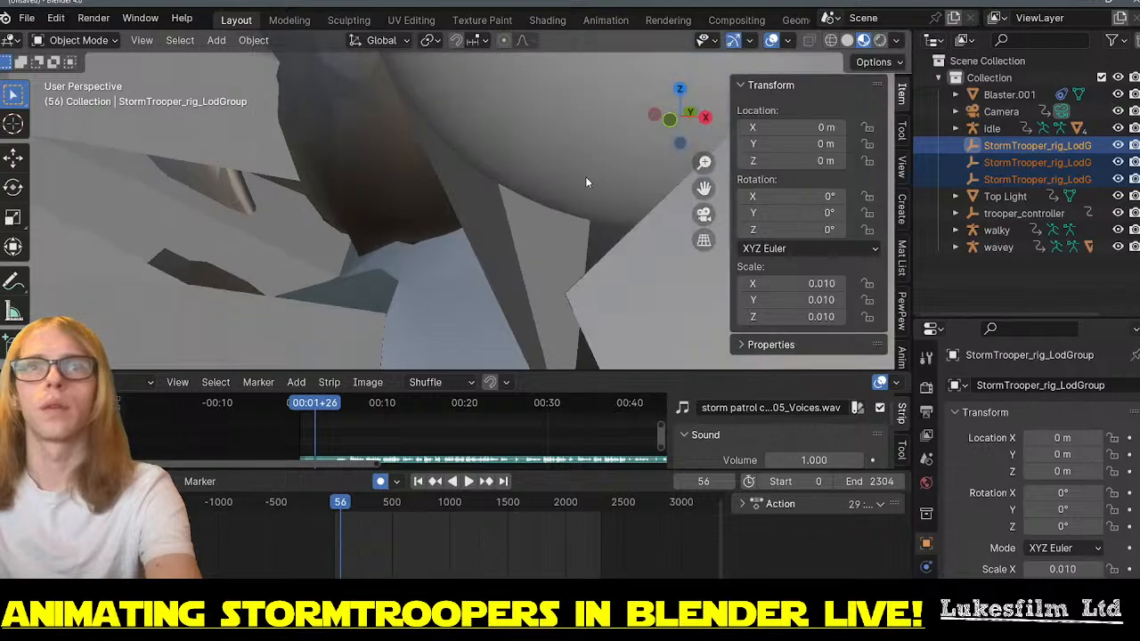
{"action": "scroll", "coordinate": [559, 194], "scroll_direction": "up", "scroll_amount": 6}
{"action": "middle_click_drag", "start_coordinate": [562, 199], "coordinate": [442, 230]}
{"action": "scroll", "coordinate": [343, 191], "scroll_direction": "down", "scroll_amount": 5}
{"action": "scroll", "coordinate": [350, 199], "scroll_direction": "down", "scroll_amount": 7}
{"action": "scroll", "coordinate": [339, 190], "scroll_direction": "up", "scroll_amount": 6}
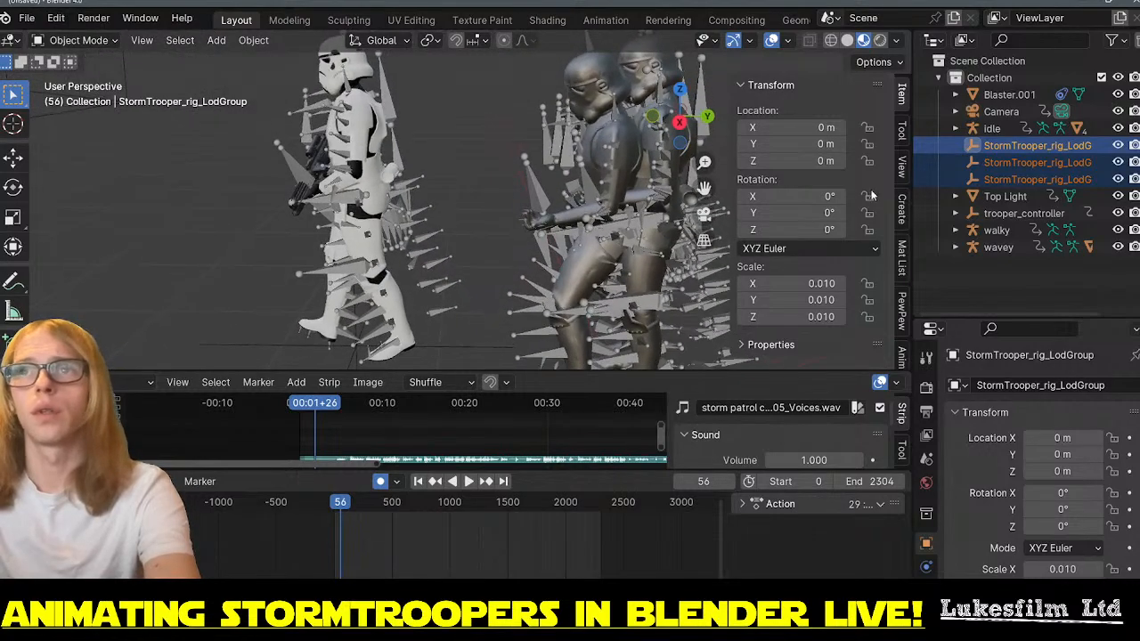
{"action": "left_click", "coordinate": [1006, 150]}
{"action": "left_click", "coordinate": [1000, 184], "text": "shift"}
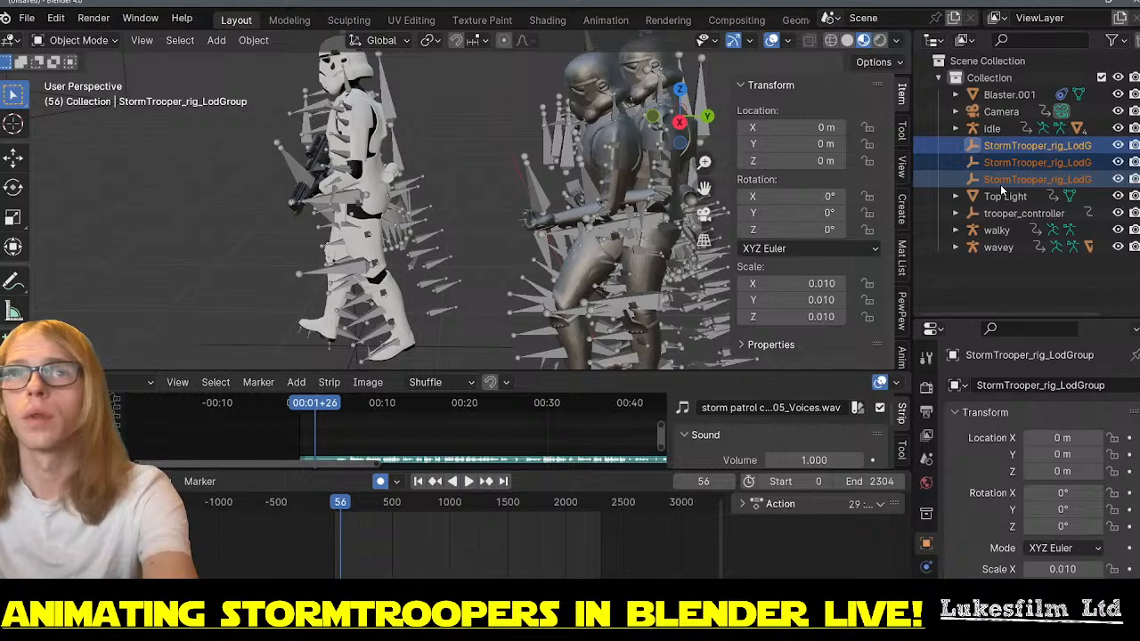
{"action": "key", "text": "Delete"}
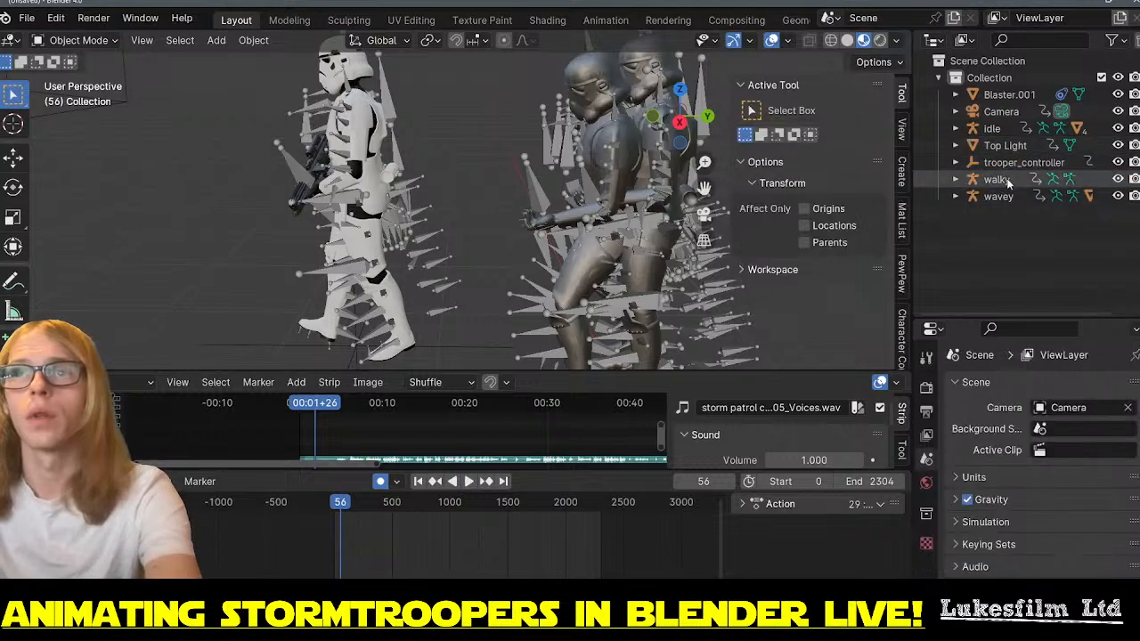
- Check the walky, wavey and idle armatures one after another against the overlapping trooper meshes, and clear the selection
{"action": "left_click", "coordinate": [999, 179]}
{"action": "left_click", "coordinate": [1005, 198]}
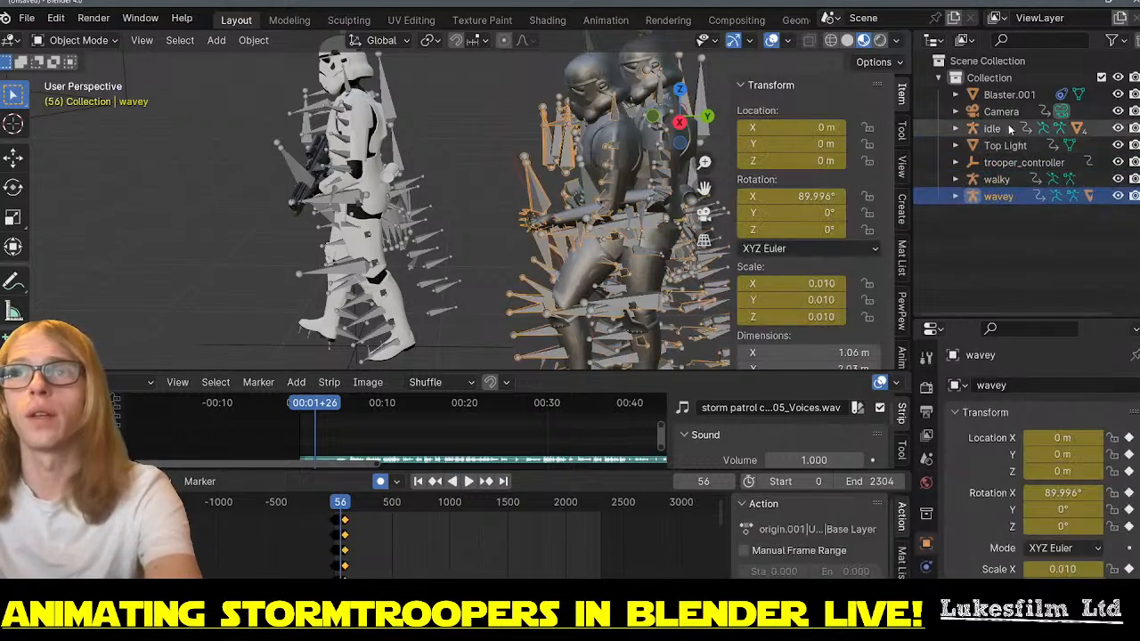
{"action": "left_click", "coordinate": [996, 129]}
{"action": "middle_click_drag", "start_coordinate": [491, 216], "coordinate": [670, 219]}
{"action": "middle_click_drag", "start_coordinate": [609, 181], "coordinate": [527, 225], "text": "shift"}
{"action": "scroll", "coordinate": [482, 211], "scroll_direction": "up", "scroll_amount": 3}
{"action": "left_click", "coordinate": [350, 105]}
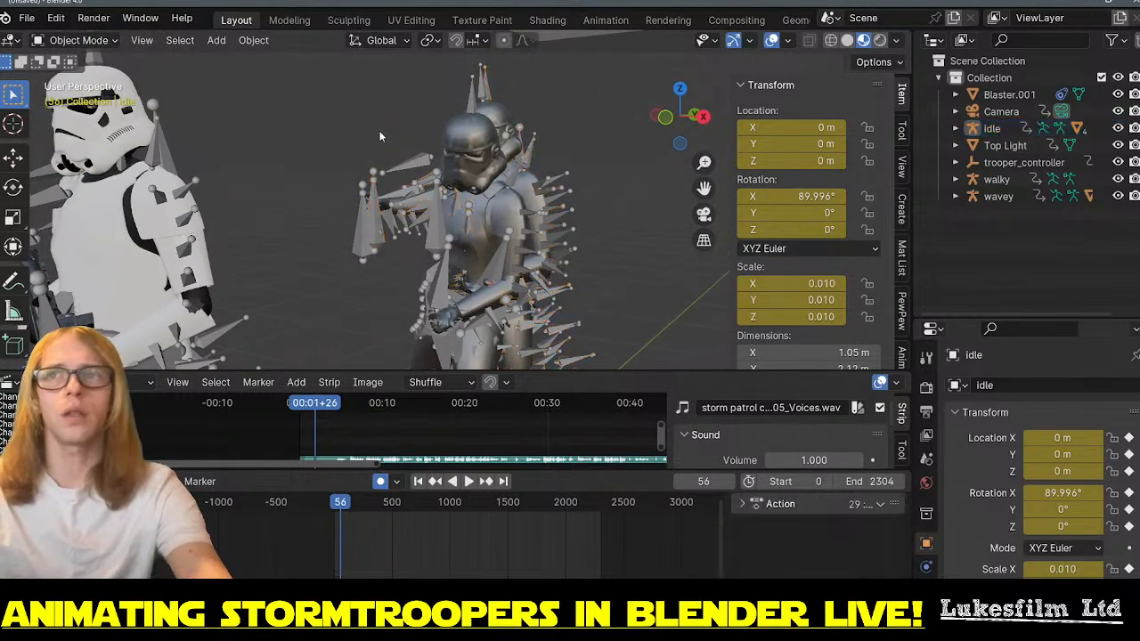
- Select the overlapping idle, walky and wavey troopers with their meshes and create a Character Combiner asset list from them
{"action": "scroll", "coordinate": [901, 294], "scroll_direction": "down", "scroll_amount": 4}
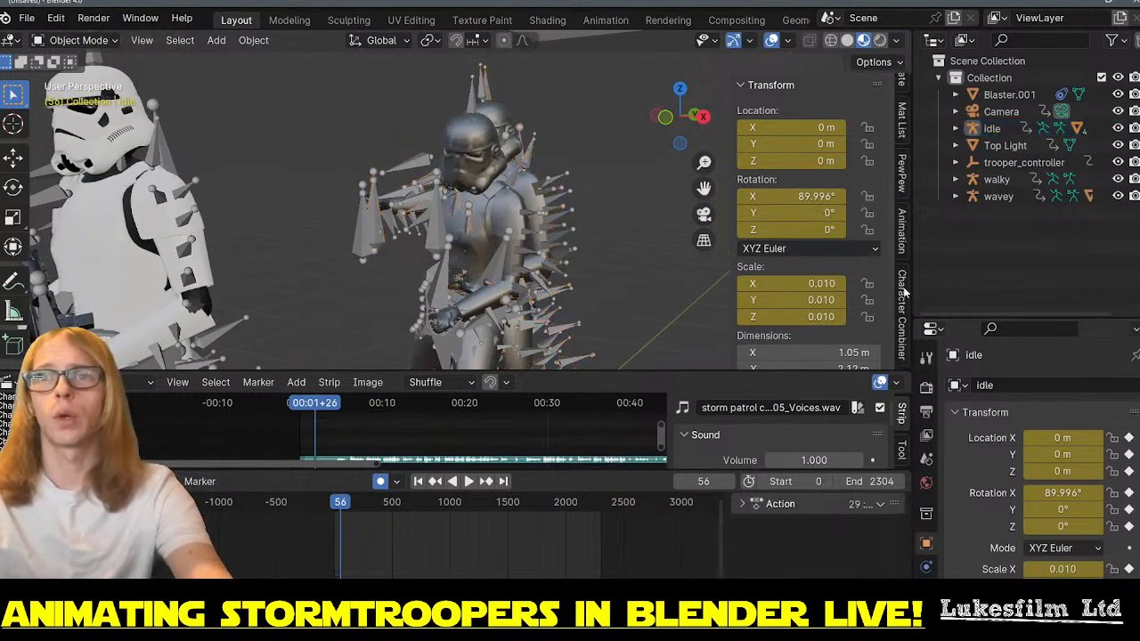
{"action": "left_click", "coordinate": [902, 292]}
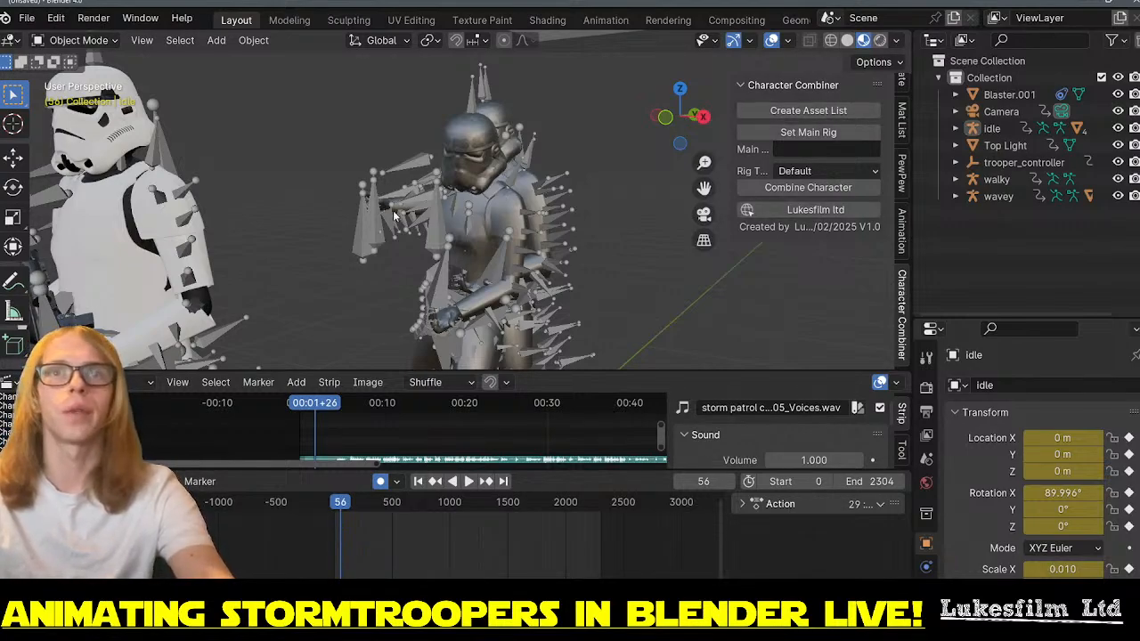
{"action": "left_click_drag", "start_coordinate": [613, 299], "coordinate": [612, 300]}
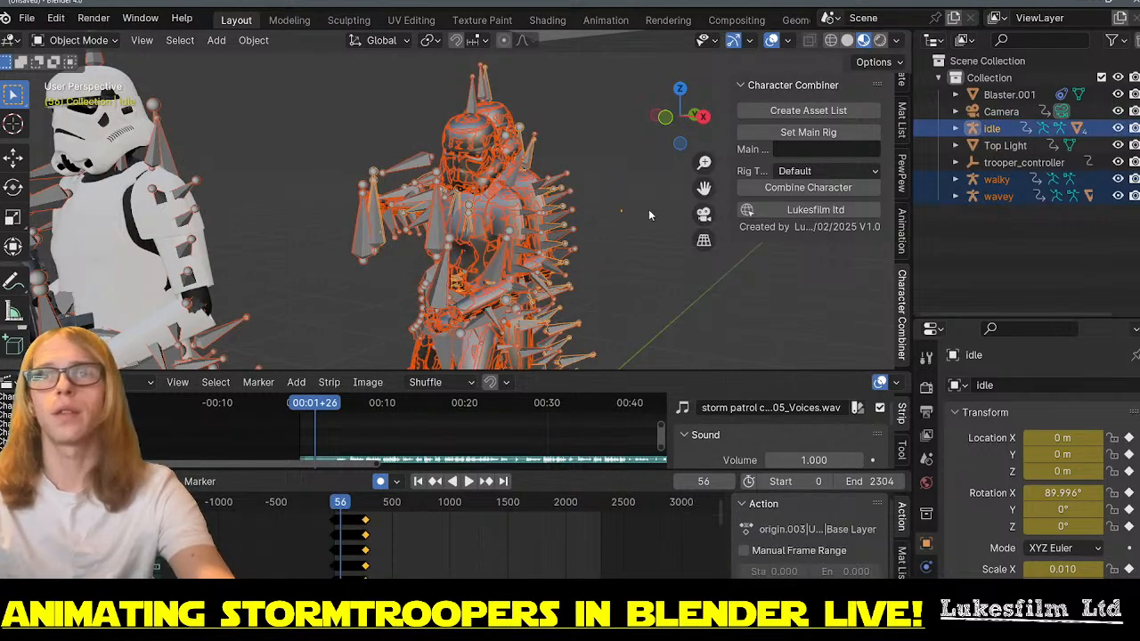
{"action": "left_click", "coordinate": [787, 113]}
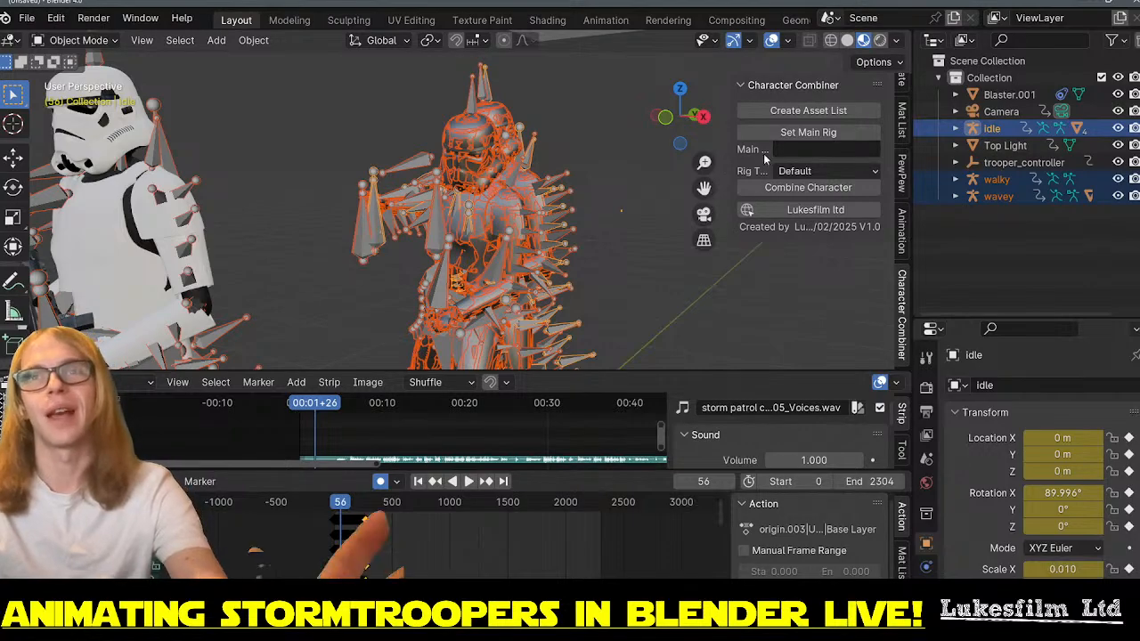
- Try to combine the character with walky as the main rig, and undo the combination
{"action": "left_click", "coordinate": [618, 175]}
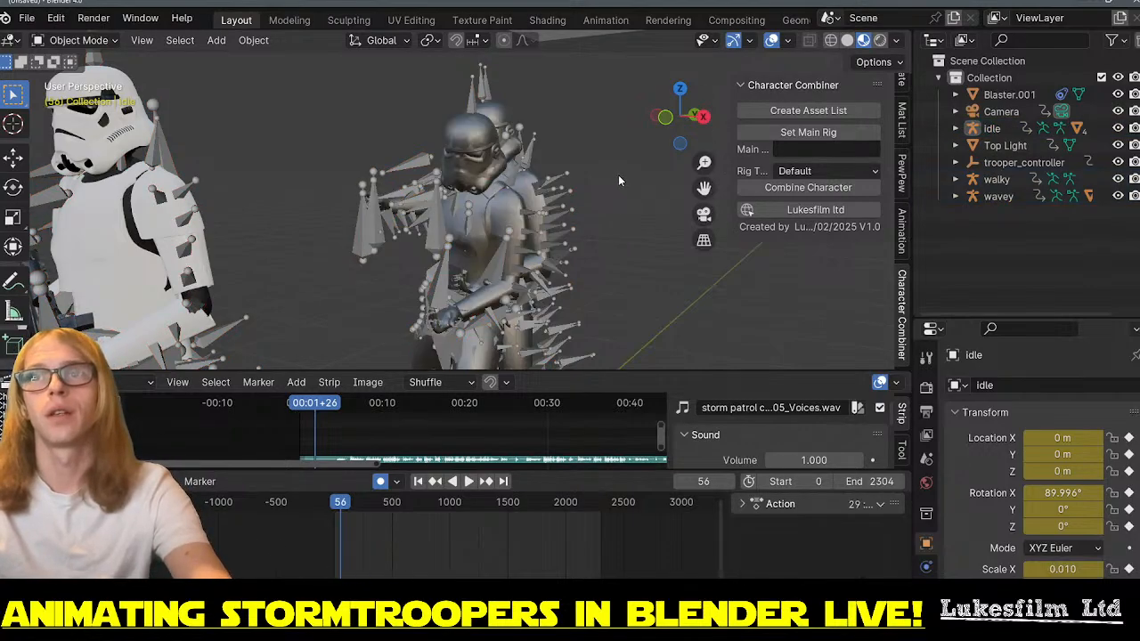
{"action": "left_click", "coordinate": [996, 181]}
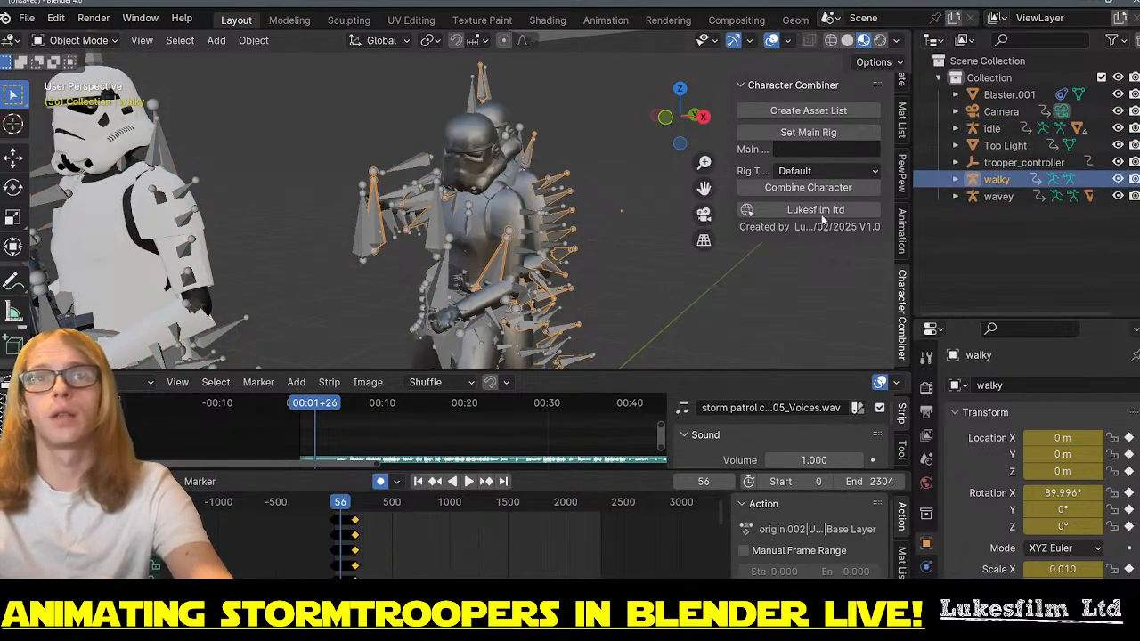
{"action": "mouse_move", "coordinate": [623, 267]}
{"action": "middle_mouse_down"}
{"action": "mouse_move", "coordinate": [362, 287]}
{"action": "mouse_move", "coordinate": [435, 295]}
{"action": "mouse_move", "coordinate": [657, 270]}
{"action": "mouse_move", "coordinate": [625, 275]}
{"action": "middle_mouse_up"}
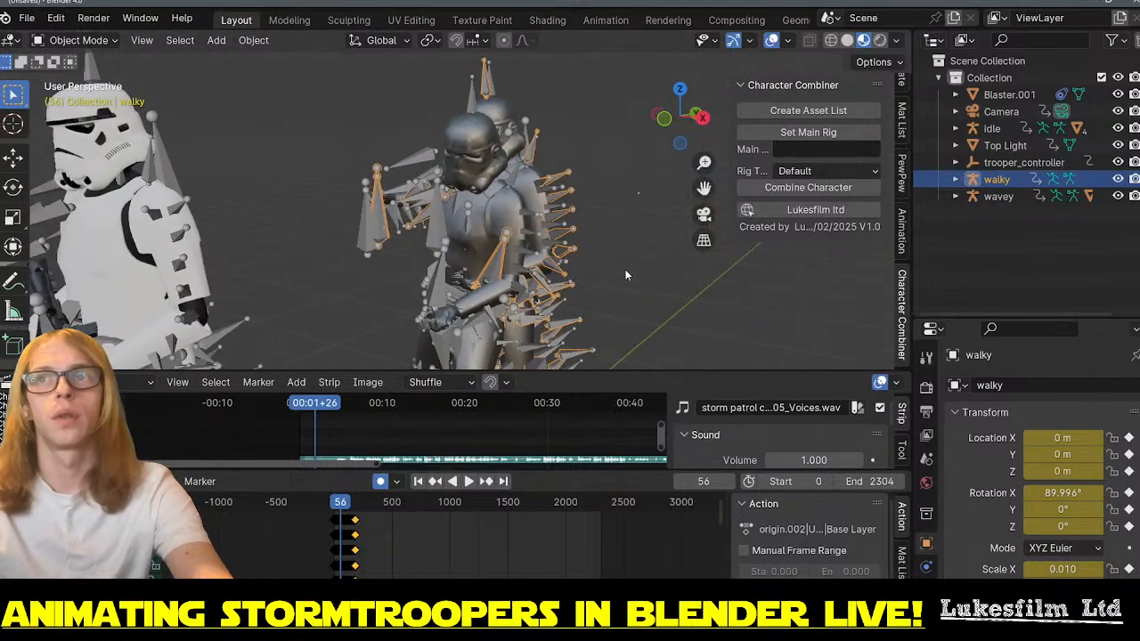
{"action": "left_click", "coordinate": [811, 138]}
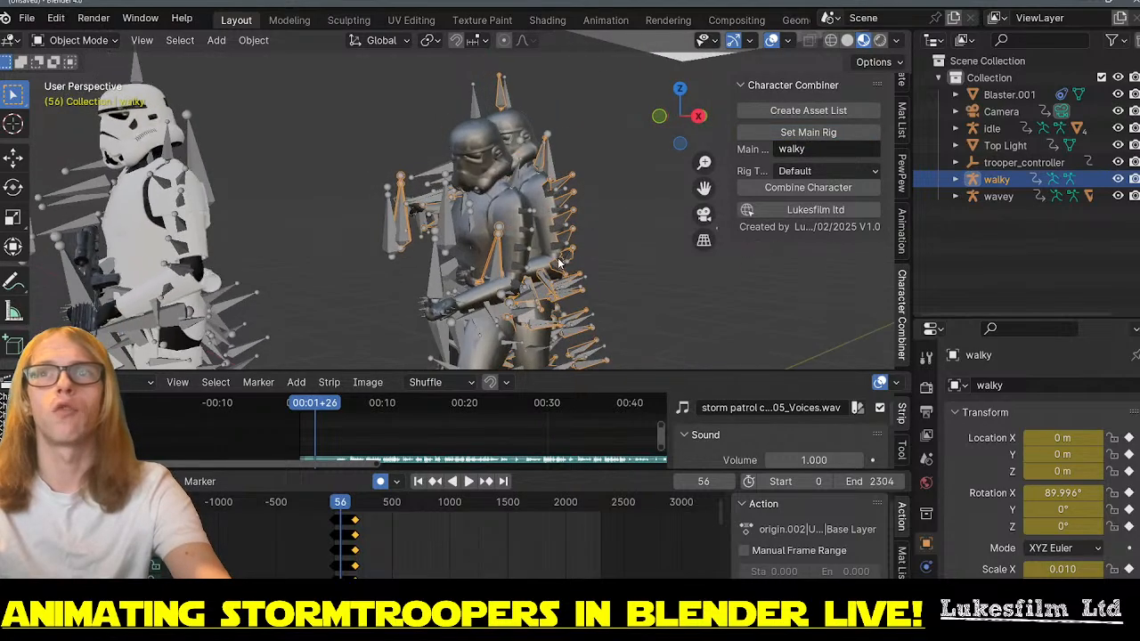
{"action": "left_click", "coordinate": [830, 187]}
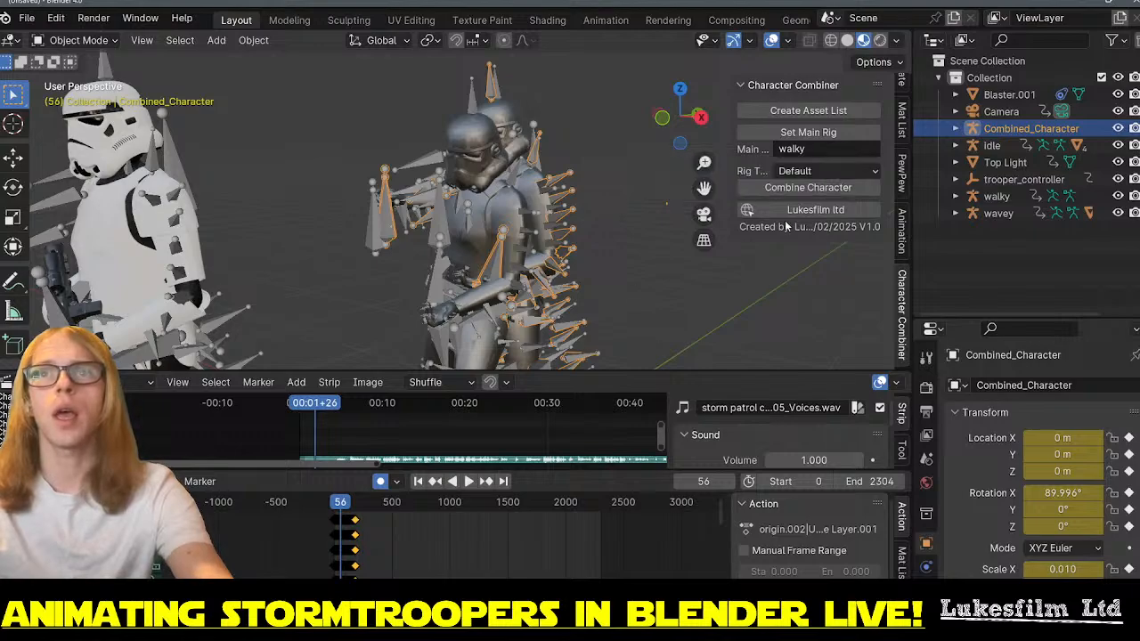
{"action": "key", "text": "ctrl+z"}
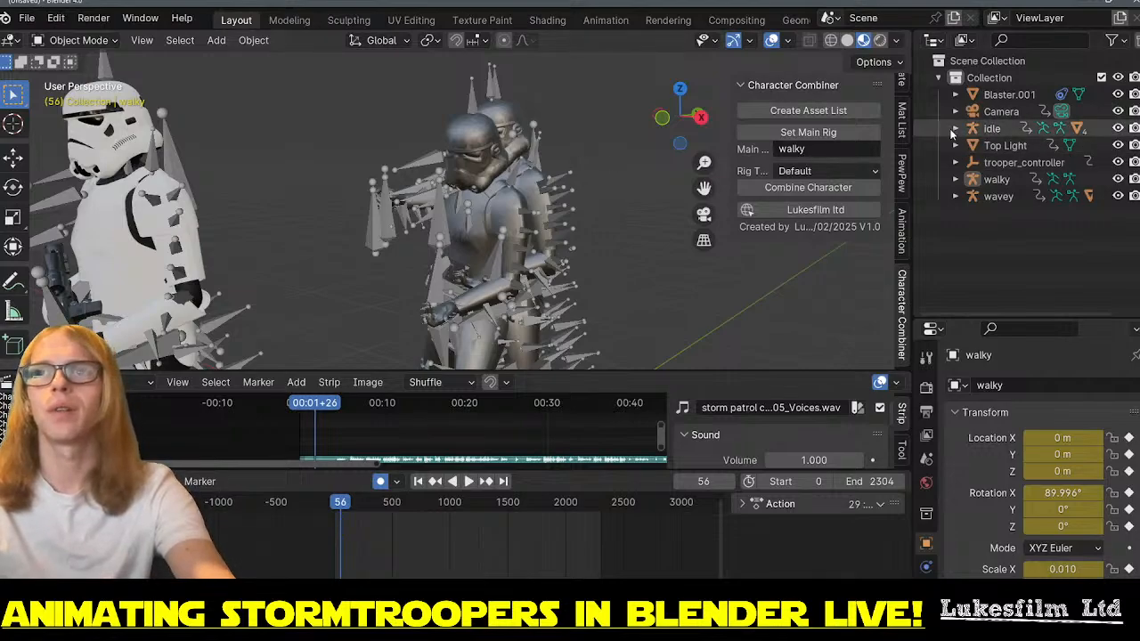
- Set the idle armature as the Character Combiner's main rig
{"action": "left_click", "coordinate": [1014, 132]}
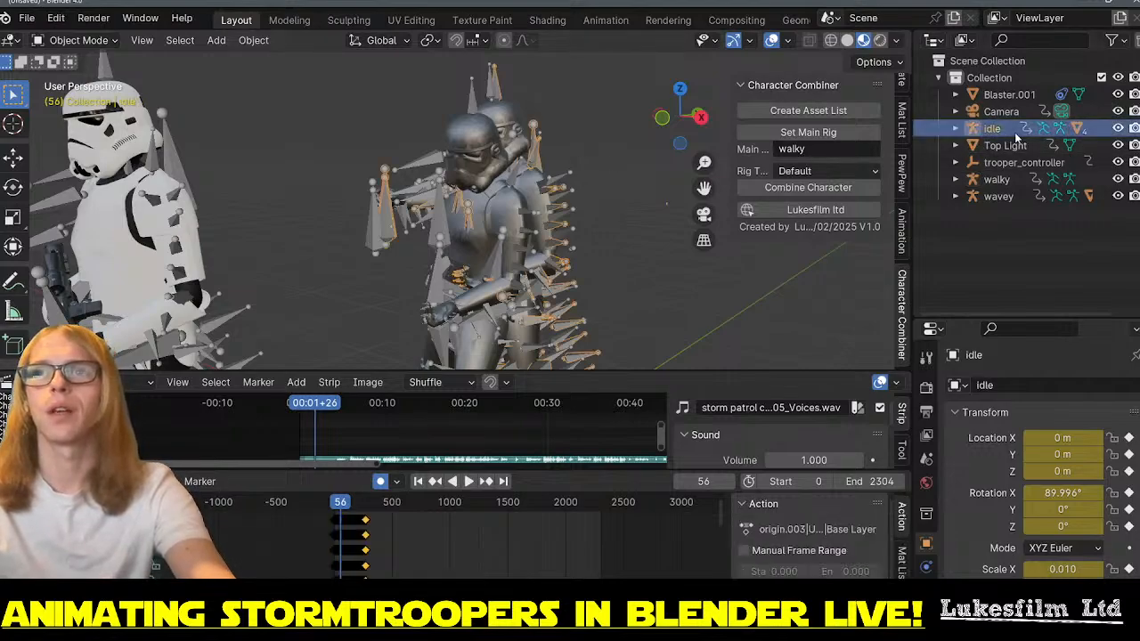
{"action": "left_click", "coordinate": [828, 133]}
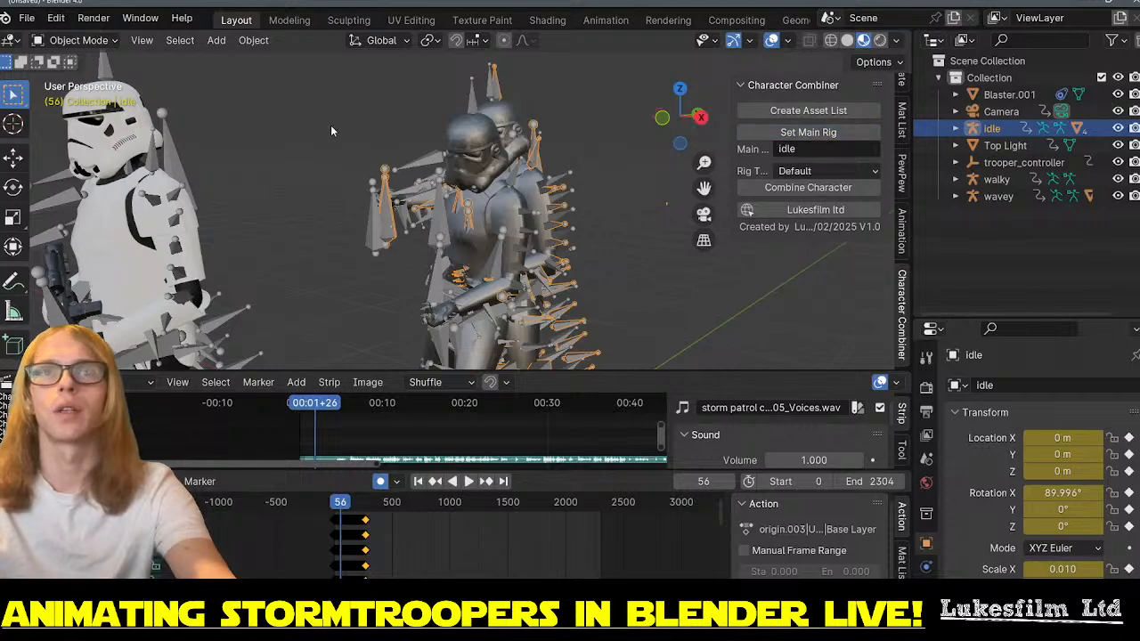
- Create an asset list from the idle, walky and wavey rigs and combine them into one character with idle as main rig
{"action": "left_click_drag", "start_coordinate": [354, 62], "coordinate": [601, 220]}
{"action": "left_click", "coordinate": [792, 109]}
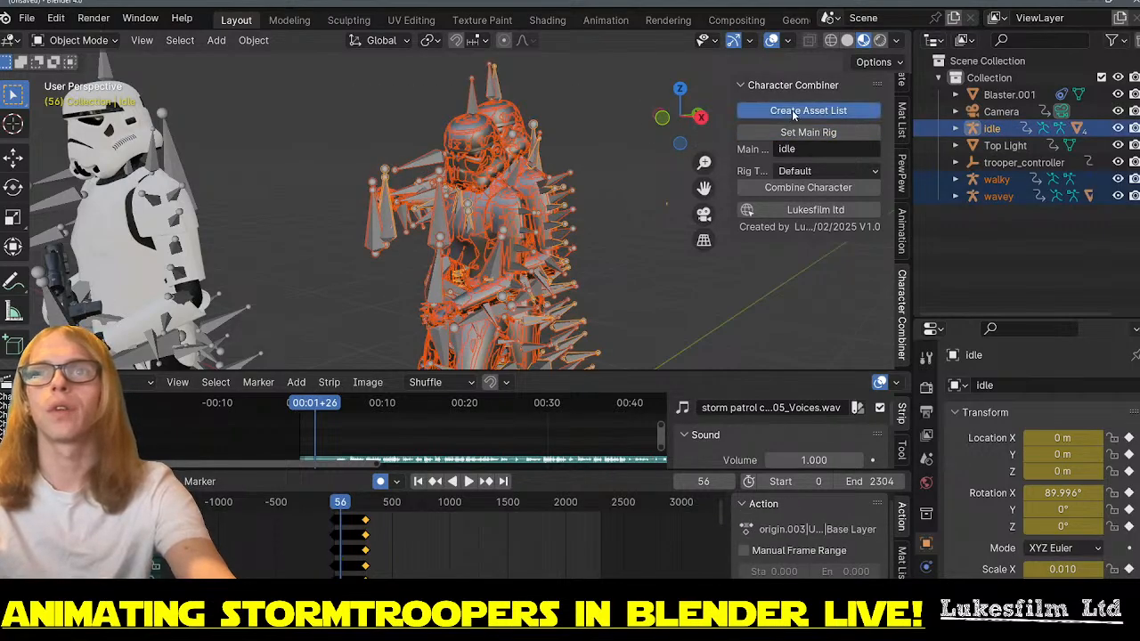
{"action": "left_click", "coordinate": [808, 188]}
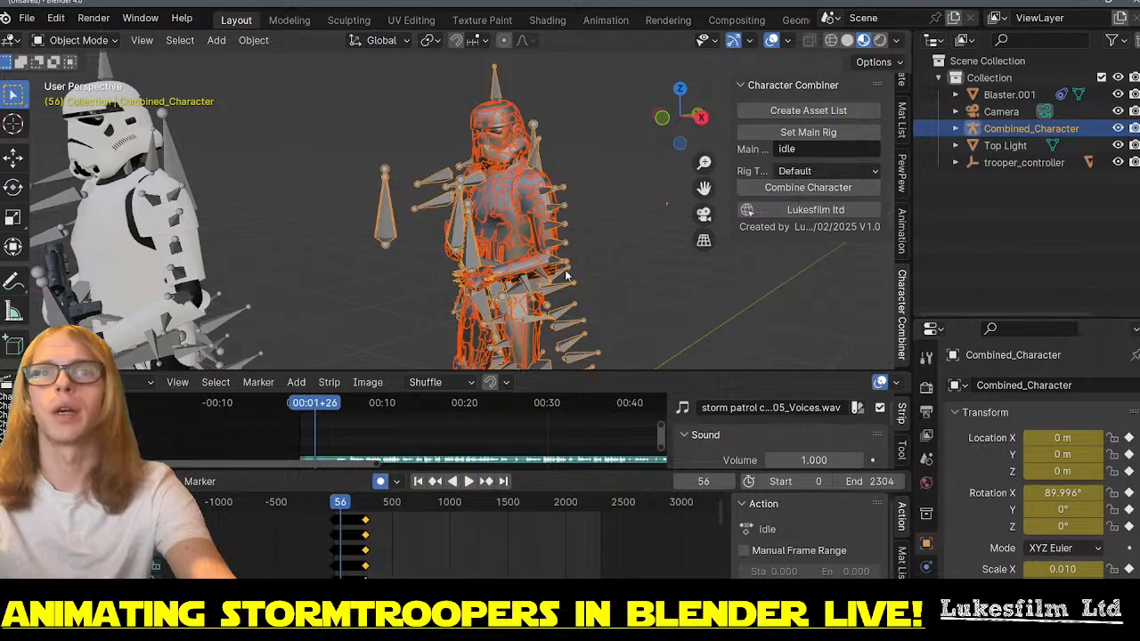
{"action": "left_click", "coordinate": [586, 231]}
- Delete the combined character's StormTrooper_rig LOD1.003, LOD2.003 and LOD3.003 meshes, and widen the outliner to show full object names
{"action": "middle_click_drag", "start_coordinate": [422, 263], "coordinate": [516, 270]}
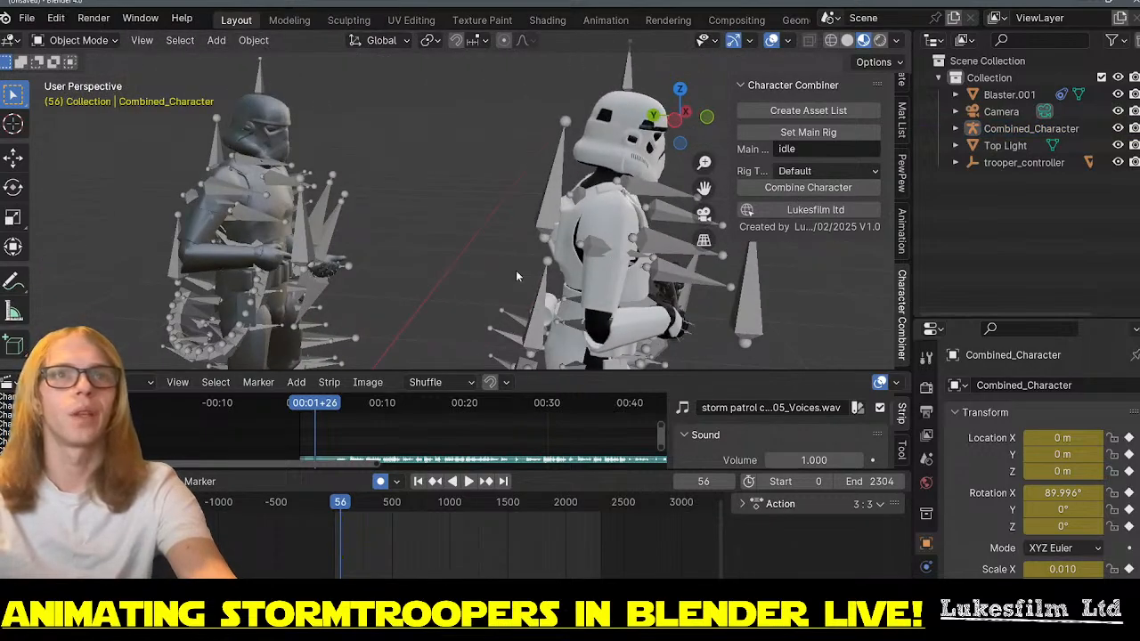
{"action": "scroll", "coordinate": [392, 241], "scroll_direction": "up", "scroll_amount": 6}
{"action": "scroll", "coordinate": [392, 241], "scroll_direction": "up", "scroll_amount": 8}
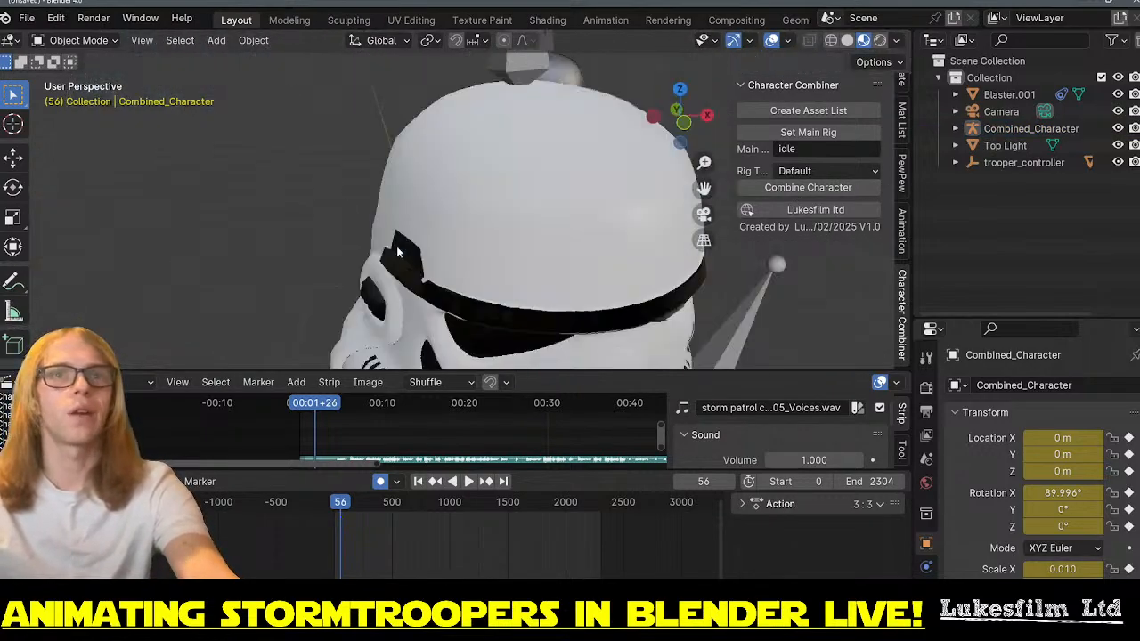
{"action": "scroll", "coordinate": [473, 215], "scroll_direction": "down", "scroll_amount": 10}
{"action": "middle_click_drag", "start_coordinate": [473, 212], "coordinate": [463, 216]}
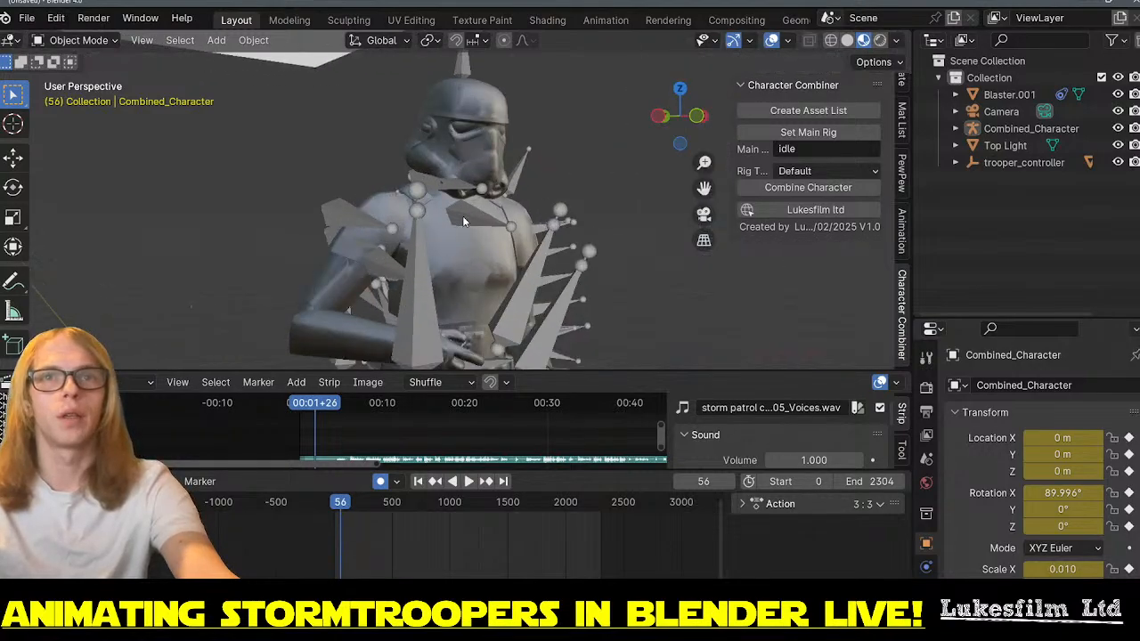
{"action": "left_click", "coordinate": [475, 260]}
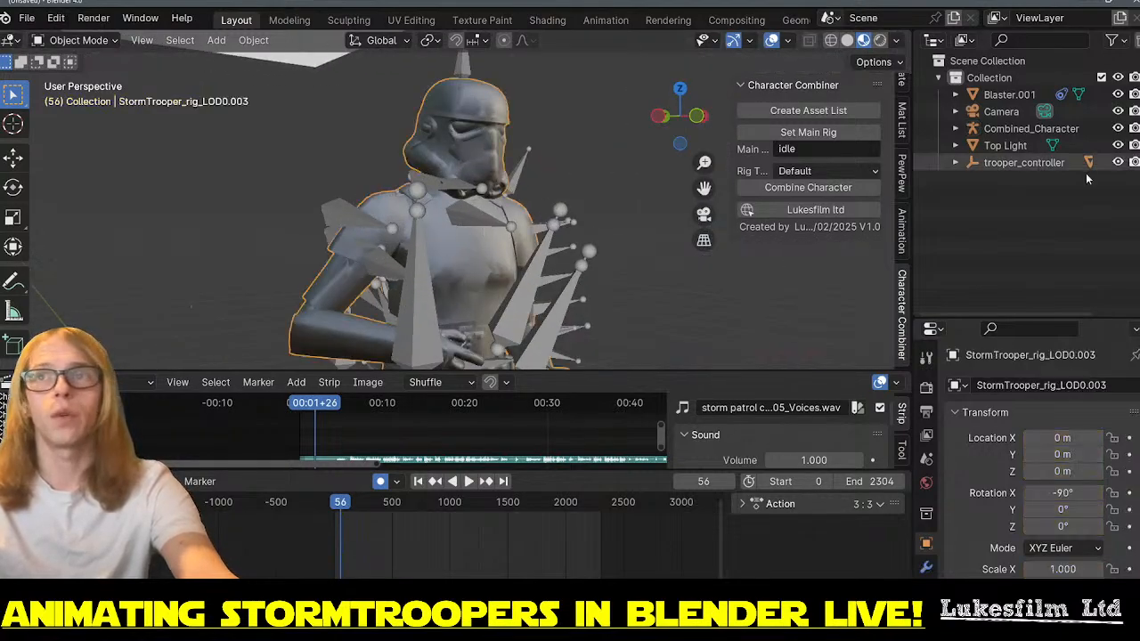
{"action": "left_click", "coordinate": [958, 129]}
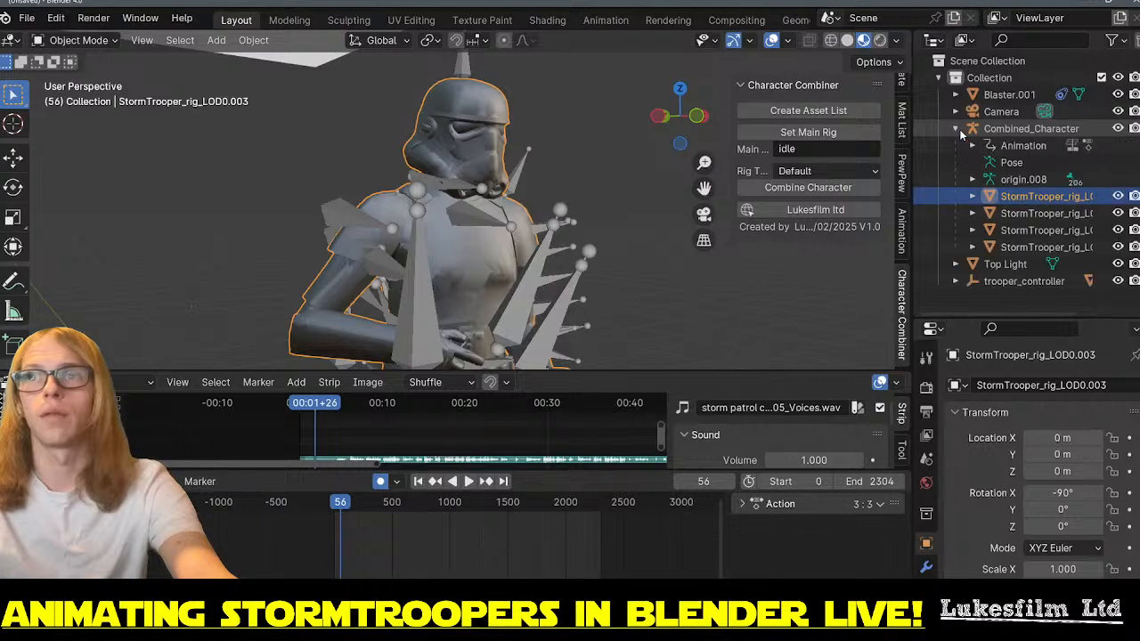
{"action": "left_click", "coordinate": [1039, 214]}
{"action": "left_click", "coordinate": [1032, 249], "text": "shift"}
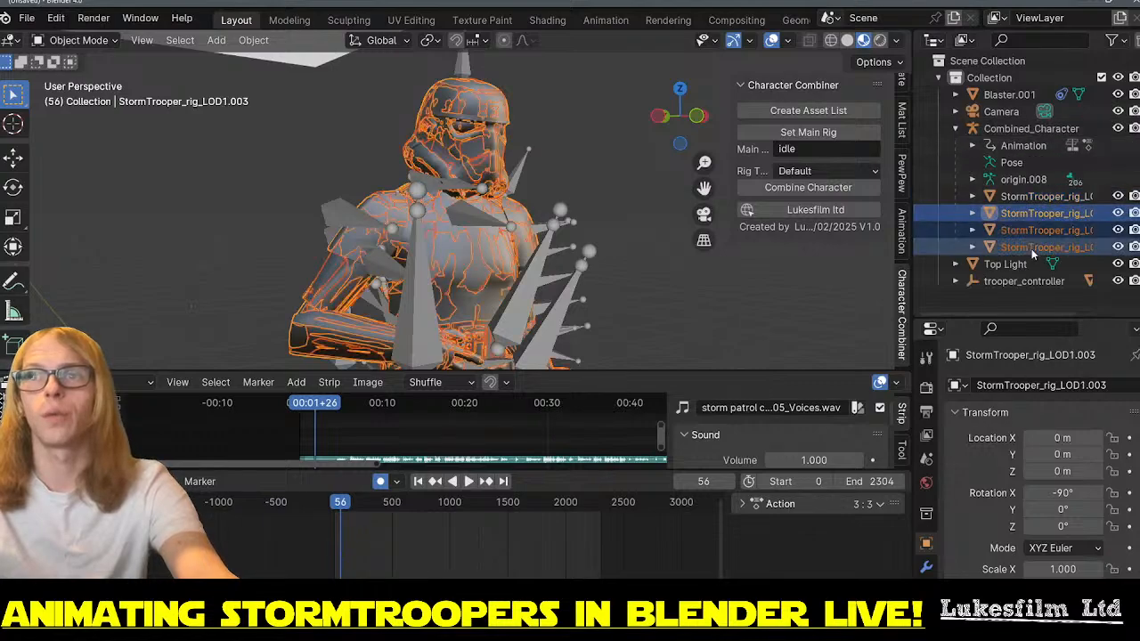
{"action": "key", "text": "Delete"}
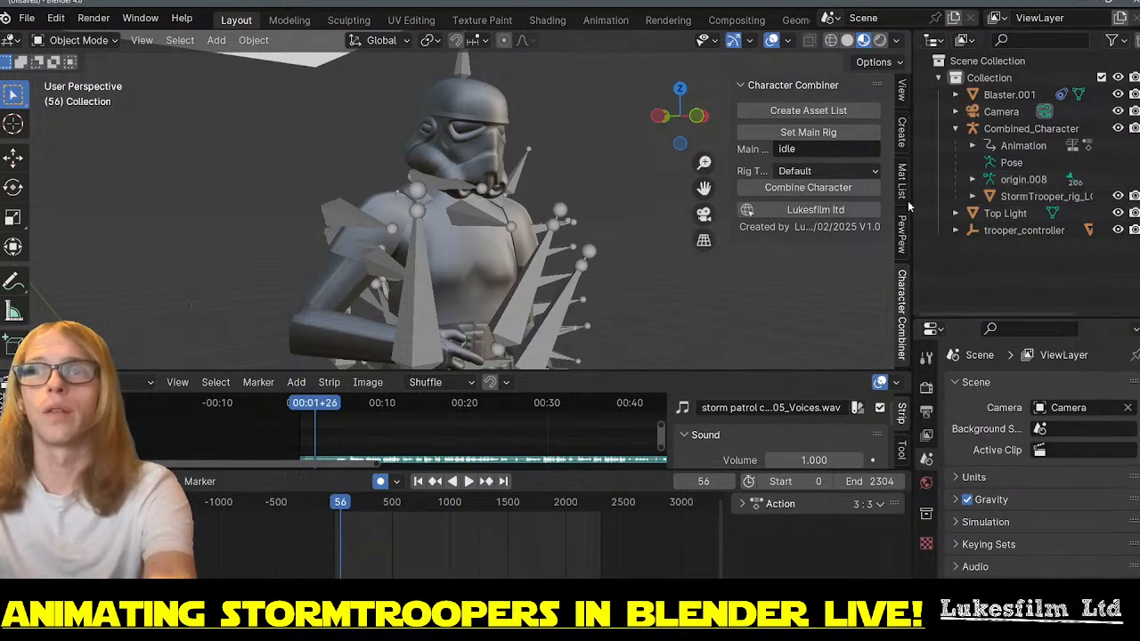
{"action": "left_click_drag", "start_coordinate": [910, 203], "coordinate": [838, 203]}
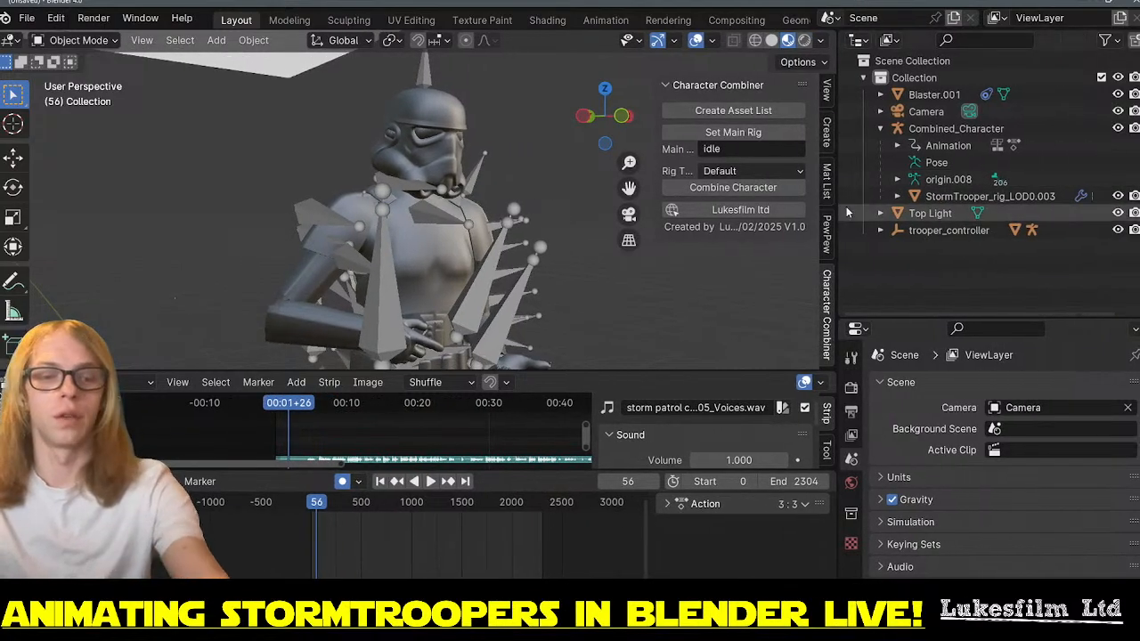
{"action": "key", "text": "ctrl+z"}
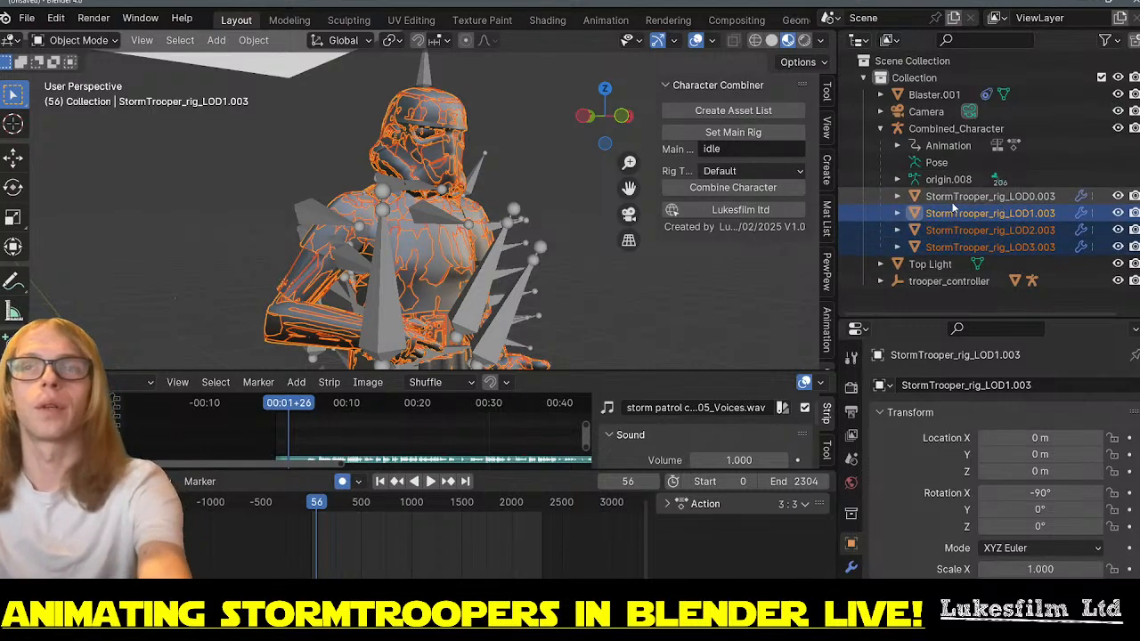
{"action": "key", "text": "Delete"}
- Apply Shade Smooth to the combined character's StormTrooper_rig_LOD0.003 mesh
{"action": "scroll", "coordinate": [539, 185], "scroll_direction": "down", "scroll_amount": 5}
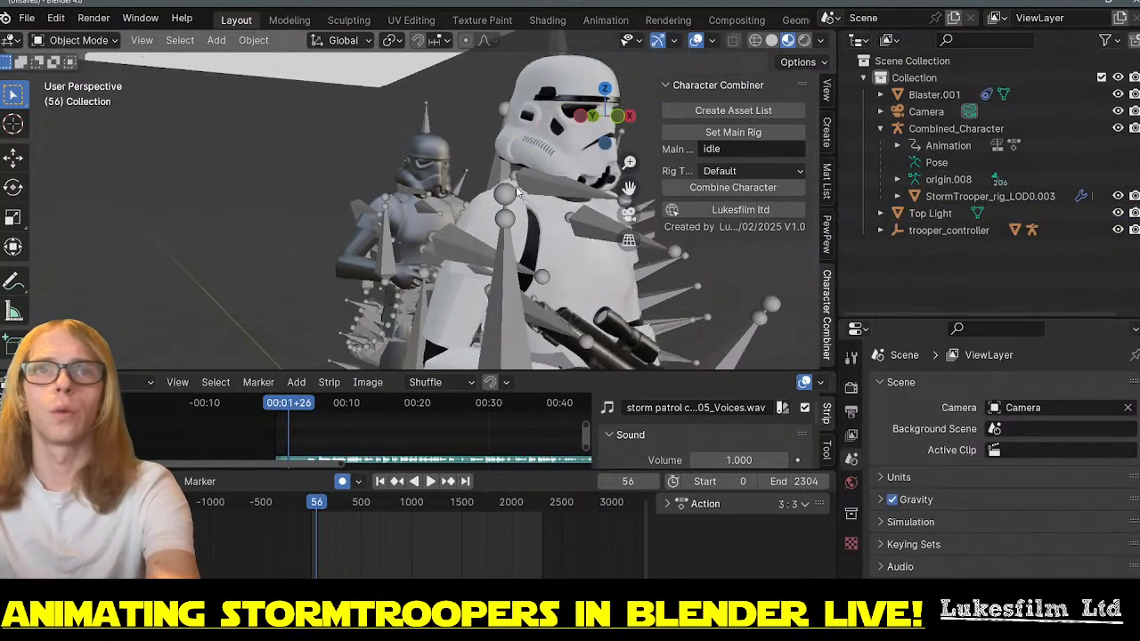
{"action": "left_click", "coordinate": [421, 235]}
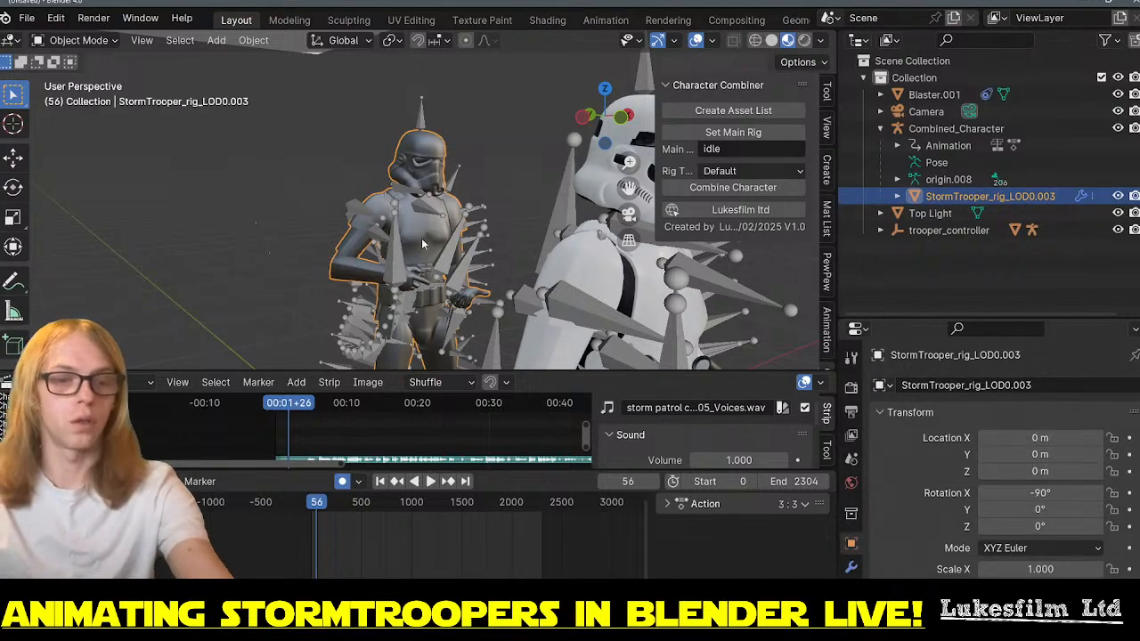
{"action": "key", "text": "ctrl+a"}
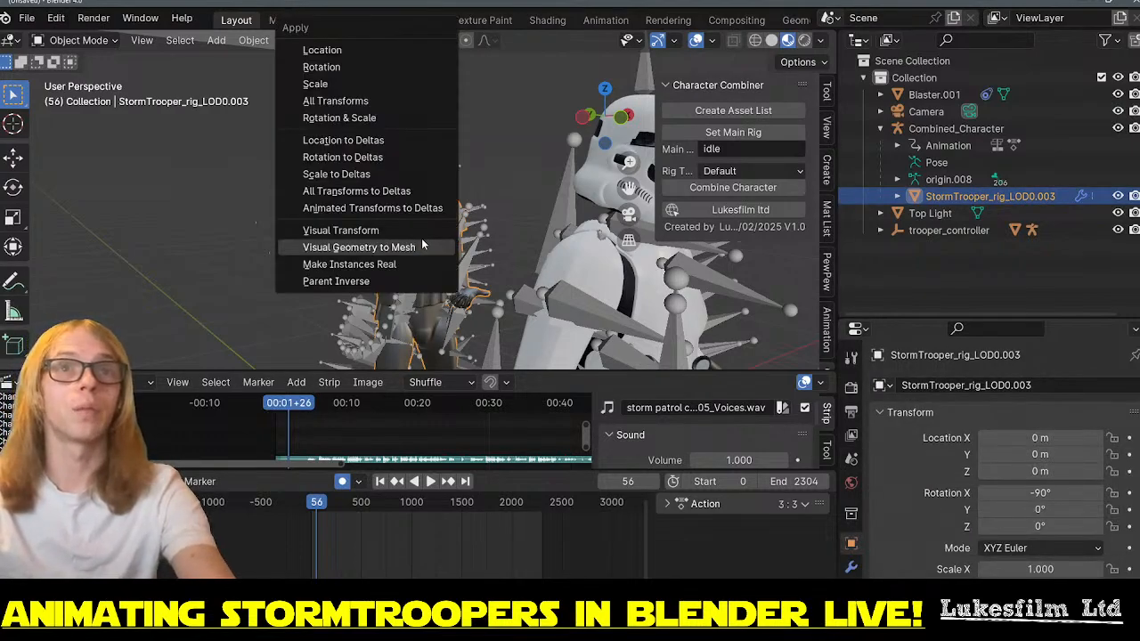
{"action": "left_click", "coordinate": [253, 40]}
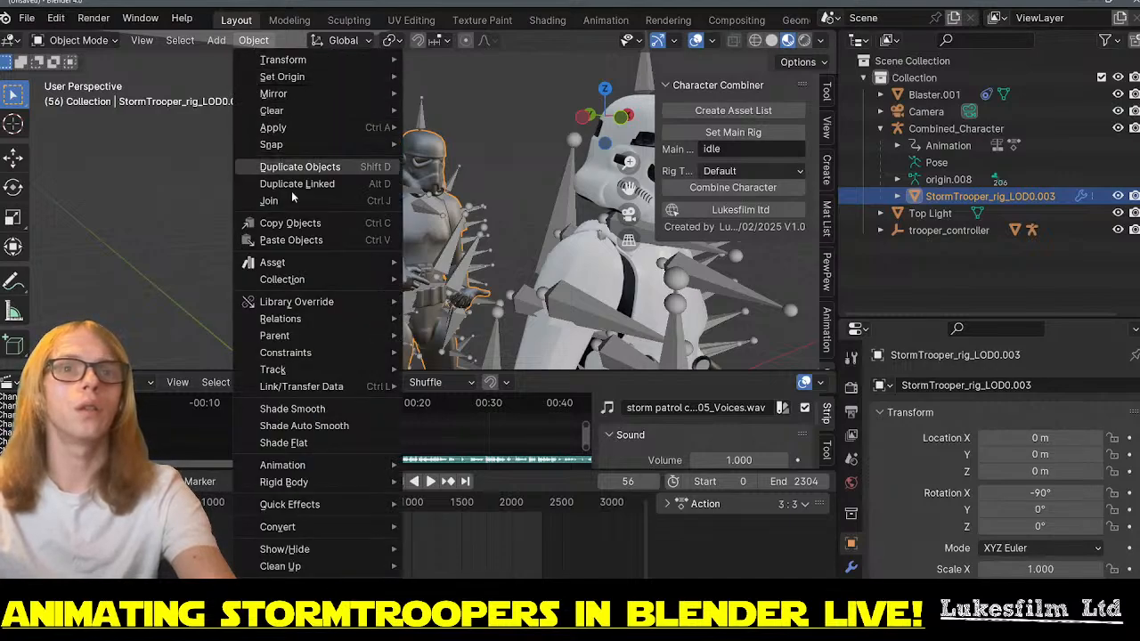
{"action": "left_click", "coordinate": [316, 415]}
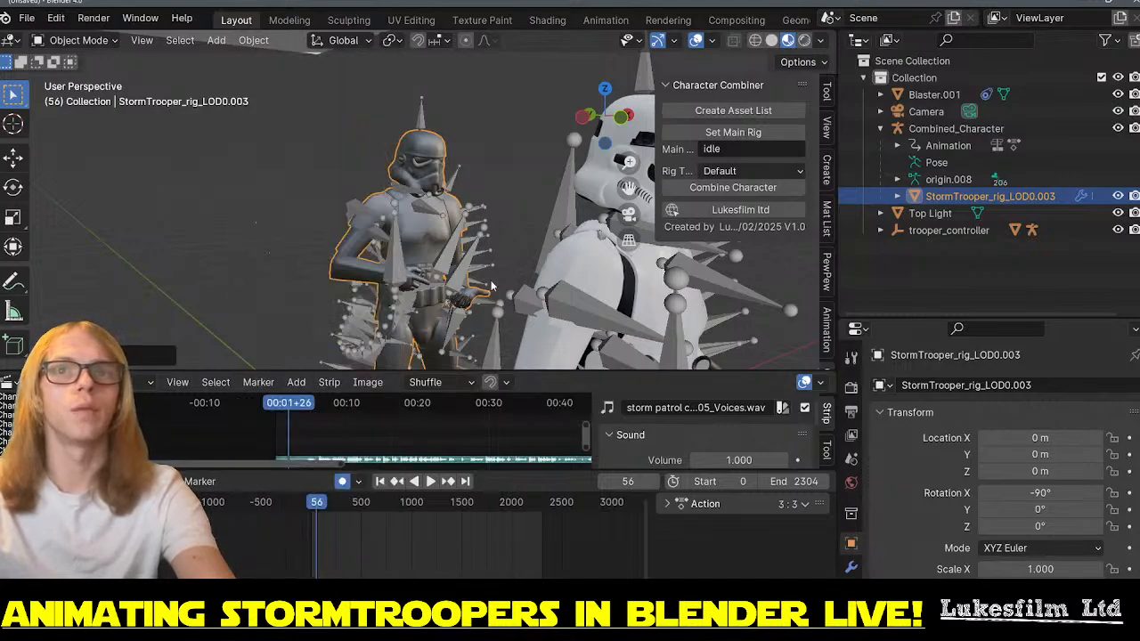
{"action": "middle_click_drag", "start_coordinate": [499, 260], "coordinate": [407, 337]}
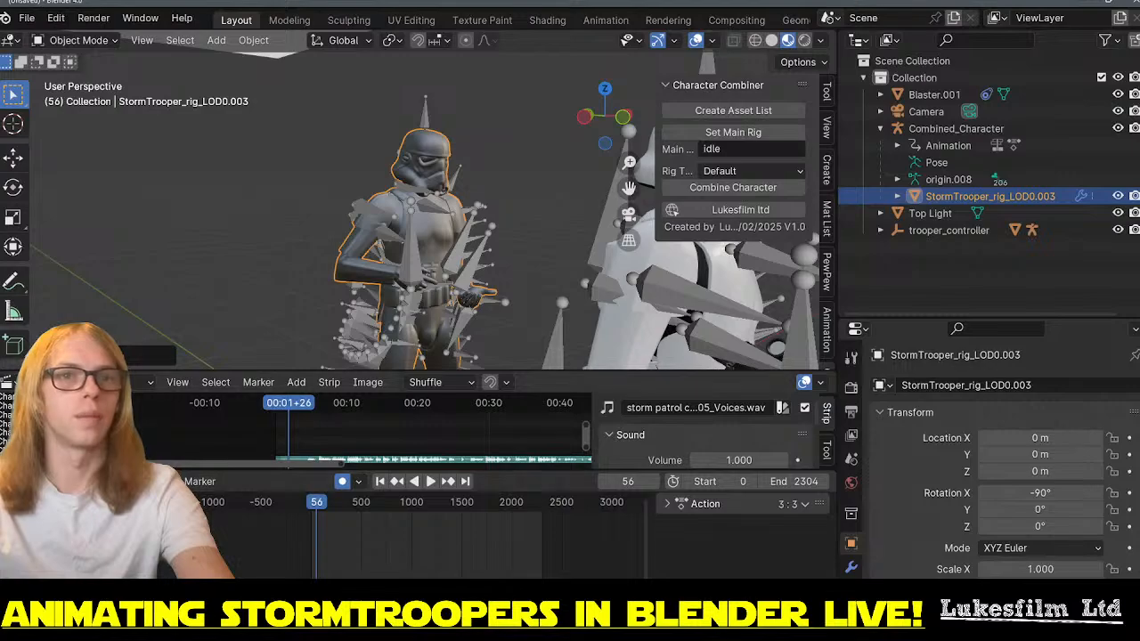
- Switch the timeline area to the Shader Editor and show the material nodes of the StormTrooper_rig_LOD0.003 mesh
{"action": "left_click", "coordinate": [13, 481]}
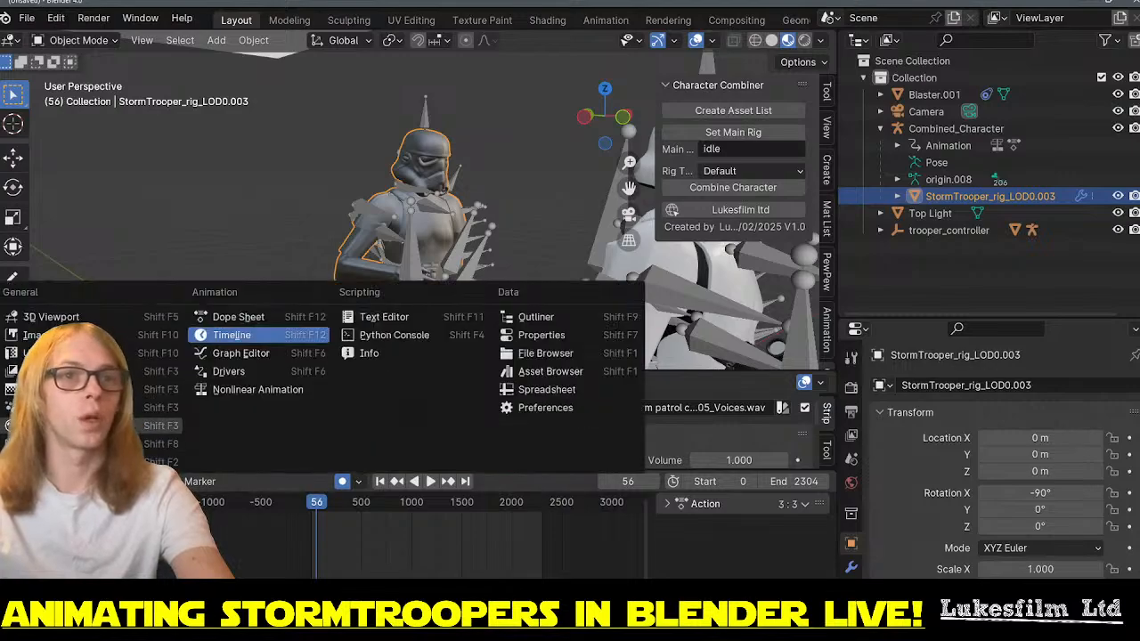
{"action": "left_click", "coordinate": [53, 426]}
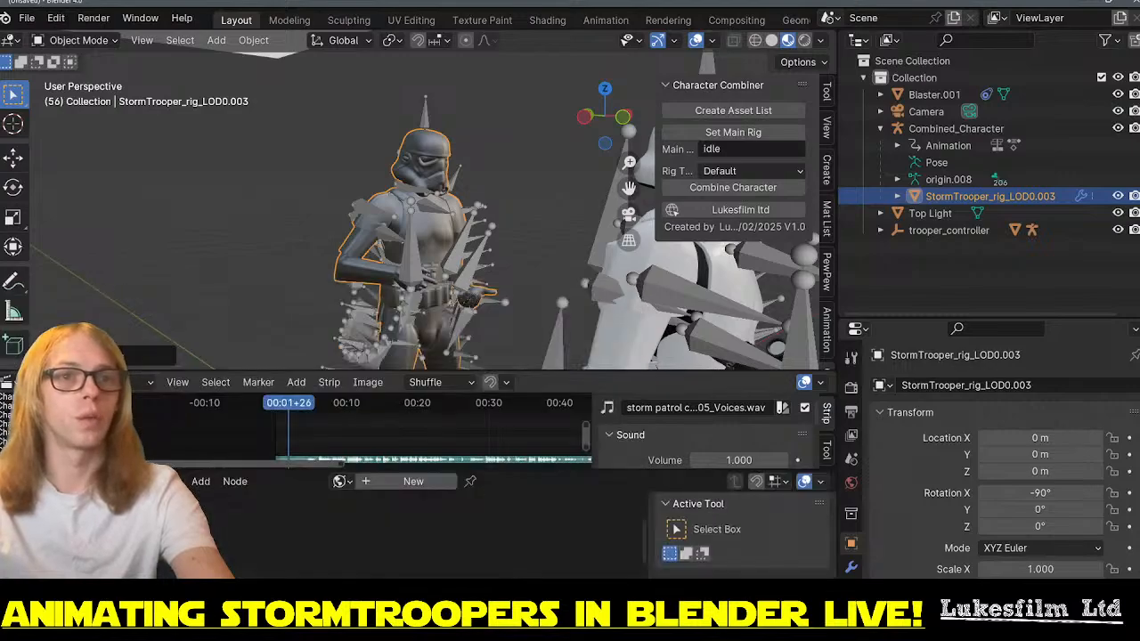
{"action": "left_click", "coordinate": [343, 481]}
{"action": "left_click", "coordinate": [341, 482]}
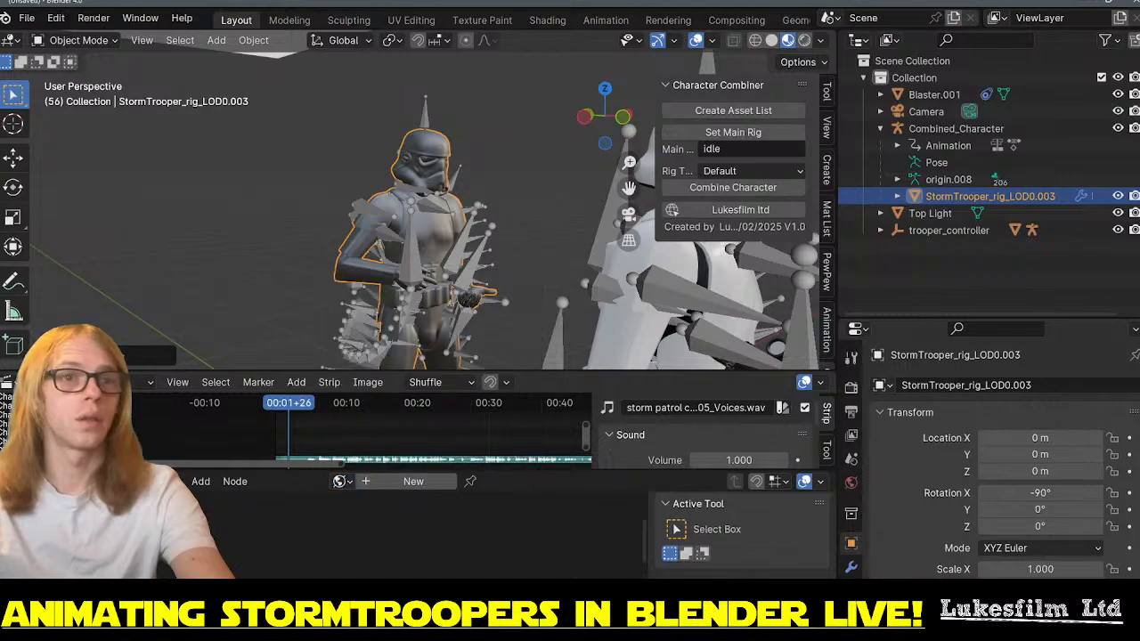
{"action": "left_click", "coordinate": [71, 504]}
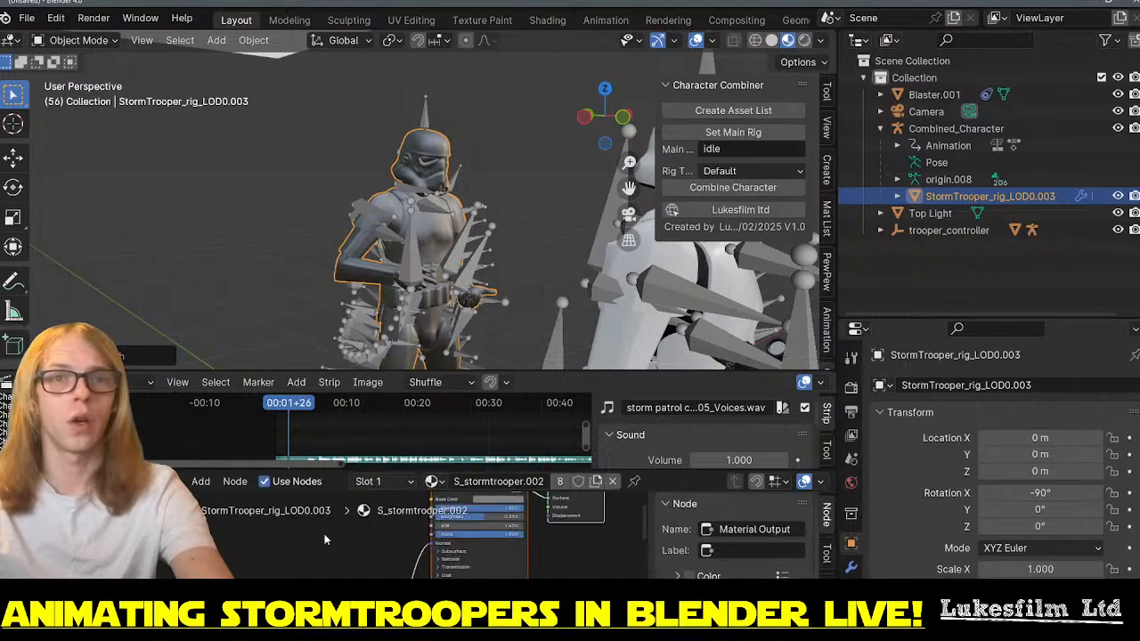
{"action": "scroll", "coordinate": [325, 534], "scroll_direction": "down", "scroll_amount": 3}
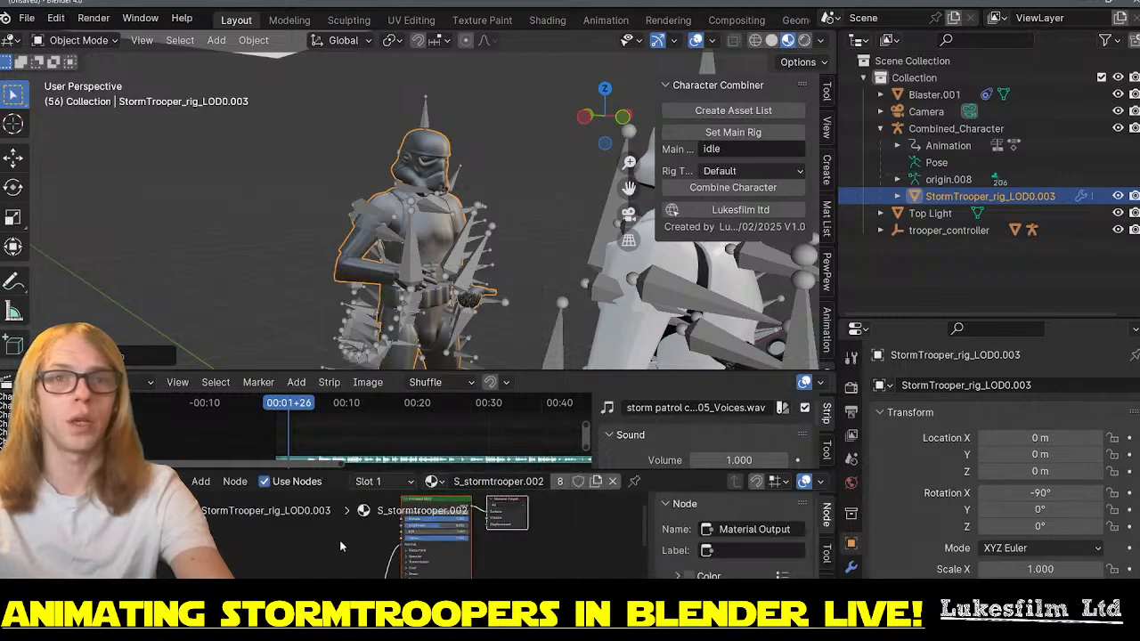
- Assign the existing Trooper.001 material to the StormTrooper_rig_LOD0.003 mesh in place of its current material
{"action": "left_click", "coordinate": [434, 482]}
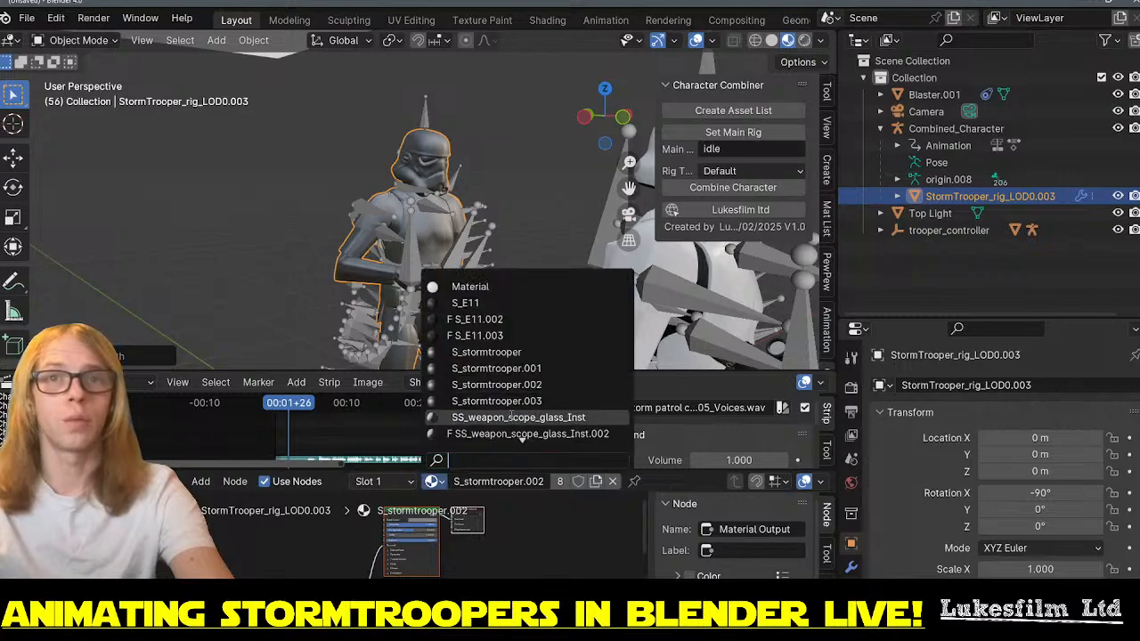
{"action": "scroll", "coordinate": [563, 418], "scroll_direction": "down", "scroll_amount": 2}
{"action": "scroll", "coordinate": [562, 419], "scroll_direction": "down", "scroll_amount": 3}
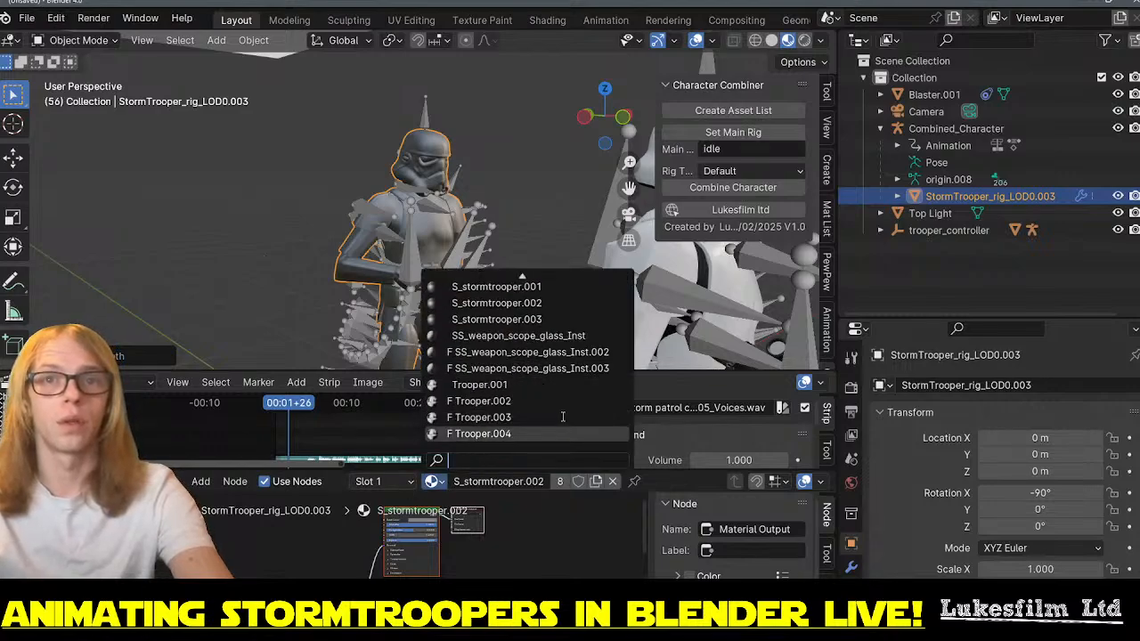
{"action": "left_click", "coordinate": [481, 384]}
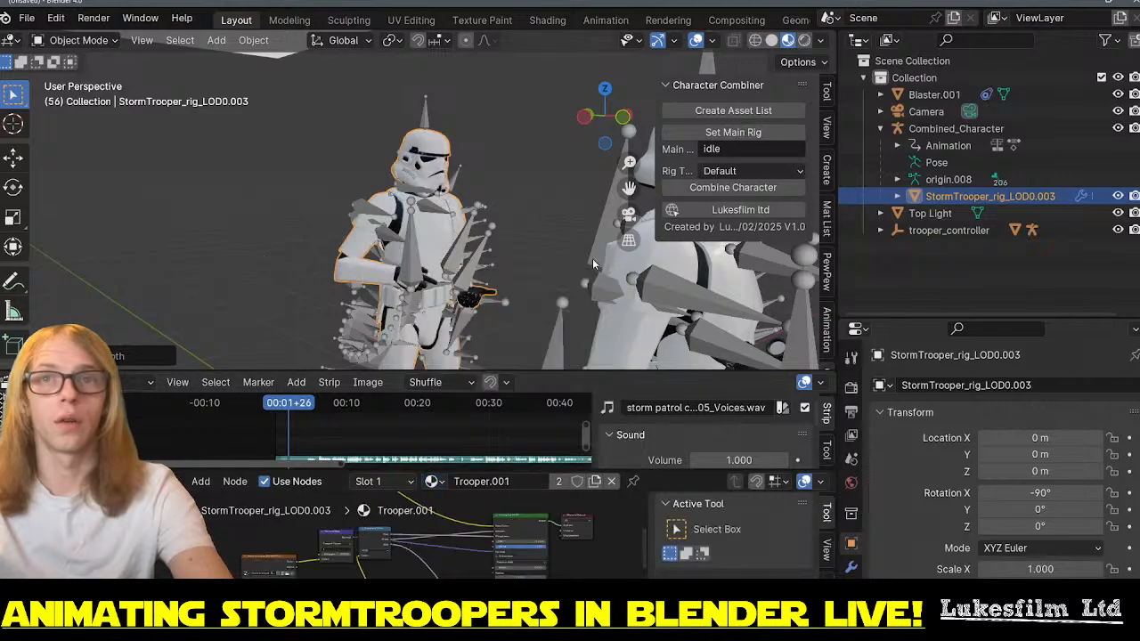
- Play back the animation briefly with both stormtroopers in view to check the combined character
{"action": "left_click", "coordinate": [646, 341]}
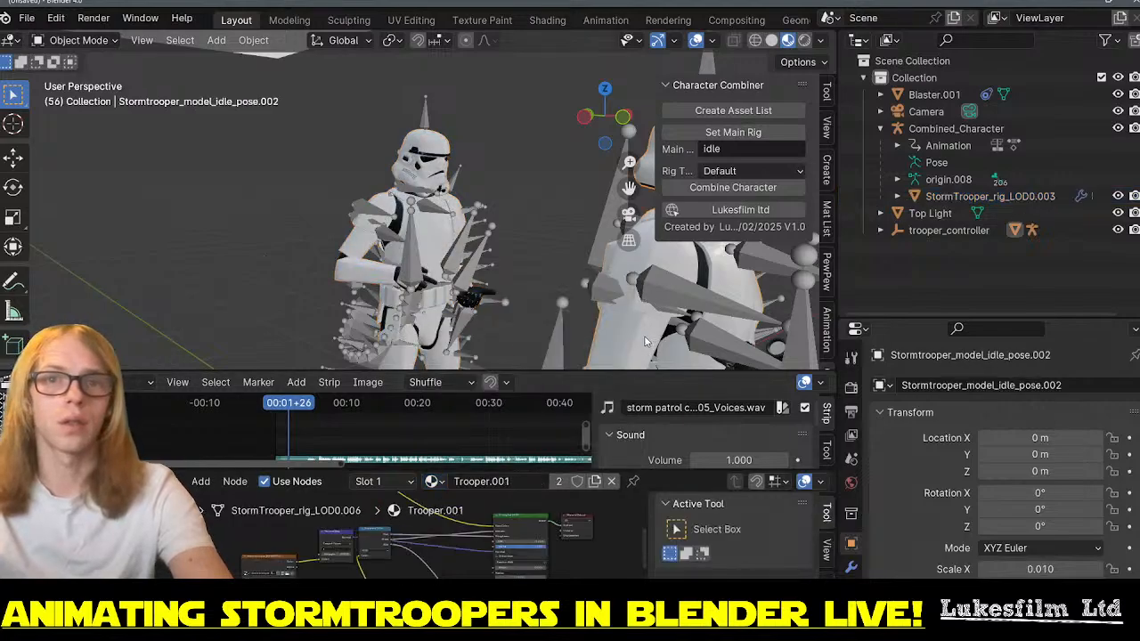
{"action": "left_click", "coordinate": [448, 249]}
{"action": "middle_click_drag", "start_coordinate": [475, 266], "coordinate": [420, 263]}
{"action": "key", "text": "space"}
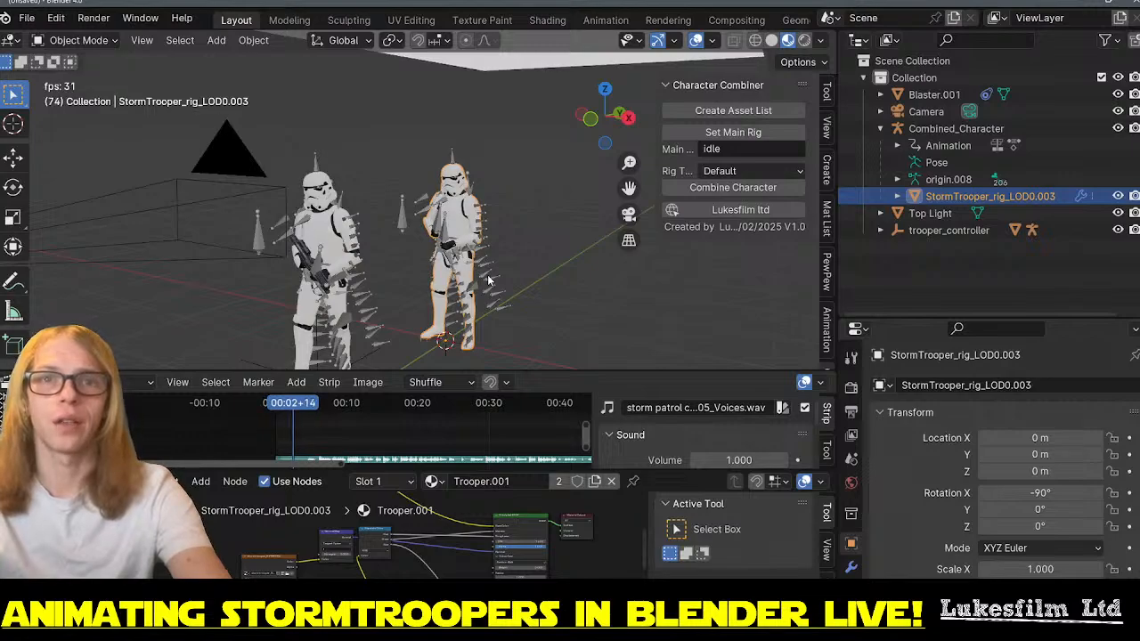
{"action": "key", "text": "space"}
- Switch the Shader Editor area to the Dope Sheet and scrub the Combined_Character rig's idle action to frame 246
{"action": "left_click", "coordinate": [12, 382]}
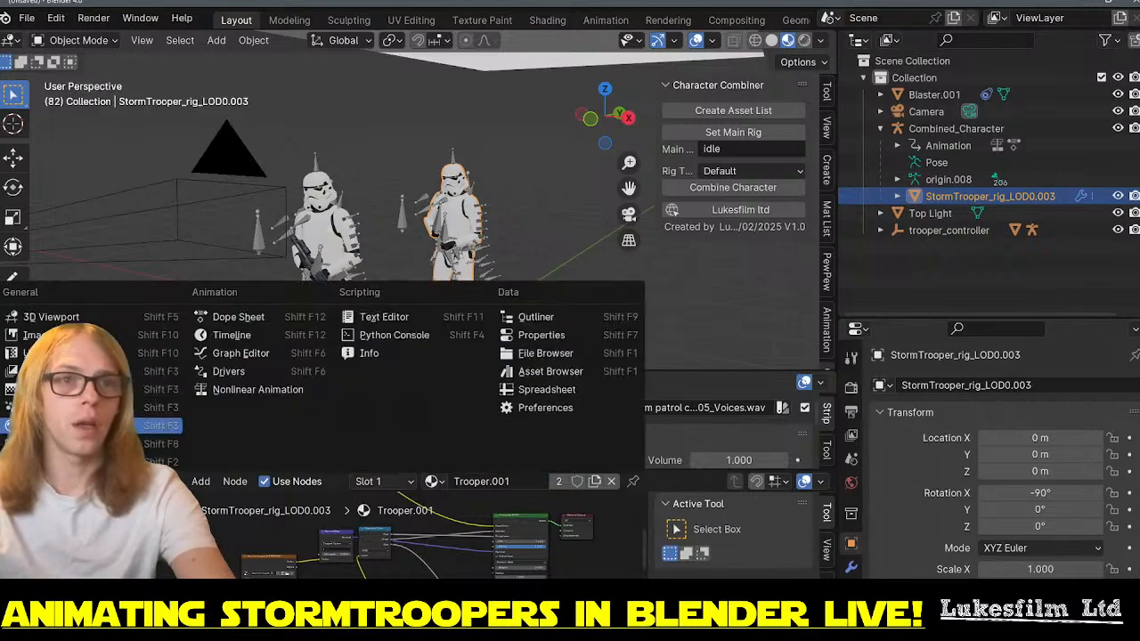
{"action": "left_click", "coordinate": [263, 318]}
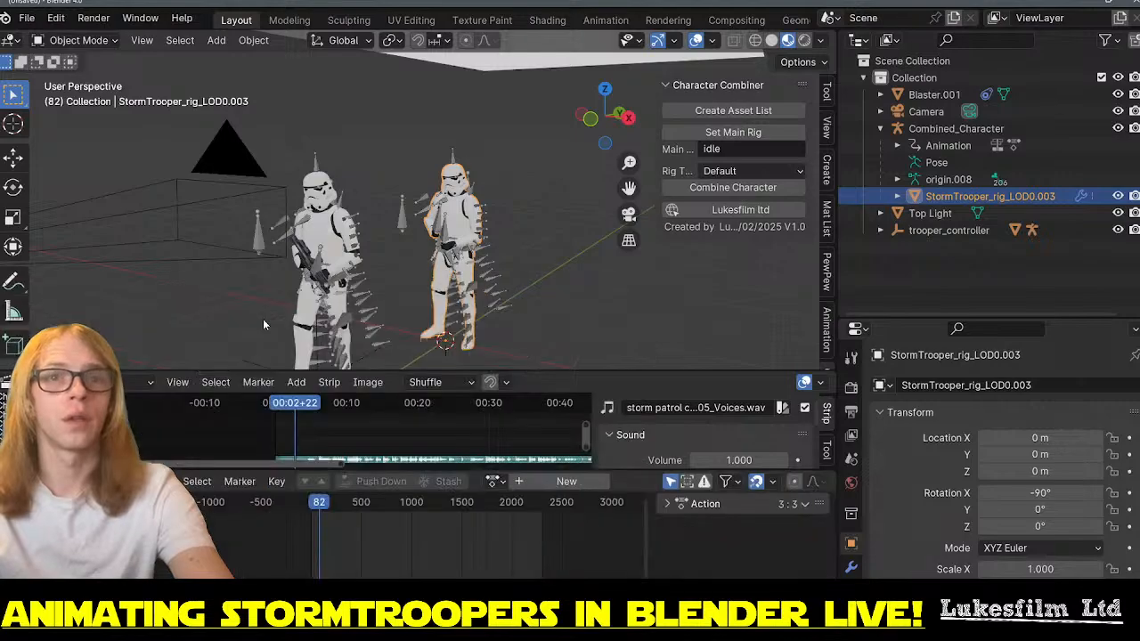
{"action": "left_click", "coordinate": [489, 284]}
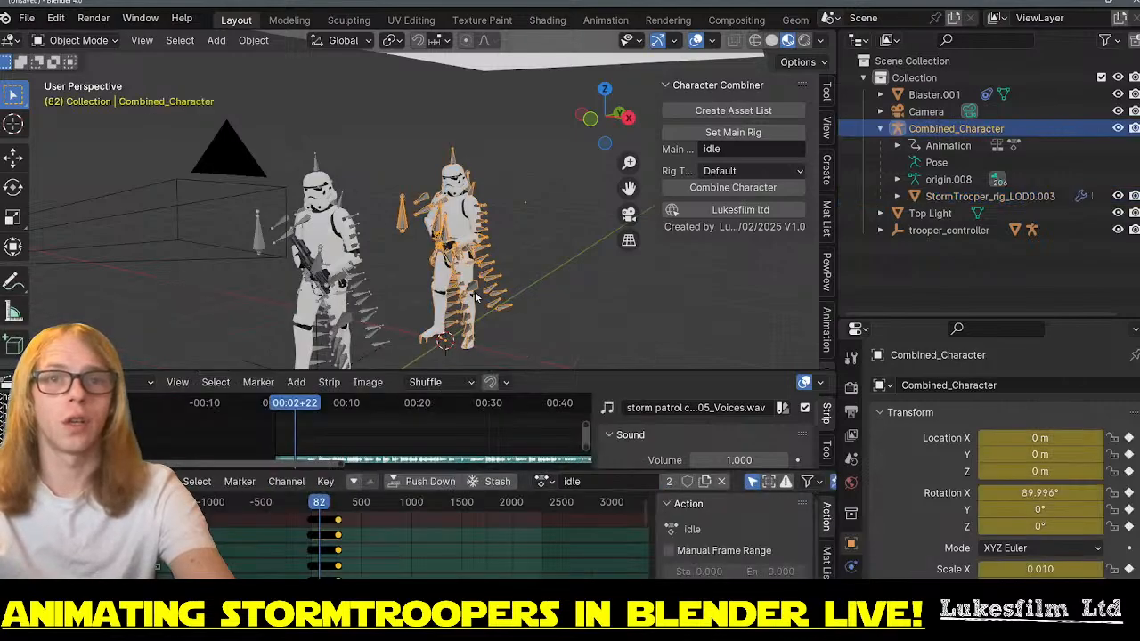
{"action": "left_click_drag", "start_coordinate": [318, 507], "coordinate": [335, 518]}
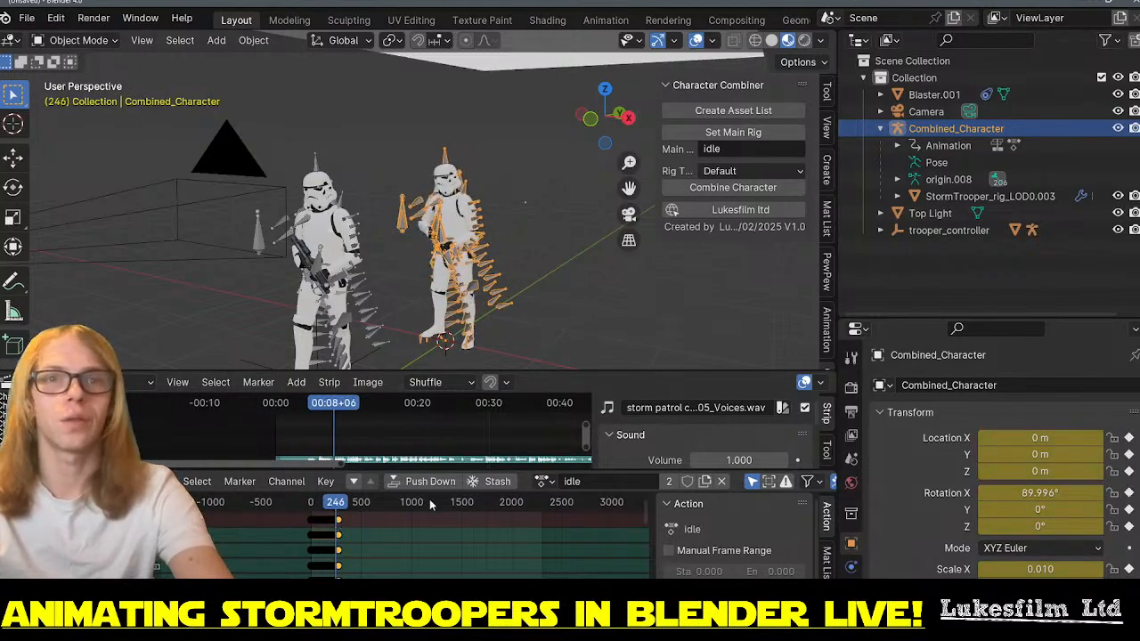
- Assign the walky action to the Combined_Character rig and scrub to frame 138 to preview the walk
{"action": "left_click", "coordinate": [545, 480]}
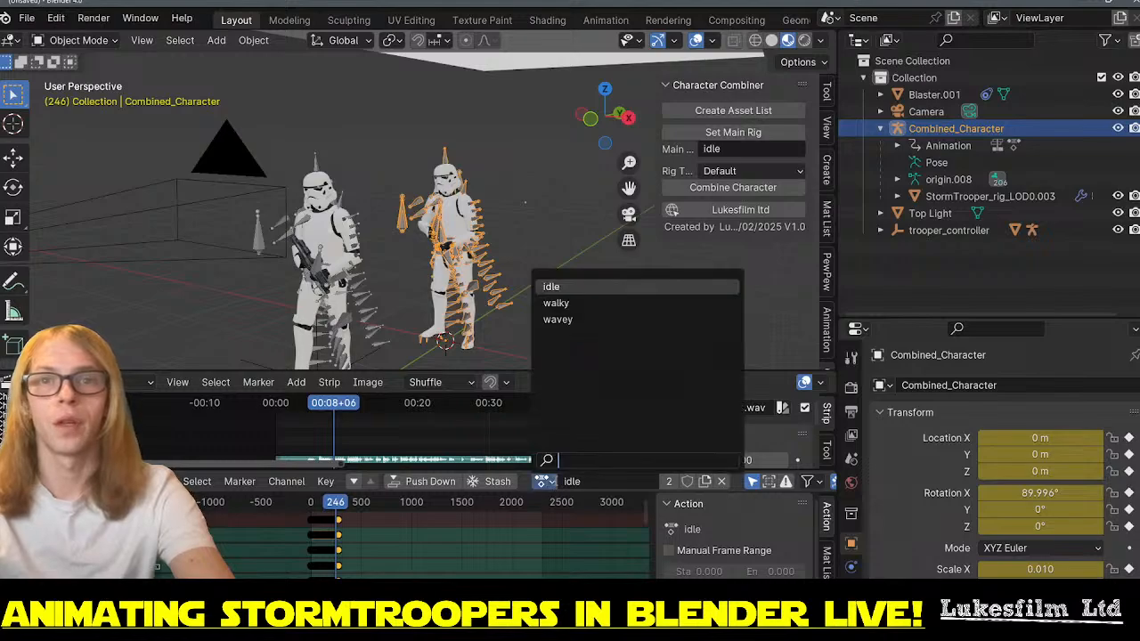
{"action": "left_click", "coordinate": [588, 303]}
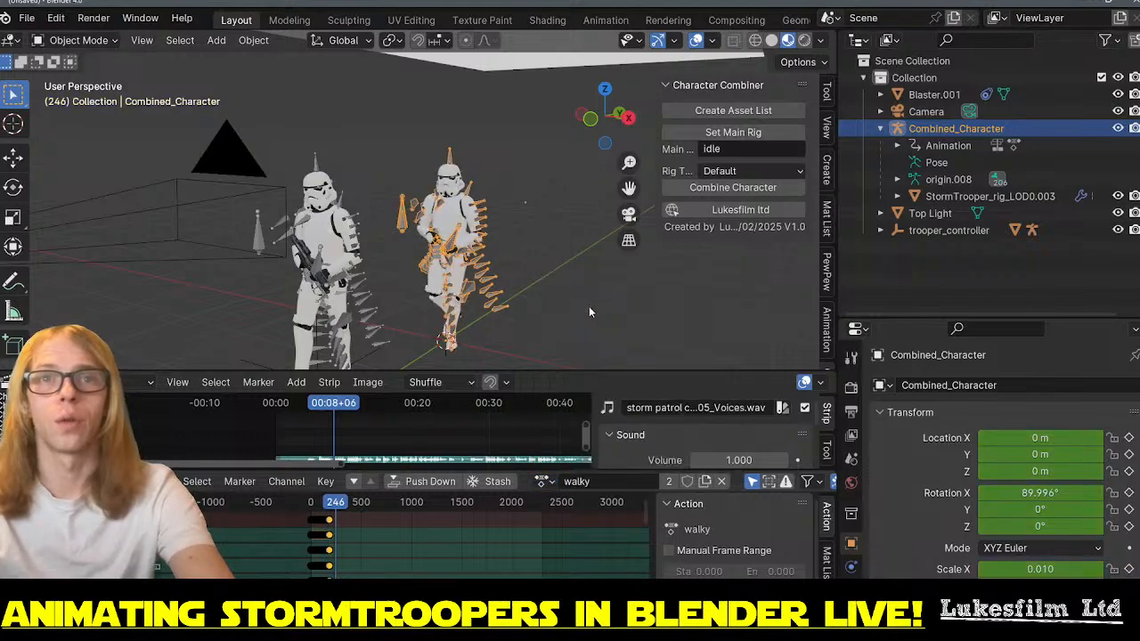
{"action": "left_click_drag", "start_coordinate": [326, 501], "coordinate": [324, 504]}
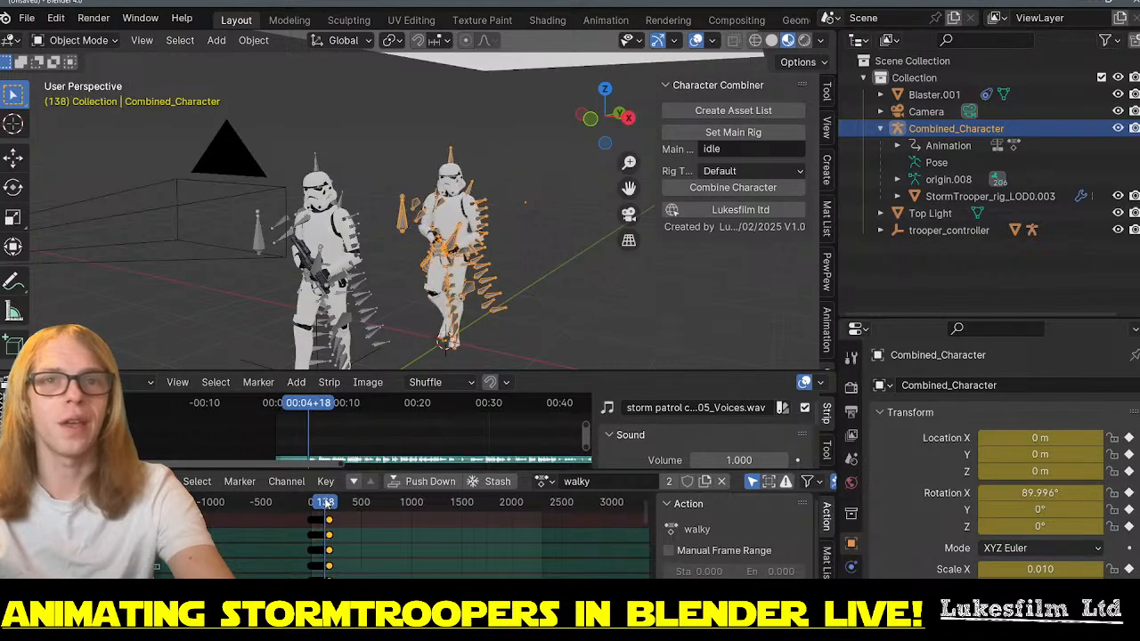
{"action": "middle_click_drag", "start_coordinate": [210, 298], "coordinate": [335, 316]}
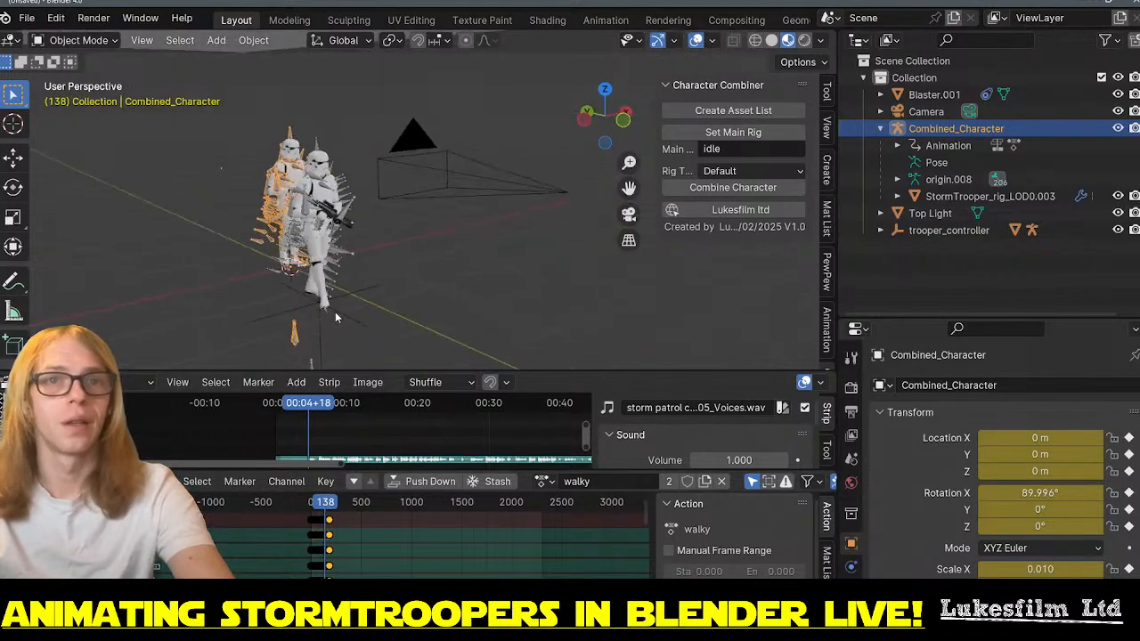
- Play the Combined_Character's walky action up to frame 176 and view the walk from another angle
{"action": "key", "text": "space"}
{"action": "key", "text": "space"}
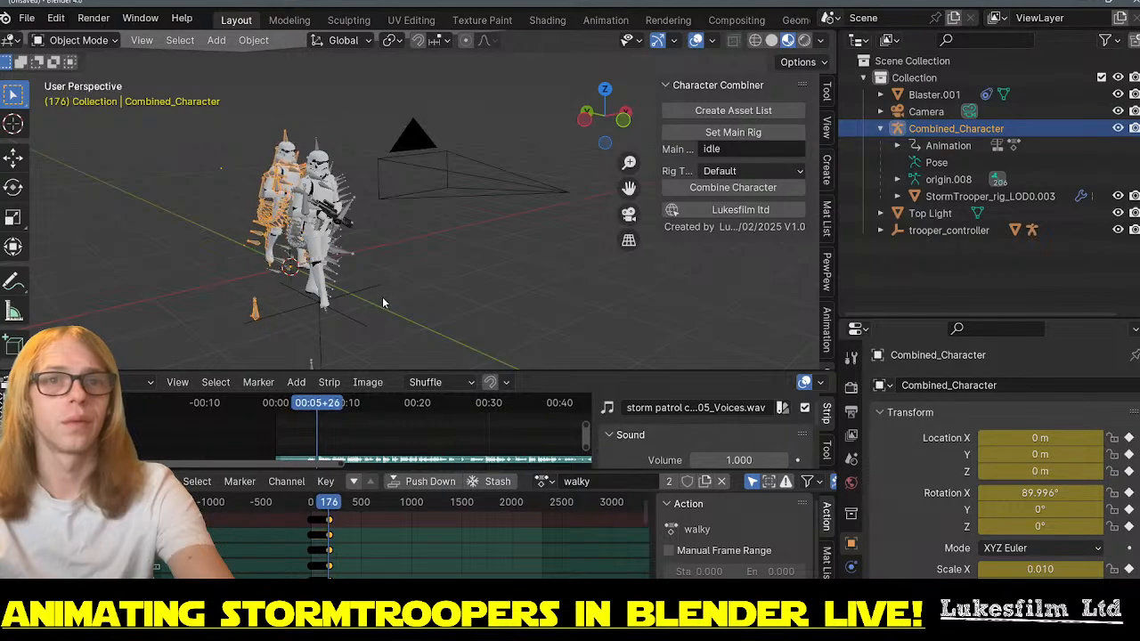
{"action": "middle_click_drag", "start_coordinate": [382, 297], "coordinate": [233, 278]}
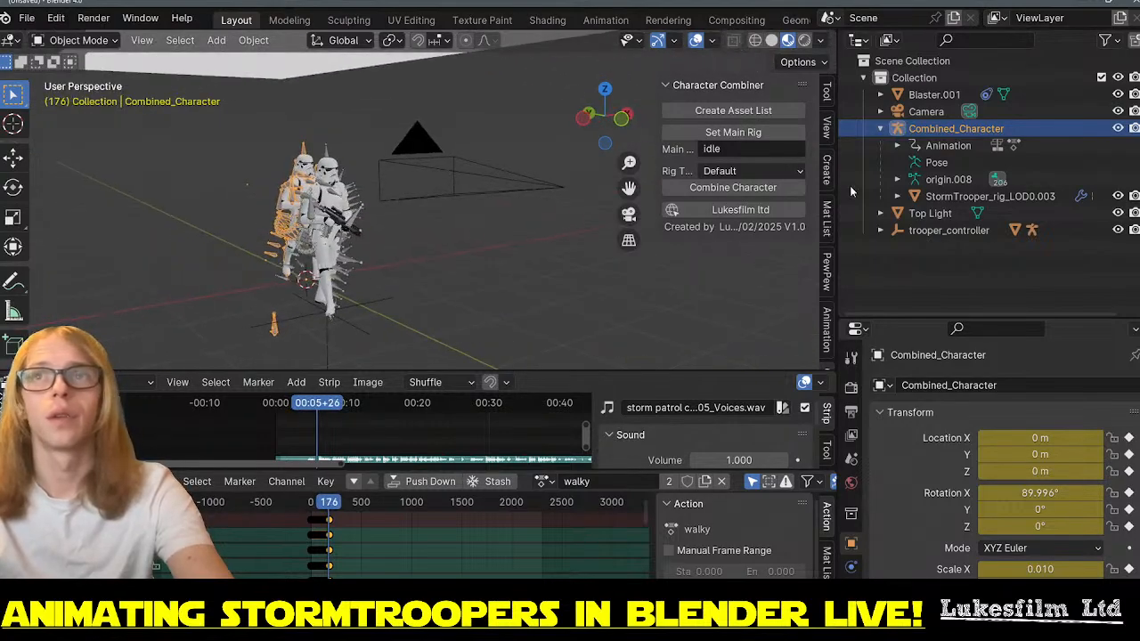
- Collapse the Combined_Character hierarchy in the Outliner and inspect both stormtroopers up close and from a distance
{"action": "left_click", "coordinate": [883, 128]}
{"action": "scroll", "coordinate": [536, 232], "scroll_direction": "up", "scroll_amount": 5}
{"action": "middle_click_drag", "start_coordinate": [478, 288], "coordinate": [419, 317]}
{"action": "left_click", "coordinate": [418, 314]}
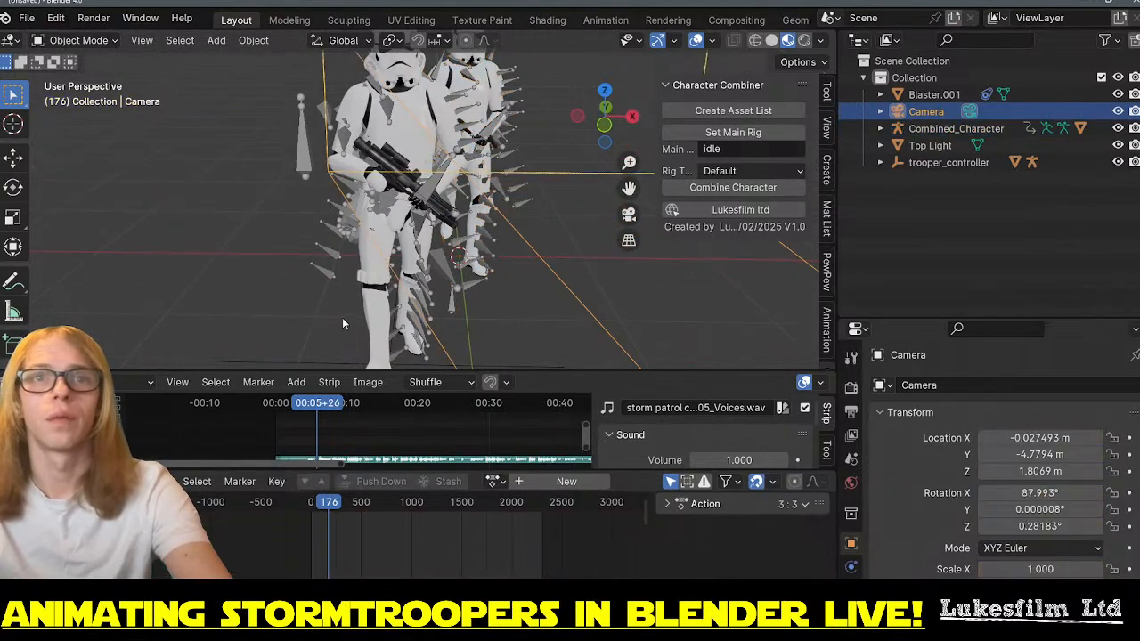
{"action": "middle_click_drag", "start_coordinate": [294, 251], "coordinate": [406, 250]}
{"action": "scroll", "coordinate": [358, 264], "scroll_direction": "down", "scroll_amount": 7}
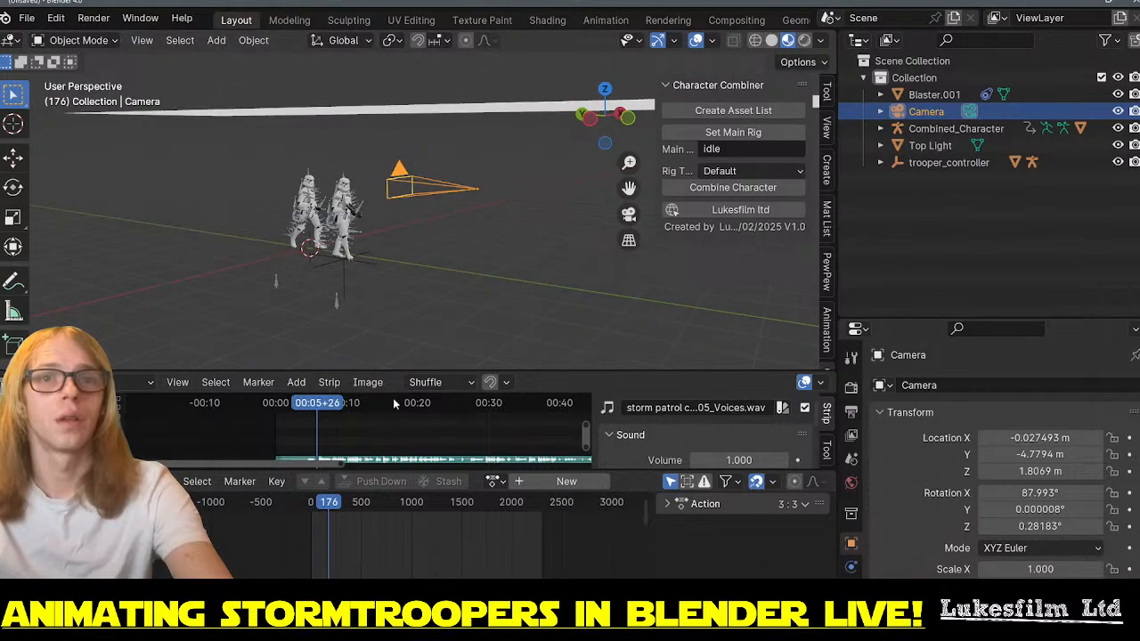
- Return to the first frame, scrub to frame 198 and select the Stormtrooper_Rig.001 rig in the viewport
{"action": "key", "text": "shift+Left"}
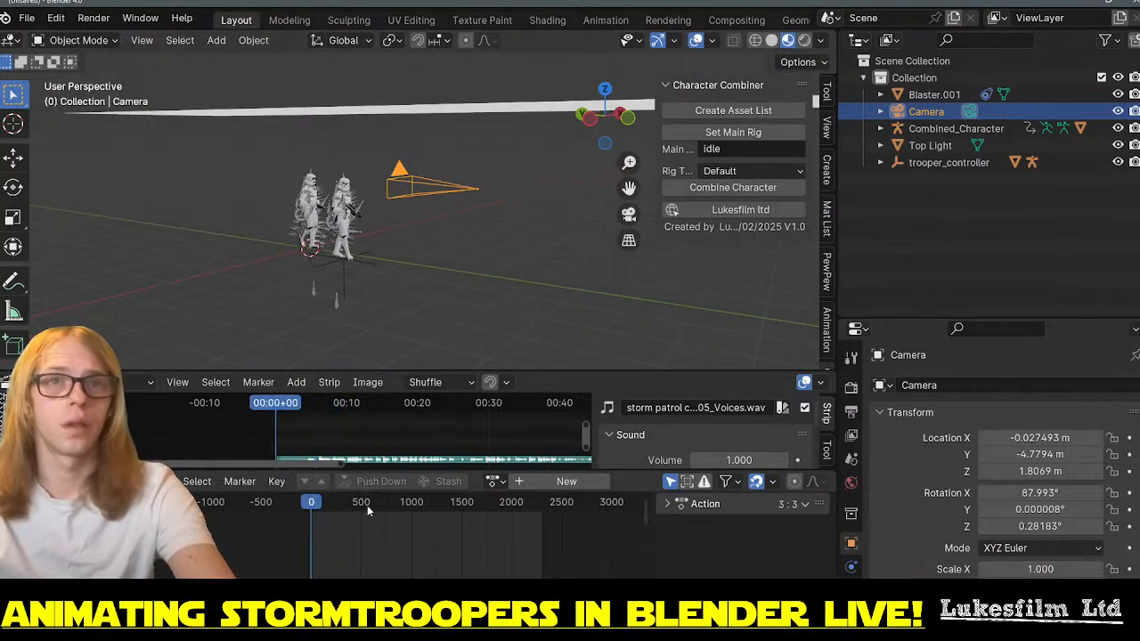
{"action": "left_click_drag", "start_coordinate": [368, 510], "coordinate": [330, 503]}
{"action": "left_click", "coordinate": [353, 244]}
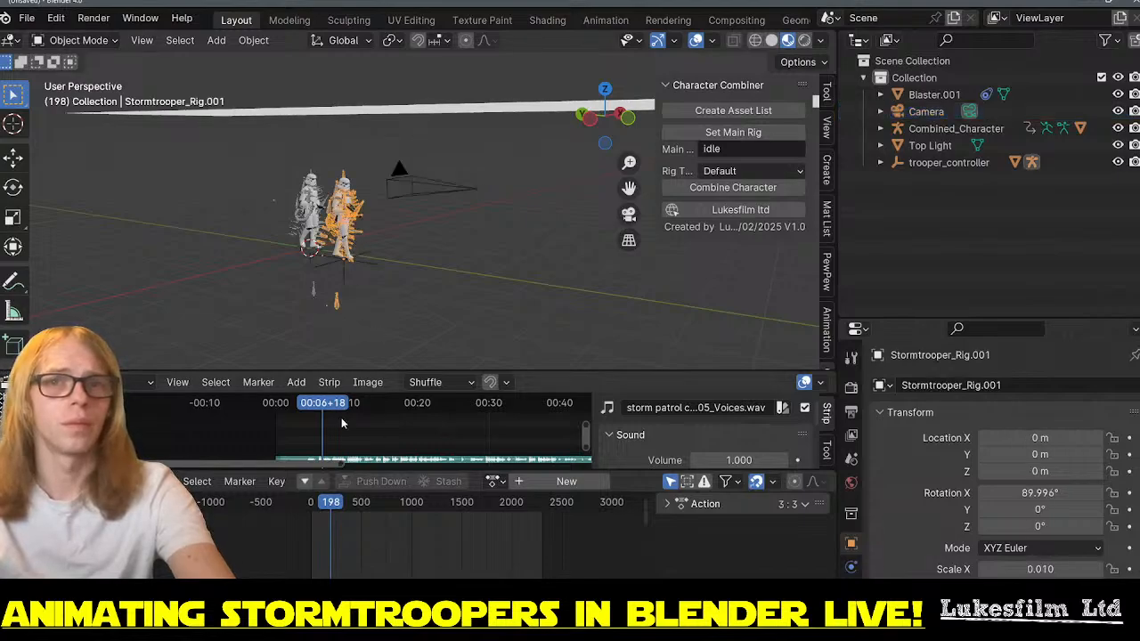
- Look through the actions available for Stormtrooper_Rig.001 and switch the Dope Sheet area to the Nonlinear Animation editor
{"action": "left_click", "coordinate": [13, 481]}
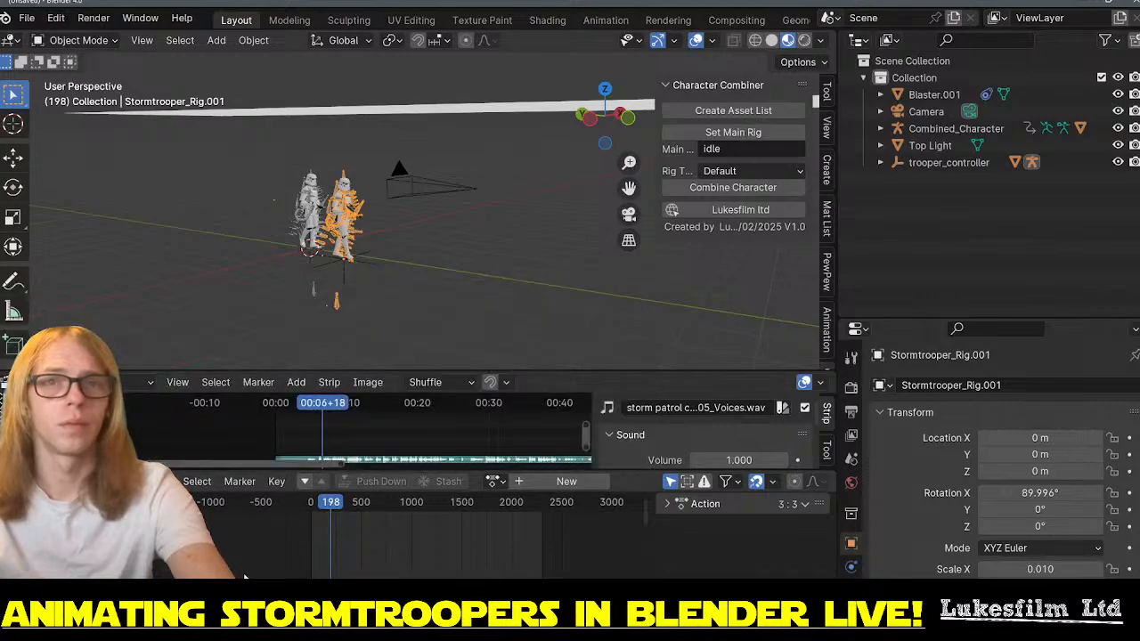
{"action": "left_click", "coordinate": [496, 481]}
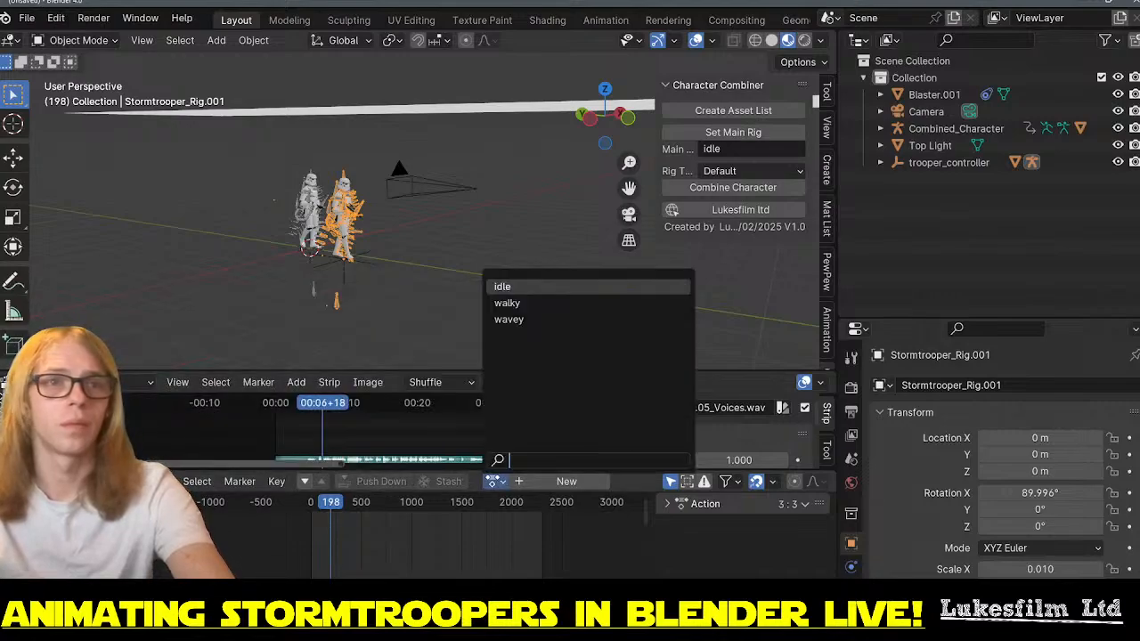
{"action": "left_click", "coordinate": [12, 481]}
{"action": "left_click", "coordinate": [89, 481]}
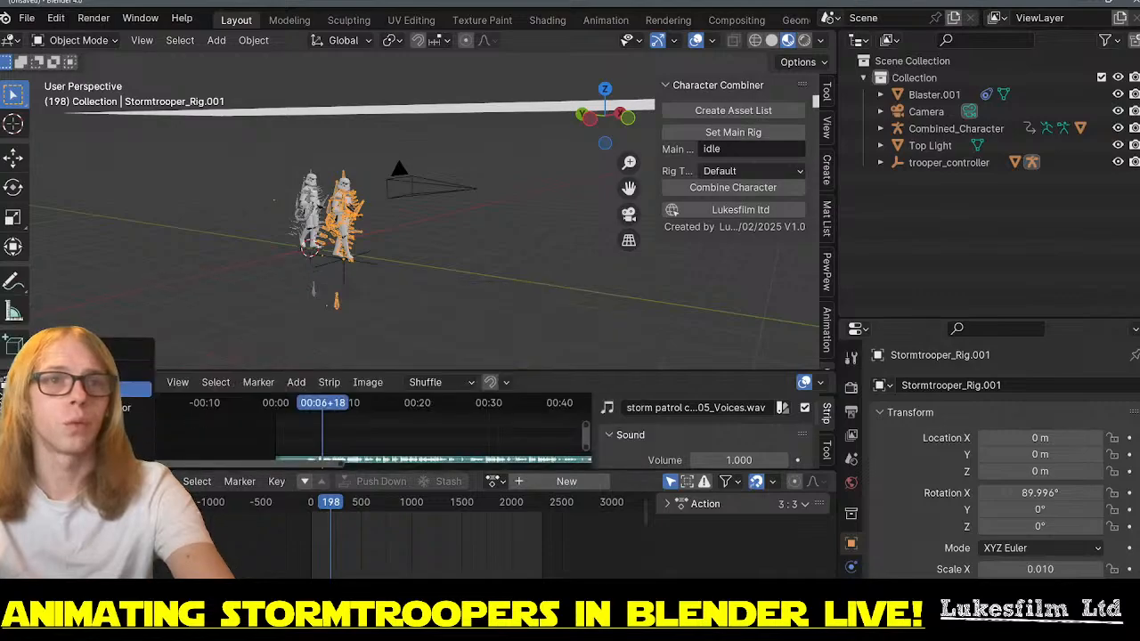
{"action": "mouse_move", "coordinate": [12, 481]}
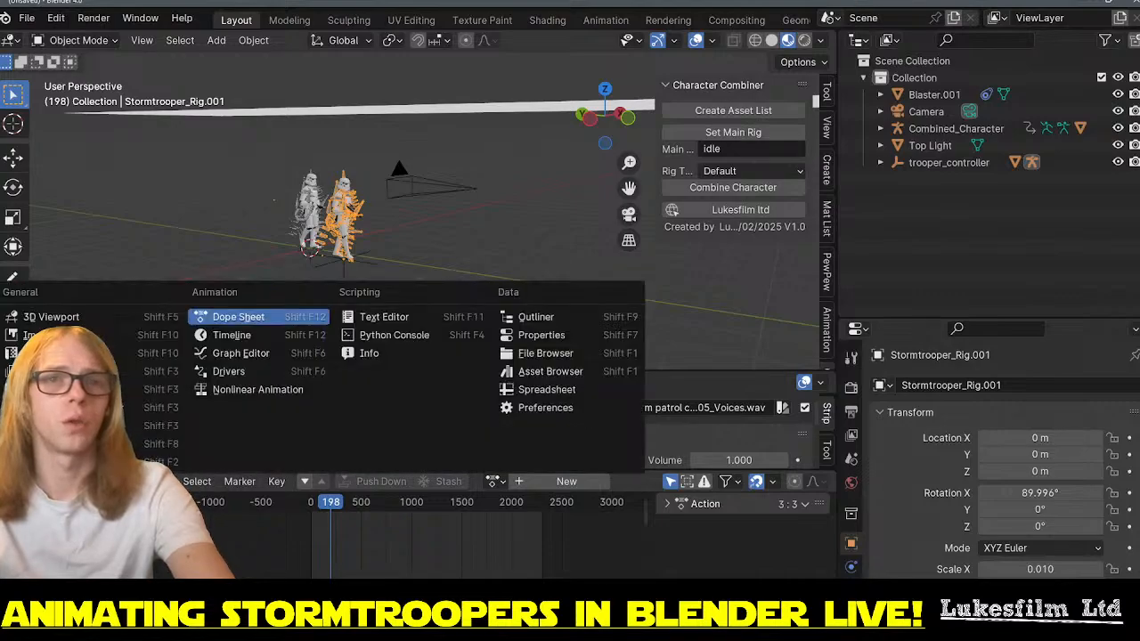
{"action": "left_click", "coordinate": [266, 390]}
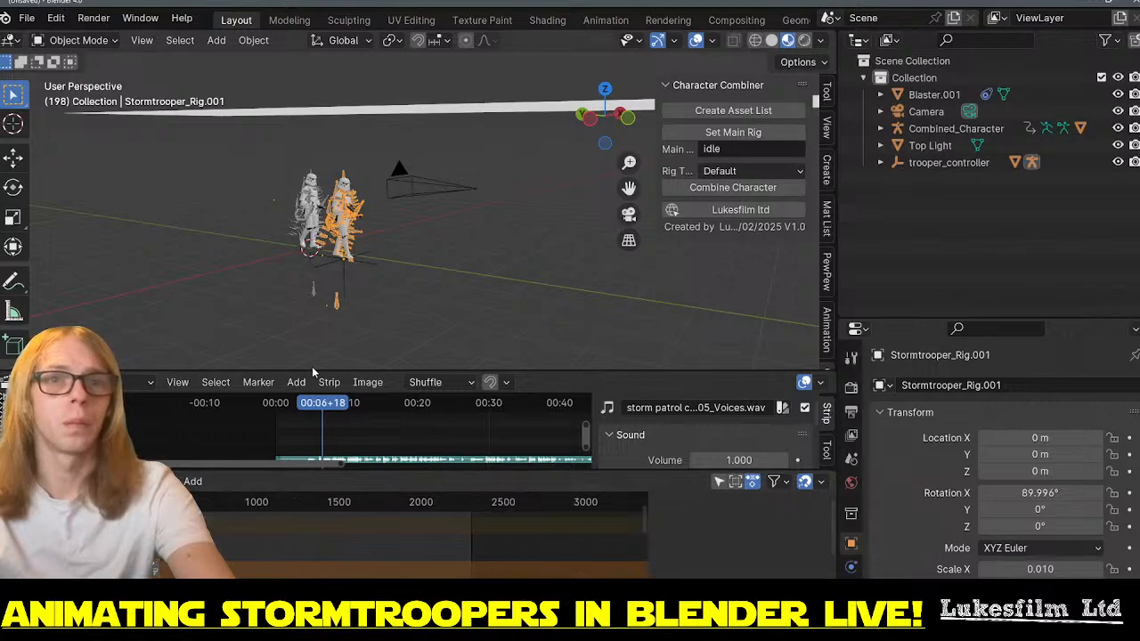
- Enlarge the Nonlinear Animation editor, bring the strips from frame 0 into view and show the active strip's properties
{"action": "left_click_drag", "start_coordinate": [321, 345], "coordinate": [321, 214]}
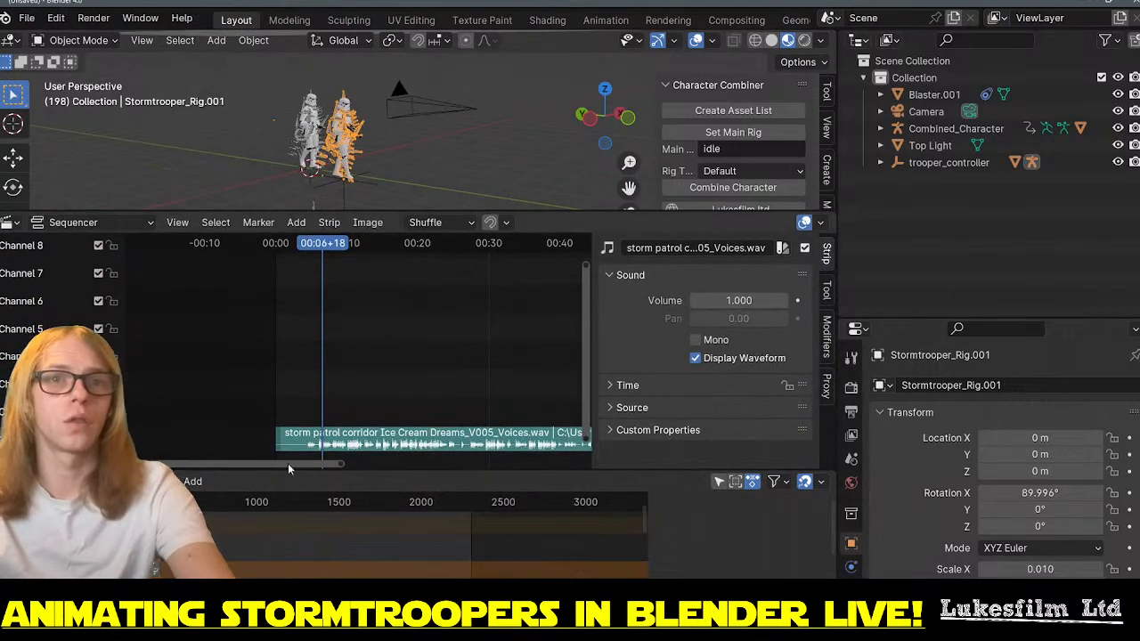
{"action": "left_click_drag", "start_coordinate": [285, 472], "coordinate": [285, 242]}
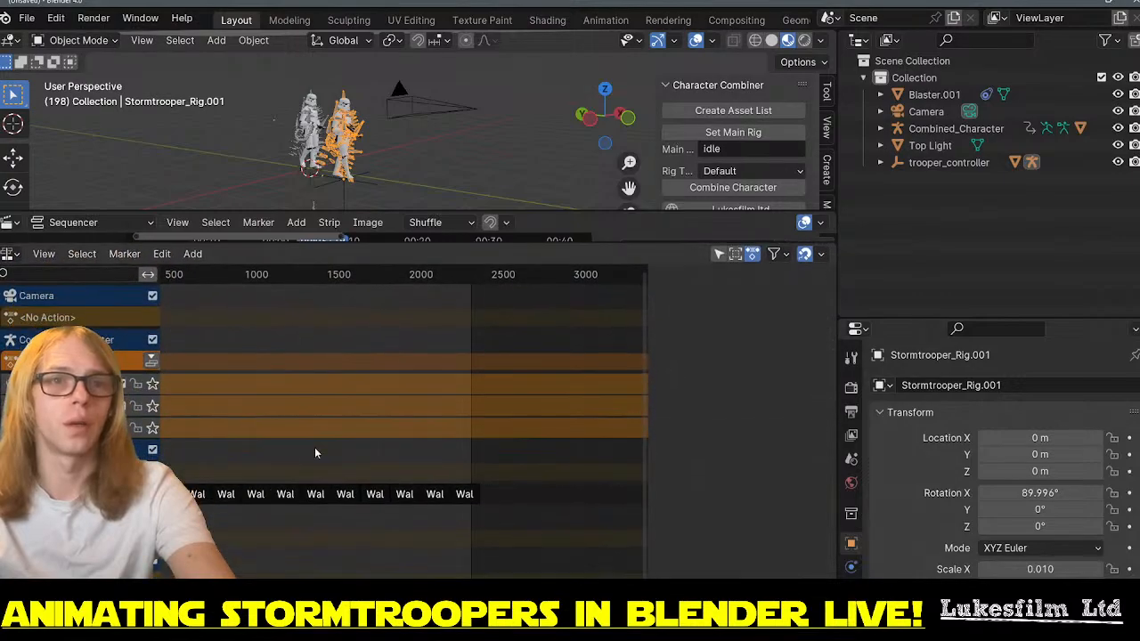
{"action": "scroll", "coordinate": [293, 535], "scroll_direction": "down", "scroll_amount": 2}
{"action": "mouse_move", "coordinate": [293, 536]}
{"action": "middle_mouse_down"}
{"action": "mouse_move", "coordinate": [293, 525]}
{"action": "mouse_move", "coordinate": [293, 535]}
{"action": "middle_mouse_up"}
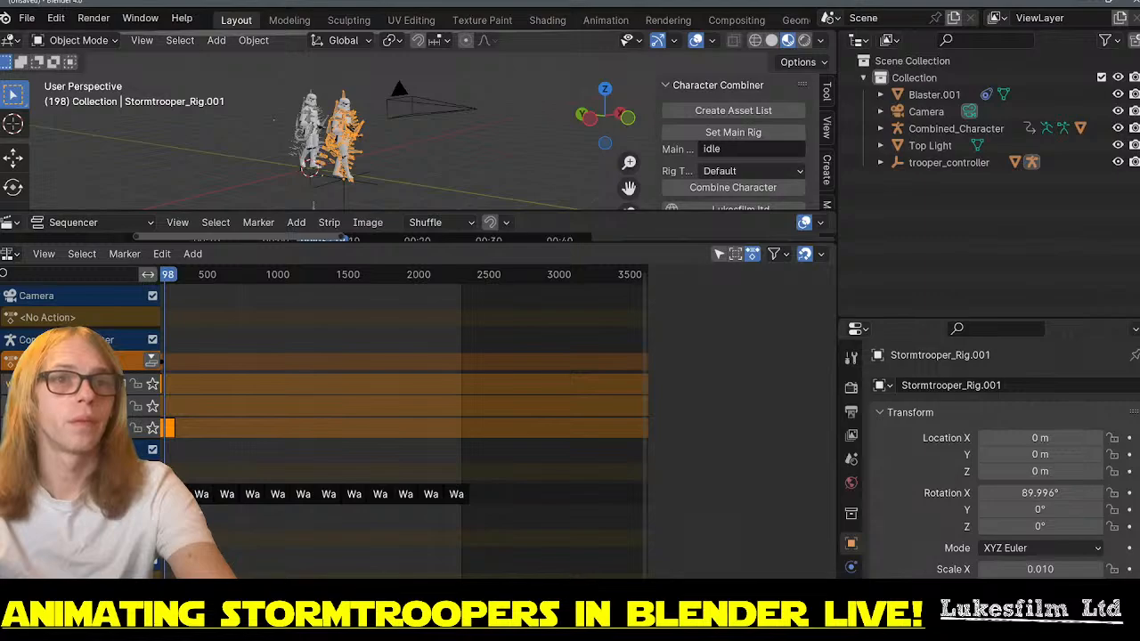
{"action": "scroll", "coordinate": [281, 535], "scroll_direction": "up", "scroll_amount": 1}
{"action": "middle_click_drag", "start_coordinate": [306, 561], "coordinate": [462, 517]}
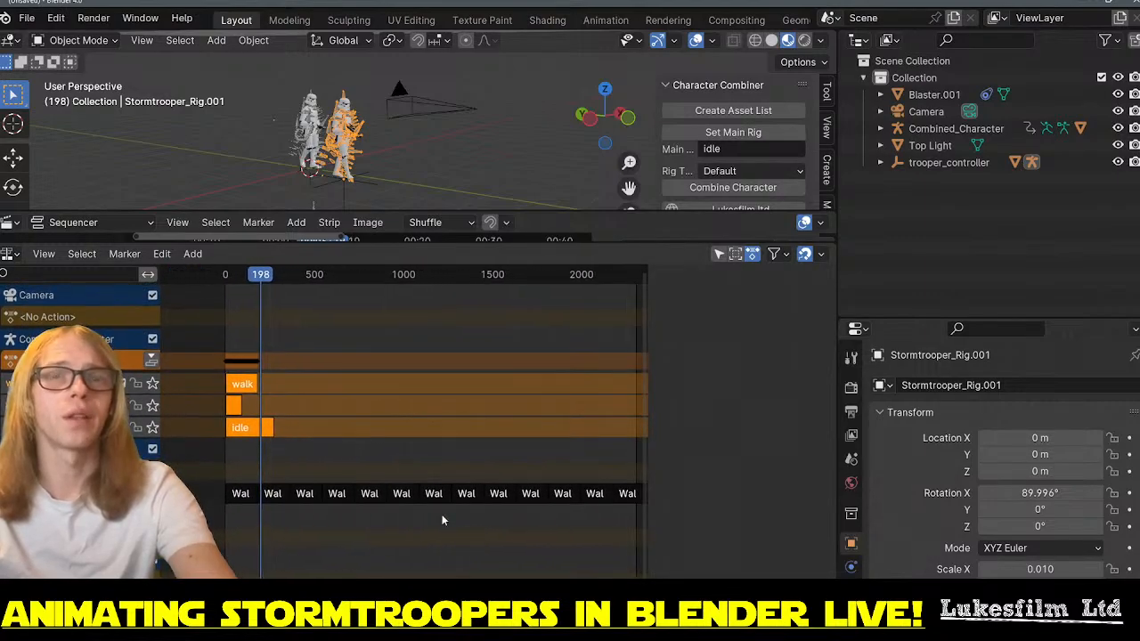
{"action": "key", "text": "n"}
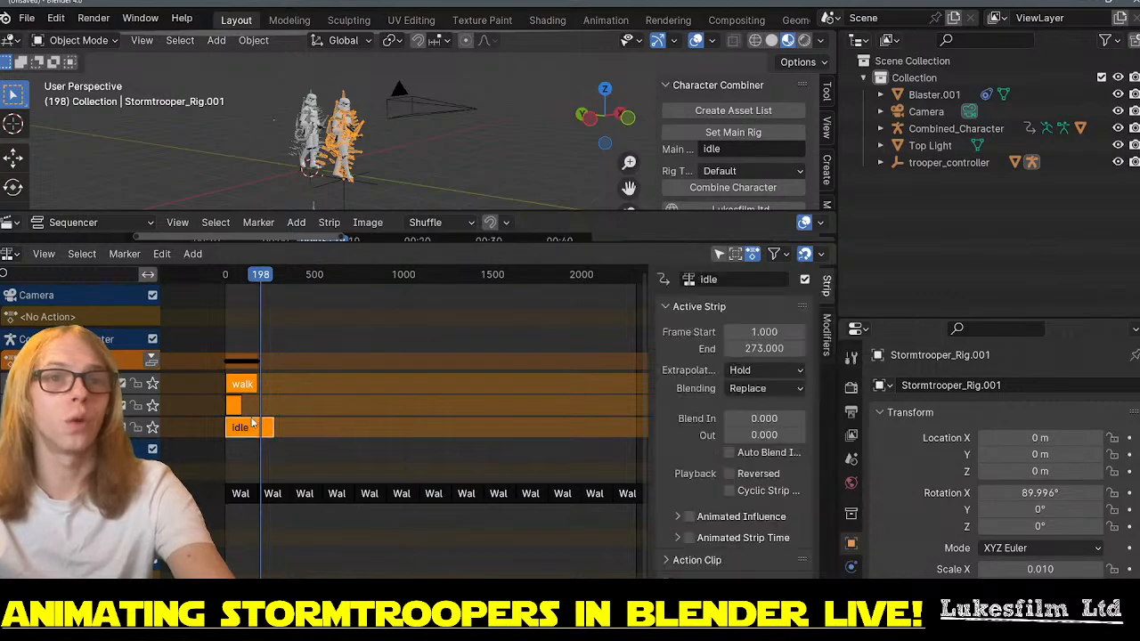
- Delete all three Combined_Character strips, including walky and idle, together with their tracks
{"action": "left_click", "coordinate": [257, 432]}
{"action": "key", "text": "x"}
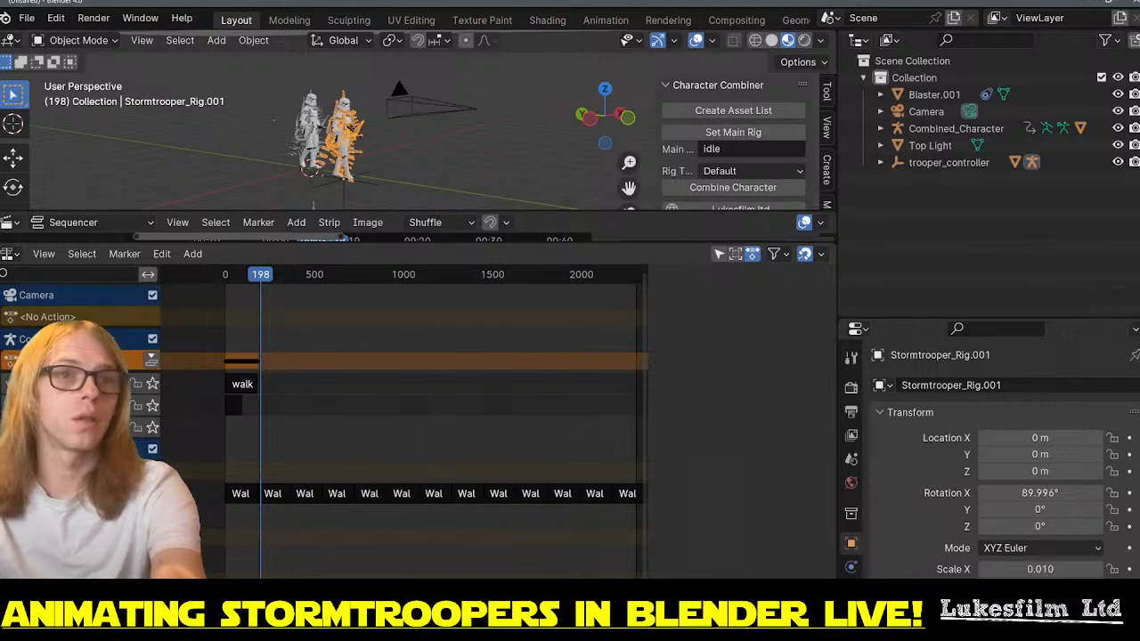
{"action": "key", "text": "x"}
{"action": "key", "text": "x"}
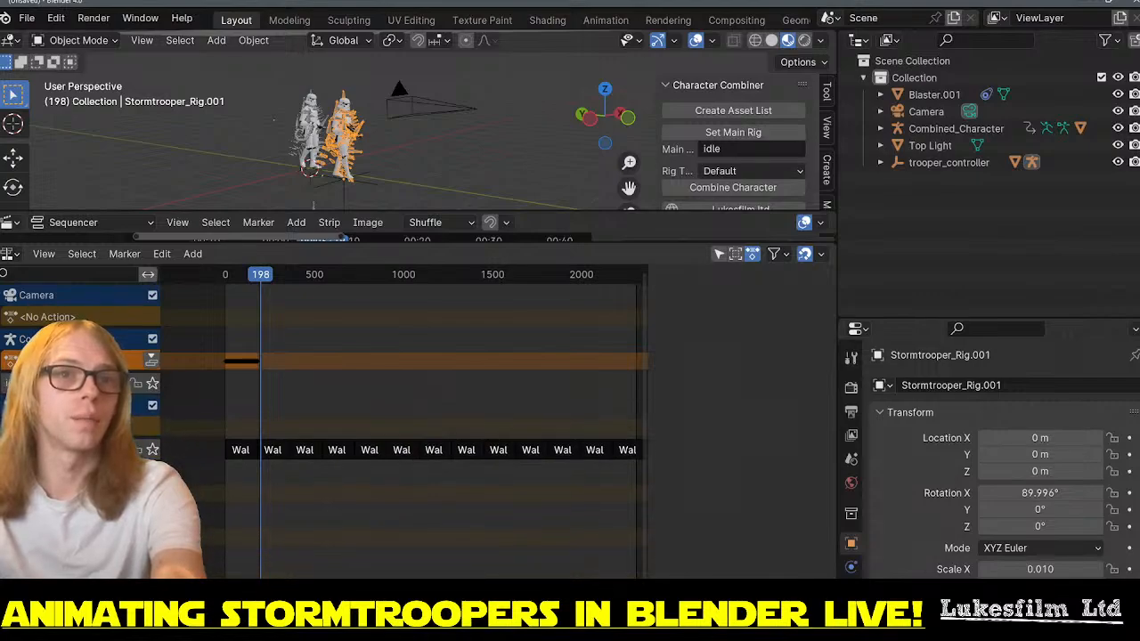
{"action": "key", "text": "x"}
- Scrub to frame 120 and select Combined_Character and Stormtrooper_Rig.001 in turn to compare the two rigs
{"action": "mouse_move", "coordinate": [259, 283]}
{"action": "left_mouse_down"}
{"action": "mouse_move", "coordinate": [234, 284]}
{"action": "mouse_move", "coordinate": [247, 282]}
{"action": "left_mouse_up"}
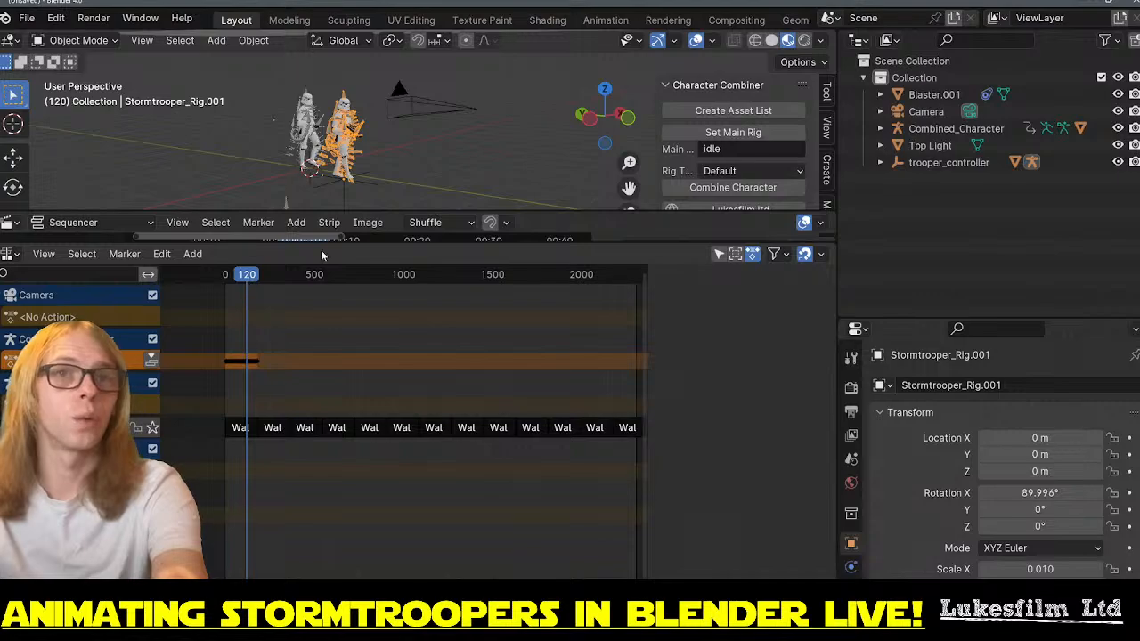
{"action": "left_click", "coordinate": [293, 150]}
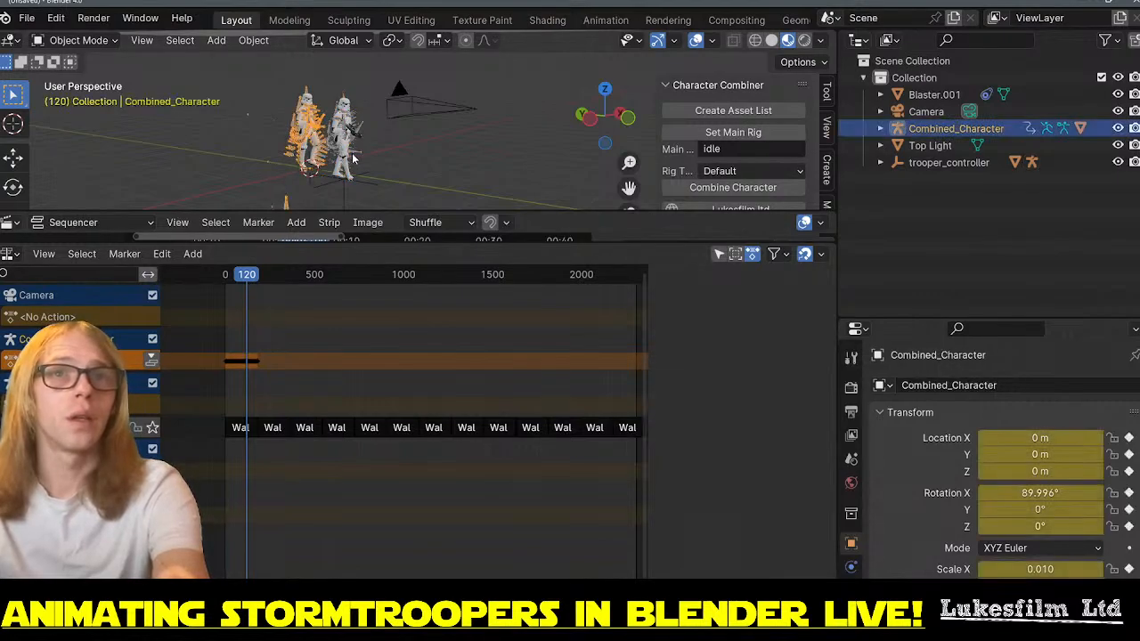
{"action": "left_click", "coordinate": [353, 158]}
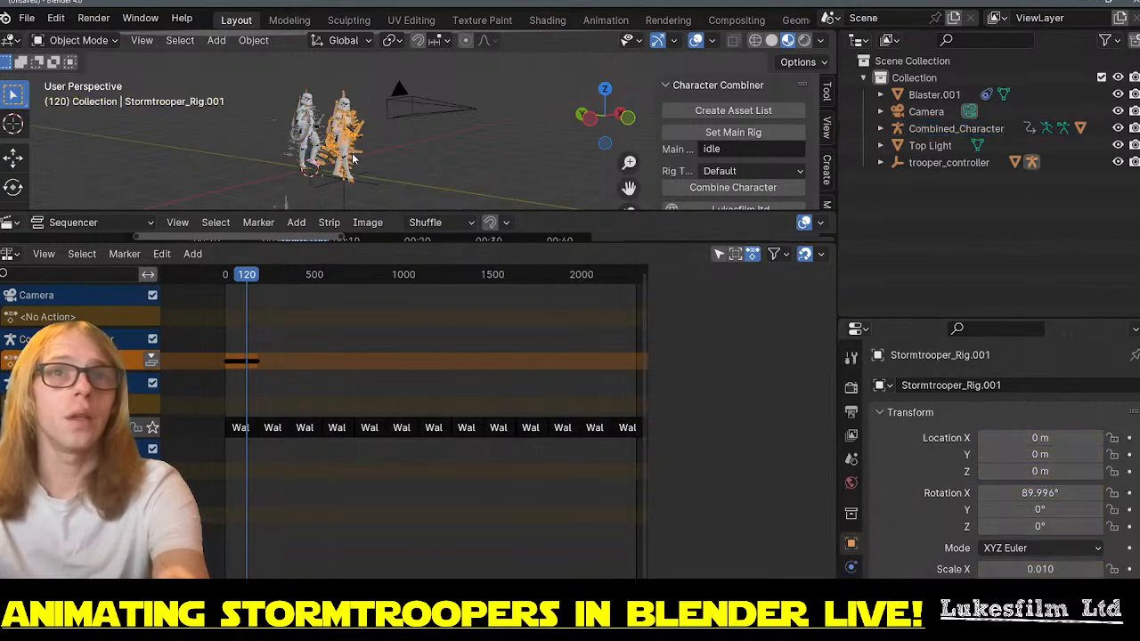
- Assign the walky action to Stormtrooper_Rig.001 in the Action Editor, preview it at frame 71 and push it down to a strip
{"action": "left_click", "coordinate": [10, 253]}
{"action": "left_click", "coordinate": [257, 301]}
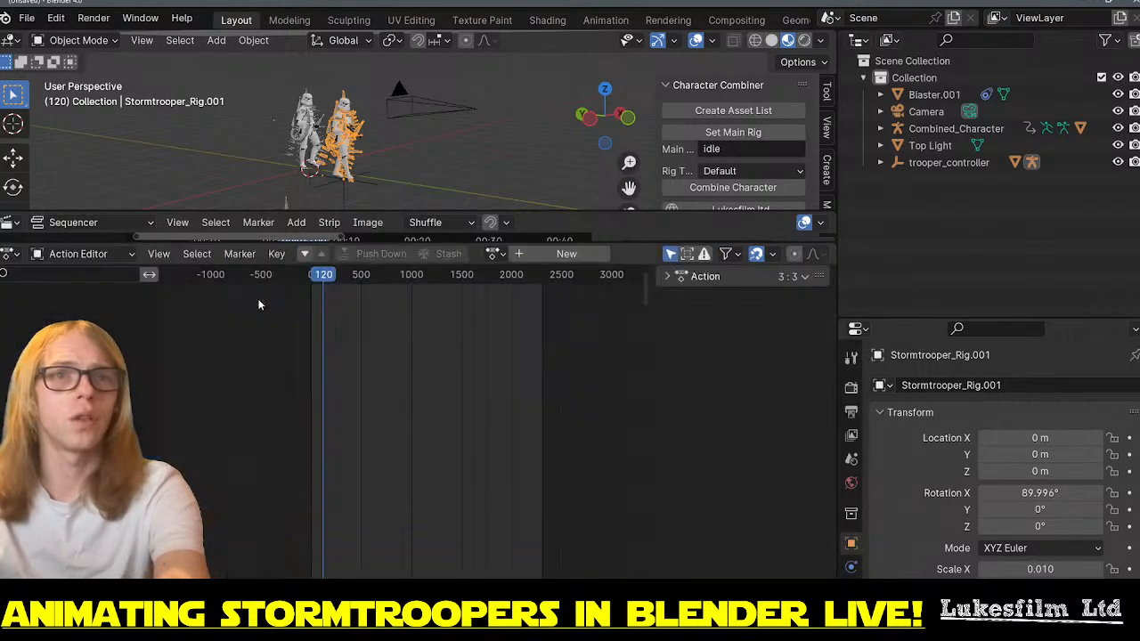
{"action": "left_click", "coordinate": [495, 254]}
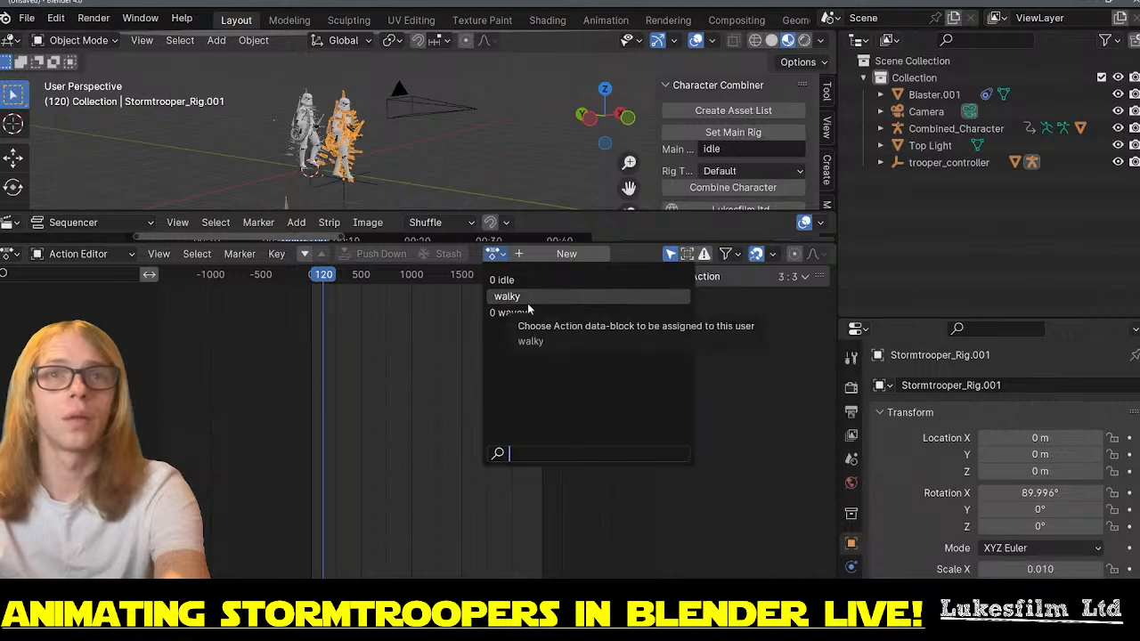
{"action": "left_click", "coordinate": [526, 298]}
{"action": "left_click_drag", "start_coordinate": [322, 278], "coordinate": [325, 281]}
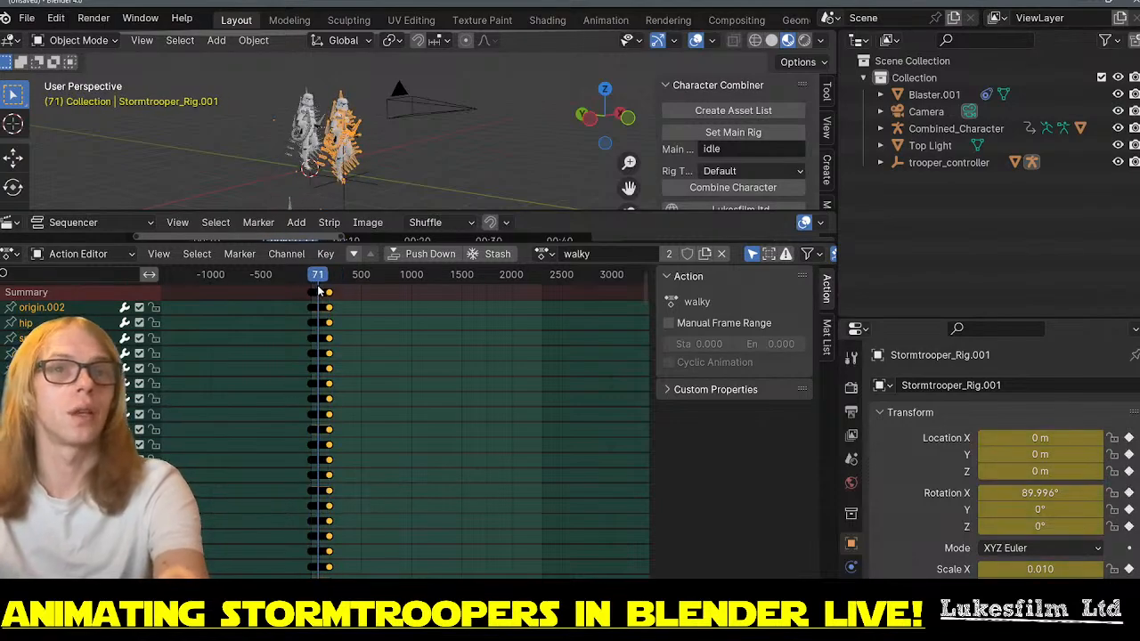
{"action": "left_click", "coordinate": [423, 254]}
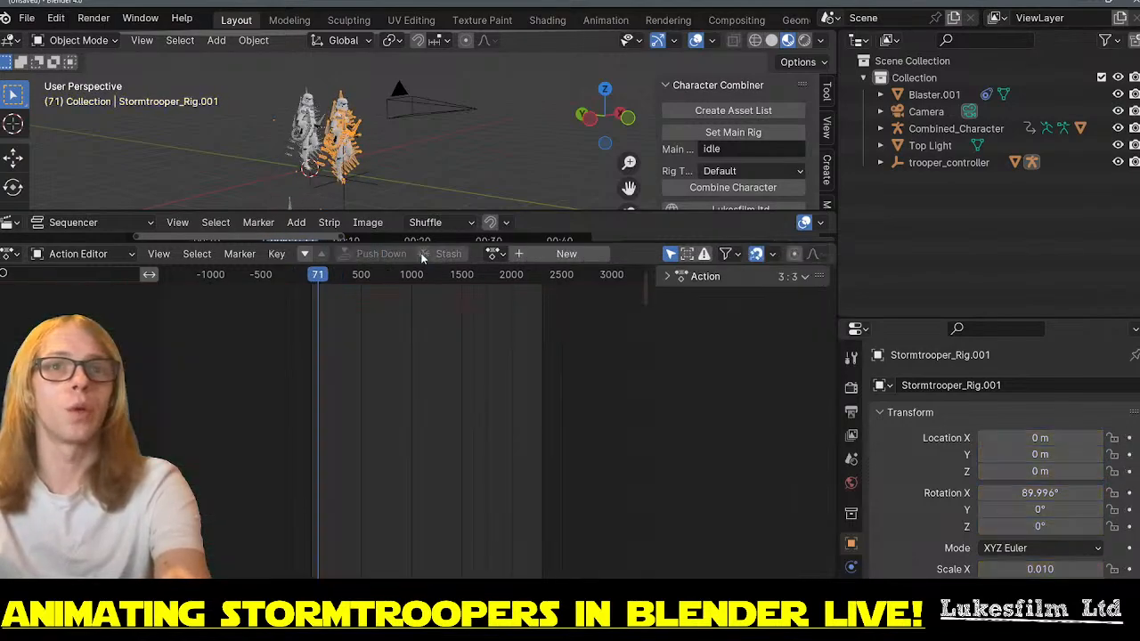
- Push Combined_Character's walky action down to a strip in the Nonlinear Animation editor and scrub to frame 318 to check it
{"action": "left_click", "coordinate": [13, 255]}
{"action": "left_click", "coordinate": [242, 370]}
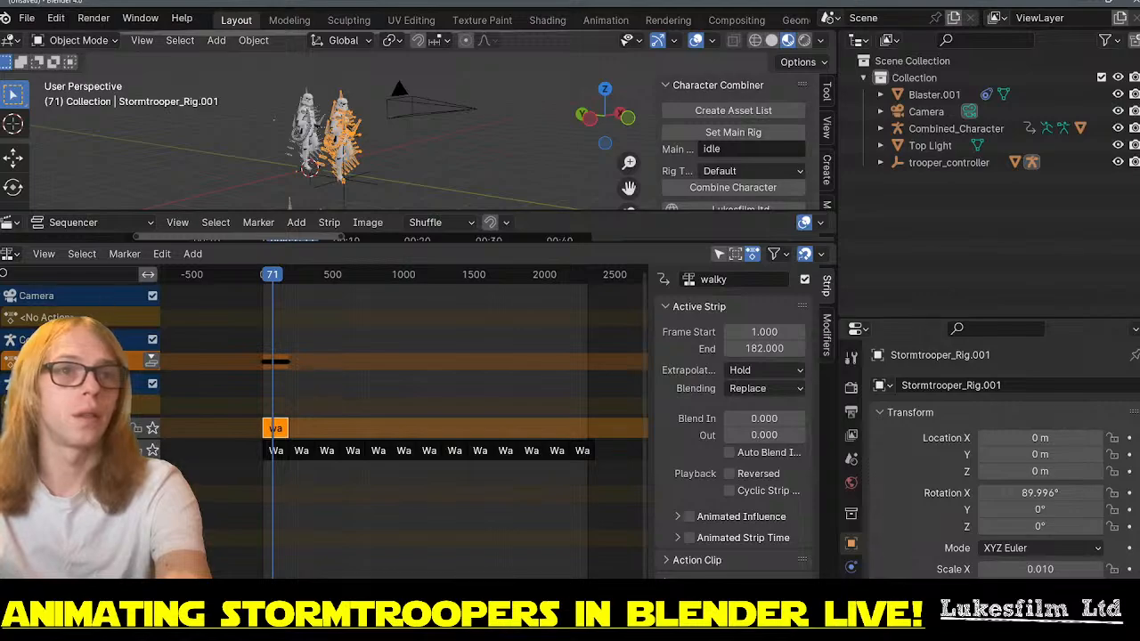
{"action": "left_click", "coordinate": [151, 361]}
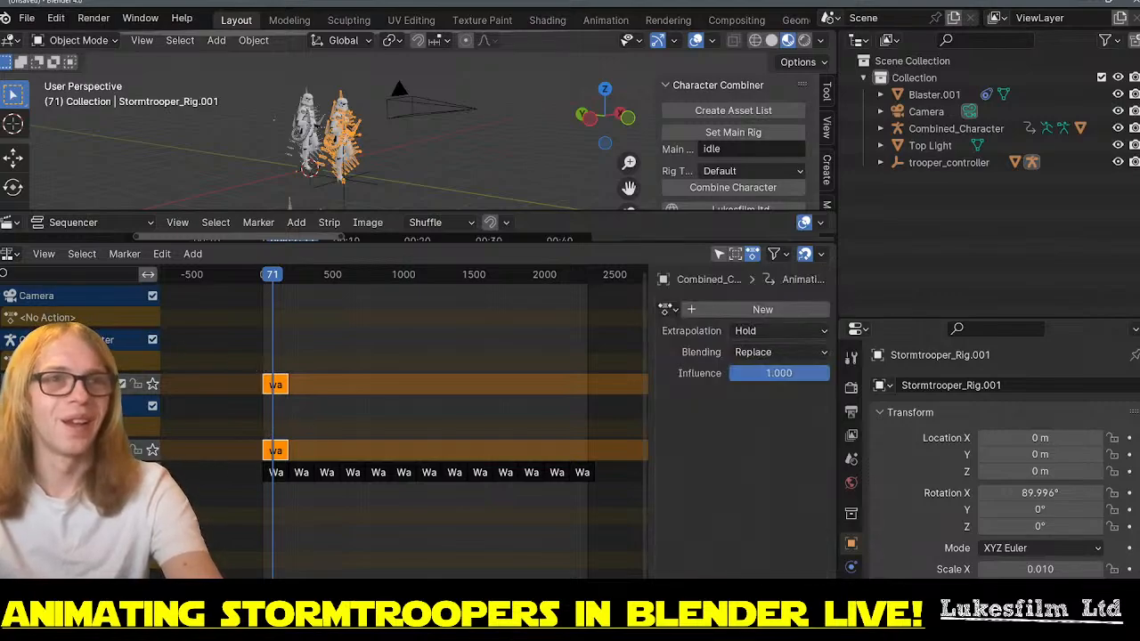
{"action": "left_click", "coordinate": [275, 384]}
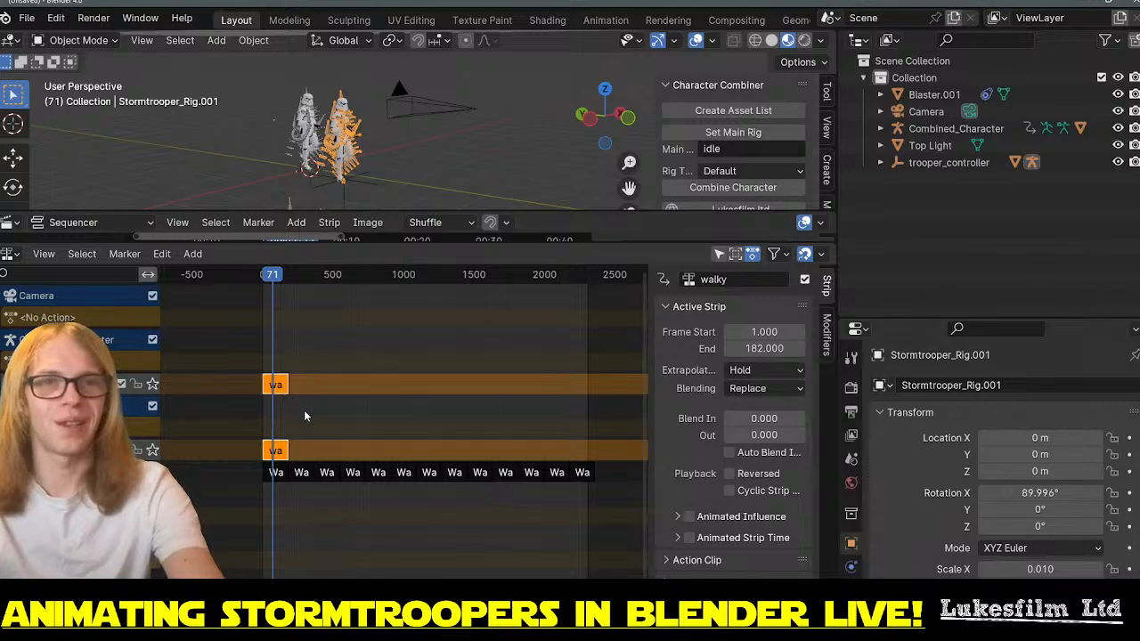
{"action": "left_click_drag", "start_coordinate": [271, 274], "coordinate": [307, 278]}
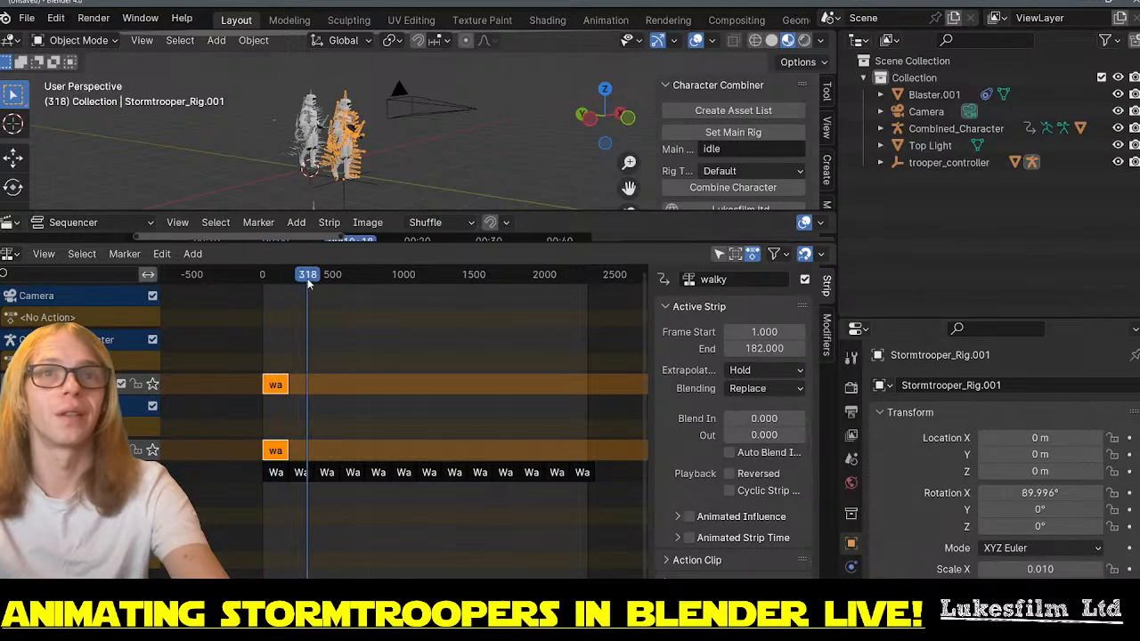
- Enlarge the Sequencer area and switch the area below it to the Timeline, with trooper_controller selected
{"action": "left_click", "coordinate": [372, 190]}
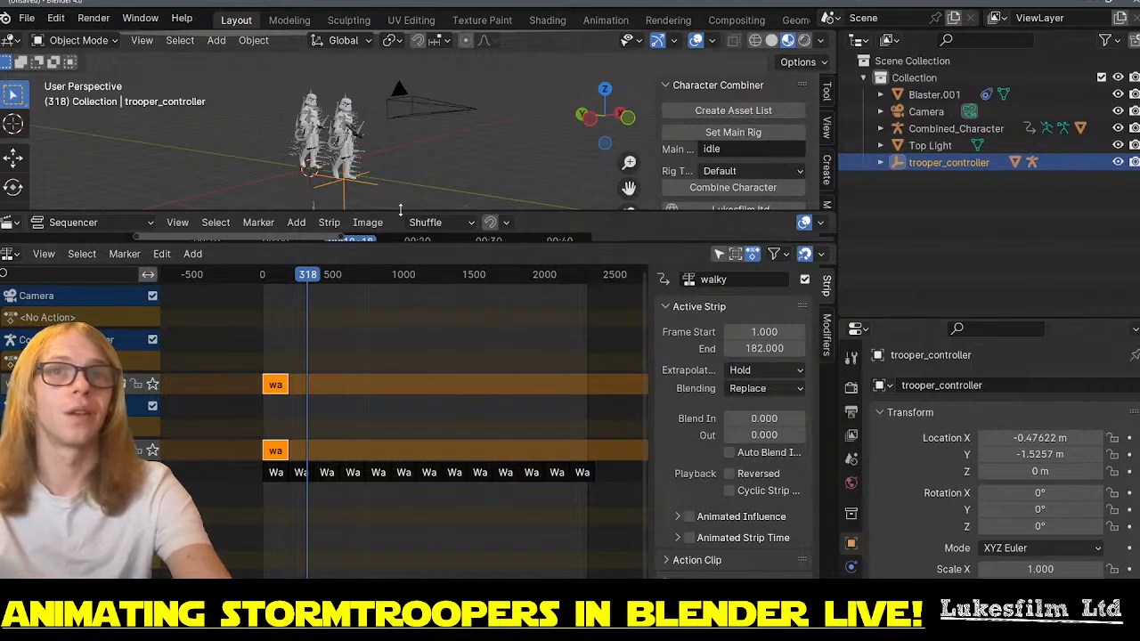
{"action": "left_click_drag", "start_coordinate": [400, 214], "coordinate": [400, 176]}
{"action": "left_click_drag", "start_coordinate": [399, 243], "coordinate": [392, 305]}
{"action": "left_click", "coordinate": [10, 320]}
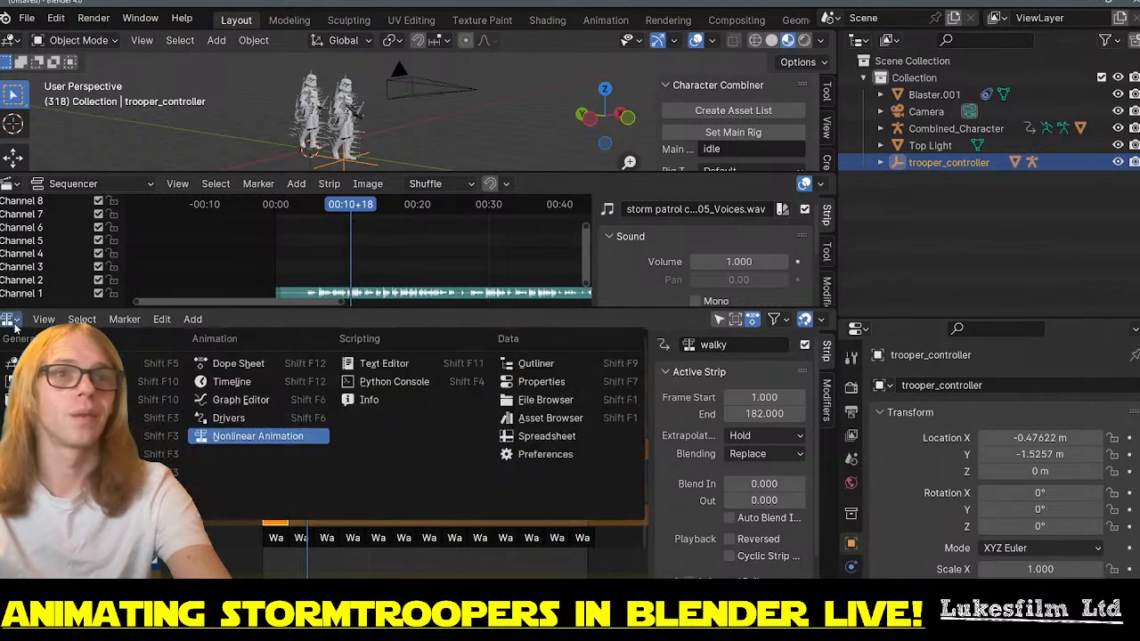
{"action": "left_click", "coordinate": [227, 382]}
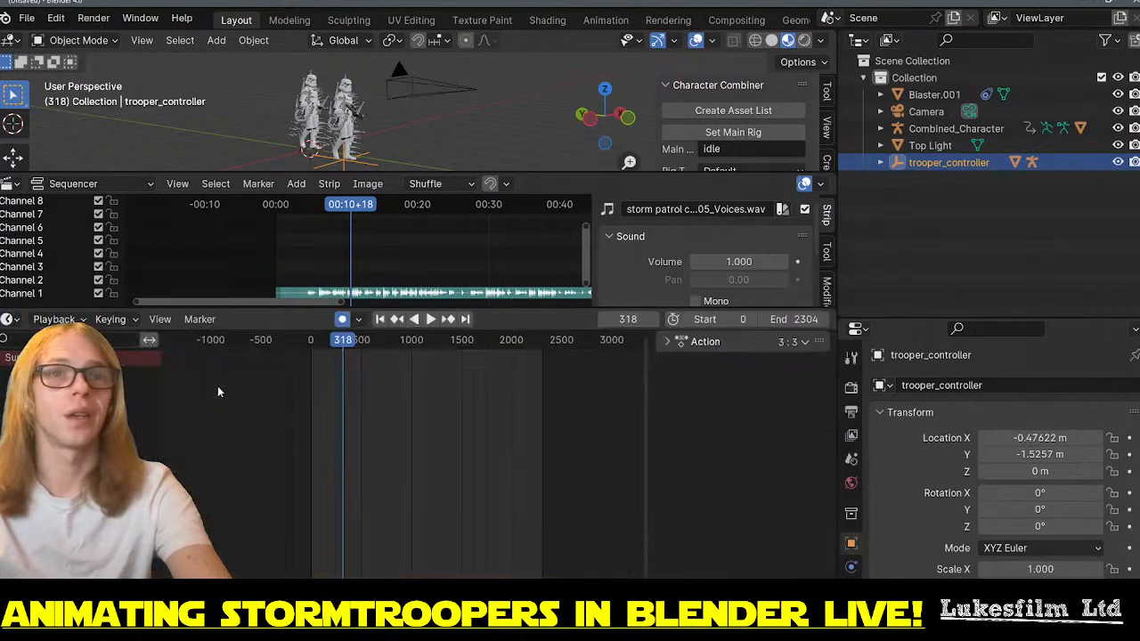
- Return the animation to frame 0 and show the active tool settings in the 3D viewport
{"action": "left_click", "coordinate": [381, 319]}
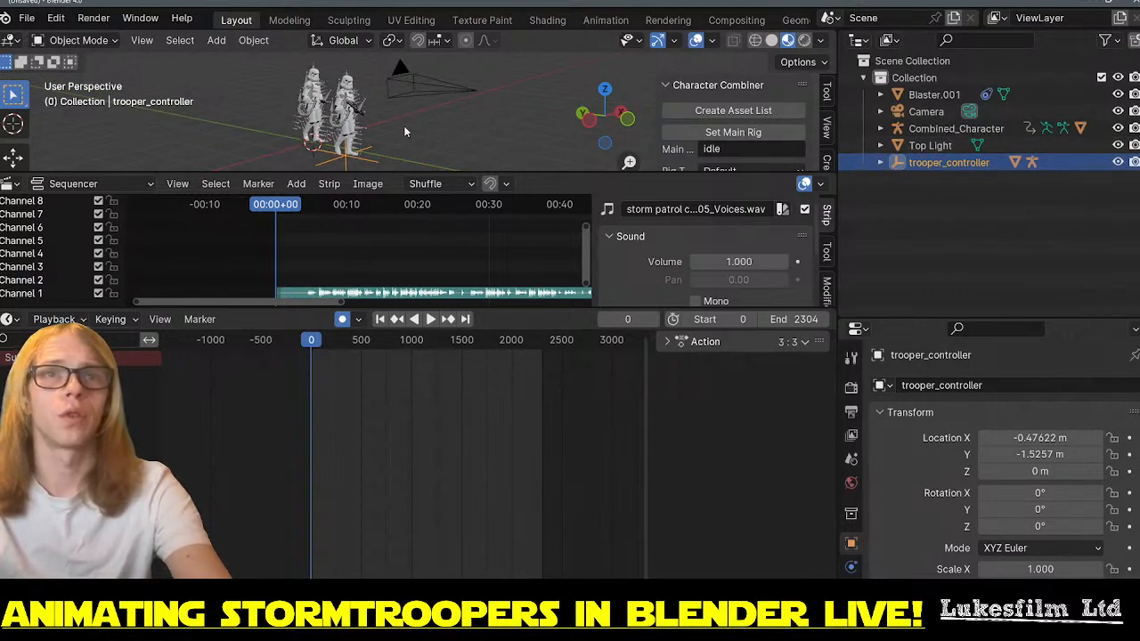
{"action": "middle_click_drag", "start_coordinate": [413, 151], "coordinate": [478, 155]}
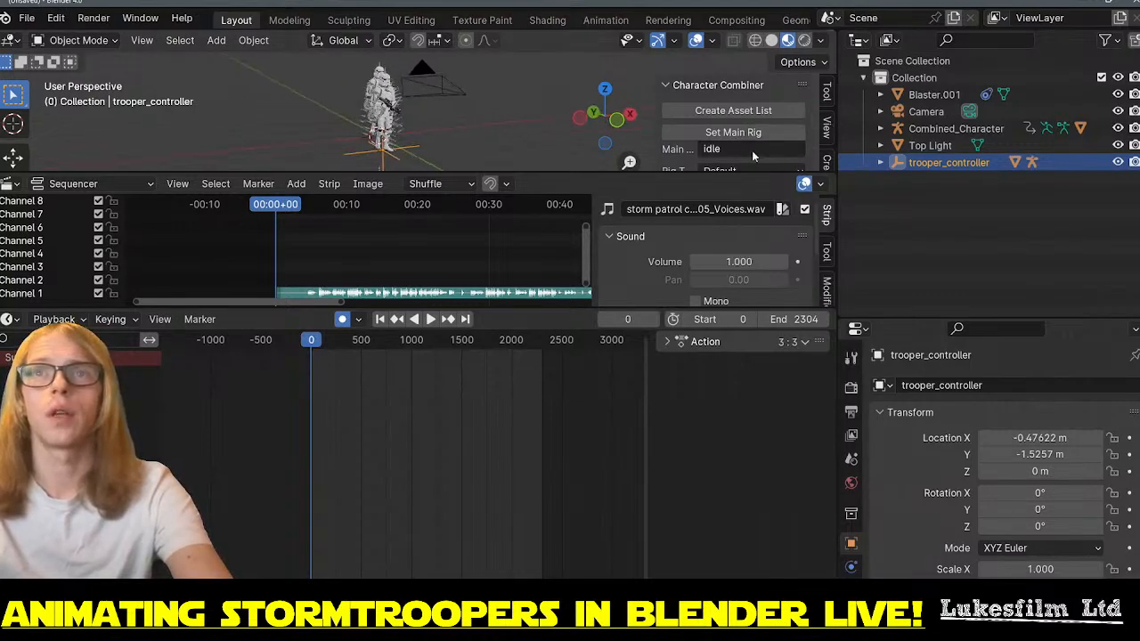
{"action": "left_click", "coordinate": [825, 96]}
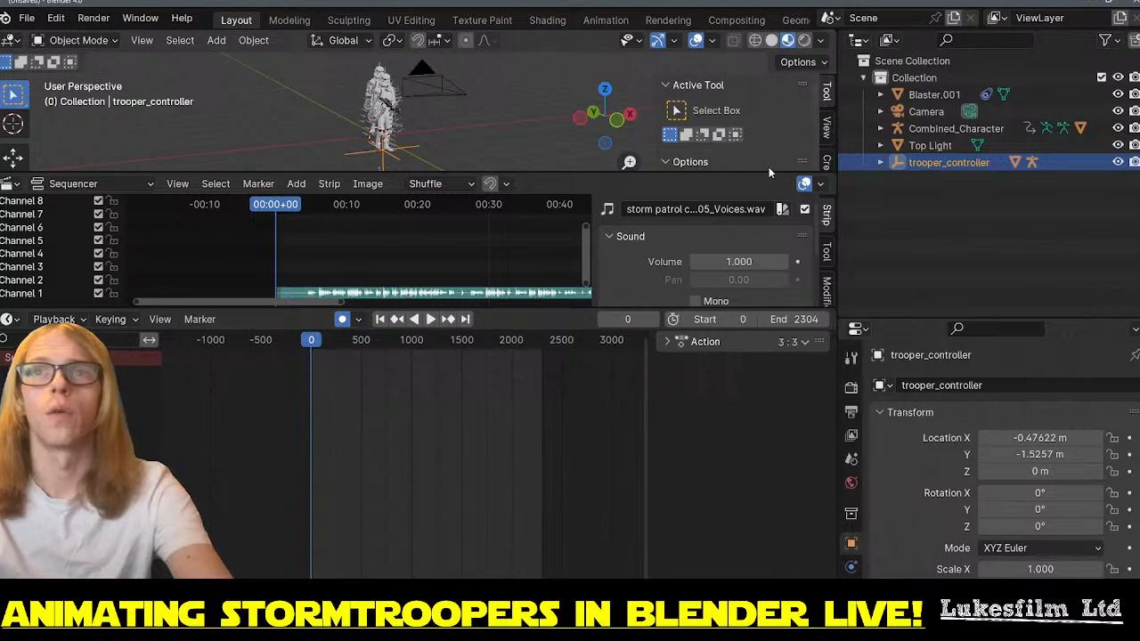
- Enlarge the 3D viewport slightly and set trooper_controller's Y location to 0 m
{"action": "left_click_drag", "start_coordinate": [770, 170], "coordinate": [767, 202]}
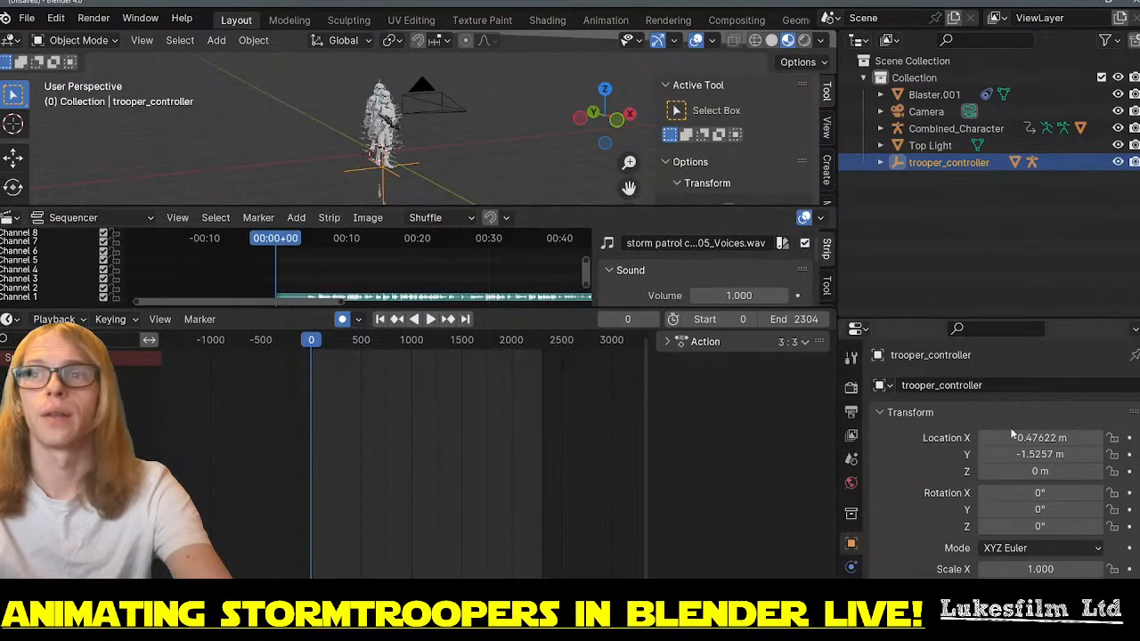
{"action": "left_click", "coordinate": [1031, 454]}
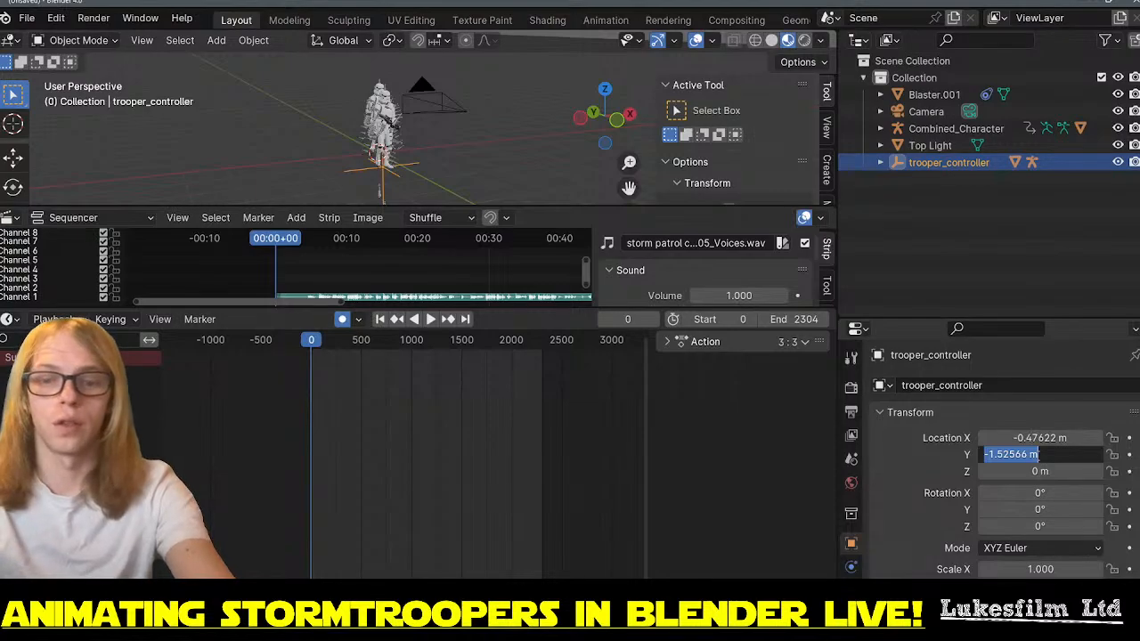
{"action": "type", "text": "0"}
{"action": "key", "text": "Return"}
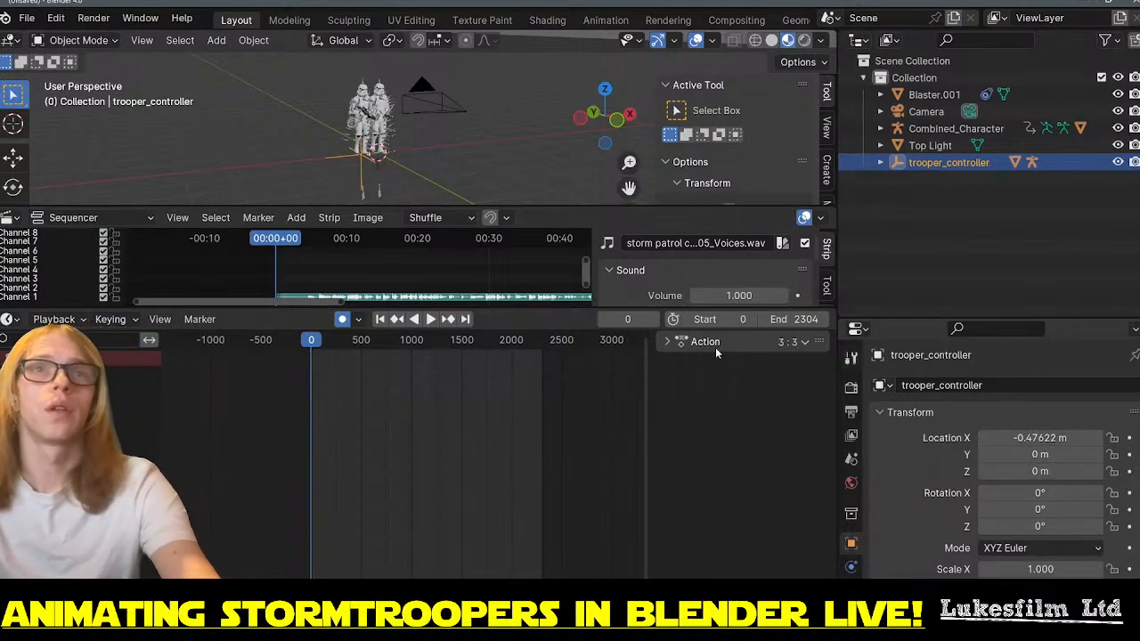
- Keyframe trooper_controller's X, Y and Z location and X, Y and Z rotation at frame 0
{"action": "scroll", "coordinate": [396, 157], "scroll_direction": "up", "scroll_amount": 2}
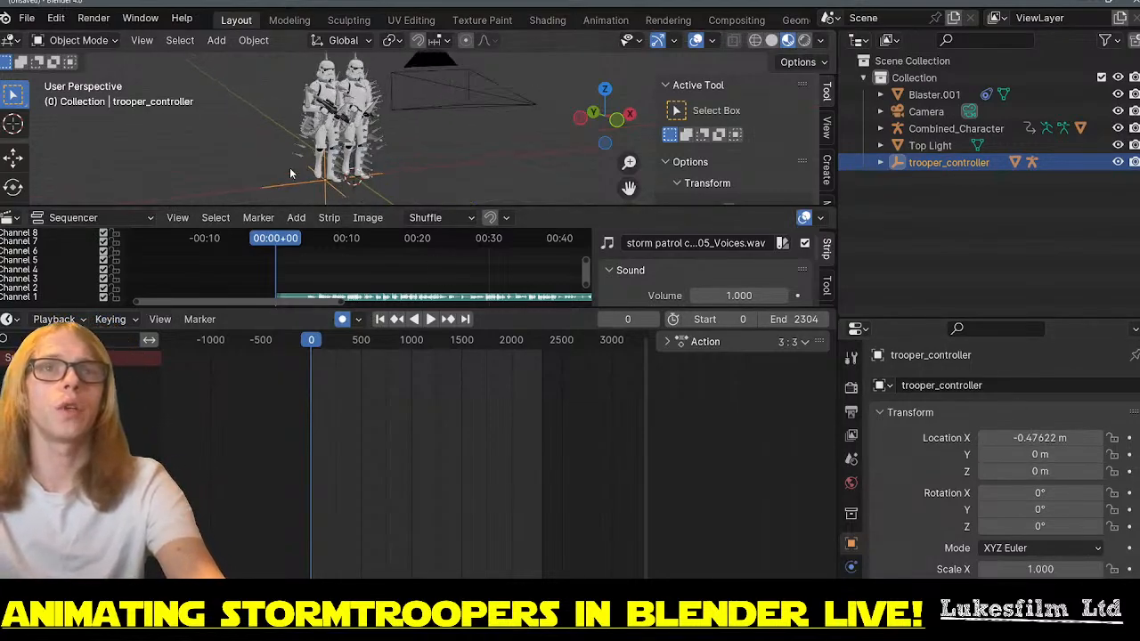
{"action": "left_click", "coordinate": [1129, 438]}
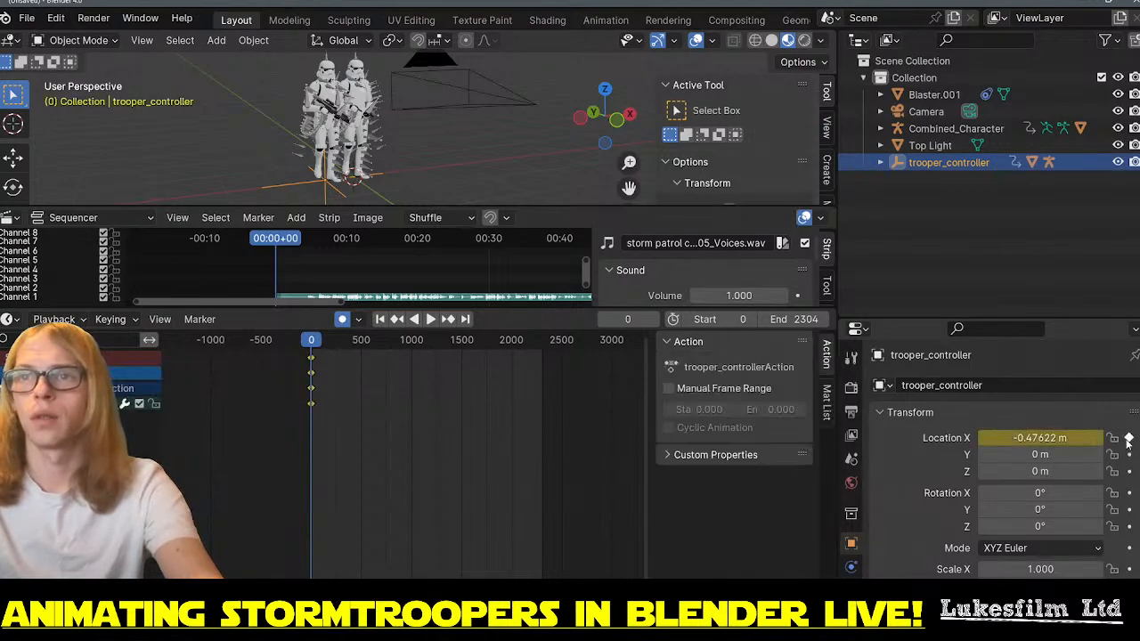
{"action": "left_click", "coordinate": [1130, 454]}
{"action": "left_click", "coordinate": [1130, 471]}
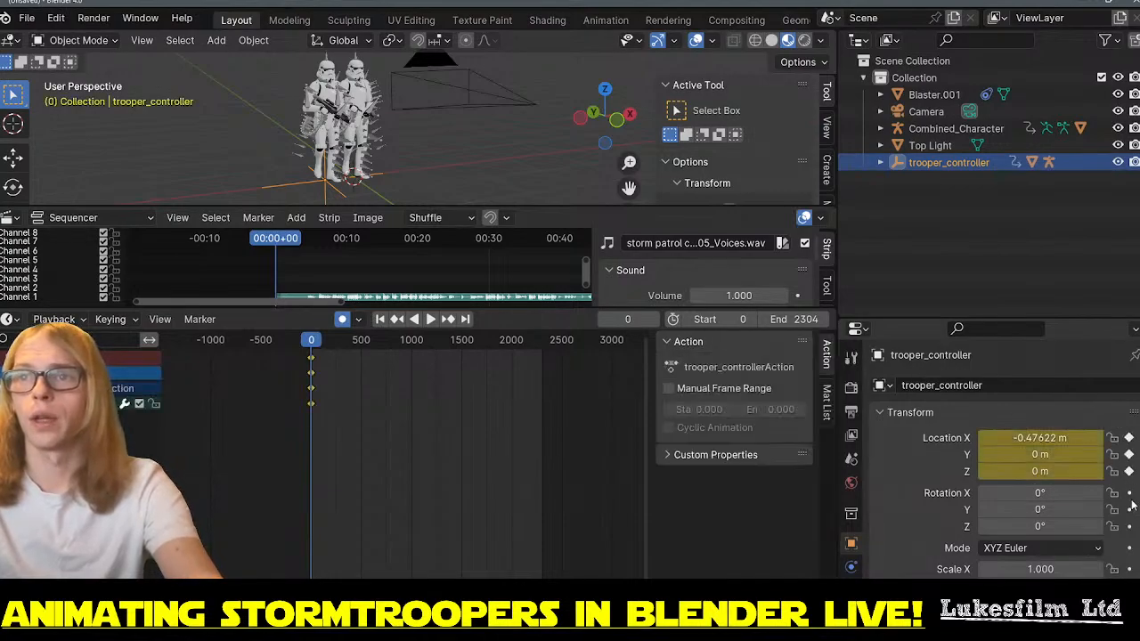
{"action": "left_click", "coordinate": [1129, 492]}
{"action": "left_click", "coordinate": [1130, 510]}
{"action": "left_click", "coordinate": [1130, 526]}
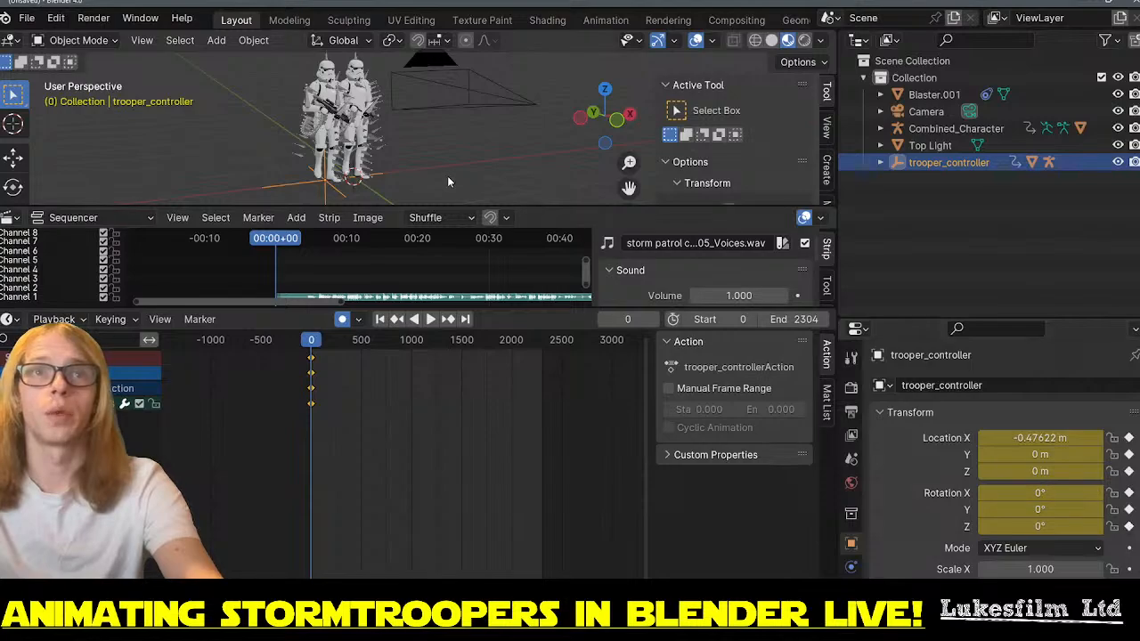
- Scrub to frame 180 and play the animation from near the start to check both troopers walking
{"action": "scroll", "coordinate": [454, 177], "scroll_direction": "up", "scroll_amount": 2}
{"action": "middle_click_drag", "start_coordinate": [493, 175], "coordinate": [444, 174]}
{"action": "scroll", "coordinate": [456, 169], "scroll_direction": "up", "scroll_amount": 1}
{"action": "middle_click_drag", "start_coordinate": [374, 165], "coordinate": [391, 152], "text": "shift"}
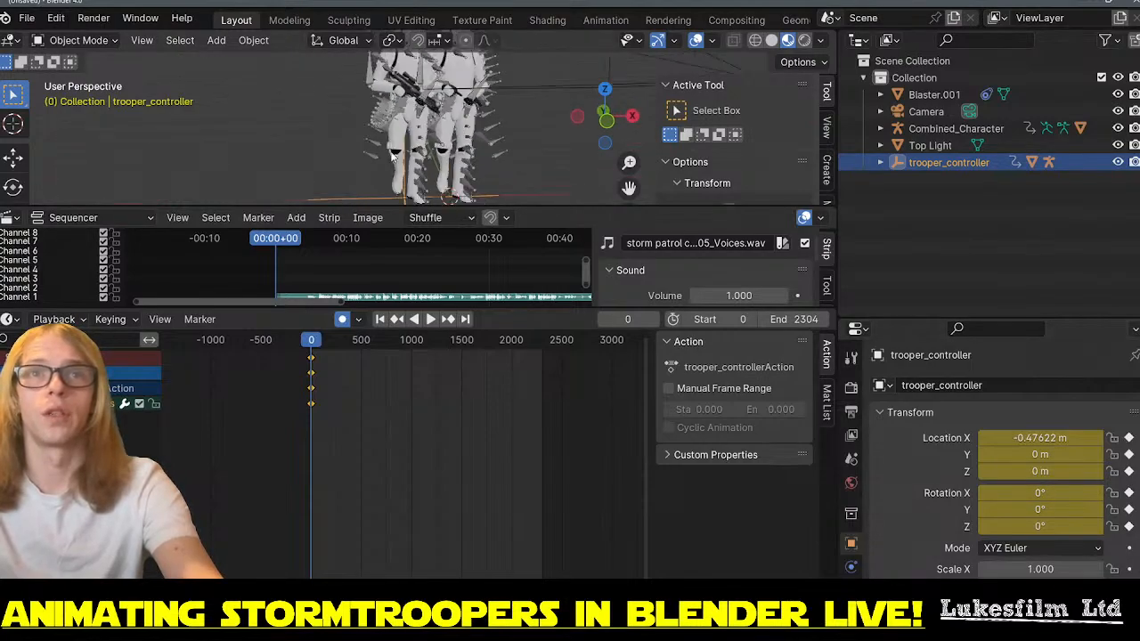
{"action": "scroll", "coordinate": [324, 133], "scroll_direction": "down", "scroll_amount": 4}
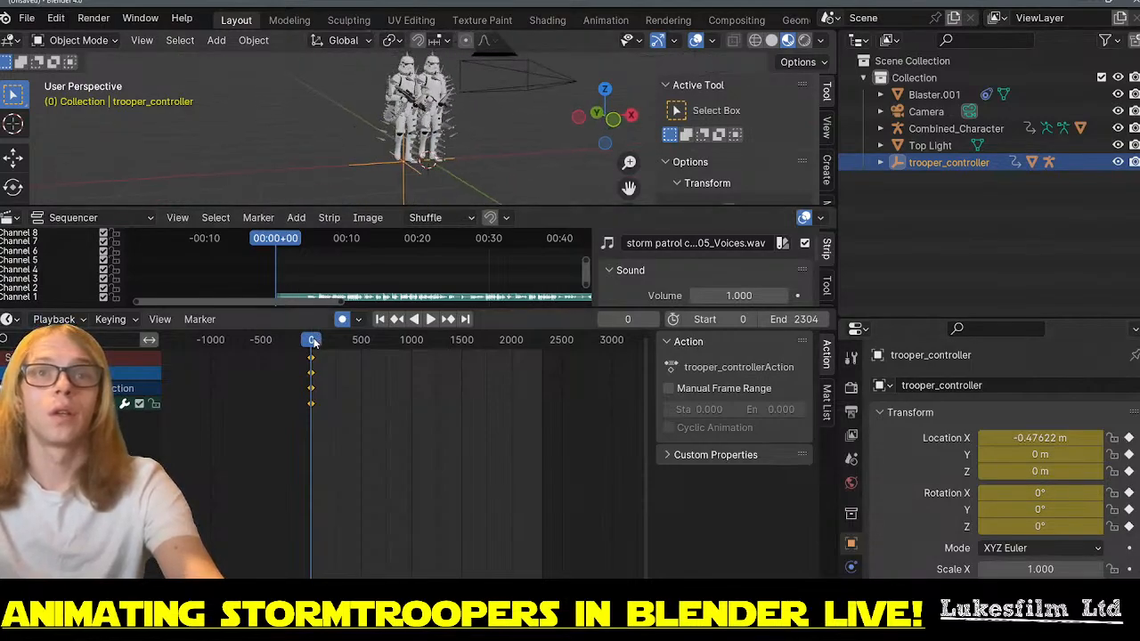
{"action": "left_click_drag", "start_coordinate": [314, 341], "coordinate": [328, 344]}
{"action": "key", "text": "space"}
{"action": "middle_click_drag", "start_coordinate": [387, 125], "coordinate": [381, 151]}
{"action": "scroll", "coordinate": [448, 156], "scroll_direction": "up", "scroll_amount": 4}
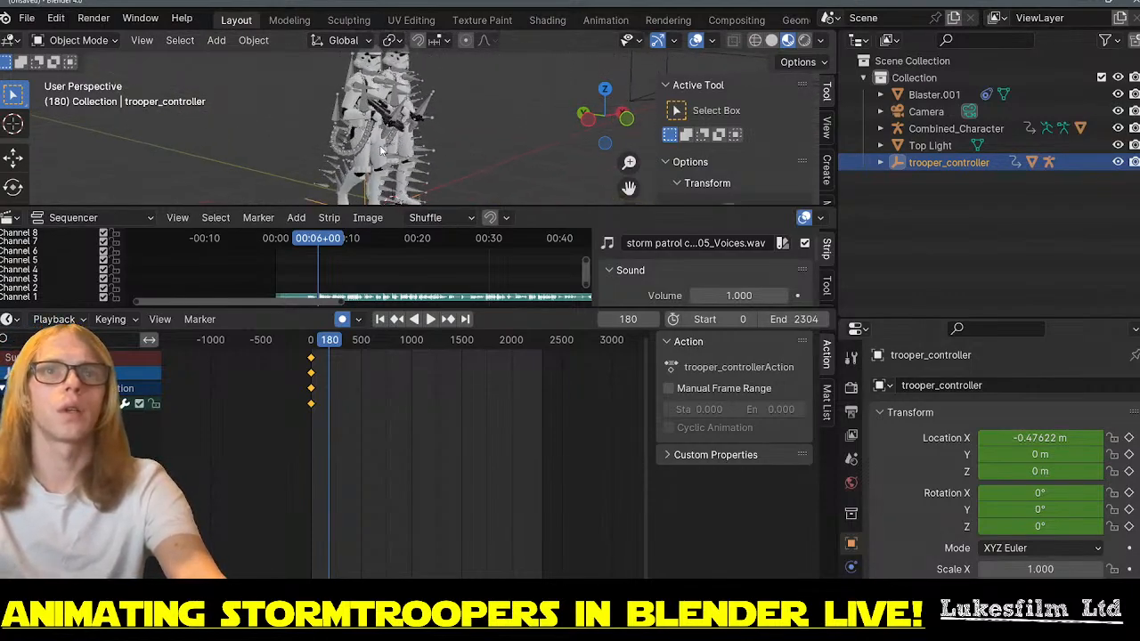
{"action": "left_click_drag", "start_coordinate": [325, 345], "coordinate": [313, 345]}
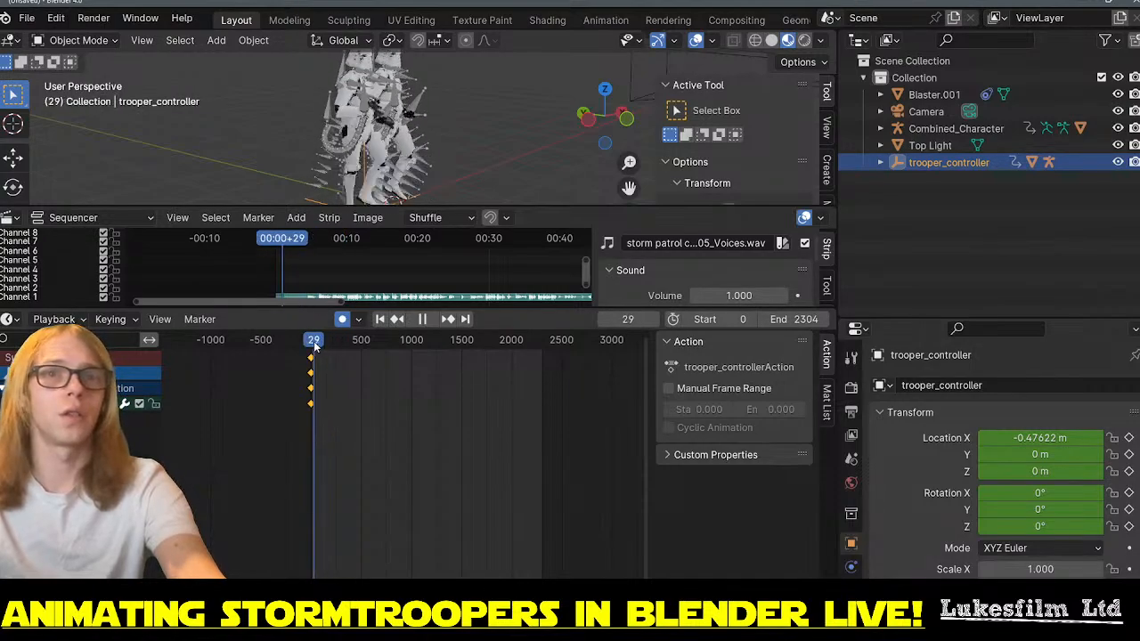
- Select Stormtrooper_Rig.001 and switch the Timeline area to the Nonlinear Animation editor
{"action": "left_click", "coordinate": [324, 176]}
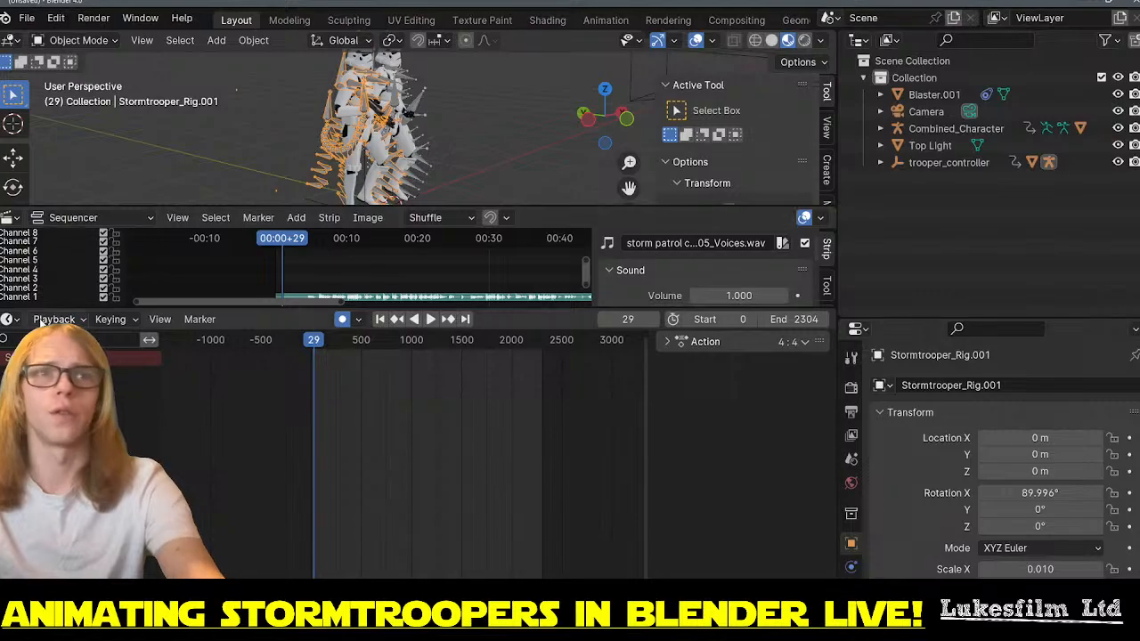
{"action": "left_click", "coordinate": [9, 319]}
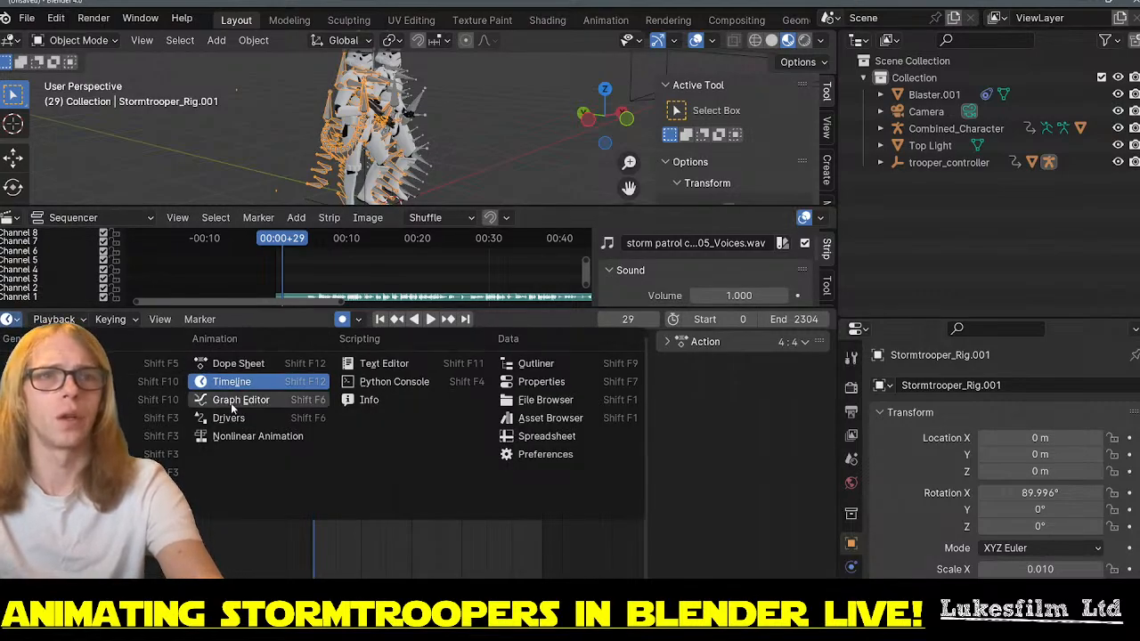
{"action": "left_click", "coordinate": [250, 435]}
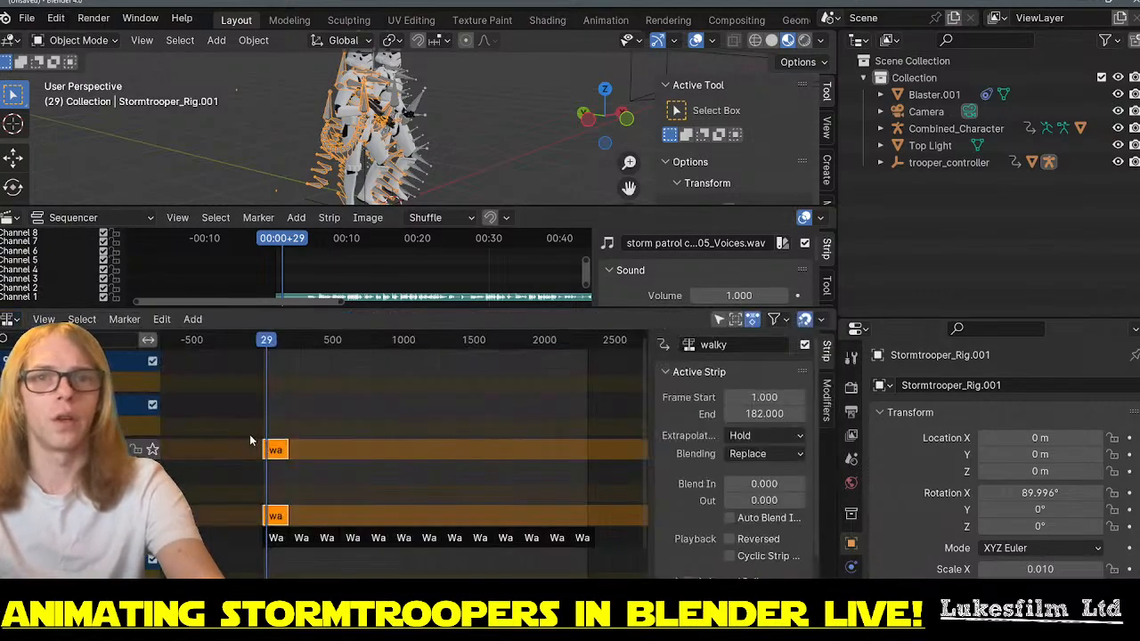
- Shift Combined_Character's walky strip to start at frame 16 and play the animation to check the offset
{"action": "scroll", "coordinate": [286, 471], "scroll_direction": "up", "scroll_amount": 5}
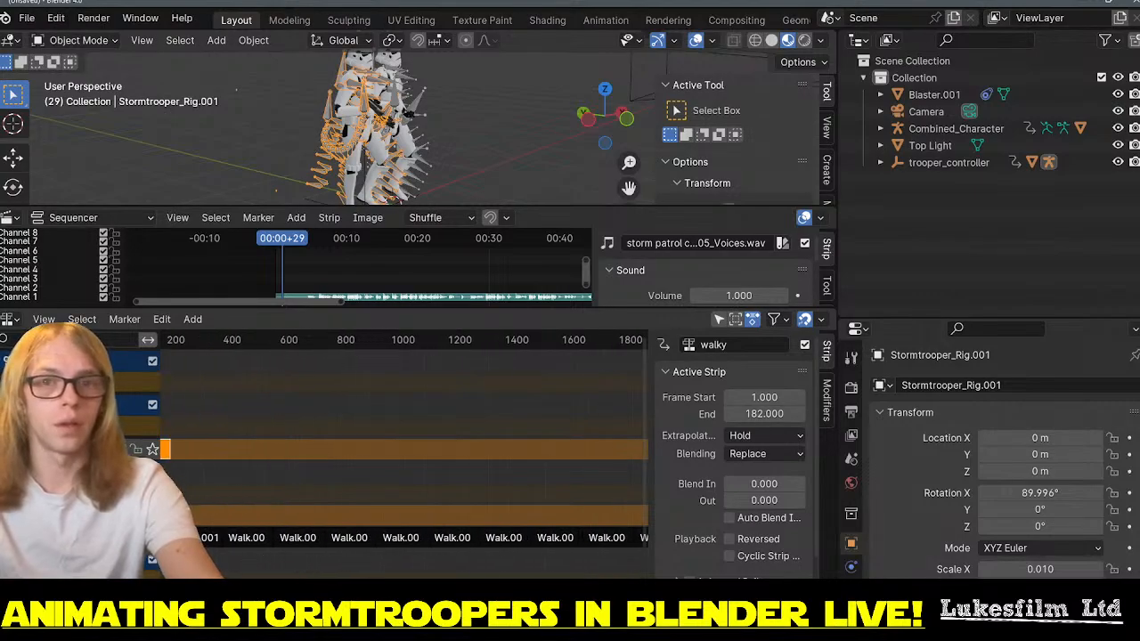
{"action": "middle_click_drag", "start_coordinate": [194, 537], "coordinate": [438, 537]}
{"action": "left_click", "coordinate": [476, 449]}
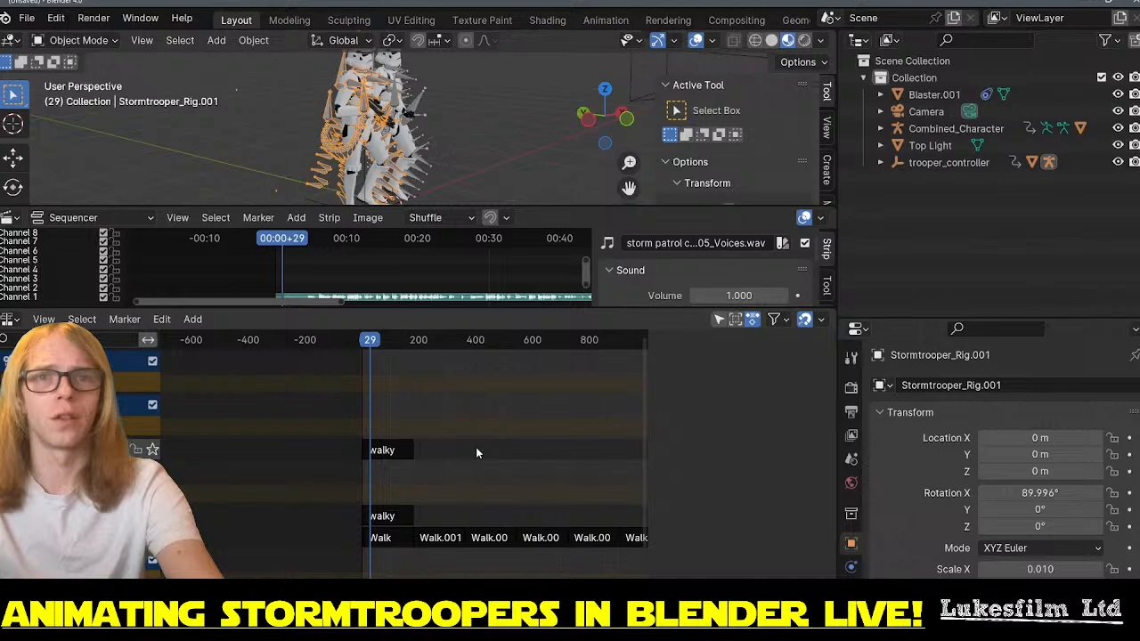
{"action": "left_click", "coordinate": [395, 452]}
{"action": "key", "text": "Tab"}
{"action": "key", "text": "Tab"}
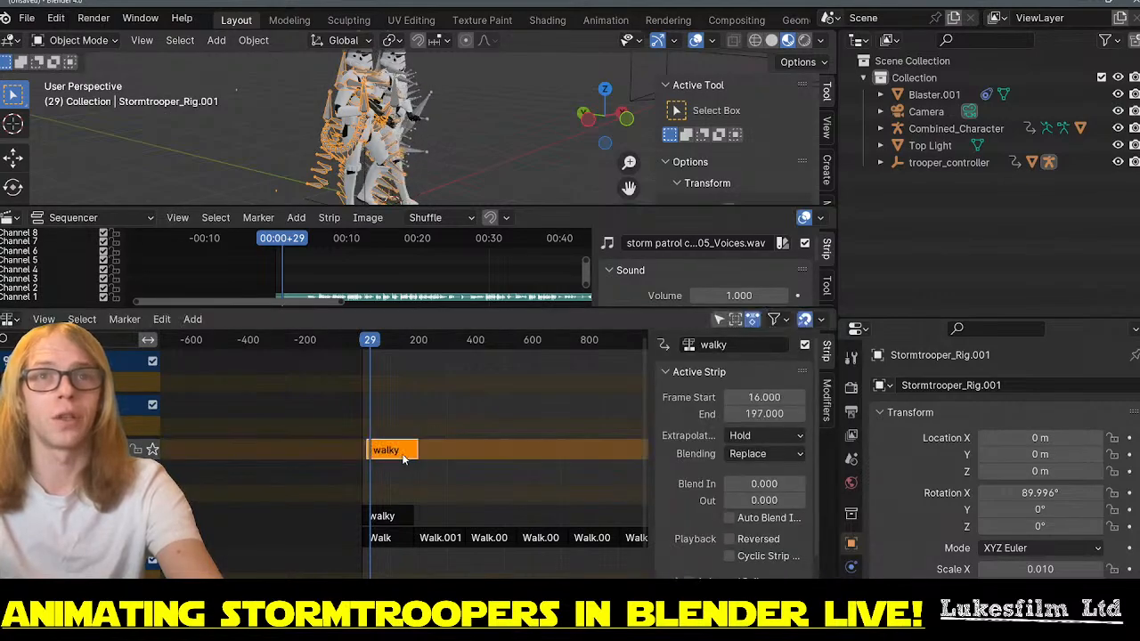
{"action": "key", "text": "space"}
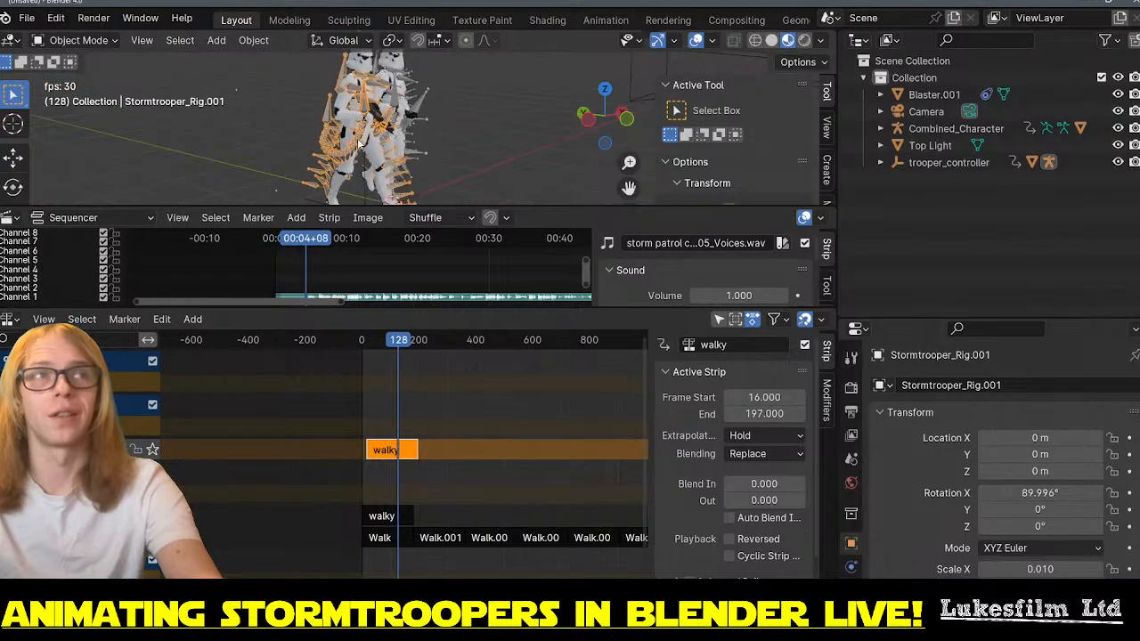
{"action": "key", "text": "space"}
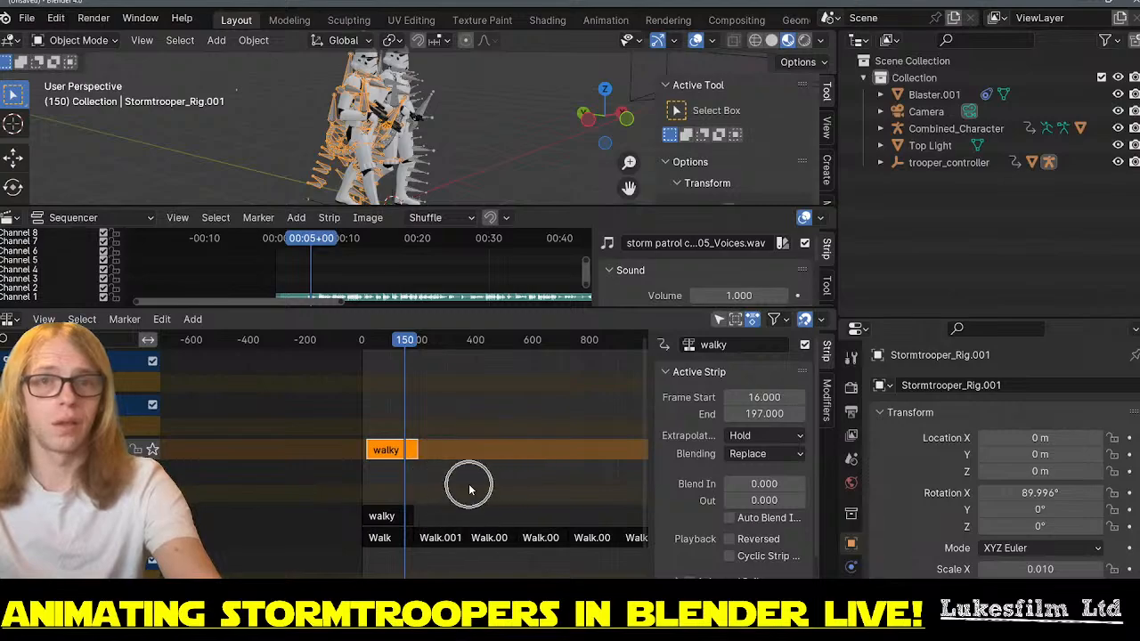
- Scrub to frame 225 and delete the walky strip above Stormtrooper_Rig.001's row of Walk strips
{"action": "left_click", "coordinate": [383, 516]}
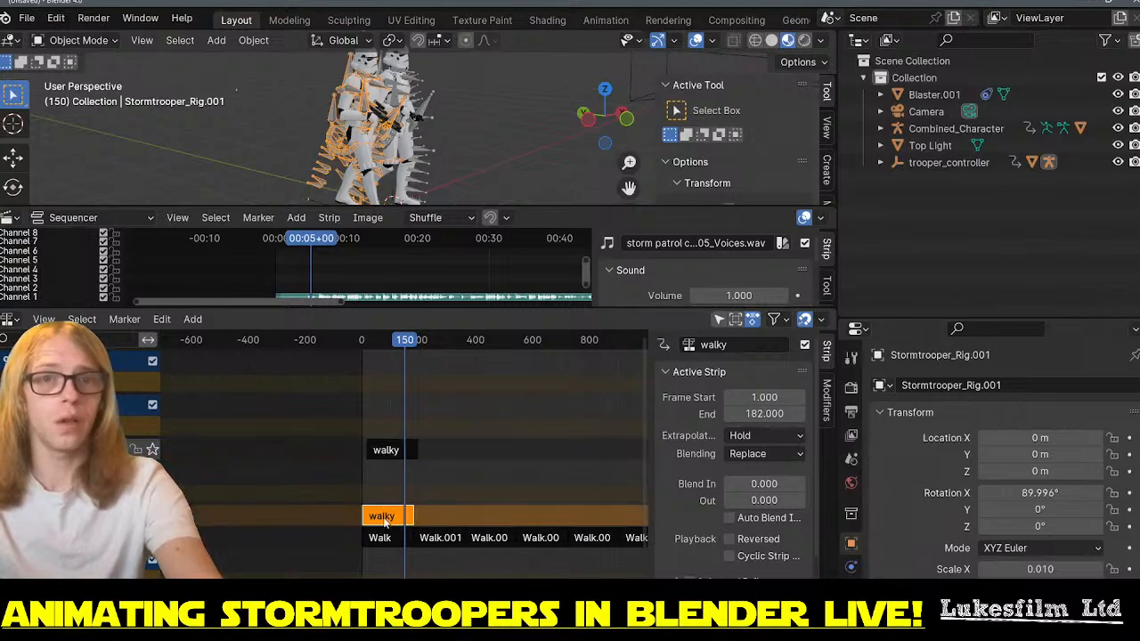
{"action": "left_click_drag", "start_coordinate": [405, 341], "coordinate": [426, 356]}
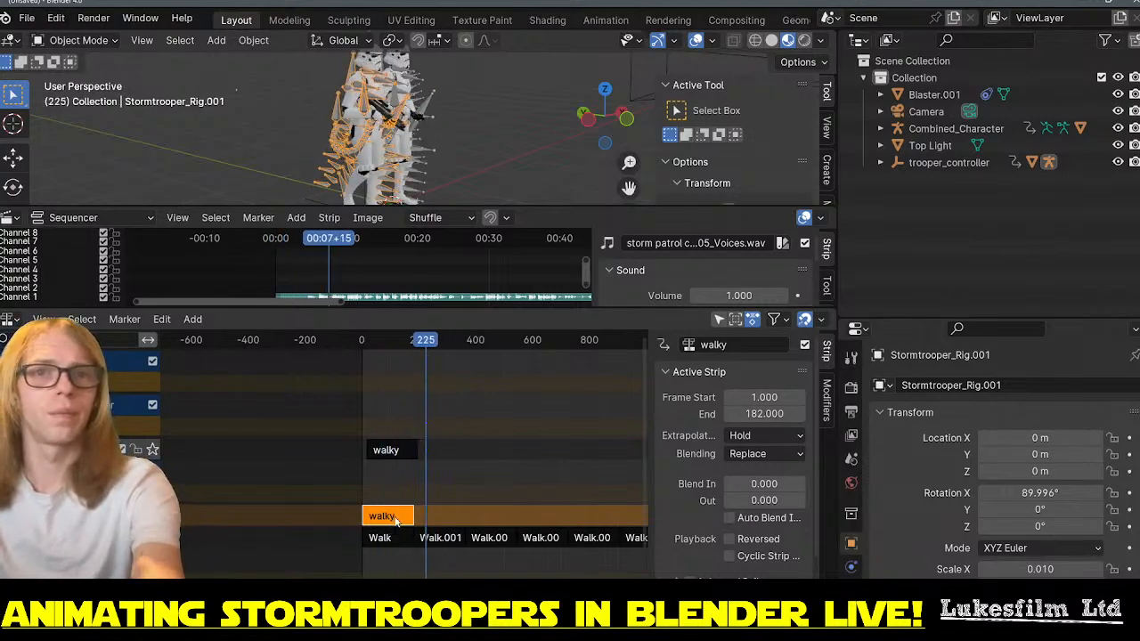
{"action": "key", "text": "x"}
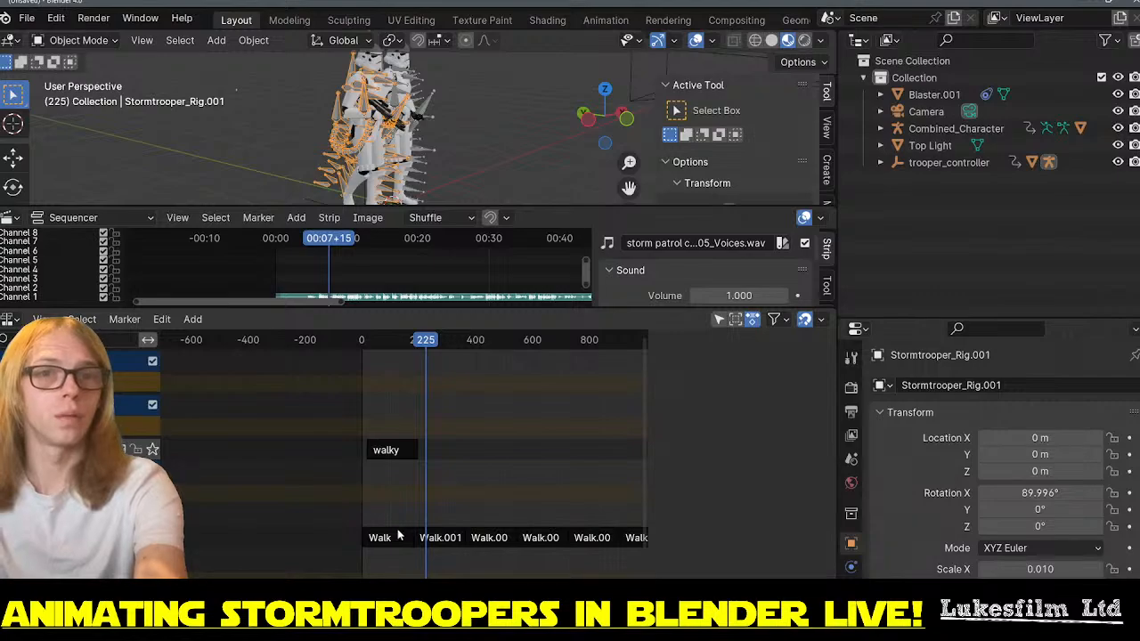
- Move all of Stormtrooper_Rig.001's Walk strips up one track to start at frame -25 and scrub to frame 83 to check them
{"action": "left_click", "coordinate": [378, 539]}
{"action": "scroll", "coordinate": [384, 531], "scroll_direction": "down", "scroll_amount": 4, "text": "ctrl"}
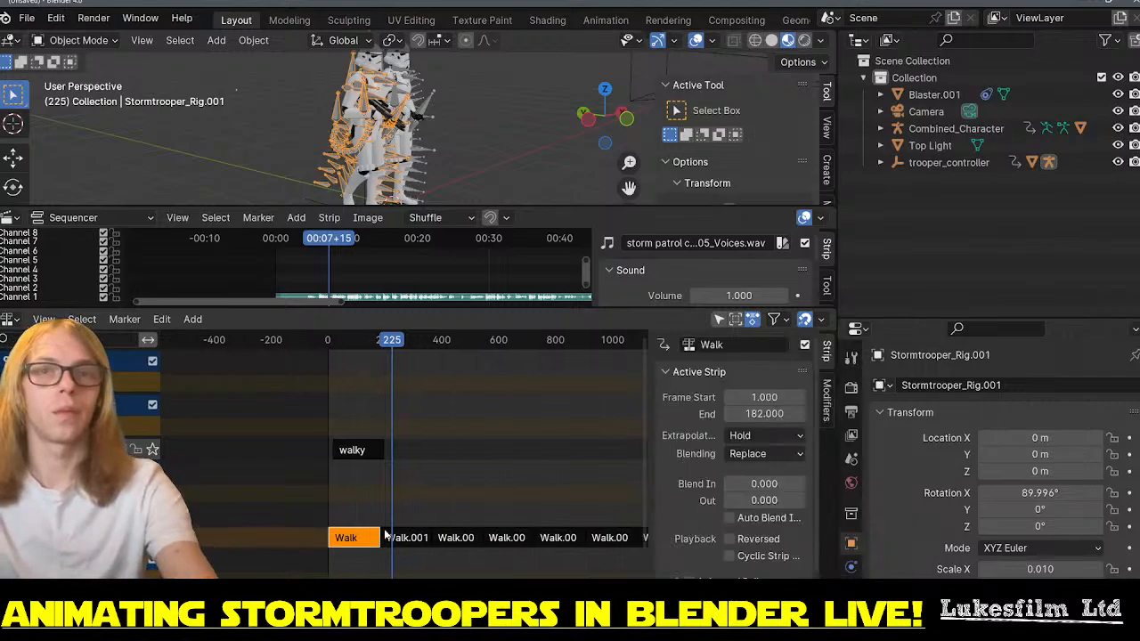
{"action": "scroll", "coordinate": [369, 517], "scroll_direction": "down", "scroll_amount": 5, "text": "alt"}
{"action": "scroll", "coordinate": [380, 506], "scroll_direction": "down", "scroll_amount": 5, "text": "ctrl"}
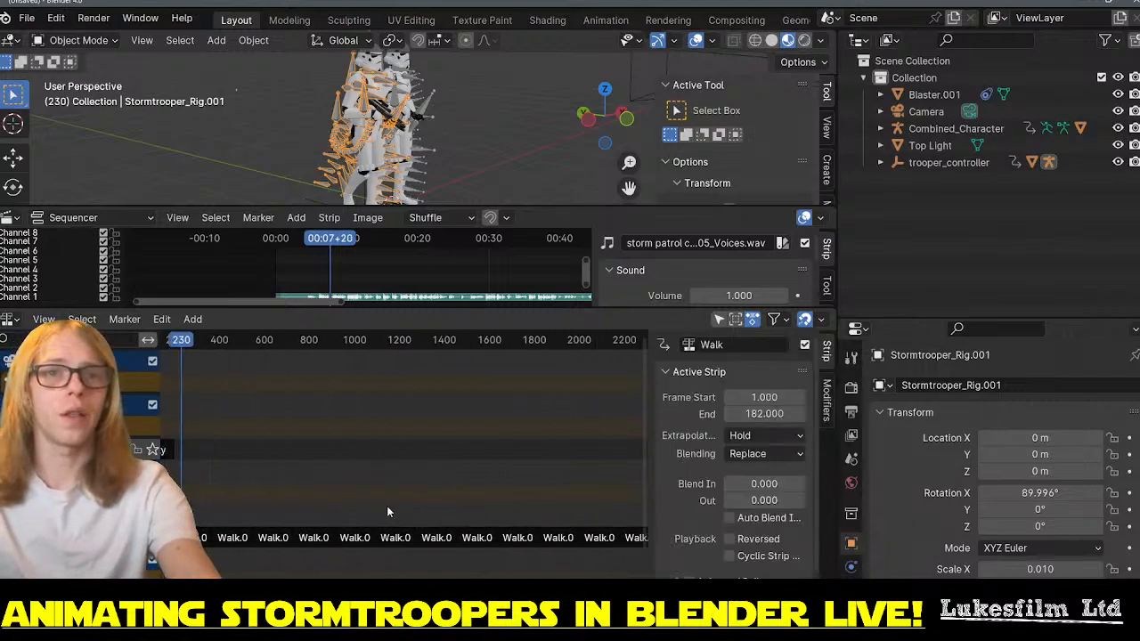
{"action": "key", "text": "Home"}
{"action": "left_click", "coordinate": [568, 550]}
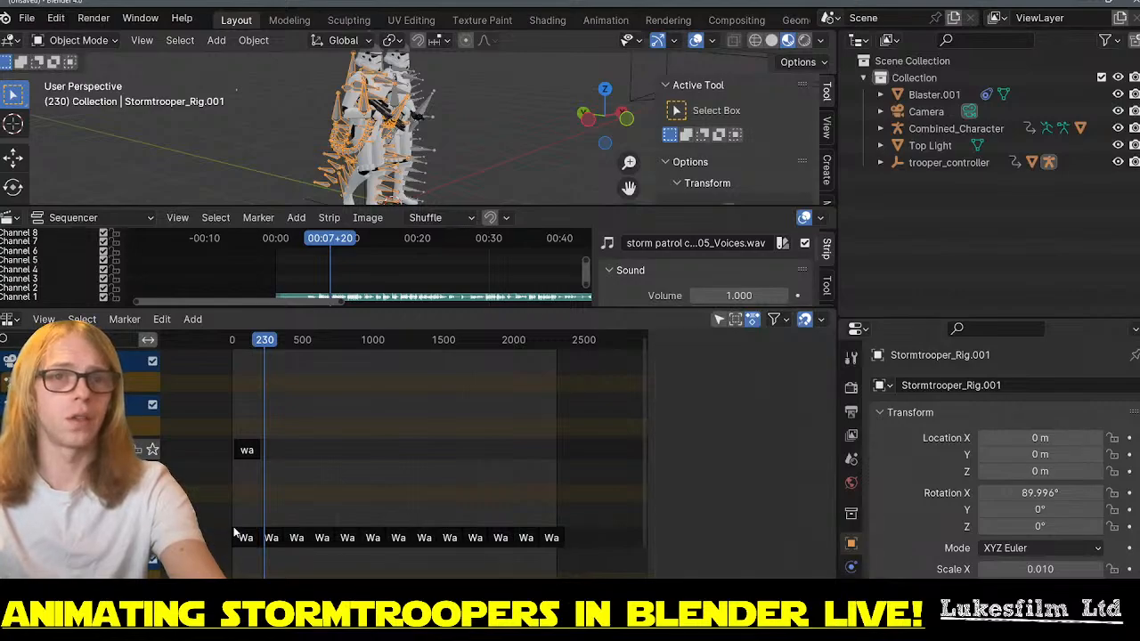
{"action": "left_click", "coordinate": [245, 538]}
{"action": "left_click", "coordinate": [544, 540], "text": "shift"}
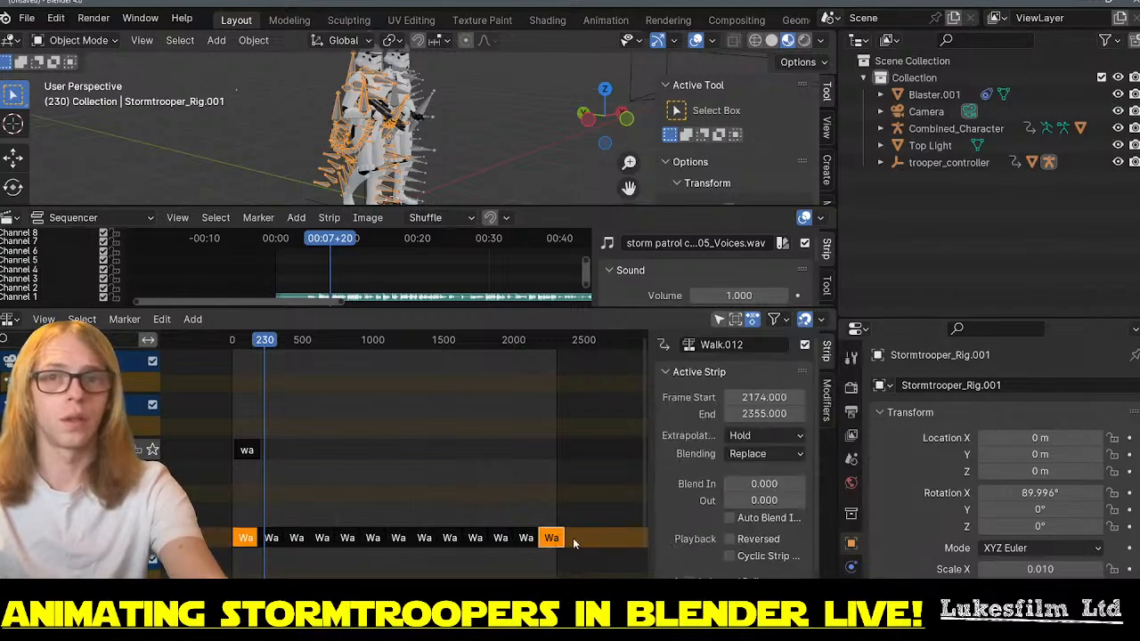
{"action": "left_click_drag", "start_coordinate": [588, 539], "coordinate": [226, 537]}
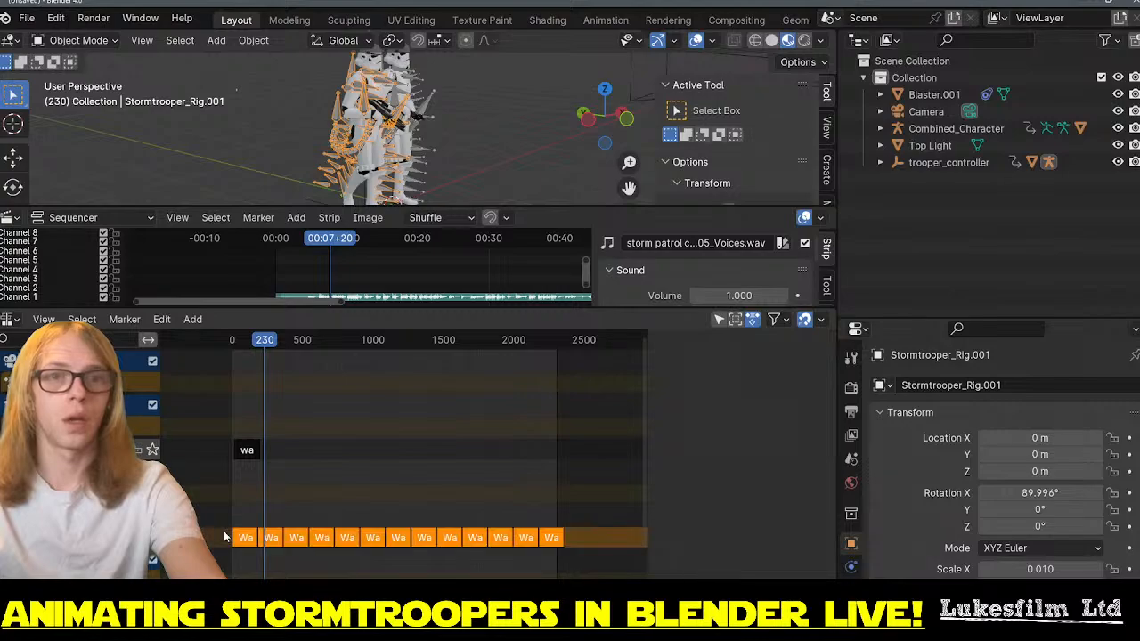
{"action": "key", "text": "g"}
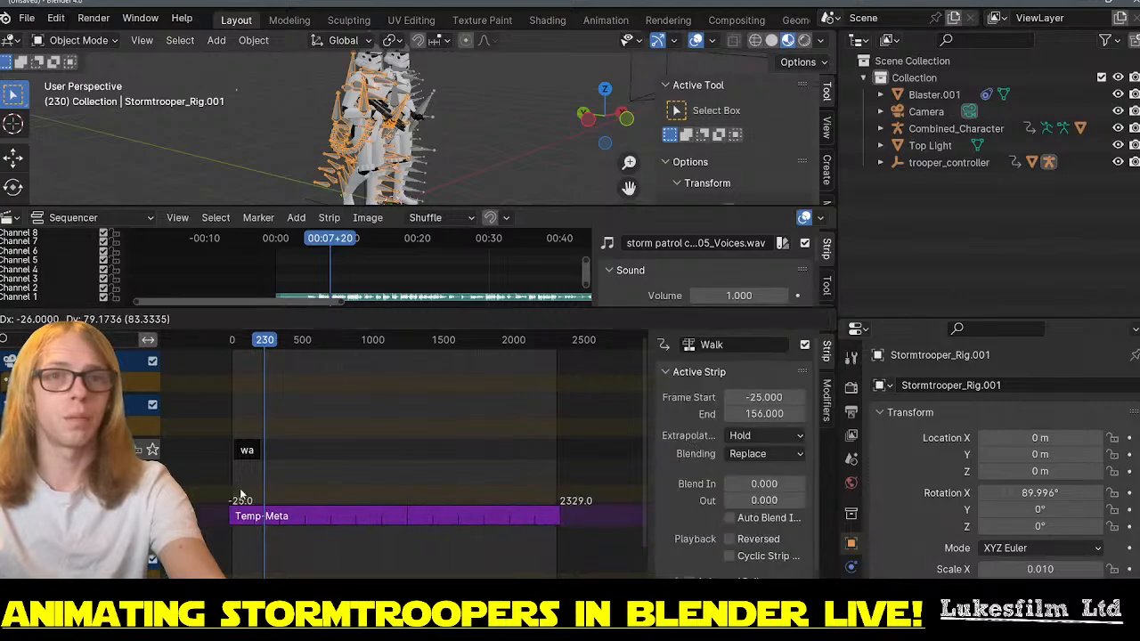
{"action": "left_click", "coordinate": [240, 494]}
{"action": "left_click_drag", "start_coordinate": [265, 346], "coordinate": [244, 356]}
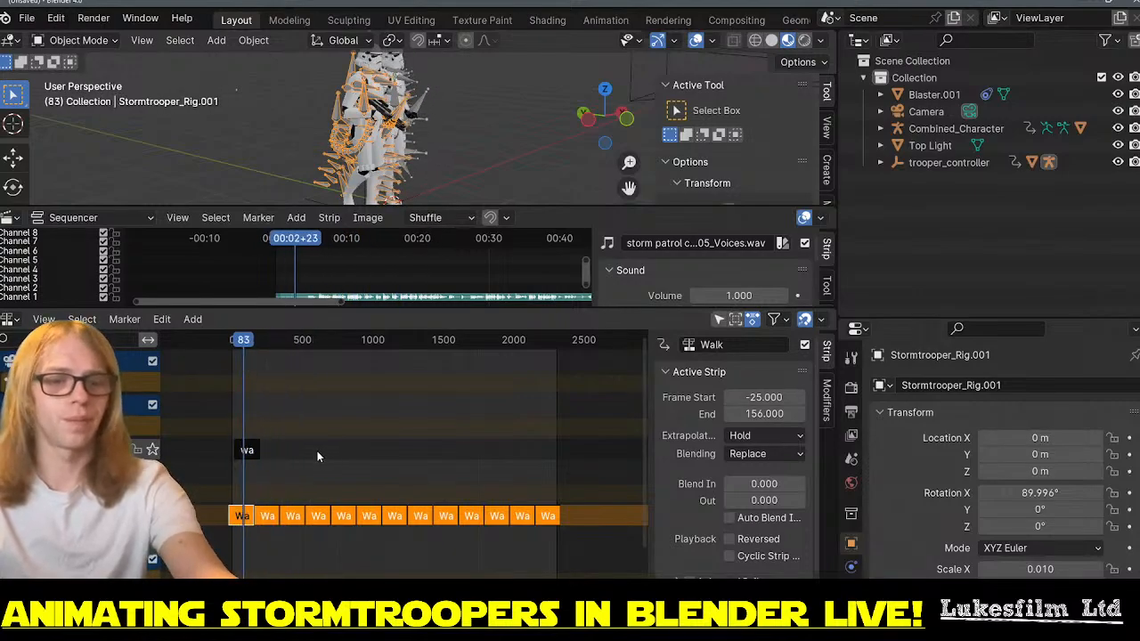
- Undo the Walk strips' move and the deletion of Stormtrooper_Rig.001's walky strip
{"action": "key", "text": "ctrl+z"}
{"action": "key", "text": "ctrl+z"}
{"action": "key", "text": "ctrl+z"}
{"action": "key", "text": "ctrl+z"}
{"action": "key", "text": "ctrl+z"}
{"action": "key", "text": "ctrl+z"}
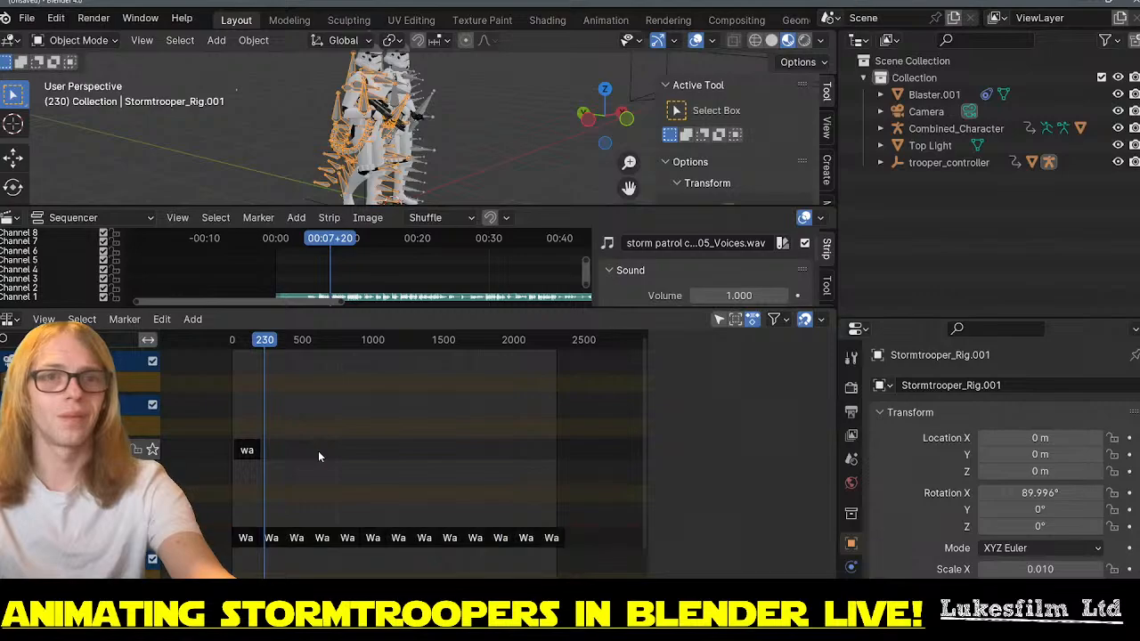
{"action": "key", "text": "ctrl+z"}
{"action": "key", "text": "ctrl+z"}
{"action": "key", "text": "ctrl+z"}
{"action": "key", "text": "ctrl+z"}
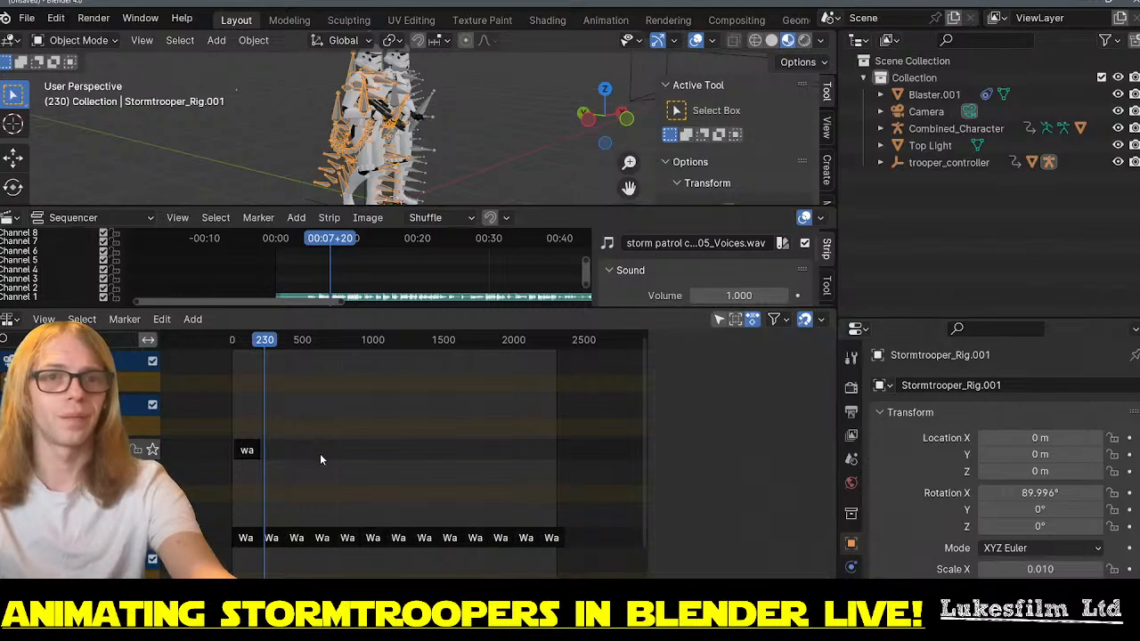
{"action": "key", "text": "ctrl+z"}
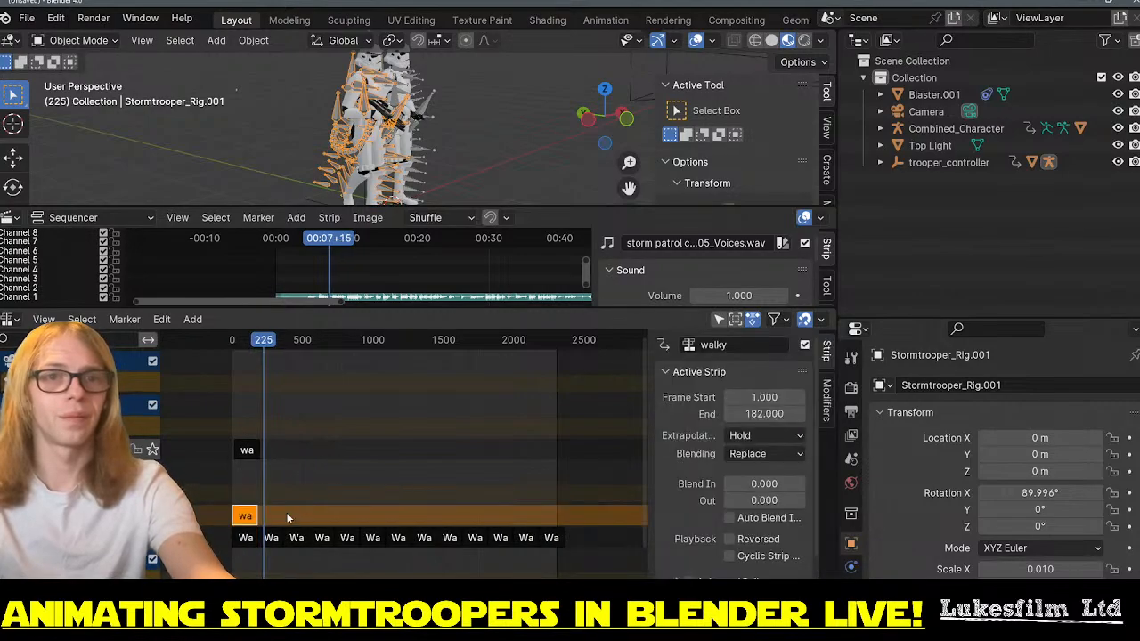
{"action": "key", "text": "ctrl+z"}
{"action": "key", "text": "ctrl+z"}
{"action": "key", "text": "ctrl+z"}
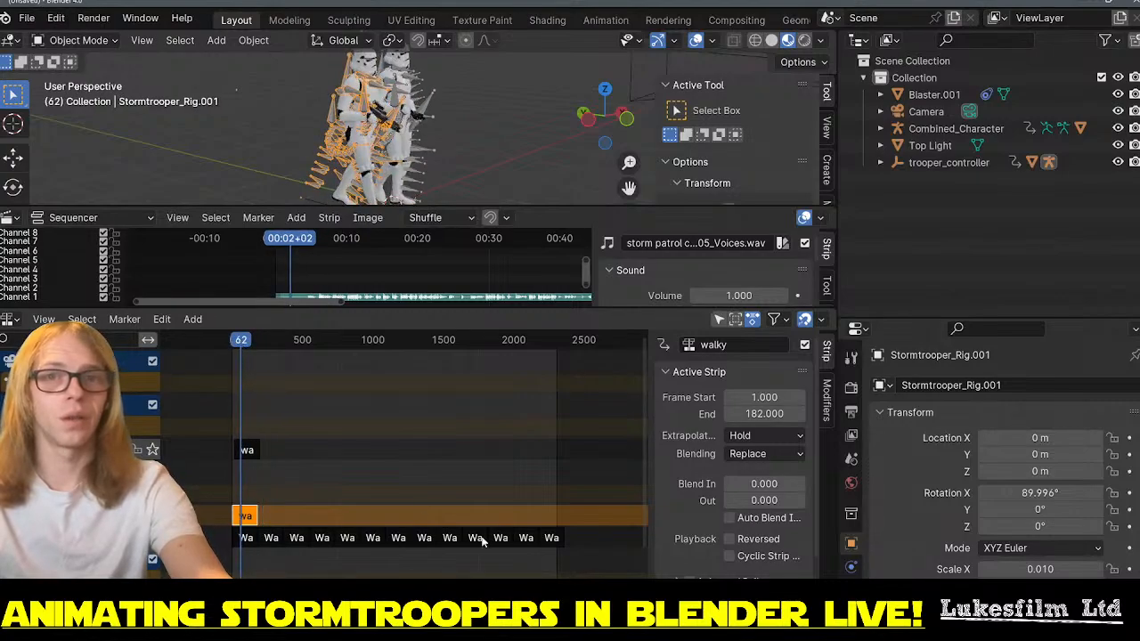
- Delete the whole row of Walk strips below Stormtrooper_Rig.001's walky strip
{"action": "left_click_drag", "start_coordinate": [546, 540], "coordinate": [206, 541]}
{"action": "key", "text": "x"}
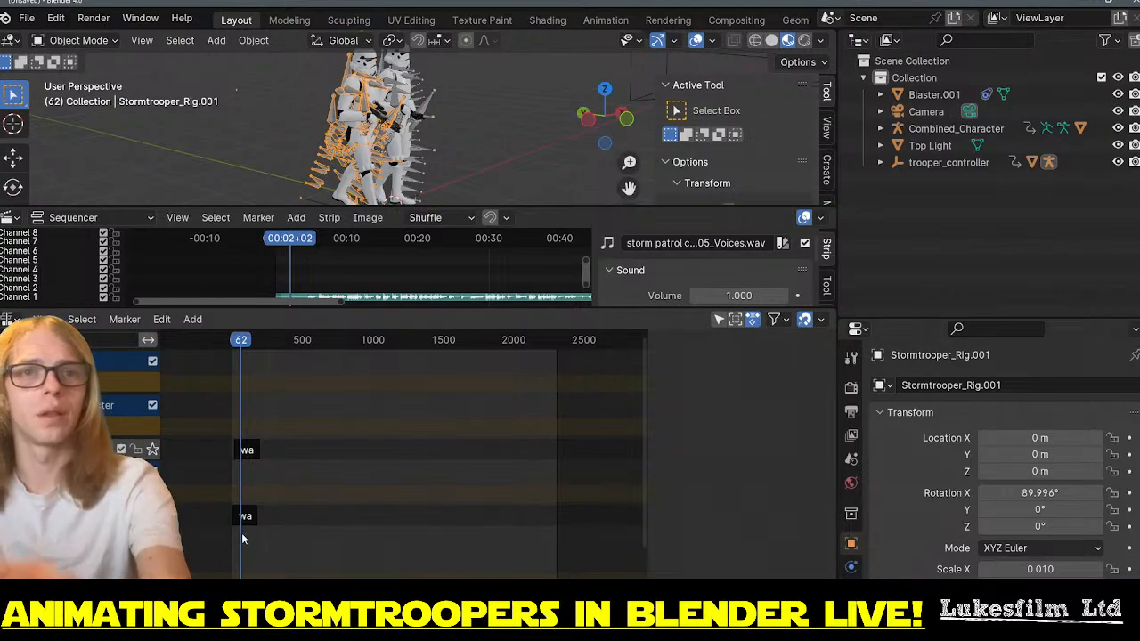
{"action": "scroll", "coordinate": [276, 521], "scroll_direction": "up", "scroll_amount": 10}
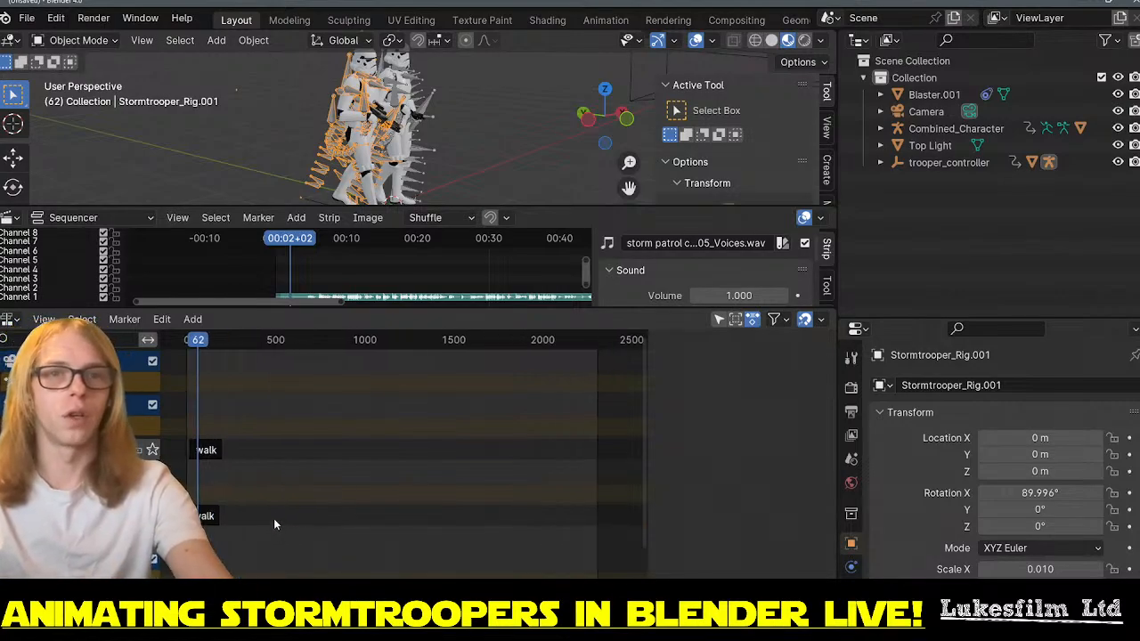
- Duplicate the walky strip that starts at frame 1 and place the copy one track below, starting at frame 182
{"action": "middle_click_drag", "start_coordinate": [256, 510], "coordinate": [545, 498]}
{"action": "scroll", "coordinate": [454, 490], "scroll_direction": "up", "scroll_amount": 5}
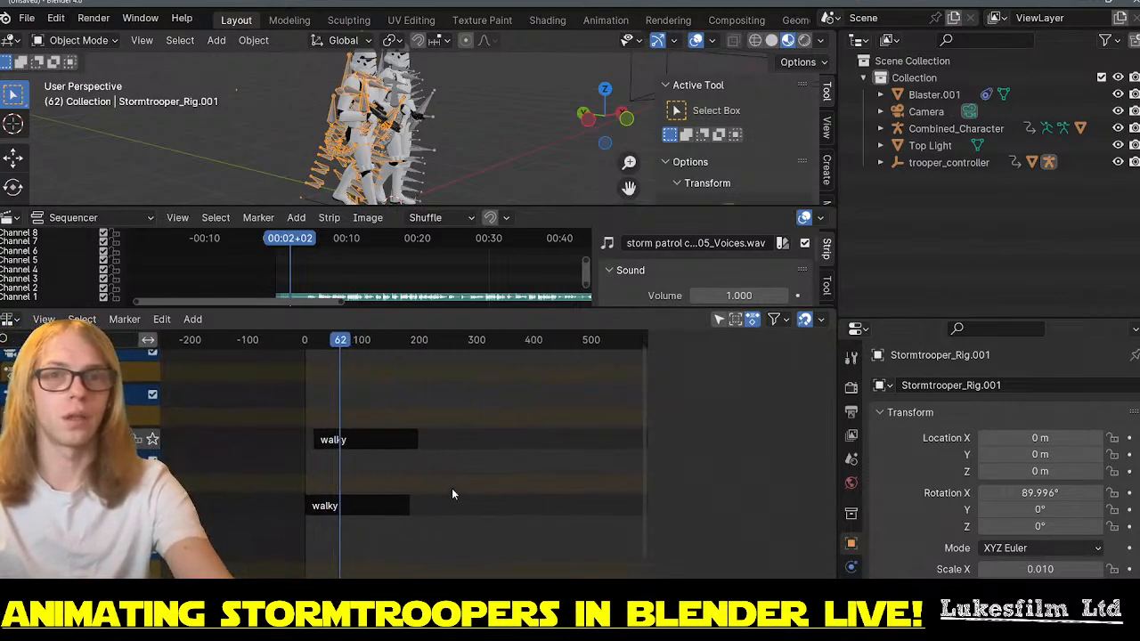
{"action": "left_click", "coordinate": [352, 507]}
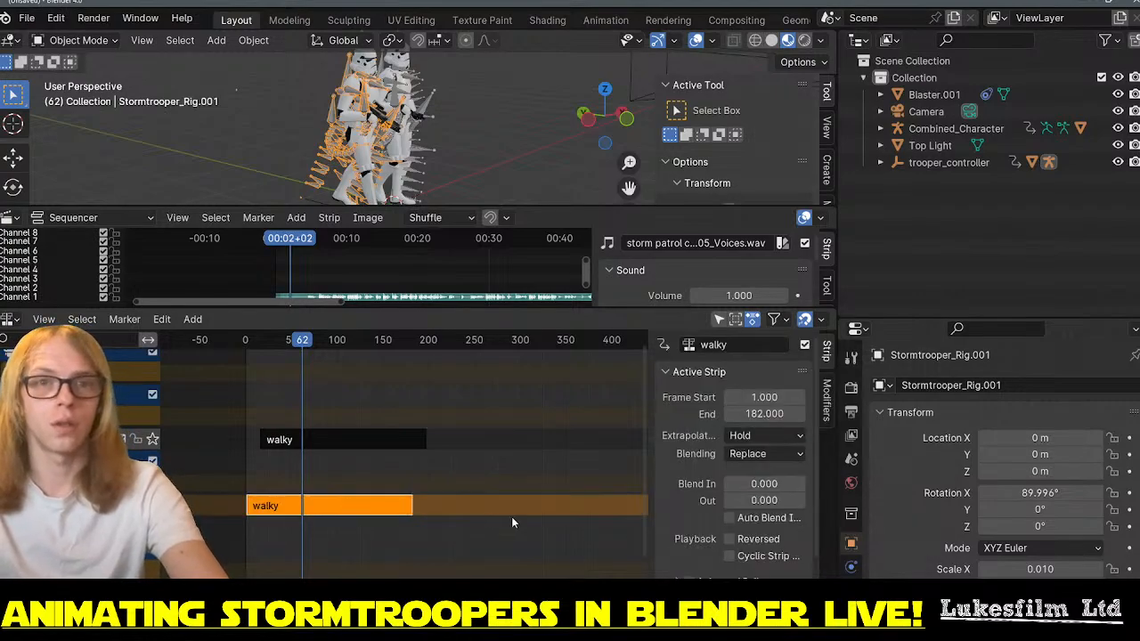
{"action": "right_click", "coordinate": [323, 507]}
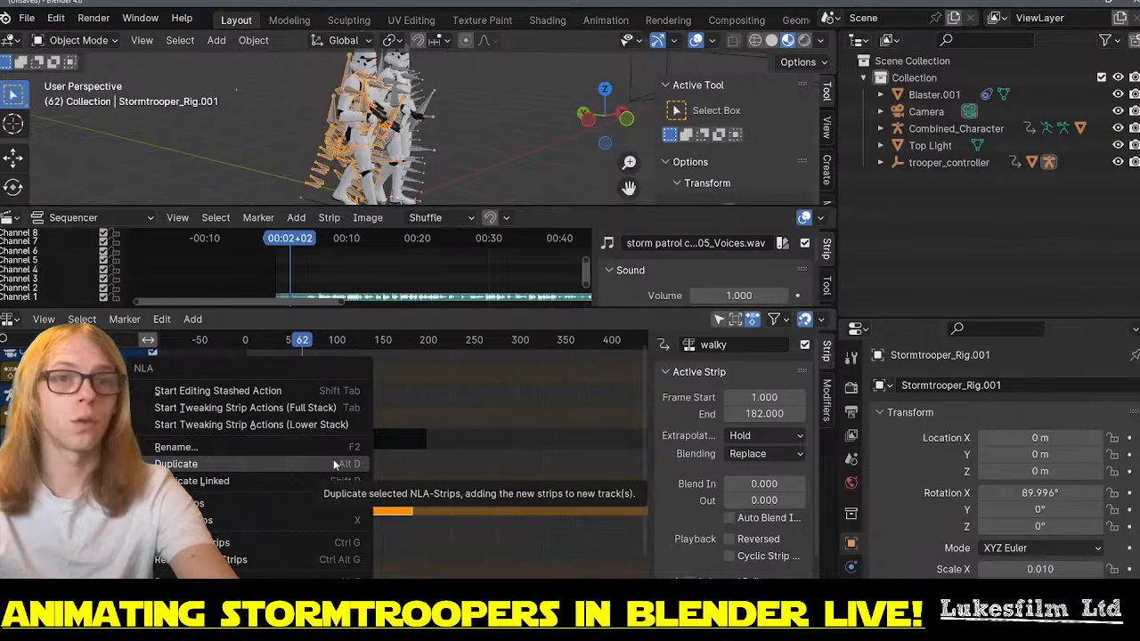
{"action": "left_click", "coordinate": [334, 464]}
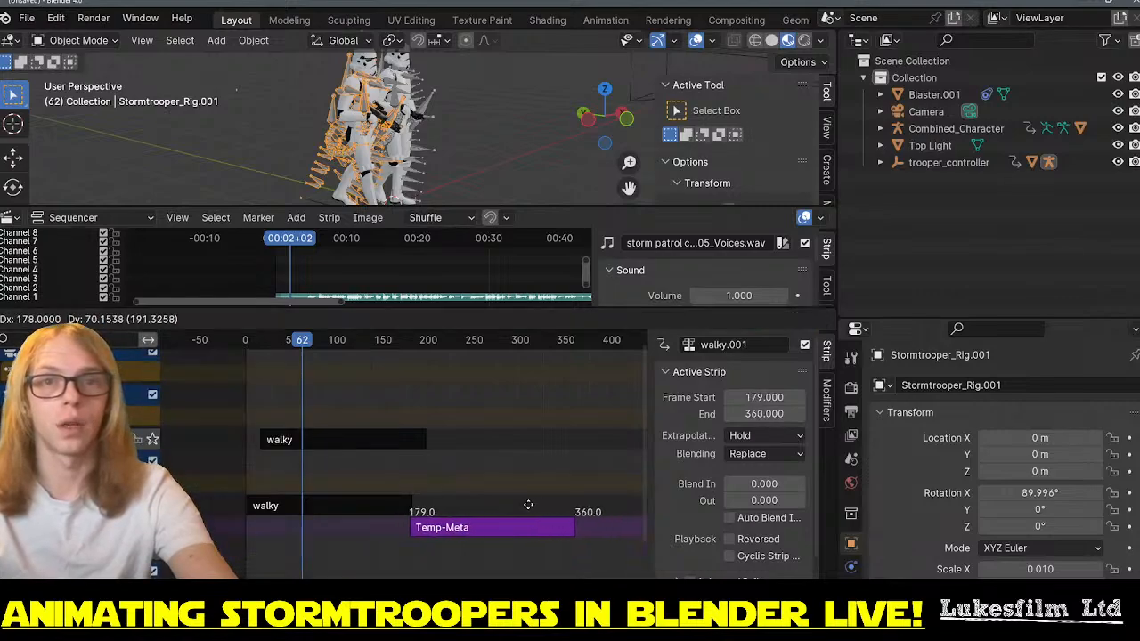
{"action": "left_click", "coordinate": [531, 505]}
{"action": "scroll", "coordinate": [591, 559], "scroll_direction": "down", "scroll_amount": 1}
{"action": "scroll", "coordinate": [592, 561], "scroll_direction": "down", "scroll_amount": 3}
{"action": "right_click", "coordinate": [591, 560]}
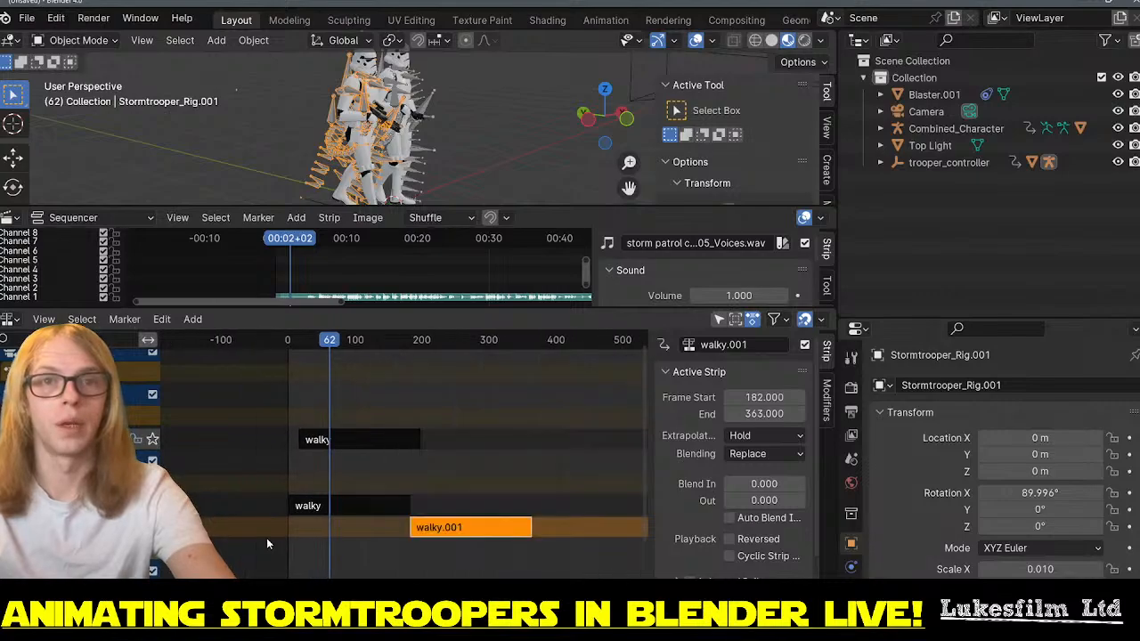
- Make a linked duplicate of walky.001 and place the copy on the original walky strip's track, starting at frame 377
{"action": "middle_click_drag", "start_coordinate": [513, 565], "coordinate": [302, 535]}
{"action": "right_click", "coordinate": [320, 499]}
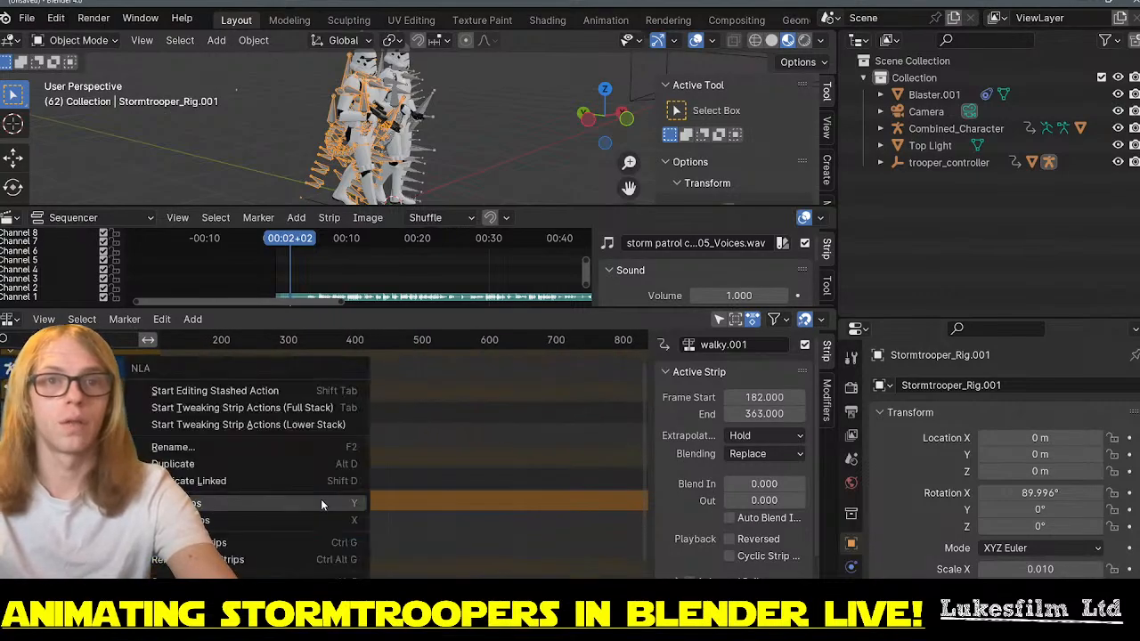
{"action": "left_click", "coordinate": [328, 482]}
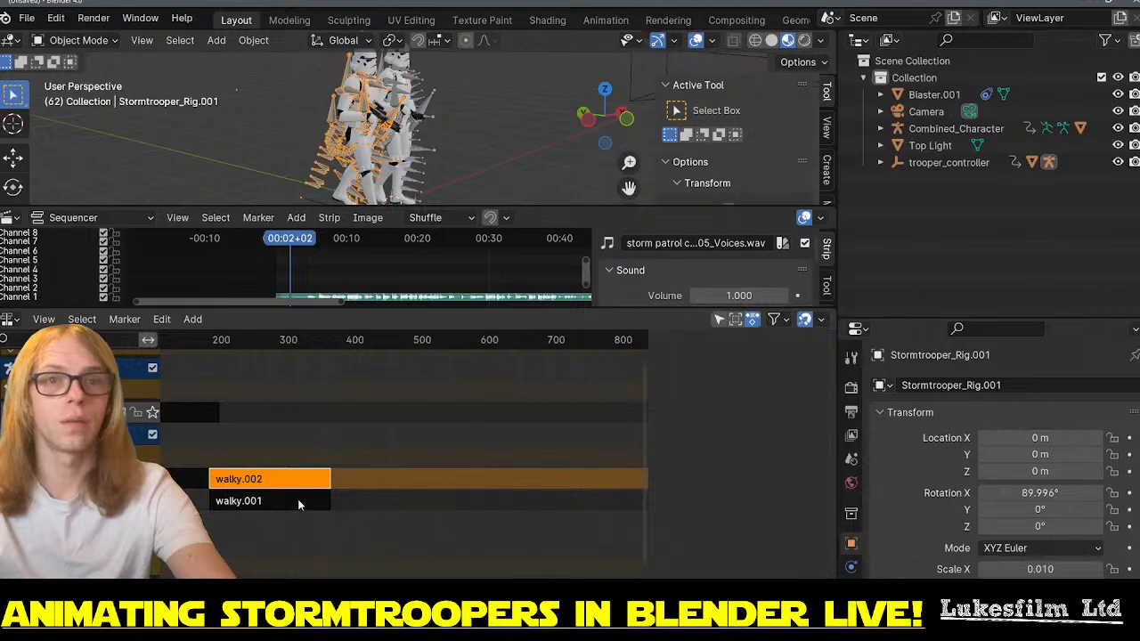
{"action": "mouse_move", "coordinate": [298, 501]}
{"action": "left_mouse_down"}
{"action": "mouse_move", "coordinate": [354, 500]}
{"action": "mouse_move", "coordinate": [306, 505]}
{"action": "left_mouse_up"}
{"action": "middle_click_drag", "start_coordinate": [388, 525], "coordinate": [505, 518]}
{"action": "left_click_drag", "start_coordinate": [385, 472], "coordinate": [514, 471]}
{"action": "middle_click_drag", "start_coordinate": [538, 523], "coordinate": [452, 525]}
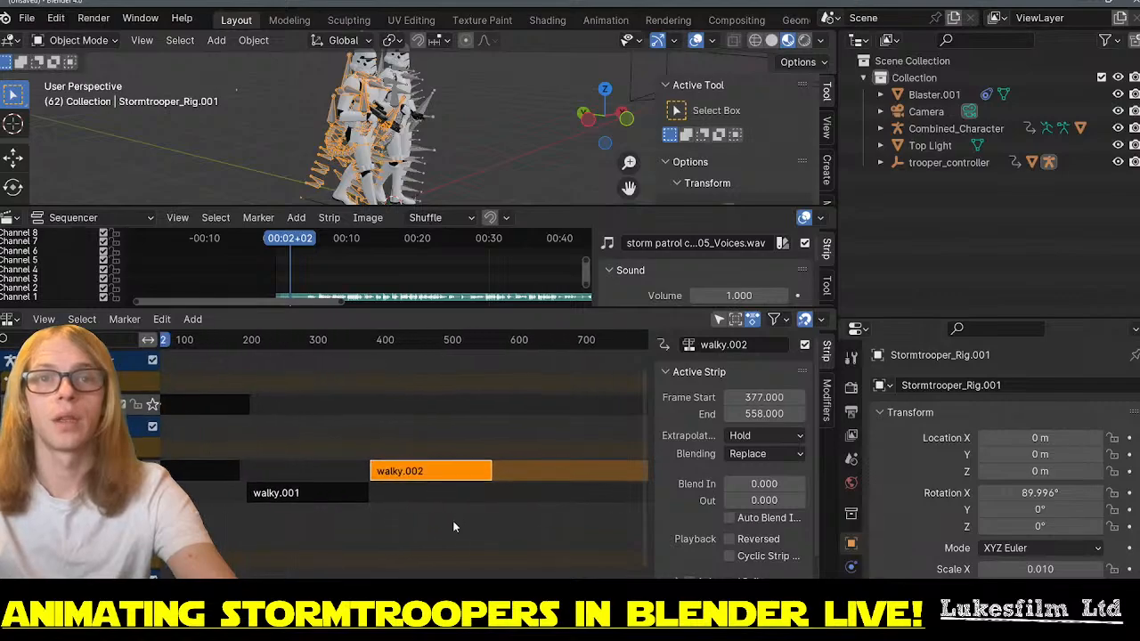
- Duplicate walky.002 and place the copy on walky.001's track, starting at frame 554
{"action": "right_click", "coordinate": [468, 470]}
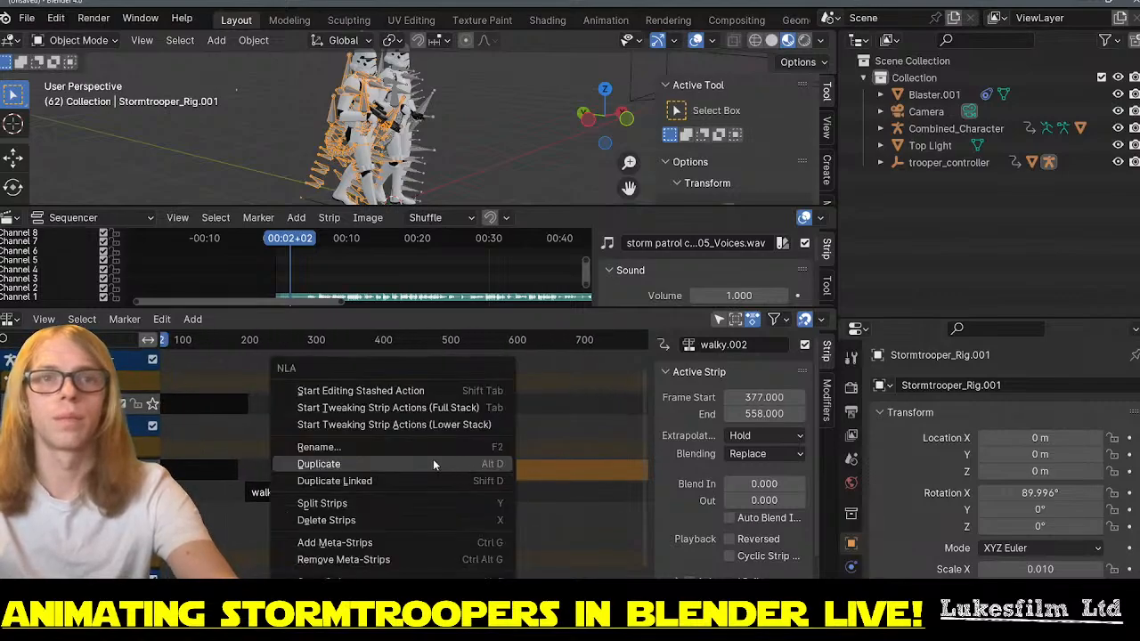
{"action": "left_click", "coordinate": [397, 464]}
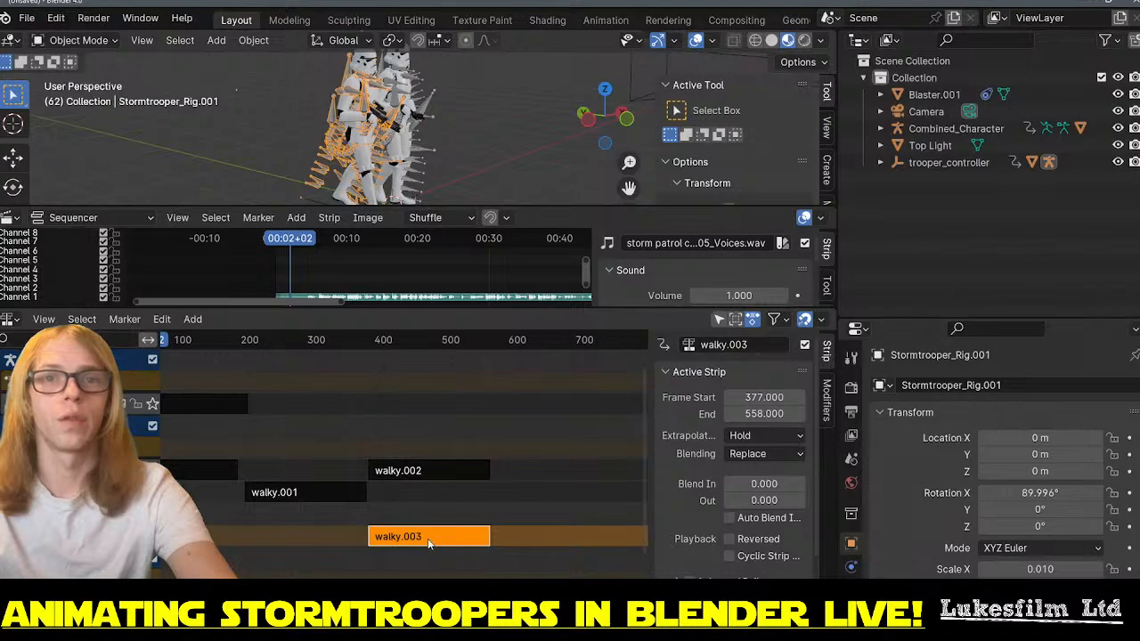
{"action": "left_click", "coordinate": [344, 506]}
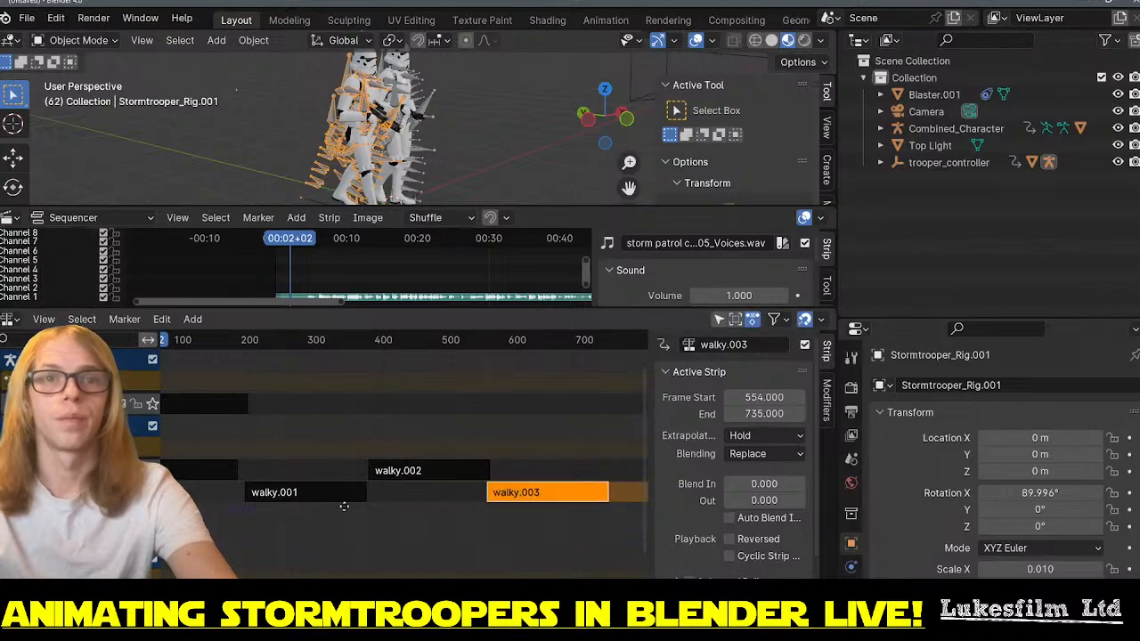
- Move walky.001 up onto the original walky strip's track so it starts at frame 182
{"action": "scroll", "coordinate": [498, 496], "scroll_direction": "up", "scroll_amount": 6}
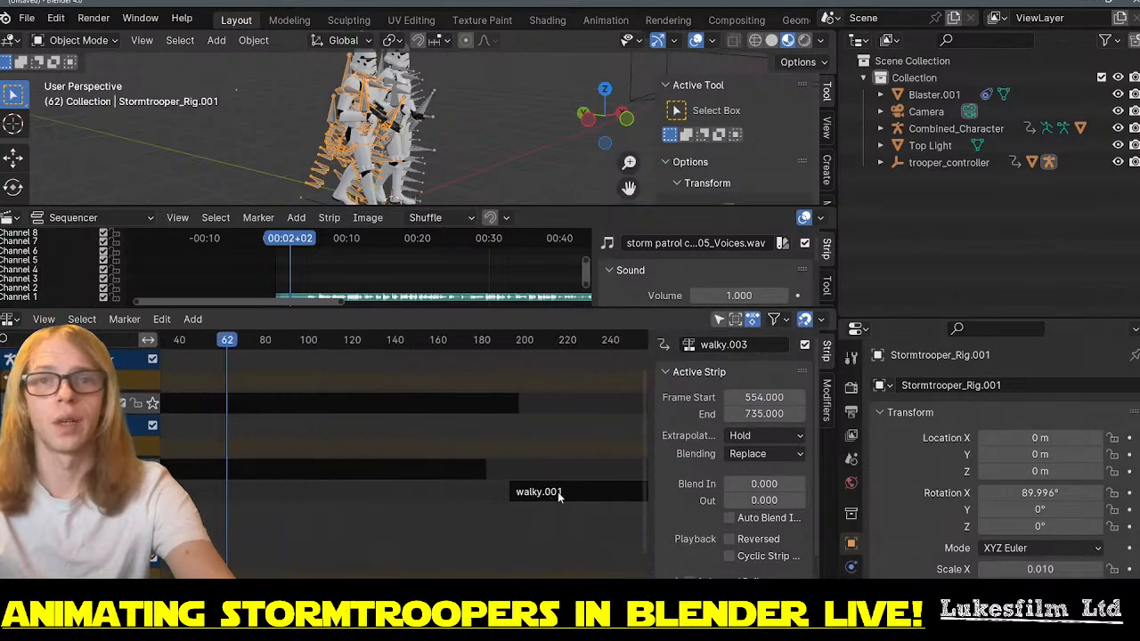
{"action": "key", "text": "g"}
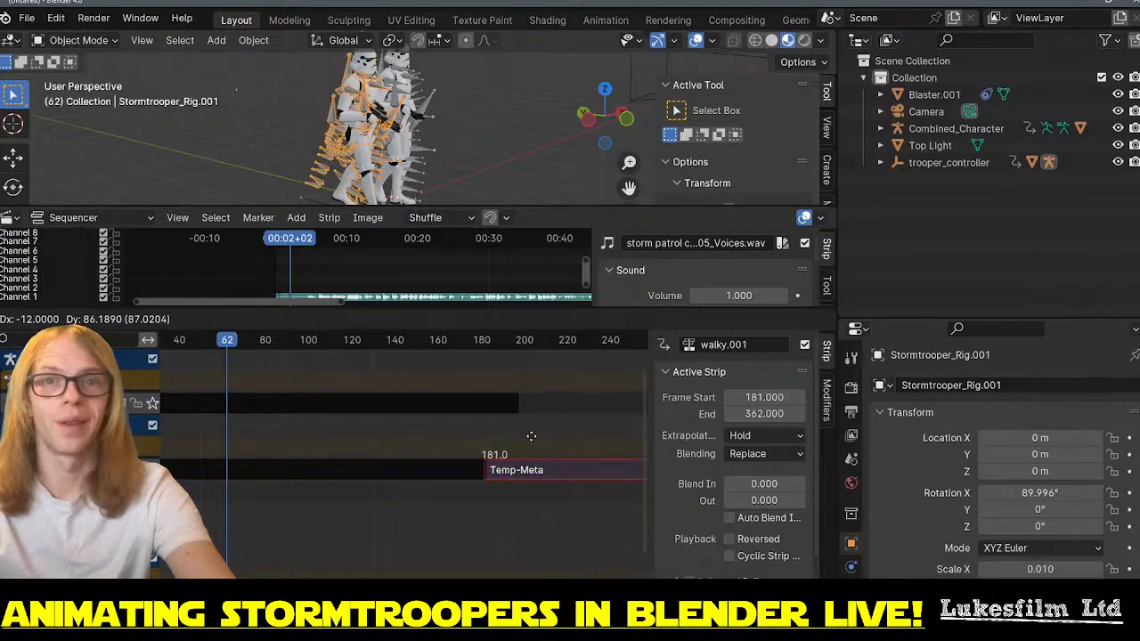
{"action": "left_click", "coordinate": [527, 455]}
{"action": "key", "text": "g"}
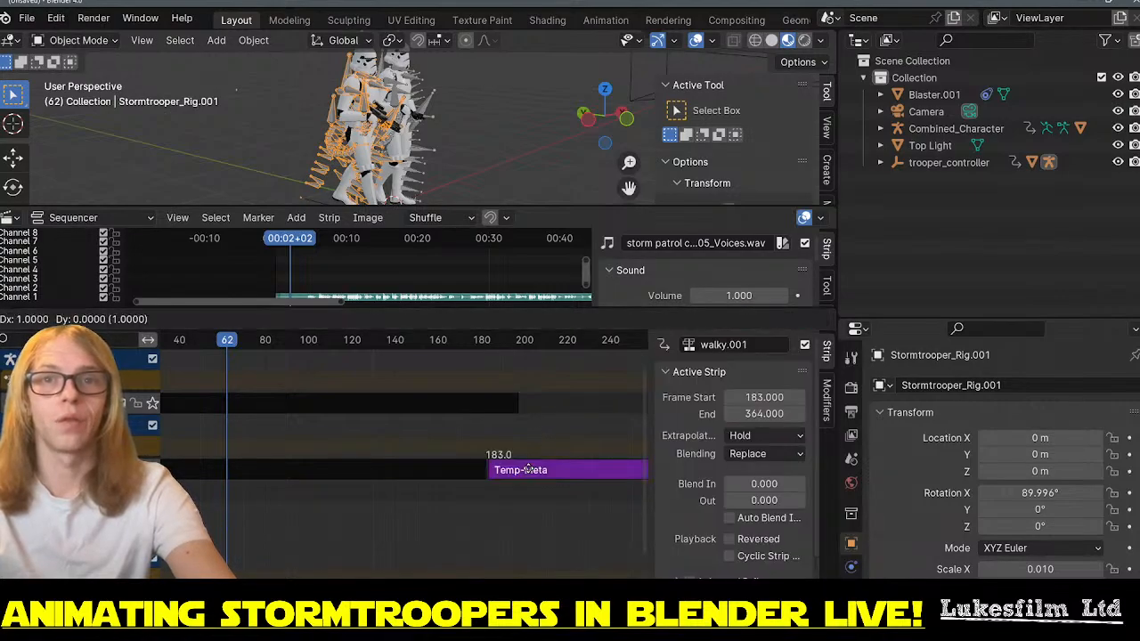
{"action": "left_click", "coordinate": [527, 470]}
{"action": "scroll", "coordinate": [398, 491], "scroll_direction": "down", "scroll_amount": 2}
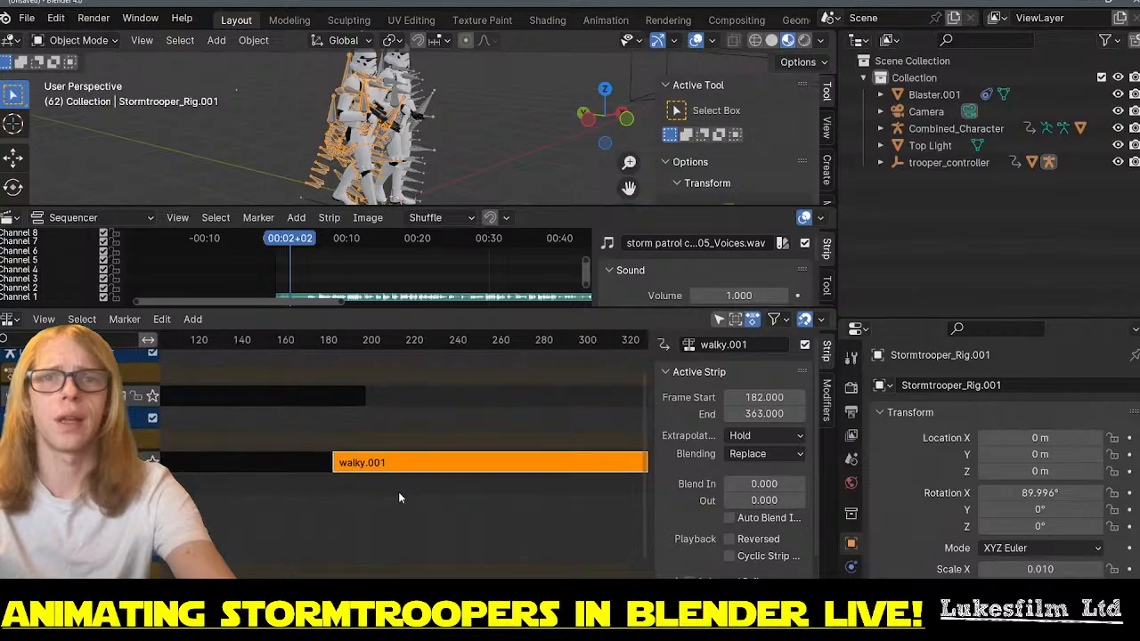
- Shift walky.002 back to start at frame 363, directly against the end of walky.001
{"action": "scroll", "coordinate": [556, 494], "scroll_direction": "down", "scroll_amount": 4}
{"action": "middle_click_drag", "start_coordinate": [581, 495], "coordinate": [319, 502]}
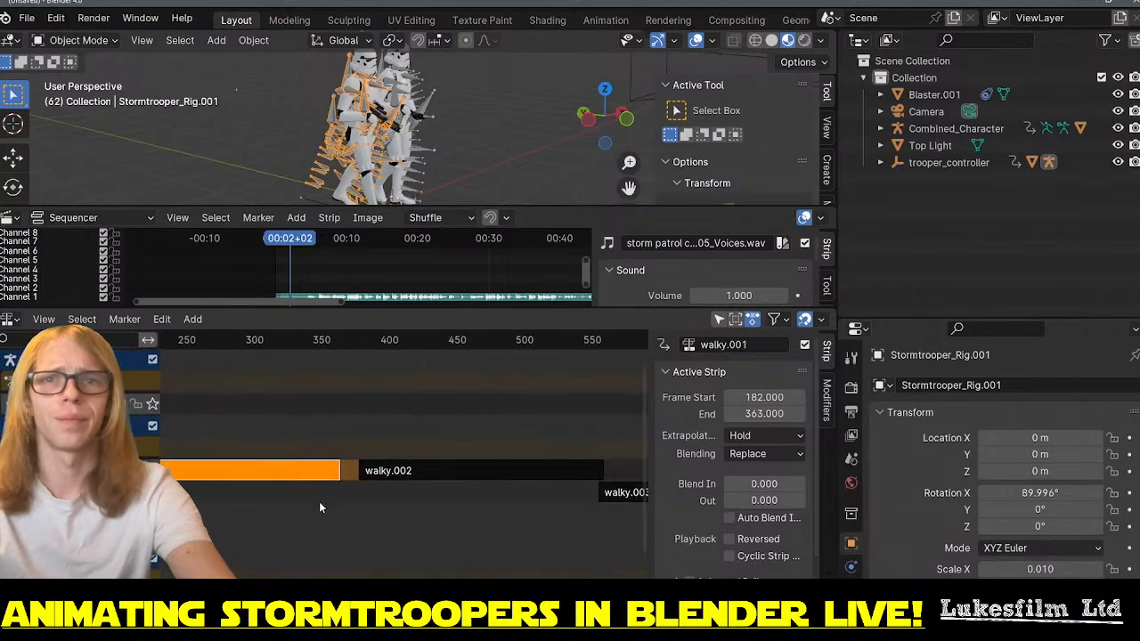
{"action": "scroll", "coordinate": [339, 493], "scroll_direction": "up", "scroll_amount": 4}
{"action": "left_click", "coordinate": [400, 465]}
{"action": "key", "text": "g"}
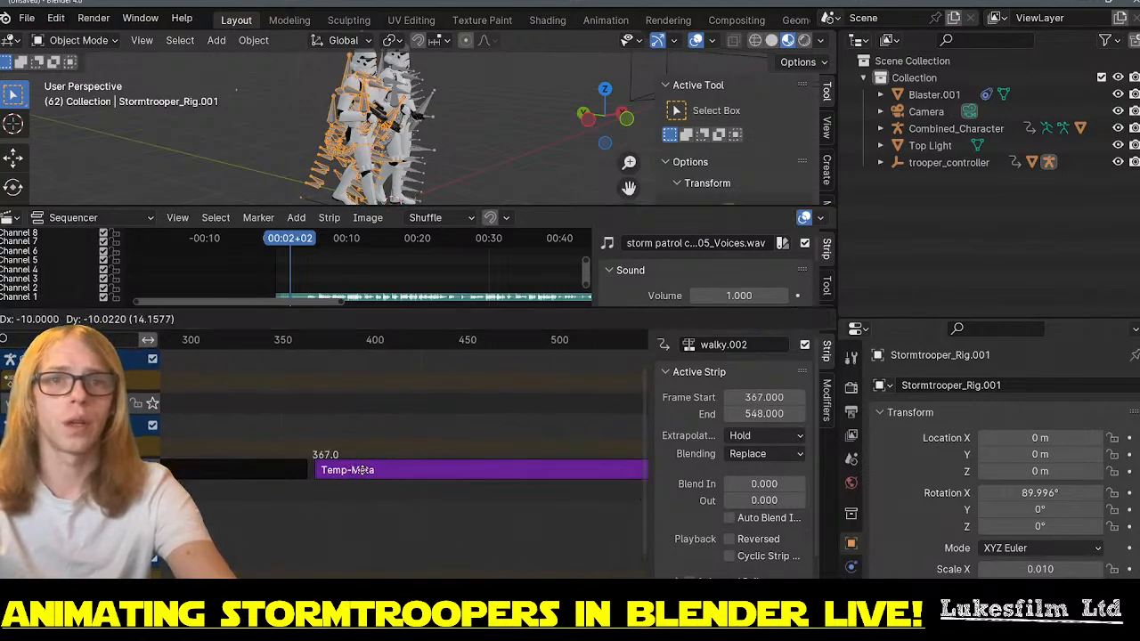
{"action": "left_click", "coordinate": [357, 473]}
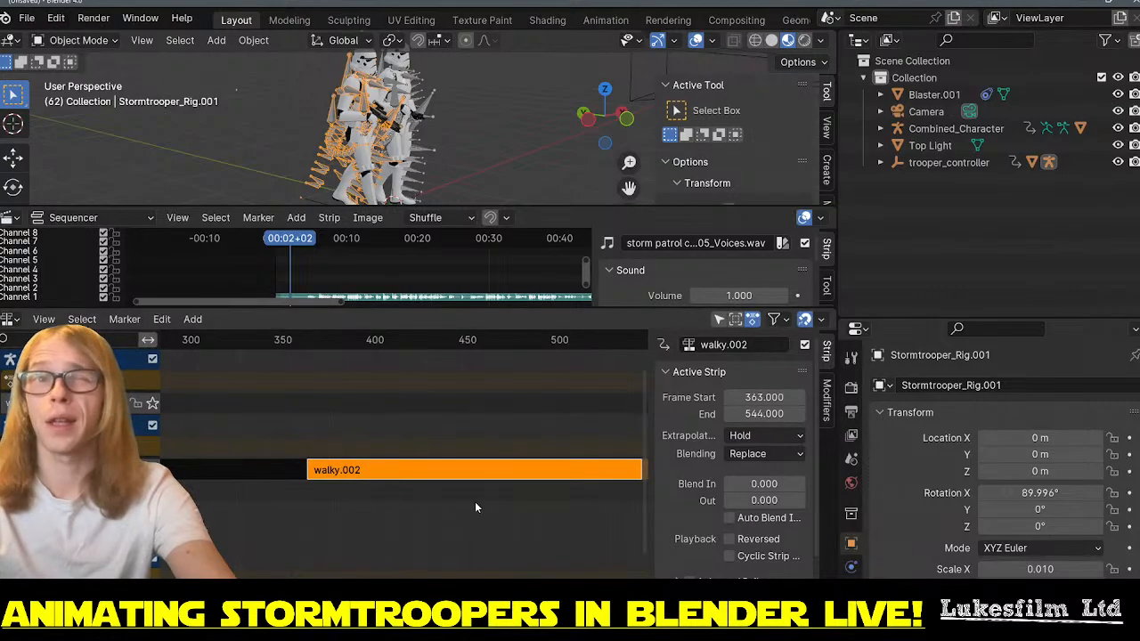
- Move walky.003 up into the same row so it starts at frame 544, right behind walky.002
{"action": "middle_click_drag", "start_coordinate": [475, 505], "coordinate": [275, 501]}
{"action": "middle_click_drag", "start_coordinate": [539, 521], "coordinate": [453, 513]}
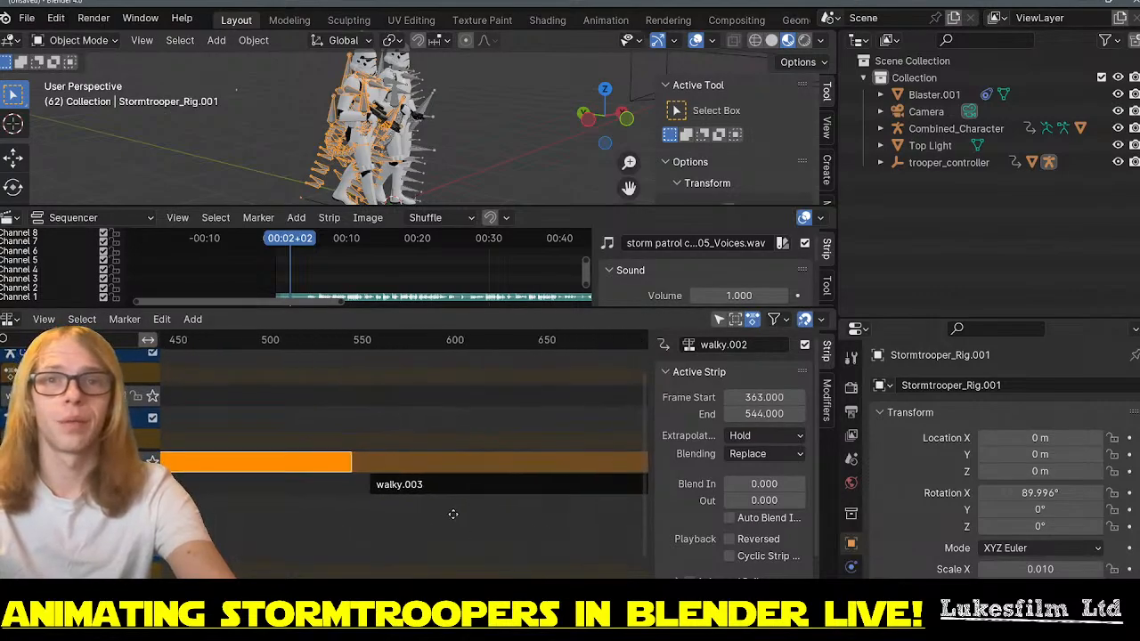
{"action": "left_click", "coordinate": [475, 491]}
{"action": "key", "text": "g"}
{"action": "left_click_drag", "start_coordinate": [464, 455], "coordinate": [460, 440]}
{"action": "scroll", "coordinate": [534, 500], "scroll_direction": "down", "scroll_amount": 6}
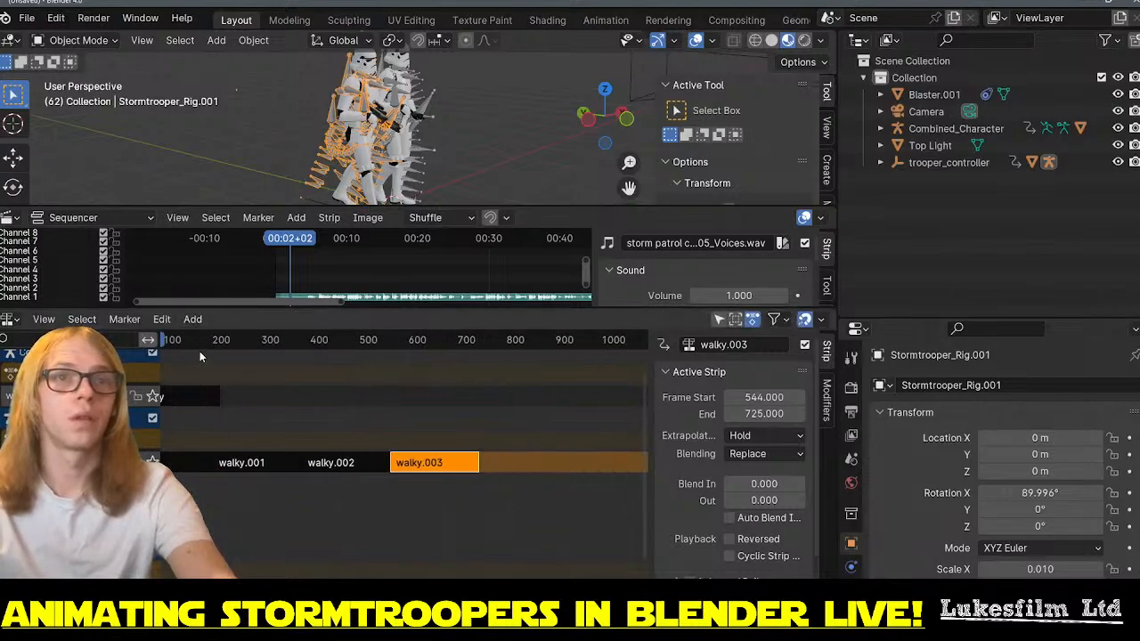
- Scrub the timeline to frame 354 to check the walk across the joined walky strips
{"action": "left_click_drag", "start_coordinate": [200, 349], "coordinate": [300, 373]}
{"action": "scroll", "coordinate": [481, 493], "scroll_direction": "down", "scroll_amount": 5}
{"action": "scroll", "coordinate": [484, 498], "scroll_direction": "up", "scroll_amount": 2}
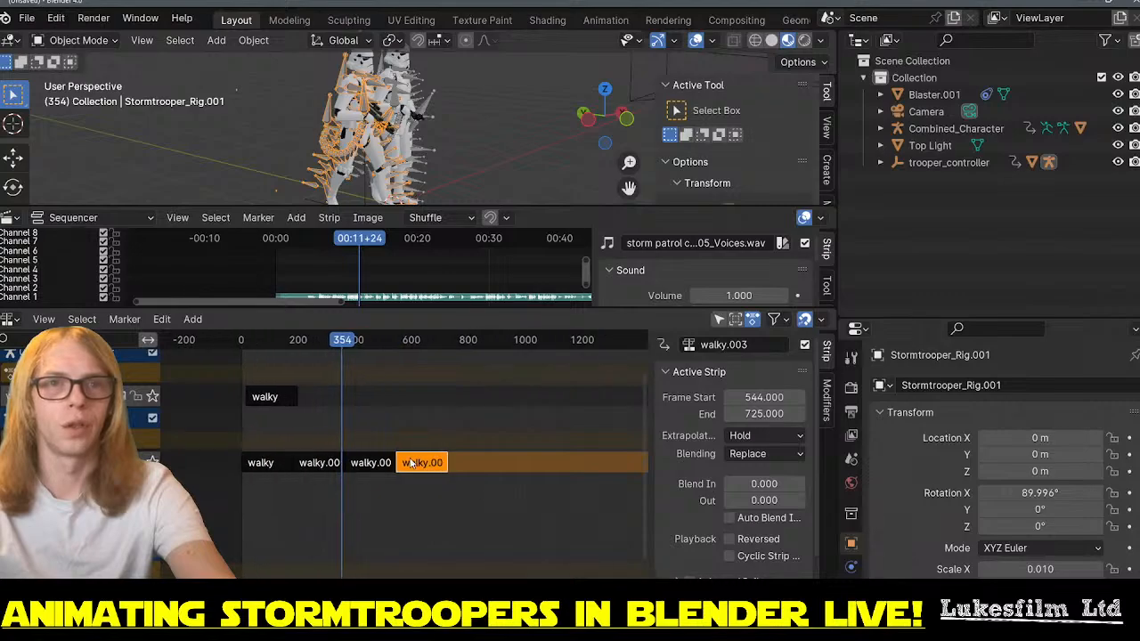
- Move the other trooper's single walky strip to start at frame -9 and scrub to frame 21 to check the offset
{"action": "left_click", "coordinate": [267, 396]}
{"action": "scroll", "coordinate": [267, 396], "scroll_direction": "up", "scroll_amount": 3}
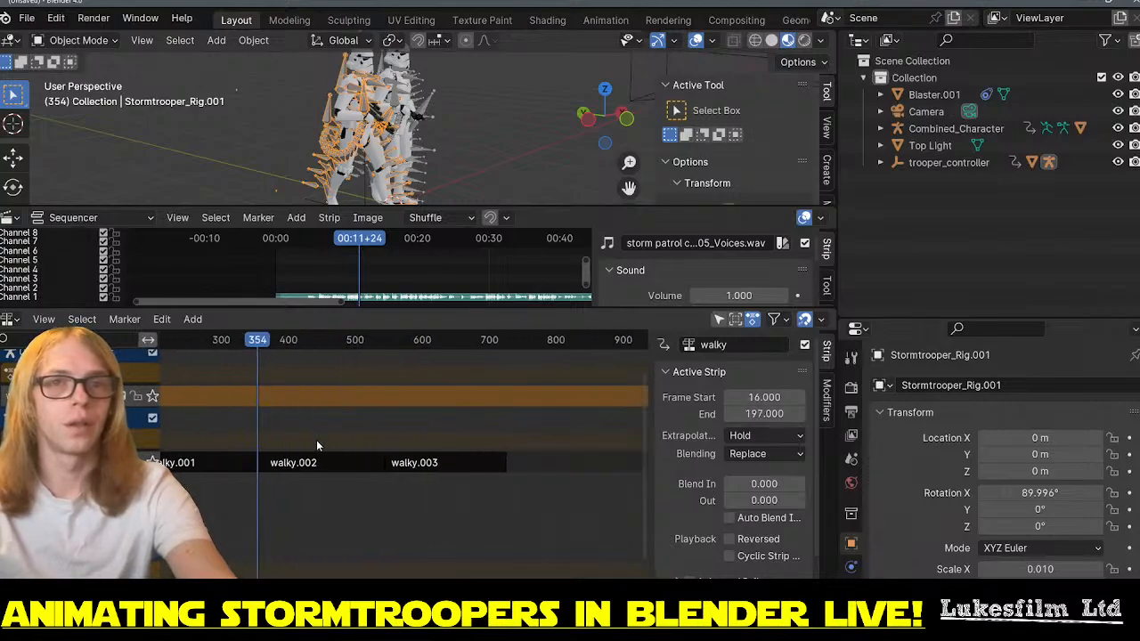
{"action": "middle_click_drag", "start_coordinate": [317, 440], "coordinate": [566, 443]}
{"action": "key", "text": "n"}
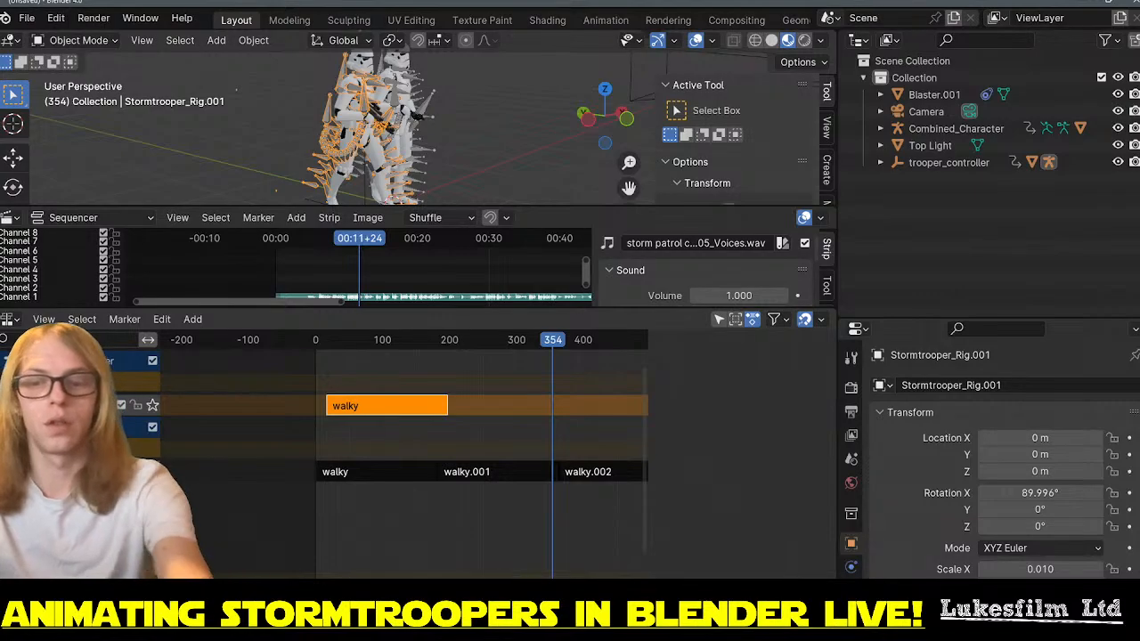
{"action": "key", "text": "n"}
{"action": "left_click_drag", "start_coordinate": [365, 409], "coordinate": [319, 419]}
{"action": "scroll", "coordinate": [357, 434], "scroll_direction": "up", "scroll_amount": 3}
{"action": "left_click", "coordinate": [293, 341]}
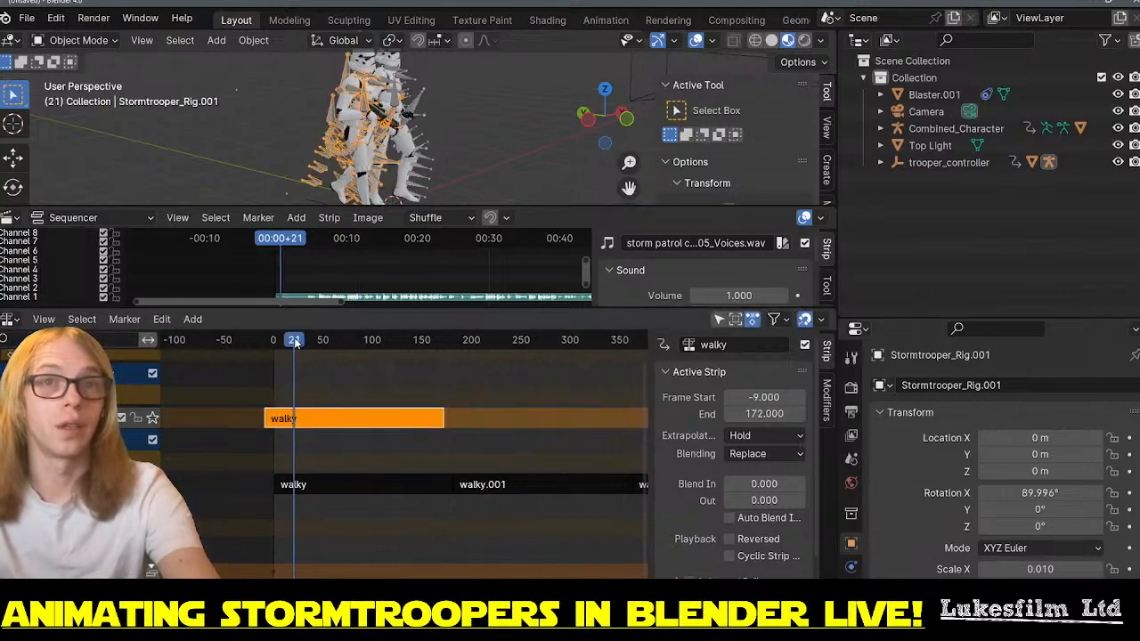
- Duplicate the walky strip that starts at frame -9 and place the copy on its track, starting at frame 172
{"action": "right_click", "coordinate": [369, 422]}
{"action": "left_click", "coordinate": [318, 420]}
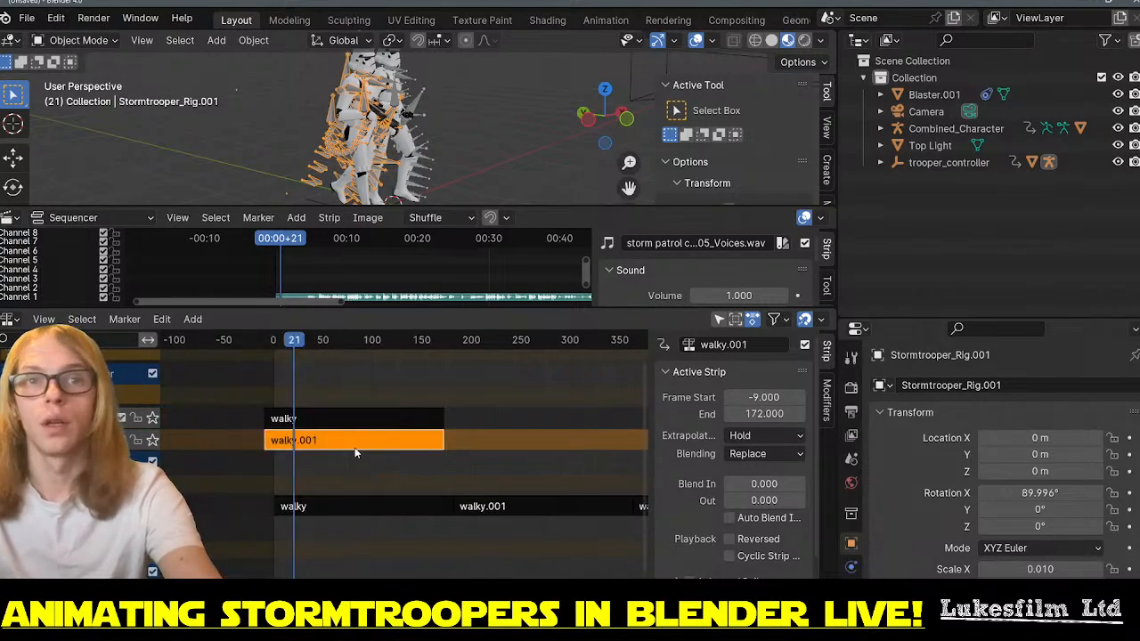
{"action": "left_click_drag", "start_coordinate": [354, 451], "coordinate": [530, 424]}
{"action": "key", "text": "Home"}
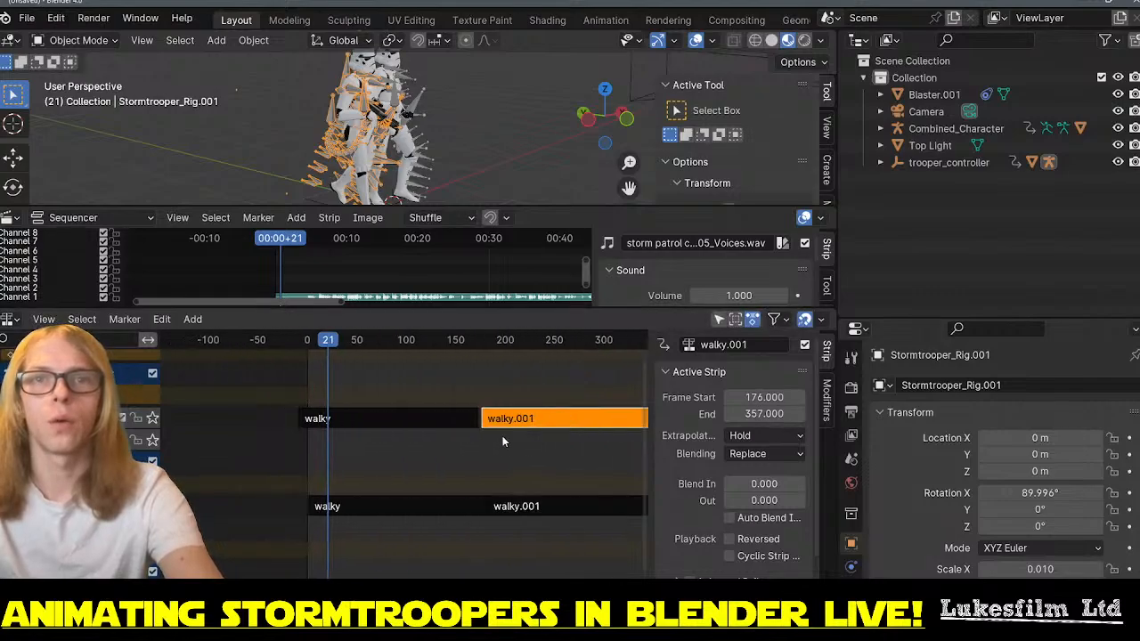
{"action": "scroll", "coordinate": [325, 422], "scroll_direction": "up", "scroll_amount": 5}
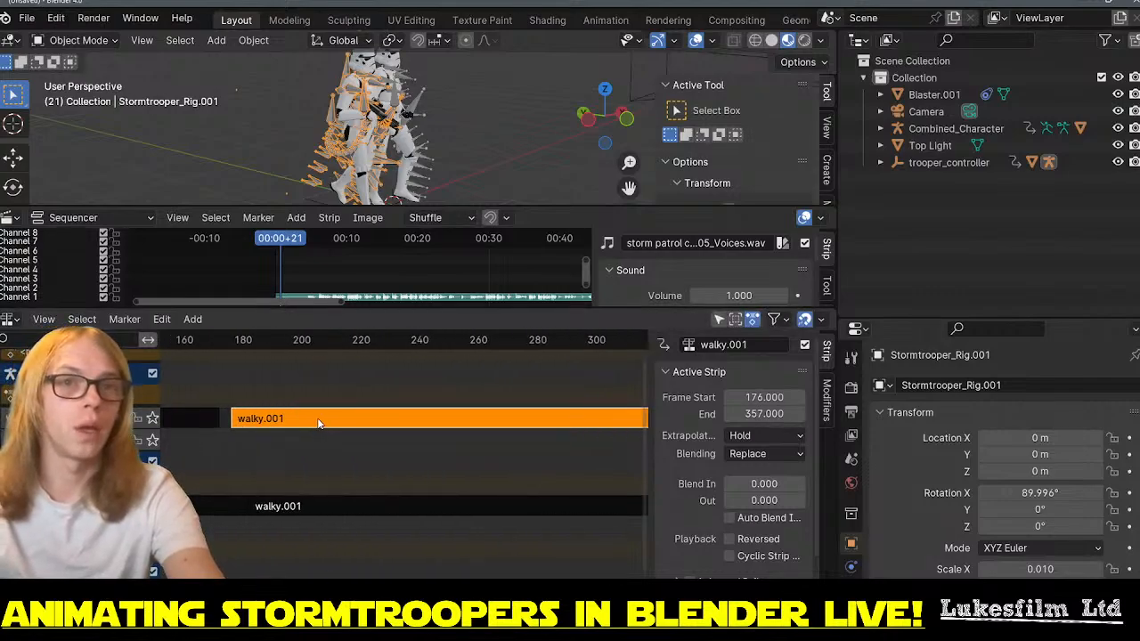
{"action": "left_click_drag", "start_coordinate": [317, 418], "coordinate": [317, 437]}
{"action": "scroll", "coordinate": [402, 455], "scroll_direction": "down", "scroll_amount": 3}
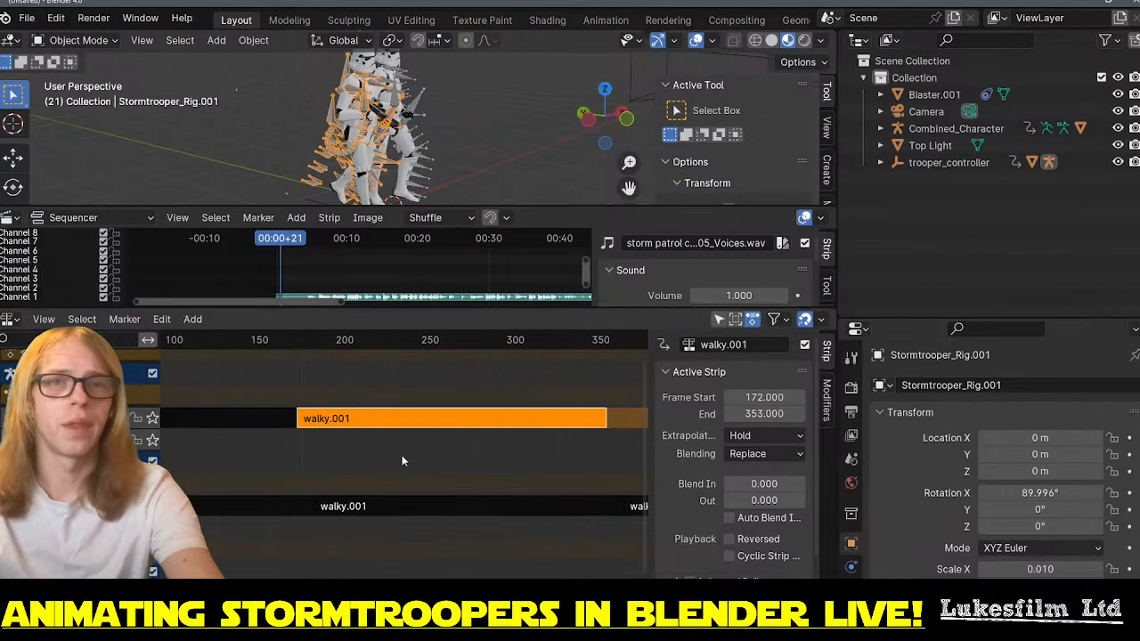
- Box-select both the walky strip starting at frame -9 and the walky.001 strip following it
{"action": "scroll", "coordinate": [401, 460], "scroll_direction": "down", "scroll_amount": 2}
{"action": "middle_click_drag", "start_coordinate": [537, 460], "coordinate": [453, 460]}
{"action": "scroll", "coordinate": [454, 461], "scroll_direction": "down", "scroll_amount": 3}
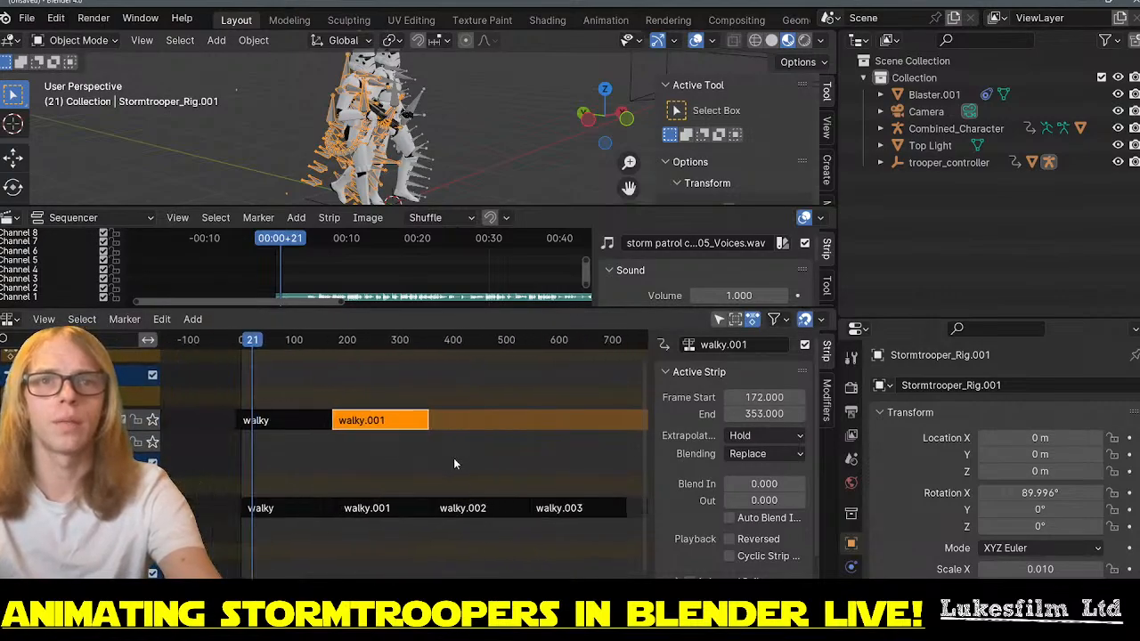
{"action": "scroll", "coordinate": [454, 464], "scroll_direction": "down", "scroll_amount": 1}
{"action": "left_click", "coordinate": [383, 445]}
{"action": "left_click_drag", "start_coordinate": [383, 445], "coordinate": [312, 404]}
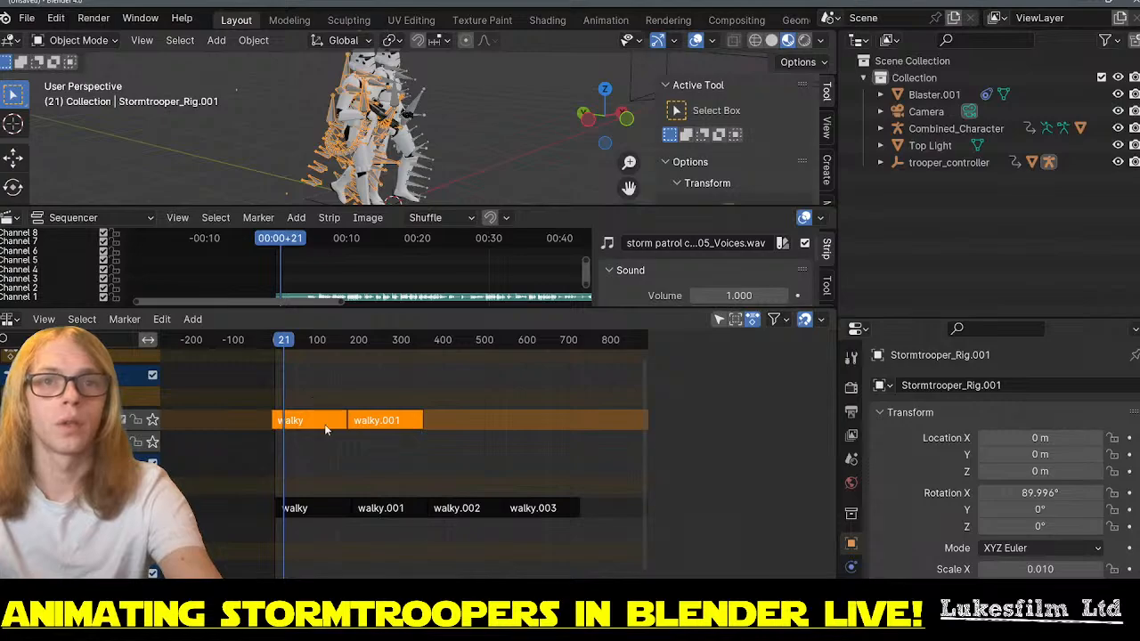
{"action": "right_click", "coordinate": [324, 423]}
{"action": "left_click", "coordinate": [299, 438]}
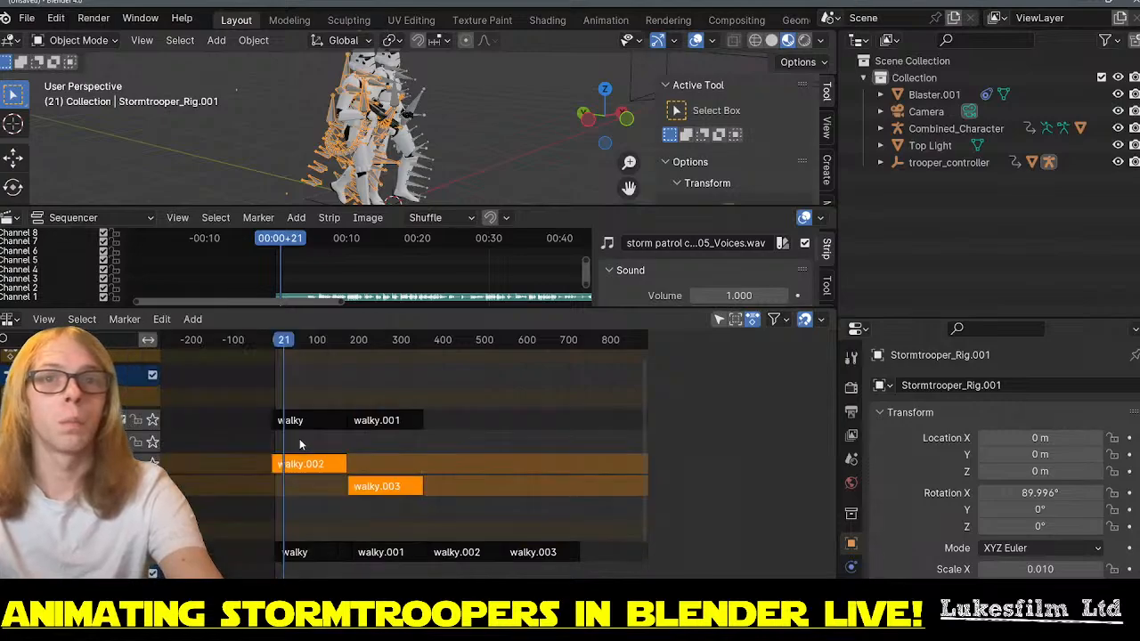
{"action": "key", "text": "ctrl+z"}
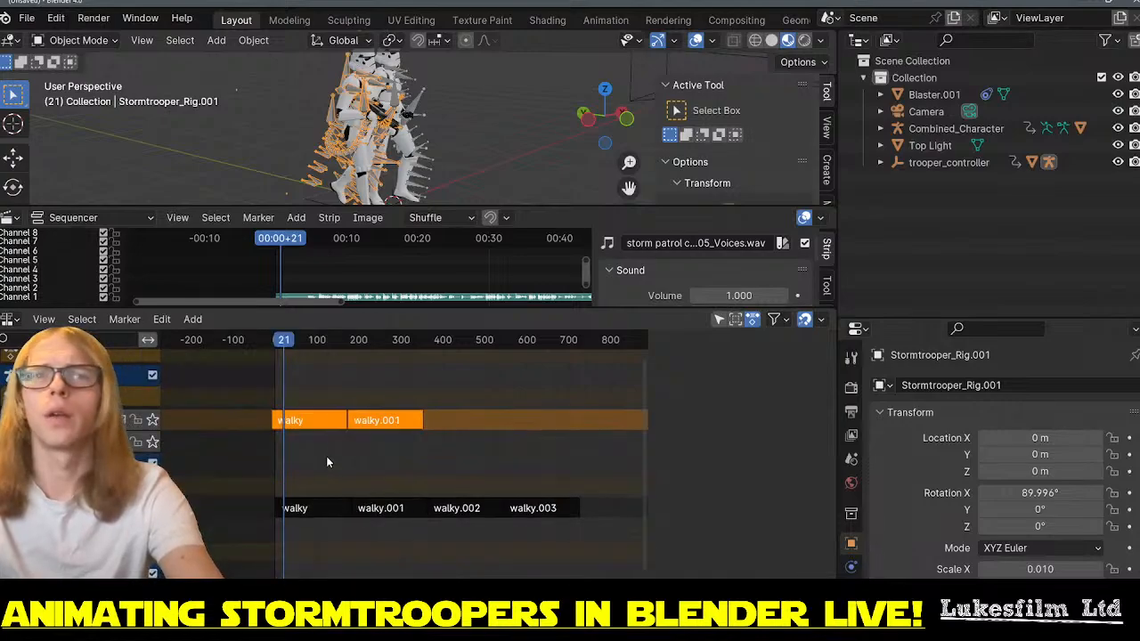
- Duplicate the two selected strips and move the walky.002 copy up into their row, directly after walky.001
{"action": "right_click", "coordinate": [387, 420]}
{"action": "left_click", "coordinate": [374, 404]}
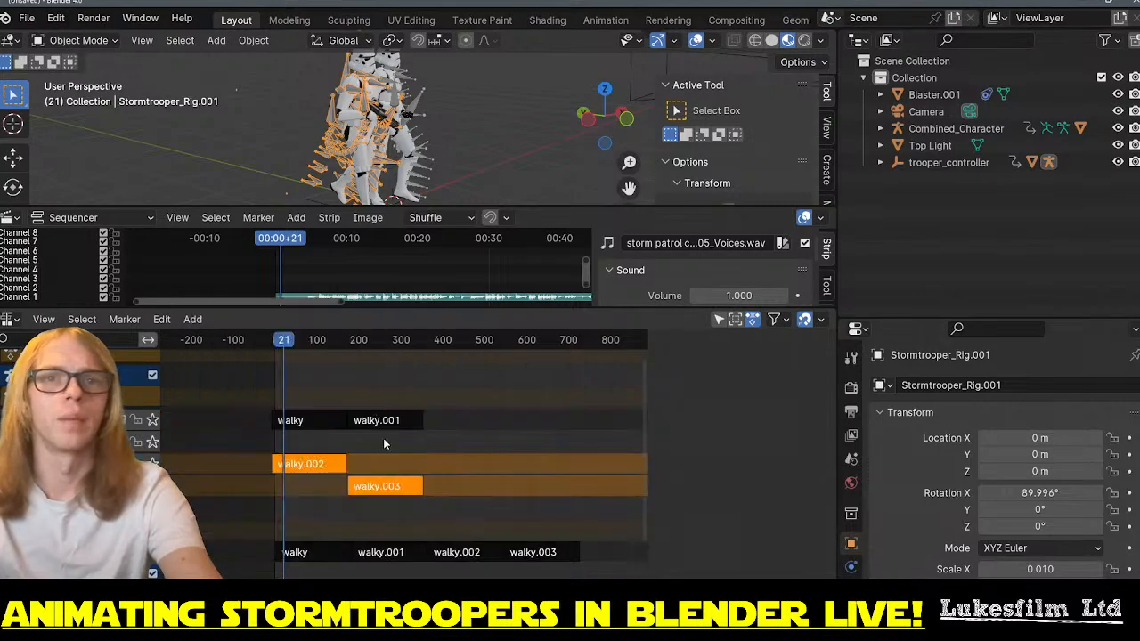
{"action": "left_click", "coordinate": [395, 442]}
{"action": "left_click", "coordinate": [314, 465]}
{"action": "key", "text": "g"}
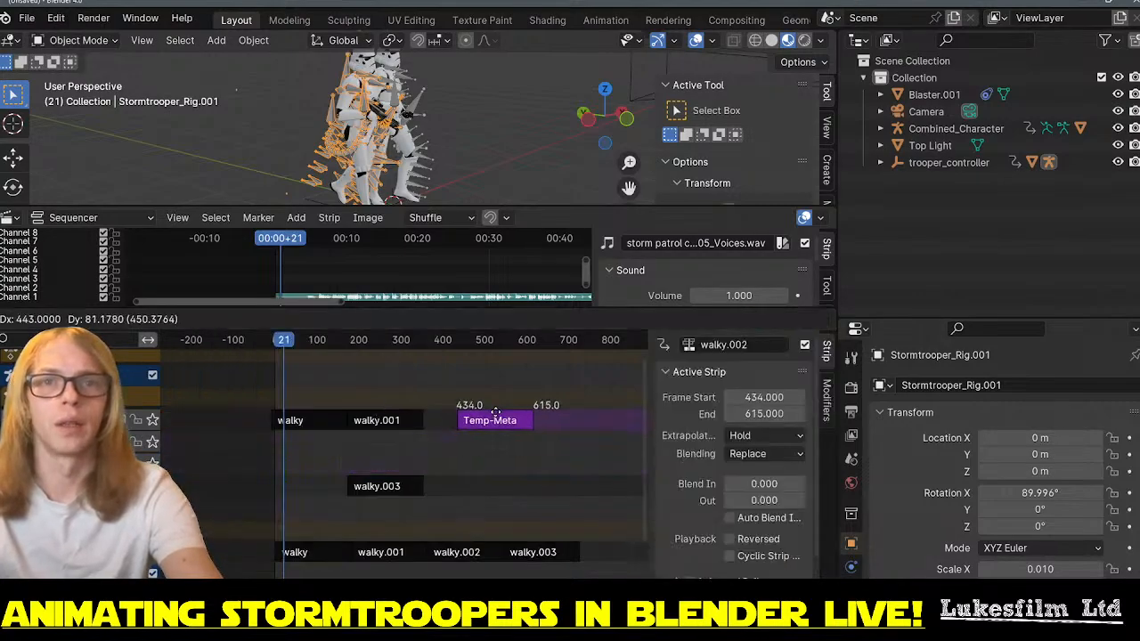
{"action": "left_click", "coordinate": [472, 408]}
- Move the walky.003 strip up into the row of walky.002, starting at frame 600
{"action": "left_click", "coordinate": [382, 485]}
{"action": "key", "text": "g"}
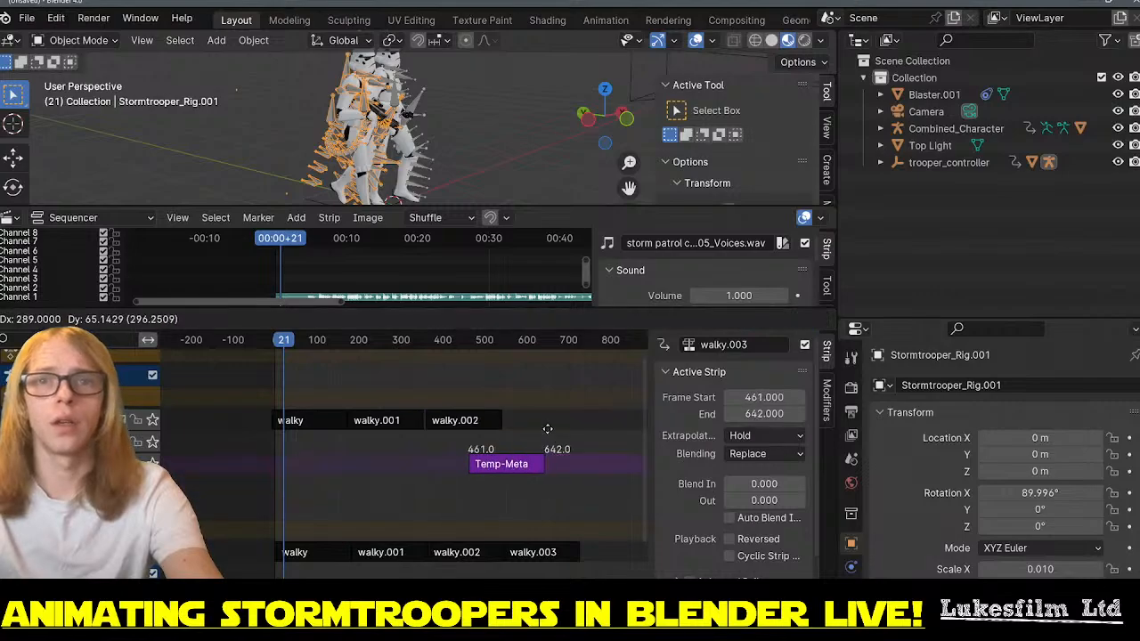
{"action": "left_click", "coordinate": [495, 422]}
- Move the walky.002 strip in the upper row so it starts at frame 353, directly after walky.001
{"action": "scroll", "coordinate": [495, 422], "scroll_direction": "up", "scroll_amount": 2}
{"action": "scroll", "coordinate": [495, 422], "scroll_direction": "up", "scroll_amount": 3}
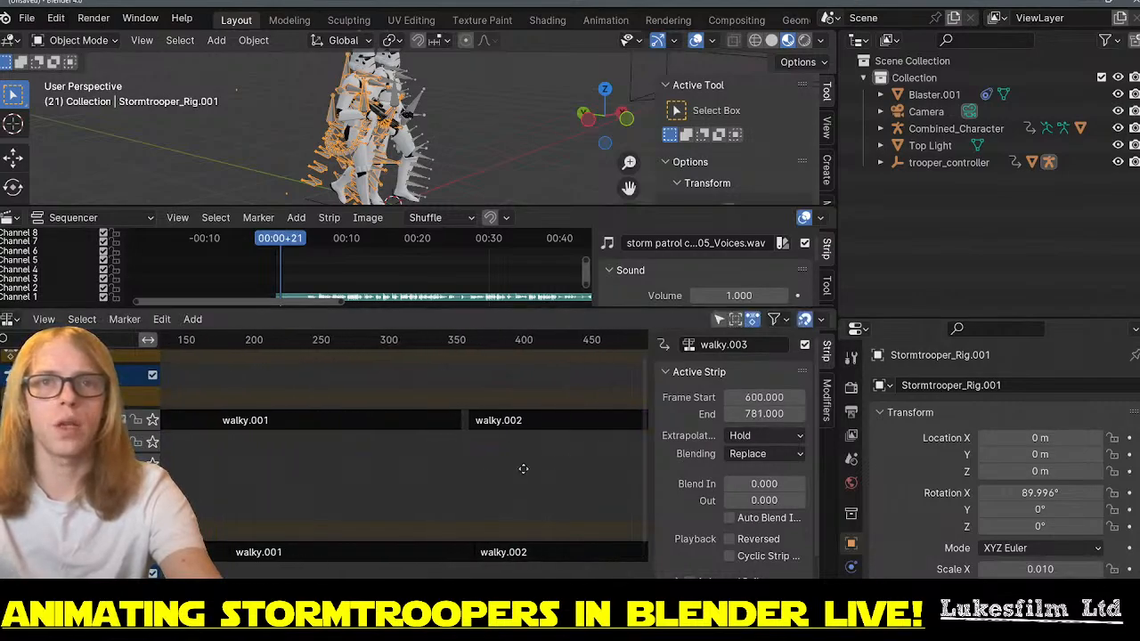
{"action": "middle_click_drag", "start_coordinate": [527, 454], "coordinate": [365, 492]}
{"action": "scroll", "coordinate": [250, 457], "scroll_direction": "up", "scroll_amount": 2}
{"action": "left_click", "coordinate": [324, 452]}
{"action": "key", "text": "g"}
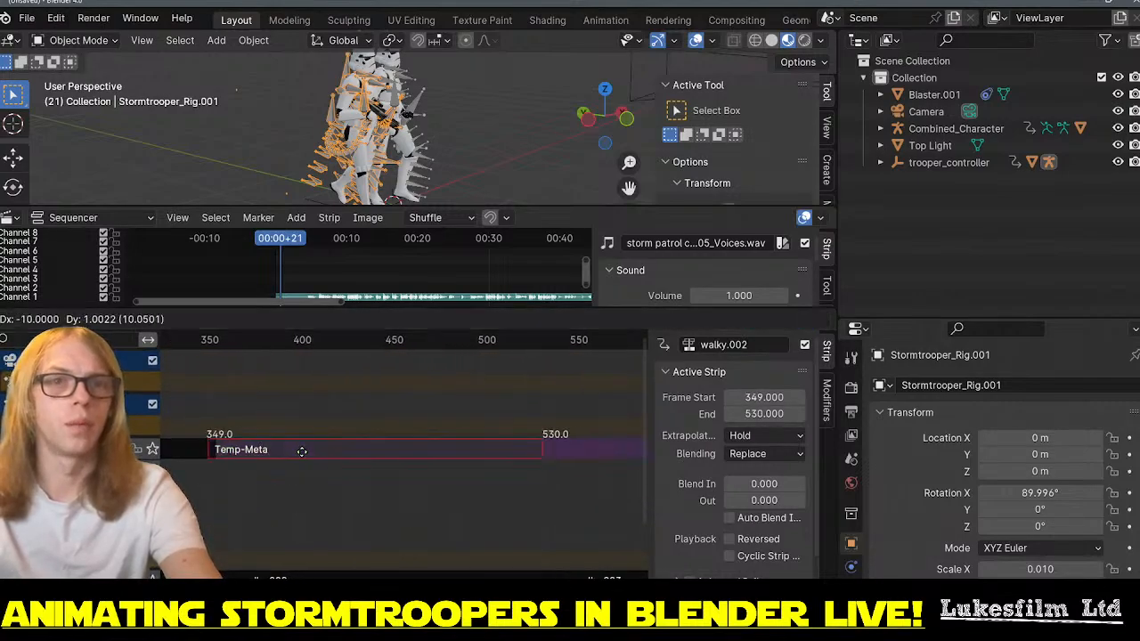
{"action": "left_click", "coordinate": [309, 452]}
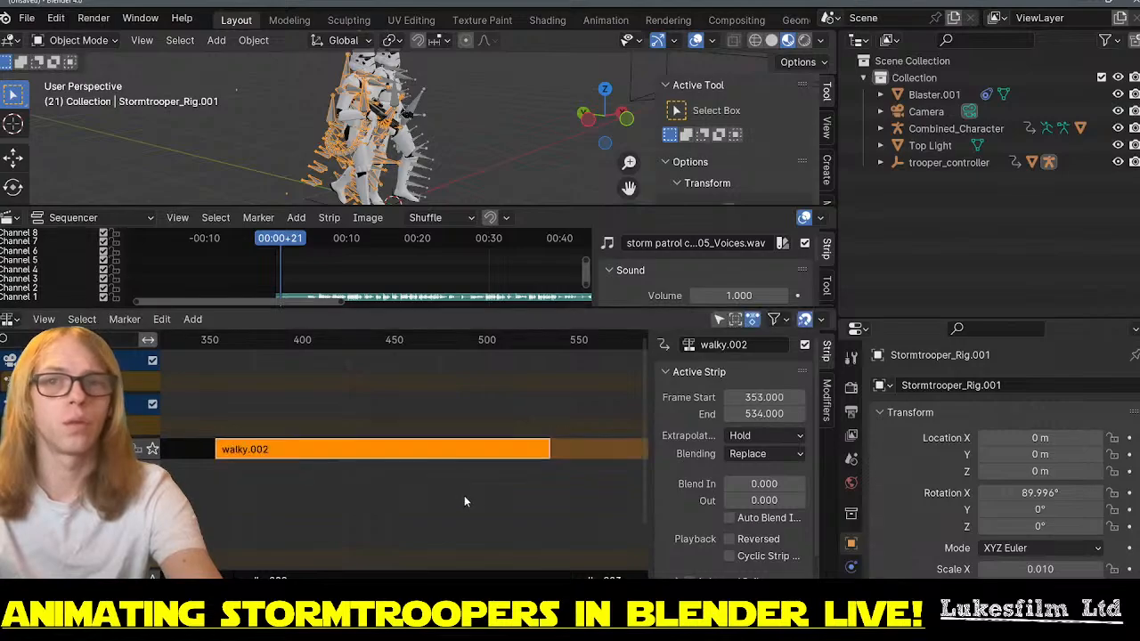
- Move the upper row's walky.003 strip to start at frame 534, directly after walky.002
{"action": "scroll", "coordinate": [464, 496], "scroll_direction": "down", "scroll_amount": 5, "text": "ctrl"}
{"action": "left_click", "coordinate": [481, 447]}
{"action": "key", "text": "g"}
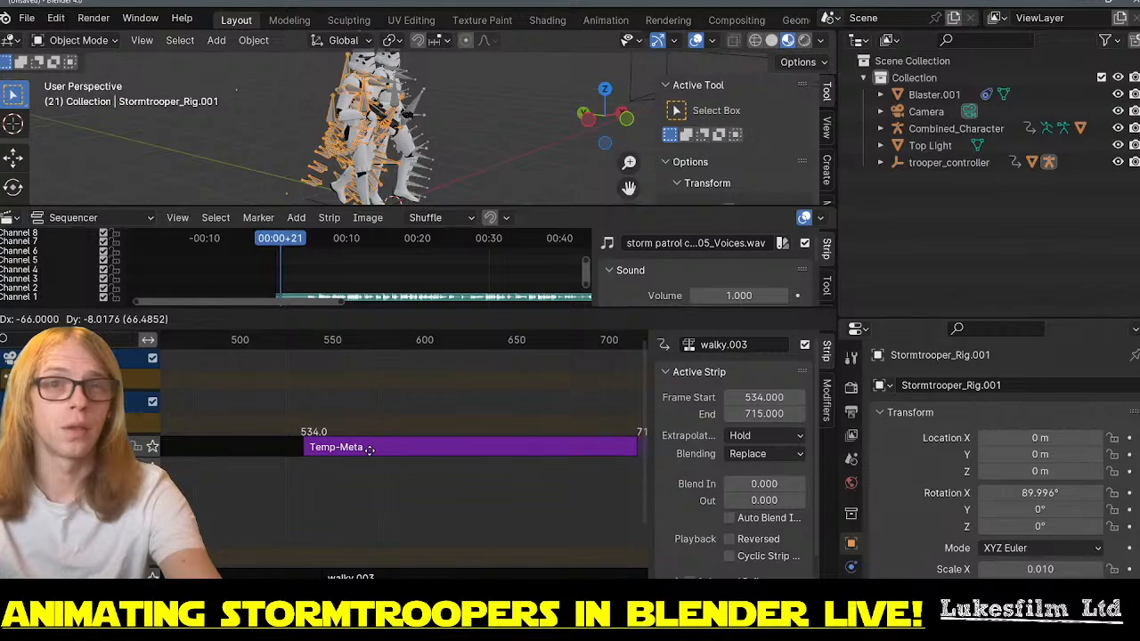
{"action": "left_click", "coordinate": [369, 449]}
{"action": "scroll", "coordinate": [337, 500], "scroll_direction": "down", "scroll_amount": 6}
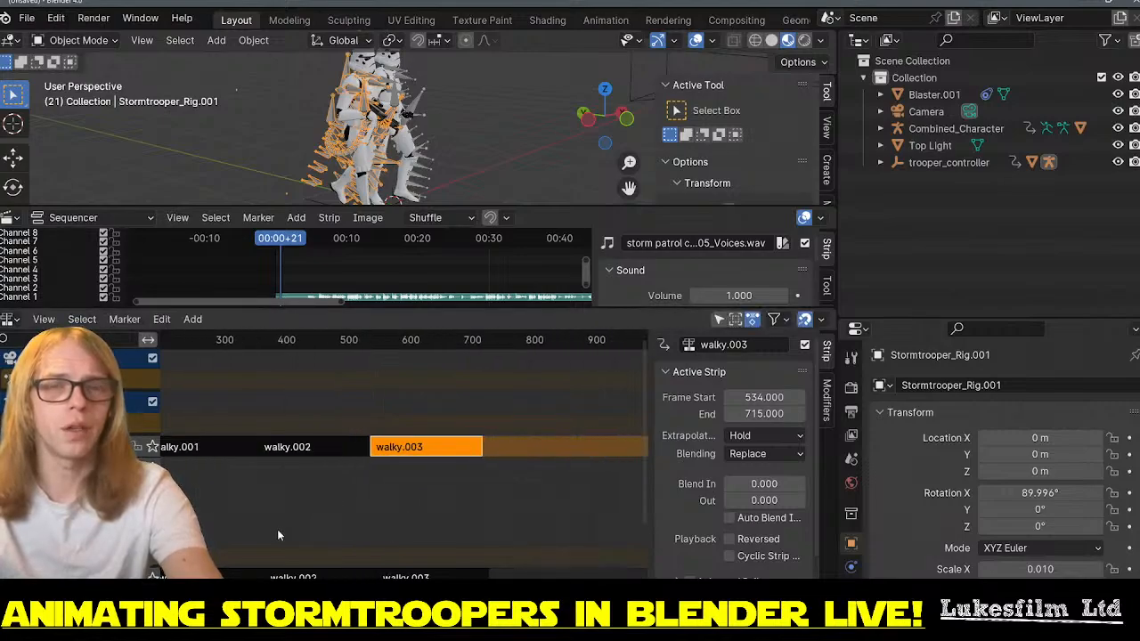
- Deselect the strips and play the animation from around frame 50 to check both troopers' walk across the chained strips
{"action": "middle_click_drag", "start_coordinate": [277, 529], "coordinate": [451, 521]}
{"action": "left_click", "coordinate": [368, 474]}
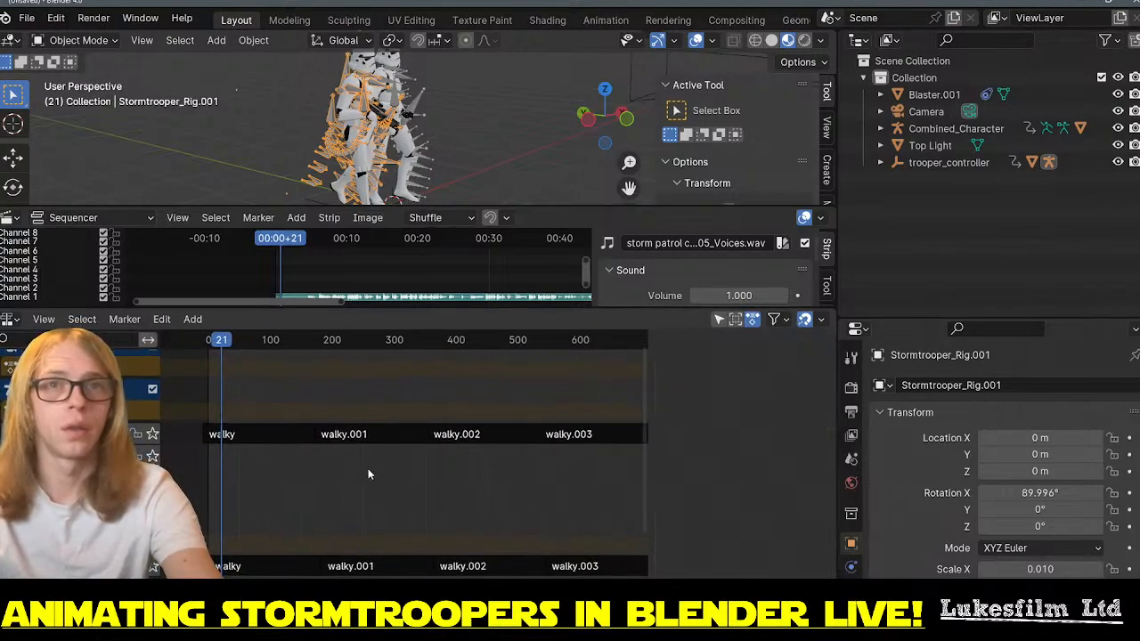
{"action": "key", "text": "space"}
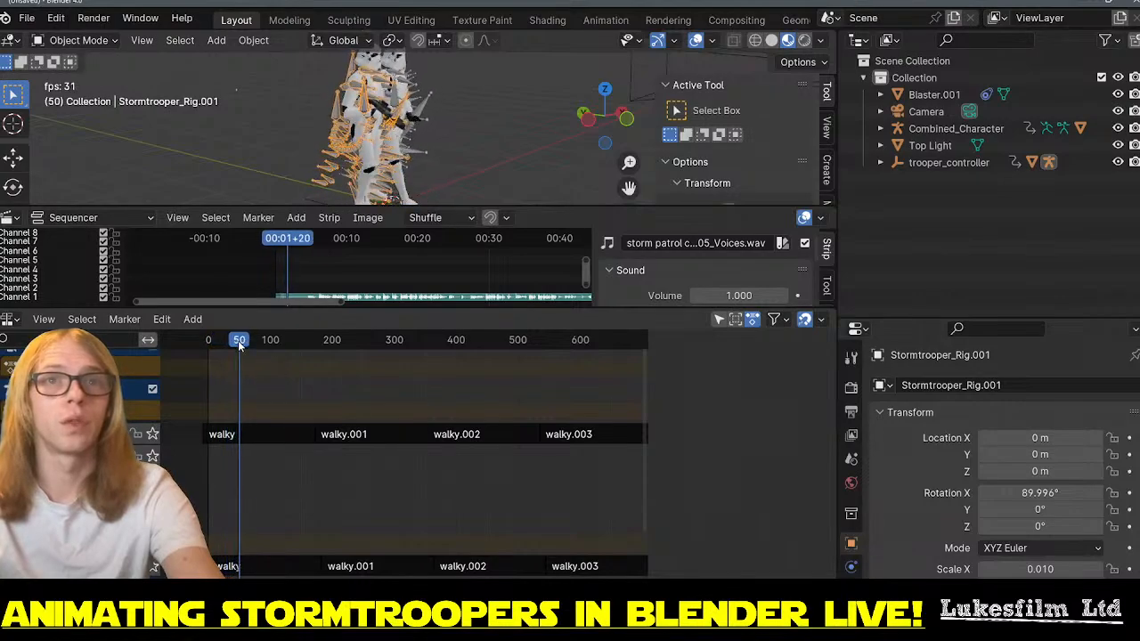
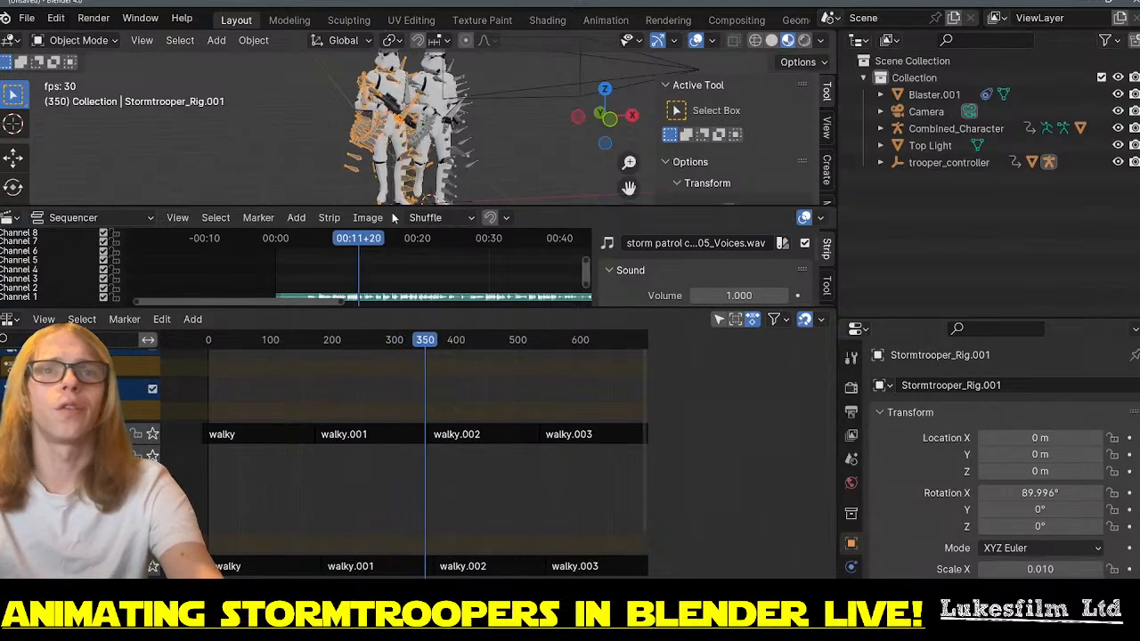
{"action": "key", "text": "space"}
- Select all four walky strips in the Stormtrooper_Rig.001 row and duplicate them onto new tracks
{"action": "scroll", "coordinate": [427, 440], "scroll_direction": "down", "scroll_amount": 7, "text": "ctrl"}
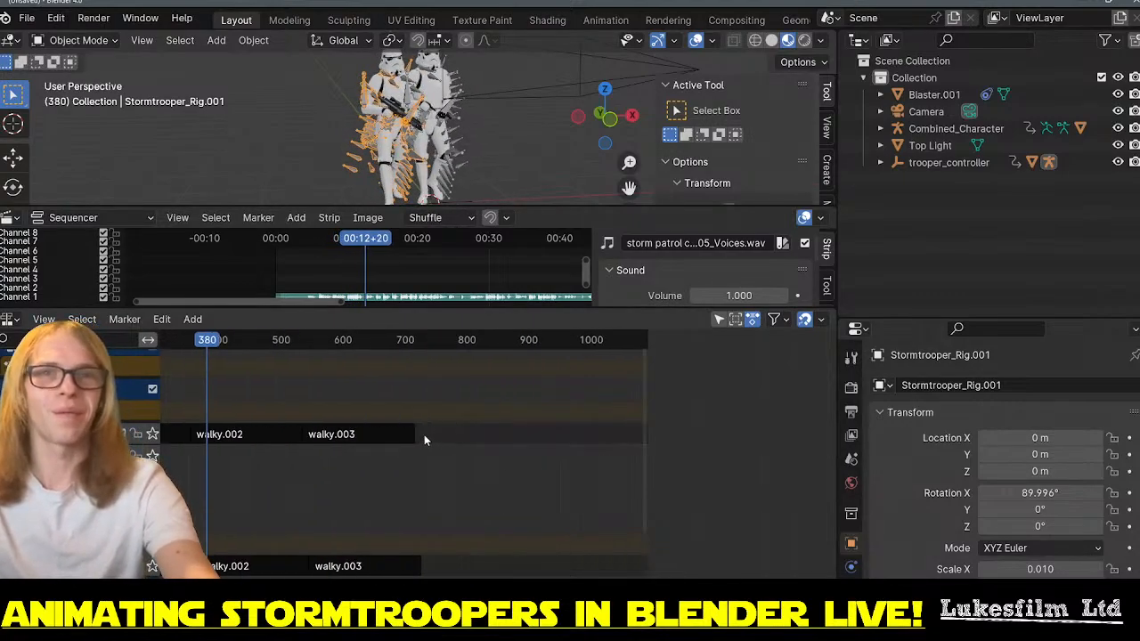
{"action": "scroll", "coordinate": [427, 430], "scroll_direction": "up", "scroll_amount": 5, "text": "ctrl"}
{"action": "scroll", "coordinate": [429, 433], "scroll_direction": "up", "scroll_amount": 3, "text": "ctrl"}
{"action": "scroll", "coordinate": [430, 432], "scroll_direction": "down", "scroll_amount": 5}
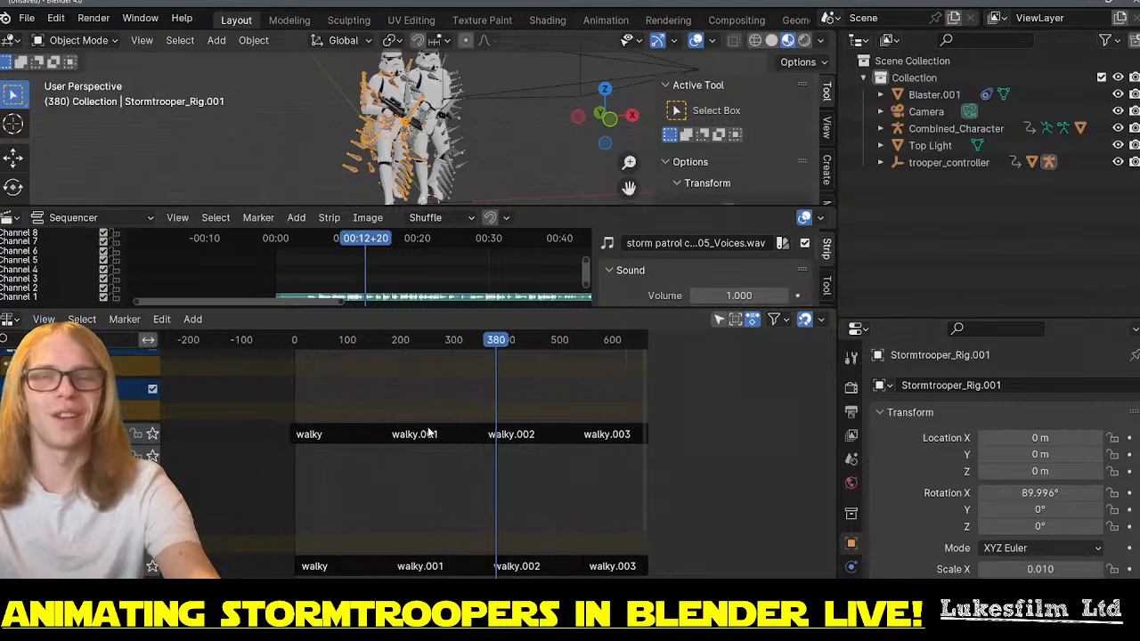
{"action": "middle_click_drag", "start_coordinate": [559, 481], "coordinate": [334, 438]}
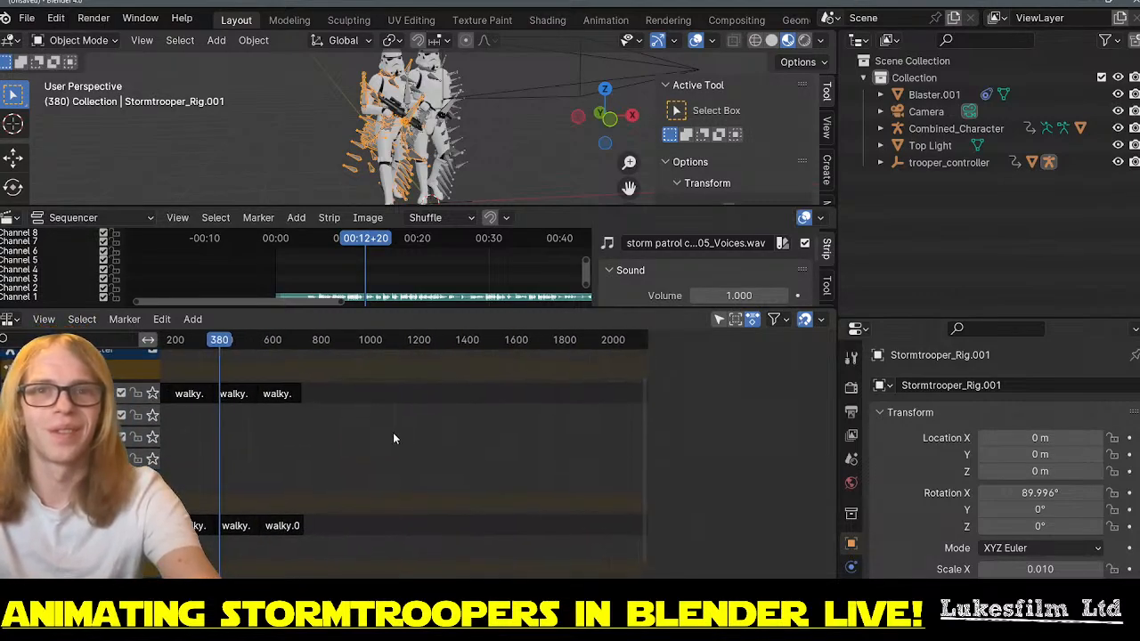
{"action": "scroll", "coordinate": [442, 439], "scroll_direction": "down", "scroll_amount": 8}
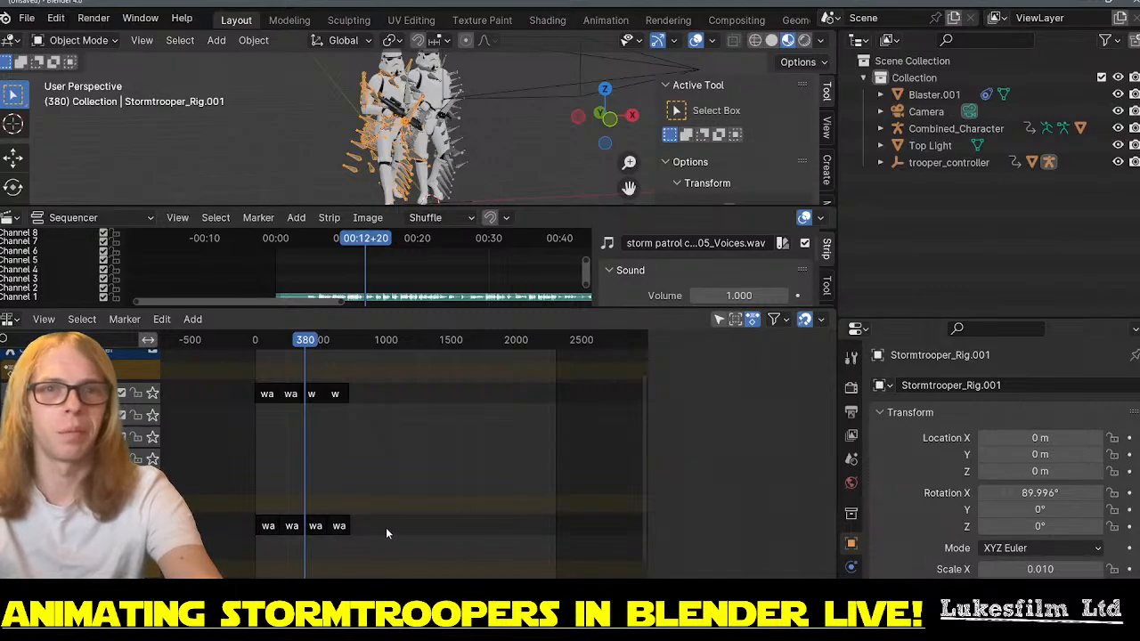
{"action": "left_click_drag", "start_coordinate": [225, 554], "coordinate": [226, 549]}
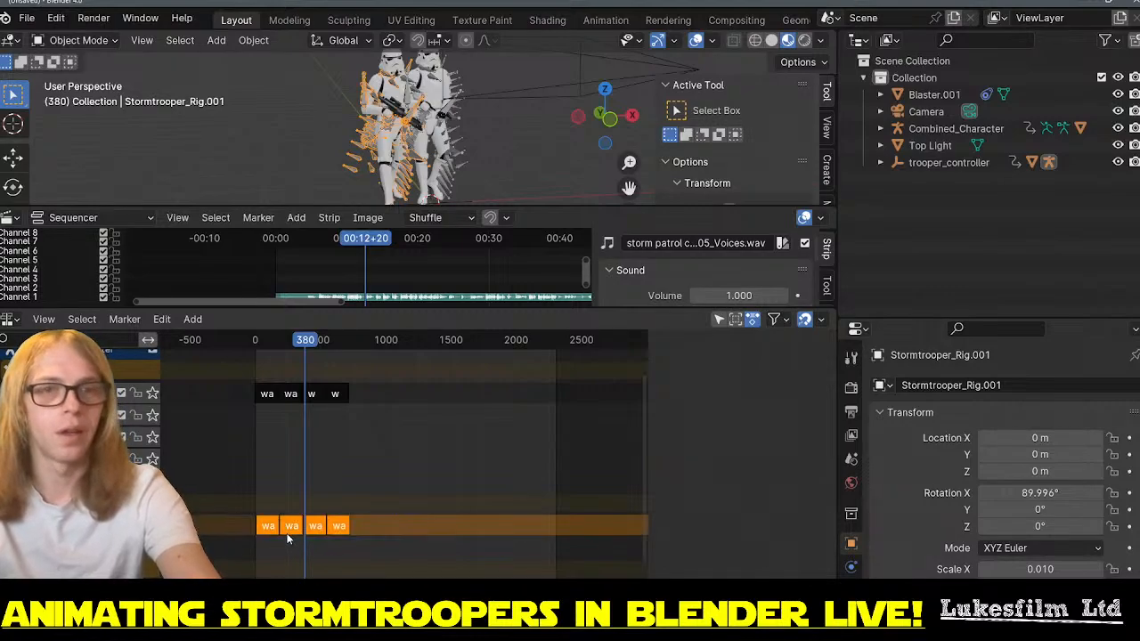
{"action": "right_click", "coordinate": [340, 529]}
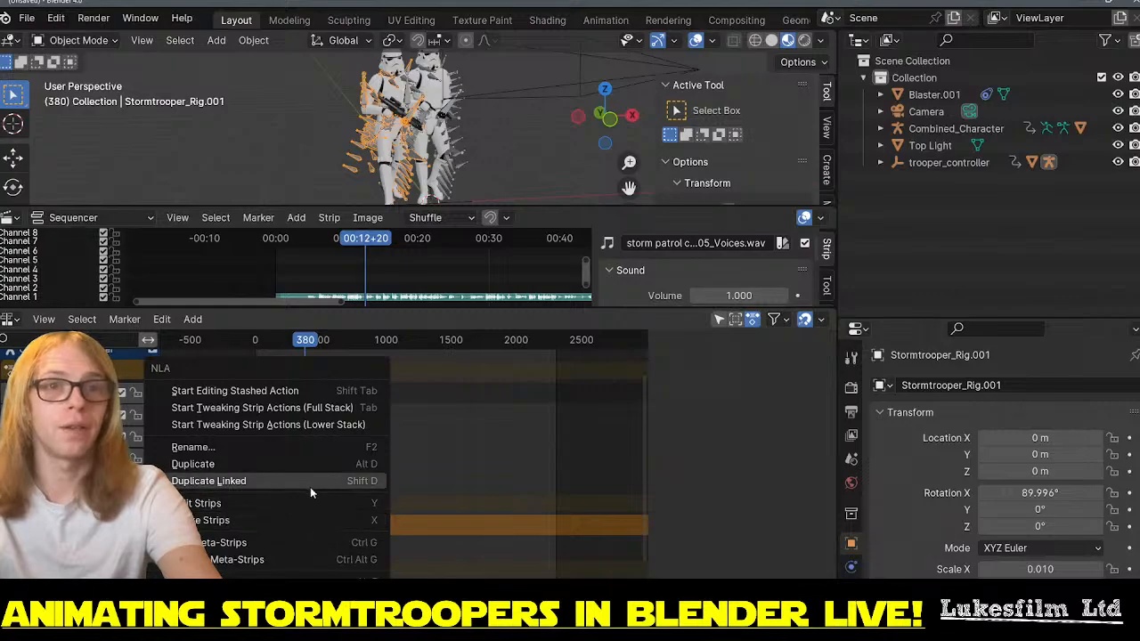
{"action": "left_click", "coordinate": [312, 463]}
- Spread the four duplicated strips later along their own tracks, past the end of walky.003, with walky.006 starting at frame 1248
{"action": "scroll", "coordinate": [431, 553], "scroll_direction": "up", "scroll_amount": 2}
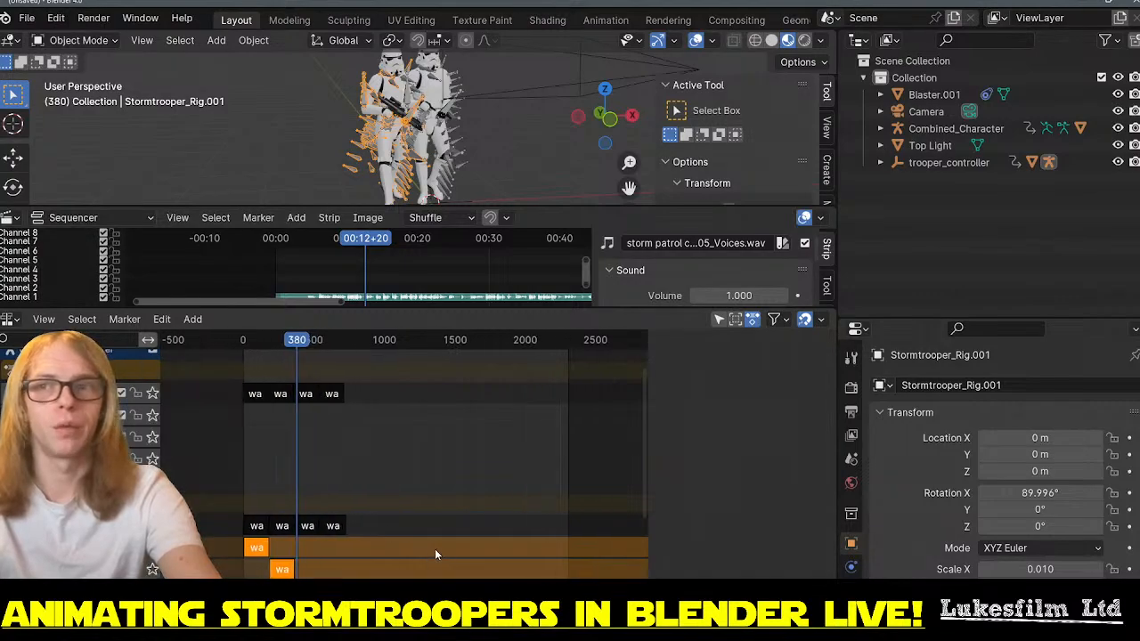
{"action": "middle_click_drag", "start_coordinate": [457, 533], "coordinate": [475, 375]}
{"action": "scroll", "coordinate": [282, 447], "scroll_direction": "up", "scroll_amount": 5}
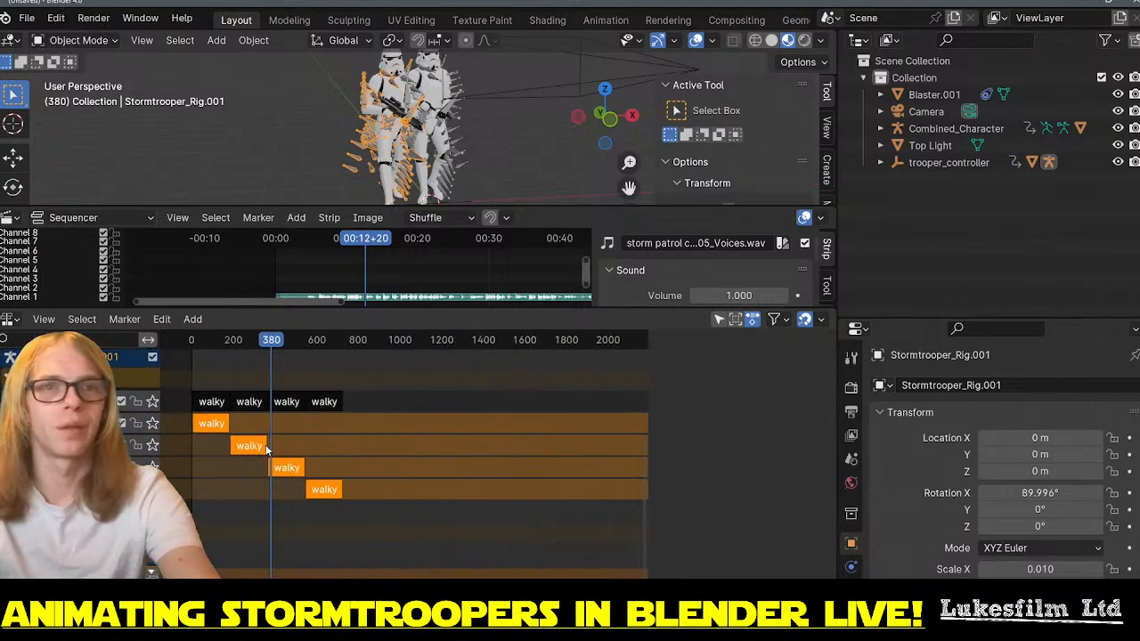
{"action": "left_click", "coordinate": [317, 442]}
{"action": "left_click_drag", "start_coordinate": [204, 421], "coordinate": [353, 428]}
{"action": "left_click_drag", "start_coordinate": [253, 448], "coordinate": [429, 446]}
{"action": "left_click_drag", "start_coordinate": [296, 469], "coordinate": [487, 464]}
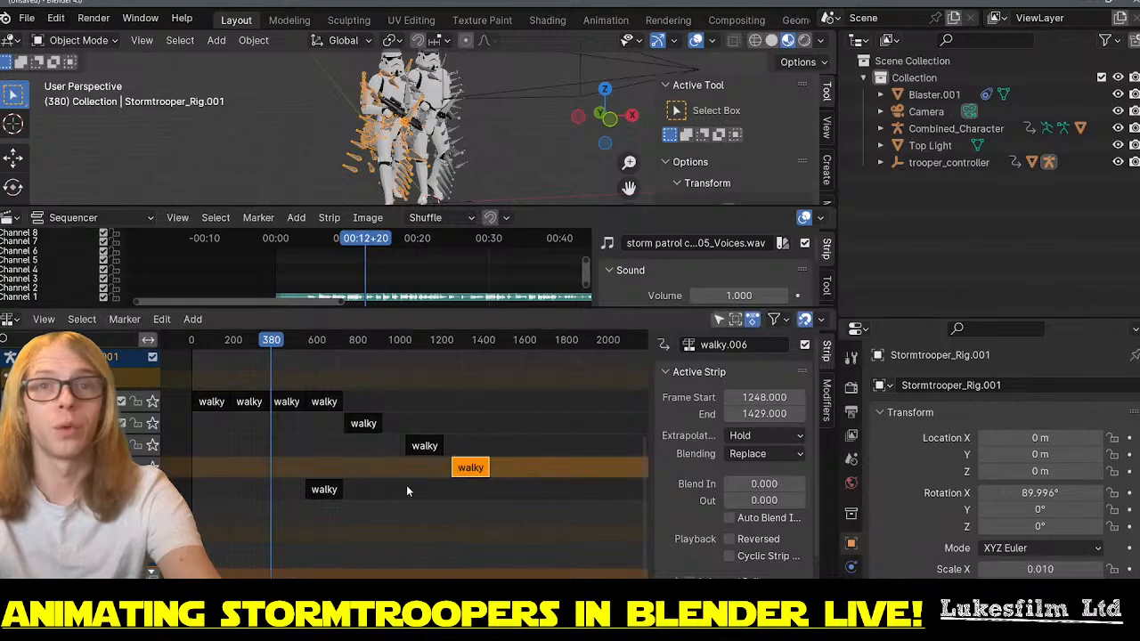
{"action": "left_click_drag", "start_coordinate": [314, 496], "coordinate": [514, 483]}
- Move walky.004 and walky.005 up into the main walky row after walky.003, starting at frames 726 and 907
{"action": "scroll", "coordinate": [404, 445], "scroll_direction": "up", "scroll_amount": 5}
{"action": "left_click_drag", "start_coordinate": [301, 422], "coordinate": [298, 388]}
{"action": "scroll", "coordinate": [263, 410], "scroll_direction": "up", "scroll_amount": 3}
{"action": "left_click_drag", "start_coordinate": [428, 450], "coordinate": [350, 384]}
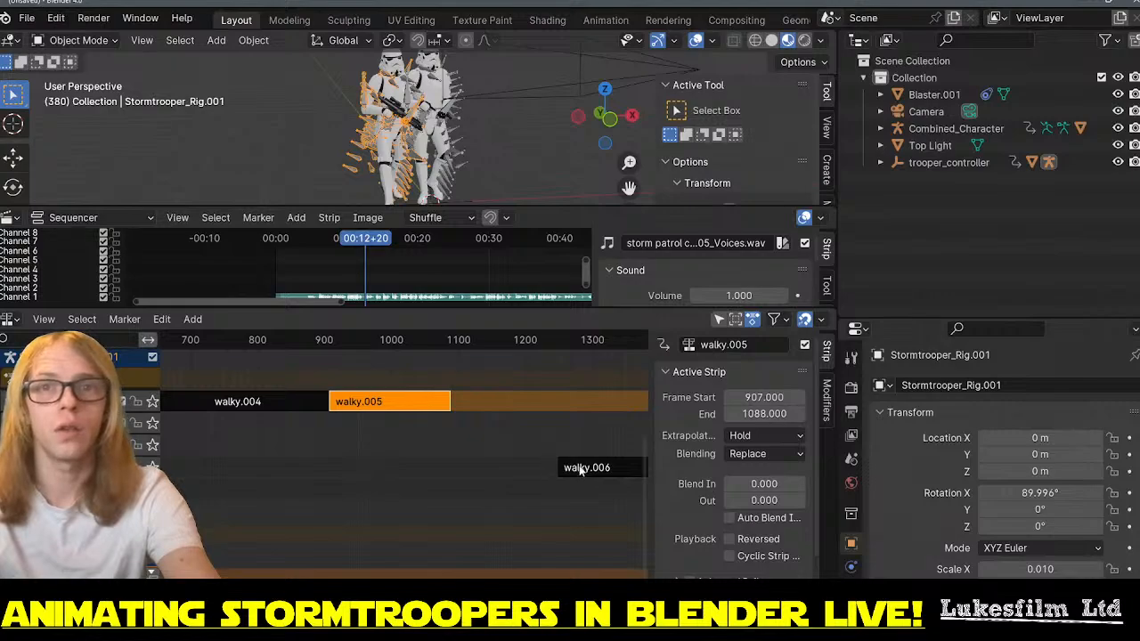
- Move walky.006 and walky.007 up into the same row, starting at frames 1094 and 1282
{"action": "left_click_drag", "start_coordinate": [580, 470], "coordinate": [474, 380]}
{"action": "scroll", "coordinate": [531, 447], "scroll_direction": "down", "scroll_amount": 4}
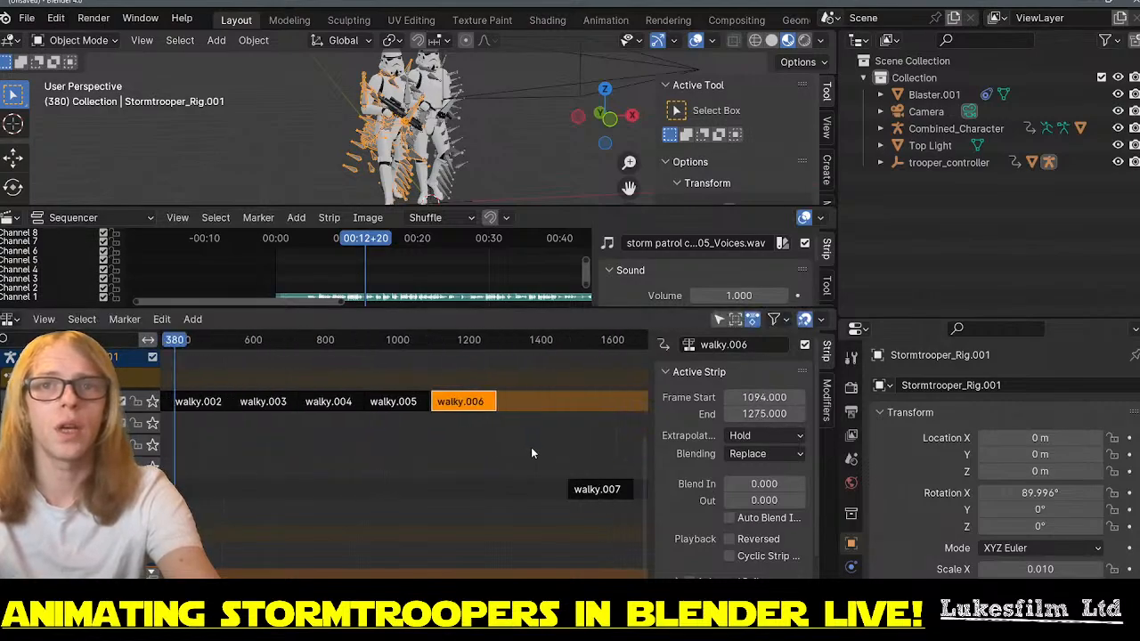
{"action": "left_click_drag", "start_coordinate": [574, 487], "coordinate": [515, 389]}
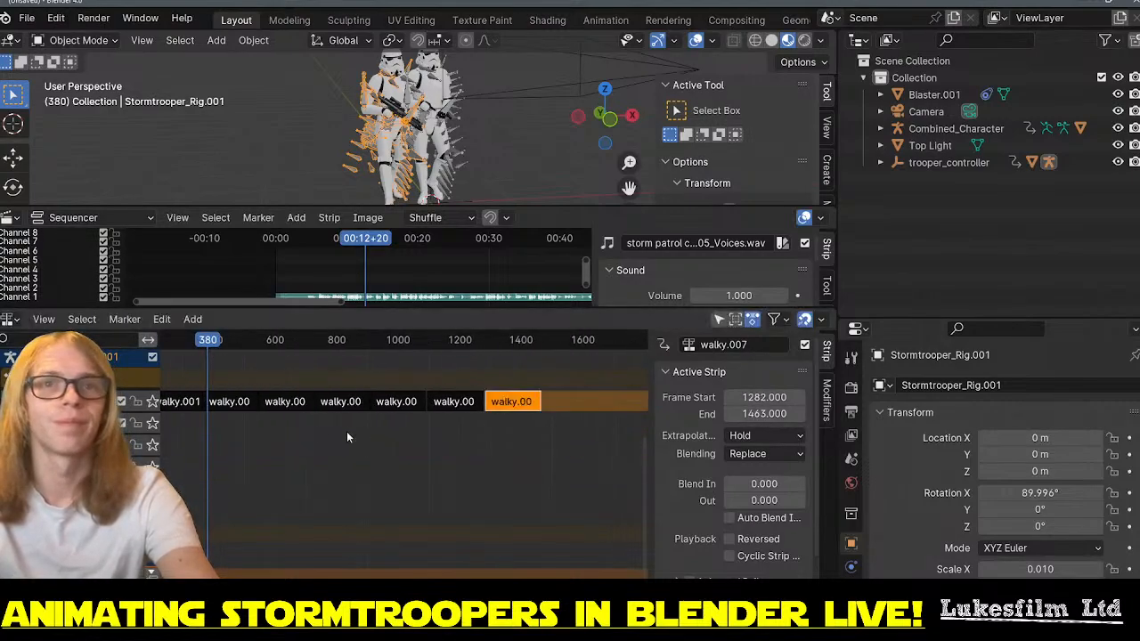
- Check the joints between the chained strips and move walky.006 to start at frame 1088, directly after walky.005
{"action": "scroll", "coordinate": [347, 431], "scroll_direction": "up", "scroll_amount": 4}
{"action": "middle_click_drag", "start_coordinate": [368, 446], "coordinate": [195, 470]}
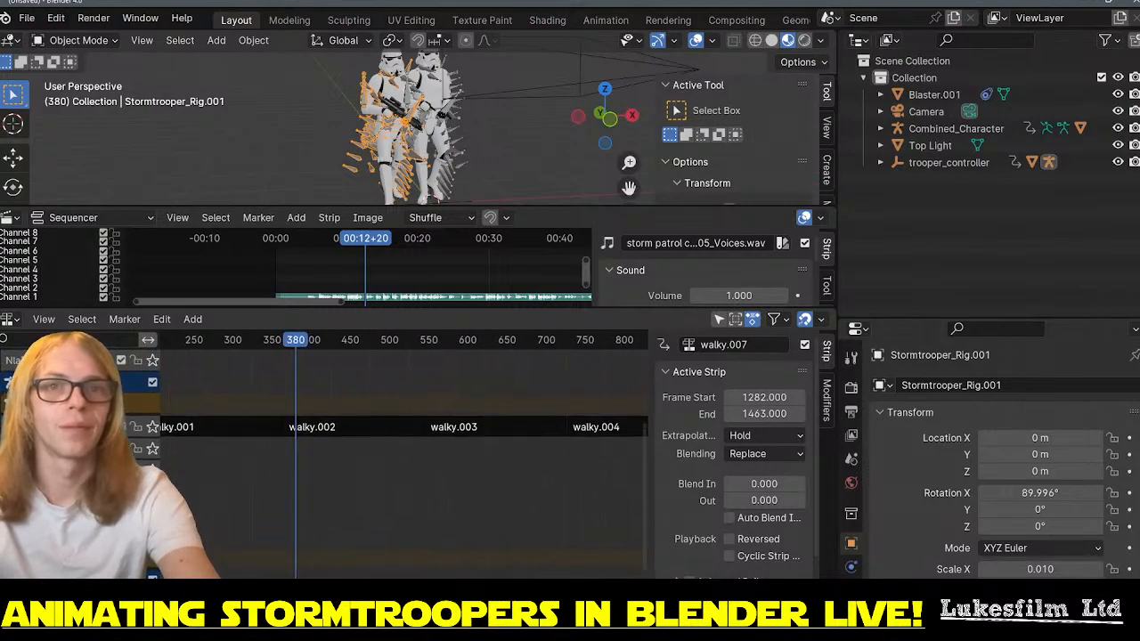
{"action": "middle_click_drag", "start_coordinate": [462, 497], "coordinate": [299, 495]}
{"action": "left_click", "coordinate": [451, 430]}
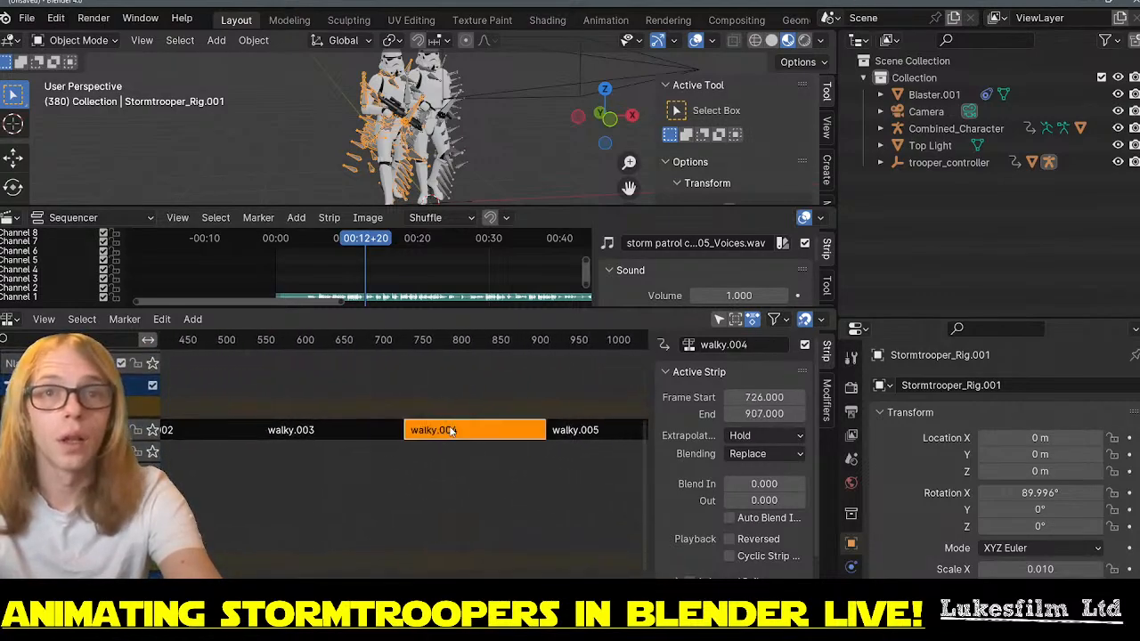
{"action": "left_click", "coordinate": [558, 433]}
{"action": "scroll", "coordinate": [570, 465], "scroll_direction": "down", "scroll_amount": 1}
{"action": "middle_click_drag", "start_coordinate": [568, 470], "coordinate": [326, 478]}
{"action": "scroll", "coordinate": [427, 454], "scroll_direction": "up", "scroll_amount": 2}
{"action": "scroll", "coordinate": [494, 436], "scroll_direction": "up", "scroll_amount": 2}
{"action": "left_click", "coordinate": [530, 440]}
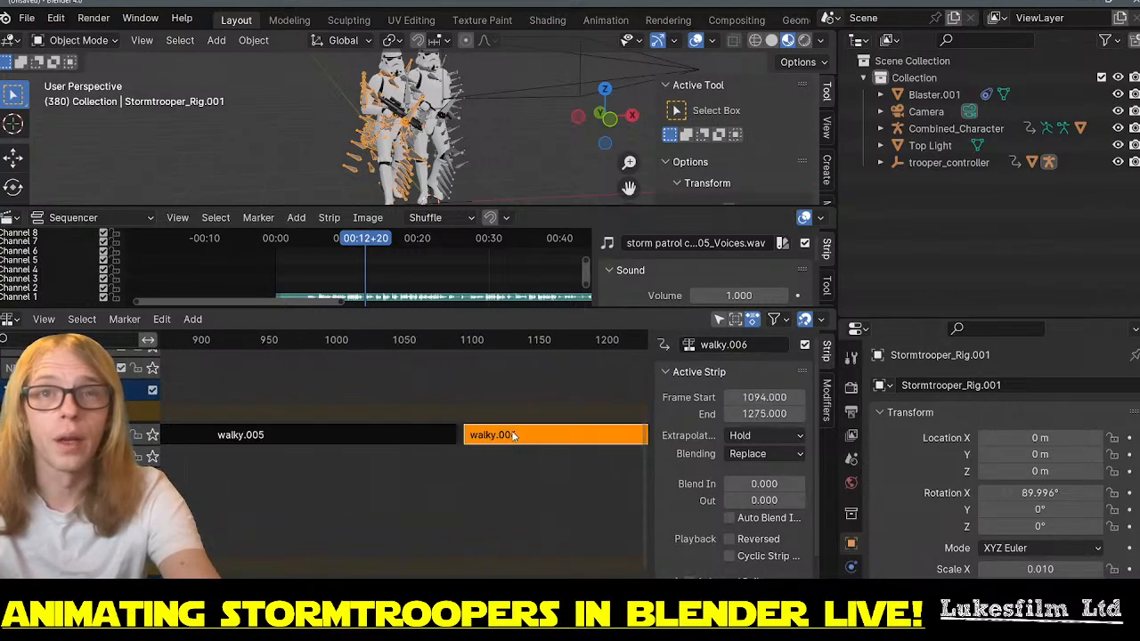
{"action": "key", "text": "g"}
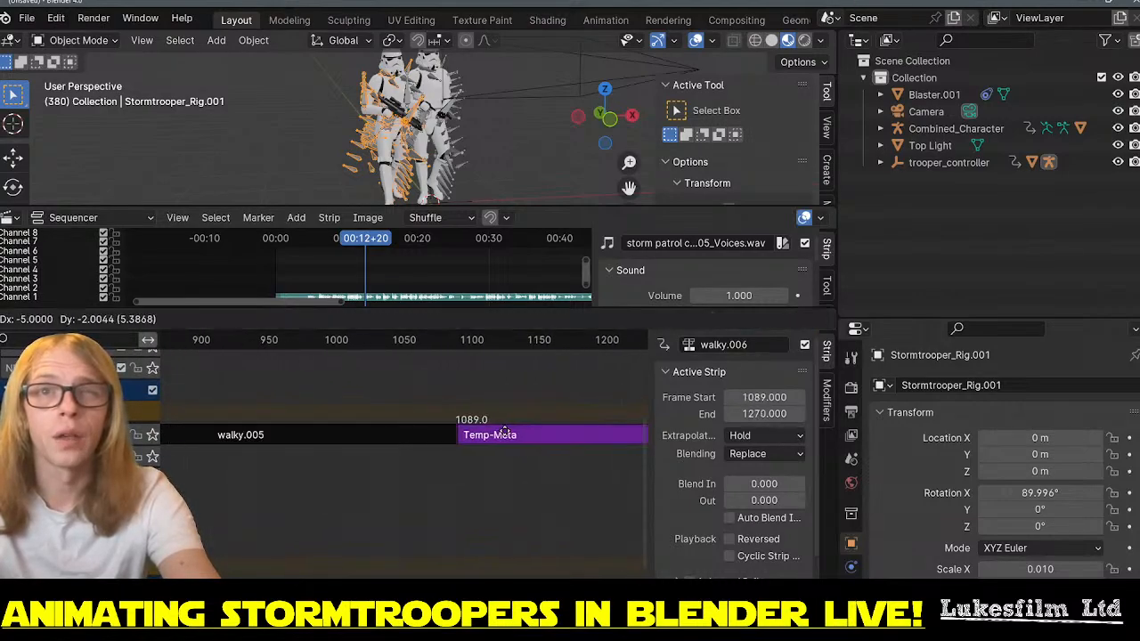
{"action": "left_click", "coordinate": [506, 435]}
- Move walky.007 to start at frame 1269, directly after walky.006, and deselect it
{"action": "middle_click_drag", "start_coordinate": [425, 484], "coordinate": [216, 492]}
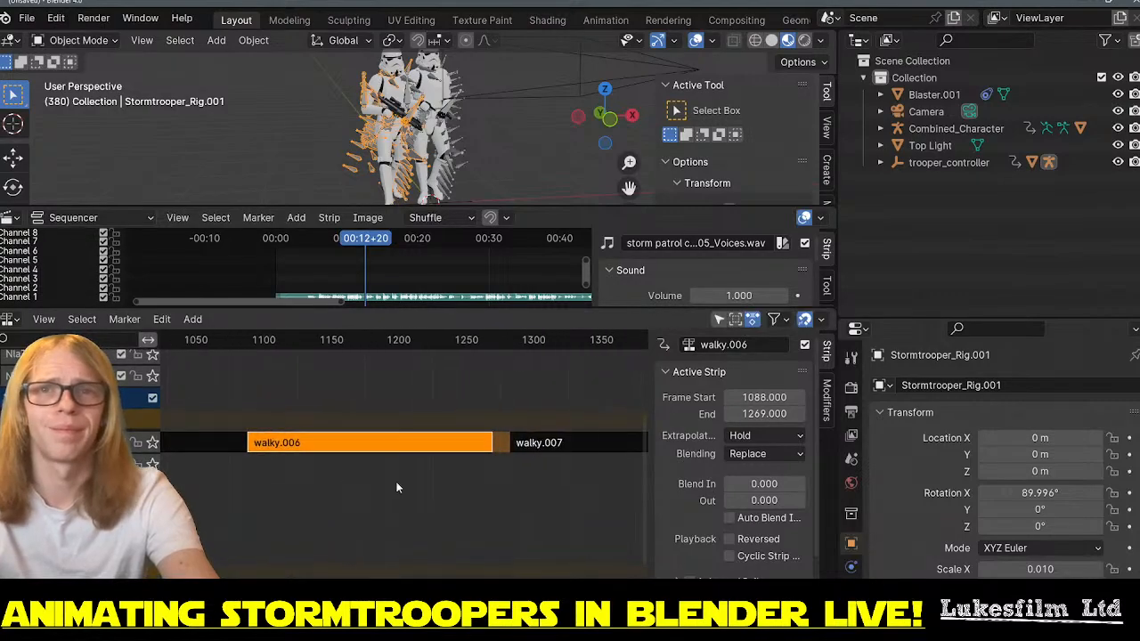
{"action": "left_click", "coordinate": [517, 482]}
{"action": "left_click_drag", "start_coordinate": [541, 442], "coordinate": [518, 441]}
{"action": "middle_click_drag", "start_coordinate": [539, 491], "coordinate": [178, 501]}
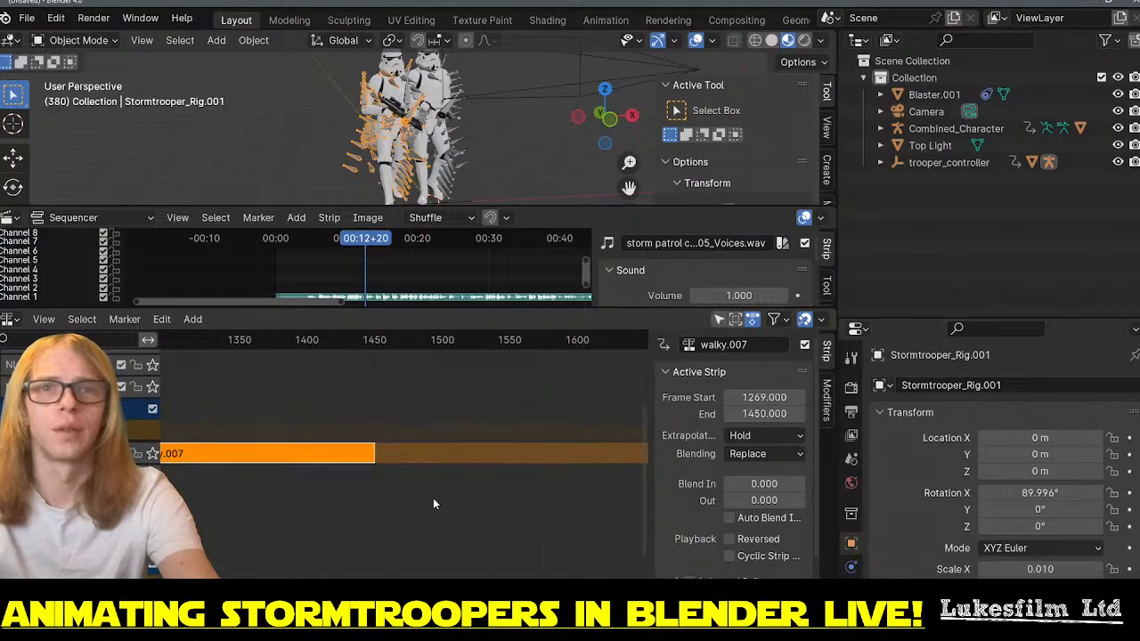
{"action": "left_click", "coordinate": [428, 495]}
- Box-select all eight walky strips in the row and duplicate them onto new tracks, offset to start at about frame 475
{"action": "scroll", "coordinate": [429, 495], "scroll_direction": "down", "scroll_amount": 6}
{"action": "scroll", "coordinate": [428, 496], "scroll_direction": "down", "scroll_amount": 6}
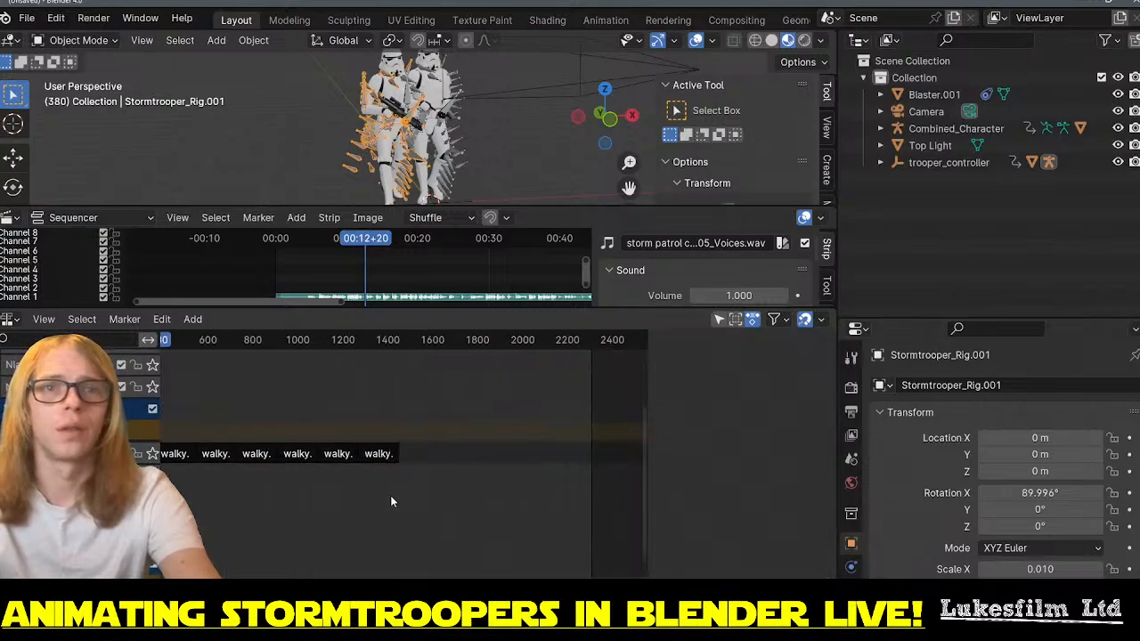
{"action": "middle_click_drag", "start_coordinate": [390, 495], "coordinate": [382, 516]}
{"action": "scroll", "coordinate": [361, 507], "scroll_direction": "down", "scroll_amount": 4}
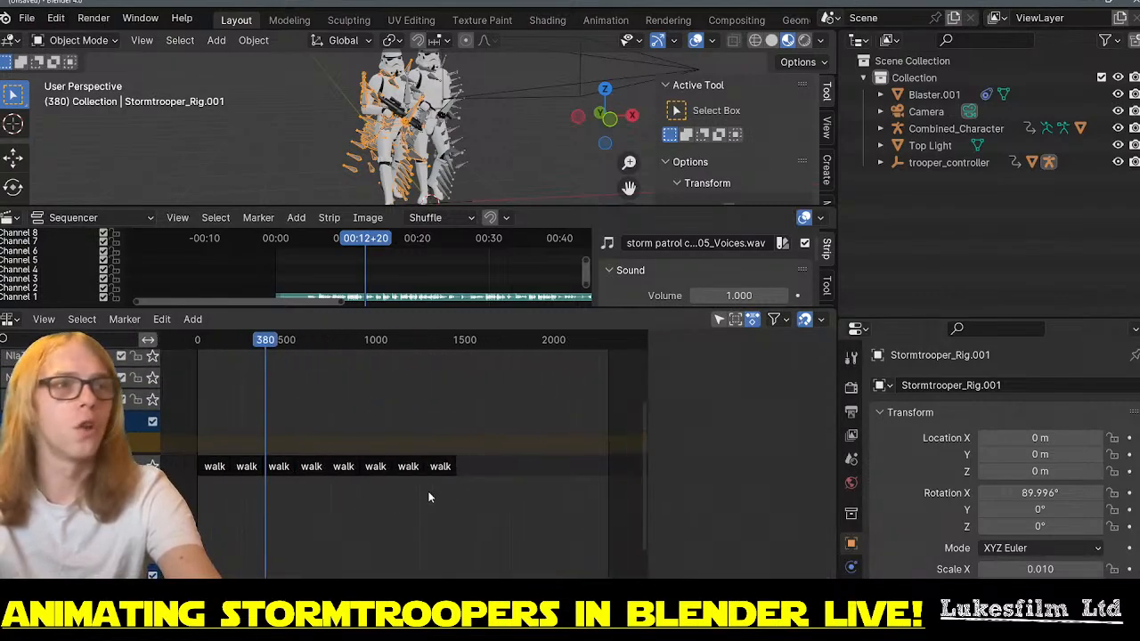
{"action": "left_click_drag", "start_coordinate": [482, 504], "coordinate": [183, 460]}
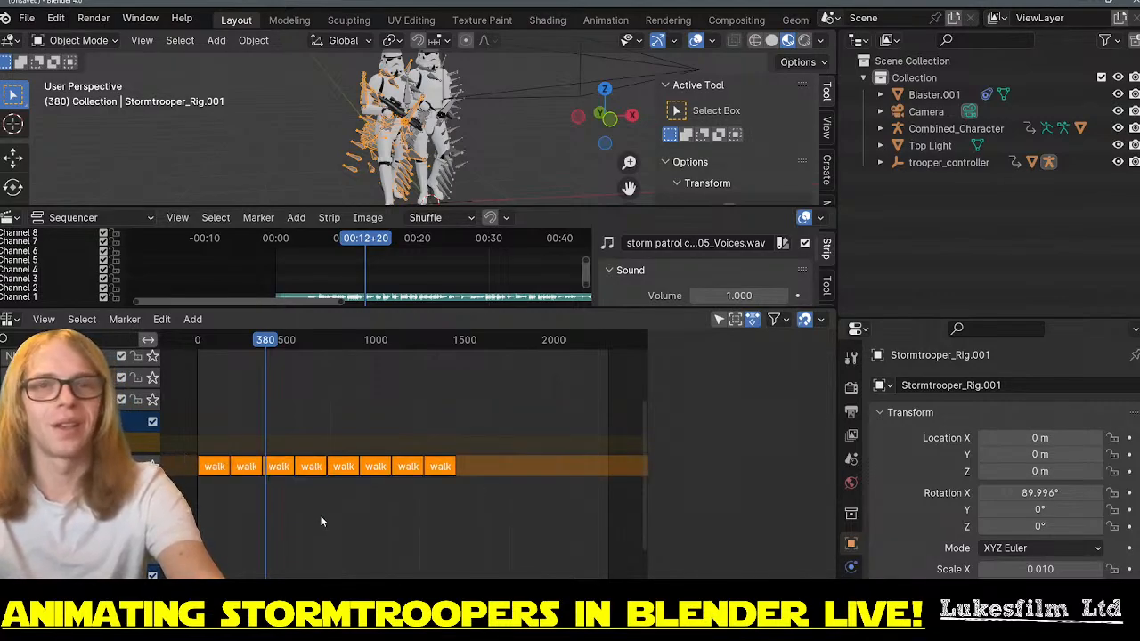
{"action": "right_click", "coordinate": [376, 468]}
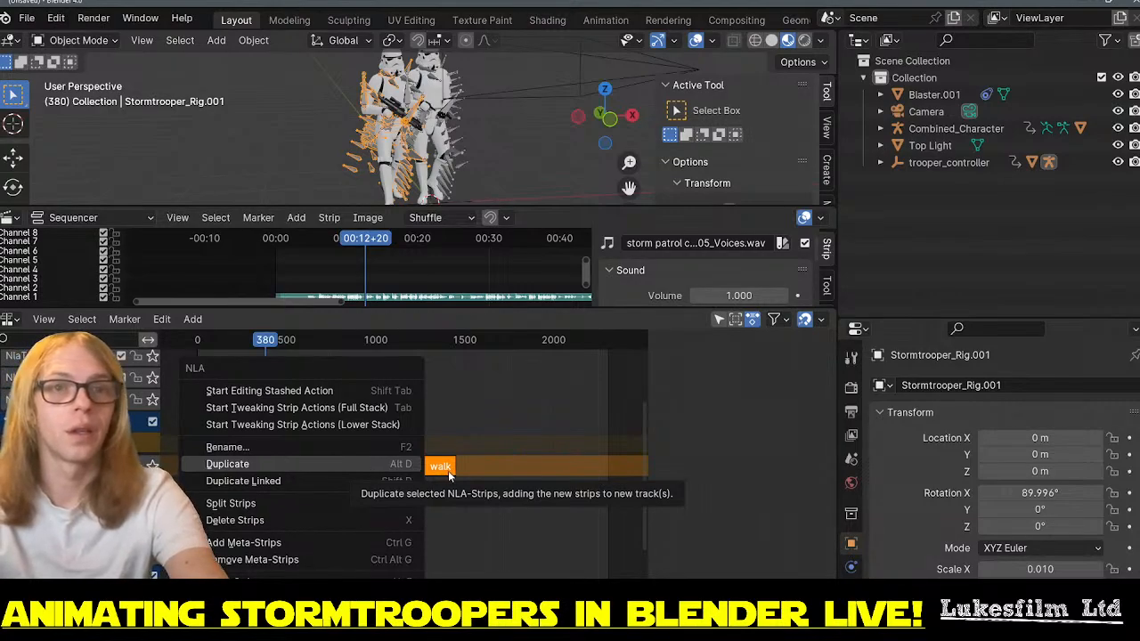
{"action": "key", "text": "shift+d"}
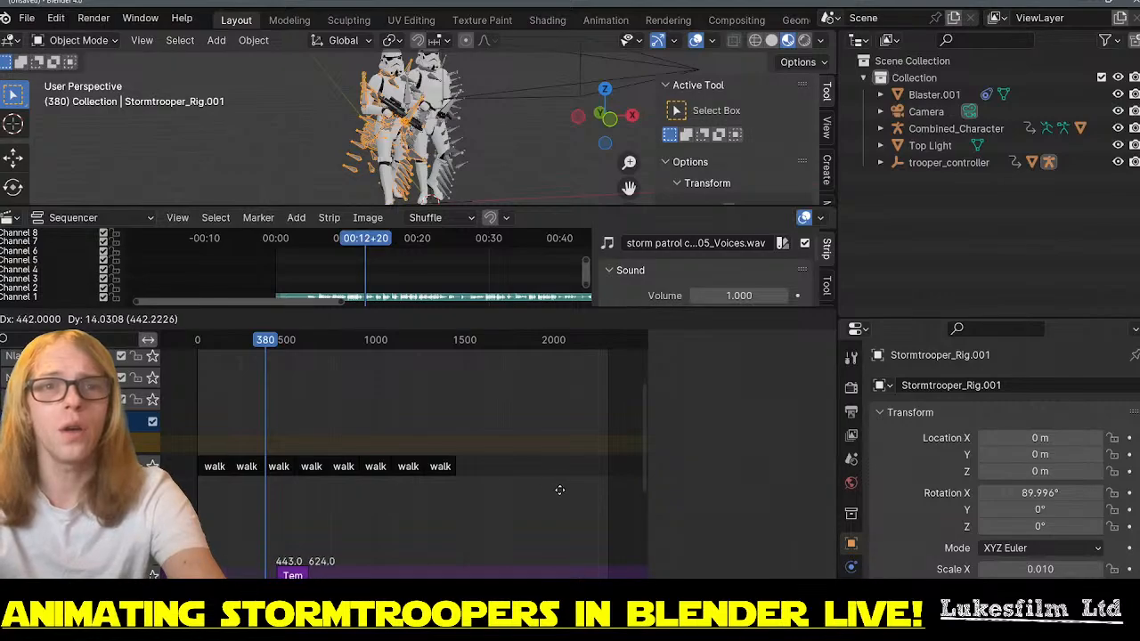
{"action": "left_click", "coordinate": [479, 519]}
- Delete the empty tracks between the main walky row and the newly duplicated strips
{"action": "scroll", "coordinate": [479, 519], "scroll_direction": "down", "scroll_amount": 3}
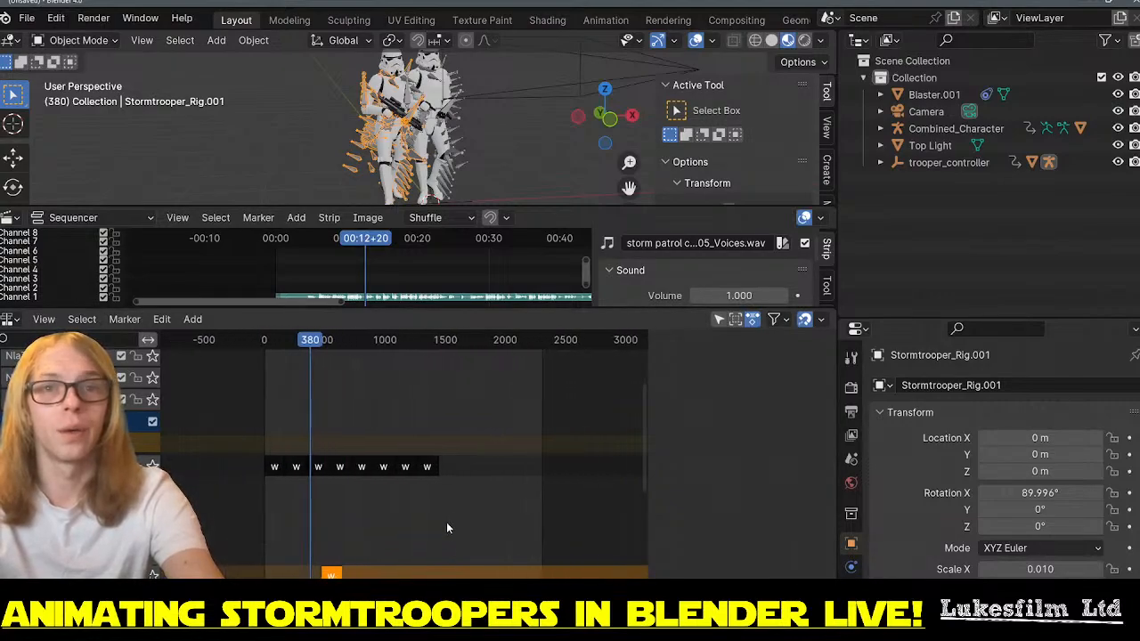
{"action": "middle_click_drag", "start_coordinate": [446, 525], "coordinate": [465, 456]}
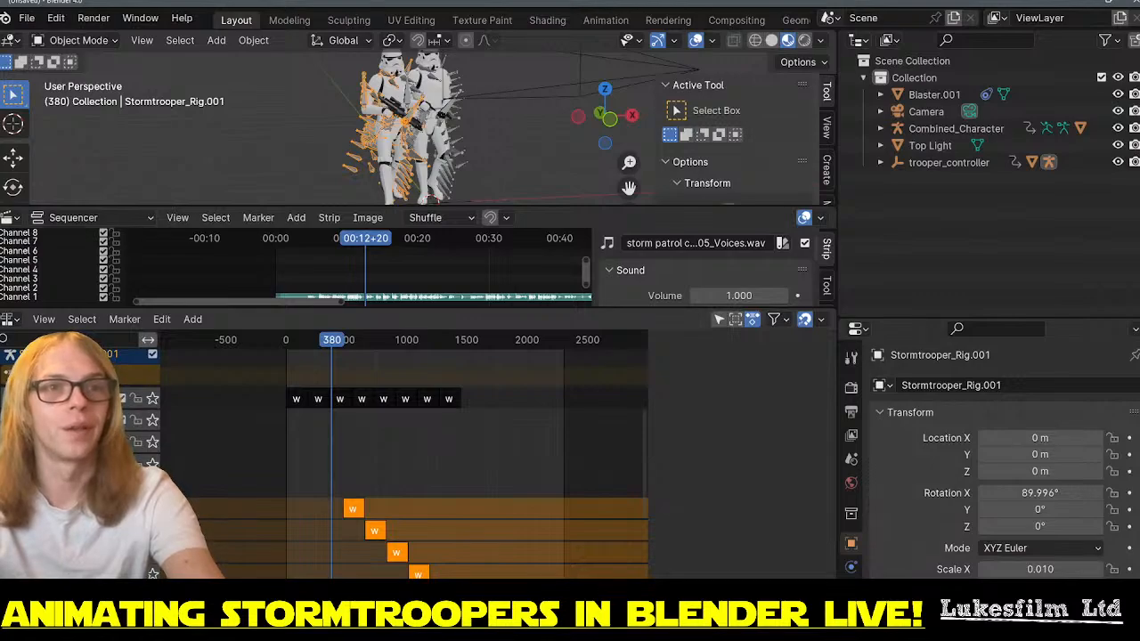
{"action": "key", "text": "x"}
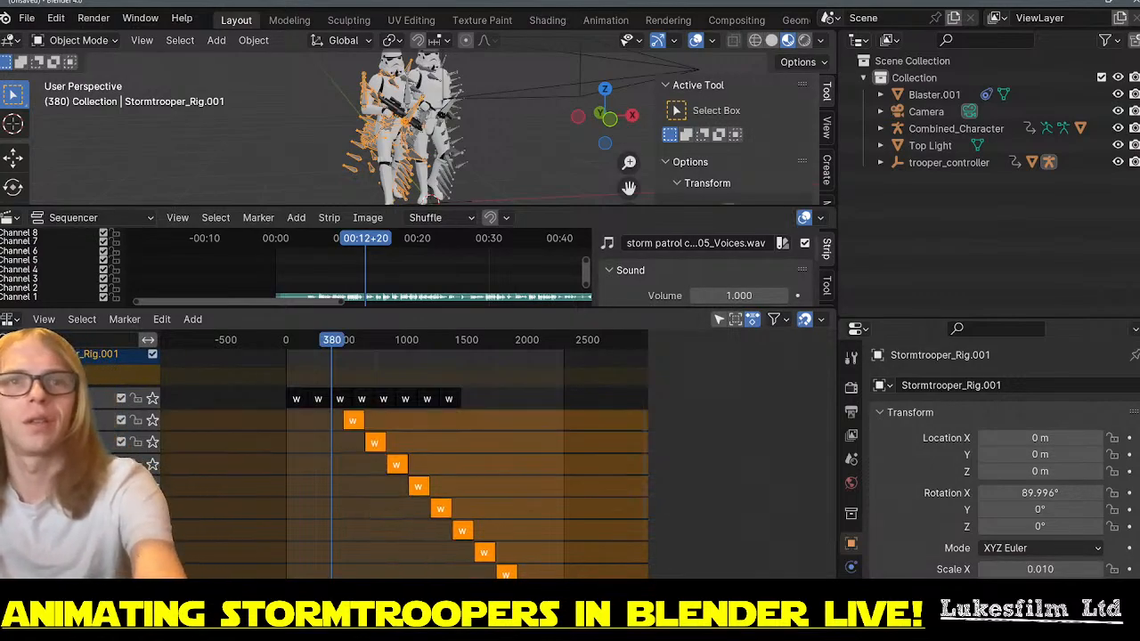
- Box-select the duplicated strips from walky.008 onward and move them so walky.008 joins the main walky row at frame 1477
{"action": "left_click", "coordinate": [362, 519]}
{"action": "scroll", "coordinate": [378, 447], "scroll_direction": "up", "scroll_amount": 6}
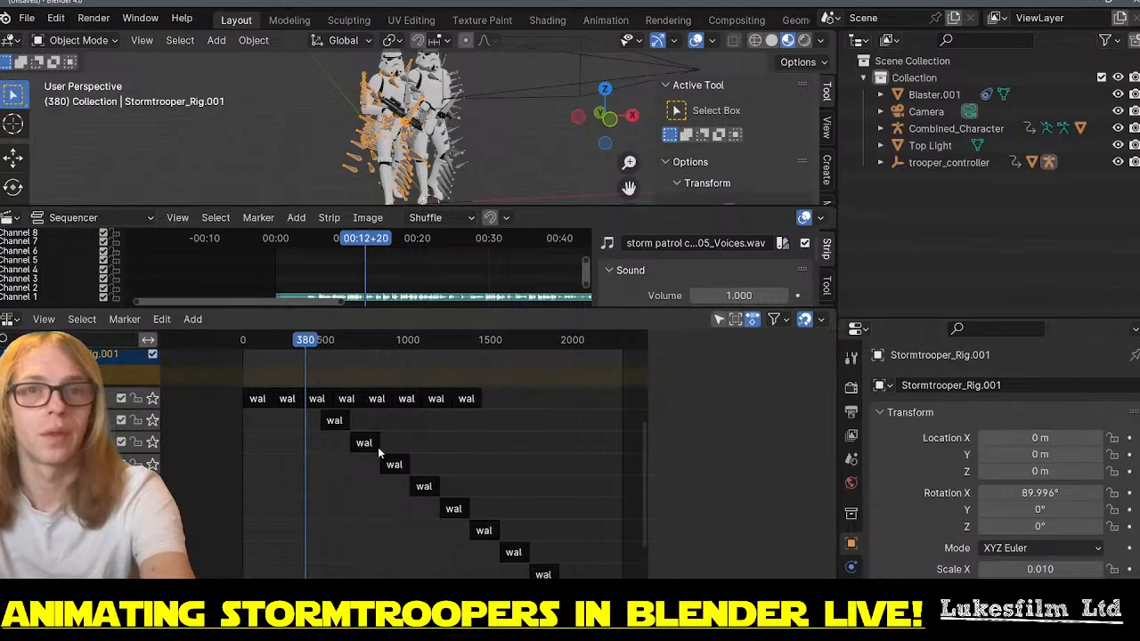
{"action": "middle_click_drag", "start_coordinate": [263, 499], "coordinate": [377, 513]}
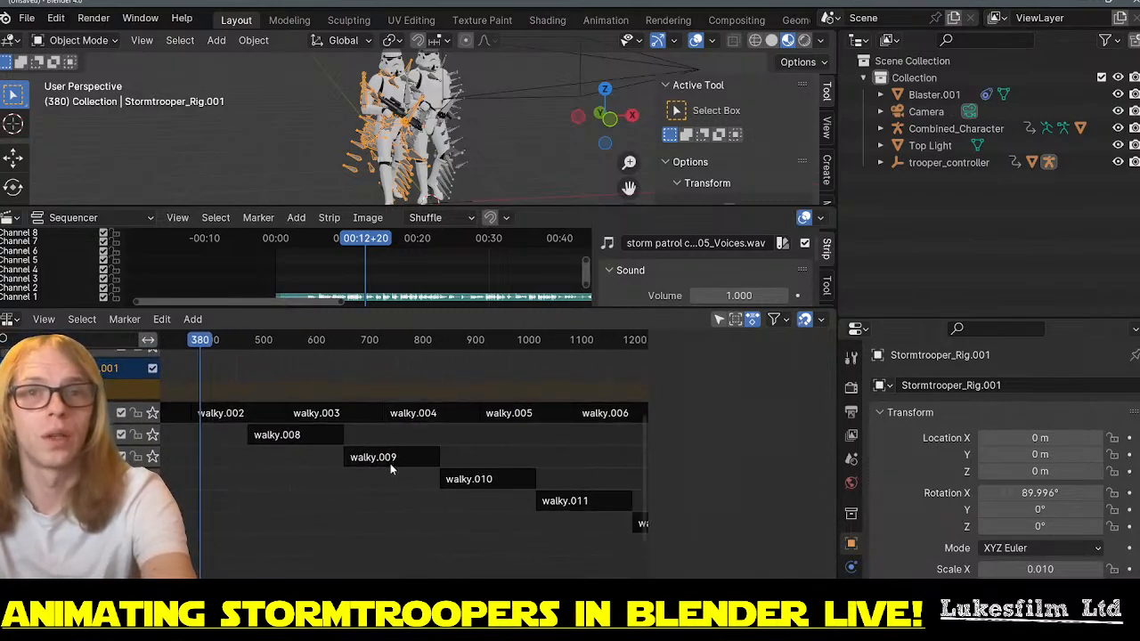
{"action": "scroll", "coordinate": [390, 463], "scroll_direction": "down", "scroll_amount": 5}
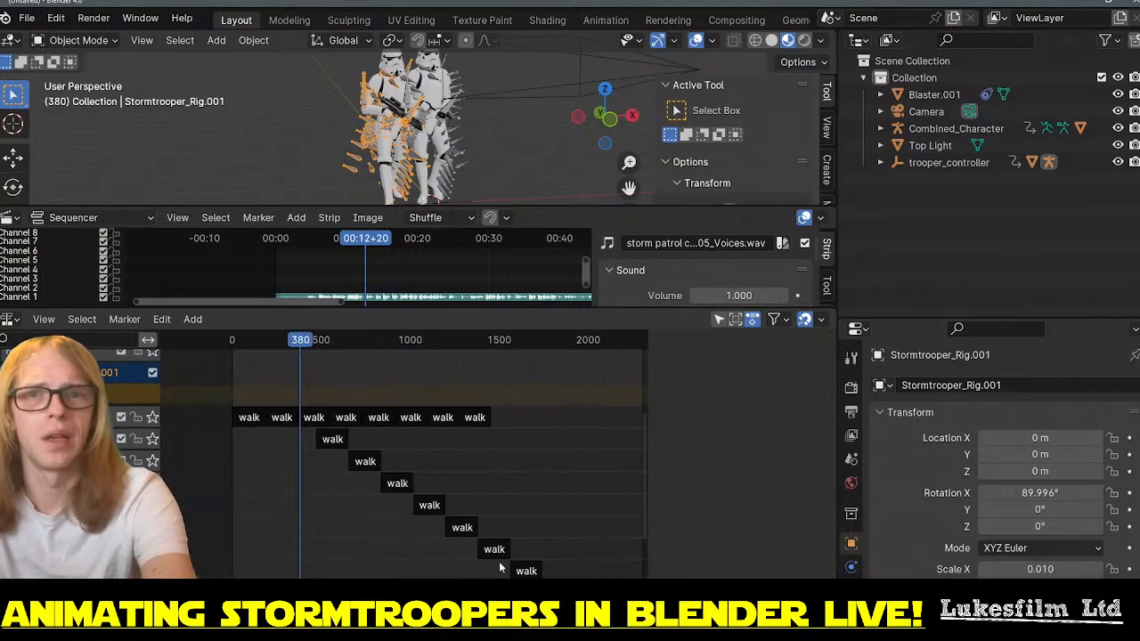
{"action": "middle_click_drag", "start_coordinate": [571, 516], "coordinate": [525, 469]}
{"action": "left_click_drag", "start_coordinate": [533, 561], "coordinate": [260, 381]}
{"action": "key", "text": "n"}
{"action": "key", "text": "g"}
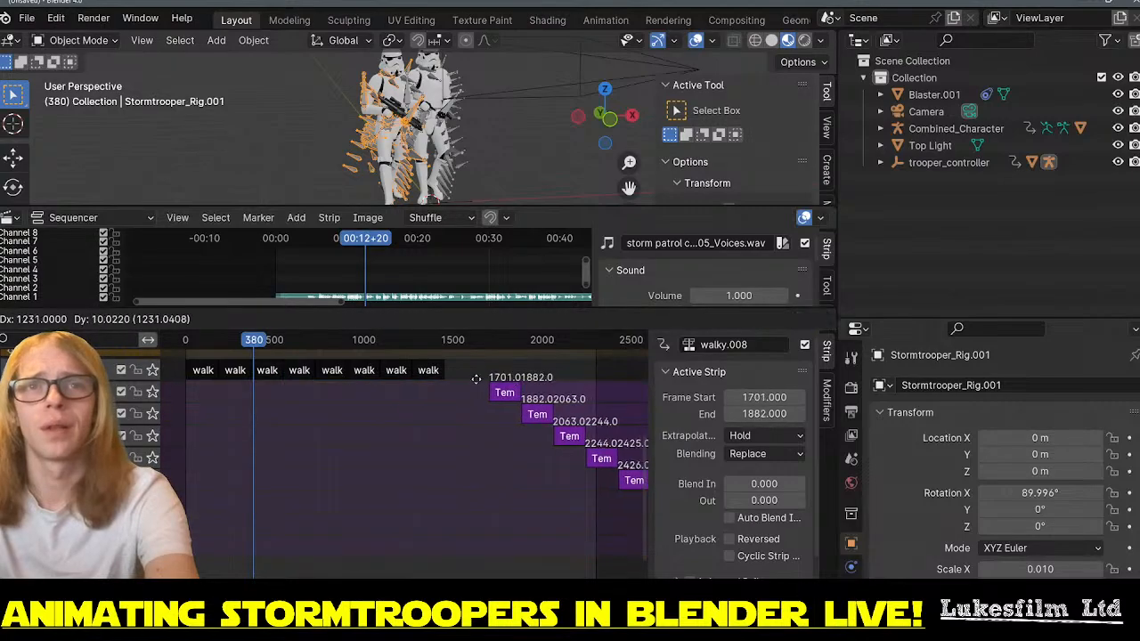
{"action": "left_click", "coordinate": [460, 392]}
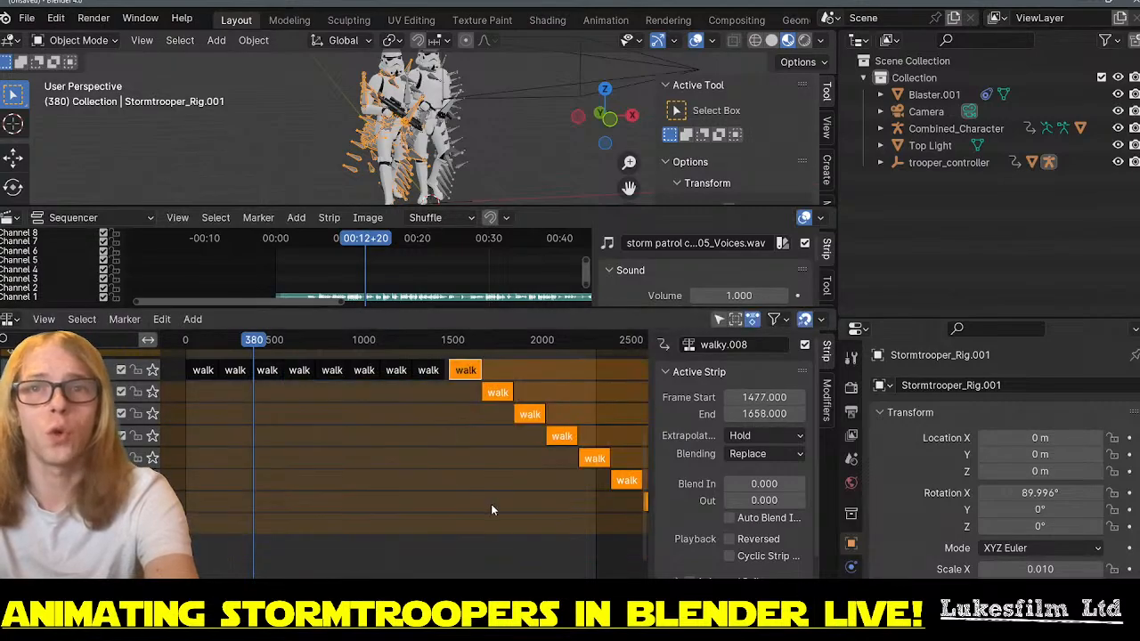
- Shift the selected duplicated strips so walky.008 starts at frame 1450, directly after walky.007
{"action": "scroll", "coordinate": [540, 408], "scroll_direction": "up", "scroll_amount": 5}
{"action": "scroll", "coordinate": [582, 425], "scroll_direction": "up", "scroll_amount": 1}
{"action": "middle_click_drag", "start_coordinate": [582, 425], "coordinate": [393, 449]}
{"action": "scroll", "coordinate": [393, 449], "scroll_direction": "up", "scroll_amount": 8}
{"action": "key", "text": "g"}
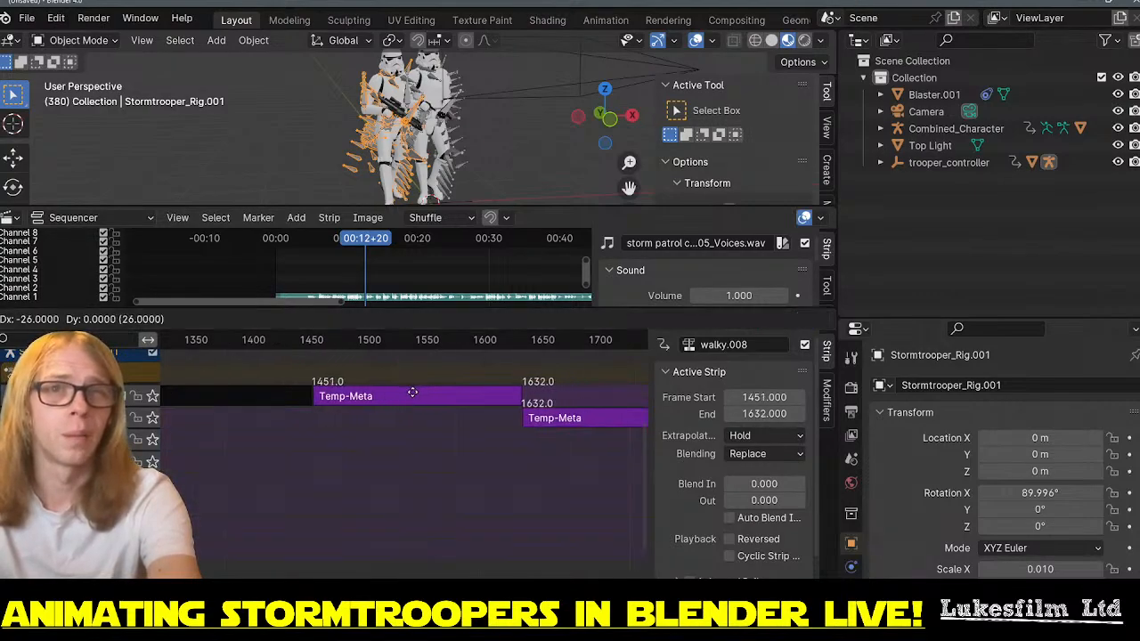
{"action": "left_click", "coordinate": [411, 393]}
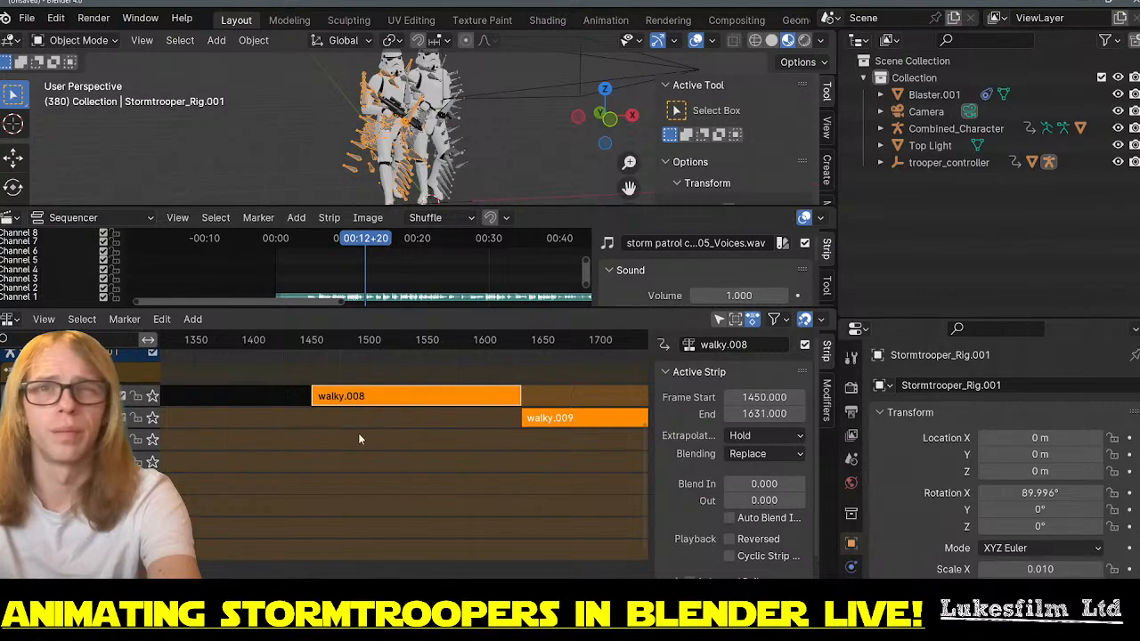
- Select only walky.009 and move it up into the main walky row, starting at frame 1631 directly after walky.008
{"action": "scroll", "coordinate": [358, 433], "scroll_direction": "up", "scroll_amount": 4}
{"action": "middle_click_drag", "start_coordinate": [529, 484], "coordinate": [226, 485]}
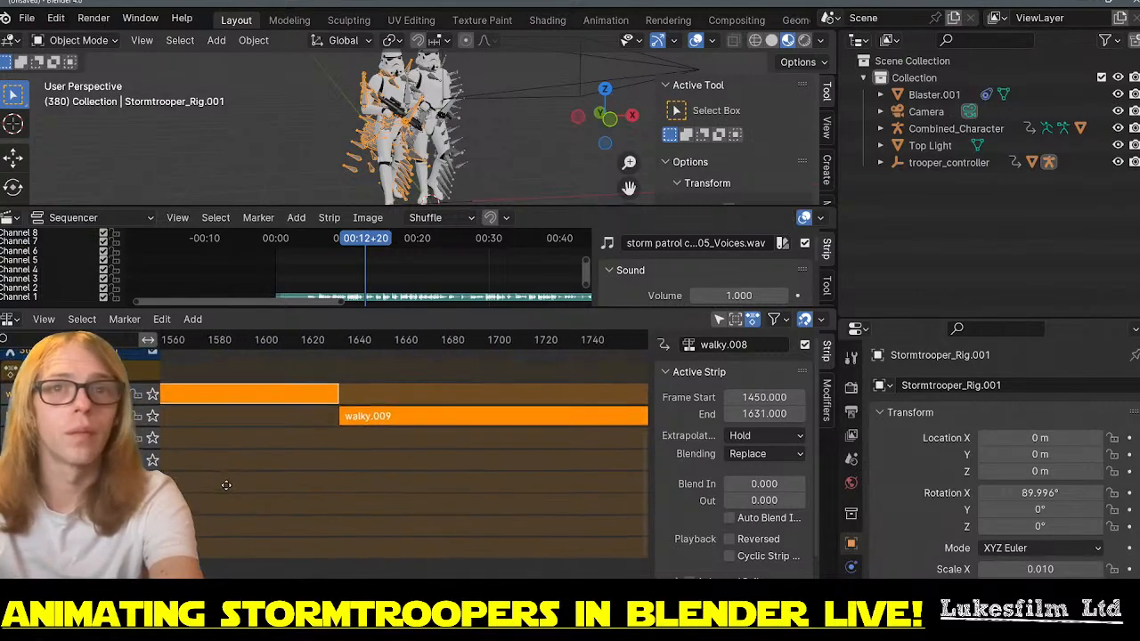
{"action": "left_click", "coordinate": [226, 485]}
{"action": "left_click", "coordinate": [369, 416]}
{"action": "key", "text": "g"}
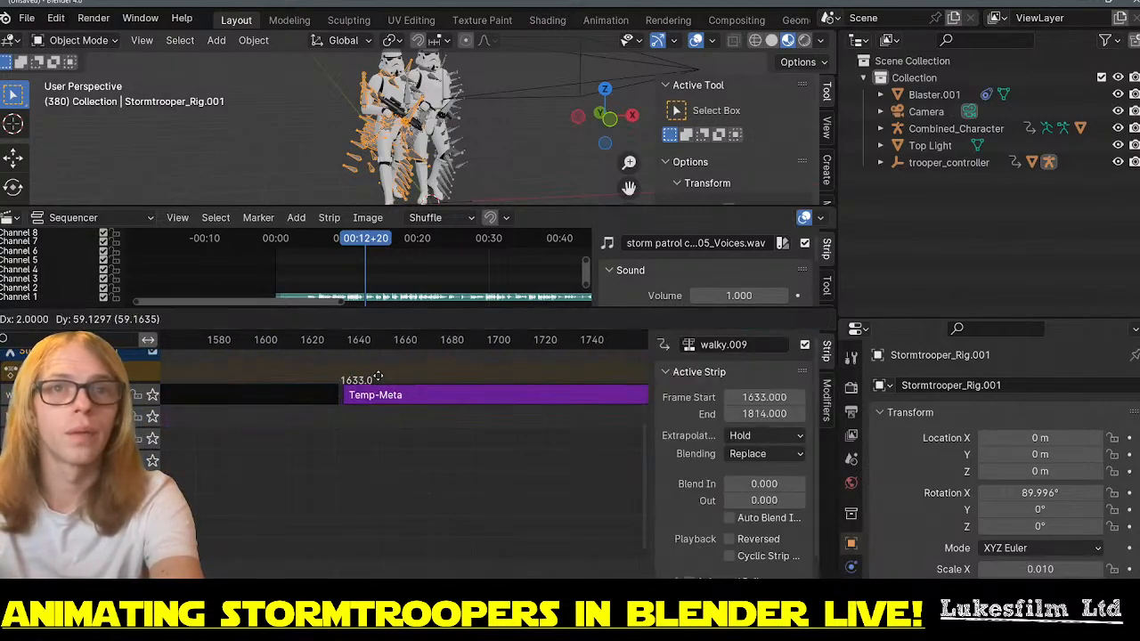
{"action": "left_click", "coordinate": [375, 375]}
- Move walky.010 up into the main walky row, starting at frame 1812 directly after walky.009
{"action": "middle_click_drag", "start_coordinate": [466, 456], "coordinate": [103, 488]}
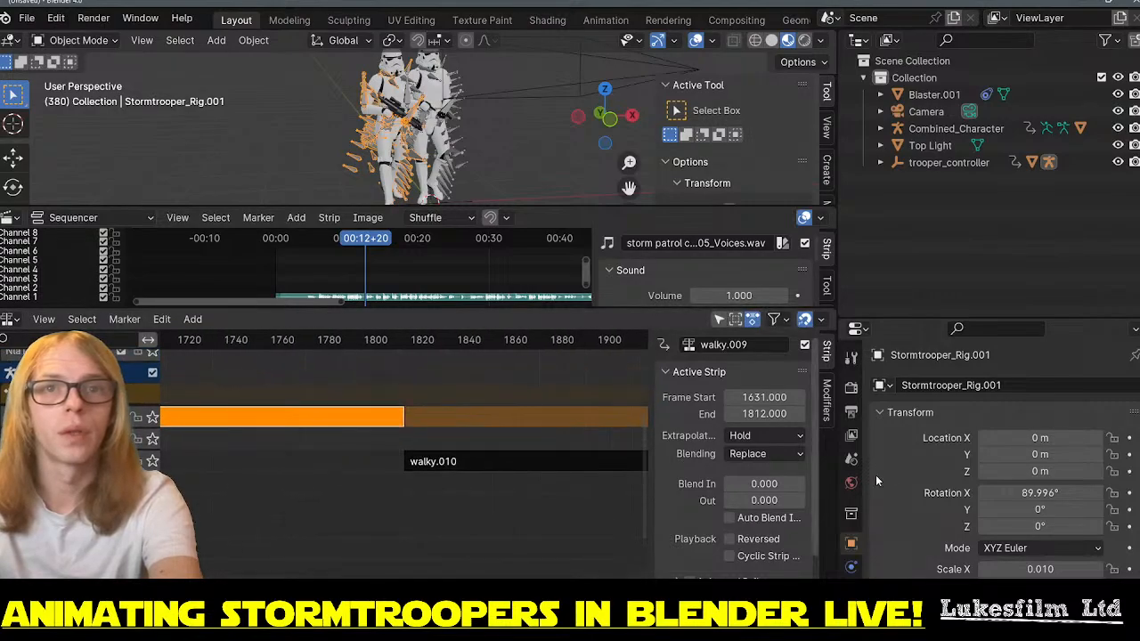
{"action": "left_click", "coordinate": [550, 461]}
{"action": "key", "text": "g"}
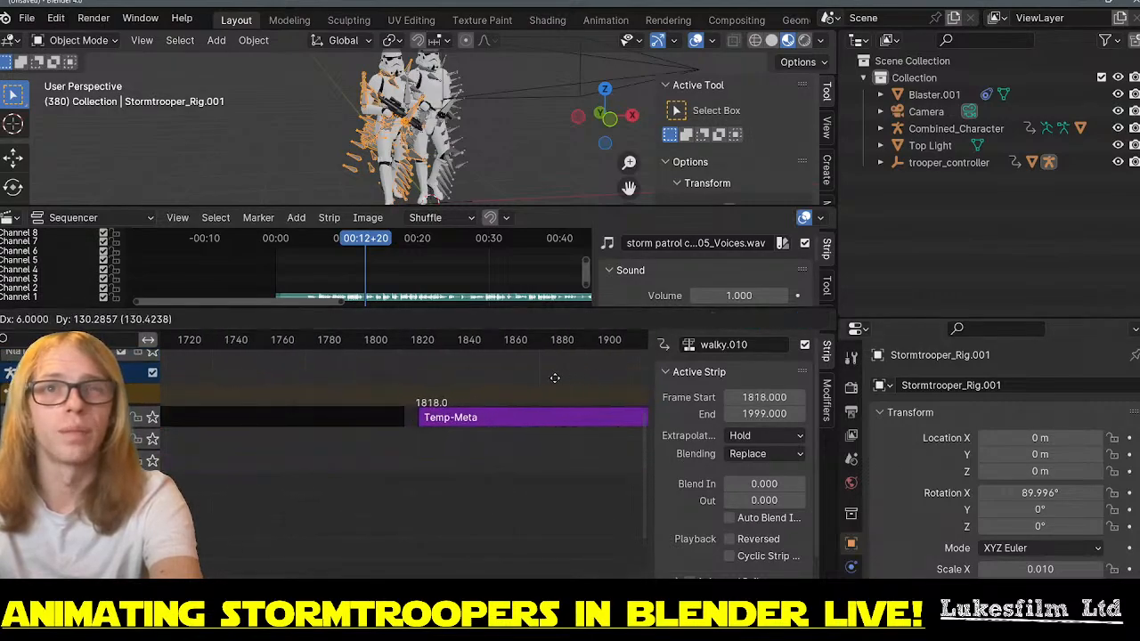
{"action": "left_click", "coordinate": [552, 379]}
- Move walky.011 up into the main walky row, starting at frame 1993 directly after walky.010
{"action": "middle_click_drag", "start_coordinate": [604, 457], "coordinate": [255, 479]}
{"action": "left_click", "coordinate": [502, 496]}
{"action": "key", "text": "g"}
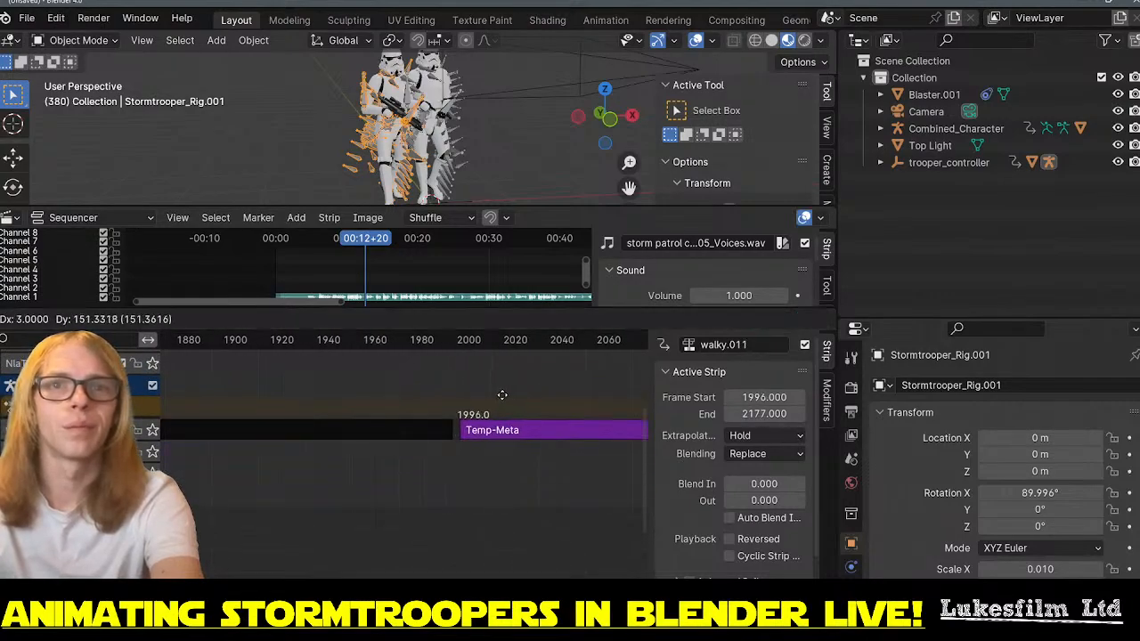
{"action": "left_click", "coordinate": [504, 404]}
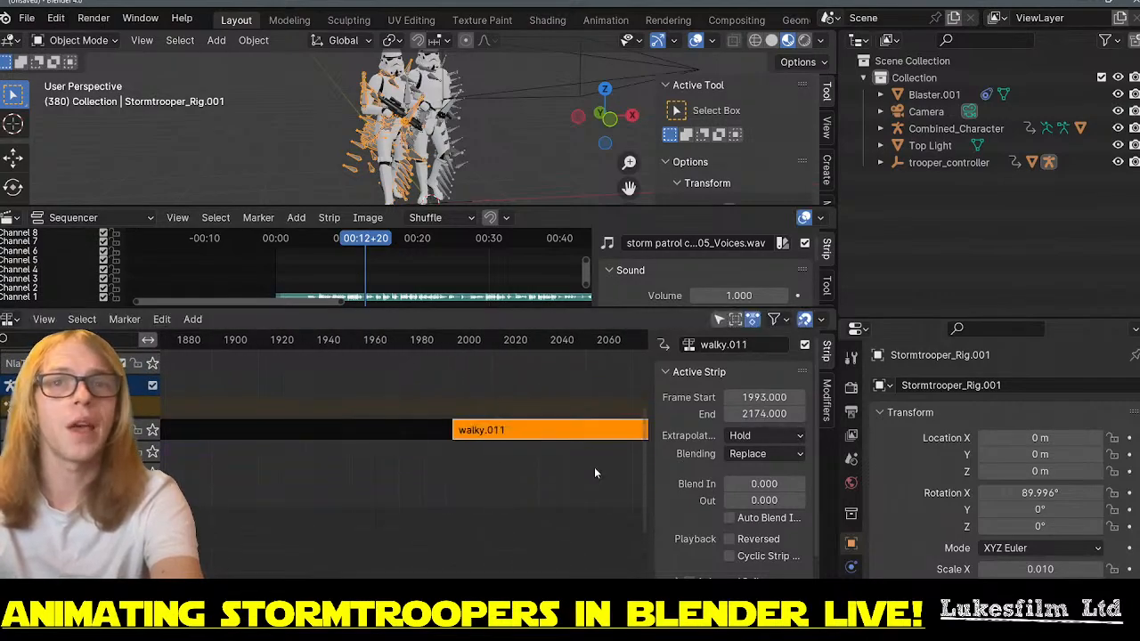
- Move walky.012 up into the main walky row at frame 2174 and check its joint with walky.011
{"action": "middle_click_drag", "start_coordinate": [546, 461], "coordinate": [5, 450]}
{"action": "left_click", "coordinate": [504, 498]}
{"action": "key", "text": "g"}
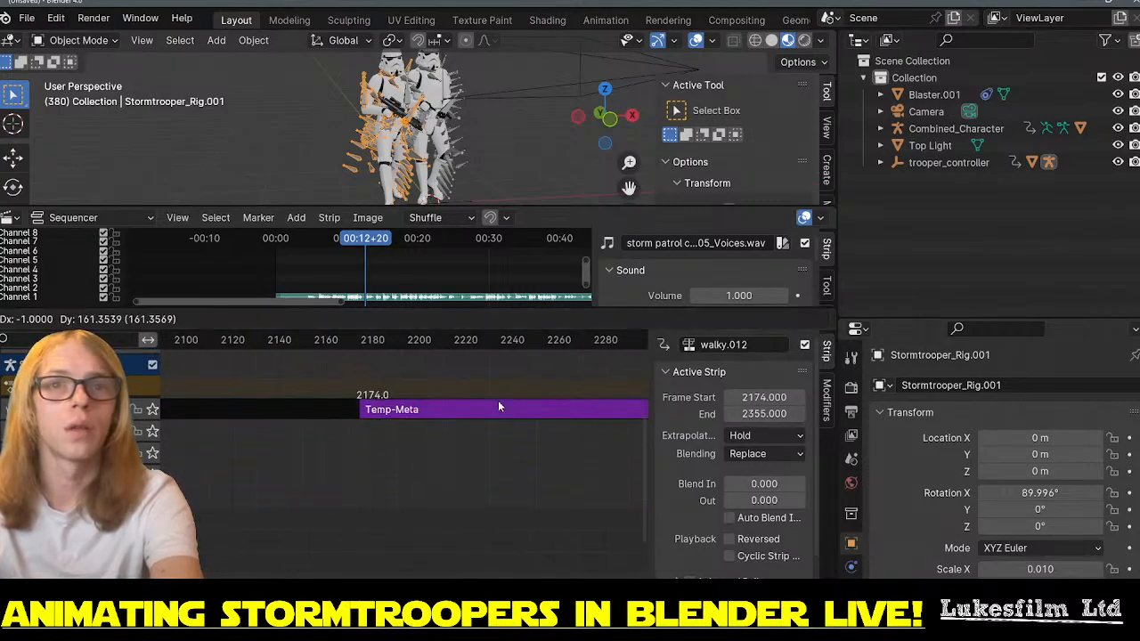
{"action": "left_click", "coordinate": [498, 406]}
{"action": "scroll", "coordinate": [529, 482], "scroll_direction": "down", "scroll_amount": 2}
{"action": "scroll", "coordinate": [404, 461], "scroll_direction": "up", "scroll_amount": 5}
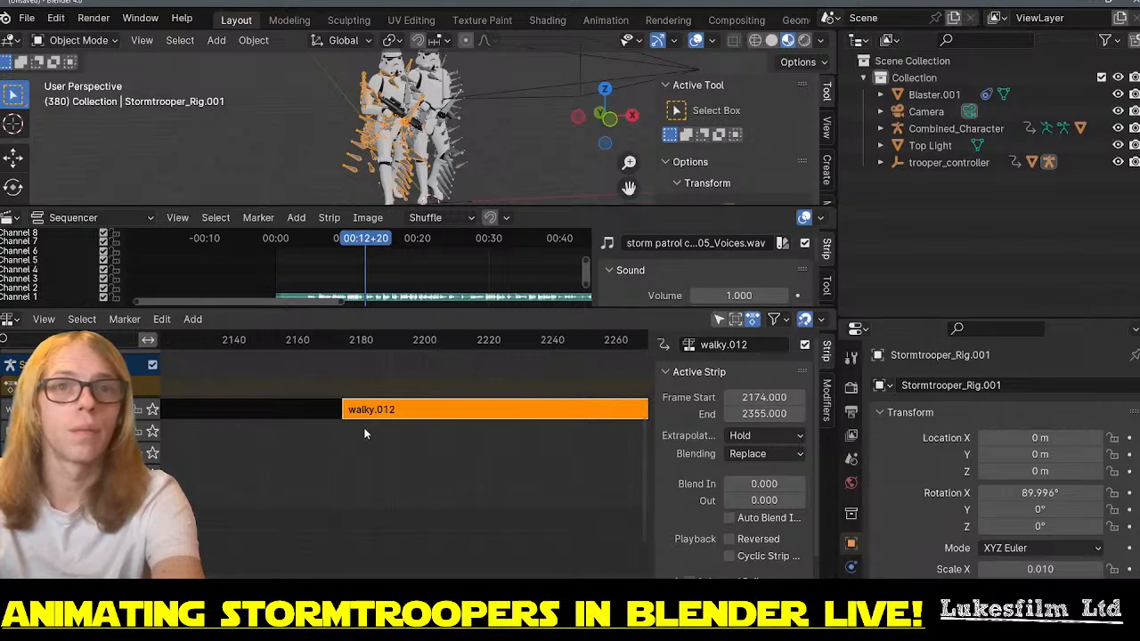
{"action": "key", "text": "g"}
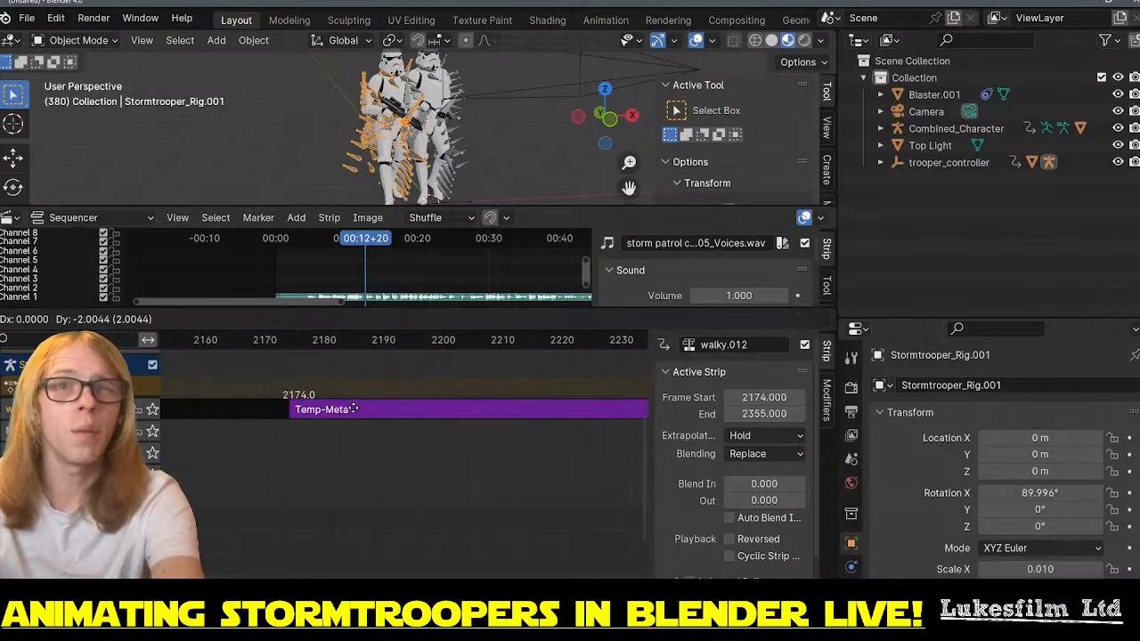
{"action": "left_click", "coordinate": [349, 409]}
{"action": "scroll", "coordinate": [446, 472], "scroll_direction": "down", "scroll_amount": 6}
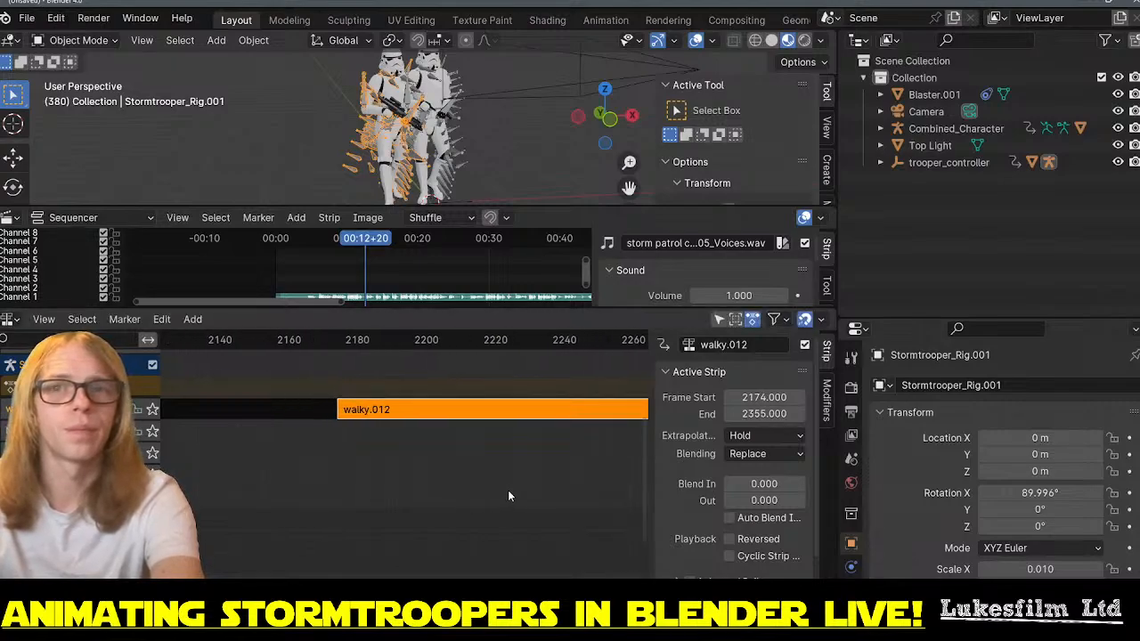
- Select walky.013, walky.014 and the strip following them beyond the scene's end, and delete all three
{"action": "left_click", "coordinate": [618, 522]}
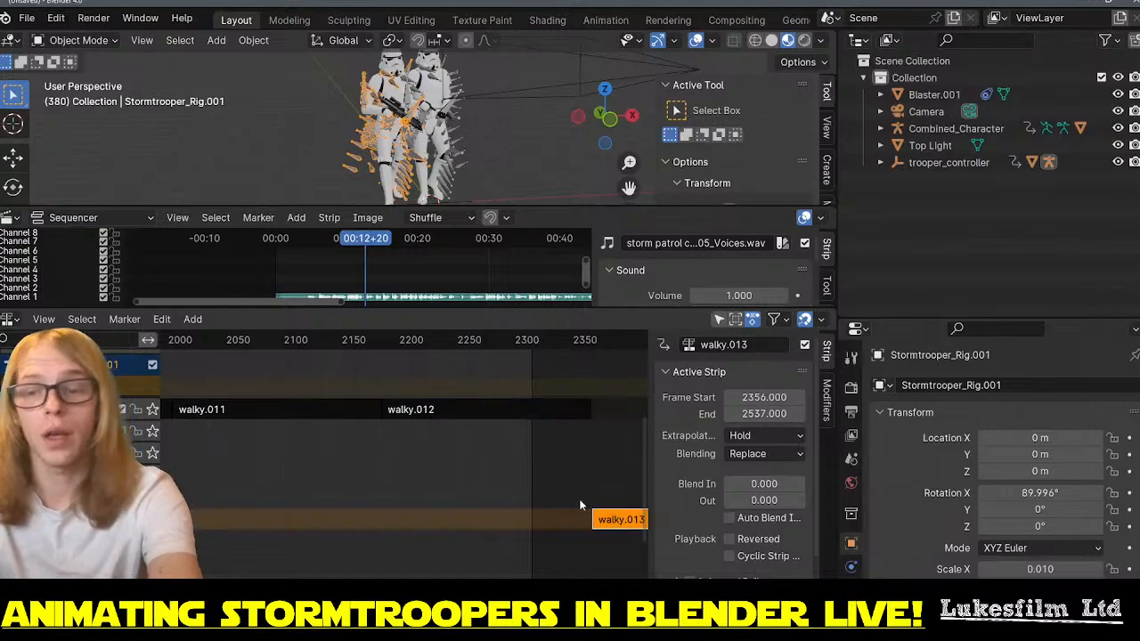
{"action": "scroll", "coordinate": [534, 488], "scroll_direction": "down", "scroll_amount": 5}
{"action": "scroll", "coordinate": [509, 534], "scroll_direction": "down", "scroll_amount": 2}
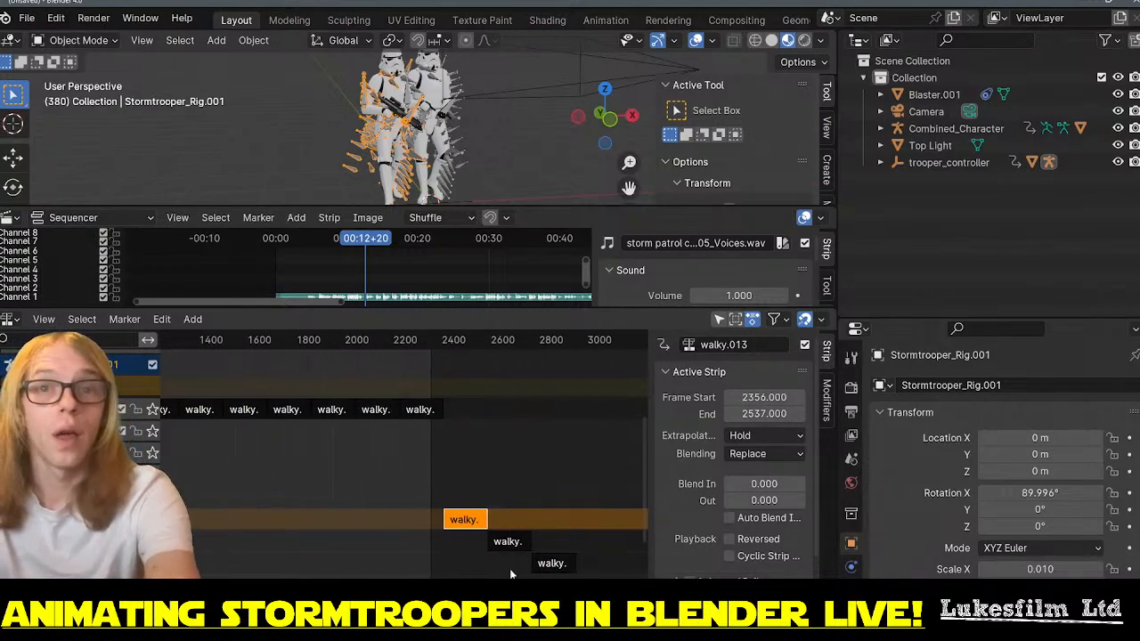
{"action": "left_click", "coordinate": [556, 563], "text": "shift"}
{"action": "left_click", "coordinate": [509, 543], "text": "shift"}
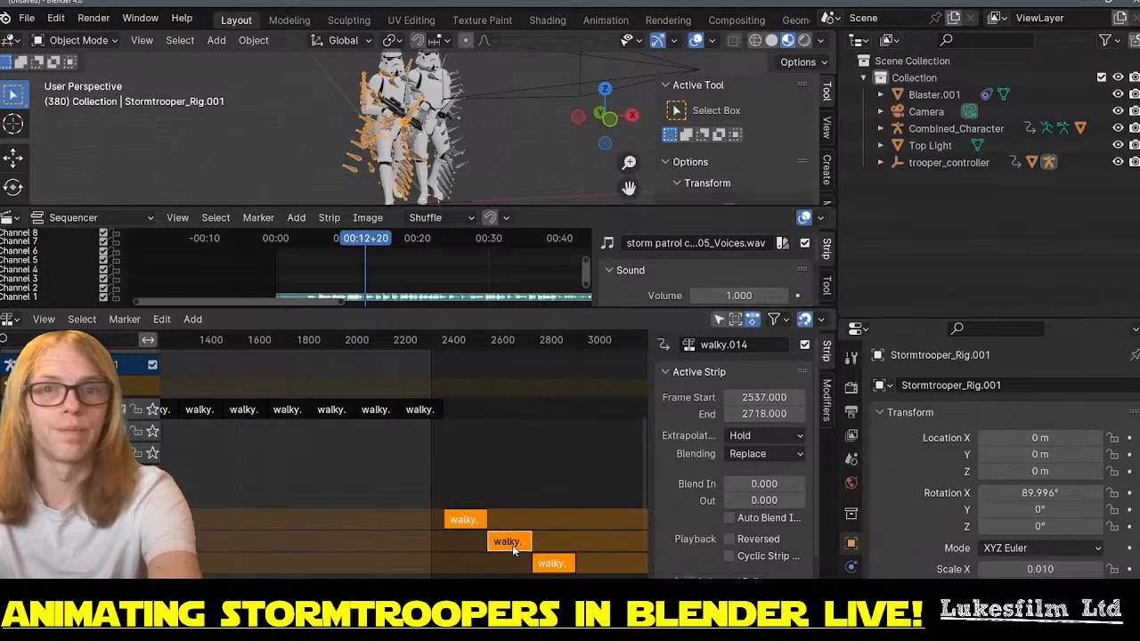
{"action": "key", "text": "x"}
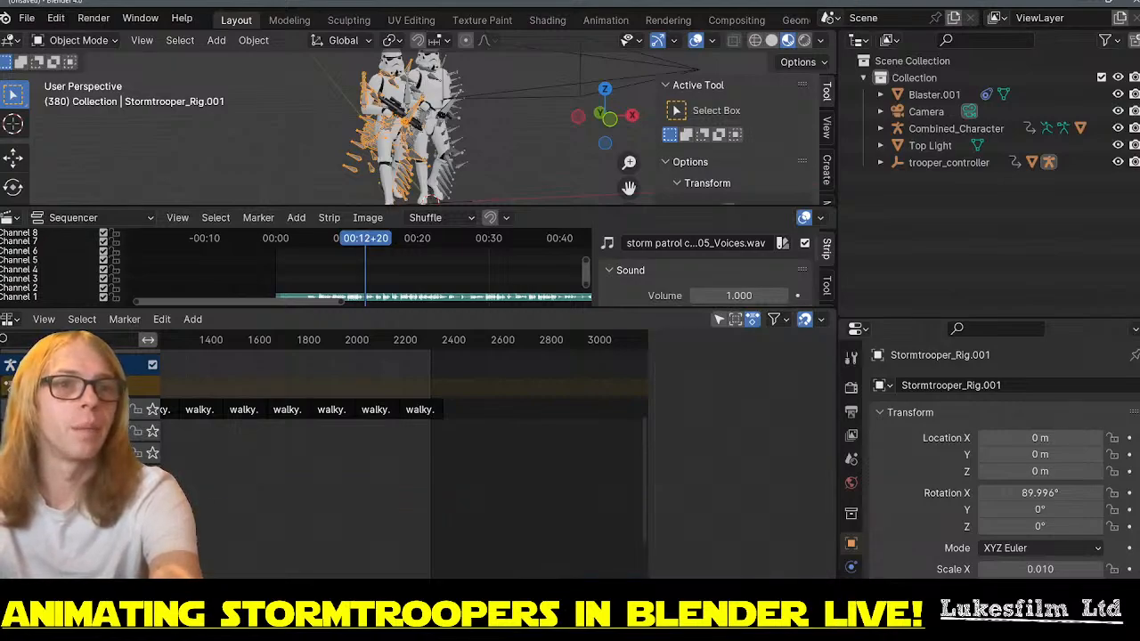
- Delete the empty tracks left beneath the Stormtrooper_Rig.001 walky row
{"action": "key", "text": "x"}
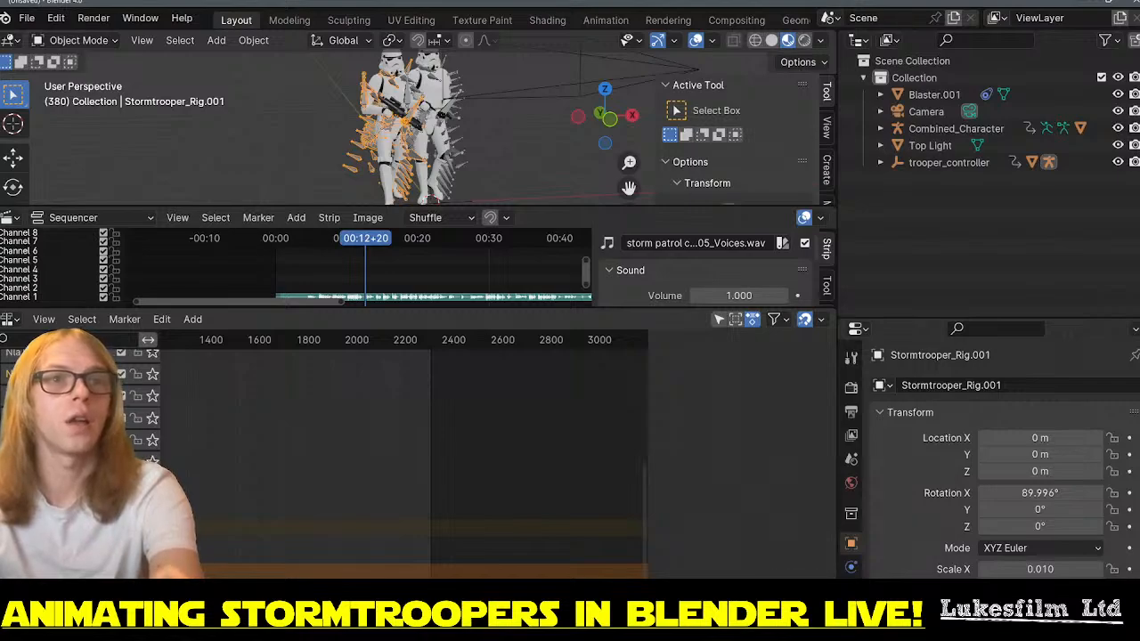
{"action": "key", "text": "ctrl+z"}
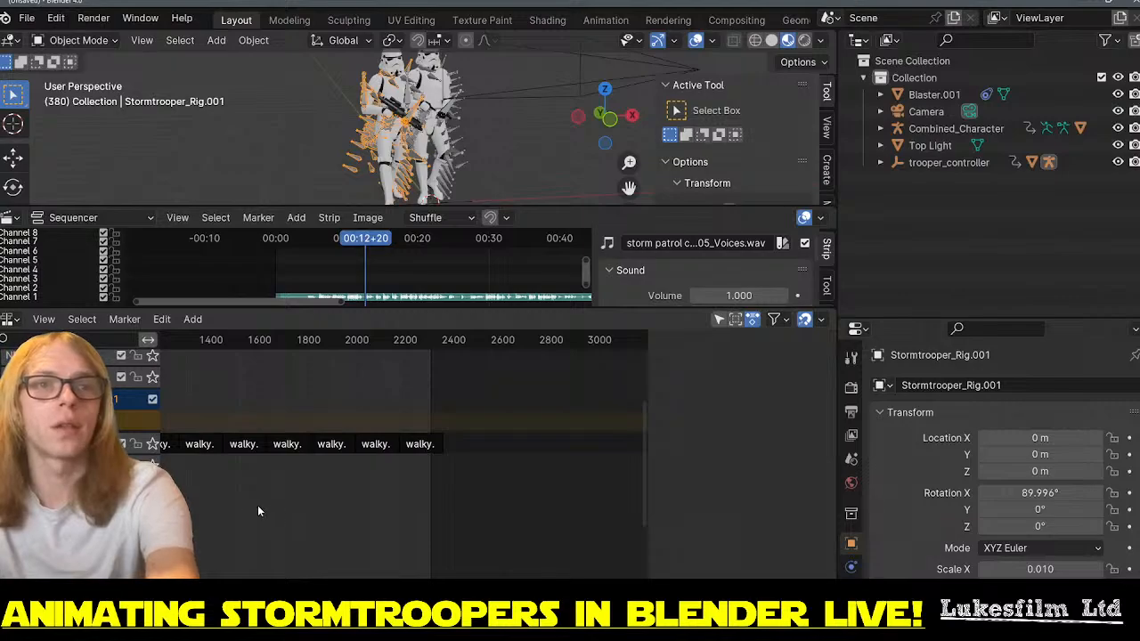
{"action": "key", "text": "ctrl+z"}
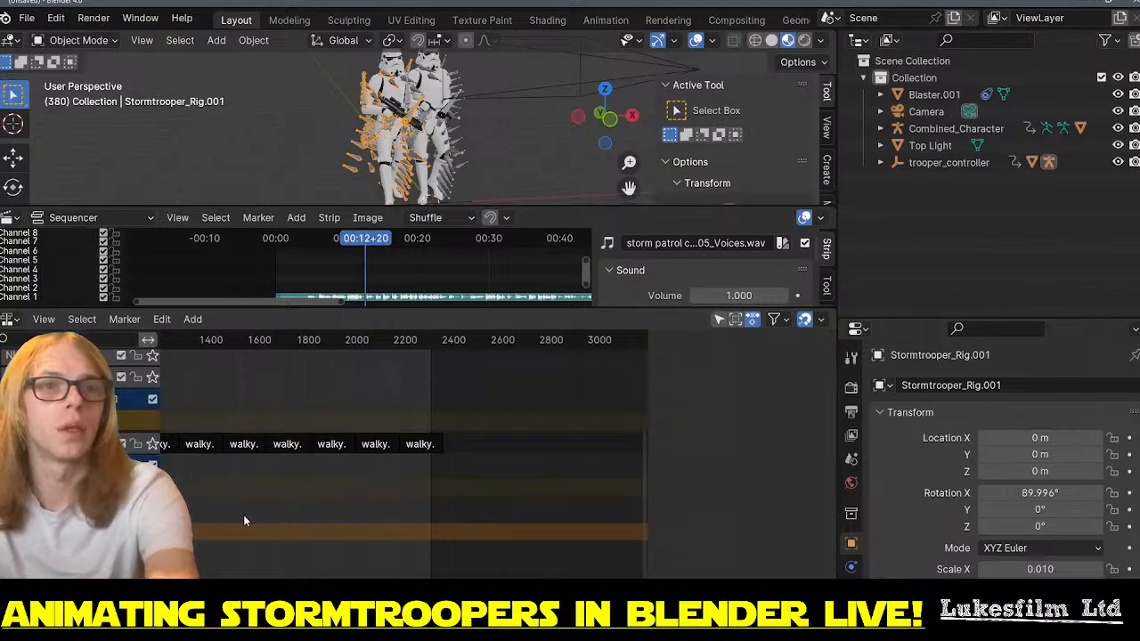
- Compare the walky rows of both rigs across the timeline and scrub to frame 663
{"action": "key", "text": "Home"}
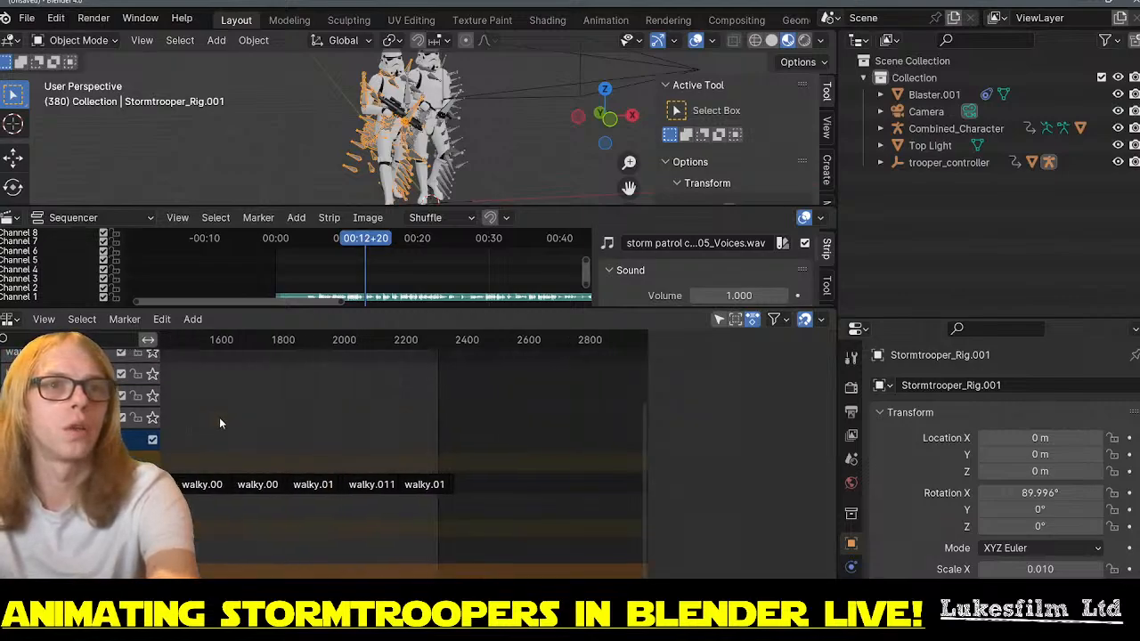
{"action": "left_click_drag", "start_coordinate": [641, 426], "coordinate": [641, 337]}
{"action": "scroll", "coordinate": [334, 477], "scroll_direction": "up", "scroll_amount": 5, "text": "ctrl"}
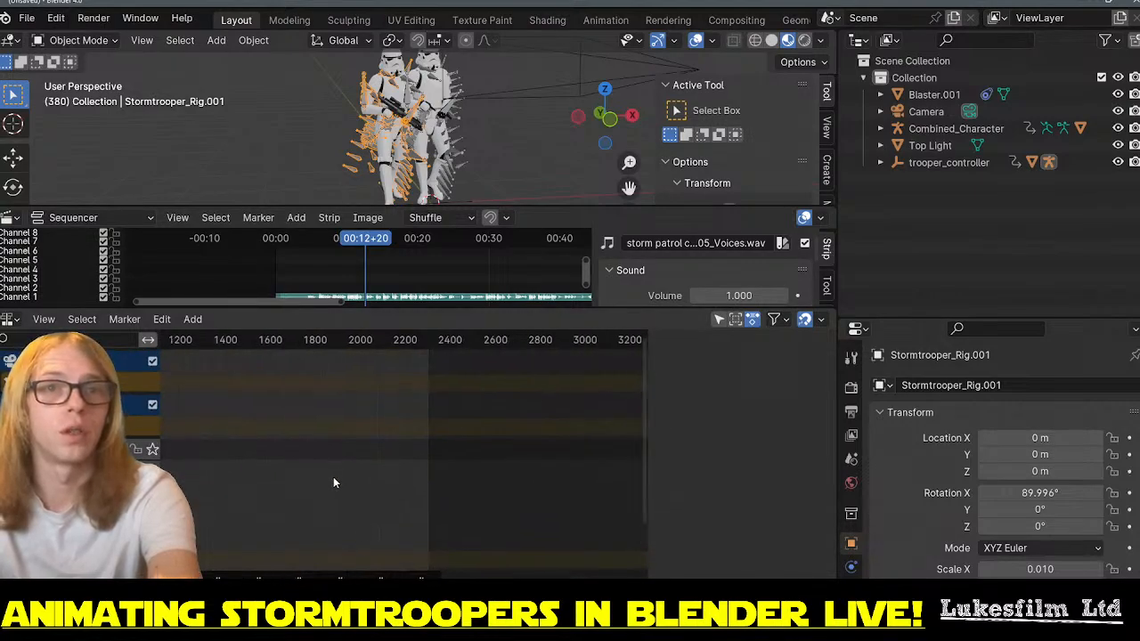
{"action": "key", "text": "Home"}
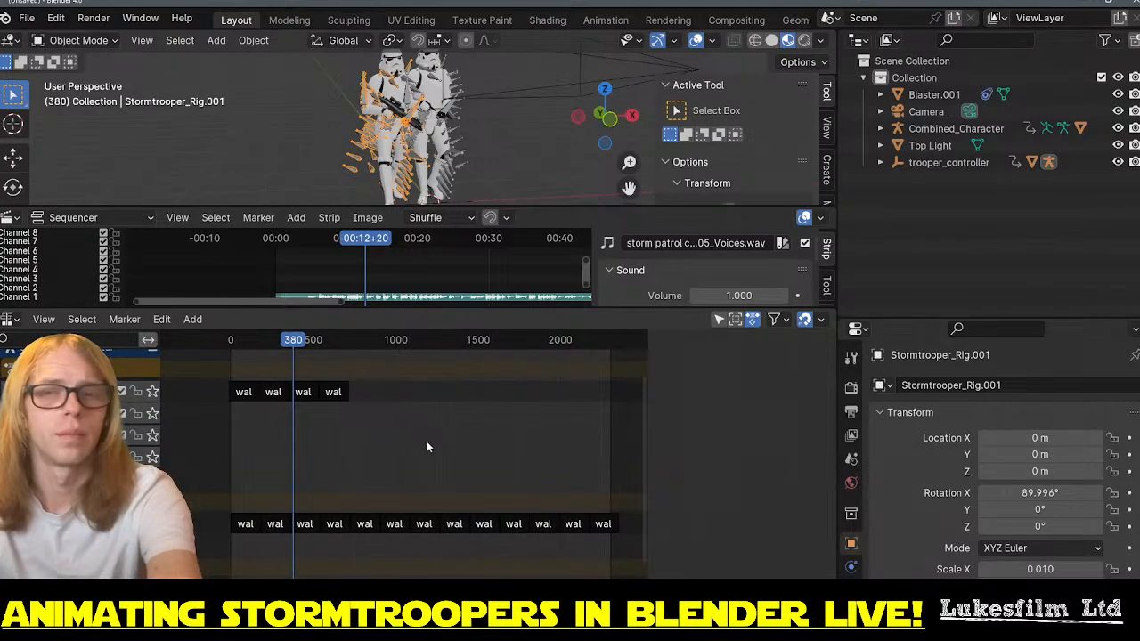
{"action": "left_click_drag", "start_coordinate": [267, 340], "coordinate": [339, 356]}
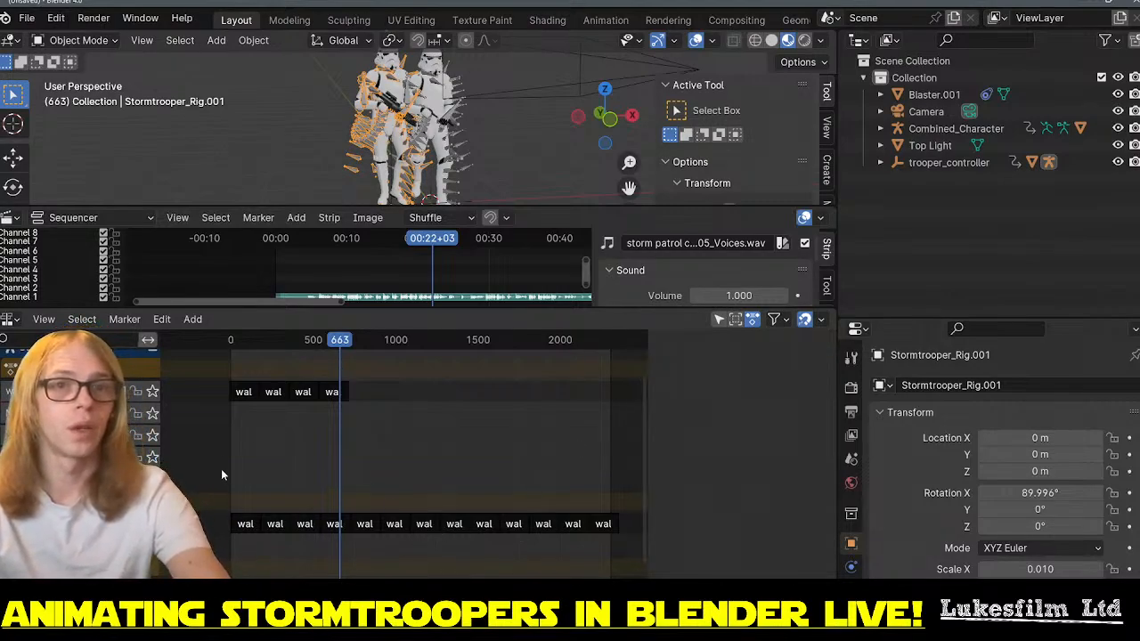
- Delete the empty tracks beneath the Combined_Character walky row
{"action": "scroll", "coordinate": [269, 484], "scroll_direction": "up", "scroll_amount": 5}
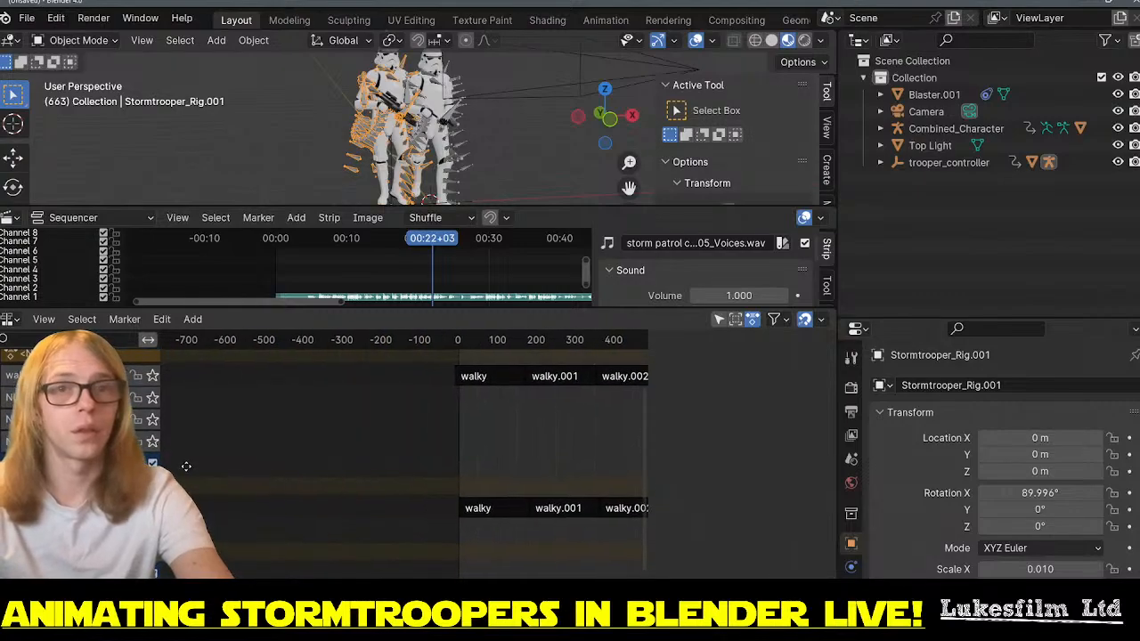
{"action": "scroll", "coordinate": [389, 427], "scroll_direction": "up", "scroll_amount": 2}
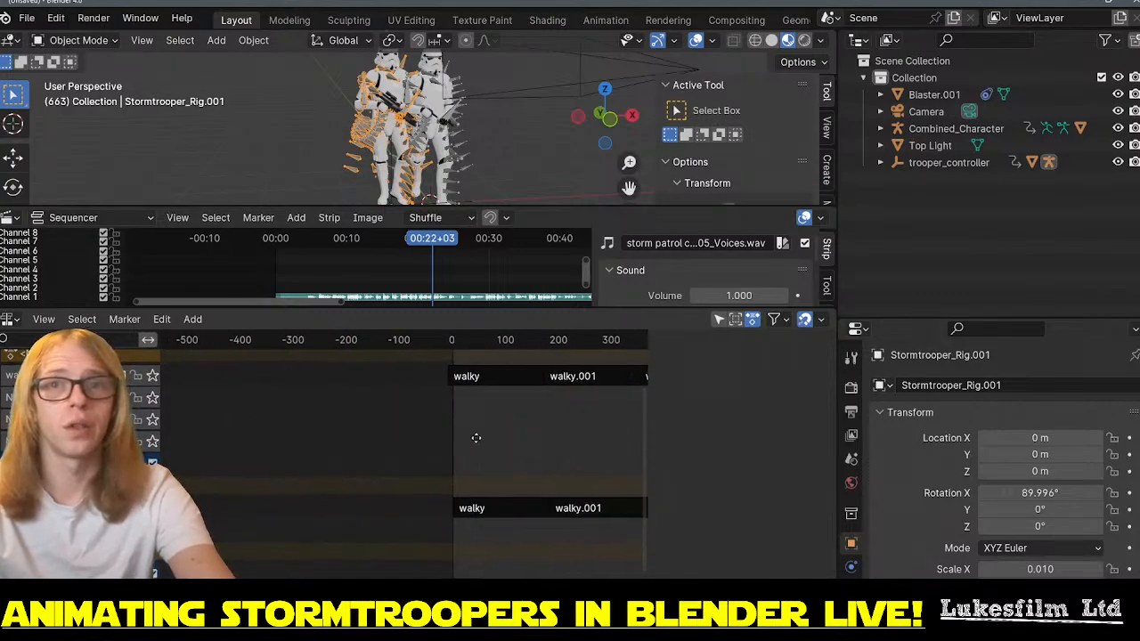
{"action": "middle_click_drag", "start_coordinate": [476, 437], "coordinate": [286, 480]}
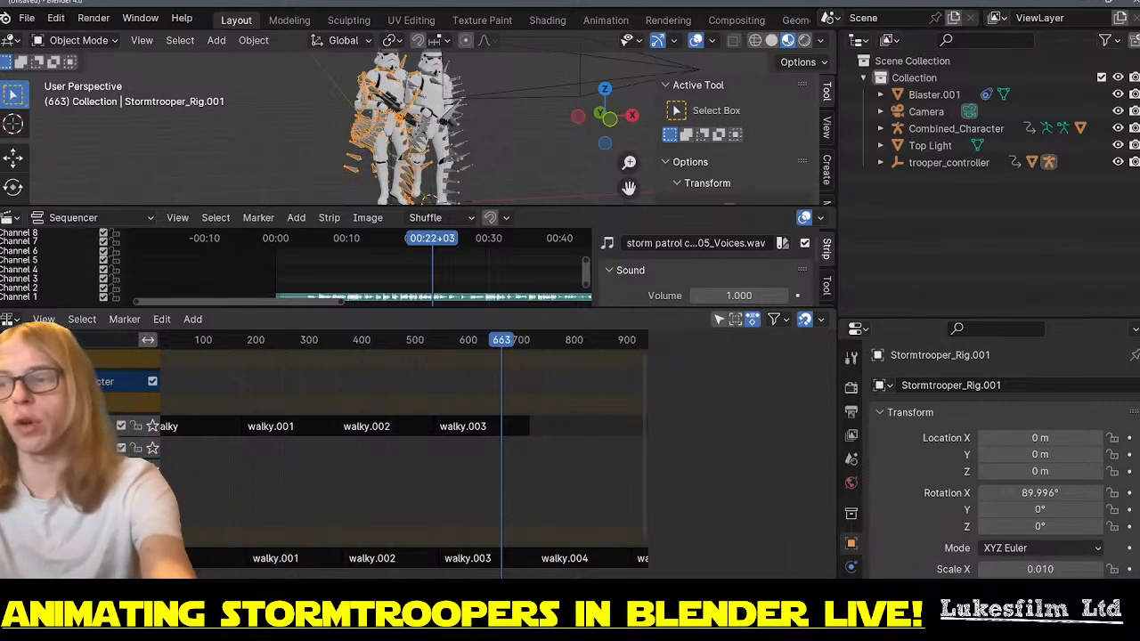
{"action": "key", "text": "x"}
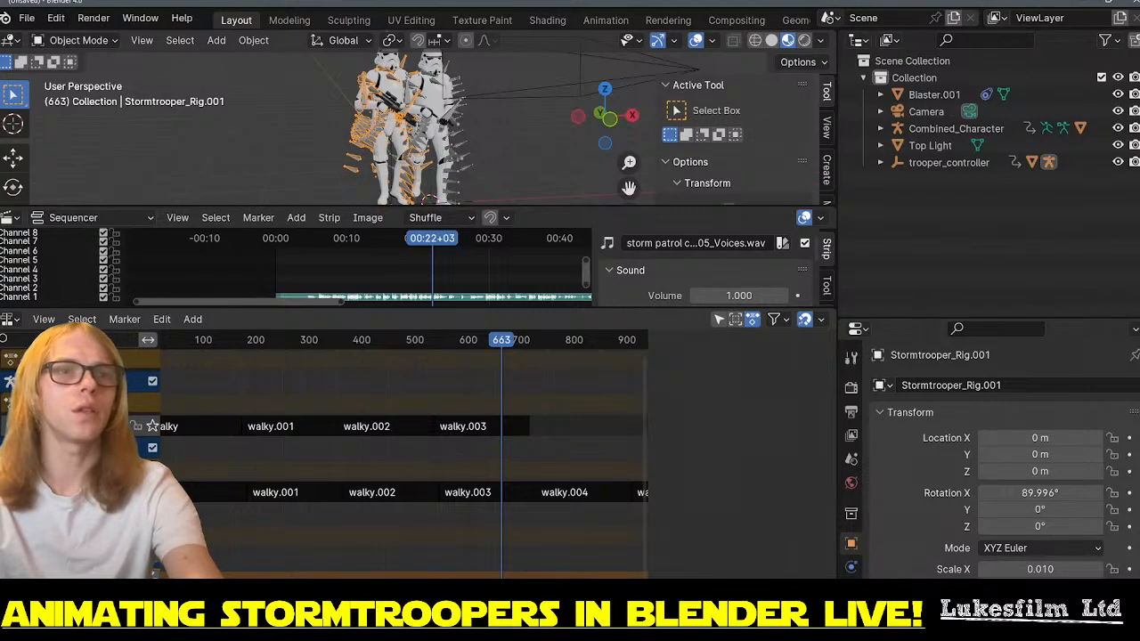
- Select the four walky strips of the Combined_Character row and place a duplicate of them just after walky.003
{"action": "middle_click_drag", "start_coordinate": [545, 447], "coordinate": [366, 453]}
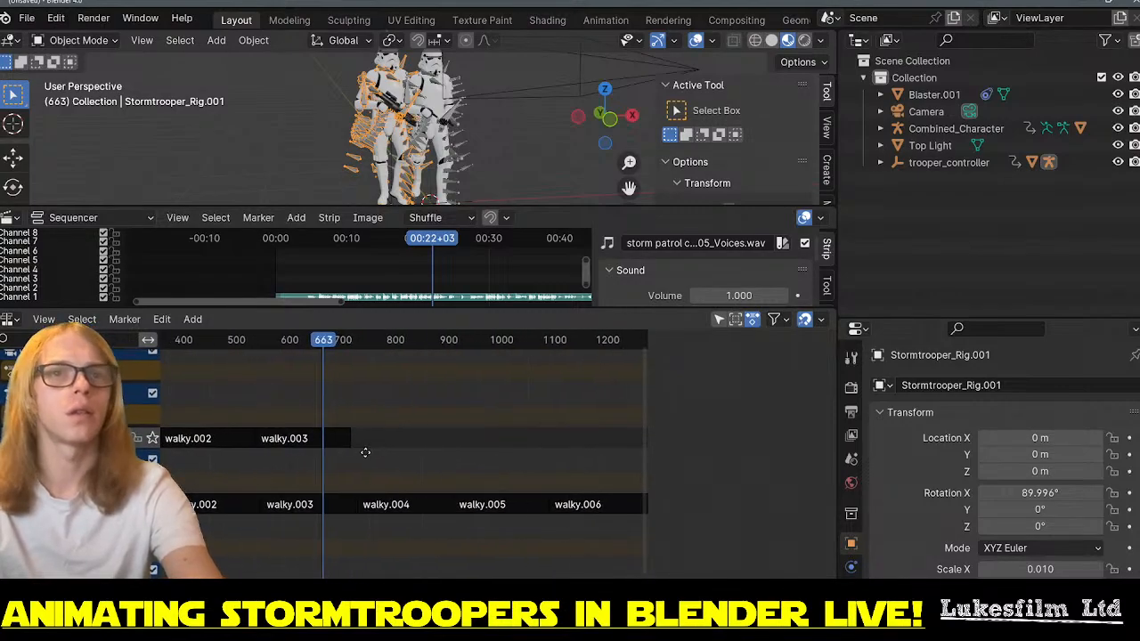
{"action": "left_click", "coordinate": [290, 445]}
{"action": "key", "text": "n"}
{"action": "scroll", "coordinate": [422, 447], "scroll_direction": "down", "scroll_amount": 5}
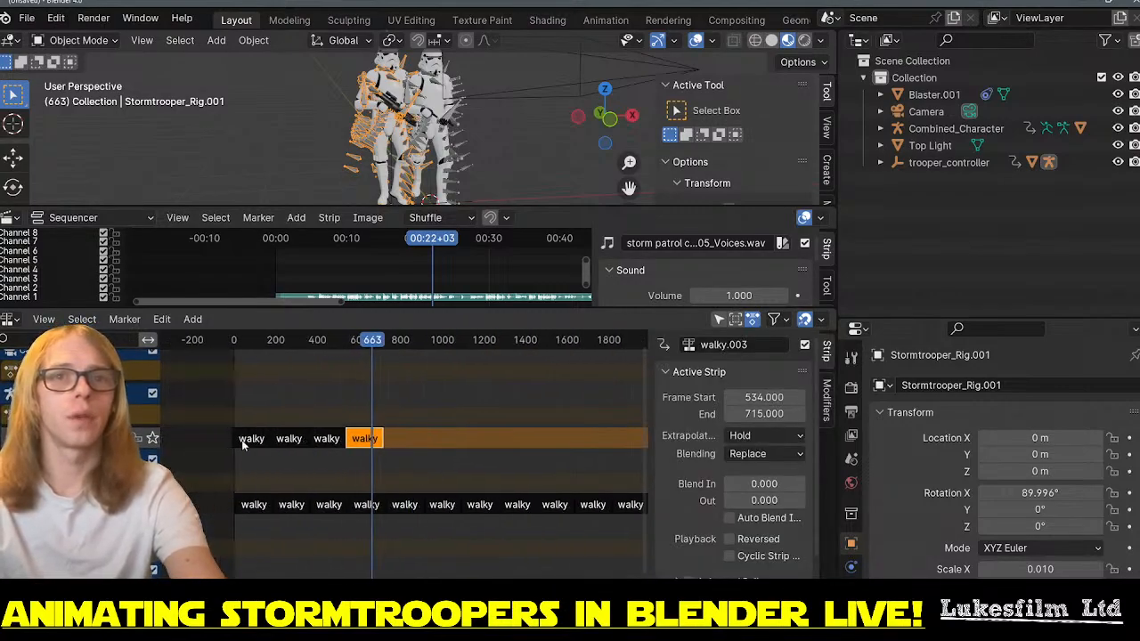
{"action": "left_click", "coordinate": [250, 441], "text": "shift"}
{"action": "left_click", "coordinate": [288, 438], "text": "shift"}
{"action": "left_click", "coordinate": [325, 440], "text": "shift"}
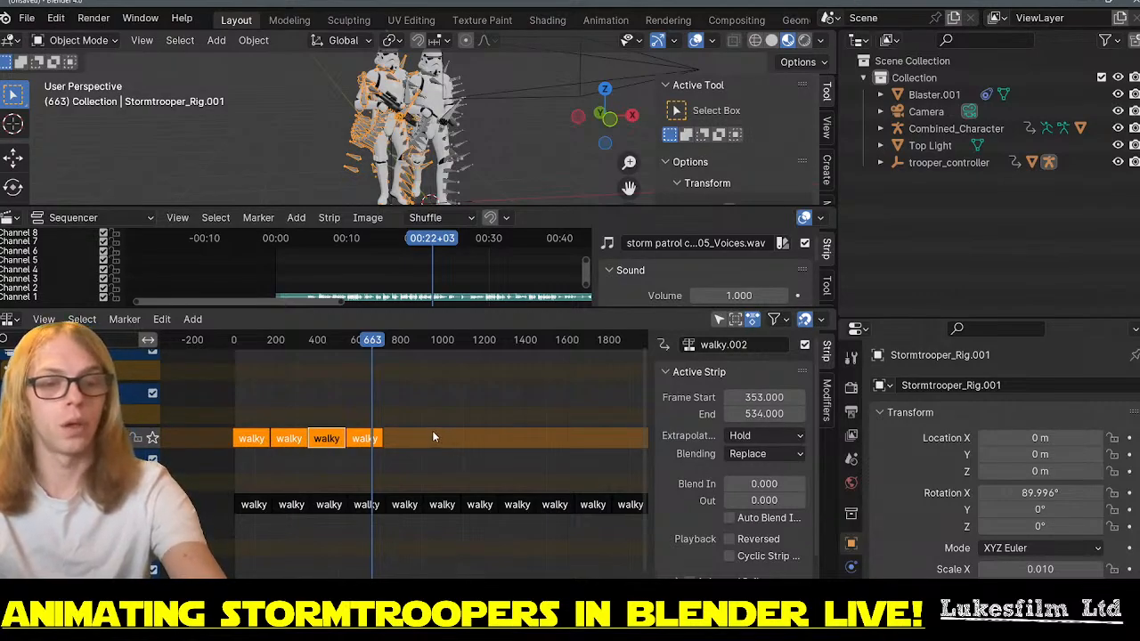
{"action": "key", "text": "shift+d"}
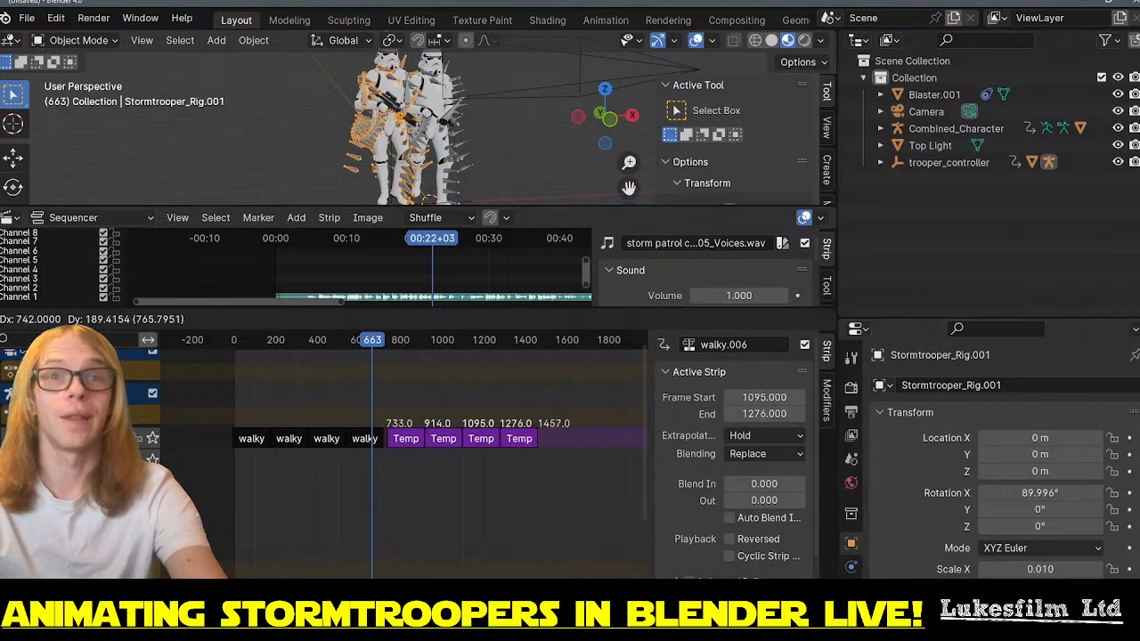
{"action": "key", "text": "Return"}
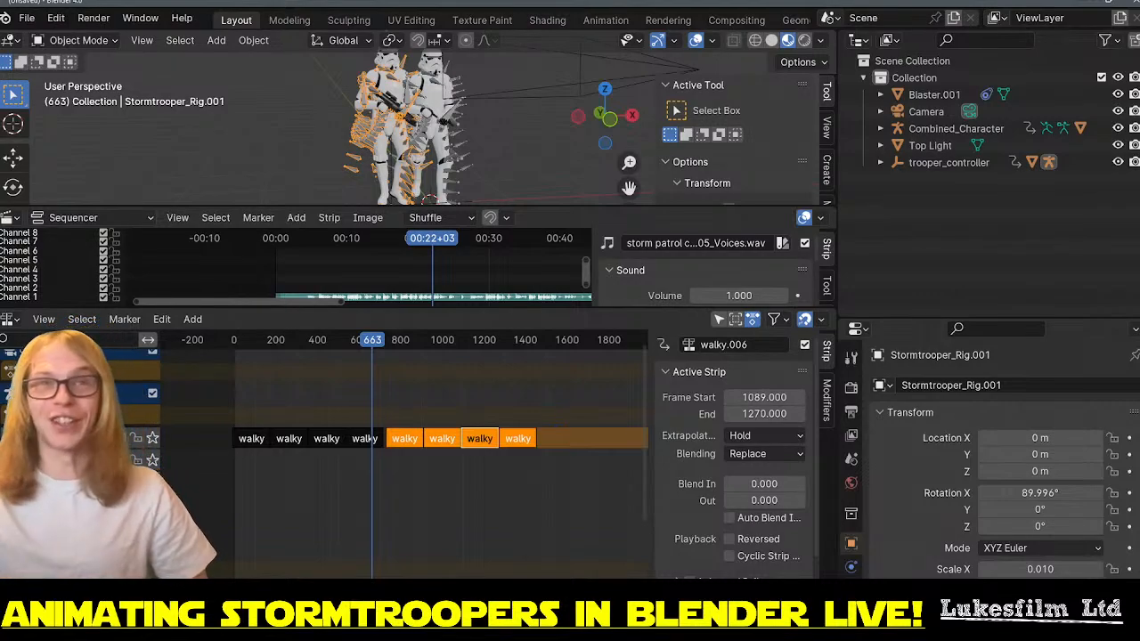
- Move the four duplicated strips back against walky.003 so that walky.004 starts at frame 715
{"action": "scroll", "coordinate": [441, 448], "scroll_direction": "up", "scroll_amount": 8}
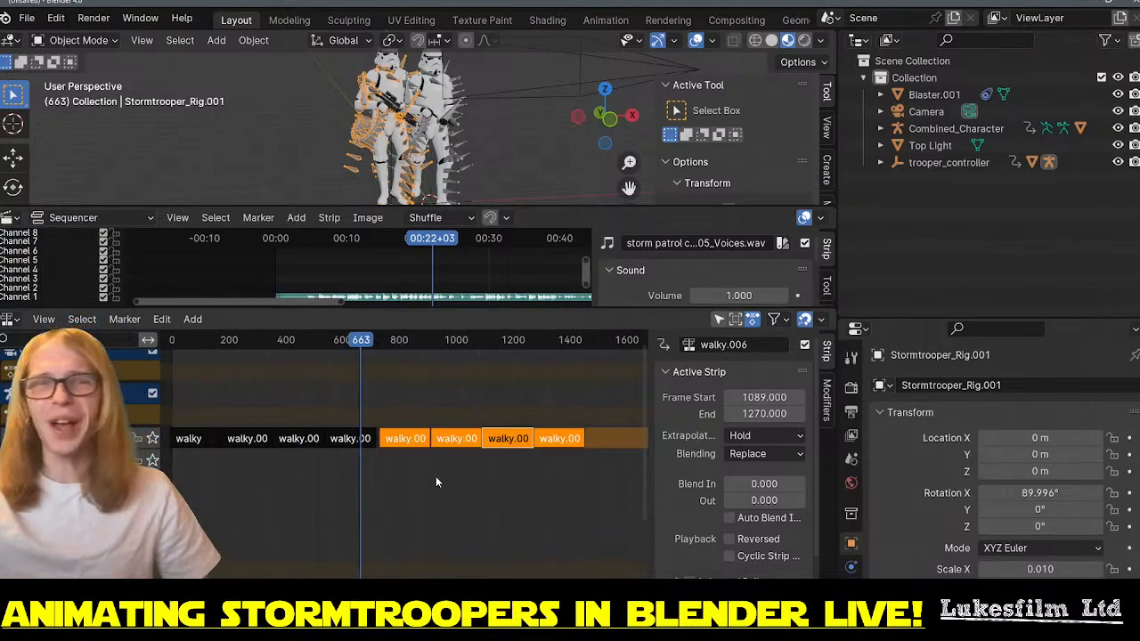
{"action": "scroll", "coordinate": [327, 431], "scroll_direction": "up", "scroll_amount": 2}
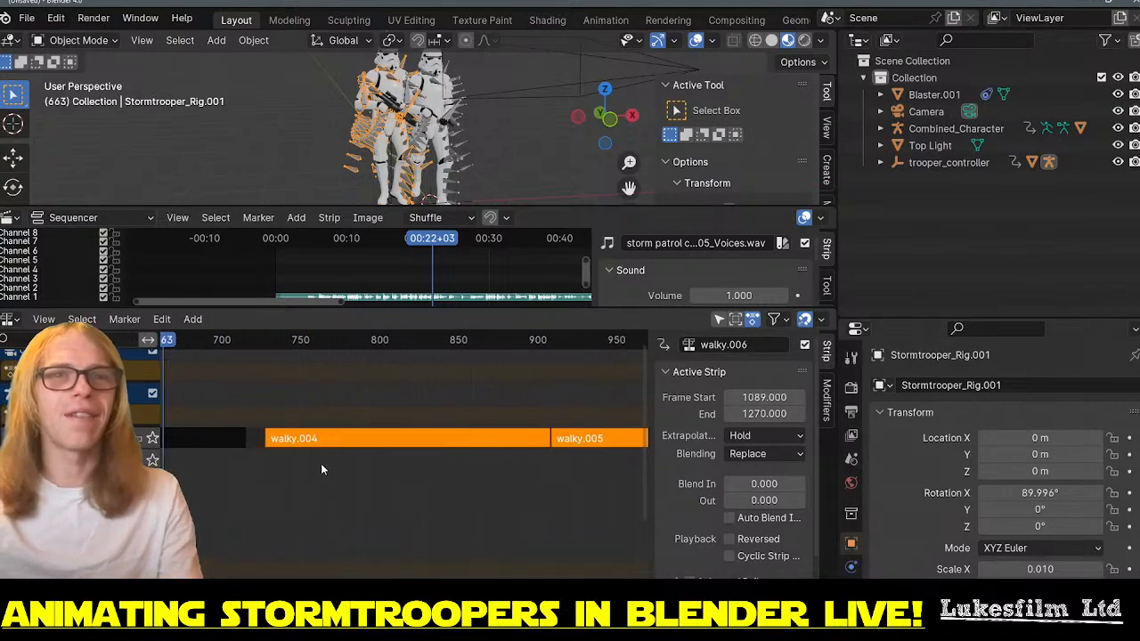
{"action": "left_click_drag", "start_coordinate": [290, 436], "coordinate": [272, 435]}
{"action": "scroll", "coordinate": [452, 471], "scroll_direction": "down", "scroll_amount": 11}
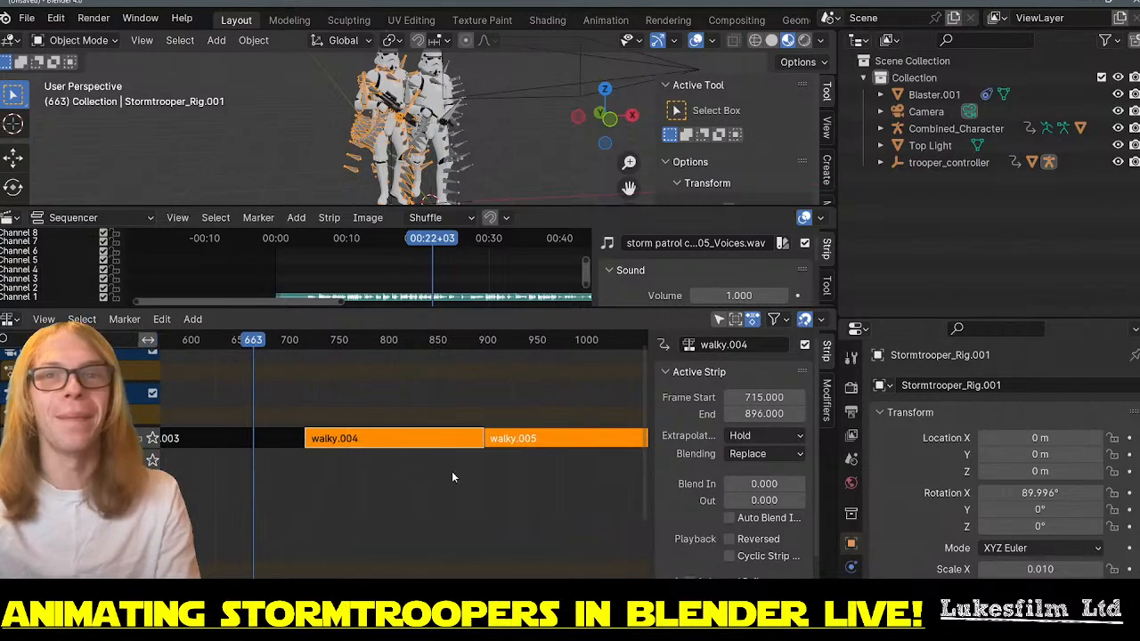
- Duplicate all eight walky strips of the Combined_Character row and place the copies after the last strip
{"action": "left_click", "coordinate": [503, 486]}
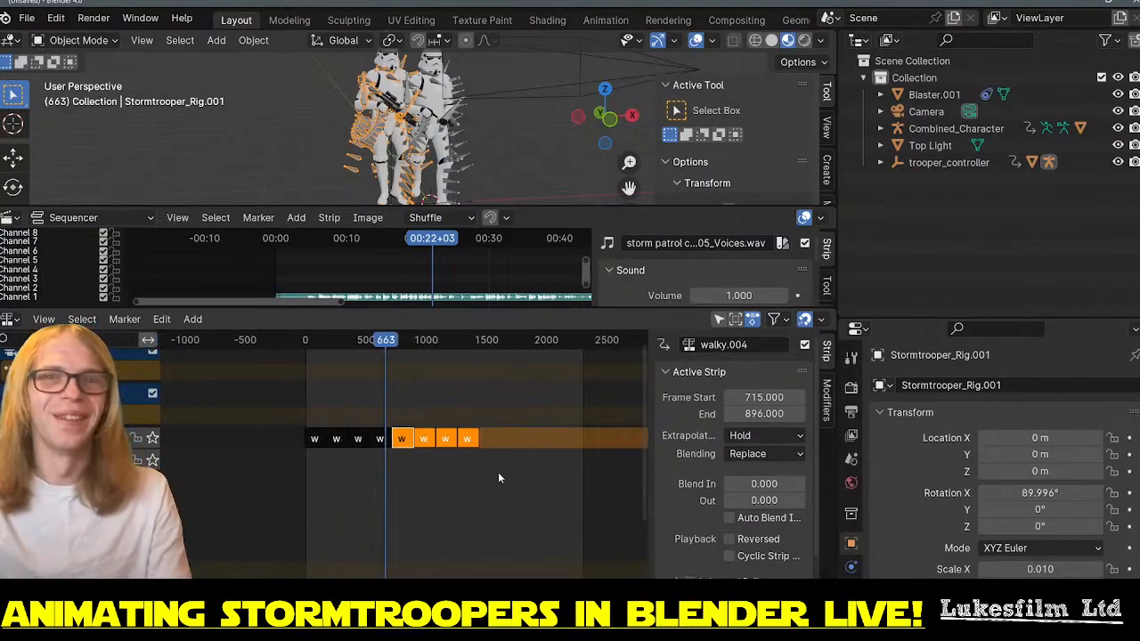
{"action": "left_click_drag", "start_coordinate": [497, 473], "coordinate": [287, 416]}
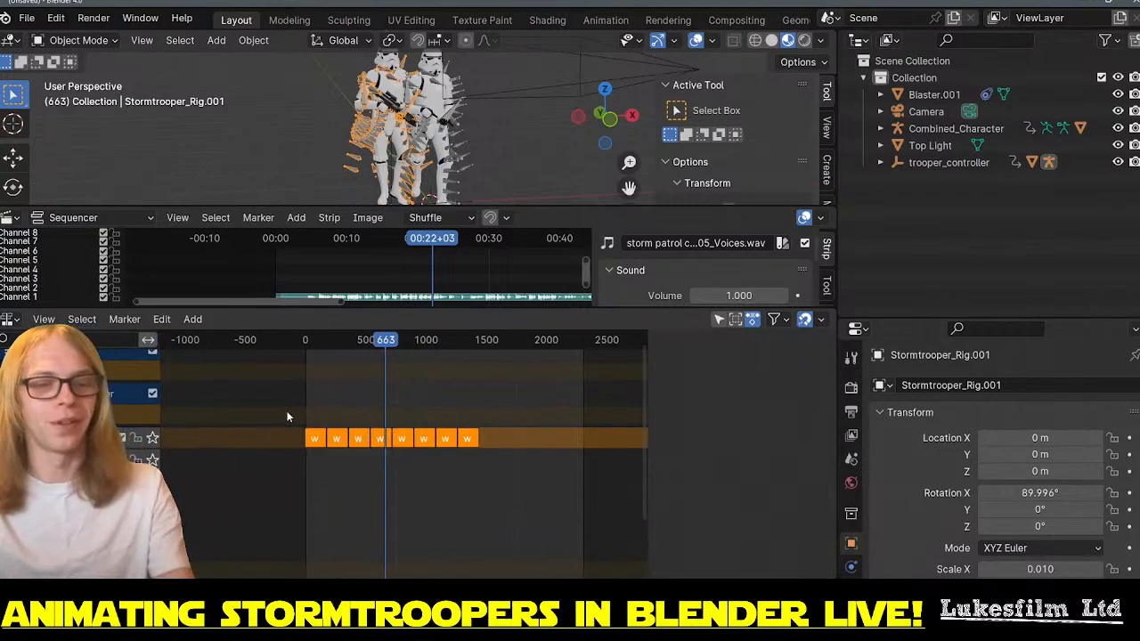
{"action": "key", "text": "shift+d"}
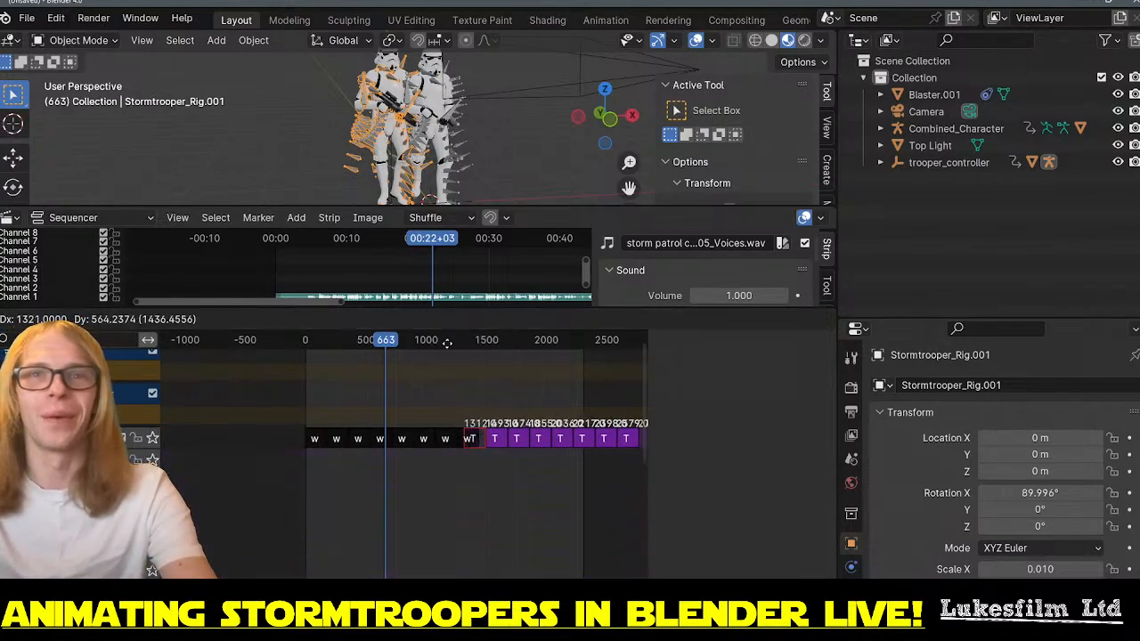
{"action": "left_click", "coordinate": [477, 387]}
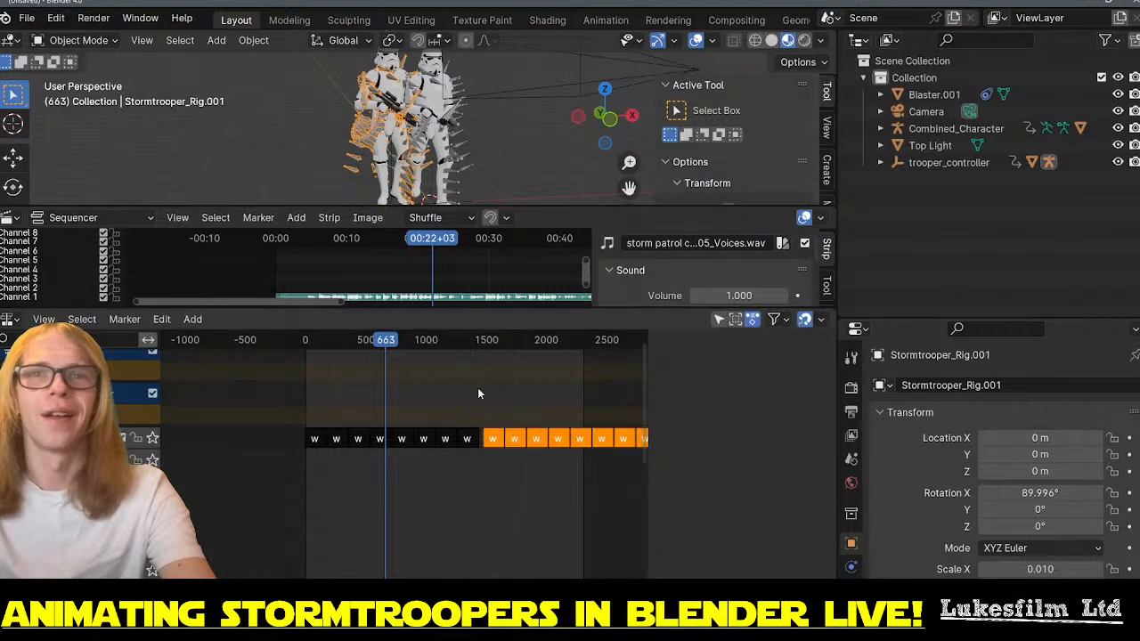
- Close the gap after walky.007 by moving the eight copies so that walky.008 starts at frame 1439
{"action": "scroll", "coordinate": [501, 449], "scroll_direction": "up", "scroll_amount": 2}
{"action": "scroll", "coordinate": [428, 449], "scroll_direction": "up", "scroll_amount": 5}
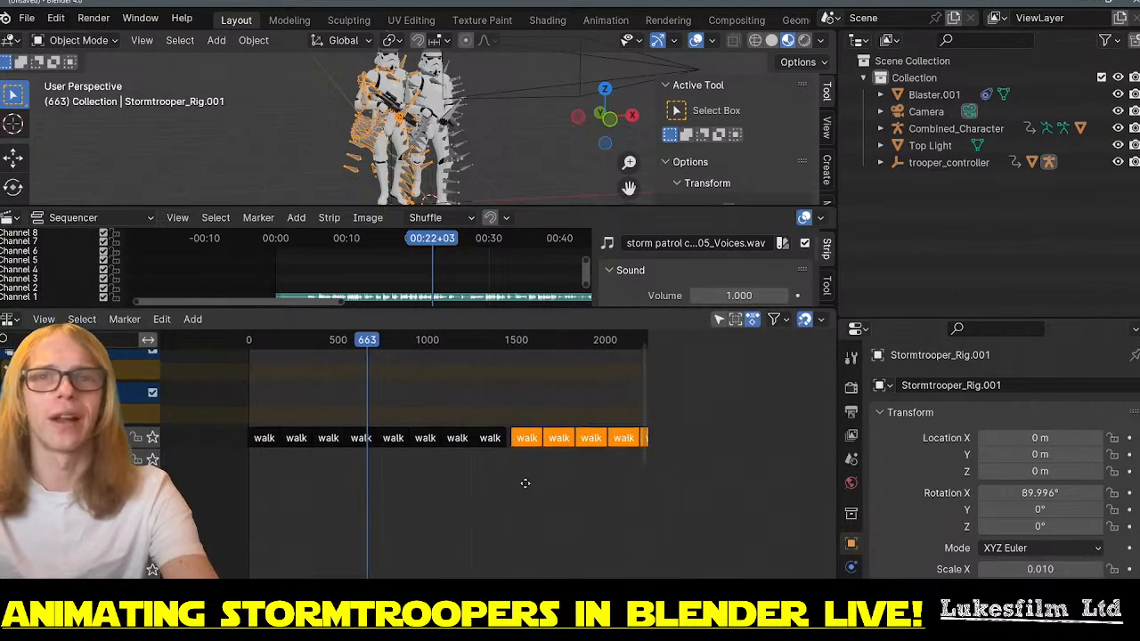
{"action": "left_click_drag", "start_coordinate": [536, 445], "coordinate": [524, 449]}
{"action": "scroll", "coordinate": [518, 462], "scroll_direction": "up", "scroll_amount": 4}
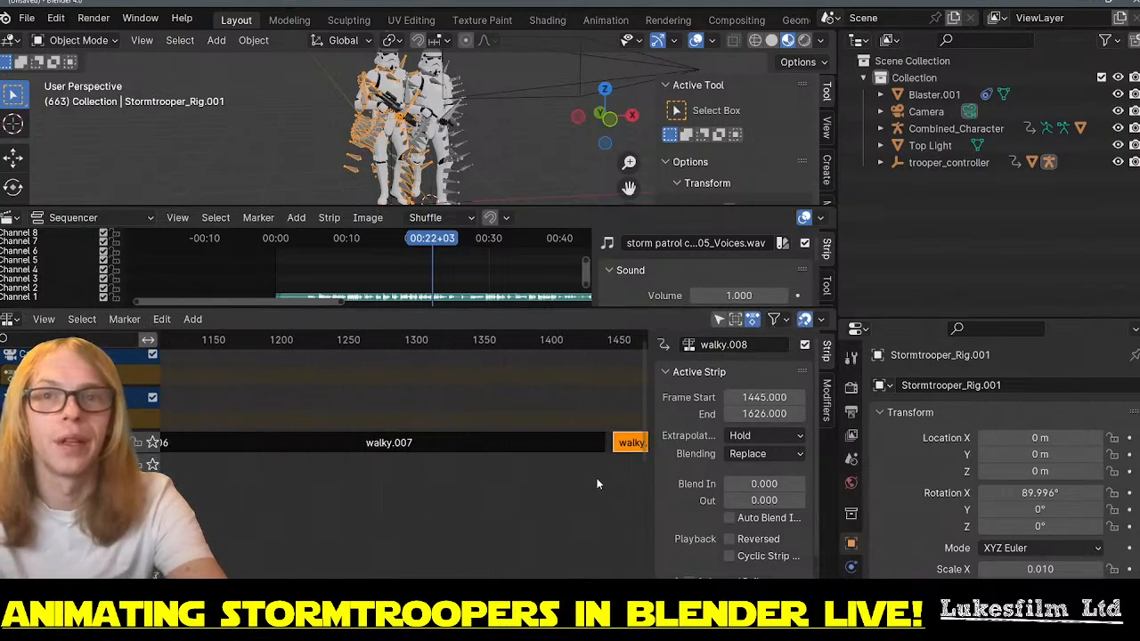
{"action": "scroll", "coordinate": [395, 480], "scroll_direction": "up", "scroll_amount": 4}
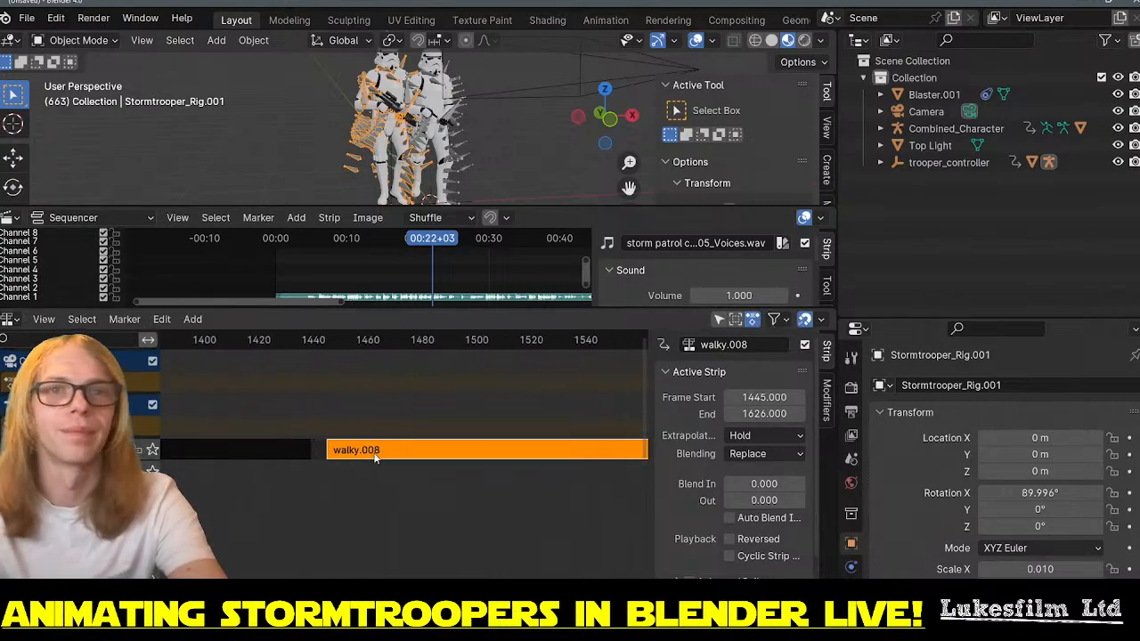
{"action": "left_click_drag", "start_coordinate": [373, 451], "coordinate": [356, 462]}
{"action": "scroll", "coordinate": [370, 489], "scroll_direction": "down", "scroll_amount": 10}
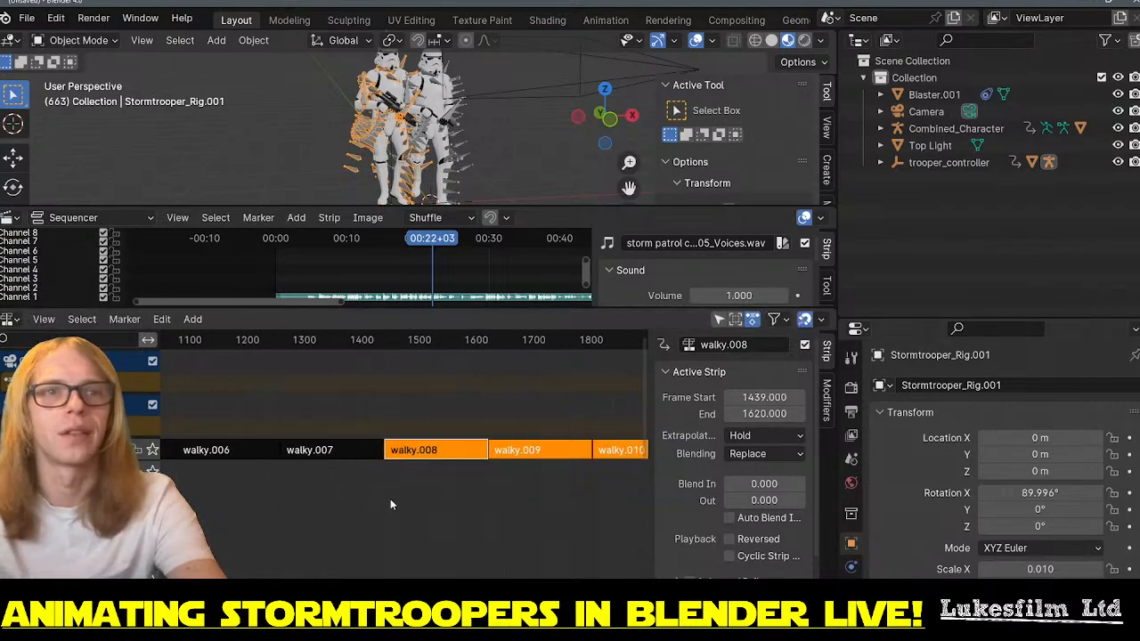
- Select the walky strips lying entirely beyond the scene's end in the Combined_Character row and delete them
{"action": "scroll", "coordinate": [421, 514], "scroll_direction": "down", "scroll_amount": 2}
{"action": "left_click", "coordinate": [545, 431]}
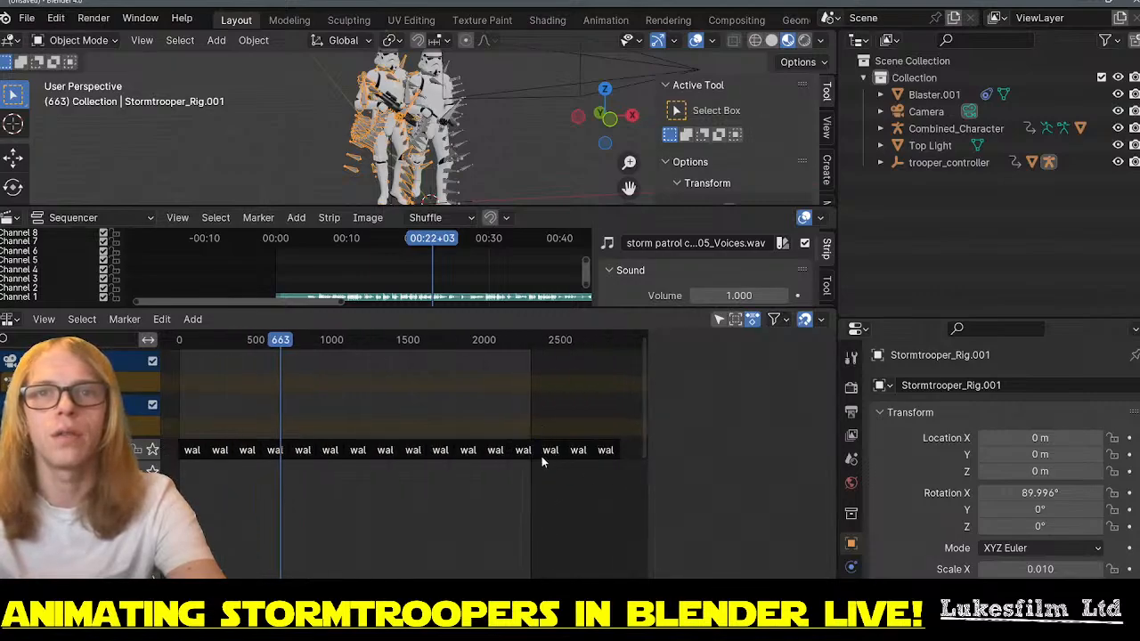
{"action": "left_click_drag", "start_coordinate": [602, 456], "coordinate": [549, 473]}
{"action": "scroll", "coordinate": [513, 460], "scroll_direction": "up", "scroll_amount": 4}
{"action": "scroll", "coordinate": [520, 461], "scroll_direction": "down", "scroll_amount": 2}
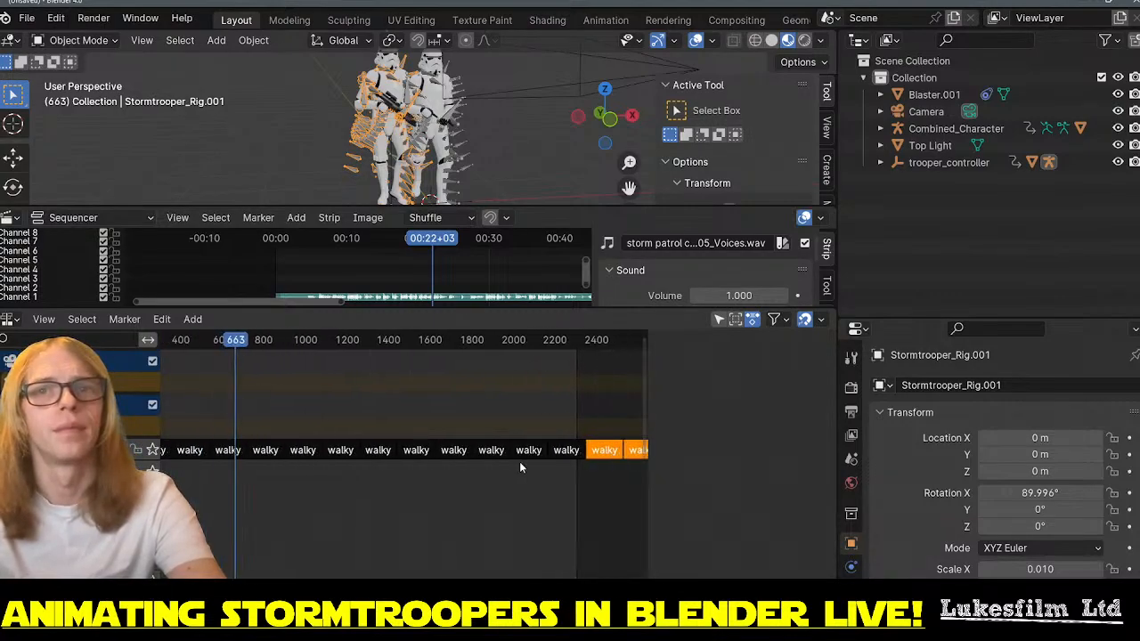
{"action": "key", "text": "x"}
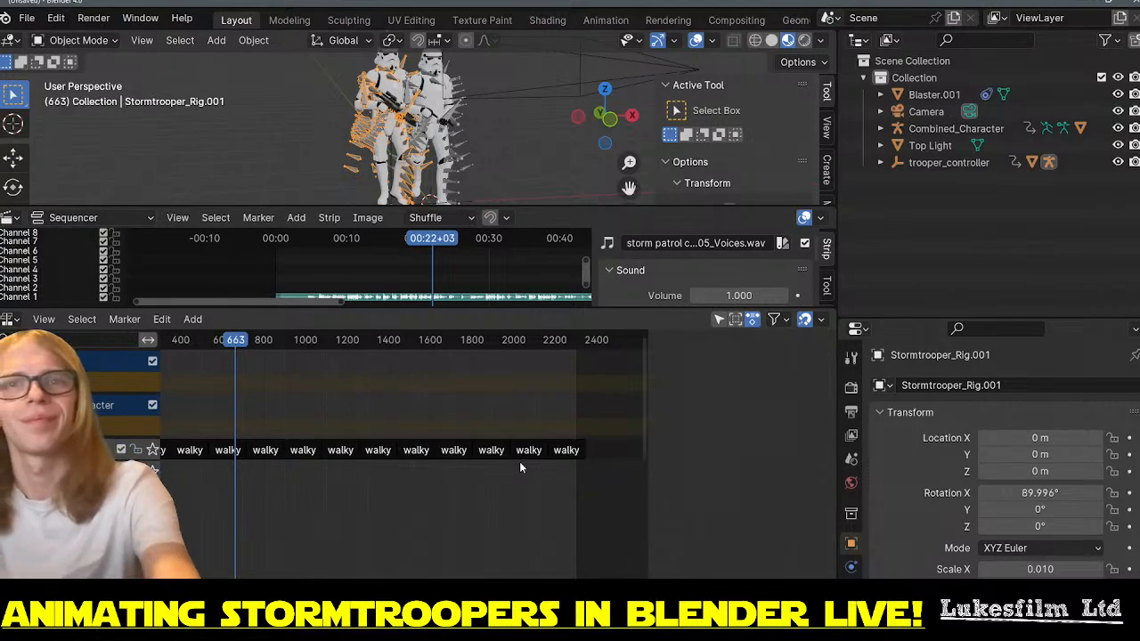
- Delete the empty tracks between the Combined_Character walky row and the walky row of the other rig
{"action": "middle_click_drag", "start_coordinate": [352, 492], "coordinate": [473, 403]}
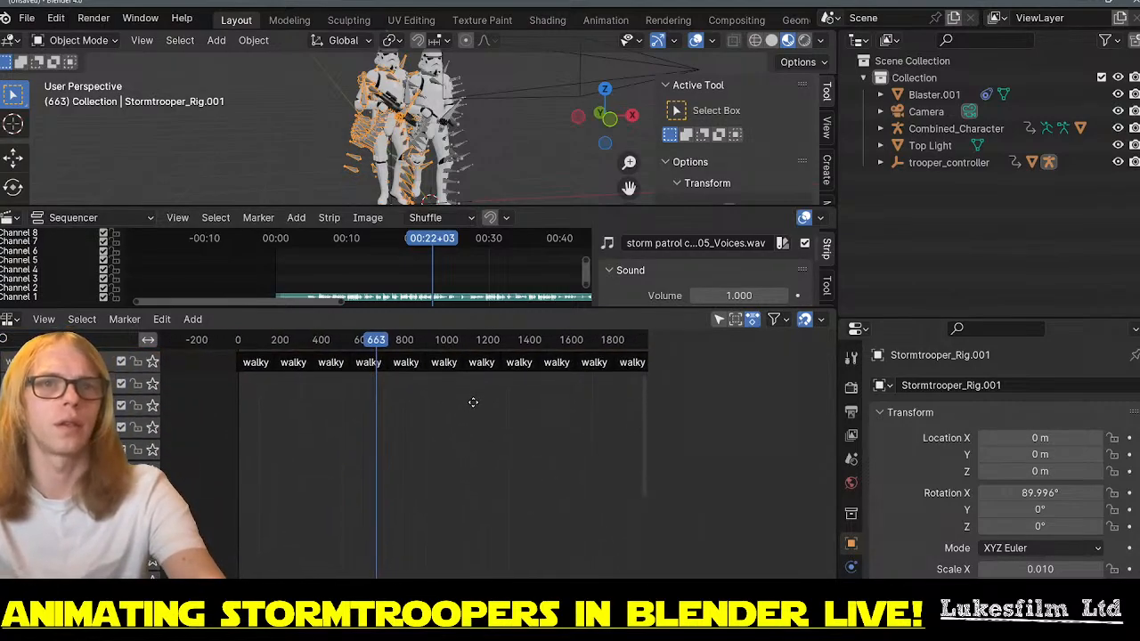
{"action": "scroll", "coordinate": [134, 445], "scroll_direction": "down", "scroll_amount": 4}
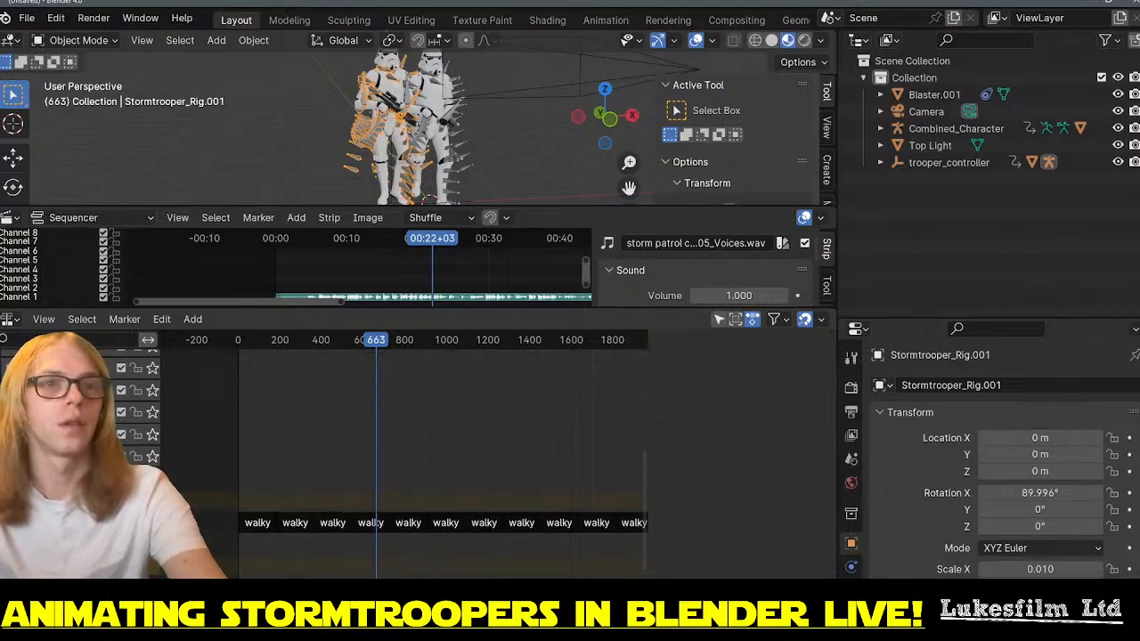
{"action": "scroll", "coordinate": [446, 455], "scroll_direction": "up", "scroll_amount": 3}
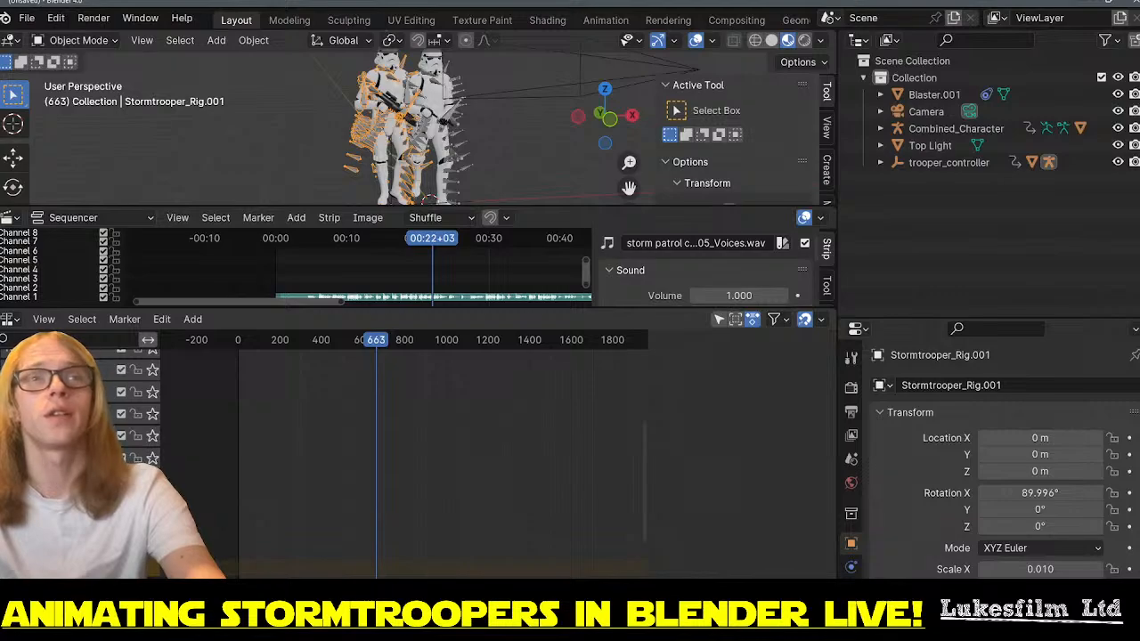
{"action": "scroll", "coordinate": [446, 455], "scroll_direction": "up", "scroll_amount": 2}
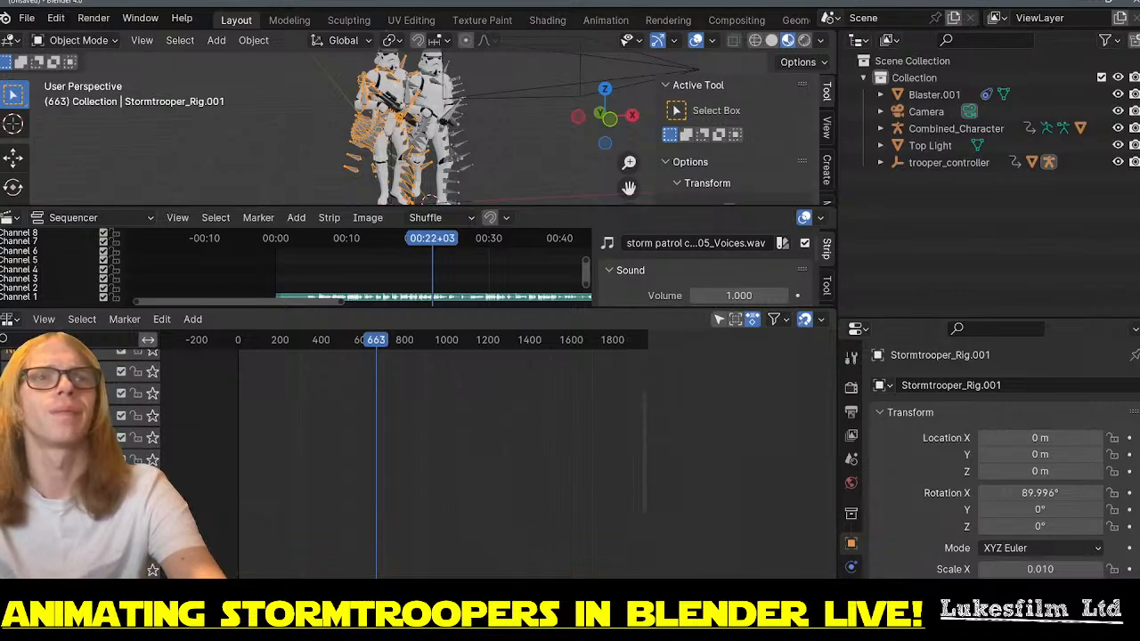
{"action": "scroll", "coordinate": [445, 427], "scroll_direction": "down", "scroll_amount": 2}
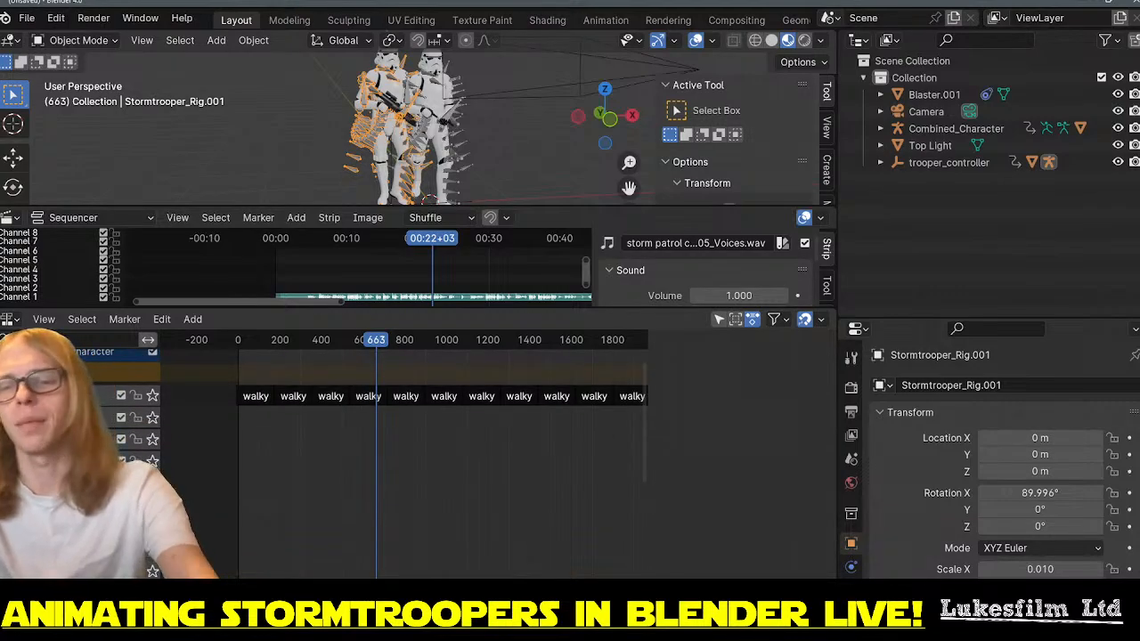
{"action": "key", "text": "x"}
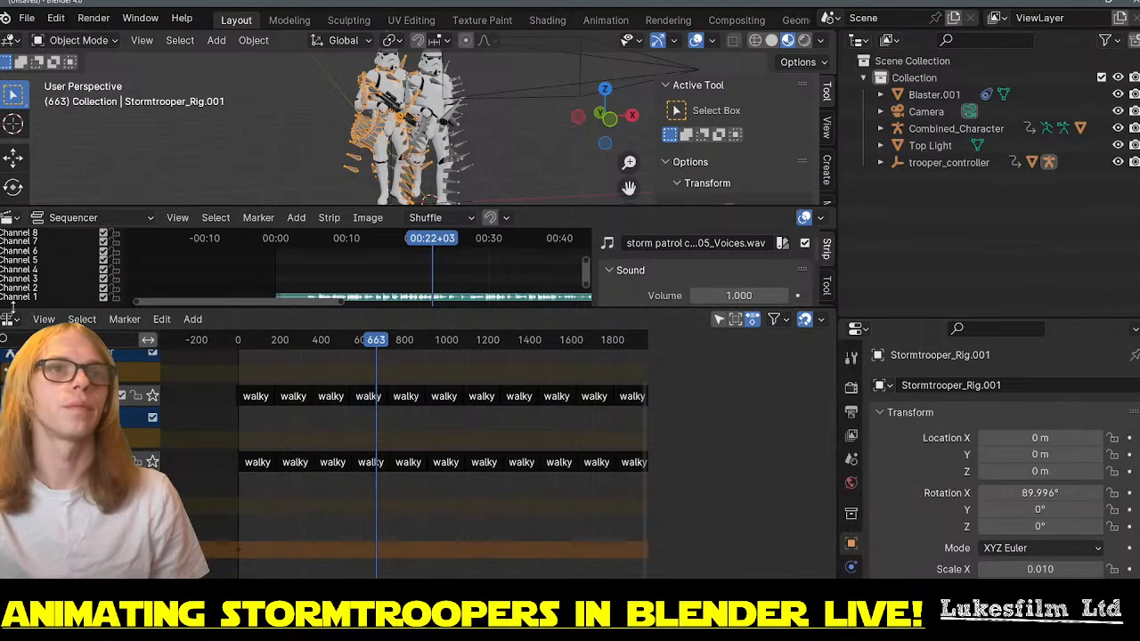
- Split the Nonlinear Animation area into two stacked areas and switch the upper one to the Timeline editor
{"action": "left_click_drag", "start_coordinate": [5, 314], "coordinate": [4, 376]}
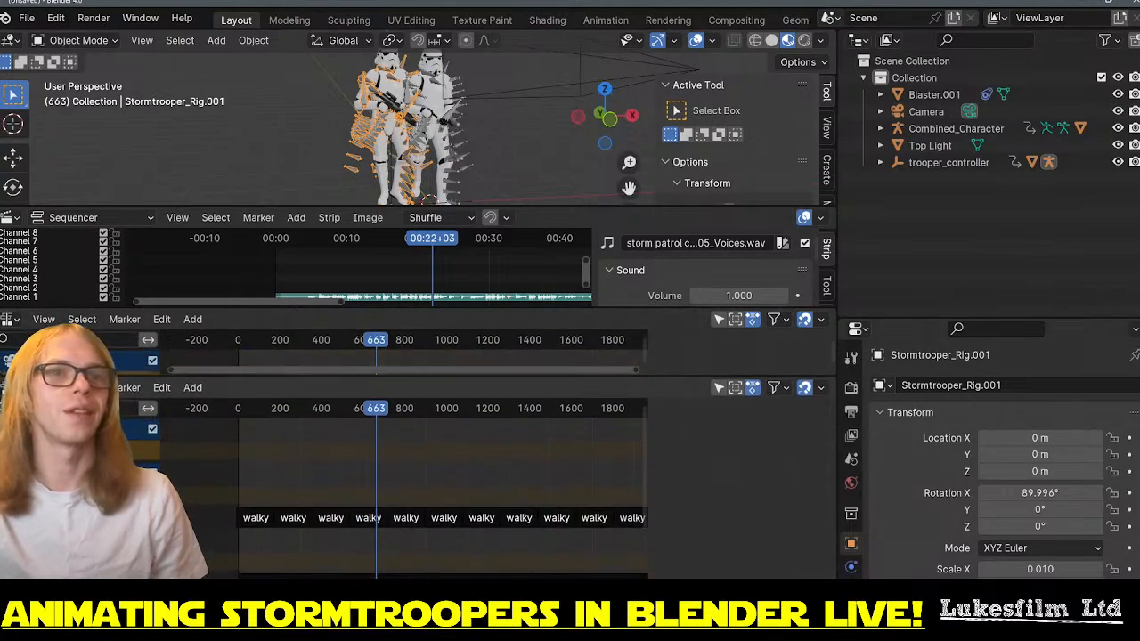
{"action": "scroll", "coordinate": [411, 533], "scroll_direction": "up", "scroll_amount": 1}
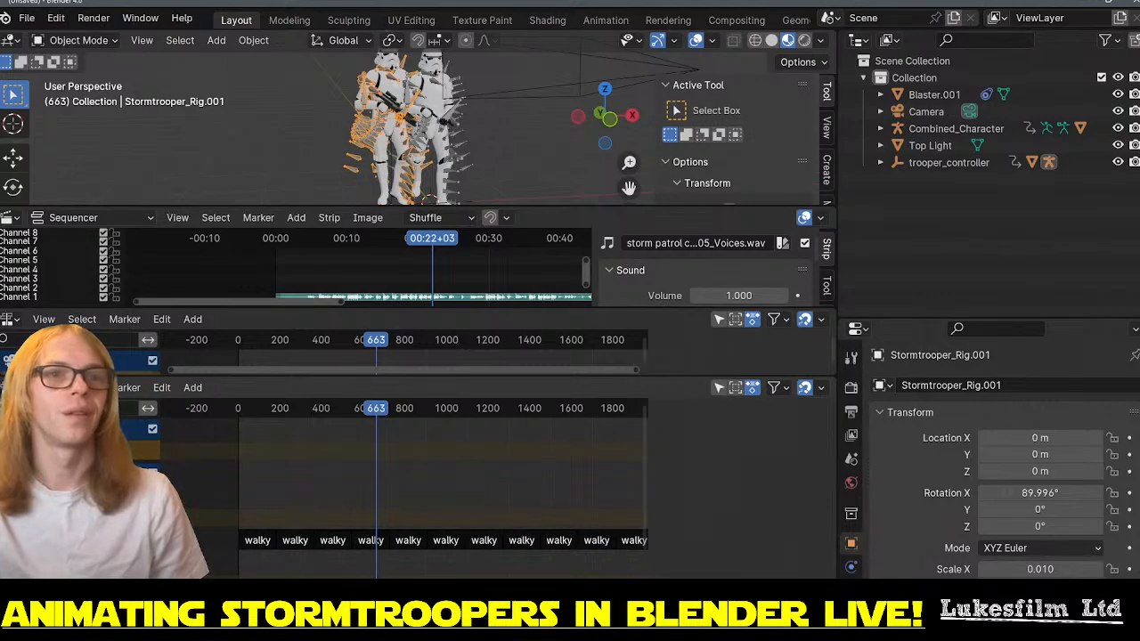
{"action": "scroll", "coordinate": [412, 532], "scroll_direction": "down", "scroll_amount": 1}
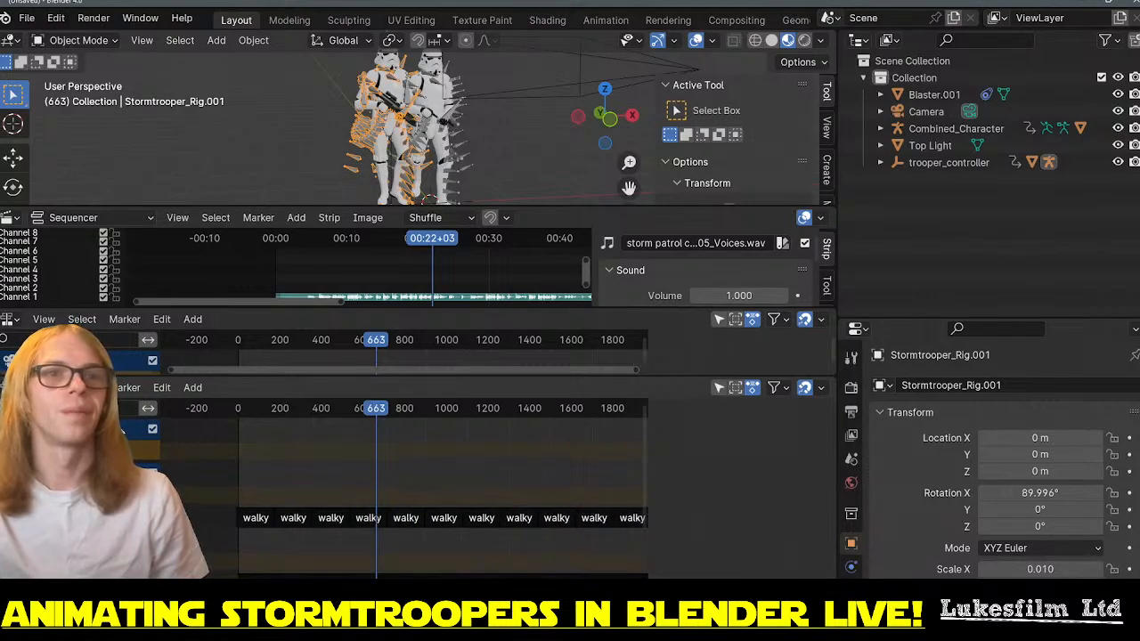
{"action": "left_click", "coordinate": [10, 319]}
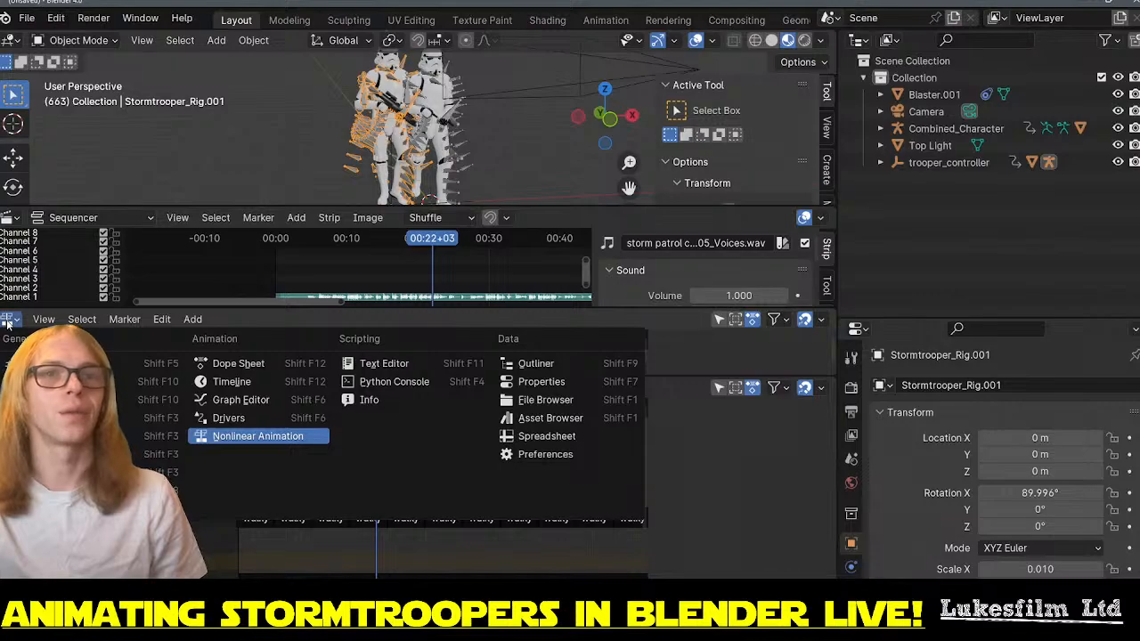
{"action": "left_click", "coordinate": [242, 381]}
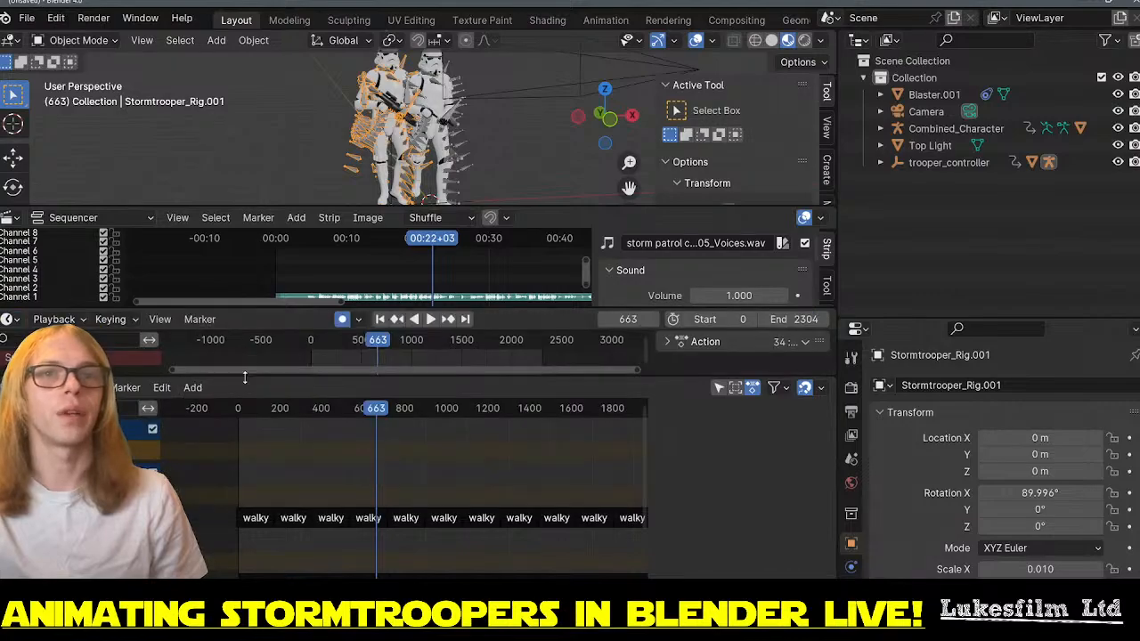
- Play the animation from frame 0 to check both troopers' walk through the camera, stopping at frame 701
{"action": "left_click", "coordinate": [381, 318]}
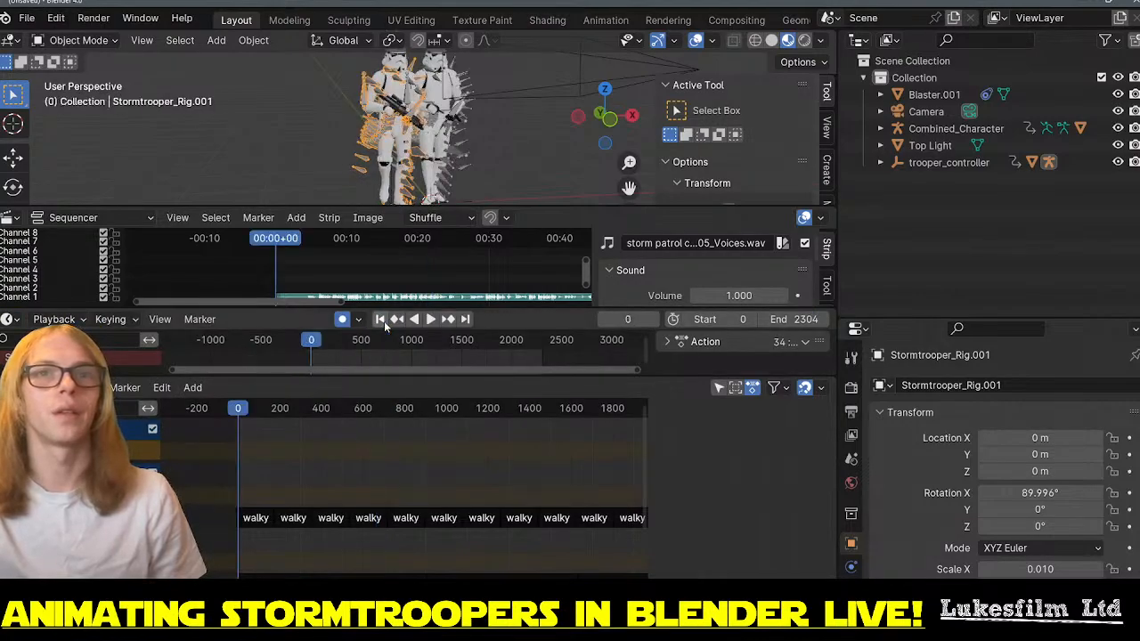
{"action": "left_click", "coordinate": [432, 318]}
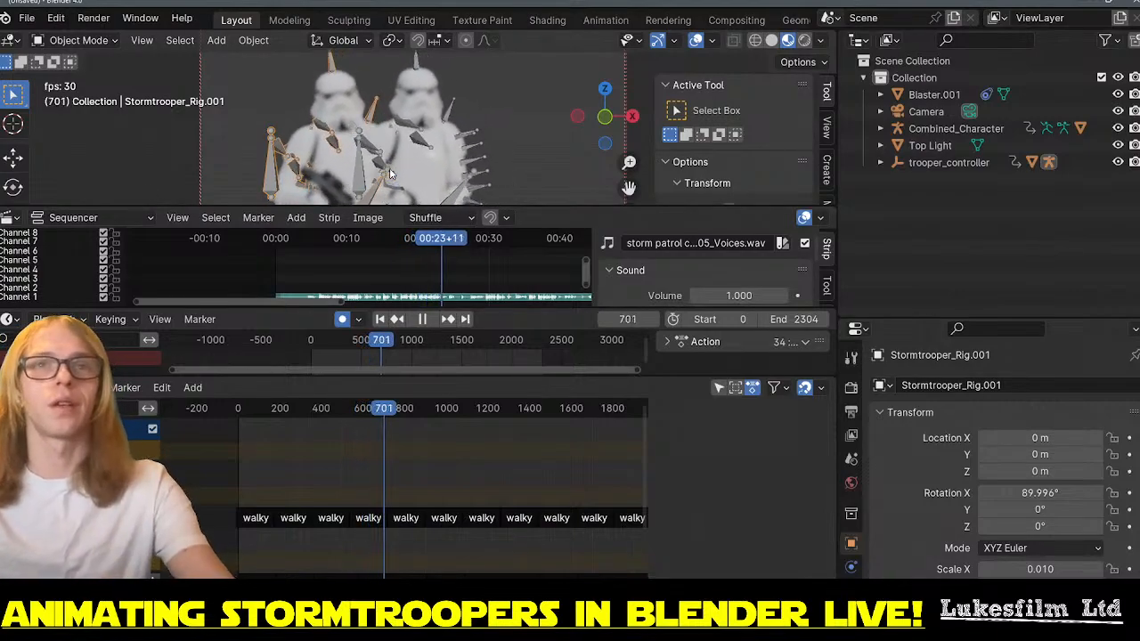
{"action": "key", "text": "space"}
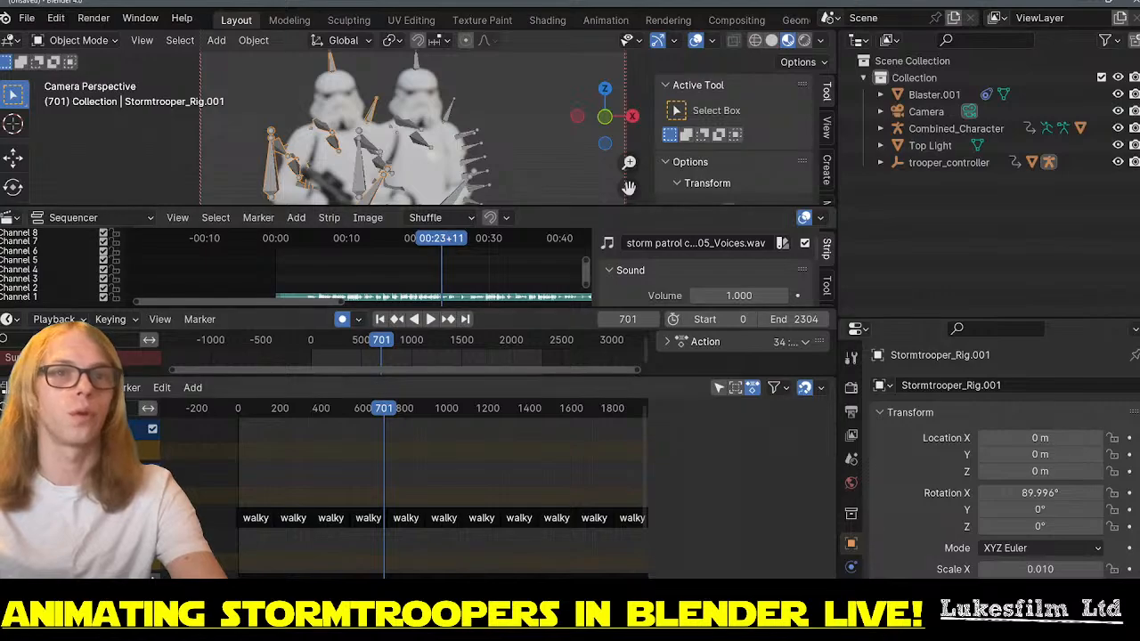
- Enlarge the Timeline area above the Nonlinear Animation editor
{"action": "scroll", "coordinate": [204, 470], "scroll_direction": "down", "scroll_amount": 2}
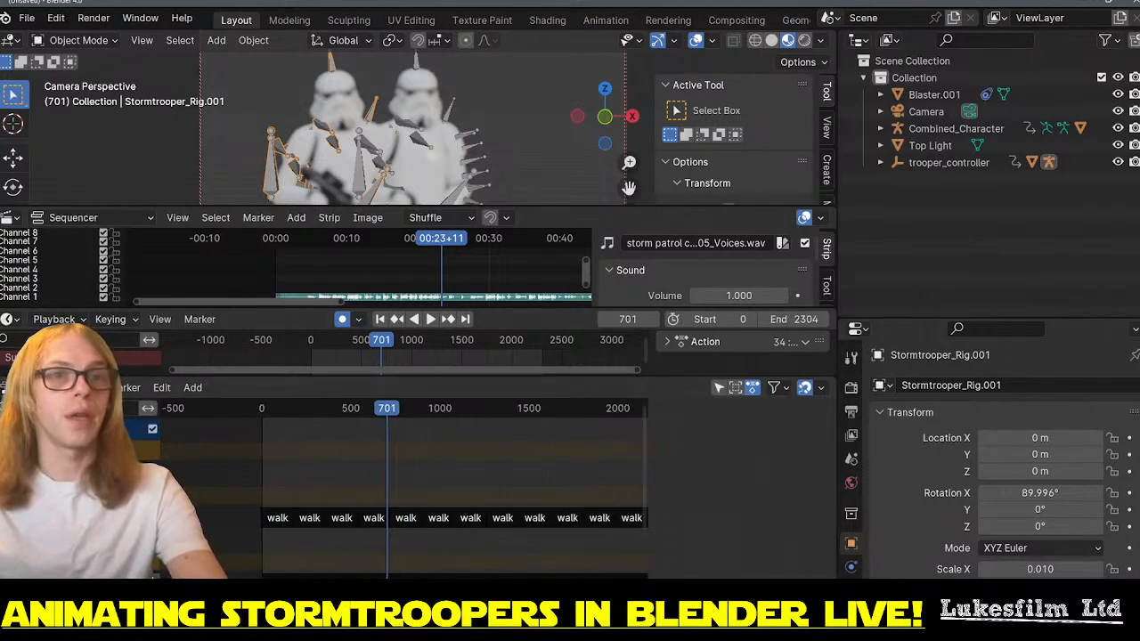
{"action": "left_click_drag", "start_coordinate": [419, 377], "coordinate": [418, 422]}
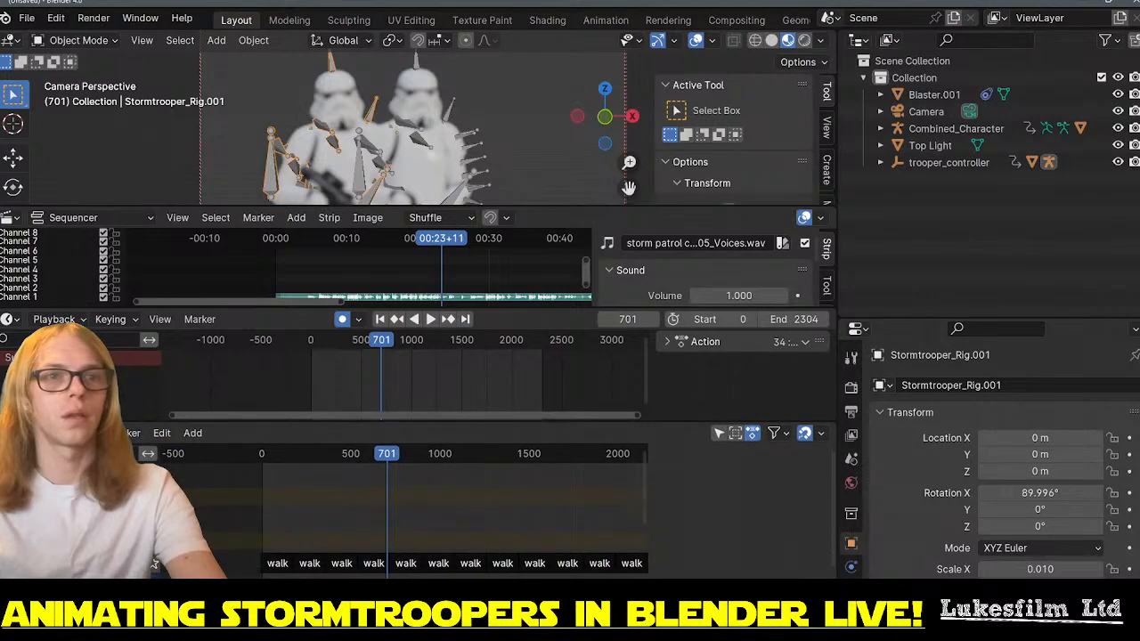
- Switch the Nonlinear Animation area to the Timeline editor and join the two stacked Timeline areas into one
{"action": "left_click", "coordinate": [11, 433]}
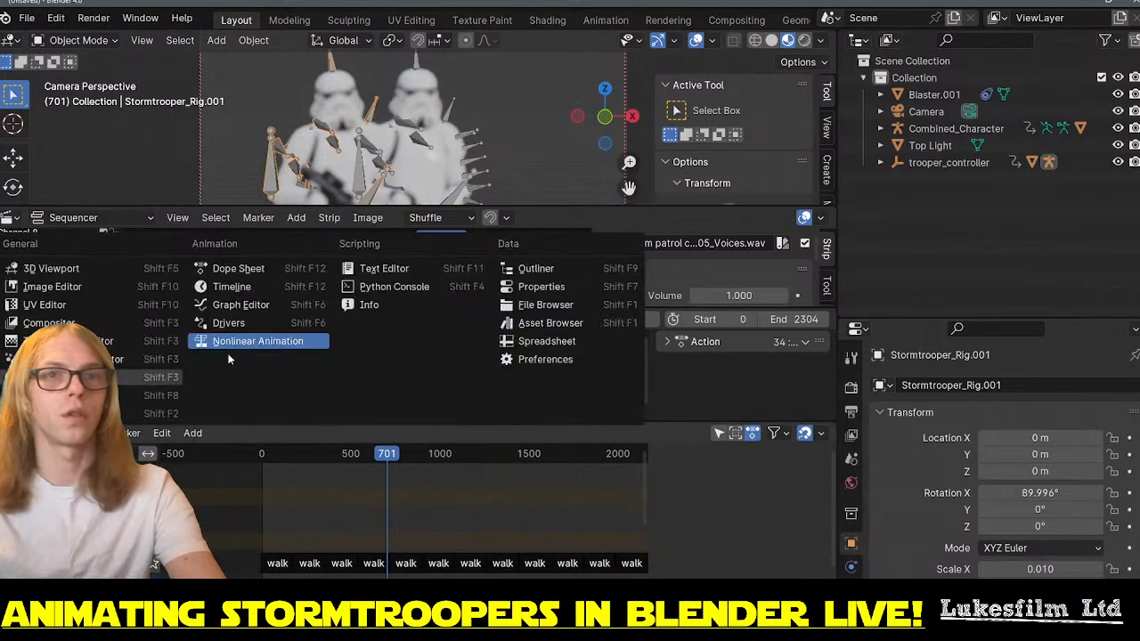
{"action": "left_click", "coordinate": [239, 287]}
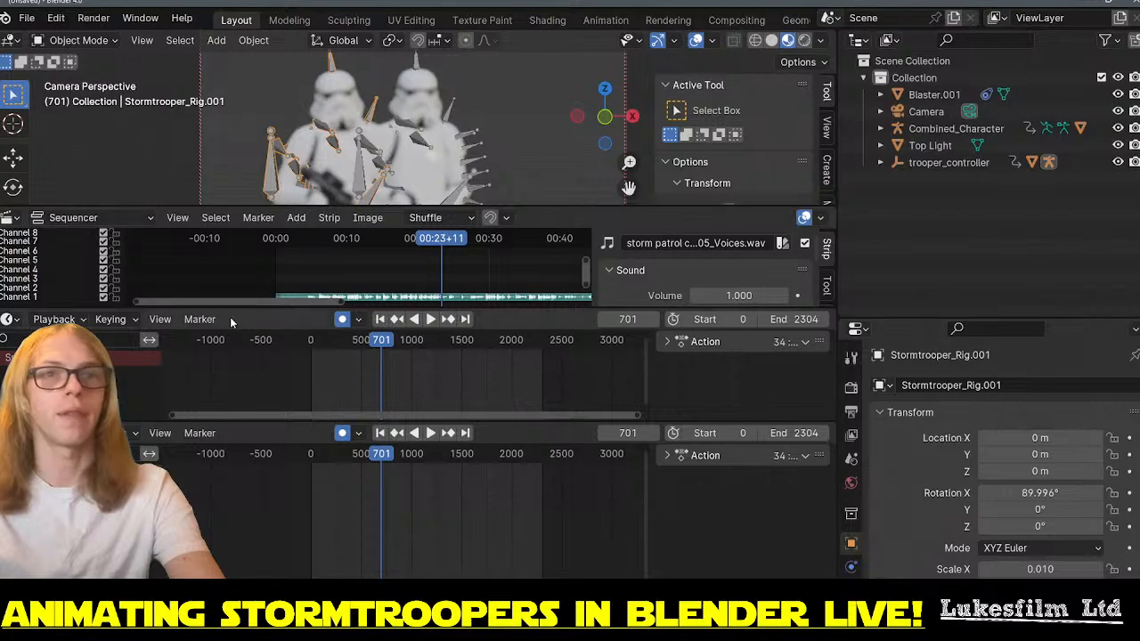
{"action": "right_click", "coordinate": [230, 322]}
{"action": "left_click", "coordinate": [240, 317]}
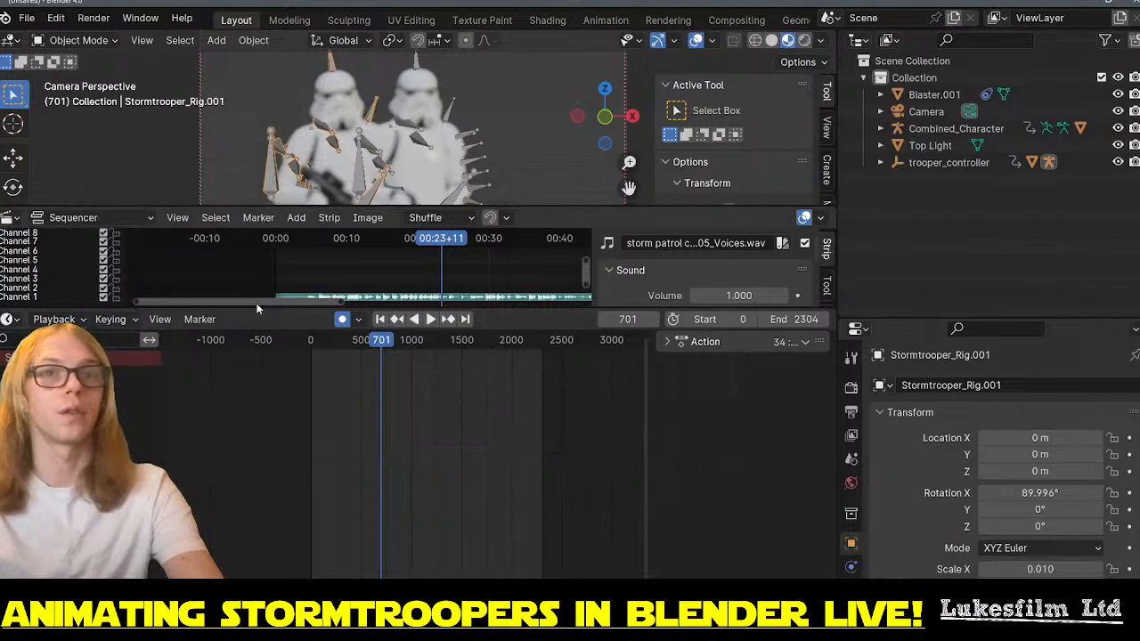
- Enlarge the 3D viewport by shrinking the Sequencer and Timeline areas, and return the animation to frame 0
{"action": "left_click_drag", "start_coordinate": [505, 214], "coordinate": [543, 354]}
{"action": "left_click_drag", "start_coordinate": [534, 283], "coordinate": [534, 332]}
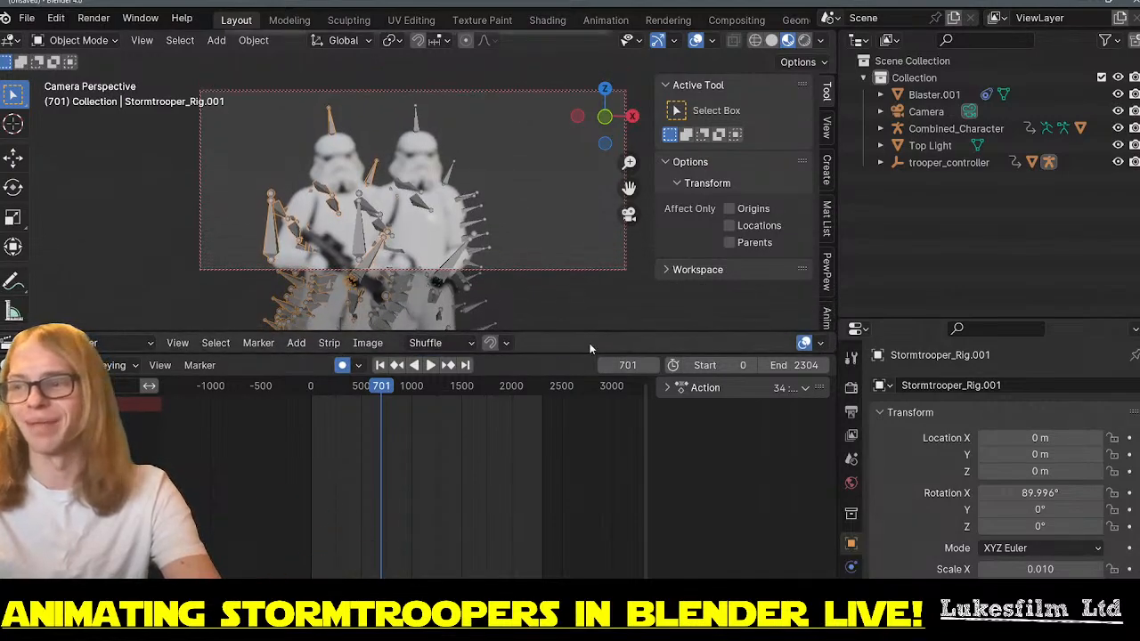
{"action": "left_click", "coordinate": [381, 366]}
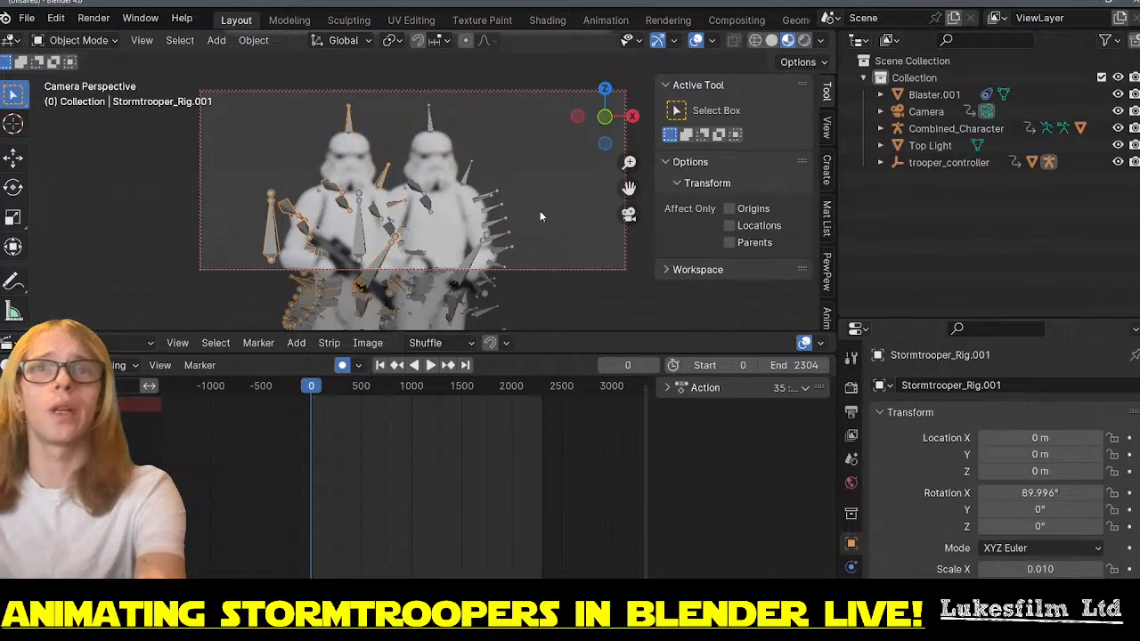
- Try moving trooper_controller along the global X axis outside the camera view, then cancel the move
{"action": "middle_click_drag", "start_coordinate": [539, 210], "coordinate": [579, 222]}
{"action": "middle_click_drag", "start_coordinate": [368, 259], "coordinate": [297, 274]}
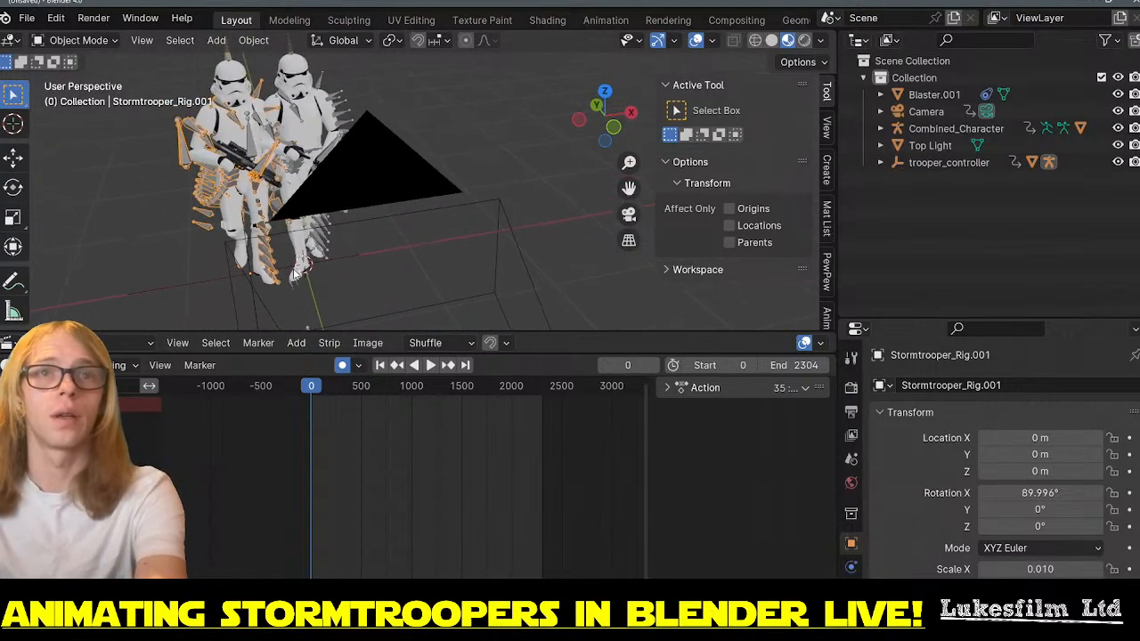
{"action": "mouse_move", "coordinate": [386, 279]}
{"action": "middle_mouse_down"}
{"action": "mouse_move", "coordinate": [364, 262]}
{"action": "mouse_move", "coordinate": [370, 280]}
{"action": "middle_mouse_up"}
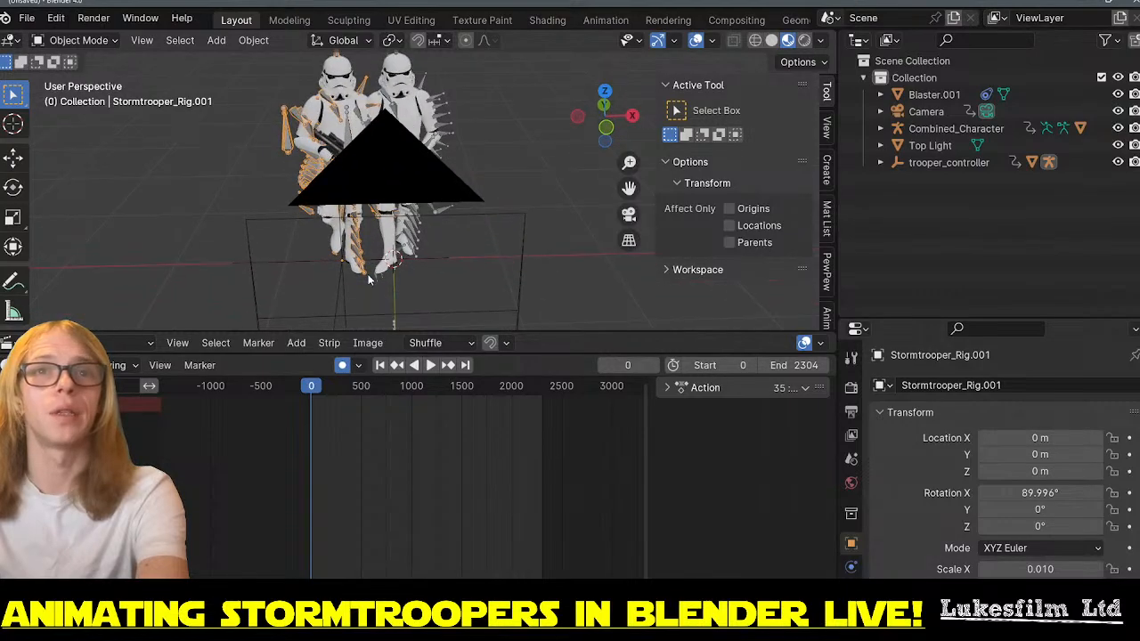
{"action": "left_click", "coordinate": [439, 259]}
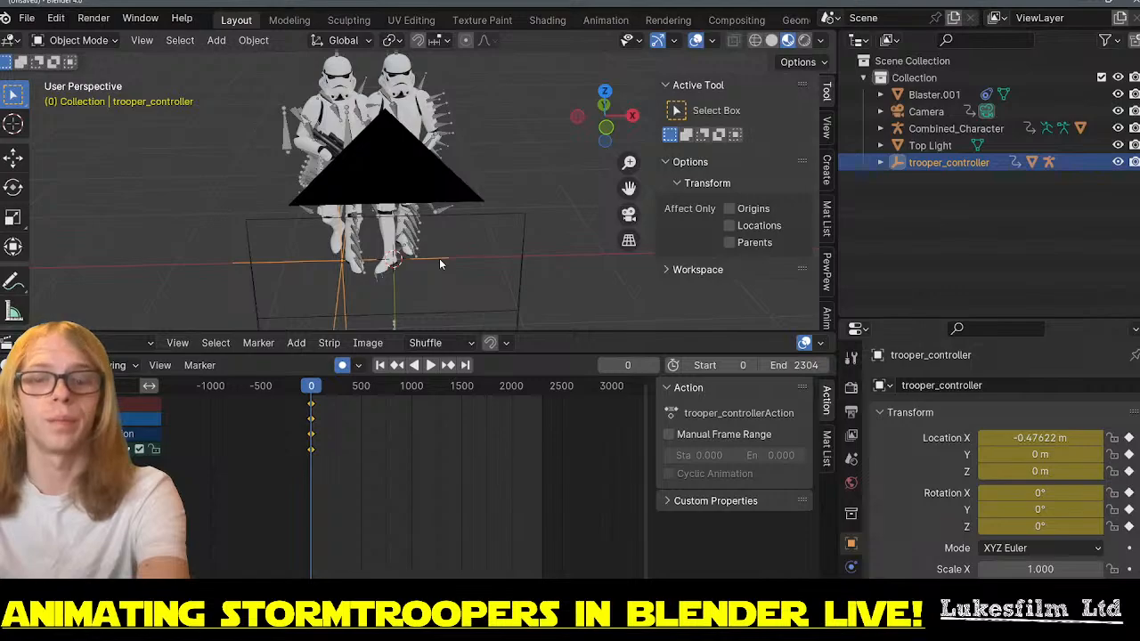
{"action": "key", "text": "g"}
{"action": "key", "text": "x"}
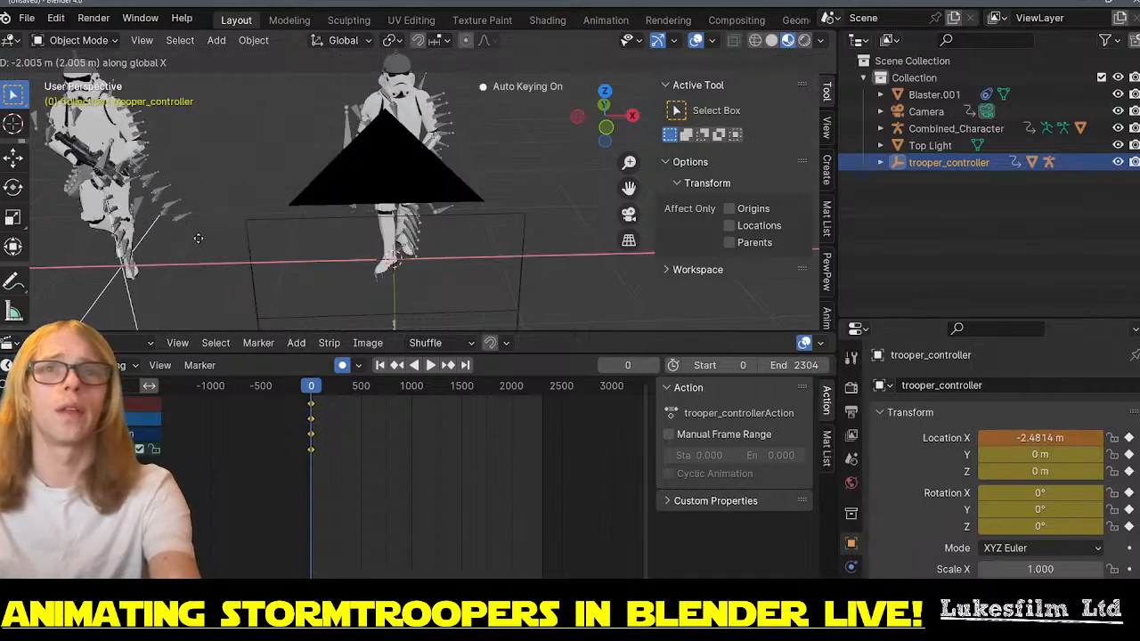
{"action": "right_click", "coordinate": [341, 249]}
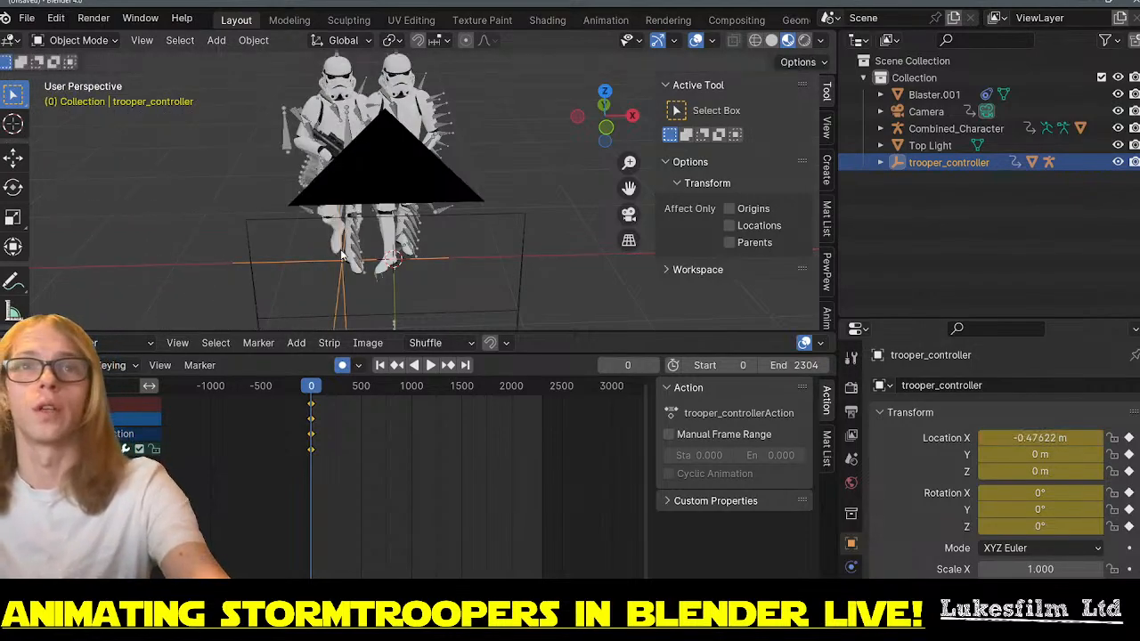
- Add a Plain Axes empty at the world origin beneath the two troopers
{"action": "left_click", "coordinate": [482, 257]}
{"action": "middle_click_drag", "start_coordinate": [488, 261], "coordinate": [326, 190]}
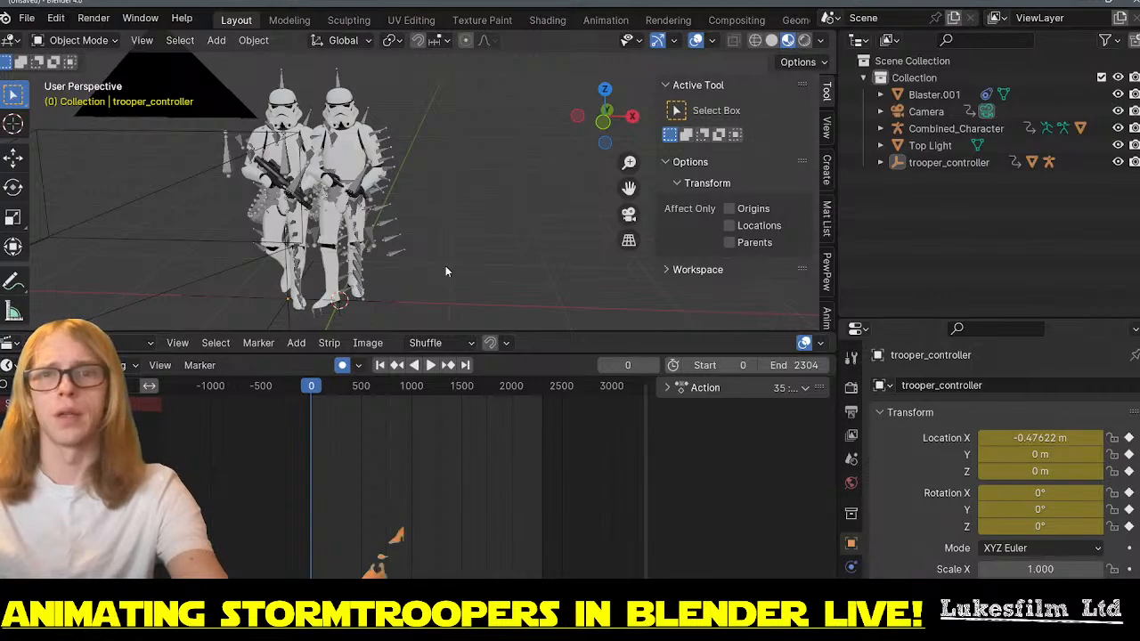
{"action": "key", "text": "ctrl+a"}
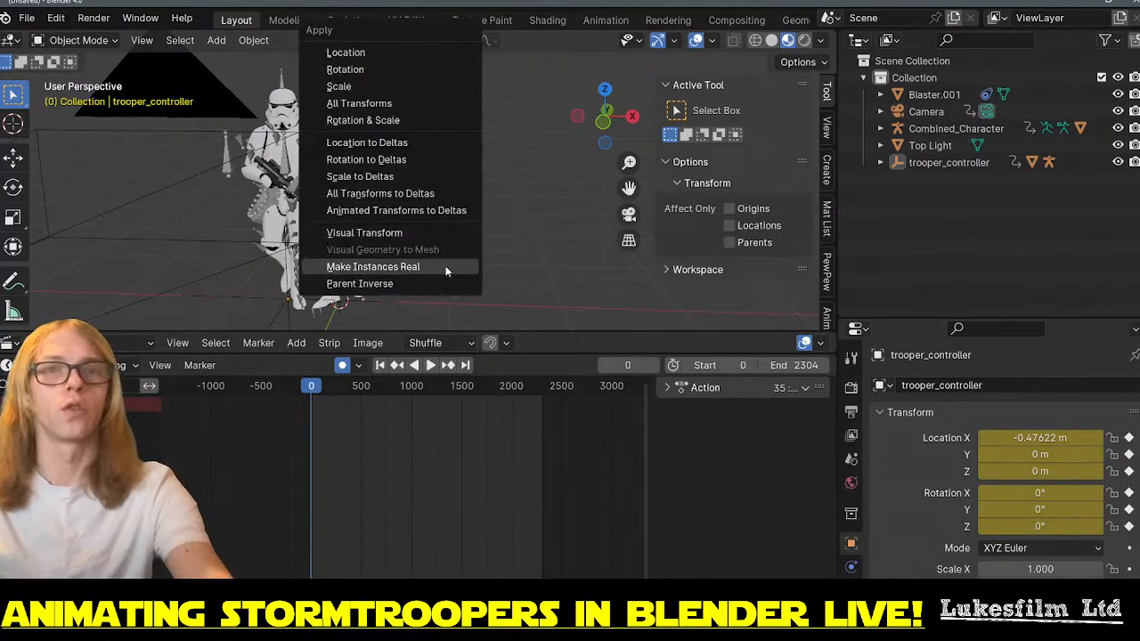
{"action": "left_click", "coordinate": [446, 266]}
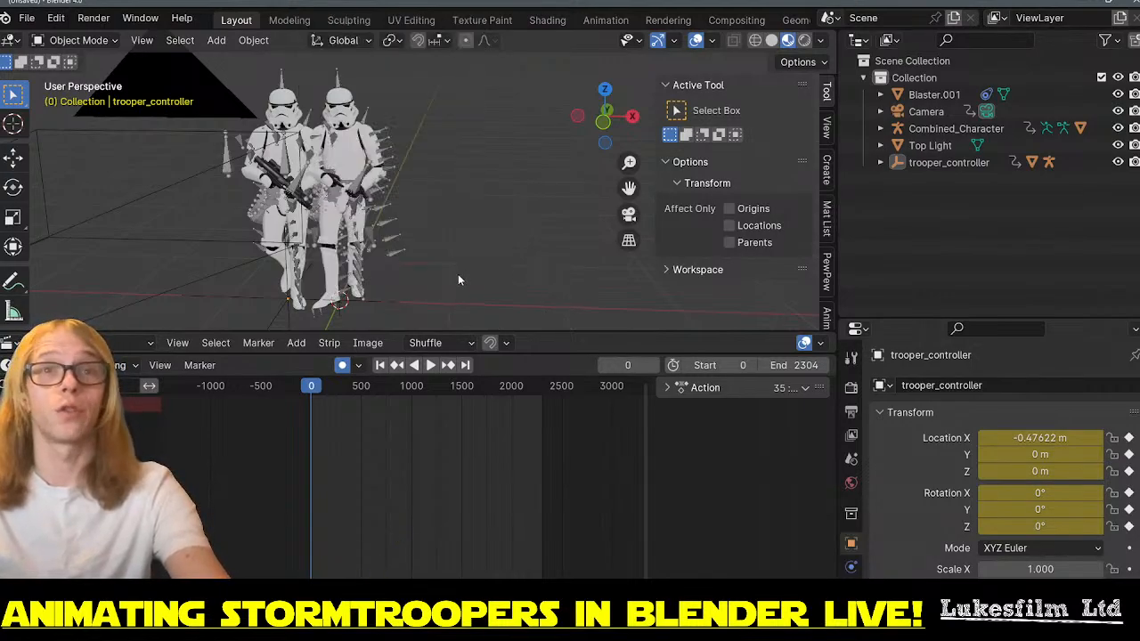
{"action": "key", "text": "shift+a"}
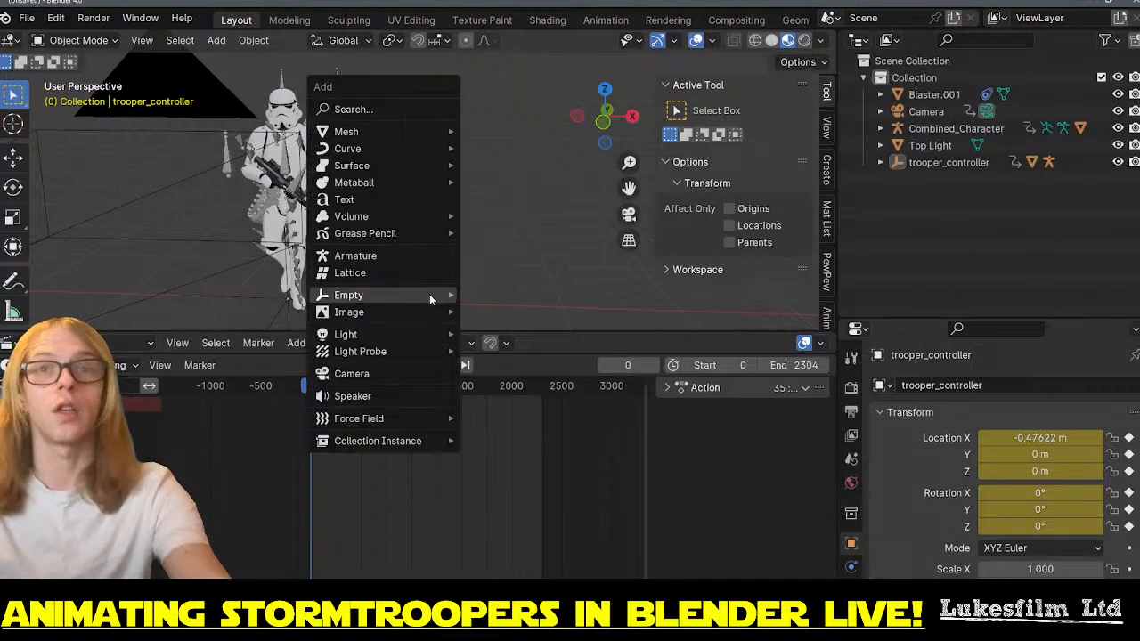
{"action": "mouse_move", "coordinate": [413, 296]}
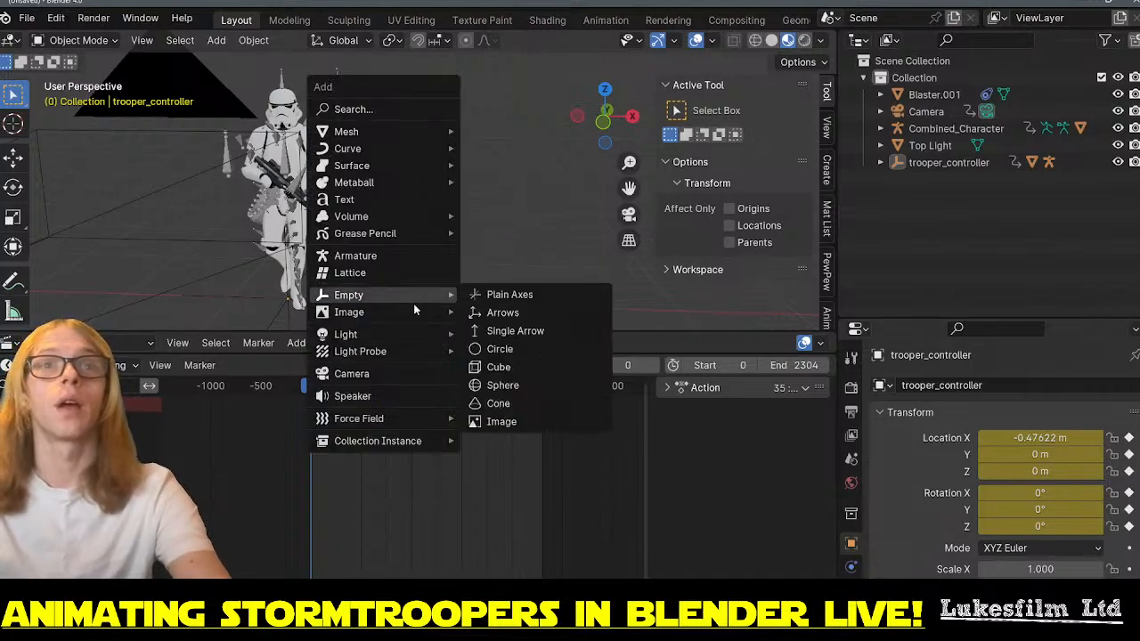
{"action": "left_click", "coordinate": [519, 293]}
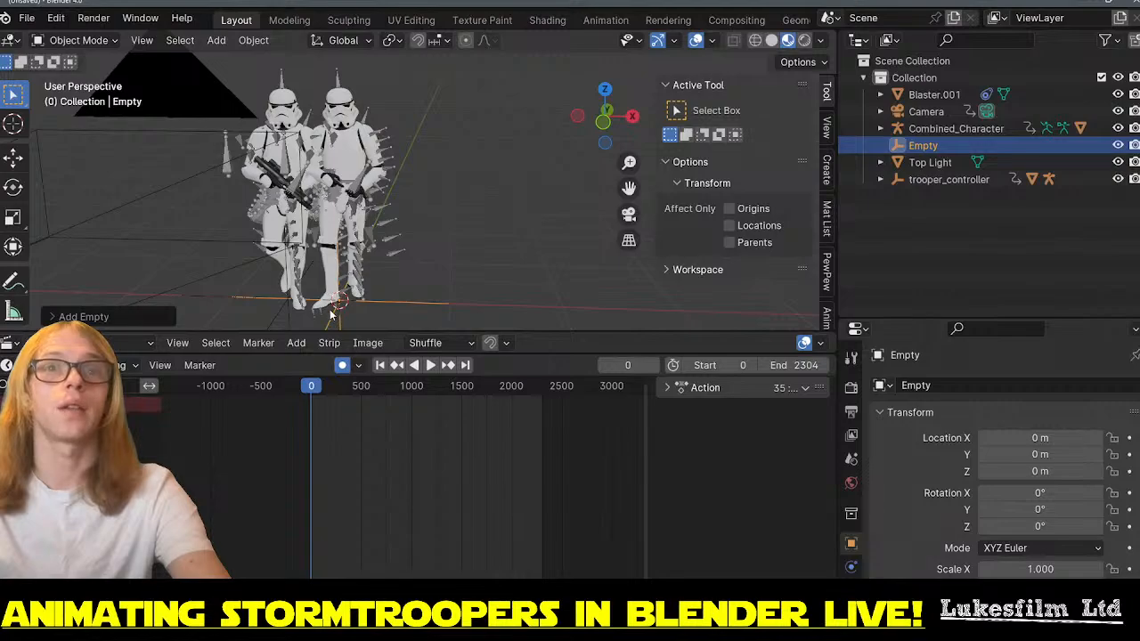
{"action": "middle_click_drag", "start_coordinate": [524, 302], "coordinate": [387, 281]}
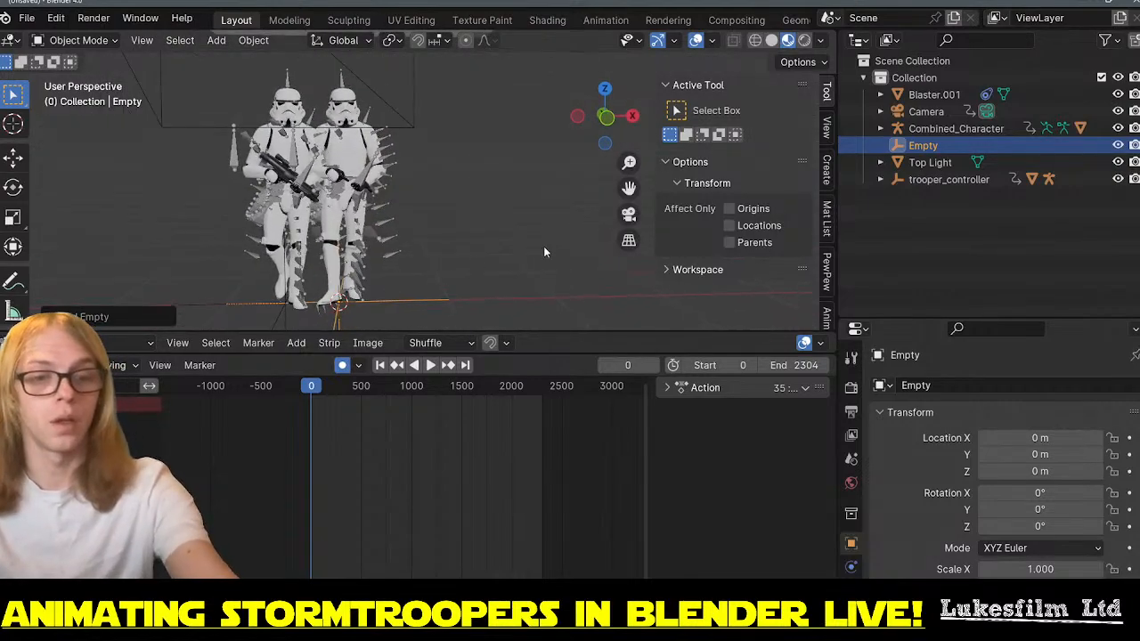
- Rename the new empty as twooper_controller_02
{"action": "key", "text": "F2"}
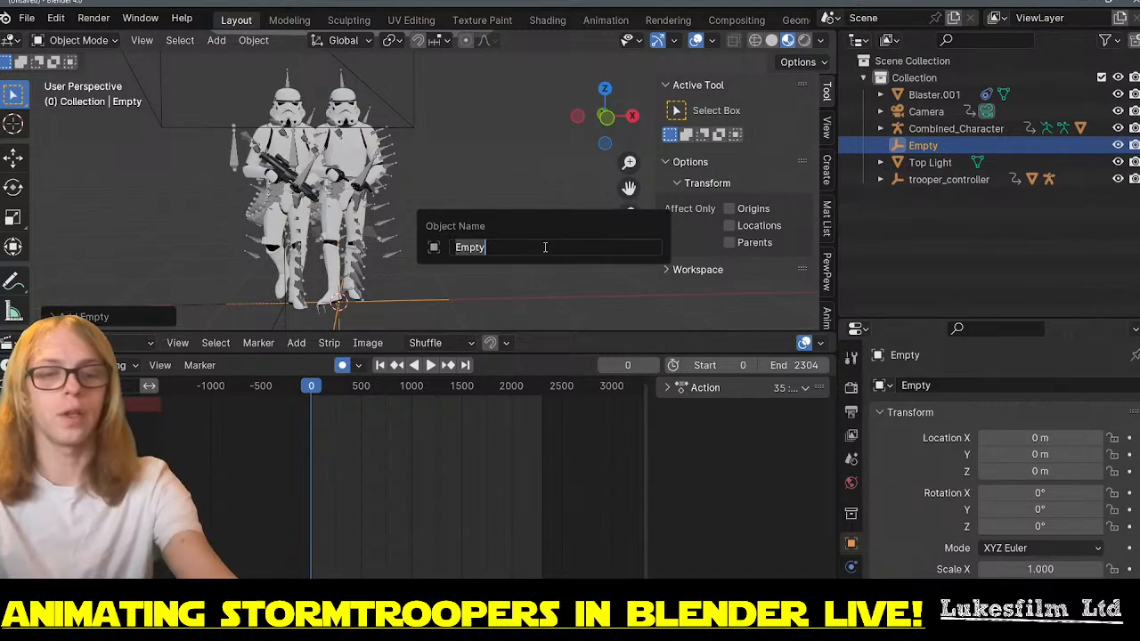
{"action": "type", "text": "two"}
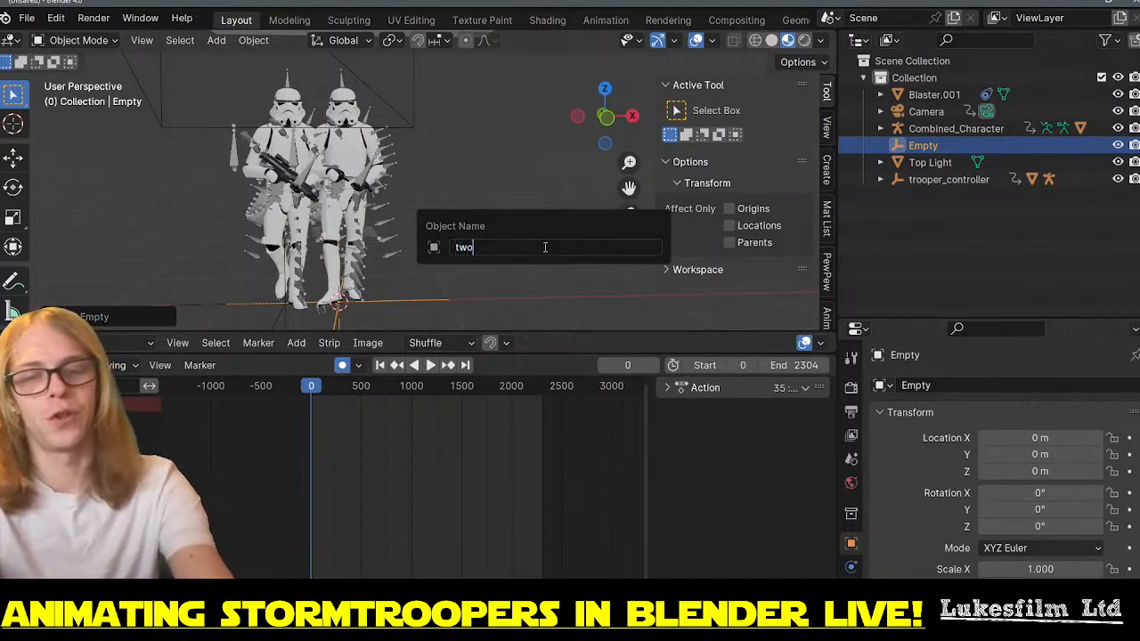
{"action": "type", "text": "po"}
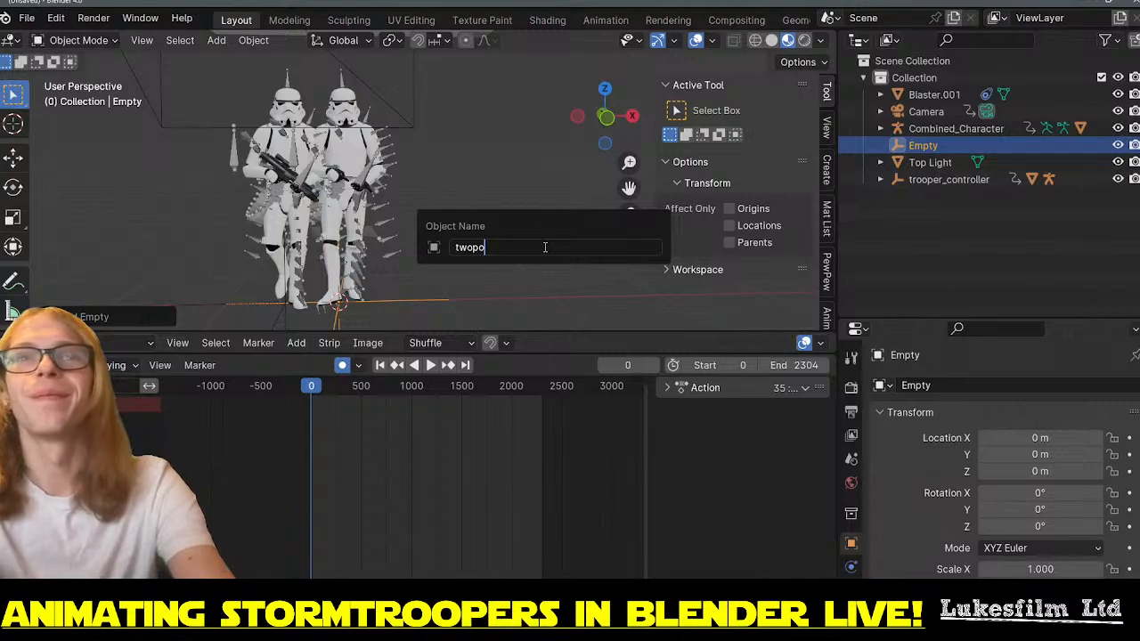
{"action": "key", "text": "BackSpace"}
{"action": "key", "text": "BackSpace"}
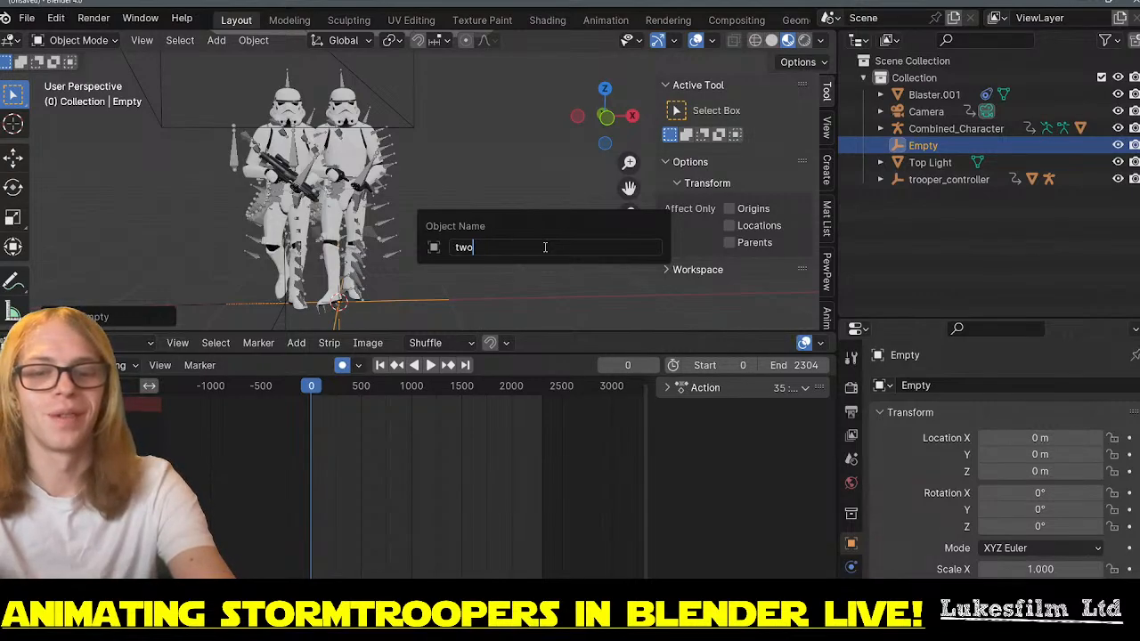
{"action": "type", "text": "oper"}
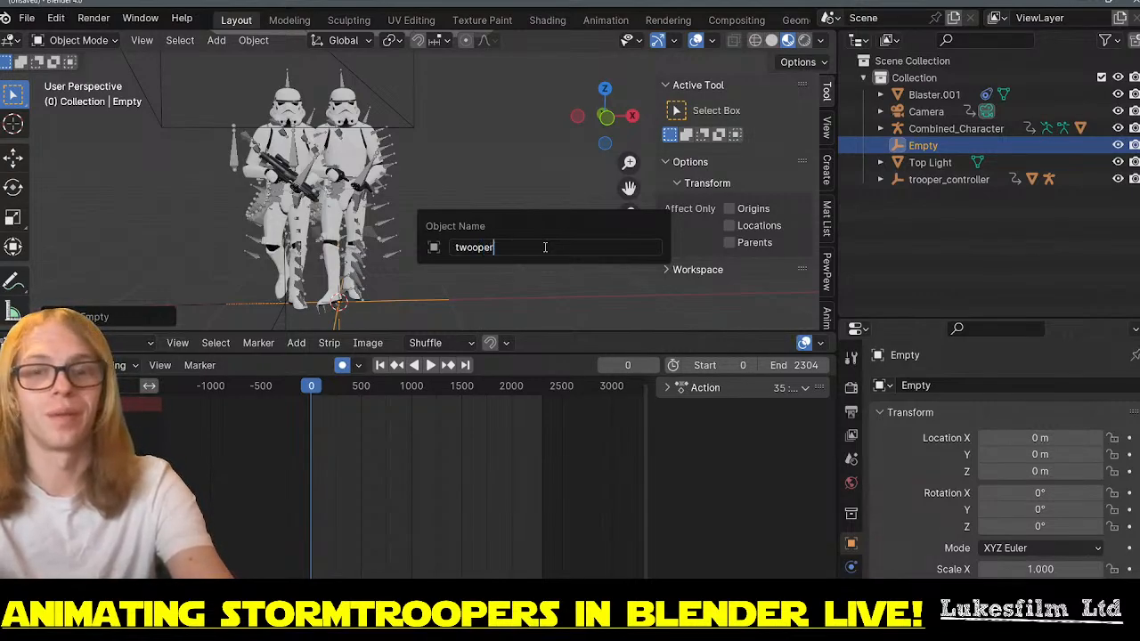
{"action": "type", "text": "_contro"}
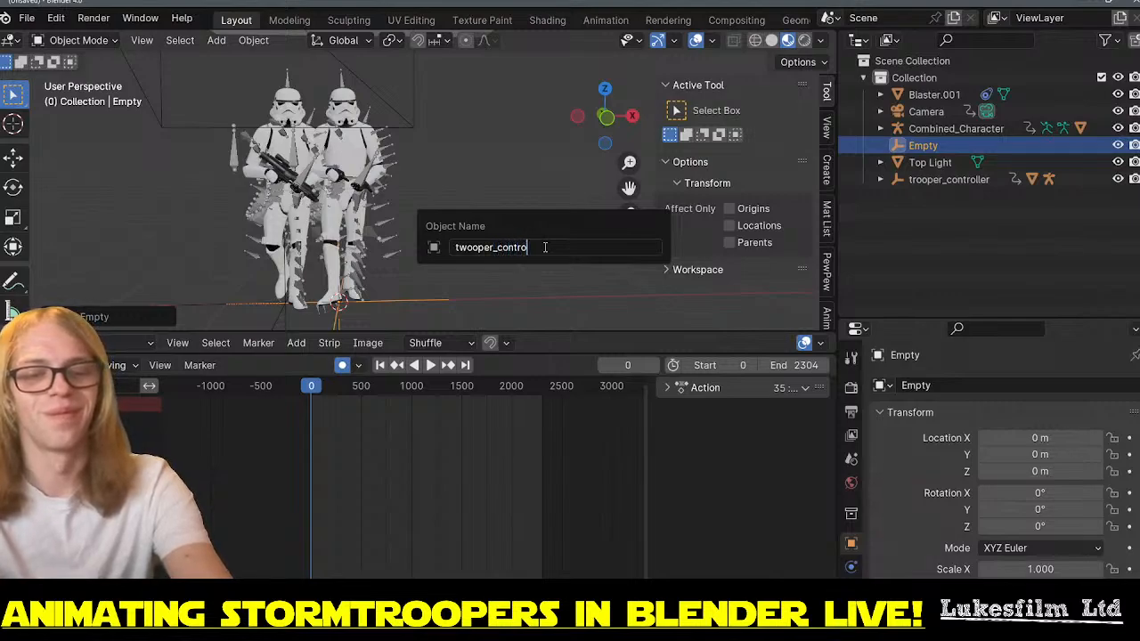
{"action": "type", "text": "ller_"}
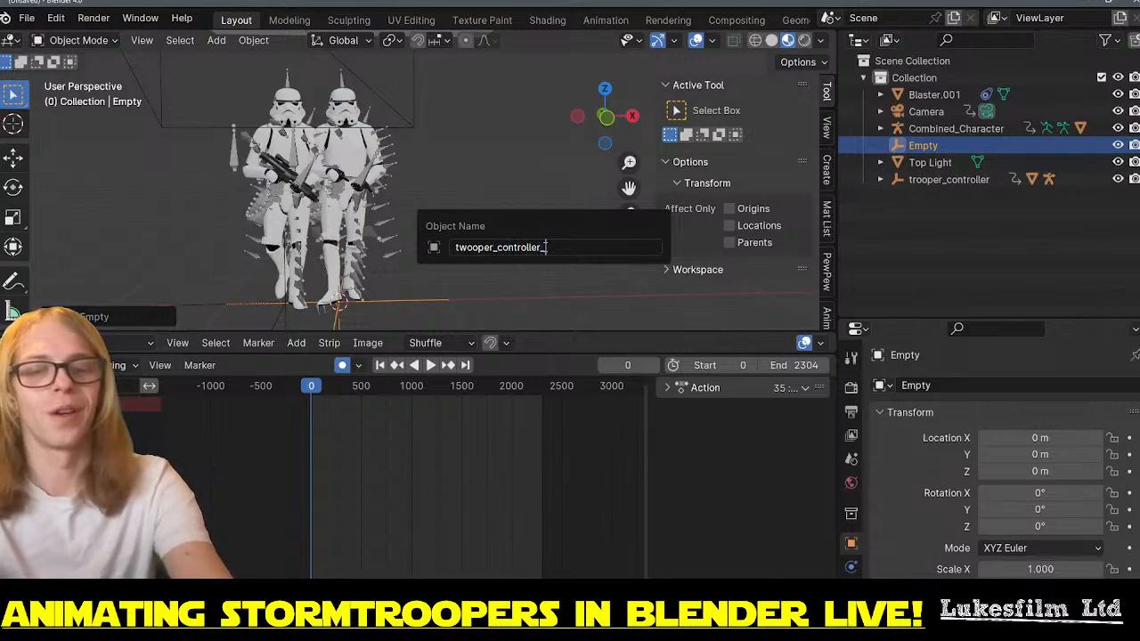
{"action": "type", "text": "02"}
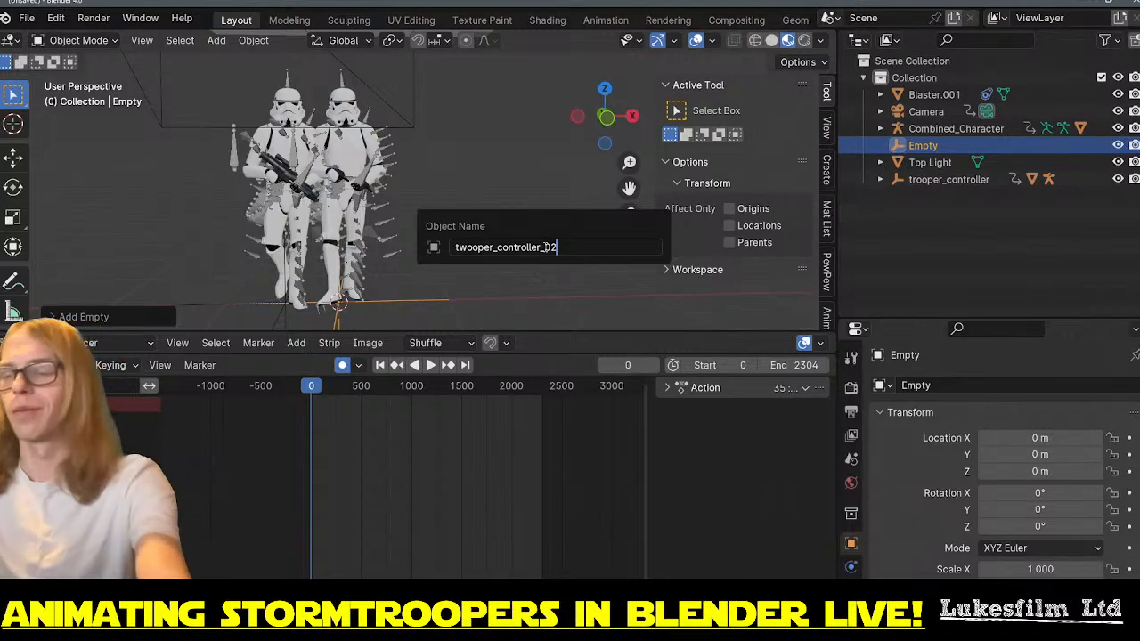
{"action": "key", "text": "Return"}
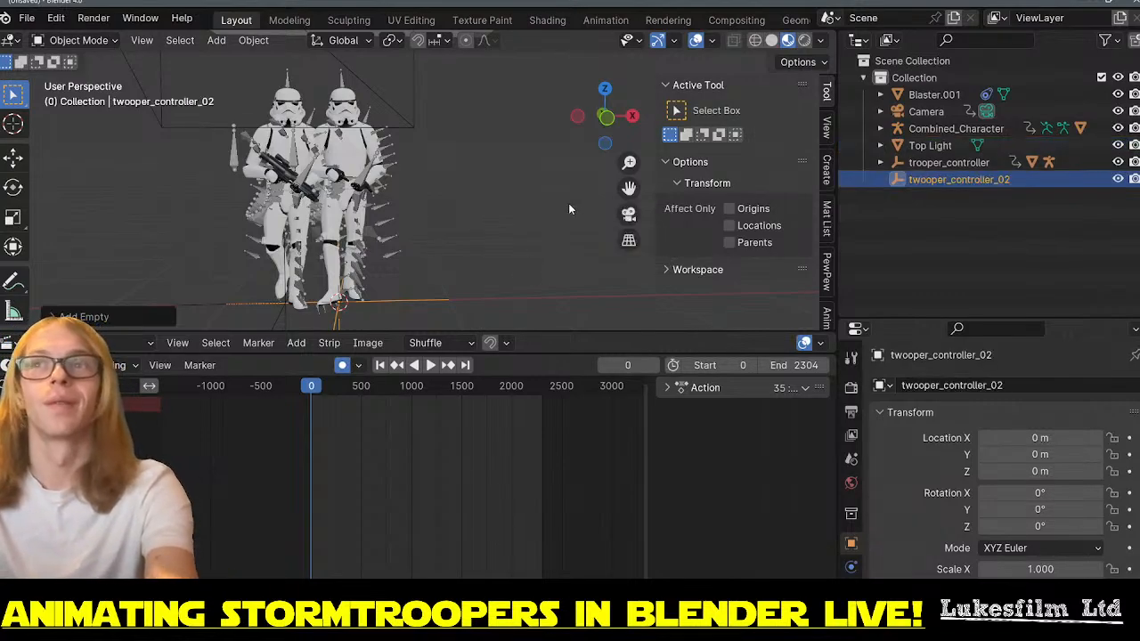
- Parent the Combined_Character rig to twooper_controller_02 using Object (Keep Transform)
{"action": "left_click", "coordinate": [384, 228]}
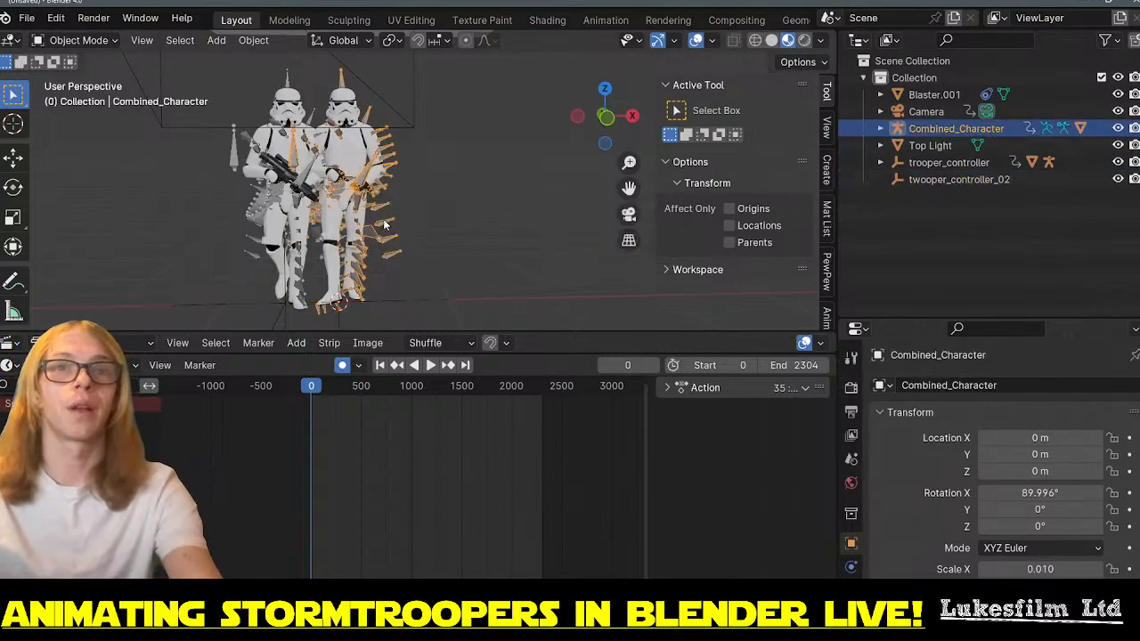
{"action": "key", "text": "alt+a"}
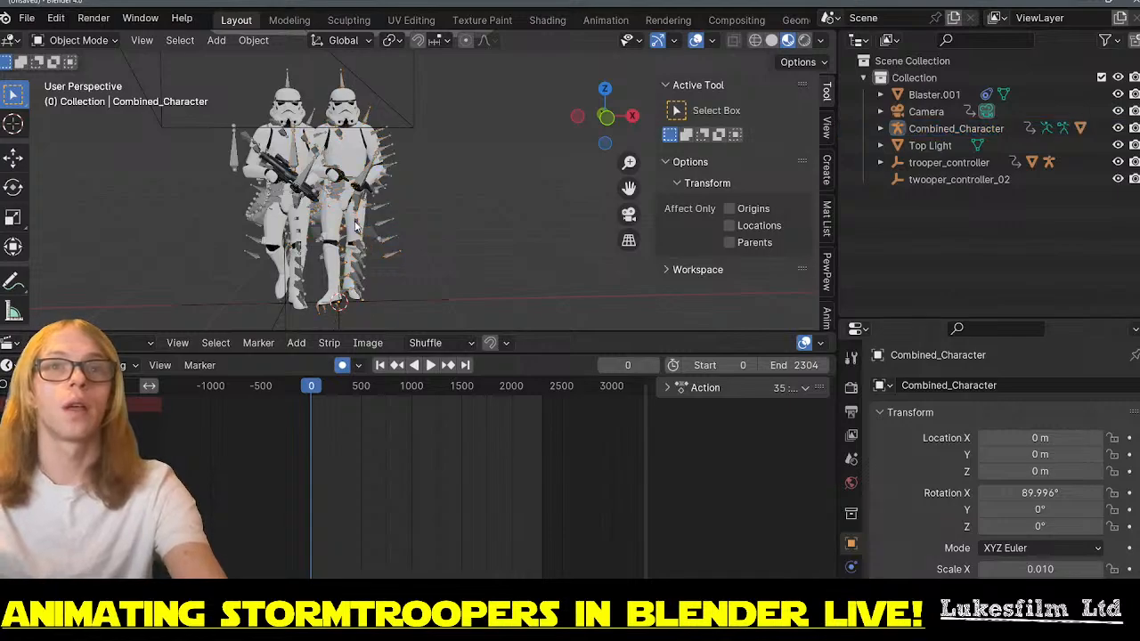
{"action": "scroll", "coordinate": [366, 233], "scroll_direction": "up", "scroll_amount": 4}
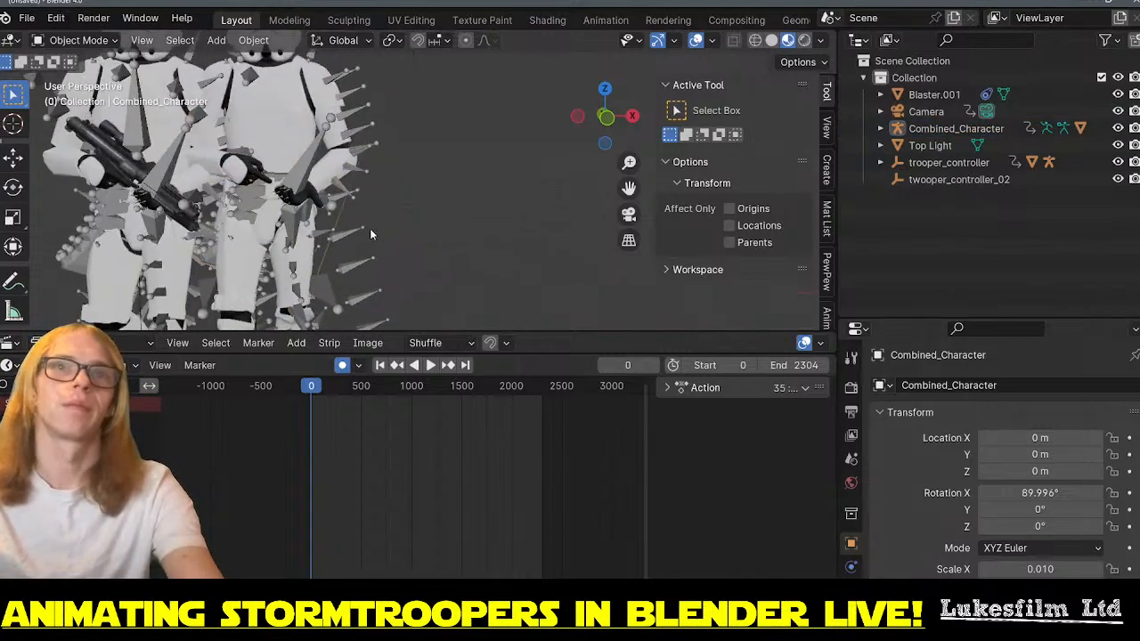
{"action": "left_click", "coordinate": [299, 115]}
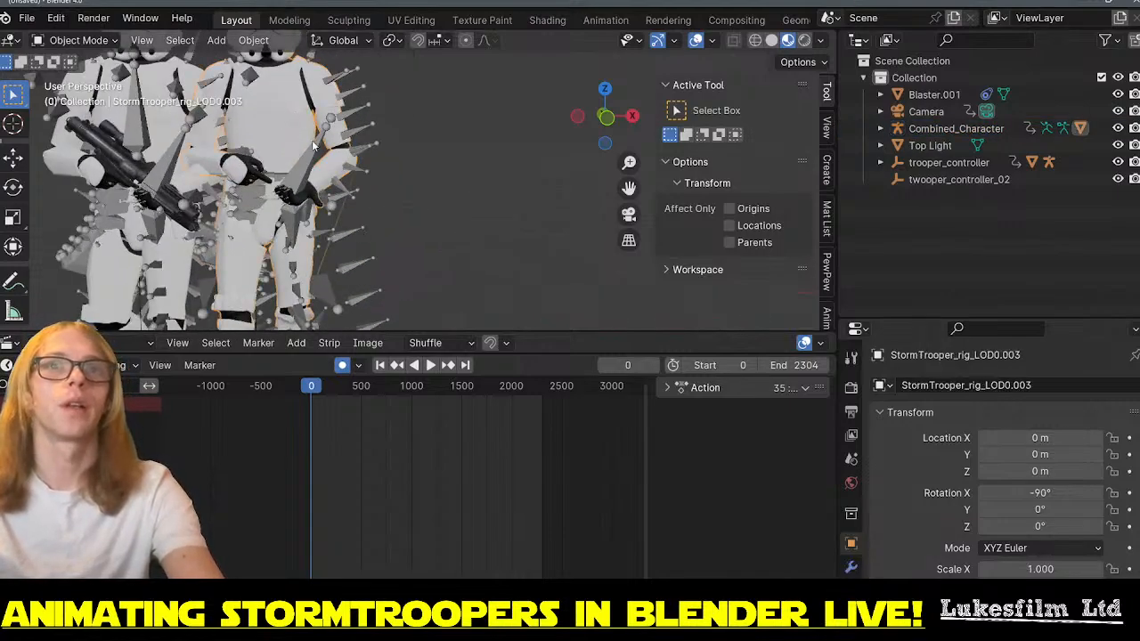
{"action": "left_click", "coordinate": [357, 134]}
{"action": "middle_click_drag", "start_coordinate": [498, 269], "coordinate": [510, 62], "text": "shift"}
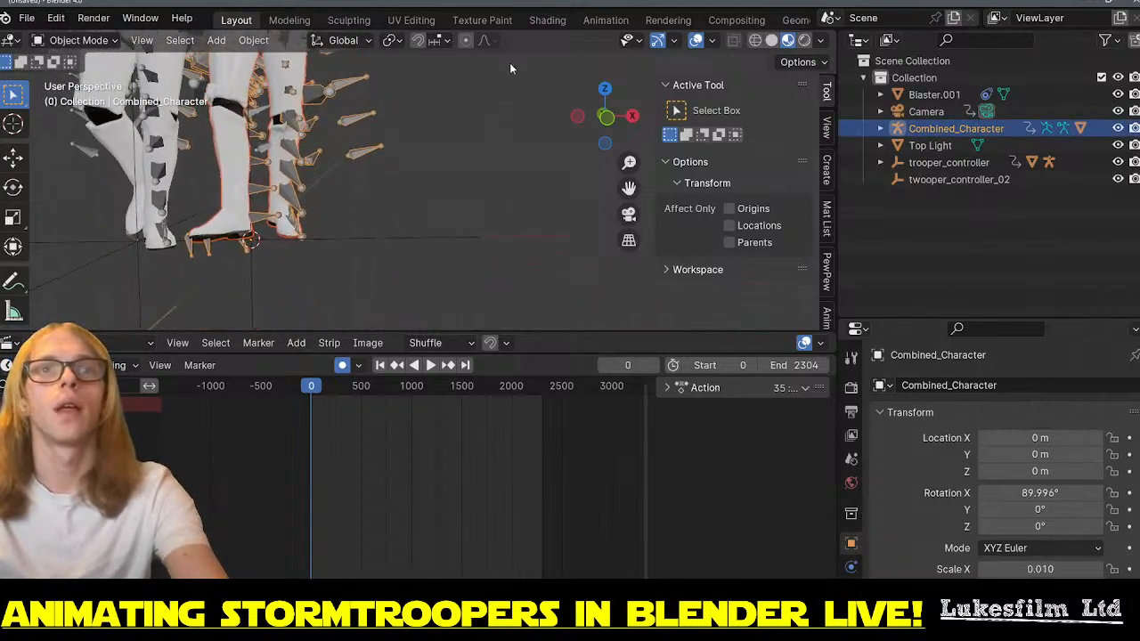
{"action": "left_click", "coordinate": [417, 199], "text": "shift"}
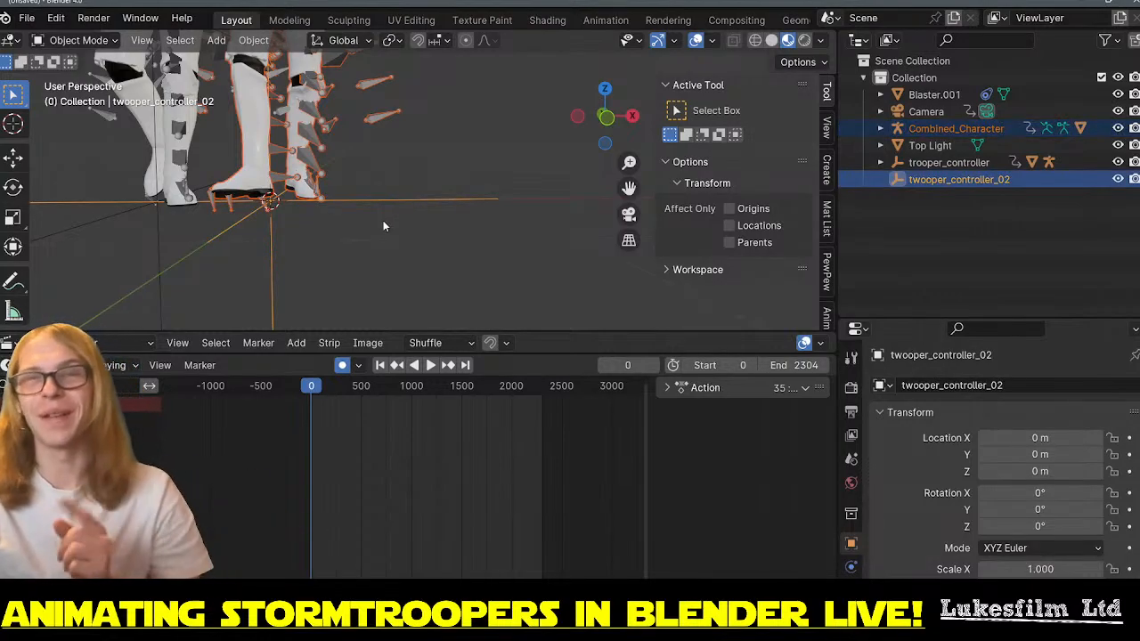
{"action": "middle_click_drag", "start_coordinate": [404, 197], "coordinate": [372, 215]}
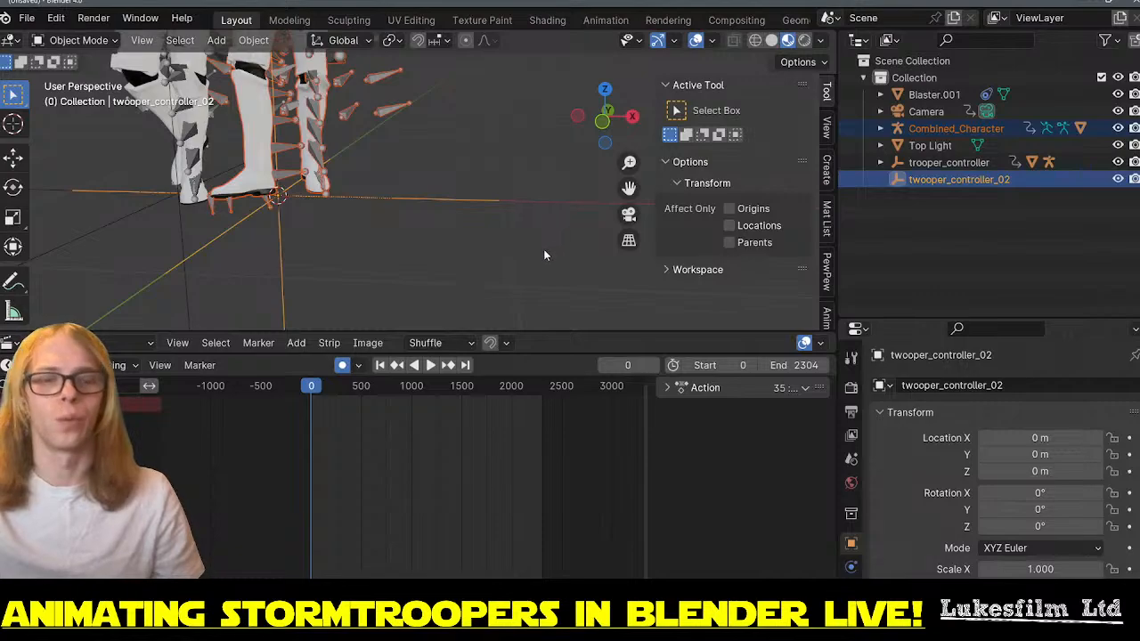
{"action": "key", "text": "ctrl+p"}
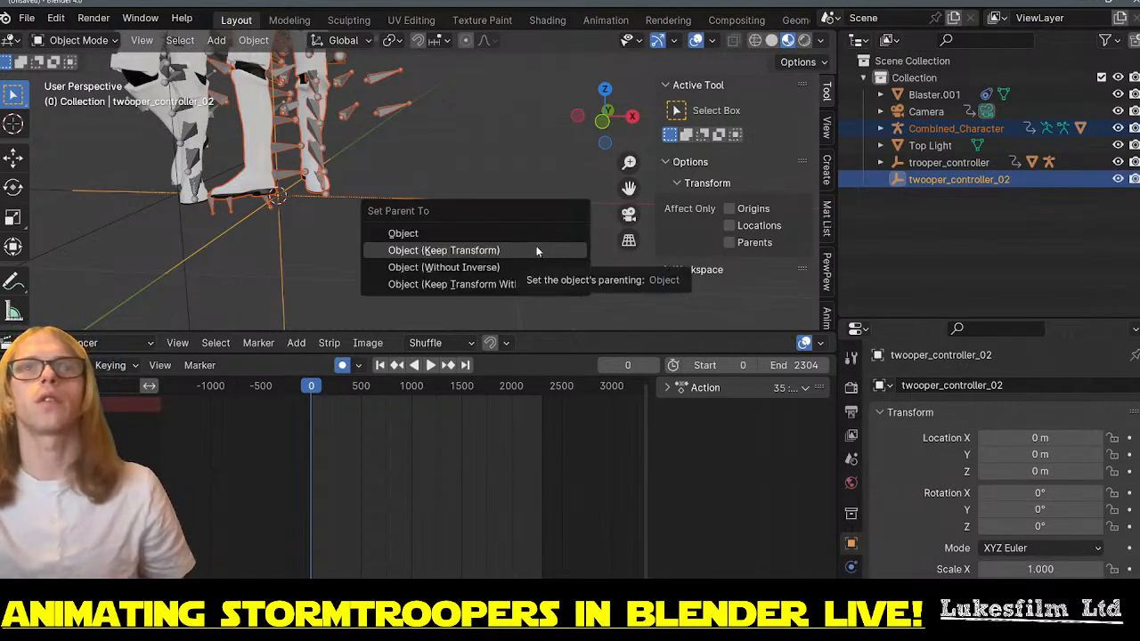
{"action": "left_click", "coordinate": [537, 251]}
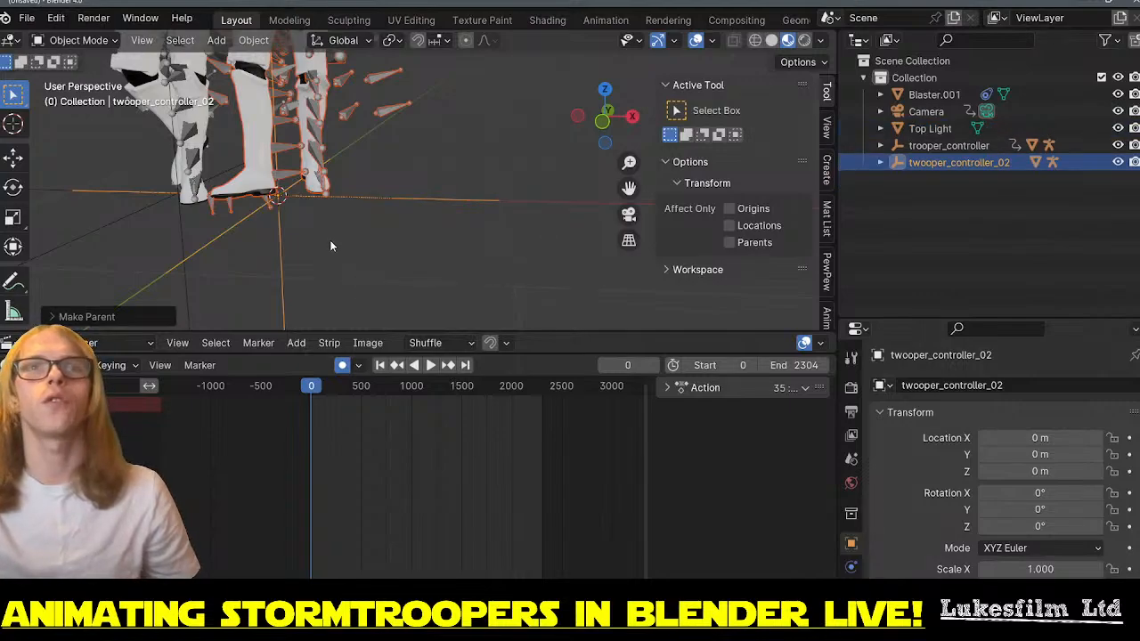
{"action": "scroll", "coordinate": [411, 223], "scroll_direction": "down", "scroll_amount": 5}
{"action": "scroll", "coordinate": [405, 205], "scroll_direction": "up", "scroll_amount": 4}
{"action": "scroll", "coordinate": [405, 204], "scroll_direction": "down", "scroll_amount": 4}
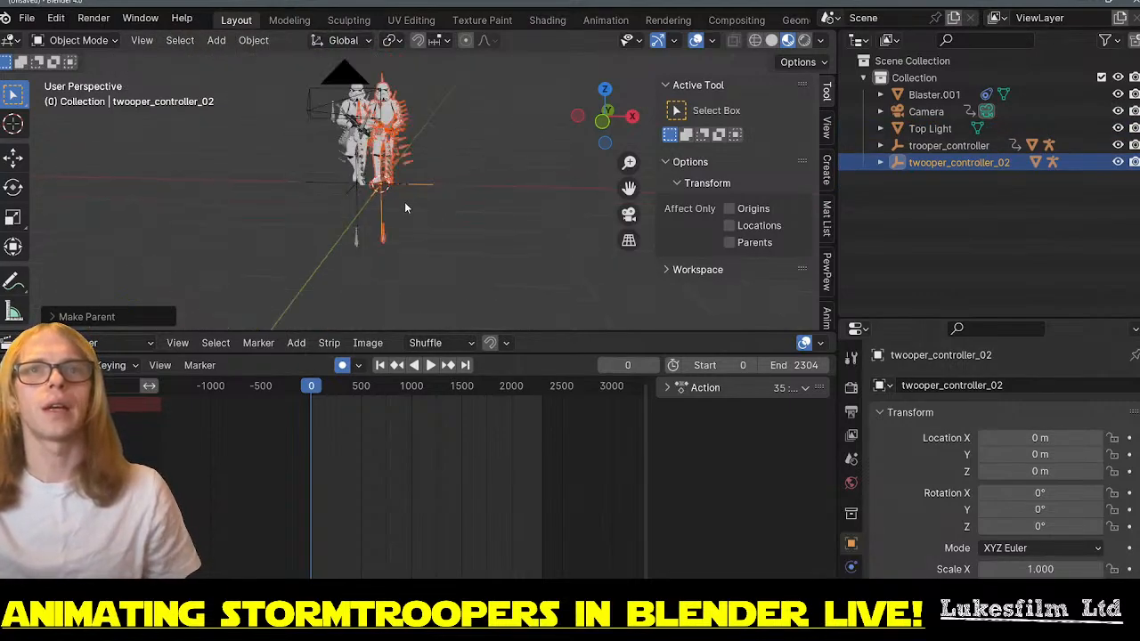
{"action": "scroll", "coordinate": [446, 184], "scroll_direction": "down", "scroll_amount": 2}
{"action": "scroll", "coordinate": [463, 178], "scroll_direction": "up", "scroll_amount": 5}
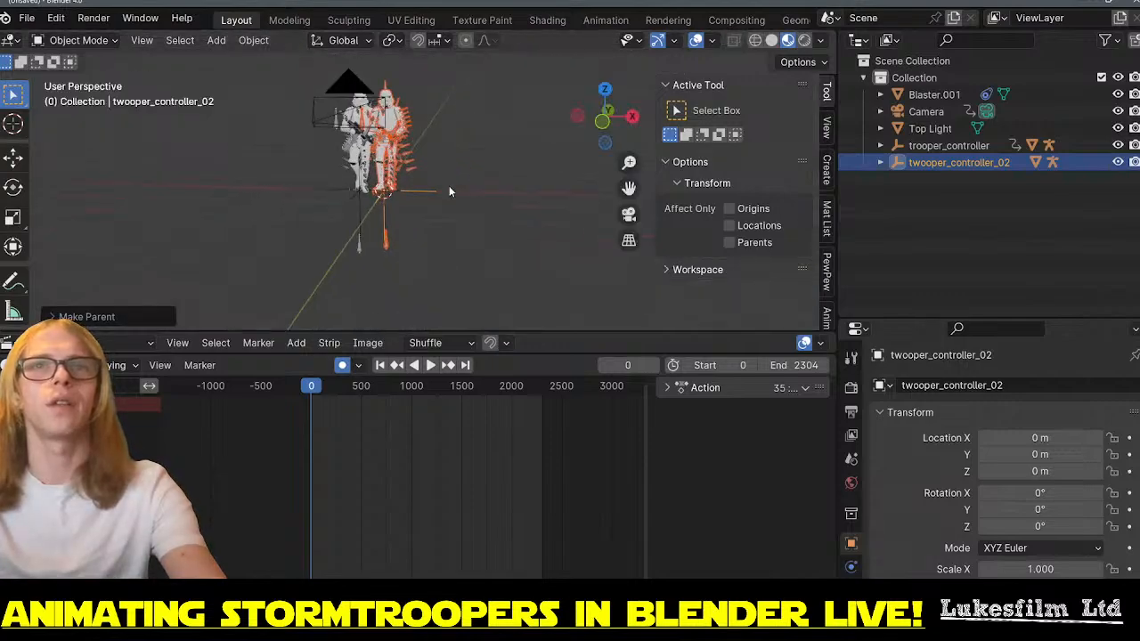
{"action": "middle_click_drag", "start_coordinate": [485, 152], "coordinate": [488, 188], "text": "shift"}
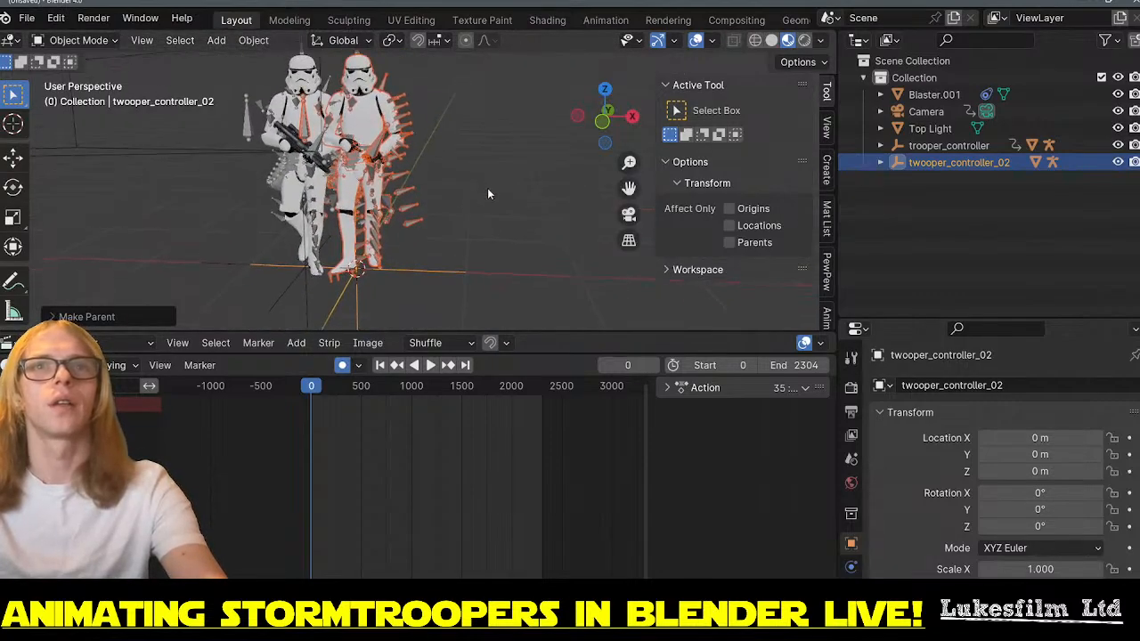
{"action": "left_click", "coordinate": [487, 188]}
{"action": "left_click", "coordinate": [453, 272]}
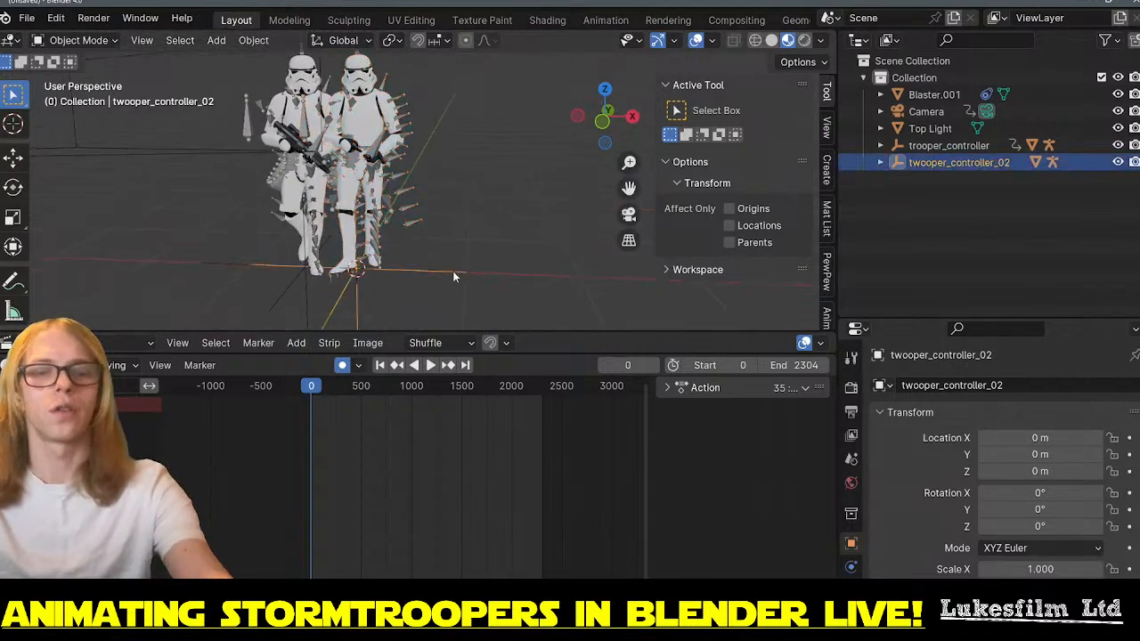
{"action": "key", "text": "g"}
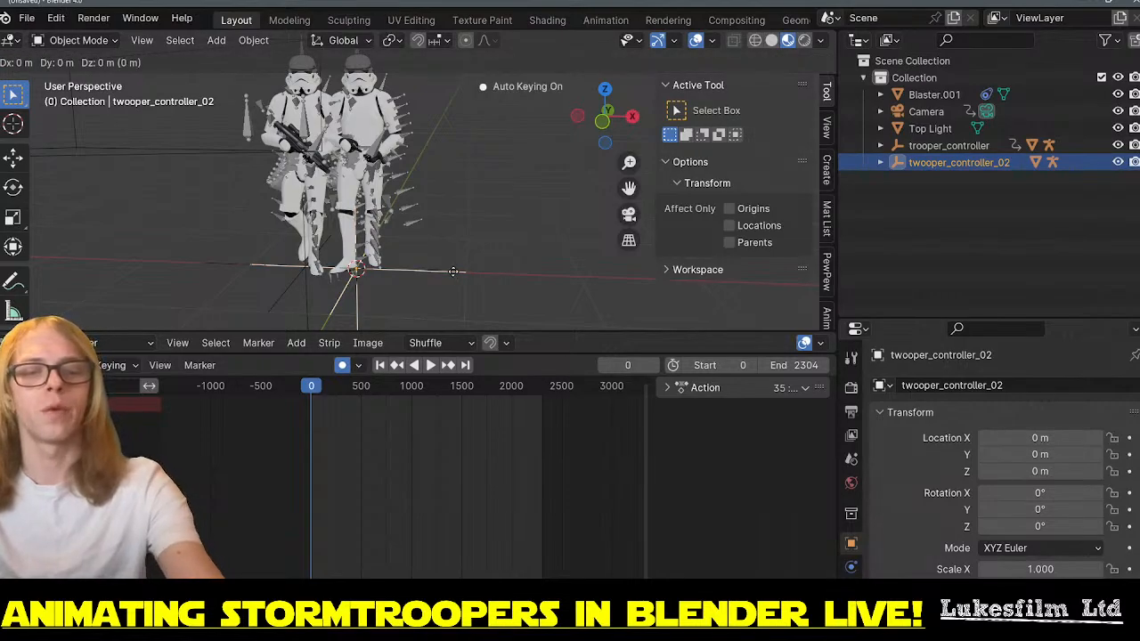
{"action": "key", "text": "x"}
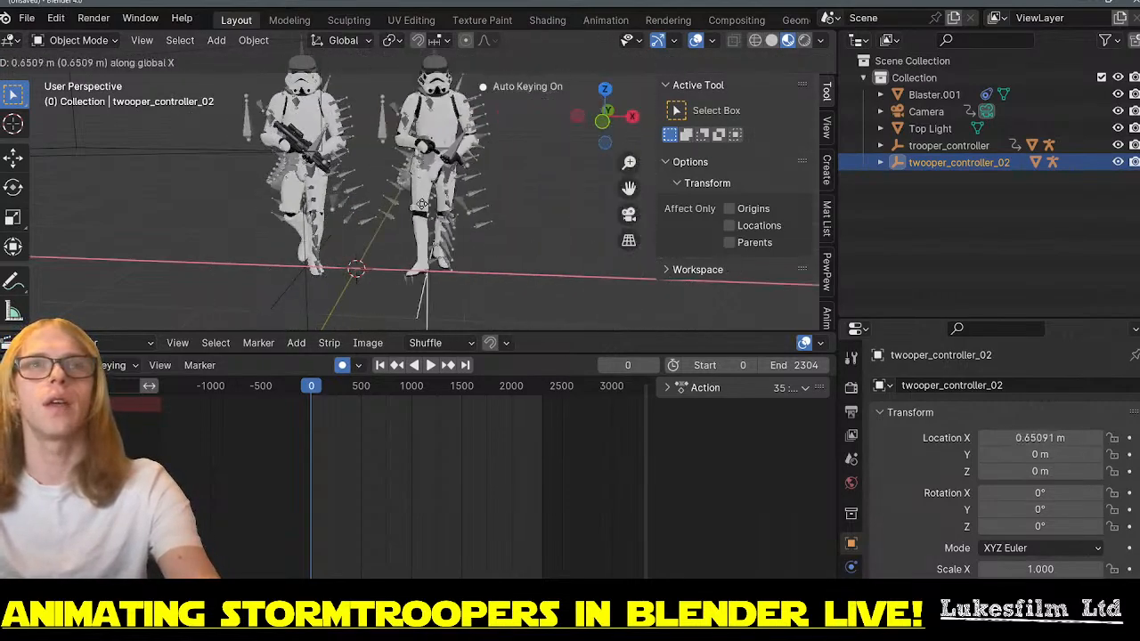
{"action": "key", "text": "Escape"}
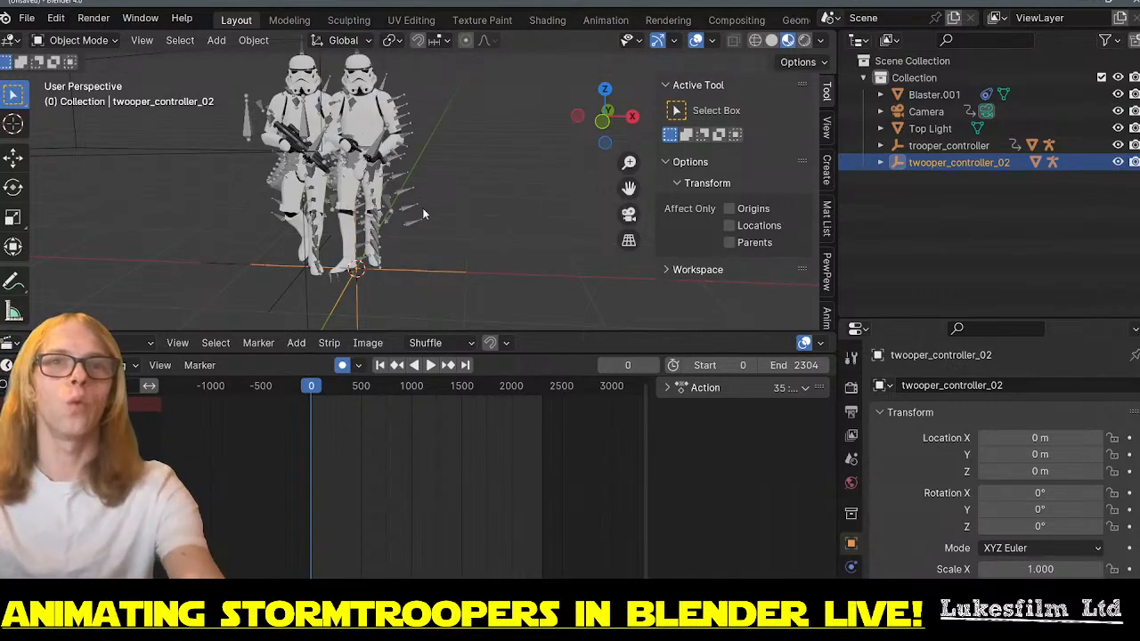
- Move twooper_controller_02 about 0.38 m along the global X axis to separate its trooper from the other one
{"action": "middle_click_drag", "start_coordinate": [459, 238], "coordinate": [479, 211]}
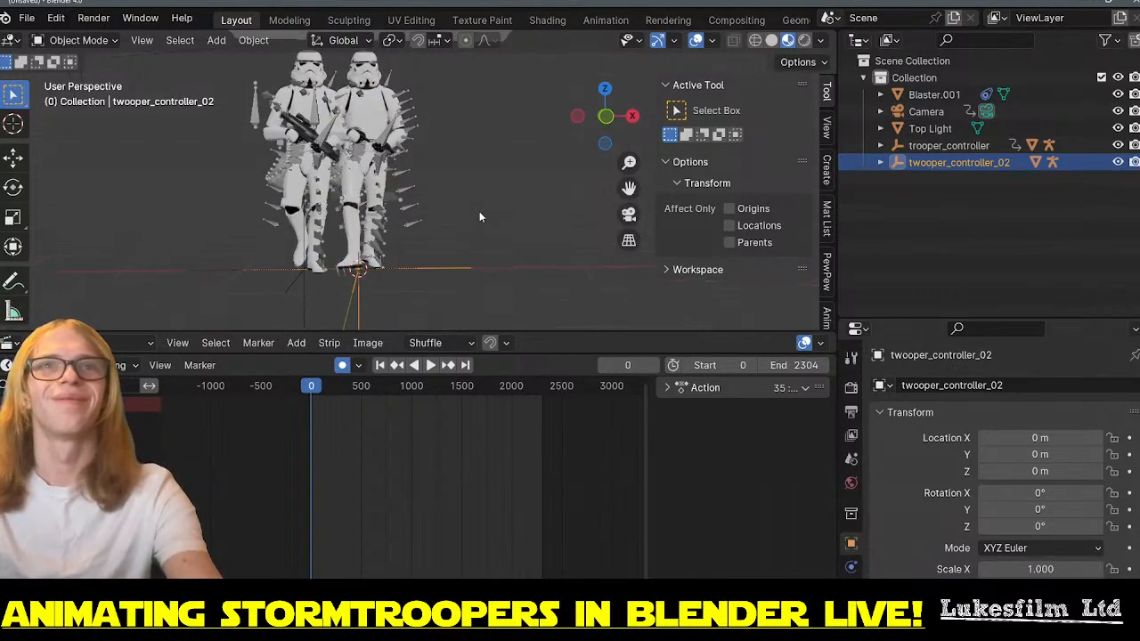
{"action": "key", "text": "g"}
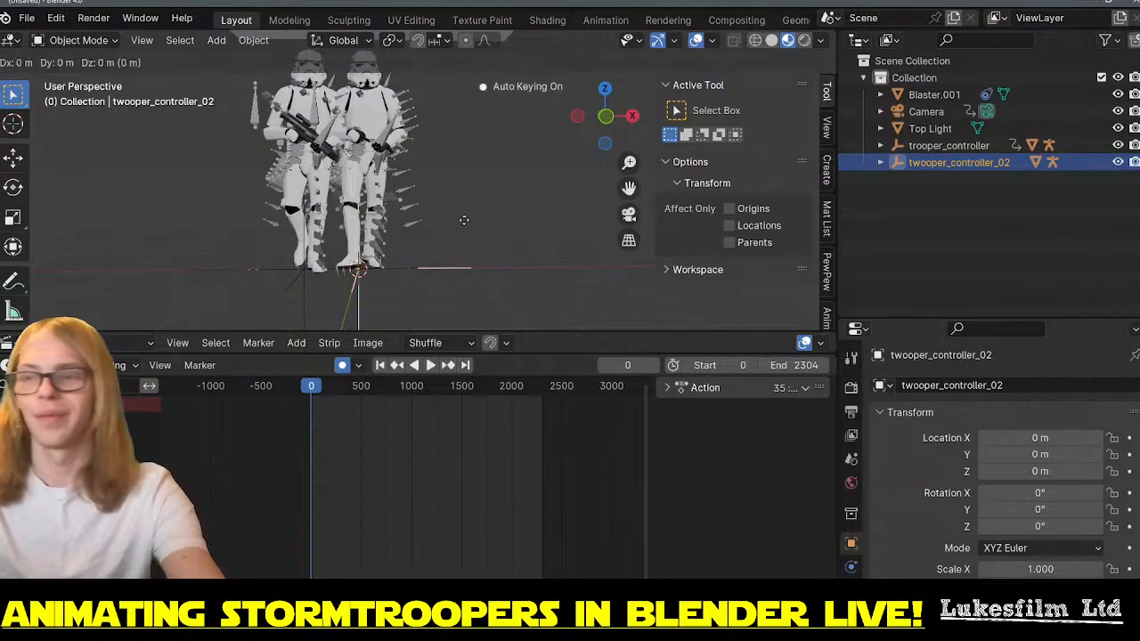
{"action": "key", "text": "x"}
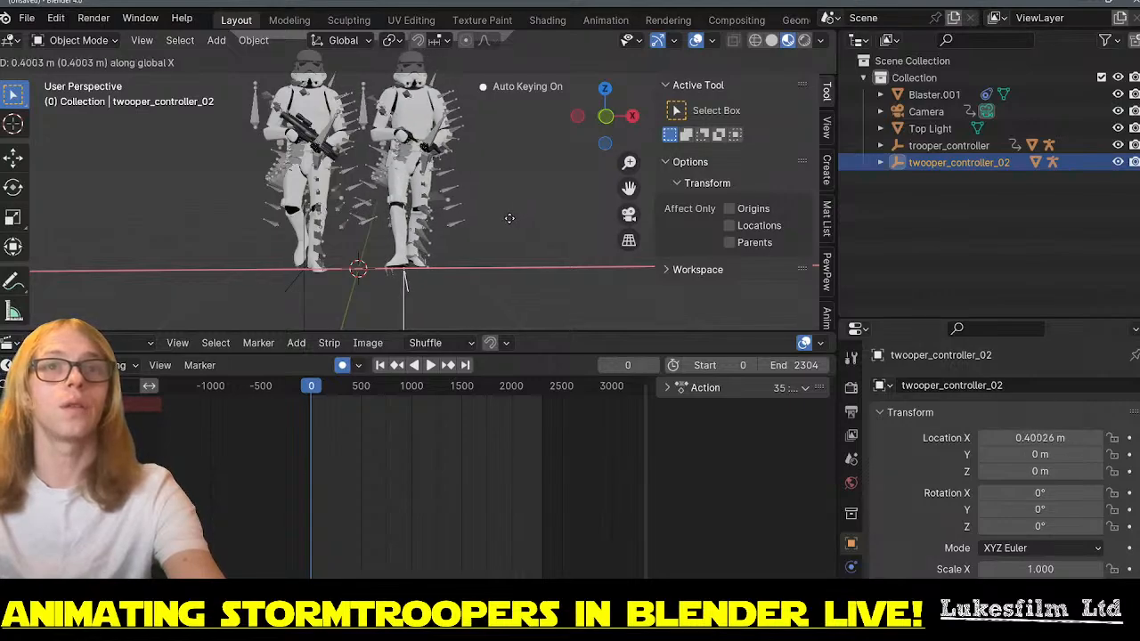
{"action": "left_click", "coordinate": [508, 221]}
{"action": "middle_click_drag", "start_coordinate": [508, 220], "coordinate": [424, 236]}
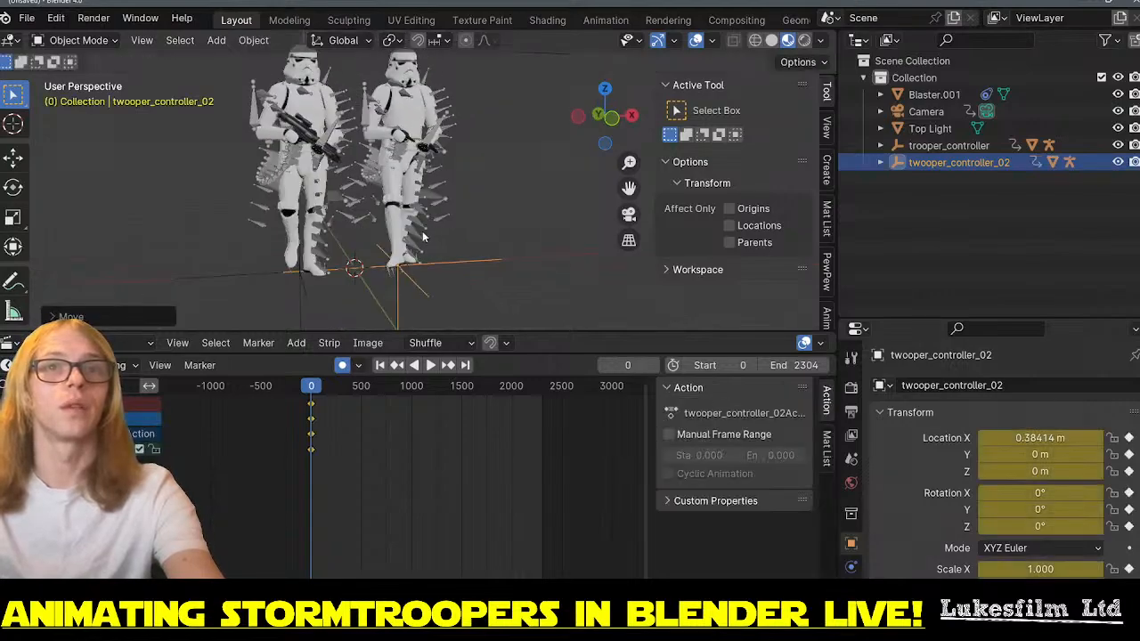
- Move trooper_controller along the global X axis to about -0.41 m, bringing its trooper slightly closer to the second one
{"action": "scroll", "coordinate": [424, 236], "scroll_direction": "up", "scroll_amount": 5}
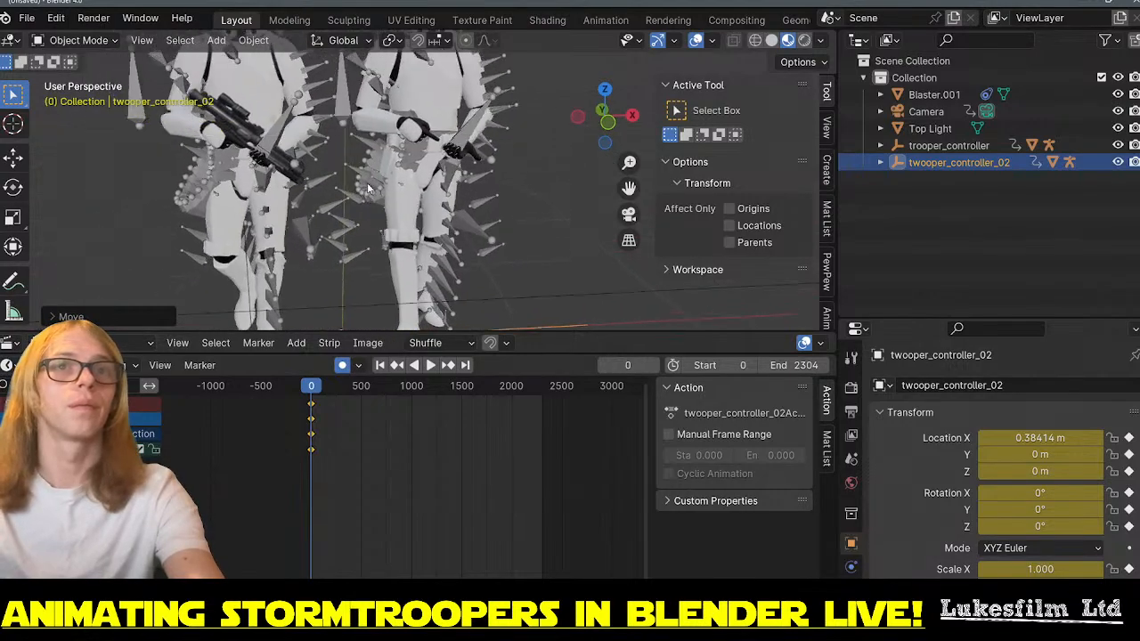
{"action": "middle_click_drag", "start_coordinate": [368, 188], "coordinate": [367, 143], "text": "shift"}
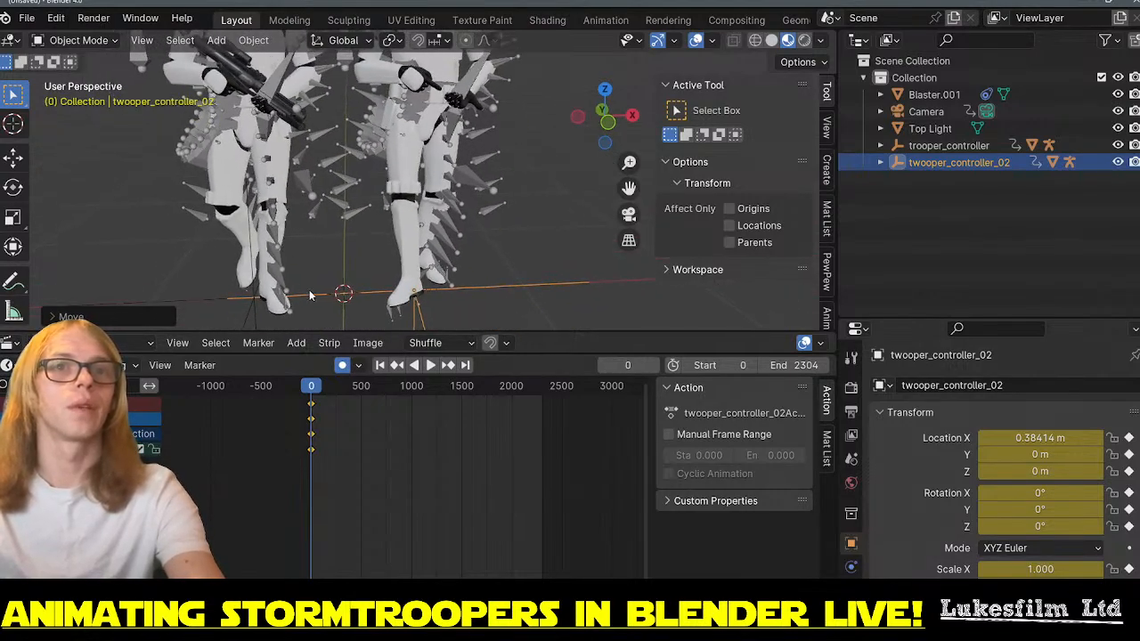
{"action": "left_click", "coordinate": [228, 304]}
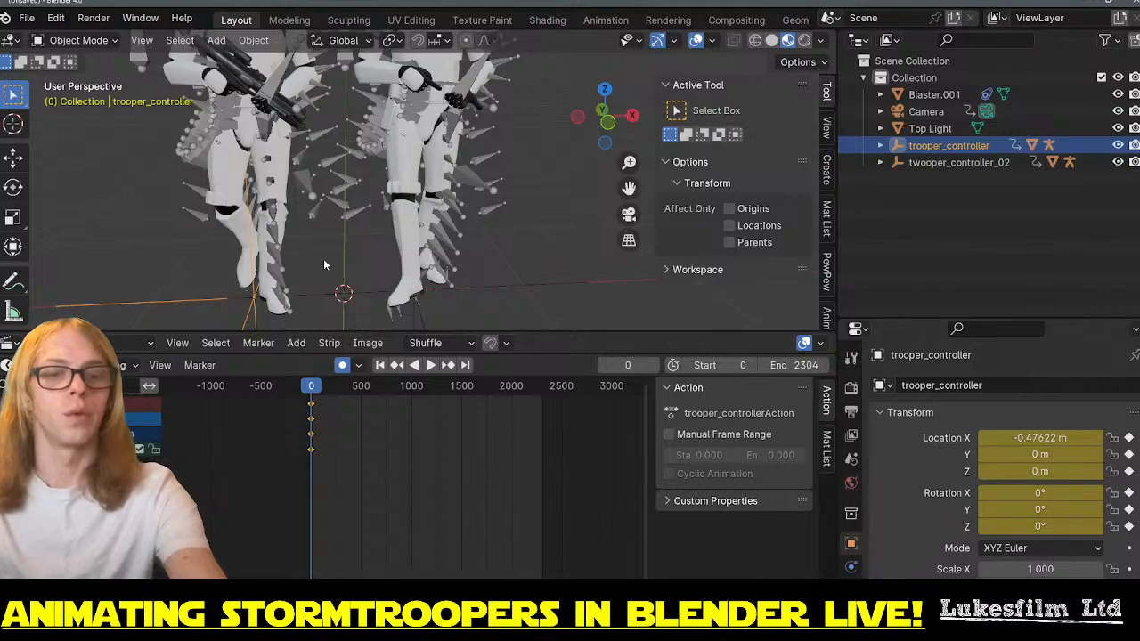
{"action": "key", "text": "g"}
{"action": "key", "text": "x"}
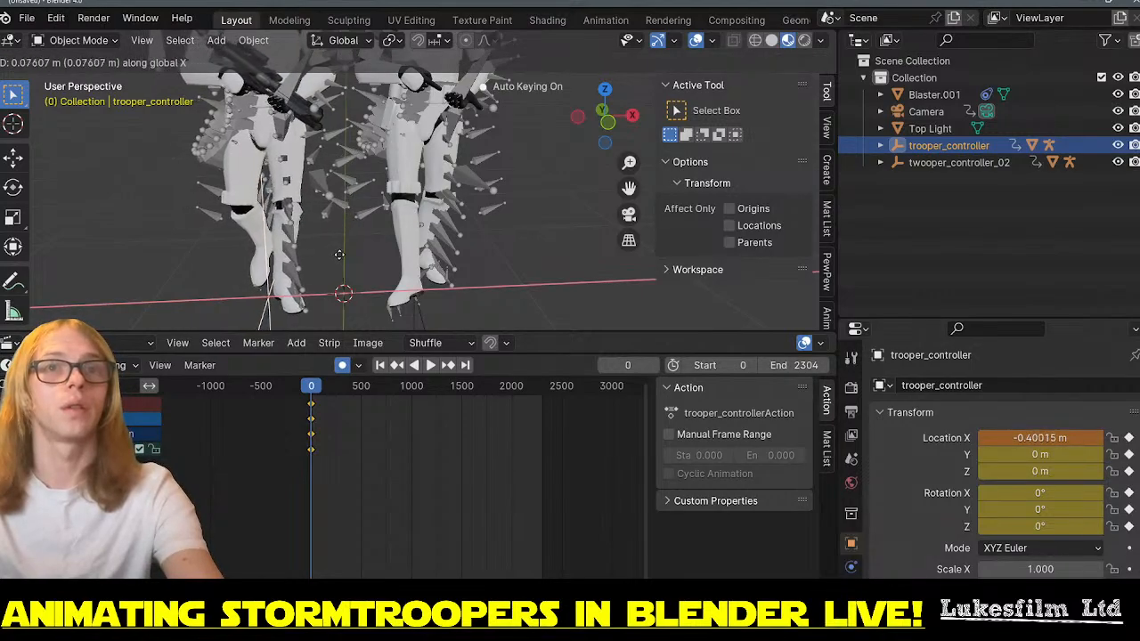
{"action": "left_click", "coordinate": [340, 254]}
{"action": "middle_click_drag", "start_coordinate": [346, 253], "coordinate": [343, 231]}
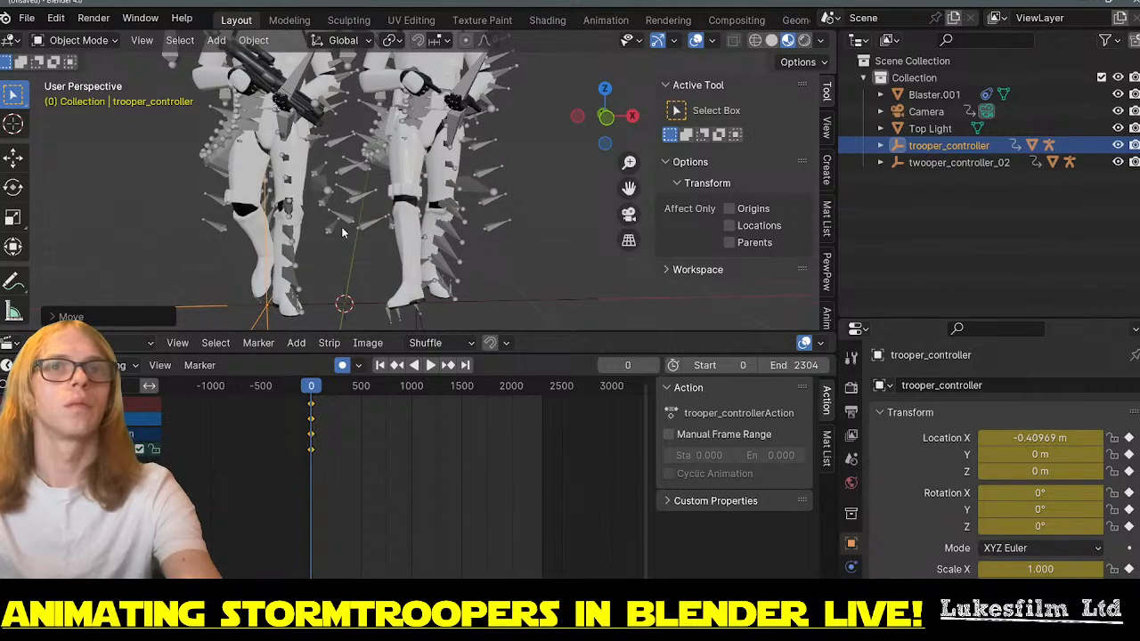
- Select twooper_controller_02, play the walk animation to check the troopers' spacing, and return to the first frame
{"action": "left_click", "coordinate": [526, 303]}
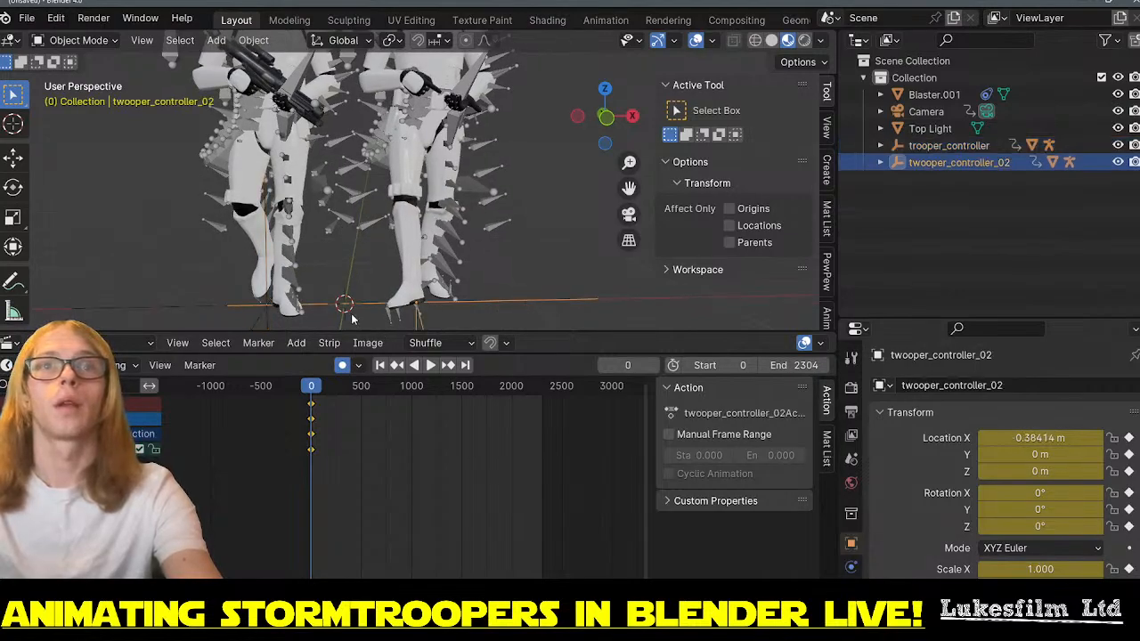
{"action": "key", "text": "space"}
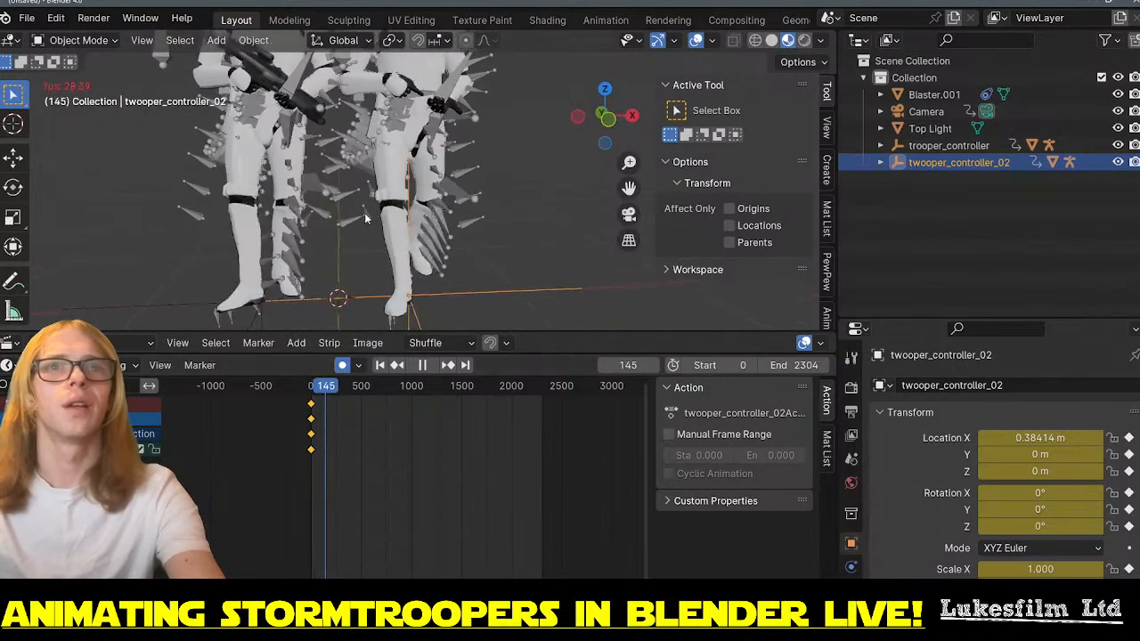
{"action": "key", "text": "space"}
{"action": "left_click", "coordinate": [380, 365]}
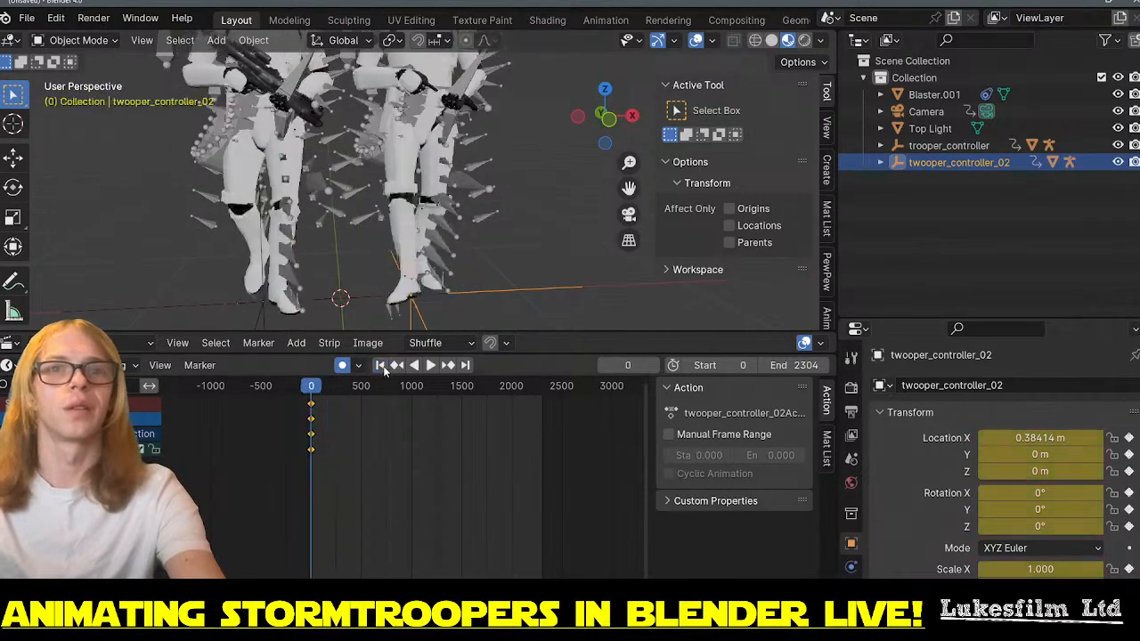
{"action": "key", "text": "g"}
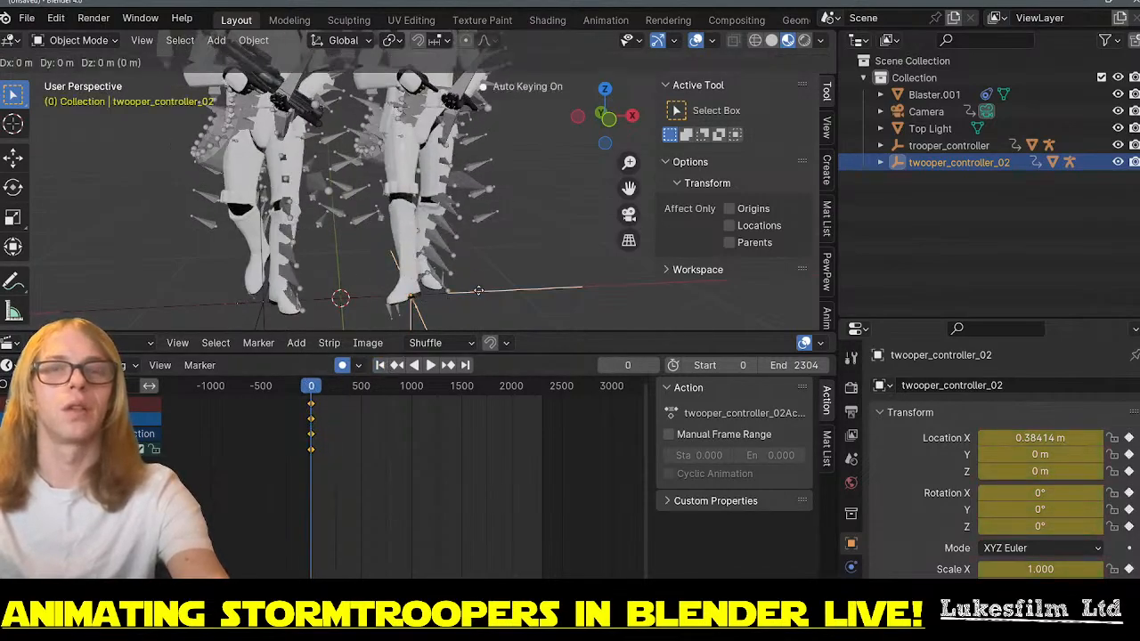
{"action": "key", "text": "x"}
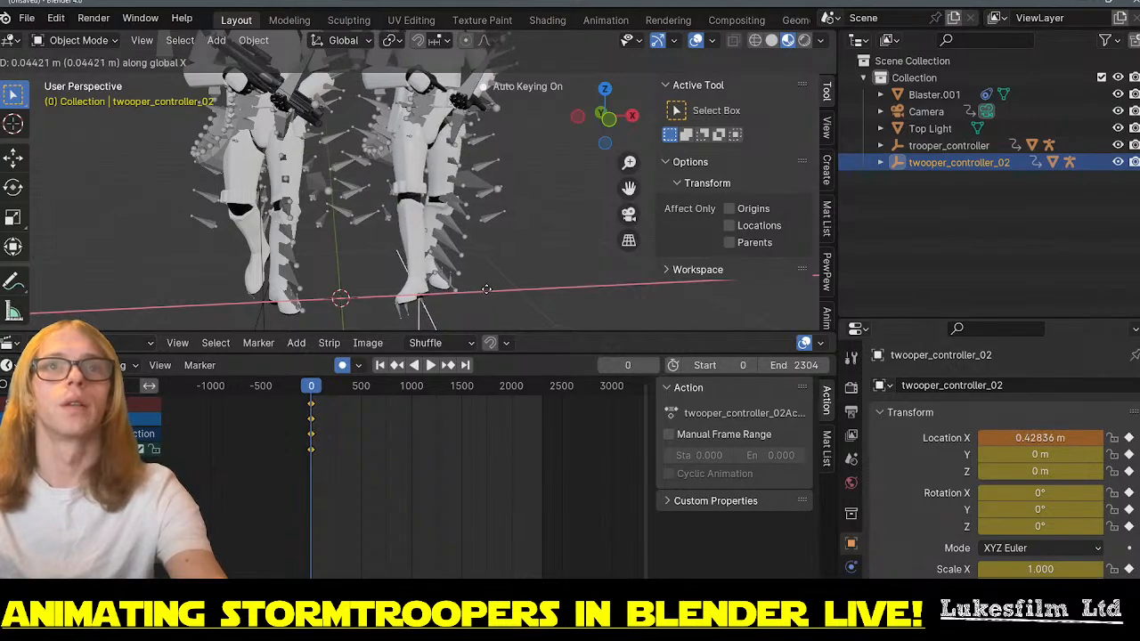
{"action": "key", "text": "Escape"}
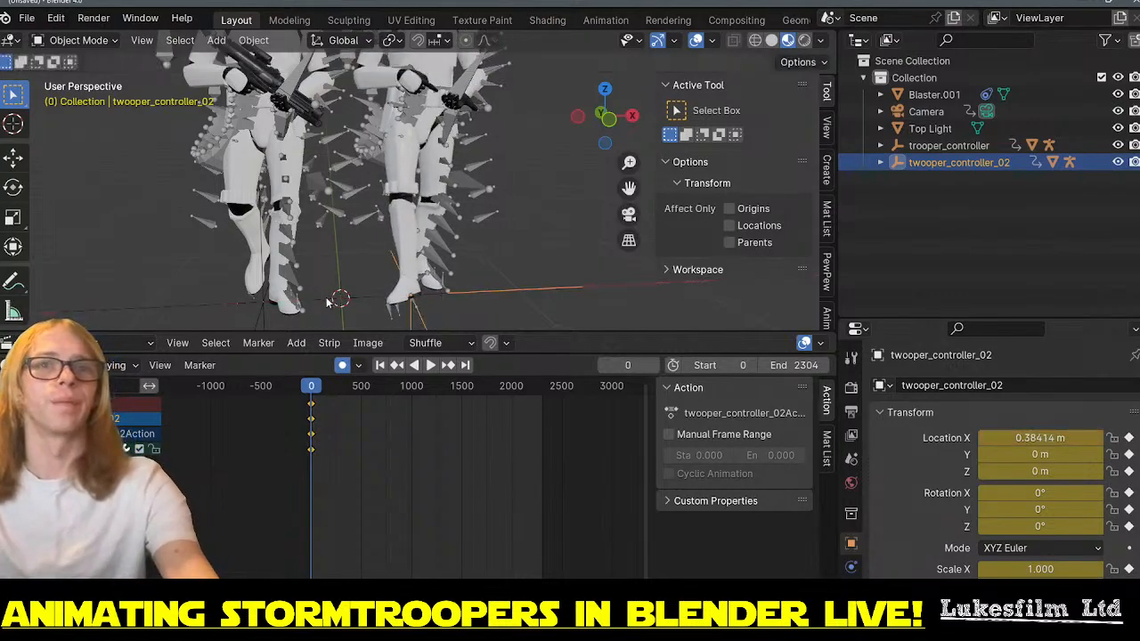
- Move trooper_controller along the global X axis to about -0.44 m, slightly widening the gap between the troopers
{"action": "left_click", "coordinate": [203, 309]}
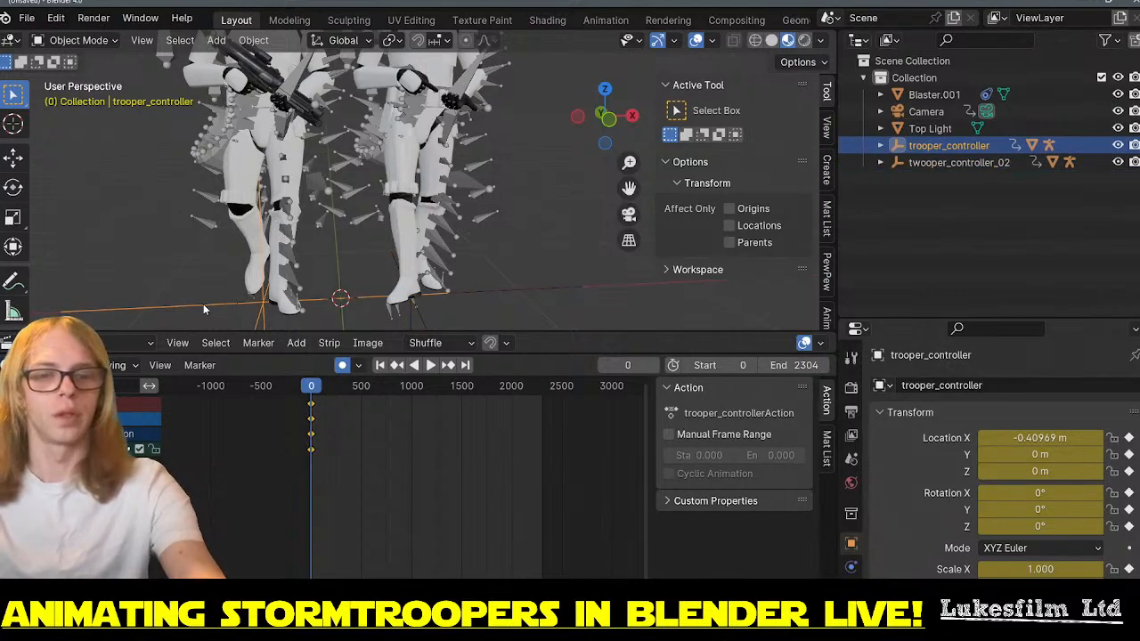
{"action": "key", "text": "g"}
{"action": "key", "text": "x"}
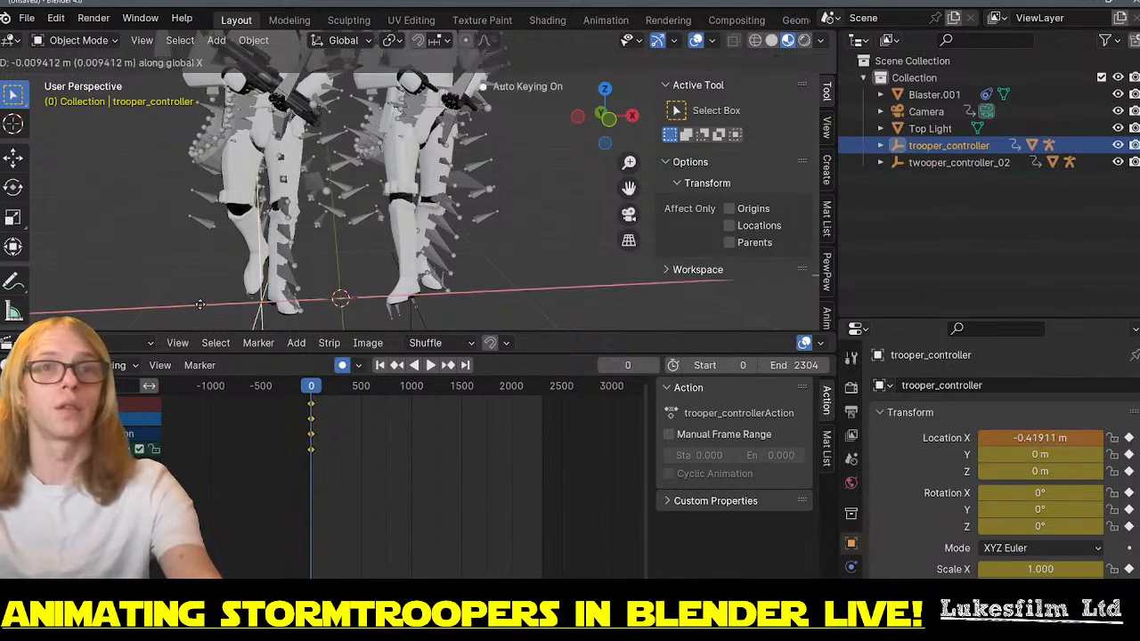
{"action": "left_click", "coordinate": [196, 304]}
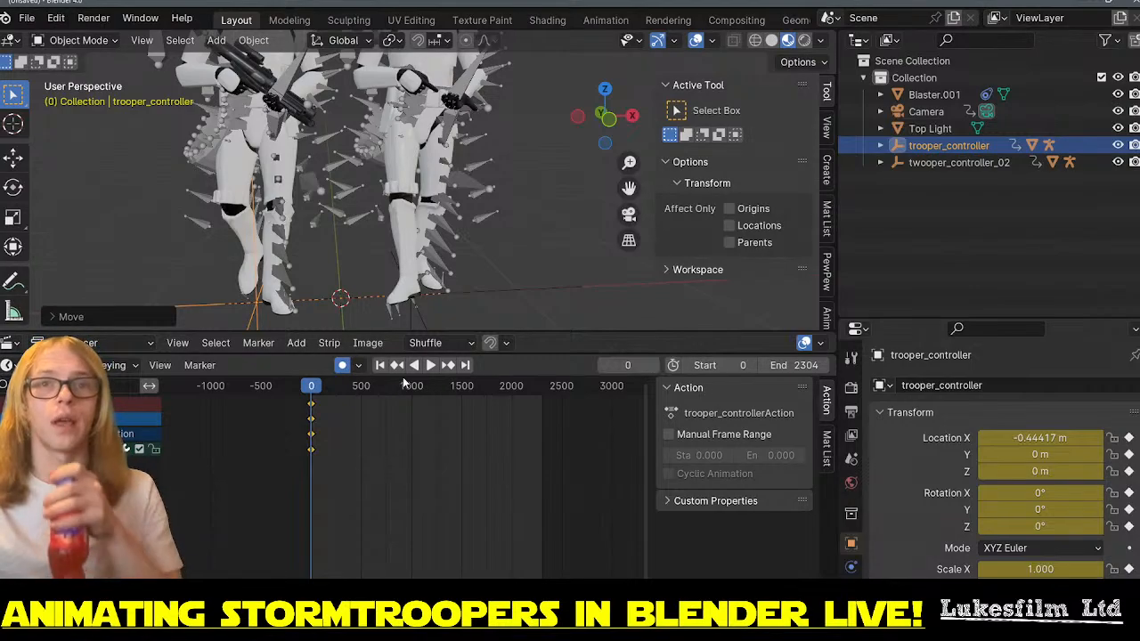
- Play the animation from the start through the camera to review both troopers walking, and return to frame 0
{"action": "left_click", "coordinate": [382, 365]}
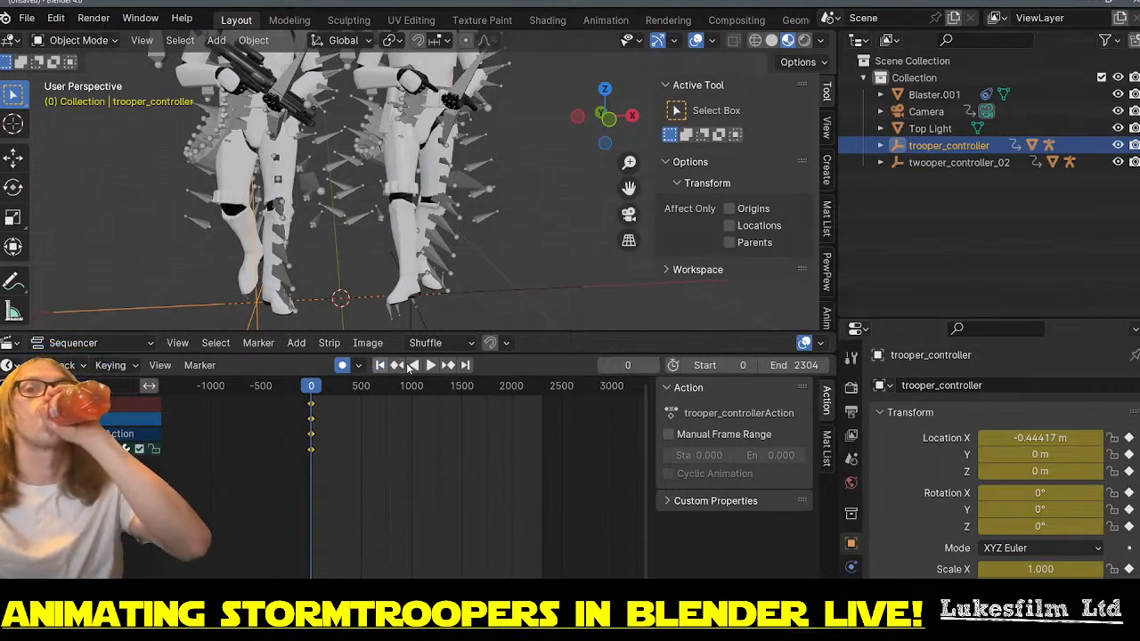
{"action": "left_click", "coordinate": [431, 365]}
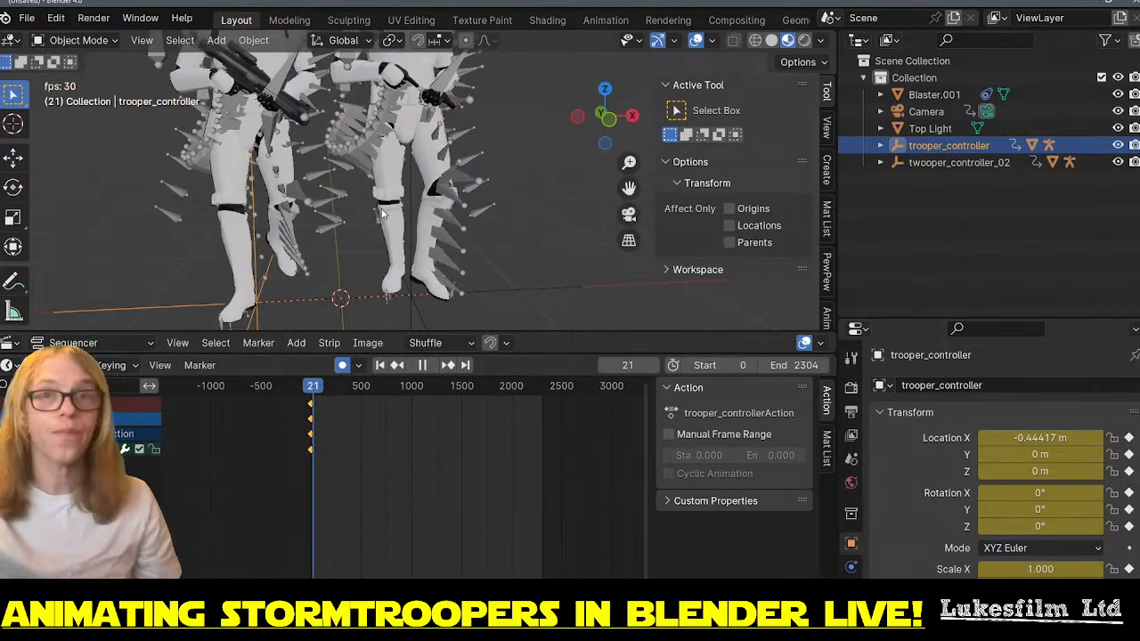
{"action": "key", "text": "KP_0"}
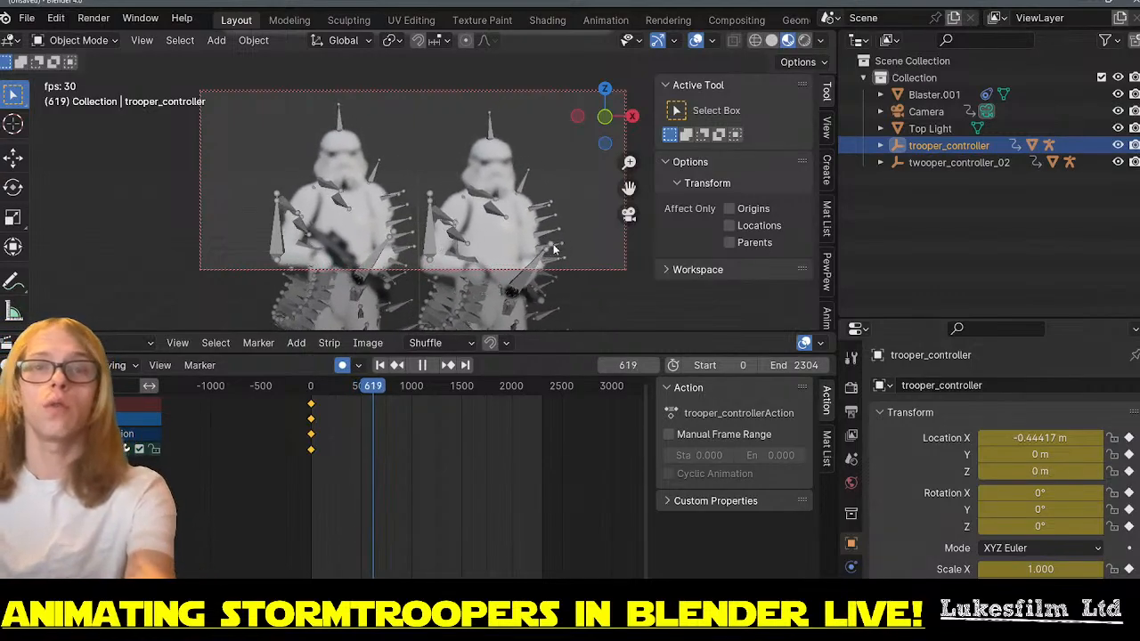
{"action": "key", "text": "space"}
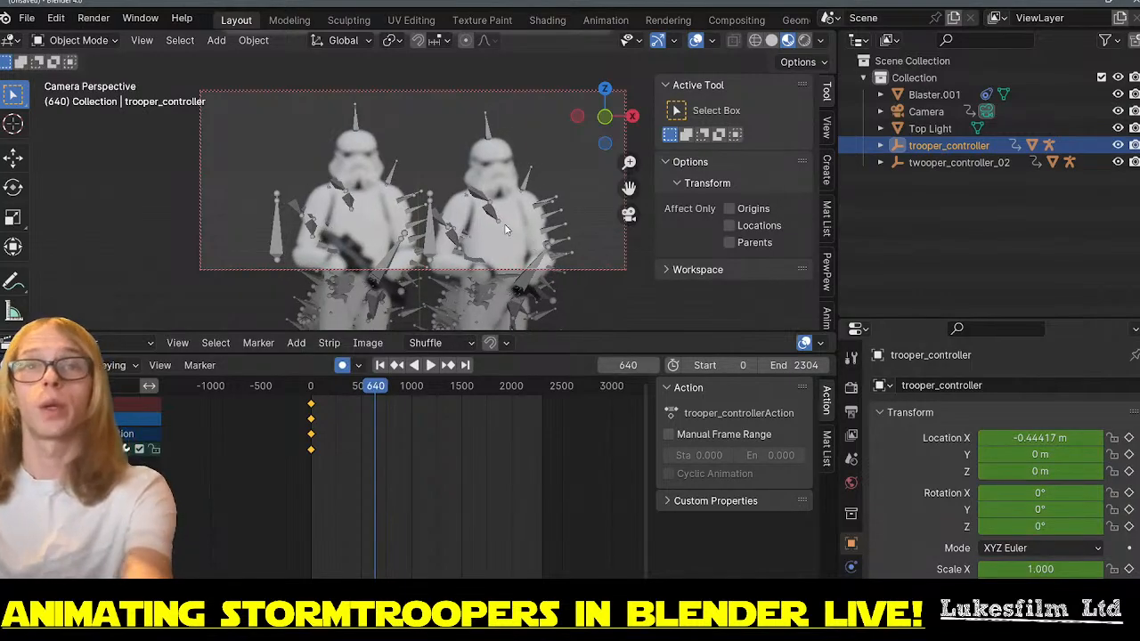
{"action": "key", "text": "KP_0"}
{"action": "key", "text": "KP_0"}
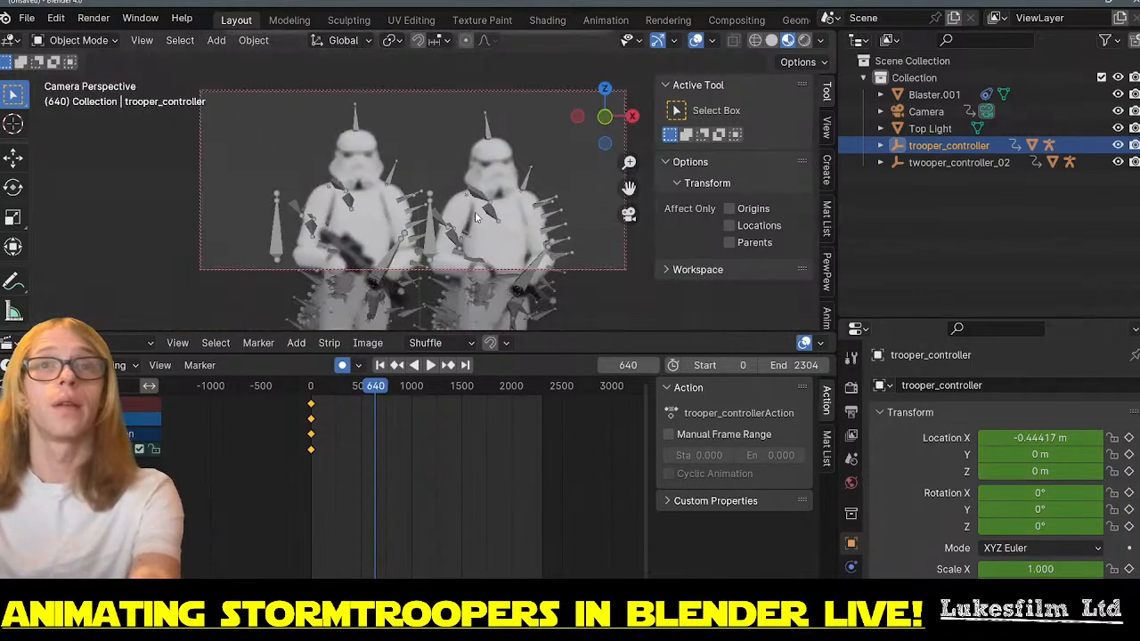
{"action": "left_click", "coordinate": [379, 365]}
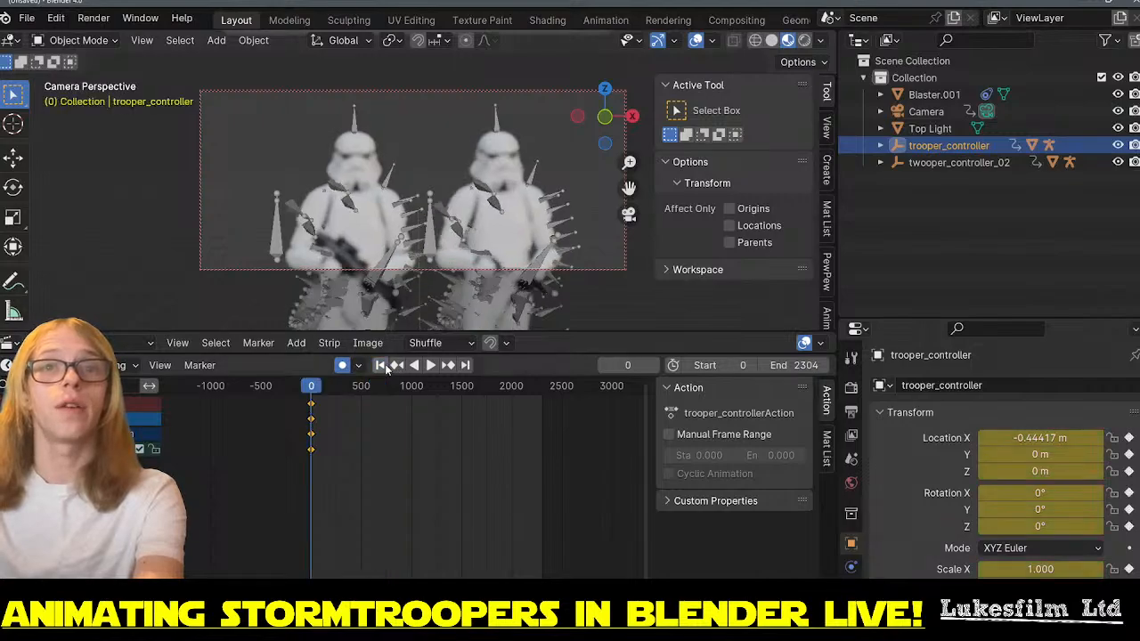
- Delete all of the camera's keyframes, slightly adjust its framing of the two troopers, and key the new pose at frame 0
{"action": "left_click", "coordinate": [918, 113]}
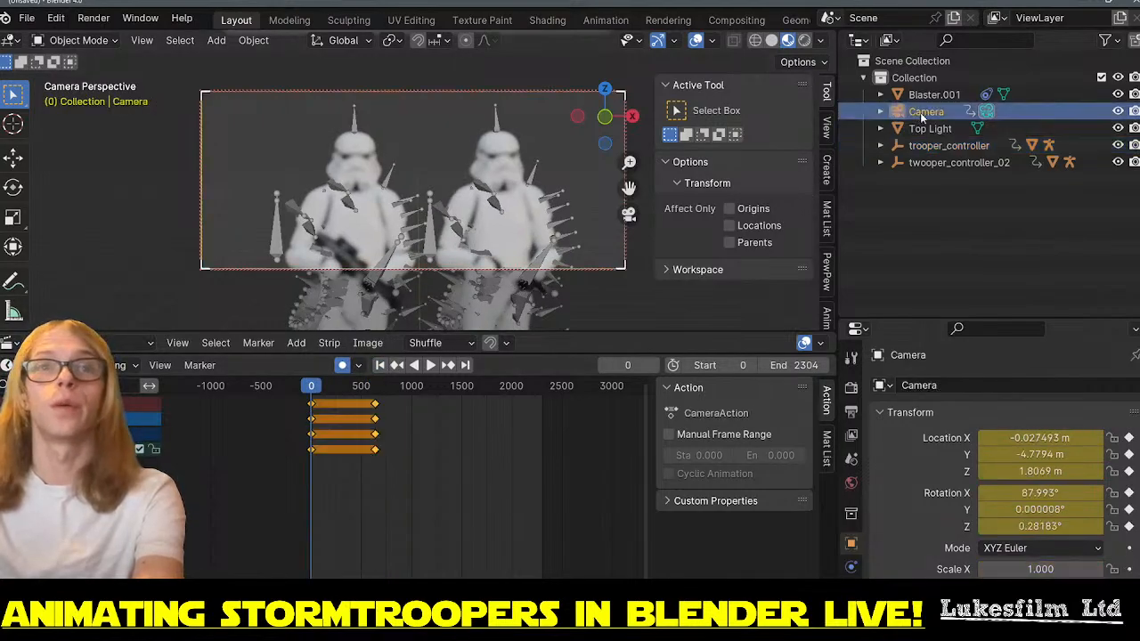
{"action": "left_click", "coordinate": [386, 460]}
{"action": "left_click_drag", "start_coordinate": [400, 471], "coordinate": [294, 397]}
{"action": "key", "text": "Delete"}
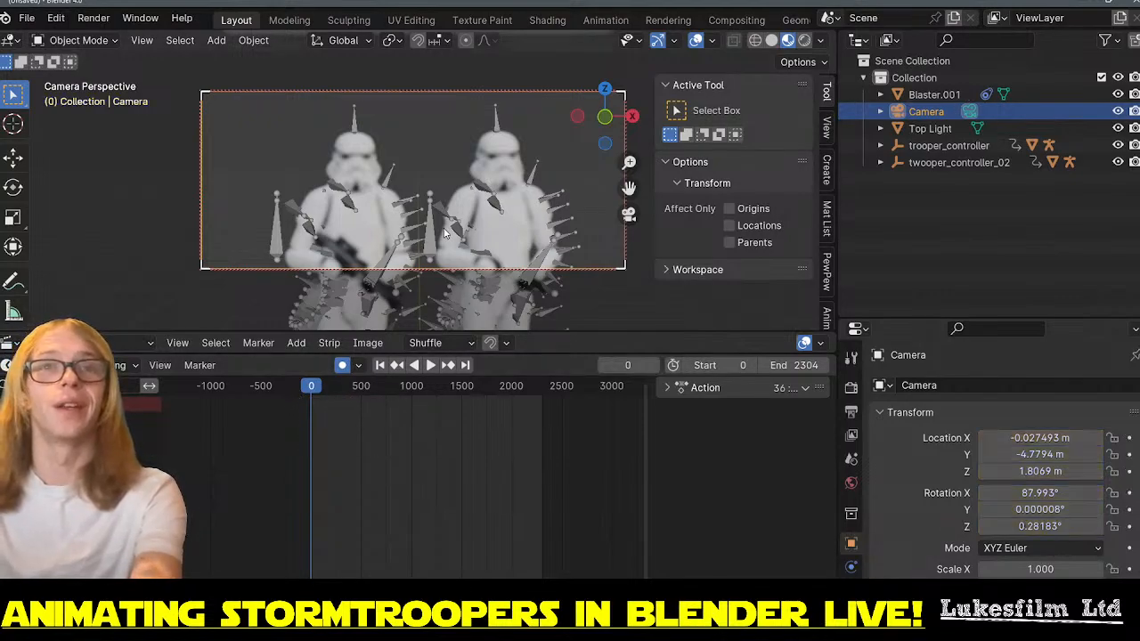
{"action": "mouse_move", "coordinate": [436, 234]}
{"action": "middle_mouse_down"}
{"action": "mouse_move", "coordinate": [443, 315]}
{"action": "mouse_move", "coordinate": [448, 208]}
{"action": "mouse_move", "coordinate": [437, 230]}
{"action": "middle_mouse_up"}
{"action": "key", "text": "i"}
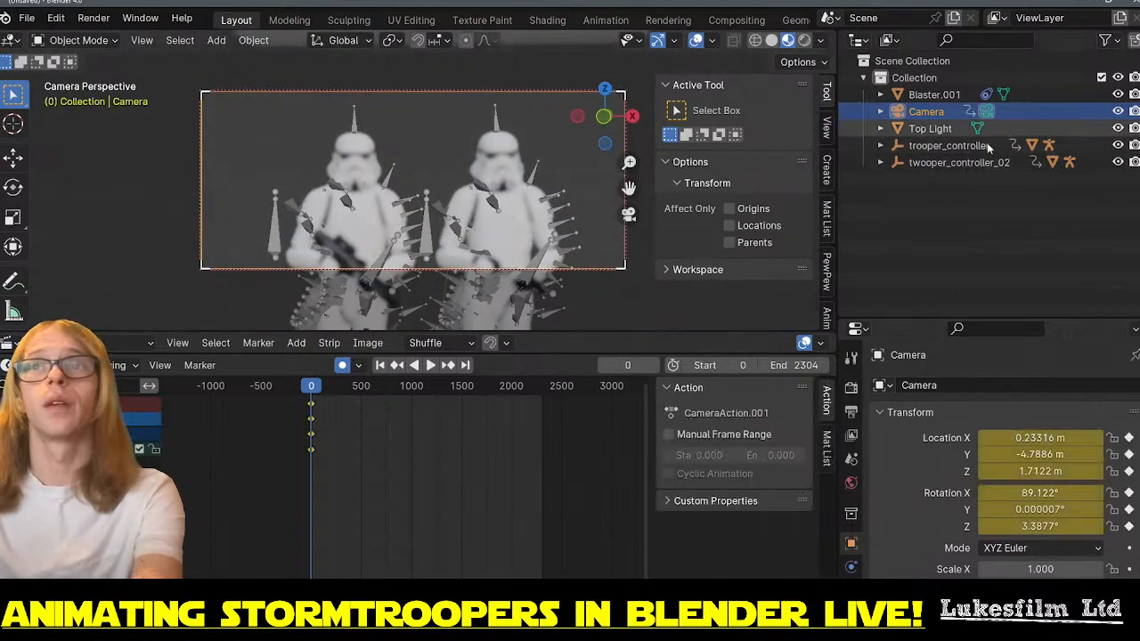
- Rotate twooper_controller_02 about the global Z axis to about -5.66°, turning the second trooper slightly
{"action": "left_click", "coordinate": [966, 164]}
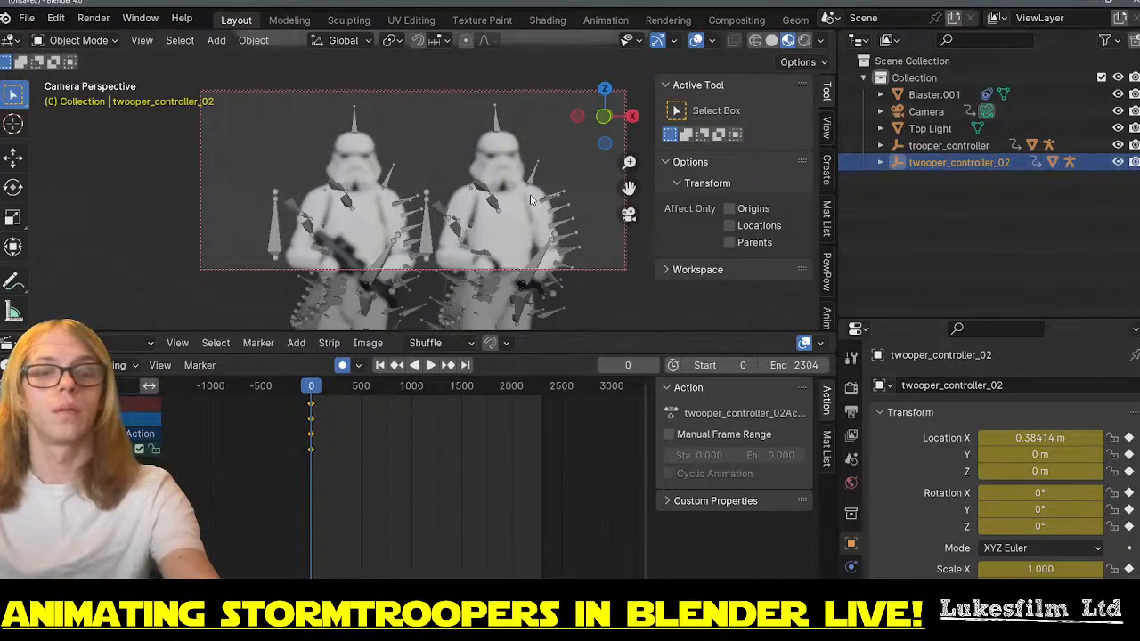
{"action": "key", "text": "r"}
{"action": "key", "text": "x"}
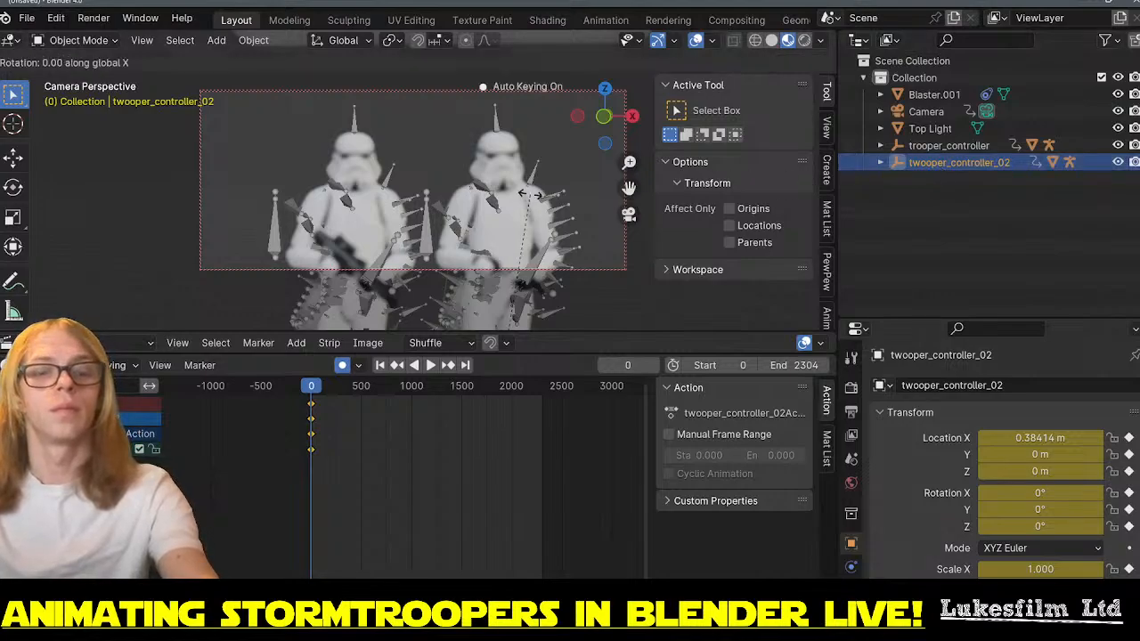
{"action": "key", "text": "z"}
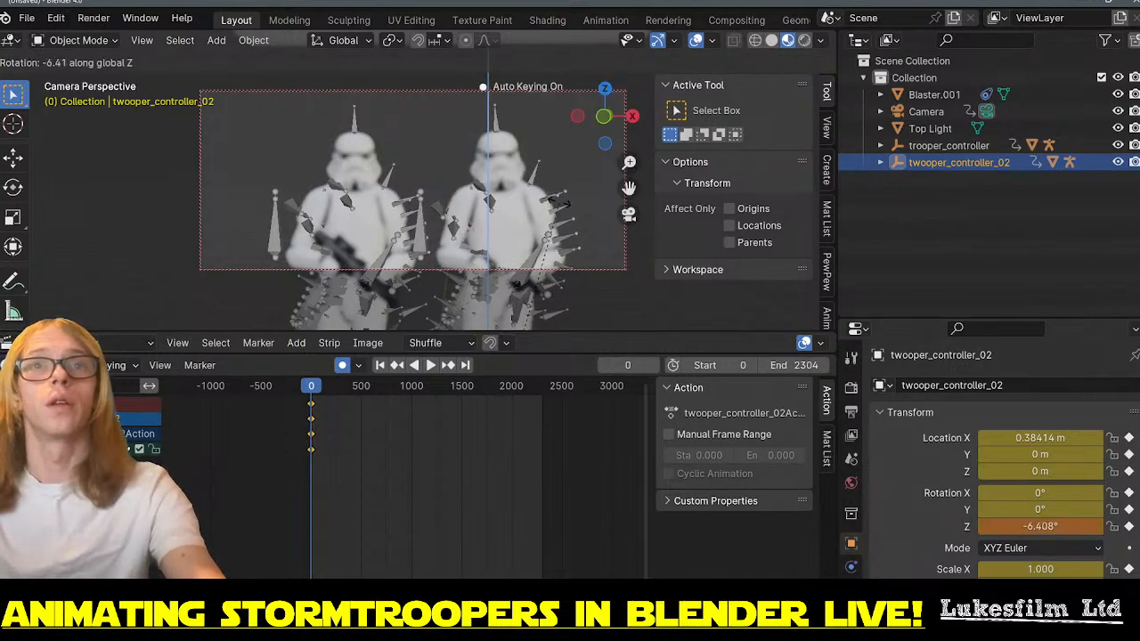
{"action": "left_click", "coordinate": [556, 206]}
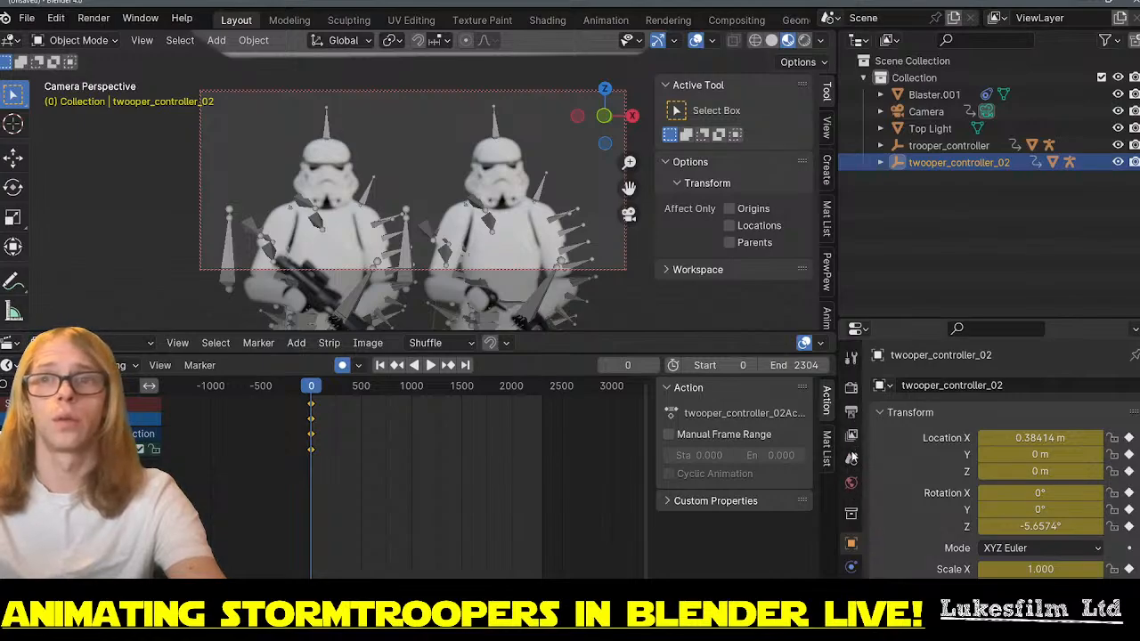
- Set the camera's depth of field focus distance to 4.1 m so both troopers are sharp
{"action": "left_click", "coordinate": [942, 114]}
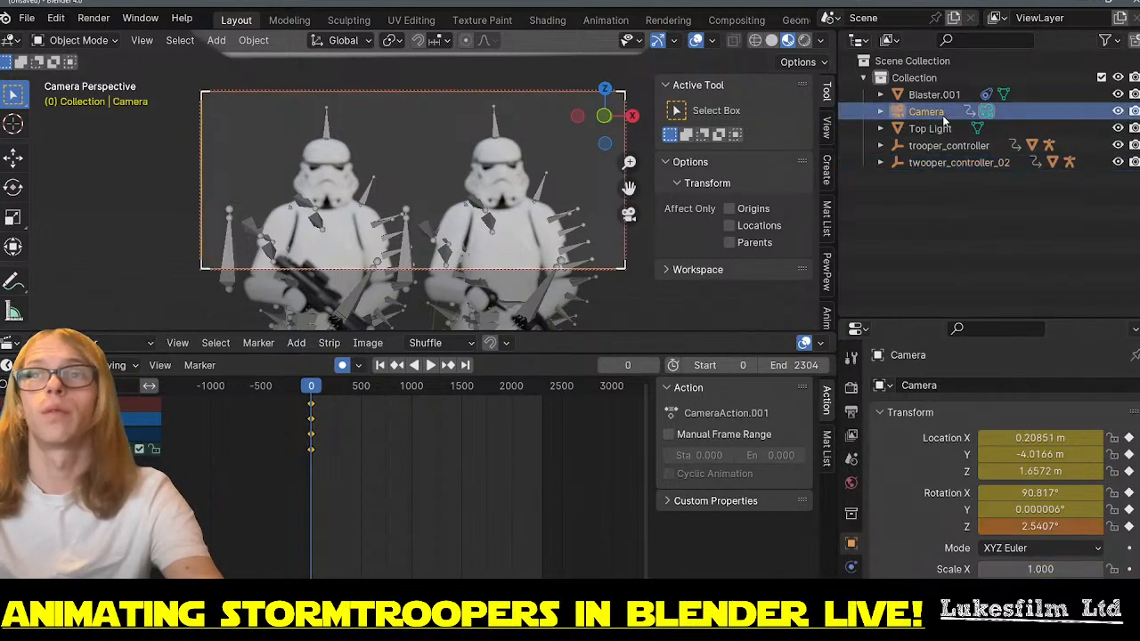
{"action": "scroll", "coordinate": [851, 549], "scroll_direction": "down", "scroll_amount": 2}
{"action": "left_click", "coordinate": [850, 554]}
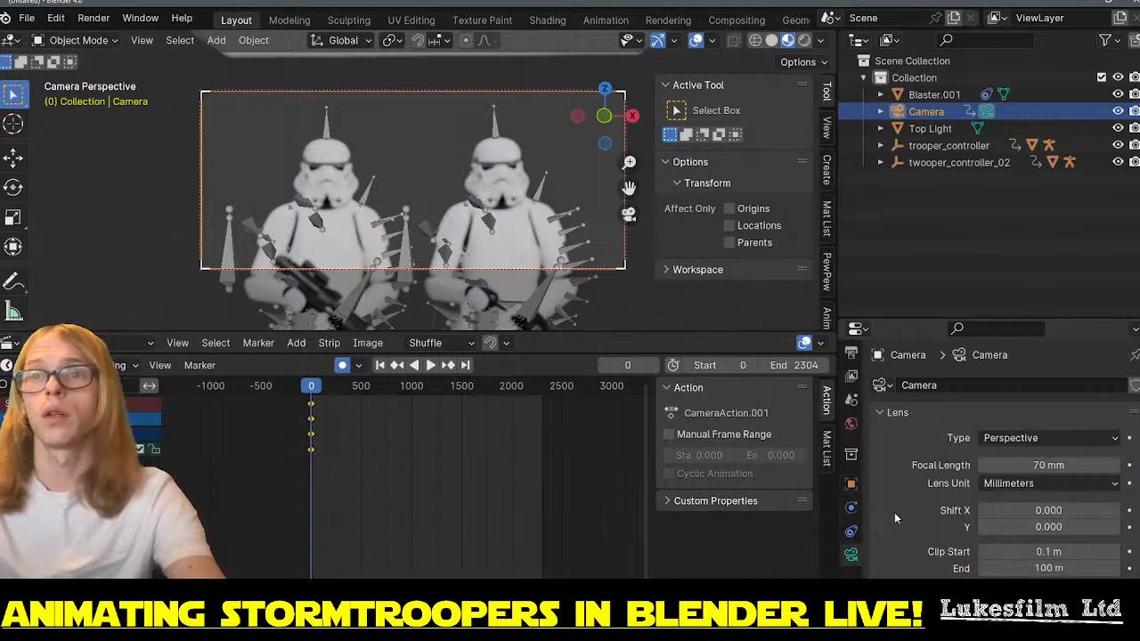
{"action": "scroll", "coordinate": [894, 512], "scroll_direction": "down", "scroll_amount": 4}
{"action": "scroll", "coordinate": [896, 510], "scroll_direction": "down", "scroll_amount": 5}
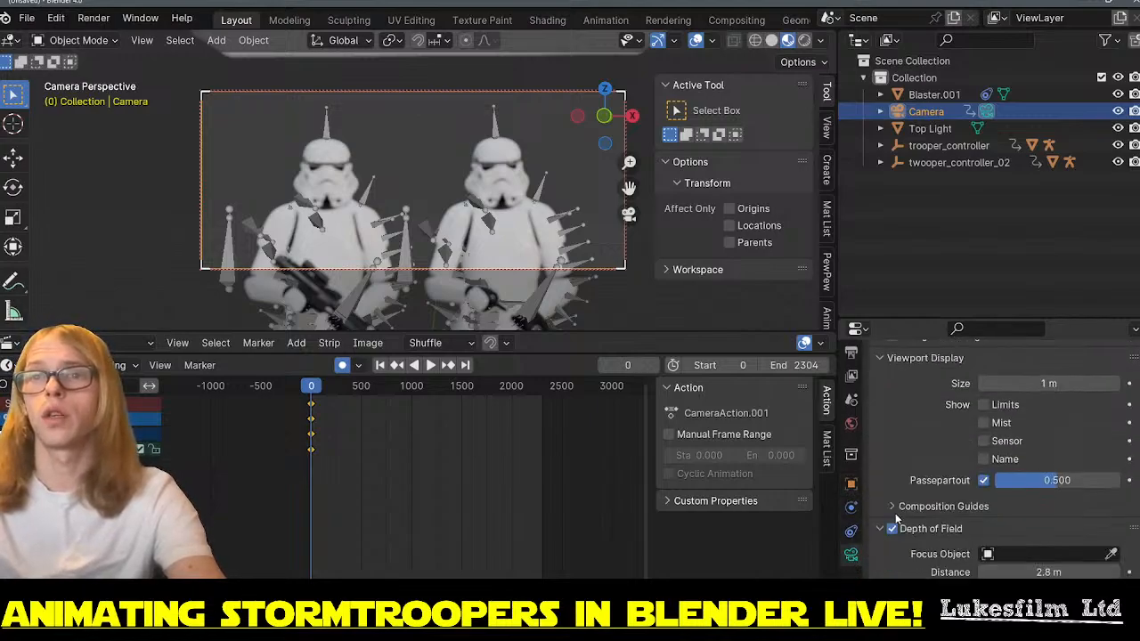
{"action": "scroll", "coordinate": [894, 521], "scroll_direction": "up", "scroll_amount": 2}
{"action": "scroll", "coordinate": [893, 518], "scroll_direction": "down", "scroll_amount": 3}
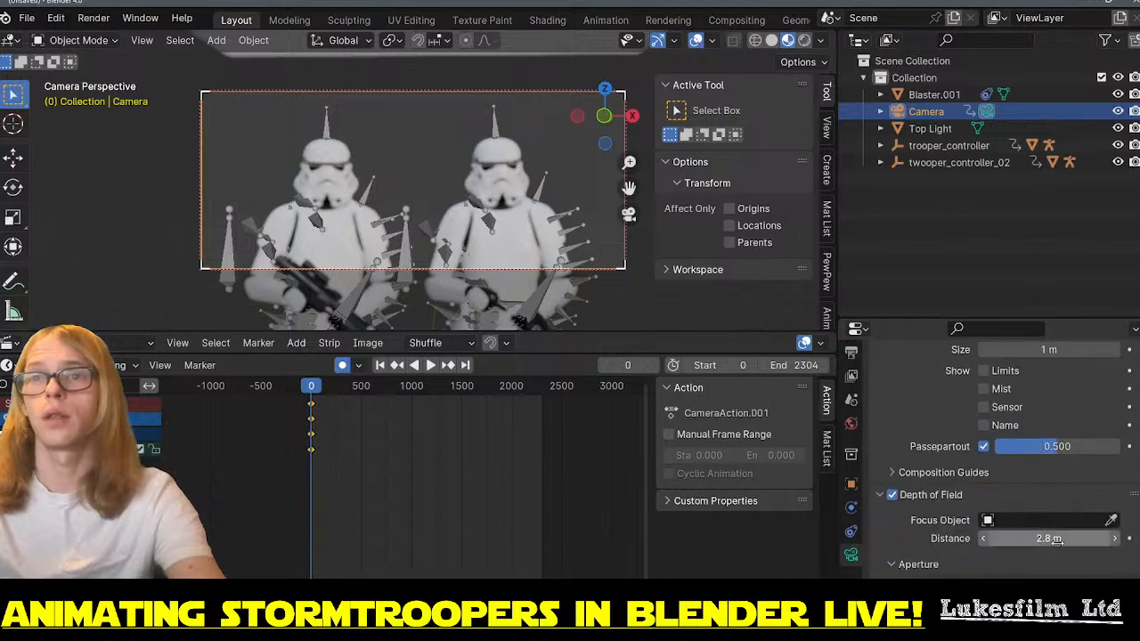
{"action": "left_click_drag", "start_coordinate": [1054, 538], "coordinate": [1120, 538]}
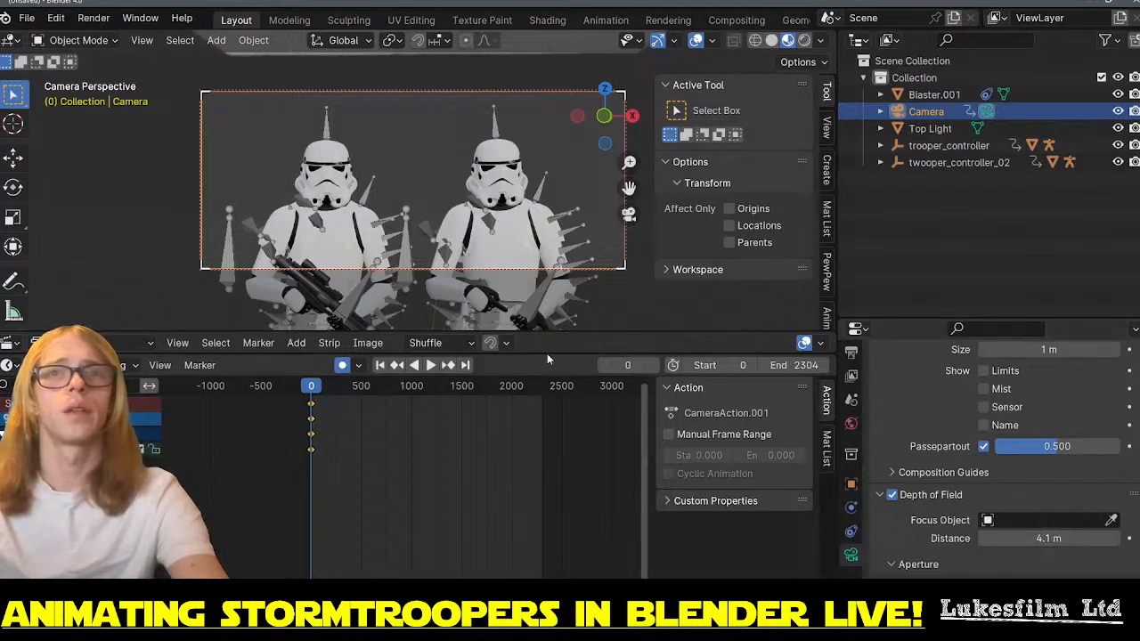
- Parent trooper_controller to twooper_controller_02 using Object (Keep Transform), and clear the selection
{"action": "left_click", "coordinate": [959, 211]}
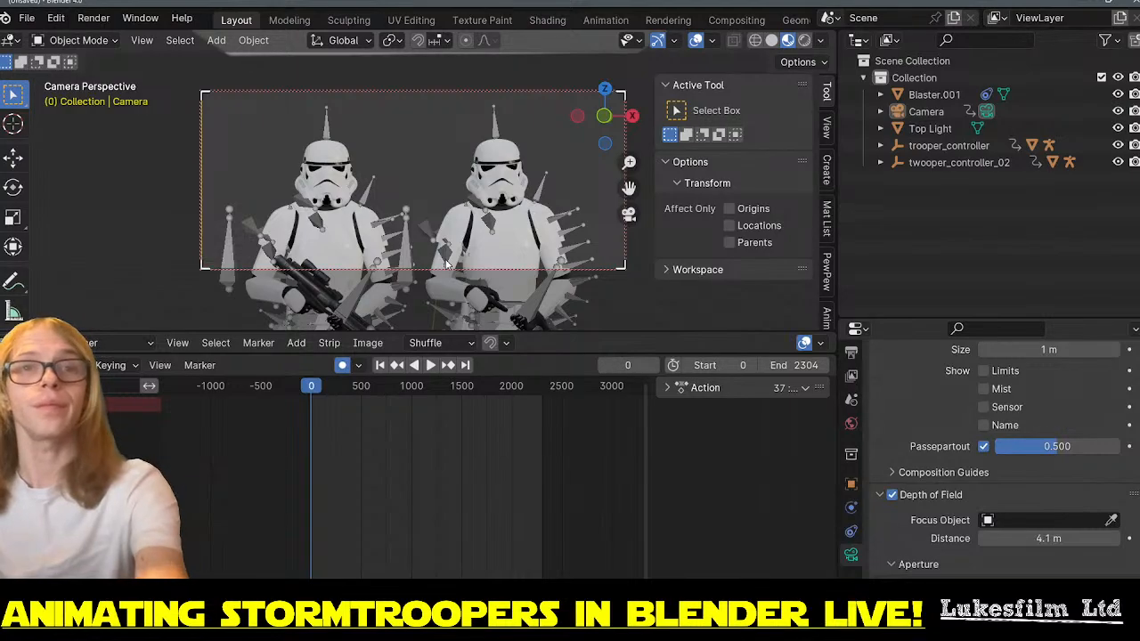
{"action": "key", "text": "KP_0"}
{"action": "middle_click_drag", "start_coordinate": [299, 253], "coordinate": [383, 234]}
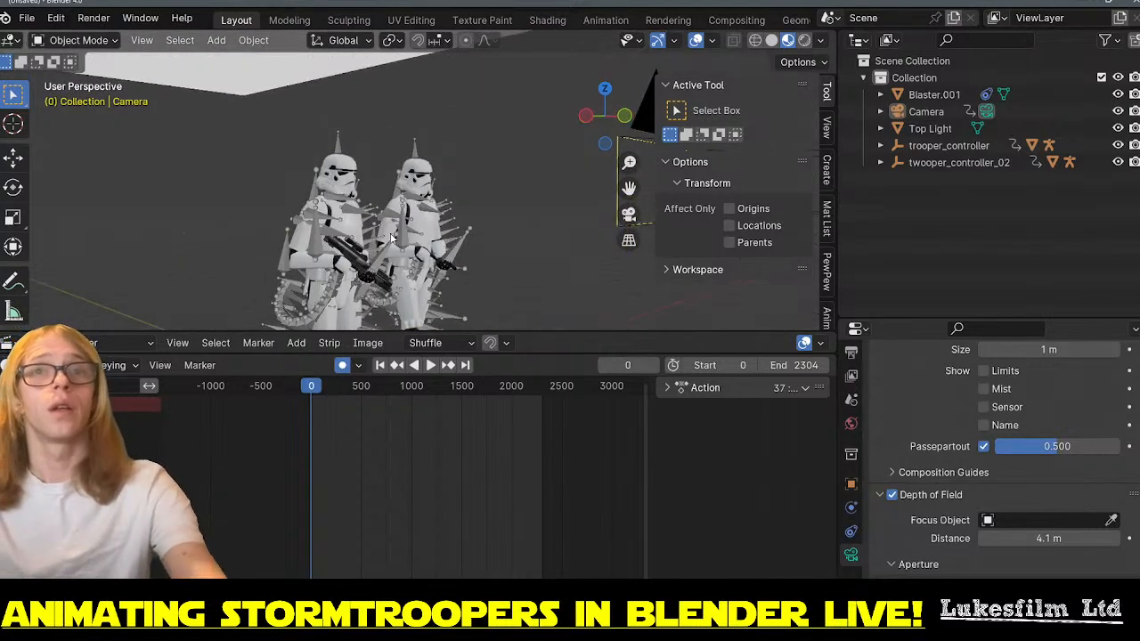
{"action": "scroll", "coordinate": [425, 259], "scroll_direction": "down", "scroll_amount": 5}
{"action": "scroll", "coordinate": [428, 261], "scroll_direction": "up", "scroll_amount": 3}
{"action": "middle_click_drag", "start_coordinate": [484, 278], "coordinate": [470, 182], "text": "shift"}
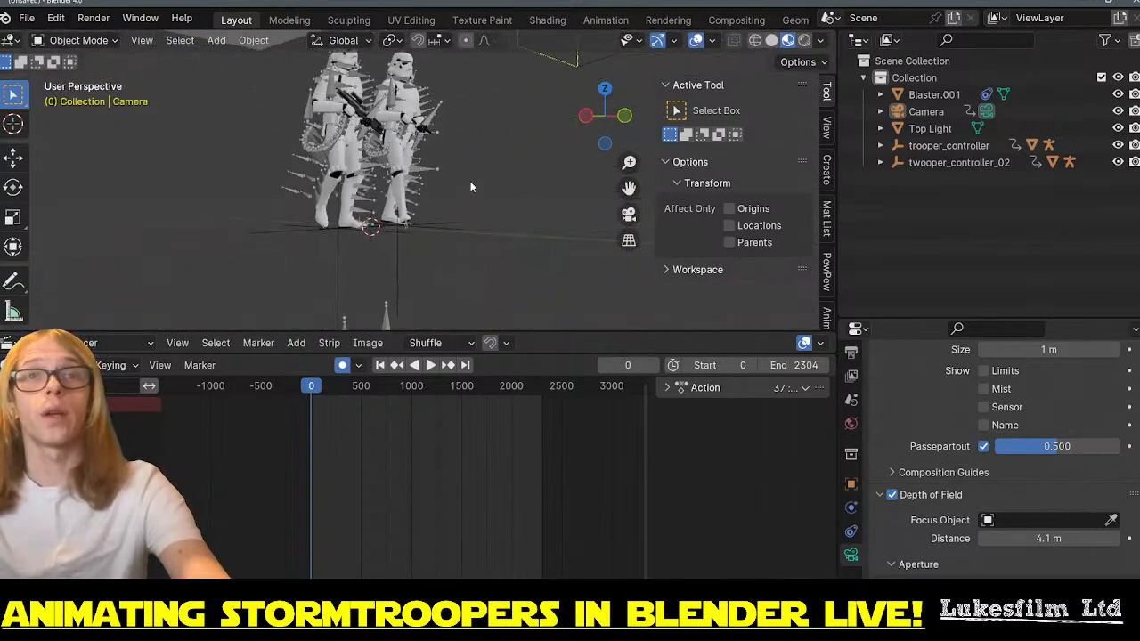
{"action": "left_click", "coordinate": [952, 164]}
{"action": "left_click", "coordinate": [943, 146], "text": "ctrl"}
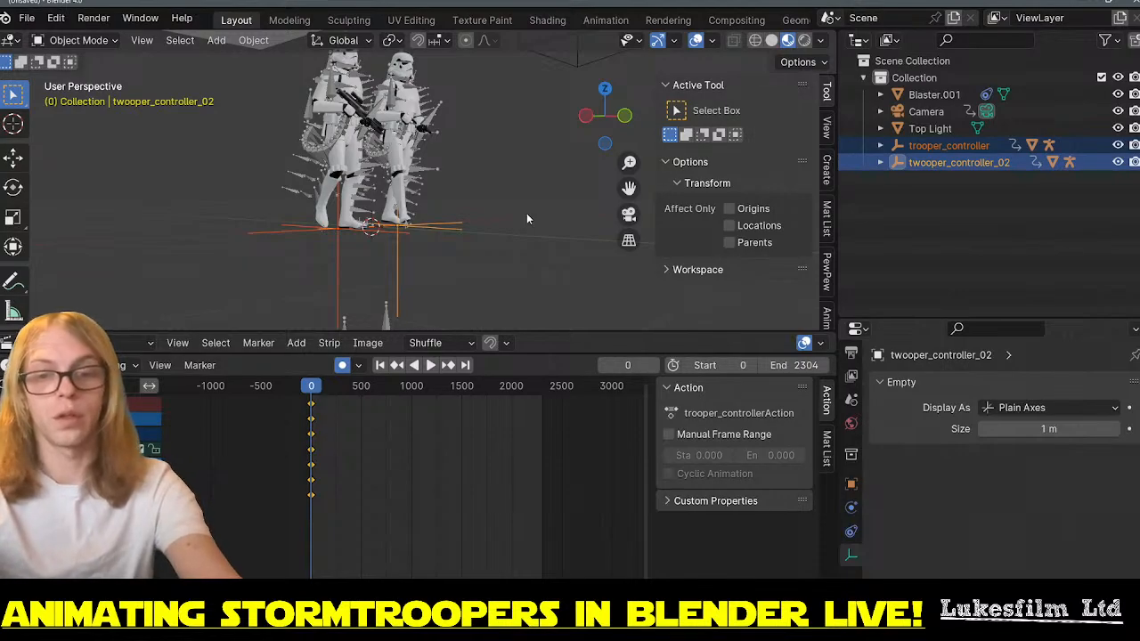
{"action": "key", "text": "ctrl+p"}
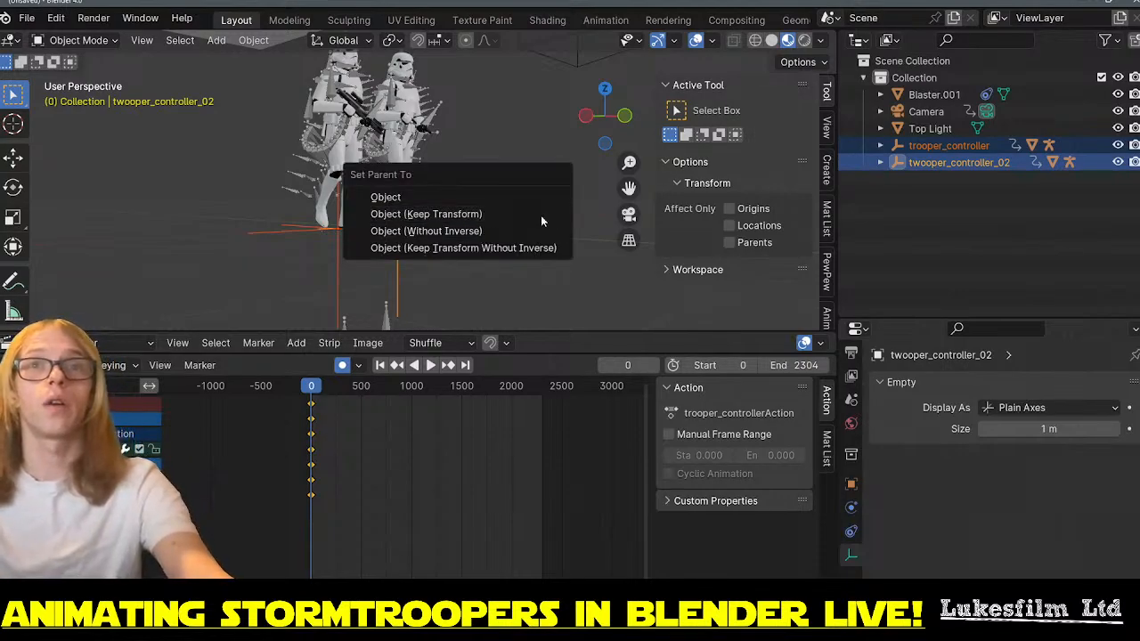
{"action": "left_click", "coordinate": [543, 216]}
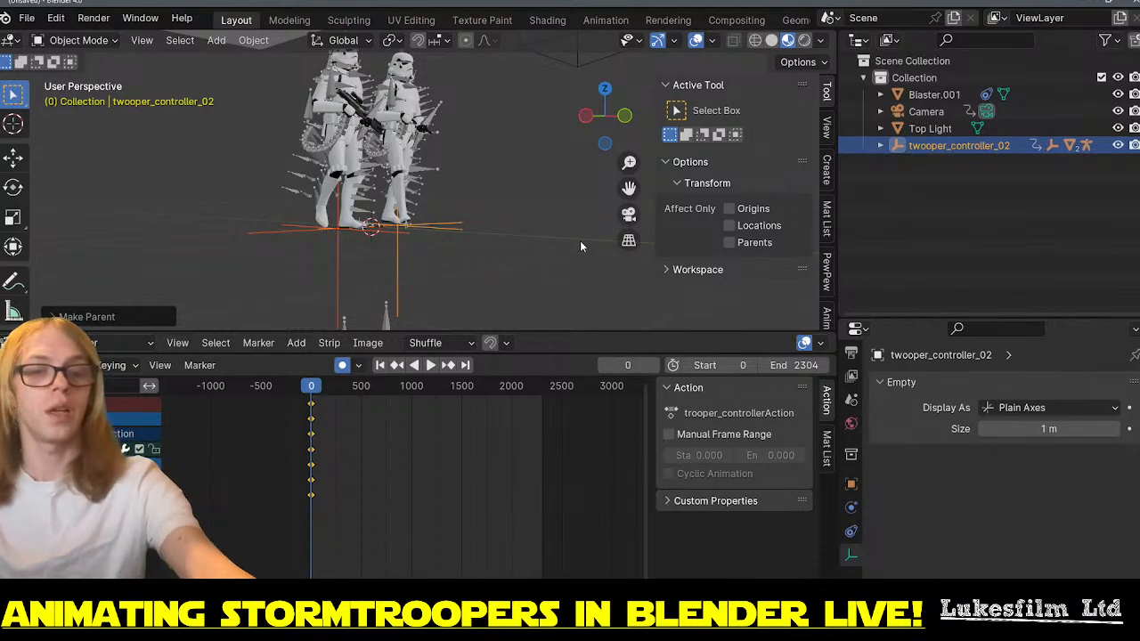
{"action": "left_click", "coordinate": [505, 269]}
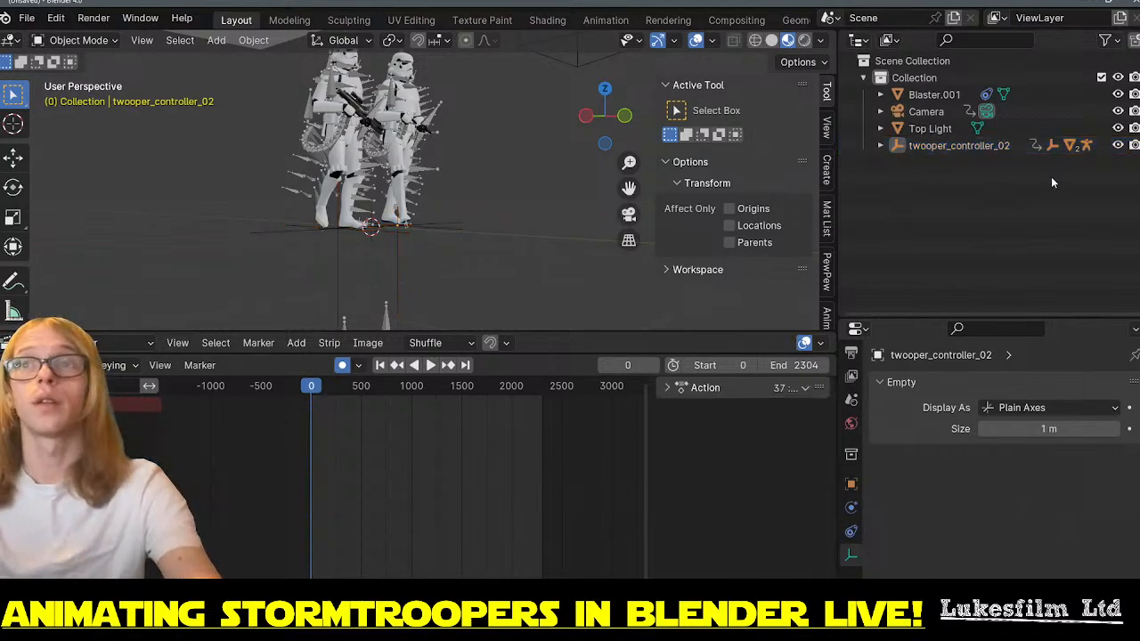
- Select twooper_controller_02 and test whether moving it carries both troopers, cancelling the move
{"action": "left_click", "coordinate": [973, 148]}
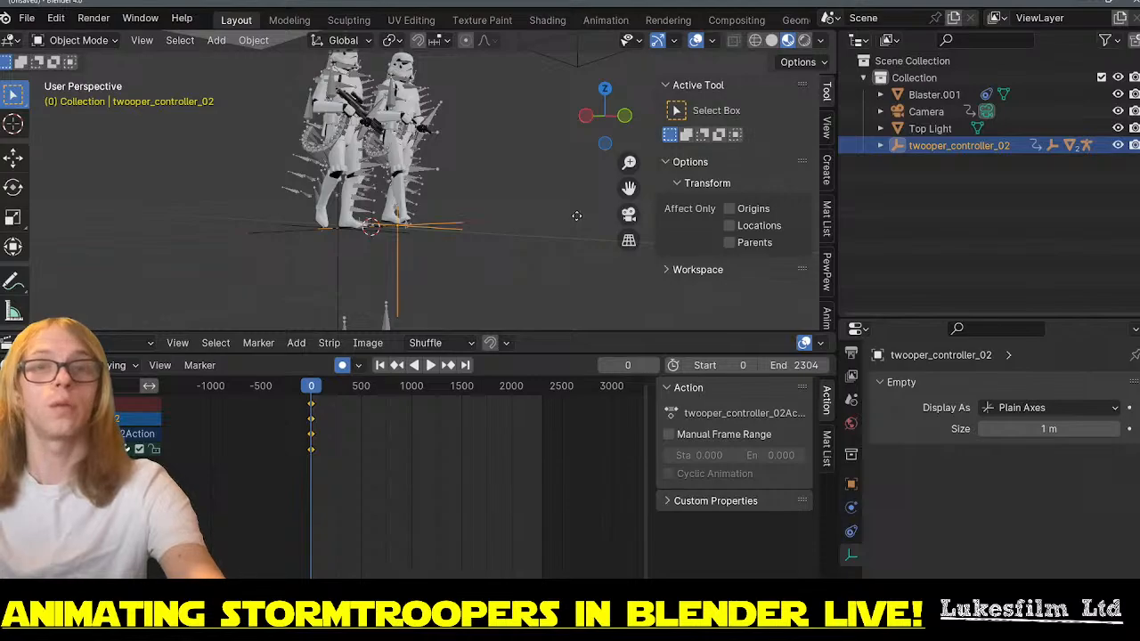
{"action": "key", "text": "g"}
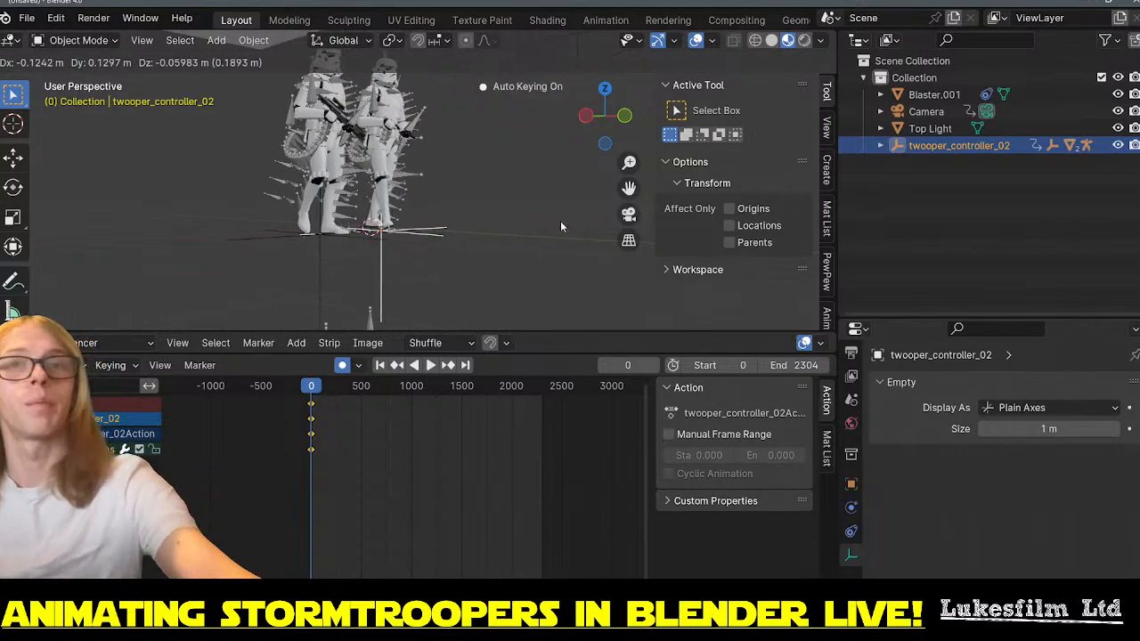
{"action": "right_click", "coordinate": [561, 221]}
- Add the camera to the selection alongside twooper_controller_02 and go to the last frame, 2304
{"action": "scroll", "coordinate": [415, 241], "scroll_direction": "down", "scroll_amount": 4}
{"action": "middle_click_drag", "start_coordinate": [415, 242], "coordinate": [475, 222]}
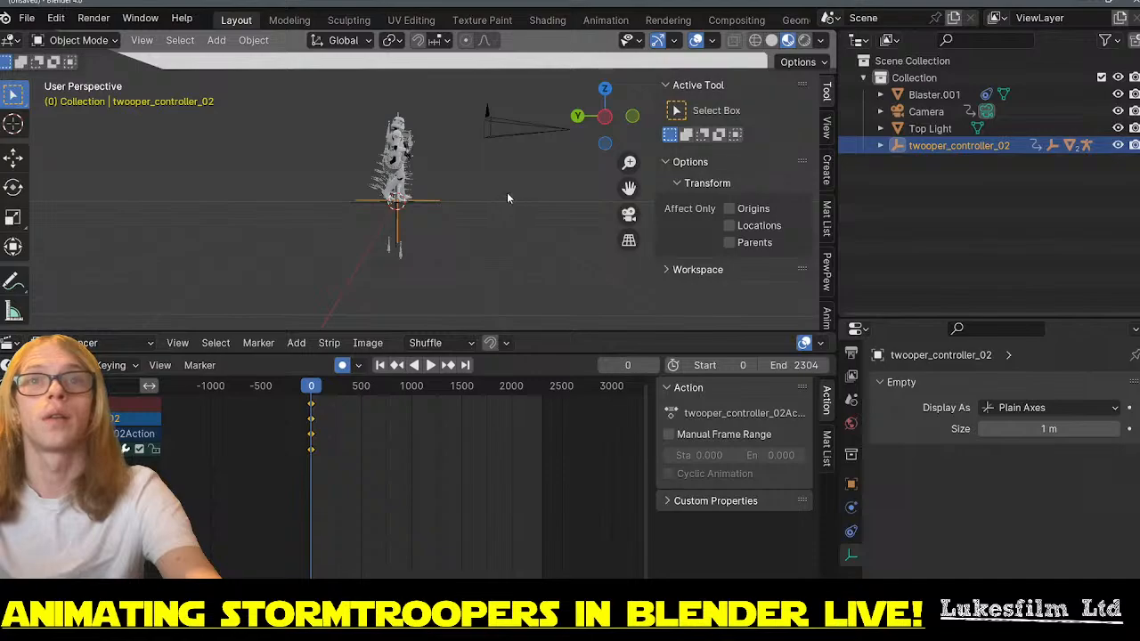
{"action": "left_click", "coordinate": [489, 124]}
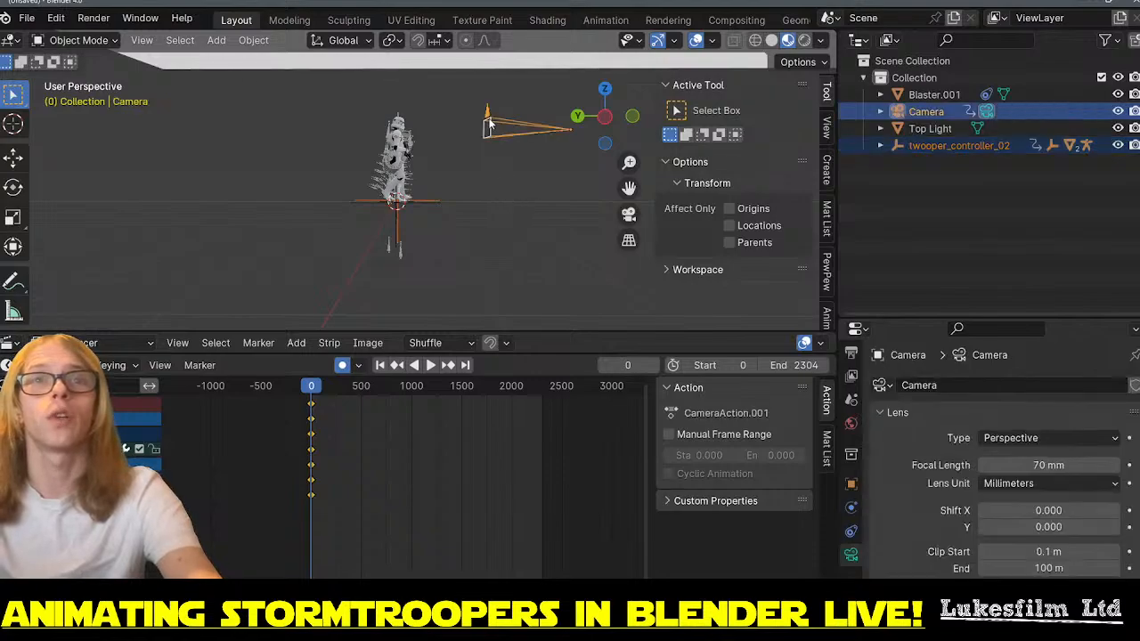
{"action": "scroll", "coordinate": [475, 203], "scroll_direction": "down", "scroll_amount": 4}
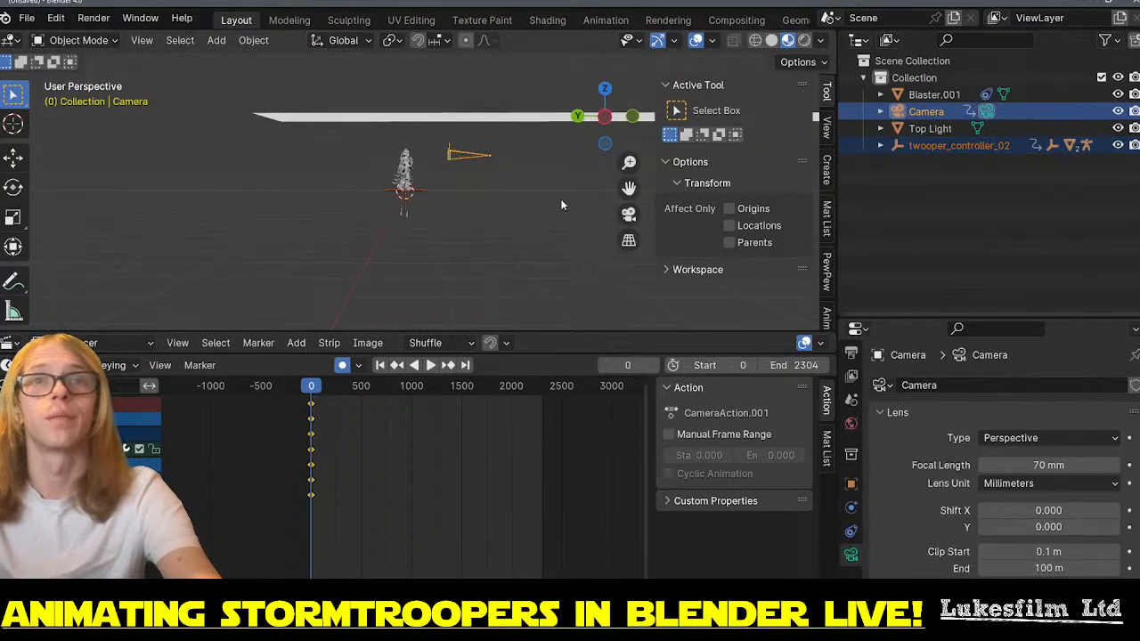
{"action": "middle_click_drag", "start_coordinate": [560, 201], "coordinate": [432, 212], "text": "shift"}
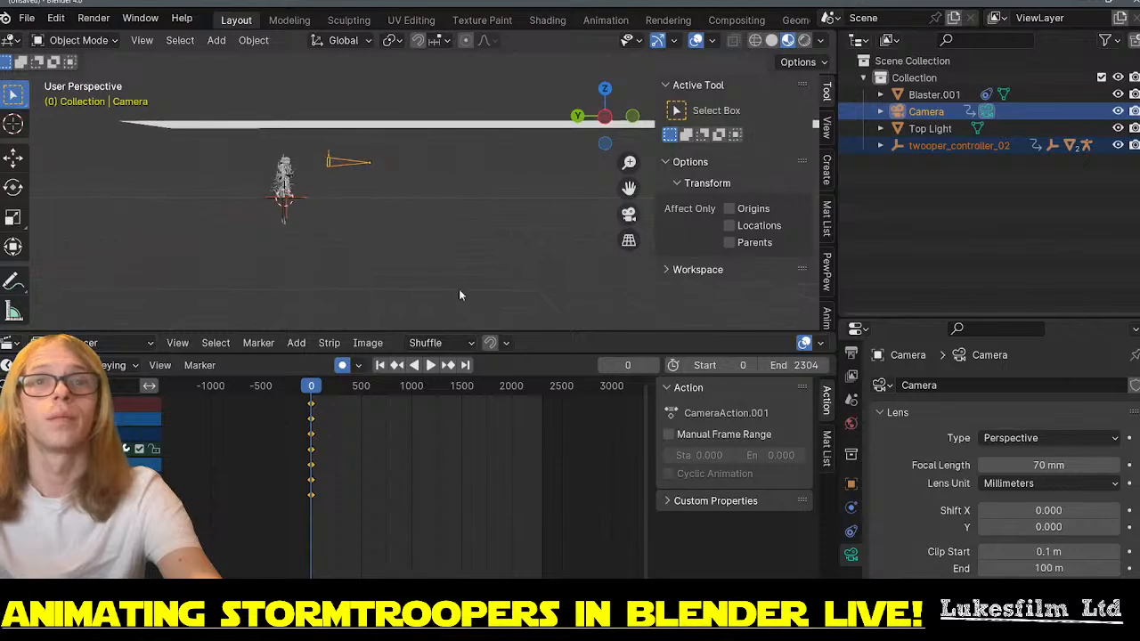
{"action": "left_click", "coordinate": [466, 366]}
{"action": "middle_click_drag", "start_coordinate": [514, 229], "coordinate": [370, 229], "text": "shift"}
{"action": "scroll", "coordinate": [370, 229], "scroll_direction": "down", "scroll_amount": 1}
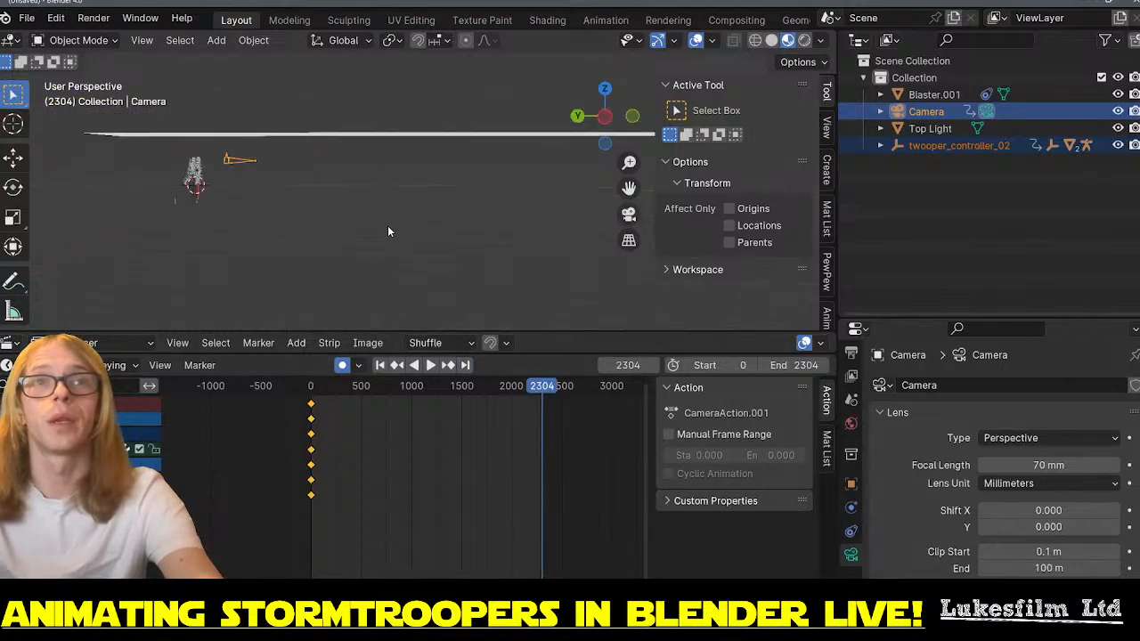
{"action": "scroll", "coordinate": [388, 227], "scroll_direction": "down", "scroll_amount": 3}
{"action": "mouse_move", "coordinate": [418, 188]}
{"action": "middle_mouse_down"}
{"action": "mouse_move", "coordinate": [437, 191]}
{"action": "mouse_move", "coordinate": [412, 207]}
{"action": "mouse_move", "coordinate": [418, 197]}
{"action": "middle_mouse_up"}
{"action": "scroll", "coordinate": [419, 197], "scroll_direction": "up", "scroll_amount": 3}
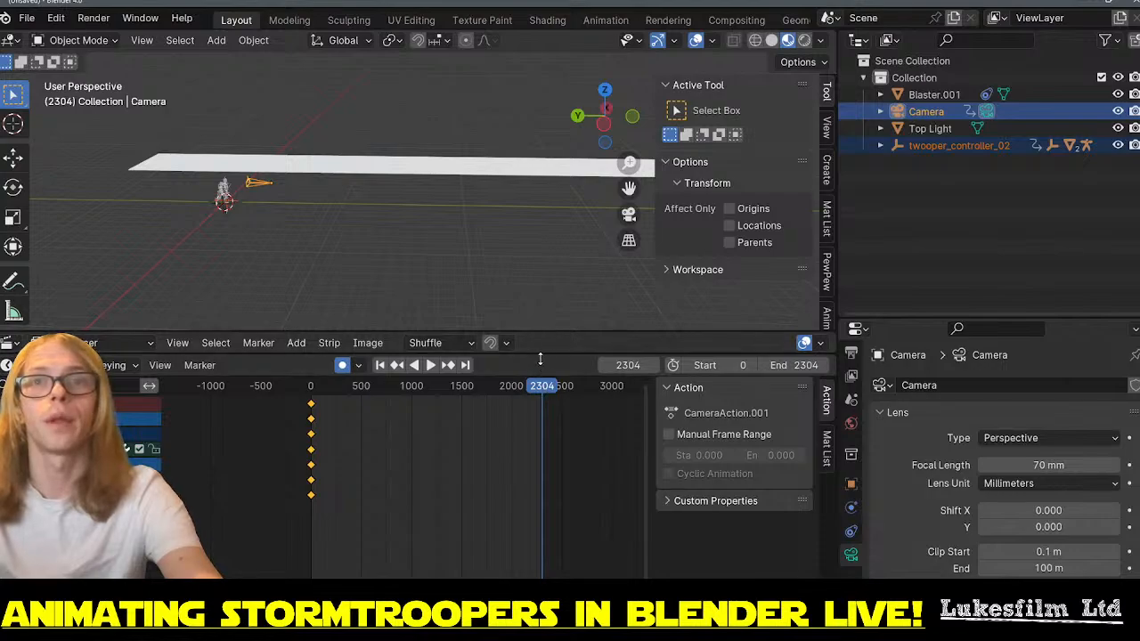
- Enlarge the 3D viewport by shrinking the keyframe editor and sequencer areas below it
{"action": "left_click_drag", "start_coordinate": [543, 353], "coordinate": [541, 383]}
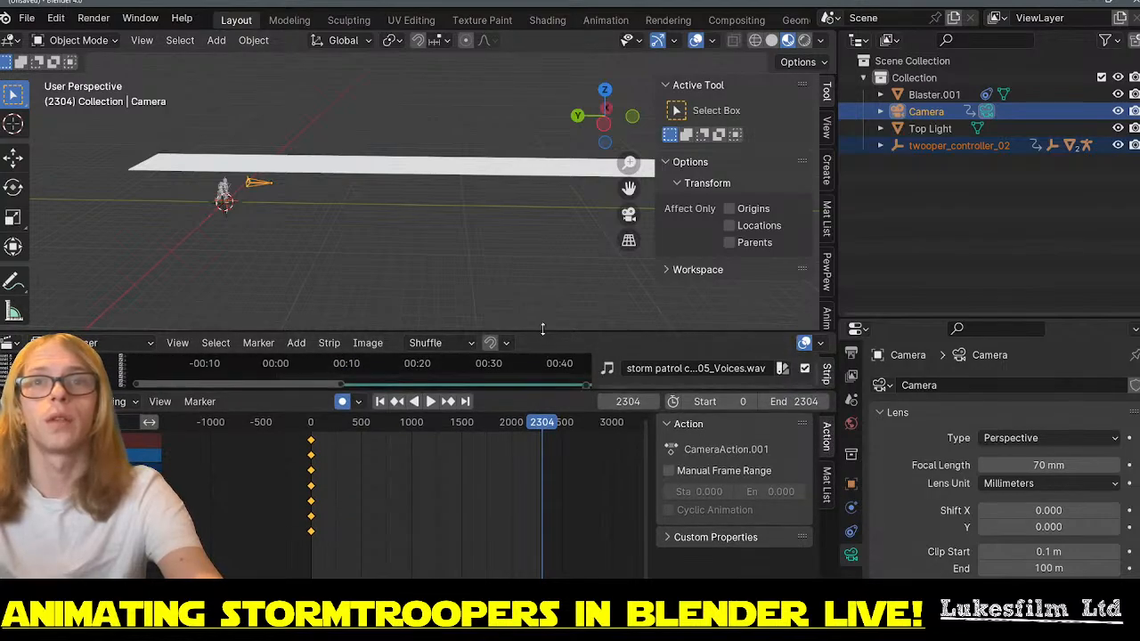
{"action": "left_click_drag", "start_coordinate": [542, 331], "coordinate": [539, 367]}
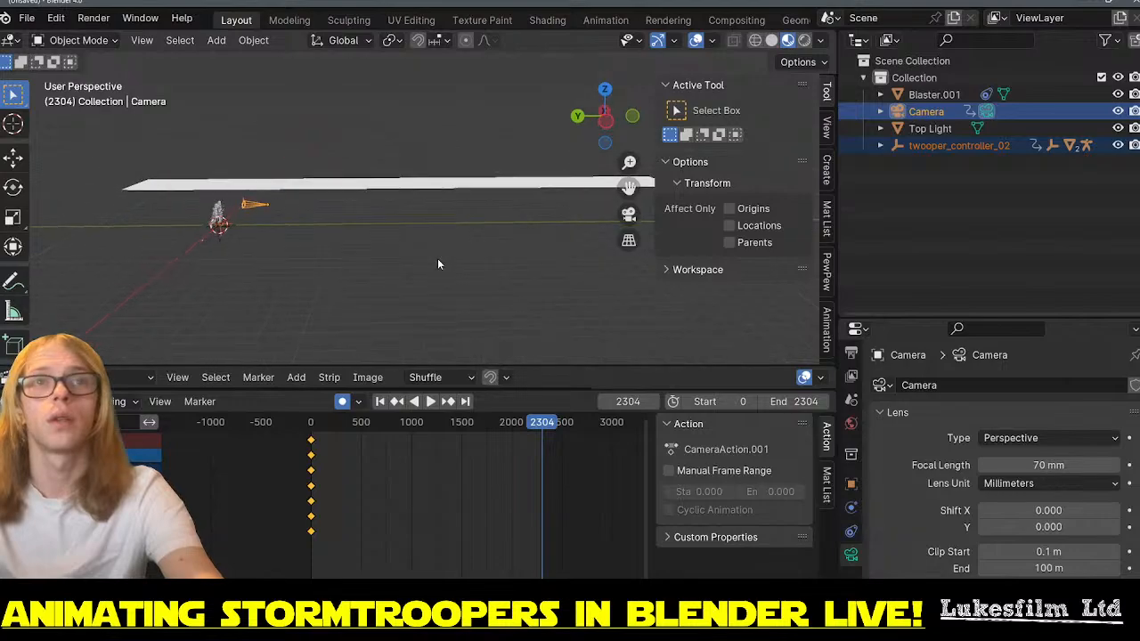
{"action": "scroll", "coordinate": [437, 259], "scroll_direction": "down", "scroll_amount": 3}
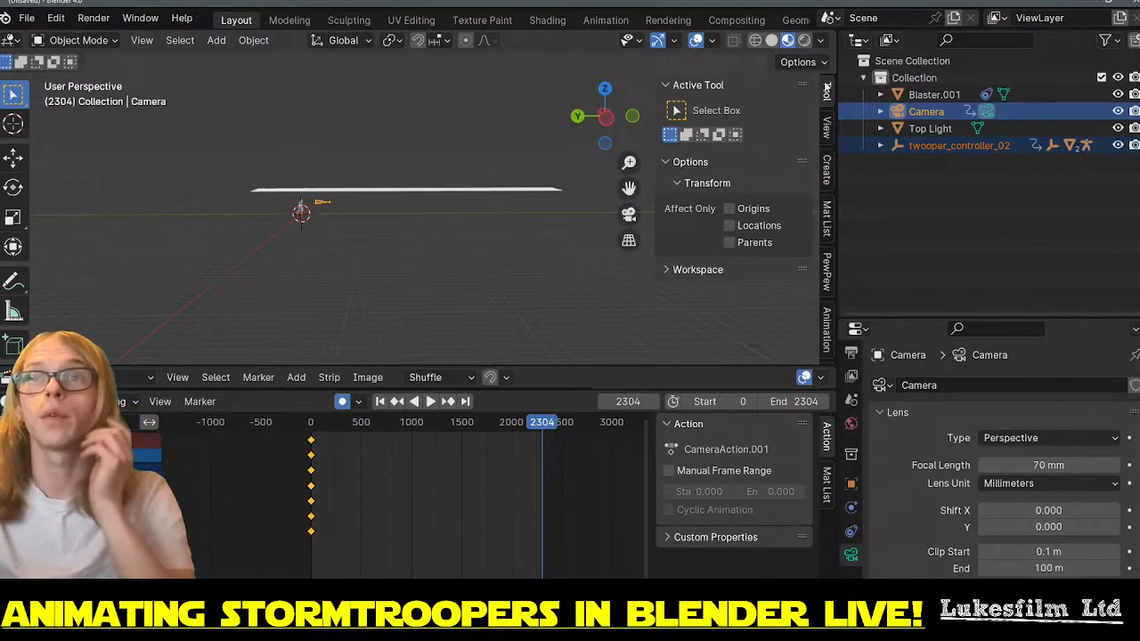
{"action": "key", "text": "g"}
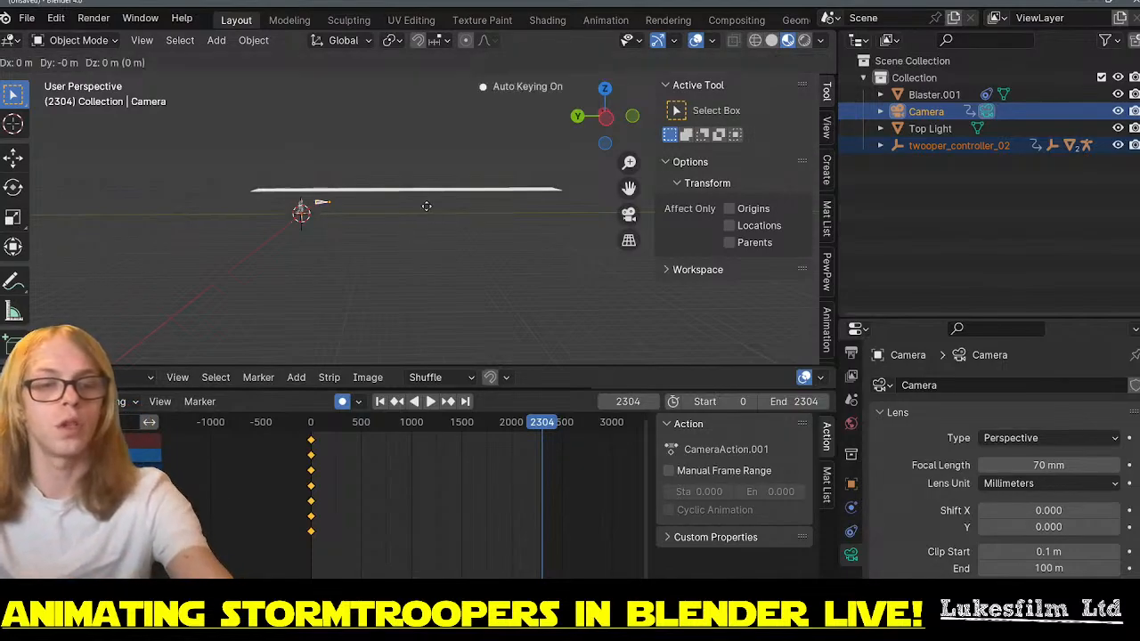
{"action": "key", "text": "y"}
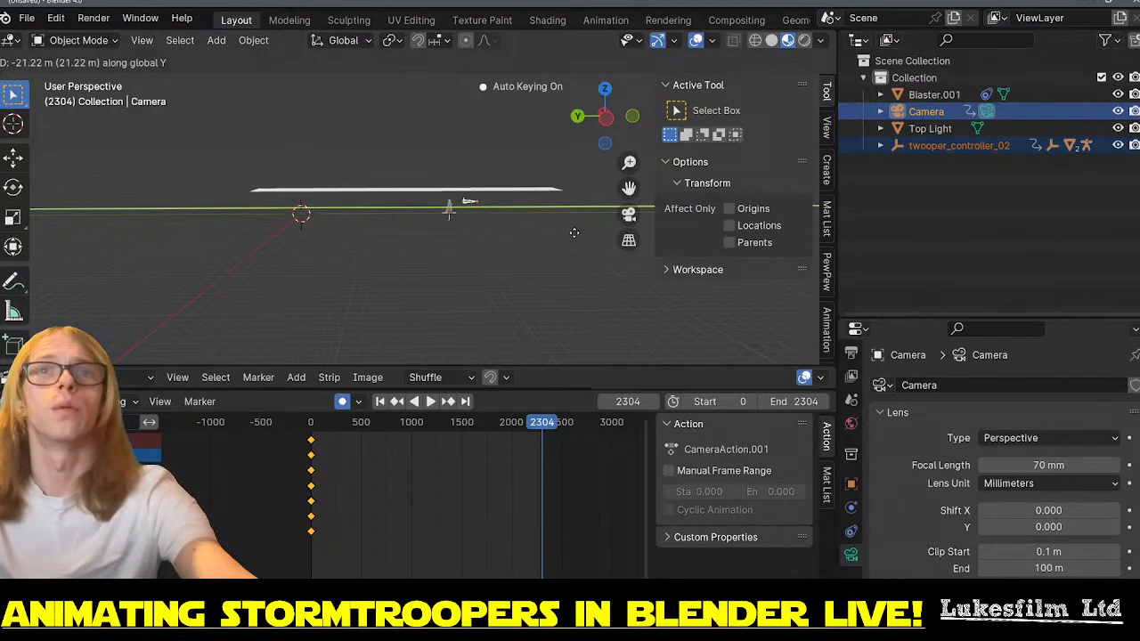
{"action": "left_click", "coordinate": [574, 231]}
- Move the camera and twooper_controller_02 together roughly 70 m in the negative global Y direction at frame 2304, auto-keying the new positions
{"action": "scroll", "coordinate": [570, 229], "scroll_direction": "down", "scroll_amount": 3}
{"action": "scroll", "coordinate": [562, 228], "scroll_direction": "up", "scroll_amount": 1}
{"action": "scroll", "coordinate": [542, 225], "scroll_direction": "down", "scroll_amount": 2}
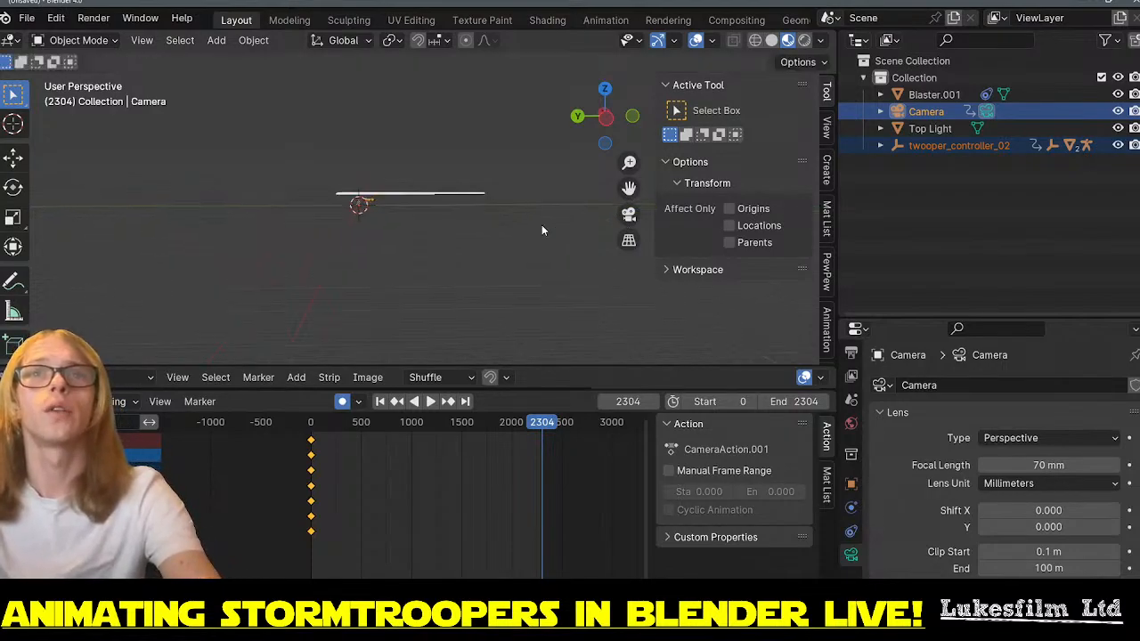
{"action": "scroll", "coordinate": [550, 228], "scroll_direction": "up", "scroll_amount": 2}
{"action": "scroll", "coordinate": [536, 249], "scroll_direction": "up", "scroll_amount": 1, "text": "ctrl"}
{"action": "middle_click_drag", "start_coordinate": [536, 250], "coordinate": [467, 252], "text": "shift"}
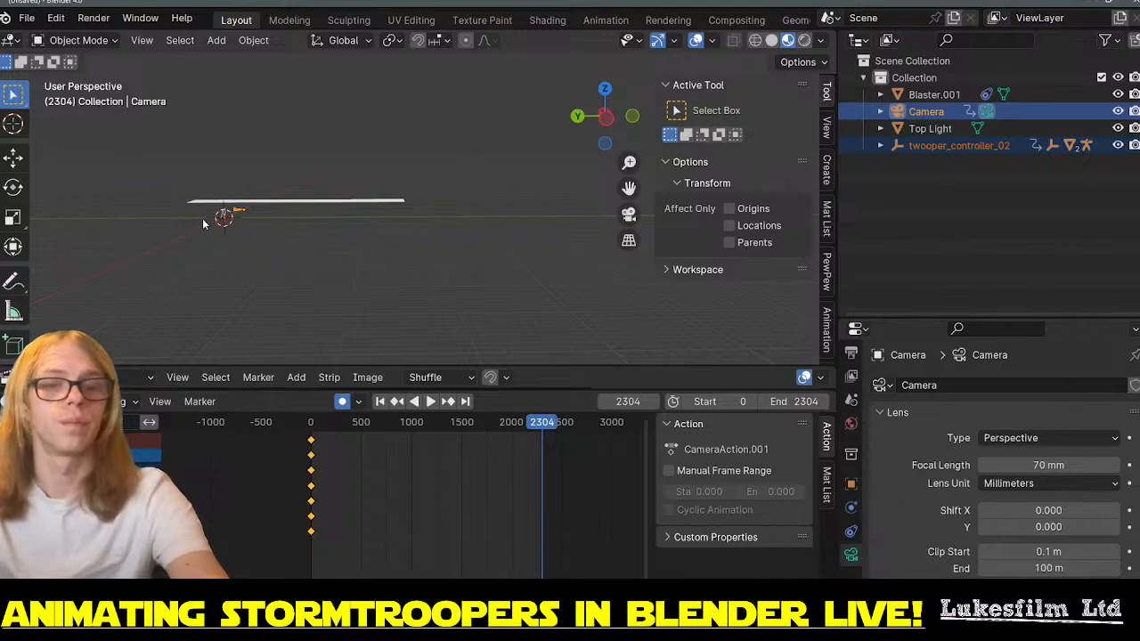
{"action": "key", "text": "g"}
{"action": "key", "text": "y"}
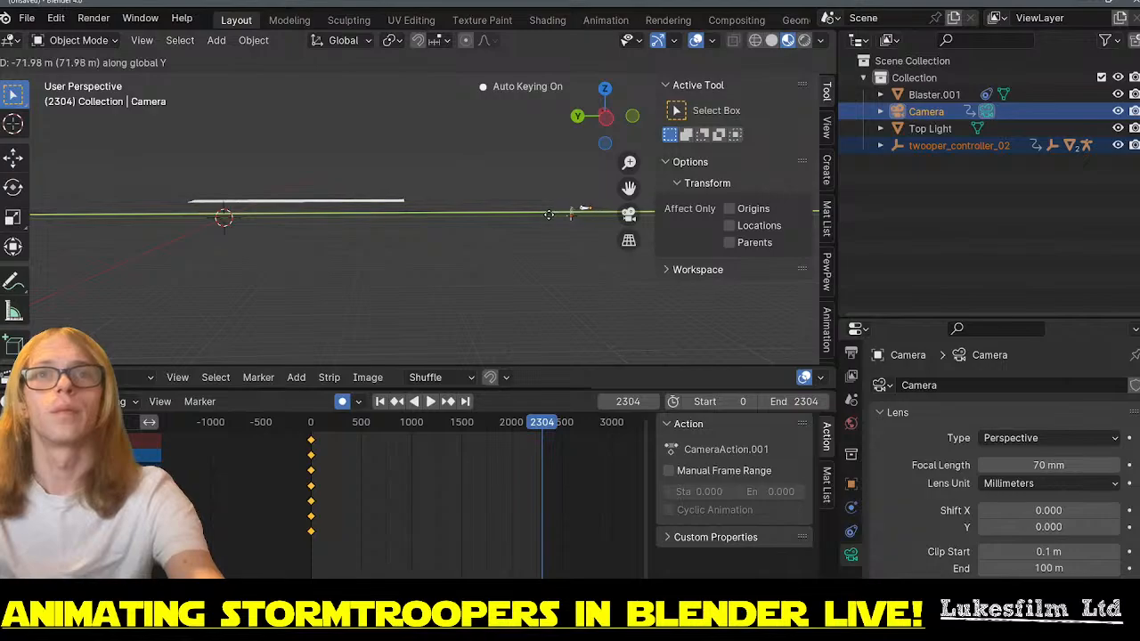
{"action": "left_click", "coordinate": [532, 219]}
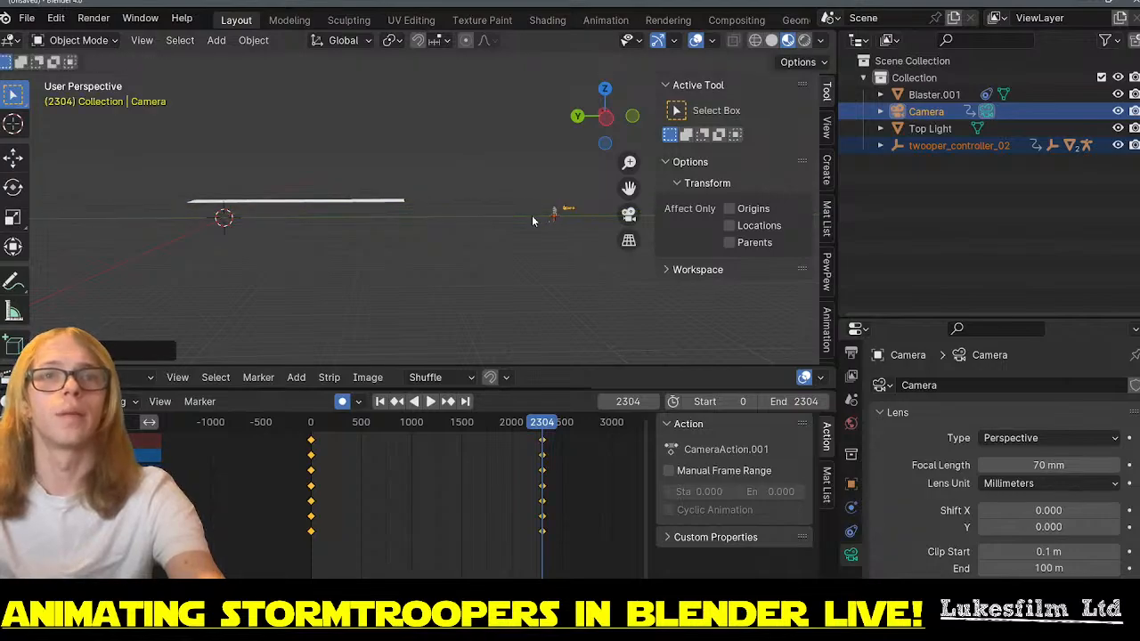
- Select the camera, the blaster and the trooper controllers with their rigs, and enlarge the keyframe editor to show all their channels
{"action": "left_click", "coordinate": [318, 218]}
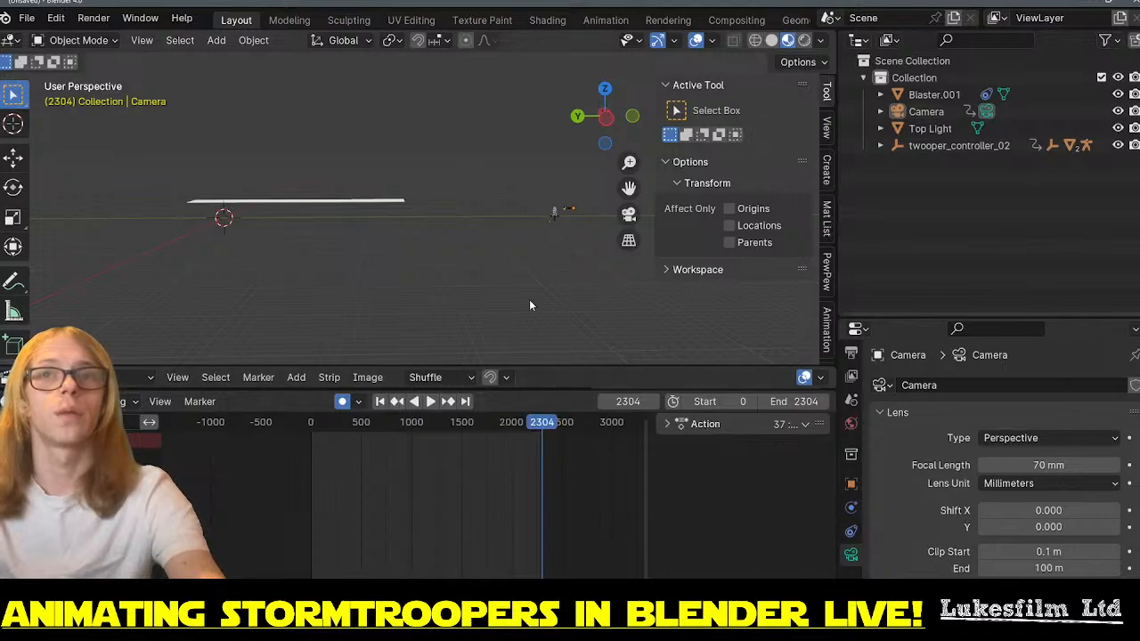
{"action": "left_click_drag", "start_coordinate": [545, 241], "coordinate": [542, 244]}
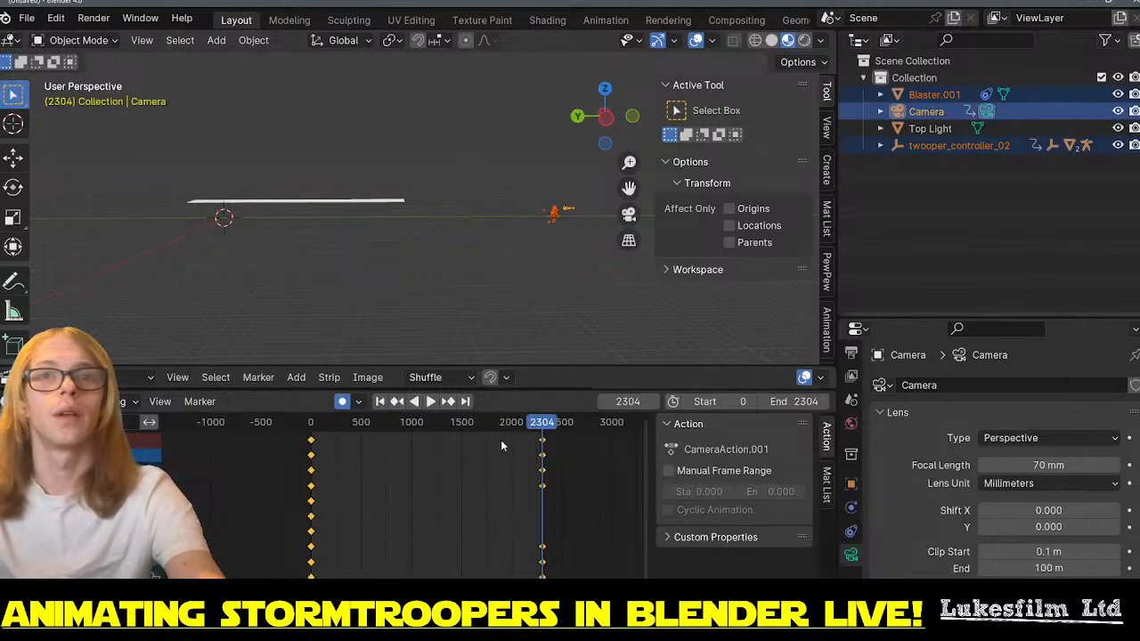
{"action": "scroll", "coordinate": [567, 503], "scroll_direction": "down", "scroll_amount": 2}
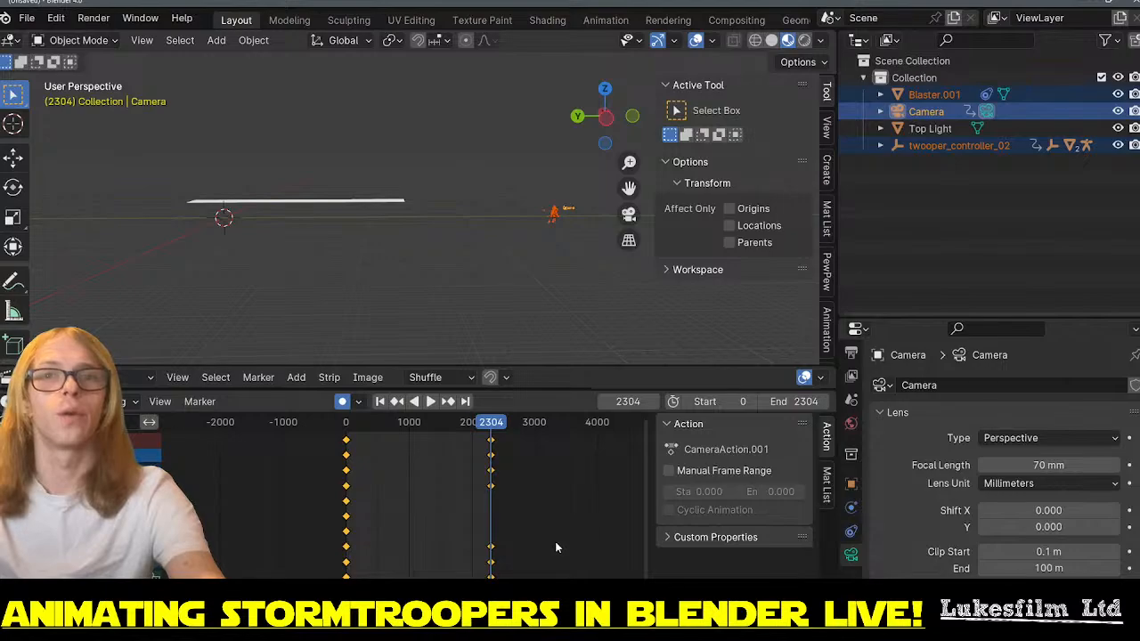
{"action": "scroll", "coordinate": [555, 541], "scroll_direction": "up", "scroll_amount": 1}
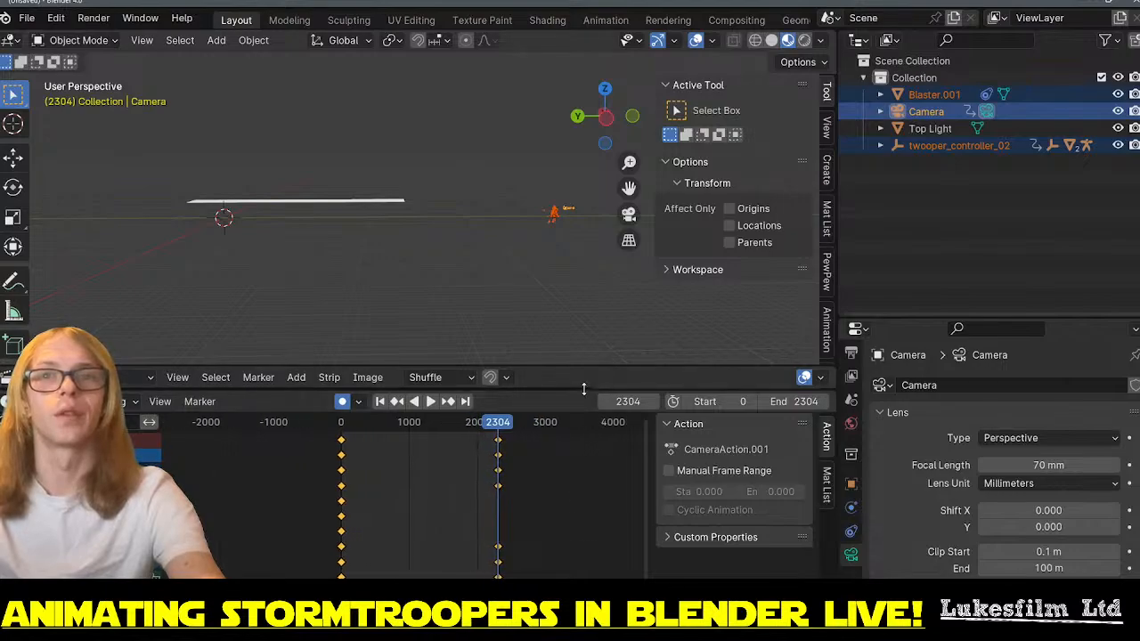
{"action": "left_click_drag", "start_coordinate": [584, 388], "coordinate": [579, 211]}
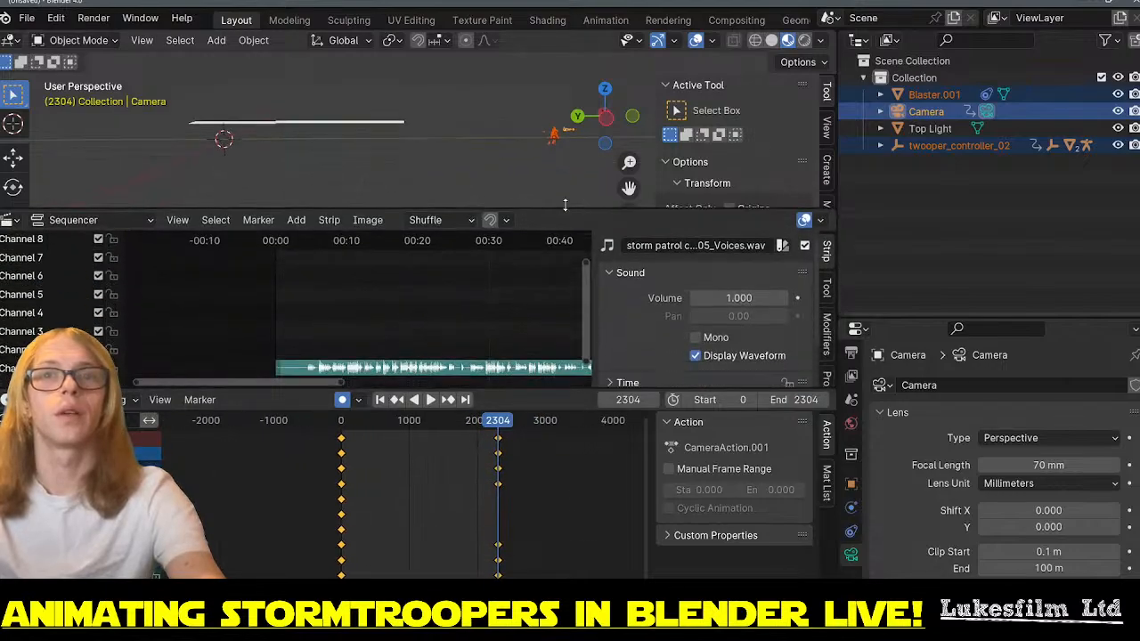
{"action": "left_click_drag", "start_coordinate": [560, 388], "coordinate": [543, 202]}
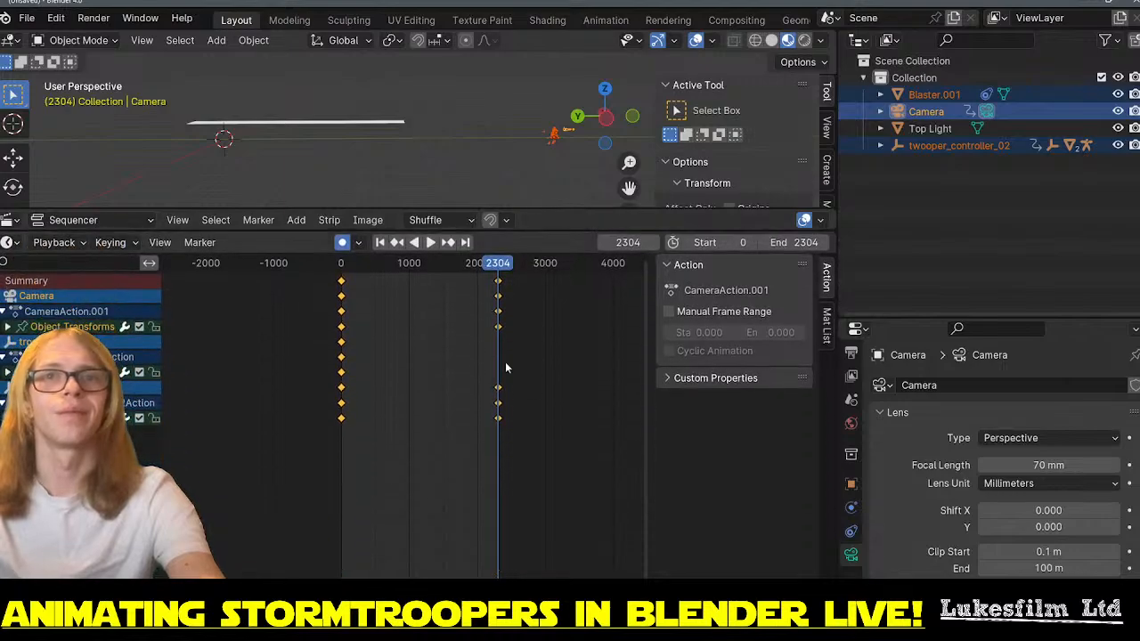
- Set the interpolation of all camera and trooper controller keyframes, at frame 0 and frame 2304, to Linear
{"action": "left_click", "coordinate": [534, 462]}
{"action": "left_click_drag", "start_coordinate": [548, 471], "coordinate": [277, 253]}
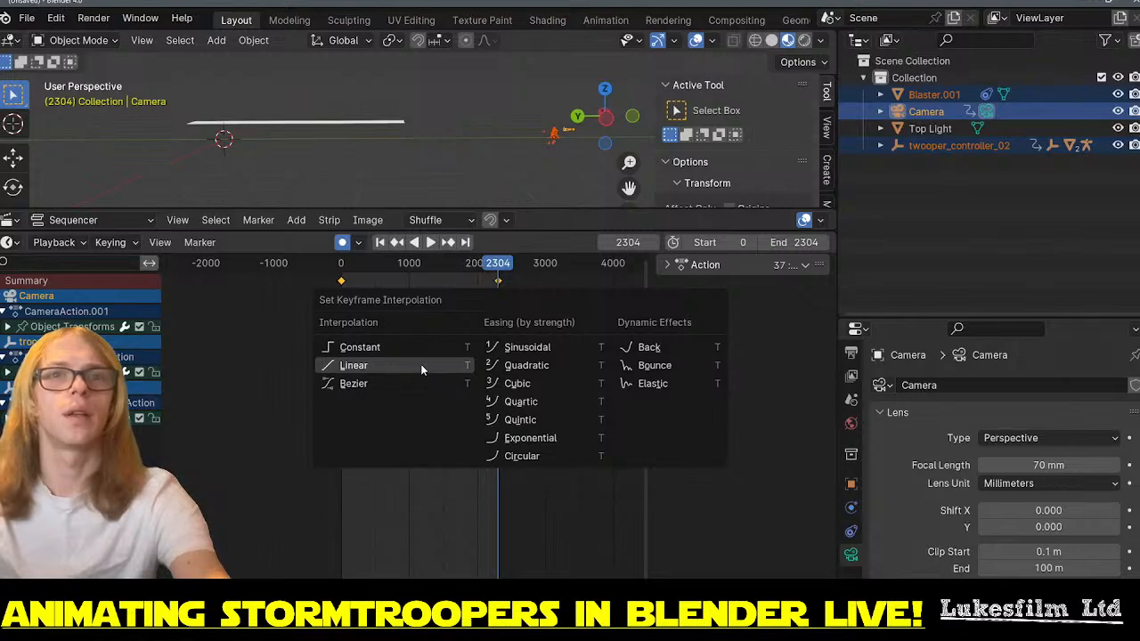
{"action": "left_click", "coordinate": [422, 367]}
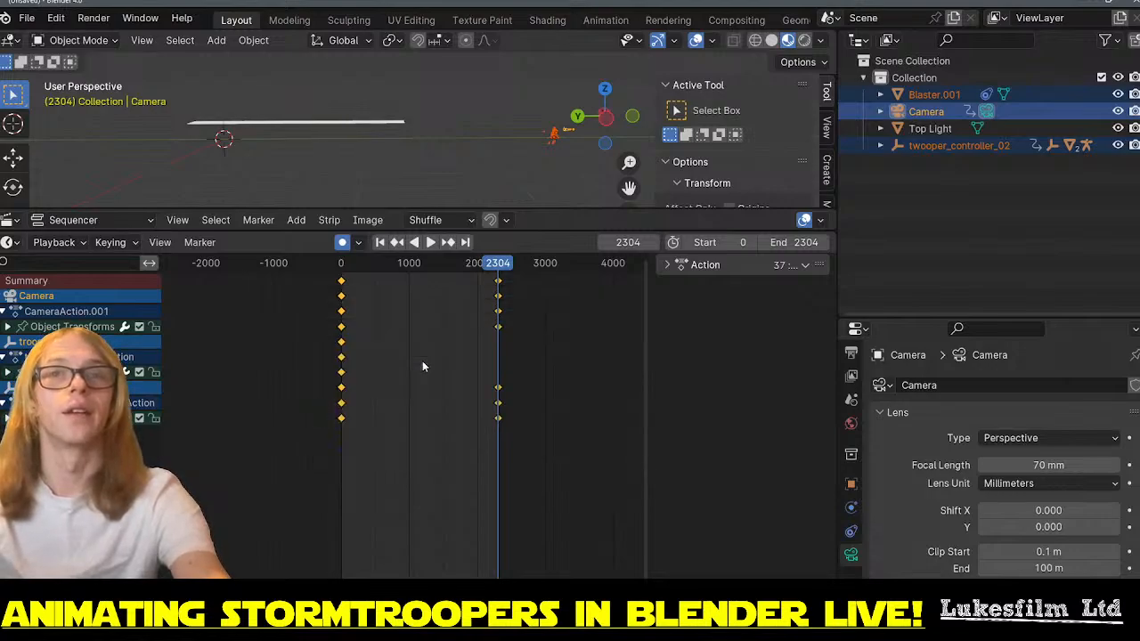
- Play back the walk with nothing selected, checking the troopers' forward travel from several angles and through the camera
{"action": "key", "text": "space"}
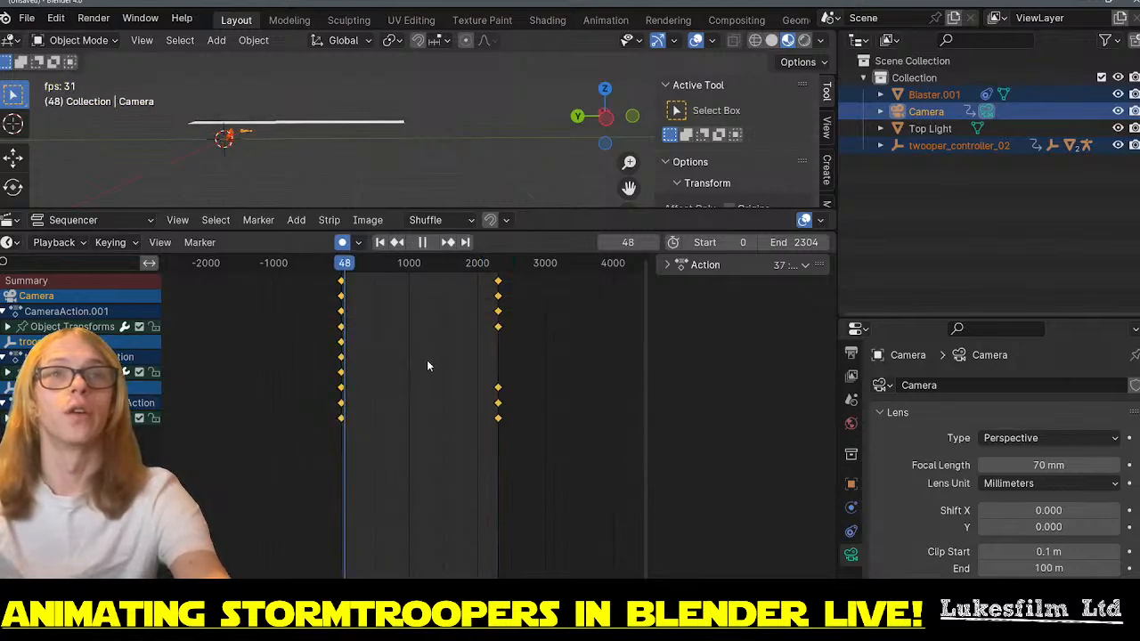
{"action": "key", "text": "space"}
{"action": "key", "text": "space"}
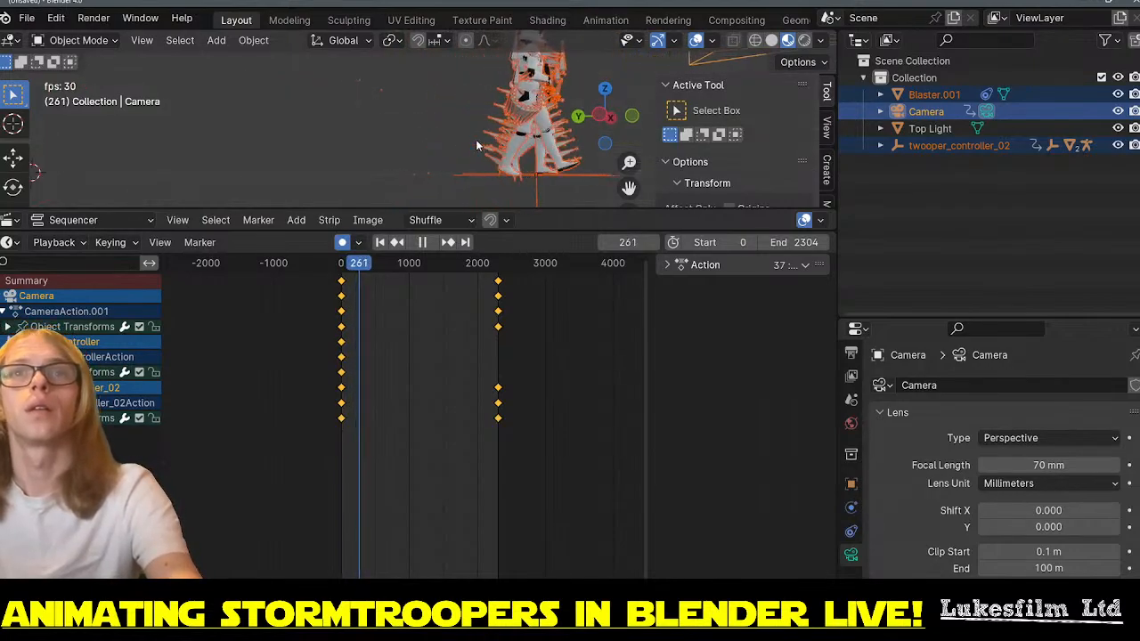
{"action": "middle_click_drag", "start_coordinate": [477, 145], "coordinate": [287, 131]}
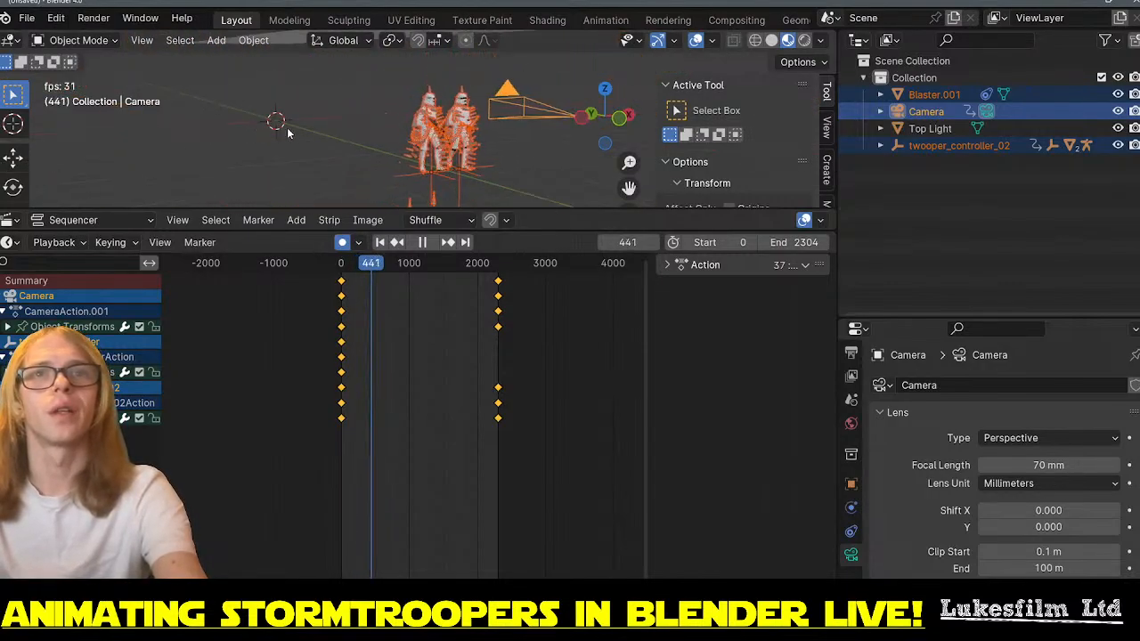
{"action": "scroll", "coordinate": [293, 139], "scroll_direction": "down", "scroll_amount": 4}
{"action": "left_click", "coordinate": [382, 108]}
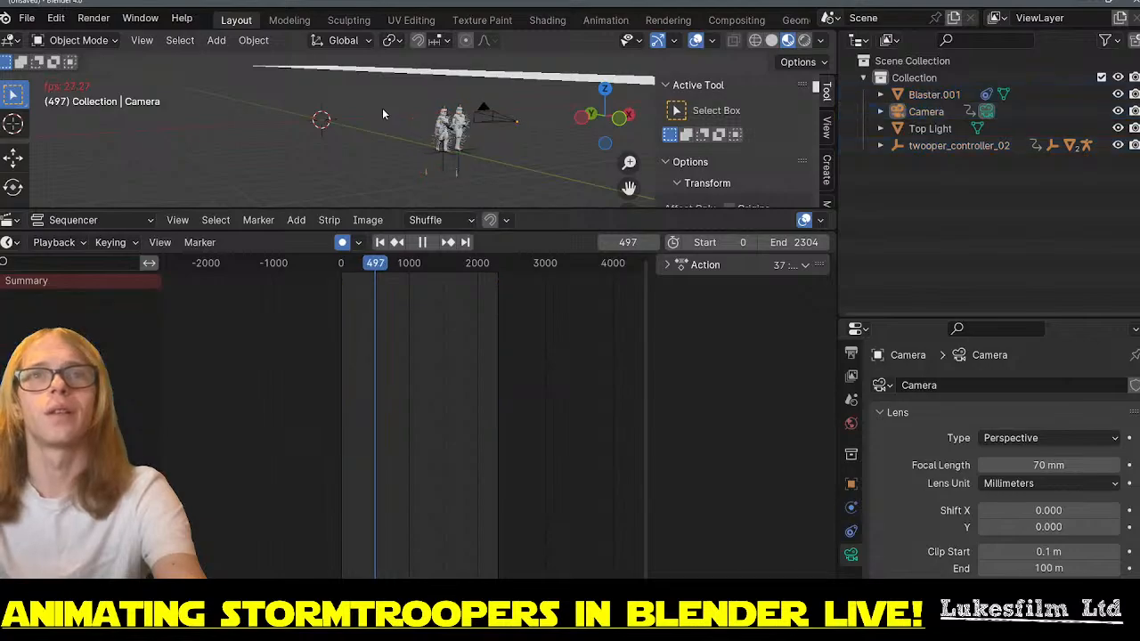
{"action": "middle_click_drag", "start_coordinate": [305, 151], "coordinate": [391, 150]}
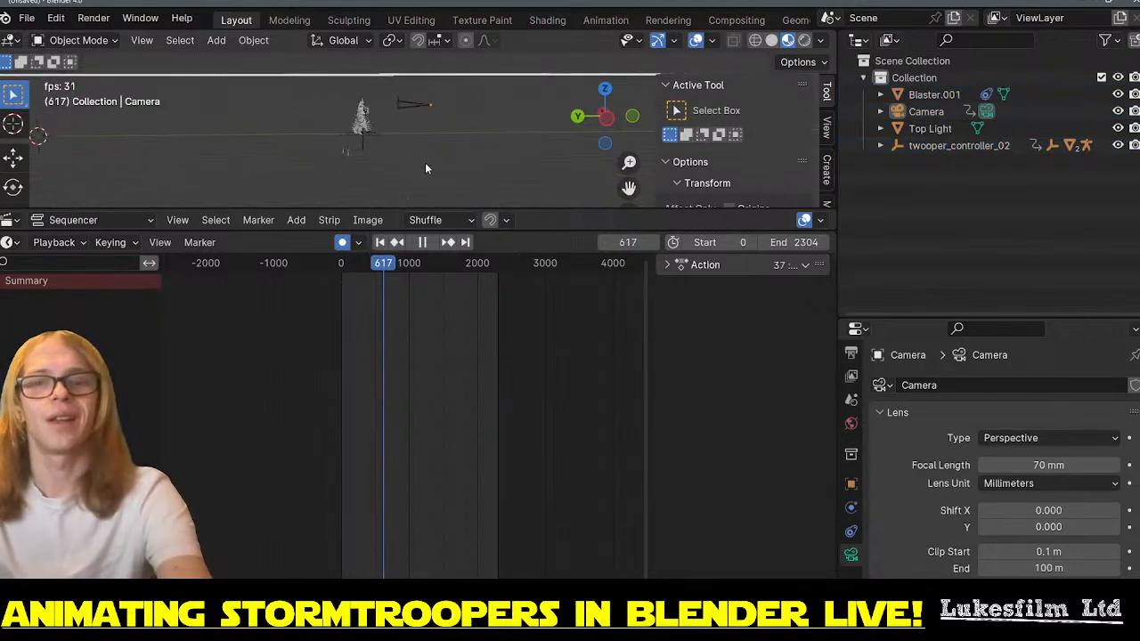
{"action": "key", "text": "KP_0"}
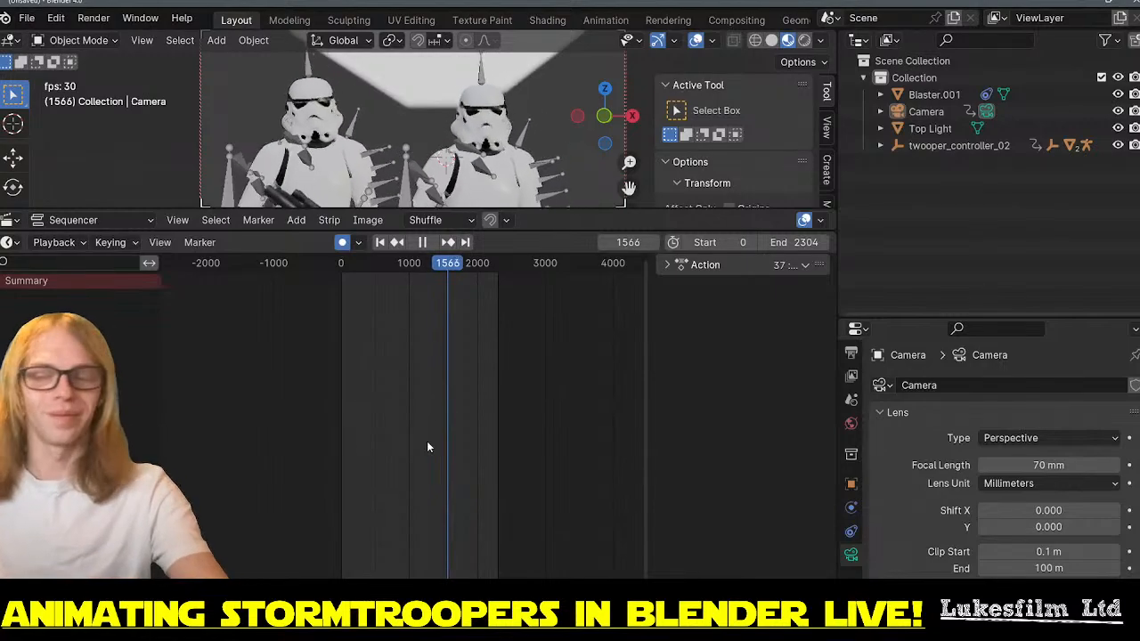
{"action": "key", "text": "KP_0"}
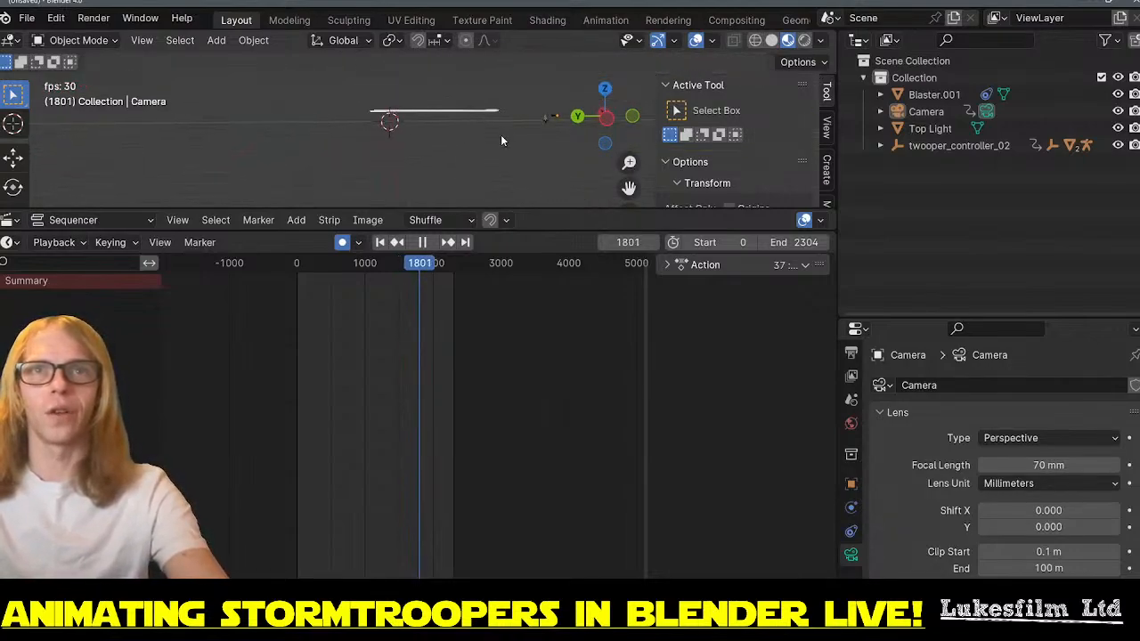
{"action": "left_click", "coordinate": [417, 244]}
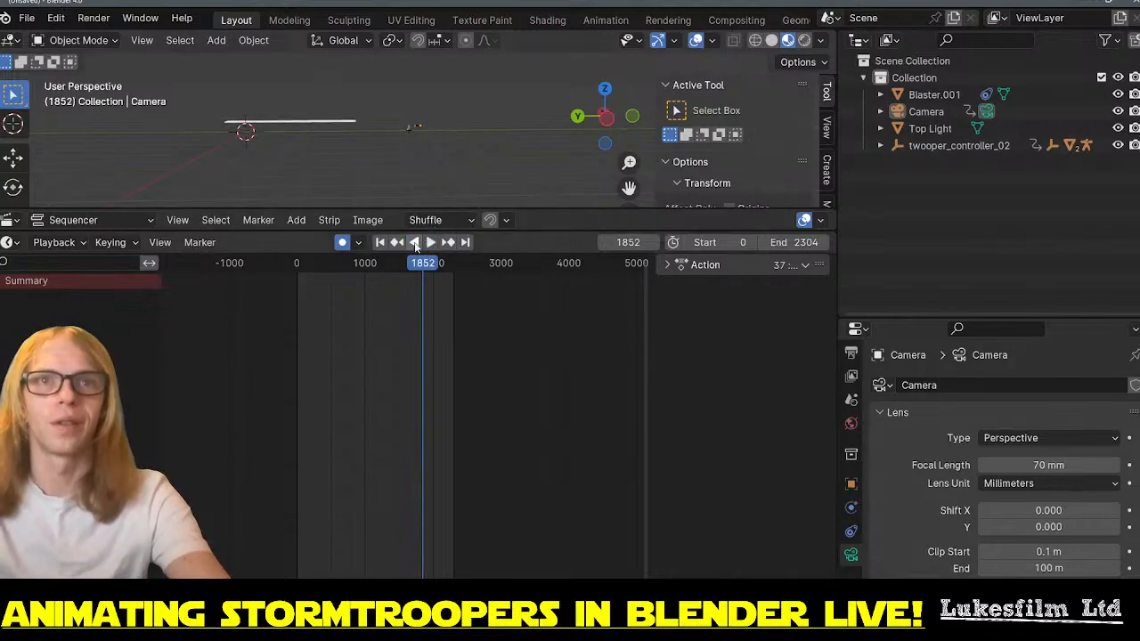
- Compare the first and last frames, and at frame 2304 stretch the Top Light along global Y towards the troopers' end position
{"action": "left_click", "coordinate": [388, 243]}
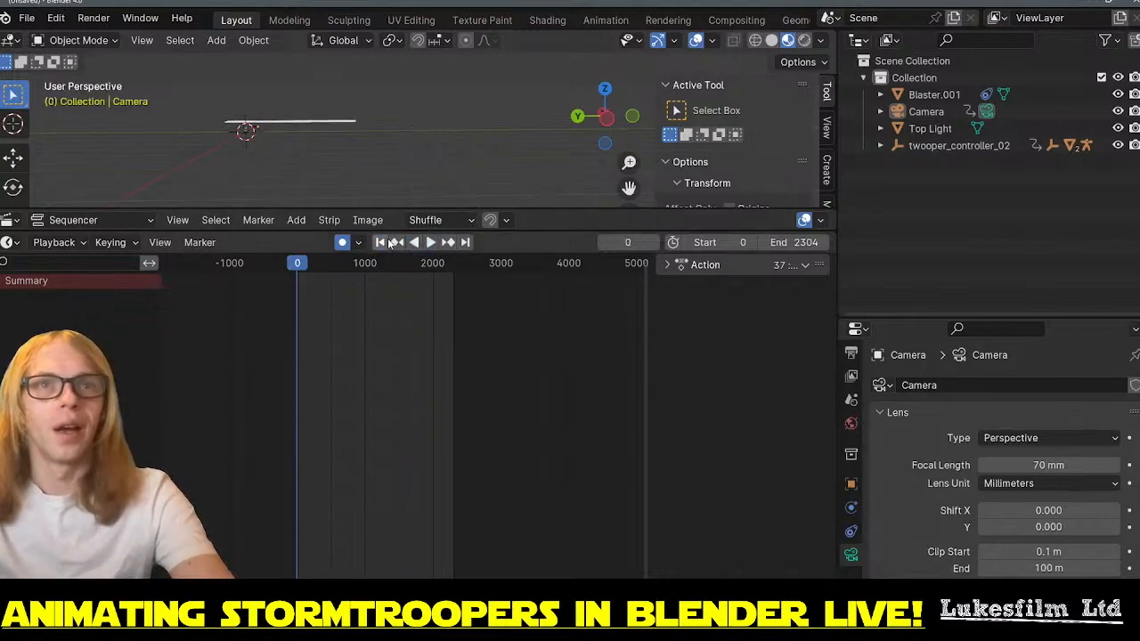
{"action": "left_click", "coordinate": [467, 243]}
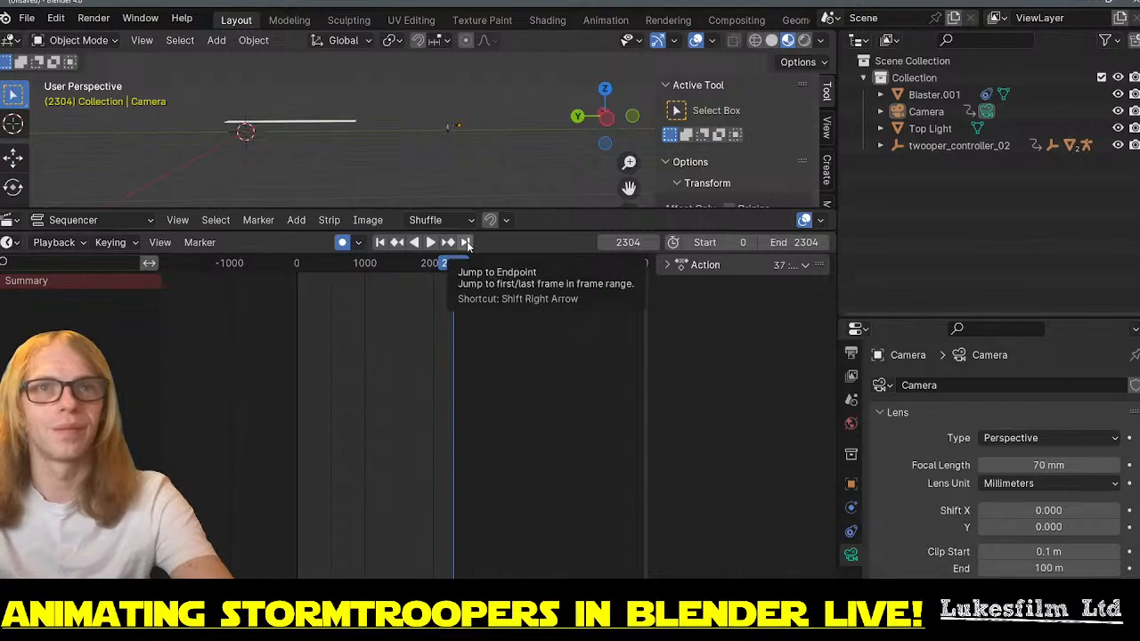
{"action": "left_click", "coordinate": [343, 123]}
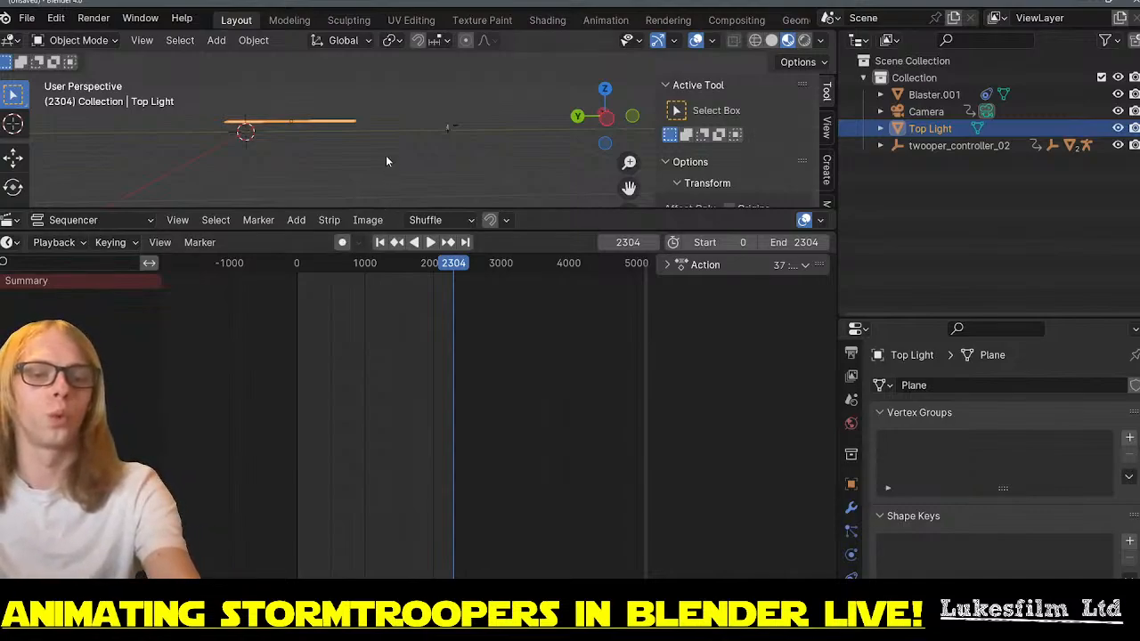
{"action": "key", "text": "s"}
{"action": "key", "text": "y"}
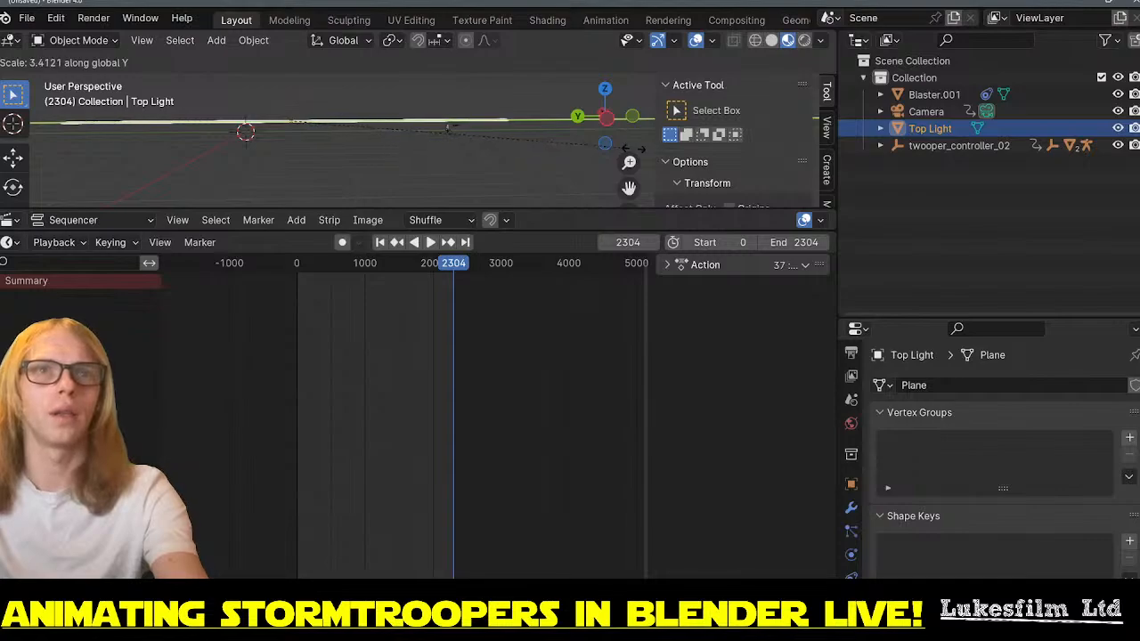
{"action": "left_click", "coordinate": [529, 142]}
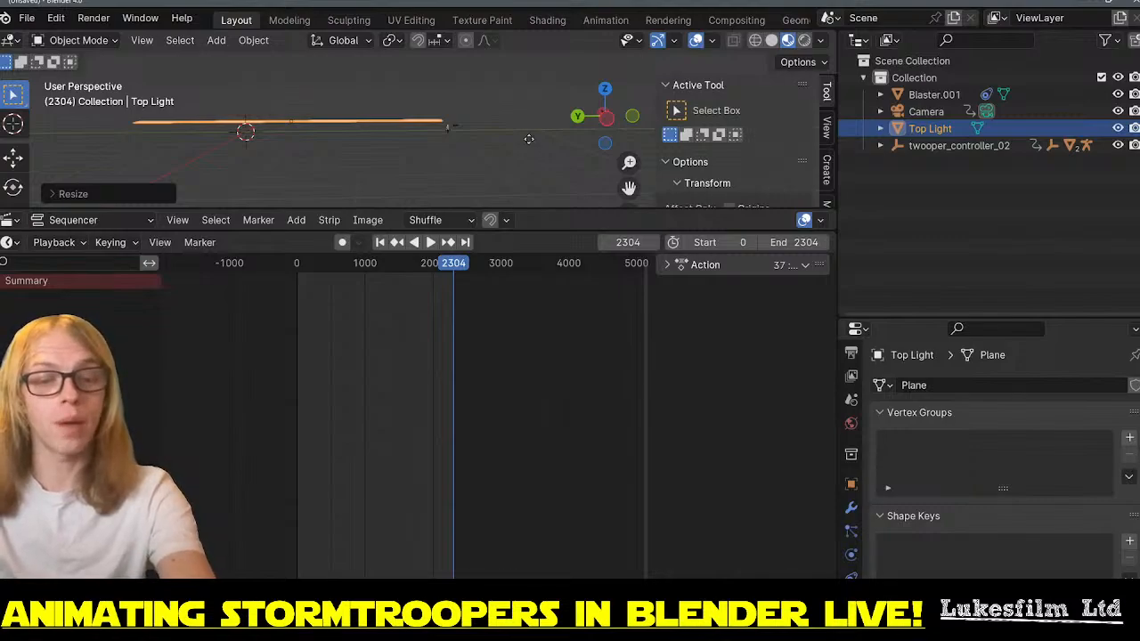
- Move the Top Light about 16 m in the negative global Y direction so it covers the troopers' end position
{"action": "key", "text": "g"}
{"action": "key", "text": "y"}
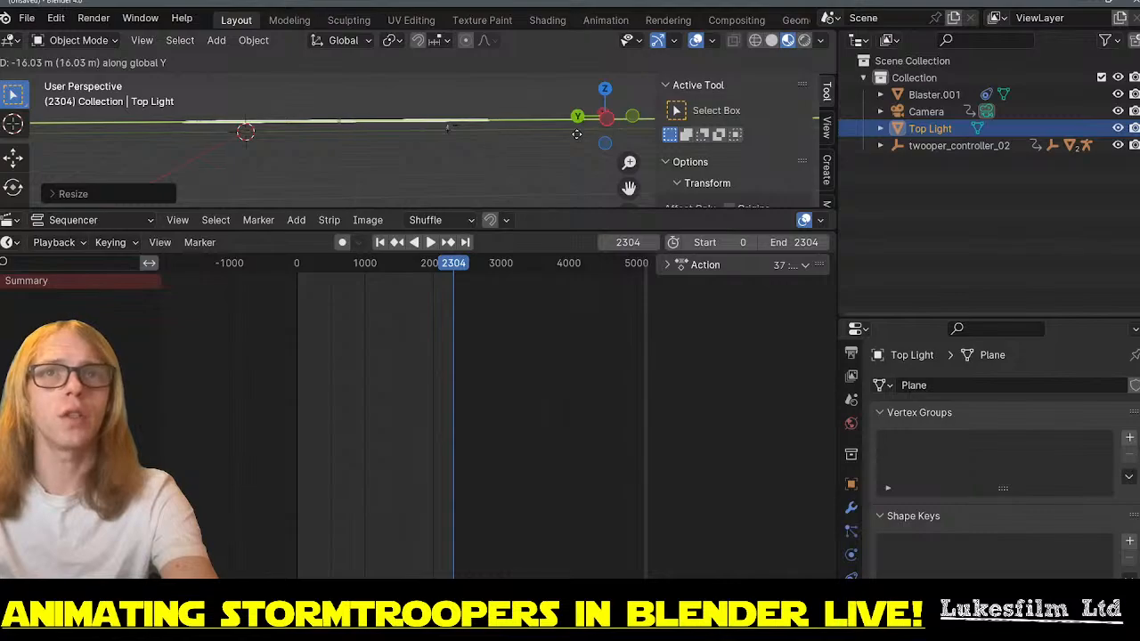
{"action": "left_click", "coordinate": [578, 134]}
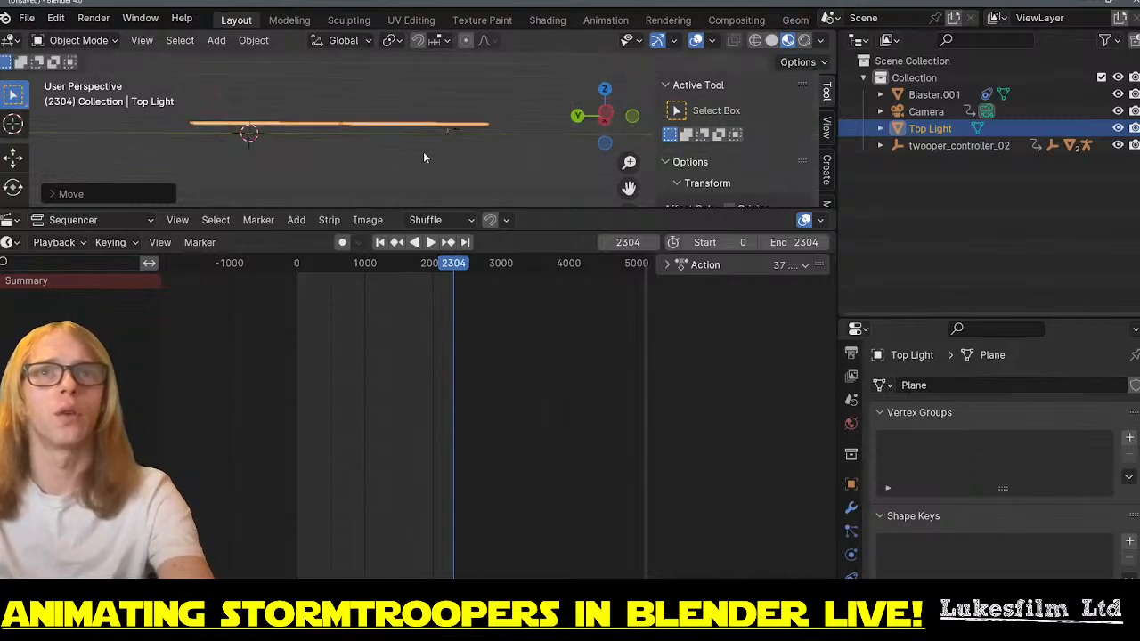
{"action": "middle_click_drag", "start_coordinate": [424, 152], "coordinate": [422, 142]}
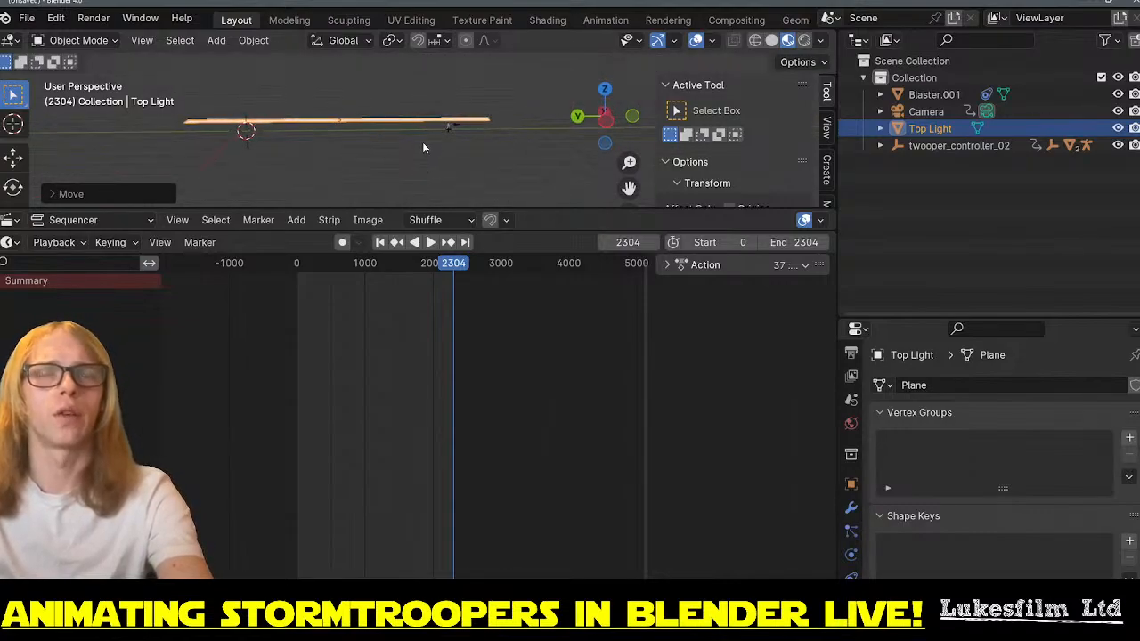
- Return to frame 0, select twooper_controller_02 and frame it in the 3D viewport
{"action": "left_click", "coordinate": [380, 243]}
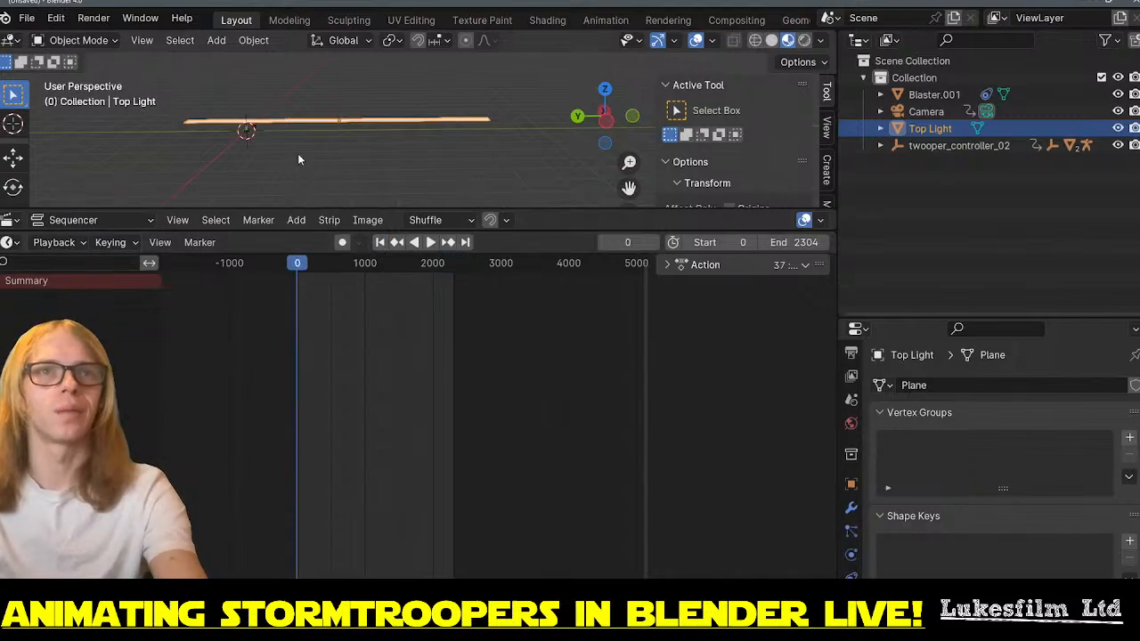
{"action": "mouse_move", "coordinate": [298, 155]}
{"action": "middle_mouse_down"}
{"action": "mouse_move", "coordinate": [245, 146]}
{"action": "mouse_move", "coordinate": [287, 138]}
{"action": "middle_mouse_up"}
{"action": "middle_click_drag", "start_coordinate": [207, 121], "coordinate": [343, 149], "text": "shift"}
{"action": "left_click", "coordinate": [944, 146]}
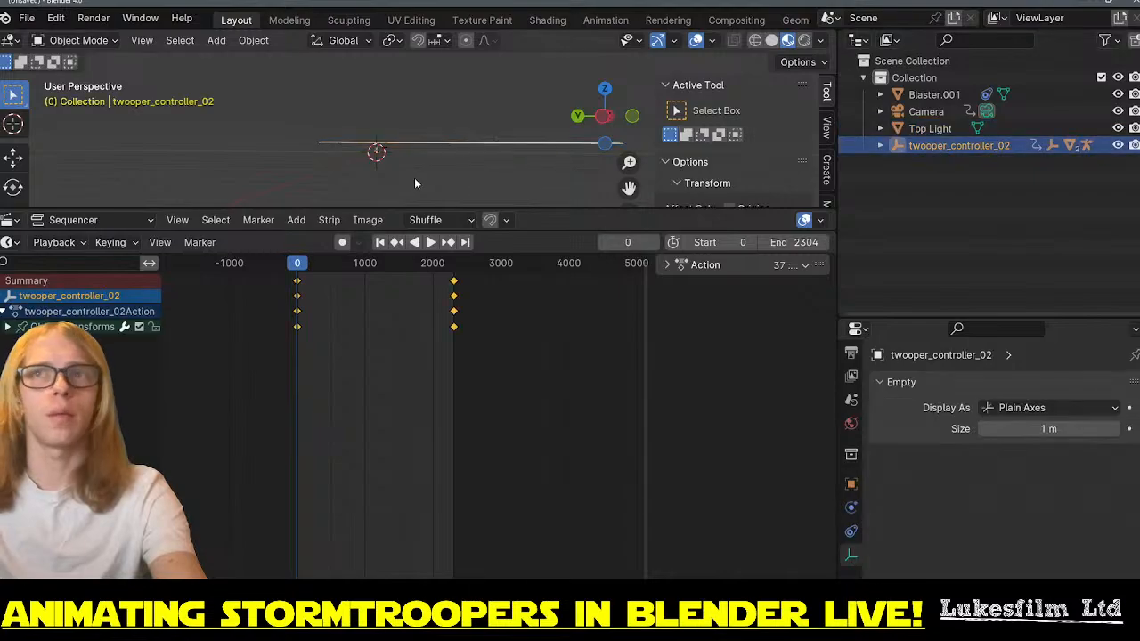
{"action": "middle_click_drag", "start_coordinate": [453, 165], "coordinate": [437, 168]}
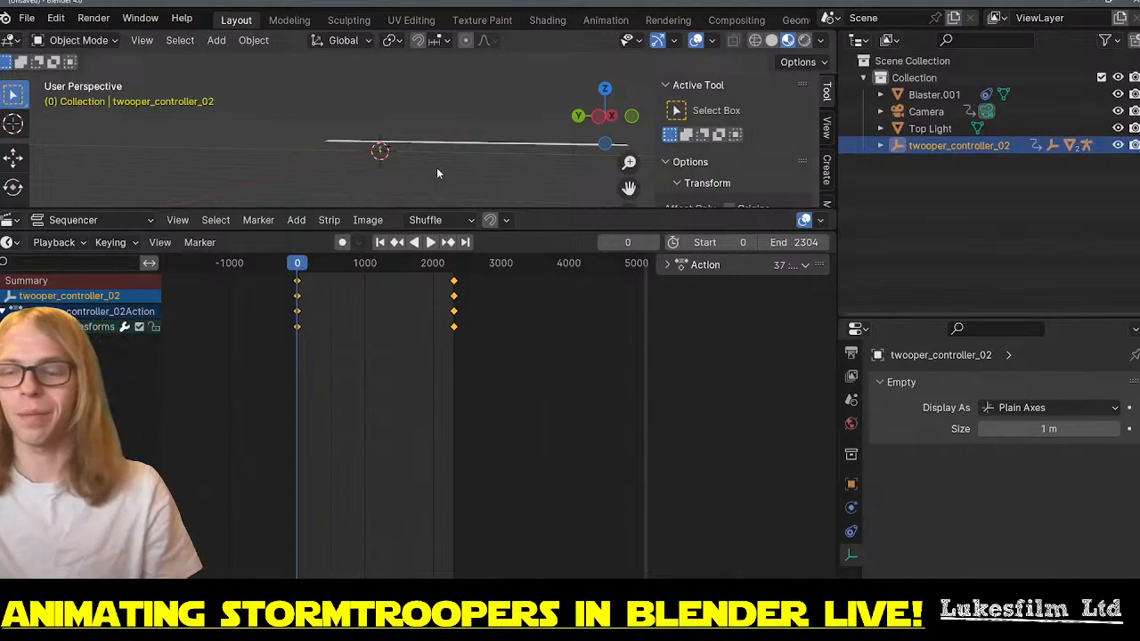
{"action": "key", "text": "KP_Decimal"}
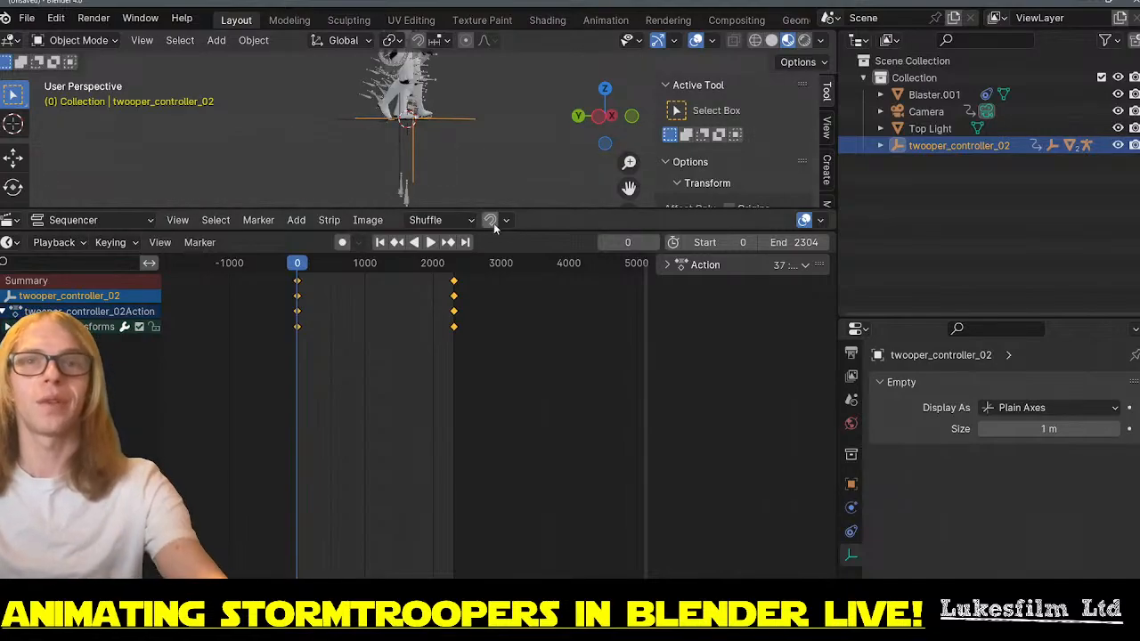
- Play back the stormtrooper animation through the camera, stop it and leave the camera view
{"action": "middle_click_drag", "start_coordinate": [513, 159], "coordinate": [437, 167], "text": "shift"}
{"action": "scroll", "coordinate": [400, 135], "scroll_direction": "up", "scroll_amount": 3}
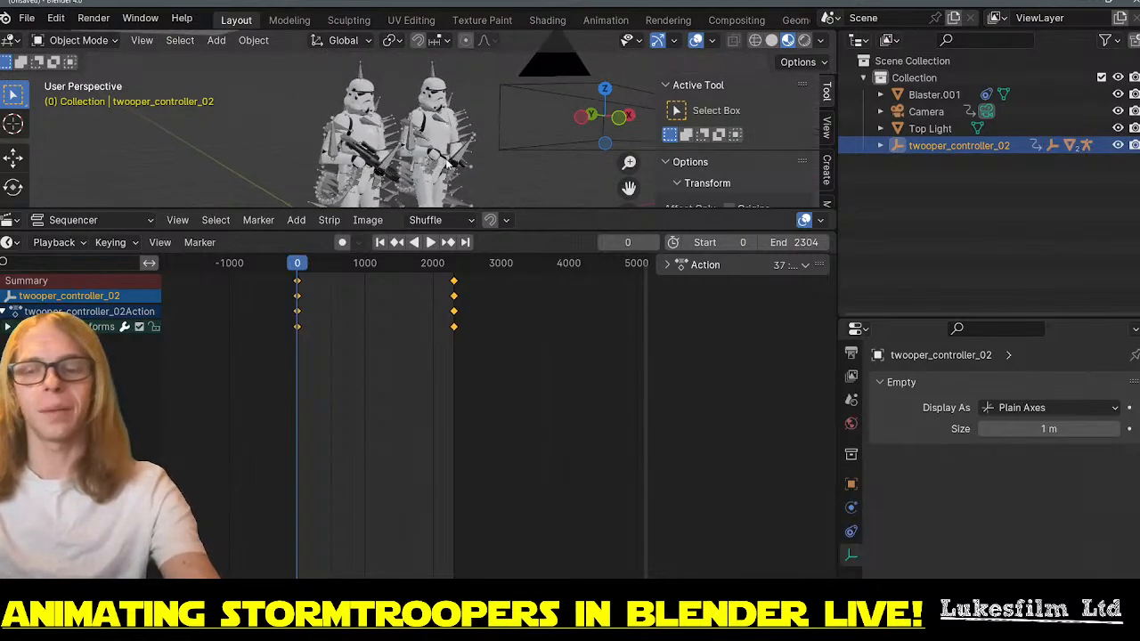
{"action": "key", "text": "KP_0"}
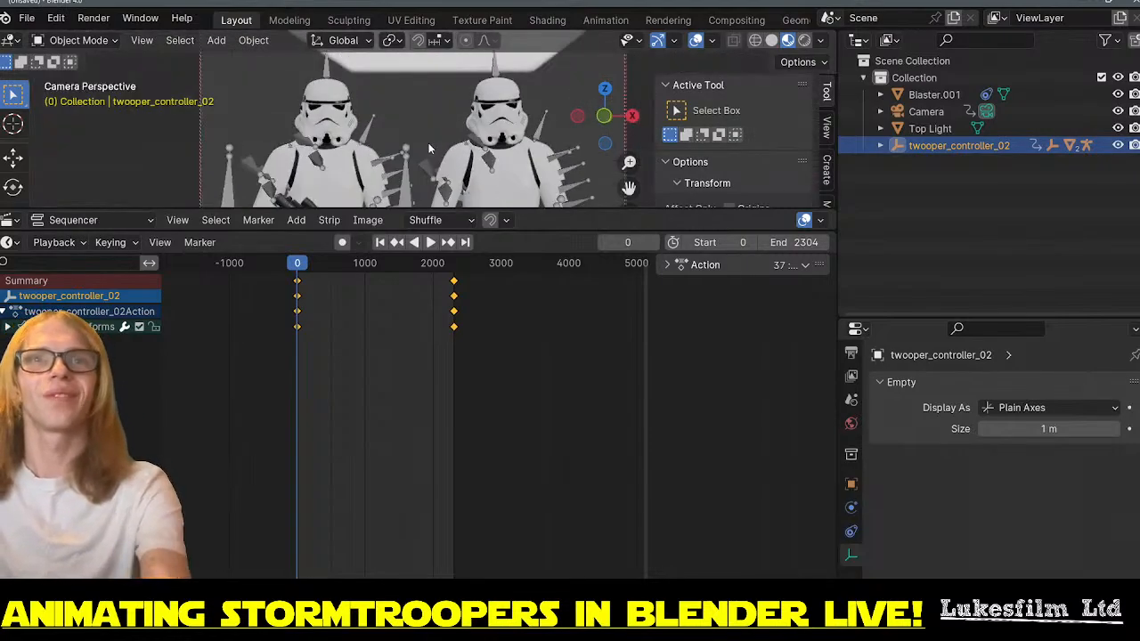
{"action": "key", "text": "space"}
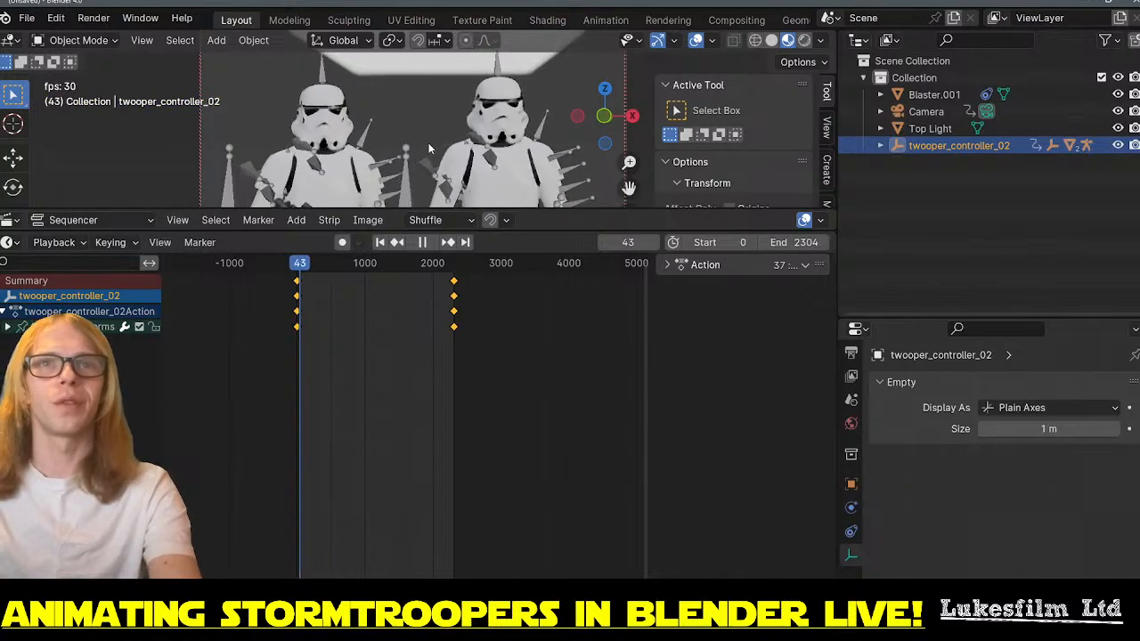
{"action": "key", "text": "space"}
{"action": "key", "text": "KP_0"}
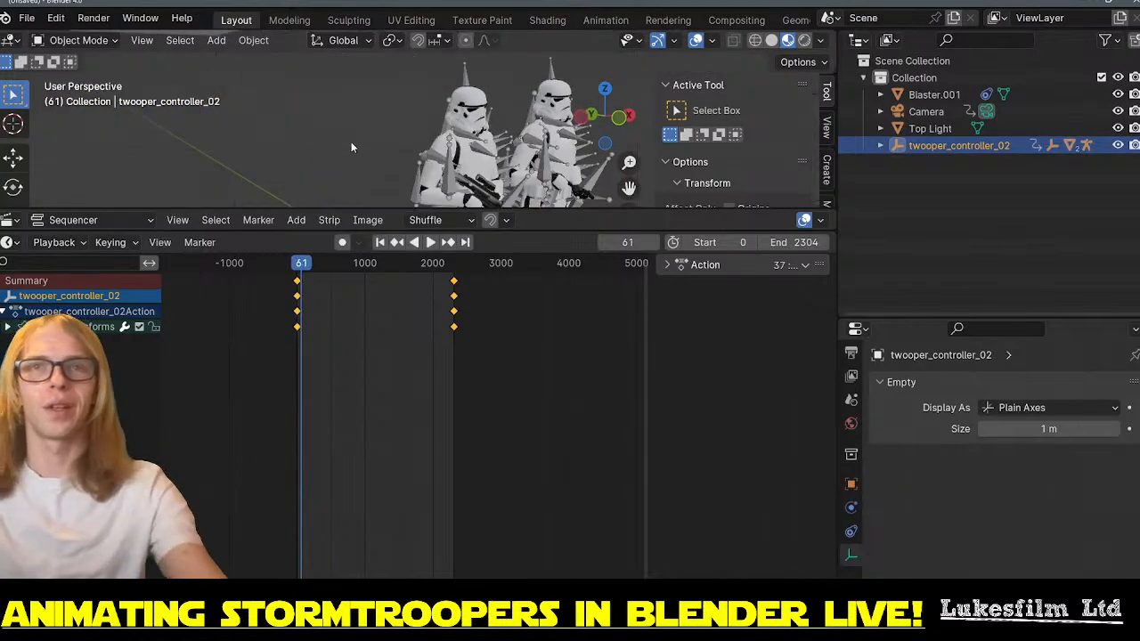
- Return the animation to frame 0
{"action": "scroll", "coordinate": [369, 151], "scroll_direction": "down", "scroll_amount": 6}
{"action": "scroll", "coordinate": [369, 156], "scroll_direction": "up", "scroll_amount": 2}
{"action": "middle_click_drag", "start_coordinate": [369, 158], "coordinate": [434, 154], "text": "shift"}
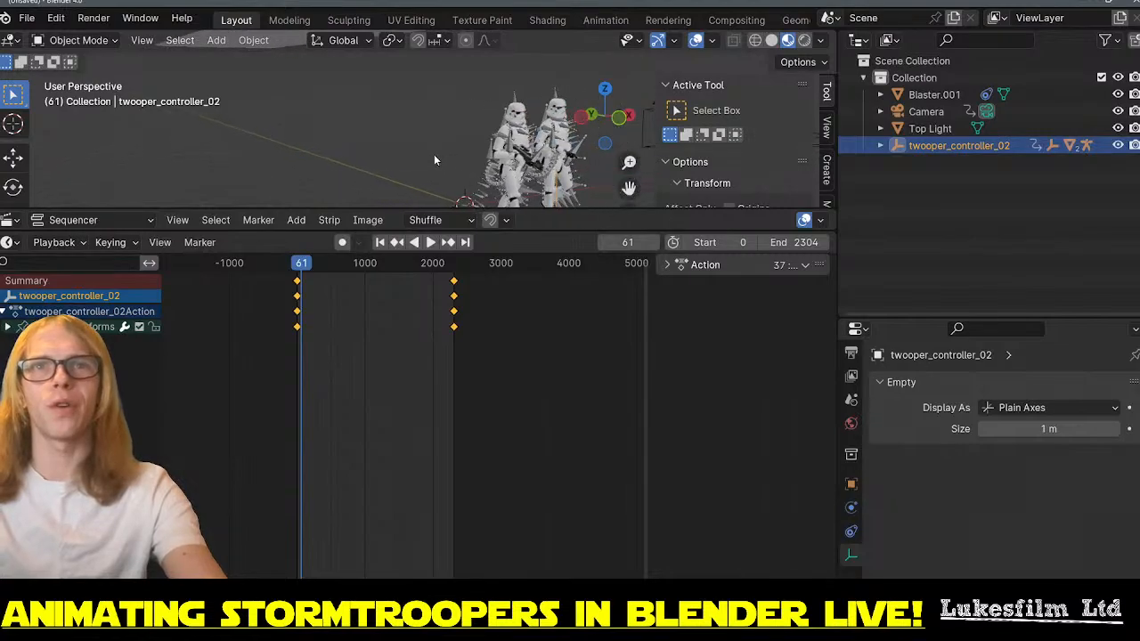
{"action": "left_click", "coordinate": [381, 243]}
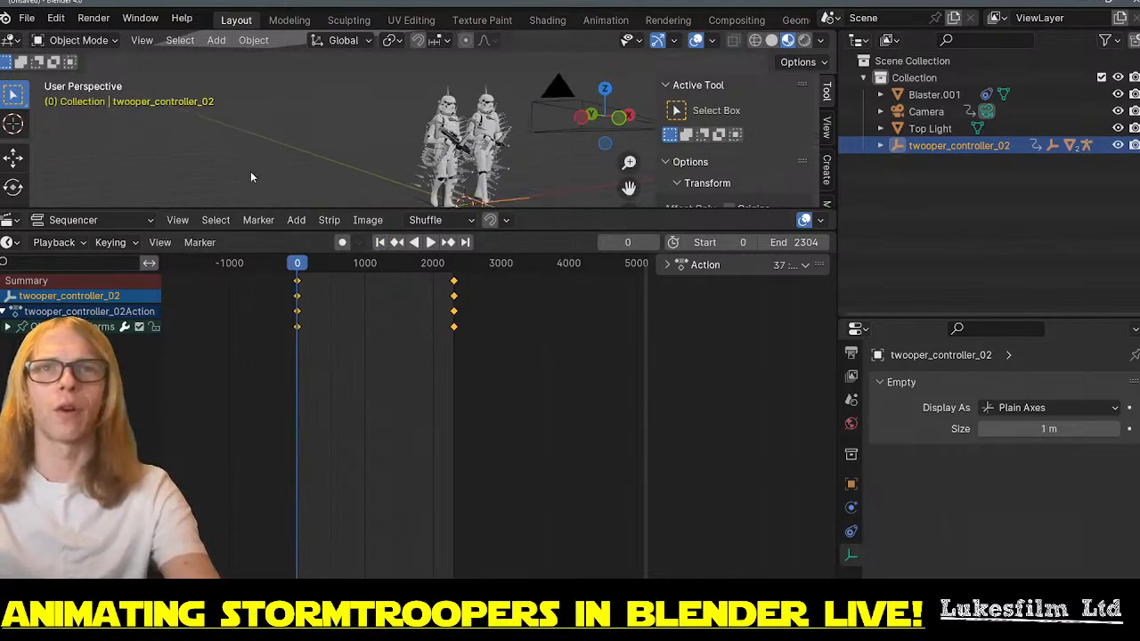
- Deselect the trooper controller and turn on auto keying
{"action": "middle_click_drag", "start_coordinate": [250, 177], "coordinate": [300, 176]}
{"action": "left_click", "coordinate": [301, 182]}
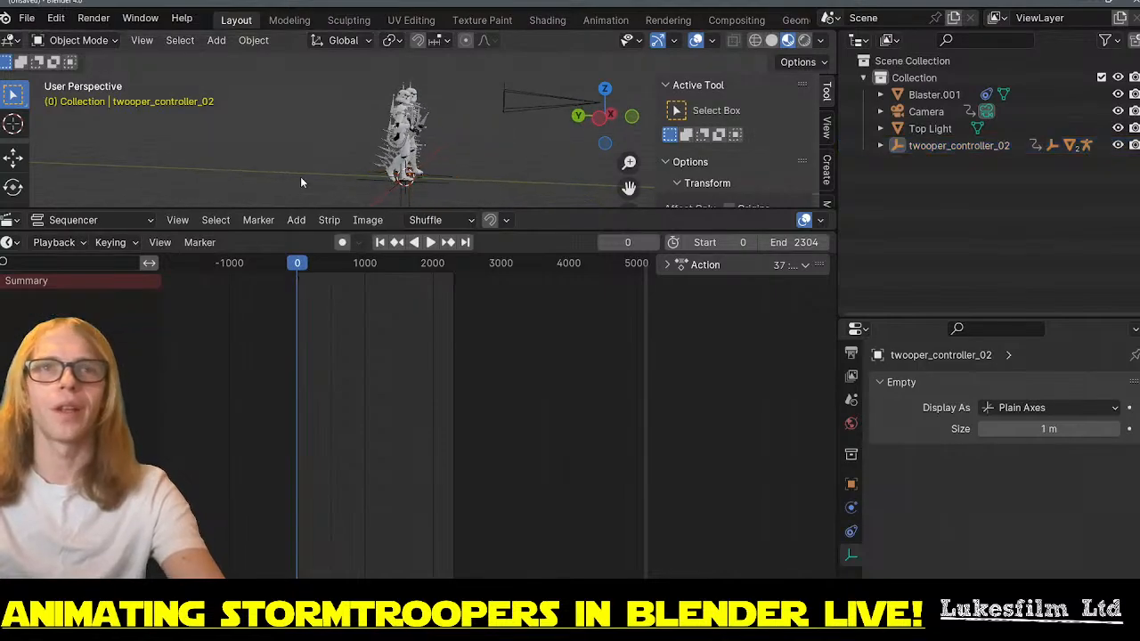
{"action": "left_click", "coordinate": [11, 243]}
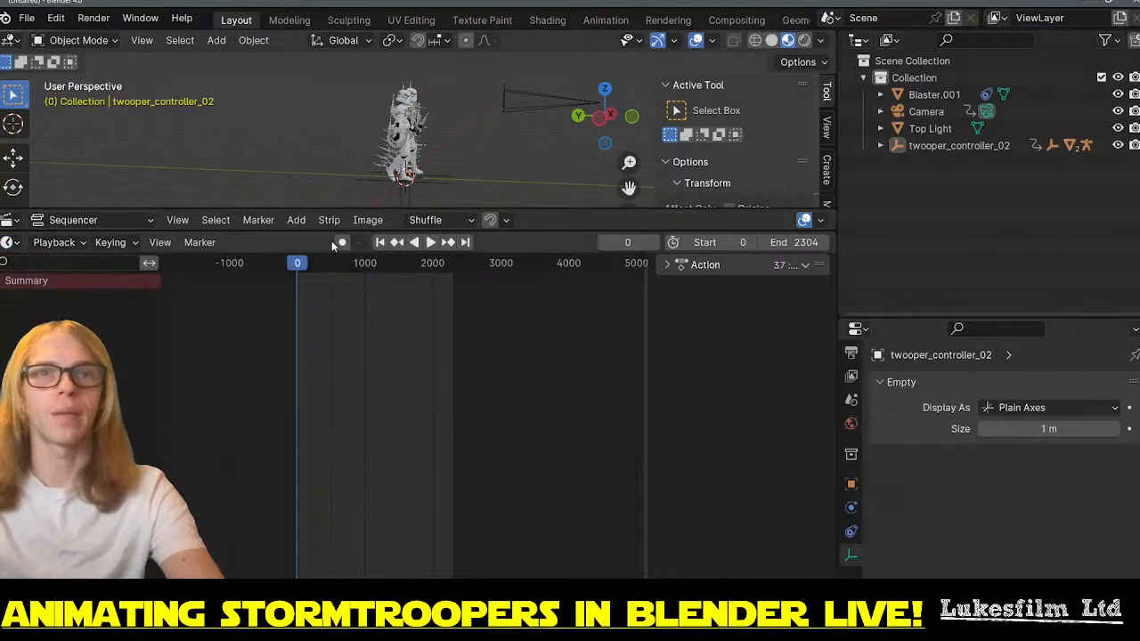
{"action": "left_click", "coordinate": [341, 242]}
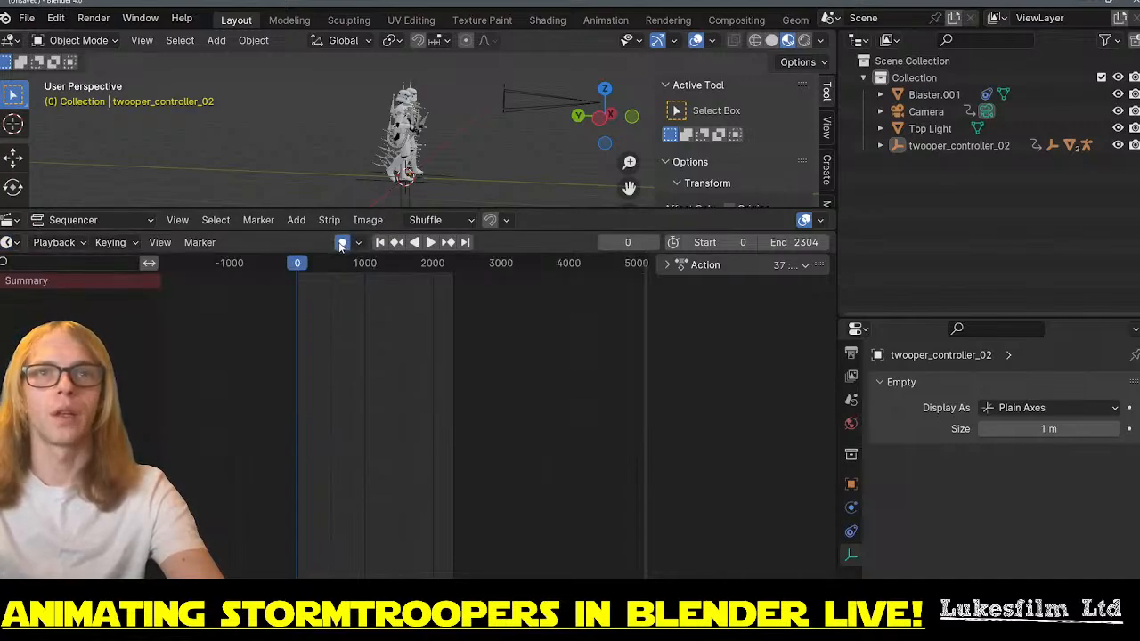
- Show the Asset Browser in place of the timeline and add the Imperial Corridor collection at the stormtroopers' feet
{"action": "left_click", "coordinate": [10, 242]}
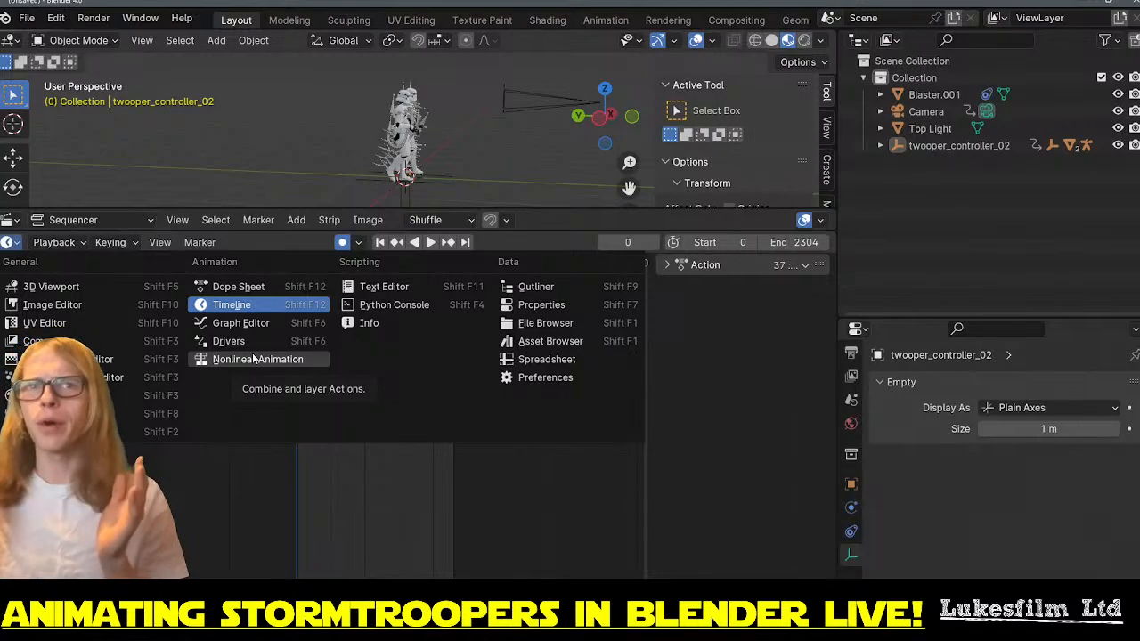
{"action": "left_click", "coordinate": [550, 342]}
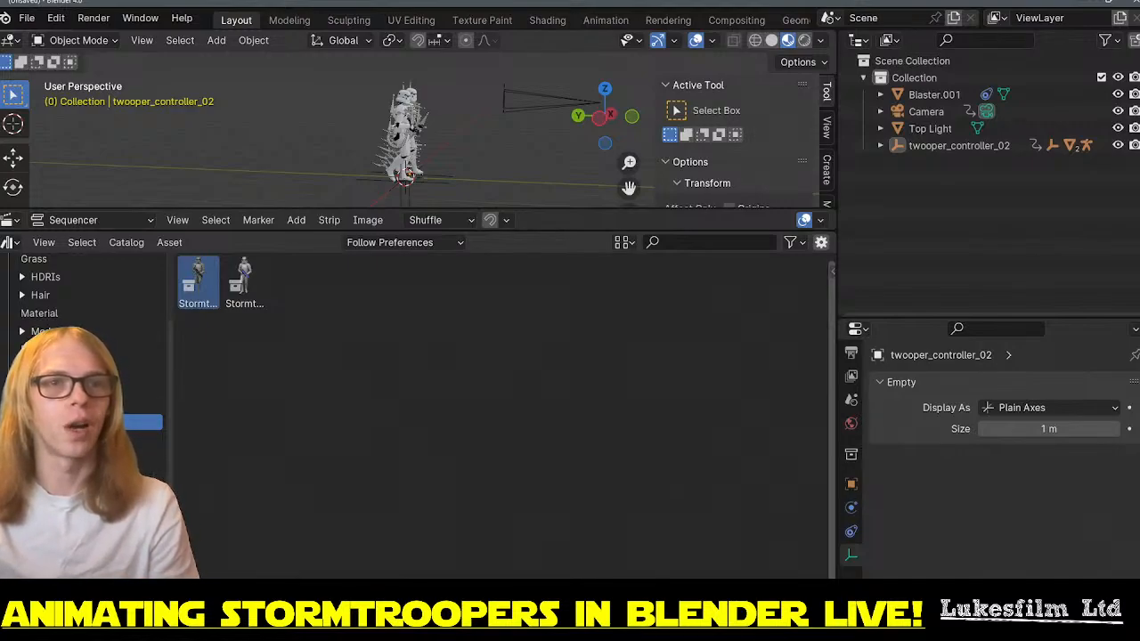
{"action": "left_click", "coordinate": [98, 495]}
{"action": "scroll", "coordinate": [353, 203], "scroll_direction": "down", "scroll_amount": 3}
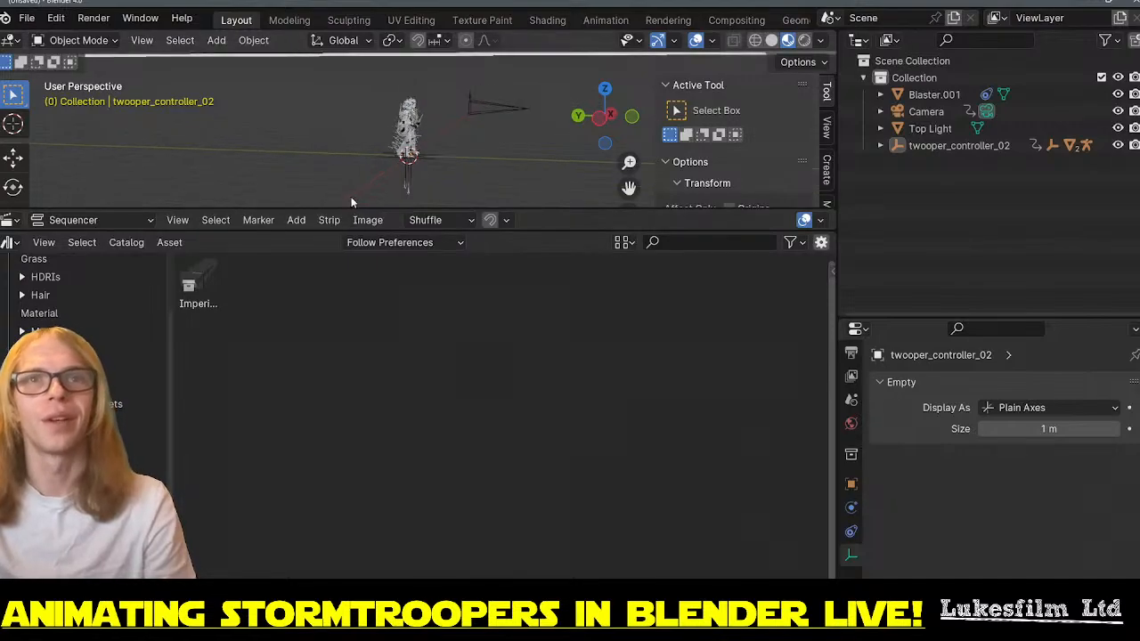
{"action": "left_click_drag", "start_coordinate": [197, 285], "coordinate": [410, 158]}
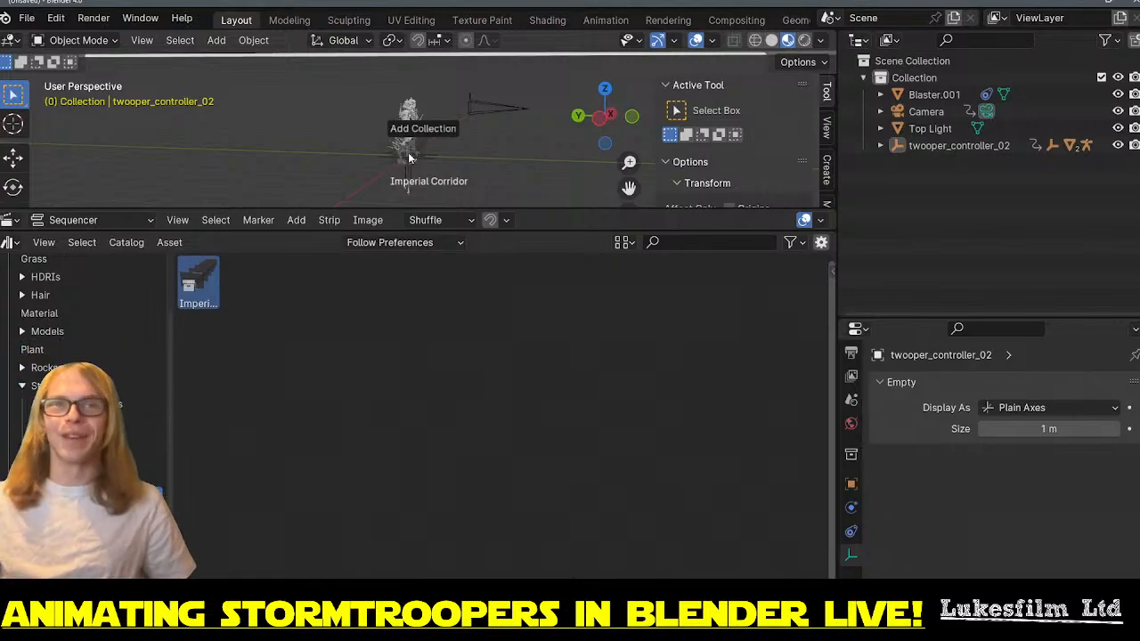
{"action": "left_click_drag", "start_coordinate": [409, 158], "coordinate": [408, 157]}
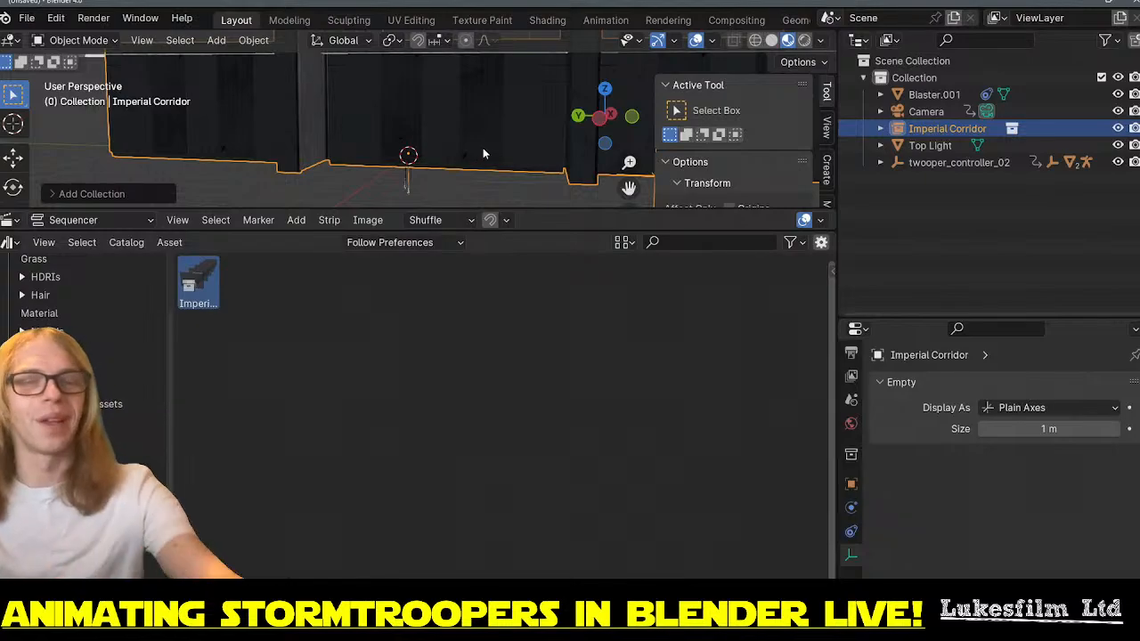
- Examine the corridor's placement around the stormtroopers, both through the camera and from outside
{"action": "mouse_move", "coordinate": [487, 134]}
{"action": "middle_mouse_down"}
{"action": "mouse_move", "coordinate": [490, 176]}
{"action": "mouse_move", "coordinate": [474, 146]}
{"action": "mouse_move", "coordinate": [448, 174]}
{"action": "mouse_move", "coordinate": [535, 128]}
{"action": "mouse_move", "coordinate": [504, 138]}
{"action": "middle_mouse_up"}
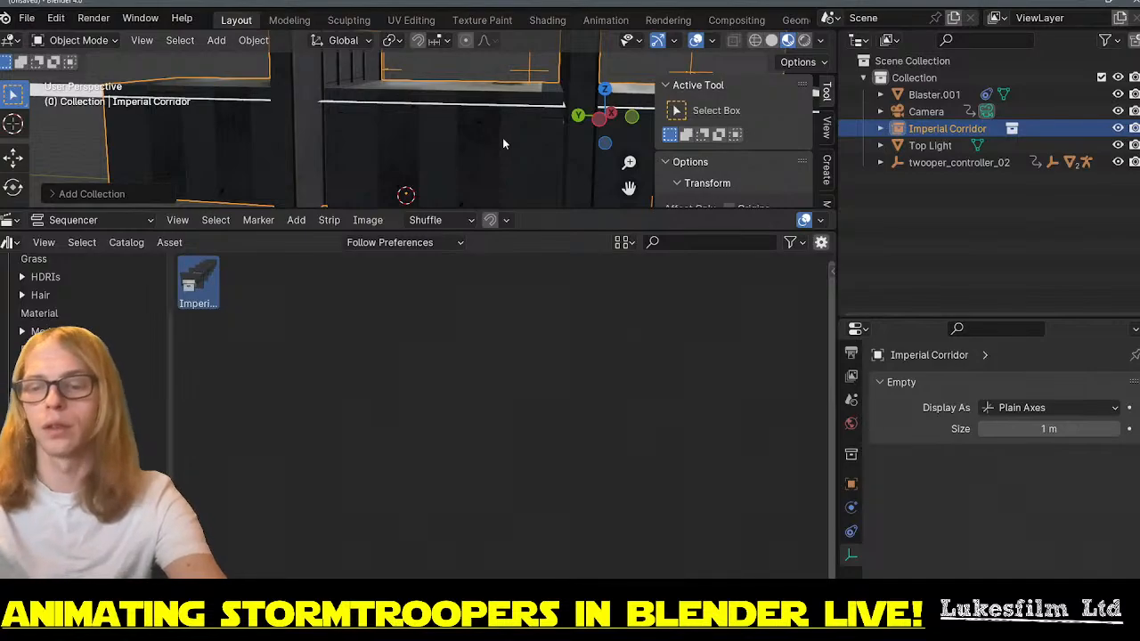
{"action": "key", "text": "KP_0"}
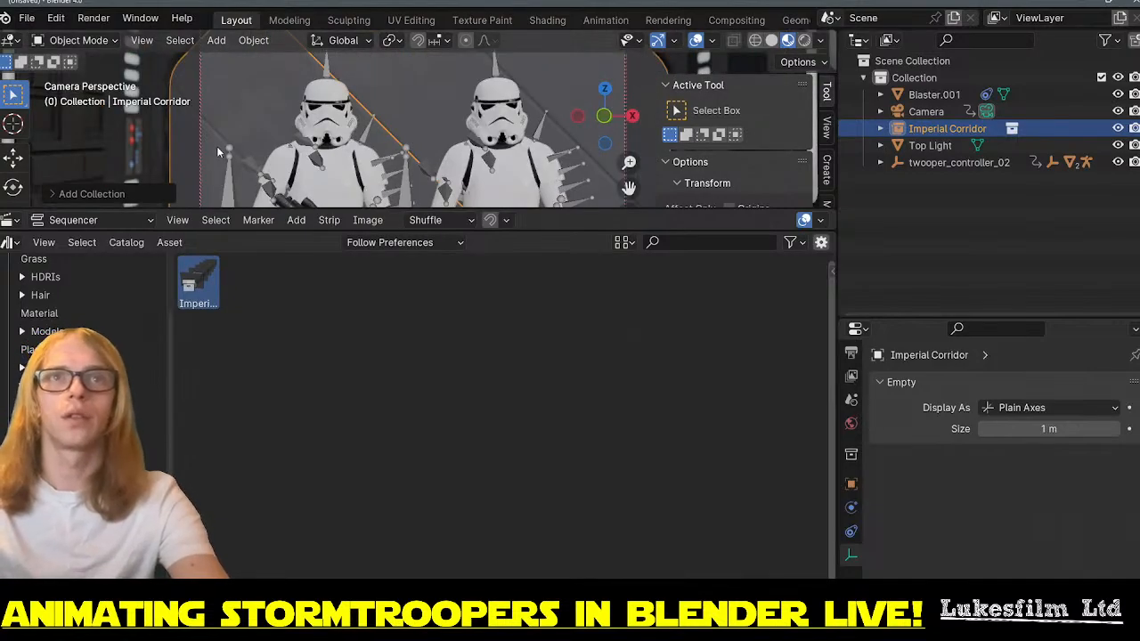
{"action": "middle_click_drag", "start_coordinate": [196, 147], "coordinate": [211, 147]}
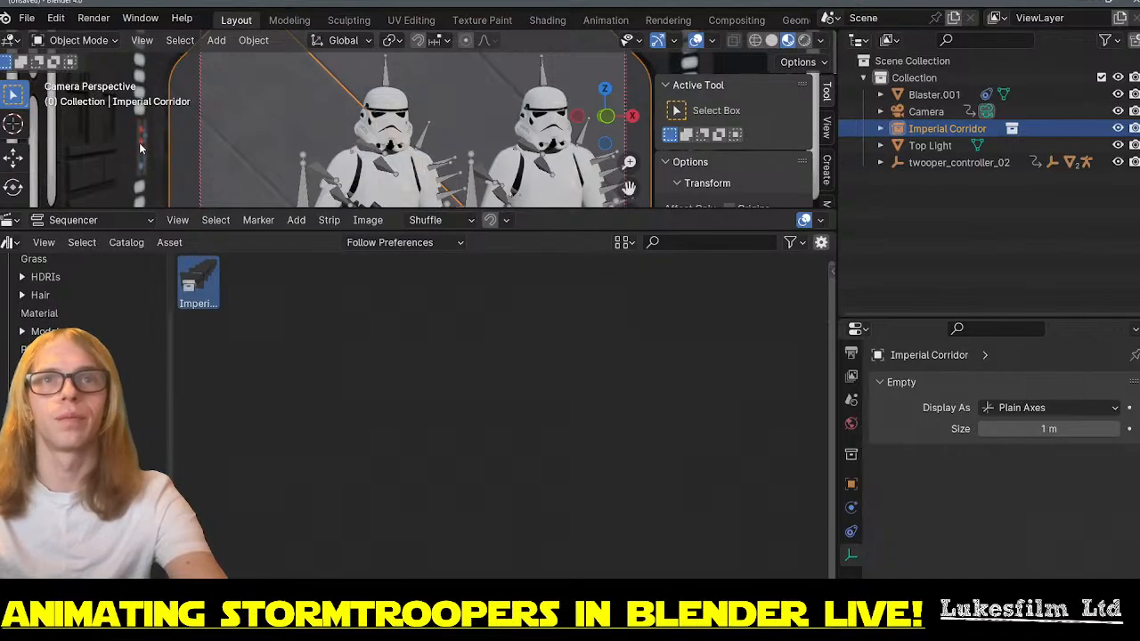
{"action": "key", "text": "ctrl+z"}
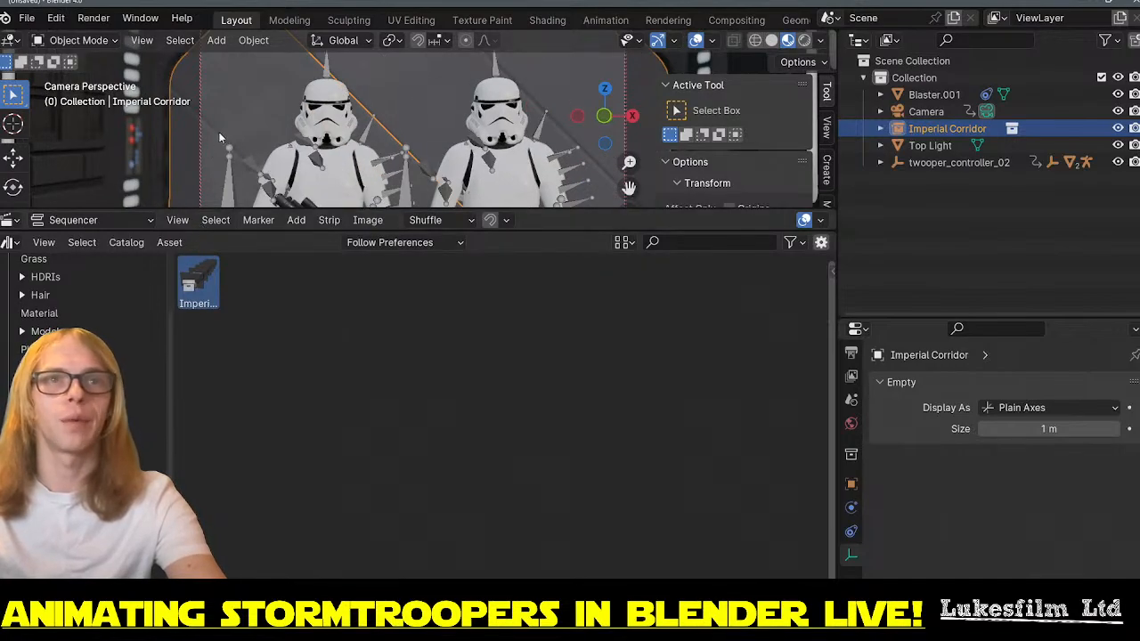
{"action": "key", "text": "KP_0"}
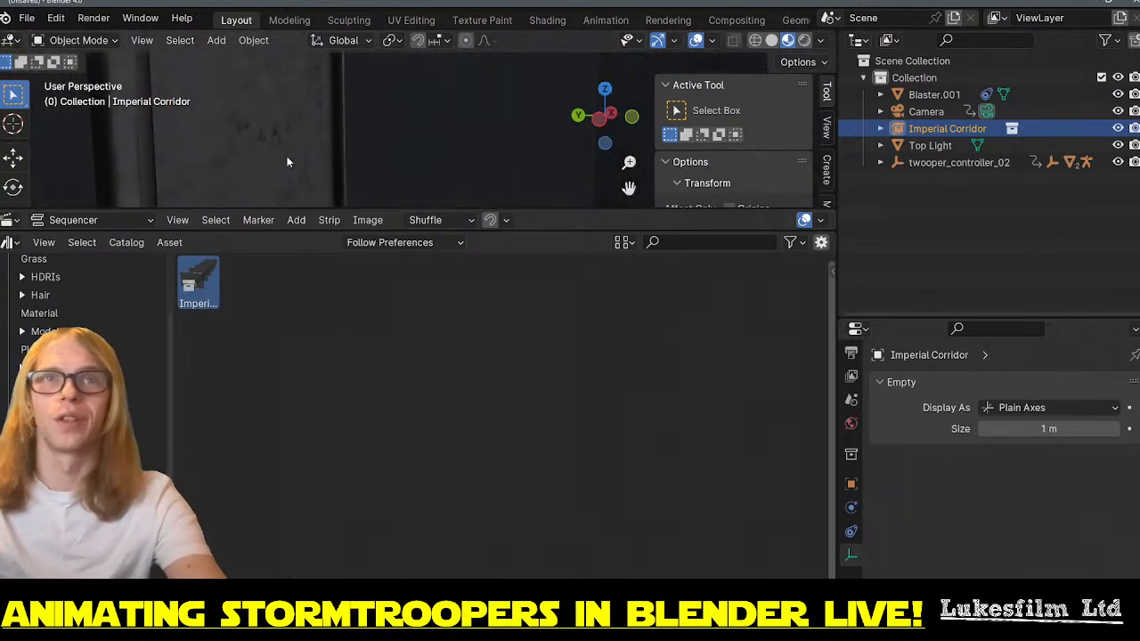
{"action": "scroll", "coordinate": [344, 154], "scroll_direction": "down", "scroll_amount": 8}
{"action": "middle_click_drag", "start_coordinate": [378, 154], "coordinate": [398, 154]}
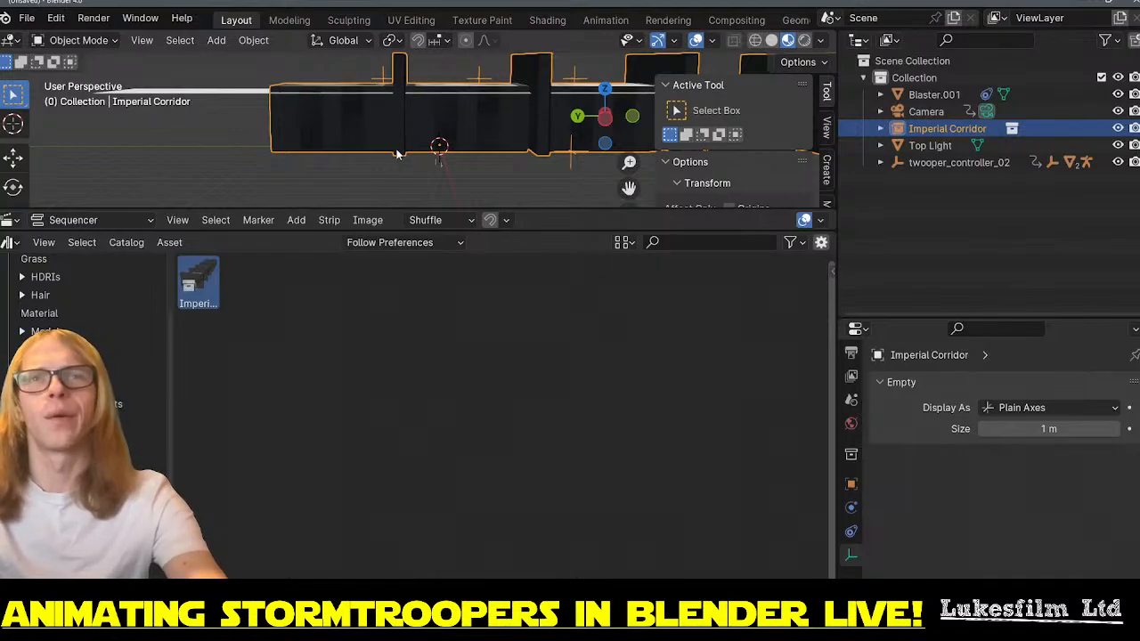
{"action": "middle_click_drag", "start_coordinate": [386, 153], "coordinate": [279, 150]}
{"action": "scroll", "coordinate": [278, 150], "scroll_direction": "down", "scroll_amount": 3}
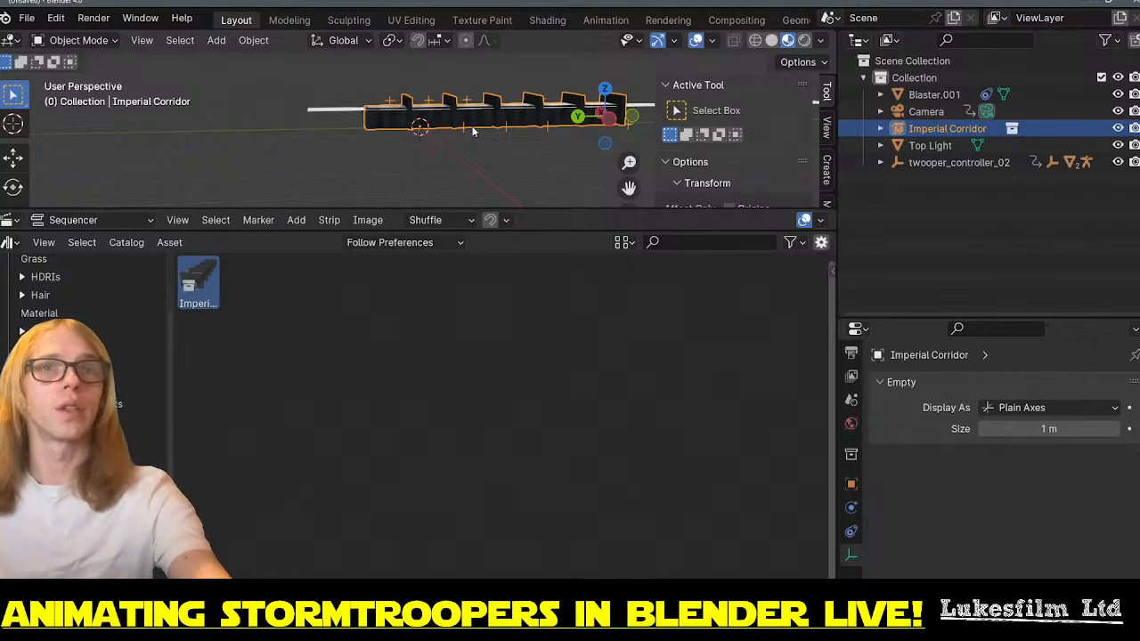
{"action": "key", "text": "r"}
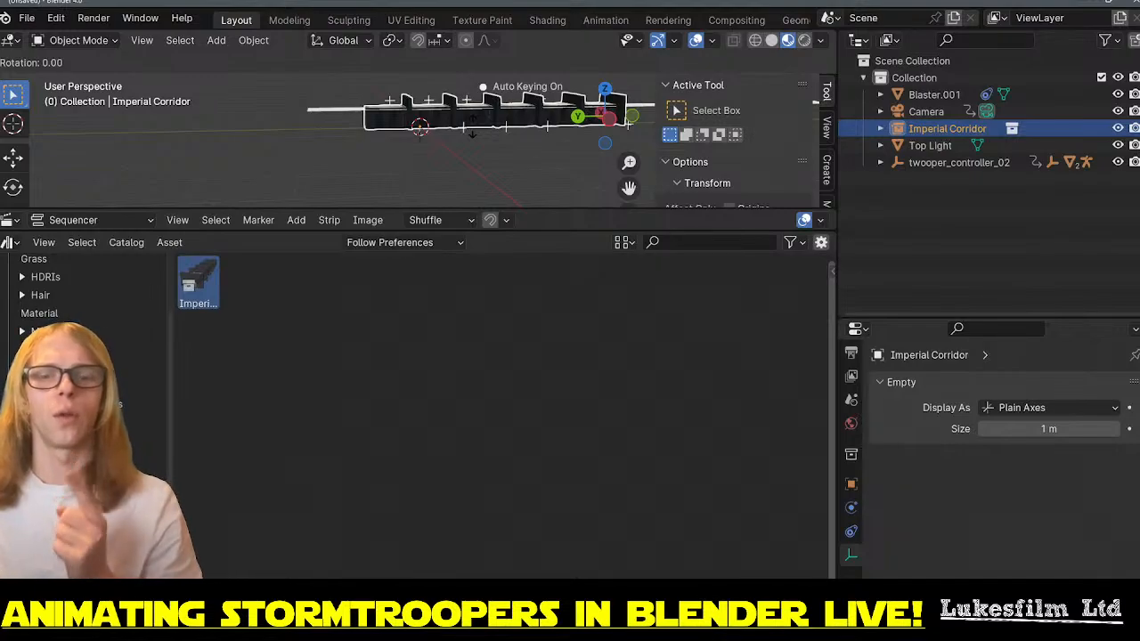
{"action": "key", "text": "y"}
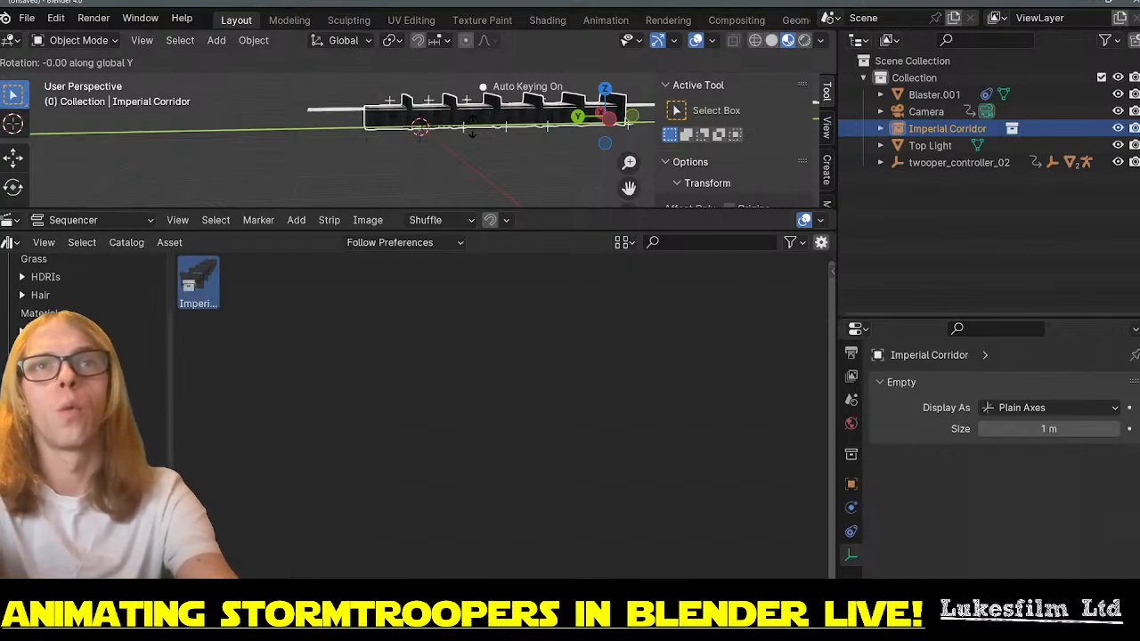
{"action": "type", "text": "1111111111180"}
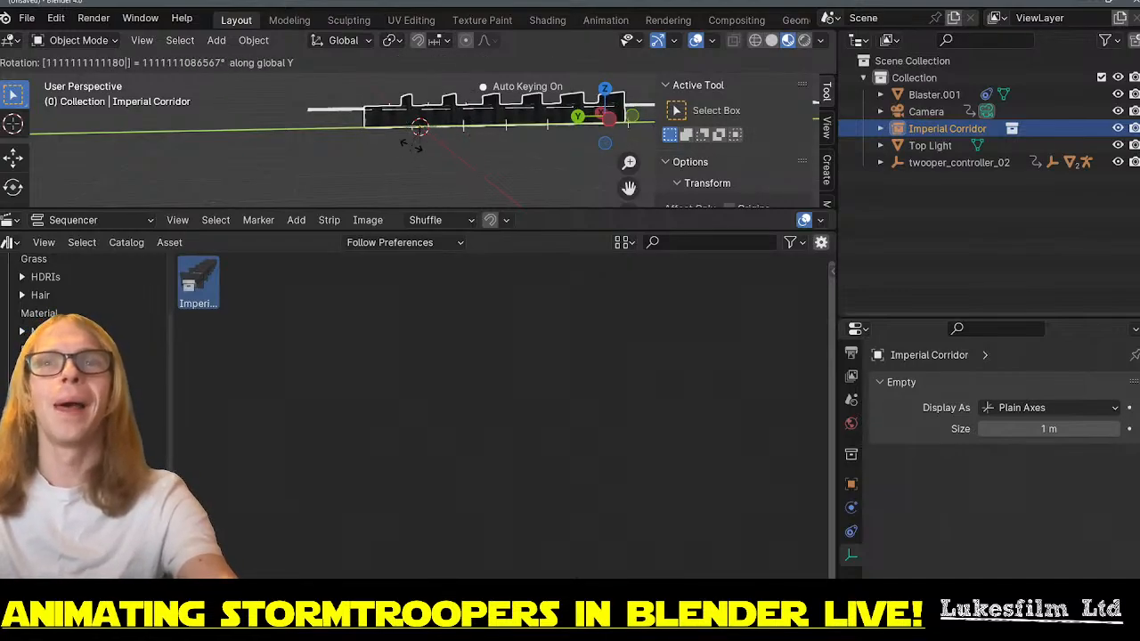
{"action": "key", "text": "Return"}
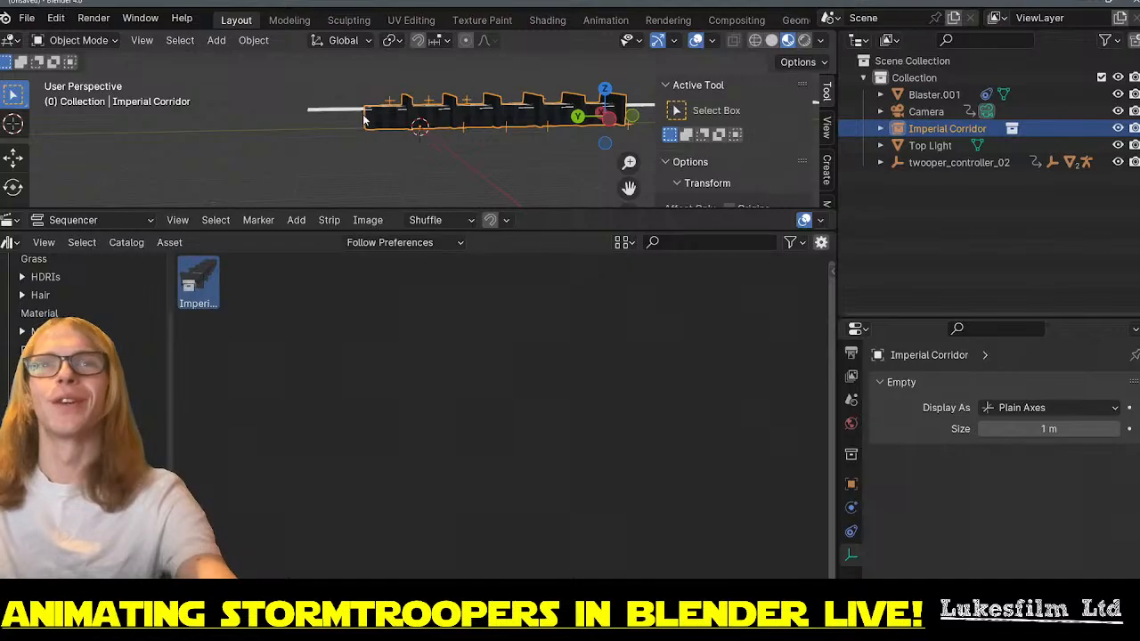
{"action": "middle_click_drag", "start_coordinate": [363, 119], "coordinate": [334, 130]}
{"action": "scroll", "coordinate": [455, 127], "scroll_direction": "up", "scroll_amount": 3}
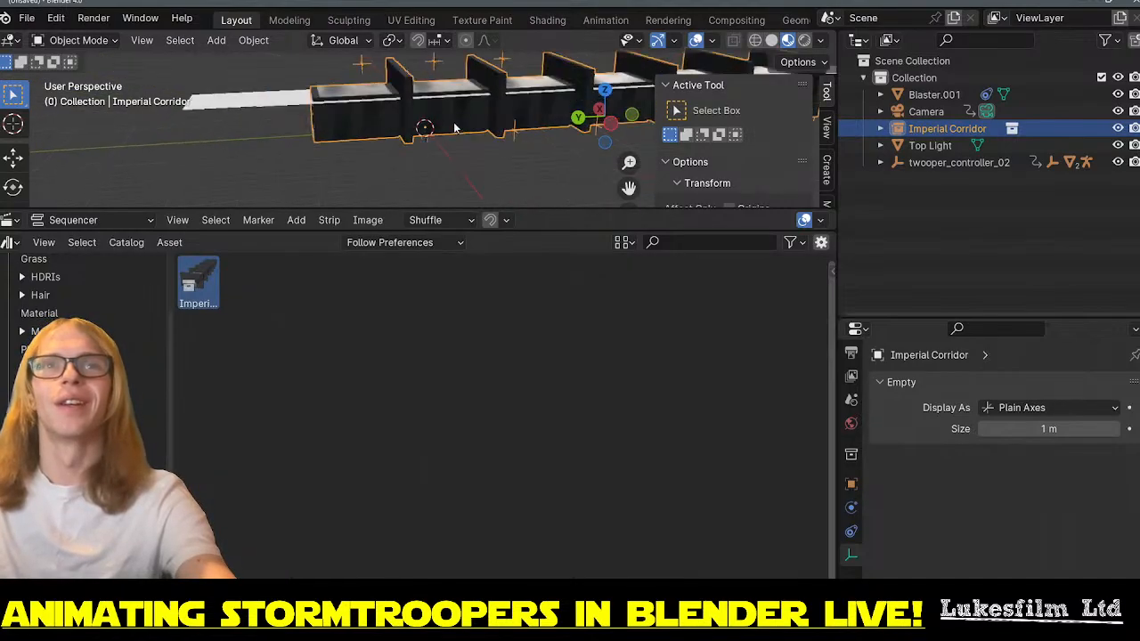
{"action": "middle_click_drag", "start_coordinate": [454, 127], "coordinate": [419, 122]}
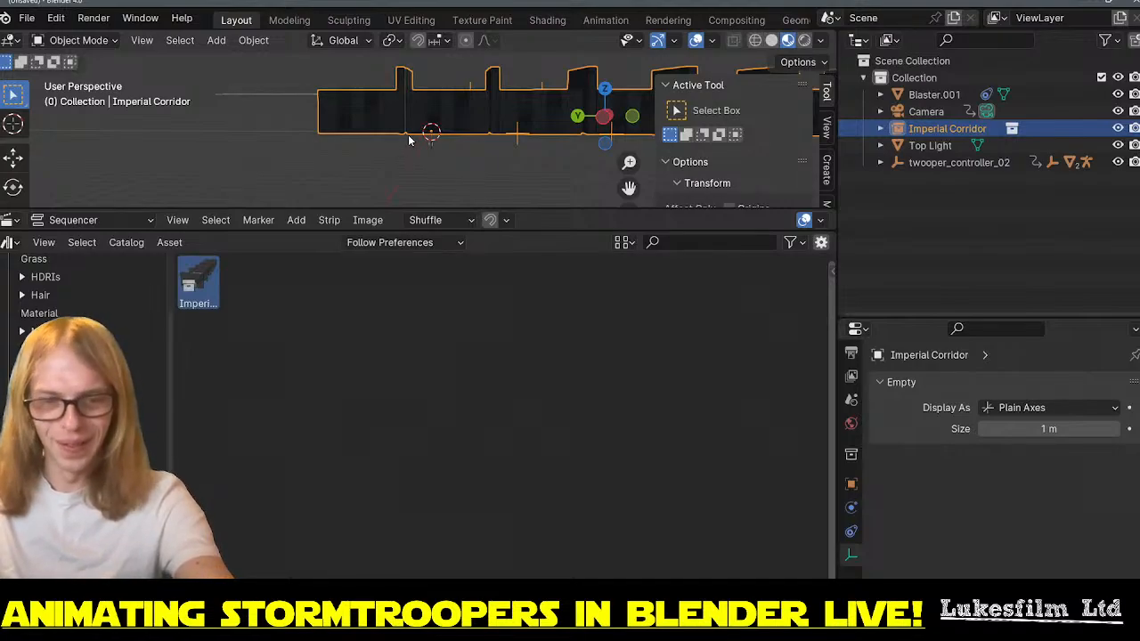
- Try rotating the Imperial Corridor 180° about the global Y axis
{"action": "type", "text": "ry"}
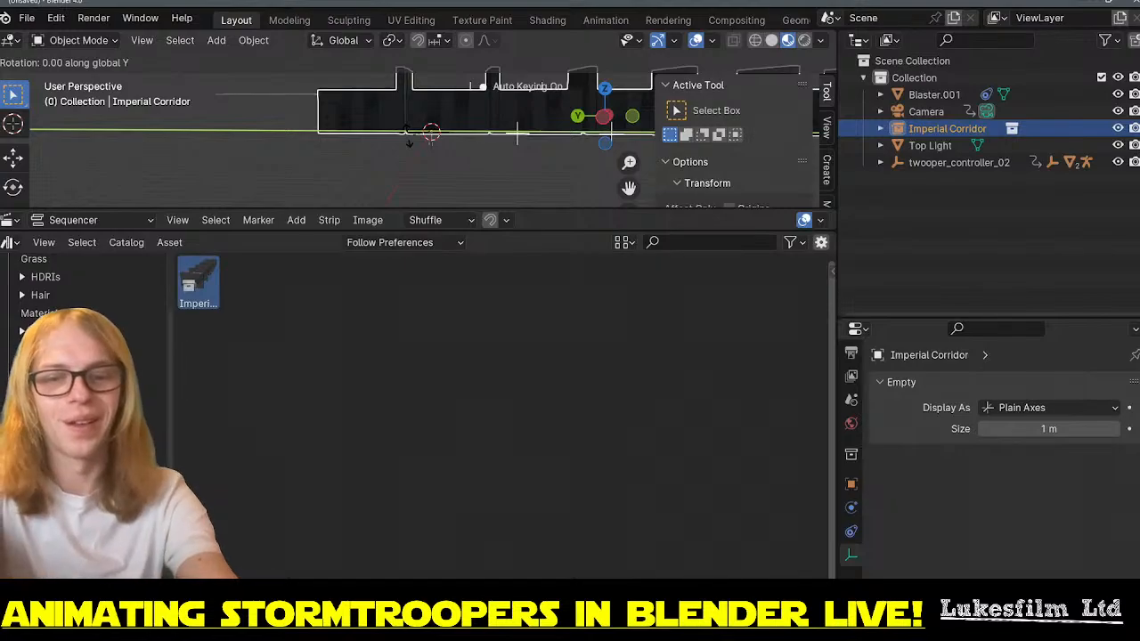
{"action": "type", "text": "180"}
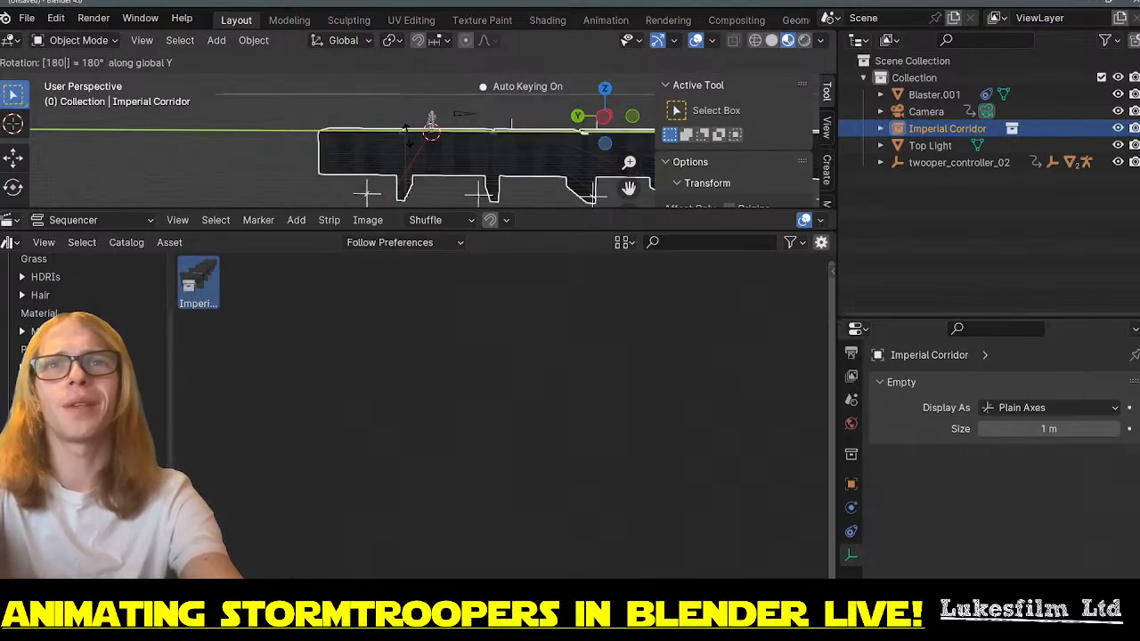
{"action": "key", "text": "Escape"}
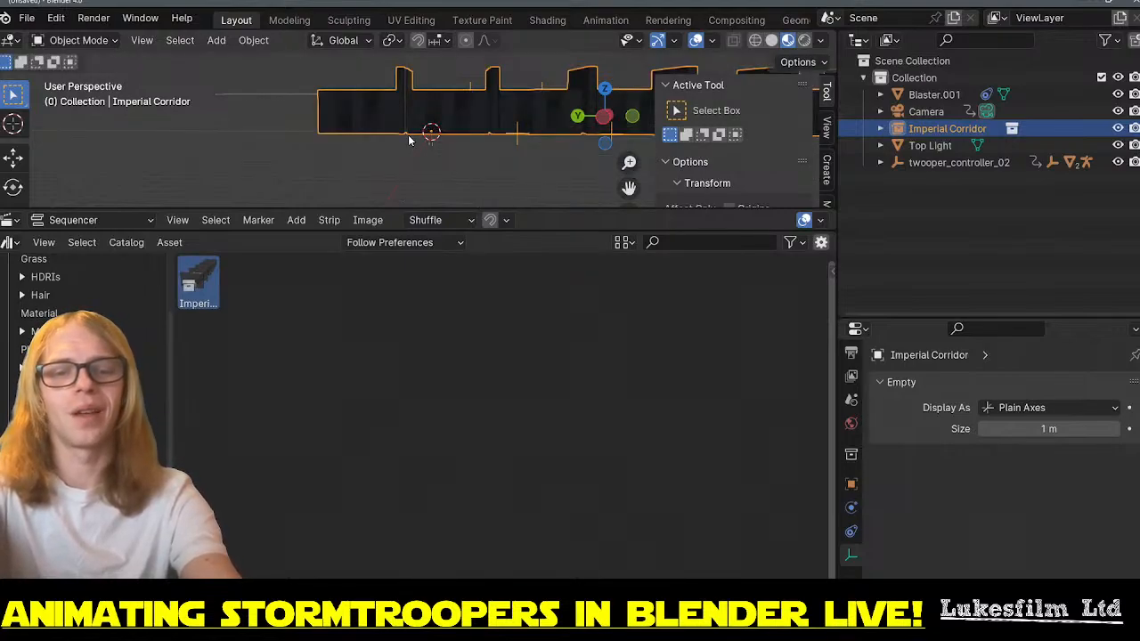
- Try rotating the Imperial Corridor 180° about the global X axis, switching the rotation to the Y axis
{"action": "key", "text": "r"}
{"action": "key", "text": "x"}
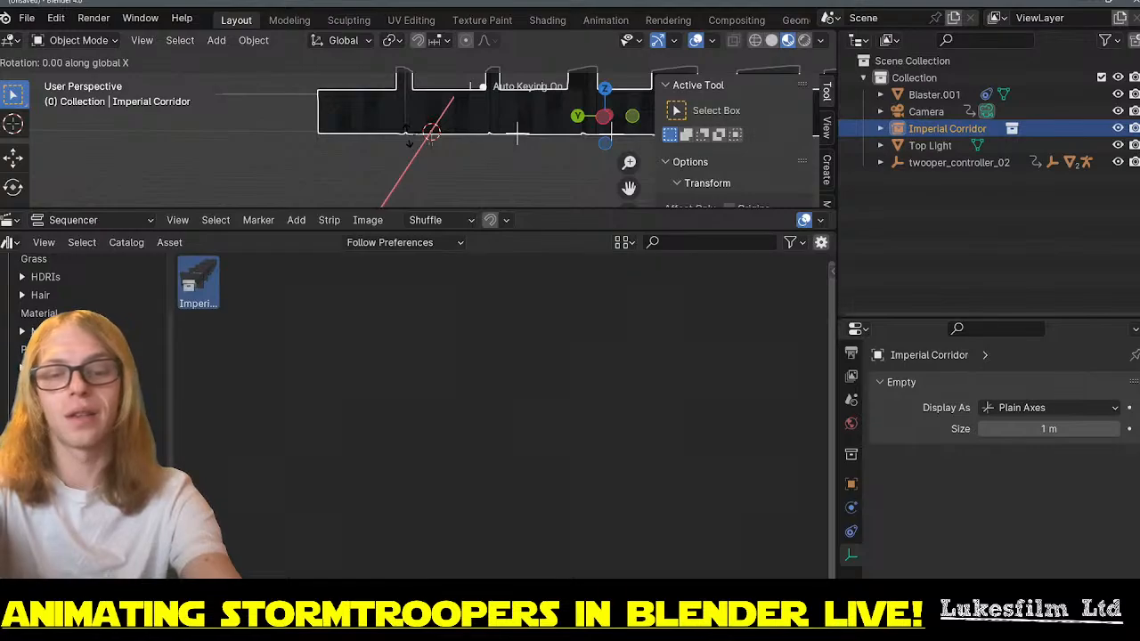
{"action": "type", "text": "180"}
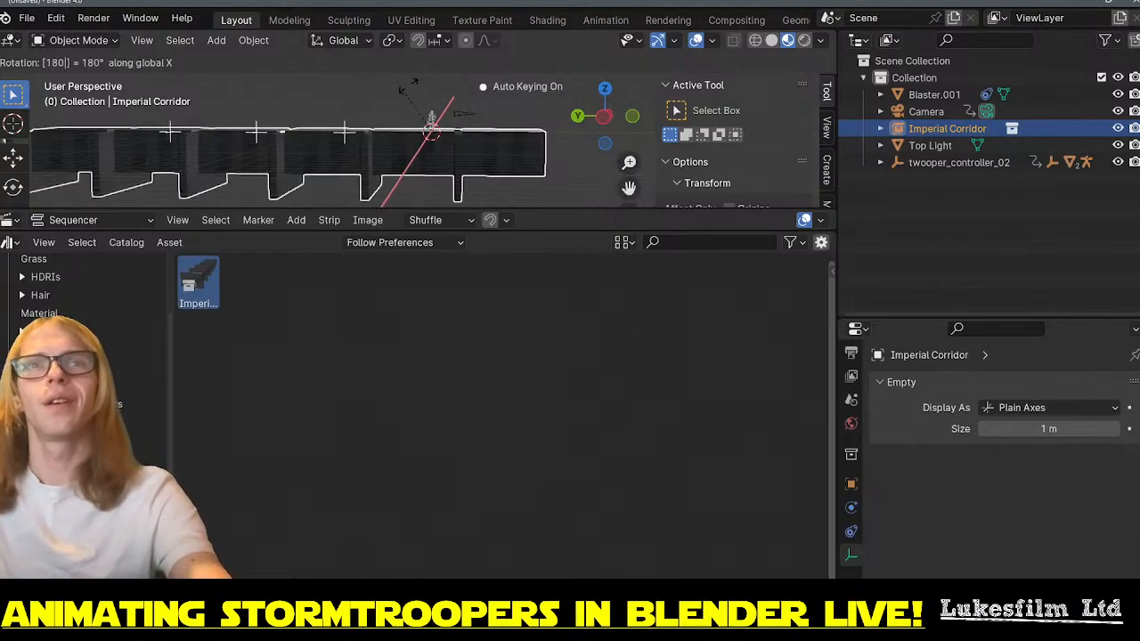
{"action": "type", "text": "y"}
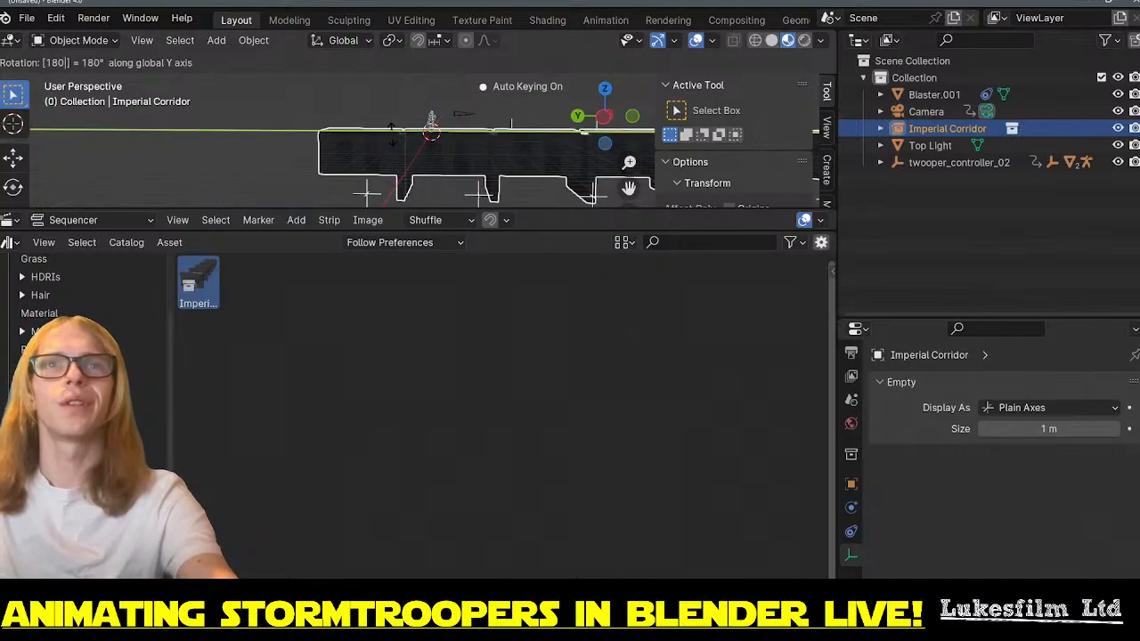
{"action": "key", "text": "Return"}
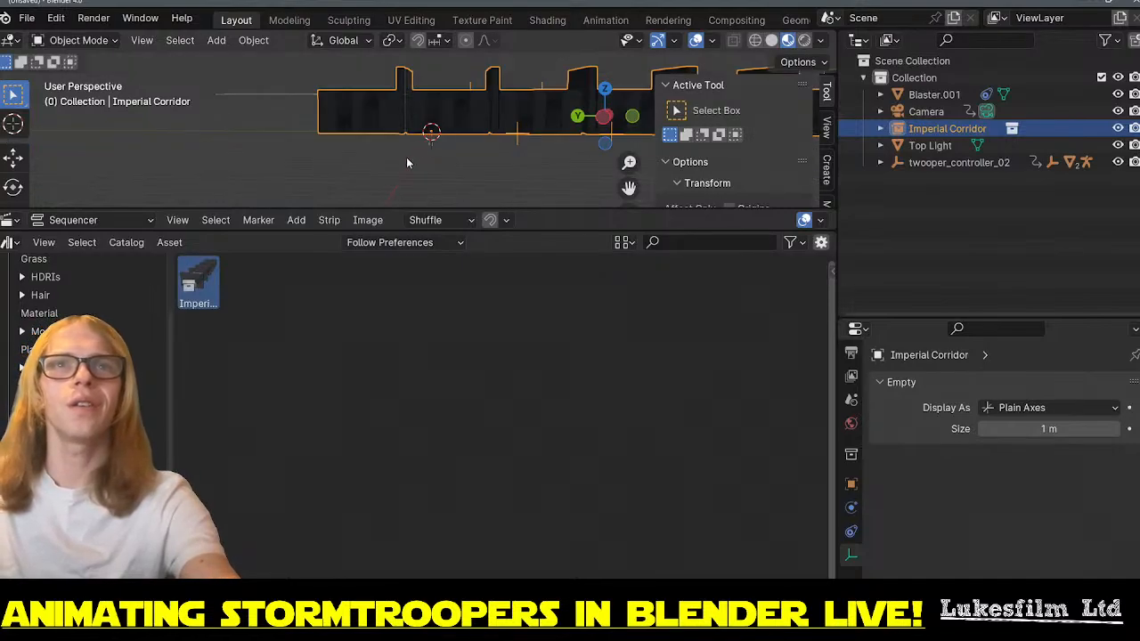
{"action": "middle_click_drag", "start_coordinate": [426, 162], "coordinate": [259, 158]}
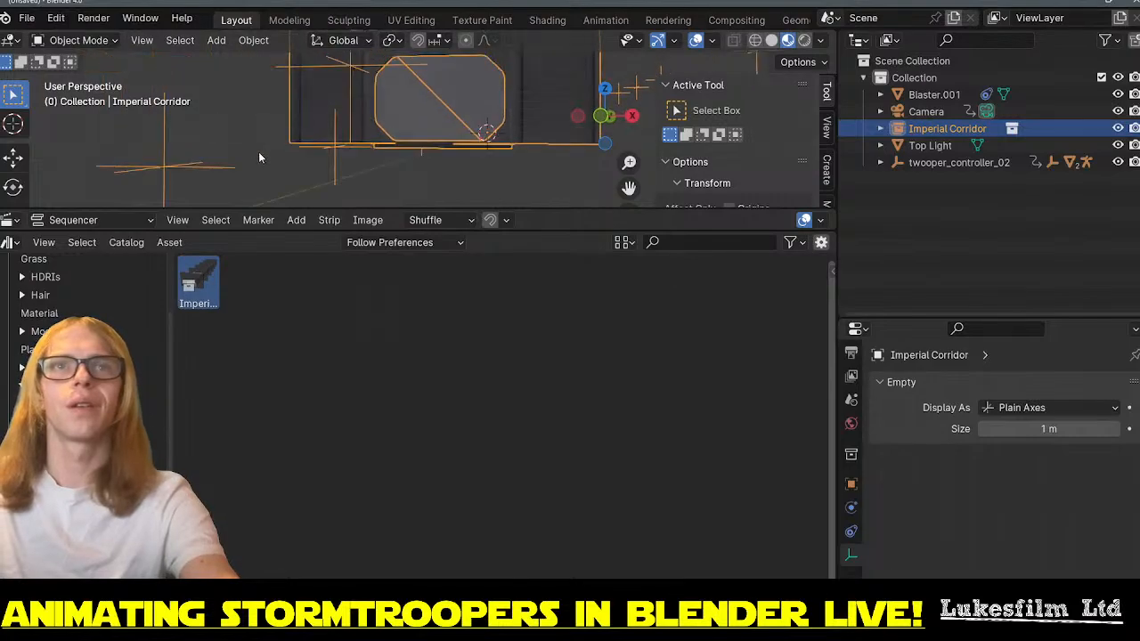
- Examine the Imperial Corridor's placement up close and from outside along its length
{"action": "scroll", "coordinate": [258, 152], "scroll_direction": "up", "scroll_amount": 2}
{"action": "scroll", "coordinate": [444, 149], "scroll_direction": "up", "scroll_amount": 5}
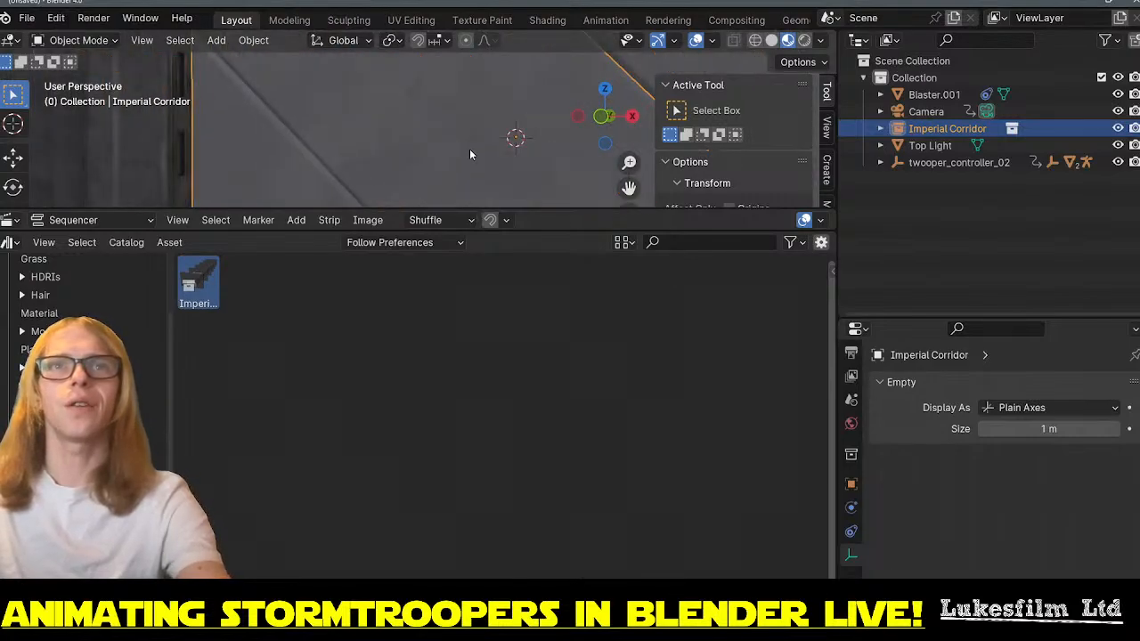
{"action": "scroll", "coordinate": [470, 154], "scroll_direction": "up", "scroll_amount": 2}
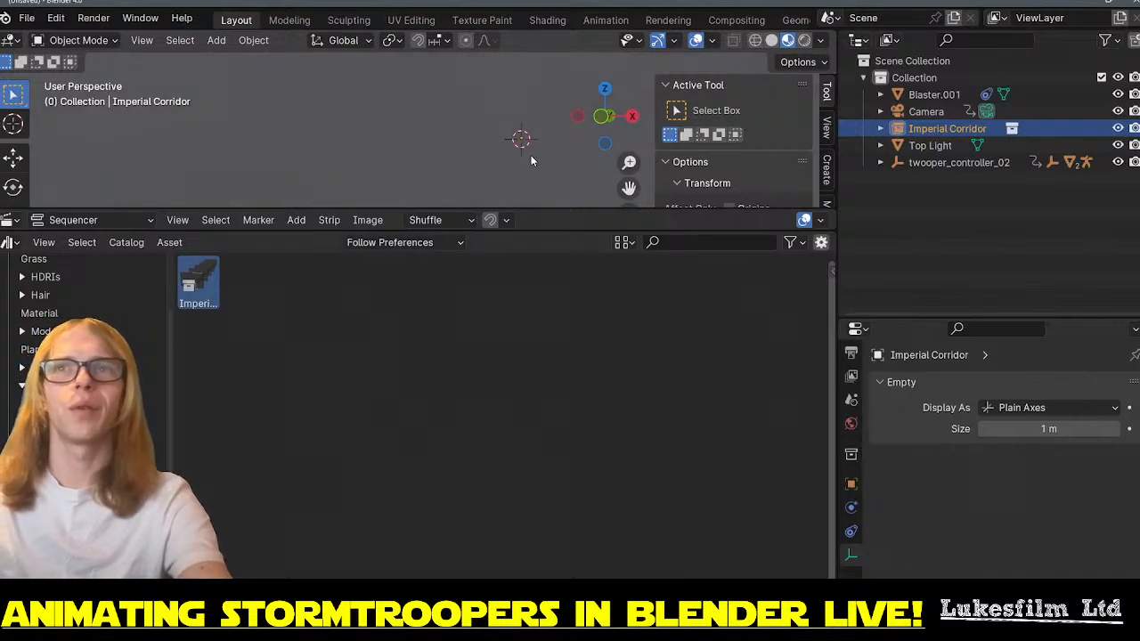
{"action": "scroll", "coordinate": [530, 157], "scroll_direction": "down", "scroll_amount": 4}
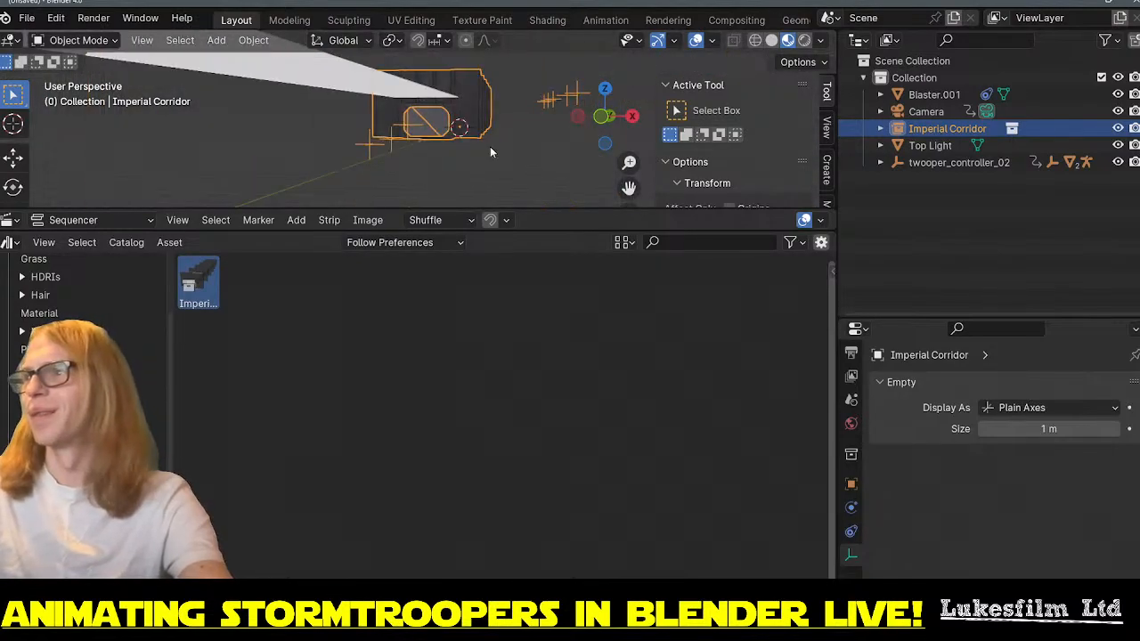
{"action": "middle_click_drag", "start_coordinate": [478, 167], "coordinate": [509, 165]}
{"action": "scroll", "coordinate": [510, 171], "scroll_direction": "up", "scroll_amount": 2}
{"action": "middle_click_drag", "start_coordinate": [370, 141], "coordinate": [555, 165], "text": "shift"}
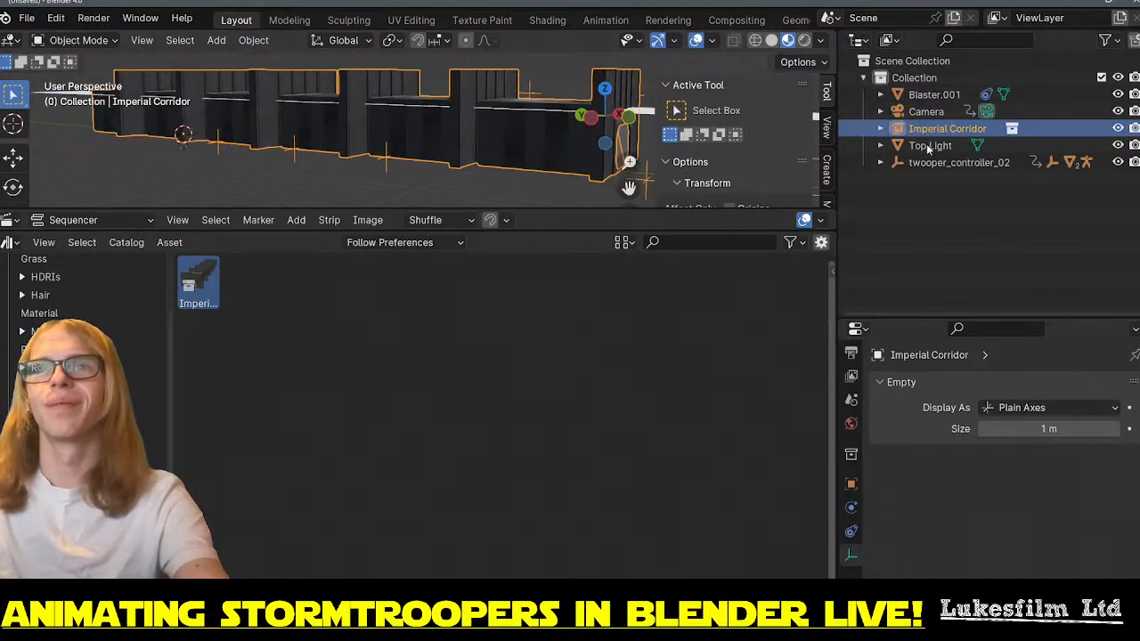
- Select the twooper_controller_02 object and examine its position relative to the corridor from several angles
{"action": "left_click", "coordinate": [953, 162]}
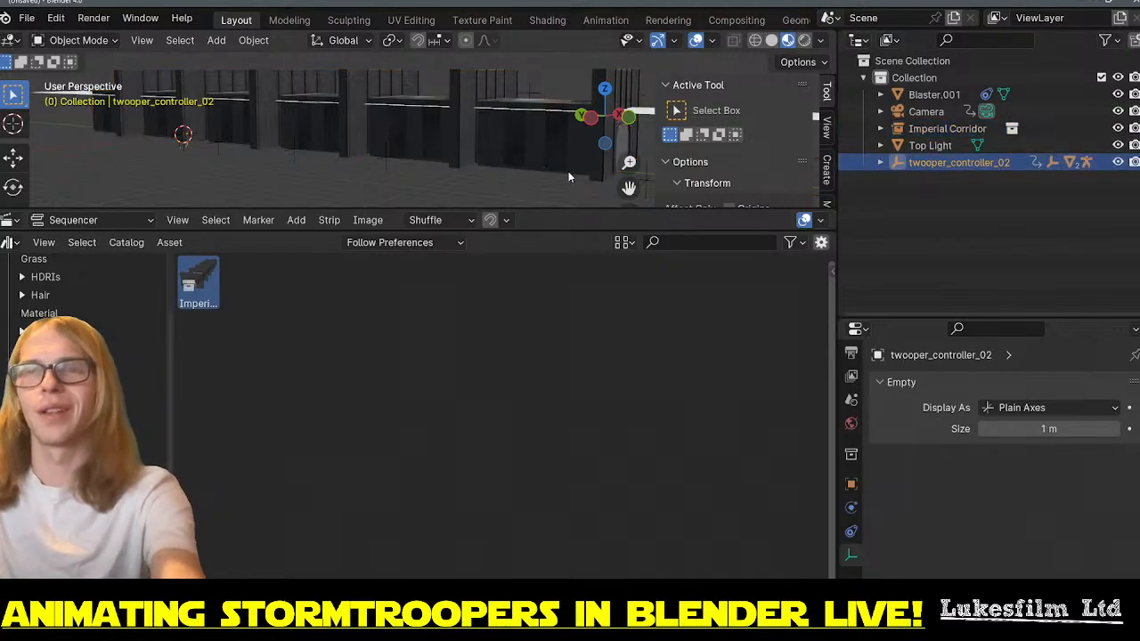
{"action": "scroll", "coordinate": [486, 149], "scroll_direction": "up", "scroll_amount": 3}
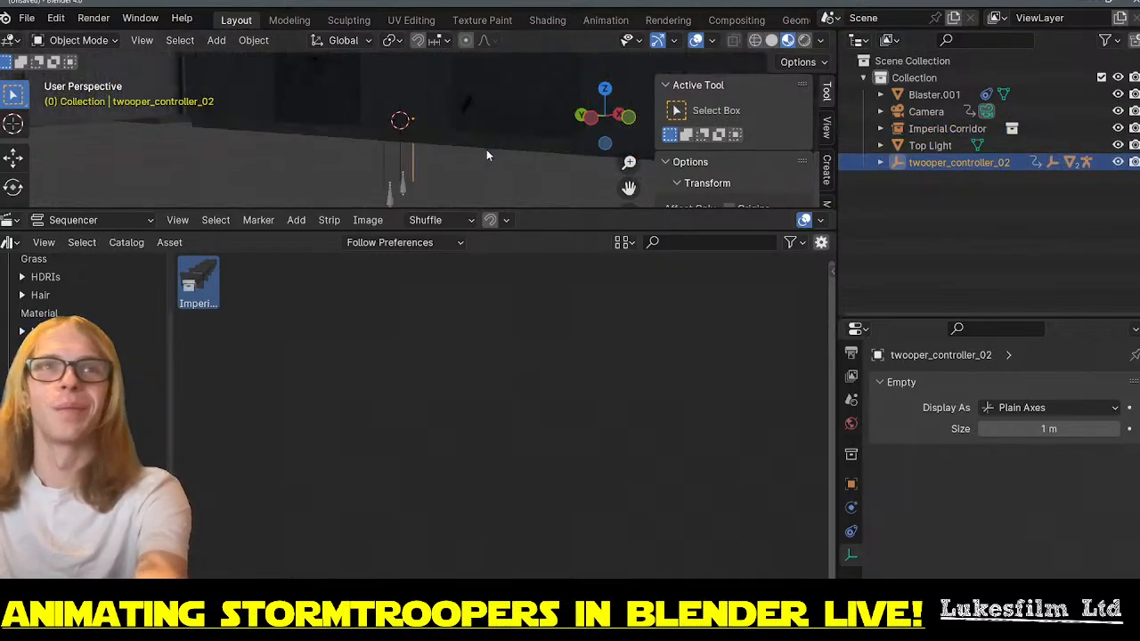
{"action": "middle_click_drag", "start_coordinate": [486, 149], "coordinate": [401, 125]}
{"action": "scroll", "coordinate": [322, 143], "scroll_direction": "down", "scroll_amount": 5}
{"action": "scroll", "coordinate": [436, 125], "scroll_direction": "down", "scroll_amount": 3}
{"action": "scroll", "coordinate": [452, 123], "scroll_direction": "up", "scroll_amount": 4}
{"action": "scroll", "coordinate": [401, 125], "scroll_direction": "down", "scroll_amount": 6}
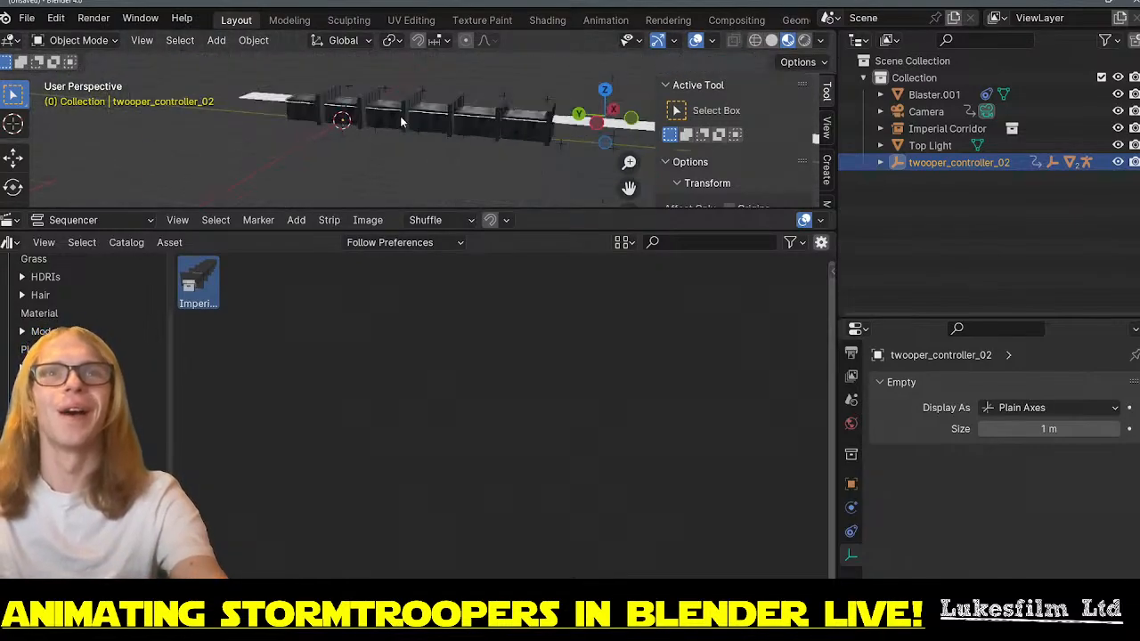
{"action": "scroll", "coordinate": [296, 129], "scroll_direction": "down", "scroll_amount": 1}
{"action": "middle_click_drag", "start_coordinate": [296, 130], "coordinate": [376, 146]}
{"action": "mouse_move", "coordinate": [283, 132]}
{"action": "middle_mouse_down"}
{"action": "mouse_move", "coordinate": [333, 127]}
{"action": "mouse_move", "coordinate": [270, 125]}
{"action": "middle_mouse_up"}
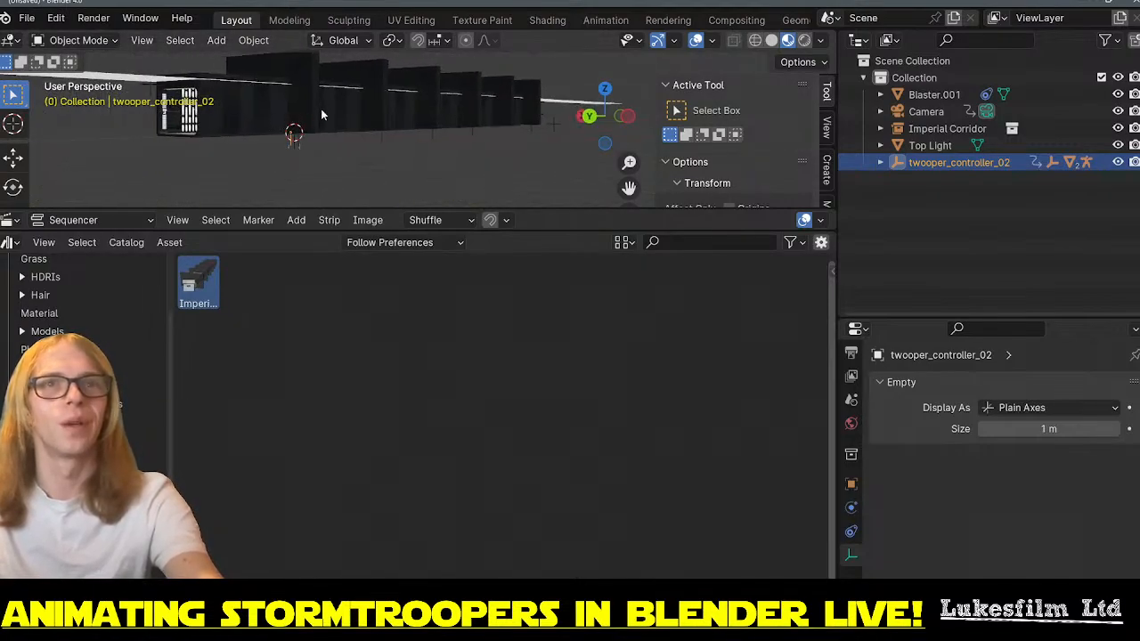
- Undo back to before the corridor was placed and add the Imperial Corridor collection again at the stormtroopers' feet
{"action": "left_click", "coordinate": [359, 128]}
{"action": "key", "text": "ctrl+z"}
{"action": "middle_click_drag", "start_coordinate": [411, 147], "coordinate": [372, 139]}
{"action": "key", "text": "ctrl+z"}
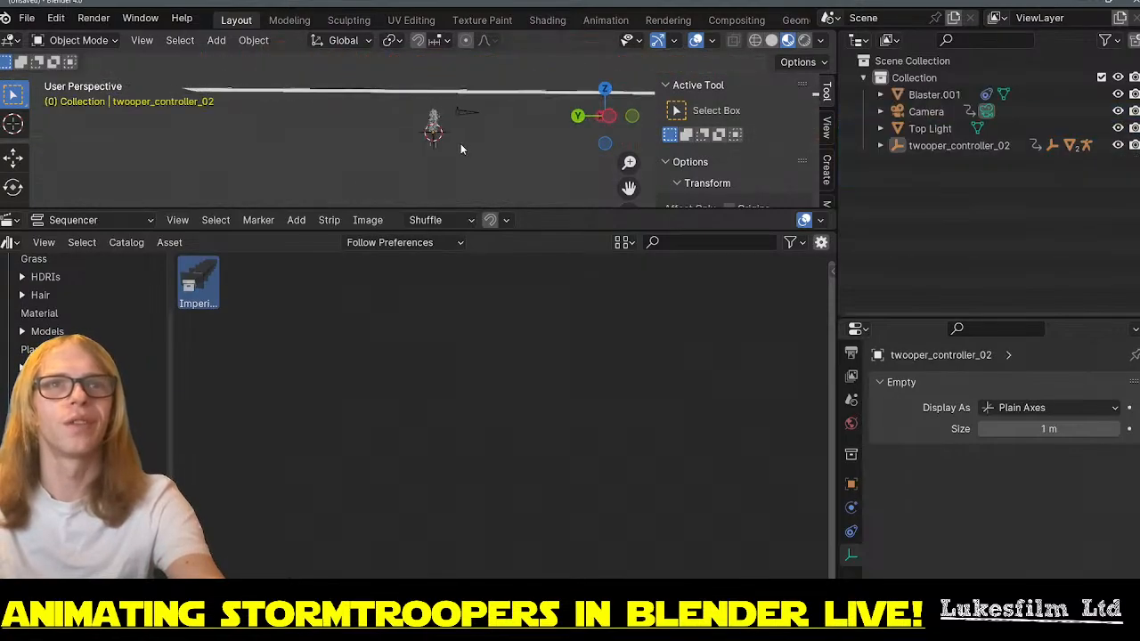
{"action": "middle_click_drag", "start_coordinate": [460, 153], "coordinate": [454, 175]}
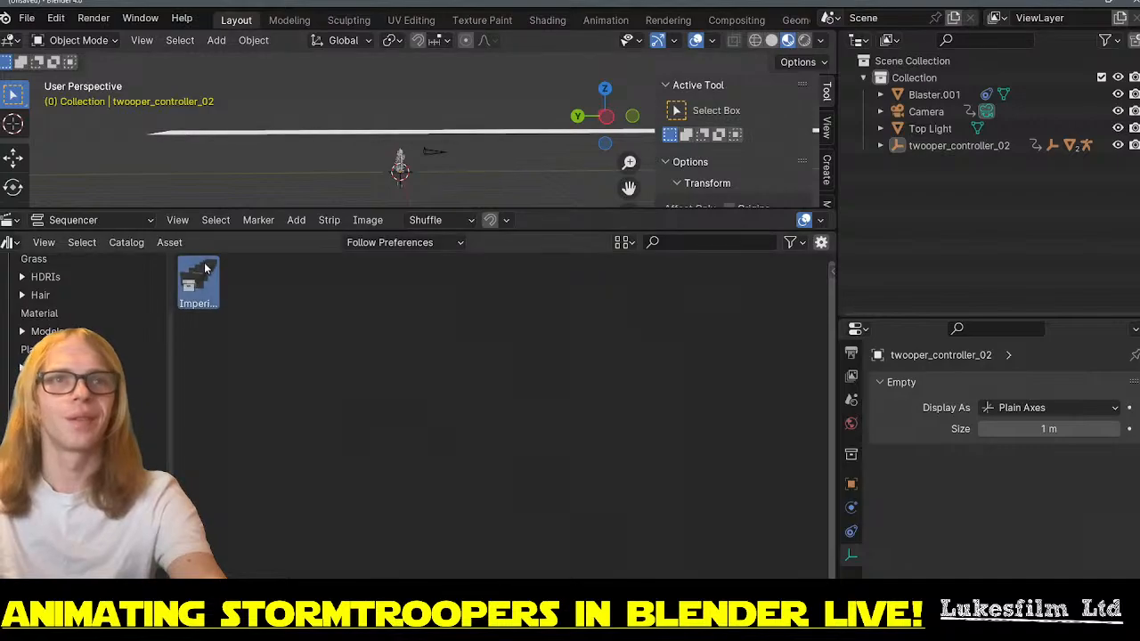
{"action": "left_click_drag", "start_coordinate": [204, 263], "coordinate": [414, 164]}
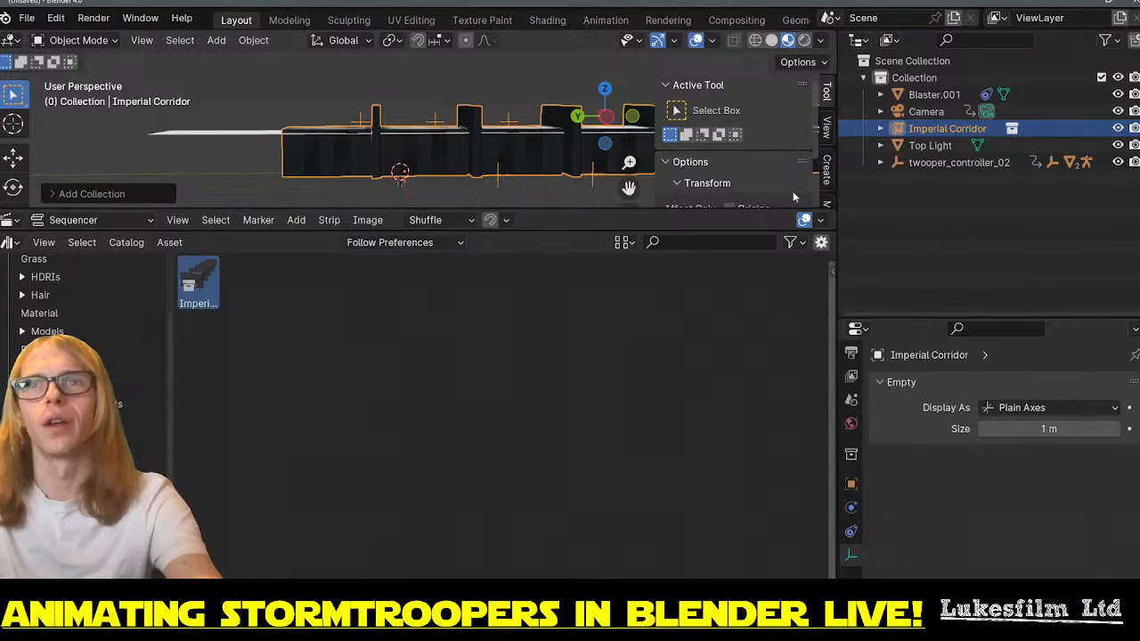
- Enlarge the 3D viewport and the Sequencer, and restore the Timeline in place of the Asset Browser
{"action": "left_click_drag", "start_coordinate": [758, 233], "coordinate": [758, 486]}
{"action": "left_click_drag", "start_coordinate": [717, 209], "coordinate": [692, 359]}
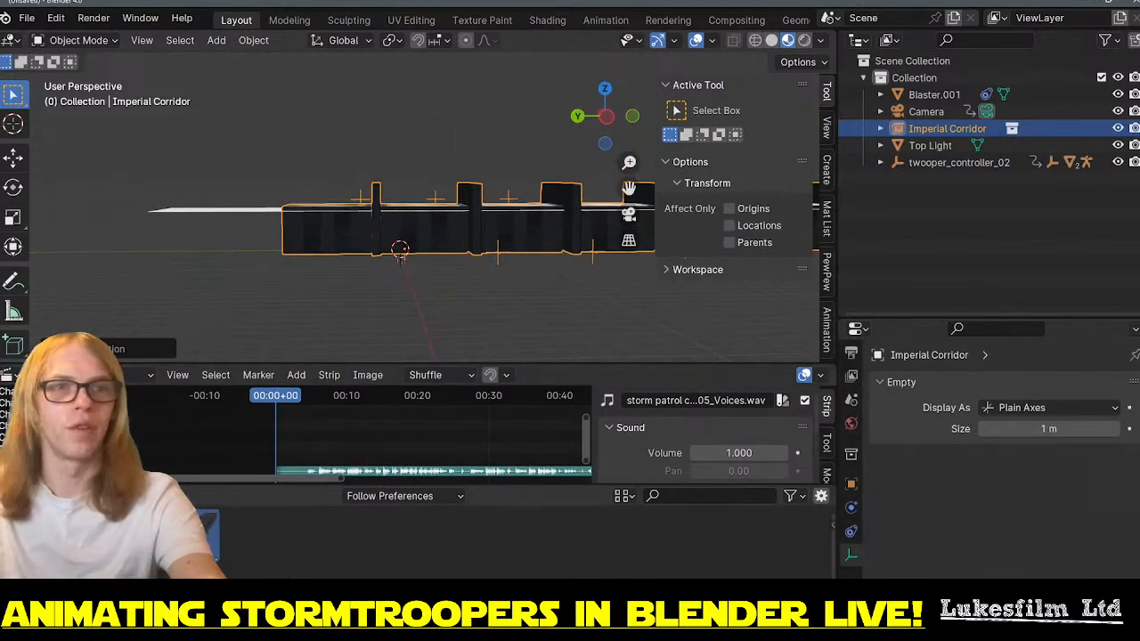
{"action": "left_click", "coordinate": [11, 496]}
{"action": "left_click", "coordinate": [11, 496]}
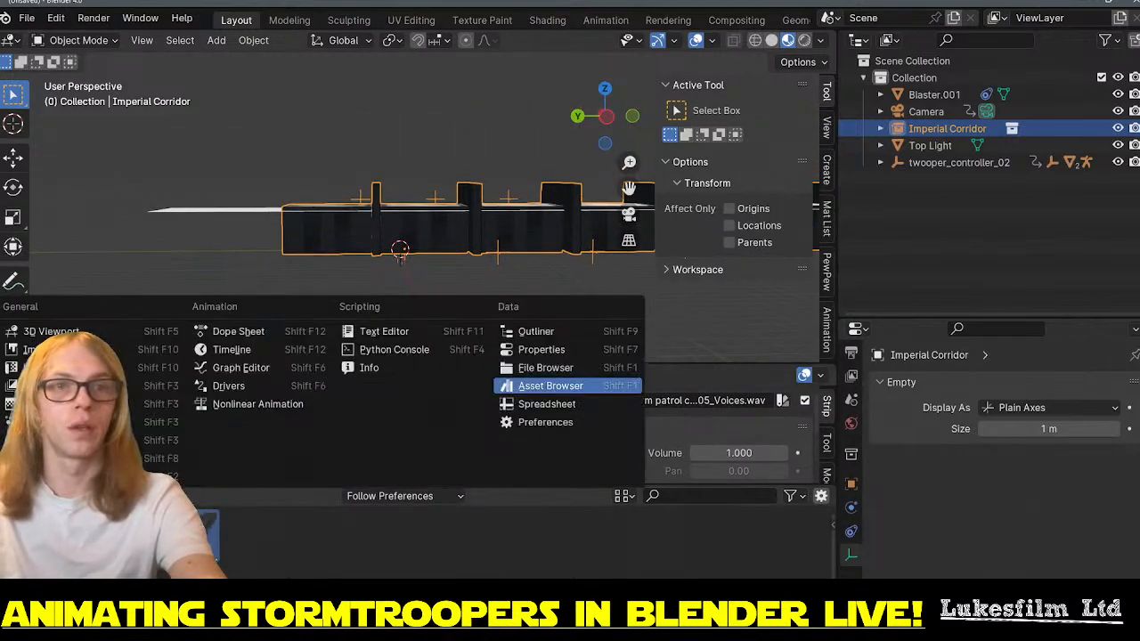
{"action": "left_click", "coordinate": [214, 350]}
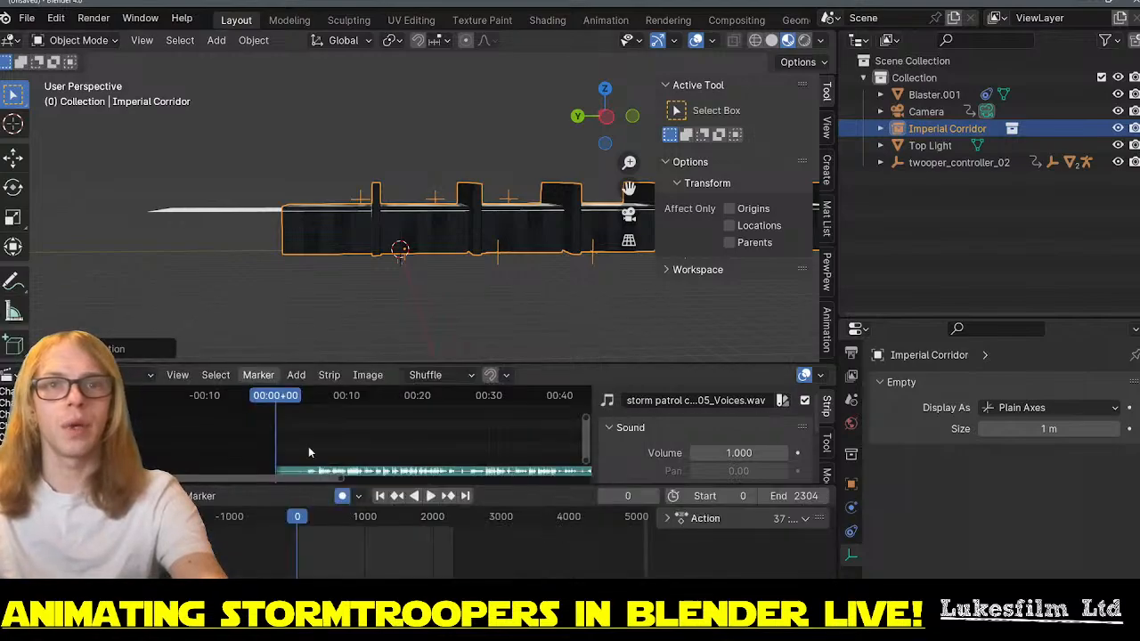
- Show the Imperial Corridor's object transform properties
{"action": "mouse_move", "coordinate": [429, 260]}
{"action": "middle_mouse_down"}
{"action": "mouse_move", "coordinate": [445, 279]}
{"action": "mouse_move", "coordinate": [482, 260]}
{"action": "mouse_move", "coordinate": [437, 266]}
{"action": "middle_mouse_up"}
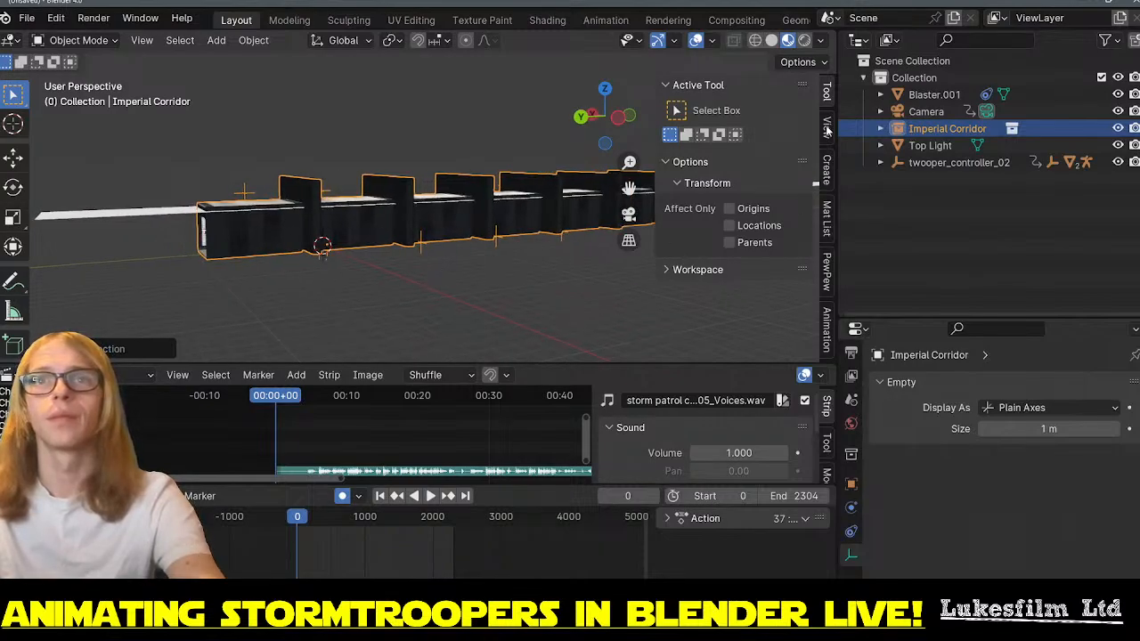
{"action": "left_click", "coordinate": [850, 484]}
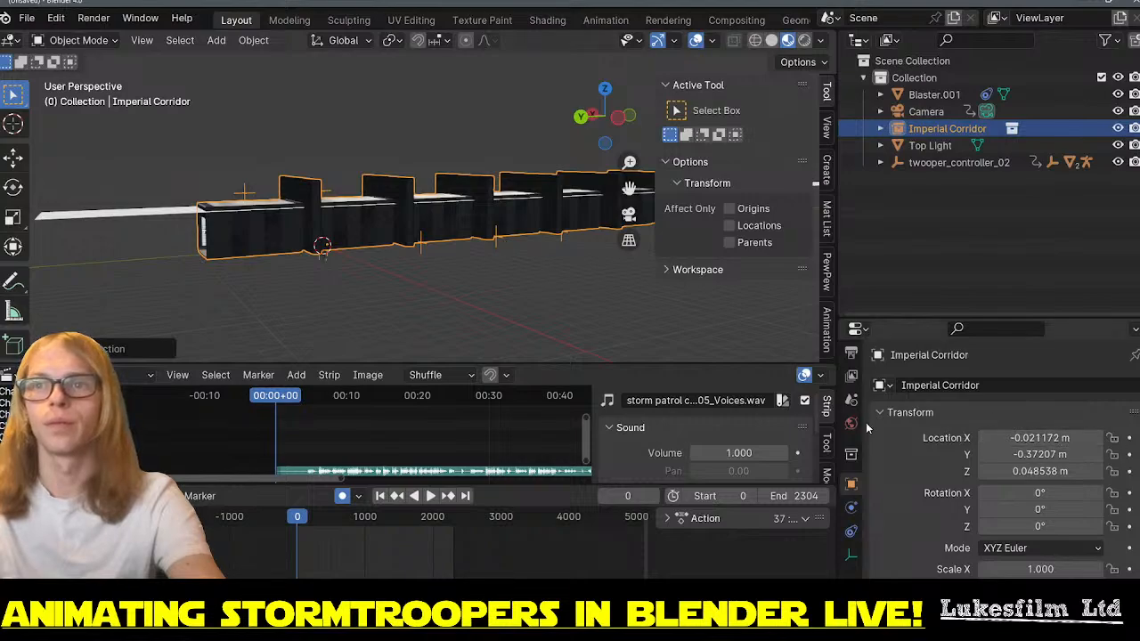
{"action": "key", "text": "r"}
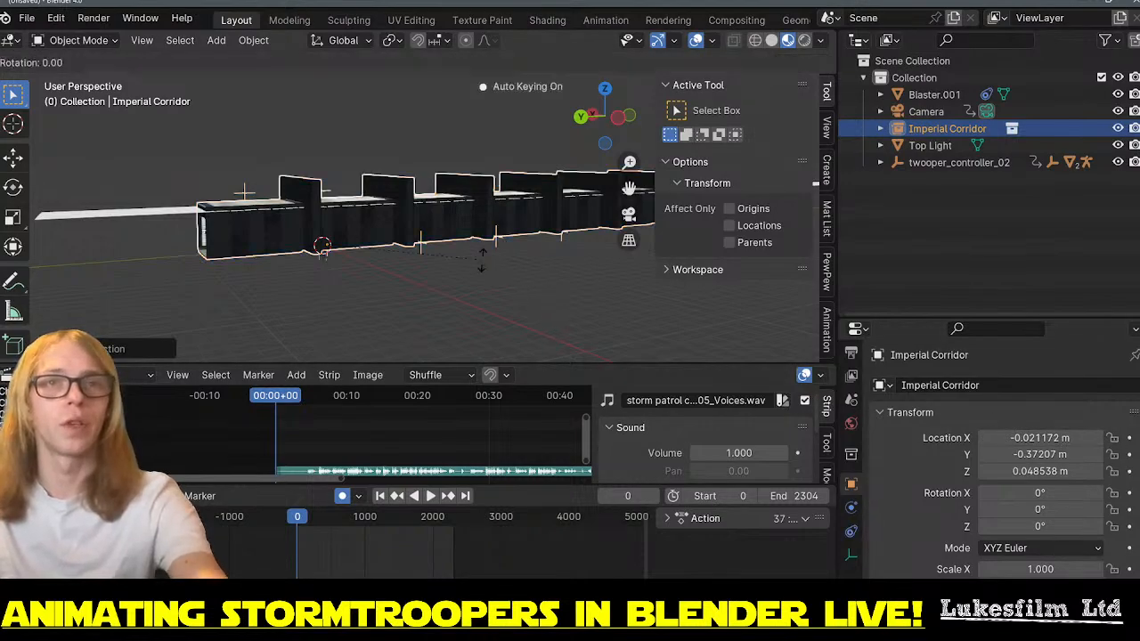
{"action": "key", "text": "x"}
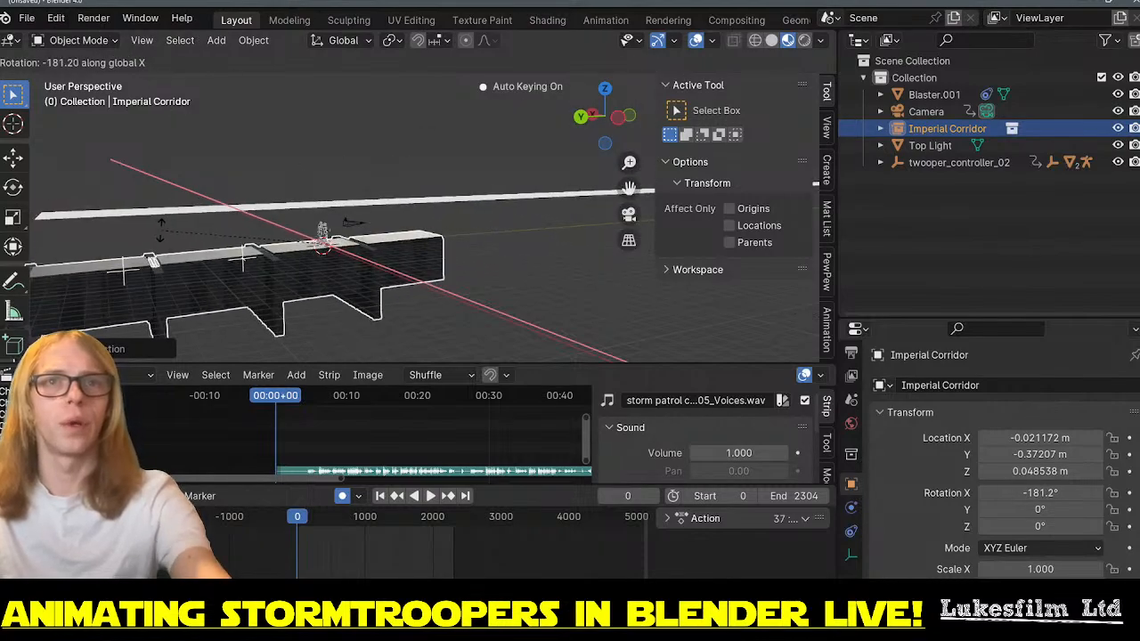
{"action": "key", "text": "Escape"}
{"action": "key", "text": "r"}
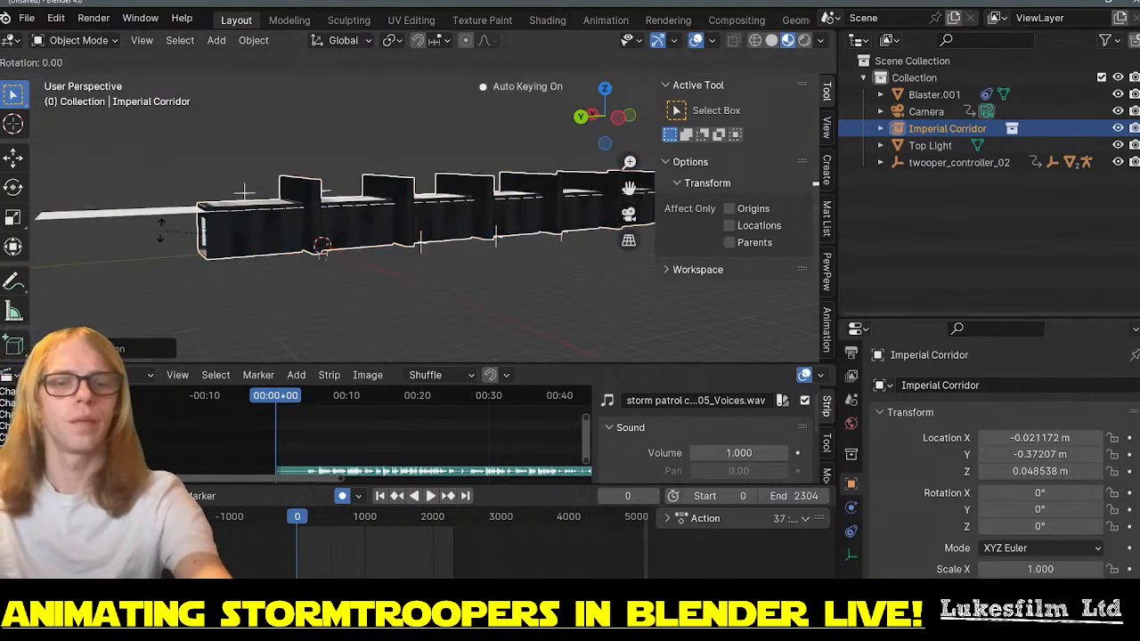
{"action": "key", "text": "z"}
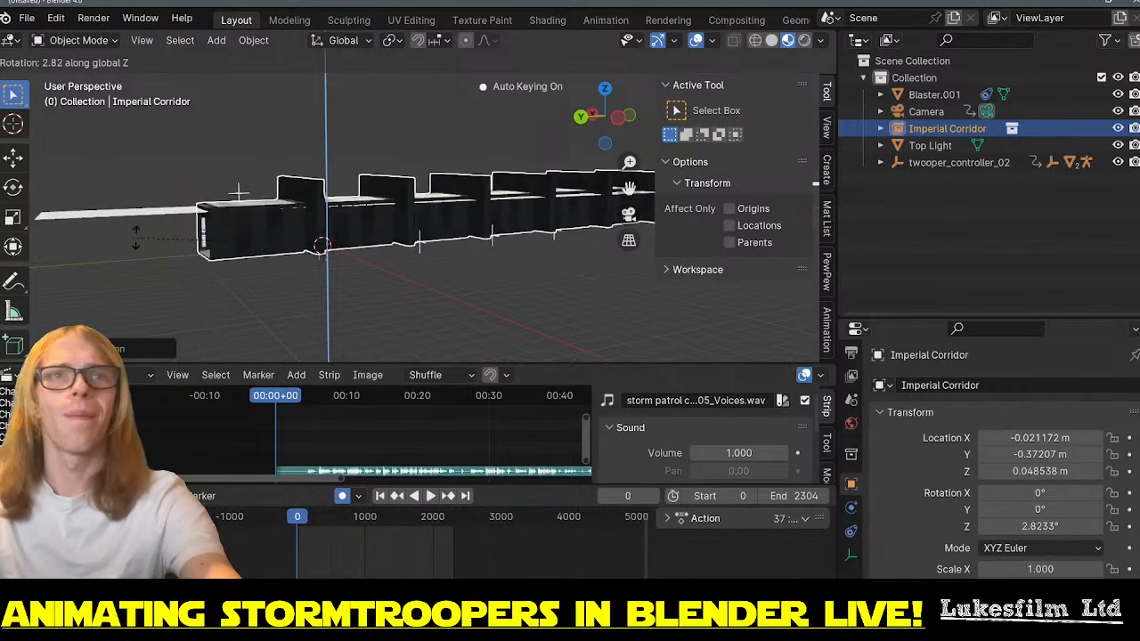
{"action": "key", "text": "Escape"}
- Rotate the Imperial Corridor 180° about the global Z axis
{"action": "middle_click_drag", "start_coordinate": [178, 241], "coordinate": [227, 252]}
{"action": "mouse_move", "coordinate": [482, 237]}
{"action": "middle_mouse_down"}
{"action": "mouse_move", "coordinate": [281, 241]}
{"action": "mouse_move", "coordinate": [415, 244]}
{"action": "mouse_move", "coordinate": [520, 228]}
{"action": "mouse_move", "coordinate": [468, 228]}
{"action": "middle_mouse_up"}
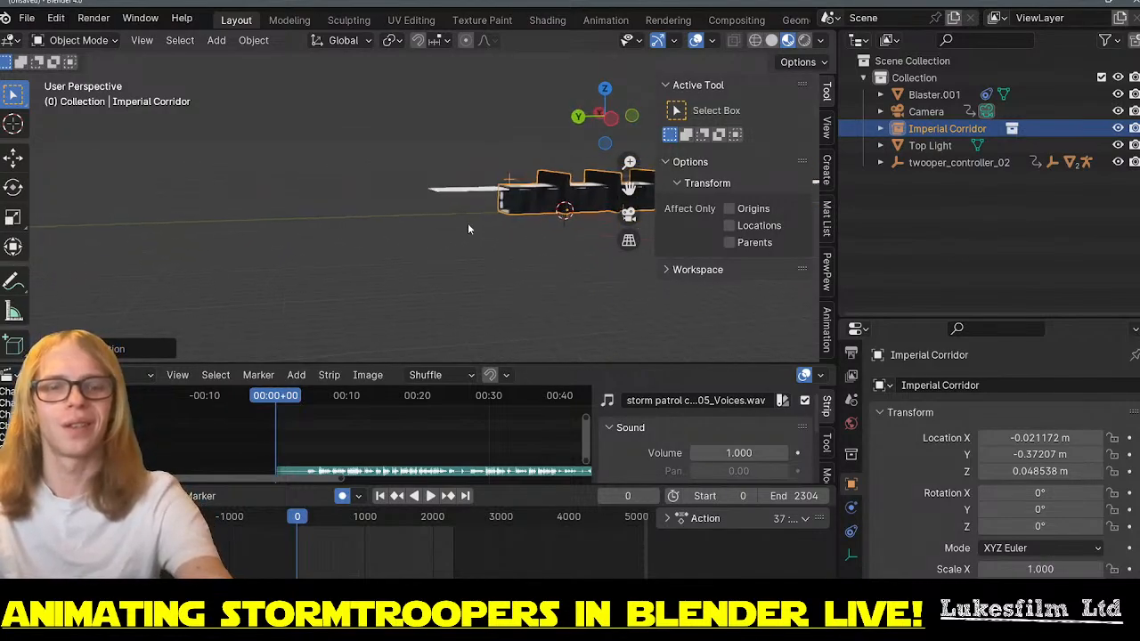
{"action": "key", "text": "r"}
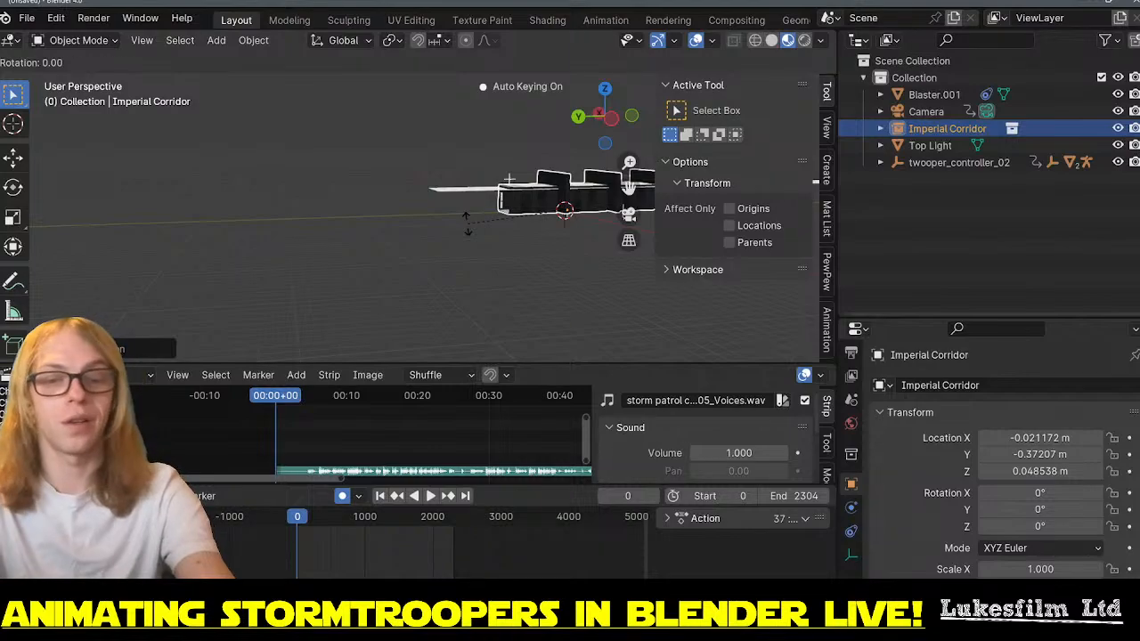
{"action": "type", "text": "z"}
{"action": "type", "text": "180"}
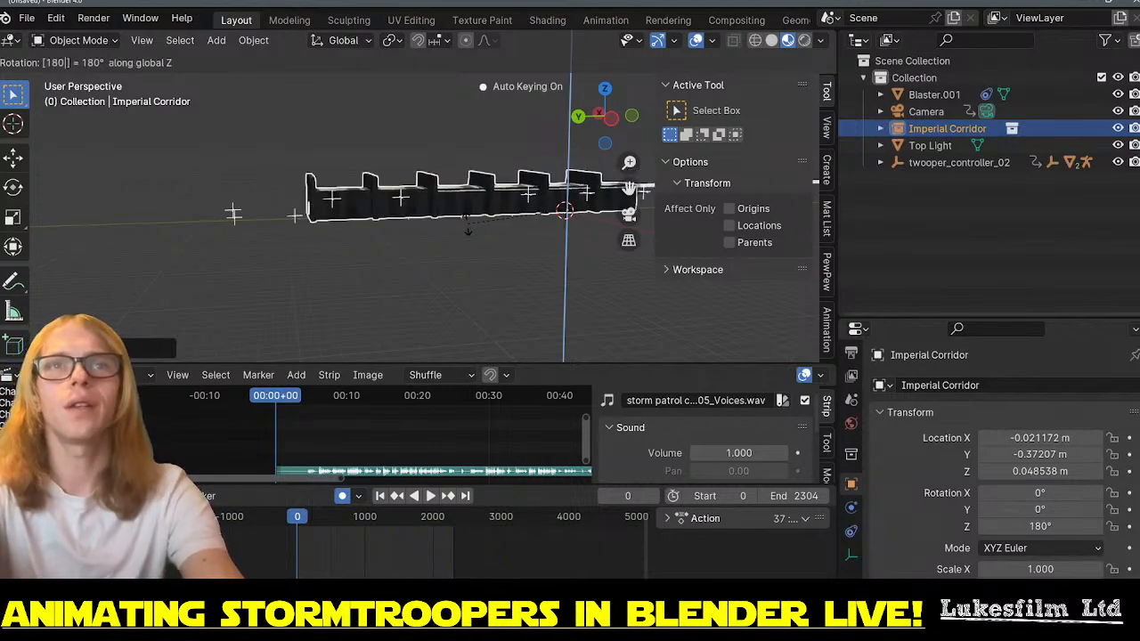
{"action": "key", "text": "Return"}
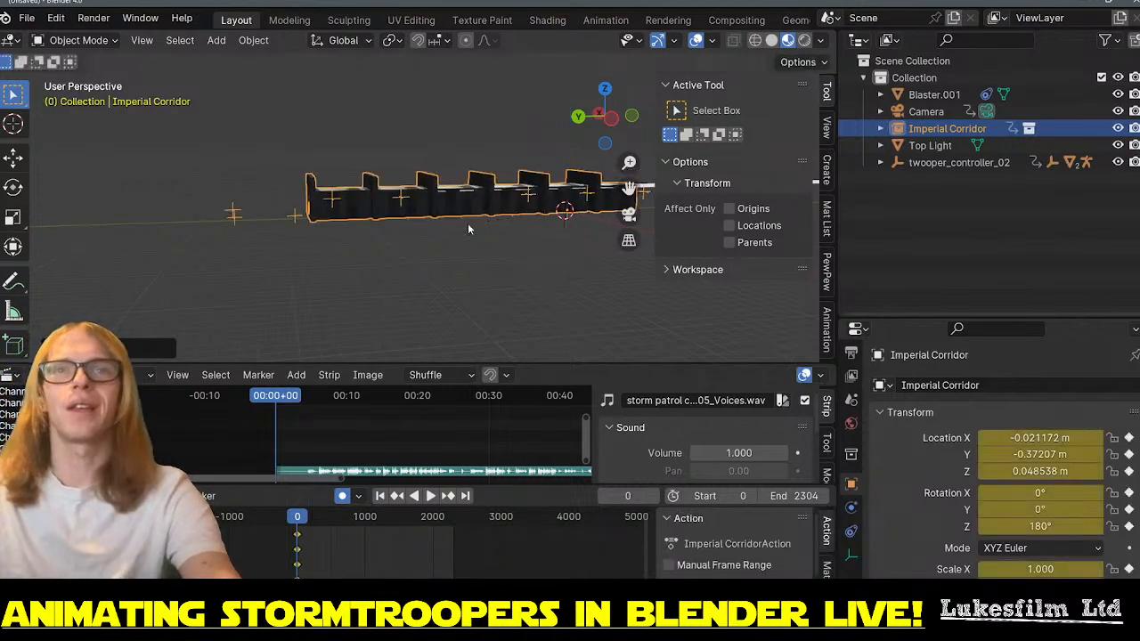
- Move the Imperial Corridor along the global Y axis to about -35.68 m, keeping the stormtroopers inside near its end
{"action": "middle_click_drag", "start_coordinate": [494, 259], "coordinate": [349, 285], "text": "shift"}
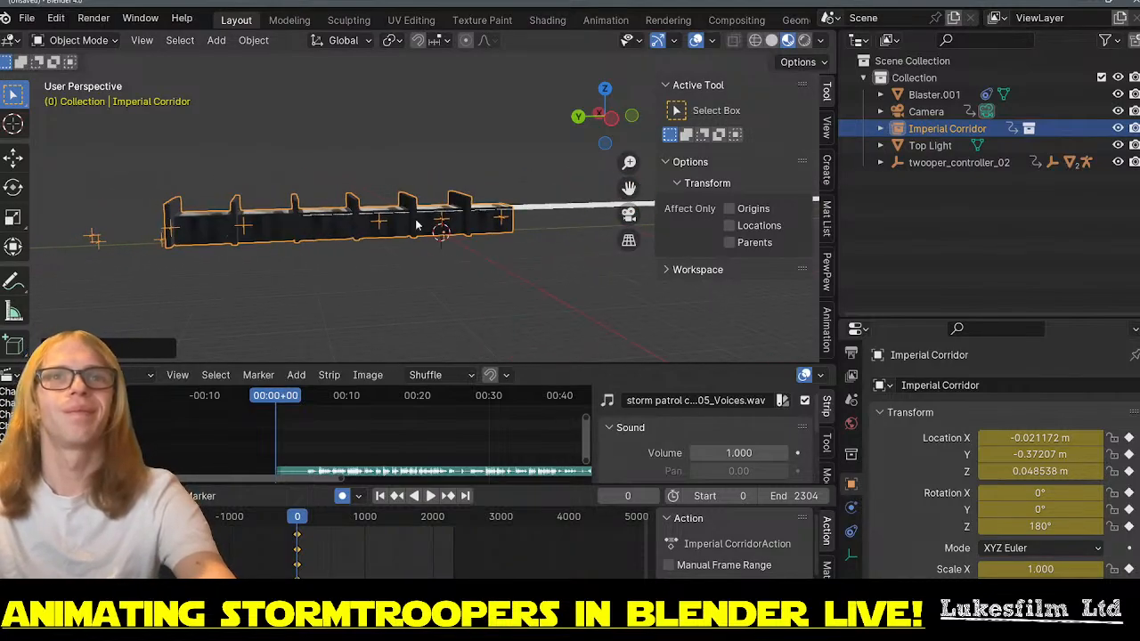
{"action": "scroll", "coordinate": [435, 216], "scroll_direction": "up", "scroll_amount": 7}
{"action": "scroll", "coordinate": [441, 255], "scroll_direction": "down", "scroll_amount": 6}
{"action": "scroll", "coordinate": [443, 258], "scroll_direction": "up", "scroll_amount": 2}
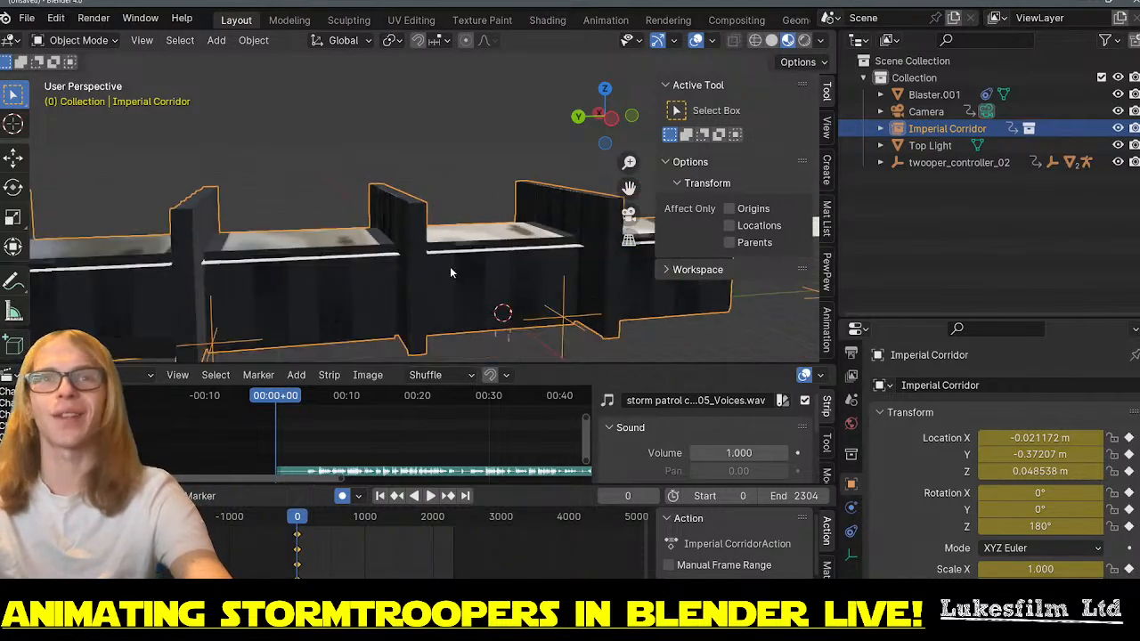
{"action": "scroll", "coordinate": [472, 279], "scroll_direction": "down", "scroll_amount": 2}
{"action": "middle_click_drag", "start_coordinate": [534, 291], "coordinate": [369, 250], "text": "shift"}
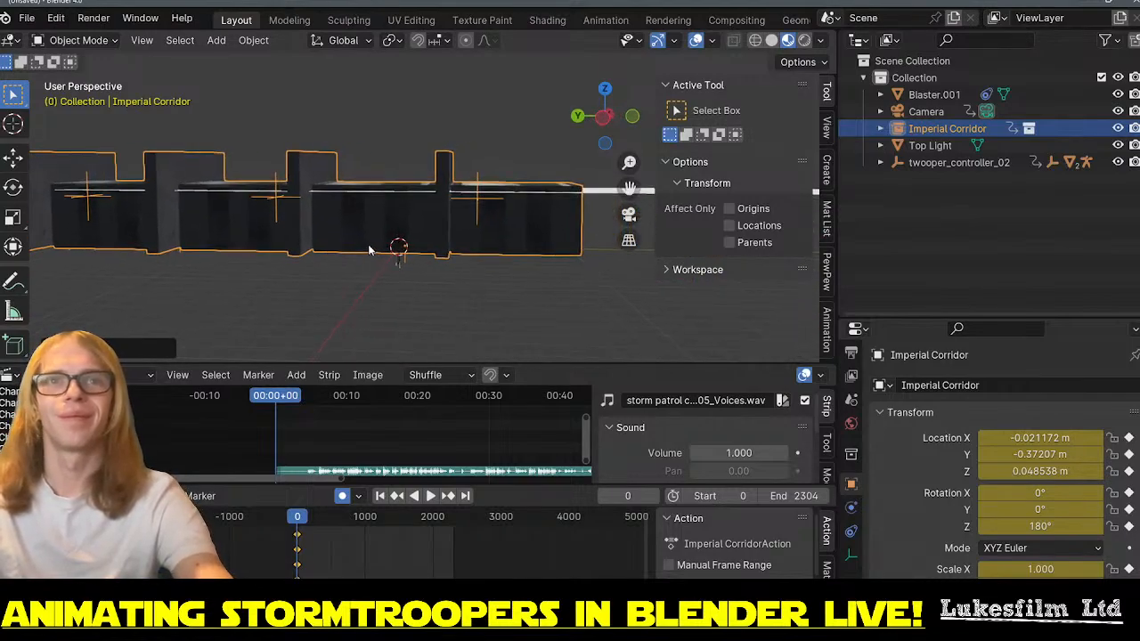
{"action": "key", "text": "g"}
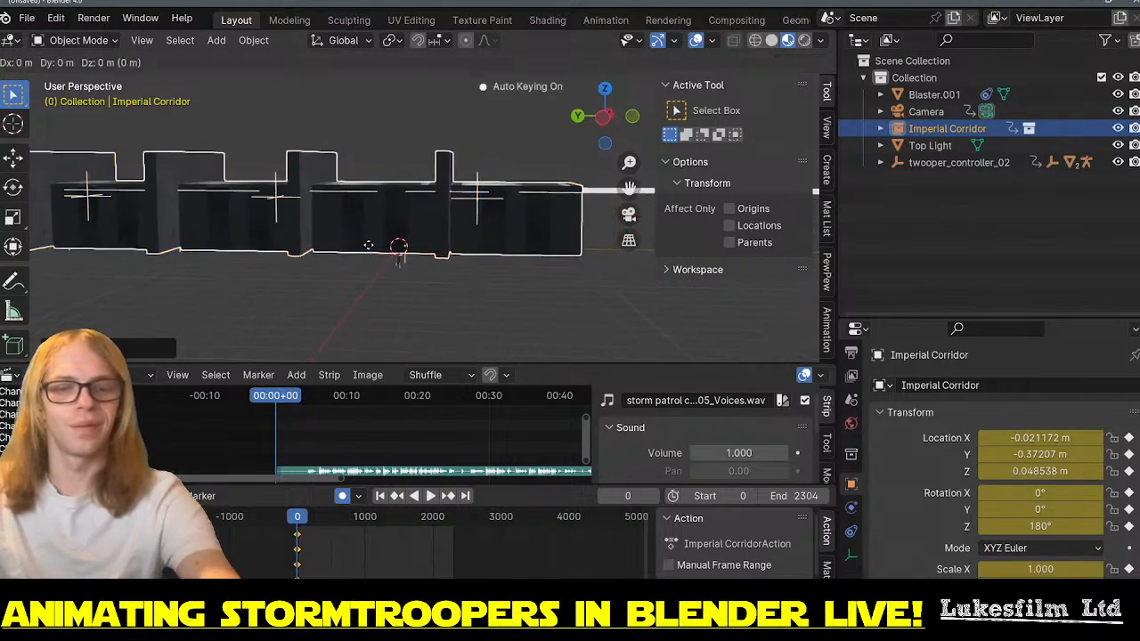
{"action": "key", "text": "y"}
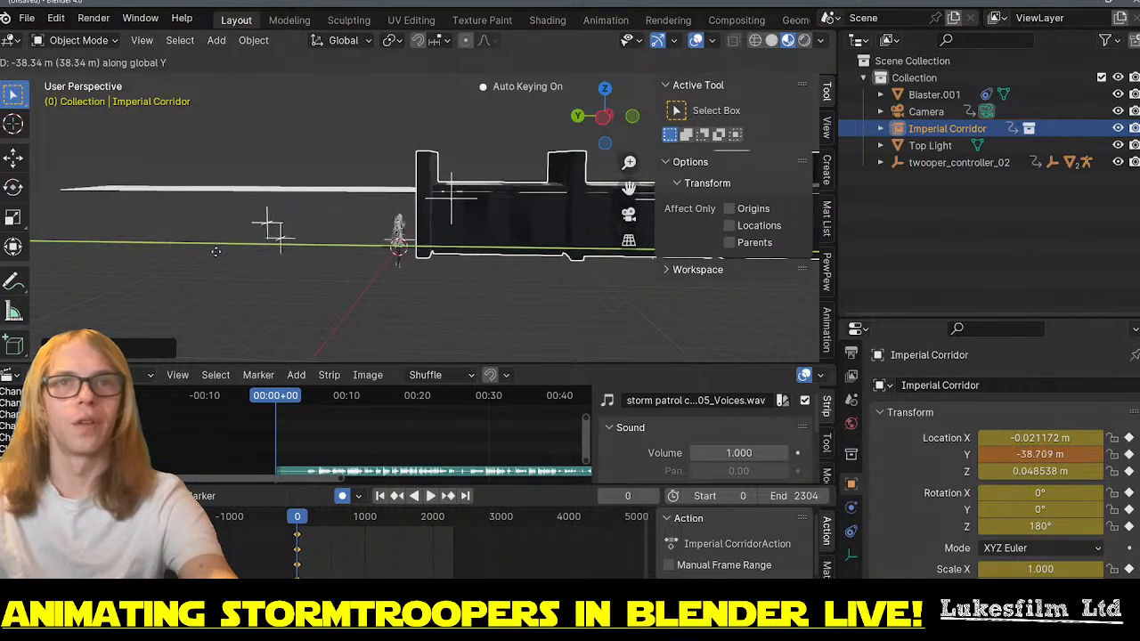
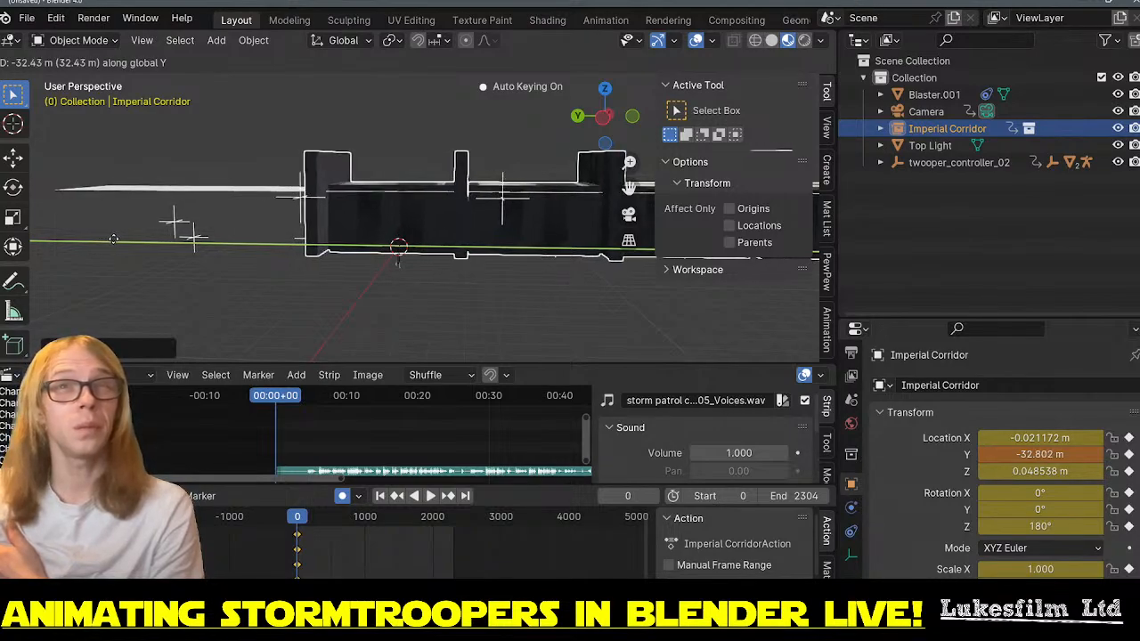
{"action": "left_click", "coordinate": [170, 239]}
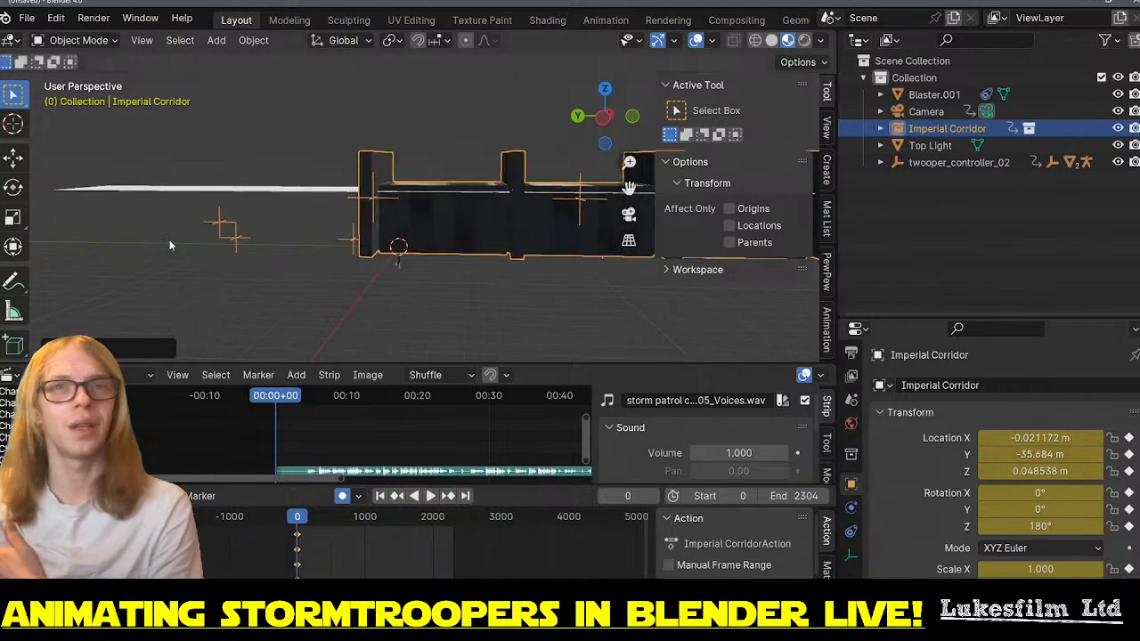
- Examine the stormtroopers in the corridor through the camera and preview the shot in rendered shading
{"action": "middle_click_drag", "start_coordinate": [472, 266], "coordinate": [334, 276]}
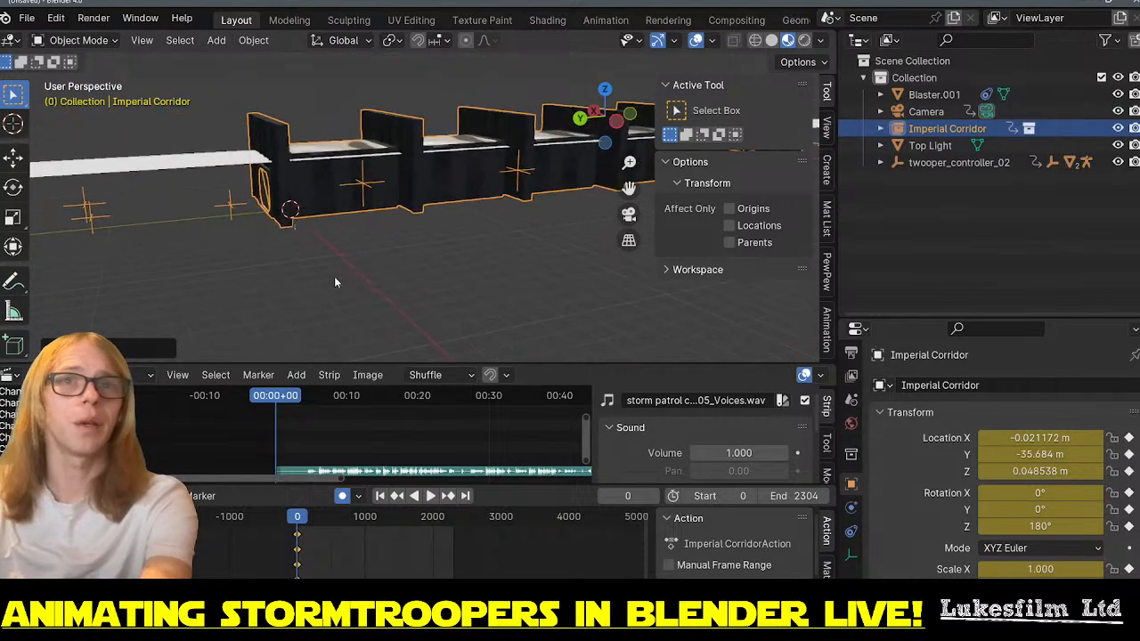
{"action": "key", "text": "KP_0"}
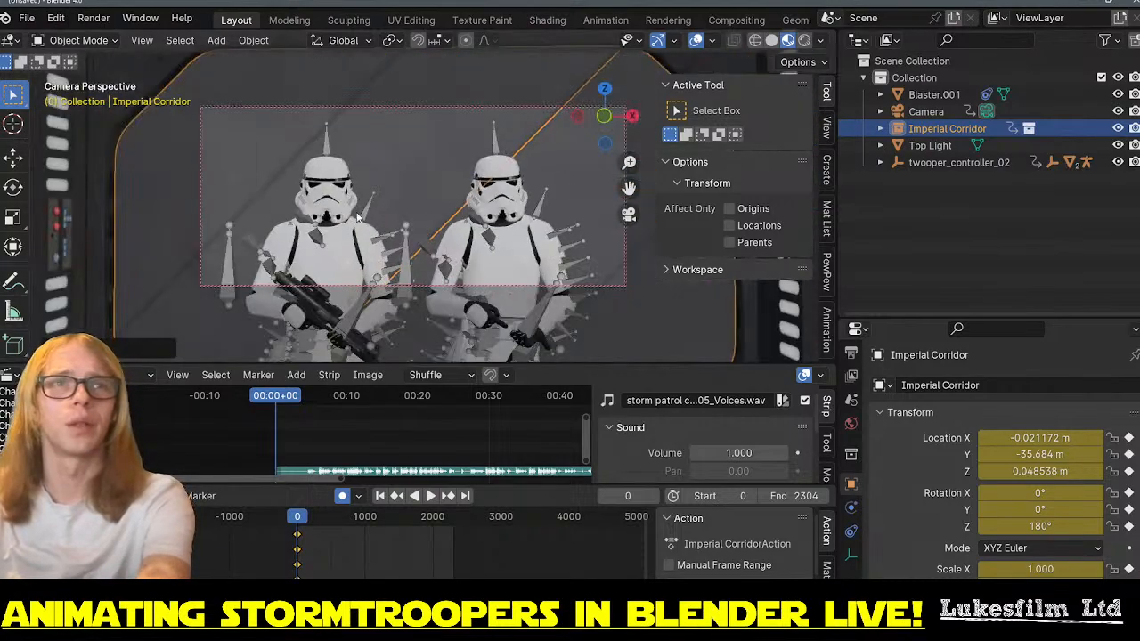
{"action": "mouse_move", "coordinate": [356, 216]}
{"action": "middle_mouse_down"}
{"action": "mouse_move", "coordinate": [332, 216]}
{"action": "mouse_move", "coordinate": [348, 222]}
{"action": "middle_mouse_up"}
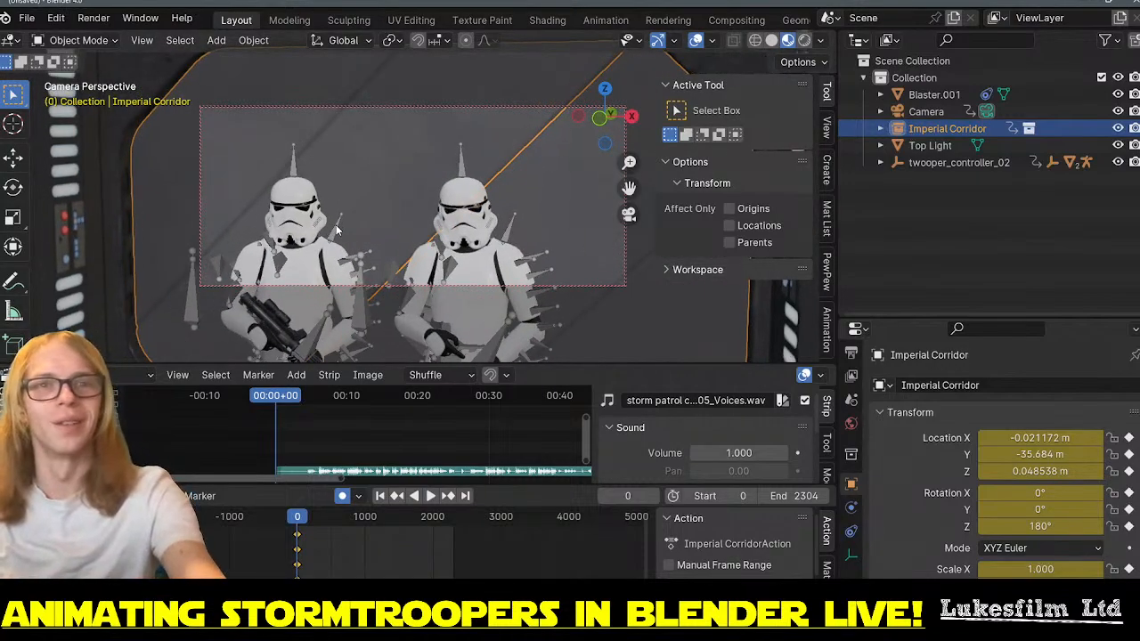
{"action": "left_click", "coordinate": [804, 42]}
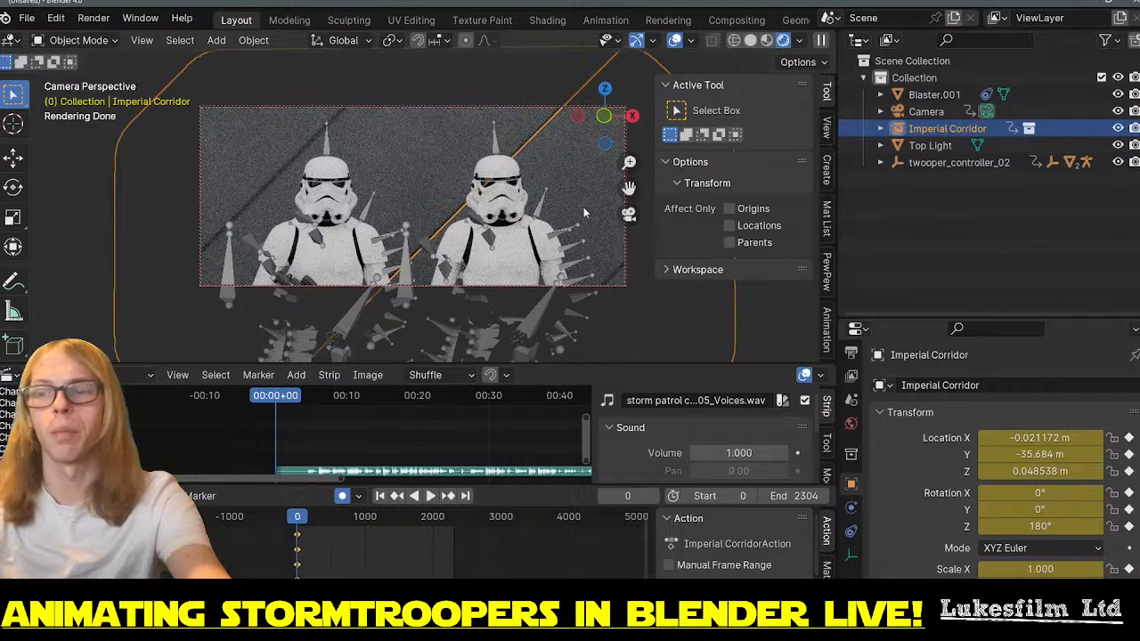
- Switch the camera view to Material Preview shading and play the shot, scrubbing to about frame 190 to check the corridor framing
{"action": "left_click", "coordinate": [496, 146]}
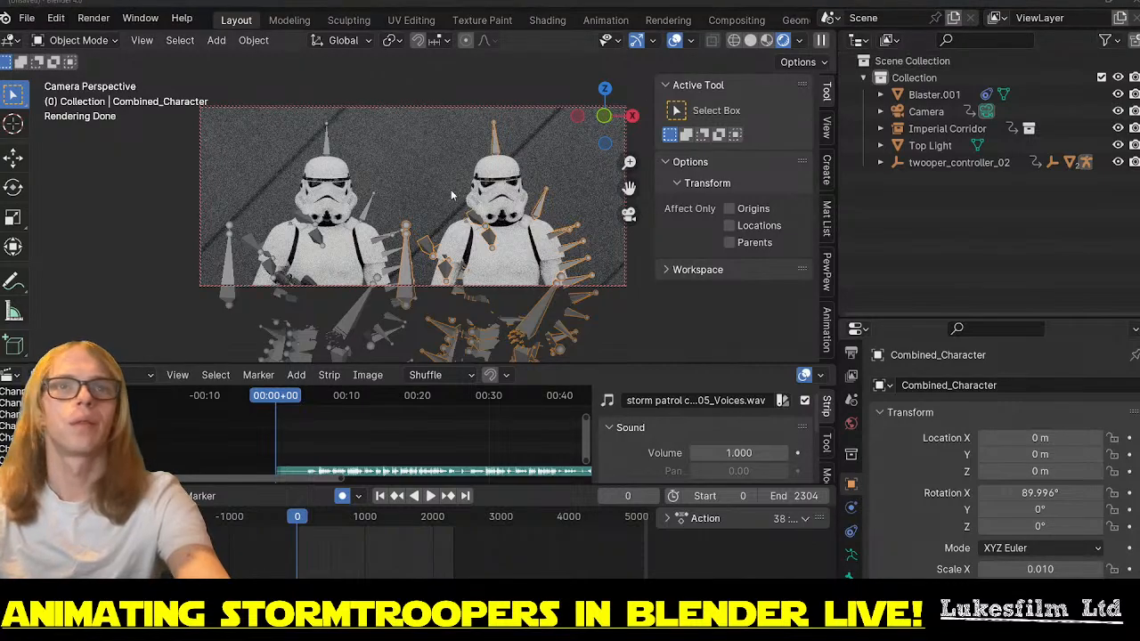
{"action": "left_click", "coordinate": [767, 42]}
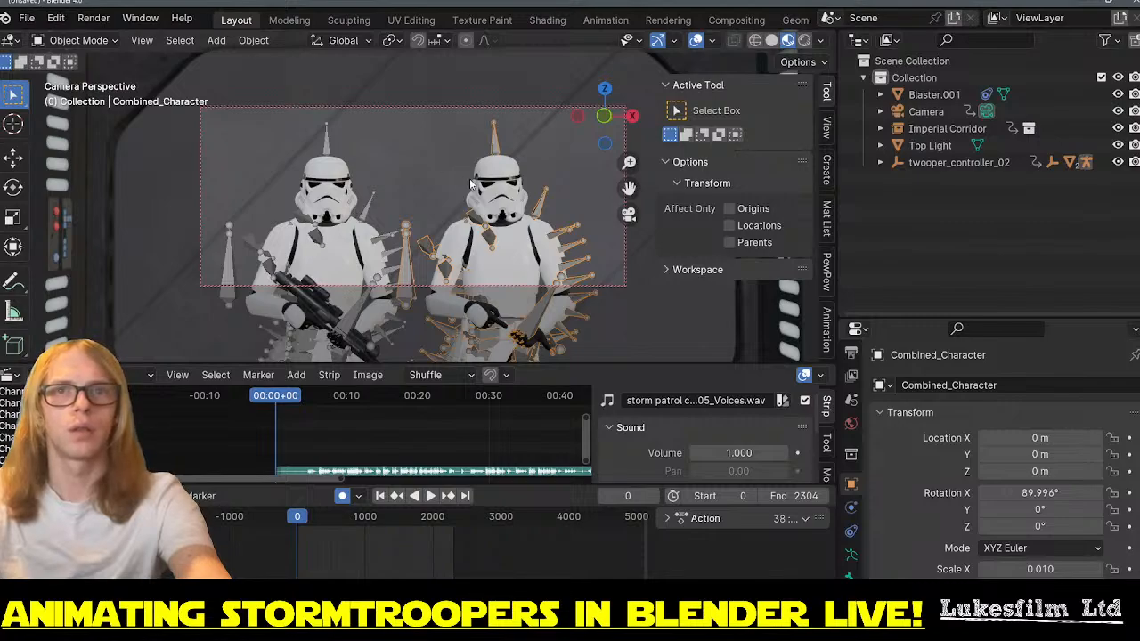
{"action": "key", "text": "space"}
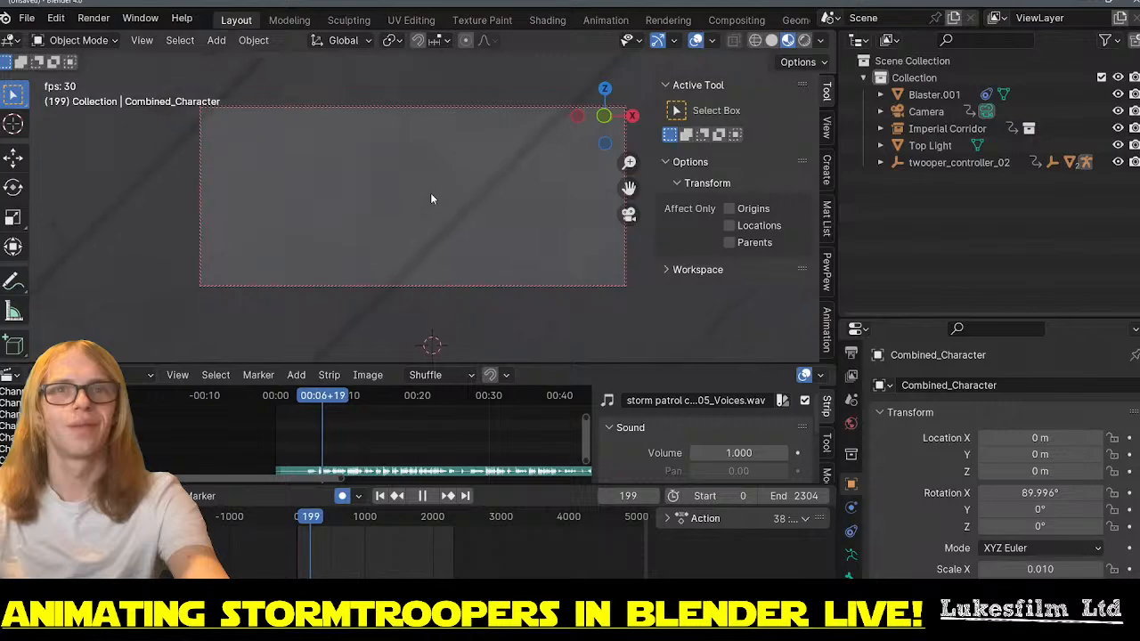
{"action": "left_click_drag", "start_coordinate": [295, 397], "coordinate": [275, 401]}
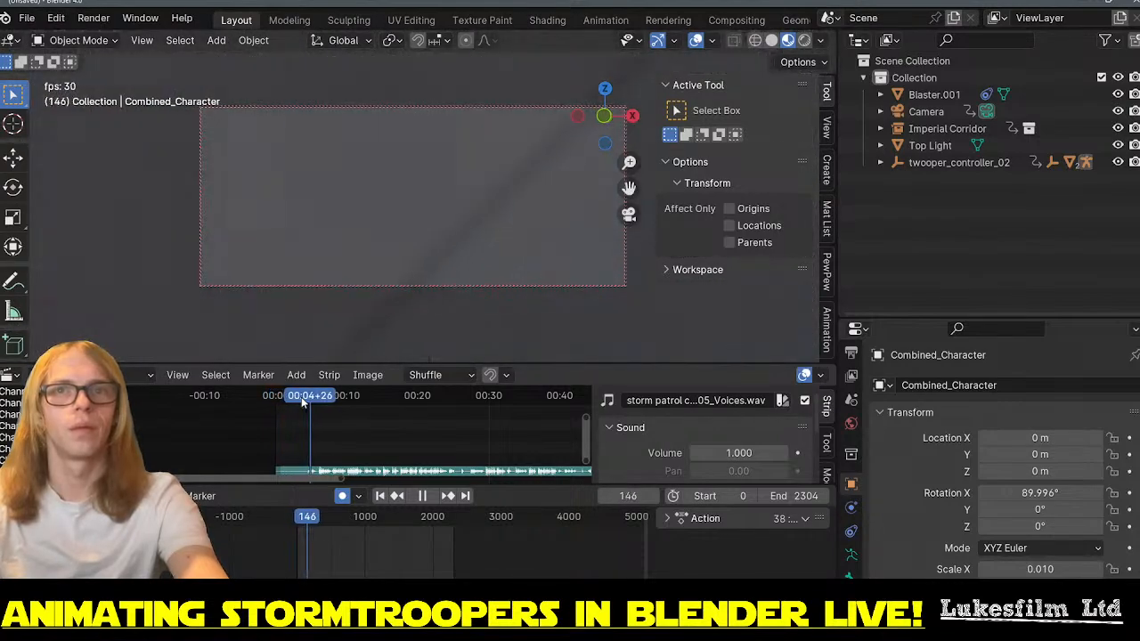
{"action": "key", "text": "space"}
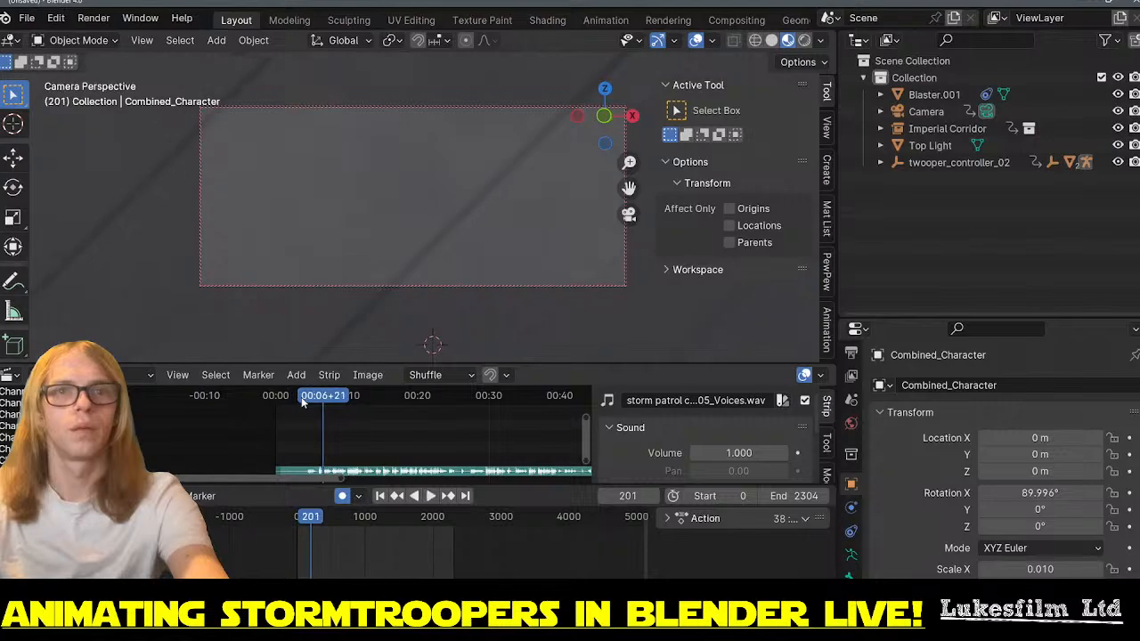
{"action": "mouse_move", "coordinate": [320, 401]}
{"action": "left_mouse_down"}
{"action": "mouse_move", "coordinate": [297, 407]}
{"action": "mouse_move", "coordinate": [334, 403]}
{"action": "mouse_move", "coordinate": [323, 406]}
{"action": "left_mouse_up"}
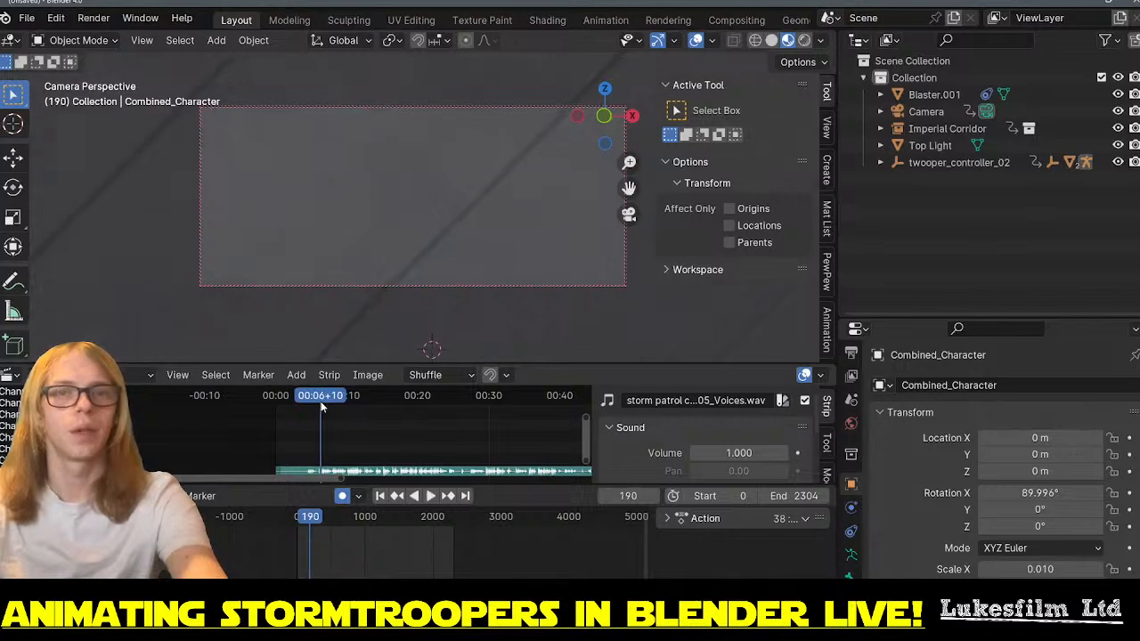
- At frame 168, move the Imperial Corridor along the global Y axis to about -33.35 m with auto keying on
{"action": "left_click", "coordinate": [480, 256]}
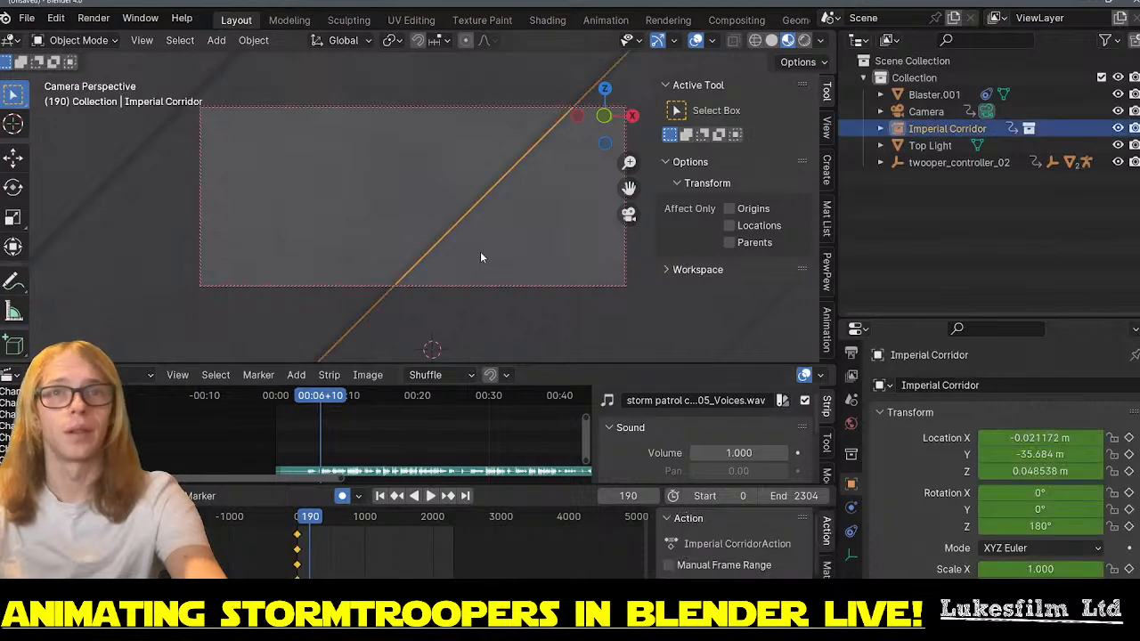
{"action": "key", "text": "g"}
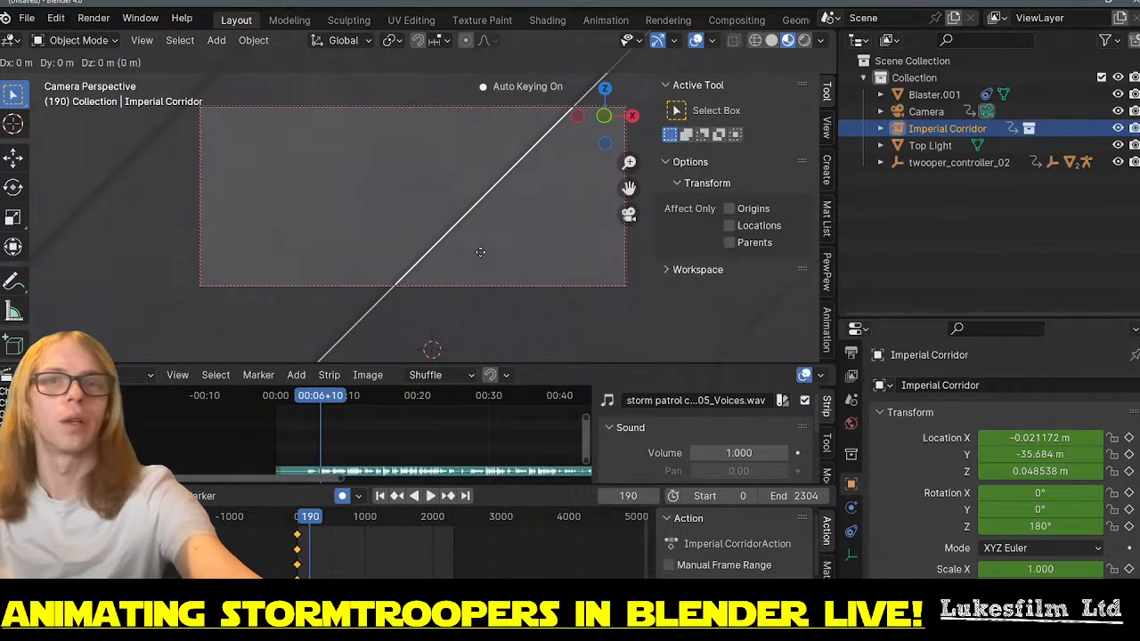
{"action": "right_click", "coordinate": [480, 252]}
{"action": "left_click_drag", "start_coordinate": [310, 519], "coordinate": [310, 532]}
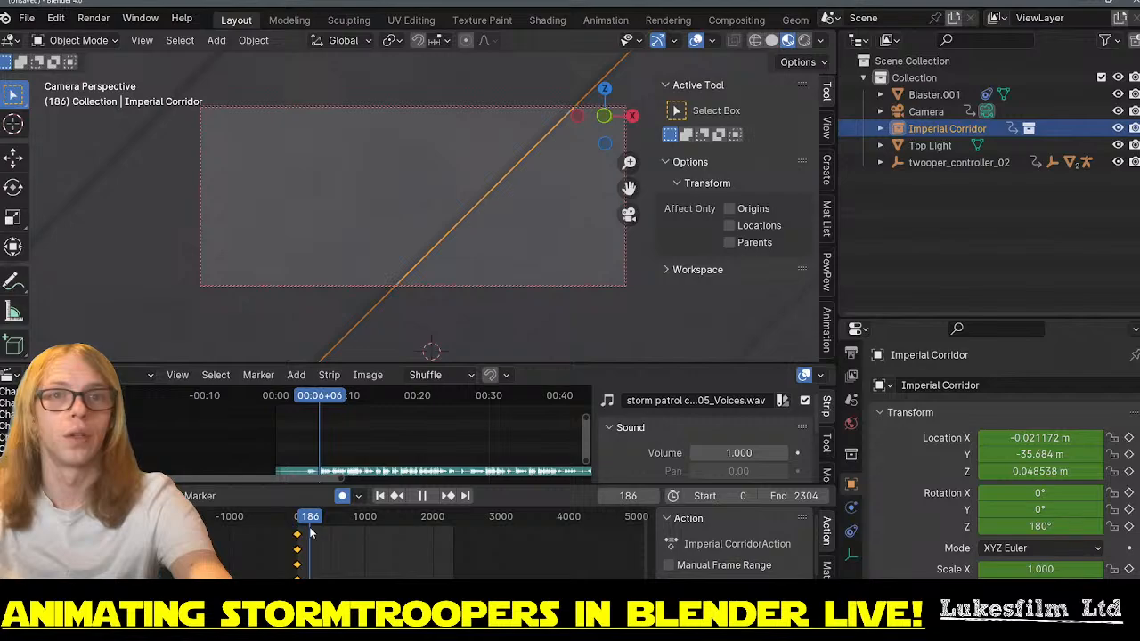
{"action": "key", "text": "Escape"}
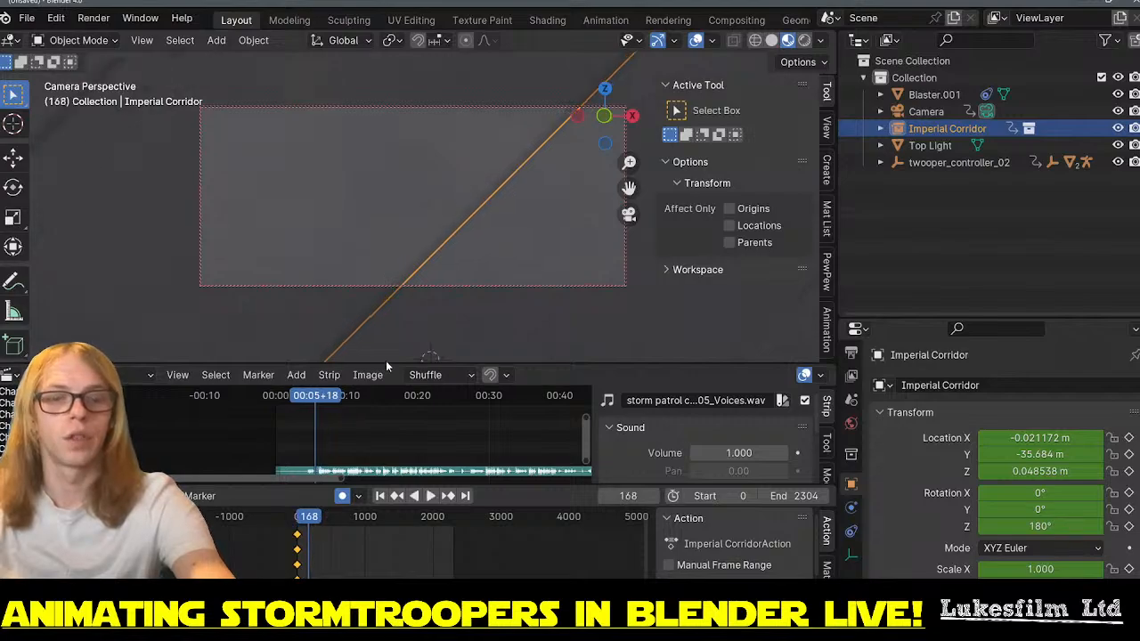
{"action": "key", "text": "g"}
{"action": "key", "text": "y"}
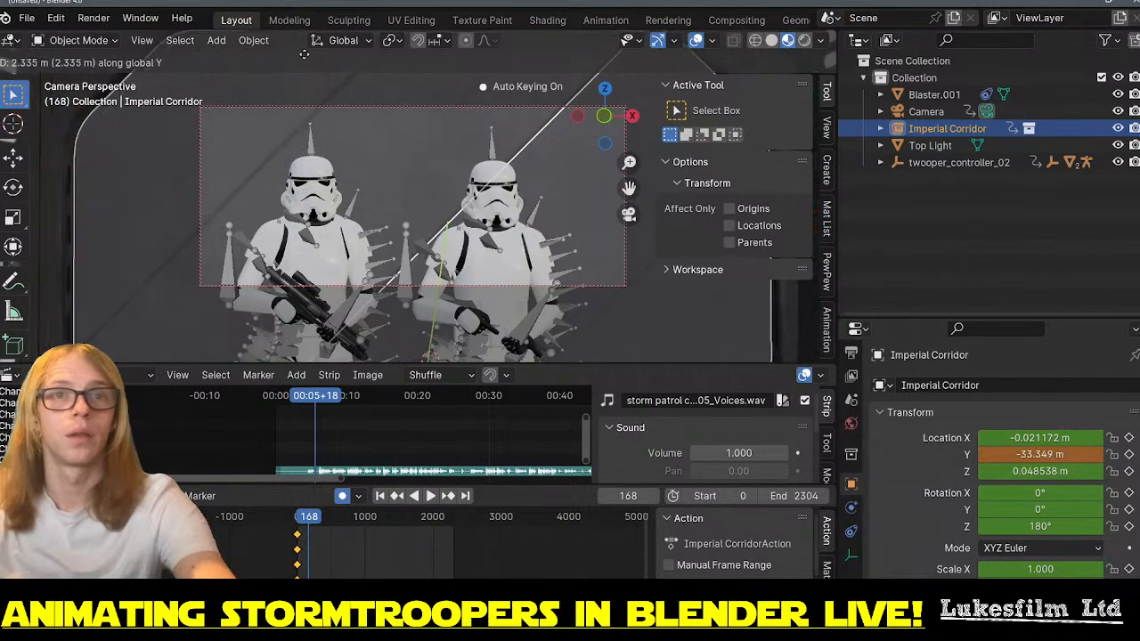
{"action": "left_click", "coordinate": [303, 54]}
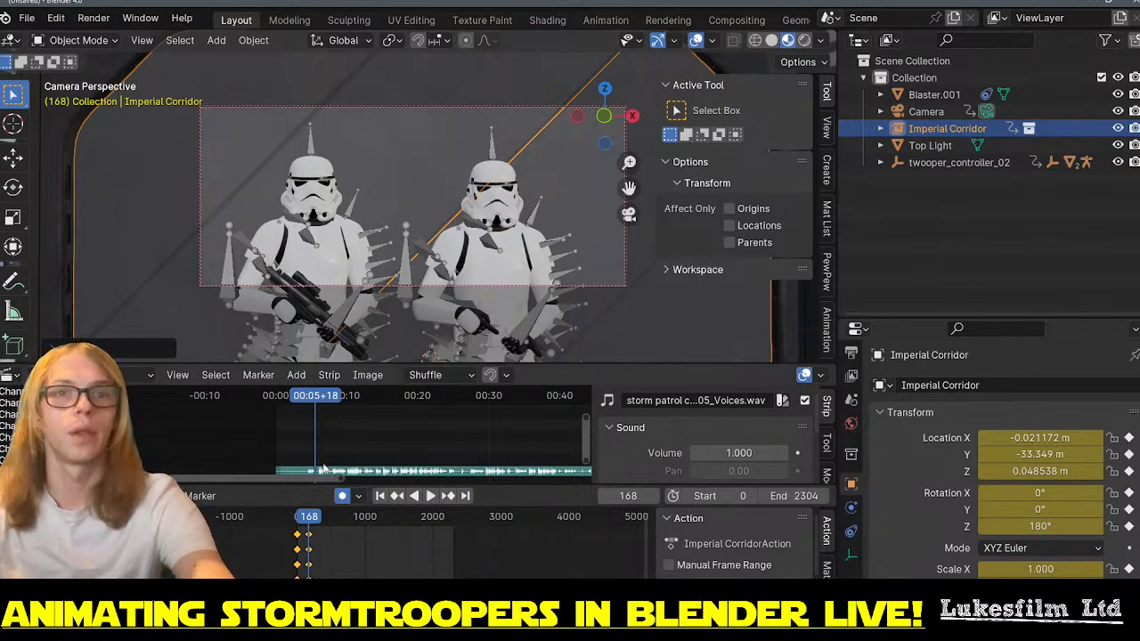
- Delete the Imperial Corridor's original start keyframes and move its frame 168 keyframes to the start of the timeline
{"action": "left_click", "coordinate": [297, 565]}
{"action": "key", "text": "g"}
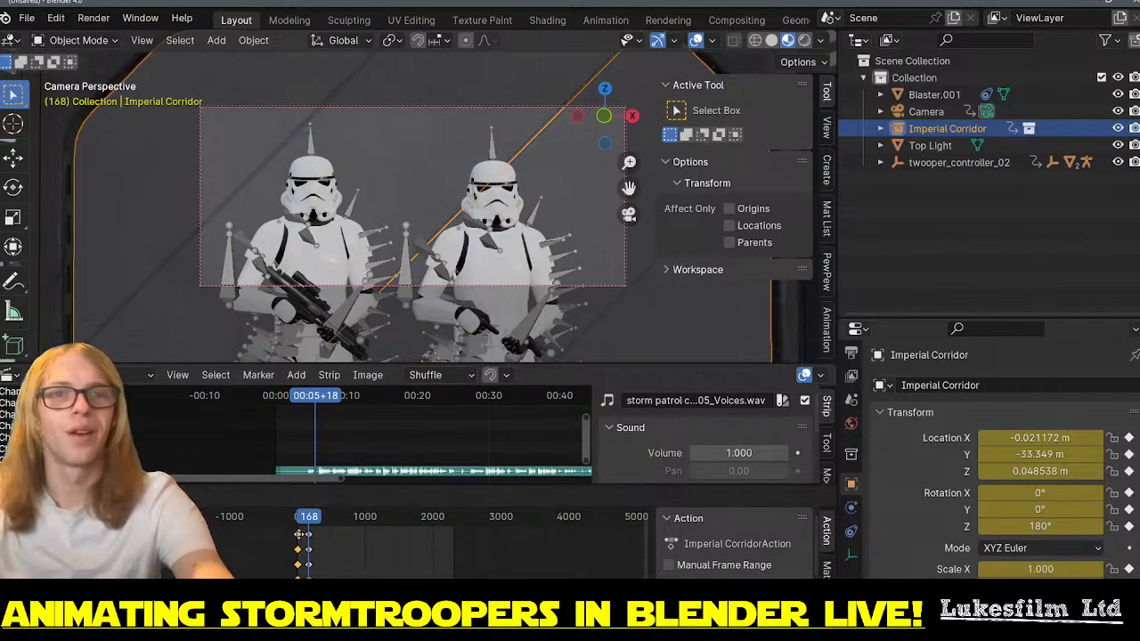
{"action": "left_click", "coordinate": [297, 536]}
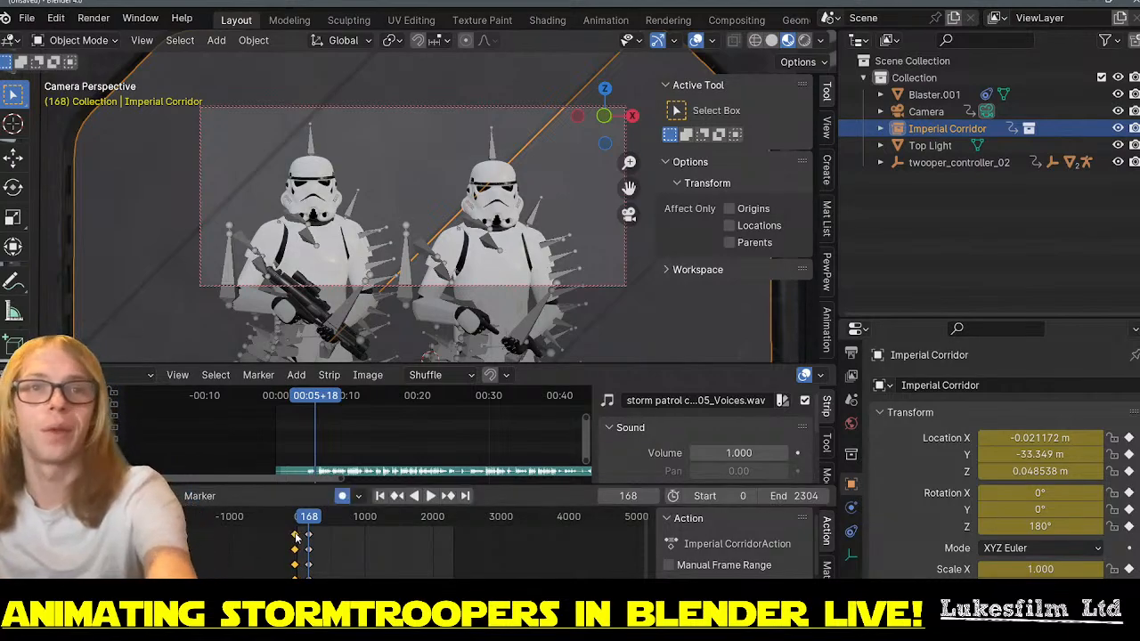
{"action": "key", "text": "Delete"}
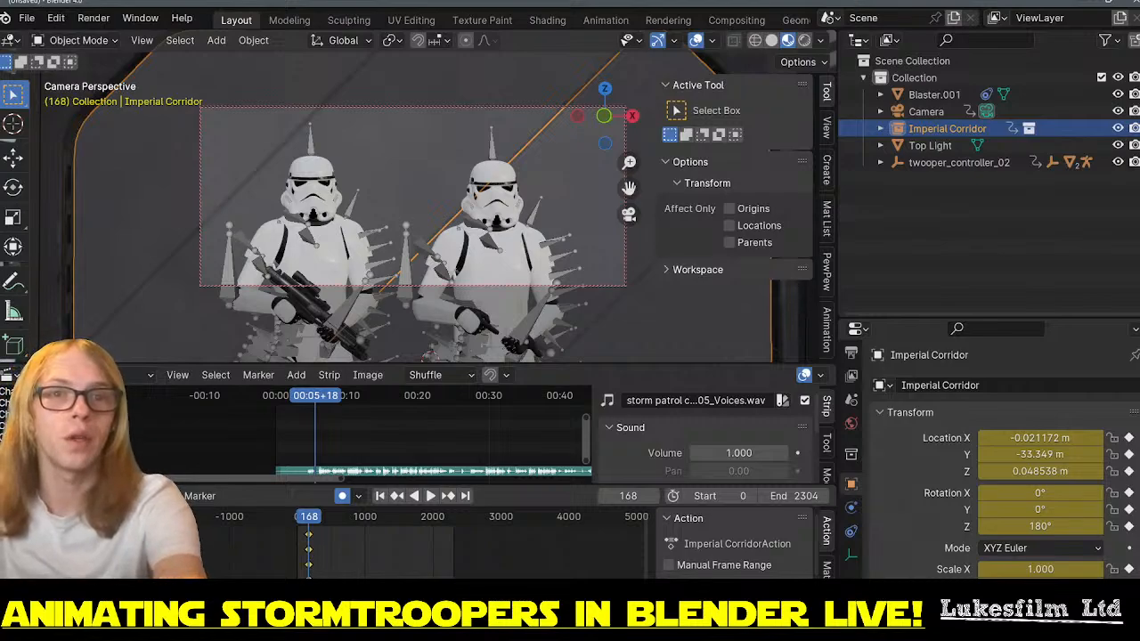
{"action": "key", "text": "g"}
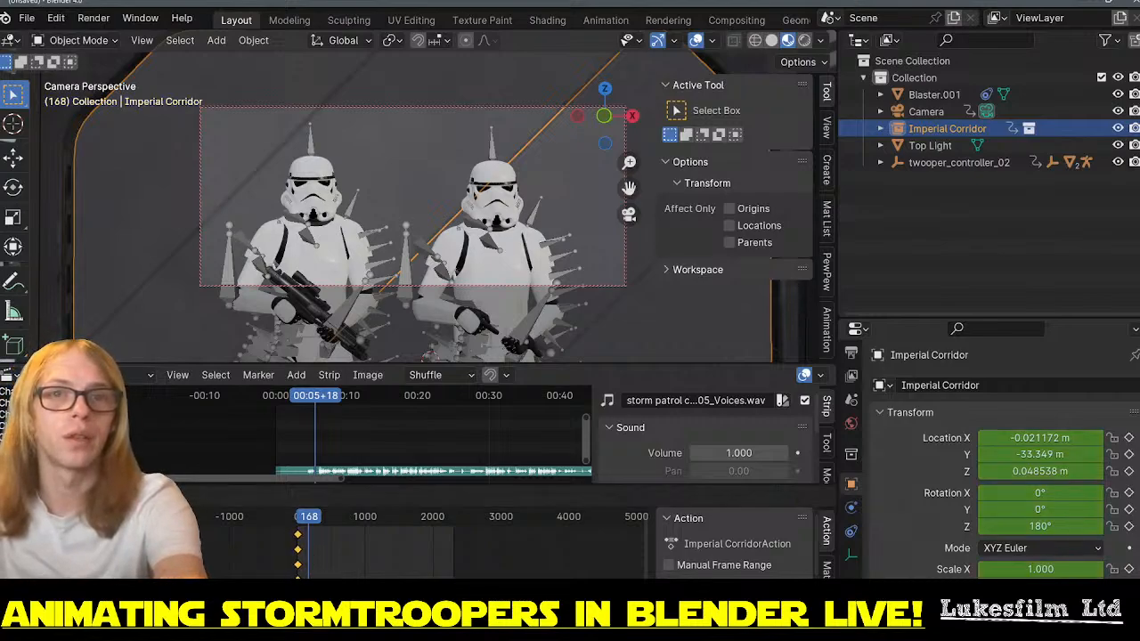
{"action": "left_click", "coordinate": [297, 536]}
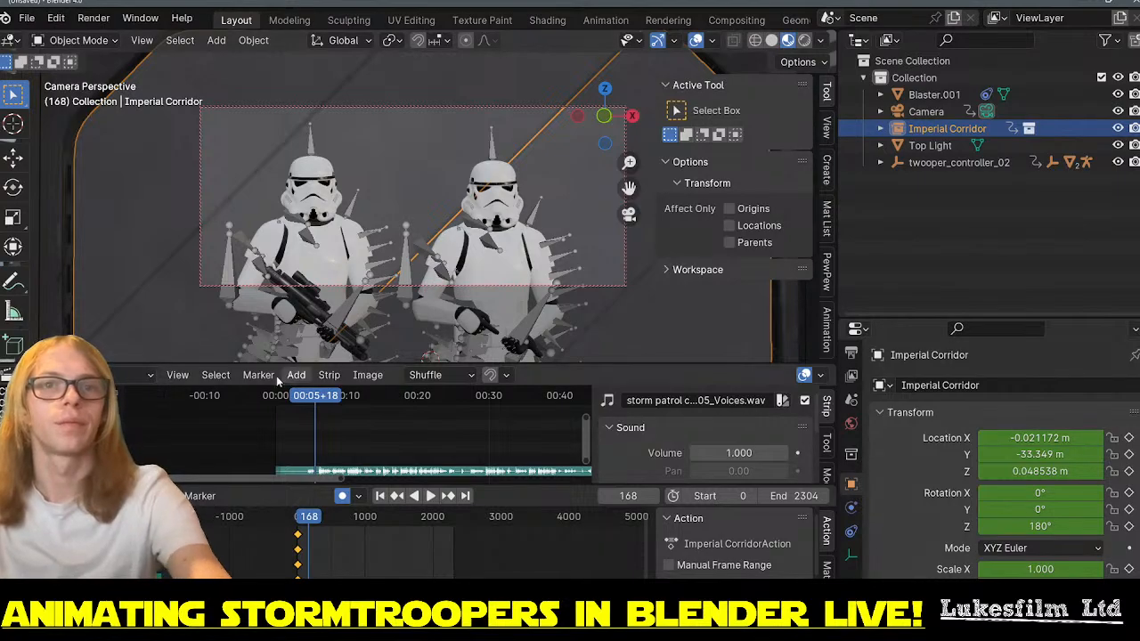
- Keyframe the camera's X location at frame 131
{"action": "mouse_move", "coordinate": [318, 397]}
{"action": "left_mouse_down"}
{"action": "mouse_move", "coordinate": [287, 398]}
{"action": "mouse_move", "coordinate": [322, 407]}
{"action": "mouse_move", "coordinate": [305, 403]}
{"action": "left_mouse_up"}
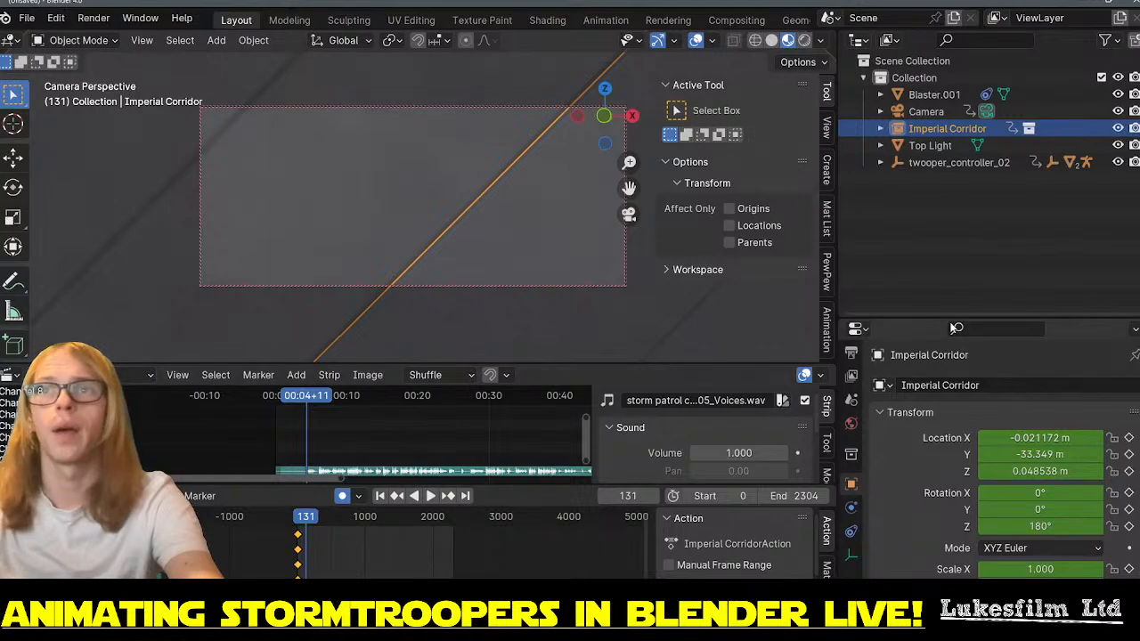
{"action": "left_click", "coordinate": [927, 111]}
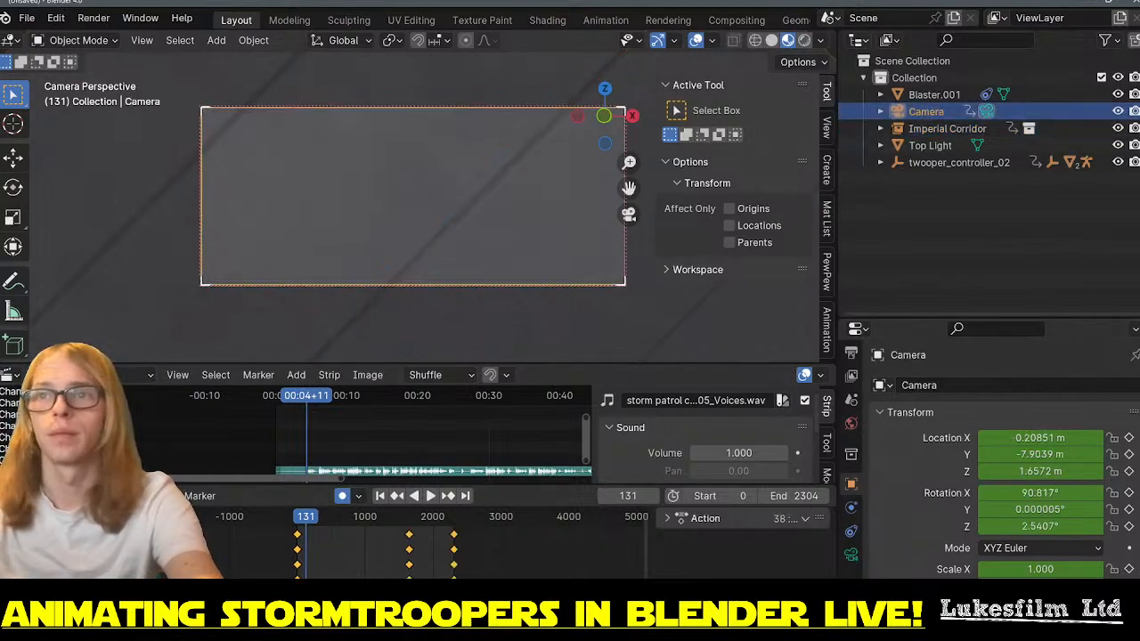
{"action": "left_click", "coordinate": [1128, 438]}
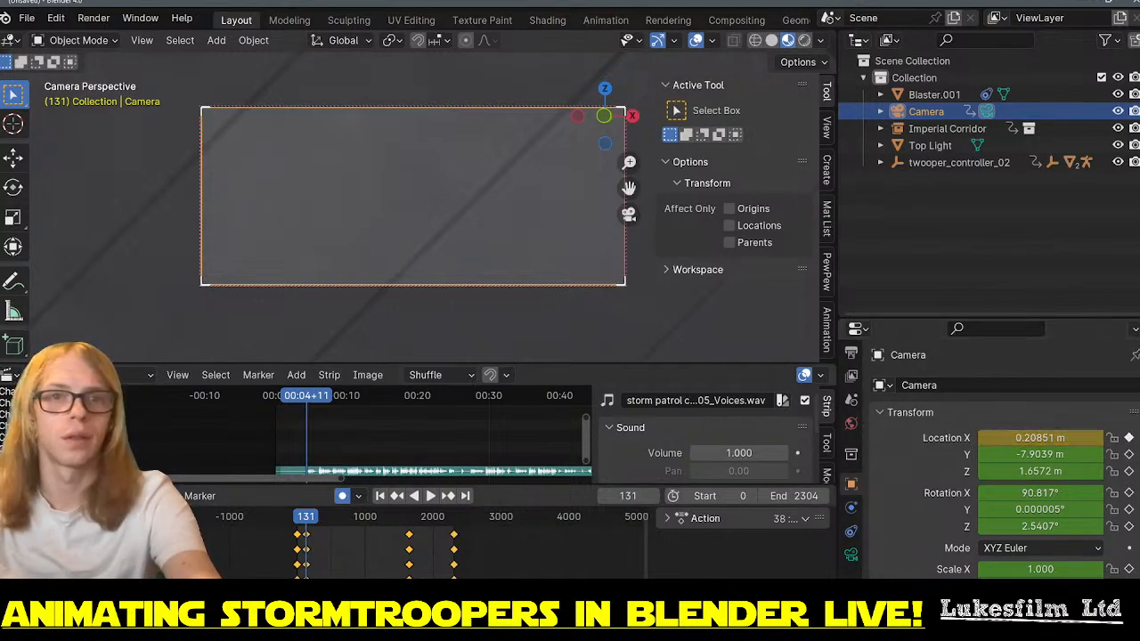
- Try deleting the camera's start keyframes and undo the deletion
{"action": "left_click", "coordinate": [297, 547]}
{"action": "left_click_drag", "start_coordinate": [297, 547], "coordinate": [295, 540]}
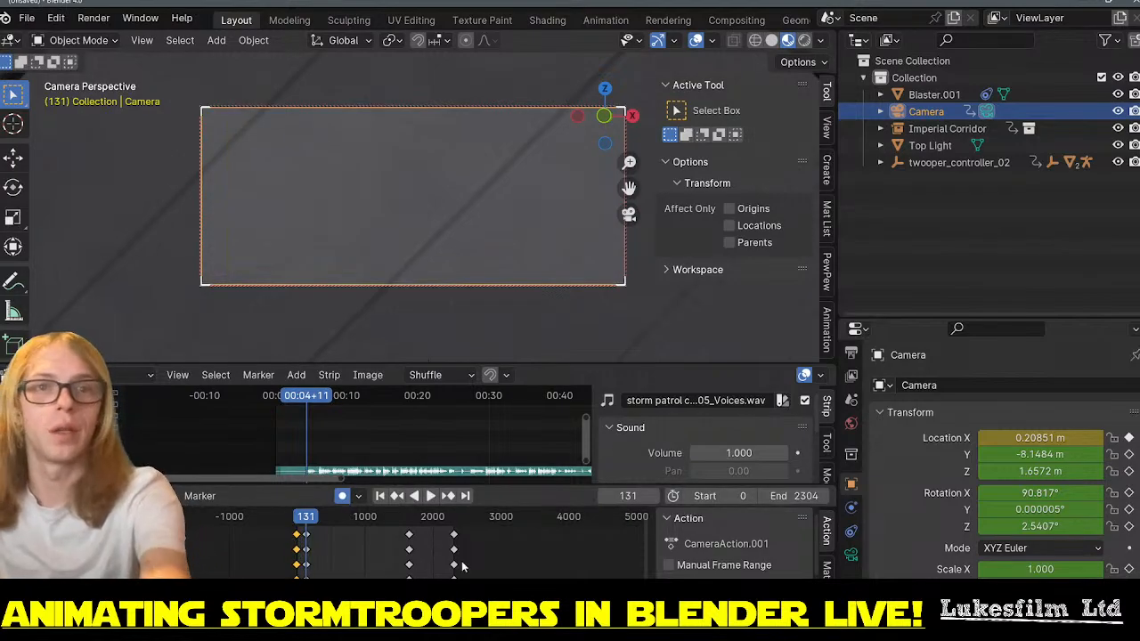
{"action": "key", "text": "Delete"}
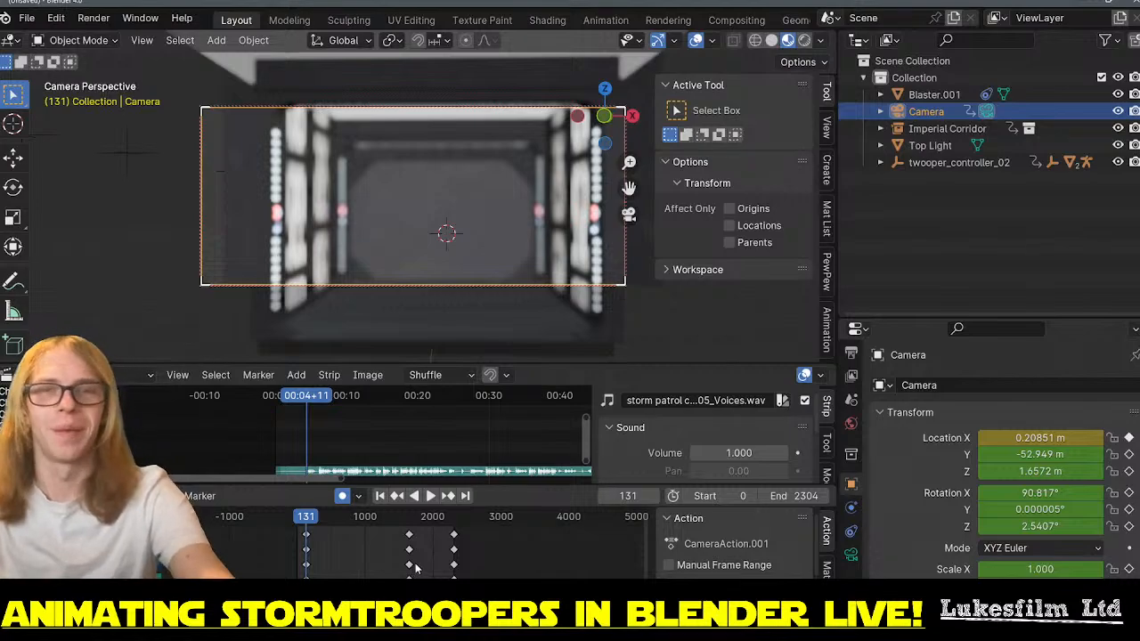
{"action": "key", "text": "ctrl+z"}
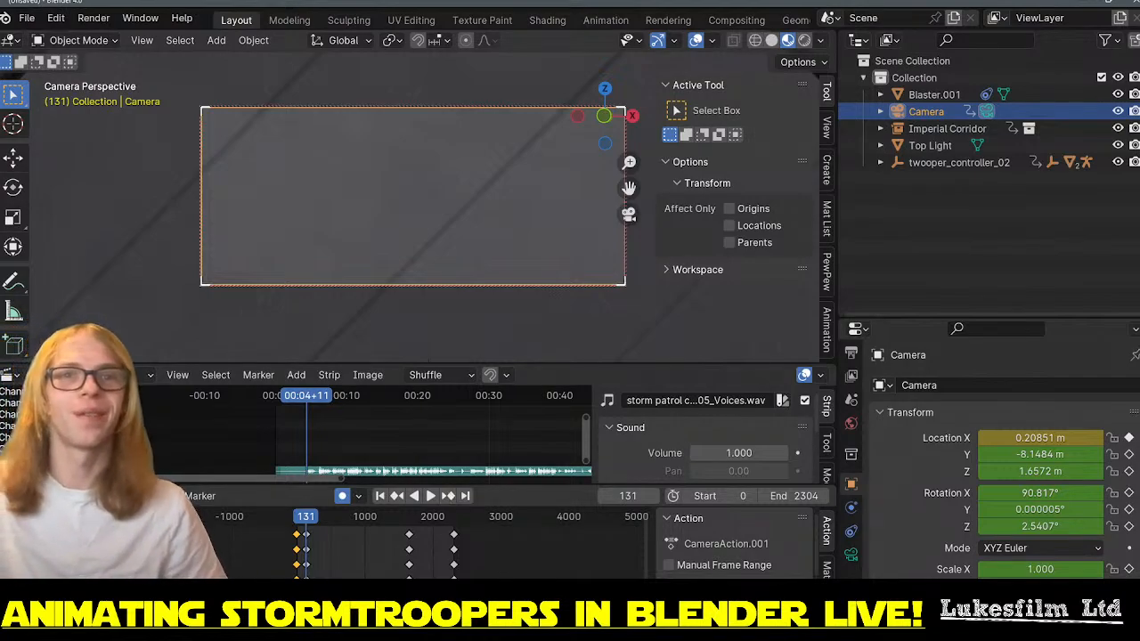
- Play the camera animation from near the start to check its movement up to about frame 141
{"action": "scroll", "coordinate": [275, 540], "scroll_direction": "up", "scroll_amount": 3}
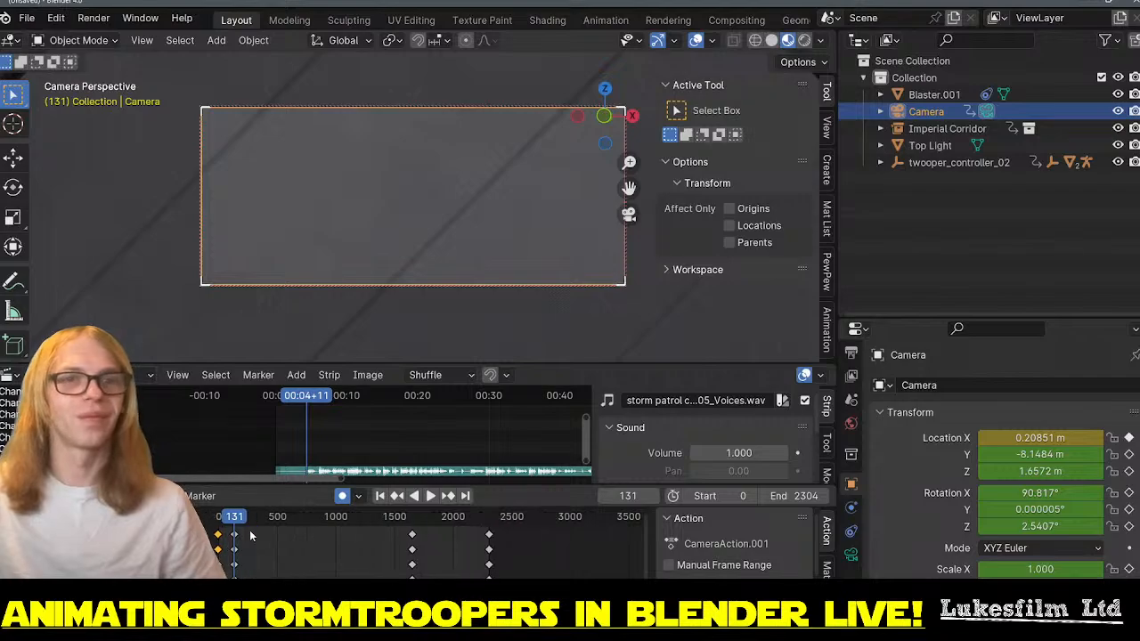
{"action": "left_click_drag", "start_coordinate": [234, 521], "coordinate": [220, 524]}
{"action": "key", "text": "space"}
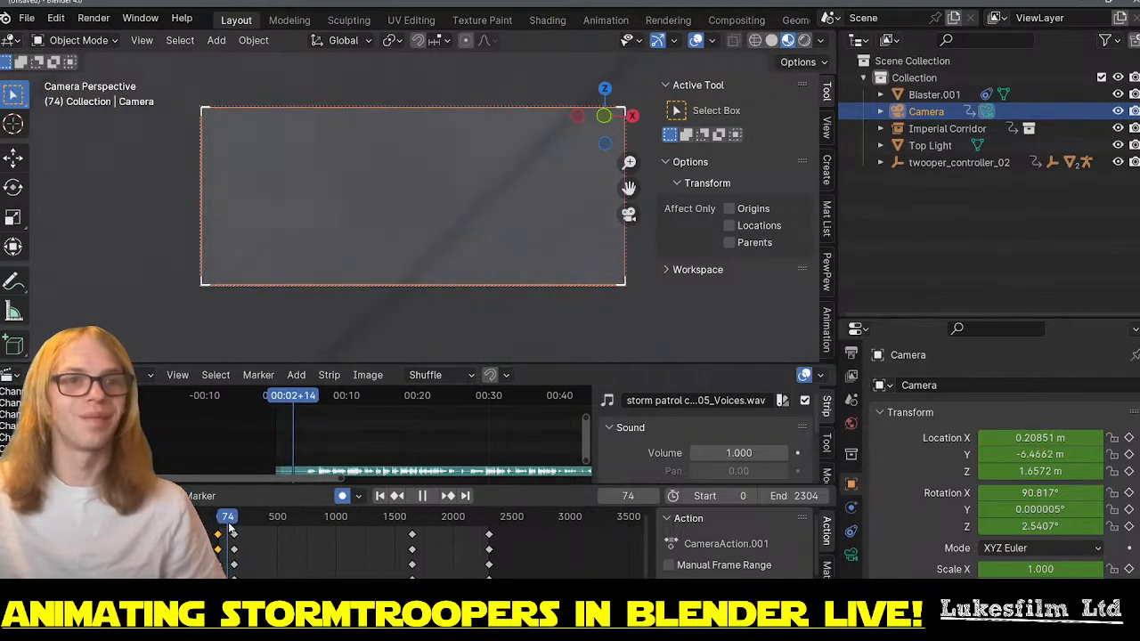
{"action": "key", "text": "space"}
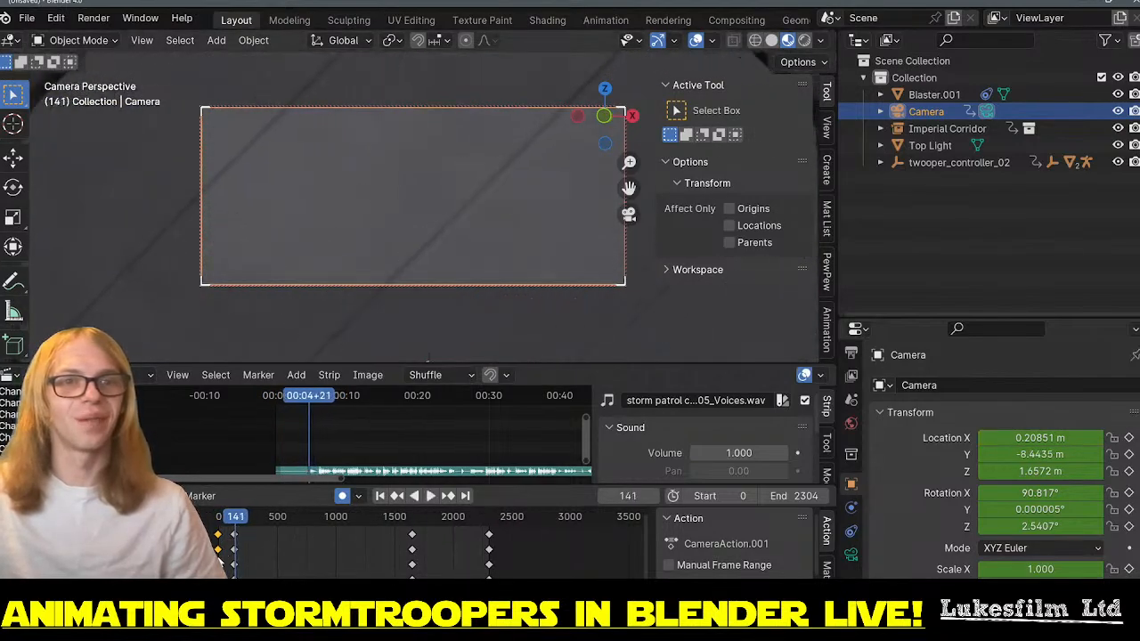
- Rework the camera's opening keyframes, placing the selected set at frame 0 ahead of the frame 131 keyframes
{"action": "left_click", "coordinate": [253, 561]}
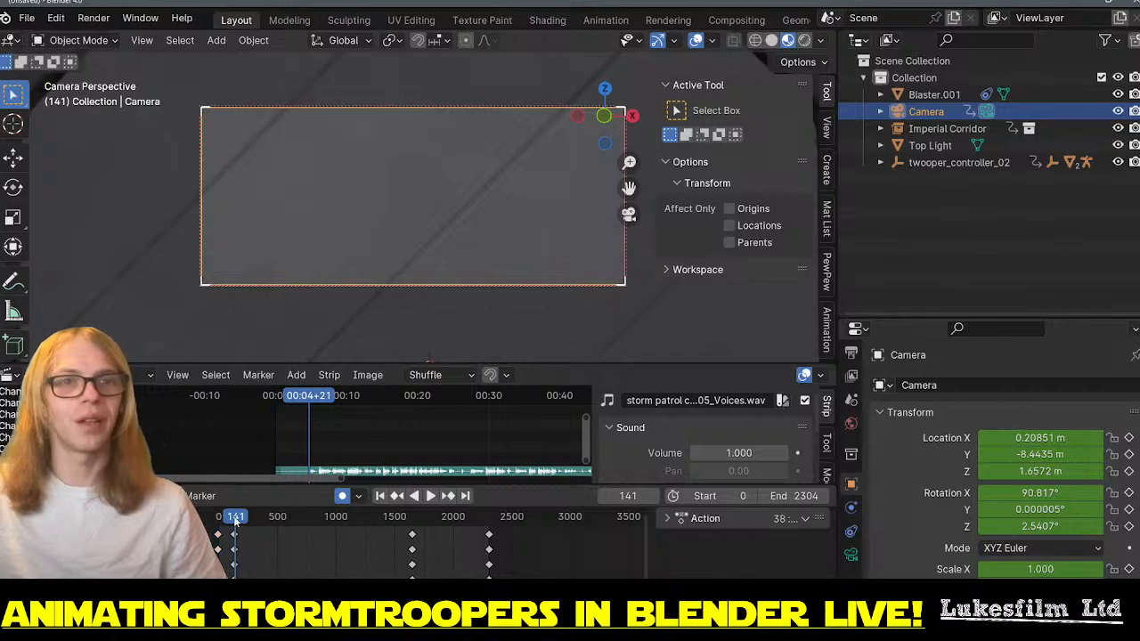
{"action": "key", "text": "Down"}
{"action": "left_click", "coordinate": [218, 536]}
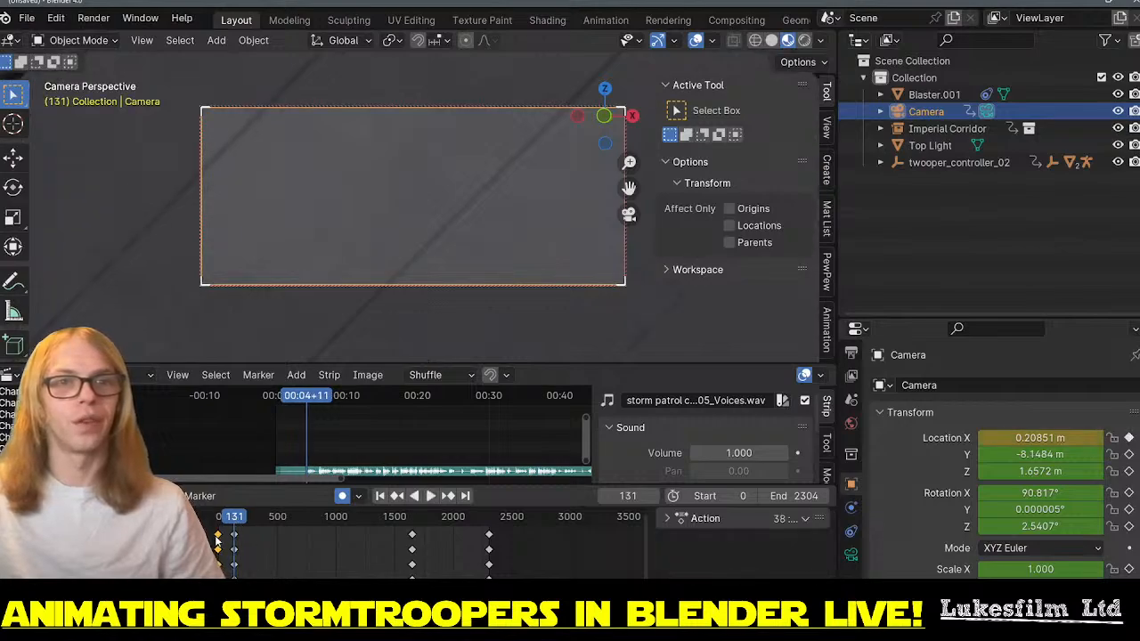
{"action": "left_click", "coordinate": [233, 536]}
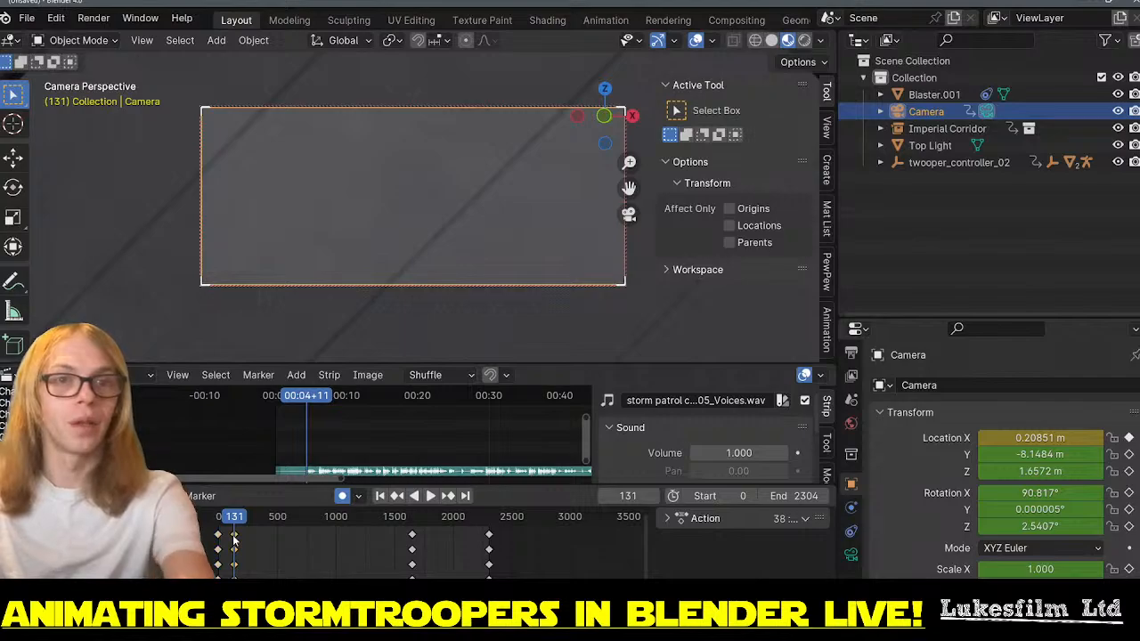
{"action": "scroll", "coordinate": [436, 552], "scroll_direction": "up", "scroll_amount": 5}
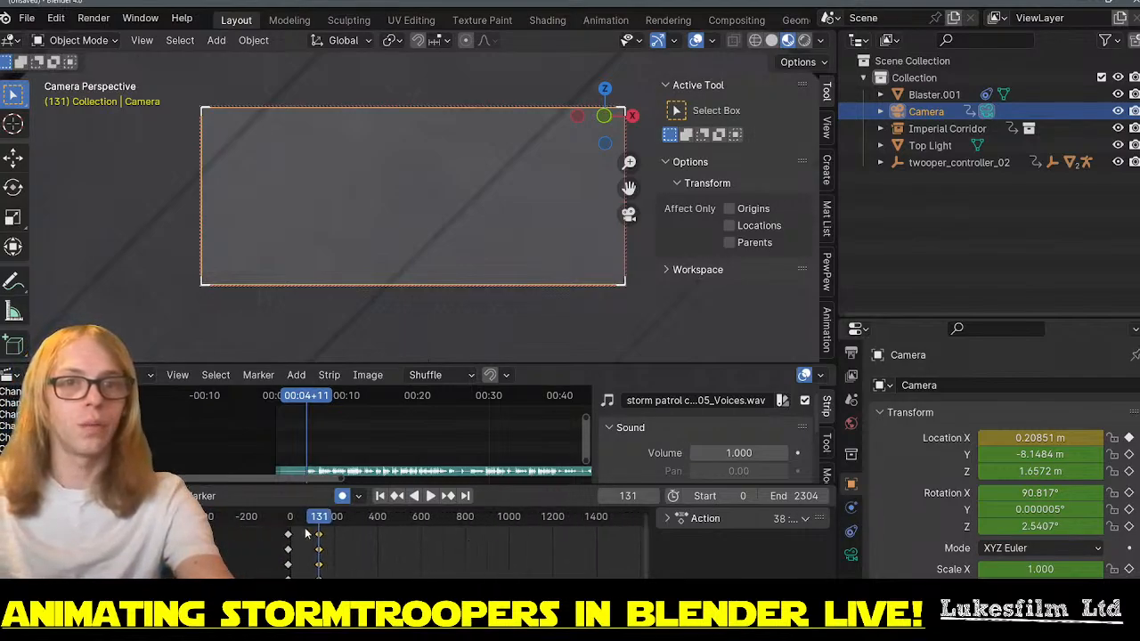
{"action": "left_click", "coordinate": [298, 518]}
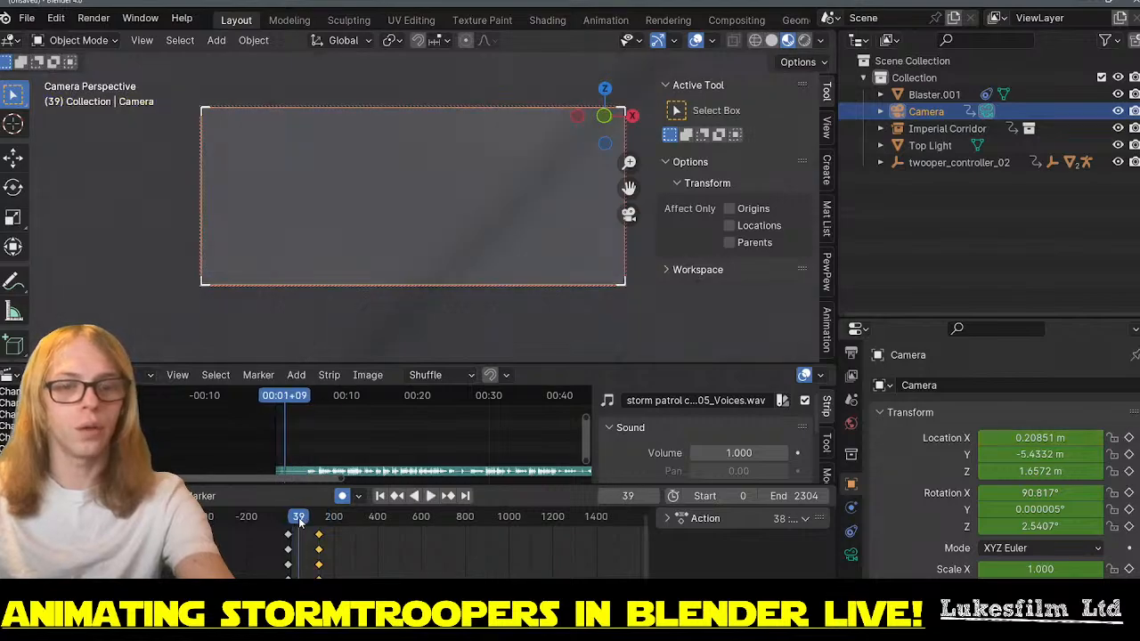
{"action": "key", "text": "i"}
{"action": "left_click_drag", "start_coordinate": [287, 537], "coordinate": [296, 568]}
{"action": "scroll", "coordinate": [296, 568], "scroll_direction": "up", "scroll_amount": 2}
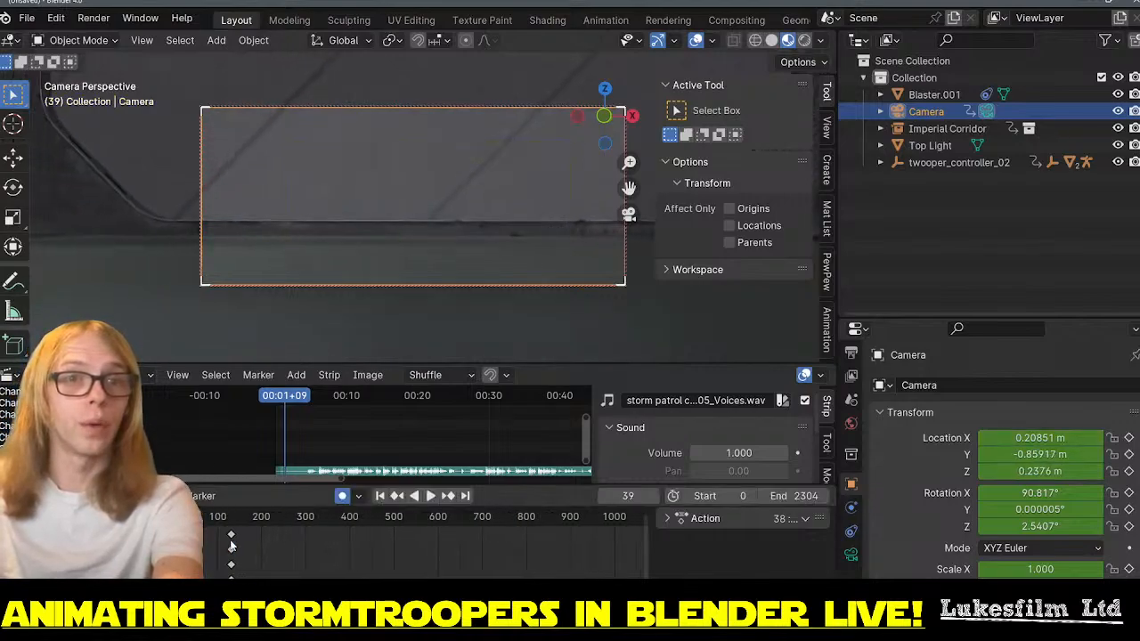
{"action": "scroll", "coordinate": [258, 539], "scroll_direction": "up", "scroll_amount": 2}
{"action": "scroll", "coordinate": [281, 544], "scroll_direction": "left", "scroll_amount": 1, "text": "ctrl"}
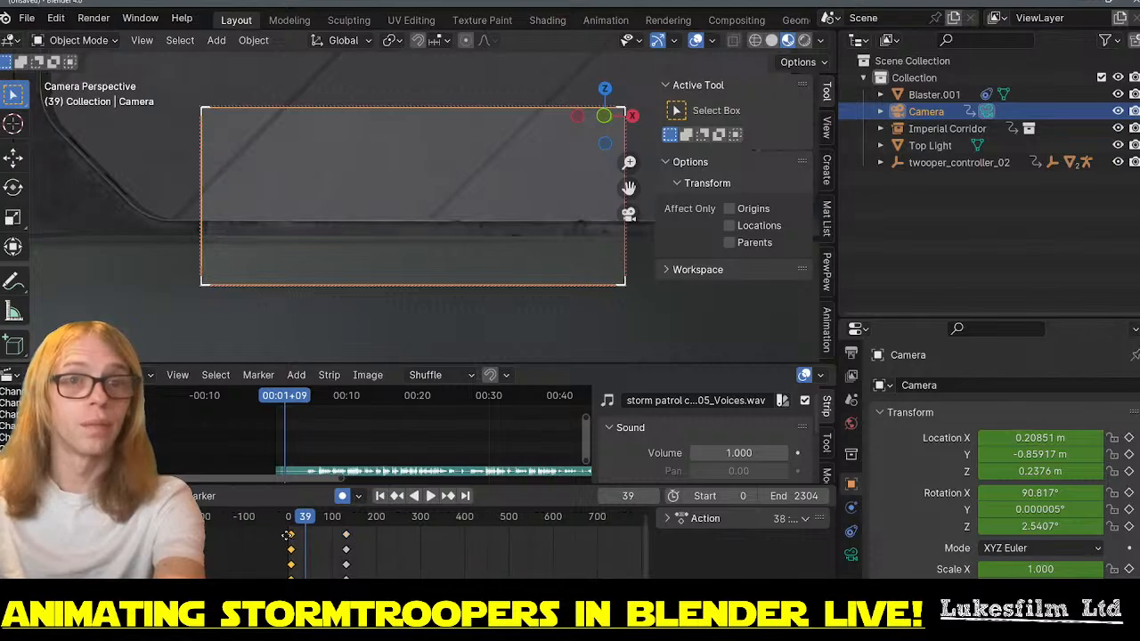
{"action": "left_click_drag", "start_coordinate": [288, 534], "coordinate": [286, 534]}
- Play the revised camera move and scrub back to frame 5
{"action": "key", "text": "space"}
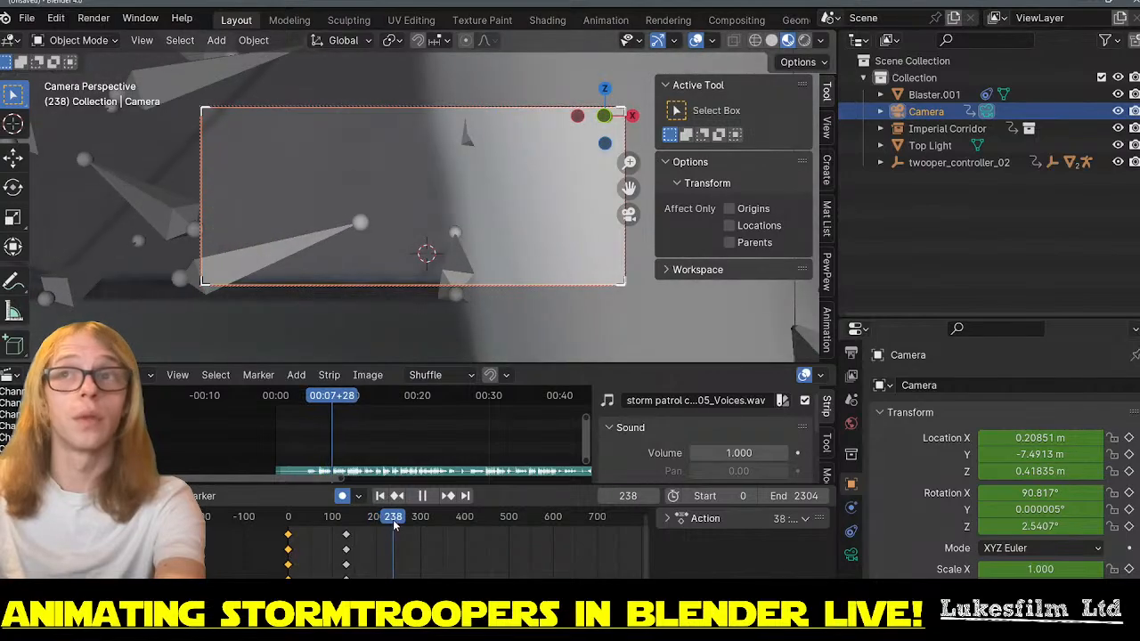
{"action": "left_click_drag", "start_coordinate": [359, 521], "coordinate": [291, 530]}
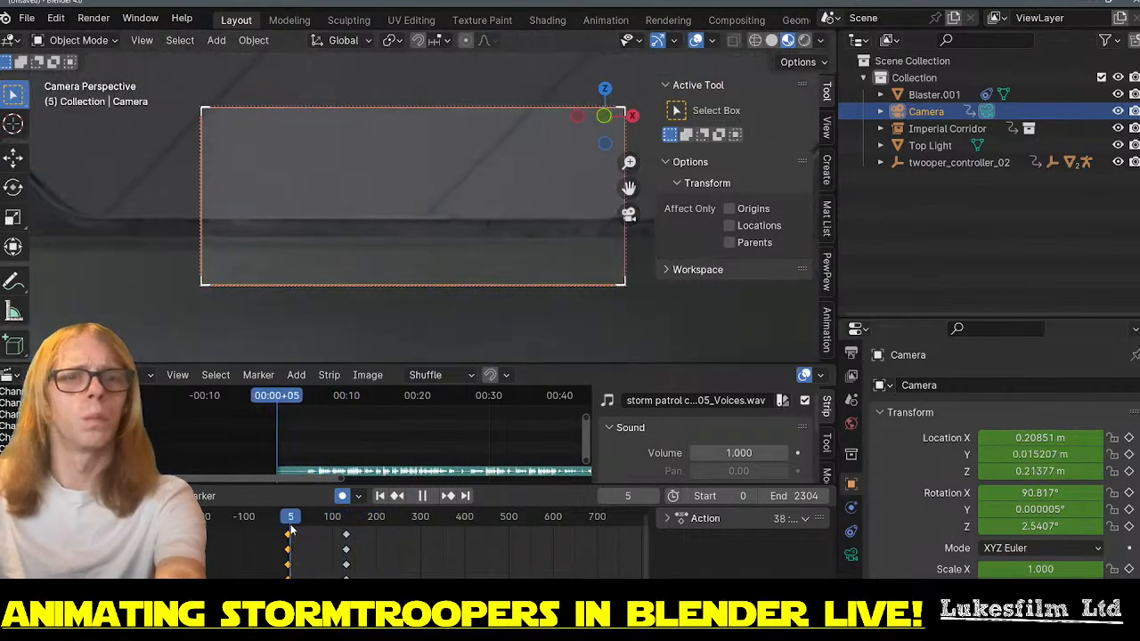
- Undo the last camera keyframe change and play from frame 131 to check how the camera frames the troopers
{"action": "key", "text": "Escape"}
{"action": "key", "text": "ctrl+z"}
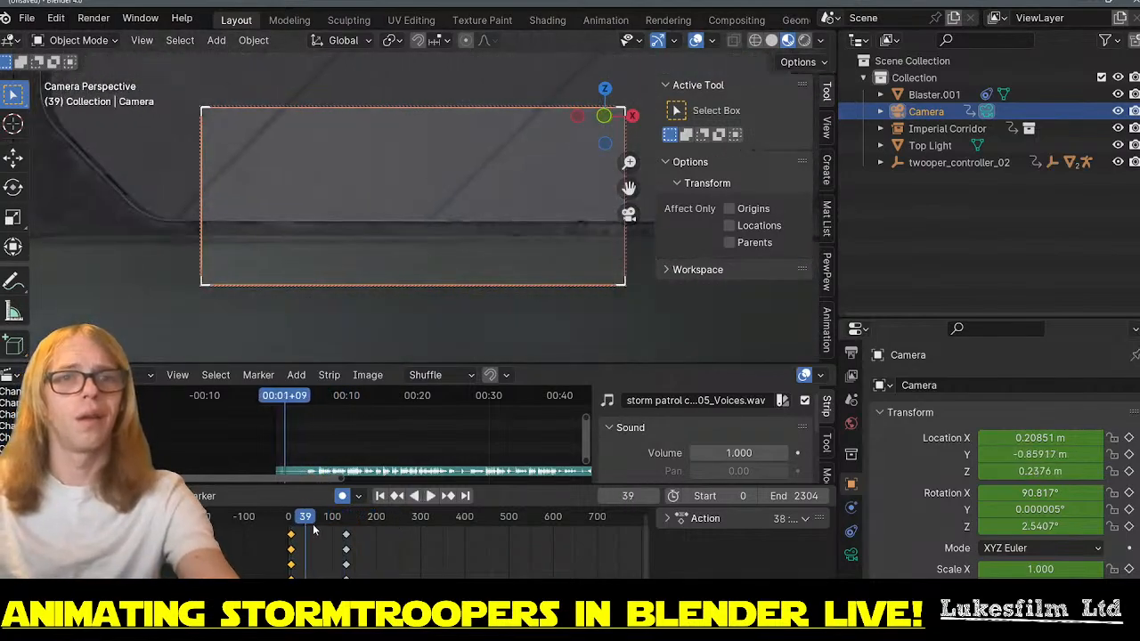
{"action": "left_click_drag", "start_coordinate": [306, 519], "coordinate": [378, 515]}
{"action": "key", "text": "Escape"}
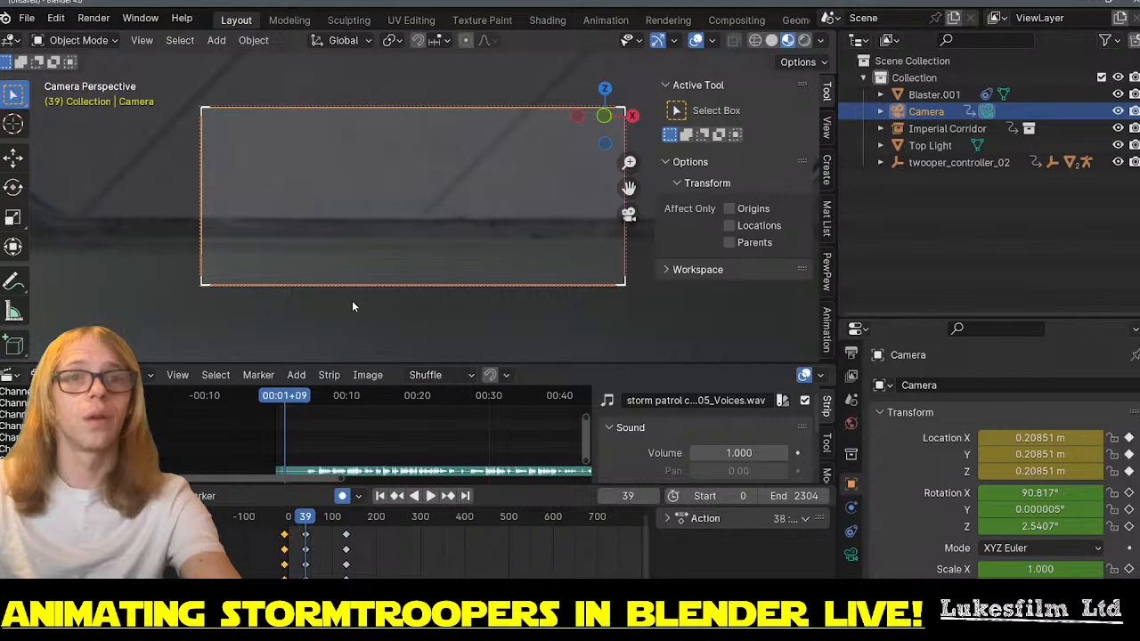
{"action": "key", "text": "Up"}
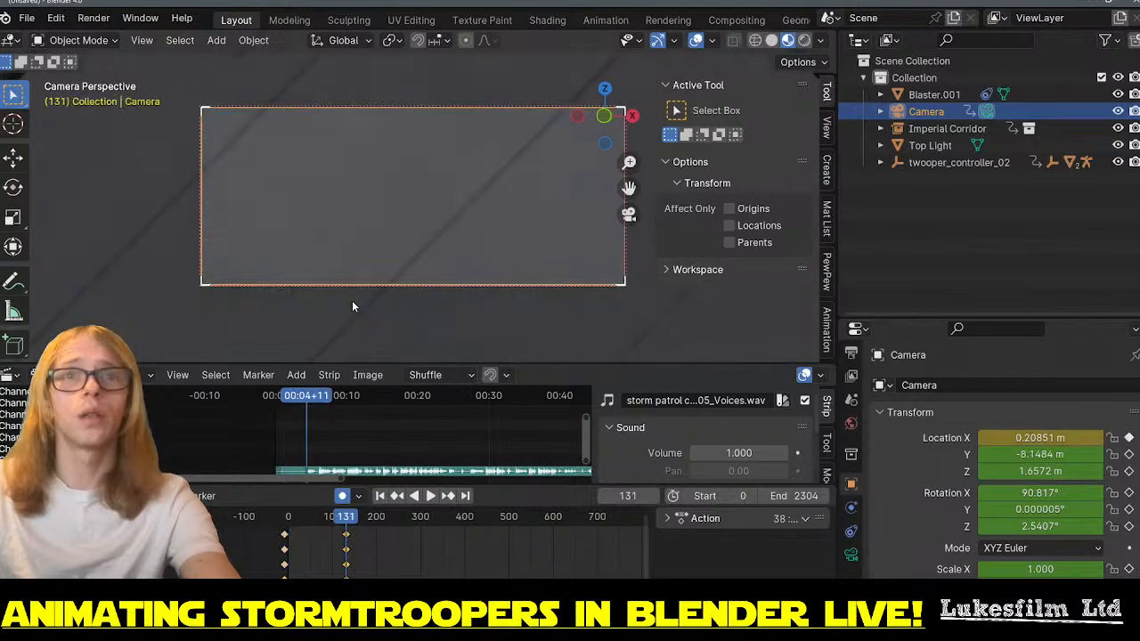
{"action": "key", "text": "space"}
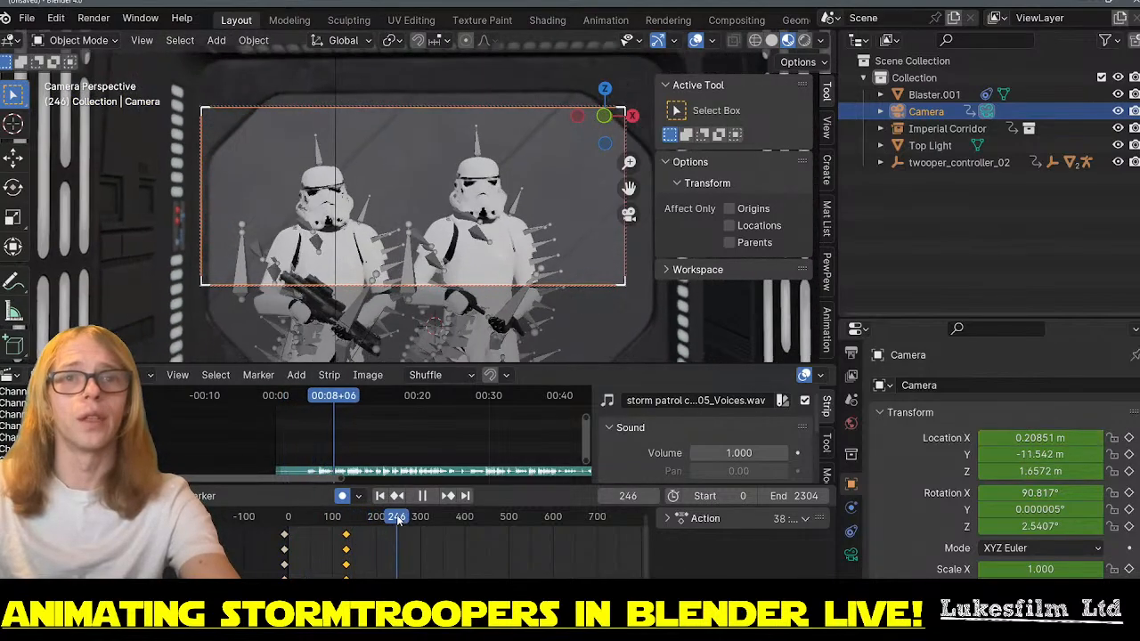
{"action": "key", "text": "space"}
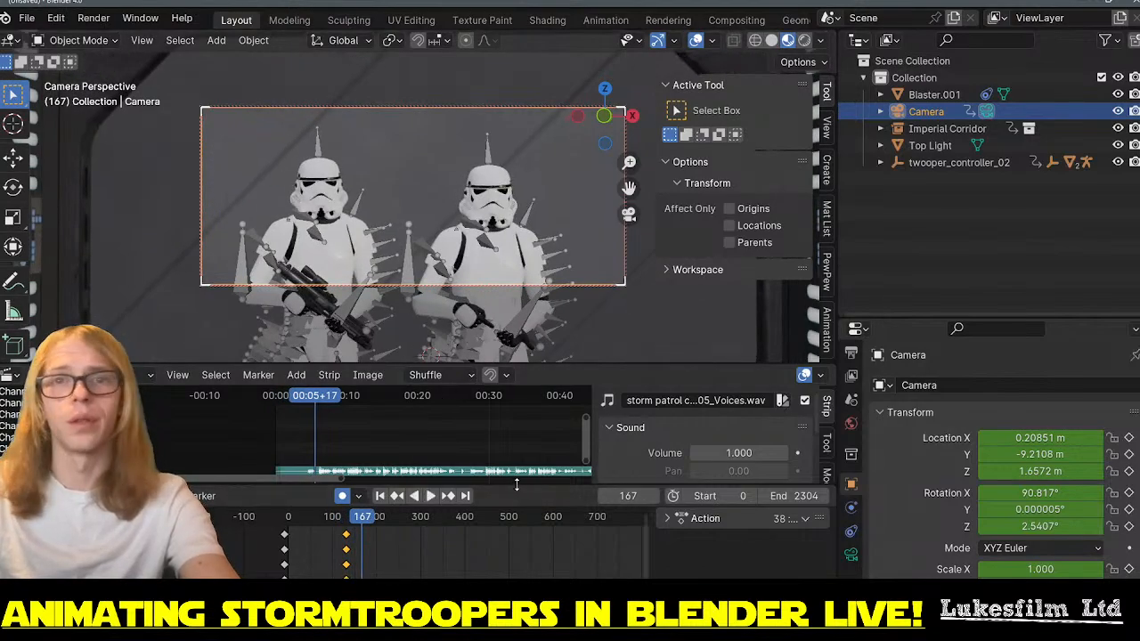
- Enlarge the timeline over the sequencer, select the camera's start keyframes and scrub through the move up to about frame 180
{"action": "left_click_drag", "start_coordinate": [516, 485], "coordinate": [507, 365]}
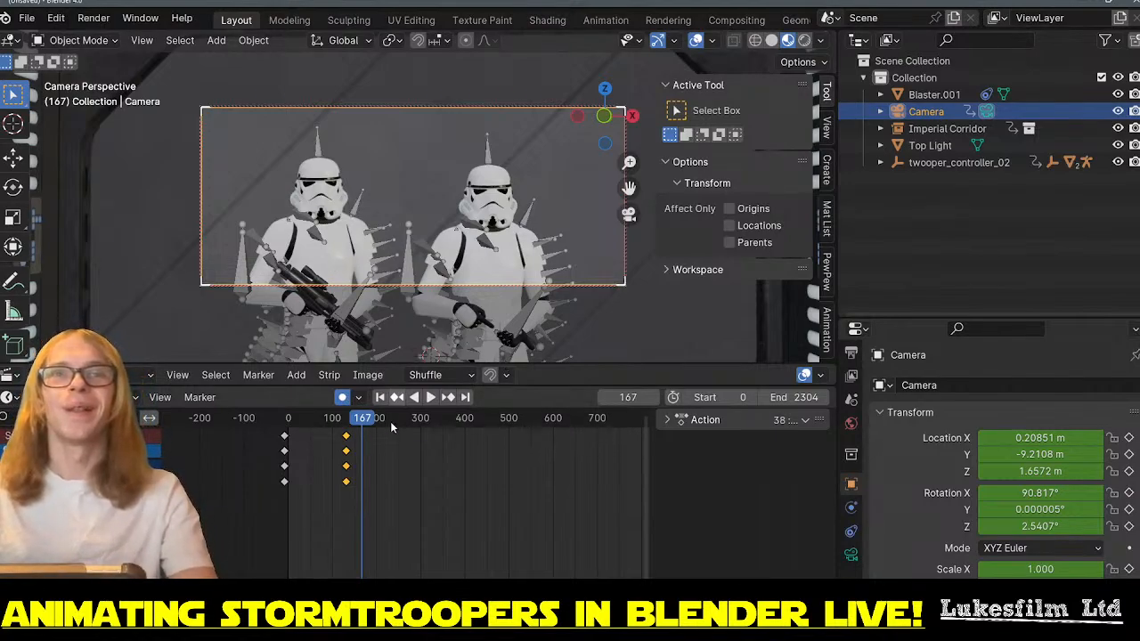
{"action": "left_click_drag", "start_coordinate": [301, 418], "coordinate": [364, 423]}
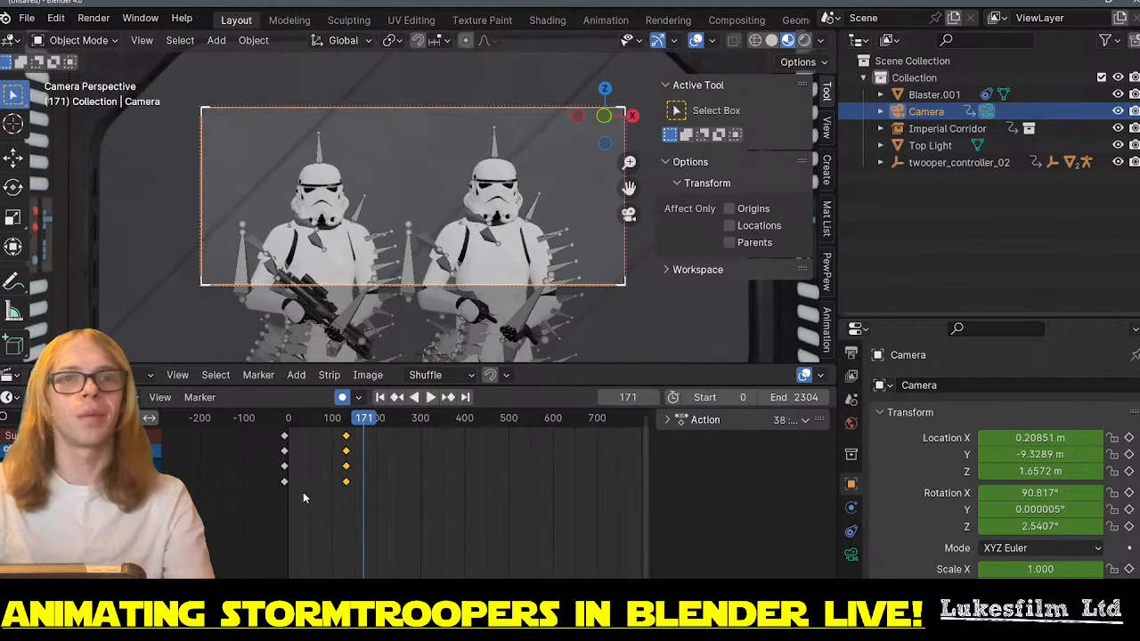
{"action": "left_click_drag", "start_coordinate": [306, 498], "coordinate": [275, 436]}
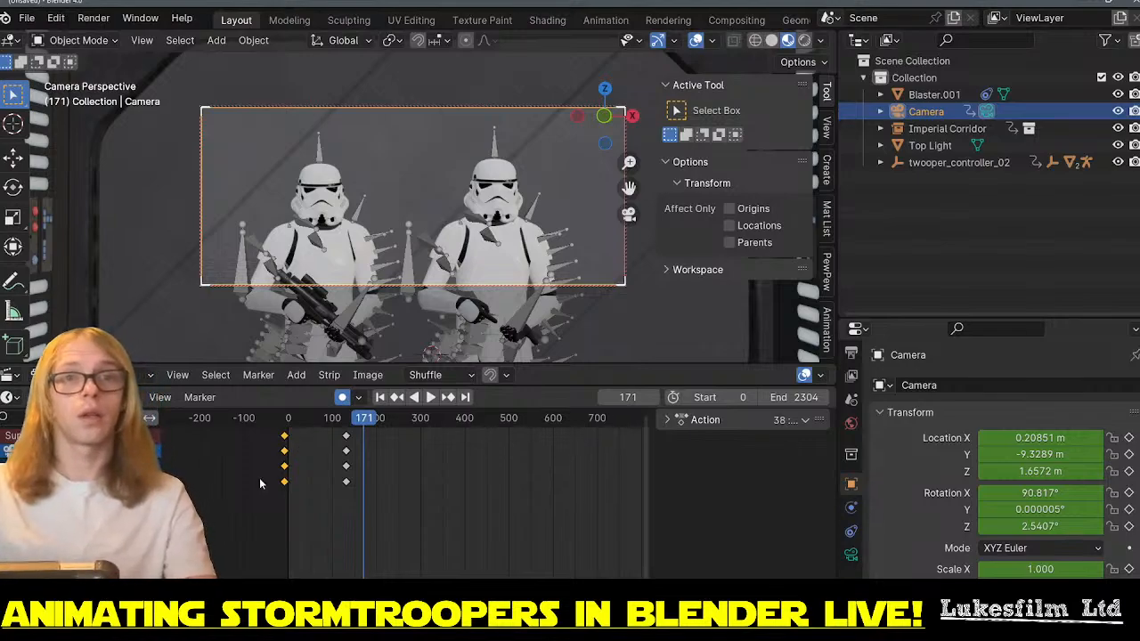
{"action": "left_click_drag", "start_coordinate": [302, 415], "coordinate": [356, 422]}
{"action": "key", "text": "space"}
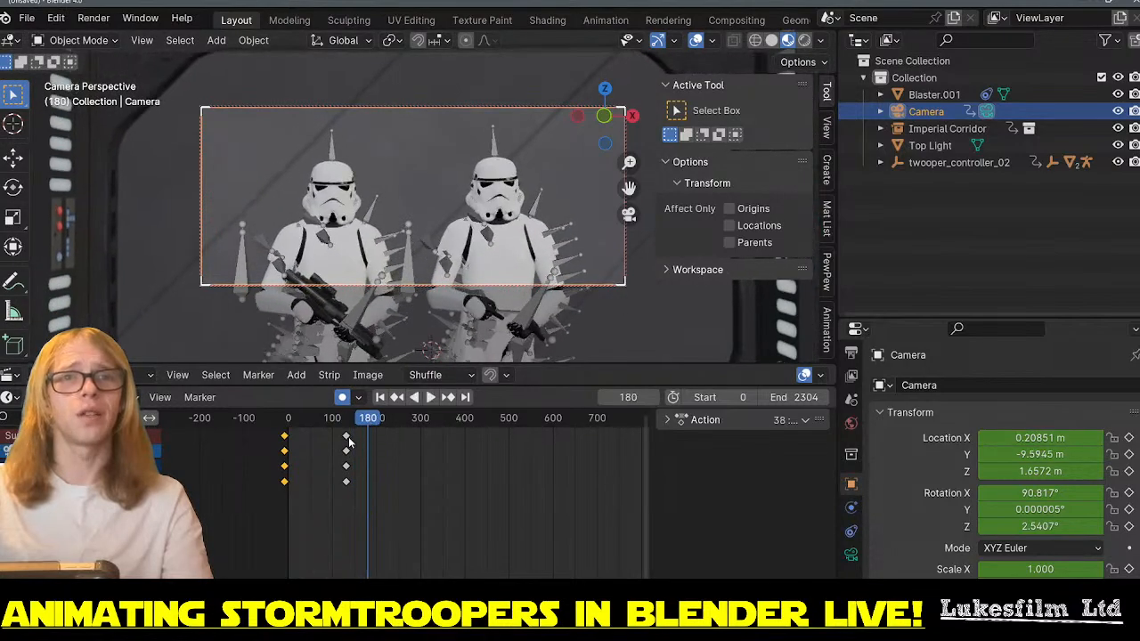
{"action": "mouse_move", "coordinate": [347, 425]}
{"action": "left_mouse_down"}
{"action": "mouse_move", "coordinate": [464, 425]}
{"action": "mouse_move", "coordinate": [356, 425]}
{"action": "left_mouse_up"}
- Delete the camera's keyframes between frames 1500 and 2000
{"action": "key", "text": "Home"}
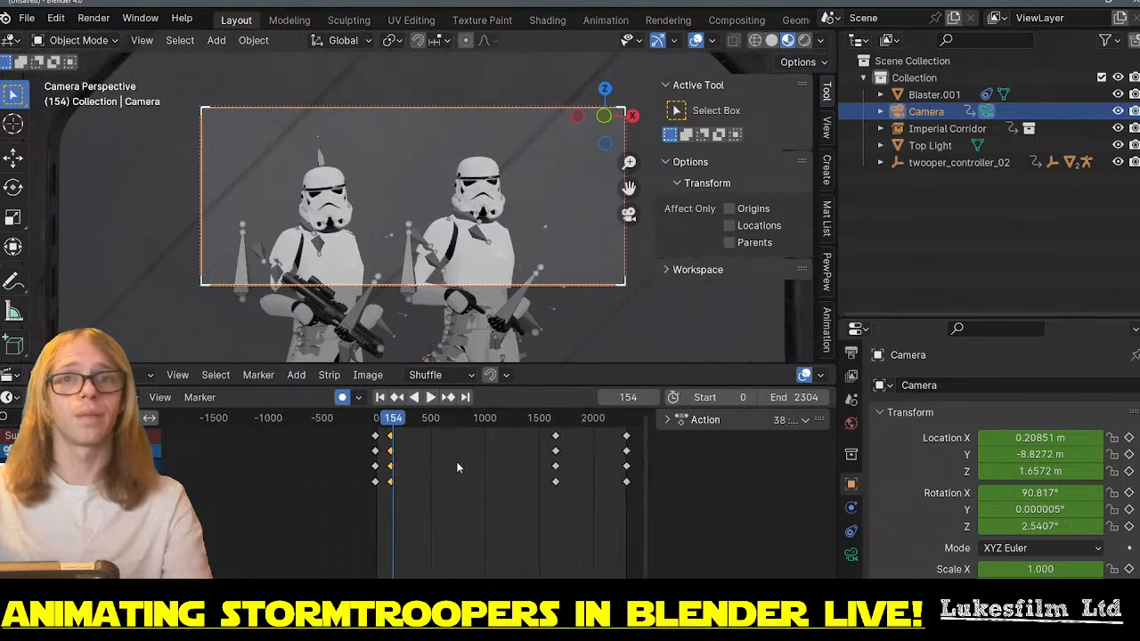
{"action": "left_click", "coordinate": [556, 482]}
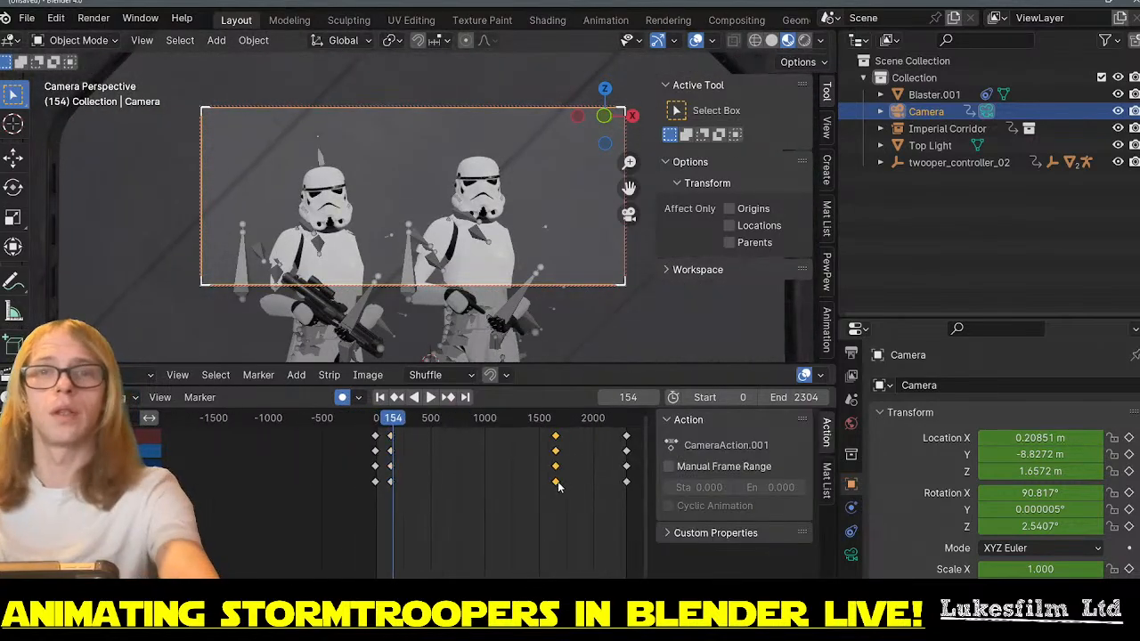
{"action": "key", "text": "Delete"}
{"action": "scroll", "coordinate": [365, 481], "scroll_direction": "up", "scroll_amount": 5}
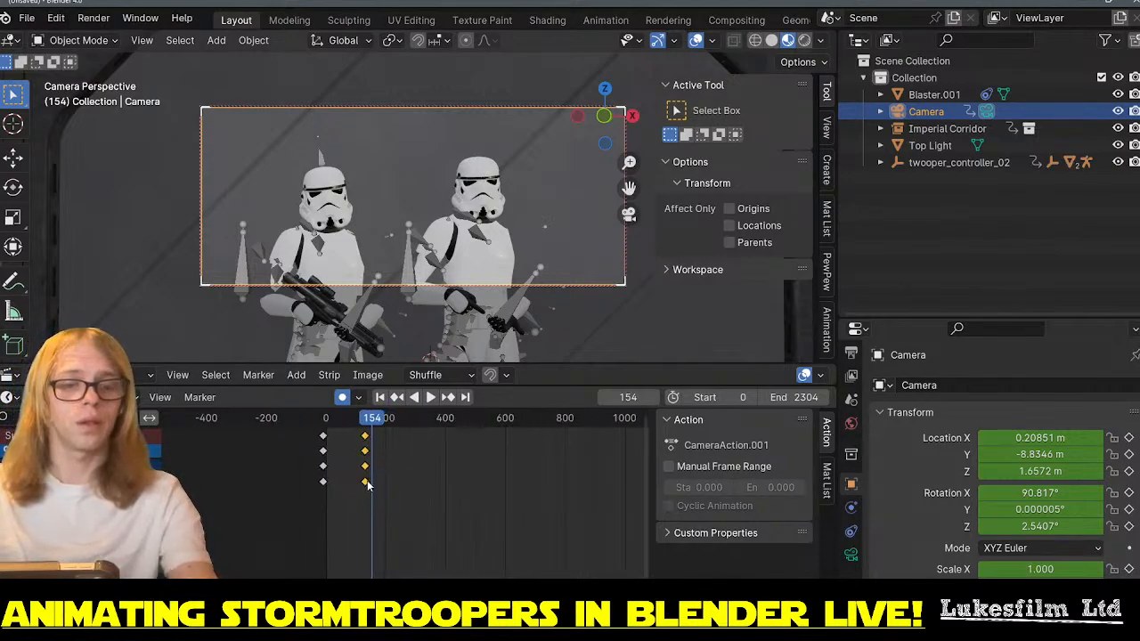
{"action": "scroll", "coordinate": [365, 480], "scroll_direction": "up", "scroll_amount": 3}
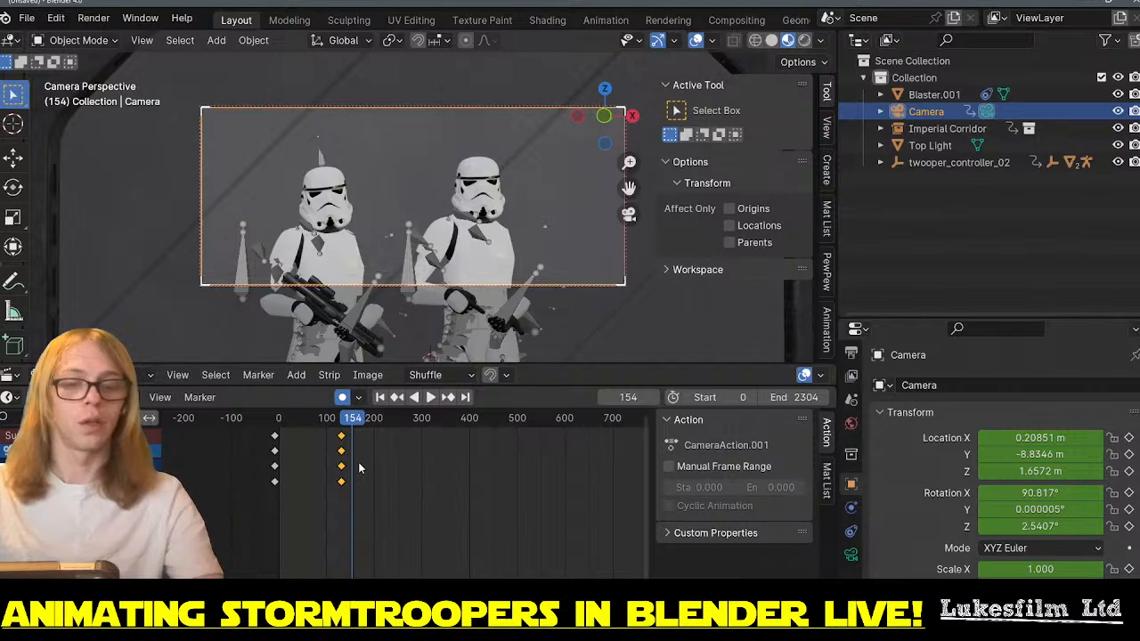
- Try a camera location of 0.20851 m on all axes at frame 48 and undo it
{"action": "left_click", "coordinate": [302, 420]}
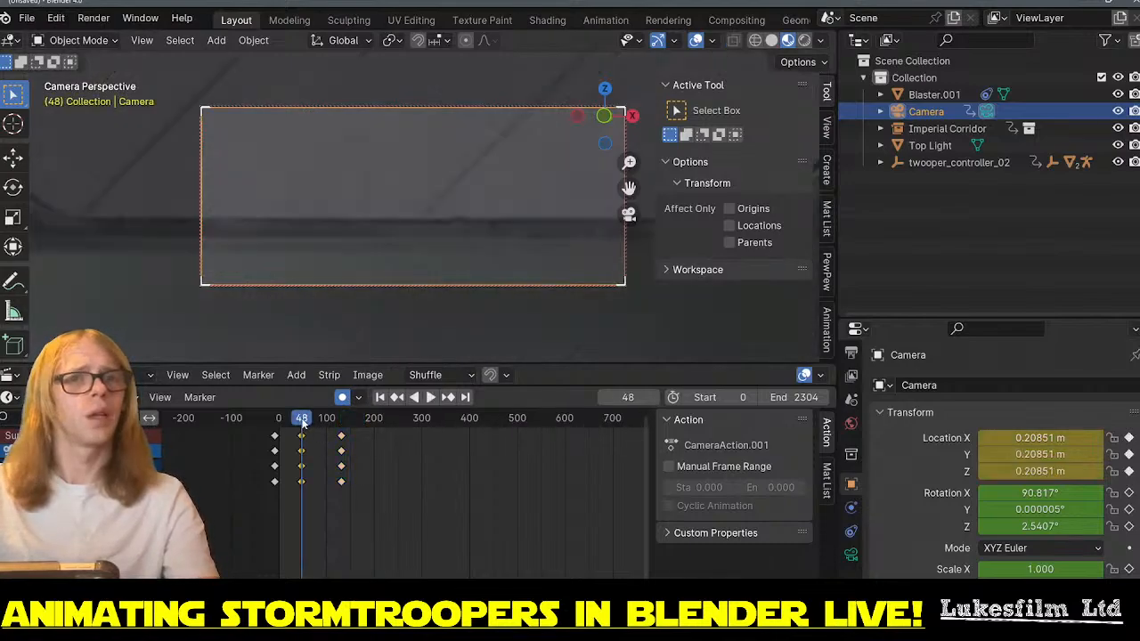
{"action": "left_click_drag", "start_coordinate": [302, 424], "coordinate": [353, 428]}
{"action": "key", "text": "ctrl+z"}
{"action": "key", "text": "ctrl+z"}
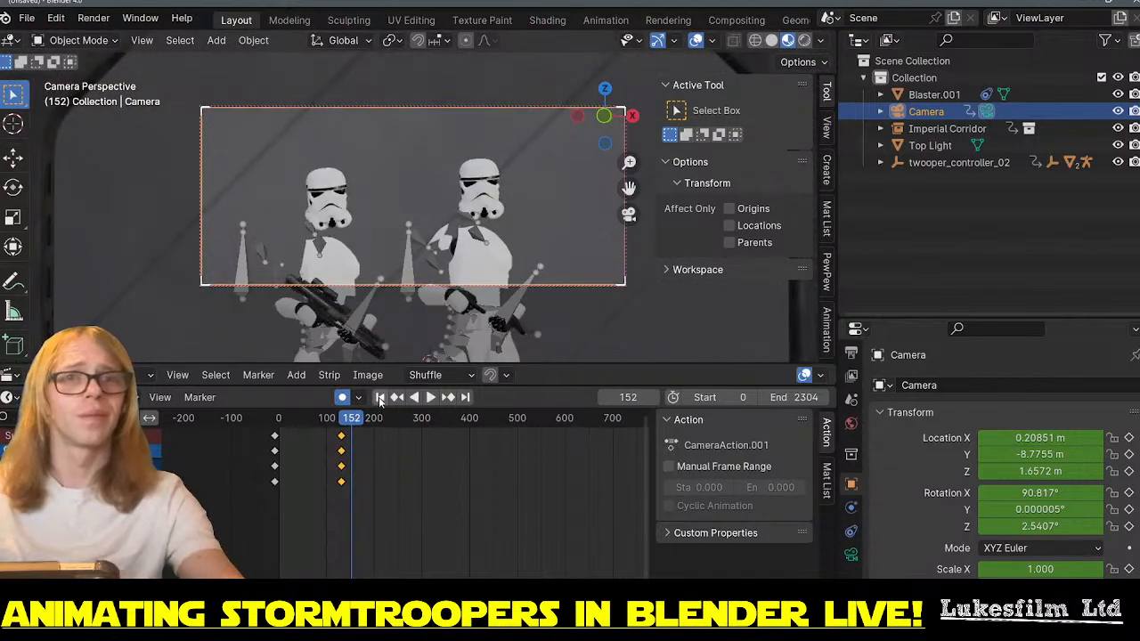
- Shift the camera's start keyframes onto frame 0 and scrub to frame 180 to check the shot
{"action": "left_click", "coordinate": [380, 398]}
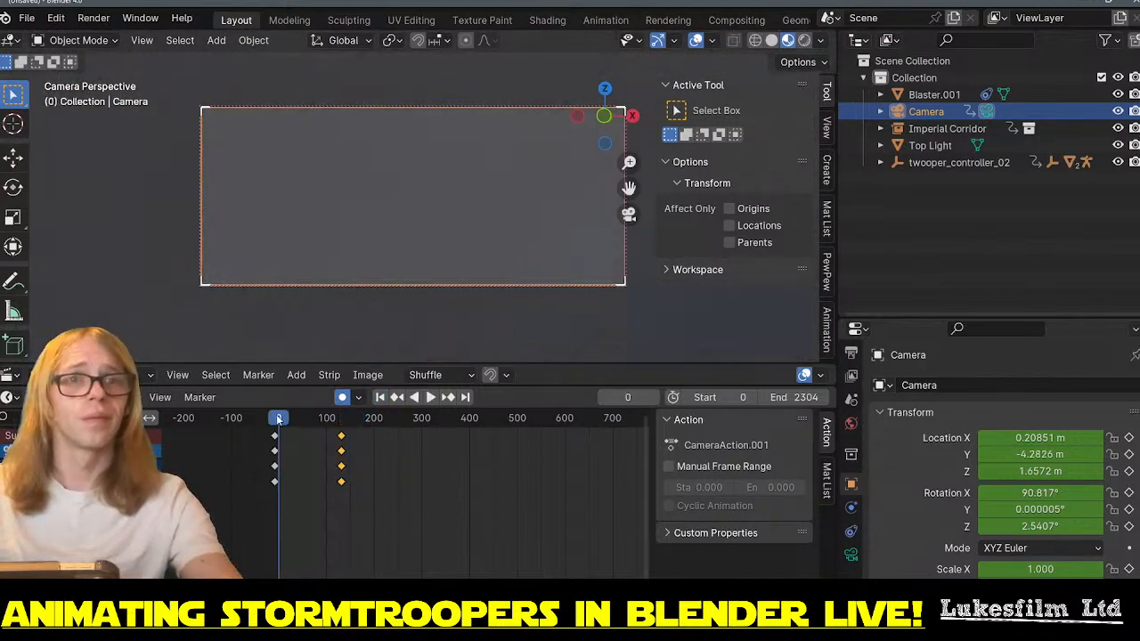
{"action": "scroll", "coordinate": [273, 443], "scroll_direction": "up", "scroll_amount": 3}
{"action": "left_click_drag", "start_coordinate": [197, 437], "coordinate": [341, 414]}
{"action": "left_click", "coordinate": [302, 437]}
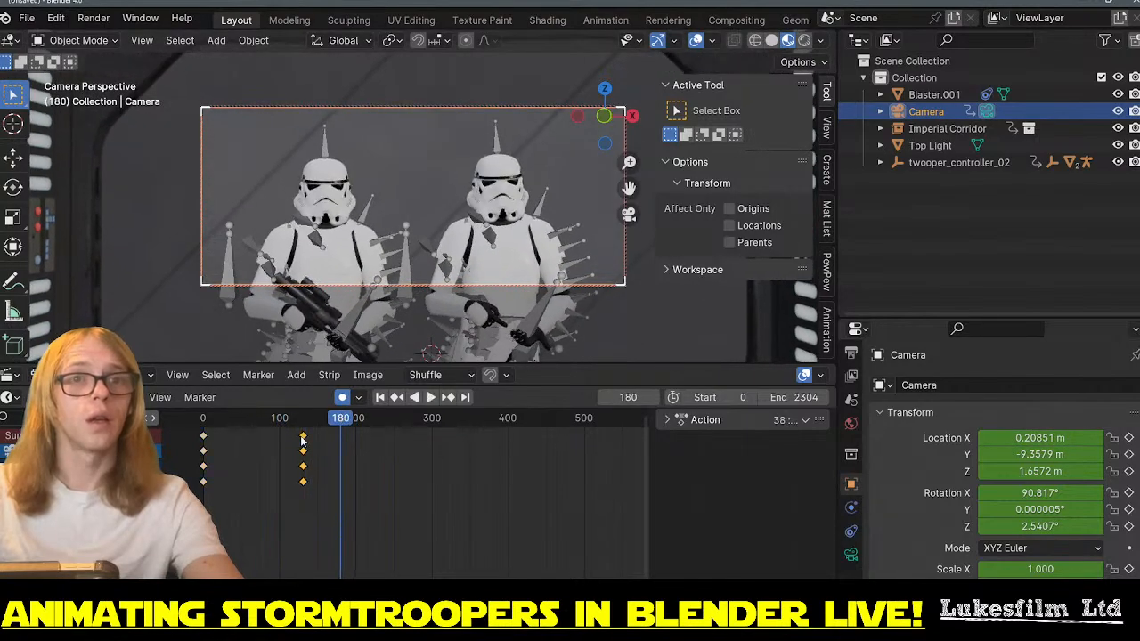
- Try a camera location of 0.20851 m on all axes at frame 0, check it at frame 167 and revert it
{"action": "left_click", "coordinate": [378, 399]}
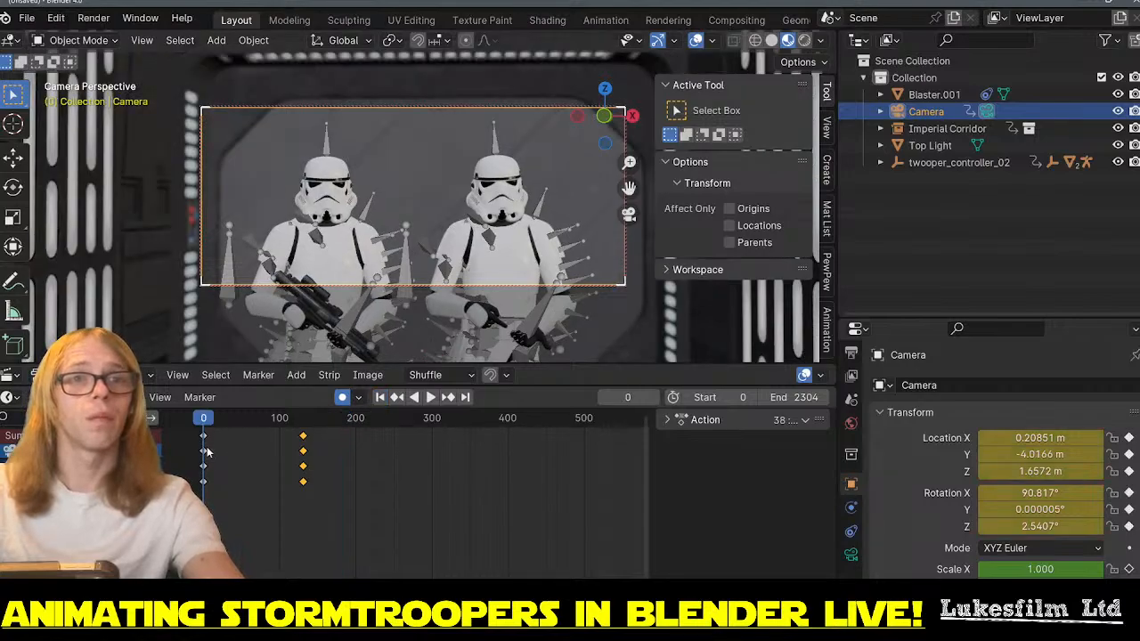
{"action": "key", "text": "space"}
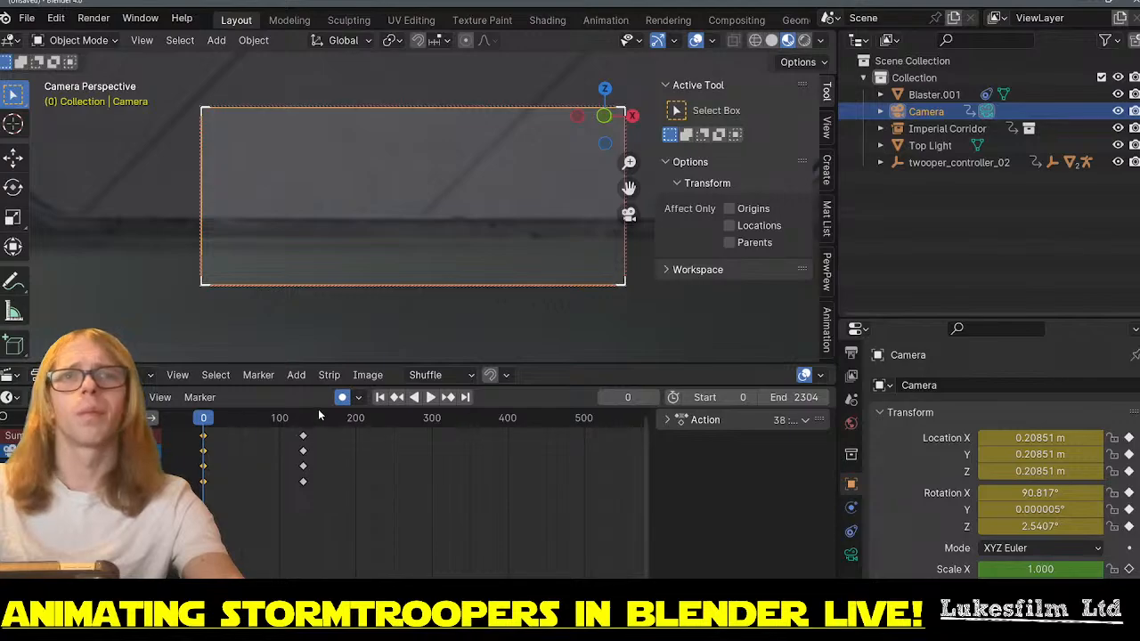
{"action": "left_click_drag", "start_coordinate": [298, 422], "coordinate": [332, 422]}
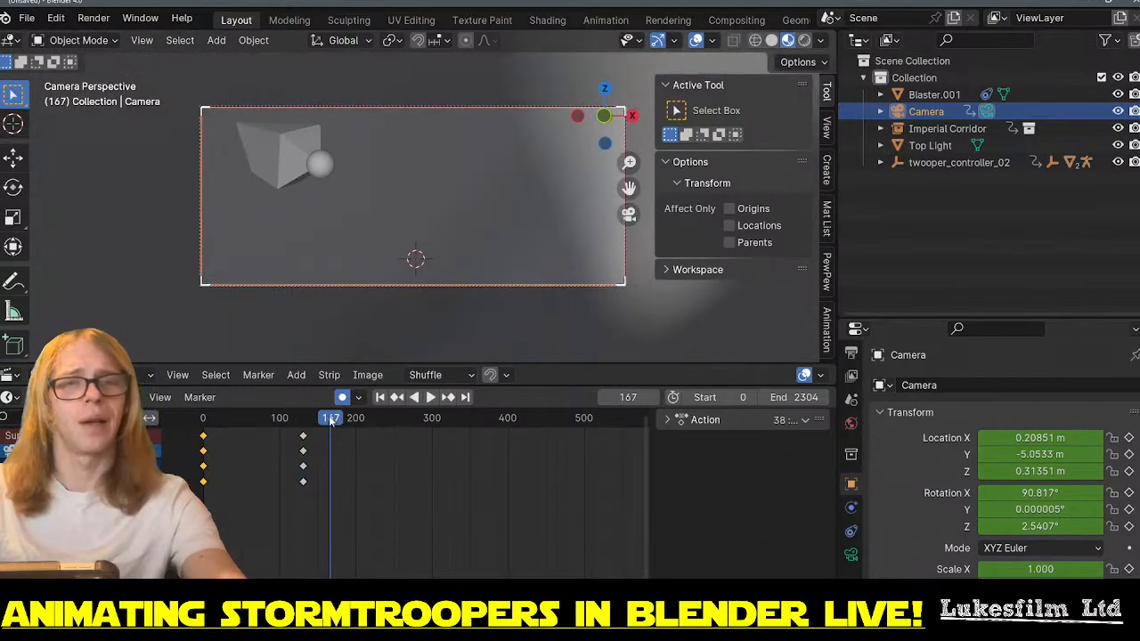
{"action": "key", "text": "Escape"}
{"action": "key", "text": "space"}
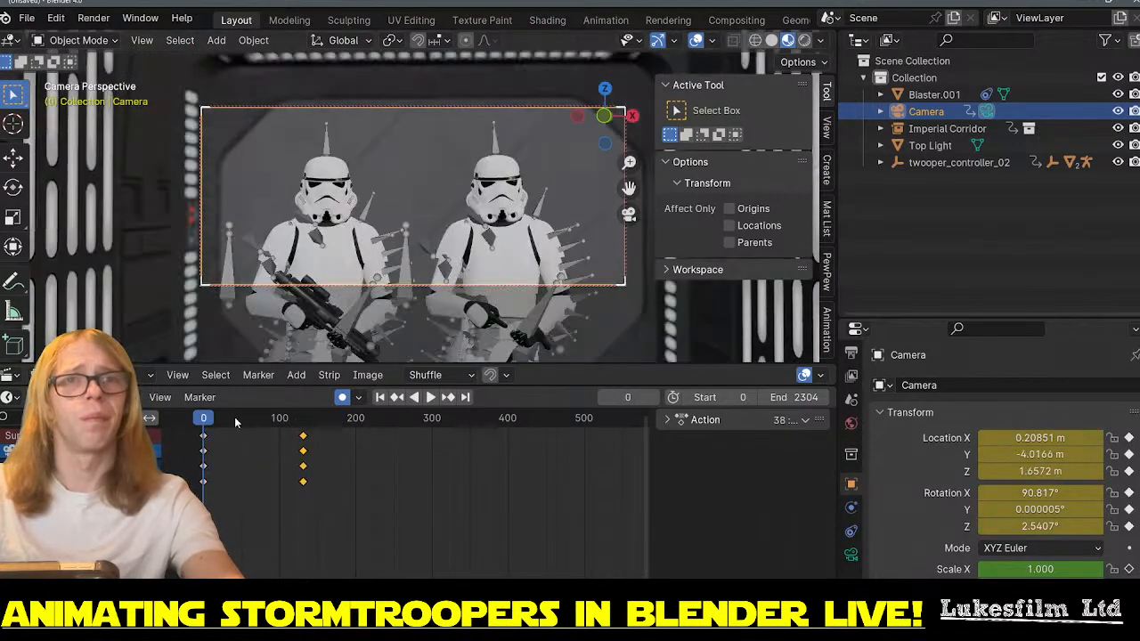
- Scrub the camera move to frame 132 and examine the spacing of the keyframes around it
{"action": "left_click_drag", "start_coordinate": [234, 418], "coordinate": [303, 426]}
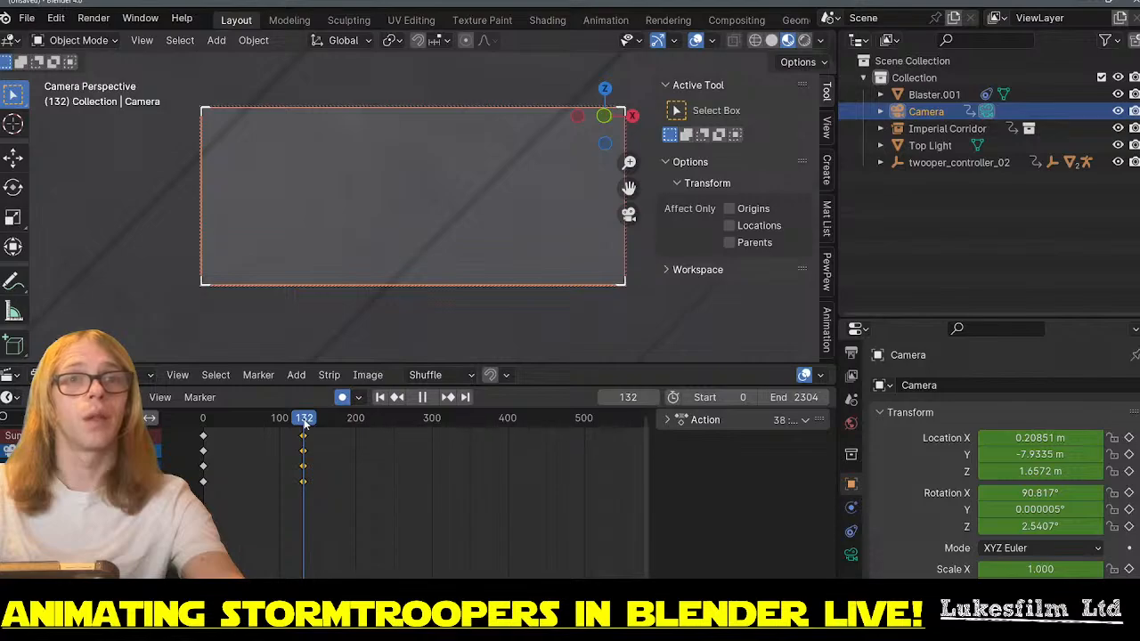
{"action": "key", "text": "space"}
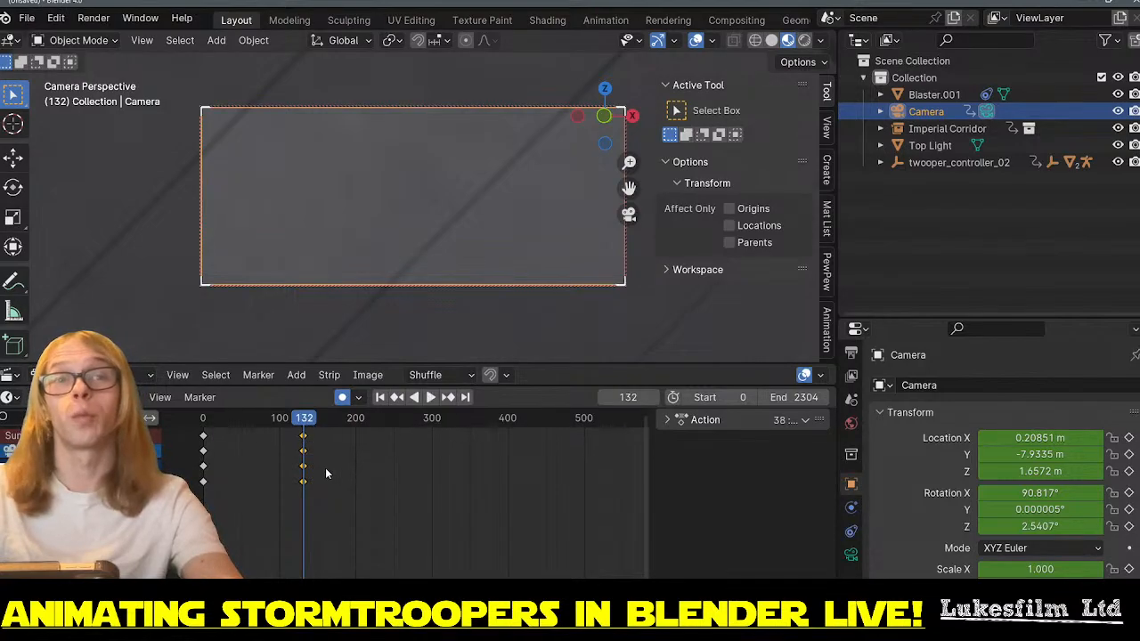
{"action": "scroll", "coordinate": [303, 463], "scroll_direction": "up", "scroll_amount": 4}
{"action": "middle_click_drag", "start_coordinate": [243, 474], "coordinate": [468, 470]}
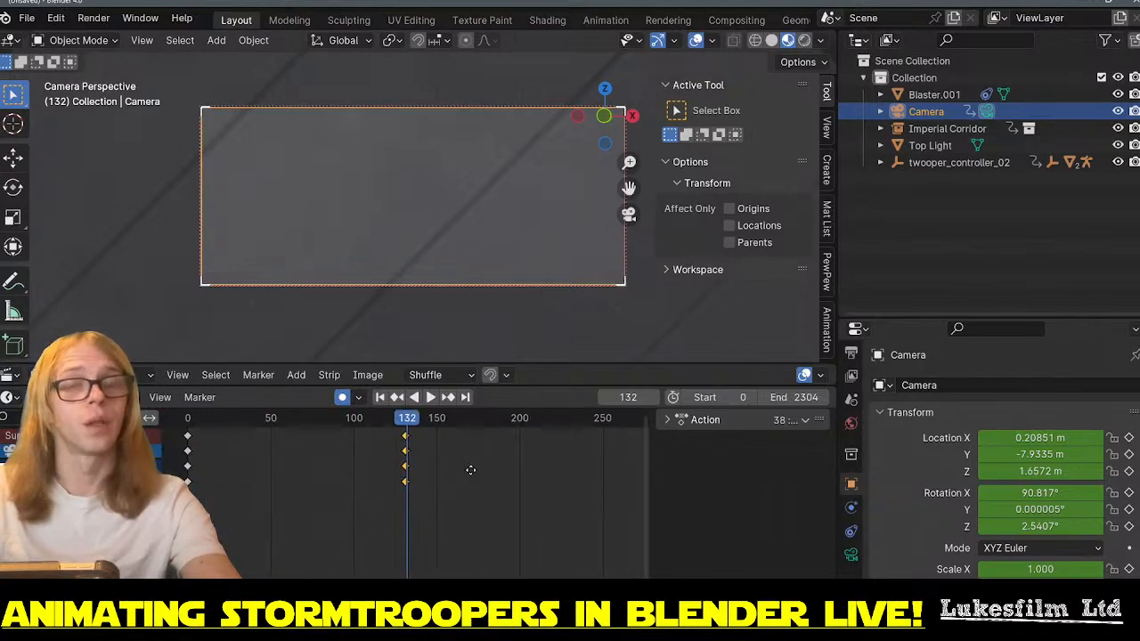
{"action": "scroll", "coordinate": [409, 455], "scroll_direction": "up", "scroll_amount": 8}
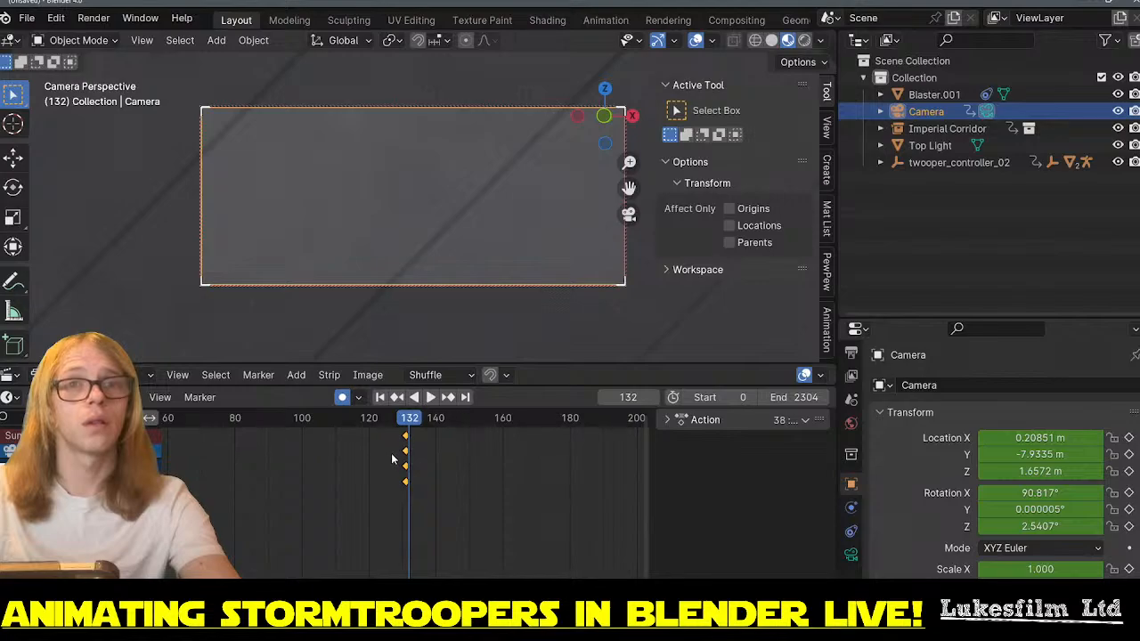
{"action": "scroll", "coordinate": [389, 473], "scroll_direction": "down", "scroll_amount": 6}
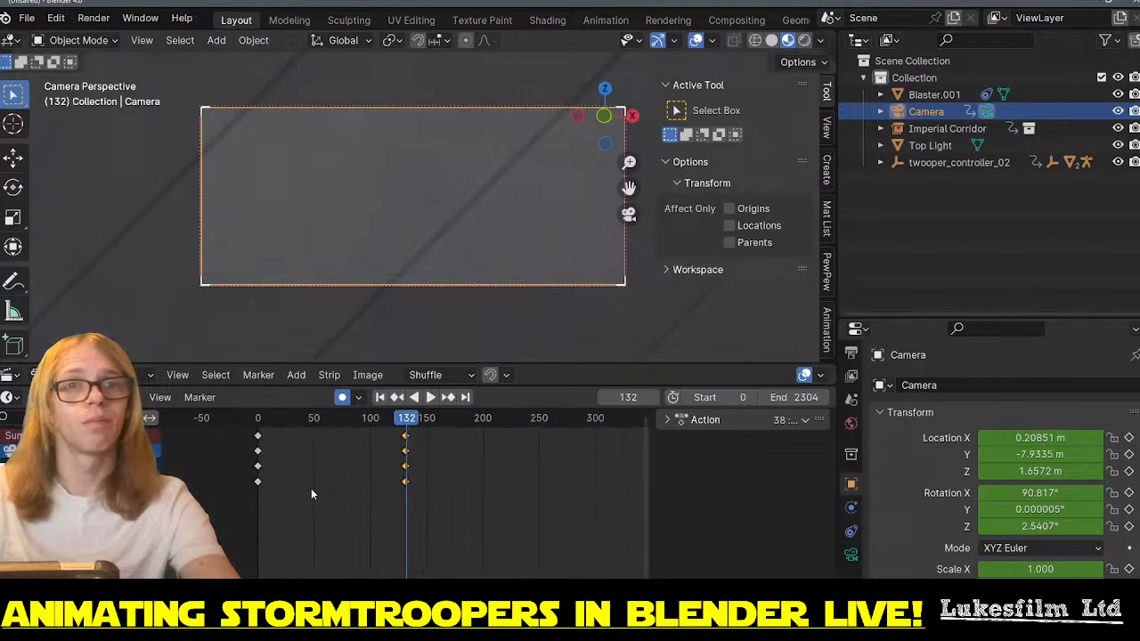
- Try deleting the camera's frame 0 keyframes and undo the deletion
{"action": "key", "text": "n"}
{"action": "left_click_drag", "start_coordinate": [312, 491], "coordinate": [232, 420]}
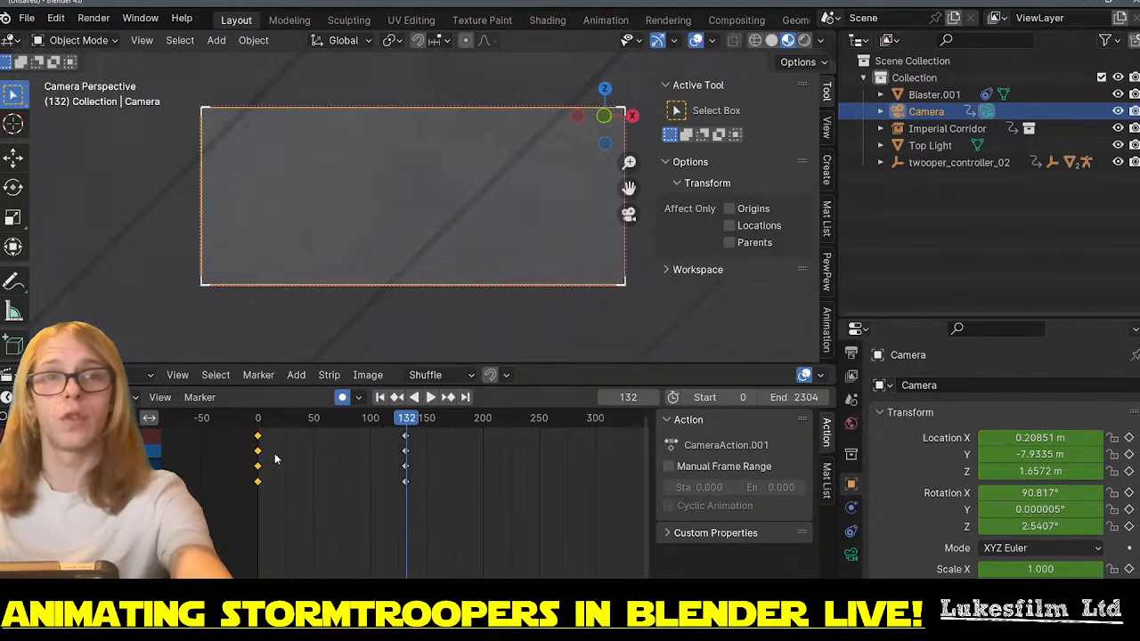
{"action": "key", "text": "Delete"}
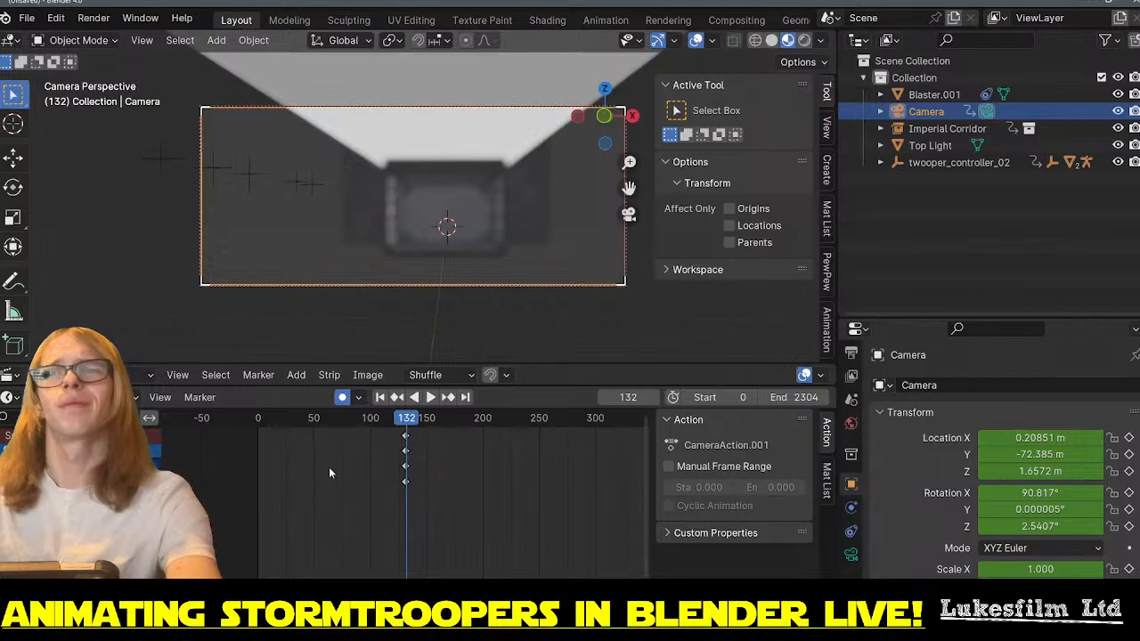
{"action": "key", "text": "ctrl+z"}
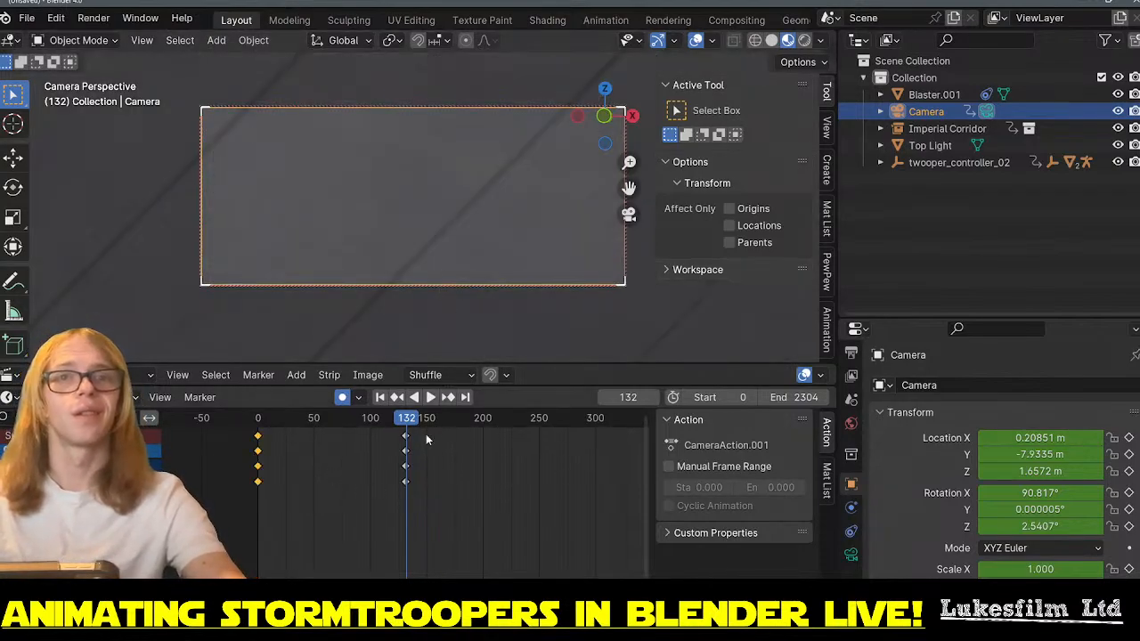
- Play the camera move onward from frame 132 and return to frame 131
{"action": "key", "text": "space"}
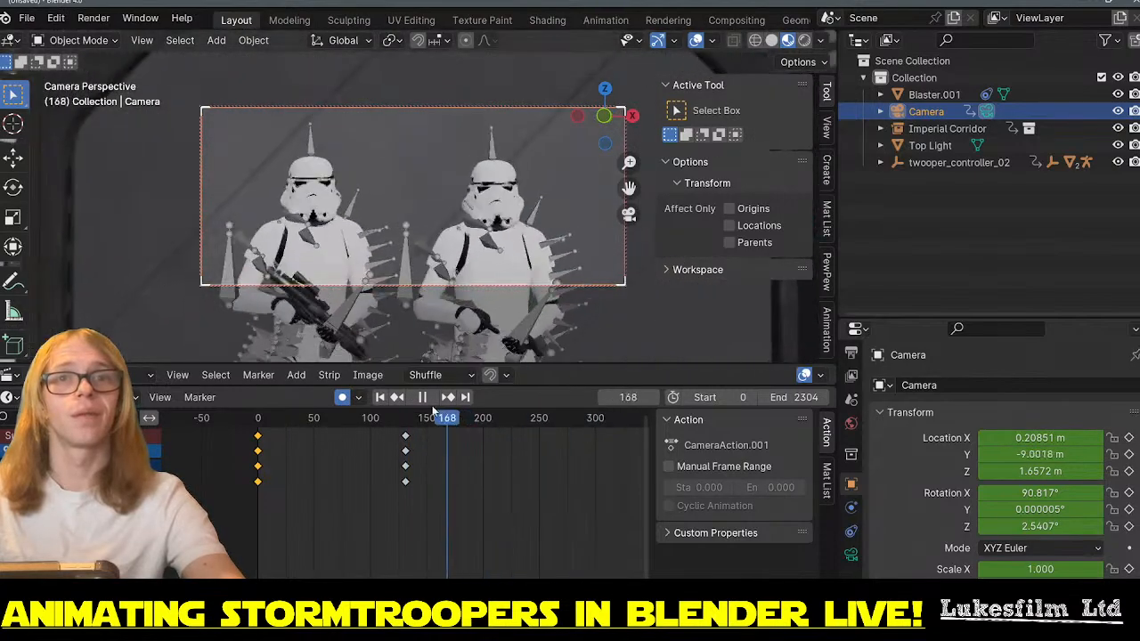
{"action": "left_click_drag", "start_coordinate": [433, 413], "coordinate": [406, 415]}
{"action": "key", "text": "space"}
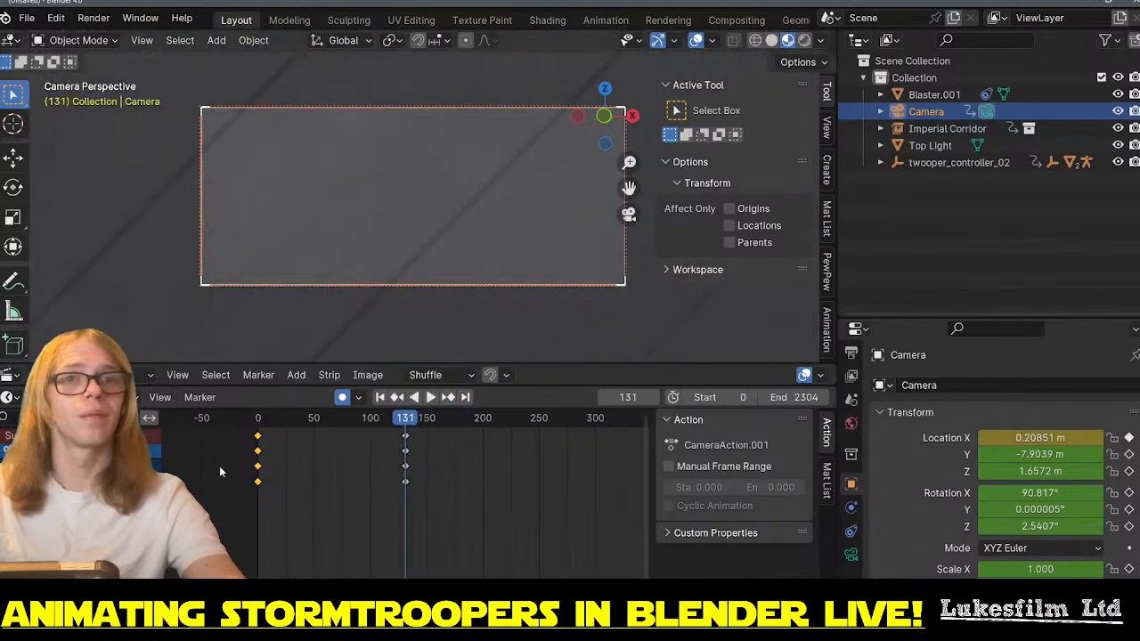
- Try changing the interpolation mode of all the camera's keyframes at frames 0 and 131
{"action": "left_click_drag", "start_coordinate": [433, 499], "coordinate": [227, 424]}
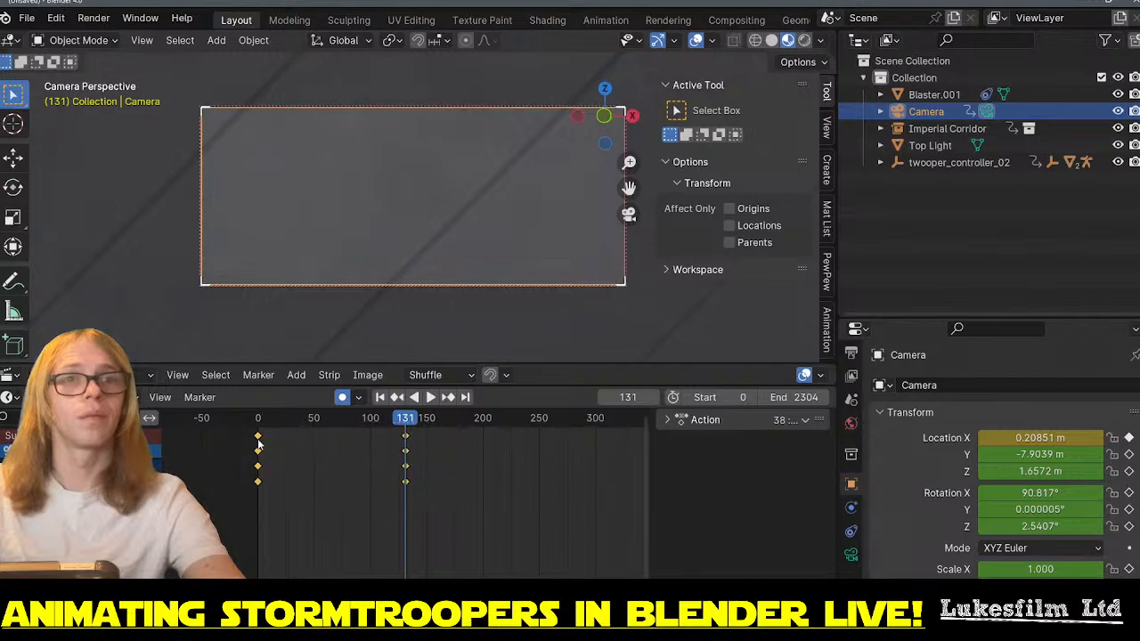
{"action": "right_click", "coordinate": [259, 434]}
{"action": "mouse_move", "coordinate": [260, 434]}
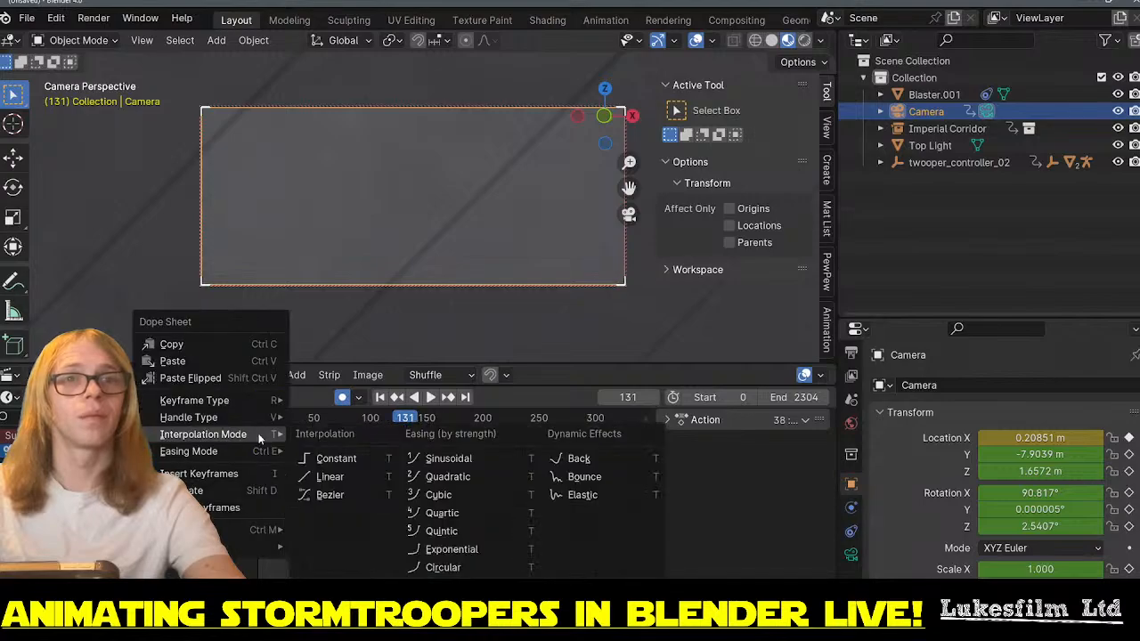
{"action": "left_click", "coordinate": [363, 458]}
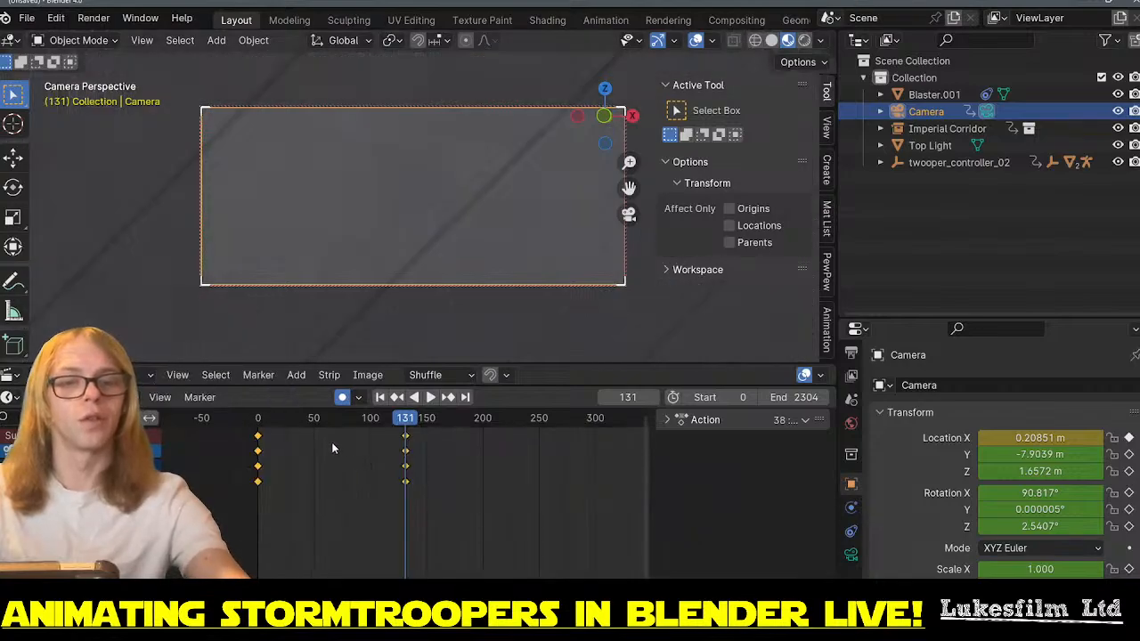
{"action": "key", "text": "t"}
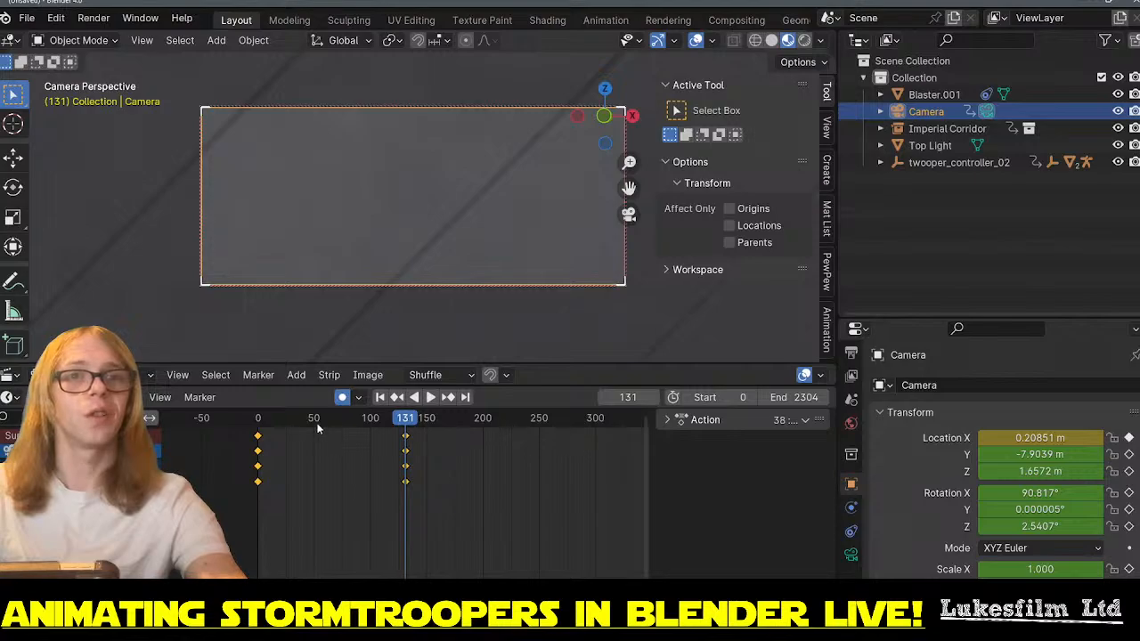
- Play the camera move on to frame 136 and examine the keyframe spacing over a wider frame range
{"action": "left_click_drag", "start_coordinate": [302, 419], "coordinate": [402, 445]}
{"action": "key", "text": "space"}
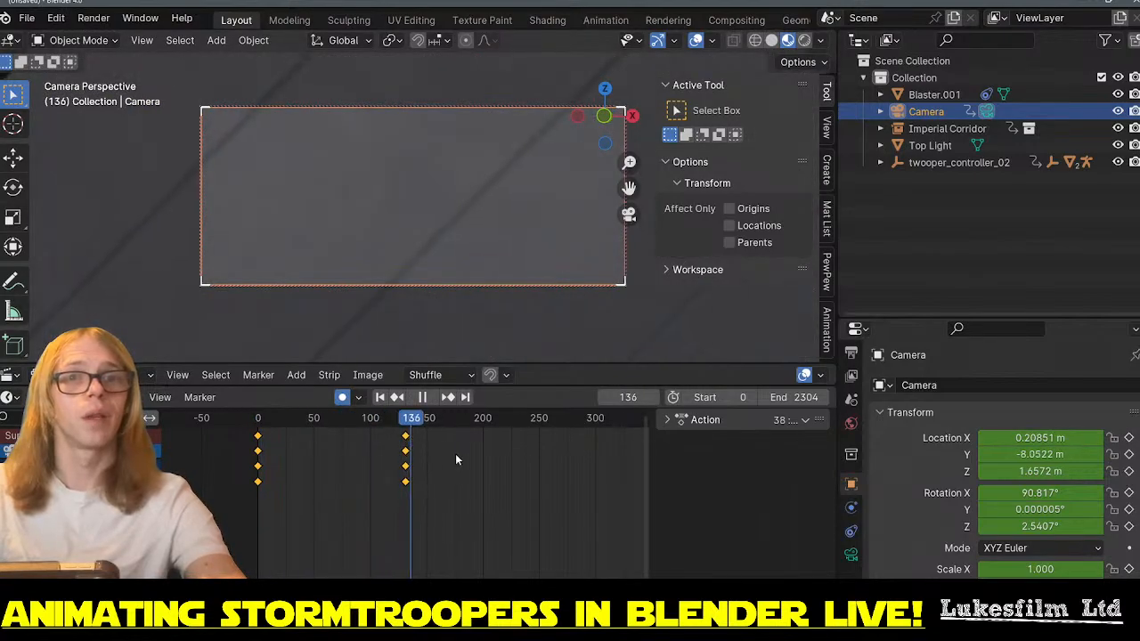
{"action": "scroll", "coordinate": [470, 452], "scroll_direction": "down", "scroll_amount": 10}
{"action": "scroll", "coordinate": [469, 460], "scroll_direction": "up", "scroll_amount": 12}
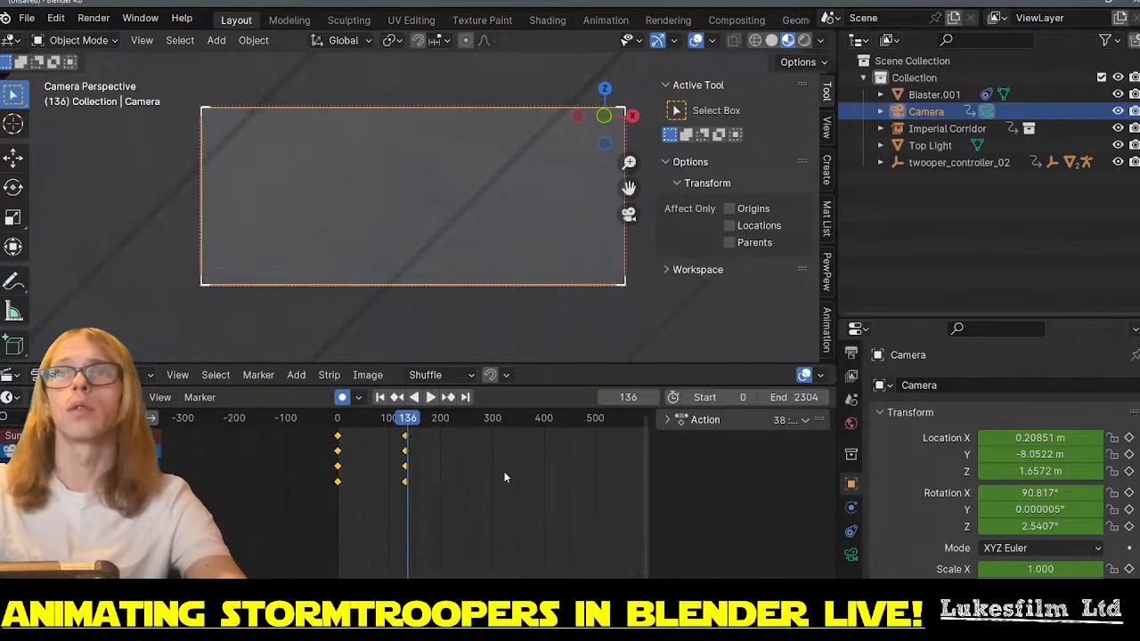
- Keyframe the camera's location and rotation at frame 163, where both troopers are in the shot
{"action": "left_click", "coordinate": [338, 482]}
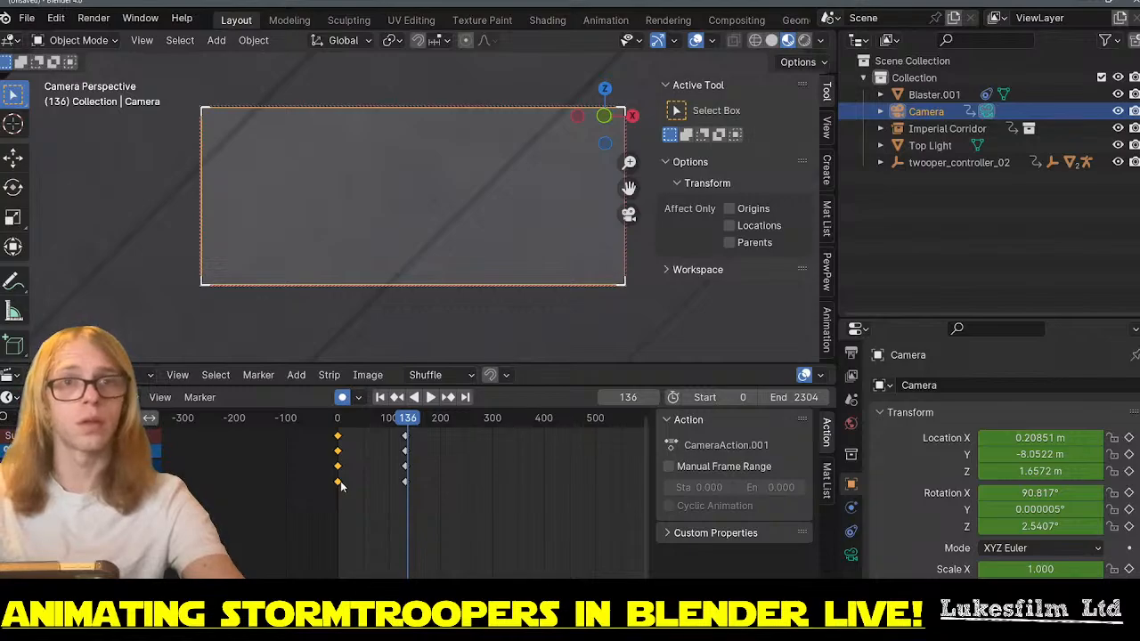
{"action": "left_click_drag", "start_coordinate": [357, 427], "coordinate": [420, 408]}
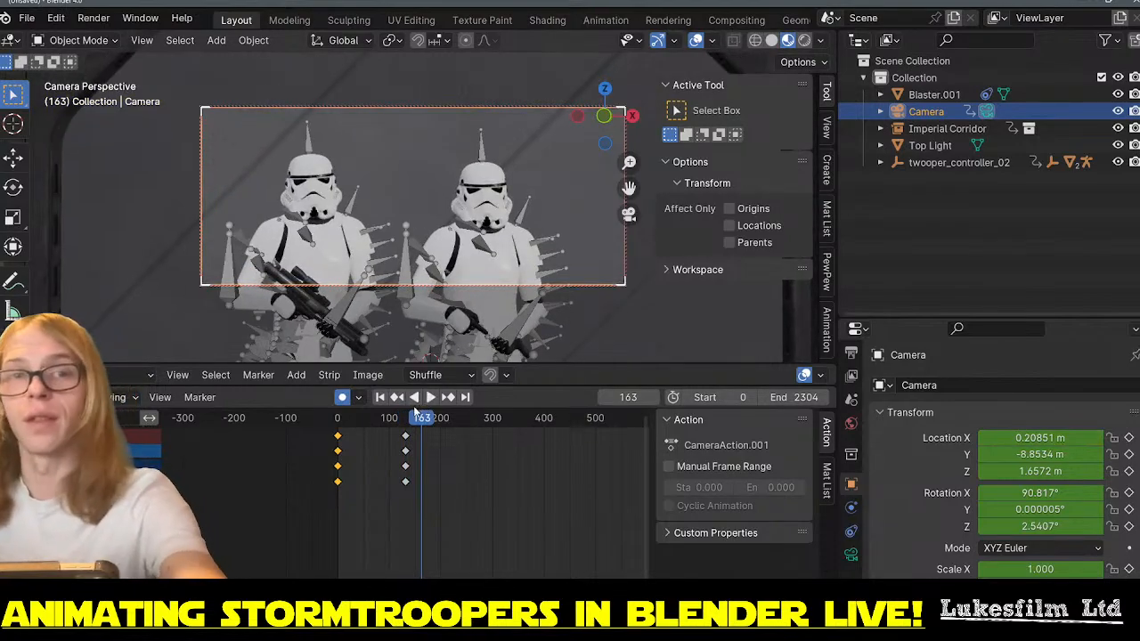
{"action": "key", "text": "i"}
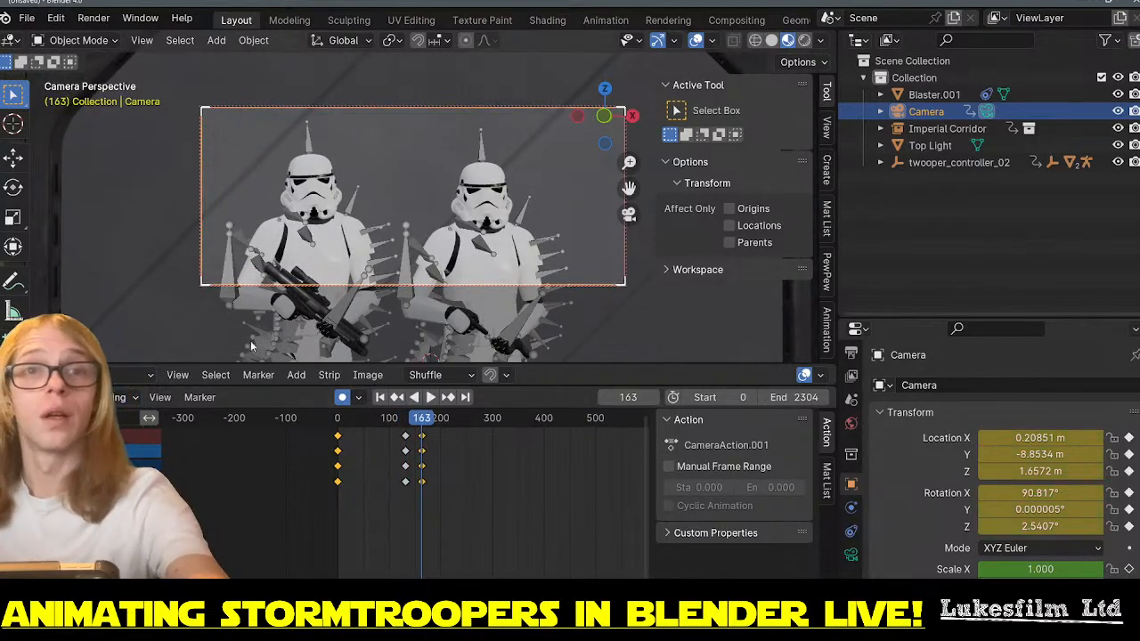
{"action": "key", "text": "ctrl+z"}
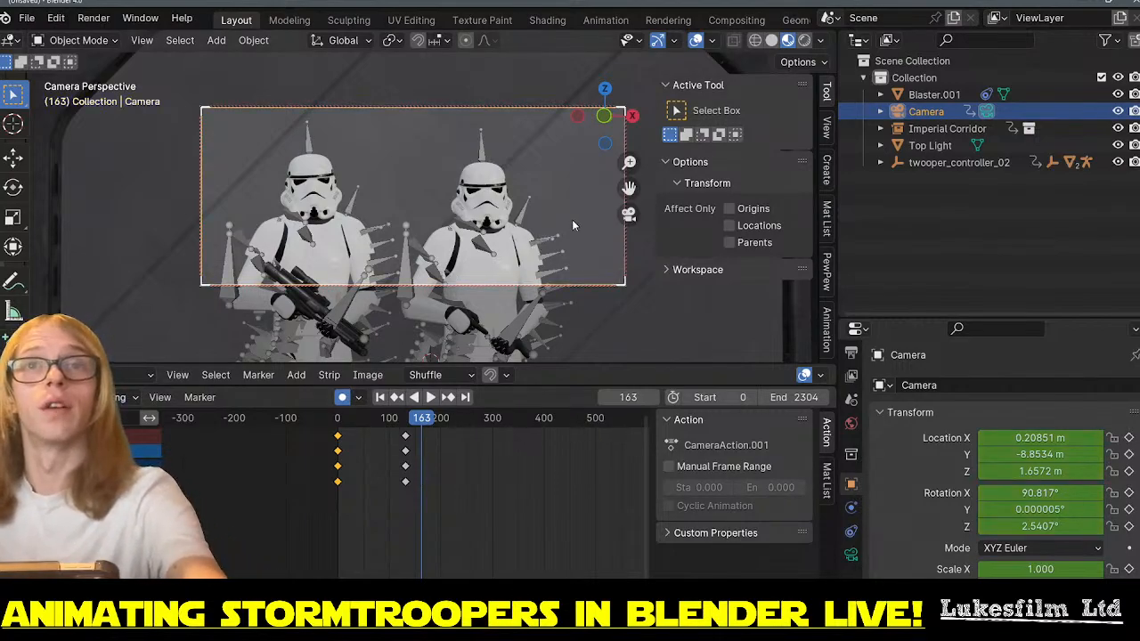
{"action": "key", "text": "ctrl+shift+z"}
- Leave the camera view and duplicate the Imperial Corridor in place
{"action": "key", "text": "KP_0"}
{"action": "scroll", "coordinate": [440, 235], "scroll_direction": "down", "scroll_amount": 8}
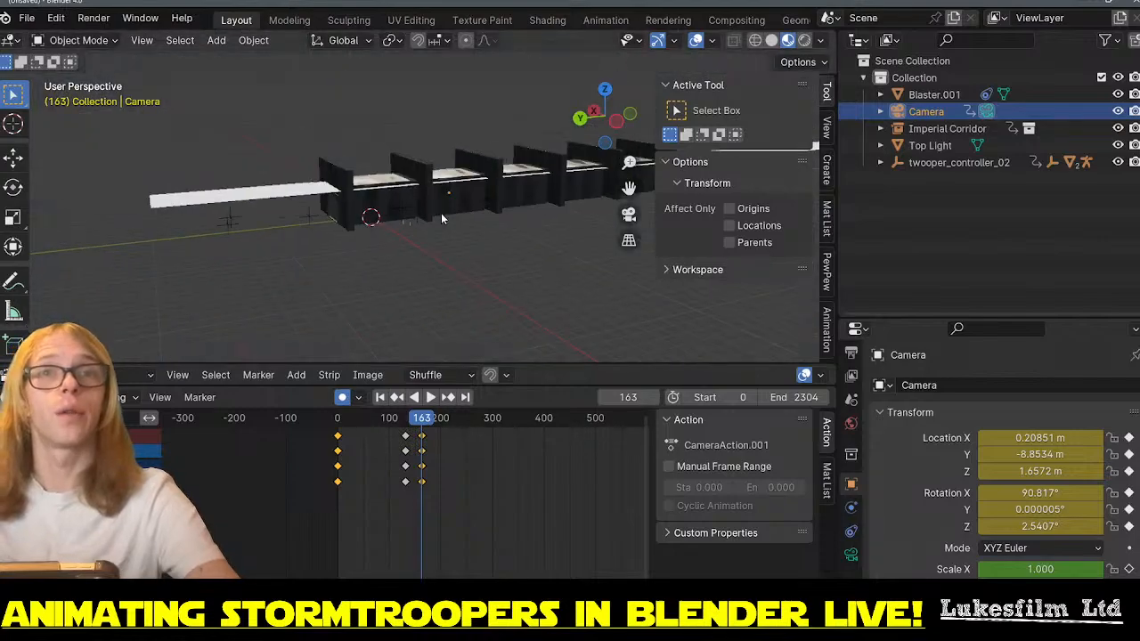
{"action": "scroll", "coordinate": [508, 227], "scroll_direction": "up", "scroll_amount": 3}
{"action": "middle_click_drag", "start_coordinate": [518, 237], "coordinate": [291, 233]}
{"action": "left_click", "coordinate": [296, 204]}
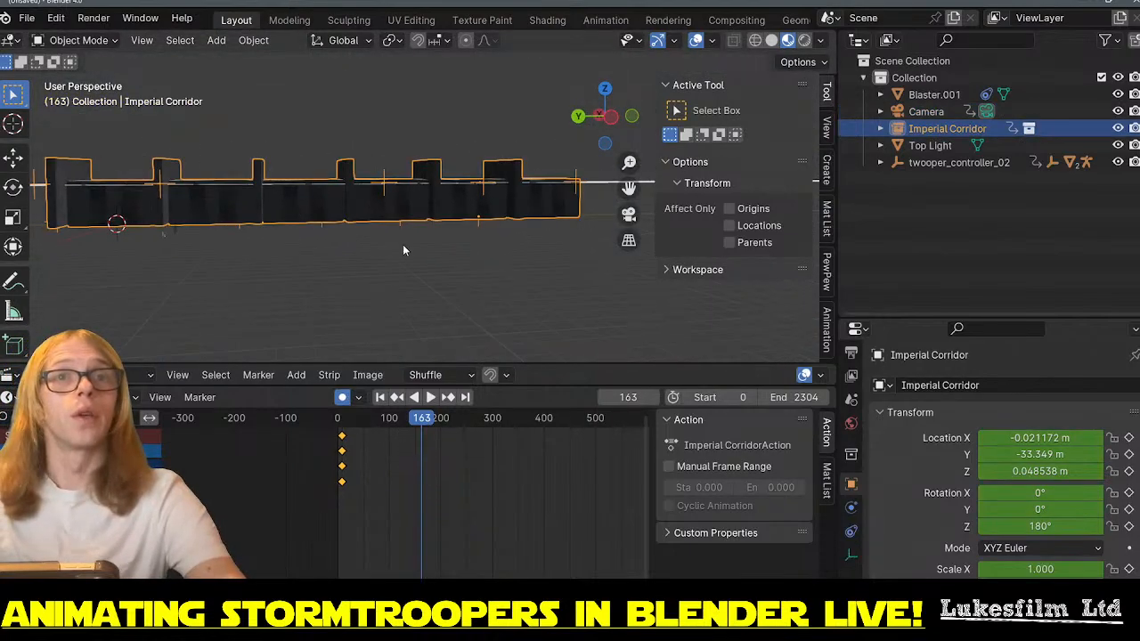
{"action": "middle_click_drag", "start_coordinate": [397, 243], "coordinate": [399, 242]}
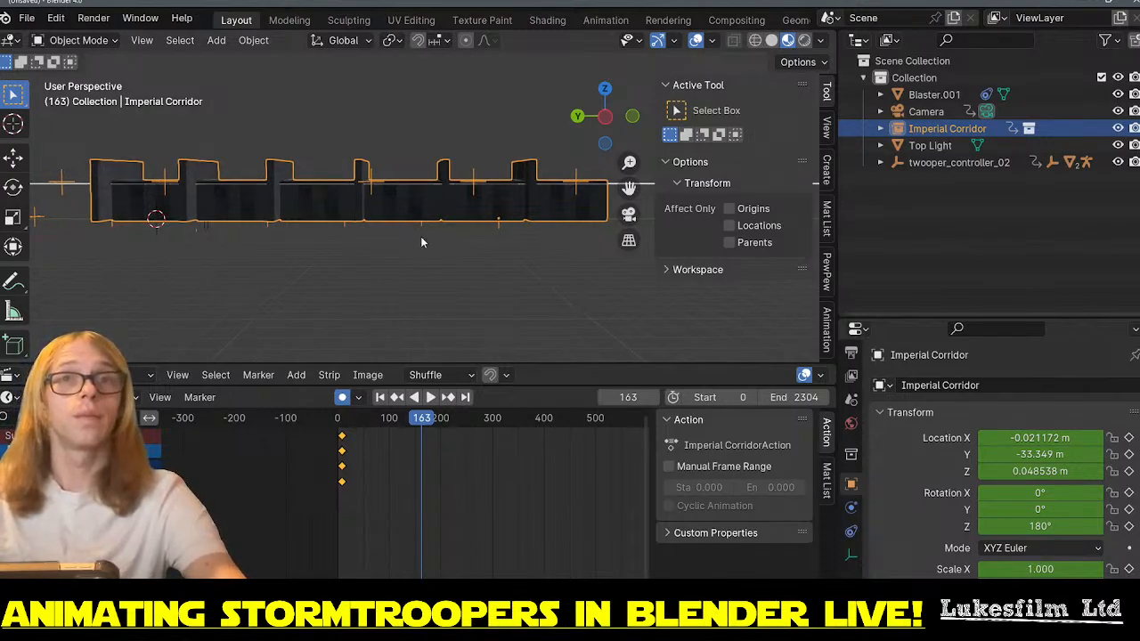
{"action": "key", "text": "shift+d"}
{"action": "right_click", "coordinate": [431, 231]}
{"action": "scroll", "coordinate": [429, 232], "scroll_direction": "down", "scroll_amount": 4}
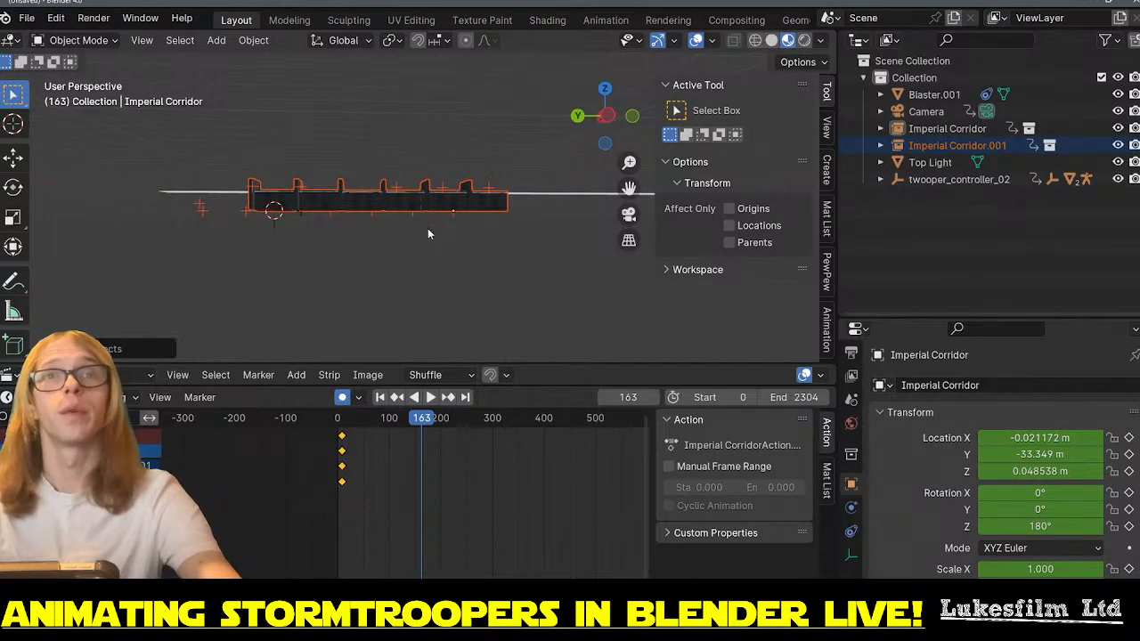
- Move the duplicate corridor in the negative global Y direction, past the far end of the original
{"action": "scroll", "coordinate": [418, 223], "scroll_direction": "up", "scroll_amount": 3}
{"action": "scroll", "coordinate": [411, 215], "scroll_direction": "down", "scroll_amount": 3}
{"action": "scroll", "coordinate": [412, 221], "scroll_direction": "up", "scroll_amount": 3}
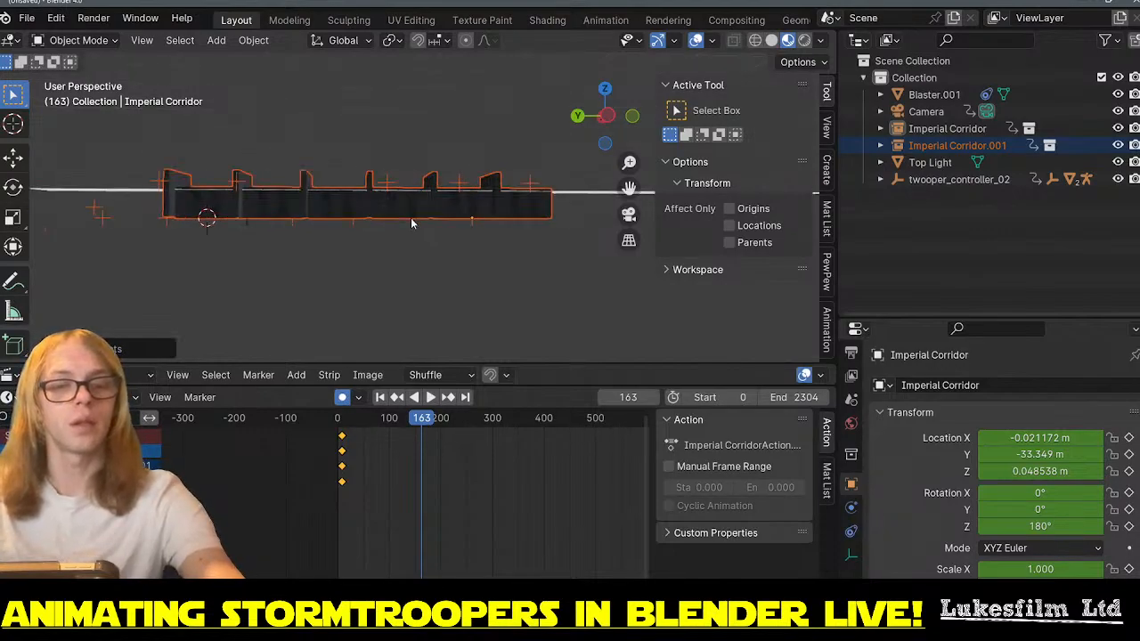
{"action": "key", "text": "g"}
{"action": "key", "text": "y"}
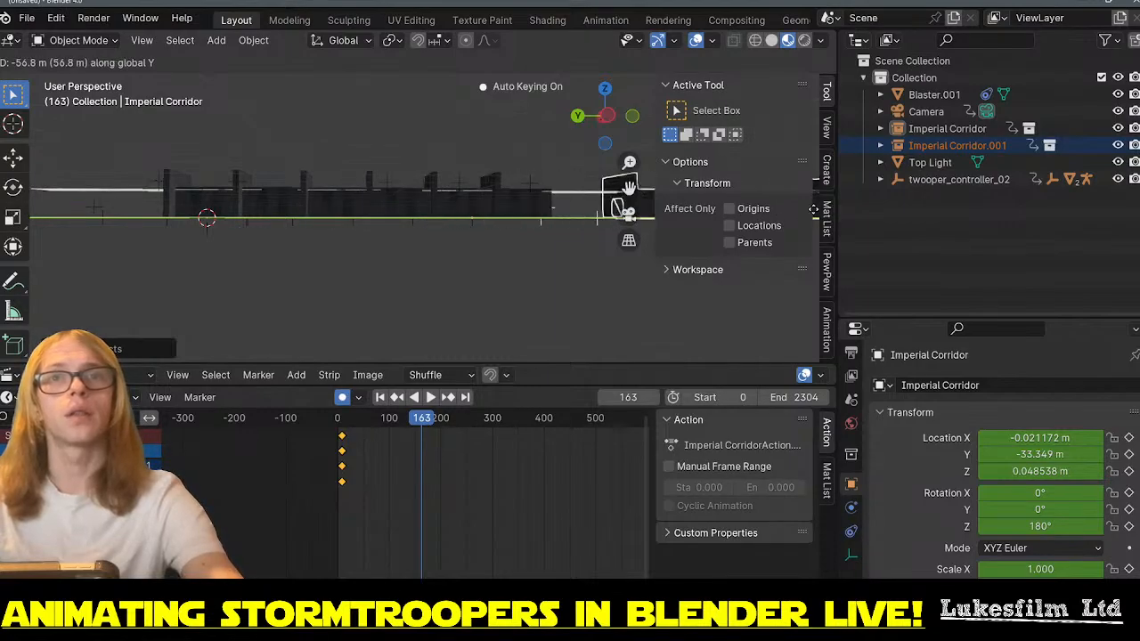
{"action": "left_click", "coordinate": [629, 234]}
{"action": "scroll", "coordinate": [553, 218], "scroll_direction": "up", "scroll_amount": 3}
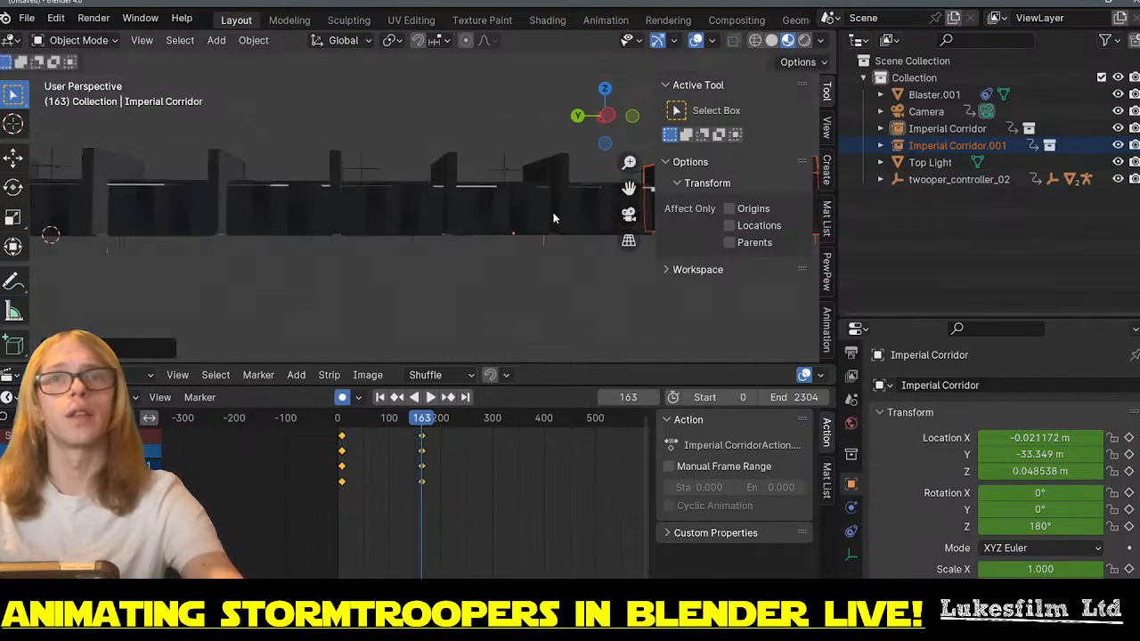
{"action": "scroll", "coordinate": [561, 249], "scroll_direction": "down", "scroll_amount": 3}
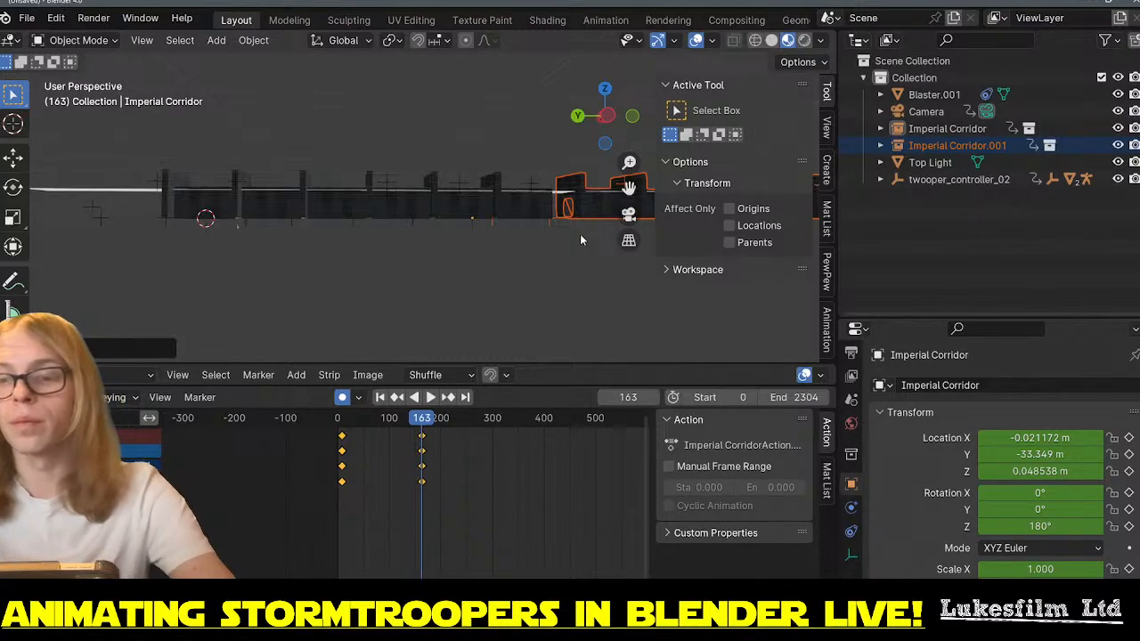
{"action": "key", "text": "ctrl+z"}
{"action": "key", "text": "ctrl+z"}
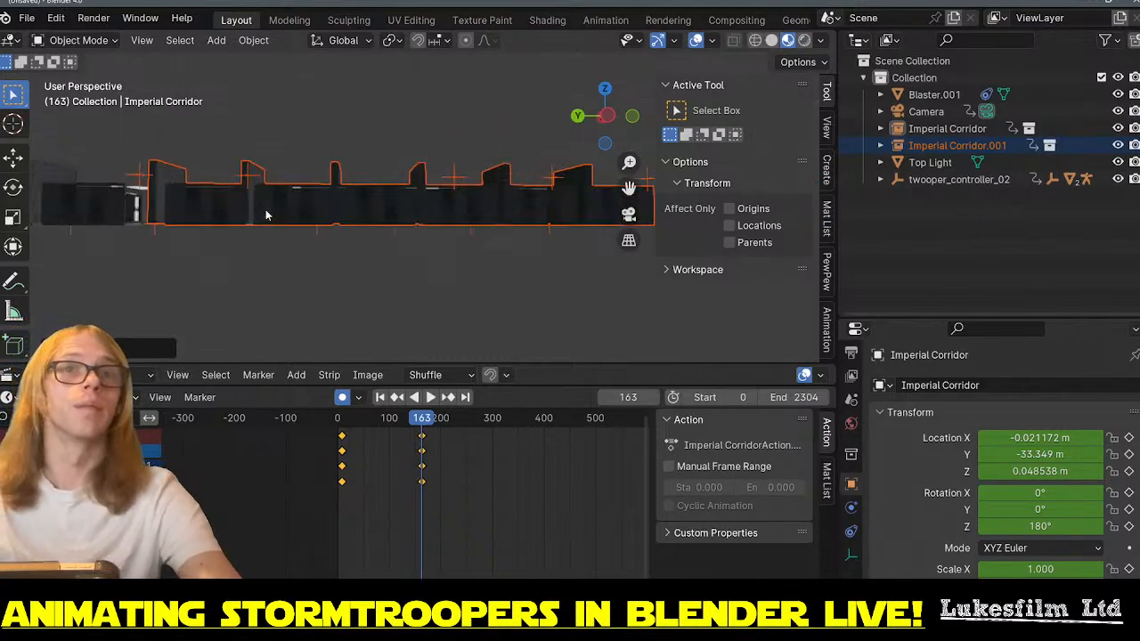
- Move the duplicate corridor back along global Y towards the original to narrow the gap at their joint
{"action": "scroll", "coordinate": [266, 215], "scroll_direction": "up", "scroll_amount": 6}
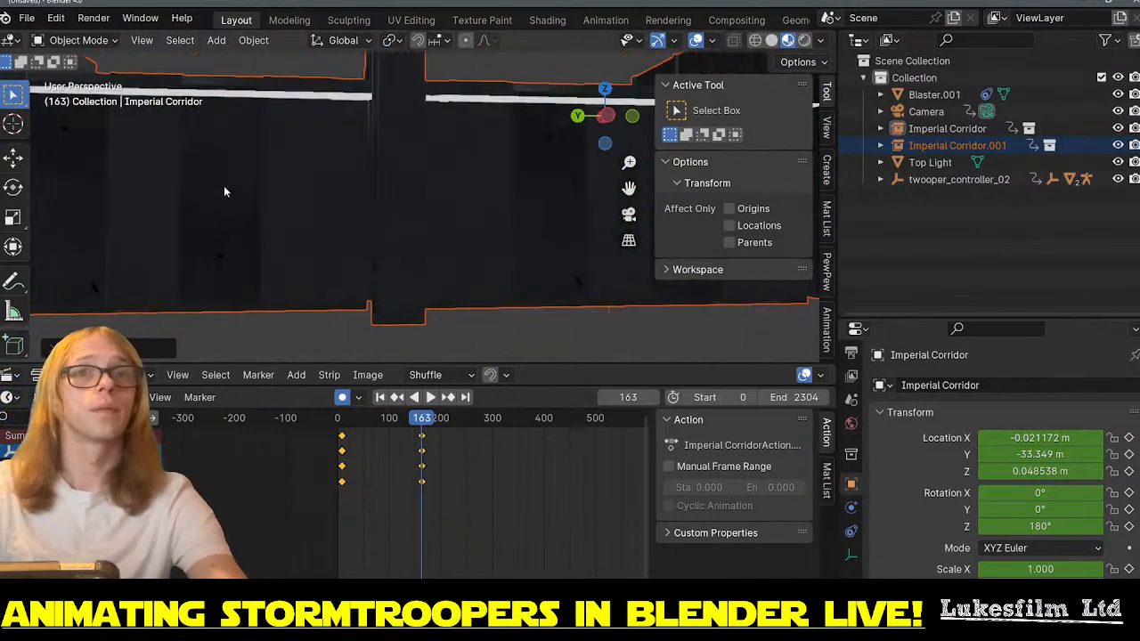
{"action": "middle_click_drag", "start_coordinate": [223, 185], "coordinate": [736, 208]}
{"action": "middle_click_drag", "start_coordinate": [403, 203], "coordinate": [559, 206]}
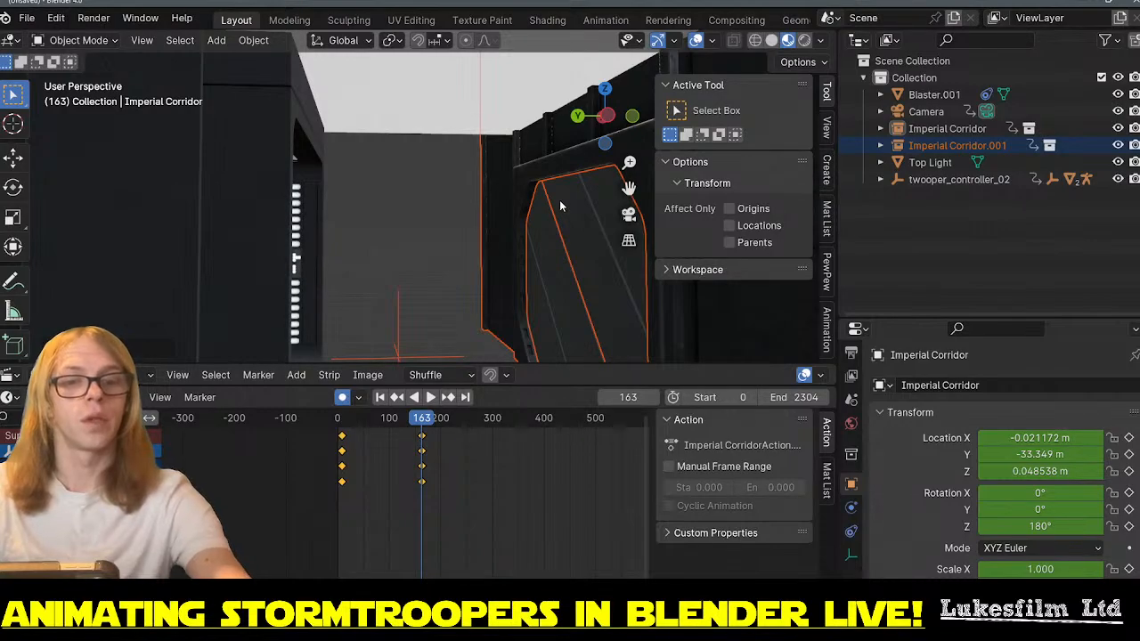
{"action": "key", "text": "g"}
{"action": "key", "text": "y"}
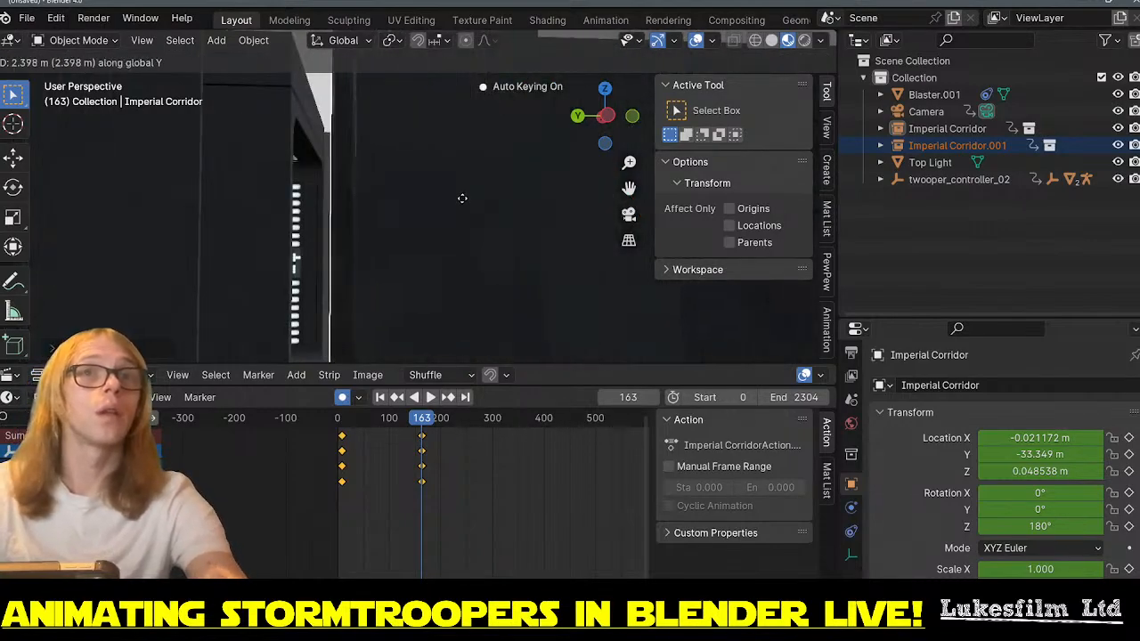
{"action": "left_click", "coordinate": [399, 187]}
- Nudge the duplicate corridor about 0.3 m along global Y to close the remaining gap, and check the joint from the side
{"action": "middle_click_drag", "start_coordinate": [399, 187], "coordinate": [556, 233], "text": "shift"}
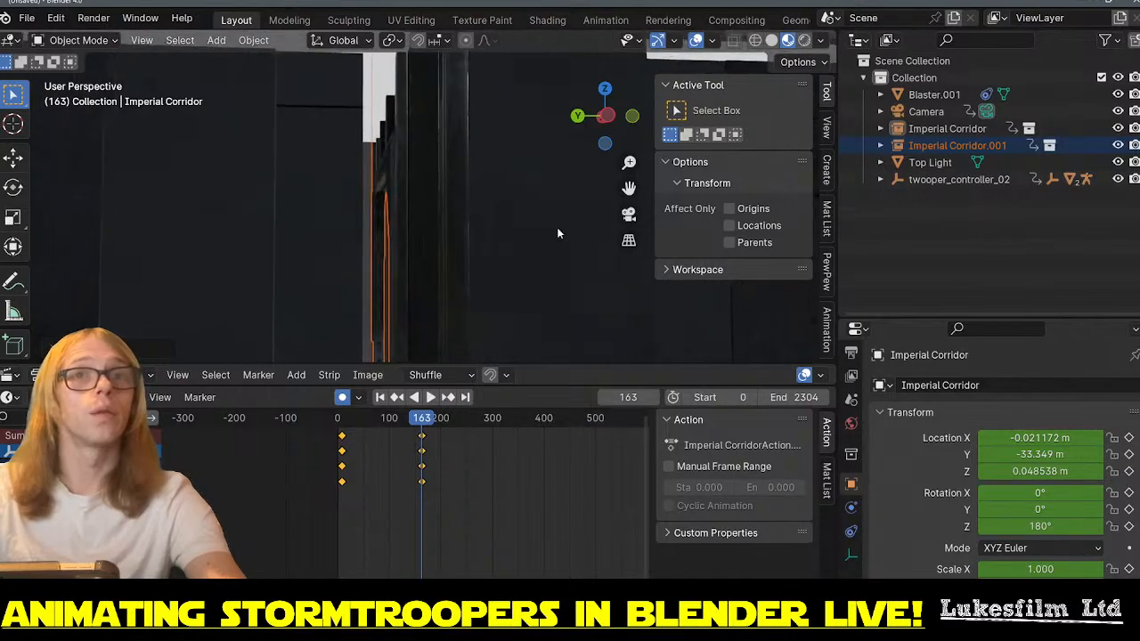
{"action": "key", "text": "g"}
{"action": "key", "text": "y"}
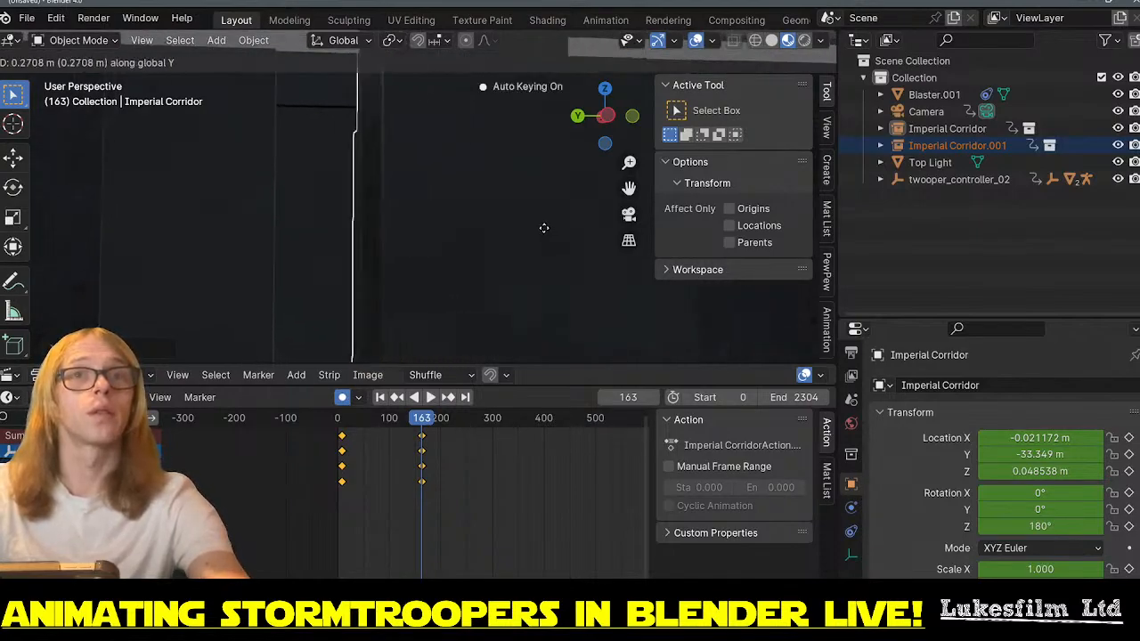
{"action": "left_click", "coordinate": [540, 229]}
{"action": "middle_click_drag", "start_coordinate": [512, 236], "coordinate": [473, 224]}
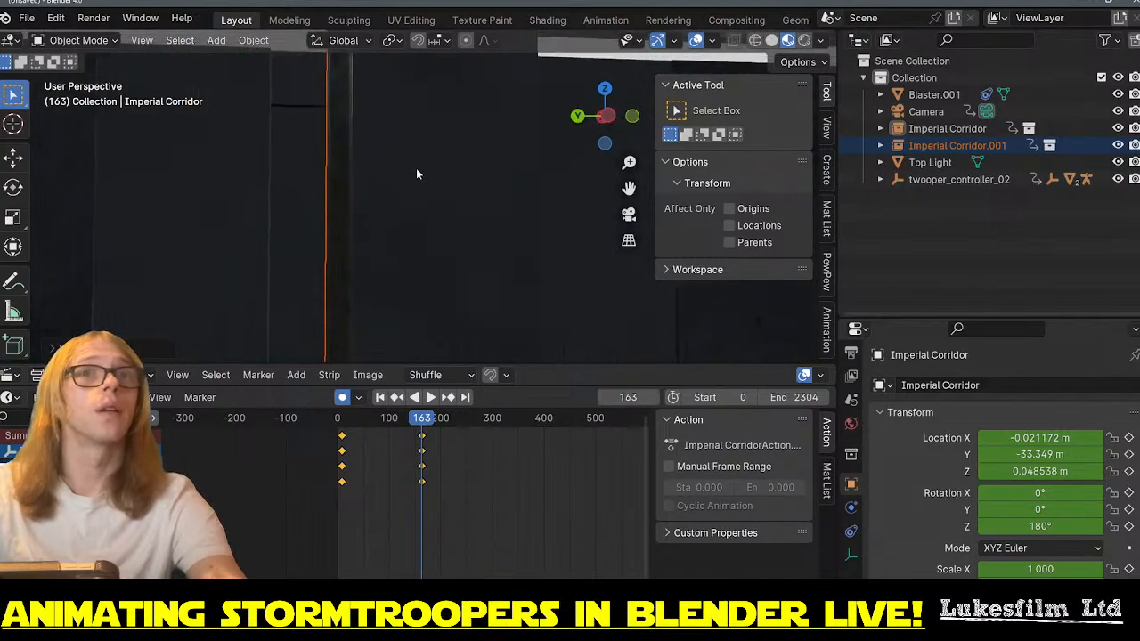
{"action": "scroll", "coordinate": [392, 166], "scroll_direction": "down", "scroll_amount": 5}
{"action": "middle_click_drag", "start_coordinate": [411, 163], "coordinate": [419, 197]}
{"action": "scroll", "coordinate": [420, 194], "scroll_direction": "down", "scroll_amount": 4}
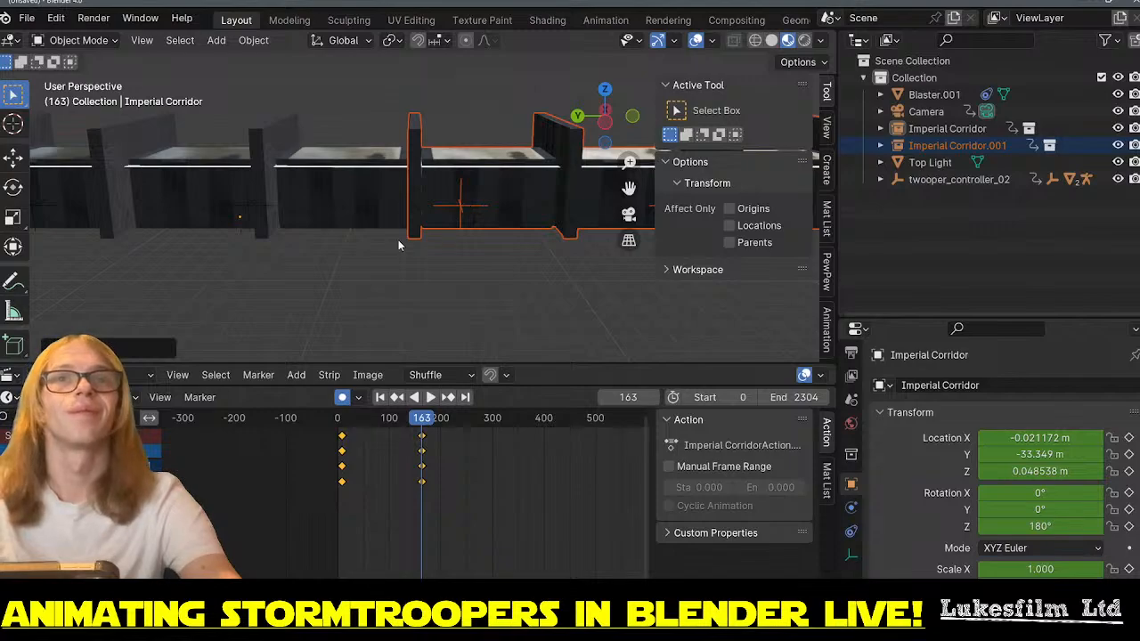
{"action": "middle_click_drag", "start_coordinate": [399, 245], "coordinate": [436, 238]}
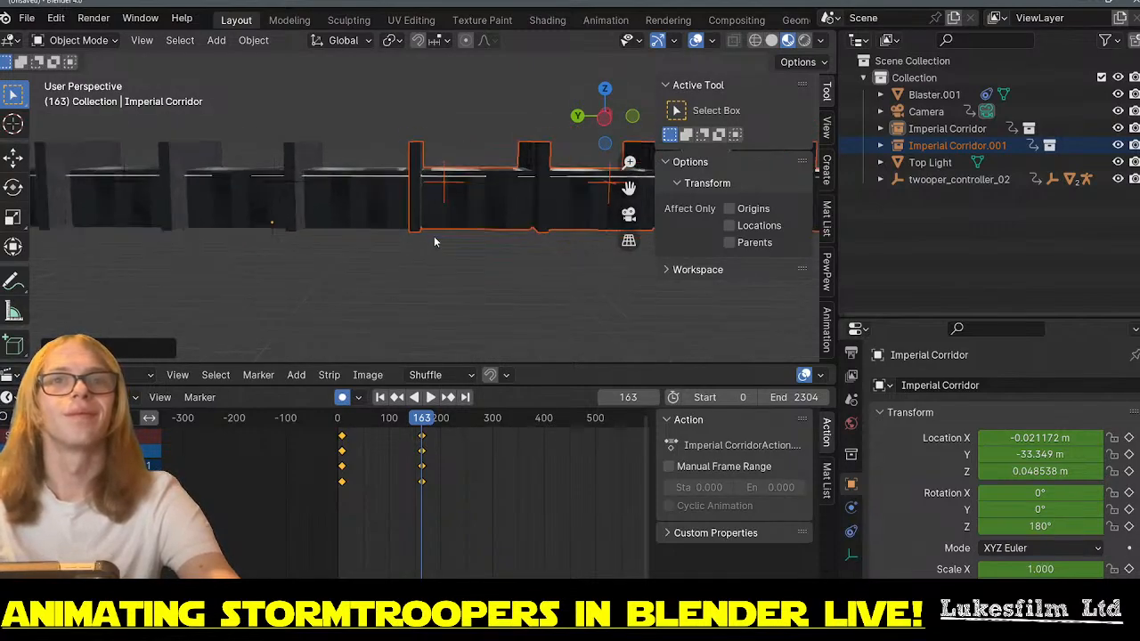
{"action": "scroll", "coordinate": [434, 236], "scroll_direction": "down", "scroll_amount": 5}
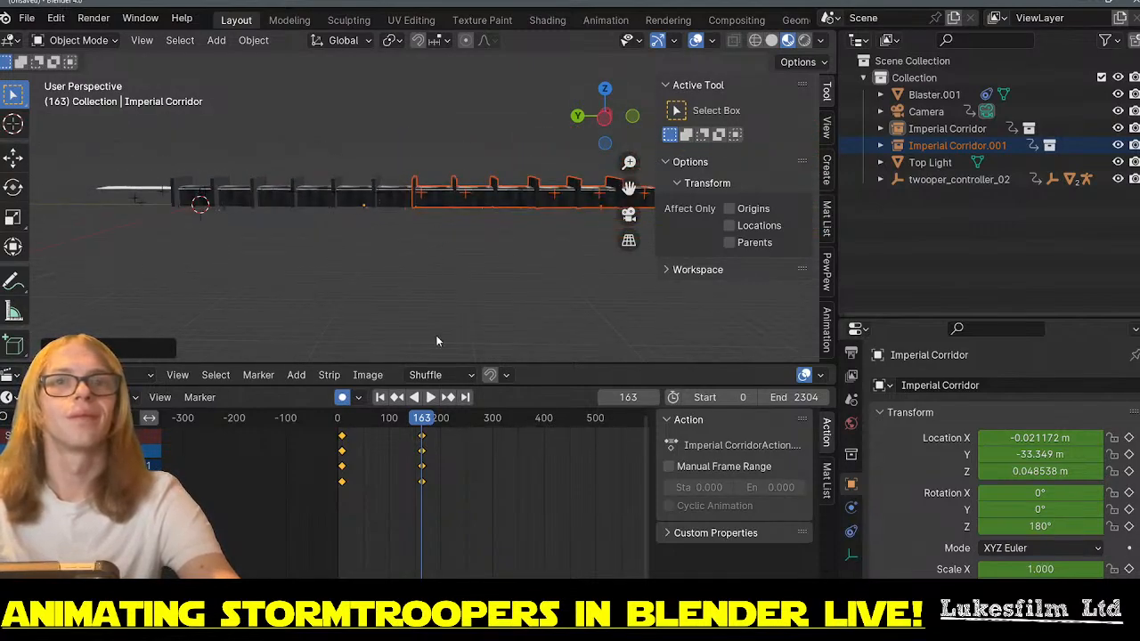
- Delete the duplicate corridor's early keyframes and move its frame 163 keyframes to the start of the animation
{"action": "left_click", "coordinate": [366, 506]}
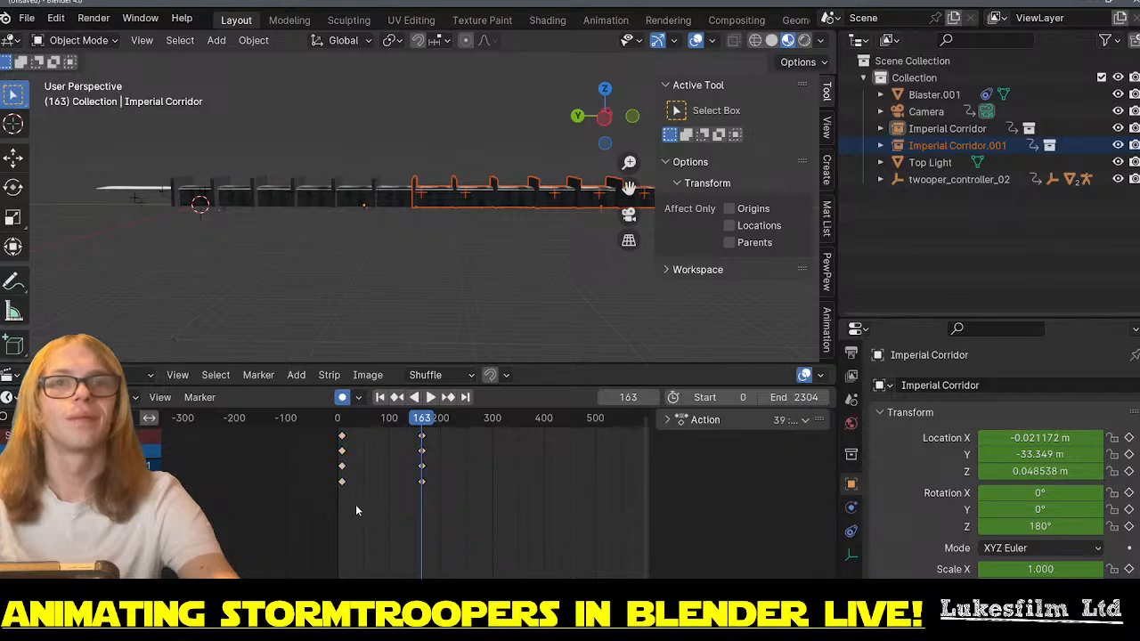
{"action": "left_click", "coordinate": [343, 481]}
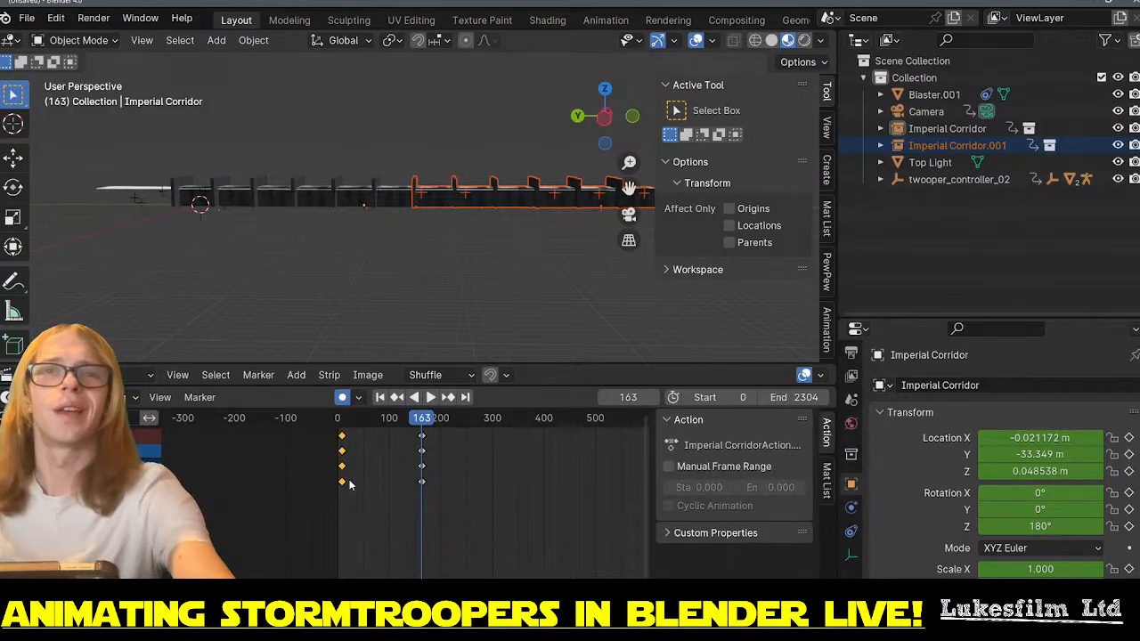
{"action": "key", "text": "Delete"}
{"action": "left_click_drag", "start_coordinate": [421, 437], "coordinate": [264, 435]}
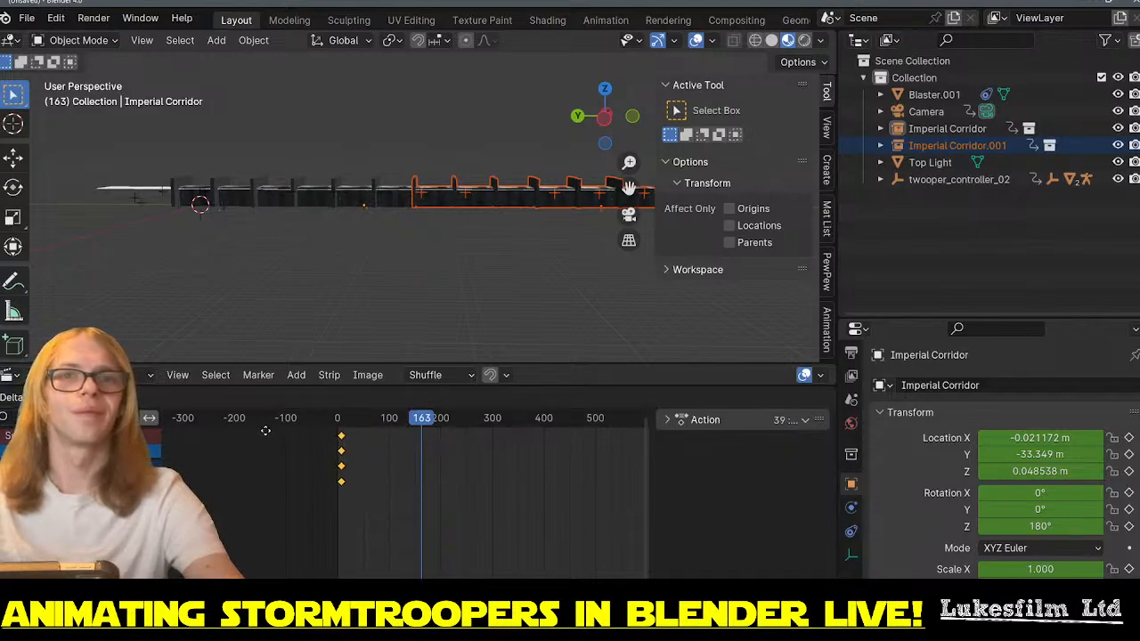
- Play the animation to frame 367 and scrub back to frame 71 to check the duplicate corridor's position
{"action": "key", "text": "space"}
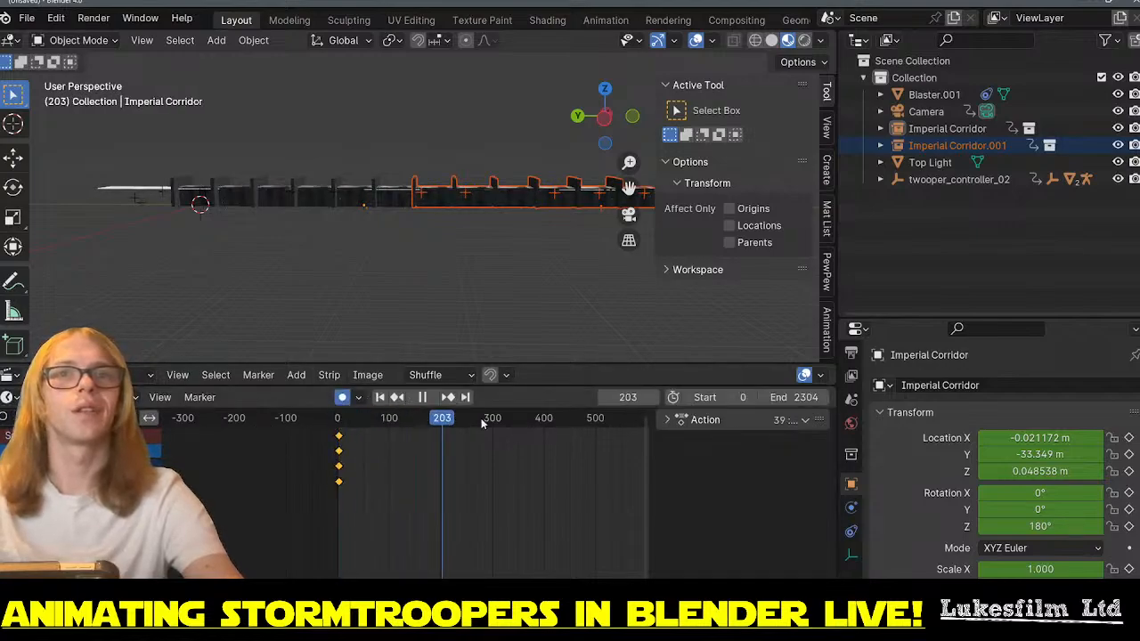
{"action": "key", "text": "space"}
{"action": "scroll", "coordinate": [342, 240], "scroll_direction": "down", "scroll_amount": 5}
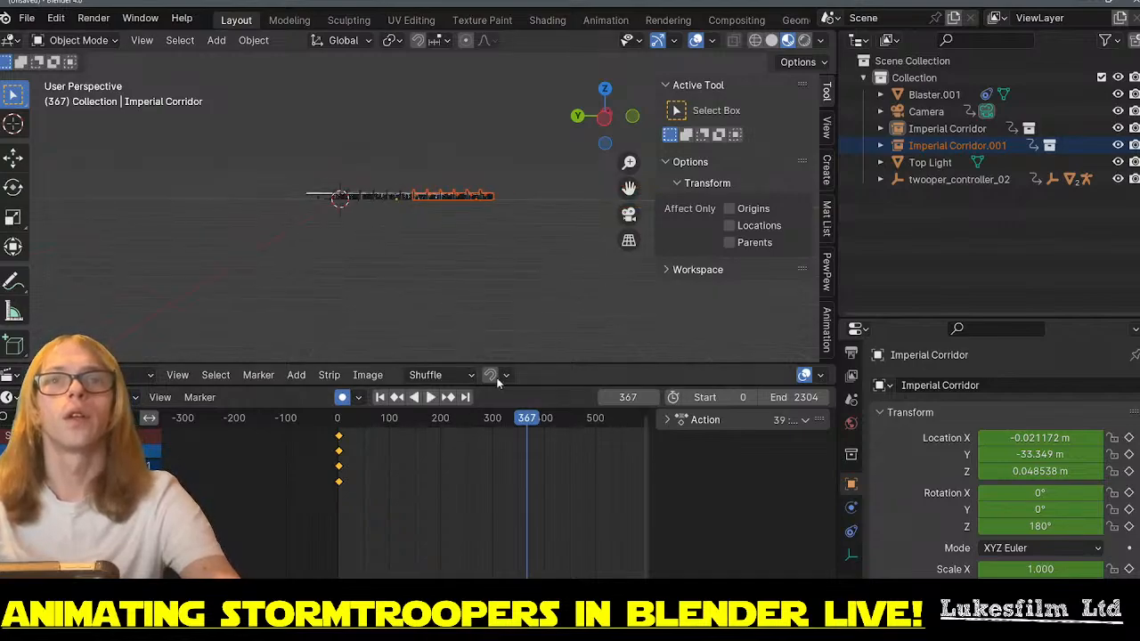
{"action": "left_click_drag", "start_coordinate": [551, 419], "coordinate": [374, 406]}
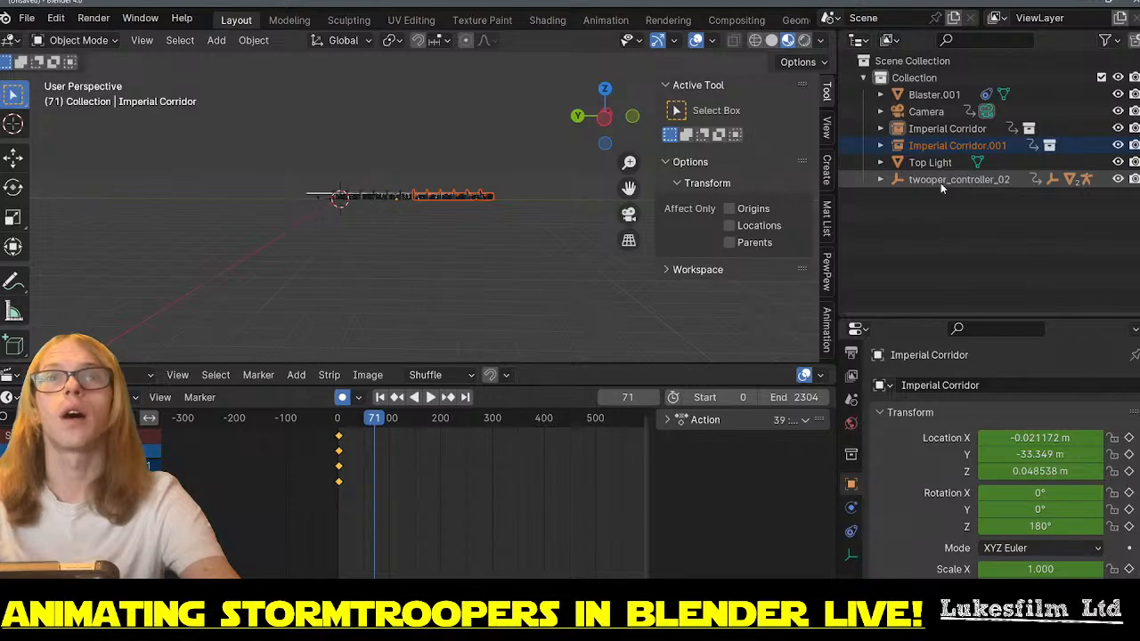
- Rename the twooper_controller_02 empty as trooper_controller
{"action": "left_click", "coordinate": [941, 182]}
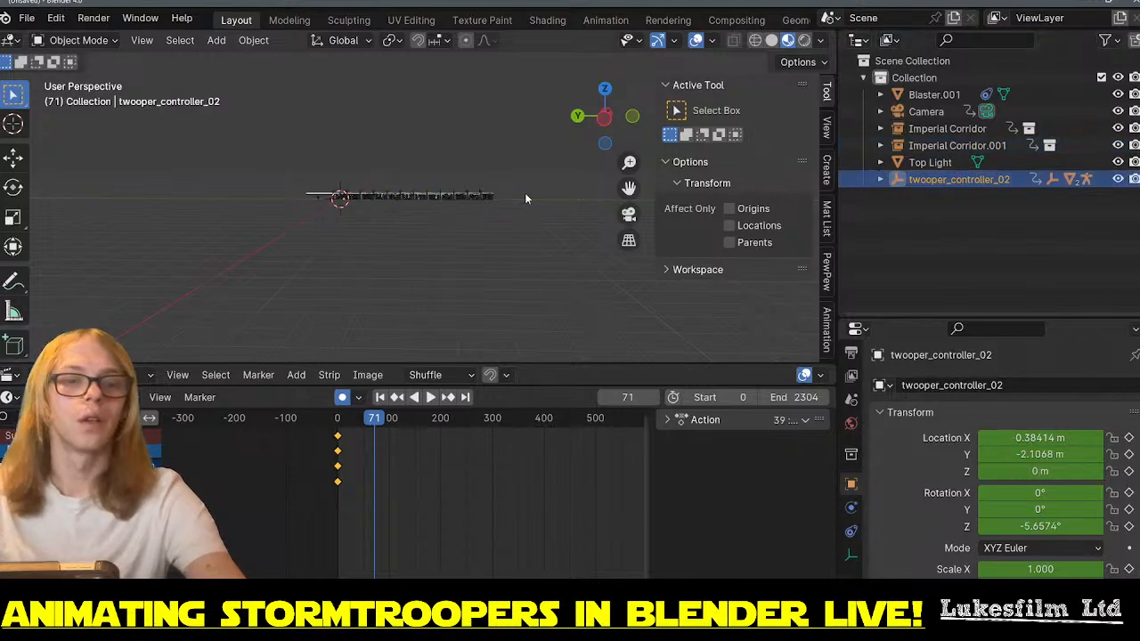
{"action": "key", "text": "F2"}
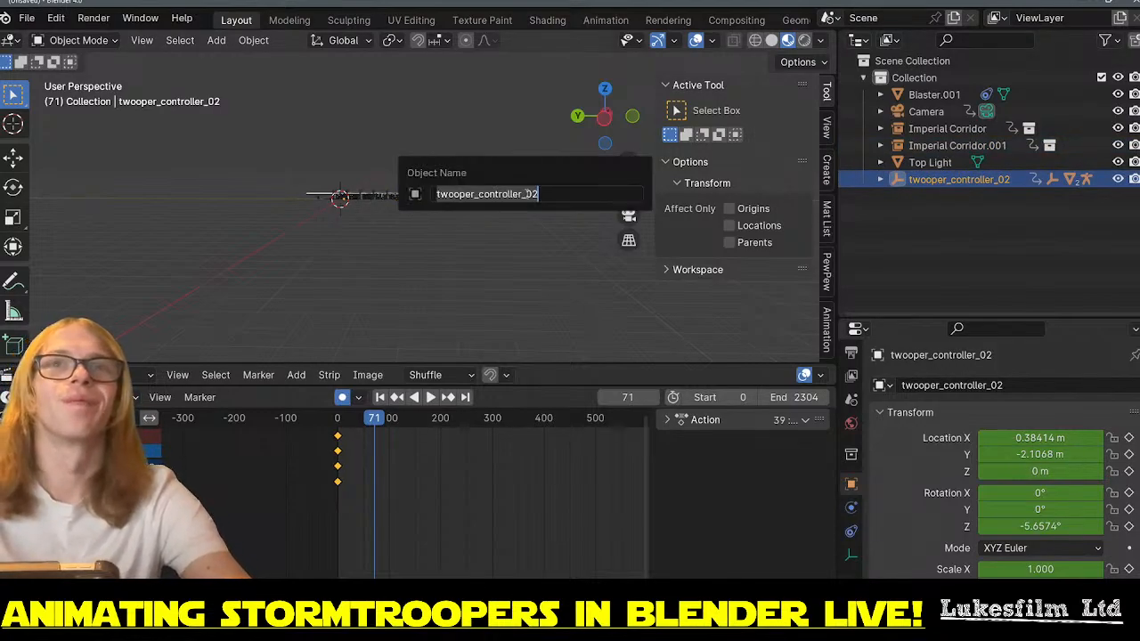
{"action": "left_click", "coordinate": [529, 193]}
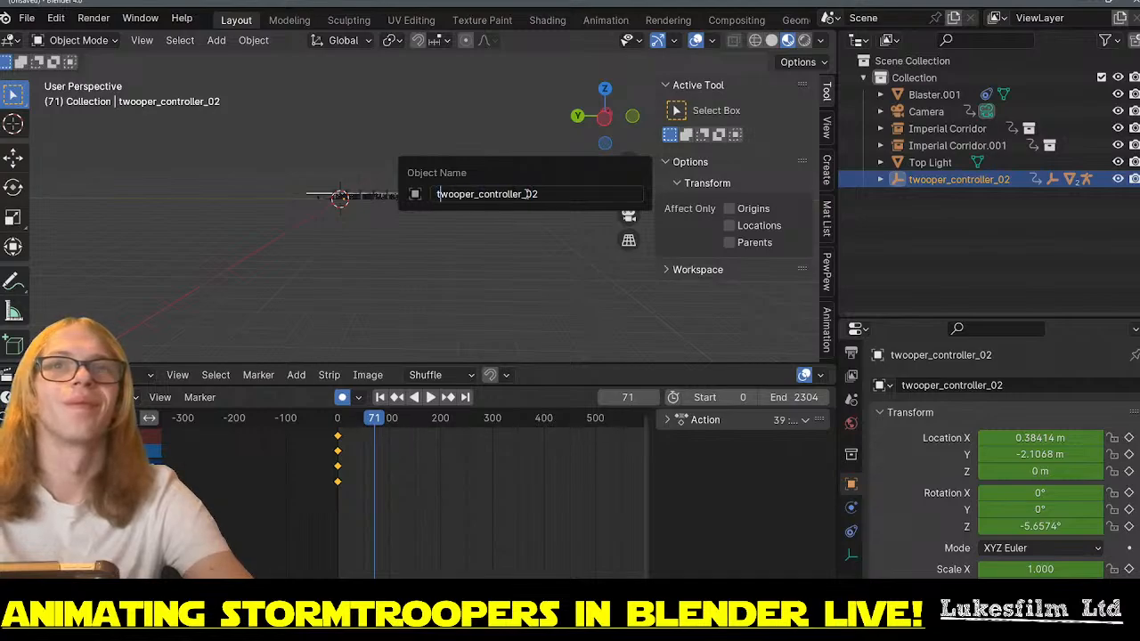
{"action": "left_click", "coordinate": [447, 193]}
{"action": "key", "text": "BackSpace"}
{"action": "type", "text": "r"}
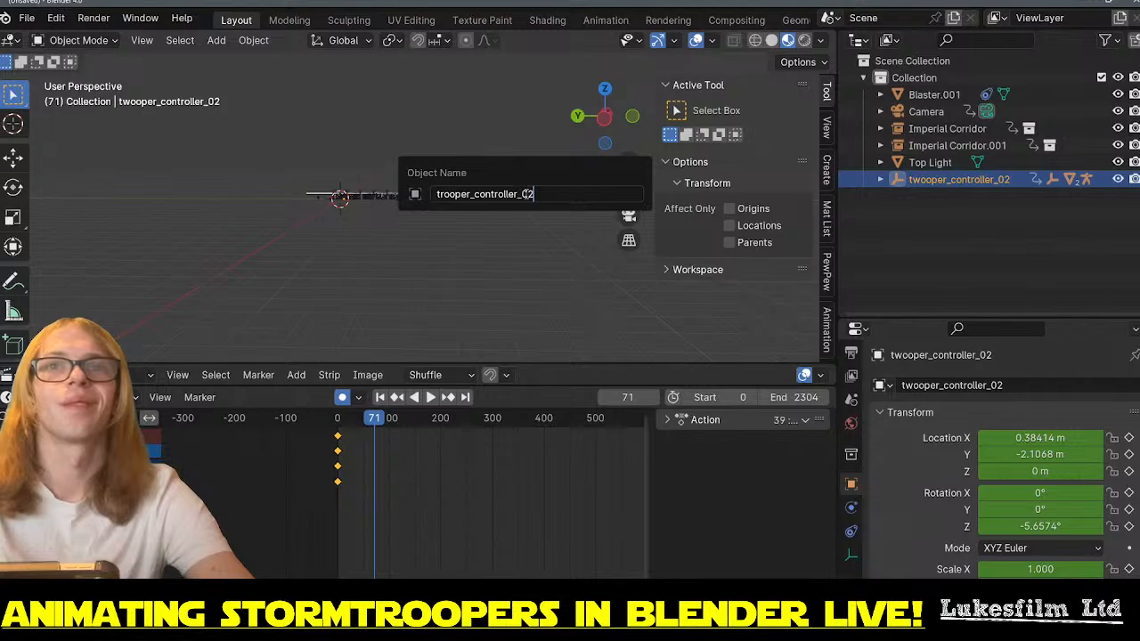
{"action": "key", "text": "BackSpace"}
{"action": "key", "text": "BackSpace"}
{"action": "key", "text": "BackSpace"}
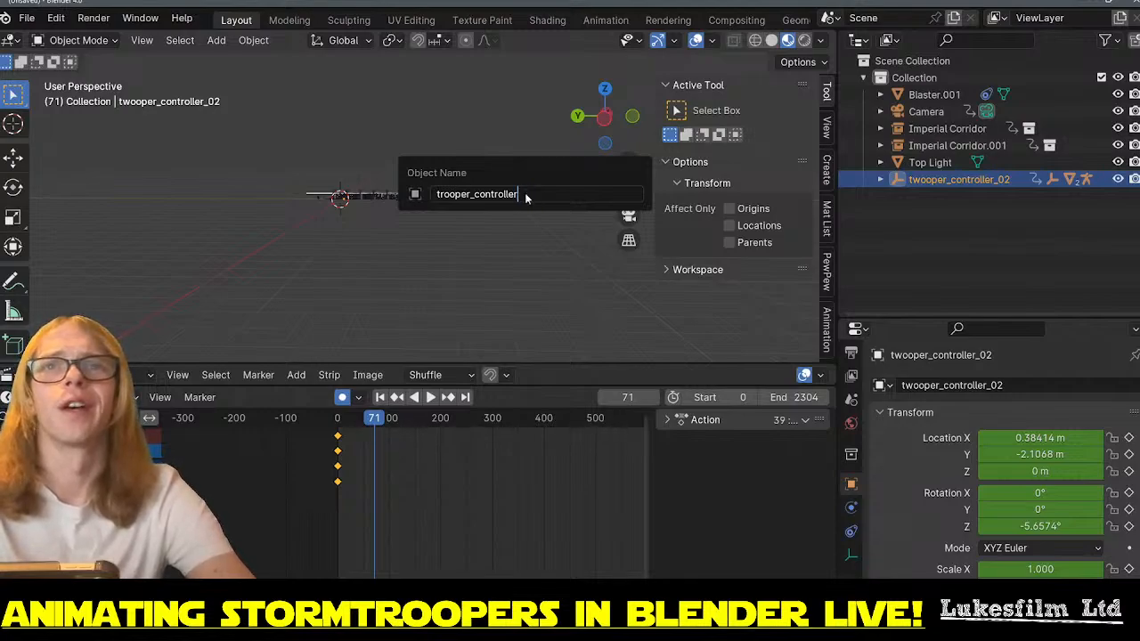
{"action": "key", "text": "Return"}
- Play the animation and scrub to frame 2353 to check how far the trooper controller travels along the corridor
{"action": "scroll", "coordinate": [312, 153], "scroll_direction": "up", "scroll_amount": 5}
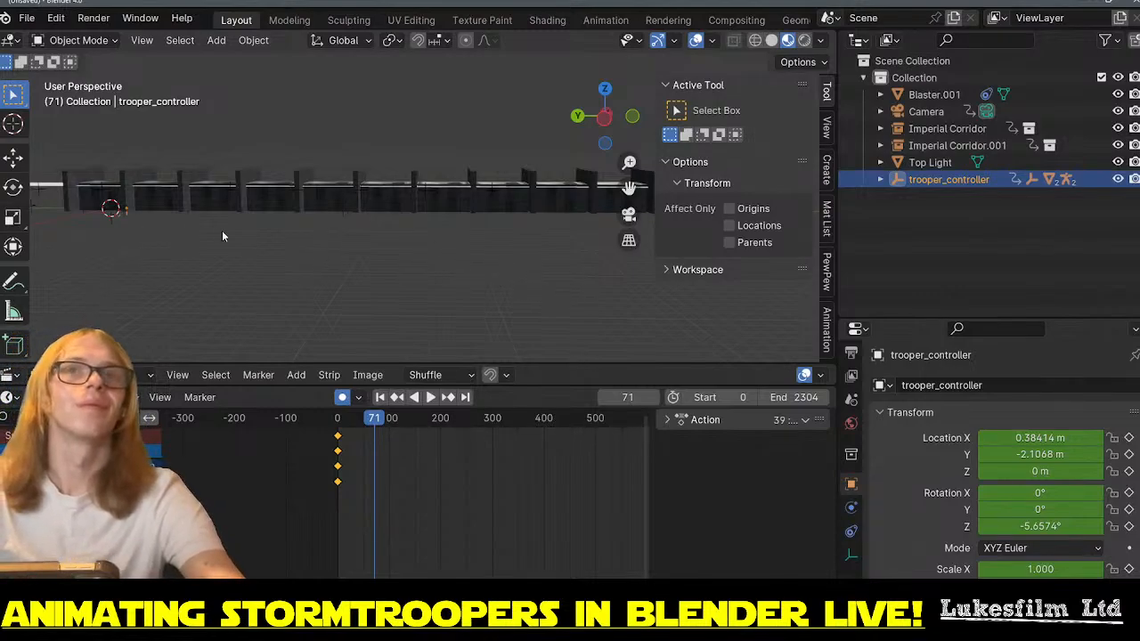
{"action": "key", "text": "space"}
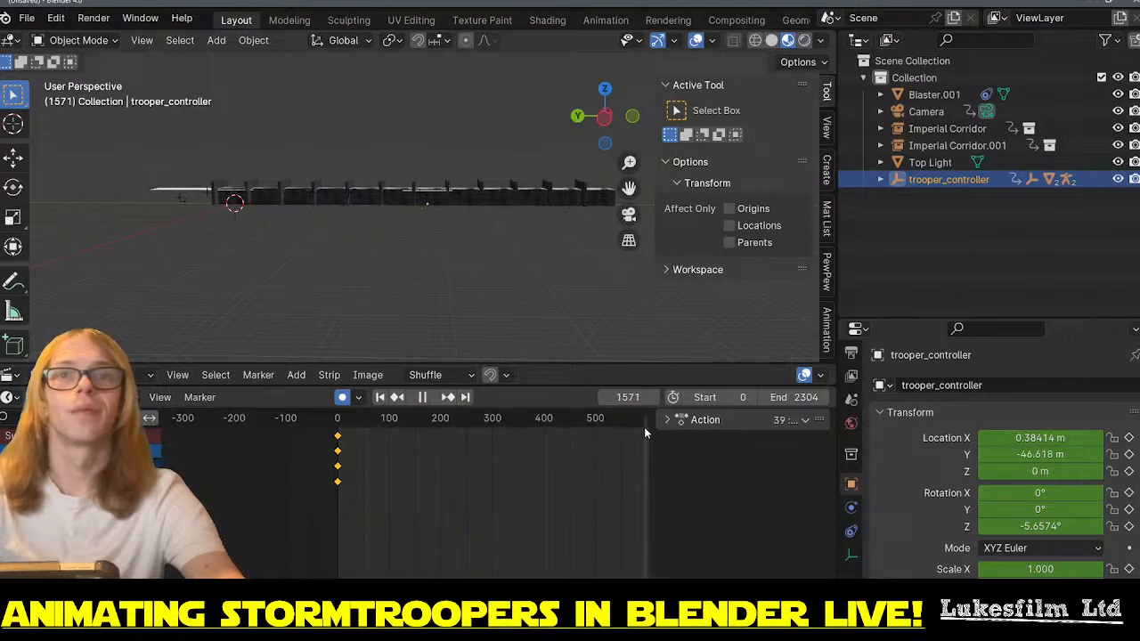
{"action": "key", "text": "space"}
{"action": "scroll", "coordinate": [532, 466], "scroll_direction": "down", "scroll_amount": 15}
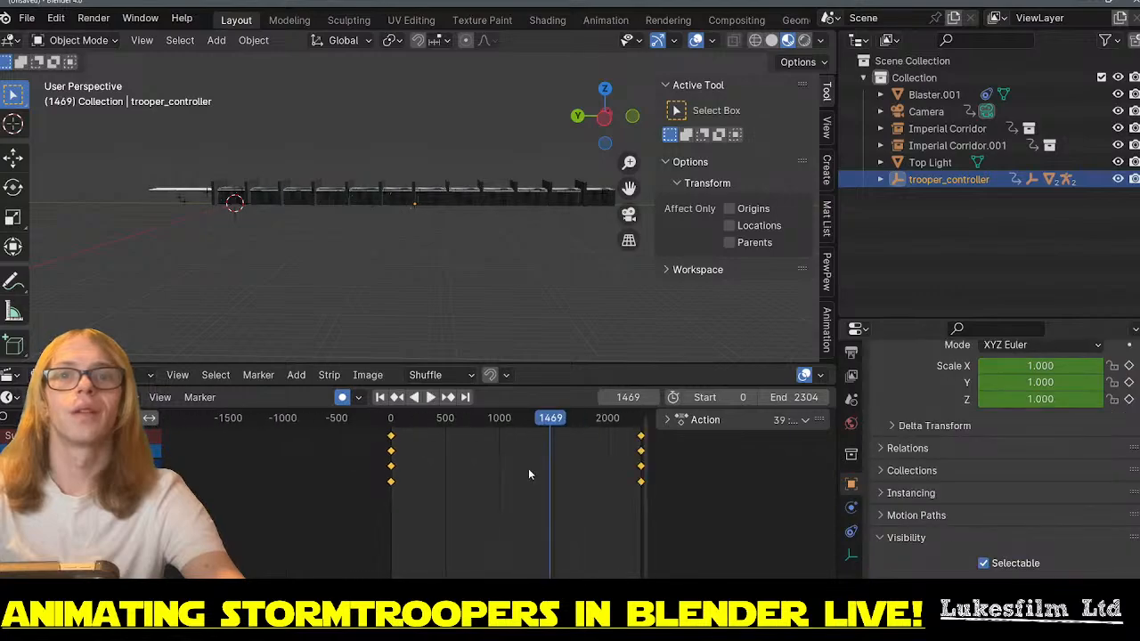
{"action": "key", "text": "space"}
{"action": "left_click_drag", "start_coordinate": [489, 420], "coordinate": [545, 418]}
{"action": "key", "text": "space"}
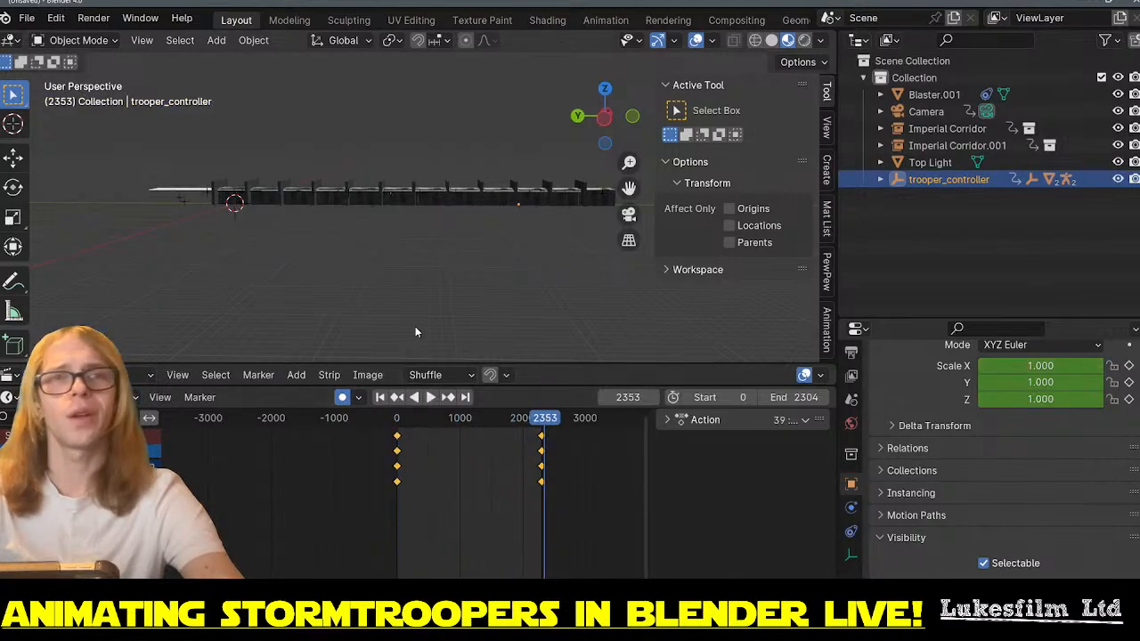
{"action": "middle_click_drag", "start_coordinate": [348, 228], "coordinate": [290, 221]}
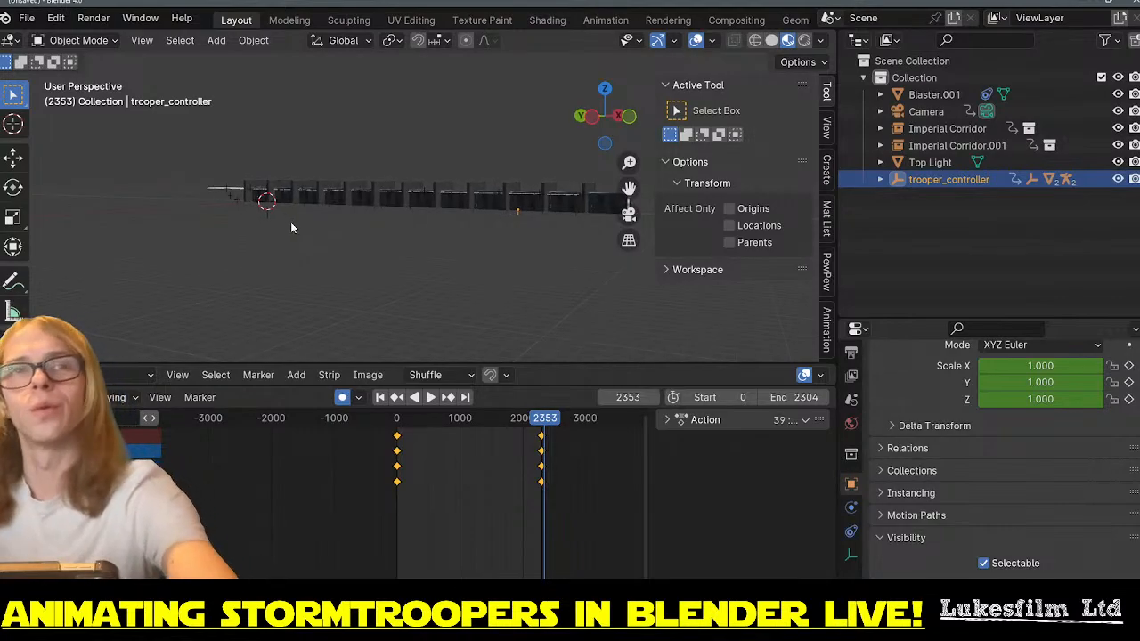
- Look through the camera, play the opening frames and scrub to frame 123 to check the start of the shot
{"action": "key", "text": "KP_0"}
{"action": "key", "text": "space"}
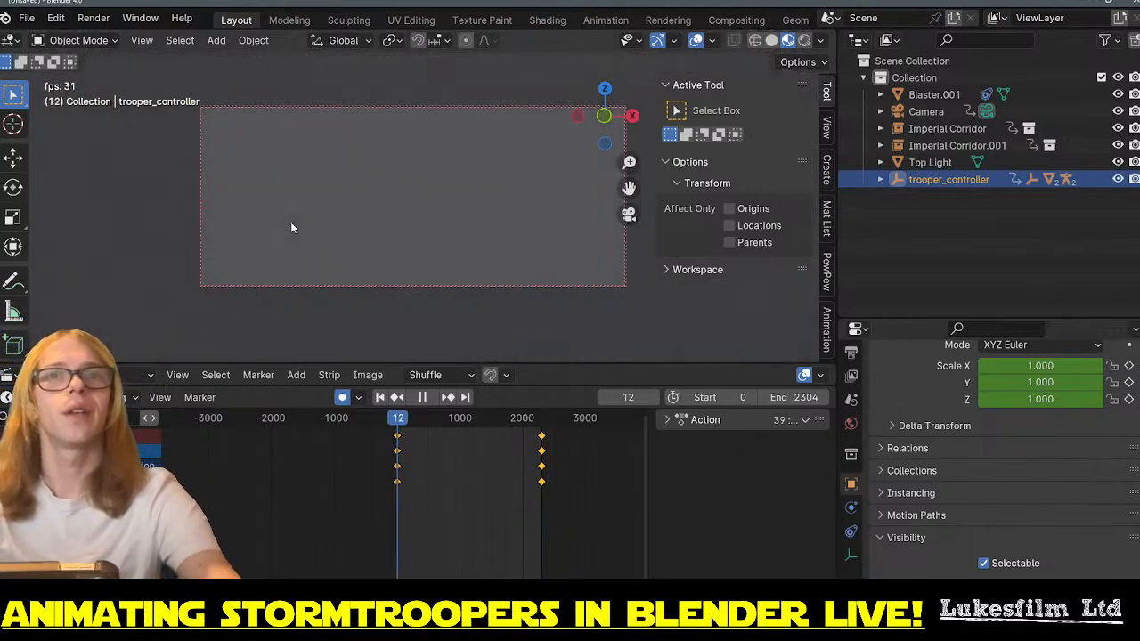
{"action": "key", "text": "space"}
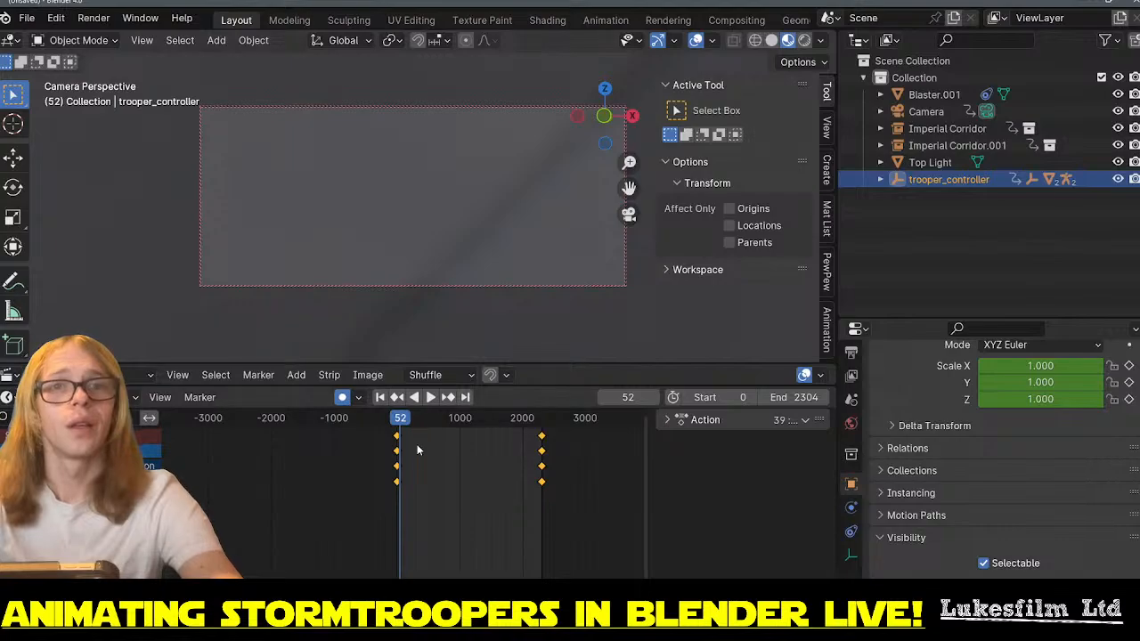
{"action": "scroll", "coordinate": [425, 457], "scroll_direction": "up", "scroll_amount": 8}
{"action": "mouse_move", "coordinate": [384, 418]}
{"action": "left_mouse_down"}
{"action": "mouse_move", "coordinate": [420, 423]}
{"action": "mouse_move", "coordinate": [390, 432]}
{"action": "mouse_move", "coordinate": [409, 437]}
{"action": "mouse_move", "coordinate": [404, 428]}
{"action": "left_mouse_up"}
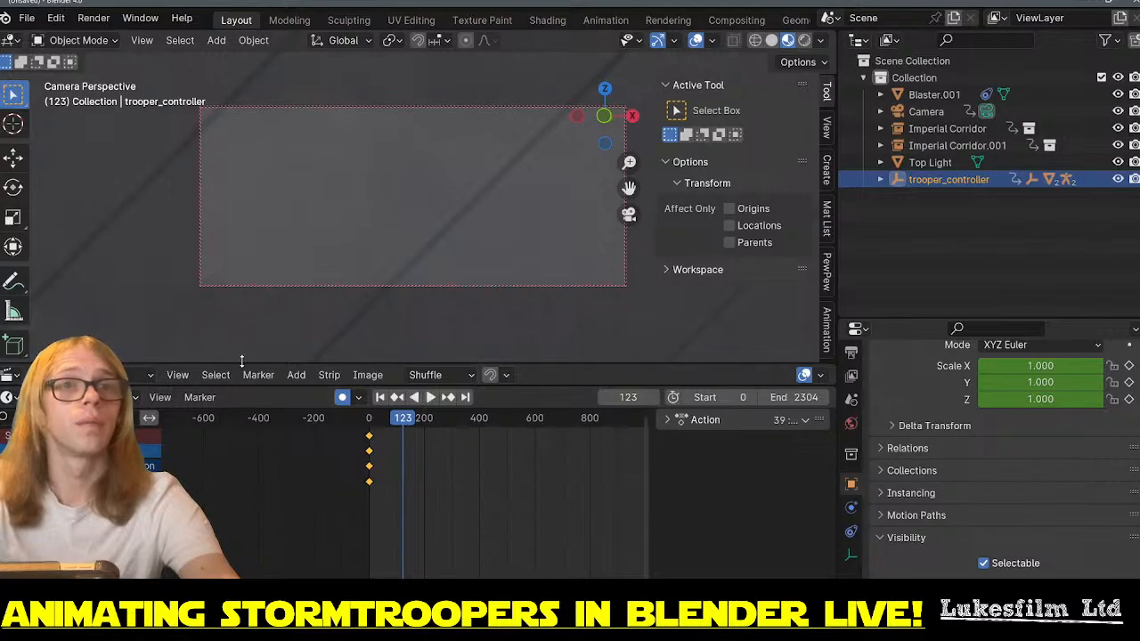
- Enlarge the sequencer and scrub to frame 137, where the dialogue begins in the Voices audio strip
{"action": "left_click_drag", "start_coordinate": [242, 360], "coordinate": [256, 271]}
{"action": "scroll", "coordinate": [335, 356], "scroll_direction": "up", "scroll_amount": 9}
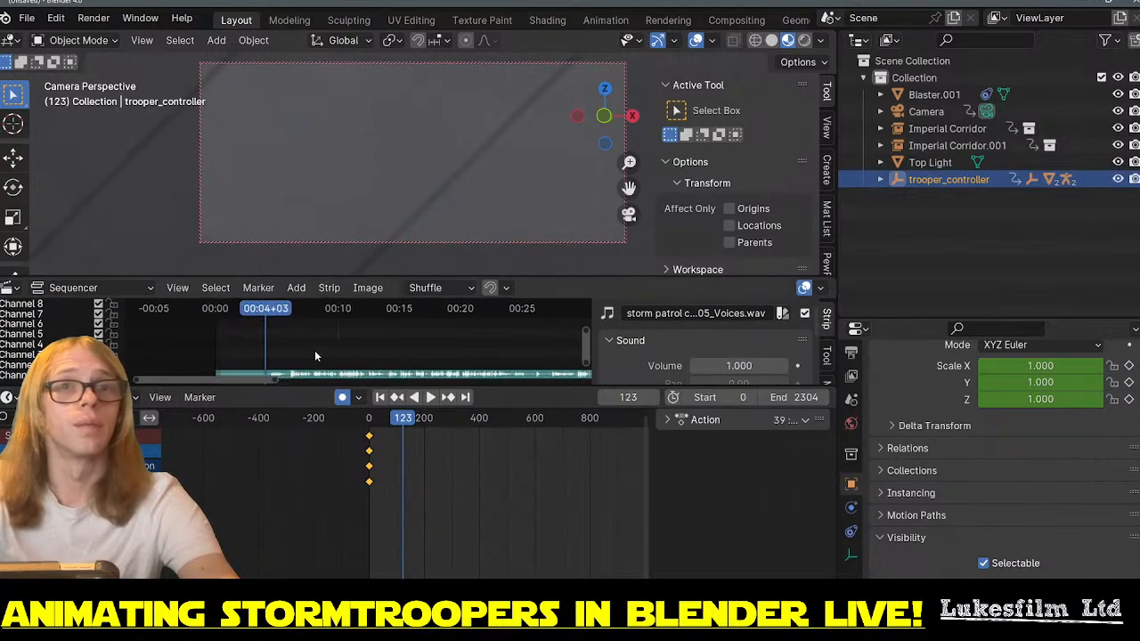
{"action": "middle_click_drag", "start_coordinate": [265, 363], "coordinate": [347, 320]}
{"action": "left_click_drag", "start_coordinate": [324, 312], "coordinate": [340, 311]}
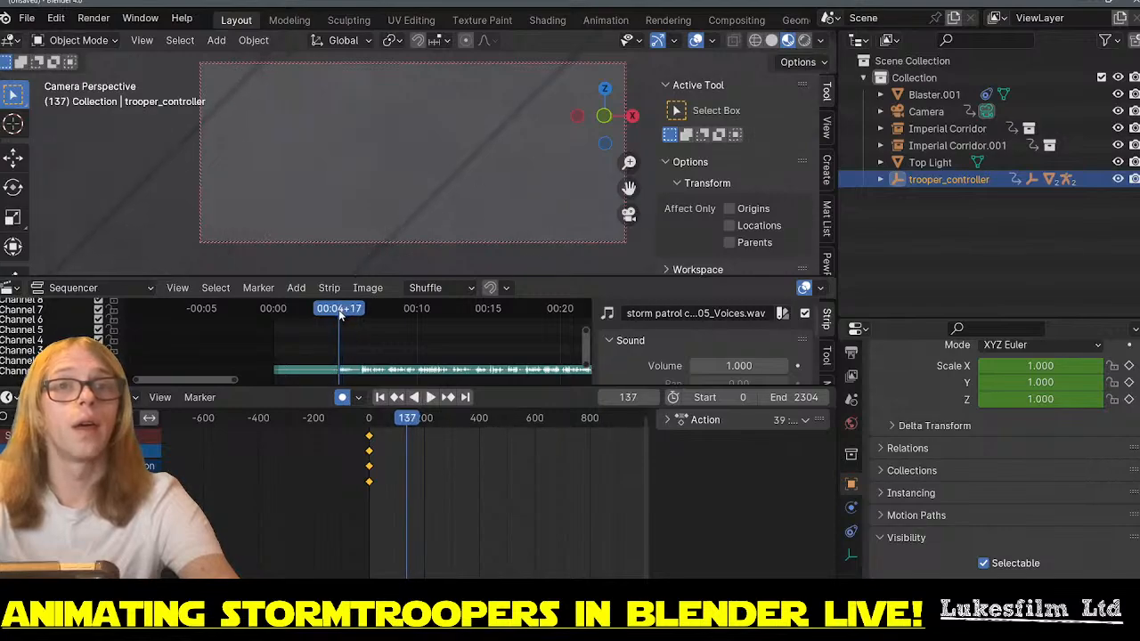
- Make the original Imperial Corridor's instances real and view the section from outside the camera
{"action": "left_click", "coordinate": [396, 166]}
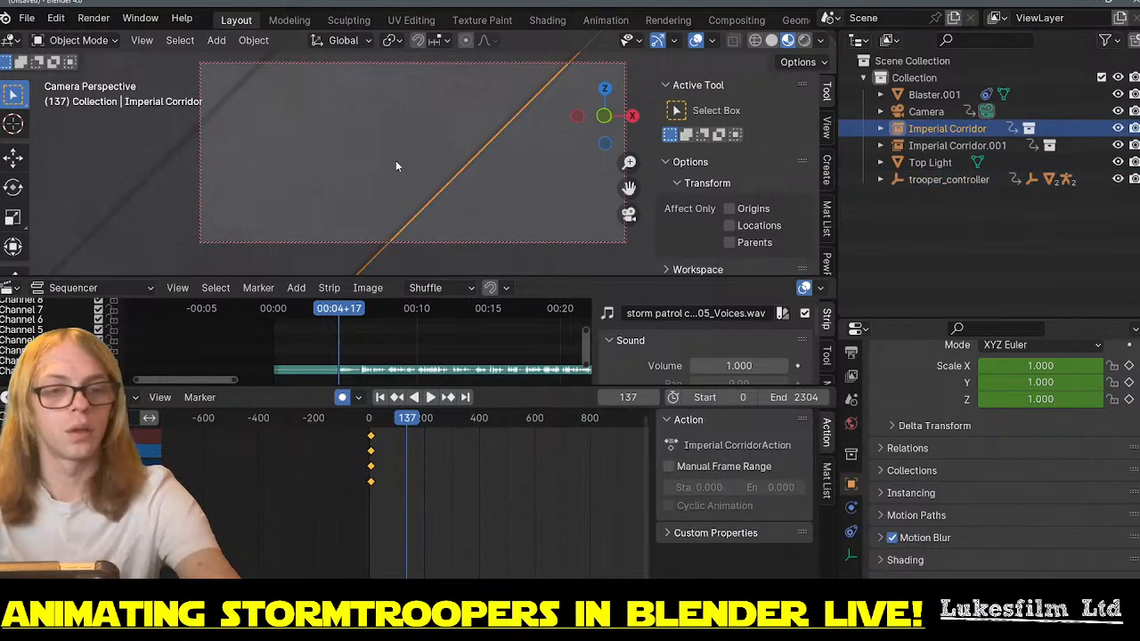
{"action": "key", "text": "ctrl+a"}
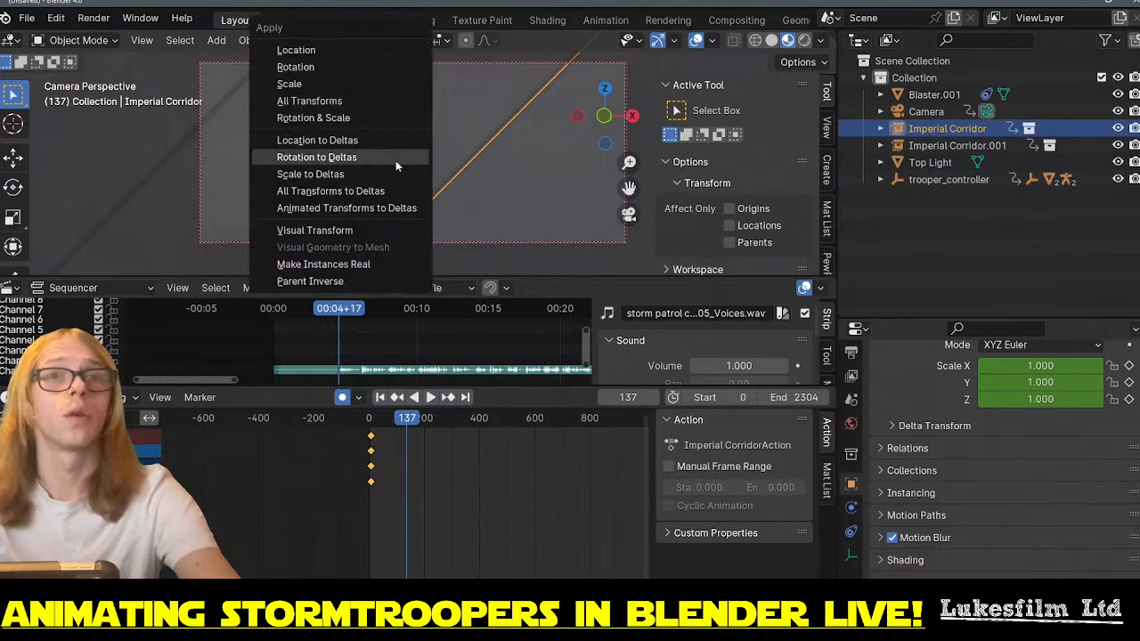
{"action": "left_click", "coordinate": [368, 264]}
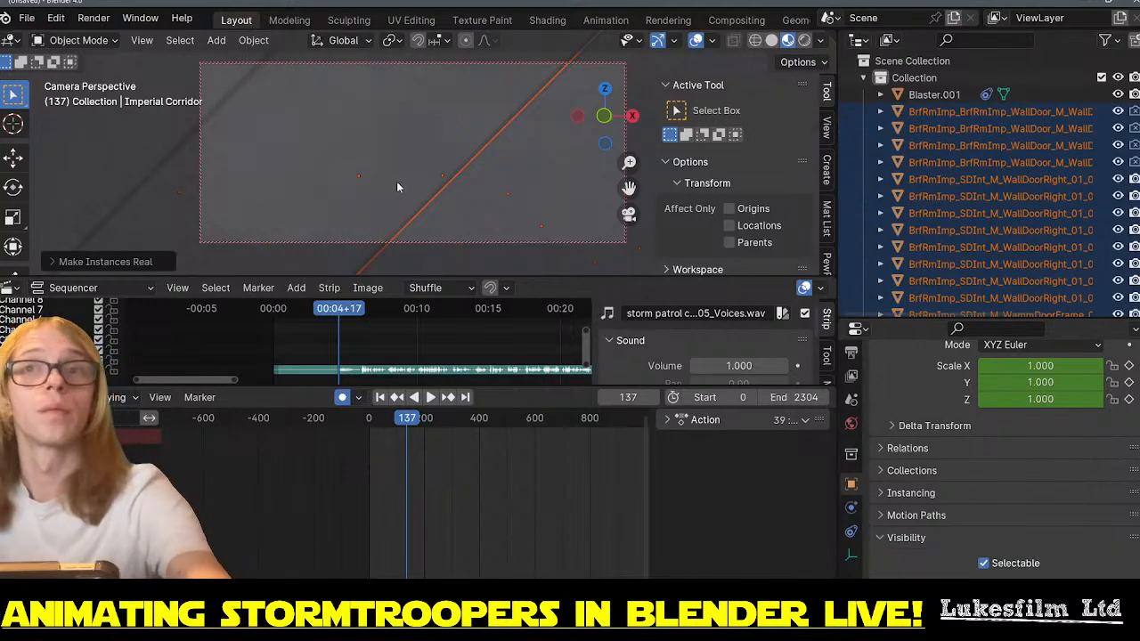
{"action": "key", "text": "KP_0"}
{"action": "scroll", "coordinate": [399, 167], "scroll_direction": "down", "scroll_amount": 1}
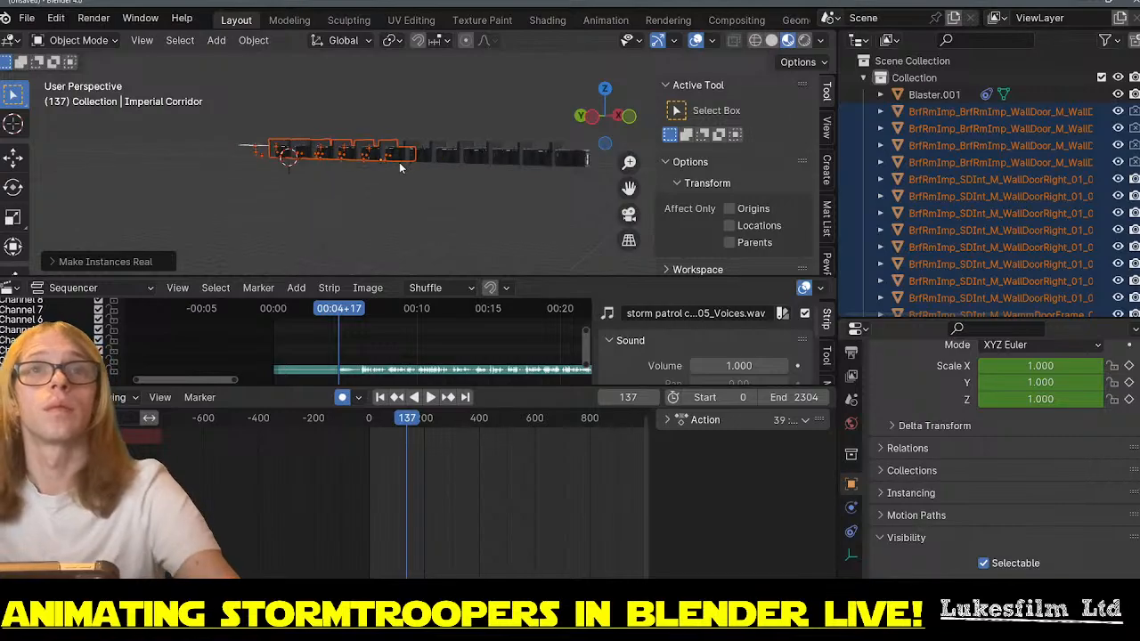
- Make the instances of the duplicate Imperial Corridor.001 real and inspect its separate objects in the outliner and at the joint
{"action": "left_click", "coordinate": [474, 161]}
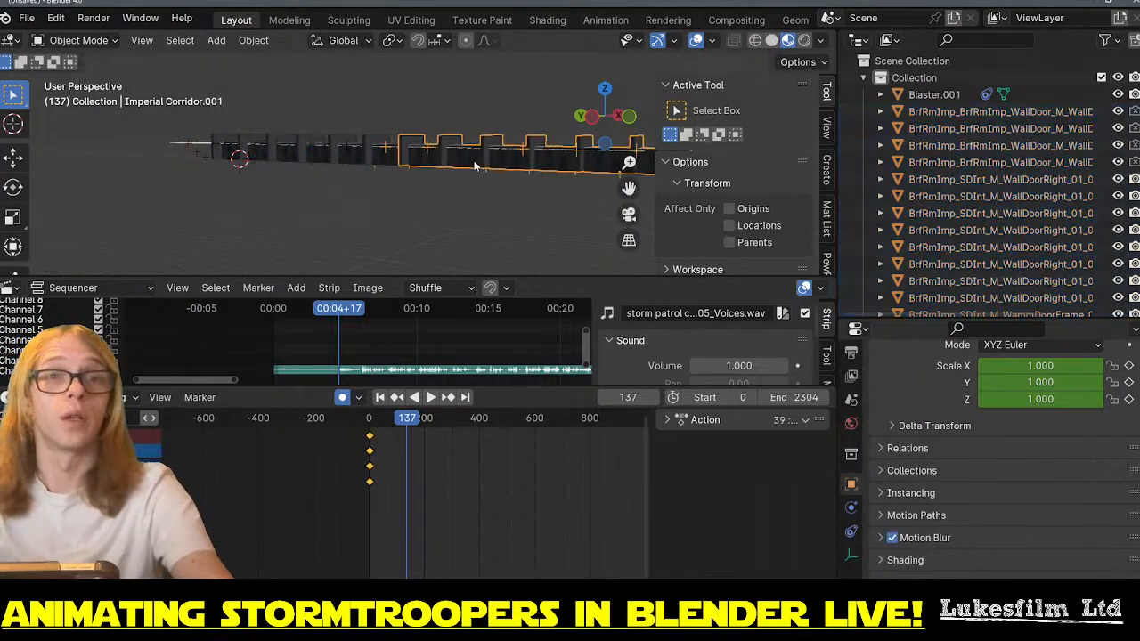
{"action": "key", "text": "ctrl+a"}
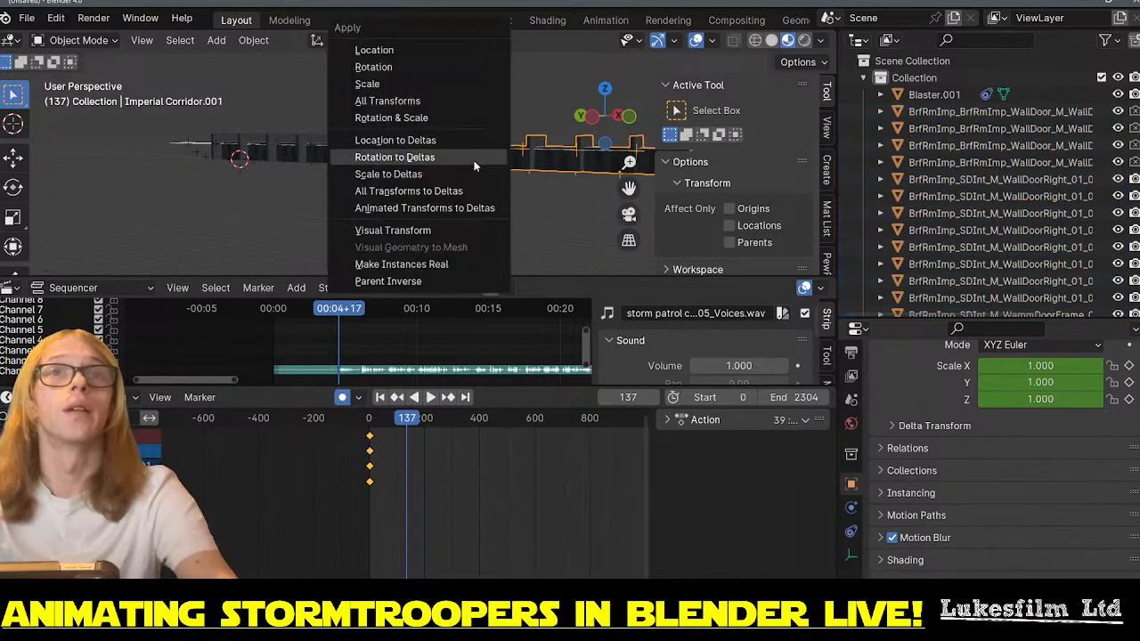
{"action": "left_click", "coordinate": [430, 265]}
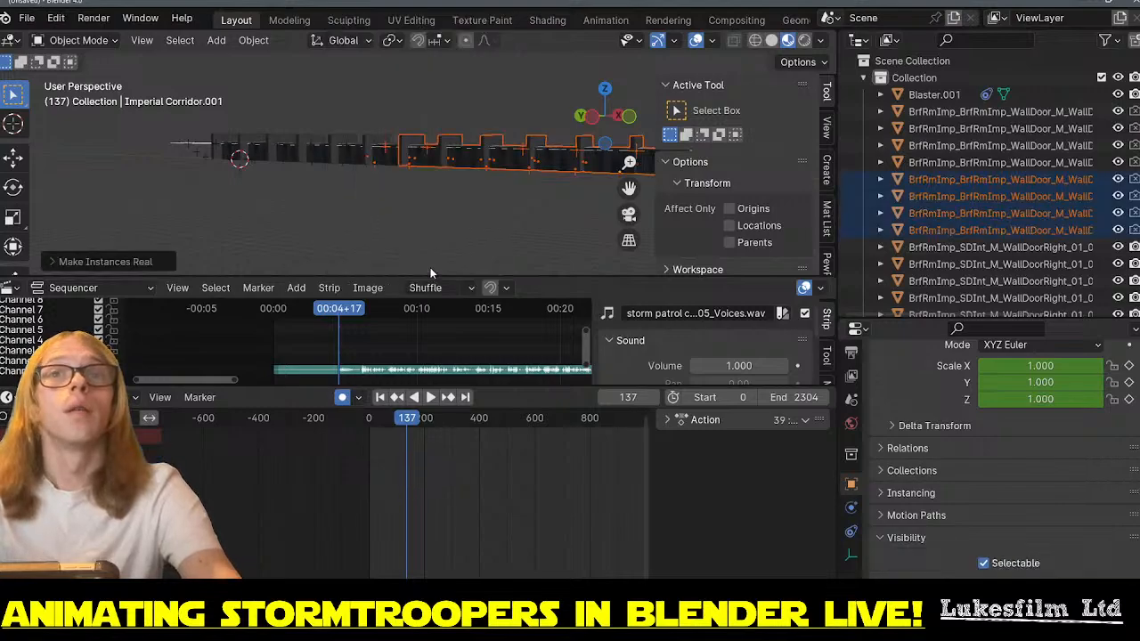
{"action": "middle_click_drag", "start_coordinate": [314, 165], "coordinate": [388, 183]}
{"action": "scroll", "coordinate": [964, 199], "scroll_direction": "down", "scroll_amount": 5}
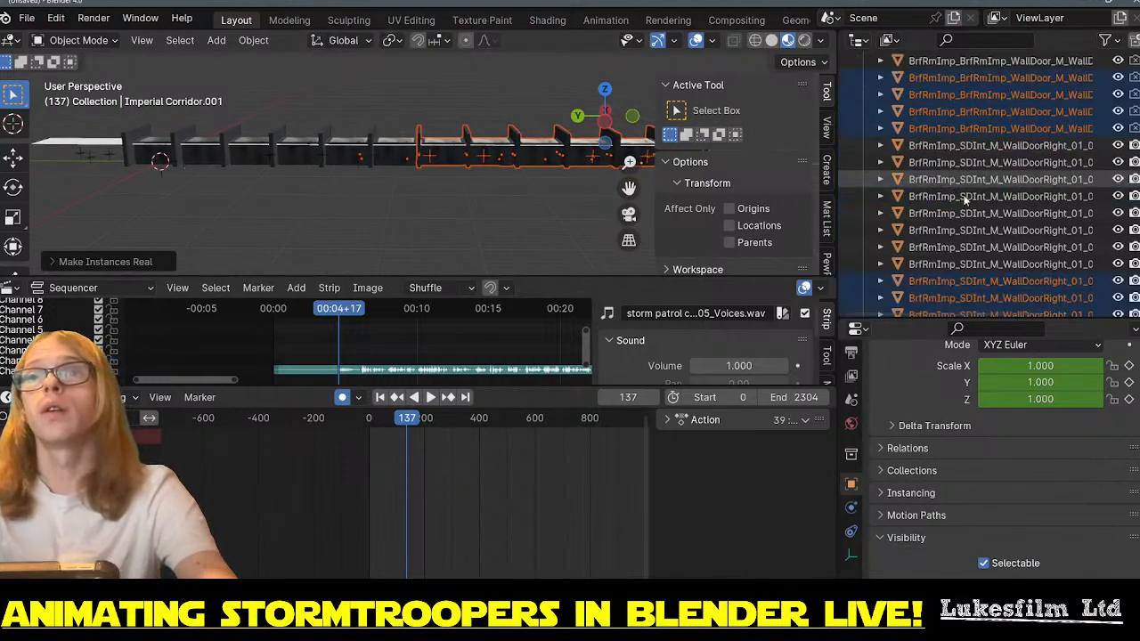
{"action": "scroll", "coordinate": [965, 212], "scroll_direction": "up", "scroll_amount": 5}
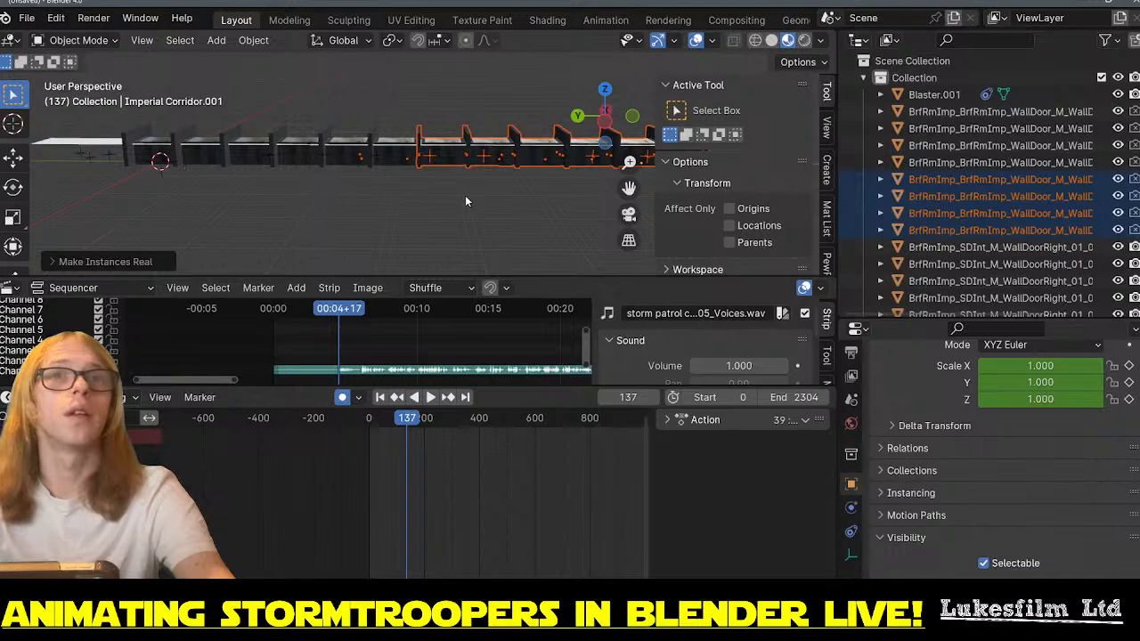
{"action": "scroll", "coordinate": [456, 196], "scroll_direction": "up", "scroll_amount": 5}
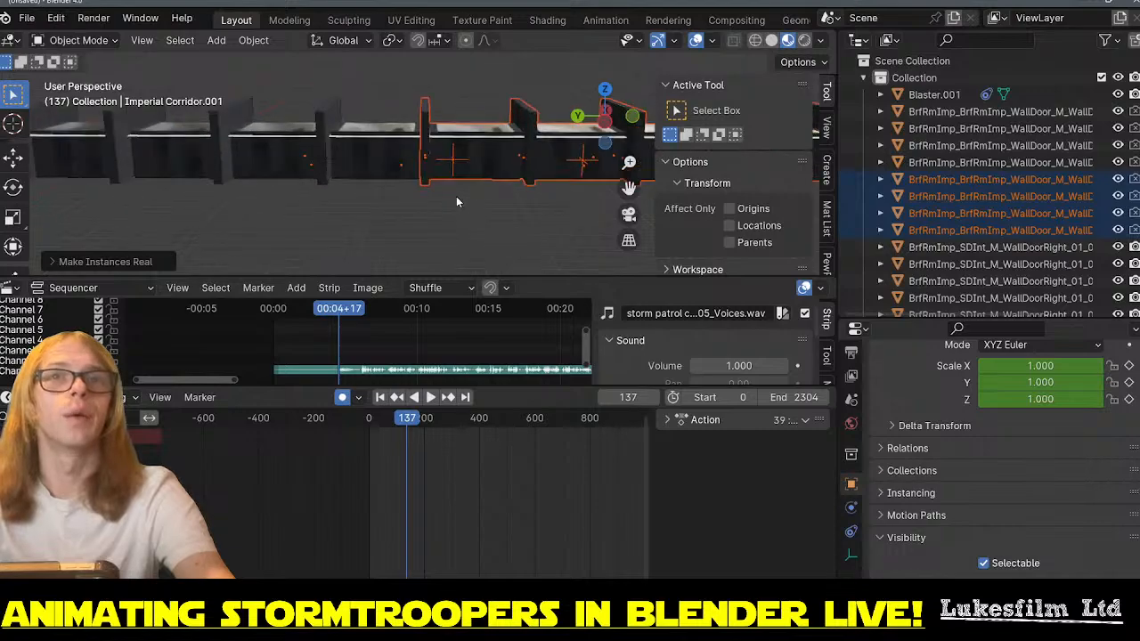
- Select the main wall meshes of both corridor sections together and hide them to expose the remaining objects
{"action": "left_click", "coordinate": [373, 140]}
{"action": "left_click", "coordinate": [489, 156]}
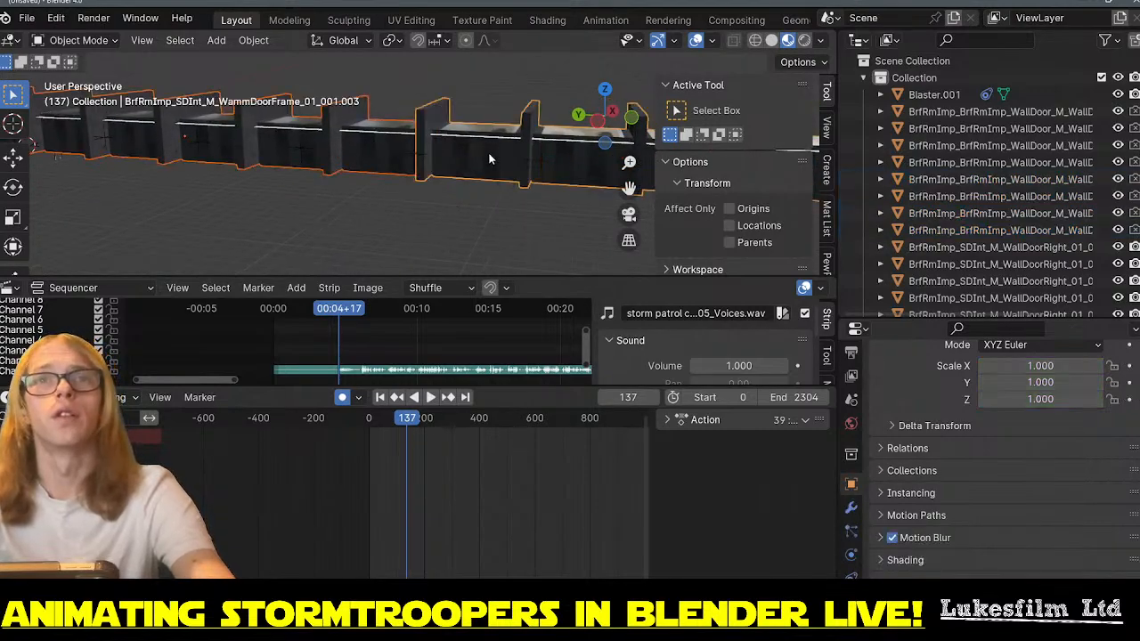
{"action": "middle_click_drag", "start_coordinate": [347, 218], "coordinate": [390, 196]}
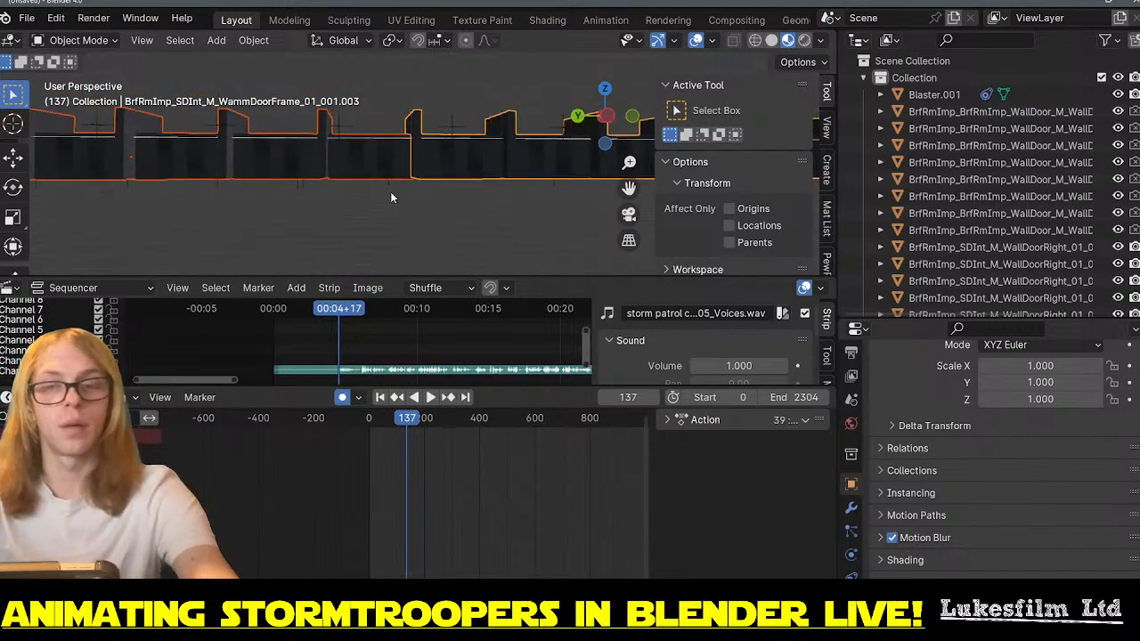
{"action": "left_click", "coordinate": [390, 192]}
{"action": "mouse_move", "coordinate": [378, 156]}
{"action": "middle_mouse_down"}
{"action": "mouse_move", "coordinate": [349, 194]}
{"action": "mouse_move", "coordinate": [286, 191]}
{"action": "mouse_move", "coordinate": [371, 180]}
{"action": "mouse_move", "coordinate": [324, 242]}
{"action": "mouse_move", "coordinate": [275, 226]}
{"action": "mouse_move", "coordinate": [323, 191]}
{"action": "mouse_move", "coordinate": [369, 185]}
{"action": "mouse_move", "coordinate": [397, 151]}
{"action": "middle_mouse_up"}
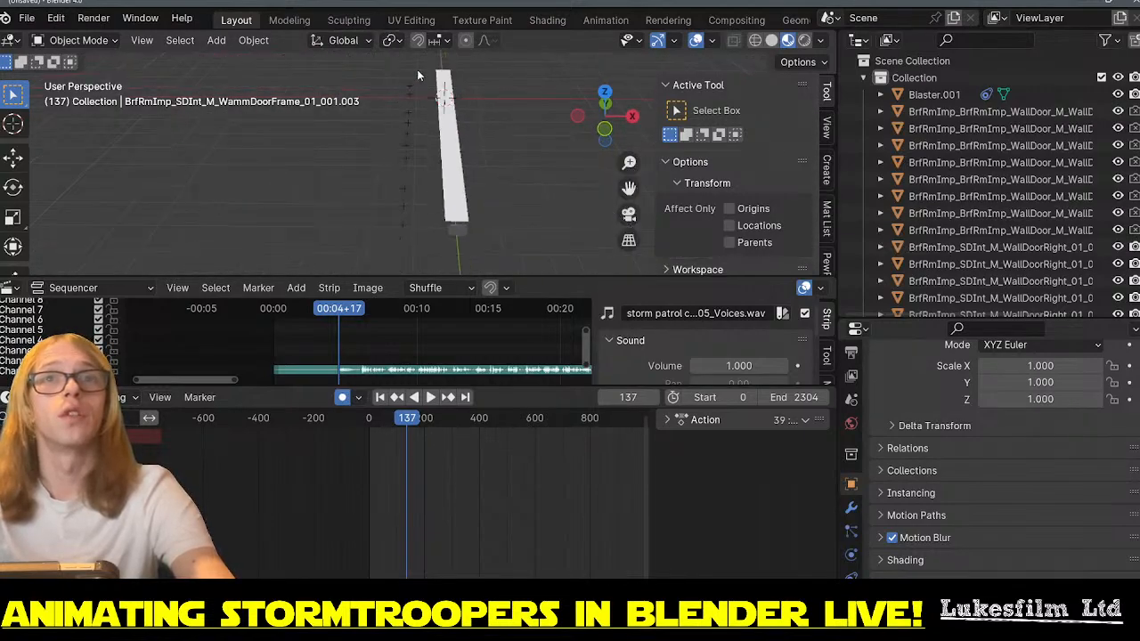
- Box-select the line of empties running alongside the corridor and clear it from the viewport
{"action": "left_click_drag", "start_coordinate": [417, 70], "coordinate": [368, 271]}
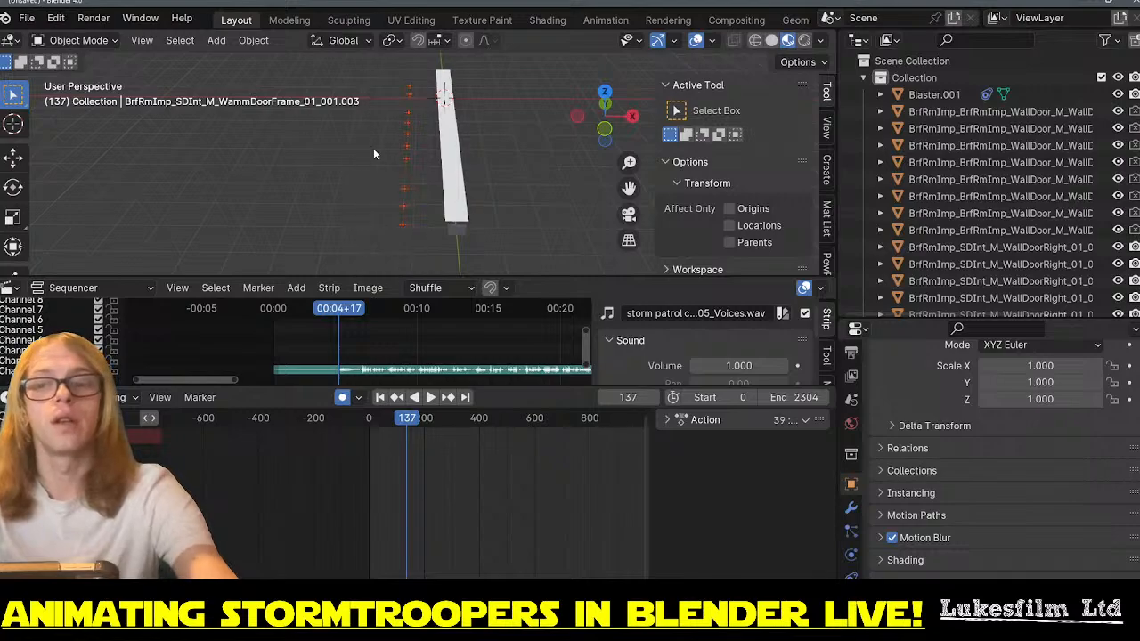
{"action": "scroll", "coordinate": [414, 166], "scroll_direction": "up", "scroll_amount": 5}
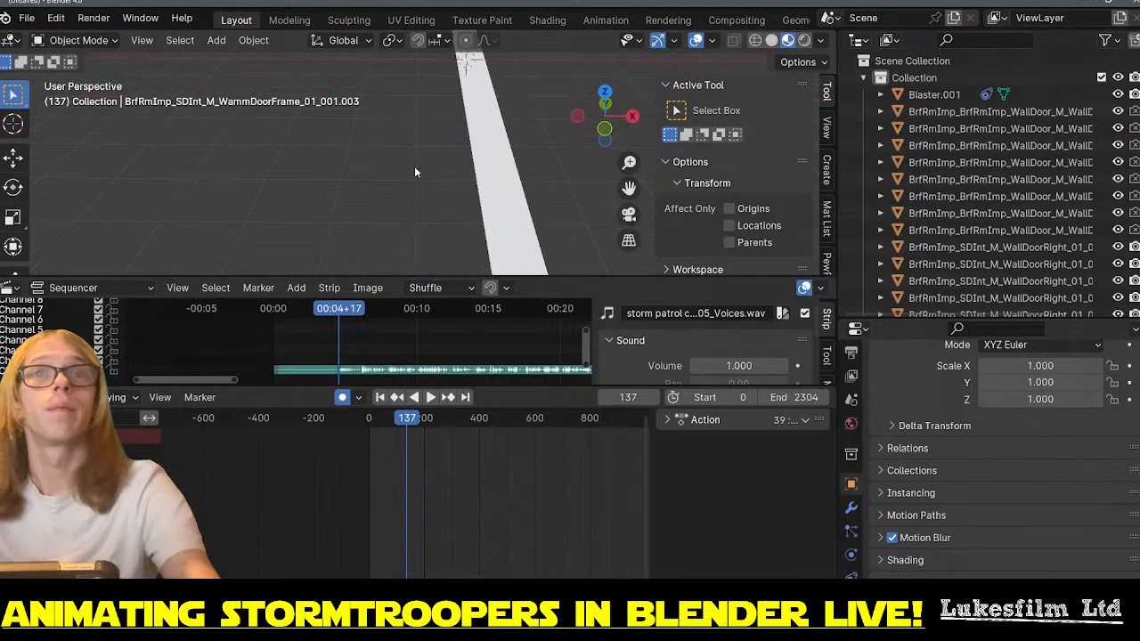
{"action": "middle_click_drag", "start_coordinate": [458, 184], "coordinate": [190, 176]}
- Select all the remaining empties along both corridor sections, leaving out the wall doors, troopers and camera, and delete them
{"action": "left_click_drag", "start_coordinate": [227, 147], "coordinate": [301, 173]}
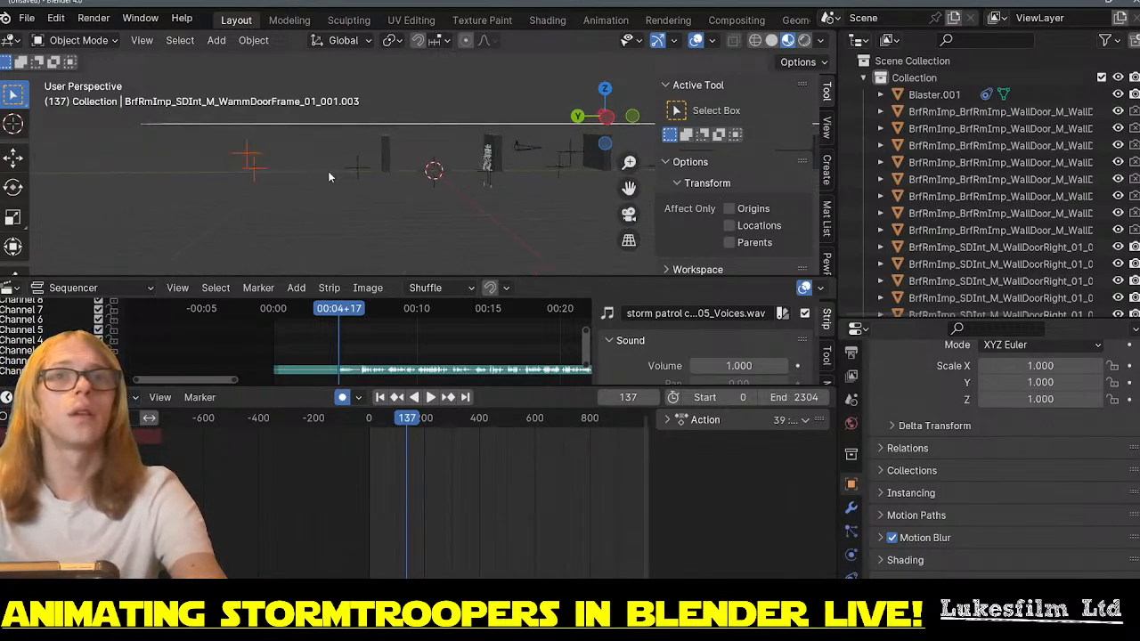
{"action": "middle_click_drag", "start_coordinate": [419, 198], "coordinate": [310, 172], "text": "shift"}
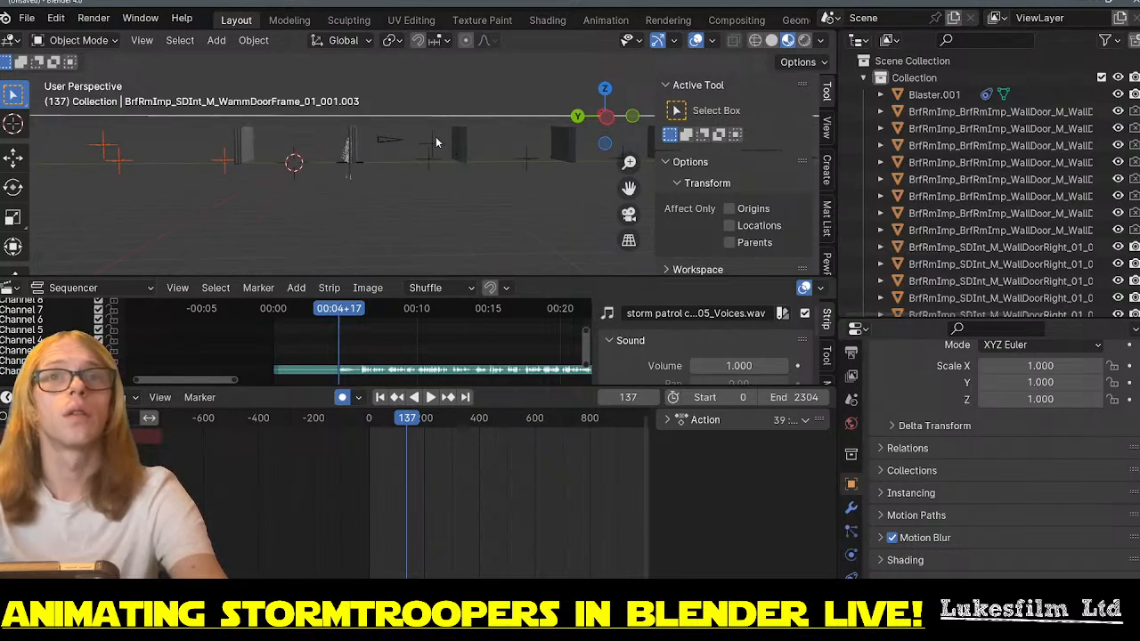
{"action": "left_click", "coordinate": [436, 169], "text": "shift"}
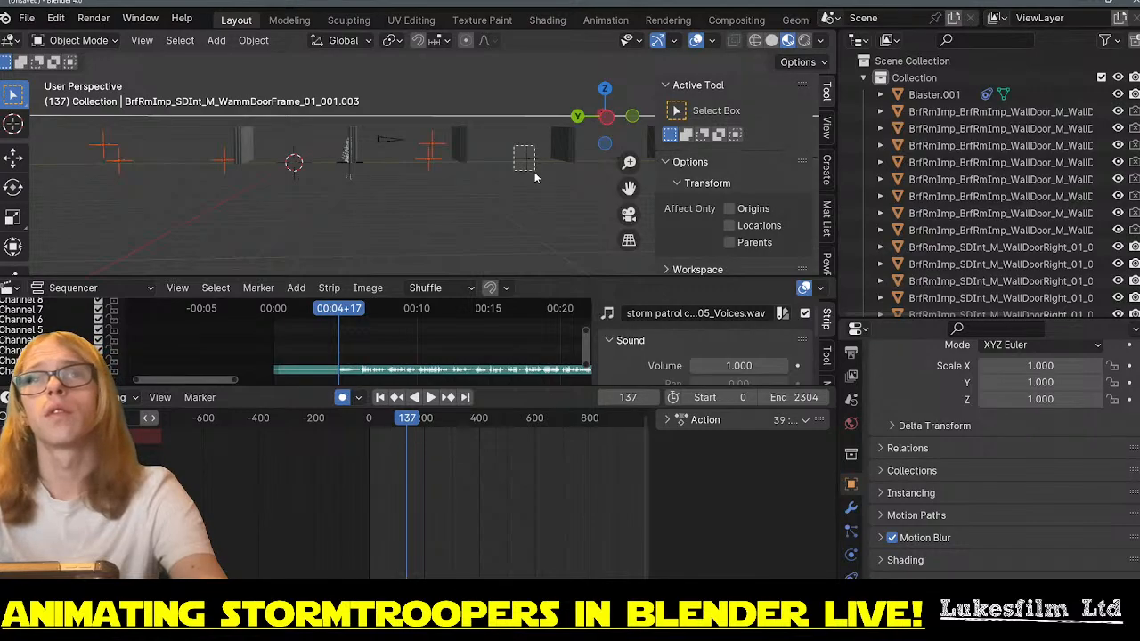
{"action": "middle_click_drag", "start_coordinate": [535, 178], "coordinate": [349, 147], "text": "shift"}
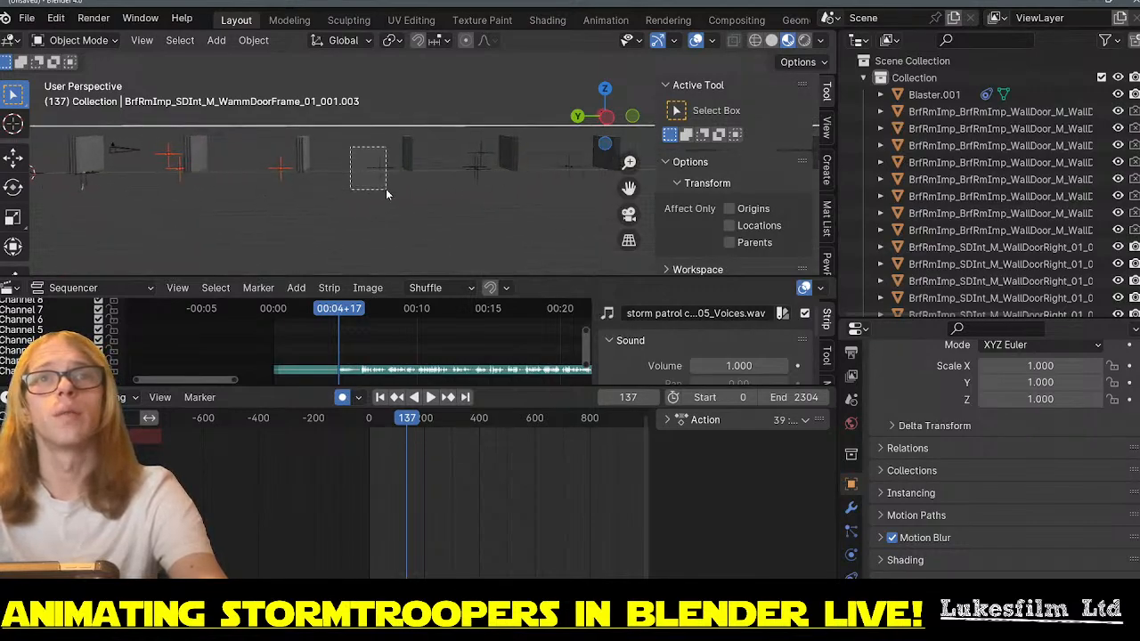
{"action": "left_click_drag", "start_coordinate": [386, 191], "coordinate": [387, 190], "text": "shift"}
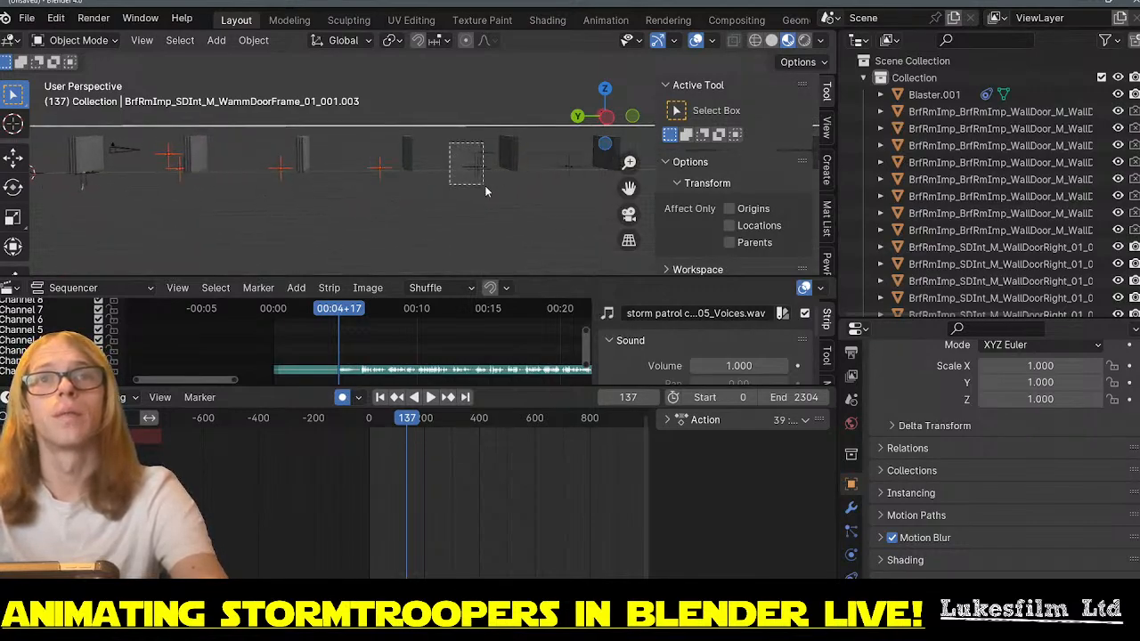
{"action": "left_click_drag", "start_coordinate": [485, 190], "coordinate": [485, 190], "text": "shift"}
{"action": "middle_click_drag", "start_coordinate": [457, 187], "coordinate": [103, 180], "text": "shift"}
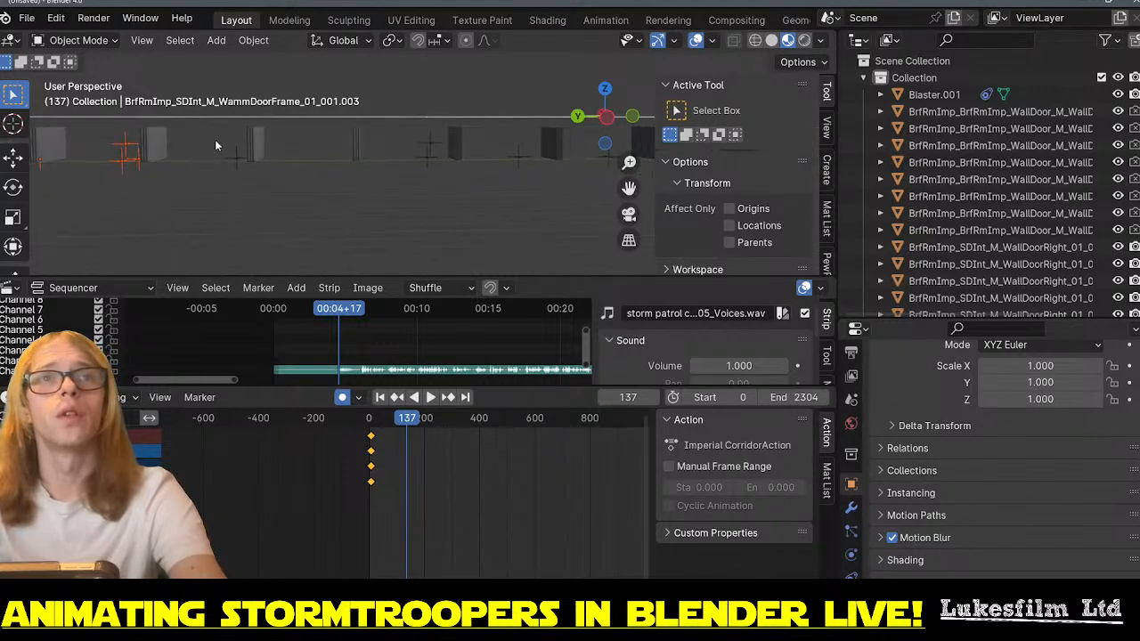
{"action": "left_click_drag", "start_coordinate": [235, 171], "coordinate": [235, 170], "text": "shift"}
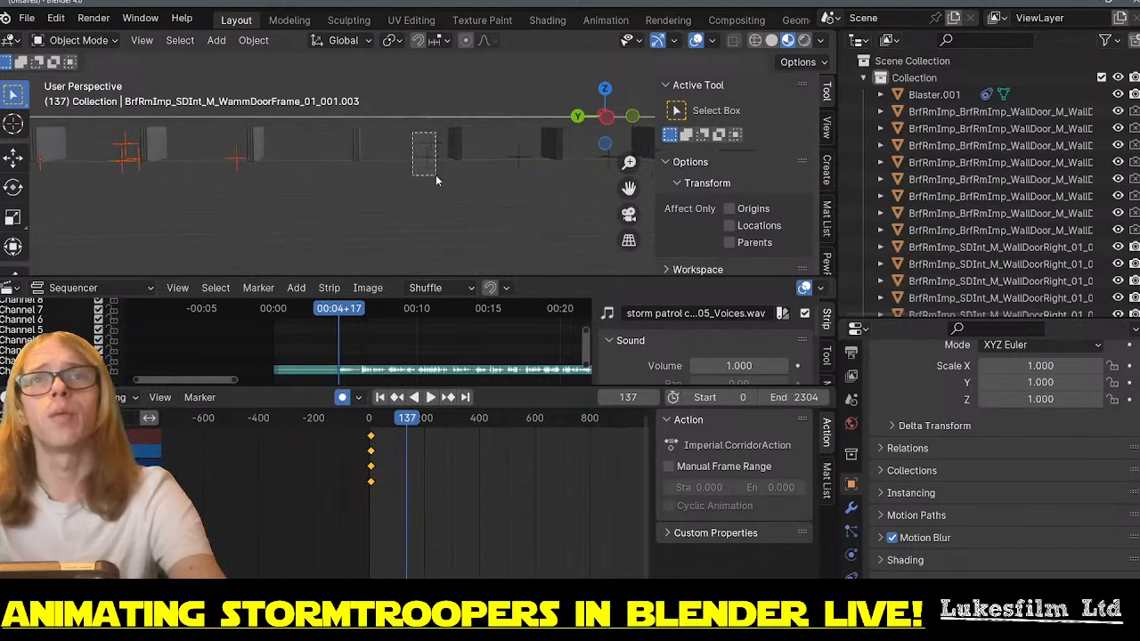
{"action": "left_click_drag", "start_coordinate": [437, 180], "coordinate": [437, 180], "text": "shift"}
{"action": "middle_click_drag", "start_coordinate": [388, 201], "coordinate": [521, 206]}
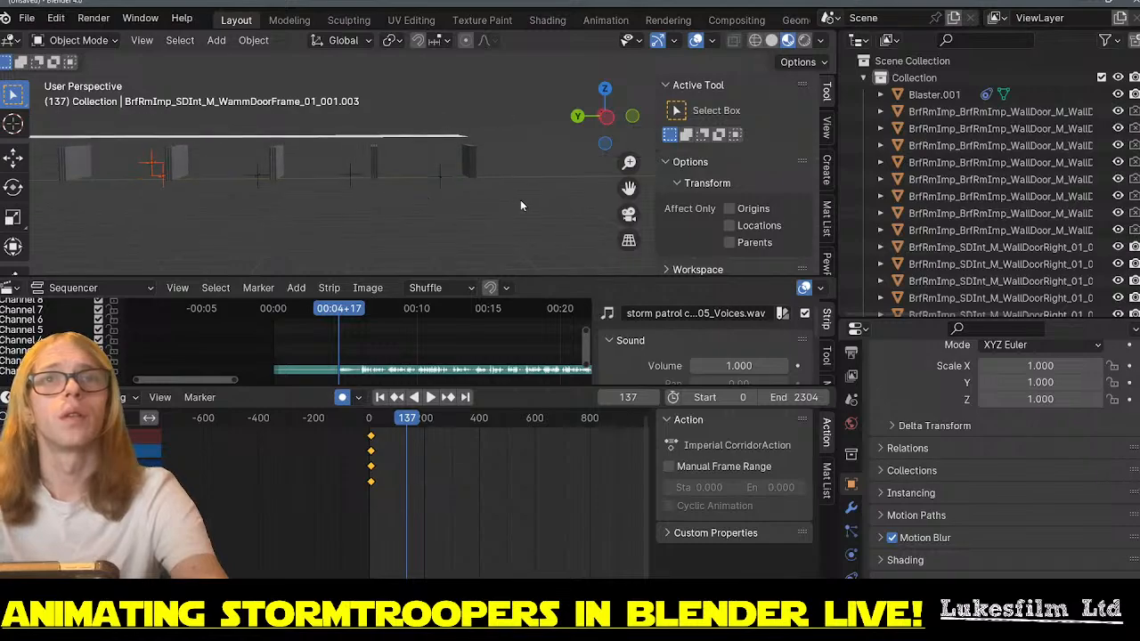
{"action": "left_click_drag", "start_coordinate": [257, 185], "coordinate": [259, 183], "text": "shift"}
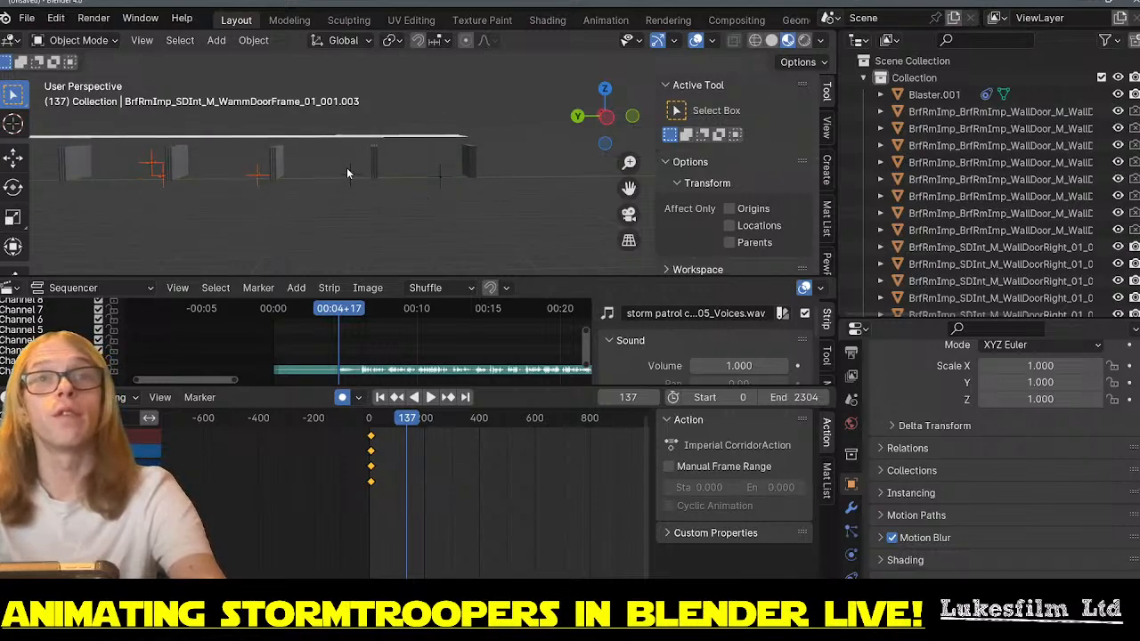
{"action": "left_click_drag", "start_coordinate": [360, 182], "coordinate": [361, 184], "text": "shift"}
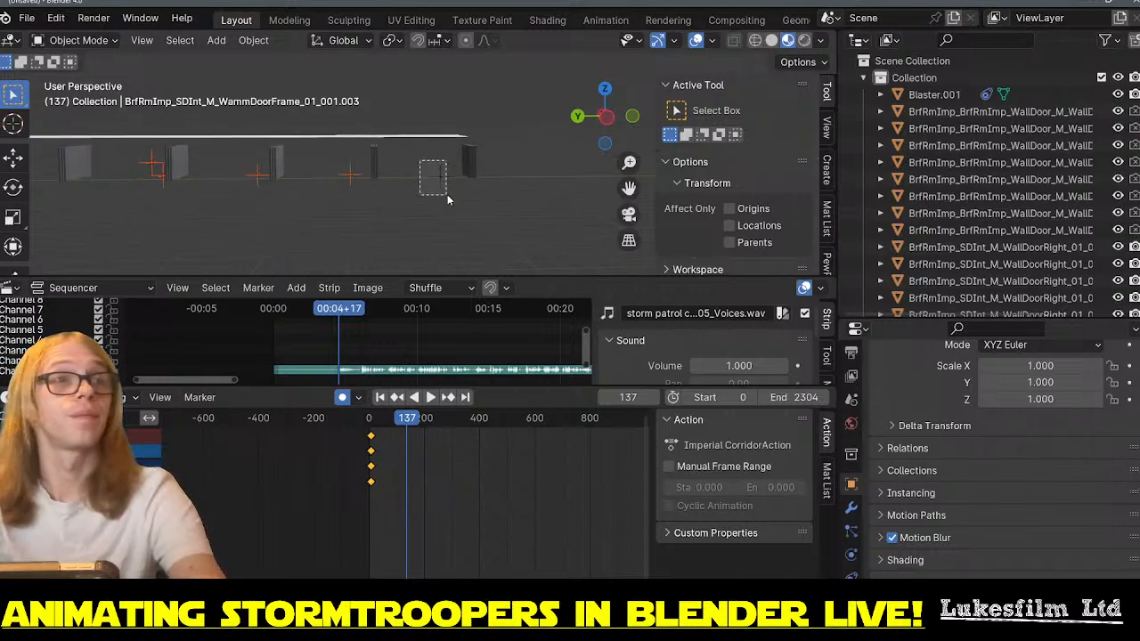
{"action": "left_click_drag", "start_coordinate": [447, 196], "coordinate": [445, 194], "text": "shift"}
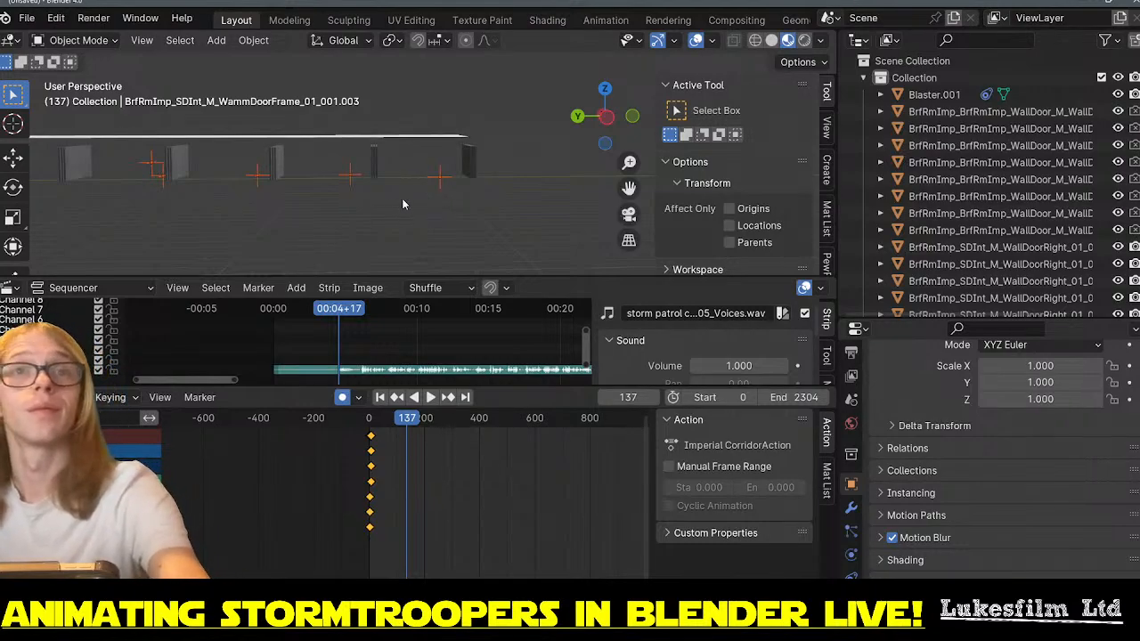
{"action": "key", "text": "Delete"}
- Enlarge the 3D viewport downward over the sequencer and extend the outliner downward over the properties editor
{"action": "middle_click_drag", "start_coordinate": [181, 199], "coordinate": [356, 201]}
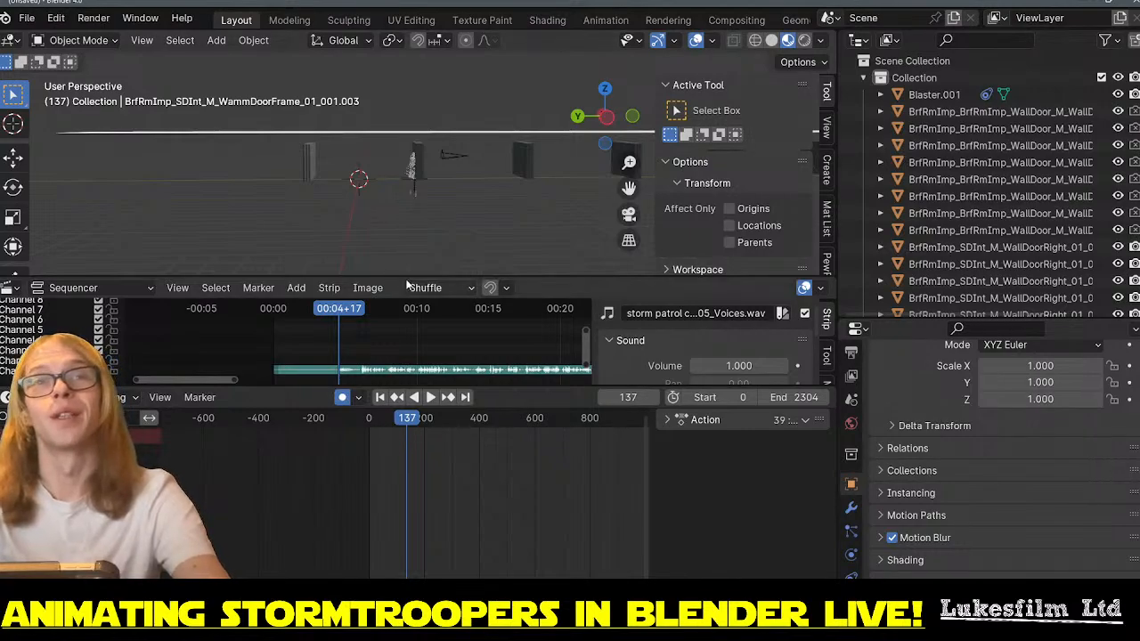
{"action": "left_click_drag", "start_coordinate": [401, 278], "coordinate": [392, 330]}
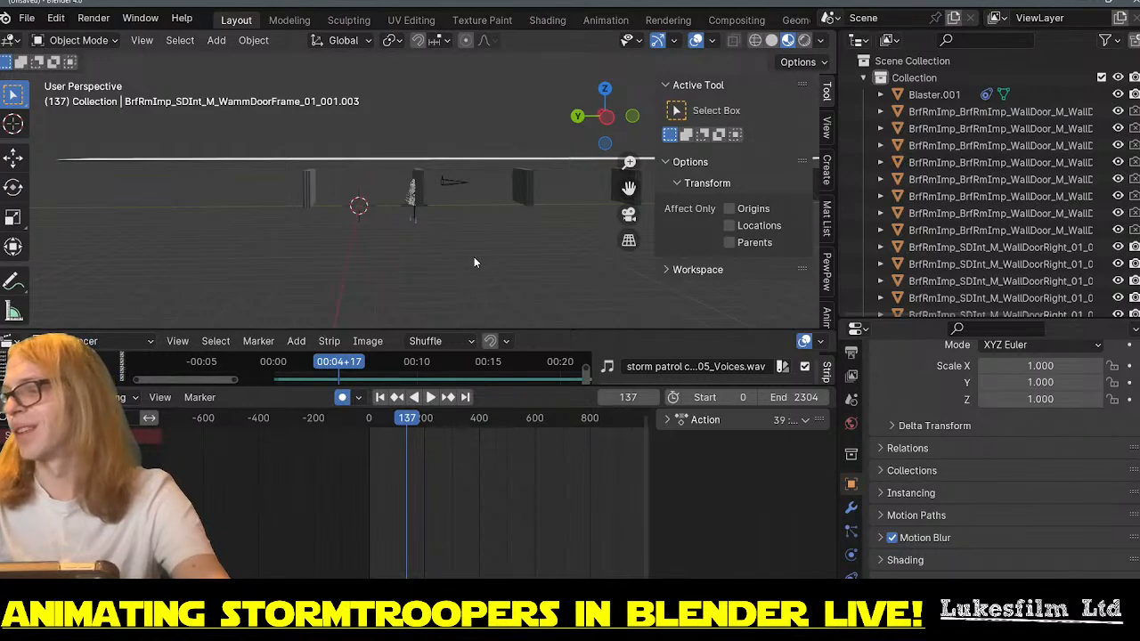
{"action": "scroll", "coordinate": [425, 226], "scroll_direction": "down", "scroll_amount": 4}
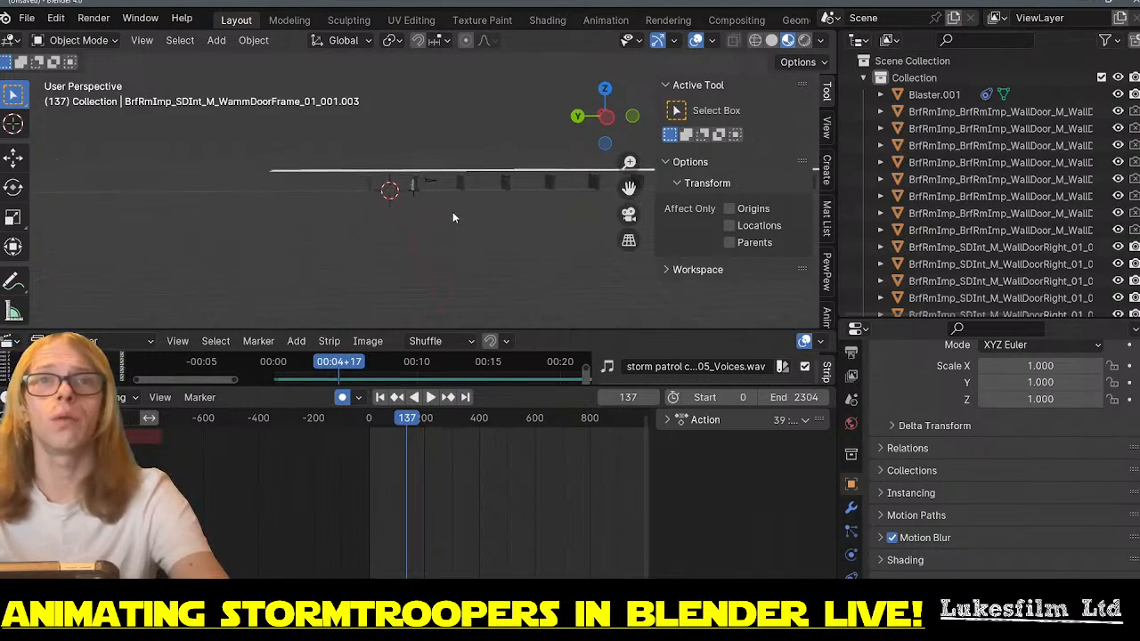
{"action": "scroll", "coordinate": [513, 221], "scroll_direction": "up", "scroll_amount": 2}
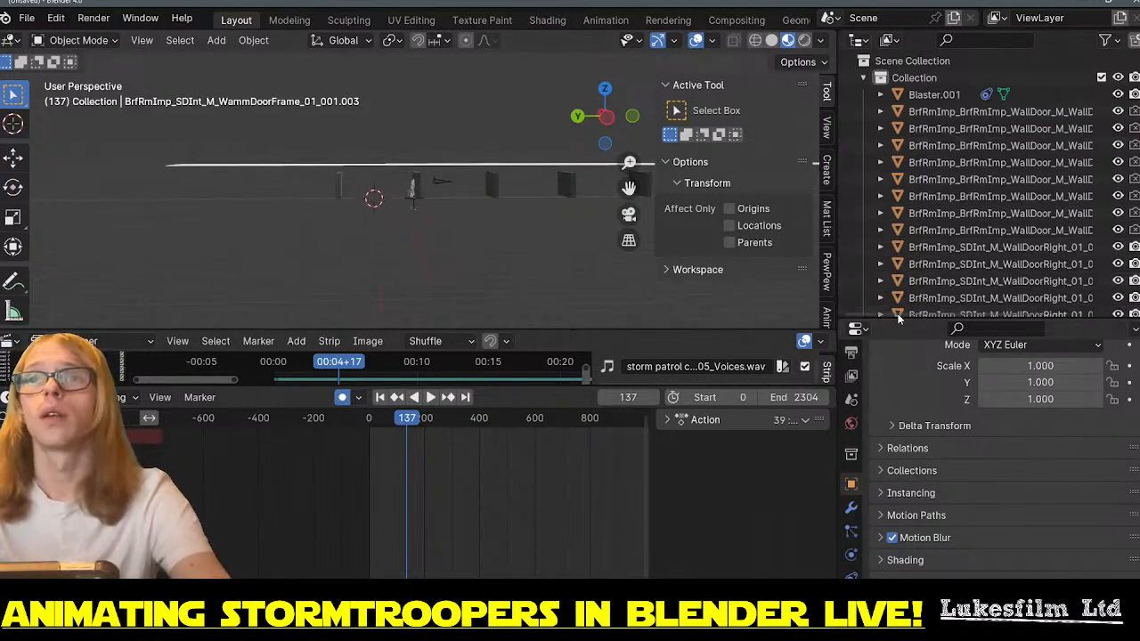
{"action": "left_click_drag", "start_coordinate": [898, 313], "coordinate": [926, 435]}
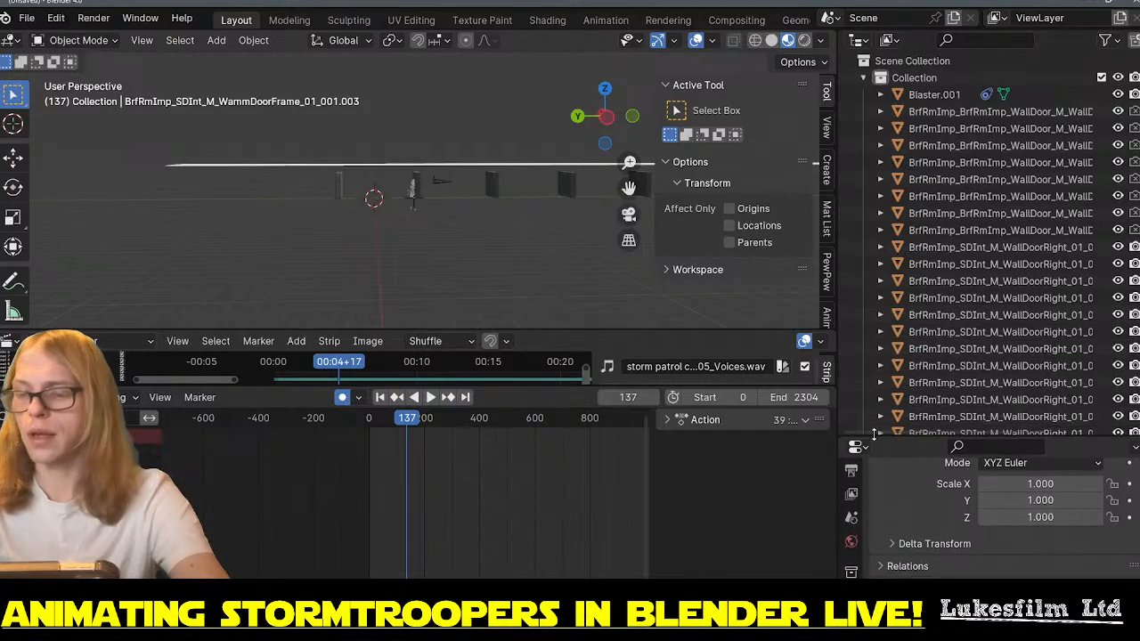
- Select the whole range of WallDoor and WallDoorRight meshes in the outliner and create a new collection
{"action": "scroll", "coordinate": [951, 400], "scroll_direction": "down", "scroll_amount": 5}
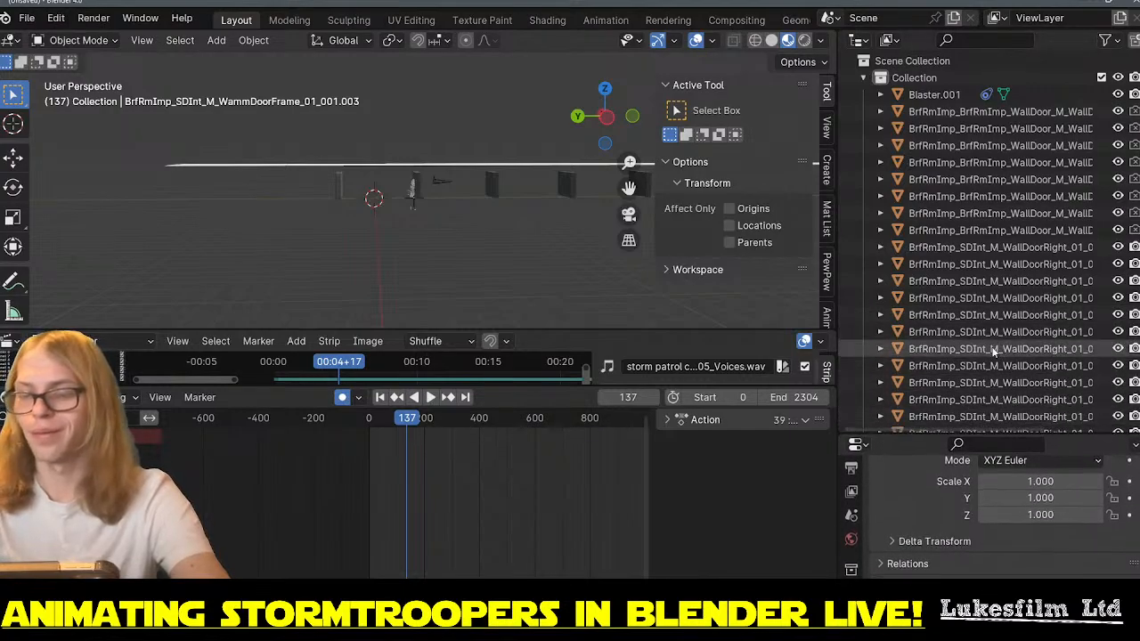
{"action": "scroll", "coordinate": [941, 377], "scroll_direction": "down", "scroll_amount": 3}
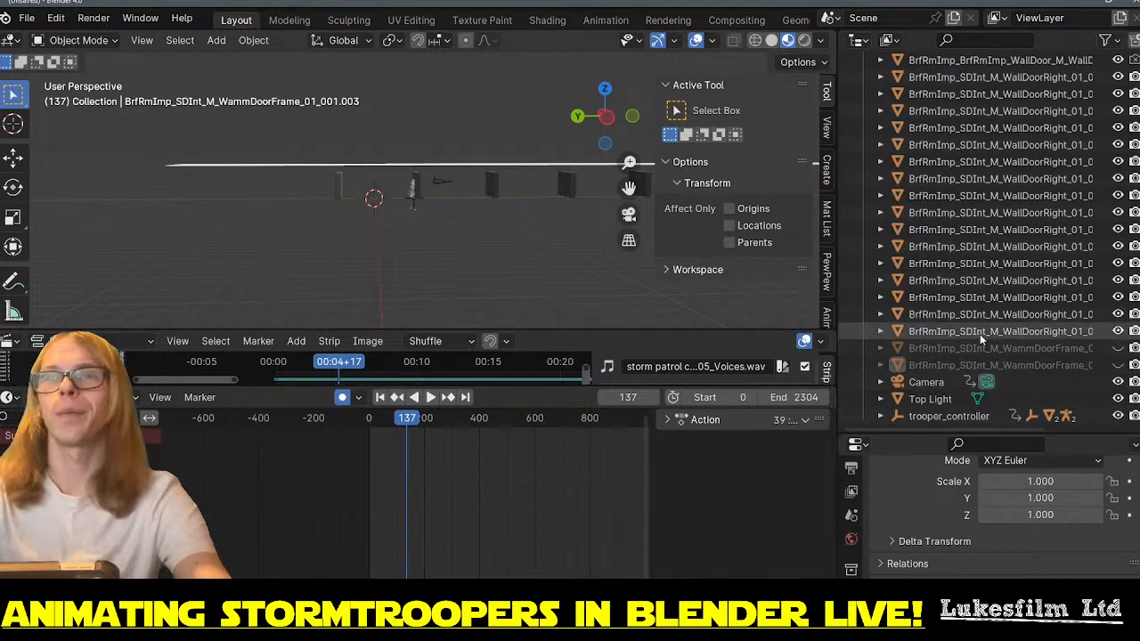
{"action": "scroll", "coordinate": [984, 335], "scroll_direction": "up", "scroll_amount": 10}
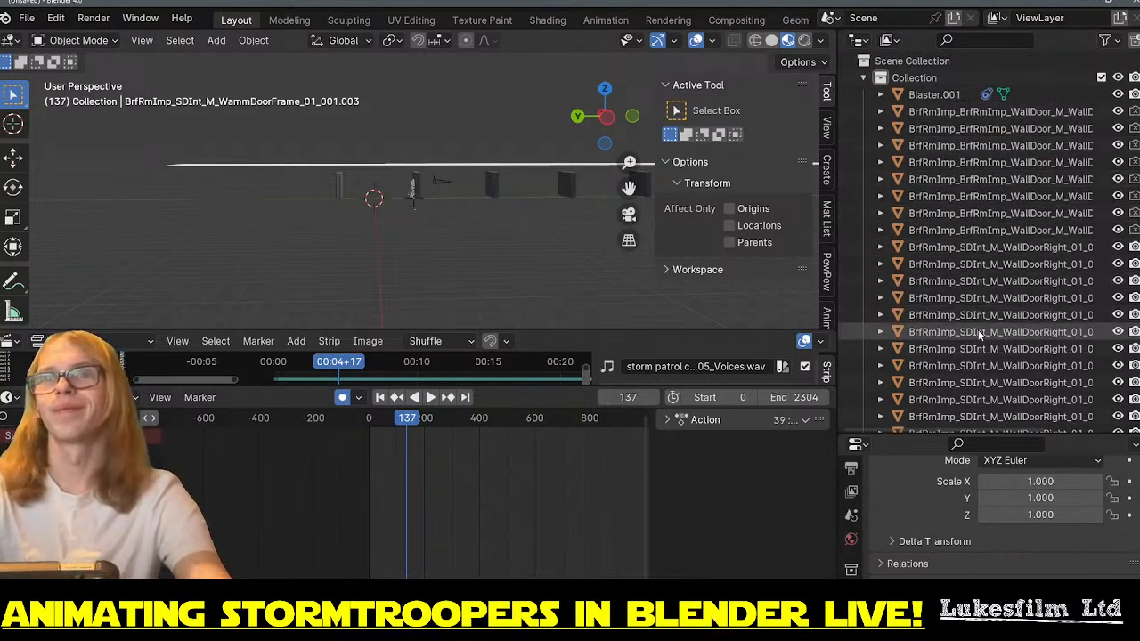
{"action": "scroll", "coordinate": [980, 334], "scroll_direction": "down", "scroll_amount": 4}
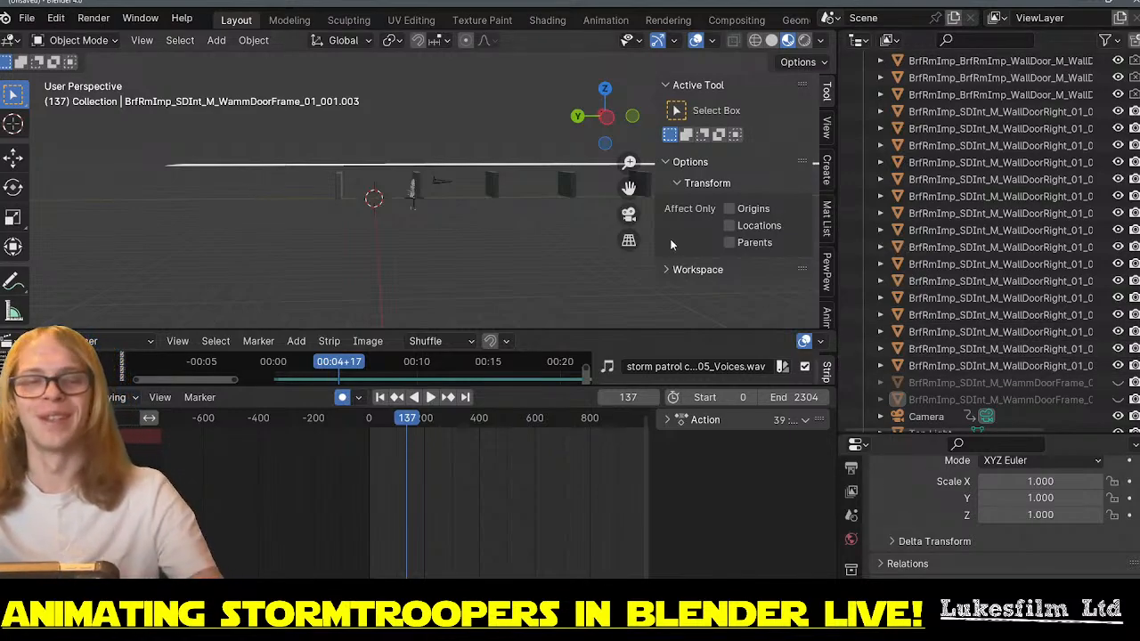
{"action": "scroll", "coordinate": [1031, 356], "scroll_direction": "down", "scroll_amount": 2}
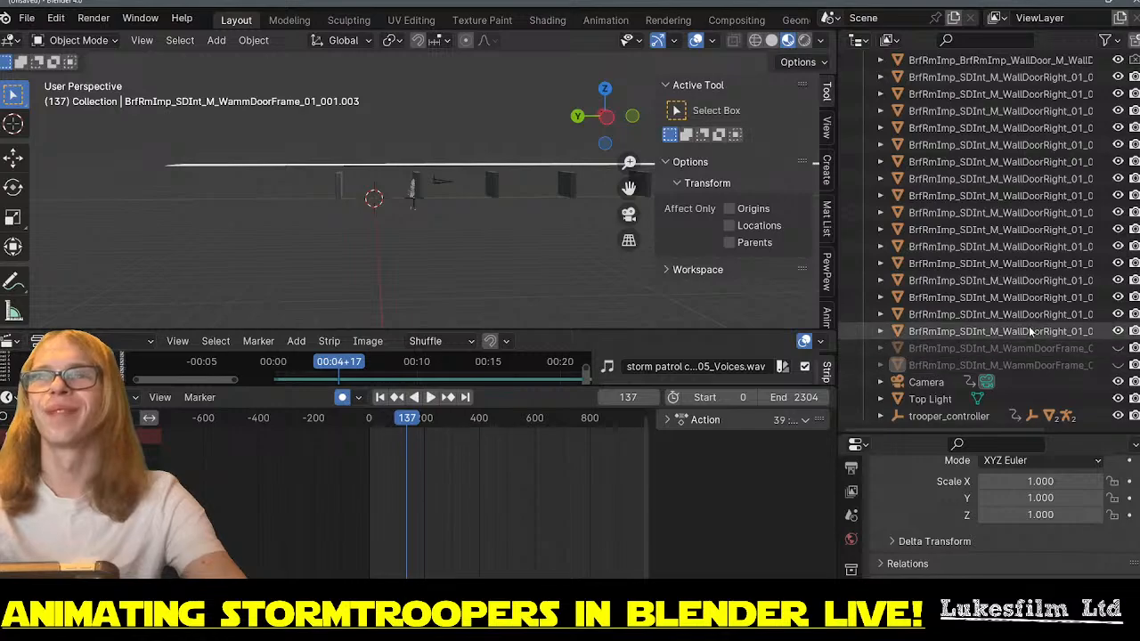
{"action": "left_click", "coordinate": [1028, 331]}
{"action": "scroll", "coordinate": [998, 267], "scroll_direction": "up", "scroll_amount": 5}
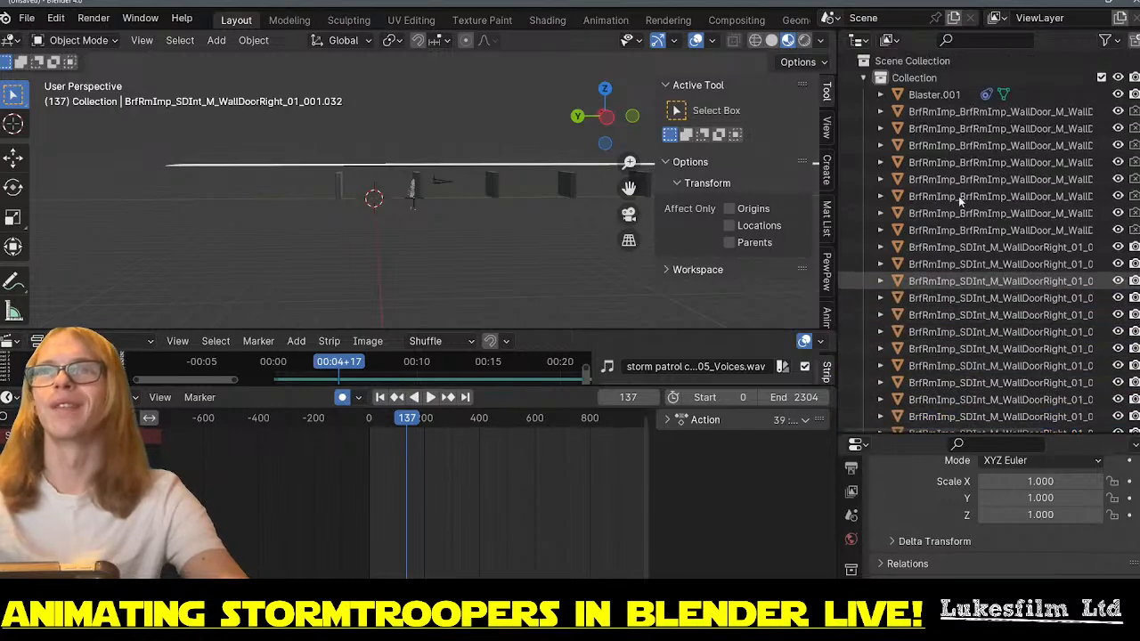
{"action": "left_click", "coordinate": [1017, 114], "text": "shift"}
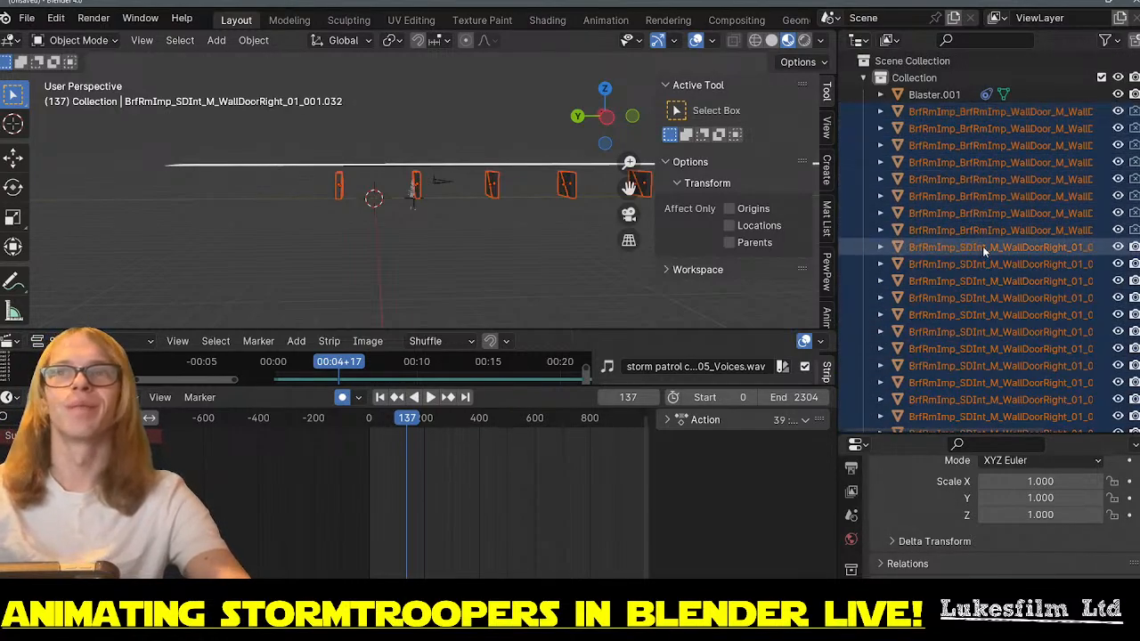
{"action": "left_click", "coordinate": [979, 111], "text": "ctrl"}
{"action": "right_click", "coordinate": [953, 116]}
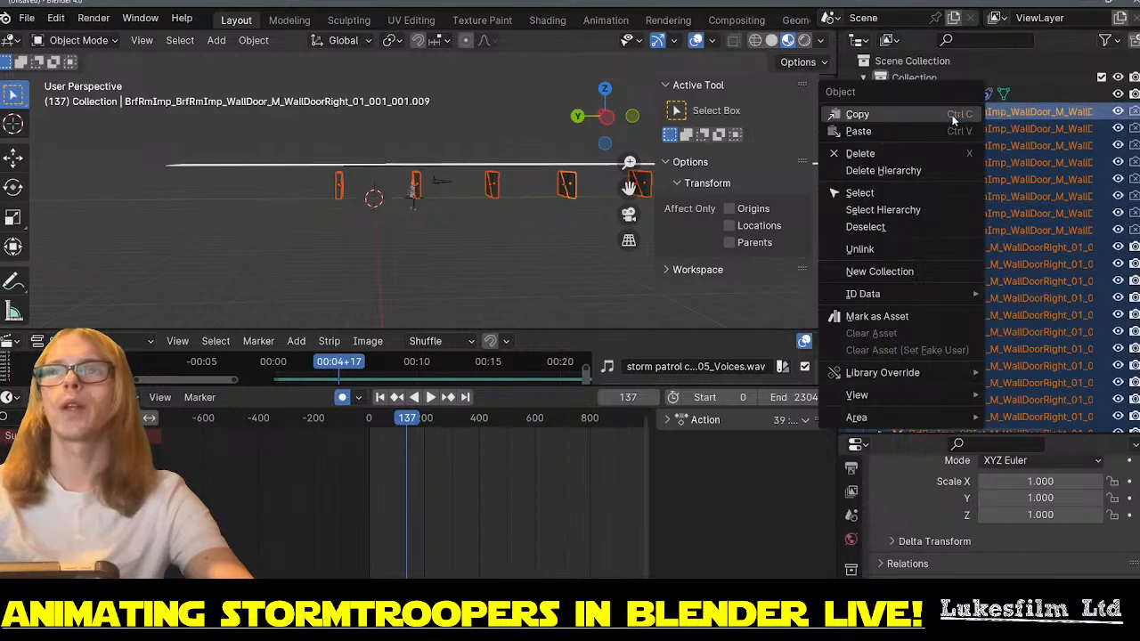
{"action": "left_click", "coordinate": [947, 267]}
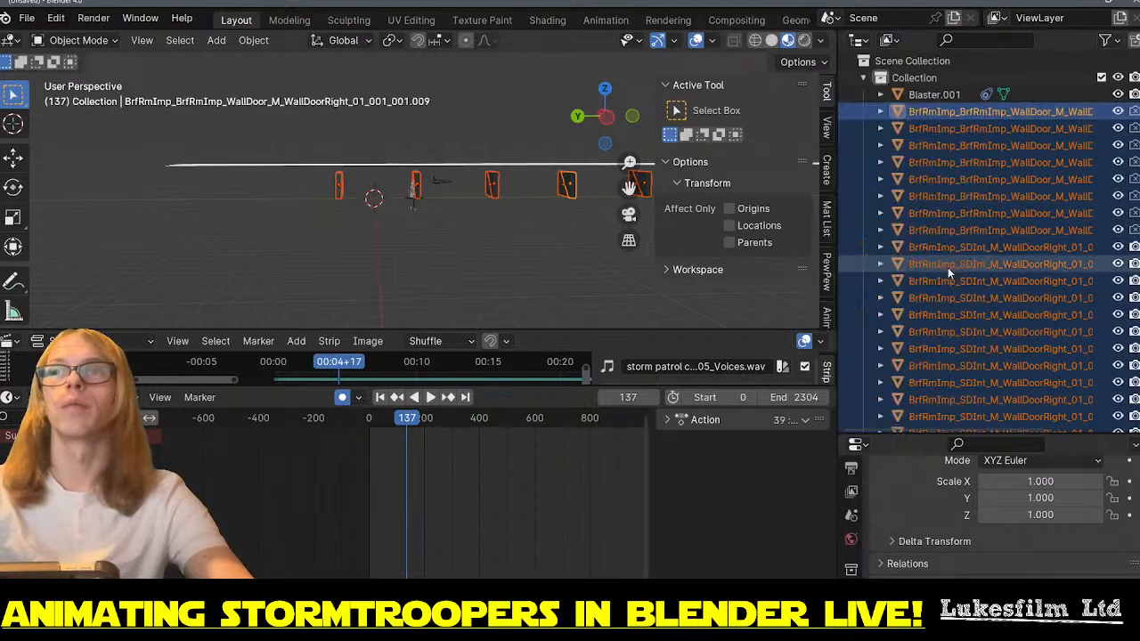
- Rename the new Collection 2 as "set"
{"action": "scroll", "coordinate": [994, 292], "scroll_direction": "down", "scroll_amount": 8}
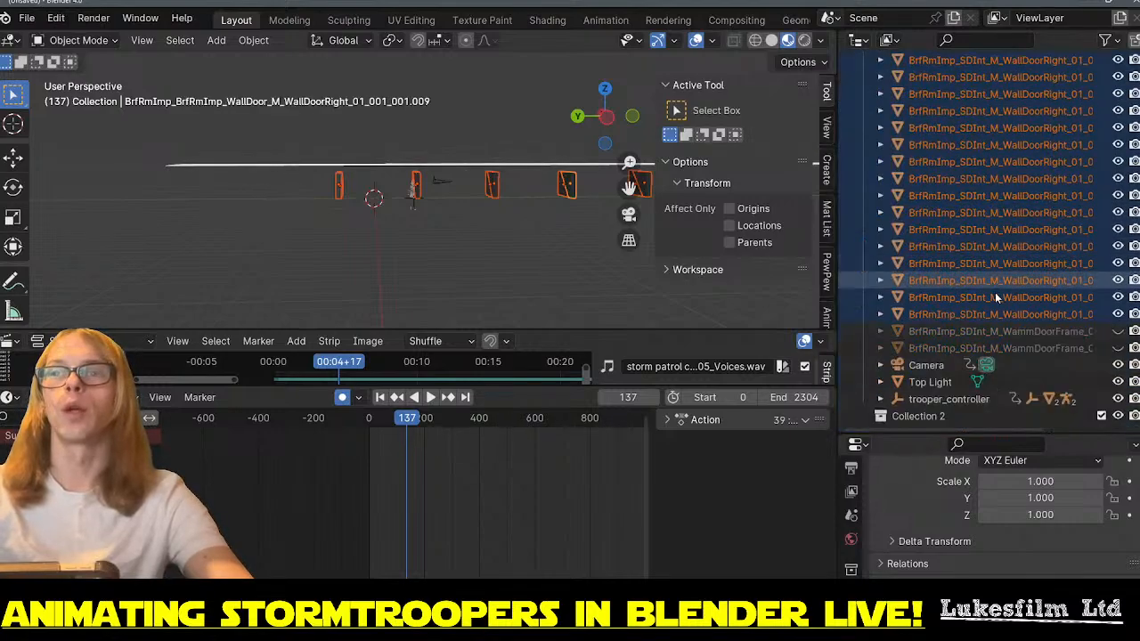
{"action": "left_click", "coordinate": [948, 399]}
{"action": "left_click", "coordinate": [967, 417]}
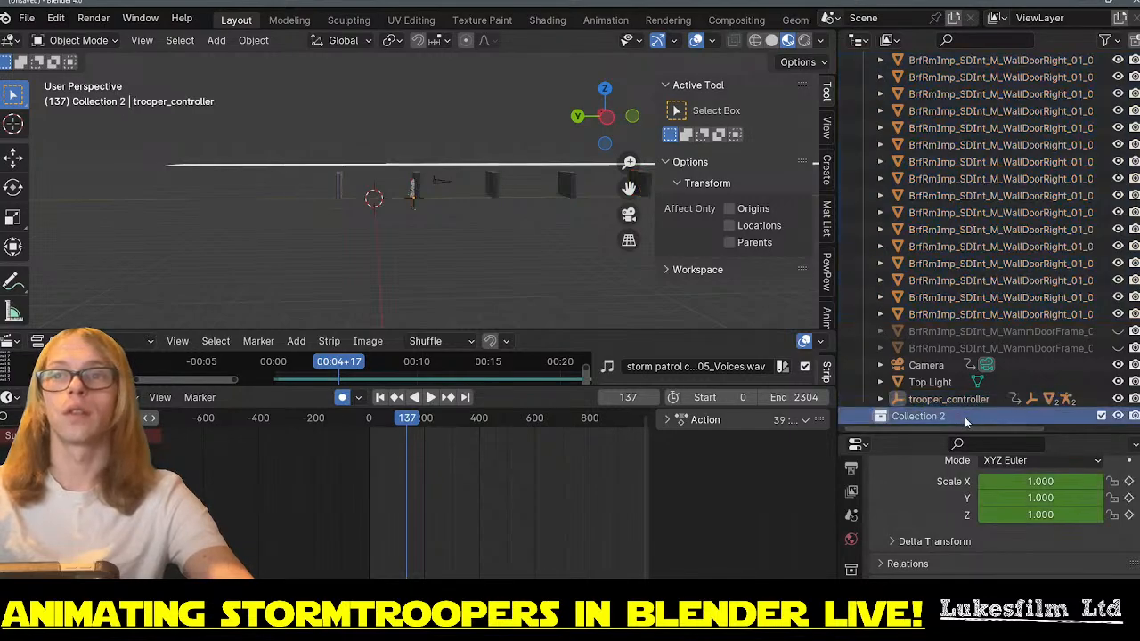
{"action": "double_click", "coordinate": [966, 417]}
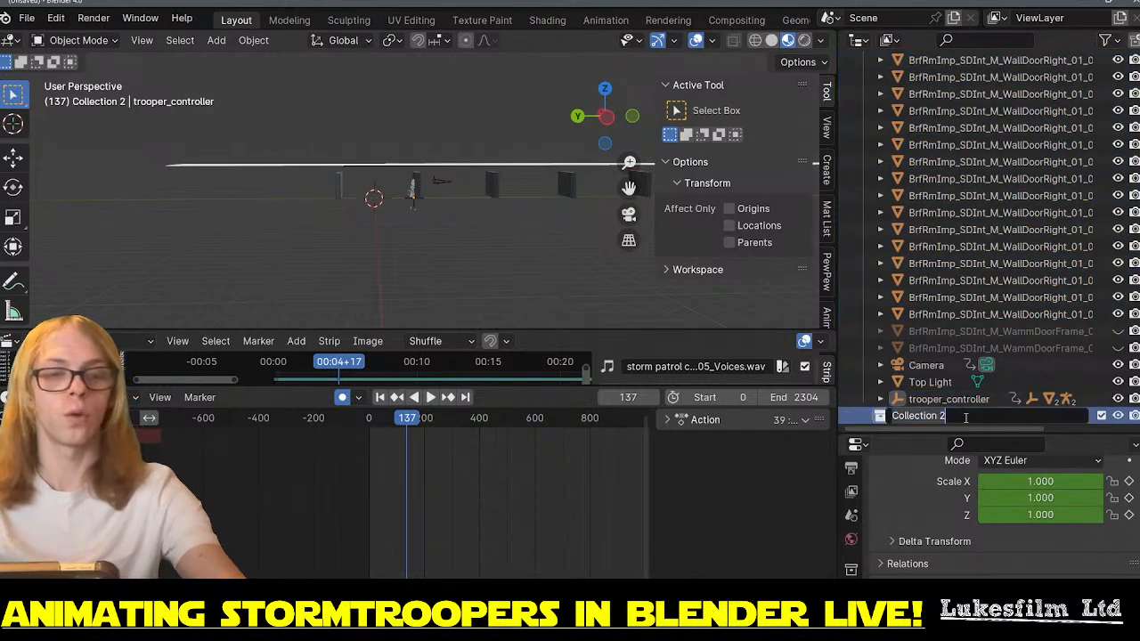
{"action": "type", "text": "set"}
{"action": "key", "text": "Return"}
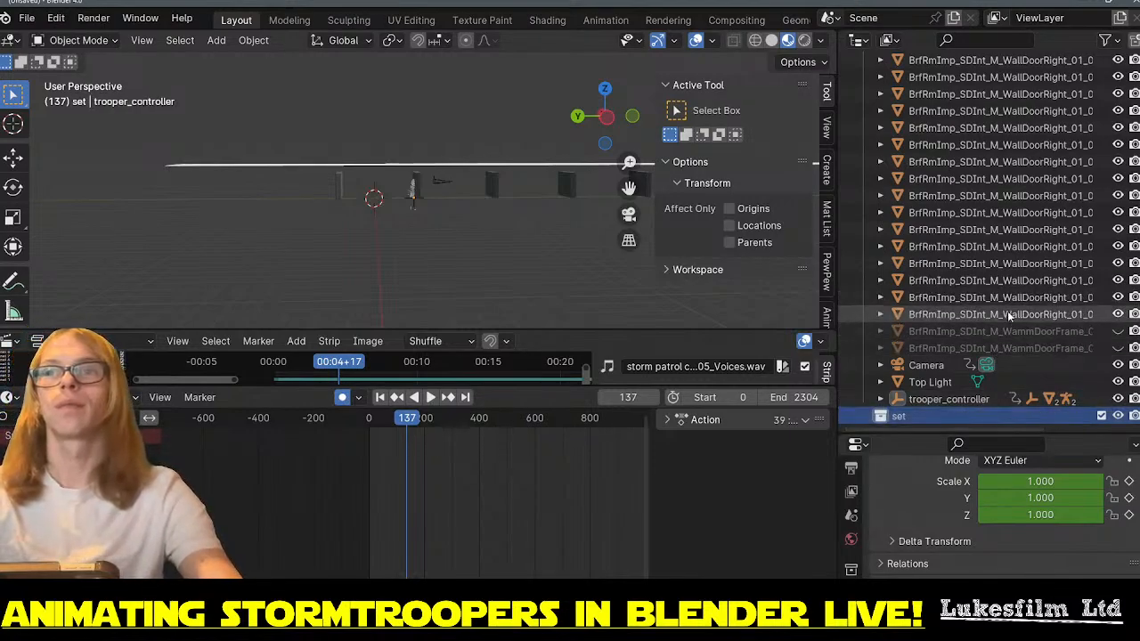
- Move all the WallDoor and WallDoorRight meshes into the set collection and collapse it in the outliner
{"action": "left_click", "coordinate": [1008, 315]}
{"action": "scroll", "coordinate": [1015, 294], "scroll_direction": "up", "scroll_amount": 5}
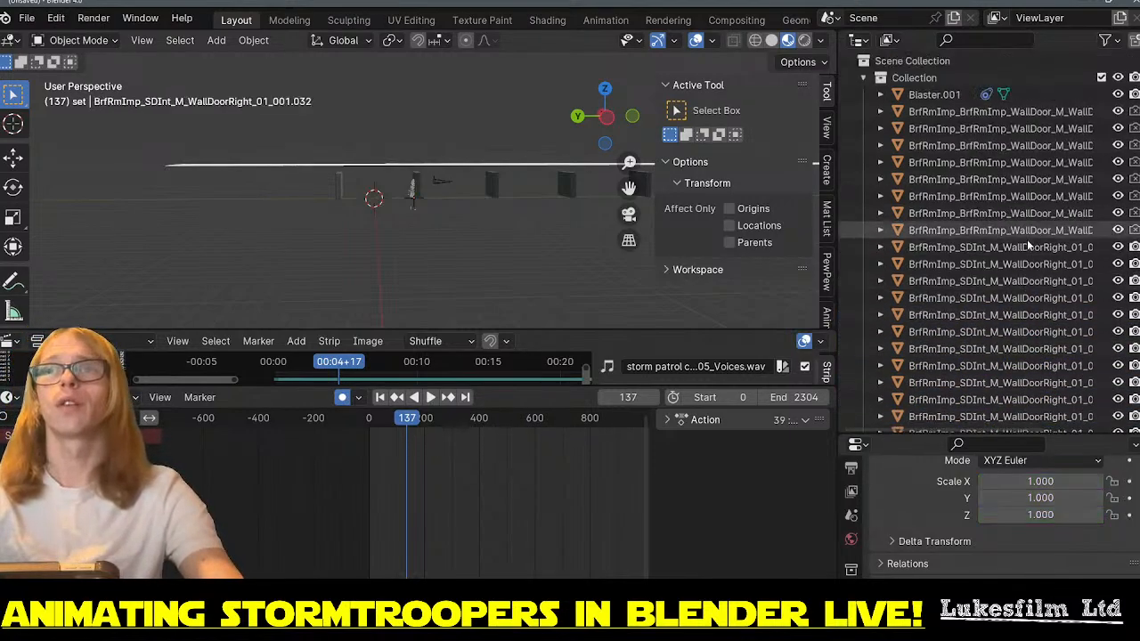
{"action": "left_click", "coordinate": [1047, 114], "text": "shift"}
{"action": "scroll", "coordinate": [1037, 268], "scroll_direction": "down", "scroll_amount": 5}
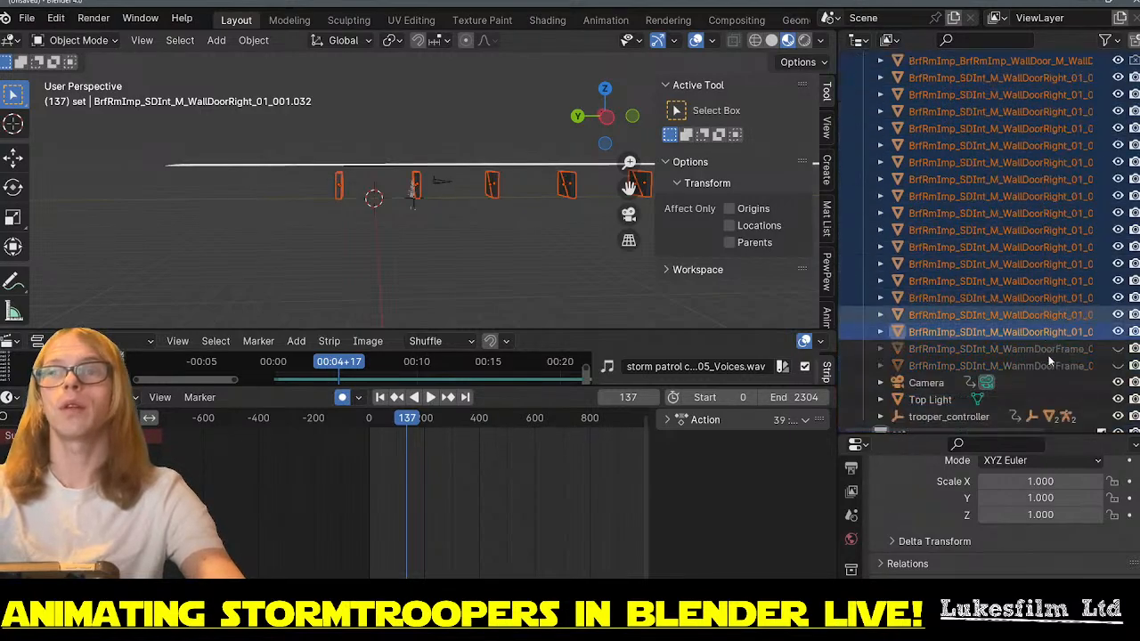
{"action": "left_click_drag", "start_coordinate": [1042, 330], "coordinate": [956, 417]}
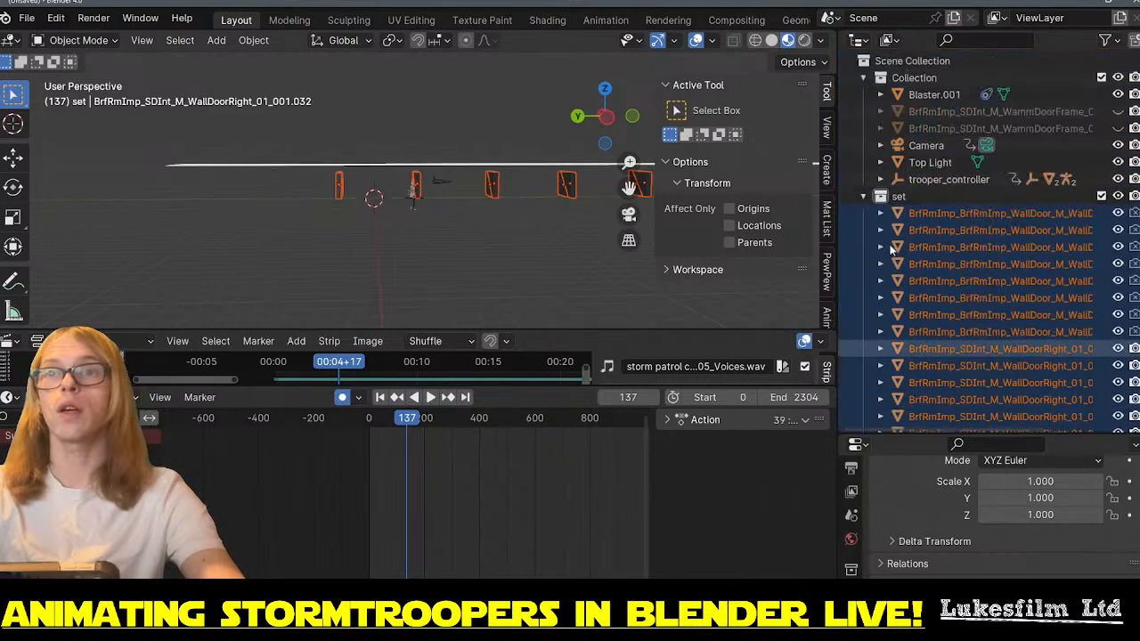
{"action": "left_click", "coordinate": [866, 195]}
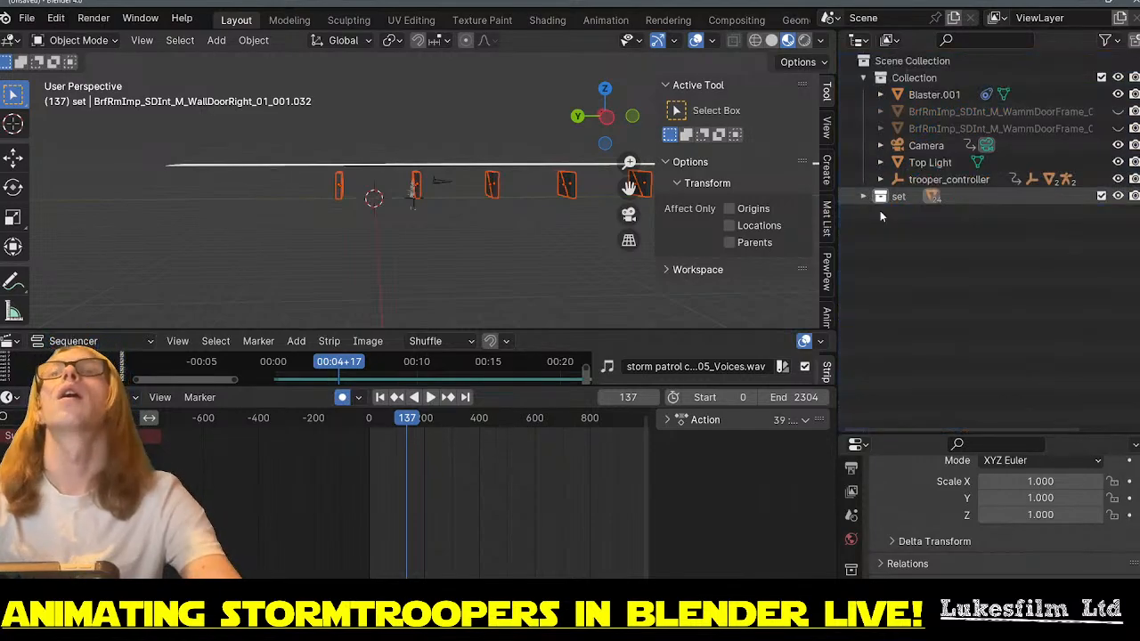
{"action": "middle_click_drag", "start_coordinate": [522, 216], "coordinate": [551, 218]}
{"action": "scroll", "coordinate": [550, 218], "scroll_direction": "up", "scroll_amount": 4}
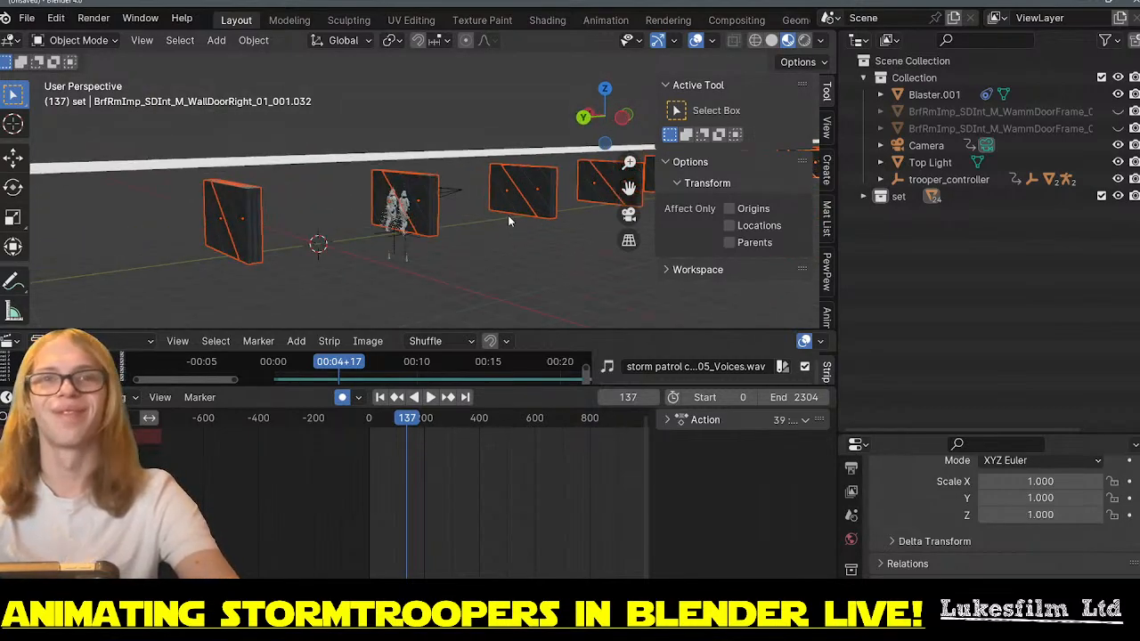
{"action": "middle_click_drag", "start_coordinate": [495, 227], "coordinate": [385, 214]}
{"action": "scroll", "coordinate": [396, 218], "scroll_direction": "up", "scroll_amount": 4}
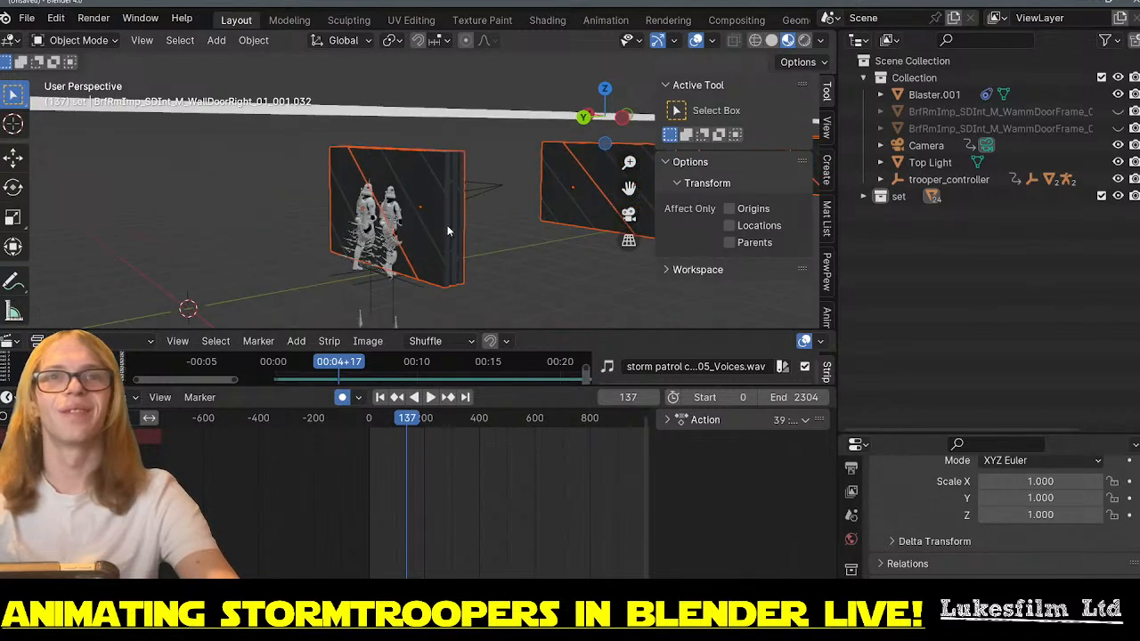
- Select only the WallDoorRight half with the thick ribbed edge in the doorway where the troopers stand
{"action": "scroll", "coordinate": [448, 226], "scroll_direction": "down", "scroll_amount": 5}
{"action": "middle_click_drag", "start_coordinate": [512, 235], "coordinate": [449, 214]}
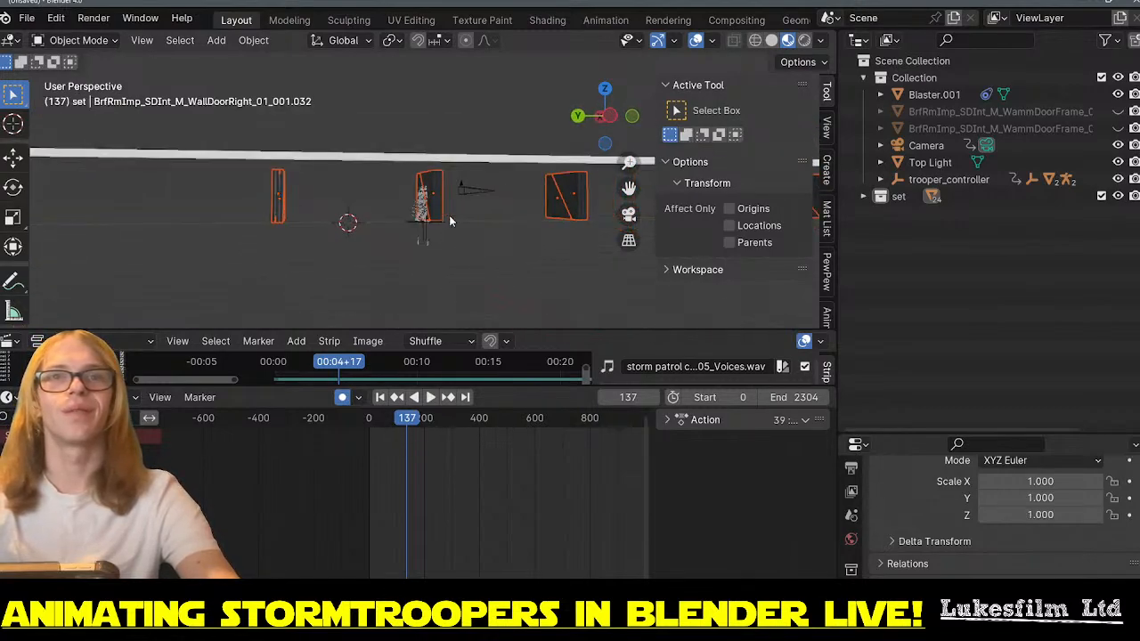
{"action": "scroll", "coordinate": [419, 218], "scroll_direction": "up", "scroll_amount": 3}
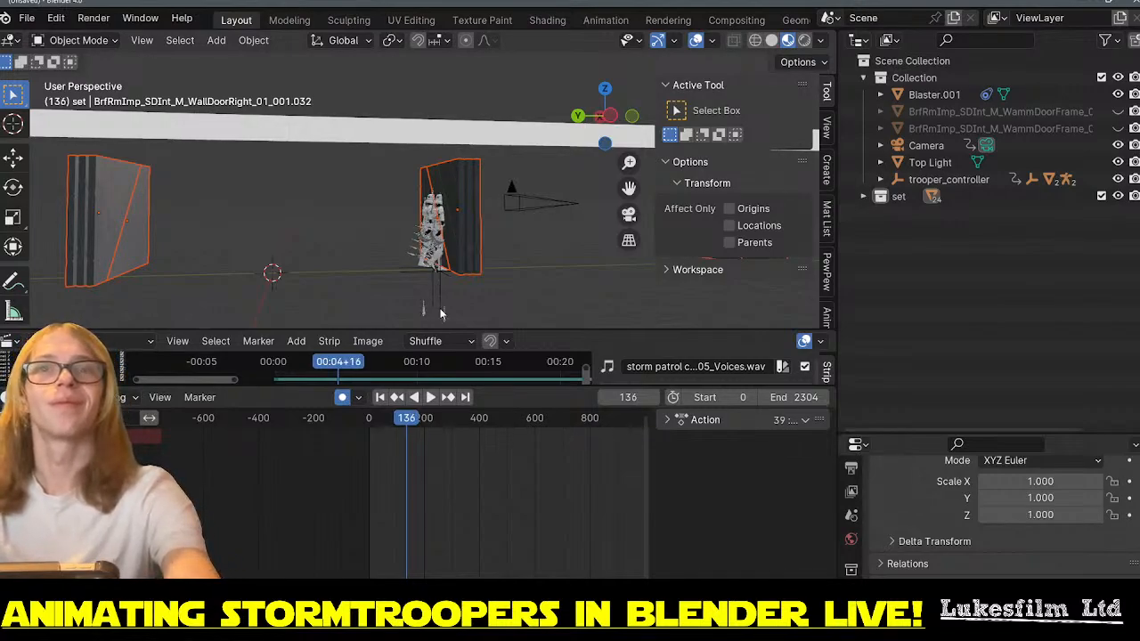
{"action": "key", "text": "Left"}
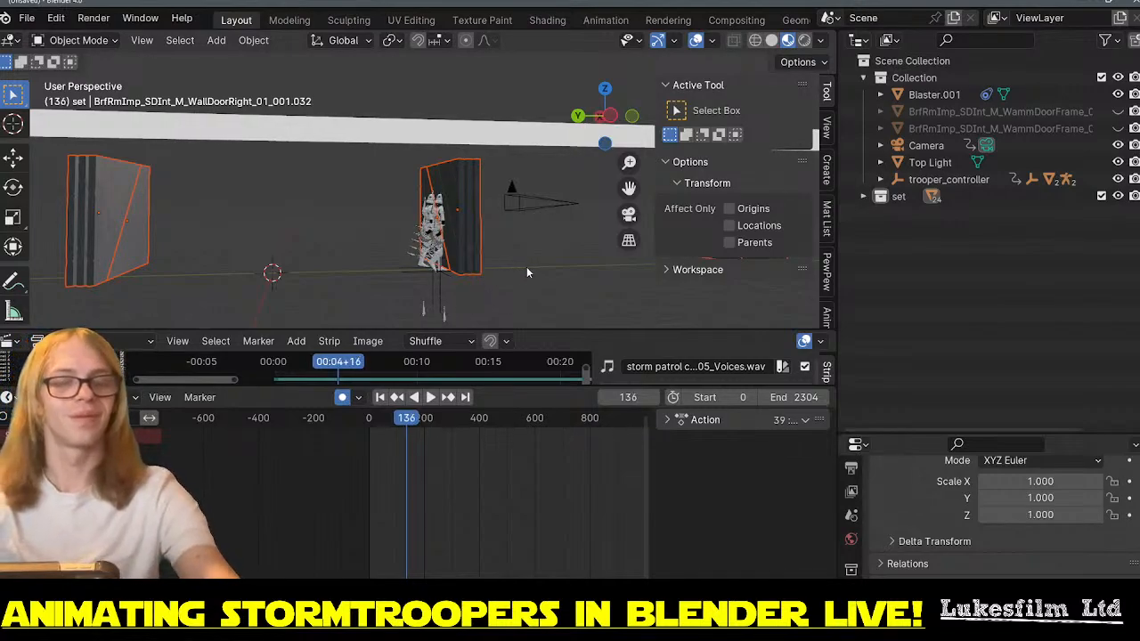
{"action": "middle_click_drag", "start_coordinate": [526, 267], "coordinate": [414, 258]}
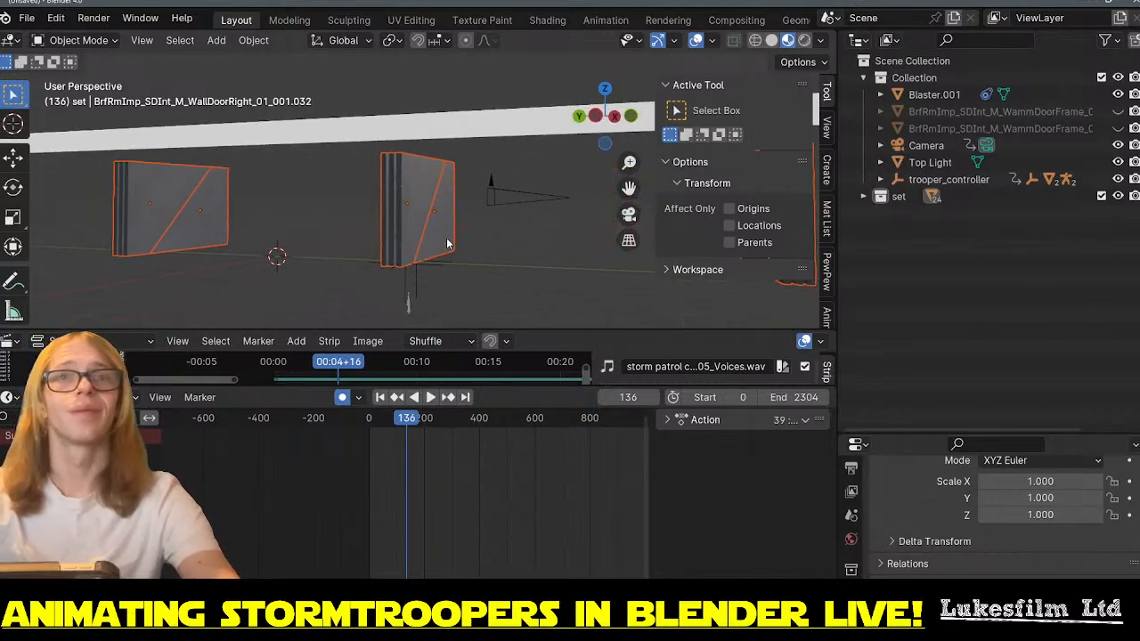
{"action": "left_click", "coordinate": [417, 237]}
{"action": "left_click", "coordinate": [405, 229]}
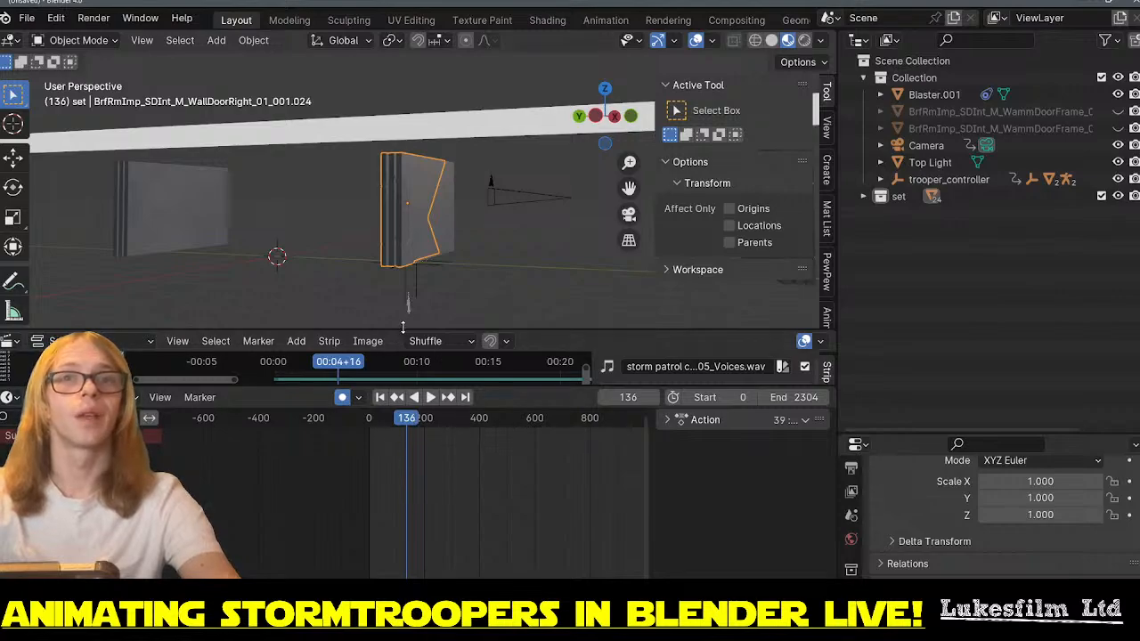
- Enlarge the sequencer, zoom in on the start of the voice waveform and place the playhead at frame 141
{"action": "left_click_drag", "start_coordinate": [402, 327], "coordinate": [396, 242]}
{"action": "scroll", "coordinate": [341, 360], "scroll_direction": "up", "scroll_amount": 6}
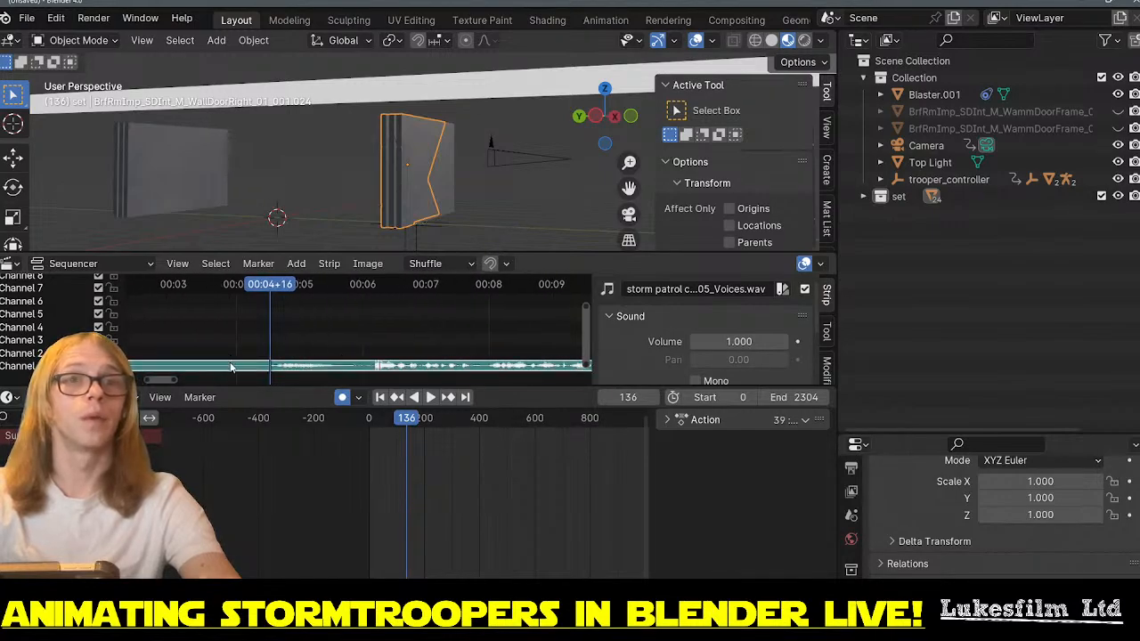
{"action": "key", "text": "Left"}
{"action": "key", "text": "Left"}
{"action": "key", "text": "Left"}
{"action": "key", "text": "Left"}
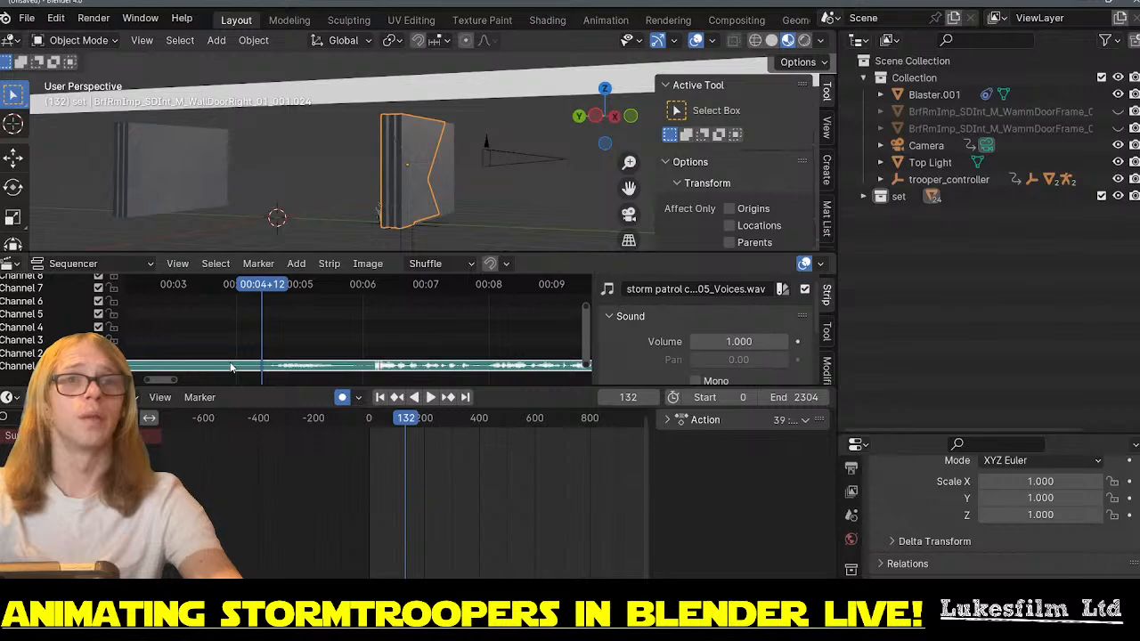
{"action": "key", "text": "Right"}
{"action": "key", "text": "Right"}
{"action": "key", "text": "Right"}
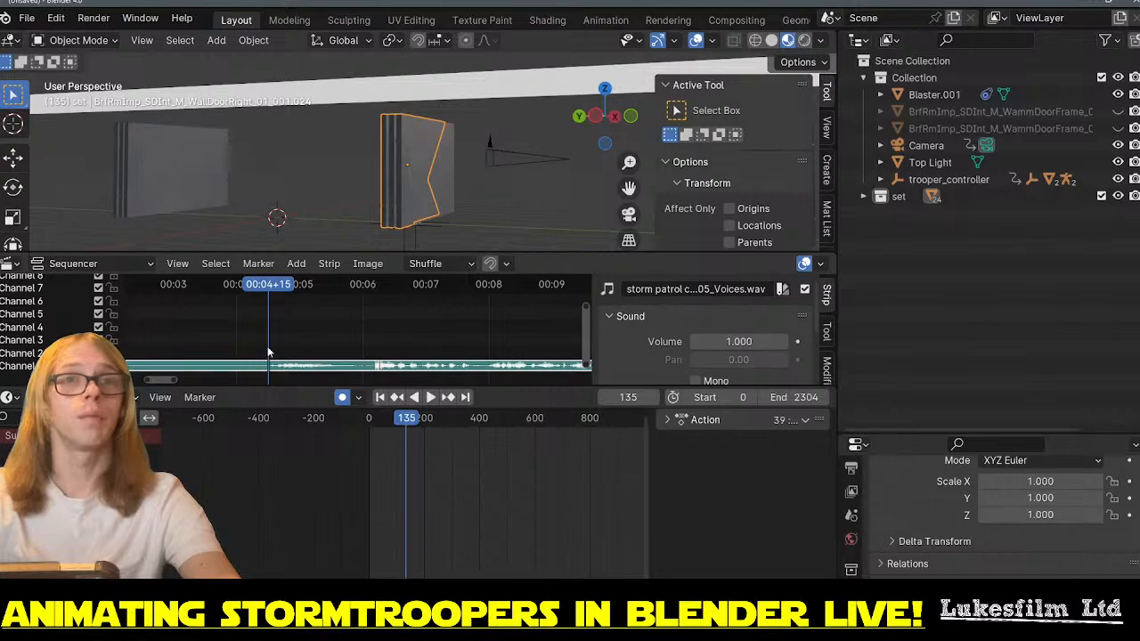
{"action": "left_click_drag", "start_coordinate": [268, 295], "coordinate": [282, 284]}
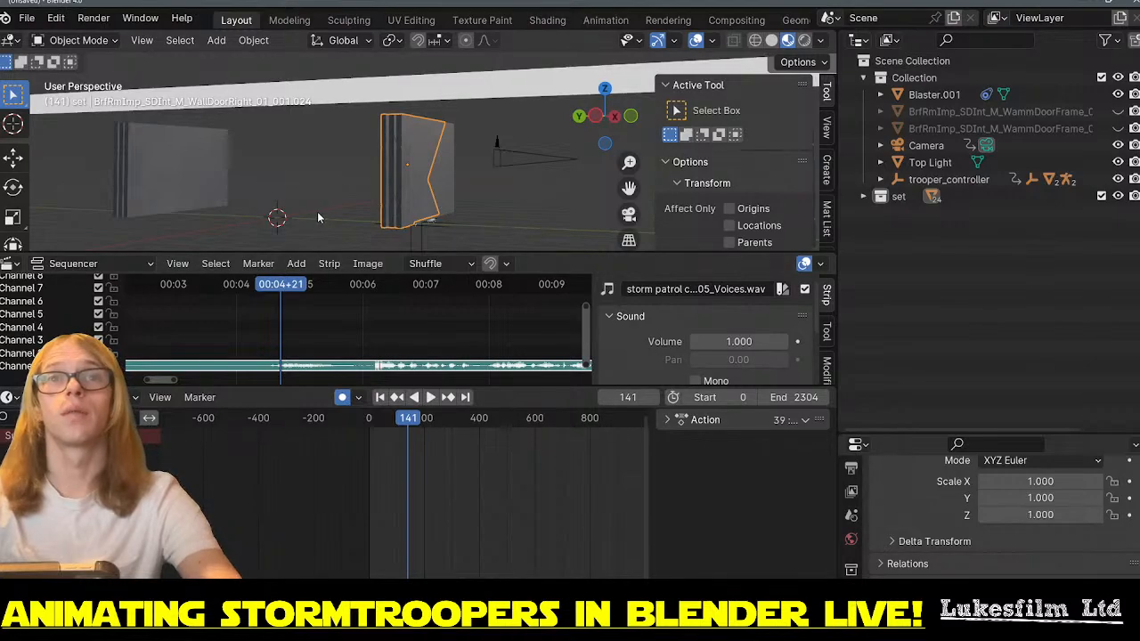
- Enlarge the properties editor and keyframe the selected door half's X, Y and Z location at frame 141
{"action": "middle_click_drag", "start_coordinate": [317, 211], "coordinate": [370, 217]}
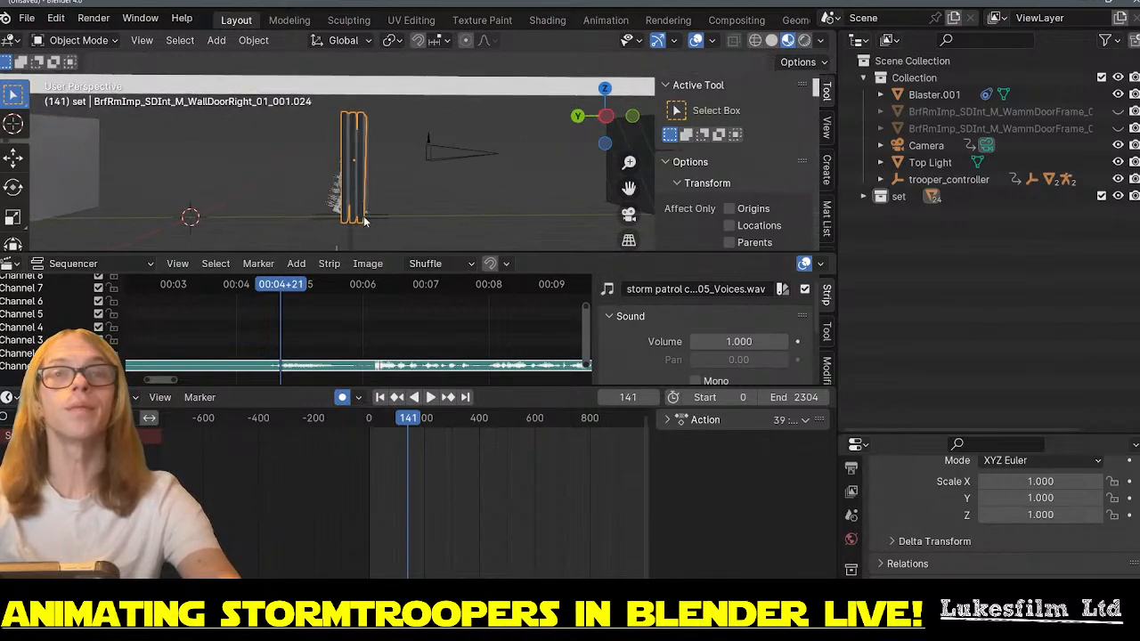
{"action": "middle_click_drag", "start_coordinate": [467, 215], "coordinate": [447, 217]}
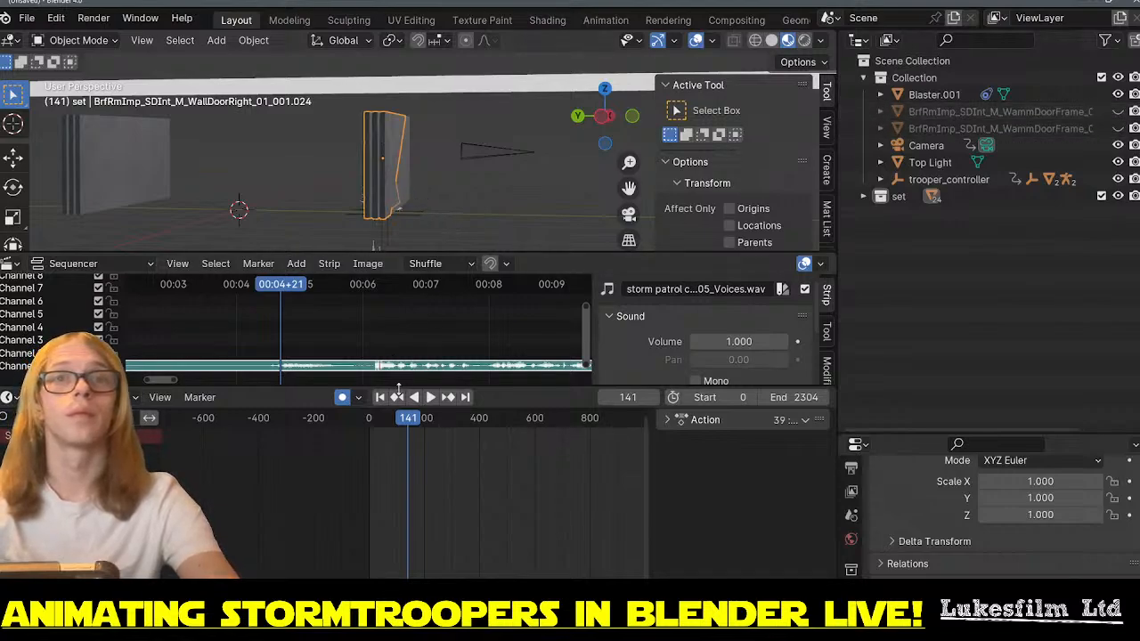
{"action": "middle_click_drag", "start_coordinate": [476, 217], "coordinate": [465, 207]}
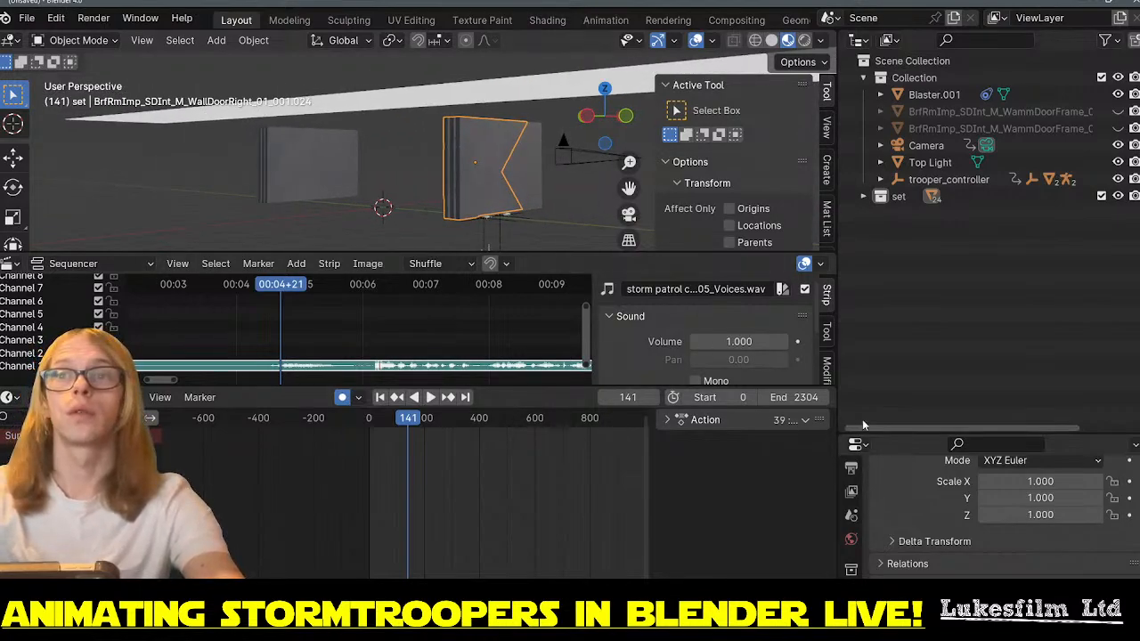
{"action": "left_click_drag", "start_coordinate": [873, 431], "coordinate": [877, 267]}
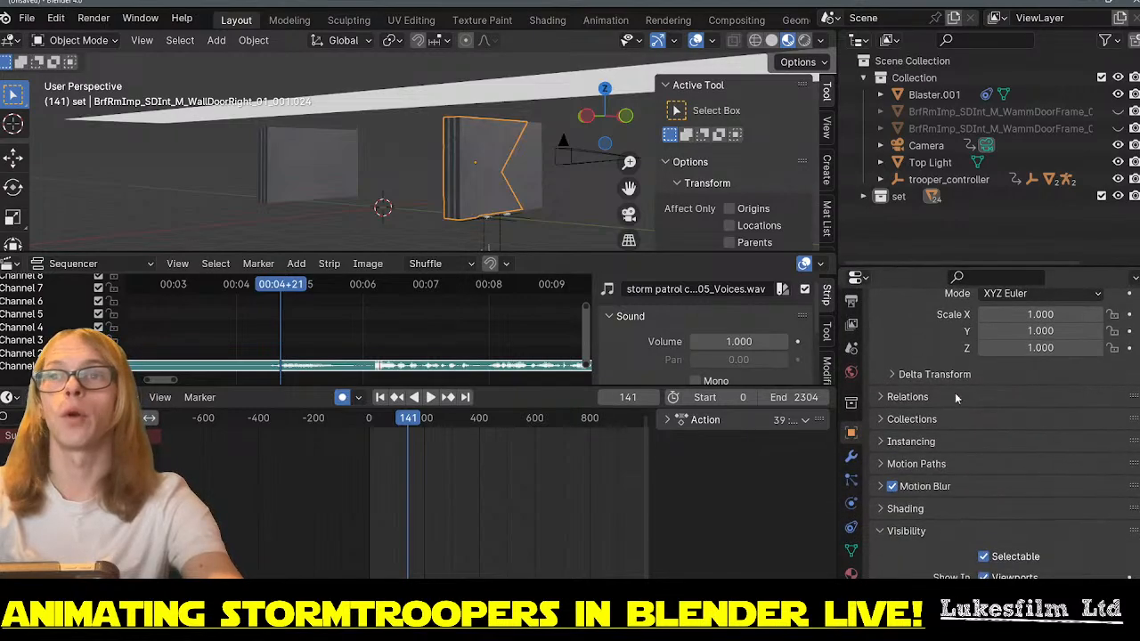
{"action": "scroll", "coordinate": [962, 401], "scroll_direction": "up", "scroll_amount": 5}
{"action": "scroll", "coordinate": [973, 408], "scroll_direction": "up", "scroll_amount": 2}
{"action": "left_click", "coordinate": [1129, 386]}
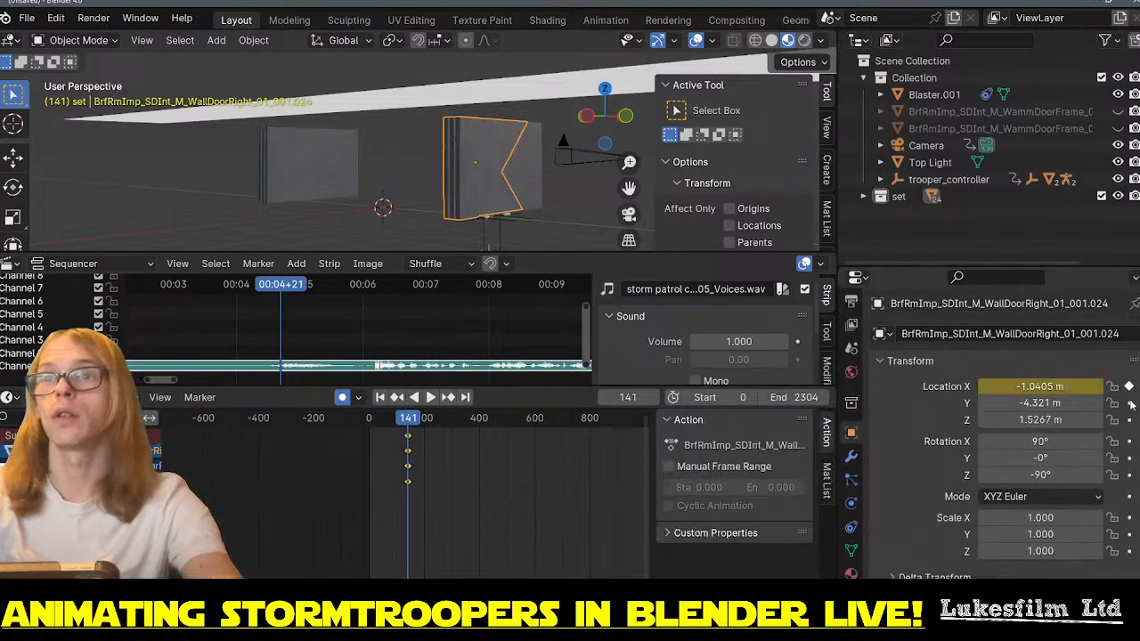
{"action": "left_click", "coordinate": [1129, 403]}
{"action": "left_click", "coordinate": [1129, 419]}
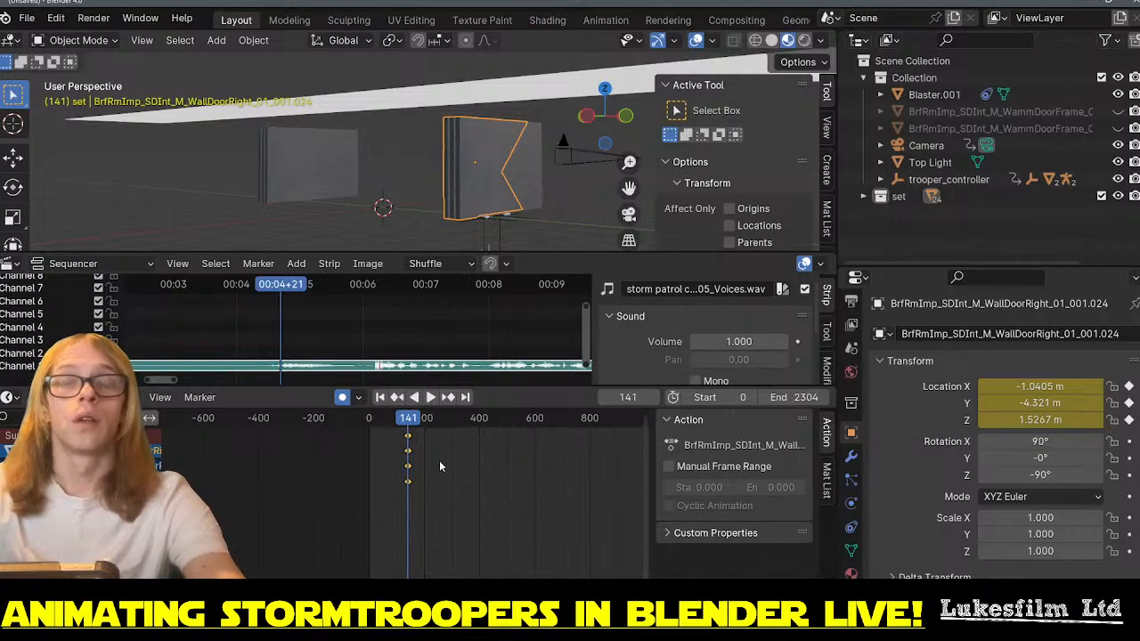
- Advance the playhead frame by frame to frame 159 for the door's open position
{"action": "scroll", "coordinate": [439, 472], "scroll_direction": "up", "scroll_amount": 5}
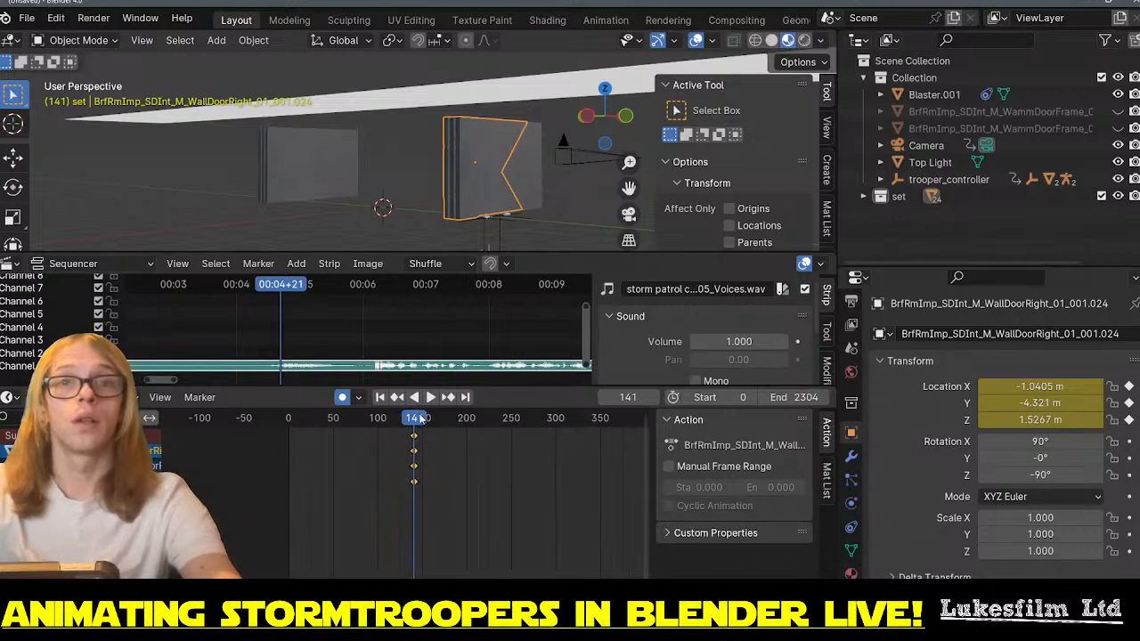
{"action": "key", "text": "Right"}
{"action": "key", "text": "Right"}
{"action": "key", "text": "Right"}
{"action": "key", "text": "Right"}
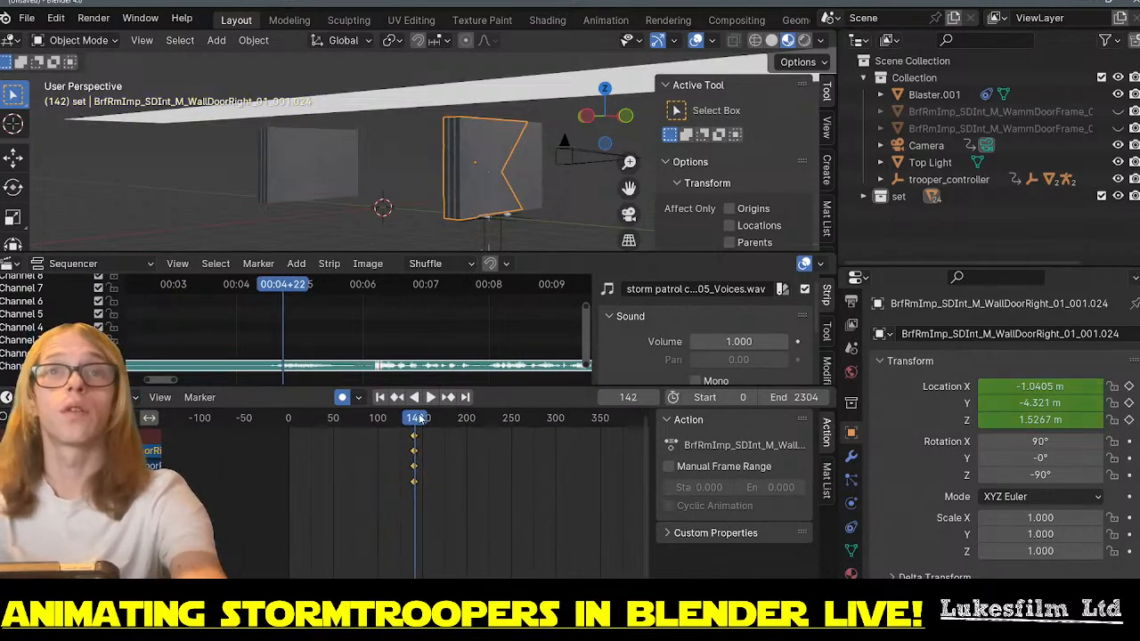
{"action": "key", "text": "Right"}
{"action": "key", "text": "Right"}
{"action": "key", "text": "Right"}
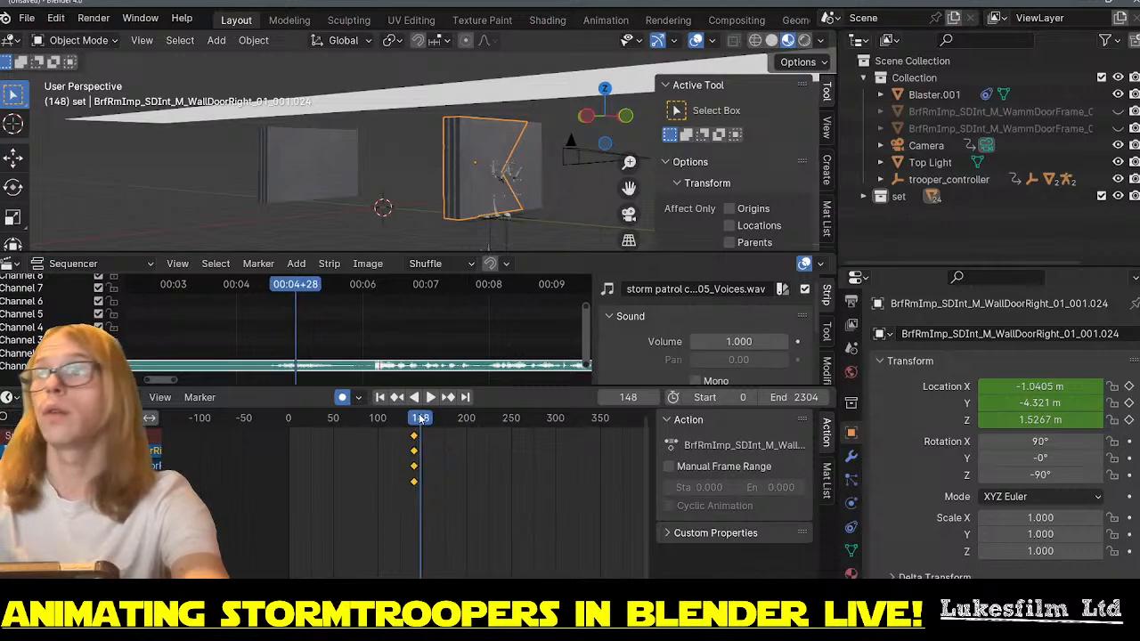
{"action": "key", "text": "Right"}
{"action": "key", "text": "Right"}
{"action": "key", "text": "Right"}
{"action": "key", "text": "Right"}
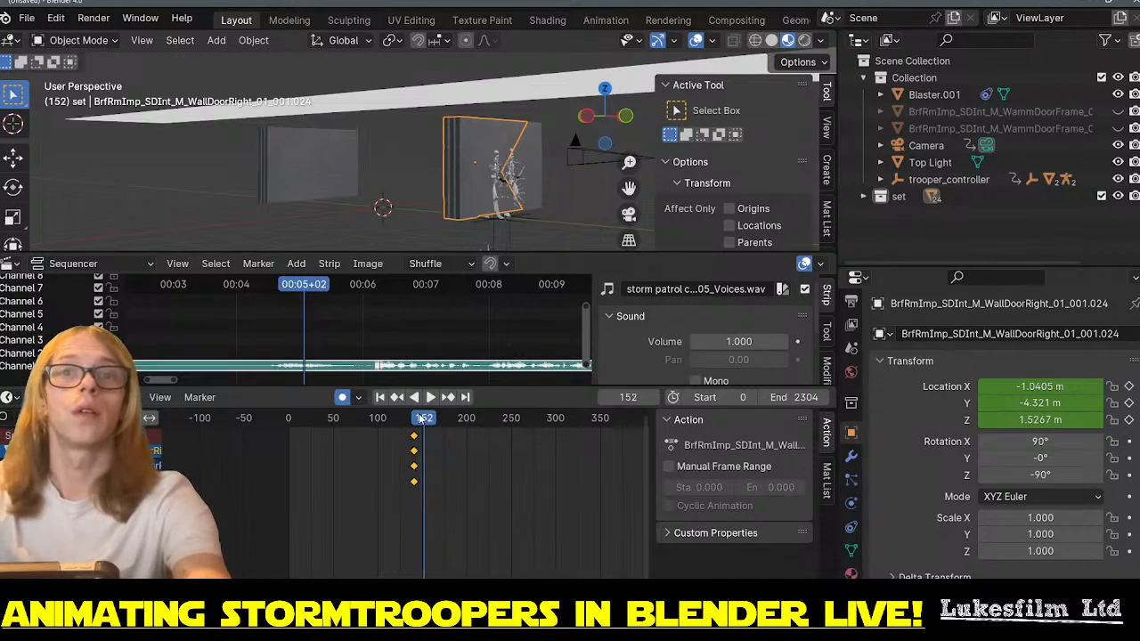
{"action": "key", "text": "Right"}
{"action": "key", "text": "Right"}
{"action": "key", "text": "Right"}
{"action": "key", "text": "Right"}
{"action": "key", "text": "Right"}
{"action": "key", "text": "Right"}
{"action": "key", "text": "Right"}
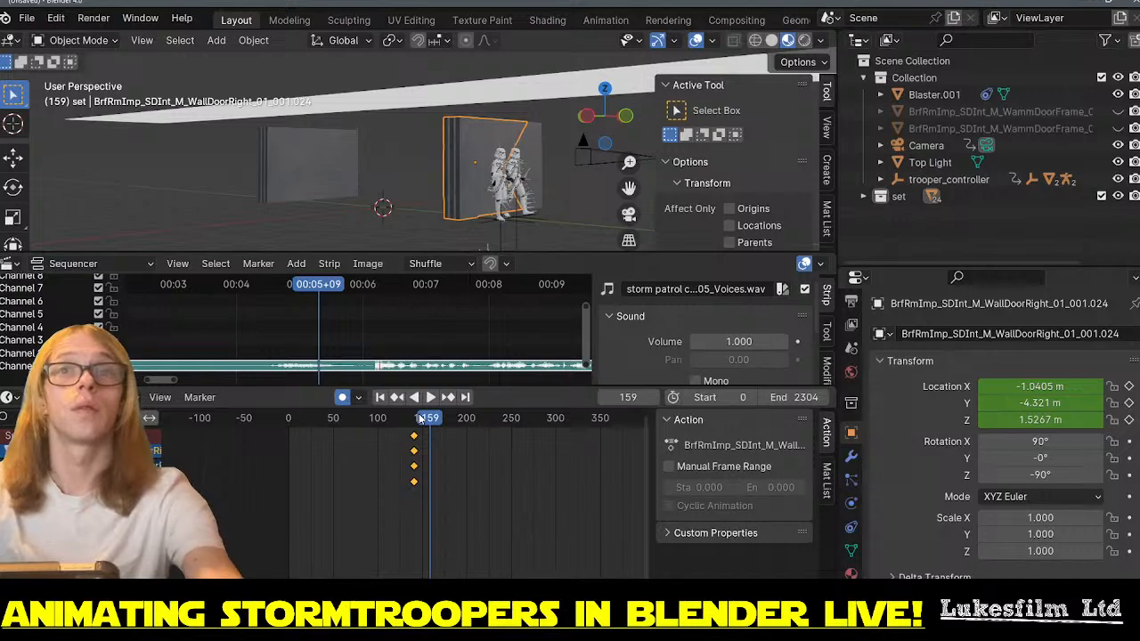
- Slide the door half along global X to about -3.65 m and keyframe its location, rotation and scale at frame 159
{"action": "key", "text": "g"}
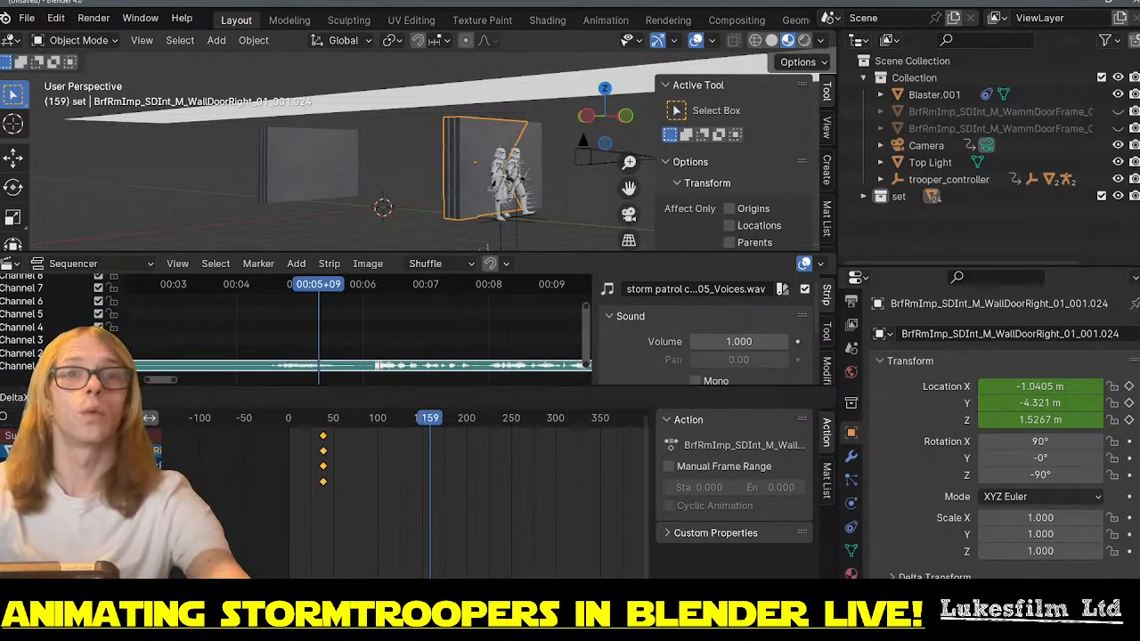
{"action": "right_click", "coordinate": [149, 417]}
{"action": "middle_click_drag", "start_coordinate": [479, 202], "coordinate": [405, 214]}
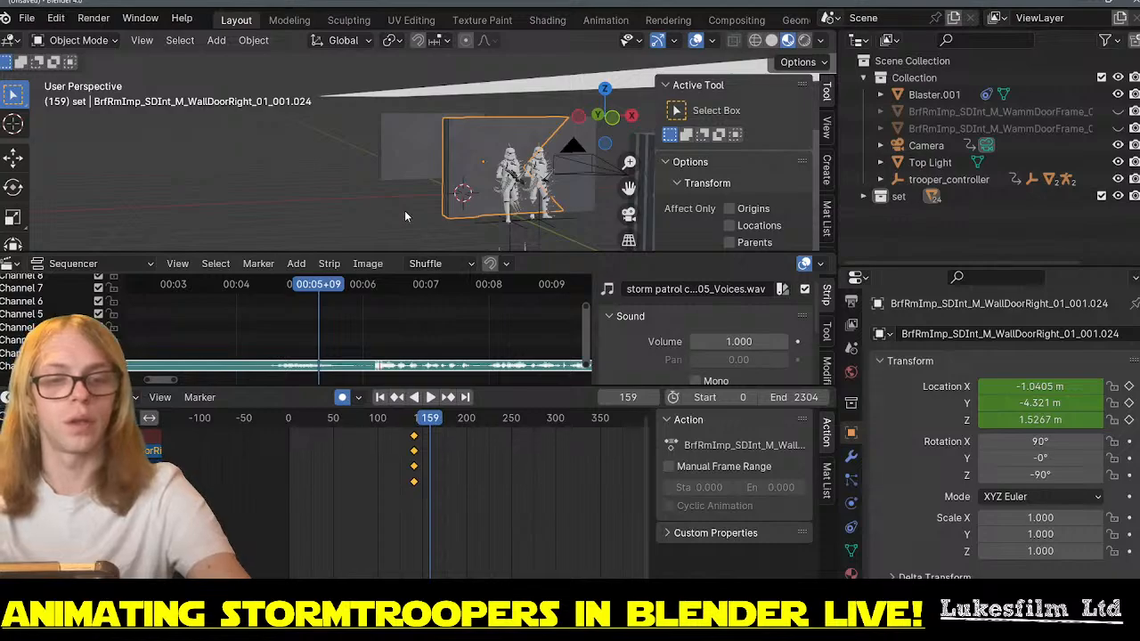
{"action": "key", "text": "g"}
{"action": "key", "text": "x"}
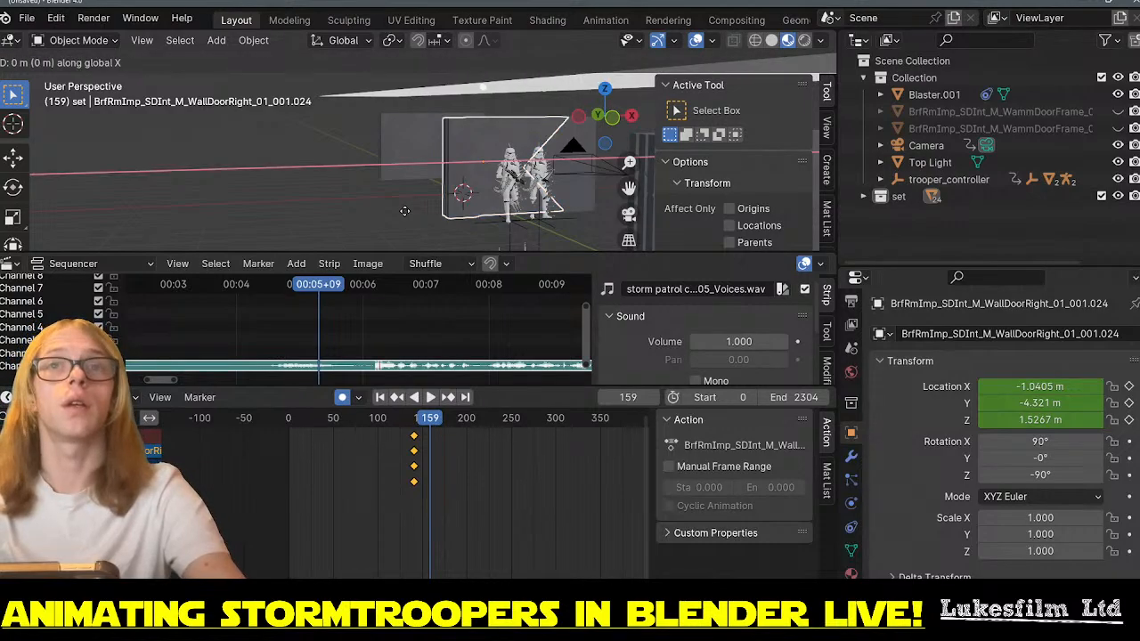
{"action": "left_click", "coordinate": [307, 211]}
{"action": "key", "text": "i"}
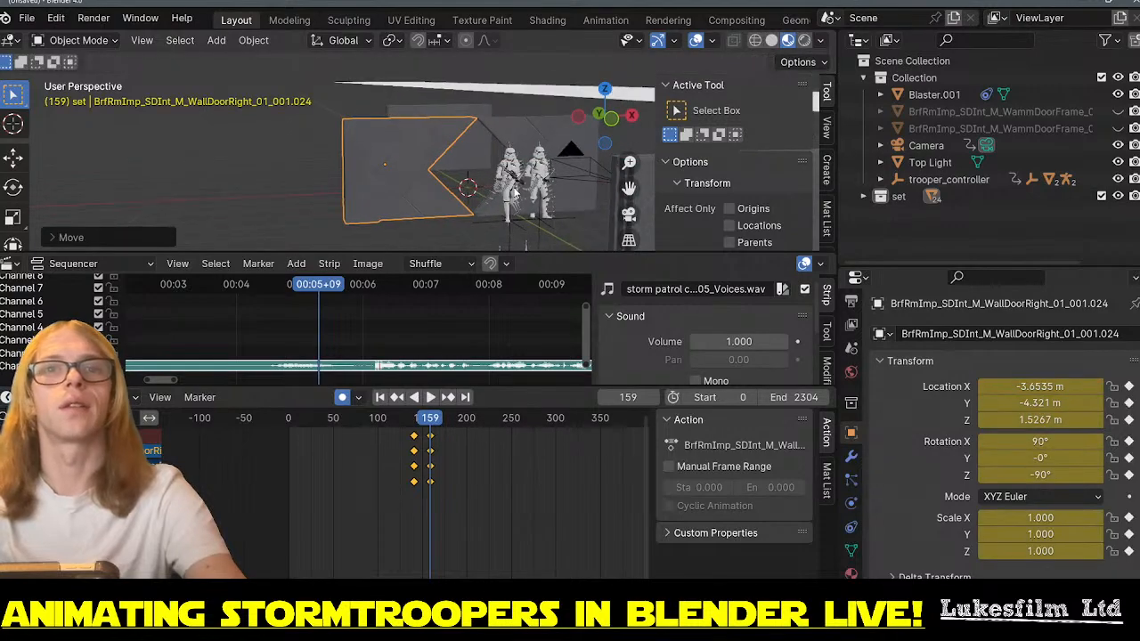
- Preview the door opening by playing and scrubbing between frames 159 and 169, including through the camera view
{"action": "mouse_move", "coordinate": [430, 425]}
{"action": "left_mouse_down"}
{"action": "mouse_move", "coordinate": [412, 427]}
{"action": "mouse_move", "coordinate": [439, 431]}
{"action": "left_mouse_up"}
{"action": "key", "text": "space"}
{"action": "key", "text": "space"}
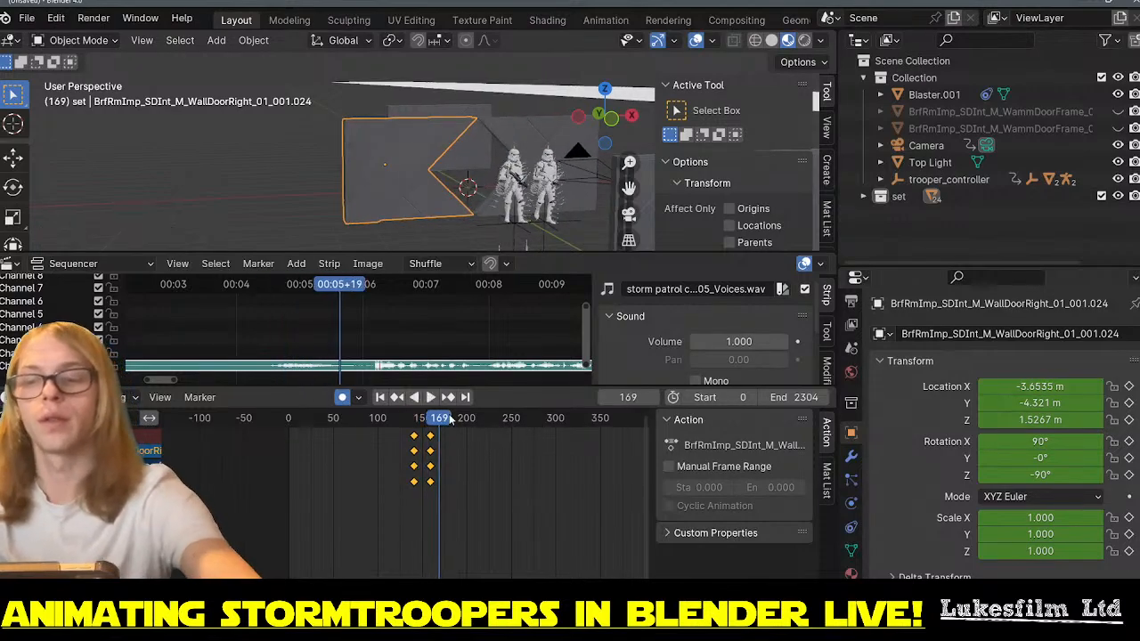
{"action": "scroll", "coordinate": [444, 428], "scroll_direction": "down", "scroll_amount": 2, "text": "ctrl"}
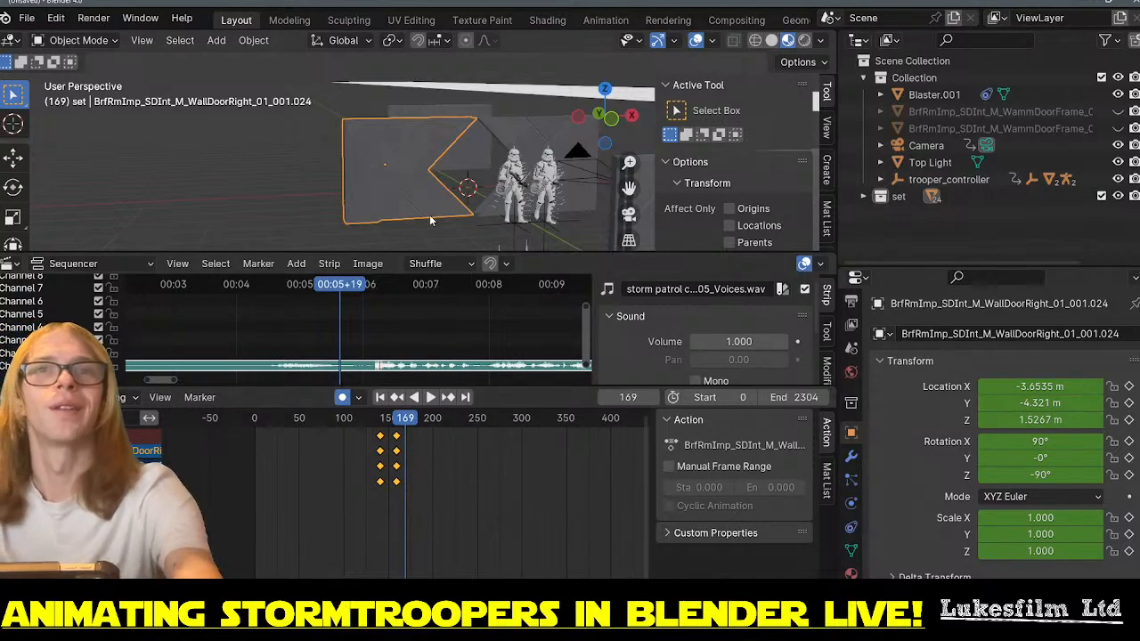
{"action": "key", "text": "KP_0"}
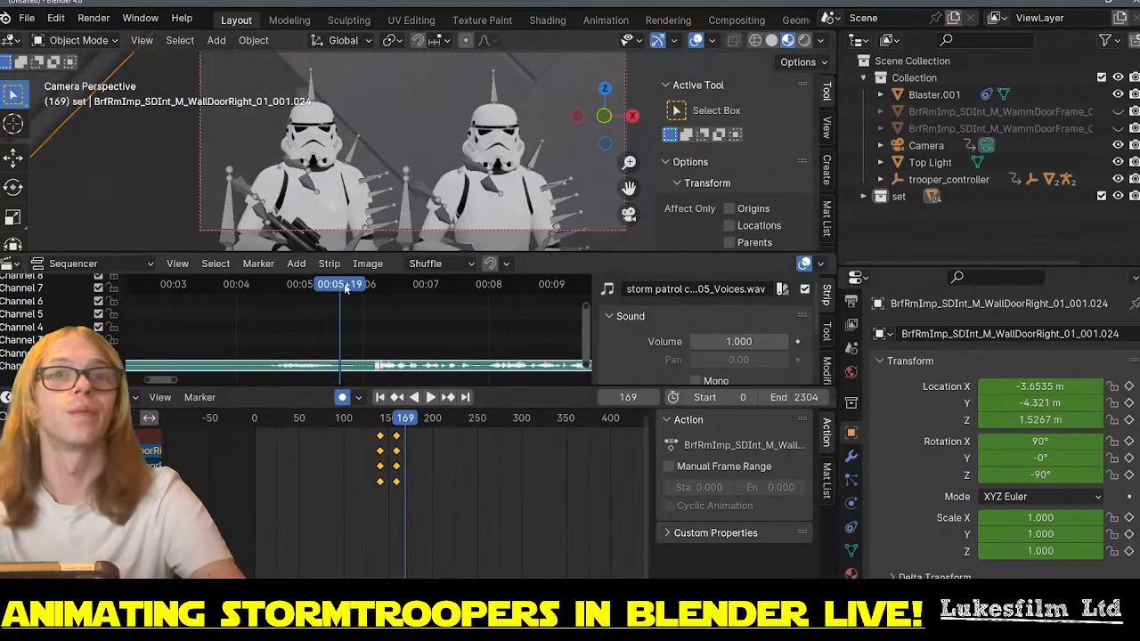
{"action": "mouse_move", "coordinate": [399, 422]}
{"action": "left_mouse_down"}
{"action": "mouse_move", "coordinate": [380, 429]}
{"action": "mouse_move", "coordinate": [400, 424]}
{"action": "left_mouse_up"}
{"action": "scroll", "coordinate": [538, 477], "scroll_direction": "left", "scroll_amount": 1, "text": "ctrl"}
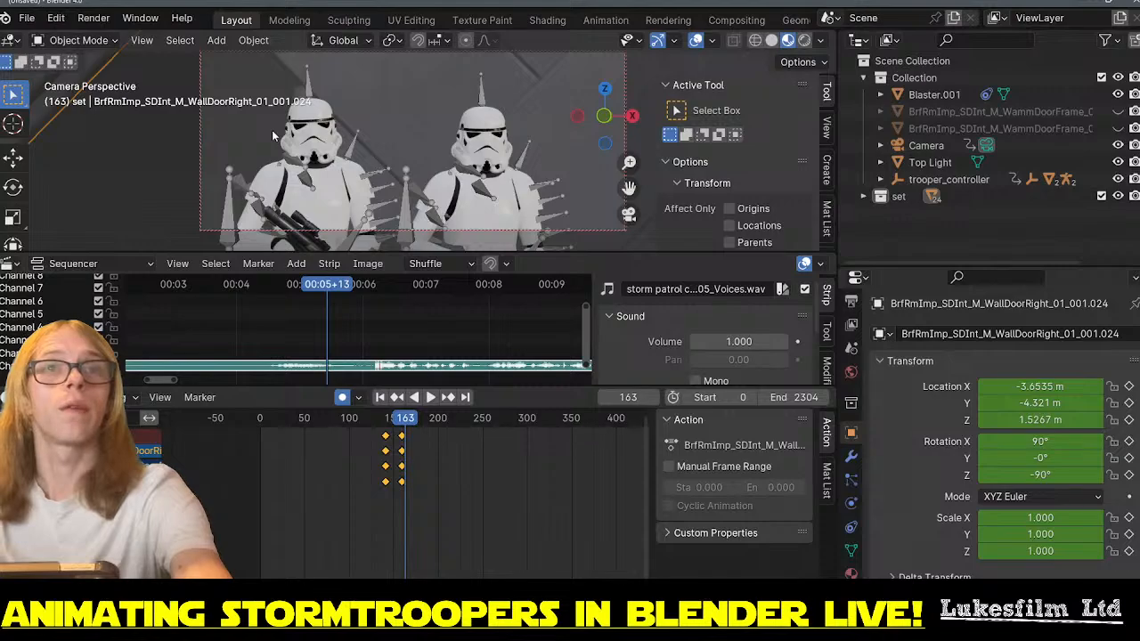
- Leave the camera view, reselect the animated door half and return the playhead to its first keyframe at frame 141
{"action": "middle_click_drag", "start_coordinate": [271, 130], "coordinate": [272, 130]}
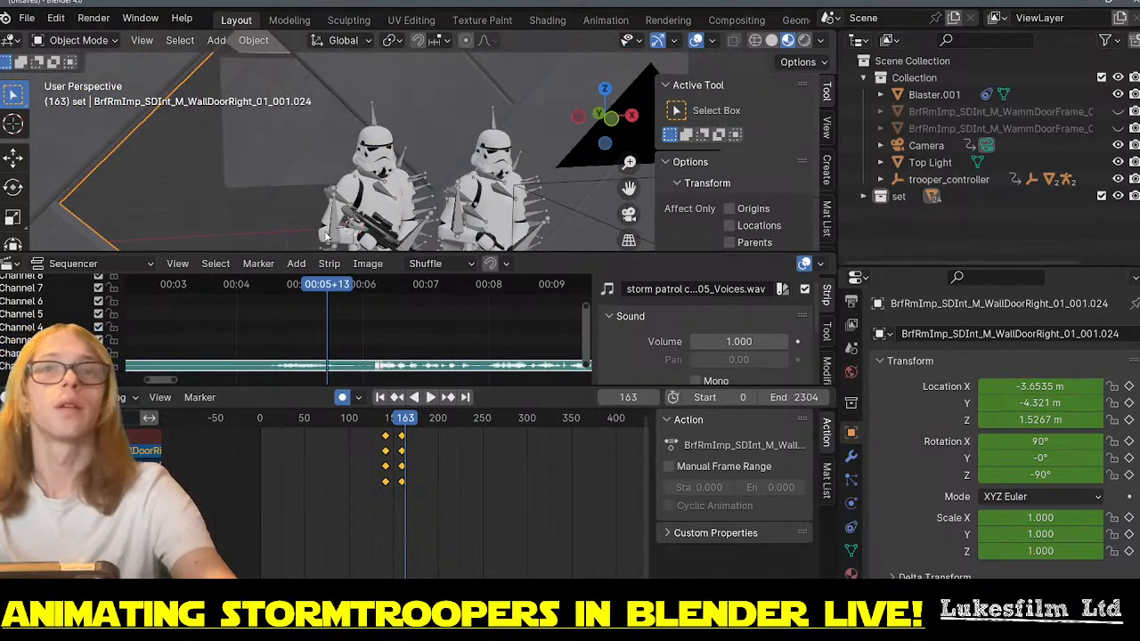
{"action": "mouse_move", "coordinate": [304, 181]}
{"action": "middle_mouse_down"}
{"action": "mouse_move", "coordinate": [220, 161]}
{"action": "mouse_move", "coordinate": [285, 152]}
{"action": "mouse_move", "coordinate": [309, 172]}
{"action": "middle_mouse_up"}
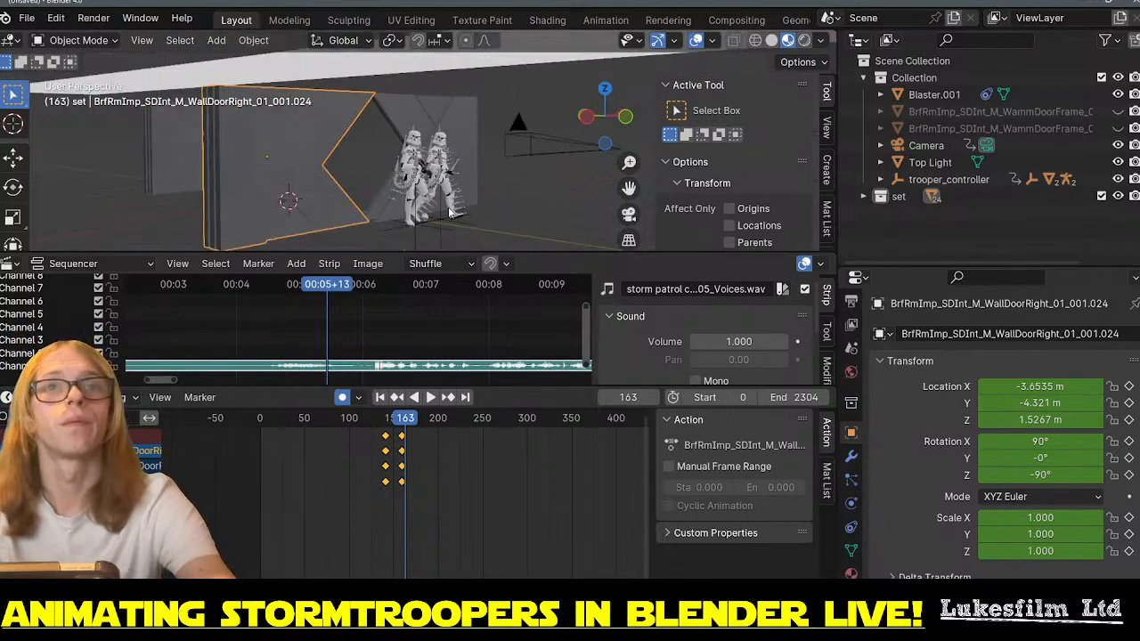
{"action": "middle_click_drag", "start_coordinate": [450, 214], "coordinate": [399, 113]}
{"action": "left_click", "coordinate": [399, 113]}
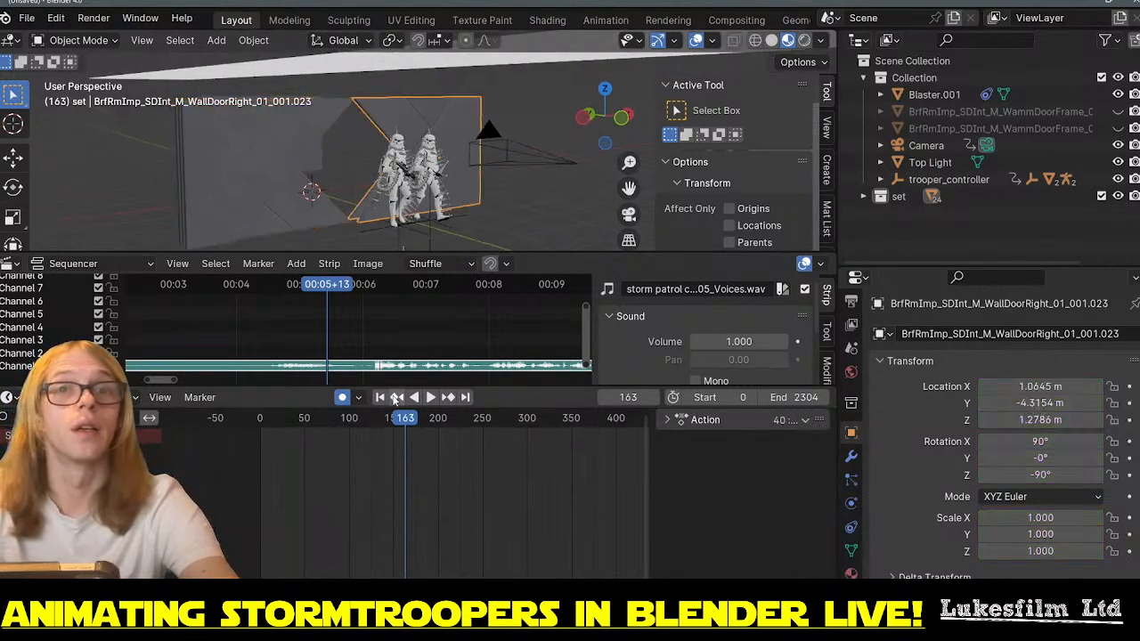
{"action": "left_click", "coordinate": [284, 211]}
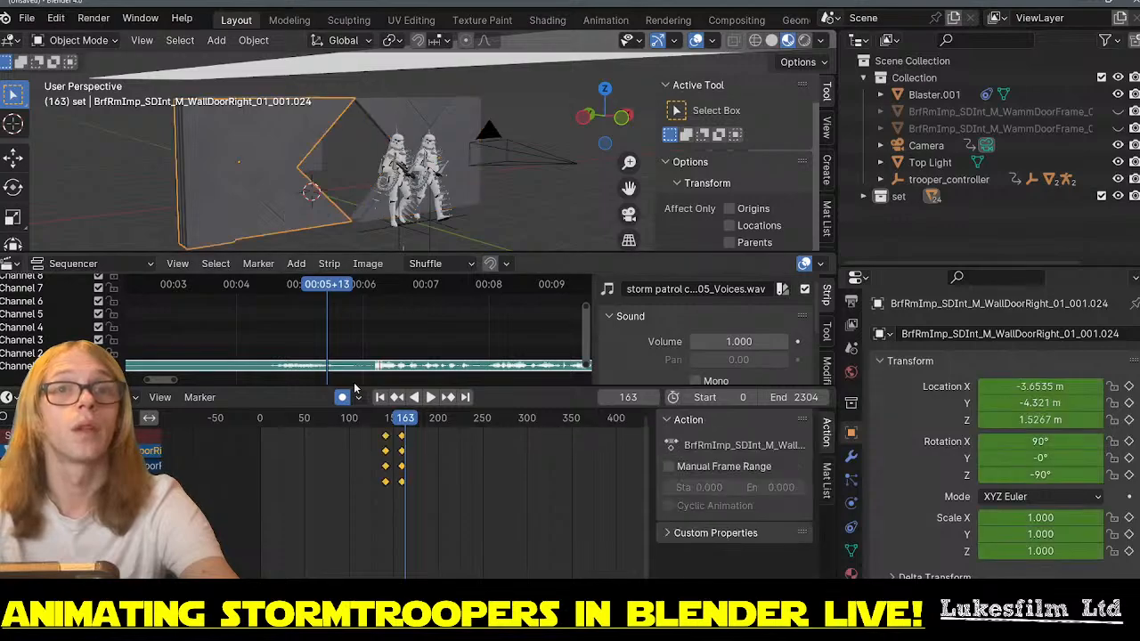
{"action": "left_click", "coordinate": [403, 400]}
{"action": "left_click", "coordinate": [403, 399]}
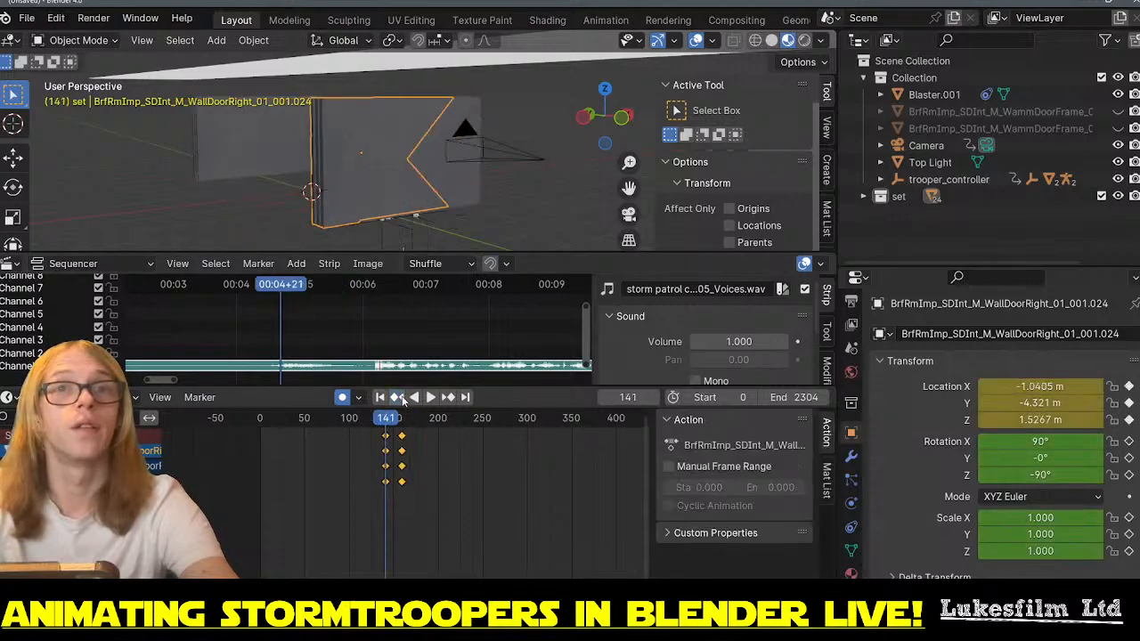
- Select the second, unanimated door half and keyframe its X, Y and Z location at frame 141
{"action": "left_click", "coordinate": [431, 164]}
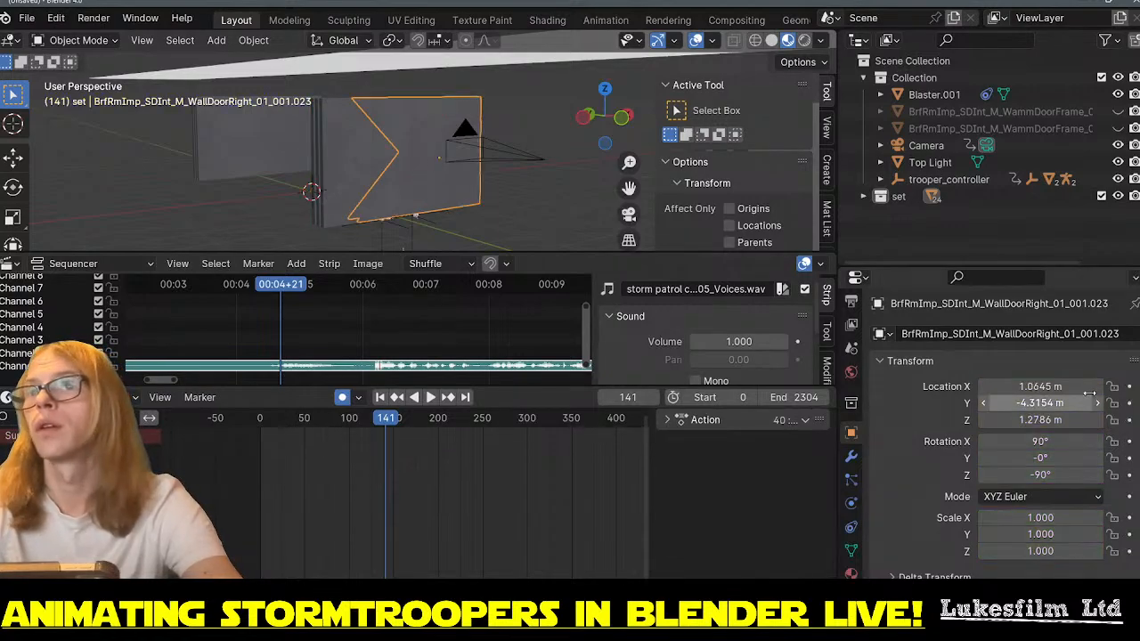
{"action": "left_click", "coordinate": [1128, 387]}
{"action": "left_click", "coordinate": [1130, 402]}
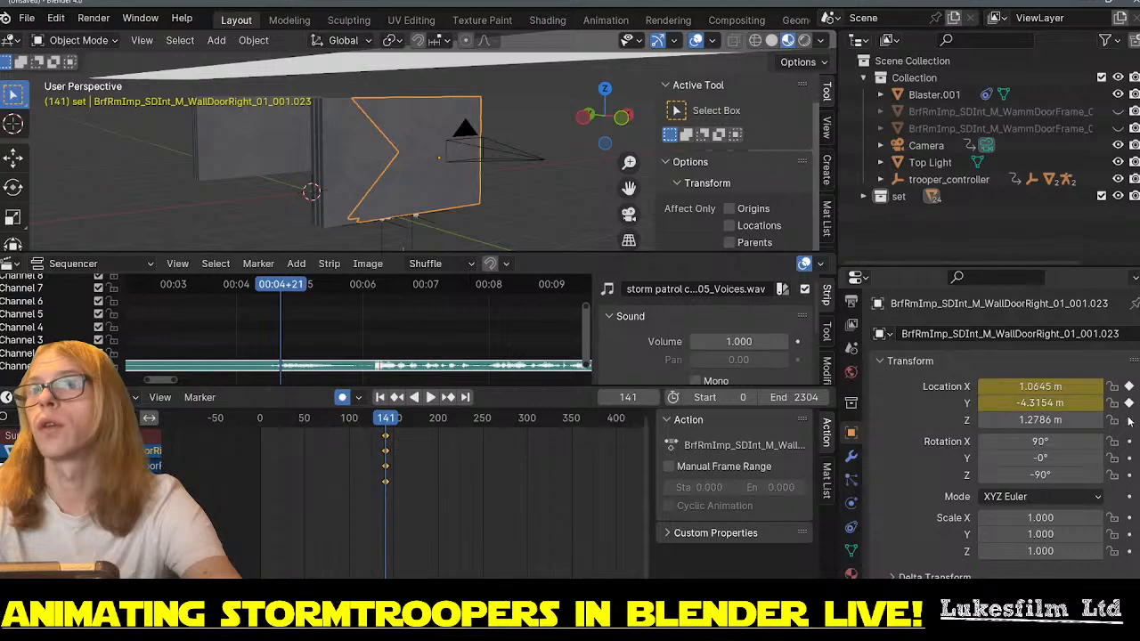
{"action": "left_click", "coordinate": [1129, 419]}
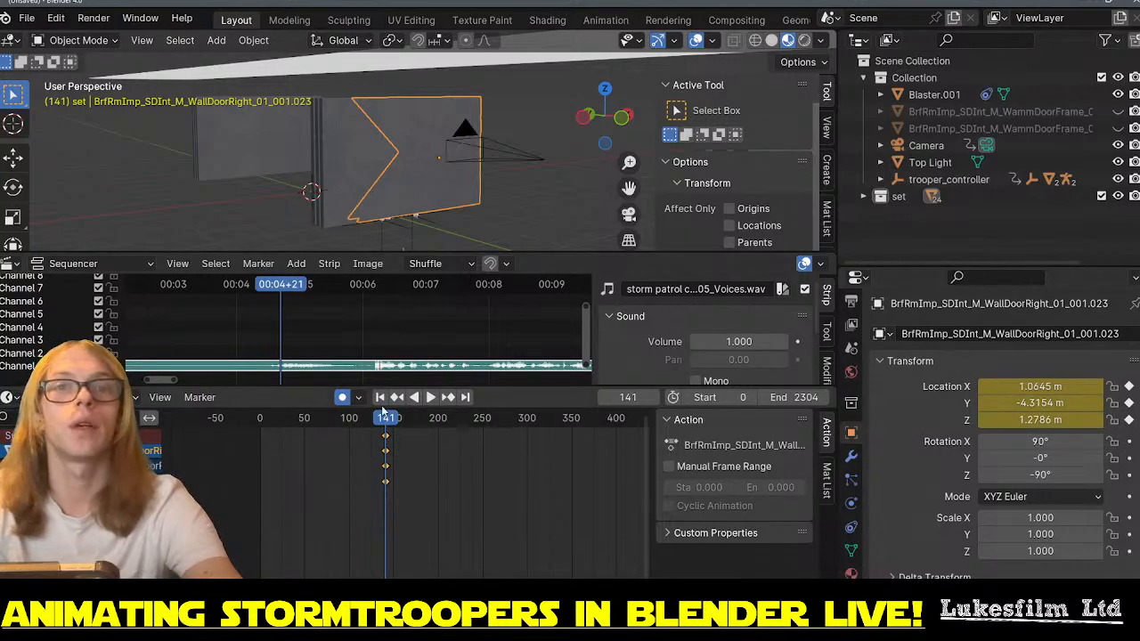
- Use the first door half's keyframes to advance the playhead to frame 159, then reselect the second door half
{"action": "left_click", "coordinate": [341, 179]}
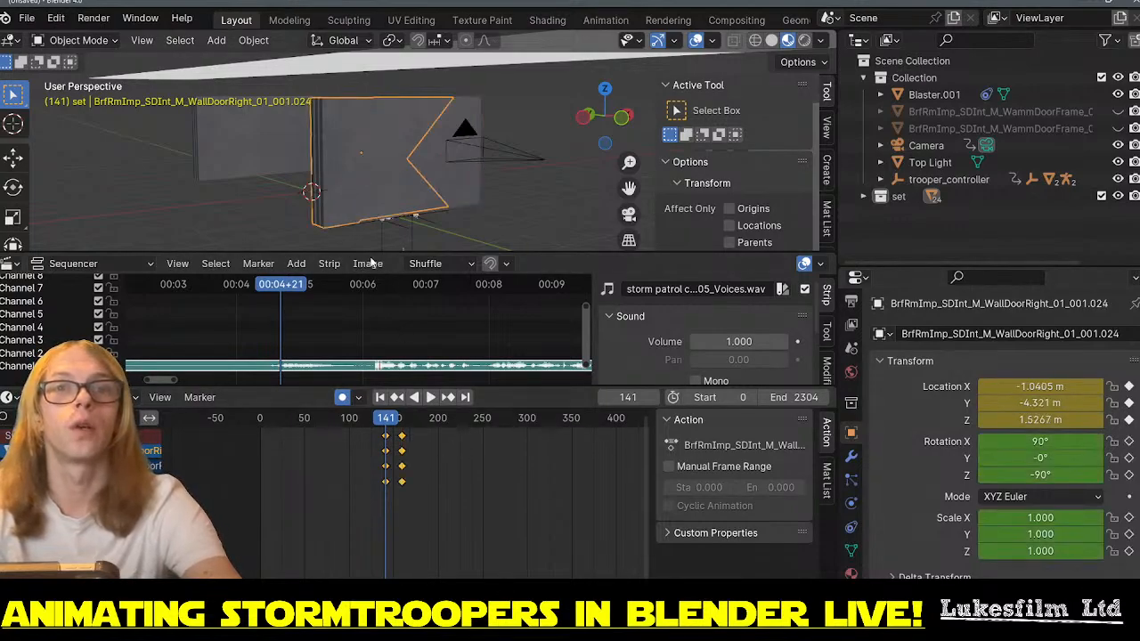
{"action": "left_click", "coordinate": [449, 397]}
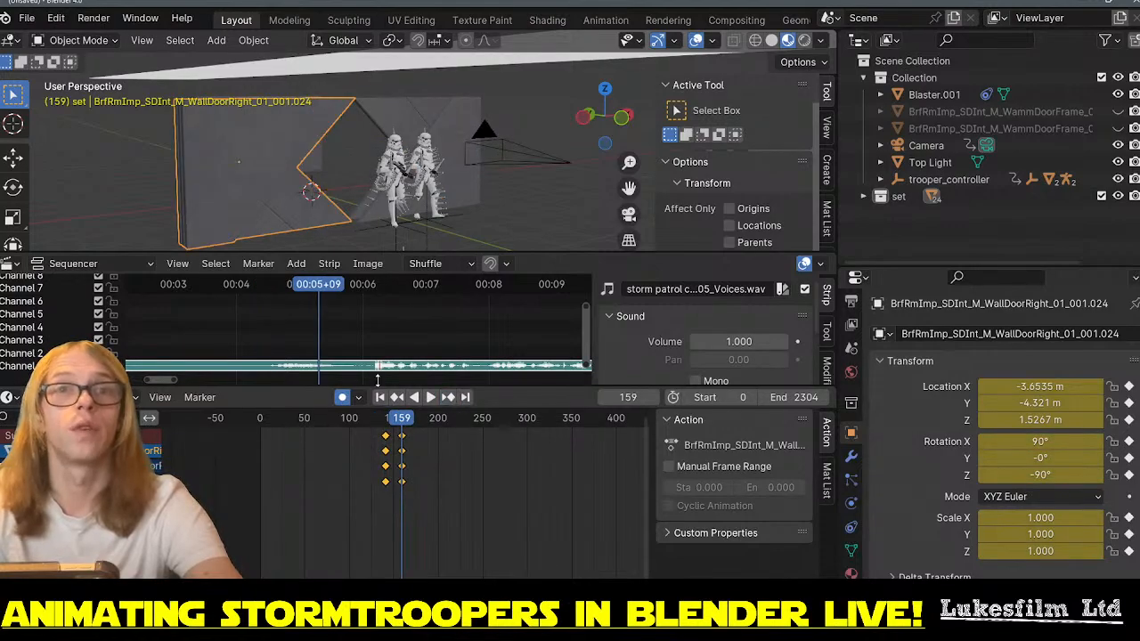
{"action": "left_click", "coordinate": [411, 121]}
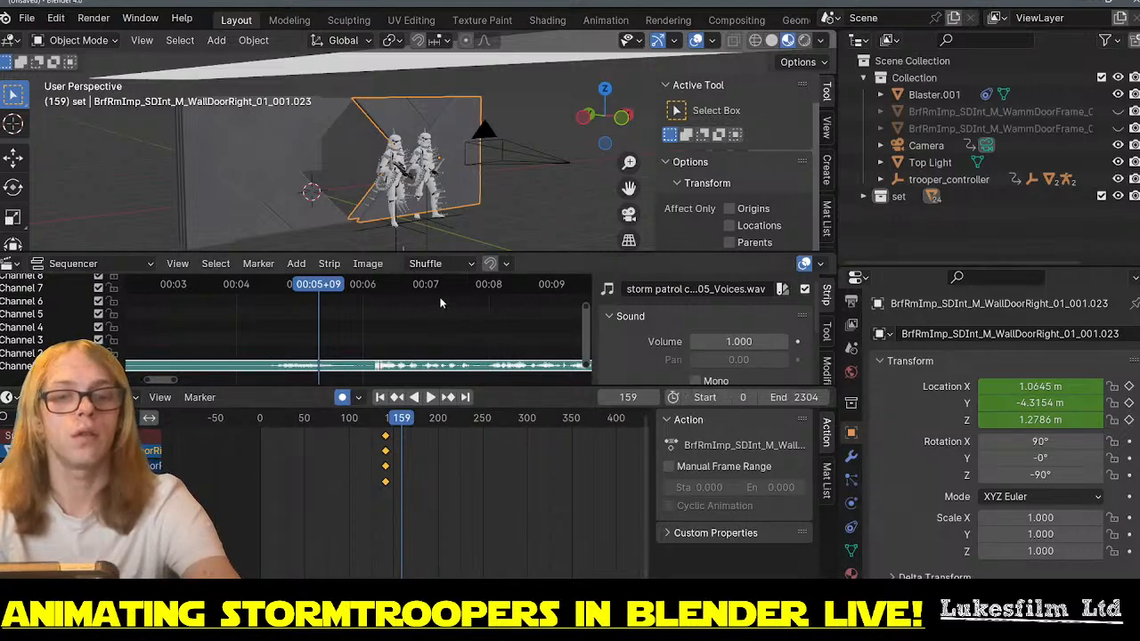
{"action": "key", "text": "g"}
{"action": "key", "text": "x"}
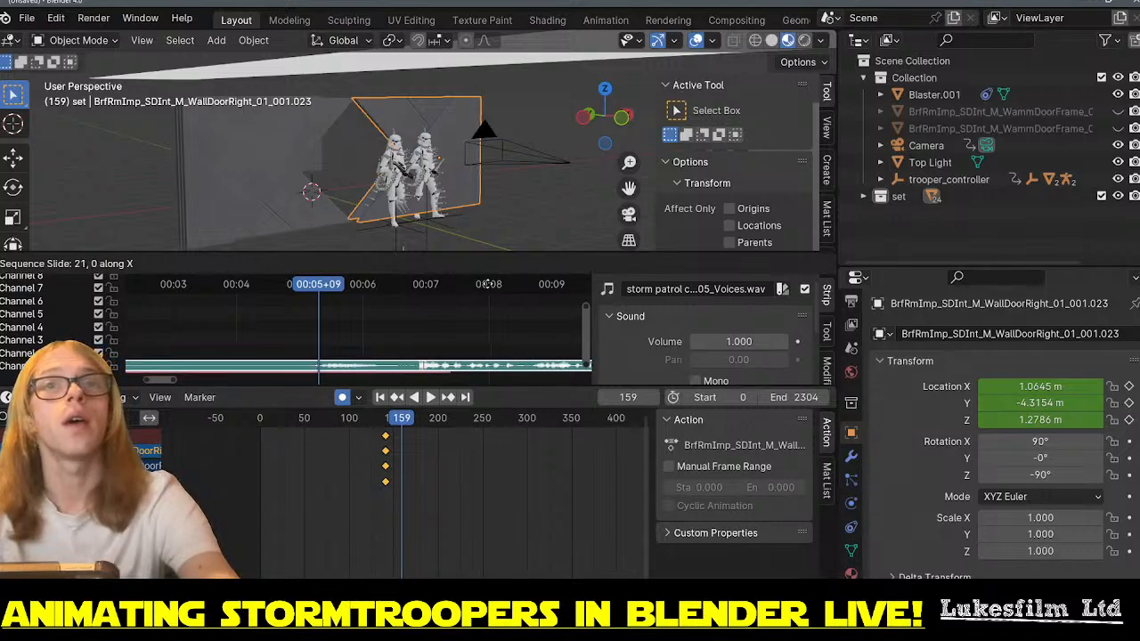
{"action": "left_click", "coordinate": [434, 284]}
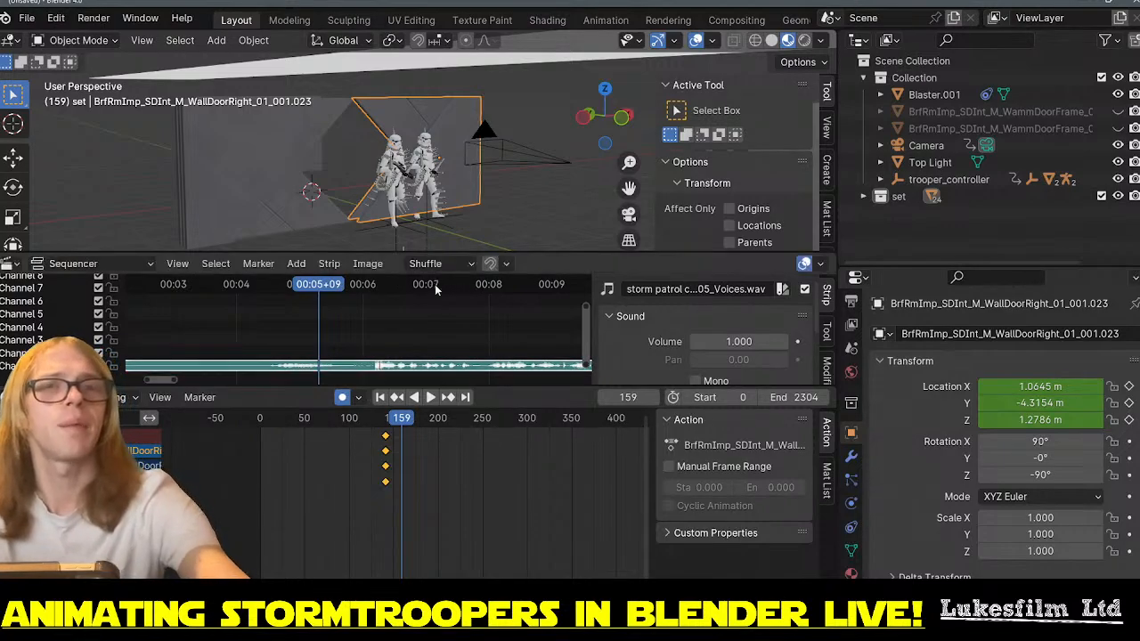
- Slide the second door half along global X to about 3.35 m at frame 159, clear of the doorway
{"action": "left_click", "coordinate": [512, 212]}
{"action": "left_click", "coordinate": [458, 186]}
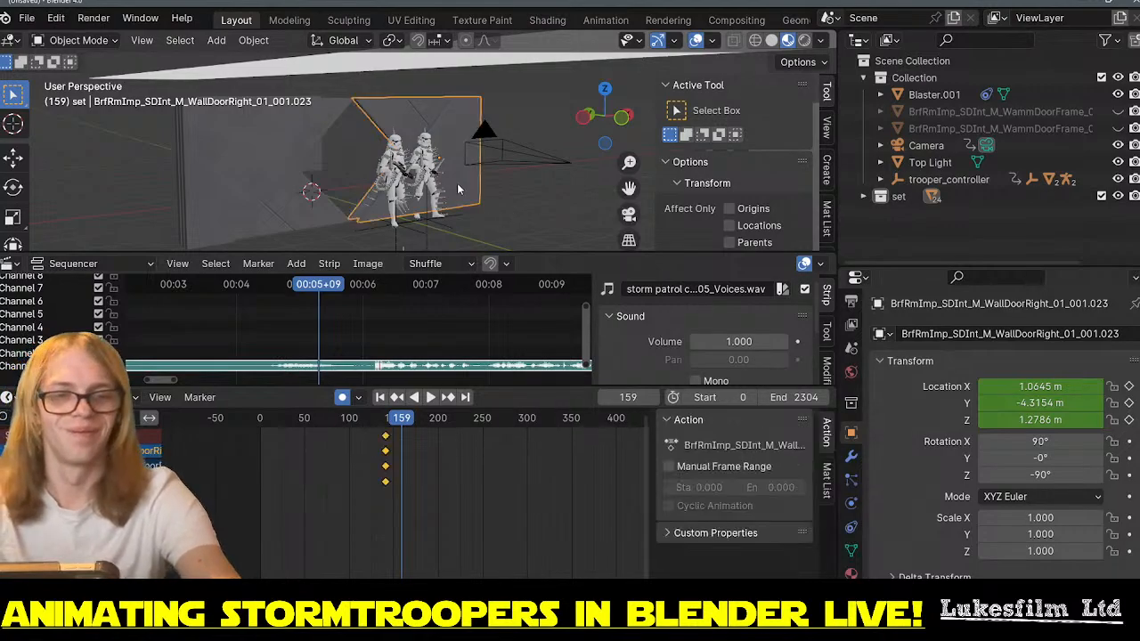
{"action": "key", "text": "g"}
{"action": "key", "text": "x"}
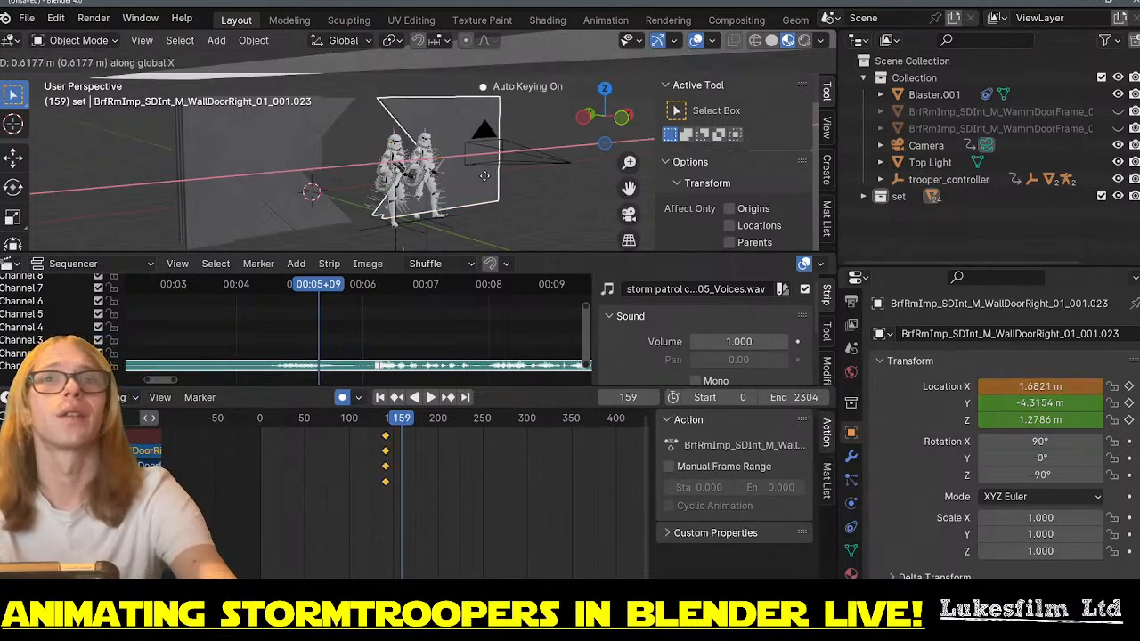
{"action": "left_click", "coordinate": [499, 172]}
{"action": "middle_click_drag", "start_coordinate": [495, 198], "coordinate": [392, 161]}
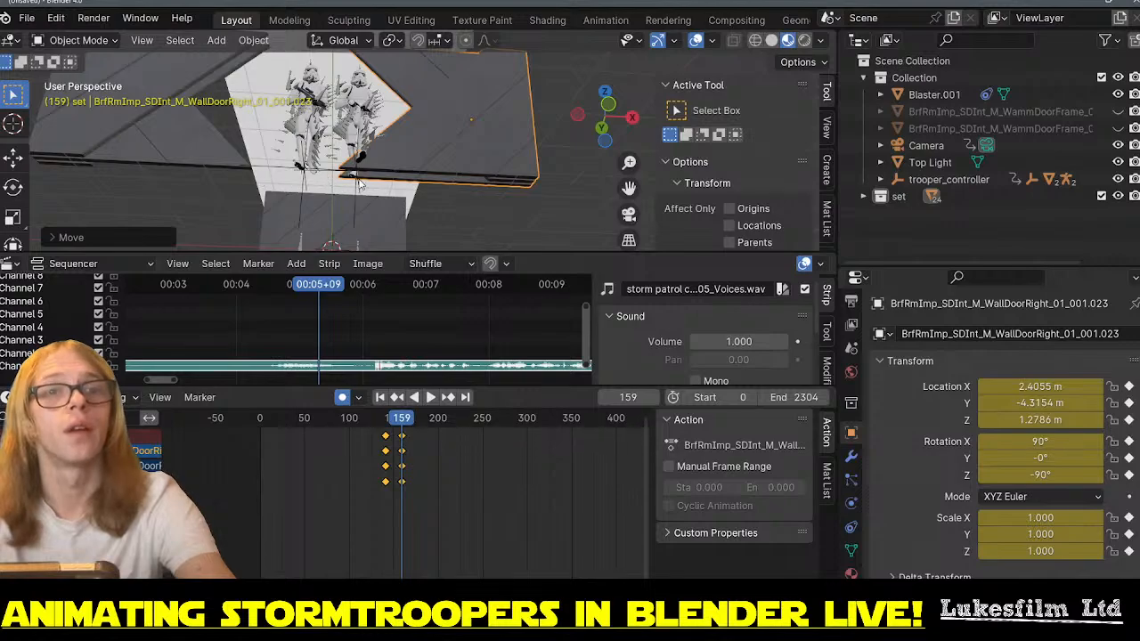
{"action": "key", "text": "g"}
{"action": "key", "text": "x"}
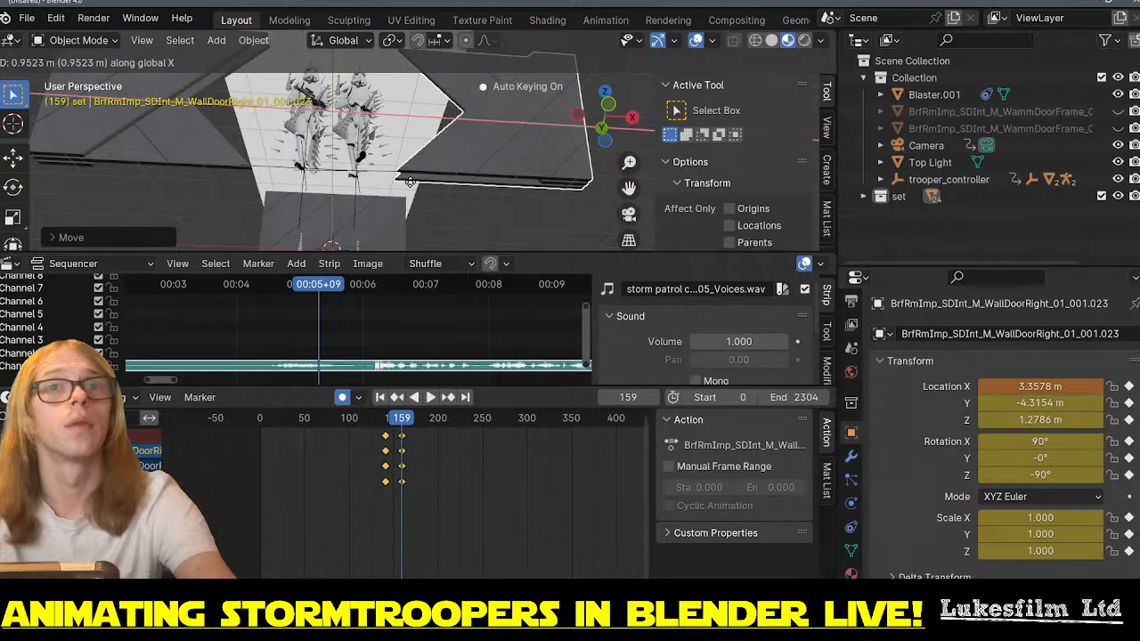
{"action": "left_click", "coordinate": [409, 181]}
- Preview both door halves opening through the camera, playing from frame 0 and scrubbing around frame 146
{"action": "middle_click_drag", "start_coordinate": [444, 125], "coordinate": [362, 169]}
{"action": "key", "text": "KP_0"}
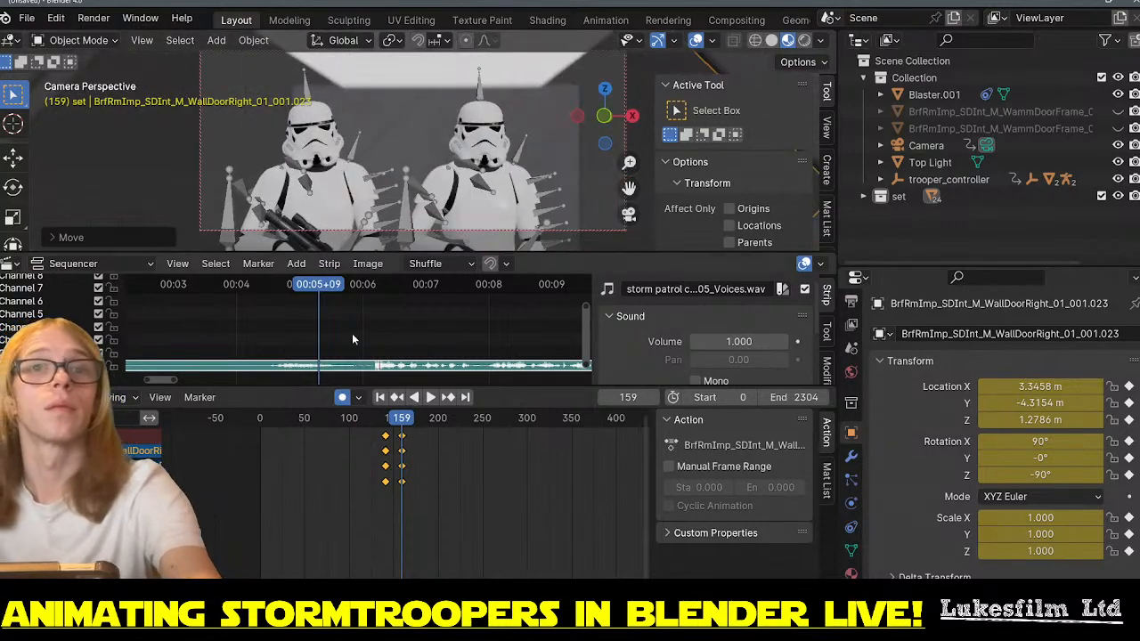
{"action": "left_click", "coordinate": [380, 397]}
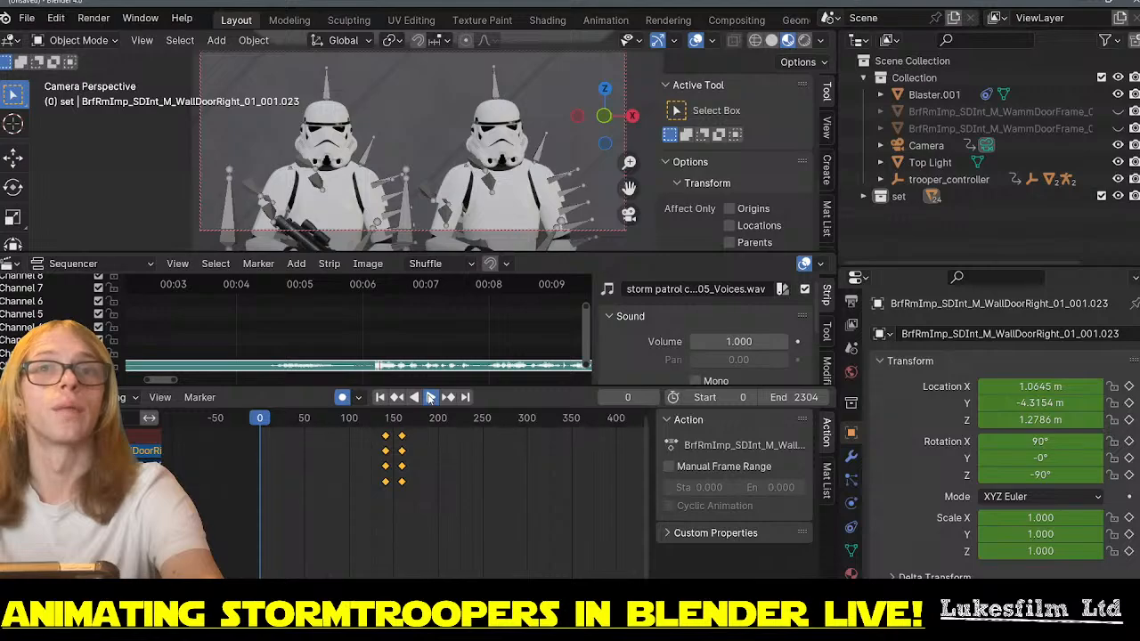
{"action": "left_click", "coordinate": [428, 398]}
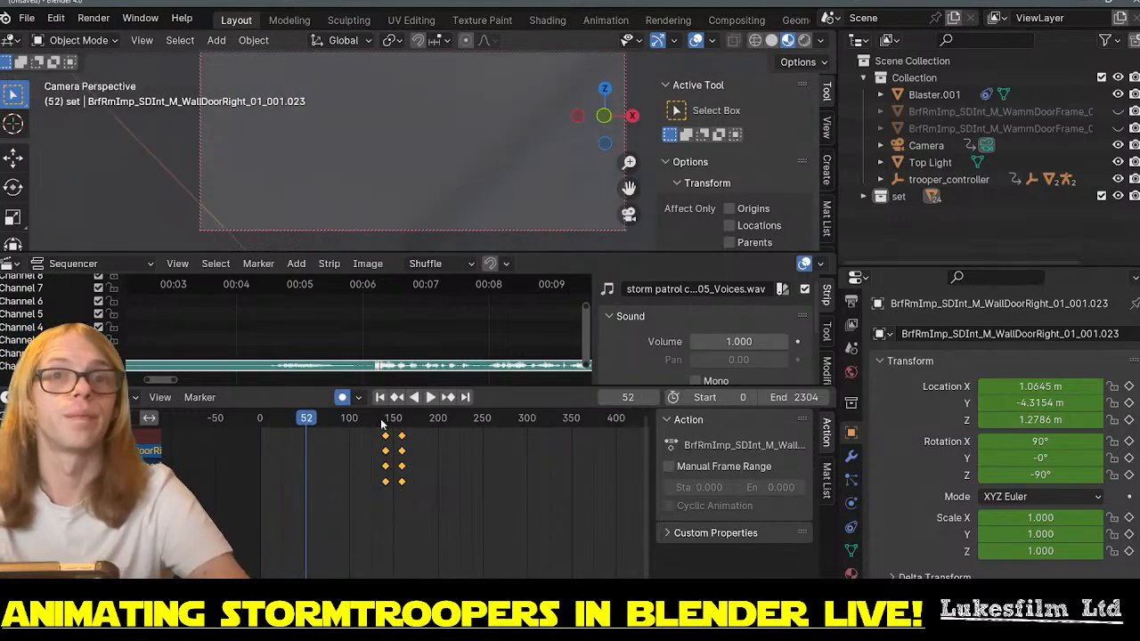
{"action": "left_click_drag", "start_coordinate": [380, 418], "coordinate": [390, 420]}
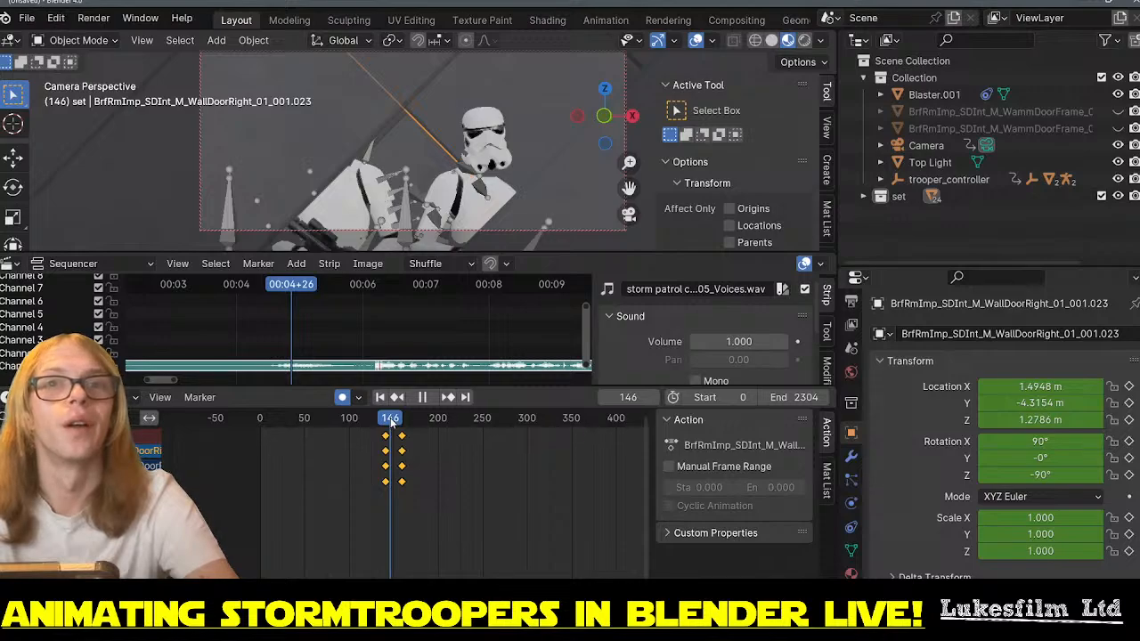
- Shift the second door half's keyframes earlier so its opening starts at frame 130, and play back the new timing
{"action": "mouse_move", "coordinate": [390, 420]}
{"action": "left_mouse_down"}
{"action": "mouse_move", "coordinate": [400, 420]}
{"action": "mouse_move", "coordinate": [376, 419]}
{"action": "left_mouse_up"}
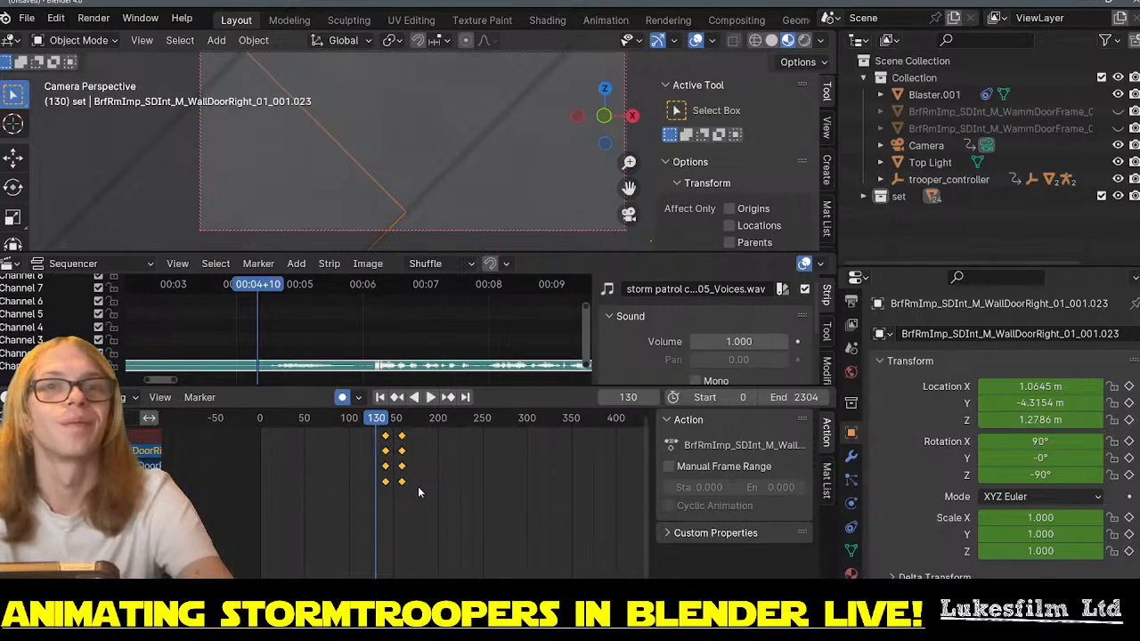
{"action": "left_click_drag", "start_coordinate": [419, 485], "coordinate": [378, 441]}
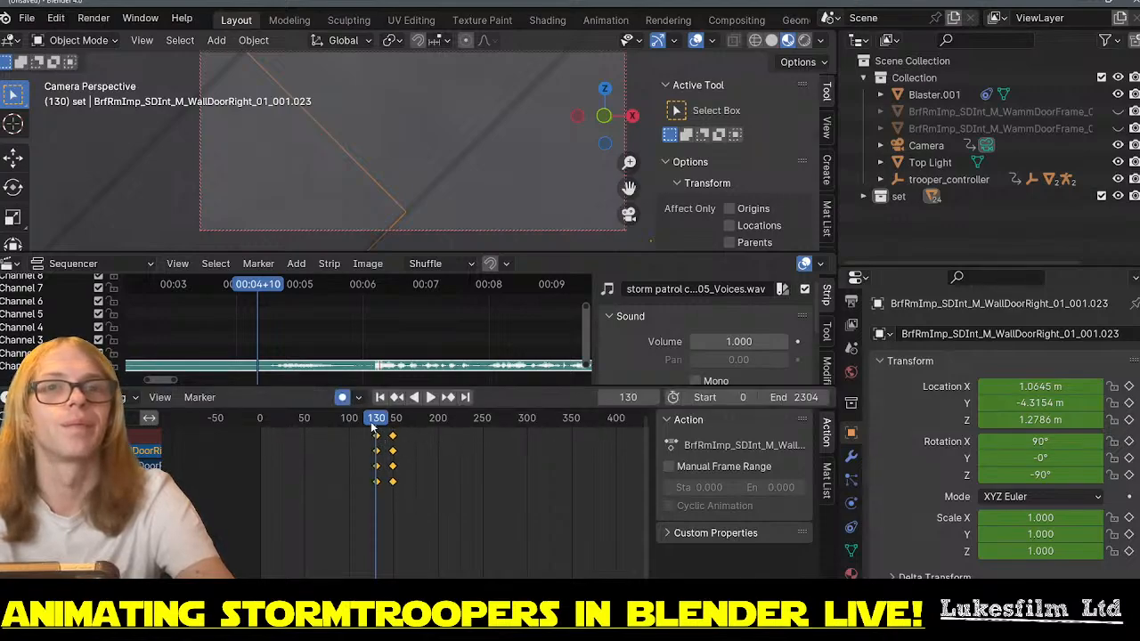
{"action": "key", "text": "space"}
{"action": "left_click_drag", "start_coordinate": [394, 424], "coordinate": [376, 425]}
{"action": "key", "text": "space"}
{"action": "key", "text": "space"}
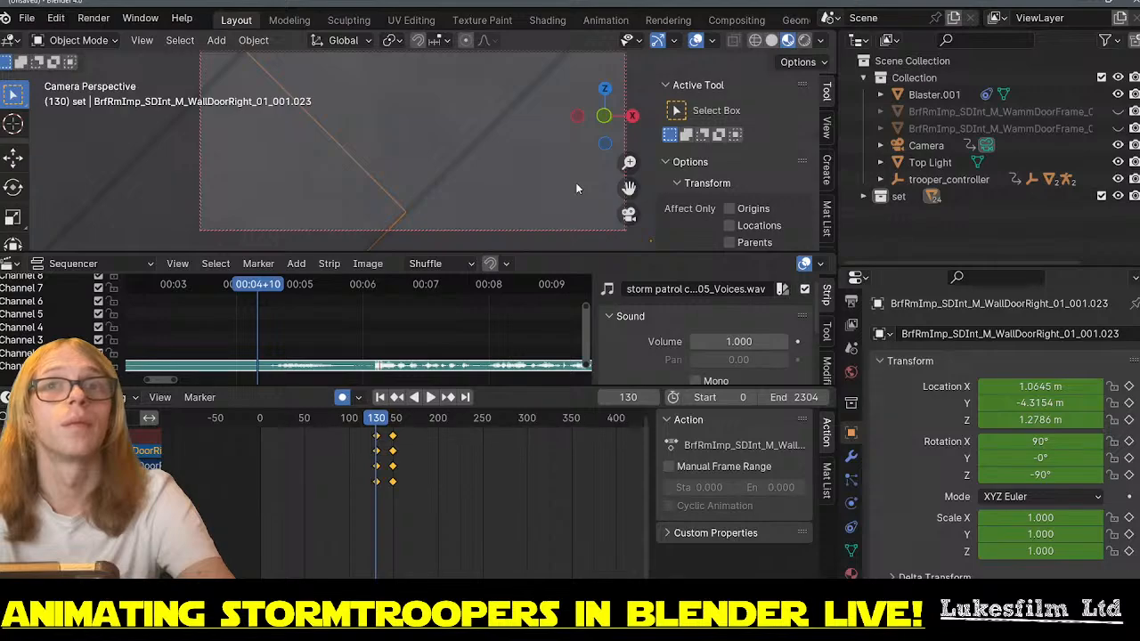
- Select the first door half and shift its keyframes earlier so its opening also starts at frame 130
{"action": "left_click", "coordinate": [347, 182]}
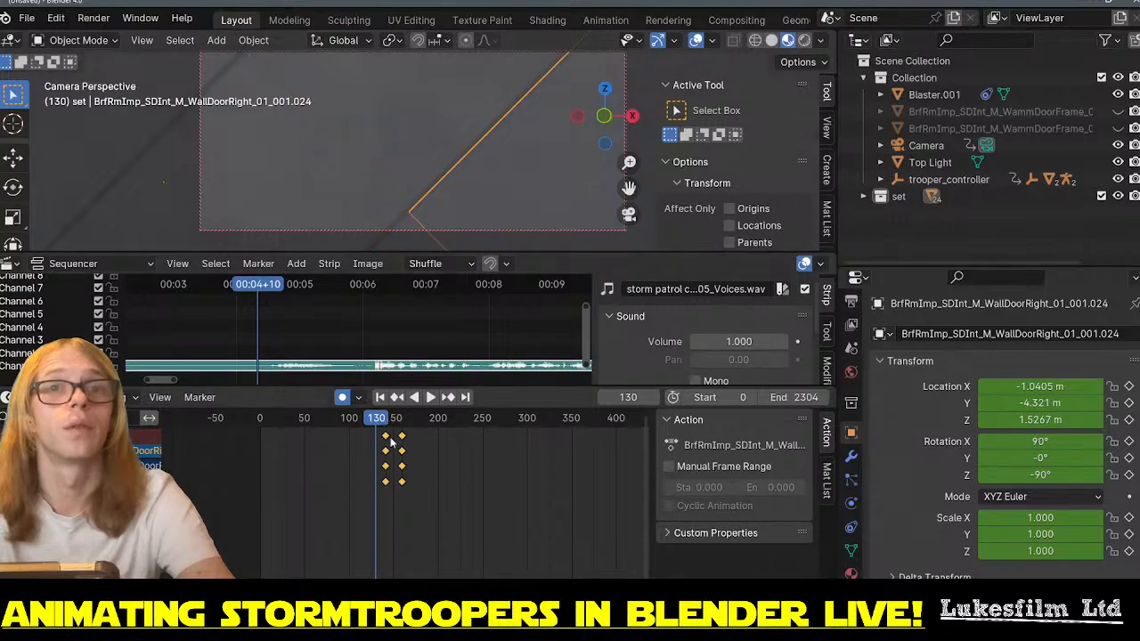
{"action": "left_click_drag", "start_coordinate": [414, 495], "coordinate": [386, 439]}
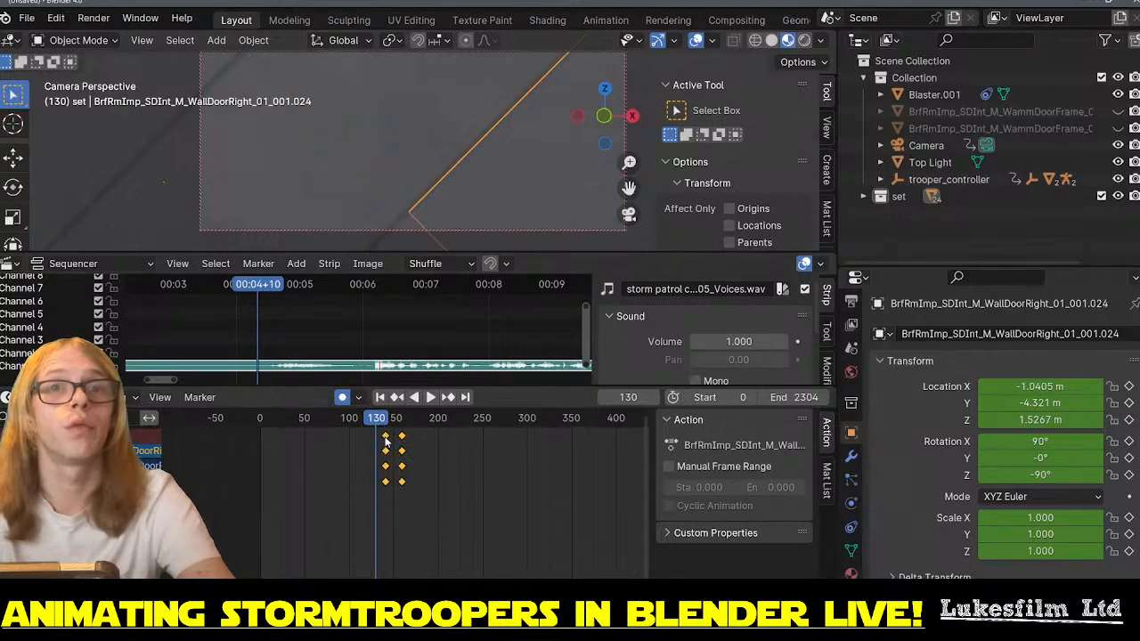
{"action": "key", "text": "g"}
{"action": "left_click", "coordinate": [375, 436]}
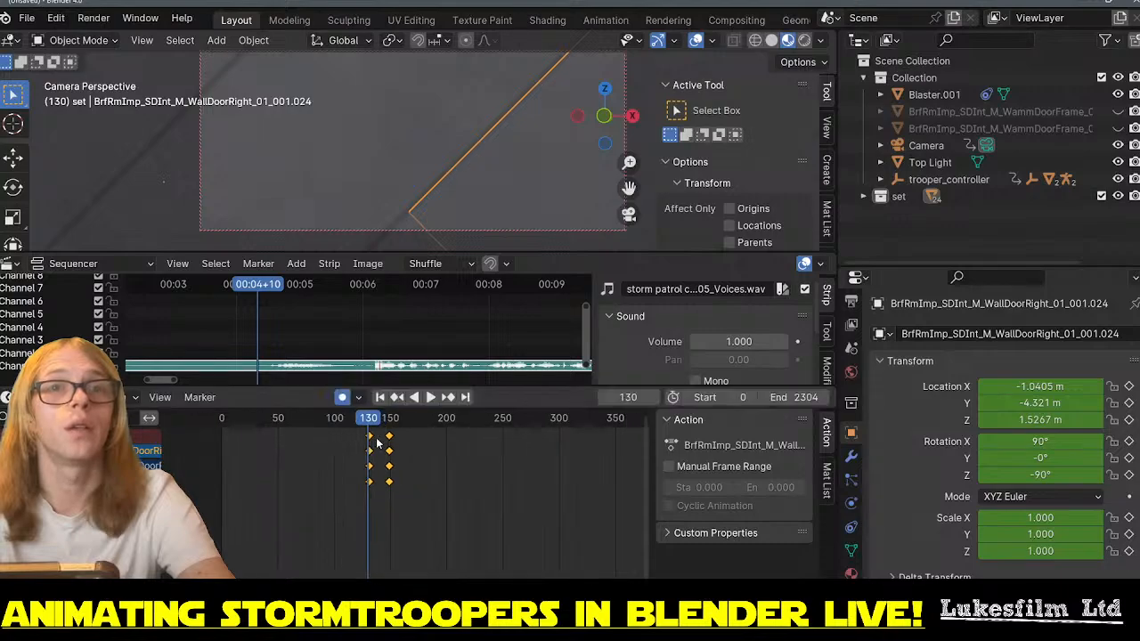
{"action": "scroll", "coordinate": [267, 451], "scroll_direction": "up", "scroll_amount": 6}
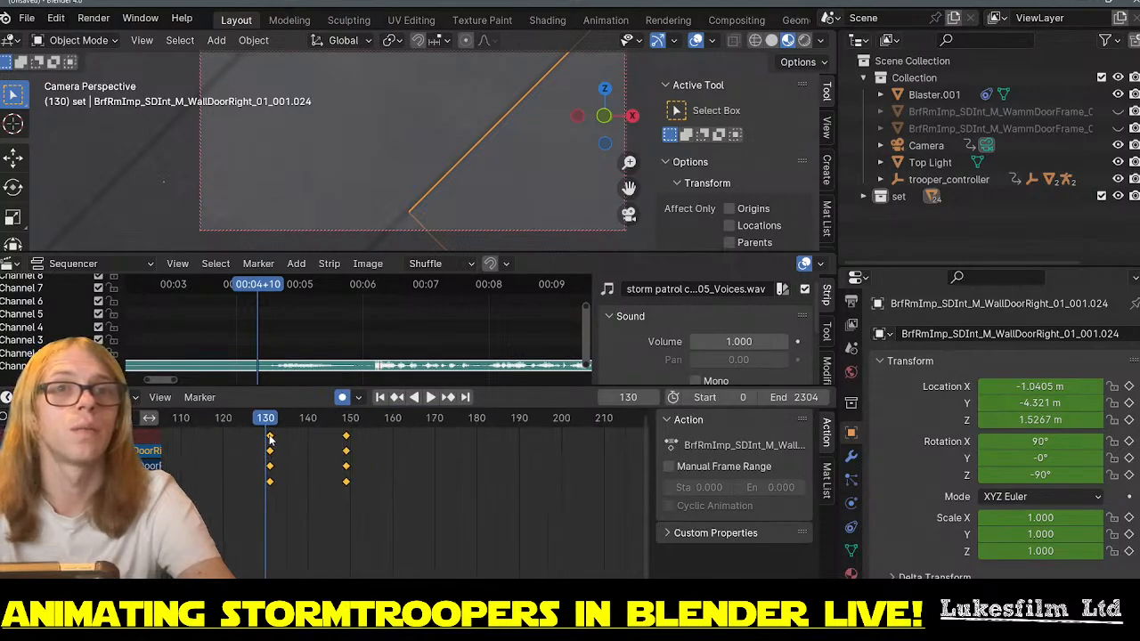
{"action": "key", "text": "g"}
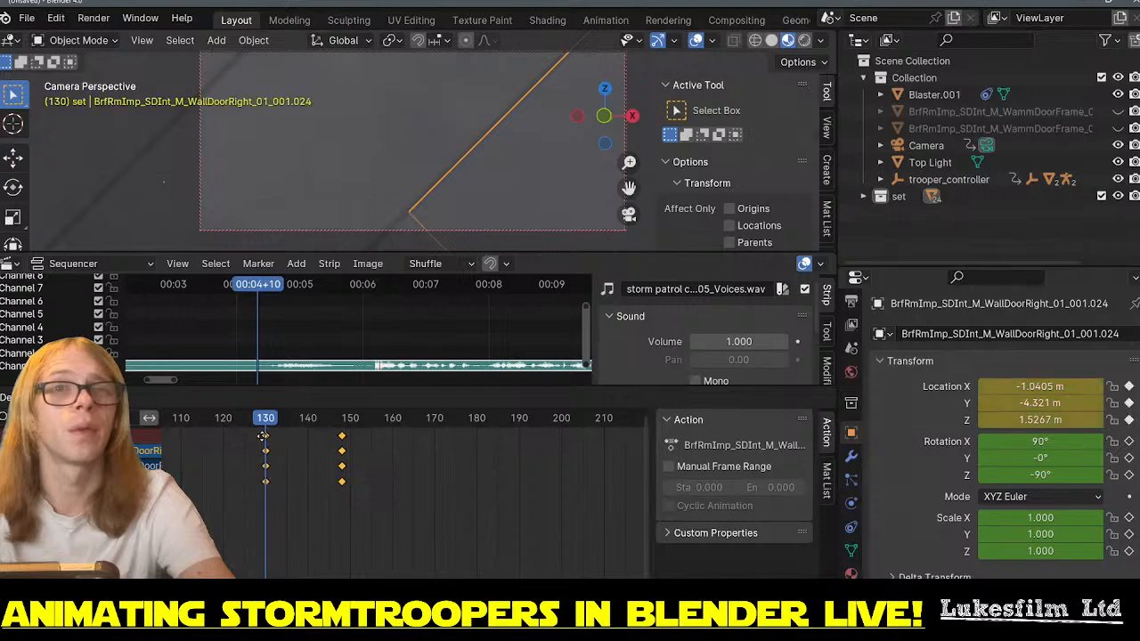
{"action": "left_click", "coordinate": [265, 441]}
{"action": "scroll", "coordinate": [275, 449], "scroll_direction": "down", "scroll_amount": 2}
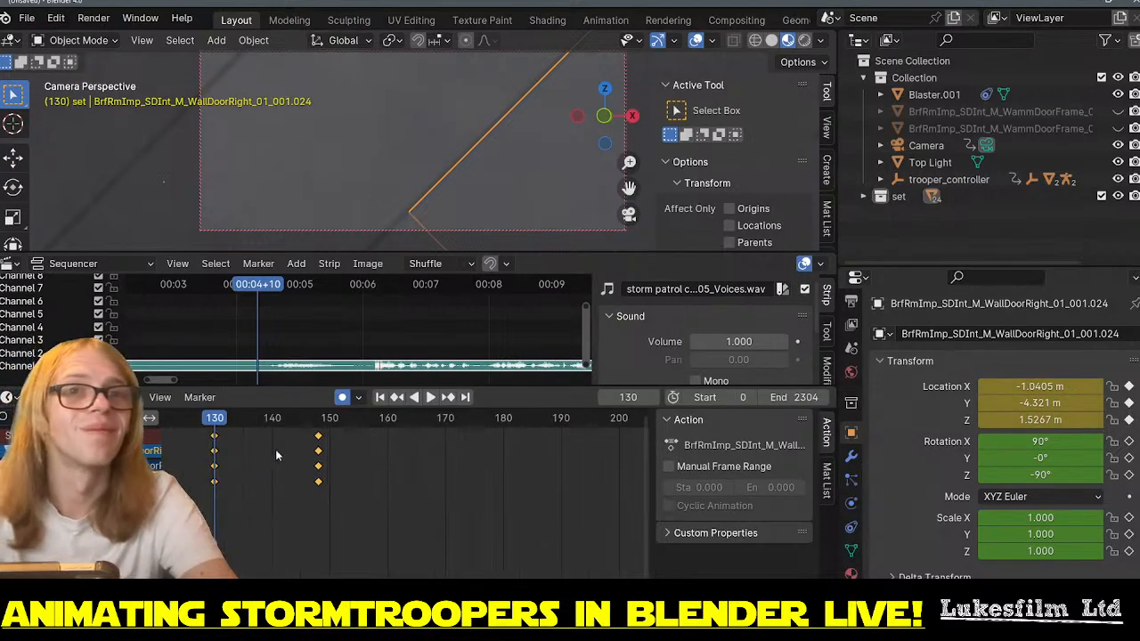
- Play back the synchronized door opening through the camera view from just before frame 130
{"action": "key", "text": "space"}
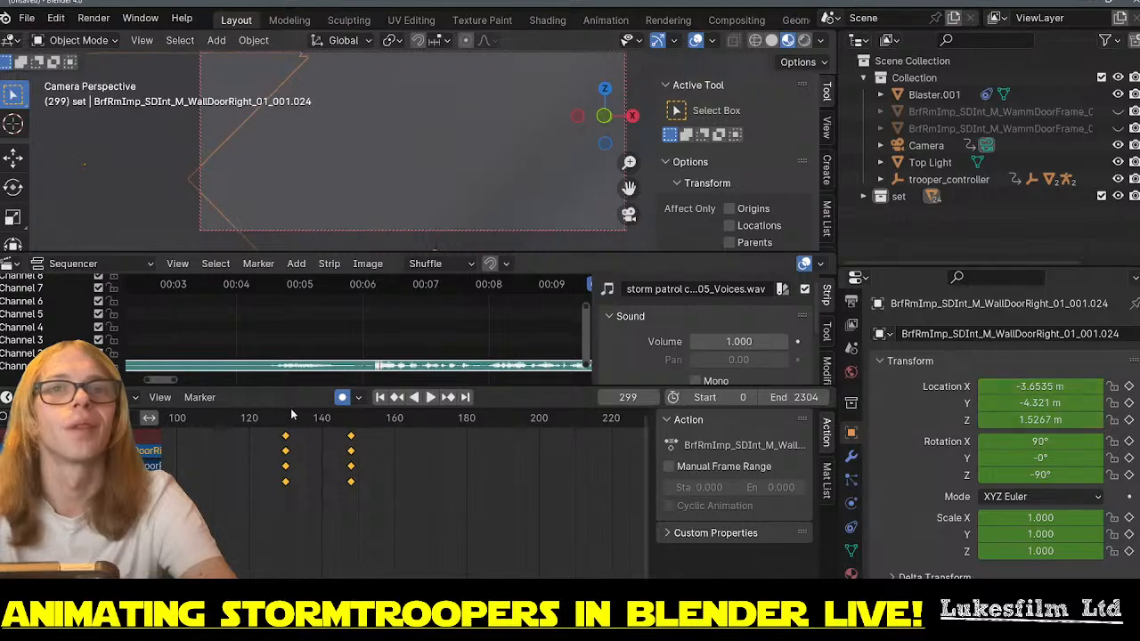
{"action": "left_click", "coordinate": [281, 417]}
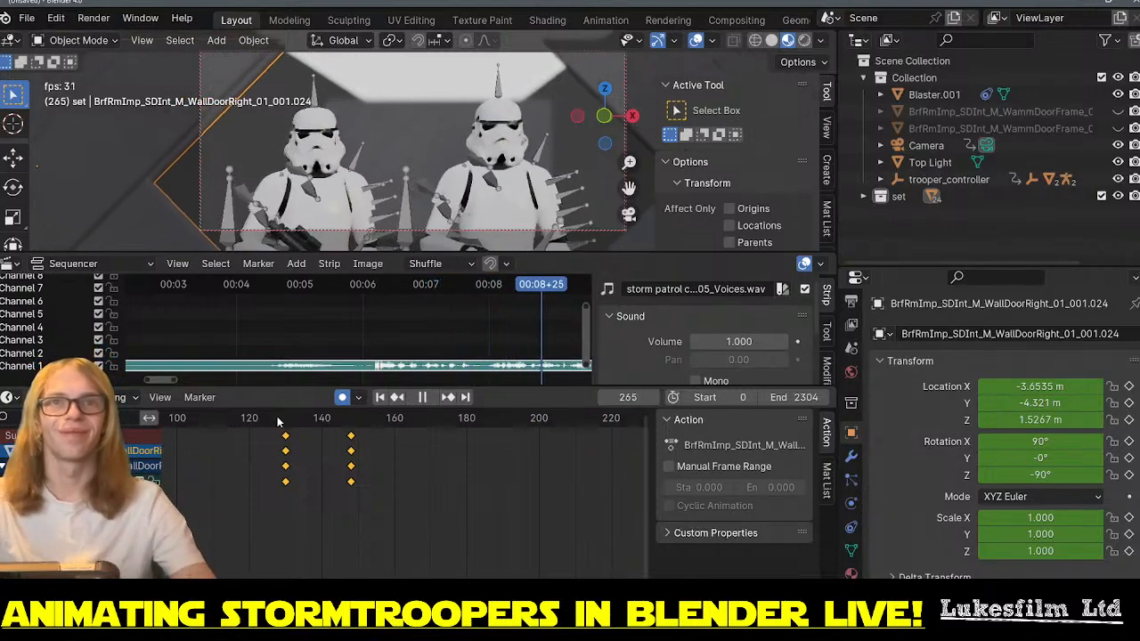
{"action": "key", "text": "space"}
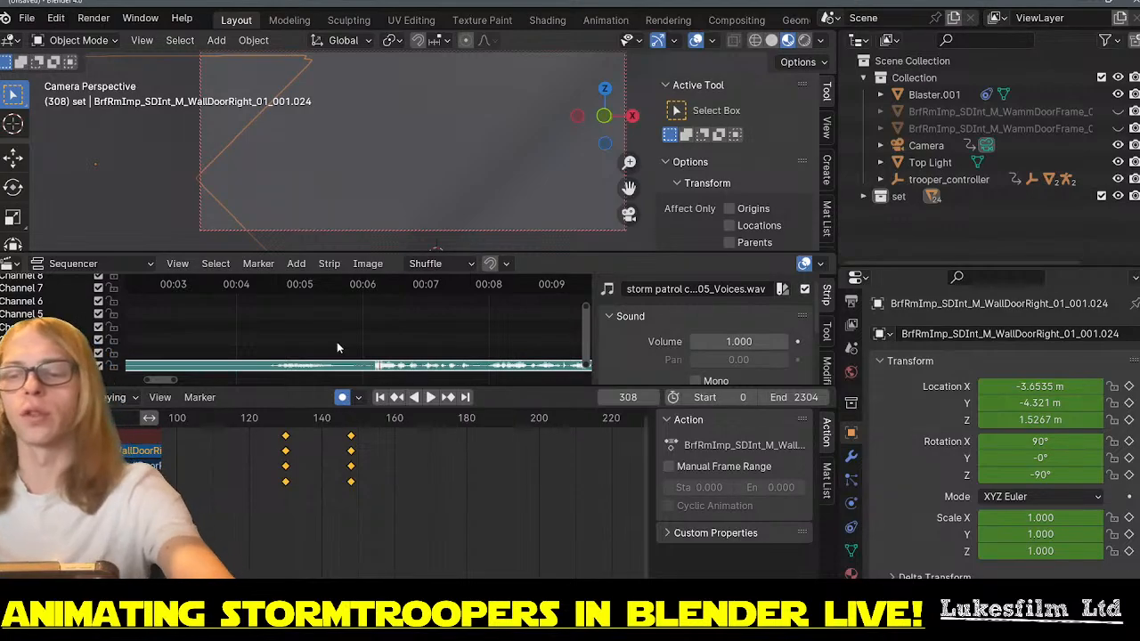
- Select the camera and scrub to frame 129 to check its keyframes against the start of the door opening
{"action": "left_click", "coordinate": [927, 145]}
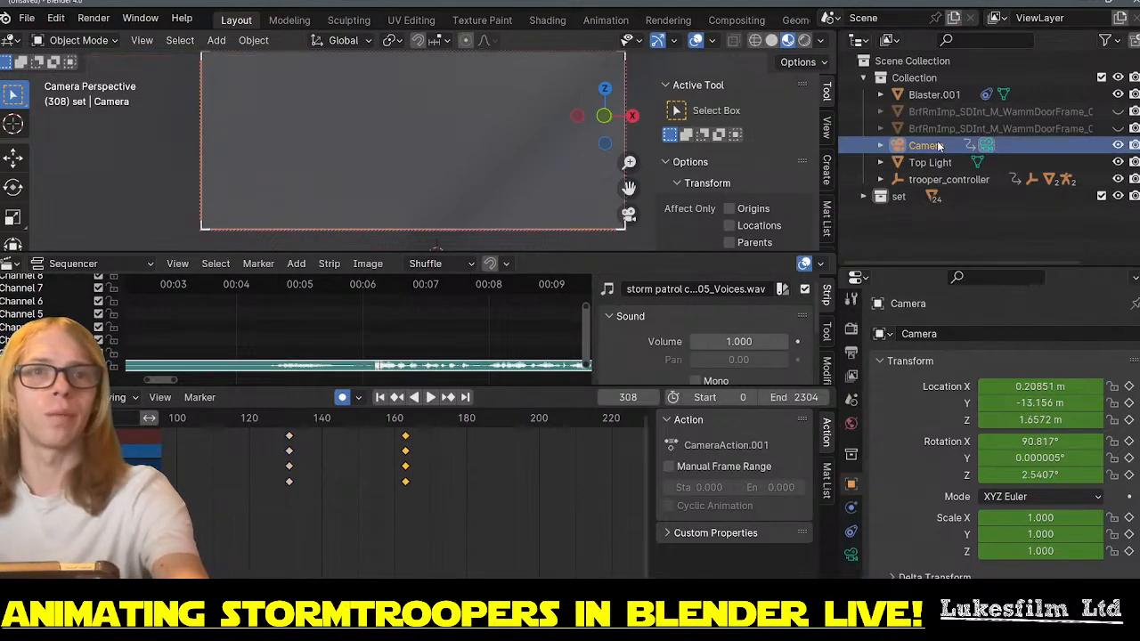
{"action": "scroll", "coordinate": [406, 504], "scroll_direction": "down", "scroll_amount": 5}
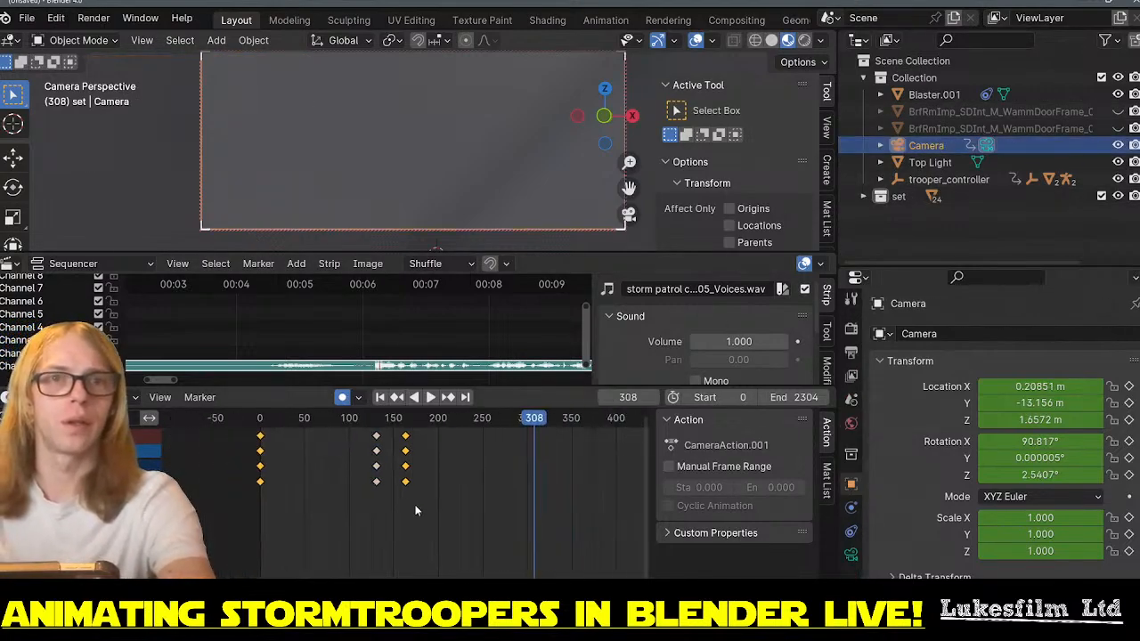
{"action": "left_click", "coordinate": [375, 418]}
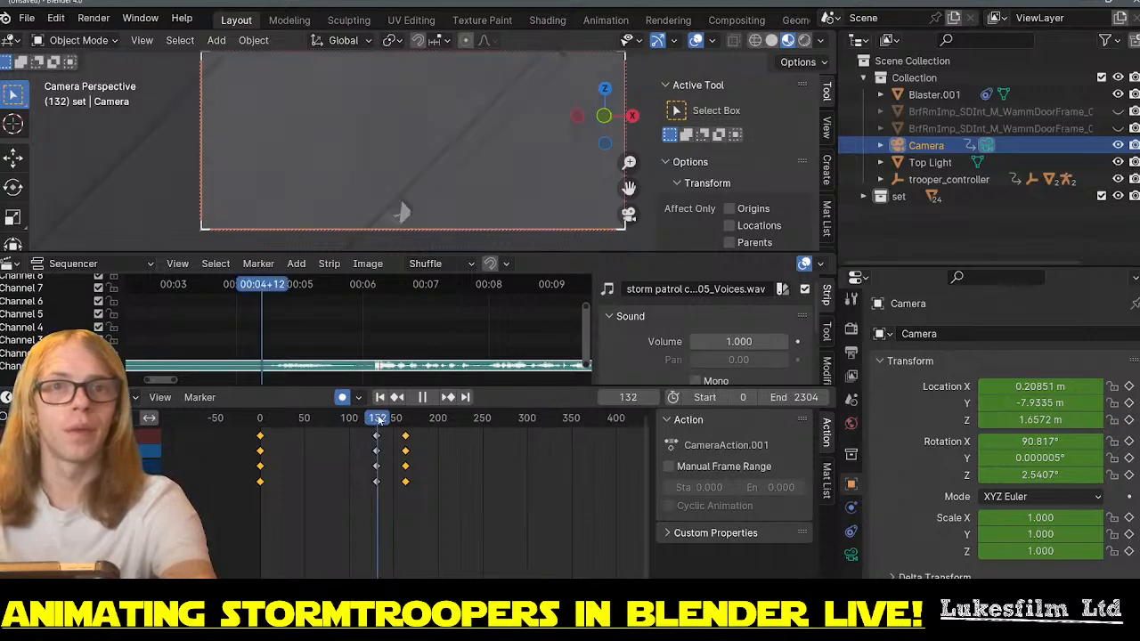
{"action": "left_click_drag", "start_coordinate": [378, 423], "coordinate": [376, 422]}
- Set the scene's start frame to 130 and play back the animation
{"action": "left_click", "coordinate": [707, 397]}
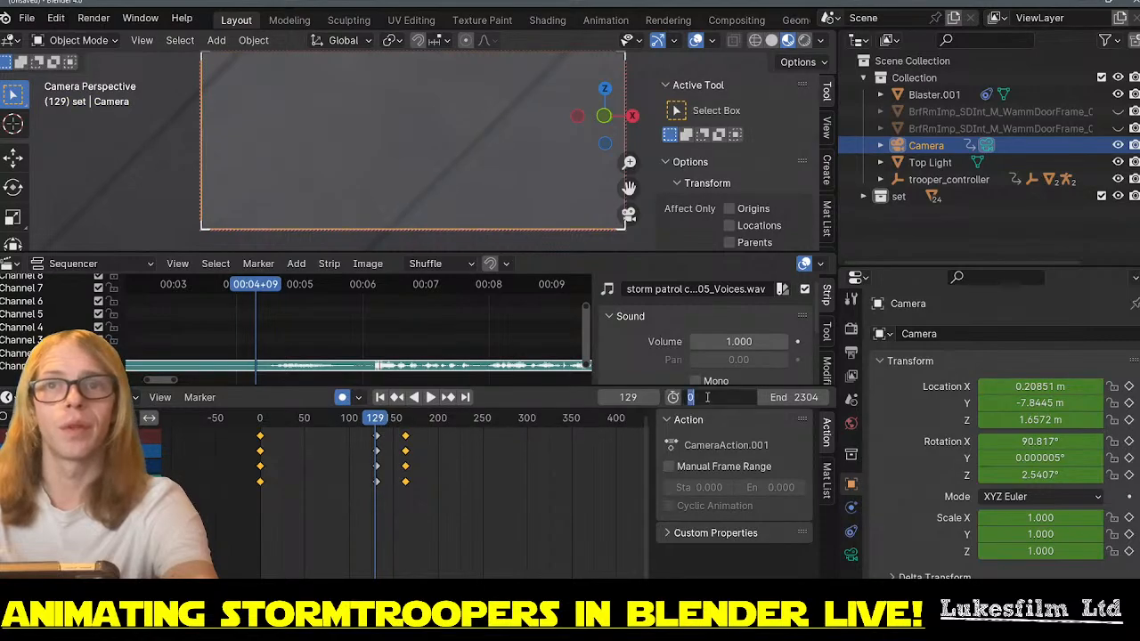
{"action": "type", "text": "13"}
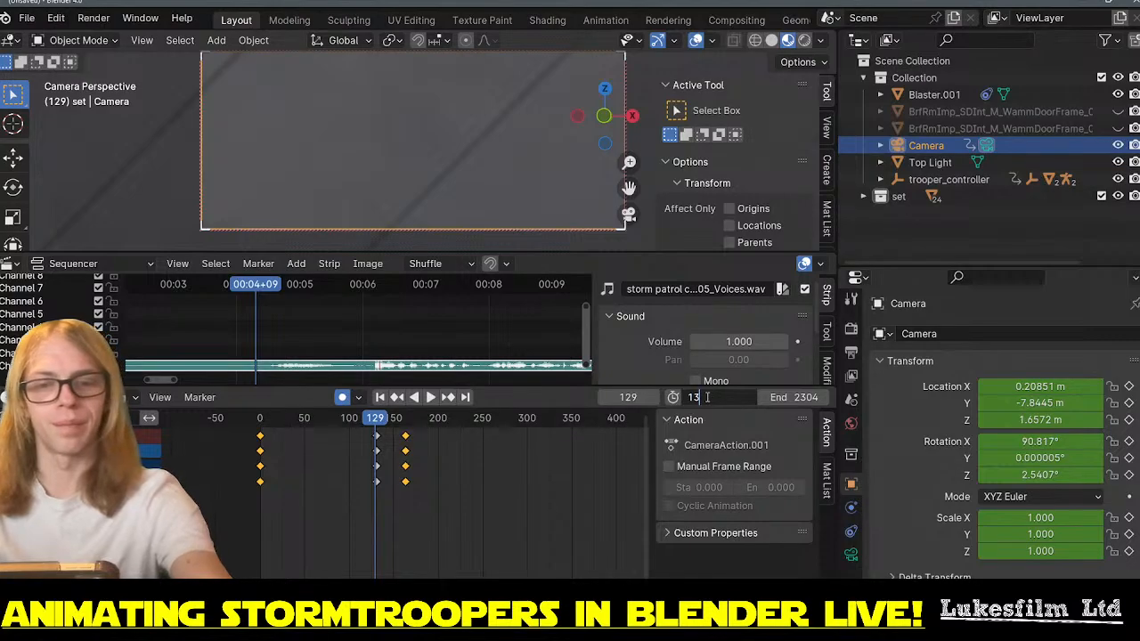
{"action": "type", "text": "0"}
{"action": "key", "text": "Return"}
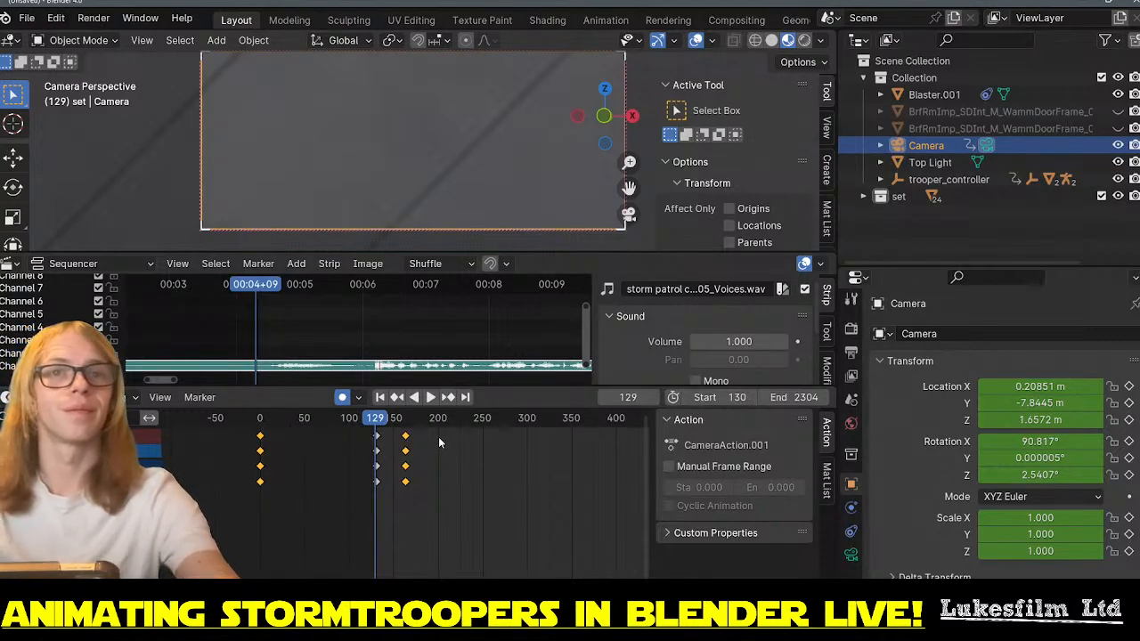
{"action": "key", "text": "space"}
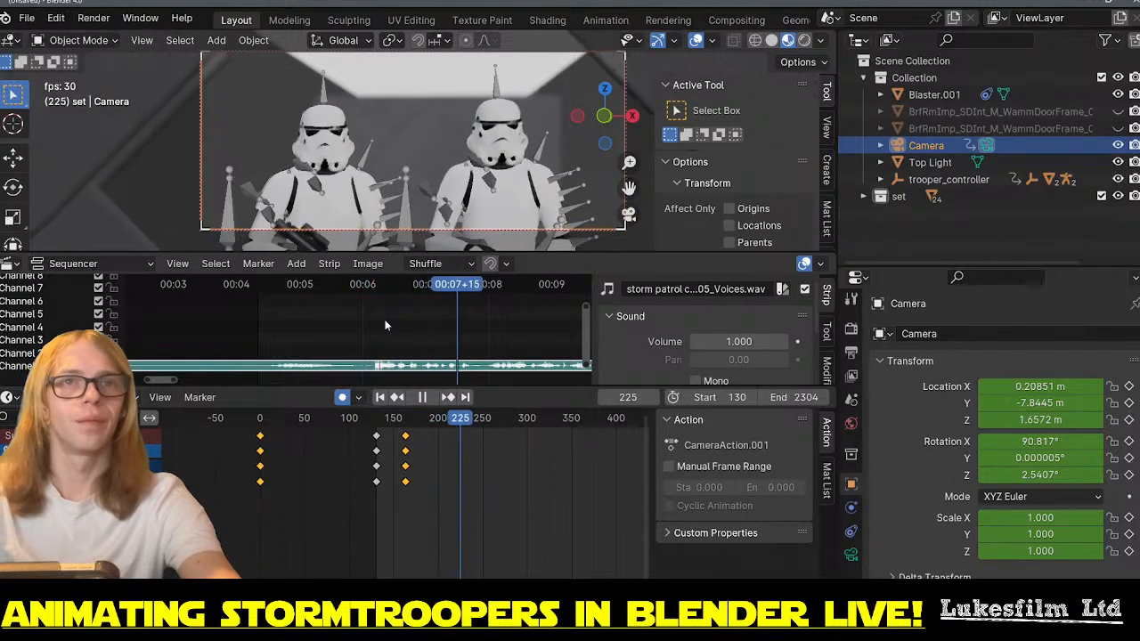
- Stop playback and, while saving the project, create a folder named Storm_patrol_ice_cream_dreamz inside the Blender 2025 documents folder
{"action": "key", "text": "space"}
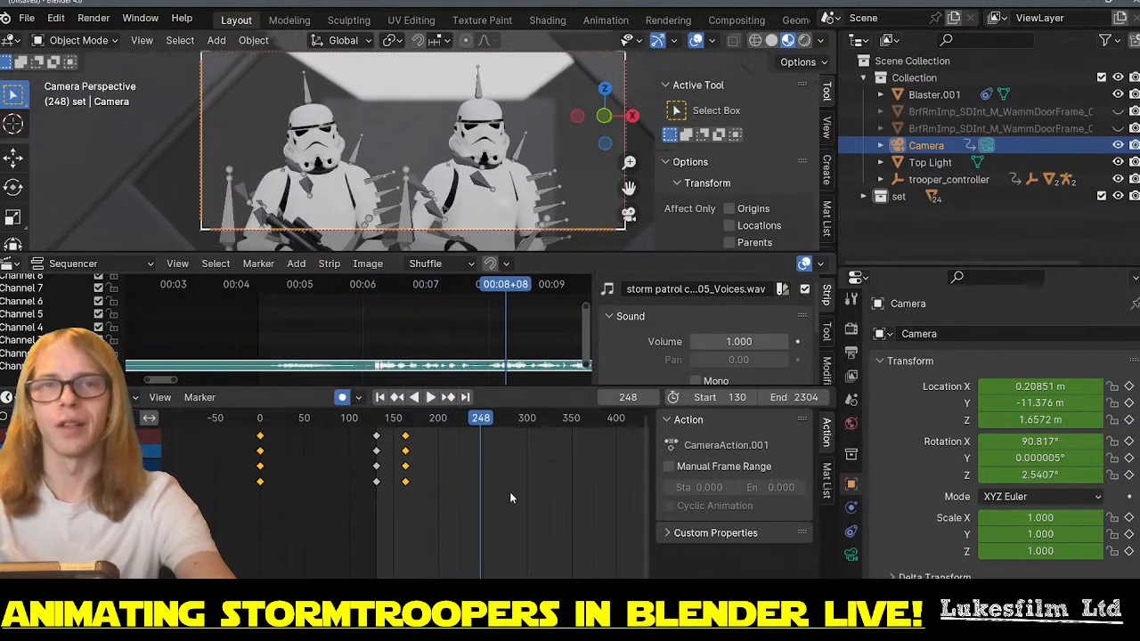
{"action": "scroll", "coordinate": [510, 492], "scroll_direction": "down", "scroll_amount": 5}
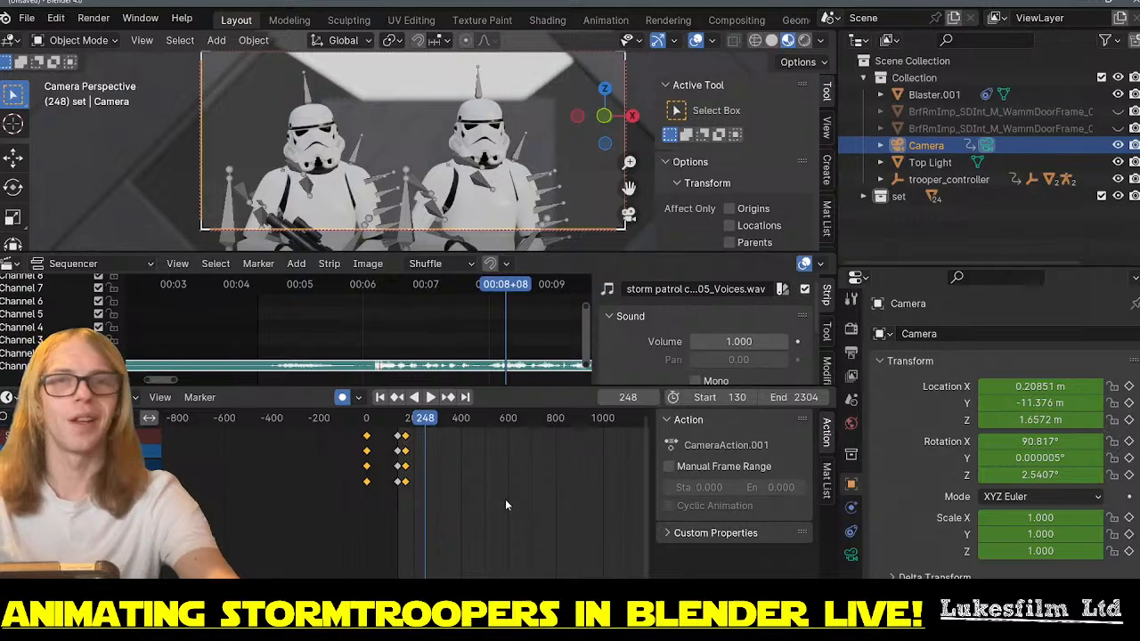
{"action": "key", "text": "ctrl+s"}
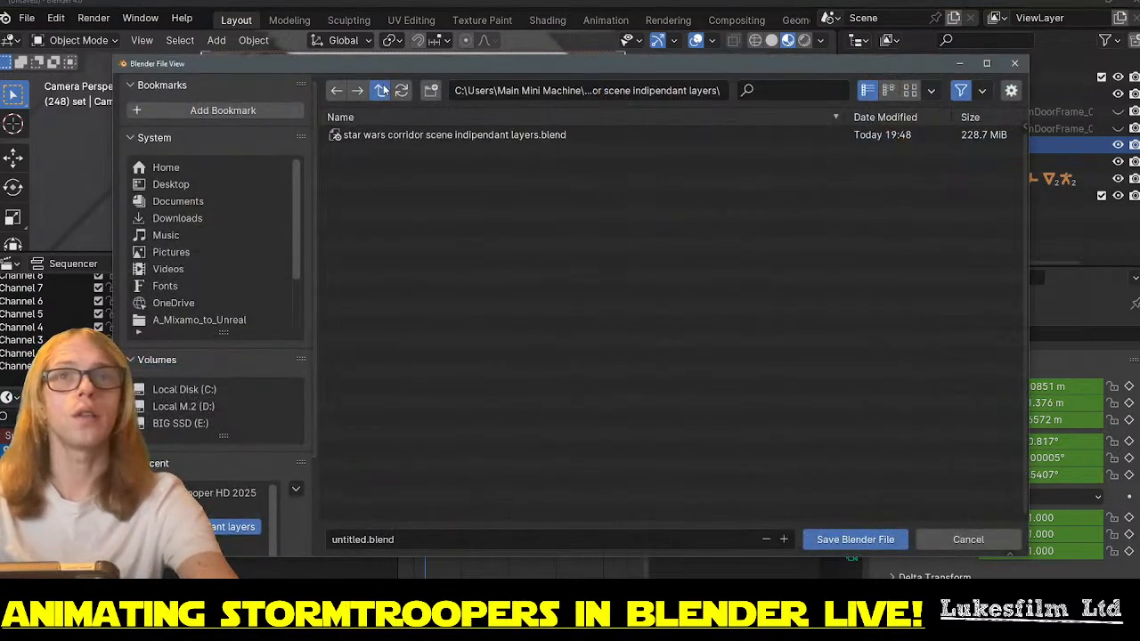
{"action": "left_click", "coordinate": [381, 90]}
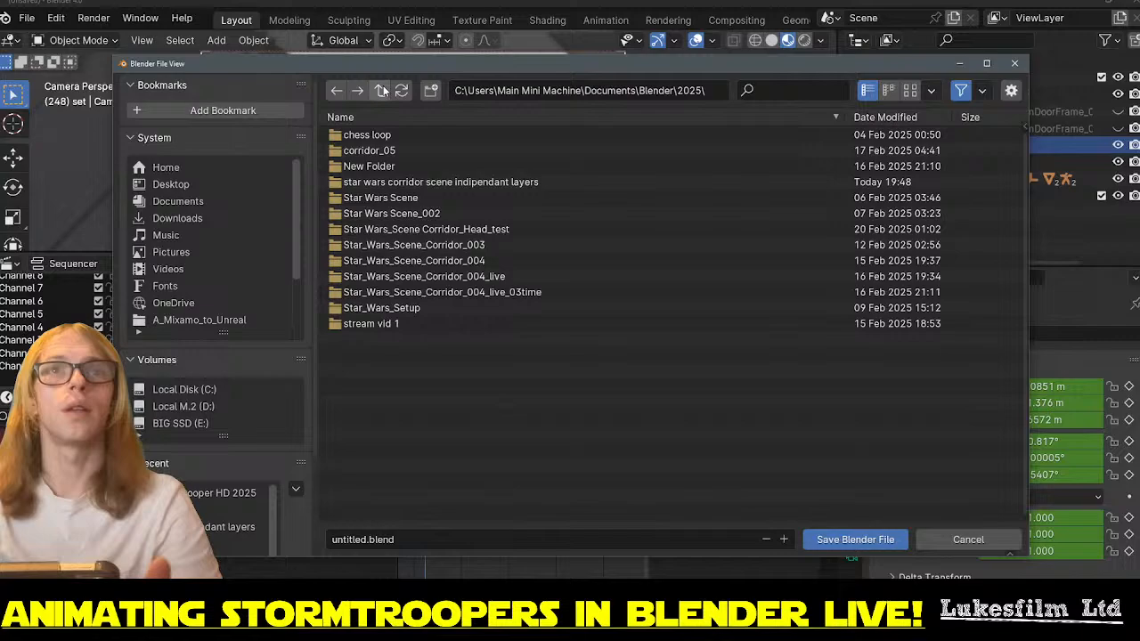
{"action": "left_click", "coordinate": [432, 91]}
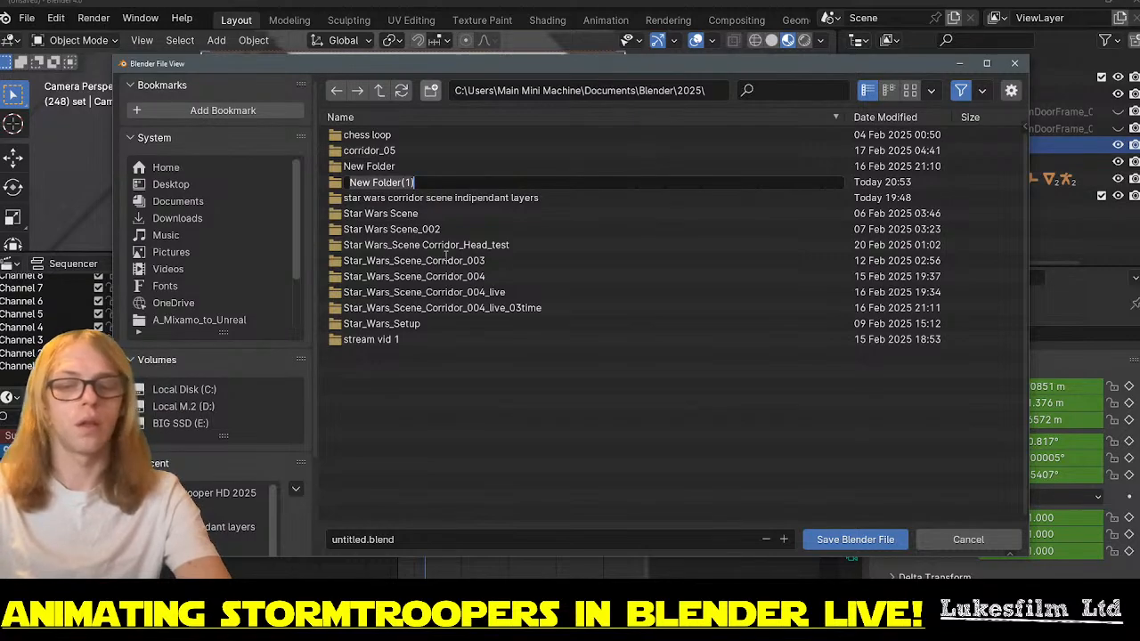
{"action": "key", "text": "BackSpace"}
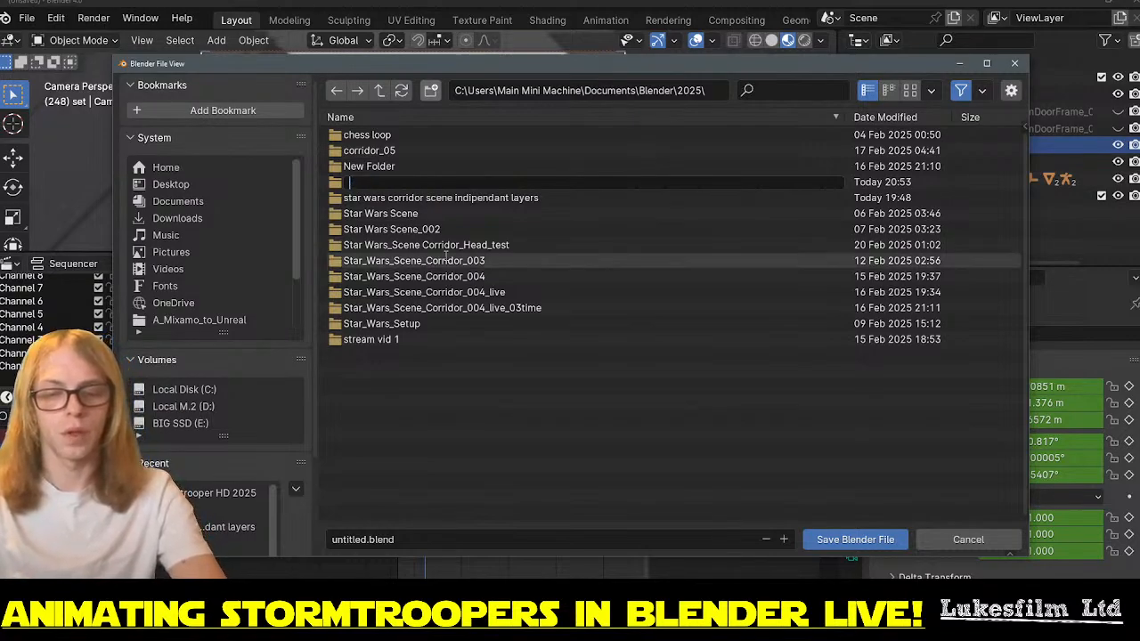
{"action": "type", "text": "S"}
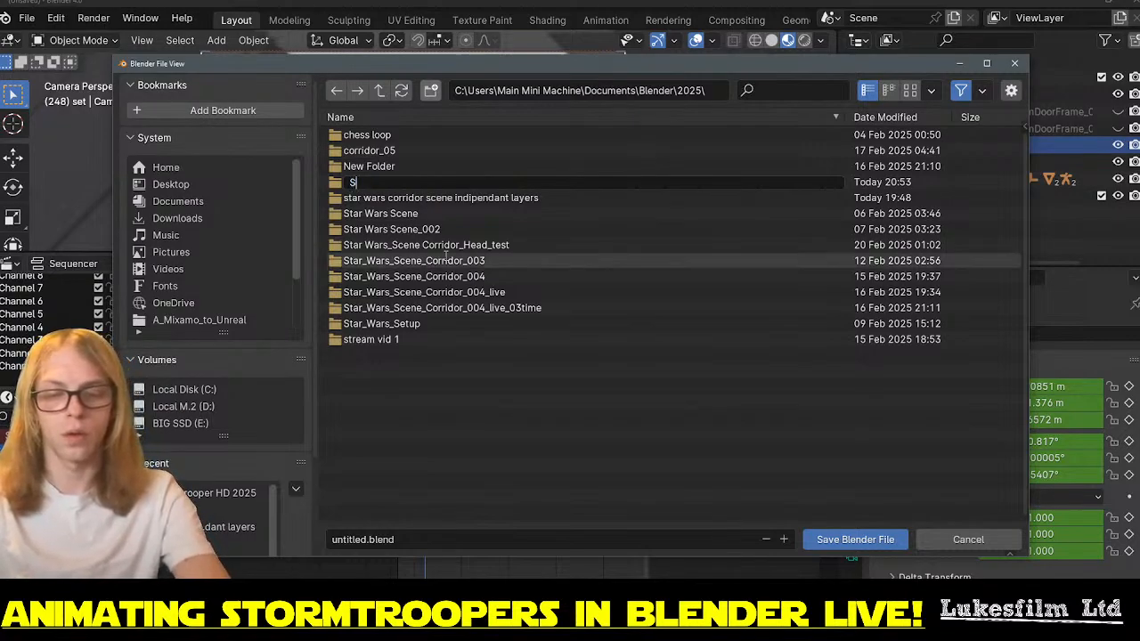
{"action": "type", "text": "to"}
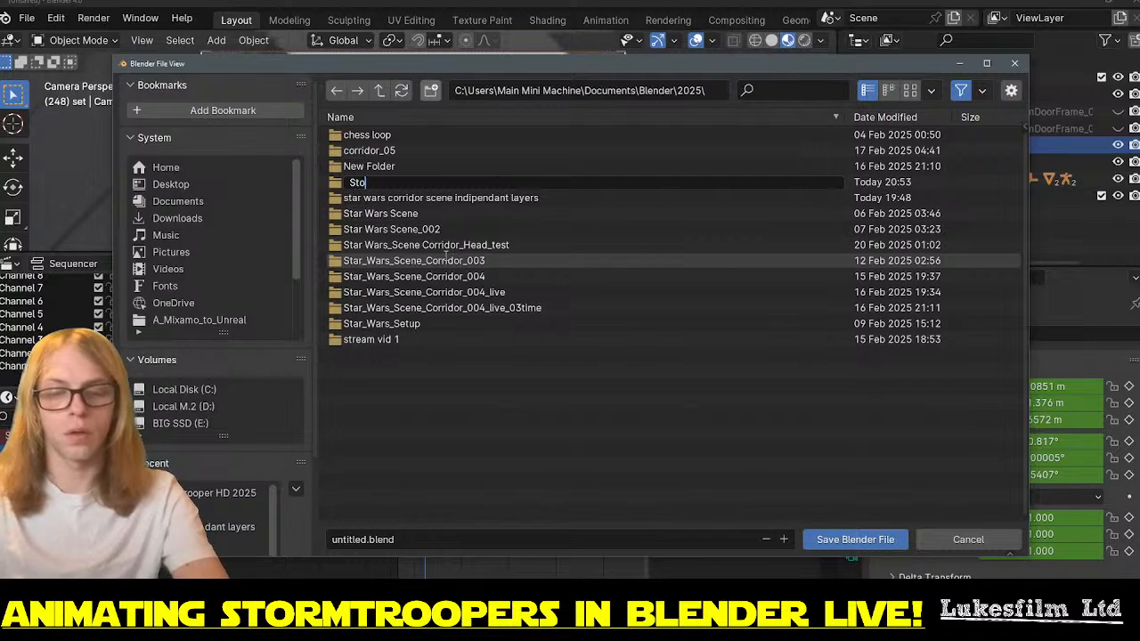
{"action": "type", "text": "rm_patrol_ice_cream_dreamz"}
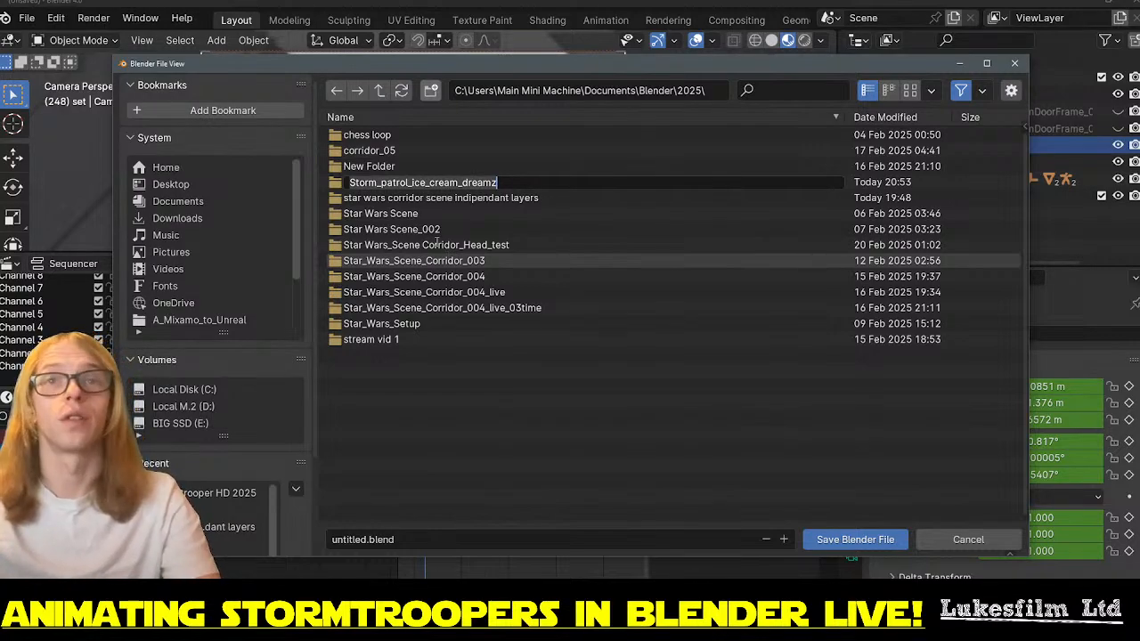
{"action": "key", "text": "Return"}
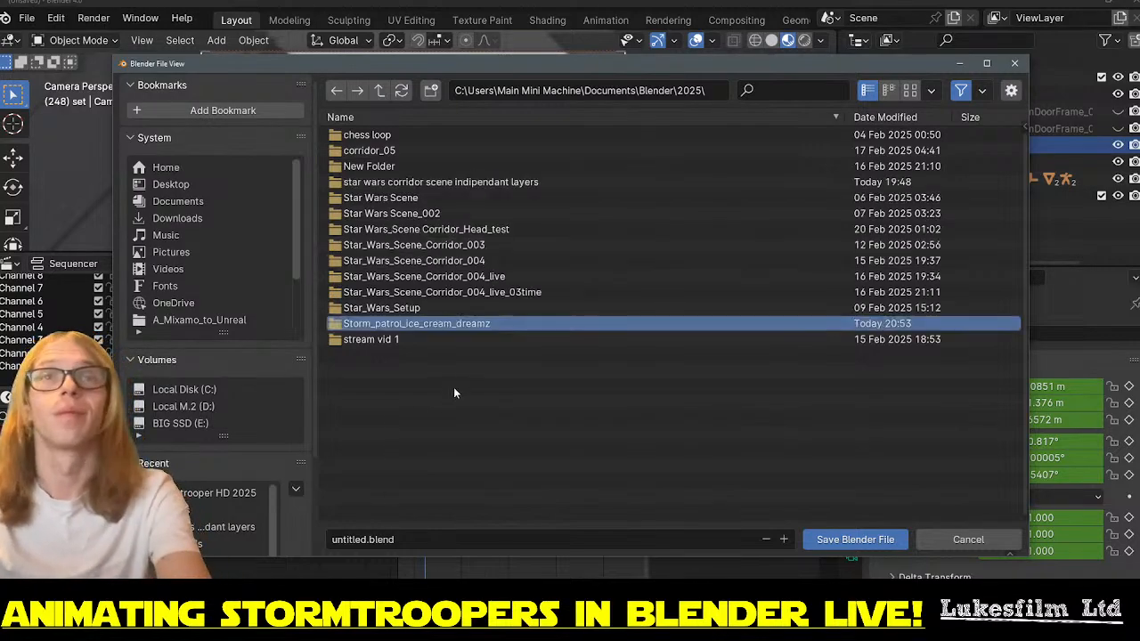
- Save the project in the Storm_patrol_ice_cream_dreamz folder as Storm_patrol_ice_cream_dreamz.blend, with Remap Relative enabled
{"action": "double_click", "coordinate": [518, 323]}
{"action": "left_click", "coordinate": [487, 532]}
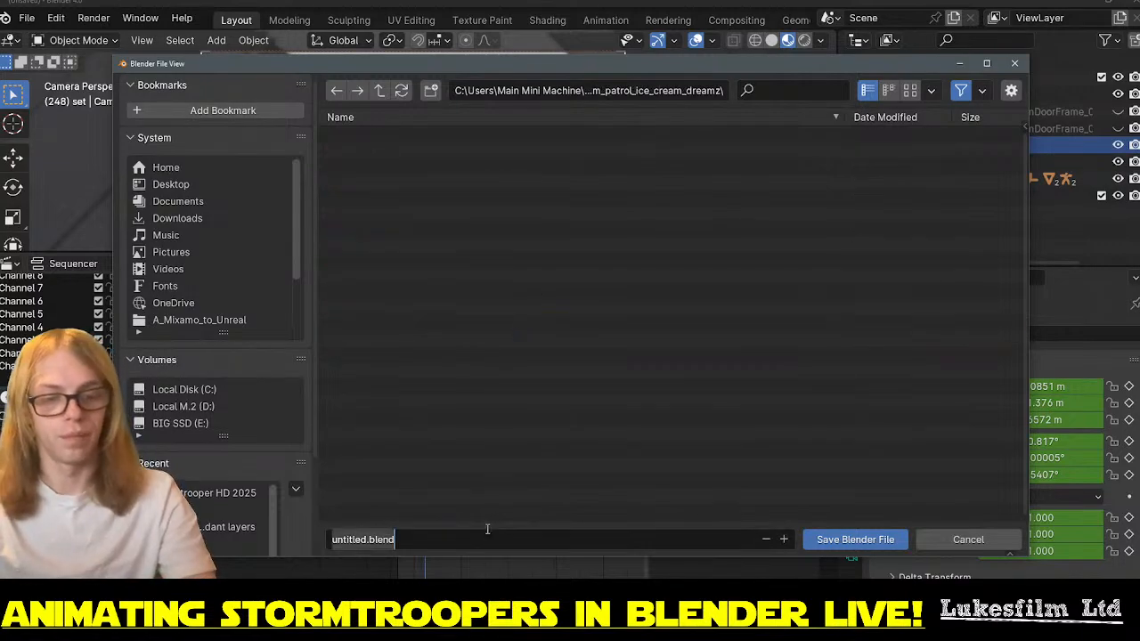
{"action": "type", "text": "Storm_patrol_ice_cream_dreamz"}
{"action": "left_click", "coordinate": [938, 199]}
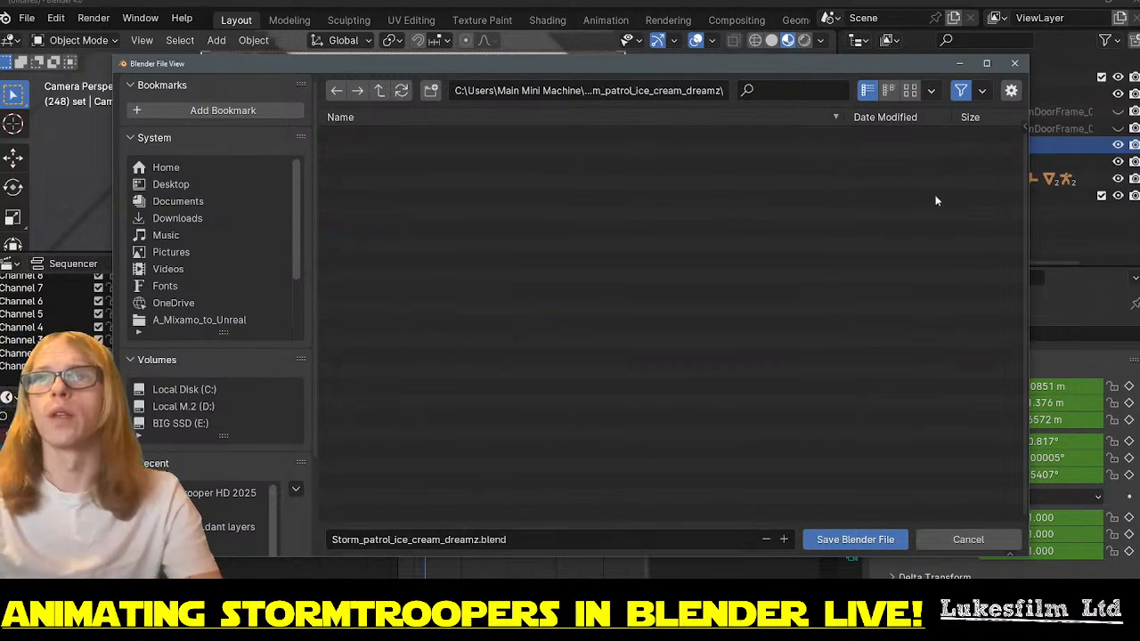
{"action": "left_click", "coordinate": [1011, 91]}
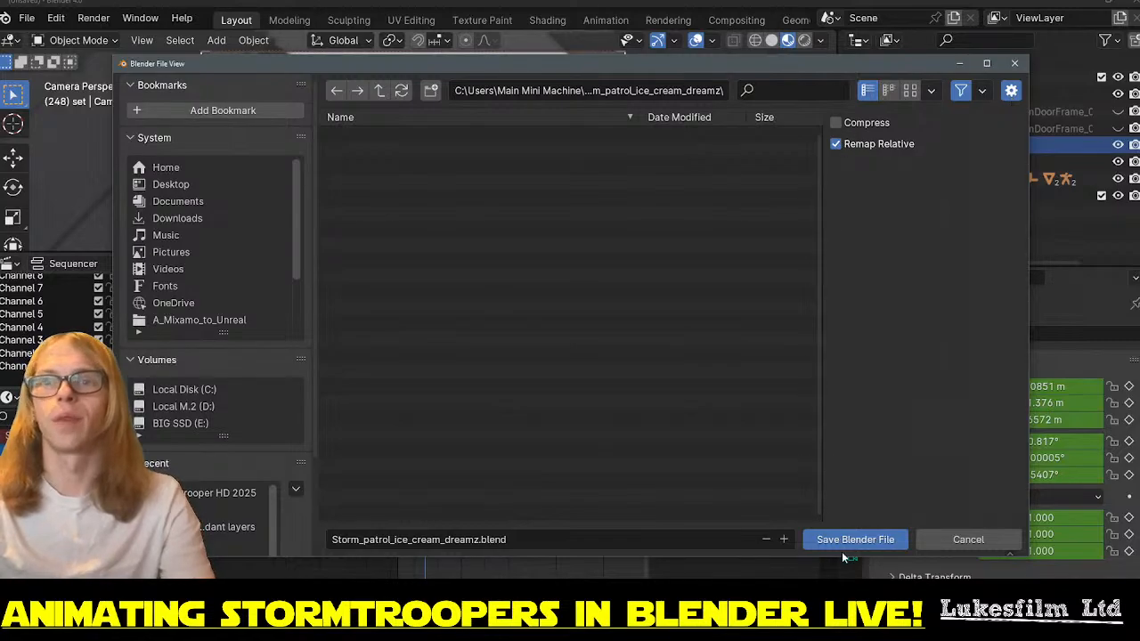
{"action": "left_click", "coordinate": [880, 540]}
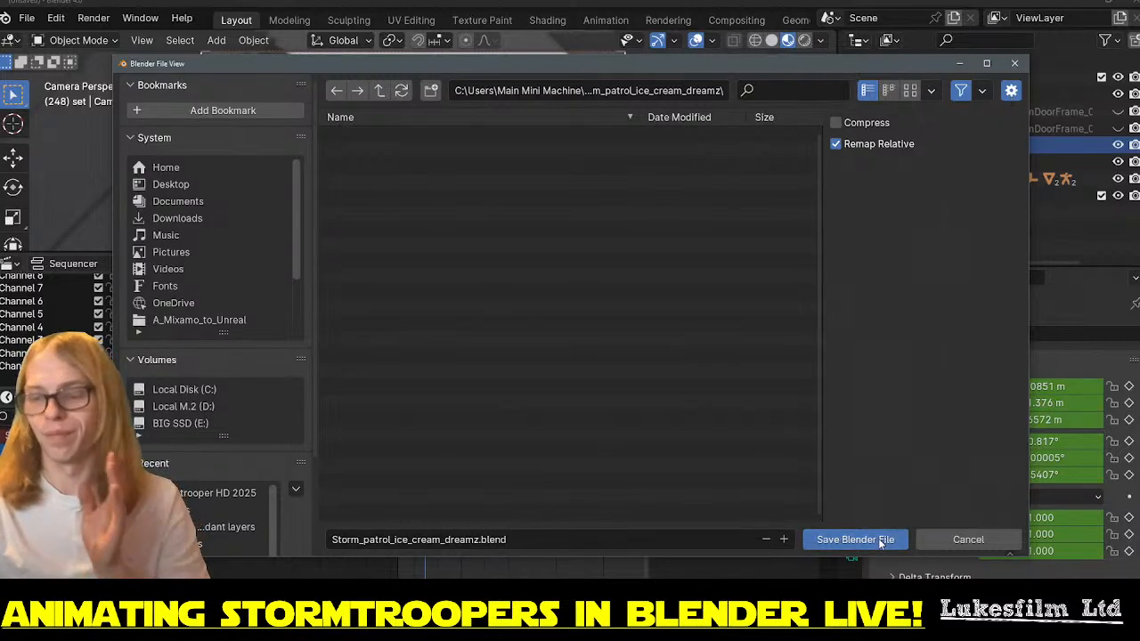
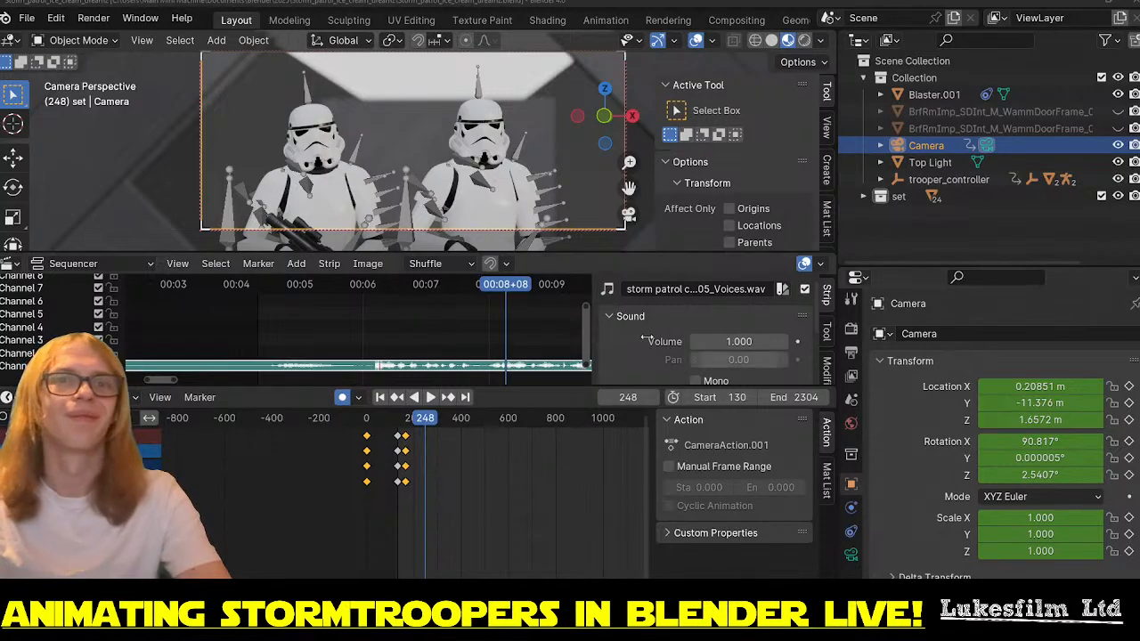
- Play and scrub the camera animation forward to frame 254, and stop there
{"action": "left_click", "coordinate": [403, 420]}
{"action": "key", "text": "space"}
{"action": "left_click_drag", "start_coordinate": [403, 420], "coordinate": [428, 422]}
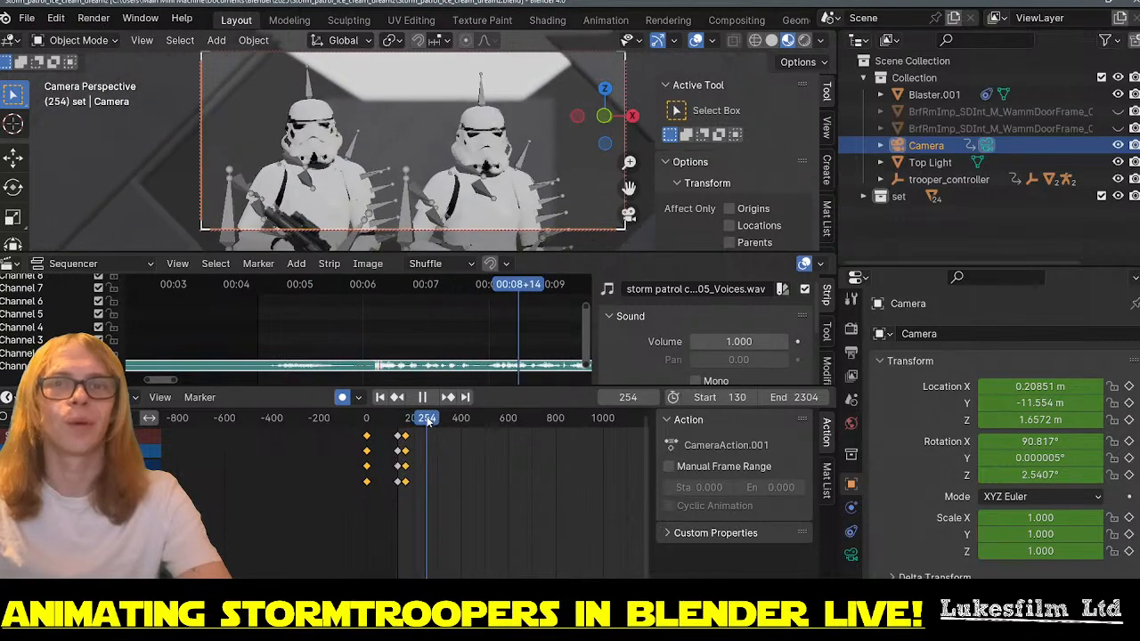
{"action": "key", "text": "space"}
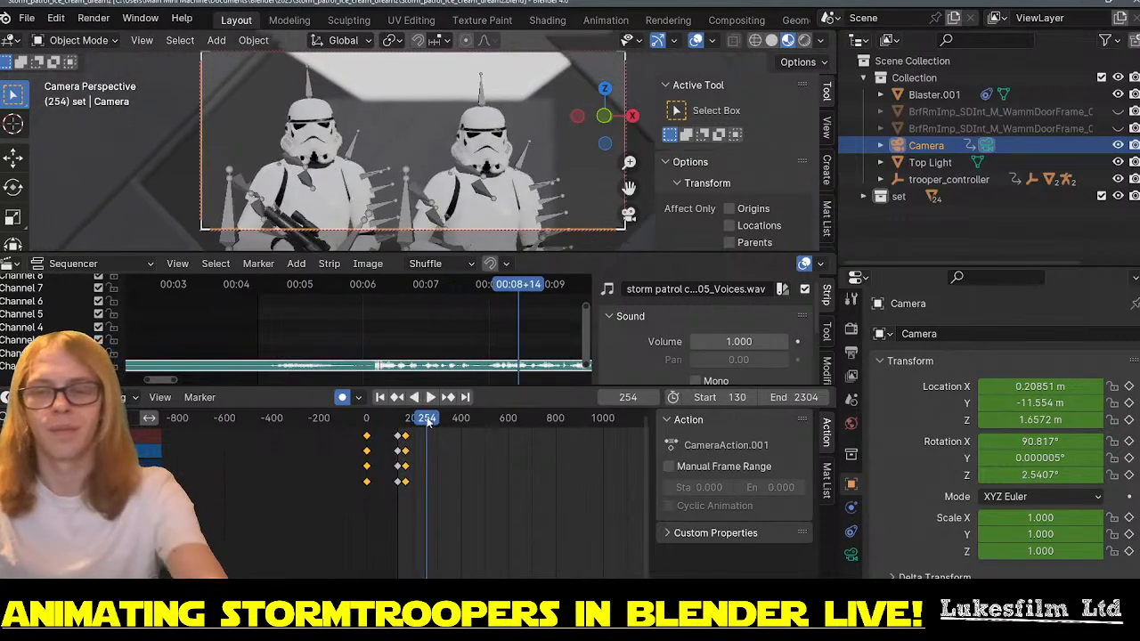
{"action": "scroll", "coordinate": [446, 506], "scroll_direction": "right", "scroll_amount": 1, "text": "ctrl"}
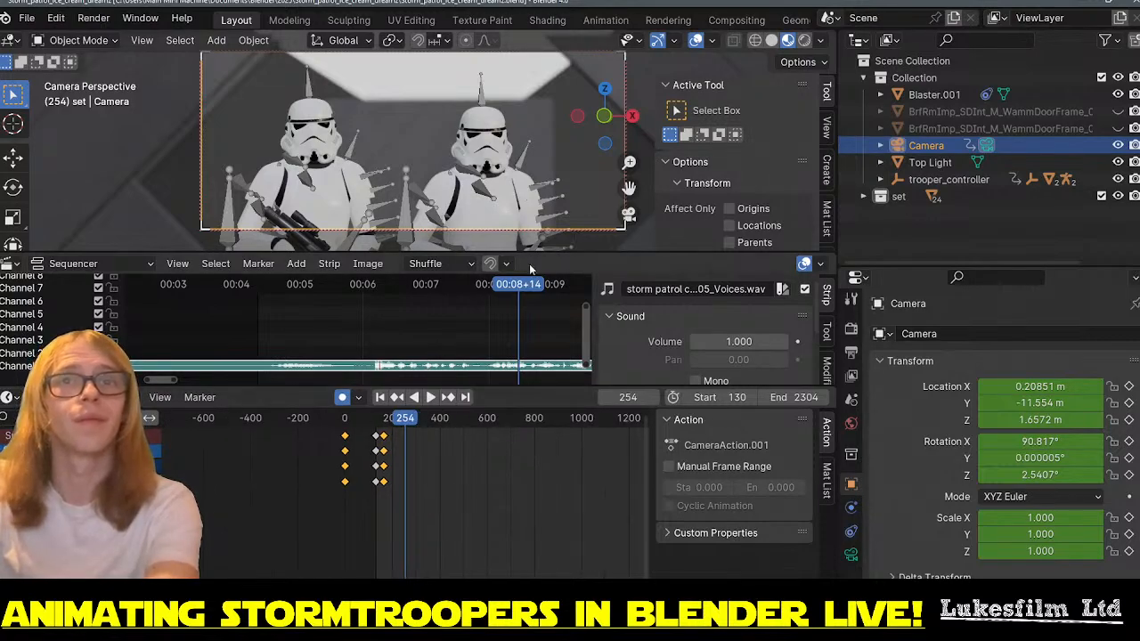
- Enlarge the 3D viewport and key the camera farther back at frame 254, at about Y -12.891 m
{"action": "left_click_drag", "start_coordinate": [553, 253], "coordinate": [550, 356]}
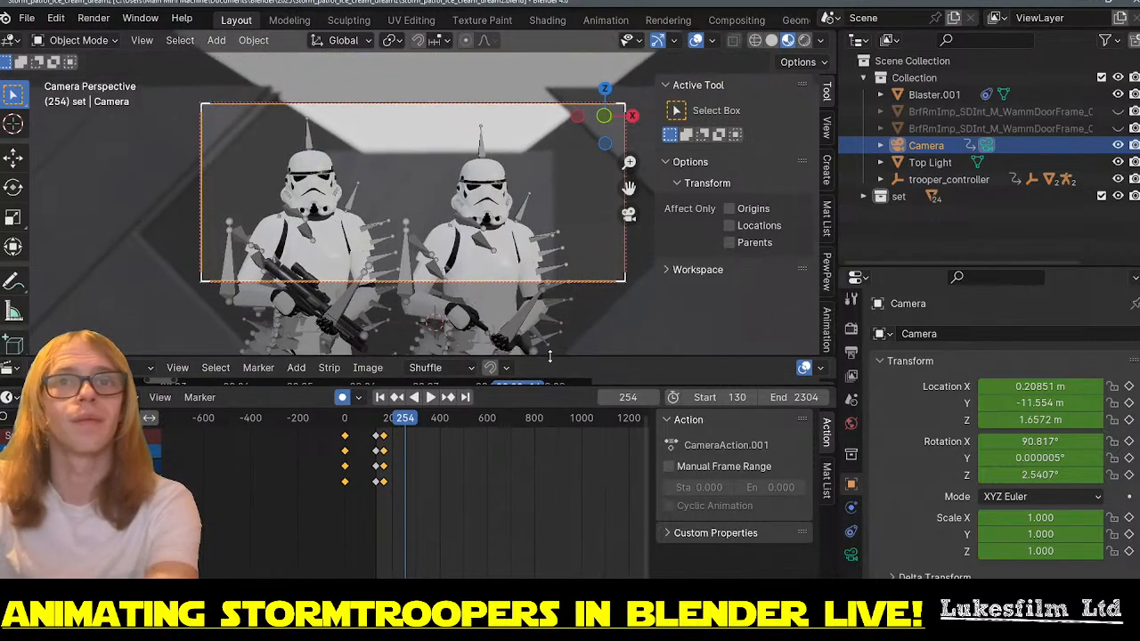
{"action": "key", "text": "ctrl+z"}
{"action": "middle_click_drag", "start_coordinate": [561, 200], "coordinate": [490, 222]}
{"action": "middle_click_drag", "start_coordinate": [384, 200], "coordinate": [576, 230]}
{"action": "scroll", "coordinate": [579, 231], "scroll_direction": "down", "scroll_amount": 6}
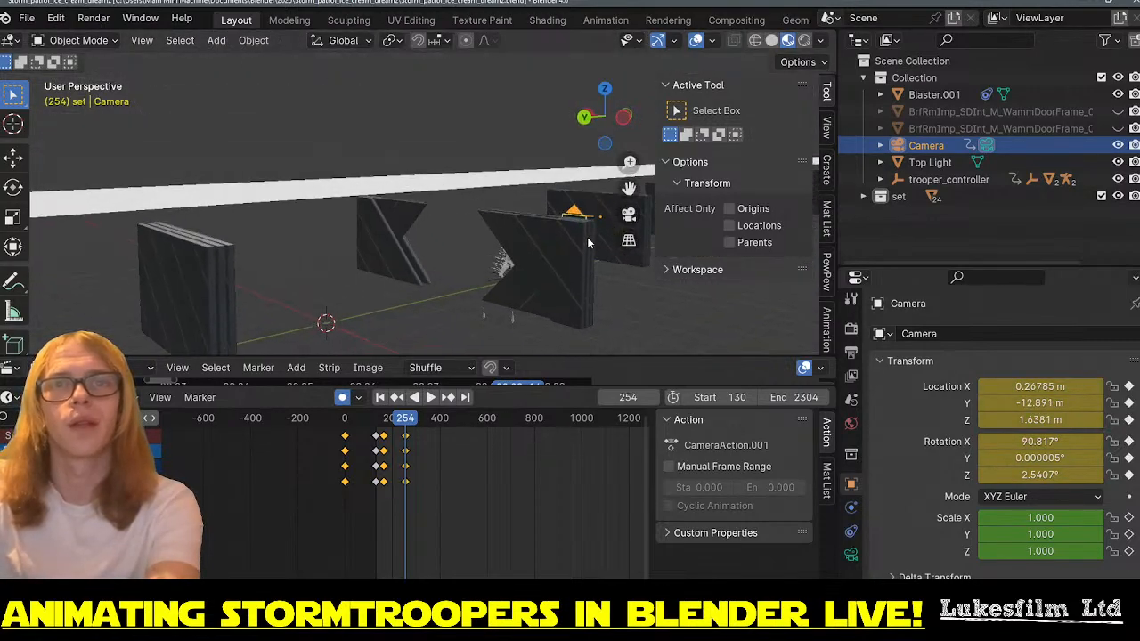
- Box-select the row of corridor wall door panels that stretches behind the camera
{"action": "middle_click_drag", "start_coordinate": [564, 270], "coordinate": [294, 259], "text": "shift"}
{"action": "middle_click_drag", "start_coordinate": [475, 275], "coordinate": [98, 191]}
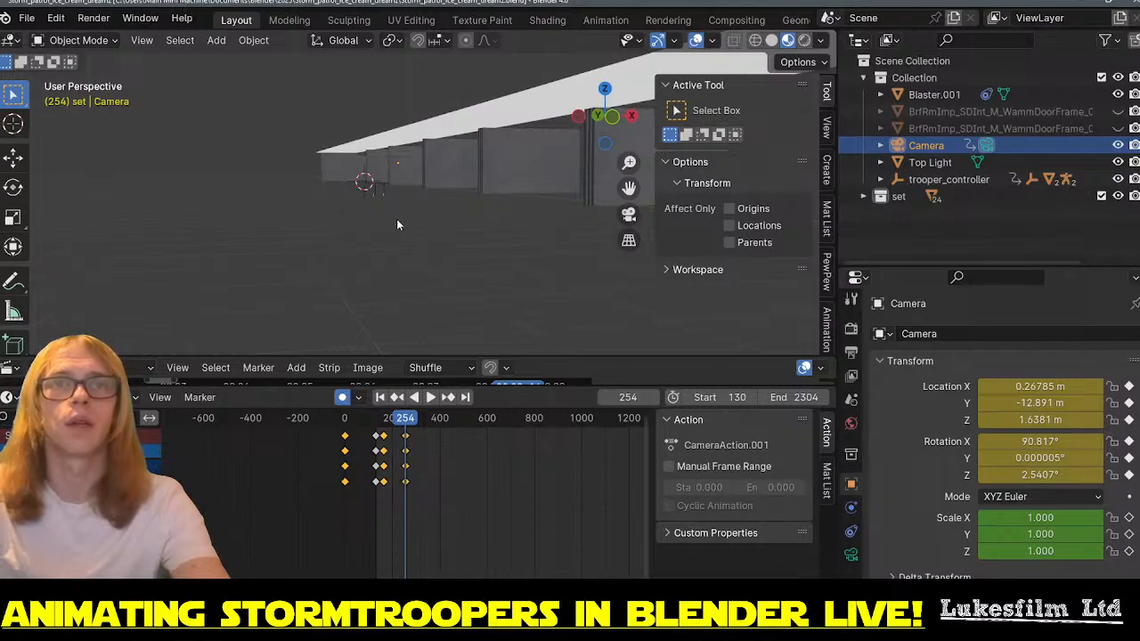
{"action": "mouse_move", "coordinate": [398, 225]}
{"action": "middle_mouse_down"}
{"action": "mouse_move", "coordinate": [493, 241]}
{"action": "mouse_move", "coordinate": [367, 168]}
{"action": "mouse_move", "coordinate": [412, 227]}
{"action": "mouse_move", "coordinate": [453, 213]}
{"action": "mouse_move", "coordinate": [341, 237]}
{"action": "mouse_move", "coordinate": [380, 229]}
{"action": "middle_mouse_up"}
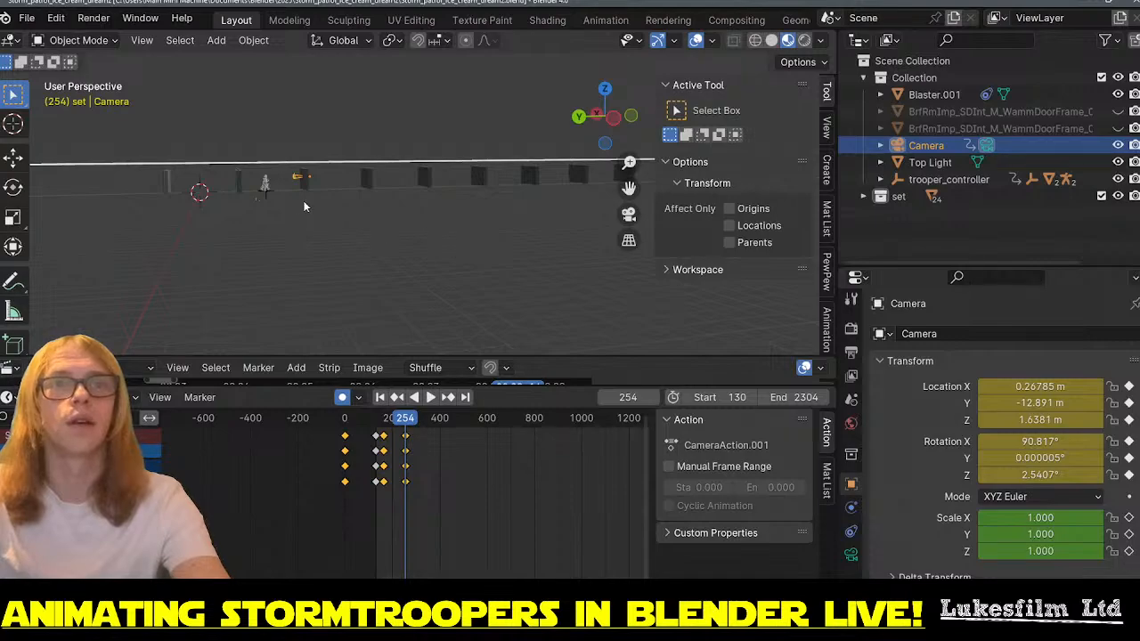
{"action": "key", "text": "r"}
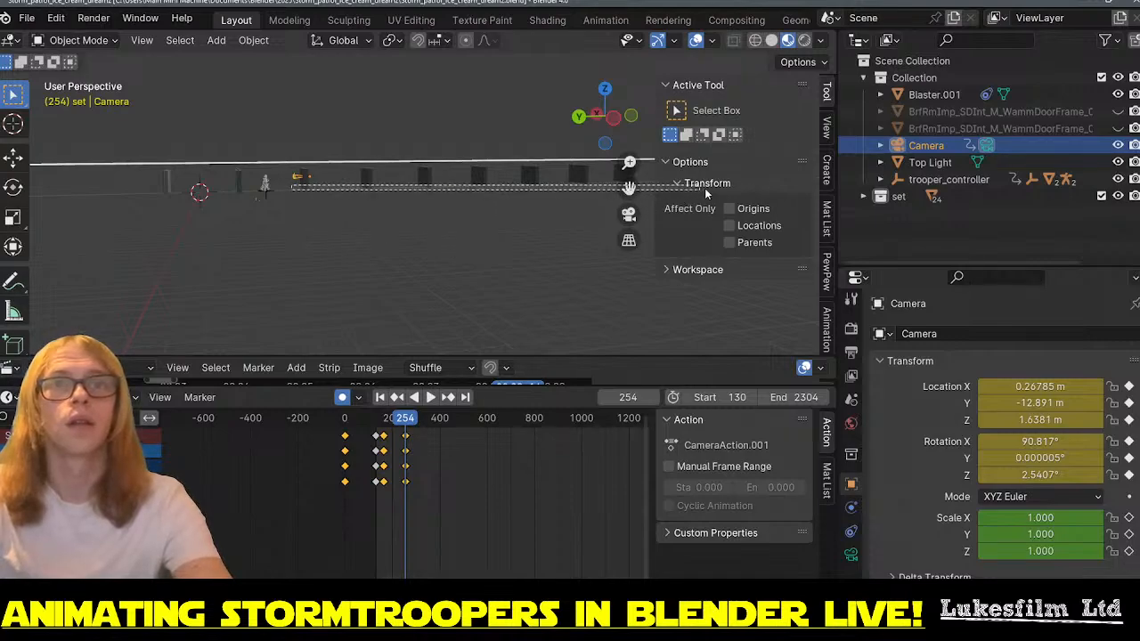
{"action": "left_click_drag", "start_coordinate": [685, 204], "coordinate": [511, 246]}
{"action": "middle_click_drag", "start_coordinate": [539, 242], "coordinate": [244, 238]}
{"action": "left_click_drag", "start_coordinate": [229, 188], "coordinate": [615, 227]}
{"action": "middle_click_drag", "start_coordinate": [279, 239], "coordinate": [724, 270], "text": "shift"}
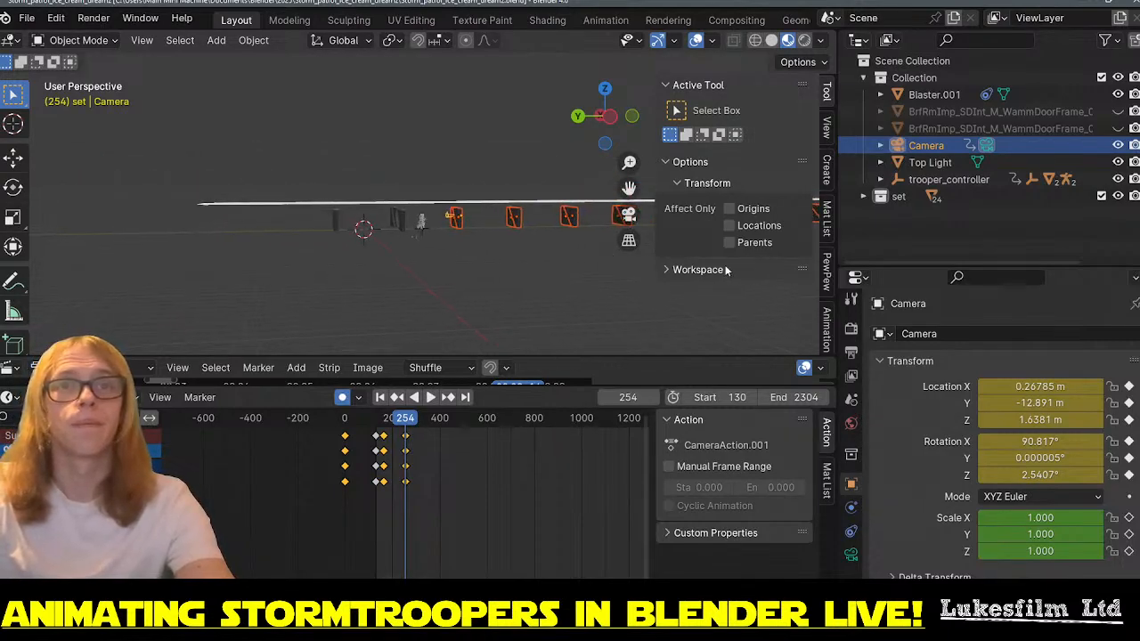
- Remove the camera from the selection so only the corridor door panels are selected
{"action": "scroll", "coordinate": [458, 254], "scroll_direction": "up", "scroll_amount": 8}
{"action": "middle_click_drag", "start_coordinate": [481, 293], "coordinate": [400, 193]}
{"action": "middle_click_drag", "start_coordinate": [400, 250], "coordinate": [372, 139]}
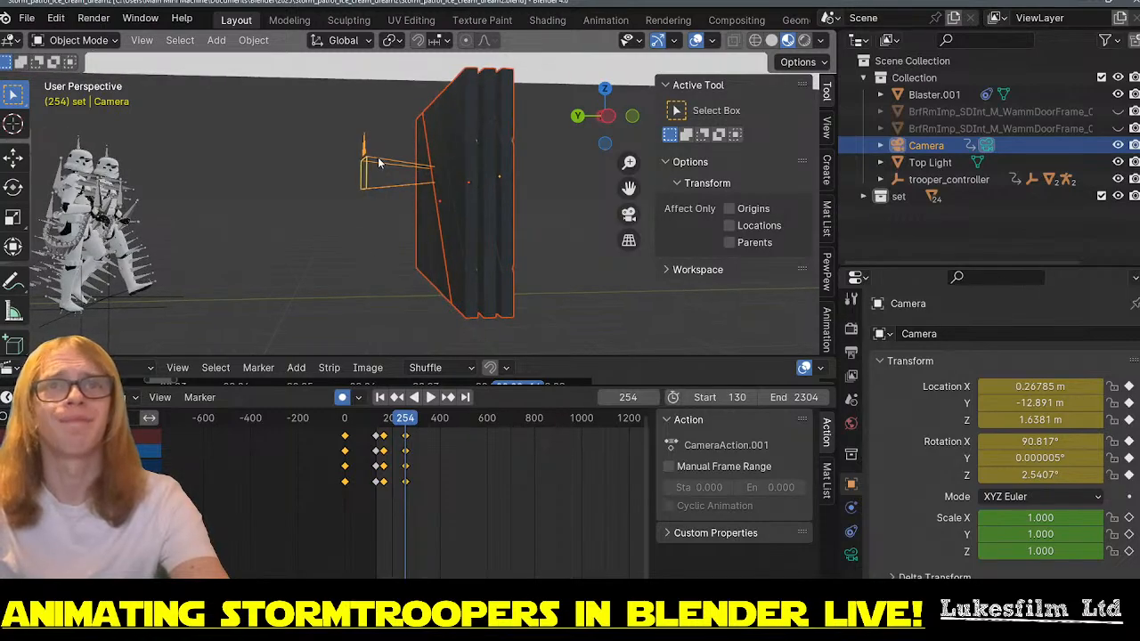
{"action": "left_click", "coordinate": [937, 146], "text": "ctrl"}
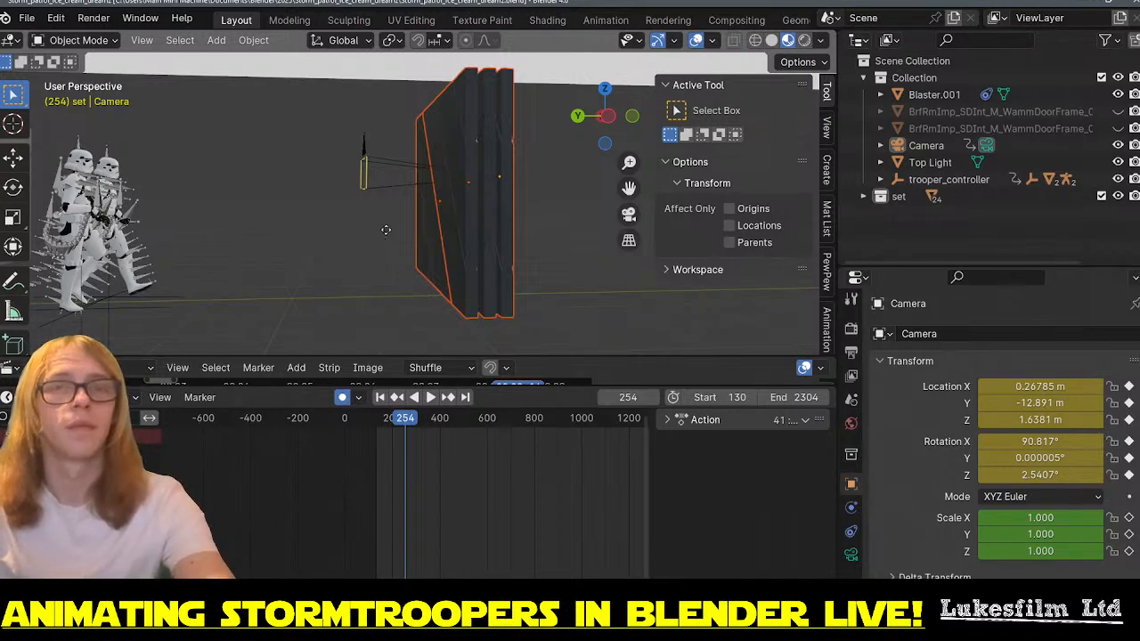
{"action": "key", "text": "g"}
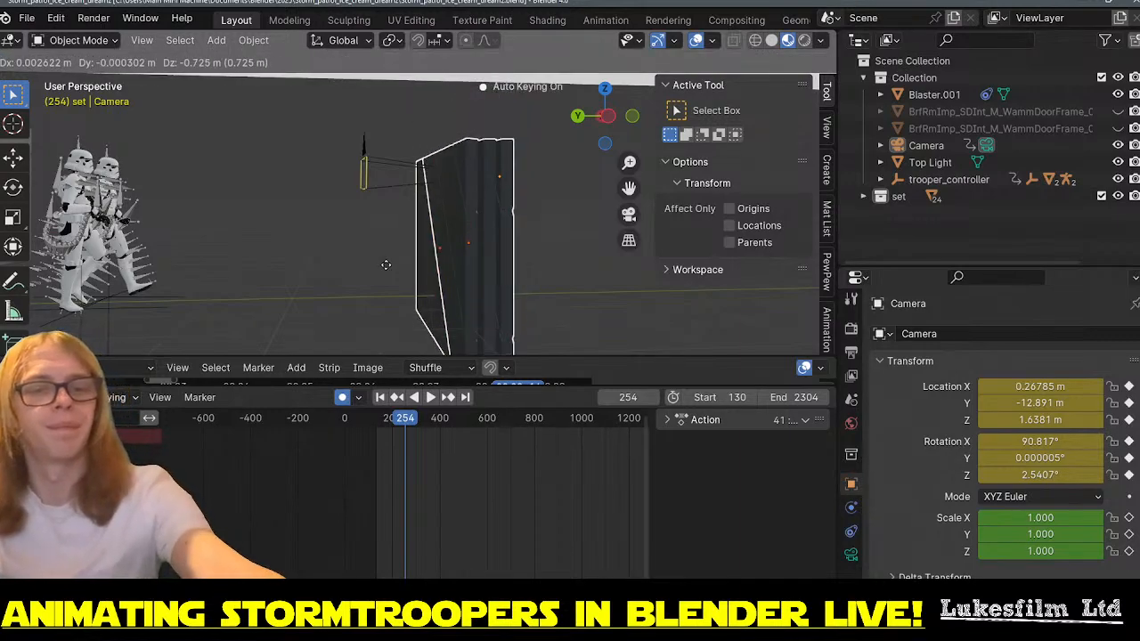
{"action": "right_click", "coordinate": [386, 265]}
{"action": "key", "text": "g"}
{"action": "key", "text": "z"}
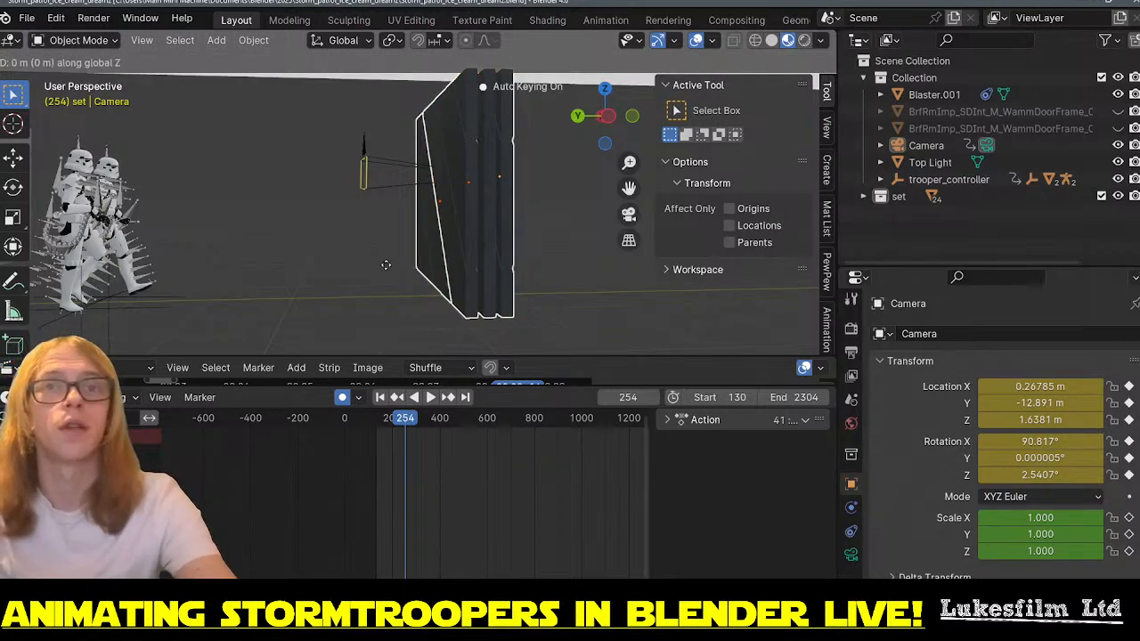
{"action": "right_click", "coordinate": [391, 77]}
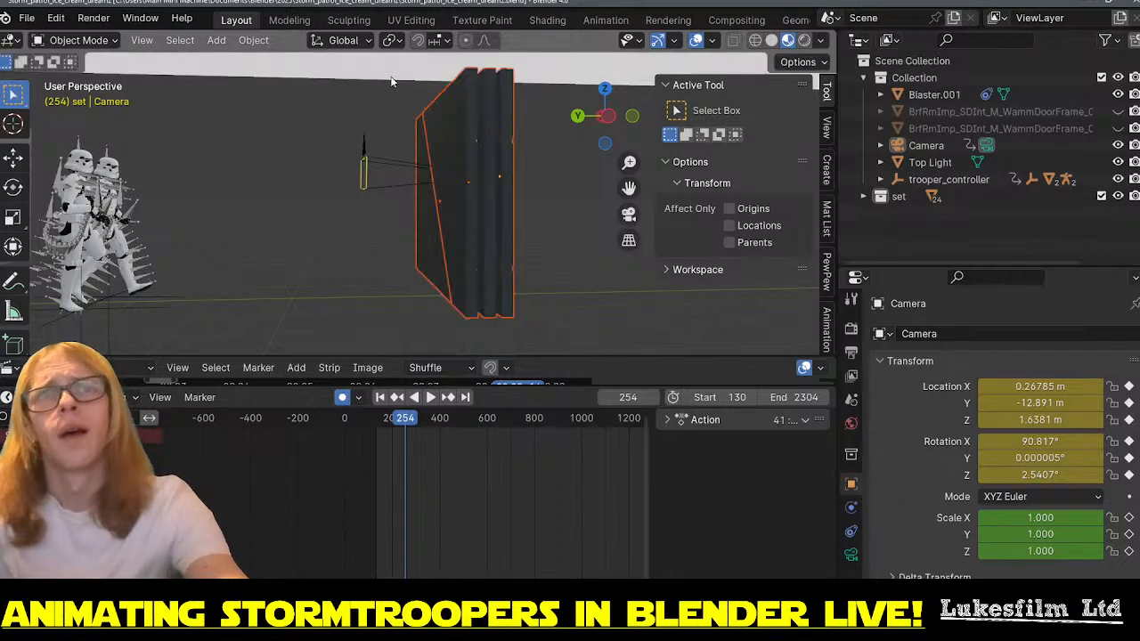
- Replace the selection with the four nearest wall door halves on the corridor's negative X side
{"action": "middle_click_drag", "start_coordinate": [406, 208], "coordinate": [553, 218]}
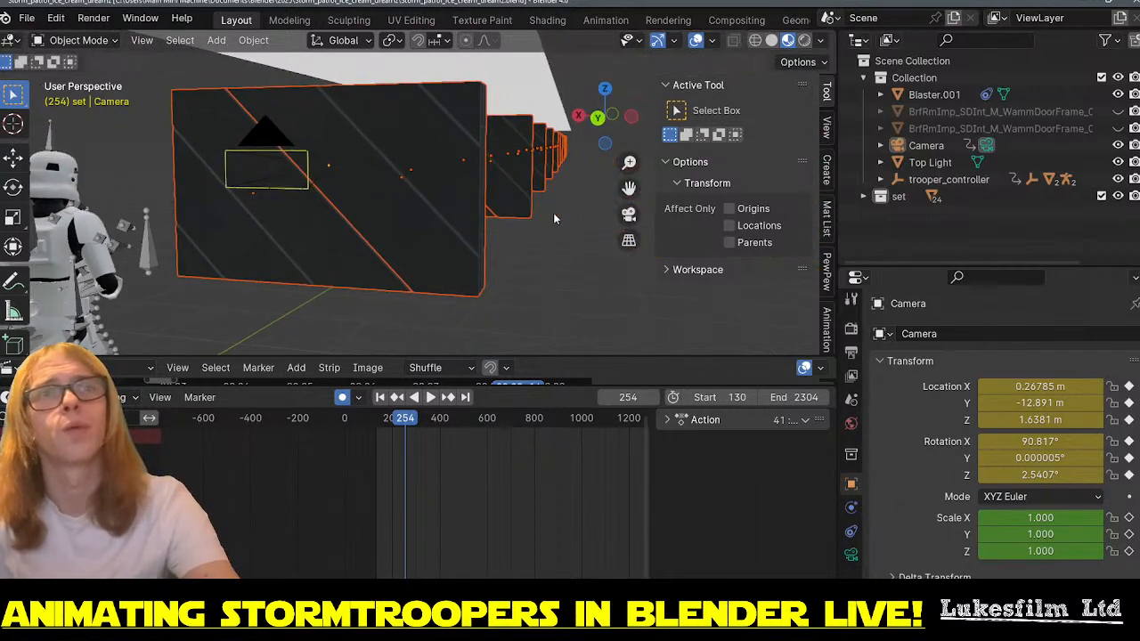
{"action": "left_click", "coordinate": [483, 260]}
{"action": "left_click", "coordinate": [457, 225]}
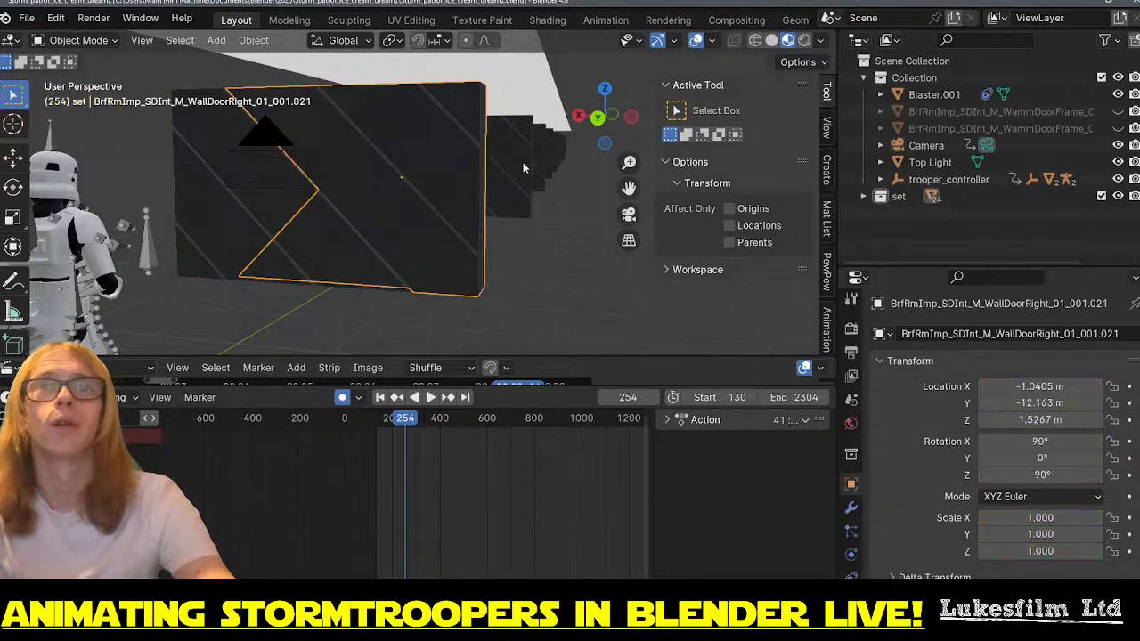
{"action": "left_click", "coordinate": [527, 157]}
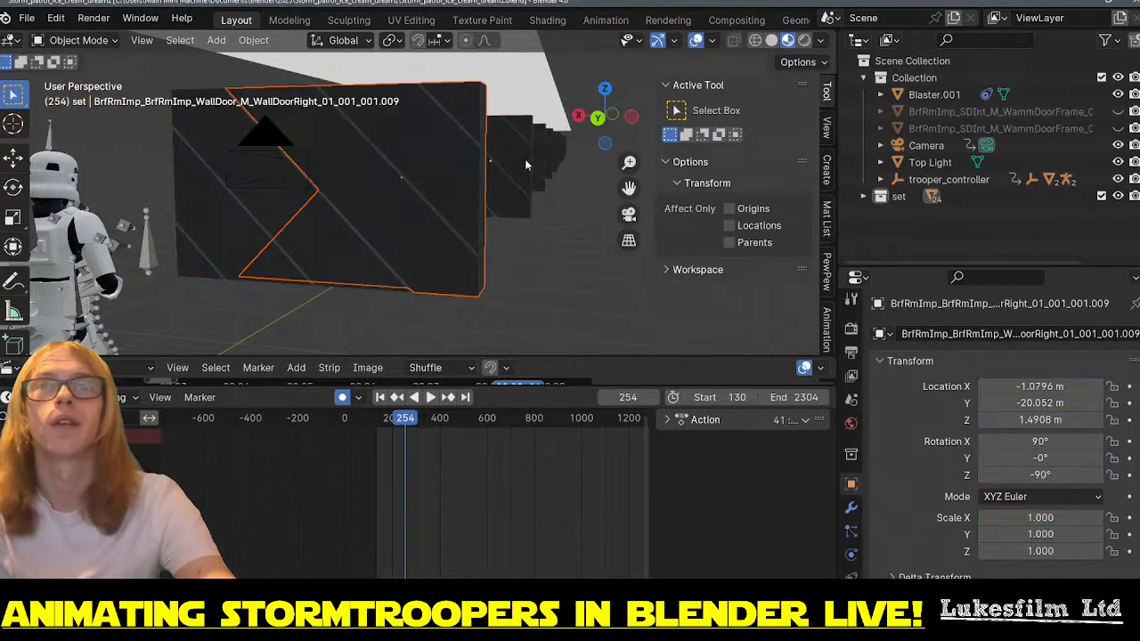
{"action": "left_click", "coordinate": [533, 162], "text": "shift"}
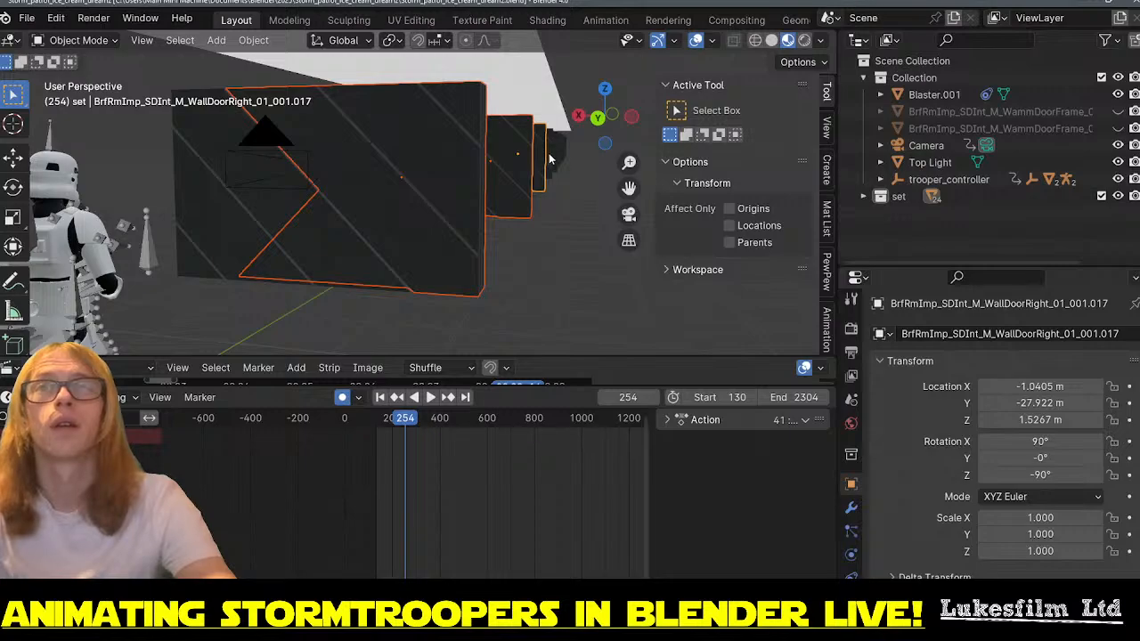
{"action": "left_click", "coordinate": [550, 158], "text": "shift"}
- Add the remaining negative X door halves, all the way to the corridor's far end, to the selection
{"action": "middle_click_drag", "start_coordinate": [567, 177], "coordinate": [41, 227]}
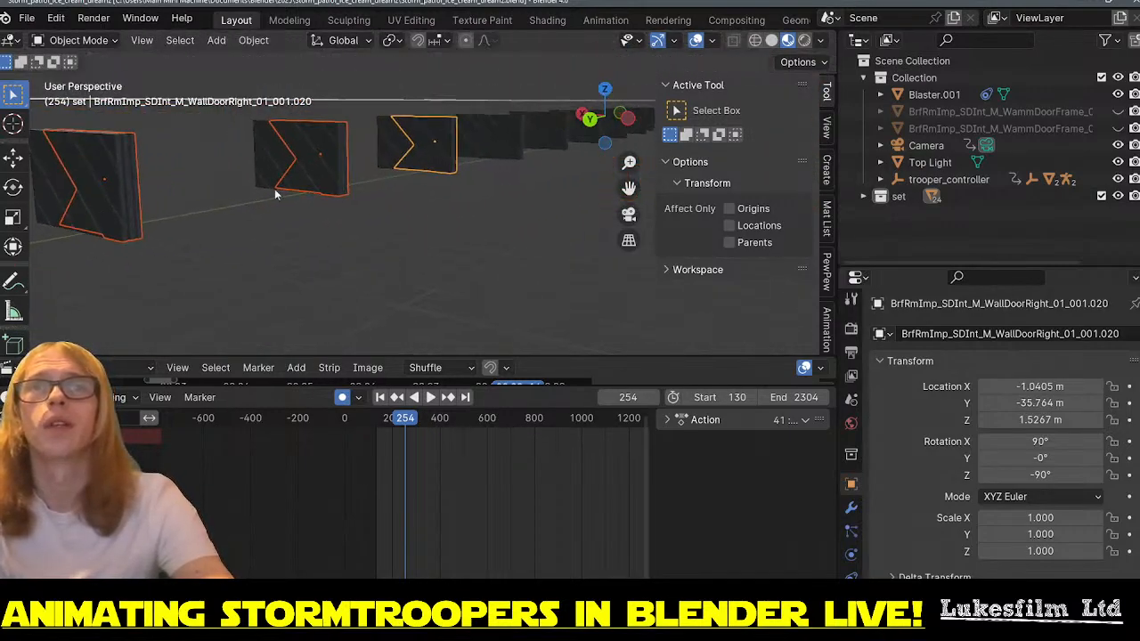
{"action": "left_click", "coordinate": [512, 131], "text": "shift"}
{"action": "left_click", "coordinate": [552, 135], "text": "shift"}
{"action": "left_click", "coordinate": [585, 136]}
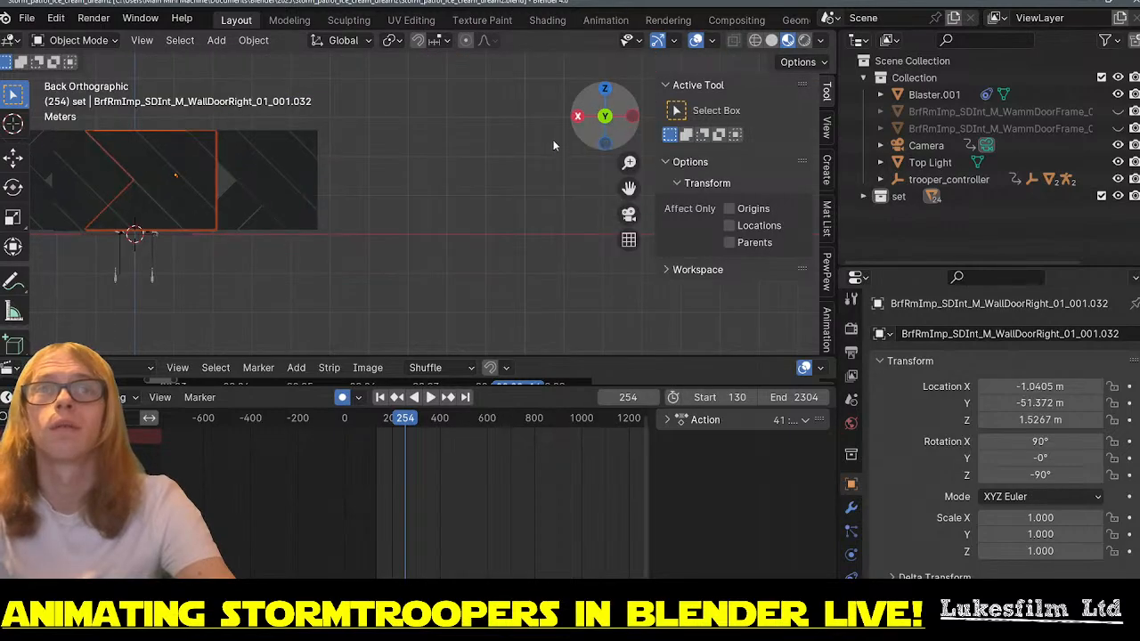
{"action": "middle_click_drag", "start_coordinate": [467, 178], "coordinate": [448, 159]}
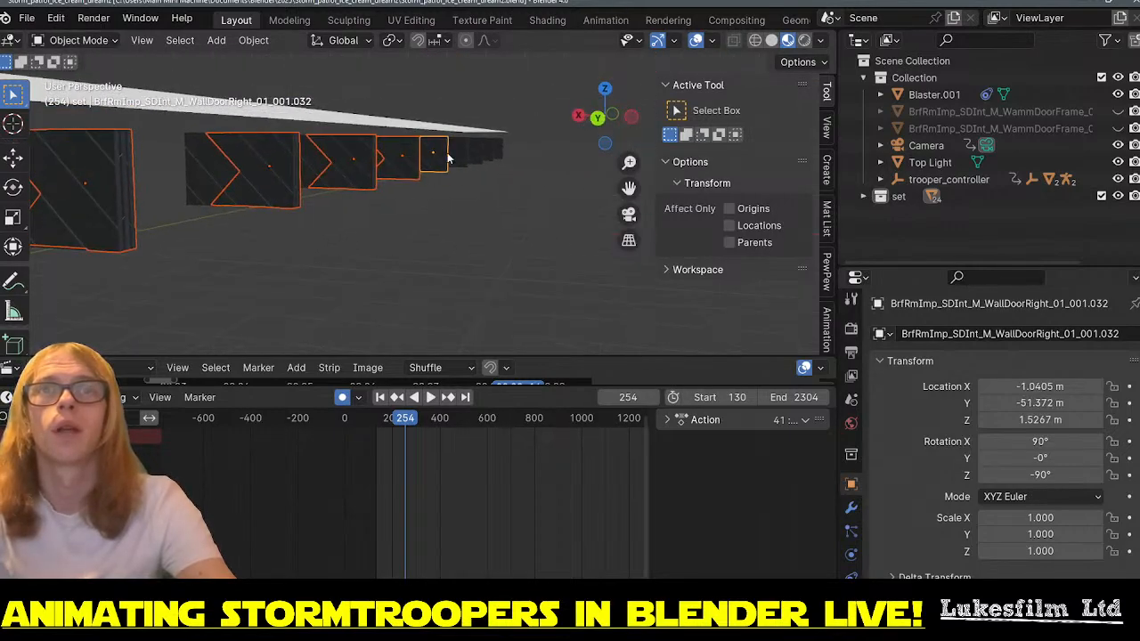
{"action": "left_click", "coordinate": [459, 156], "text": "shift"}
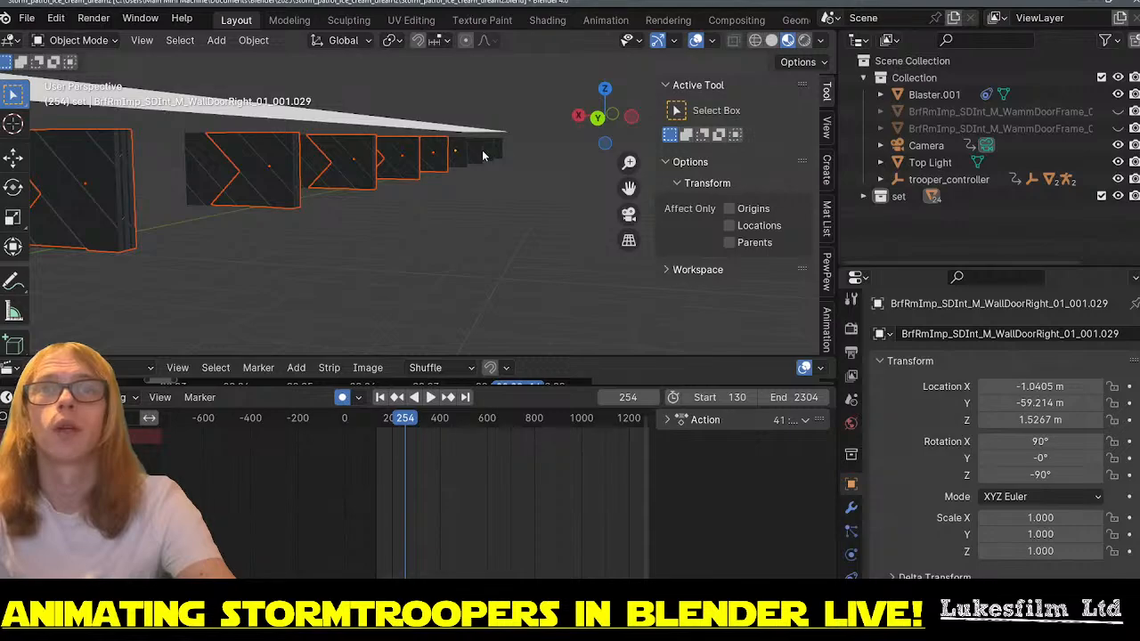
{"action": "left_click", "coordinate": [482, 151], "text": "shift"}
{"action": "left_click", "coordinate": [497, 152], "text": "shift"}
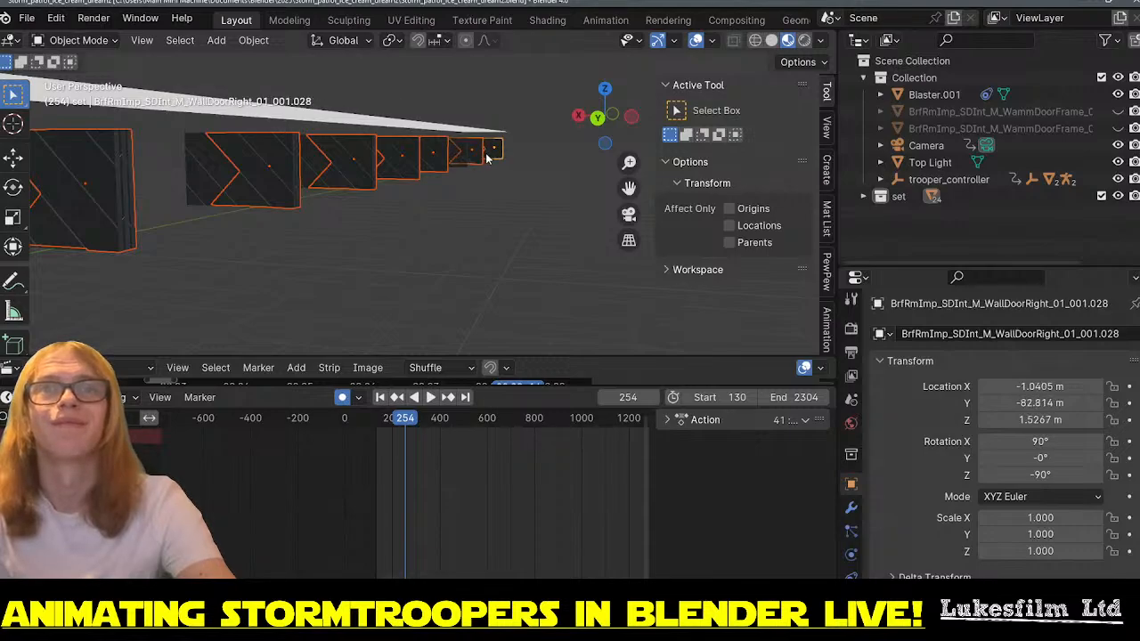
{"action": "left_click", "coordinate": [481, 158], "text": "shift"}
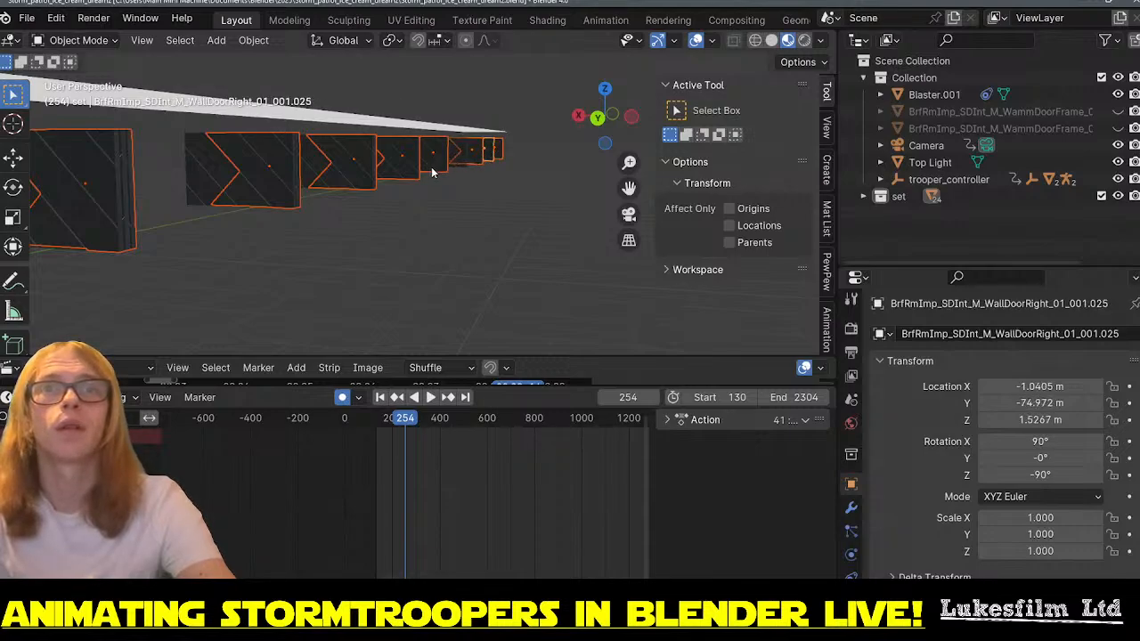
{"action": "middle_click_drag", "start_coordinate": [480, 172], "coordinate": [415, 240]}
{"action": "left_click", "coordinate": [541, 187], "text": "shift"}
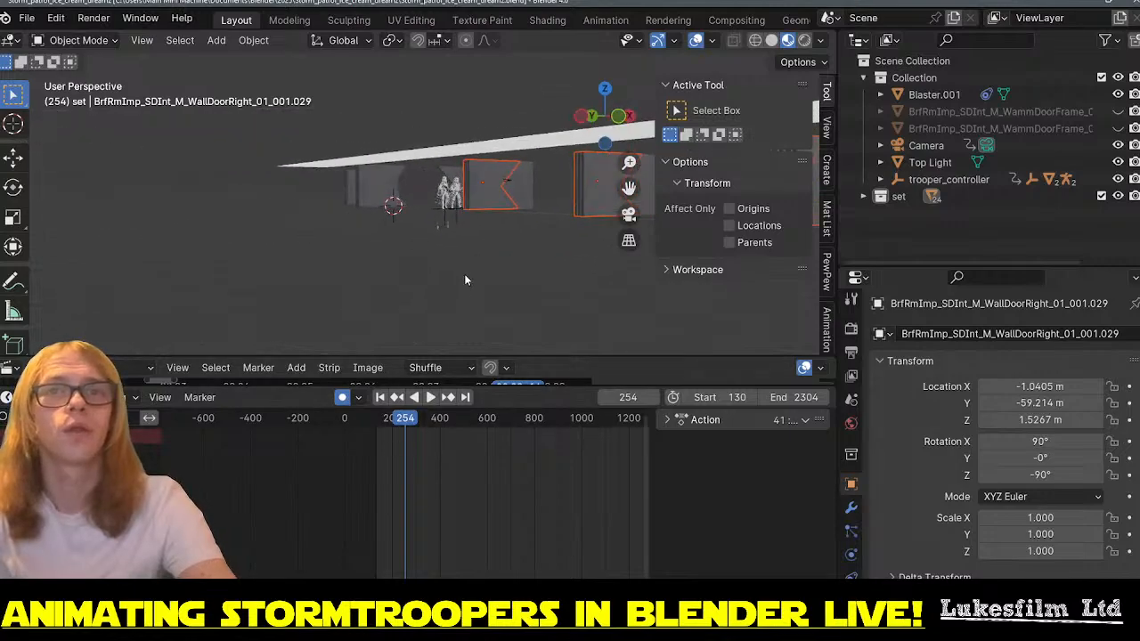
- Unhide the first WammDoorFrame object so the corridor walls show around the selected doors
{"action": "middle_click_drag", "start_coordinate": [464, 280], "coordinate": [277, 282]}
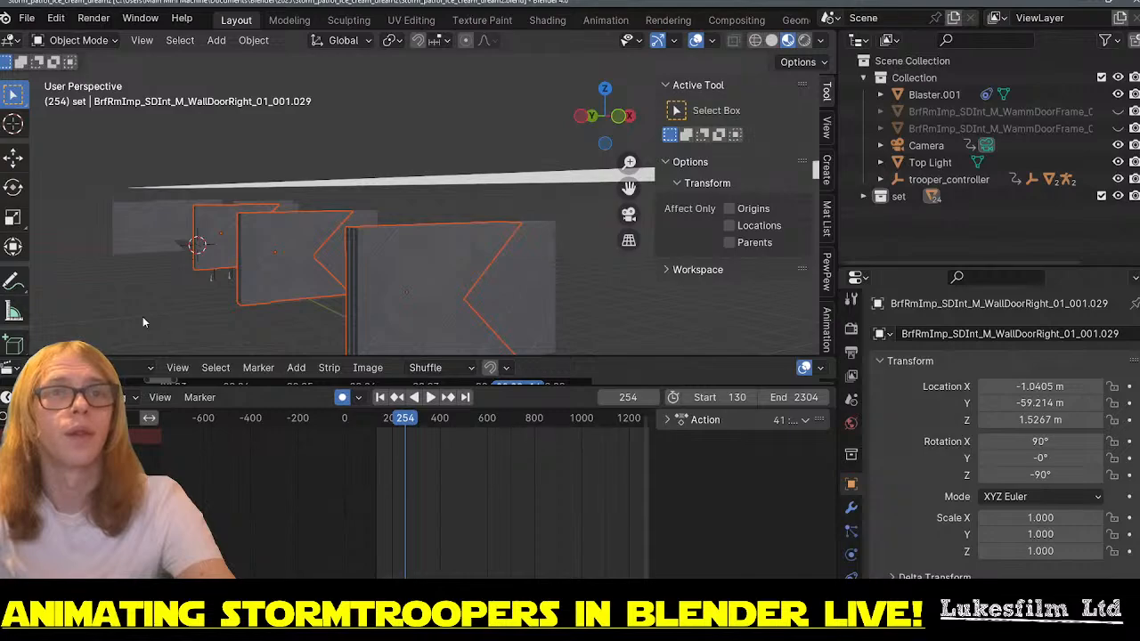
{"action": "middle_click_drag", "start_coordinate": [176, 331], "coordinate": [255, 310]}
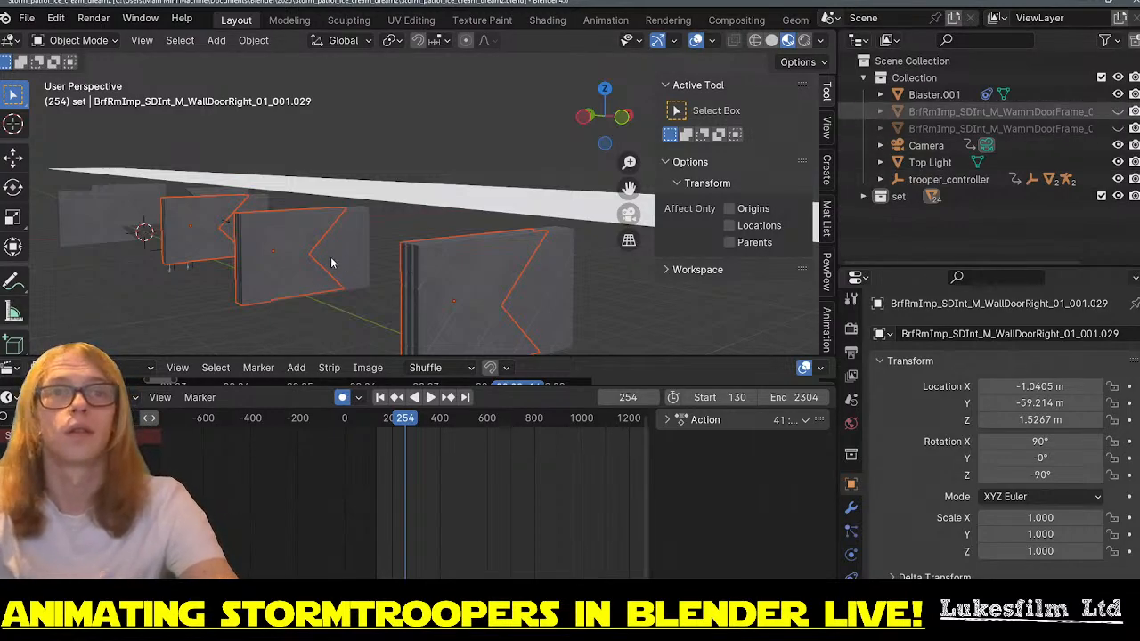
{"action": "key", "text": "ctrl+z"}
{"action": "middle_click_drag", "start_coordinate": [332, 258], "coordinate": [538, 379]}
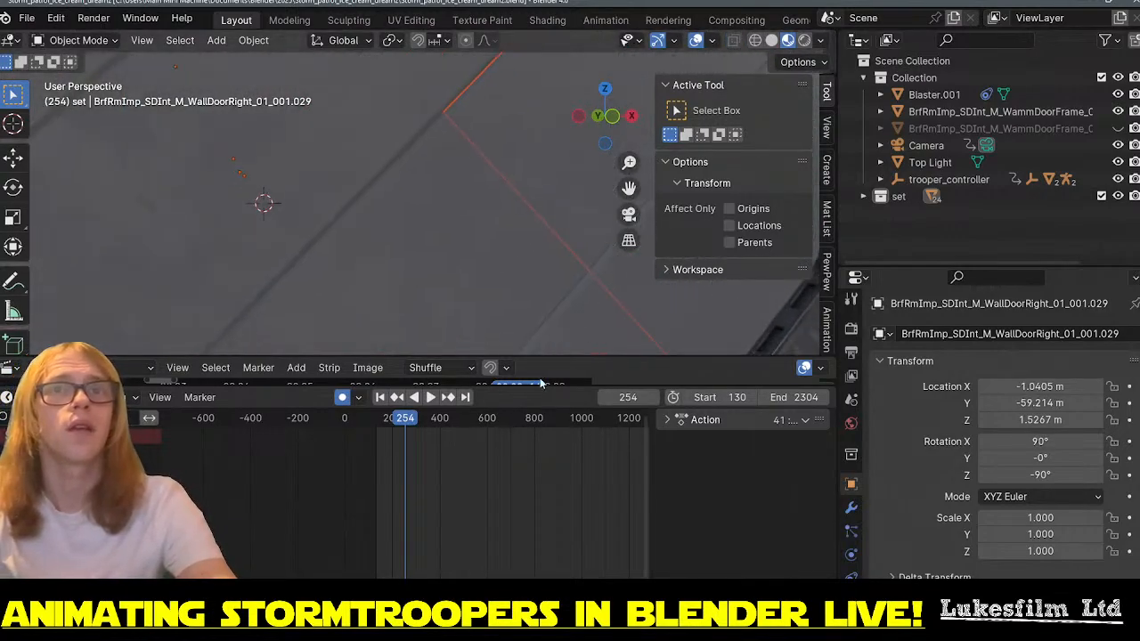
{"action": "middle_click_drag", "start_coordinate": [463, 258], "coordinate": [426, 272]}
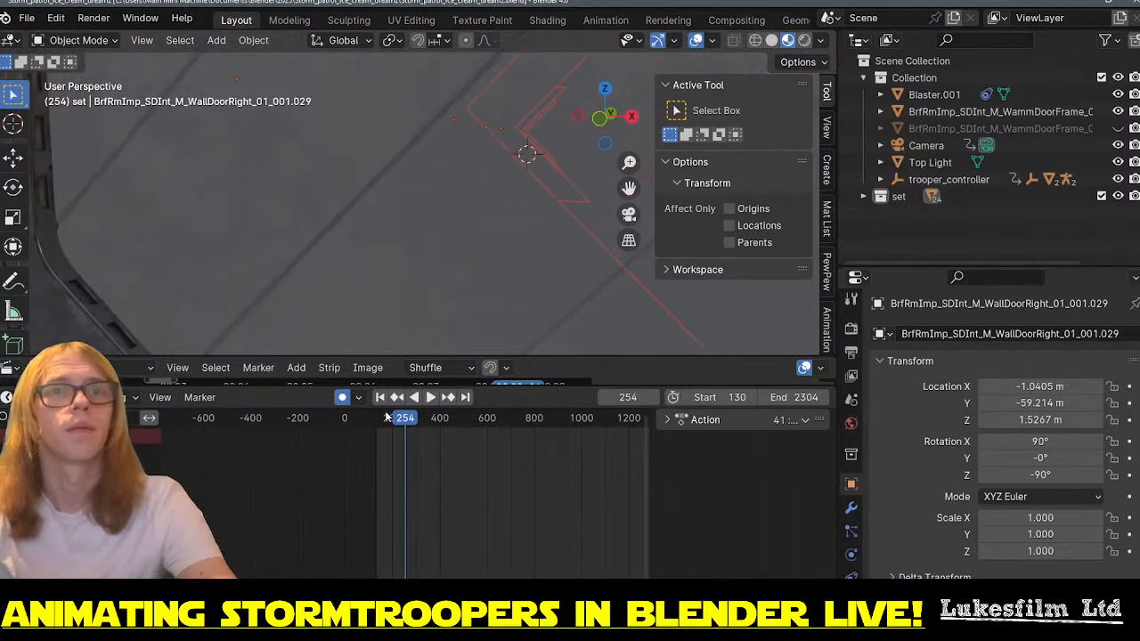
- Go to frame 130 and key the selected door halves opened by -2.641 m along X, into the wall
{"action": "left_click", "coordinate": [379, 399]}
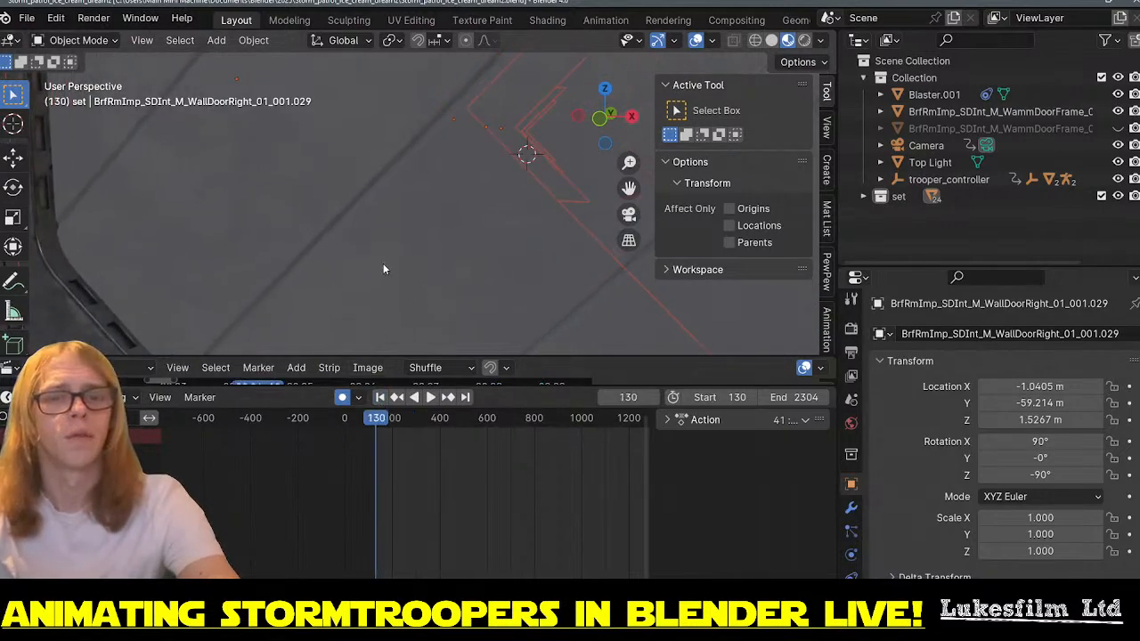
{"action": "key", "text": "g"}
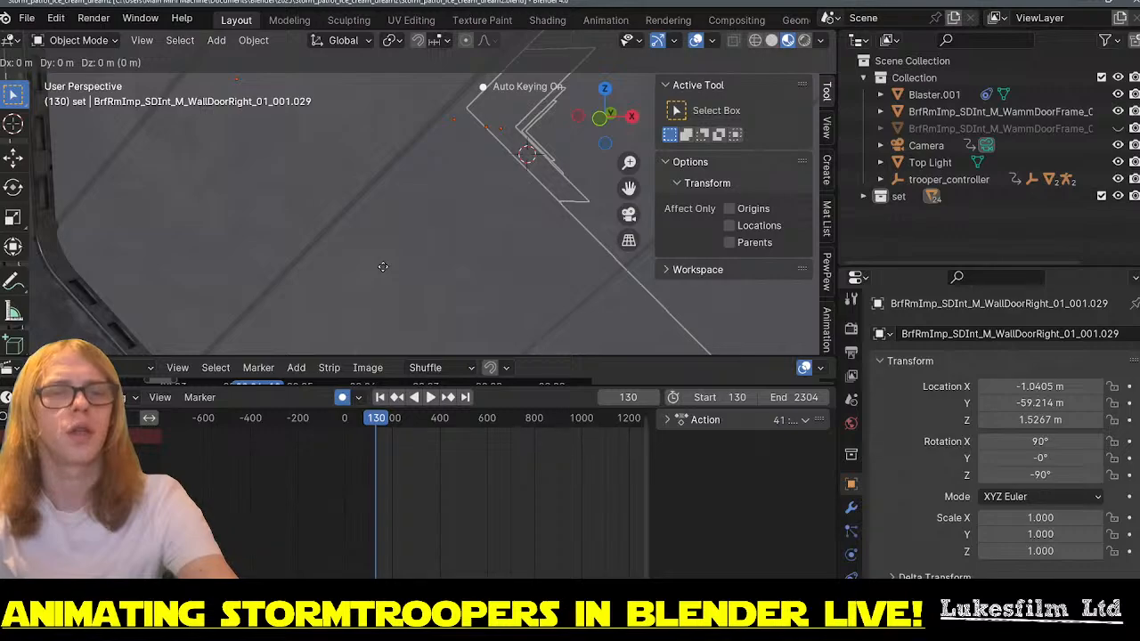
{"action": "key", "text": "x"}
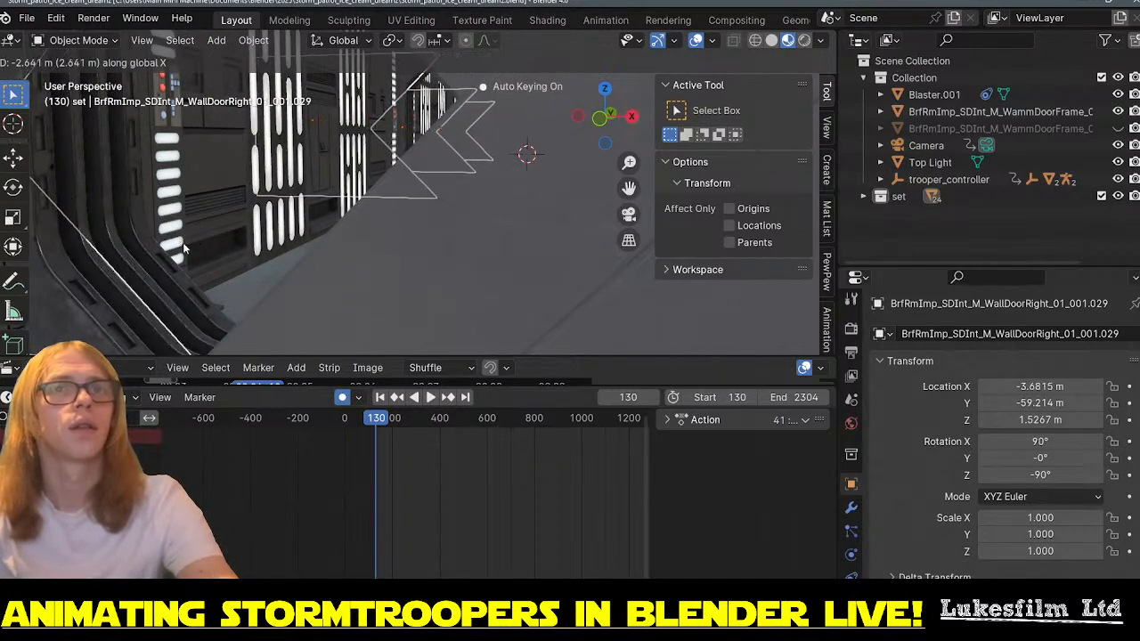
{"action": "left_click", "coordinate": [182, 242]}
{"action": "middle_click_drag", "start_coordinate": [310, 239], "coordinate": [343, 238]}
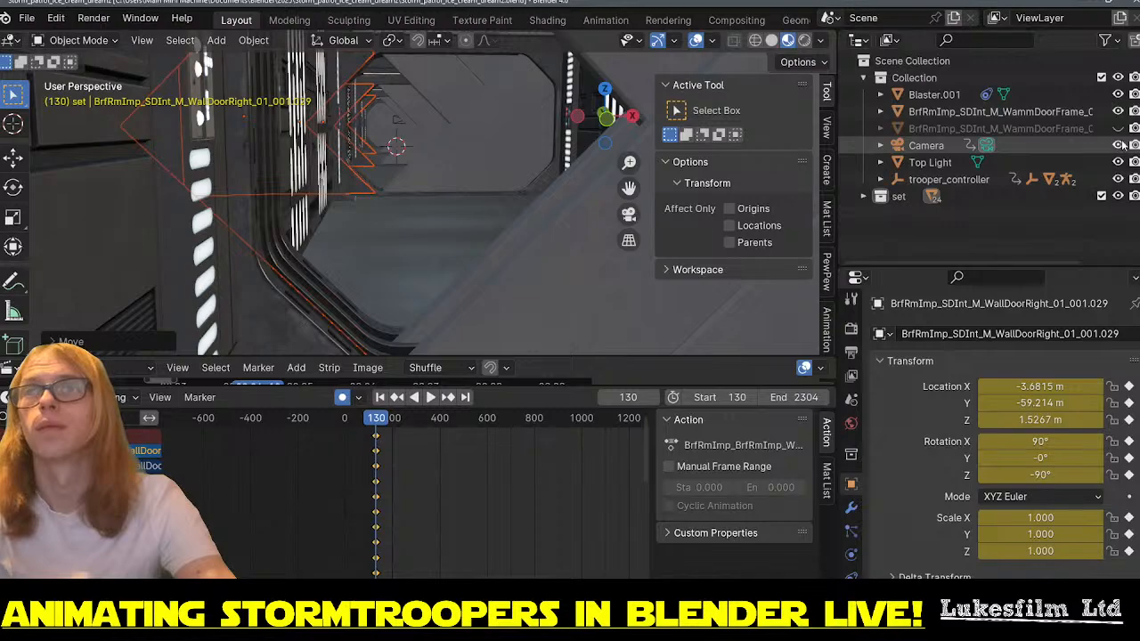
- Hide the first WammDoorFrame object and start a new selection with the nearest door halves on the positive X side
{"action": "left_click", "coordinate": [1118, 111]}
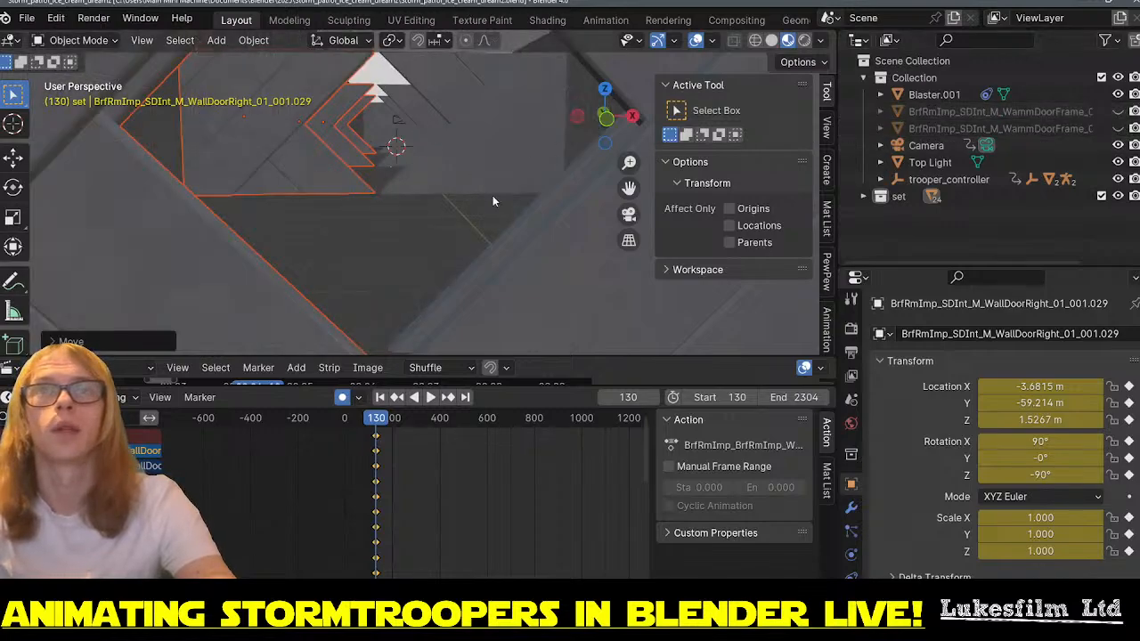
{"action": "scroll", "coordinate": [492, 195], "scroll_direction": "down", "scroll_amount": 2}
{"action": "middle_click_drag", "start_coordinate": [629, 188], "coordinate": [379, 217]}
{"action": "scroll", "coordinate": [542, 199], "scroll_direction": "down", "scroll_amount": 4}
{"action": "scroll", "coordinate": [571, 219], "scroll_direction": "down", "scroll_amount": 5}
{"action": "middle_click_drag", "start_coordinate": [585, 246], "coordinate": [488, 289]}
{"action": "left_click", "coordinate": [437, 259]}
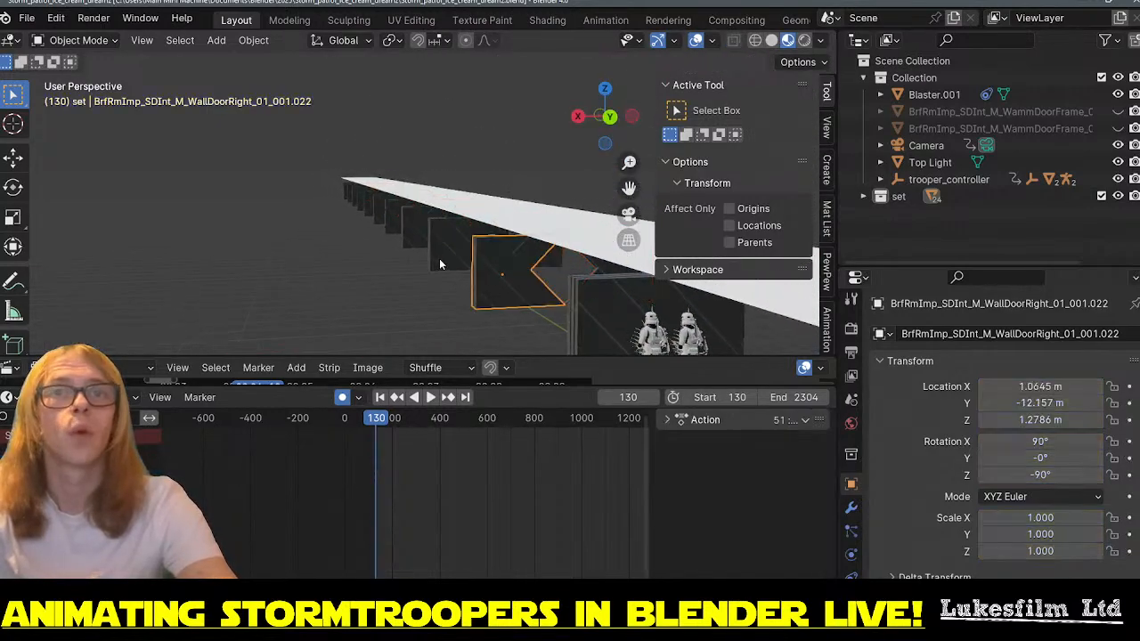
- Extend the selection to the remaining positive X door halves down to the corridor's far end
{"action": "left_click", "coordinate": [405, 232], "text": "shift"}
{"action": "left_click", "coordinate": [387, 218], "text": "shift"}
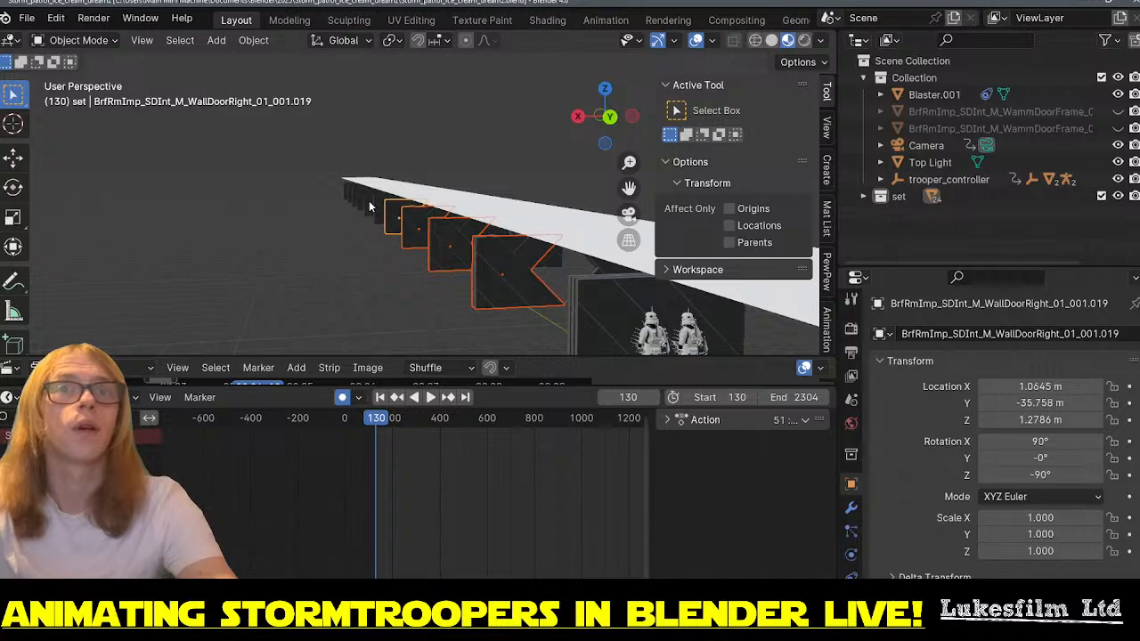
{"action": "left_click", "coordinate": [370, 207], "text": "shift"}
{"action": "left_click", "coordinate": [362, 205], "text": "shift"}
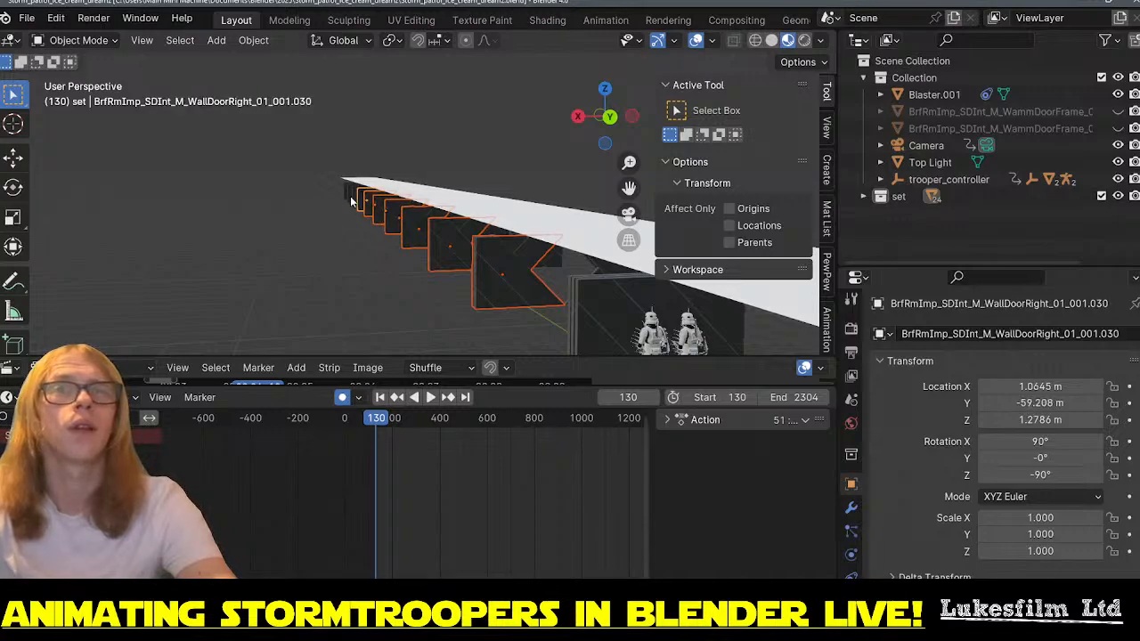
{"action": "left_click", "coordinate": [350, 197], "text": "shift"}
{"action": "left_click", "coordinate": [348, 193], "text": "shift"}
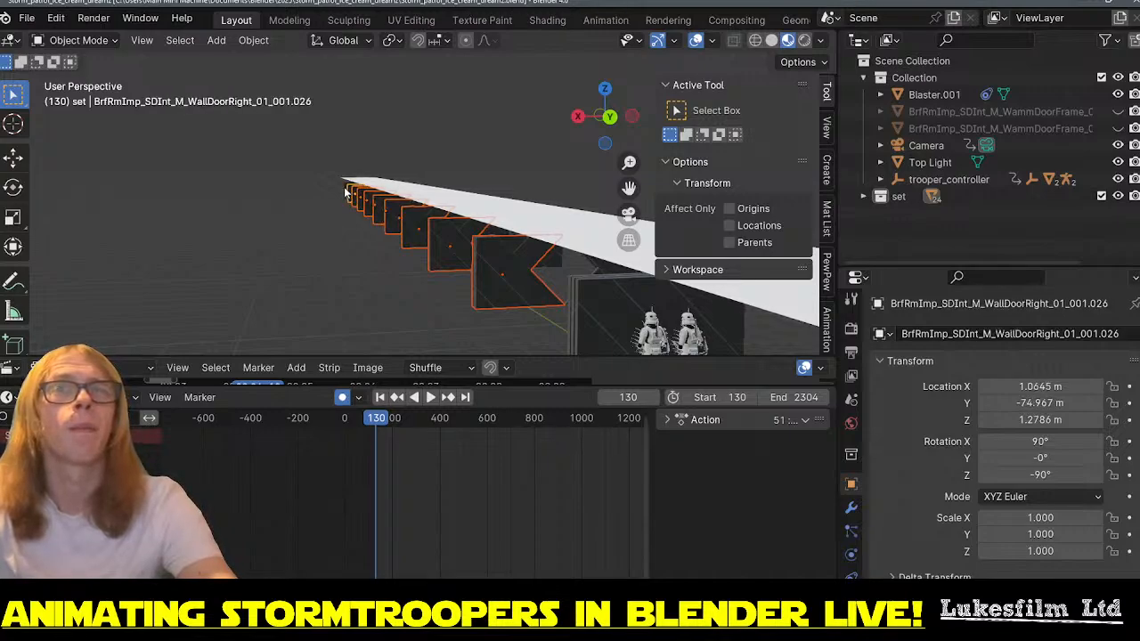
- At frame 130, key the selected positive X door halves moved outward along X, placing the farthest one at X 3.2265 m
{"action": "middle_click_drag", "start_coordinate": [318, 206], "coordinate": [648, 254]}
{"action": "scroll", "coordinate": [648, 248], "scroll_direction": "up", "scroll_amount": 5}
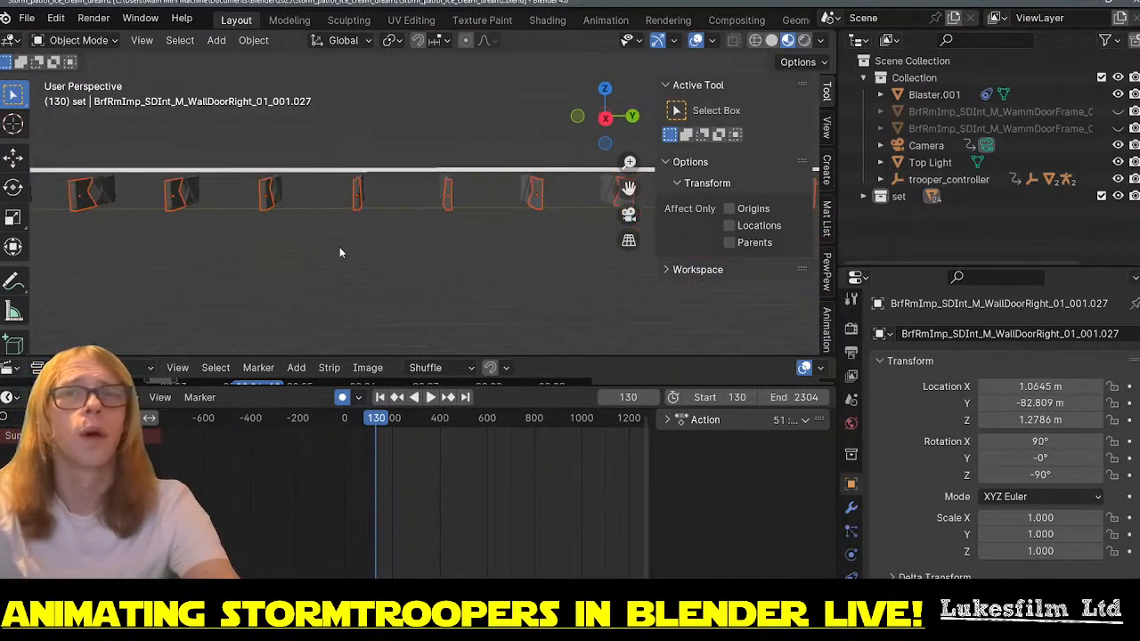
{"action": "middle_click_drag", "start_coordinate": [438, 249], "coordinate": [526, 246]}
{"action": "scroll", "coordinate": [525, 240], "scroll_direction": "up", "scroll_amount": 3}
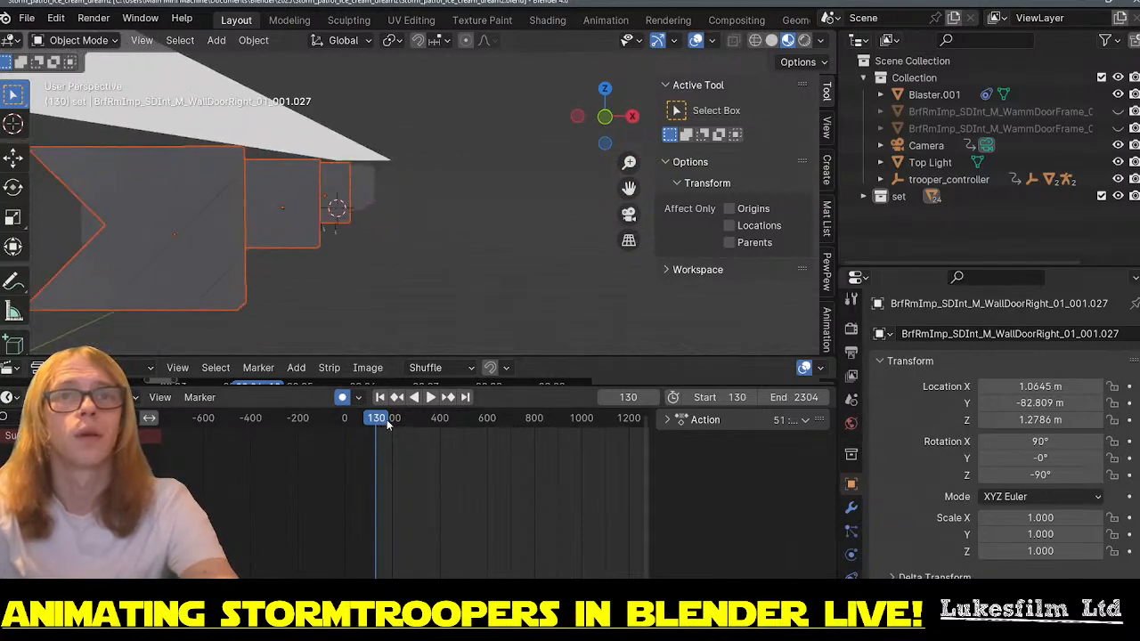
{"action": "left_click_drag", "start_coordinate": [387, 425], "coordinate": [401, 425]}
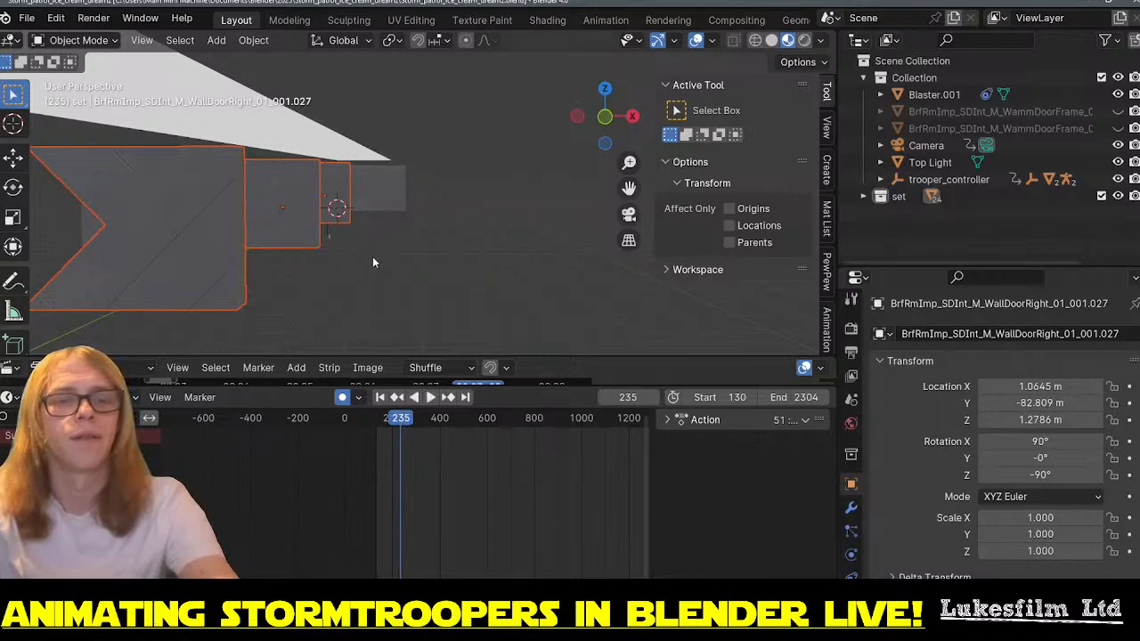
{"action": "left_click", "coordinate": [379, 397]}
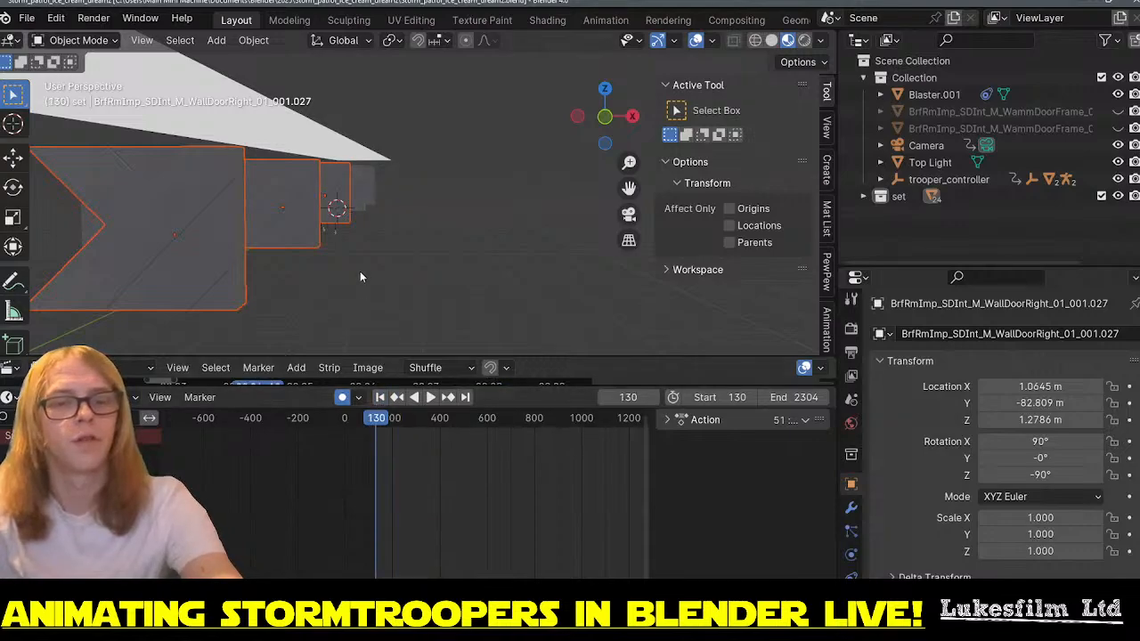
{"action": "key", "text": "g"}
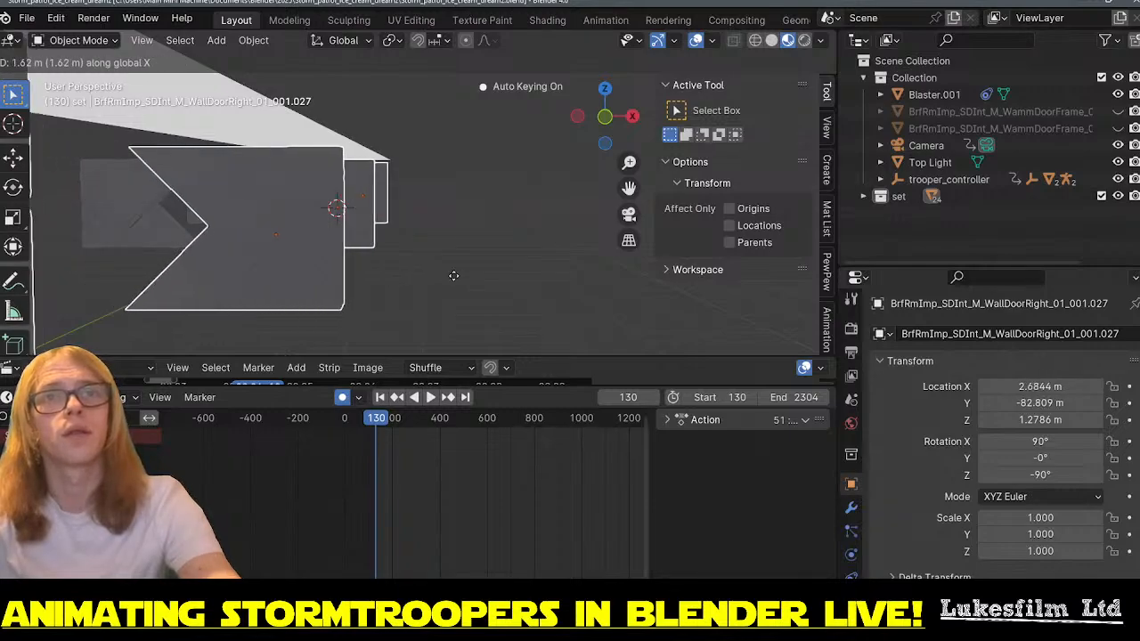
{"action": "left_click", "coordinate": [488, 274]}
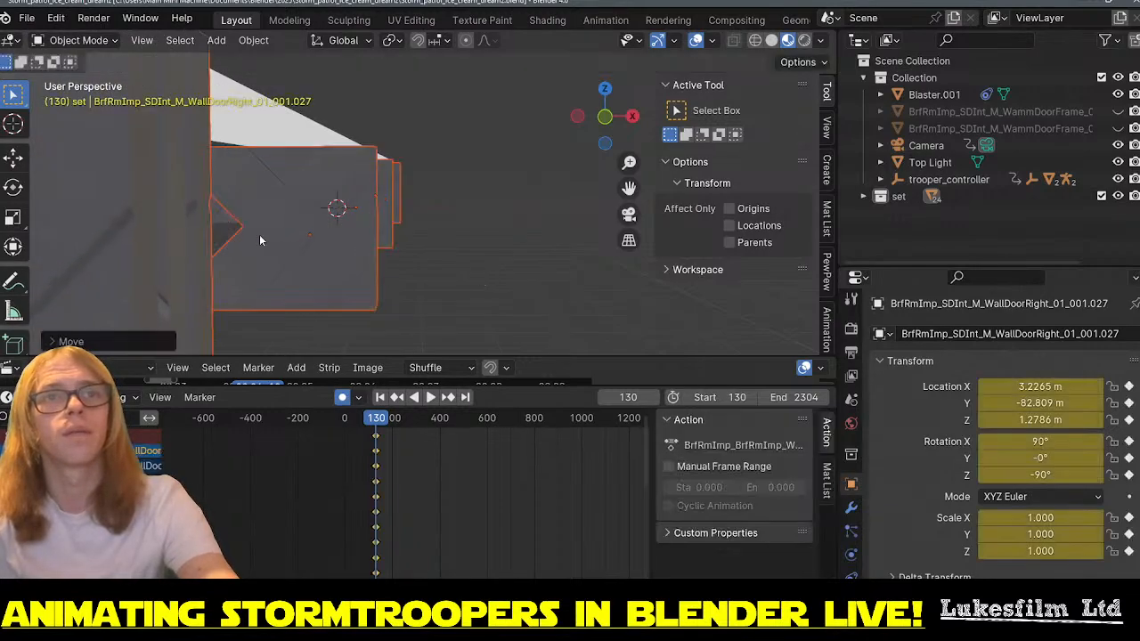
{"action": "middle_click_drag", "start_coordinate": [229, 234], "coordinate": [548, 216], "text": "shift"}
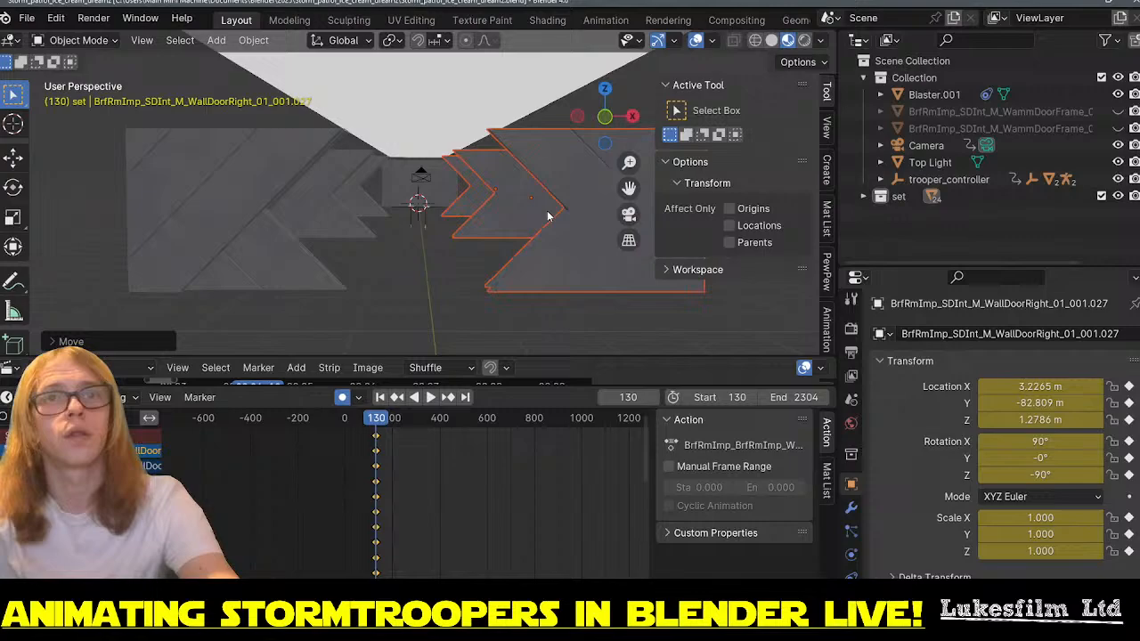
- Unhide the first WammDoorFrame object and move the selected doors farther outward along X, to X 3.6729 m
{"action": "left_click", "coordinate": [1117, 111]}
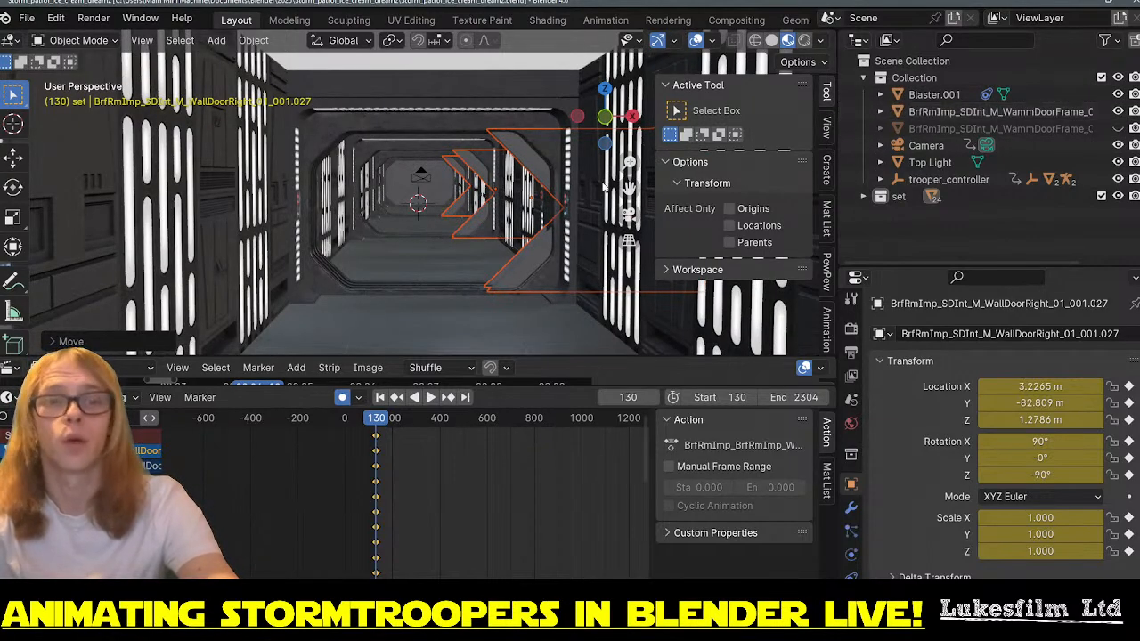
{"action": "key", "text": "g"}
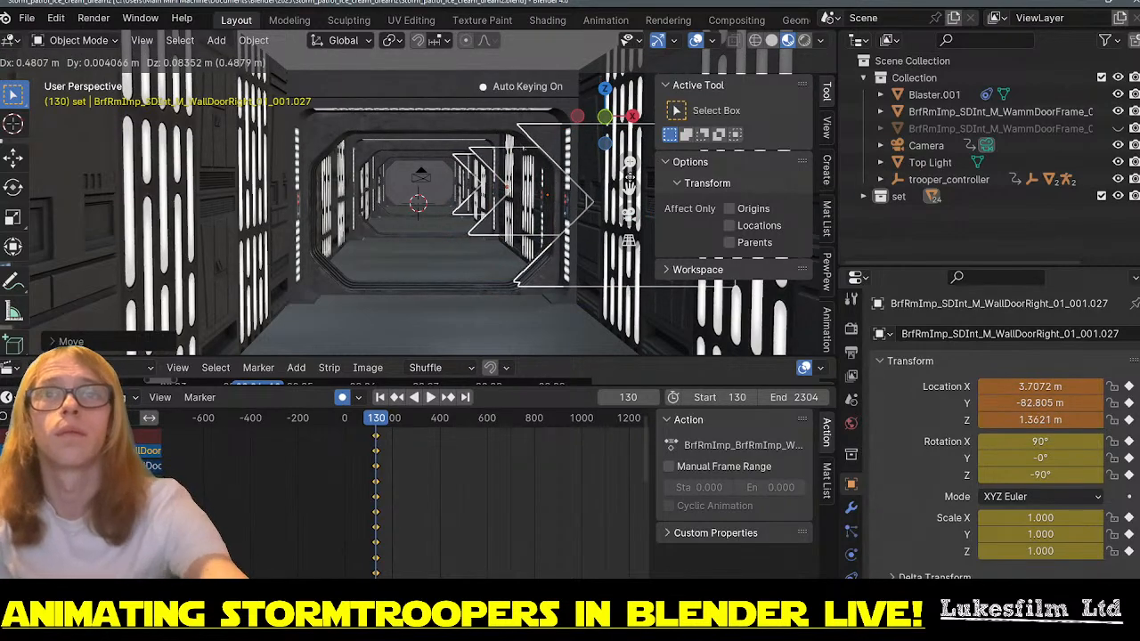
{"action": "left_click", "coordinate": [629, 179]}
{"action": "key", "text": "g"}
{"action": "key", "text": "x"}
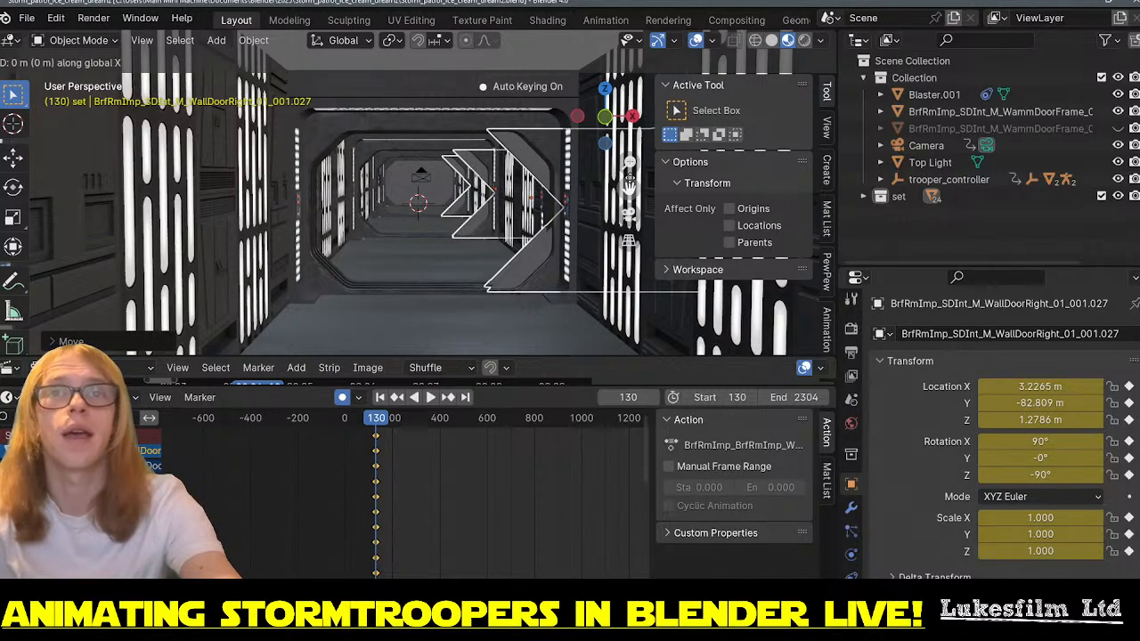
{"action": "left_click", "coordinate": [655, 182]}
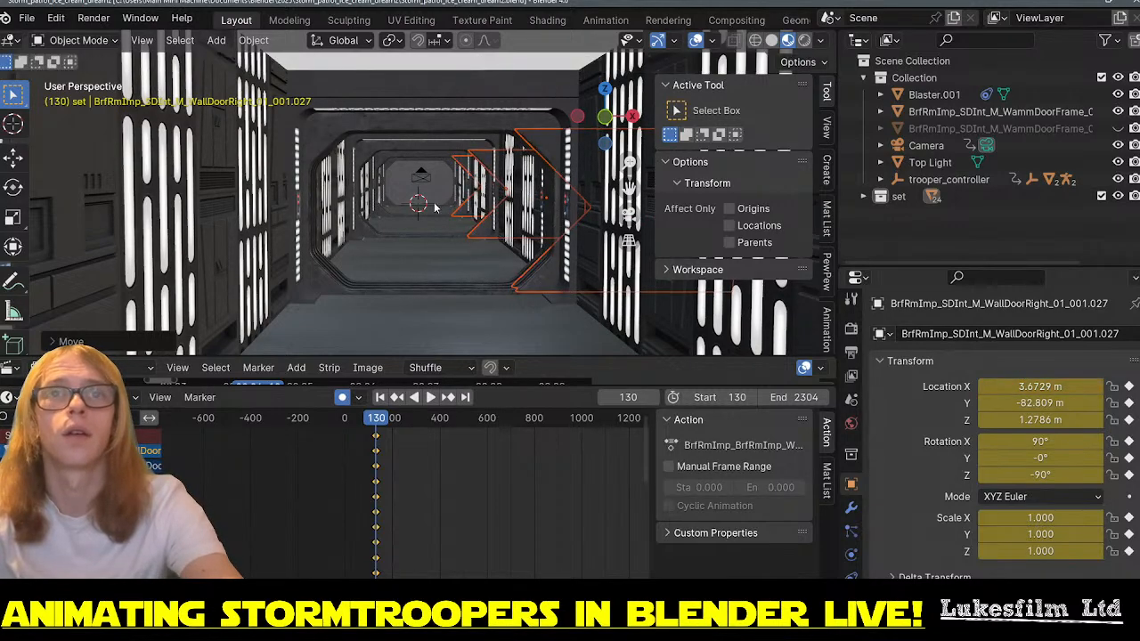
- Play the animation from frame 130 to check the opened doors in the corridor, and stop at frame 179
{"action": "mouse_move", "coordinate": [433, 206]}
{"action": "middle_mouse_down"}
{"action": "mouse_move", "coordinate": [456, 207]}
{"action": "mouse_move", "coordinate": [421, 206]}
{"action": "middle_mouse_up"}
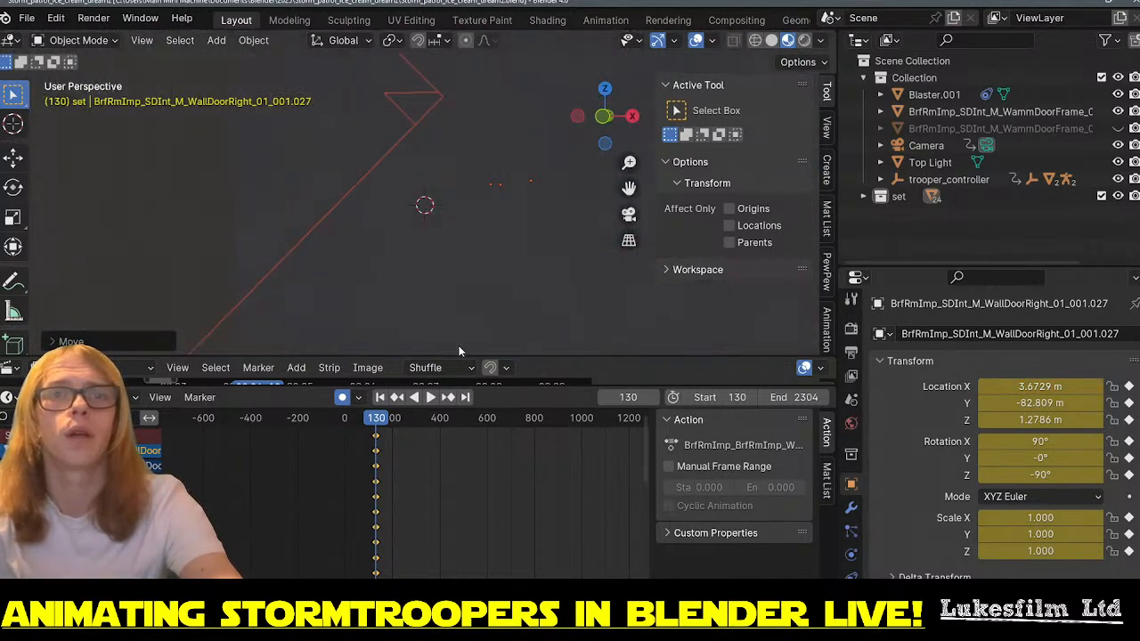
{"action": "middle_click_drag", "start_coordinate": [327, 292], "coordinate": [449, 299]}
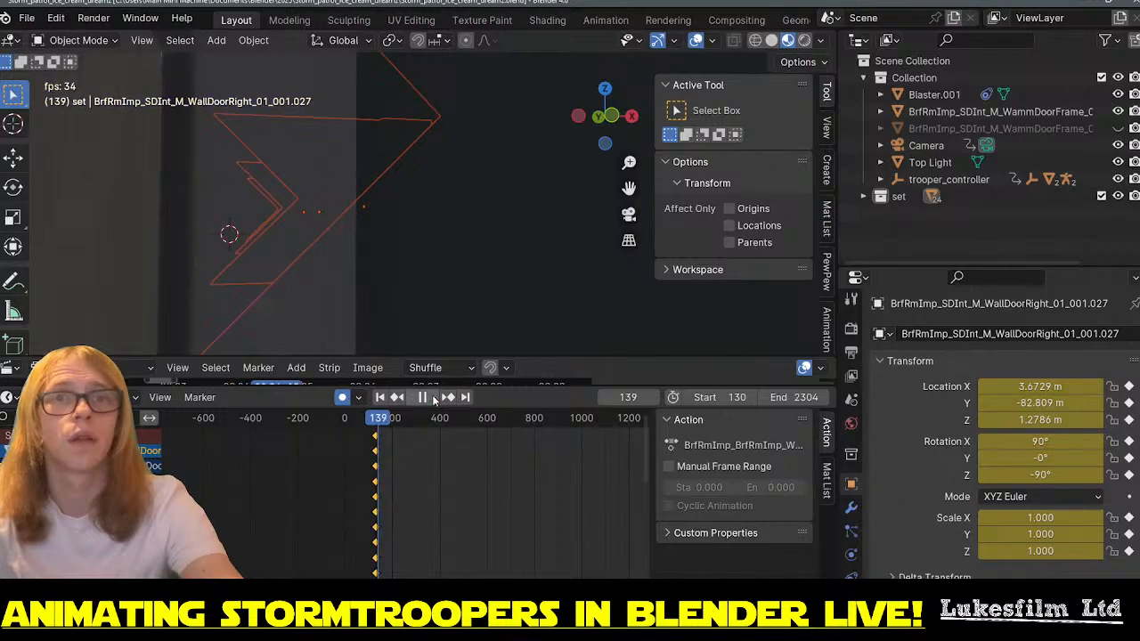
{"action": "key", "text": "space"}
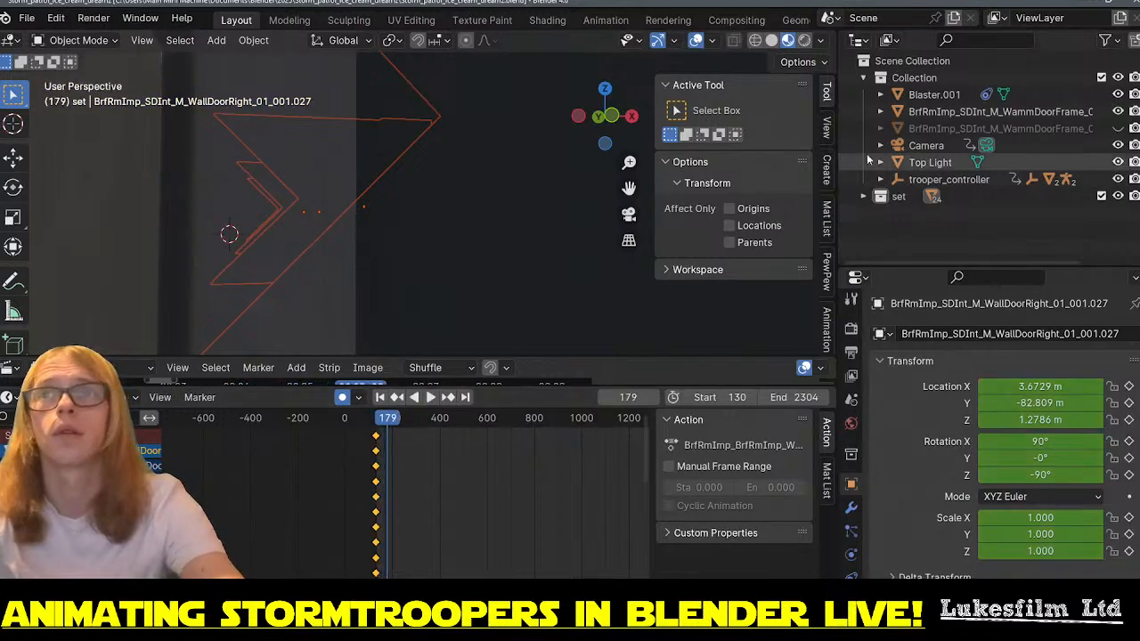
- Select the Camera object and play the shot through its view from start frame 130
{"action": "left_click", "coordinate": [942, 149]}
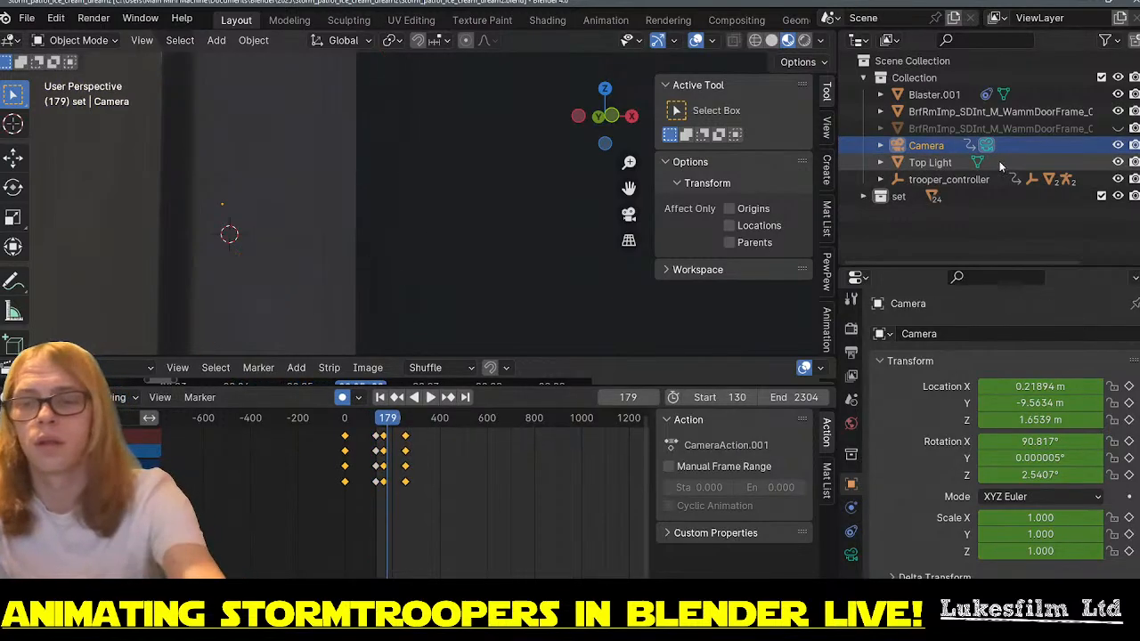
{"action": "key", "text": "KP_0"}
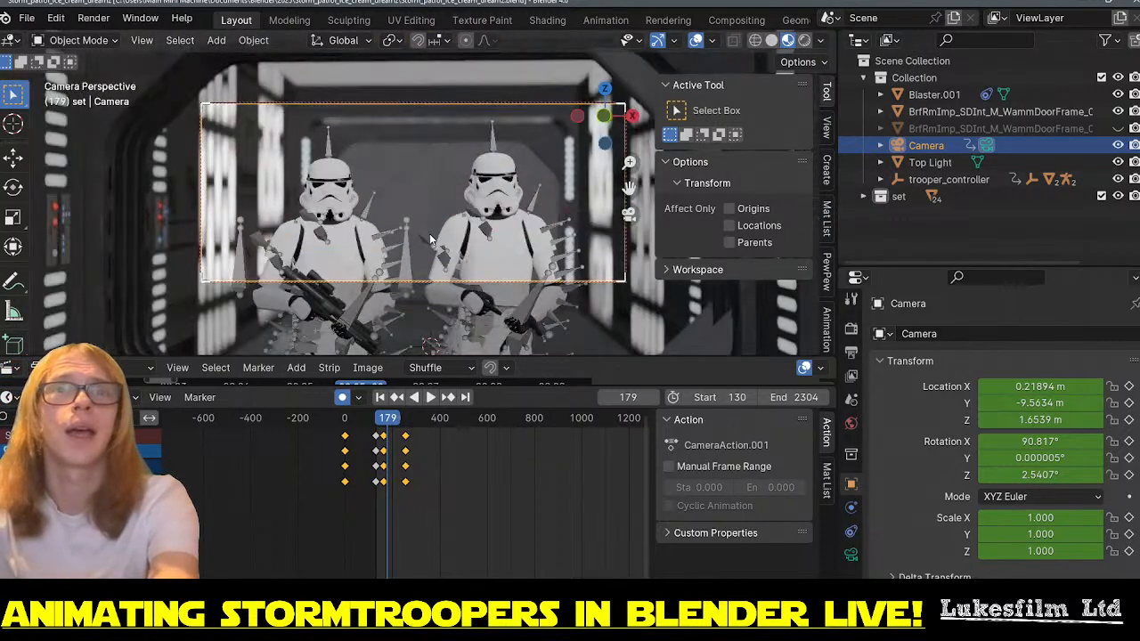
{"action": "left_click", "coordinate": [380, 398]}
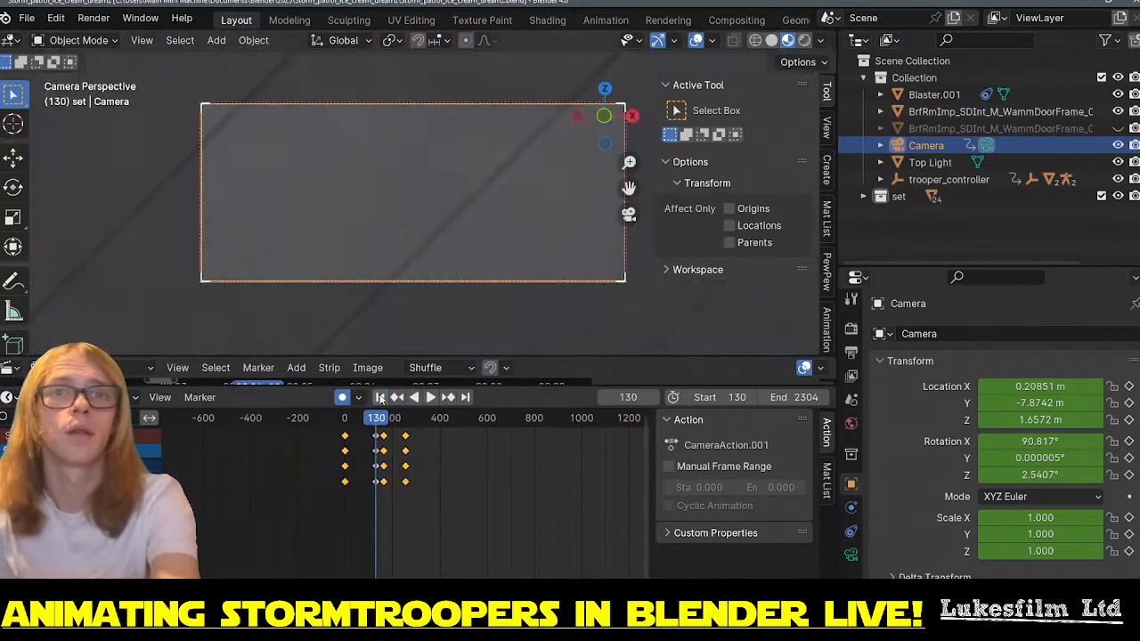
{"action": "key", "text": "space"}
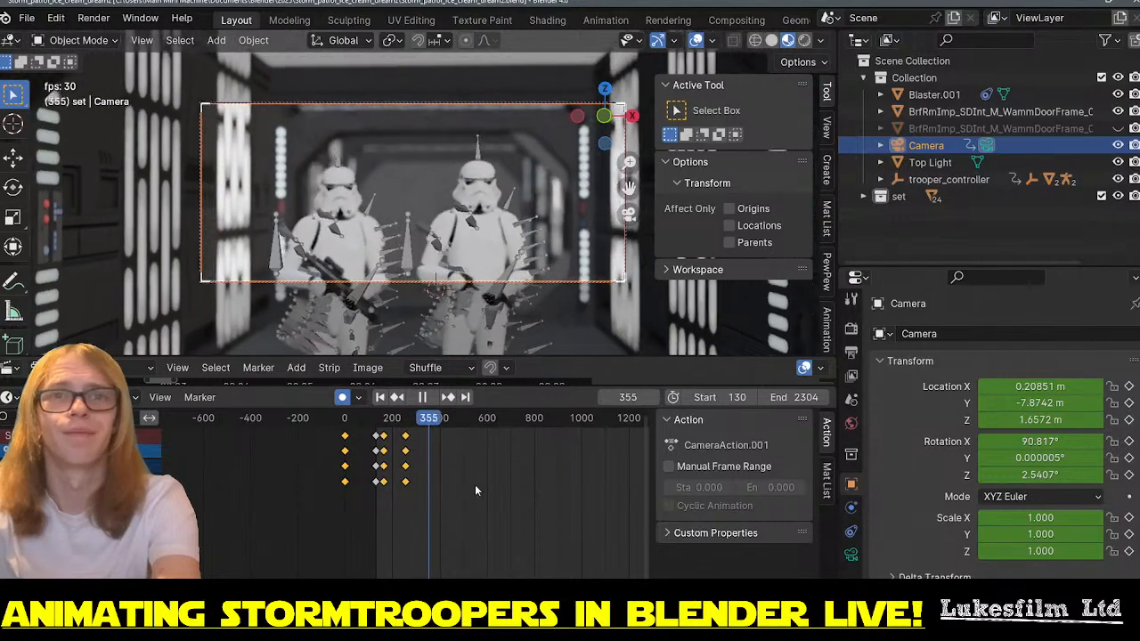
{"action": "key", "text": "space"}
- Delete the camera's last two sets of keyframes, those after the set near frame 130
{"action": "scroll", "coordinate": [404, 463], "scroll_direction": "up", "scroll_amount": 6}
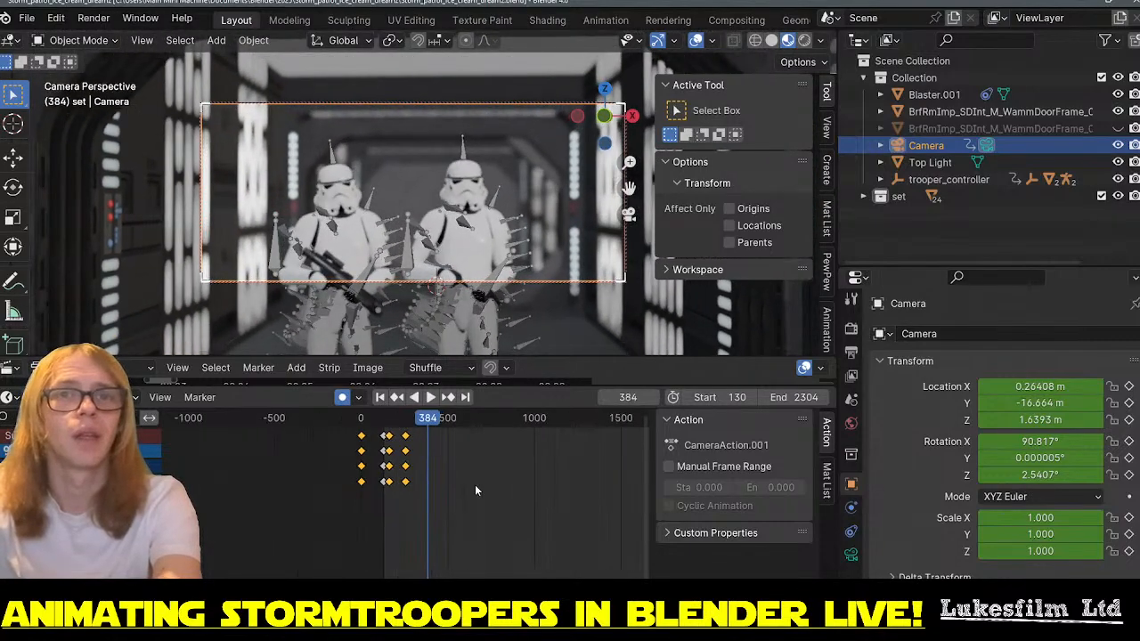
{"action": "left_click_drag", "start_coordinate": [350, 423], "coordinate": [324, 437]}
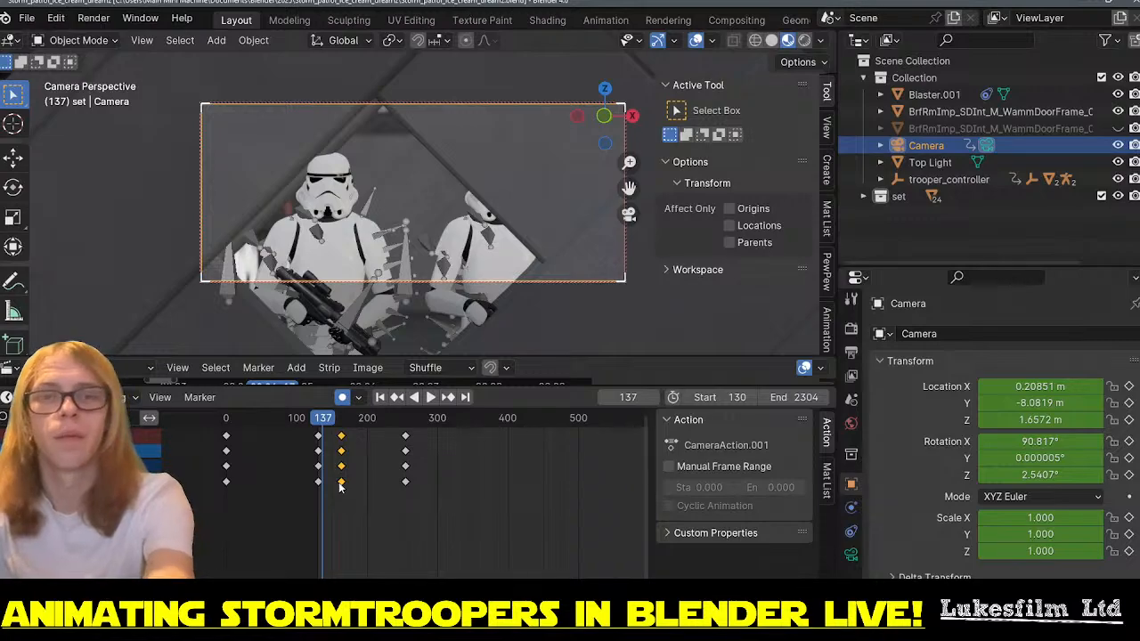
{"action": "key", "text": "Delete"}
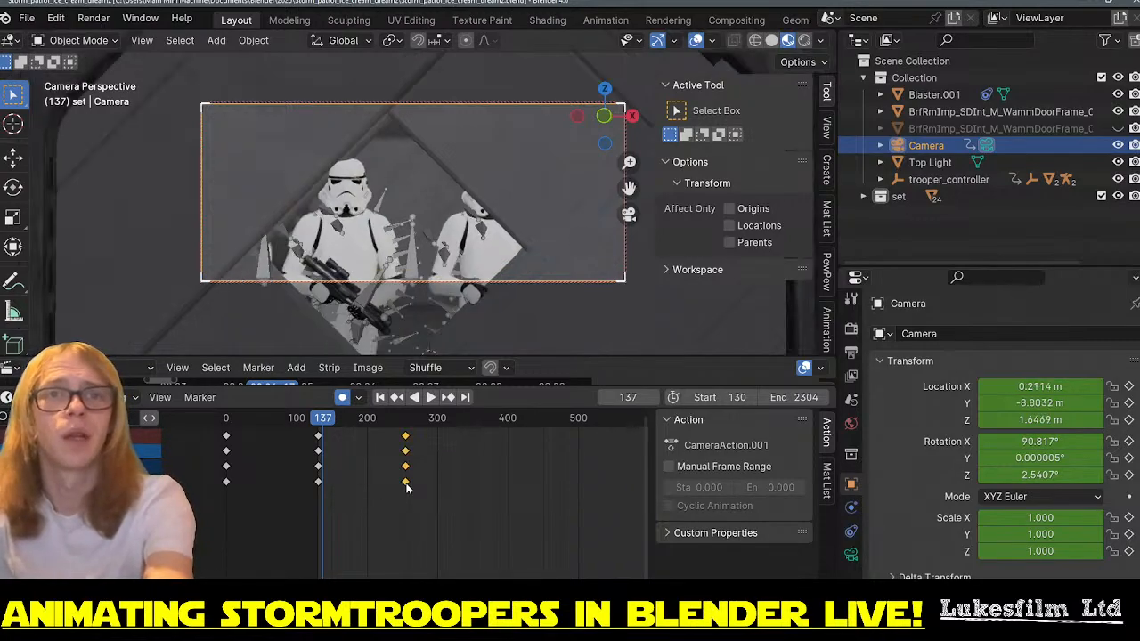
- Review the camera move by scrubbing and playing through the shot, and return to start frame 130
{"action": "left_click", "coordinate": [319, 425]}
{"action": "key", "text": "space"}
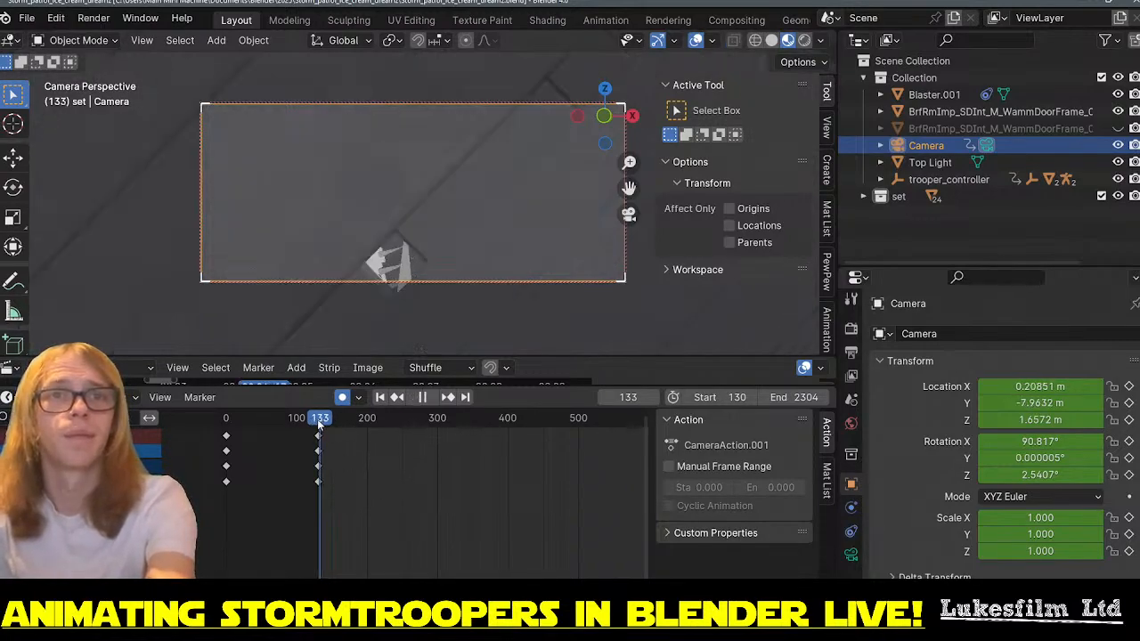
{"action": "left_click_drag", "start_coordinate": [319, 424], "coordinate": [434, 430]}
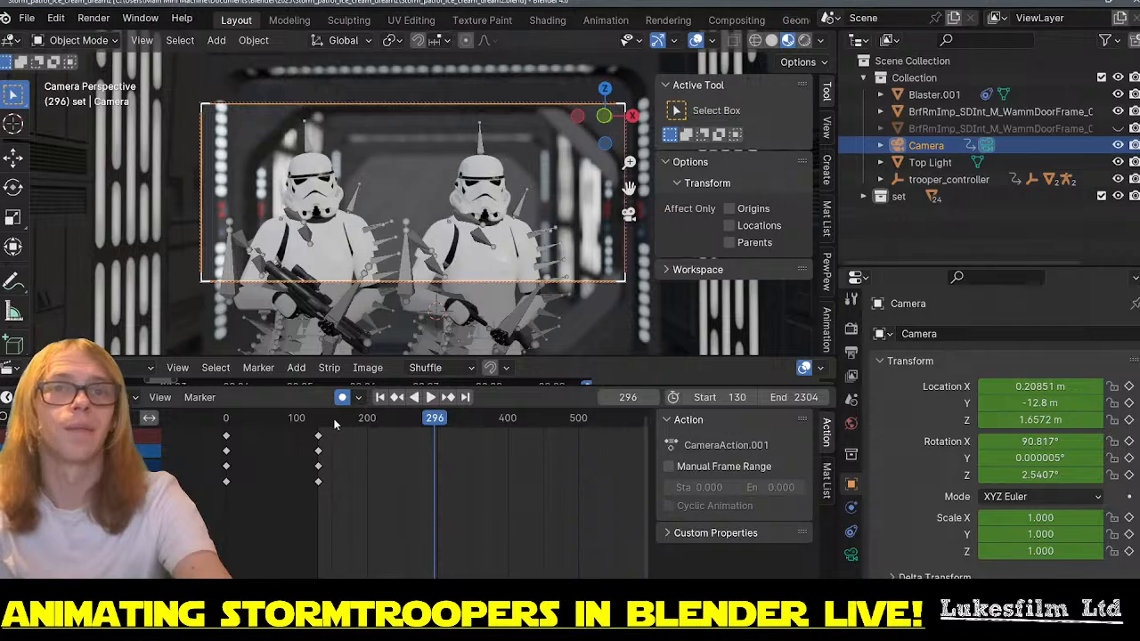
{"action": "left_click_drag", "start_coordinate": [334, 425], "coordinate": [323, 423]}
{"action": "key", "text": "space"}
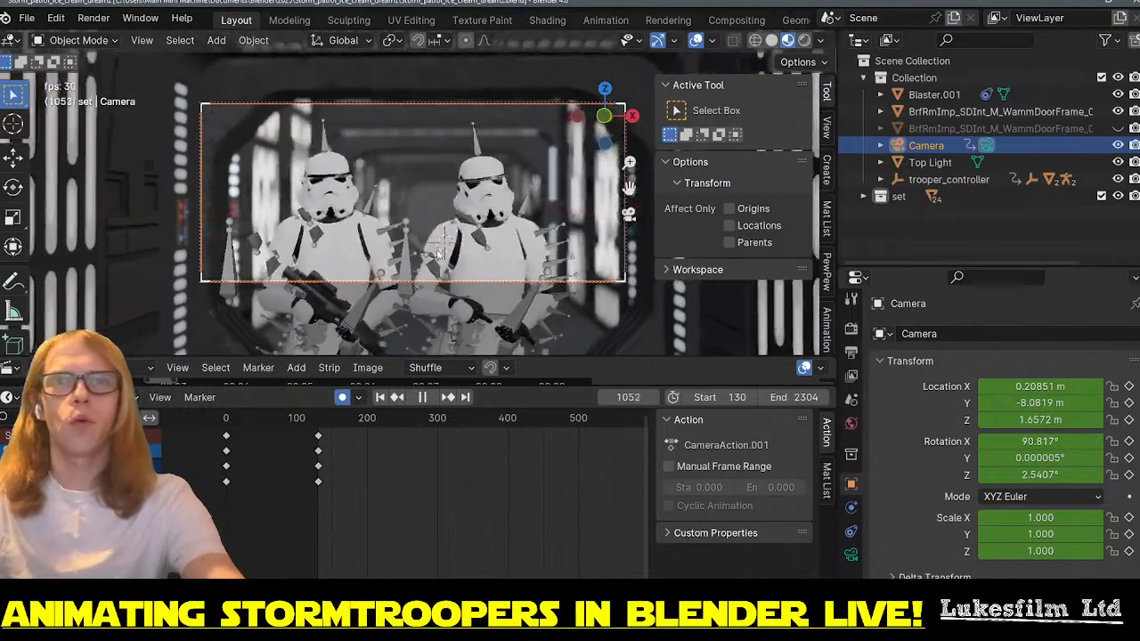
{"action": "key", "text": "space"}
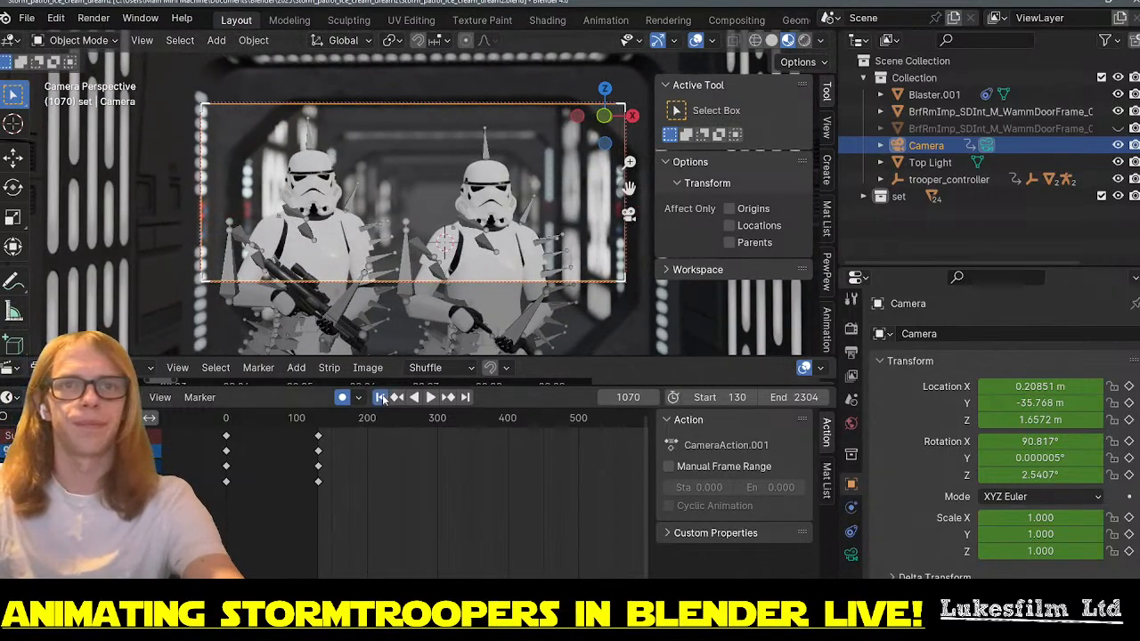
{"action": "left_click", "coordinate": [381, 397]}
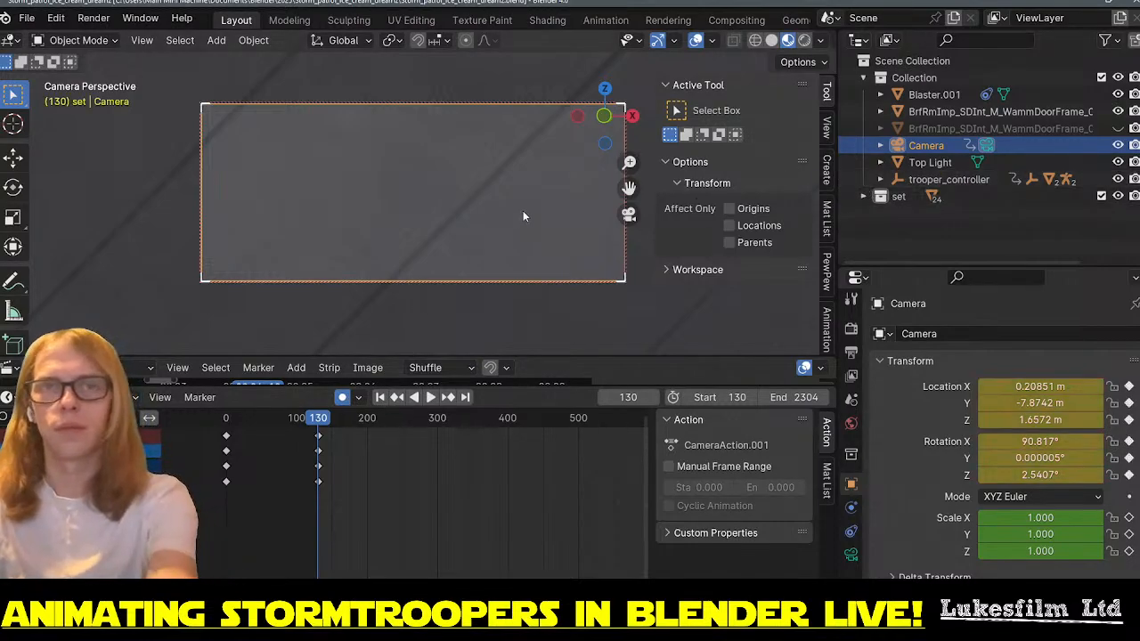
- Leave the camera view and check the door opening between about frames 129 and 161 by scrubbing and playing
{"action": "key", "text": "KP_0"}
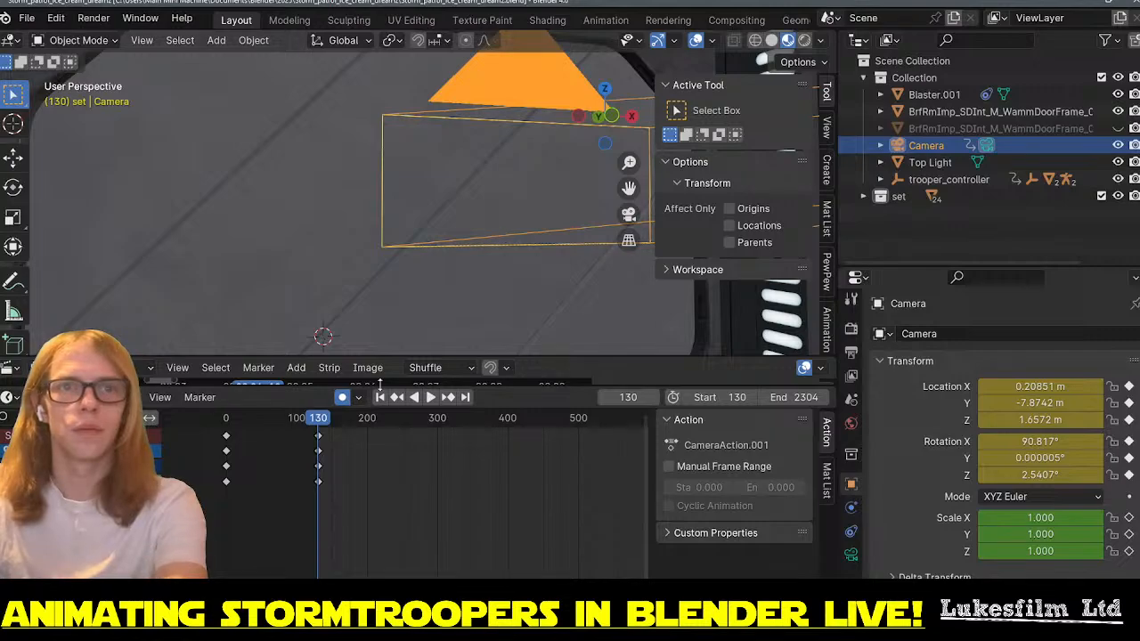
{"action": "key", "text": "space"}
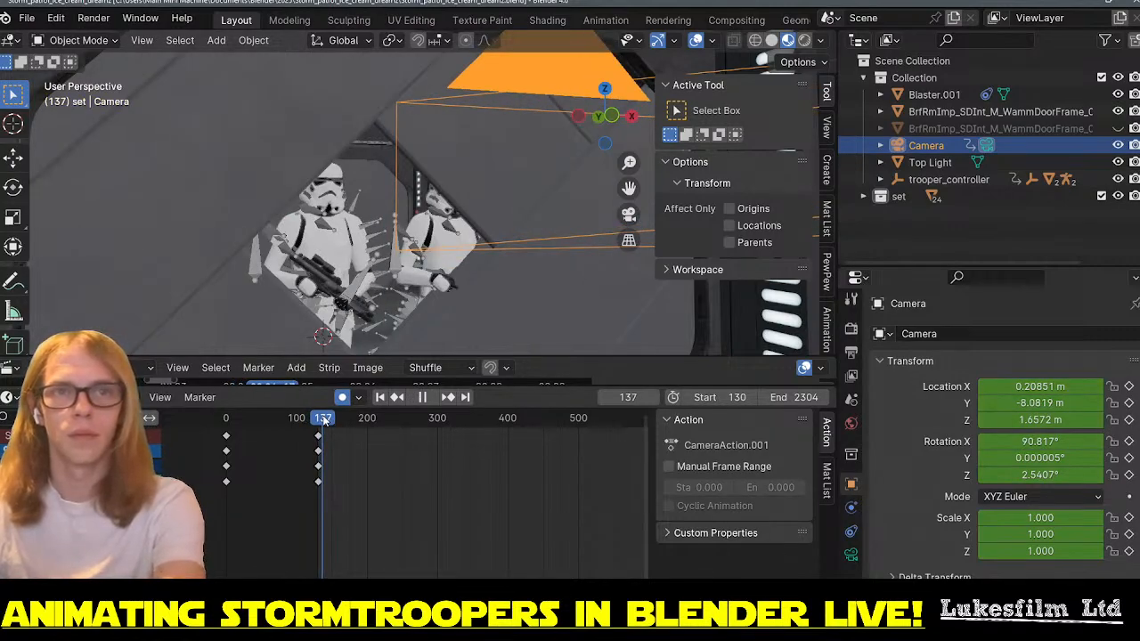
{"action": "key", "text": "space"}
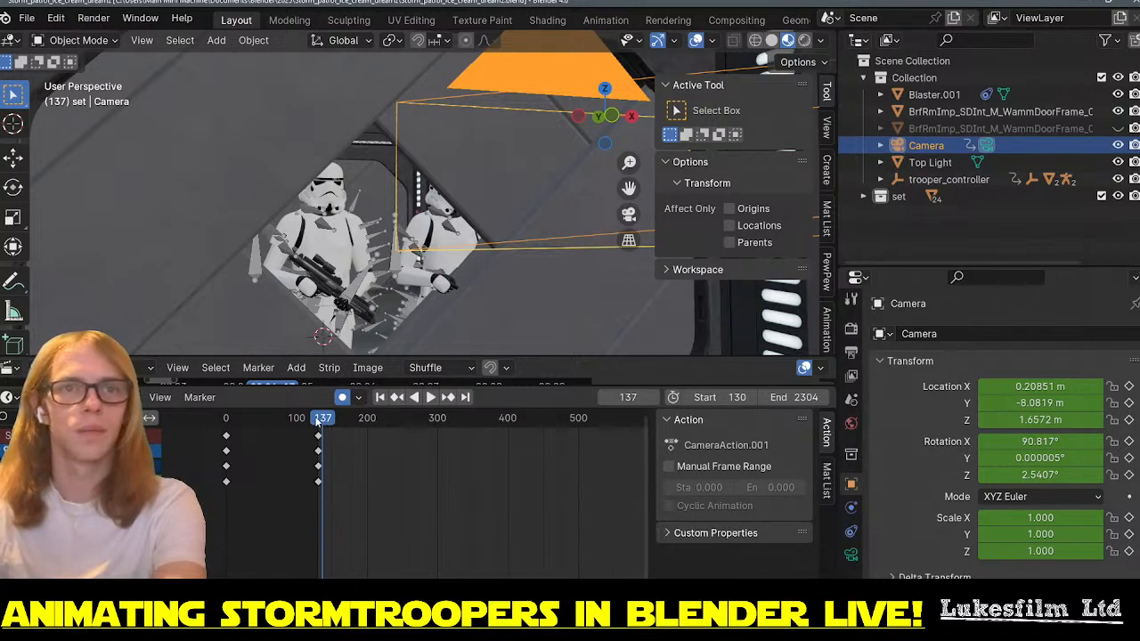
{"action": "left_click", "coordinate": [318, 421]}
{"action": "key", "text": "space"}
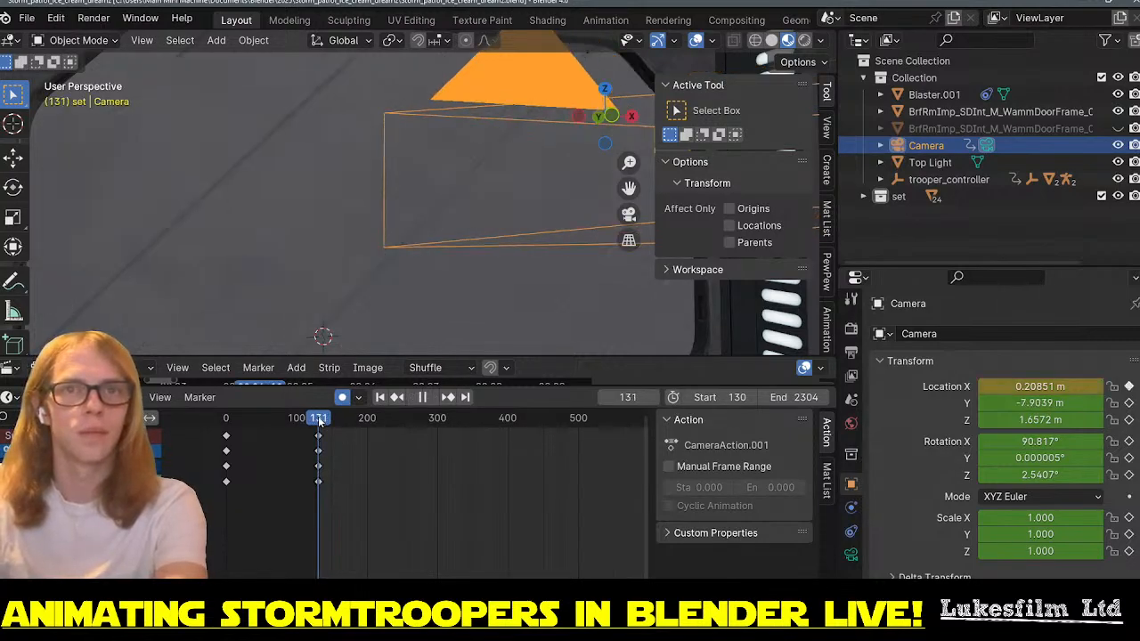
{"action": "left_click_drag", "start_coordinate": [319, 421], "coordinate": [318, 448]}
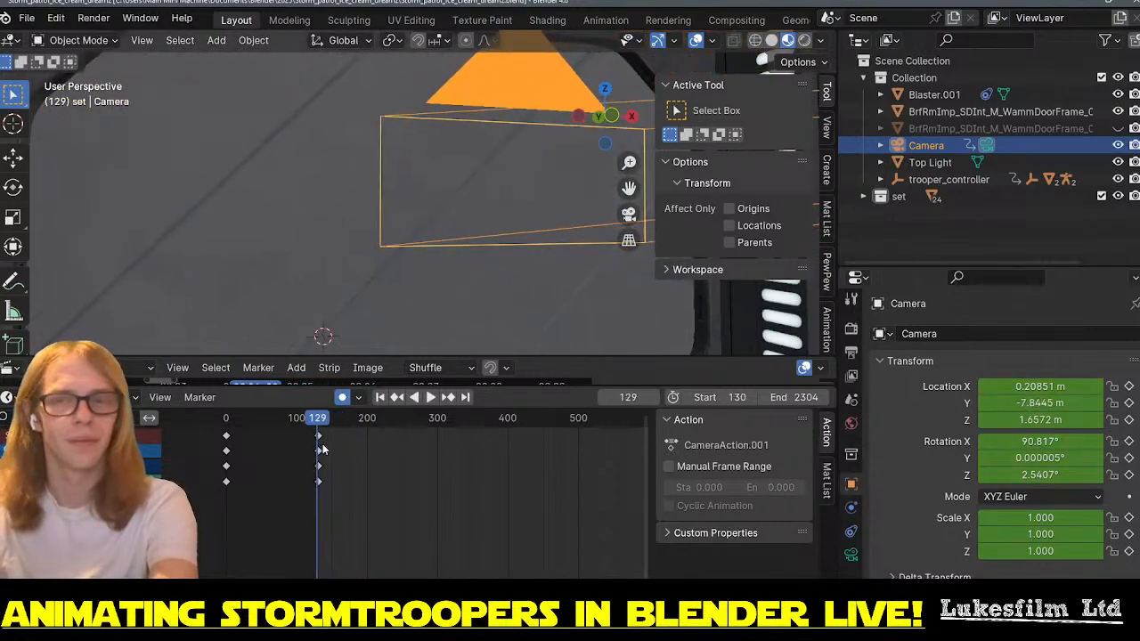
{"action": "key", "text": "space"}
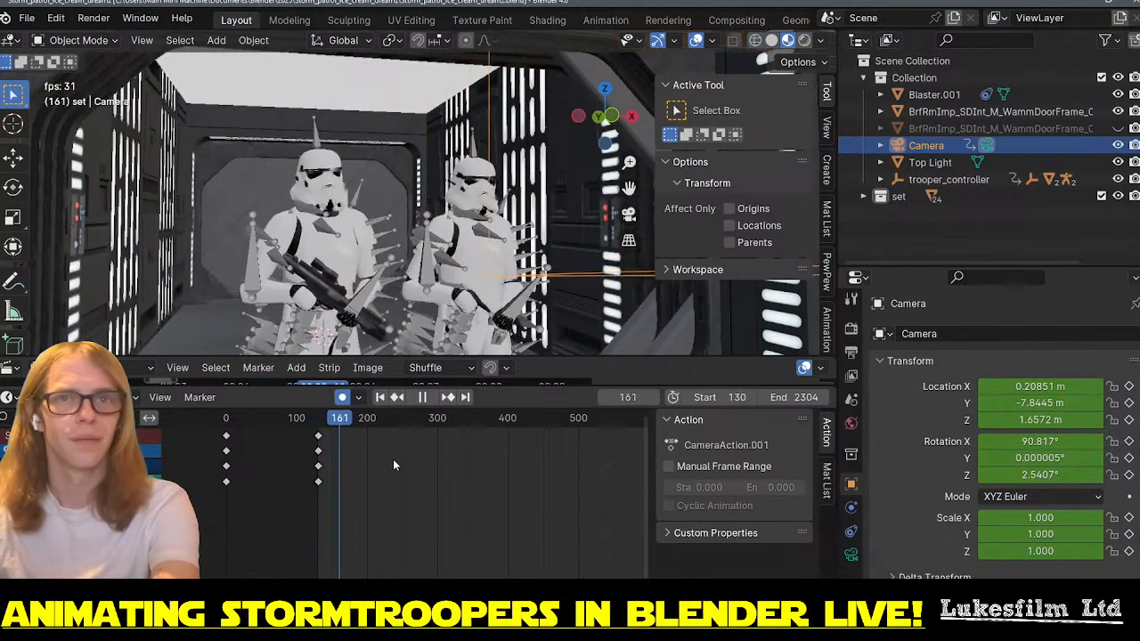
- Examine the two stormtroopers at frame 175 from a free angle and through the camera
{"action": "middle_click_drag", "start_coordinate": [358, 264], "coordinate": [391, 263]}
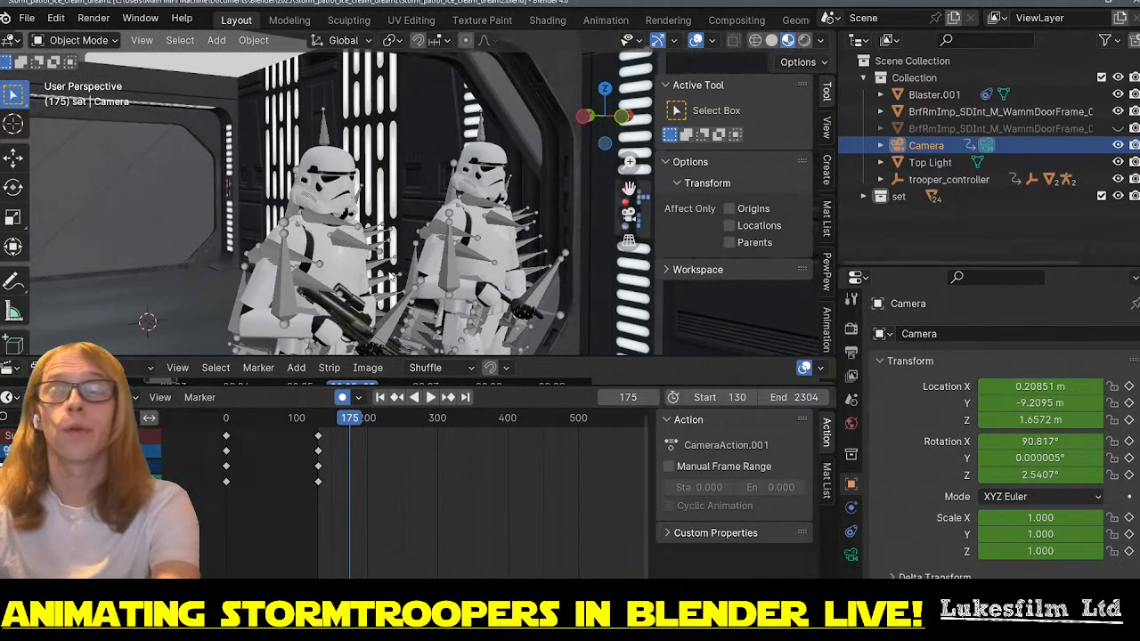
{"action": "scroll", "coordinate": [417, 270], "scroll_direction": "down", "scroll_amount": 3}
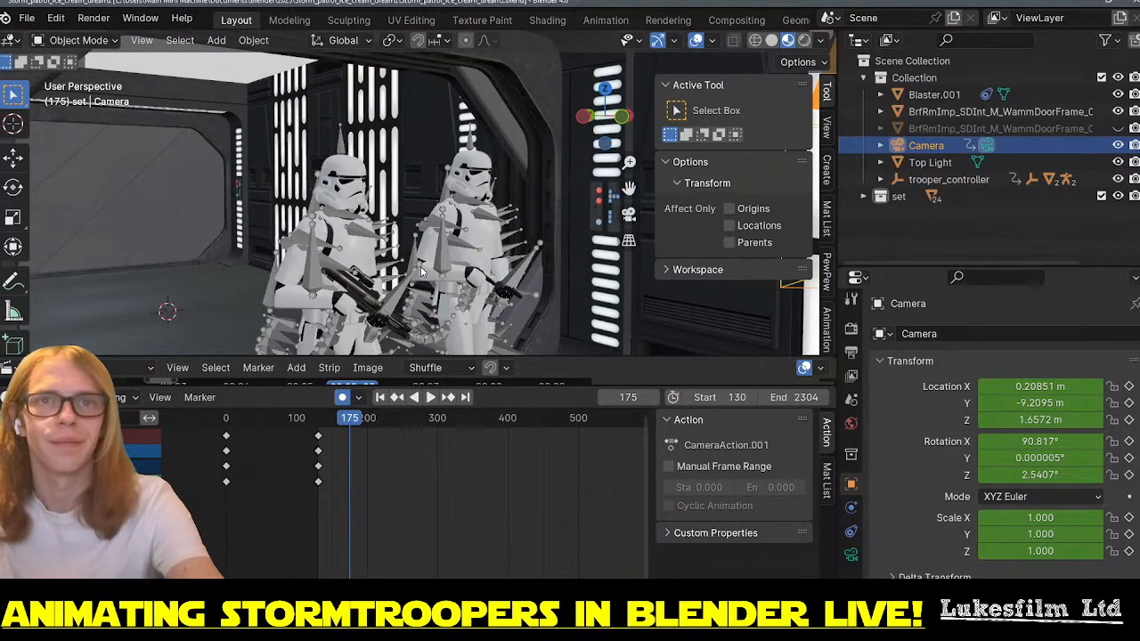
{"action": "scroll", "coordinate": [423, 266], "scroll_direction": "up", "scroll_amount": 2}
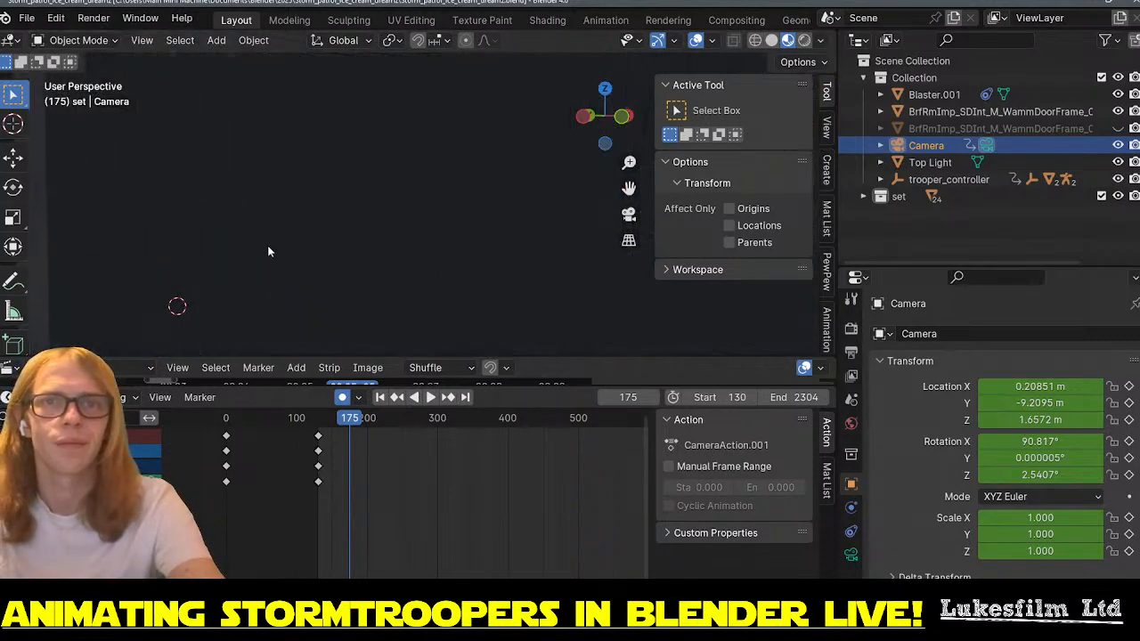
{"action": "middle_click_drag", "start_coordinate": [359, 250], "coordinate": [413, 285]}
{"action": "key", "text": "KP_0"}
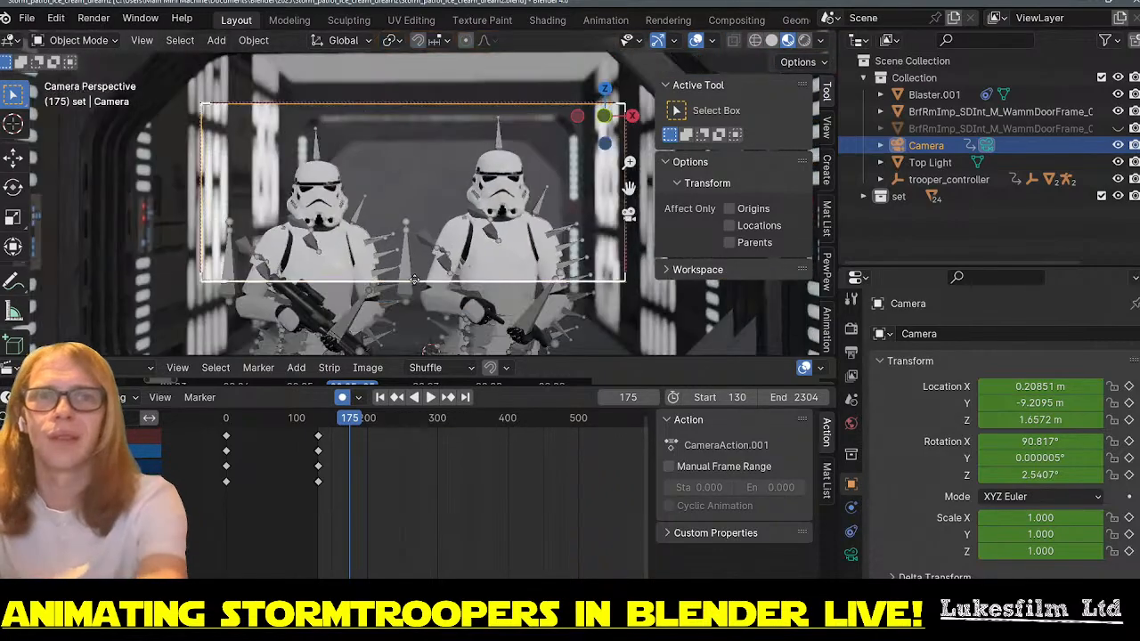
{"action": "key", "text": "KP_0"}
{"action": "key", "text": "KP_0"}
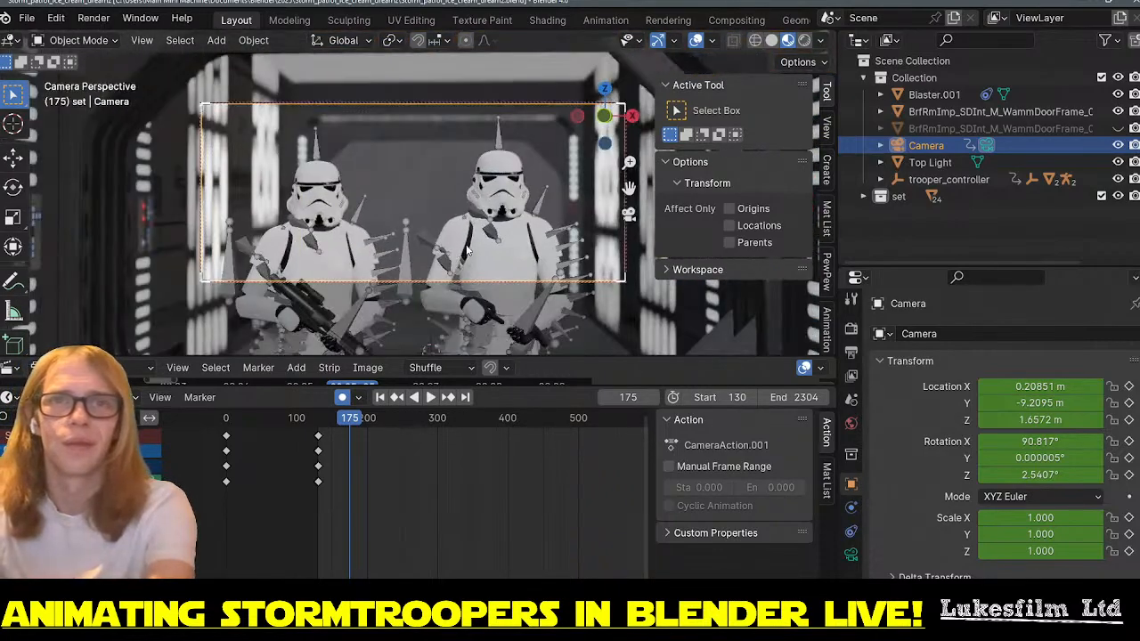
{"action": "key", "text": "KP_0"}
{"action": "middle_click_drag", "start_coordinate": [503, 241], "coordinate": [444, 233]}
{"action": "key", "text": "KP_0"}
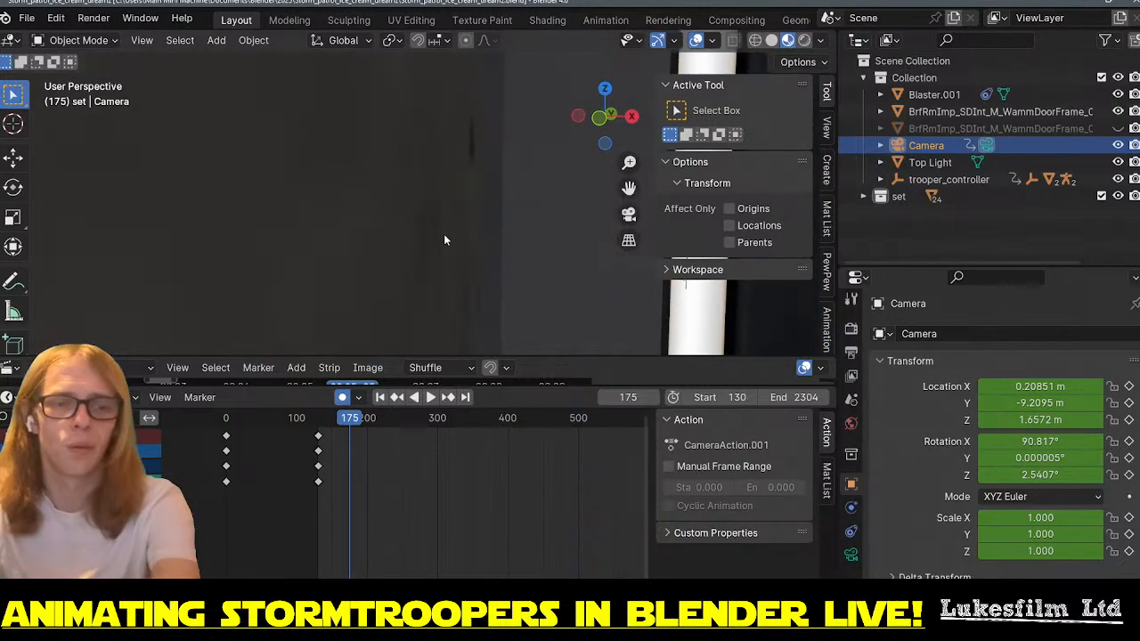
- Examine the corridor with the camera and troopers from further back, scrubbing to frame 233
{"action": "middle_click_drag", "start_coordinate": [537, 239], "coordinate": [110, 199], "text": "shift"}
{"action": "scroll", "coordinate": [388, 287], "scroll_direction": "down", "scroll_amount": 4}
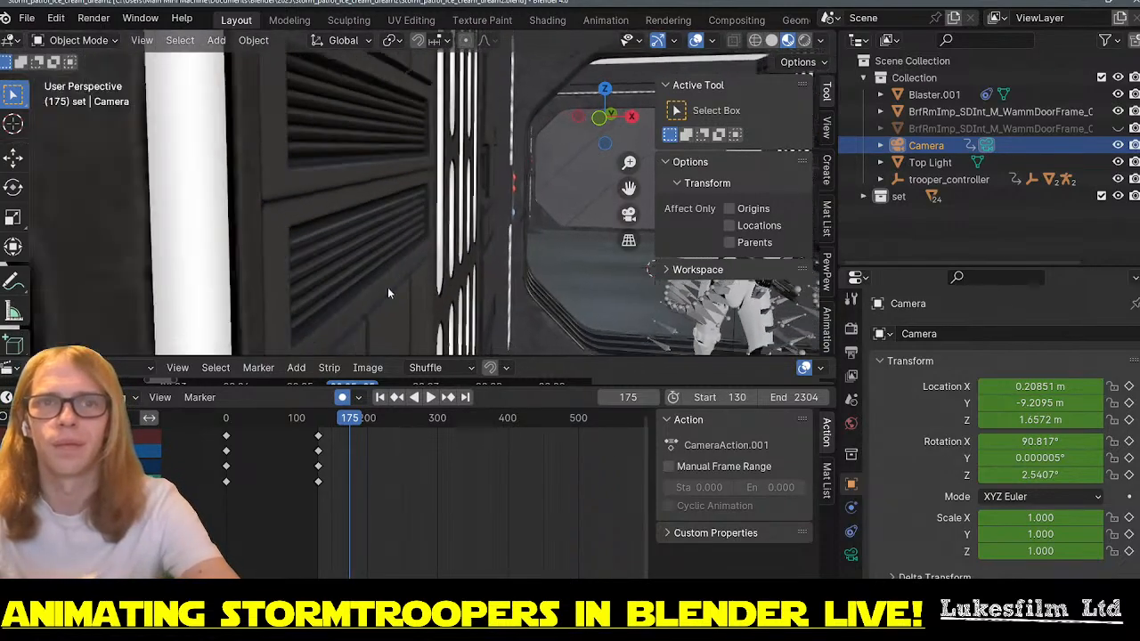
{"action": "middle_click_drag", "start_coordinate": [514, 254], "coordinate": [480, 266], "text": "shift"}
{"action": "left_click_drag", "start_coordinate": [346, 421], "coordinate": [392, 428]}
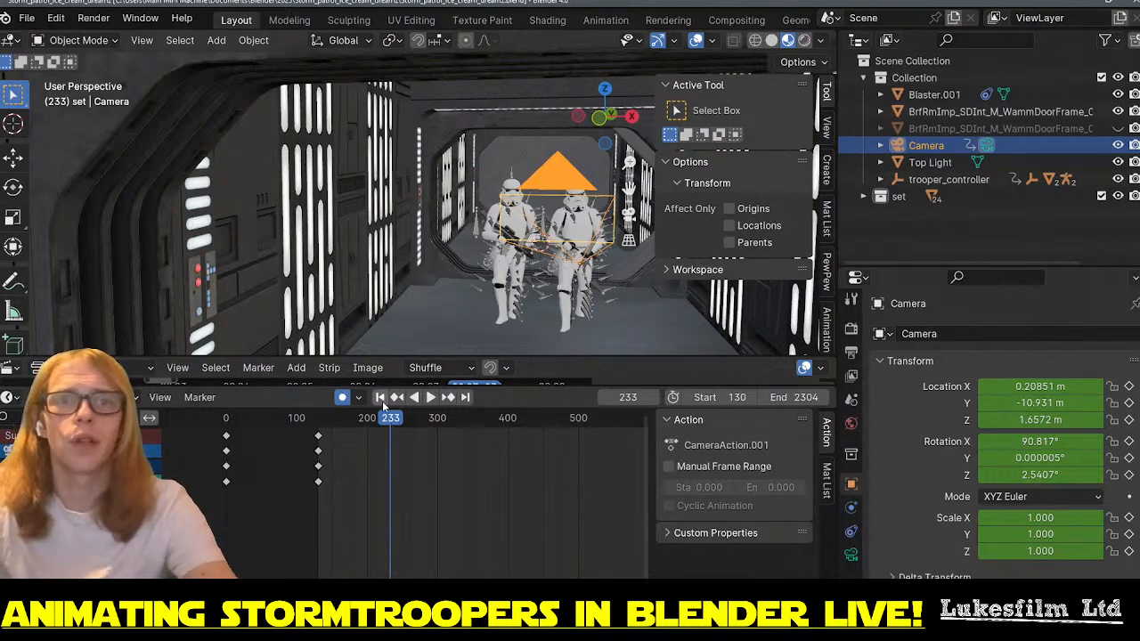
- Return to start frame 130 and paste a copy of the camera into the scene
{"action": "left_click", "coordinate": [381, 398]}
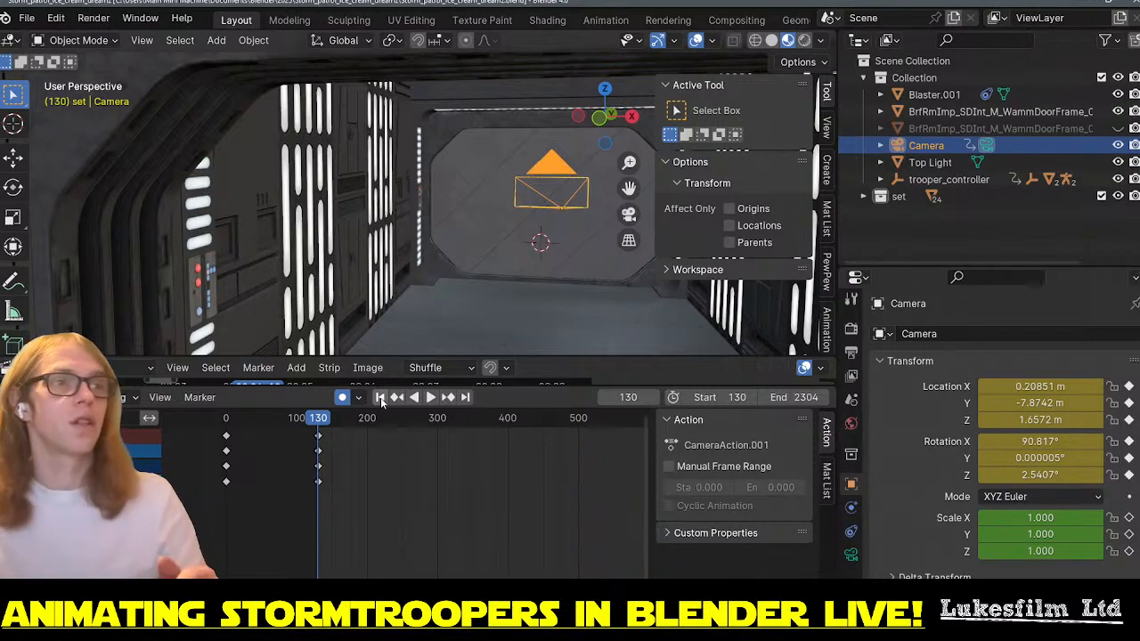
{"action": "middle_click_drag", "start_coordinate": [482, 255], "coordinate": [553, 167]}
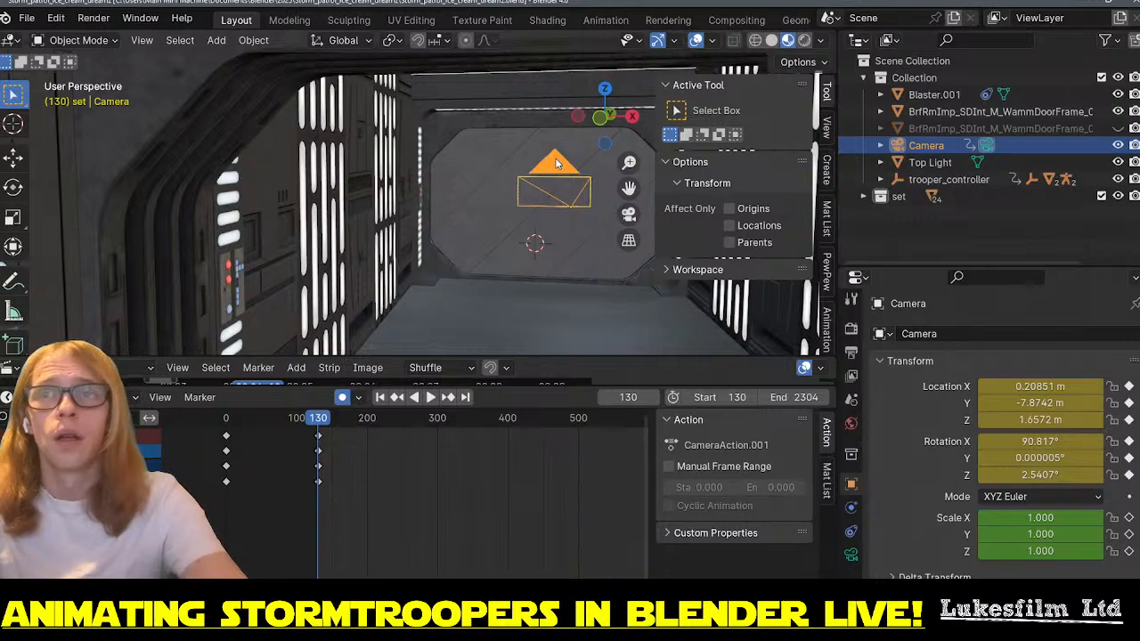
{"action": "key", "text": "ctrl+v"}
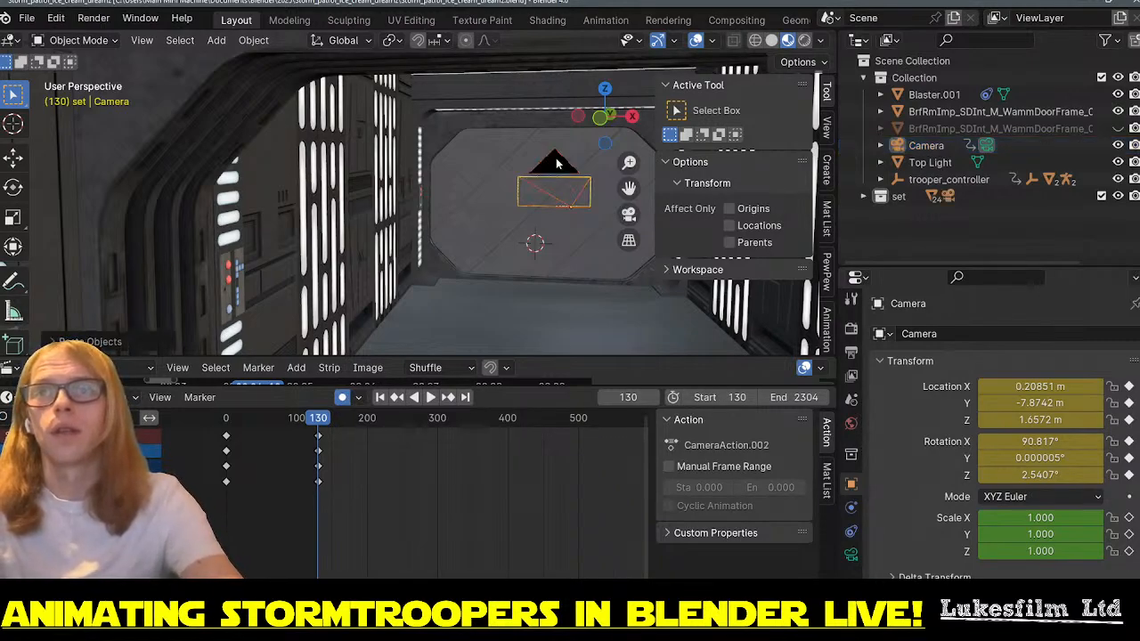
- Move Camera.001 from the set collection into the main Collection, next to the original Camera
{"action": "left_click", "coordinate": [863, 196]}
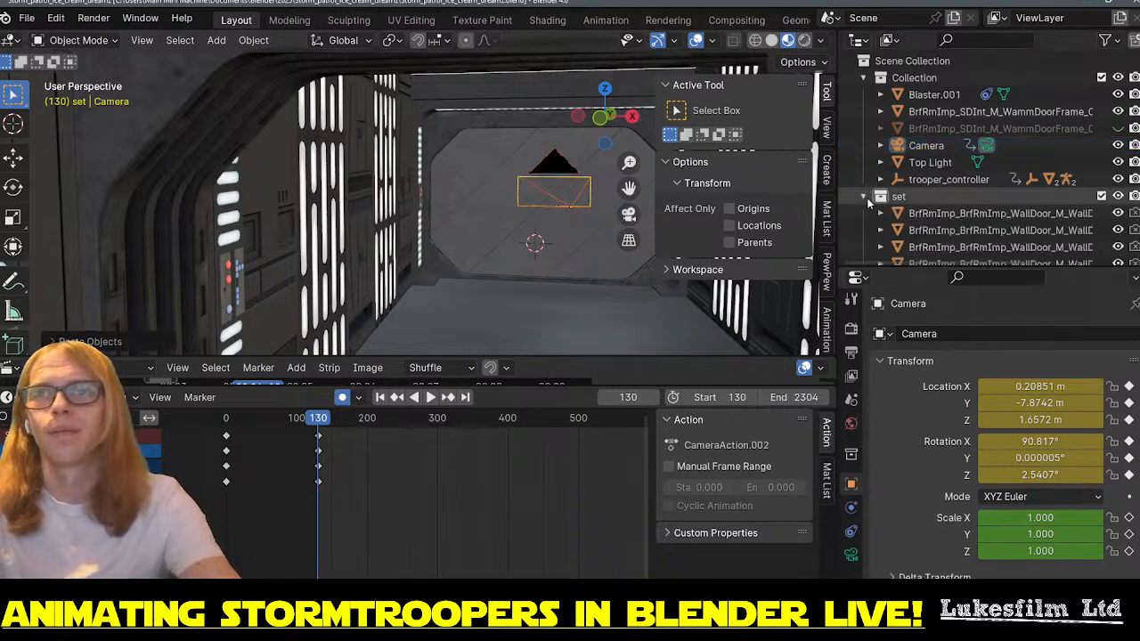
{"action": "scroll", "coordinate": [963, 233], "scroll_direction": "down", "scroll_amount": 10}
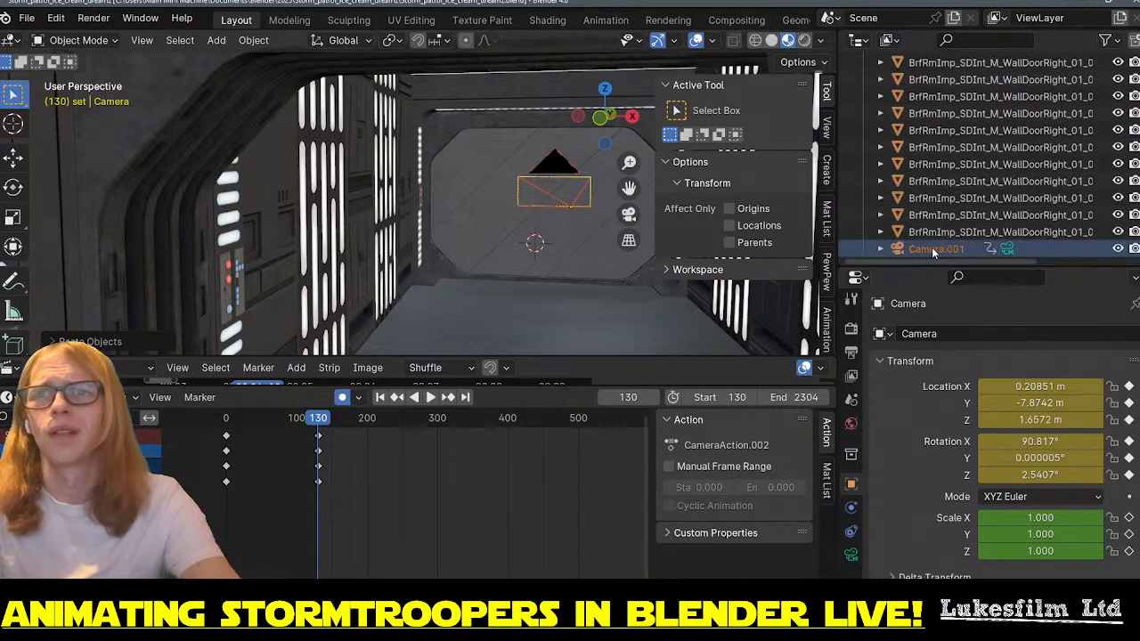
{"action": "right_click", "coordinate": [932, 246]}
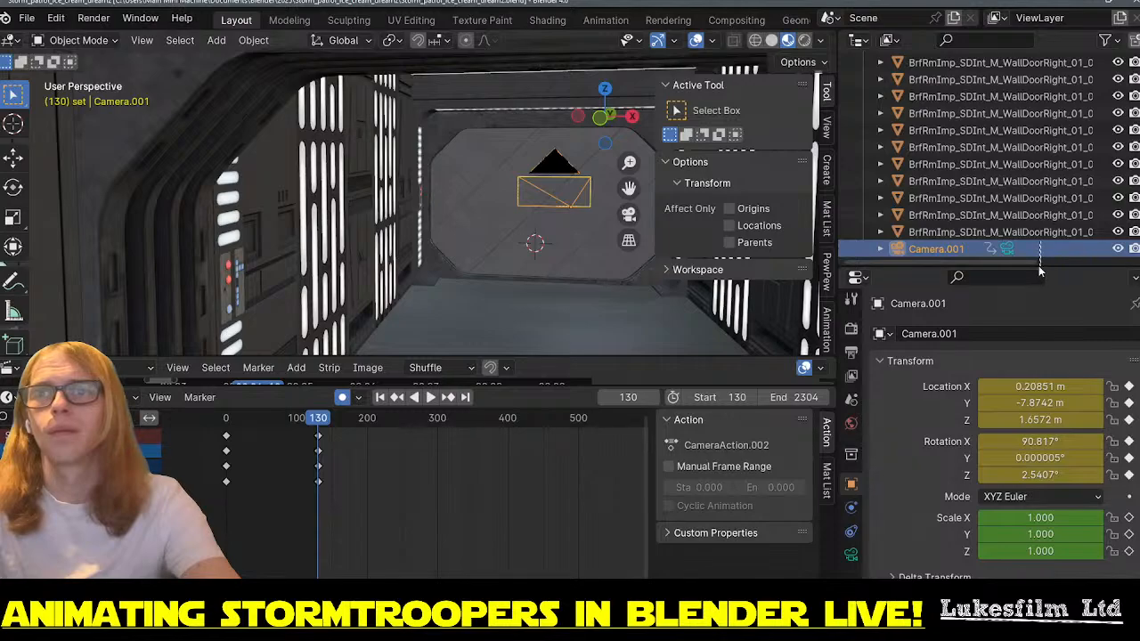
{"action": "left_click_drag", "start_coordinate": [1006, 265], "coordinate": [950, 548]}
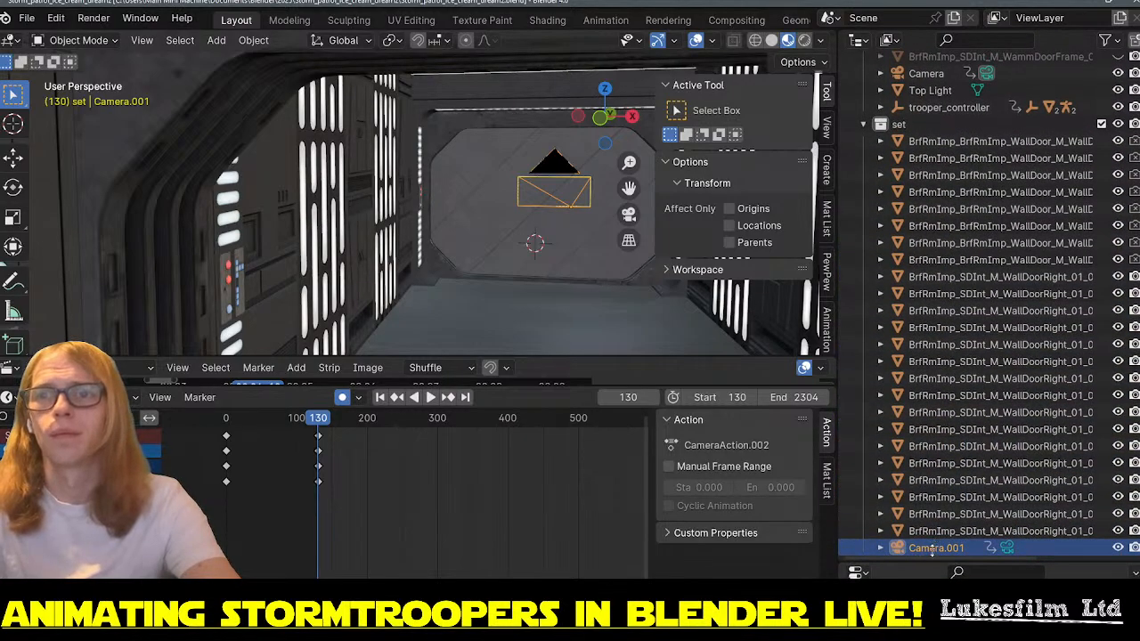
{"action": "left_click_drag", "start_coordinate": [952, 550], "coordinate": [939, 119]}
{"action": "scroll", "coordinate": [955, 138], "scroll_direction": "up", "scroll_amount": 4}
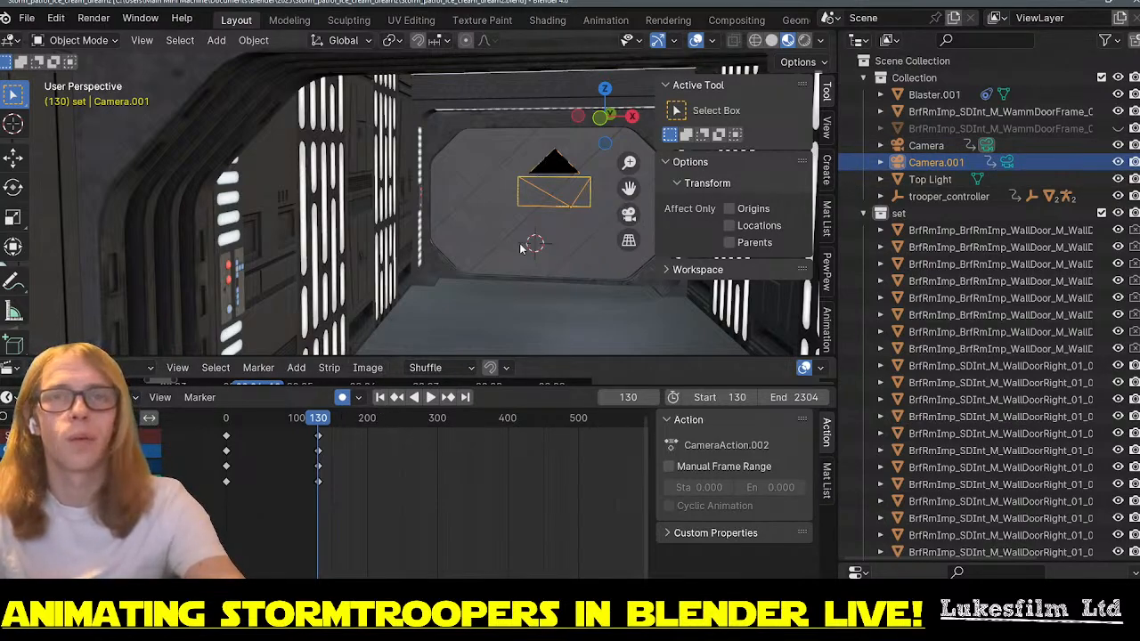
- Move Camera.001 along the X axis to about -1.19 m and rotate it about Z to about -11.2°
{"action": "key", "text": "g"}
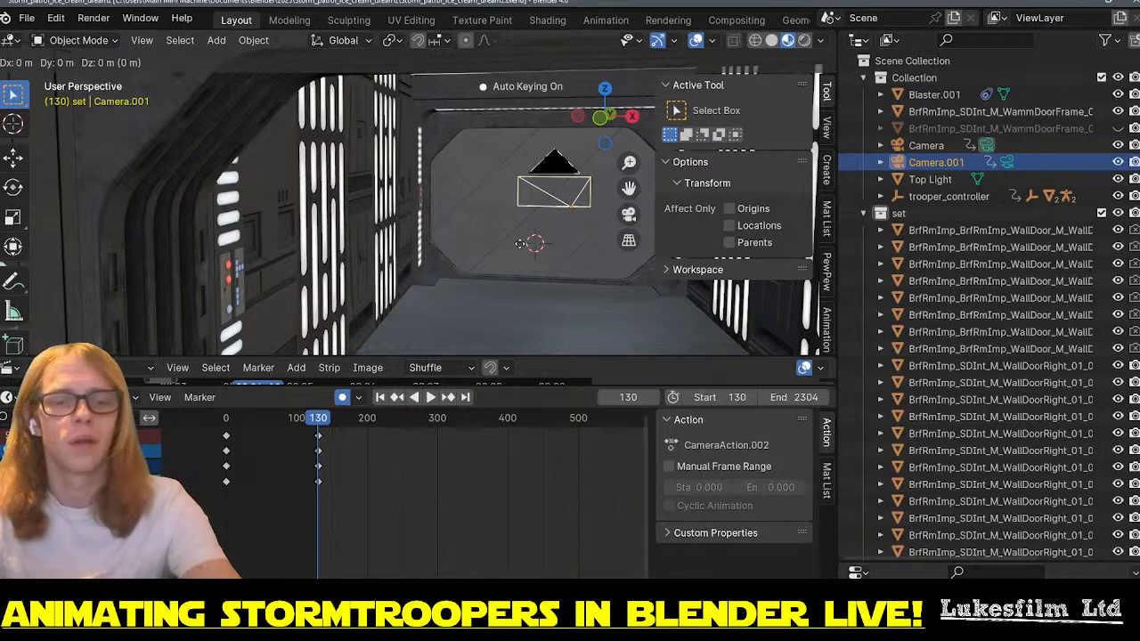
{"action": "key", "text": "x"}
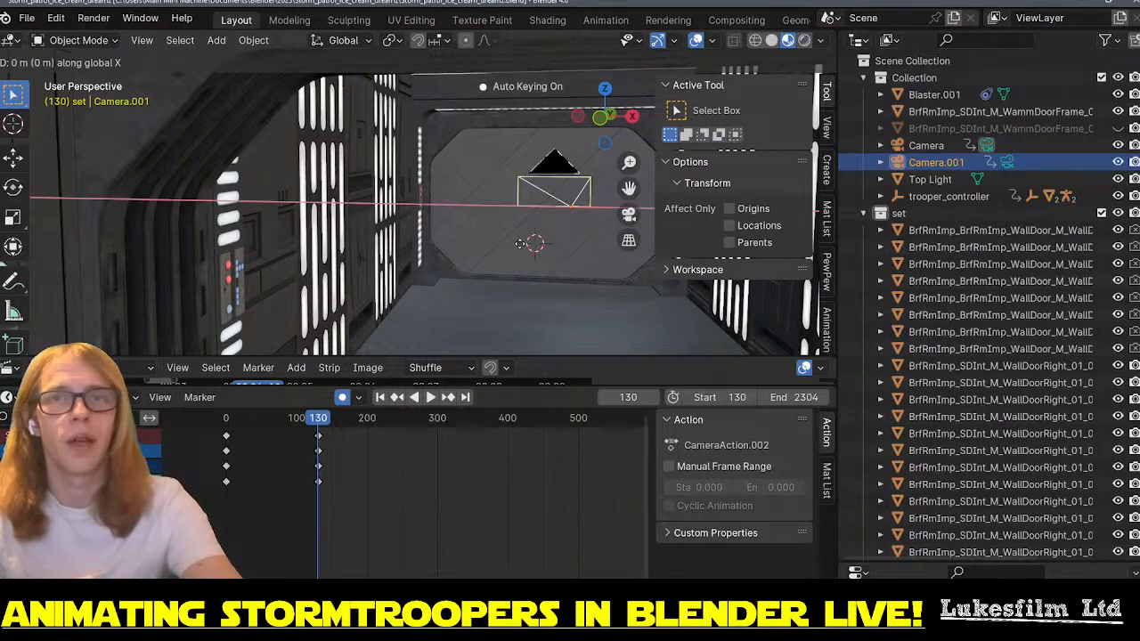
{"action": "left_click", "coordinate": [392, 233]}
{"action": "key", "text": "r"}
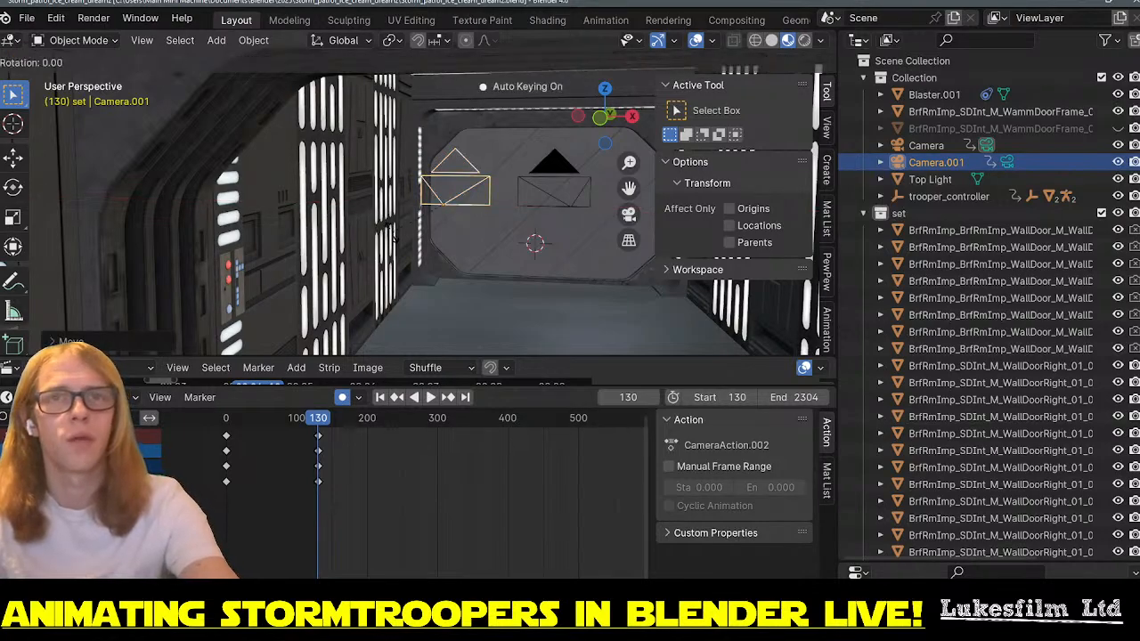
{"action": "key", "text": "z"}
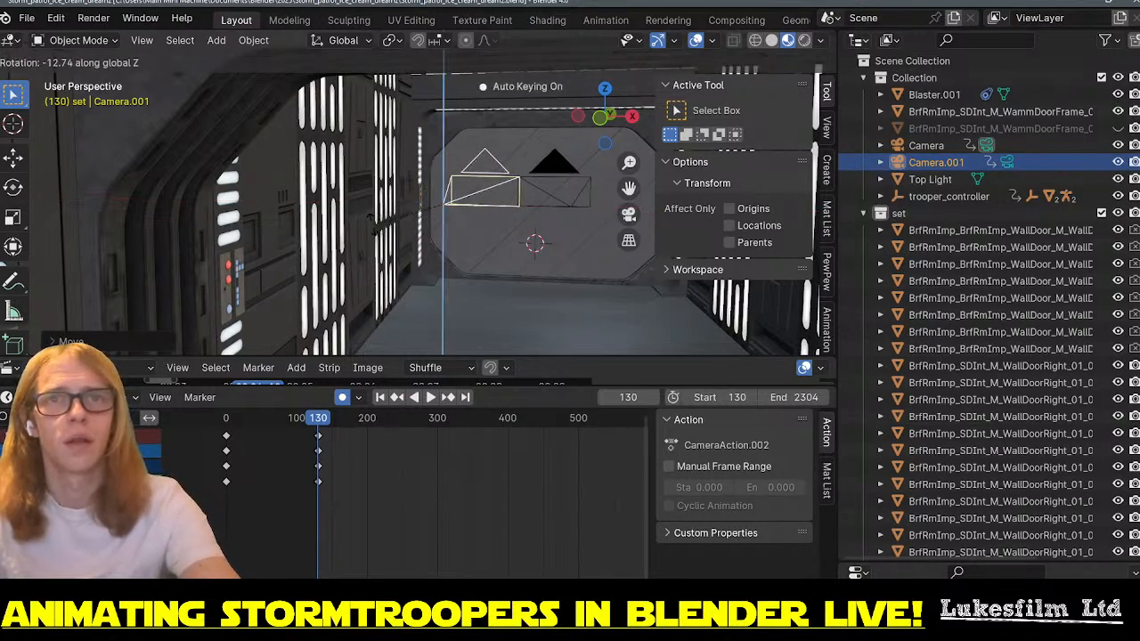
{"action": "left_click", "coordinate": [390, 267]}
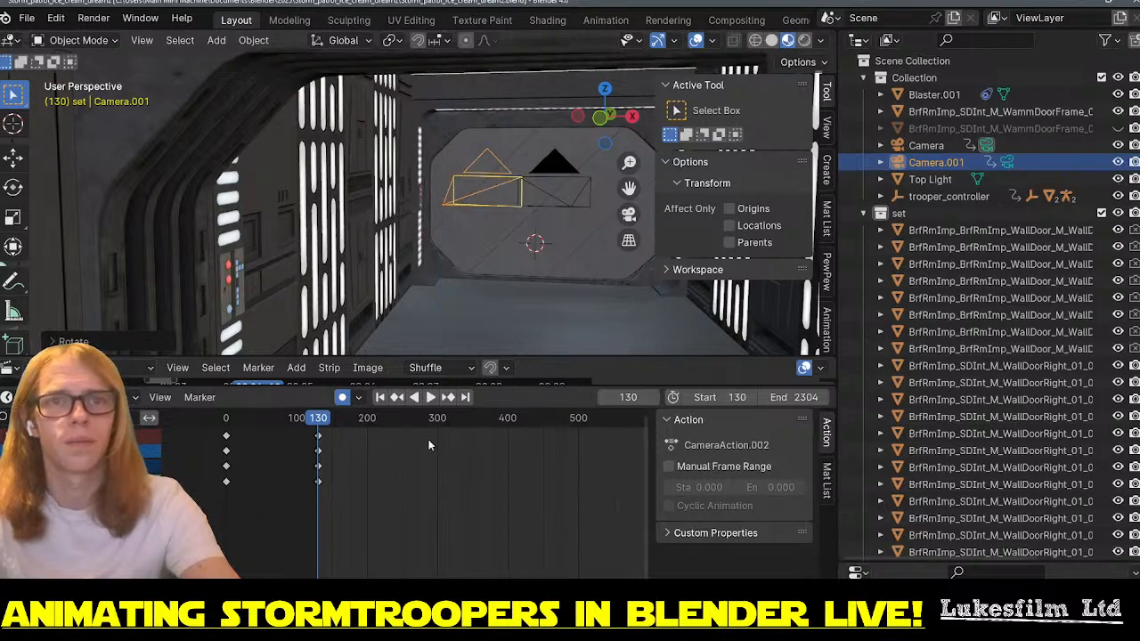
- Examine Camera.001 and the troopers at end frame 2304, return to start frame 130 and briefly play the camera motion
{"action": "left_click", "coordinate": [465, 397]}
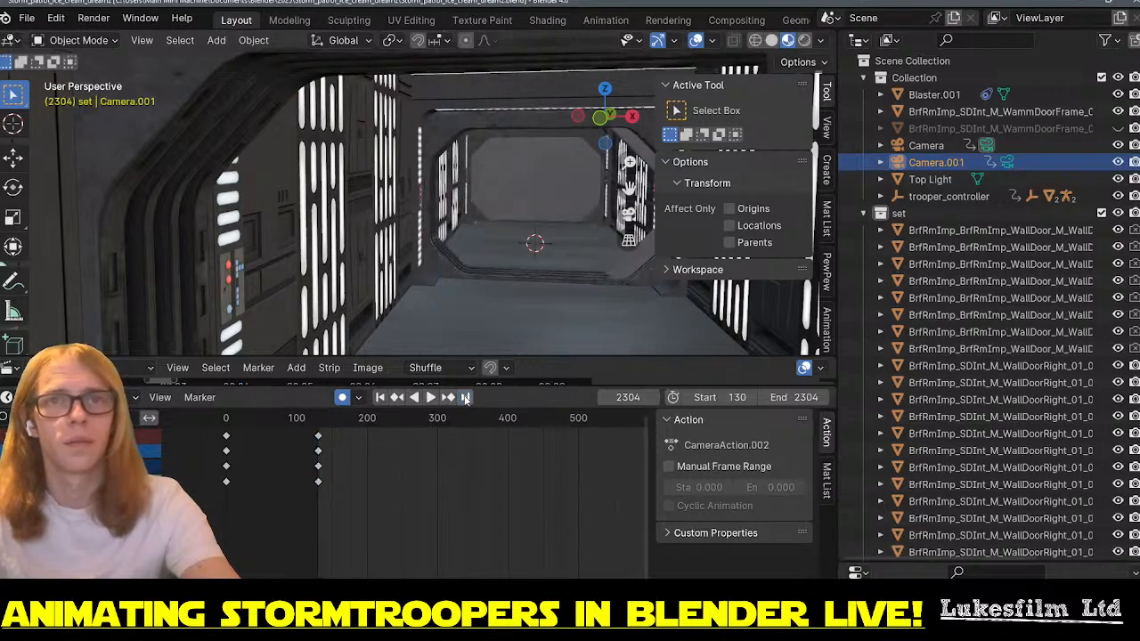
{"action": "scroll", "coordinate": [422, 276], "scroll_direction": "down", "scroll_amount": 3}
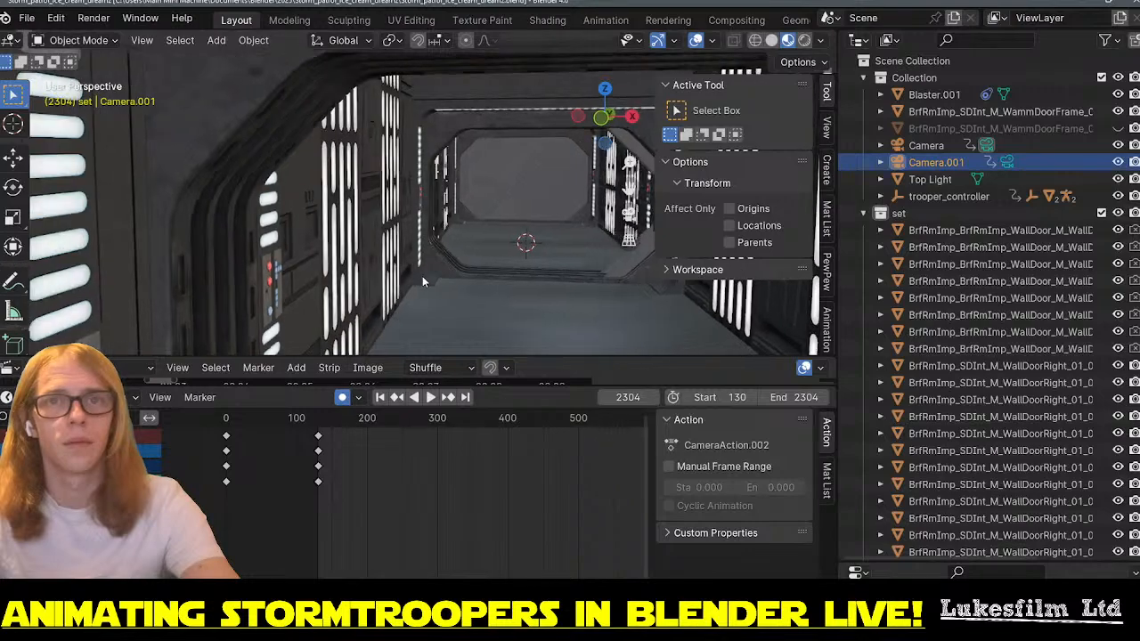
{"action": "scroll", "coordinate": [417, 276], "scroll_direction": "down", "scroll_amount": 5}
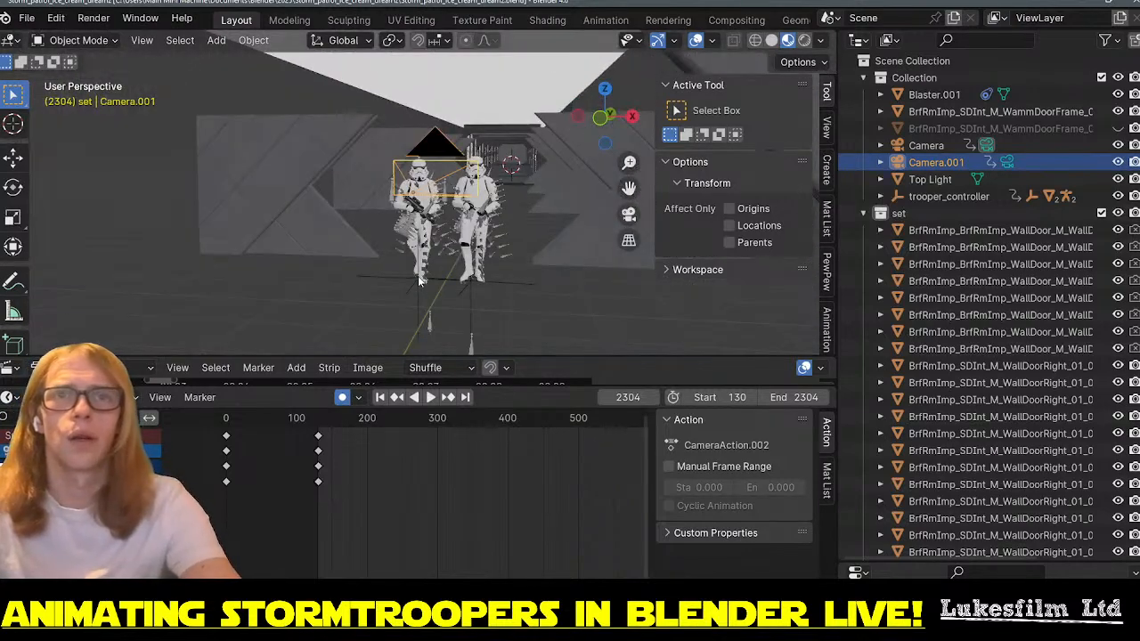
{"action": "middle_click_drag", "start_coordinate": [340, 159], "coordinate": [371, 181], "text": "shift"}
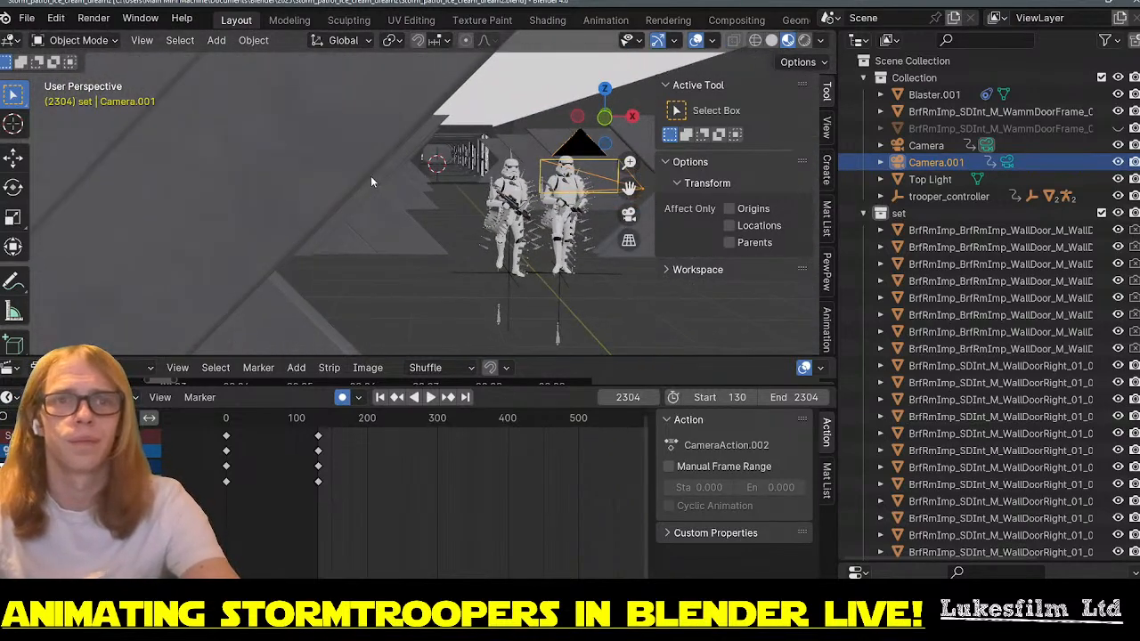
{"action": "key", "text": "shift+Left"}
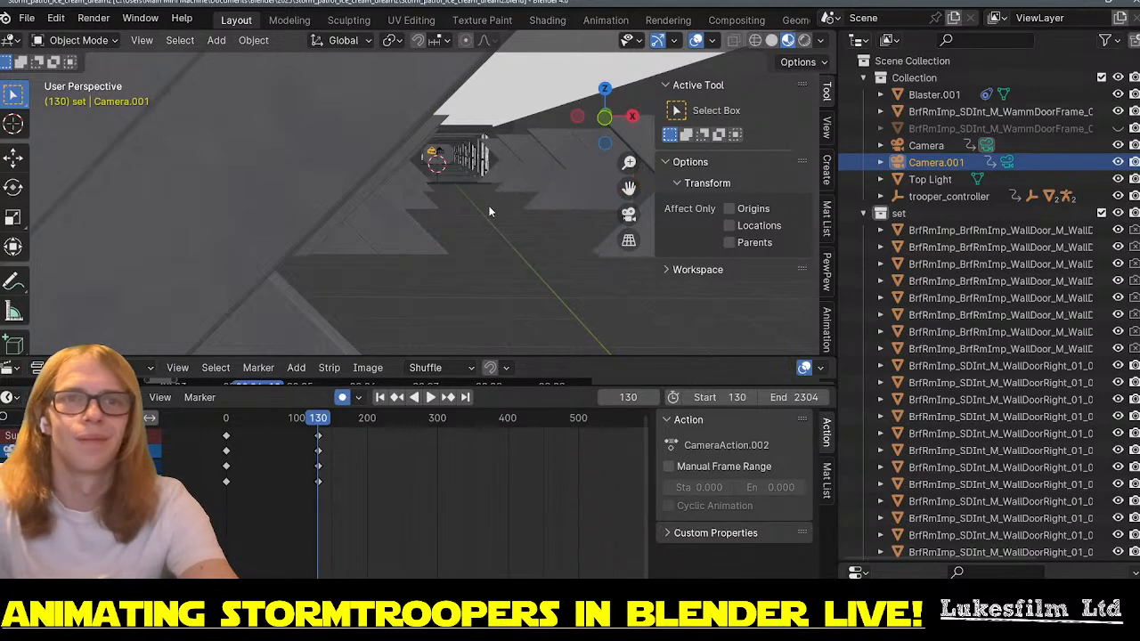
{"action": "key", "text": "KP_Decimal"}
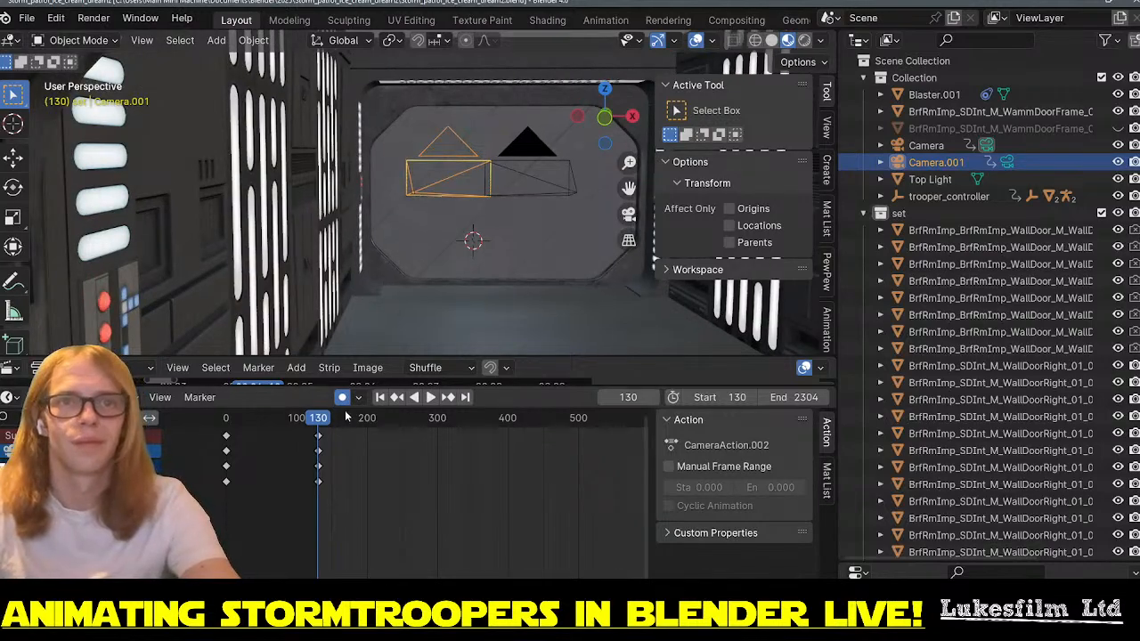
{"action": "key", "text": "shift+ctrl+space"}
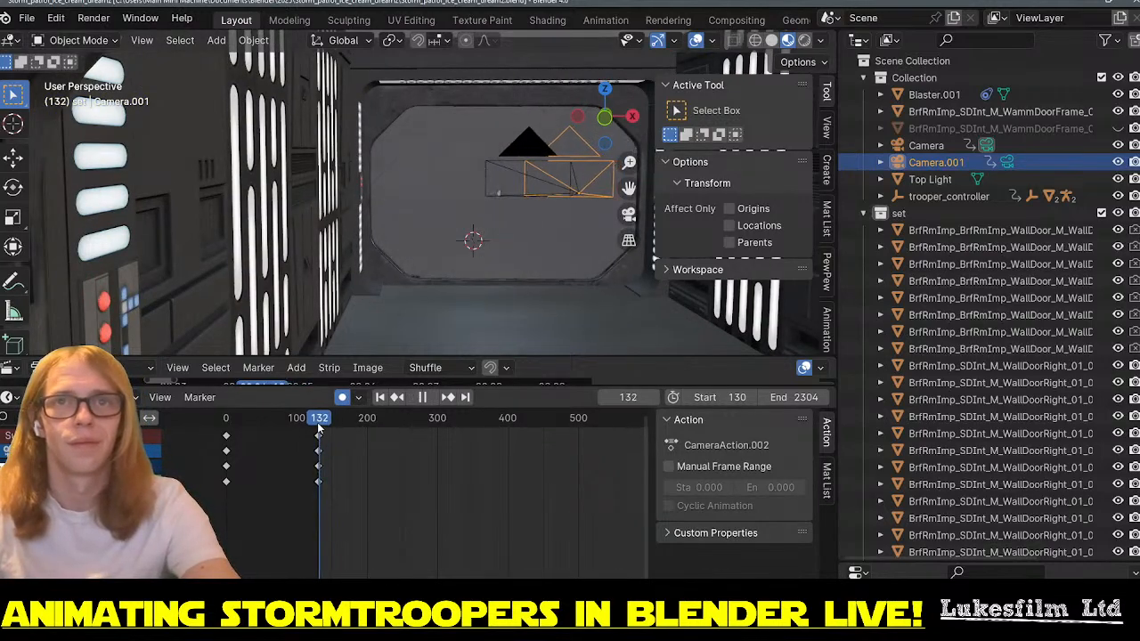
{"action": "key", "text": "space"}
- Set the interpolation of Camera.001's keyframes from frame 130 through frame 2304 to Linear
{"action": "scroll", "coordinate": [410, 455], "scroll_direction": "down", "scroll_amount": 5}
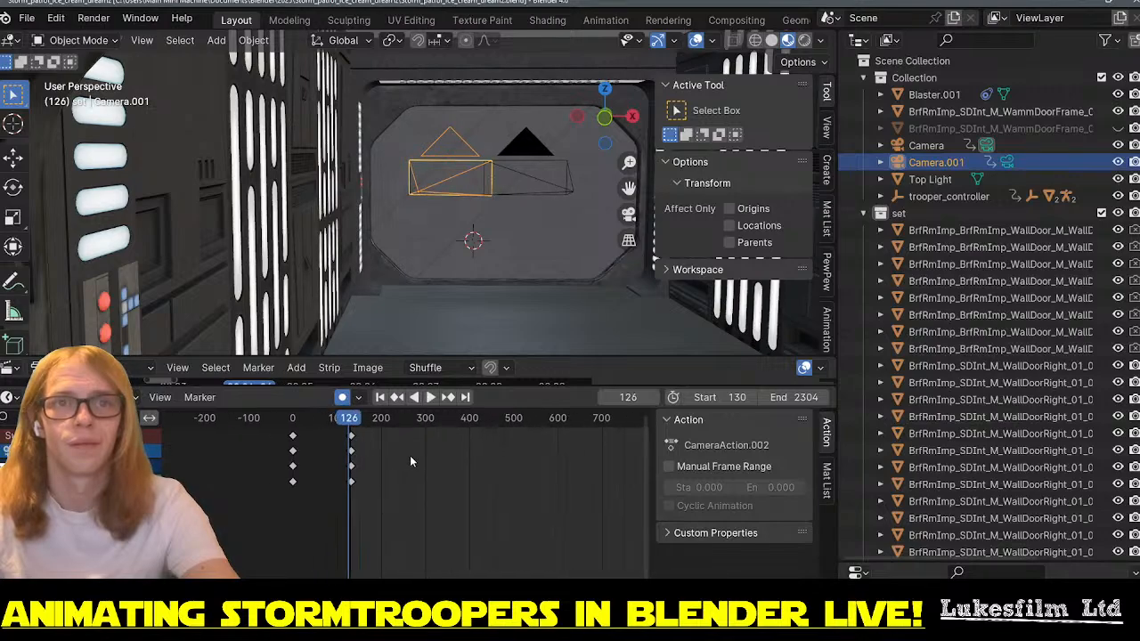
{"action": "scroll", "coordinate": [450, 478], "scroll_direction": "down", "scroll_amount": 4}
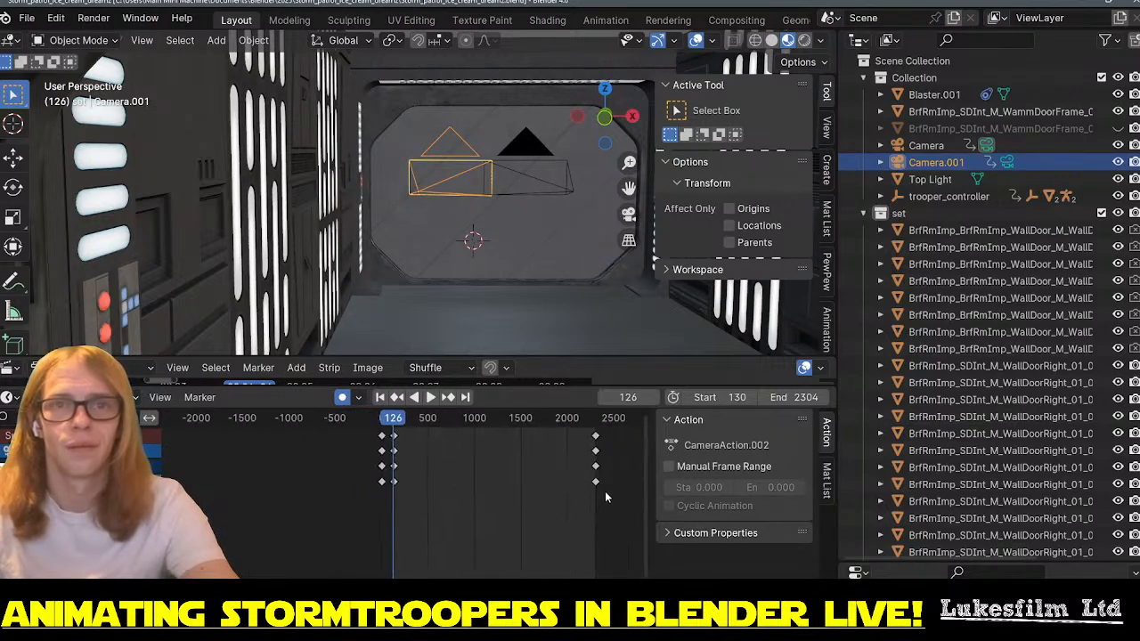
{"action": "left_click_drag", "start_coordinate": [604, 492], "coordinate": [392, 452]}
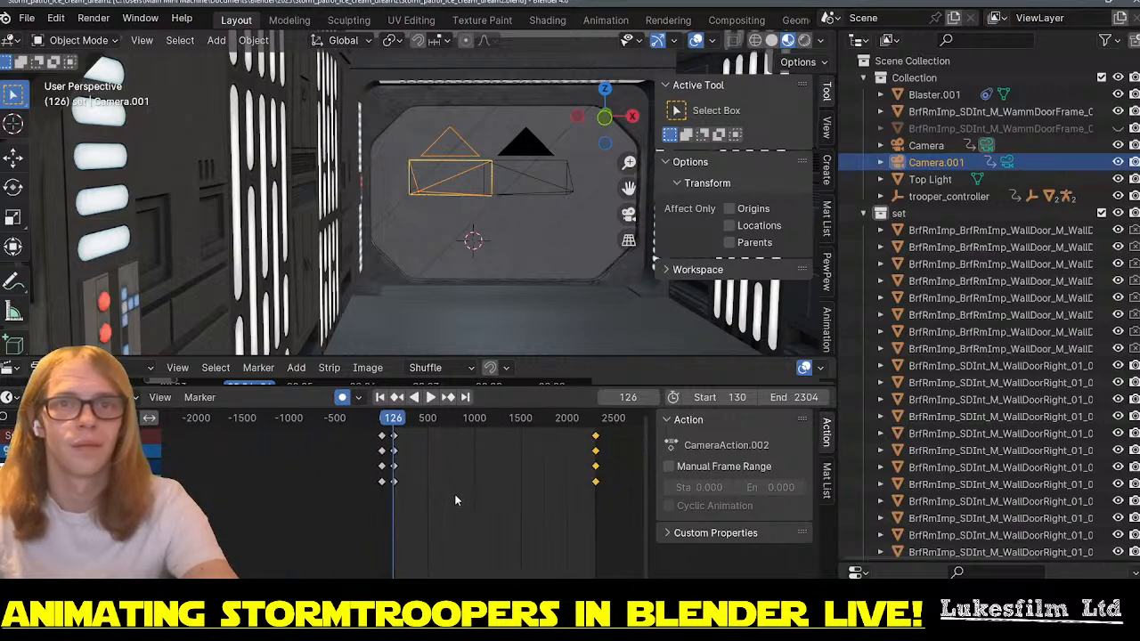
{"action": "left_click_drag", "start_coordinate": [602, 495], "coordinate": [392, 435]}
{"action": "right_click", "coordinate": [392, 434]}
{"action": "mouse_move", "coordinate": [392, 435]}
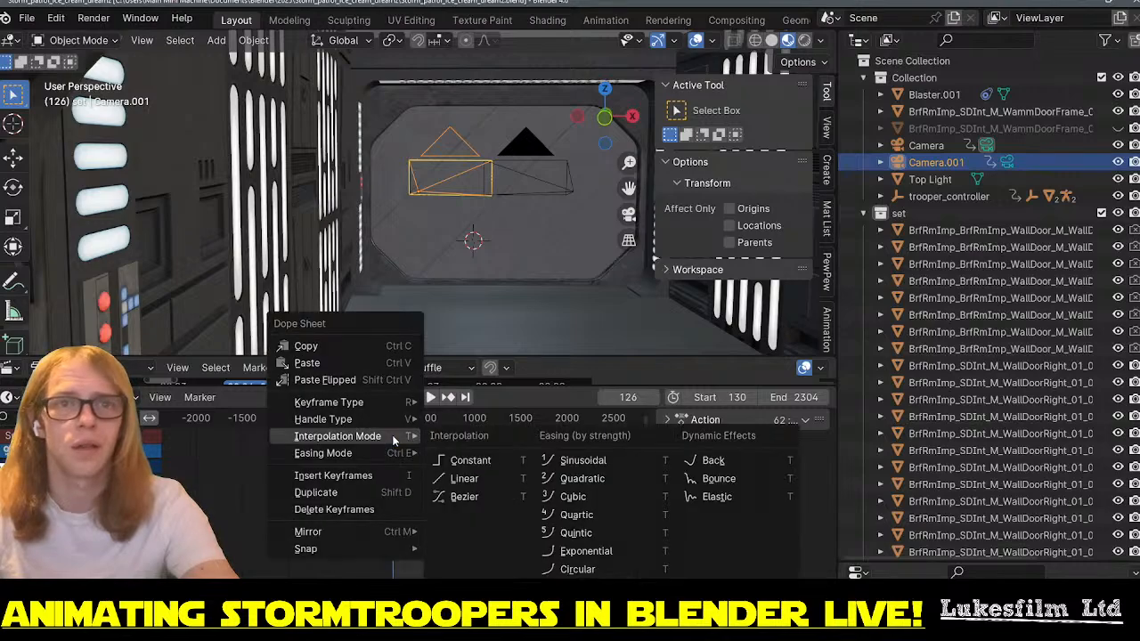
{"action": "left_click", "coordinate": [477, 476]}
- Play back Camera.001's motion and scrub back to frame 101 to check it
{"action": "key", "text": "space"}
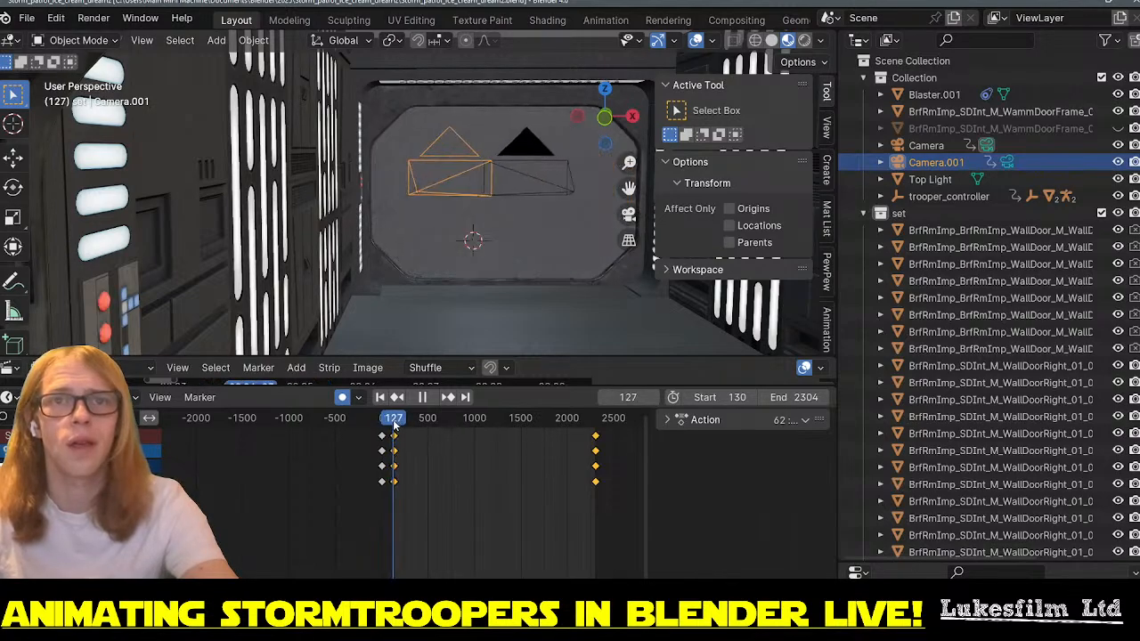
{"action": "key", "text": "space"}
{"action": "left_click_drag", "start_coordinate": [398, 426], "coordinate": [391, 426]}
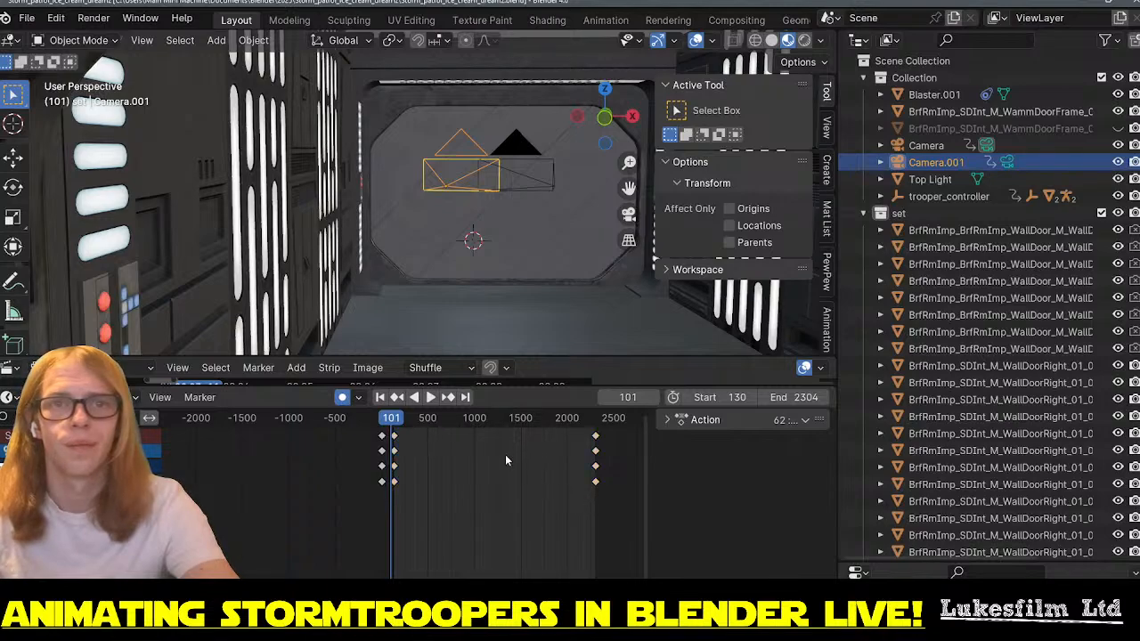
- Delete Camera.001's keyframes at frame 2304, check the end frame and return to start frame 130
{"action": "left_click_drag", "start_coordinate": [631, 449], "coordinate": [628, 434]}
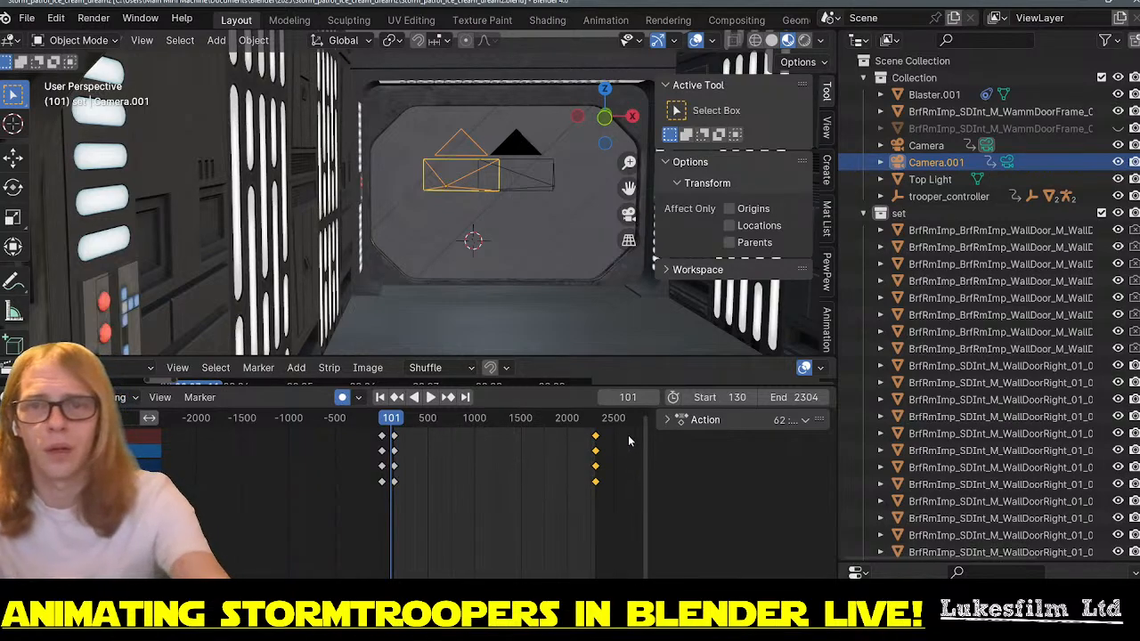
{"action": "key", "text": "Delete"}
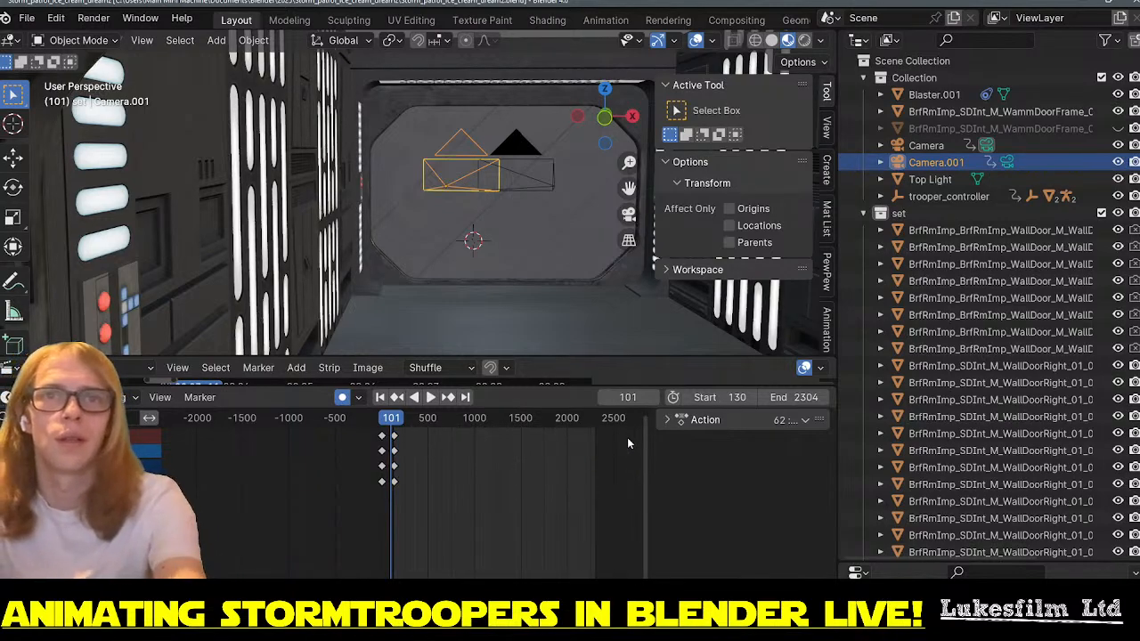
{"action": "left_click", "coordinate": [465, 397]}
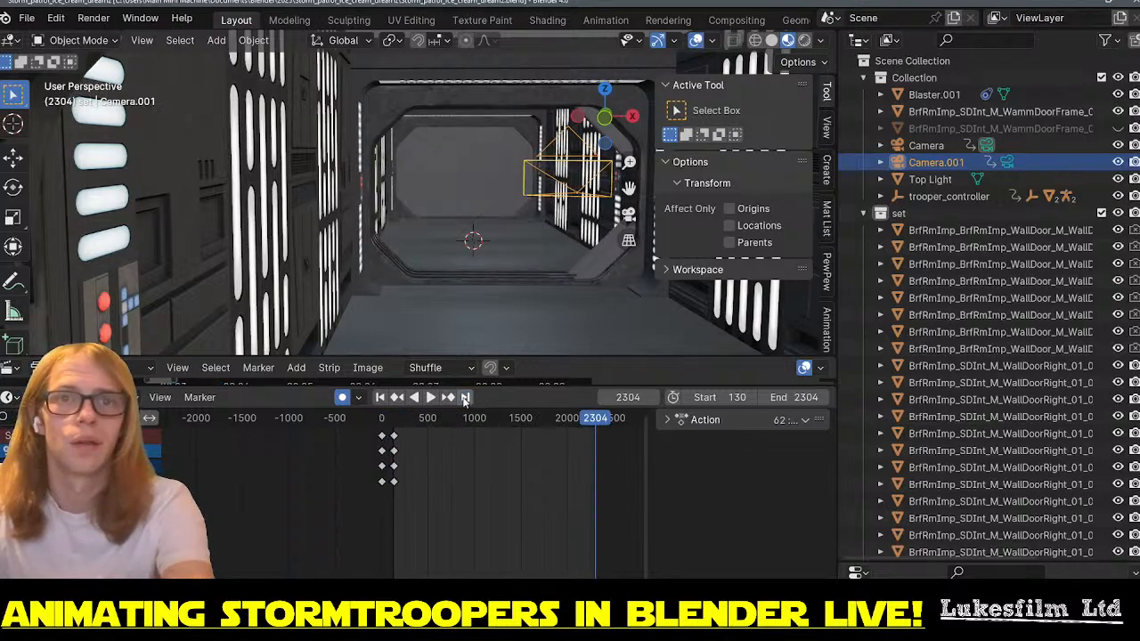
{"action": "left_click", "coordinate": [381, 398]}
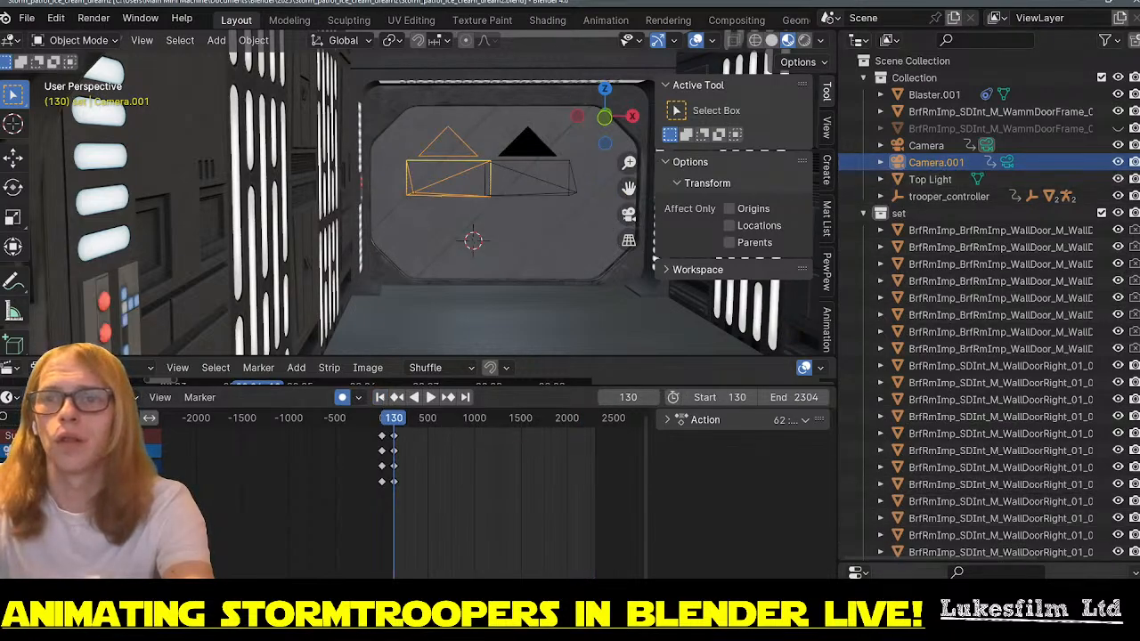
- Enlarge the Properties editor to show Camera.001's transform values, keeping its keyframes near frame 130 in view
{"action": "left_click_drag", "start_coordinate": [902, 559], "coordinate": [902, 230]}
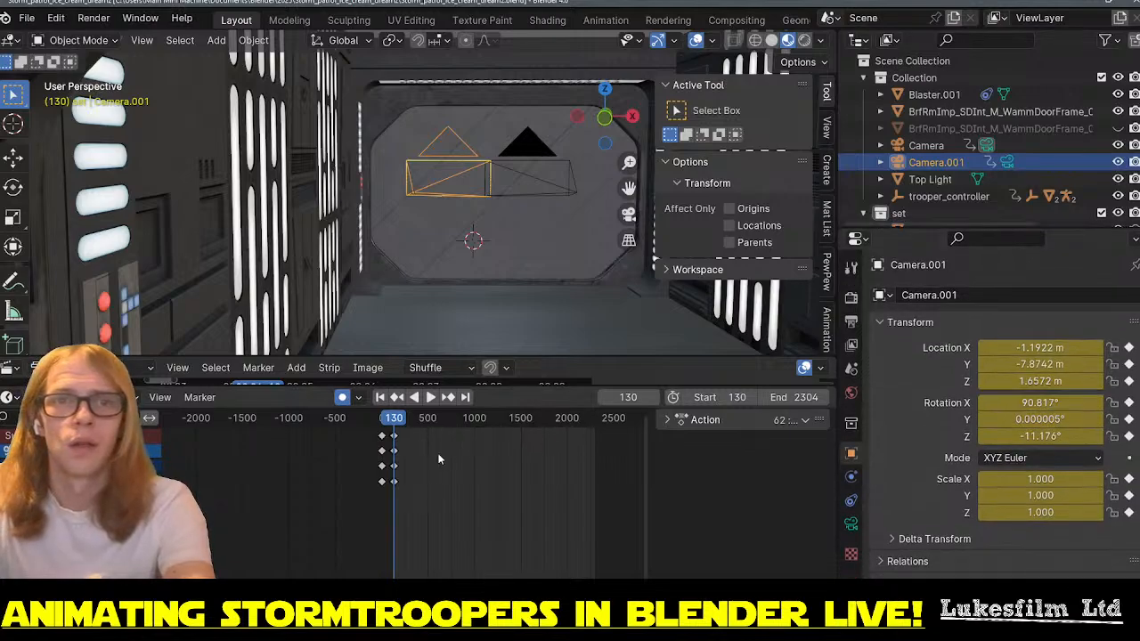
{"action": "scroll", "coordinate": [403, 460], "scroll_direction": "up", "scroll_amount": 4}
{"action": "scroll", "coordinate": [405, 459], "scroll_direction": "down", "scroll_amount": 3}
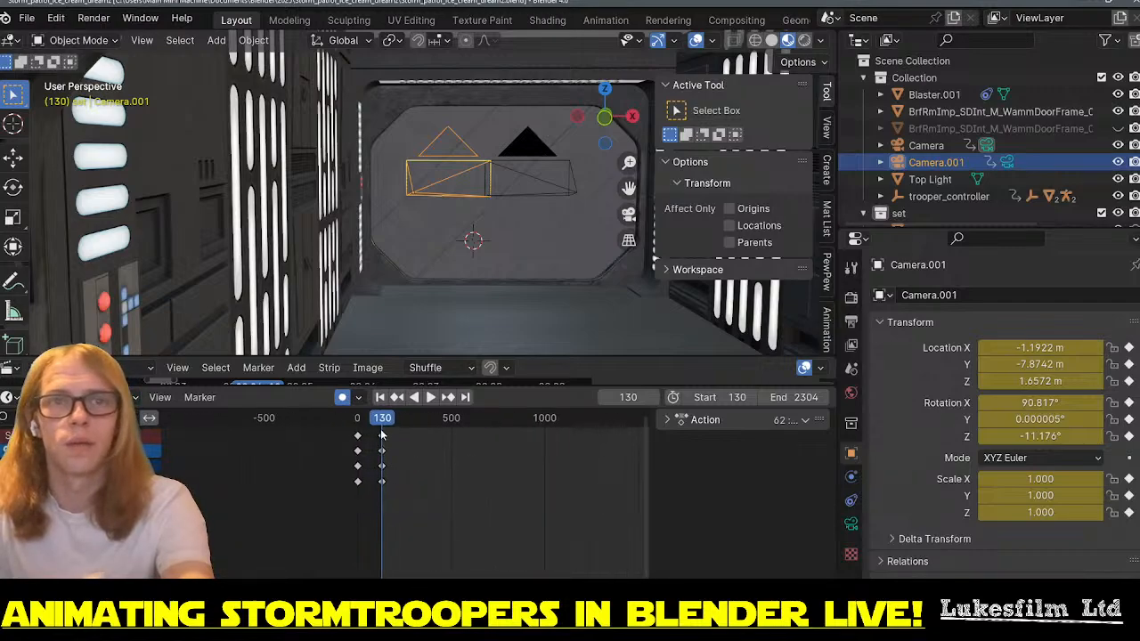
{"action": "scroll", "coordinate": [415, 463], "scroll_direction": "up", "scroll_amount": 2}
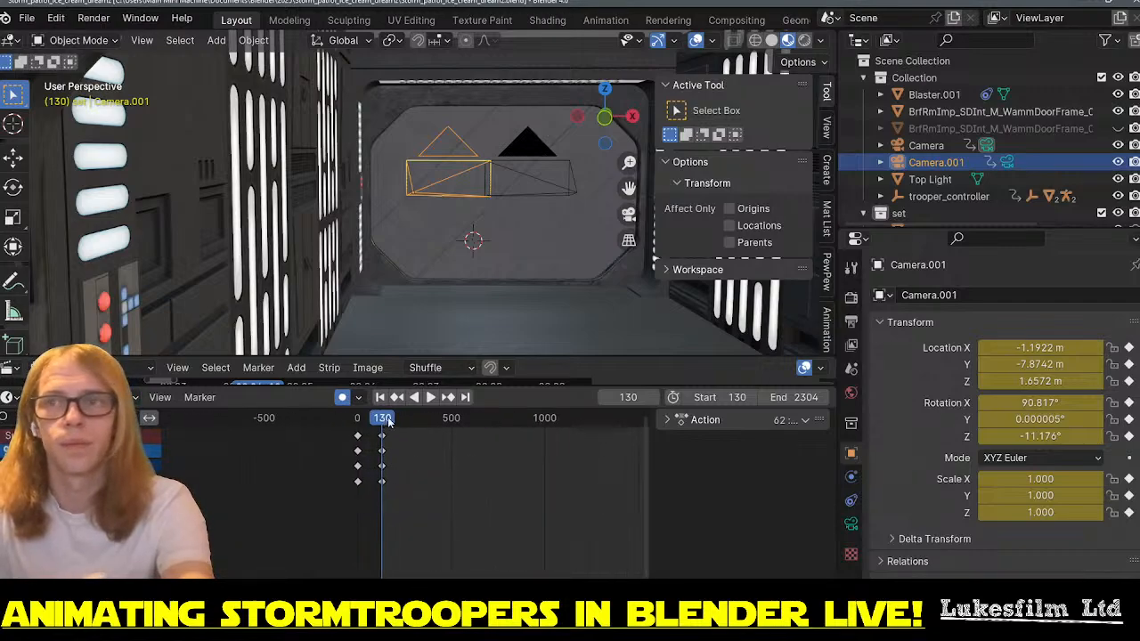
- Remove Camera.001's location X, Y and Z keyframes at frame 130 and insert them again
{"action": "left_click", "coordinate": [1128, 347]}
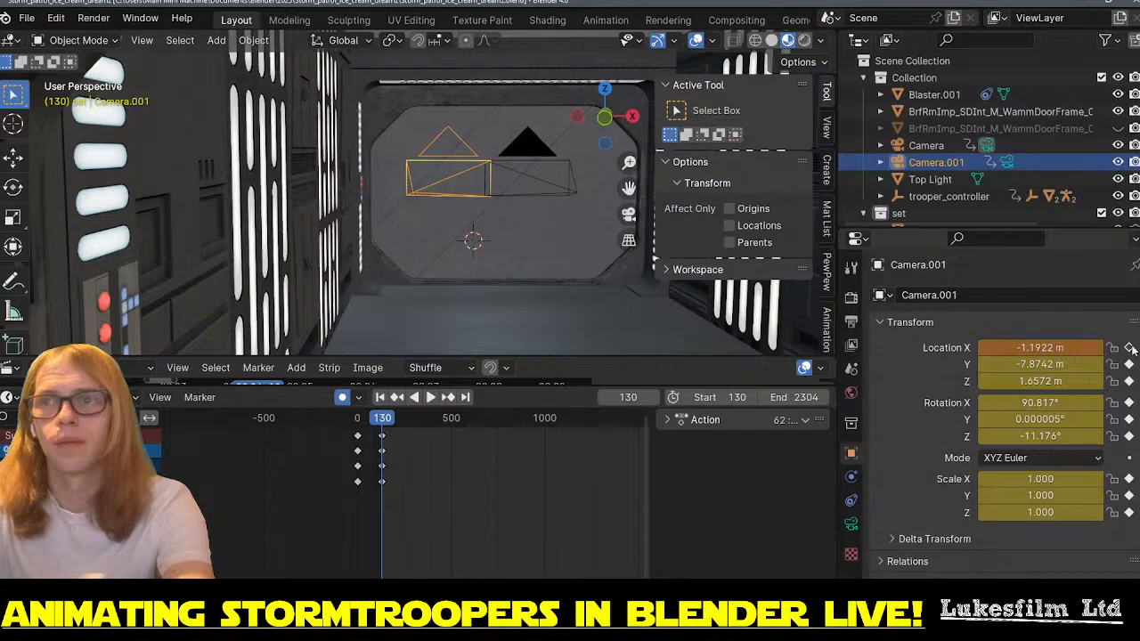
{"action": "left_click", "coordinate": [1128, 365]}
{"action": "left_click", "coordinate": [1128, 380]}
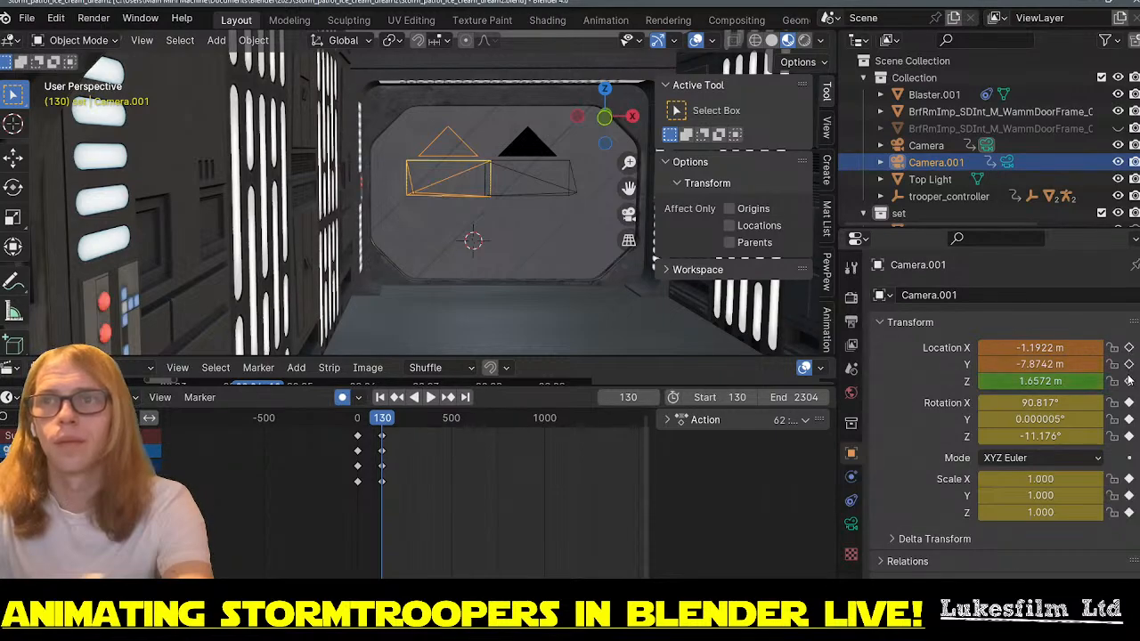
{"action": "left_click", "coordinate": [1128, 381]}
{"action": "left_click", "coordinate": [1128, 364]}
{"action": "left_click", "coordinate": [1129, 348]}
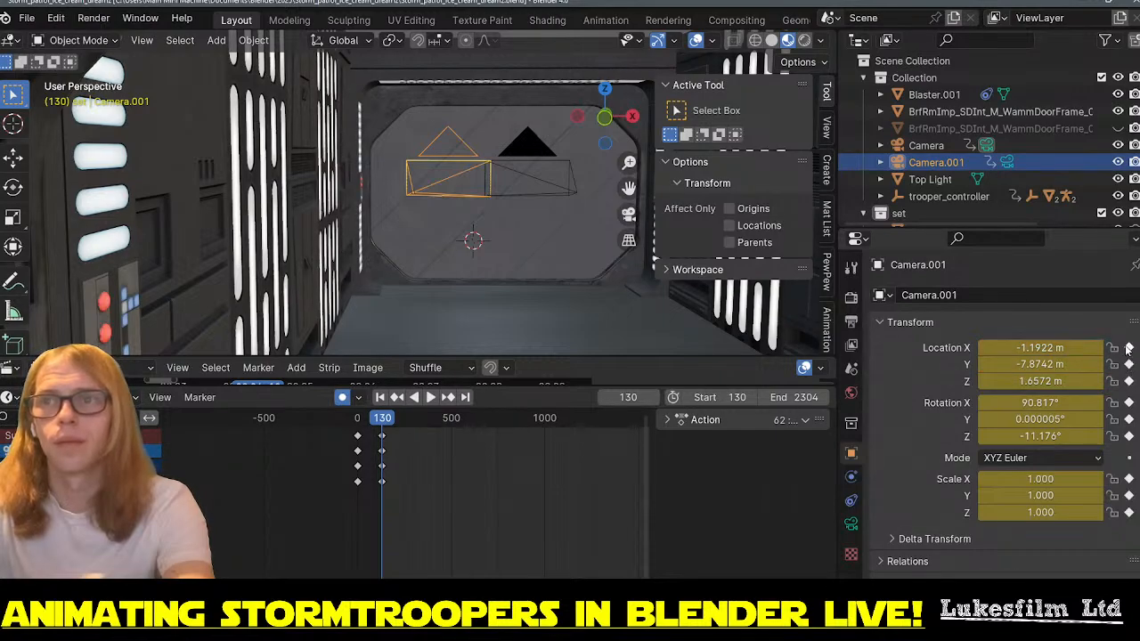
- Scrub Camera.001's motion before frame 130, delete its keyframes at frame 0 and play back the animation
{"action": "scroll", "coordinate": [481, 512], "scroll_direction": "down", "scroll_amount": 2}
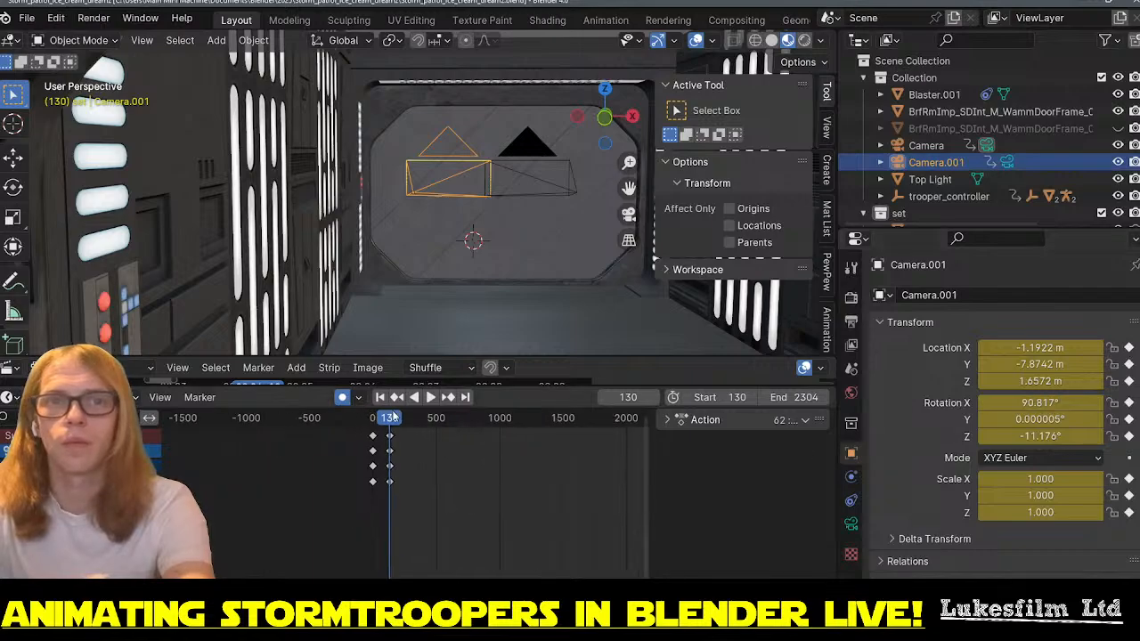
{"action": "left_click_drag", "start_coordinate": [392, 418], "coordinate": [389, 420]}
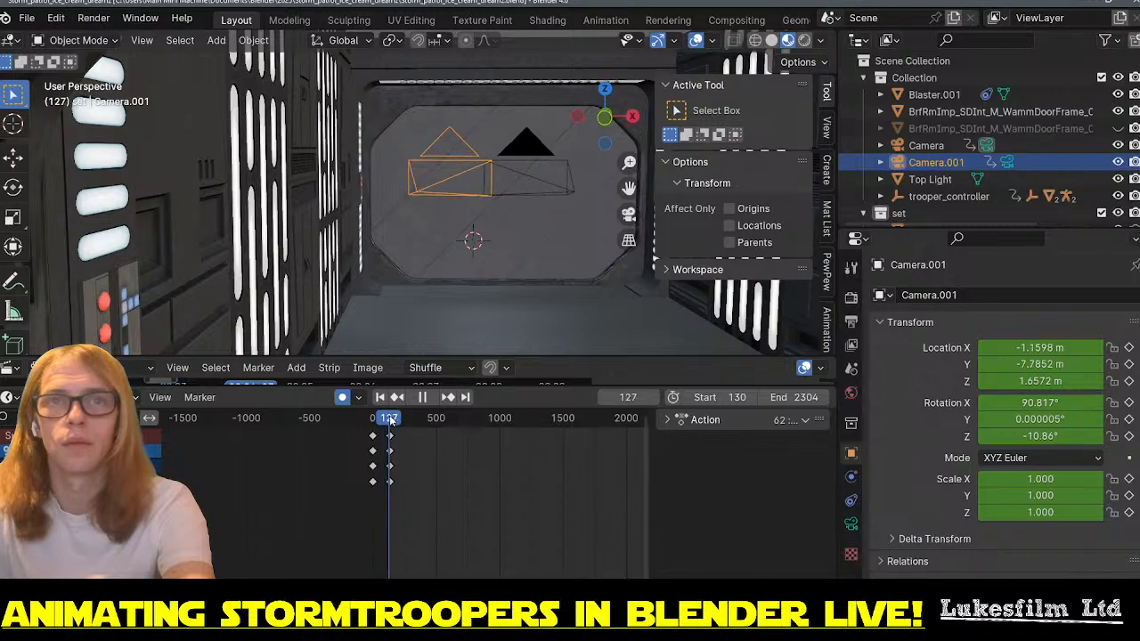
{"action": "key", "text": "Escape"}
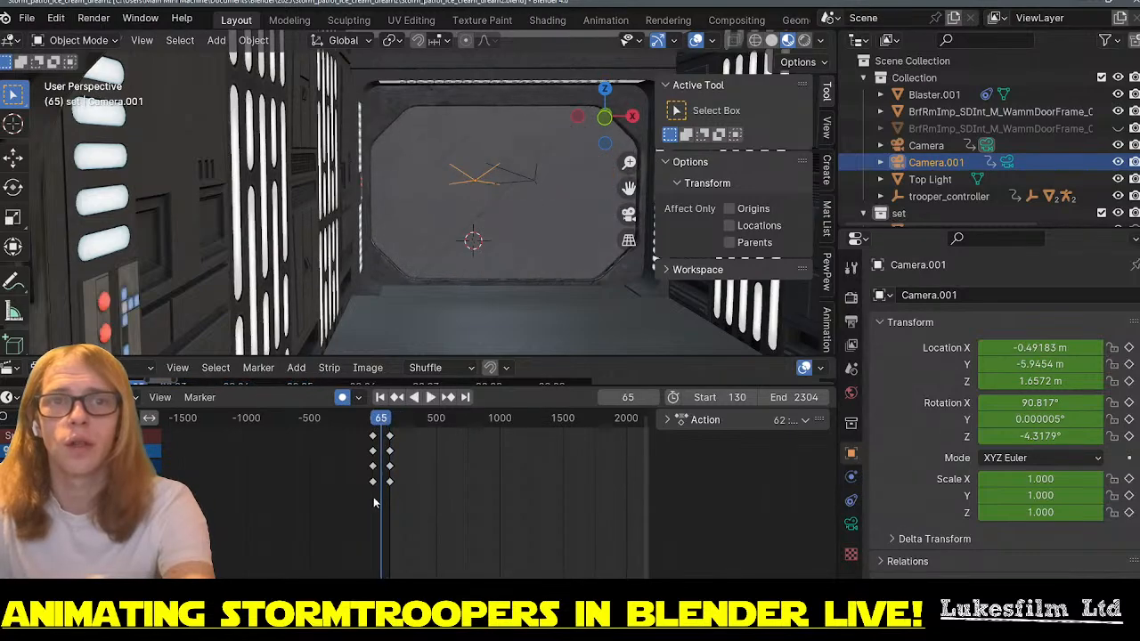
{"action": "left_click_drag", "start_coordinate": [347, 436], "coordinate": [348, 436]}
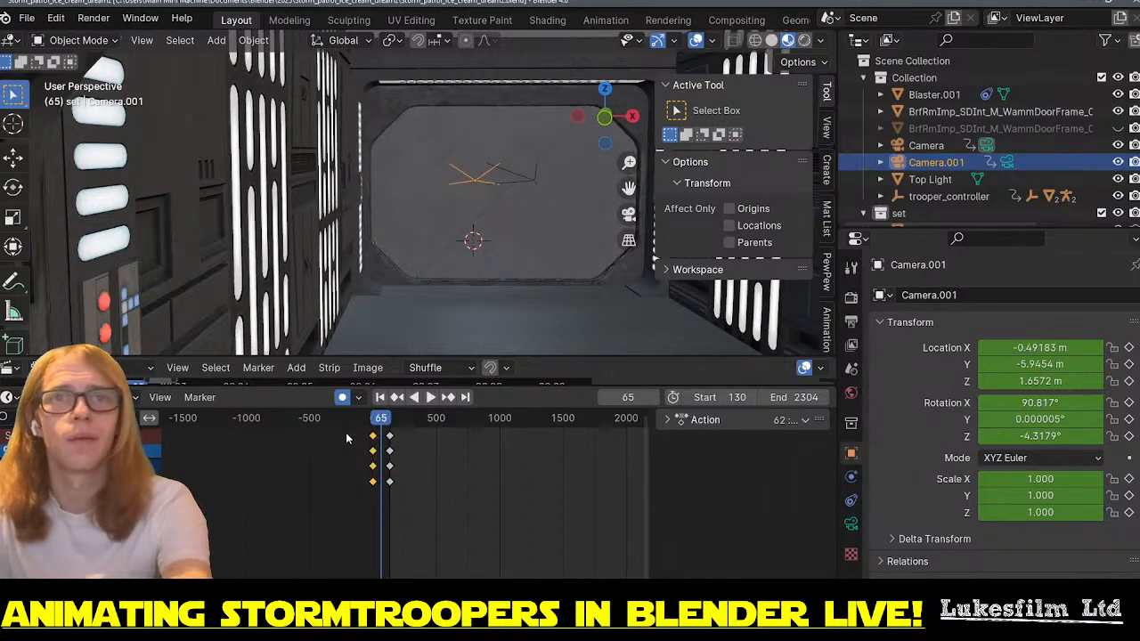
{"action": "key", "text": "Delete"}
{"action": "key", "text": "space"}
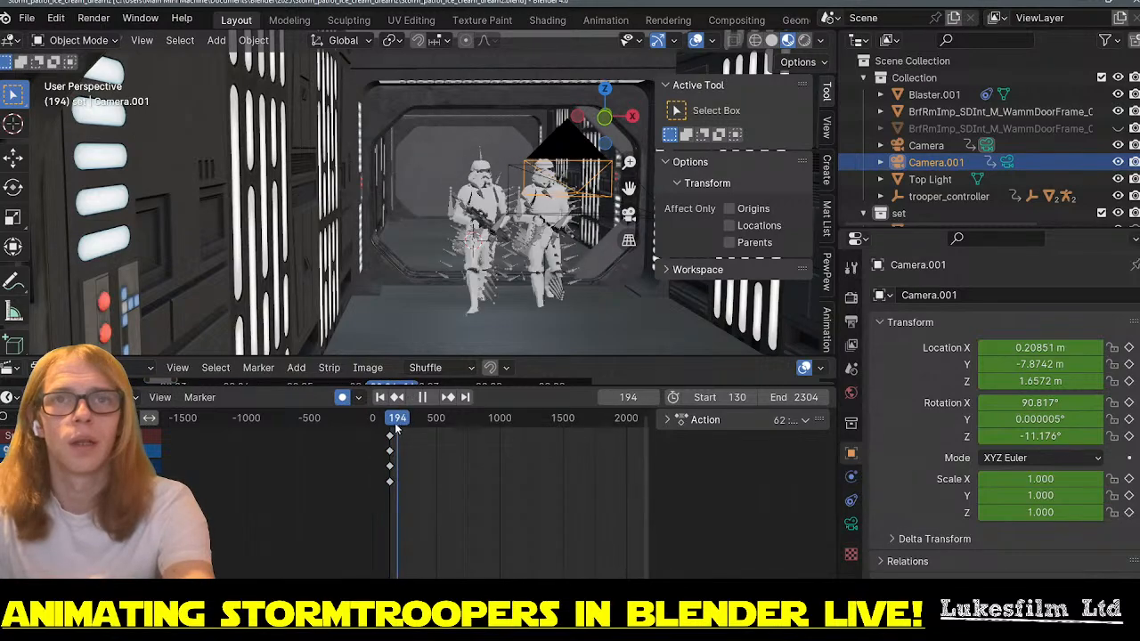
- Scrub back to frame 118 and examine Camera.001's remaining keyframes around frame 130 up close
{"action": "left_click_drag", "start_coordinate": [389, 431], "coordinate": [388, 431]}
{"action": "scroll", "coordinate": [374, 465], "scroll_direction": "up", "scroll_amount": 20}
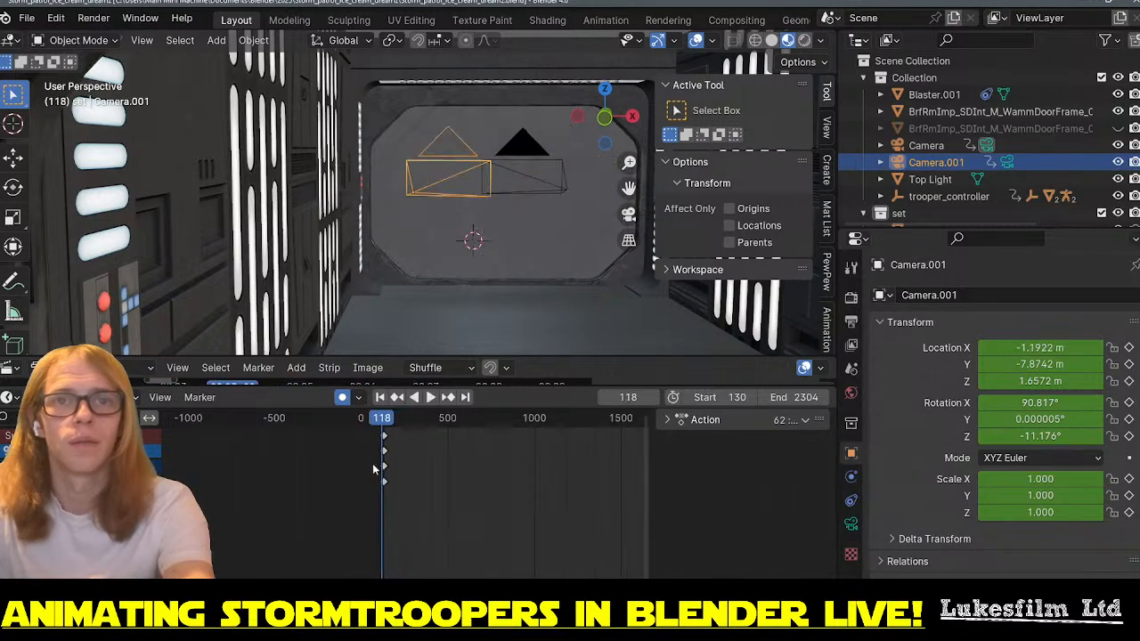
{"action": "scroll", "coordinate": [361, 475], "scroll_direction": "up", "scroll_amount": 2}
{"action": "middle_click_drag", "start_coordinate": [354, 474], "coordinate": [556, 483]}
{"action": "scroll", "coordinate": [445, 477], "scroll_direction": "up", "scroll_amount": 6}
{"action": "scroll", "coordinate": [361, 465], "scroll_direction": "up", "scroll_amount": 15}
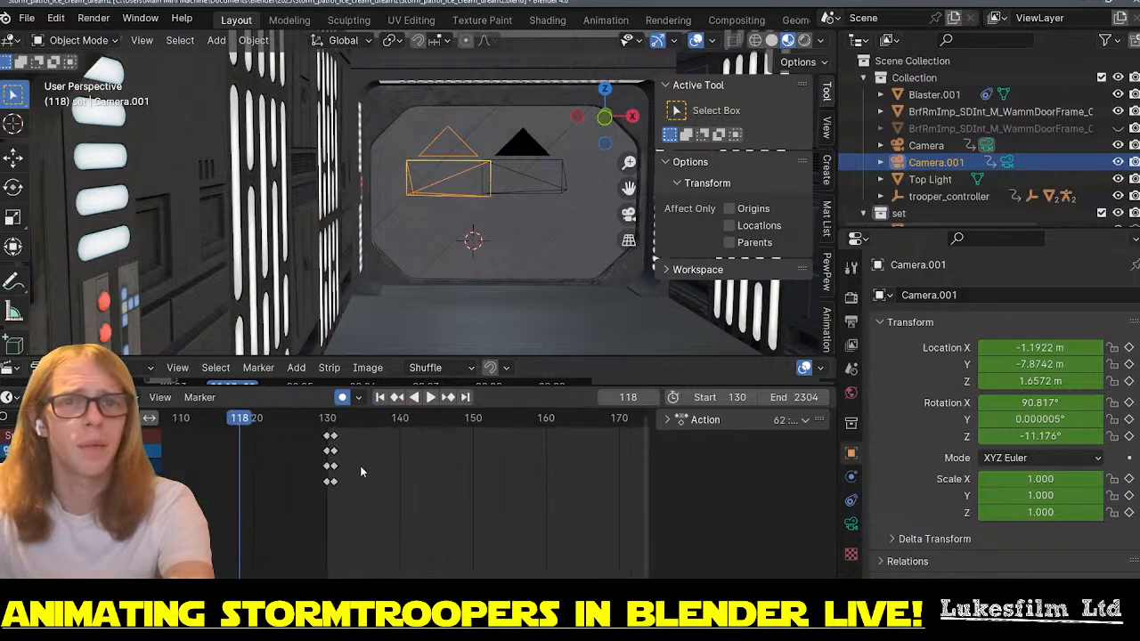
- Go to frame 130, check Camera.001's keyframes at frames 130 and 131, and look over the full timeline for other keyframes
{"action": "middle_click_drag", "start_coordinate": [389, 467], "coordinate": [484, 466]}
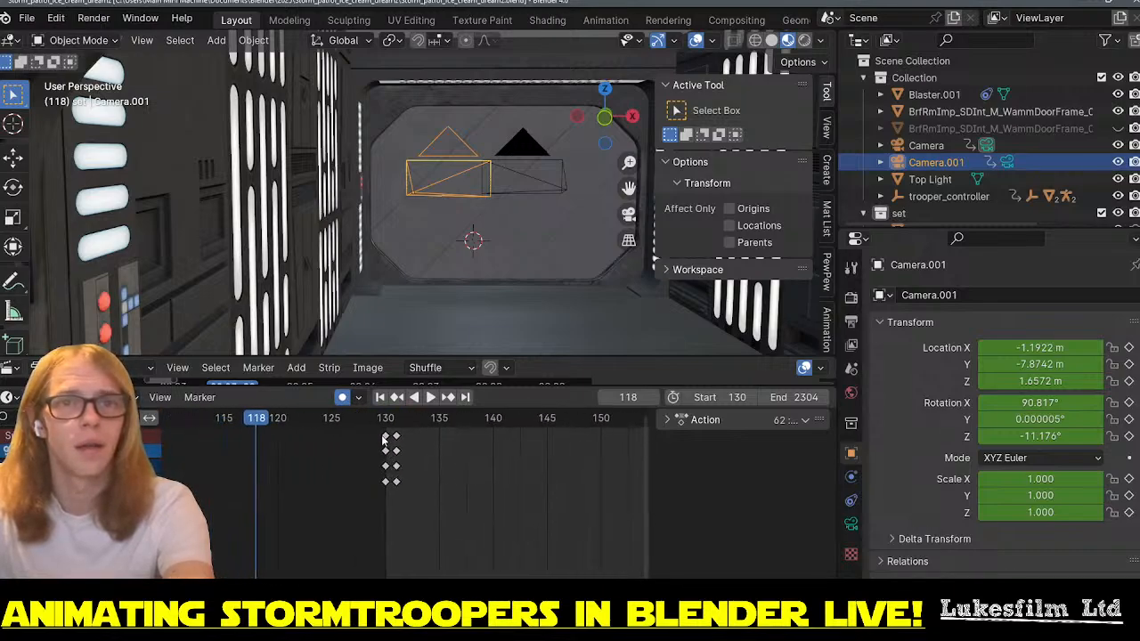
{"action": "left_click_drag", "start_coordinate": [389, 426], "coordinate": [390, 445]}
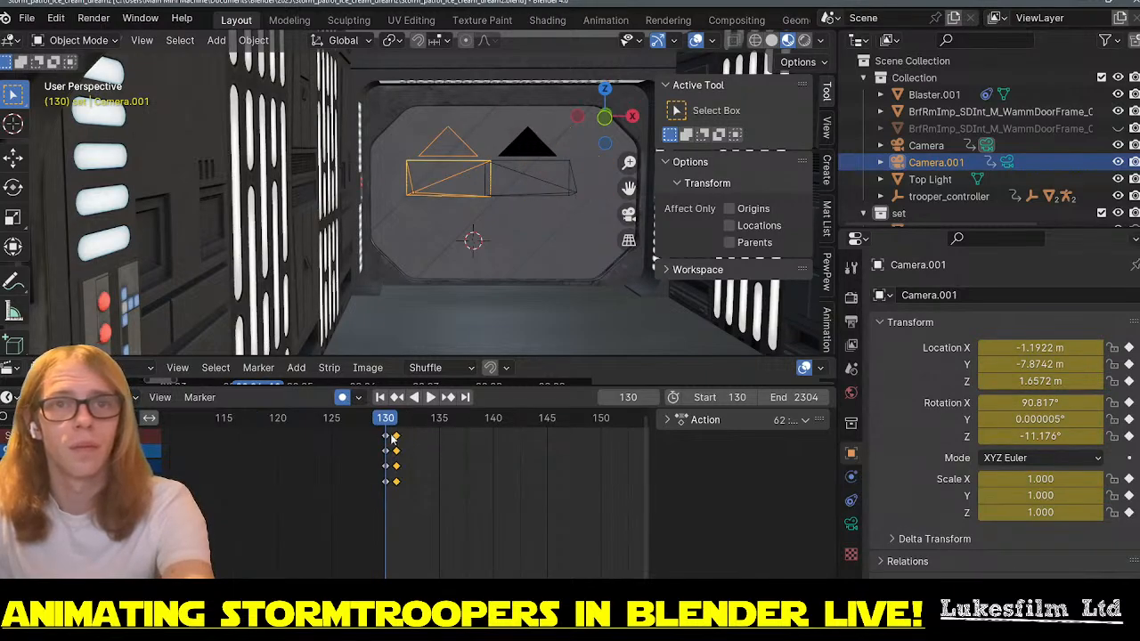
{"action": "left_click", "coordinate": [445, 479]}
{"action": "scroll", "coordinate": [446, 478], "scroll_direction": "down", "scroll_amount": 3}
{"action": "scroll", "coordinate": [486, 484], "scroll_direction": "down", "scroll_amount": 10}
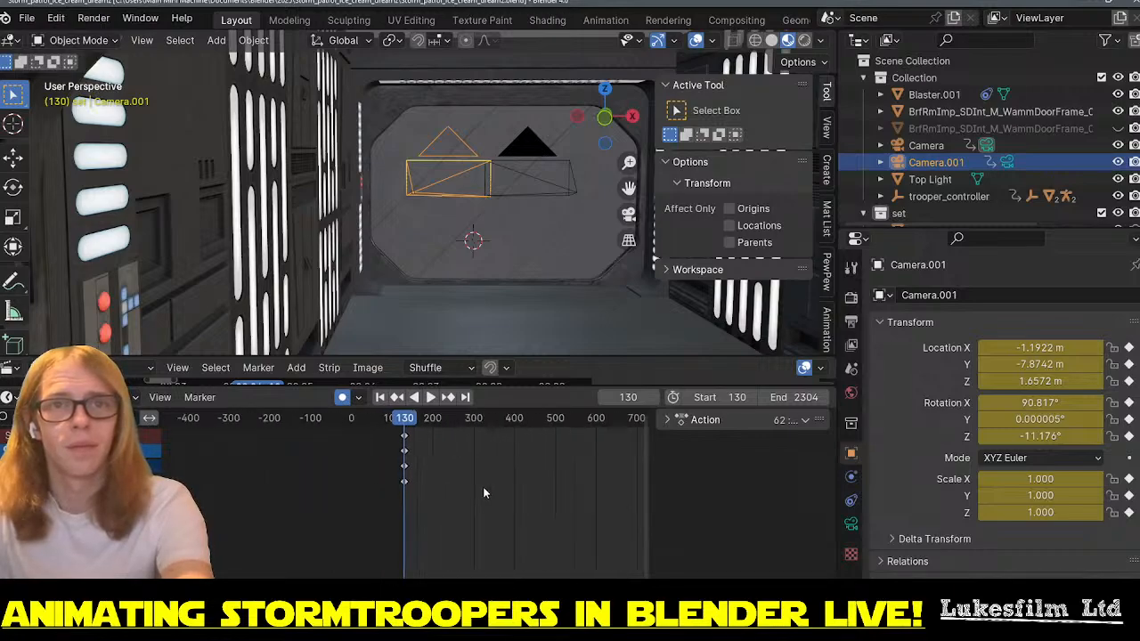
{"action": "scroll", "coordinate": [473, 495], "scroll_direction": "down", "scroll_amount": 1}
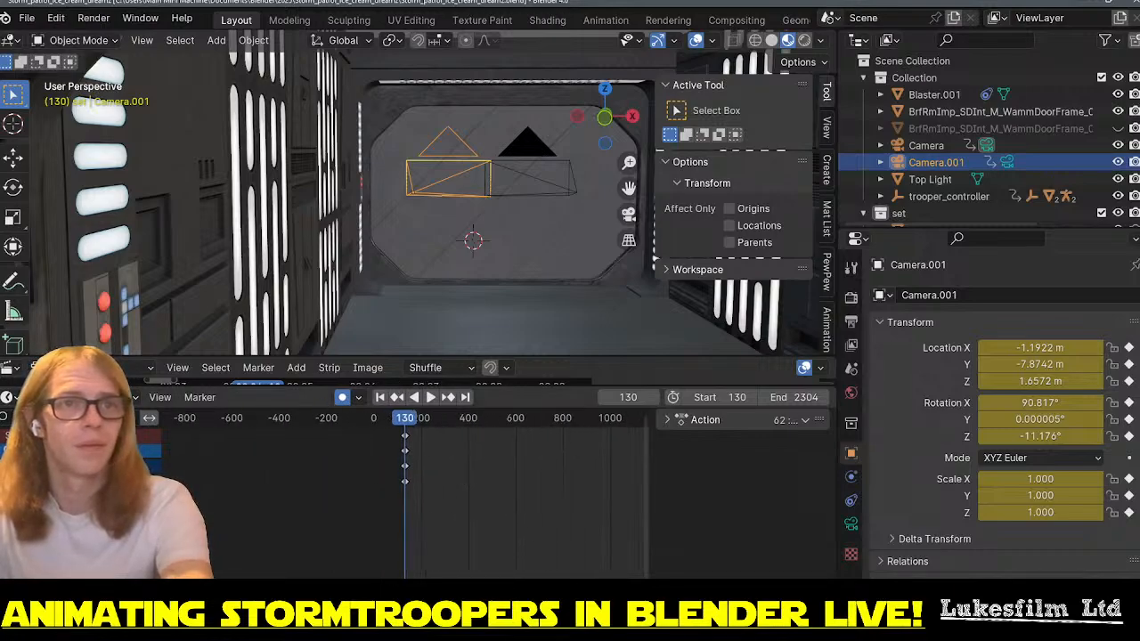
{"action": "scroll", "coordinate": [492, 487], "scroll_direction": "down", "scroll_amount": 8}
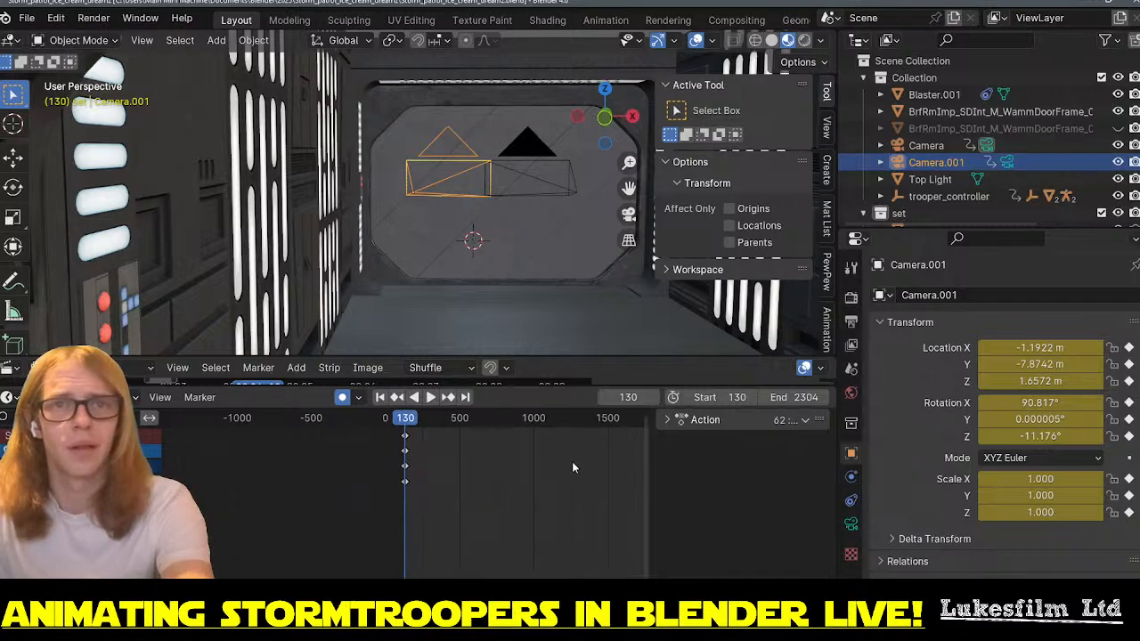
{"action": "scroll", "coordinate": [512, 486], "scroll_direction": "up", "scroll_amount": 3}
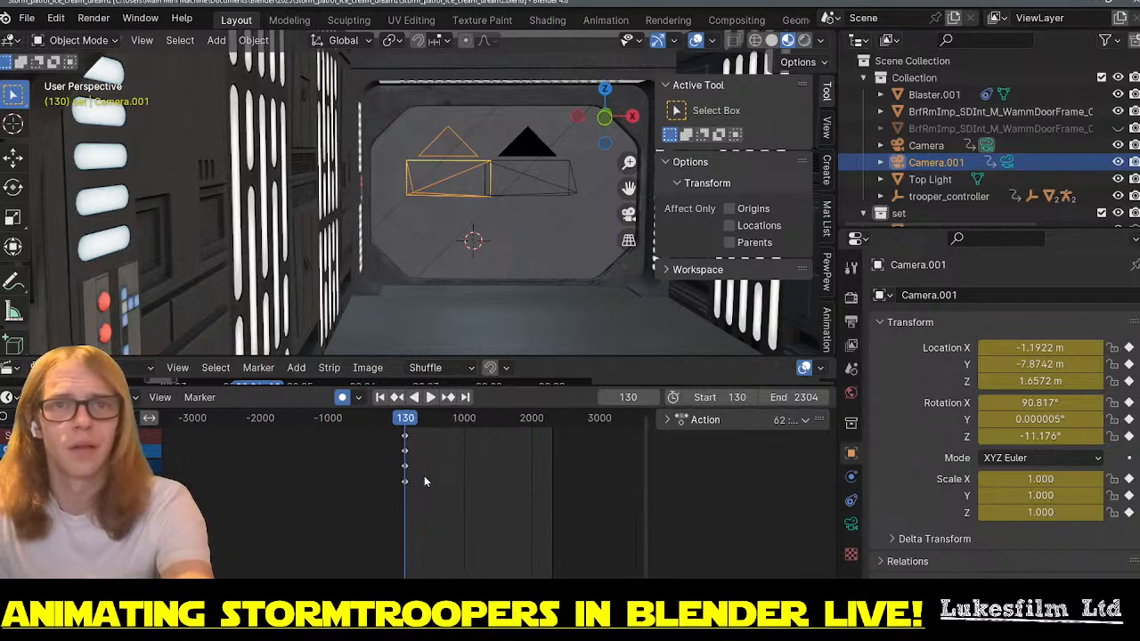
- Go to the end frame, 2304, and look through the active camera while checking Camera and Camera.001 in the scene
{"action": "left_click", "coordinate": [467, 400]}
{"action": "middle_click_drag", "start_coordinate": [535, 485], "coordinate": [421, 470]}
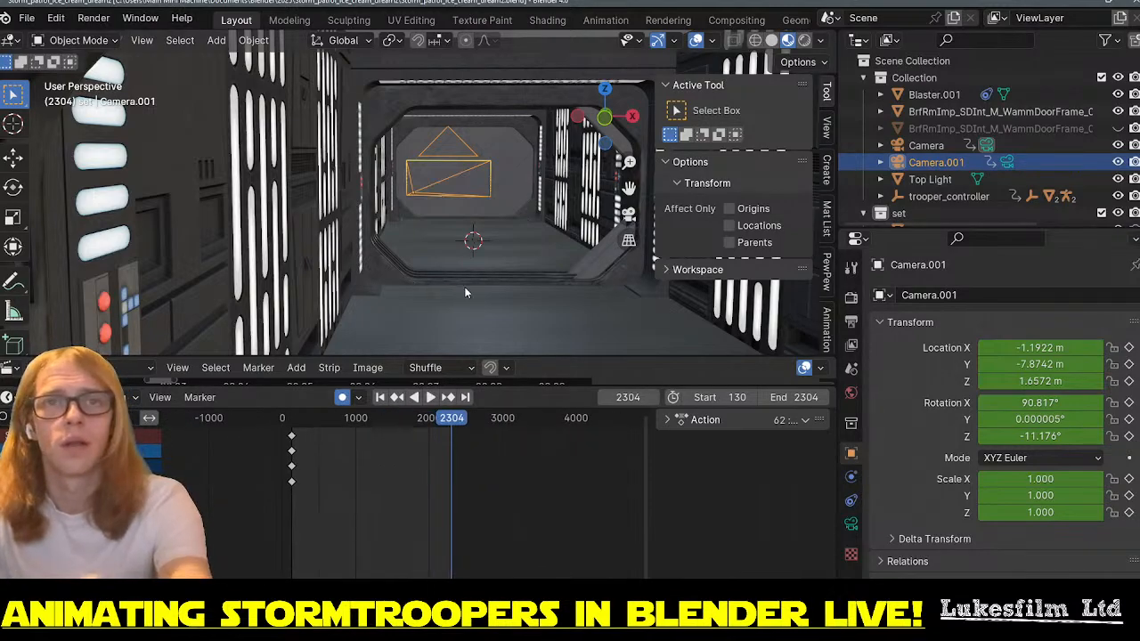
{"action": "key", "text": "KP_0"}
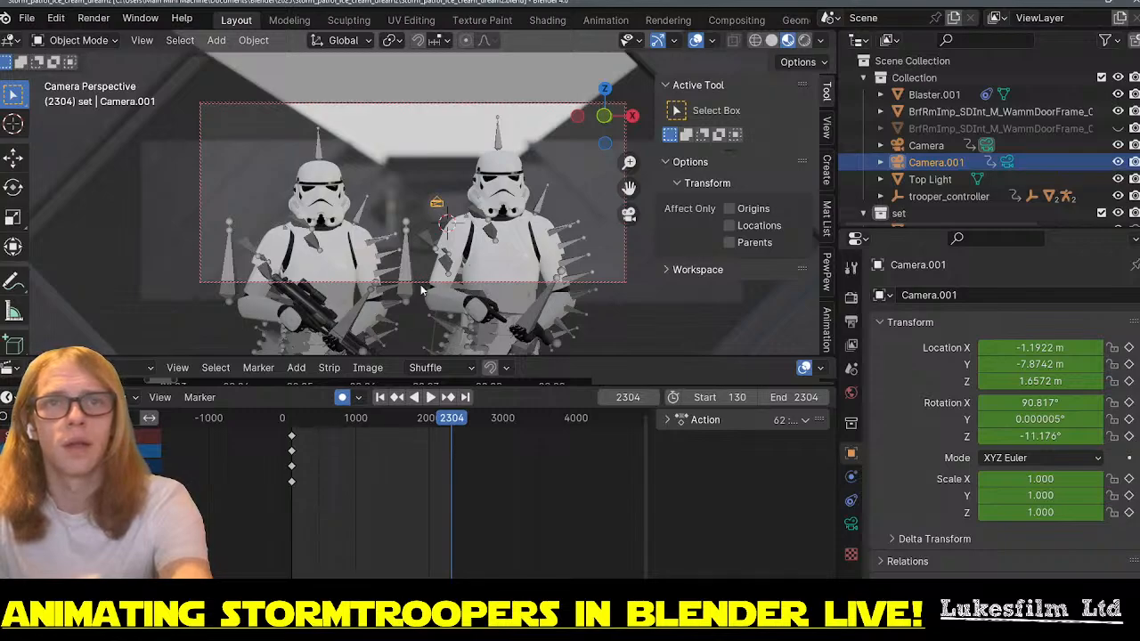
{"action": "left_click", "coordinate": [926, 145]}
{"action": "left_click", "coordinate": [932, 163]}
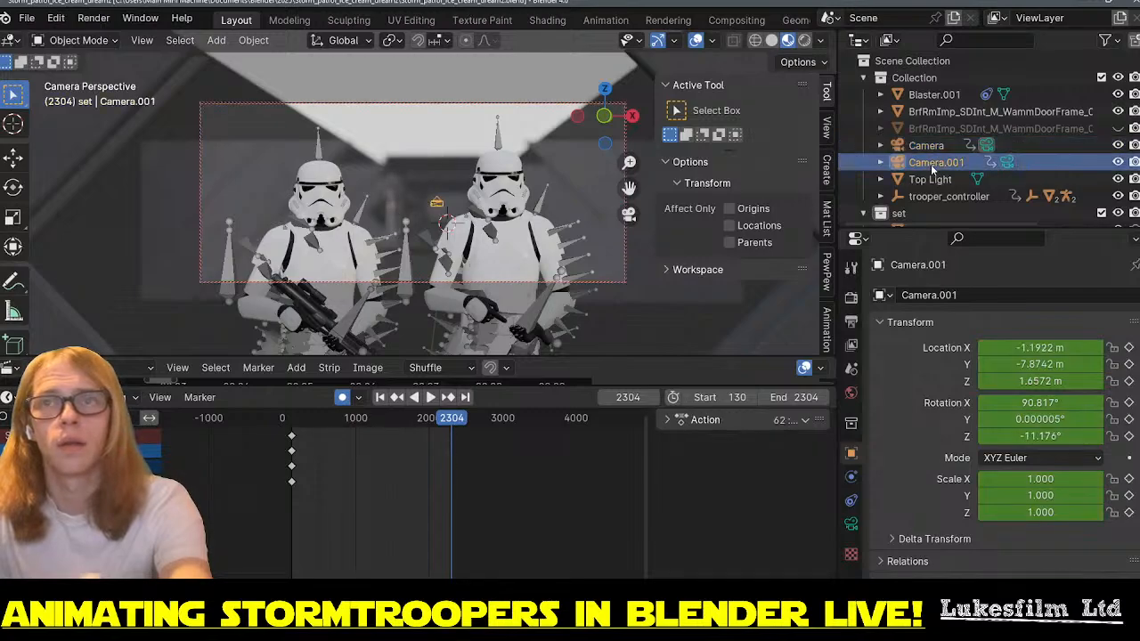
{"action": "right_click", "coordinate": [931, 164]}
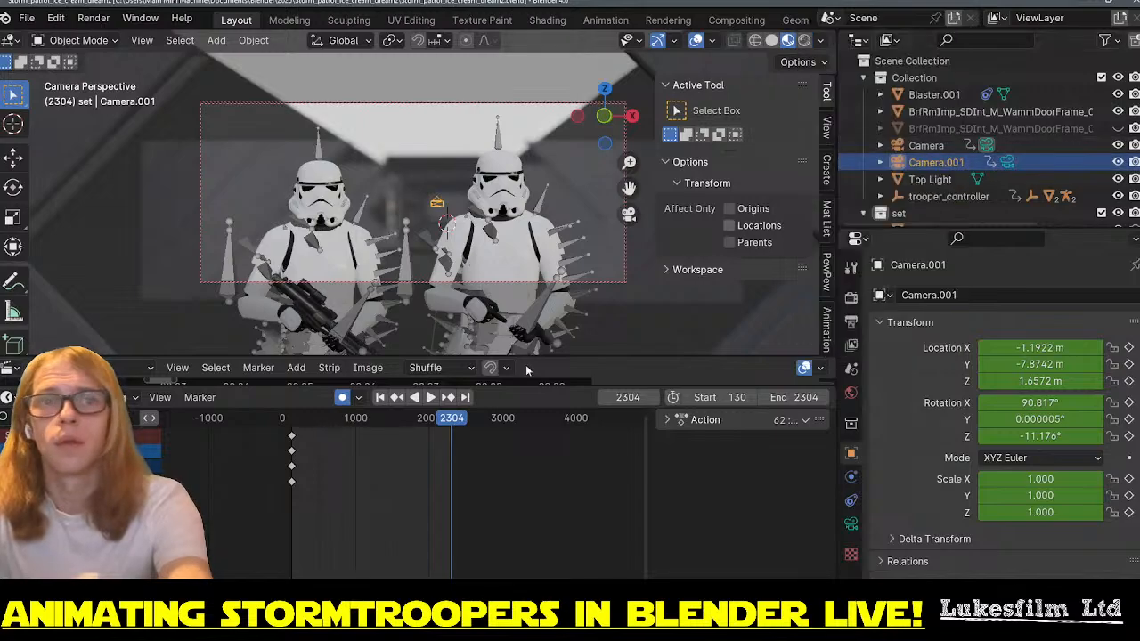
- Scrub back to frame 118, and return the playhead to the start frame, 130, keeping its keyframes in view
{"action": "key", "text": "space"}
{"action": "left_click_drag", "start_coordinate": [297, 429], "coordinate": [292, 429]}
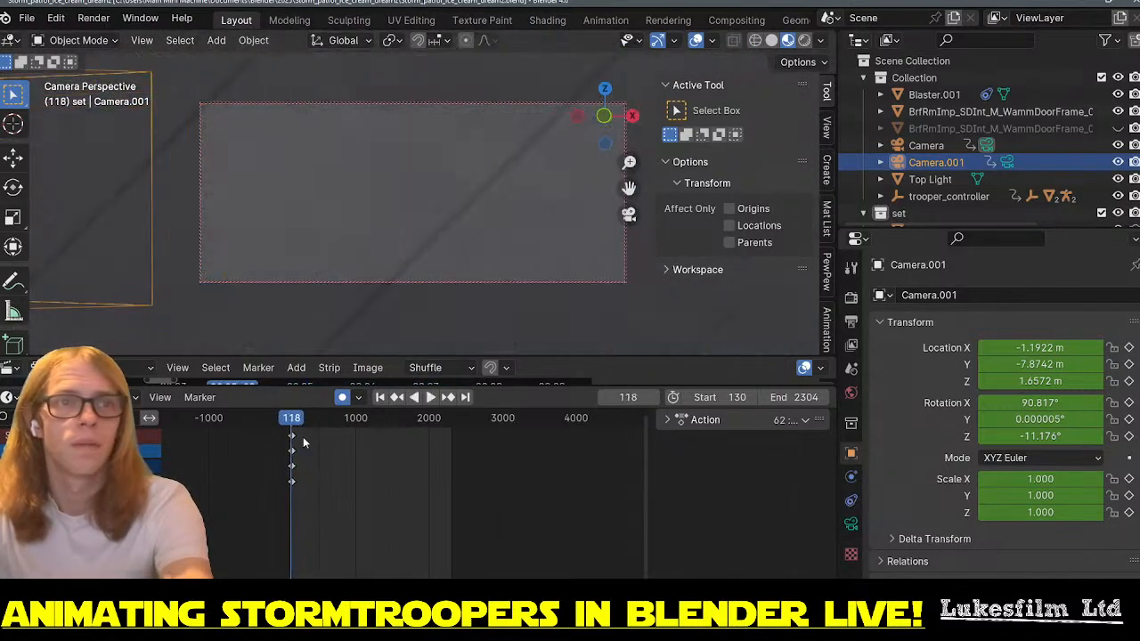
{"action": "scroll", "coordinate": [298, 474], "scroll_direction": "up", "scroll_amount": 9}
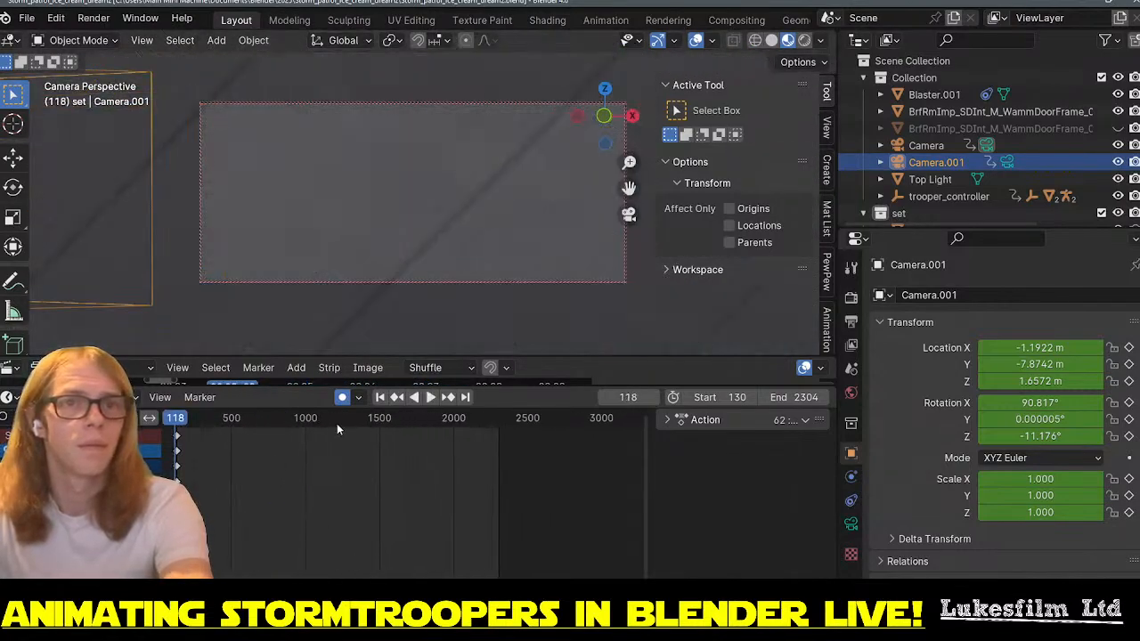
{"action": "left_click", "coordinate": [379, 397]}
{"action": "scroll", "coordinate": [199, 495], "scroll_direction": "up", "scroll_amount": 8}
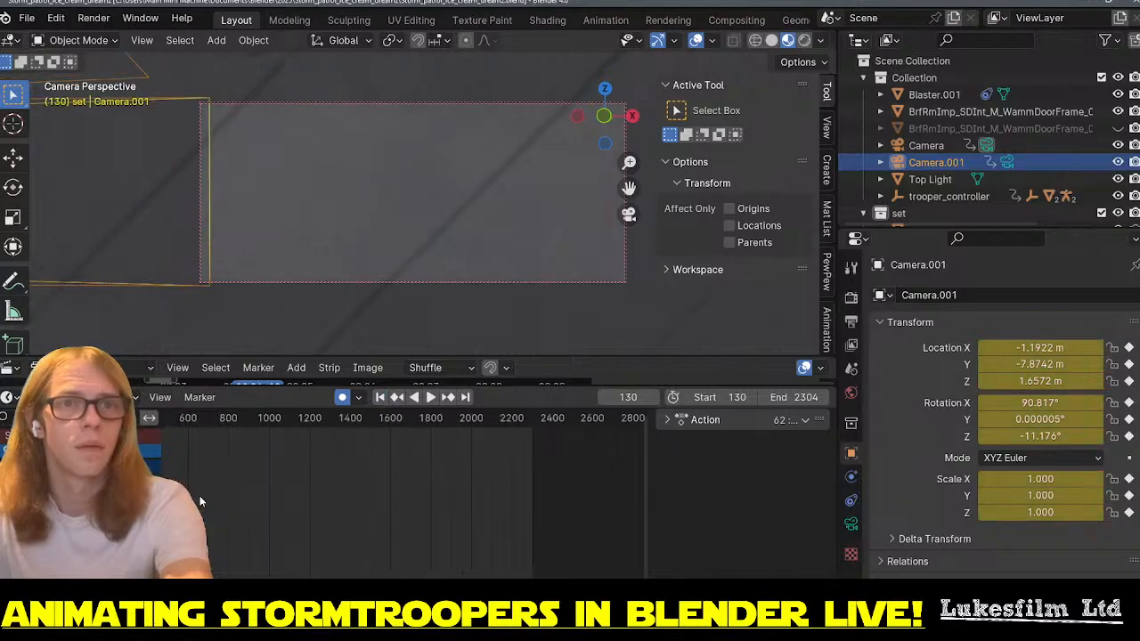
{"action": "middle_click_drag", "start_coordinate": [456, 506], "coordinate": [475, 507]}
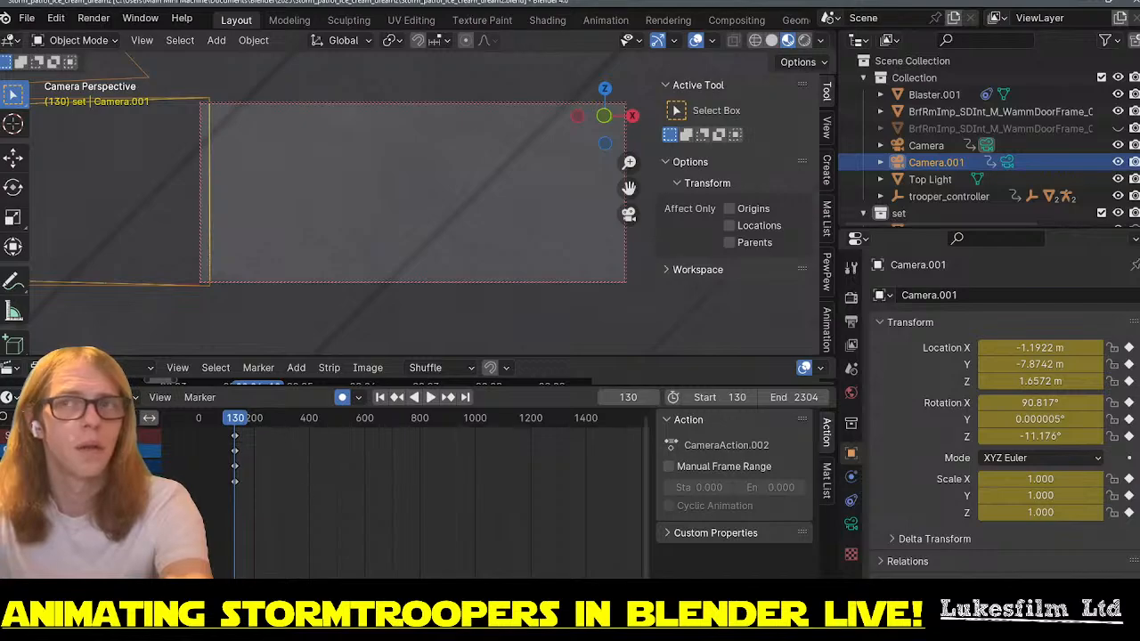
- Select Camera, add a timeline marker at frame 130 and bind the camera to that marker
{"action": "left_click", "coordinate": [929, 136]}
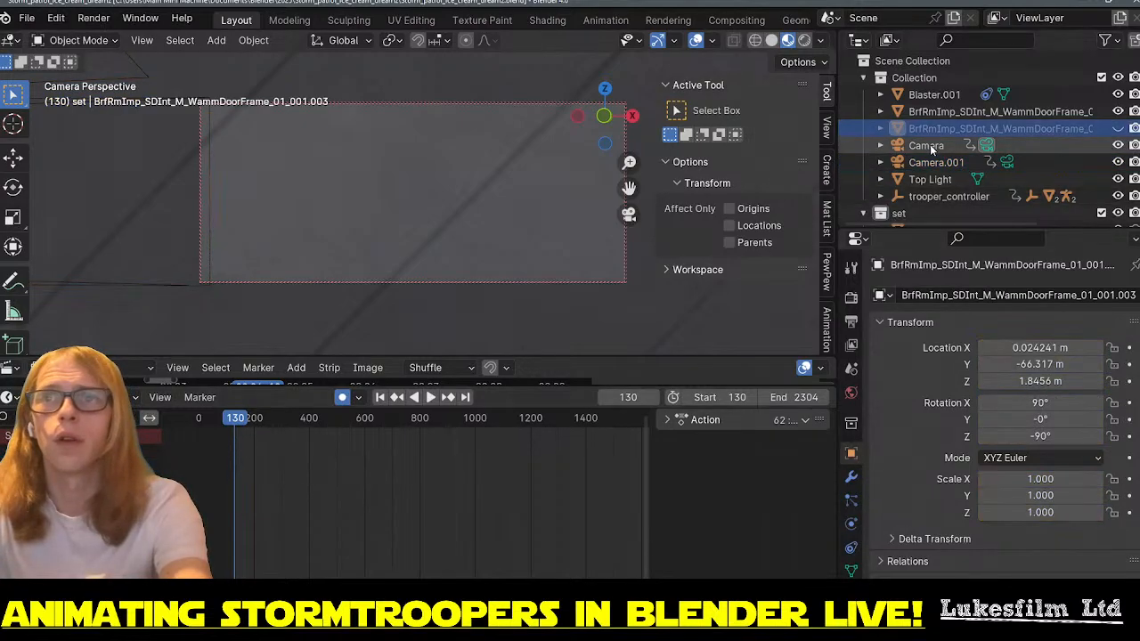
{"action": "left_click", "coordinate": [930, 145]}
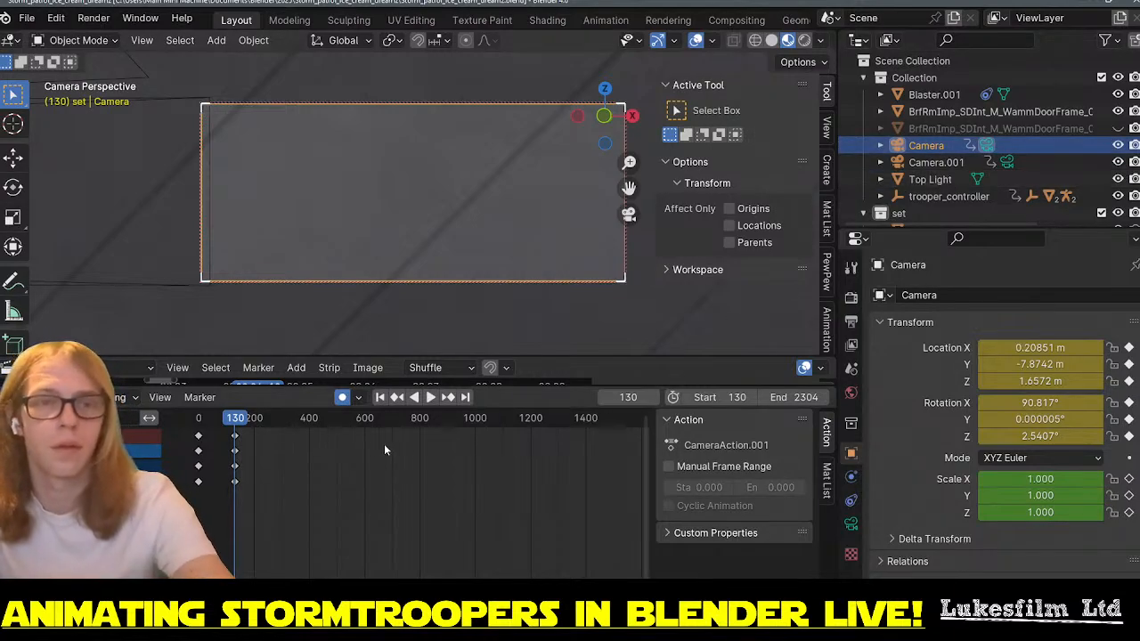
{"action": "key", "text": "m"}
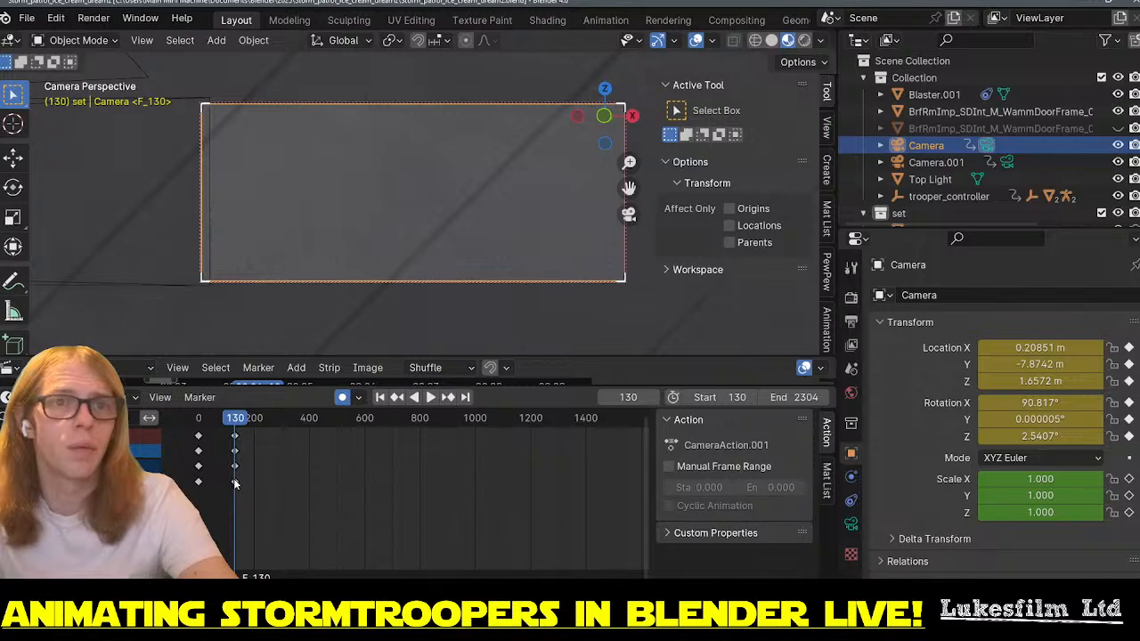
{"action": "left_click", "coordinate": [201, 398]}
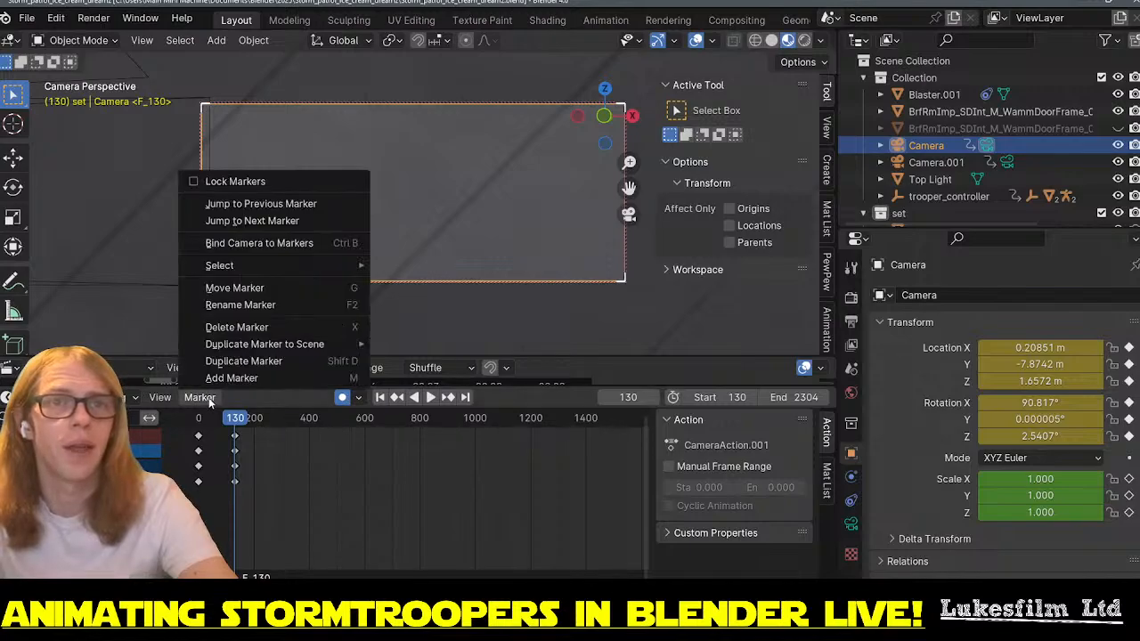
{"action": "left_click", "coordinate": [318, 241]}
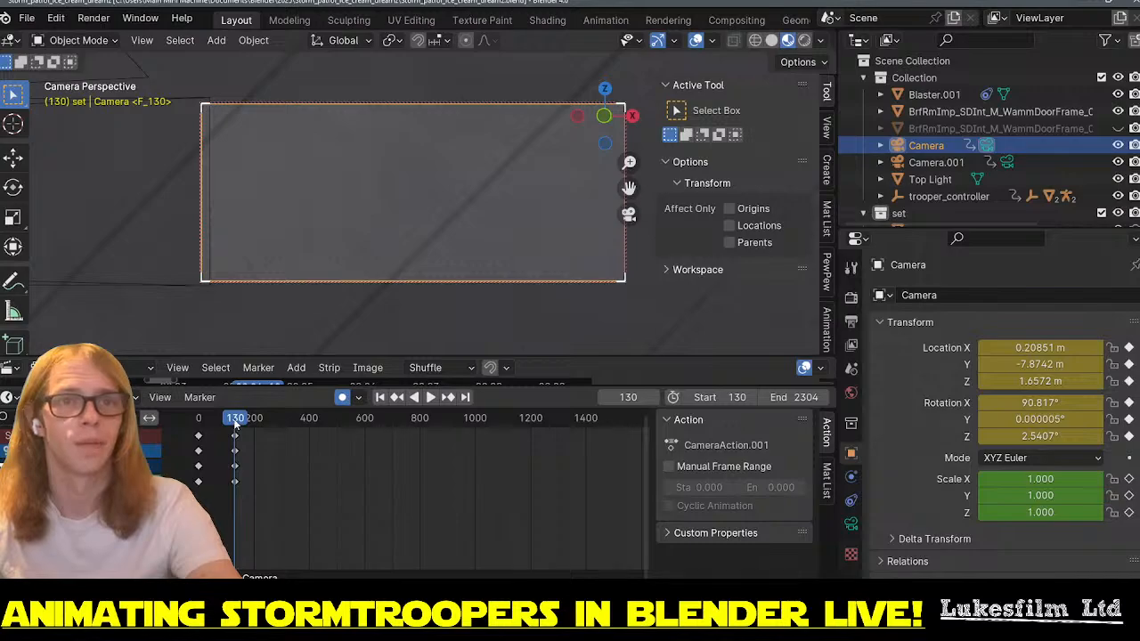
- Play the animation to frame 219, select Camera.001, add a marker there and bind the camera to it
{"action": "key", "text": "space"}
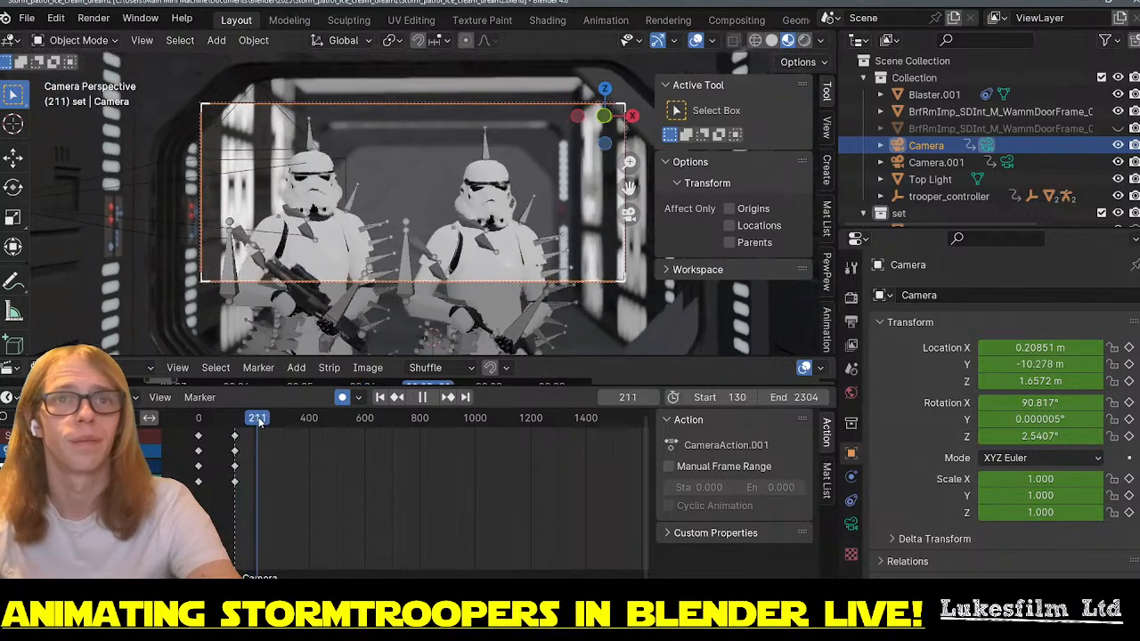
{"action": "key", "text": "space"}
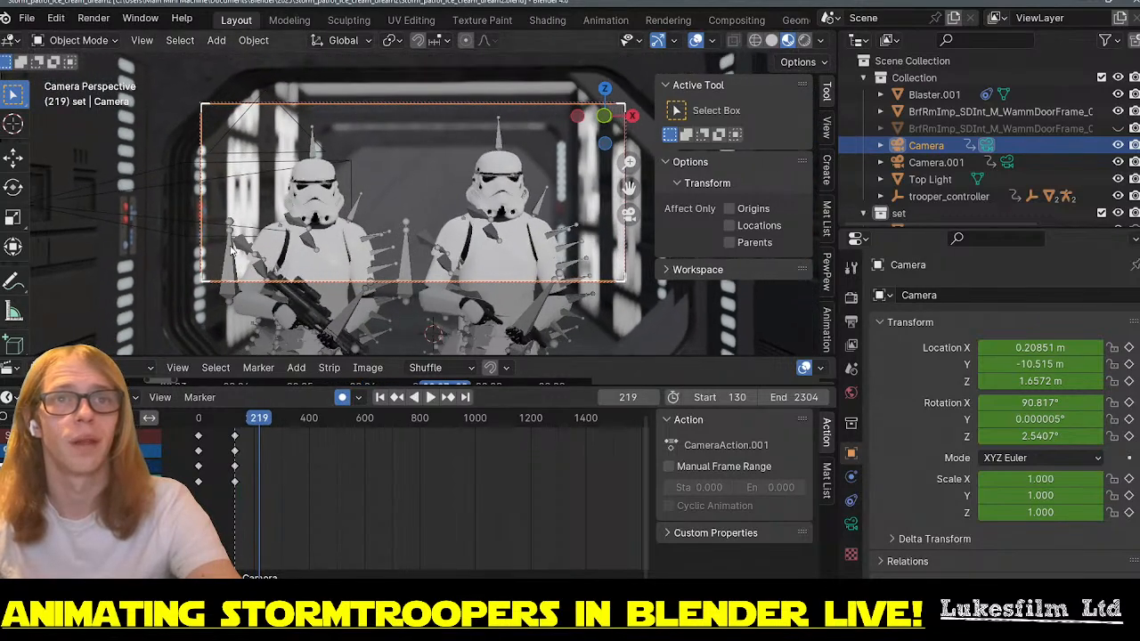
{"action": "left_click", "coordinate": [287, 174]}
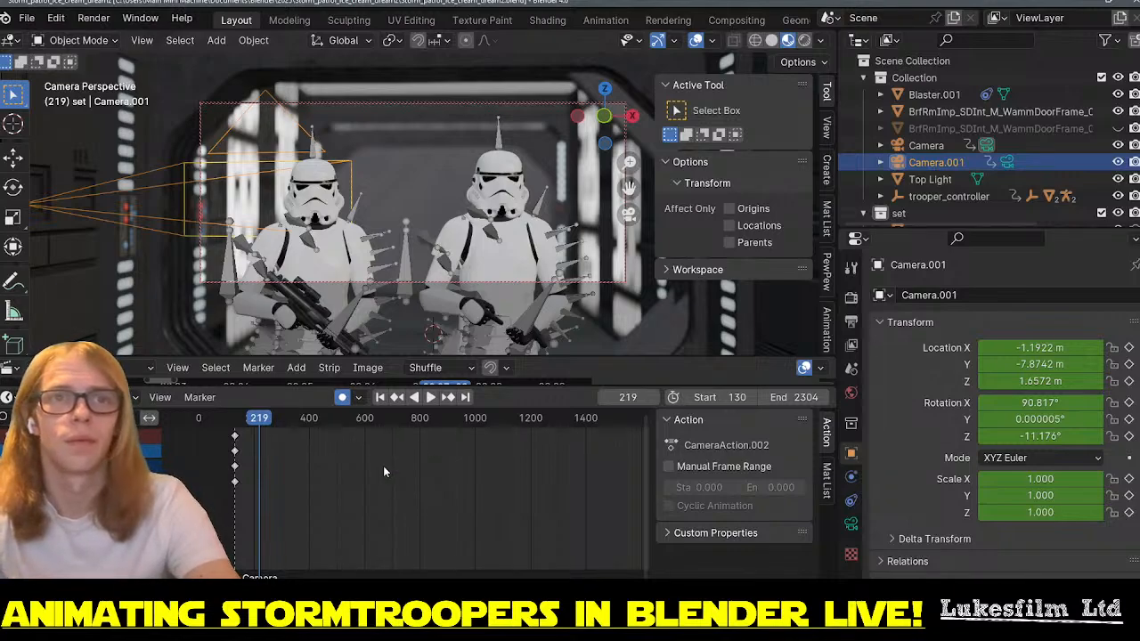
{"action": "key", "text": "KP_Decimal"}
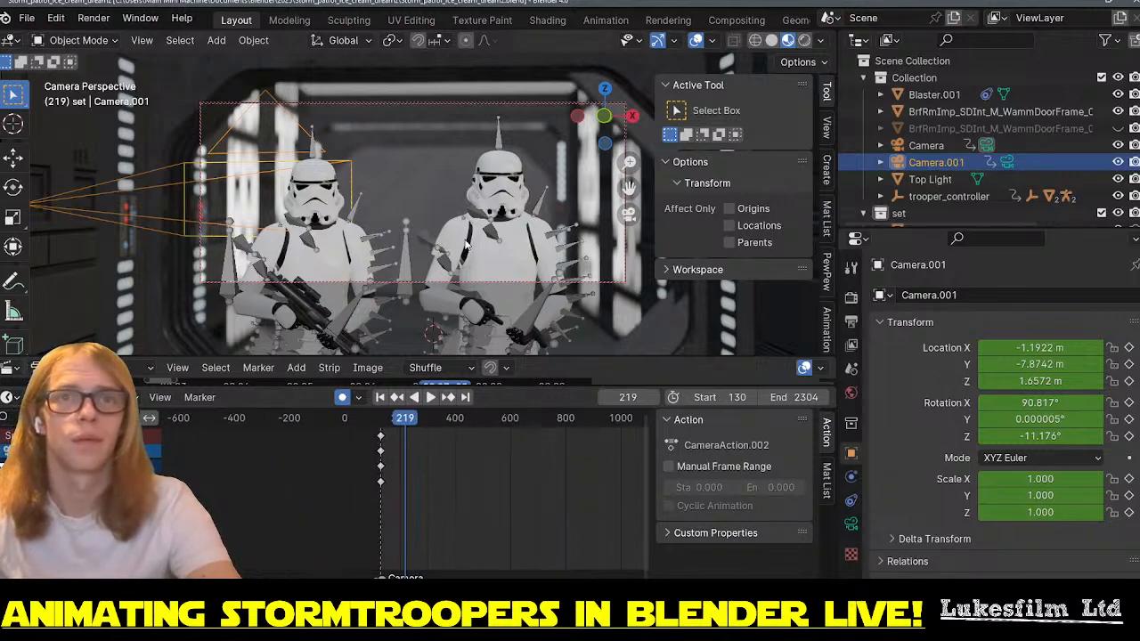
{"action": "key", "text": "KP_0"}
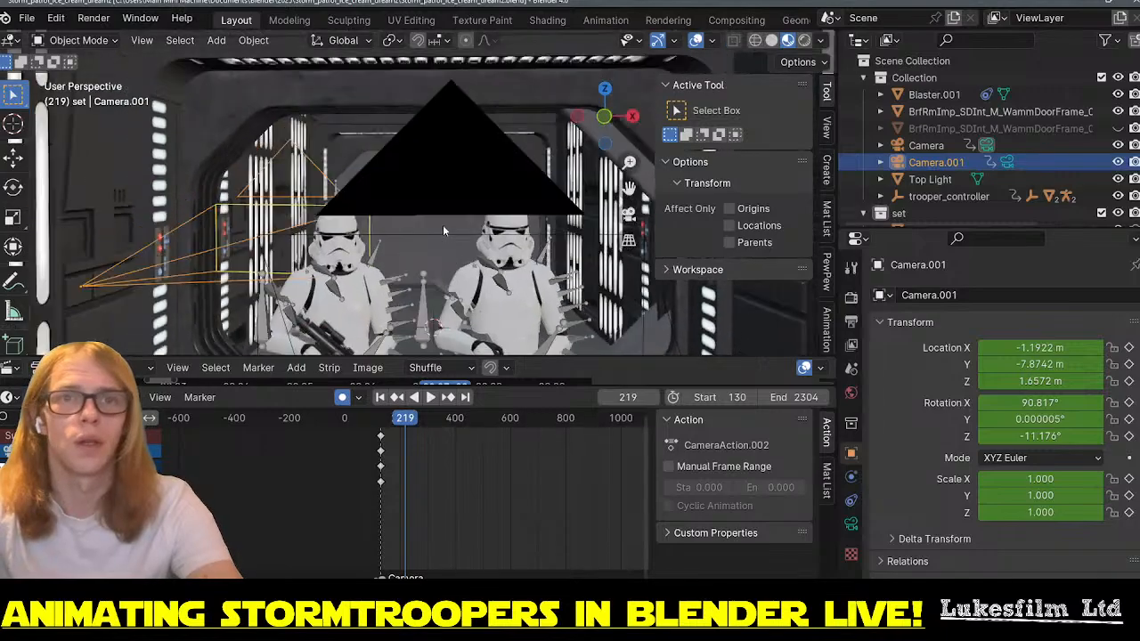
{"action": "scroll", "coordinate": [449, 223], "scroll_direction": "up", "scroll_amount": 4}
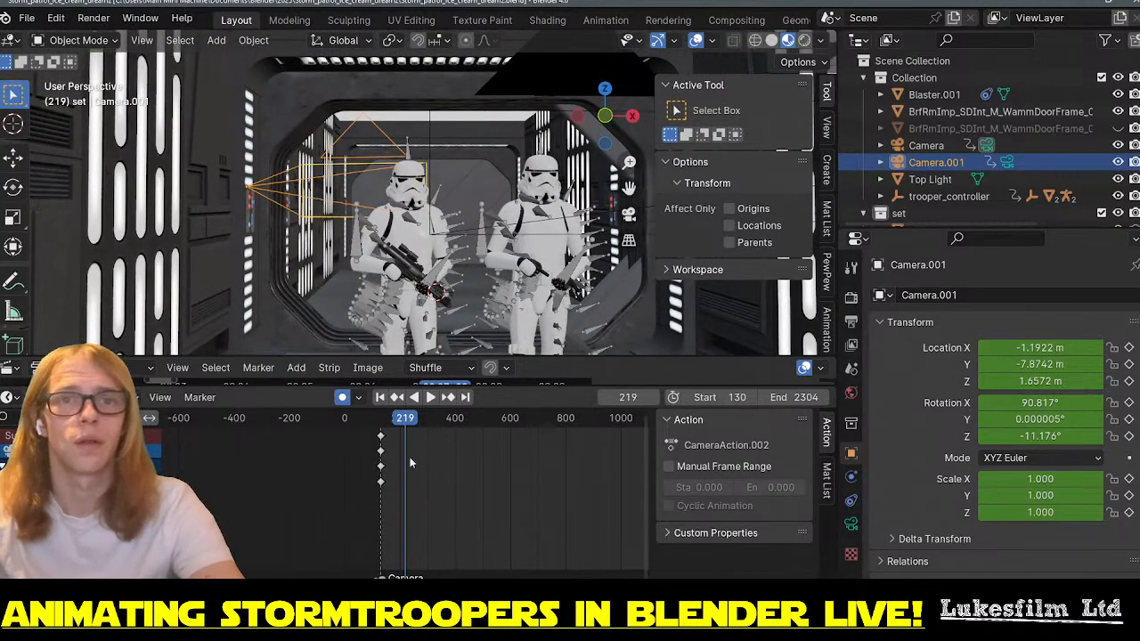
{"action": "key", "text": "m"}
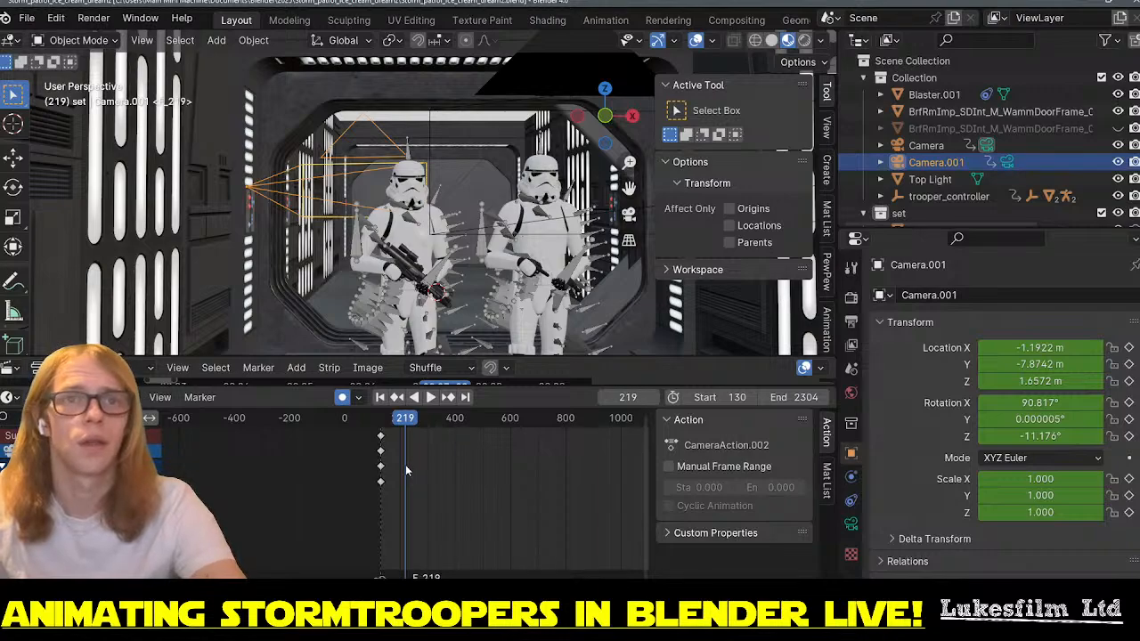
{"action": "left_click", "coordinate": [207, 399]}
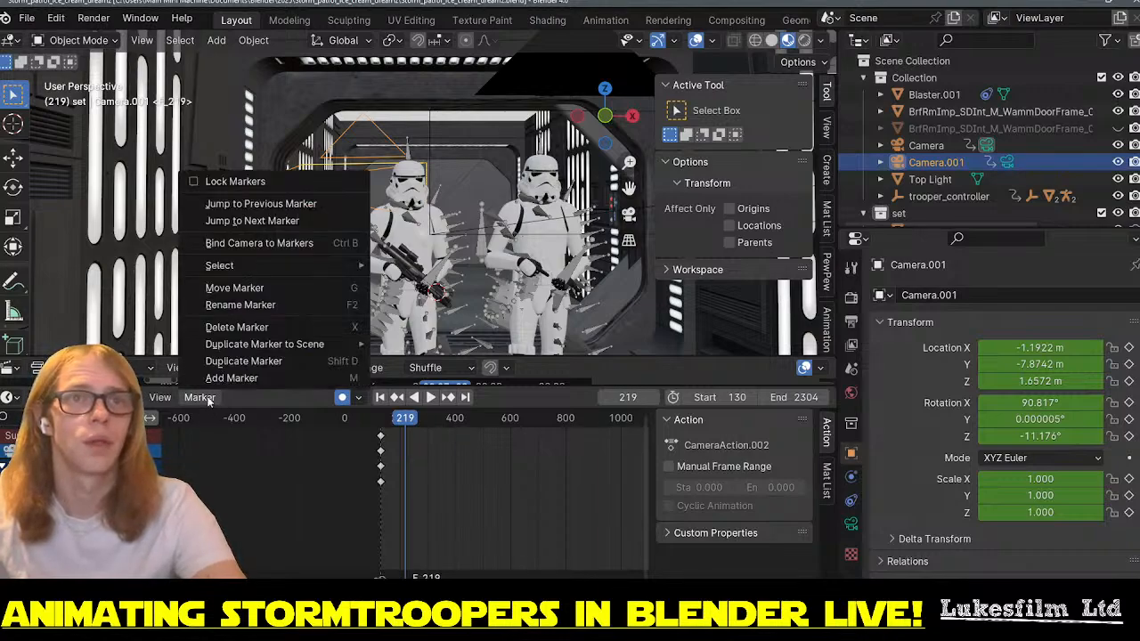
{"action": "left_click", "coordinate": [314, 249]}
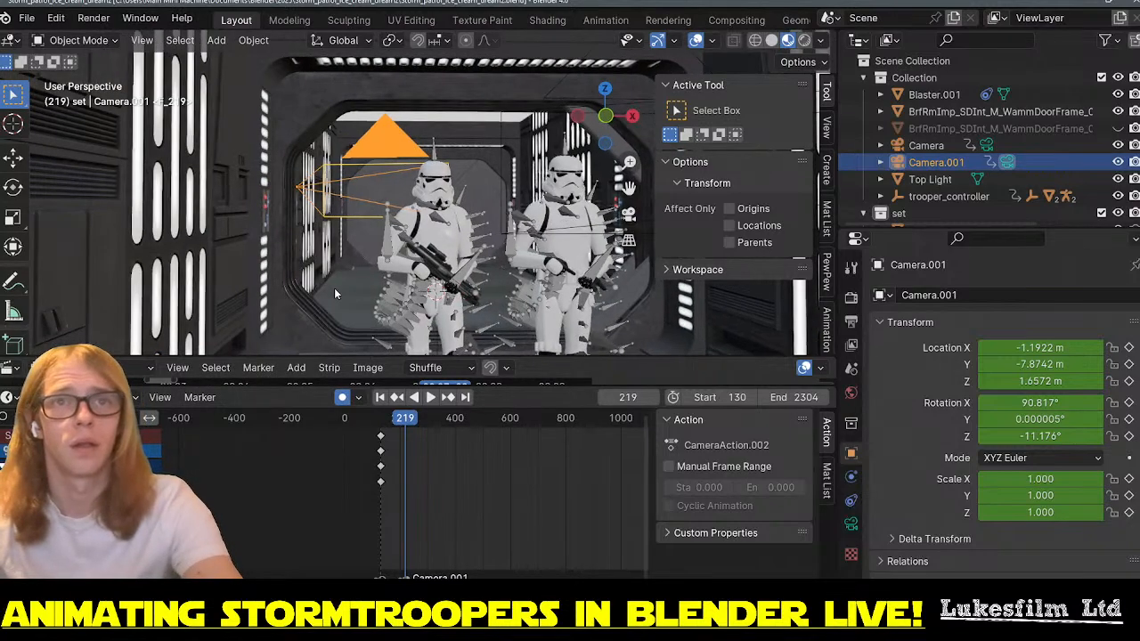
- Look through the active camera and play back the switch from Camera to Camera.001 at frame 219
{"action": "scroll", "coordinate": [335, 290], "scroll_direction": "up", "scroll_amount": 3}
{"action": "key", "text": "KP_0"}
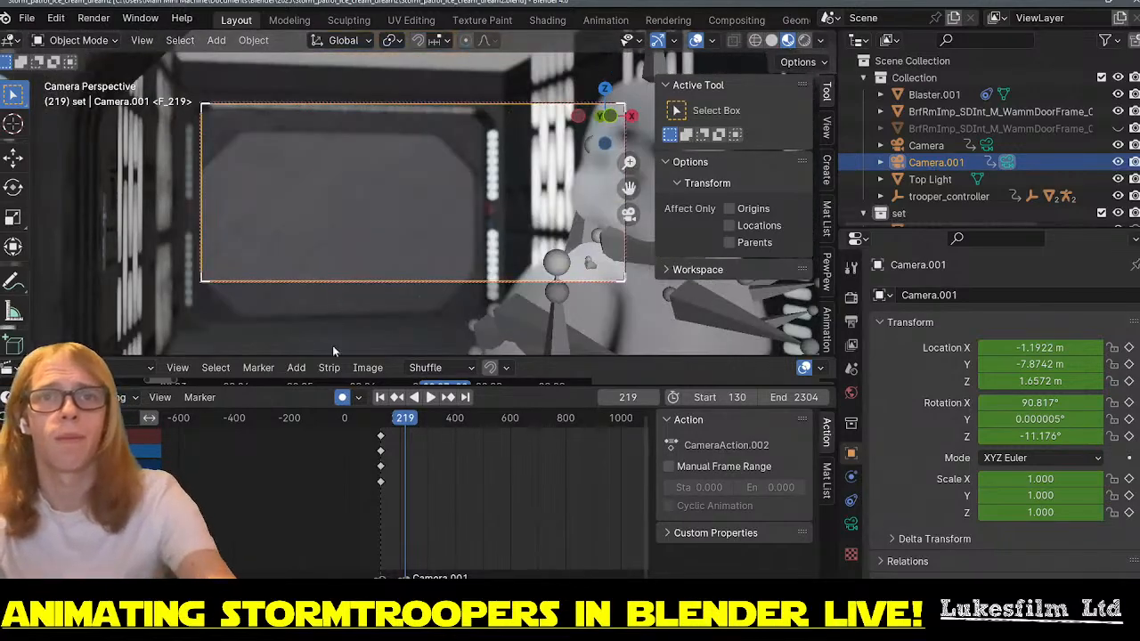
{"action": "left_click", "coordinate": [381, 417]}
{"action": "key", "text": "space"}
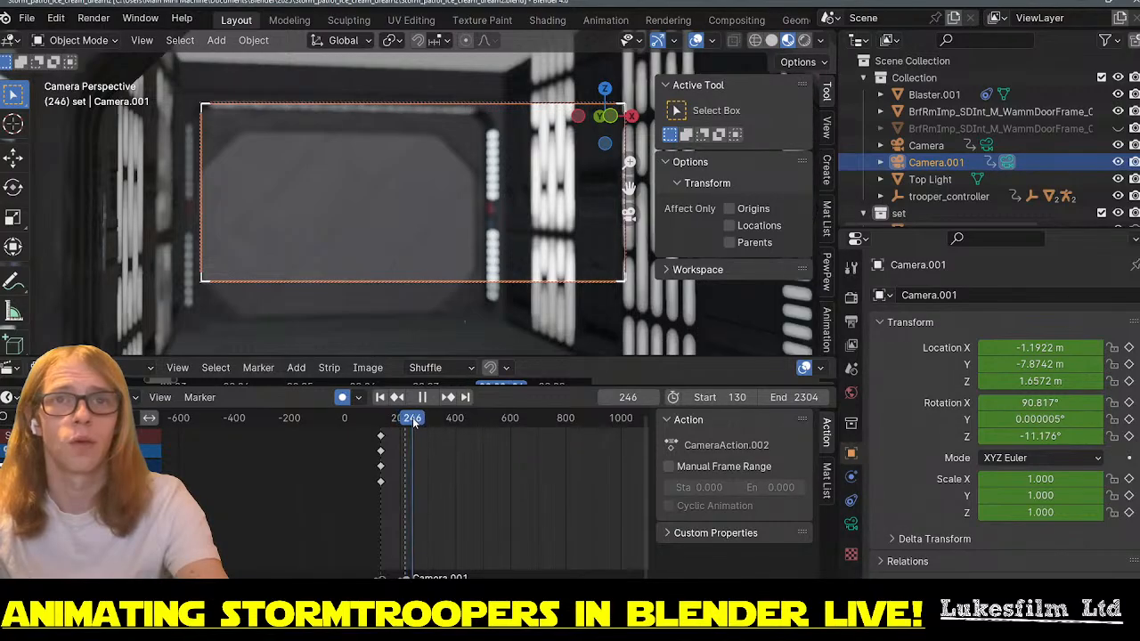
- Move the Camera.001 marker to about frame 196, play across the camera switch and return to frame 130
{"action": "mouse_move", "coordinate": [407, 422]}
{"action": "left_mouse_down"}
{"action": "mouse_move", "coordinate": [384, 412]}
{"action": "mouse_move", "coordinate": [400, 403]}
{"action": "mouse_move", "coordinate": [378, 407]}
{"action": "mouse_move", "coordinate": [400, 410]}
{"action": "left_mouse_up"}
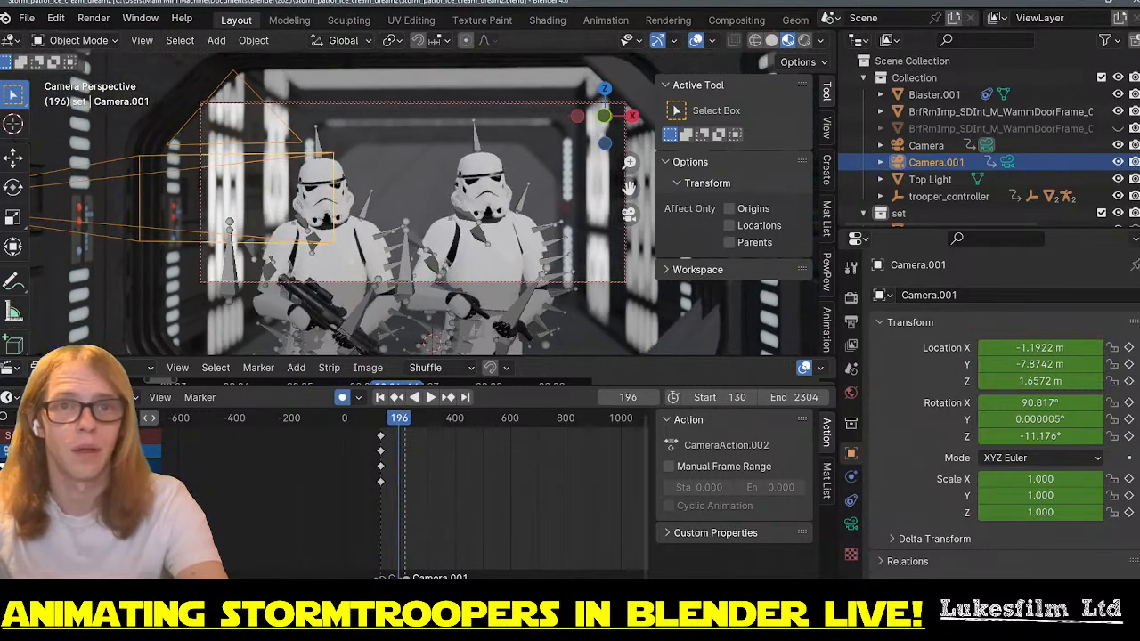
{"action": "left_click_drag", "start_coordinate": [405, 576], "coordinate": [398, 575]}
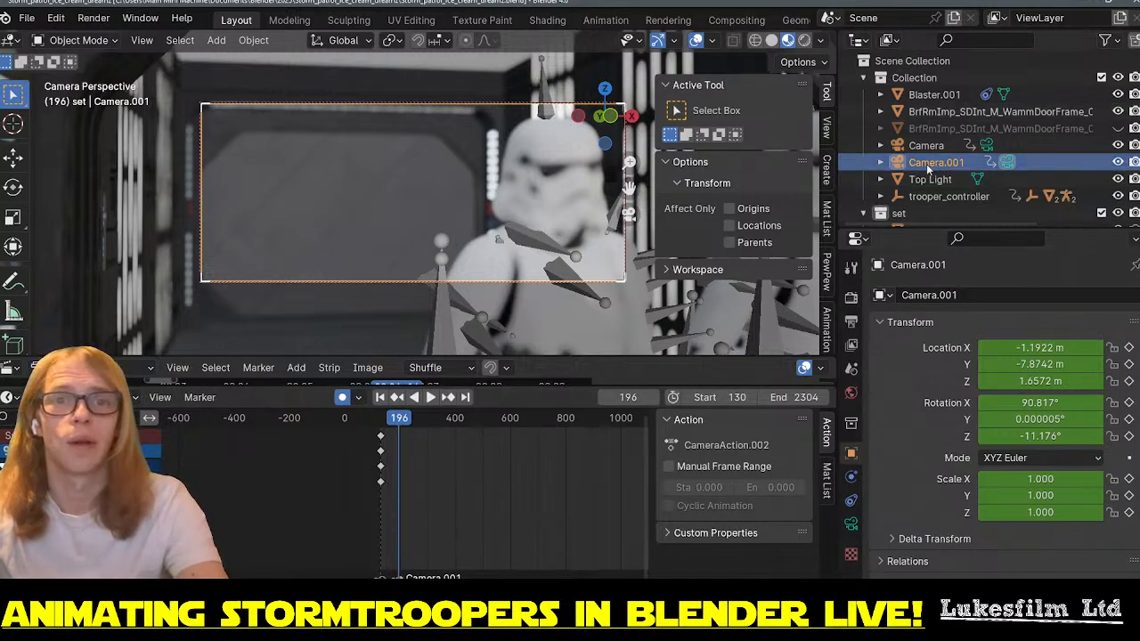
{"action": "left_click_drag", "start_coordinate": [403, 421], "coordinate": [388, 420]}
{"action": "key", "text": "space"}
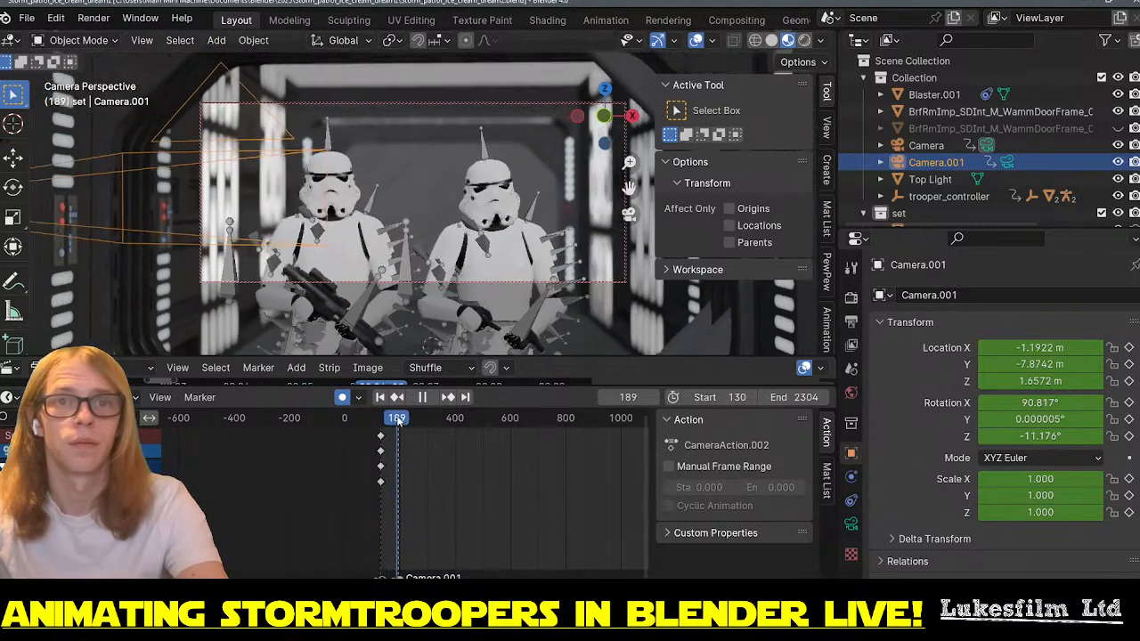
{"action": "key", "text": "space"}
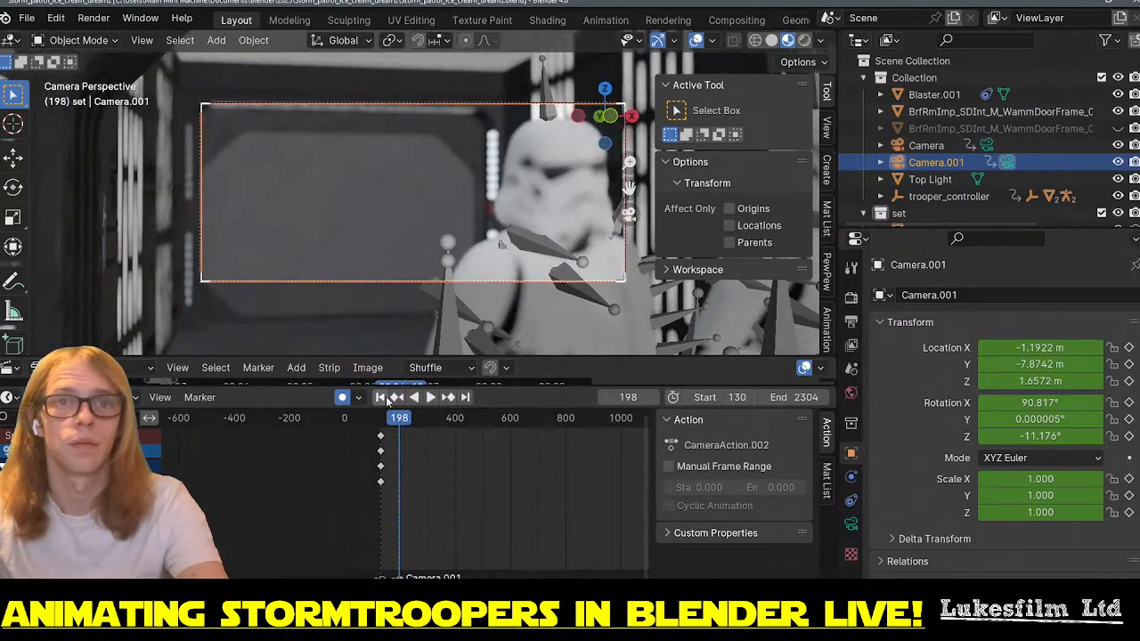
{"action": "left_click", "coordinate": [397, 401]}
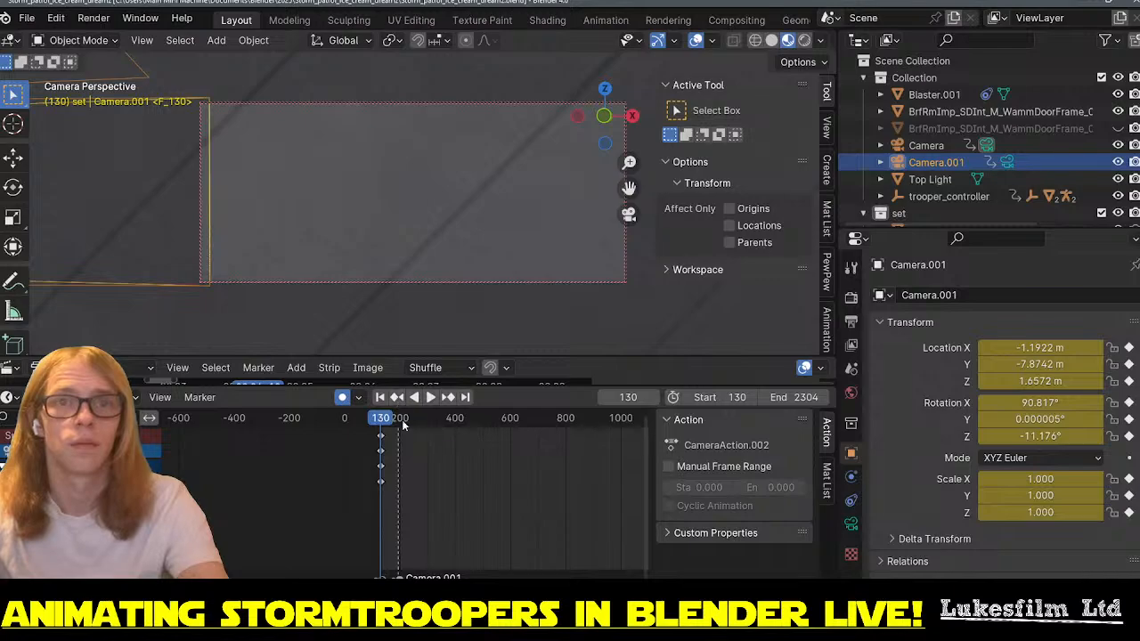
- Go to frame 200 and reposition Camera.001 to frame both stormtroopers' helmets from the side against the corridor wall
{"action": "left_click", "coordinate": [398, 423]}
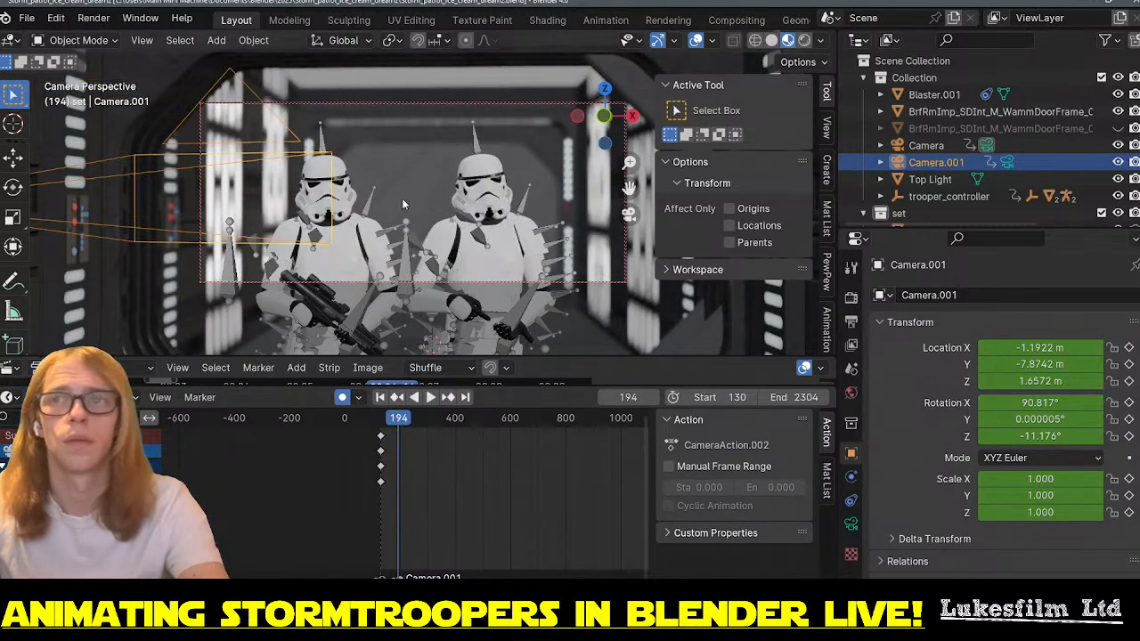
{"action": "key", "text": "space"}
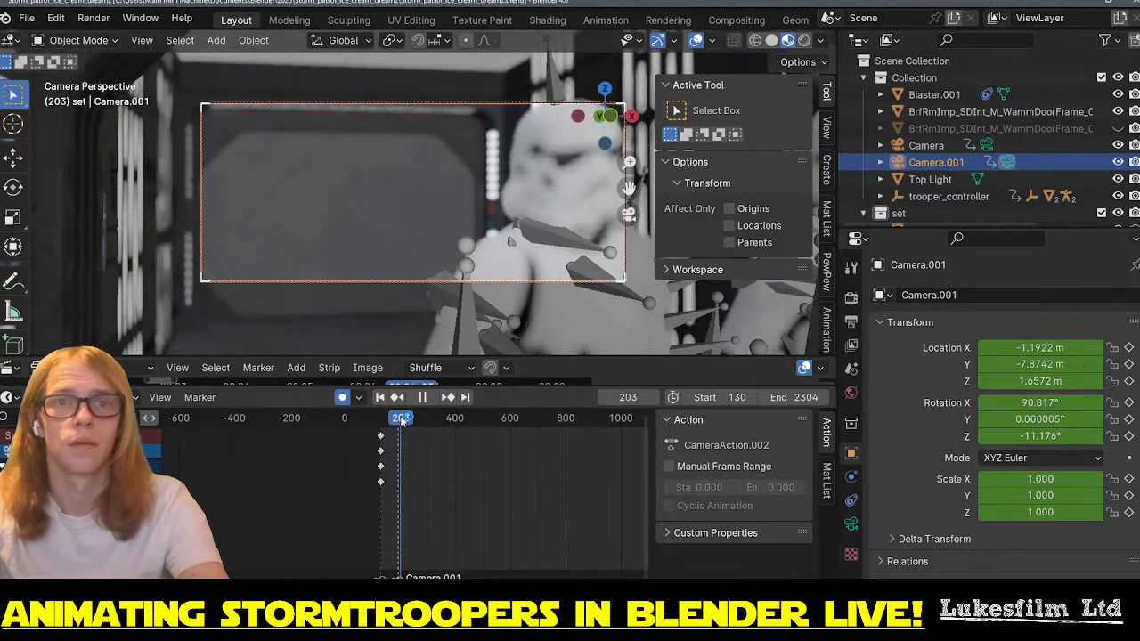
{"action": "left_click", "coordinate": [400, 421]}
{"action": "key", "text": "space"}
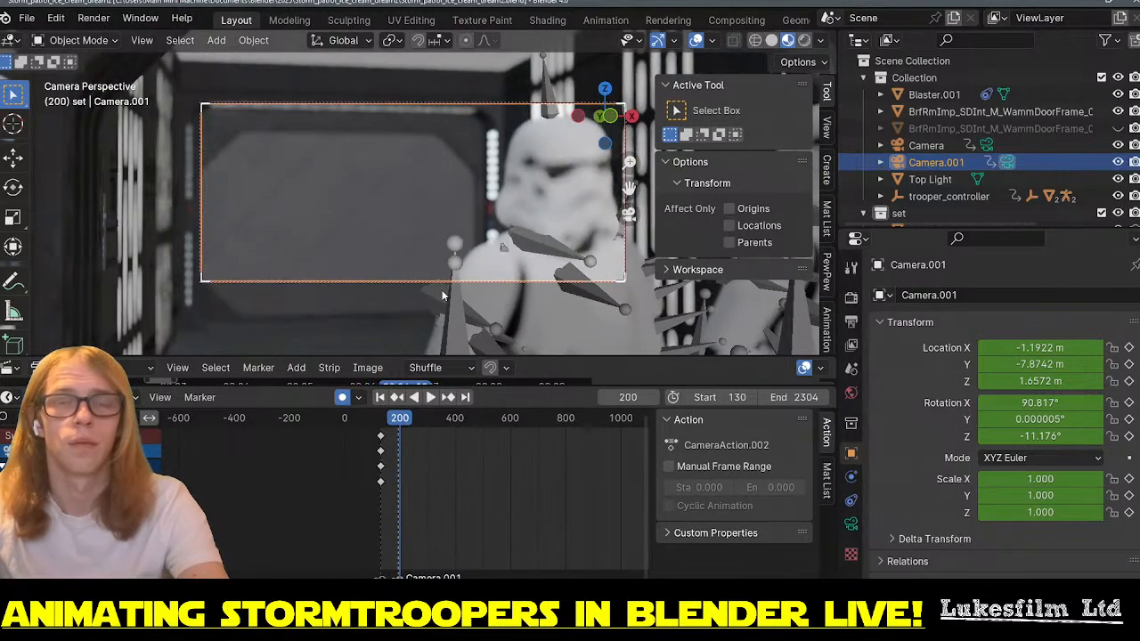
{"action": "middle_click_drag", "start_coordinate": [405, 217], "coordinate": [412, 216]}
{"action": "mouse_move", "coordinate": [491, 215]}
{"action": "middle_mouse_down", "text": "shift"}
{"action": "mouse_move", "coordinate": [392, 210]}
{"action": "mouse_move", "coordinate": [458, 200]}
{"action": "mouse_move", "coordinate": [468, 214]}
{"action": "mouse_move", "coordinate": [464, 179]}
{"action": "mouse_move", "coordinate": [386, 203]}
{"action": "mouse_move", "coordinate": [430, 192]}
{"action": "mouse_move", "coordinate": [416, 198]}
{"action": "mouse_move", "coordinate": [489, 217]}
{"action": "mouse_move", "coordinate": [472, 212]}
{"action": "middle_mouse_up", "text": "shift"}
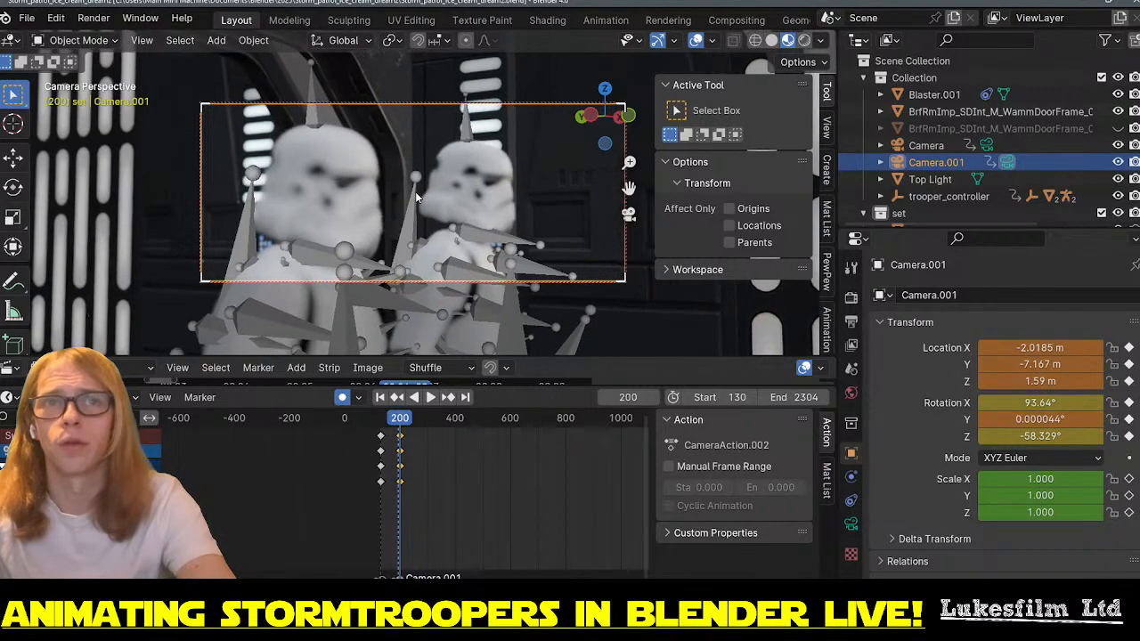
{"action": "scroll", "coordinate": [416, 194], "scroll_direction": "up", "scroll_amount": 2}
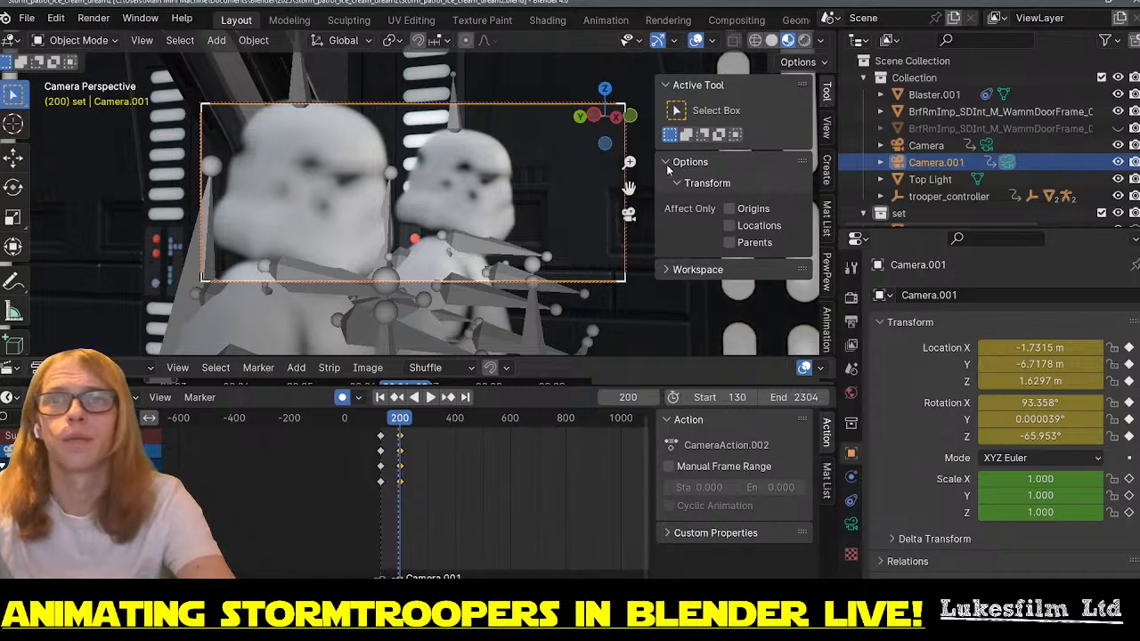
{"action": "left_click", "coordinate": [693, 184]}
{"action": "left_click", "coordinate": [681, 184]}
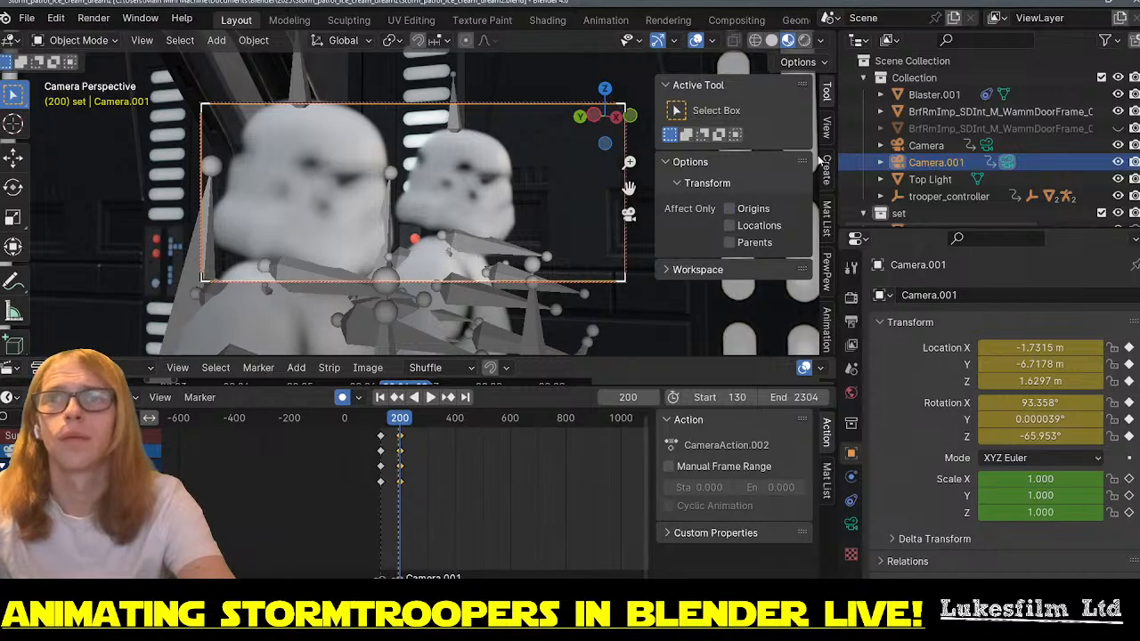
{"action": "left_click", "coordinate": [826, 129]}
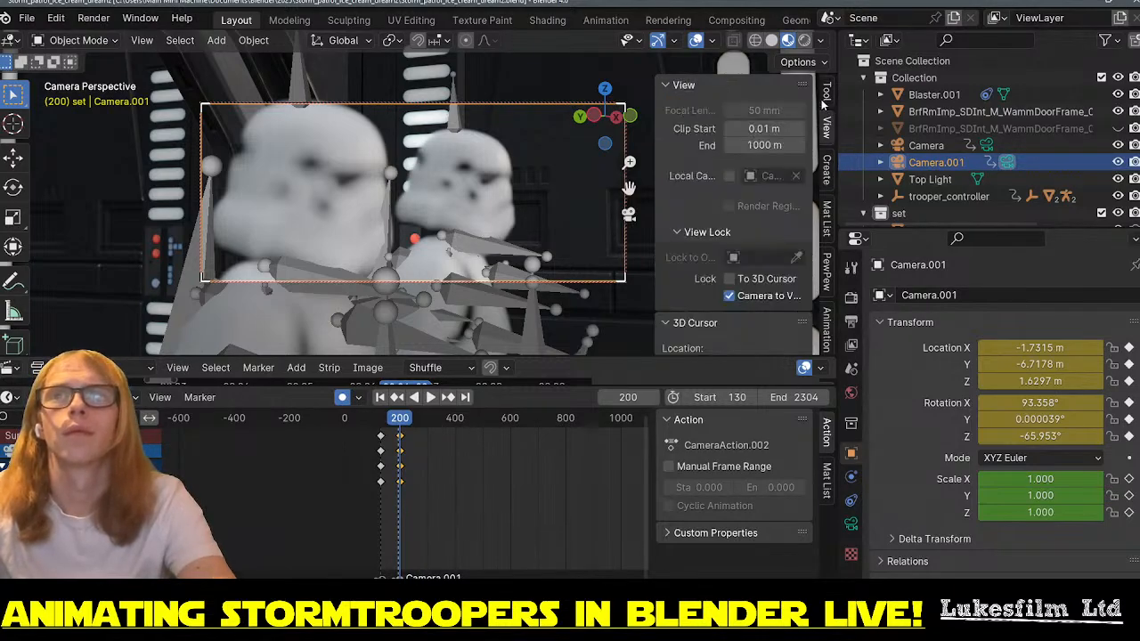
{"action": "left_click", "coordinate": [824, 100]}
{"action": "left_click", "coordinate": [828, 169]}
{"action": "left_click", "coordinate": [827, 91]}
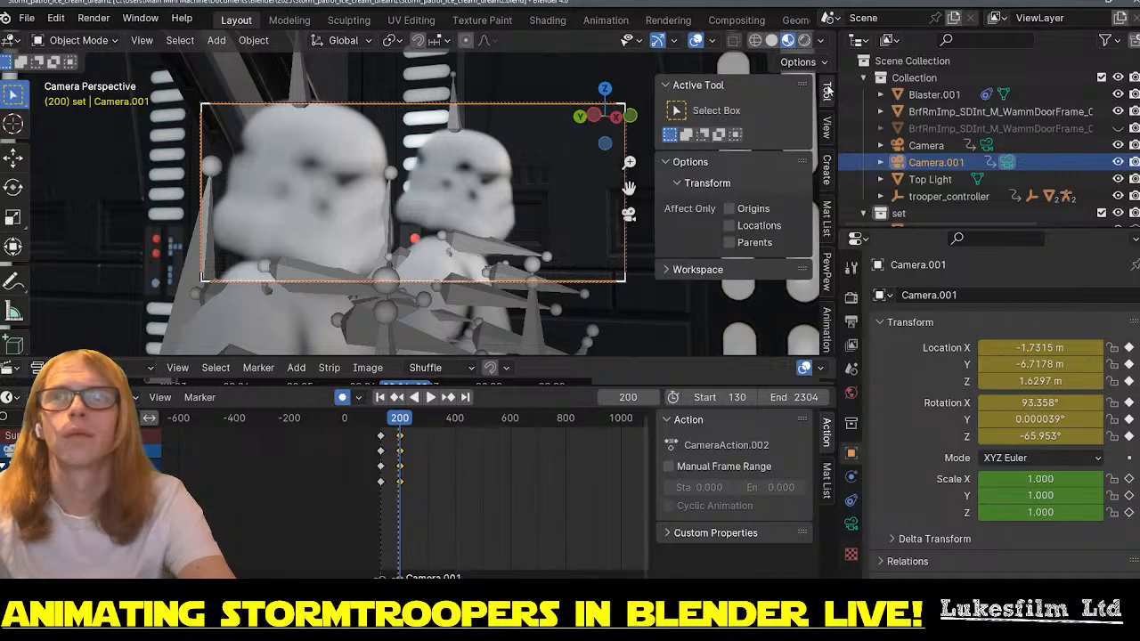
- Fine-tune Camera.001 at frame 200 to a Z rotation of about -70° and a height of about 1.64 m, then play the shot
{"action": "middle_click_drag", "start_coordinate": [504, 193], "coordinate": [514, 191]}
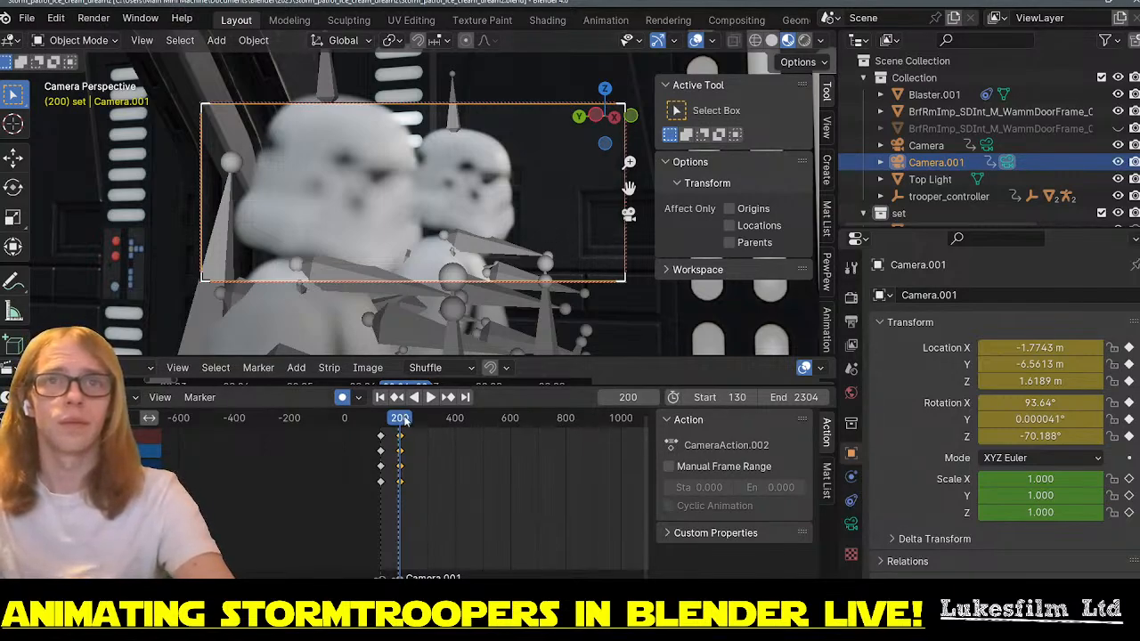
{"action": "middle_click_drag", "start_coordinate": [444, 203], "coordinate": [444, 213], "text": "shift"}
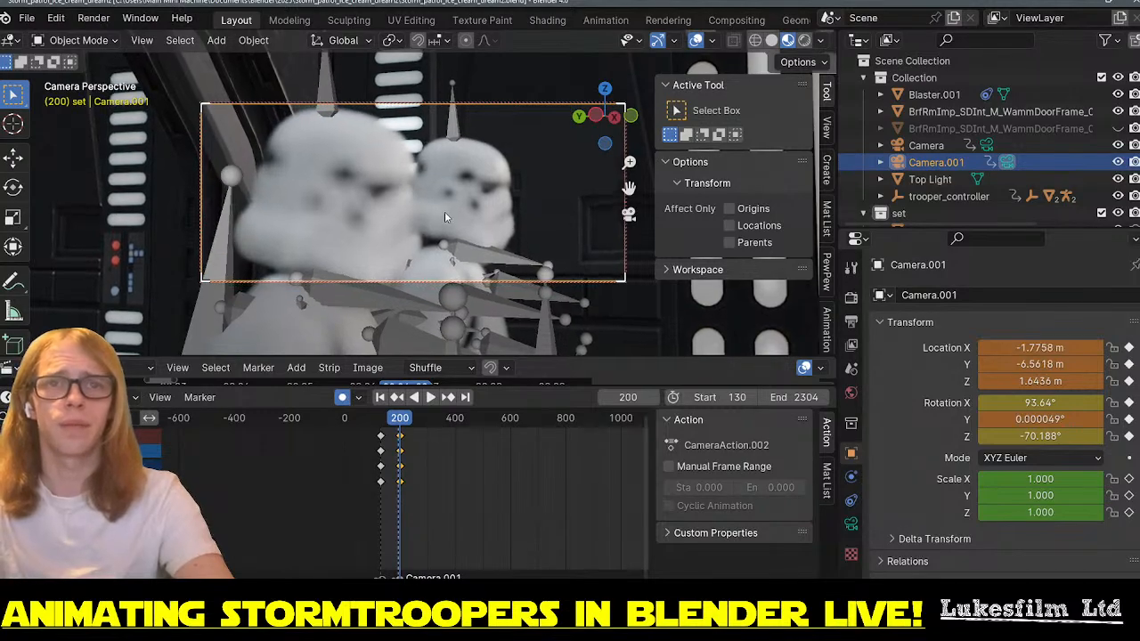
{"action": "left_click_drag", "start_coordinate": [403, 420], "coordinate": [403, 420]}
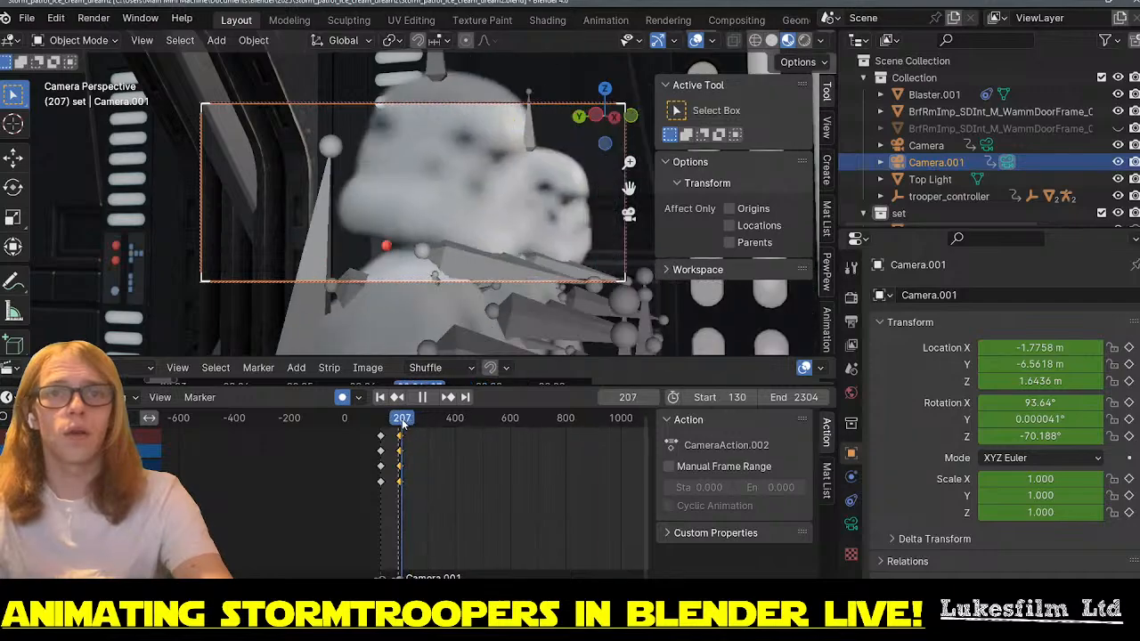
- Try keying Camera.001 at Location Y 6.6582 m on frame 2304, and undo the keyed move
{"action": "left_click", "coordinate": [465, 397]}
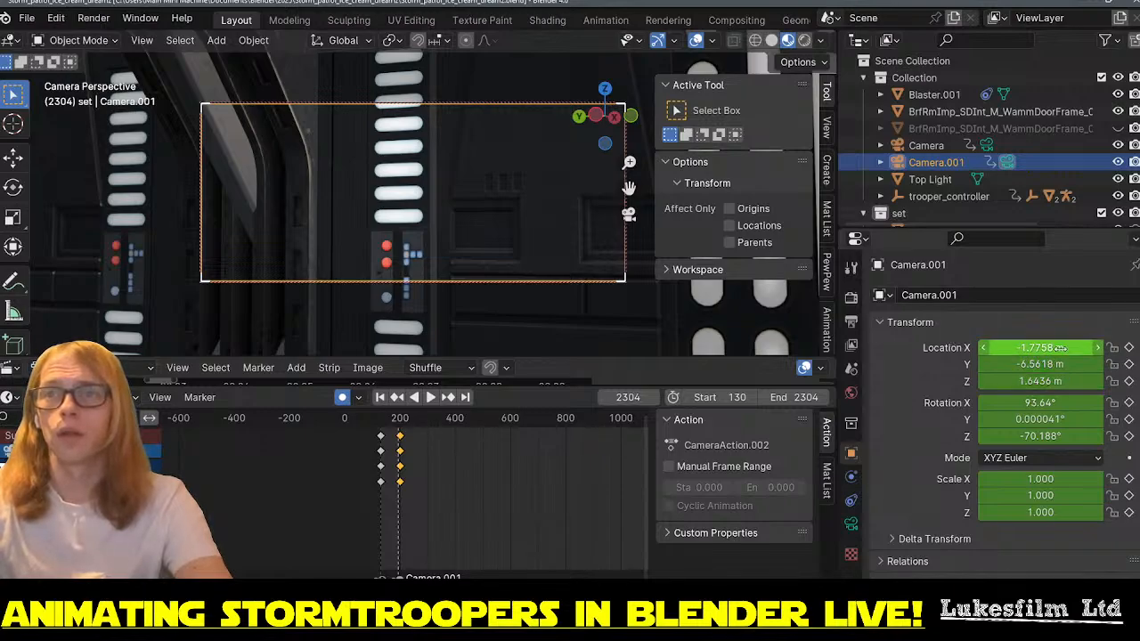
{"action": "mouse_move", "coordinate": [1062, 365]}
{"action": "left_mouse_down"}
{"action": "mouse_move", "coordinate": [959, 365]}
{"action": "mouse_move", "coordinate": [1064, 364]}
{"action": "left_mouse_up"}
{"action": "left_click", "coordinate": [1129, 364]}
{"action": "scroll", "coordinate": [564, 495], "scroll_direction": "down", "scroll_amount": 5}
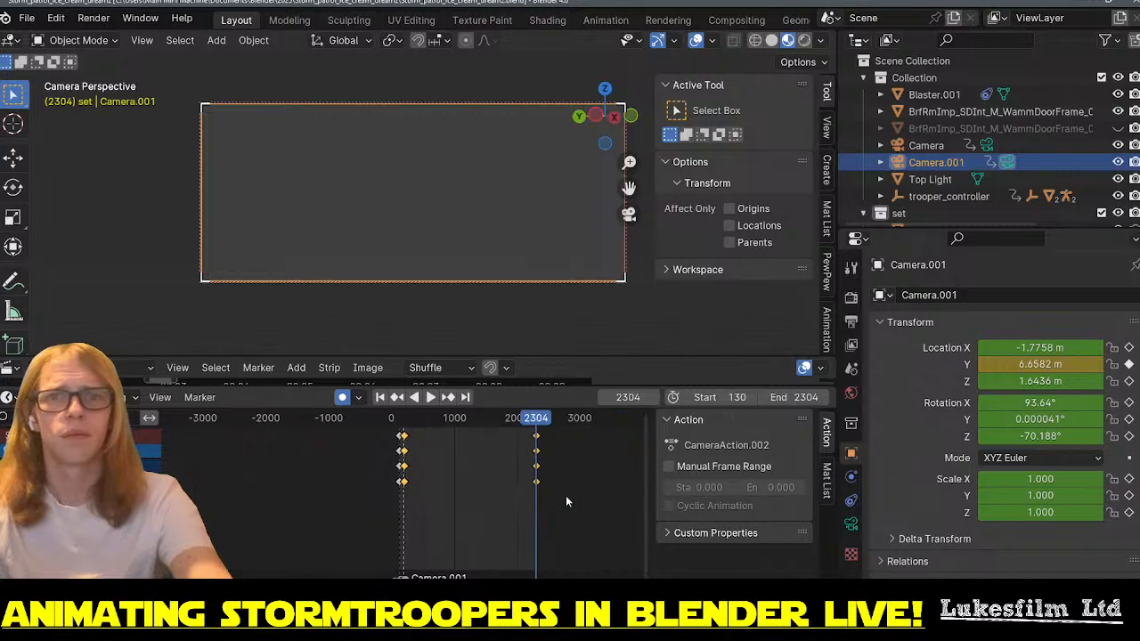
{"action": "scroll", "coordinate": [543, 452], "scroll_direction": "up", "scroll_amount": 1}
{"action": "left_click_drag", "start_coordinate": [571, 420], "coordinate": [461, 427]}
{"action": "key", "text": "ctrl+z"}
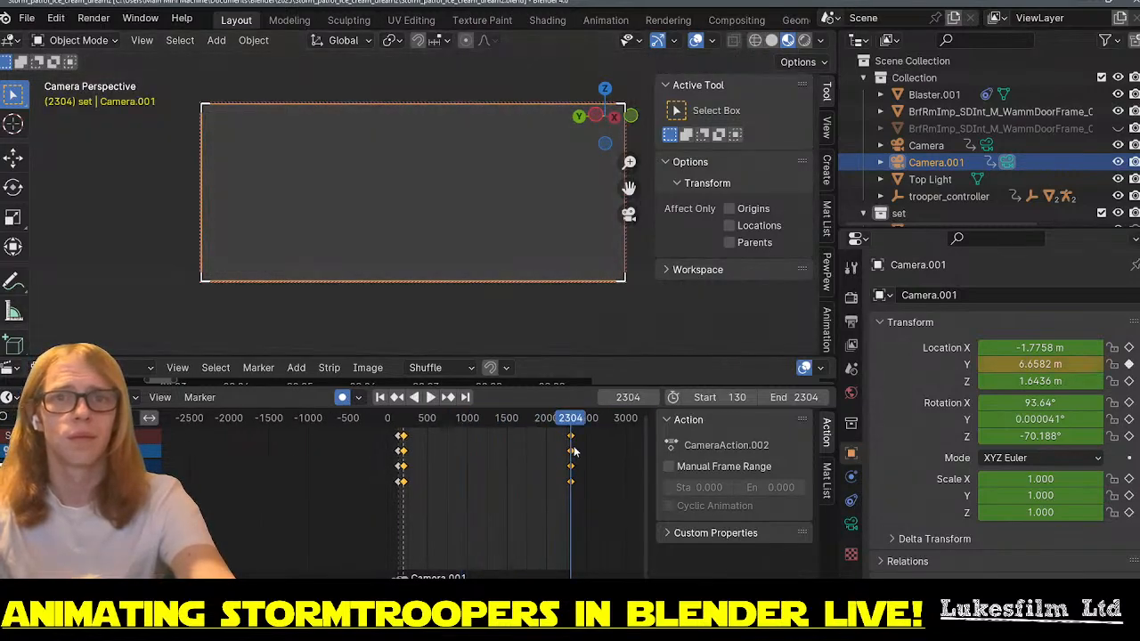
{"action": "key", "text": "ctrl+z"}
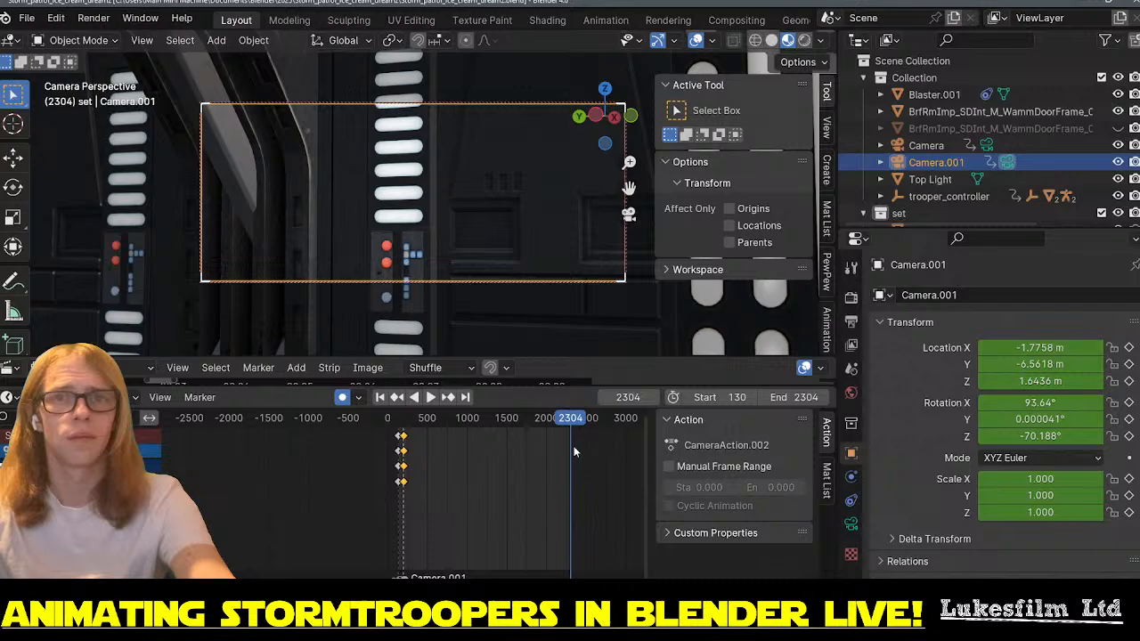
- Play the animation from frame 130 across the camera switch to frame 238
{"action": "left_click", "coordinate": [381, 397]}
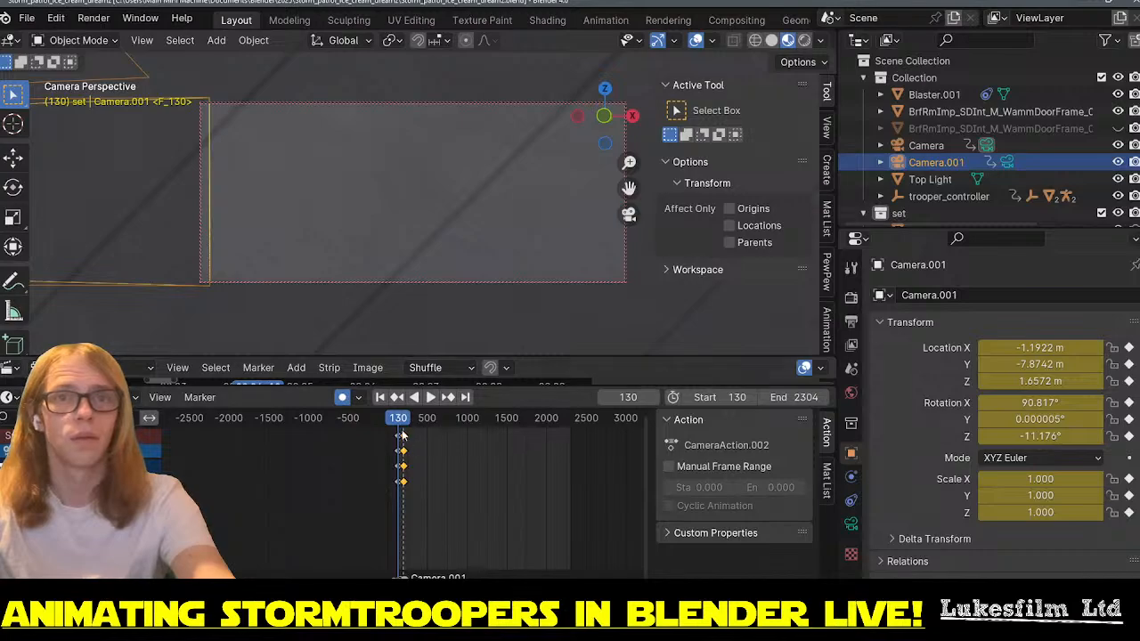
{"action": "key", "text": "space"}
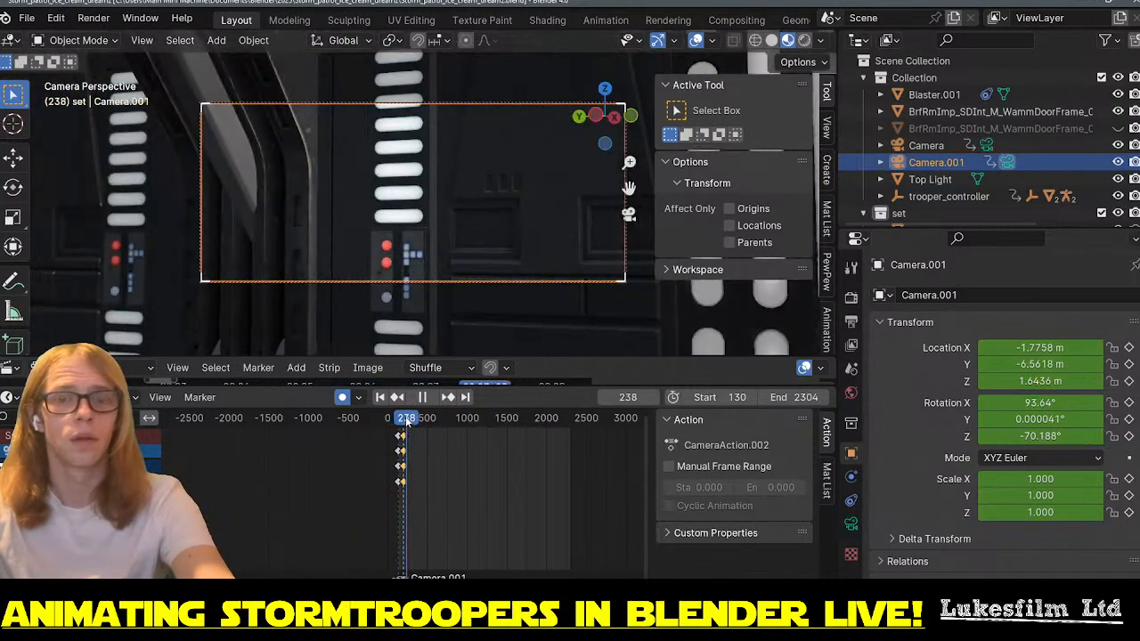
{"action": "key", "text": "space"}
- Leave the camera view and examine the troopers and Camera.001 along the full length of the corridor
{"action": "middle_click_drag", "start_coordinate": [517, 329], "coordinate": [389, 315]}
{"action": "middle_click_drag", "start_coordinate": [525, 303], "coordinate": [452, 292]}
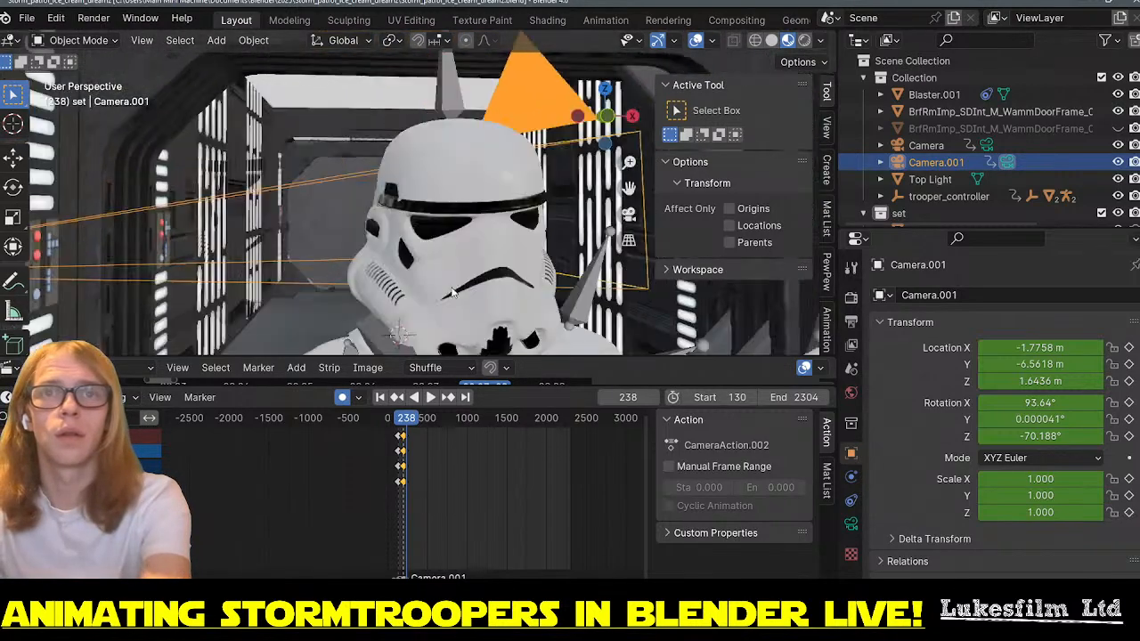
{"action": "scroll", "coordinate": [450, 290], "scroll_direction": "up", "scroll_amount": 3}
{"action": "scroll", "coordinate": [449, 288], "scroll_direction": "down", "scroll_amount": 10}
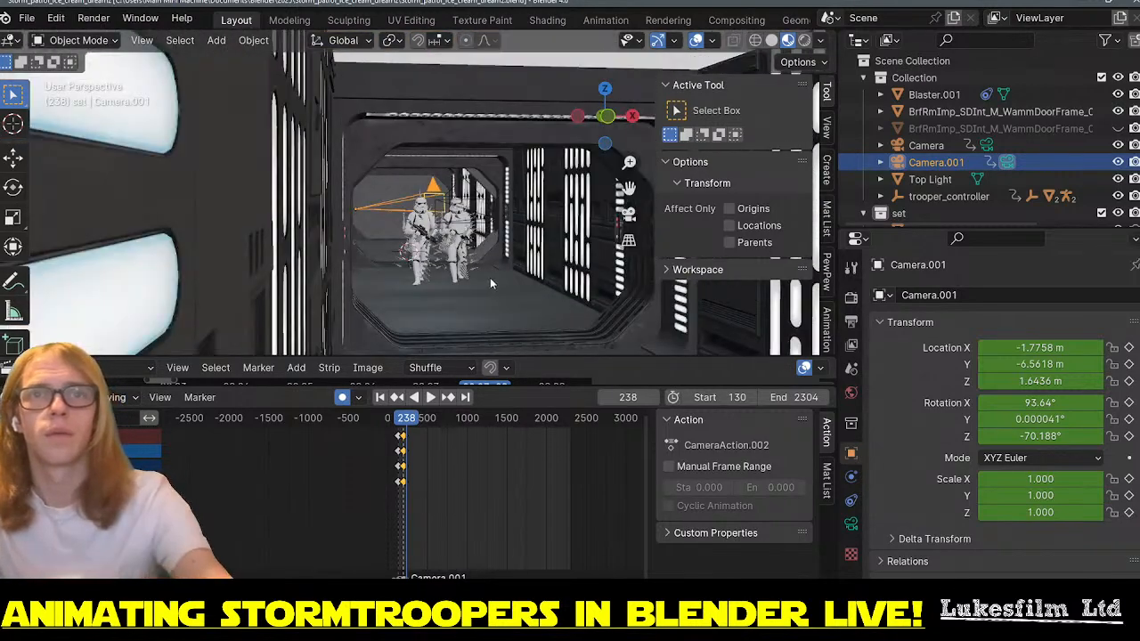
{"action": "scroll", "coordinate": [491, 280], "scroll_direction": "down", "scroll_amount": 1}
{"action": "mouse_move", "coordinate": [524, 272]}
{"action": "middle_mouse_down"}
{"action": "mouse_move", "coordinate": [502, 272]}
{"action": "mouse_move", "coordinate": [513, 275]}
{"action": "middle_mouse_up"}
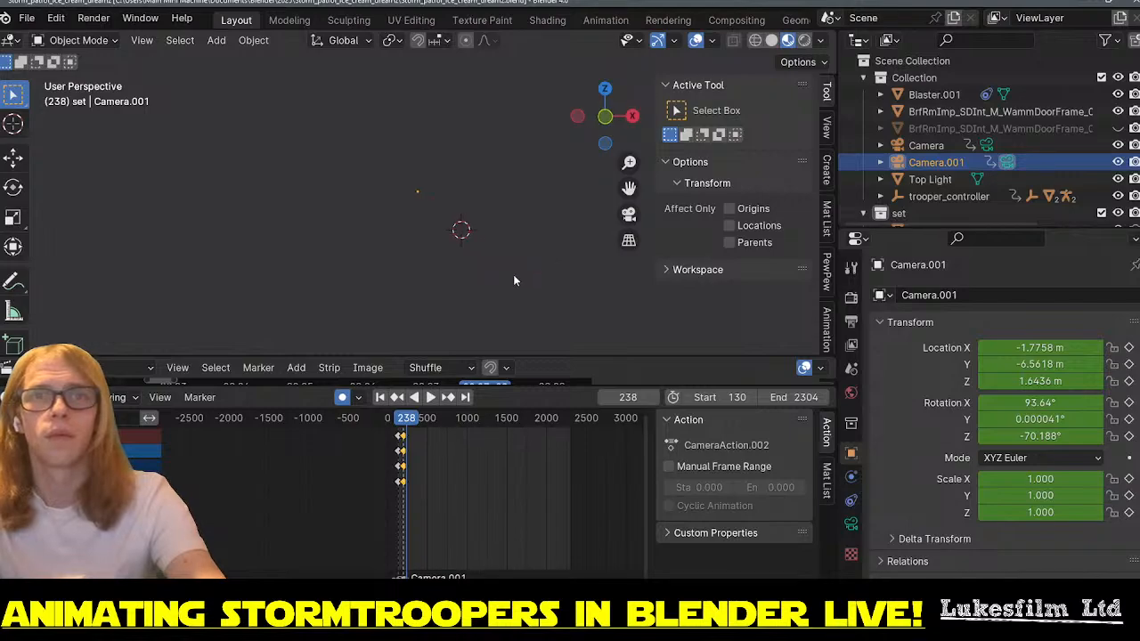
{"action": "scroll", "coordinate": [224, 252], "scroll_direction": "up", "scroll_amount": 4}
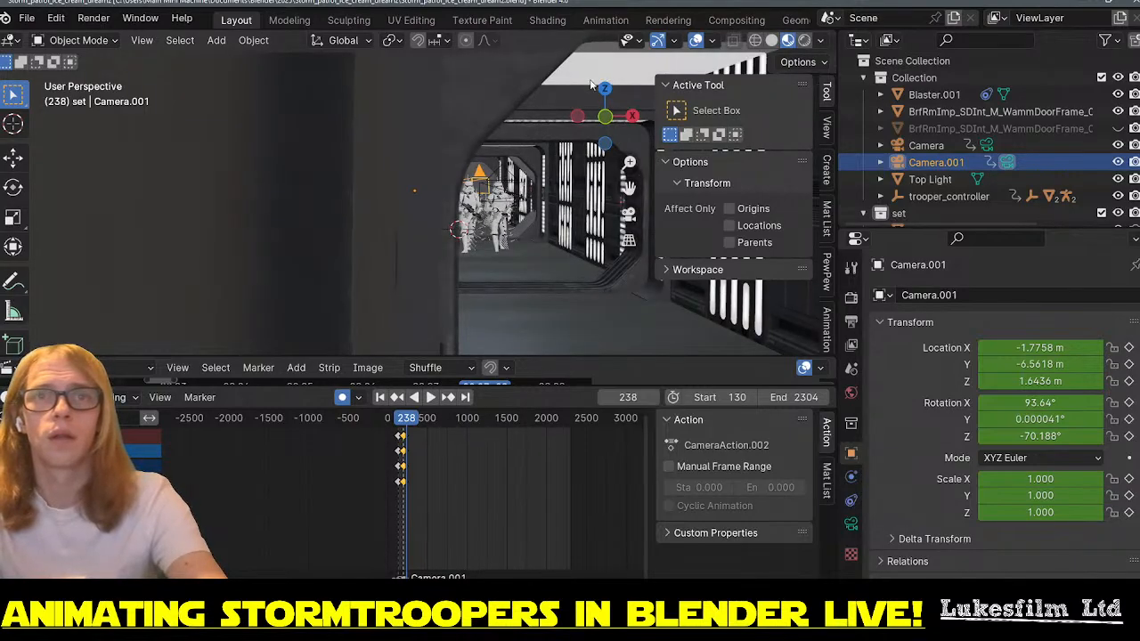
{"action": "middle_click_drag", "start_coordinate": [538, 254], "coordinate": [450, 237], "text": "shift"}
{"action": "scroll", "coordinate": [451, 237], "scroll_direction": "down", "scroll_amount": 2}
{"action": "scroll", "coordinate": [450, 238], "scroll_direction": "down", "scroll_amount": 2}
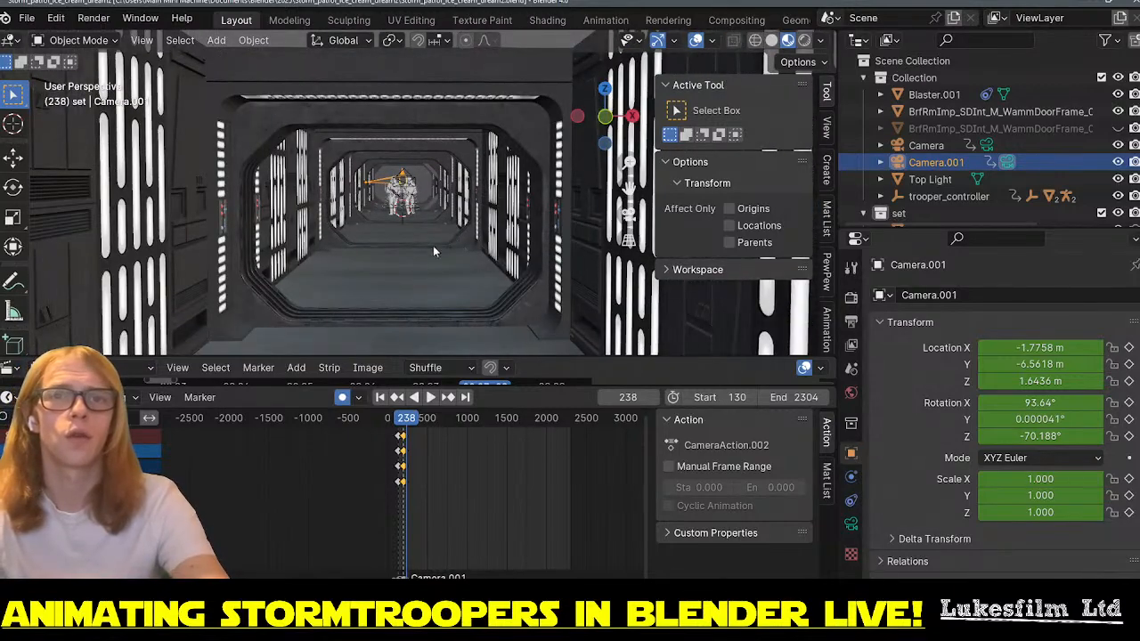
- Scrub the timeline to frame 2292 while watching the troopers' walk down the corridor from outside the camera
{"action": "left_click_drag", "start_coordinate": [410, 421], "coordinate": [465, 421]}
{"action": "key", "text": "space"}
{"action": "scroll", "coordinate": [381, 257], "scroll_direction": "down", "scroll_amount": 5}
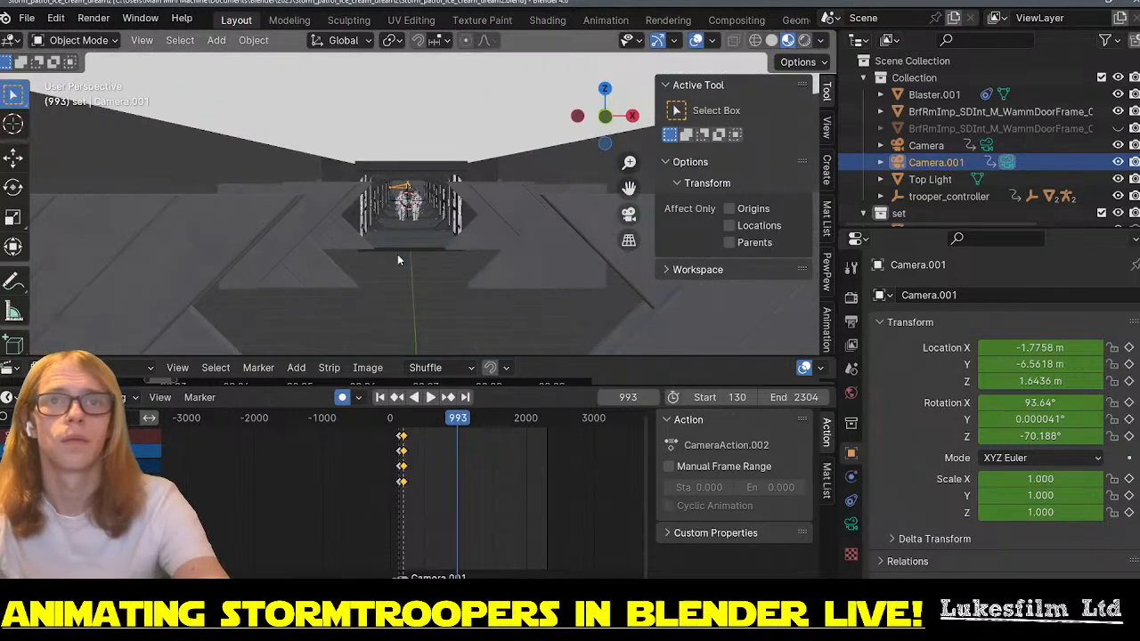
{"action": "left_click_drag", "start_coordinate": [462, 425], "coordinate": [533, 430]}
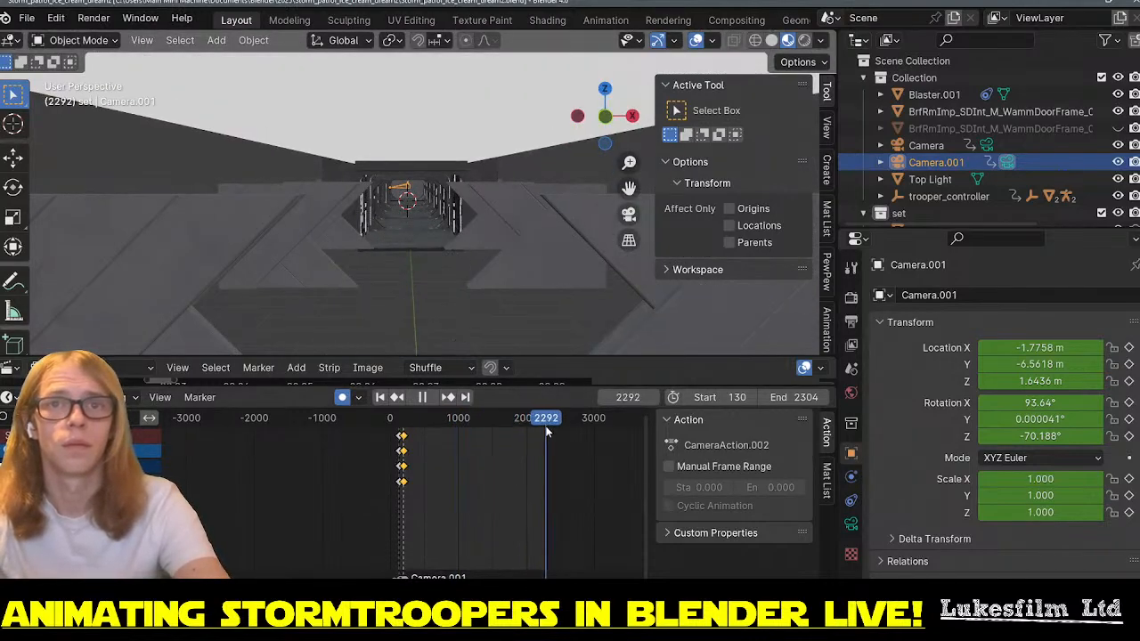
{"action": "key", "text": "space"}
- Unhide the hidden WammDoorFrame object in Collection and inspect the corridor around the troopers at frame 2292
{"action": "scroll", "coordinate": [416, 256], "scroll_direction": "up", "scroll_amount": 2}
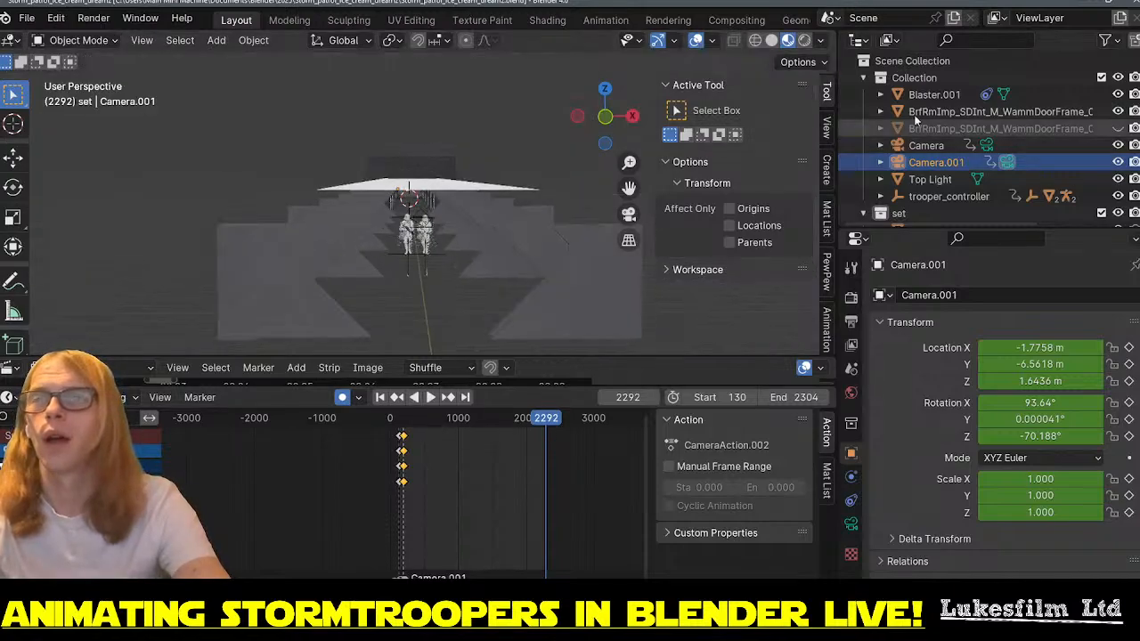
{"action": "scroll", "coordinate": [465, 227], "scroll_direction": "up", "scroll_amount": 3}
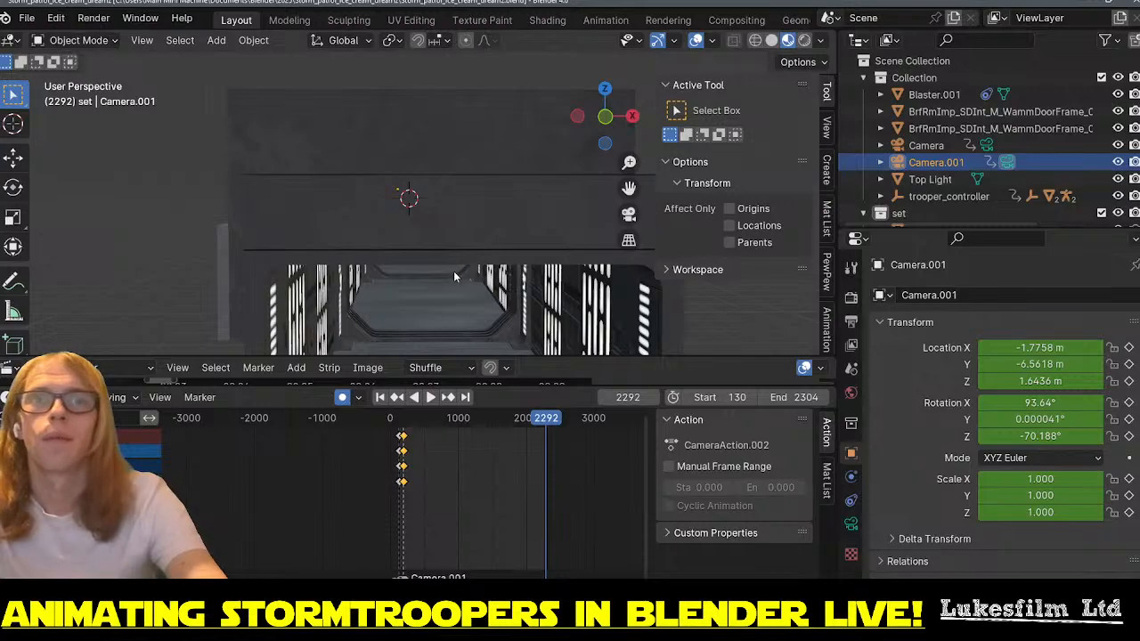
{"action": "scroll", "coordinate": [447, 245], "scroll_direction": "down", "scroll_amount": 3}
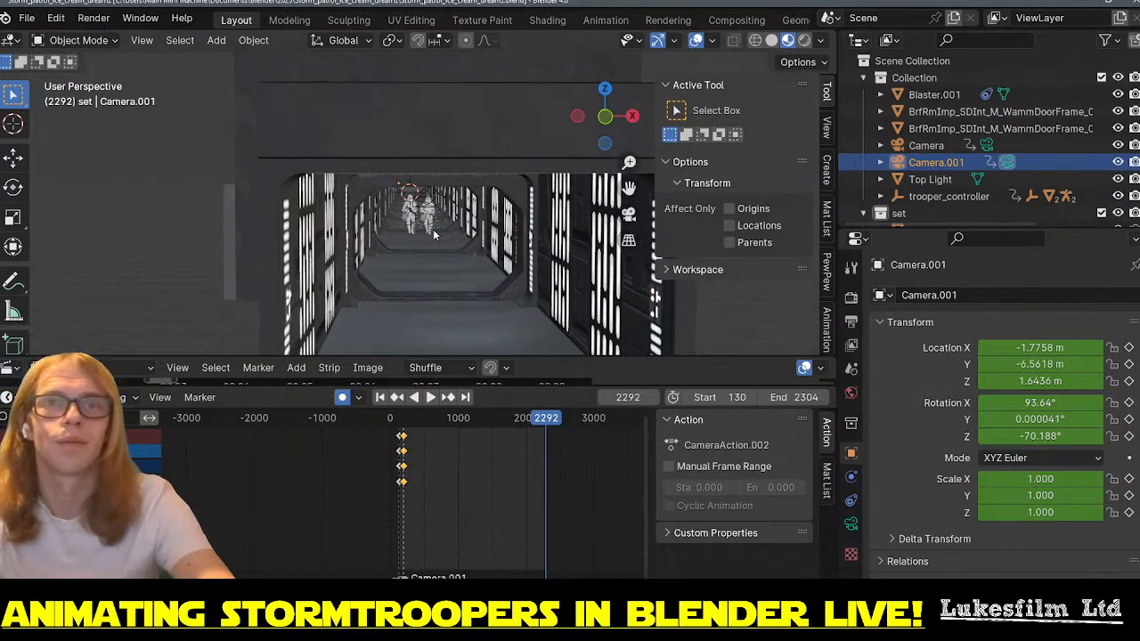
{"action": "scroll", "coordinate": [434, 234], "scroll_direction": "up", "scroll_amount": 2}
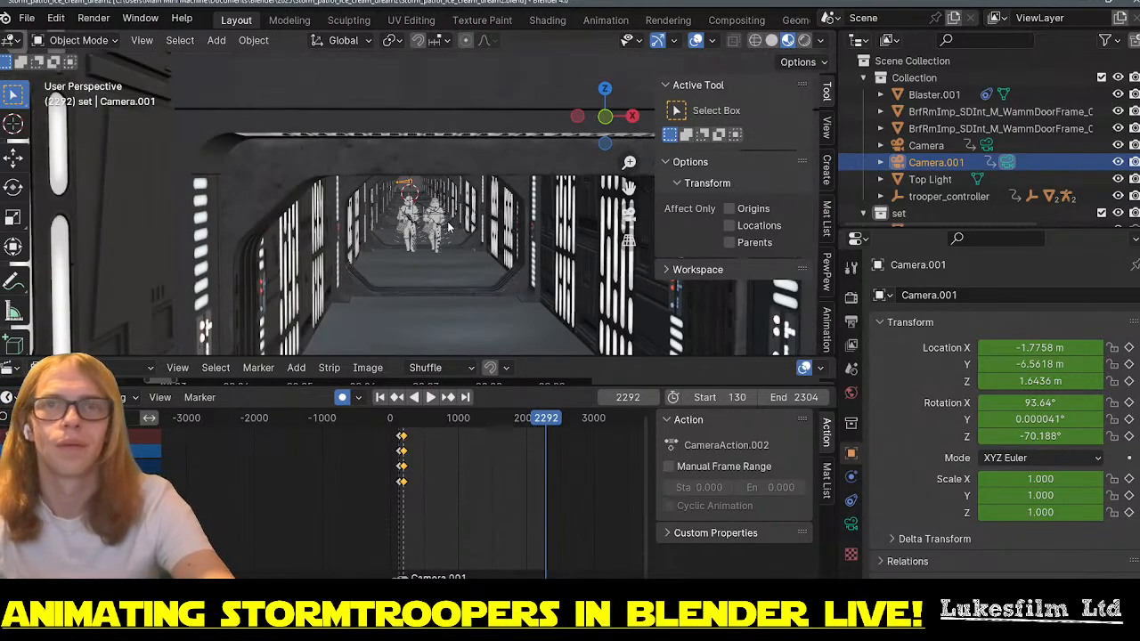
{"action": "scroll", "coordinate": [450, 227], "scroll_direction": "down", "scroll_amount": 1}
{"action": "scroll", "coordinate": [450, 227], "scroll_direction": "up", "scroll_amount": 2}
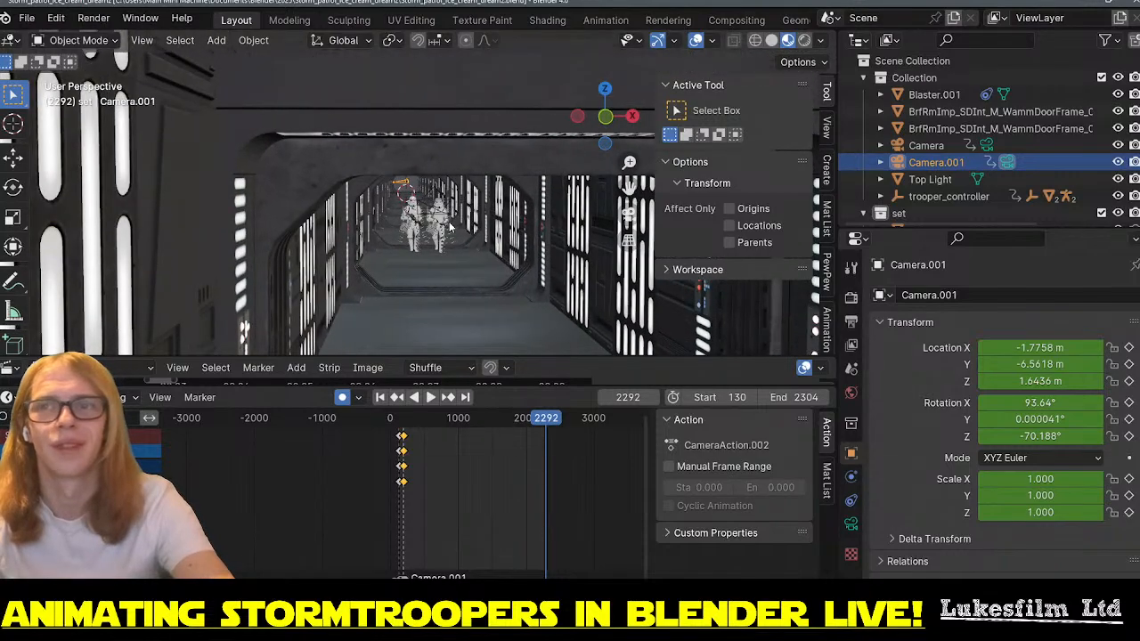
- Look through Camera.001, set its Location Y to -68.682 m at frame 2292 and make the keyframe interpolation linear
{"action": "key", "text": "KP_0"}
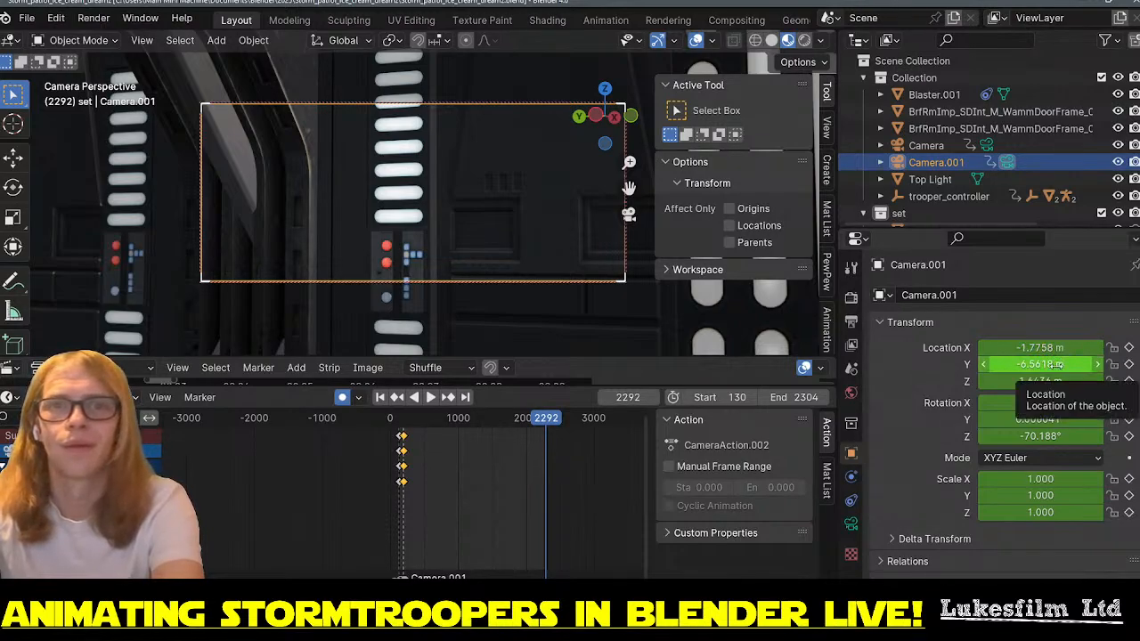
{"action": "left_click_drag", "start_coordinate": [1057, 364], "coordinate": [801, 364]}
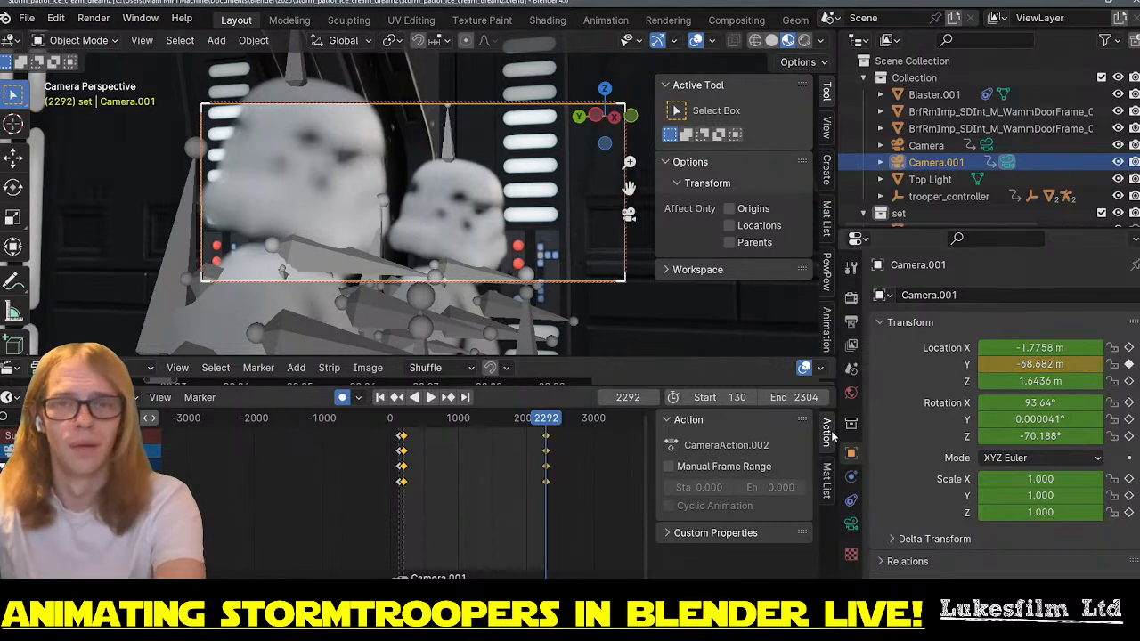
{"action": "right_click", "coordinate": [547, 486]}
{"action": "mouse_move", "coordinate": [547, 482]}
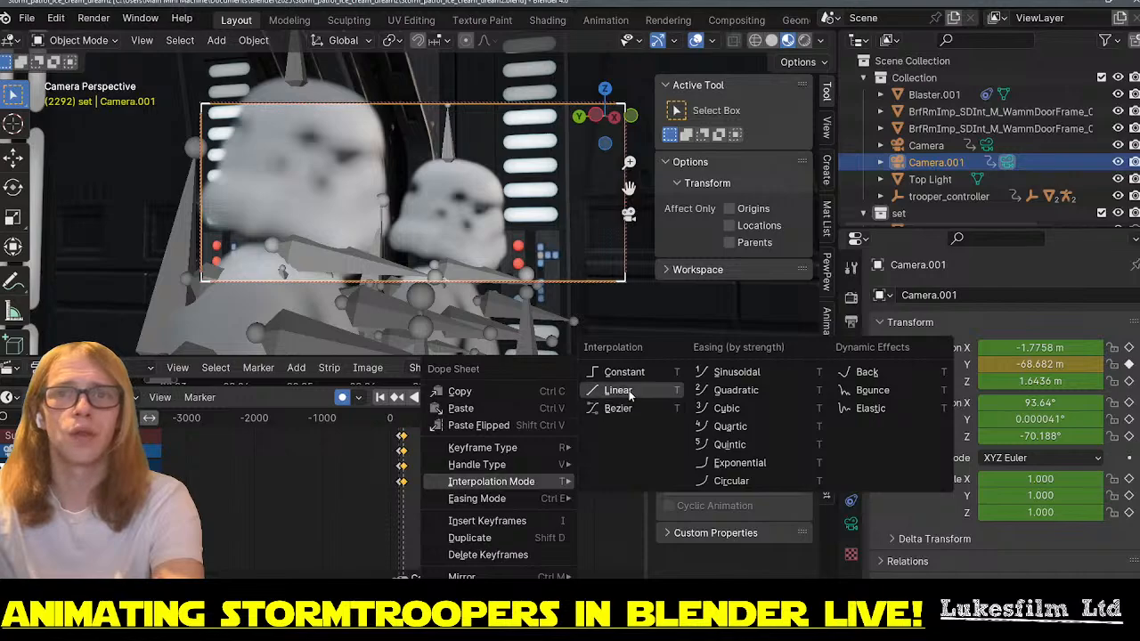
{"action": "left_click", "coordinate": [629, 392]}
- Play and scrub through Camera.001's tracking move beside the troopers, and return to frame 130
{"action": "left_click", "coordinate": [446, 419]}
{"action": "key", "text": "space"}
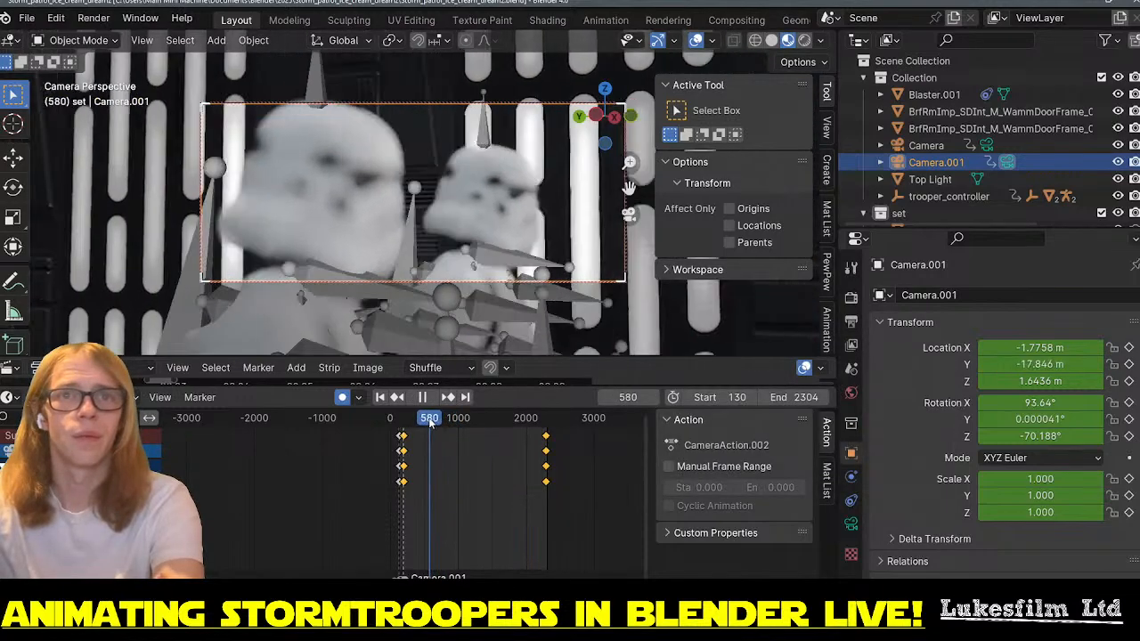
{"action": "key", "text": "space"}
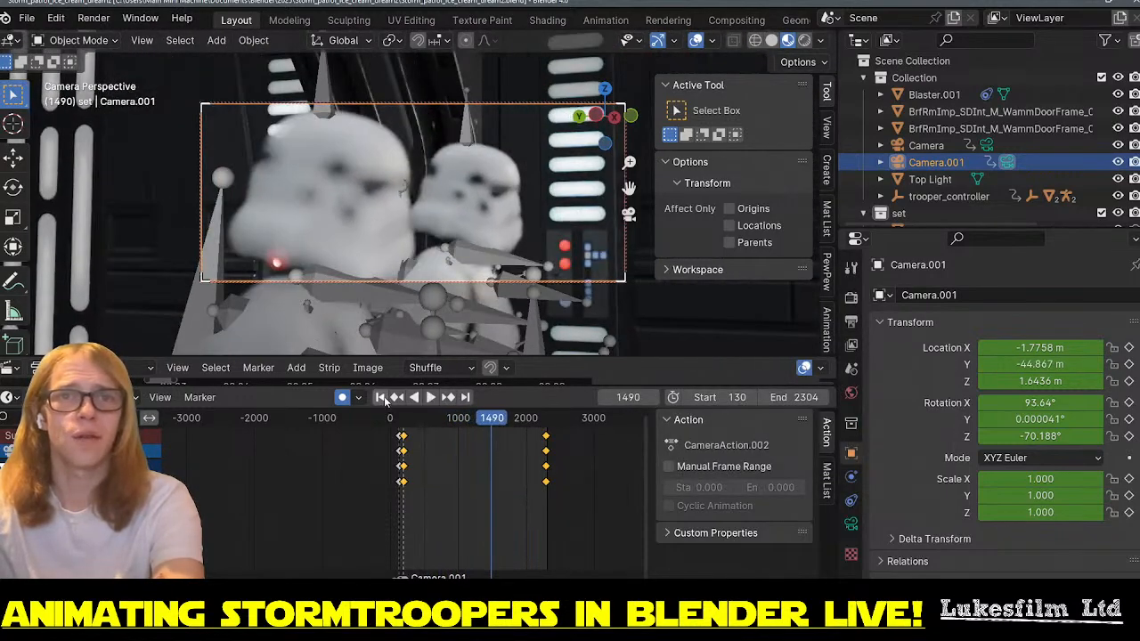
{"action": "left_click", "coordinate": [384, 400]}
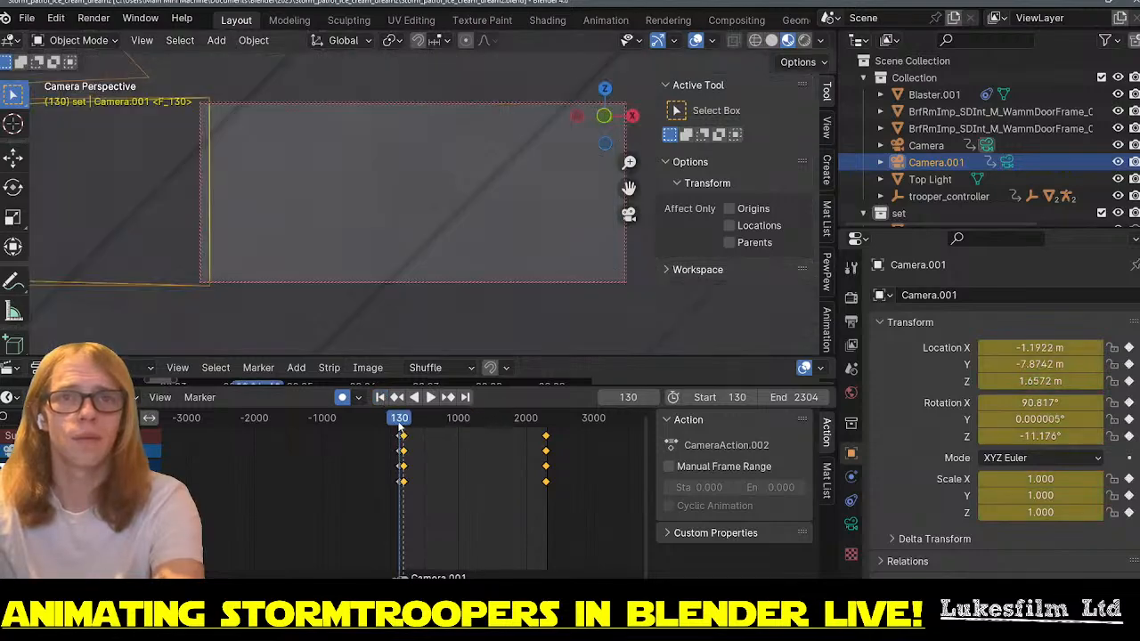
- Play the opening of the shot through the camera change and return to frame 130
{"action": "key", "text": "space"}
{"action": "key", "text": "space"}
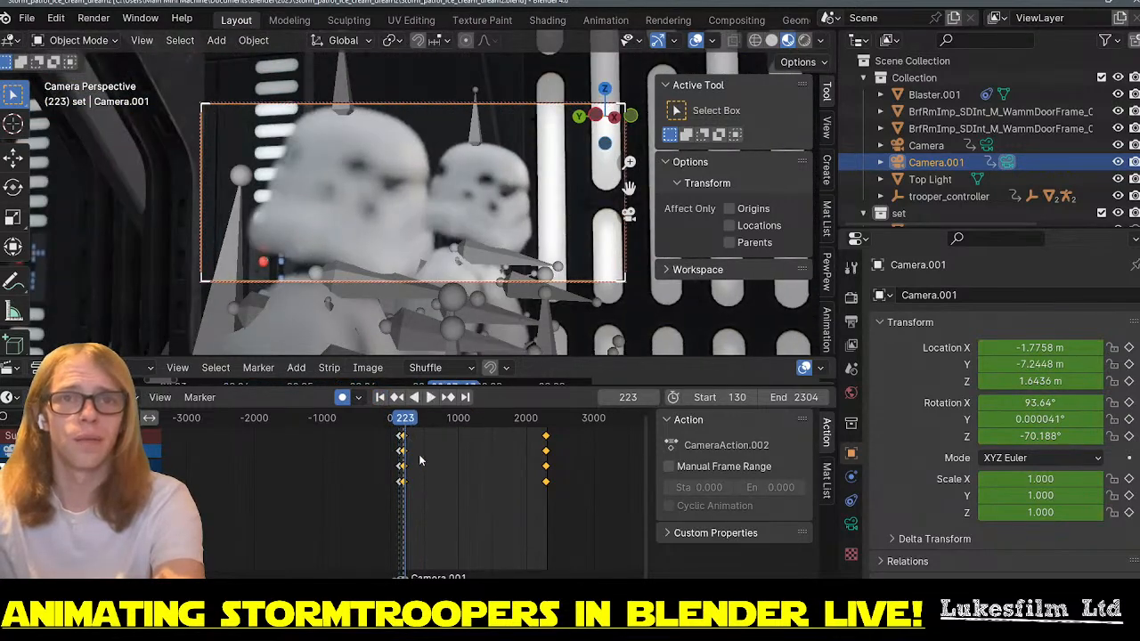
{"action": "scroll", "coordinate": [414, 457], "scroll_direction": "up", "scroll_amount": 8}
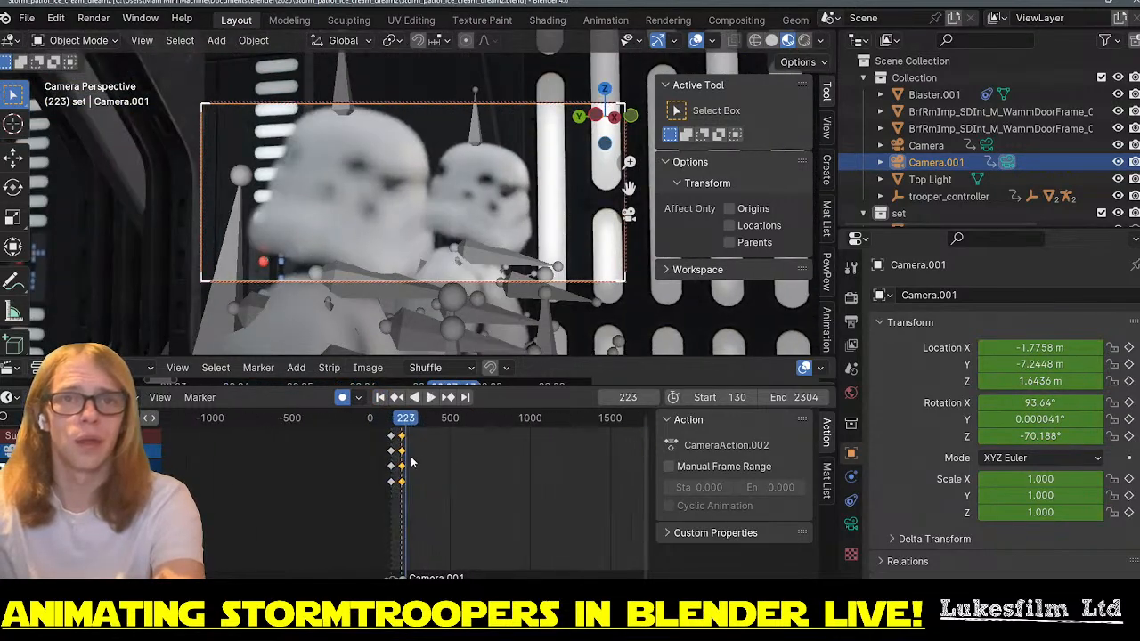
{"action": "left_click", "coordinate": [381, 397]}
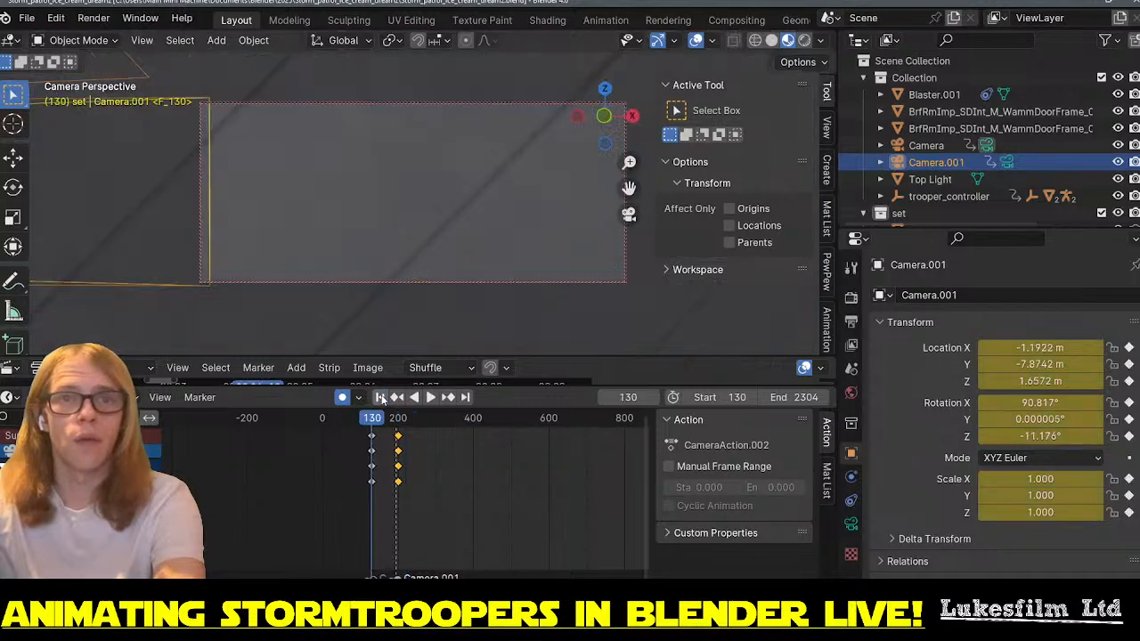
- At frame 200, keyframe Camera.001's depth of field focus distance and set it to 2.1 m
{"action": "left_click", "coordinate": [448, 398]}
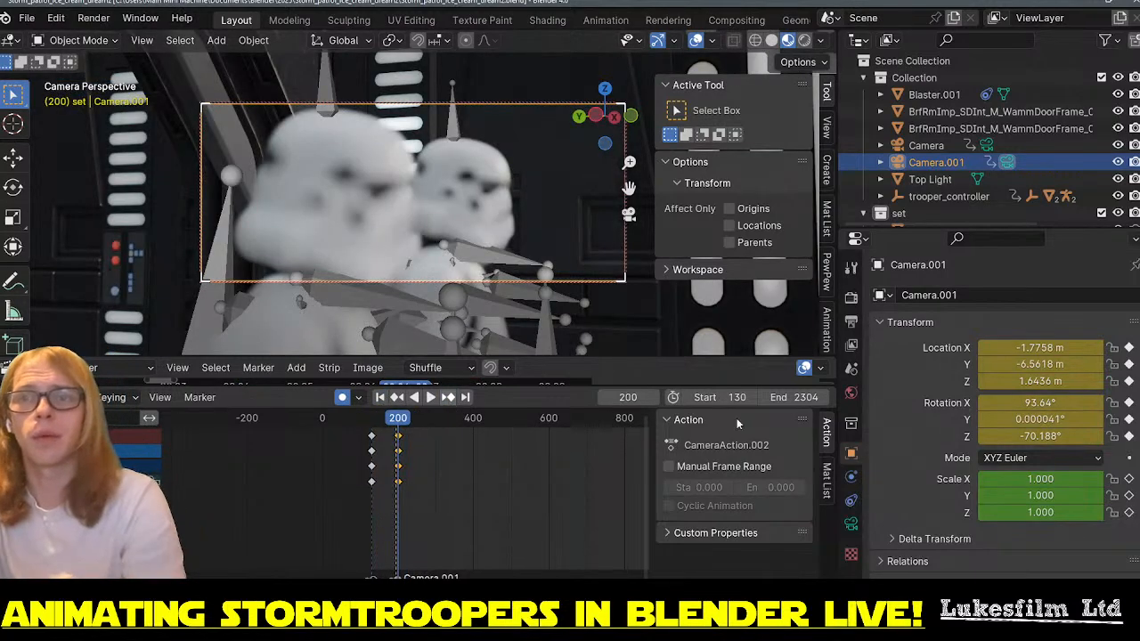
{"action": "left_click", "coordinate": [851, 526]}
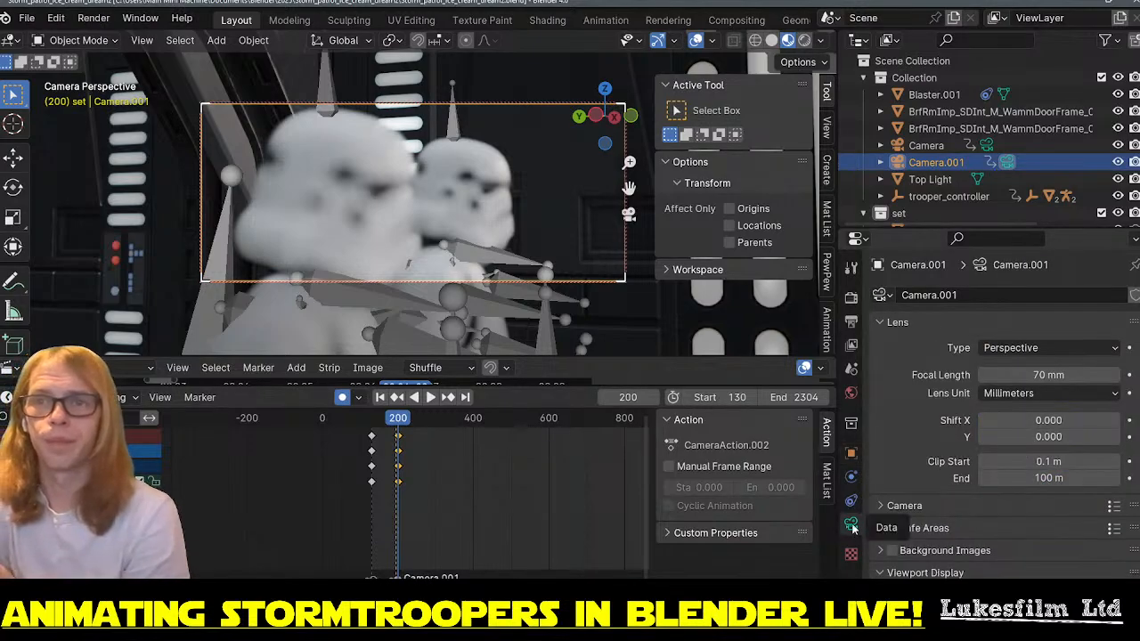
{"action": "scroll", "coordinate": [967, 517], "scroll_direction": "down", "scroll_amount": 8}
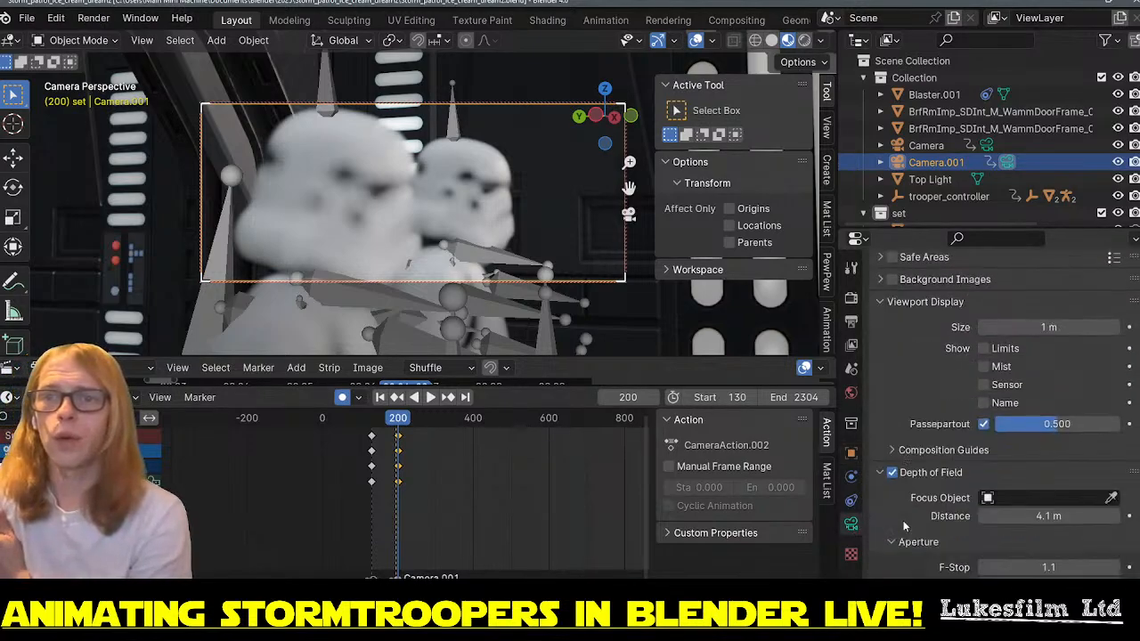
{"action": "scroll", "coordinate": [967, 521], "scroll_direction": "down", "scroll_amount": 3}
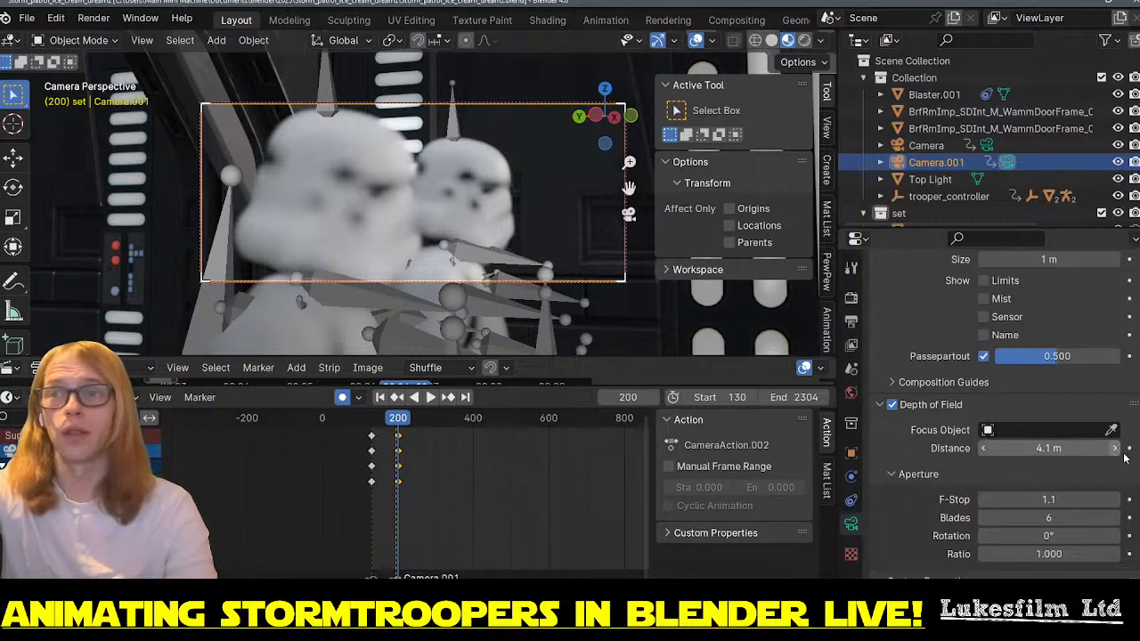
{"action": "left_click", "coordinate": [1129, 449]}
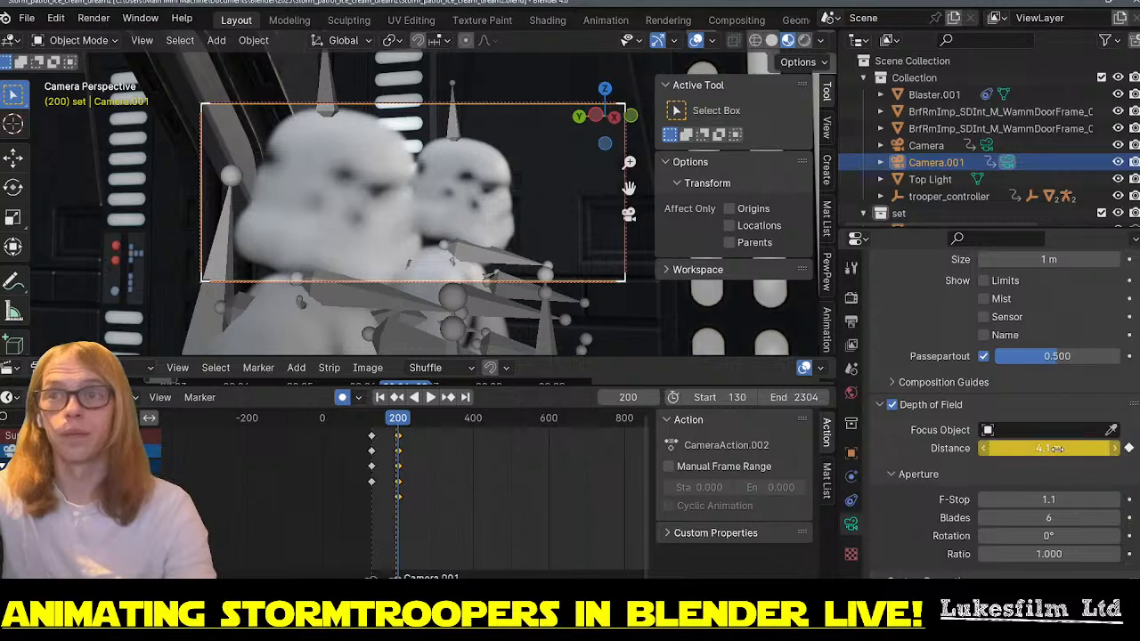
{"action": "left_click_drag", "start_coordinate": [1052, 449], "coordinate": [974, 449]}
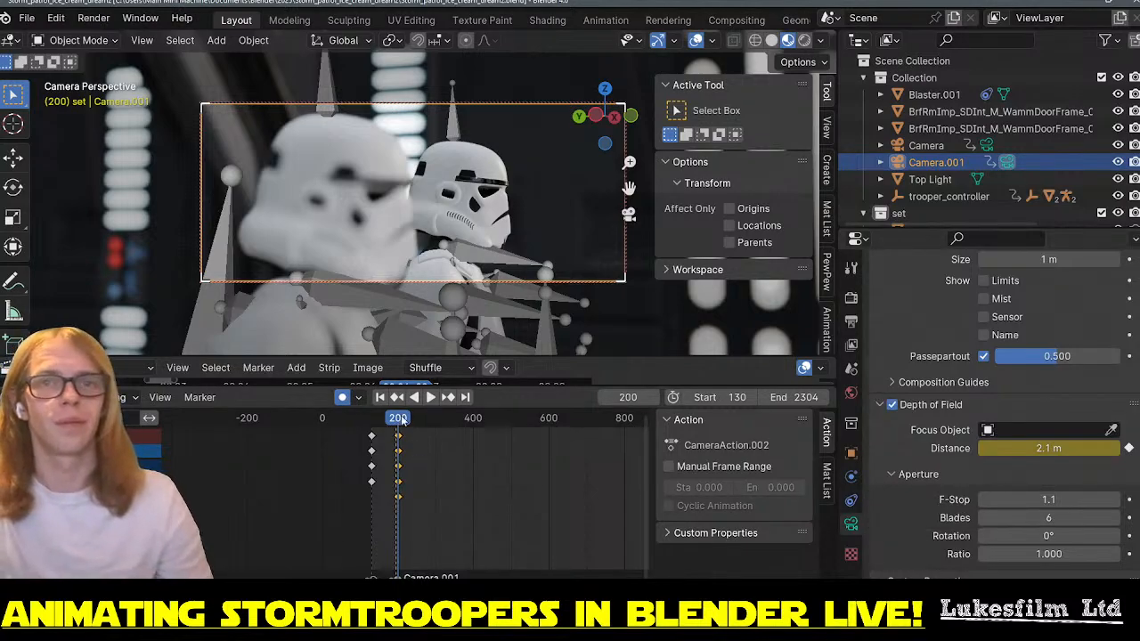
- Play the cut to Camera.001 several times from about frame 140 to check its focus, stopping at frame 313
{"action": "left_click_drag", "start_coordinate": [401, 421], "coordinate": [375, 430]}
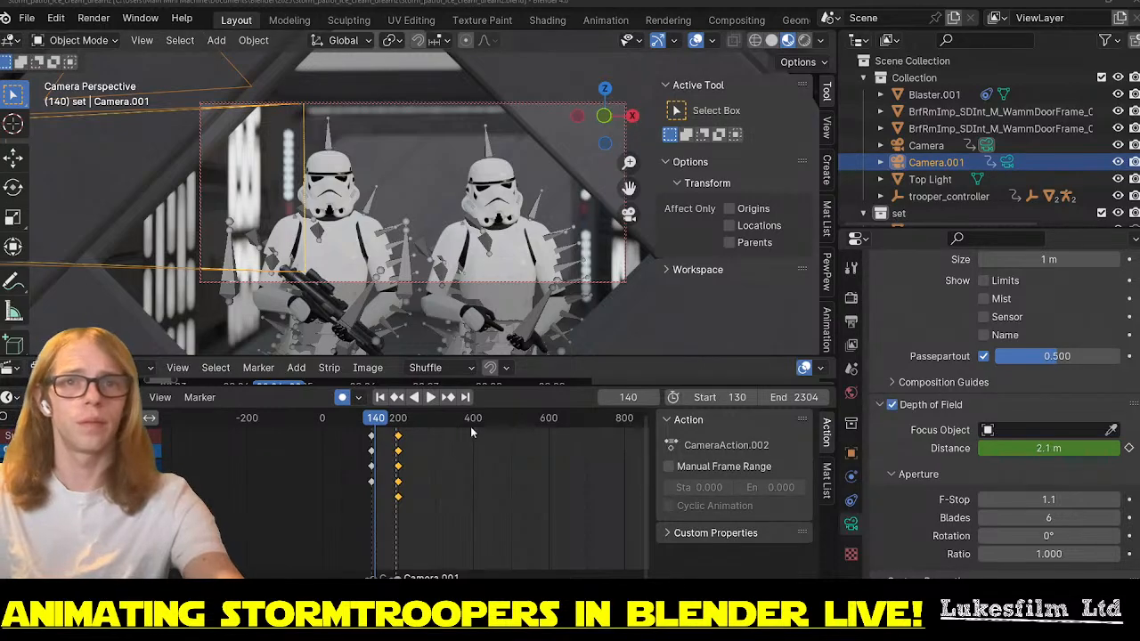
{"action": "key", "text": "space"}
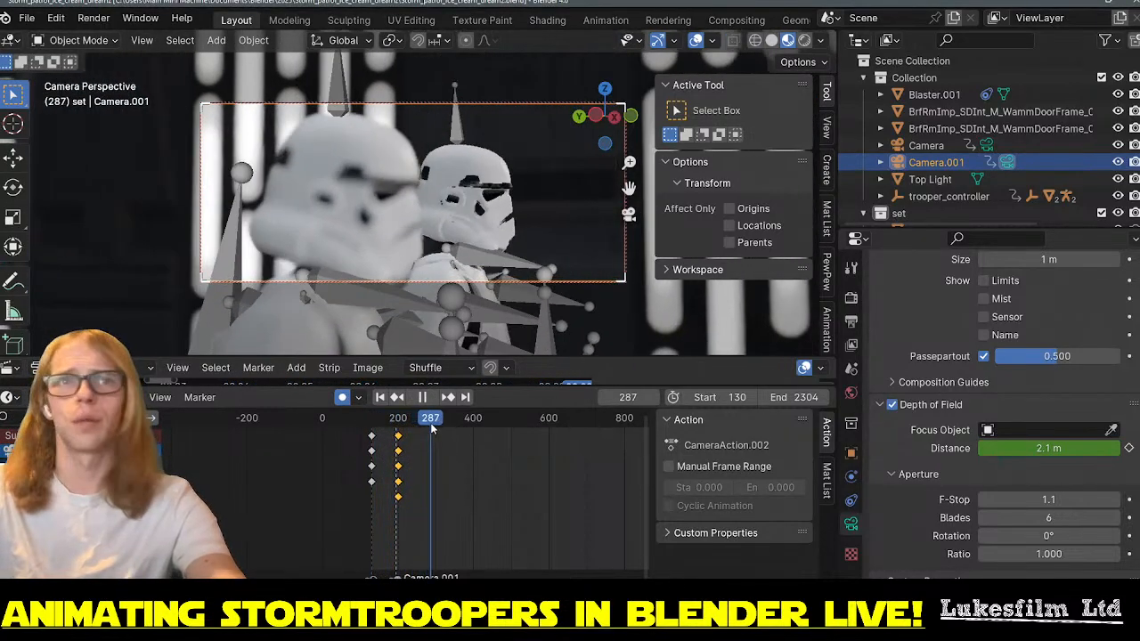
{"action": "left_click_drag", "start_coordinate": [422, 429], "coordinate": [373, 430]}
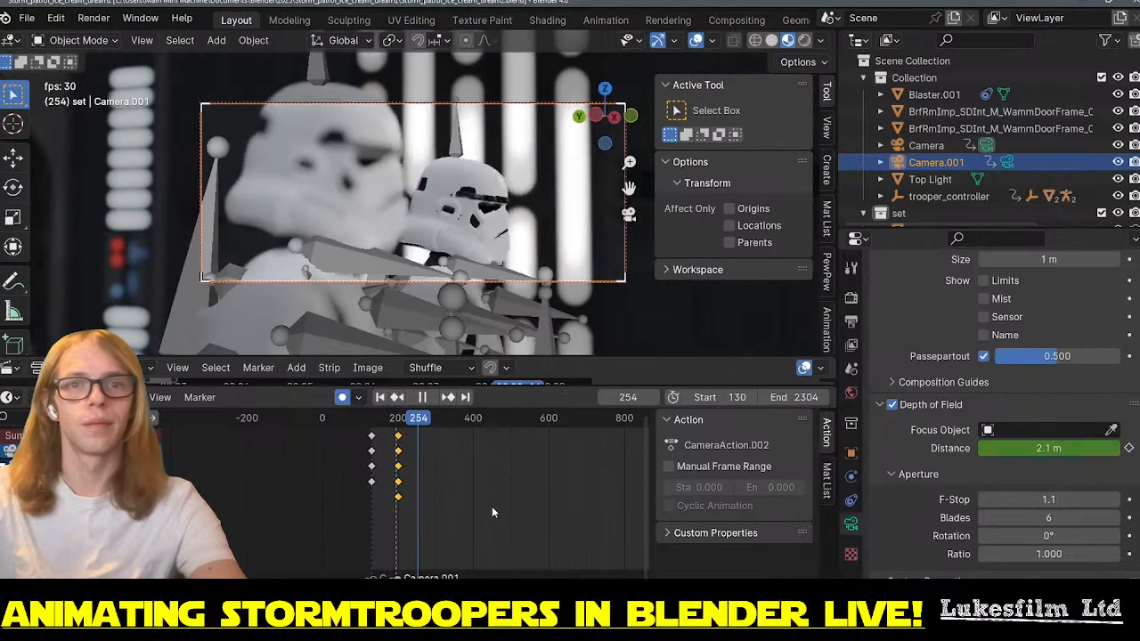
{"action": "key", "text": "space"}
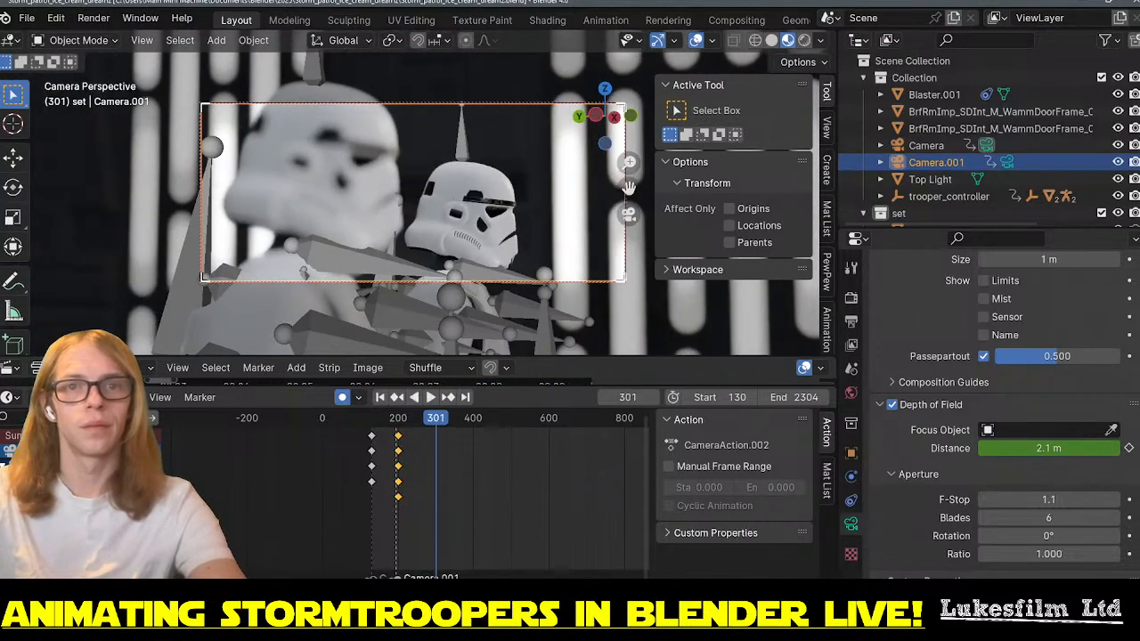
{"action": "left_click", "coordinate": [374, 576]}
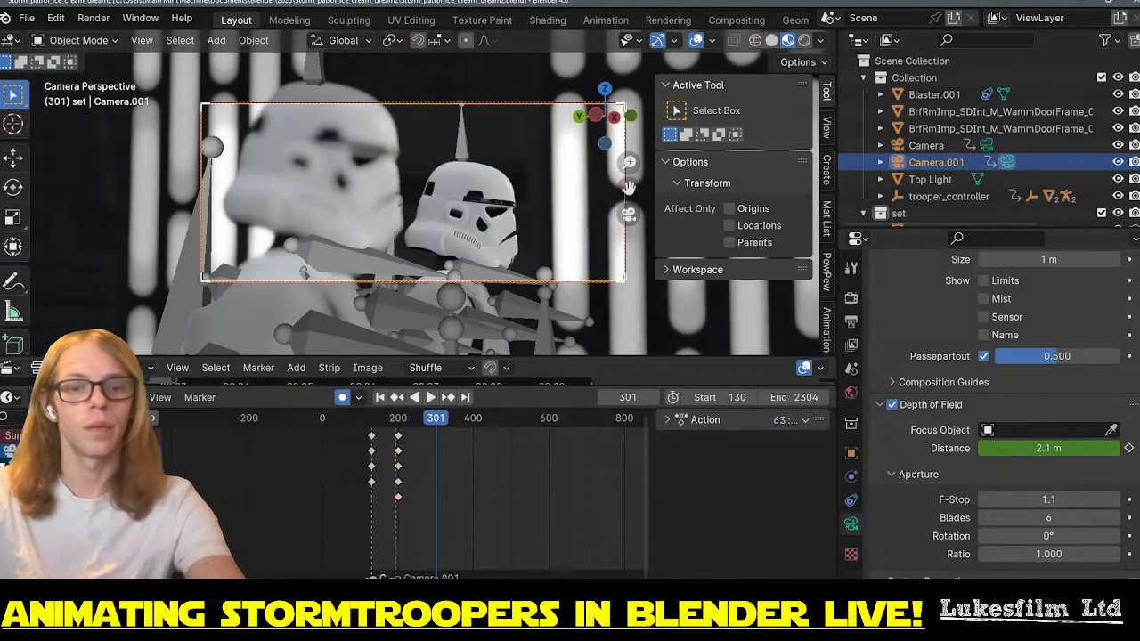
{"action": "key", "text": "alt+a"}
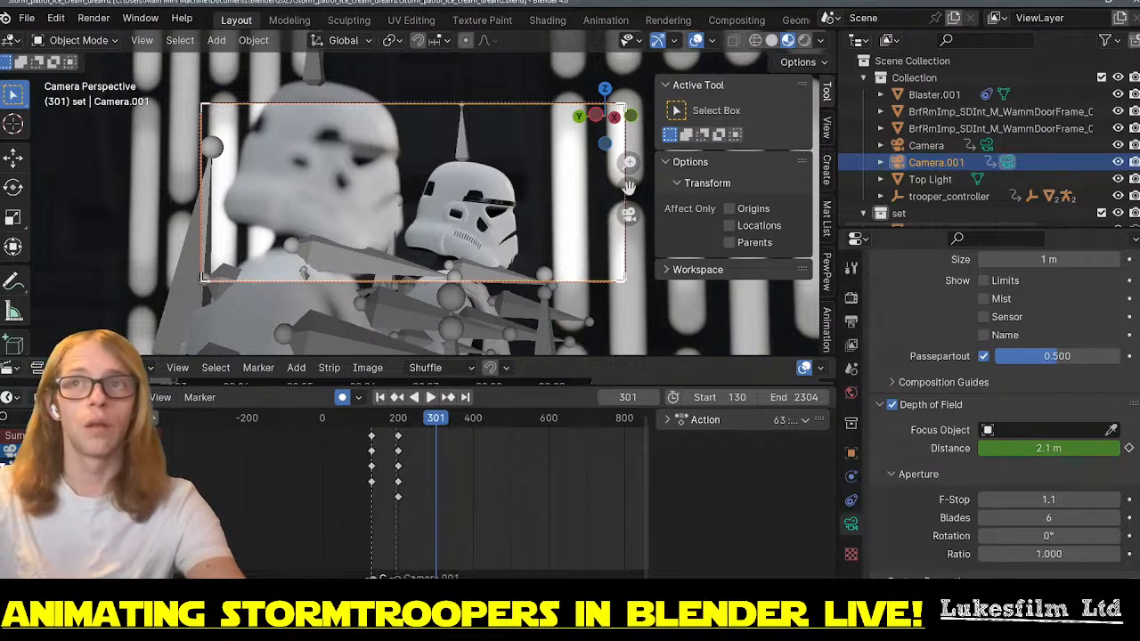
{"action": "key", "text": "space"}
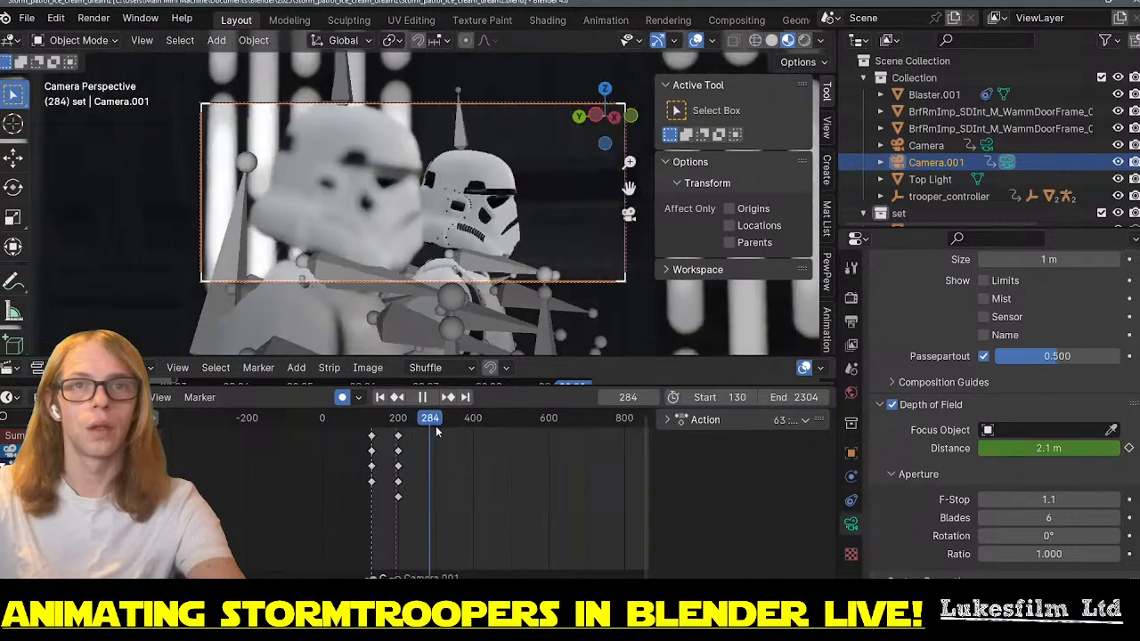
{"action": "key", "text": "space"}
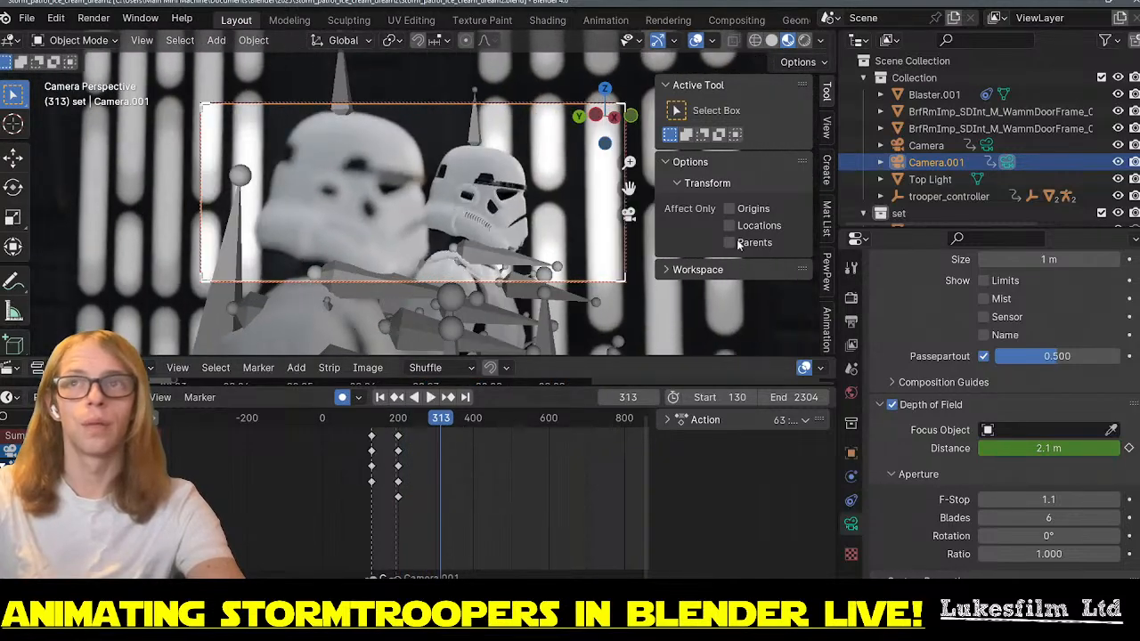
- Bind the front-facing Camera to a timeline marker at frame 313
{"action": "left_click", "coordinate": [951, 147]}
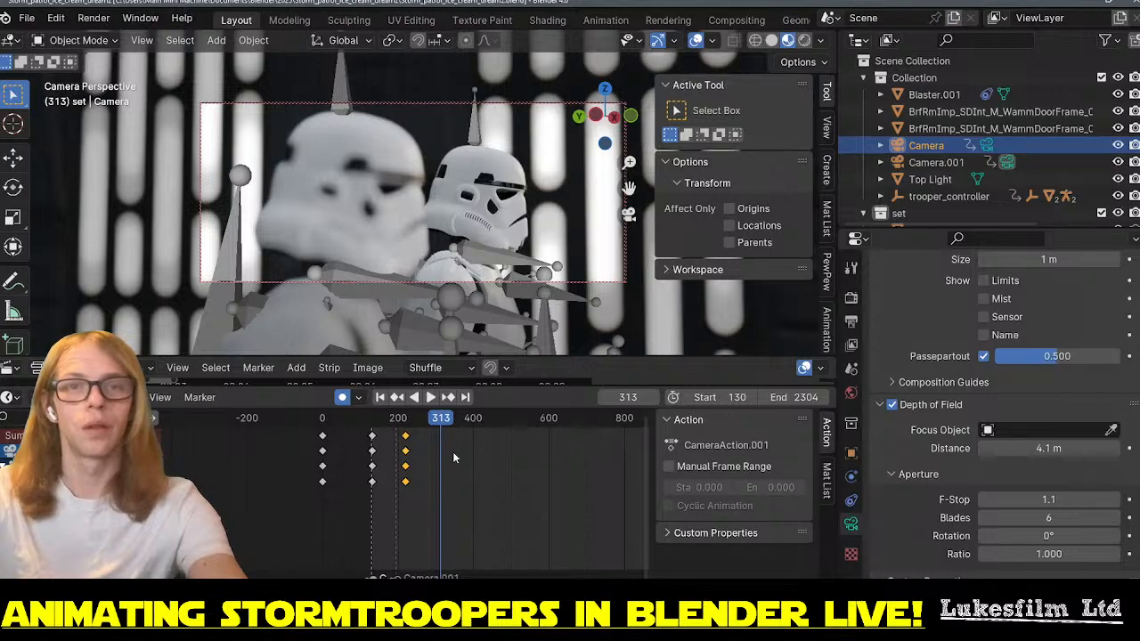
{"action": "left_click", "coordinate": [196, 398]}
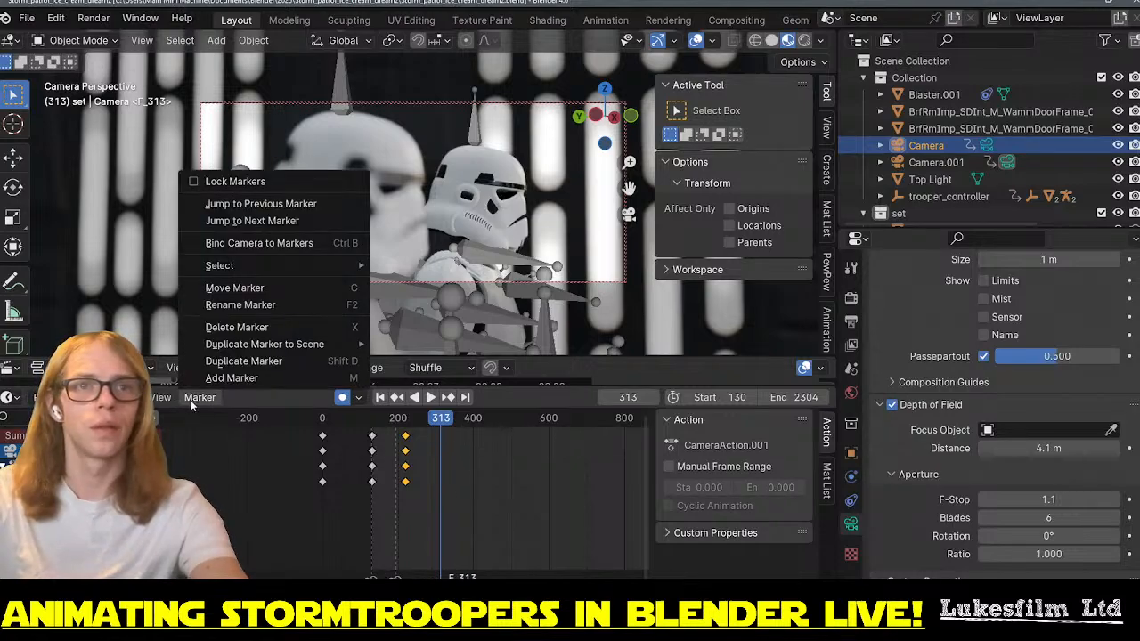
{"action": "left_click", "coordinate": [287, 244]}
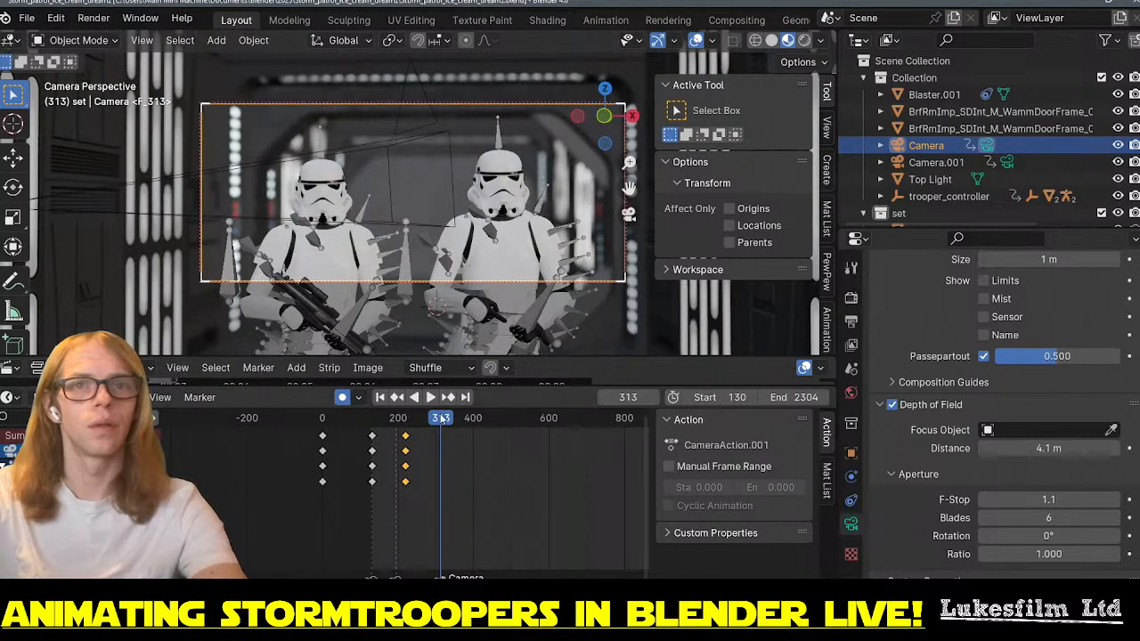
- Preview the cut back to Camera and move its marker from frame 313 to just before frame 300
{"action": "mouse_move", "coordinate": [440, 418]}
{"action": "left_mouse_down"}
{"action": "mouse_move", "coordinate": [362, 423]}
{"action": "mouse_move", "coordinate": [438, 429]}
{"action": "left_mouse_up"}
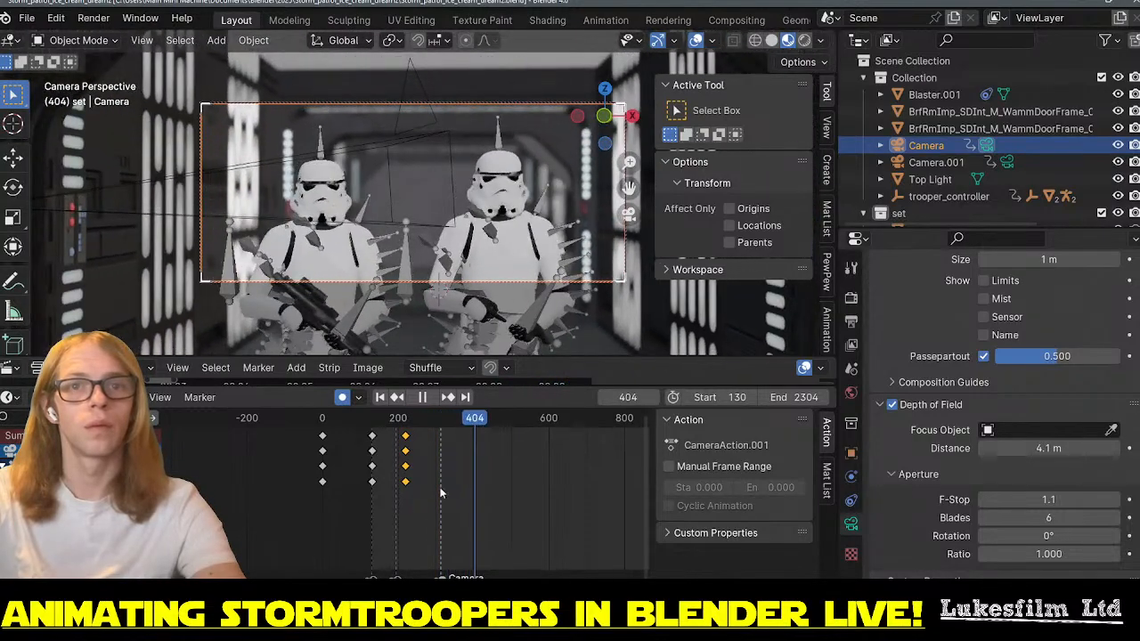
{"action": "key", "text": "space"}
{"action": "left_click_drag", "start_coordinate": [442, 576], "coordinate": [467, 576]}
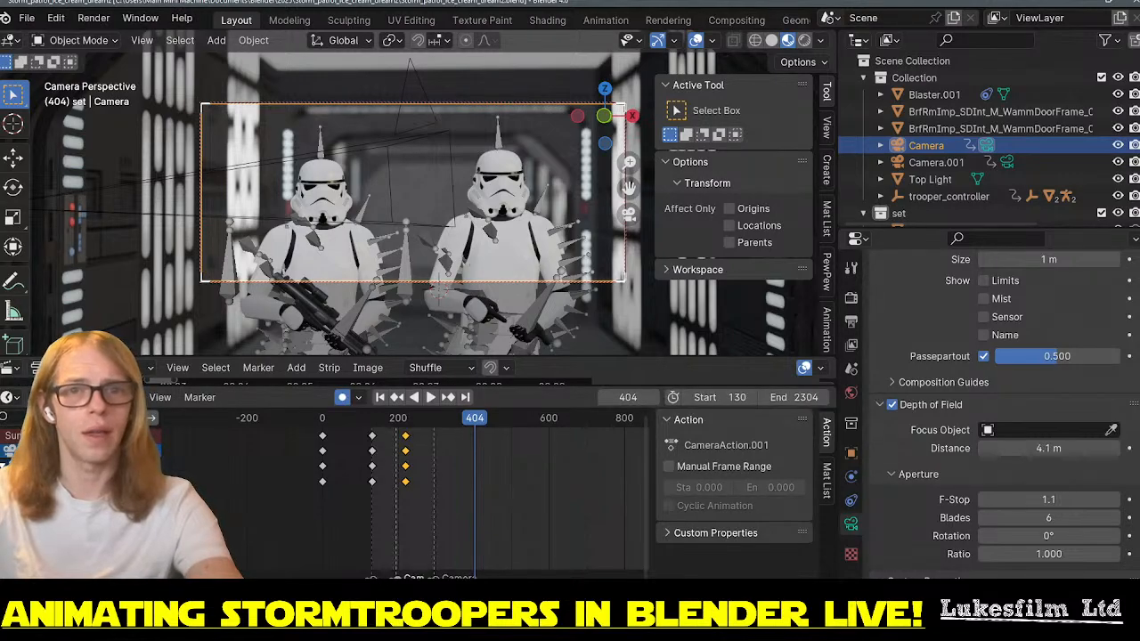
{"action": "right_click", "coordinate": [397, 570]}
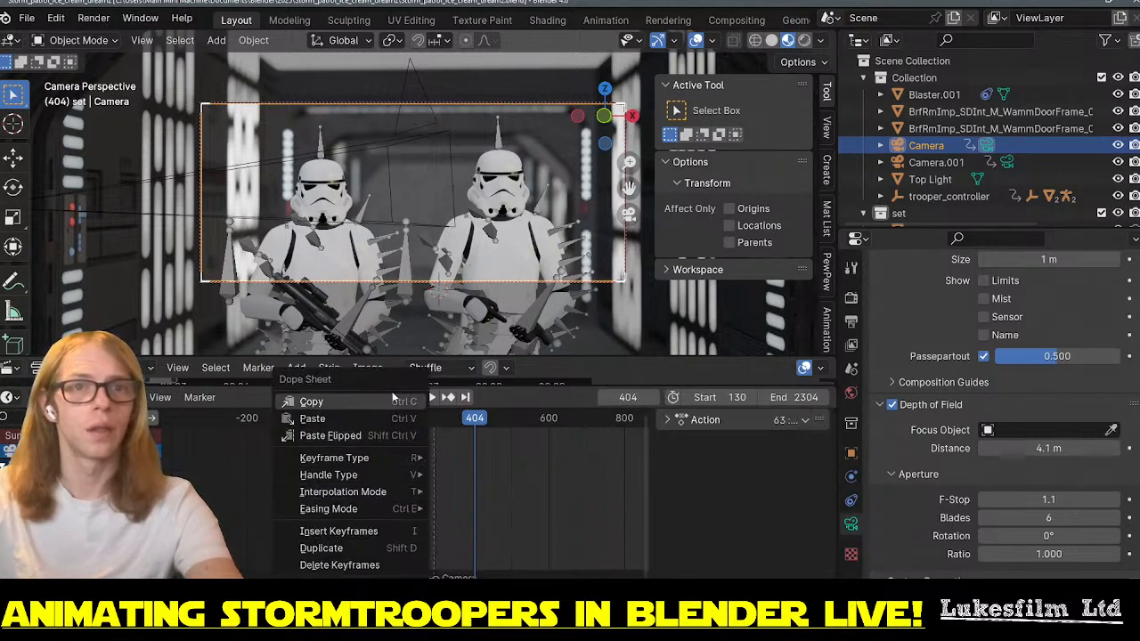
{"action": "left_click", "coordinate": [387, 402]}
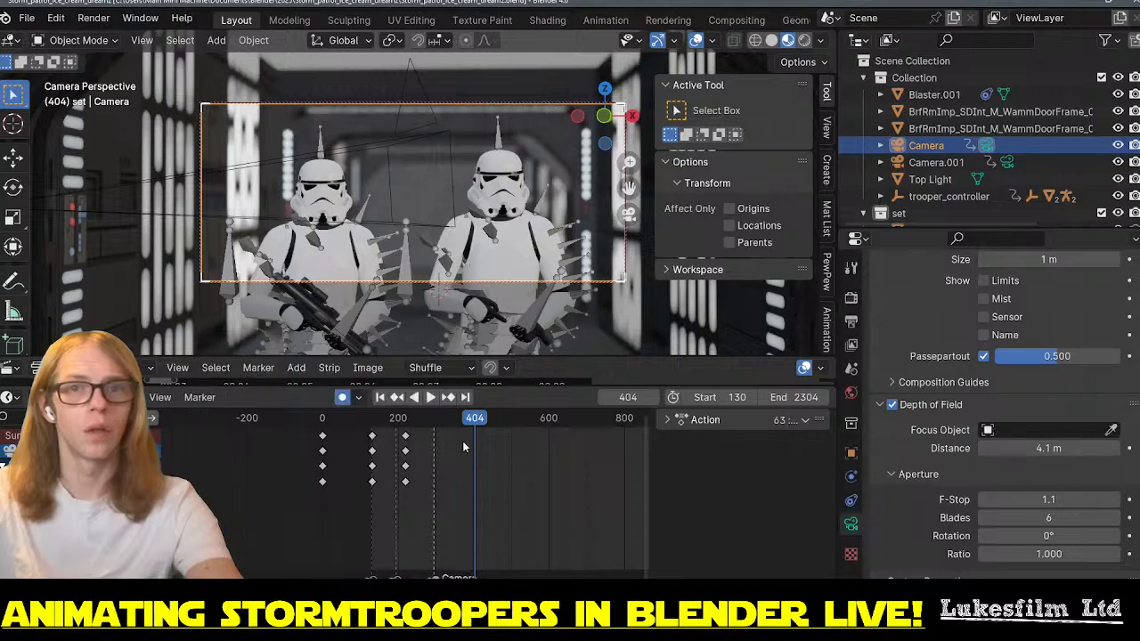
- Play the timeline around the moved Camera marker to check the timing of the cut back
{"action": "key", "text": "space"}
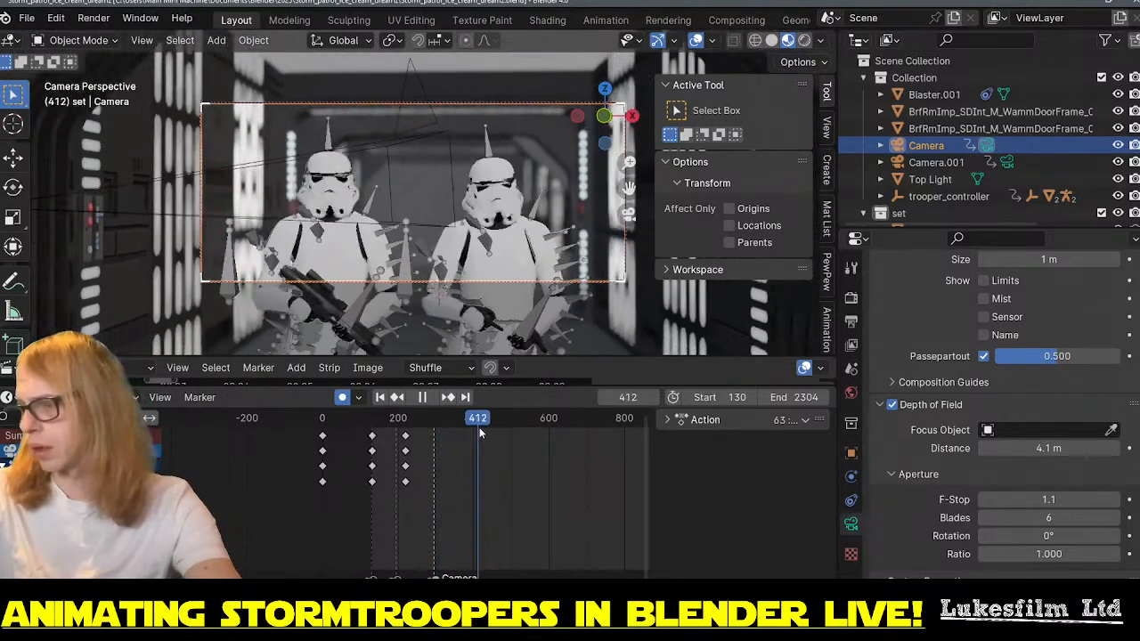
{"action": "key", "text": "space"}
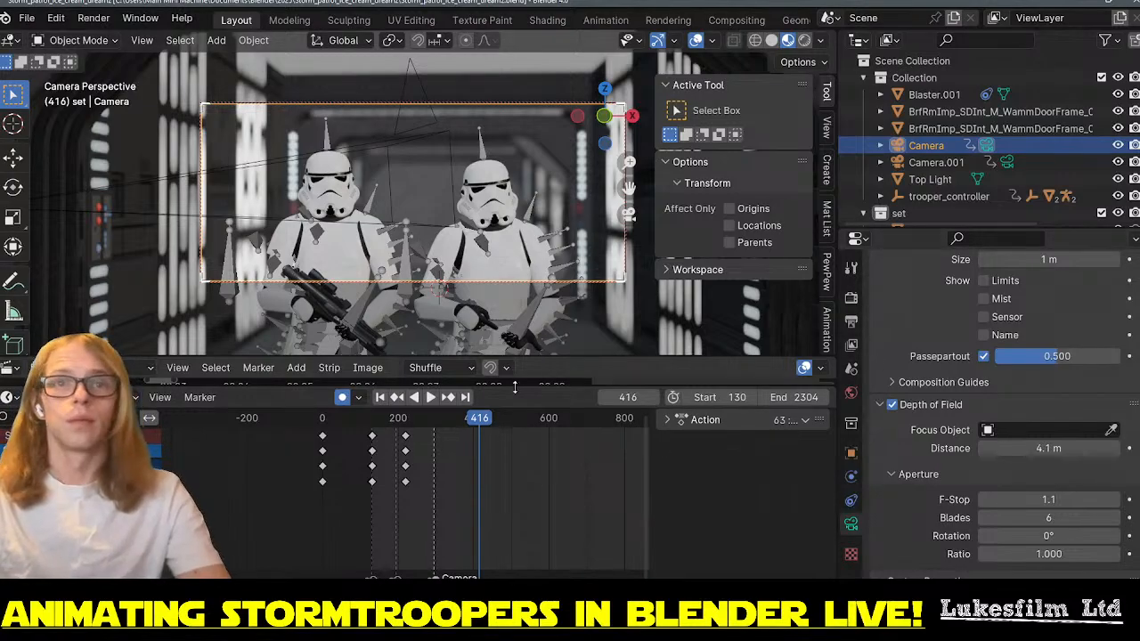
{"action": "mouse_move", "coordinate": [442, 420]}
{"action": "left_mouse_down"}
{"action": "mouse_move", "coordinate": [382, 420]}
{"action": "mouse_move", "coordinate": [428, 422]}
{"action": "left_mouse_up"}
{"action": "key", "text": "space"}
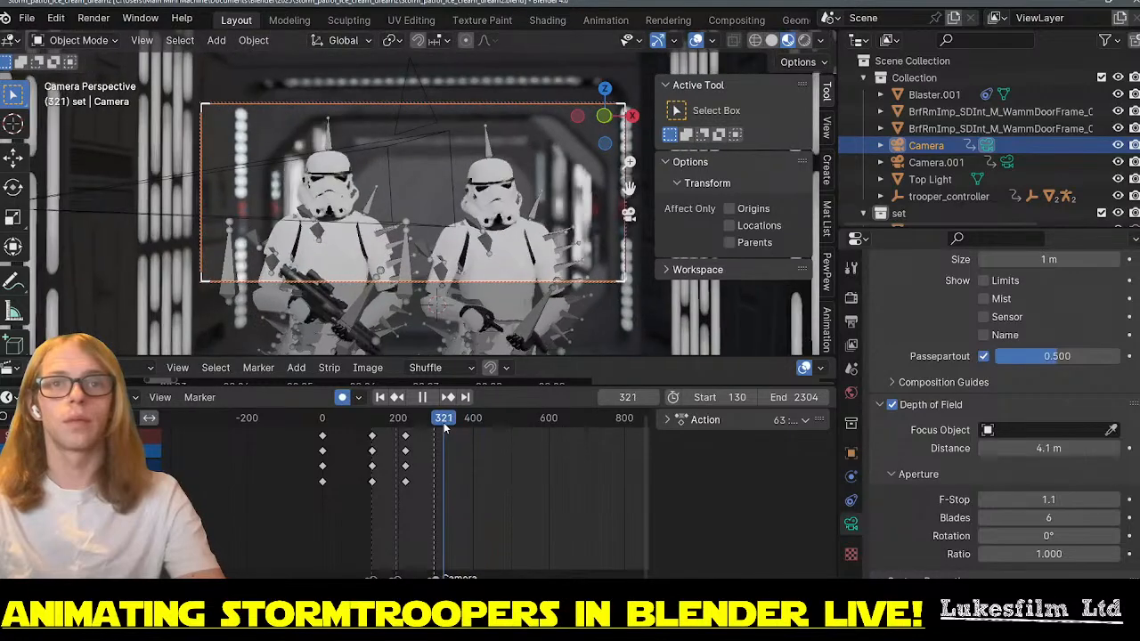
- Play the whole camera edit from frame 130, restarting it once, and stop at frame 1803
{"action": "left_click", "coordinate": [380, 398]}
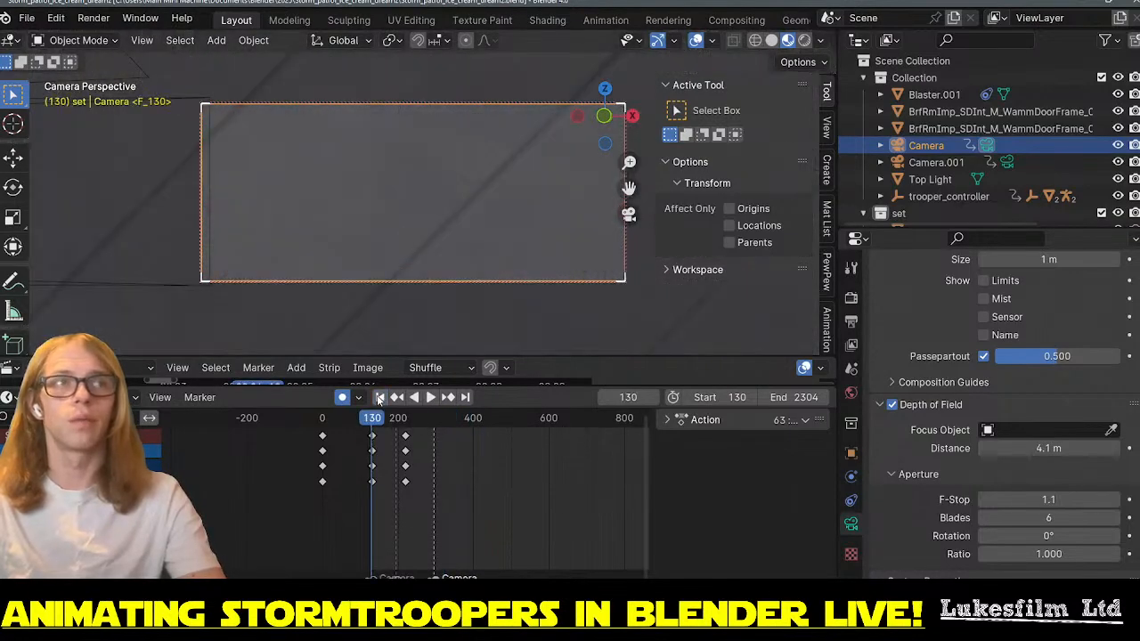
{"action": "key", "text": "space"}
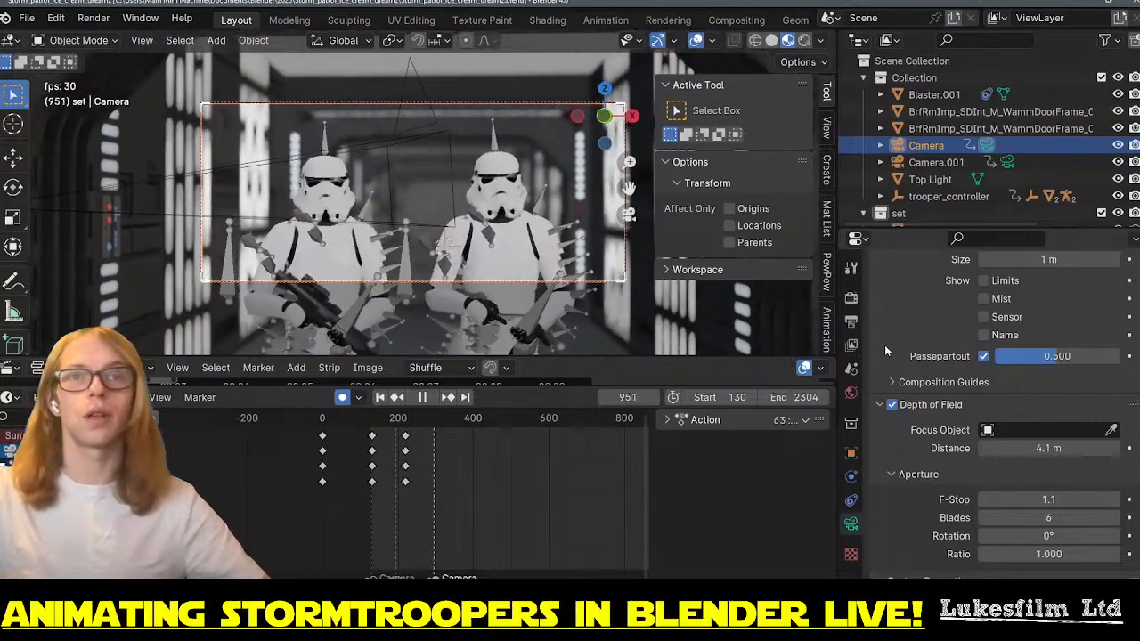
{"action": "left_click", "coordinate": [423, 397]}
{"action": "left_click", "coordinate": [381, 397]}
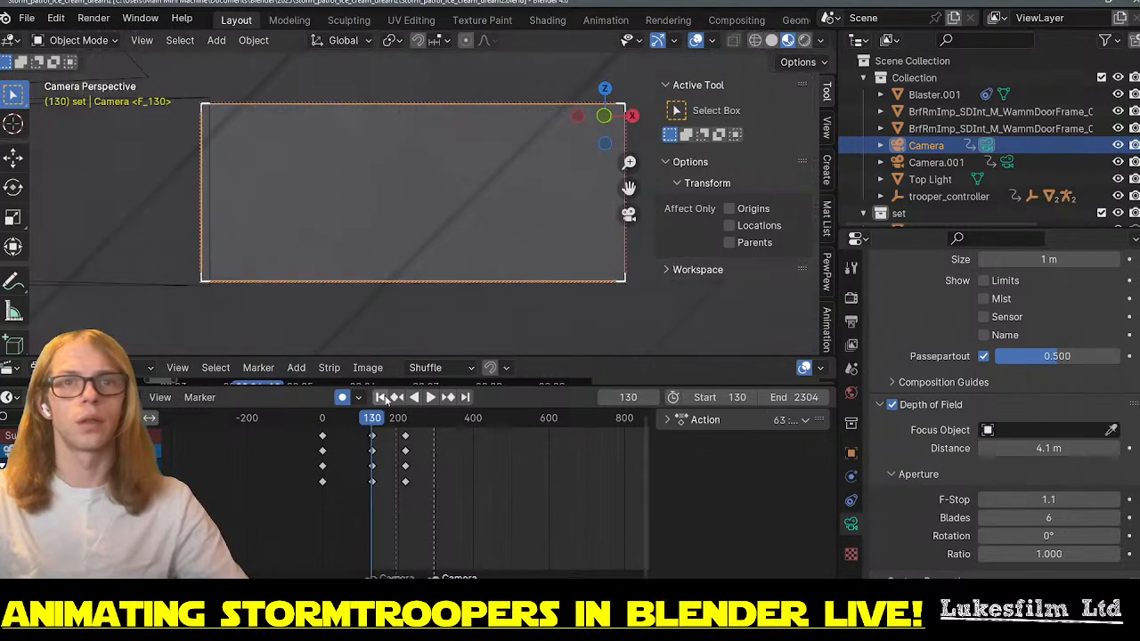
{"action": "left_click", "coordinate": [437, 395]}
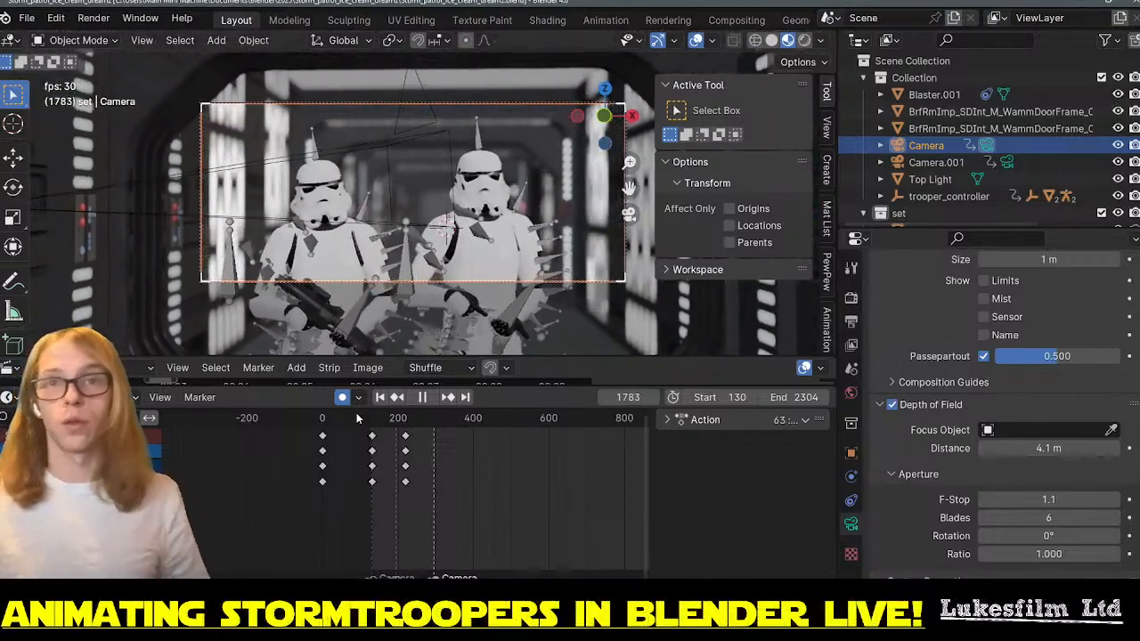
{"action": "key", "text": "space"}
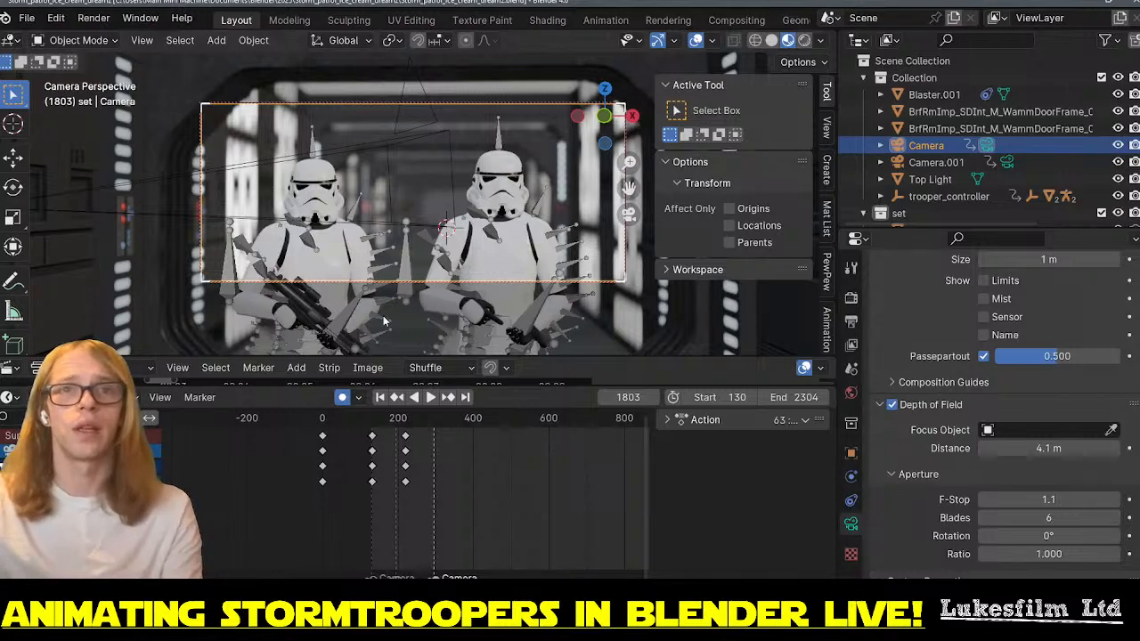
- Leave the camera view, return to the start of the frame range and select trooper_controller
{"action": "key", "text": "KP_0"}
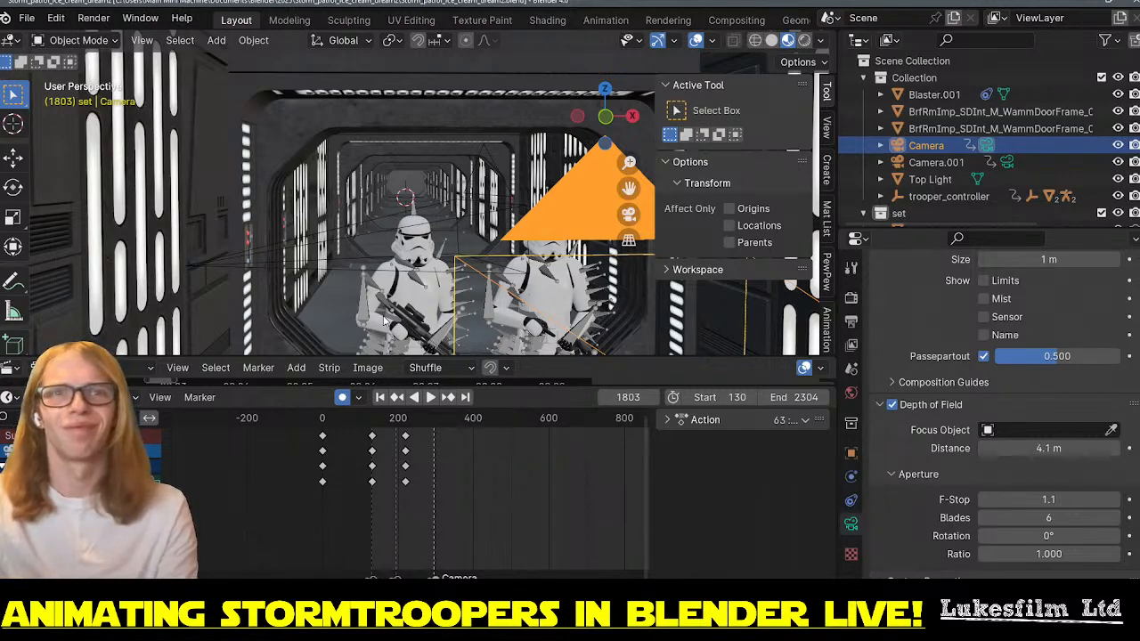
{"action": "left_click", "coordinate": [380, 398]}
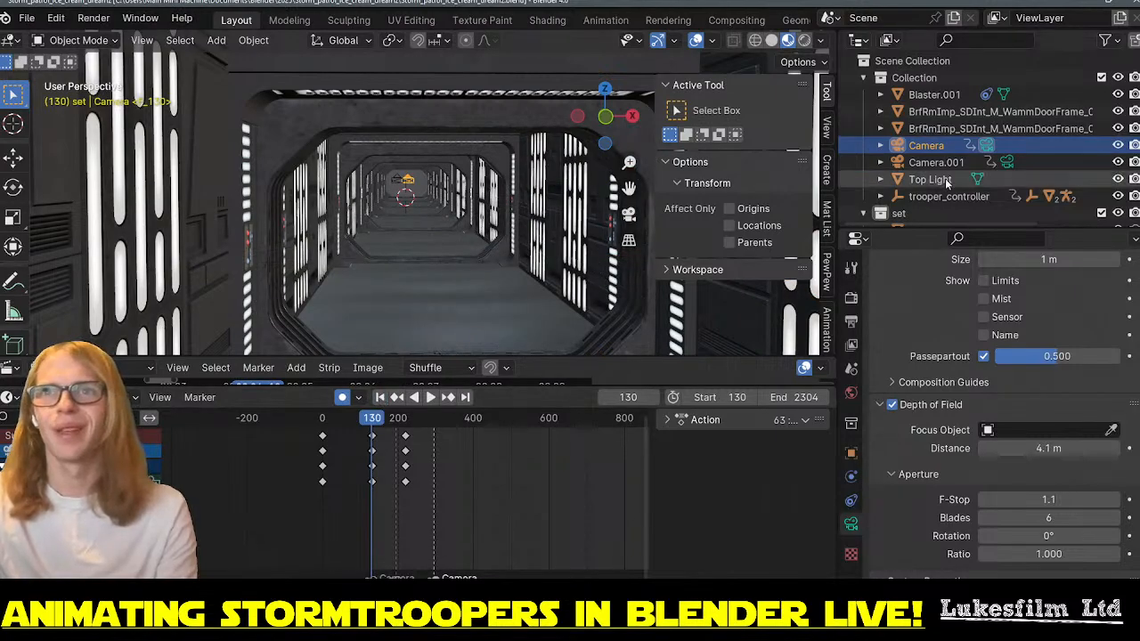
{"action": "scroll", "coordinate": [945, 178], "scroll_direction": "down", "scroll_amount": 2}
{"action": "left_click", "coordinate": [949, 129]}
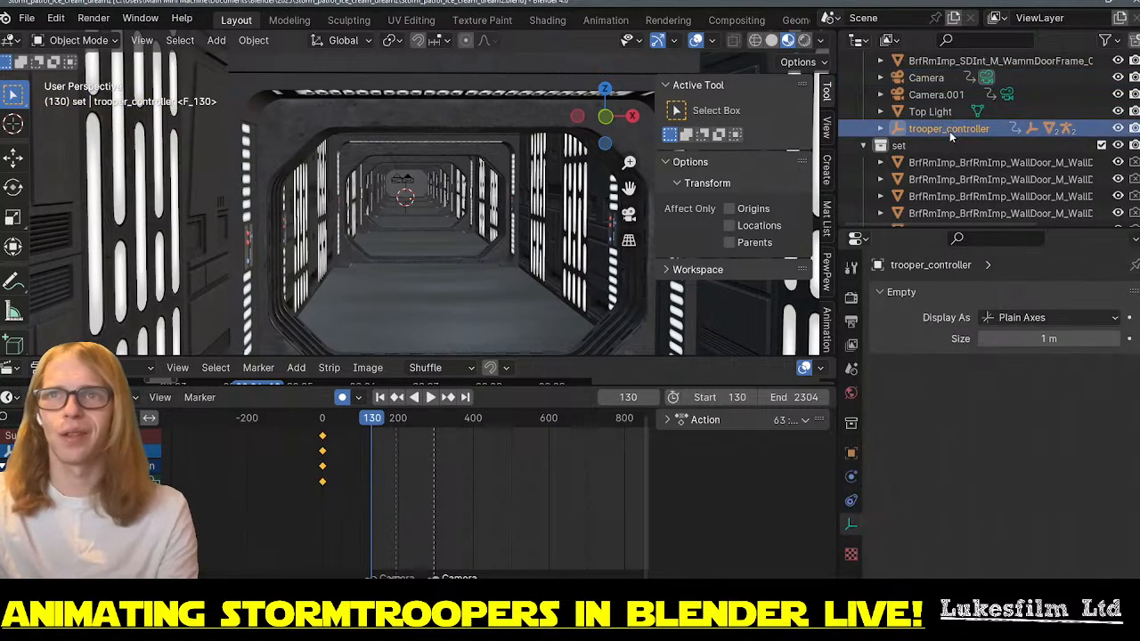
{"action": "key", "text": "period"}
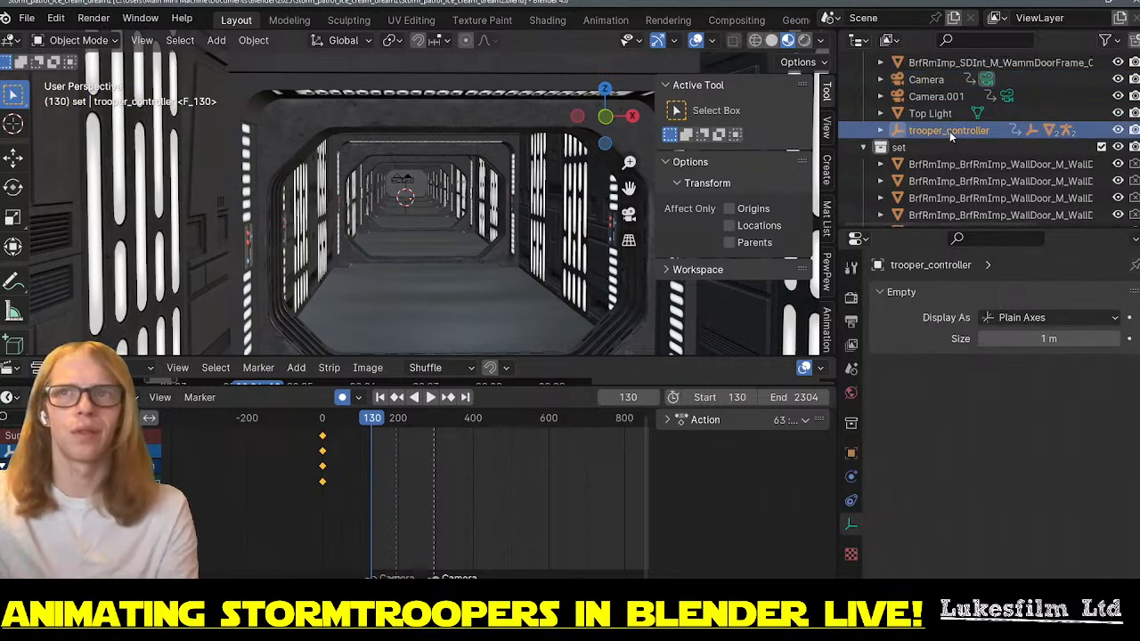
{"action": "scroll", "coordinate": [539, 221], "scroll_direction": "up", "scroll_amount": 1}
{"action": "middle_click_drag", "start_coordinate": [538, 222], "coordinate": [543, 222]}
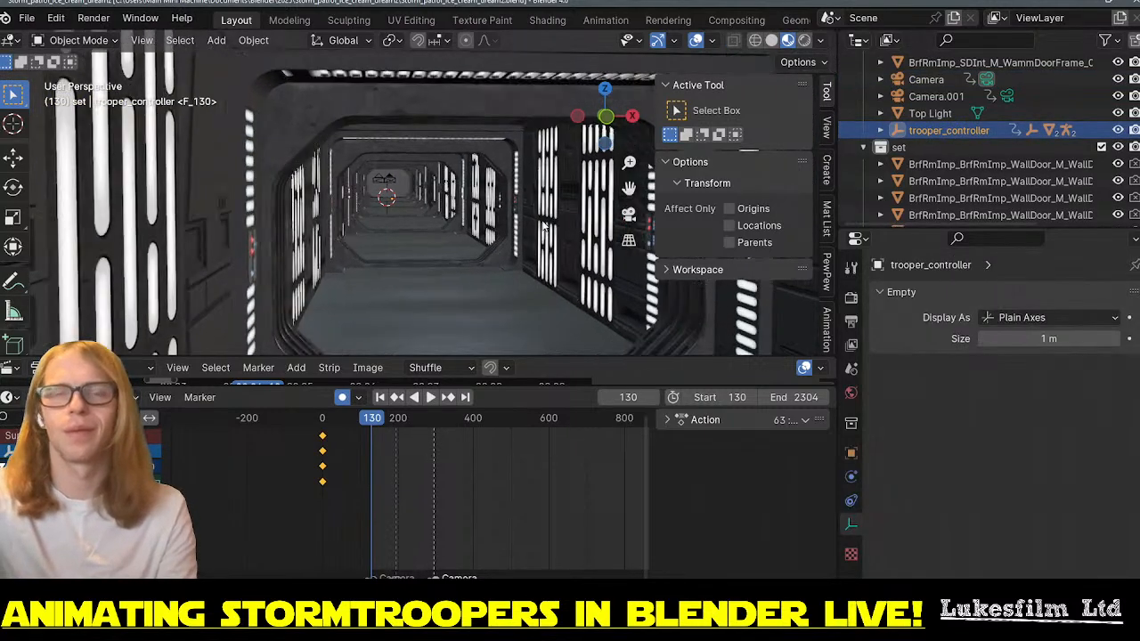
- Frame trooper_controller in the viewport and look around the corridor set for the troopers
{"action": "key", "text": "KP_Decimal"}
{"action": "middle_click_drag", "start_coordinate": [391, 198], "coordinate": [264, 203]}
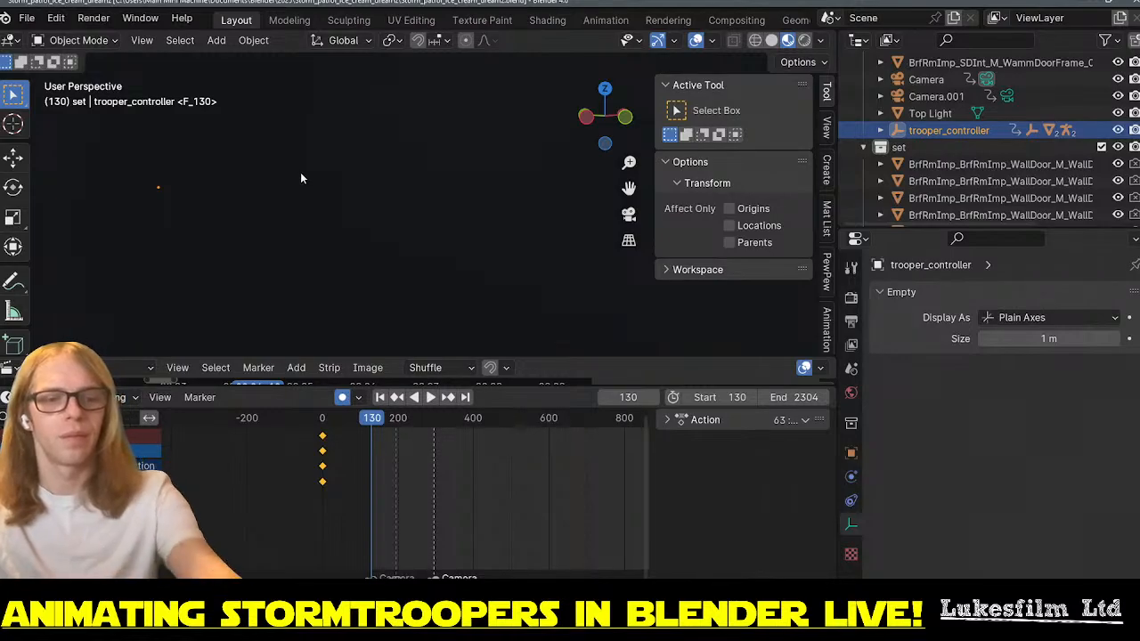
{"action": "middle_click_drag", "start_coordinate": [477, 213], "coordinate": [784, 292], "text": "shift"}
{"action": "scroll", "coordinate": [259, 219], "scroll_direction": "down", "scroll_amount": 7}
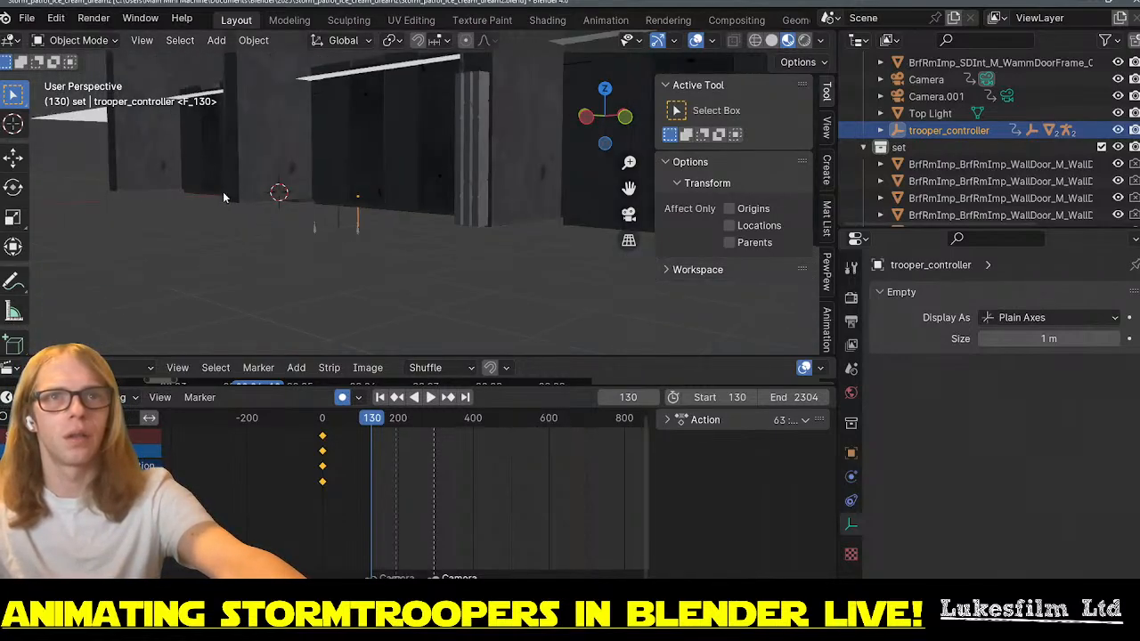
{"action": "middle_click_drag", "start_coordinate": [222, 197], "coordinate": [664, 162]}
{"action": "scroll", "coordinate": [257, 207], "scroll_direction": "up", "scroll_amount": 4}
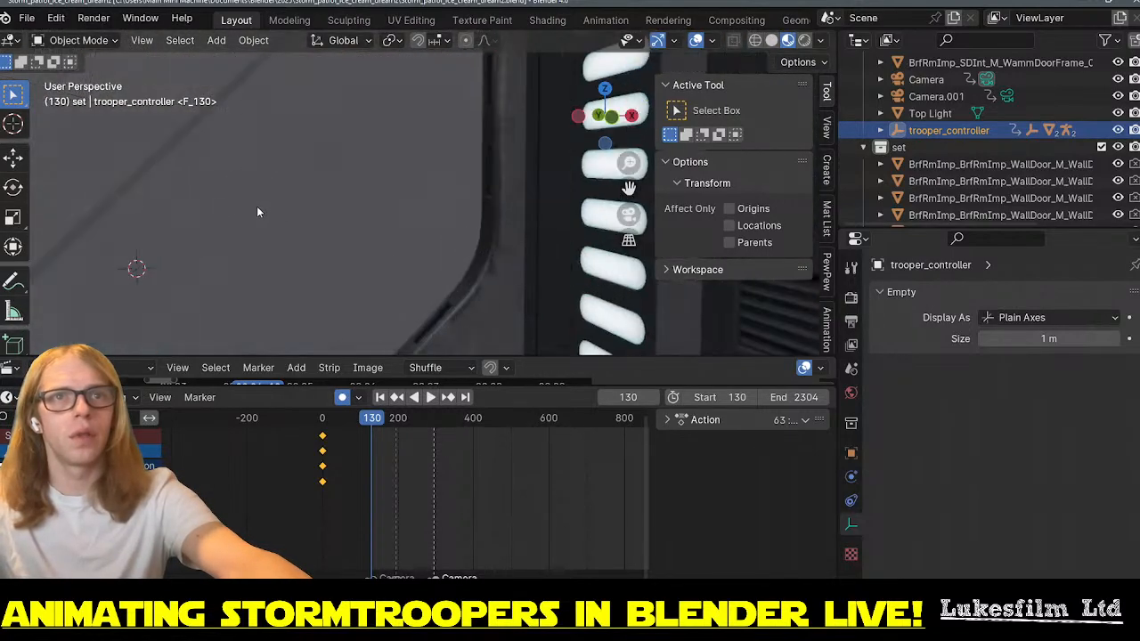
{"action": "scroll", "coordinate": [256, 214], "scroll_direction": "up", "scroll_amount": 4}
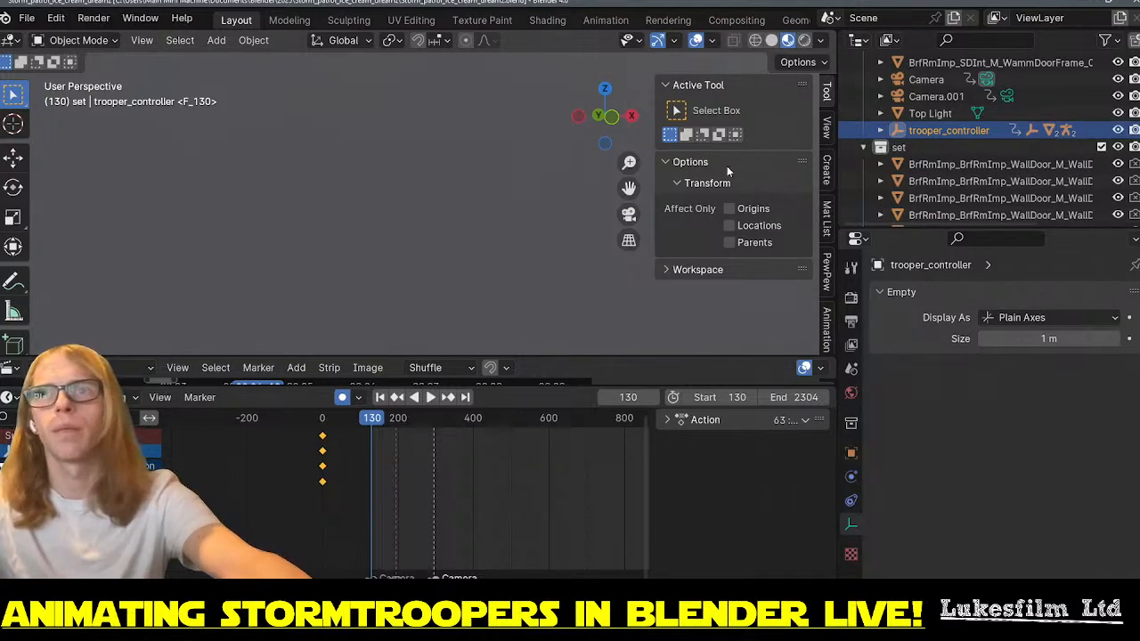
- Expand trooper_controller's hierarchy, select its Combined_Character armature and locate it in the corridor
{"action": "left_click", "coordinate": [880, 130]}
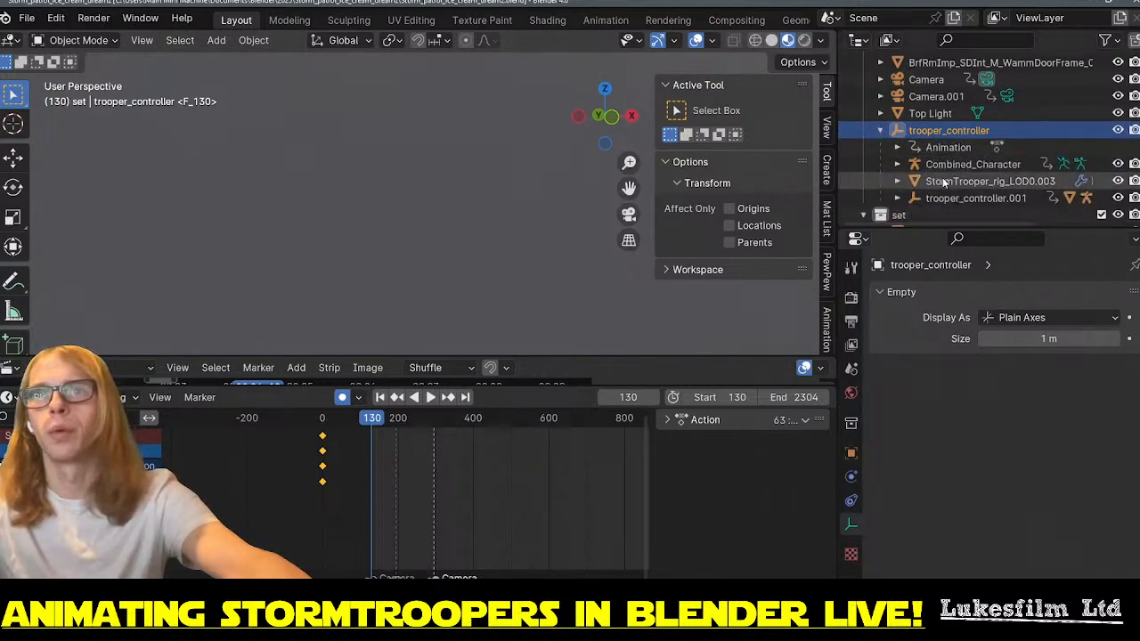
{"action": "left_click", "coordinate": [966, 165]}
{"action": "key", "text": "KP_Decimal"}
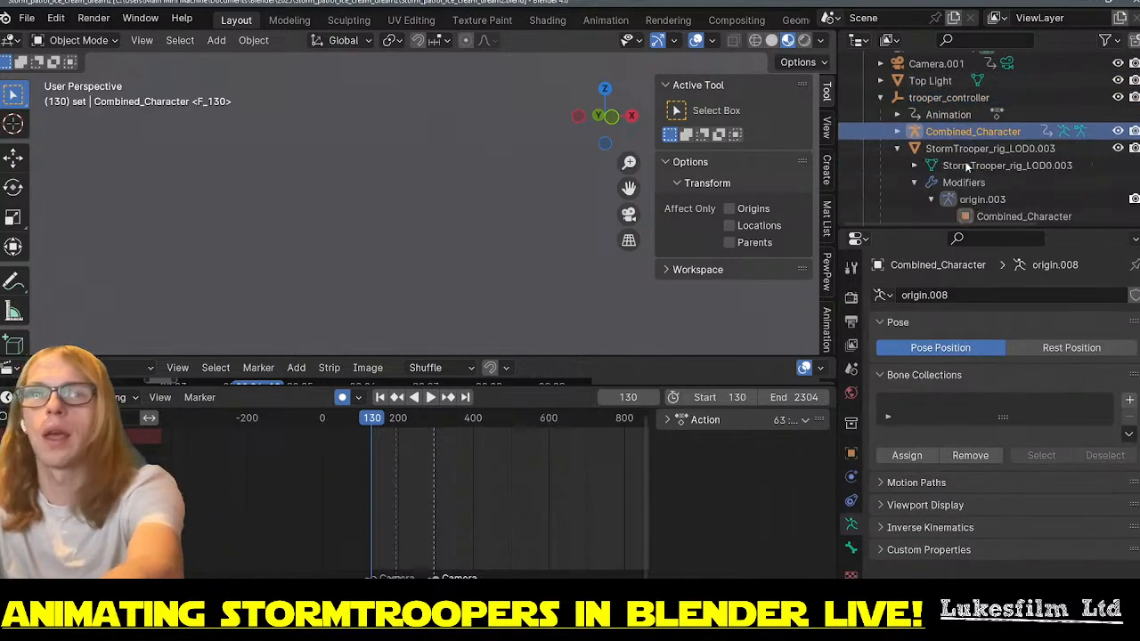
{"action": "scroll", "coordinate": [492, 200], "scroll_direction": "down", "scroll_amount": 6}
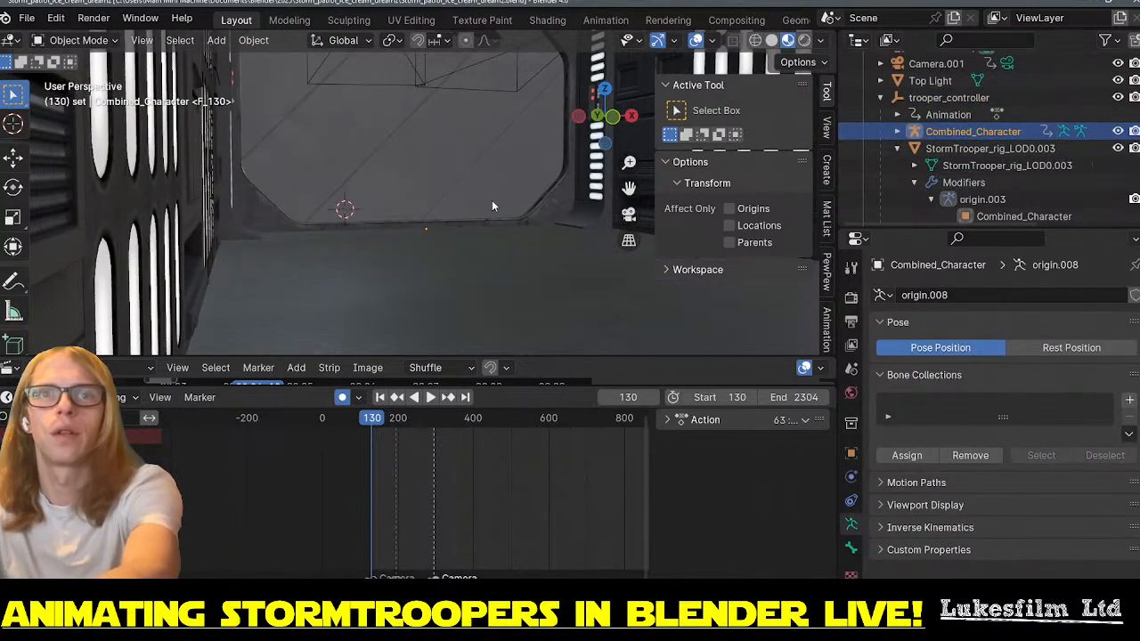
{"action": "scroll", "coordinate": [469, 230], "scroll_direction": "down", "scroll_amount": 4}
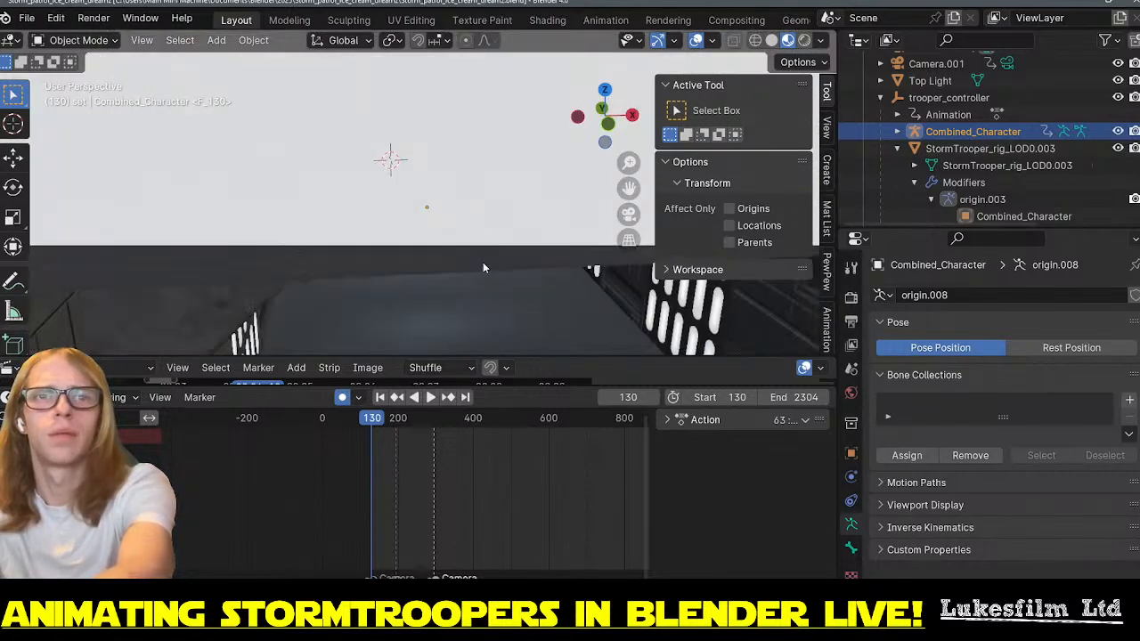
- Go to frame 16 and briefly preview the animation from there
{"action": "left_click", "coordinate": [328, 419]}
{"action": "key", "text": "space"}
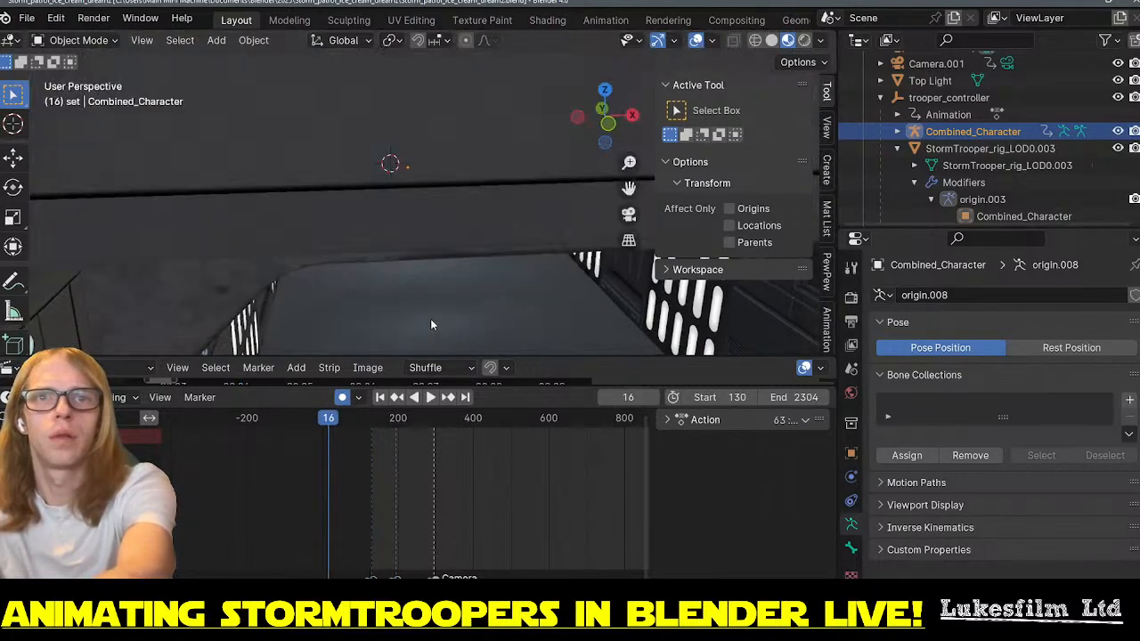
{"action": "scroll", "coordinate": [427, 317], "scroll_direction": "up", "scroll_amount": 5}
{"action": "key", "text": "Escape"}
- Examine the corridor set around Combined_Character at frame 16 from several angles, ending on a close view of both stormtroopers
{"action": "mouse_move", "coordinate": [497, 252]}
{"action": "middle_mouse_down"}
{"action": "mouse_move", "coordinate": [581, 243]}
{"action": "mouse_move", "coordinate": [787, 258]}
{"action": "middle_mouse_up"}
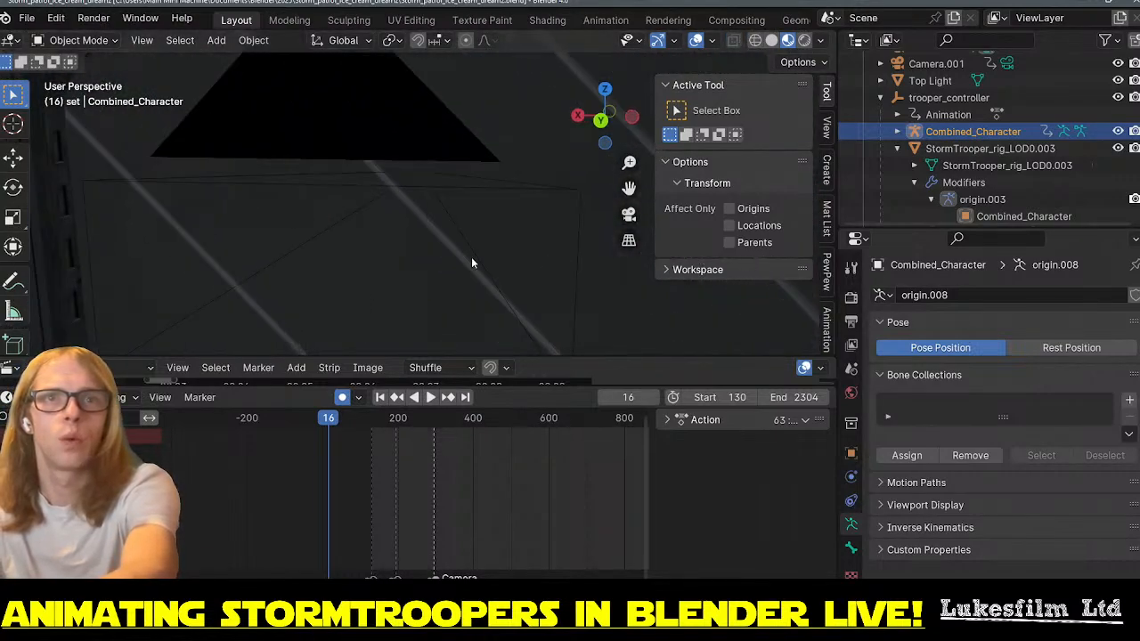
{"action": "scroll", "coordinate": [469, 256], "scroll_direction": "down", "scroll_amount": 5}
{"action": "scroll", "coordinate": [448, 268], "scroll_direction": "up", "scroll_amount": 6}
{"action": "middle_click_drag", "start_coordinate": [449, 250], "coordinate": [432, 306]}
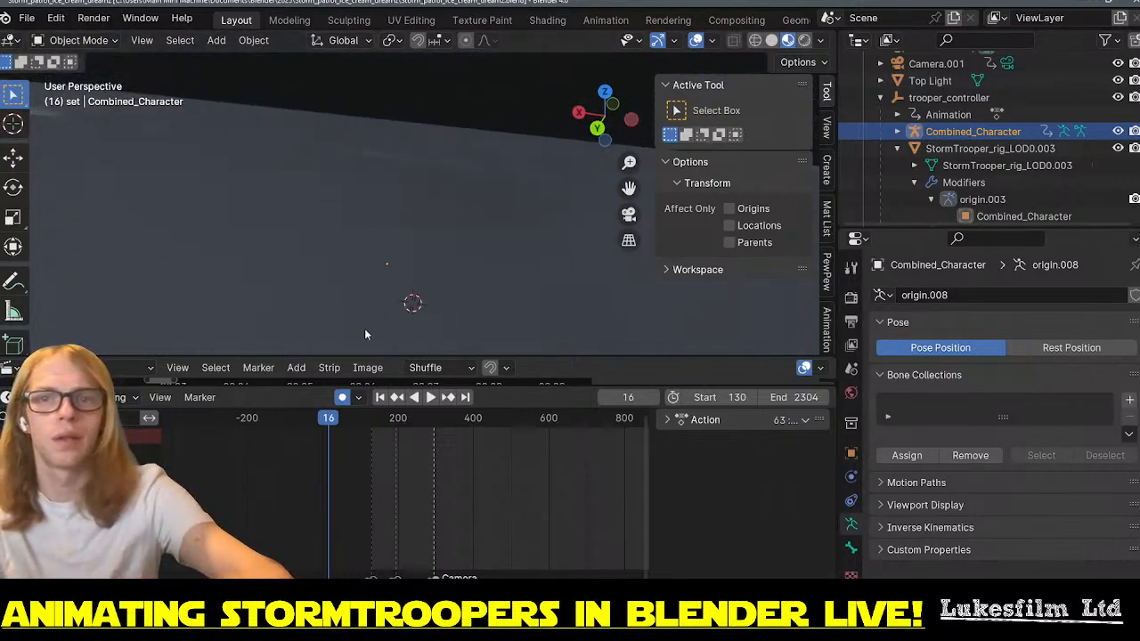
{"action": "scroll", "coordinate": [341, 271], "scroll_direction": "down", "scroll_amount": 4}
{"action": "scroll", "coordinate": [542, 56], "scroll_direction": "down", "scroll_amount": 2}
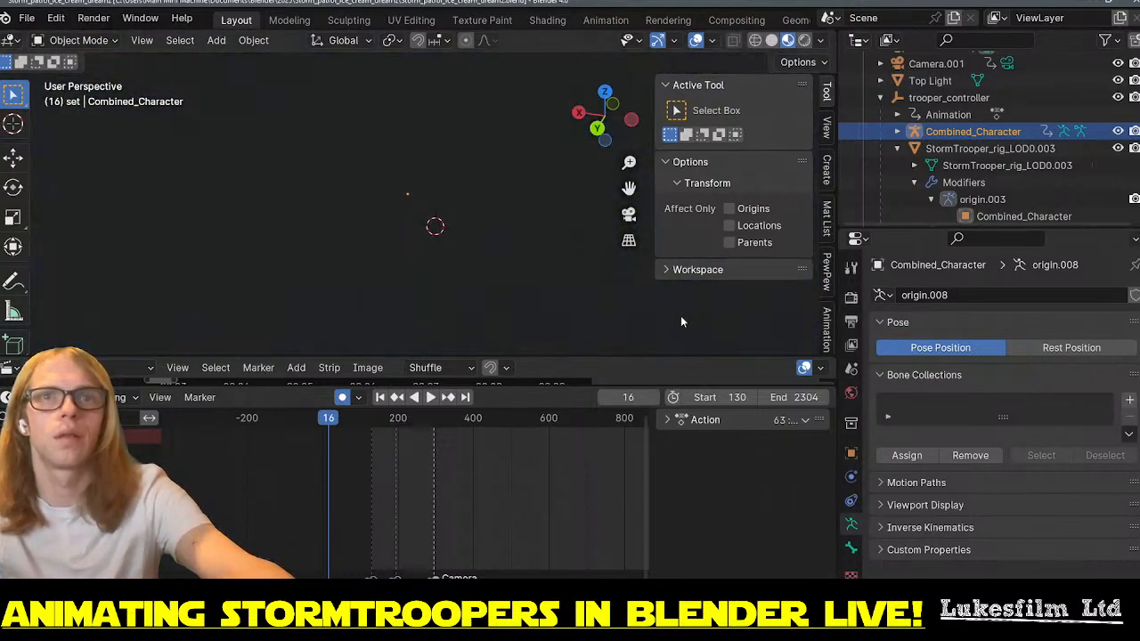
{"action": "middle_click_drag", "start_coordinate": [45, 285], "coordinate": [72, 116], "text": "shift"}
{"action": "scroll", "coordinate": [463, 262], "scroll_direction": "up", "scroll_amount": 5}
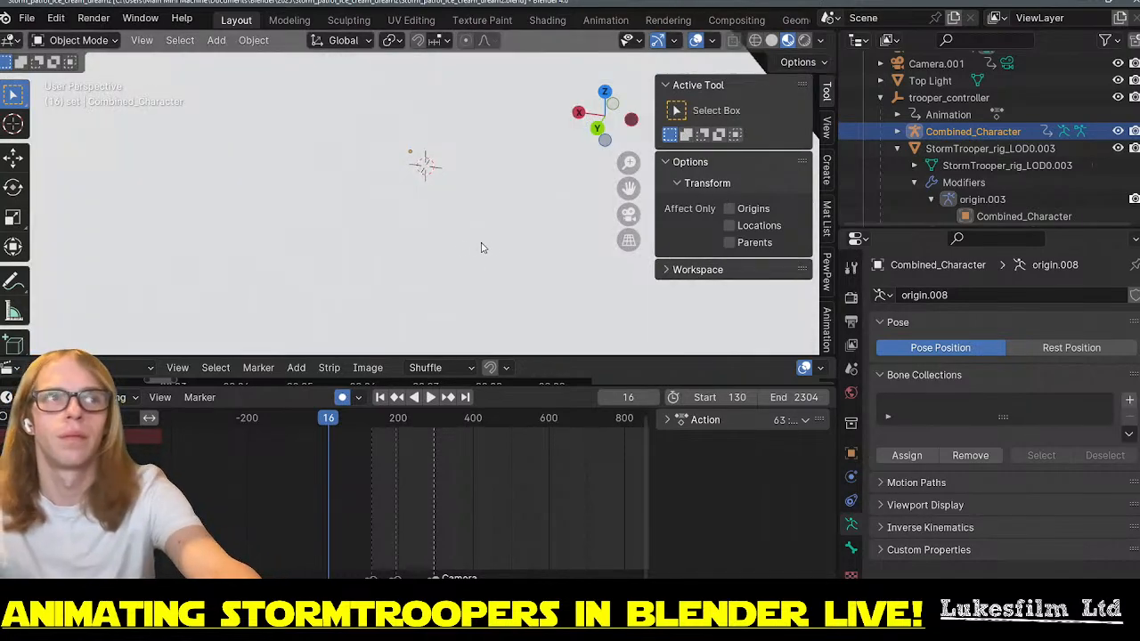
{"action": "scroll", "coordinate": [509, 291], "scroll_direction": "down", "scroll_amount": 6}
{"action": "middle_click_drag", "start_coordinate": [446, 233], "coordinate": [482, 235]}
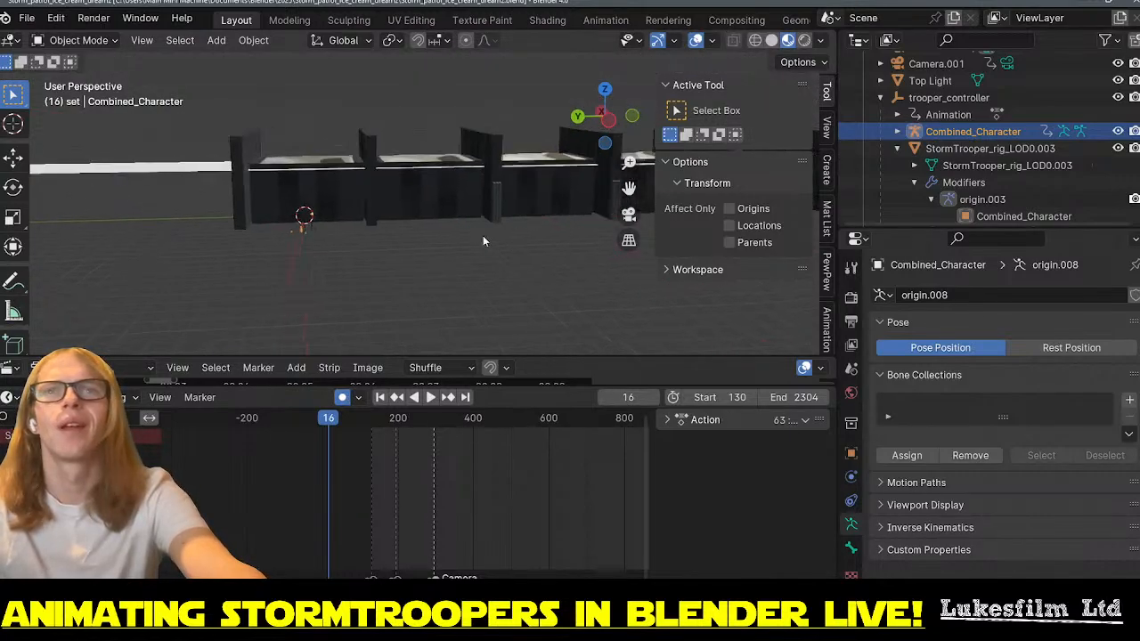
{"action": "scroll", "coordinate": [477, 232], "scroll_direction": "down", "scroll_amount": 4}
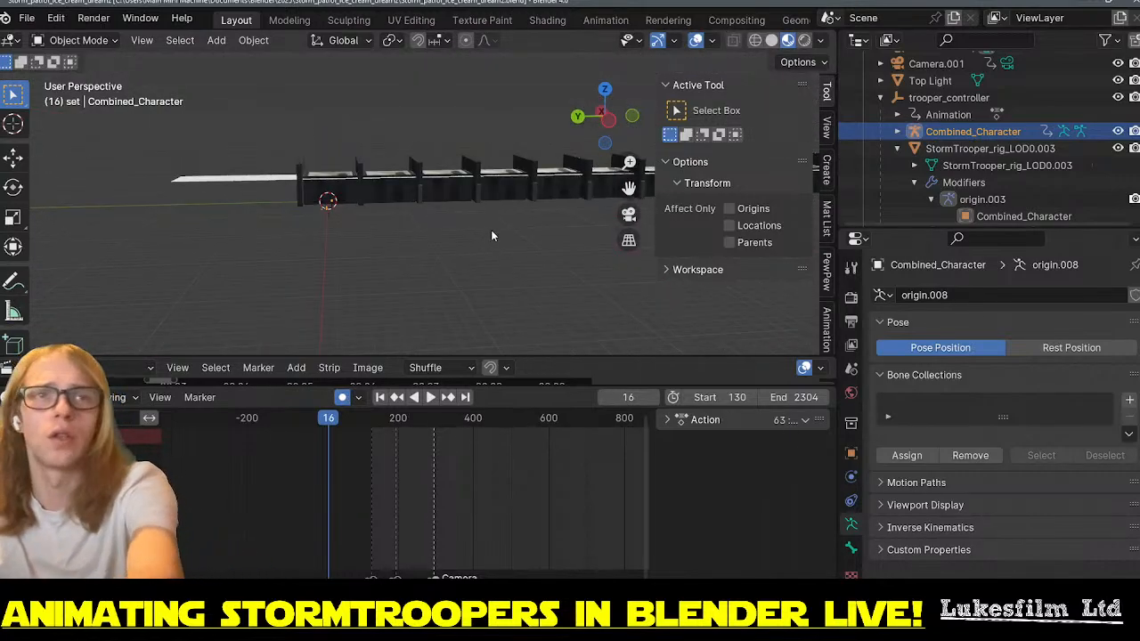
{"action": "scroll", "coordinate": [491, 230], "scroll_direction": "up", "scroll_amount": 5}
{"action": "middle_click_drag", "start_coordinate": [490, 230], "coordinate": [370, 245]}
{"action": "scroll", "coordinate": [370, 245], "scroll_direction": "down", "scroll_amount": 10}
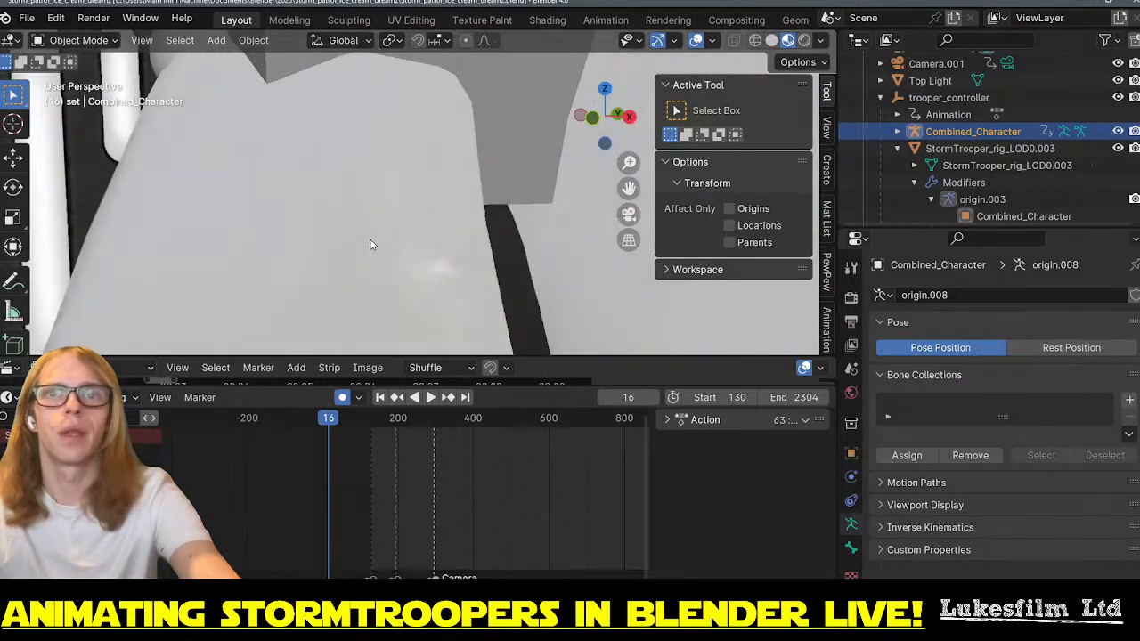
{"action": "scroll", "coordinate": [372, 239], "scroll_direction": "down", "scroll_amount": 5}
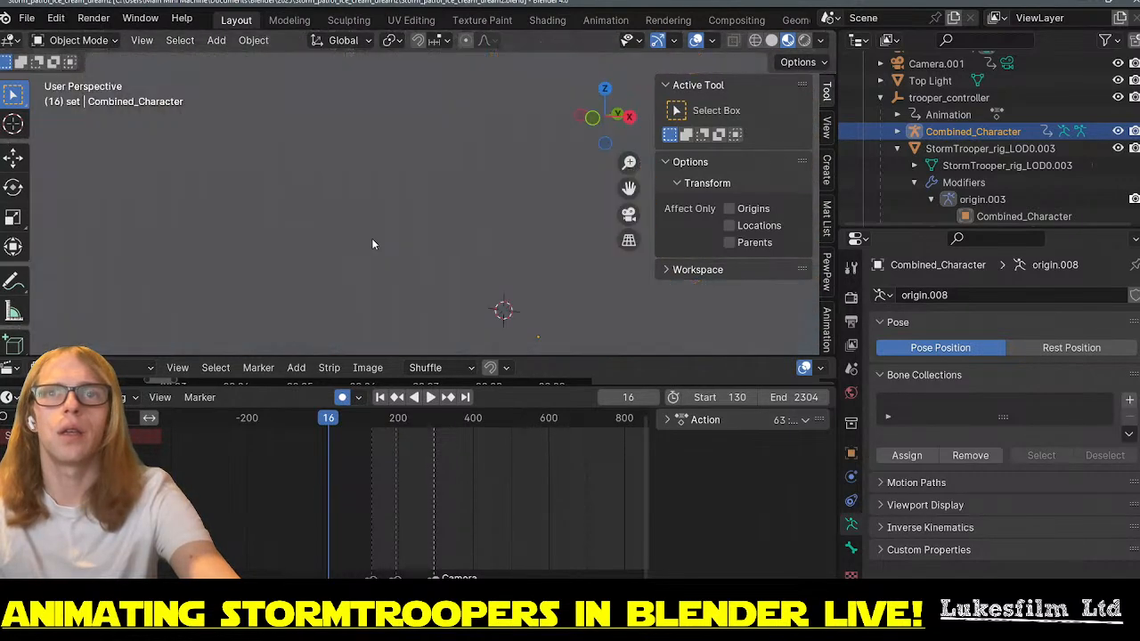
{"action": "scroll", "coordinate": [373, 239], "scroll_direction": "up", "scroll_amount": 4}
{"action": "middle_click_drag", "start_coordinate": [425, 210], "coordinate": [267, 355], "text": "shift"}
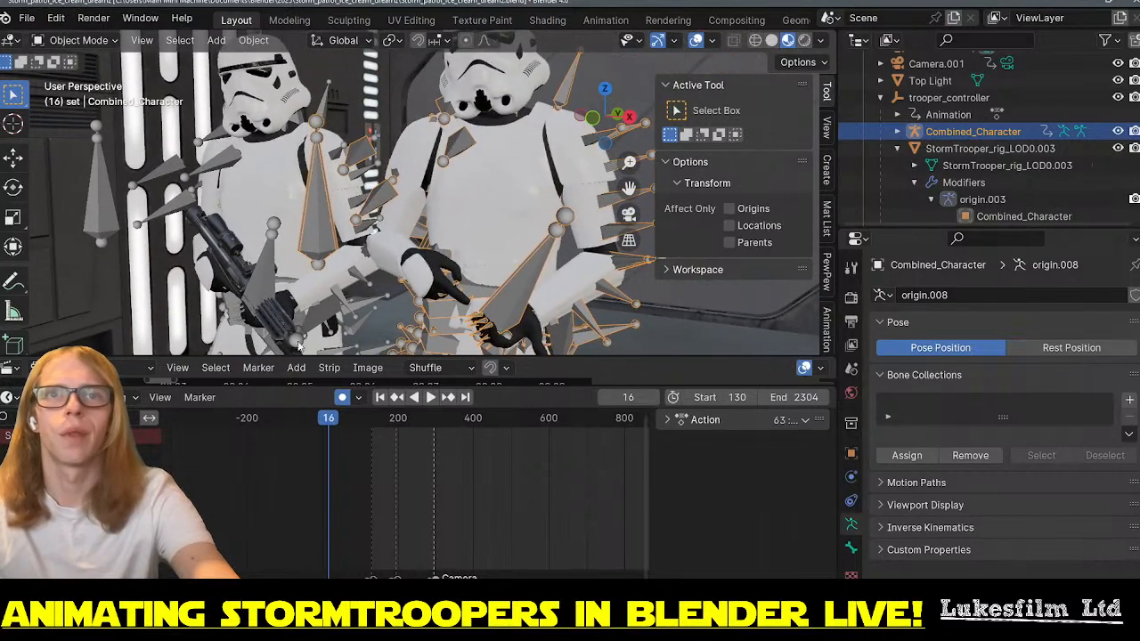
- Set the current frame to 0
{"action": "left_click", "coordinate": [379, 400]}
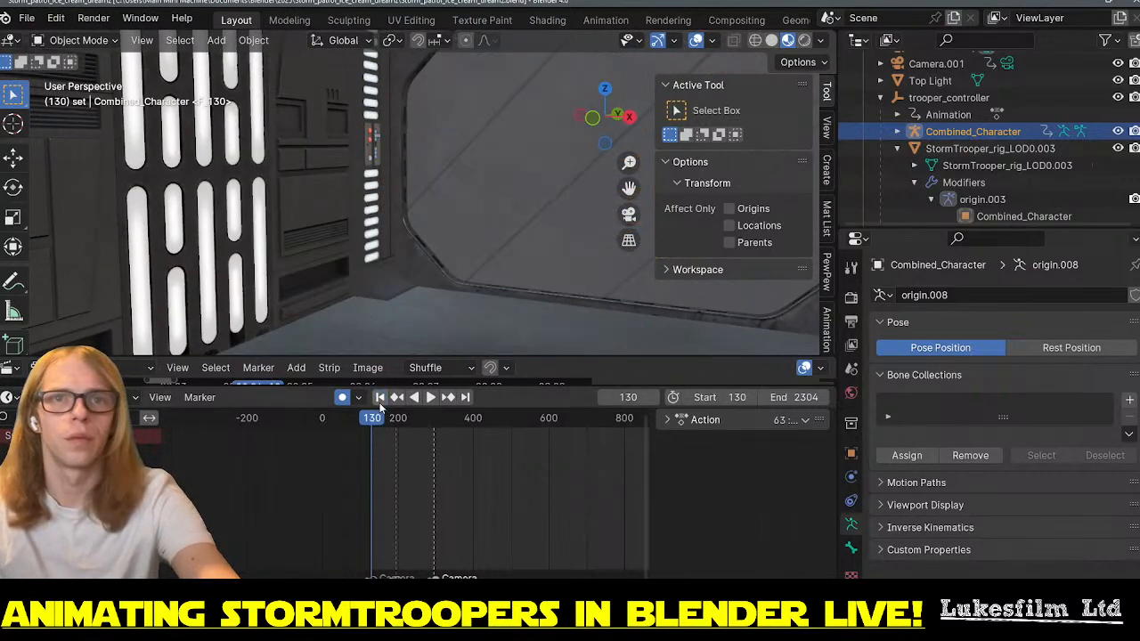
{"action": "left_click", "coordinate": [324, 420]}
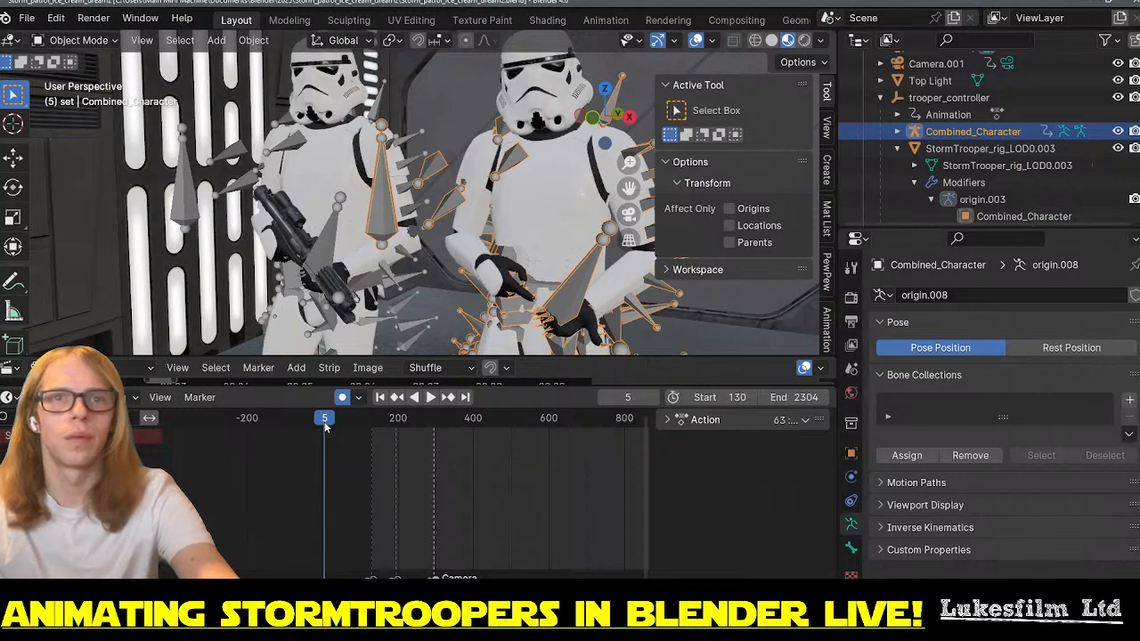
{"action": "left_click", "coordinate": [629, 400]}
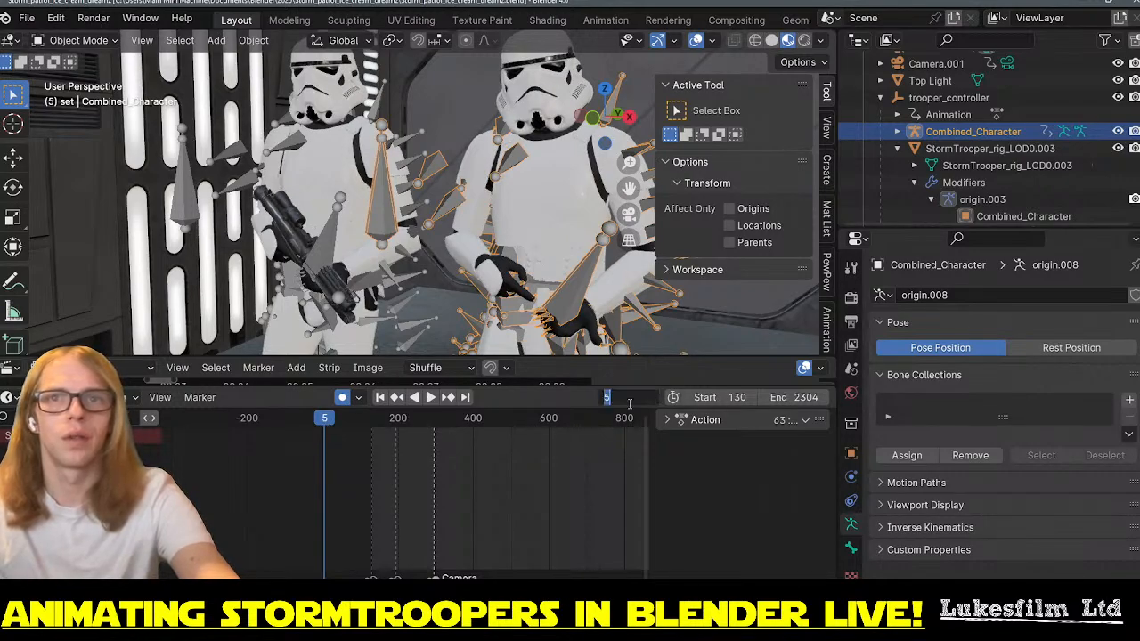
{"action": "type", "text": "0"}
{"action": "key", "text": "Return"}
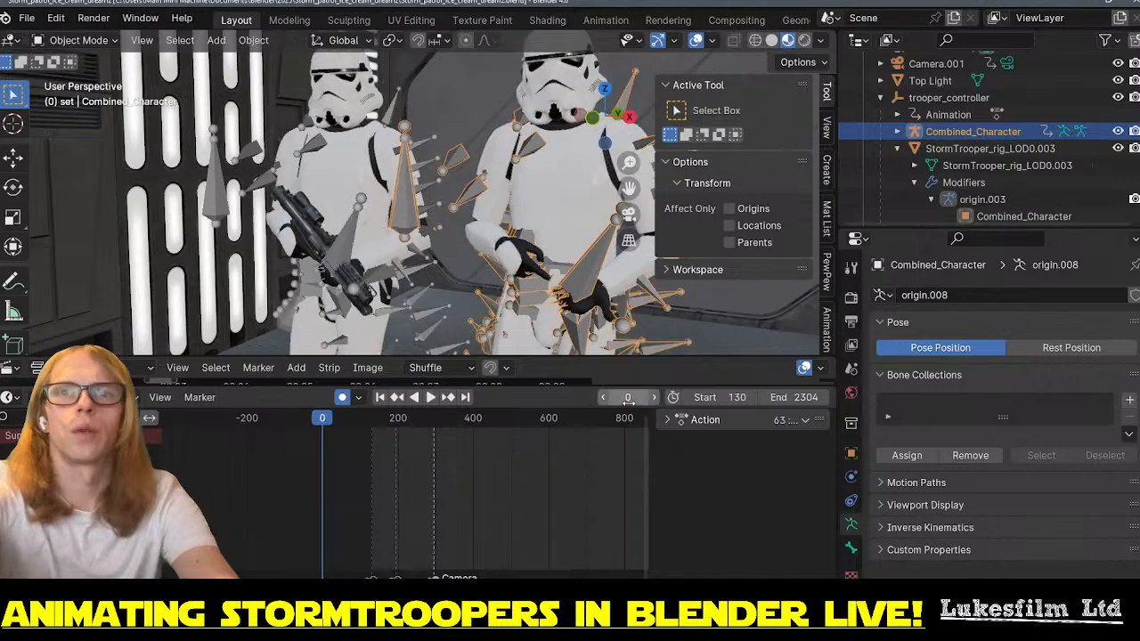
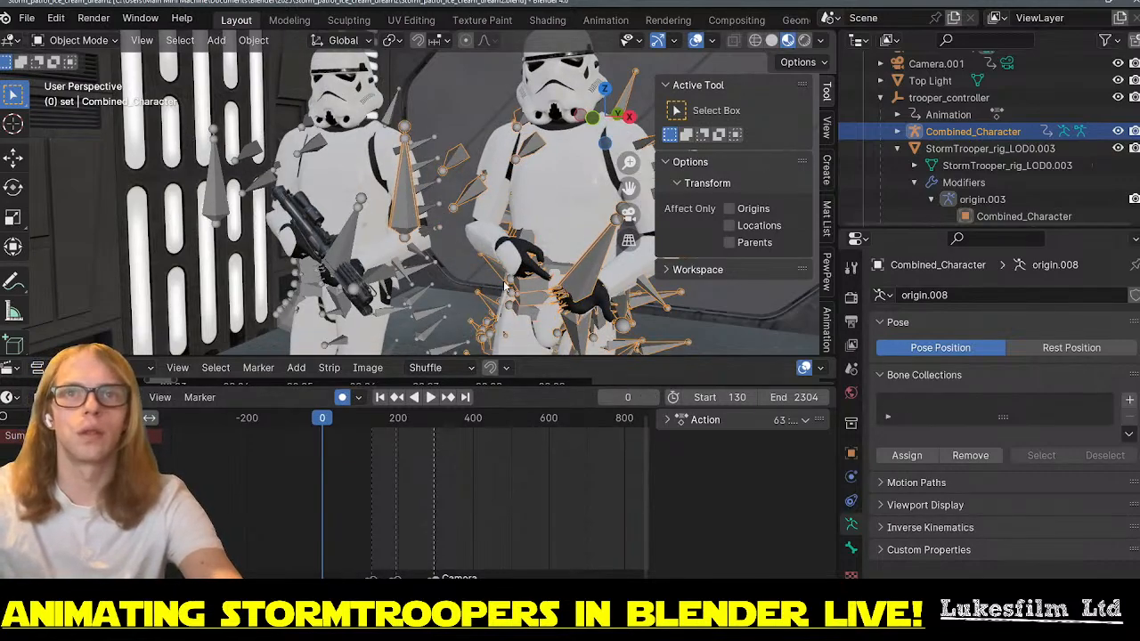
- Select the blaster rifle held by the armed stormtrooper and find Blaster.001 in the scene hierarchy
{"action": "left_click", "coordinate": [311, 248]}
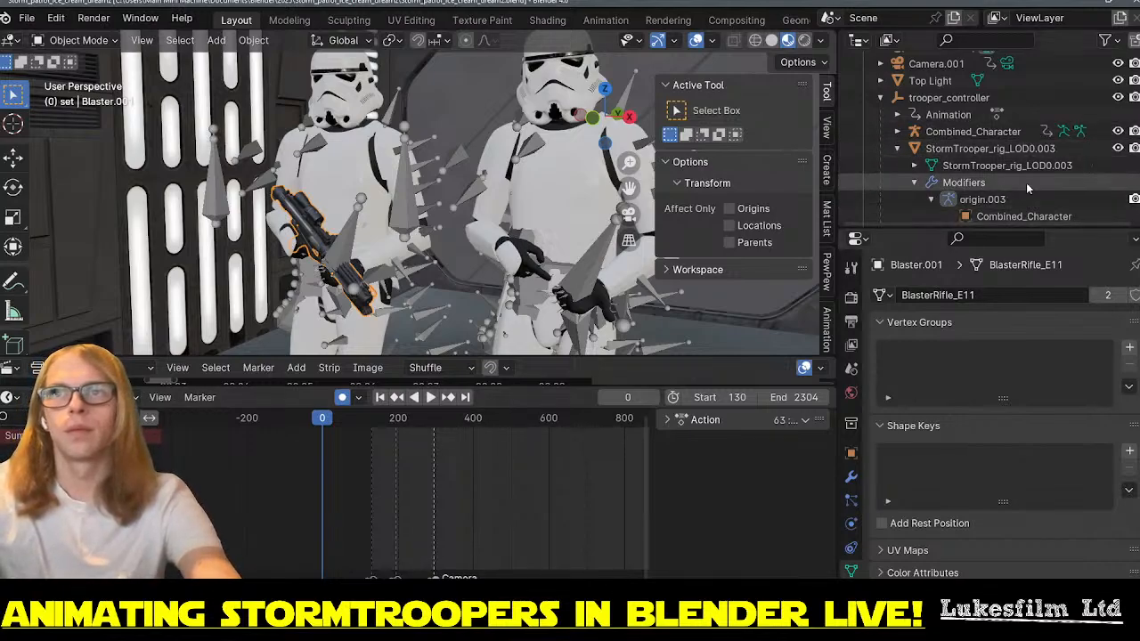
{"action": "scroll", "coordinate": [1026, 182], "scroll_direction": "down", "scroll_amount": 3}
{"action": "scroll", "coordinate": [1024, 182], "scroll_direction": "up", "scroll_amount": 1}
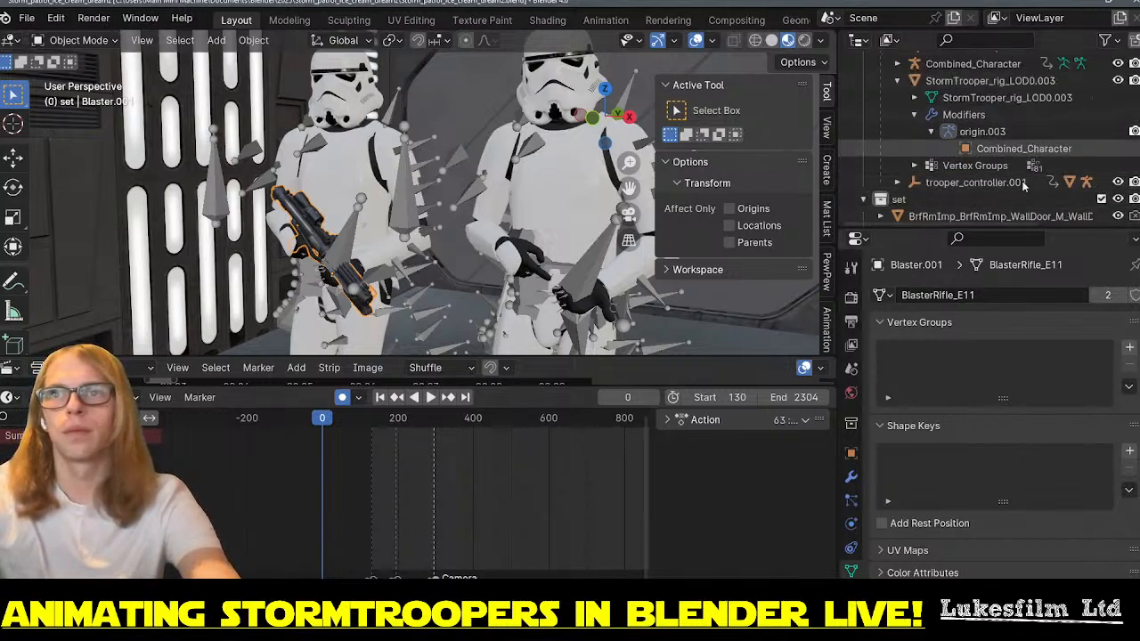
{"action": "scroll", "coordinate": [987, 209], "scroll_direction": "up", "scroll_amount": 3}
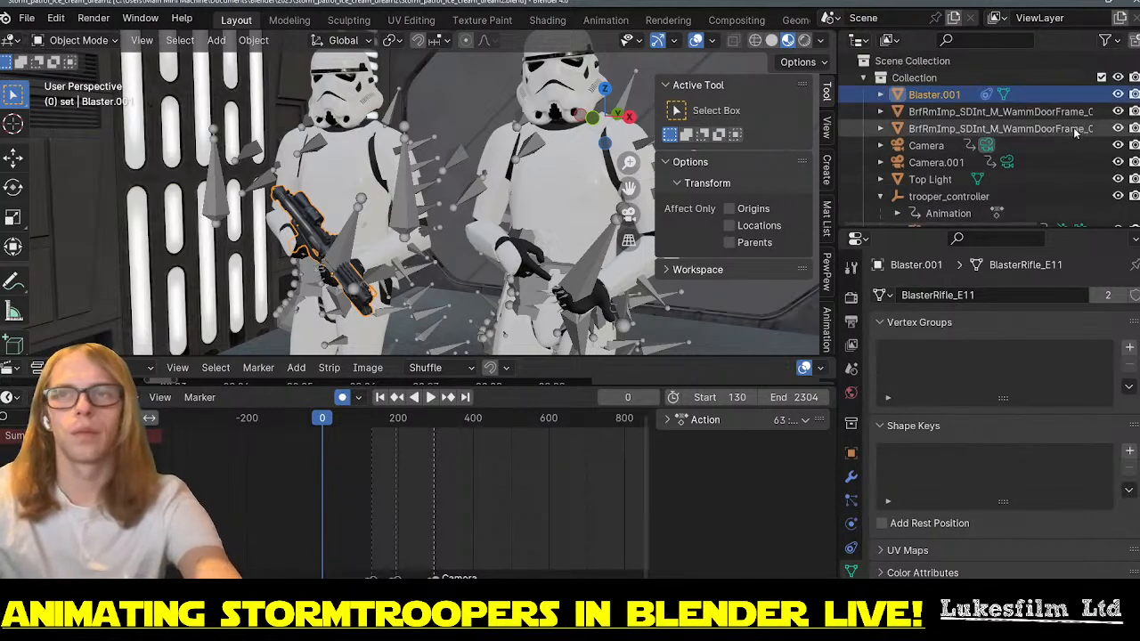
{"action": "key", "text": "ctrl+z"}
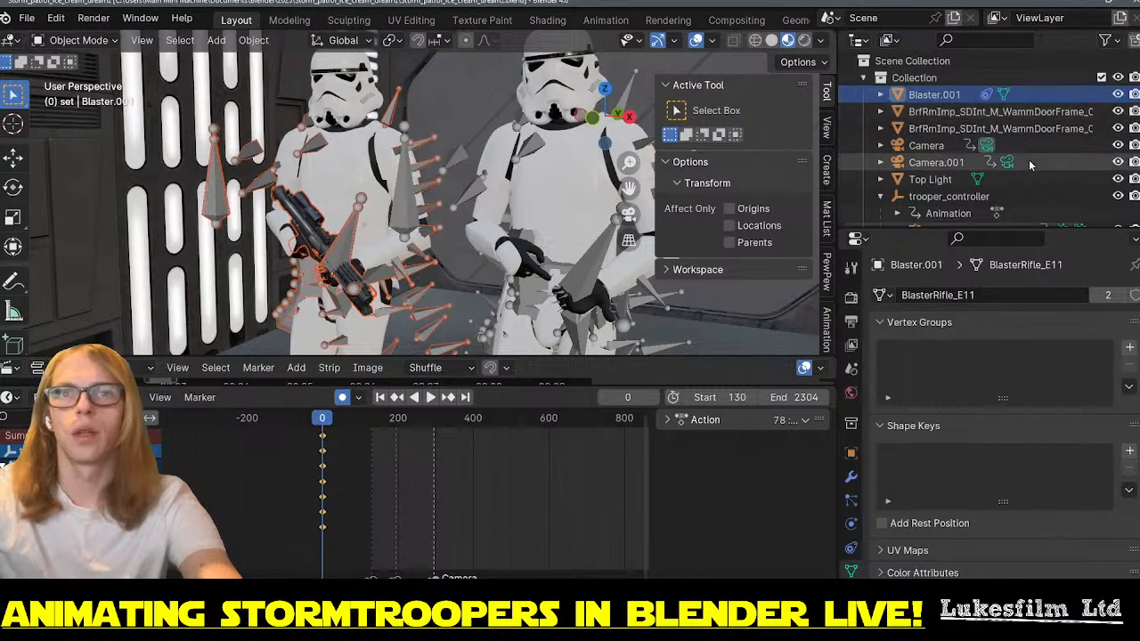
{"action": "scroll", "coordinate": [1029, 165], "scroll_direction": "down", "scroll_amount": 1}
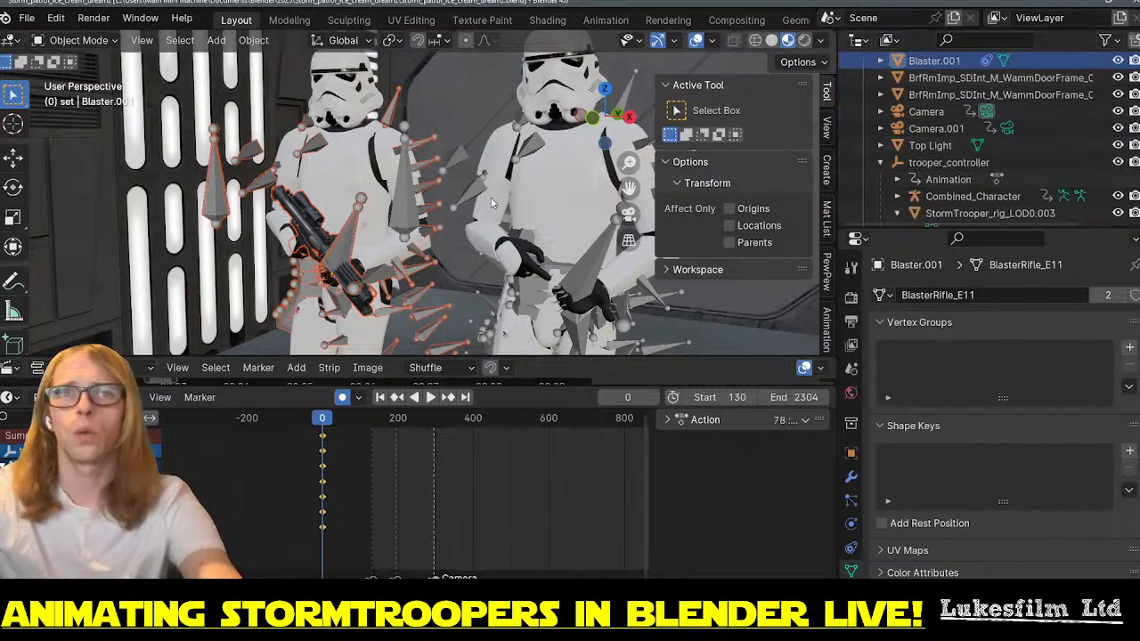
{"action": "key", "text": "ctrl+z"}
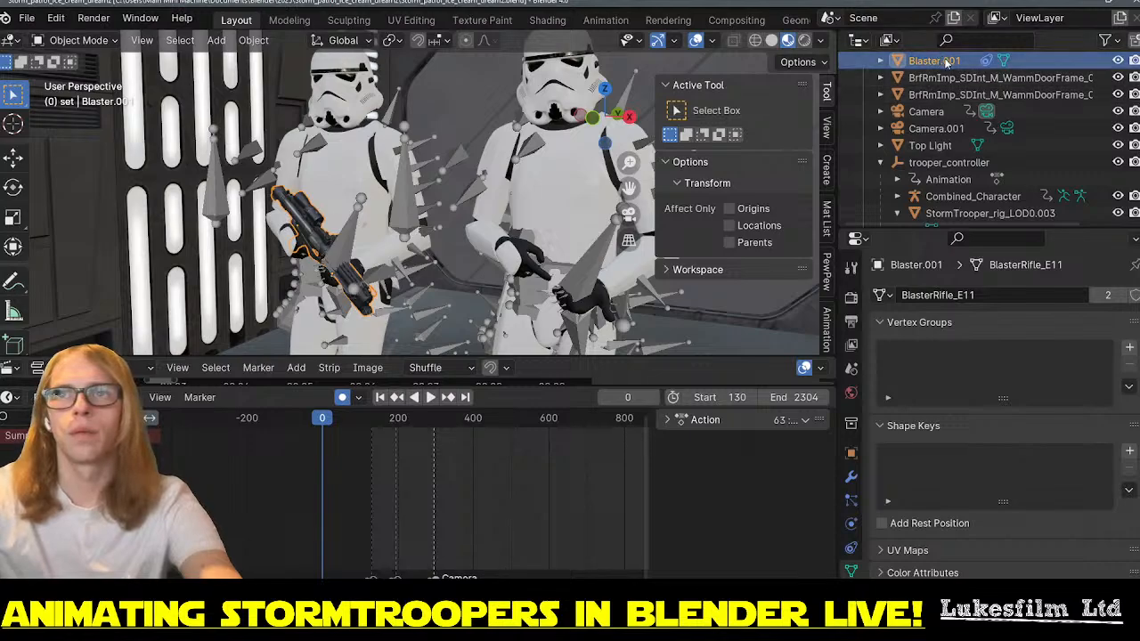
- Expand Blaster.001 in the scene hierarchy and select its BlasterRifle_E11 mesh data
{"action": "left_click", "coordinate": [882, 61]}
{"action": "left_click", "coordinate": [965, 78]}
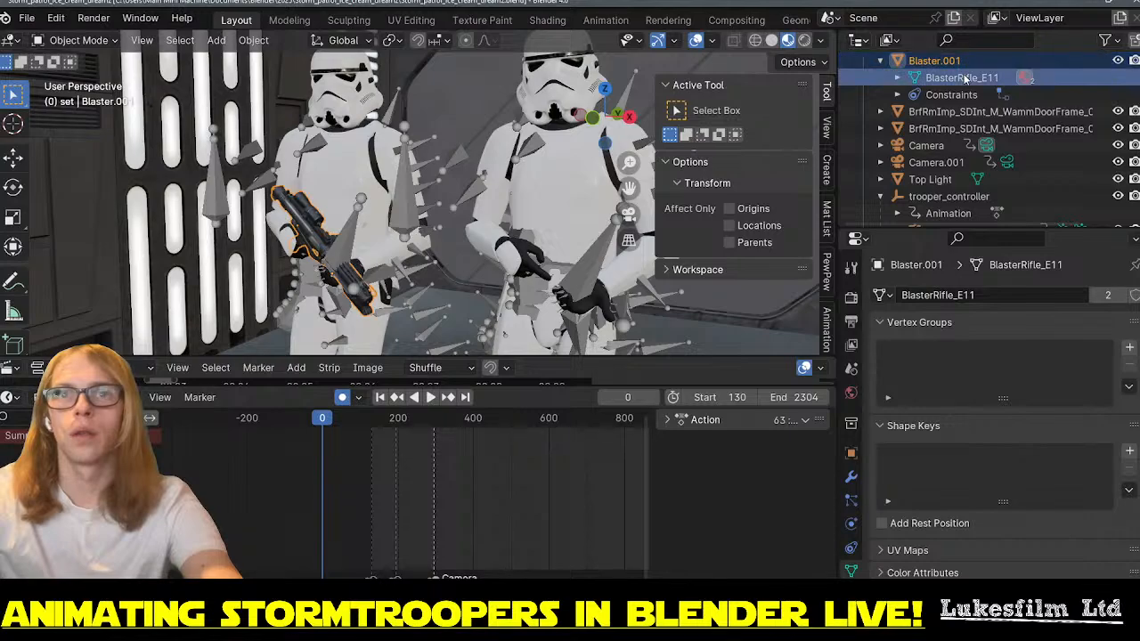
{"action": "left_click", "coordinate": [949, 60]}
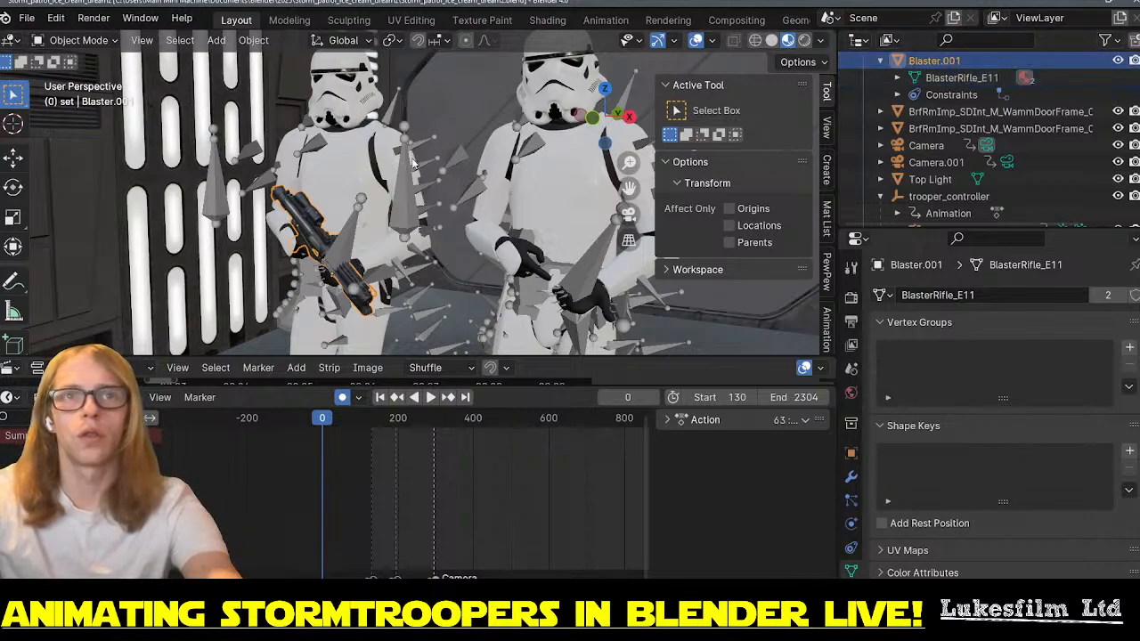
{"action": "key", "text": "ctrl+v"}
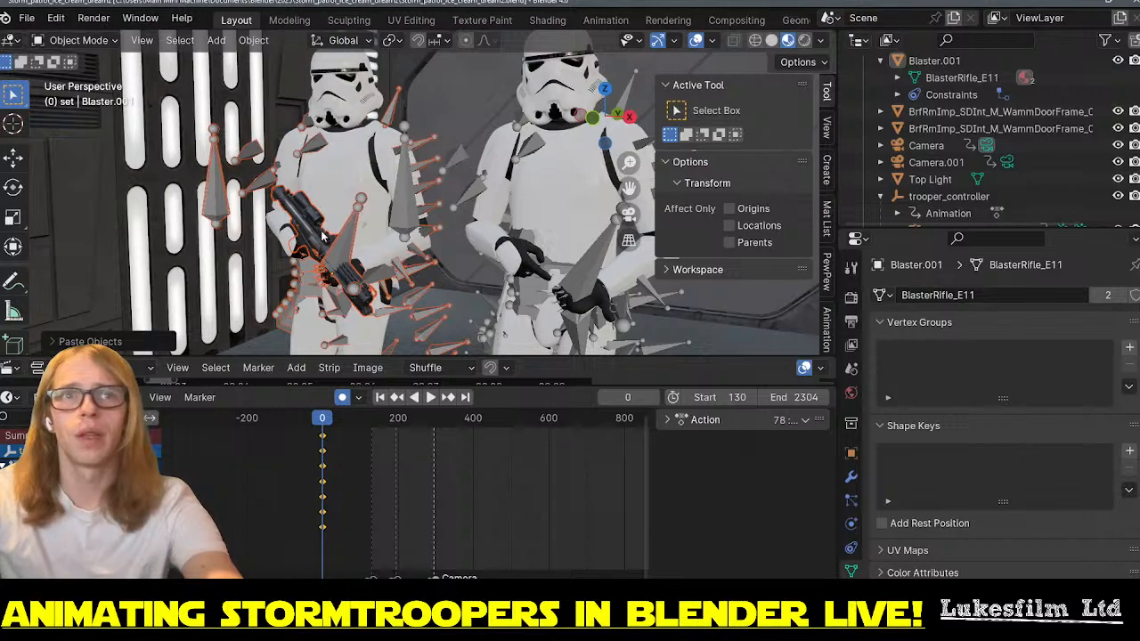
{"action": "key", "text": "ctrl+z"}
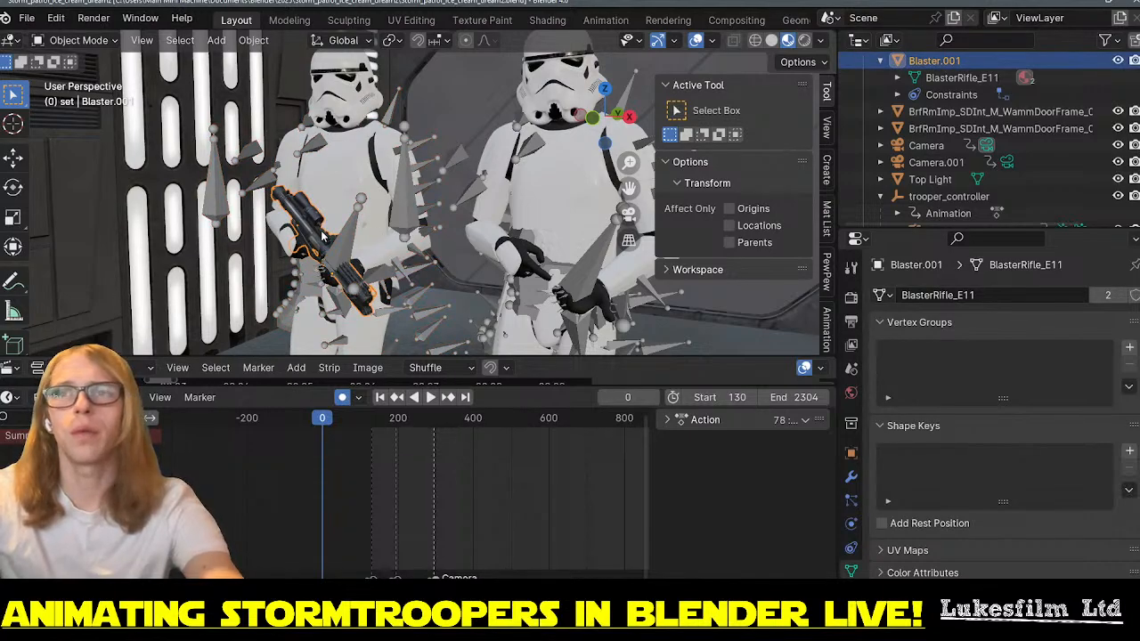
{"action": "key", "text": "g"}
{"action": "key", "text": "Escape"}
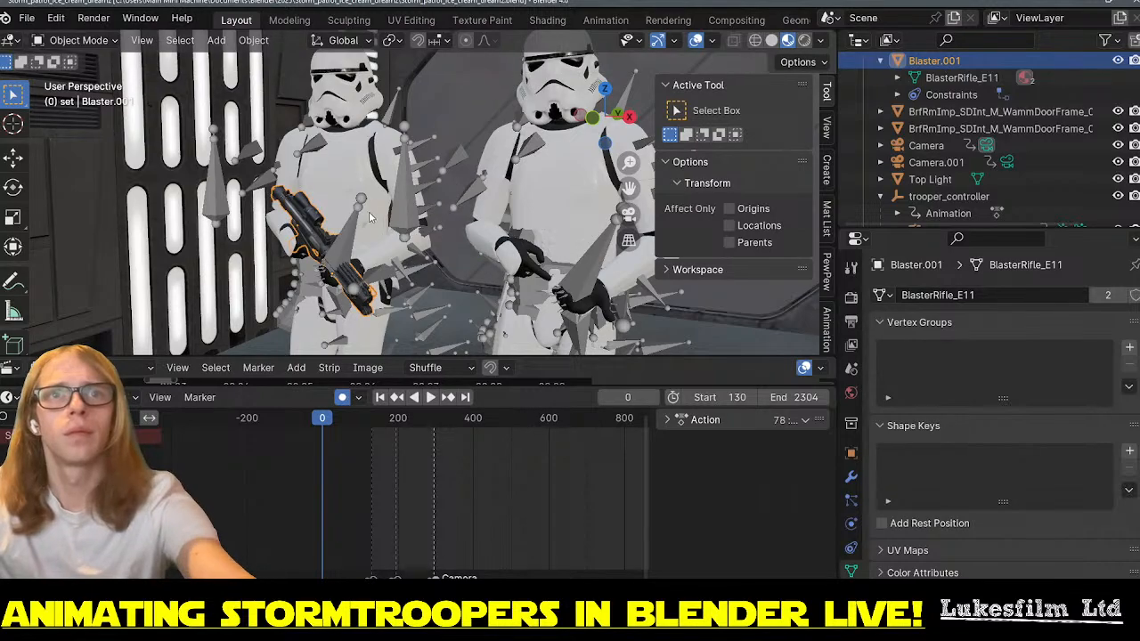
{"action": "left_click", "coordinate": [370, 200]}
{"action": "key", "text": "g"}
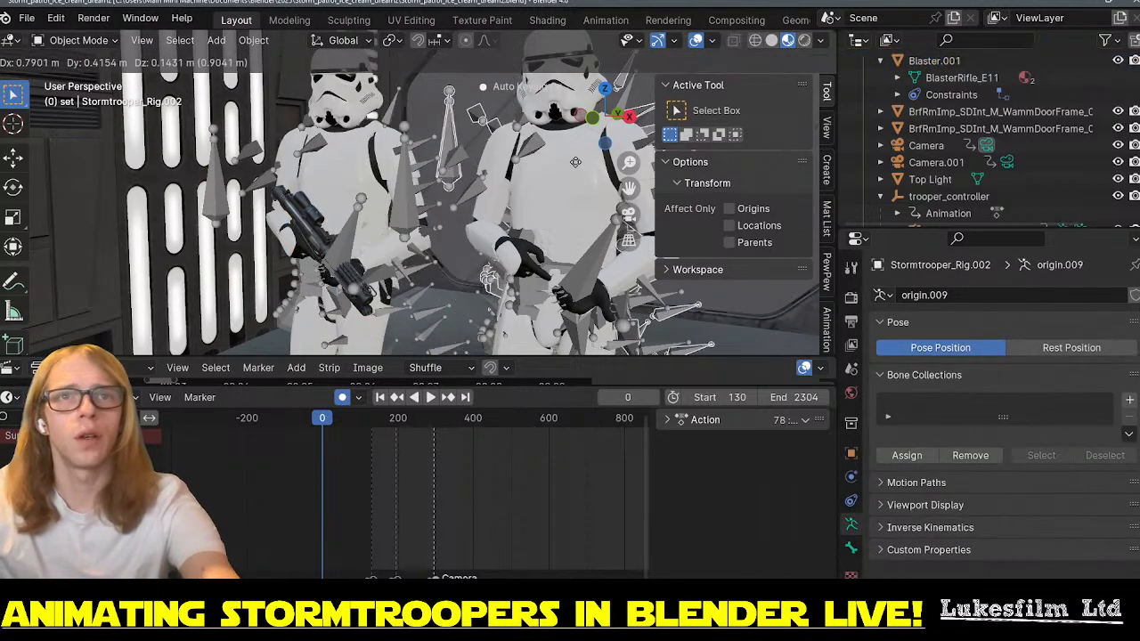
{"action": "key", "text": "Escape"}
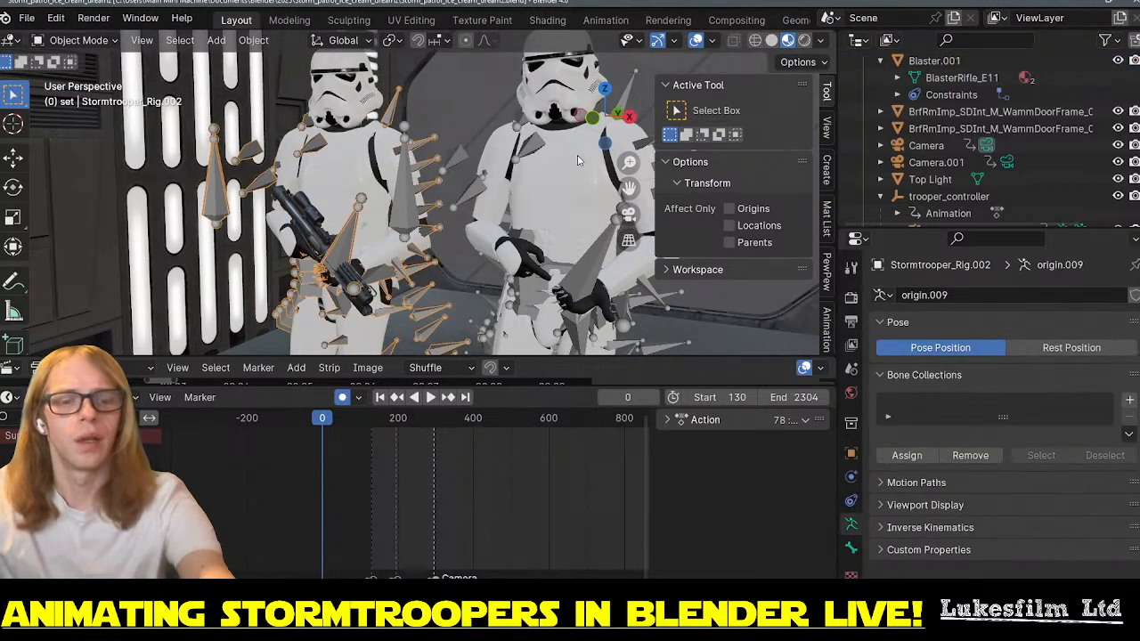
{"action": "left_click", "coordinate": [312, 233], "text": "shift"}
{"action": "left_click", "coordinate": [311, 233], "text": "shift"}
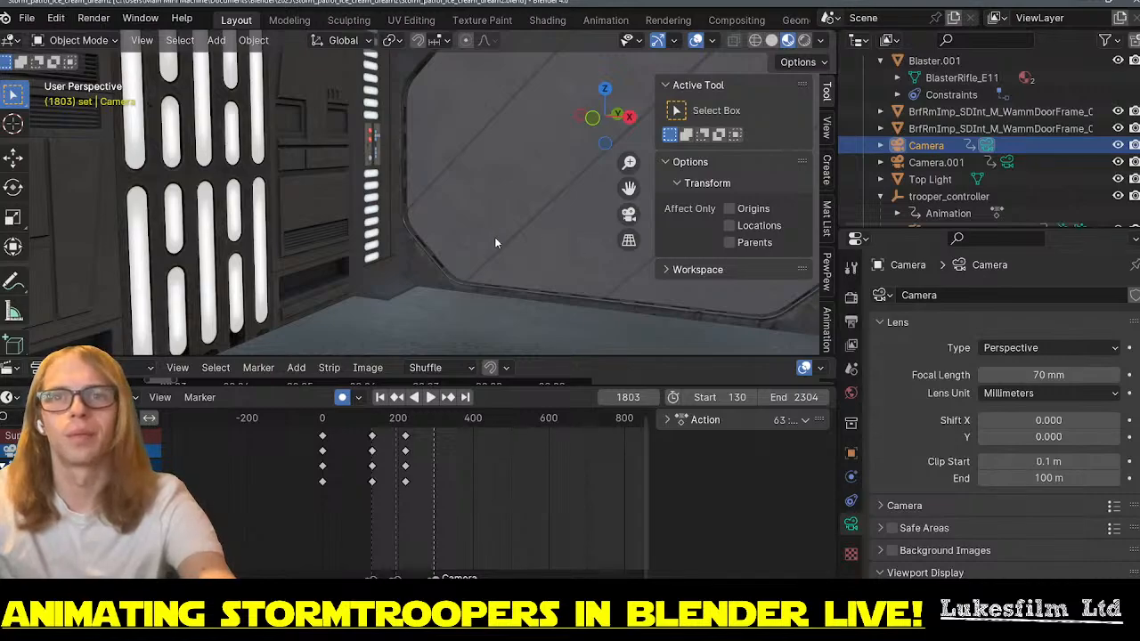
- Undo the last change and return the current frame to 0 with playback stopped
{"action": "key", "text": "shift+Left"}
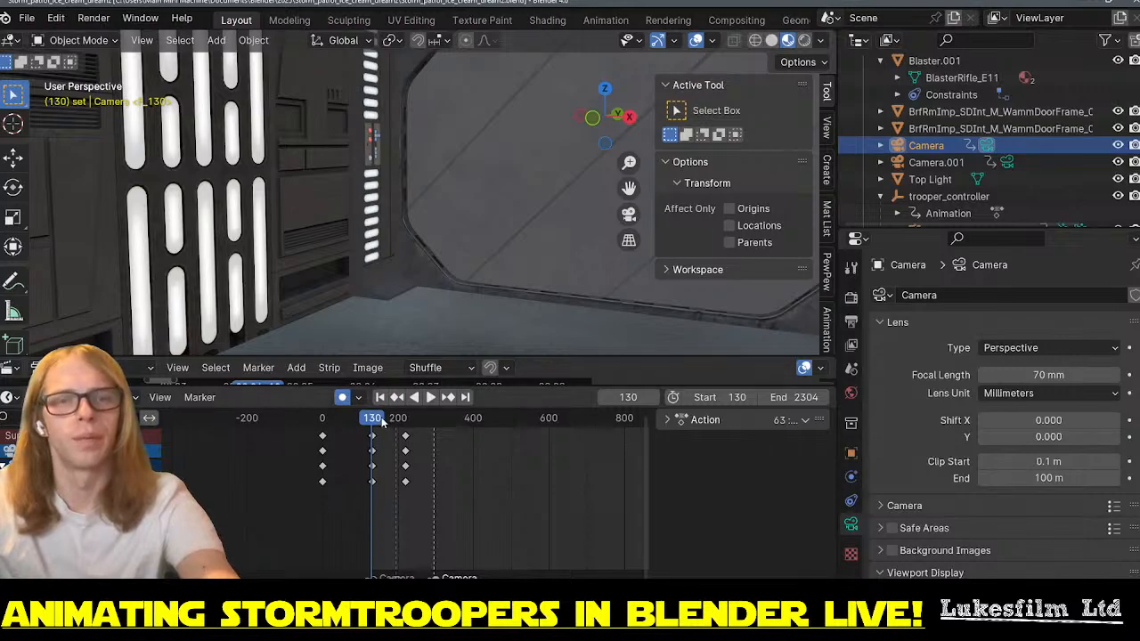
{"action": "key", "text": "ctrl+z"}
{"action": "key", "text": "space"}
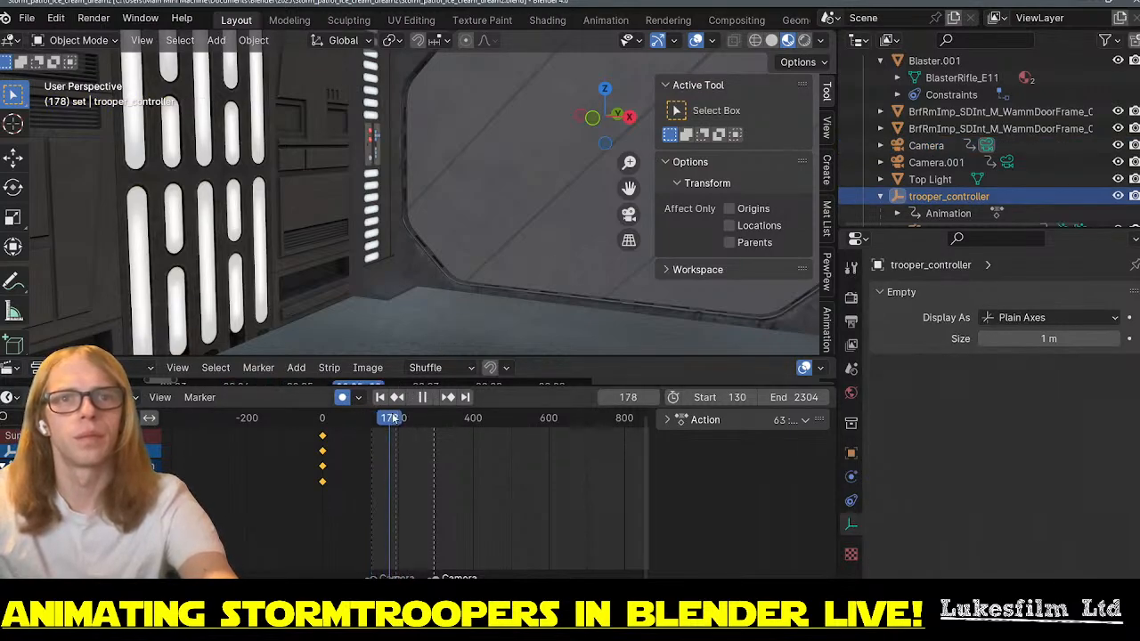
{"action": "left_click_drag", "start_coordinate": [448, 416], "coordinate": [323, 411]}
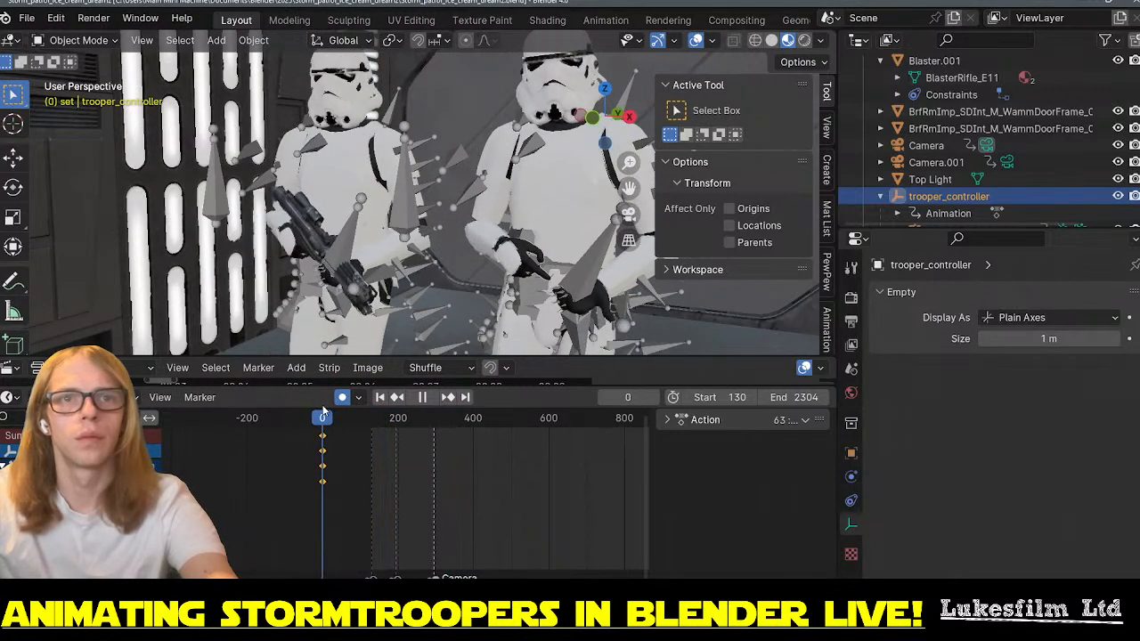
{"action": "key", "text": "space"}
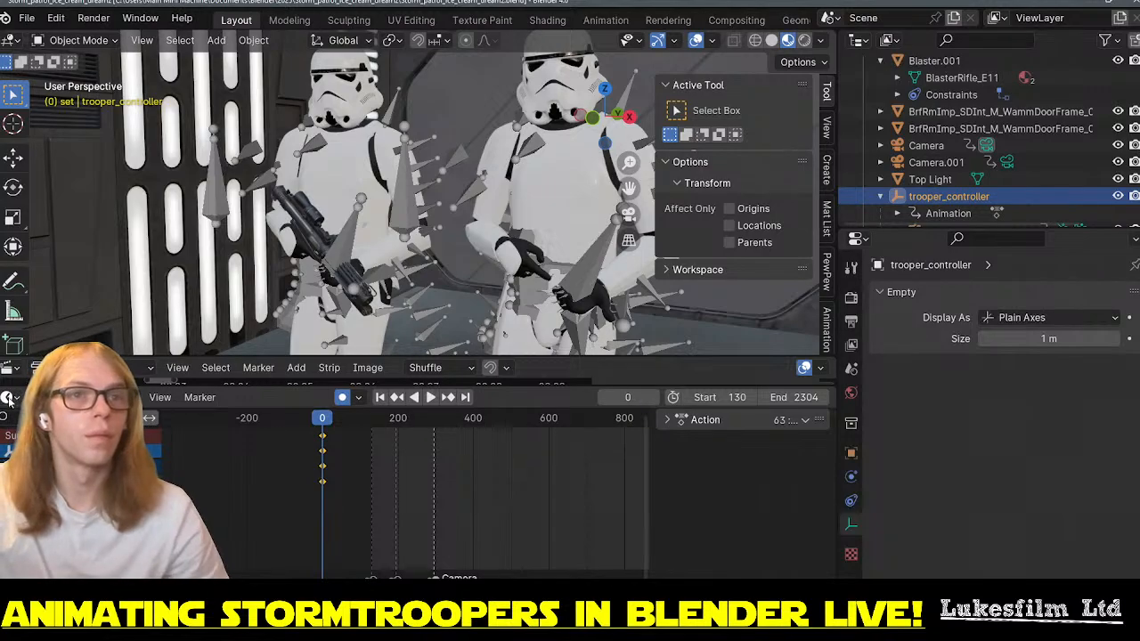
- Switch the timeline area to the Asset Browser and place the Characters blaster asset beside the two stormtroopers
{"action": "left_click", "coordinate": [8, 398]}
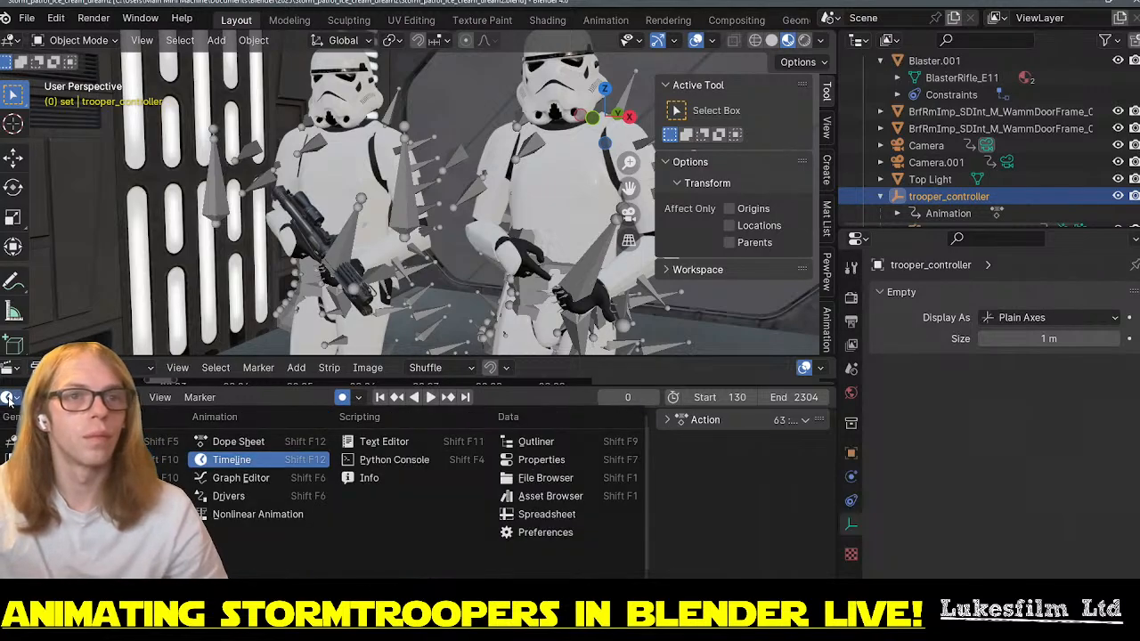
{"action": "left_click", "coordinate": [545, 496]}
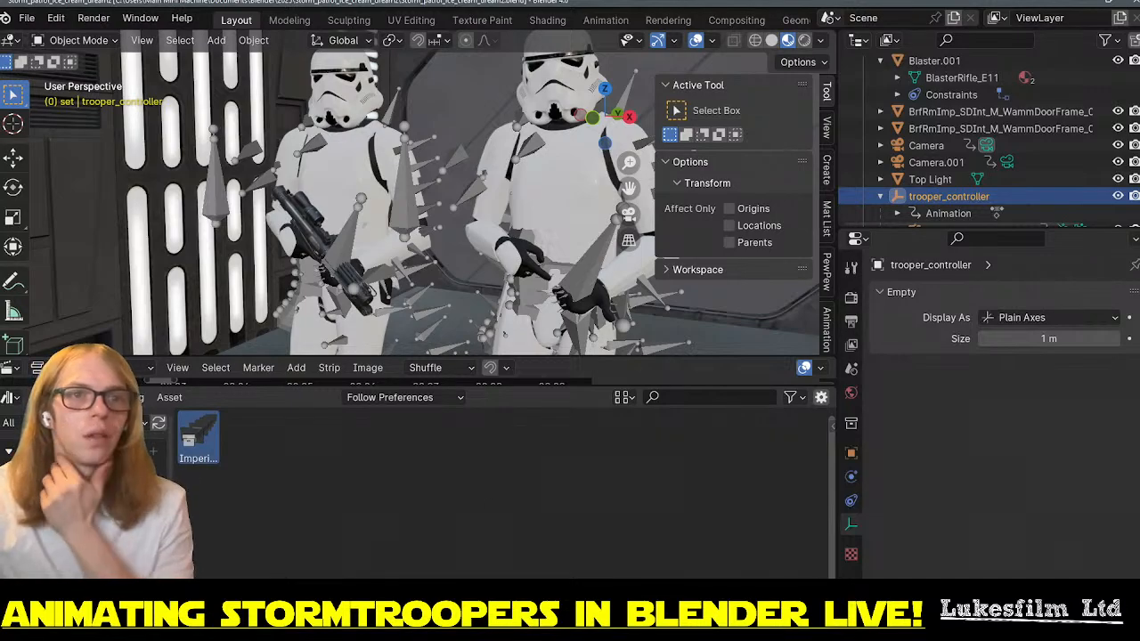
{"action": "left_click", "coordinate": [89, 459]}
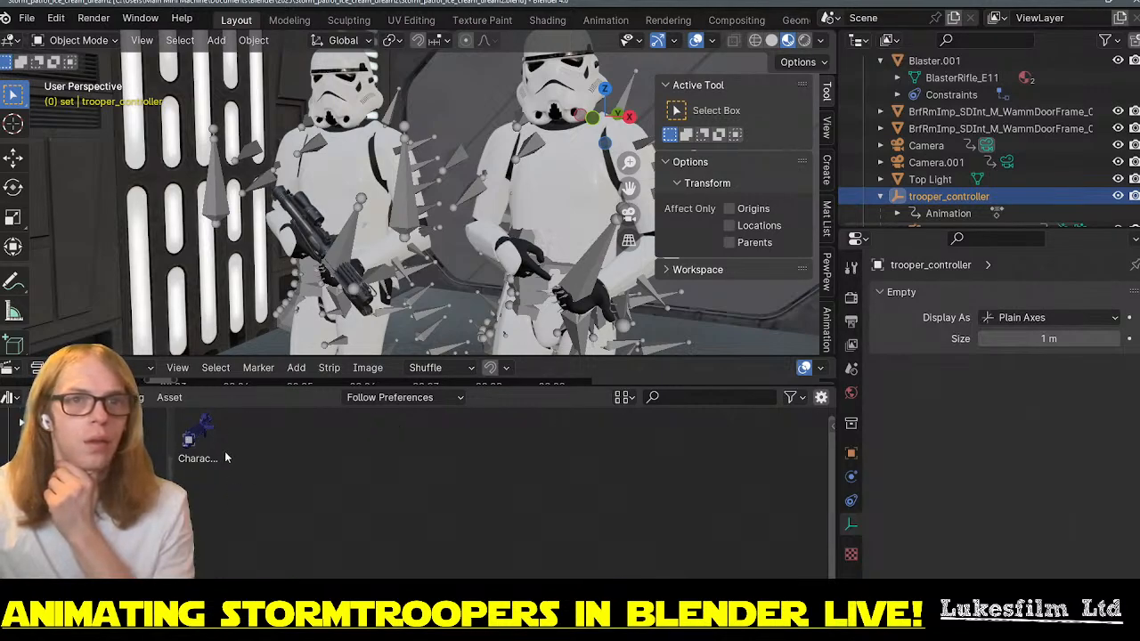
{"action": "left_click_drag", "start_coordinate": [200, 441], "coordinate": [445, 291]}
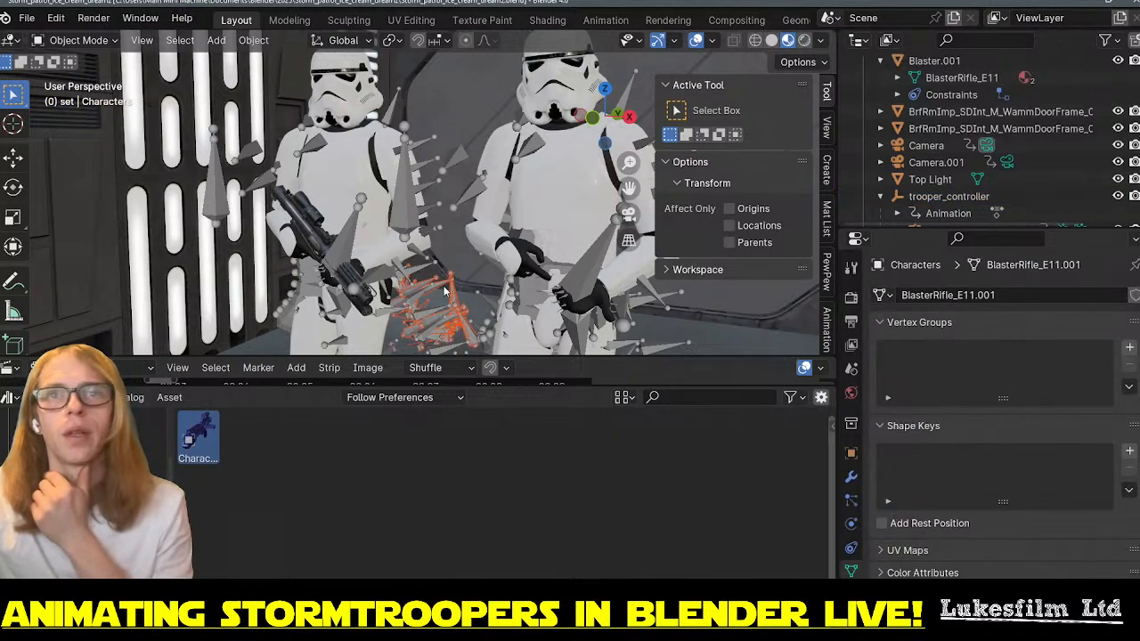
- Frame the placed asset, enlarge the scene hierarchy and collapse its set collection
{"action": "key", "text": "KP_Decimal"}
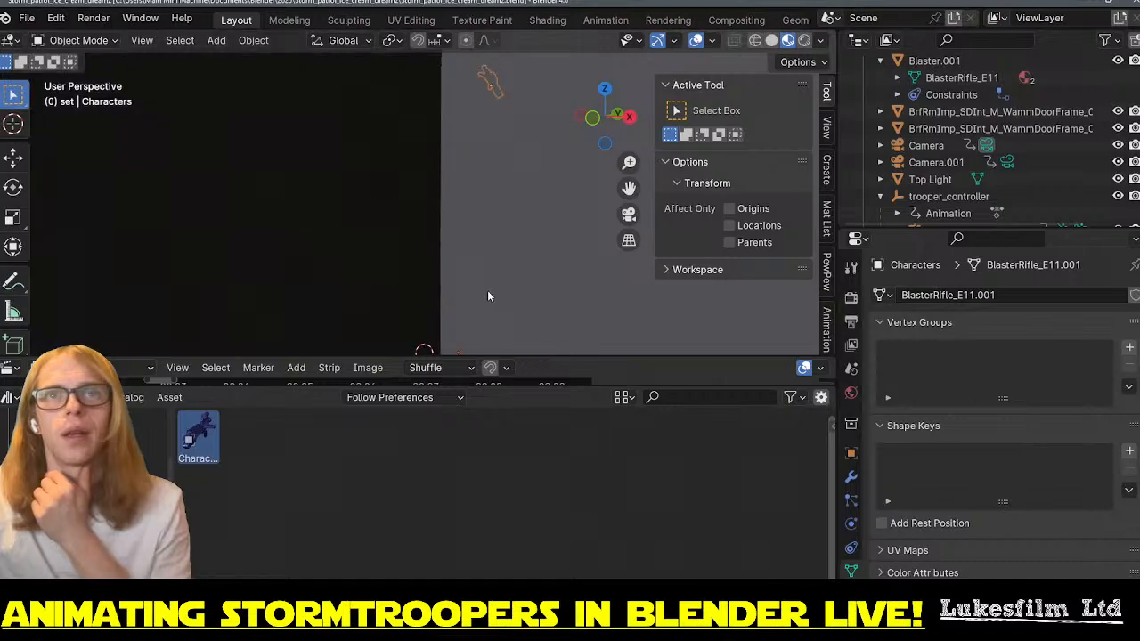
{"action": "scroll", "coordinate": [534, 262], "scroll_direction": "down", "scroll_amount": 3}
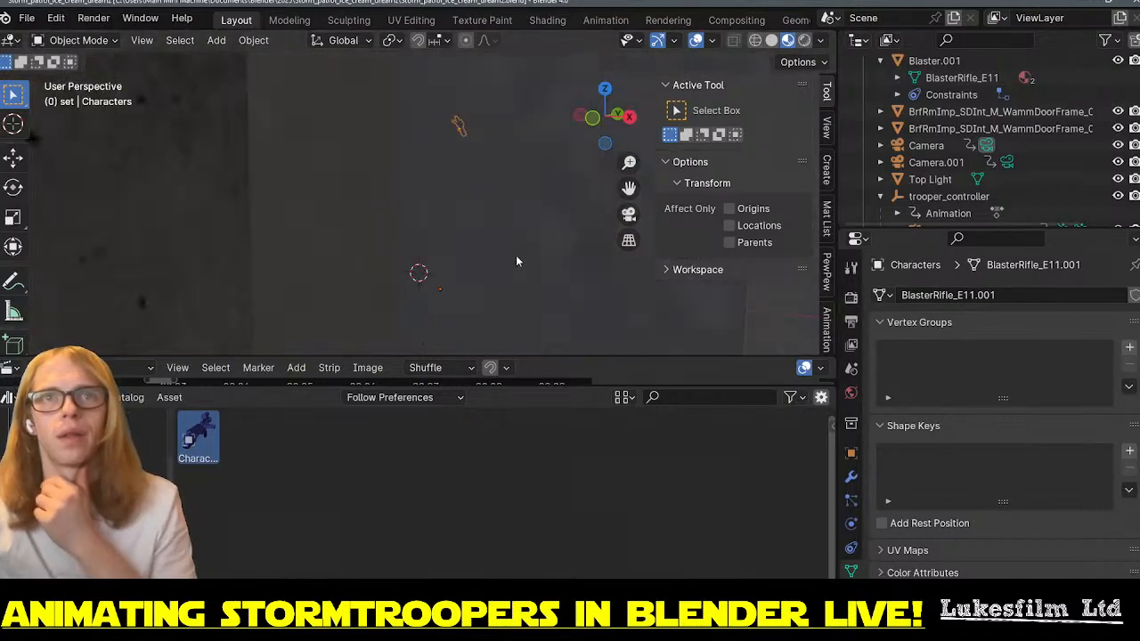
{"action": "scroll", "coordinate": [516, 256], "scroll_direction": "down", "scroll_amount": 8}
{"action": "scroll", "coordinate": [535, 229], "scroll_direction": "up", "scroll_amount": 6}
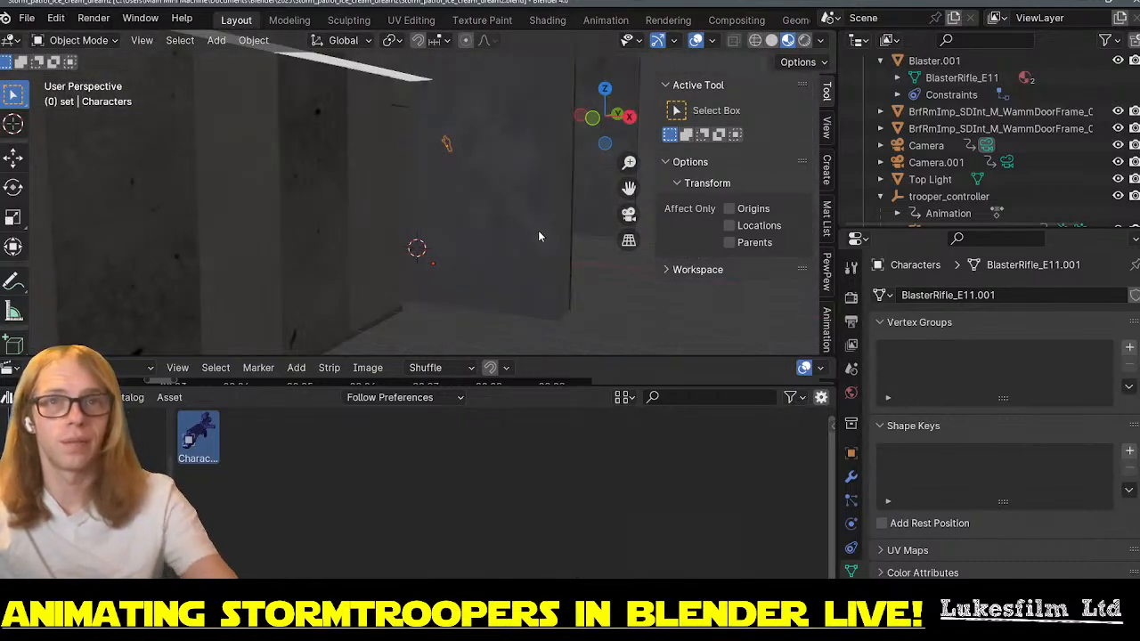
{"action": "middle_click_drag", "start_coordinate": [588, 240], "coordinate": [428, 263], "text": "shift"}
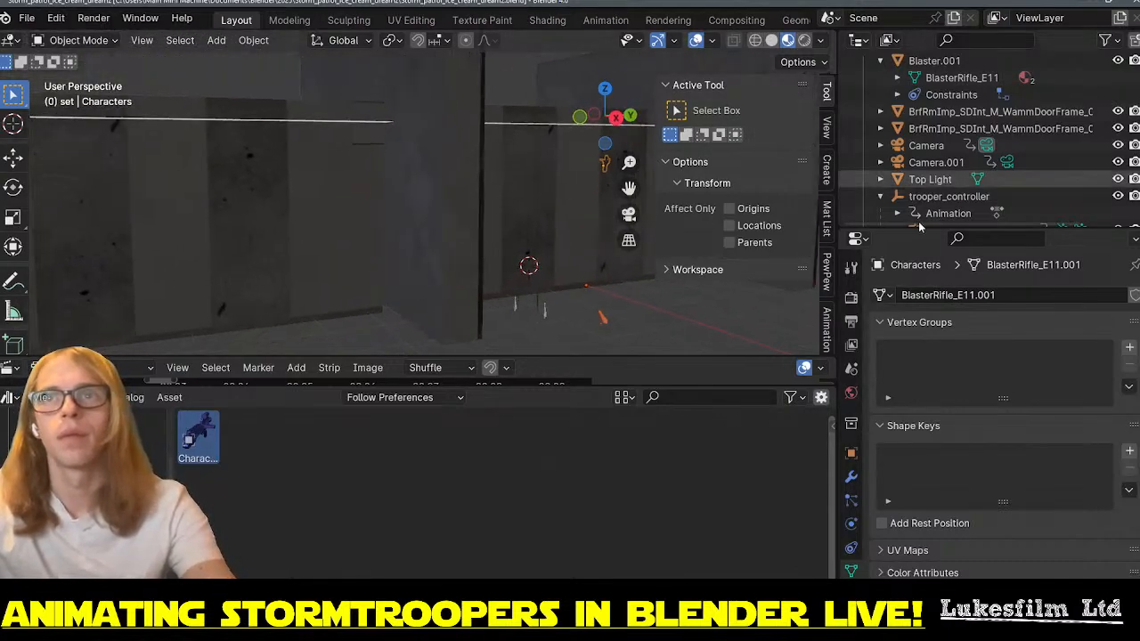
{"action": "left_click_drag", "start_coordinate": [914, 227], "coordinate": [906, 515]}
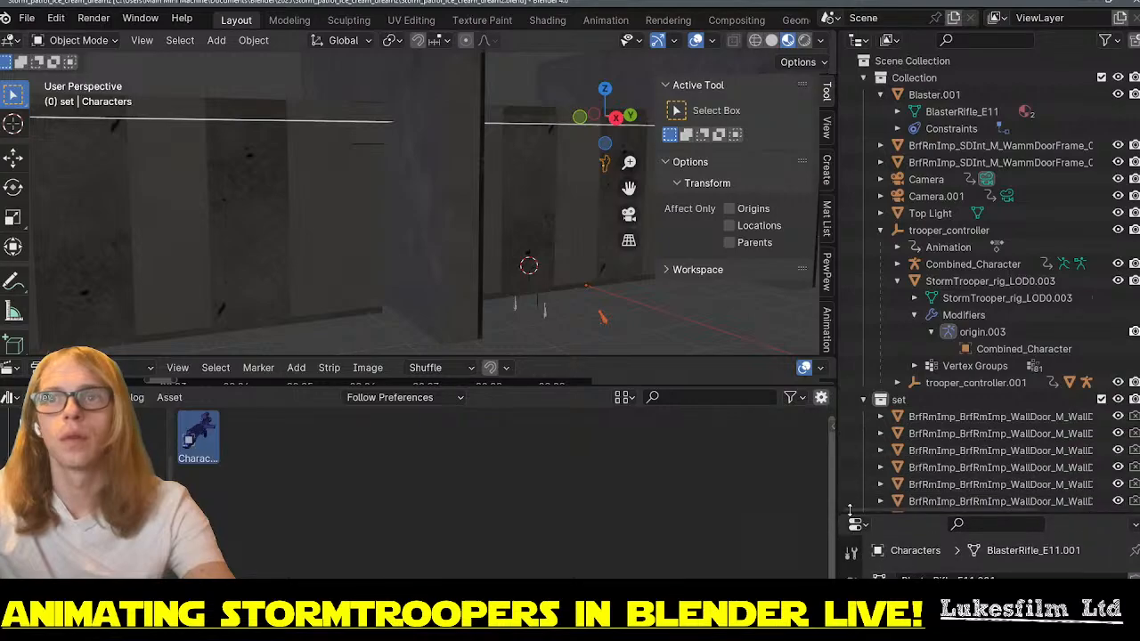
{"action": "left_click", "coordinate": [862, 400]}
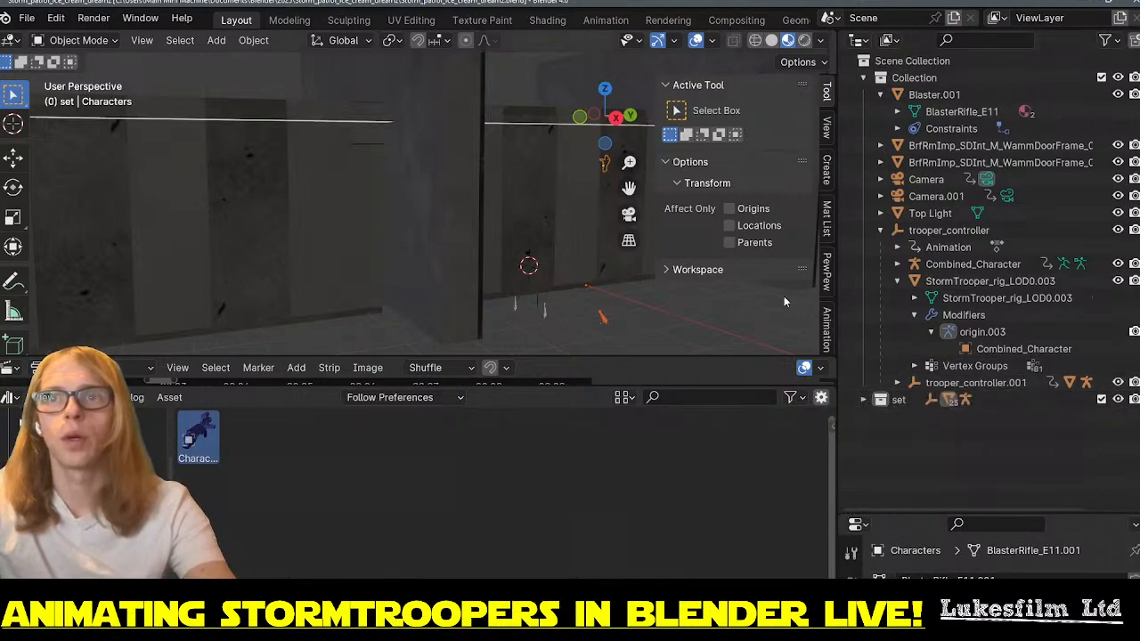
- Hide the BrfRmImp_SDInt_M_WammDoorFrame_01_001.002 mesh blocking the view and select the newly added Stormtrooper_HD rig
{"action": "left_click", "coordinate": [386, 277]}
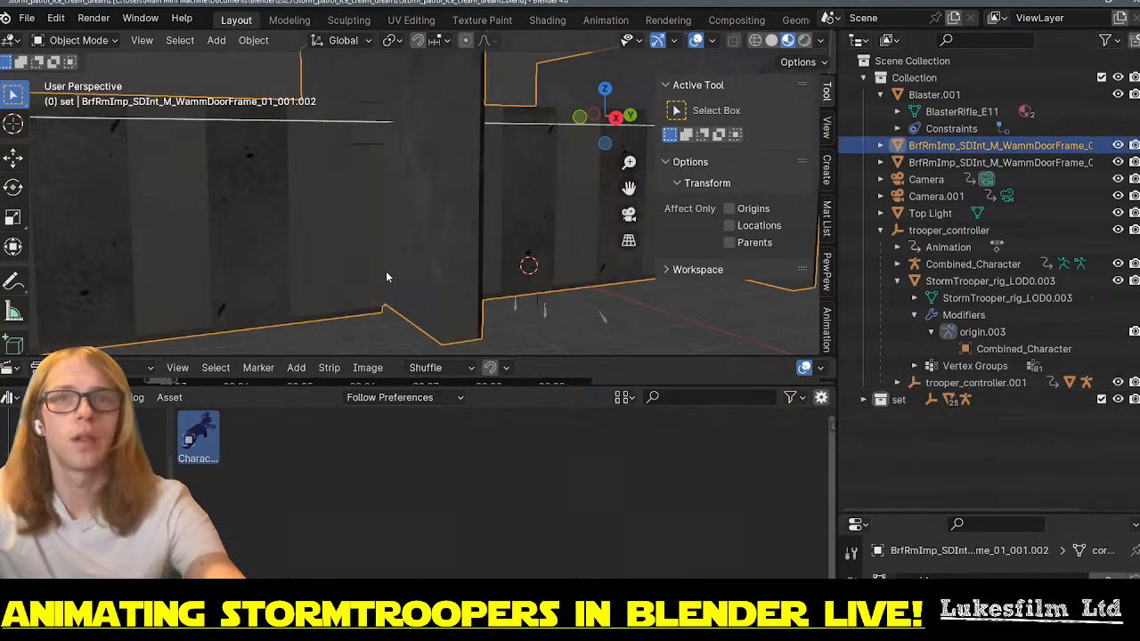
{"action": "key", "text": "h"}
{"action": "mouse_move", "coordinate": [550, 244]}
{"action": "middle_mouse_down"}
{"action": "mouse_move", "coordinate": [574, 249]}
{"action": "mouse_move", "coordinate": [562, 254]}
{"action": "middle_mouse_up"}
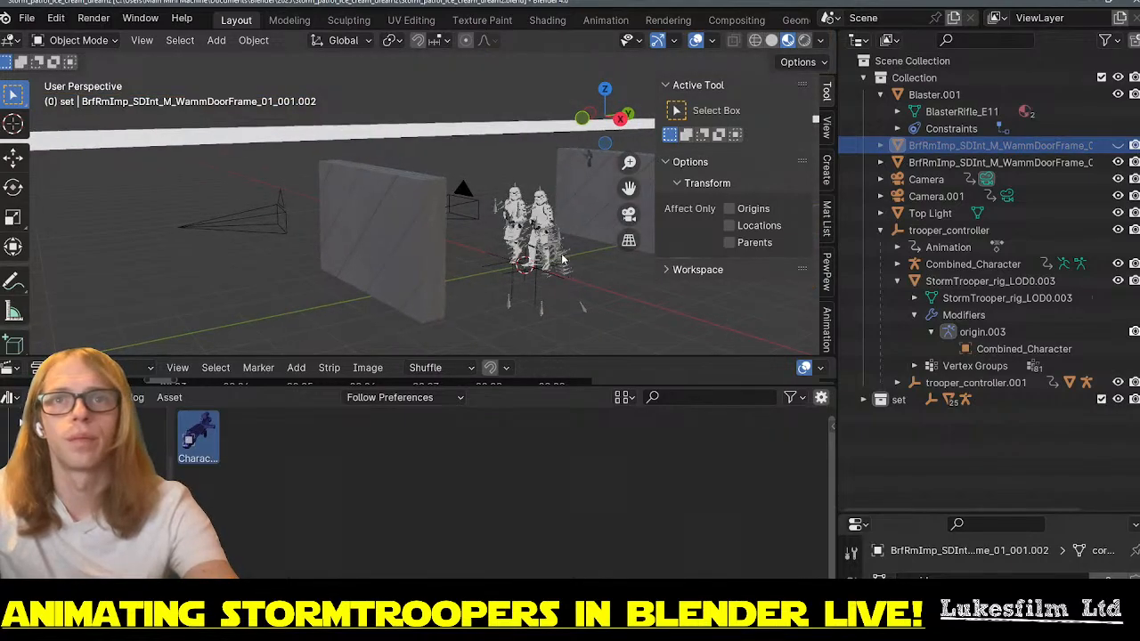
{"action": "left_click", "coordinate": [562, 259]}
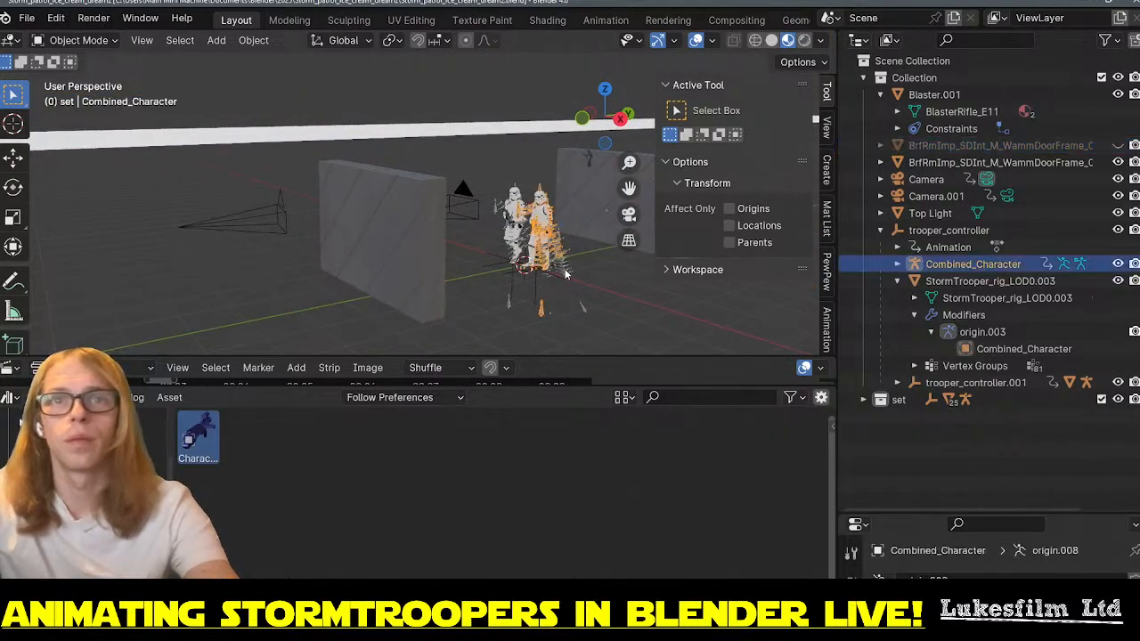
{"action": "left_click", "coordinate": [566, 274]}
{"action": "mouse_move", "coordinate": [565, 273]}
{"action": "middle_mouse_down"}
{"action": "mouse_move", "coordinate": [578, 279]}
{"action": "mouse_move", "coordinate": [571, 270]}
{"action": "mouse_move", "coordinate": [584, 267]}
{"action": "middle_mouse_up"}
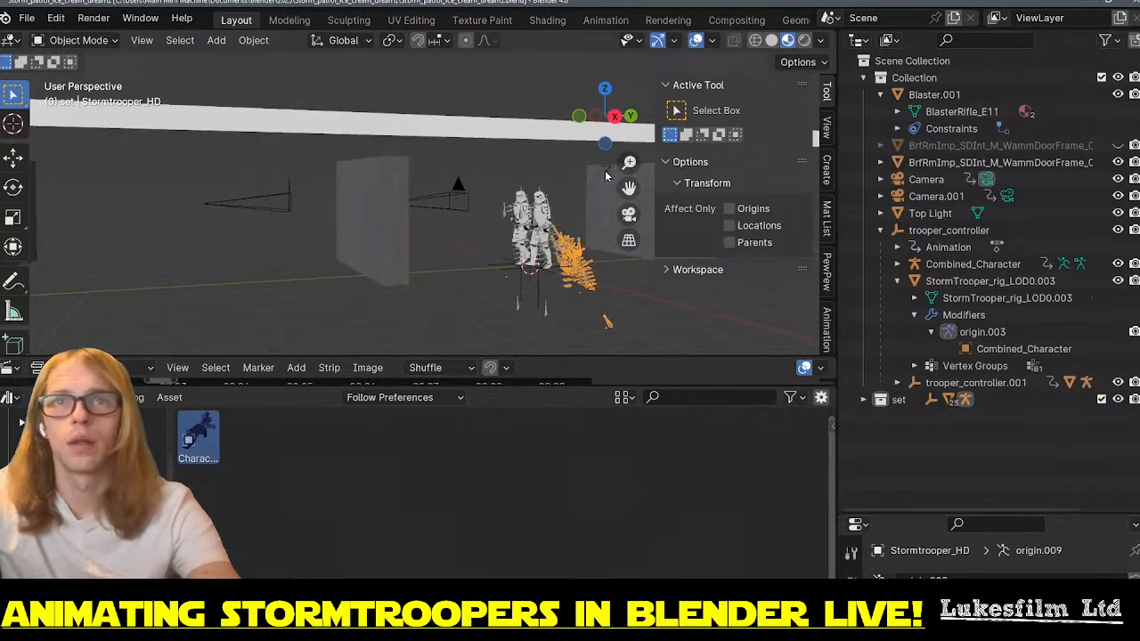
- Clear the r_wrist bone and the Stormtrooper_HD target from the newly added blaster's Child Of constraint
{"action": "left_click", "coordinate": [604, 170]}
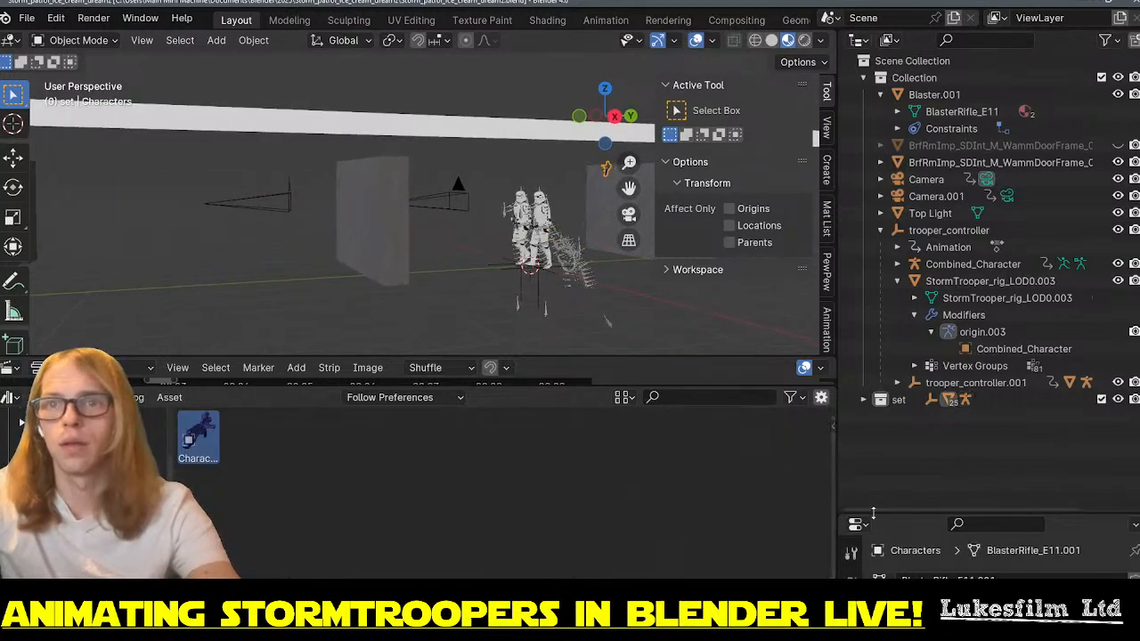
{"action": "left_click_drag", "start_coordinate": [871, 514], "coordinate": [871, 188]}
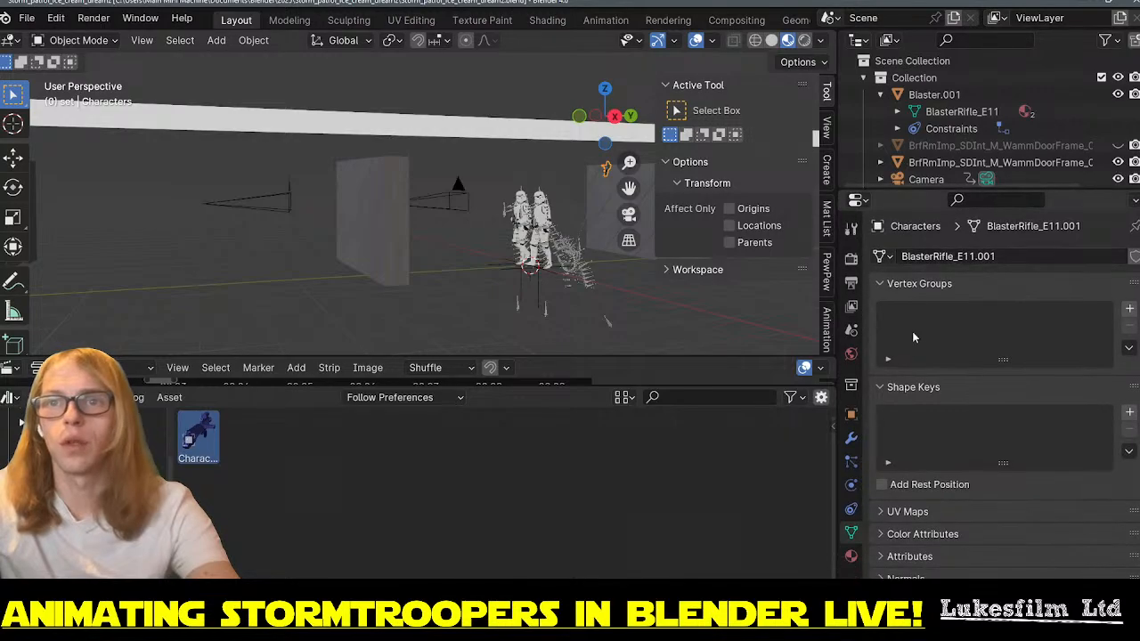
{"action": "left_click", "coordinate": [852, 510]}
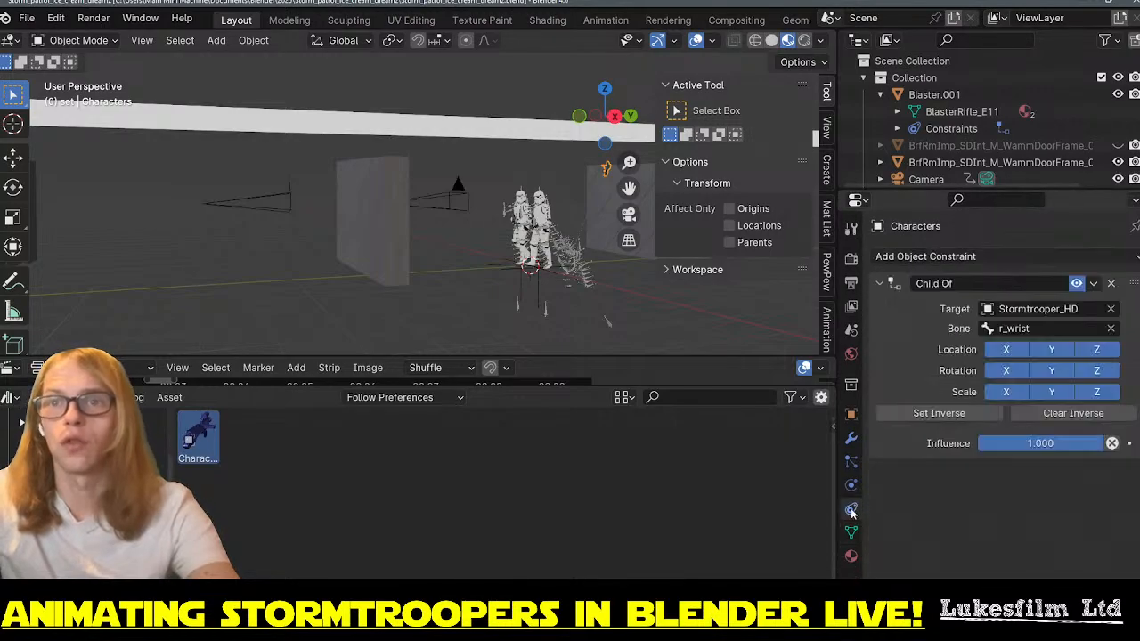
{"action": "left_click", "coordinate": [1110, 328]}
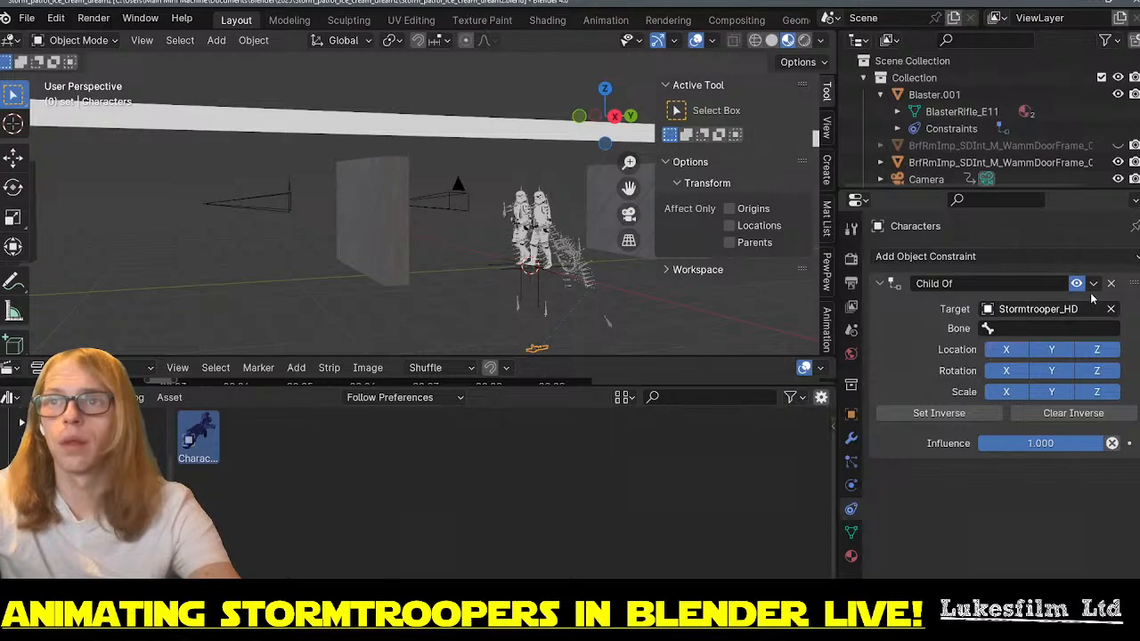
{"action": "left_click", "coordinate": [1110, 308]}
- Delete the extra Stormtrooper_HD rig that came with the blaster asset
{"action": "left_click", "coordinate": [586, 278]}
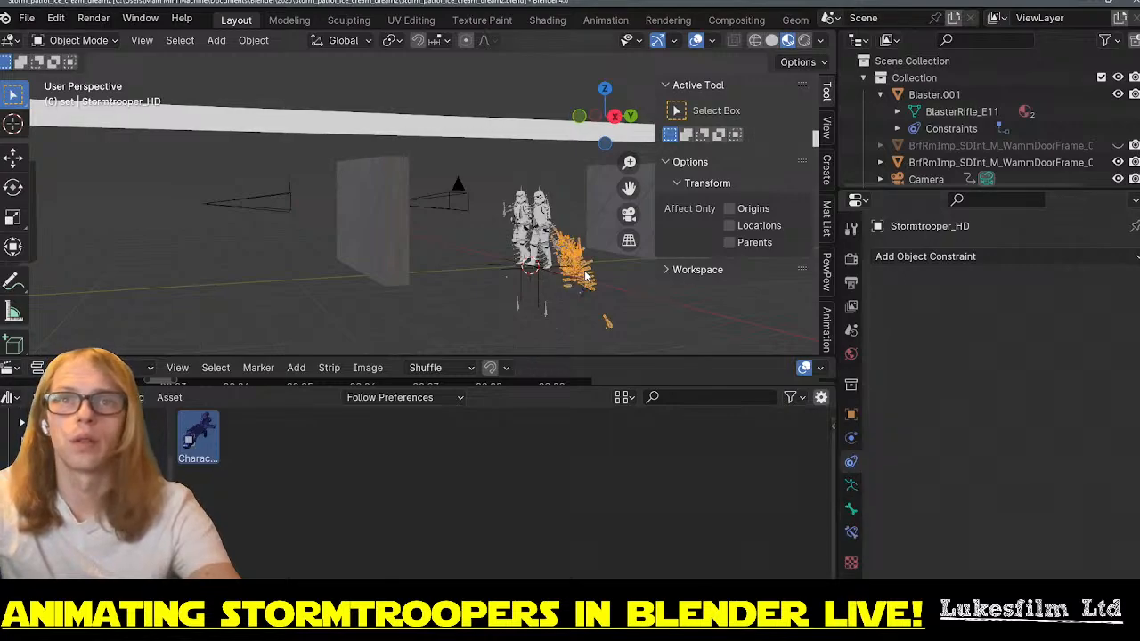
{"action": "left_click", "coordinate": [567, 281]}
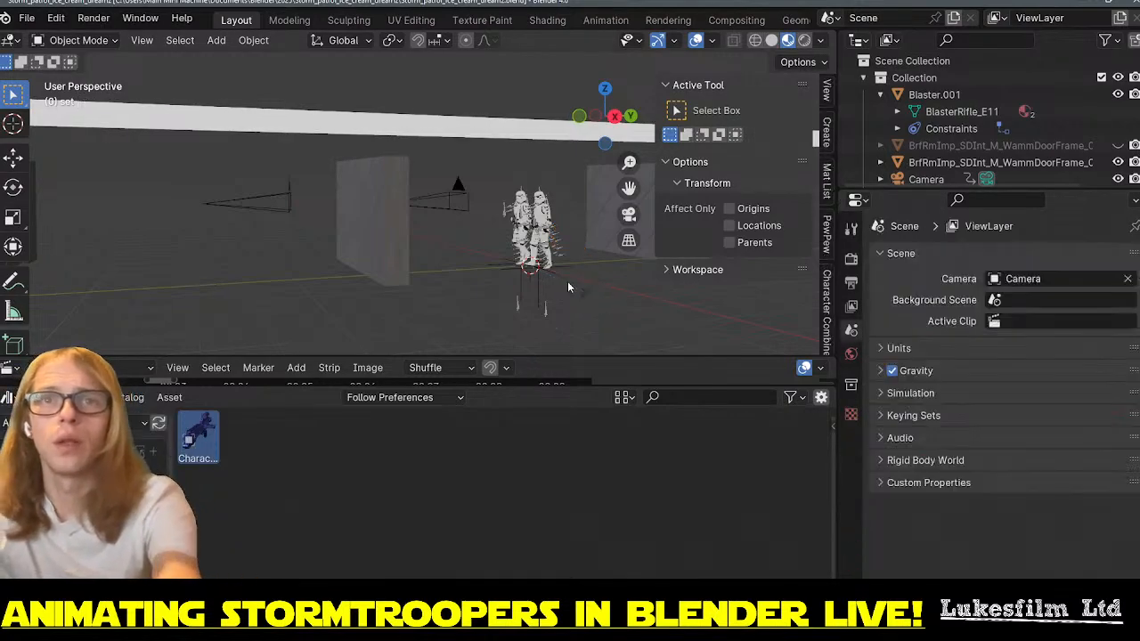
{"action": "left_click", "coordinate": [565, 280]}
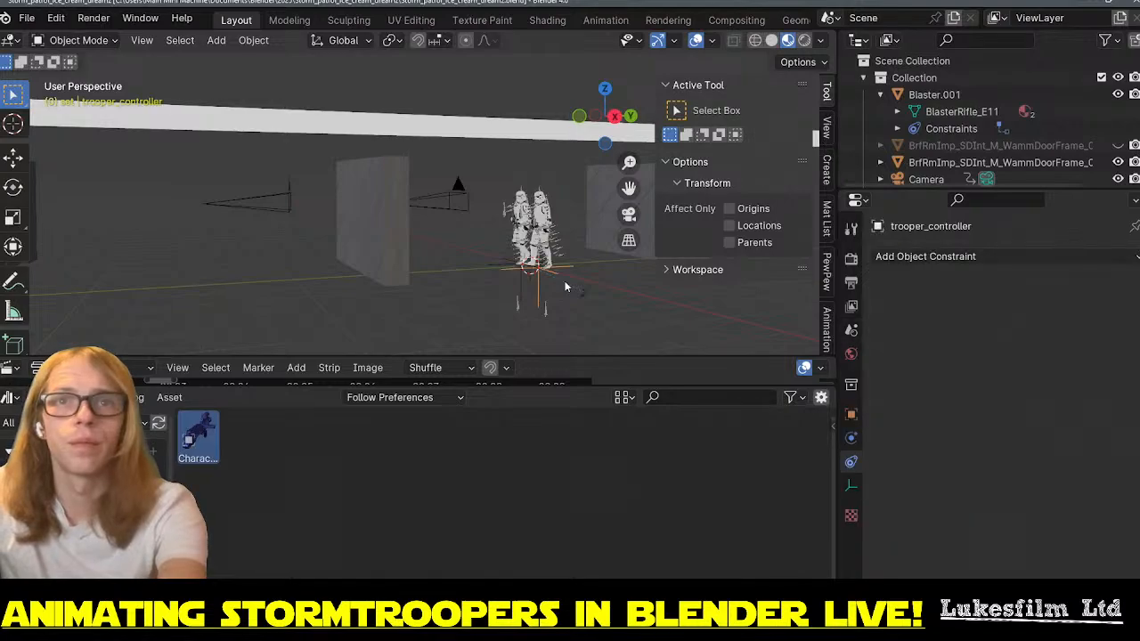
{"action": "left_click", "coordinate": [614, 278]}
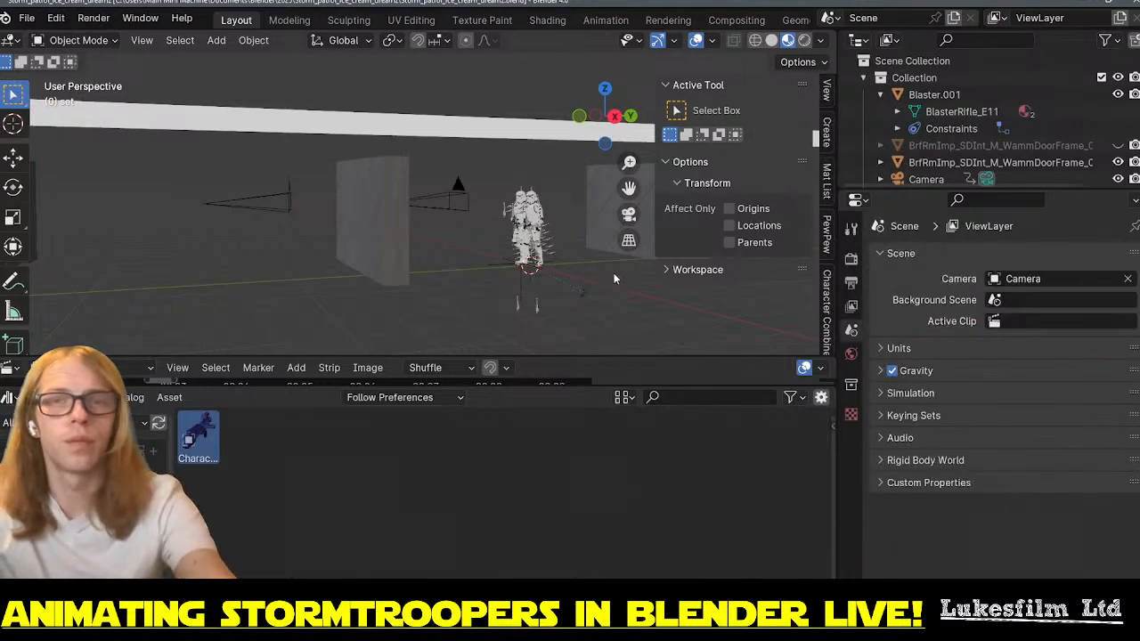
{"action": "key", "text": "ctrl+z"}
- Select the loose blaster and set its Child Of constraint's target to the unarmed stormtrooper's Combined_Character rig
{"action": "left_click", "coordinate": [587, 291]}
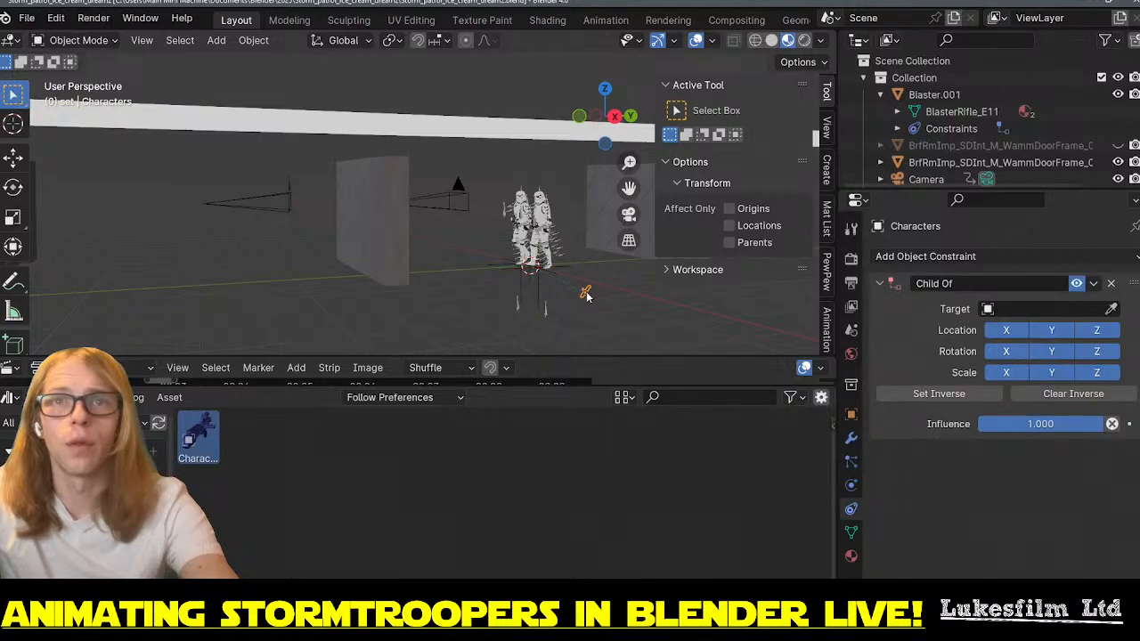
{"action": "scroll", "coordinate": [614, 305], "scroll_direction": "up", "scroll_amount": 2}
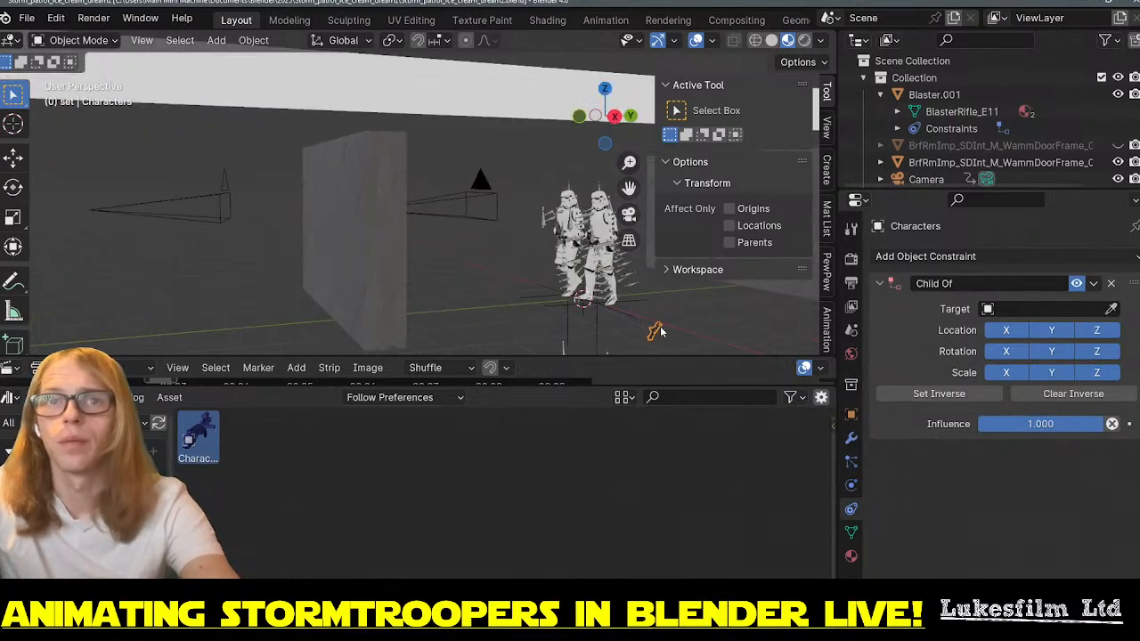
{"action": "mouse_move", "coordinate": [662, 329]}
{"action": "middle_mouse_down"}
{"action": "mouse_move", "coordinate": [619, 326]}
{"action": "mouse_move", "coordinate": [646, 329]}
{"action": "middle_mouse_up"}
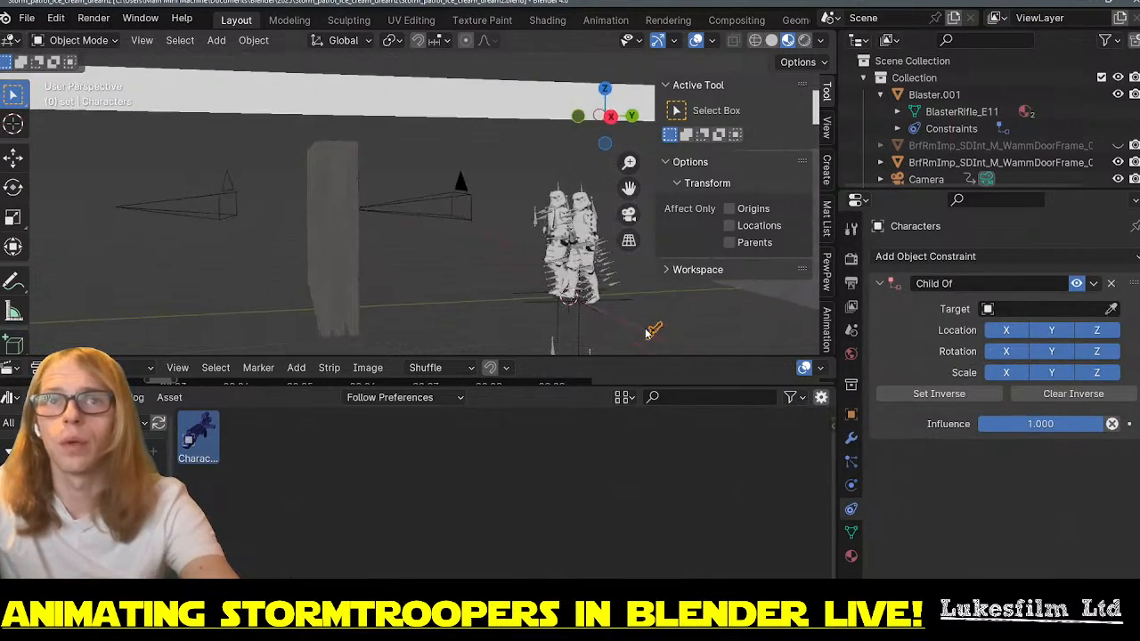
{"action": "left_click", "coordinate": [1112, 310]}
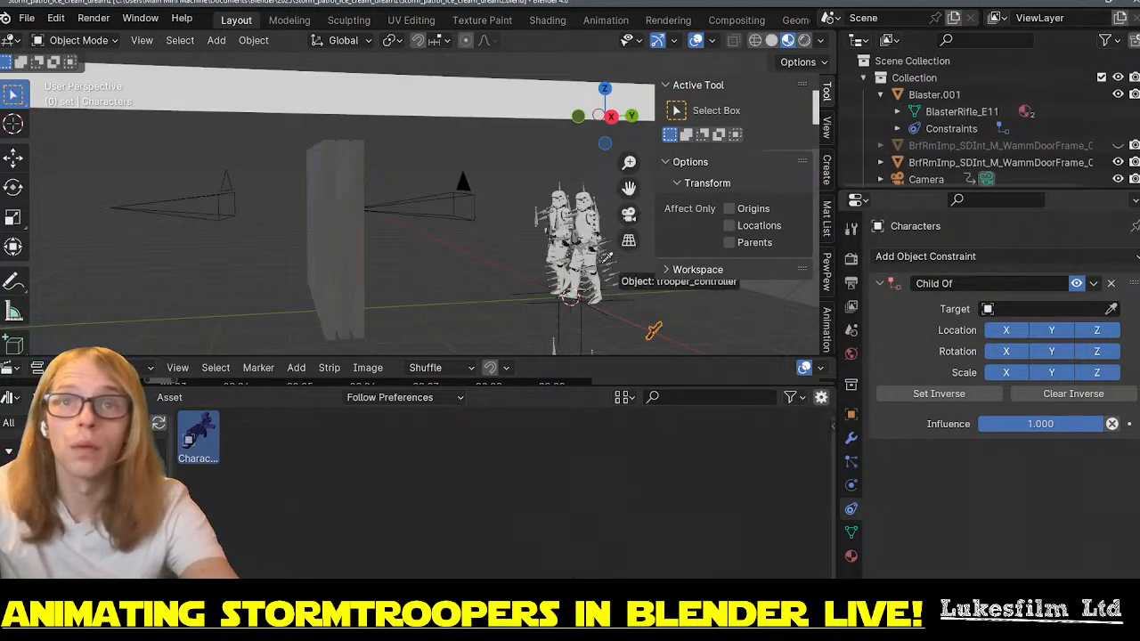
{"action": "left_click", "coordinate": [610, 273]}
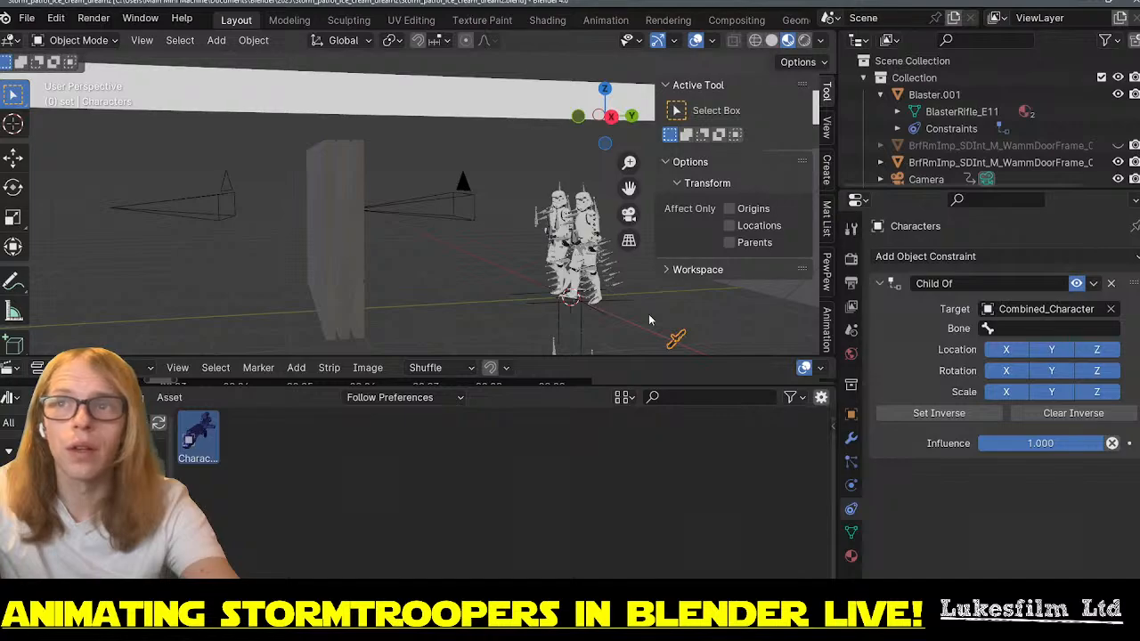
- Set the target bone of the blaster's Child Of constraint to blaster
{"action": "left_click", "coordinate": [1009, 329]}
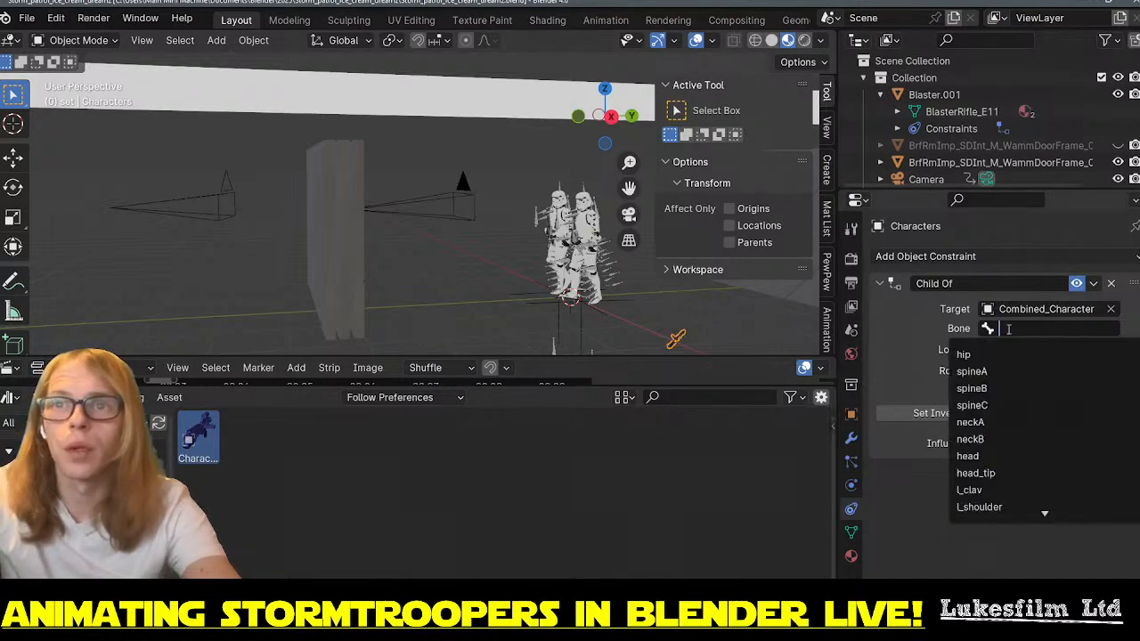
{"action": "type", "text": "blas"}
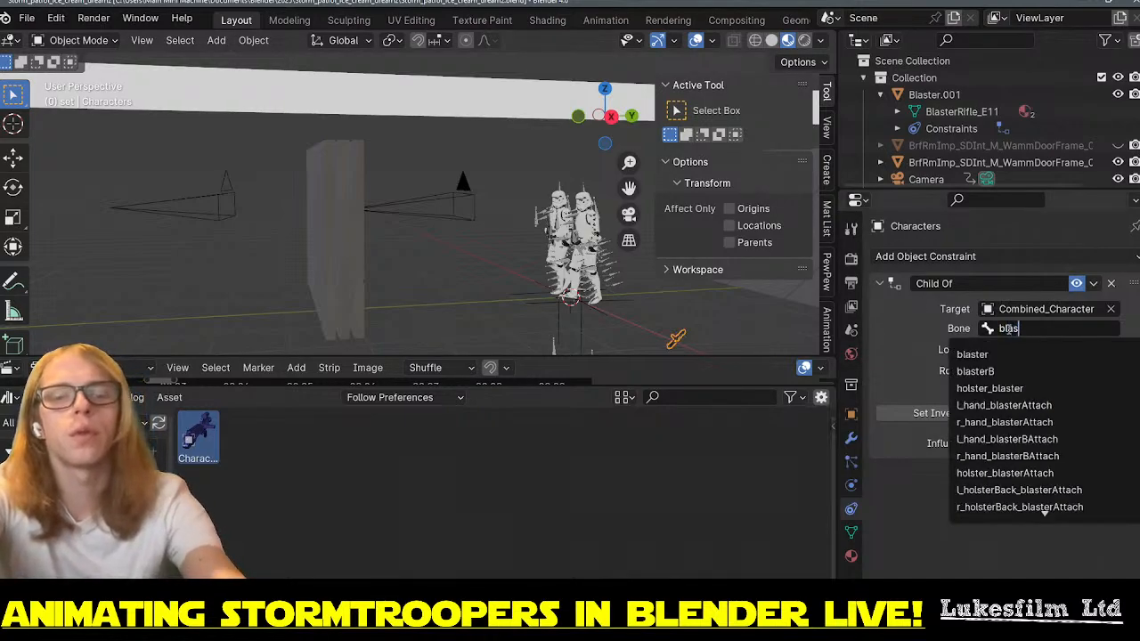
{"action": "type", "text": "ter"}
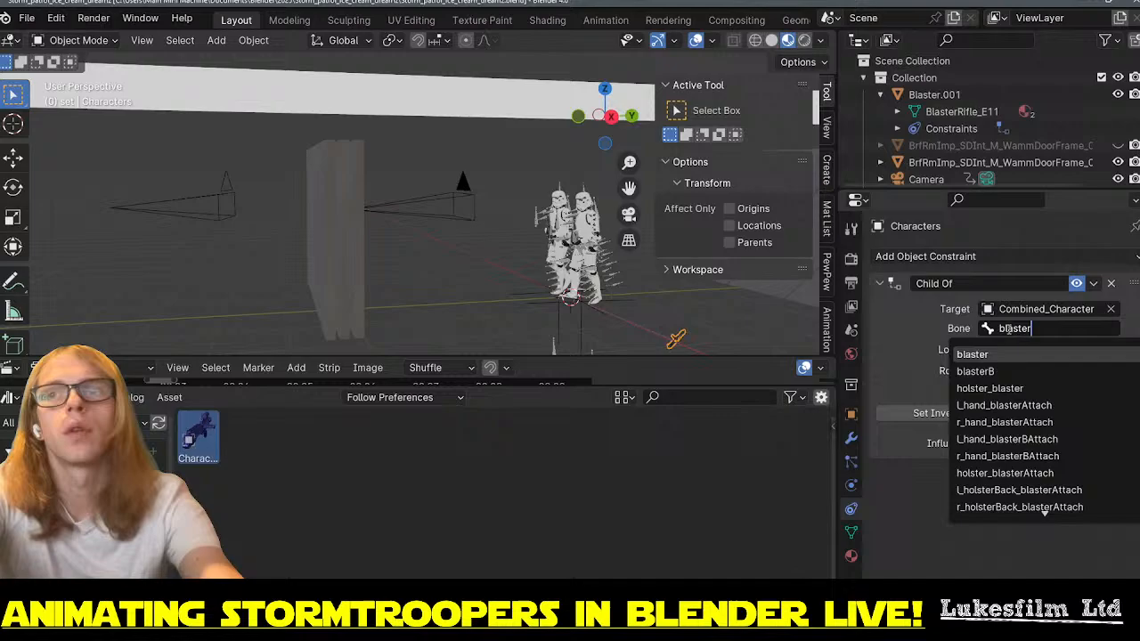
{"action": "left_click", "coordinate": [1014, 356]}
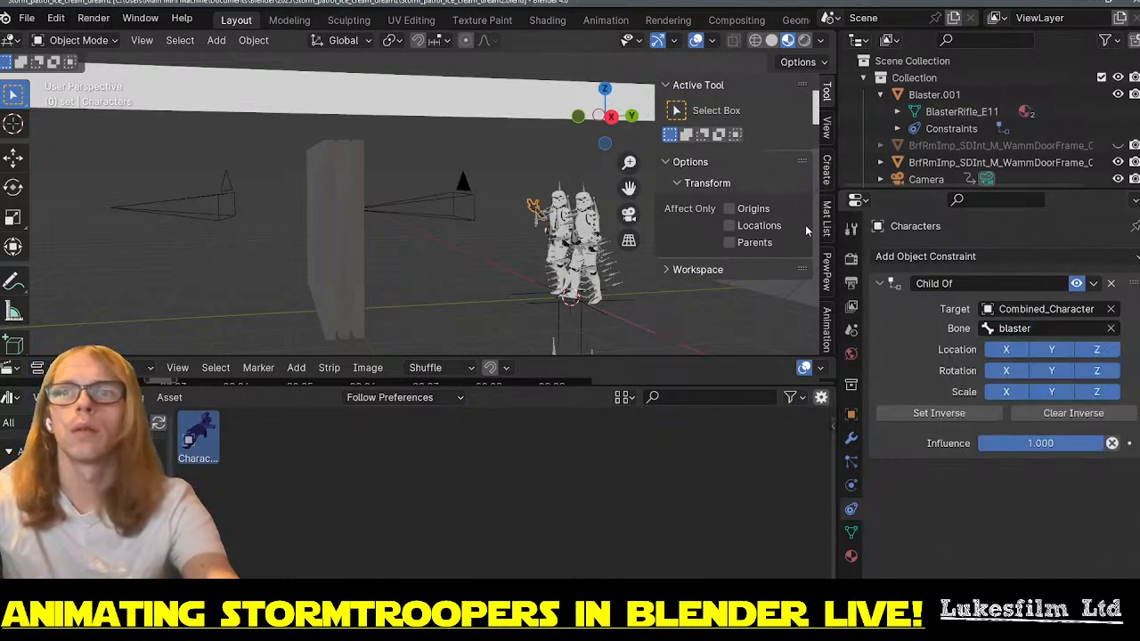
- Reset the attached blaster's transform to location 0 m and rotation 0° on all three axes
{"action": "left_click", "coordinate": [850, 415]}
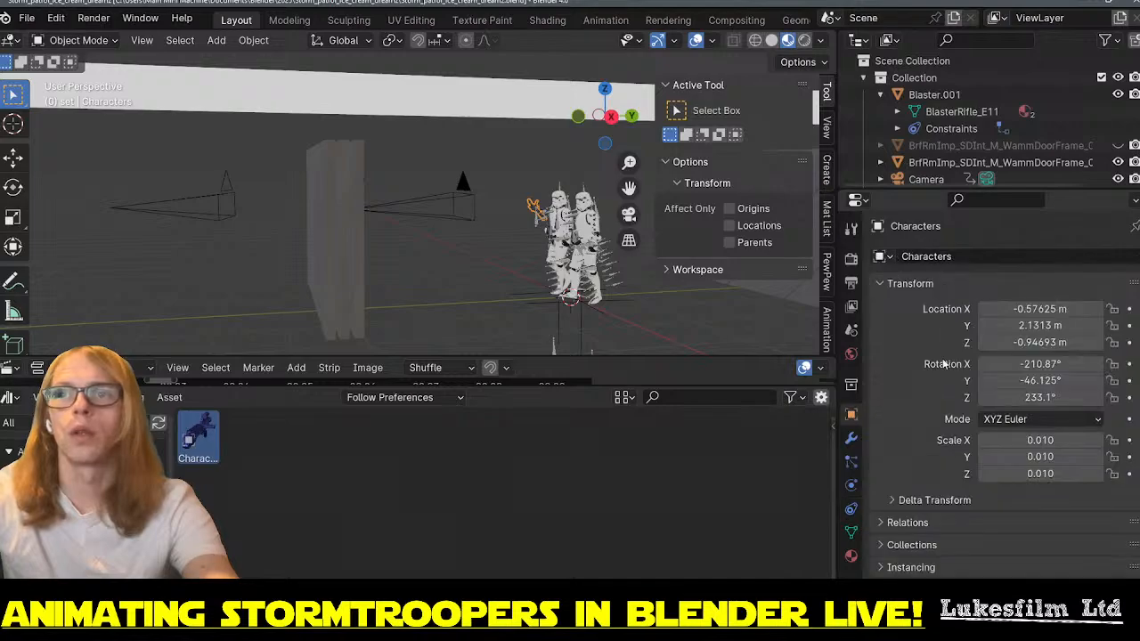
{"action": "double_click", "coordinate": [1015, 309]}
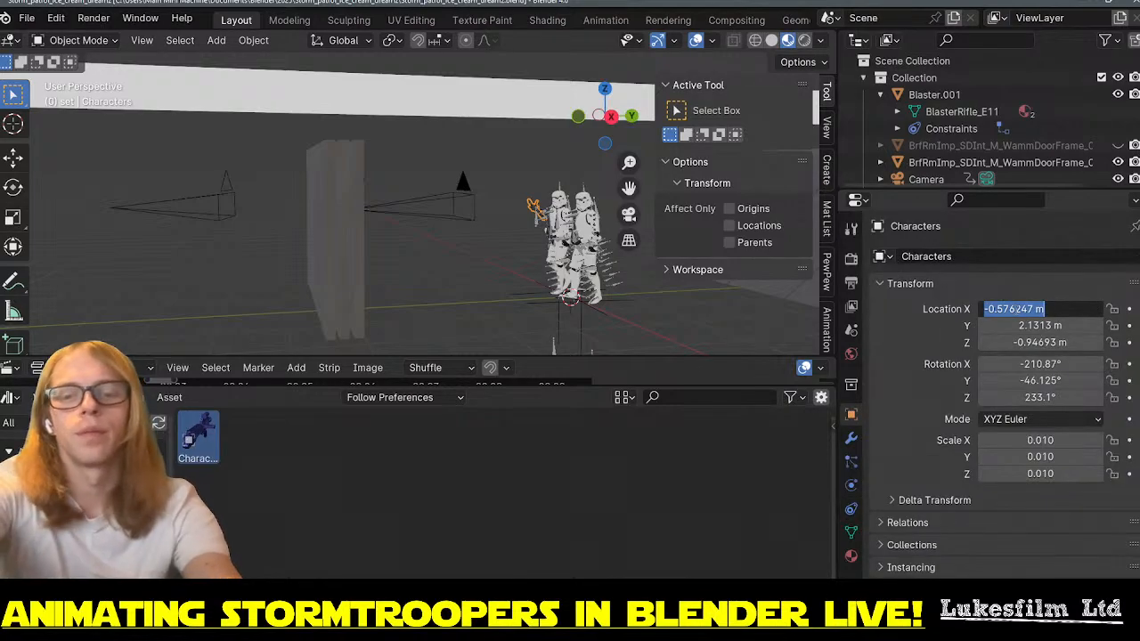
{"action": "type", "text": "0"}
{"action": "key", "text": "Tab"}
{"action": "type", "text": "0"}
{"action": "key", "text": "Tab"}
{"action": "type", "text": "0"}
{"action": "key", "text": "Tab"}
{"action": "type", "text": "0"}
{"action": "key", "text": "Tab"}
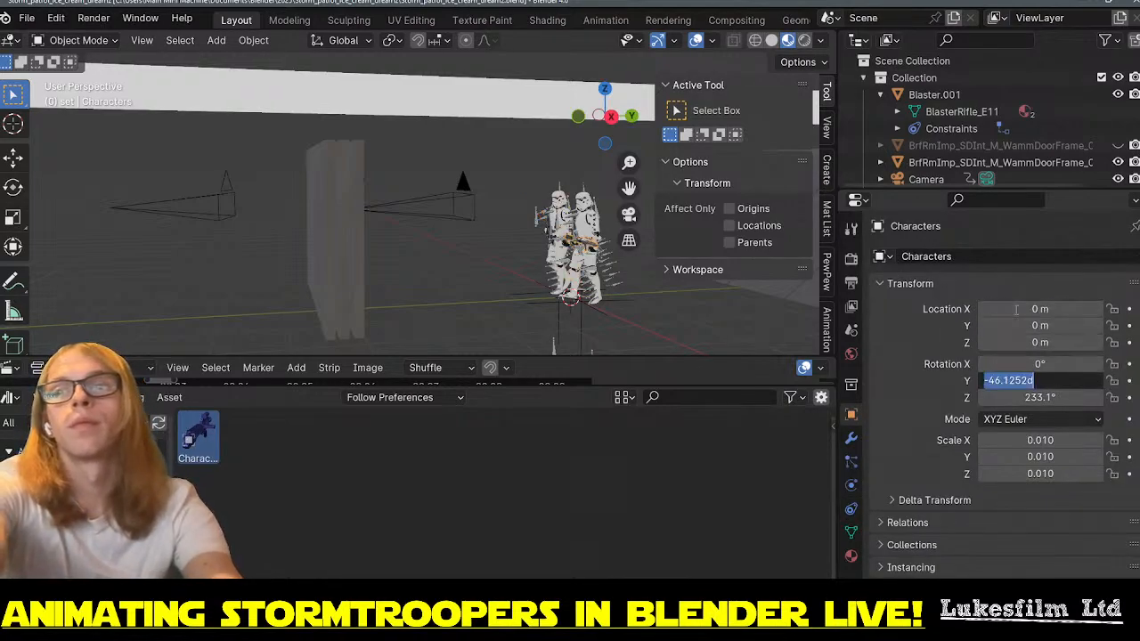
{"action": "type", "text": "00"}
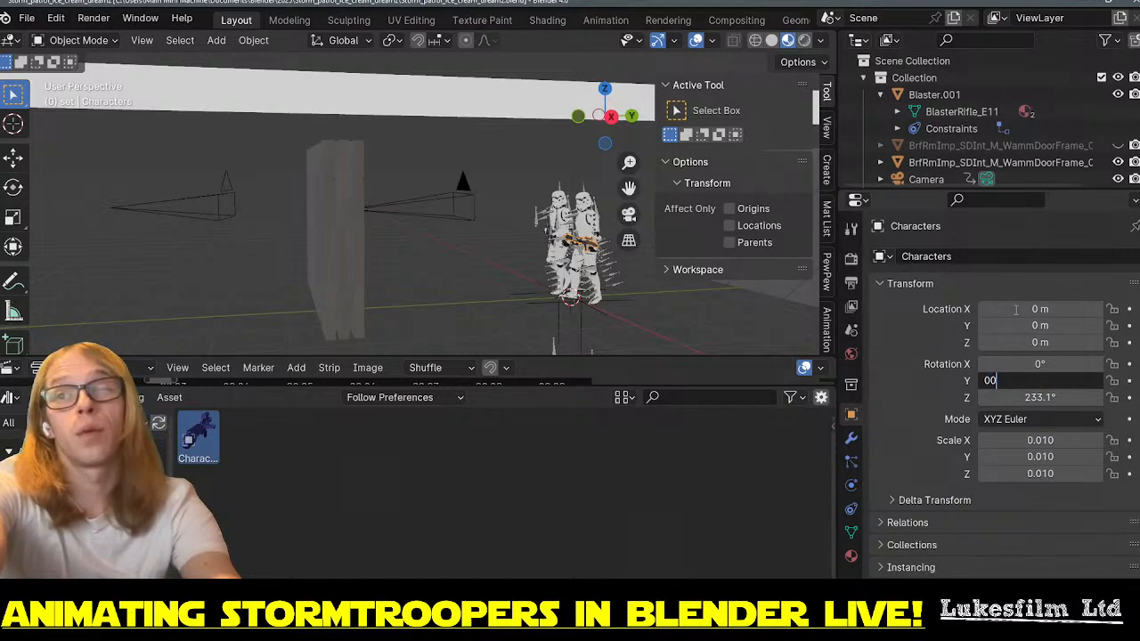
{"action": "key", "text": "Tab"}
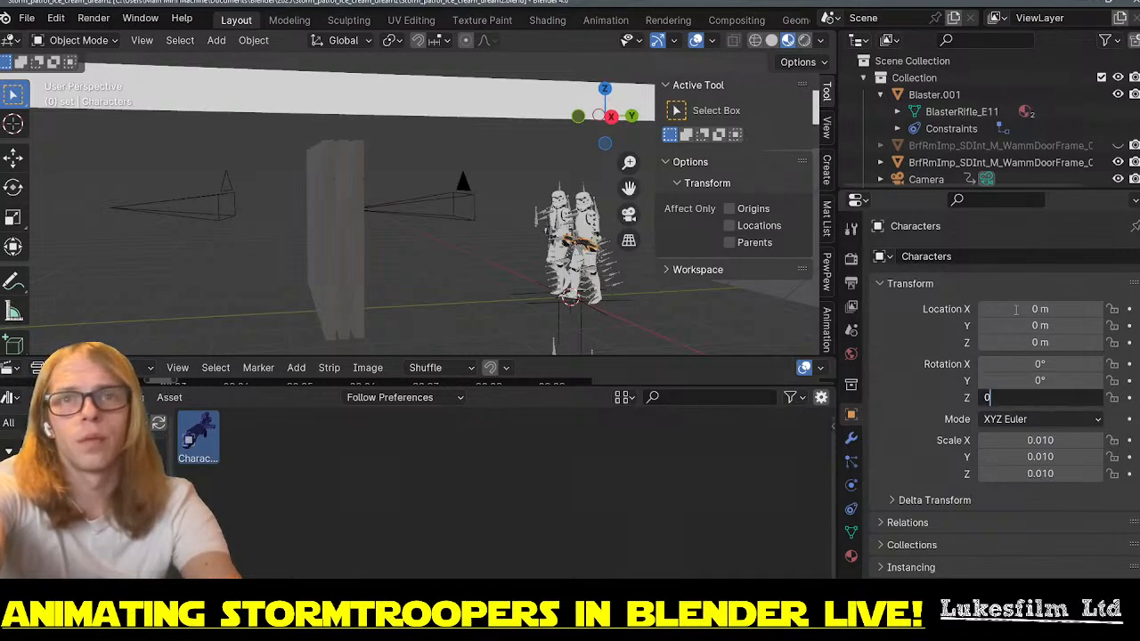
{"action": "key", "text": "Tab"}
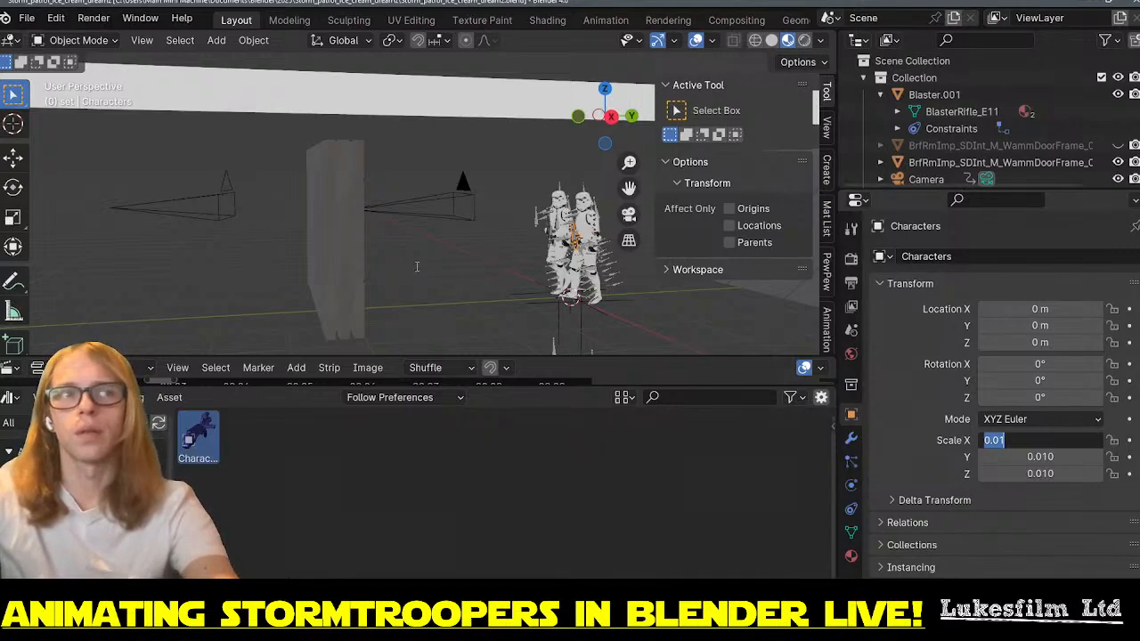
{"action": "key", "text": "Return"}
- Check the blaster in the trooper's hands, return to the camera view and unhide the hidden WammDoorFrame mesh
{"action": "middle_click_drag", "start_coordinate": [538, 244], "coordinate": [494, 213]}
{"action": "key", "text": "KP_Decimal"}
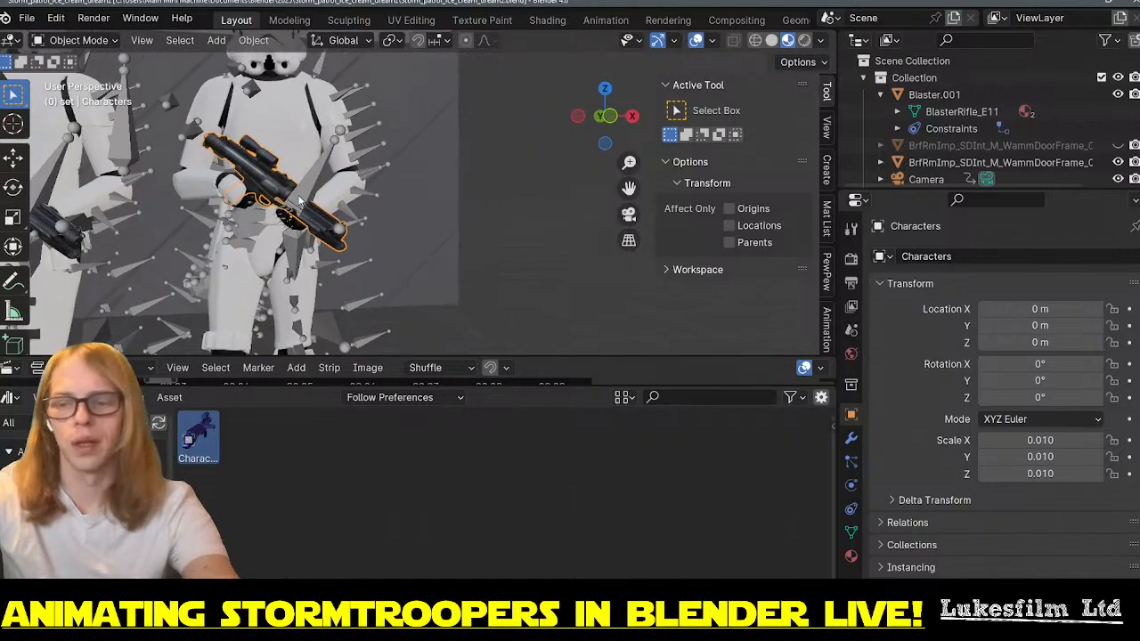
{"action": "key", "text": "KP_0"}
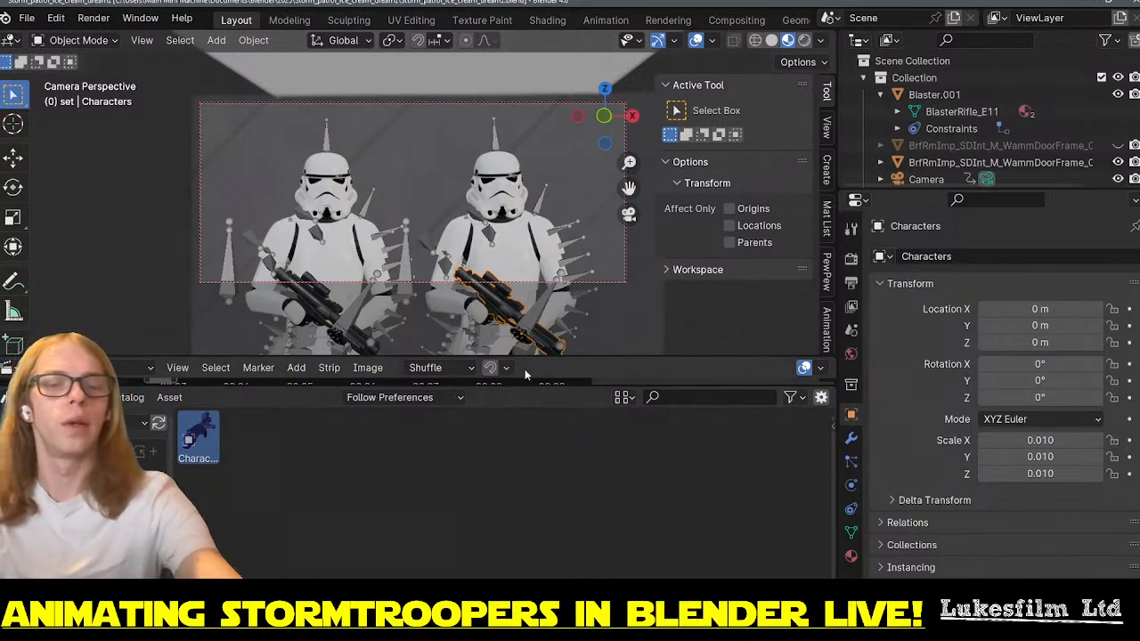
{"action": "left_click", "coordinate": [1118, 146]}
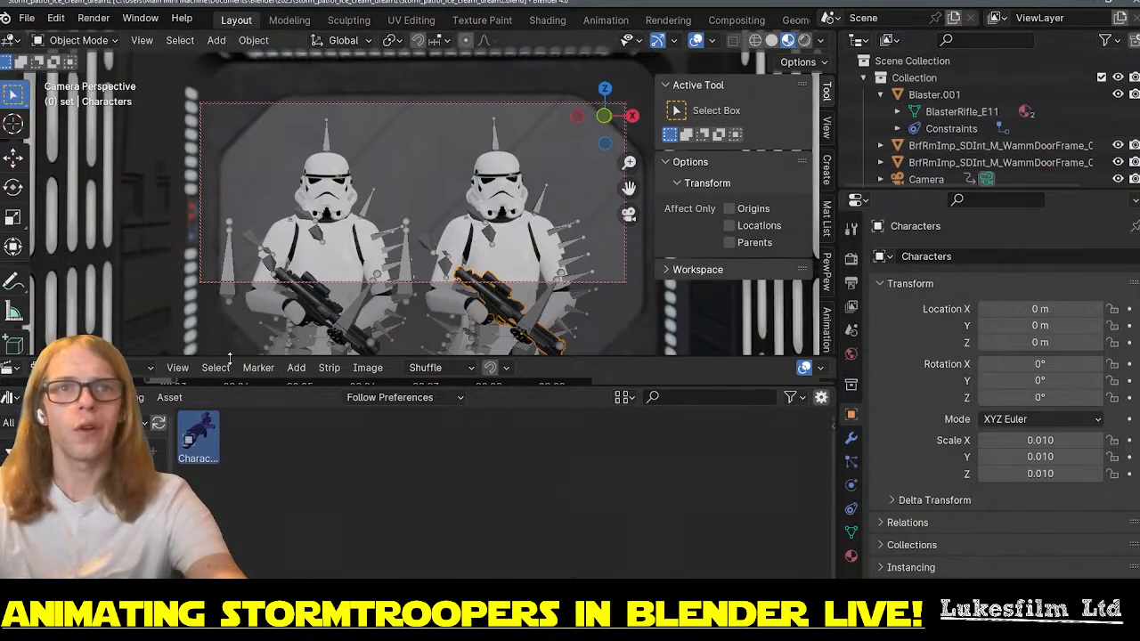
- Enlarge the sequencer area under the viewport and switch the asset browser area below it to a Video Sequencer
{"action": "left_click_drag", "start_coordinate": [288, 387], "coordinate": [298, 499]}
{"action": "scroll", "coordinate": [374, 454], "scroll_direction": "down", "scroll_amount": 2}
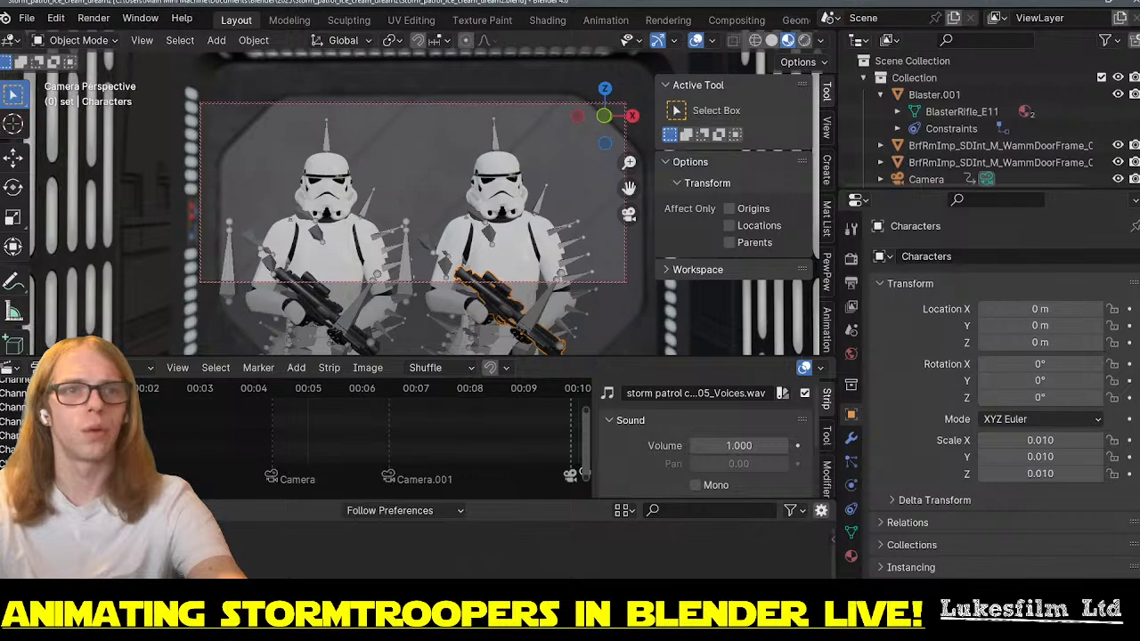
{"action": "left_click", "coordinate": [13, 366]}
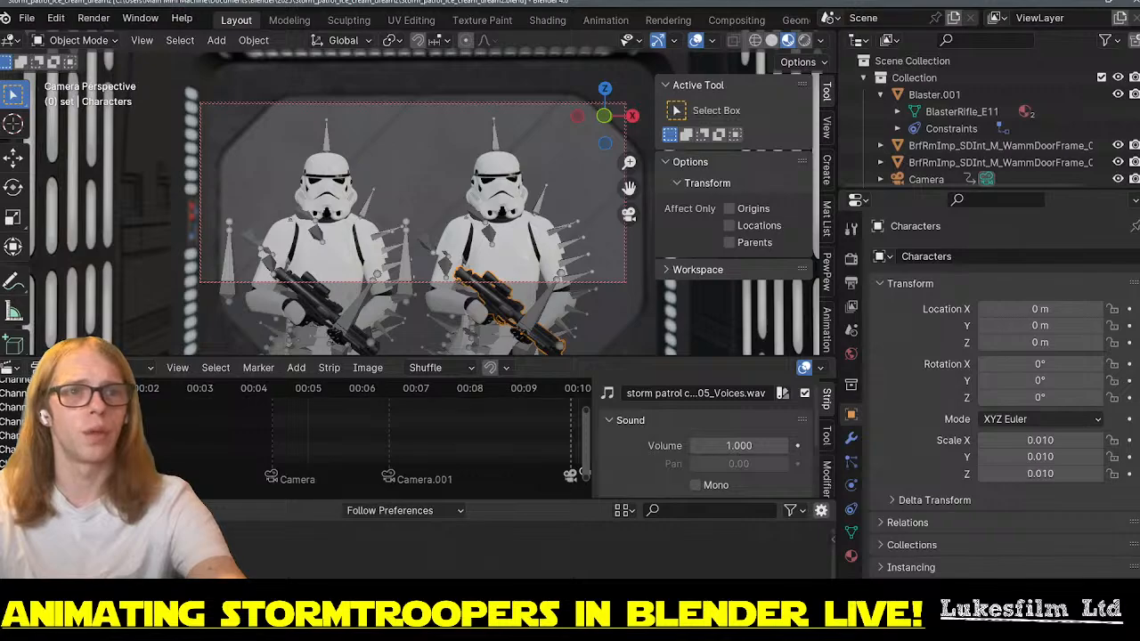
{"action": "left_click", "coordinate": [14, 510]}
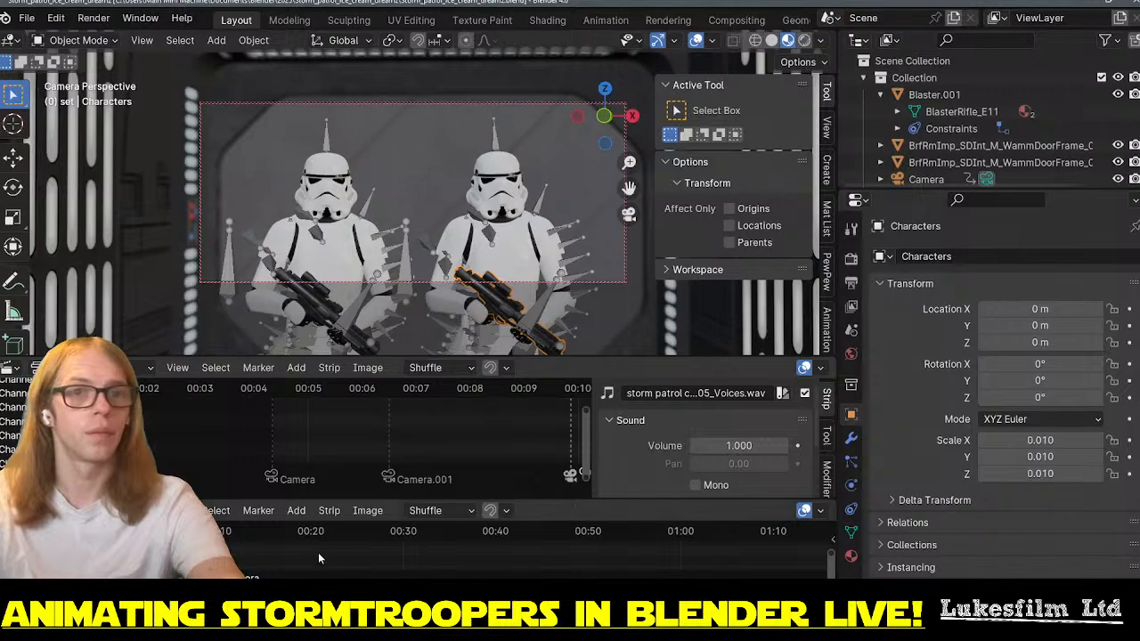
- Bring the Voices.wav strip's waveform into view in the lower sequencer and scrub to frame 161
{"action": "scroll", "coordinate": [319, 558], "scroll_direction": "down", "scroll_amount": 2}
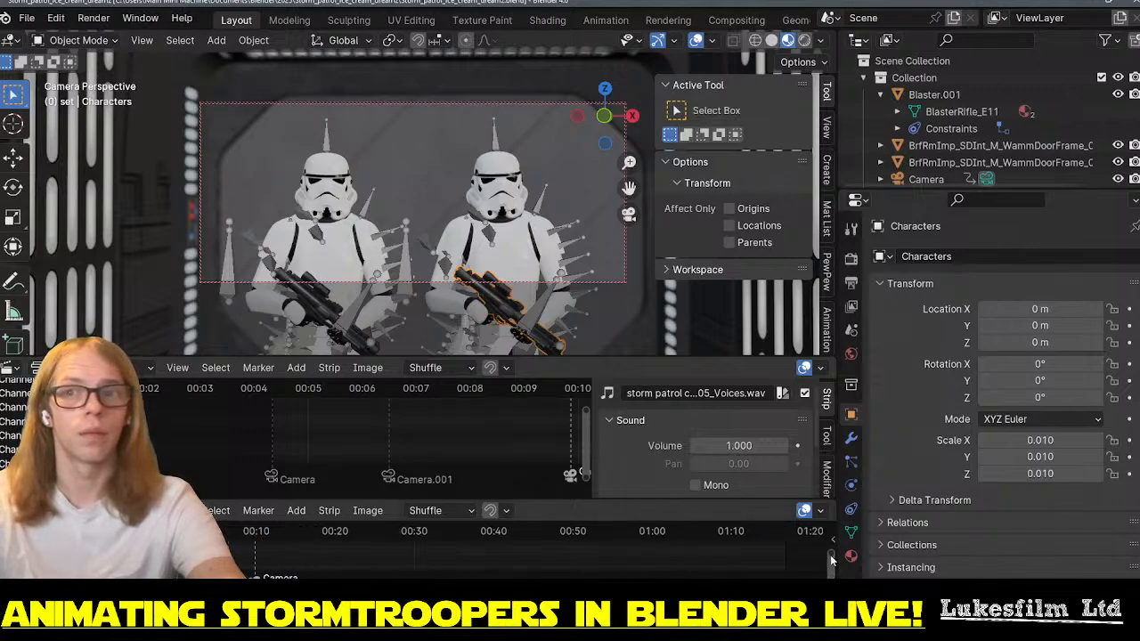
{"action": "scroll", "coordinate": [532, 554], "scroll_direction": "down", "scroll_amount": 3, "text": "shift"}
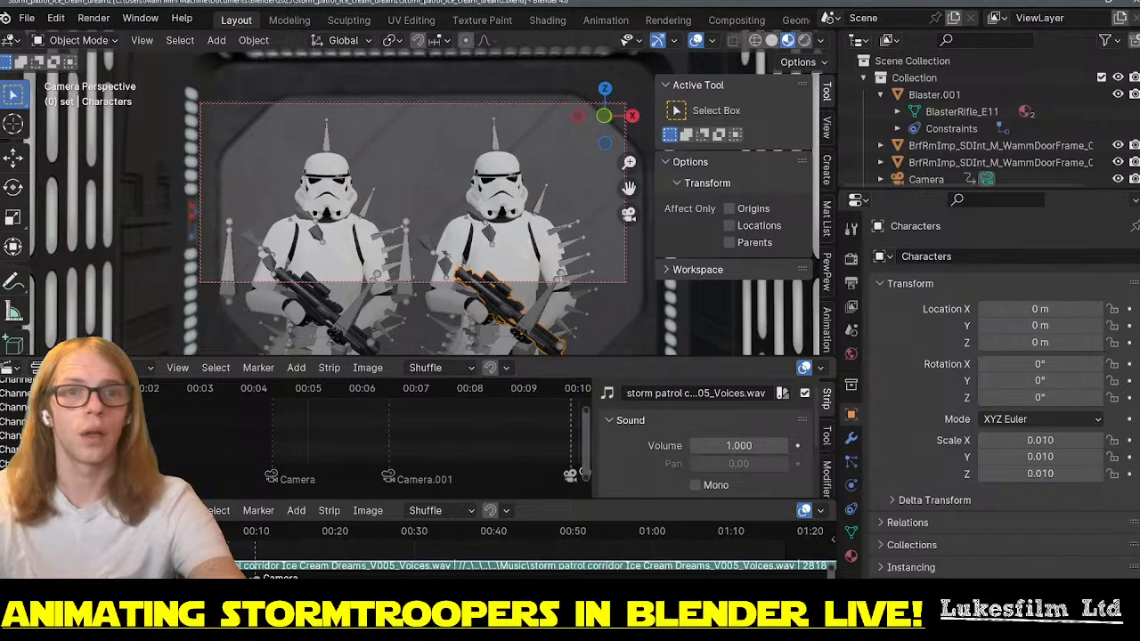
{"action": "scroll", "coordinate": [532, 550], "scroll_direction": "down", "scroll_amount": 2, "text": "shift"}
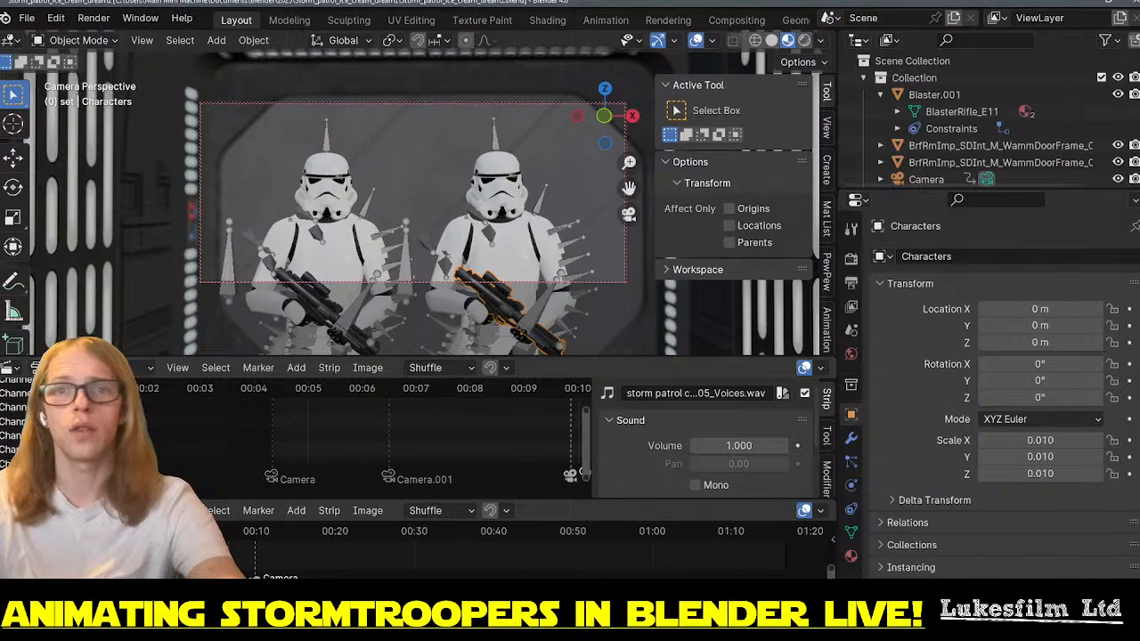
{"action": "scroll", "coordinate": [833, 574], "scroll_direction": "up", "scroll_amount": 2, "text": "shift"}
{"action": "left_click_drag", "start_coordinate": [831, 572], "coordinate": [831, 580]}
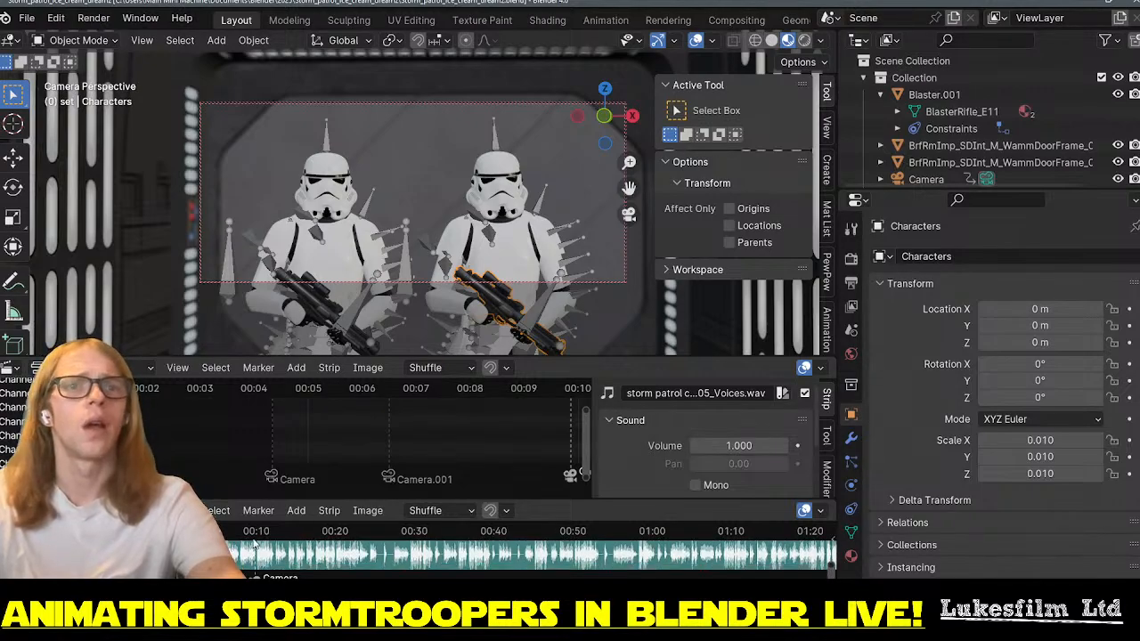
{"action": "left_click_drag", "start_coordinate": [185, 531], "coordinate": [221, 527]}
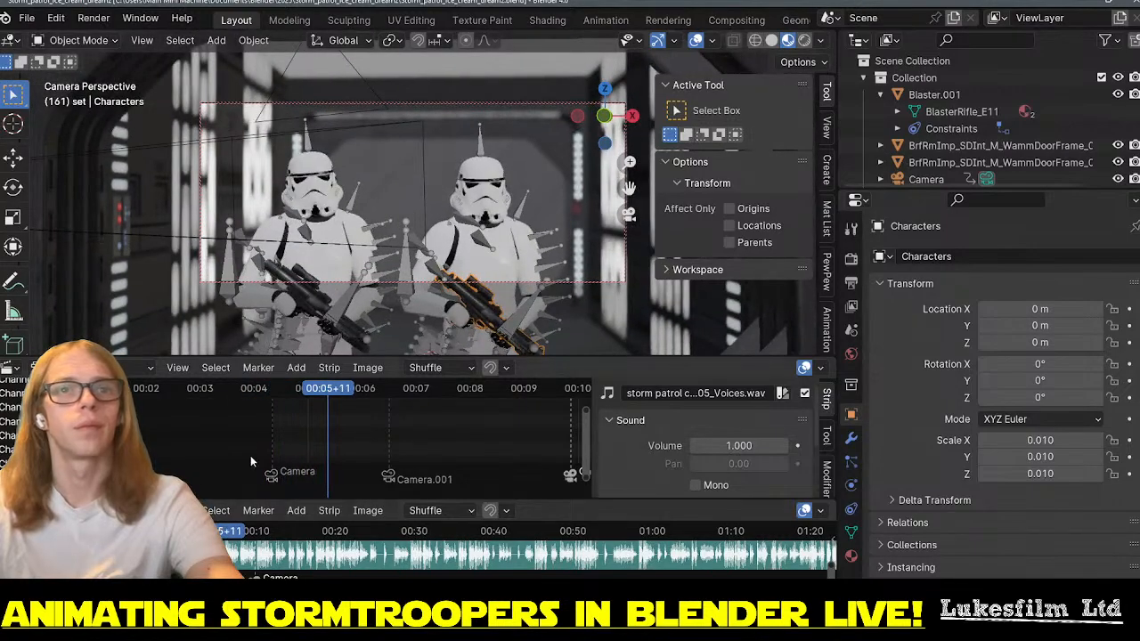
- Change the upper sequencer area to a Timeline and jump to the start frame, 130
{"action": "left_click", "coordinate": [11, 367]}
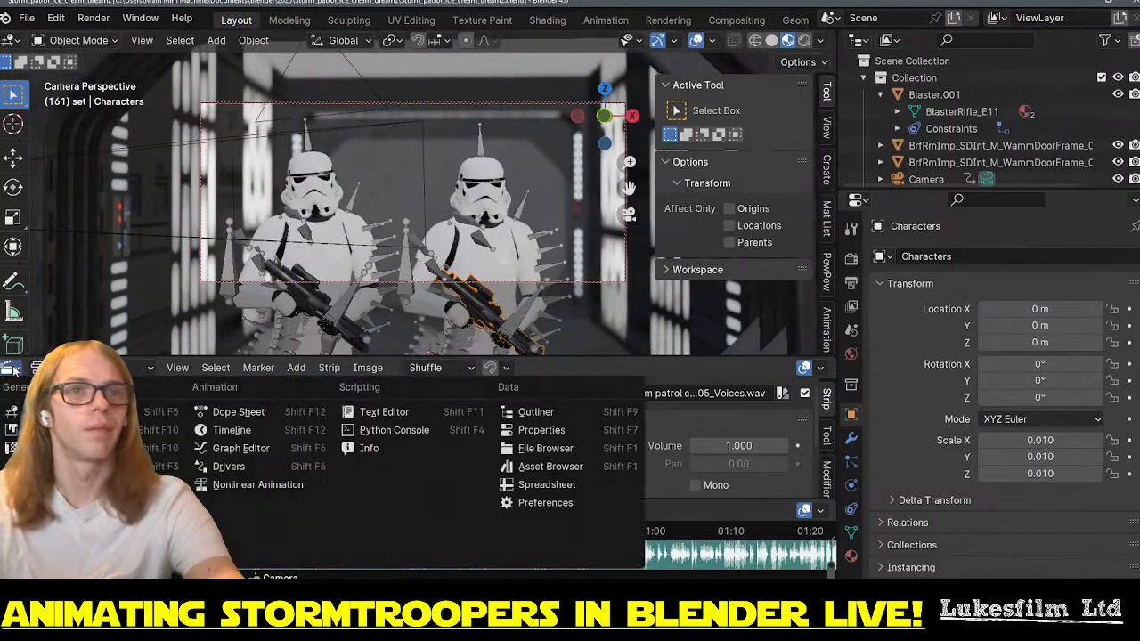
{"action": "left_click", "coordinate": [11, 367]}
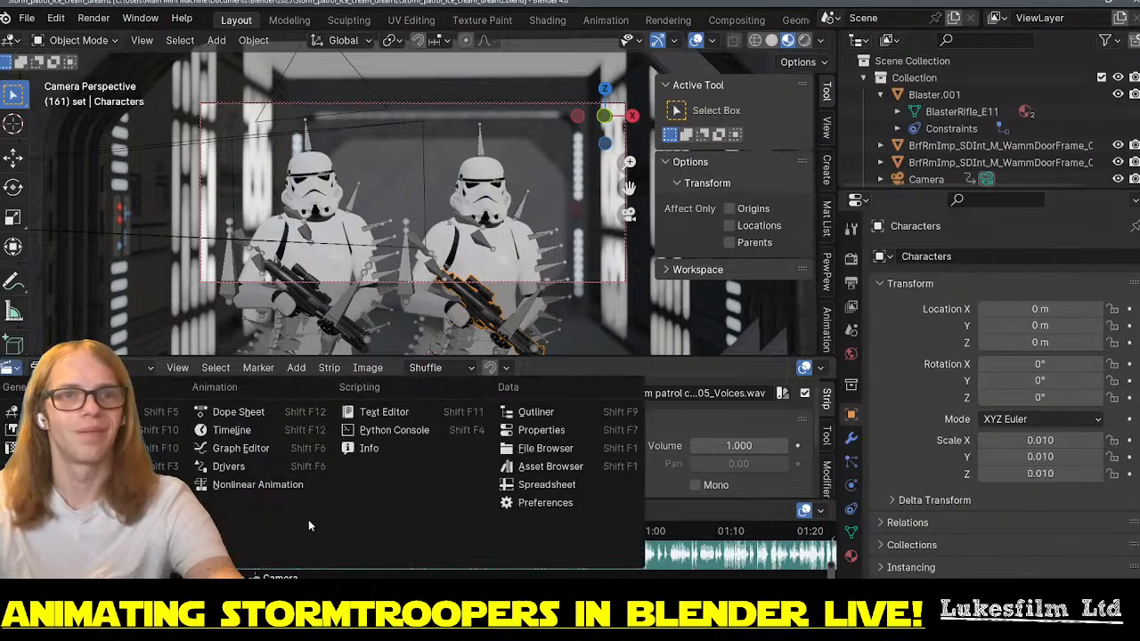
{"action": "left_click", "coordinate": [279, 429]}
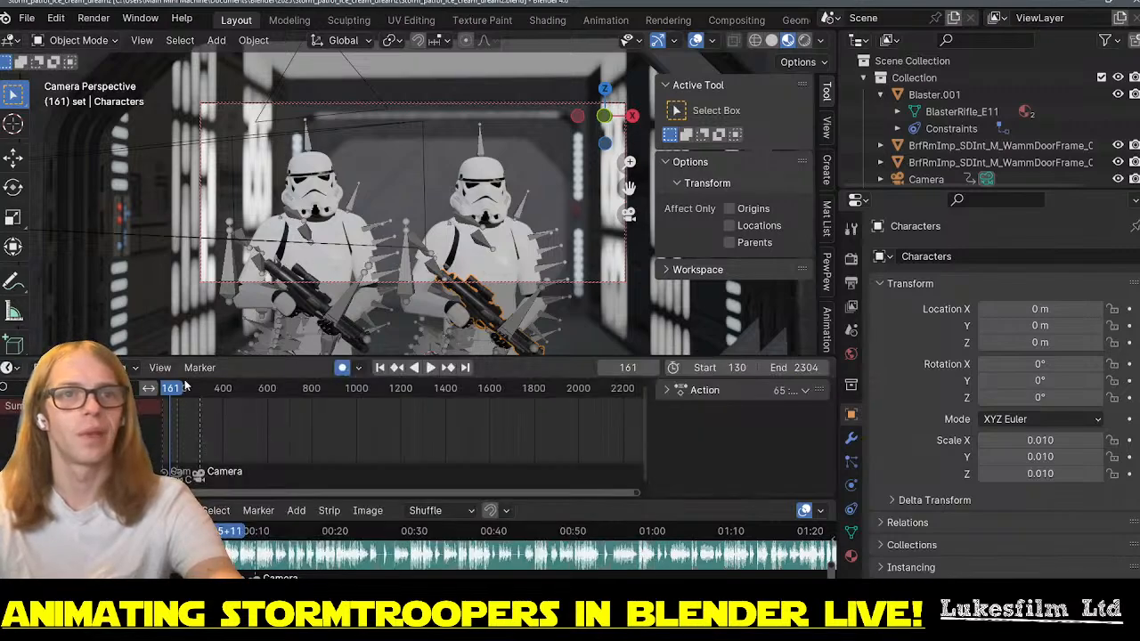
{"action": "left_click", "coordinate": [381, 368]}
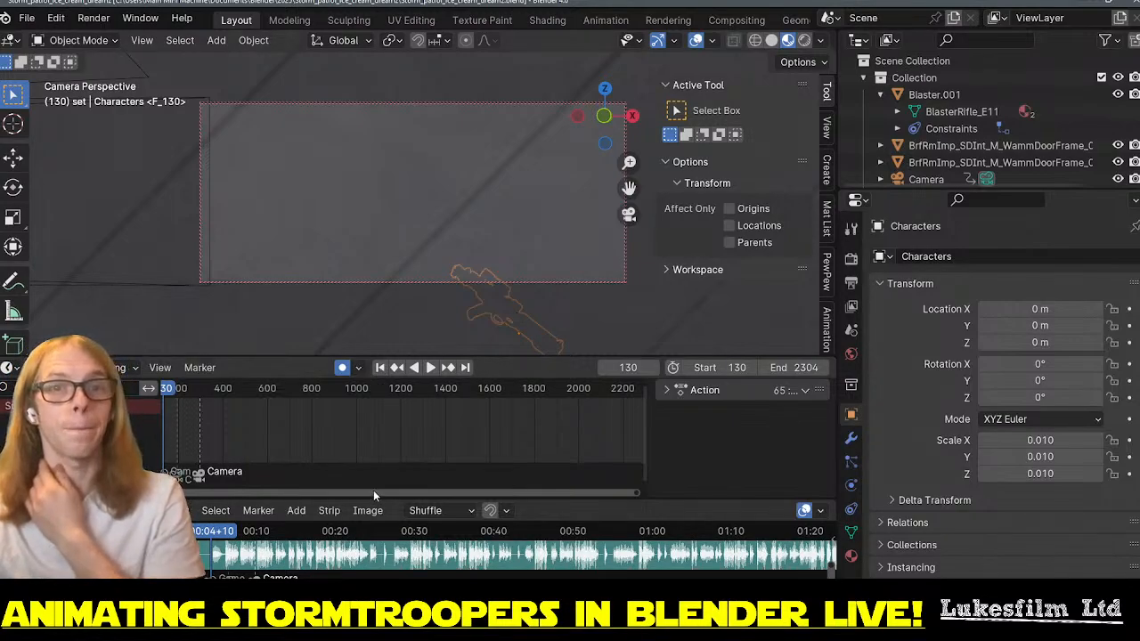
- Resize the workspace areas to give the timeline more height, the 3D viewport more width and the voice audio sequencer more height
{"action": "left_click_drag", "start_coordinate": [370, 496], "coordinate": [375, 492]}
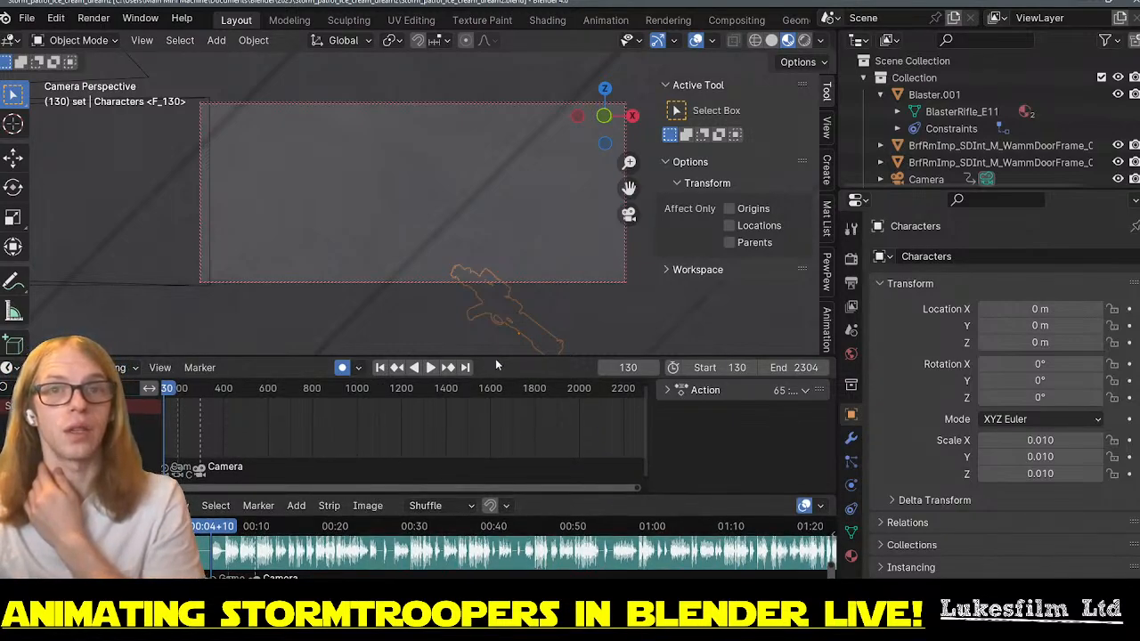
{"action": "left_click_drag", "start_coordinate": [509, 356], "coordinate": [515, 272]}
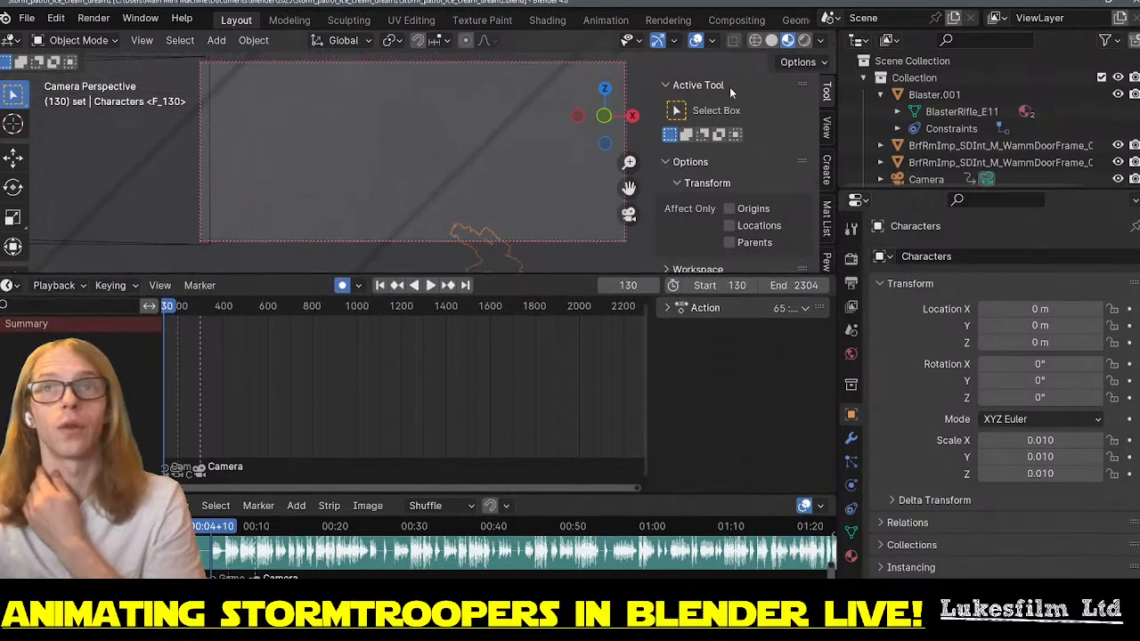
{"action": "left_click_drag", "start_coordinate": [839, 147], "coordinate": [972, 147]}
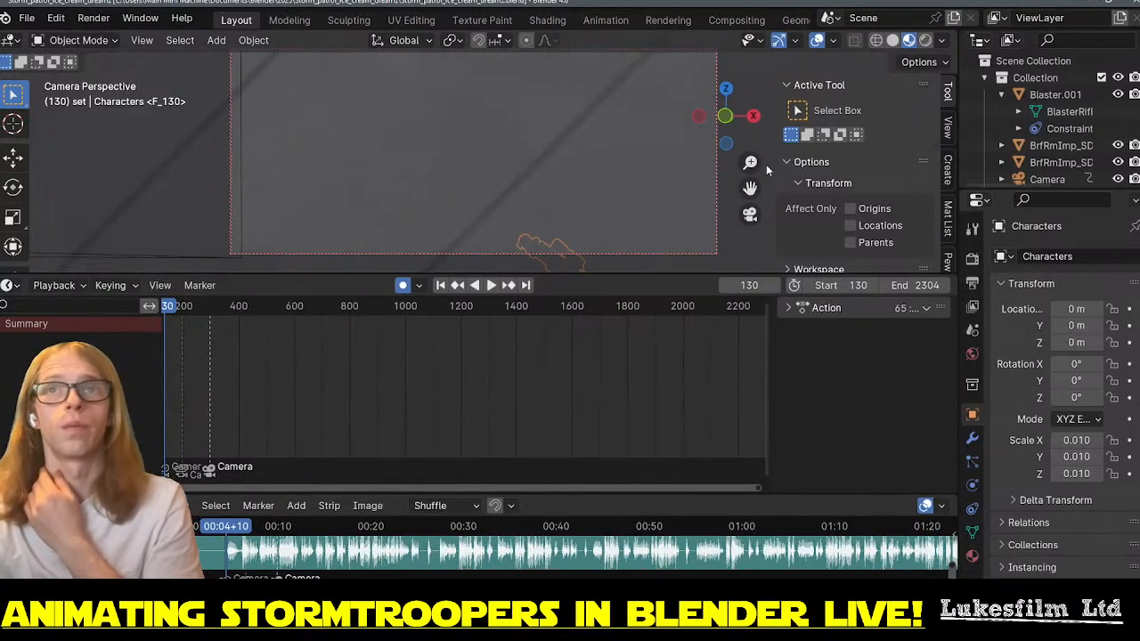
{"action": "left_click_drag", "start_coordinate": [748, 275], "coordinate": [747, 283]}
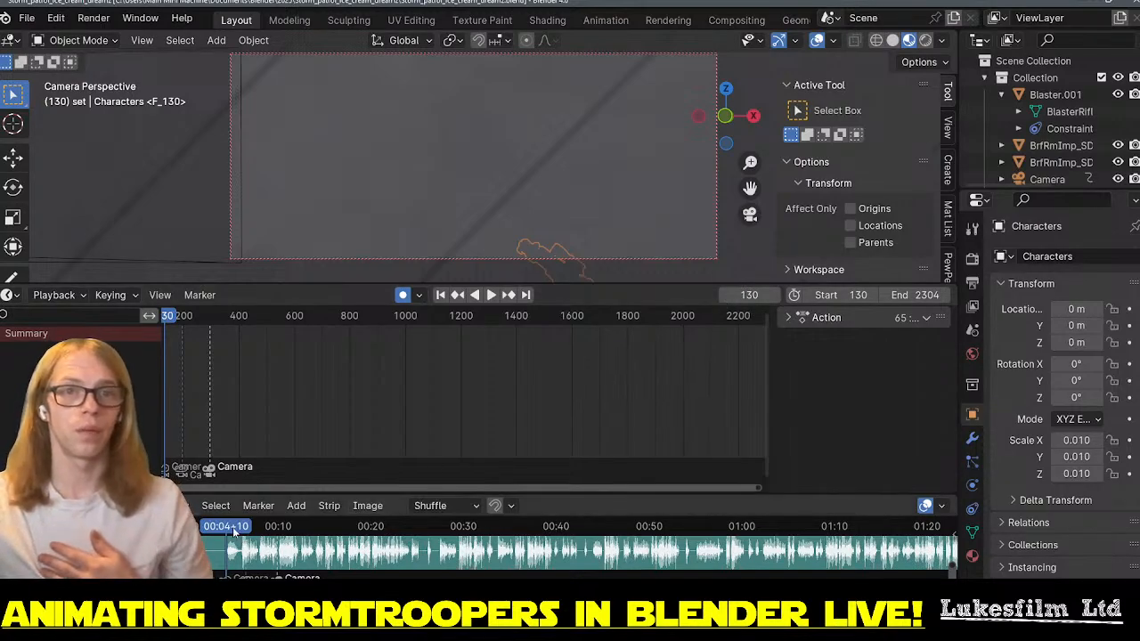
{"action": "left_click_drag", "start_coordinate": [309, 490], "coordinate": [361, 441]}
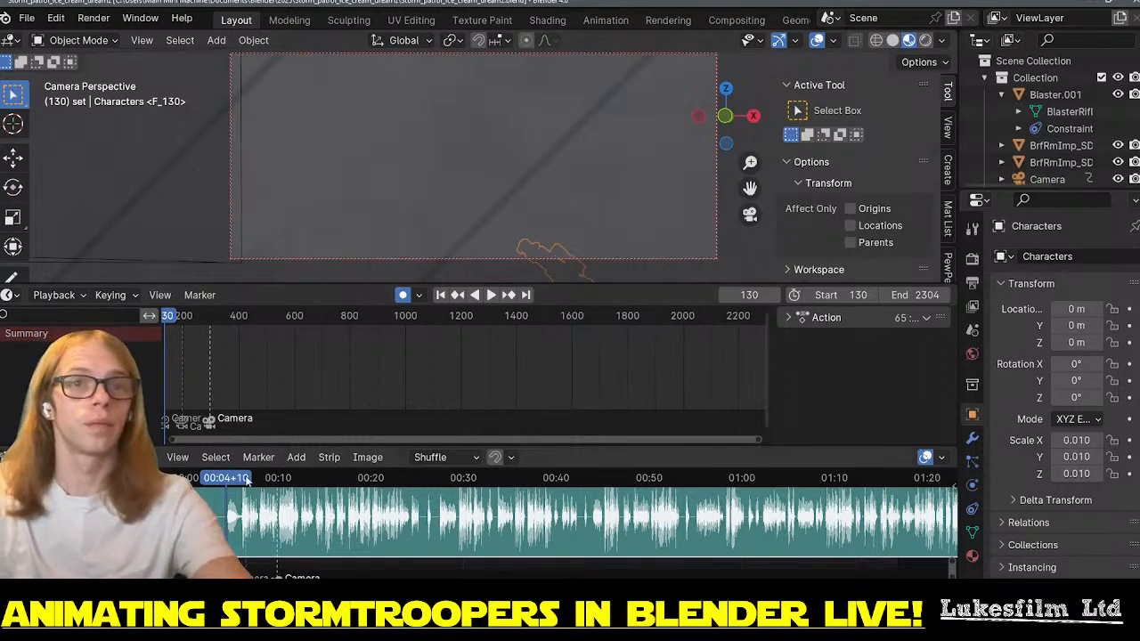
- Play the scene with its voice audio from frame 130, then return to the beginning and scrub to frame 151
{"action": "key", "text": "space"}
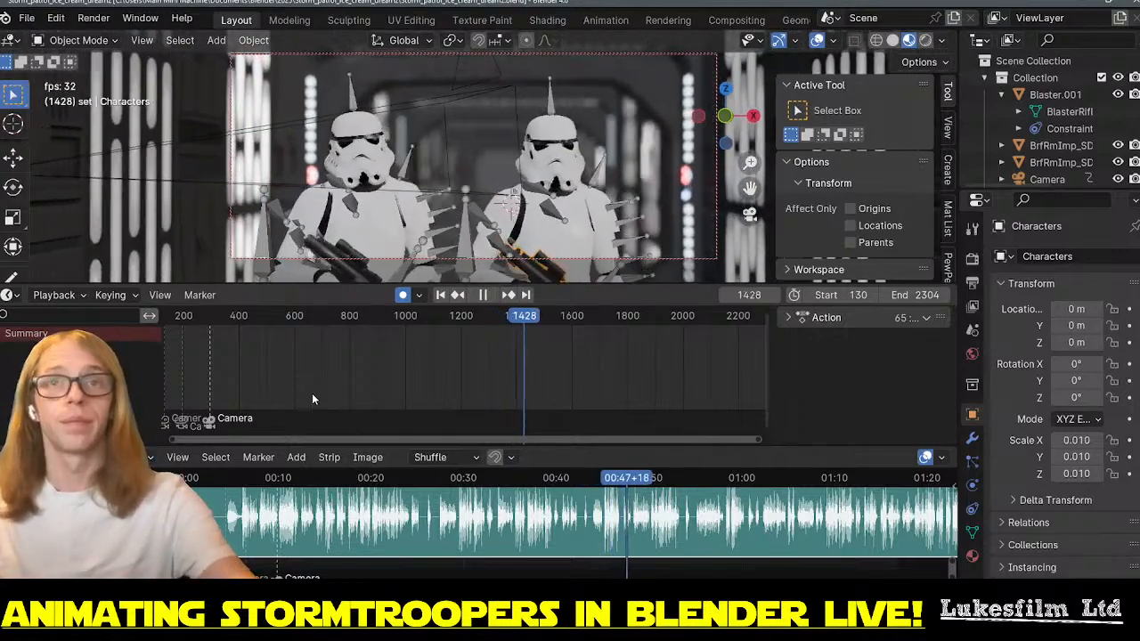
{"action": "key", "text": "space"}
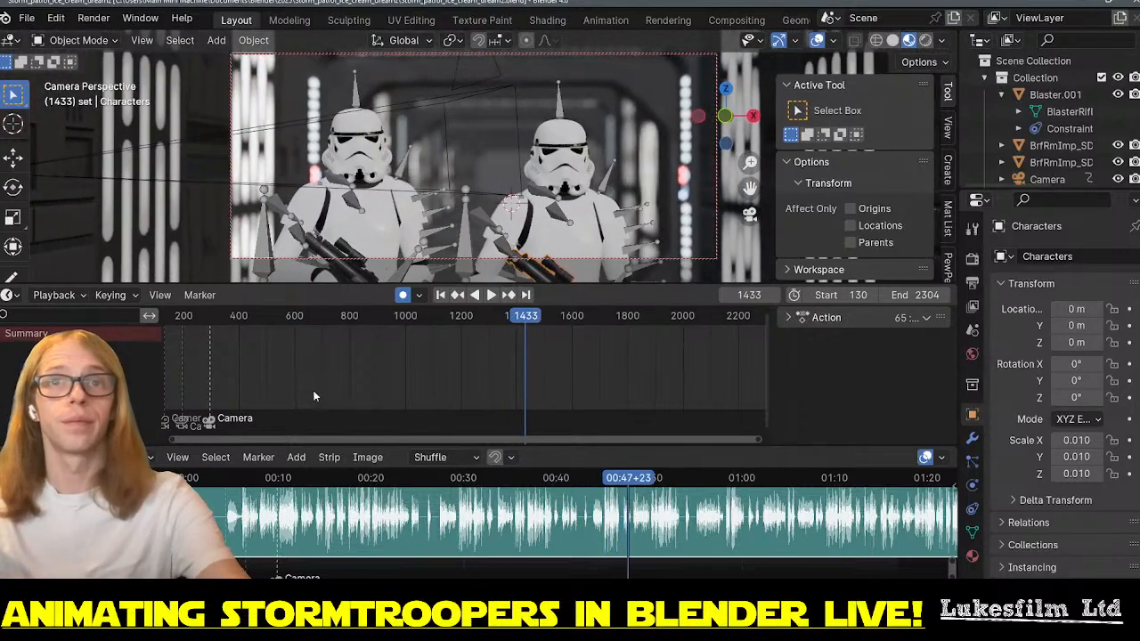
{"action": "left_click", "coordinate": [166, 317]}
{"action": "key", "text": "space"}
{"action": "left_click_drag", "start_coordinate": [165, 317], "coordinate": [170, 321]}
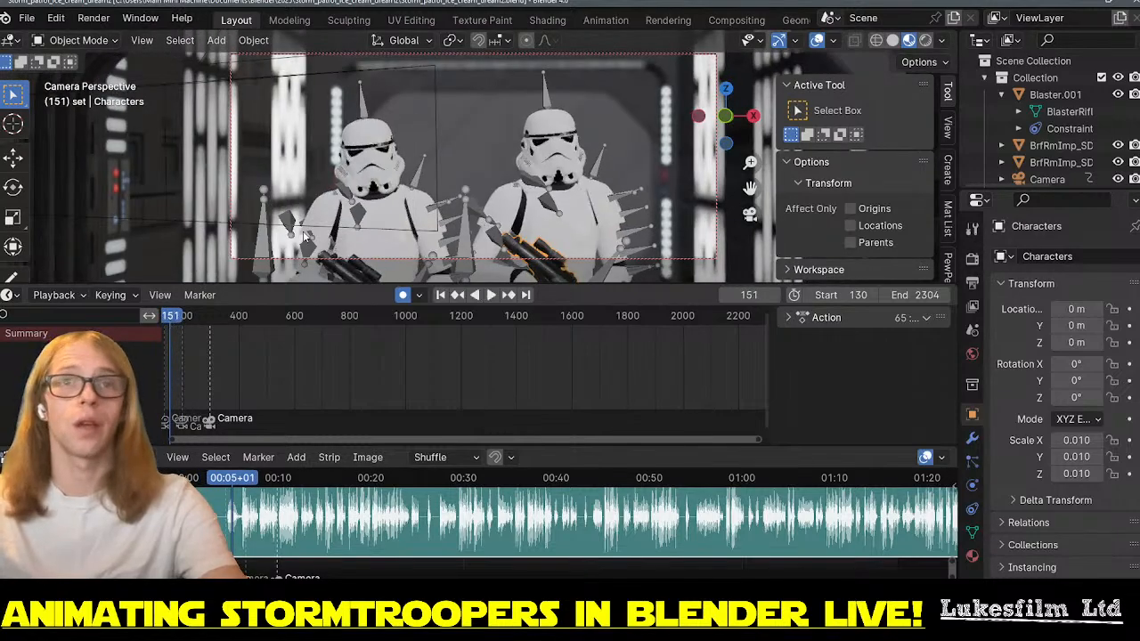
- Frame the corridor's end door from outside the camera view and scrub the troopers' walk to frames 396 and 192
{"action": "left_click", "coordinate": [466, 166]}
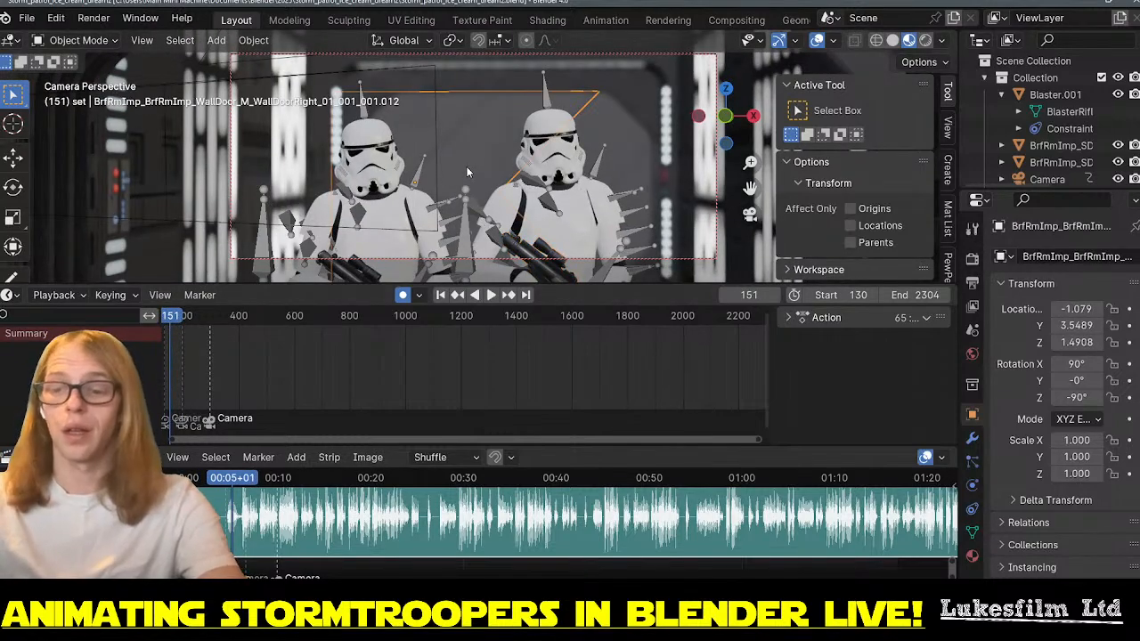
{"action": "key", "text": "KP_Decimal"}
{"action": "scroll", "coordinate": [466, 166], "scroll_direction": "down", "scroll_amount": 6}
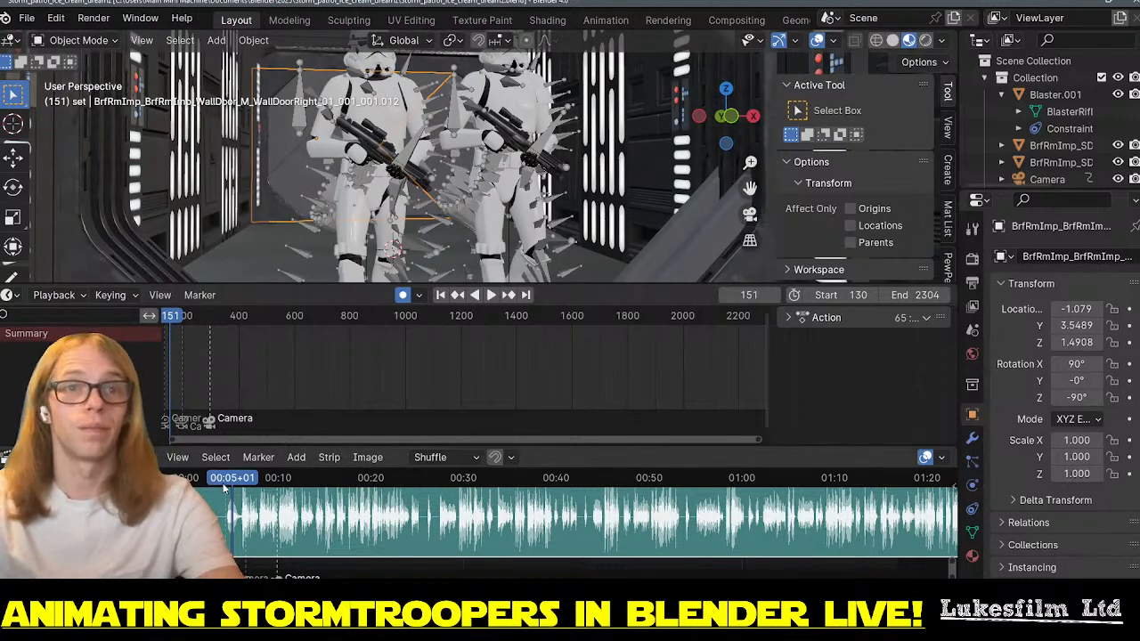
{"action": "left_click_drag", "start_coordinate": [232, 480], "coordinate": [309, 482]}
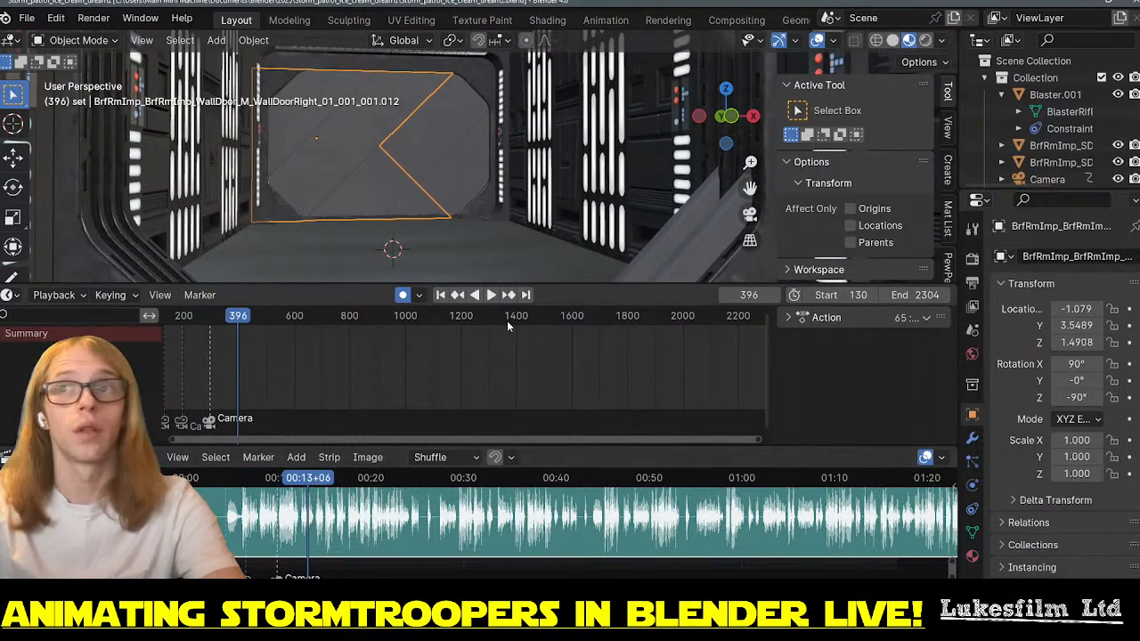
{"action": "left_click_drag", "start_coordinate": [191, 316], "coordinate": [181, 317]}
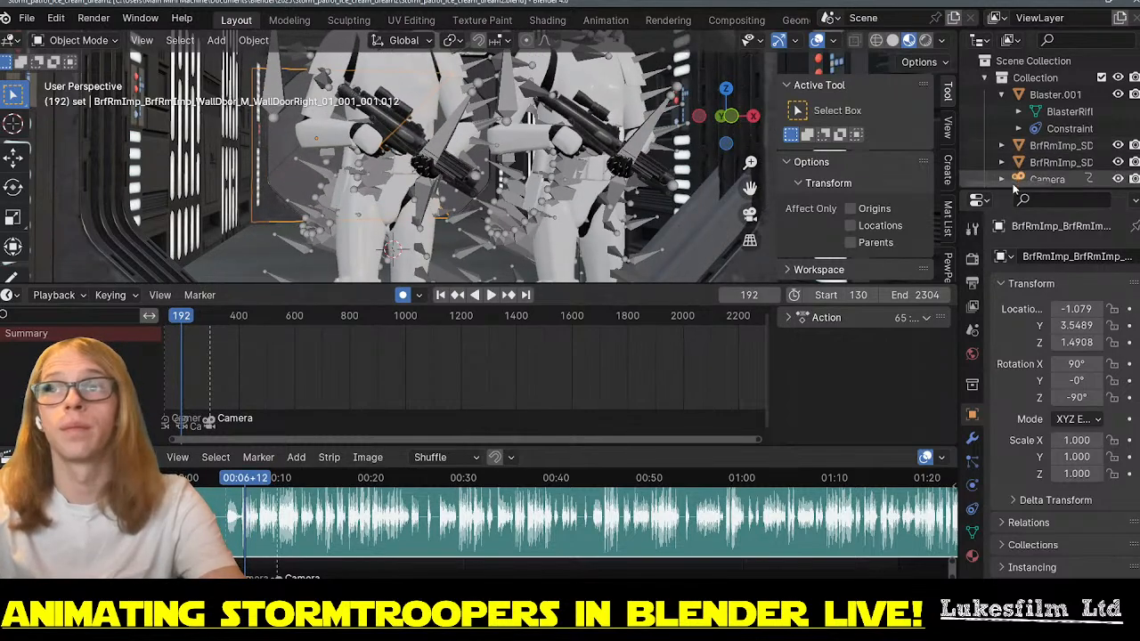
- Enlarge the outliner area and rename the Camera.001 object as Camera_02
{"action": "left_click_drag", "start_coordinate": [1019, 190], "coordinate": [1020, 302]}
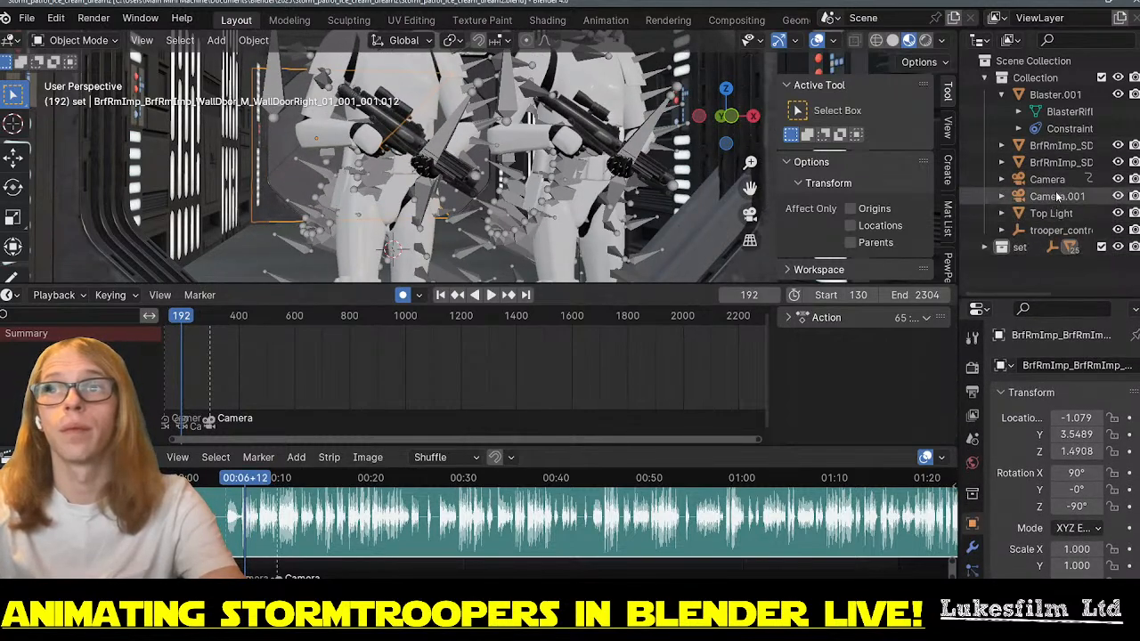
{"action": "left_click", "coordinate": [1057, 196]}
{"action": "double_click", "coordinate": [1057, 196]}
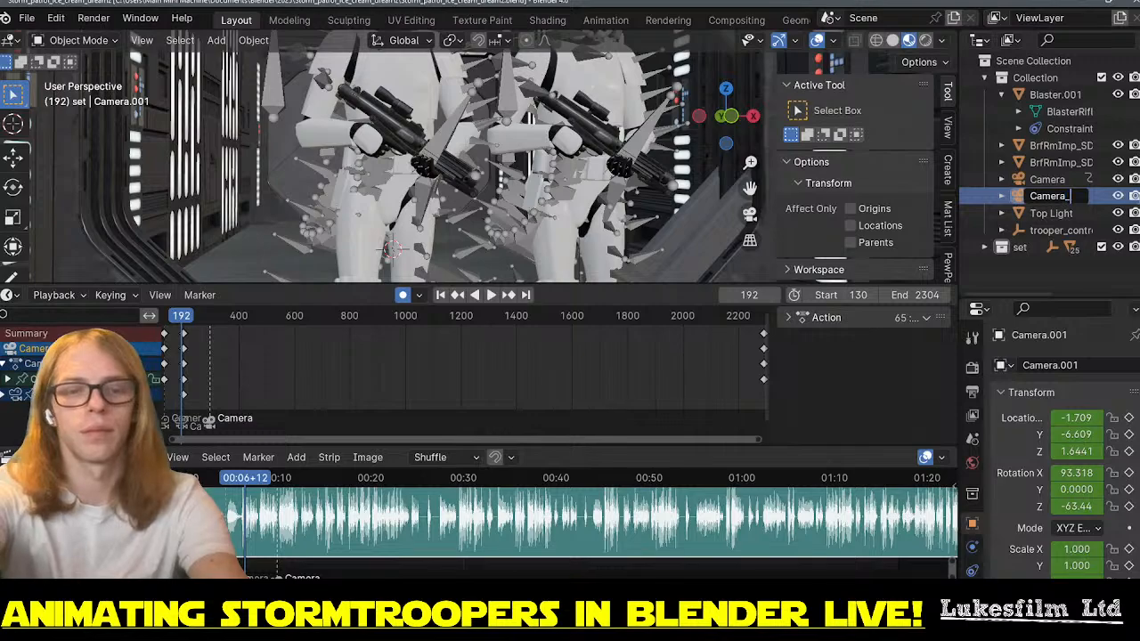
{"action": "key", "text": "Return"}
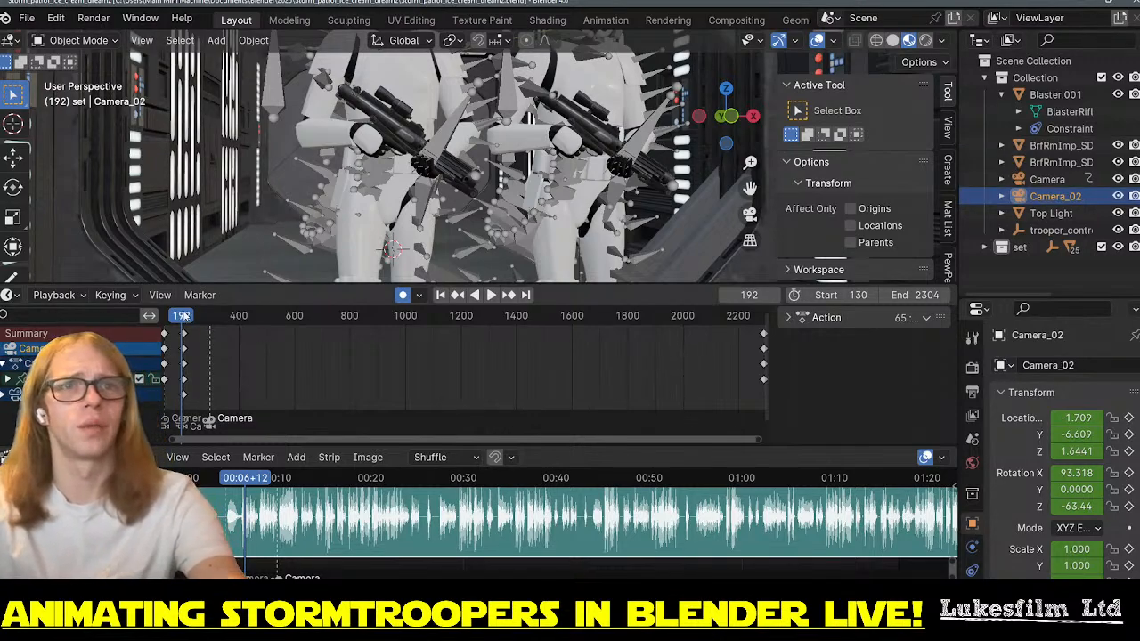
- Return the viewport to the camera view and move the playhead to frame 406
{"action": "left_click_drag", "start_coordinate": [183, 319], "coordinate": [203, 186]}
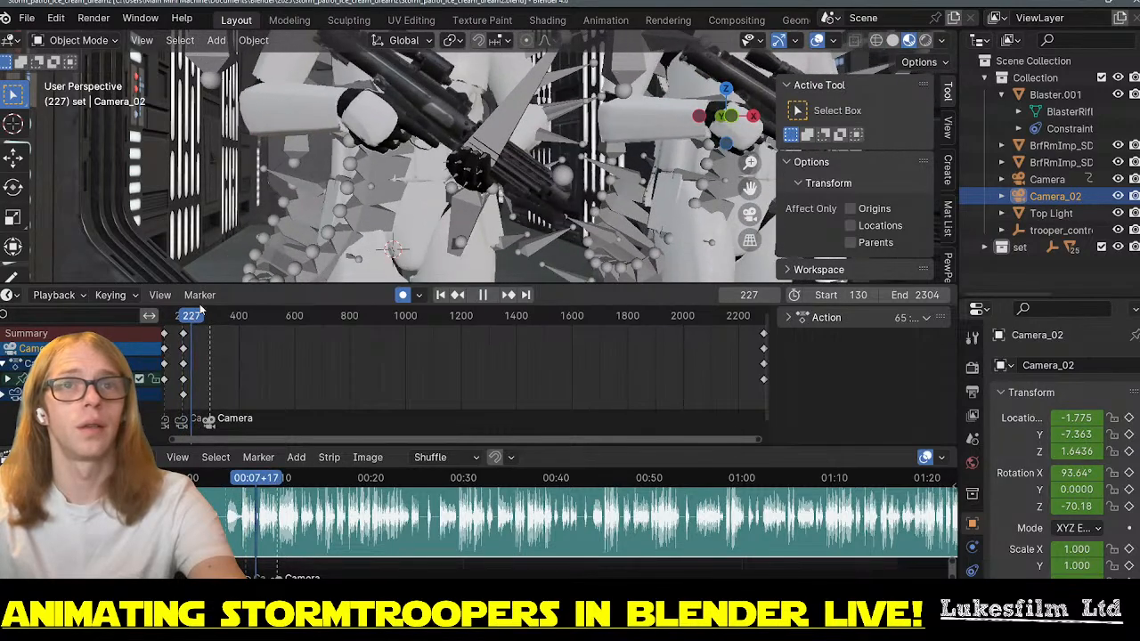
{"action": "key", "text": "KP_0"}
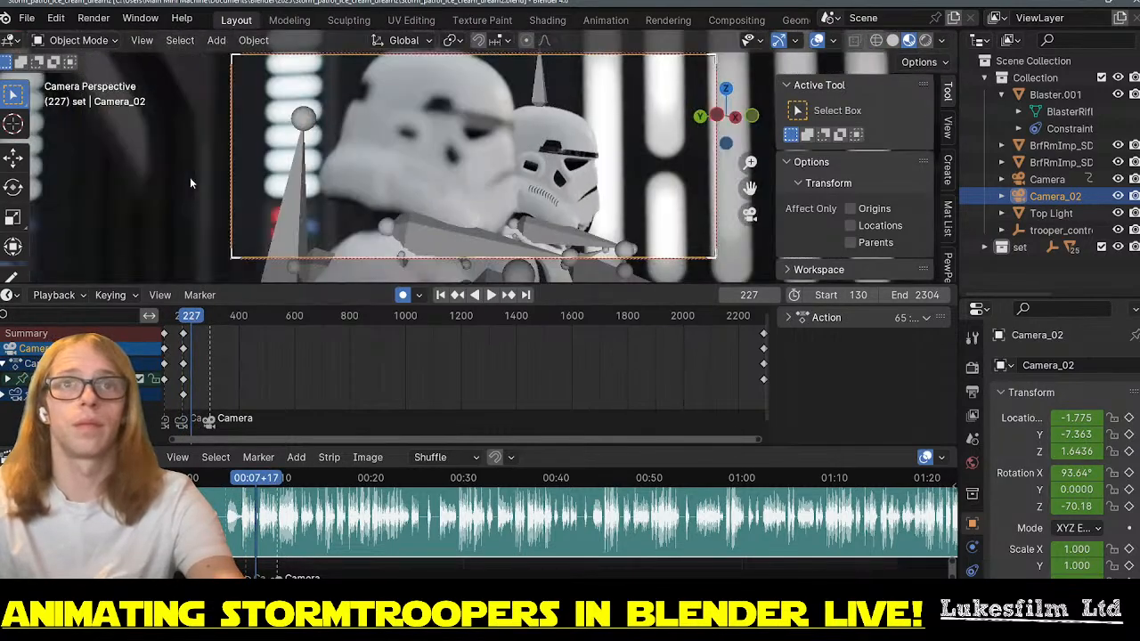
{"action": "key", "text": "space"}
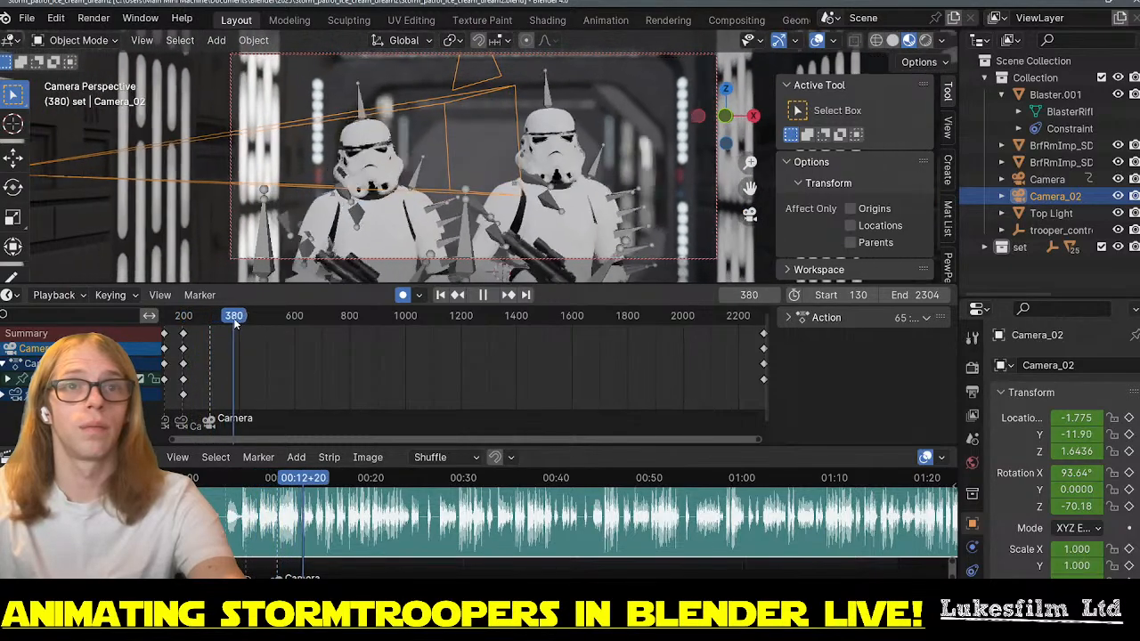
{"action": "key", "text": "space"}
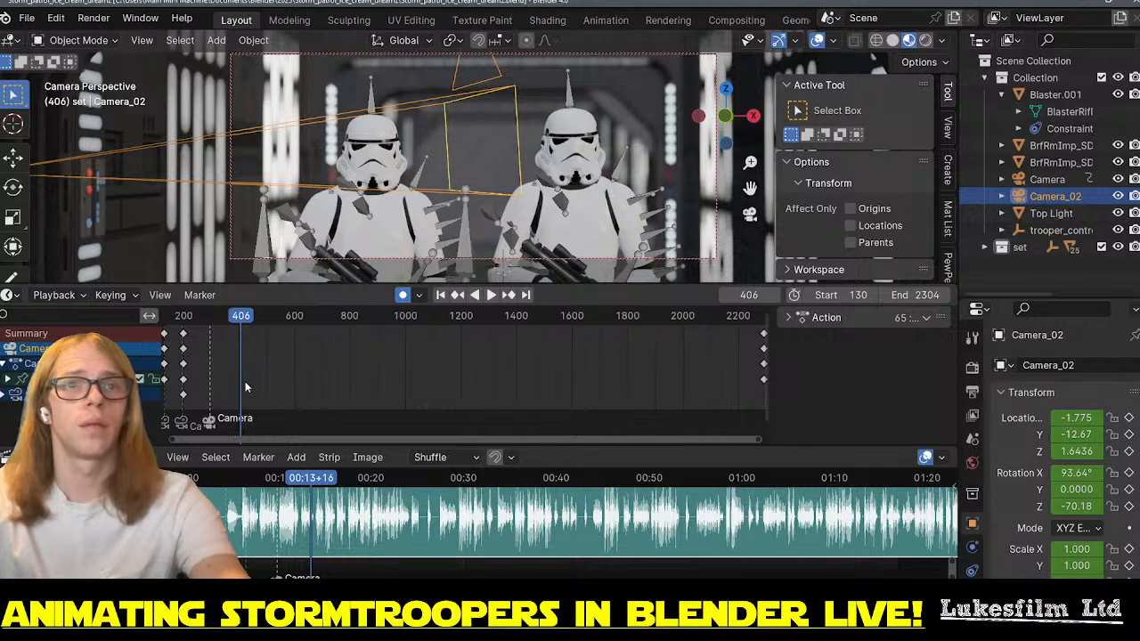
- Add a timeline marker at frame 406 and bind Camera_02 to it
{"action": "key", "text": "m"}
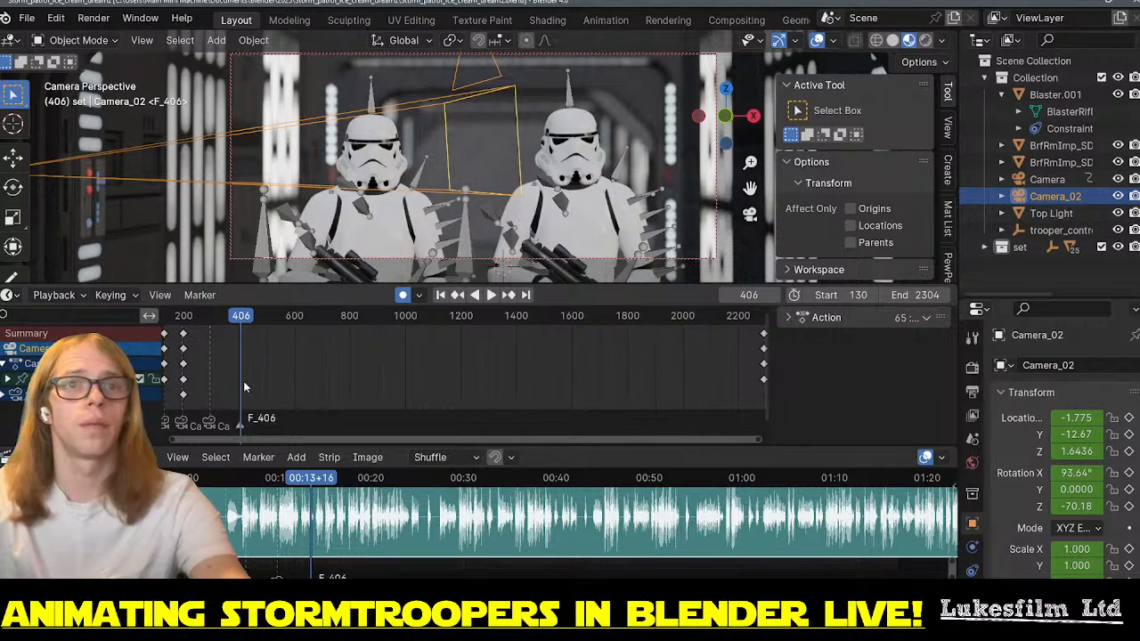
{"action": "left_click", "coordinate": [202, 296]}
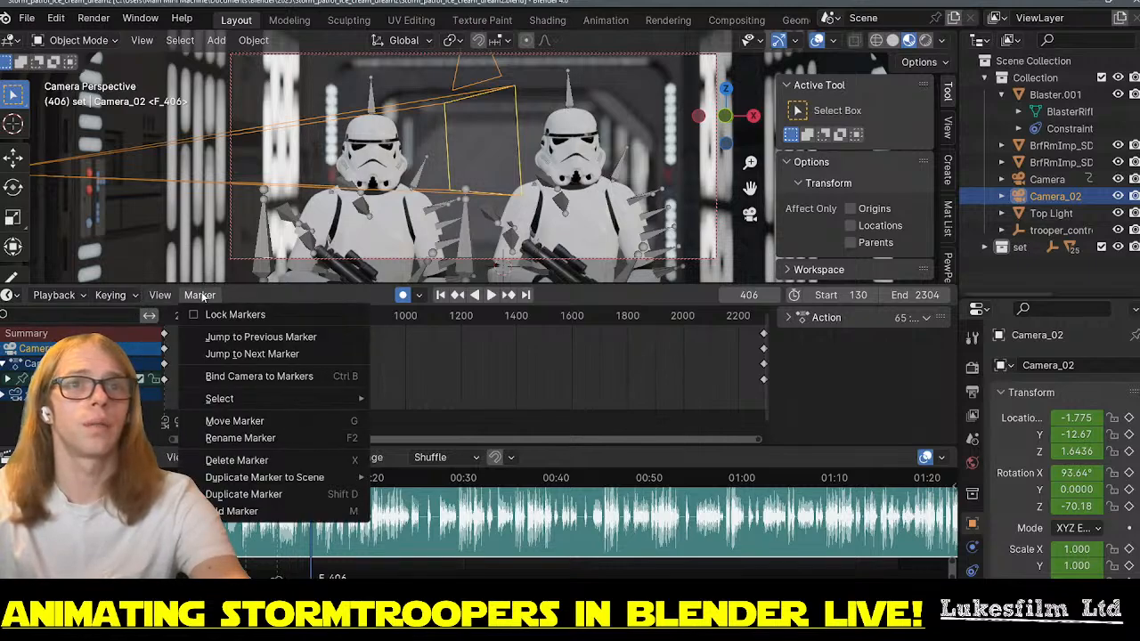
{"action": "left_click", "coordinate": [262, 377]}
- Play the scene twice from the beginning to review the camera cuts against the voice audio
{"action": "key", "text": "space"}
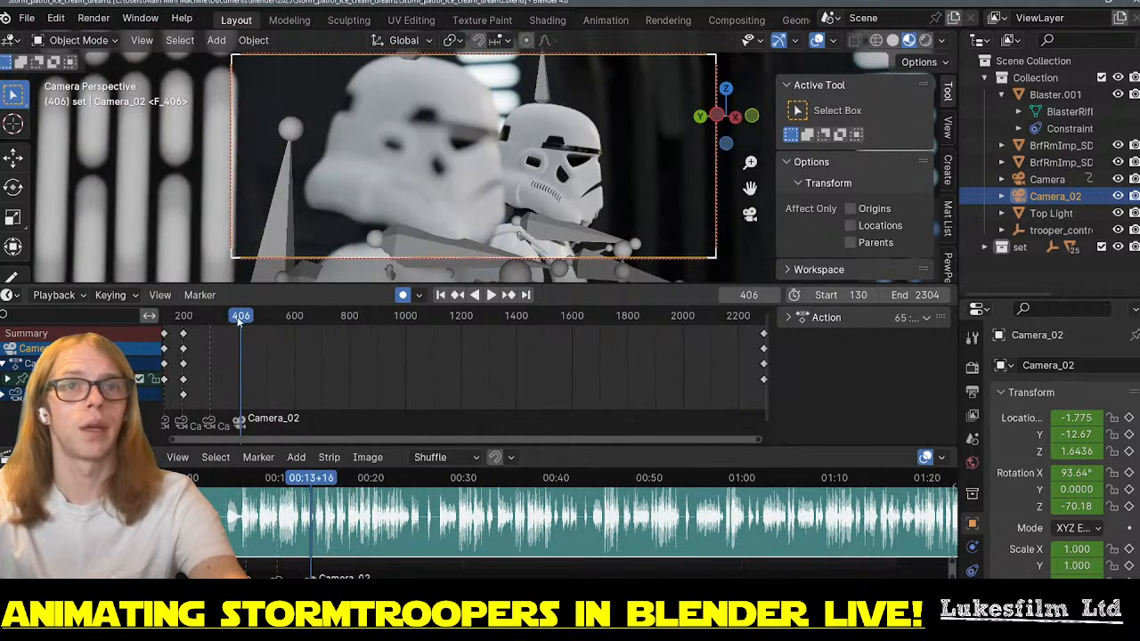
{"action": "left_click_drag", "start_coordinate": [250, 322], "coordinate": [153, 332]}
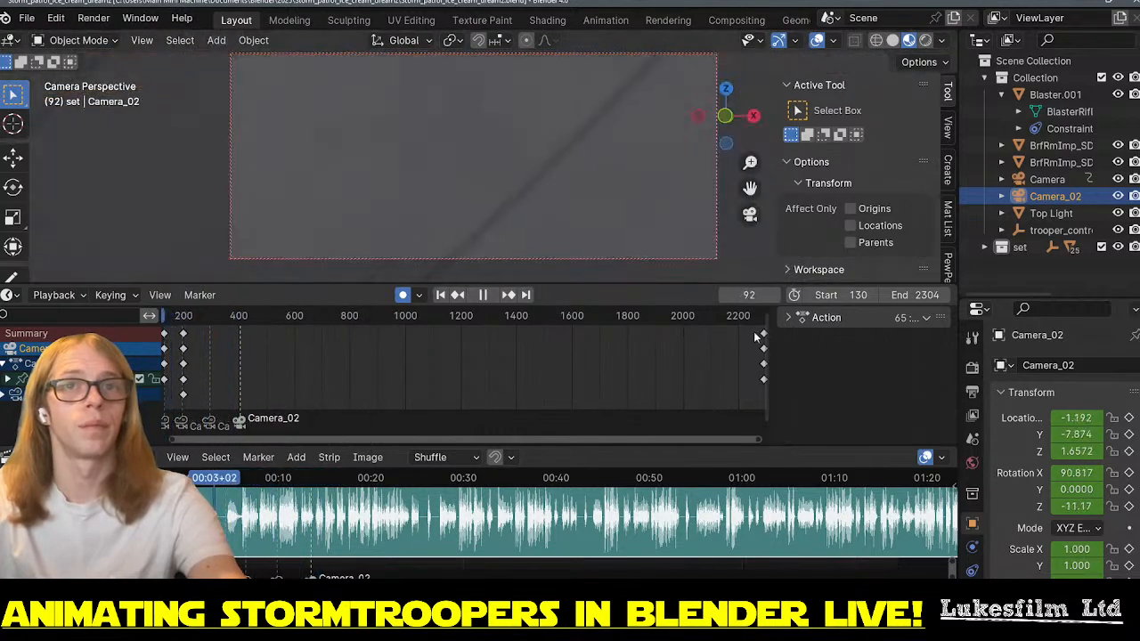
{"action": "key", "text": "space"}
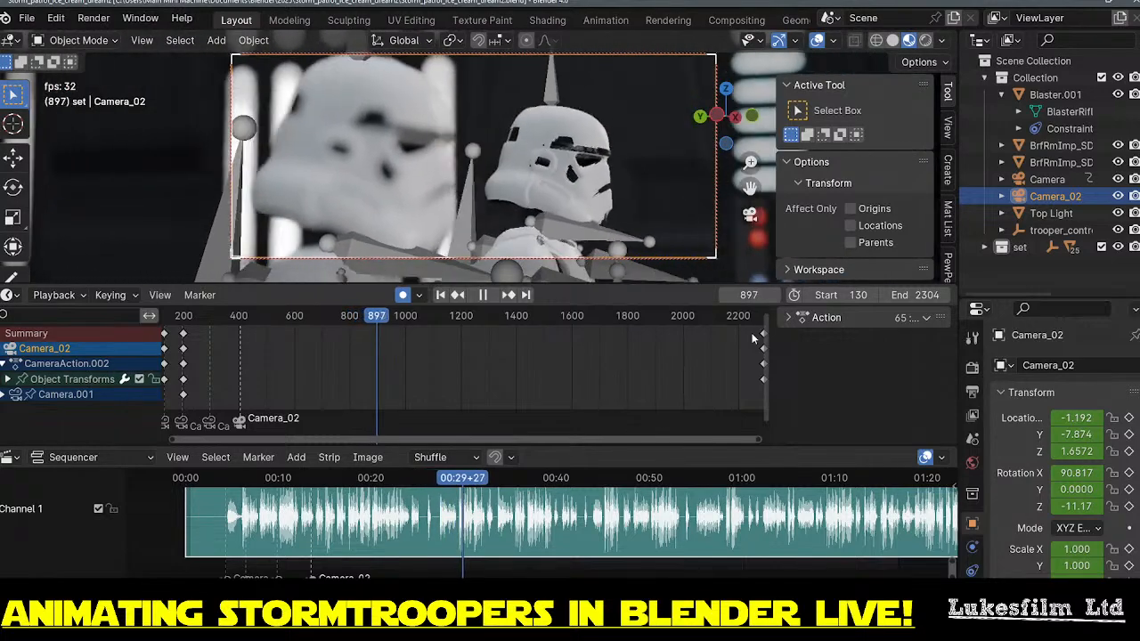
{"action": "key", "text": "space"}
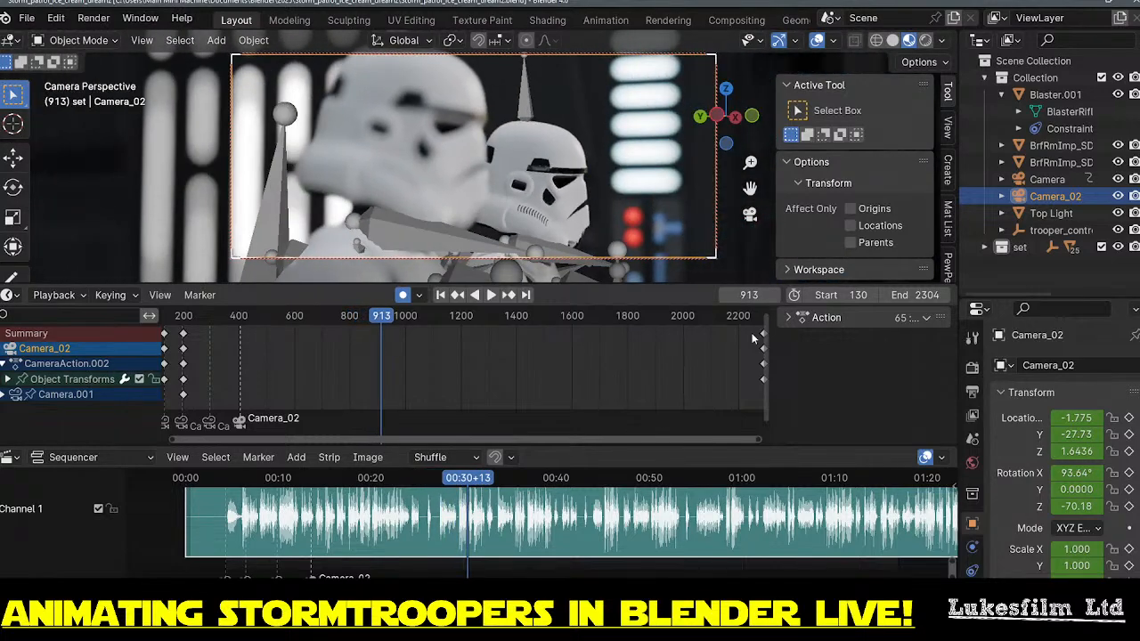
{"action": "left_click", "coordinate": [442, 295]}
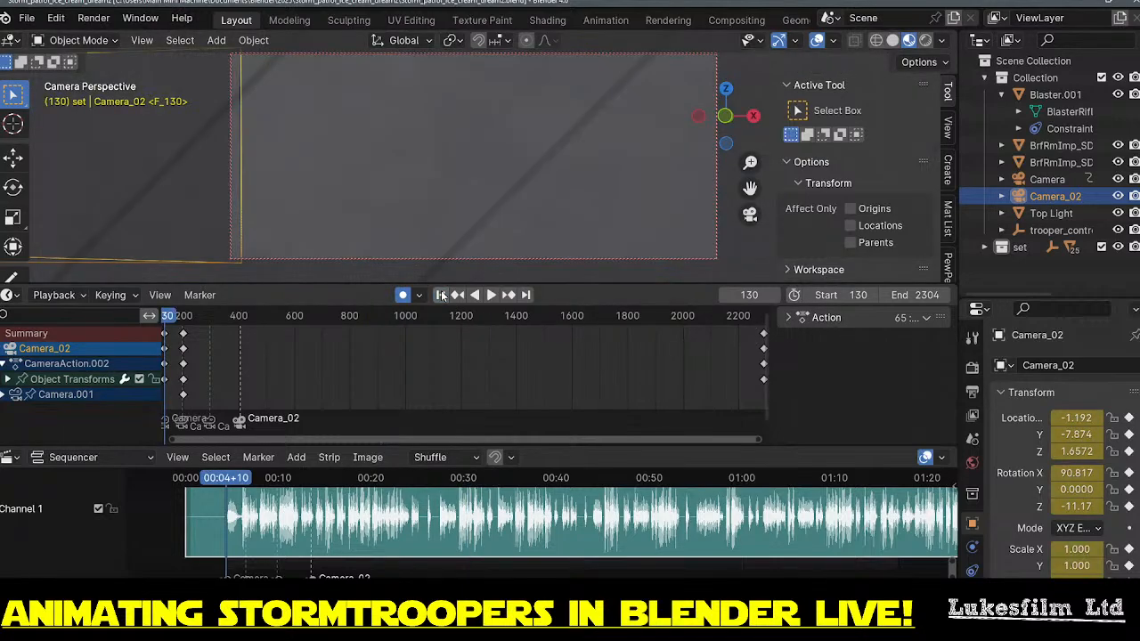
{"action": "key", "text": "space"}
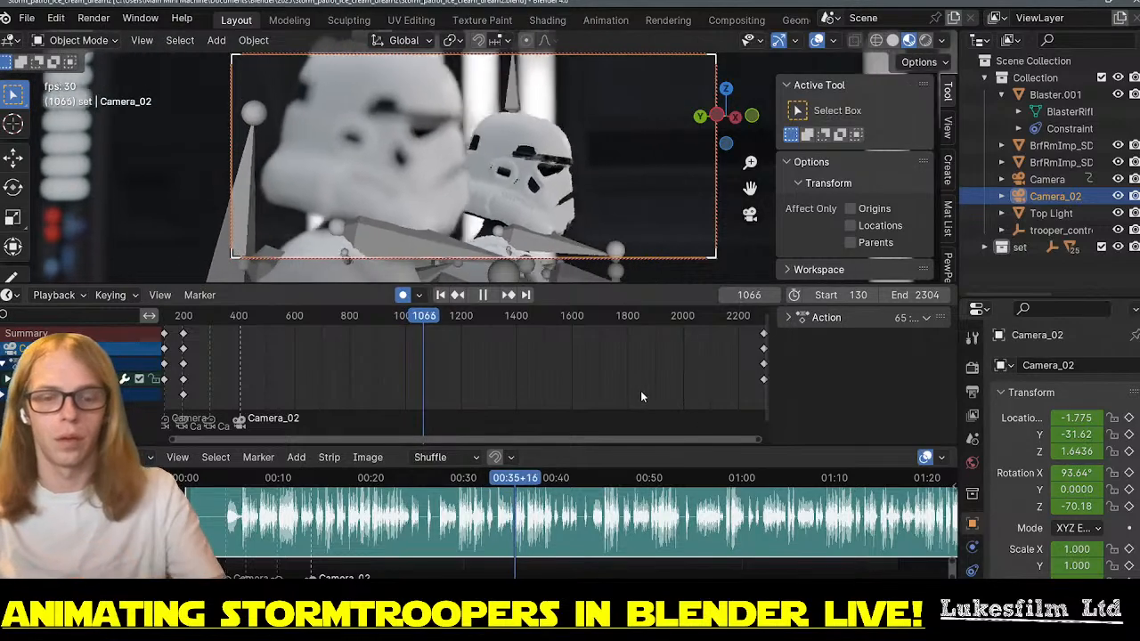
{"action": "key", "text": "space"}
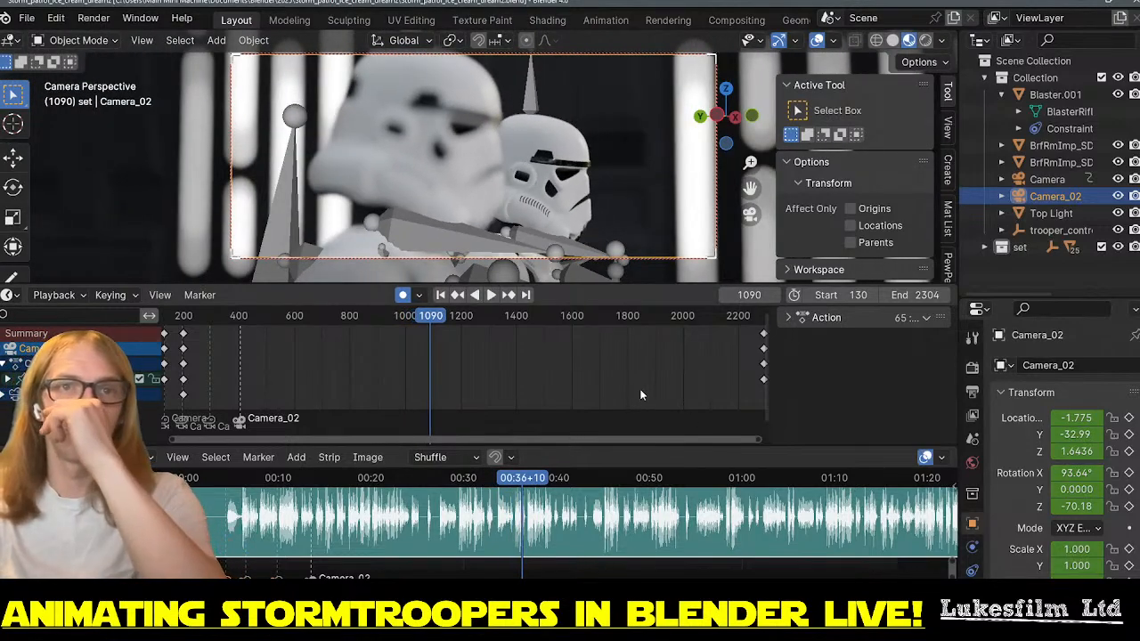
- Go back to the beginning of the scene, park the playhead at frame 184 and select the left stormtrooper's rig
{"action": "key", "text": "shift+Left"}
{"action": "key", "text": "space"}
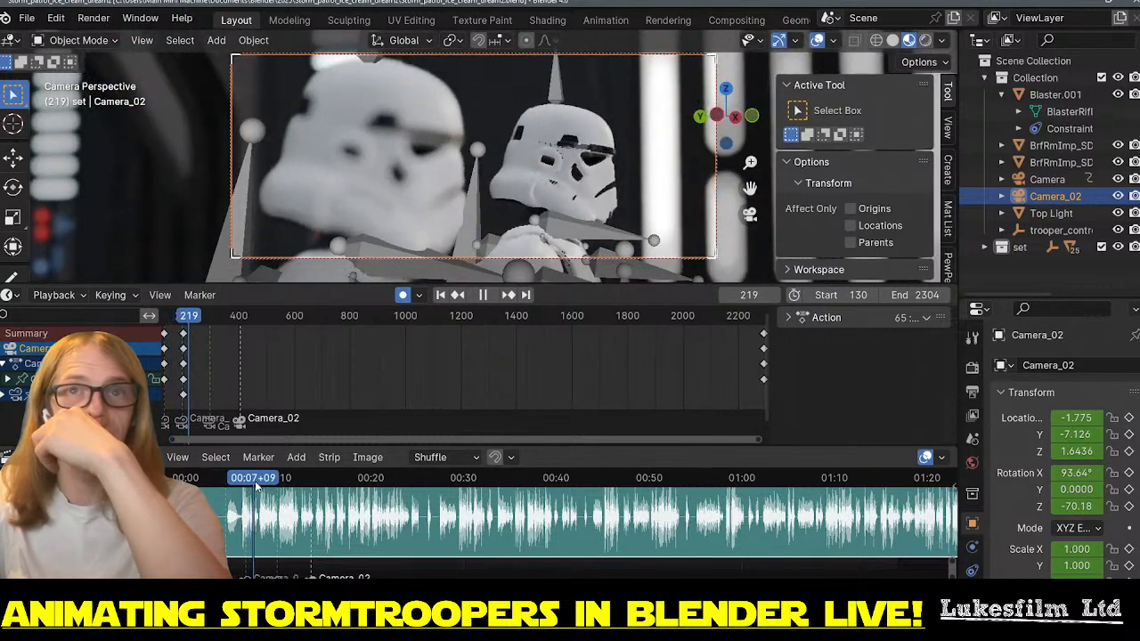
{"action": "left_click_drag", "start_coordinate": [250, 485], "coordinate": [243, 486]}
{"action": "key", "text": "space"}
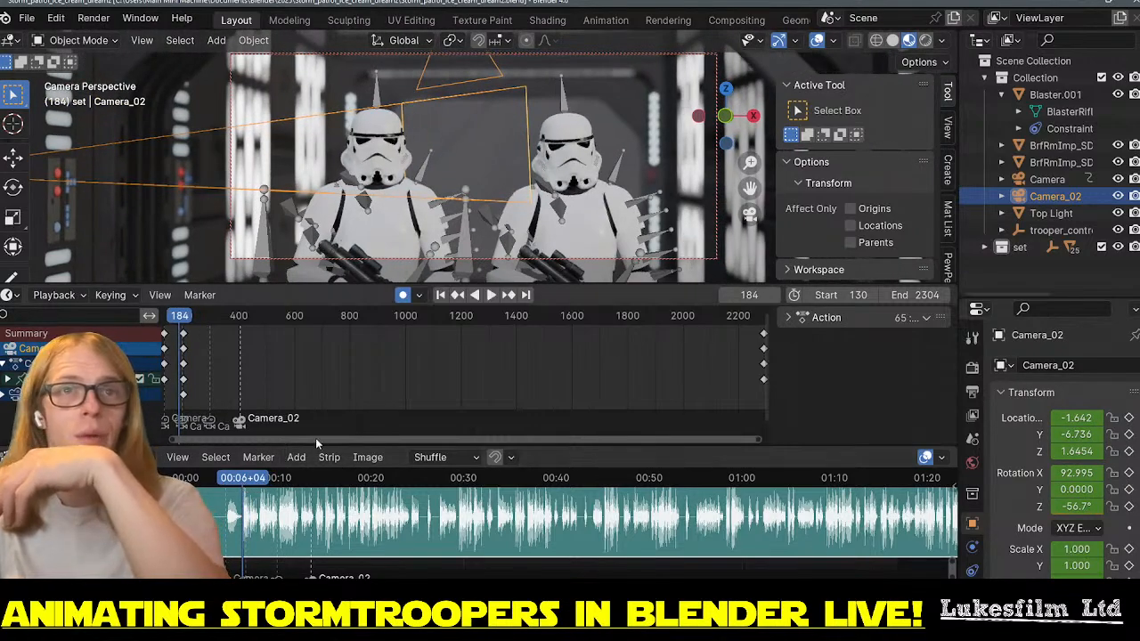
{"action": "left_click", "coordinate": [466, 232]}
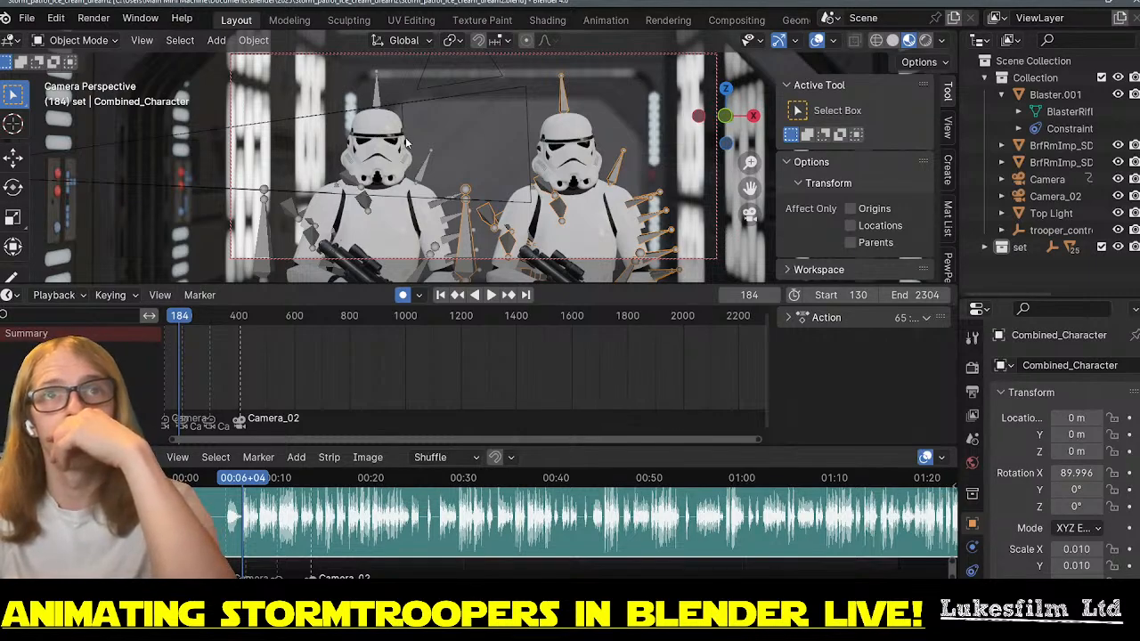
{"action": "left_click", "coordinate": [377, 104]}
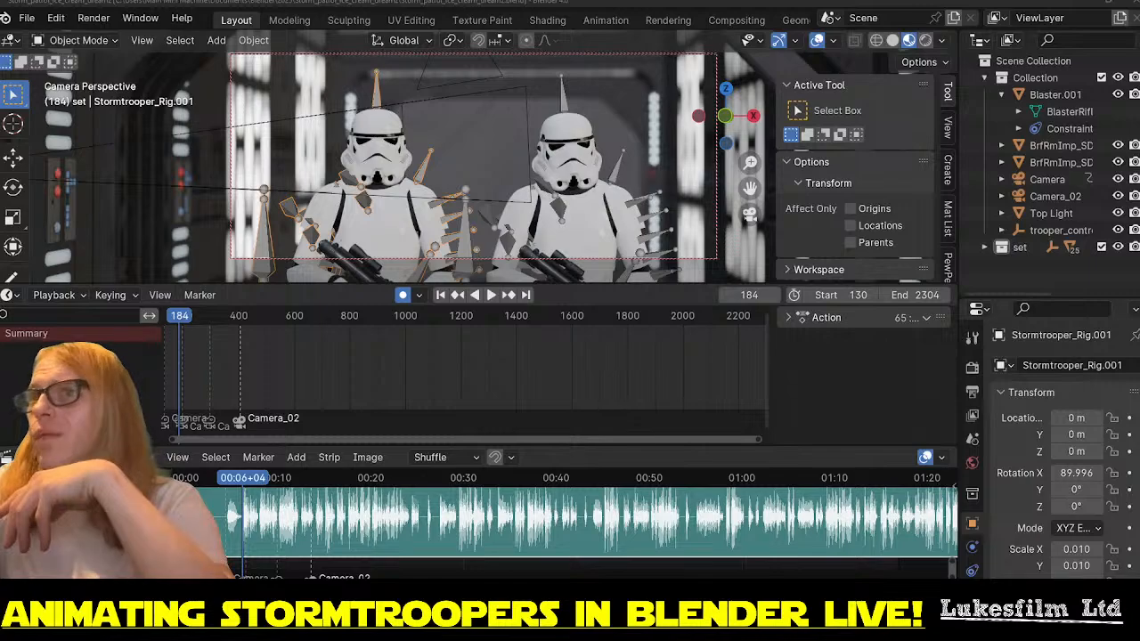
- Switch to the browser, watch Storm Patrol Episode 1 from the Lukesfilm Ltd YouTube videos, and return to Blender
{"action": "left_click_drag", "start_coordinate": [1139, 64], "coordinate": [230, 2]}
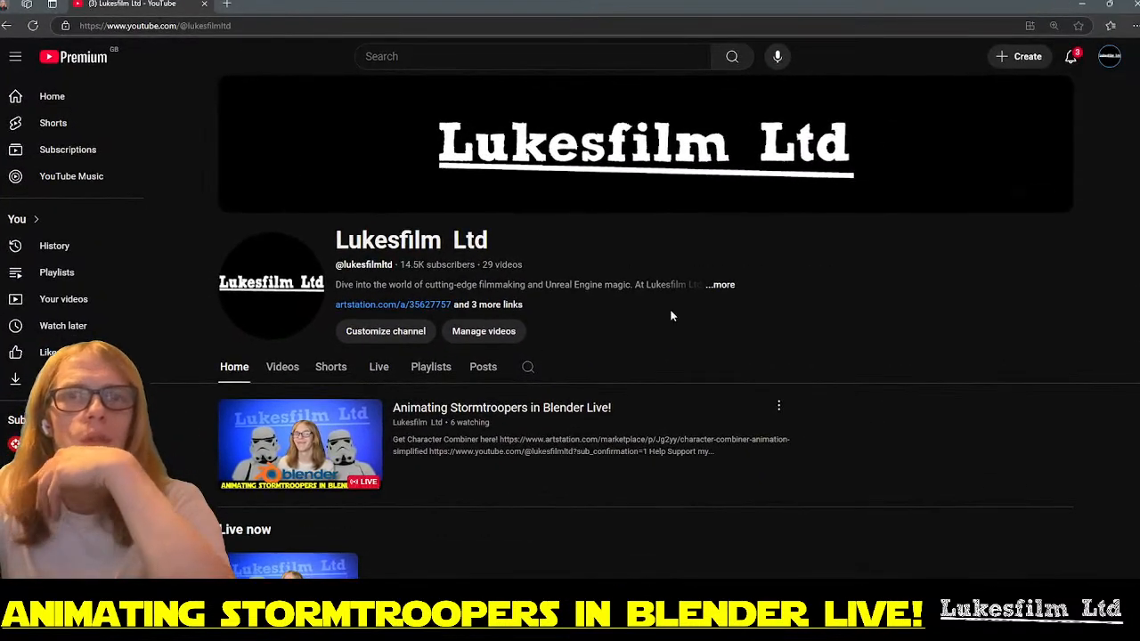
{"action": "scroll", "coordinate": [570, 388], "scroll_direction": "down", "scroll_amount": 3}
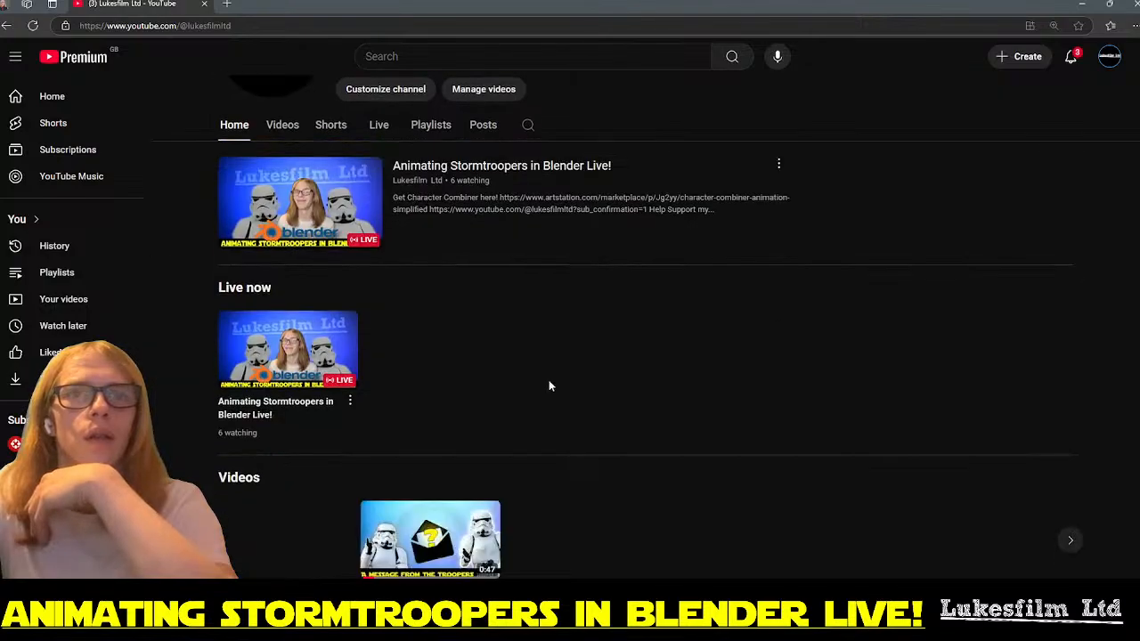
{"action": "left_click", "coordinate": [283, 124]}
{"action": "scroll", "coordinate": [640, 405], "scroll_direction": "down", "scroll_amount": 4}
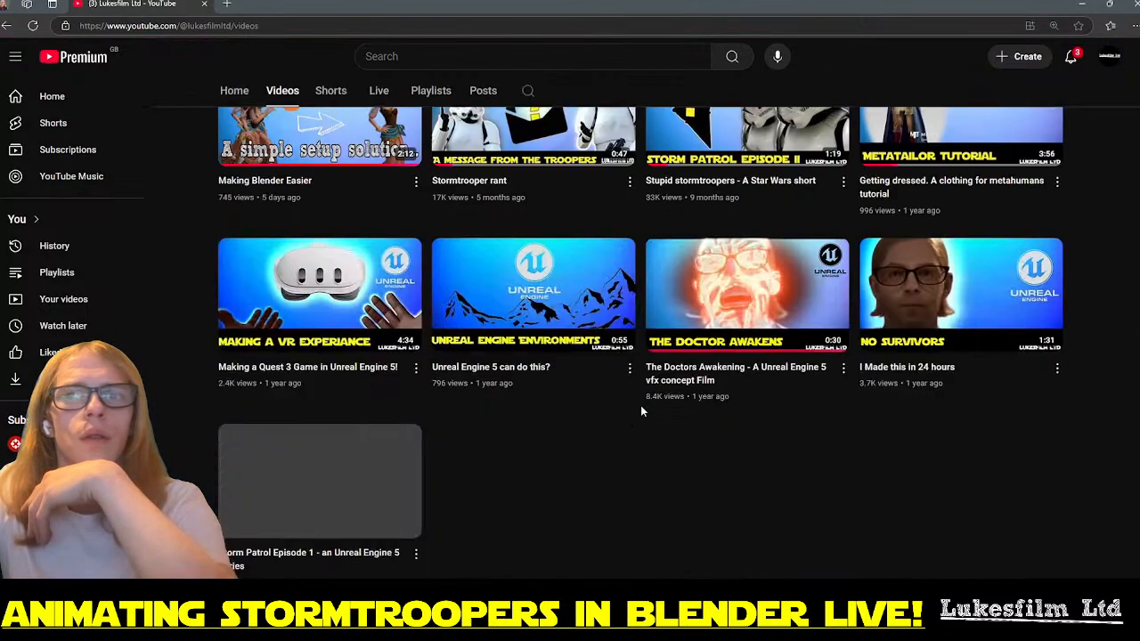
{"action": "left_click", "coordinate": [357, 486]}
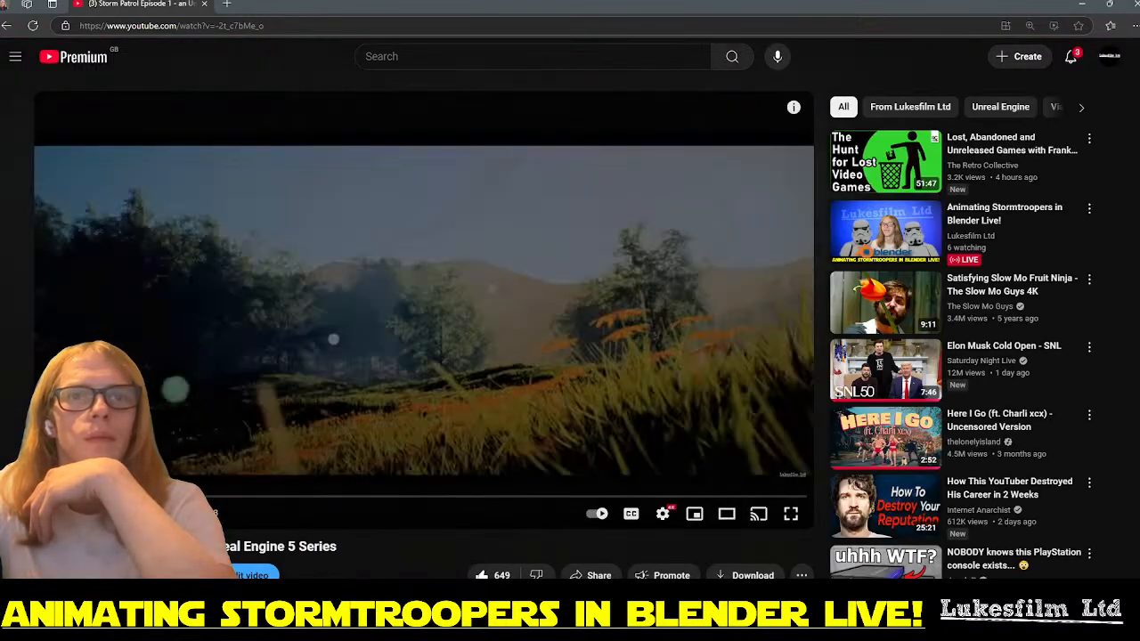
{"action": "left_click_drag", "start_coordinate": [145, 496], "coordinate": [49, 496]}
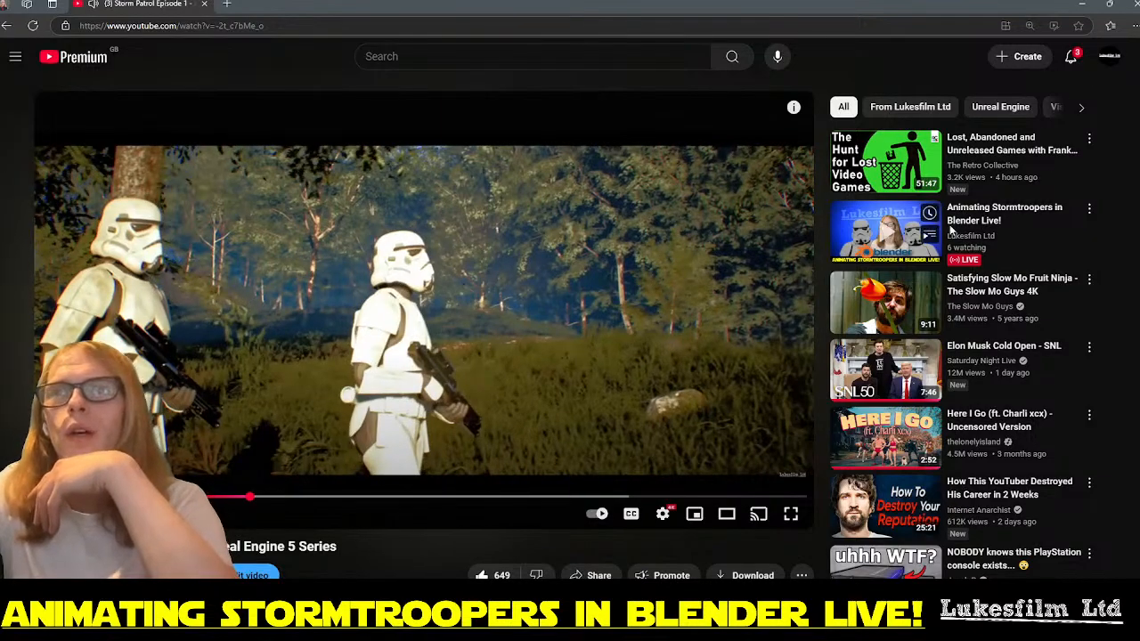
{"action": "left_click", "coordinate": [1084, 7]}
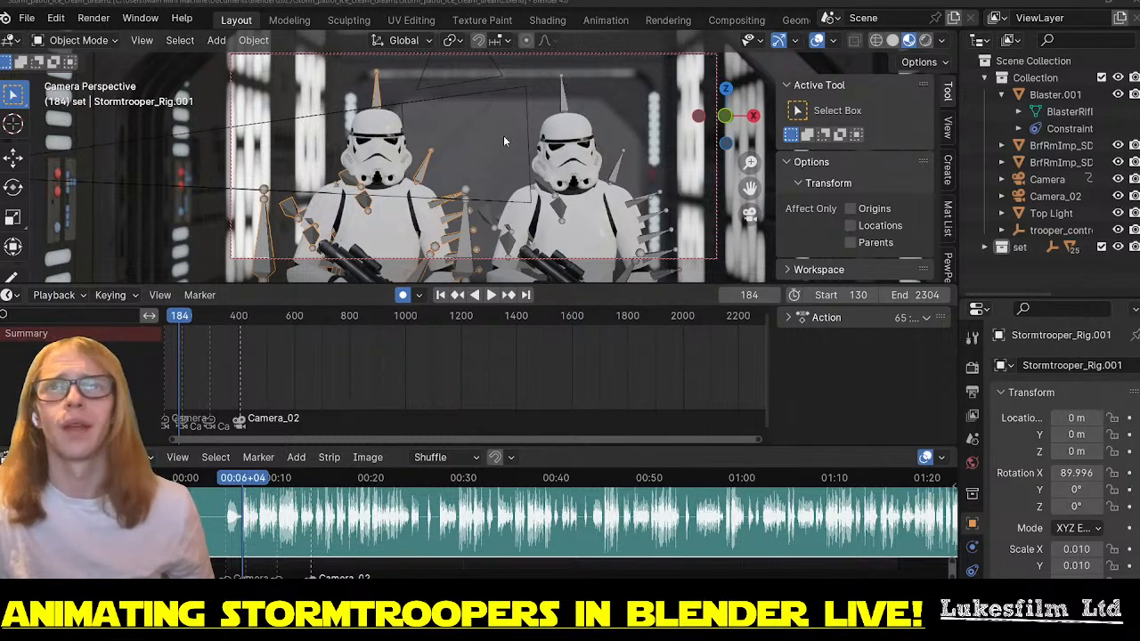
- Select the right stormtrooper's Combined_Character rig and turn on animation layers for it, keeping its existing NLA tracks
{"action": "left_click", "coordinate": [567, 101]}
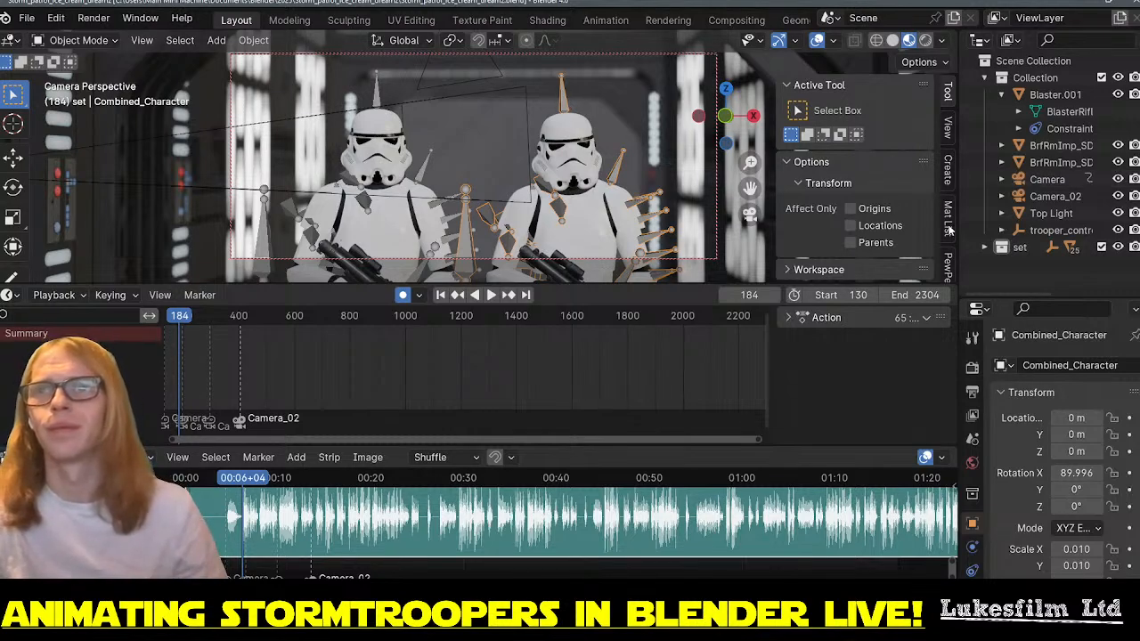
{"action": "scroll", "coordinate": [949, 230], "scroll_direction": "down", "scroll_amount": 5}
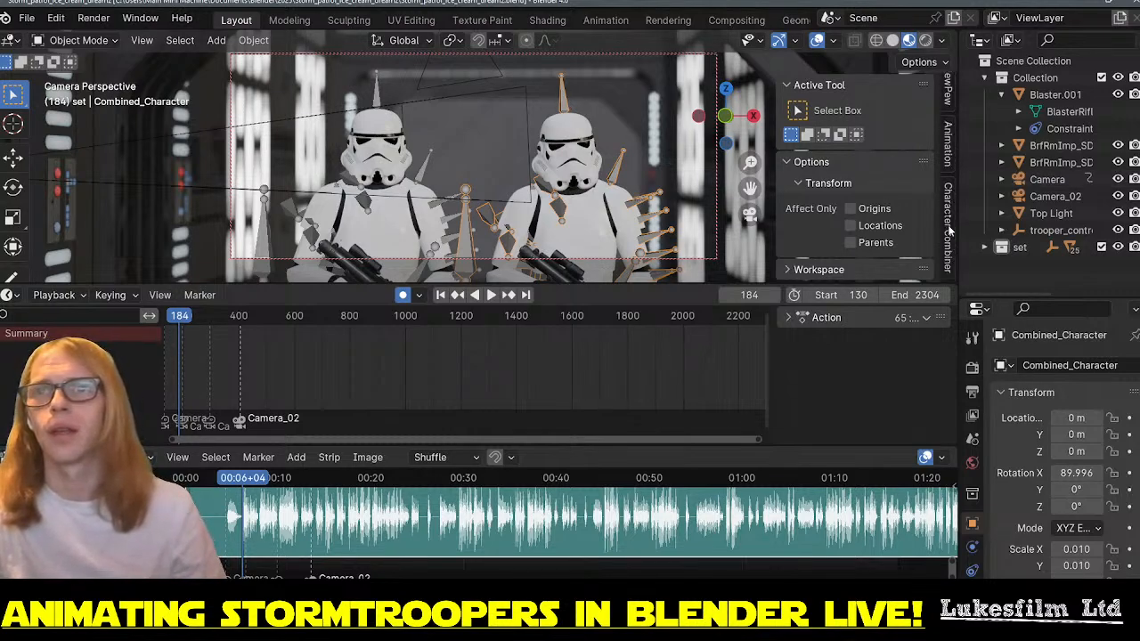
{"action": "left_click", "coordinate": [946, 143]}
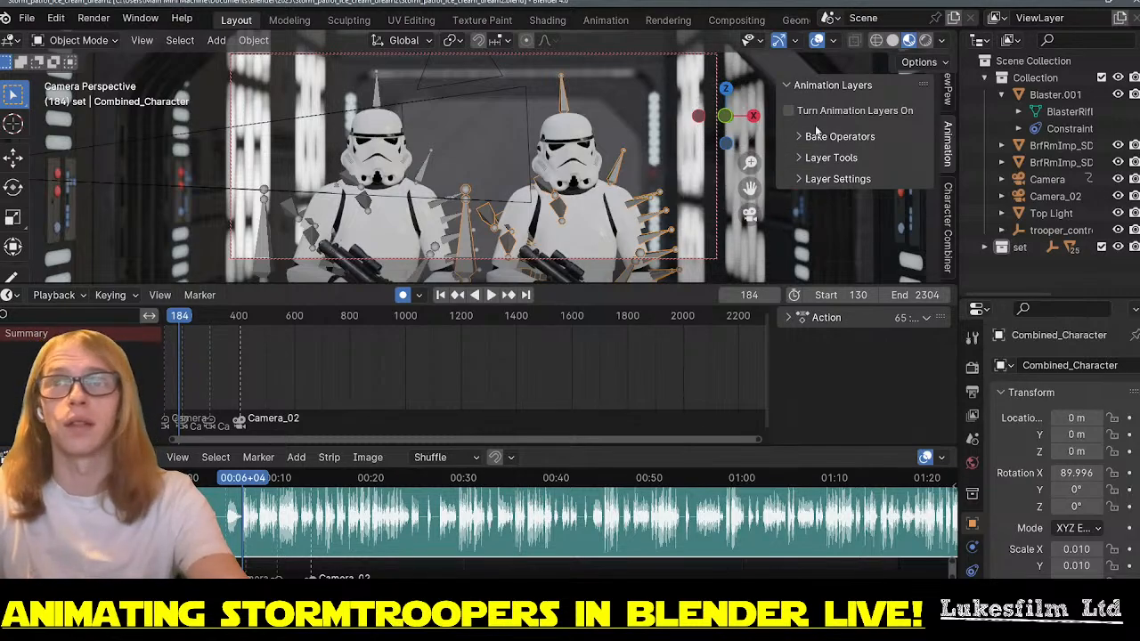
{"action": "left_click", "coordinate": [789, 111]}
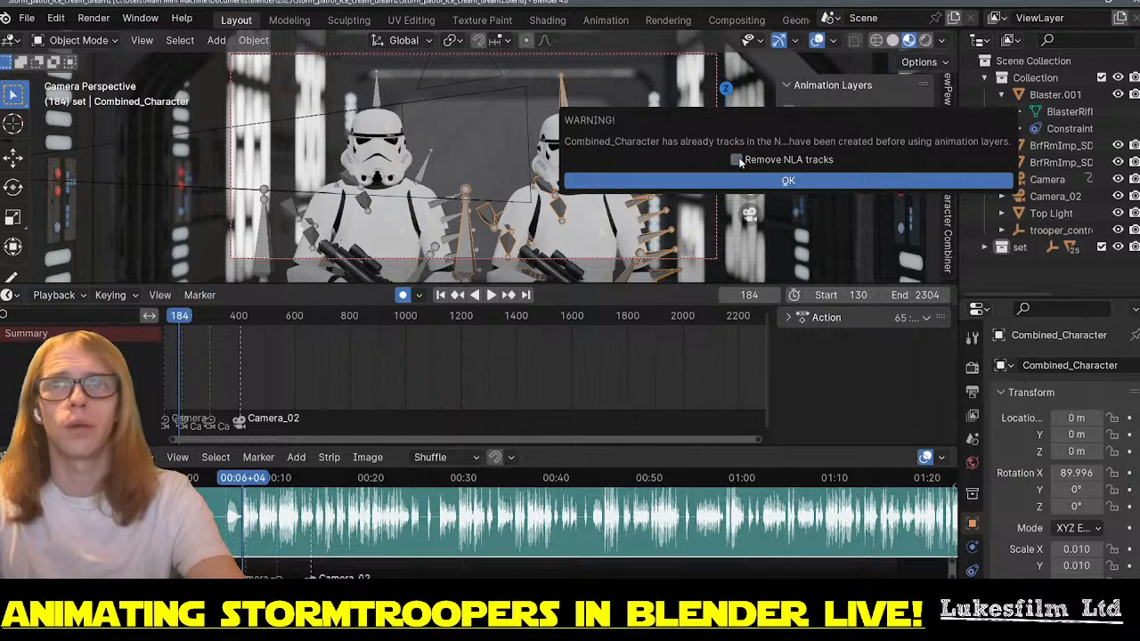
{"action": "left_click", "coordinate": [741, 180]}
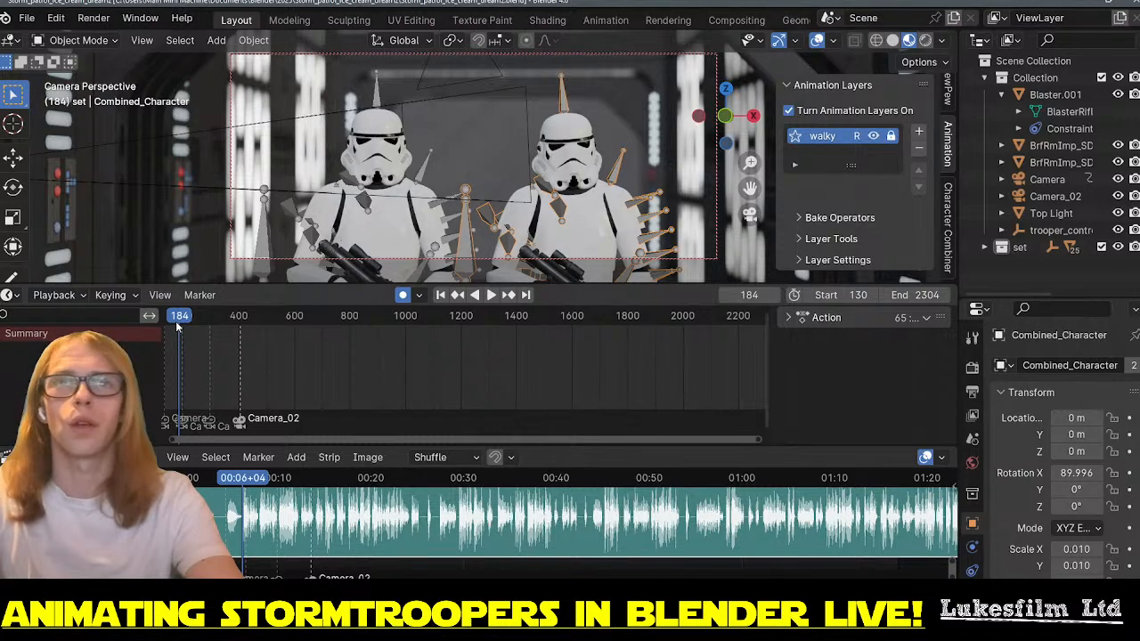
- Enter Pose Mode on the Combined_Character rig, enable the Fade Geometry armature overlay and select the head bone
{"action": "left_click", "coordinate": [11, 40]}
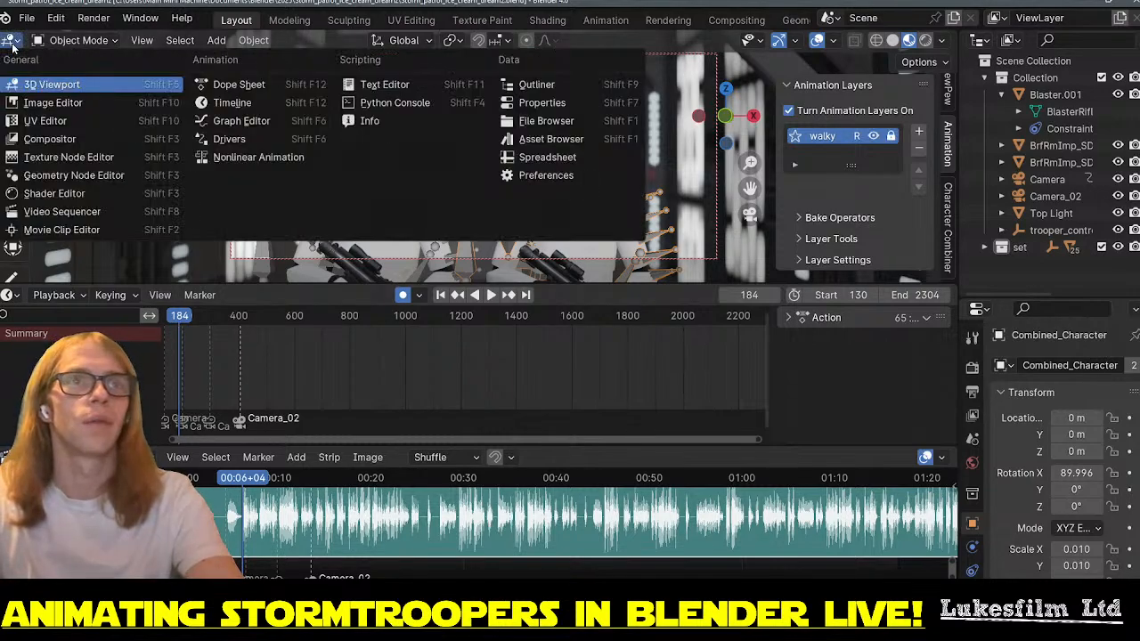
{"action": "left_click", "coordinate": [79, 40]}
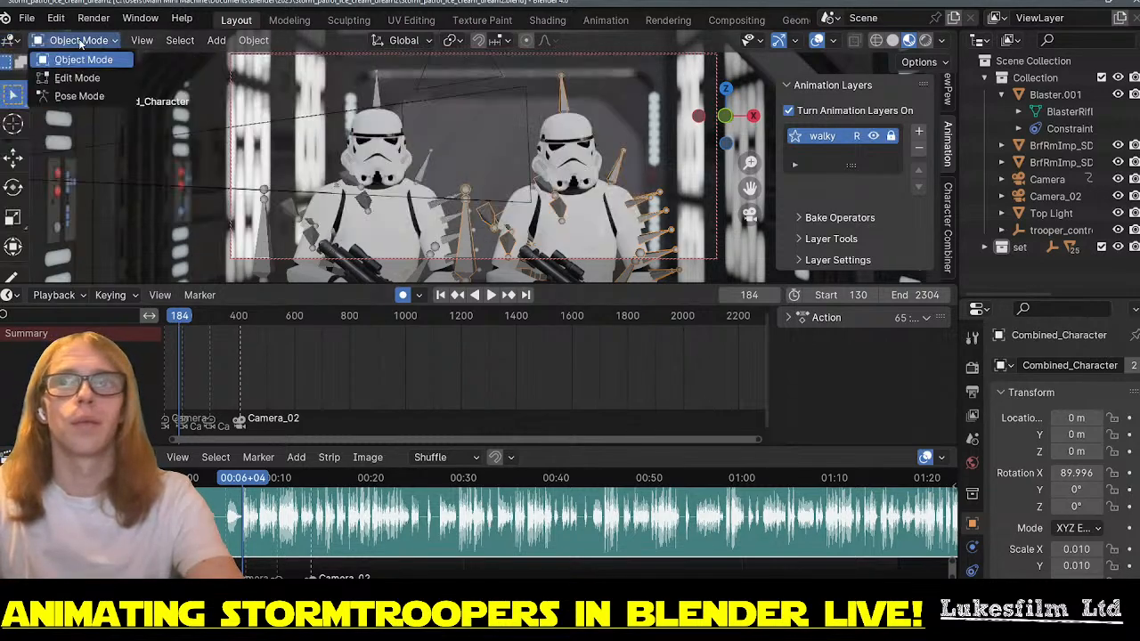
{"action": "left_click", "coordinate": [82, 97]}
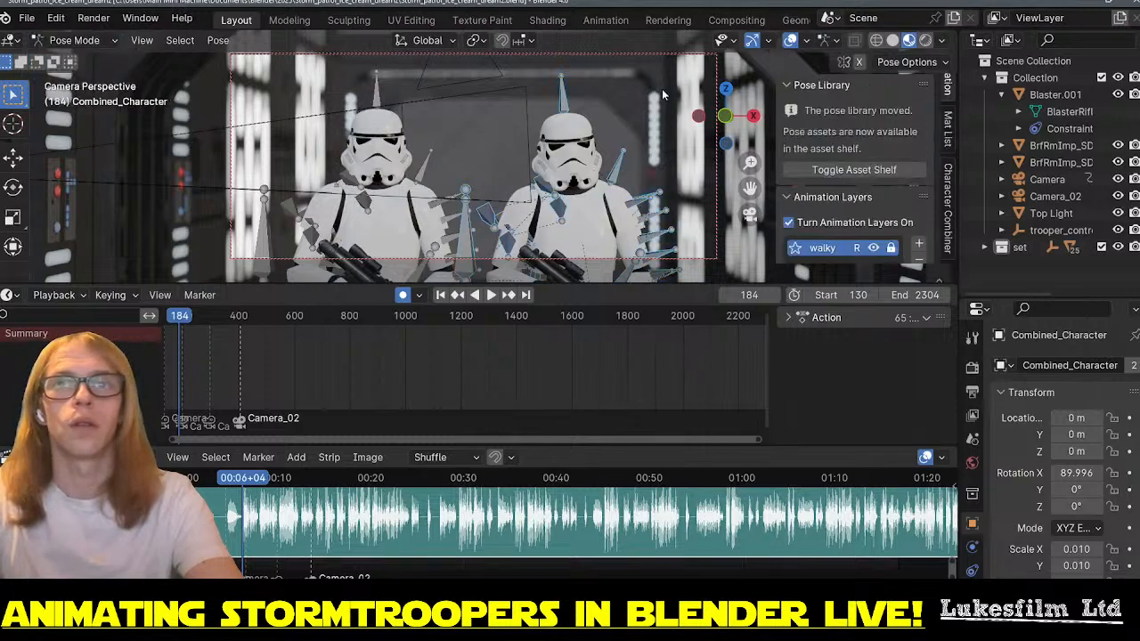
{"action": "left_click", "coordinate": [831, 42]}
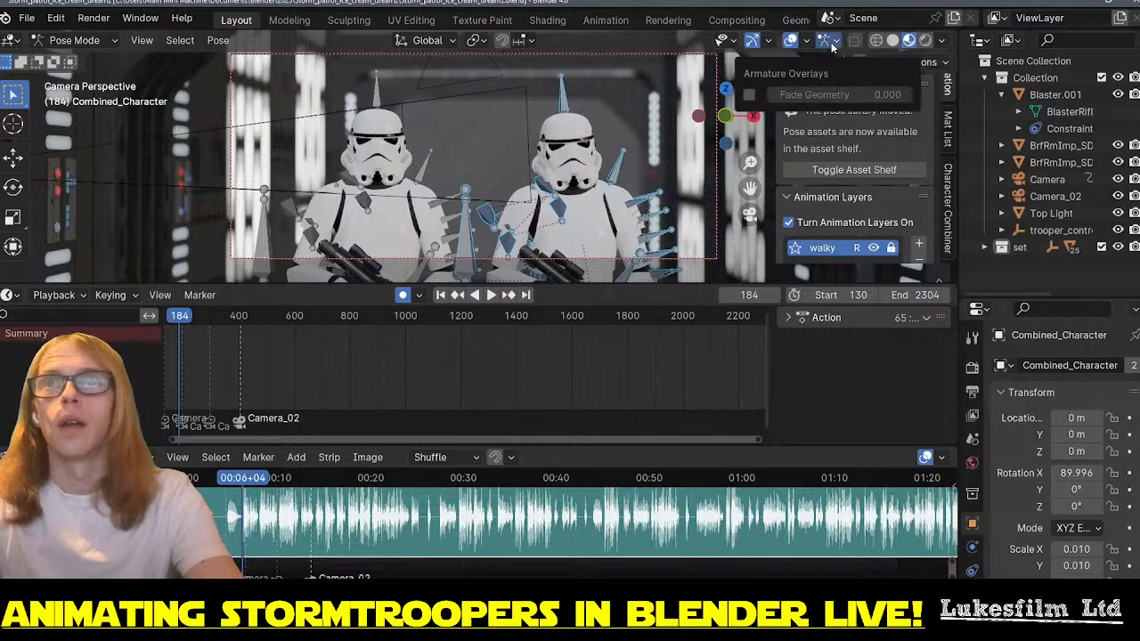
{"action": "left_click", "coordinate": [749, 96]}
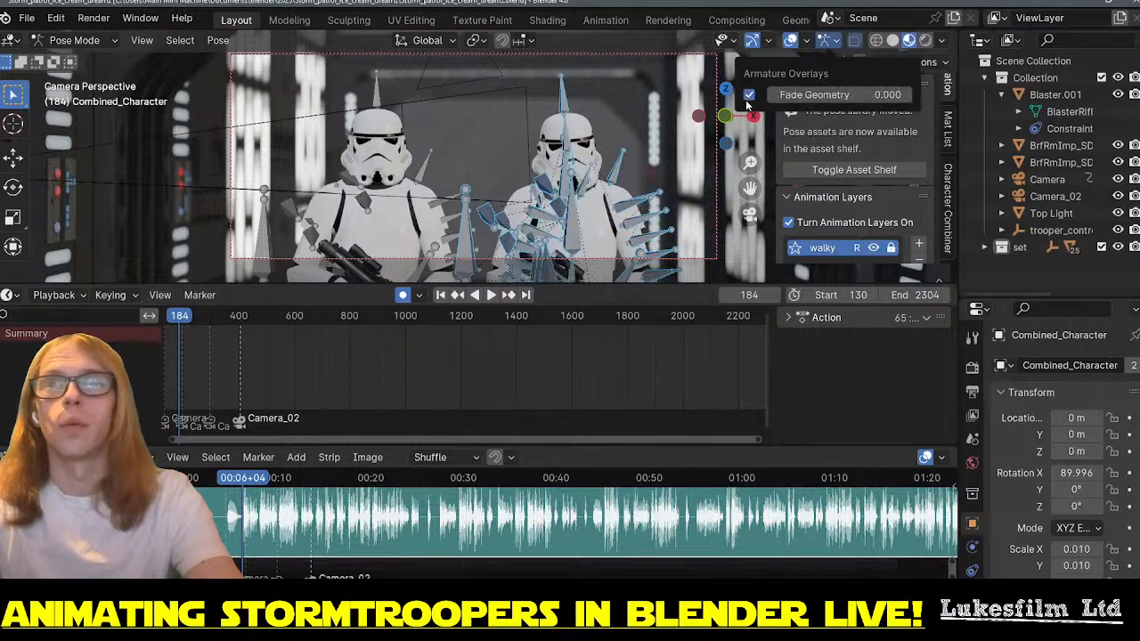
{"action": "left_click", "coordinate": [562, 144]}
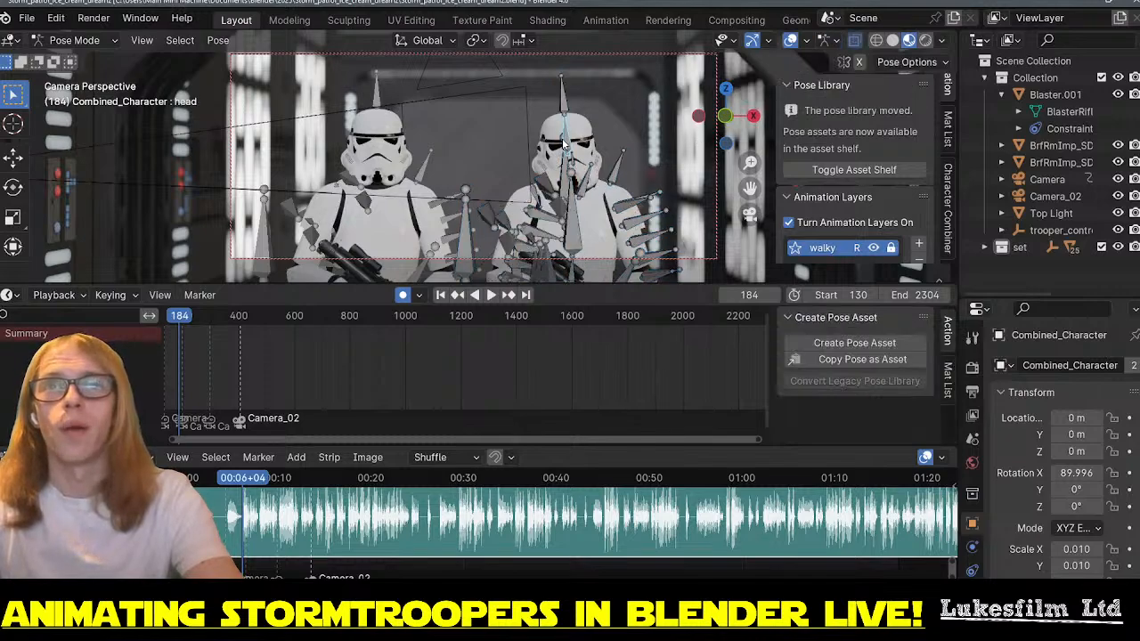
- Try rotating the head bone freely and show its bone transform properties
{"action": "key", "text": "r"}
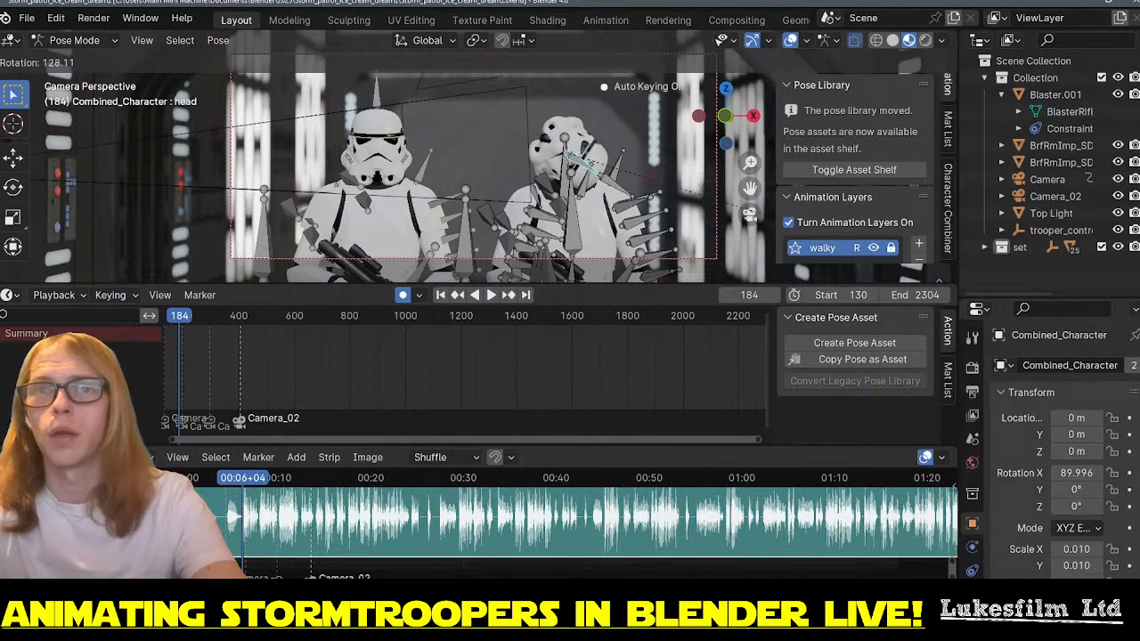
{"action": "right_click", "coordinate": [712, 161]}
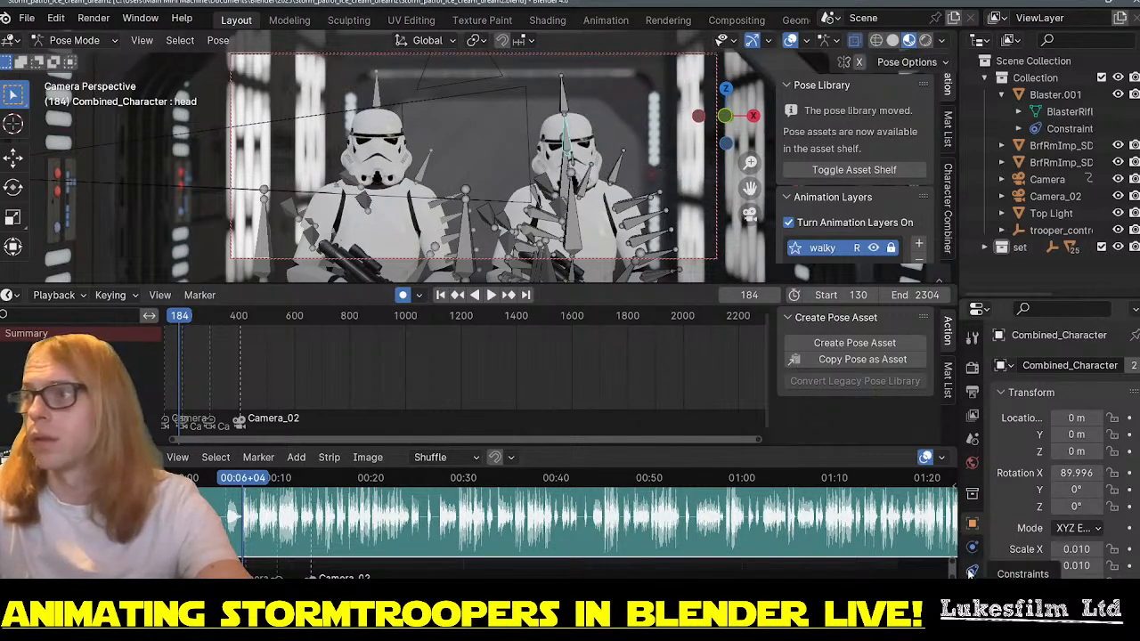
{"action": "scroll", "coordinate": [971, 572], "scroll_direction": "down", "scroll_amount": 4}
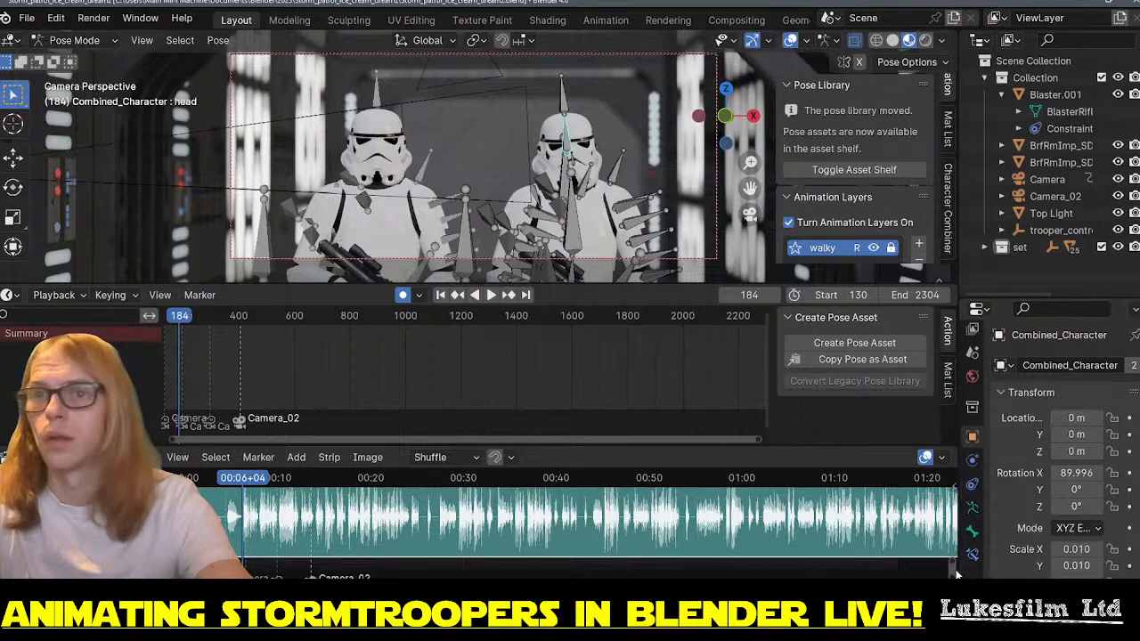
{"action": "left_click", "coordinate": [972, 531]}
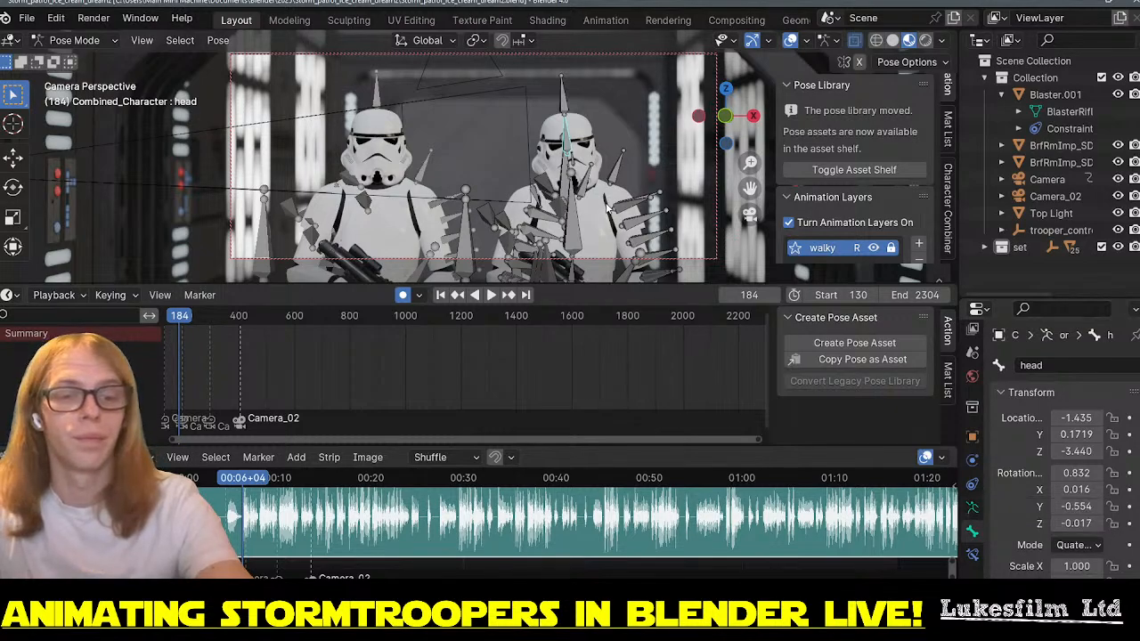
{"action": "key", "text": "r"}
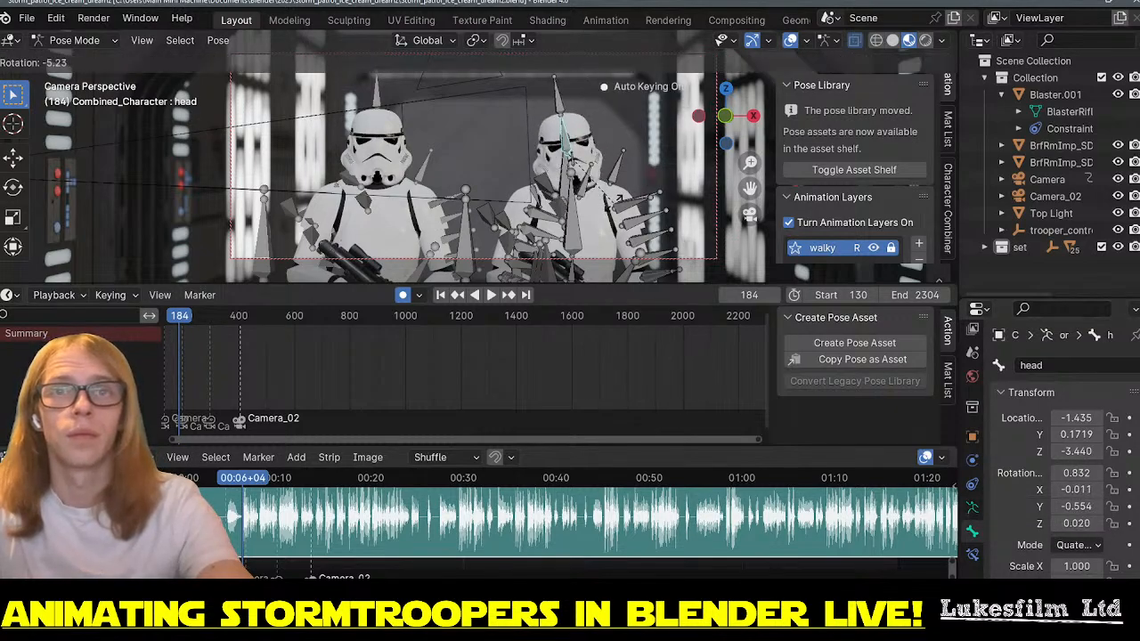
{"action": "left_click", "coordinate": [614, 201]}
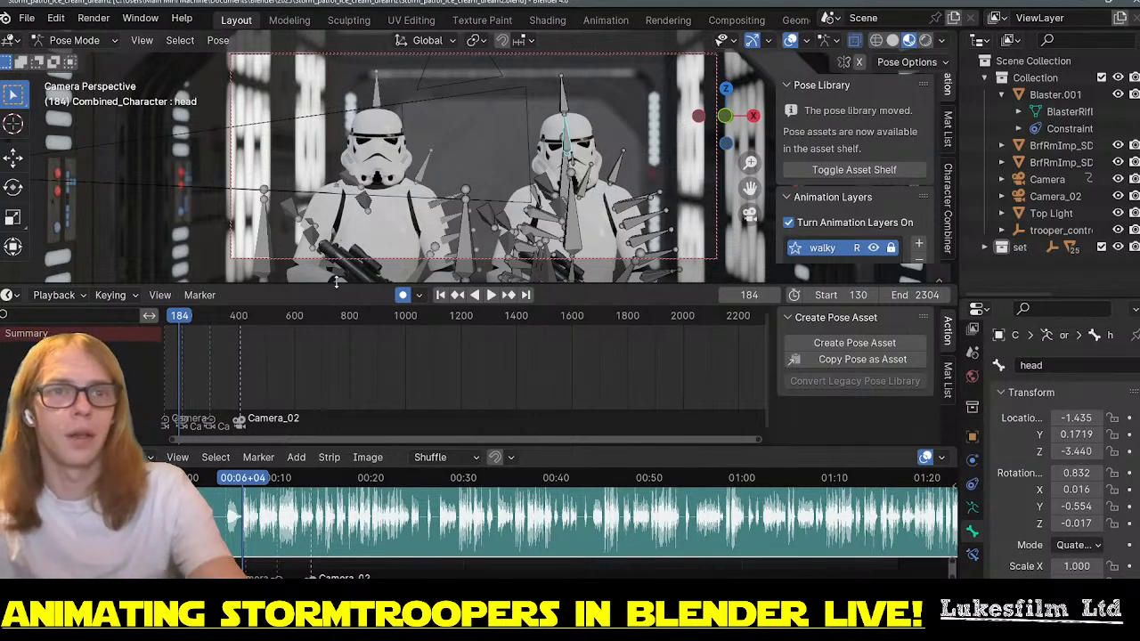
- Play and scrub the opening of the scene against the voice audio, and park the playhead at frame 183
{"action": "left_click", "coordinate": [238, 317]}
{"action": "key", "text": "space"}
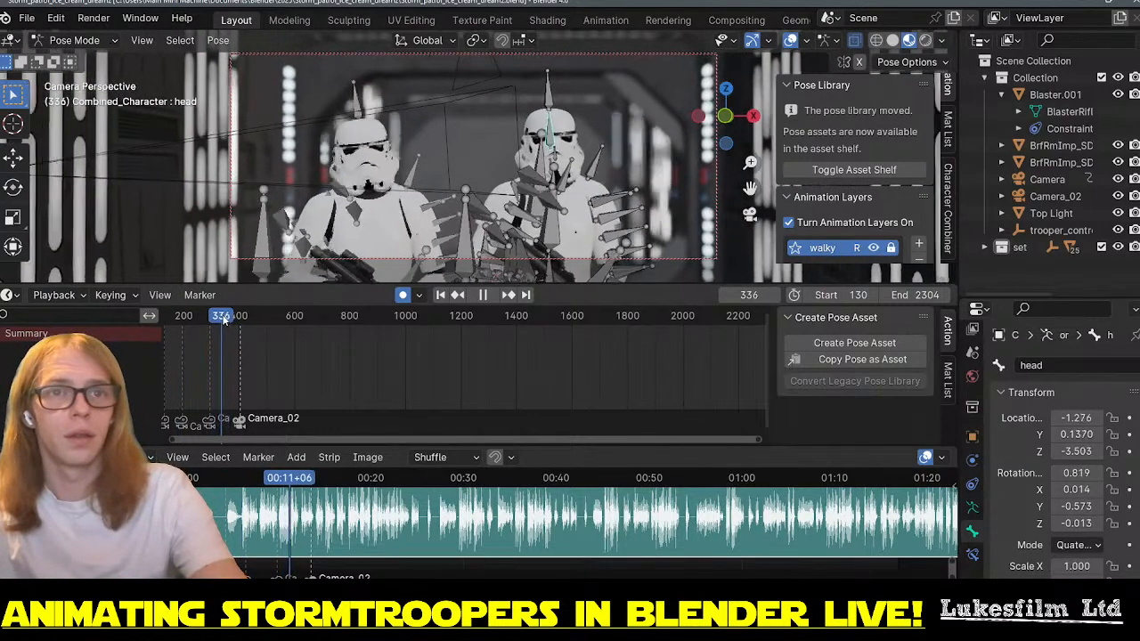
{"action": "left_click_drag", "start_coordinate": [238, 317], "coordinate": [180, 316]}
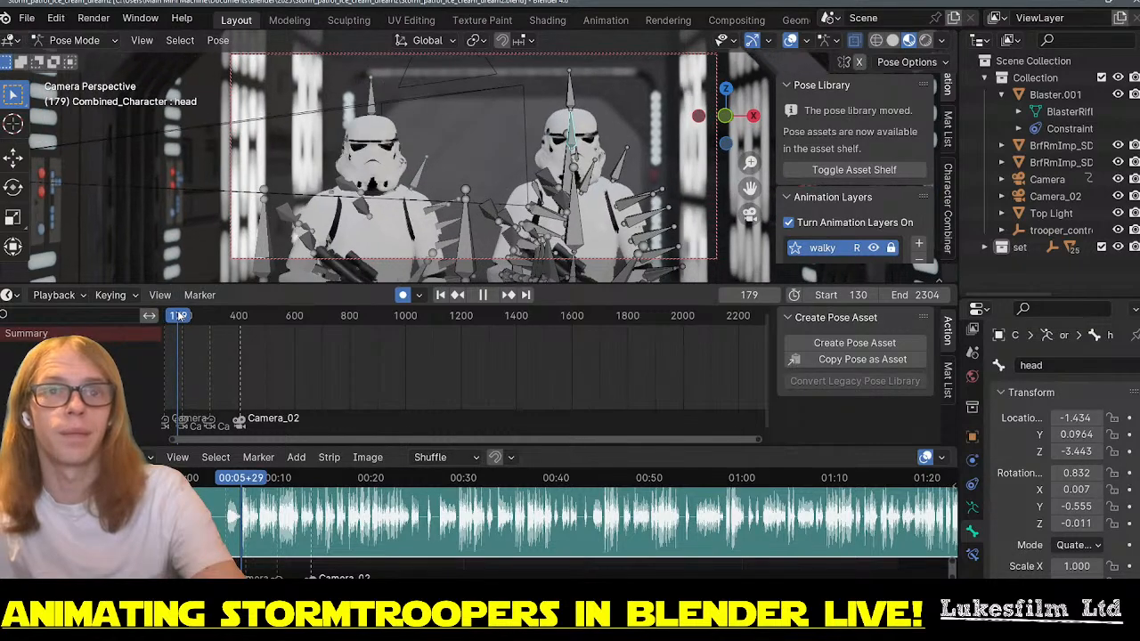
{"action": "key", "text": "space"}
{"action": "scroll", "coordinate": [558, 517], "scroll_direction": "up", "scroll_amount": 5}
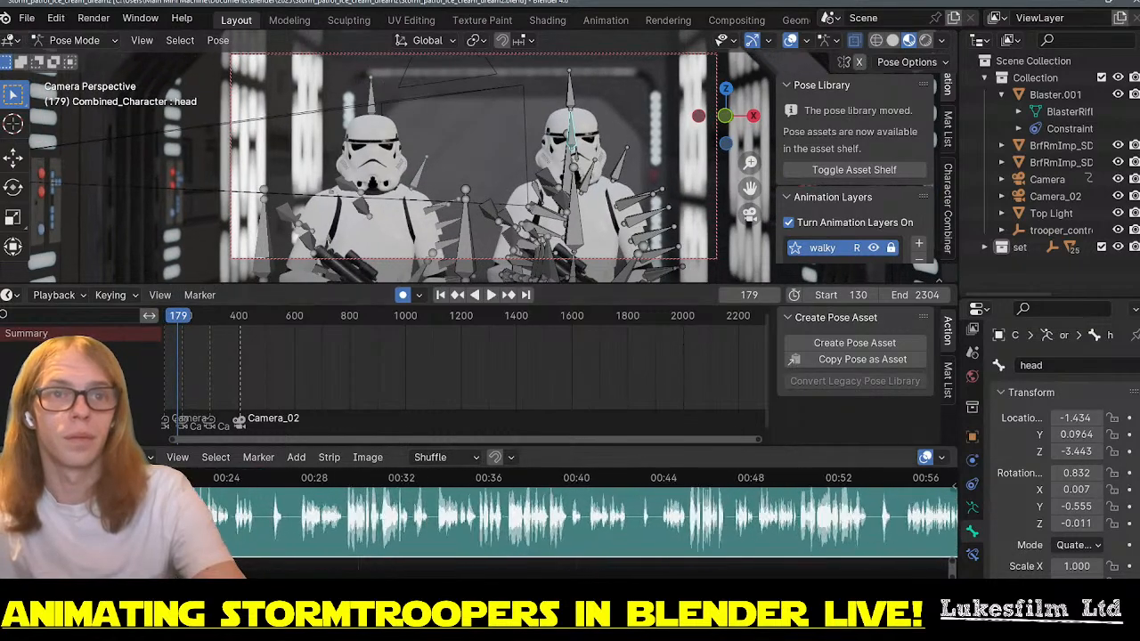
{"action": "scroll", "coordinate": [558, 517], "scroll_direction": "left", "scroll_amount": 5, "text": "ctrl"}
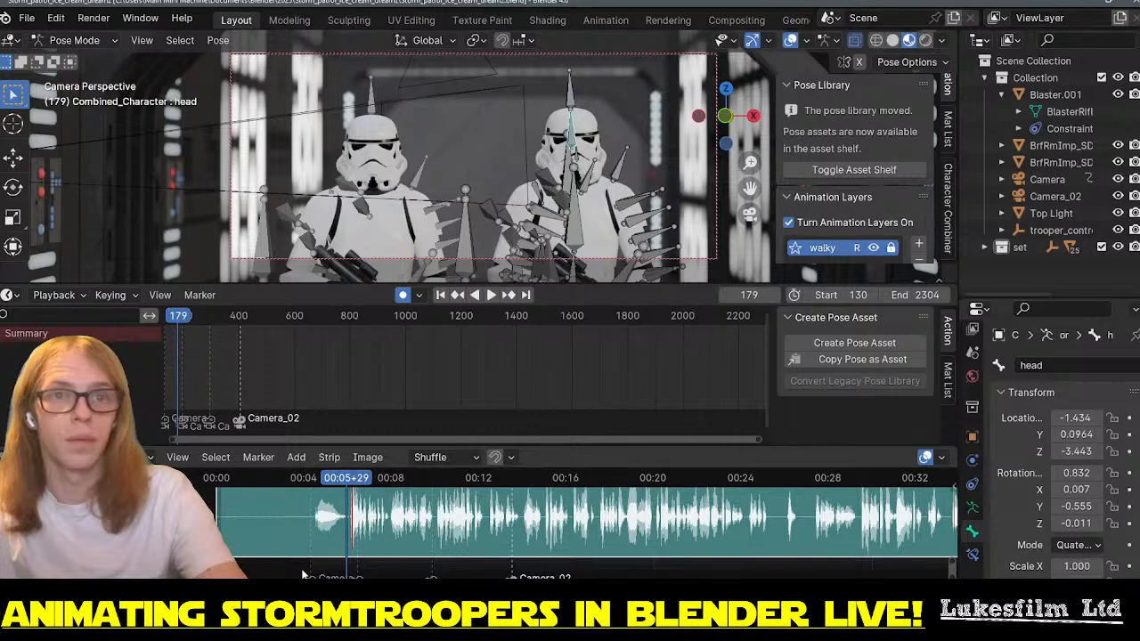
{"action": "scroll", "coordinate": [301, 568], "scroll_direction": "up", "scroll_amount": 3}
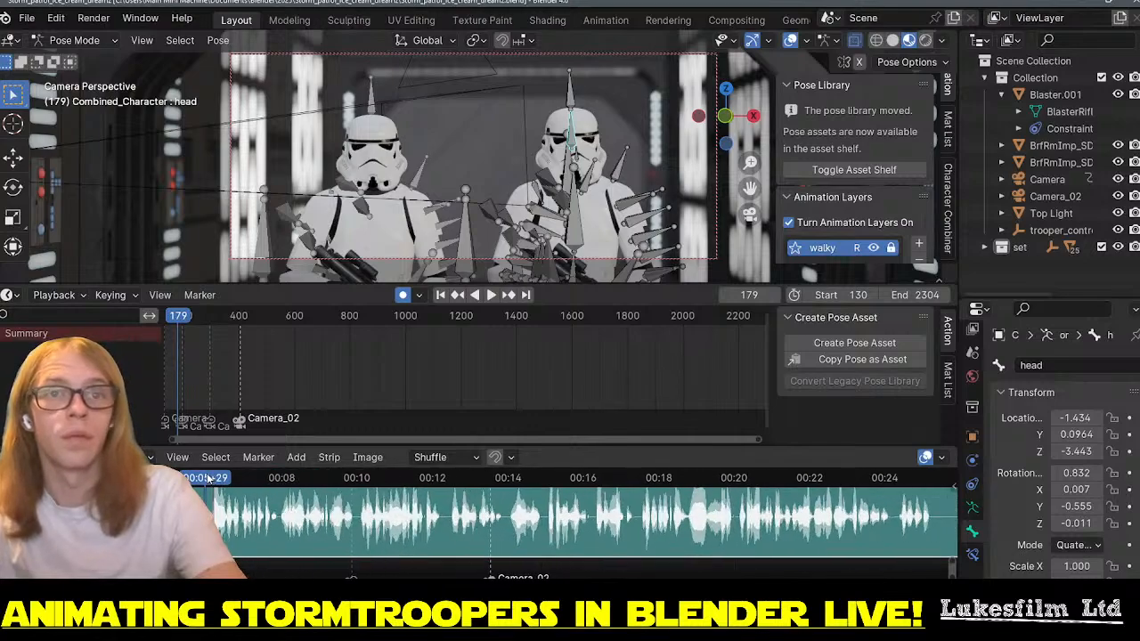
{"action": "key", "text": "space"}
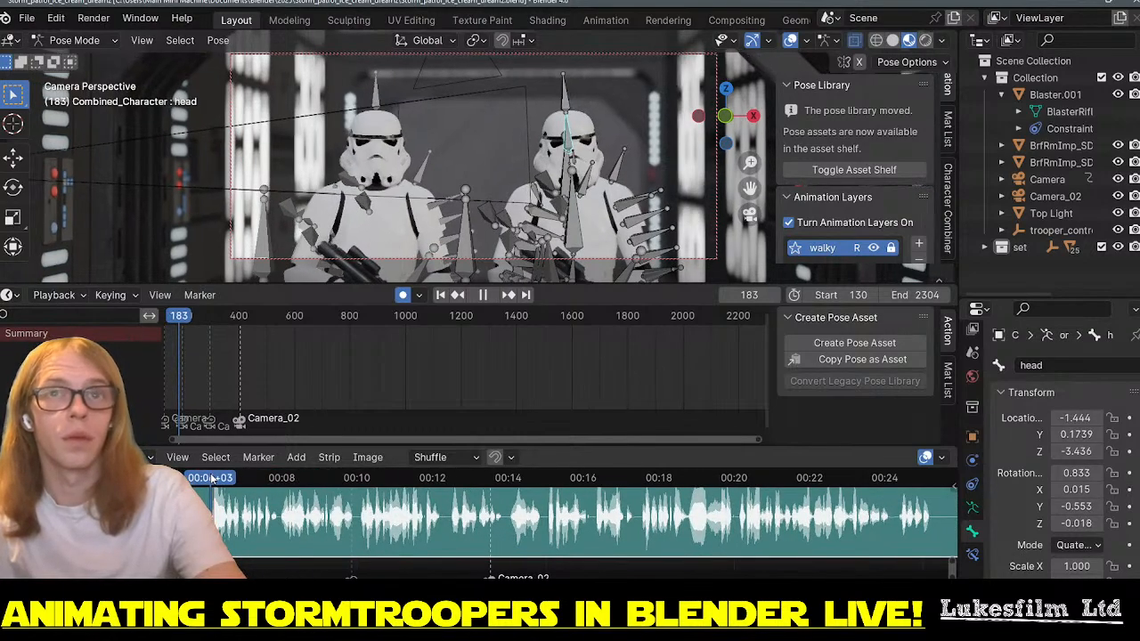
{"action": "key", "text": "space"}
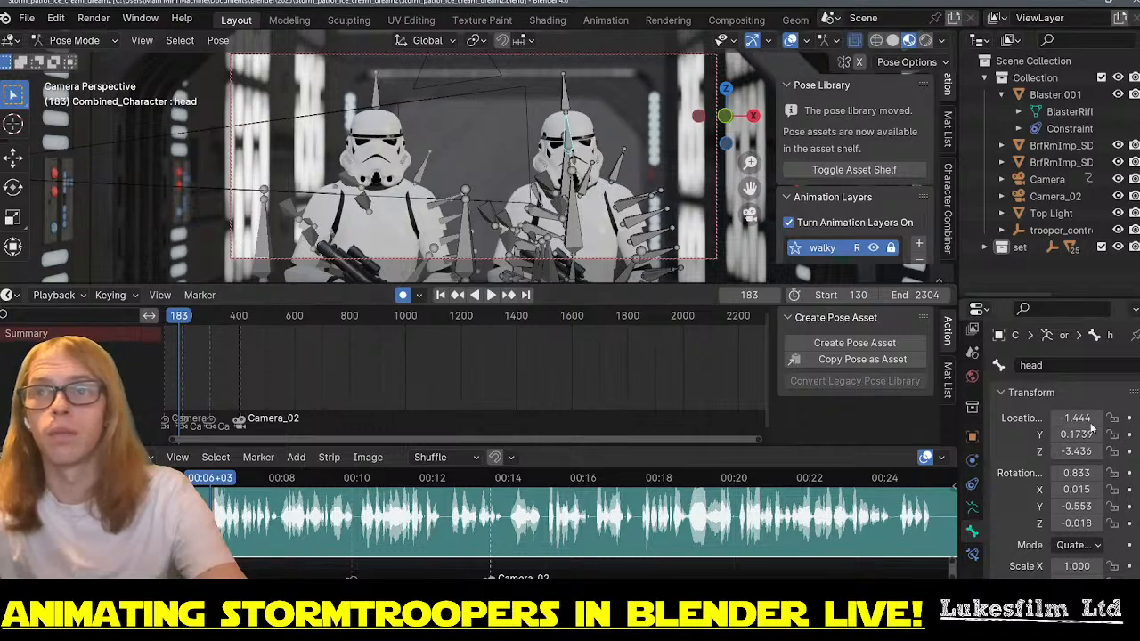
- Widen the properties area and lock the head bone's Z rotation
{"action": "left_click", "coordinate": [973, 507]}
{"action": "left_click", "coordinate": [972, 530]}
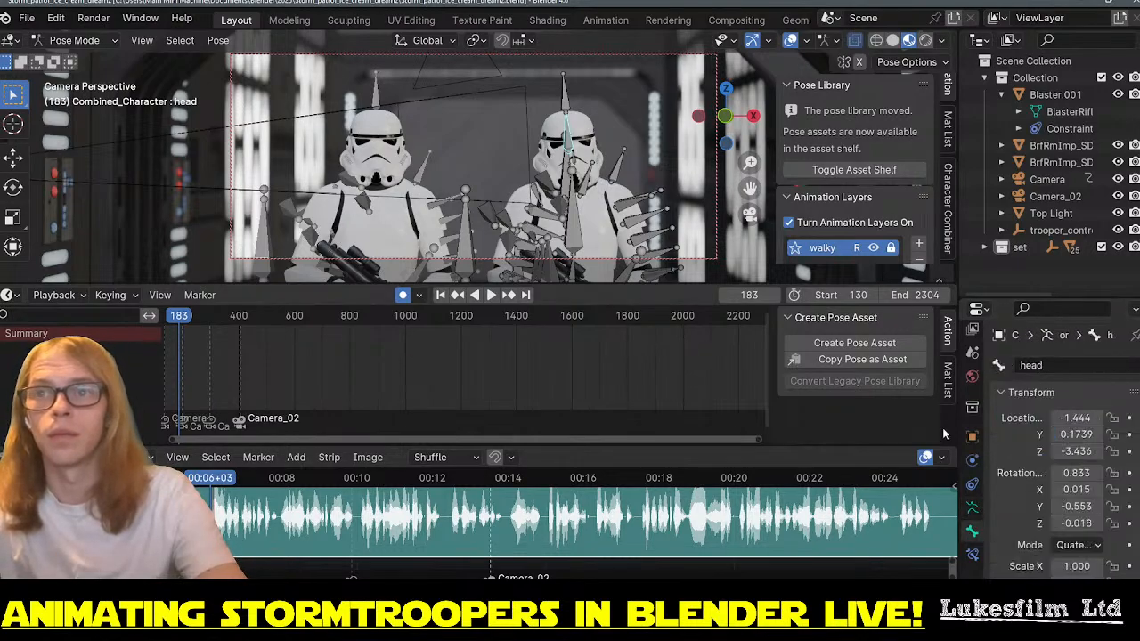
{"action": "left_click_drag", "start_coordinate": [960, 428], "coordinate": [869, 429]}
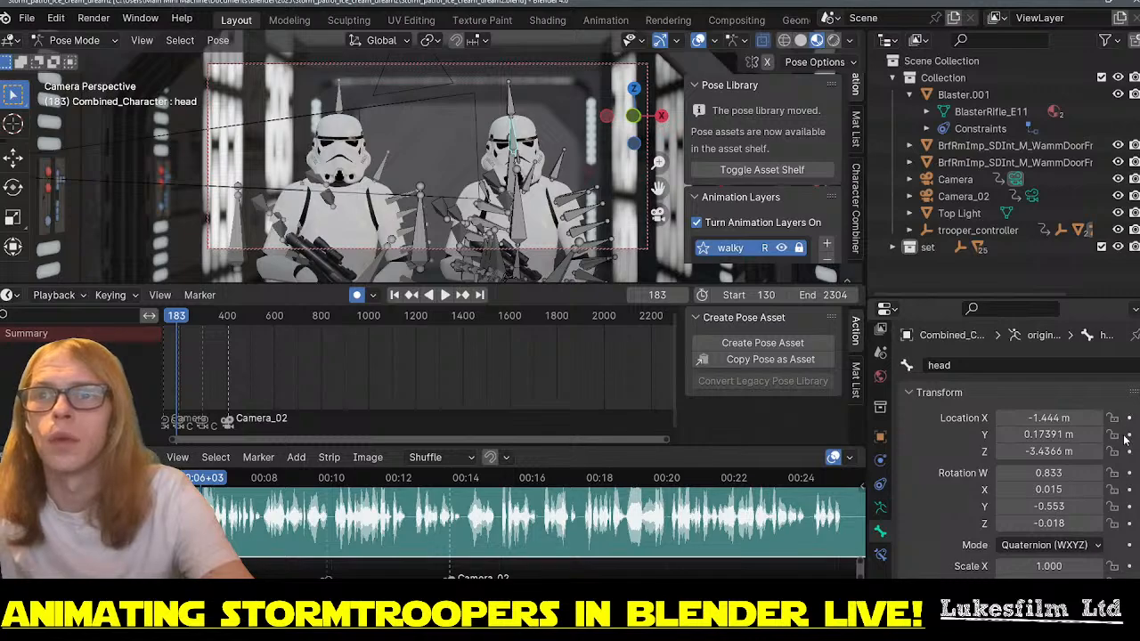
{"action": "left_click", "coordinate": [1112, 523]}
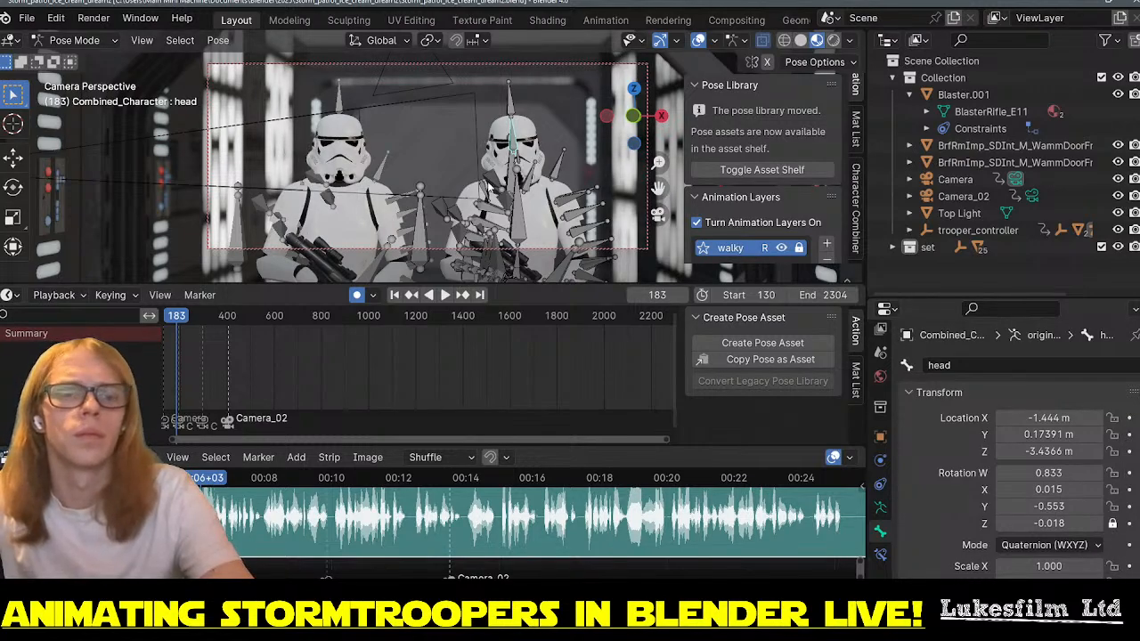
- Try rotating the right trooper's head bone freely and around the global Z axis
{"action": "key", "text": "r"}
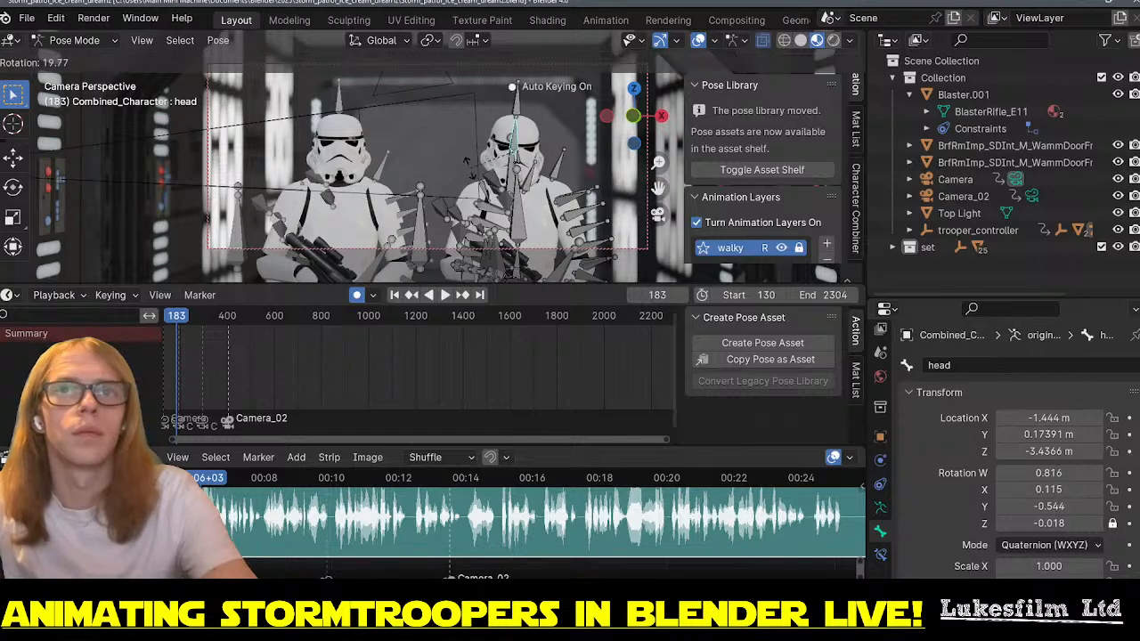
{"action": "left_click", "coordinate": [501, 172]}
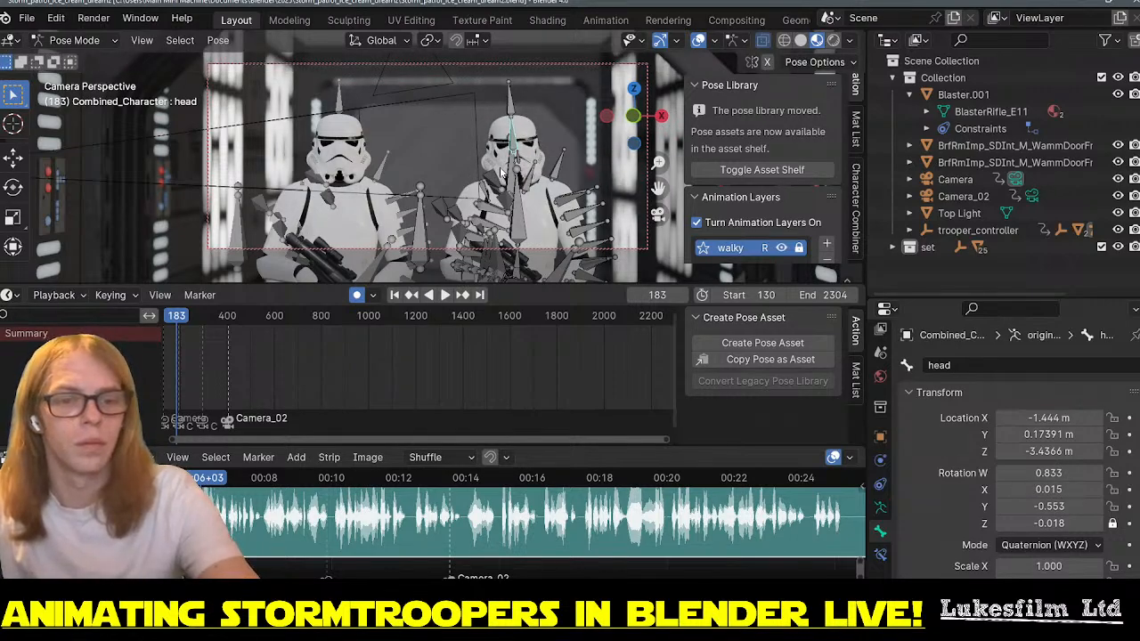
{"action": "key", "text": "r"}
{"action": "key", "text": "z"}
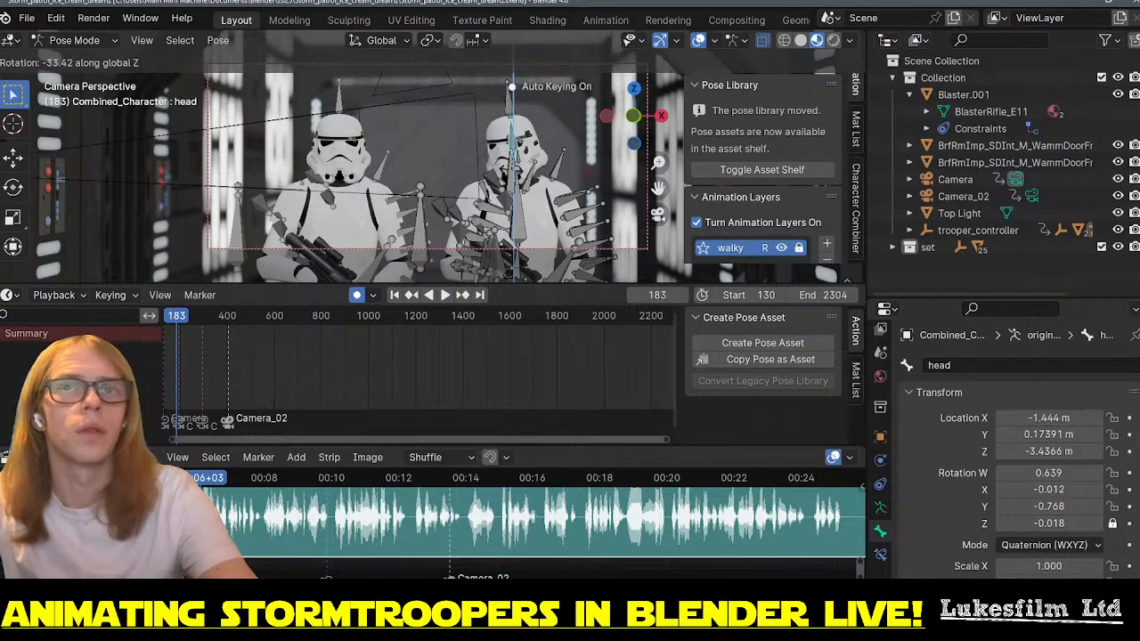
{"action": "key", "text": "Escape"}
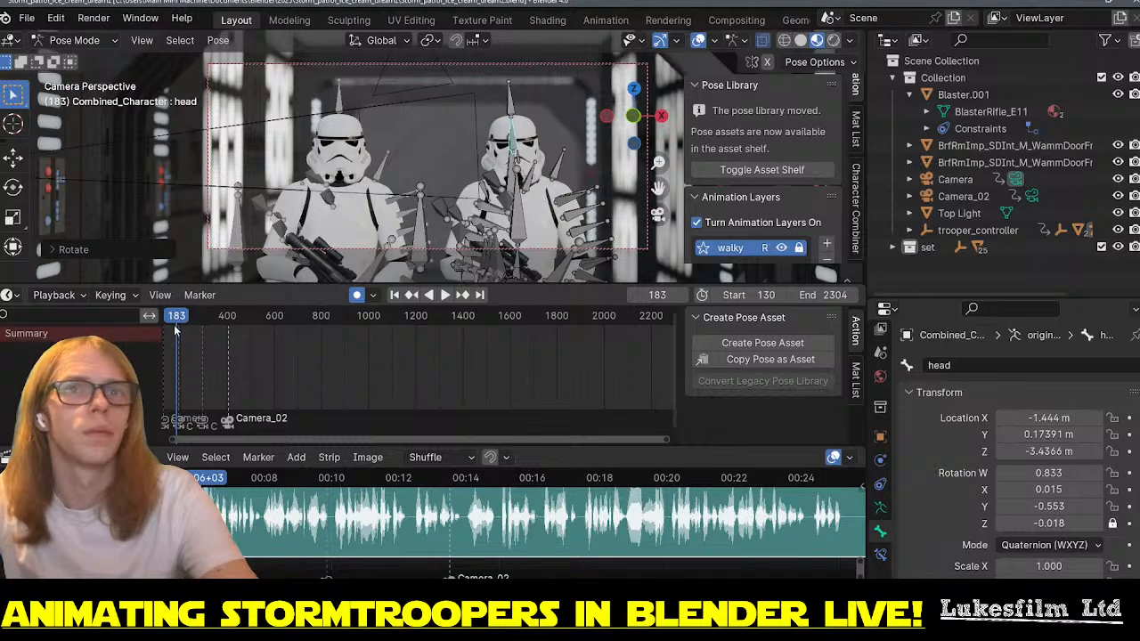
- Add a new animation layer above the walky layer on the right trooper's rig
{"action": "left_click", "coordinate": [11, 295]}
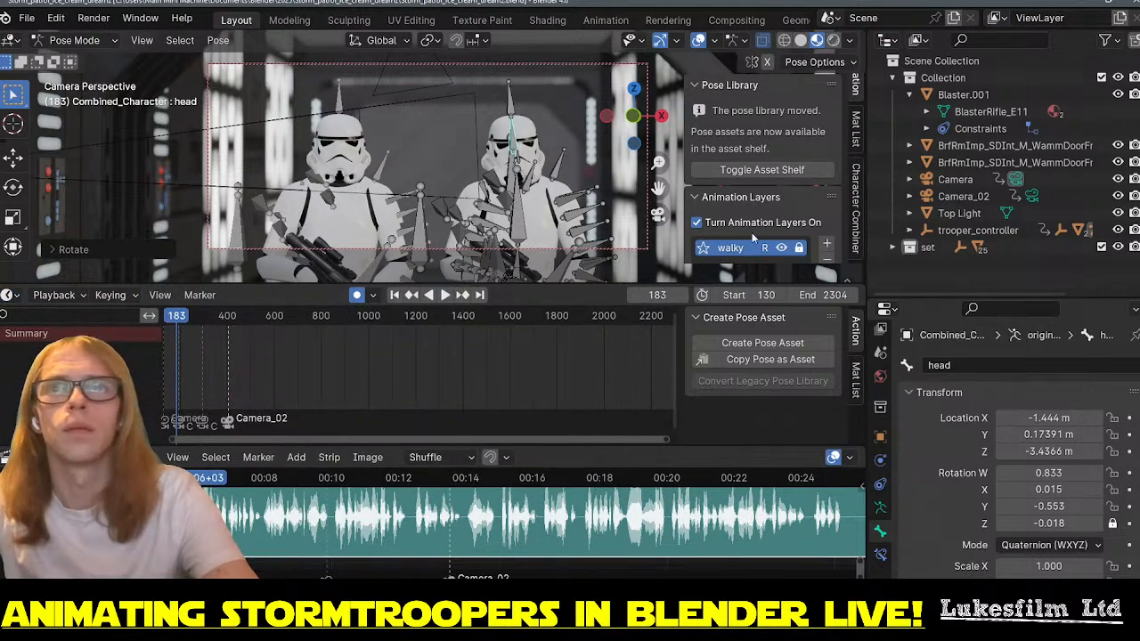
{"action": "scroll", "coordinate": [751, 235], "scroll_direction": "down", "scroll_amount": 2}
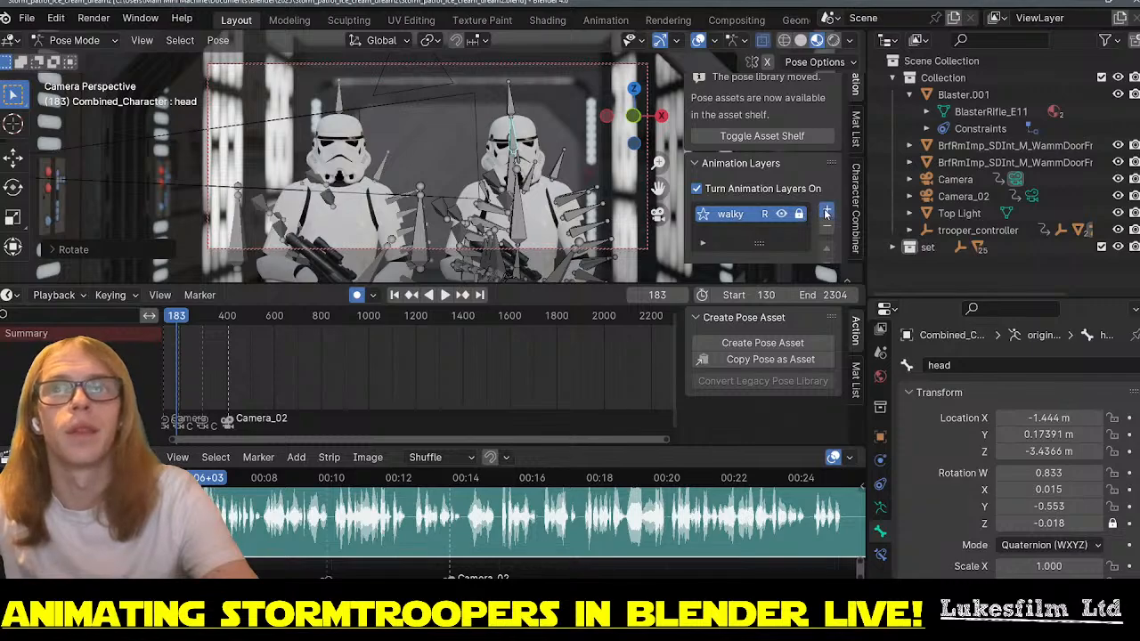
{"action": "left_click", "coordinate": [825, 212]}
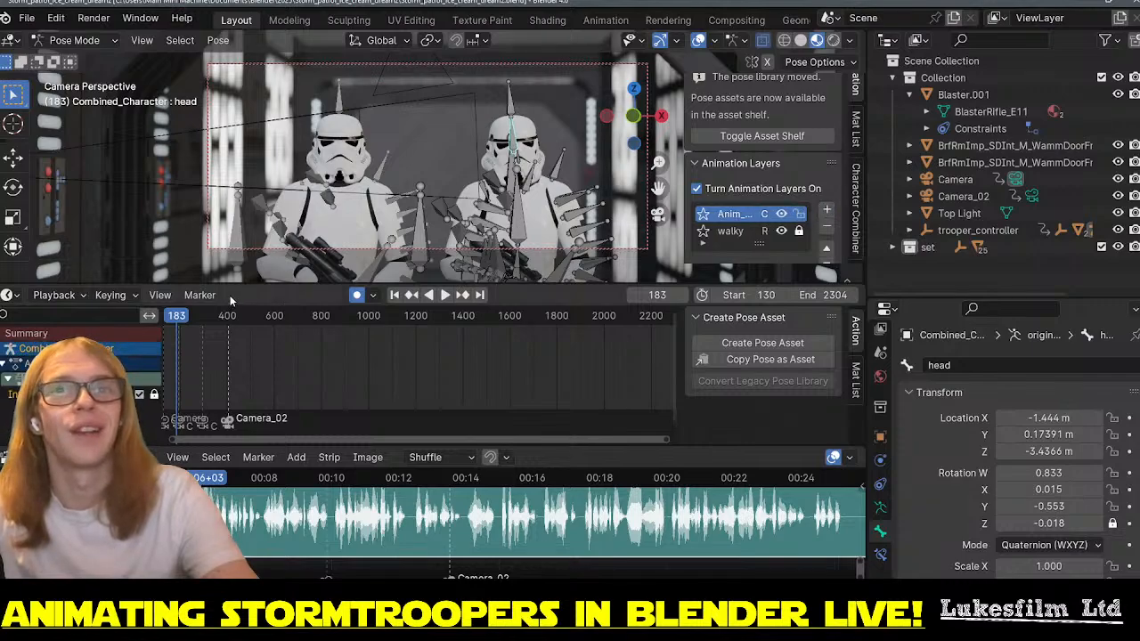
- Keyframe the right trooper's head bone location and rotation on the new animation layer at frame 183
{"action": "left_click", "coordinate": [1130, 418]}
{"action": "left_click", "coordinate": [1129, 434]}
{"action": "left_click", "coordinate": [1129, 451]}
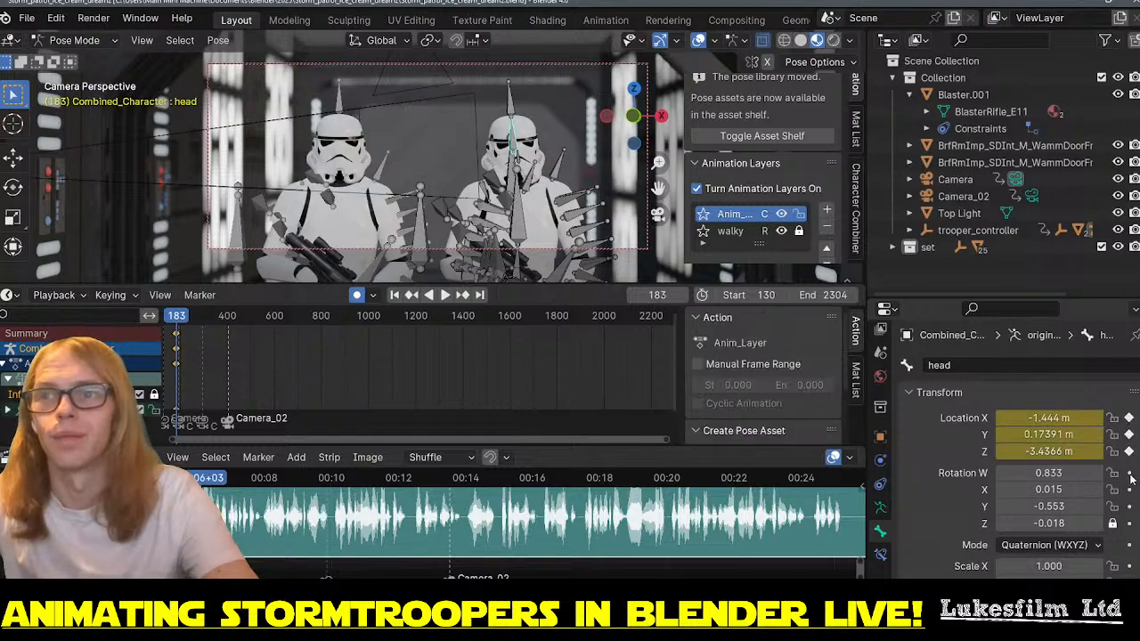
{"action": "left_click", "coordinate": [1130, 476]}
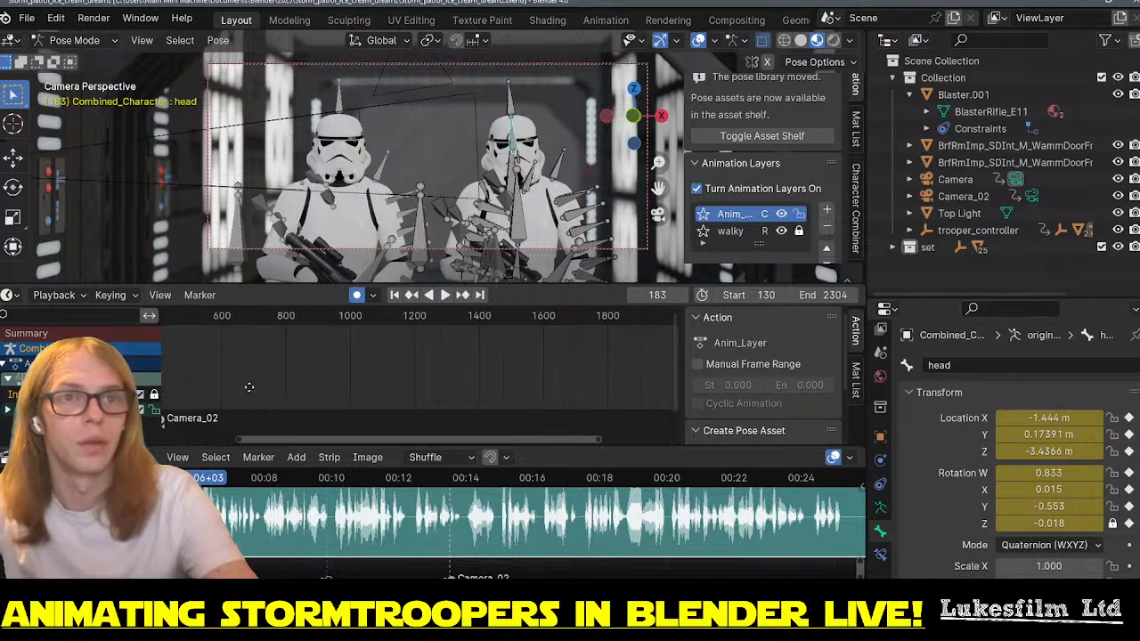
- Turn the right trooper's head bone around the global Z axis at frame 197 with auto keying
{"action": "key", "text": "Home"}
{"action": "scroll", "coordinate": [425, 382], "scroll_direction": "up", "scroll_amount": 8}
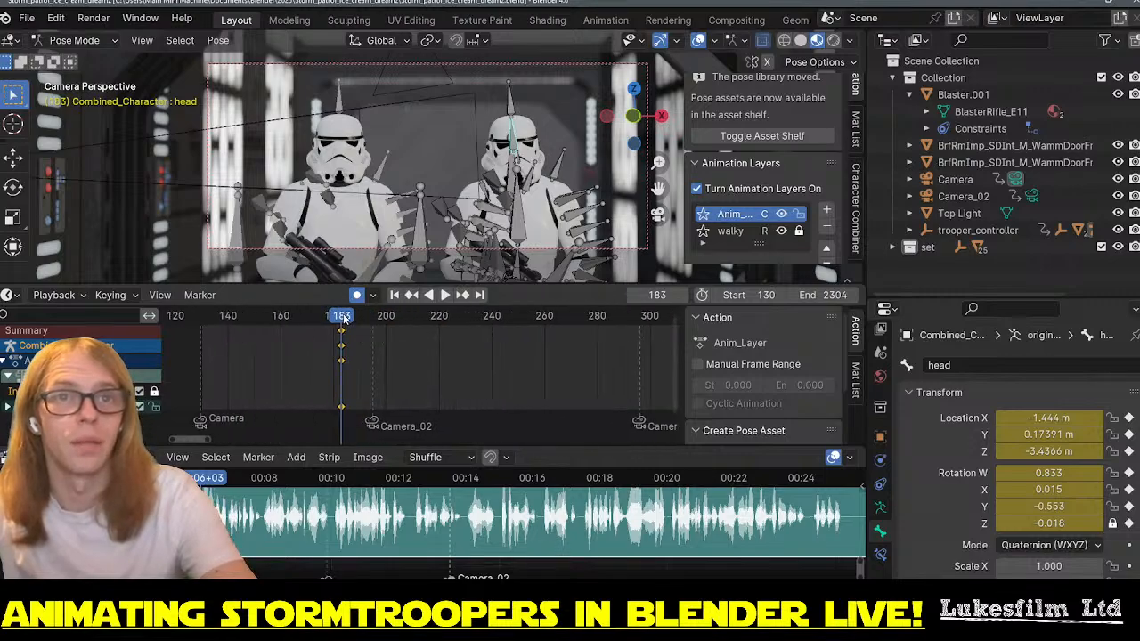
{"action": "key", "text": "space"}
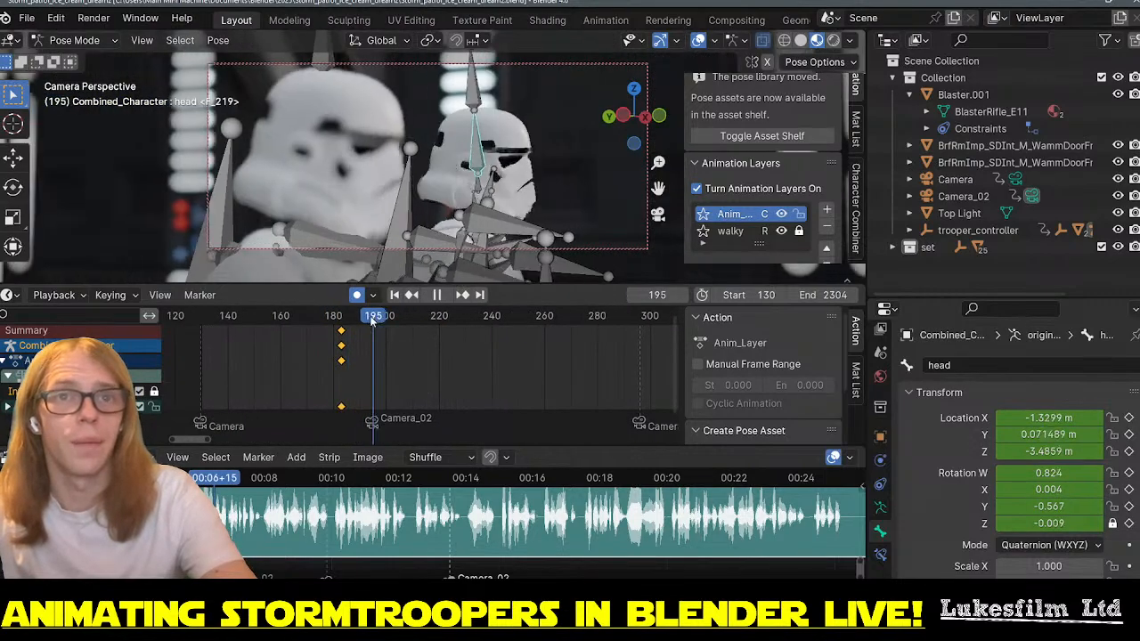
{"action": "left_click", "coordinate": [374, 318]}
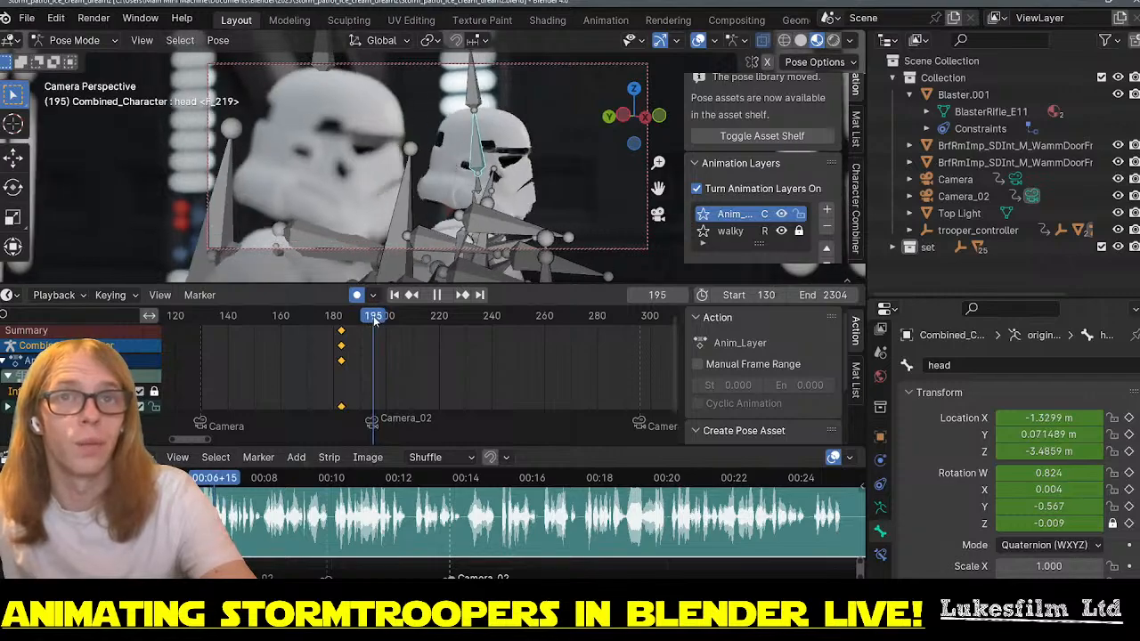
{"action": "left_click_drag", "start_coordinate": [374, 320], "coordinate": [378, 322]}
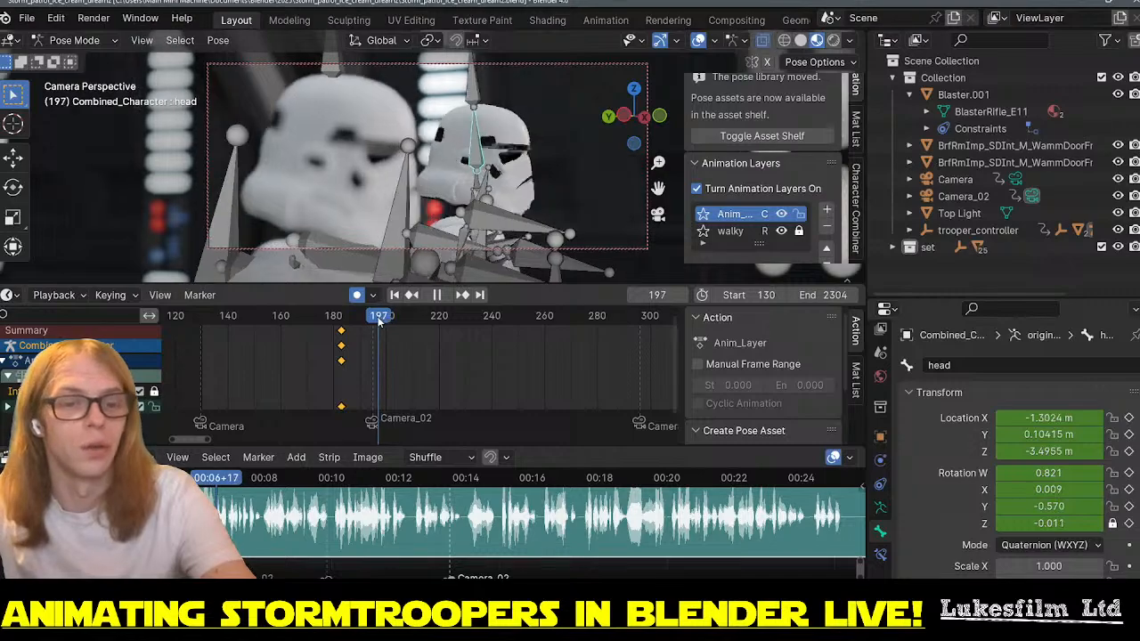
{"action": "key", "text": "r"}
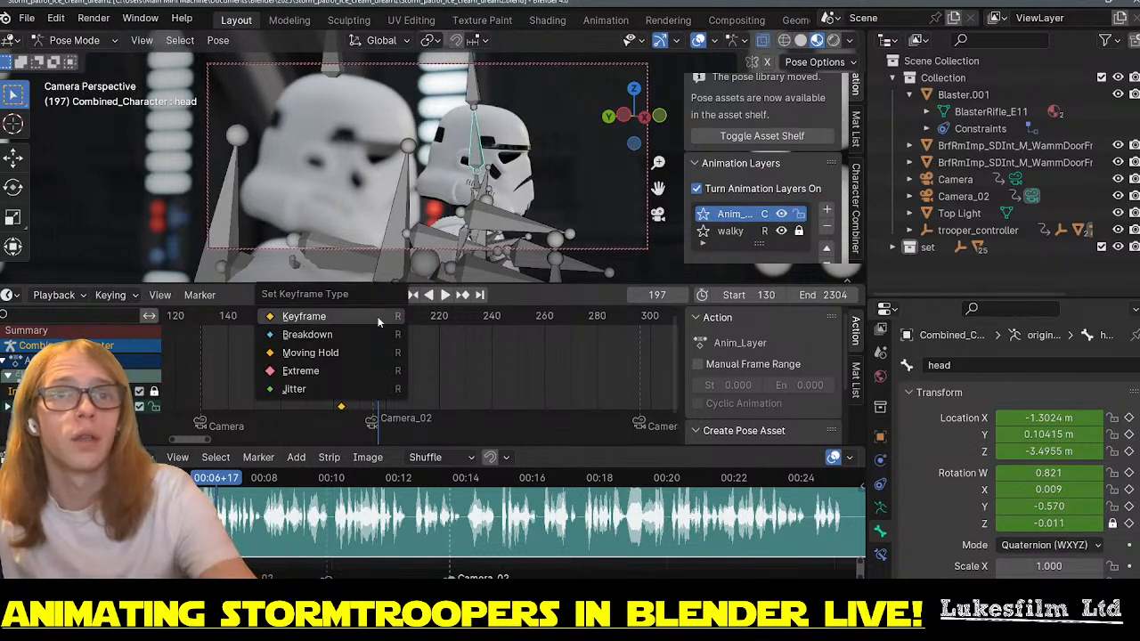
{"action": "left_click", "coordinate": [378, 319]}
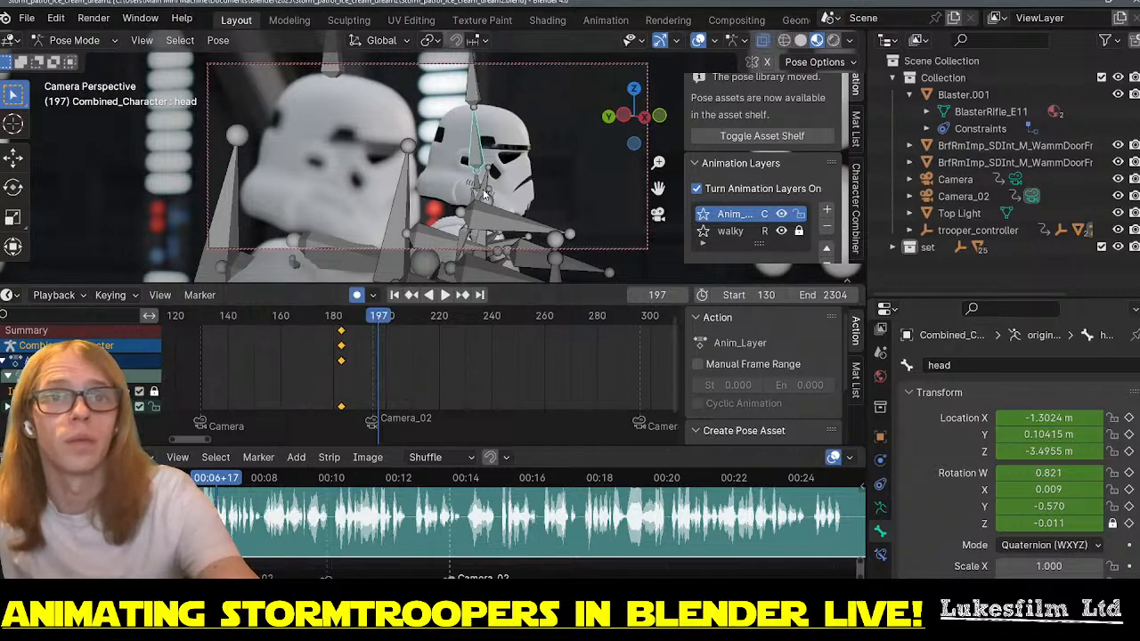
{"action": "key", "text": "r"}
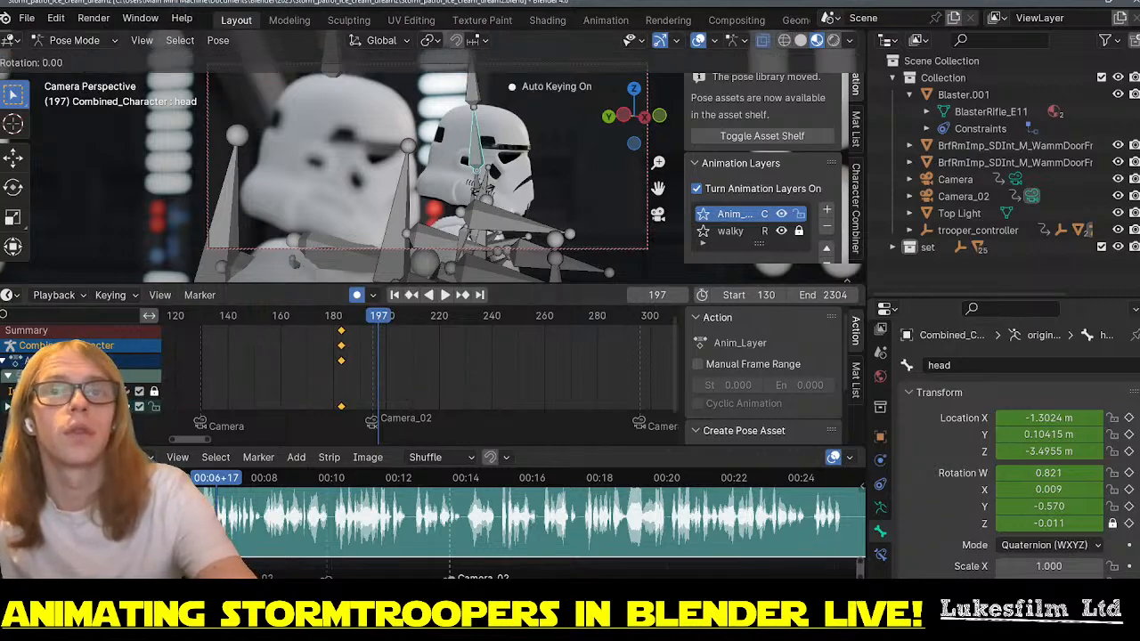
{"action": "key", "text": "z"}
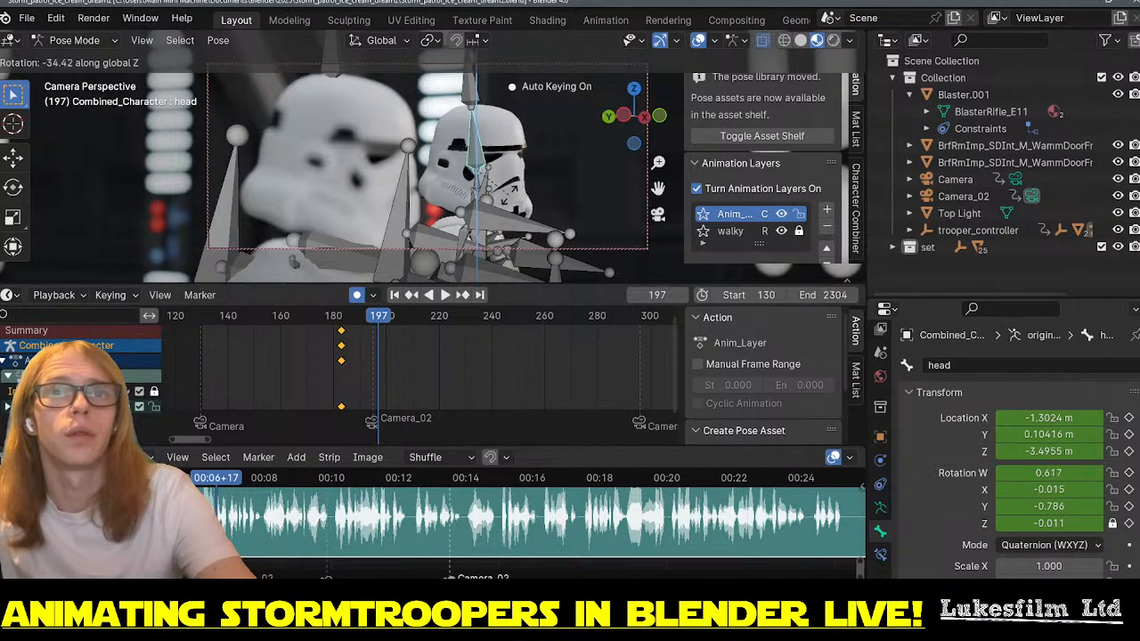
{"action": "left_click", "coordinate": [526, 200]}
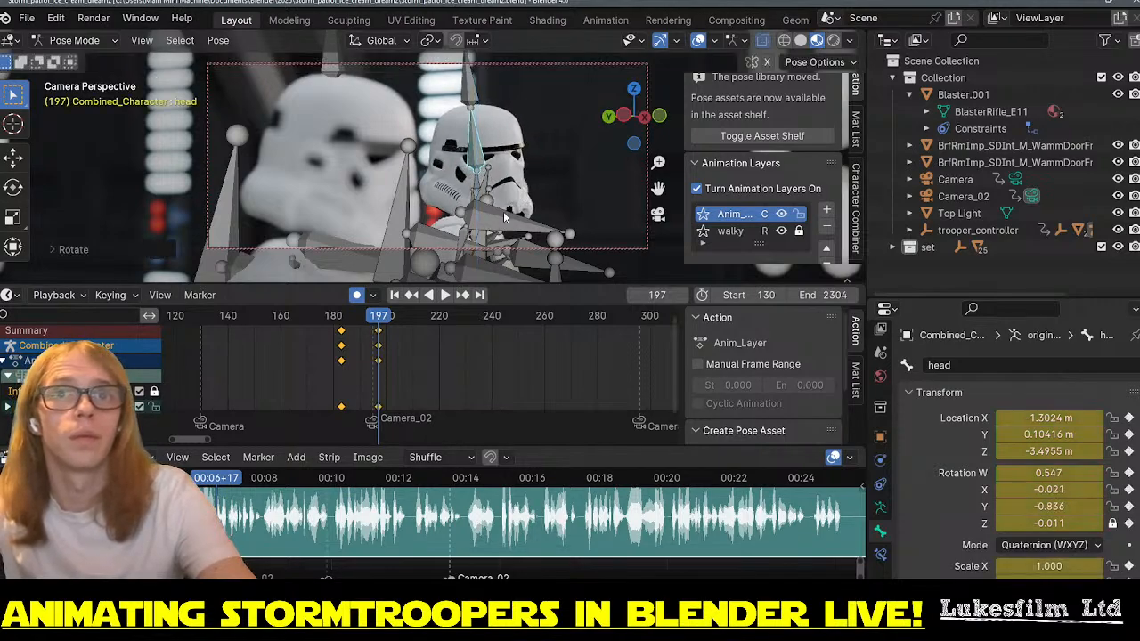
- Hide the pauldron_top, pauldron_r_shoulder and spineC bones around the trooper's neck, and select the head_tip bone
{"action": "left_click", "coordinate": [504, 216]}
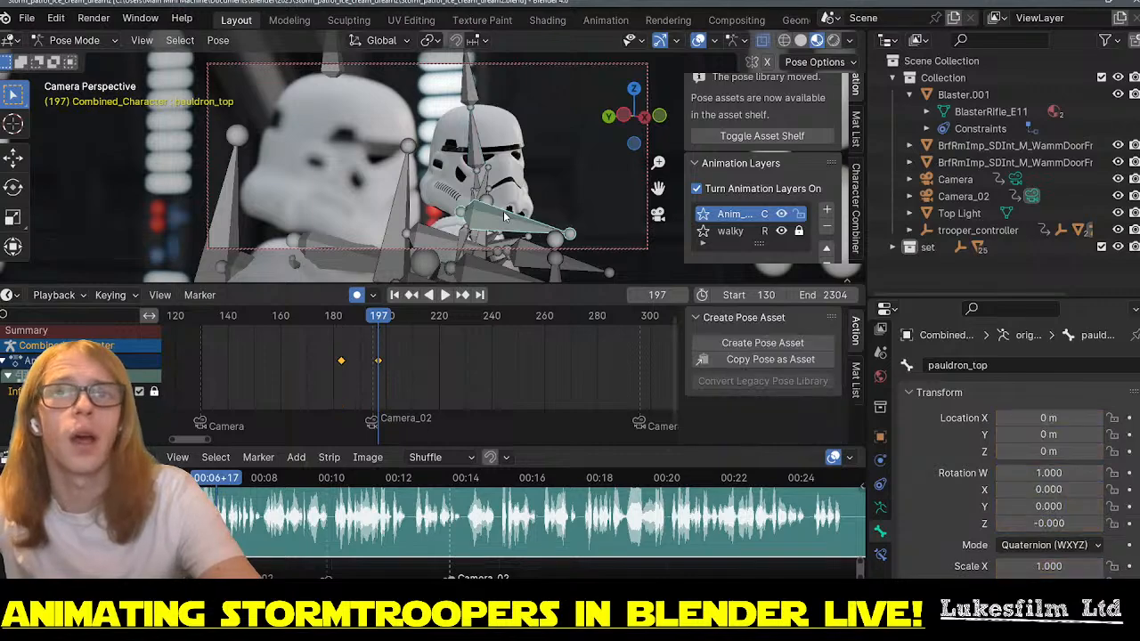
{"action": "key", "text": "h"}
{"action": "left_click", "coordinate": [489, 225]}
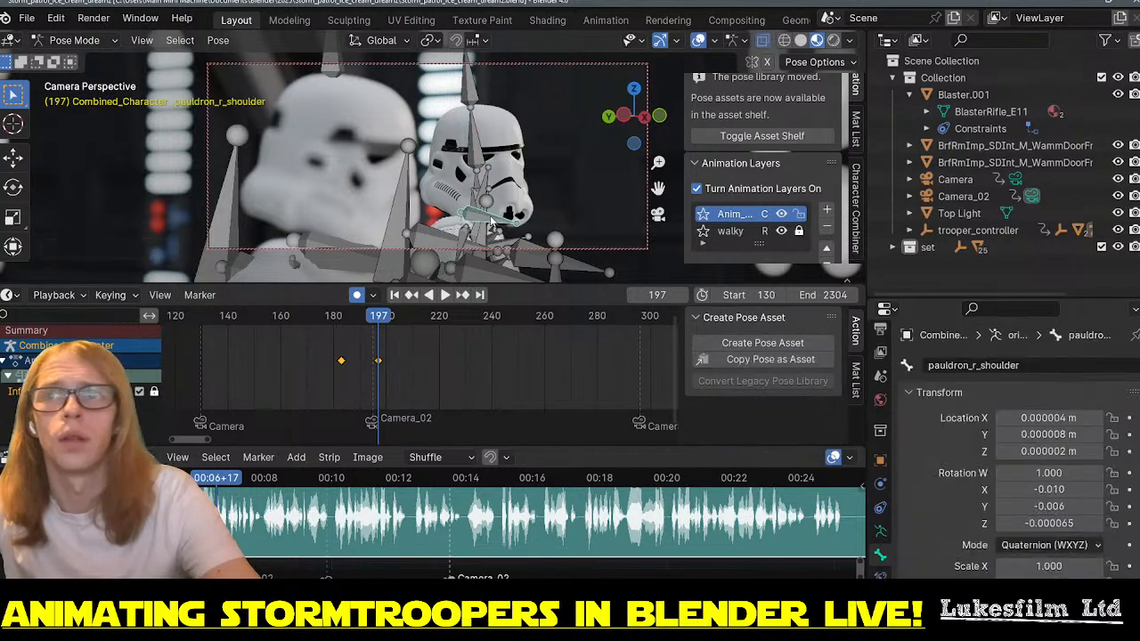
{"action": "key", "text": "h"}
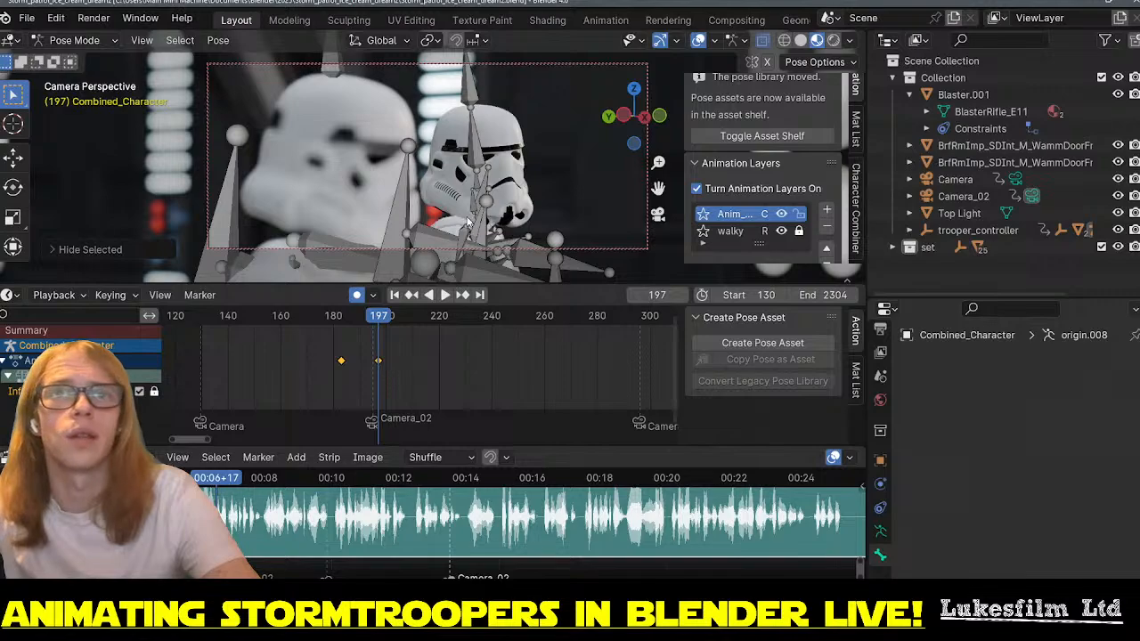
{"action": "left_click", "coordinate": [484, 220]}
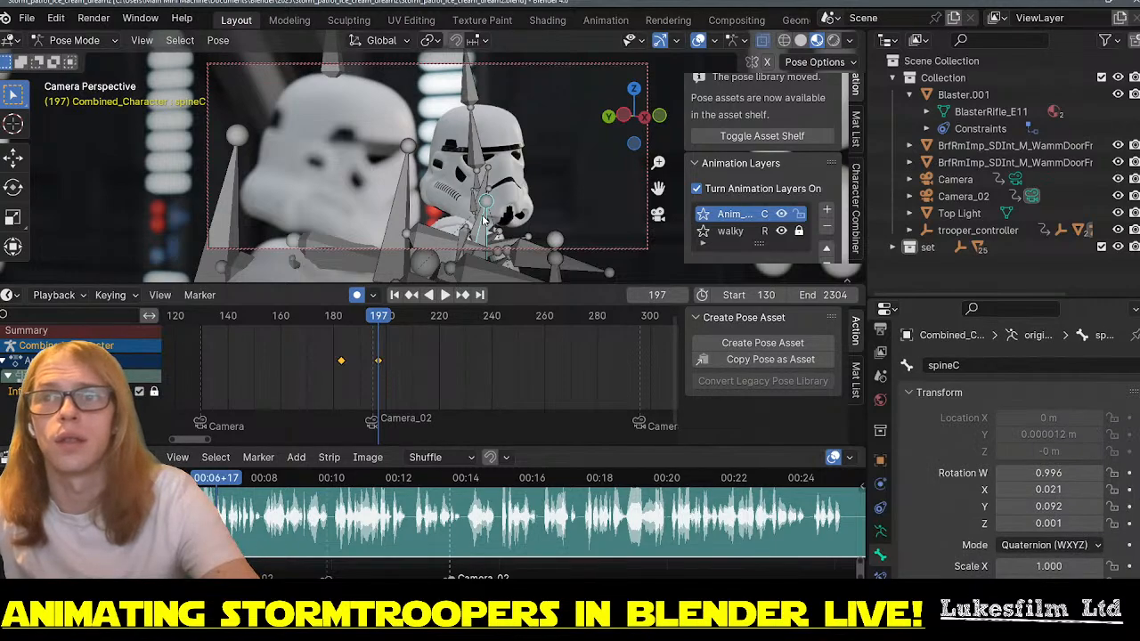
{"action": "key", "text": "h"}
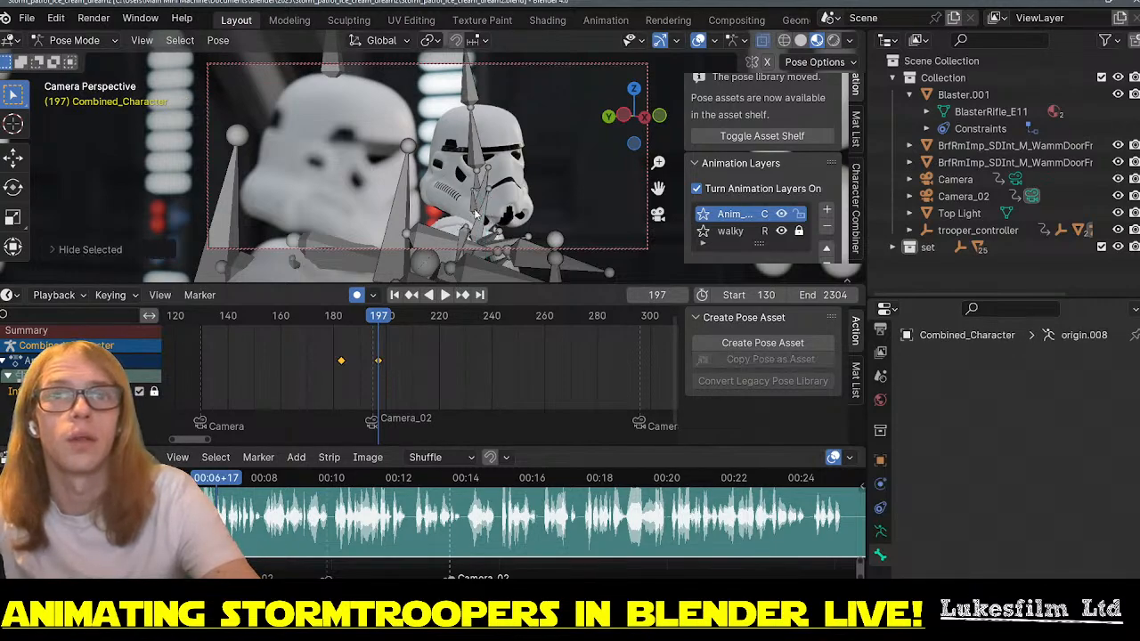
{"action": "left_click", "coordinate": [473, 210]}
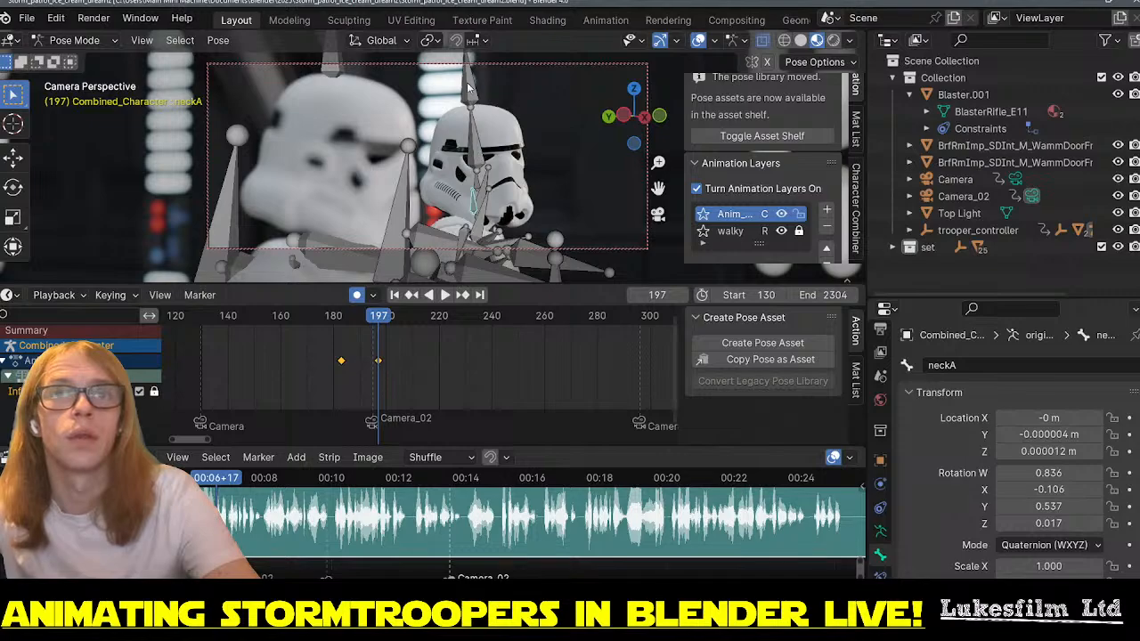
{"action": "left_click", "coordinate": [472, 94]}
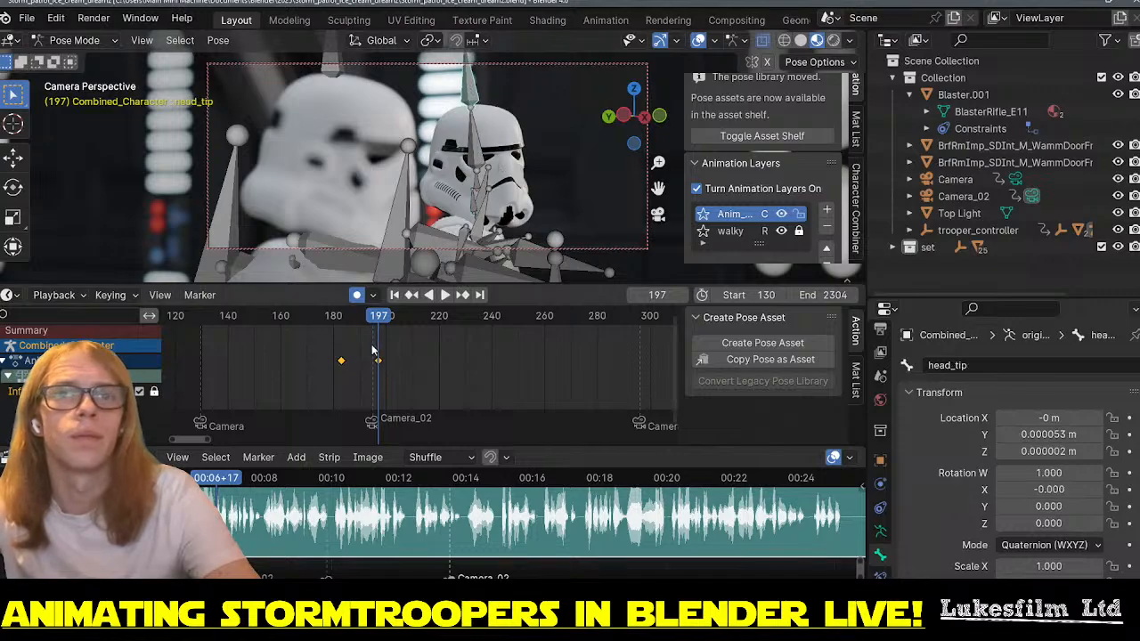
- Play and scrub through the head turn across the camera cut, and park the playhead at frame 194
{"action": "left_click_drag", "start_coordinate": [376, 322], "coordinate": [329, 321]}
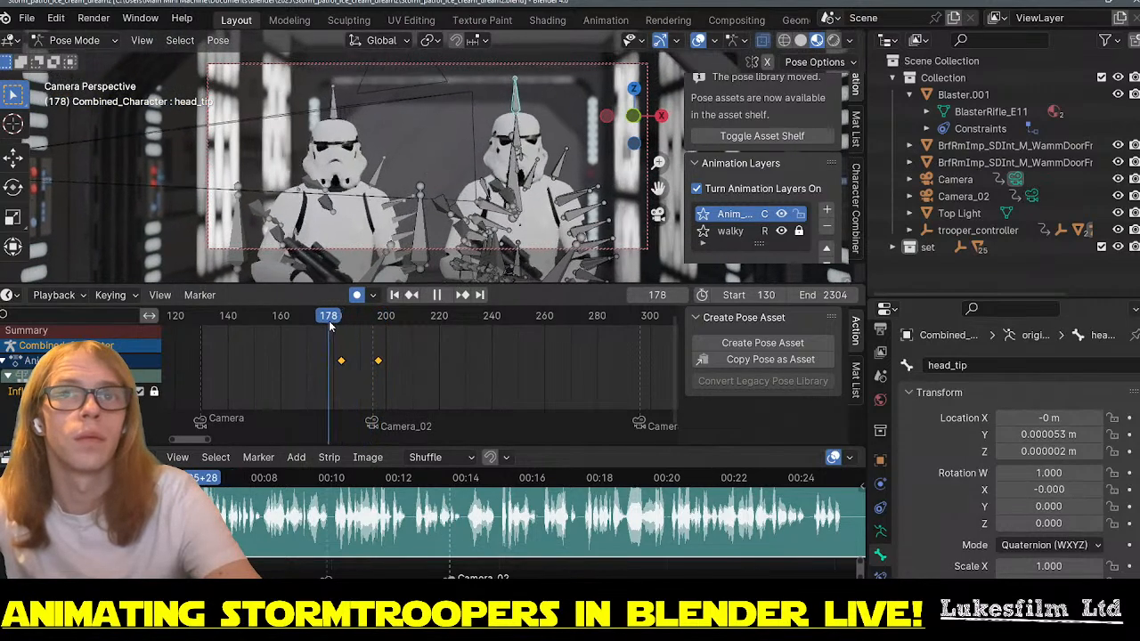
{"action": "key", "text": "space"}
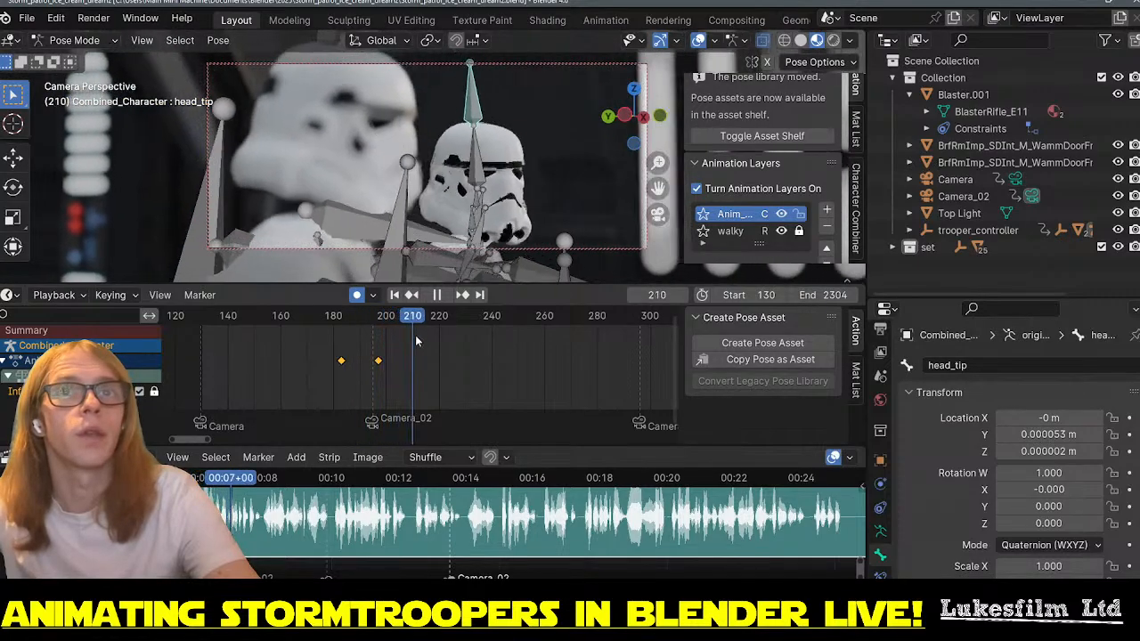
{"action": "left_click_drag", "start_coordinate": [412, 336], "coordinate": [291, 331]}
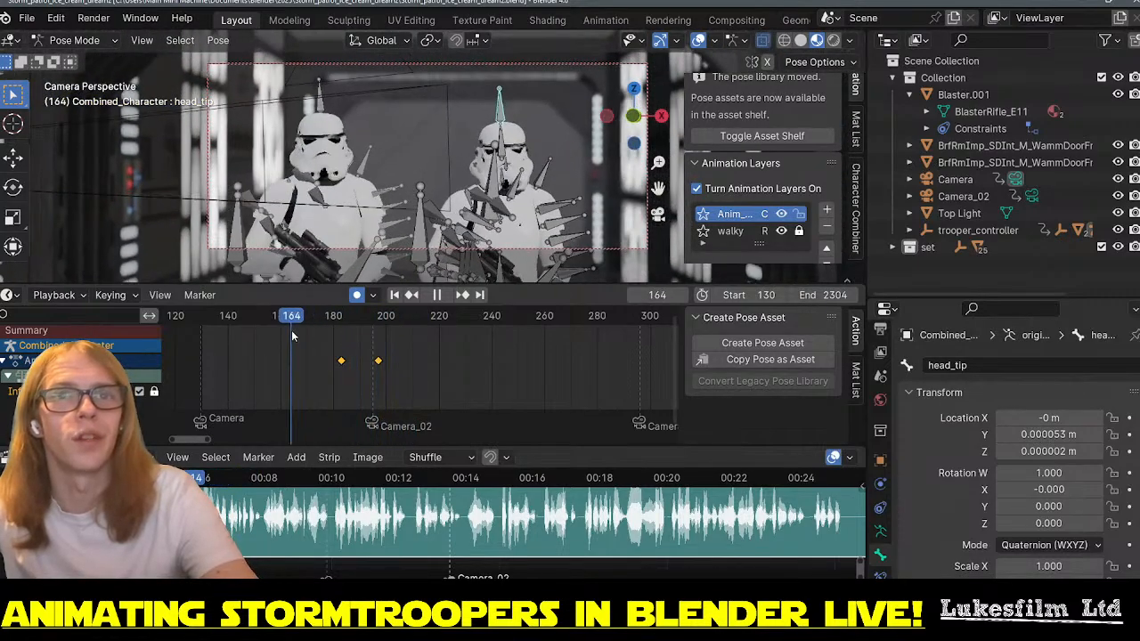
{"action": "key", "text": "space"}
{"action": "key", "text": "space"}
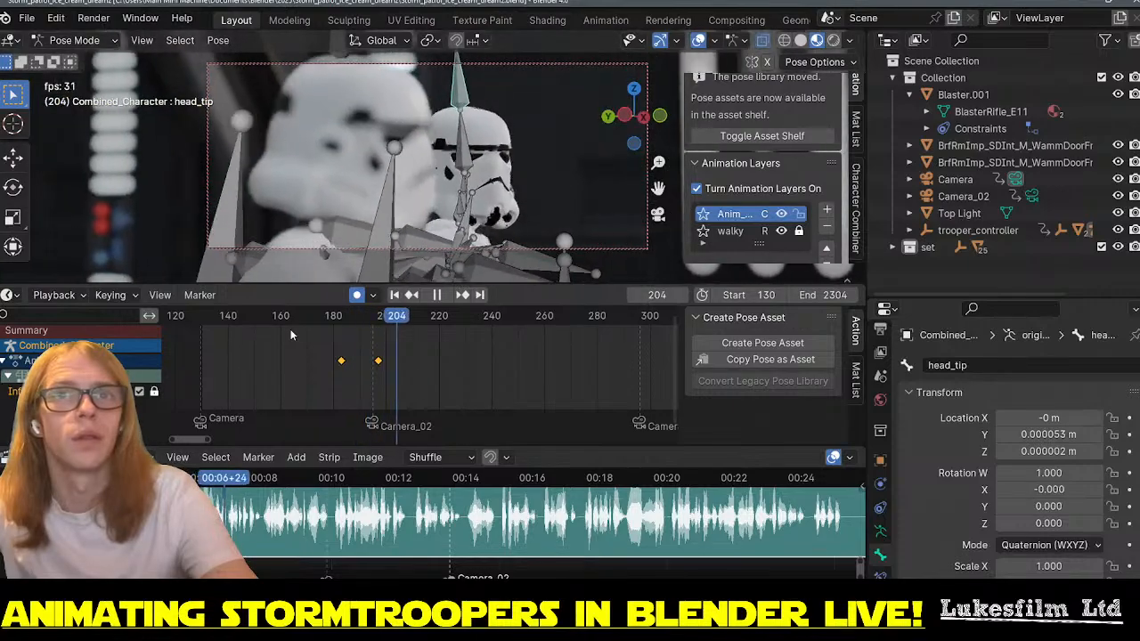
{"action": "left_click_drag", "start_coordinate": [290, 331], "coordinate": [370, 347]}
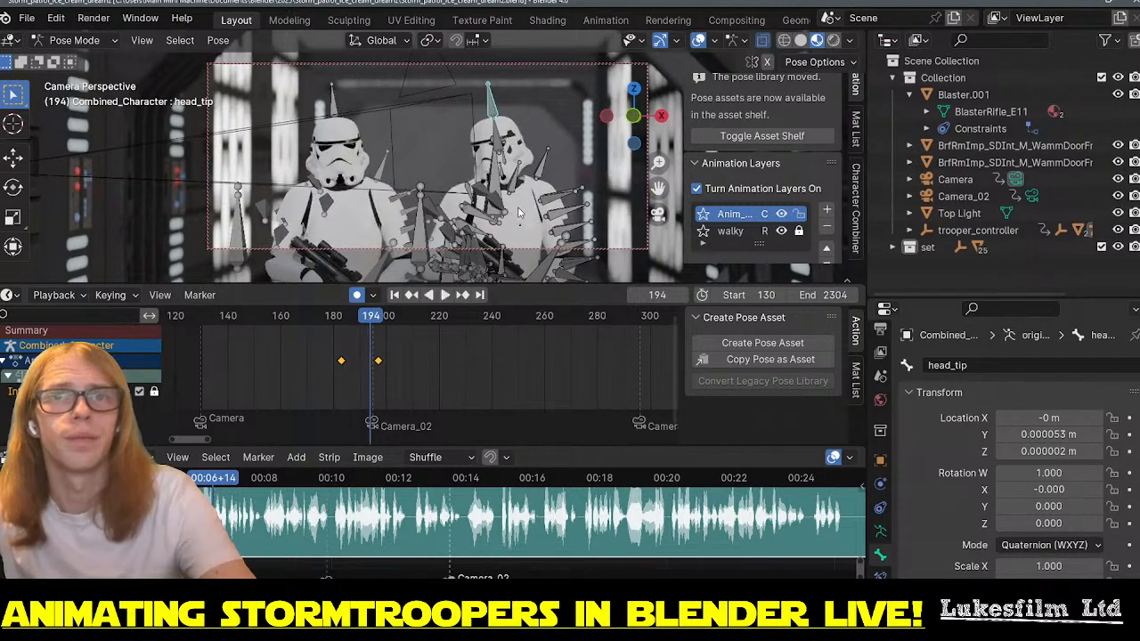
- Hide the backpack and pauldron_font bones and another bone overlapping them at the right trooper's neck
{"action": "left_click", "coordinate": [490, 187]}
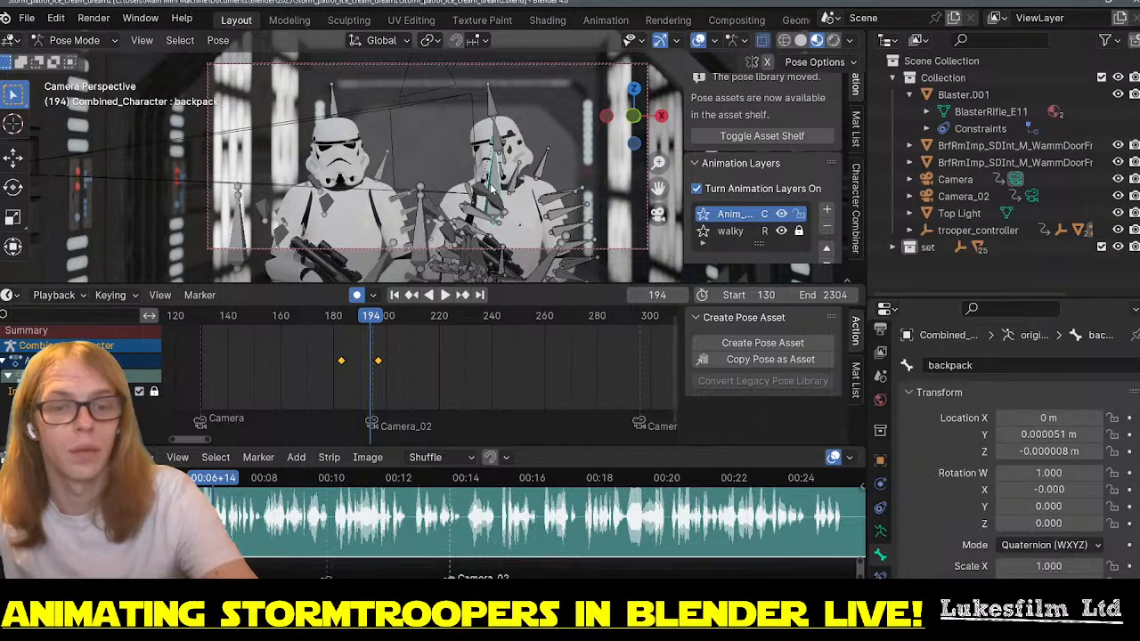
{"action": "key", "text": "h"}
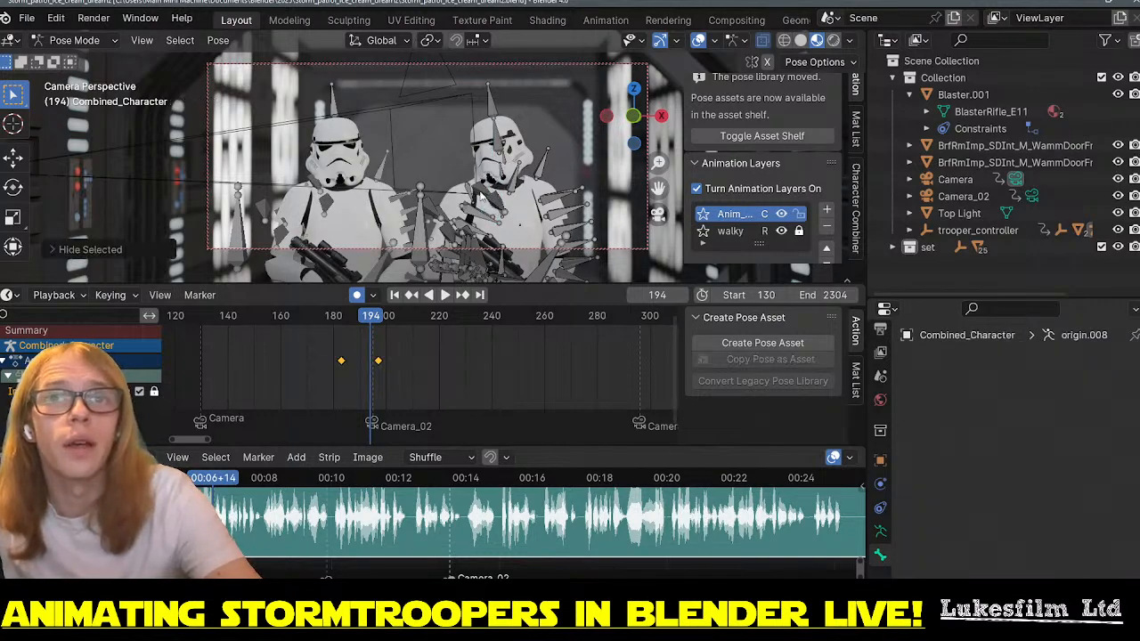
{"action": "left_click", "coordinate": [482, 198]}
{"action": "key", "text": "h"}
{"action": "left_click", "coordinate": [501, 211]}
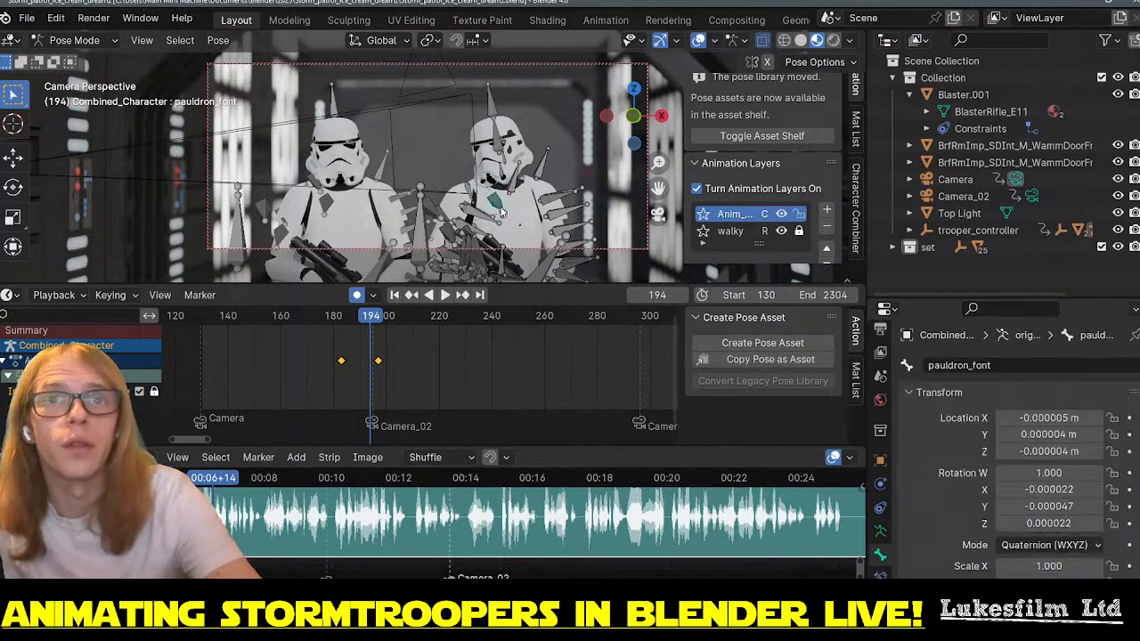
{"action": "key", "text": "h"}
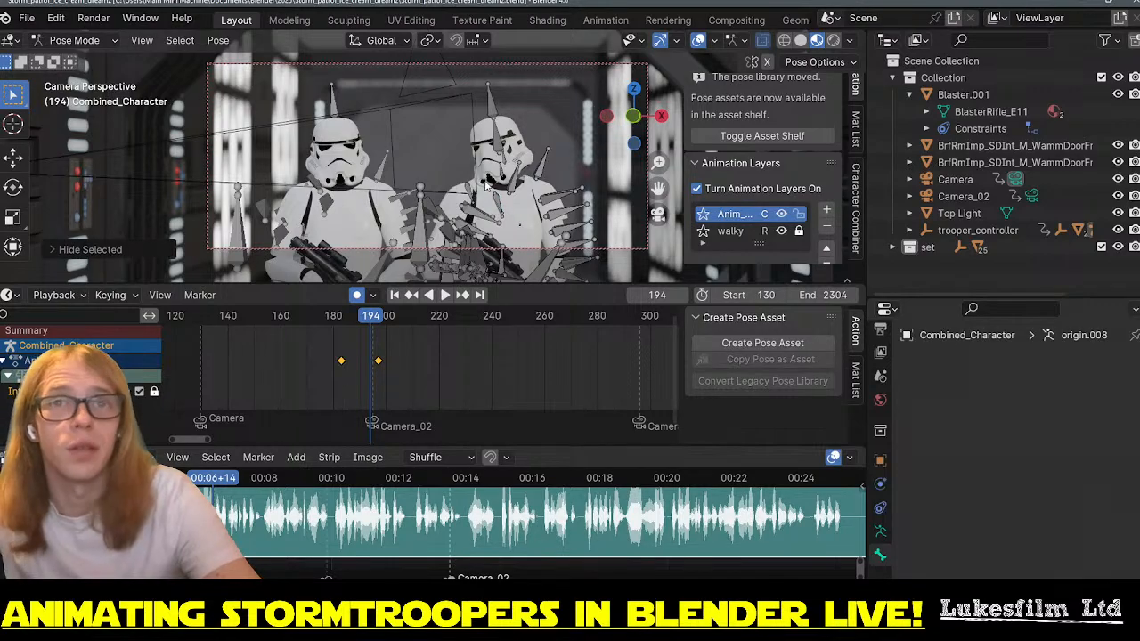
- Leave the camera view and inspect the right trooper's head and neck bones up close
{"action": "key", "text": "KP_0"}
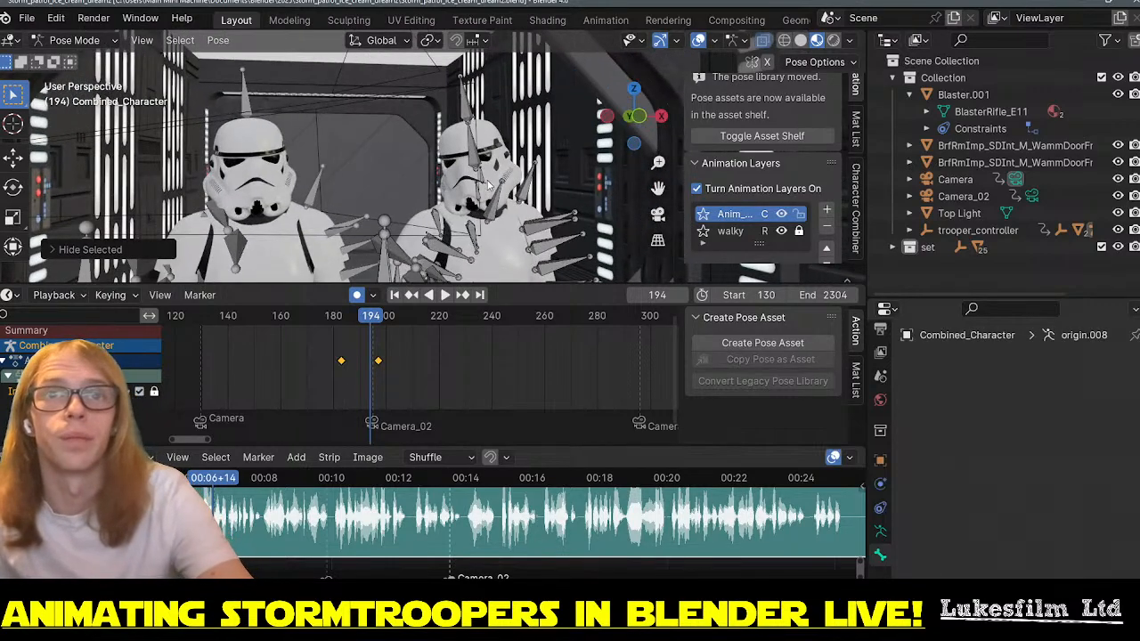
{"action": "middle_click_drag", "start_coordinate": [478, 223], "coordinate": [491, 218]}
{"action": "scroll", "coordinate": [480, 218], "scroll_direction": "up", "scroll_amount": 2}
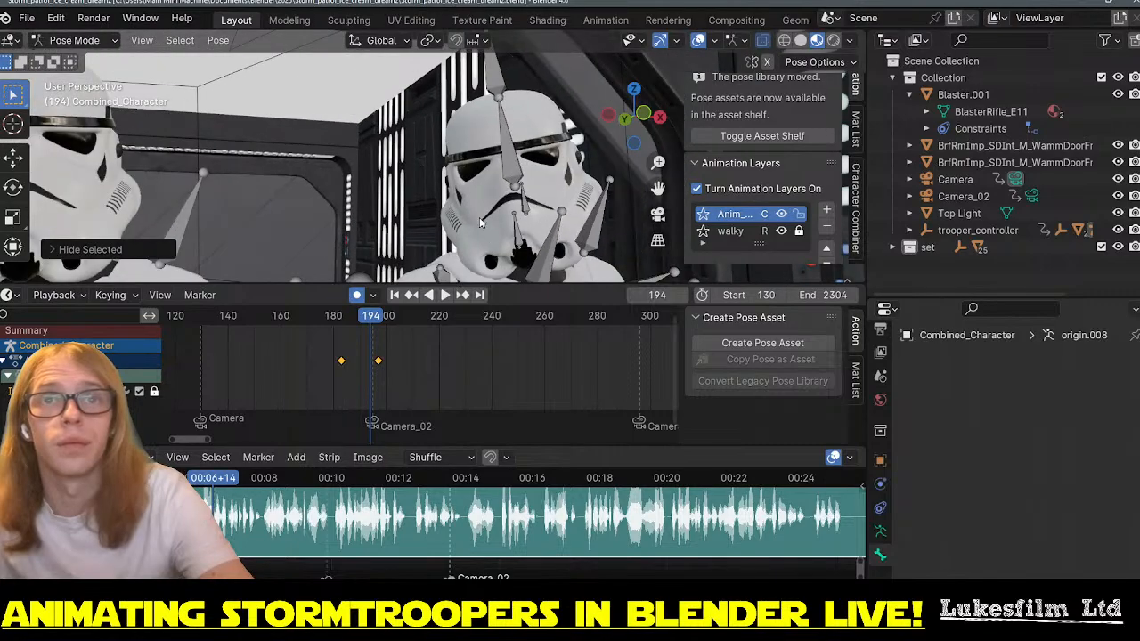
{"action": "scroll", "coordinate": [468, 167], "scroll_direction": "up", "scroll_amount": 3}
{"action": "scroll", "coordinate": [439, 184], "scroll_direction": "up", "scroll_amount": 2}
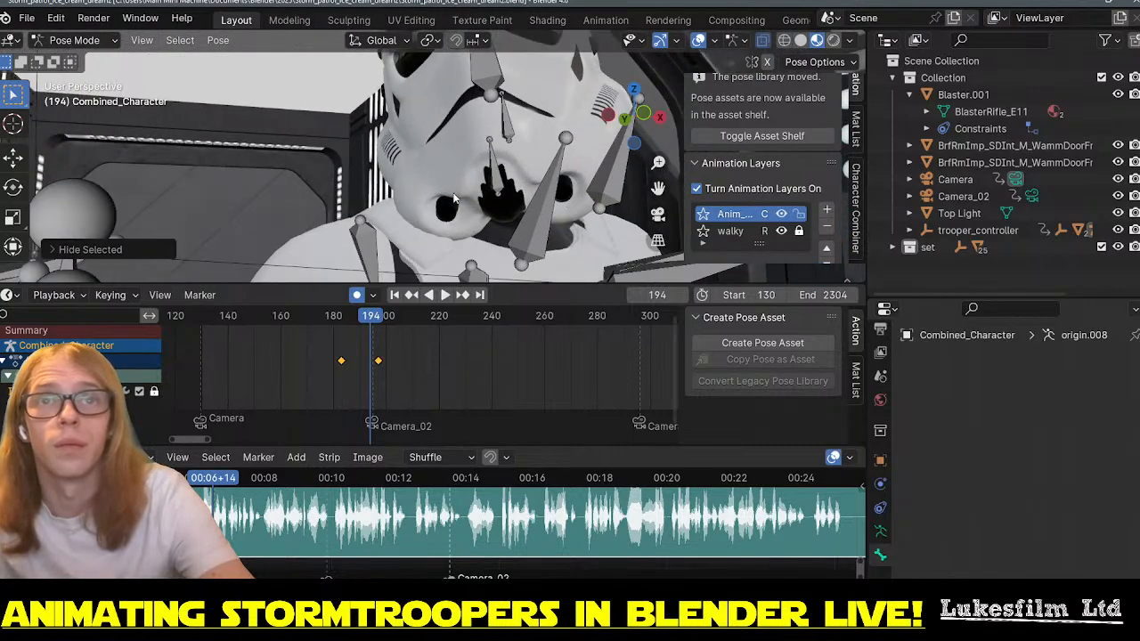
- Advance the animation to frame 197 and select the head bone of the right-hand trooper
{"action": "middle_click_drag", "start_coordinate": [439, 185], "coordinate": [414, 198]}
{"action": "scroll", "coordinate": [411, 201], "scroll_direction": "up", "scroll_amount": 2}
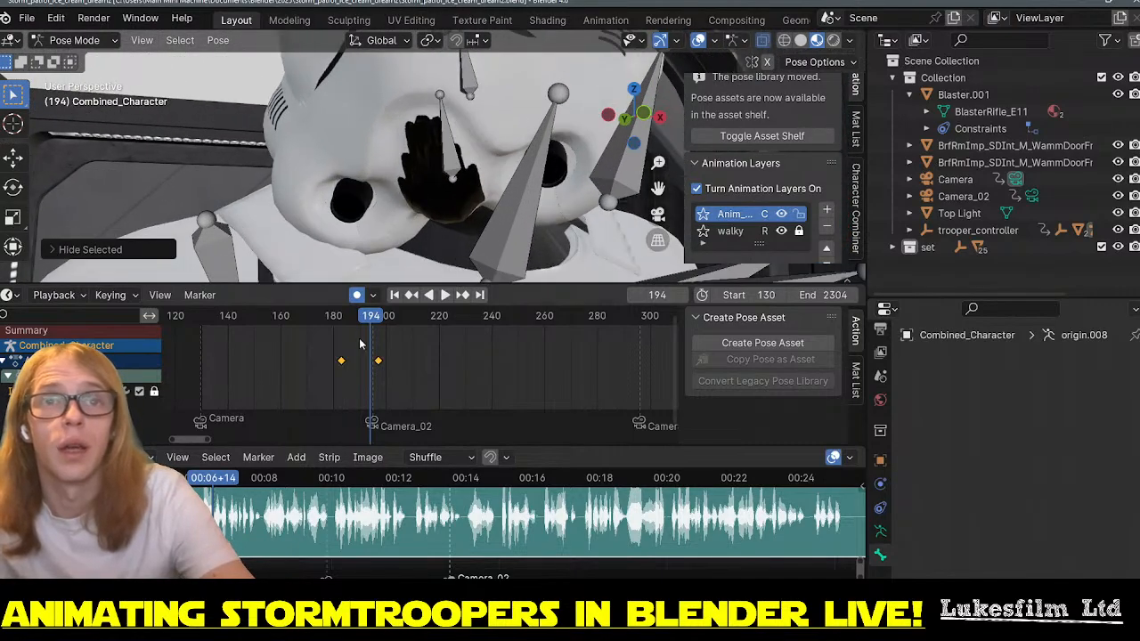
{"action": "key", "text": "space"}
{"action": "key", "text": "space"}
{"action": "middle_click_drag", "start_coordinate": [338, 243], "coordinate": [428, 144]}
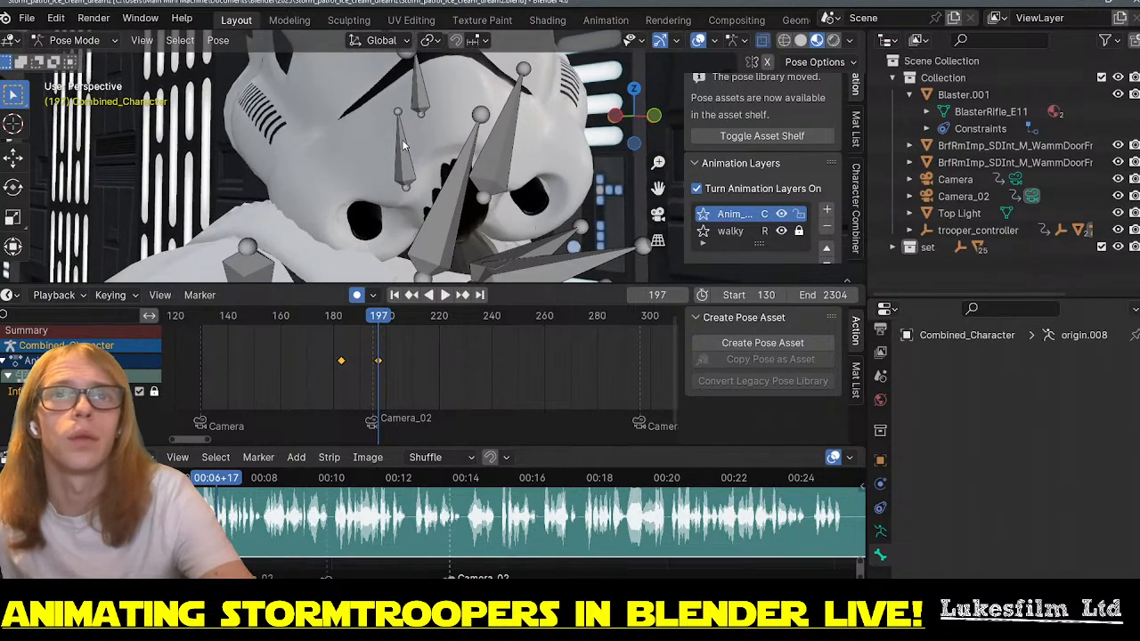
{"action": "left_click", "coordinate": [416, 89]}
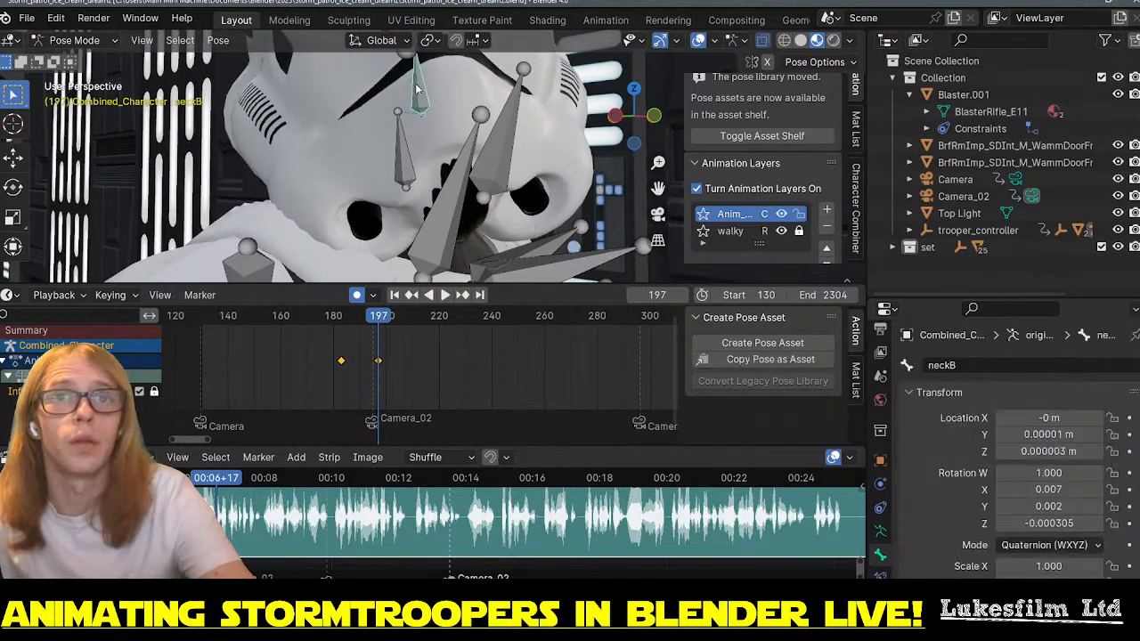
{"action": "middle_click_drag", "start_coordinate": [437, 148], "coordinate": [422, 120]}
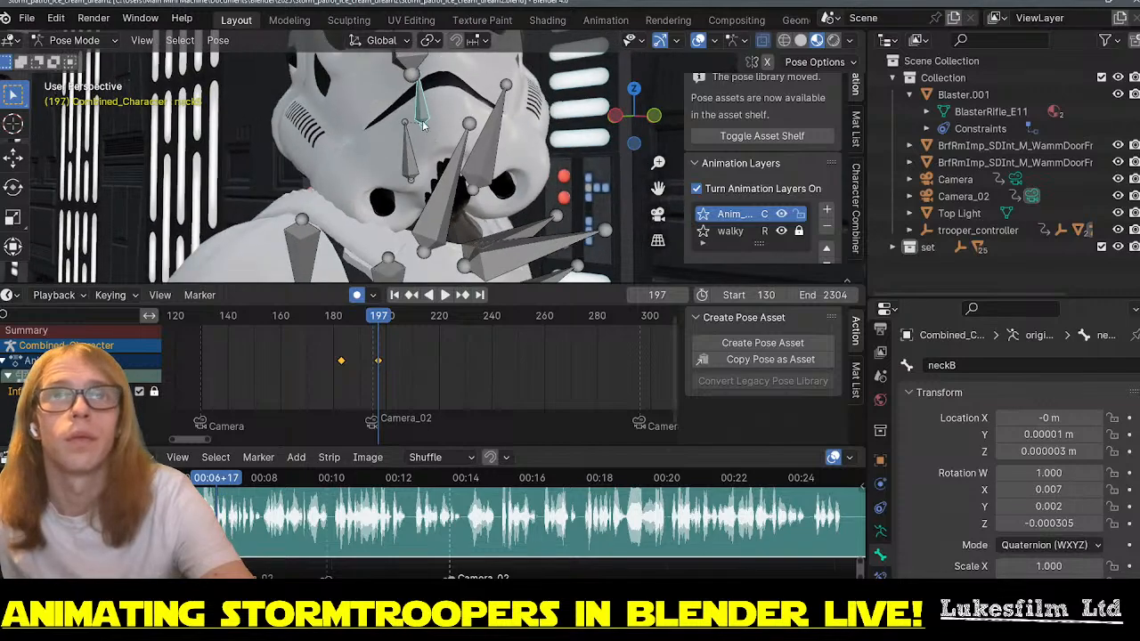
{"action": "left_click", "coordinate": [408, 64]}
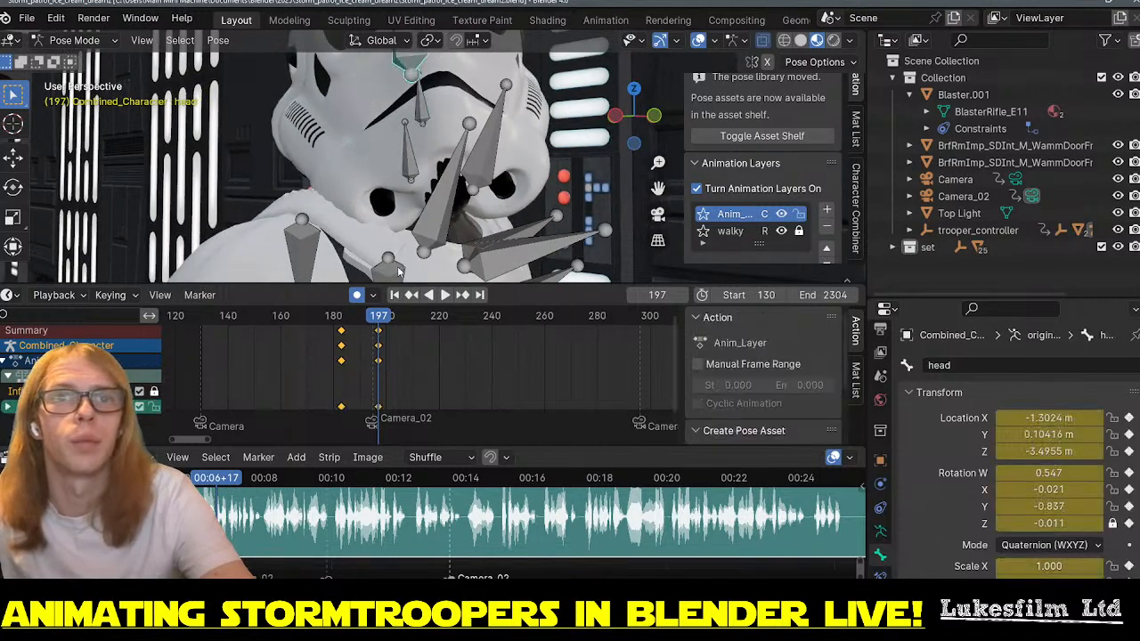
{"action": "scroll", "coordinate": [384, 354], "scroll_direction": "up", "scroll_amount": 6}
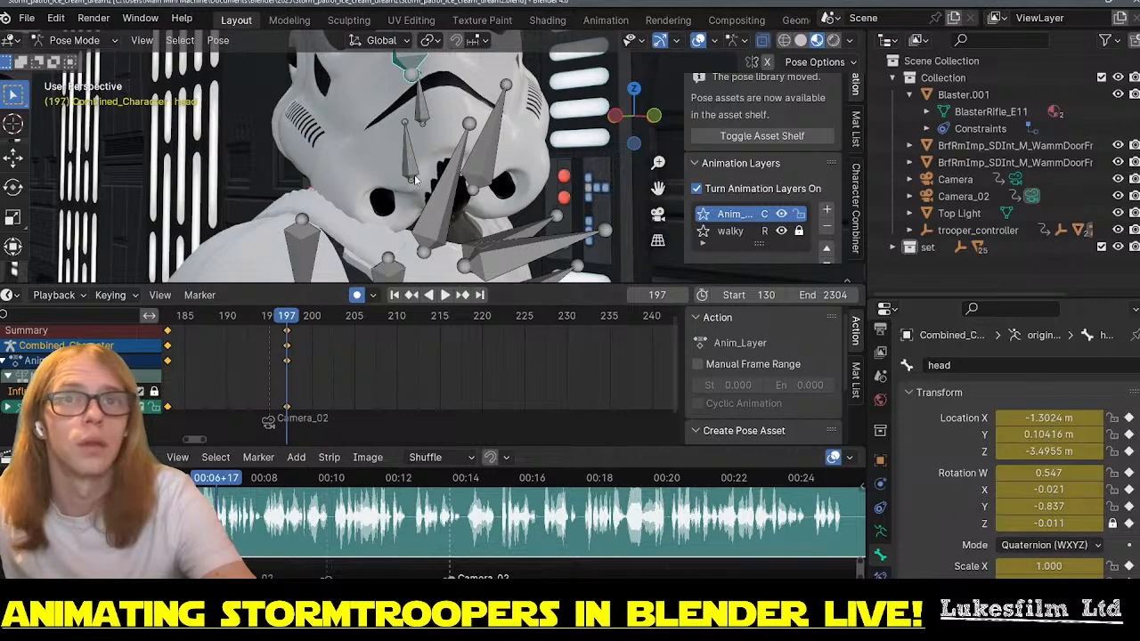
- Tilt the head bone slightly at frame 197, and turn it a few degrees about the global Z axis
{"action": "middle_click_drag", "start_coordinate": [439, 158], "coordinate": [434, 158]}
{"action": "key", "text": "r"}
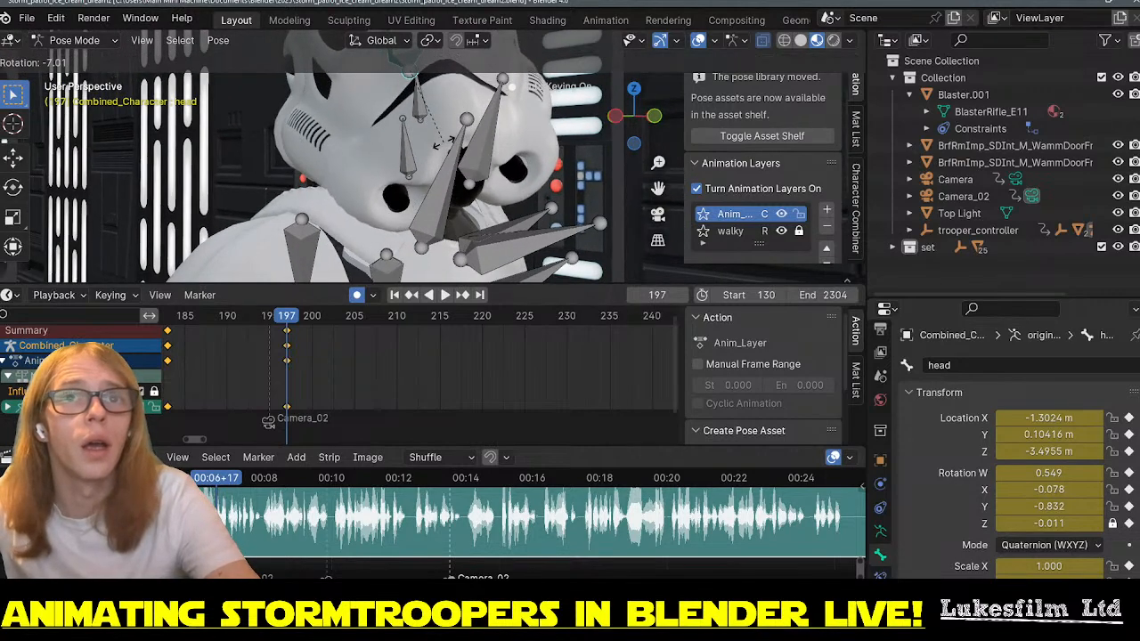
{"action": "left_click", "coordinate": [442, 146]}
{"action": "key", "text": "r"}
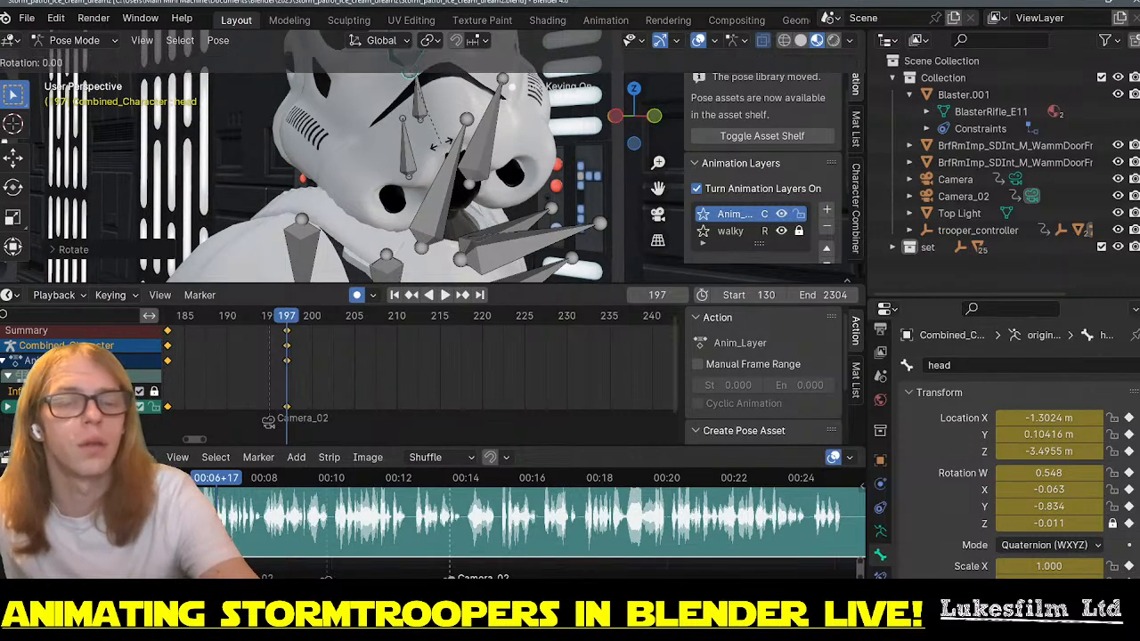
{"action": "key", "text": "z"}
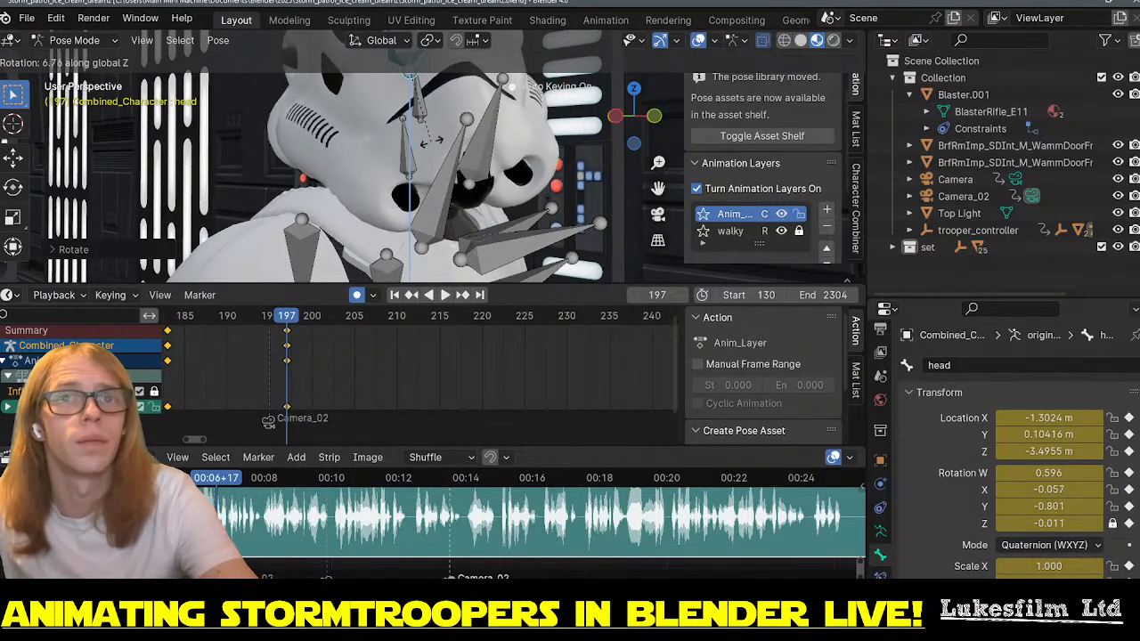
{"action": "left_click", "coordinate": [419, 160]}
- From the helmet's side, refine the head bone's tilt and Z turn, and rotate it about -67 degrees around global Y
{"action": "middle_click_drag", "start_coordinate": [418, 161], "coordinate": [485, 185]}
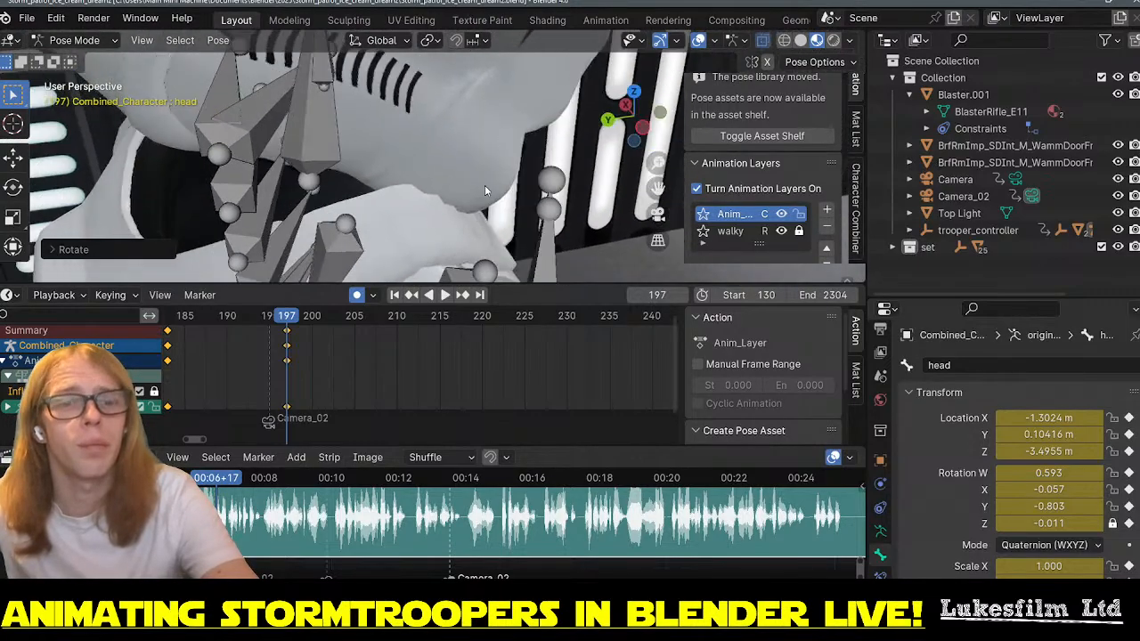
{"action": "key", "text": "r"}
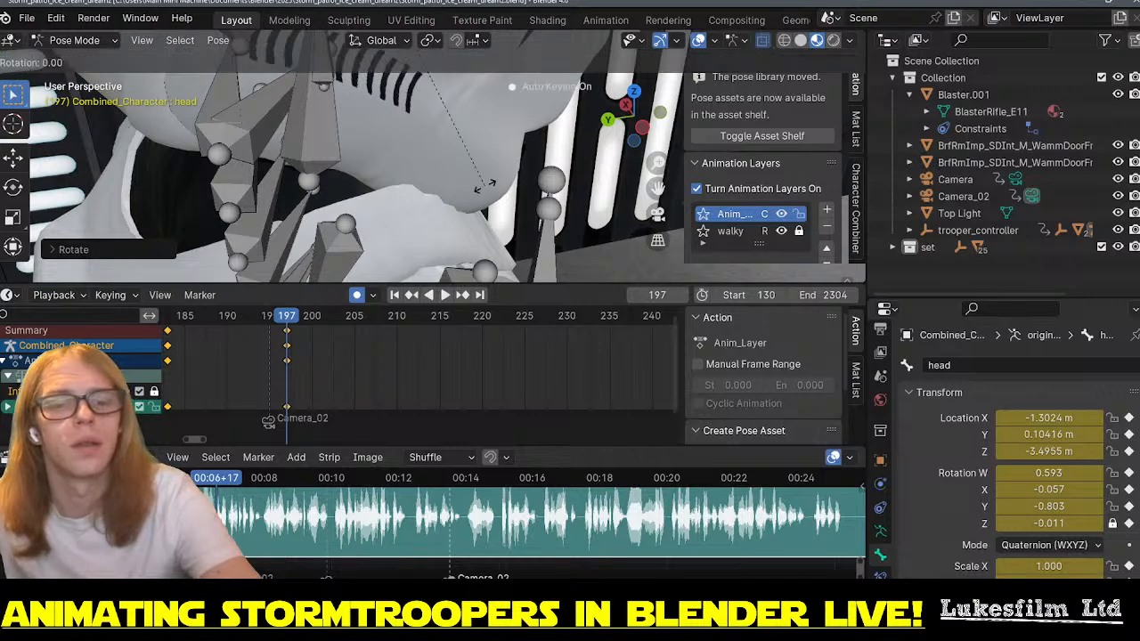
{"action": "key", "text": "Escape"}
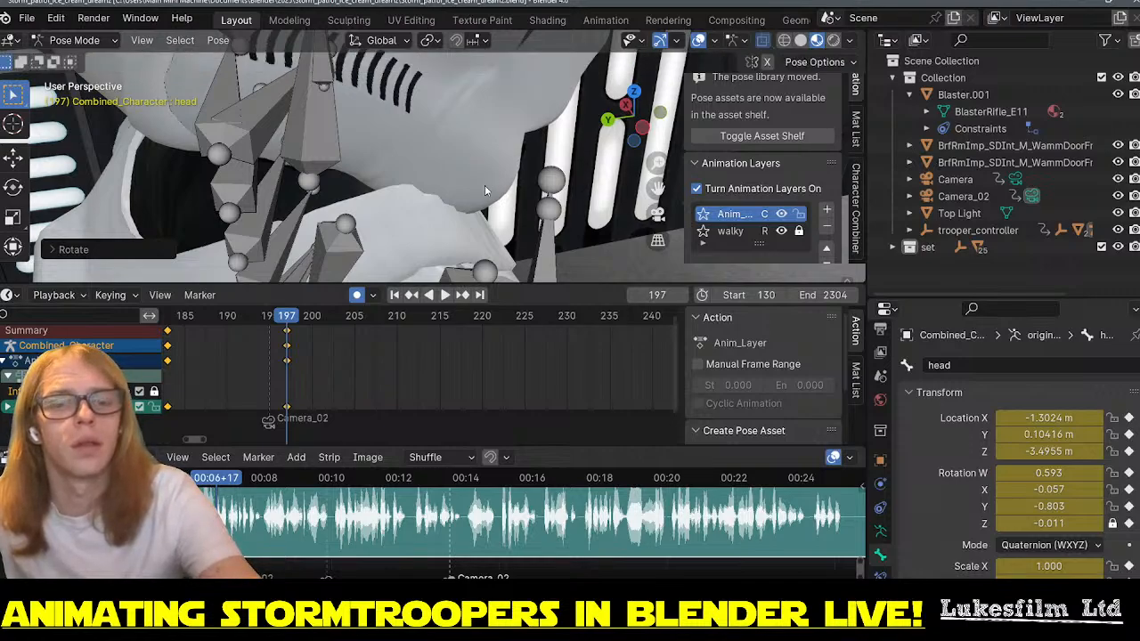
{"action": "key", "text": "r"}
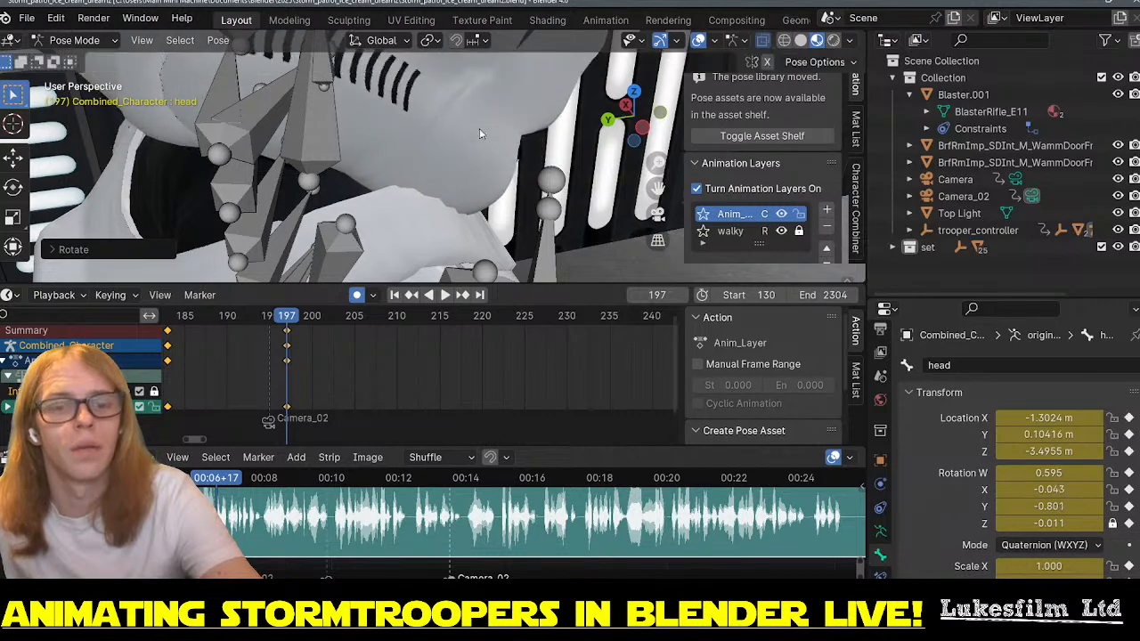
{"action": "key", "text": "z"}
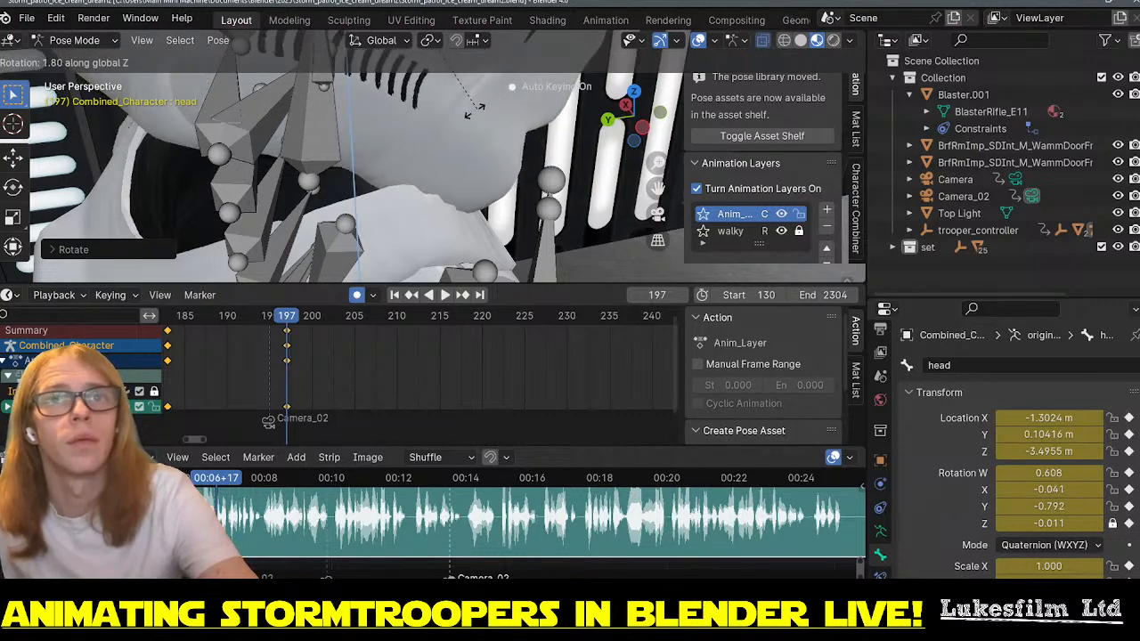
{"action": "left_click", "coordinate": [444, 122]}
{"action": "key", "text": "r"}
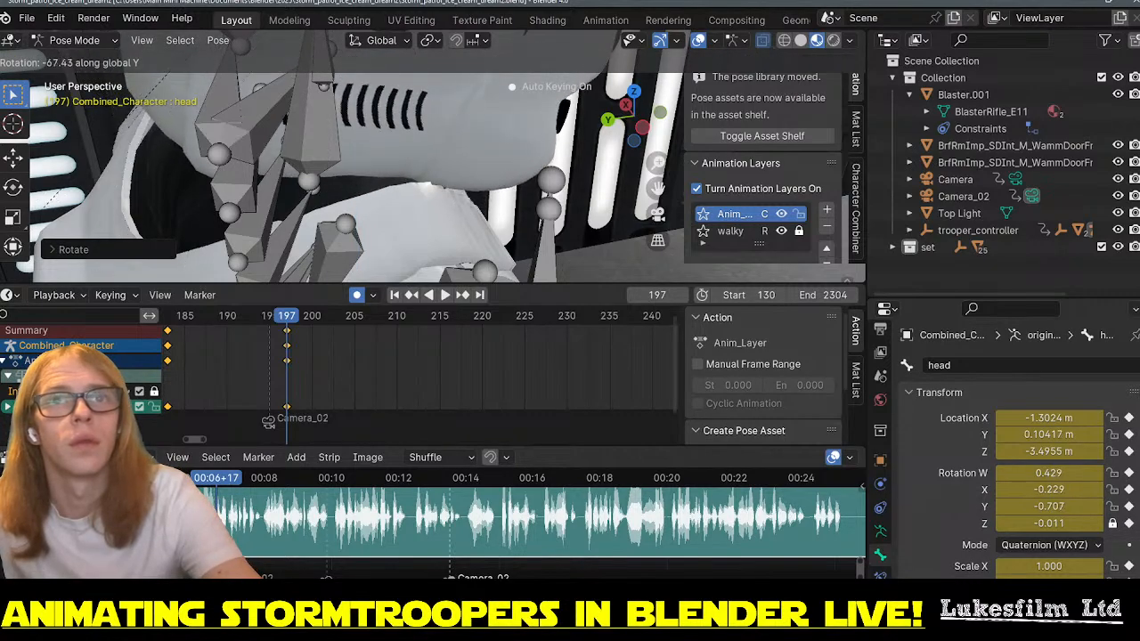
{"action": "left_click", "coordinate": [28, 255]}
- Rotate the head bone freely from a front view of both troopers to correct the helmet's sideways lean
{"action": "middle_click_drag", "start_coordinate": [450, 169], "coordinate": [379, 181]}
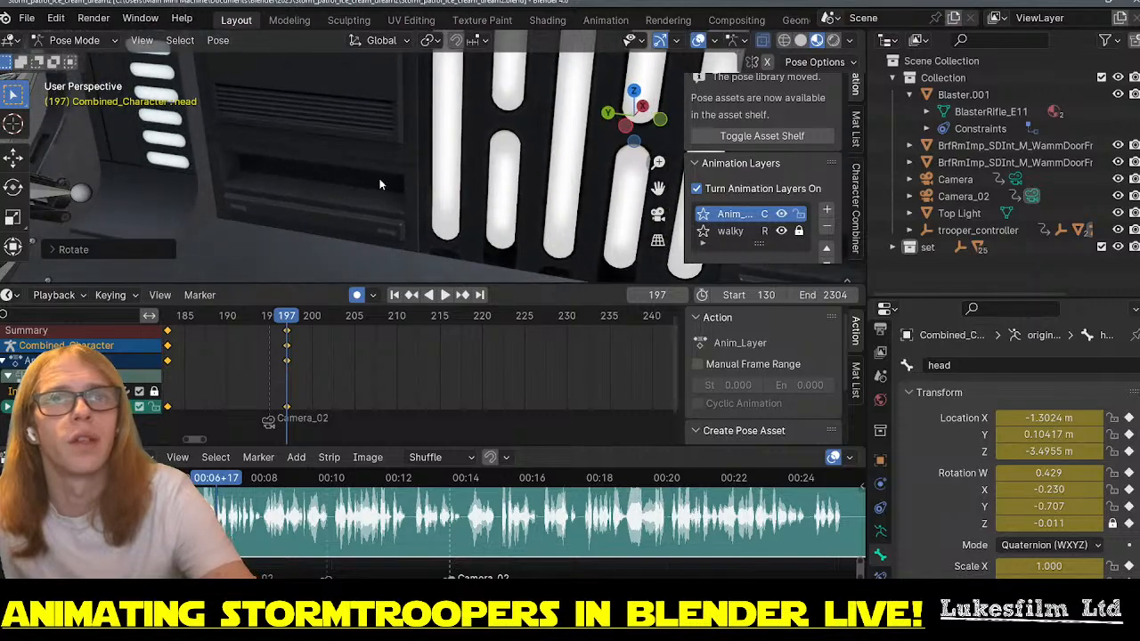
{"action": "scroll", "coordinate": [361, 166], "scroll_direction": "down", "scroll_amount": 4}
{"action": "scroll", "coordinate": [358, 160], "scroll_direction": "up", "scroll_amount": 6}
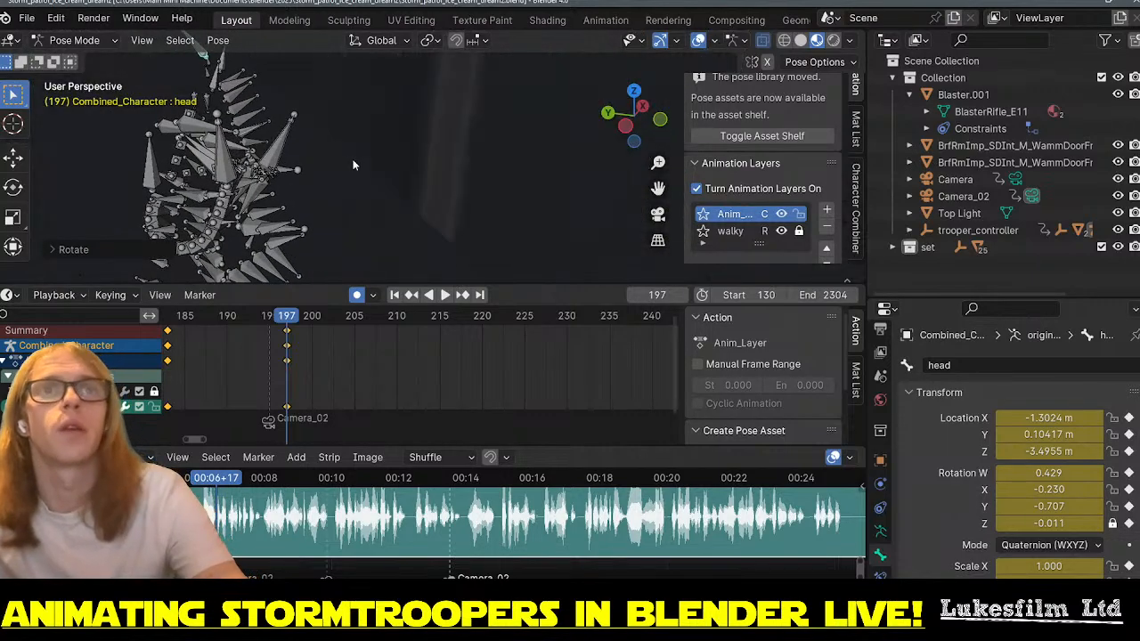
{"action": "scroll", "coordinate": [353, 162], "scroll_direction": "up", "scroll_amount": 5}
{"action": "scroll", "coordinate": [360, 169], "scroll_direction": "up", "scroll_amount": 4}
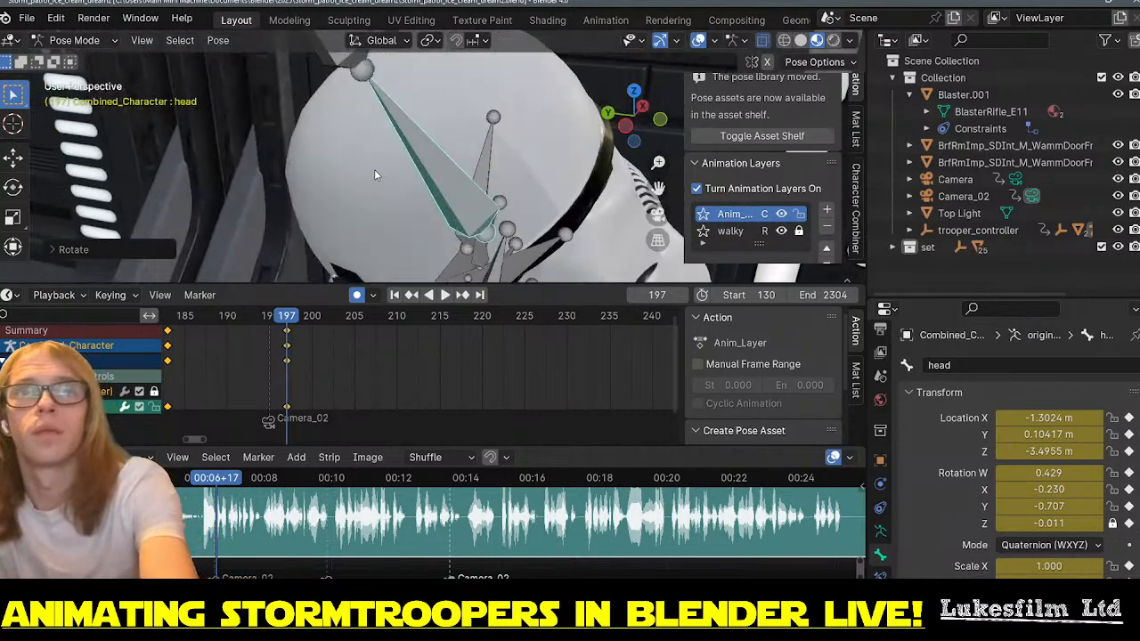
{"action": "scroll", "coordinate": [407, 180], "scroll_direction": "down", "scroll_amount": 3}
{"action": "middle_click_drag", "start_coordinate": [409, 182], "coordinate": [460, 374]}
{"action": "middle_click_drag", "start_coordinate": [471, 258], "coordinate": [456, 150]}
{"action": "scroll", "coordinate": [418, 223], "scroll_direction": "down", "scroll_amount": 3}
{"action": "key", "text": "r"}
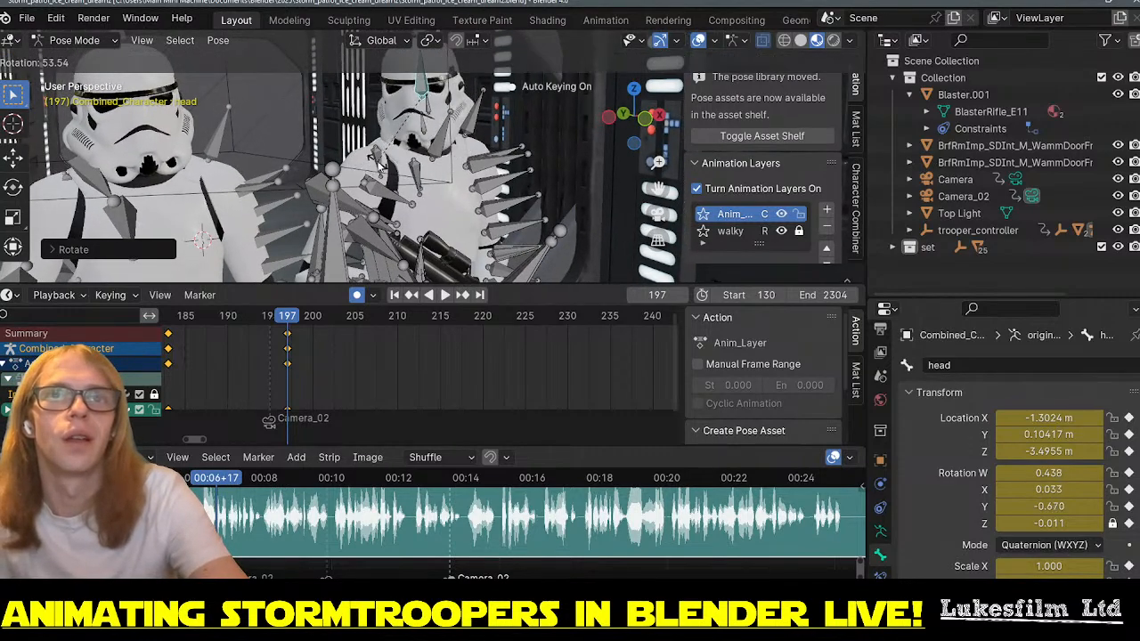
{"action": "left_click", "coordinate": [401, 135]}
- Rotate the head bone about -34 degrees around the global Y axis at frame 197
{"action": "key", "text": "r"}
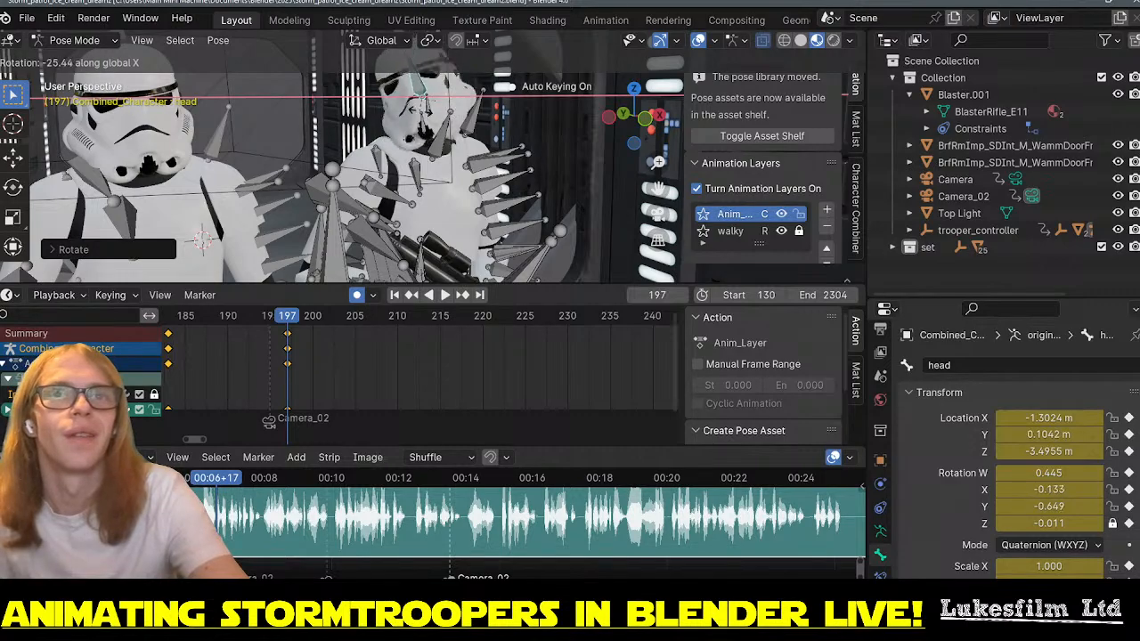
{"action": "right_click", "coordinate": [408, 136]}
{"action": "key", "text": "r"}
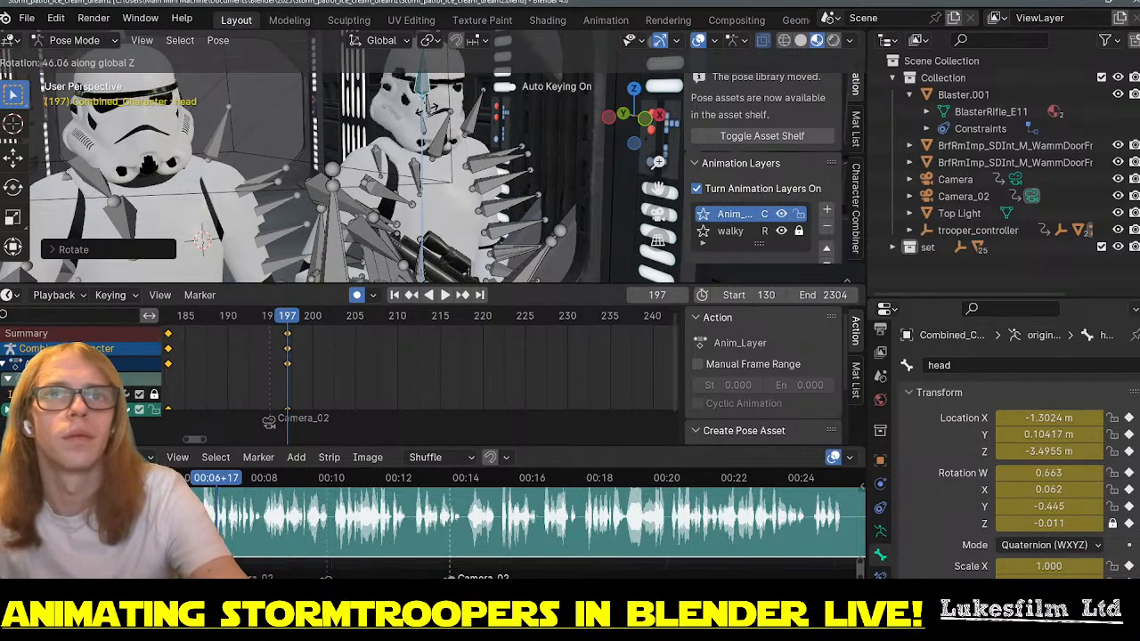
{"action": "key", "text": "y"}
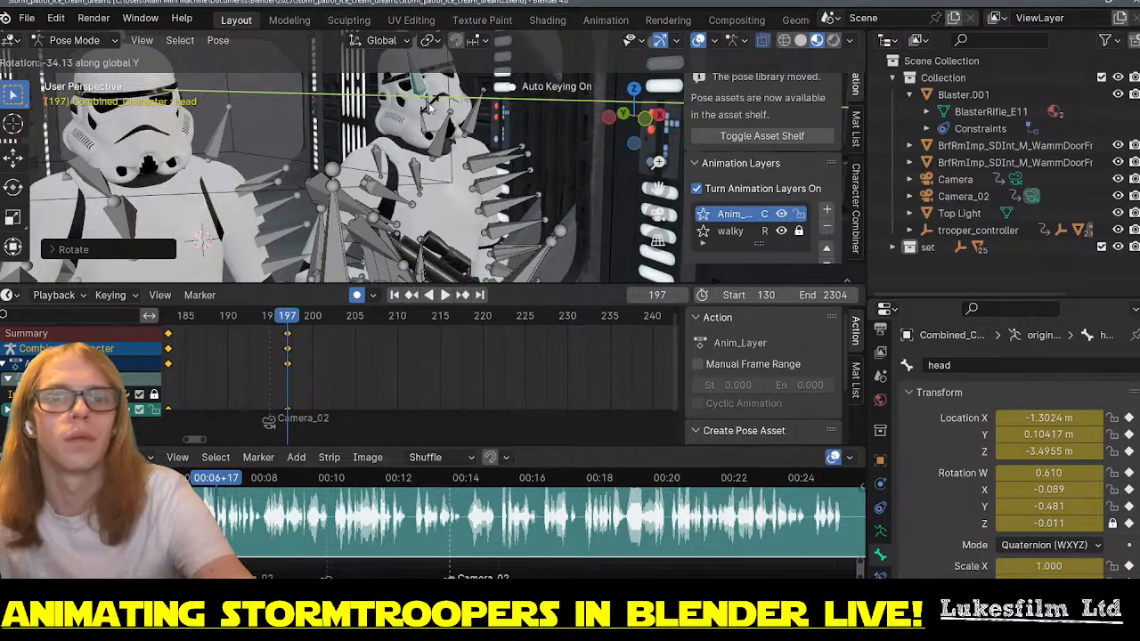
{"action": "left_click", "coordinate": [429, 106]}
- Turn the head bone back in the negative direction about global Z, and switch to the camera view
{"action": "key", "text": "r"}
{"action": "key", "text": "z"}
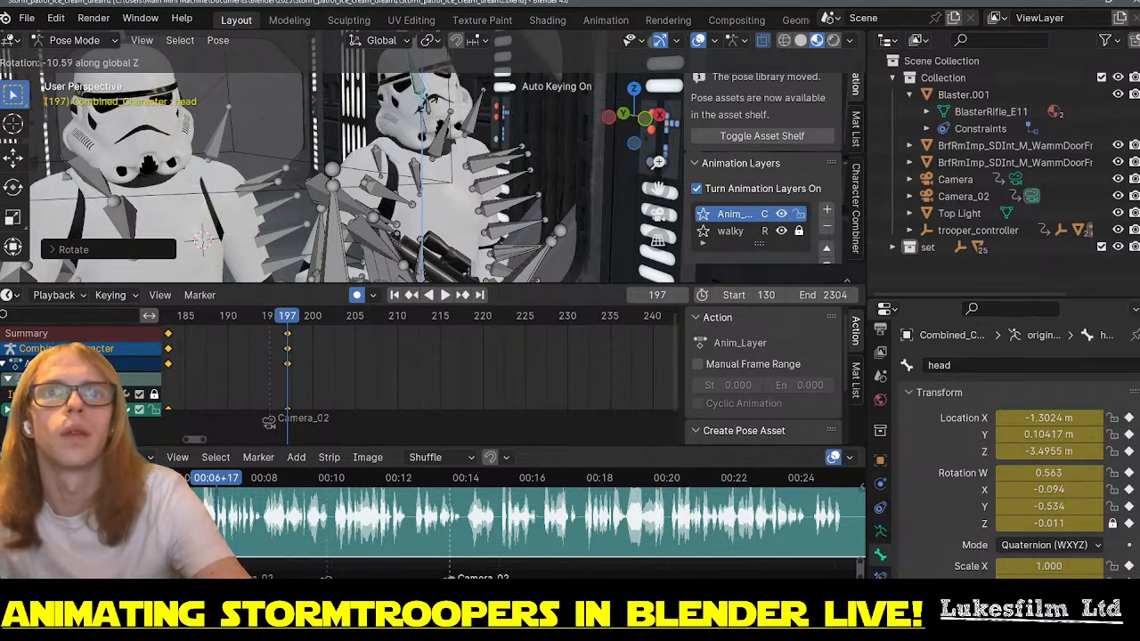
{"action": "left_click", "coordinate": [425, 104]}
{"action": "scroll", "coordinate": [361, 131], "scroll_direction": "up", "scroll_amount": 5}
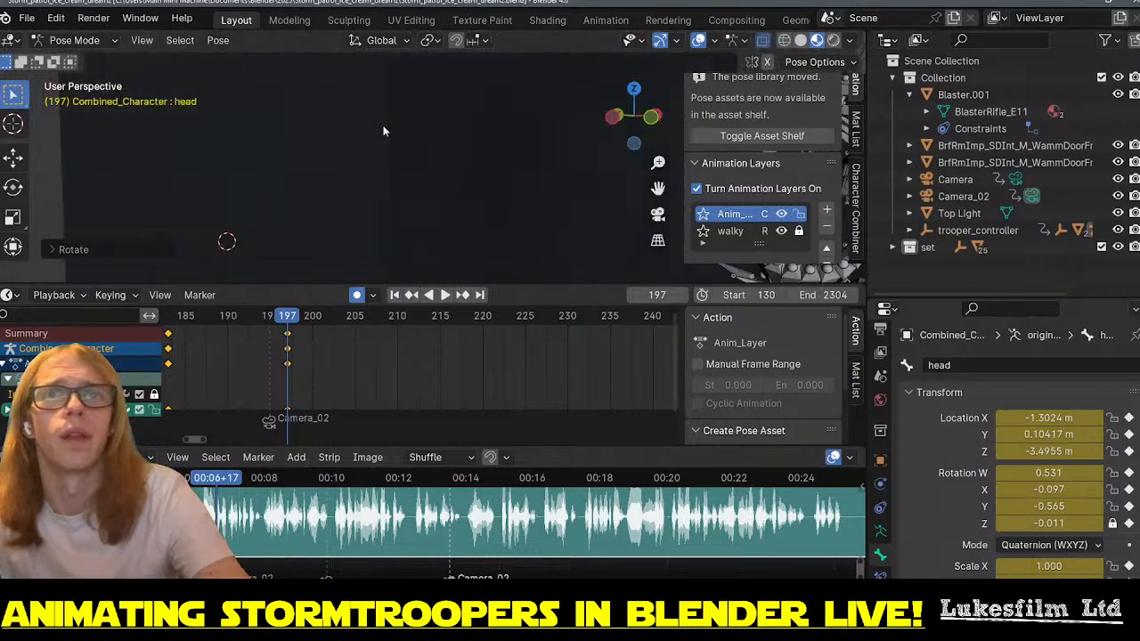
{"action": "key", "text": "KP_0"}
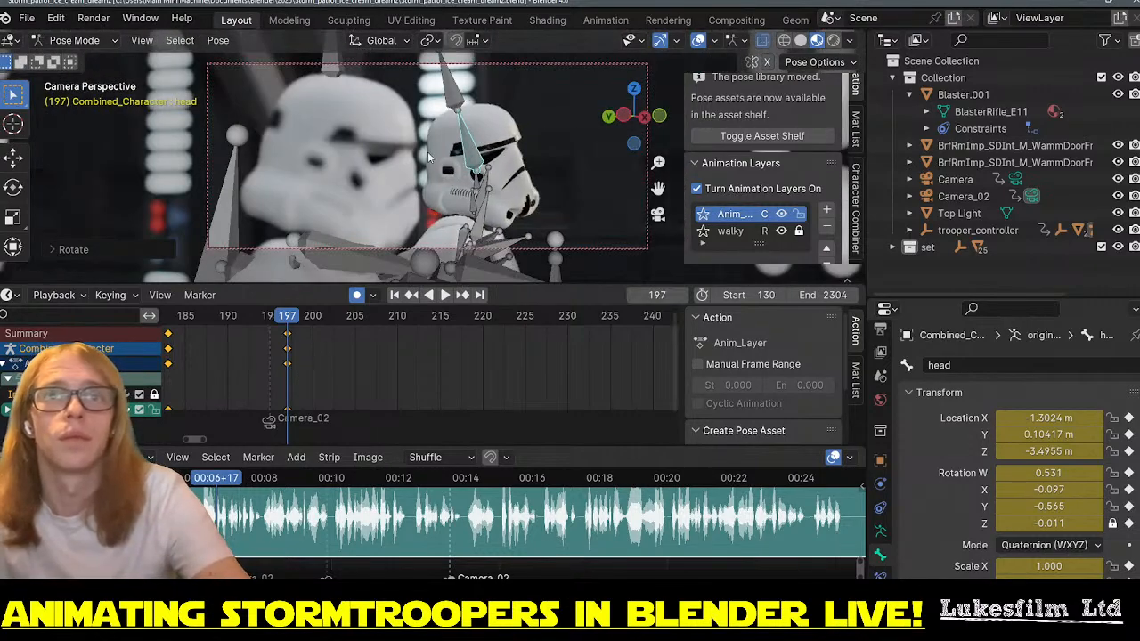
- Move the head bone's first keyframe to frame 188 and play back the head turn
{"action": "mouse_move", "coordinate": [290, 321]}
{"action": "left_mouse_down"}
{"action": "mouse_move", "coordinate": [175, 318]}
{"action": "mouse_move", "coordinate": [327, 331]}
{"action": "mouse_move", "coordinate": [233, 337]}
{"action": "mouse_move", "coordinate": [663, 329]}
{"action": "mouse_move", "coordinate": [211, 337]}
{"action": "mouse_move", "coordinate": [301, 347]}
{"action": "mouse_move", "coordinate": [285, 348]}
{"action": "mouse_move", "coordinate": [193, 335]}
{"action": "left_mouse_up"}
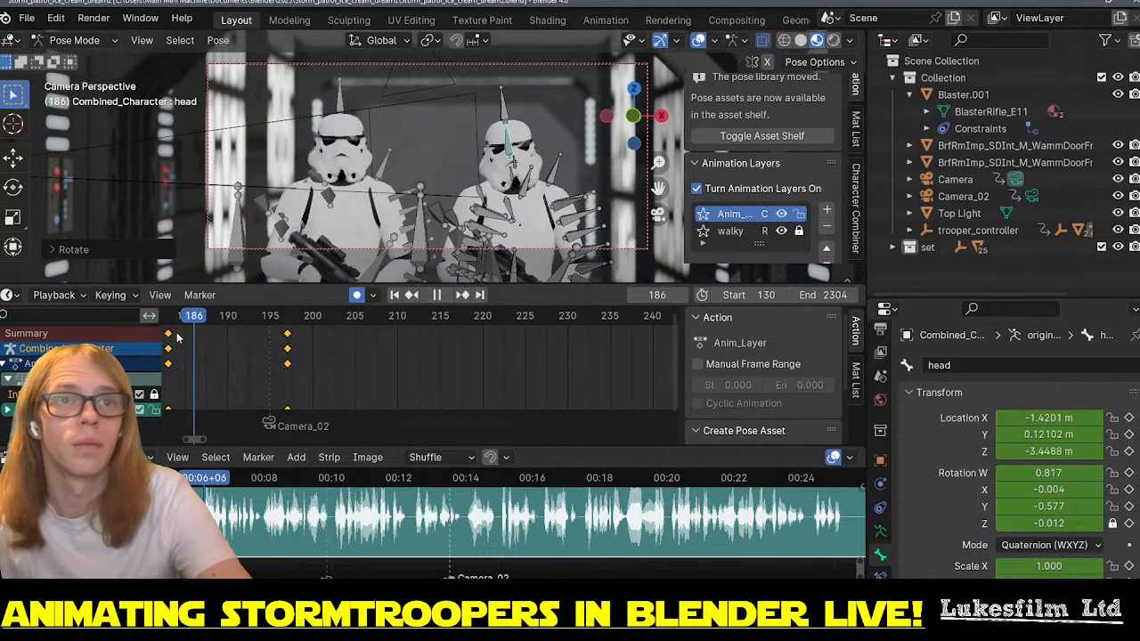
{"action": "left_click", "coordinate": [166, 334]}
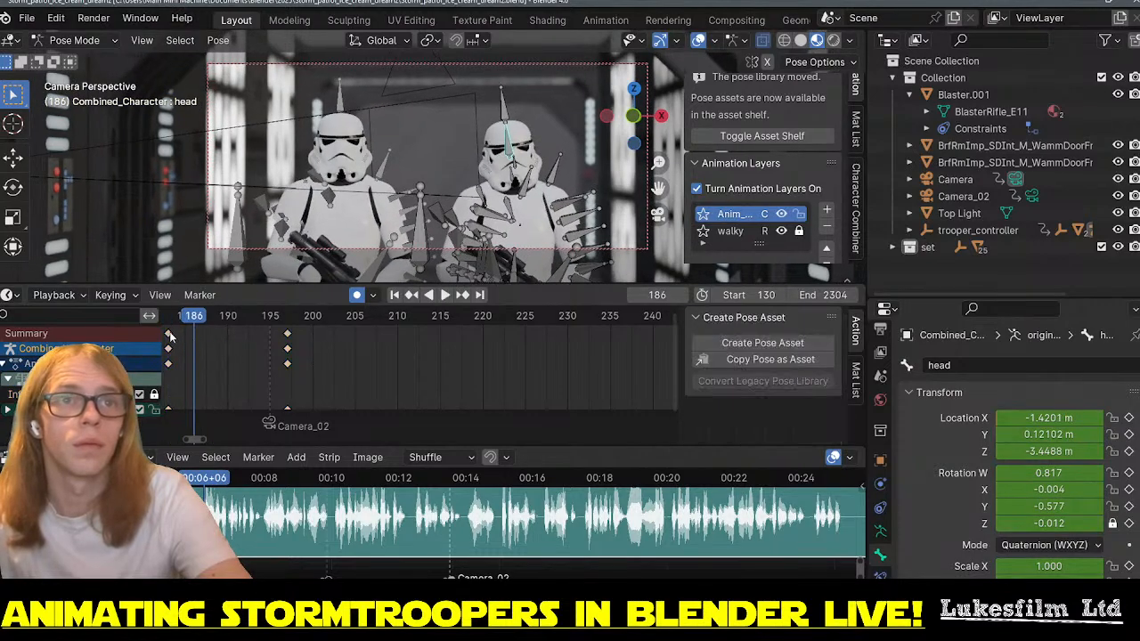
{"action": "key", "text": "g"}
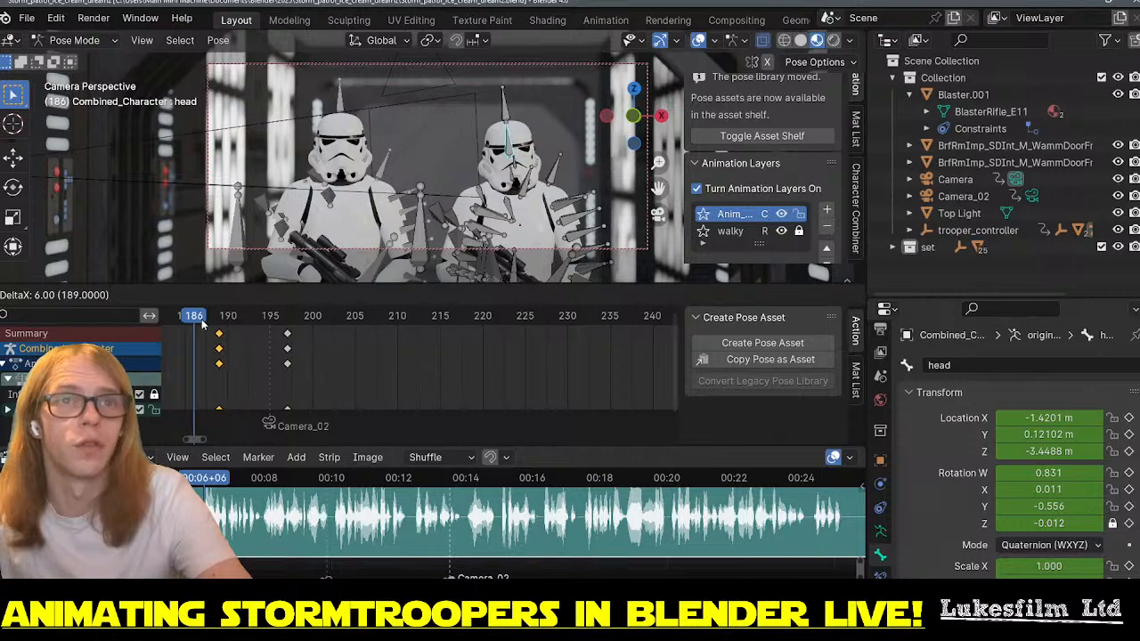
{"action": "left_click", "coordinate": [201, 326]}
{"action": "key", "text": "space"}
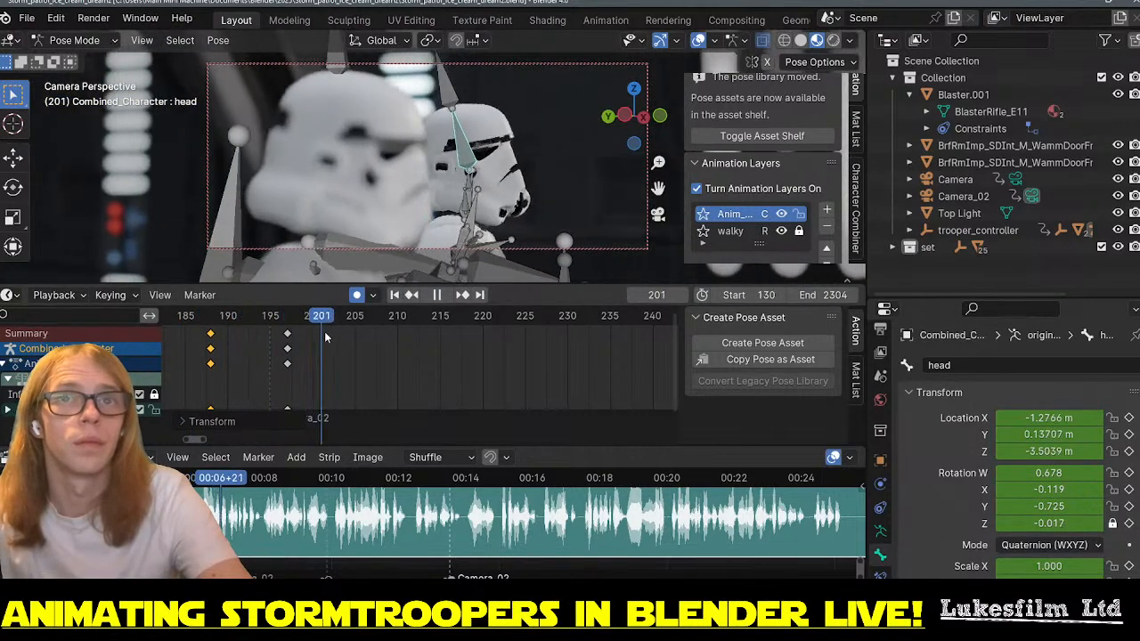
- Key a slight free rotation of the head bone at frame 201, and return to frame 188
{"action": "left_click_drag", "start_coordinate": [325, 332], "coordinate": [291, 343]}
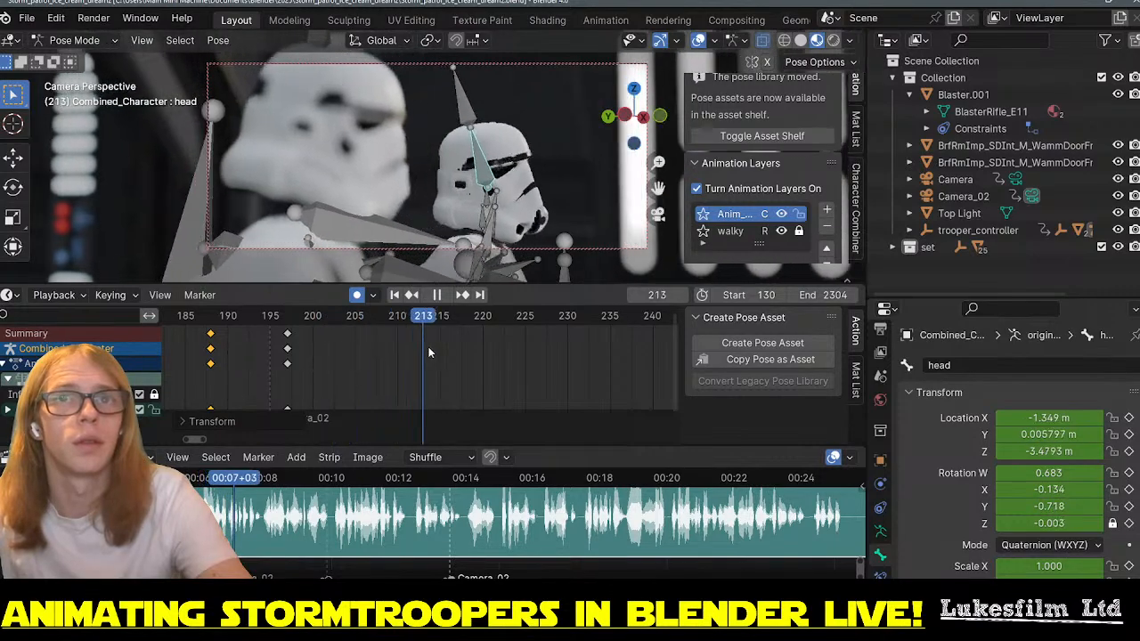
{"action": "left_click_drag", "start_coordinate": [428, 352], "coordinate": [318, 348]}
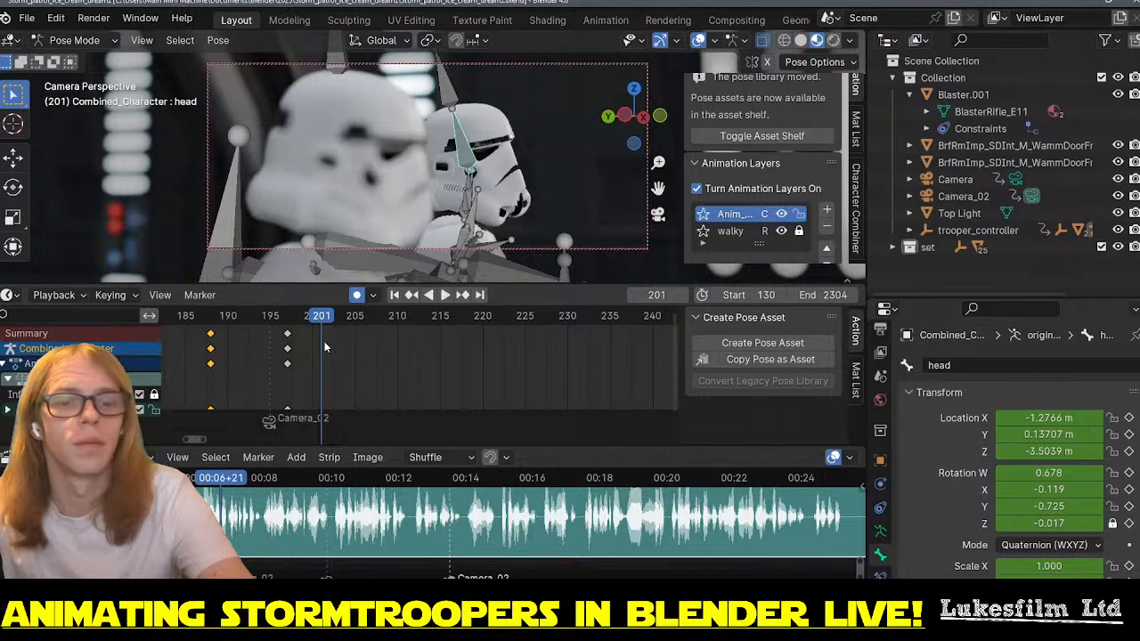
{"action": "key", "text": "r"}
{"action": "left_click", "coordinate": [338, 357]}
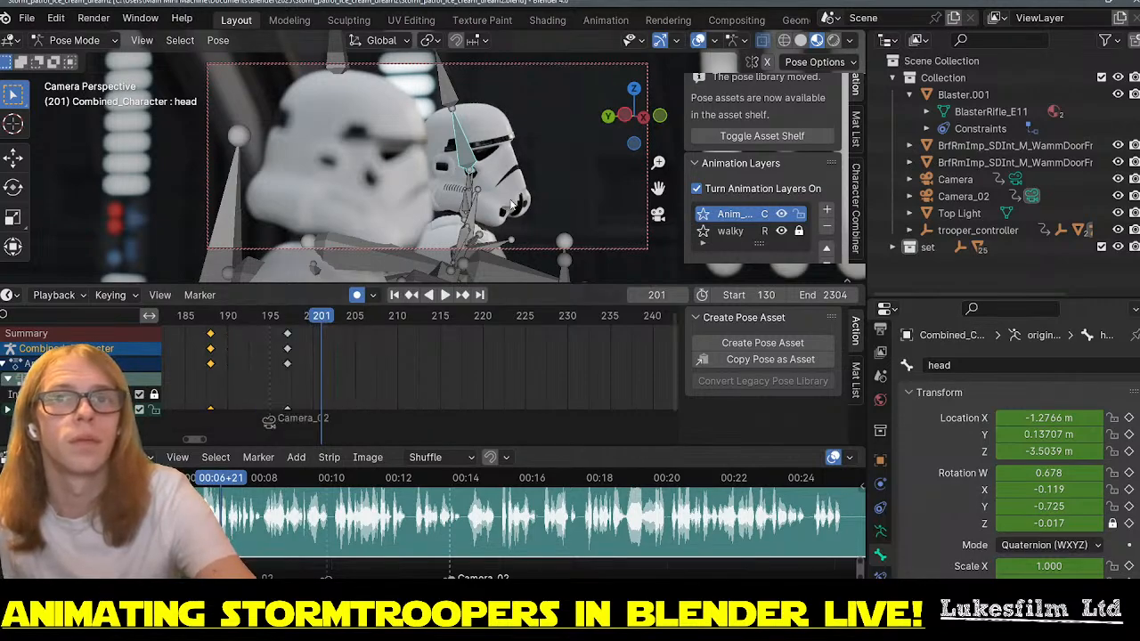
{"action": "key", "text": "r"}
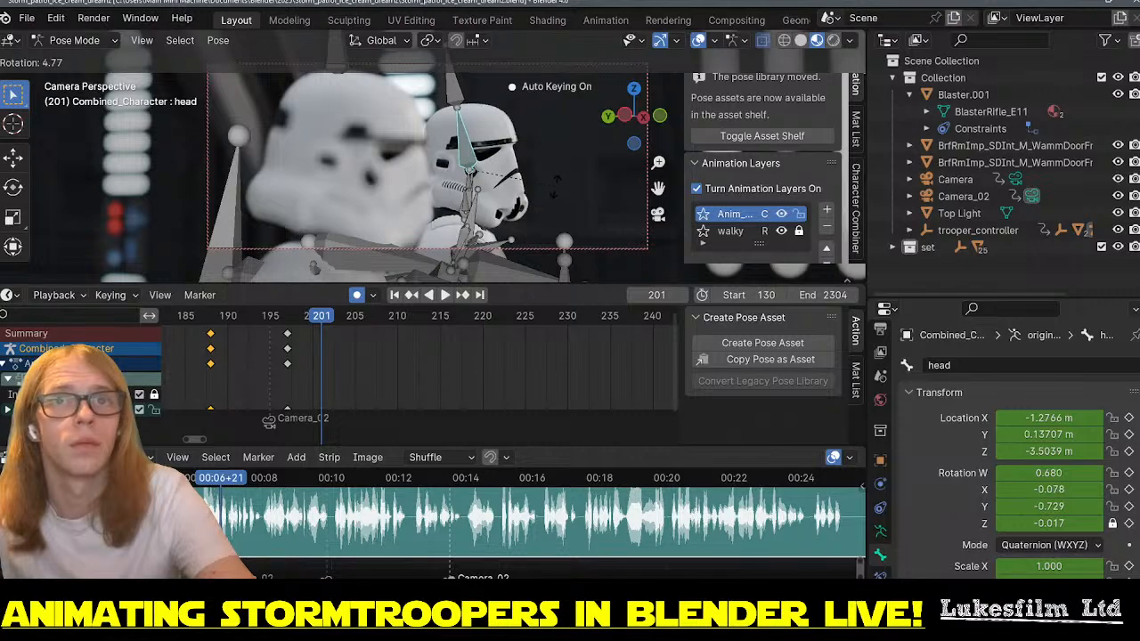
{"action": "left_click", "coordinate": [557, 189]}
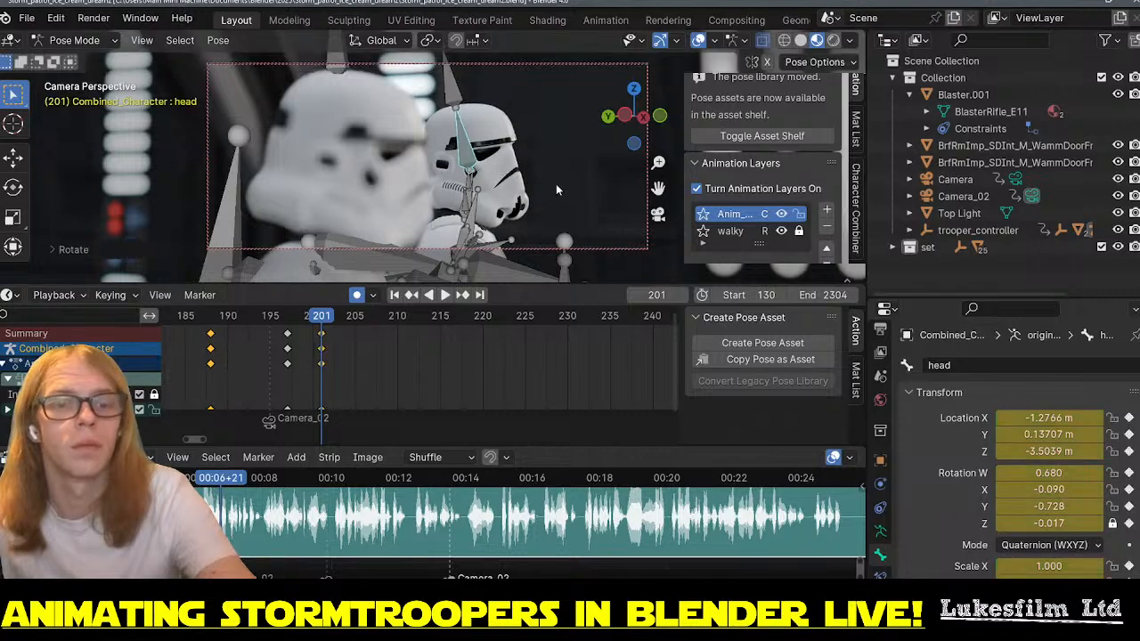
{"action": "left_click", "coordinate": [212, 318]}
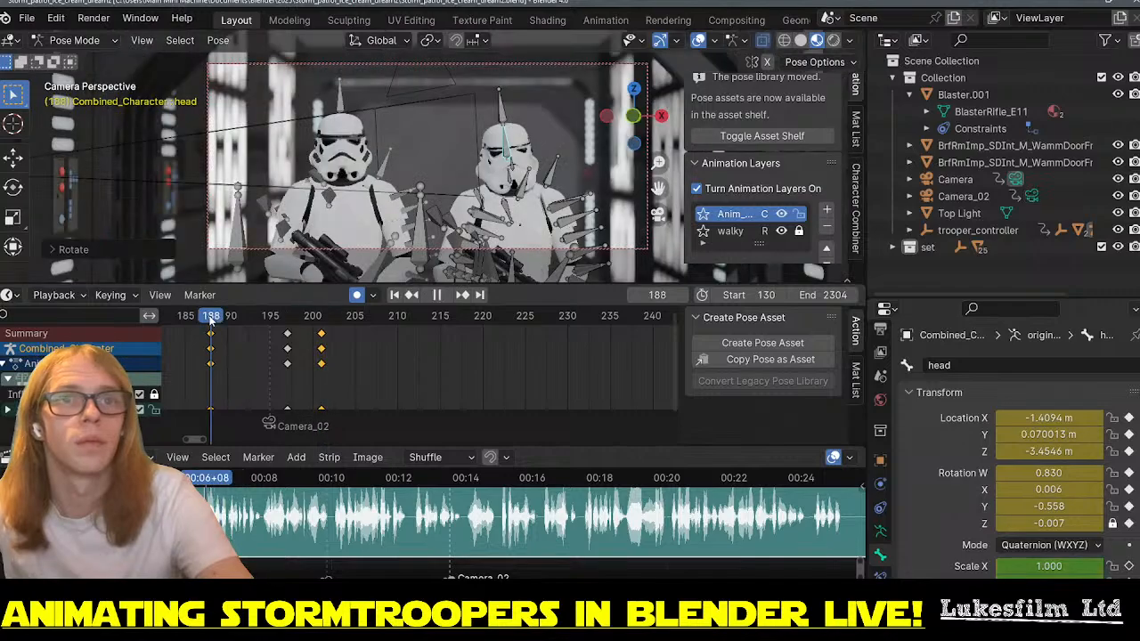
- Rotate the head bone about 25 degrees around the global Z axis at frame 207, and play back the turn
{"action": "key", "text": "space"}
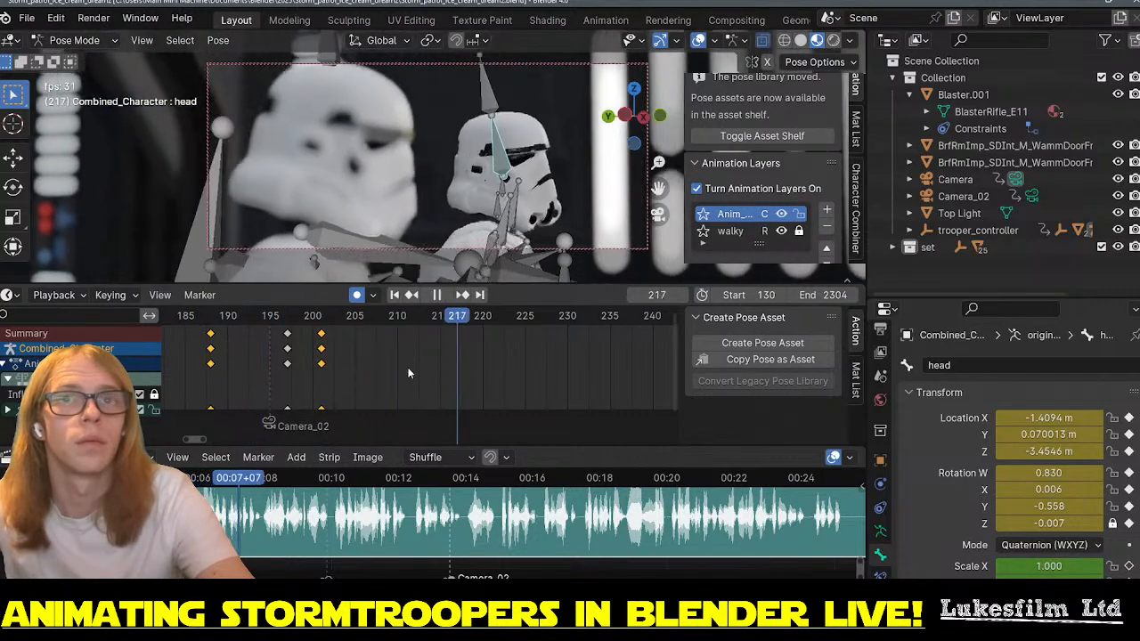
{"action": "left_click", "coordinate": [179, 321]}
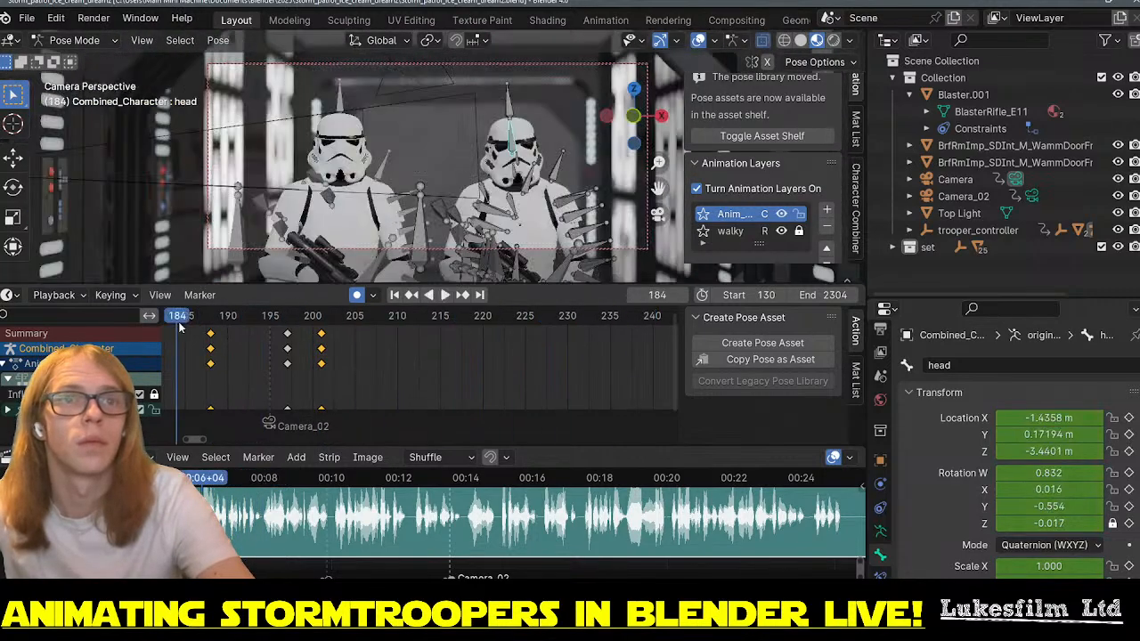
{"action": "scroll", "coordinate": [249, 369], "scroll_direction": "down", "scroll_amount": 4}
{"action": "left_click", "coordinate": [222, 318]}
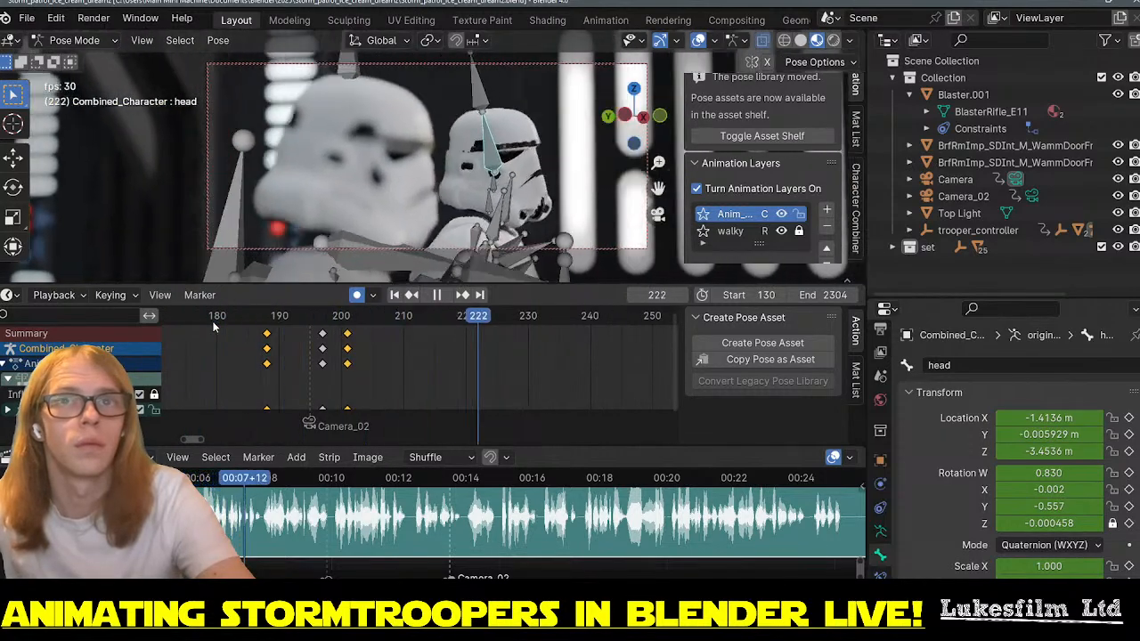
{"action": "key", "text": "space"}
{"action": "left_click_drag", "start_coordinate": [323, 316], "coordinate": [386, 319]}
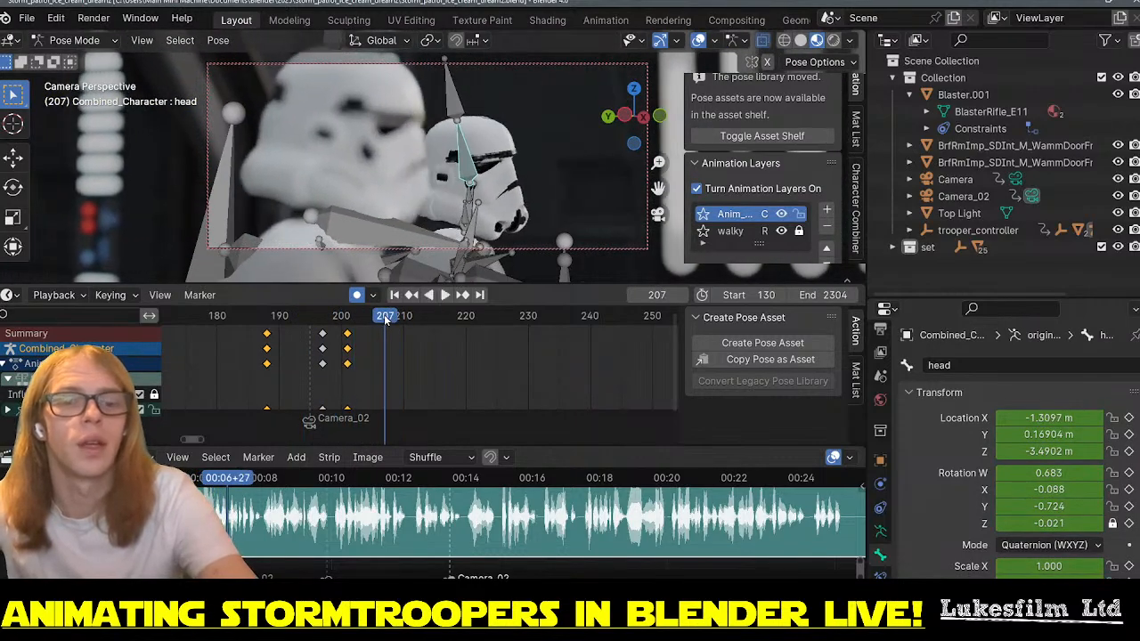
{"action": "key", "text": "r"}
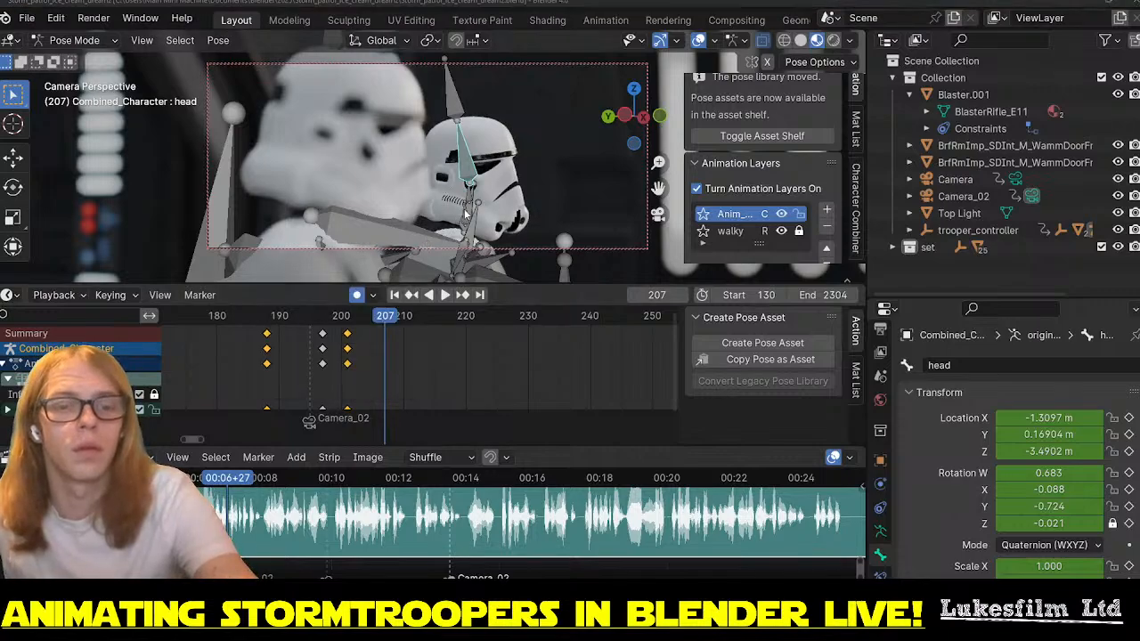
{"action": "key", "text": "r"}
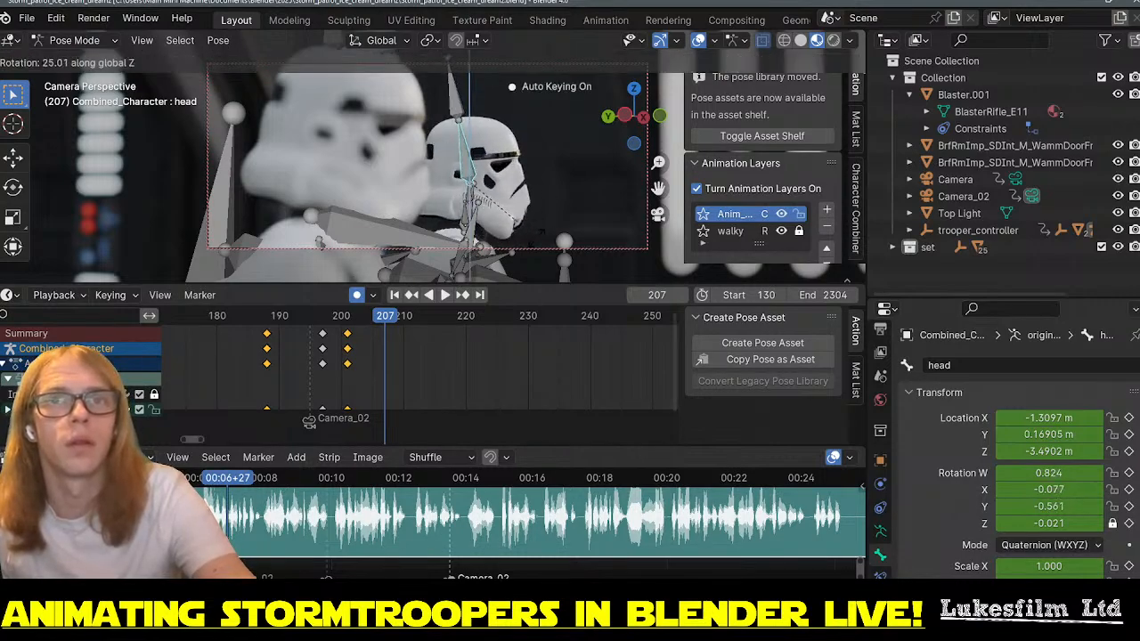
{"action": "left_click", "coordinate": [537, 242]}
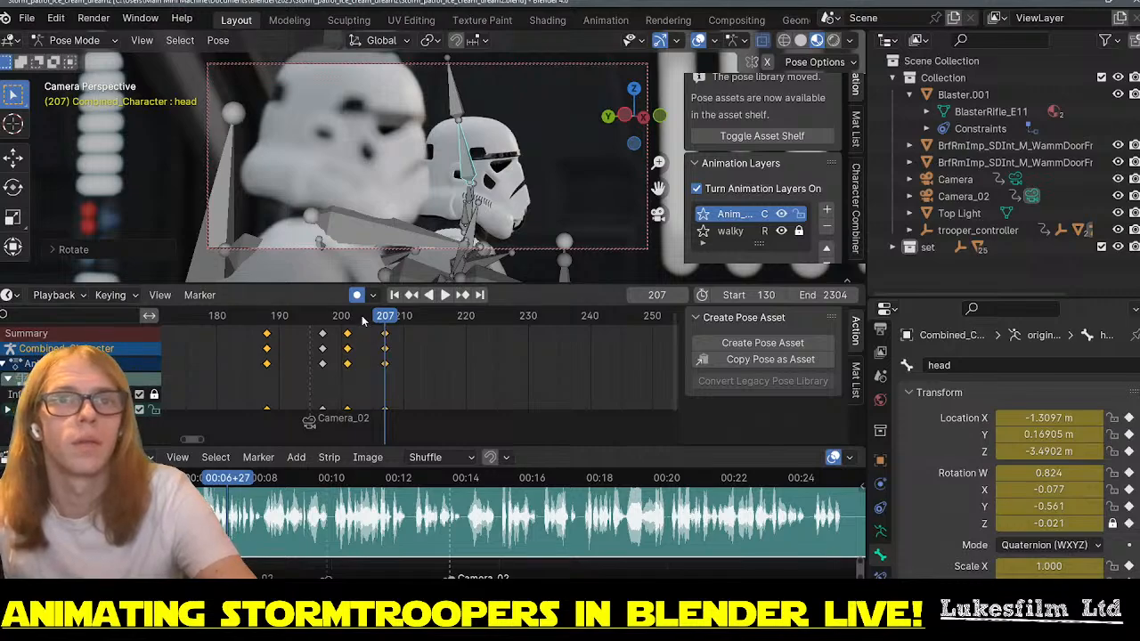
{"action": "key", "text": "space"}
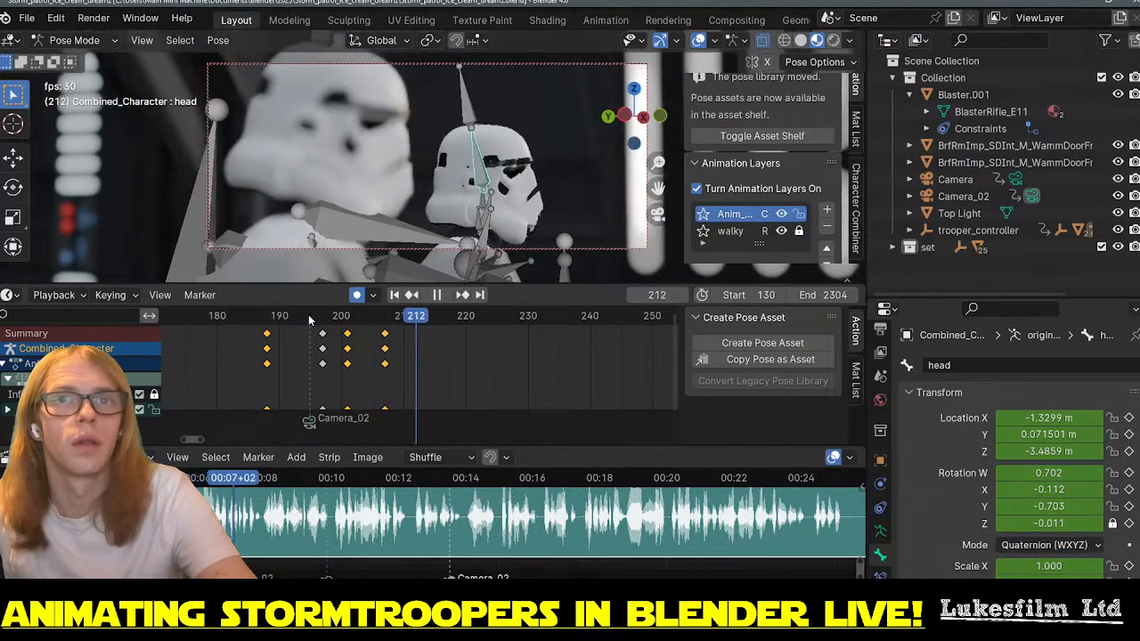
- Rotate the head bone at frame 211 so the helmet tilts slightly upward
{"action": "left_click_drag", "start_coordinate": [312, 322], "coordinate": [408, 331]}
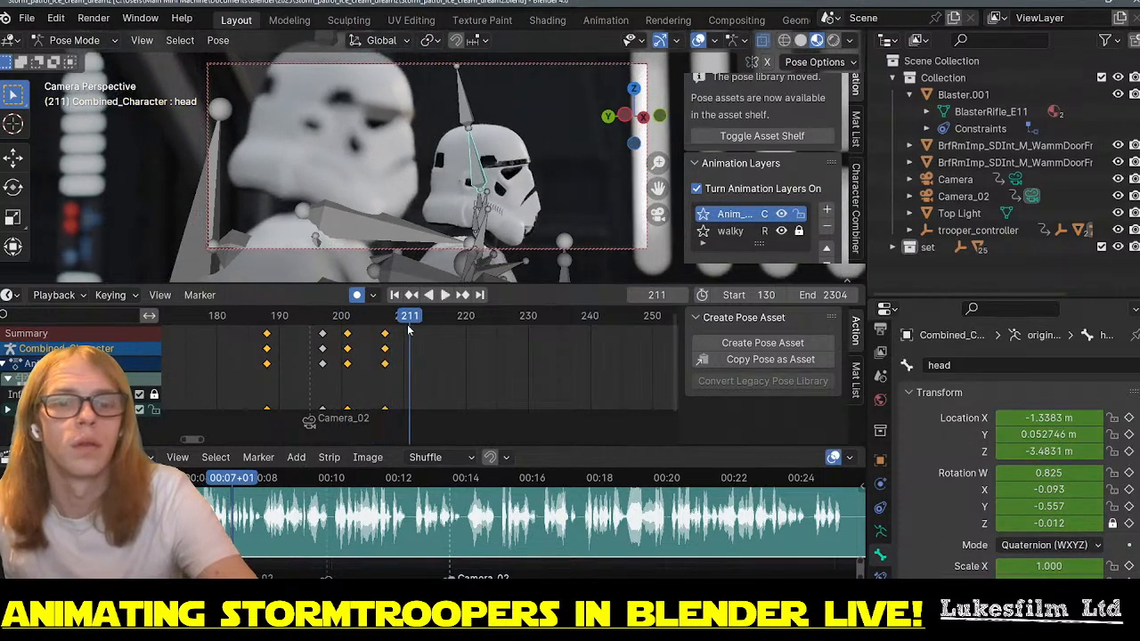
{"action": "key", "text": "r"}
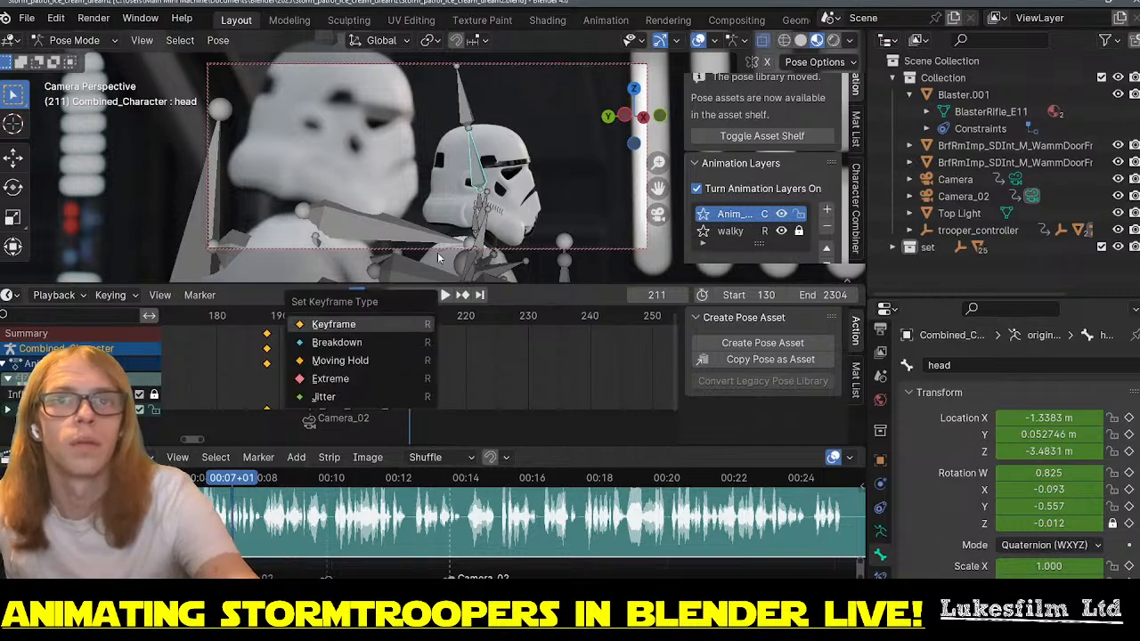
{"action": "key", "text": "r"}
{"action": "key", "text": "y"}
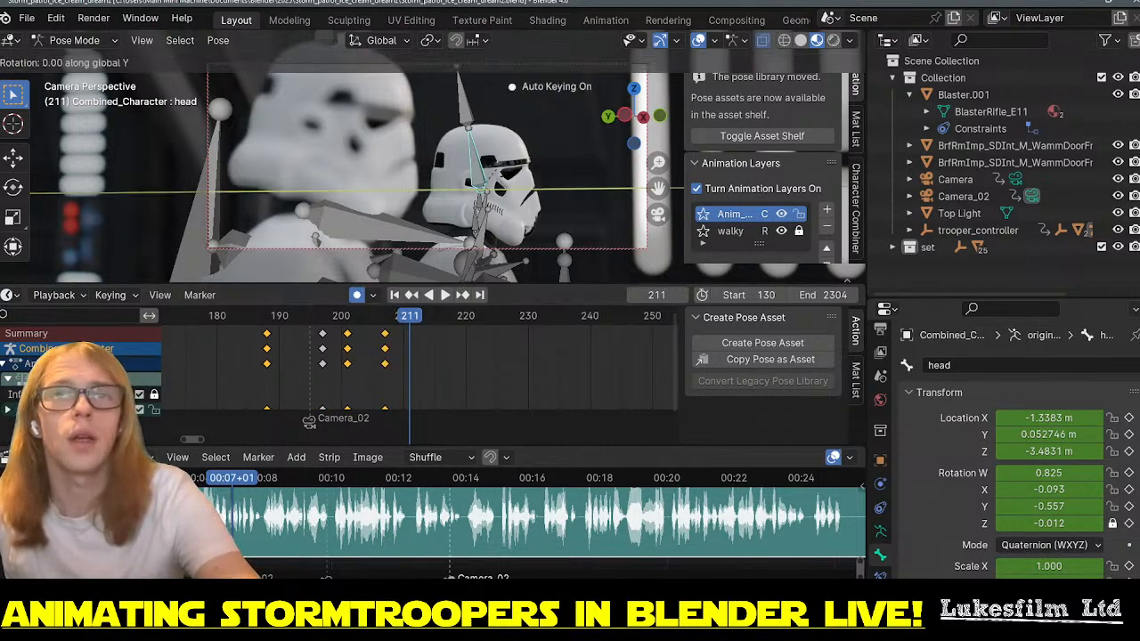
{"action": "left_click", "coordinate": [496, 147]}
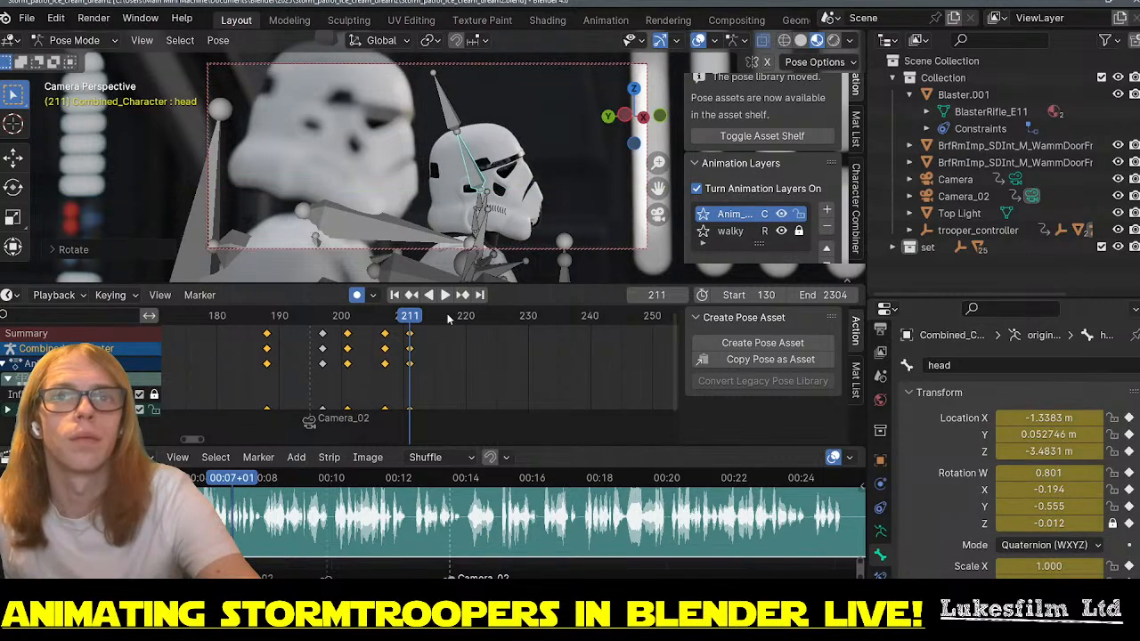
- Copy the head bone's first keyframe at frame 188 and paste it at frame 241
{"action": "left_click_drag", "start_coordinate": [407, 317], "coordinate": [292, 317]}
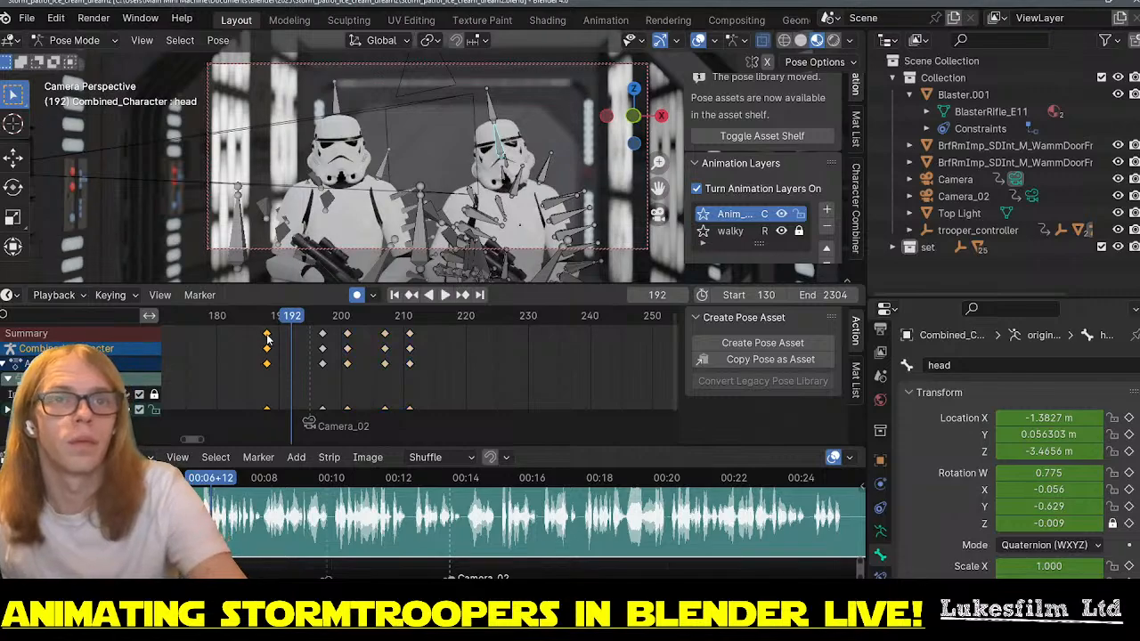
{"action": "left_click", "coordinate": [443, 317]}
{"action": "key", "text": "space"}
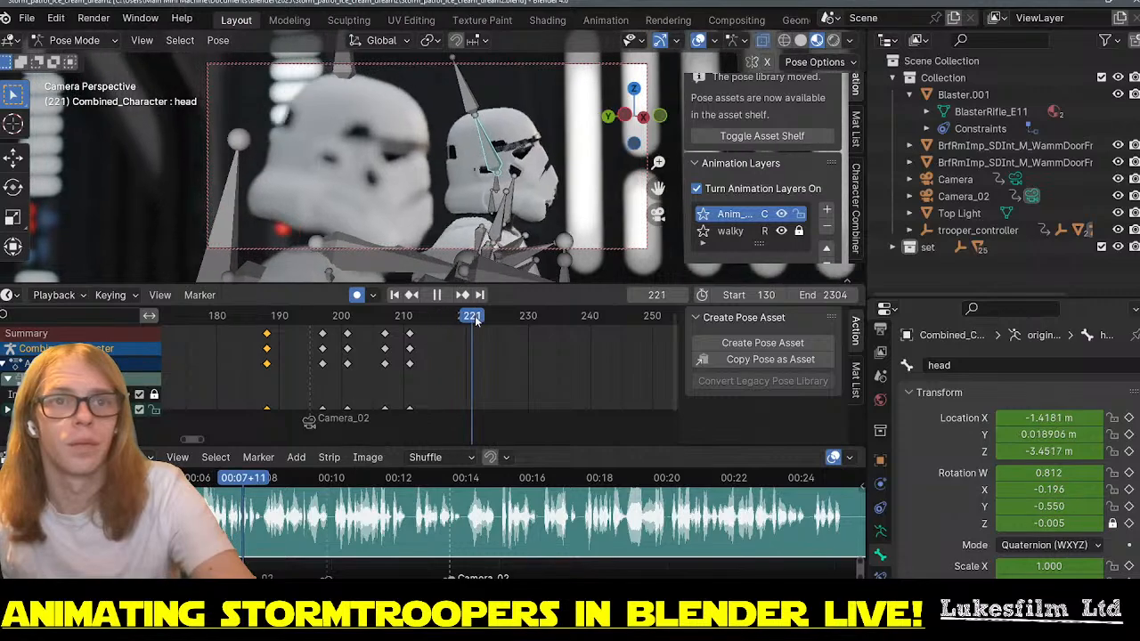
{"action": "left_click", "coordinate": [392, 317]}
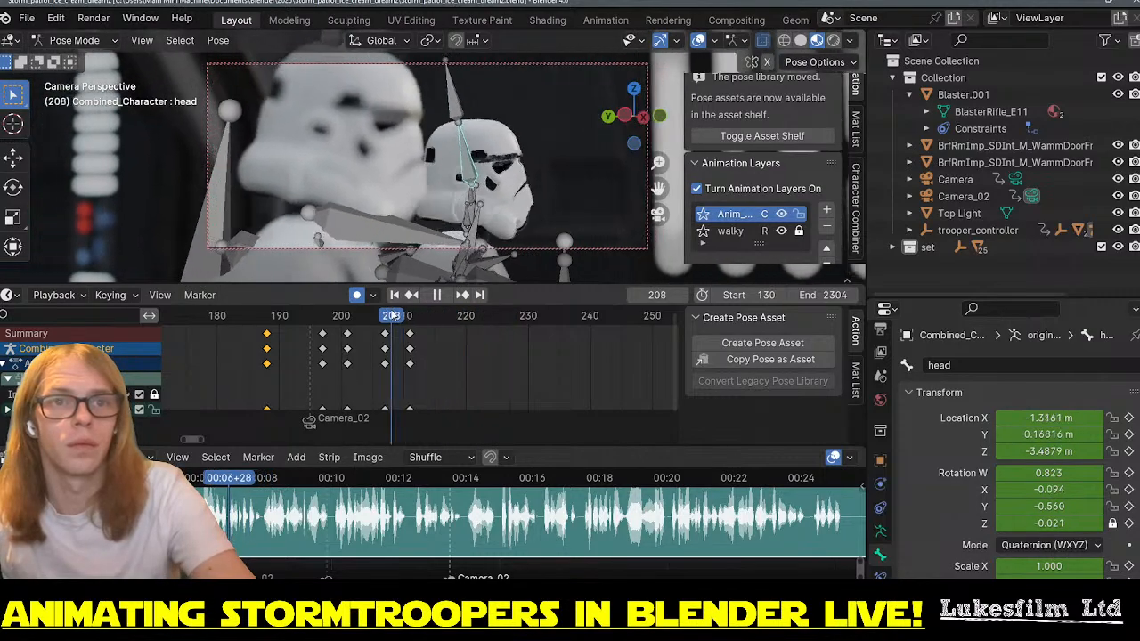
{"action": "left_click_drag", "start_coordinate": [393, 317], "coordinate": [588, 324]}
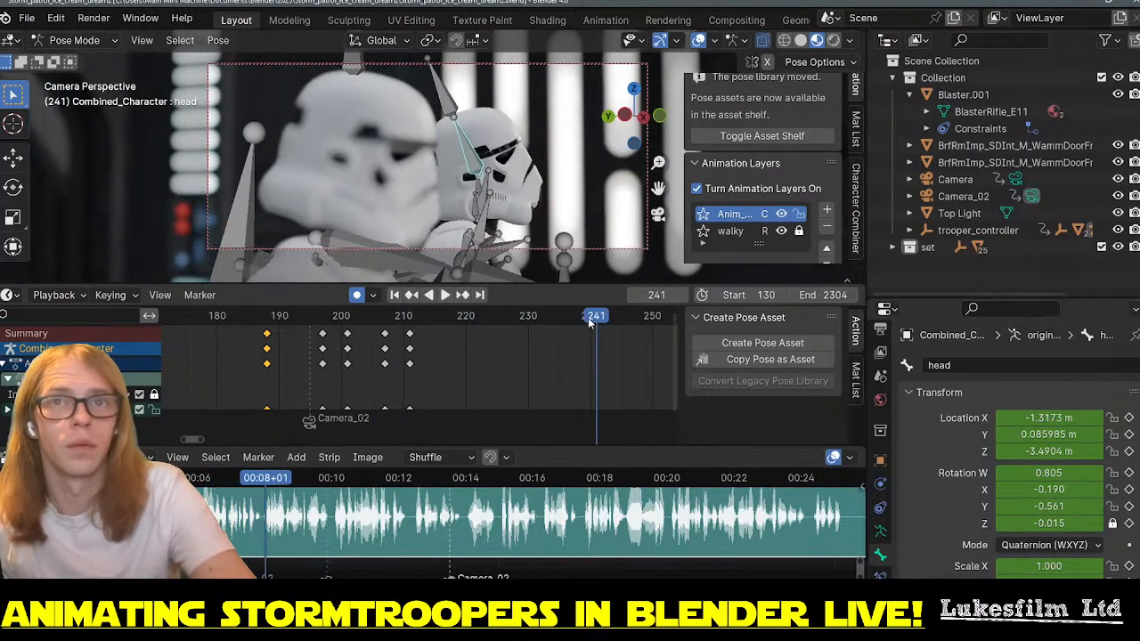
{"action": "key", "text": "ctrl+v"}
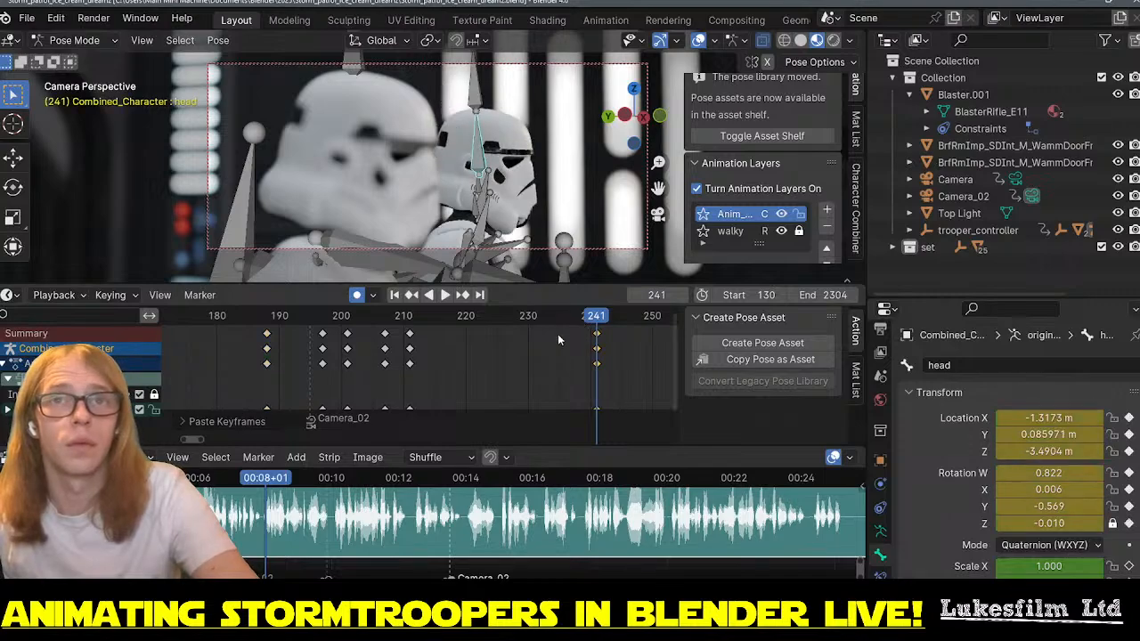
- Set the interpolation mode of all the head bone's keyframes to Linear
{"action": "left_click_drag", "start_coordinate": [586, 327], "coordinate": [341, 309]}
{"action": "key", "text": "space"}
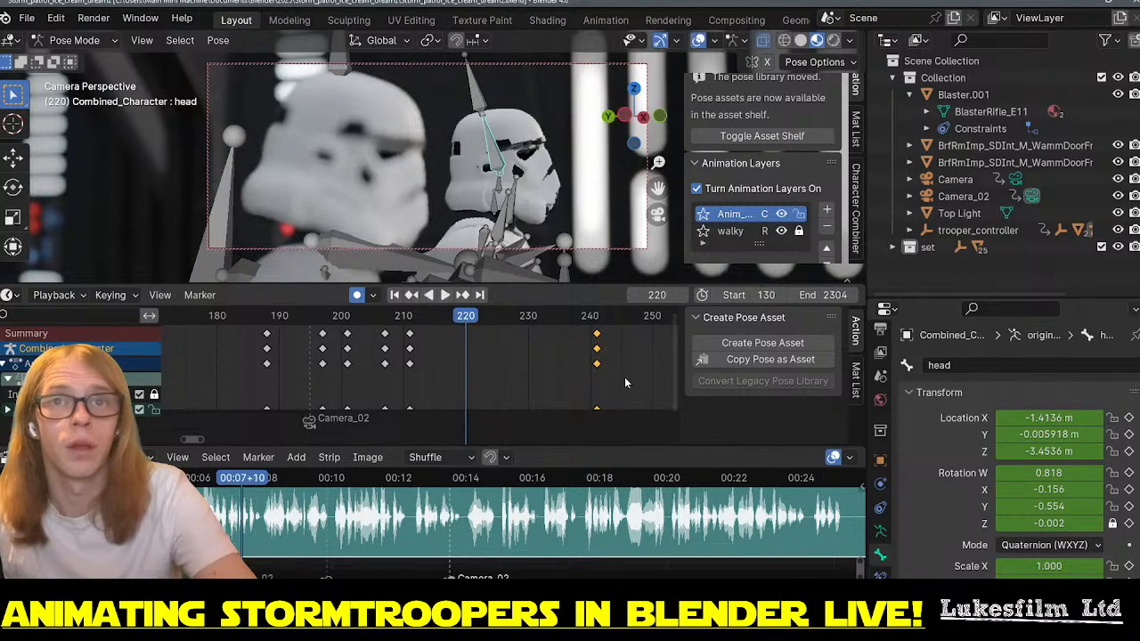
{"action": "left_click_drag", "start_coordinate": [615, 384], "coordinate": [254, 325]}
{"action": "right_click", "coordinate": [267, 334]}
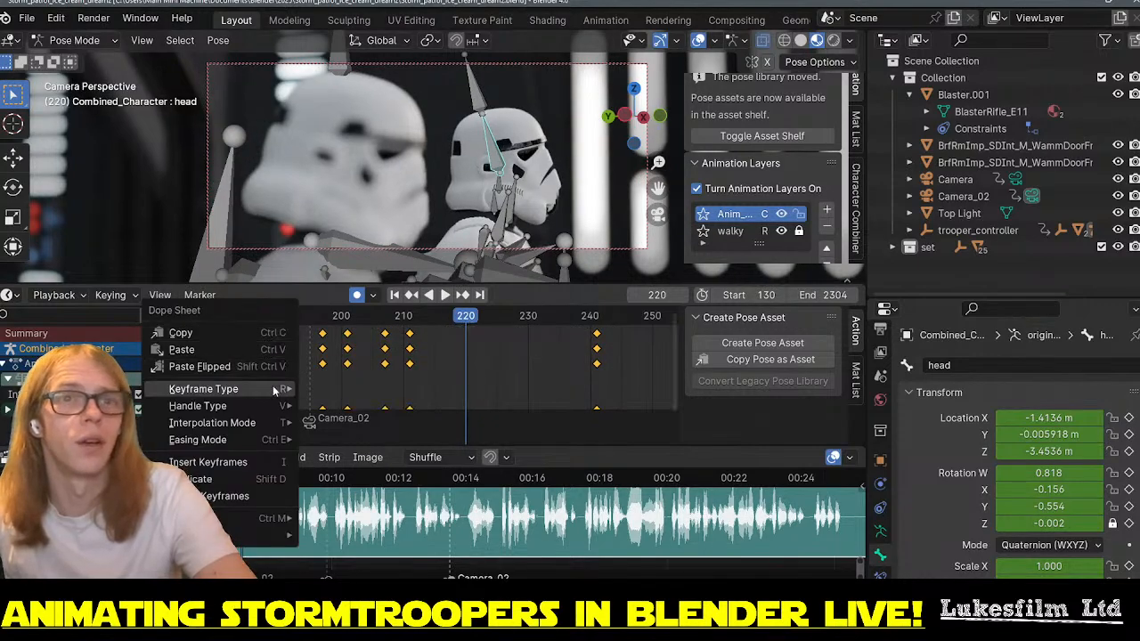
{"action": "mouse_move", "coordinate": [278, 393]}
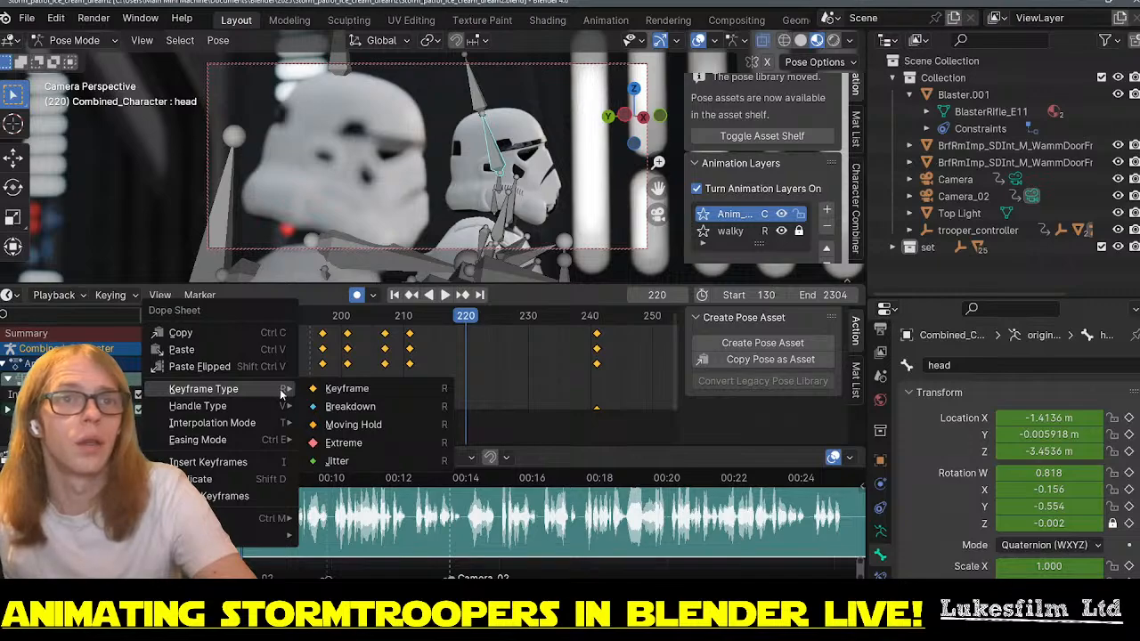
{"action": "mouse_move", "coordinate": [275, 425]}
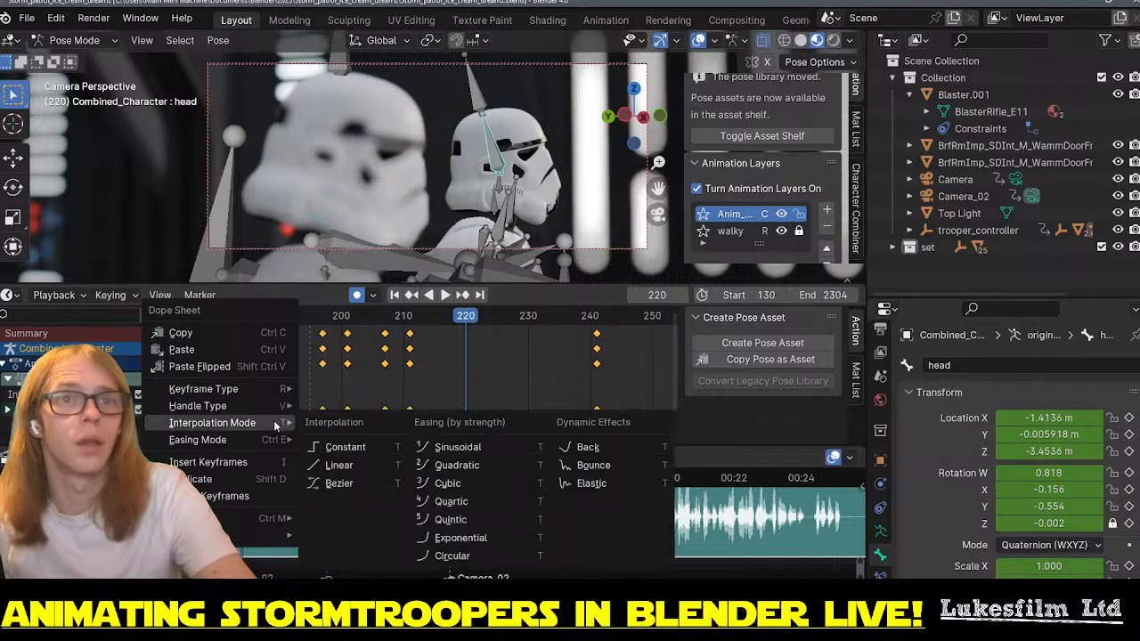
{"action": "left_click", "coordinate": [358, 465]}
{"action": "key", "text": "Escape"}
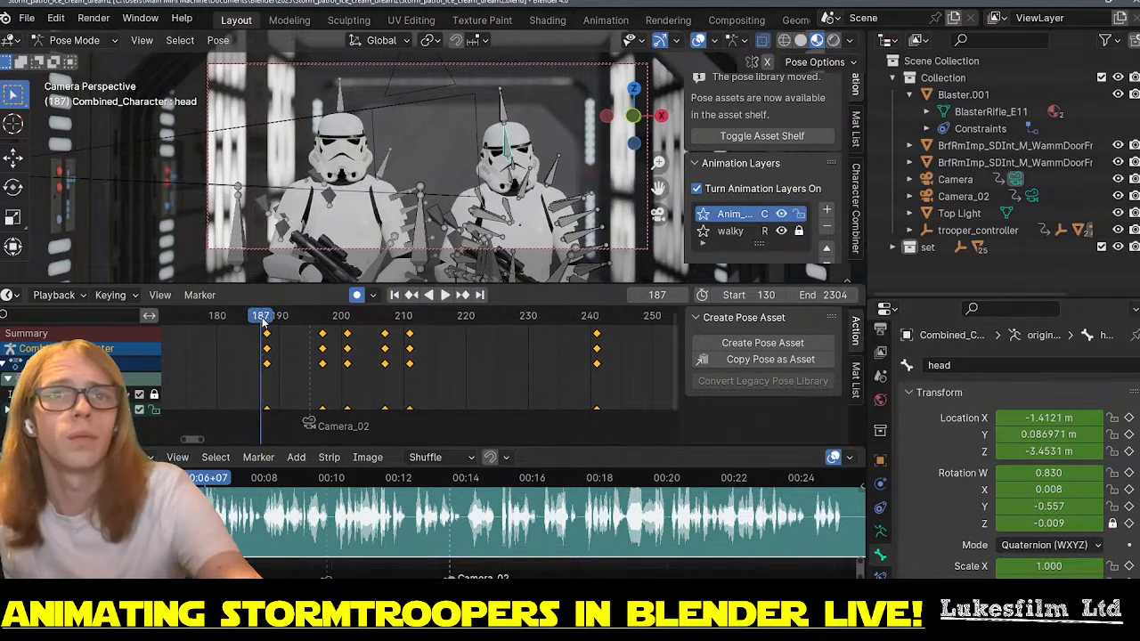
- Copy the head bone's keyframe at frame 197 and paste it at frame 220
{"action": "key", "text": "space"}
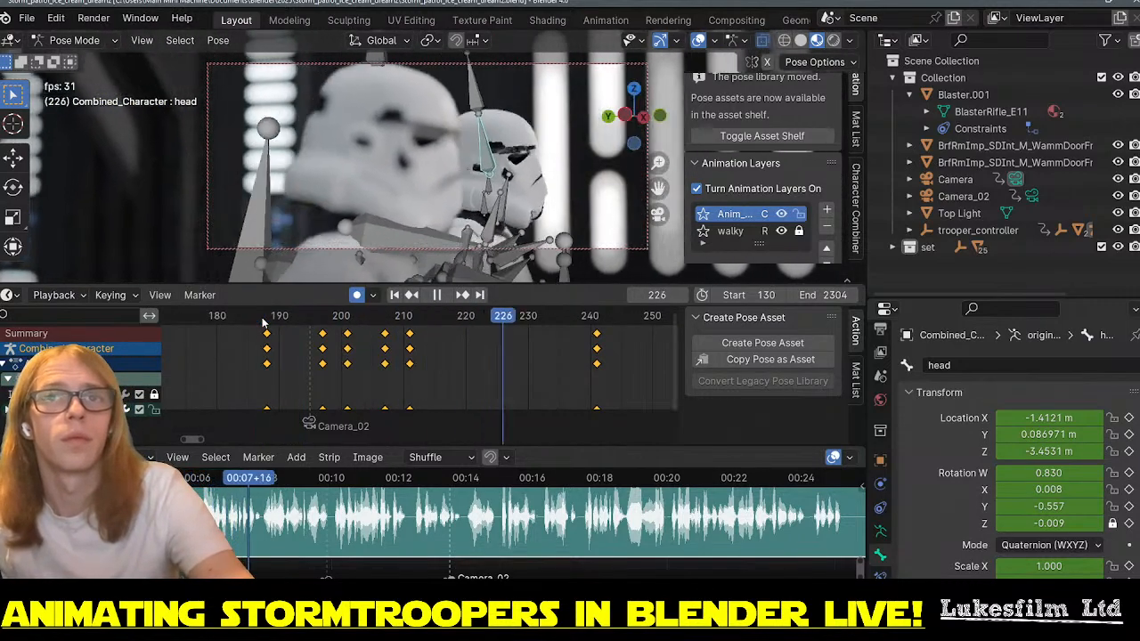
{"action": "left_click_drag", "start_coordinate": [277, 317], "coordinate": [522, 325]}
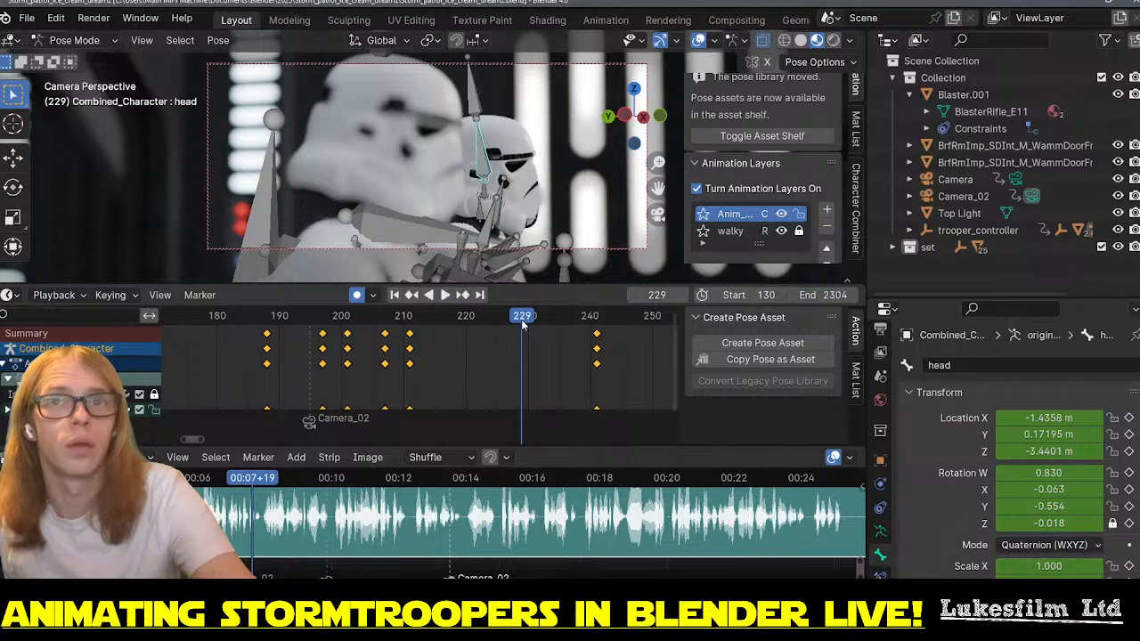
{"action": "left_click", "coordinate": [353, 320]}
{"action": "left_click_drag", "start_coordinate": [353, 320], "coordinate": [325, 317]}
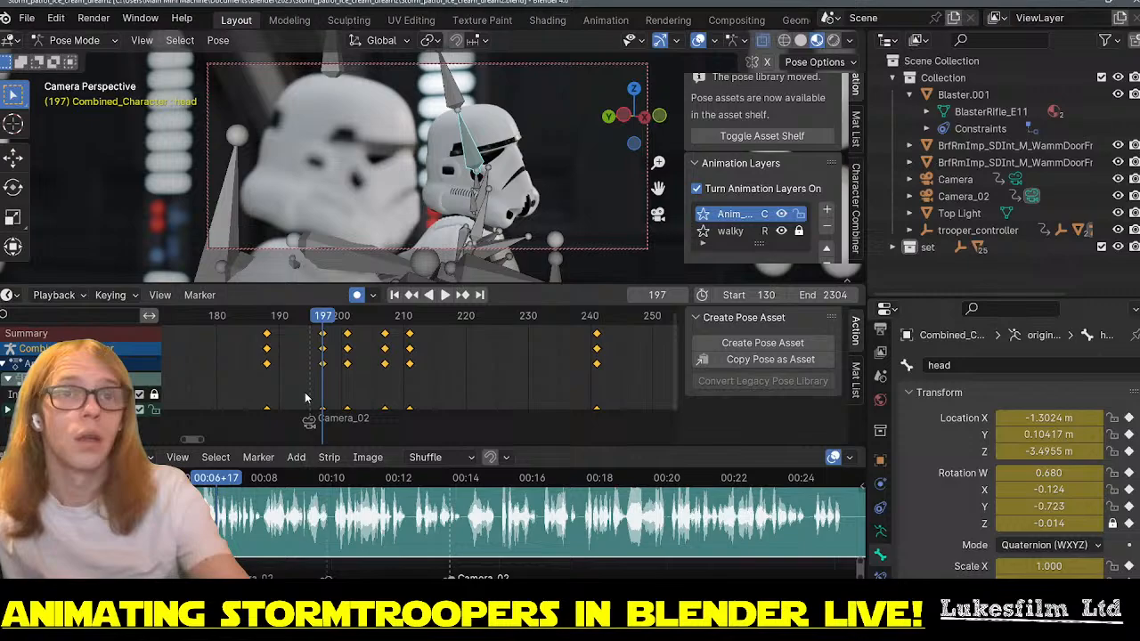
{"action": "left_click", "coordinate": [323, 334]}
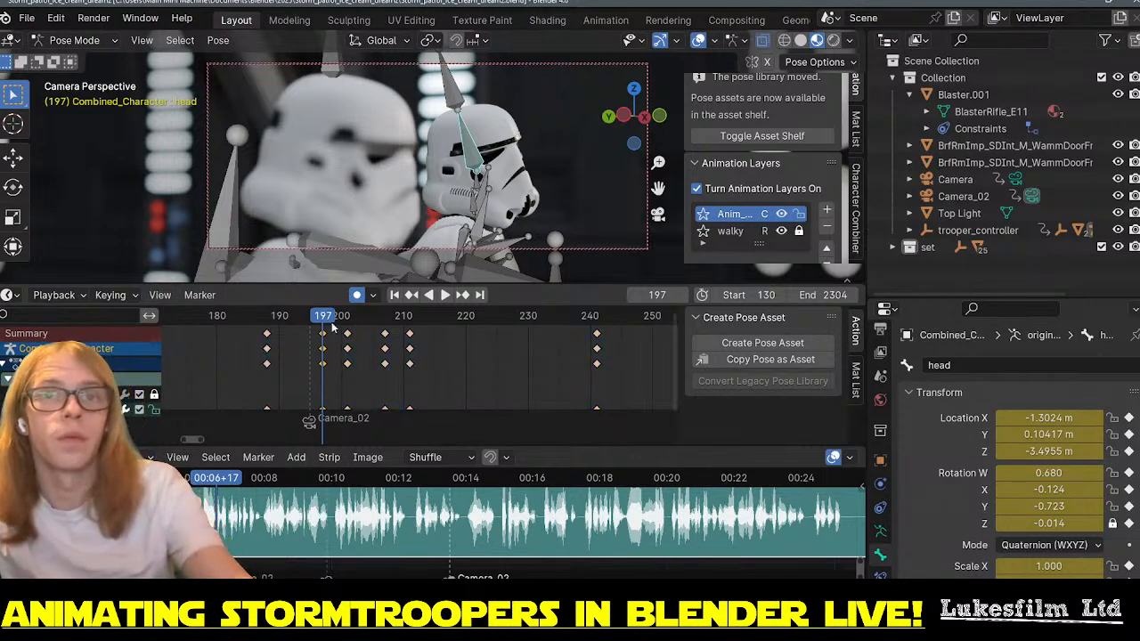
{"action": "left_click", "coordinate": [466, 323]}
{"action": "key", "text": "ctrl+v"}
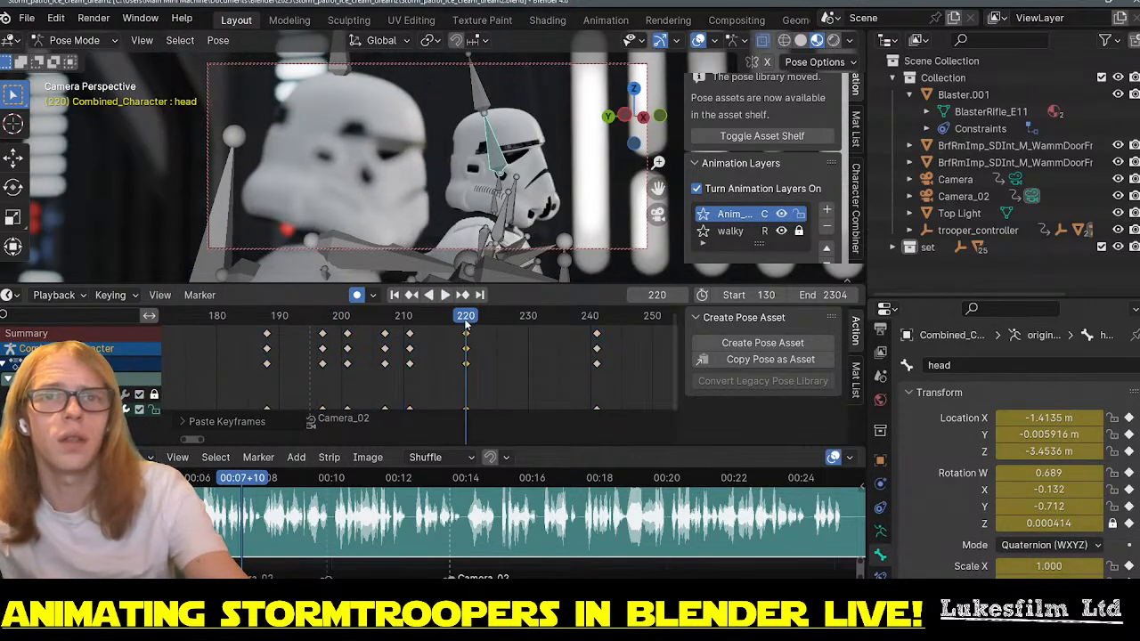
- Copy the head bone's keyframes at frames 207 and 211 and paste them starting at frame 226
{"action": "left_click", "coordinate": [391, 322]}
{"action": "left_click", "coordinate": [378, 322]}
{"action": "key", "text": "space"}
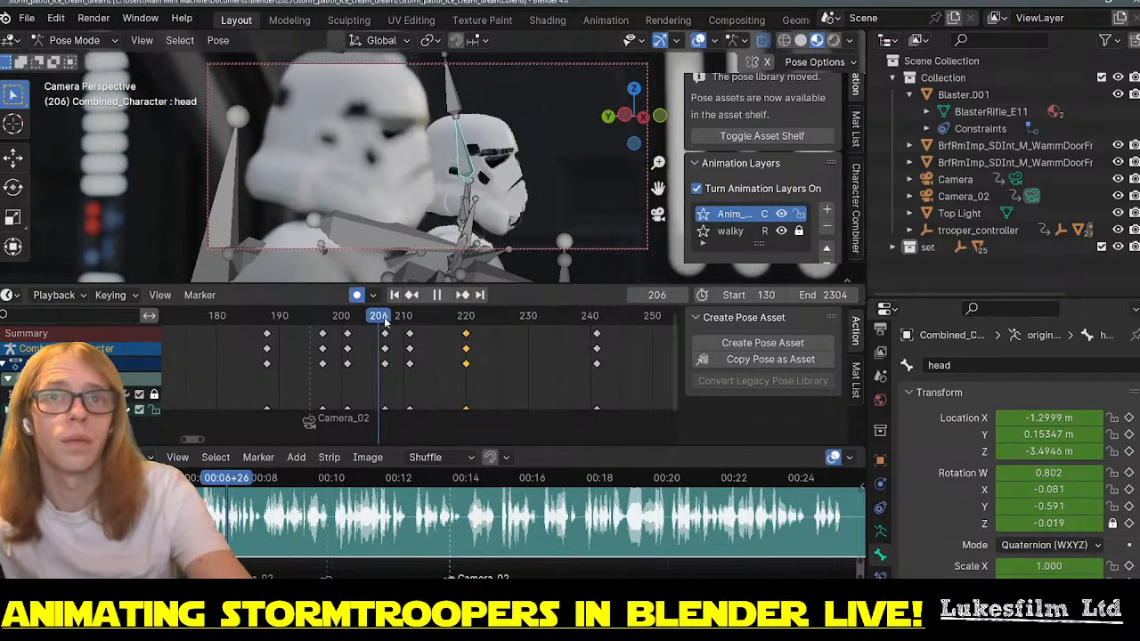
{"action": "key", "text": "space"}
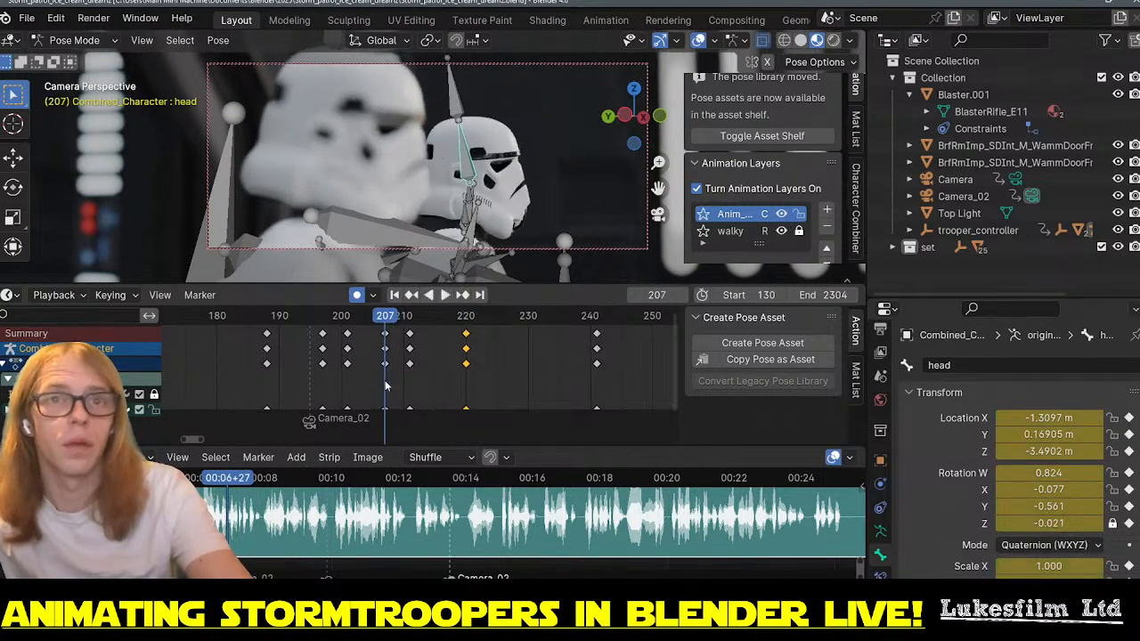
{"action": "left_click_drag", "start_coordinate": [367, 378], "coordinate": [425, 334]}
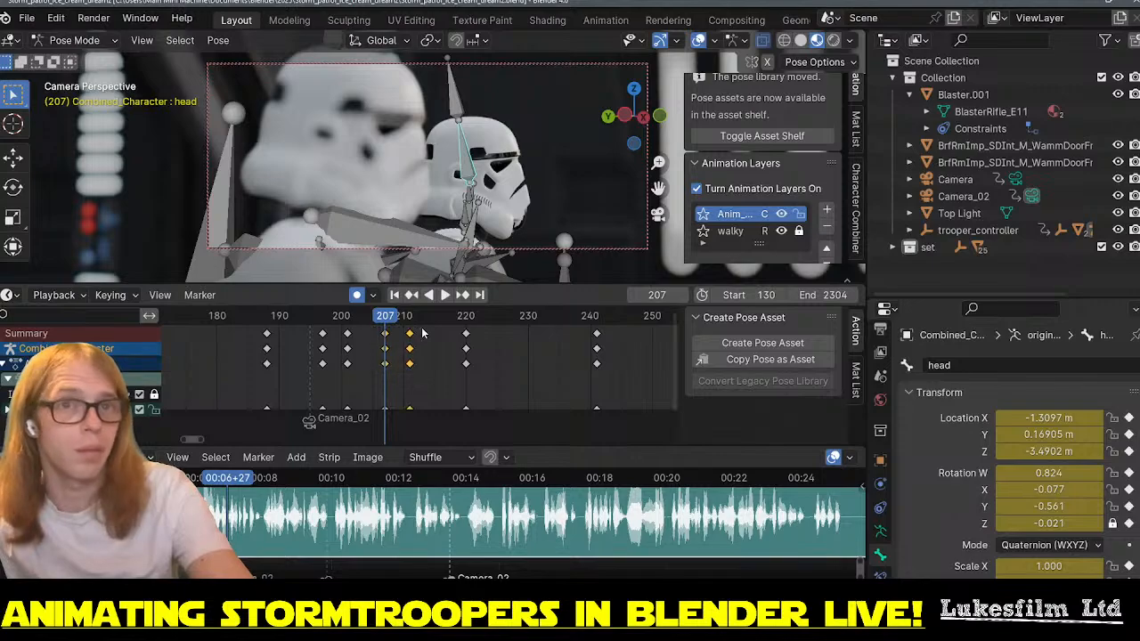
{"action": "left_click", "coordinate": [502, 319]}
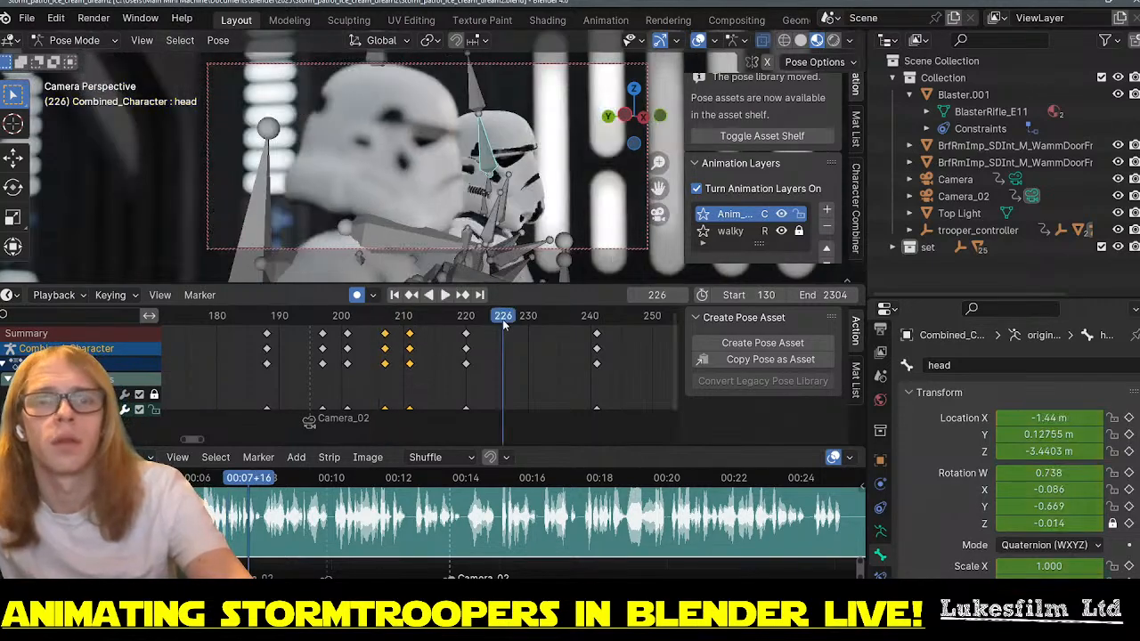
{"action": "key", "text": "ctrl+v"}
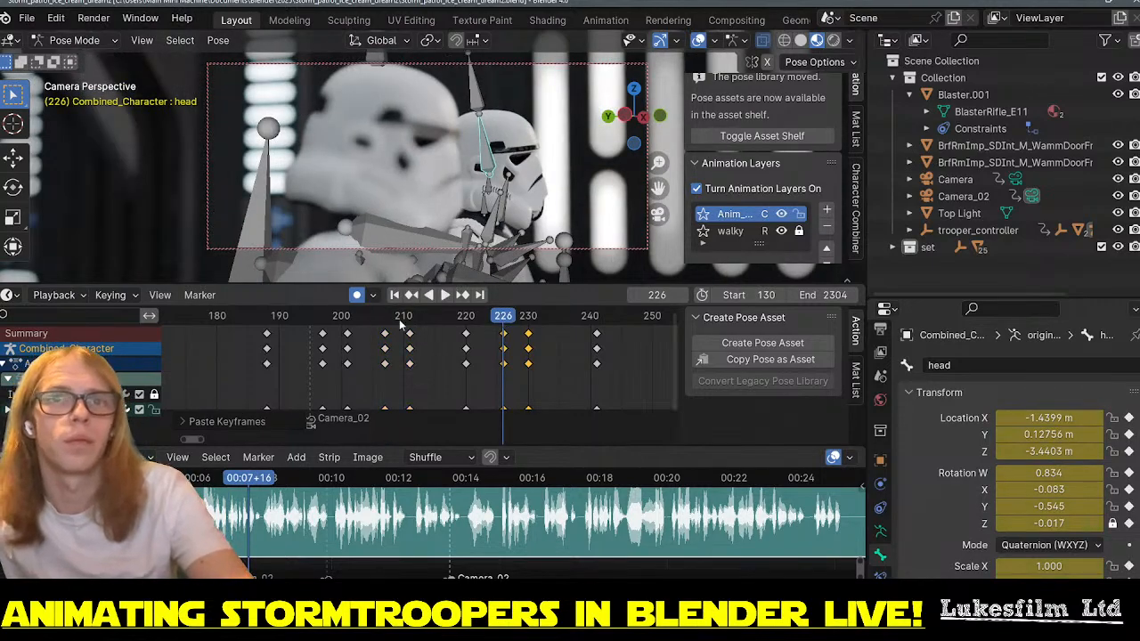
- Play back the shot from frame 188 and then from the start to review the head movement across the camera cuts
{"action": "left_click", "coordinate": [267, 317]}
{"action": "key", "text": "space"}
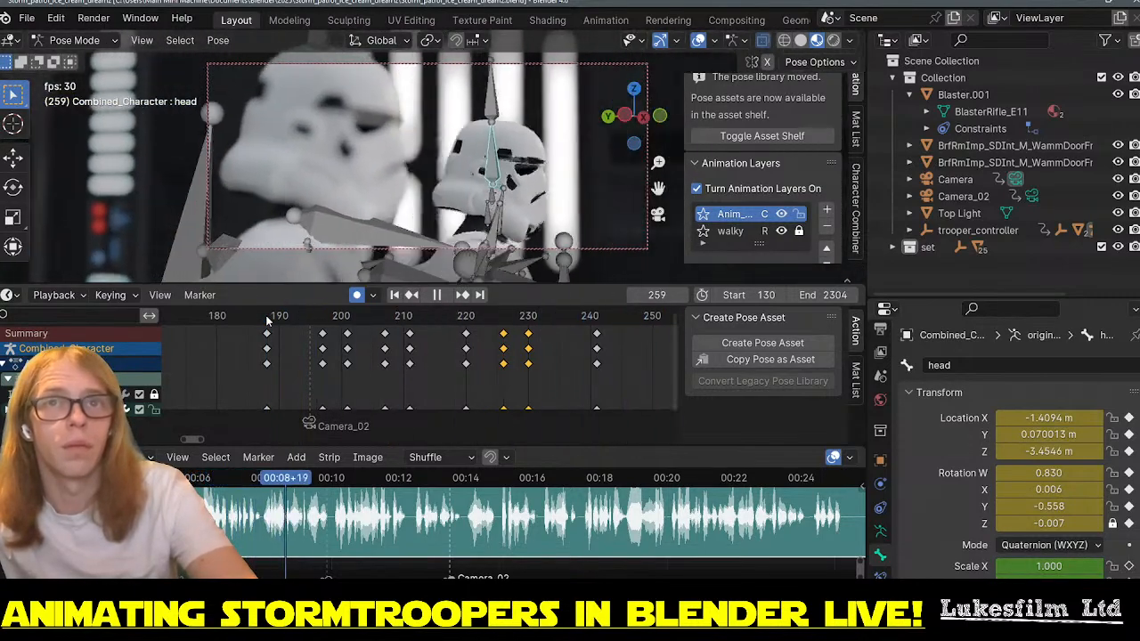
{"action": "key", "text": "Escape"}
{"action": "key", "text": "space"}
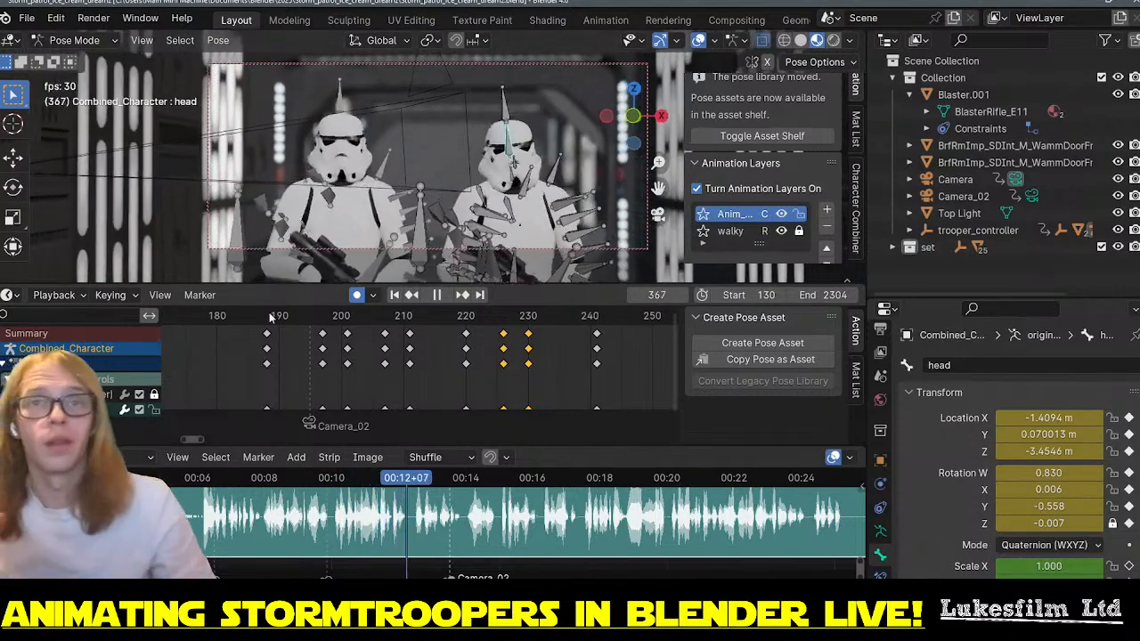
{"action": "key", "text": "space"}
{"action": "key", "text": "shift+Left"}
{"action": "key", "text": "space"}
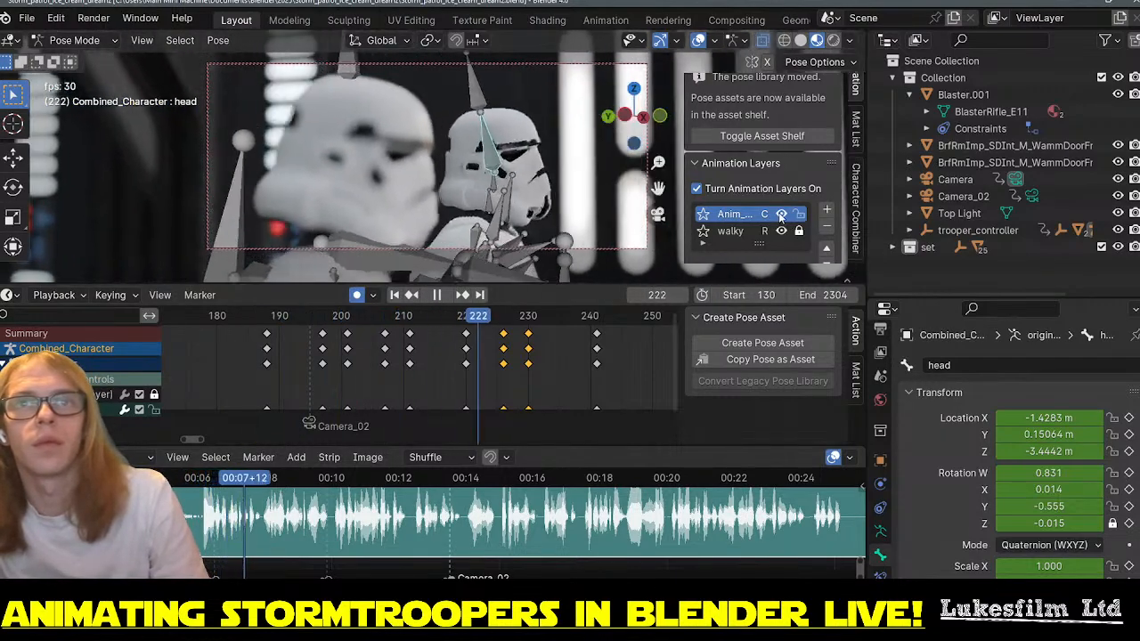
- Play back the shot repeatedly from around frame 180 to review the head movement after the camera cut
{"action": "key", "text": "space"}
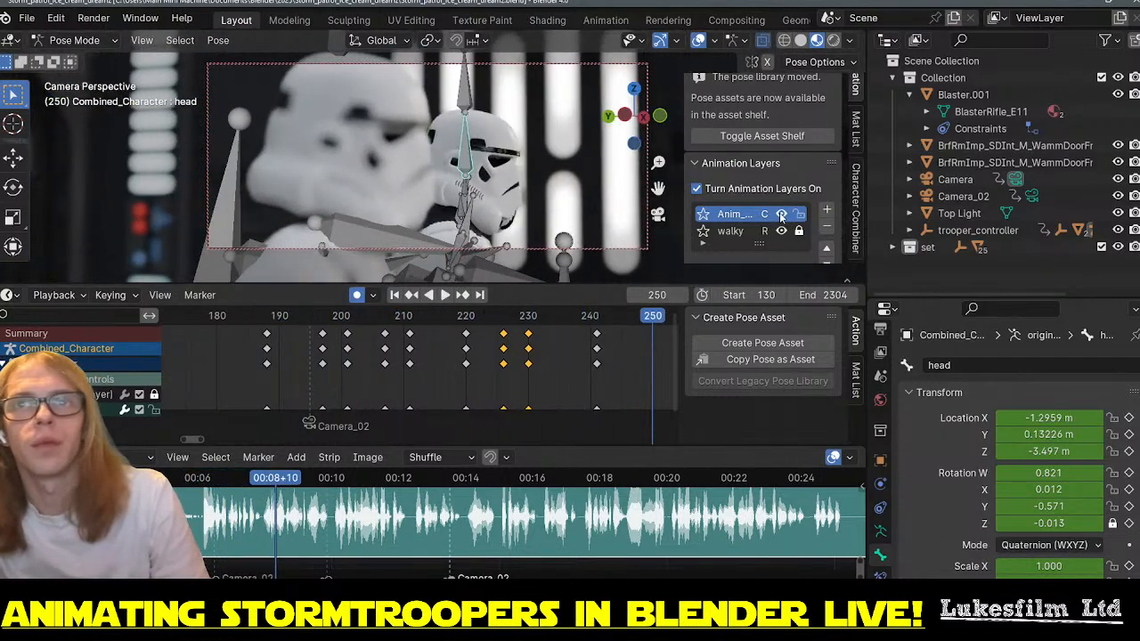
{"action": "left_click", "coordinate": [244, 479]}
{"action": "key", "text": "space"}
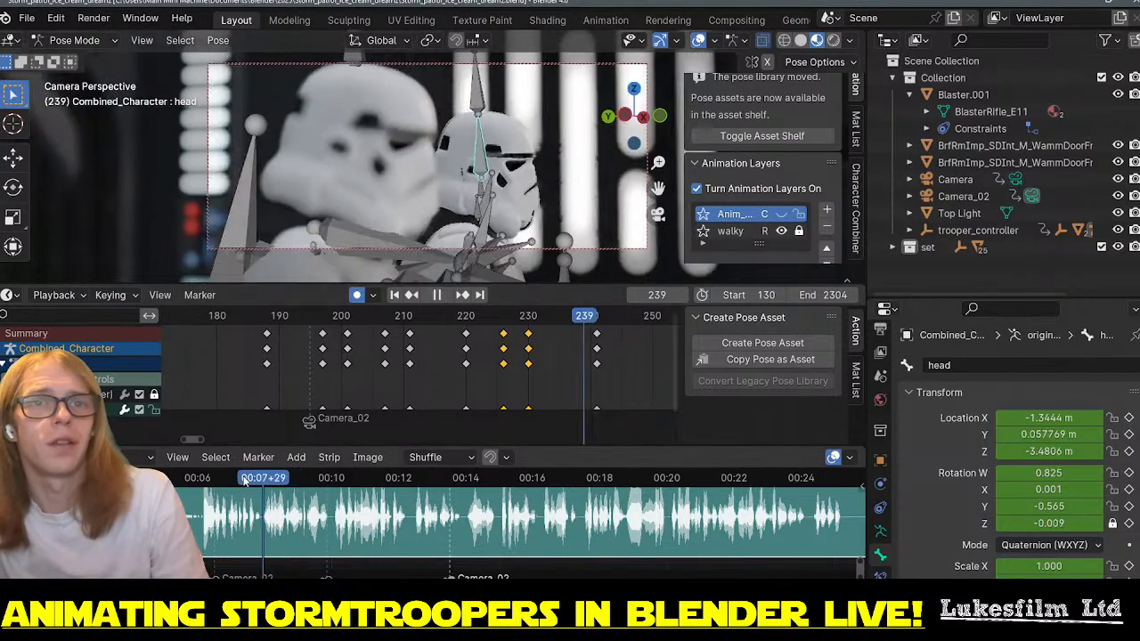
{"action": "left_click_drag", "start_coordinate": [244, 479], "coordinate": [186, 481]}
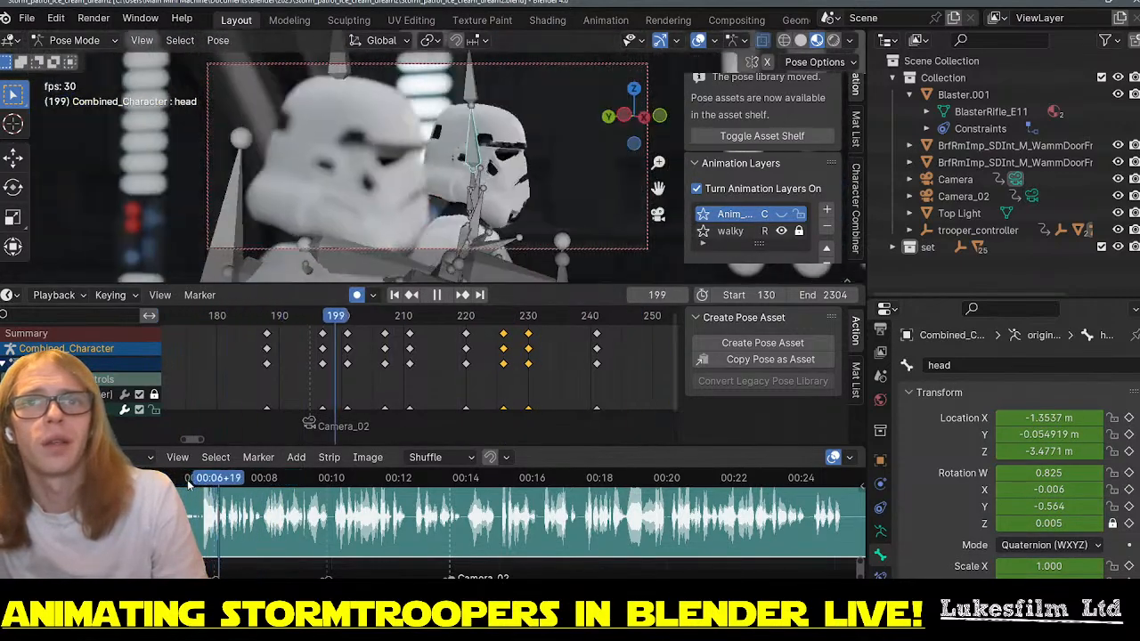
{"action": "key", "text": "space"}
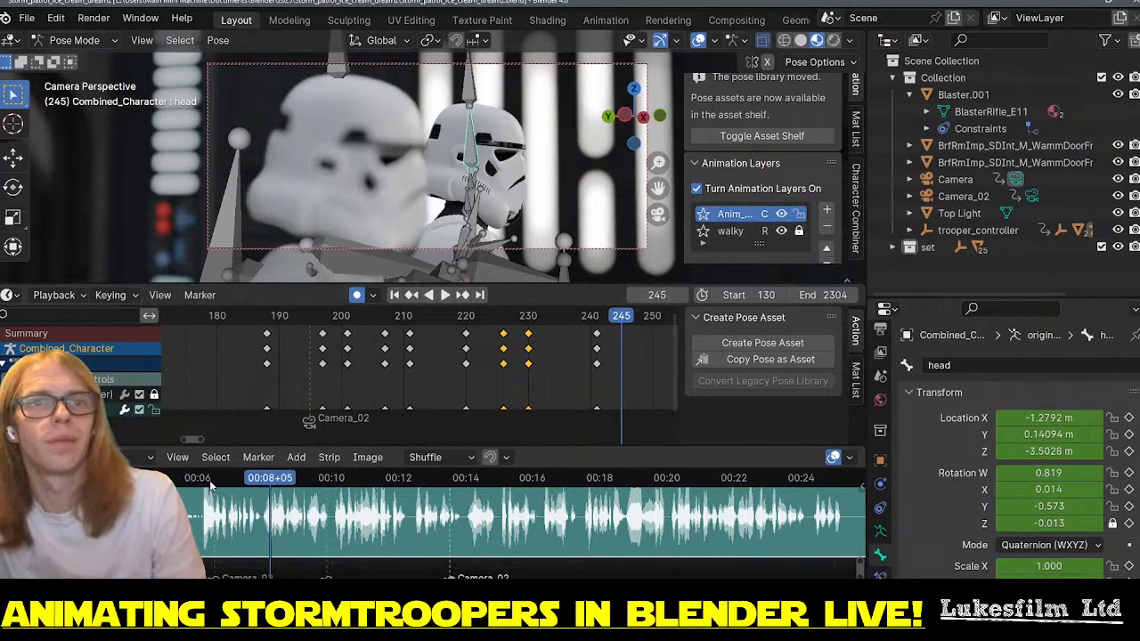
{"action": "left_click_drag", "start_coordinate": [210, 483], "coordinate": [189, 483]}
{"action": "key", "text": "space"}
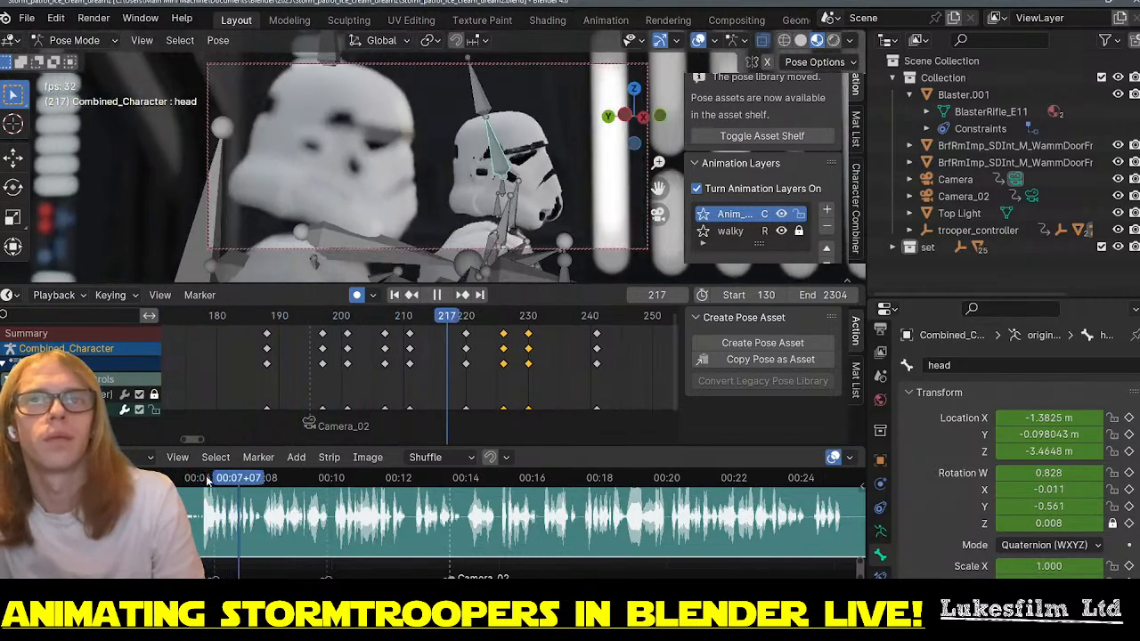
{"action": "key", "text": "Escape"}
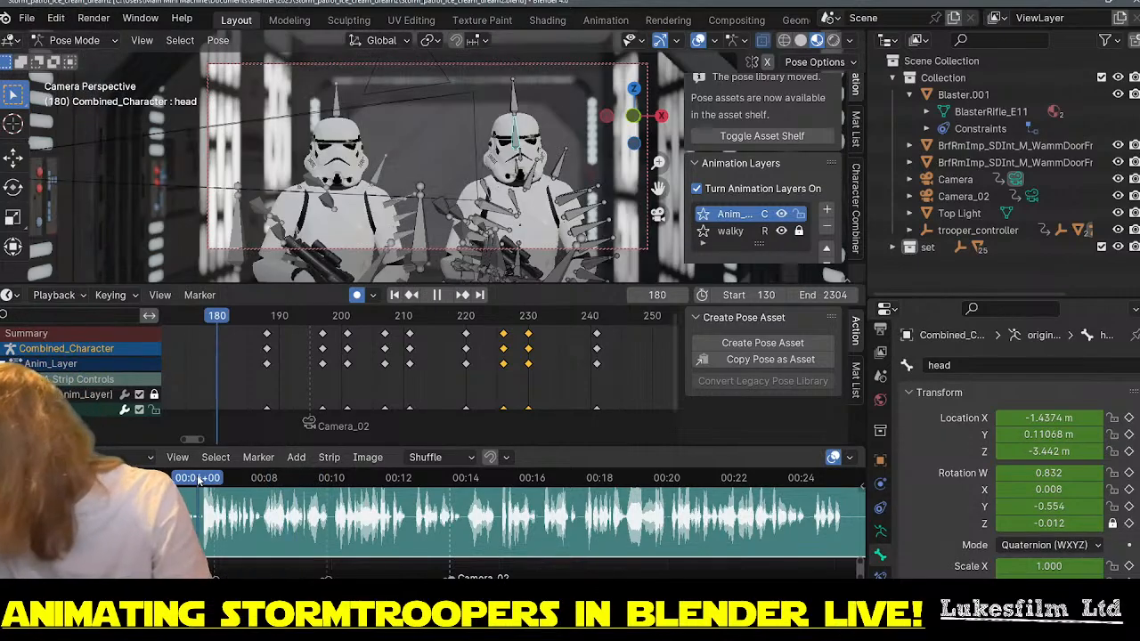
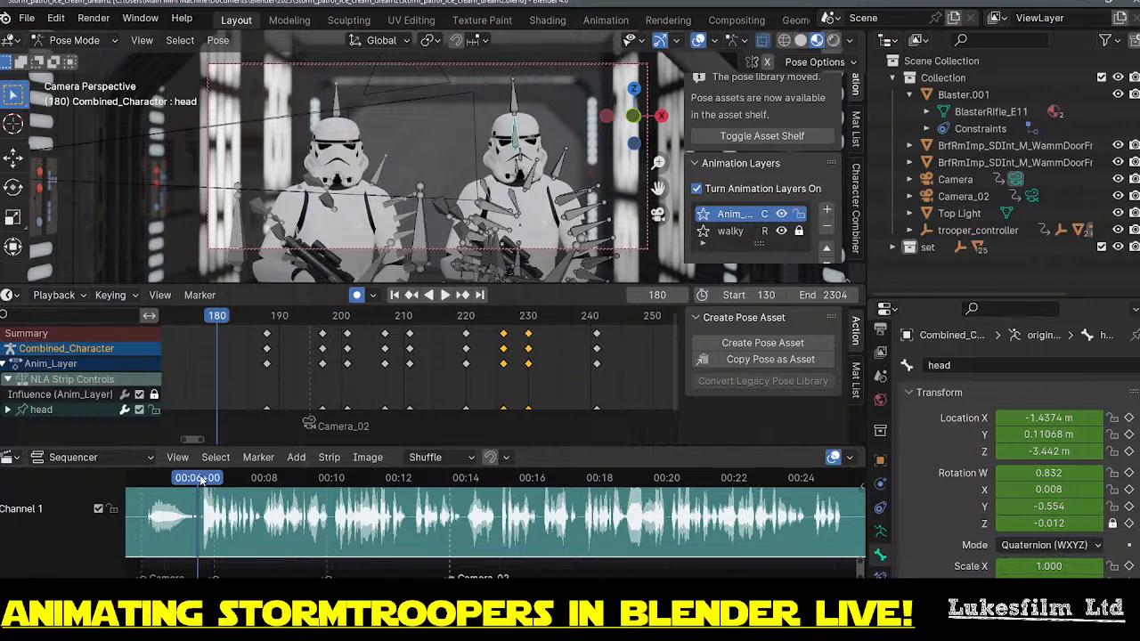
{"action": "key", "text": "space"}
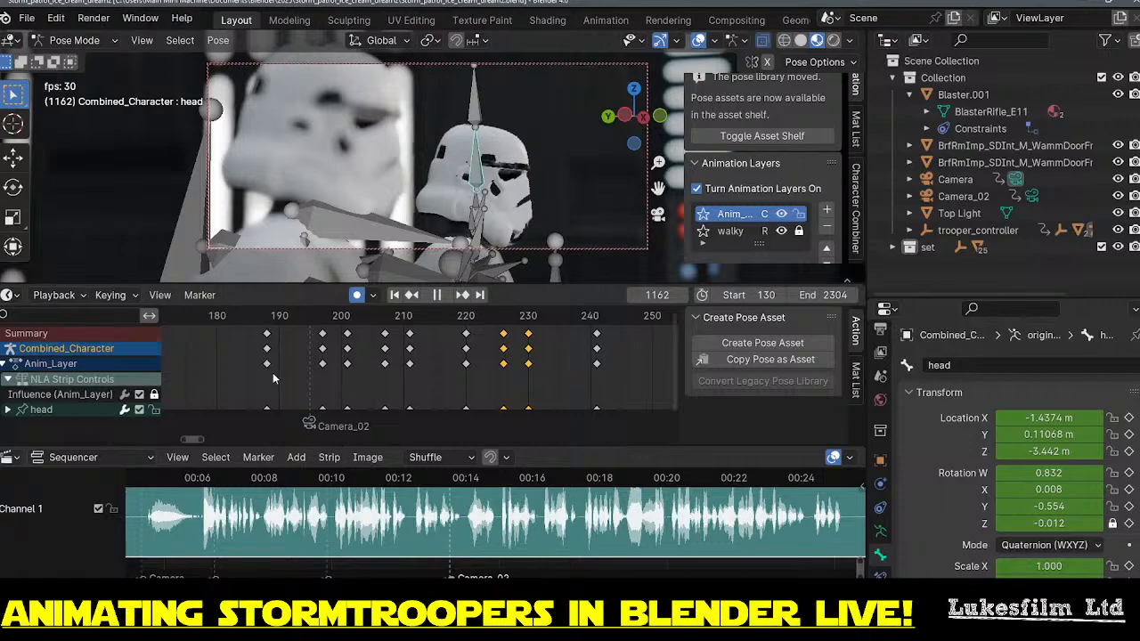
{"action": "key", "text": "space"}
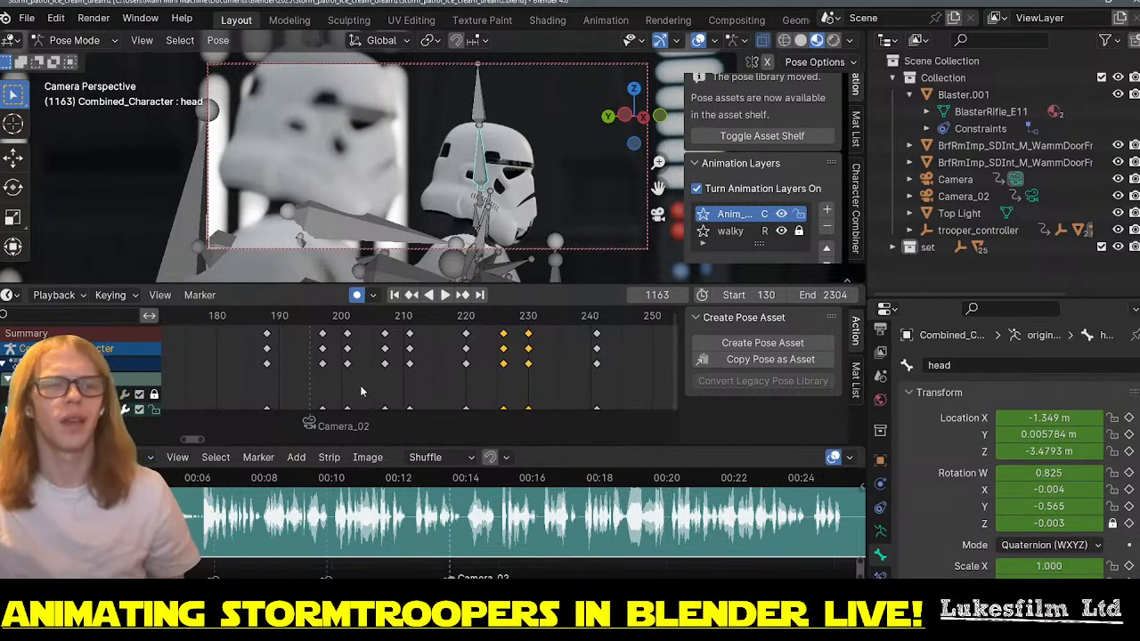
- Delete the head bone's keyframe at frame 207
{"action": "left_click", "coordinate": [283, 317]}
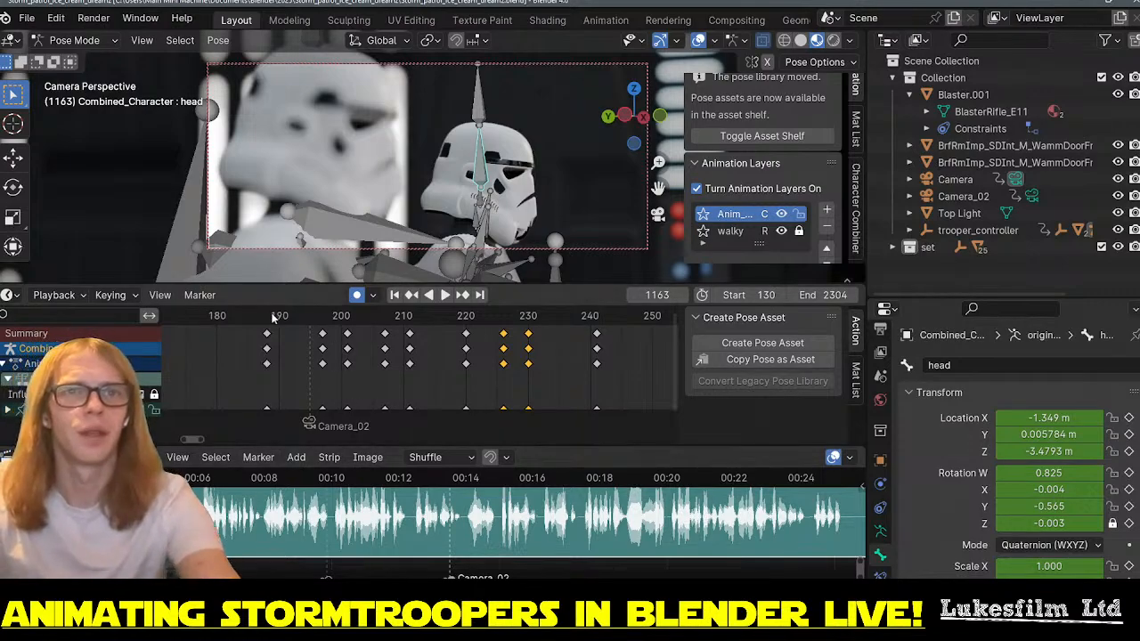
{"action": "key", "text": "space"}
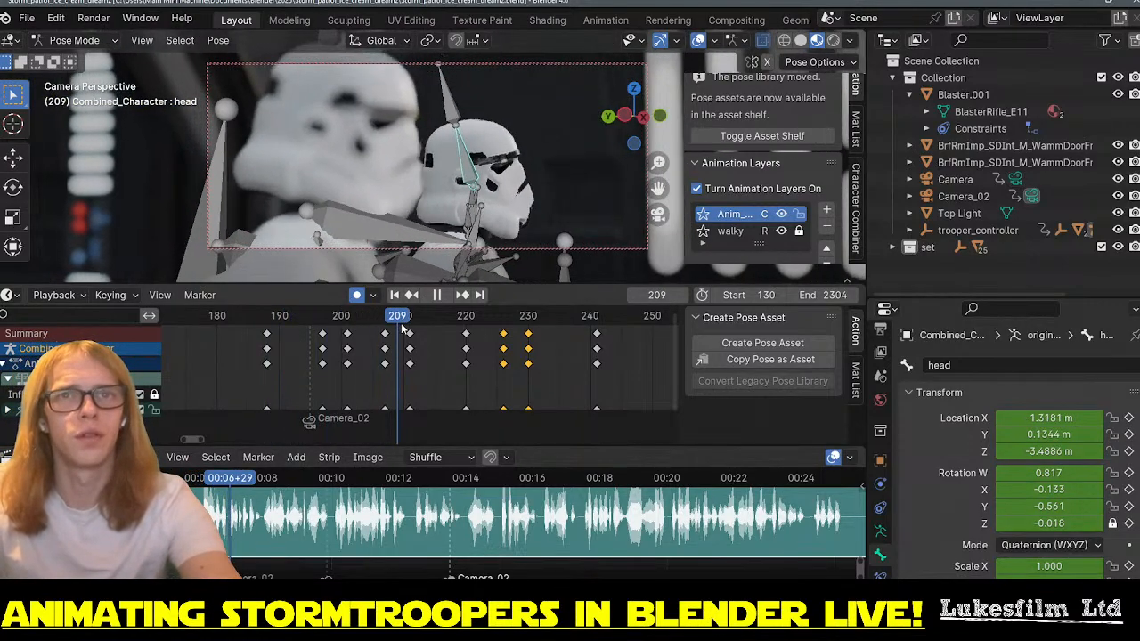
{"action": "left_click_drag", "start_coordinate": [409, 330], "coordinate": [385, 359]}
{"action": "key", "text": "space"}
{"action": "key", "text": "space"}
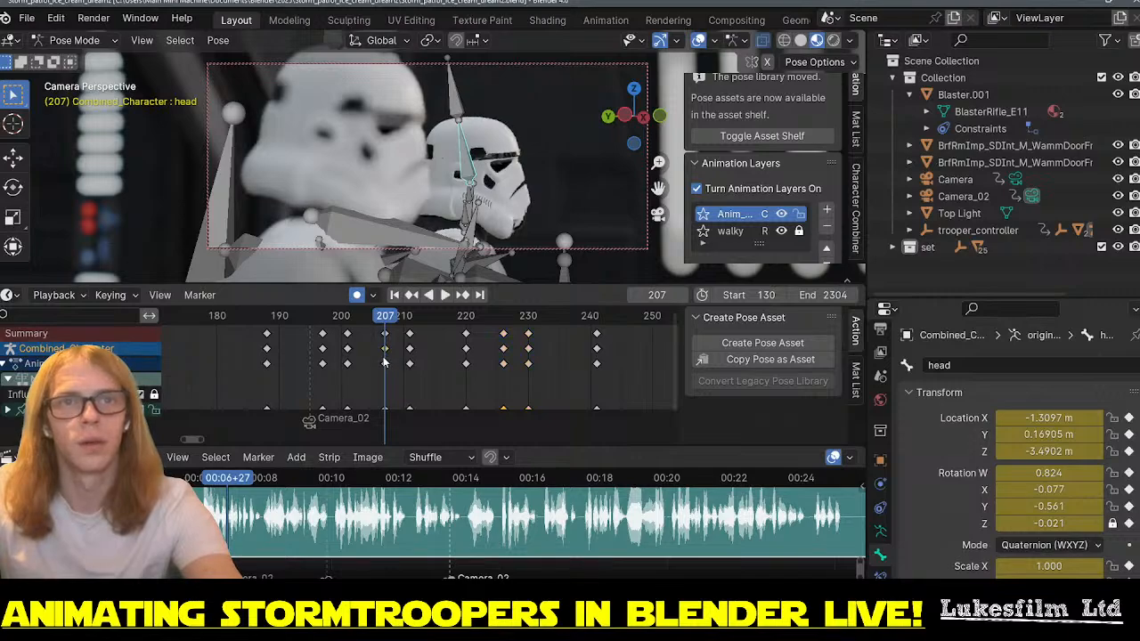
{"action": "key", "text": "Delete"}
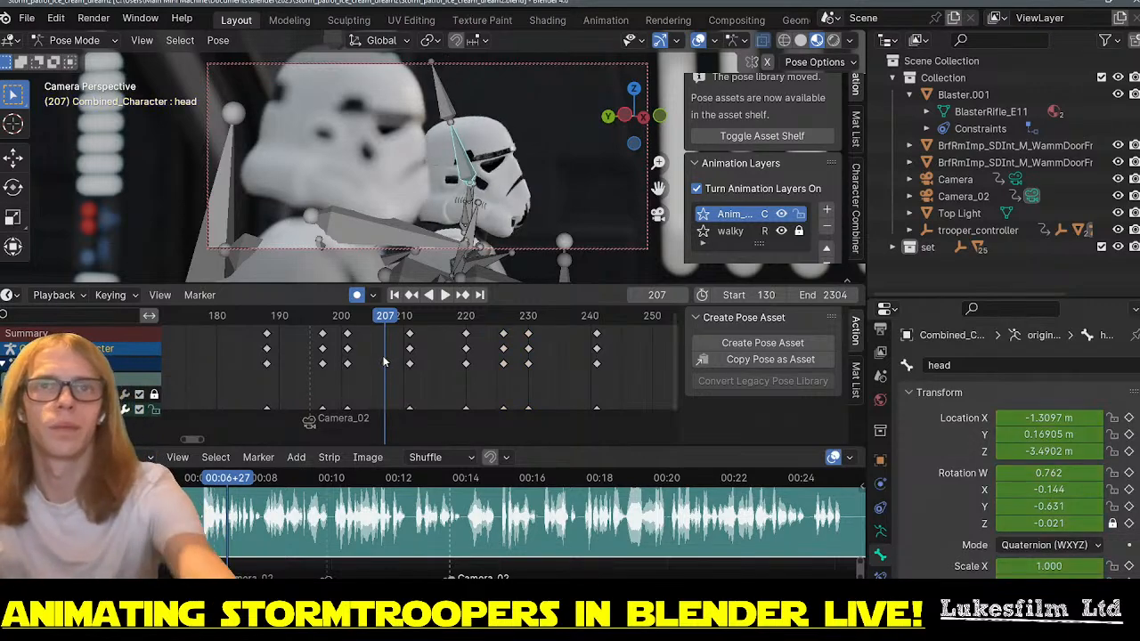
- Replay the shot from frame 188 to review the head movement, ending on the keyframe at frame 220
{"action": "left_click", "coordinate": [269, 317]}
{"action": "key", "text": "space"}
{"action": "key", "text": "space"}
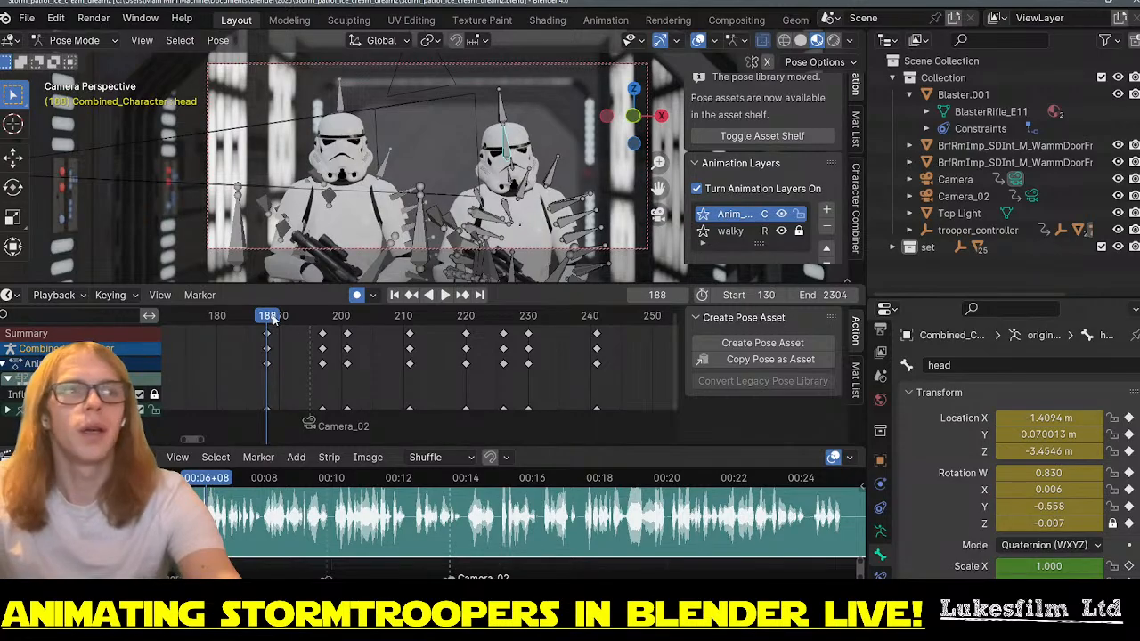
{"action": "key", "text": "space"}
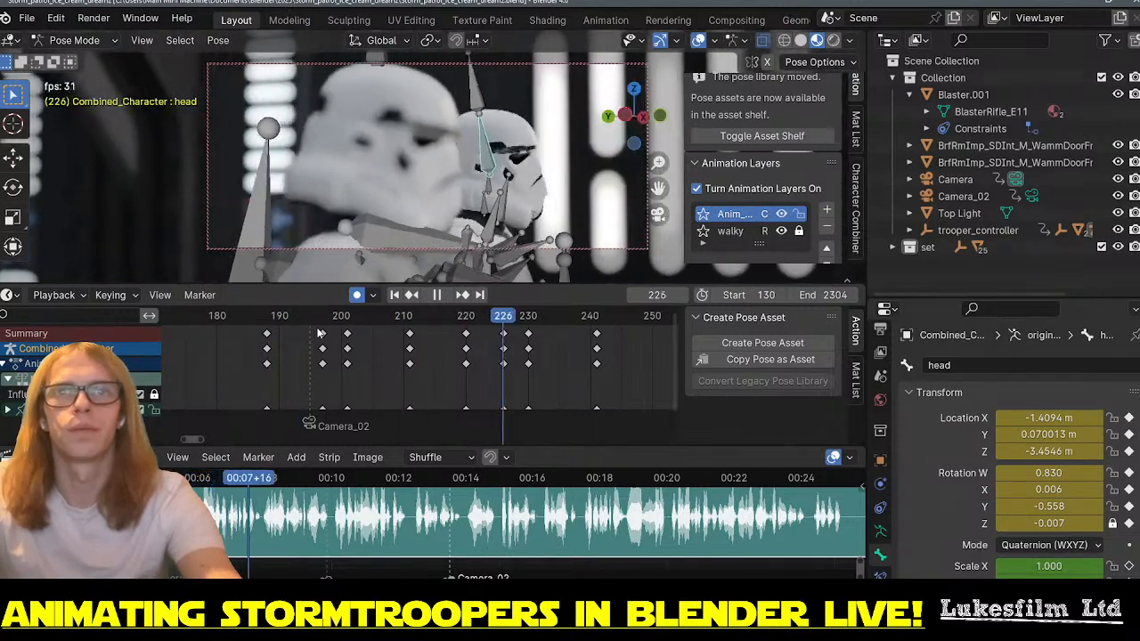
{"action": "key", "text": "space"}
{"action": "left_click_drag", "start_coordinate": [334, 319], "coordinate": [461, 349]}
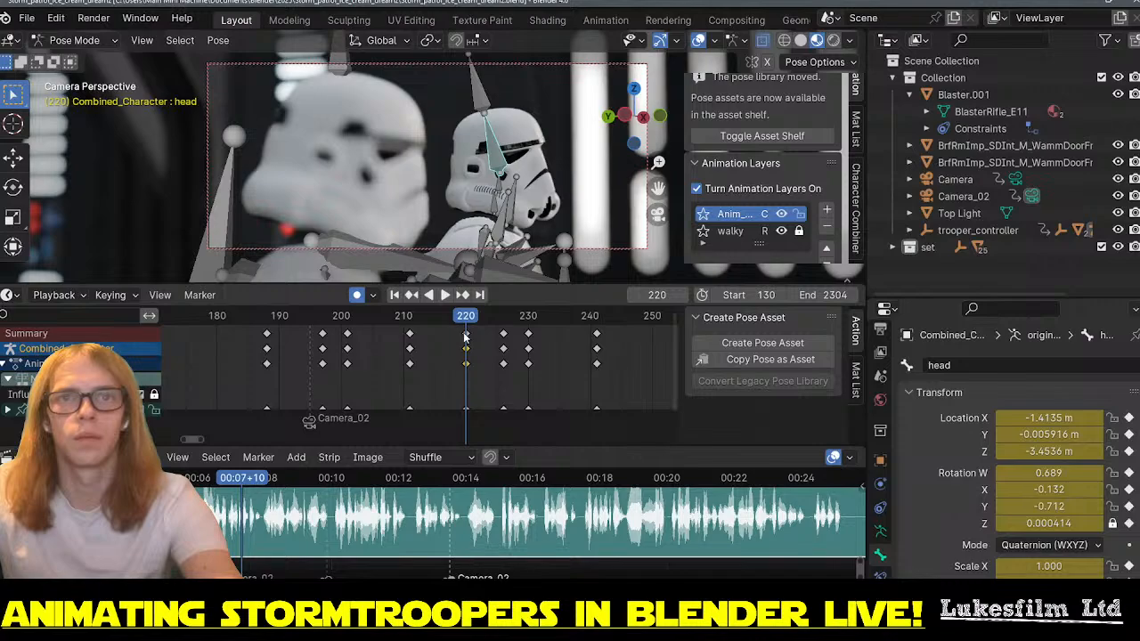
{"action": "key", "text": "r"}
{"action": "key", "text": "y"}
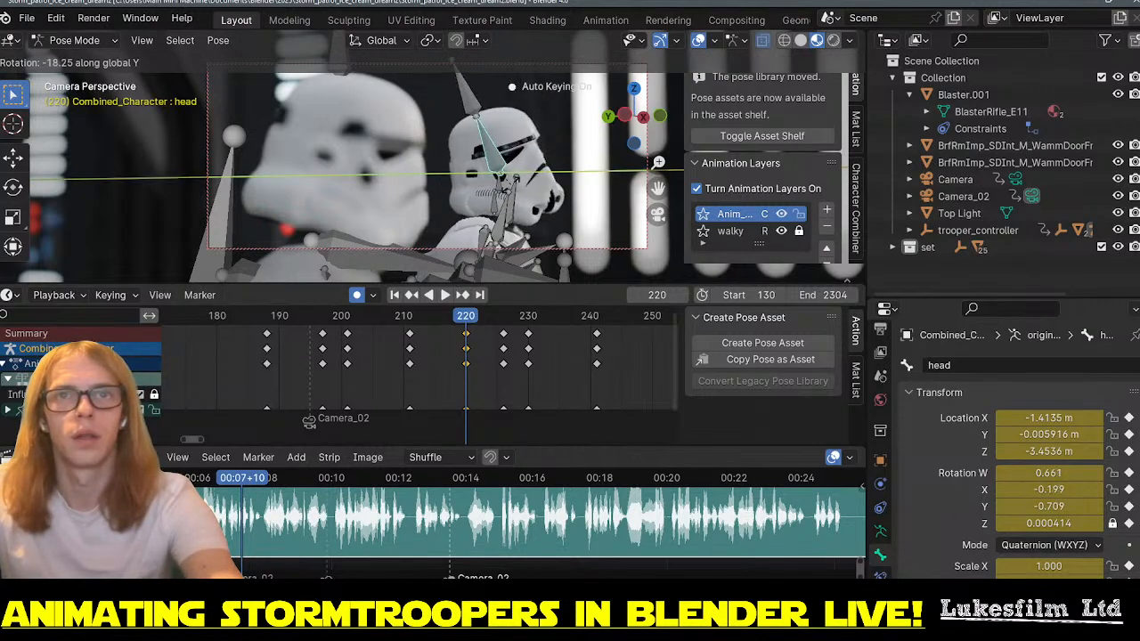
{"action": "left_click", "coordinate": [512, 189]}
{"action": "key", "text": "r"}
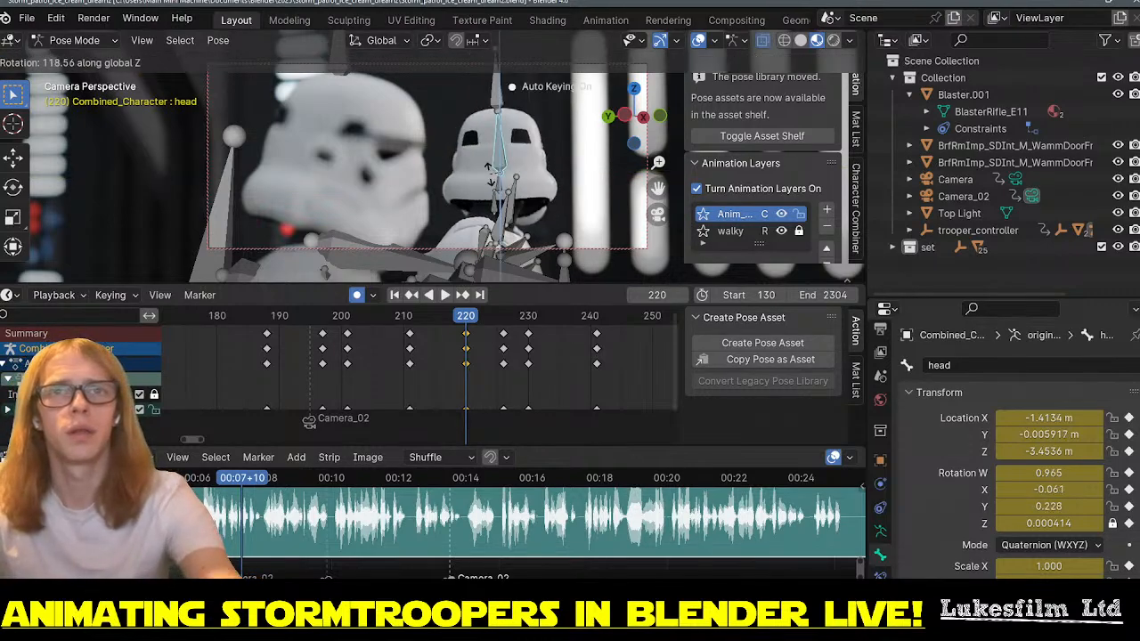
{"action": "left_click", "coordinate": [490, 174]}
- At frame 220, rotate the head bone around global X, about 33° around Z and about -4° around Y, and lower it about 0.025 m
{"action": "key", "text": "r"}
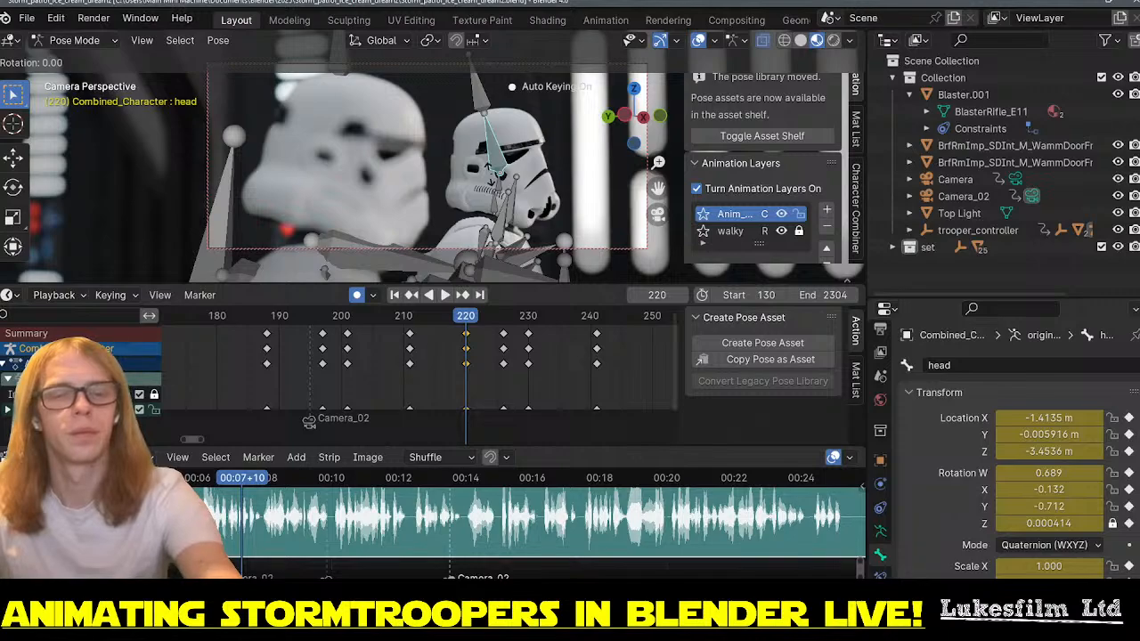
{"action": "key", "text": "x"}
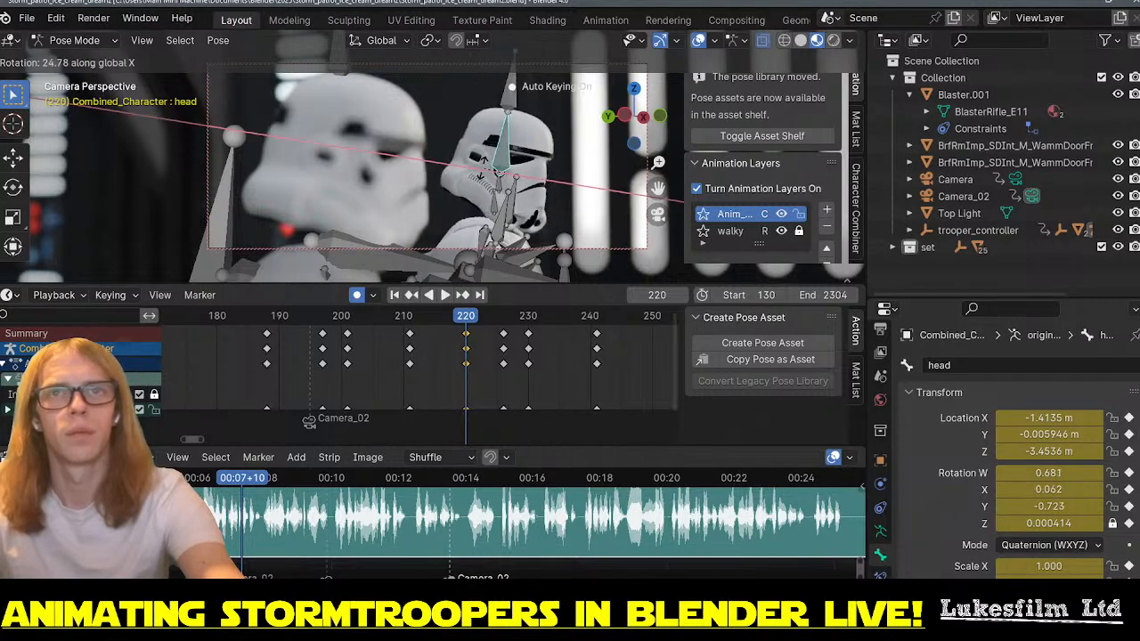
{"action": "left_click", "coordinate": [478, 169]}
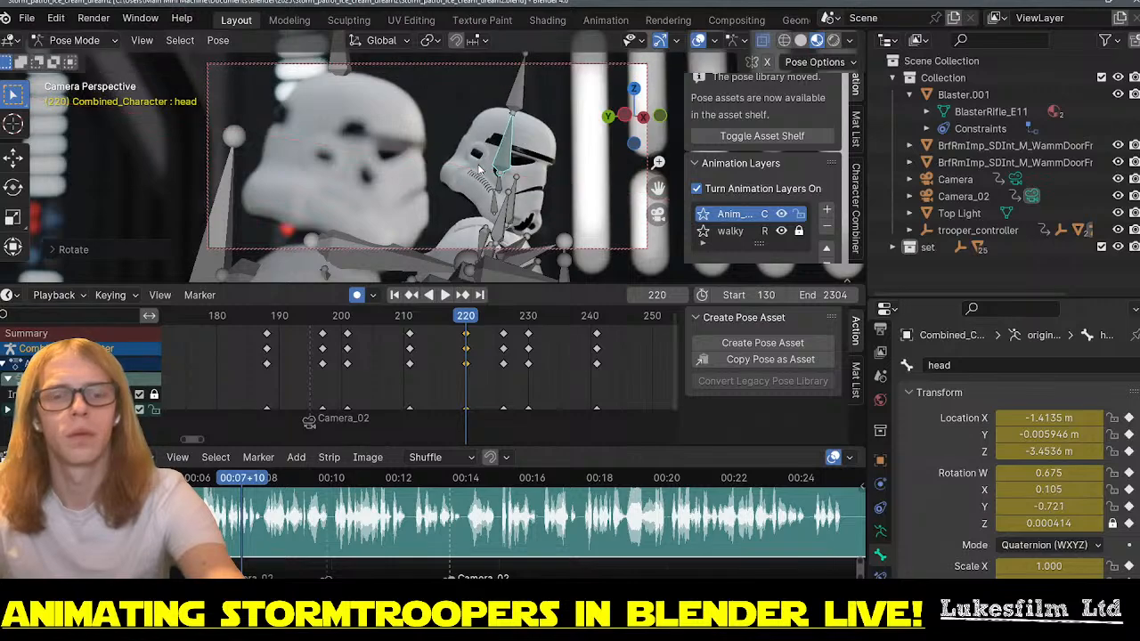
{"action": "key", "text": "r"}
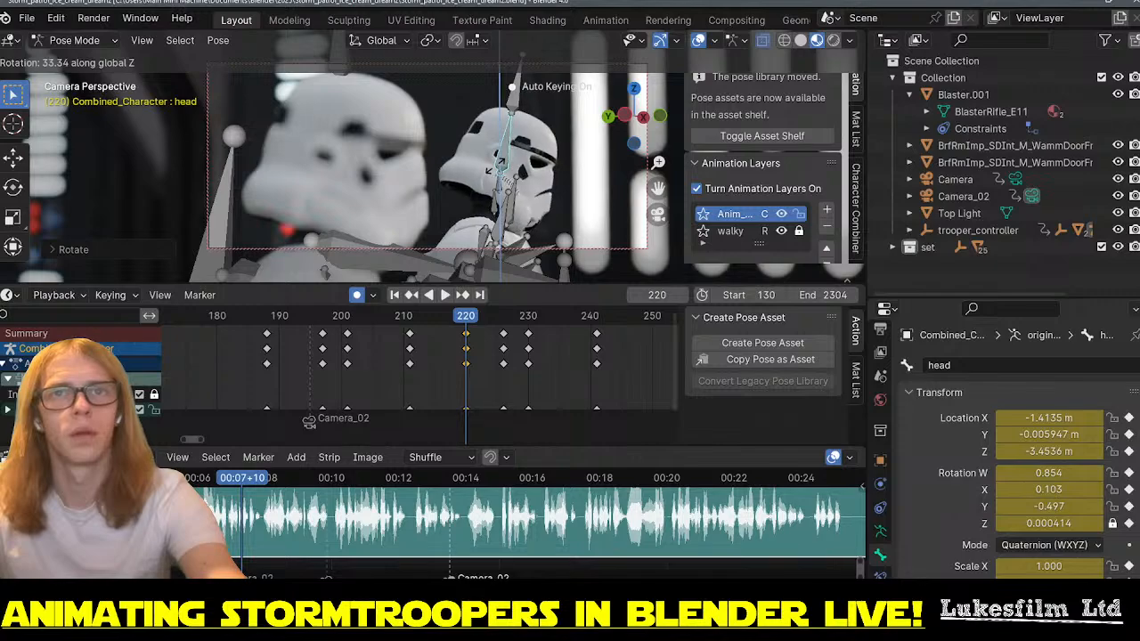
{"action": "left_click", "coordinate": [497, 168]}
{"action": "key", "text": "r"}
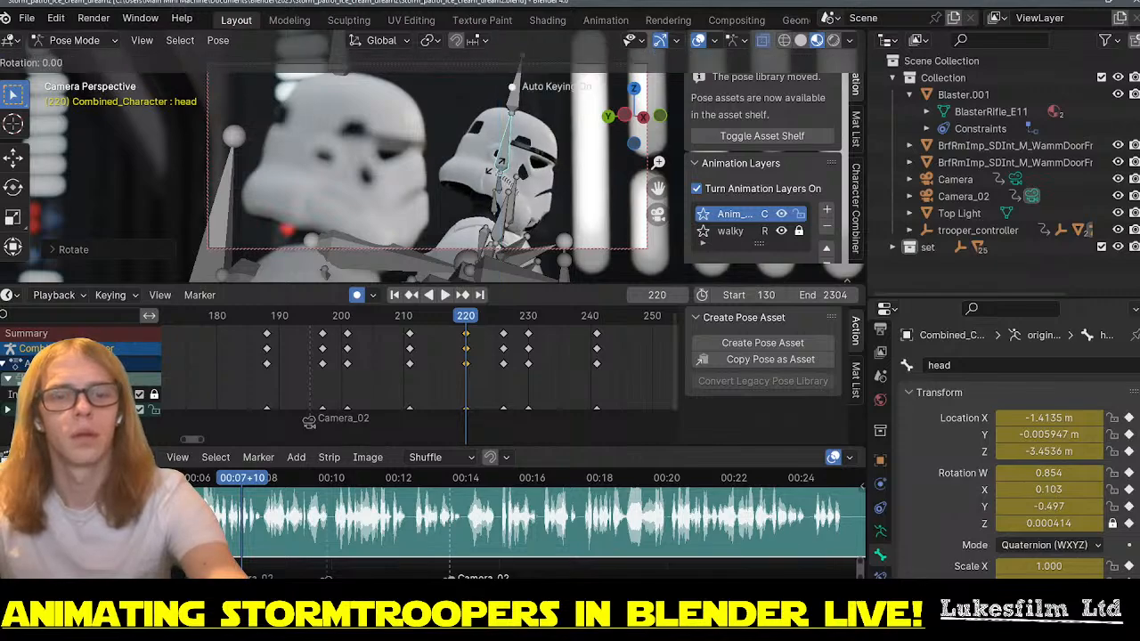
{"action": "key", "text": "y"}
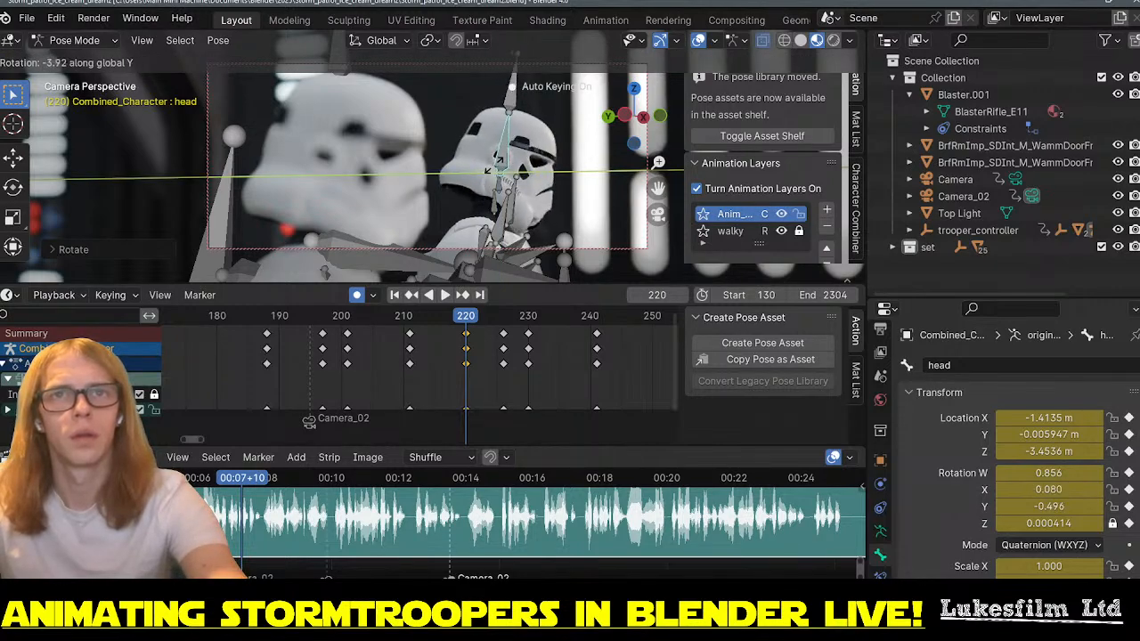
{"action": "left_click", "coordinate": [497, 170]}
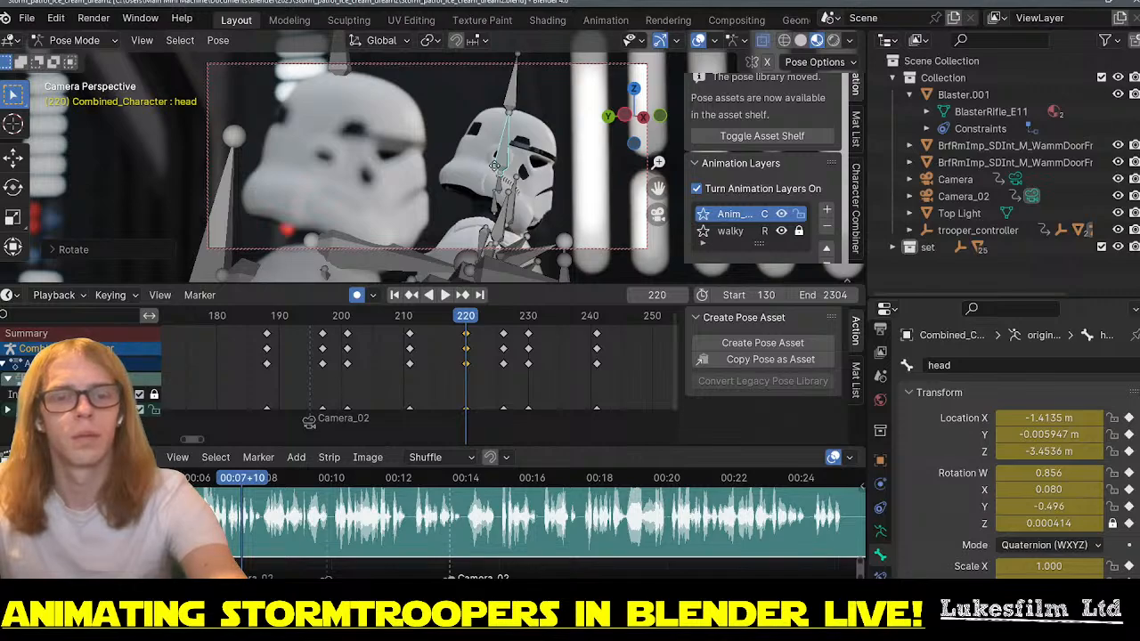
{"action": "key", "text": "g"}
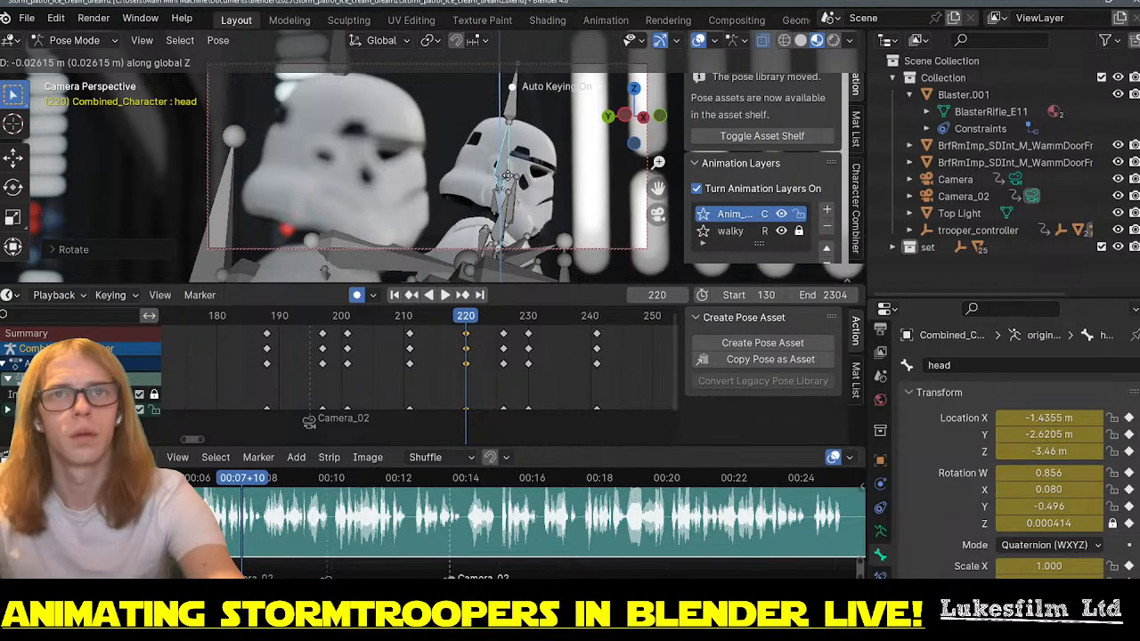
{"action": "left_click", "coordinate": [505, 187]}
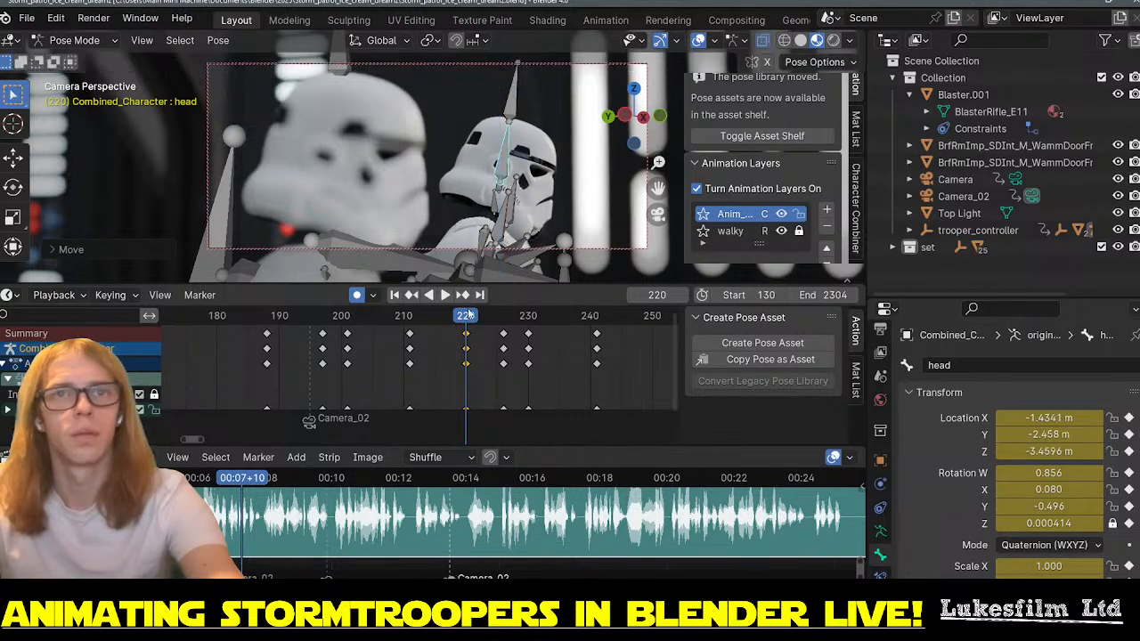
- Move the head bone's keyframes at frames 226 and 230 to frames 233 and 237
{"action": "left_click_drag", "start_coordinate": [468, 313], "coordinate": [486, 297]}
{"action": "key", "text": "space"}
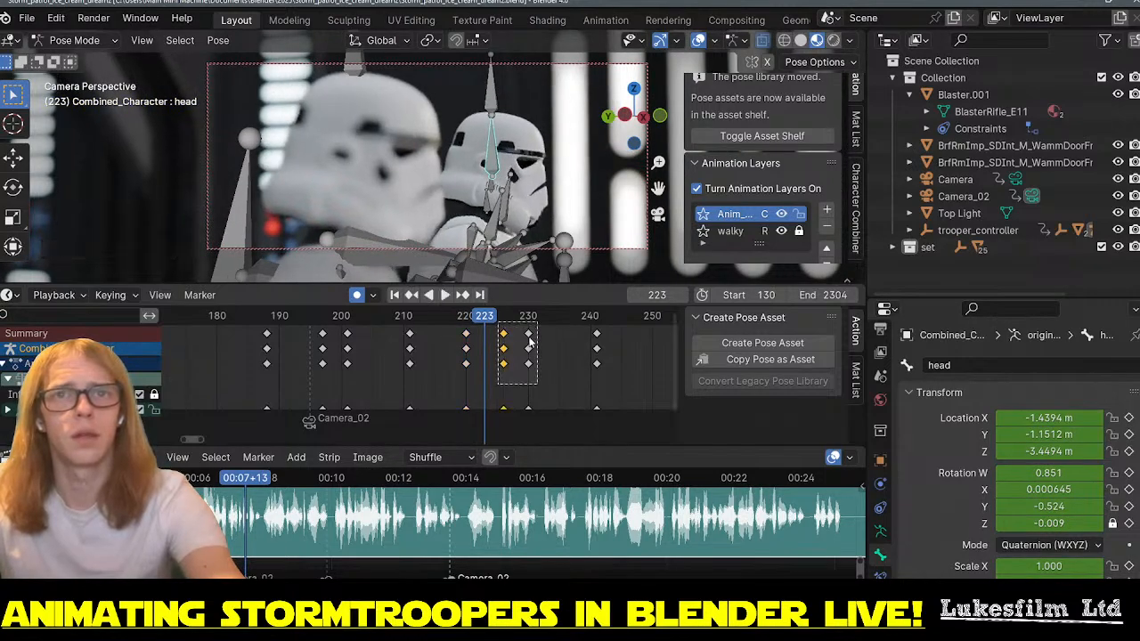
{"action": "mouse_move", "coordinate": [528, 334]}
{"action": "left_mouse_down"}
{"action": "mouse_move", "coordinate": [560, 331]}
{"action": "mouse_move", "coordinate": [546, 335]}
{"action": "left_mouse_up"}
{"action": "key", "text": "space"}
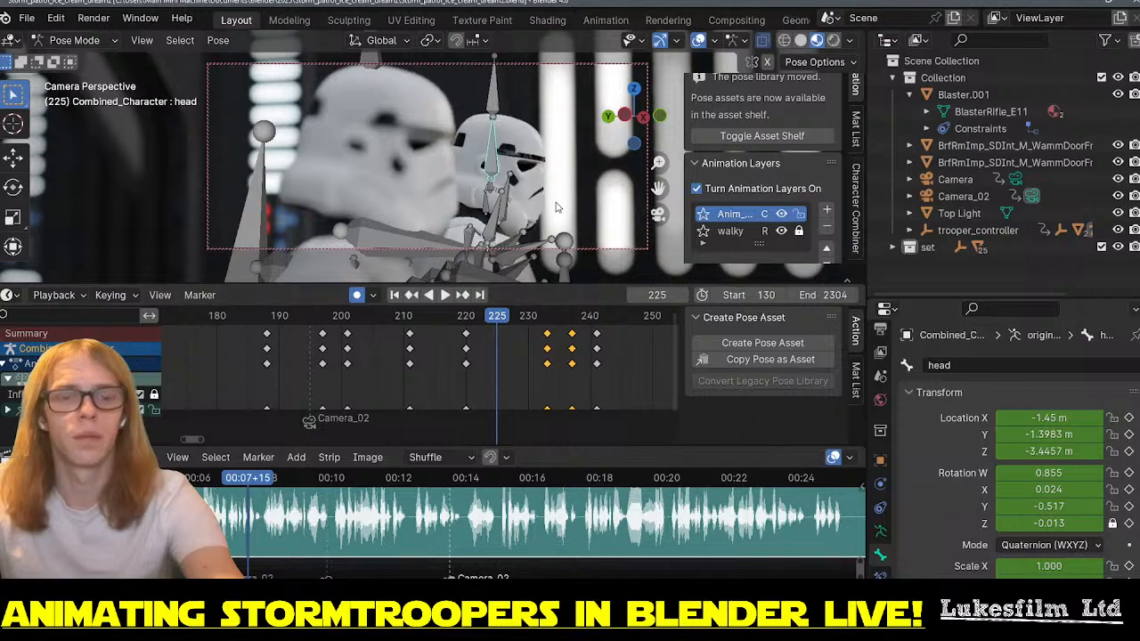
- At frame 225, rotate the head bone about -21° around global Y and about 43° around global Z
{"action": "key", "text": "r"}
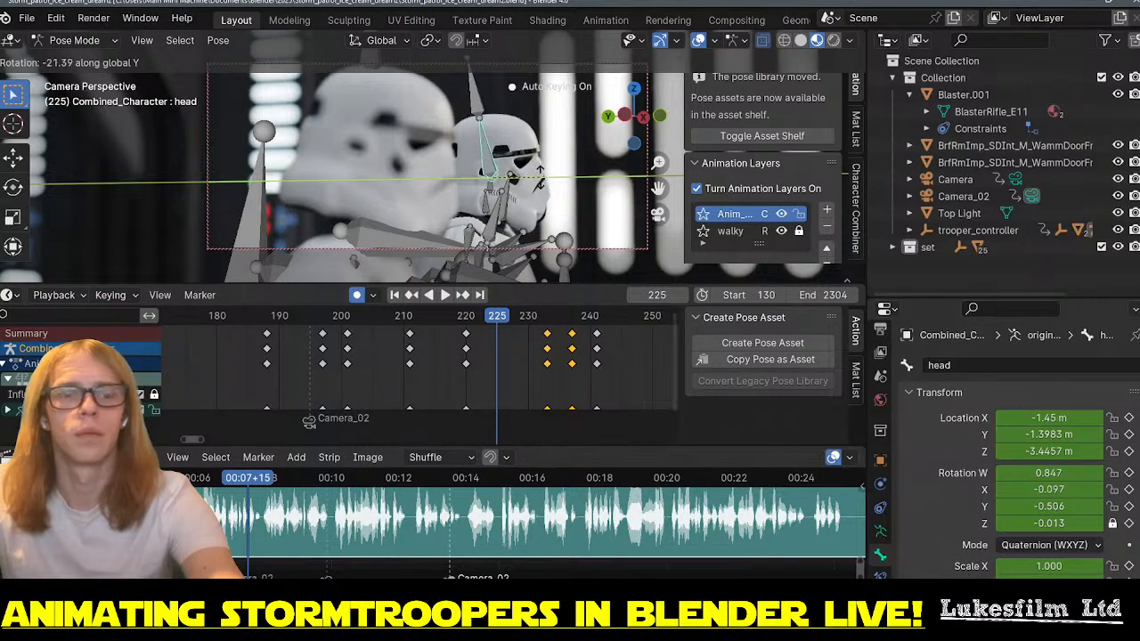
{"action": "left_click", "coordinate": [539, 181]}
{"action": "key", "text": "z"}
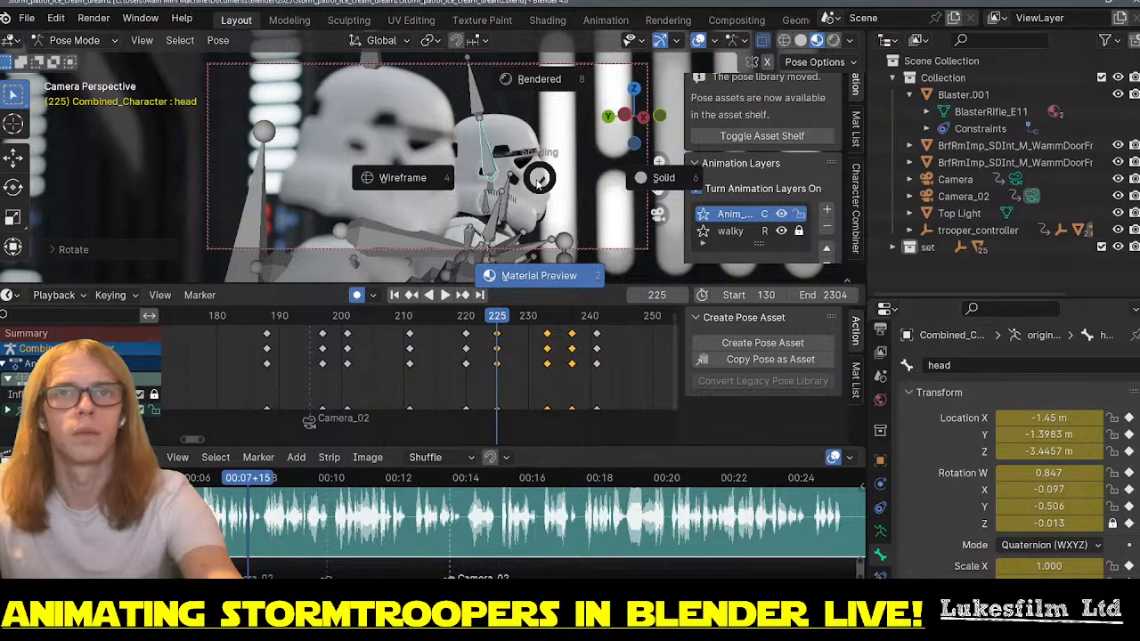
{"action": "key", "text": "Escape"}
{"action": "key", "text": "r"}
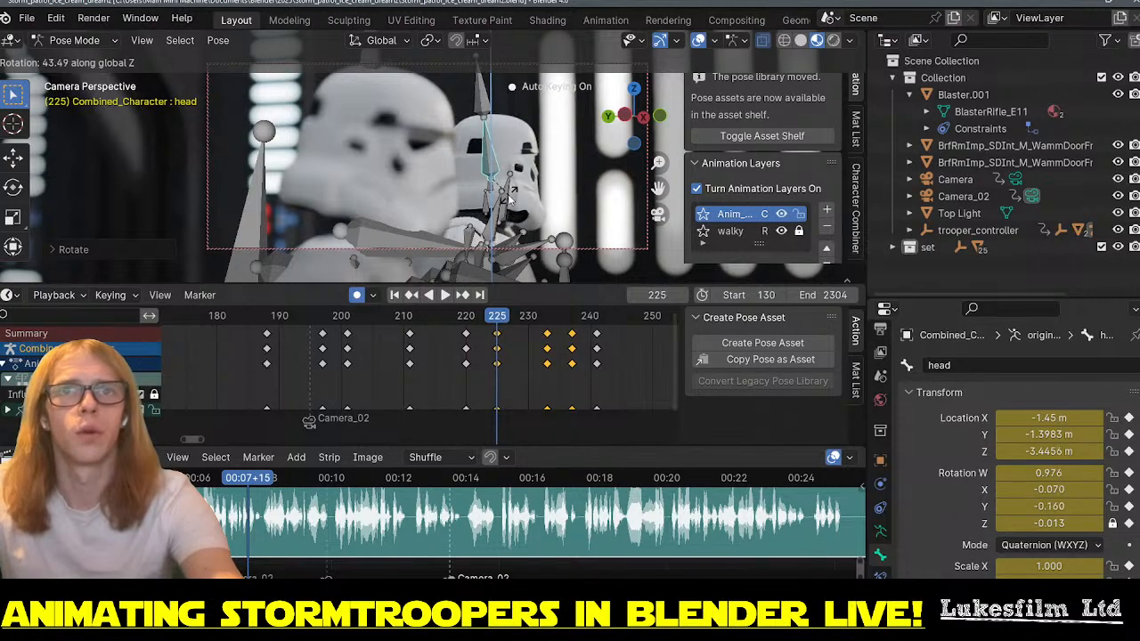
{"action": "left_click", "coordinate": [507, 198]}
- Copy the head bone's keyframe at frame 237 and paste it at frame 247
{"action": "left_click_drag", "start_coordinate": [498, 316], "coordinate": [604, 322]}
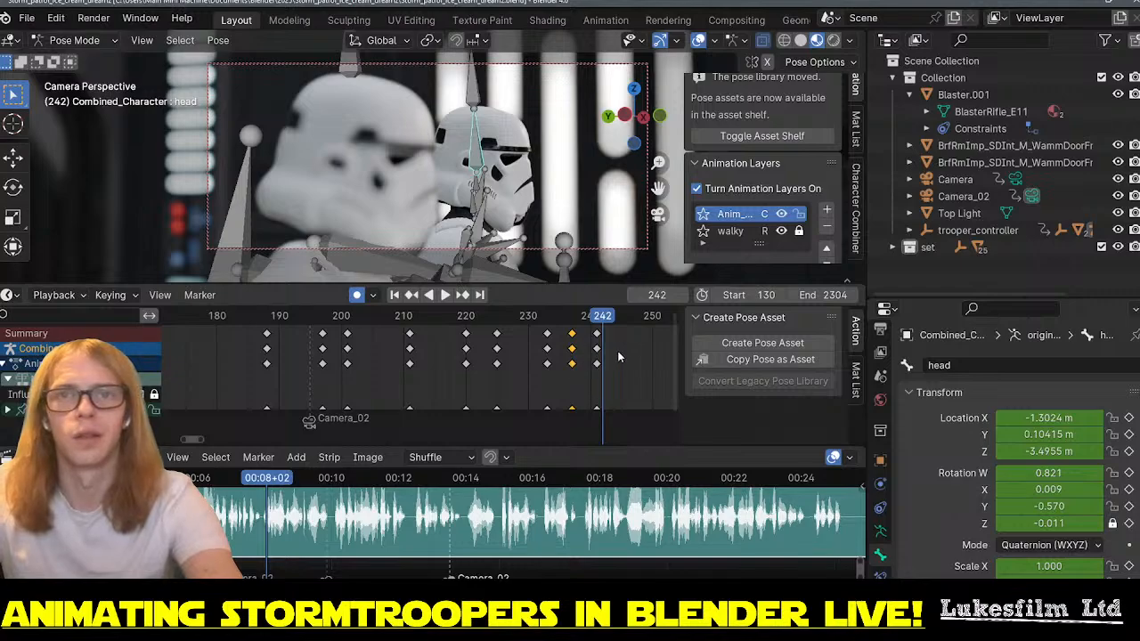
{"action": "key", "text": "space"}
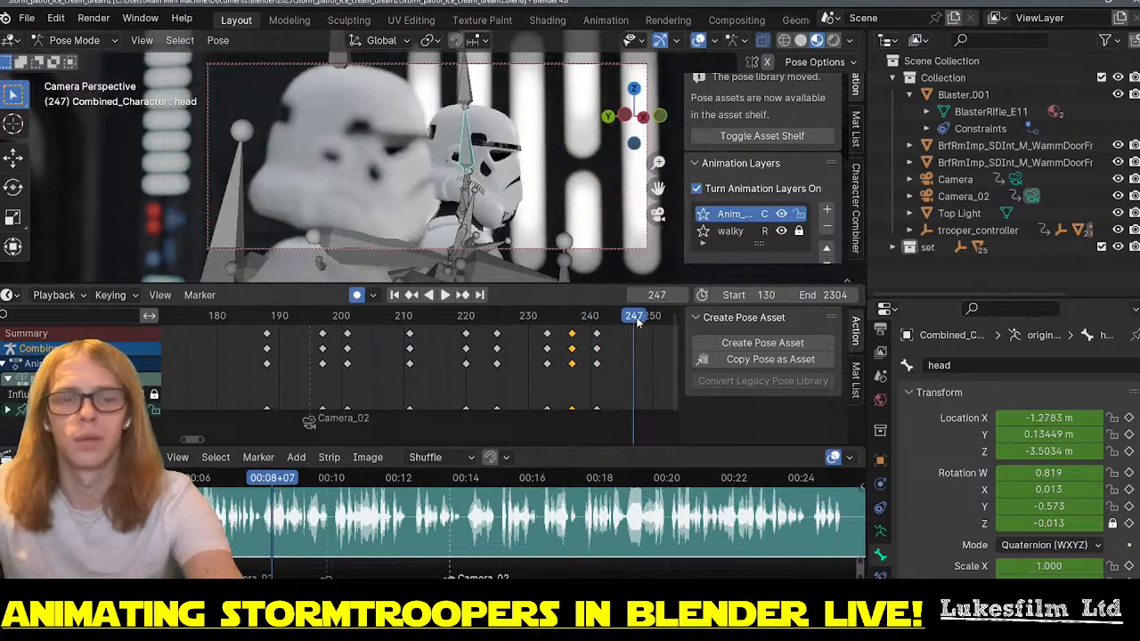
{"action": "key", "text": "ctrl+v"}
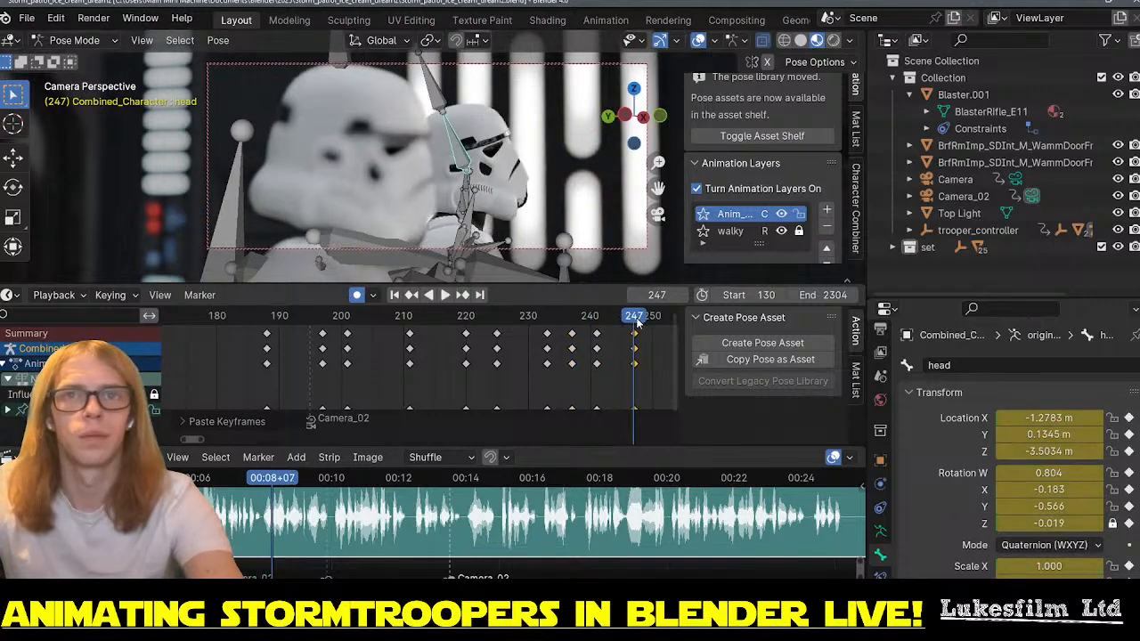
- Copy the head bone's keyframe at frame 241 and paste it at frame 250
{"action": "key", "text": "space"}
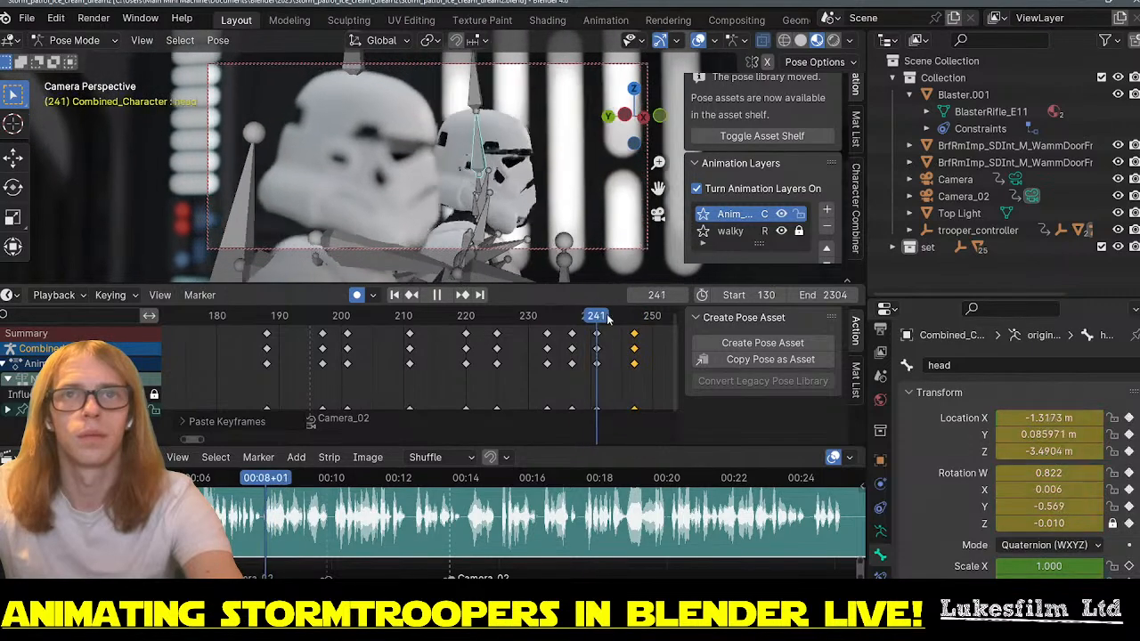
{"action": "left_click_drag", "start_coordinate": [625, 326], "coordinate": [599, 322]}
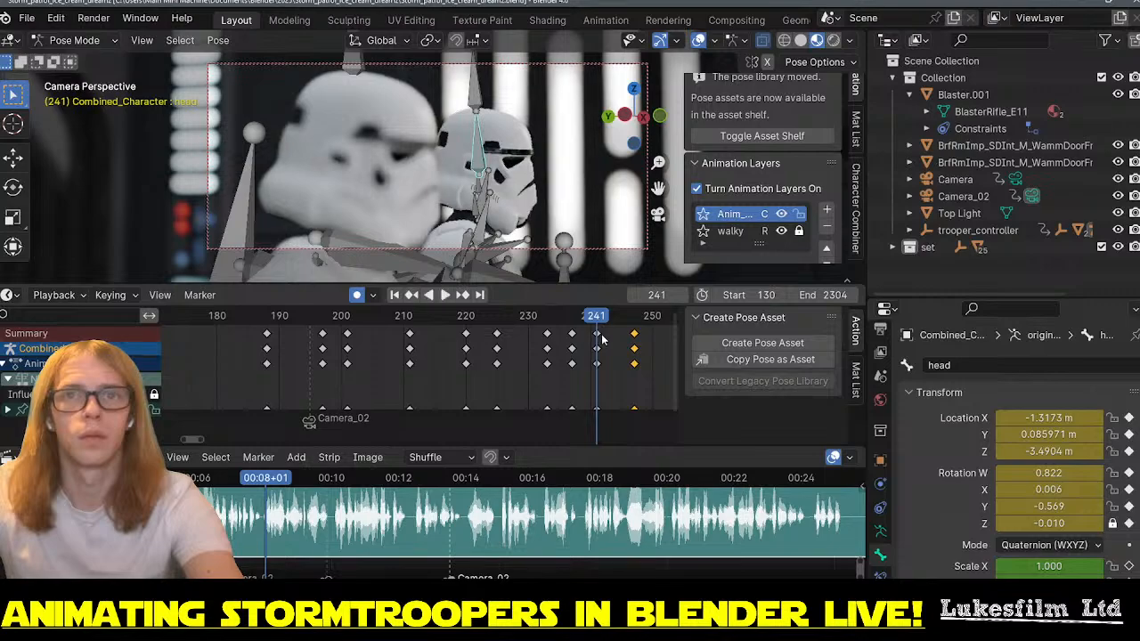
{"action": "left_click", "coordinate": [653, 322]}
{"action": "key", "text": "space"}
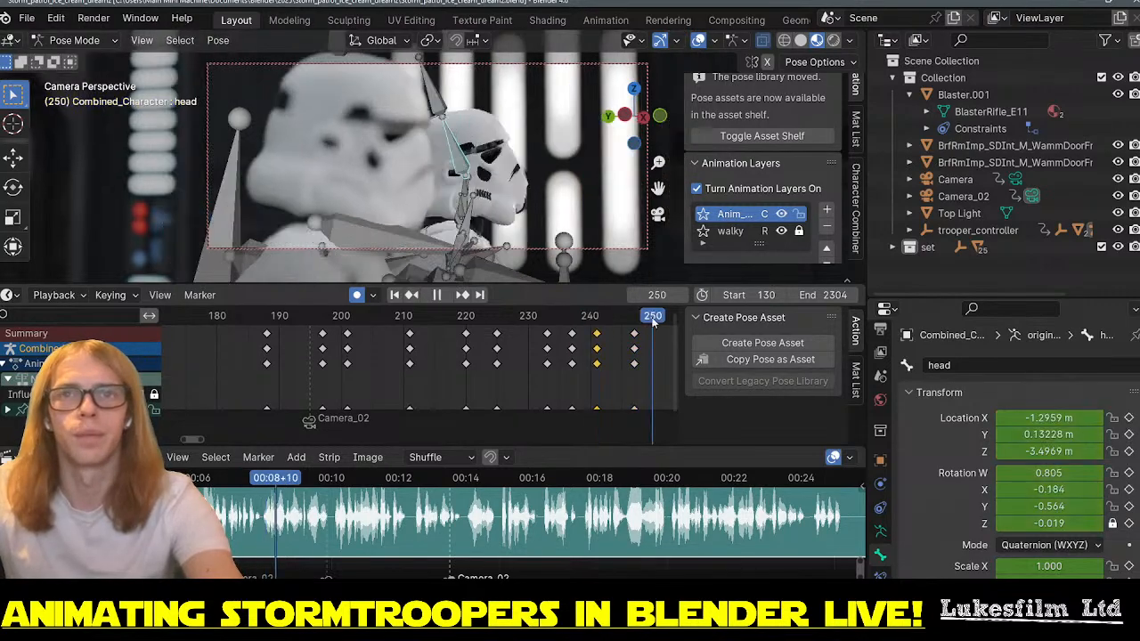
{"action": "key", "text": "ctrl+v"}
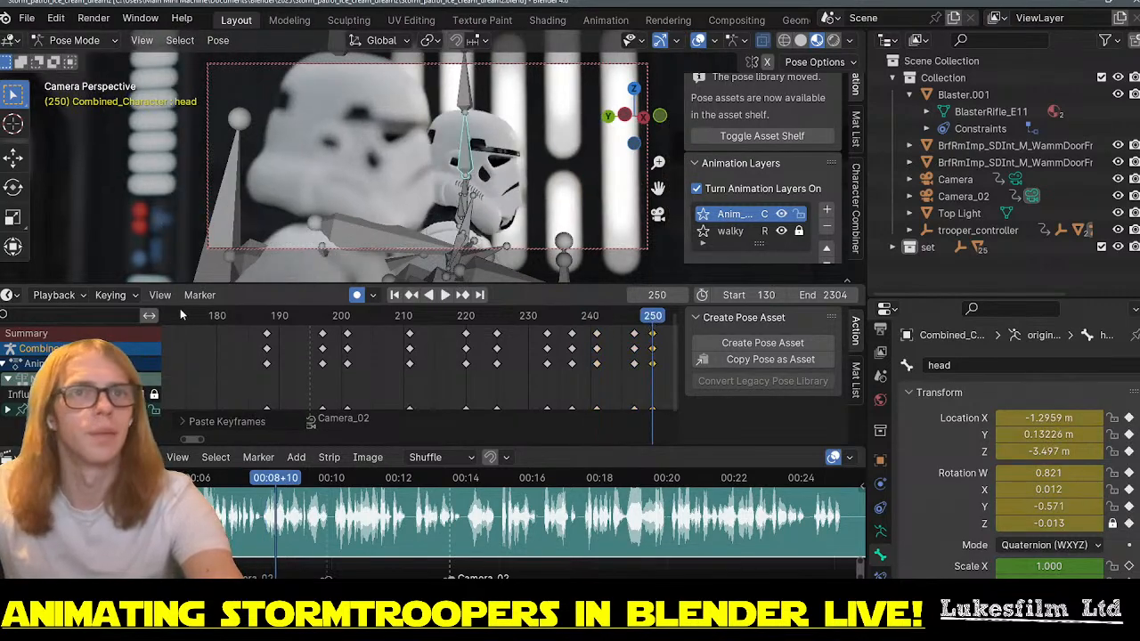
- Play the animation from frame 130, then replay and scrub frames 188 to 223 to examine the head turn across the camera cut
{"action": "left_click", "coordinate": [394, 295]}
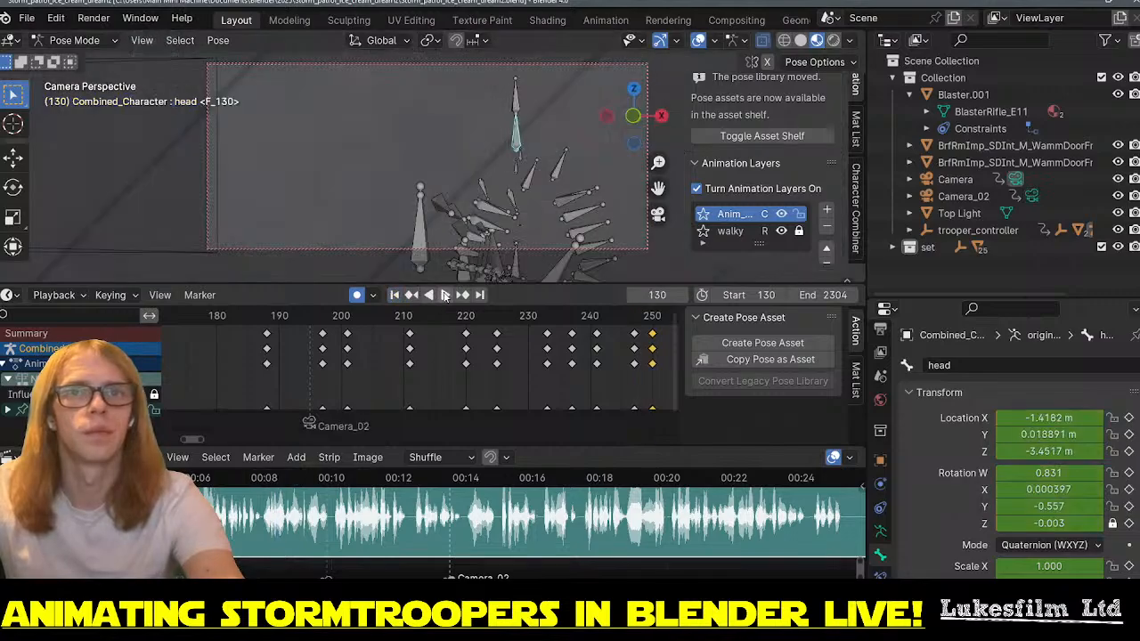
{"action": "left_click", "coordinate": [442, 295]}
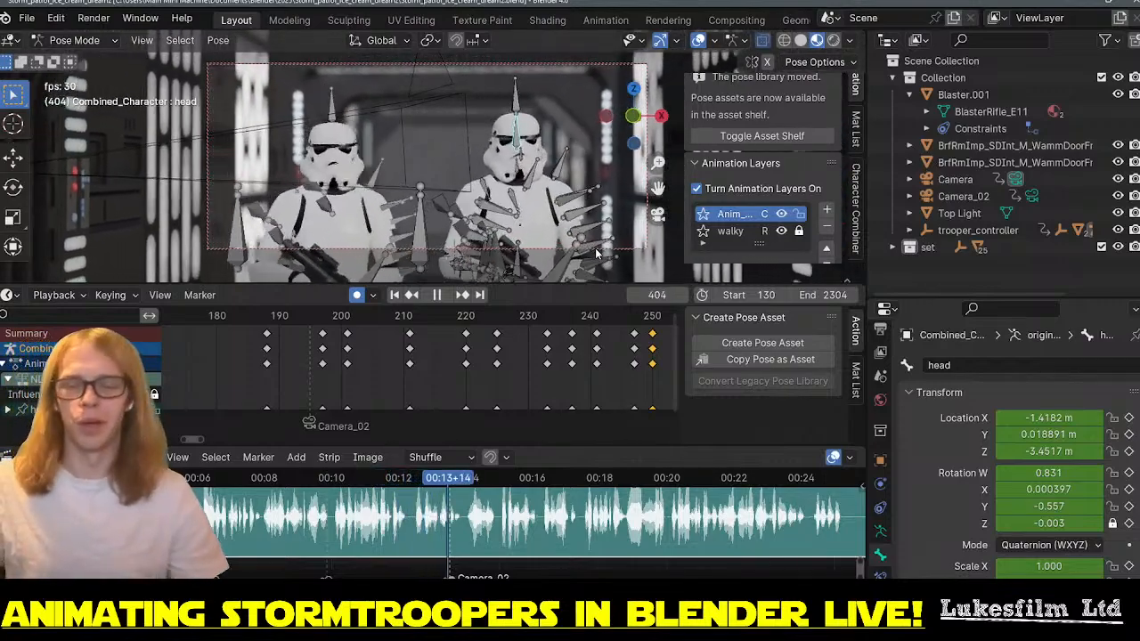
{"action": "key", "text": "space"}
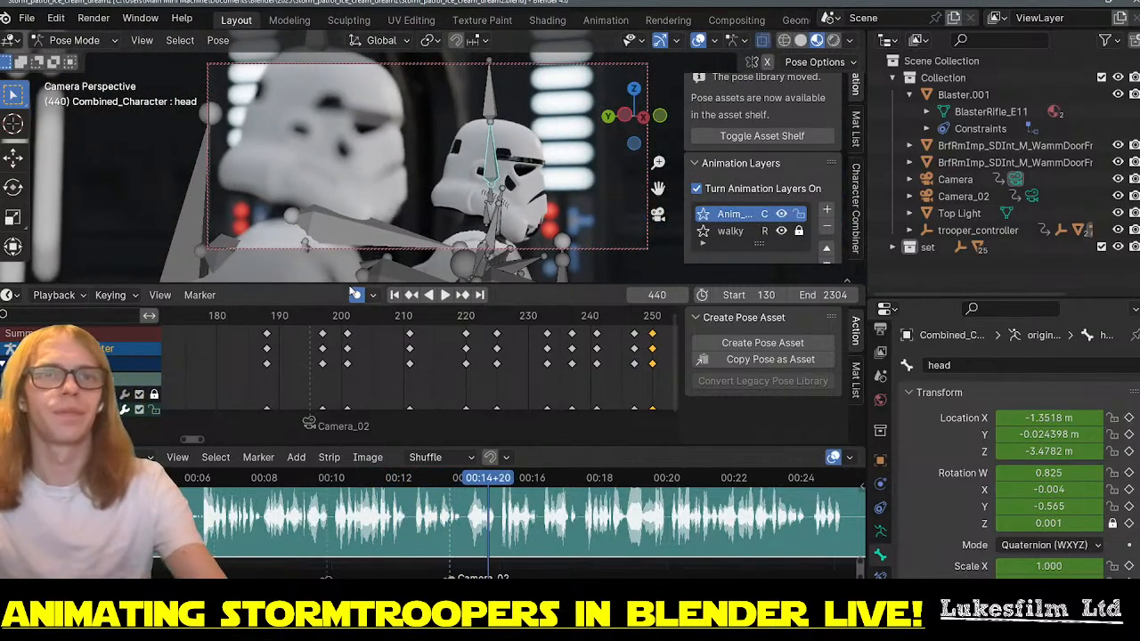
{"action": "left_click", "coordinate": [268, 318]}
{"action": "key", "text": "space"}
{"action": "mouse_move", "coordinate": [273, 323]}
{"action": "left_mouse_down"}
{"action": "mouse_move", "coordinate": [324, 320]}
{"action": "mouse_move", "coordinate": [265, 310]}
{"action": "left_mouse_up"}
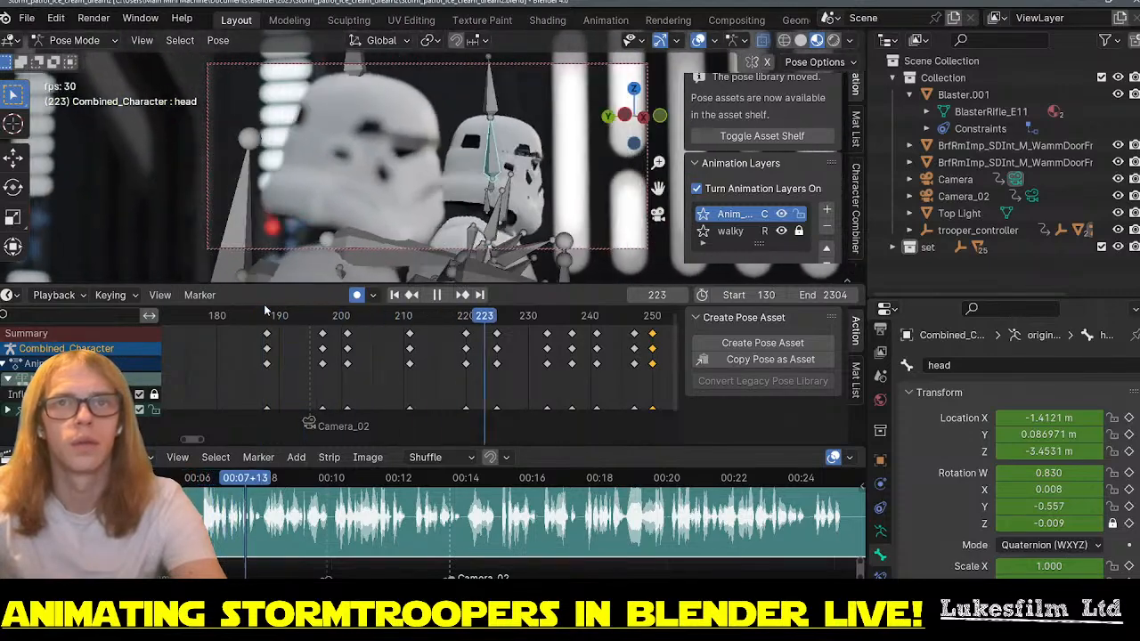
{"action": "key", "text": "space"}
{"action": "left_click_drag", "start_coordinate": [338, 309], "coordinate": [279, 316]}
{"action": "key", "text": "space"}
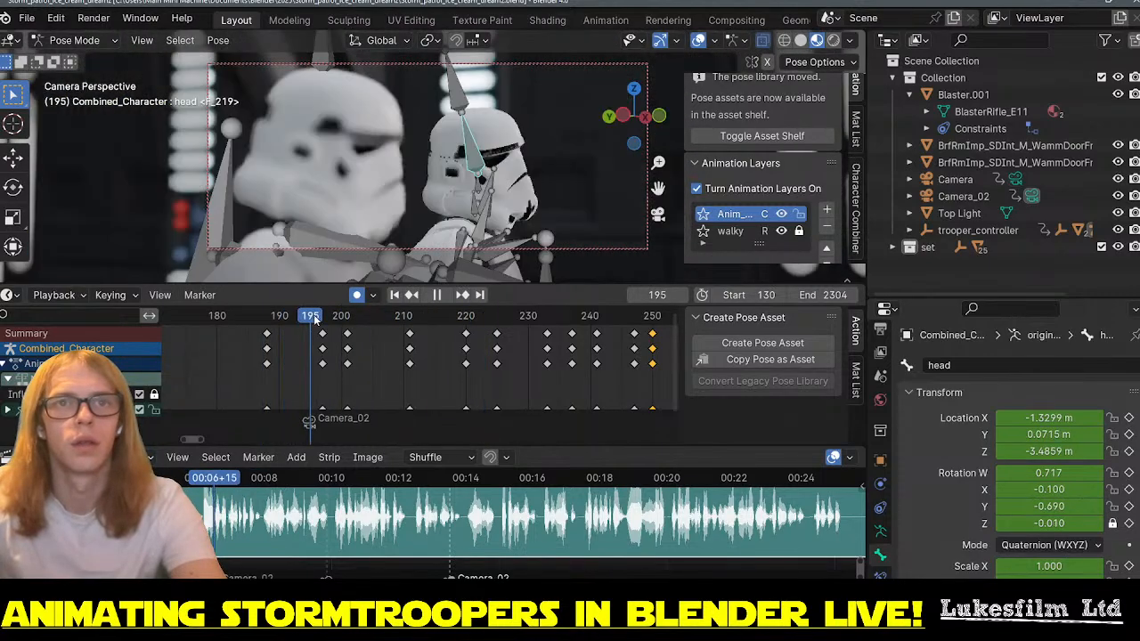
{"action": "mouse_move", "coordinate": [351, 324]}
{"action": "left_mouse_down"}
{"action": "mouse_move", "coordinate": [477, 333]}
{"action": "mouse_move", "coordinate": [333, 327]}
{"action": "left_mouse_up"}
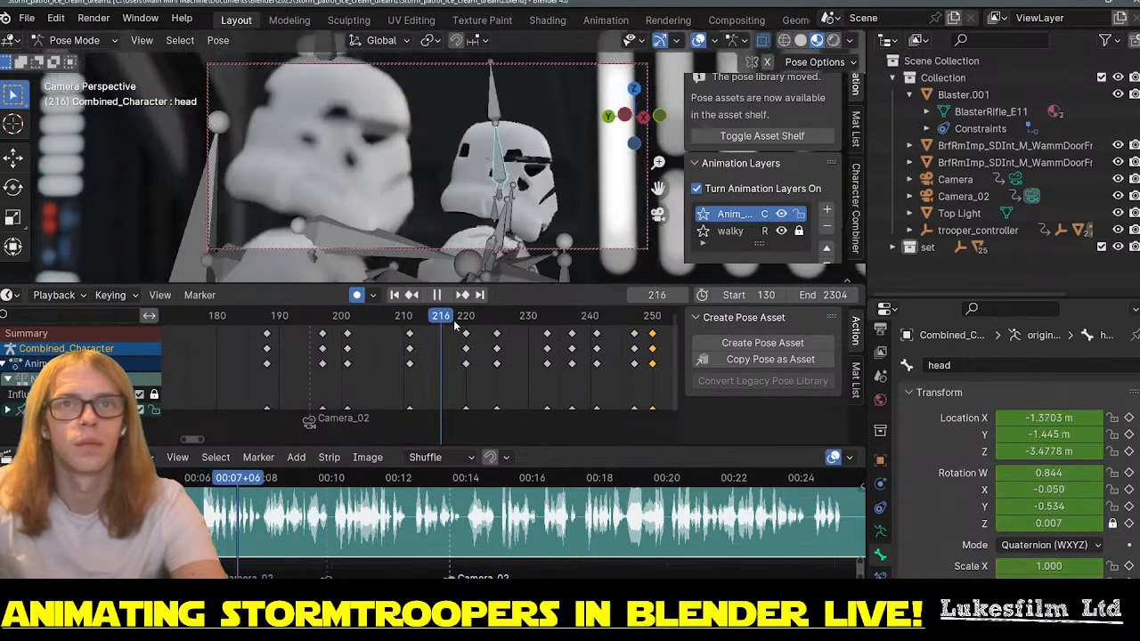
{"action": "left_click_drag", "start_coordinate": [479, 323], "coordinate": [460, 323]}
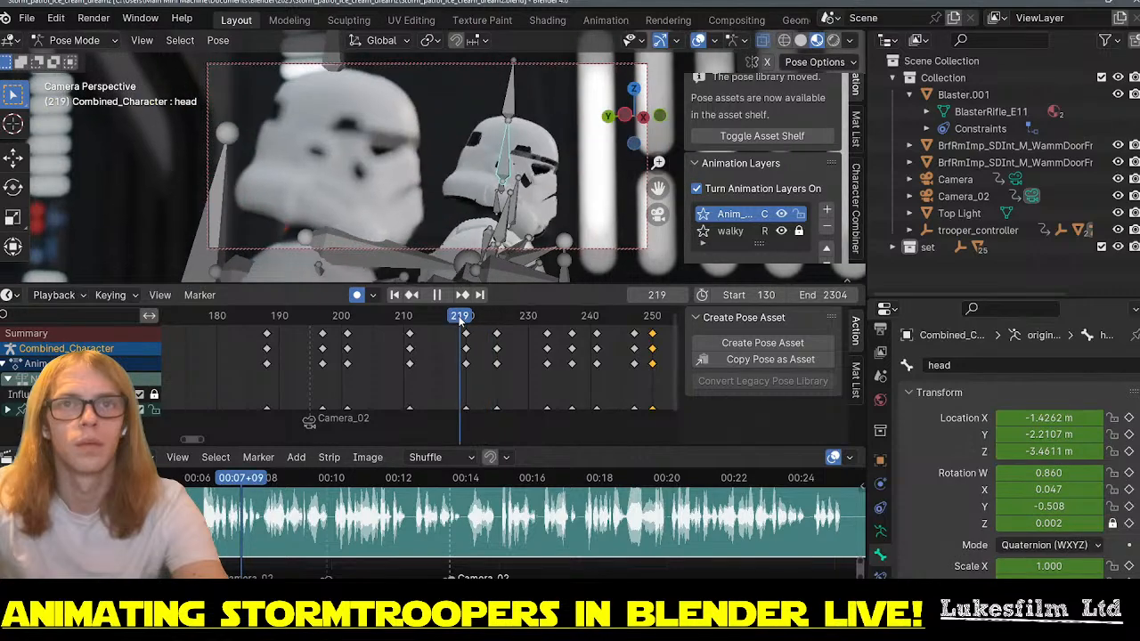
{"action": "key", "text": "space"}
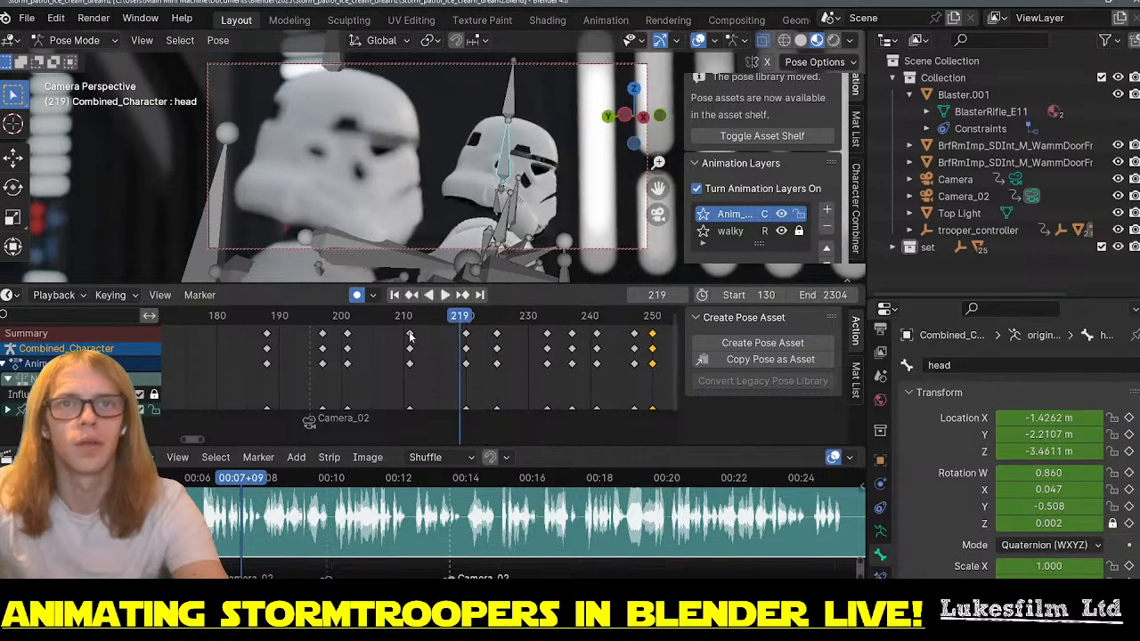
- Delete the head bone's keyframe at frame 211 and move those at frames 220 and 201 to frames 216 and 208
{"action": "left_click", "coordinate": [409, 334]}
{"action": "key", "text": "Delete"}
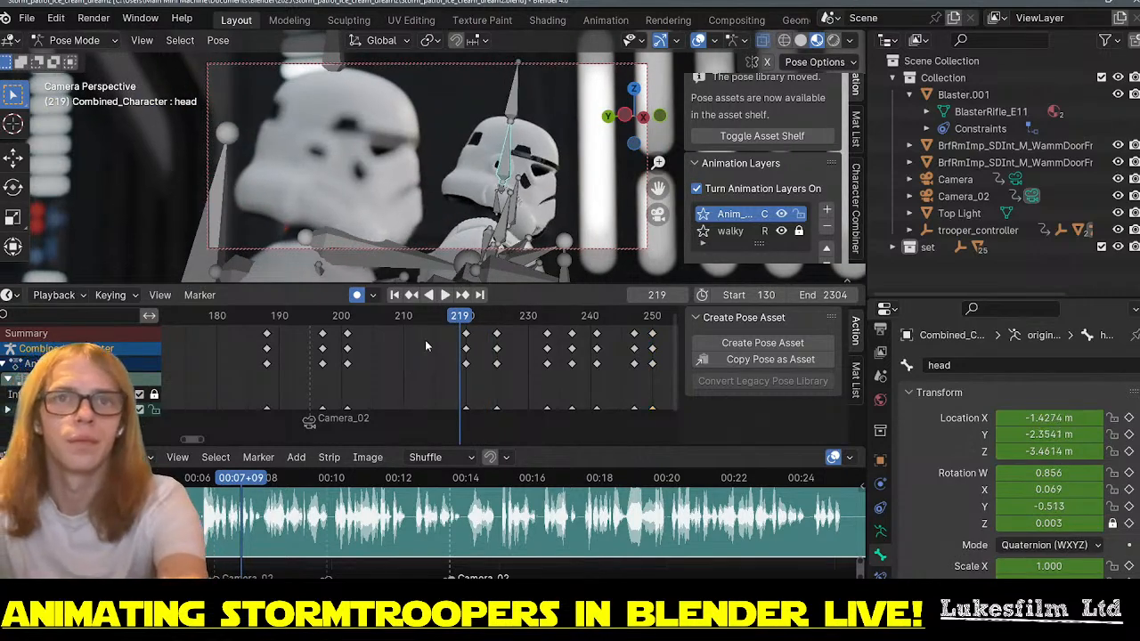
{"action": "left_click_drag", "start_coordinate": [466, 335], "coordinate": [441, 335]}
{"action": "key", "text": "shift+d"}
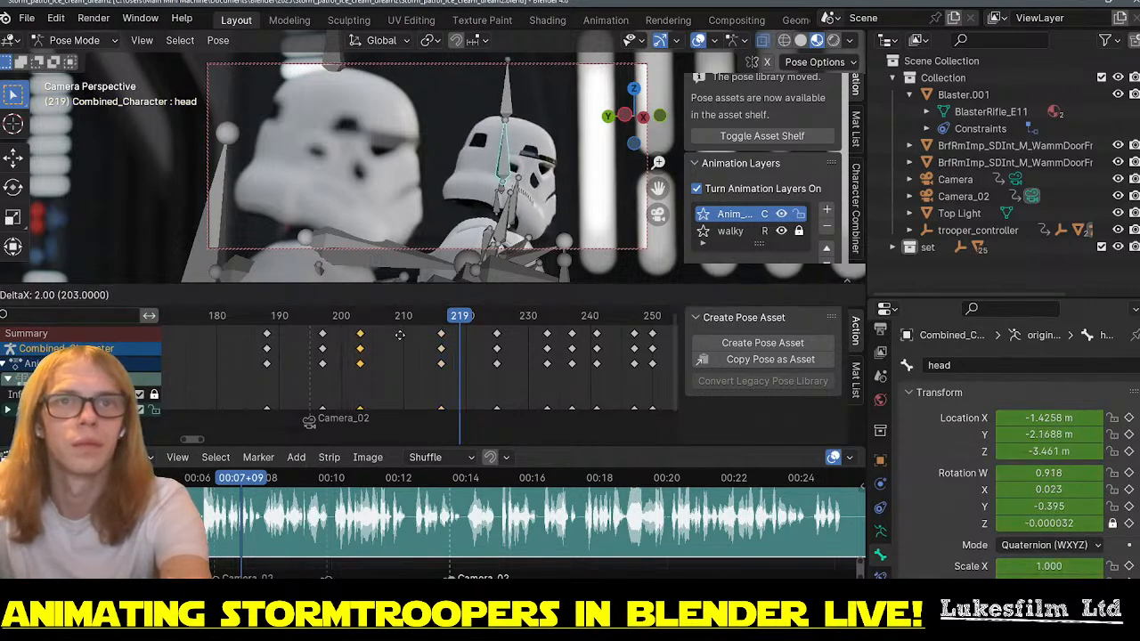
{"action": "left_click", "coordinate": [412, 334]}
- Replay the animation from frames 188 and 195 and scrub around frame 224 to examine the retimed head turn
{"action": "left_click", "coordinate": [263, 319]}
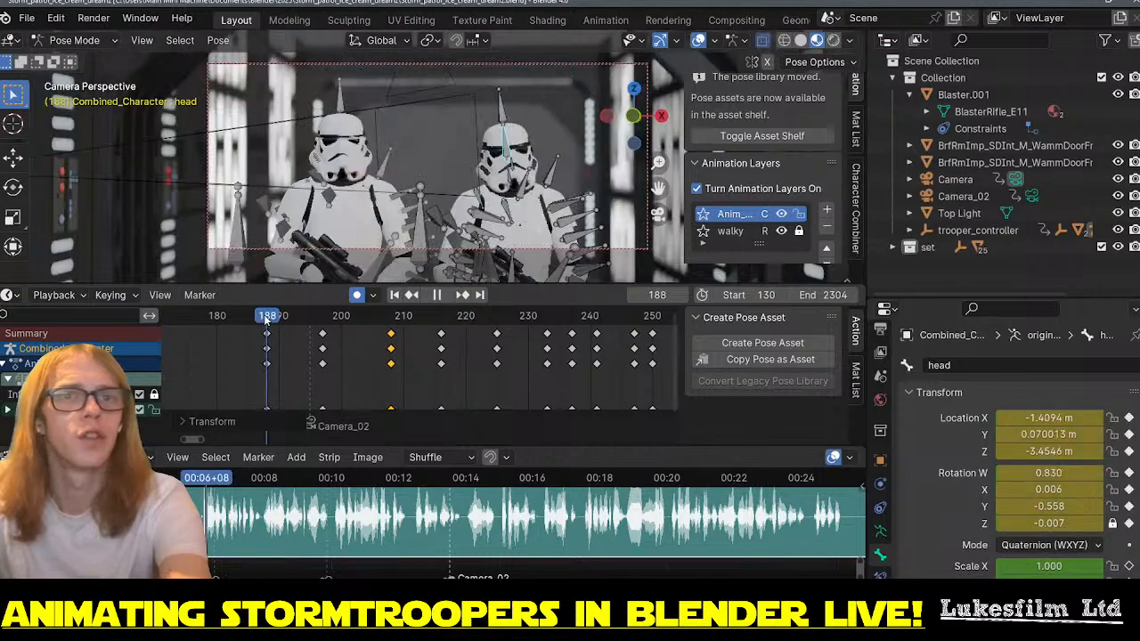
{"action": "key", "text": "space"}
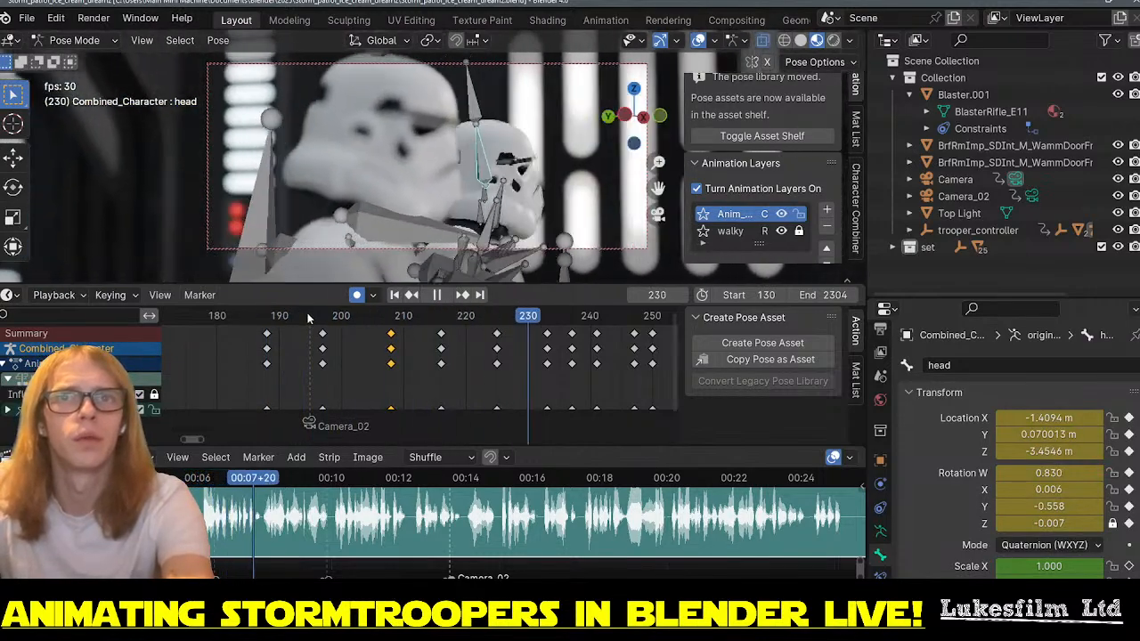
{"action": "key", "text": "space"}
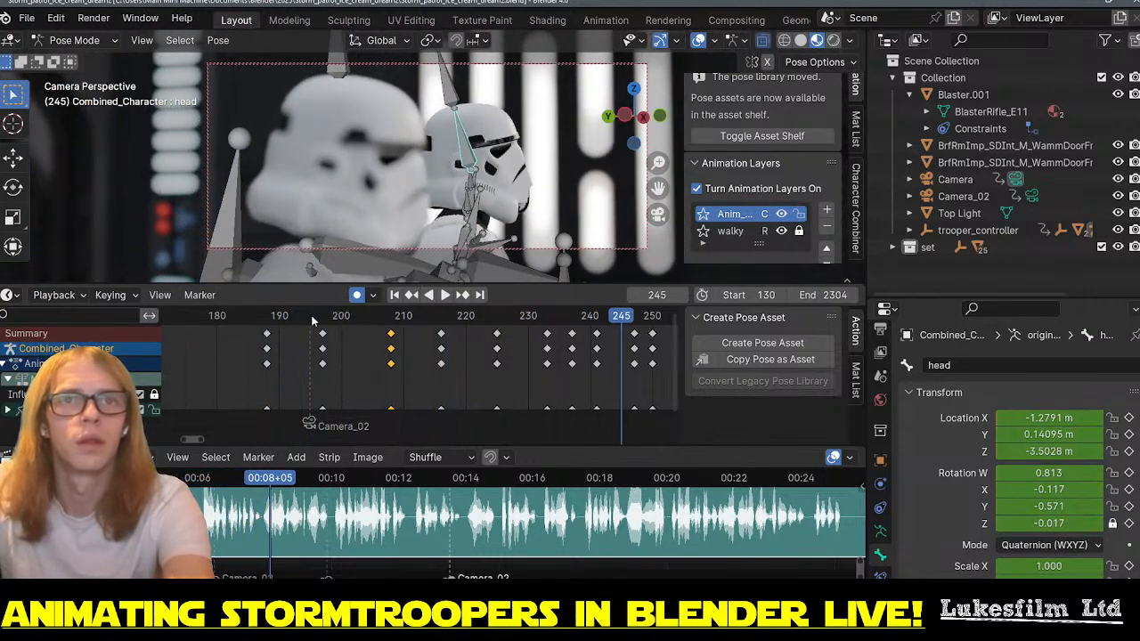
{"action": "left_click", "coordinate": [313, 321]}
{"action": "key", "text": "space"}
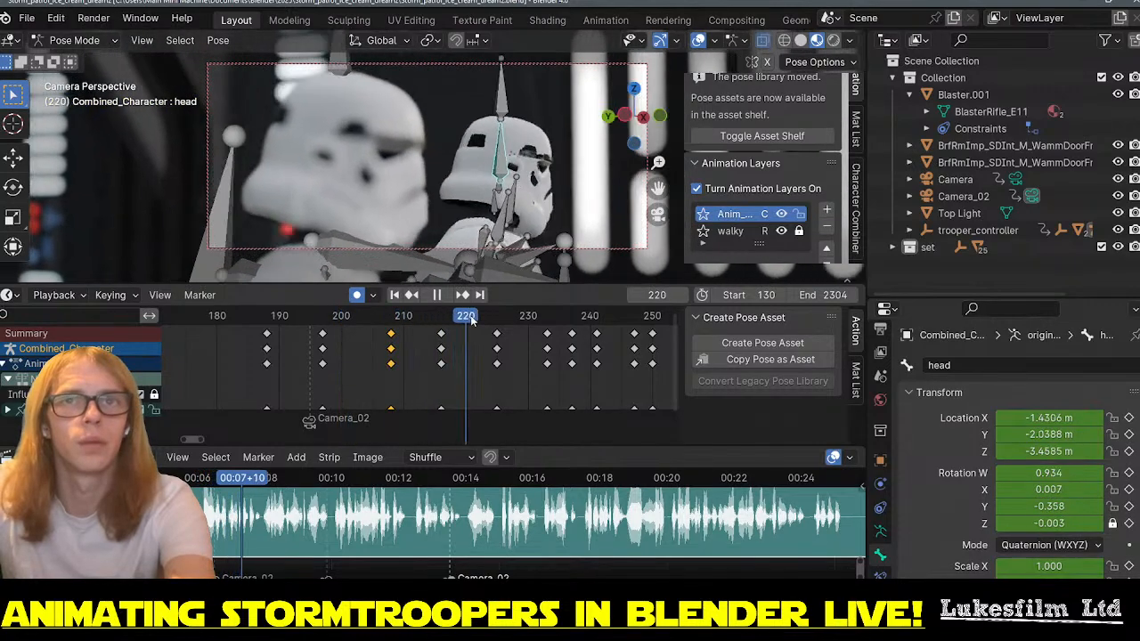
{"action": "mouse_move", "coordinate": [472, 321]}
{"action": "left_mouse_down"}
{"action": "mouse_move", "coordinate": [504, 322]}
{"action": "mouse_move", "coordinate": [490, 321]}
{"action": "left_mouse_up"}
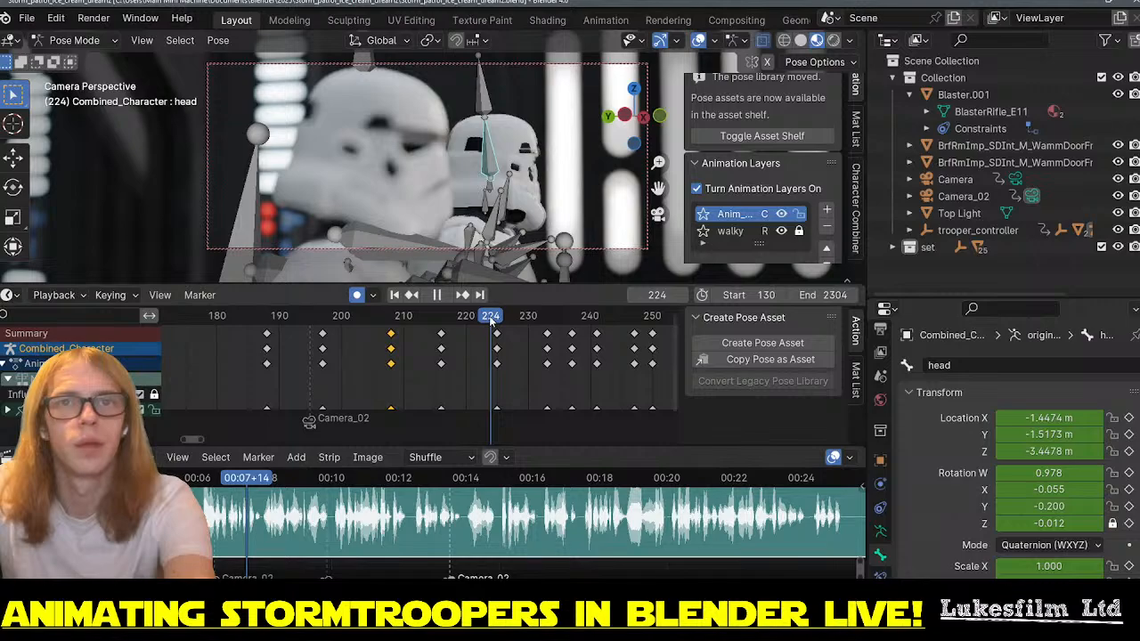
{"action": "key", "text": "space"}
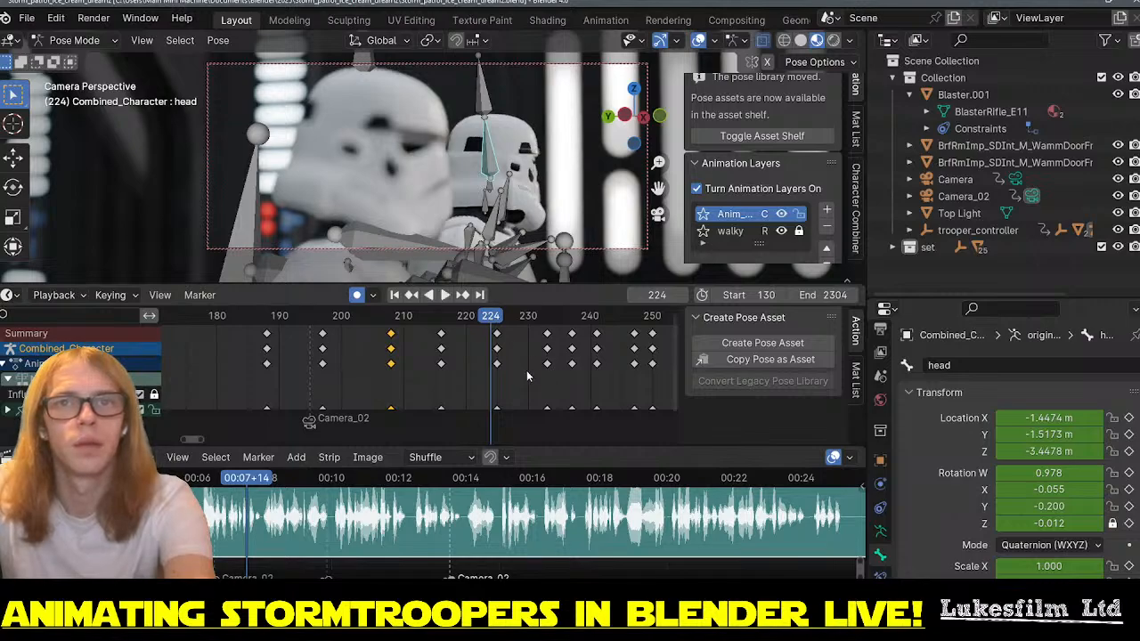
{"action": "key", "text": "space"}
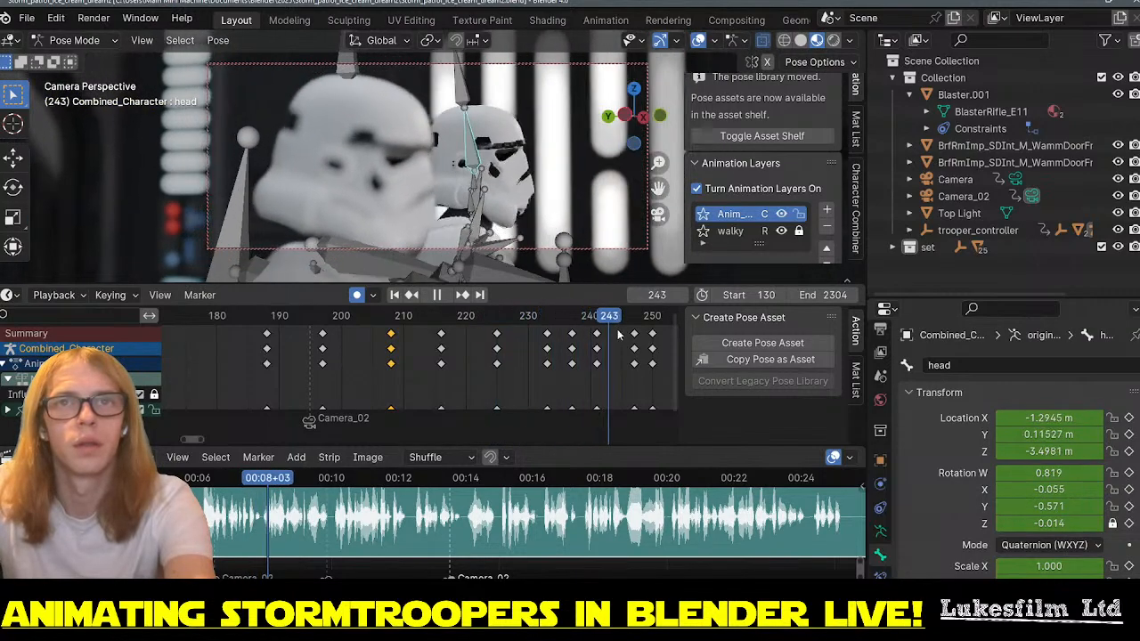
{"action": "key", "text": "space"}
- Move the head bone's keyframes at frames 247 and 250 by 20 frames to 267 and 270
{"action": "scroll", "coordinate": [587, 361], "scroll_direction": "down", "scroll_amount": 3}
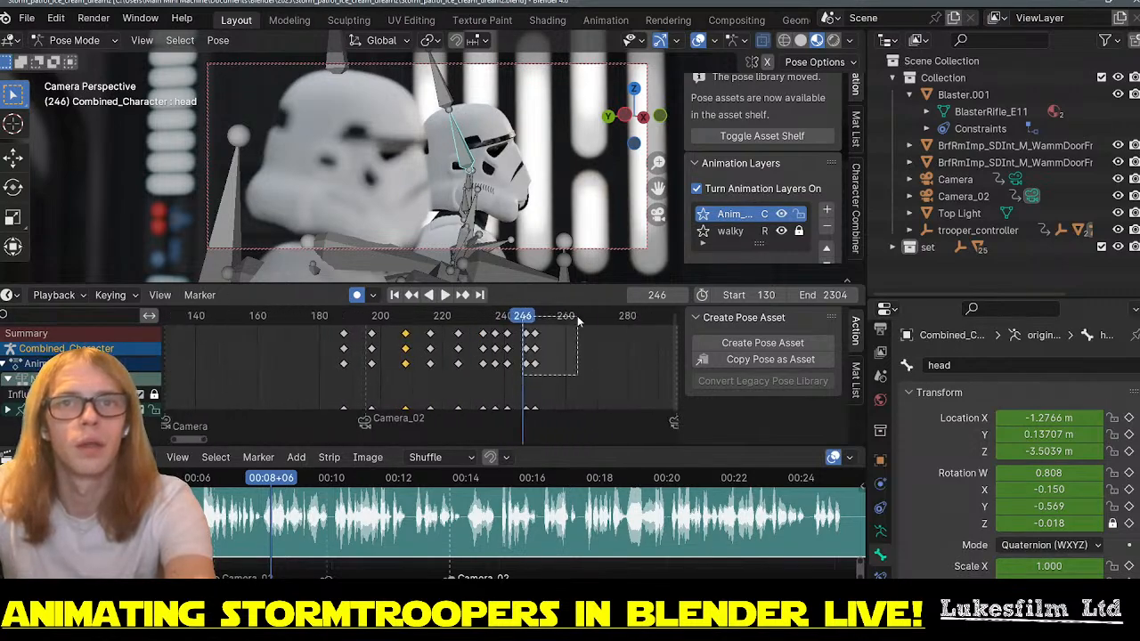
{"action": "left_click_drag", "start_coordinate": [577, 323], "coordinate": [538, 369]}
{"action": "key", "text": "g"}
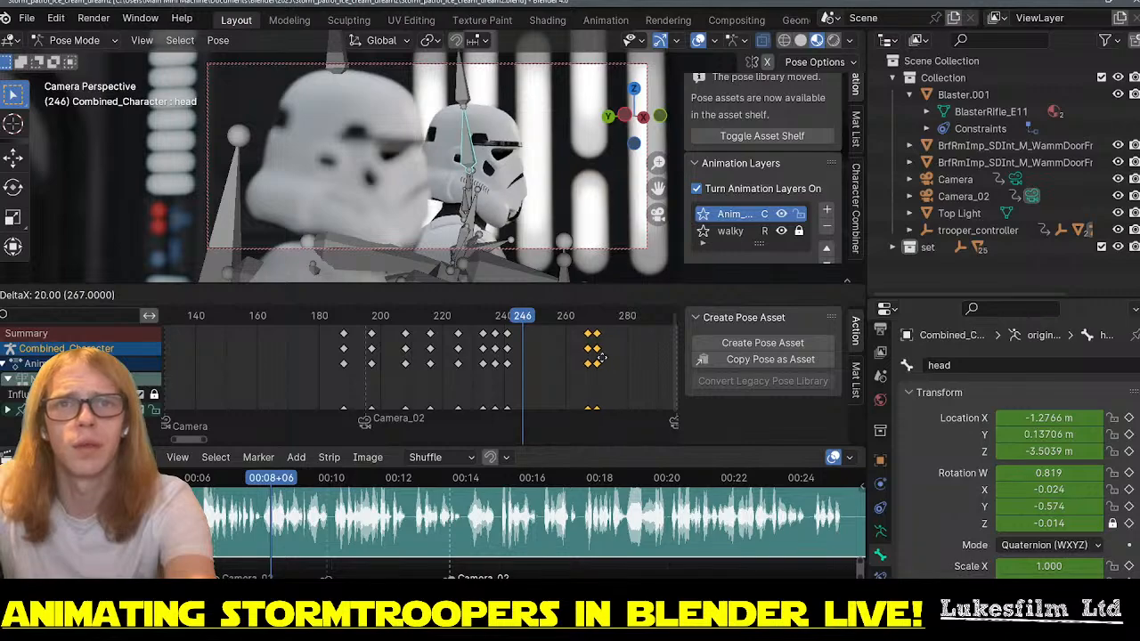
{"action": "left_click", "coordinate": [603, 358]}
{"action": "scroll", "coordinate": [517, 376], "scroll_direction": "up", "scroll_amount": 3}
{"action": "left_click", "coordinate": [518, 381]}
{"action": "scroll", "coordinate": [519, 381], "scroll_direction": "up", "scroll_amount": 1}
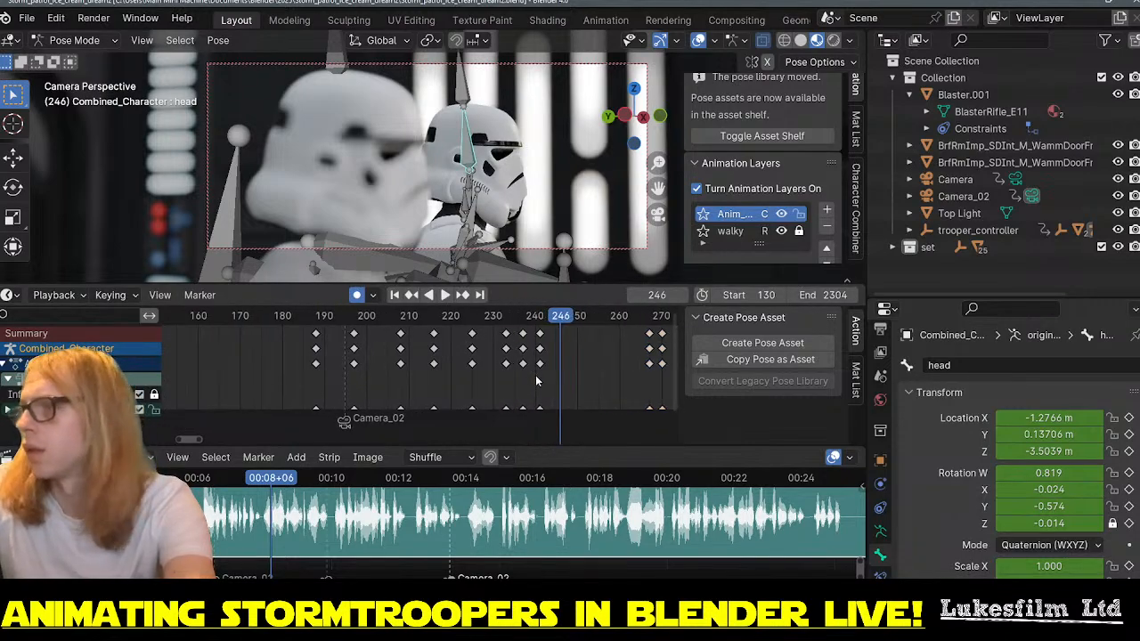
- Move the head bone's keyframes at frames 241 and 237 to frames 251 and 244, and play back the result
{"action": "left_click_drag", "start_coordinate": [566, 372], "coordinate": [587, 359]}
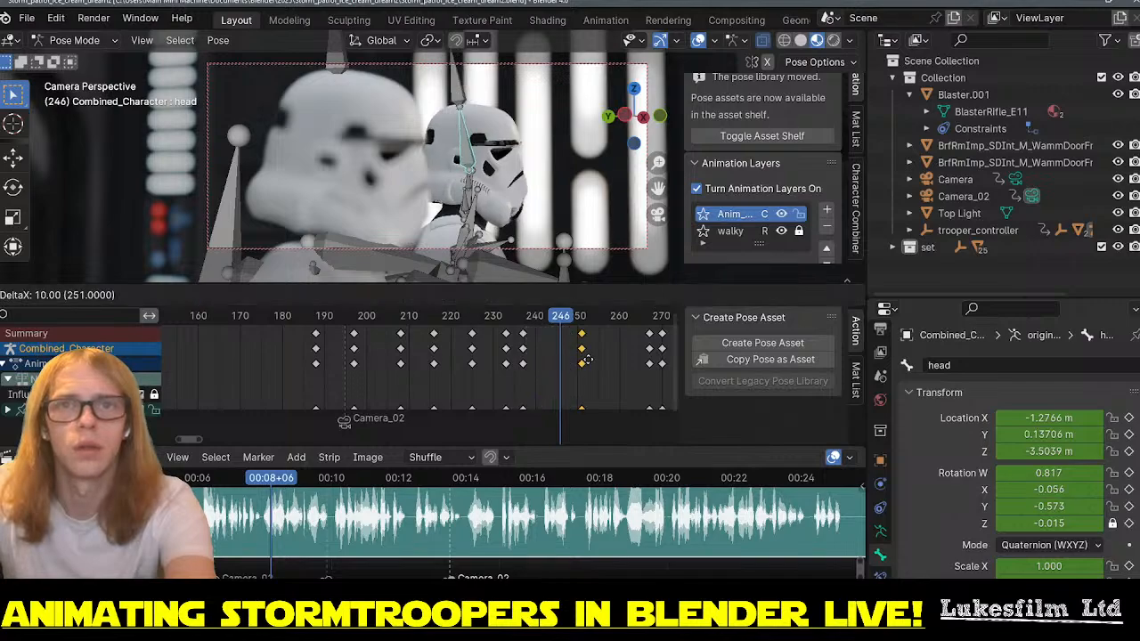
{"action": "left_click", "coordinate": [530, 368]}
{"action": "key", "text": "g"}
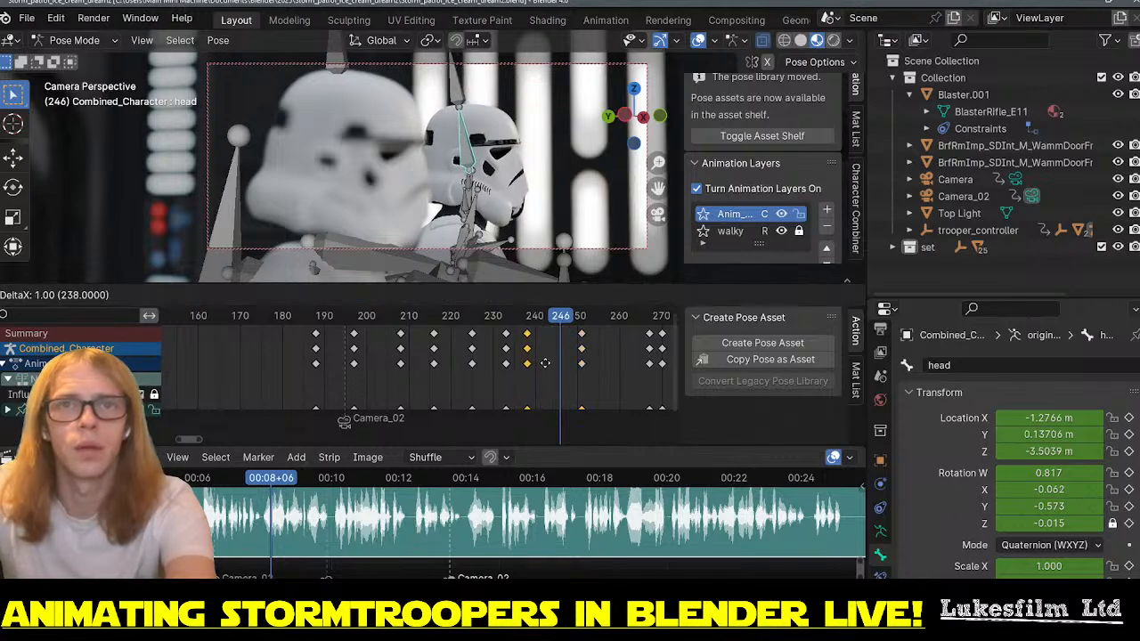
{"action": "left_click", "coordinate": [334, 325]}
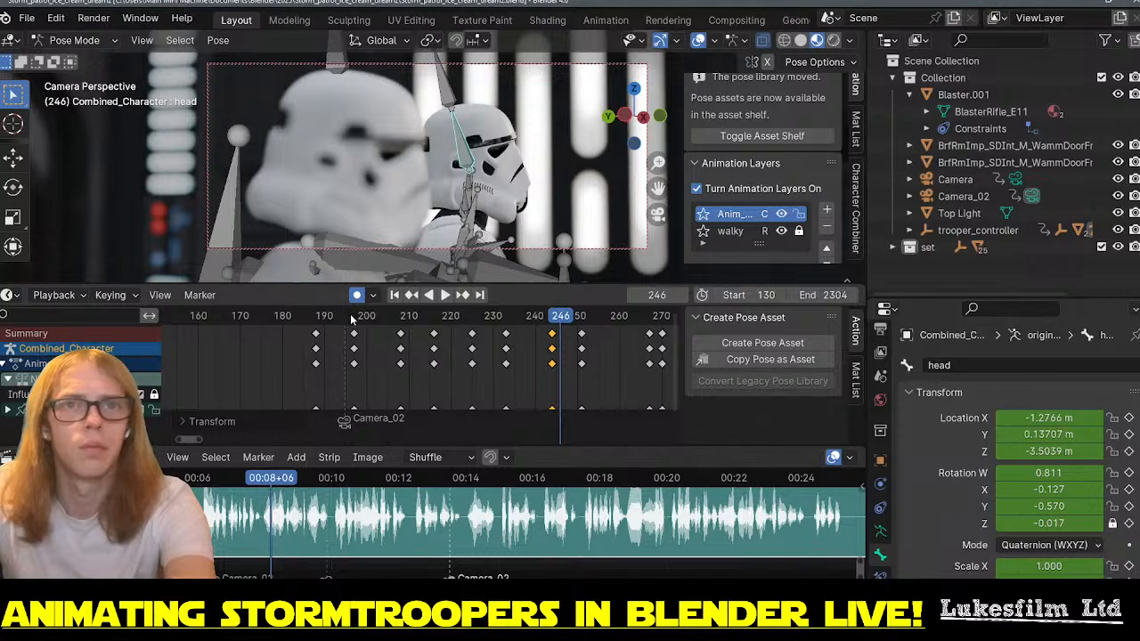
{"action": "key", "text": "shift+ctrl+space"}
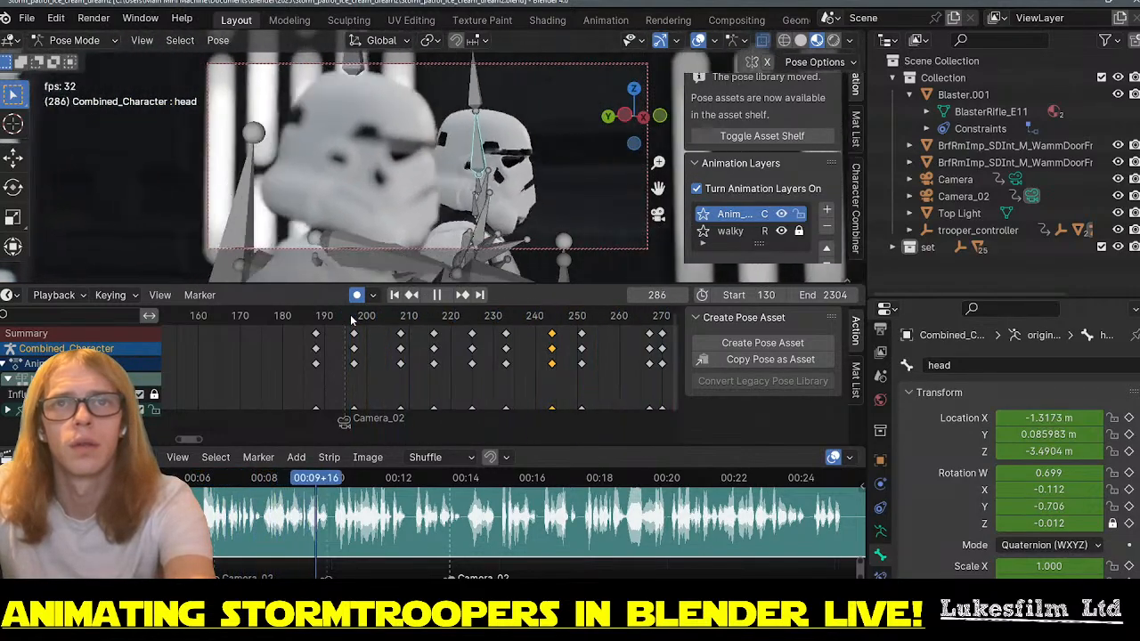
{"action": "key", "text": "space"}
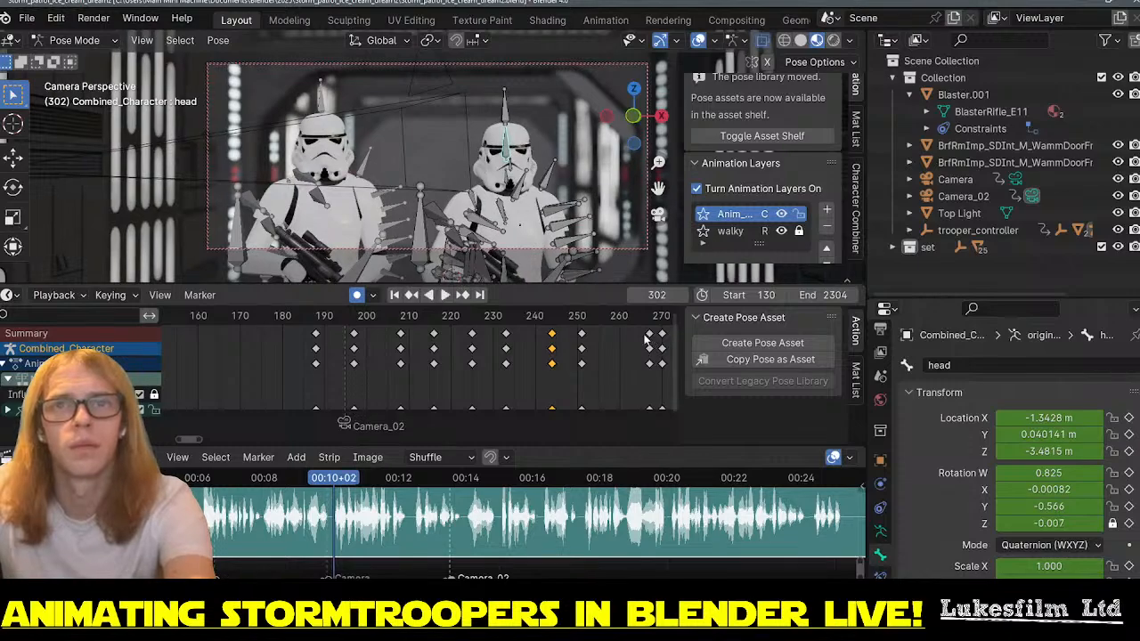
- Spread the head bone's last four keyframes, at frames 244, 251, 267 and 270, out to about frames 248, 261, 277 and 294
{"action": "scroll", "coordinate": [624, 369], "scroll_direction": "down", "scroll_amount": 2}
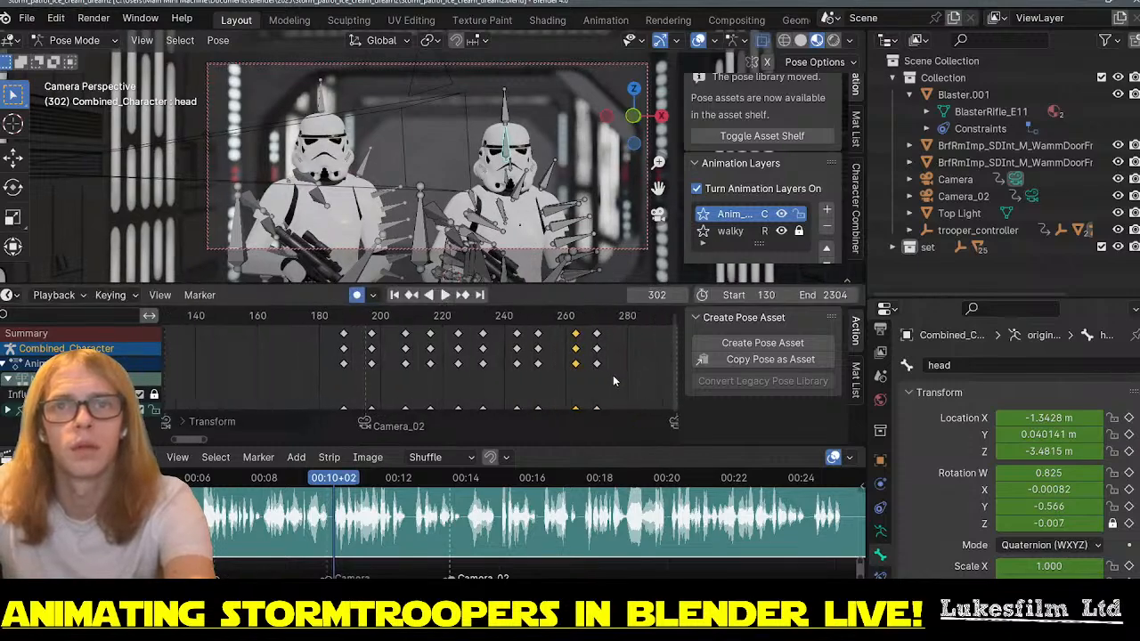
{"action": "scroll", "coordinate": [612, 381], "scroll_direction": "down", "scroll_amount": 2}
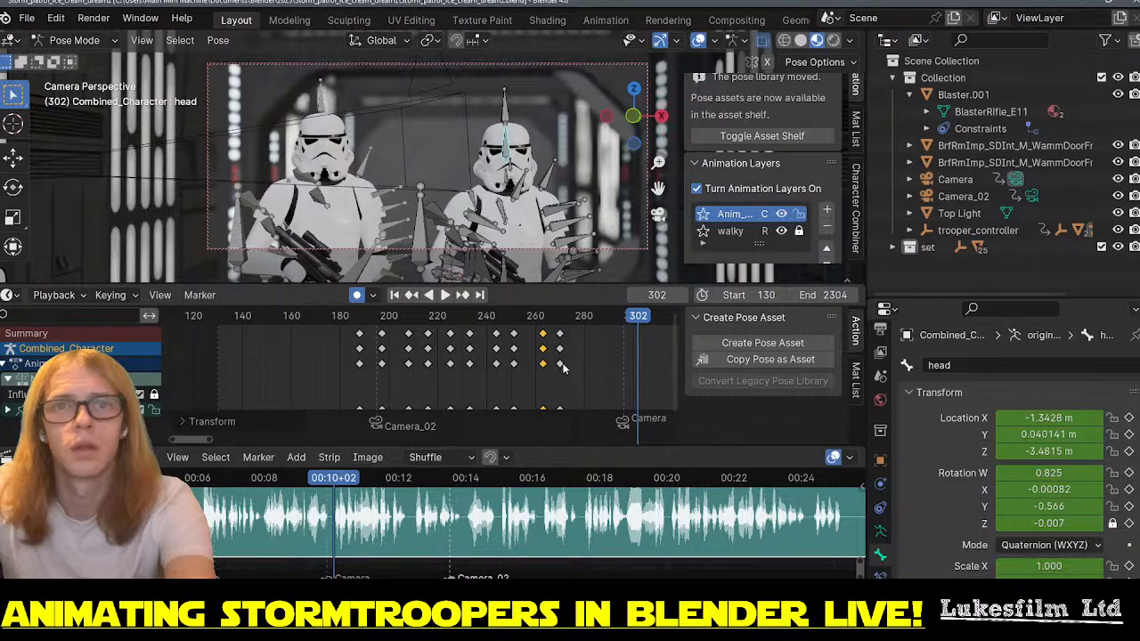
{"action": "left_click_drag", "start_coordinate": [560, 364], "coordinate": [642, 363]}
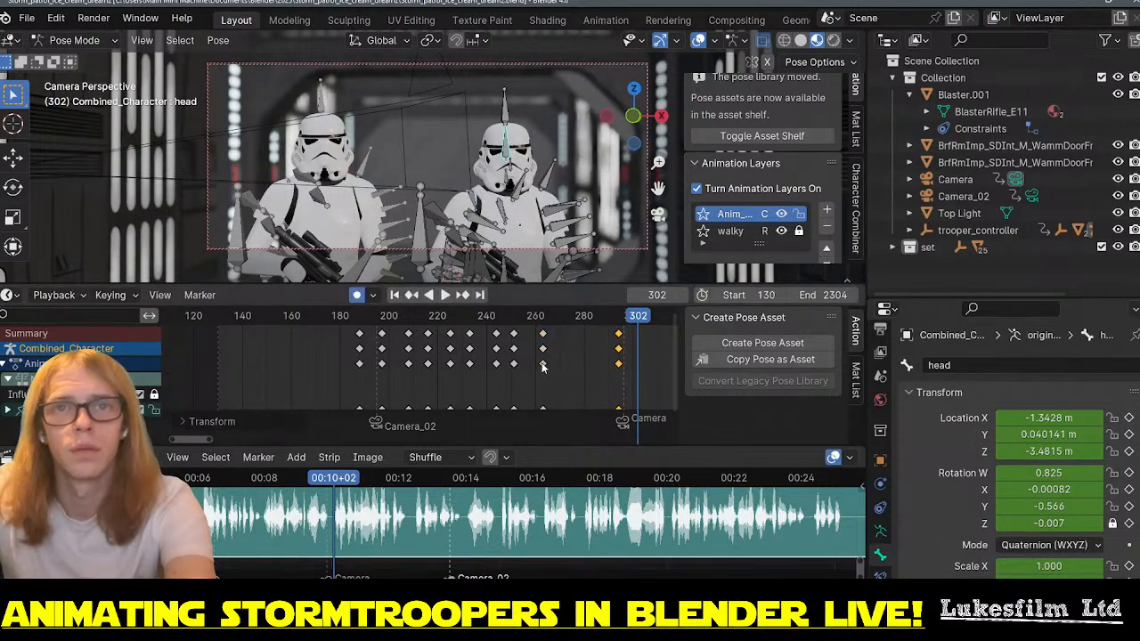
{"action": "left_click_drag", "start_coordinate": [543, 366], "coordinate": [604, 365]}
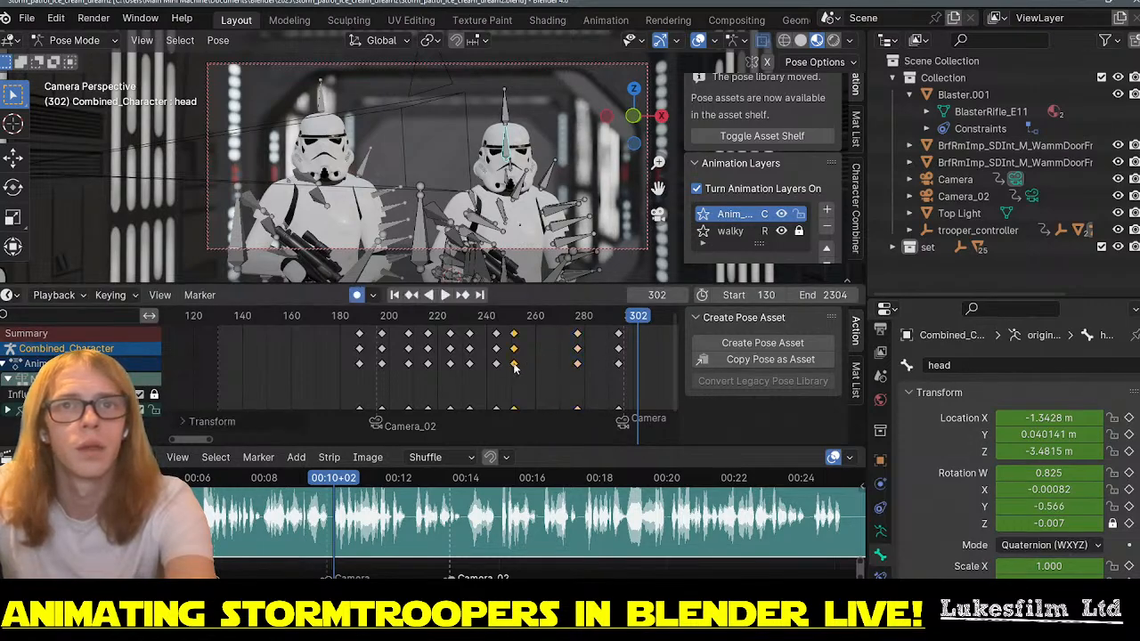
{"action": "mouse_move", "coordinate": [514, 366]}
{"action": "left_mouse_down"}
{"action": "mouse_move", "coordinate": [543, 364]}
{"action": "mouse_move", "coordinate": [511, 362]}
{"action": "left_mouse_up"}
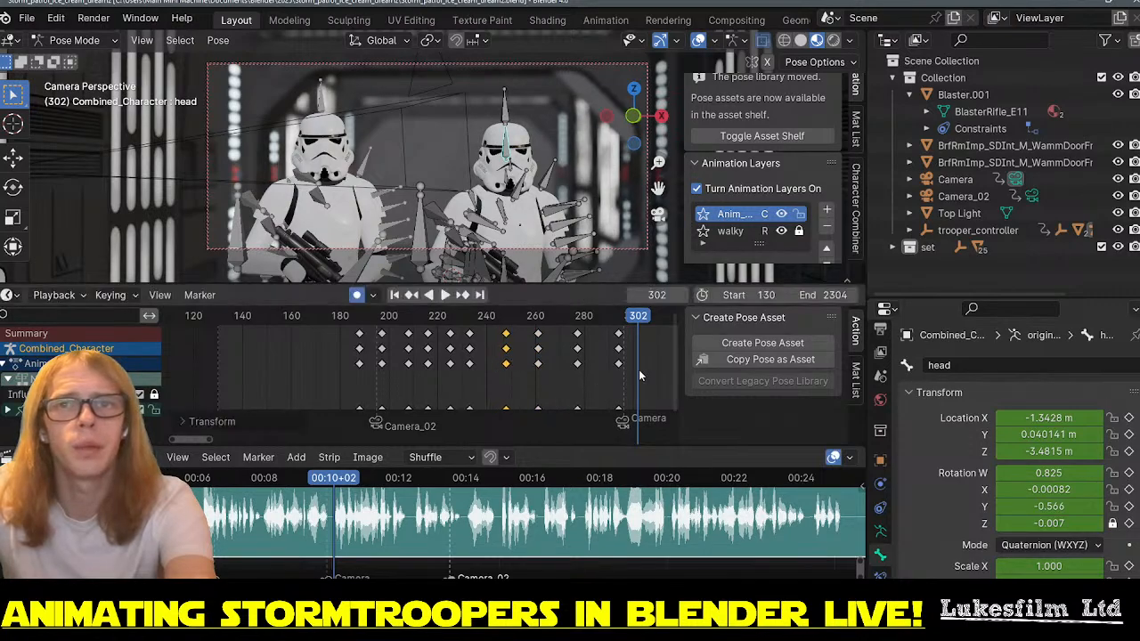
- Set the interpolation of all the head bone's keyframes on the animation layer to Linear
{"action": "left_click_drag", "start_coordinate": [633, 377], "coordinate": [352, 322]}
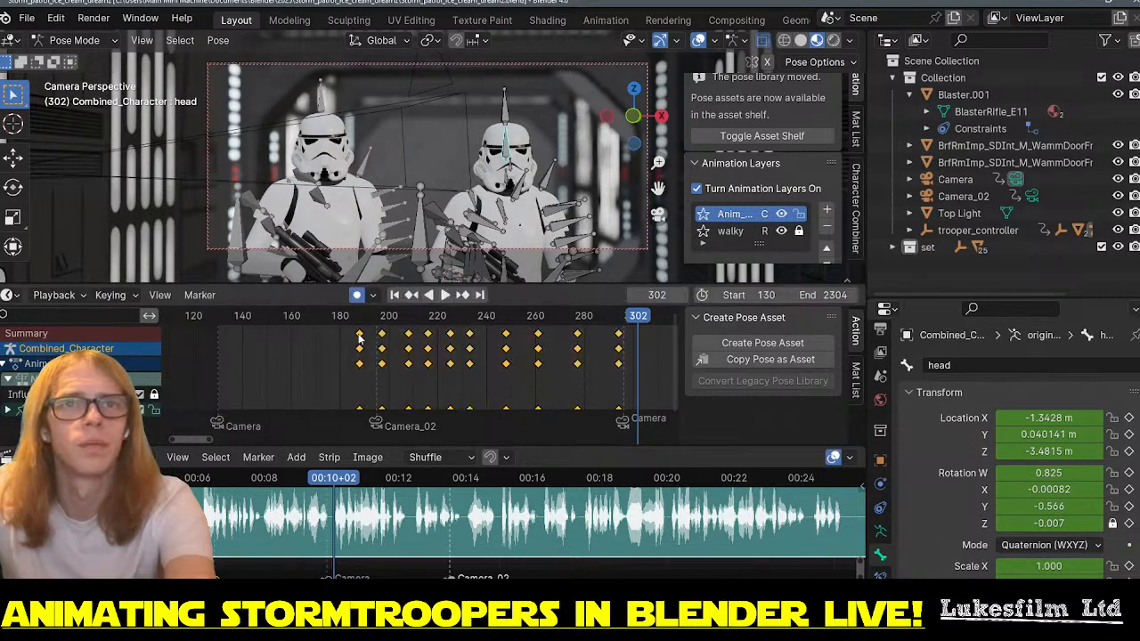
{"action": "right_click", "coordinate": [359, 335]}
{"action": "mouse_move", "coordinate": [359, 335]}
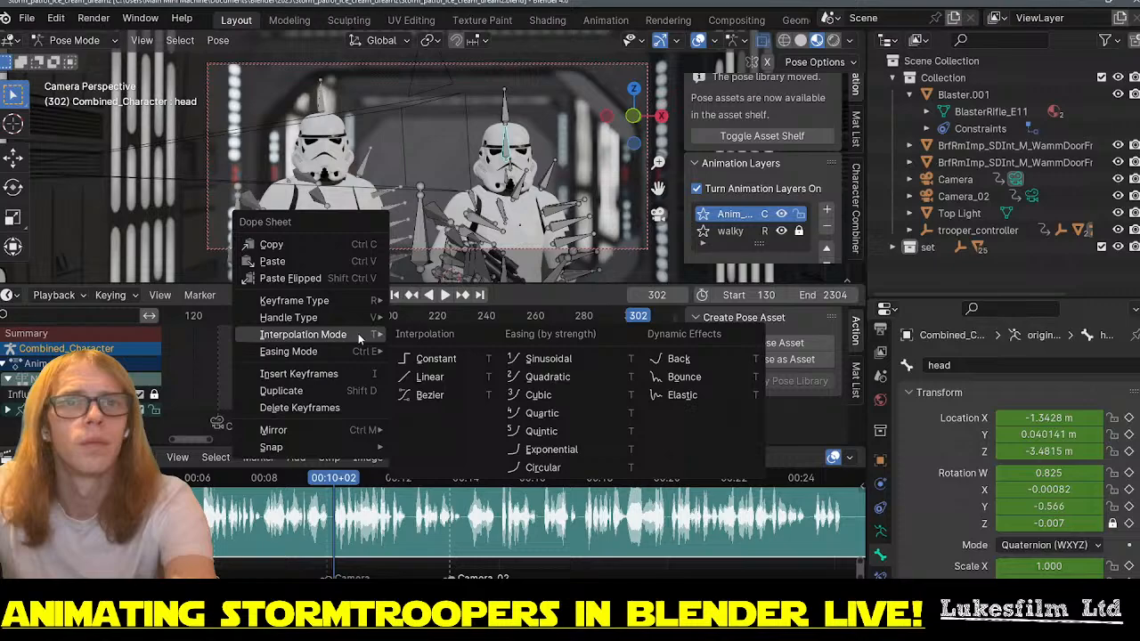
{"action": "left_click", "coordinate": [431, 377]}
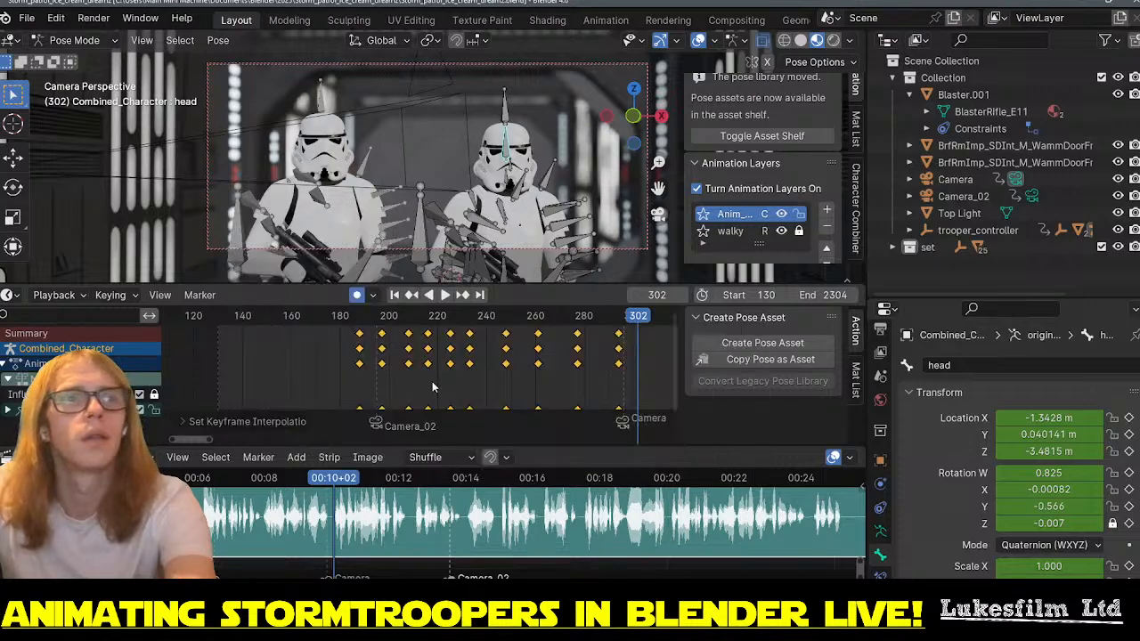
{"action": "left_click", "coordinate": [331, 375]}
- Play the animation twice from frame 130 to examine the head motion with linear interpolation
{"action": "left_click", "coordinate": [394, 294]}
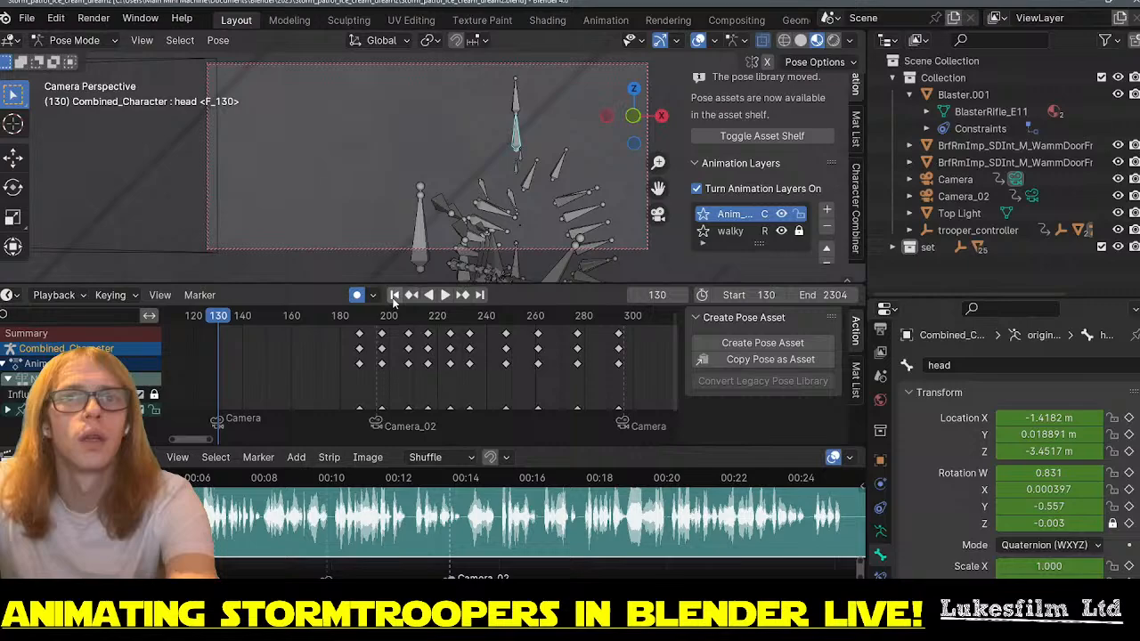
{"action": "left_click", "coordinate": [445, 295]}
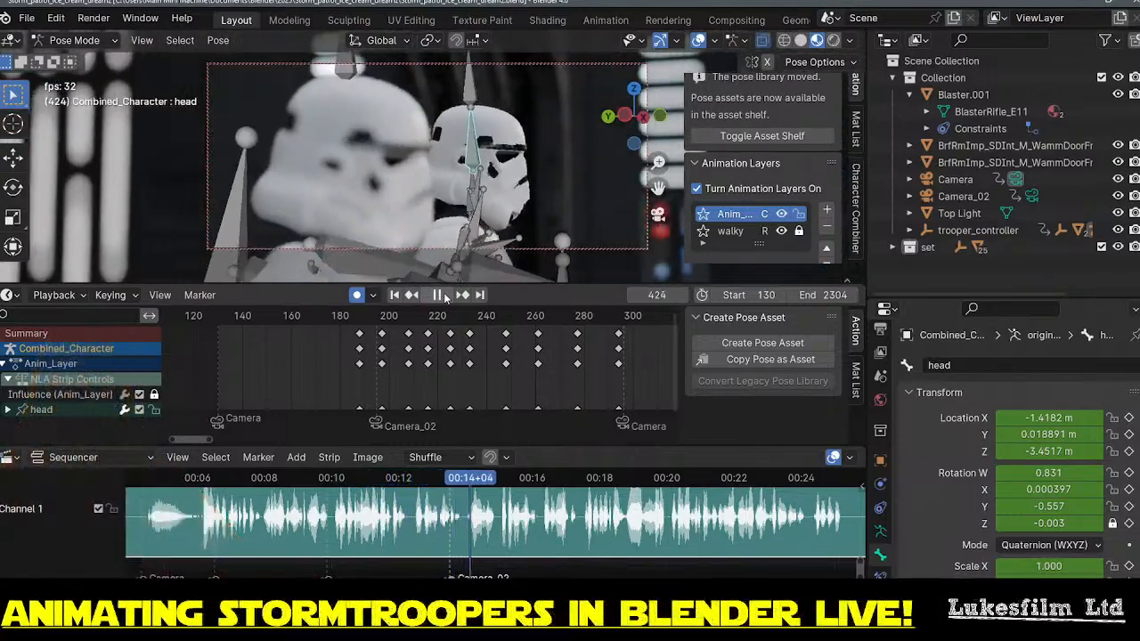
{"action": "left_click", "coordinate": [438, 296]}
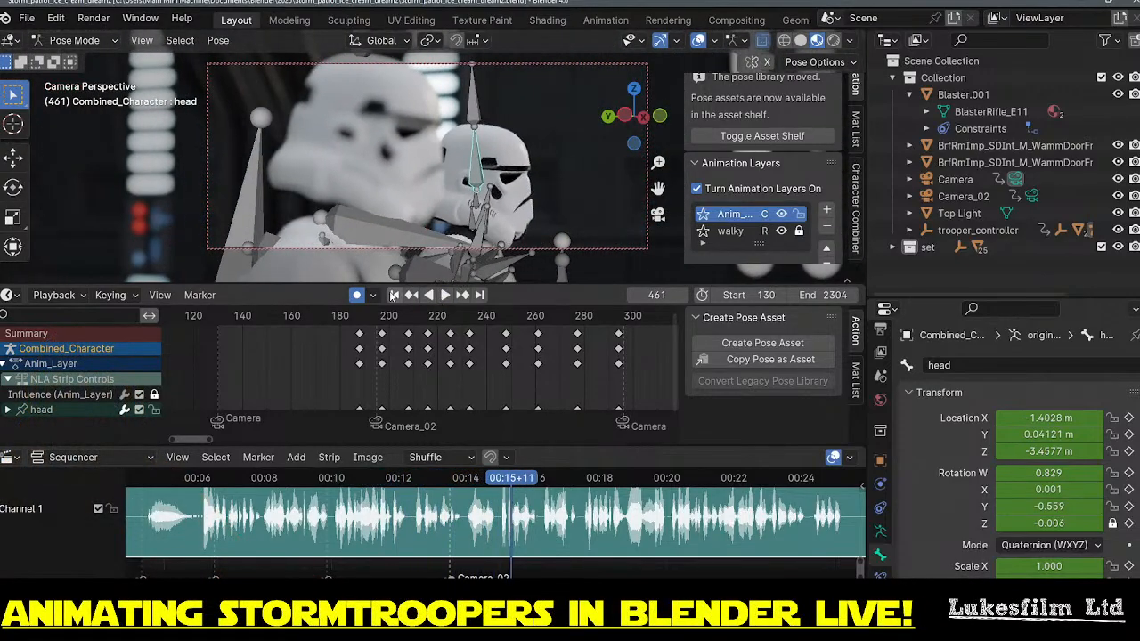
{"action": "left_click", "coordinate": [394, 296]}
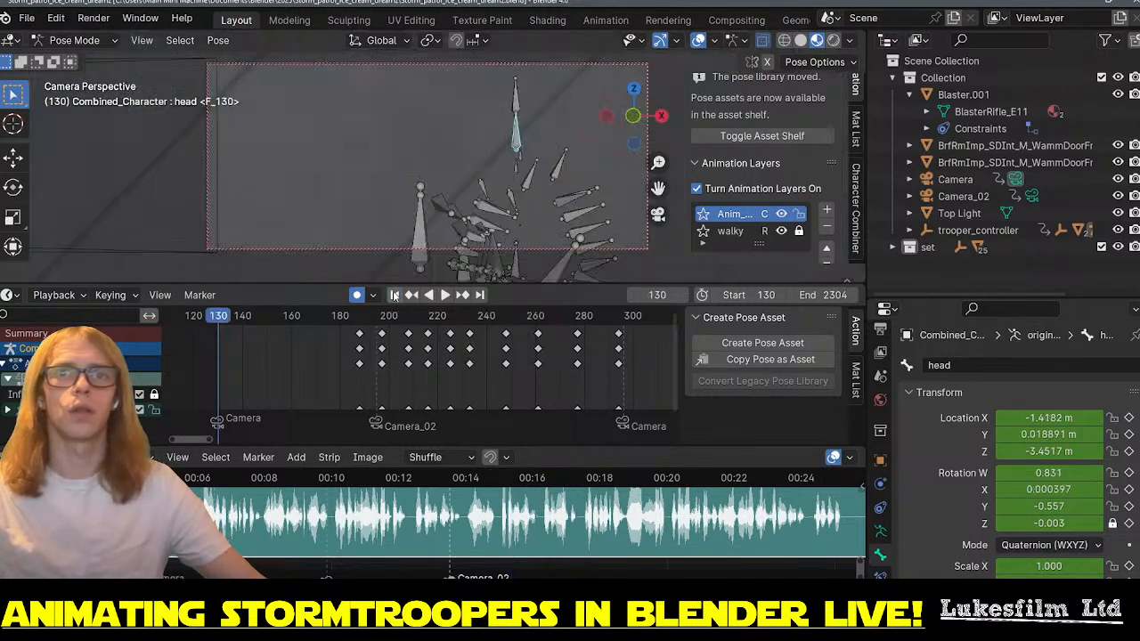
{"action": "left_click", "coordinate": [445, 295]}
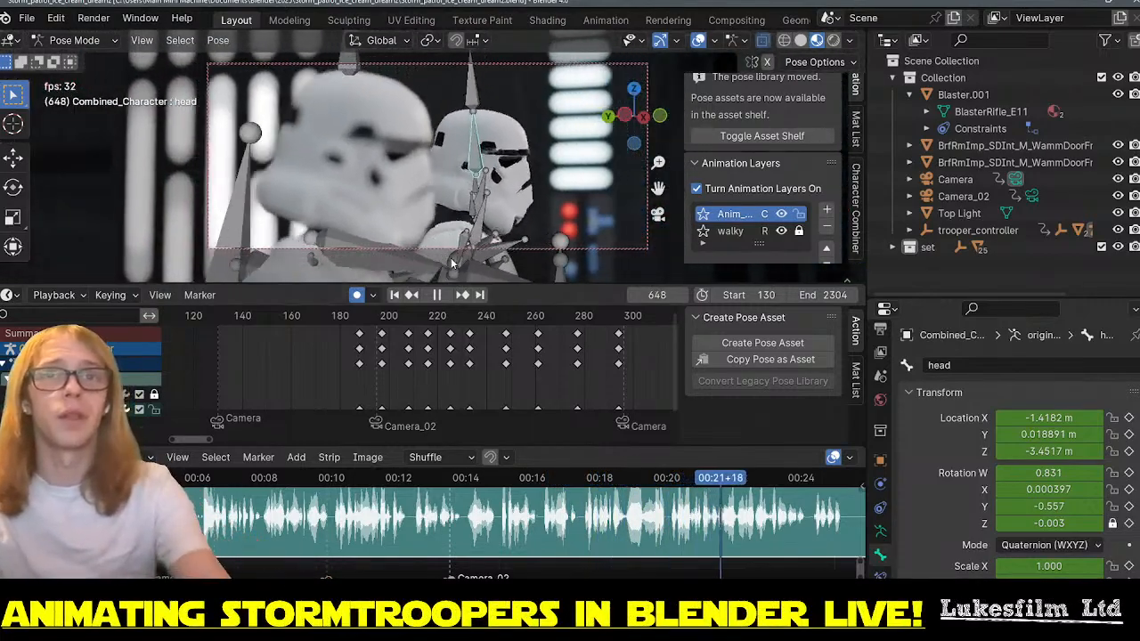
{"action": "key", "text": "space"}
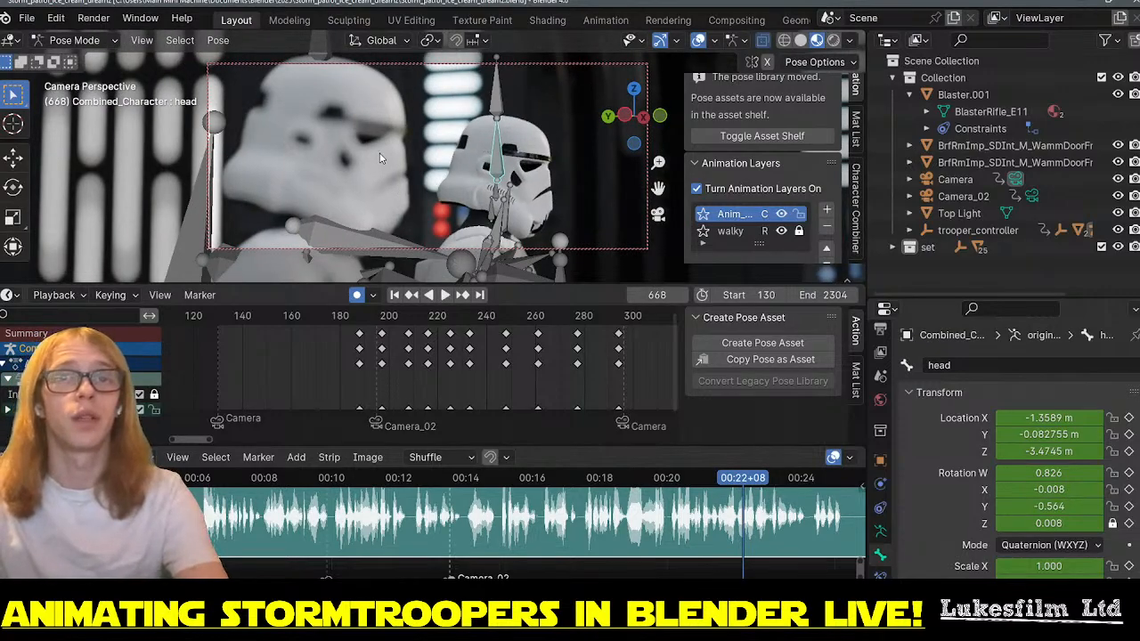
- Scrub the Camera_02 shot to frame 235 and replay it from near its start to check the head motion
{"action": "mouse_move", "coordinate": [211, 477]}
{"action": "left_mouse_down"}
{"action": "mouse_move", "coordinate": [161, 478]}
{"action": "mouse_move", "coordinate": [258, 478]}
{"action": "left_mouse_up"}
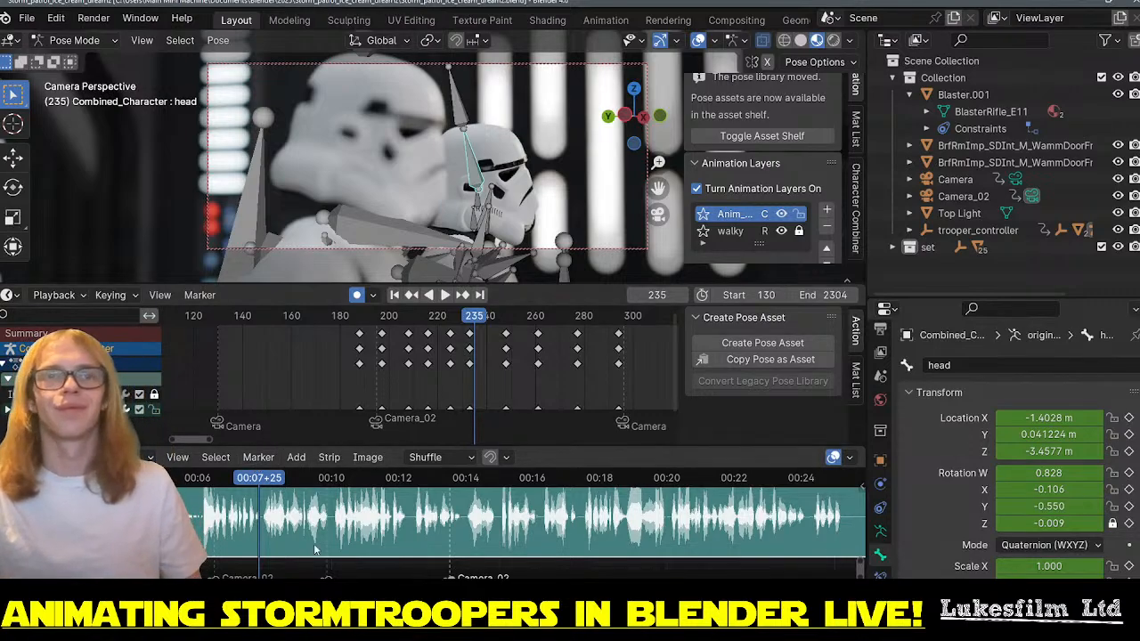
{"action": "left_click_drag", "start_coordinate": [261, 480], "coordinate": [201, 486]}
{"action": "key", "text": "space"}
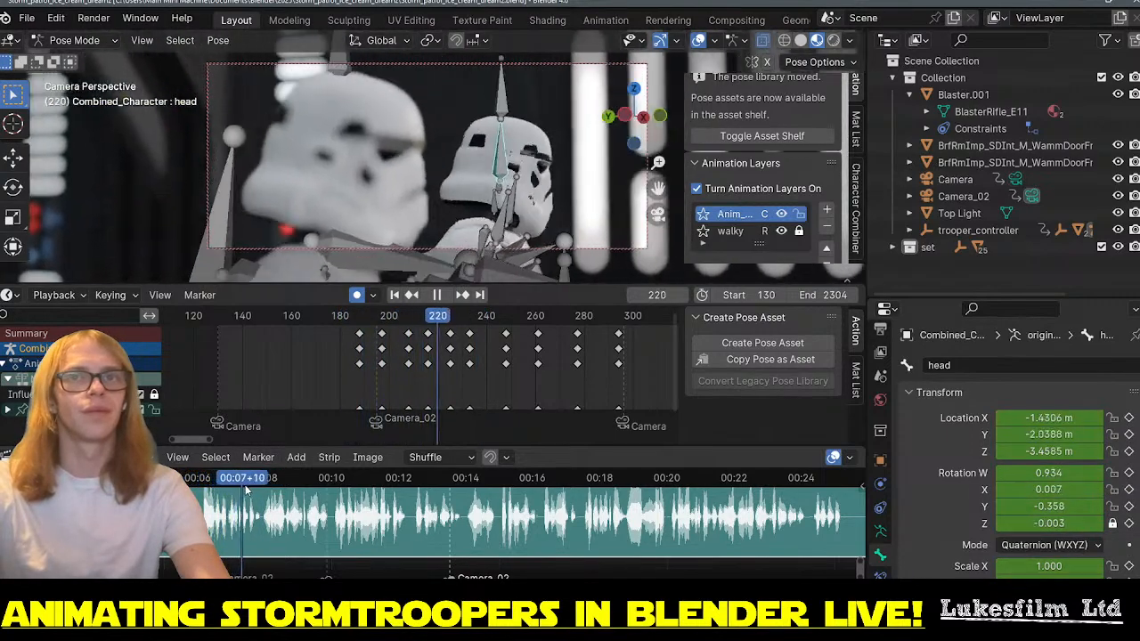
- Try the head motion without the keyframe near frame 277, replaying from about frame 260, and undo that keyframe's deletion
{"action": "left_click_drag", "start_coordinate": [275, 495], "coordinate": [304, 487]}
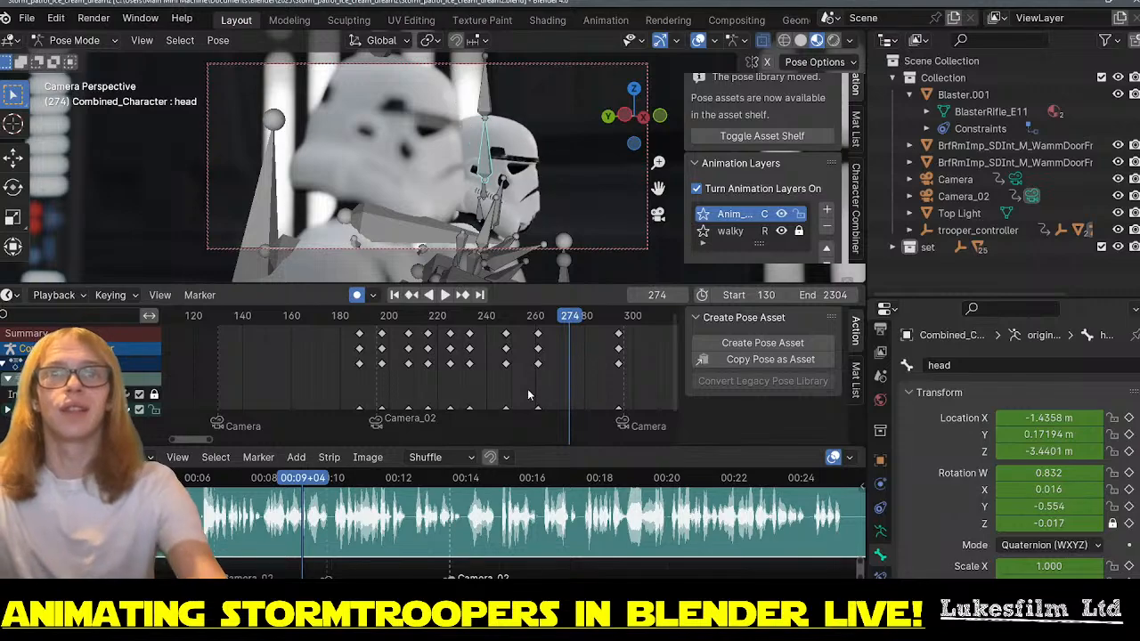
{"action": "left_click", "coordinate": [534, 318]}
{"action": "key", "text": "space"}
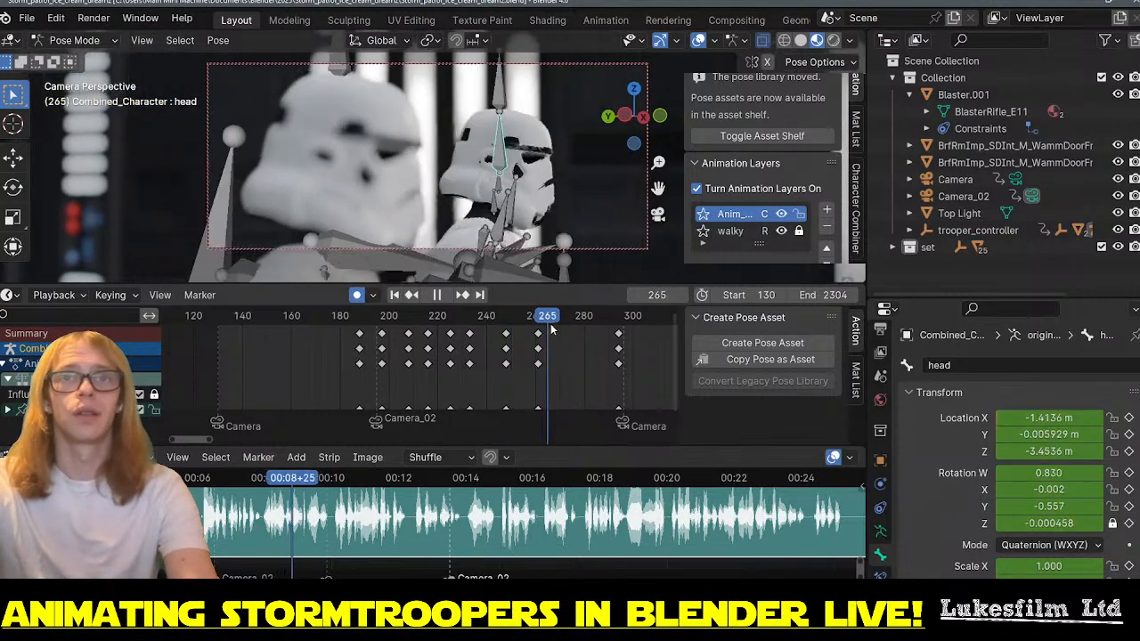
{"action": "left_click_drag", "start_coordinate": [626, 340], "coordinate": [581, 345]}
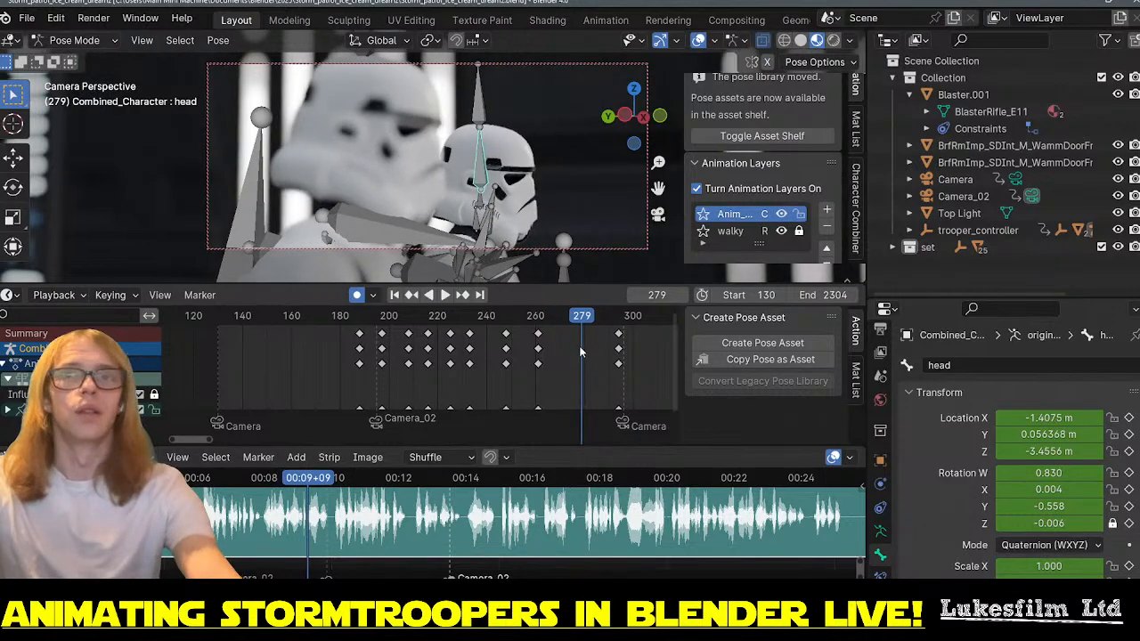
{"action": "key", "text": "ctrl+z"}
{"action": "key", "text": "ctrl+z"}
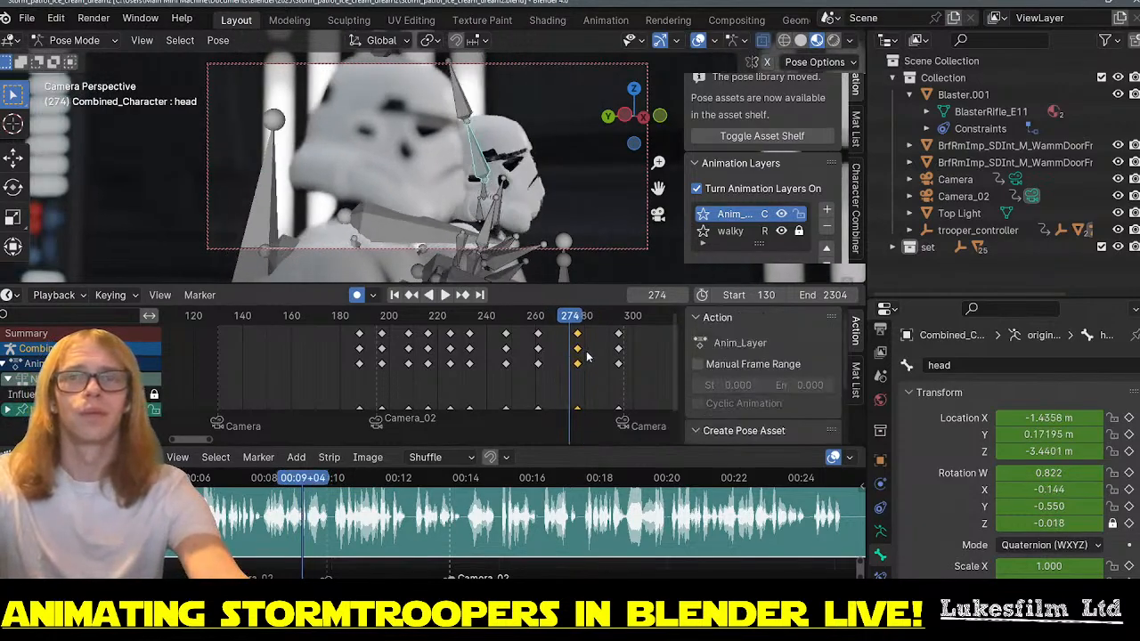
- Delete the head bone's last keyframe, near frame 294, and move the preceding one from frame 277 to about frame 296
{"action": "left_click", "coordinate": [618, 342]}
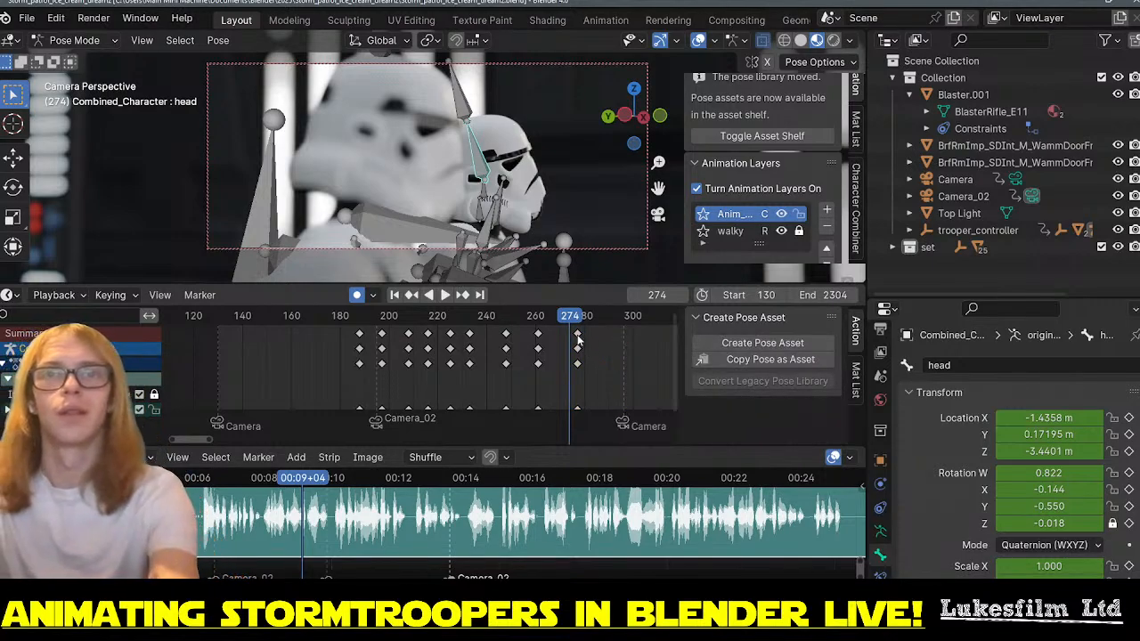
{"action": "key", "text": "g"}
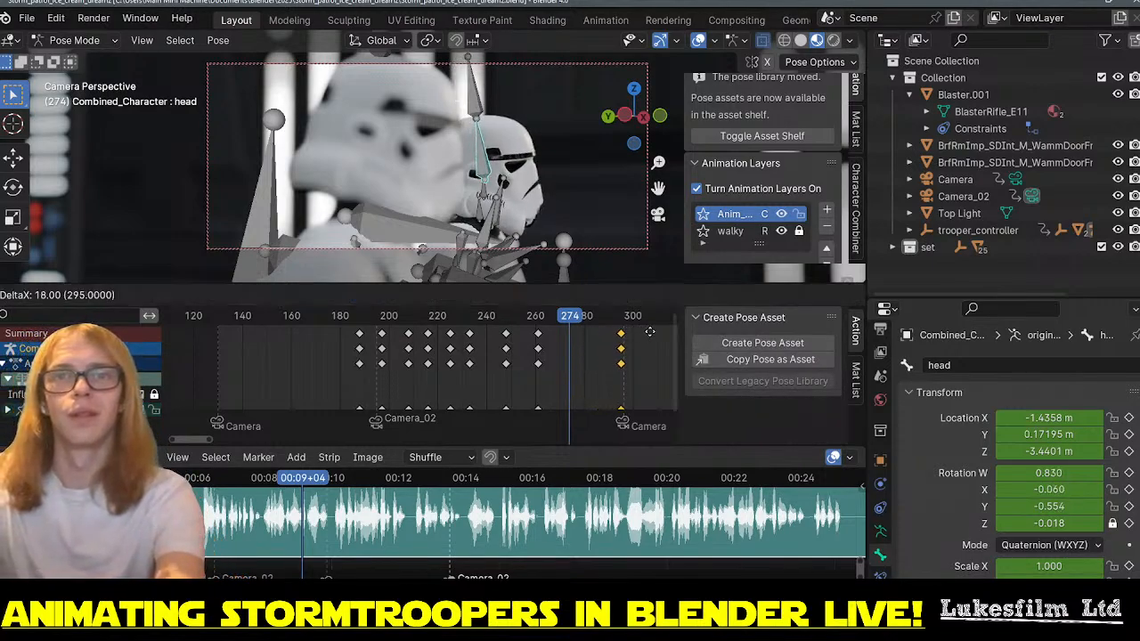
{"action": "left_click", "coordinate": [650, 331]}
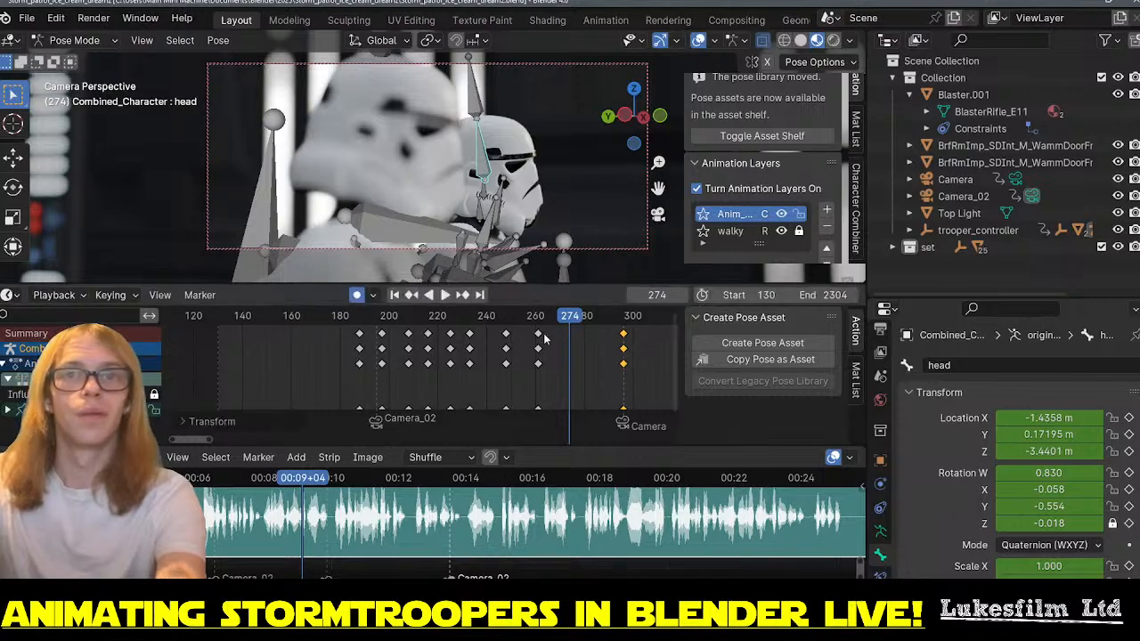
- Move the head bone's keyframe at frame 261 to about frame 274 and replay the Camera_02 shot from its start
{"action": "left_click", "coordinate": [538, 337]}
{"action": "key", "text": "g"}
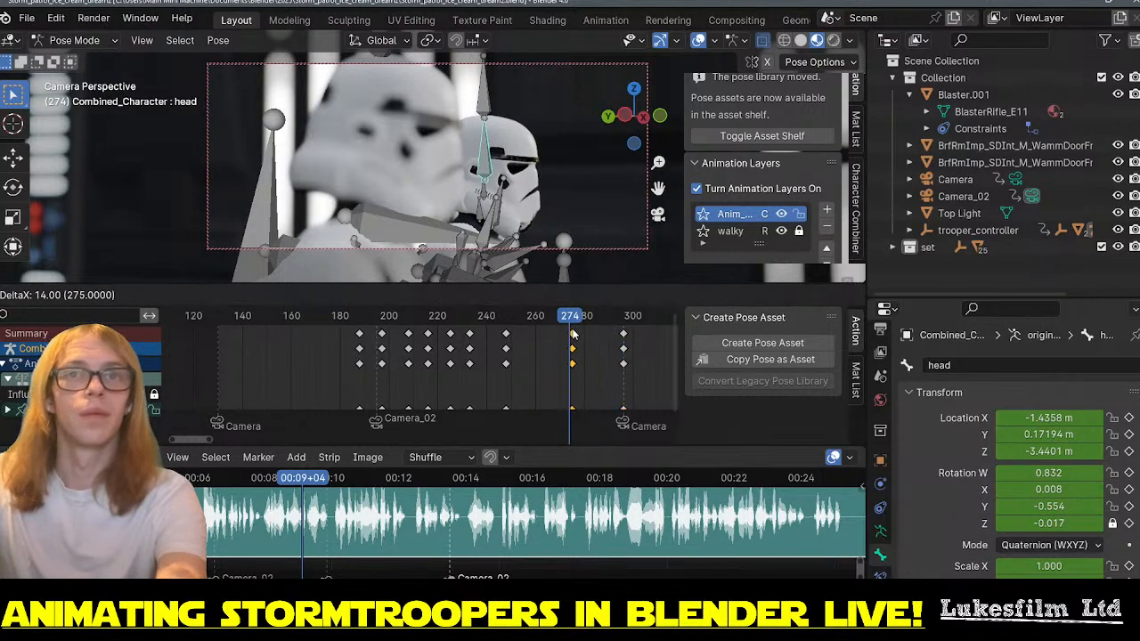
{"action": "left_click", "coordinate": [572, 333]}
{"action": "left_click", "coordinate": [379, 319]}
{"action": "key", "text": "space"}
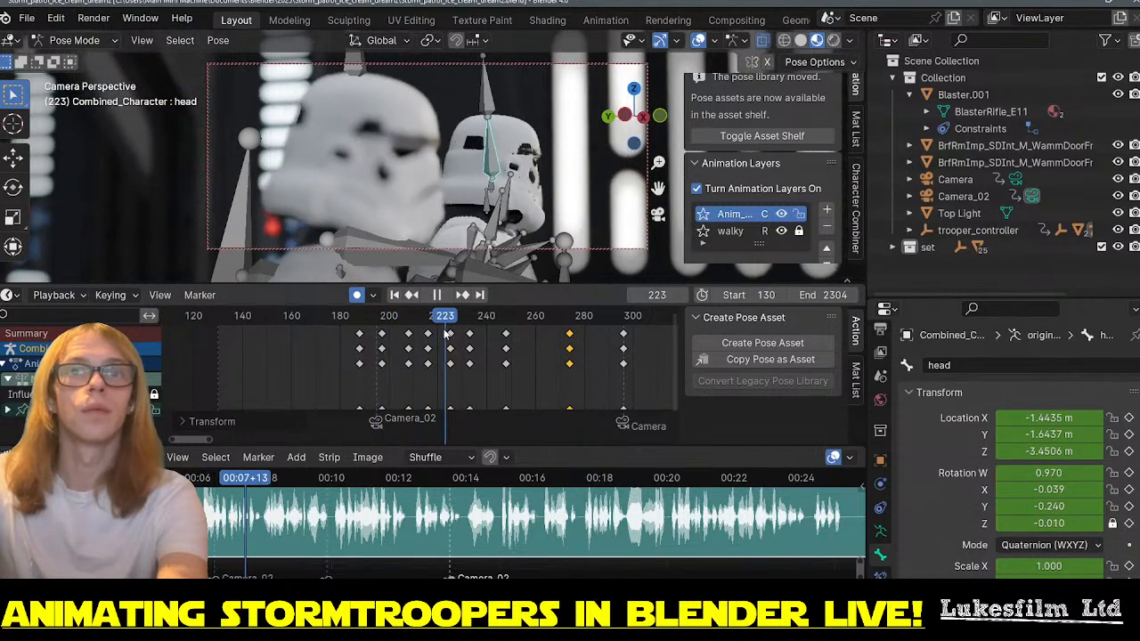
- Try the head bone's keyframe near frame 225 at frame 221, and return it to about frame 225
{"action": "left_click_drag", "start_coordinate": [447, 333], "coordinate": [440, 333]}
{"action": "key", "text": "space"}
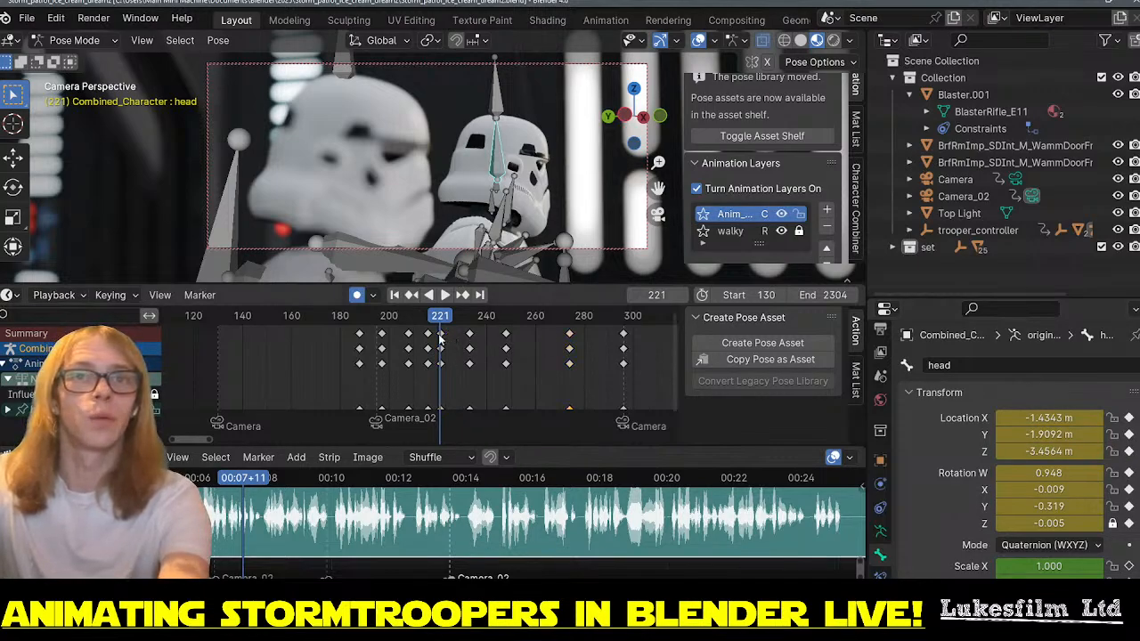
{"action": "left_click_drag", "start_coordinate": [446, 337], "coordinate": [417, 331]}
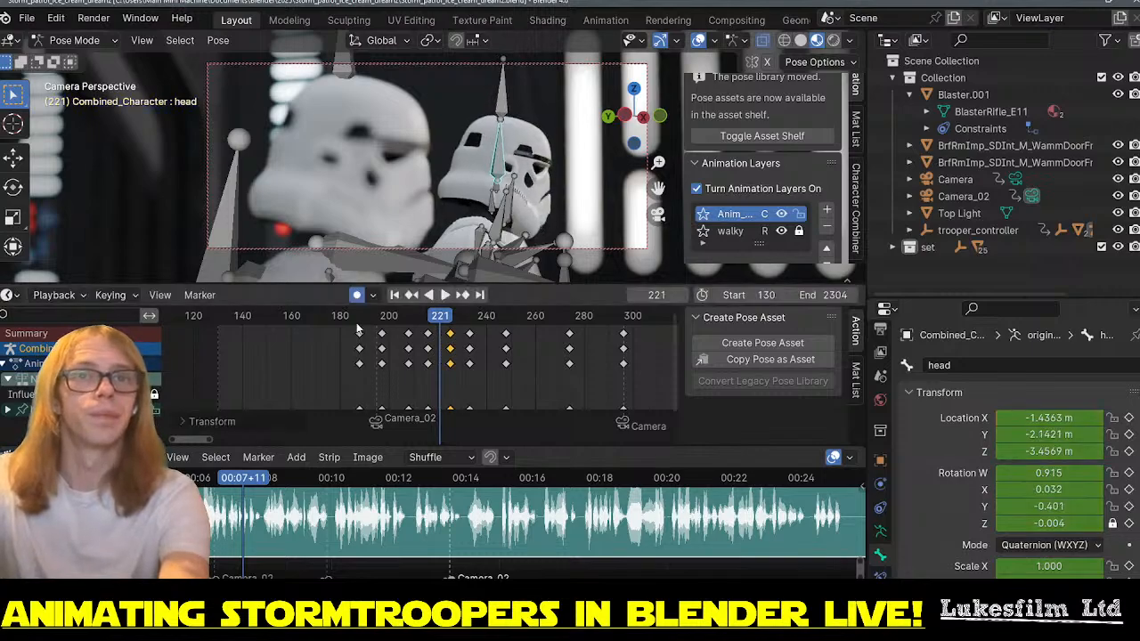
- Play back the Camera_02 shot and scrub to frame 267 to examine the retimed head motion
{"action": "key", "text": "space"}
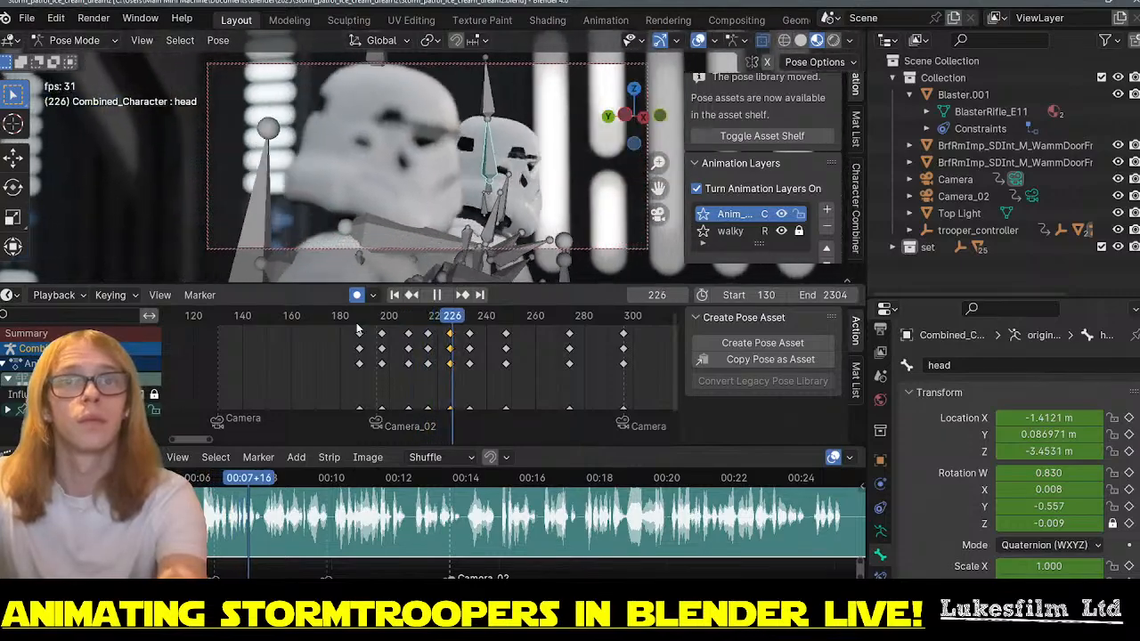
{"action": "key", "text": "space"}
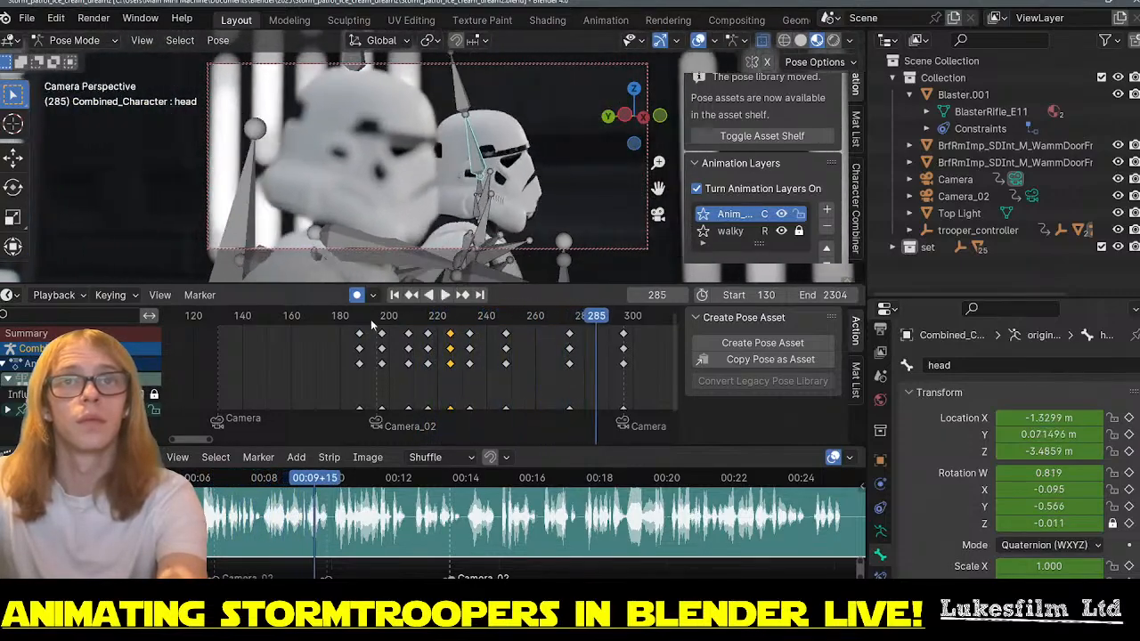
{"action": "mouse_move", "coordinate": [541, 317]}
{"action": "left_mouse_down"}
{"action": "mouse_move", "coordinate": [383, 319]}
{"action": "mouse_move", "coordinate": [554, 335]}
{"action": "left_mouse_up"}
{"action": "key", "text": "space"}
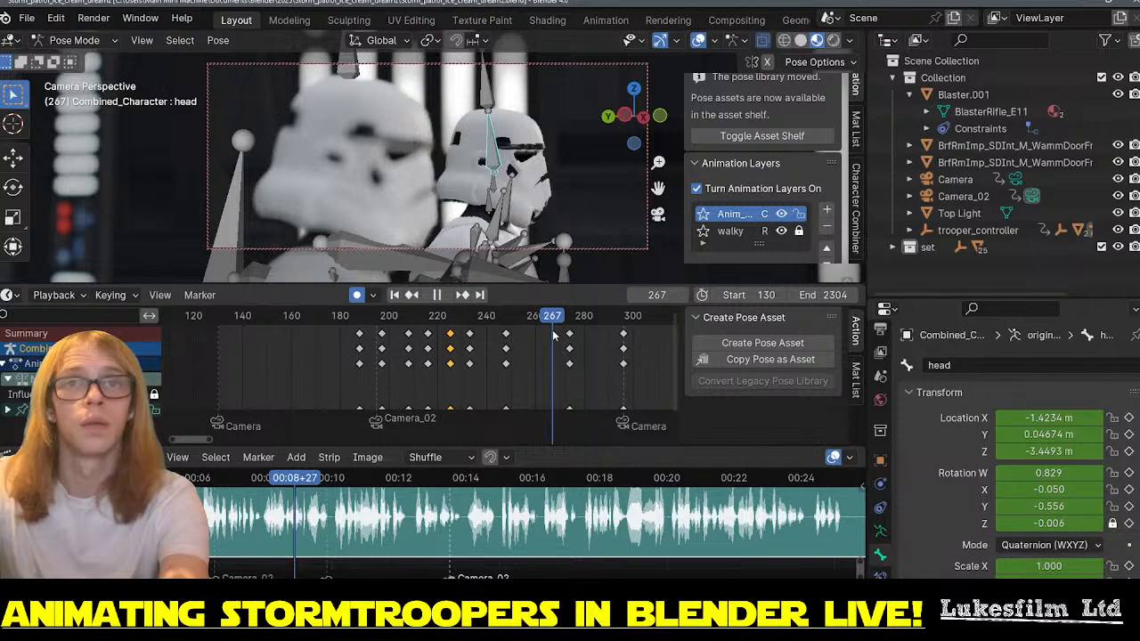
- Move the head bone's keyframe at frame 274 to about frame 243 and the one at frame 248 to about frame 273
{"action": "left_click", "coordinate": [569, 333]}
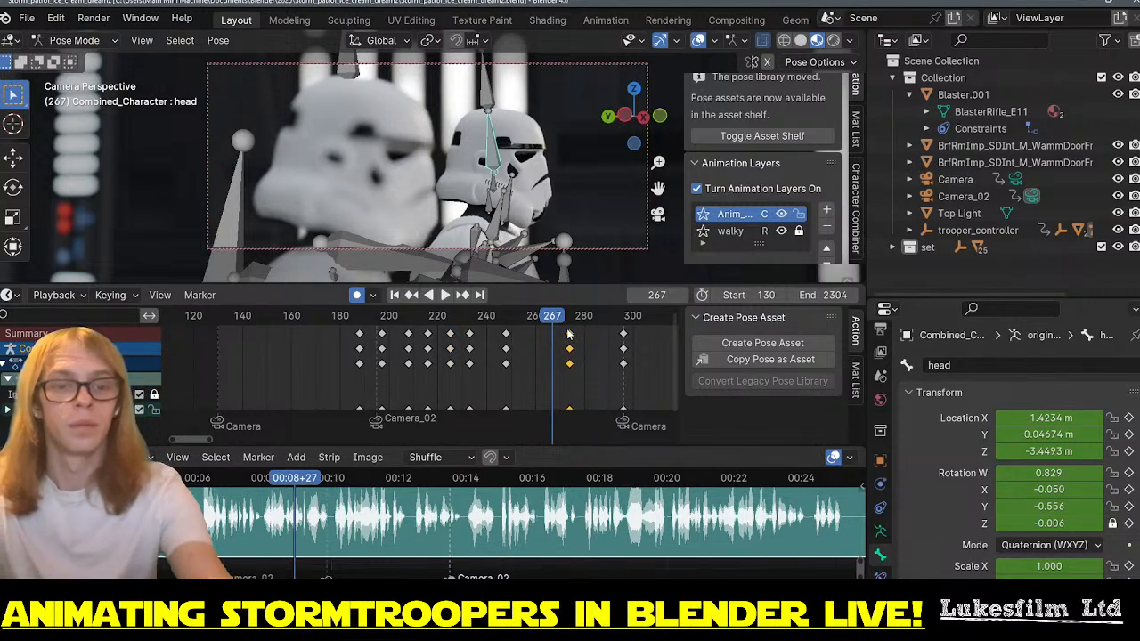
{"action": "key", "text": "g"}
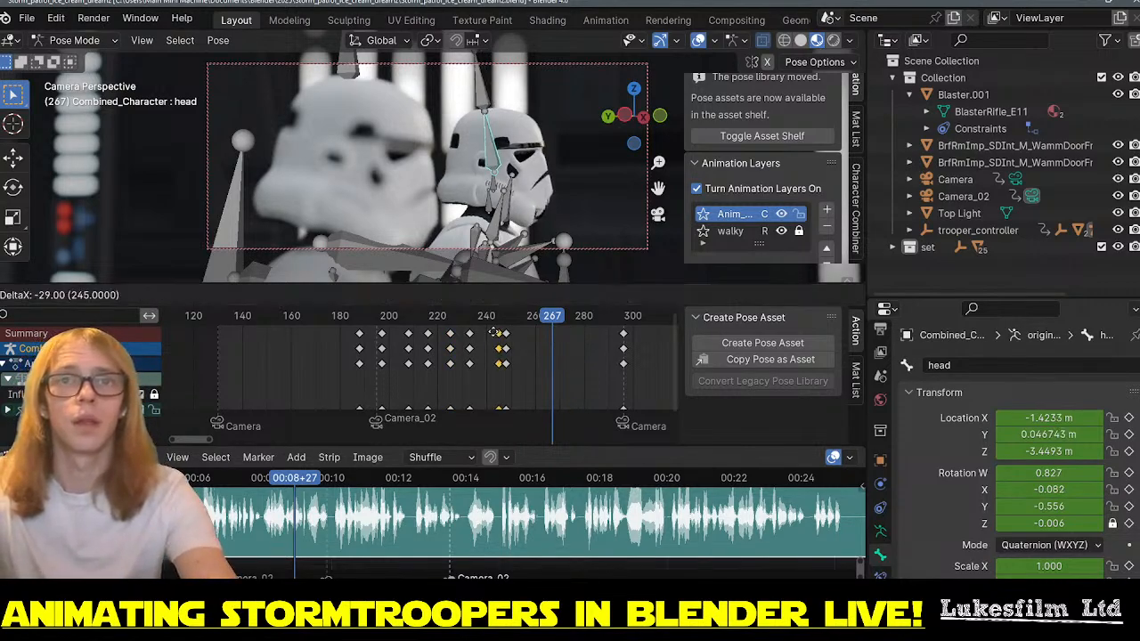
{"action": "left_click", "coordinate": [507, 335]}
{"action": "left_click", "coordinate": [506, 335]}
{"action": "key", "text": "g"}
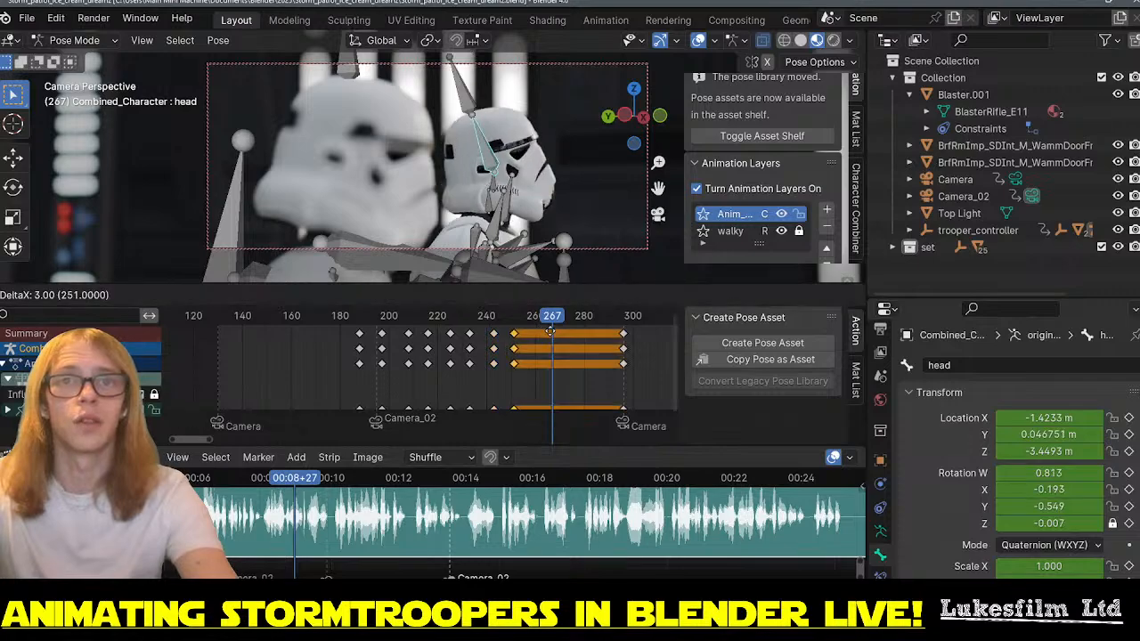
{"action": "left_click", "coordinate": [398, 330]}
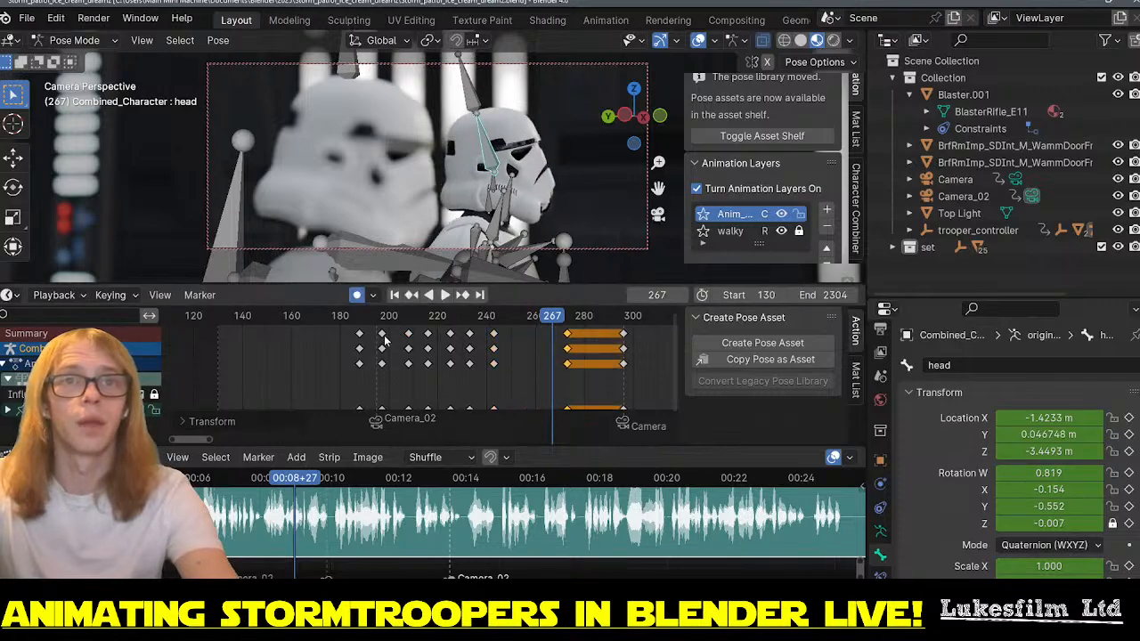
- Copy the head bone's keyframe near frame 197 to about frame 254 and briefly play the result
{"action": "left_click", "coordinate": [384, 339]}
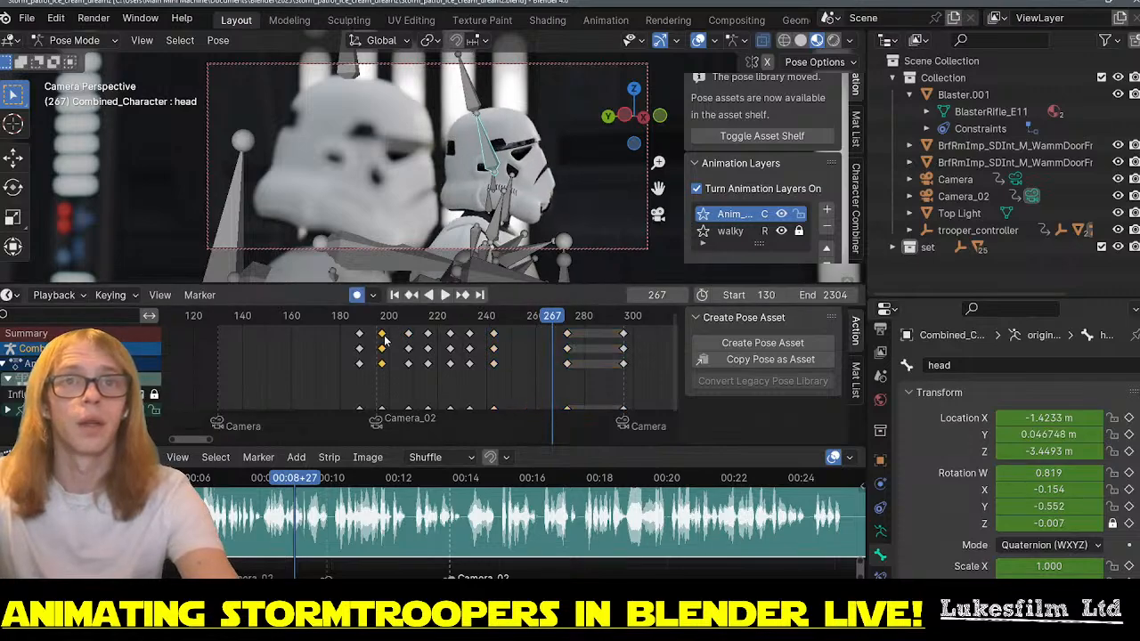
{"action": "left_click", "coordinate": [520, 317]}
{"action": "key", "text": "ctrl+v"}
{"action": "key", "text": "space"}
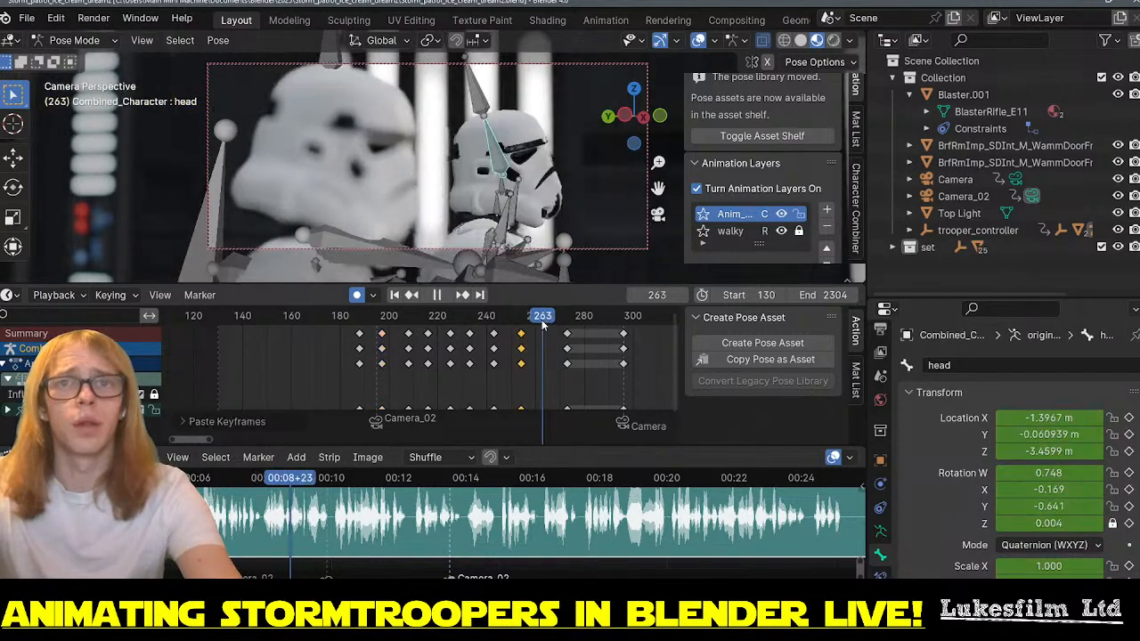
{"action": "key", "text": "space"}
- Replay the shot from about frame 196 and paste the copied head keyframe again at frame 259
{"action": "left_click", "coordinate": [386, 319]}
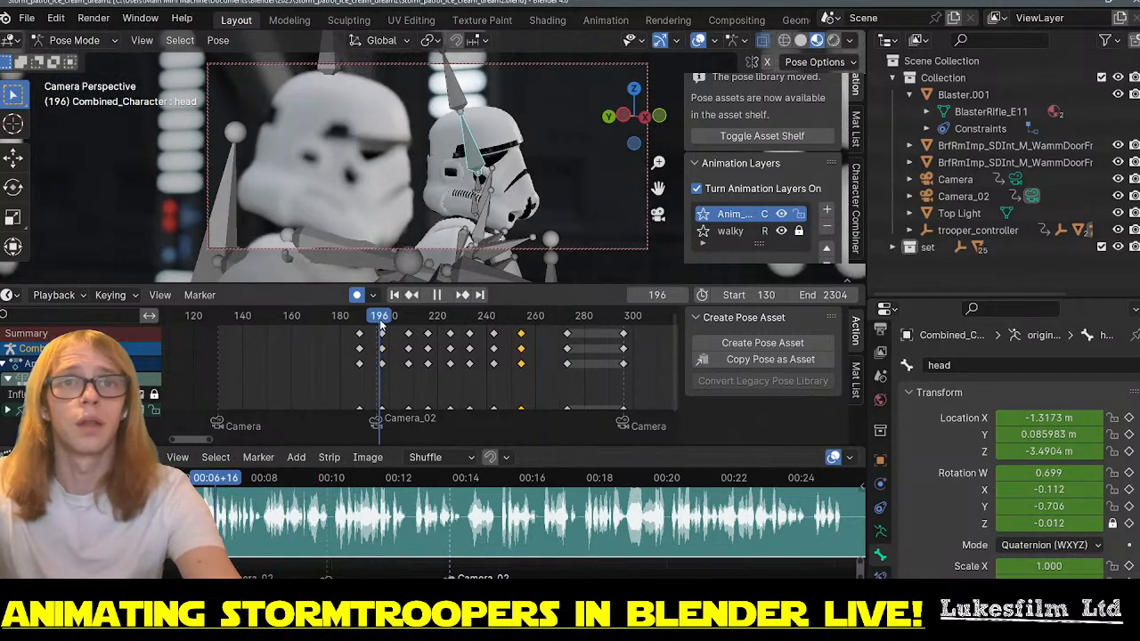
{"action": "key", "text": "space"}
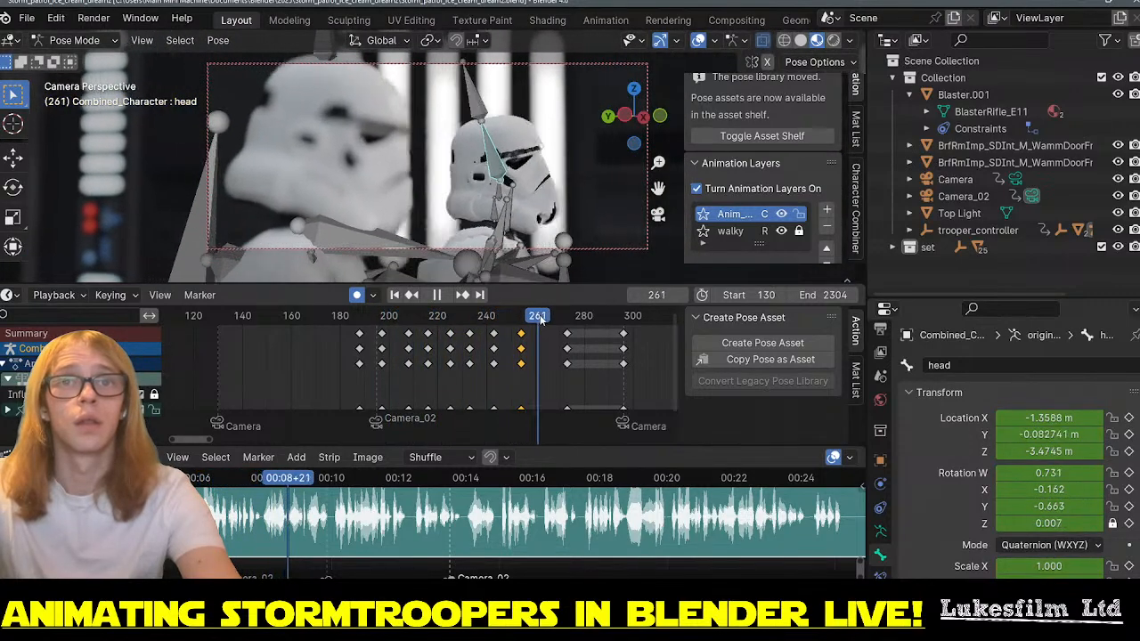
{"action": "left_click", "coordinate": [534, 318]}
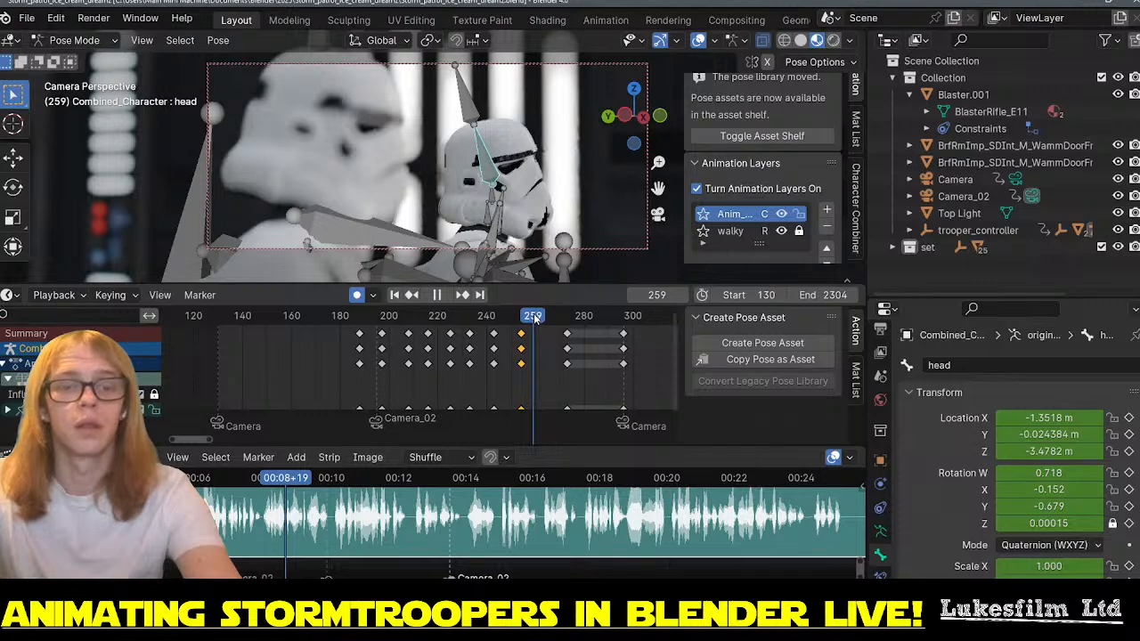
{"action": "key", "text": "space"}
{"action": "key", "text": "ctrl+v"}
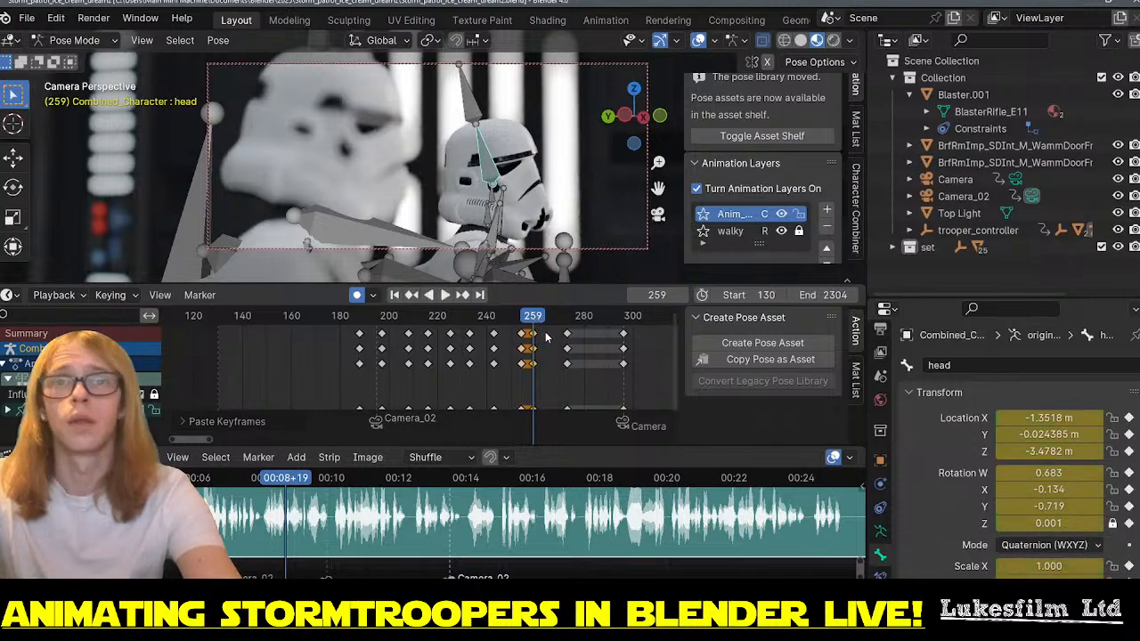
- Move the pasted head keyframe from frame 259 to about frame 266 and play back the shot from about frame 188
{"action": "key", "text": "g"}
{"action": "left_click", "coordinate": [552, 331]}
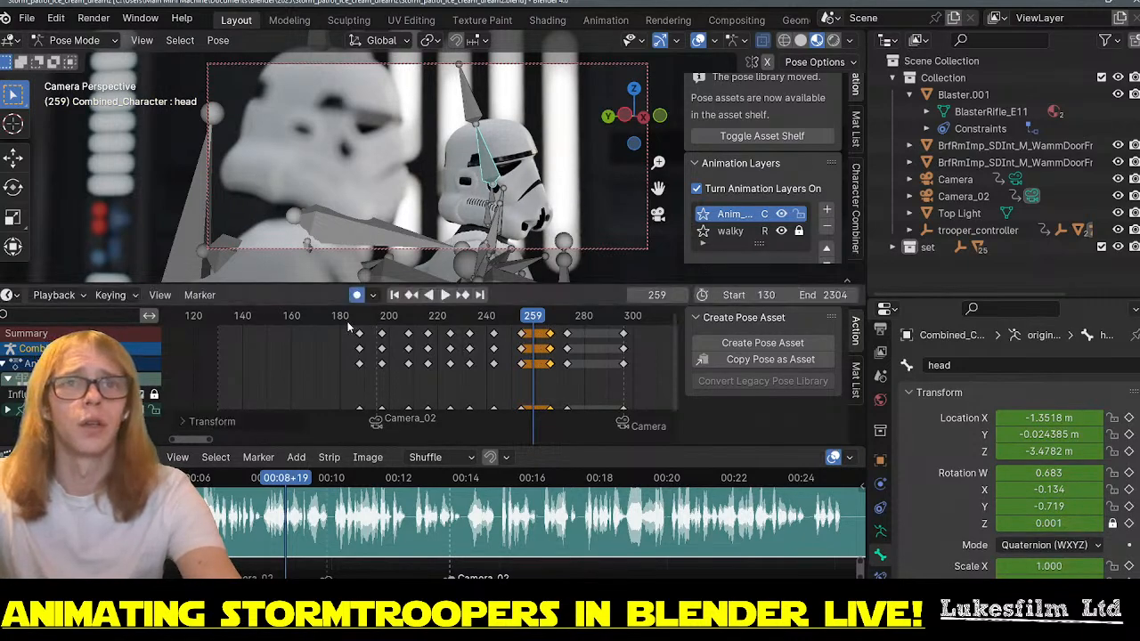
{"action": "left_click", "coordinate": [360, 320]}
{"action": "key", "text": "space"}
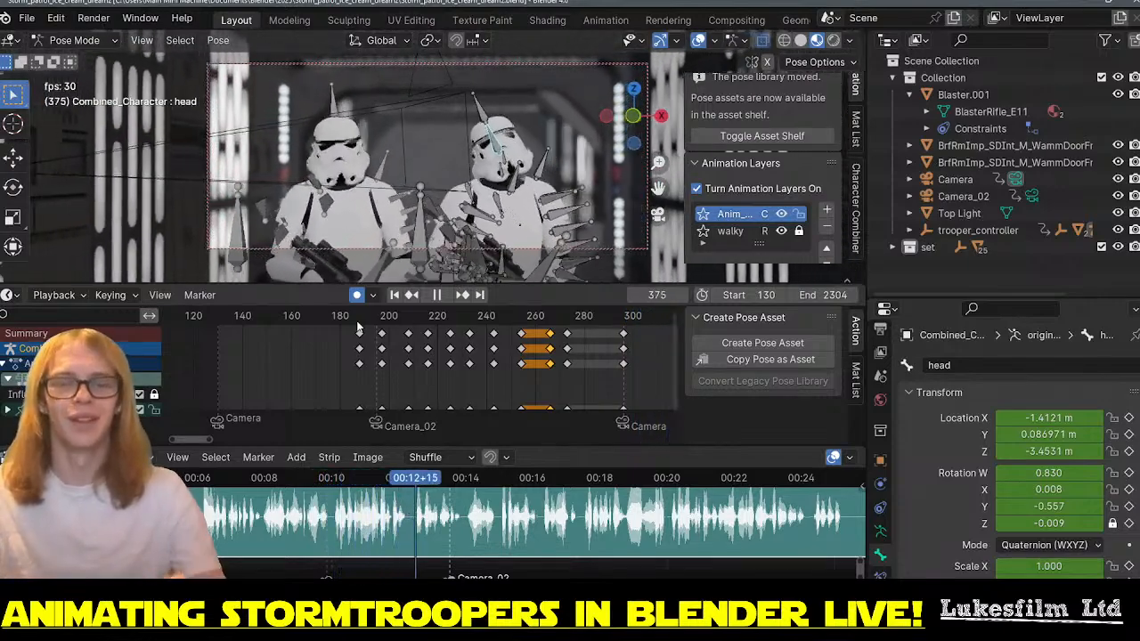
{"action": "key", "text": "space"}
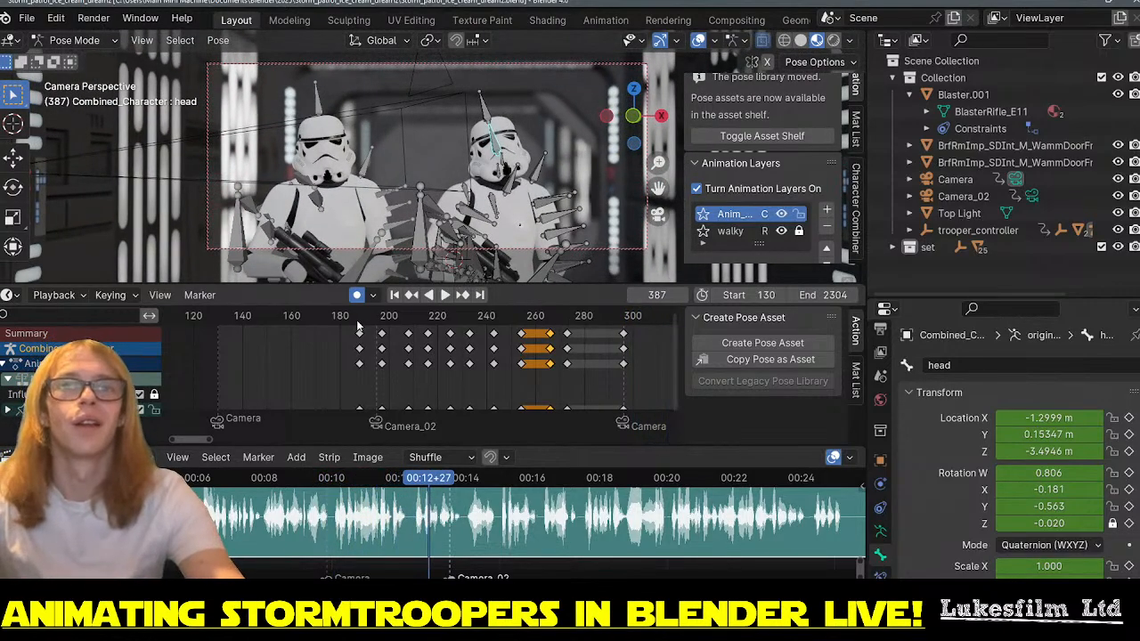
- Replace the head bone's keyframe at frame 296 with a copy of its keyframe at frame 243
{"action": "left_click_drag", "start_coordinate": [358, 322], "coordinate": [495, 337]}
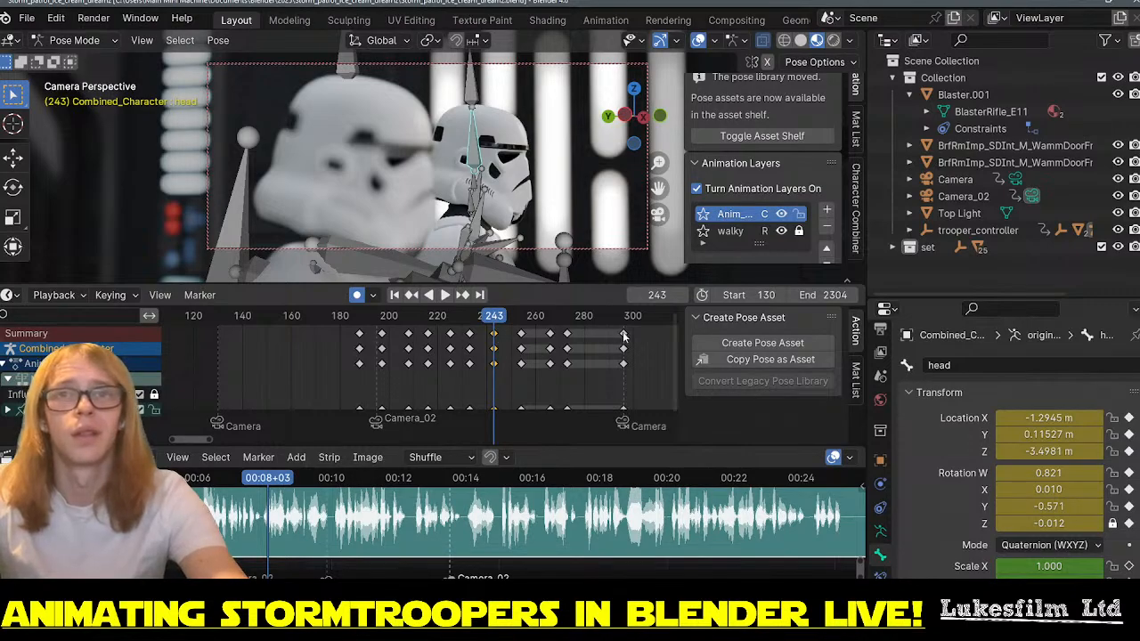
{"action": "left_click", "coordinate": [624, 335]}
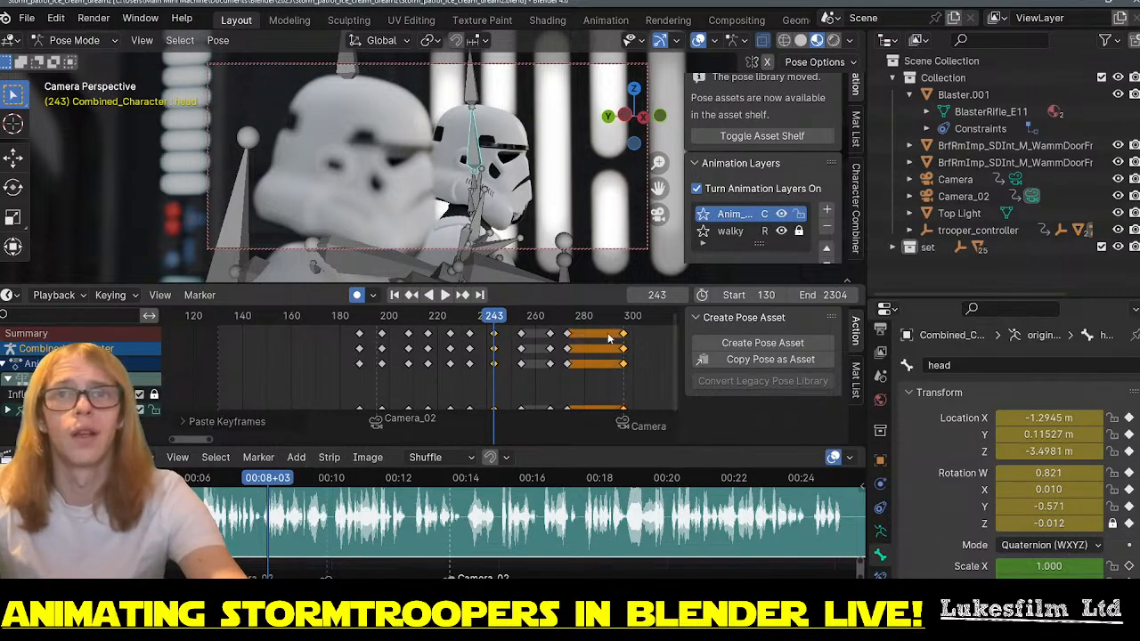
{"action": "left_click_drag", "start_coordinate": [623, 320], "coordinate": [622, 350]}
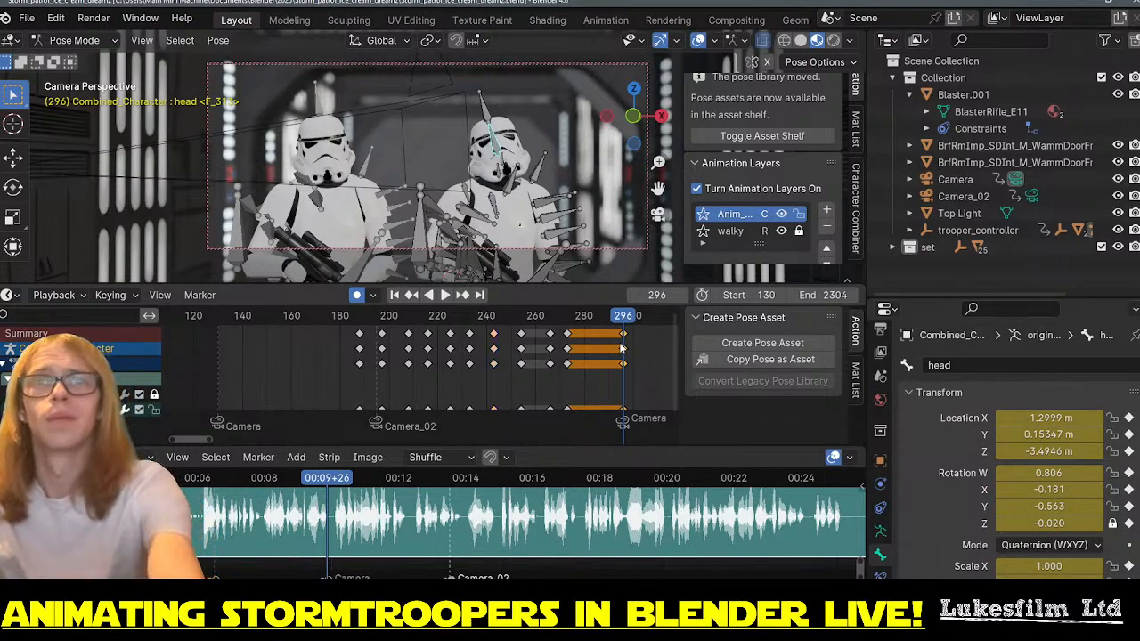
{"action": "key", "text": "Delete"}
{"action": "key", "text": "ctrl+v"}
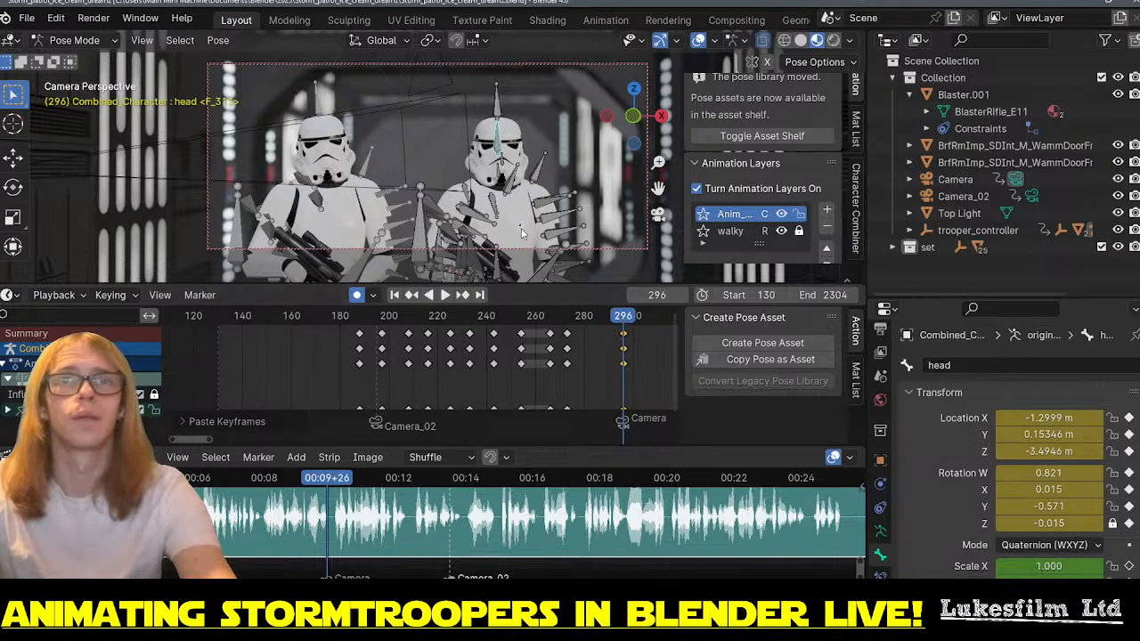
- Rotate the head bone at frame 296 about -12° around global Y, turn it around global Z, and fine-tune its Y tilt
{"action": "key", "text": "r"}
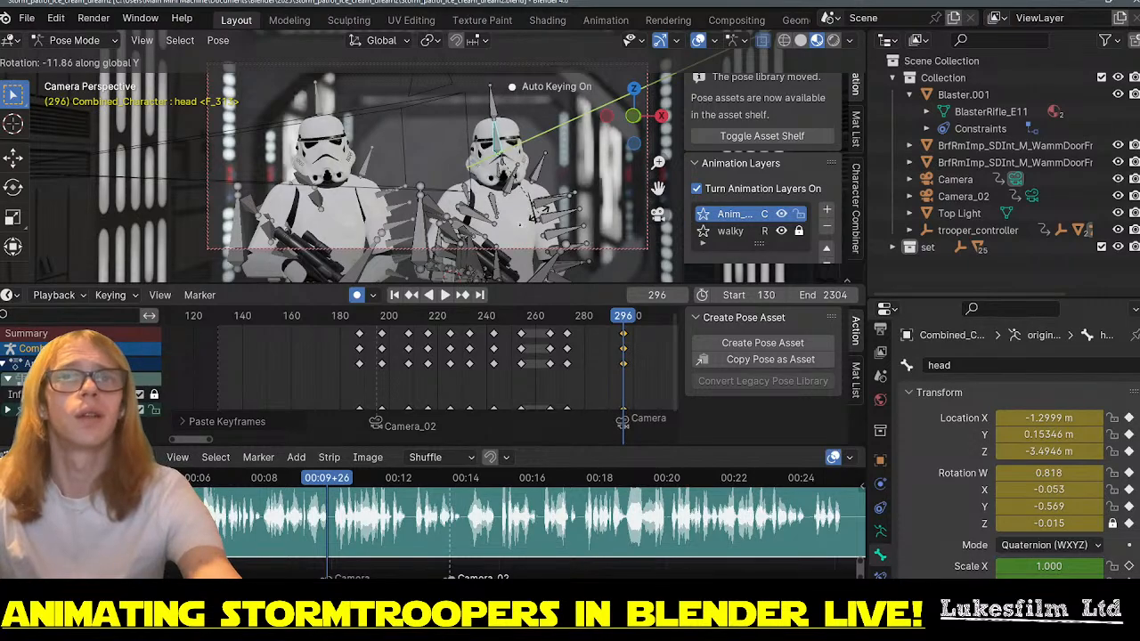
{"action": "left_click", "coordinate": [540, 216]}
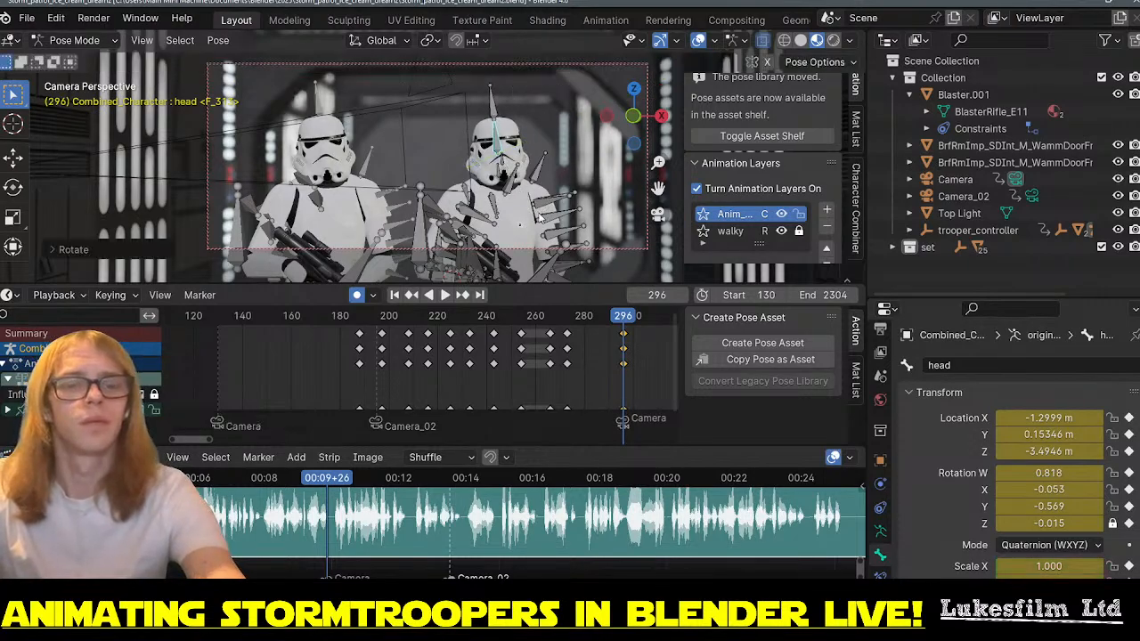
{"action": "key", "text": "r"}
{"action": "key", "text": "z"}
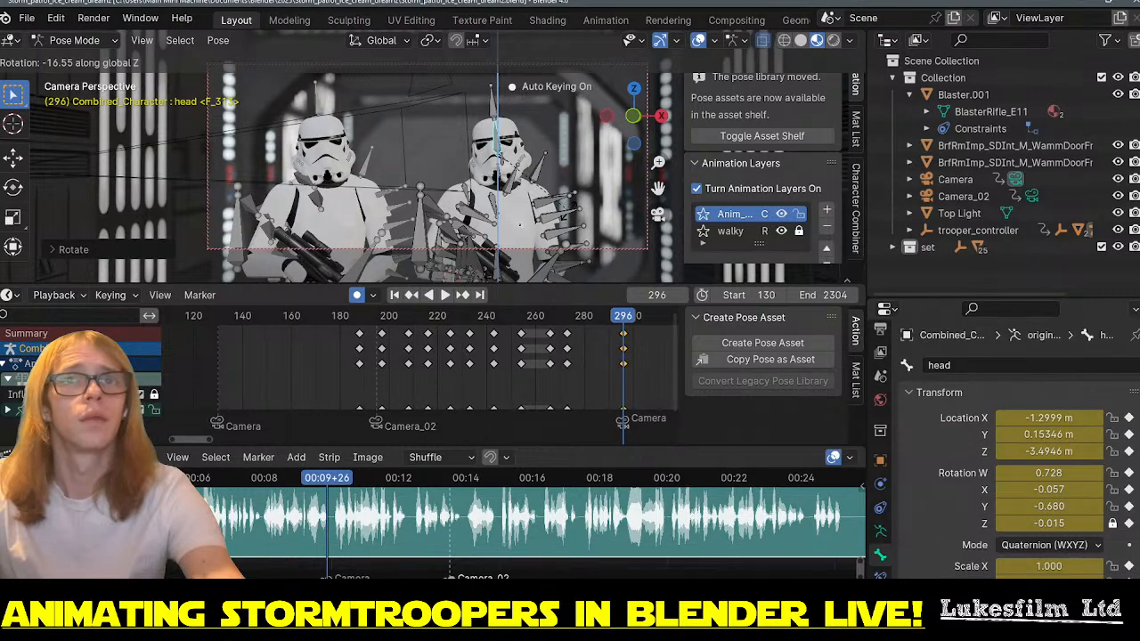
{"action": "left_click", "coordinate": [574, 214]}
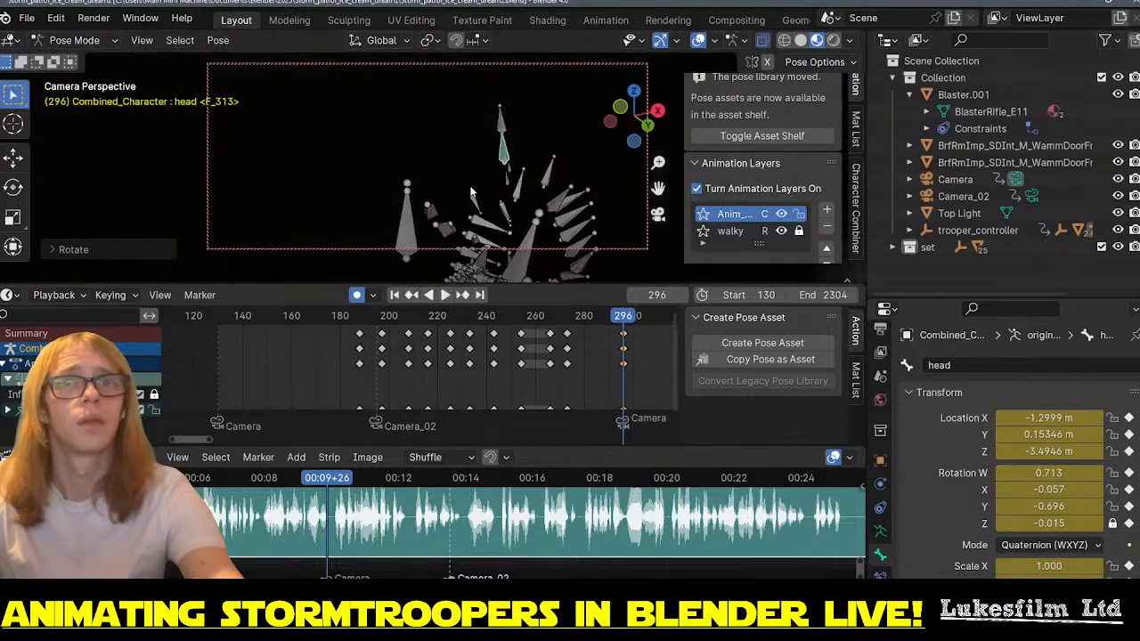
{"action": "key", "text": "r"}
{"action": "key", "text": "y"}
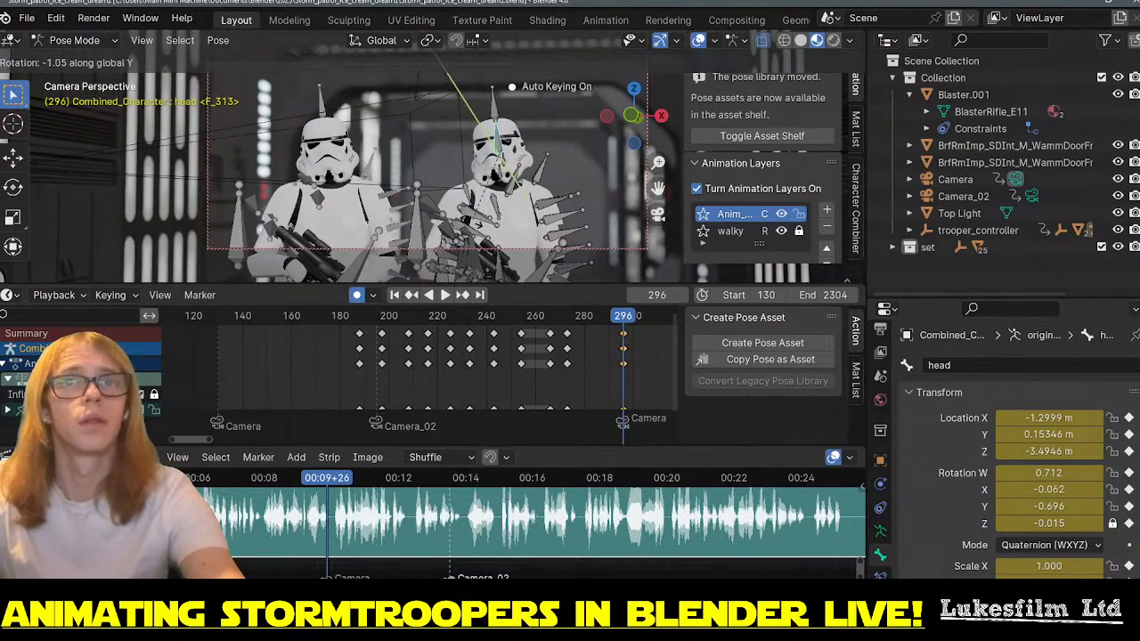
{"action": "left_click", "coordinate": [467, 230]}
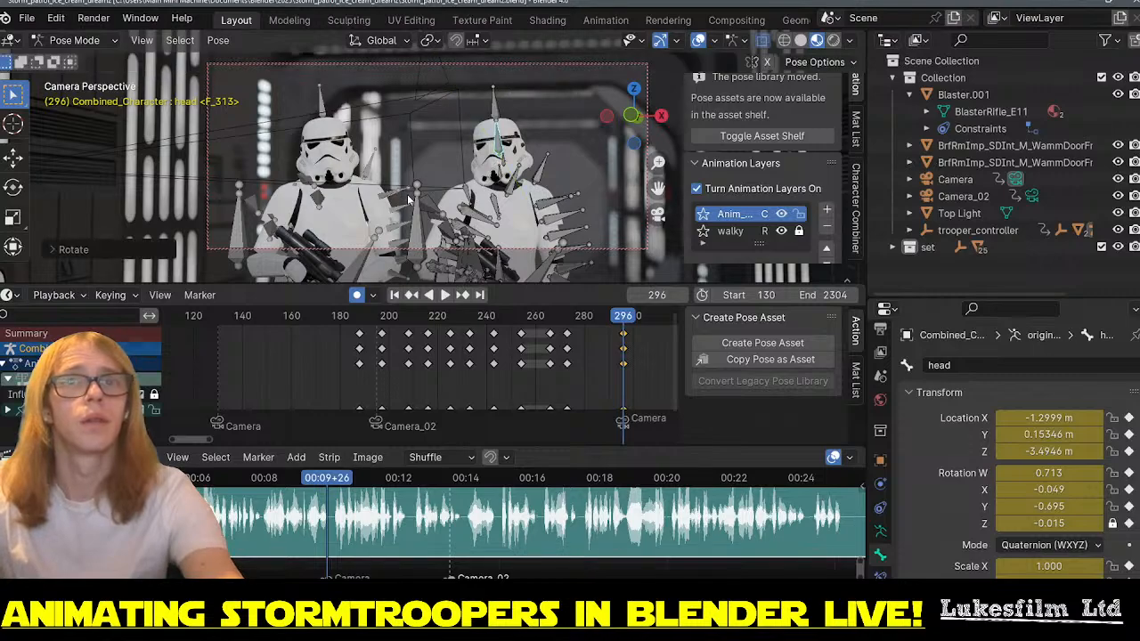
- Compare the keyframes of Camera and Camera_02, and delete the Camera object
{"action": "left_click", "coordinate": [967, 177]}
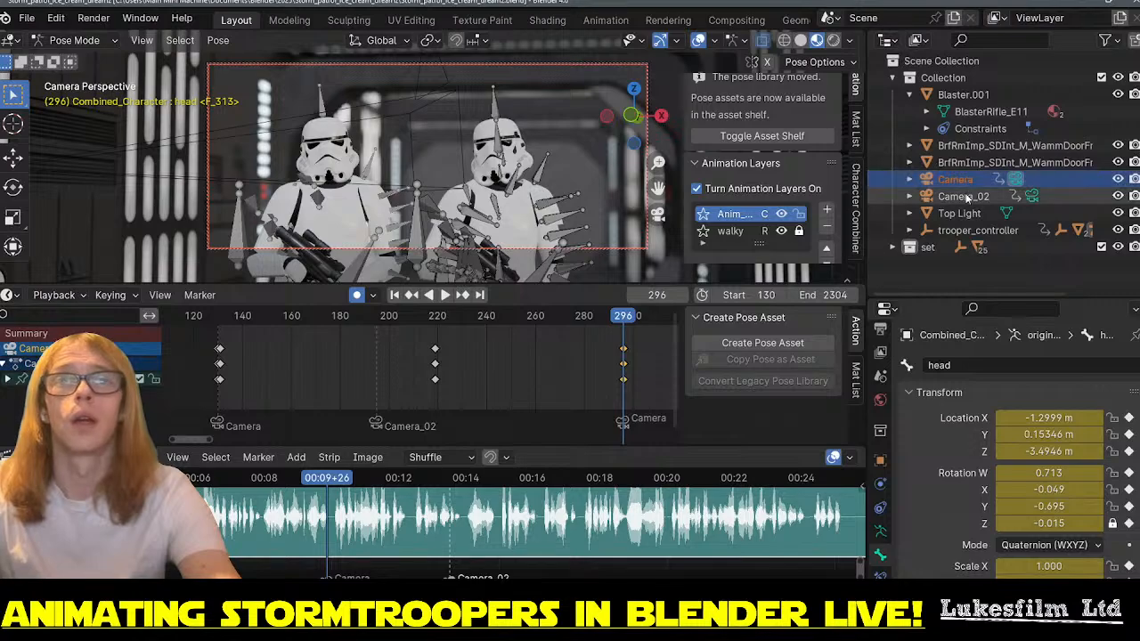
{"action": "left_click", "coordinate": [967, 197]}
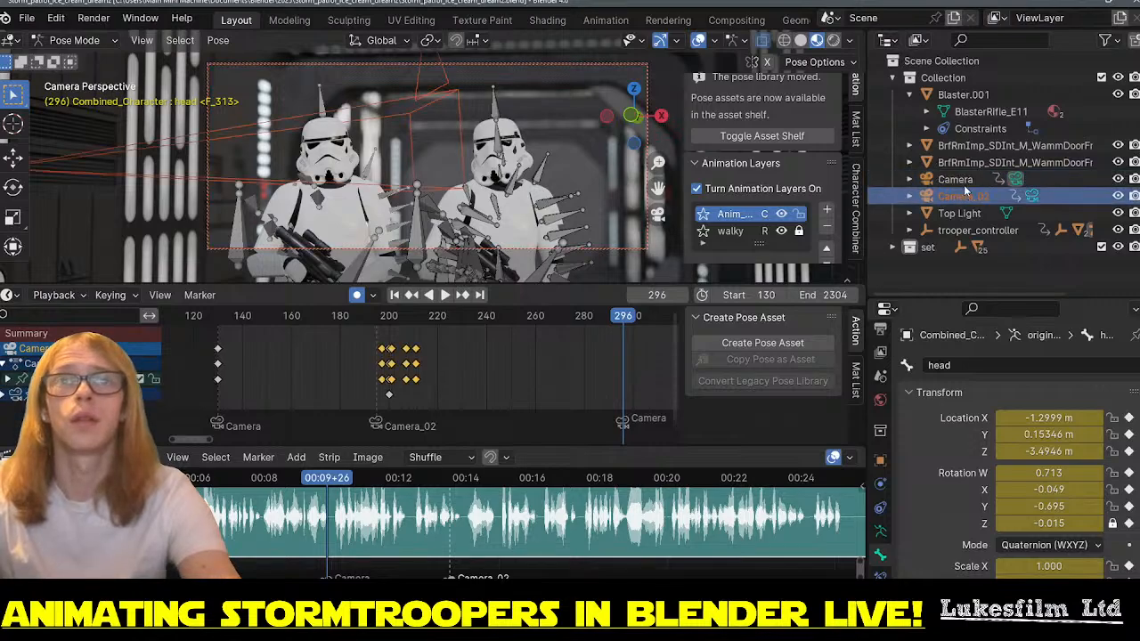
{"action": "left_click", "coordinate": [965, 182]}
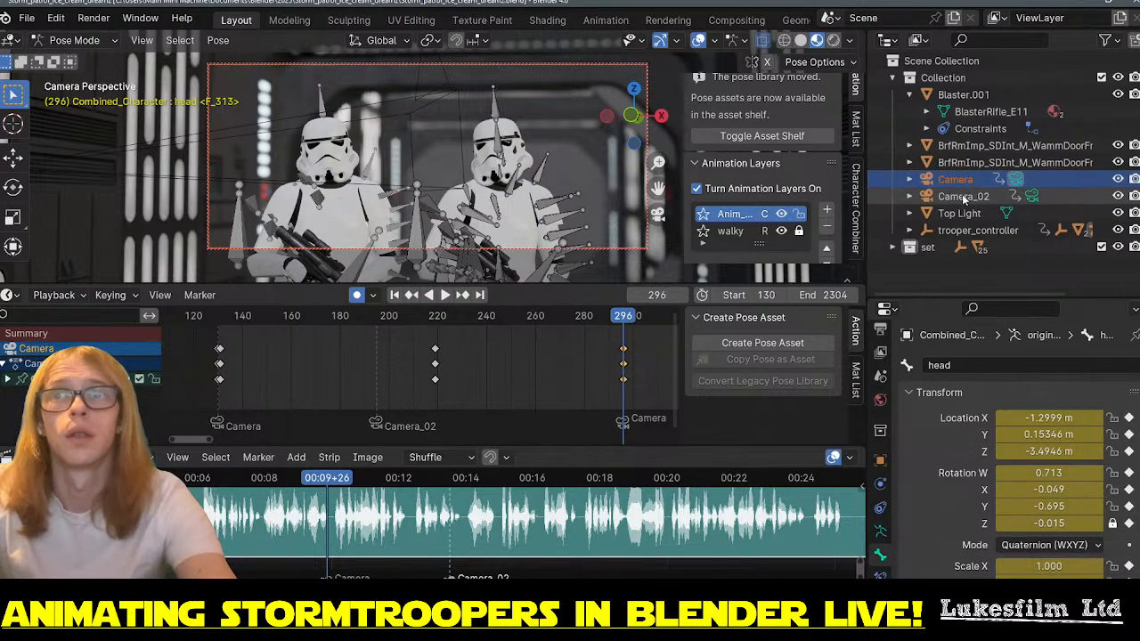
{"action": "left_click_drag", "start_coordinate": [646, 387], "coordinate": [394, 336]}
{"action": "key", "text": "Delete"}
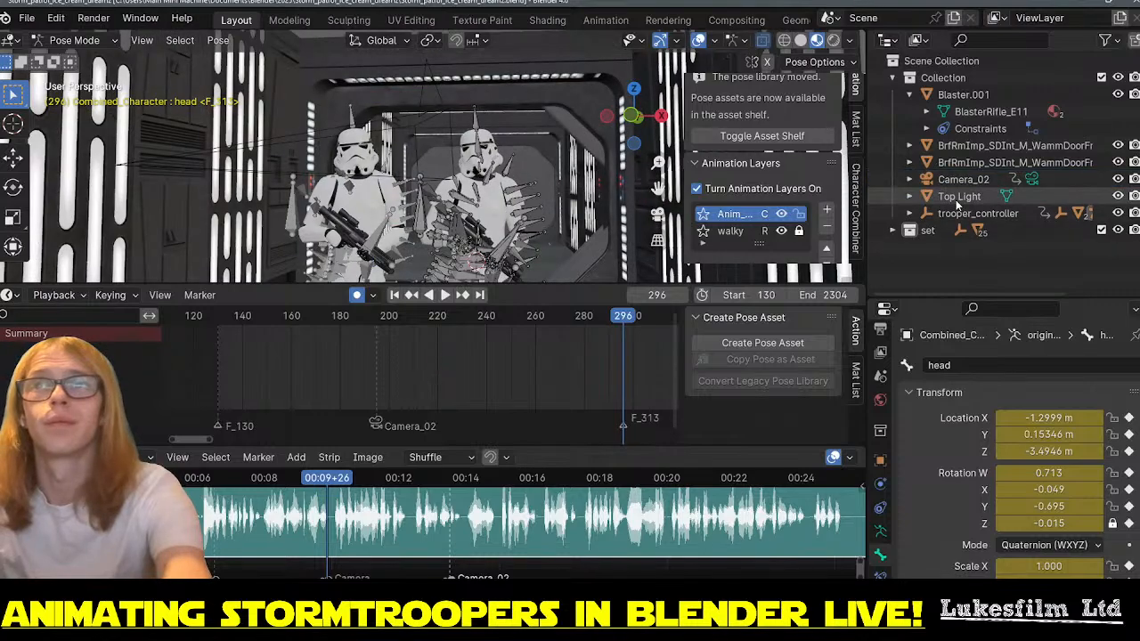
- Select Camera_02 and scrub the timeline back to about frame 152 to check its keyframes and movement
{"action": "left_click", "coordinate": [961, 180]}
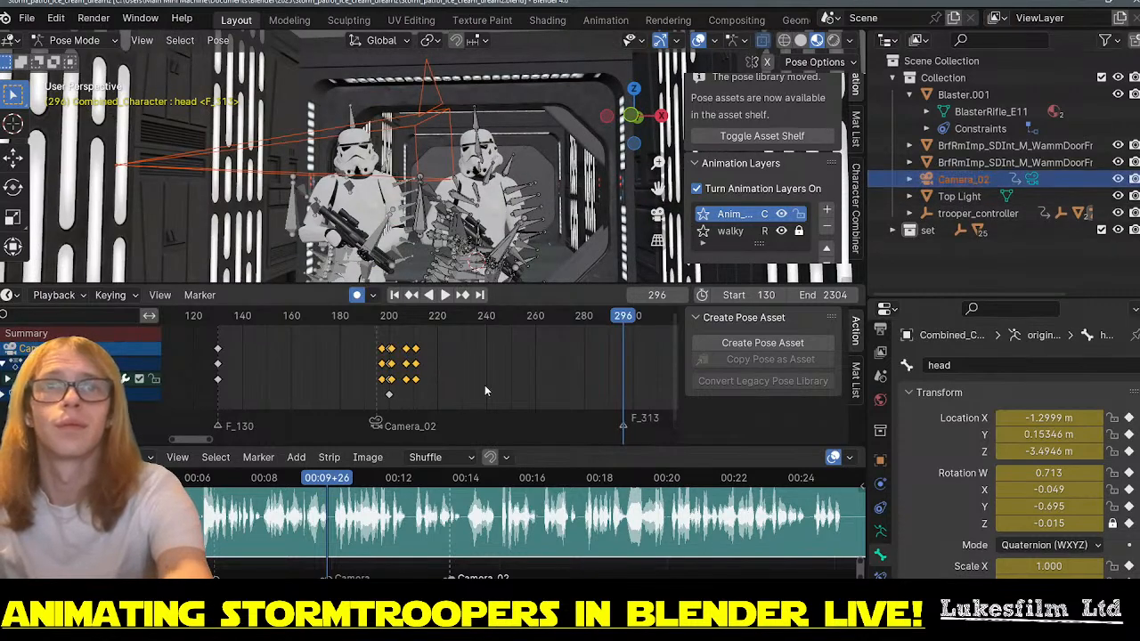
{"action": "left_click_drag", "start_coordinate": [447, 404], "coordinate": [350, 349]}
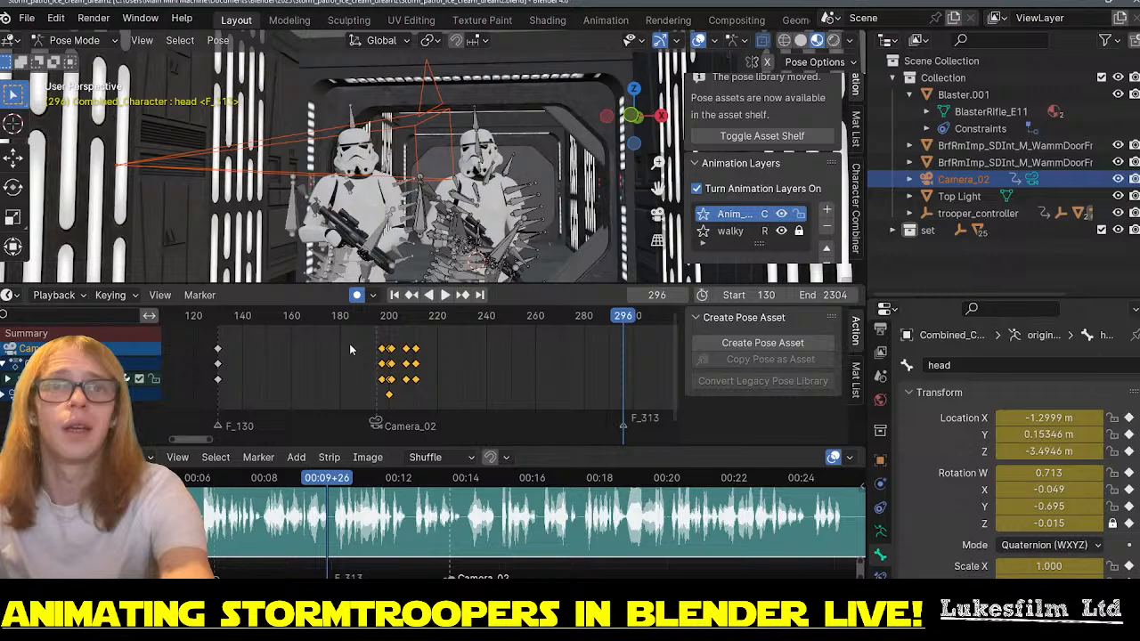
{"action": "left_click", "coordinate": [392, 319]}
{"action": "key", "text": "space"}
{"action": "key", "text": "space"}
{"action": "left_click_drag", "start_coordinate": [414, 321], "coordinate": [271, 315]}
{"action": "middle_click_drag", "start_coordinate": [251, 312], "coordinate": [397, 316]}
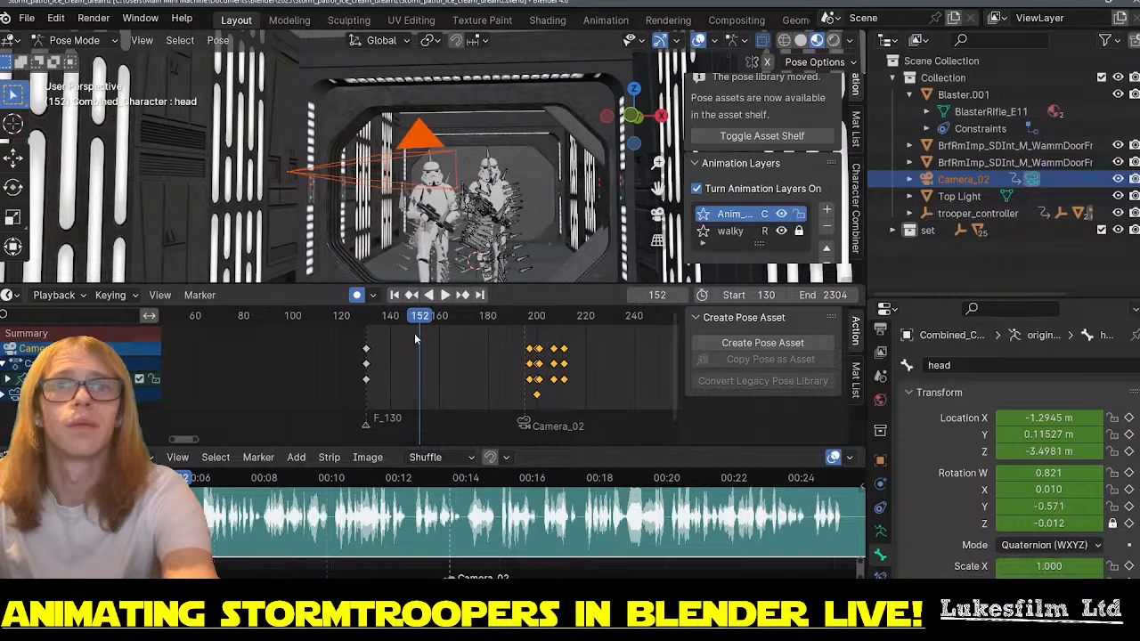
- Look through the active camera and play the shot from frame 130 to about frame 210
{"action": "key", "text": "KP_0"}
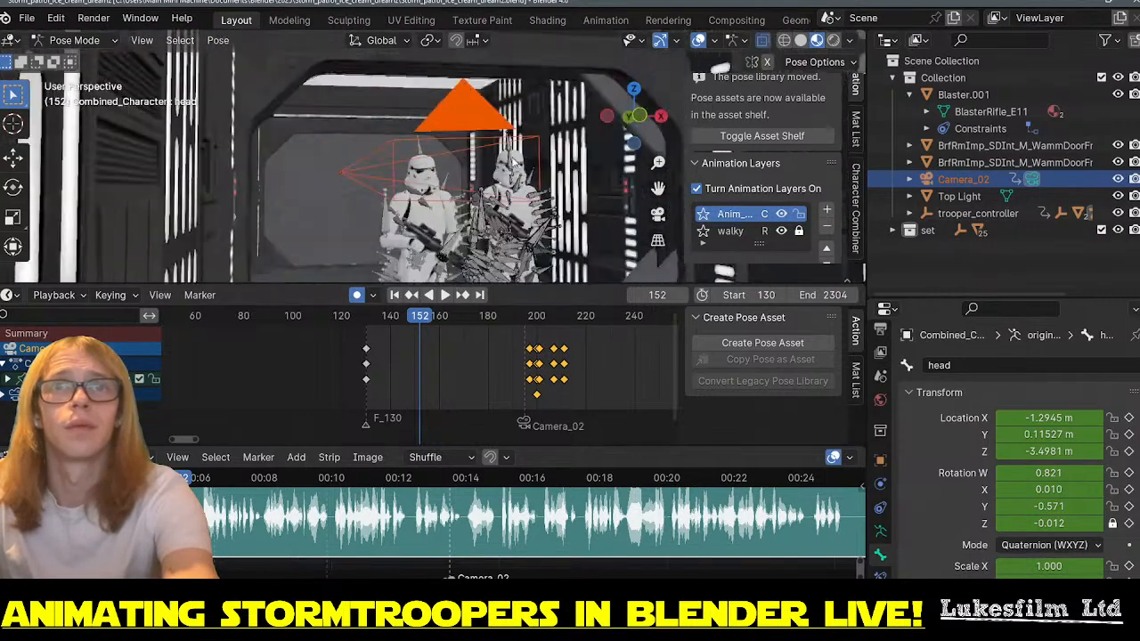
{"action": "left_click", "coordinate": [365, 318]}
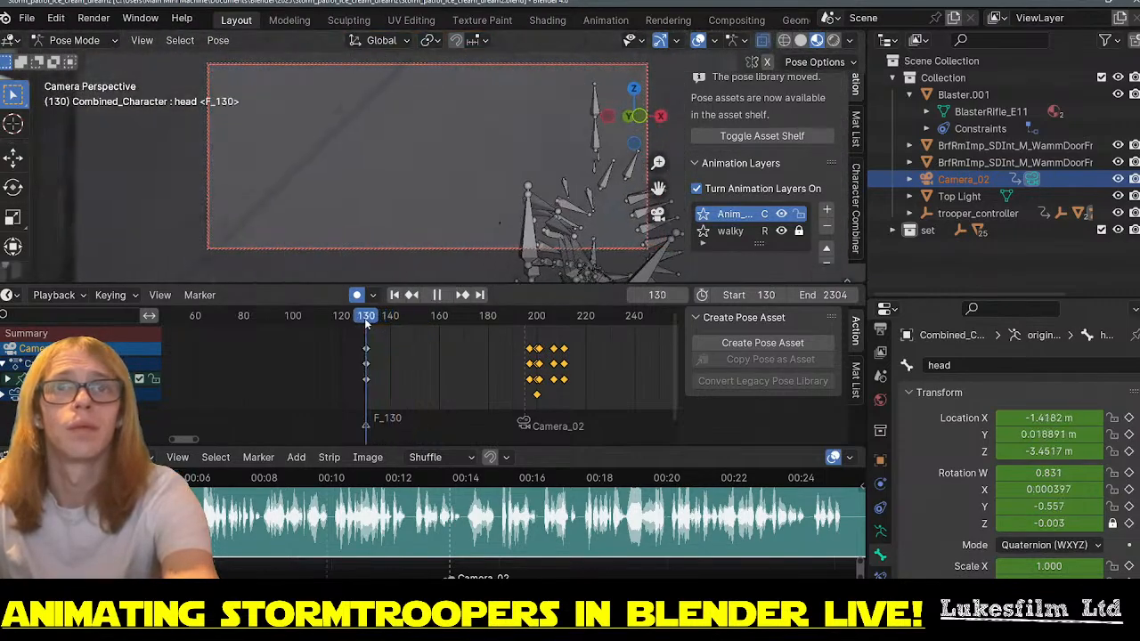
{"action": "key", "text": "space"}
{"action": "left_click_drag", "start_coordinate": [378, 327], "coordinate": [562, 326]}
{"action": "key", "text": "space"}
{"action": "key", "text": "Up"}
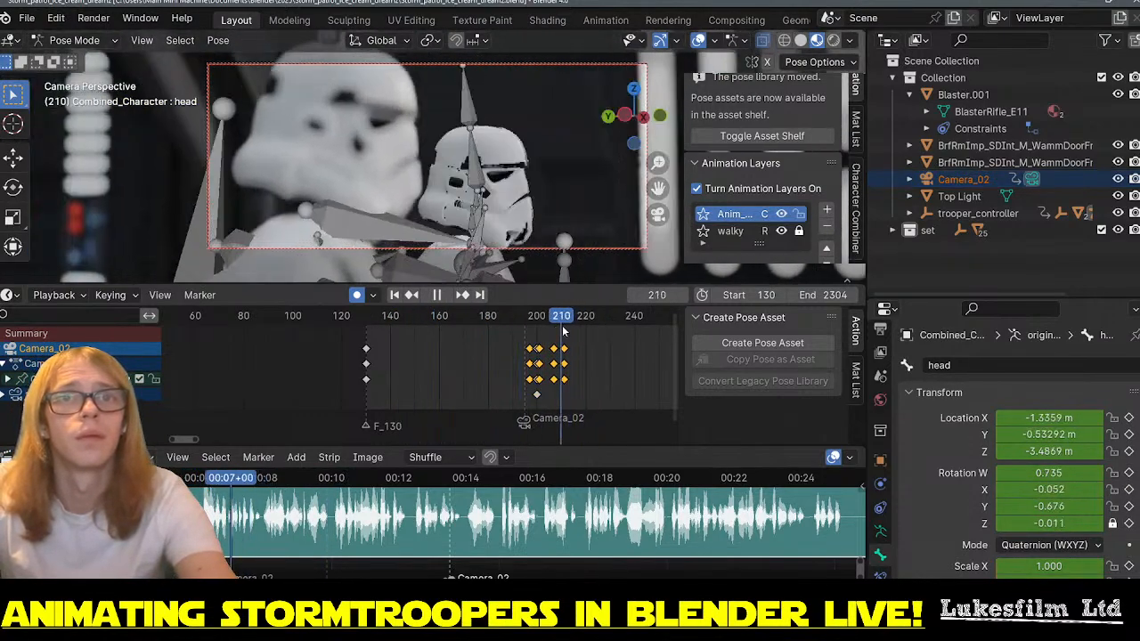
- Undo the deletion of the Camera object and replay the shot from frame 130 to check both camera cuts
{"action": "key", "text": "ctrl+z"}
{"action": "key", "text": "ctrl+z"}
{"action": "key", "text": "ctrl+z"}
{"action": "key", "text": "ctrl+z"}
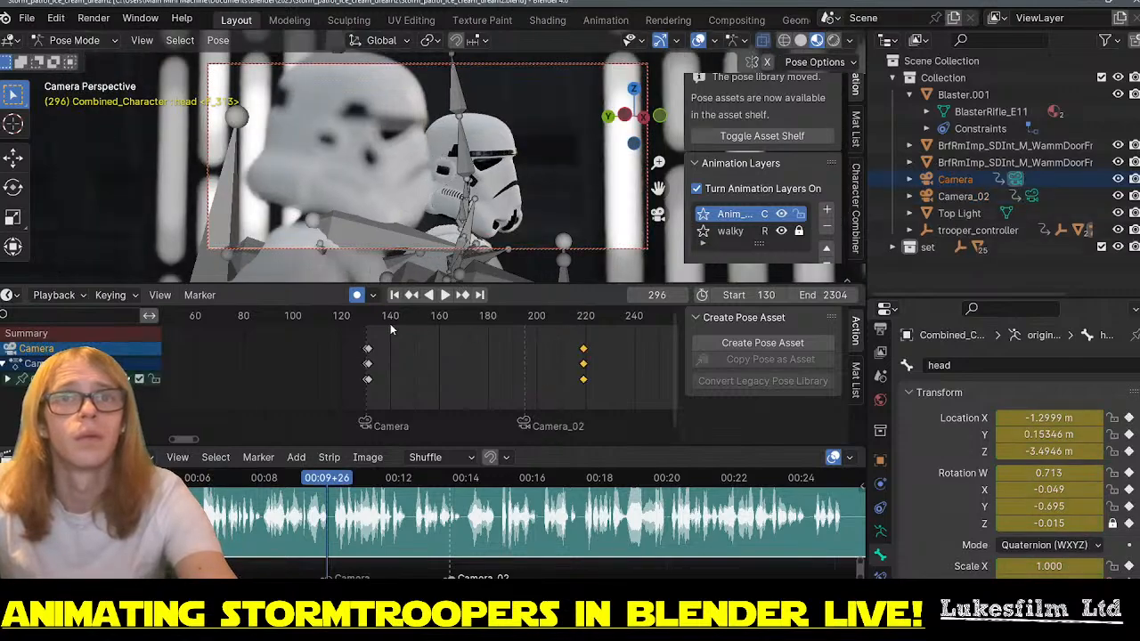
{"action": "left_click", "coordinate": [365, 318]}
{"action": "key", "text": "space"}
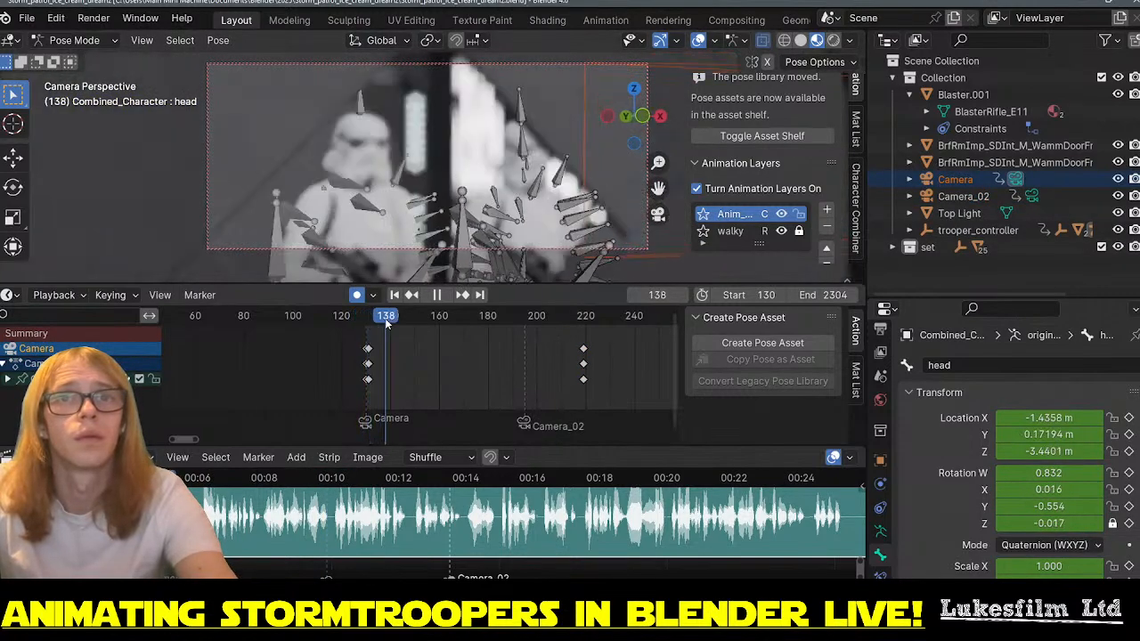
{"action": "left_click_drag", "start_coordinate": [419, 321], "coordinate": [621, 334]}
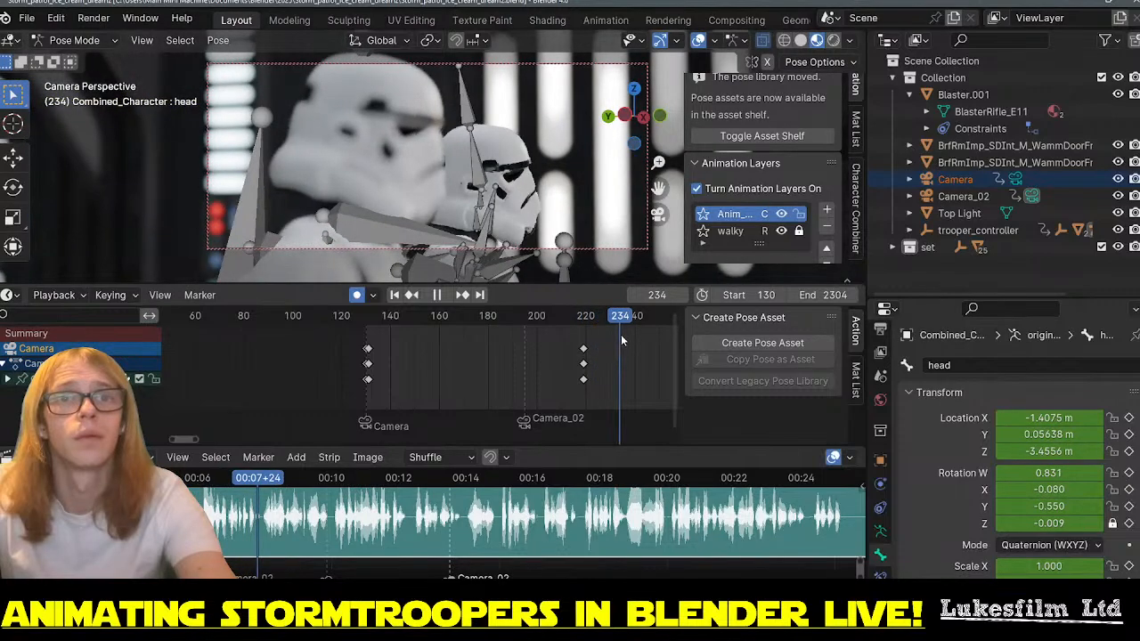
- Undo the camera selections to return to the right-hand stormtrooper's head bone keyframes
{"action": "key", "text": "space"}
{"action": "key", "text": "ctrl+z"}
{"action": "key", "text": "ctrl+z"}
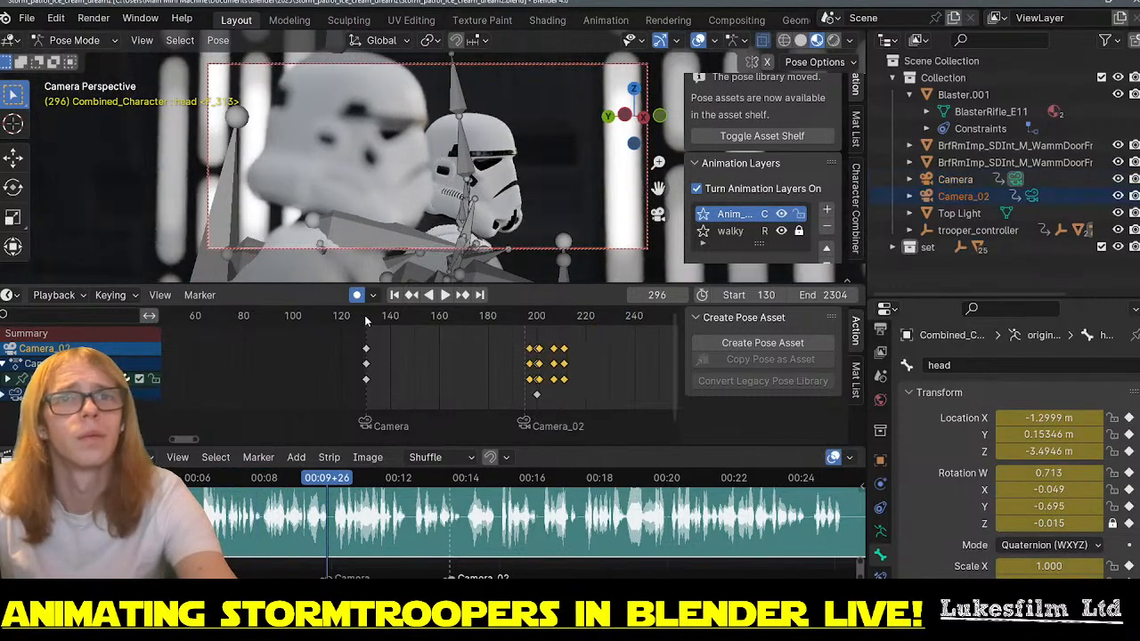
{"action": "left_click_drag", "start_coordinate": [366, 319], "coordinate": [593, 324]}
{"action": "key", "text": "ctrl+z"}
{"action": "key", "text": "ctrl+z"}
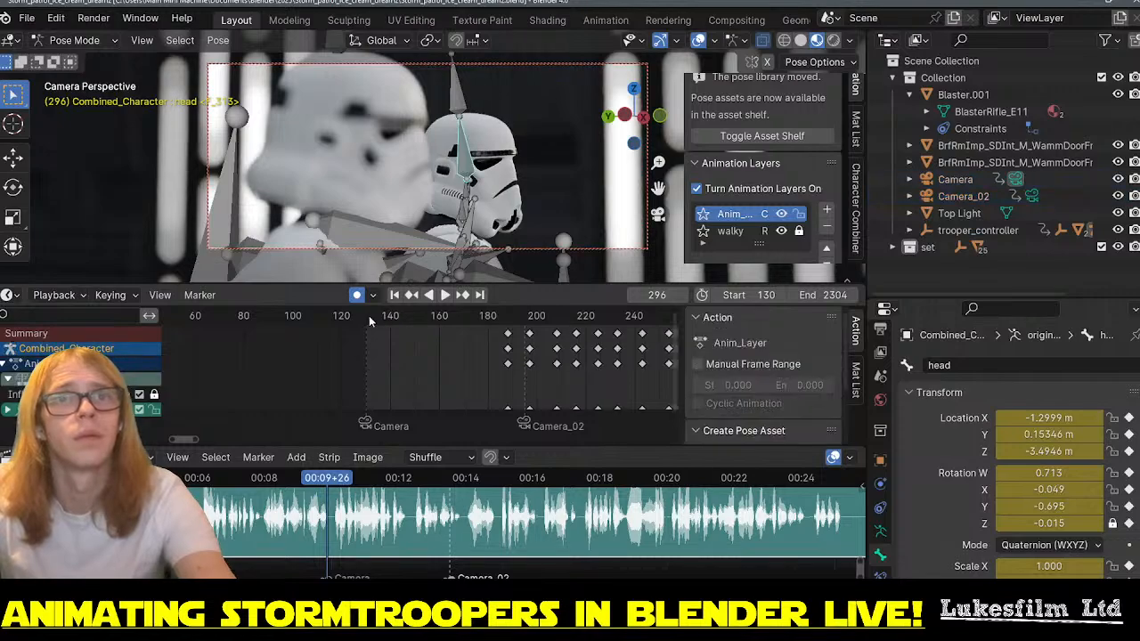
- Scrub and play the animation to examine the head motion across both camera shots
{"action": "left_click_drag", "start_coordinate": [369, 315], "coordinate": [659, 319]}
{"action": "left_click_drag", "start_coordinate": [604, 345], "coordinate": [364, 332]}
{"action": "key", "text": "space"}
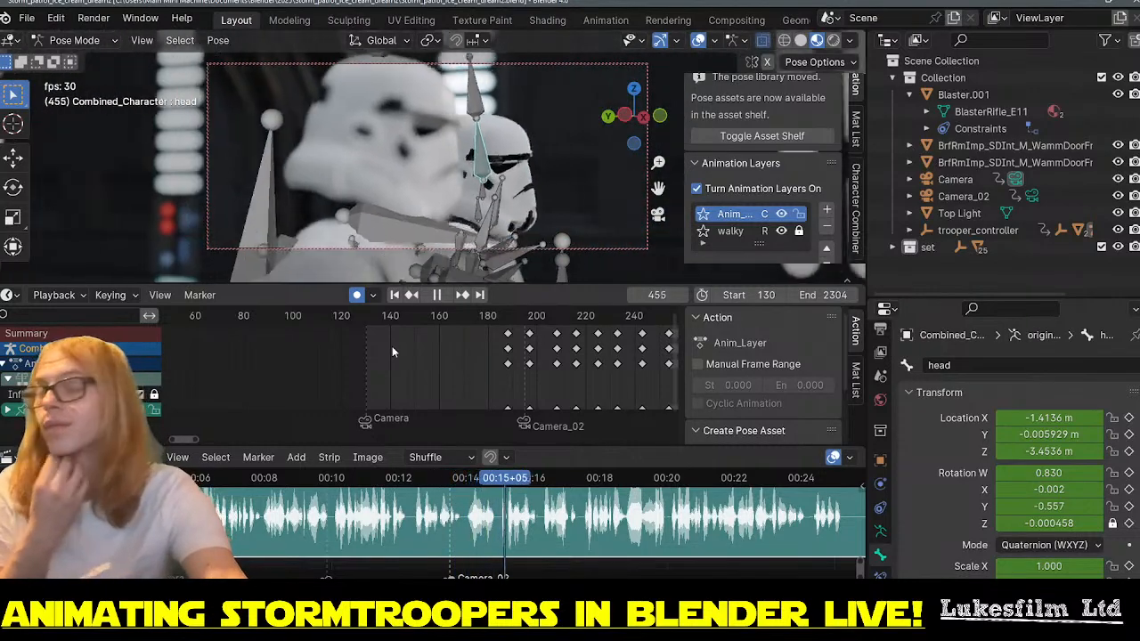
{"action": "key", "text": "space"}
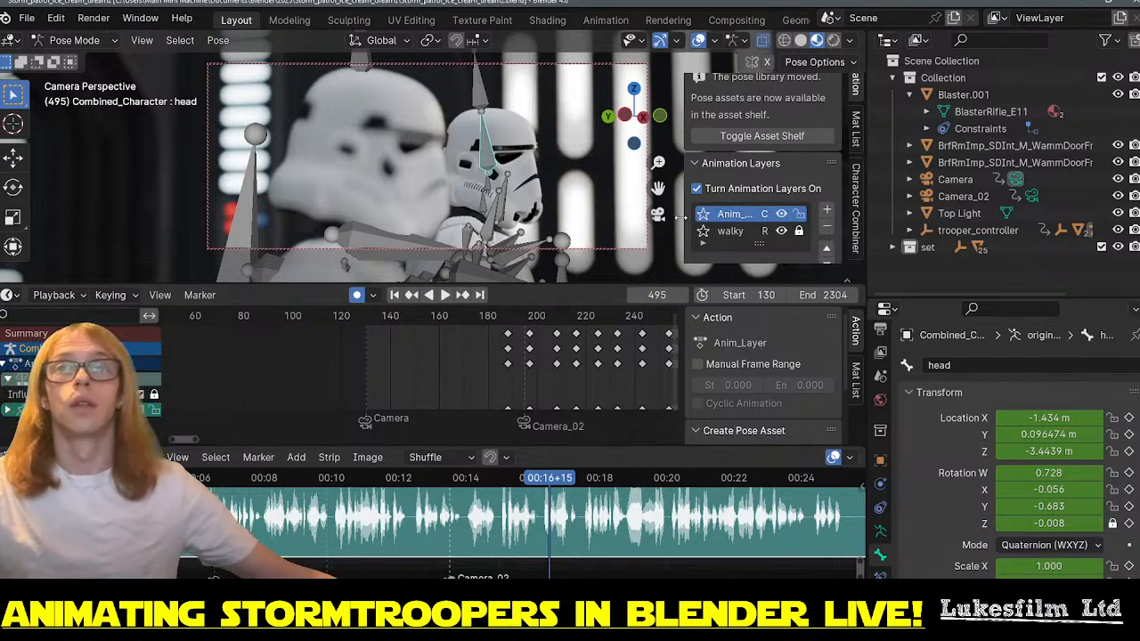
- Widen the 3D viewport and timeline area, and play the animation from start frame 130 to review it
{"action": "left_click_drag", "start_coordinate": [870, 216], "coordinate": [950, 216]}
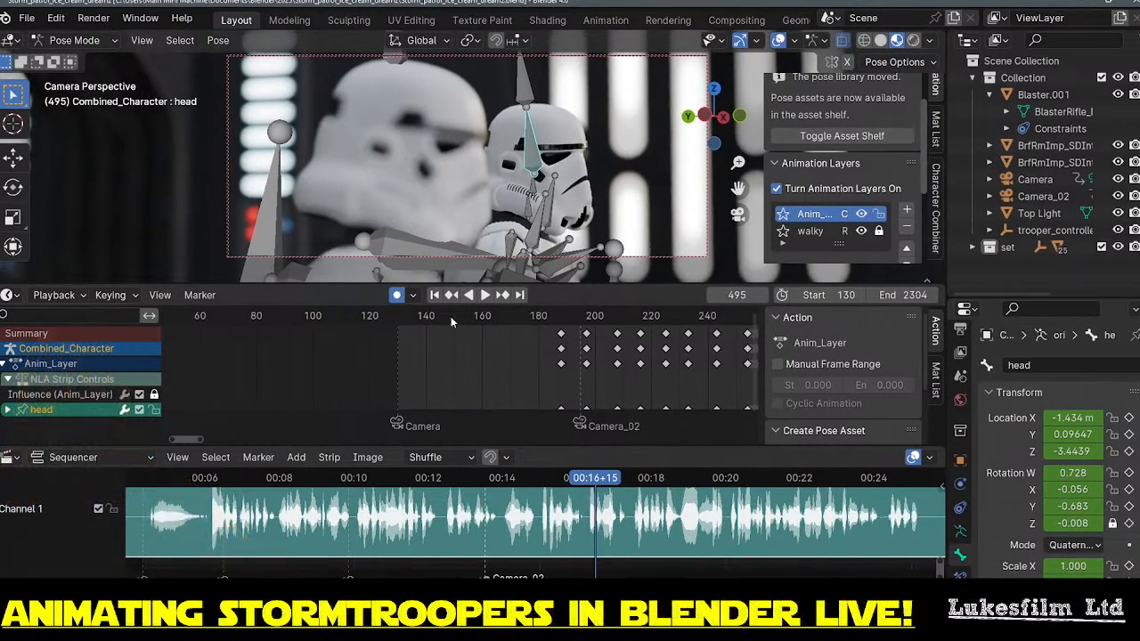
{"action": "key", "text": "shift+Left"}
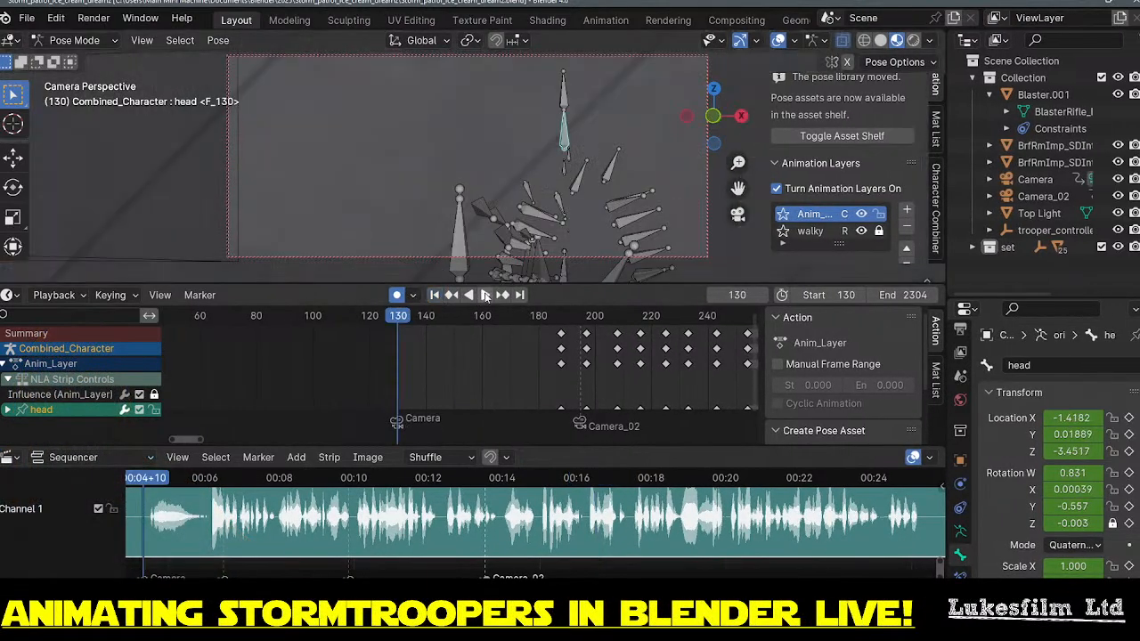
{"action": "left_click", "coordinate": [484, 295]}
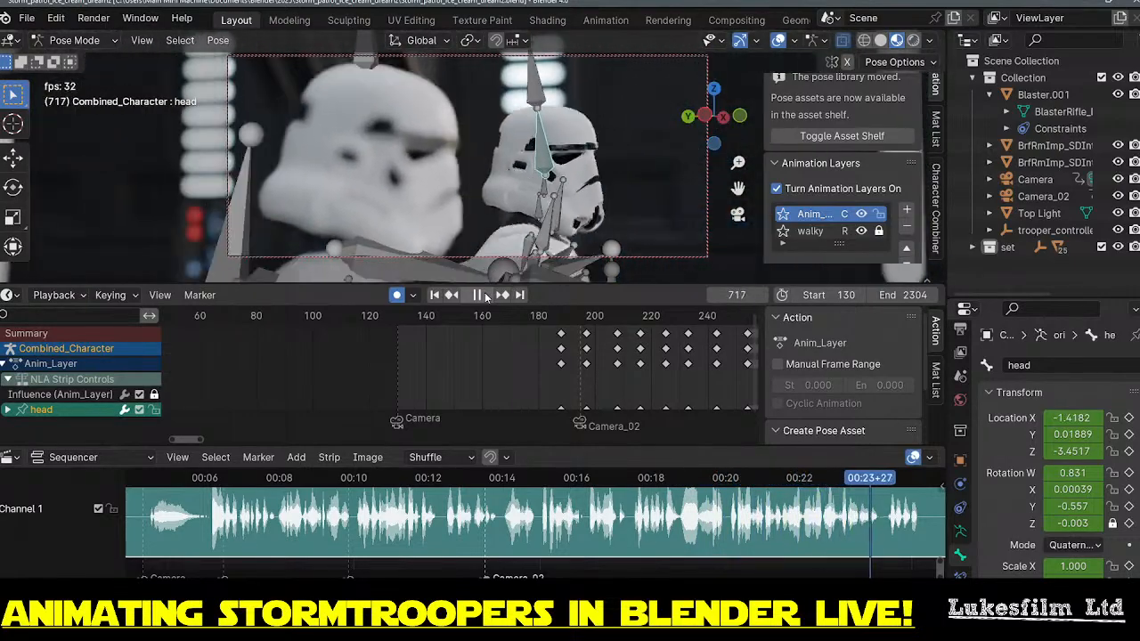
{"action": "left_click", "coordinate": [486, 297]}
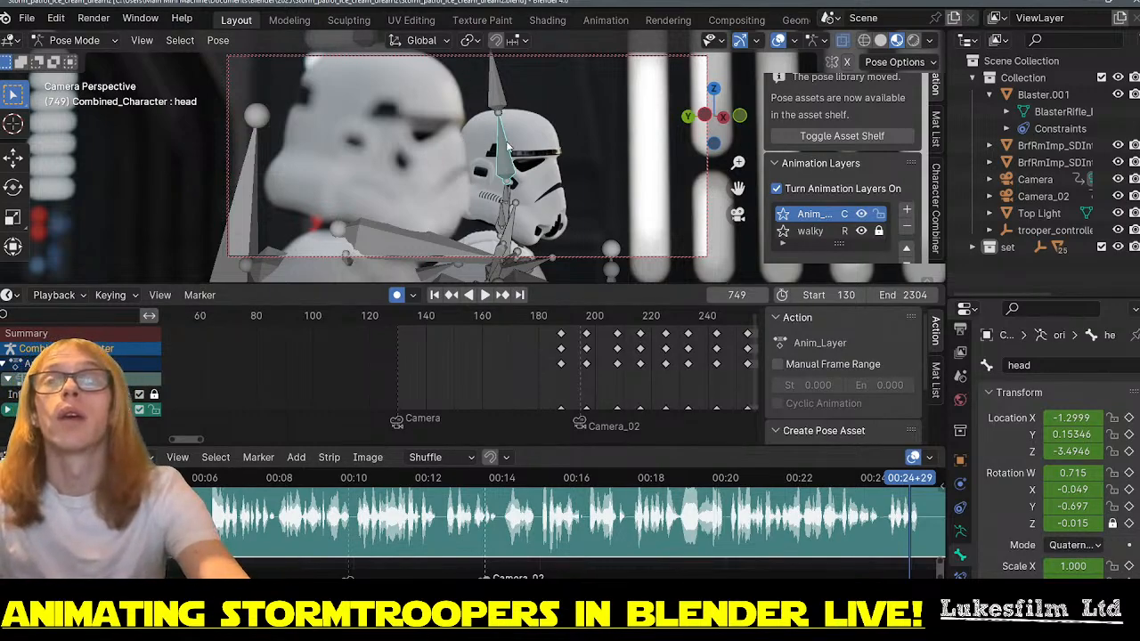
{"action": "left_click", "coordinate": [399, 239]}
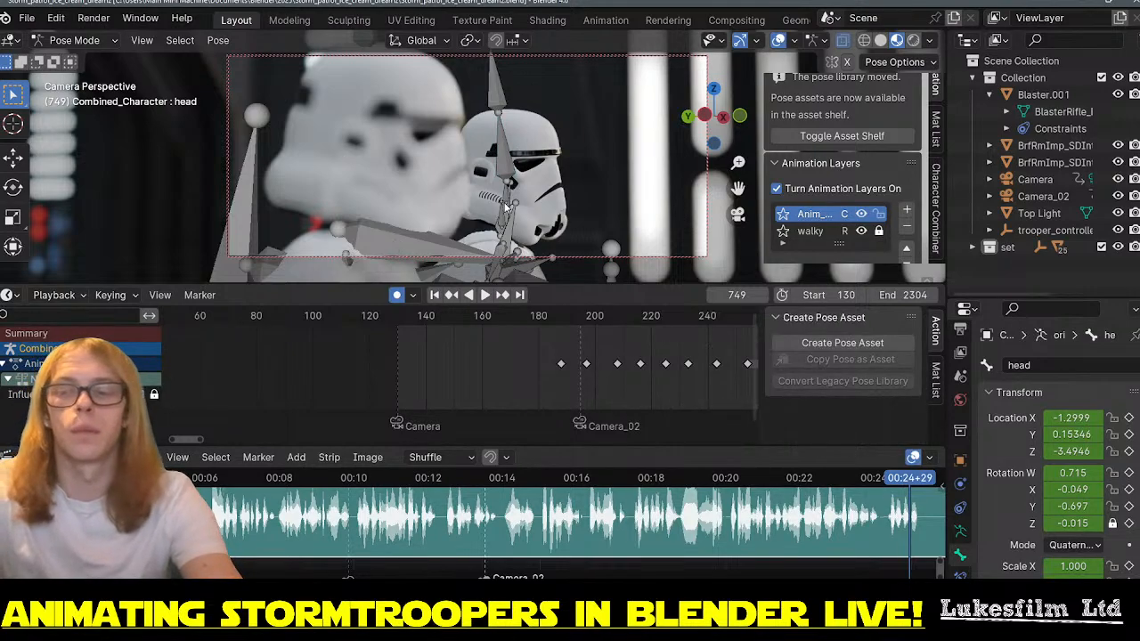
- Play the opening Camera shot from frame 130 and stop at frame 150 to examine both stormtroopers
{"action": "left_click", "coordinate": [398, 318]}
{"action": "key", "text": "space"}
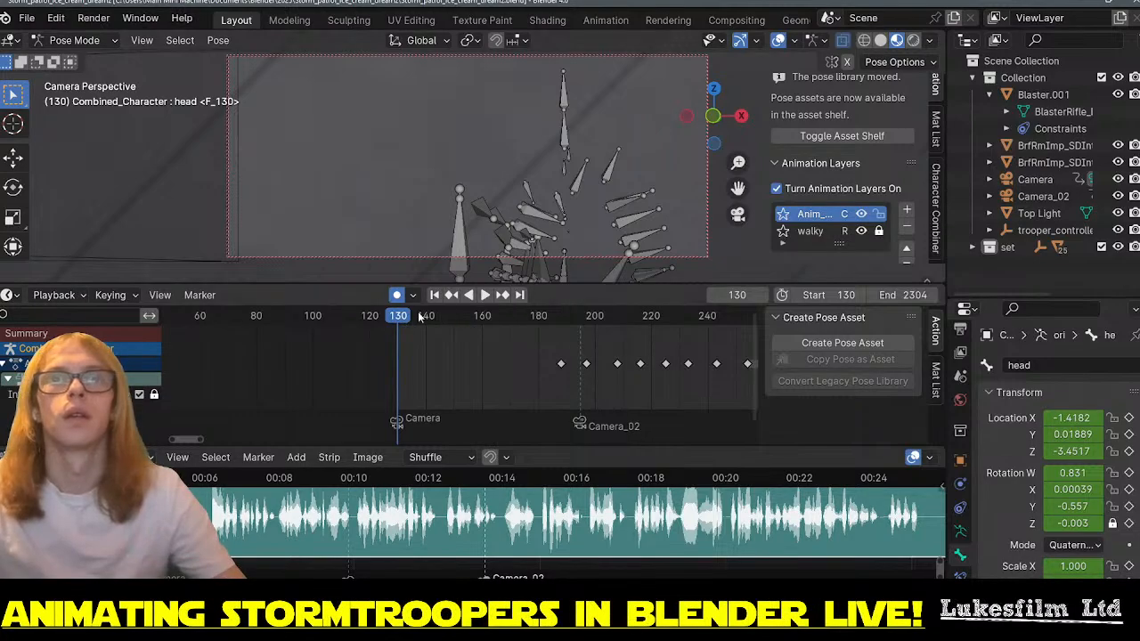
{"action": "key", "text": "space"}
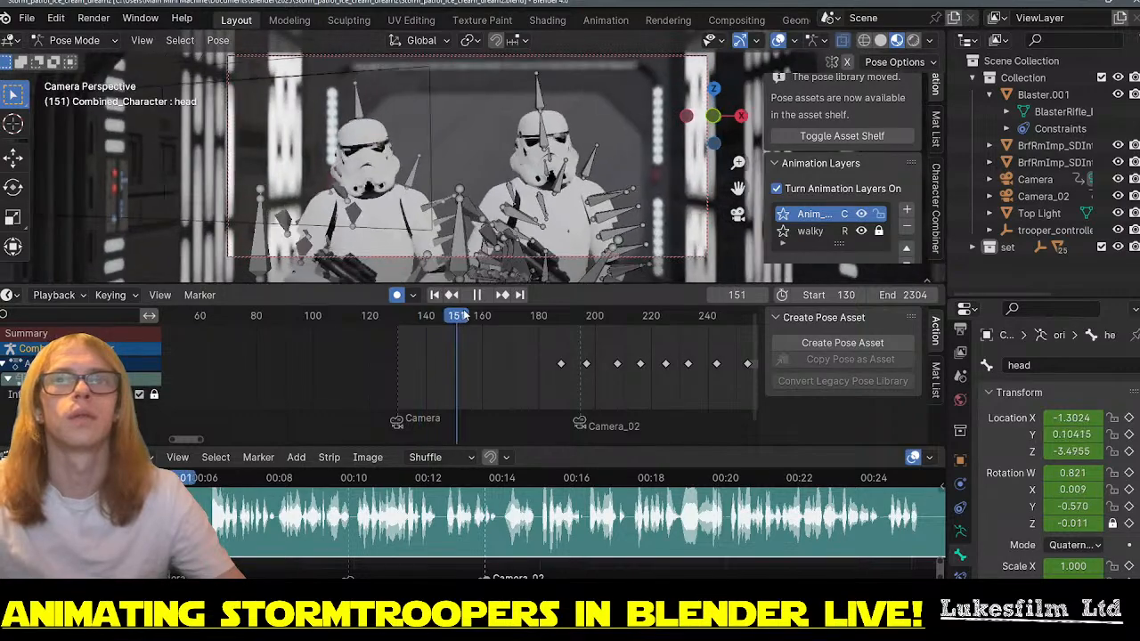
{"action": "left_click_drag", "start_coordinate": [463, 316], "coordinate": [455, 317]}
{"action": "key", "text": "space"}
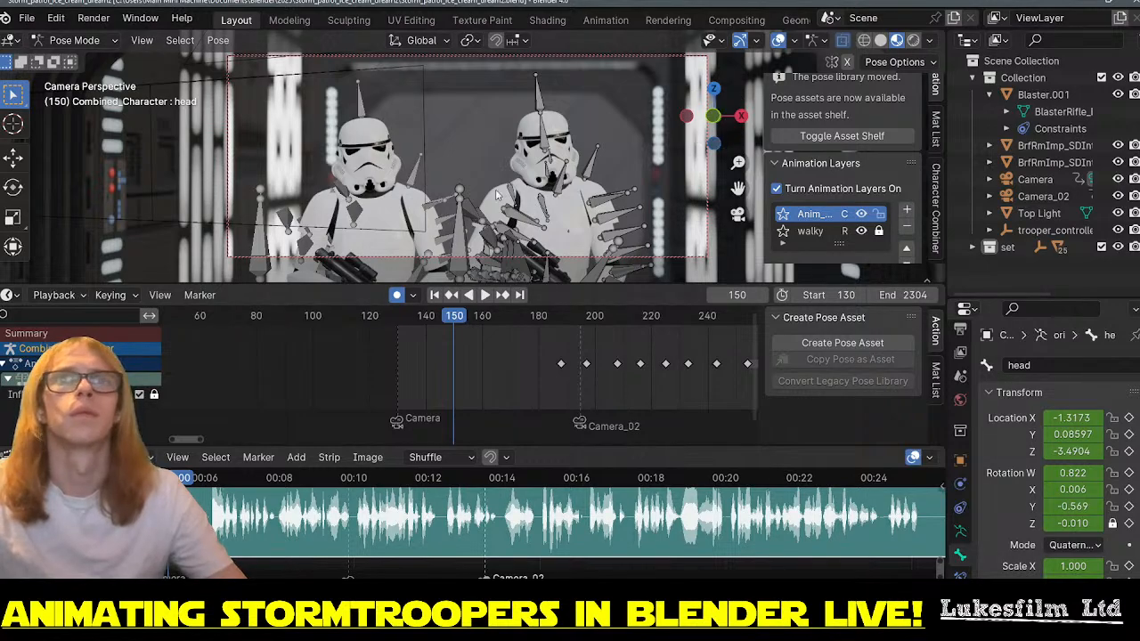
- In Object Mode, select the left-hand stormtrooper's rig and turn on Animation Layers for it, removing its existing NLA tracks
{"action": "left_click", "coordinate": [546, 143]}
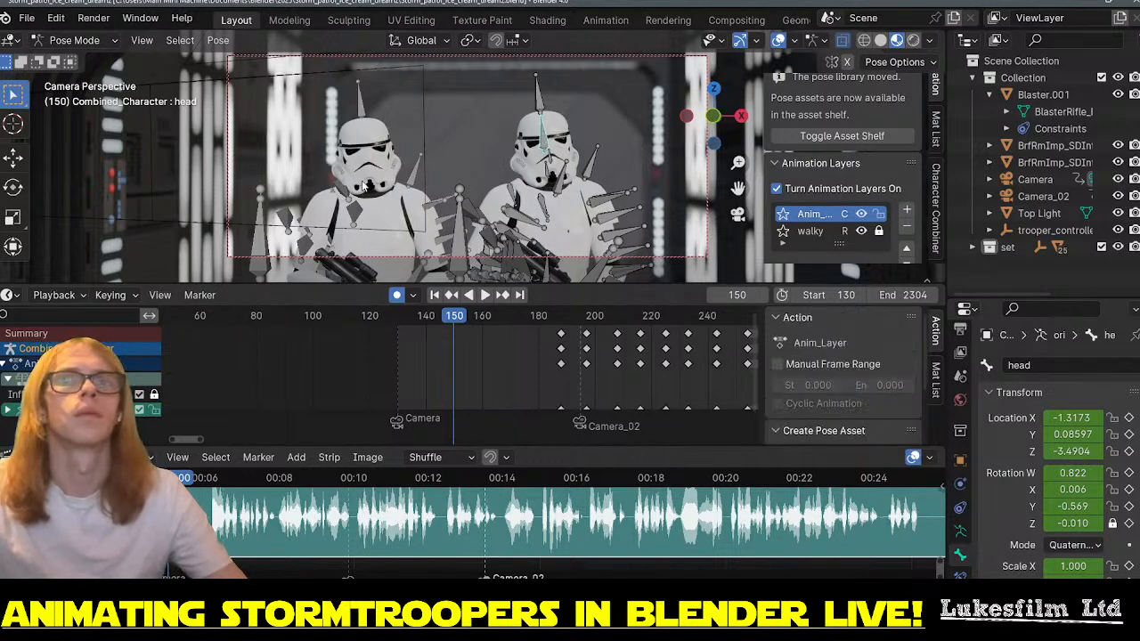
{"action": "left_click", "coordinate": [361, 111]}
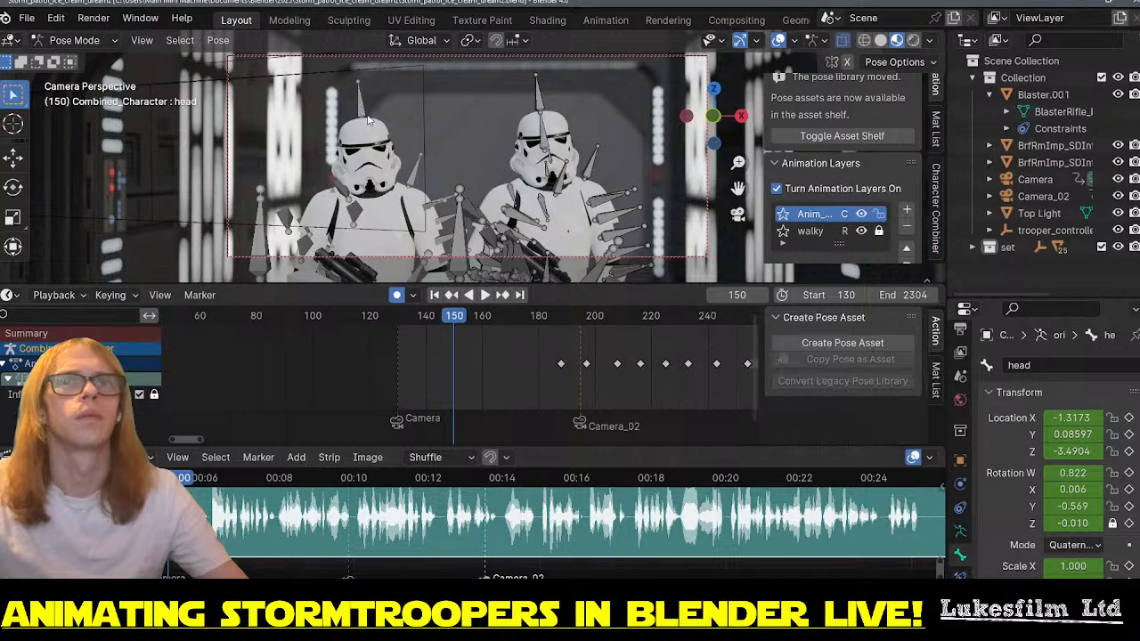
{"action": "left_click", "coordinate": [100, 41]}
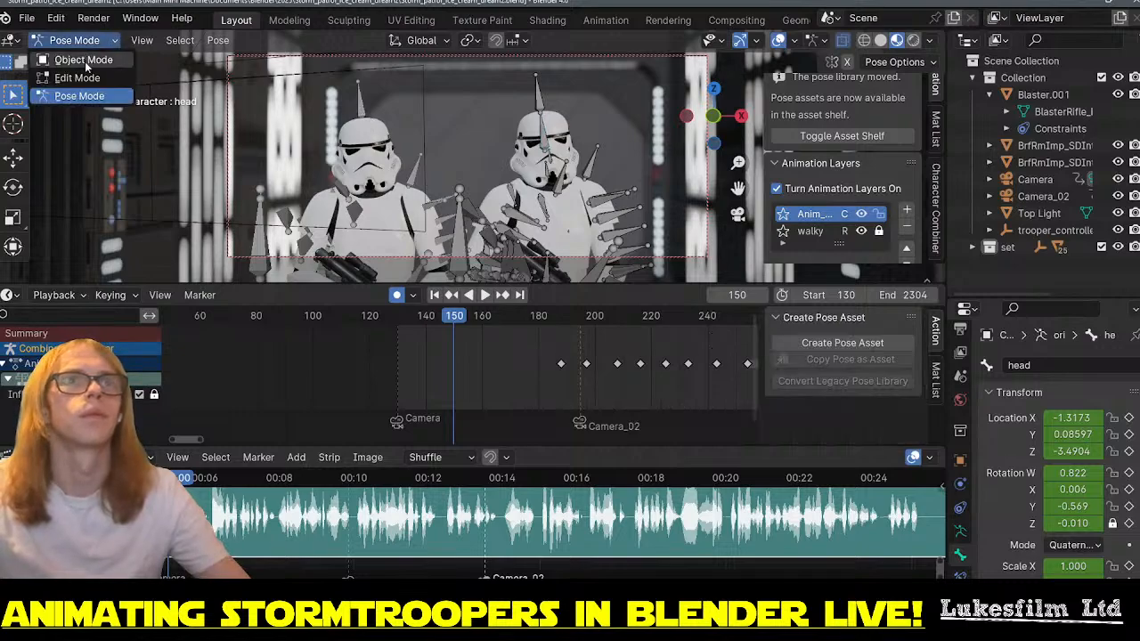
{"action": "left_click", "coordinate": [78, 59]}
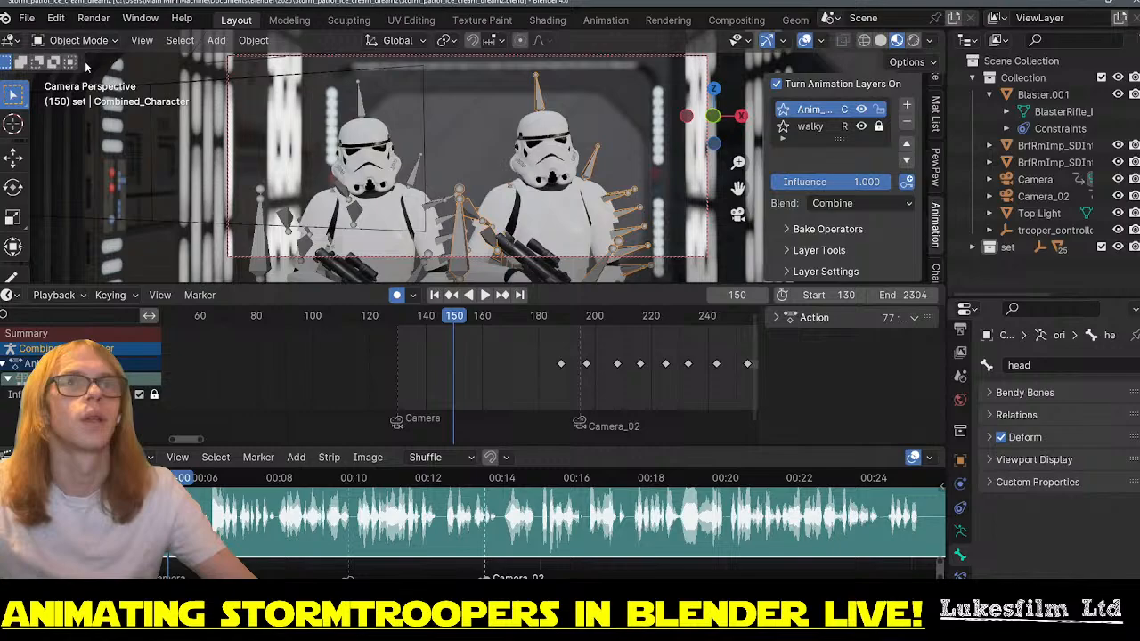
{"action": "left_click", "coordinate": [364, 112]}
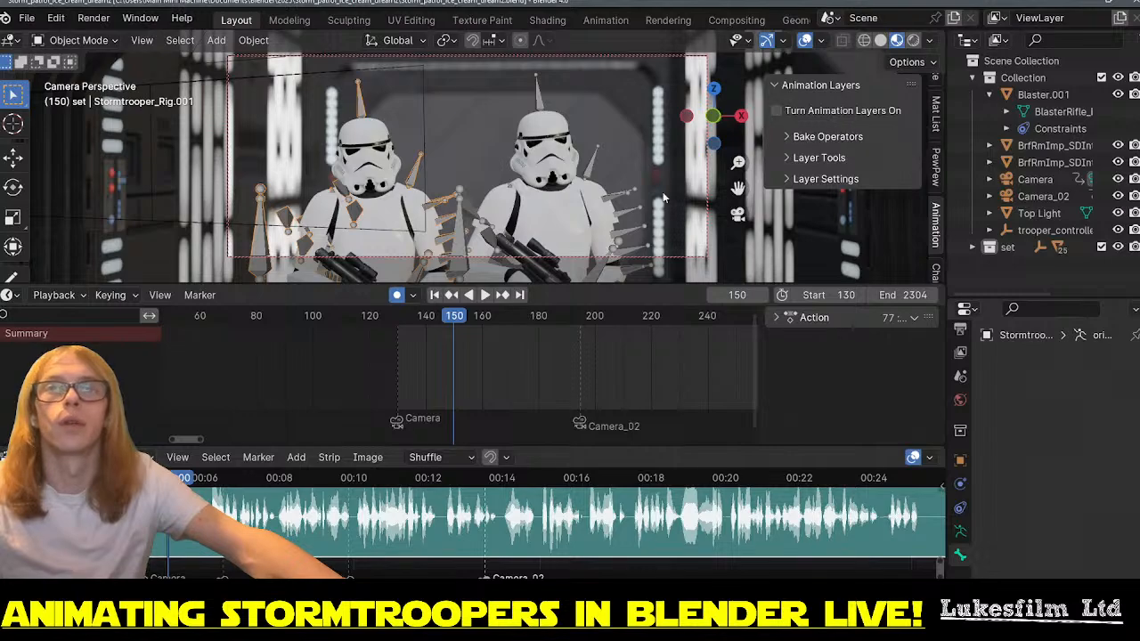
{"action": "left_click", "coordinate": [776, 110]}
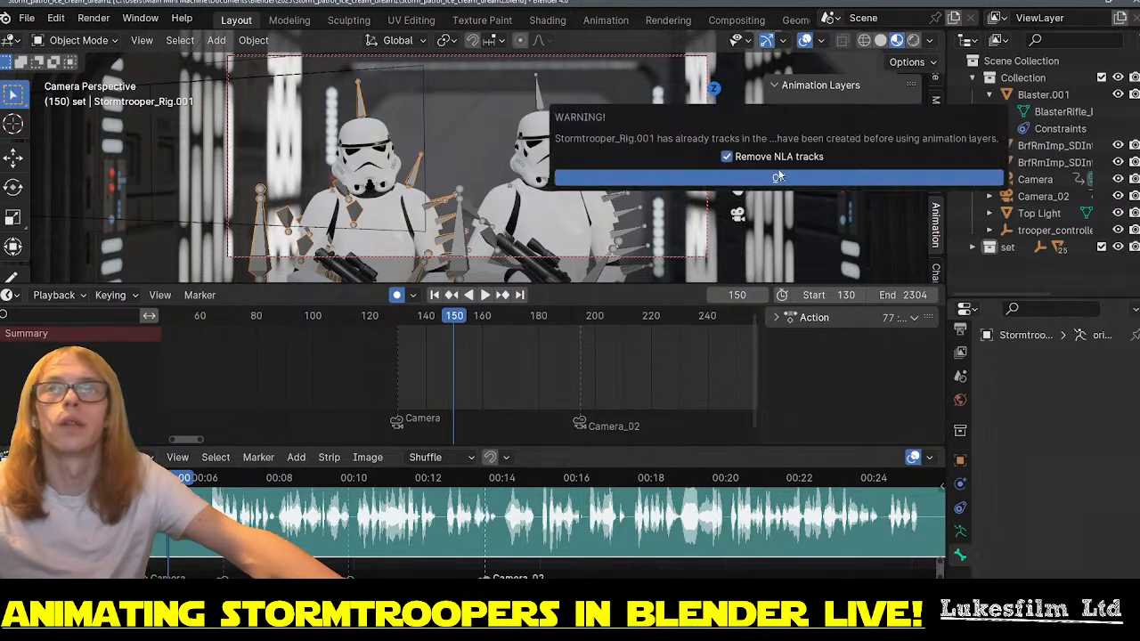
{"action": "left_click", "coordinate": [763, 177]}
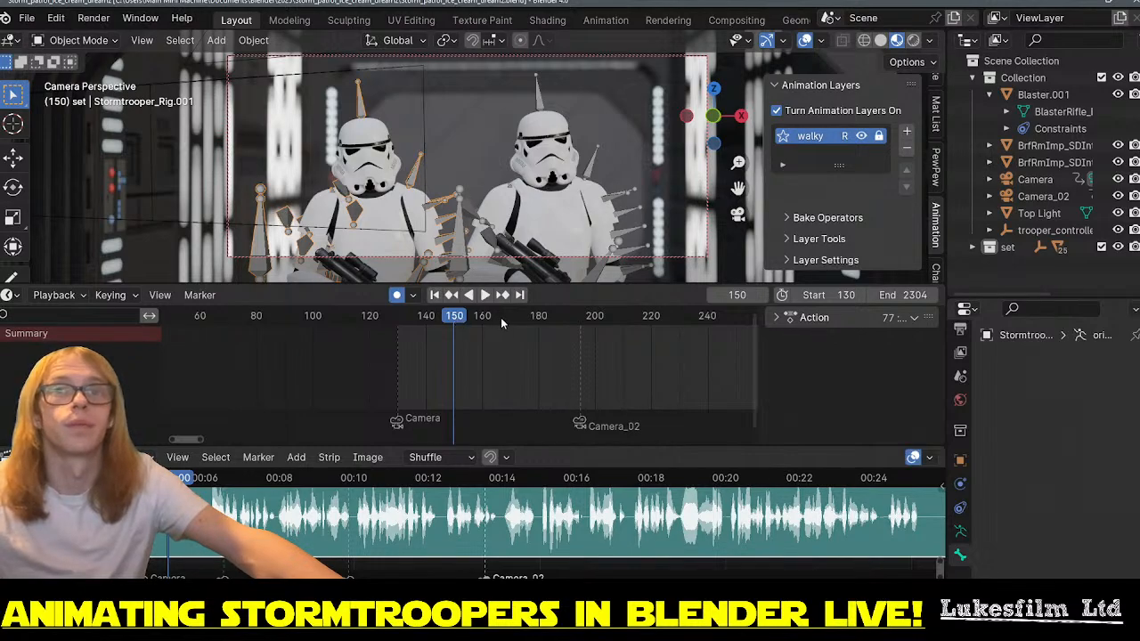
- Preview the walk, add a new animation layer above walky for the left-hand rig, and switch to Pose Mode
{"action": "key", "text": "space"}
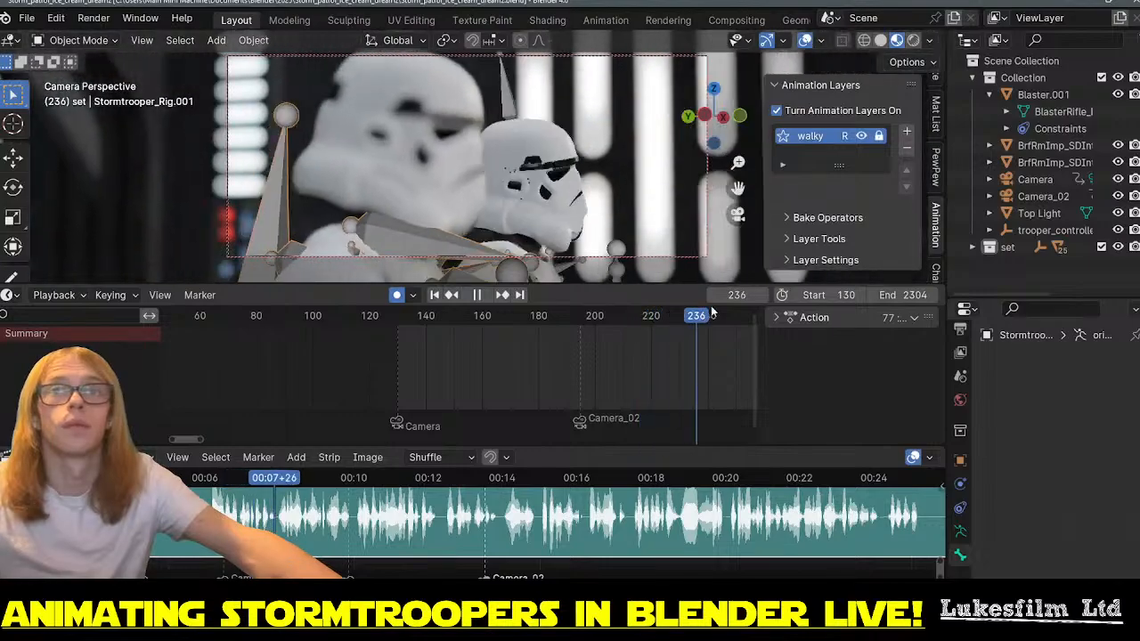
{"action": "left_click_drag", "start_coordinate": [592, 306], "coordinate": [446, 294]}
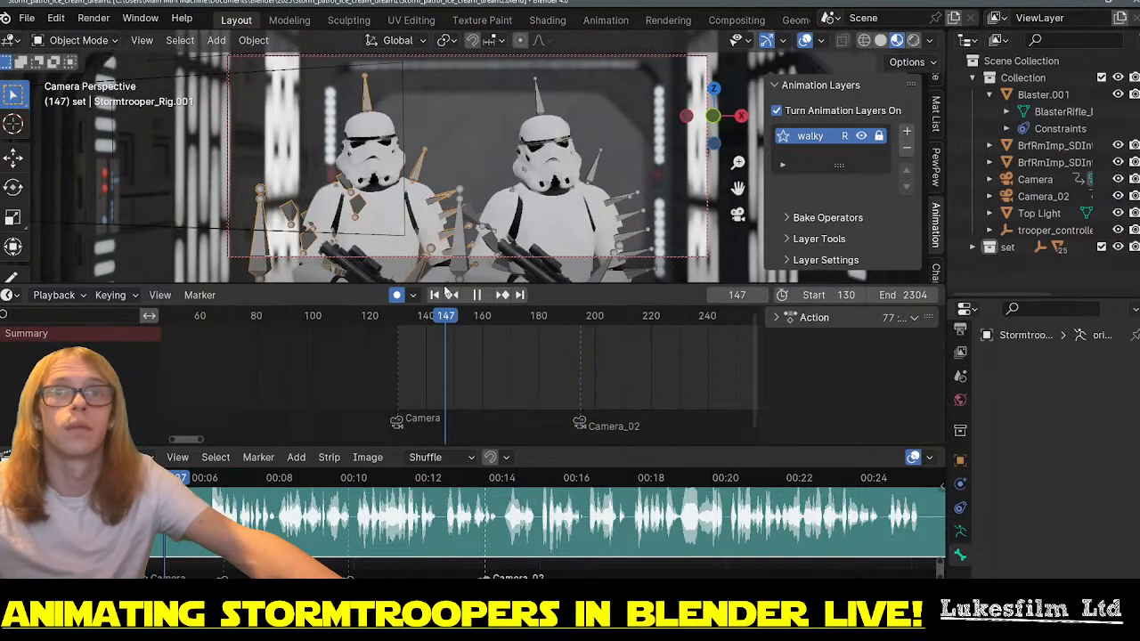
{"action": "left_click", "coordinate": [907, 135]}
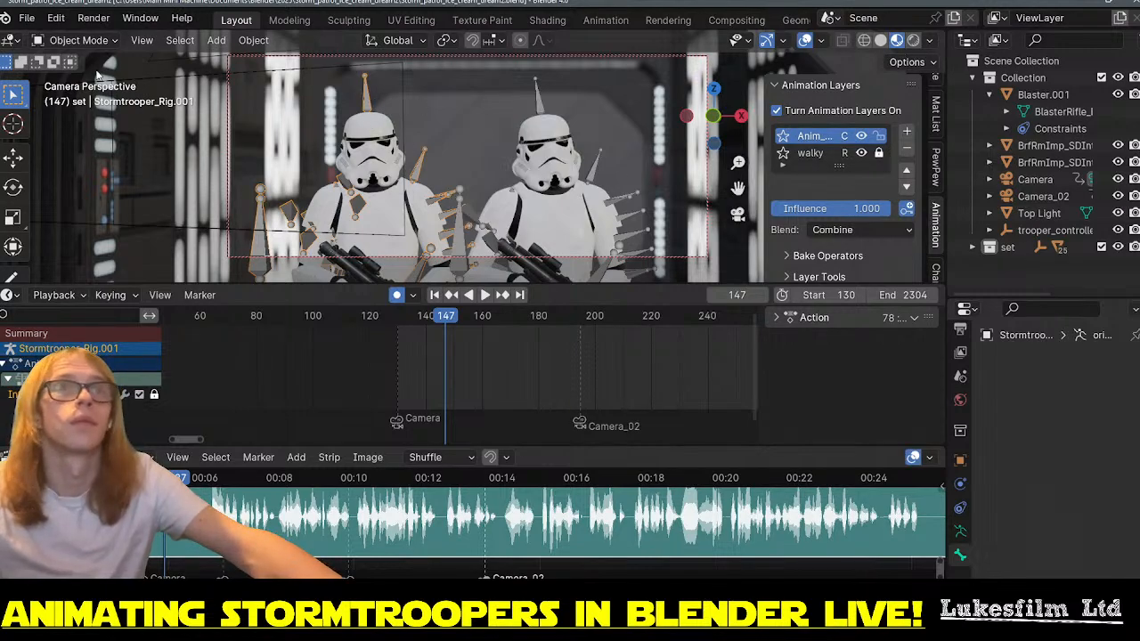
{"action": "left_click", "coordinate": [78, 41]}
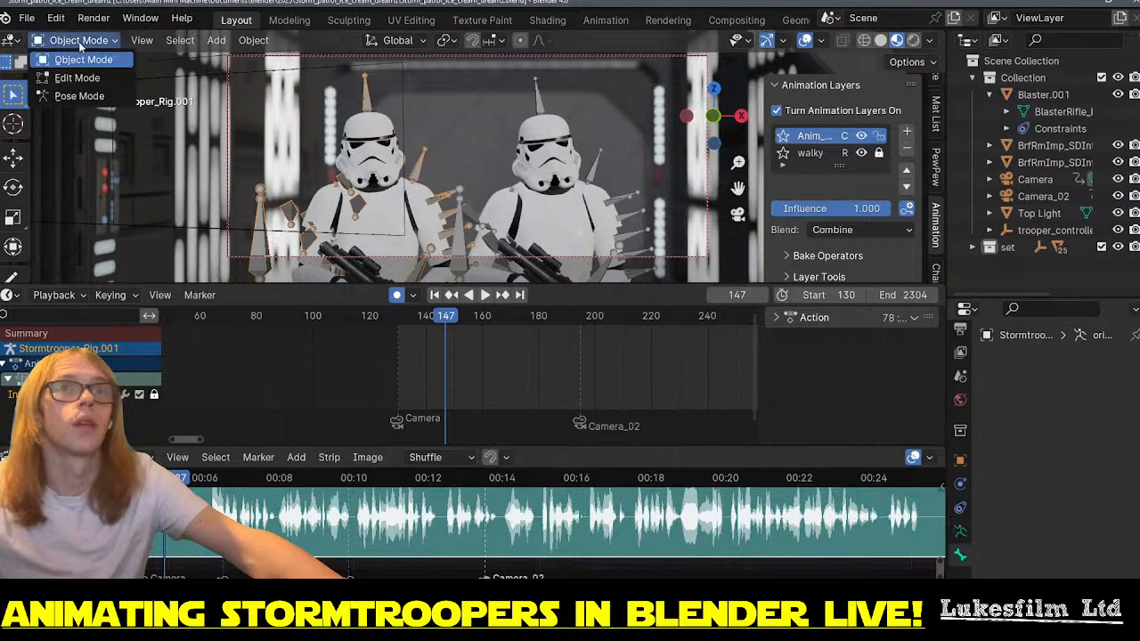
{"action": "left_click", "coordinate": [80, 99]}
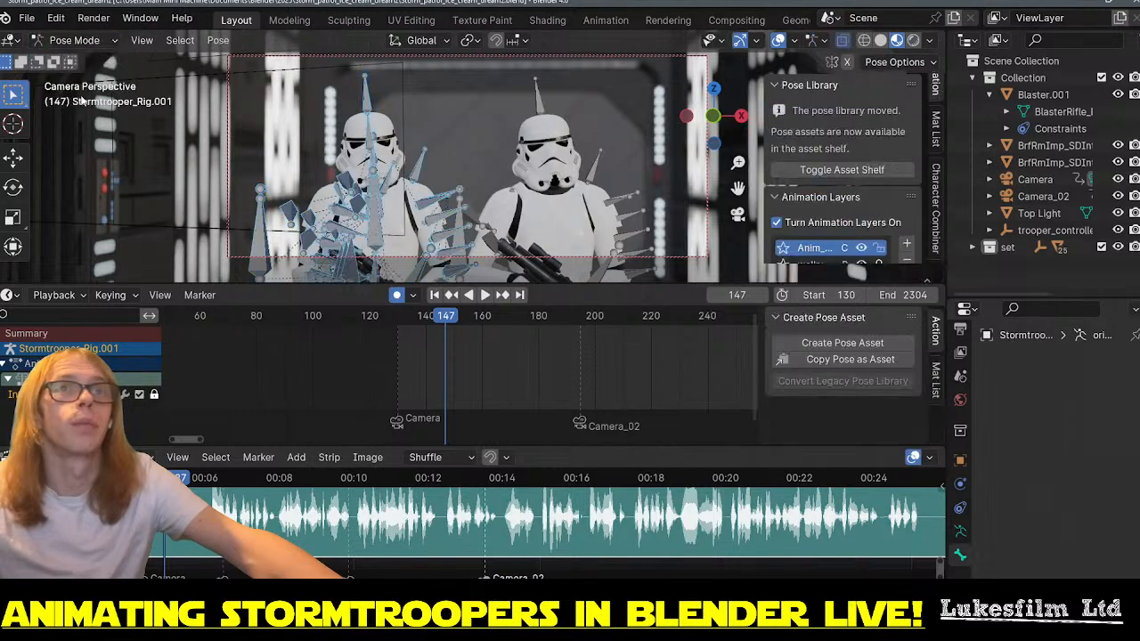
- Scrub and play the animation through both camera shots to review the left-hand stormtrooper's motion
{"action": "left_click", "coordinate": [824, 41]}
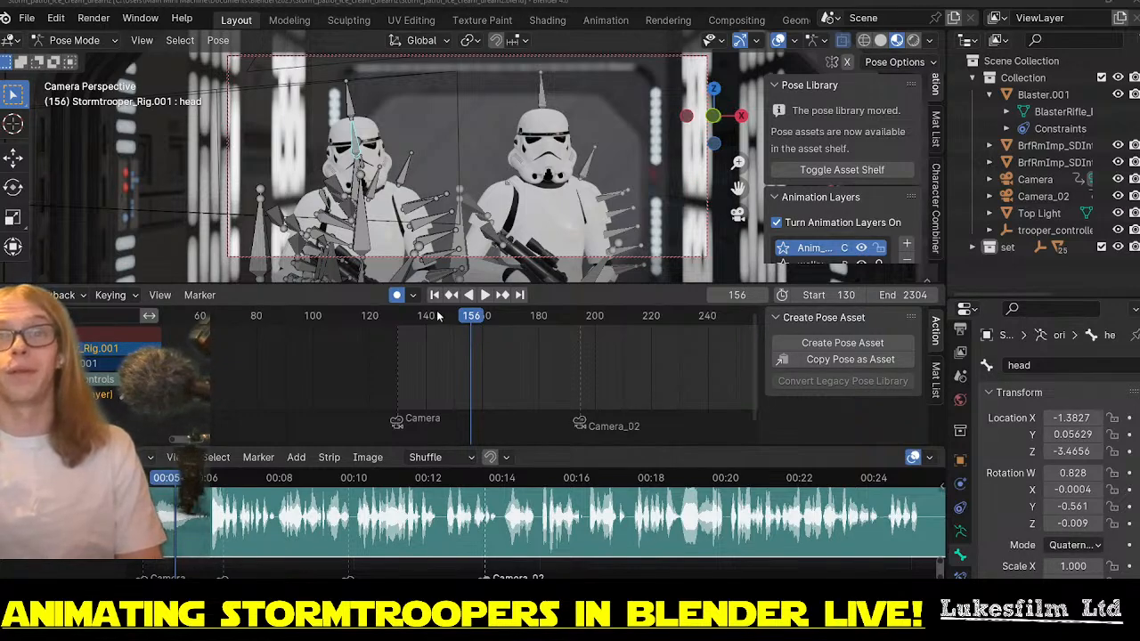
{"action": "mouse_move", "coordinate": [439, 316]}
{"action": "left_mouse_down"}
{"action": "mouse_move", "coordinate": [423, 317]}
{"action": "mouse_move", "coordinate": [471, 317]}
{"action": "mouse_move", "coordinate": [415, 318]}
{"action": "mouse_move", "coordinate": [433, 328]}
{"action": "left_mouse_up"}
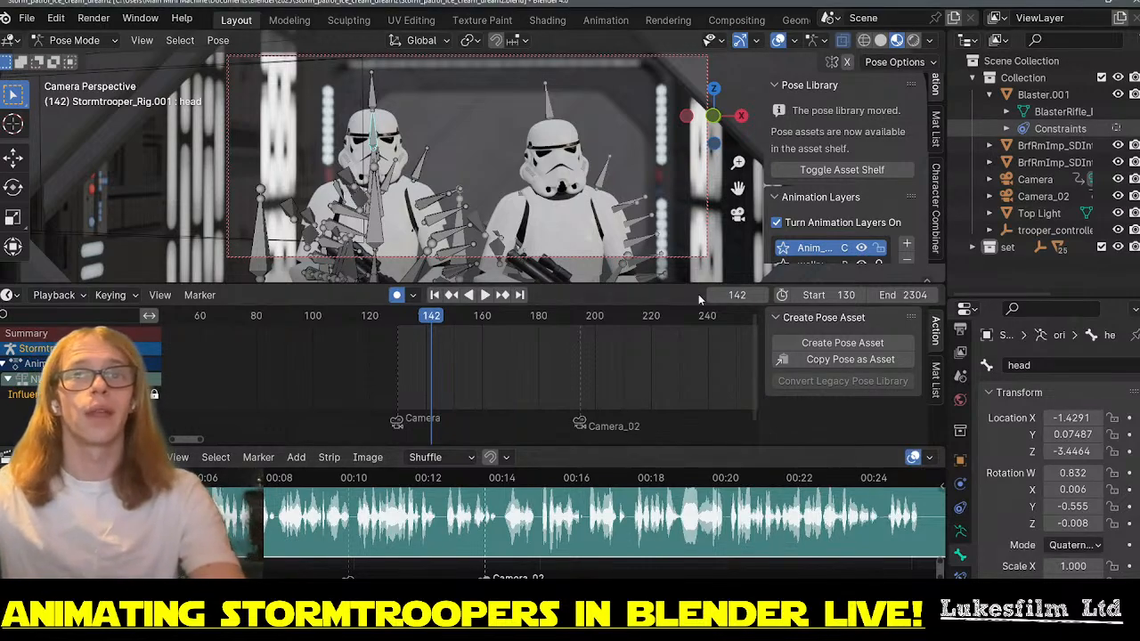
{"action": "key", "text": "space"}
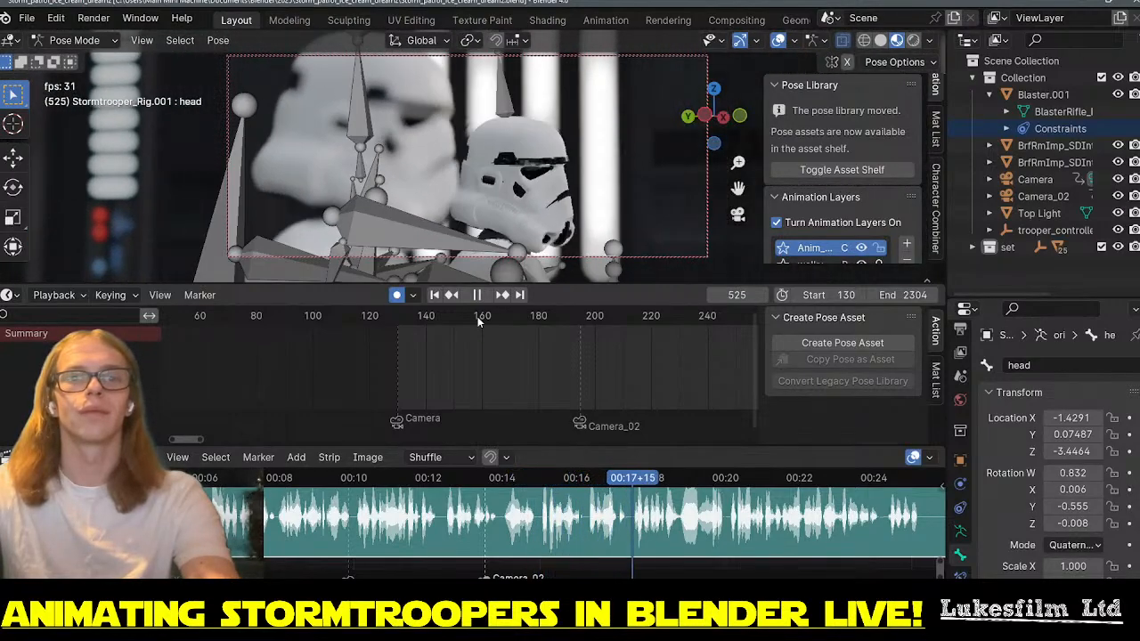
{"action": "left_click_drag", "start_coordinate": [436, 314], "coordinate": [477, 322]}
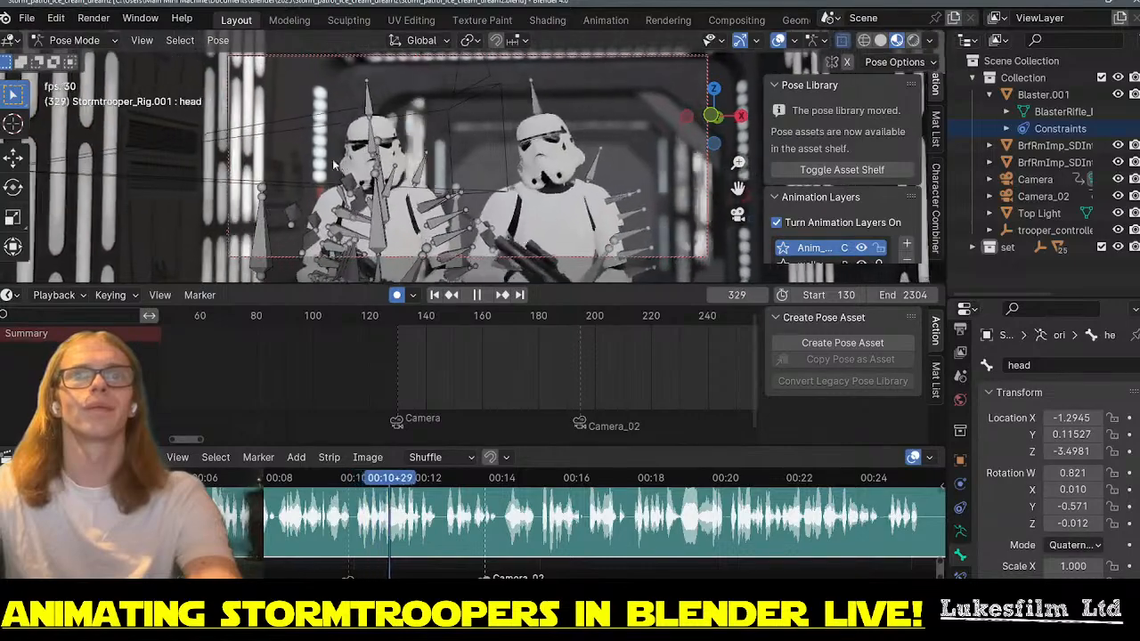
{"action": "key", "text": "space"}
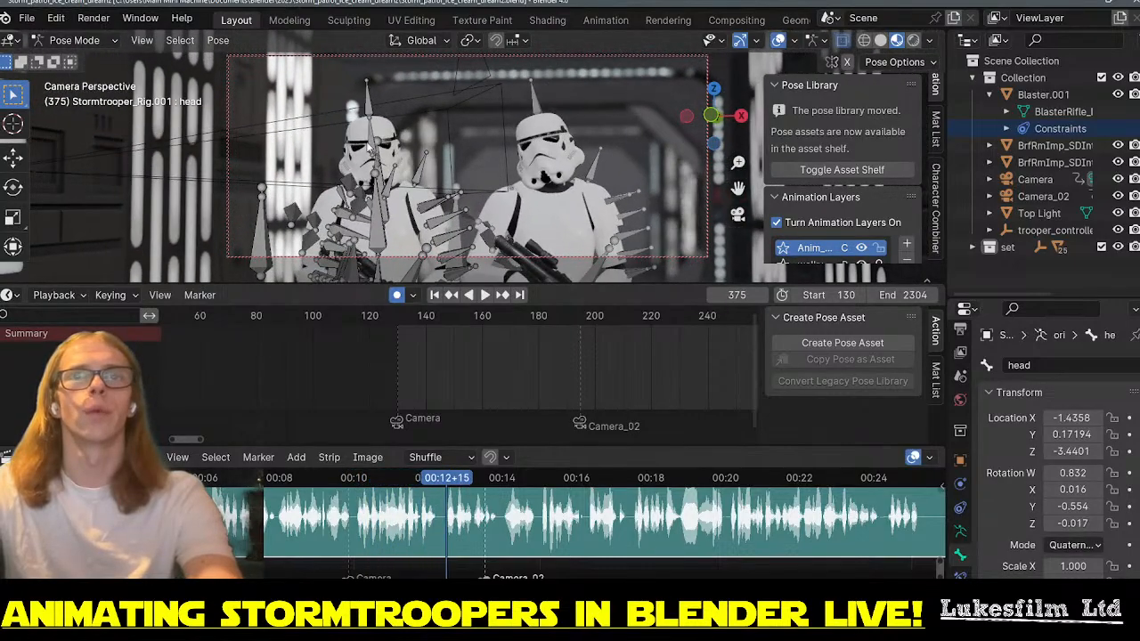
- Go to frame 228, select the left-hand stormtrooper's neckA bone, and test whether rotating it moves the head
{"action": "left_click", "coordinate": [420, 180]}
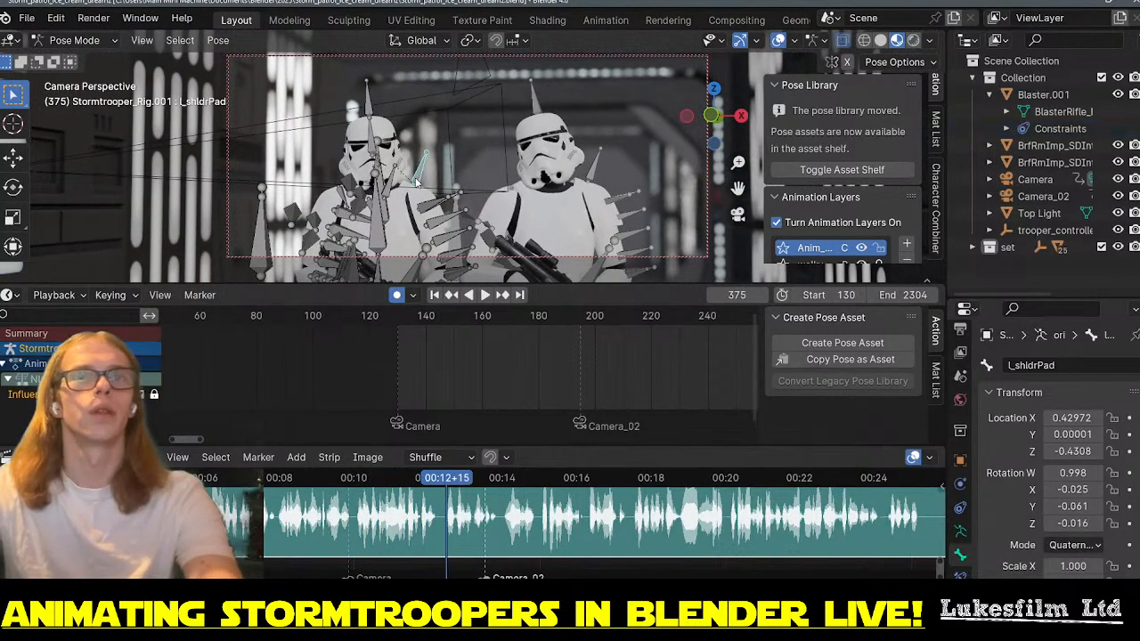
{"action": "left_click", "coordinate": [368, 114]}
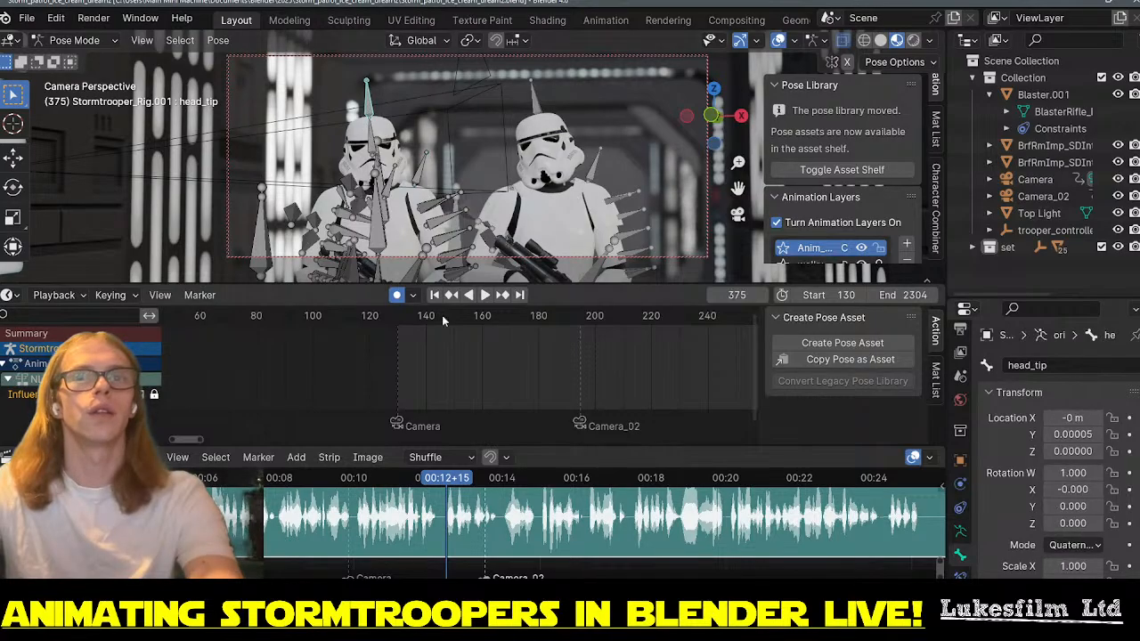
{"action": "left_click_drag", "start_coordinate": [578, 317], "coordinate": [674, 326]}
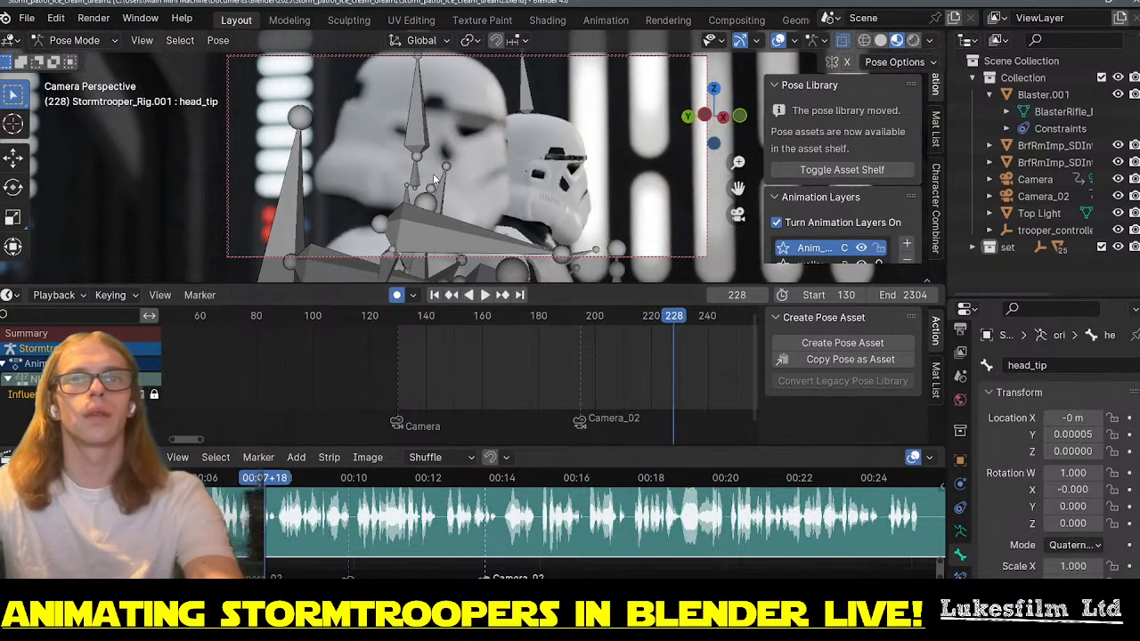
{"action": "left_click", "coordinate": [417, 178]}
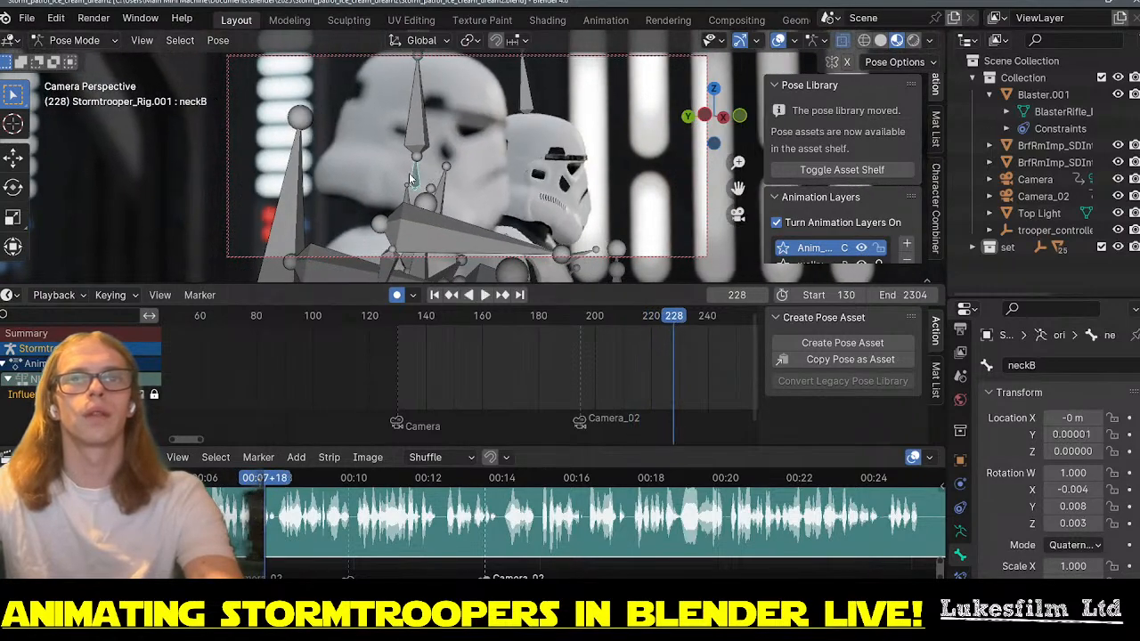
{"action": "left_click", "coordinate": [415, 122]}
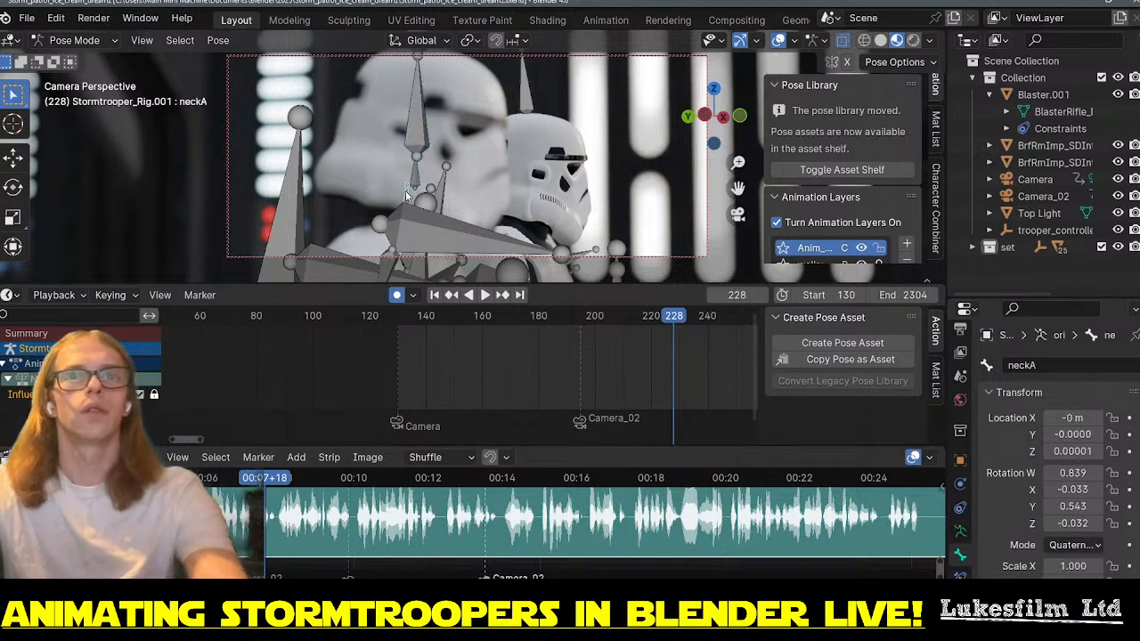
{"action": "left_click", "coordinate": [408, 194]}
{"action": "key", "text": "r"}
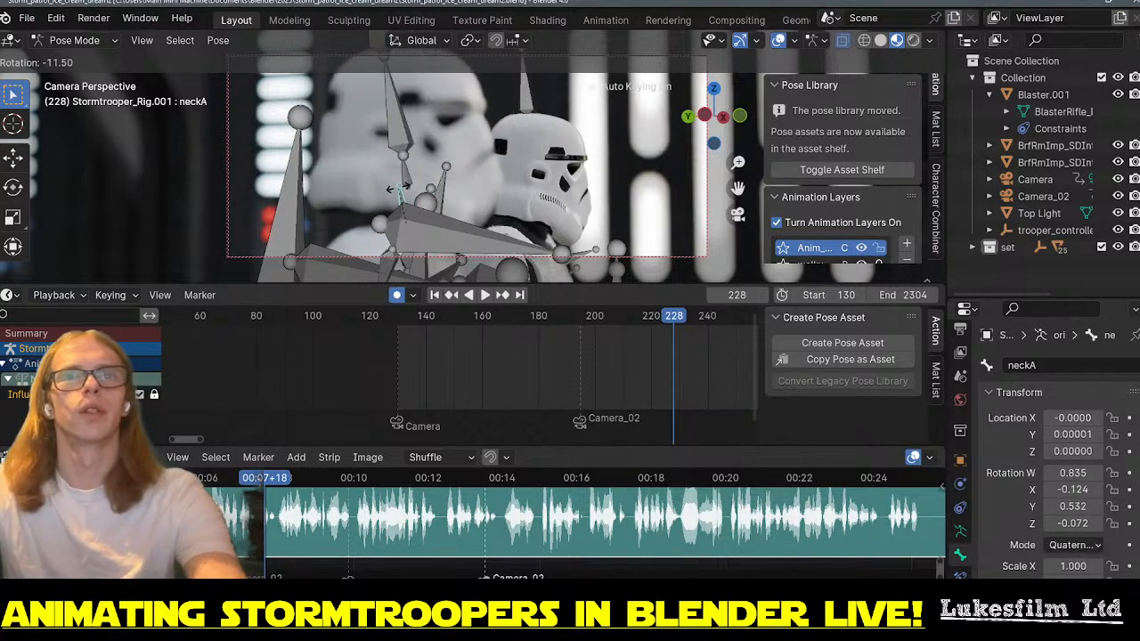
{"action": "left_click", "coordinate": [404, 190]}
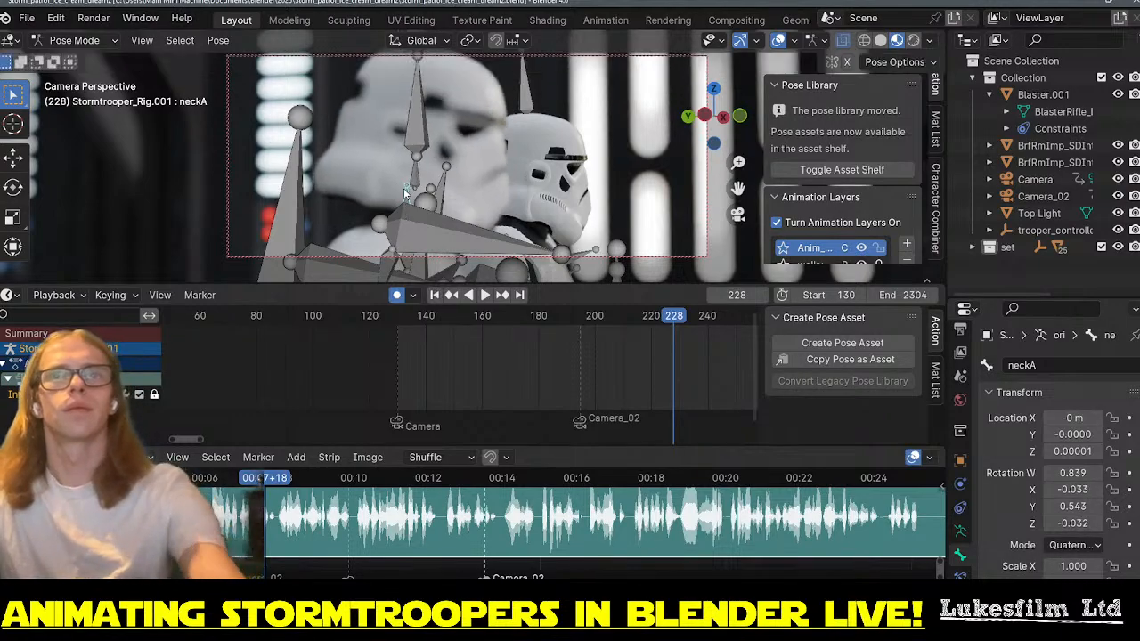
- Keyframe the neckA bone's location and rotation at frame 198, just after the Camera_02 cut
{"action": "left_click_drag", "start_coordinate": [664, 317], "coordinate": [589, 316]}
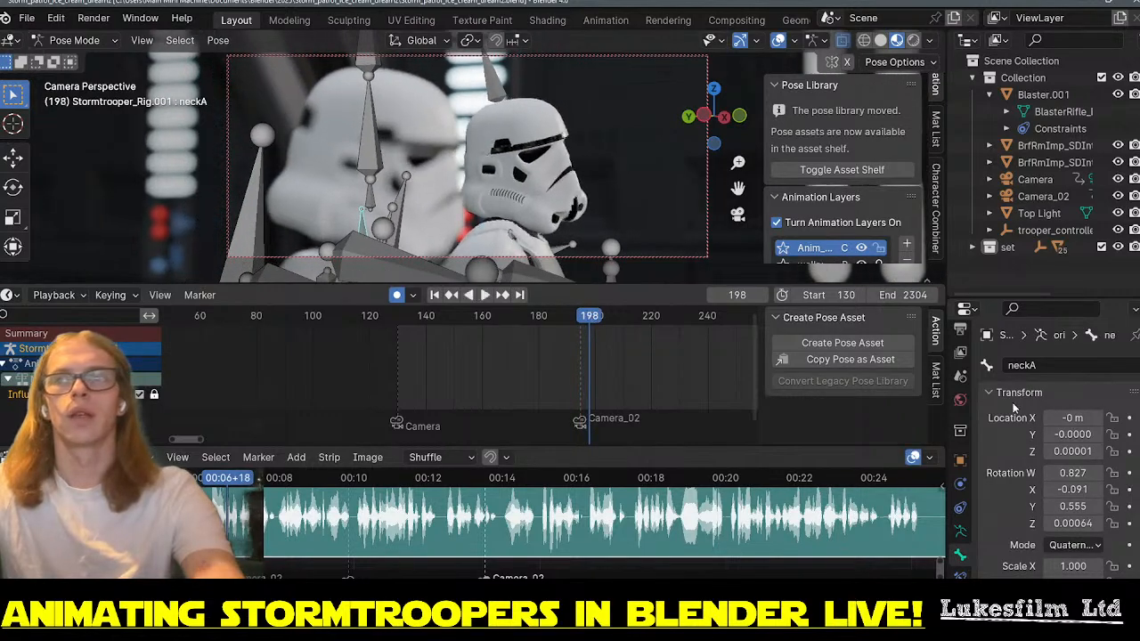
{"action": "left_click", "coordinate": [1128, 418]}
{"action": "left_click", "coordinate": [1129, 434]}
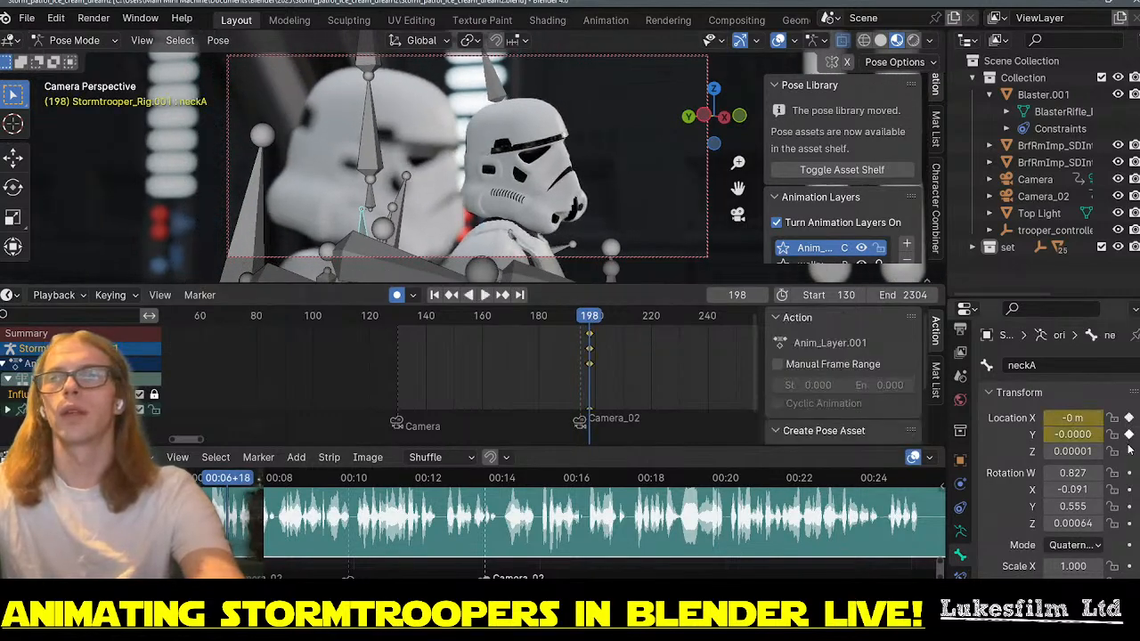
{"action": "left_click", "coordinate": [1129, 451]}
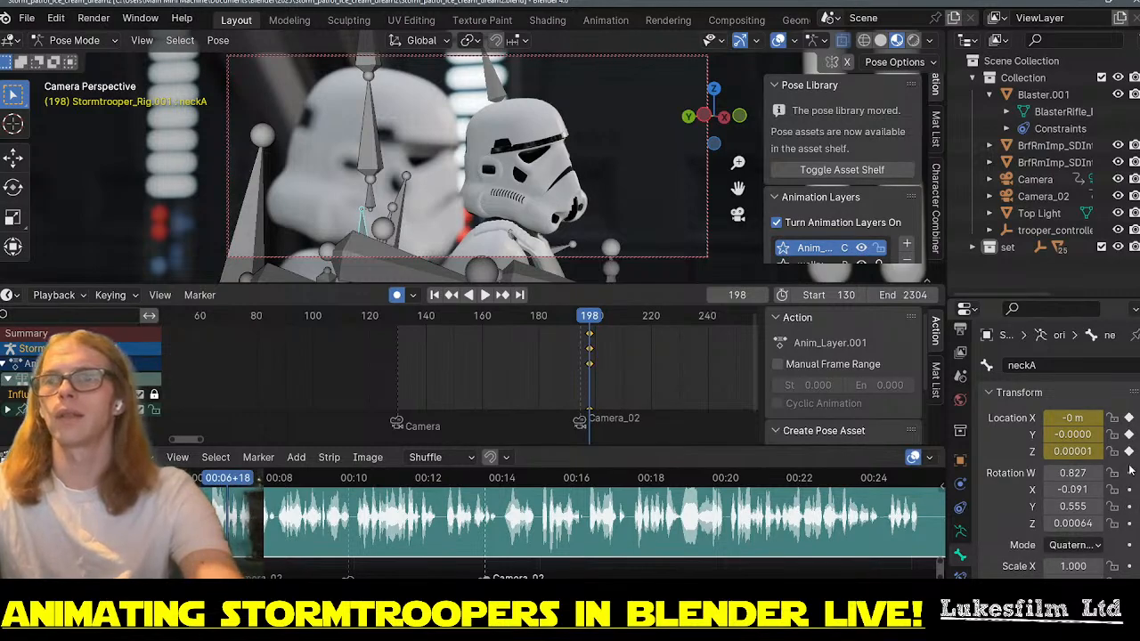
{"action": "left_click", "coordinate": [1129, 473]}
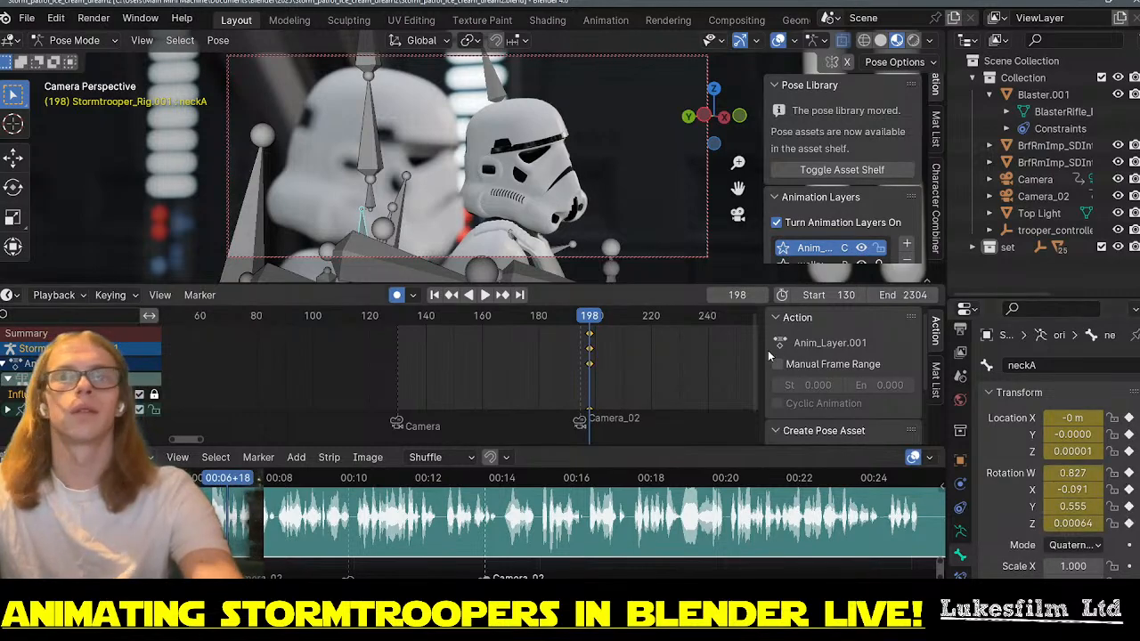
- Advance to frame 214 in the Camera_02 shot and rotate the neckA bone slightly around the global Z axis
{"action": "key", "text": "space"}
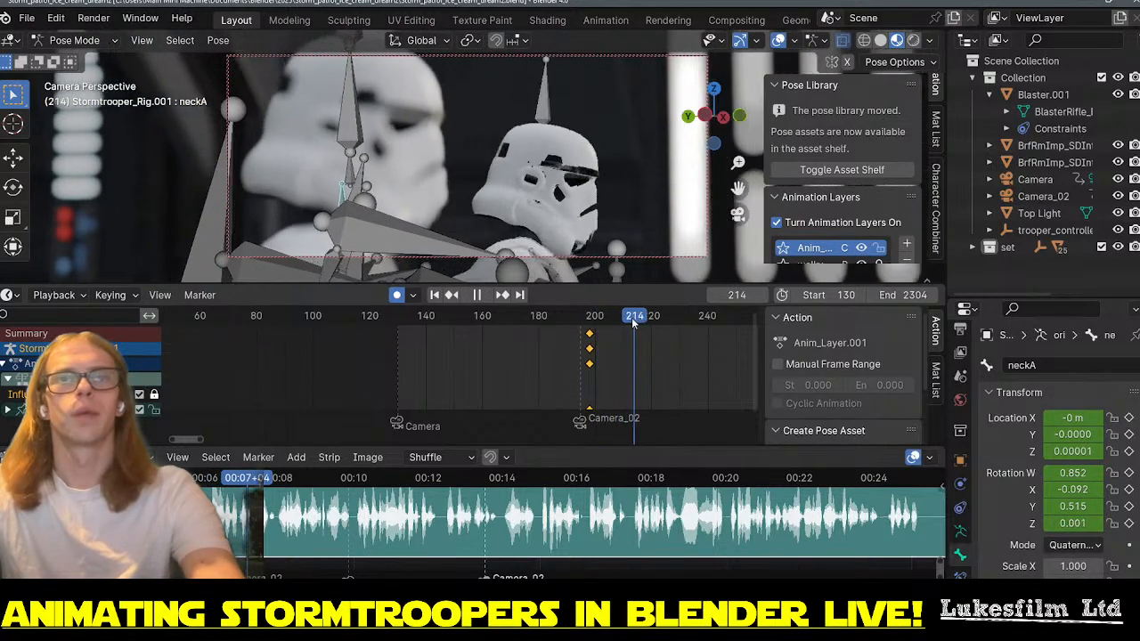
{"action": "key", "text": "space"}
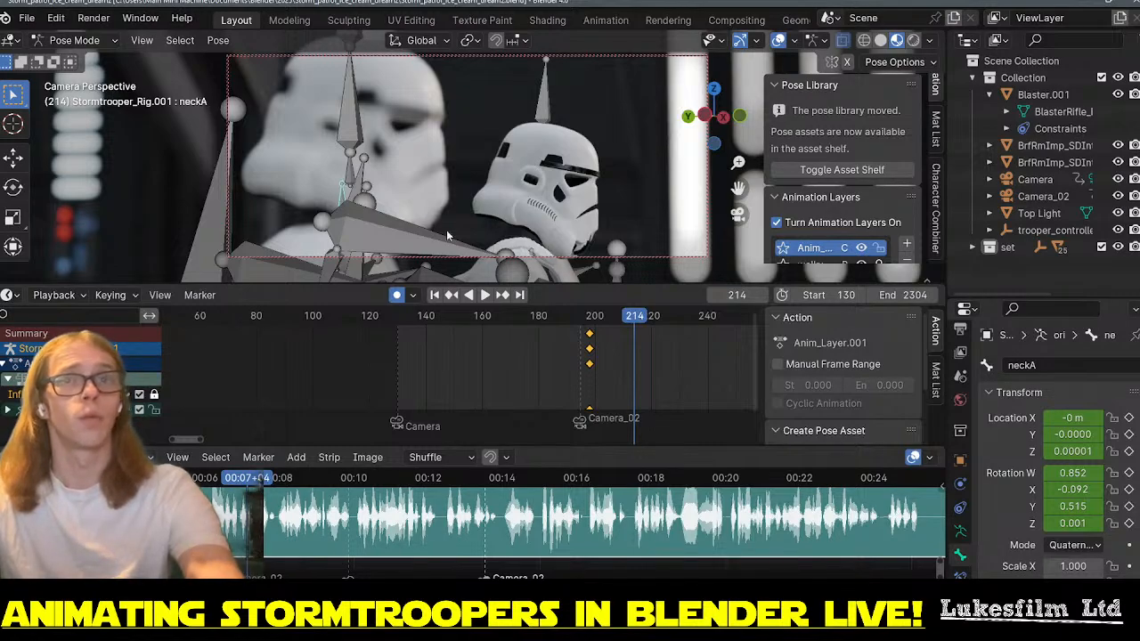
{"action": "key", "text": "r"}
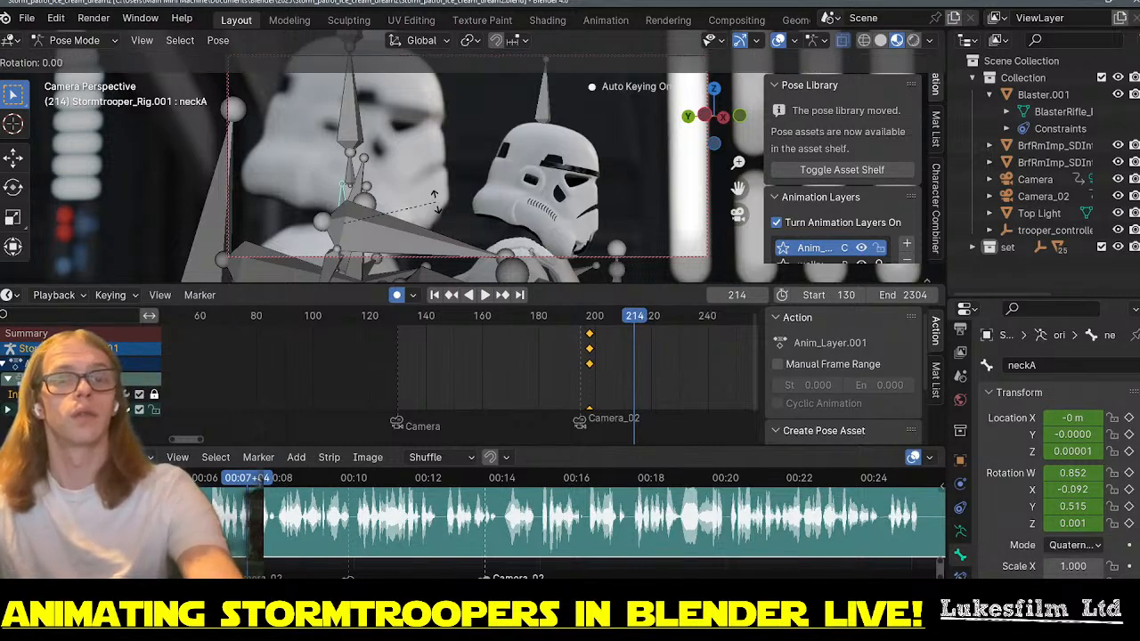
{"action": "key", "text": "y"}
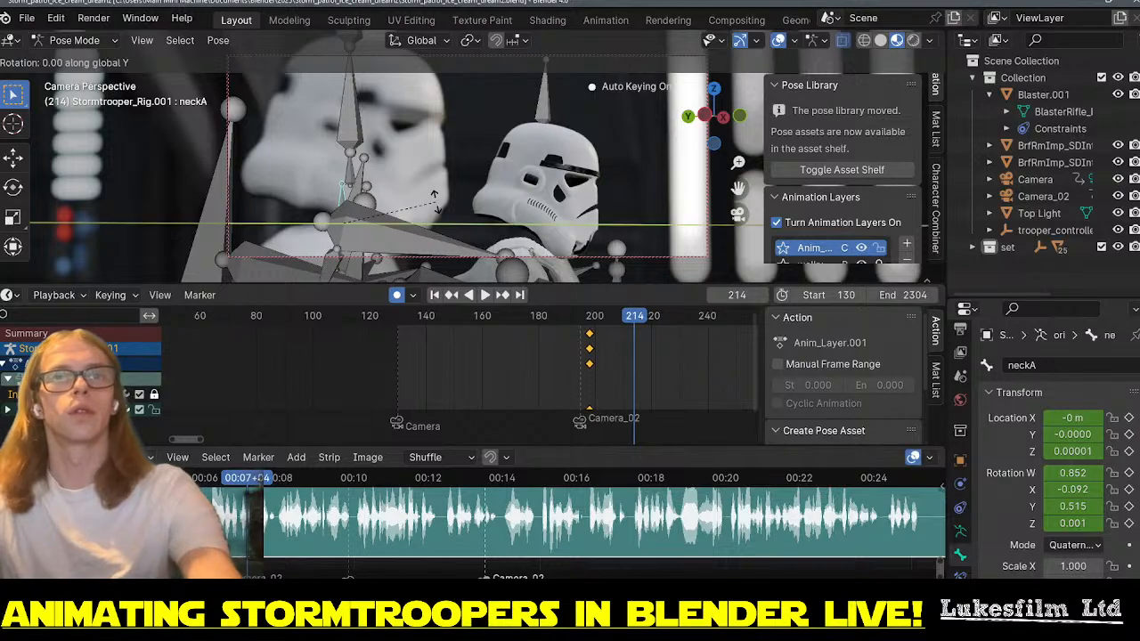
{"action": "right_click", "coordinate": [455, 234]}
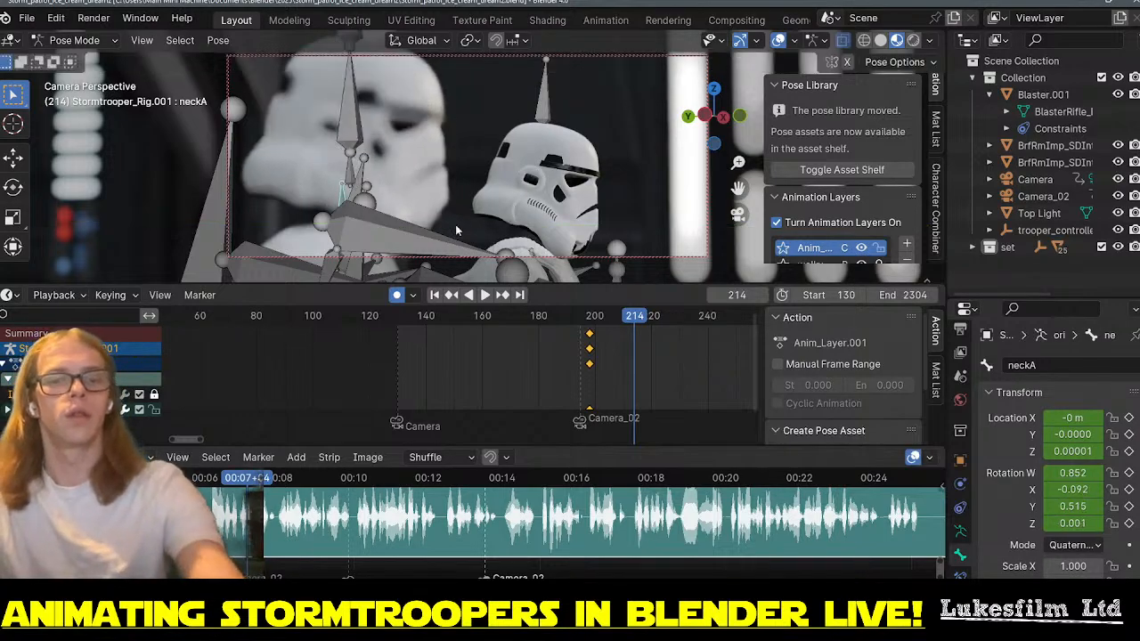
{"action": "key", "text": "r"}
{"action": "key", "text": "z"}
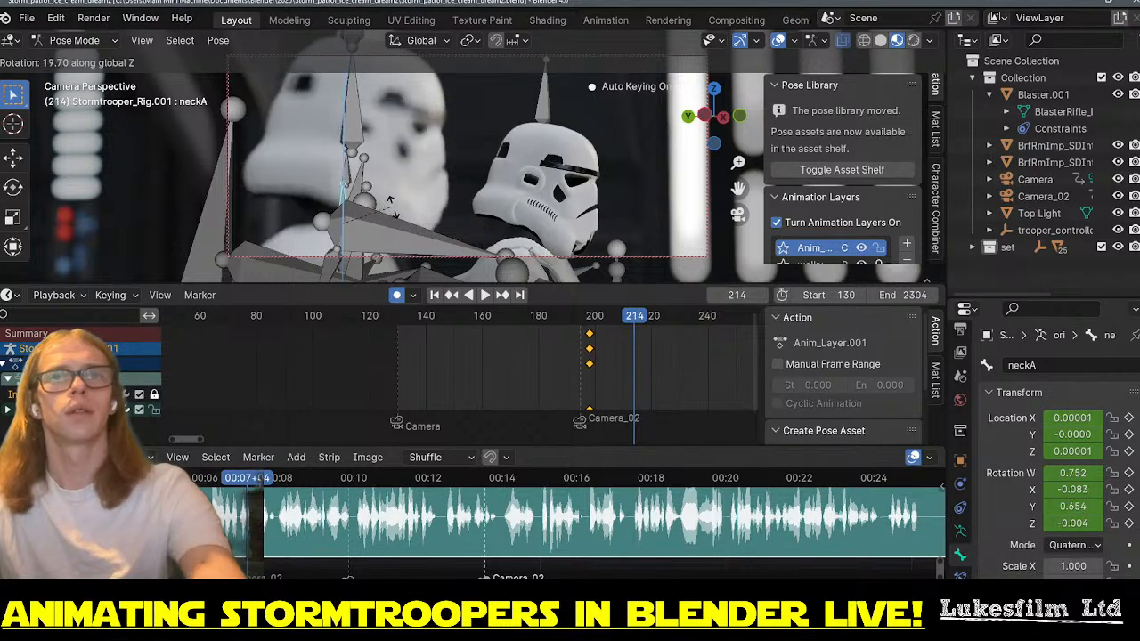
{"action": "left_click", "coordinate": [443, 213]}
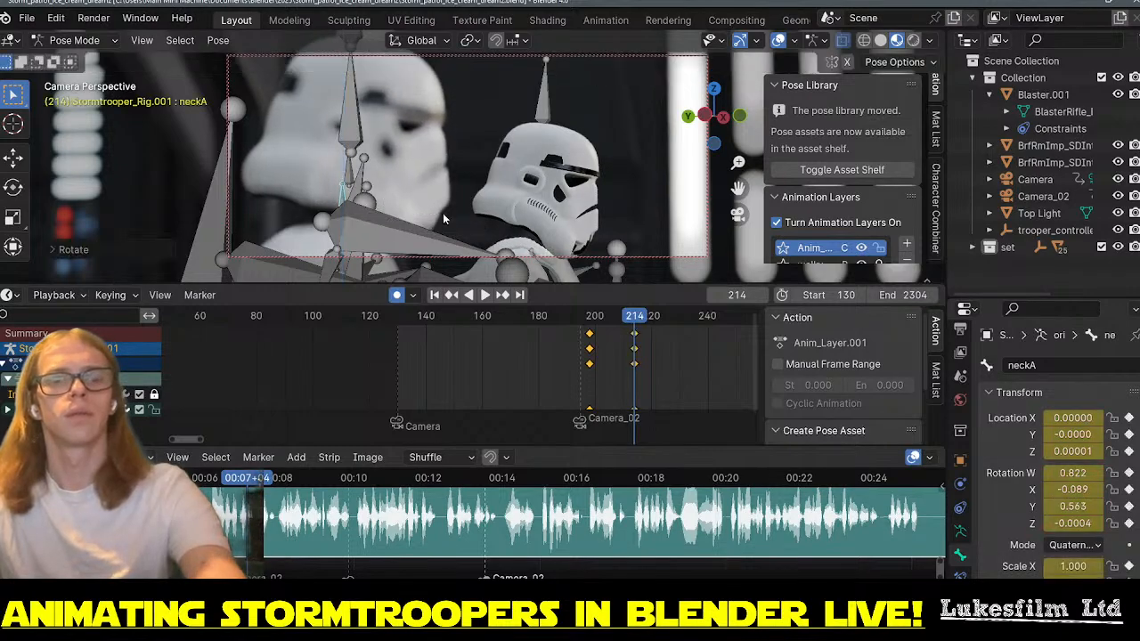
- Tilt the neckA bone about 18° around the global X axis at frame 214
{"action": "key", "text": "r"}
{"action": "key", "text": "y"}
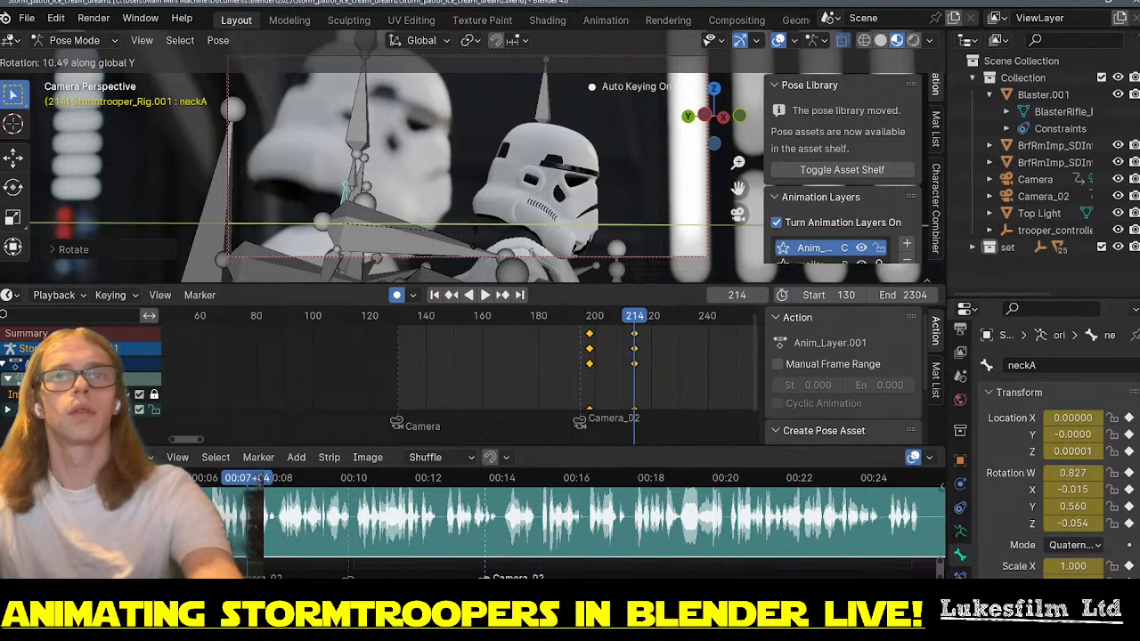
{"action": "left_click", "coordinate": [492, 254]}
{"action": "key", "text": "r"}
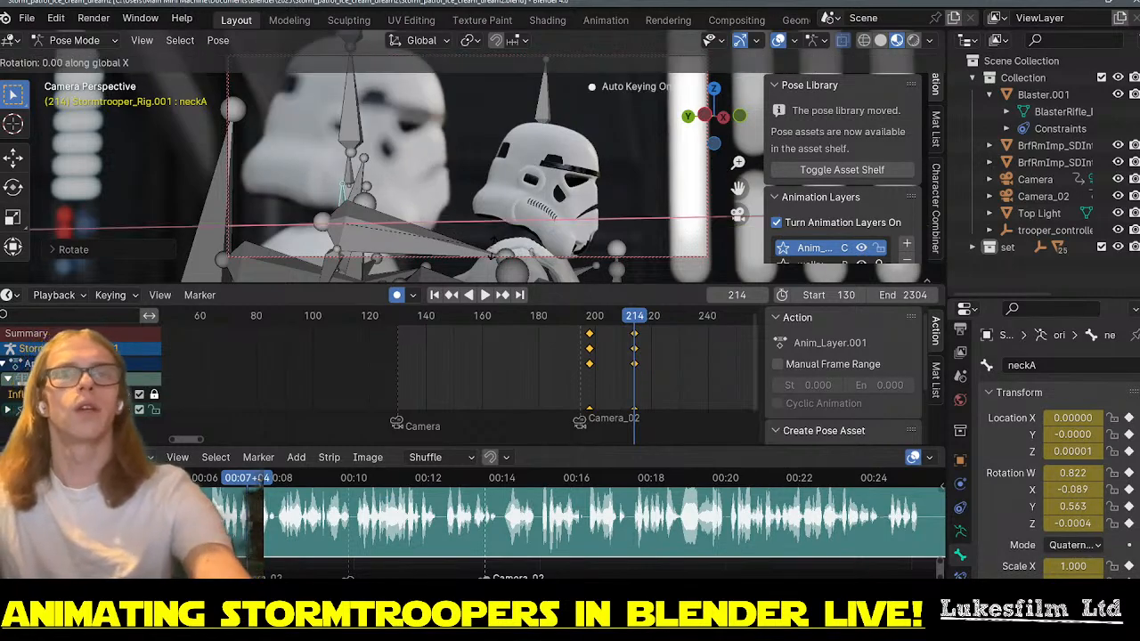
{"action": "key", "text": "x"}
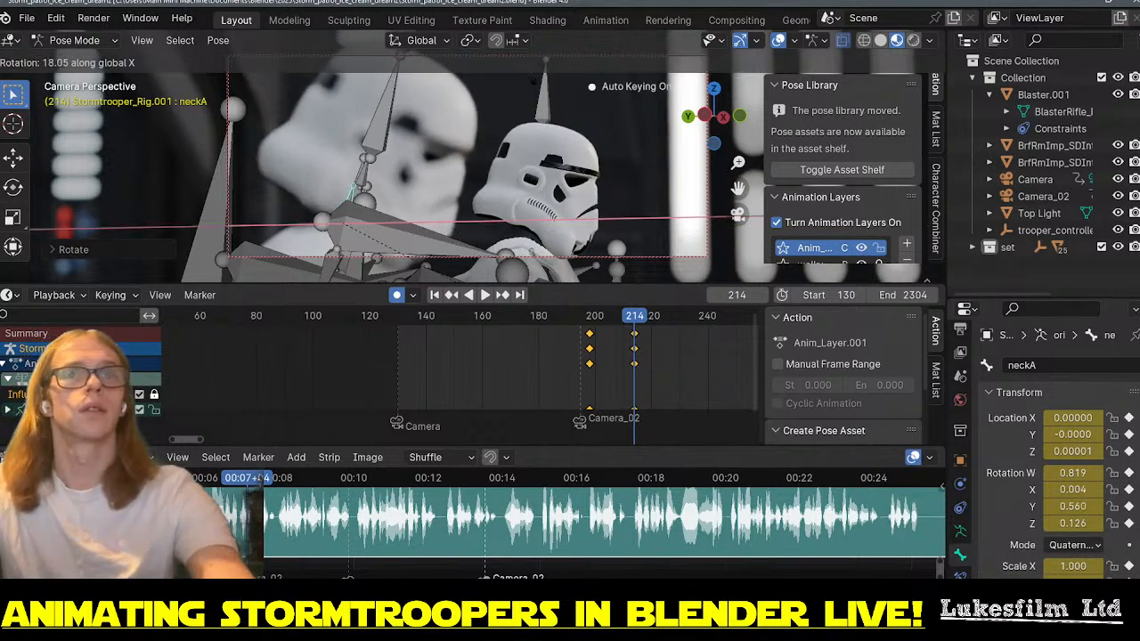
{"action": "left_click", "coordinate": [534, 70]}
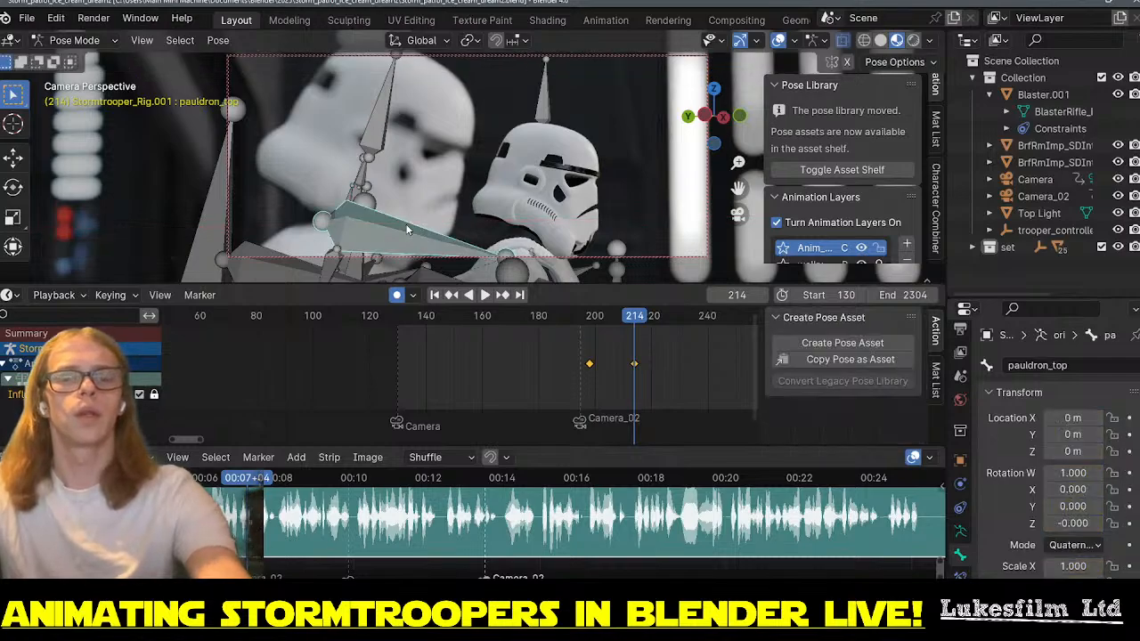
- Hide the pauldron_top bone and three more bones obstructing the left-hand trooper's neck
{"action": "key", "text": "h"}
{"action": "left_click", "coordinate": [370, 233]}
{"action": "key", "text": "h"}
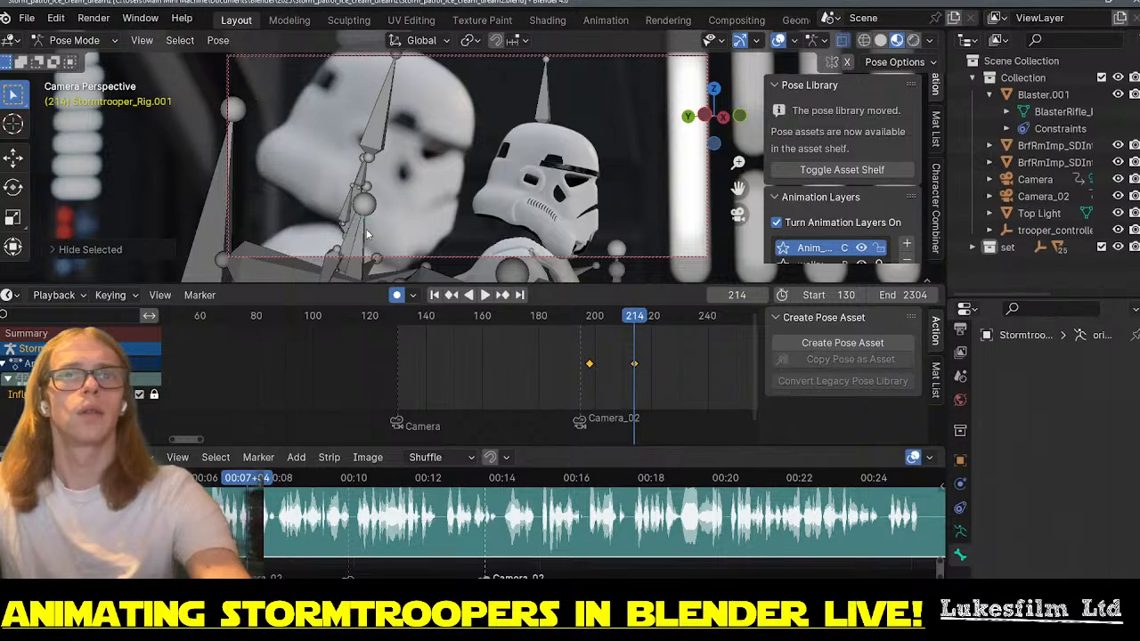
{"action": "left_click", "coordinate": [360, 234]}
{"action": "key", "text": "h"}
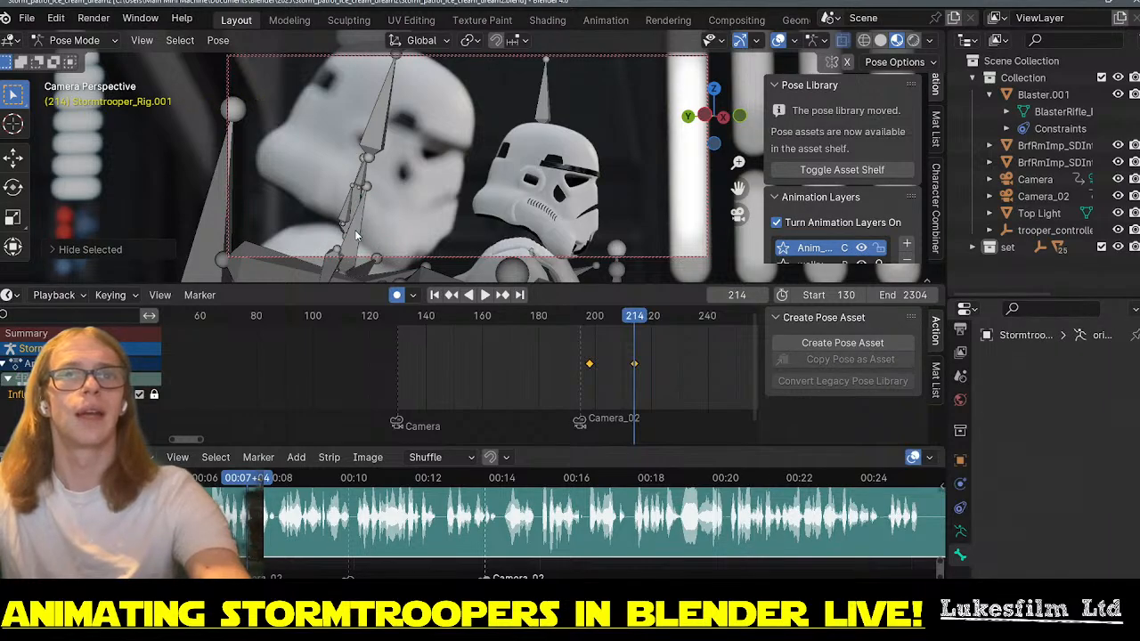
{"action": "left_click", "coordinate": [355, 235]}
{"action": "key", "text": "h"}
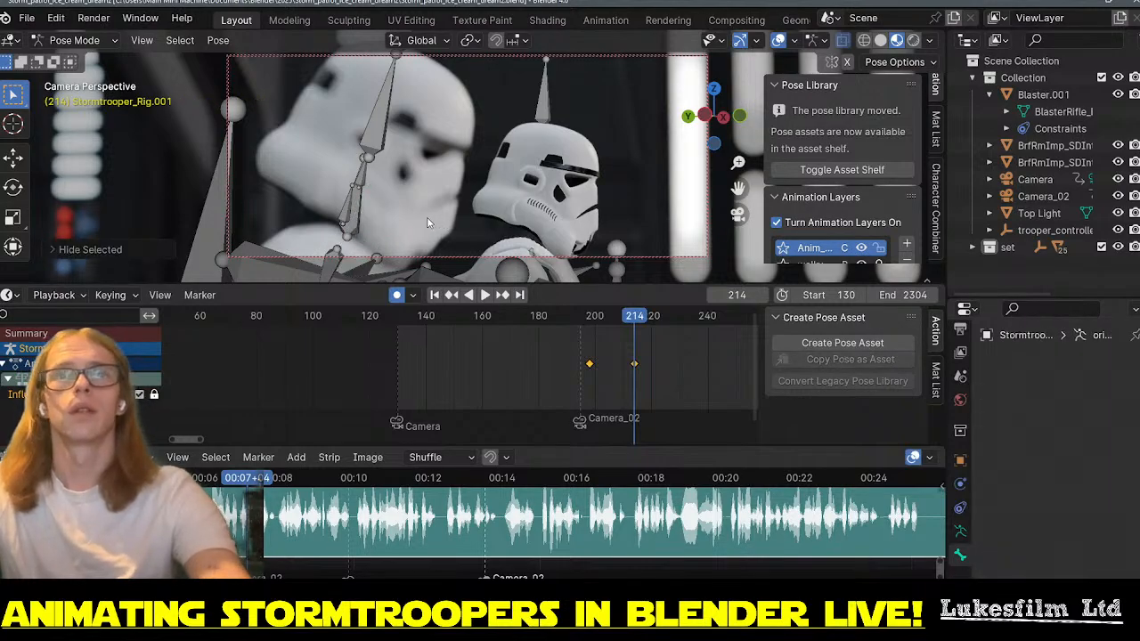
- Copy the neck keyframe at frame 198, and preview the head tilt from the Camera_02 cut
{"action": "scroll", "coordinate": [680, 363], "scroll_direction": "down", "scroll_amount": 1}
{"action": "scroll", "coordinate": [681, 363], "scroll_direction": "down", "scroll_amount": 2}
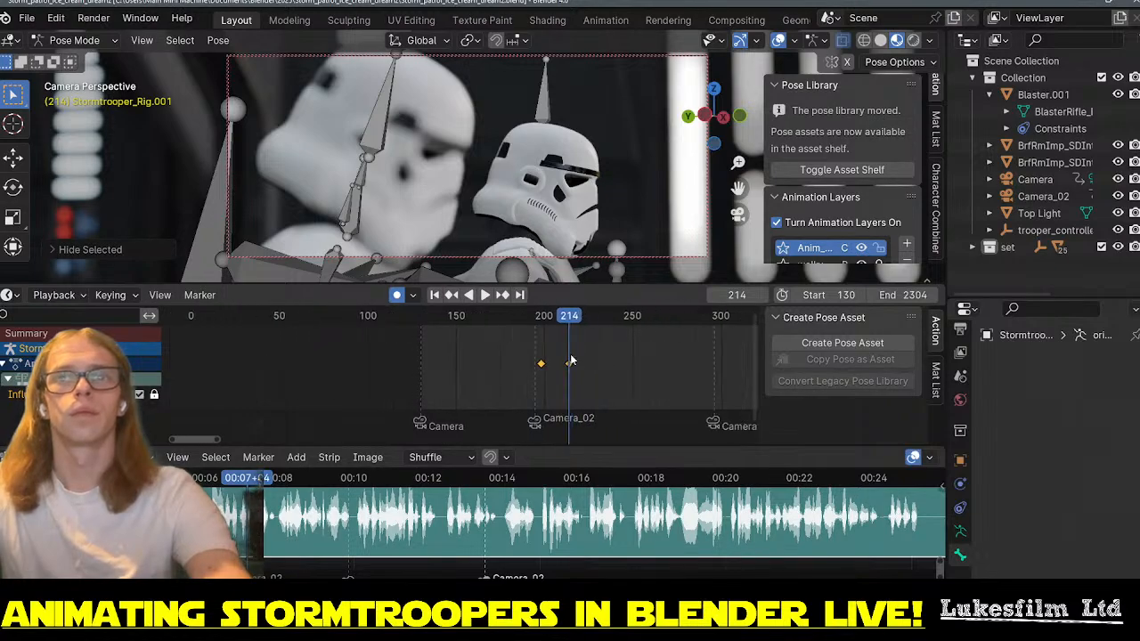
{"action": "left_click", "coordinate": [541, 365]}
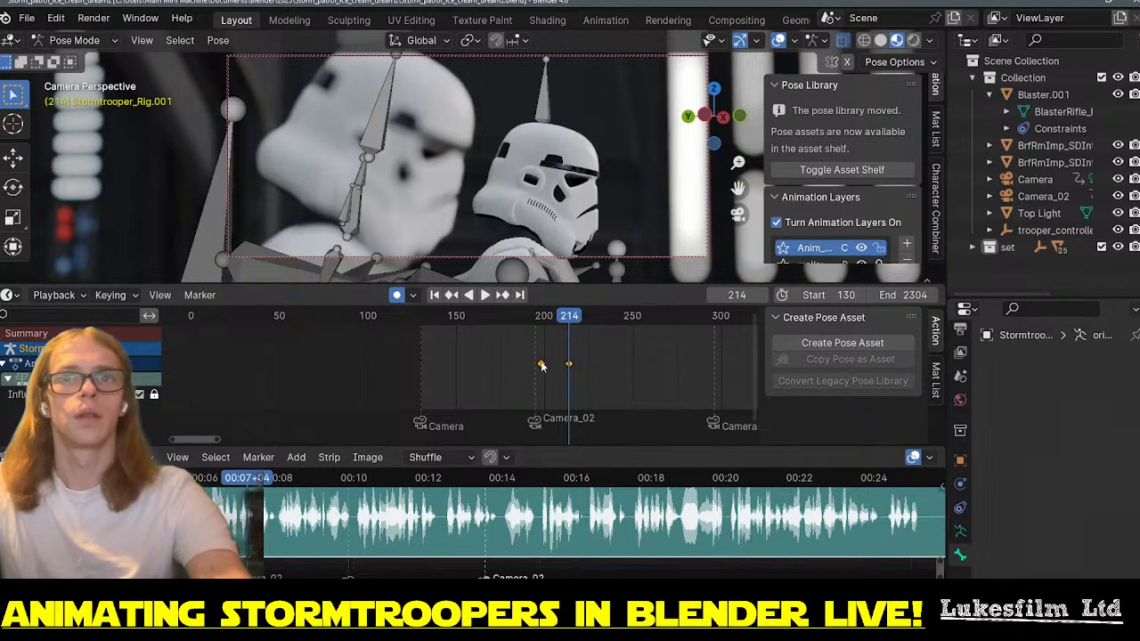
{"action": "left_click_drag", "start_coordinate": [590, 321], "coordinate": [626, 319]}
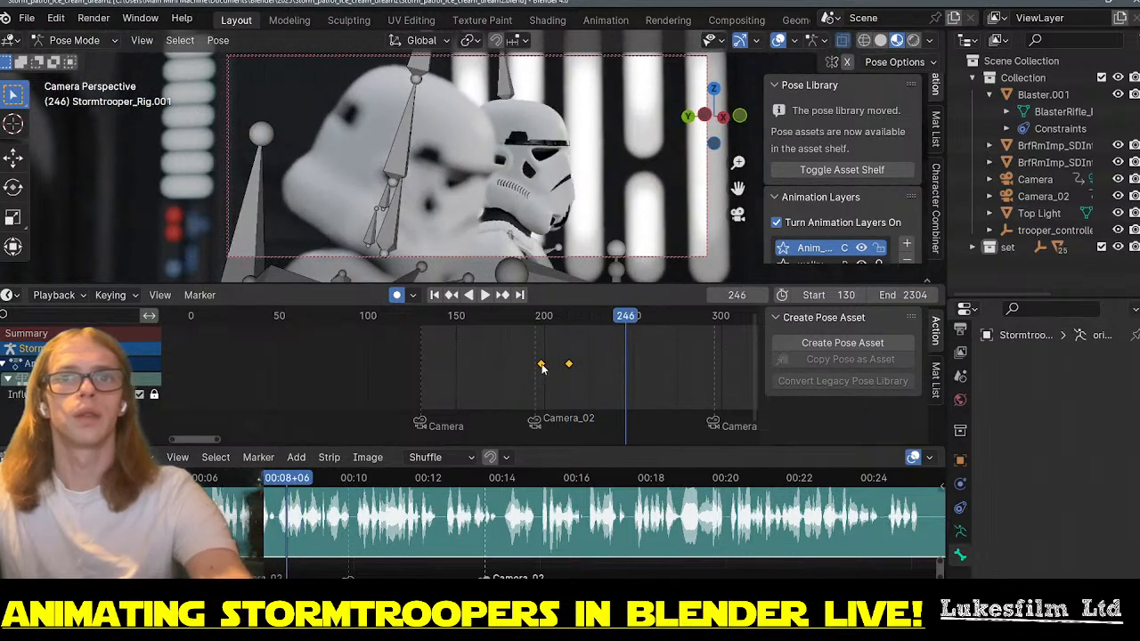
{"action": "key", "text": "ctrl+c"}
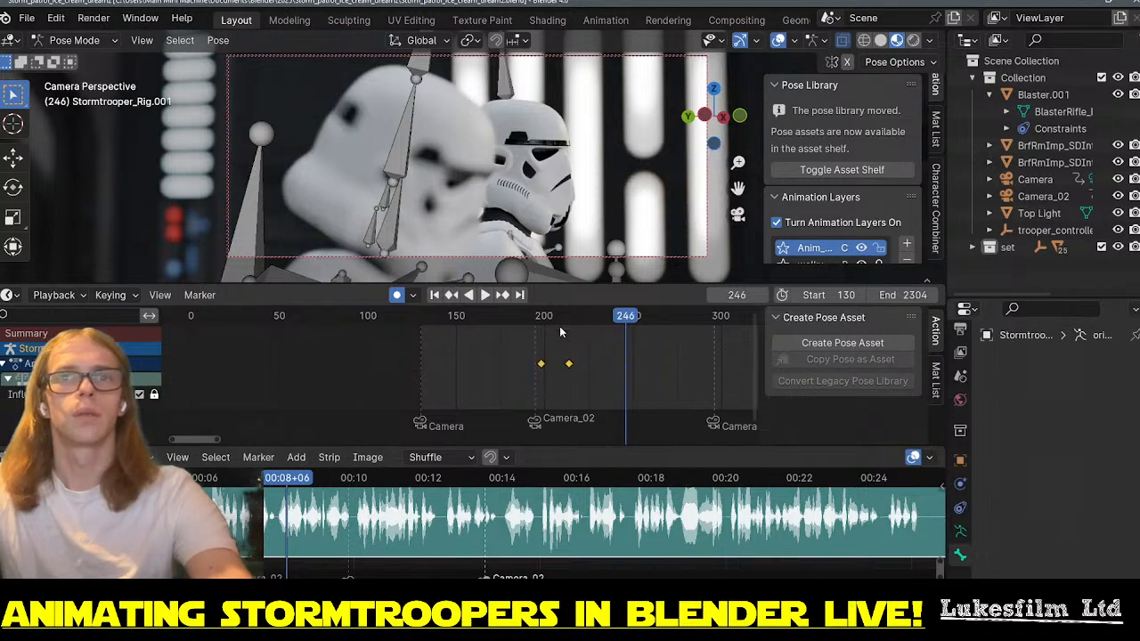
{"action": "left_click", "coordinate": [558, 319]}
{"action": "key", "text": "space"}
{"action": "key", "text": "space"}
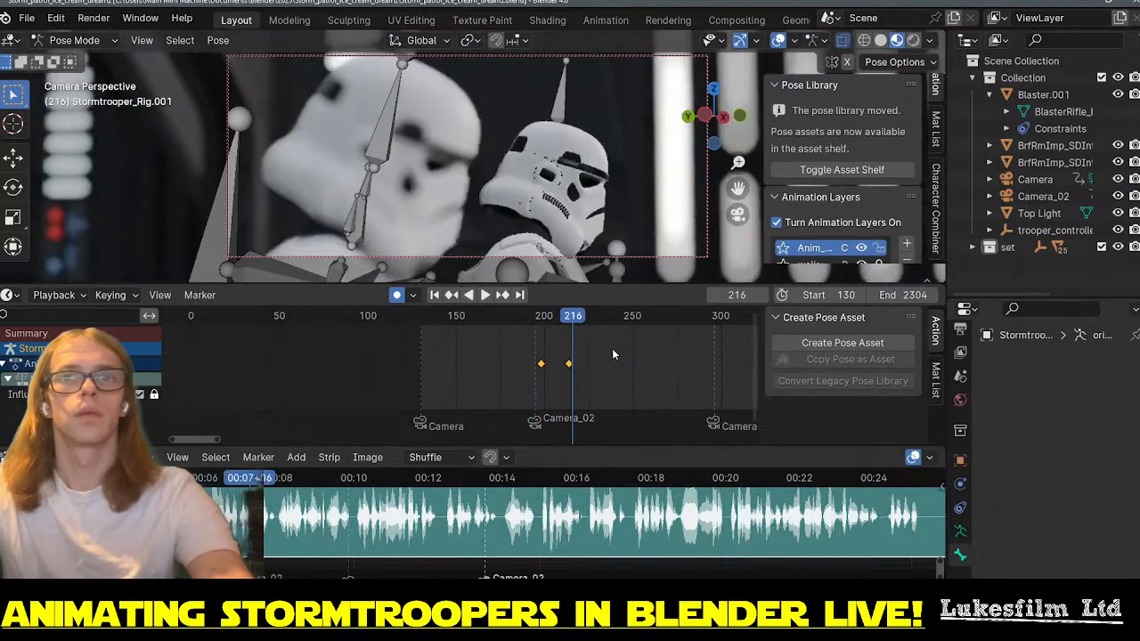
{"action": "left_click", "coordinate": [526, 320]}
{"action": "key", "text": "space"}
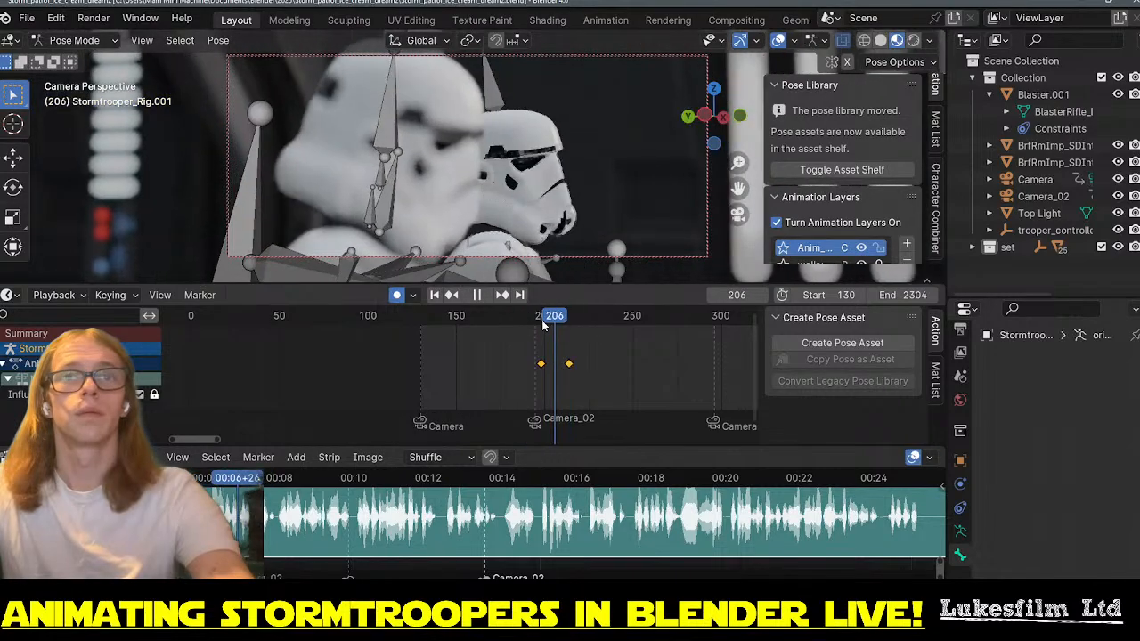
{"action": "key", "text": "space"}
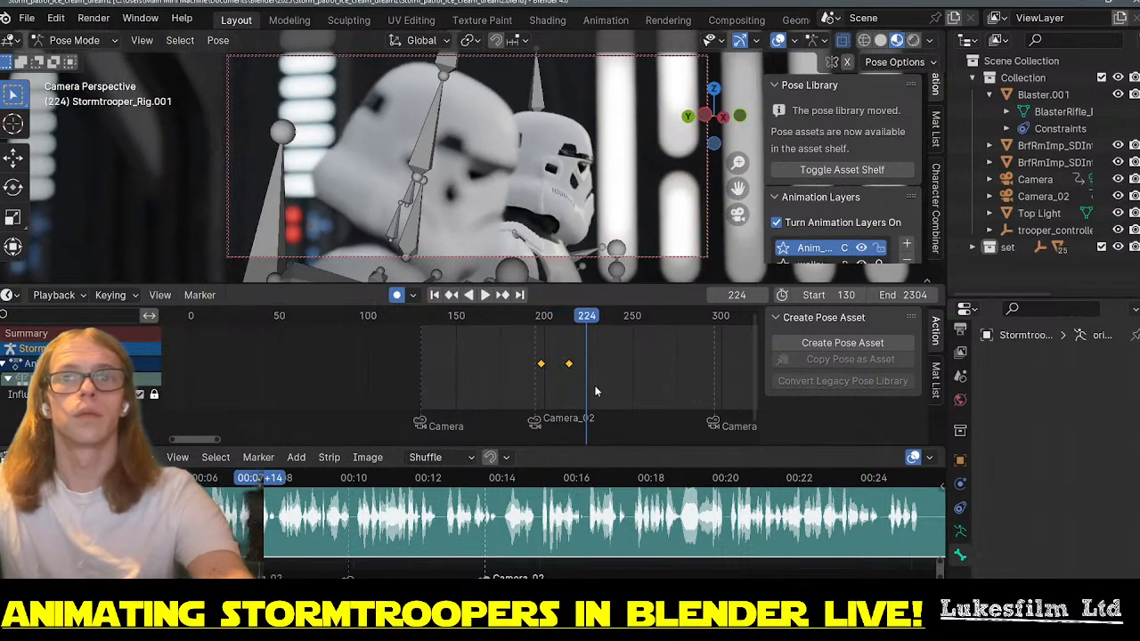
- Select the neckA bone and paste the copied keyframe at frame 264 to return the head to its starting pose
{"action": "scroll", "coordinate": [471, 381], "scroll_direction": "up", "scroll_amount": 5}
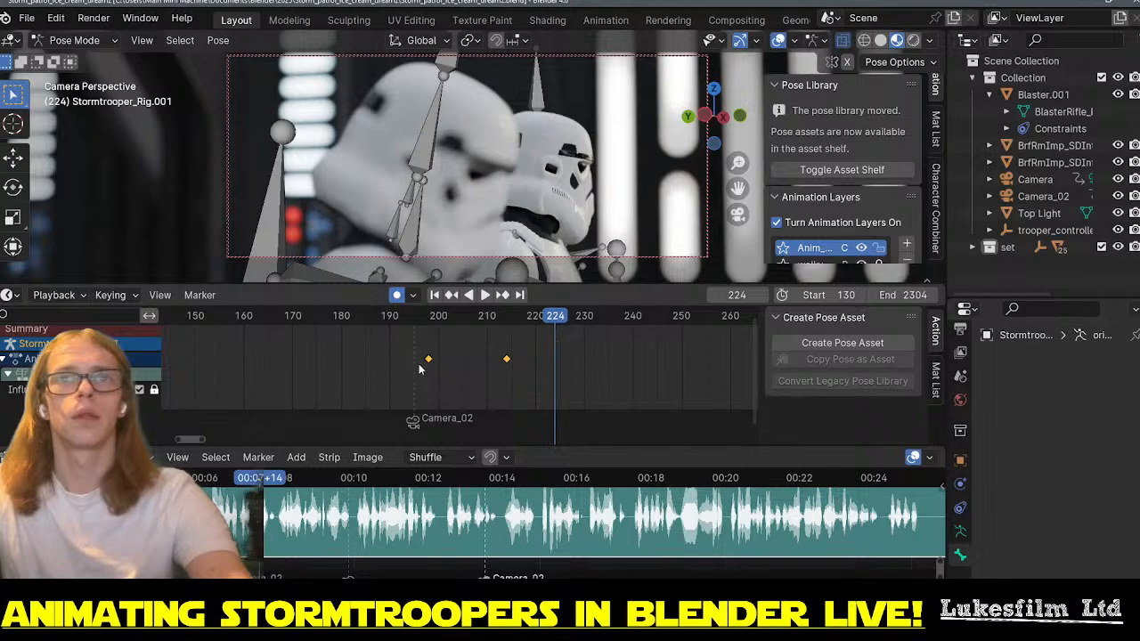
{"action": "left_click", "coordinate": [391, 232]}
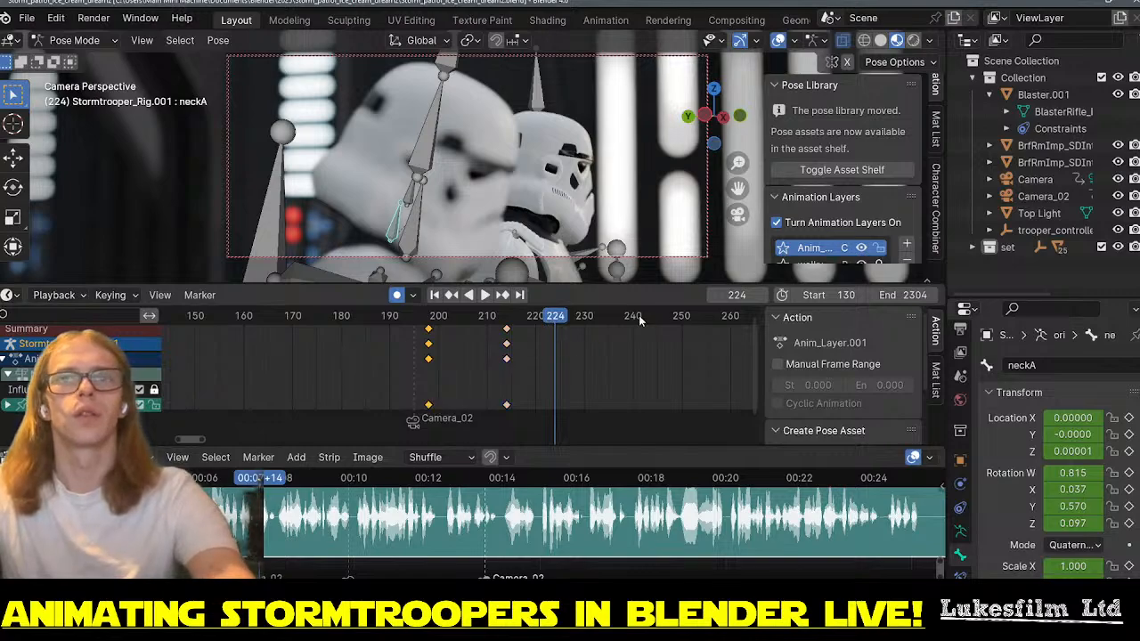
{"action": "key", "text": "space"}
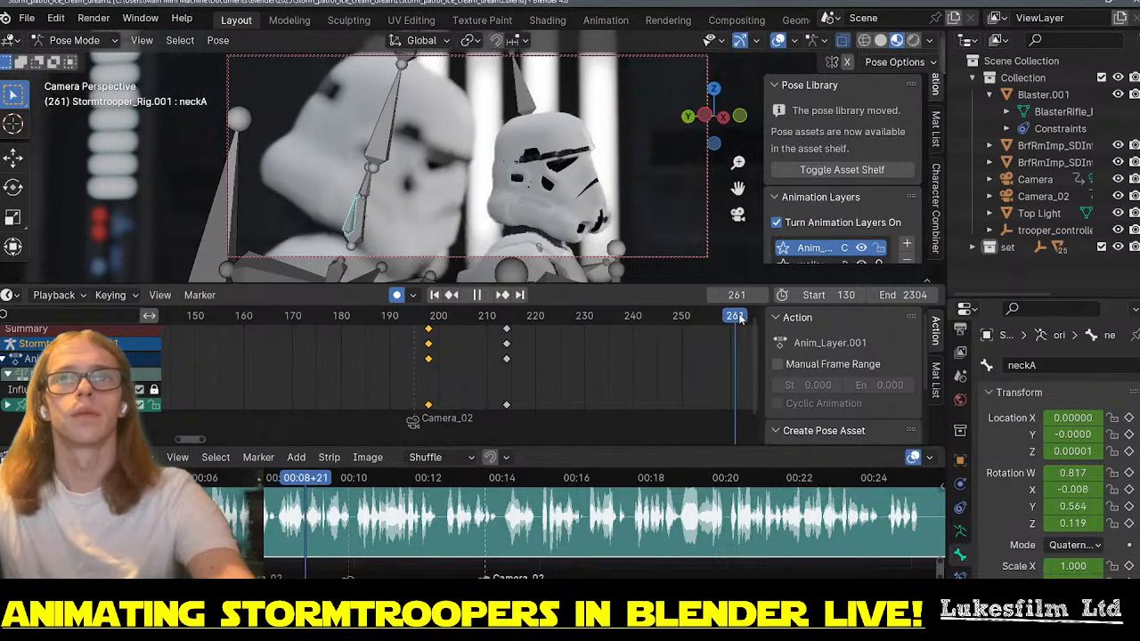
{"action": "left_click", "coordinate": [751, 317]}
{"action": "key", "text": "space"}
{"action": "scroll", "coordinate": [662, 351], "scroll_direction": "down", "scroll_amount": 8}
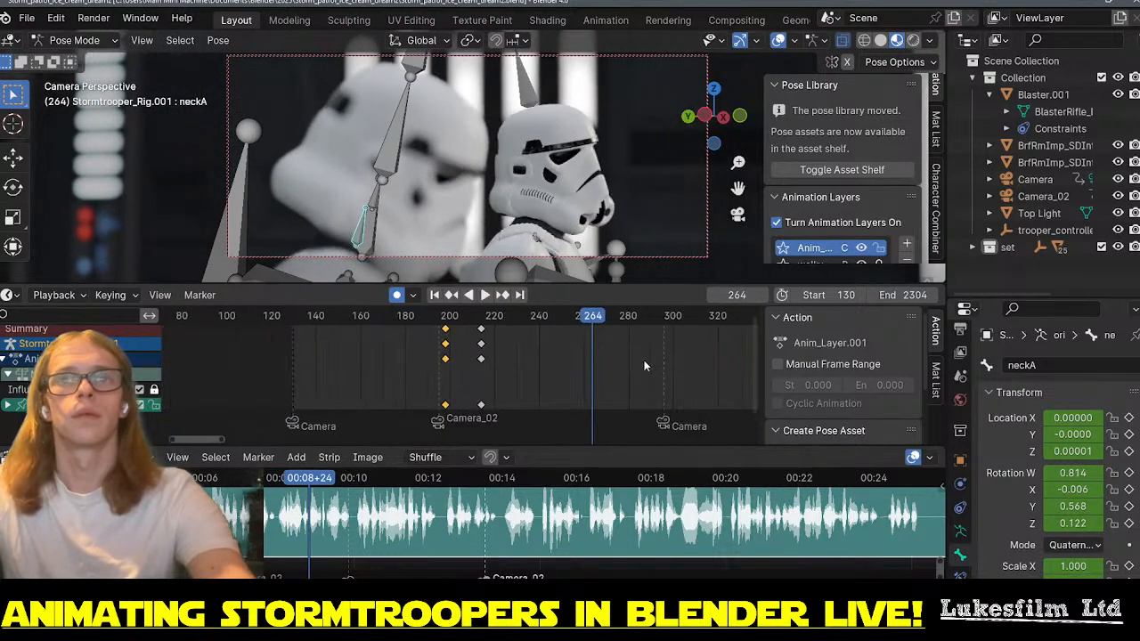
{"action": "key", "text": "ctrl+v"}
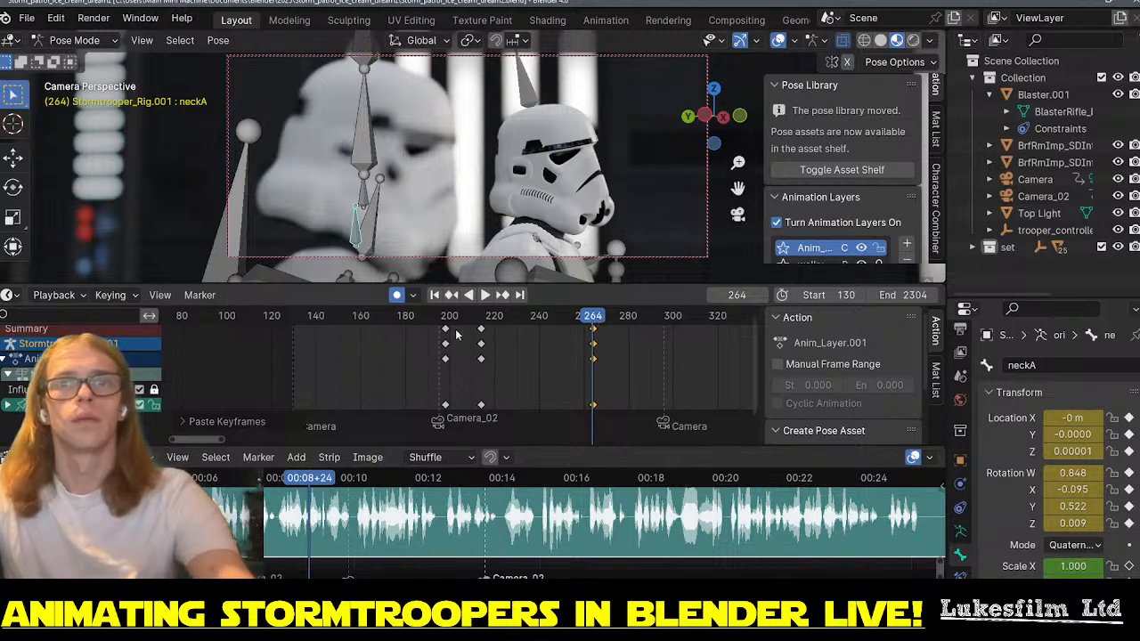
- Duplicate the tilted-head keyframe from frame 214 to frame 231 so the neck holds its pose
{"action": "key", "text": "space"}
{"action": "left_click_drag", "start_coordinate": [570, 326], "coordinate": [488, 338]}
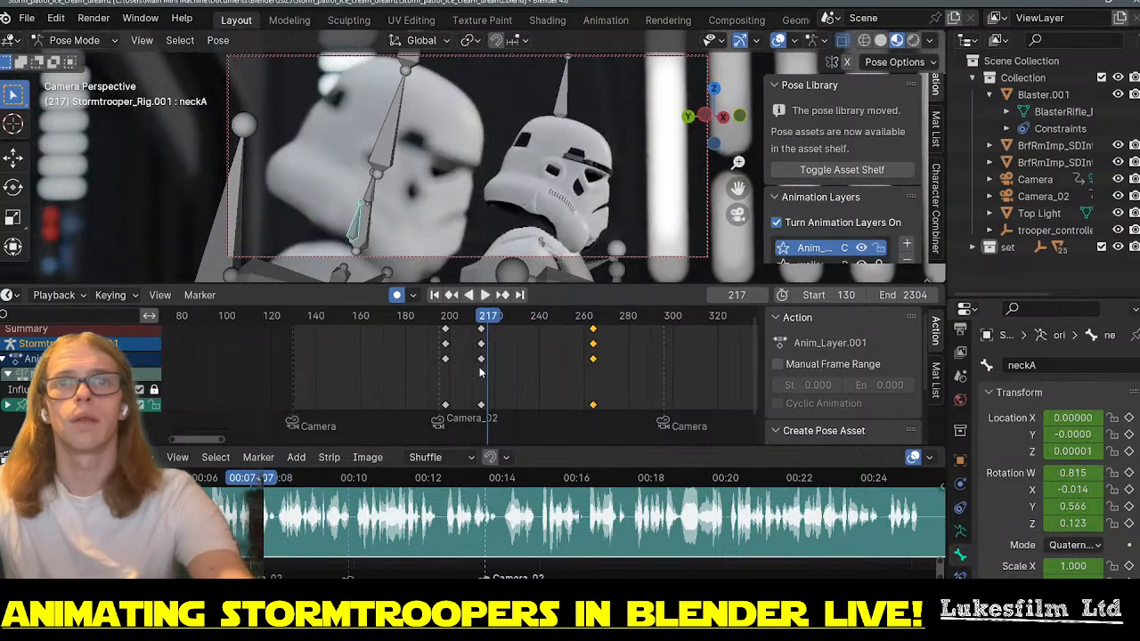
{"action": "left_click", "coordinate": [481, 359]}
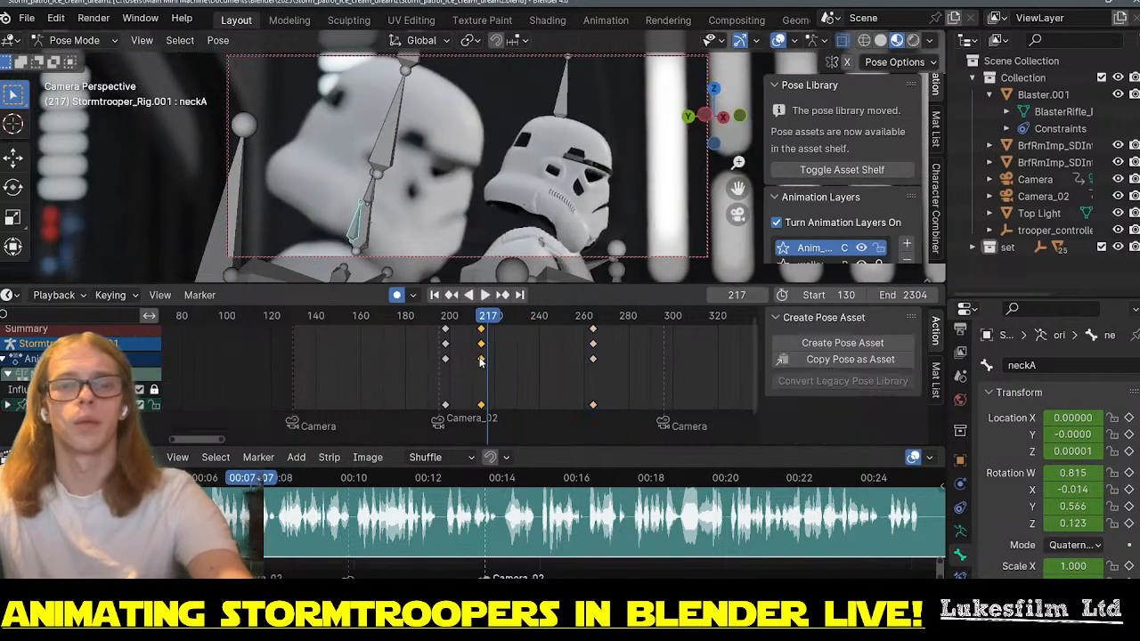
{"action": "left_click", "coordinate": [519, 319]}
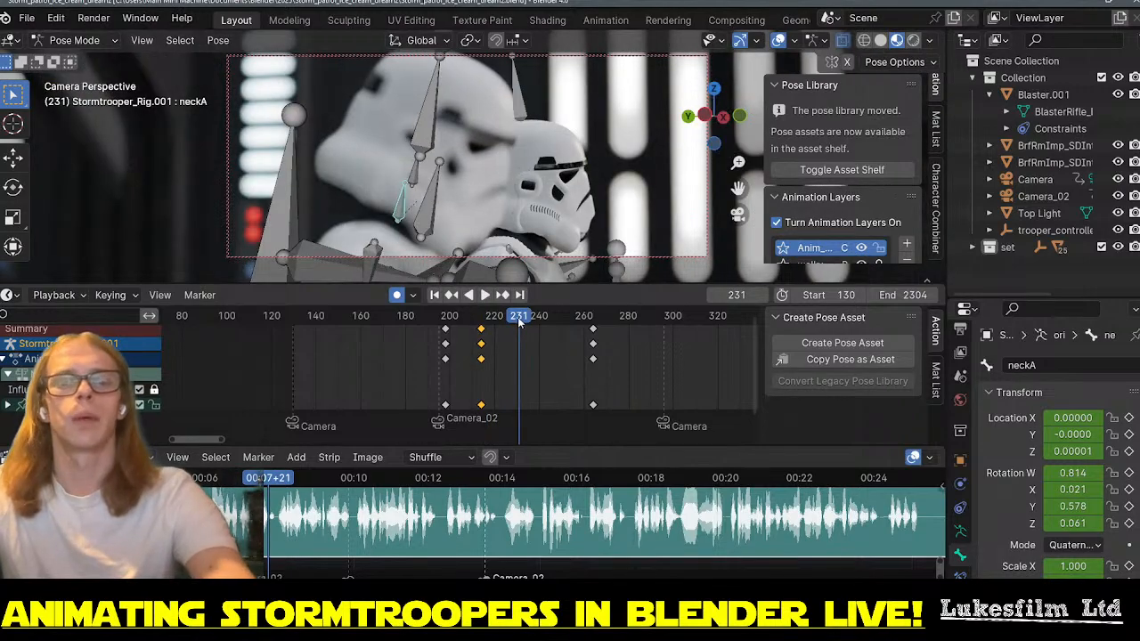
{"action": "key", "text": "ctrl+v"}
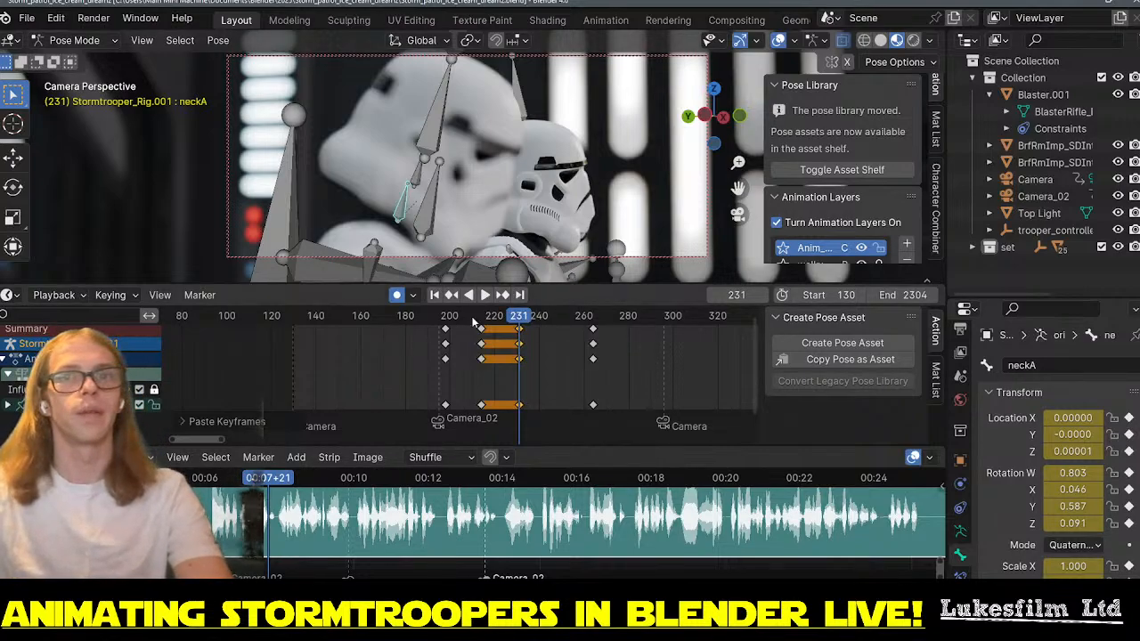
- Review the head tilt, move the final neck keyframe to frame 295, and shift the hold pair to about frames 233 and 250
{"action": "left_click", "coordinate": [444, 319]}
{"action": "key", "text": "space"}
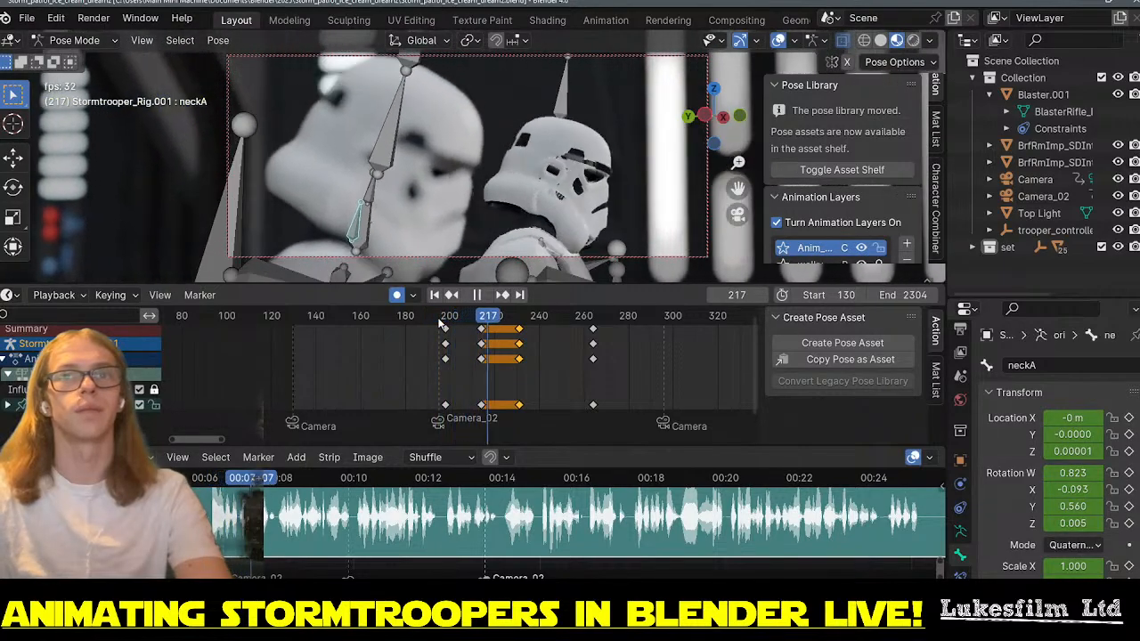
{"action": "key", "text": "space"}
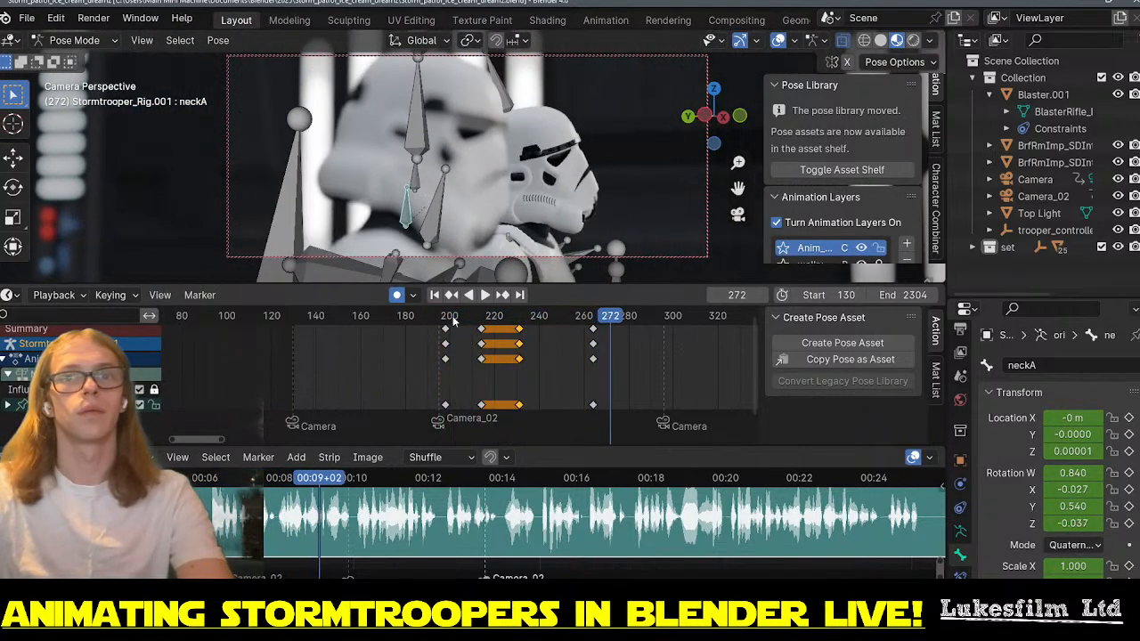
{"action": "left_click_drag", "start_coordinate": [453, 320], "coordinate": [512, 329]}
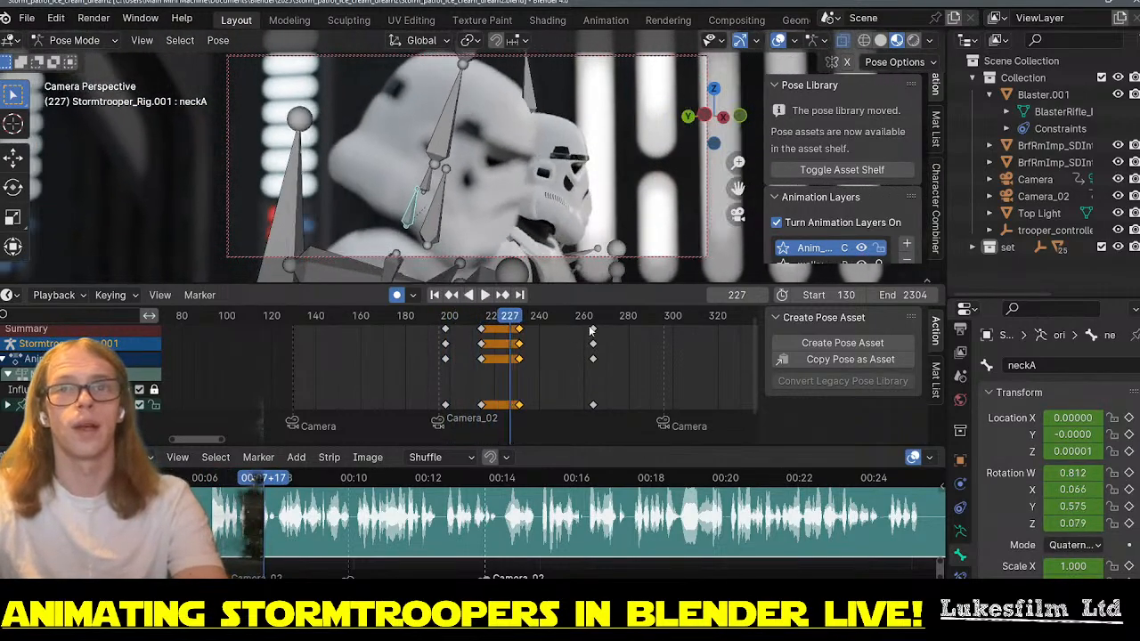
{"action": "left_click_drag", "start_coordinate": [593, 333], "coordinate": [689, 329]}
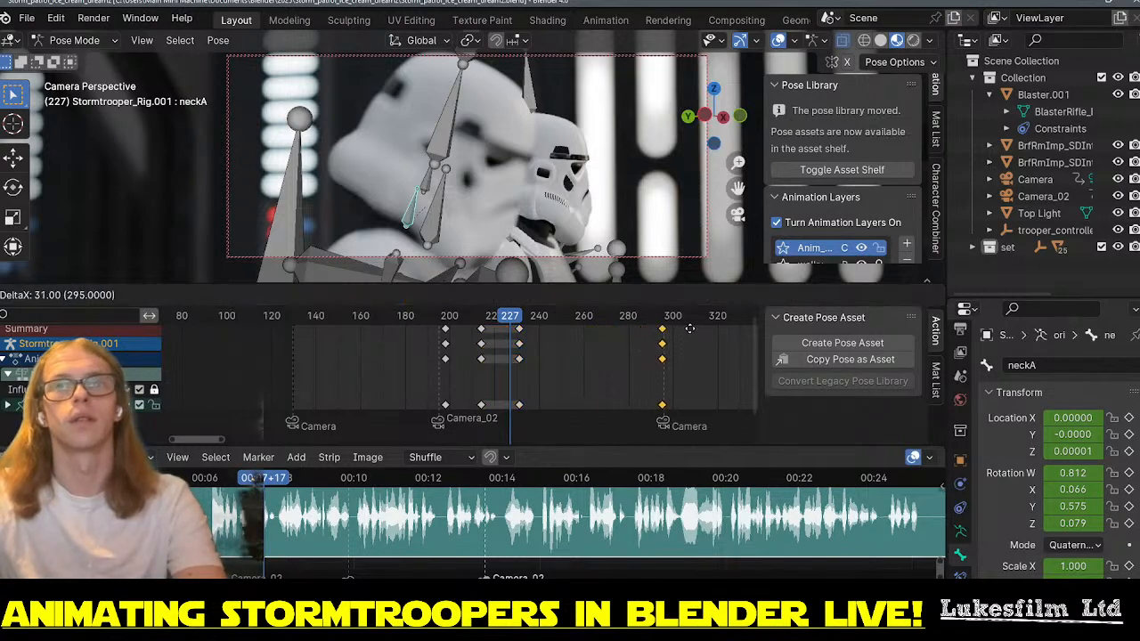
{"action": "left_click_drag", "start_coordinate": [578, 342], "coordinate": [472, 325]}
{"action": "left_click_drag", "start_coordinate": [480, 364], "coordinate": [608, 363]}
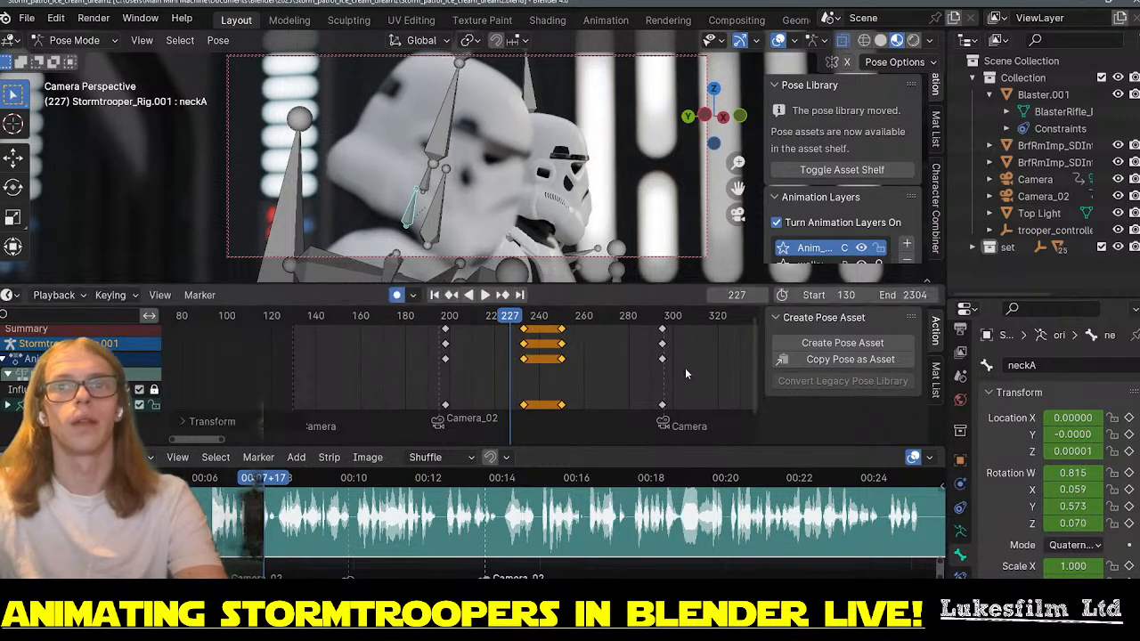
- Select all the neck keyframes, set their interpolation to Linear, and play back the head tilt from frame 190
{"action": "left_click_drag", "start_coordinate": [687, 376], "coordinate": [409, 319]}
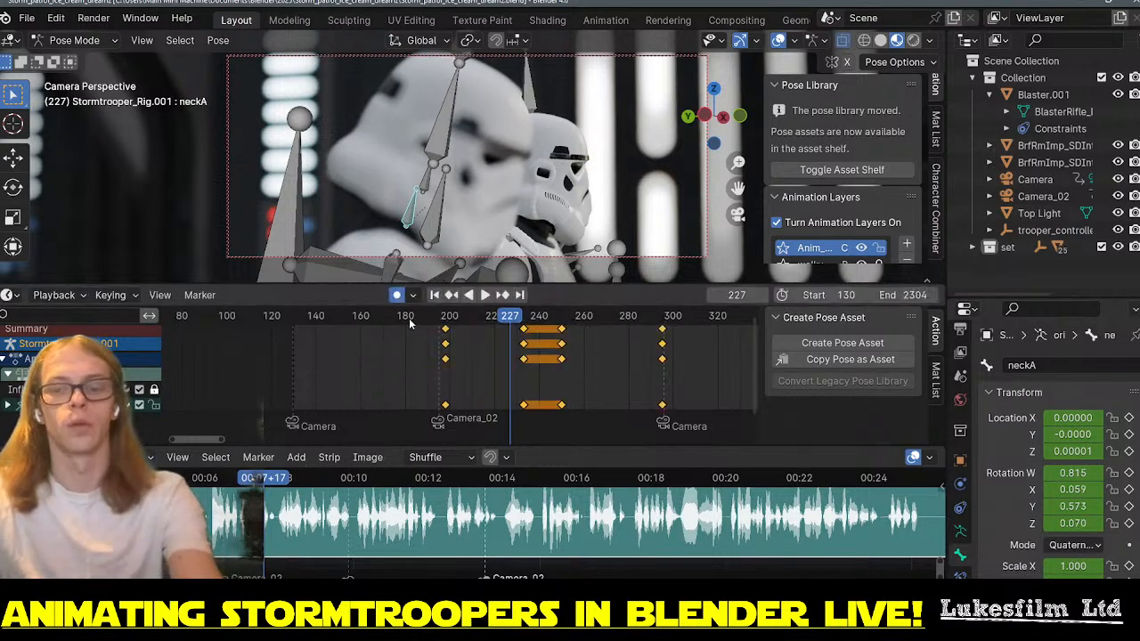
{"action": "key", "text": "t"}
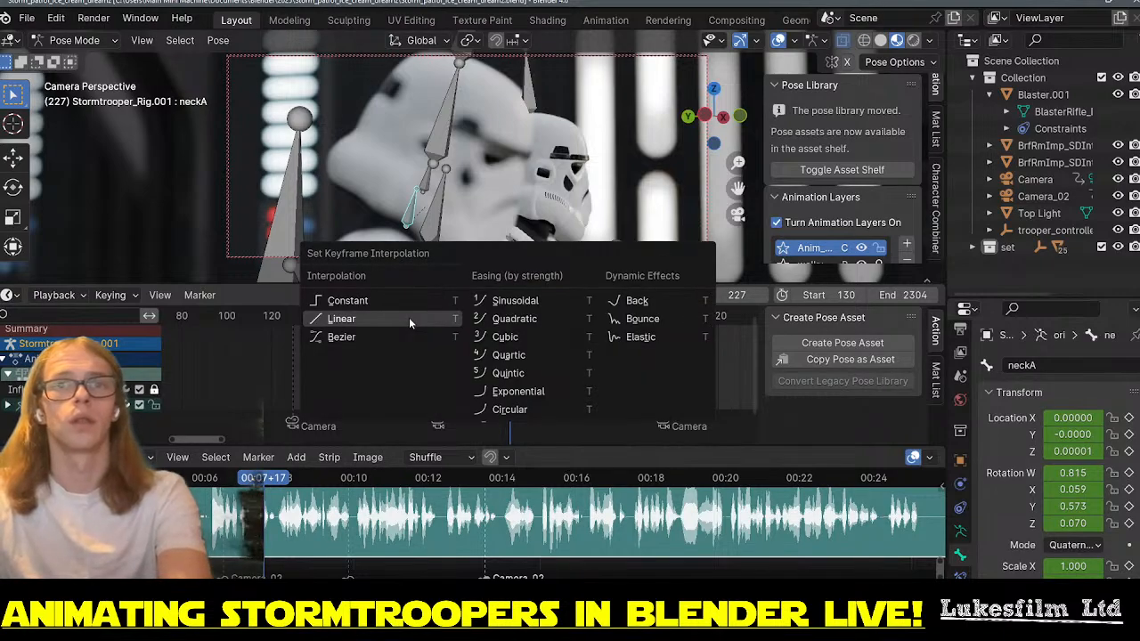
{"action": "left_click", "coordinate": [408, 317]}
{"action": "left_click", "coordinate": [428, 317]}
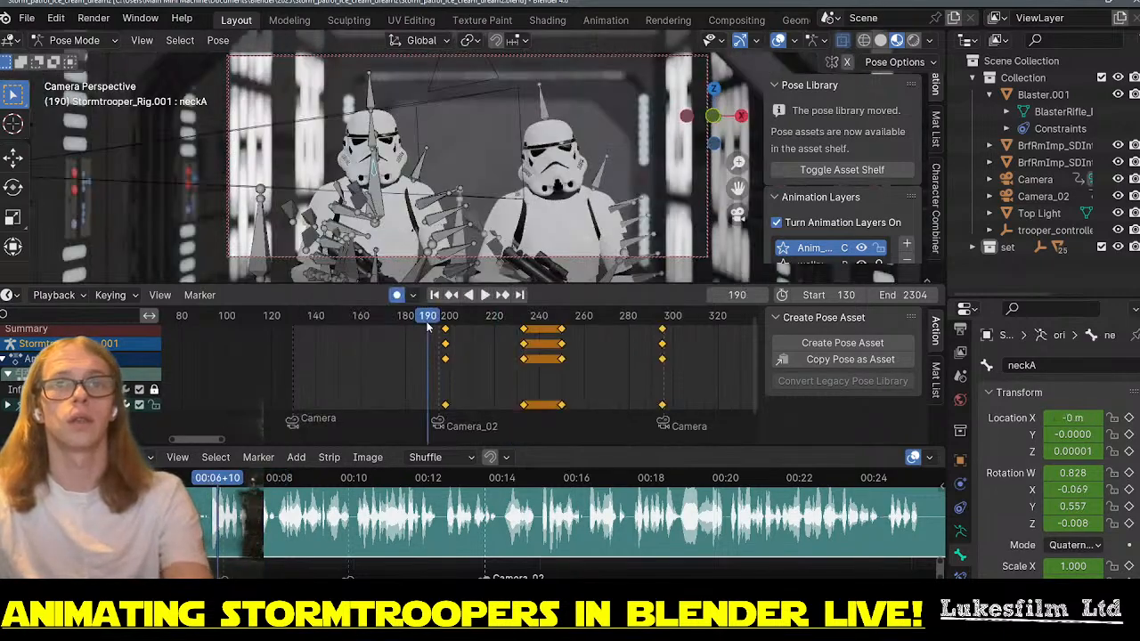
{"action": "key", "text": "space"}
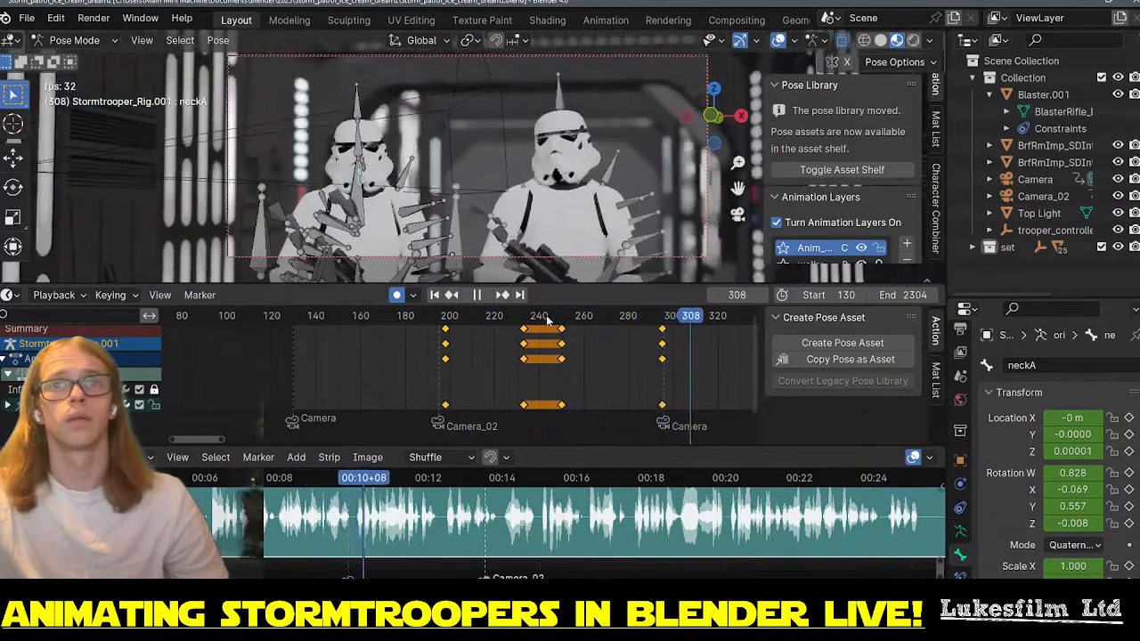
{"action": "left_click", "coordinate": [547, 319]}
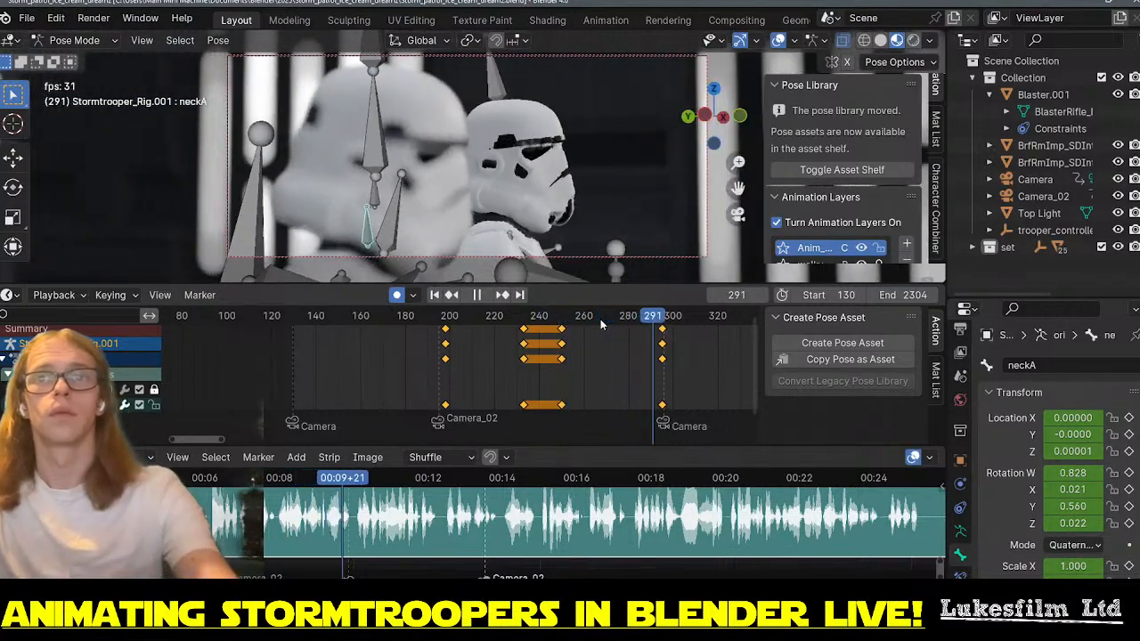
{"action": "key", "text": "space"}
- Undo the shift of all the neck keyframes, move only the last one to about frame 280, and review up to frame 307
{"action": "mouse_move", "coordinate": [618, 318]}
{"action": "left_mouse_down"}
{"action": "mouse_move", "coordinate": [579, 316]}
{"action": "mouse_move", "coordinate": [635, 316]}
{"action": "mouse_move", "coordinate": [625, 332]}
{"action": "left_mouse_up"}
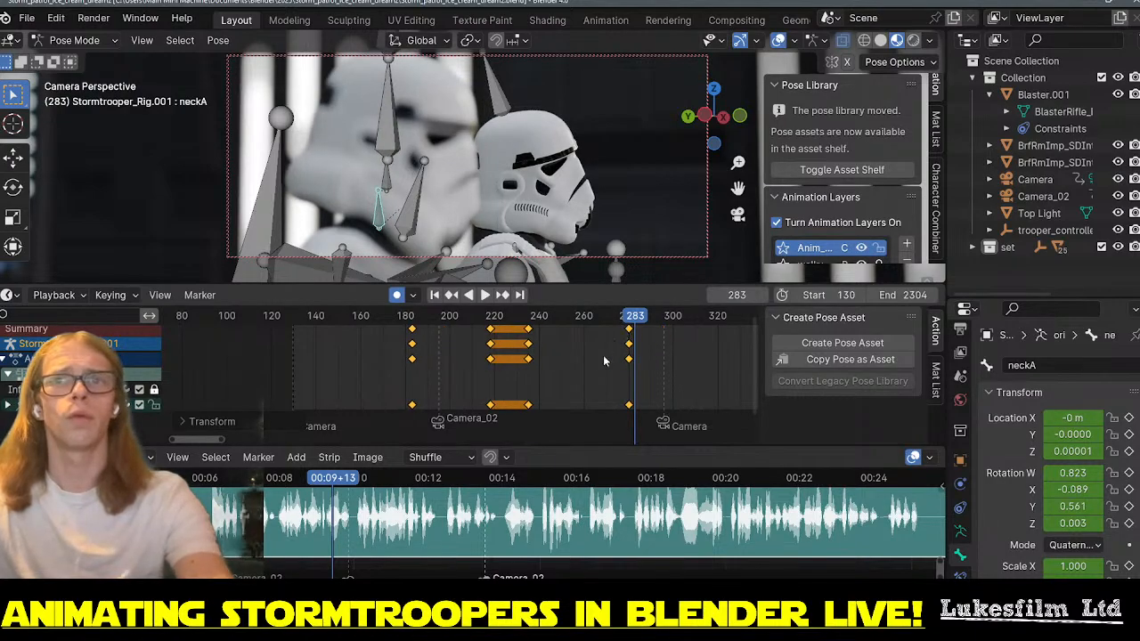
{"action": "key", "text": "ctrl+z"}
{"action": "left_click", "coordinate": [602, 356]}
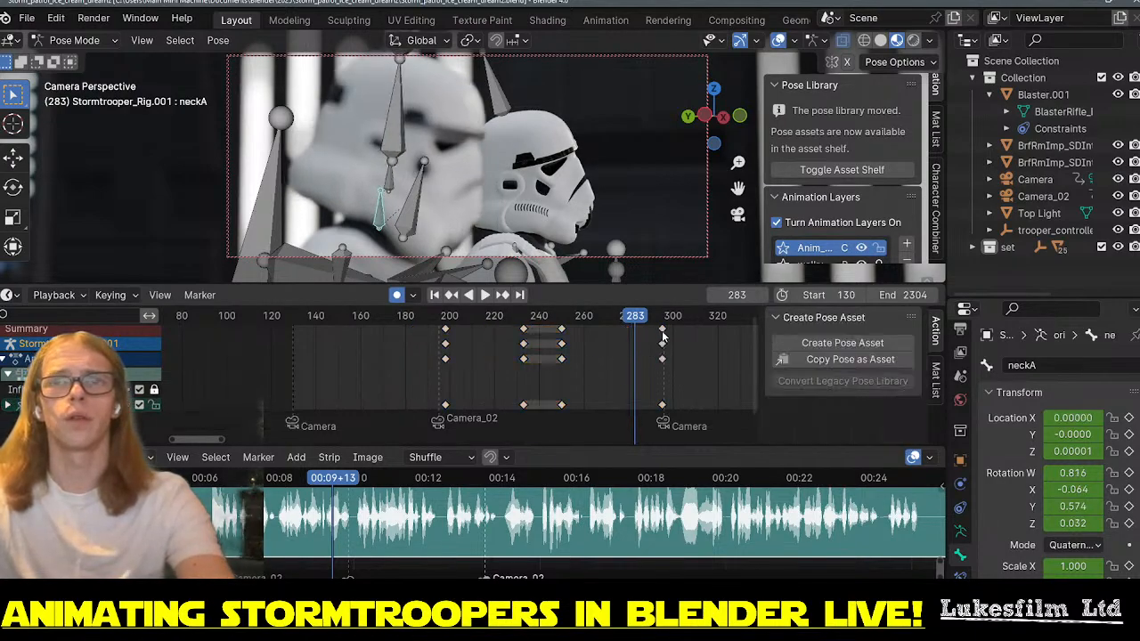
{"action": "left_click_drag", "start_coordinate": [656, 332], "coordinate": [628, 330]}
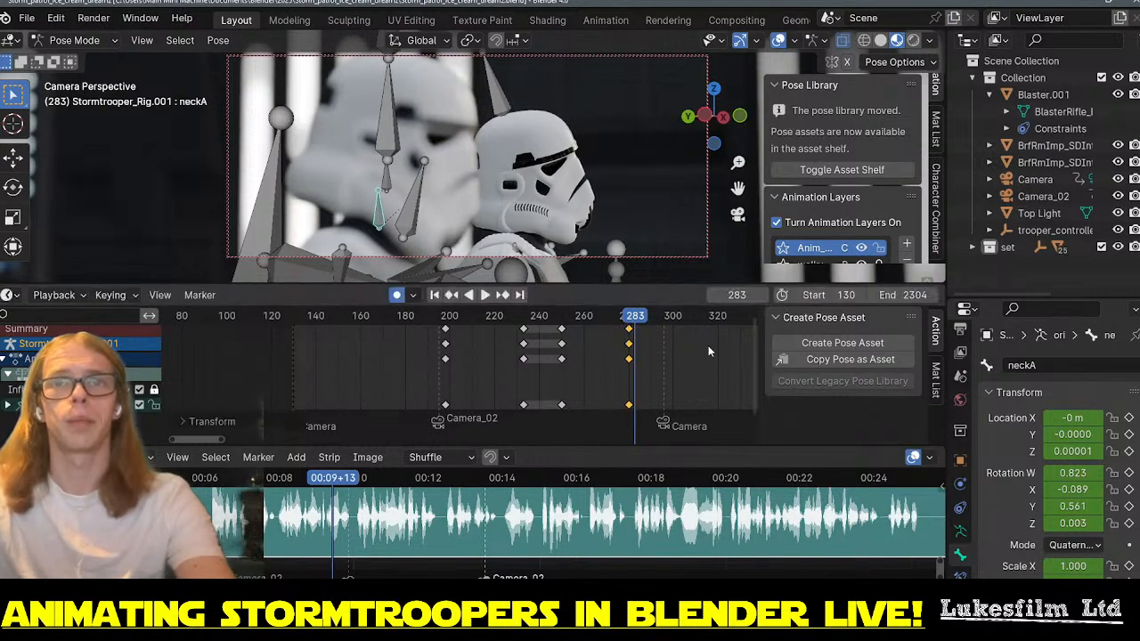
{"action": "key", "text": "space"}
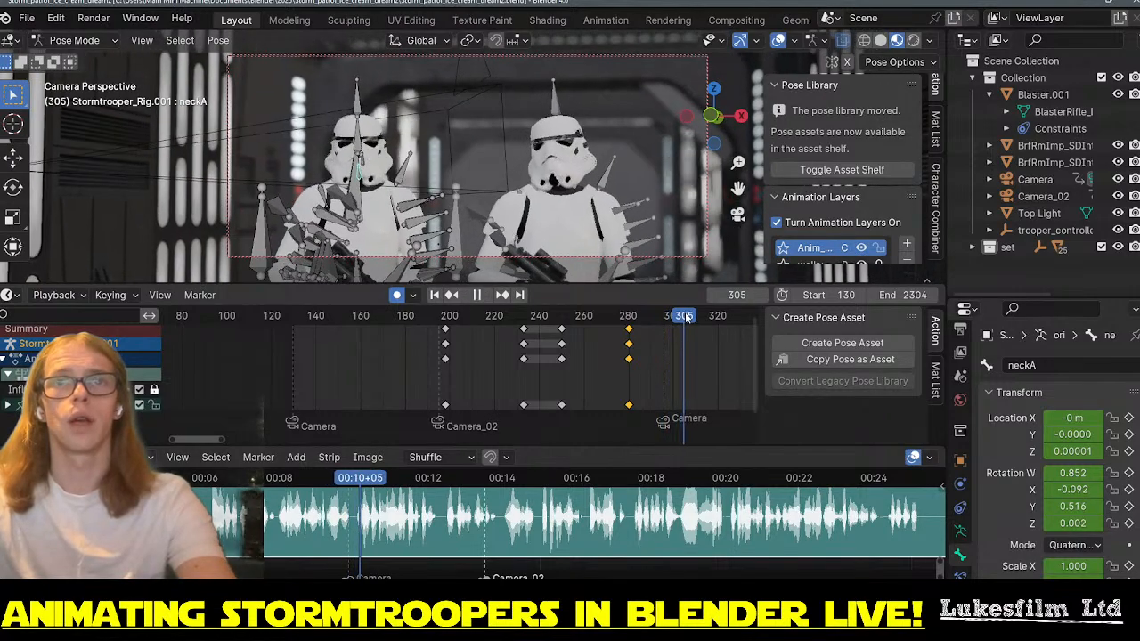
{"action": "key", "text": "space"}
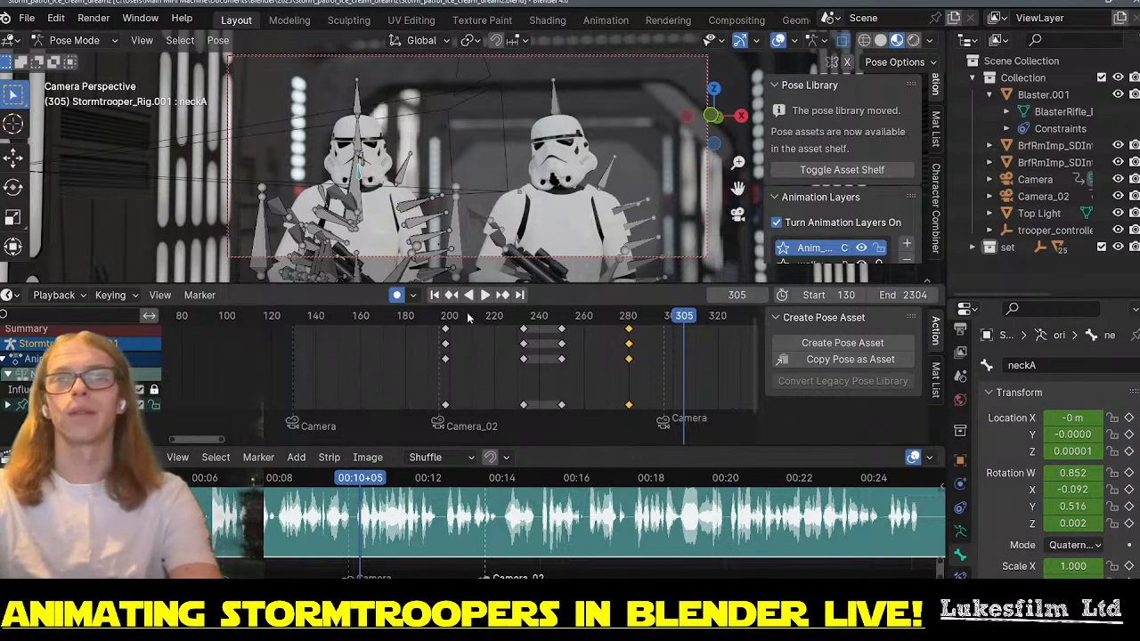
{"action": "left_click_drag", "start_coordinate": [468, 318], "coordinate": [688, 319]}
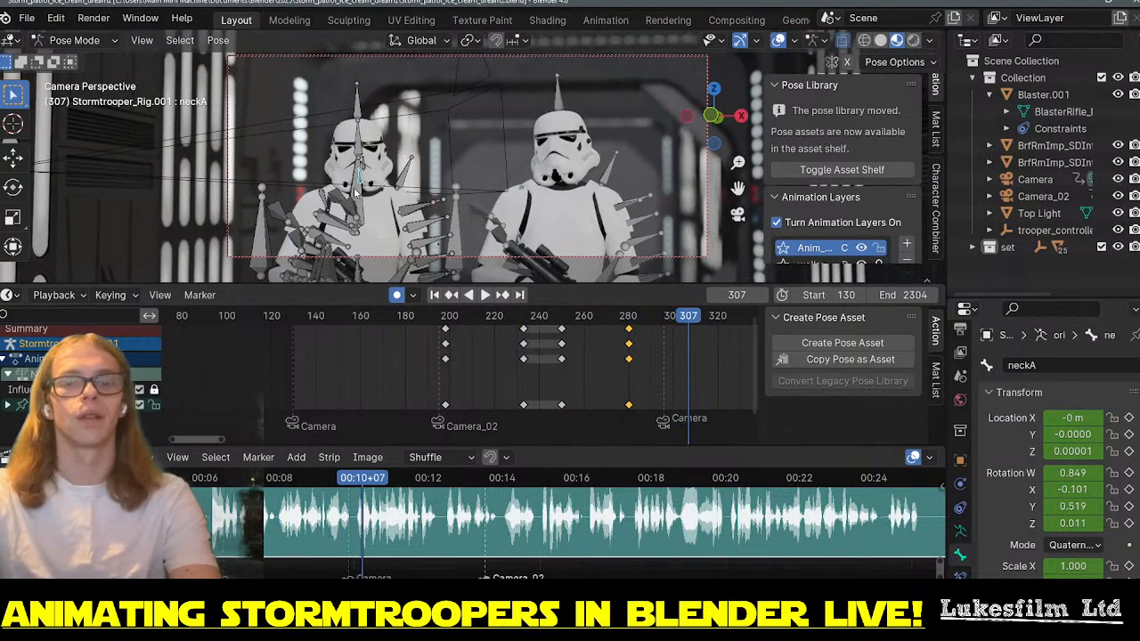
{"action": "key", "text": "h"}
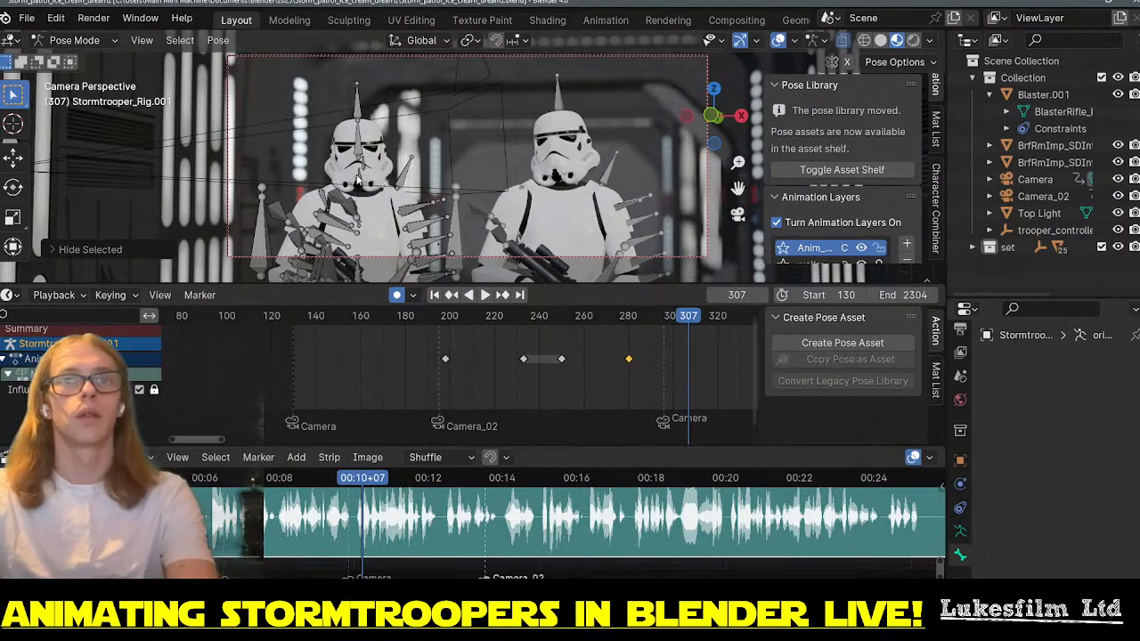
{"action": "key", "text": "ctrl+z"}
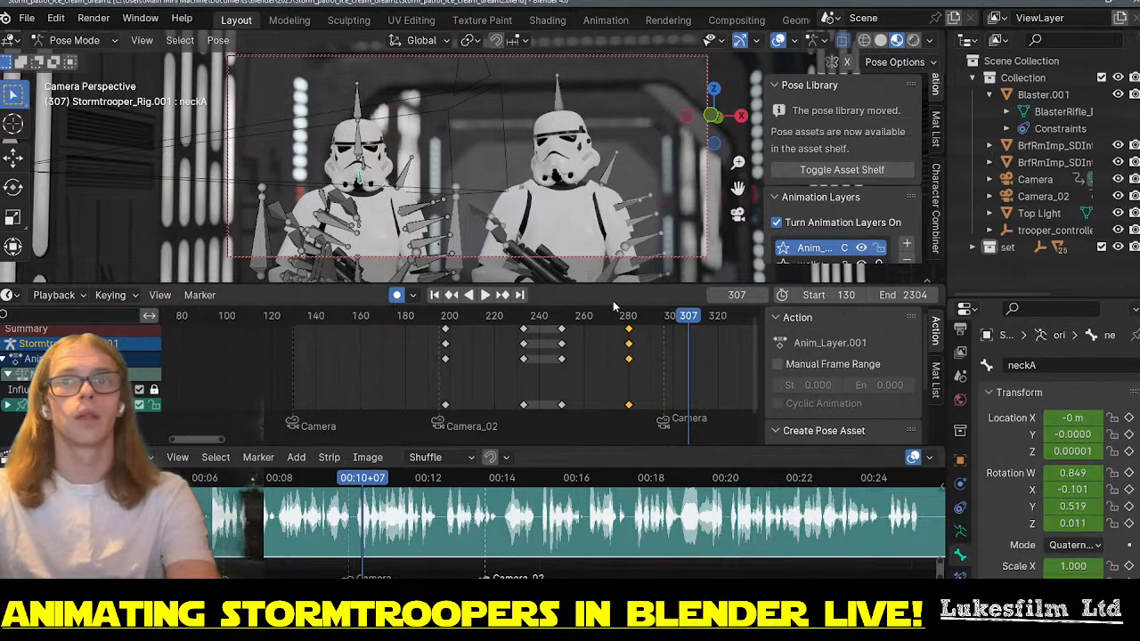
{"action": "key", "text": "r"}
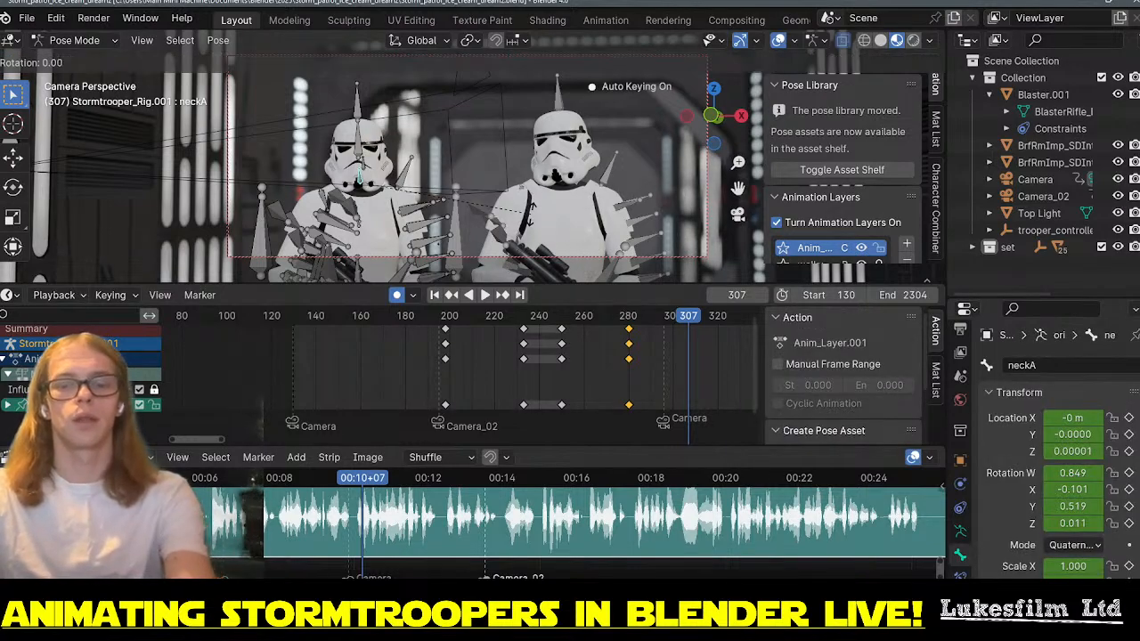
{"action": "key", "text": "y"}
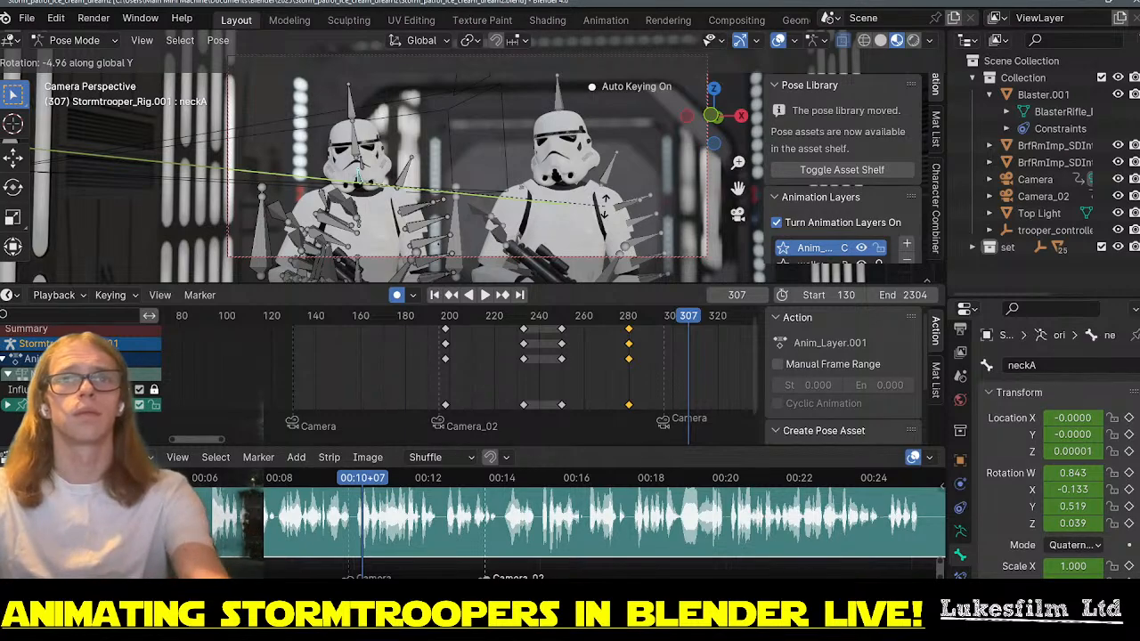
{"action": "left_click", "coordinate": [606, 210]}
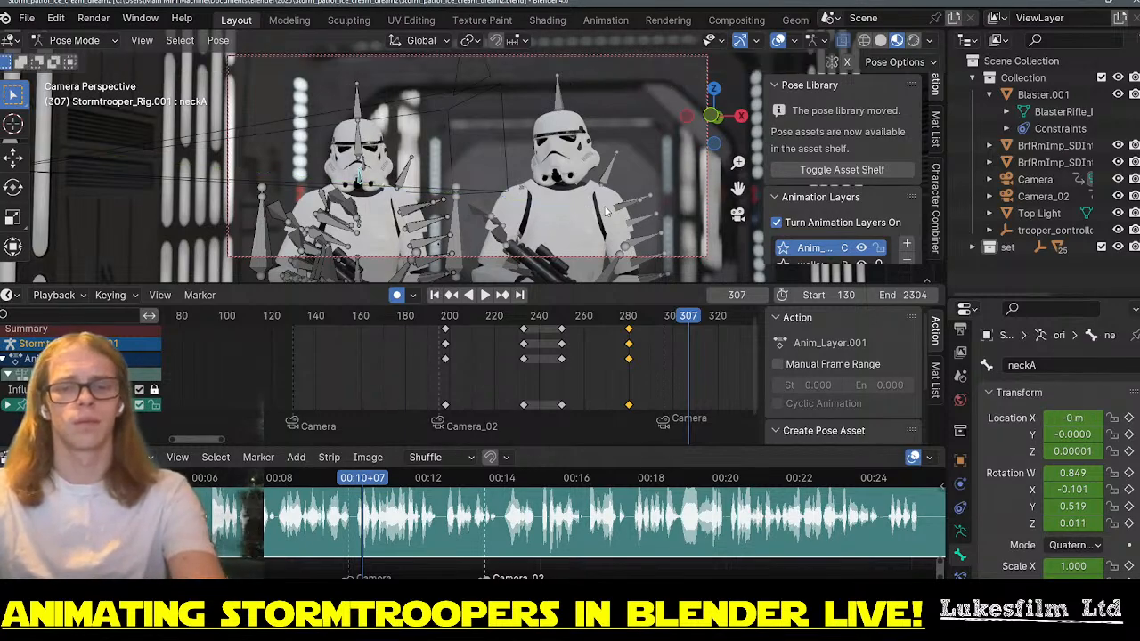
{"action": "key", "text": "r"}
{"action": "key", "text": "x"}
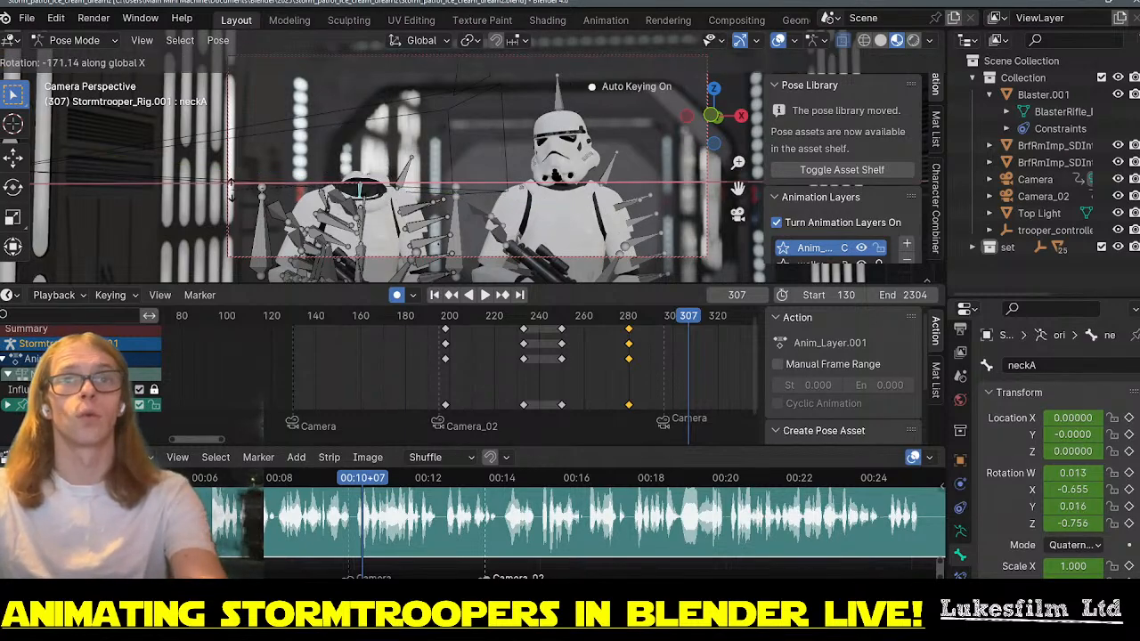
{"action": "right_click", "coordinate": [233, 195]}
- At frame 307, rotate the neckA bone about 52° around global Z and about -5.6° around global Y
{"action": "key", "text": "r"}
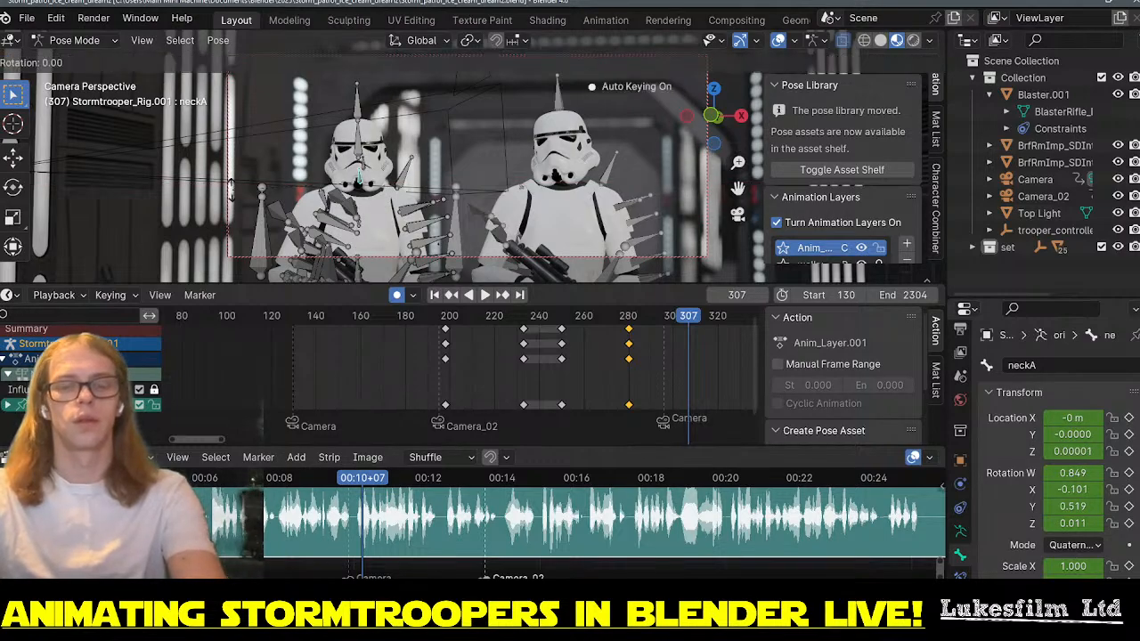
{"action": "key", "text": "z"}
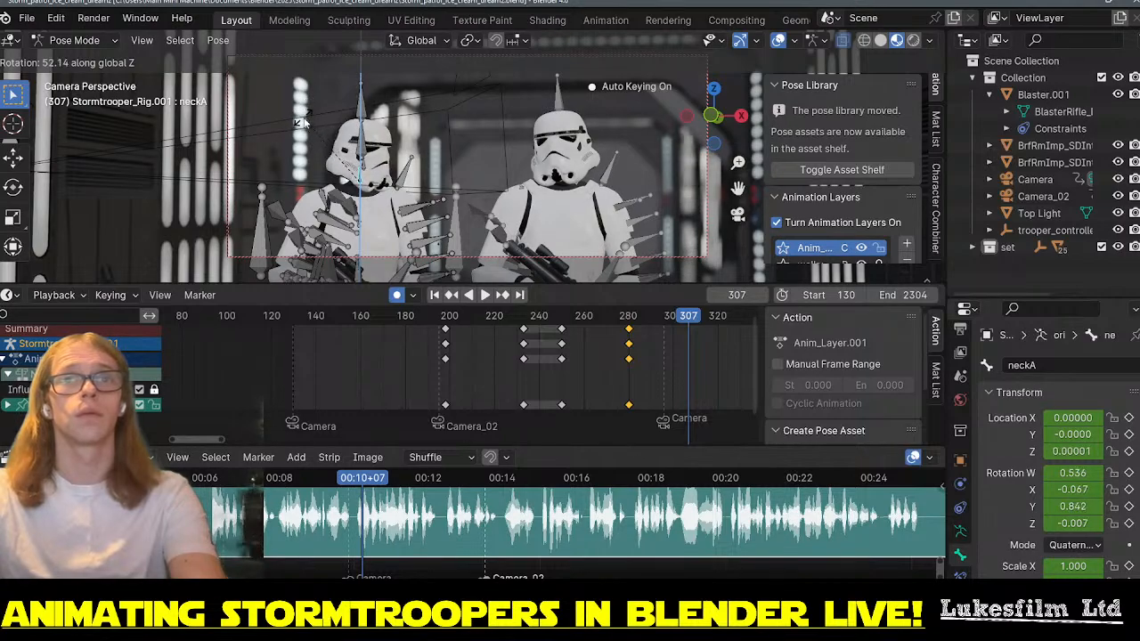
{"action": "left_click", "coordinate": [329, 164]}
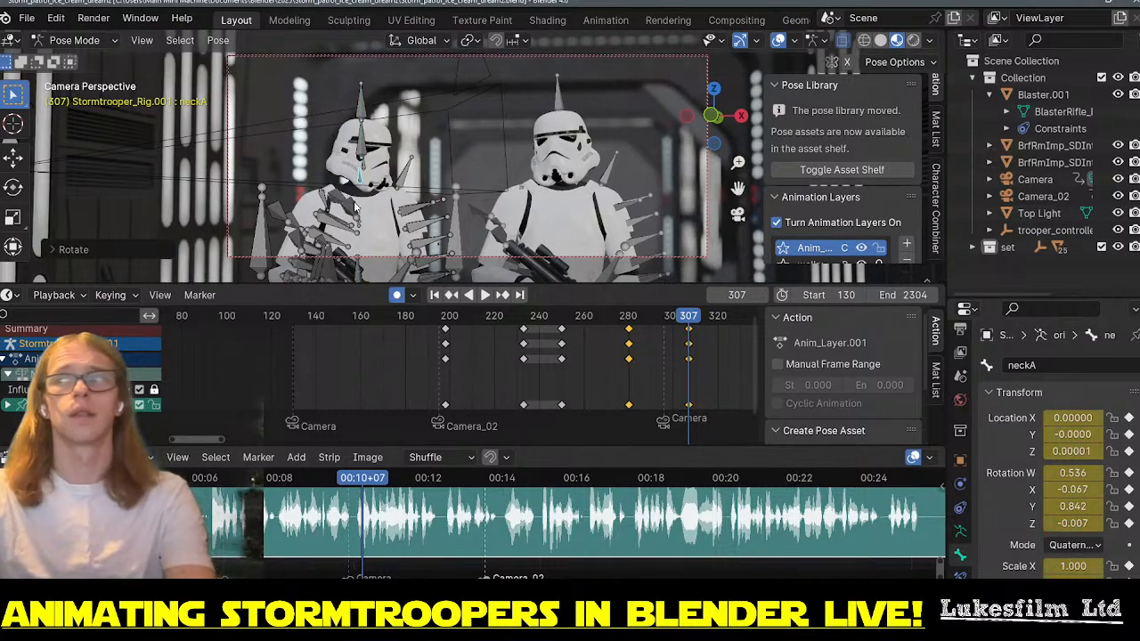
{"action": "key", "text": "r"}
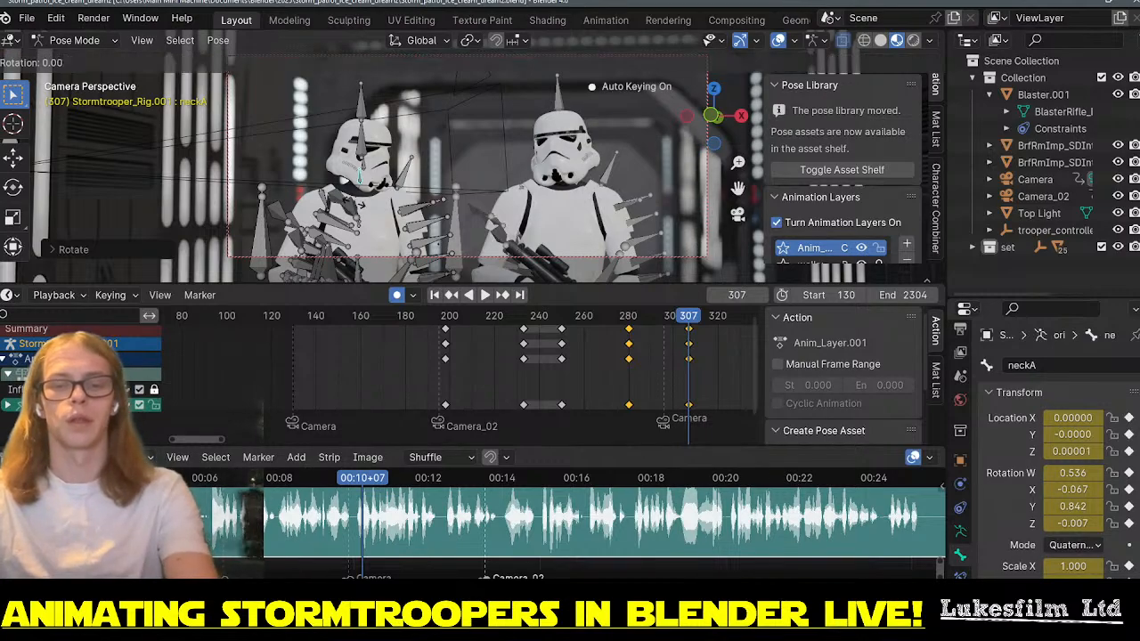
{"action": "key", "text": "y"}
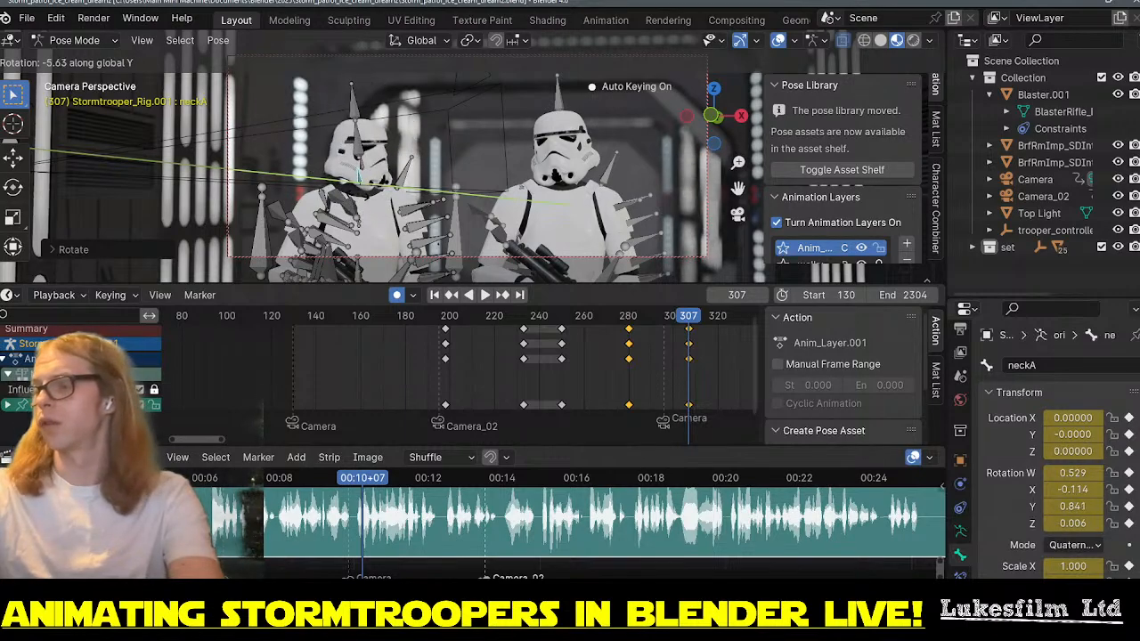
{"action": "left_click", "coordinate": [372, 238]}
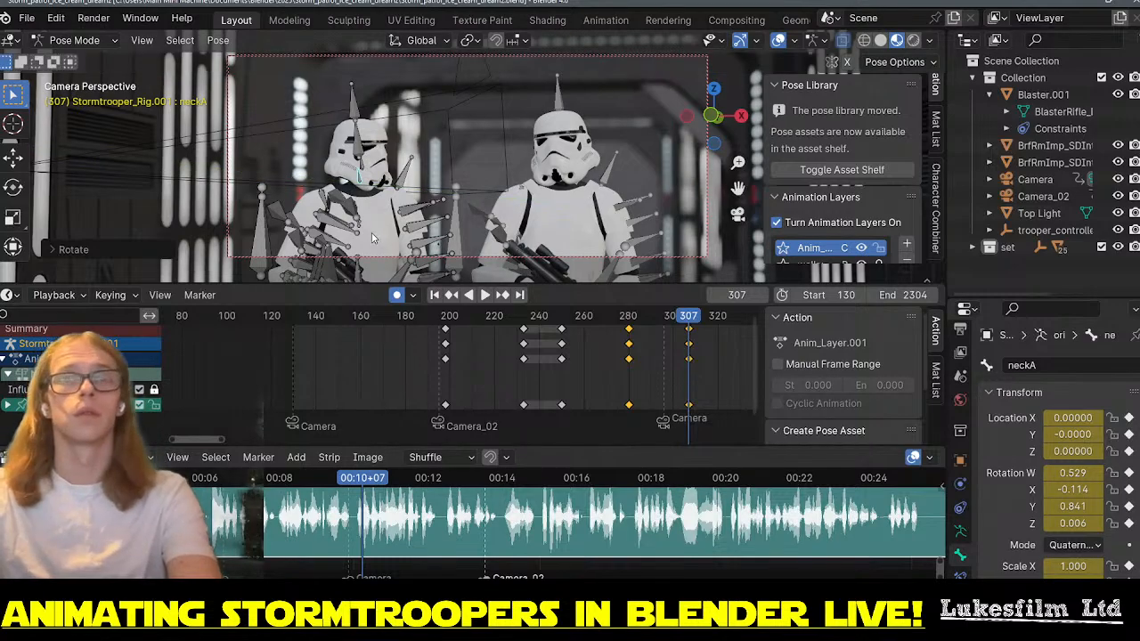
- Copy the neck keyframe near frame 280, paste it at frame 326, and play back the head turn from about frame 307
{"action": "left_click_drag", "start_coordinate": [634, 315], "coordinate": [732, 319]}
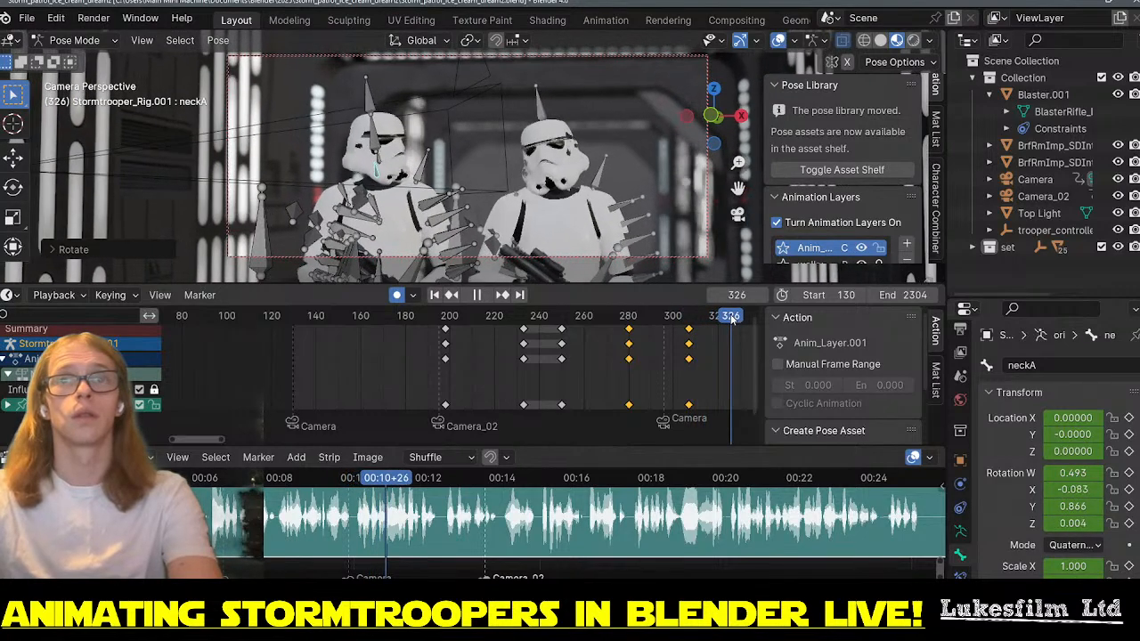
{"action": "left_click", "coordinate": [647, 345]}
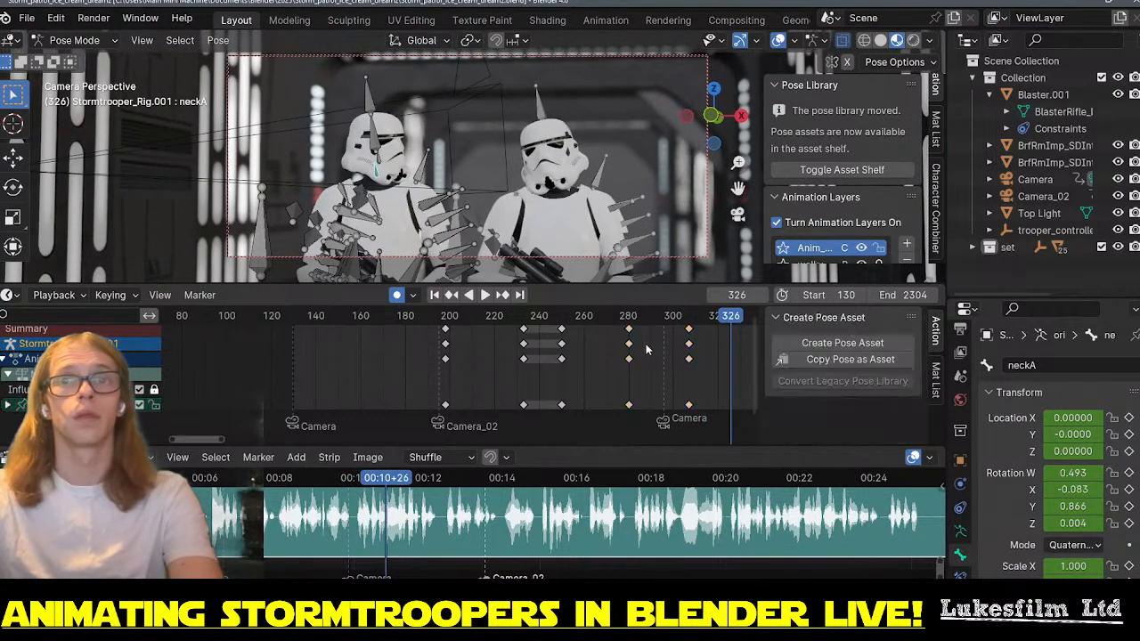
{"action": "scroll", "coordinate": [647, 346], "scroll_direction": "down", "scroll_amount": 5}
{"action": "left_click", "coordinate": [574, 330]}
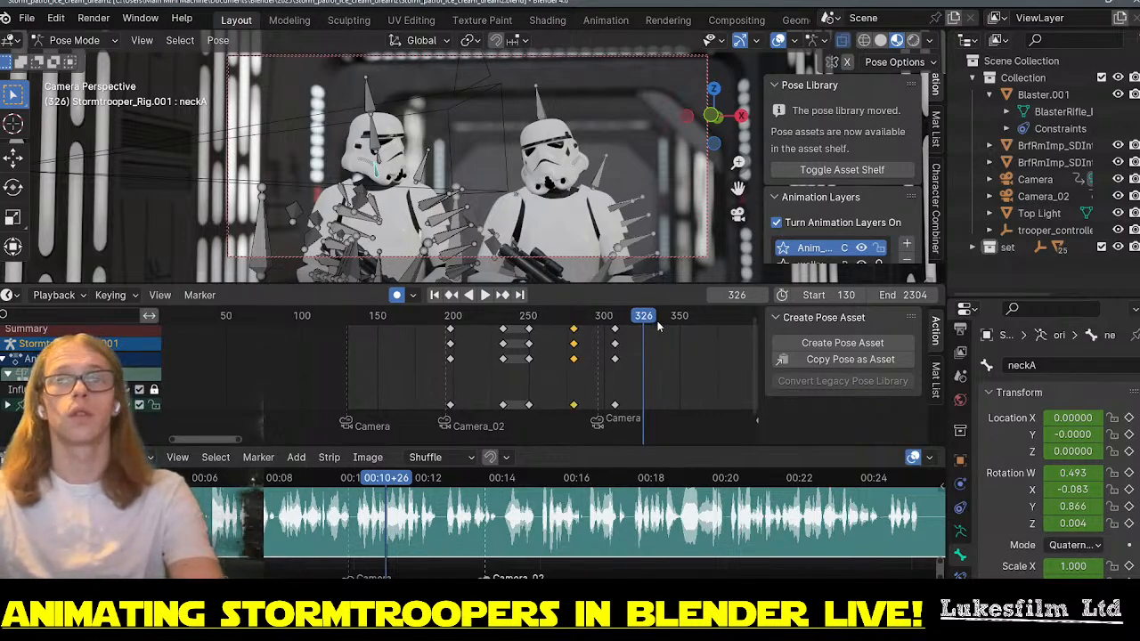
{"action": "key", "text": "ctrl+c"}
{"action": "key", "text": "ctrl+v"}
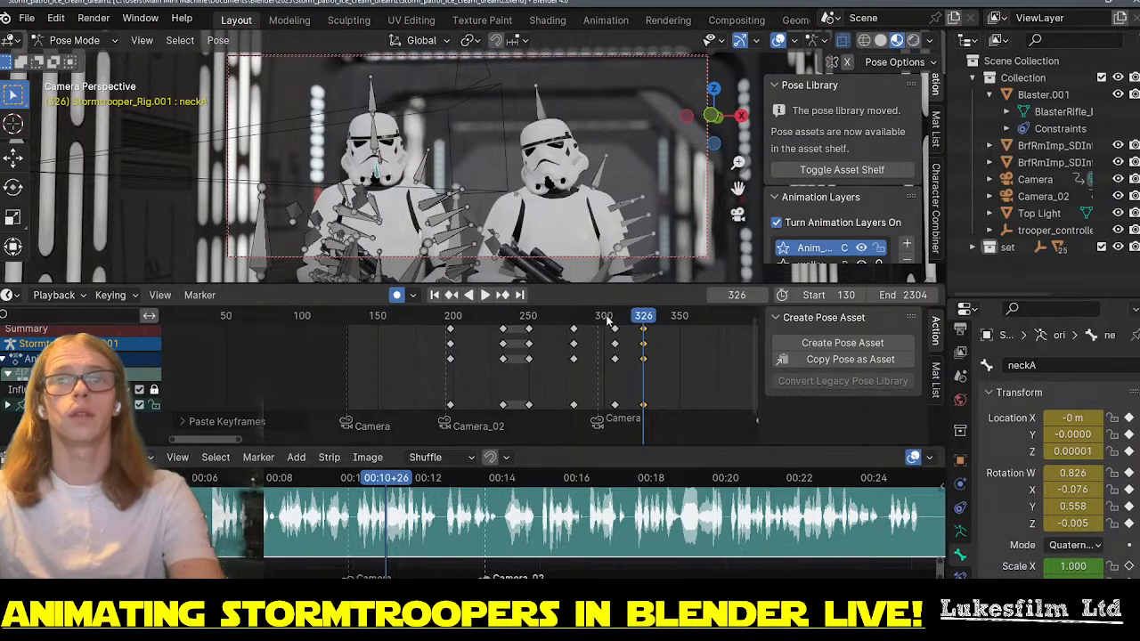
{"action": "left_click", "coordinate": [613, 318]}
{"action": "key", "text": "space"}
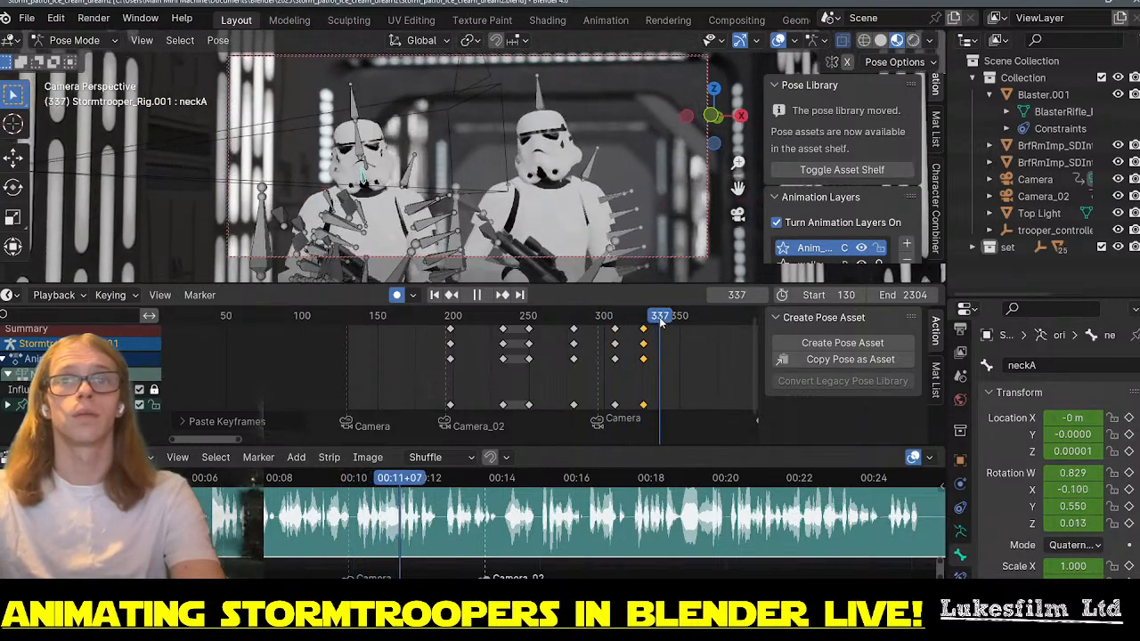
- Copy the held head-tilt keyframe pair from about frames 233 and 250, paste it at frame 348, and return to start frame 130
{"action": "left_click_drag", "start_coordinate": [666, 318], "coordinate": [505, 311]}
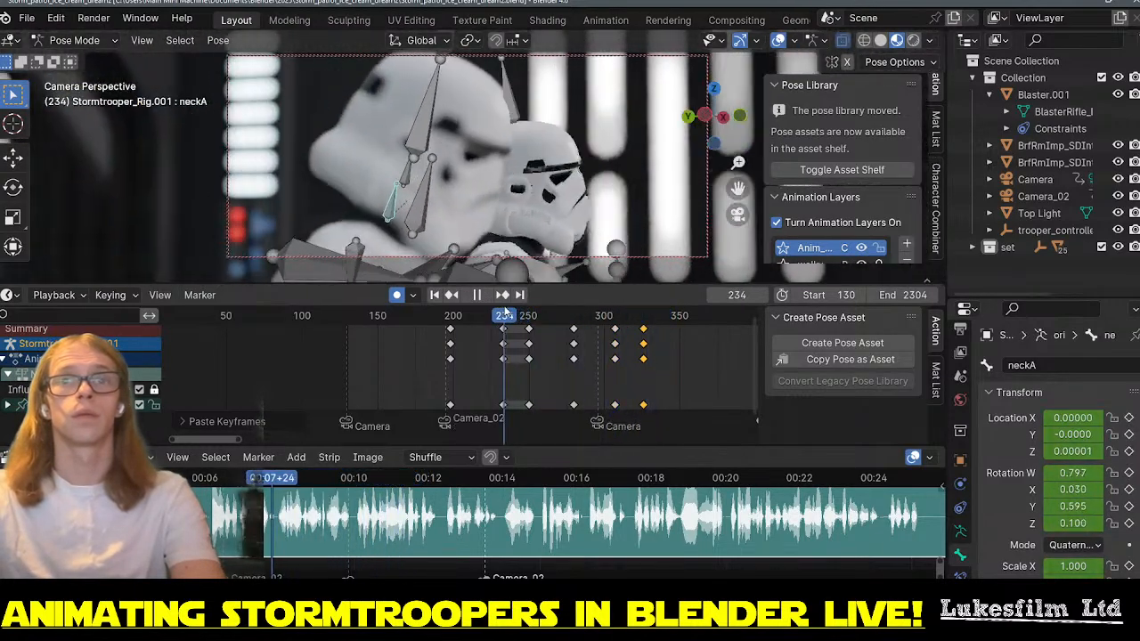
{"action": "key", "text": "space"}
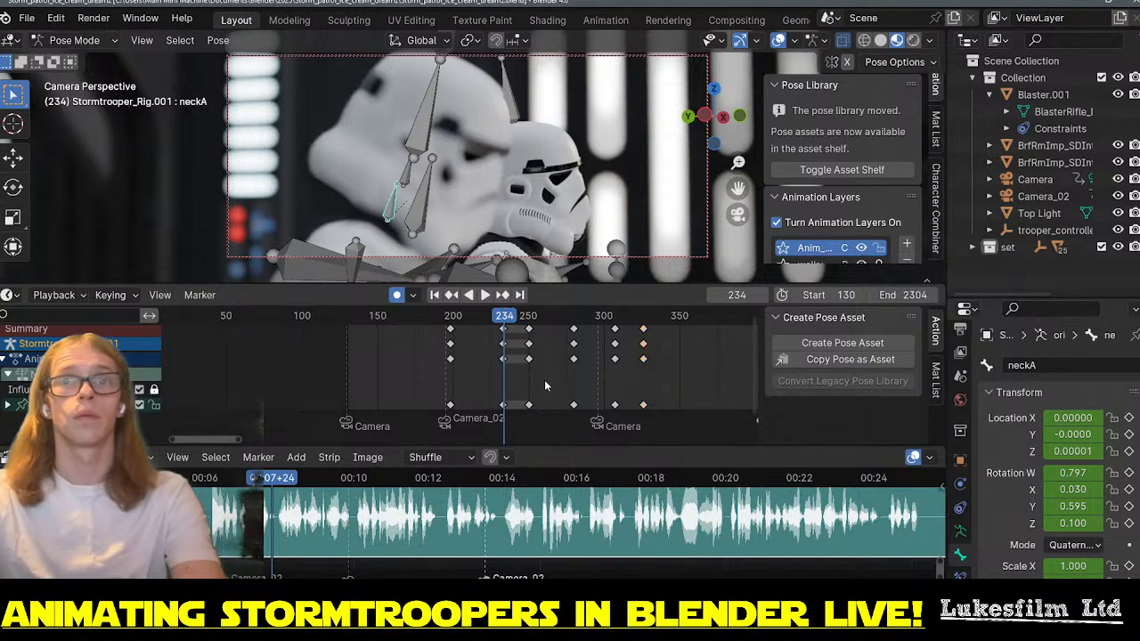
{"action": "left_click_drag", "start_coordinate": [547, 372], "coordinate": [482, 316]}
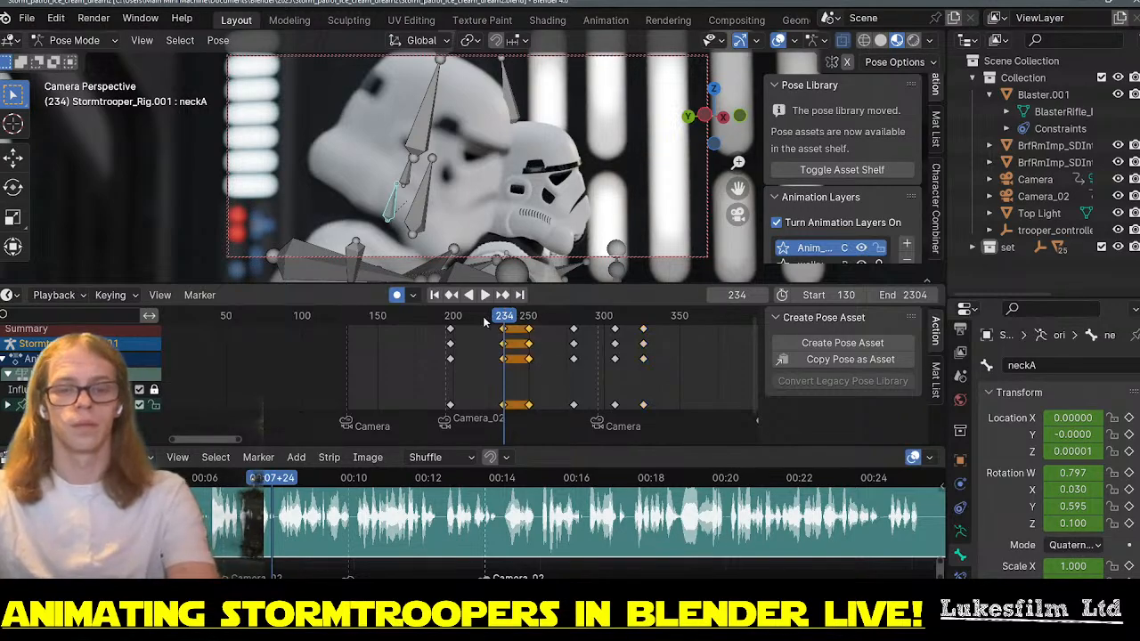
{"action": "left_click", "coordinate": [674, 318]}
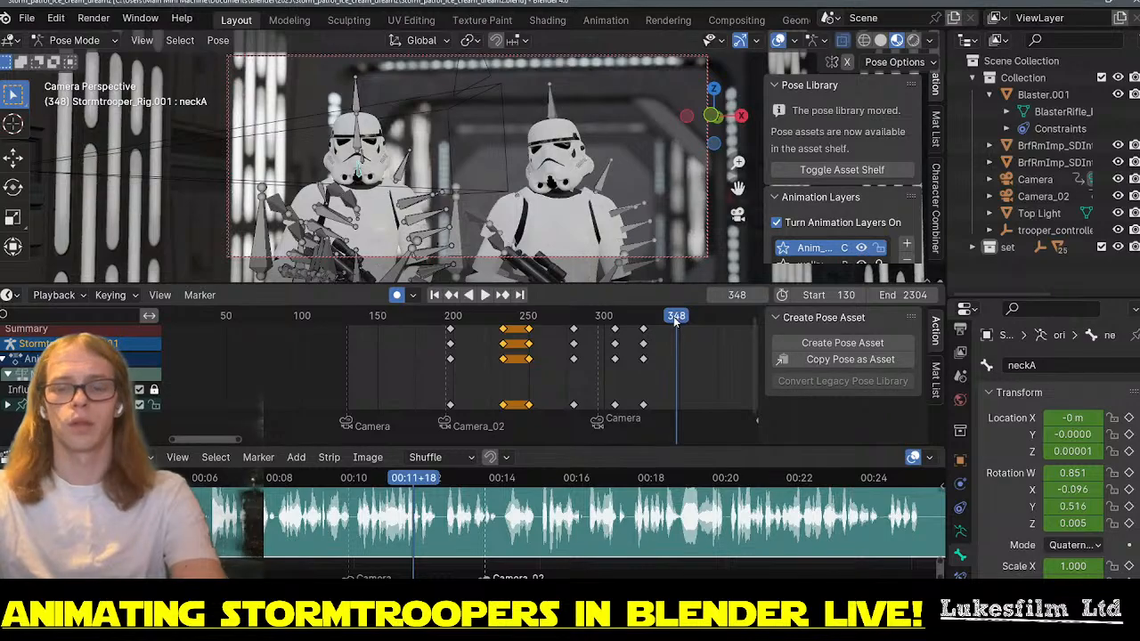
{"action": "key", "text": "ctrl+v"}
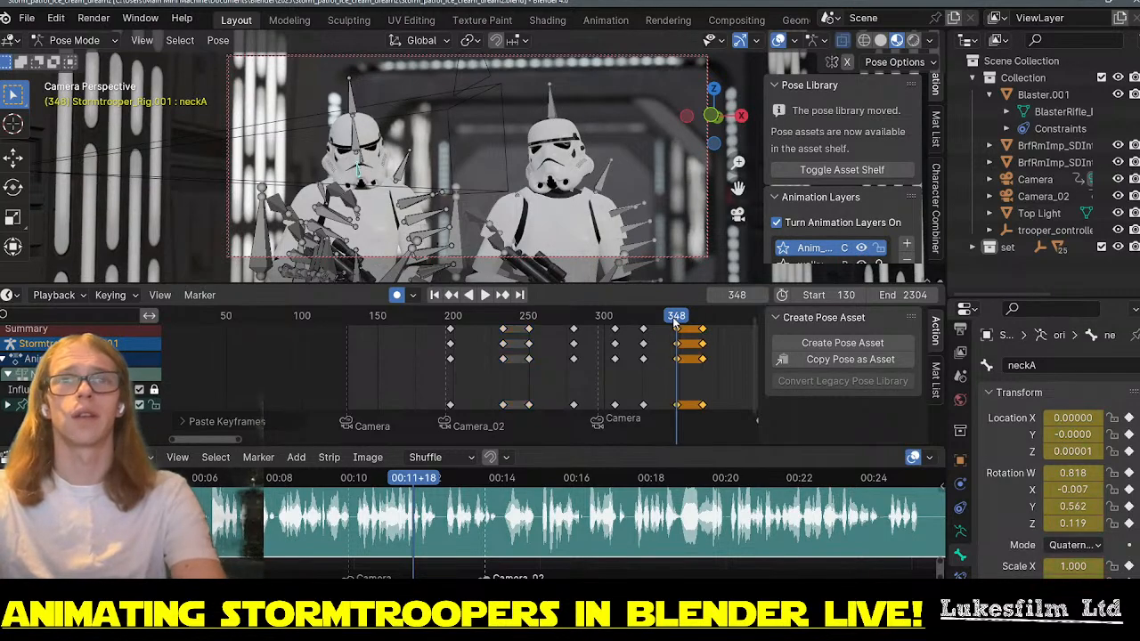
{"action": "left_click", "coordinate": [448, 317]}
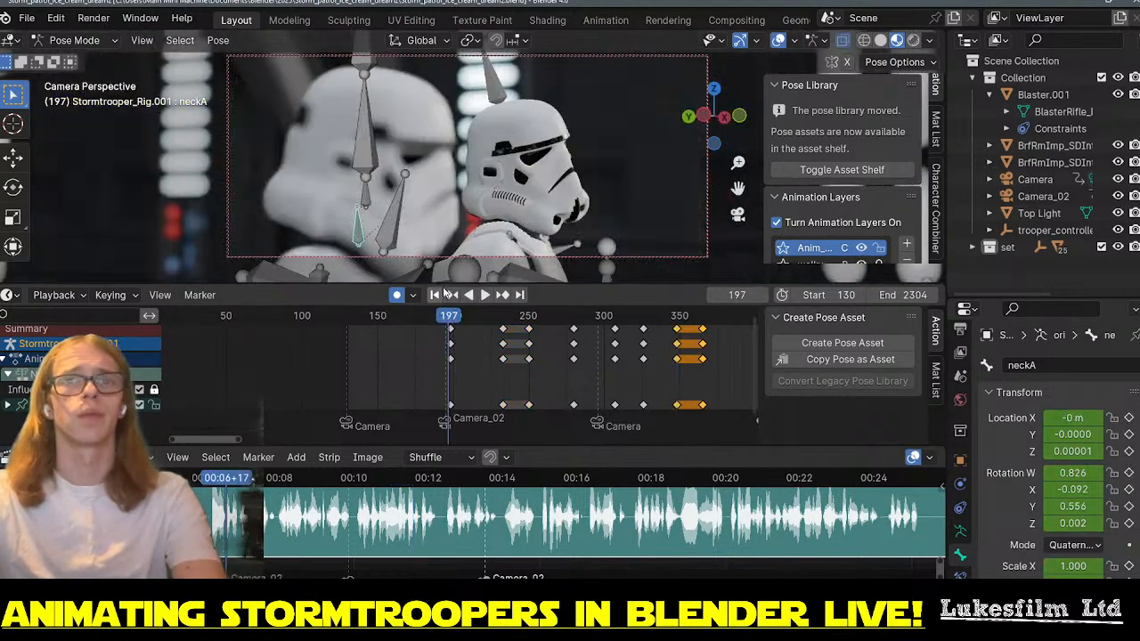
{"action": "left_click", "coordinate": [435, 297]}
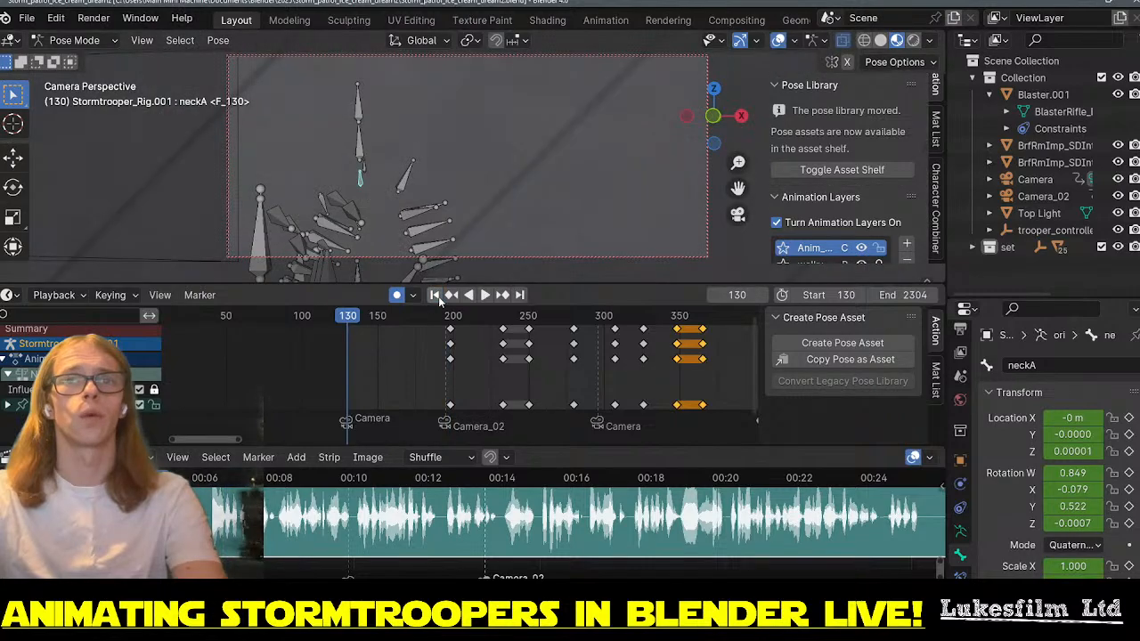
- Play back the animation from start frame 130 to about frame 408, and recheck it around the neck keyframe at frame 348
{"action": "left_click", "coordinate": [484, 295]}
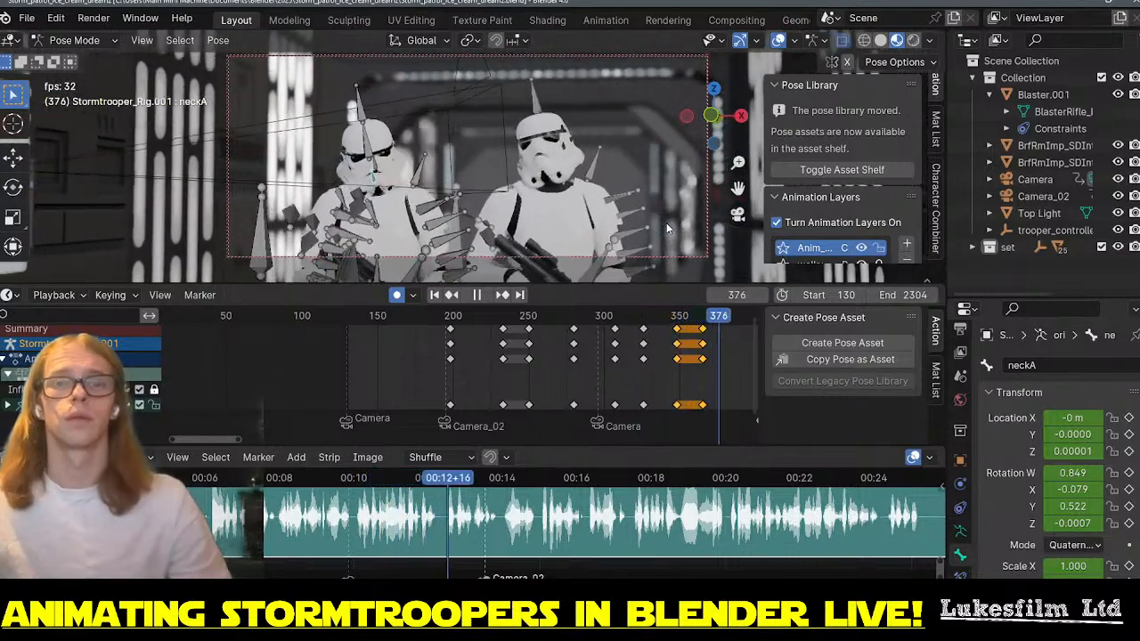
{"action": "key", "text": "space"}
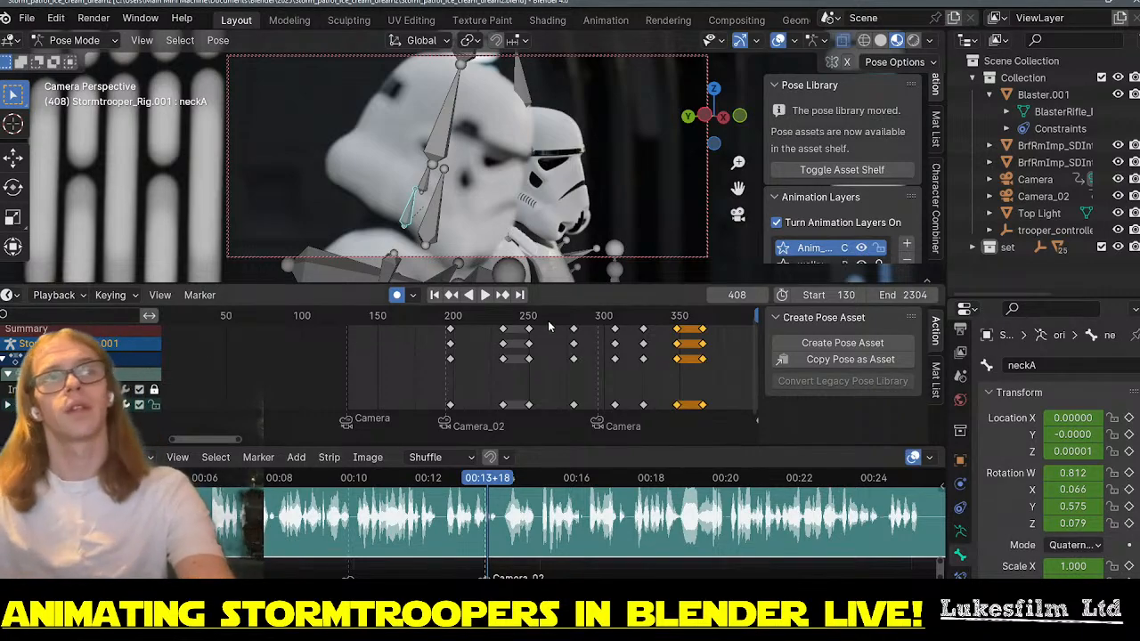
{"action": "key", "text": "ctrl+z"}
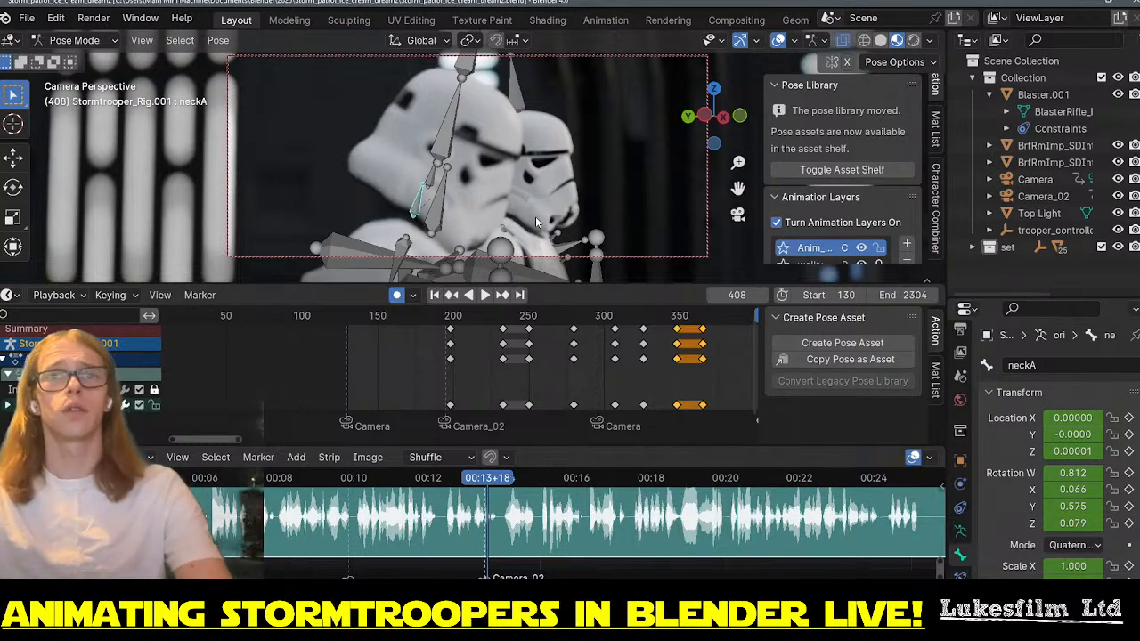
{"action": "key", "text": "Down"}
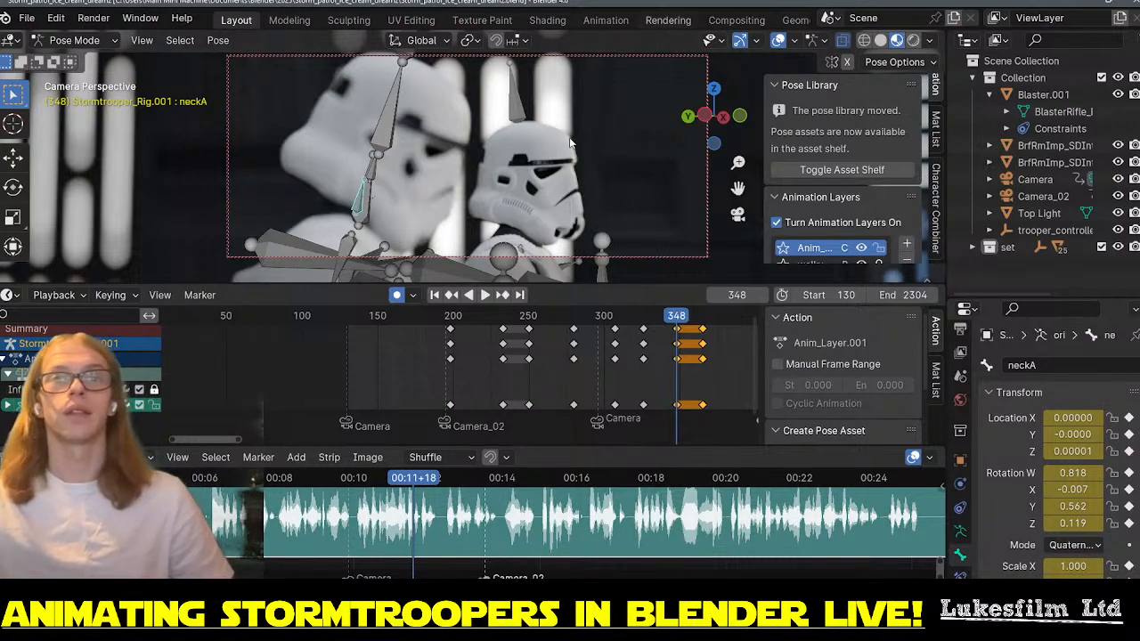
{"action": "mouse_move", "coordinate": [455, 316]}
{"action": "left_mouse_down"}
{"action": "mouse_move", "coordinate": [701, 315]}
{"action": "mouse_move", "coordinate": [453, 317]}
{"action": "left_mouse_up"}
{"action": "key", "text": "space"}
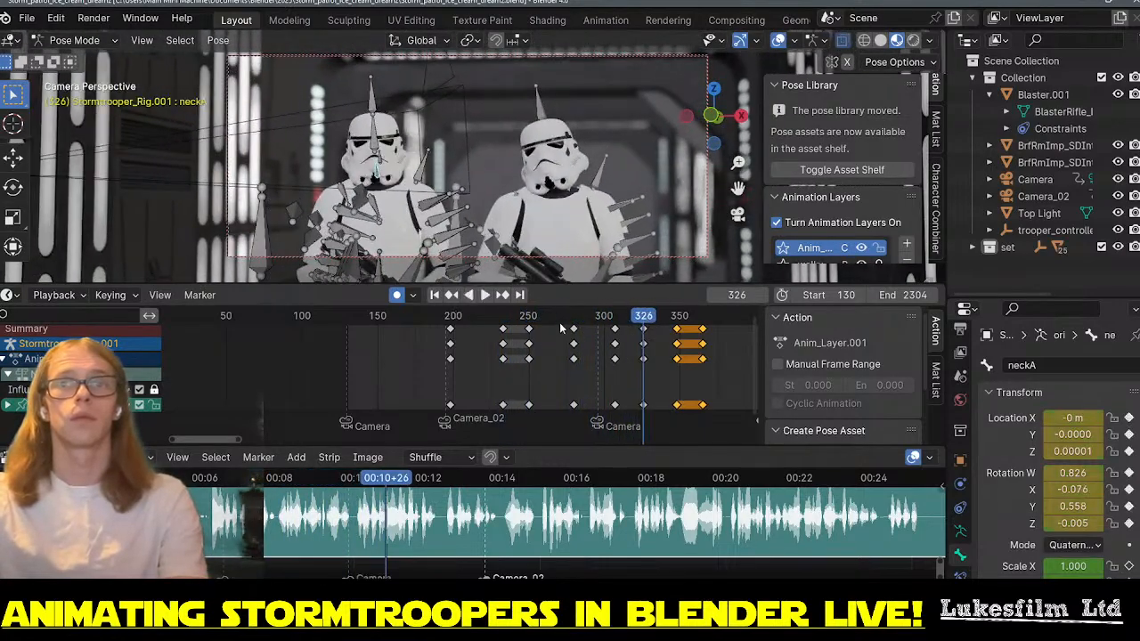
- Replay and scrub the left-hand trooper's head turn around the cut back to Camera, from about frame 293 to 323
{"action": "left_click_drag", "start_coordinate": [555, 319], "coordinate": [591, 326]}
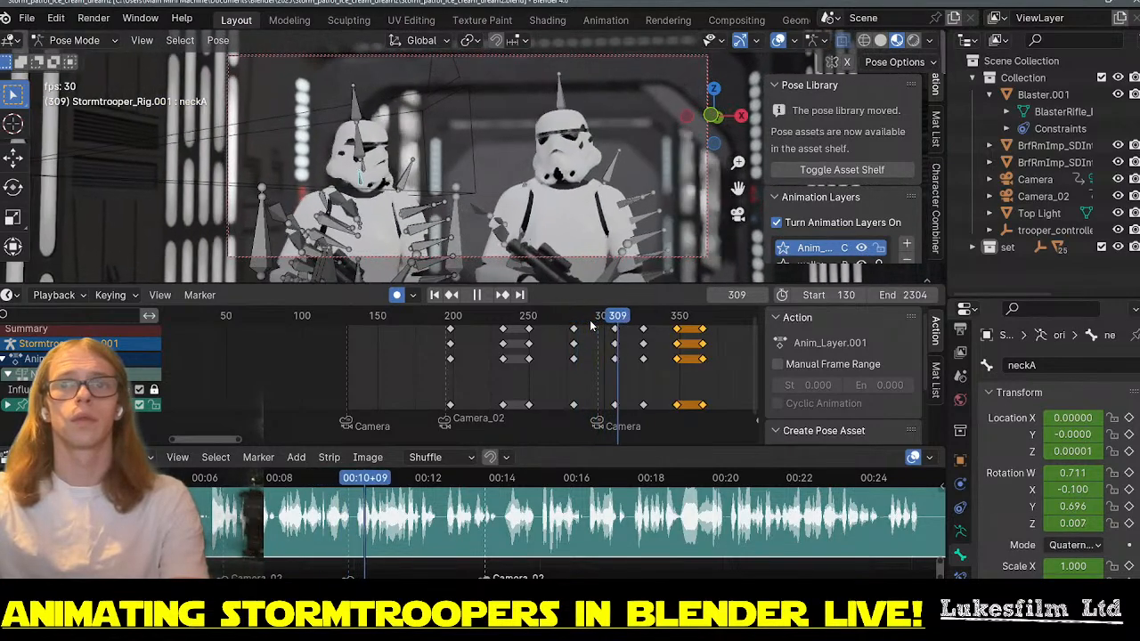
{"action": "key", "text": "space"}
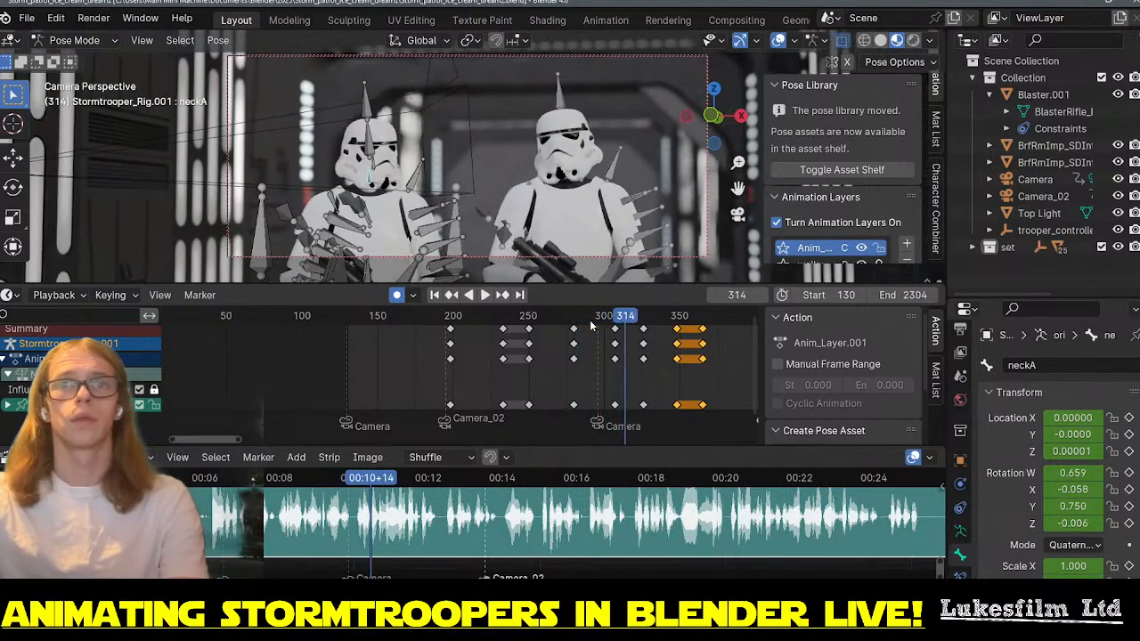
{"action": "key", "text": "space"}
{"action": "left_click", "coordinate": [602, 320]}
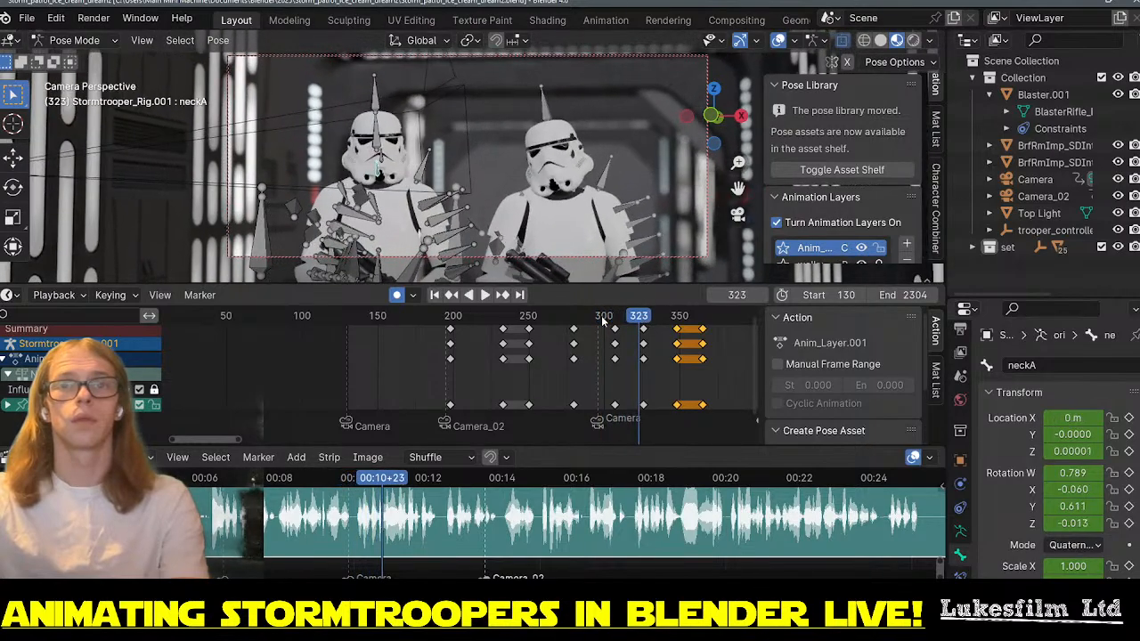
{"action": "key", "text": "space"}
{"action": "left_click", "coordinate": [594, 320]}
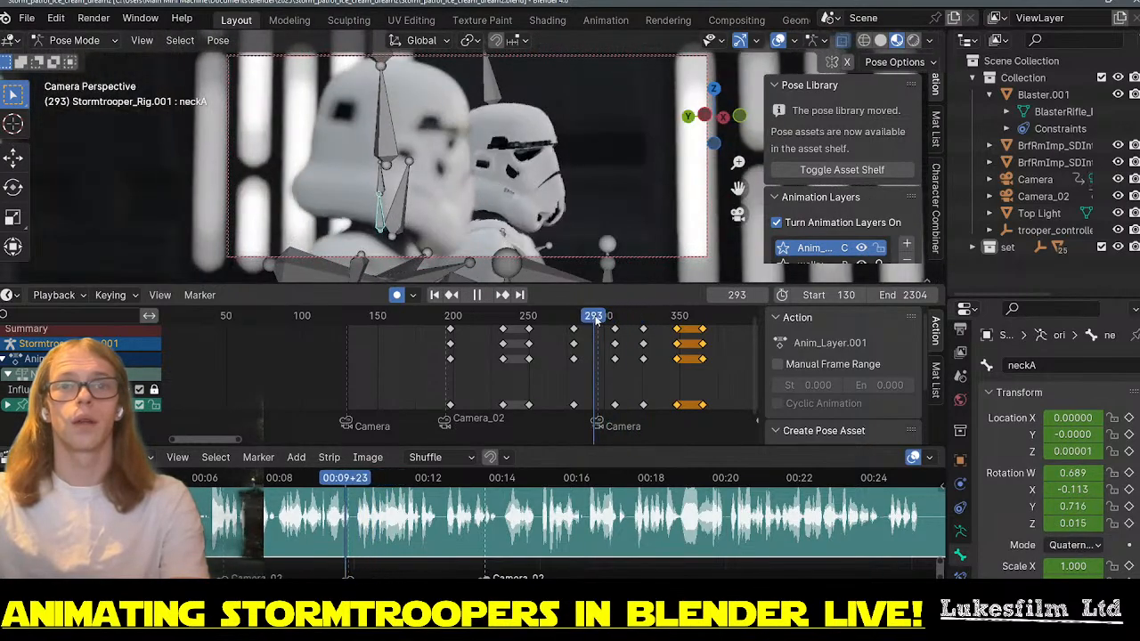
{"action": "left_click_drag", "start_coordinate": [606, 319], "coordinate": [617, 318]}
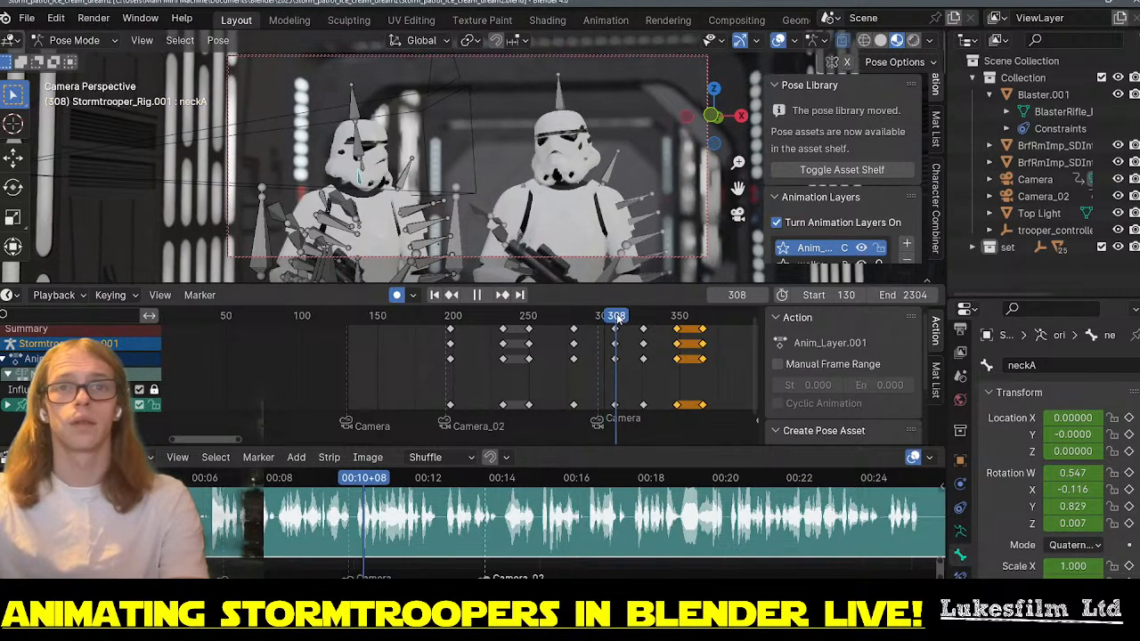
{"action": "key", "text": "space"}
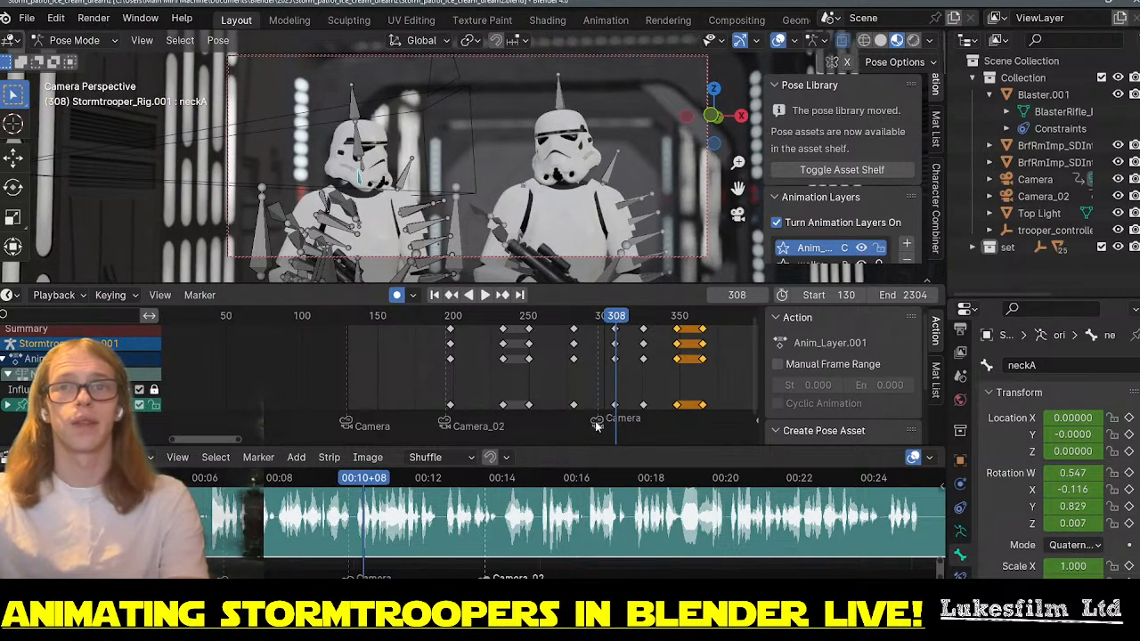
- Move the second Camera marker to about frame 312 and shift the neck keyframes near frames 280 and 307 to about 295 and 318
{"action": "mouse_move", "coordinate": [594, 425]}
{"action": "left_mouse_down"}
{"action": "mouse_move", "coordinate": [621, 421]}
{"action": "mouse_move", "coordinate": [608, 405]}
{"action": "mouse_move", "coordinate": [626, 405]}
{"action": "left_mouse_up"}
{"action": "key", "text": "shift+d"}
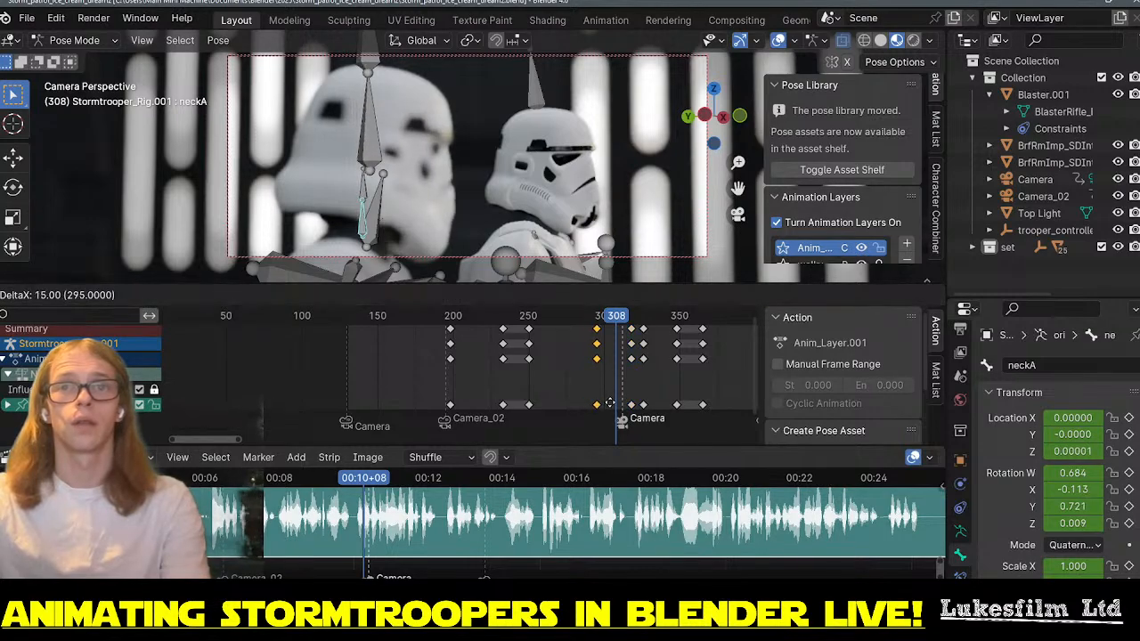
{"action": "left_click", "coordinate": [505, 353]}
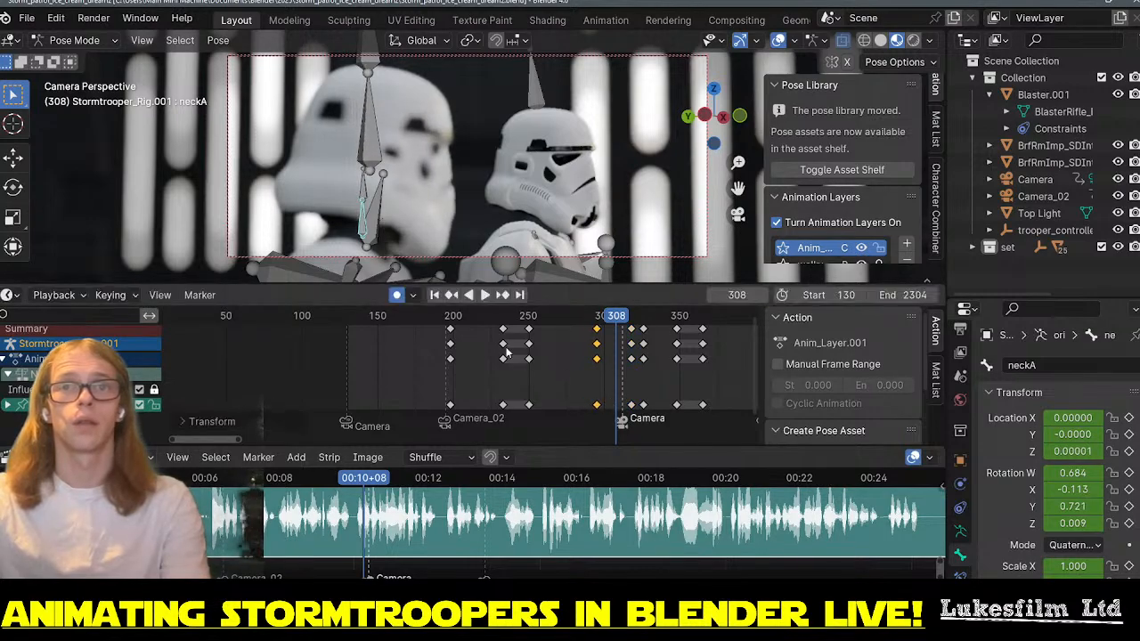
- Copy the neck keyframe at frame 295, paste it at frame 269, and play back the result from about frame 199
{"action": "left_click", "coordinate": [599, 333]}
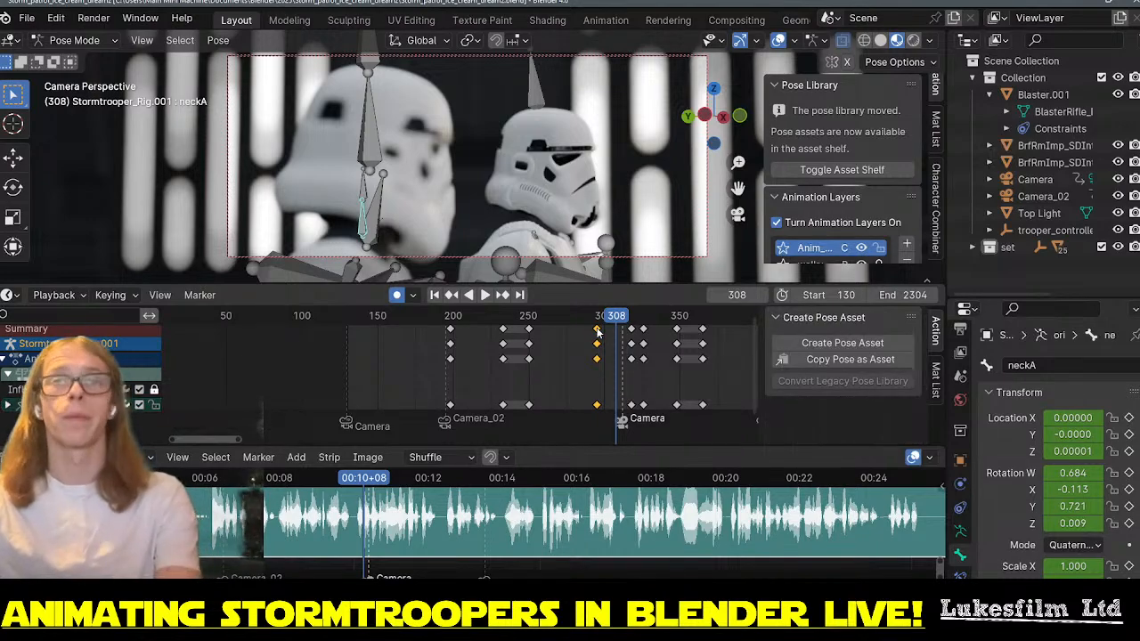
{"action": "left_click", "coordinate": [559, 317]}
{"action": "key", "text": "ctrl+v"}
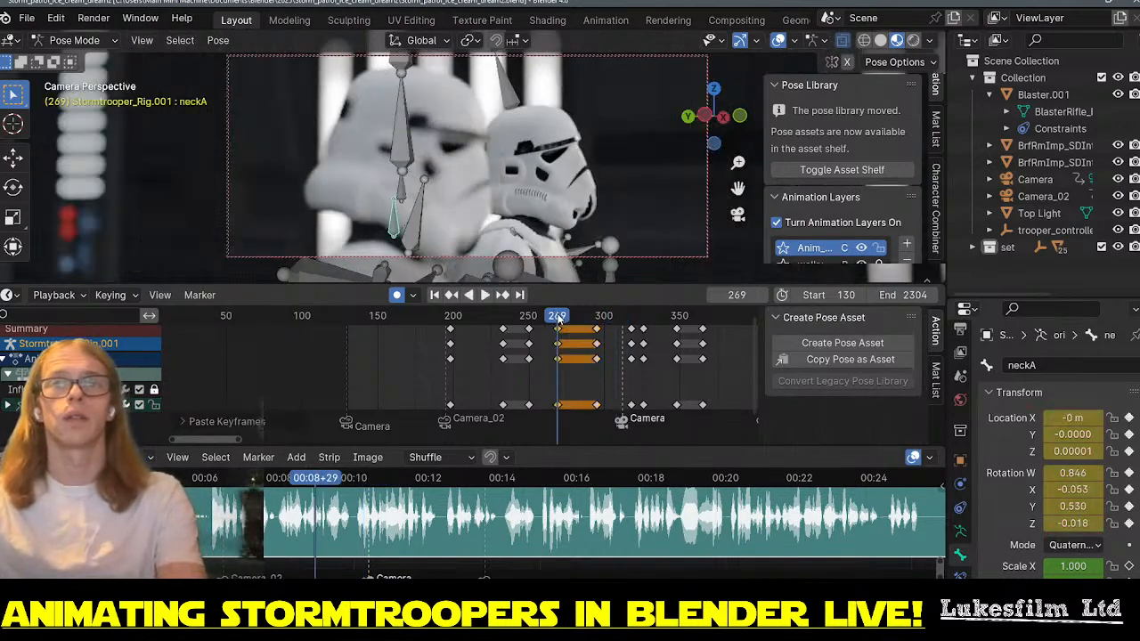
{"action": "left_click_drag", "start_coordinate": [520, 321], "coordinate": [450, 323]}
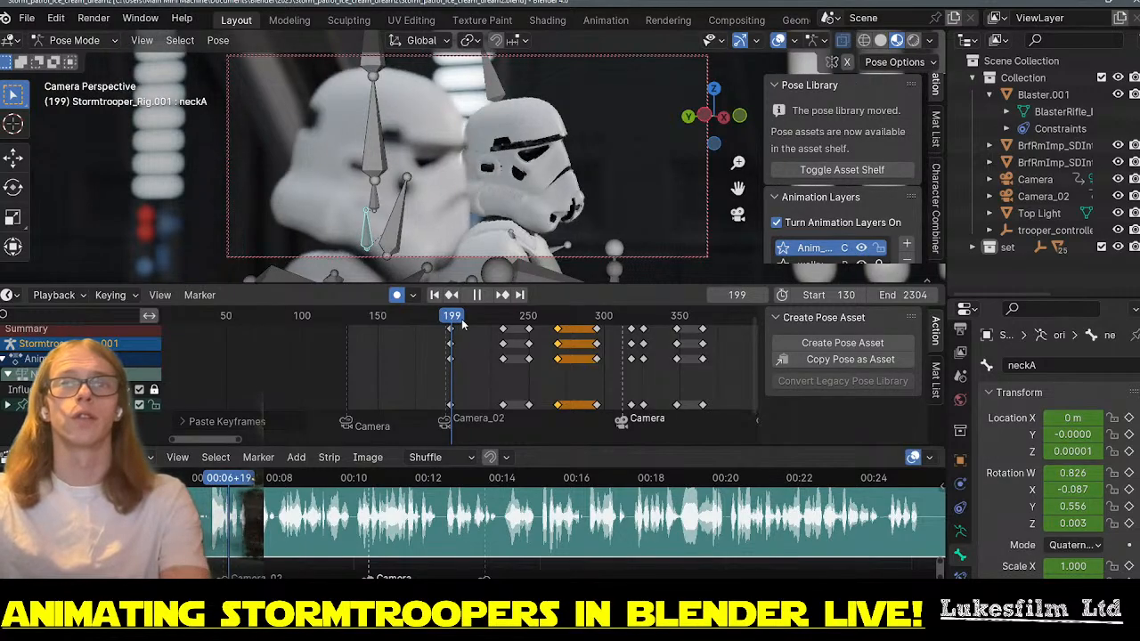
{"action": "key", "text": "space"}
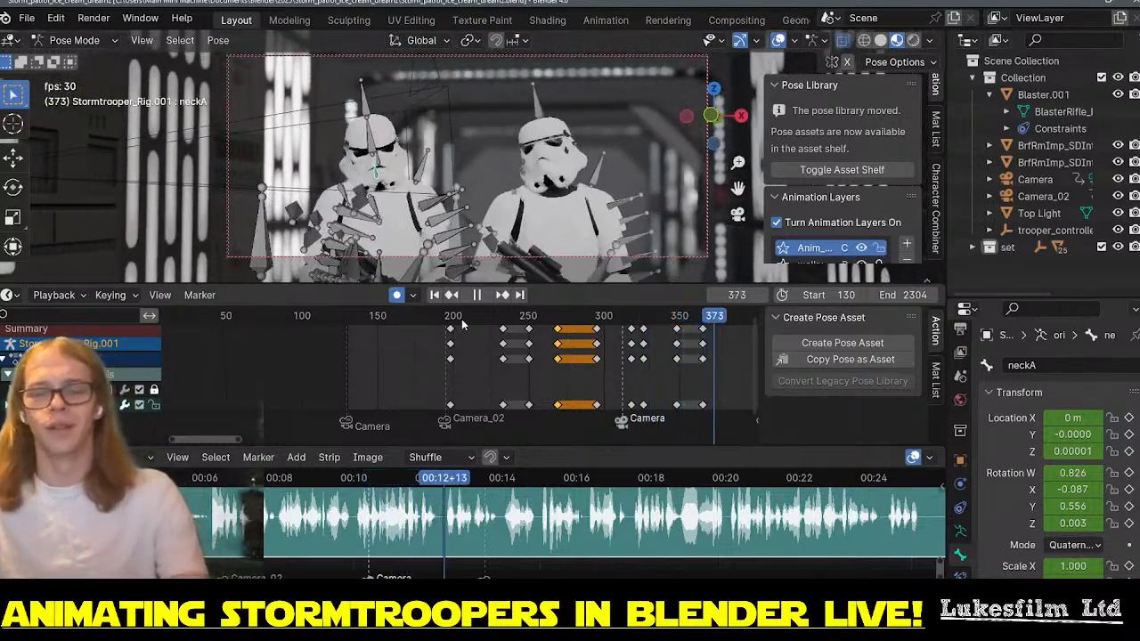
{"action": "key", "text": "space"}
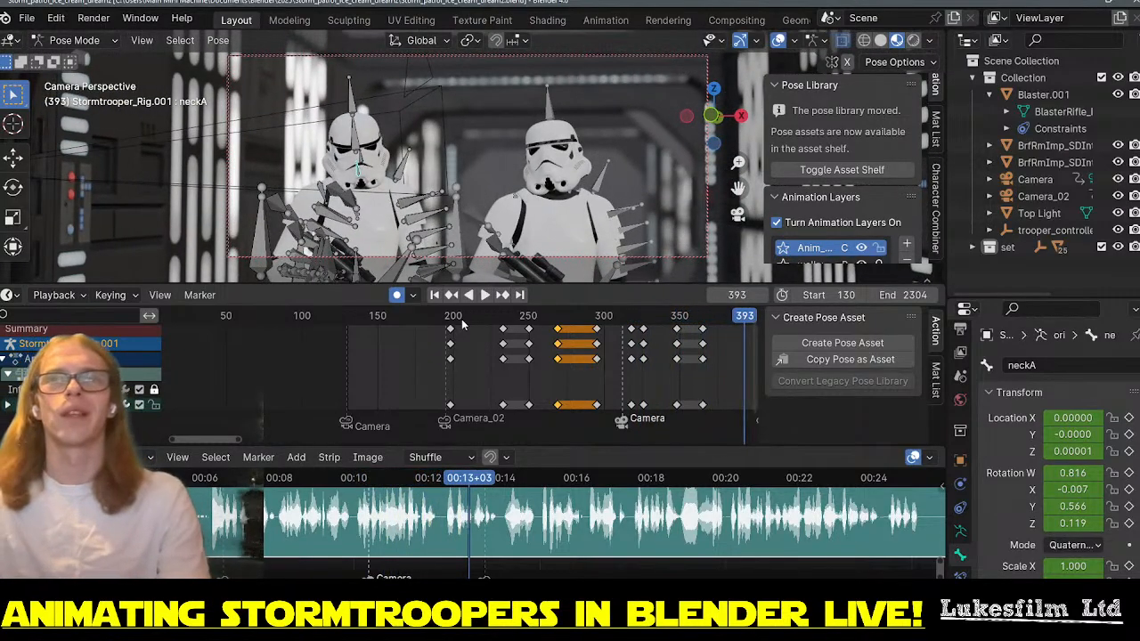
- Review the turn around frame 319, and shift the neck keyframes from frame 326 through 365 about 30 frames later
{"action": "scroll", "coordinate": [620, 349], "scroll_direction": "down", "scroll_amount": 3}
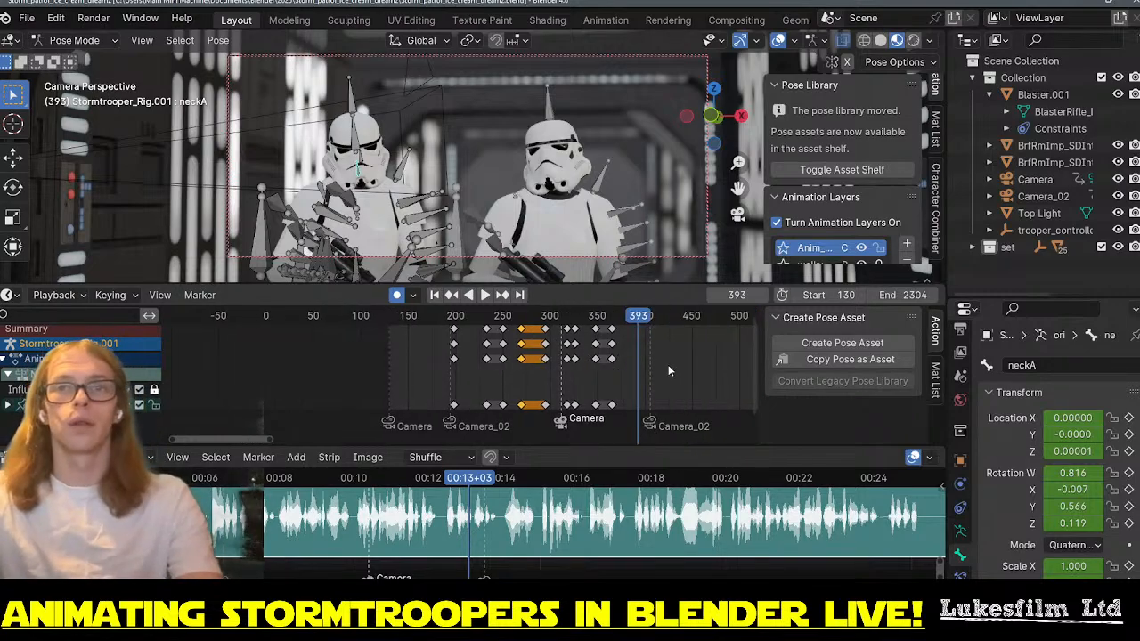
{"action": "middle_click_drag", "start_coordinate": [710, 371], "coordinate": [609, 376]}
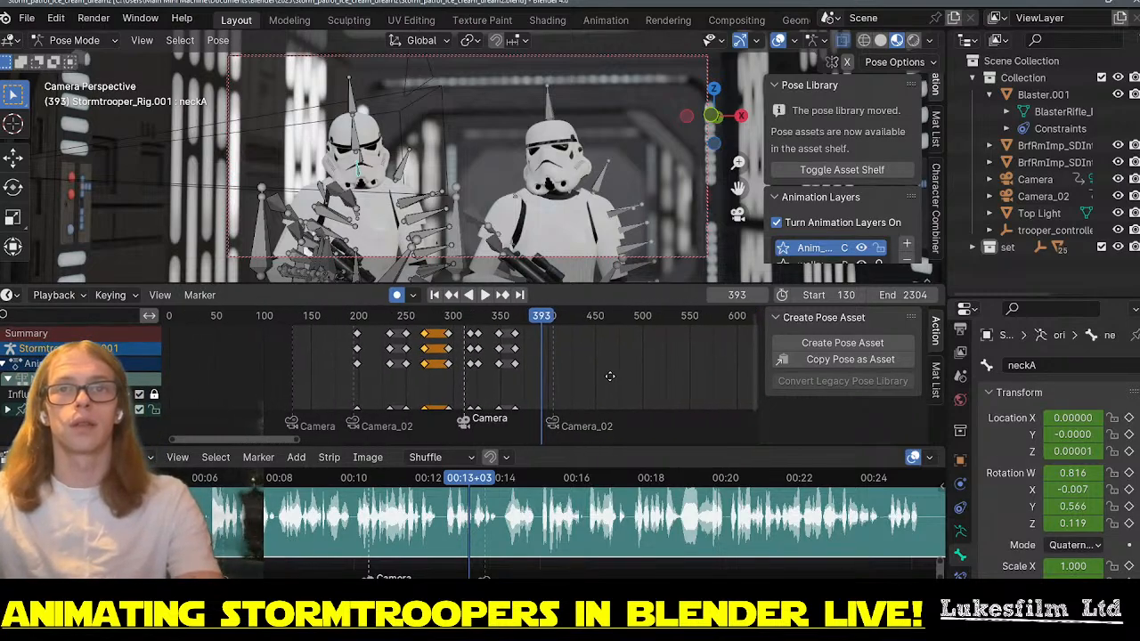
{"action": "left_click", "coordinate": [481, 317]}
{"action": "key", "text": "space"}
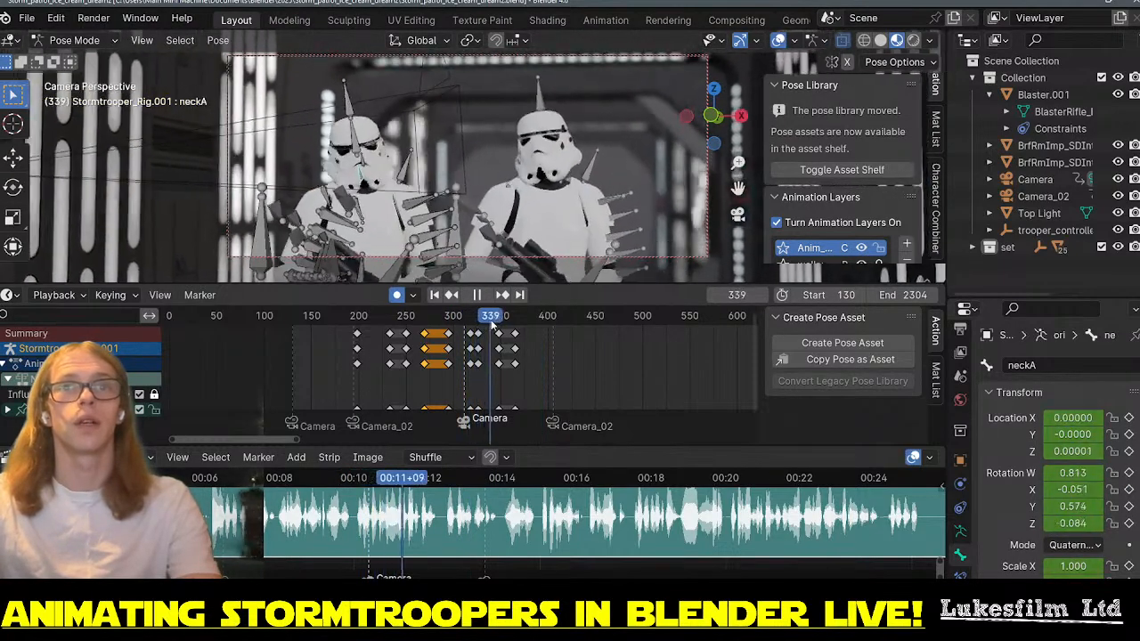
{"action": "left_click", "coordinate": [472, 323]}
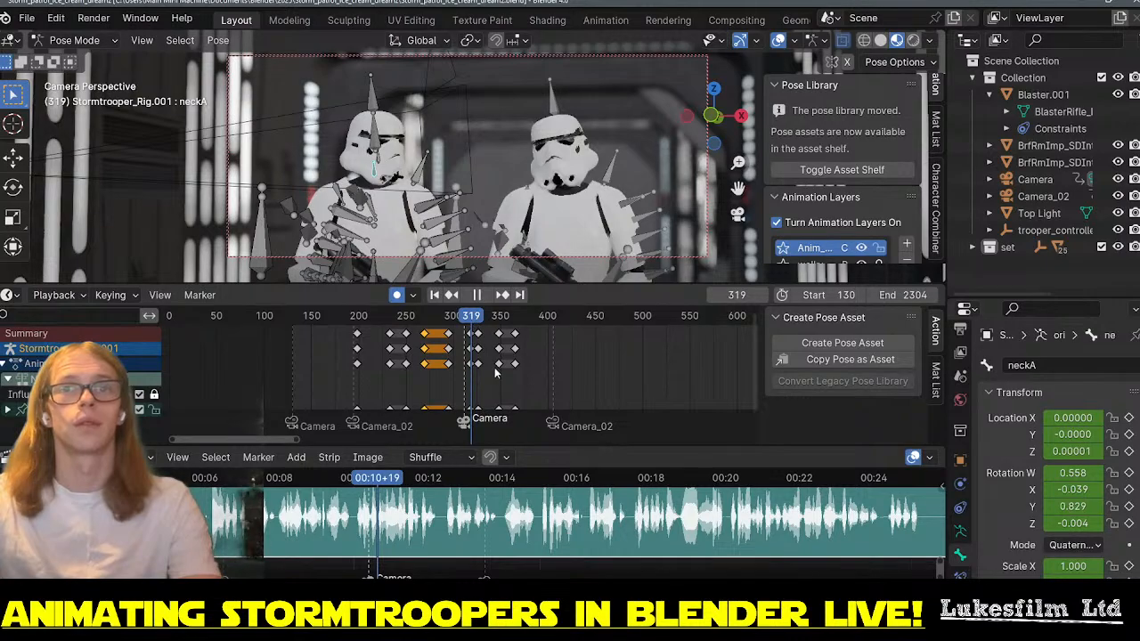
{"action": "key", "text": "space"}
{"action": "scroll", "coordinate": [496, 374], "scroll_direction": "up", "scroll_amount": 5}
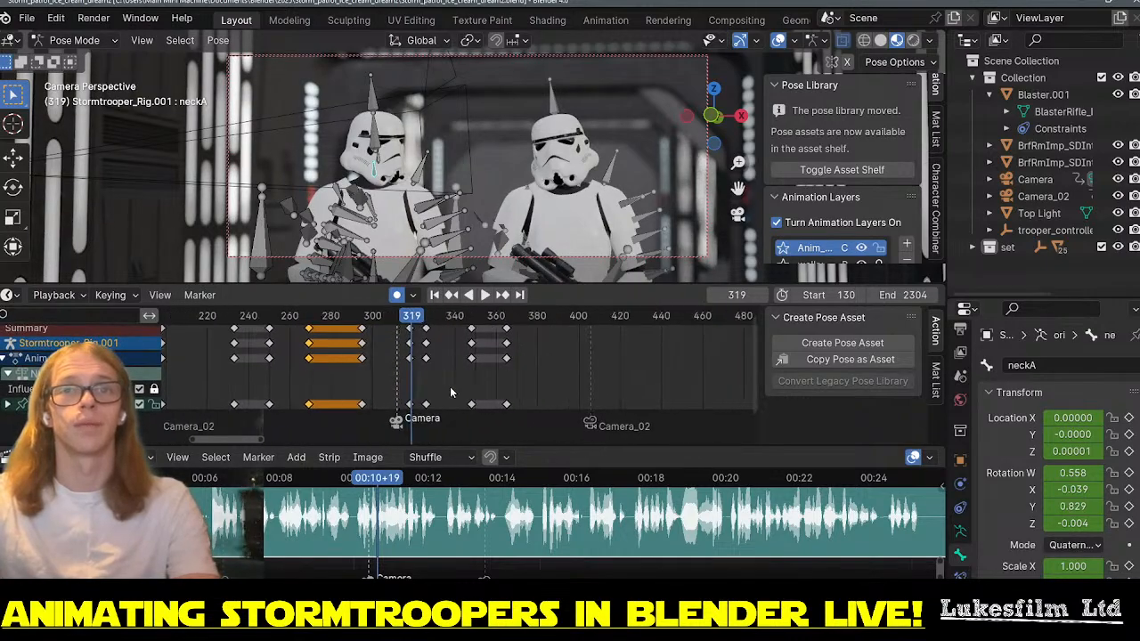
{"action": "scroll", "coordinate": [450, 392], "scroll_direction": "up", "scroll_amount": 3}
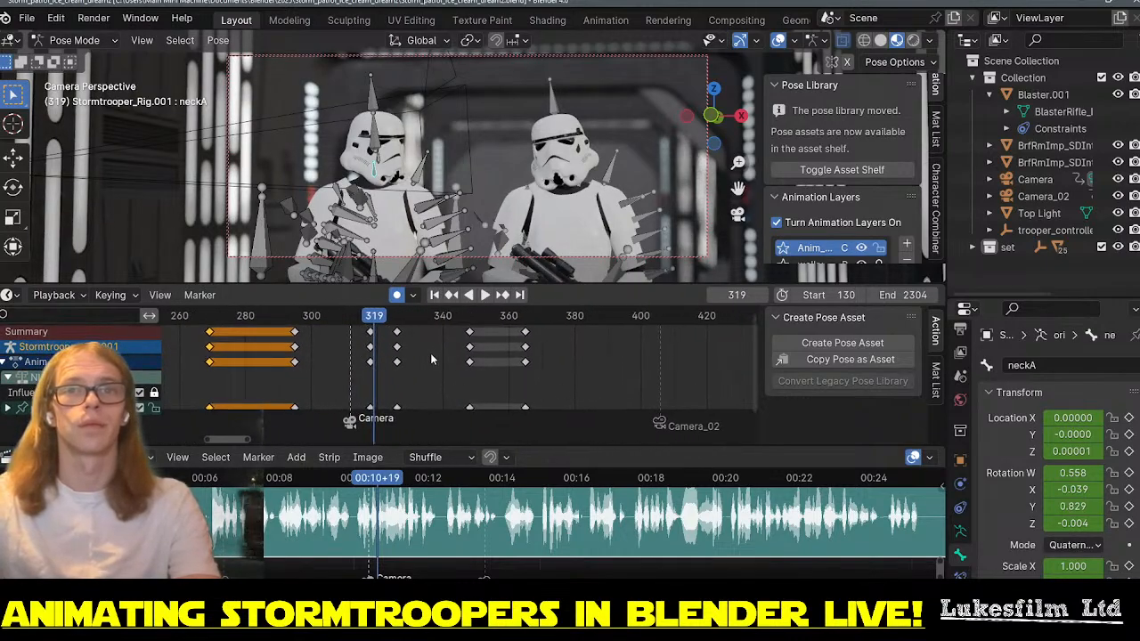
{"action": "left_click_drag", "start_coordinate": [575, 386], "coordinate": [497, 358]}
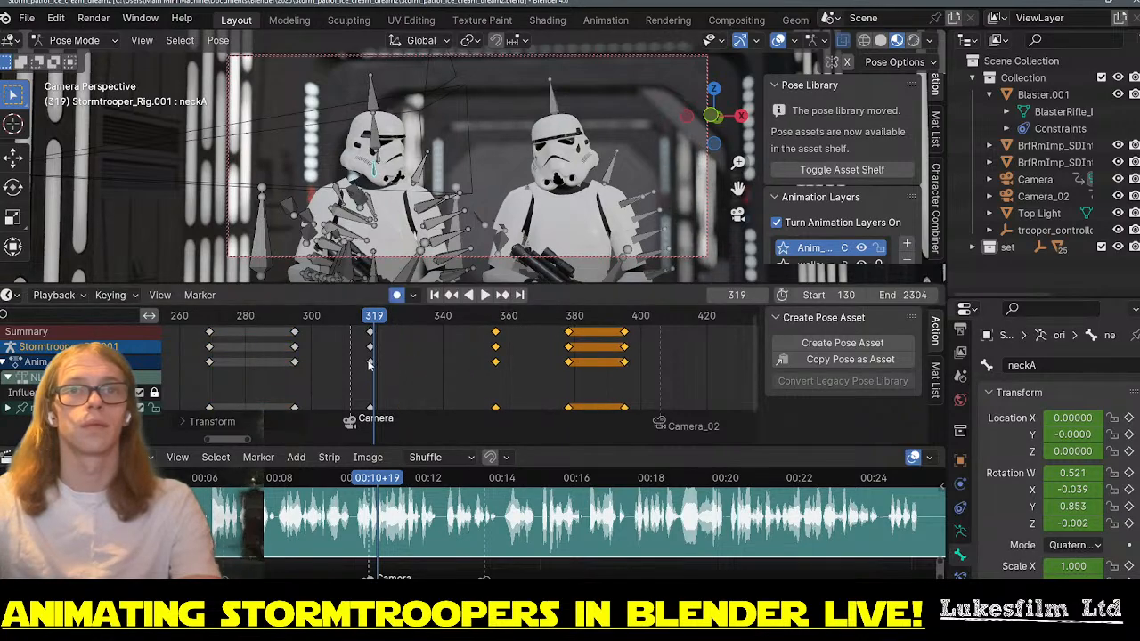
- Copy the neck keyframe at frame 318 and paste it at frame 330 to hold the pose
{"action": "key", "text": "ctrl+i"}
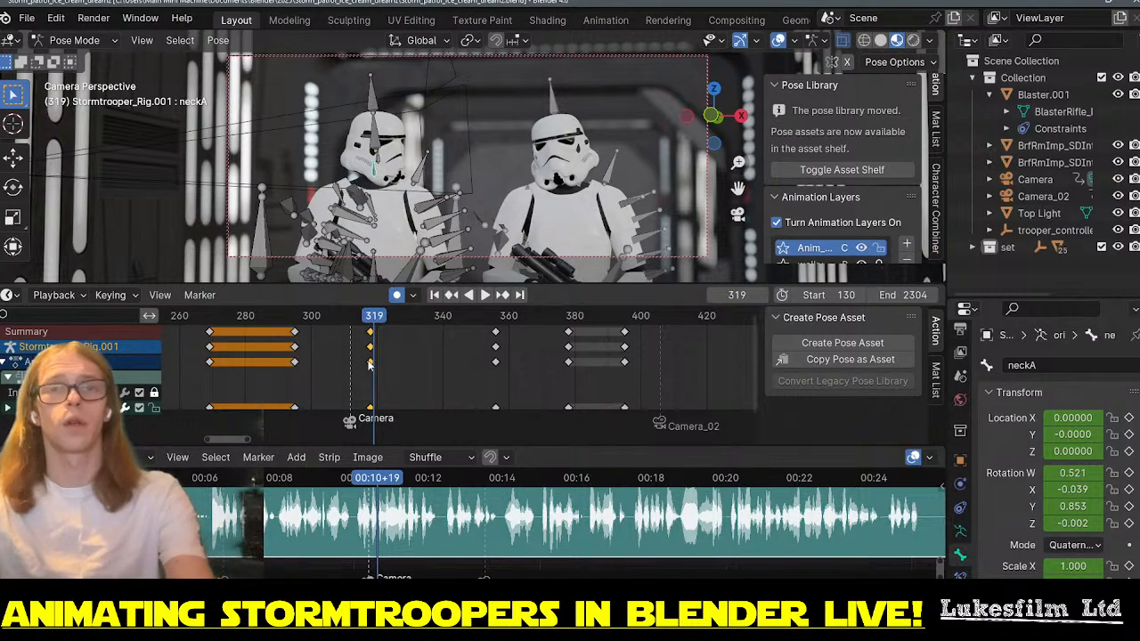
{"action": "left_click", "coordinate": [411, 319]}
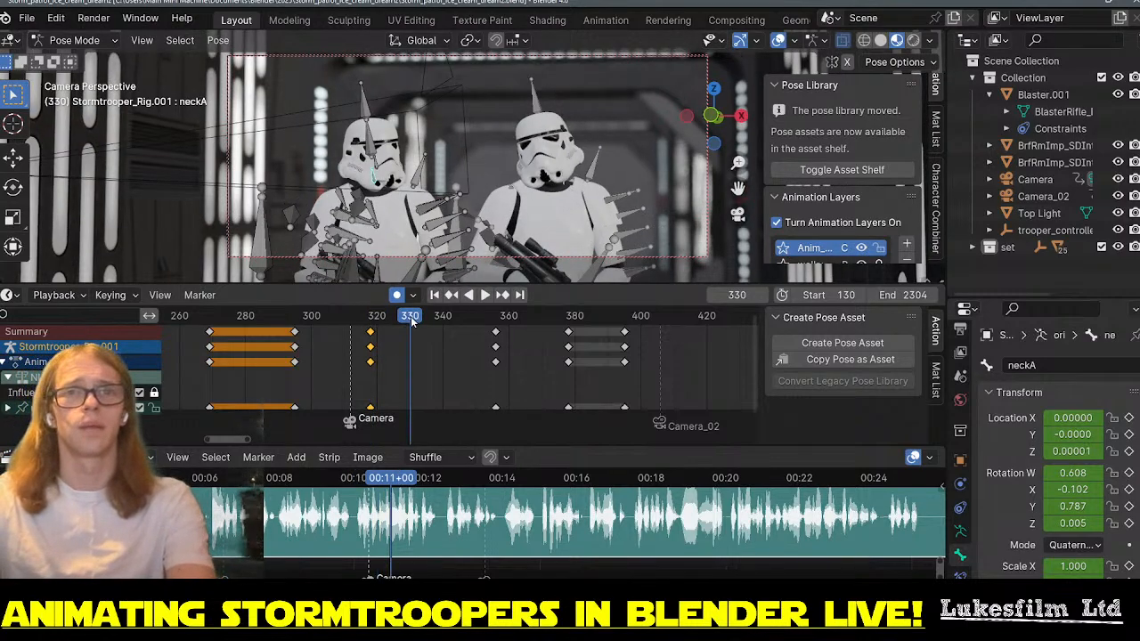
{"action": "key", "text": "ctrl+v"}
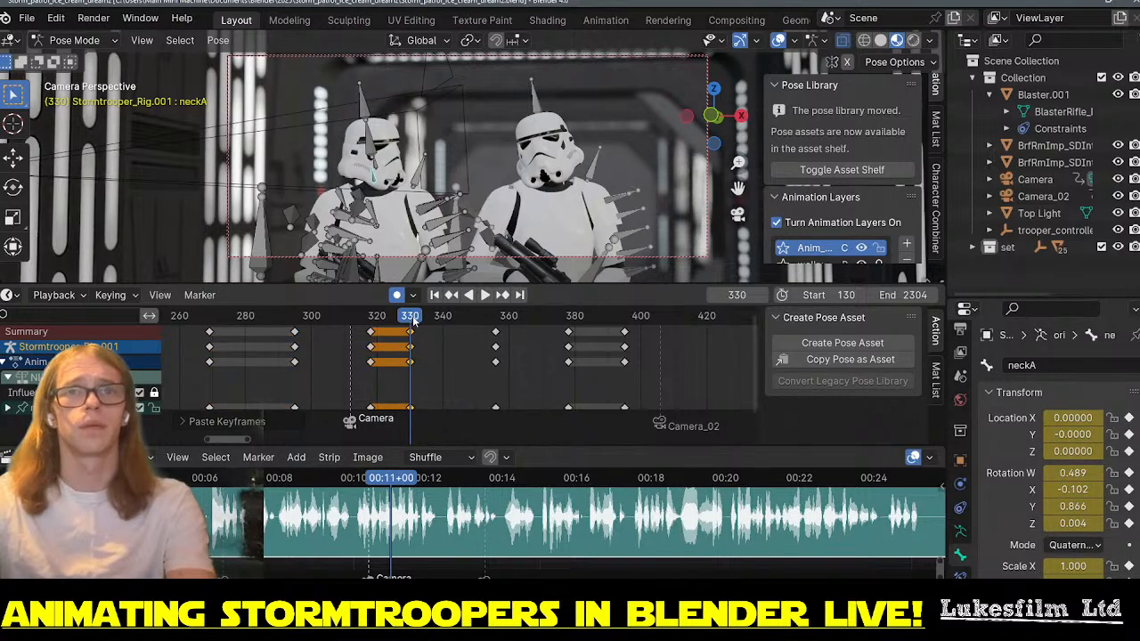
- Play ahead to frame 347 and insert a keyframe for the neckA bone's in-between pose there
{"action": "key", "text": "space"}
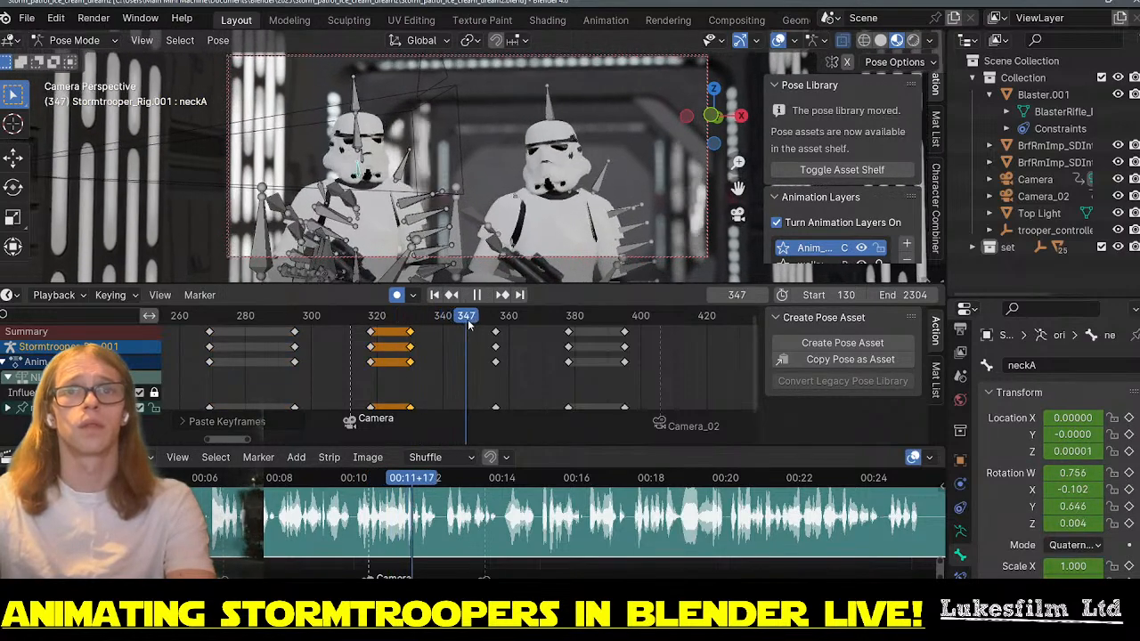
{"action": "key", "text": "space"}
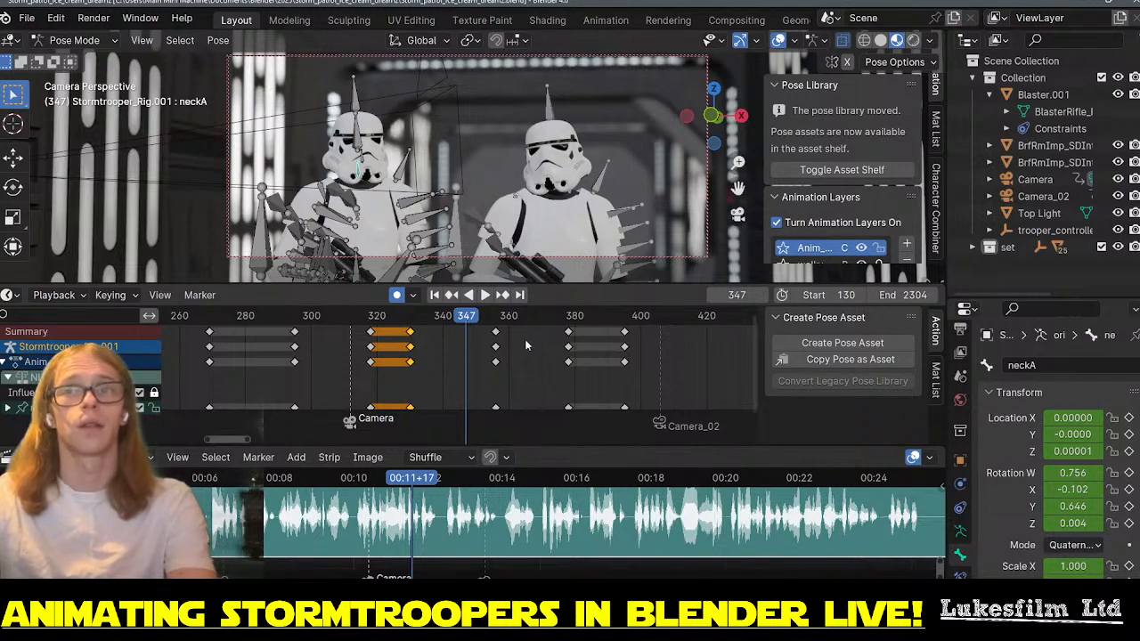
{"action": "left_click", "coordinate": [1129, 418]}
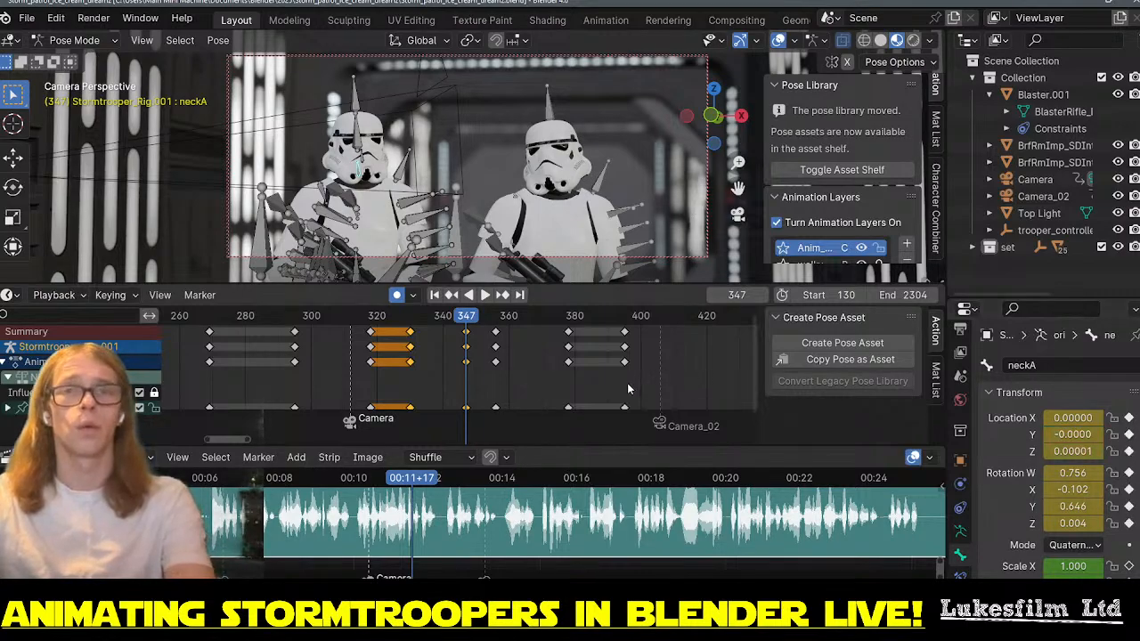
{"action": "key", "text": "g"}
{"action": "left_click", "coordinate": [412, 333]}
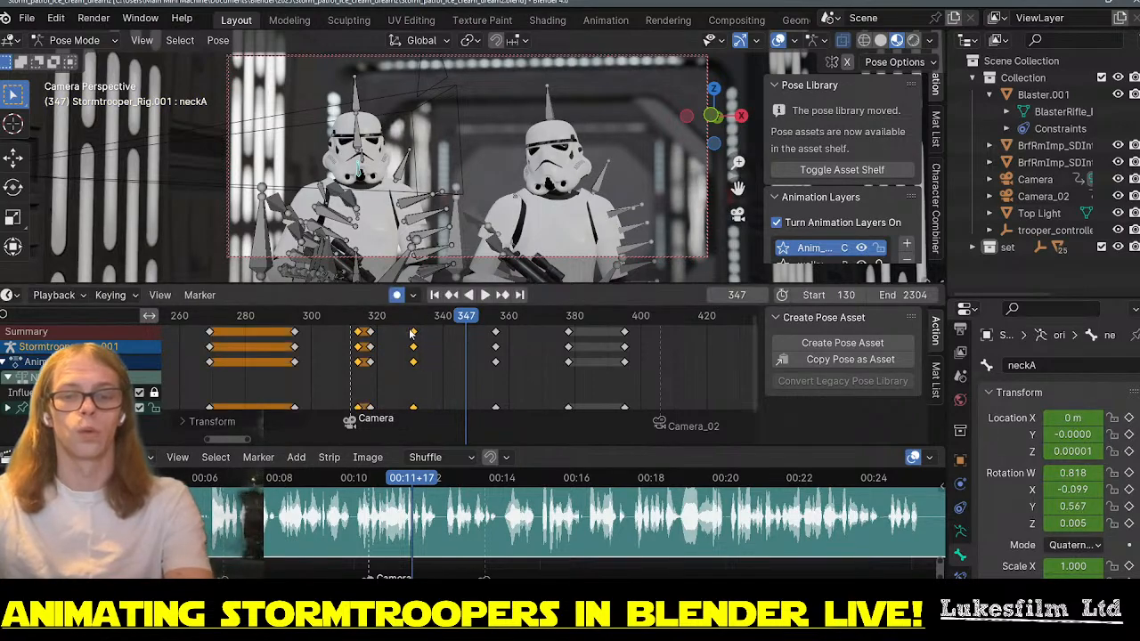
{"action": "key", "text": "ctrl+z"}
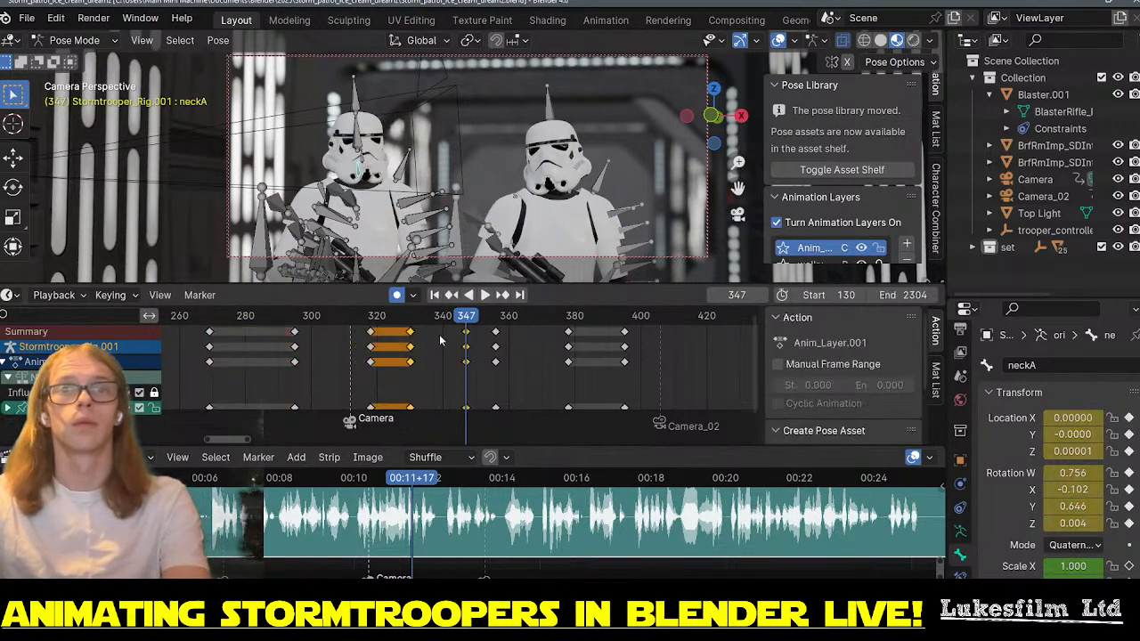
- Move the left-hand trooper's neckA keyframe from frame 347 back to frame 340
{"action": "left_click", "coordinate": [463, 371]}
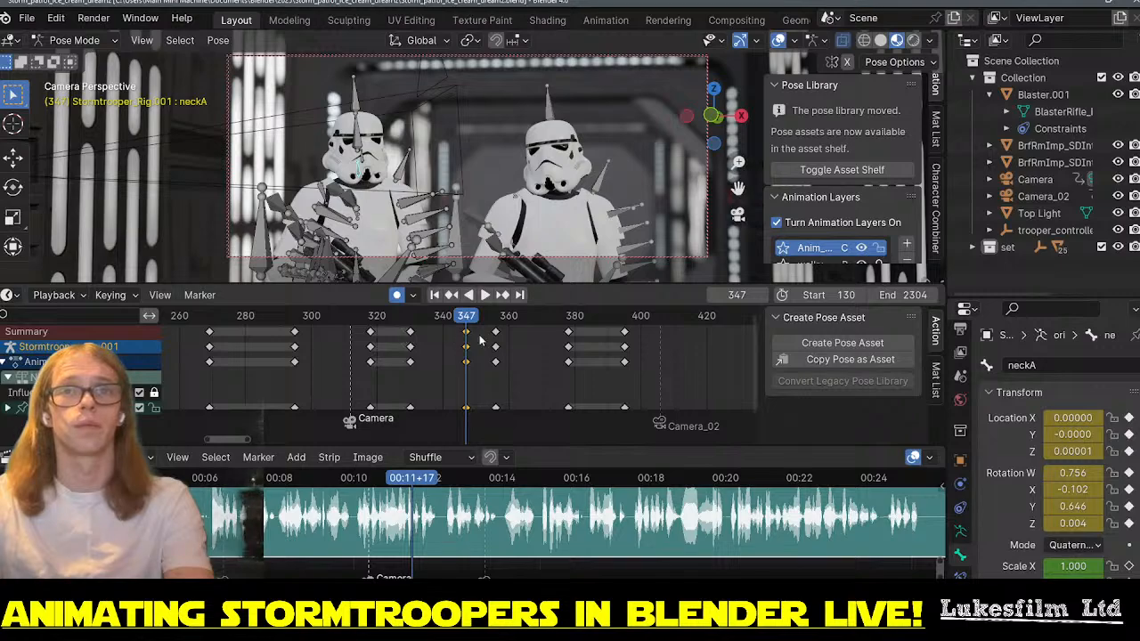
{"action": "key", "text": "g"}
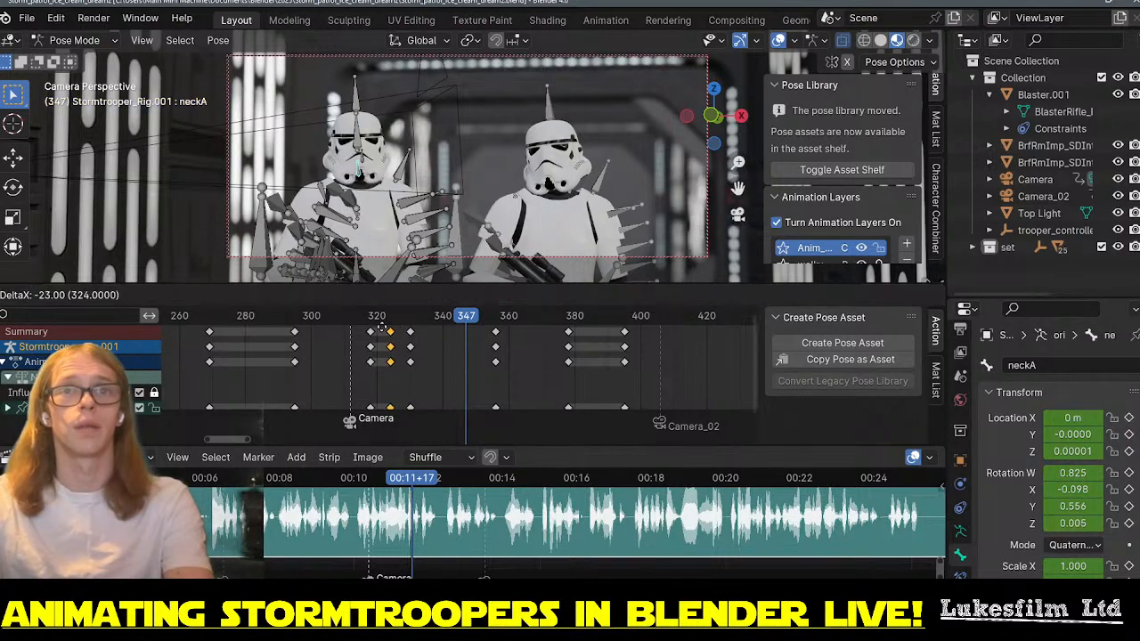
{"action": "left_click", "coordinate": [436, 341]}
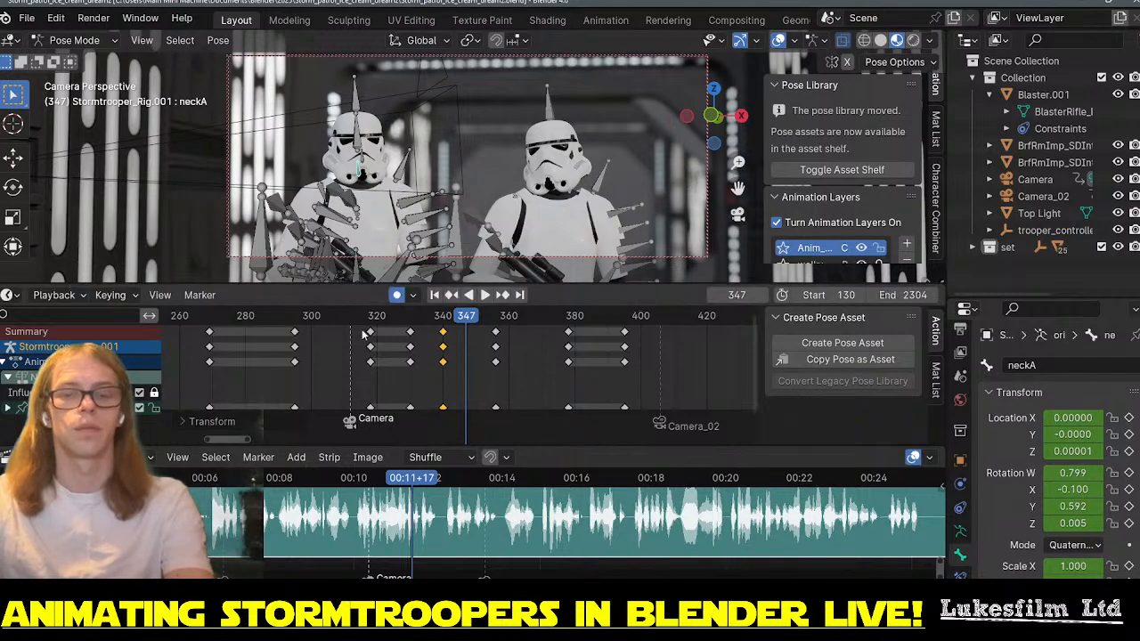
- Paste the copied neck keyframe at frame 323 and check the head pose through frame 331
{"action": "left_click_drag", "start_coordinate": [398, 324], "coordinate": [389, 318]}
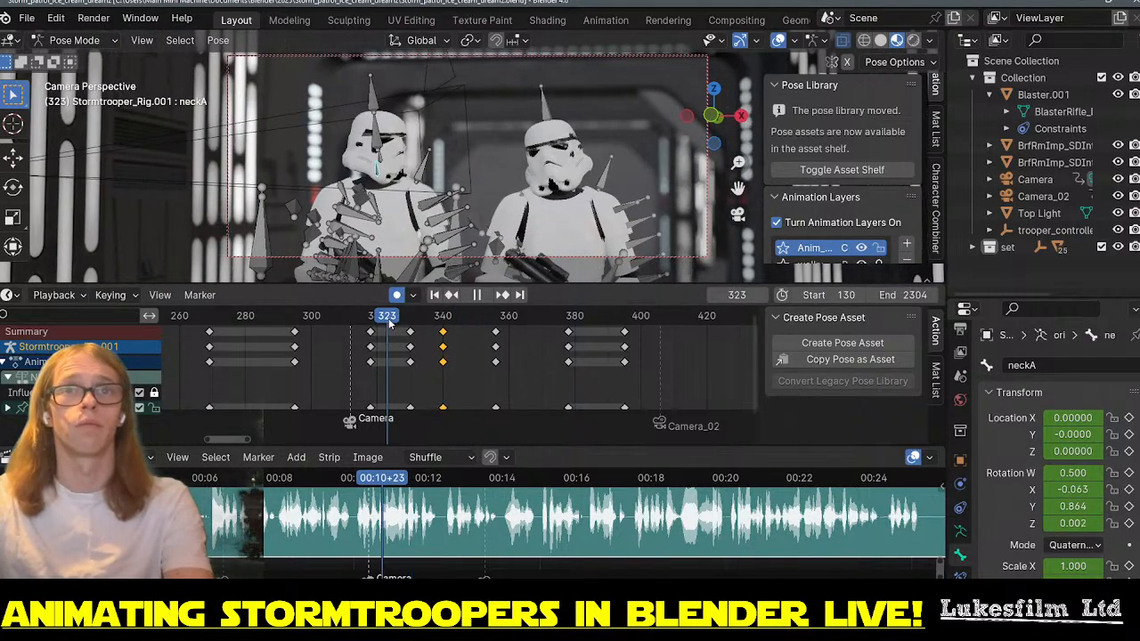
{"action": "key", "text": "ctrl+v"}
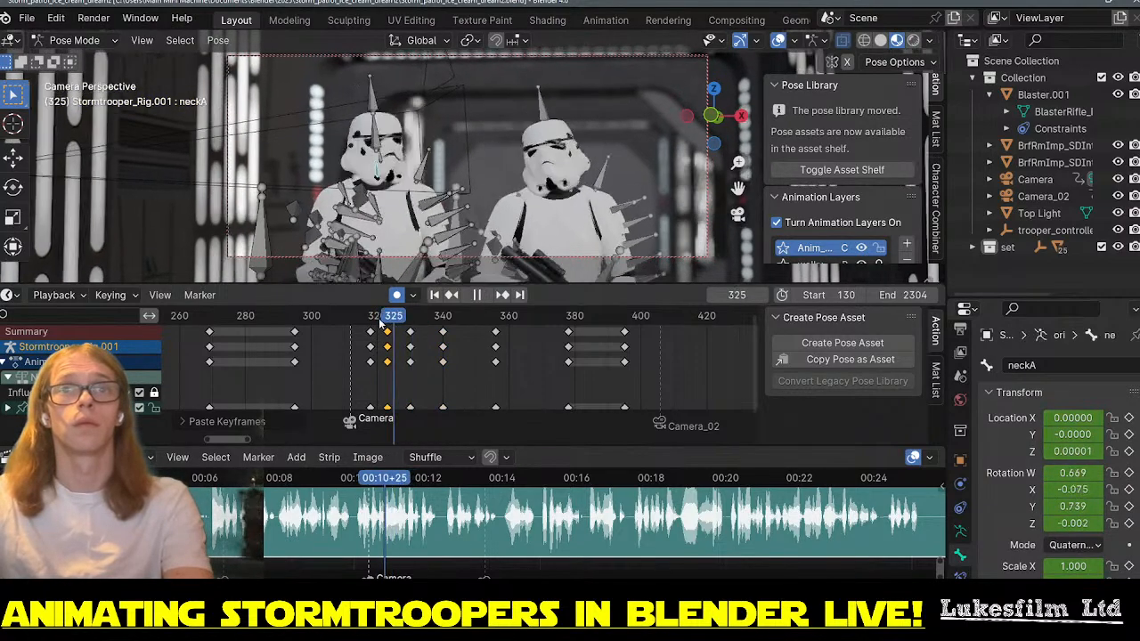
{"action": "key", "text": "Right"}
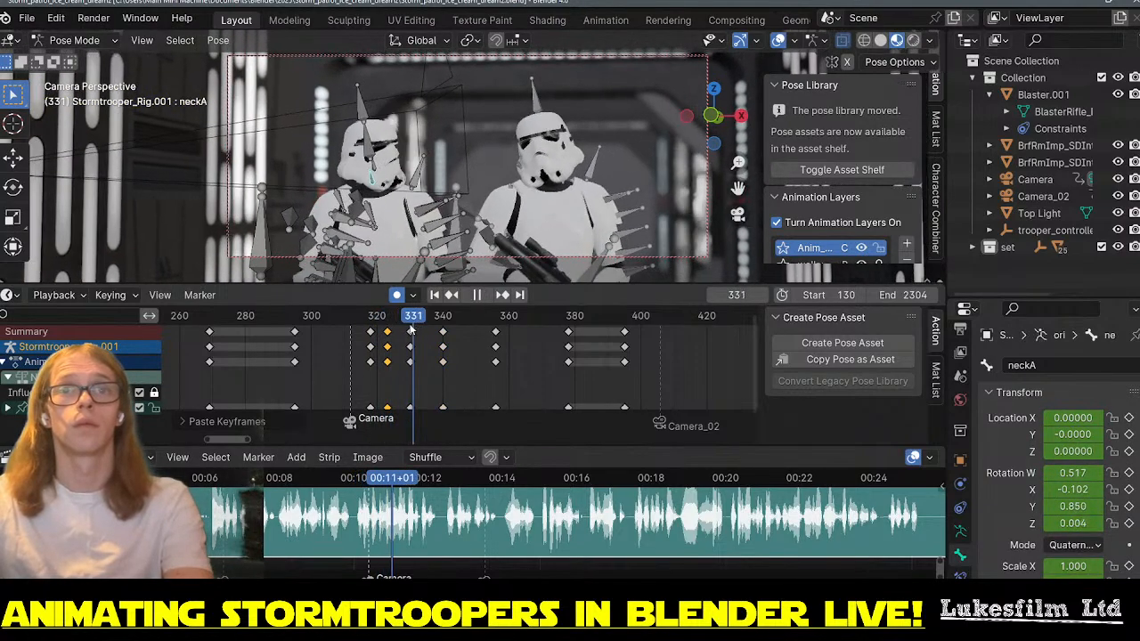
- Shift the neck keyframes at frames 330, 323 and 340 to frames 333, 327 and 345, and play through to frame 366
{"action": "key", "text": "space"}
{"action": "key", "text": "g"}
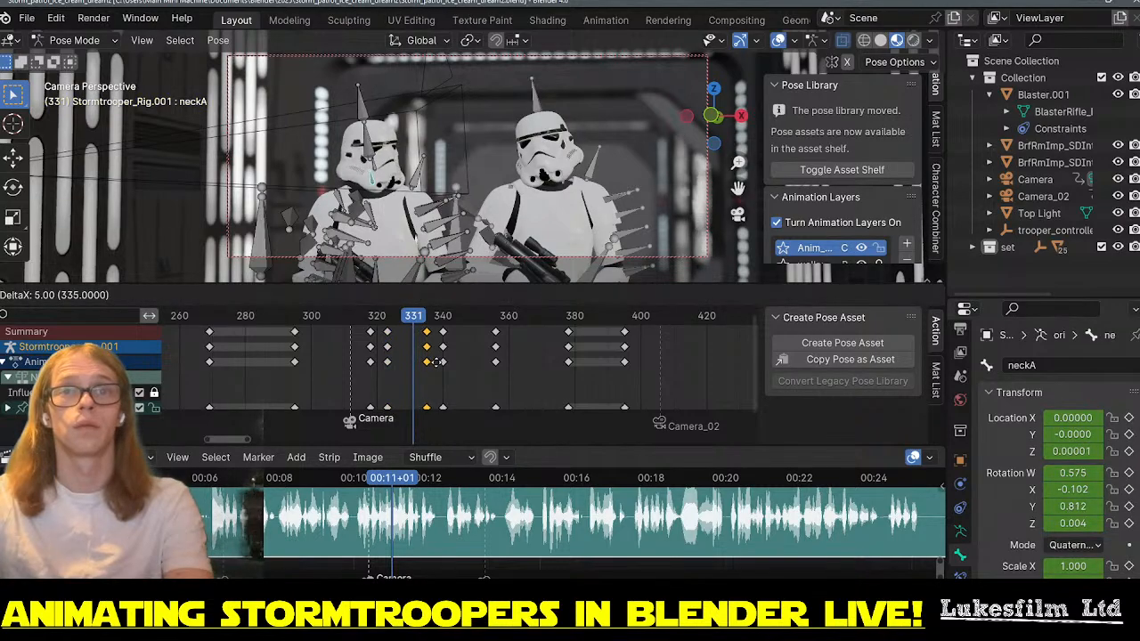
{"action": "left_click", "coordinate": [412, 364]}
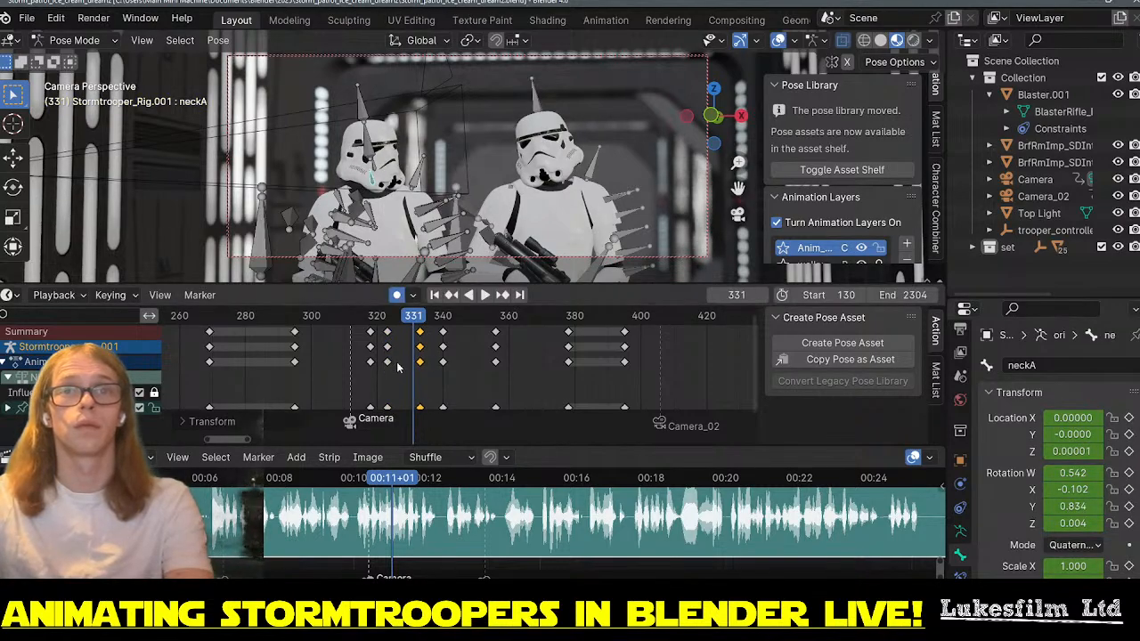
{"action": "key", "text": "shift+d"}
{"action": "left_click", "coordinate": [416, 365]}
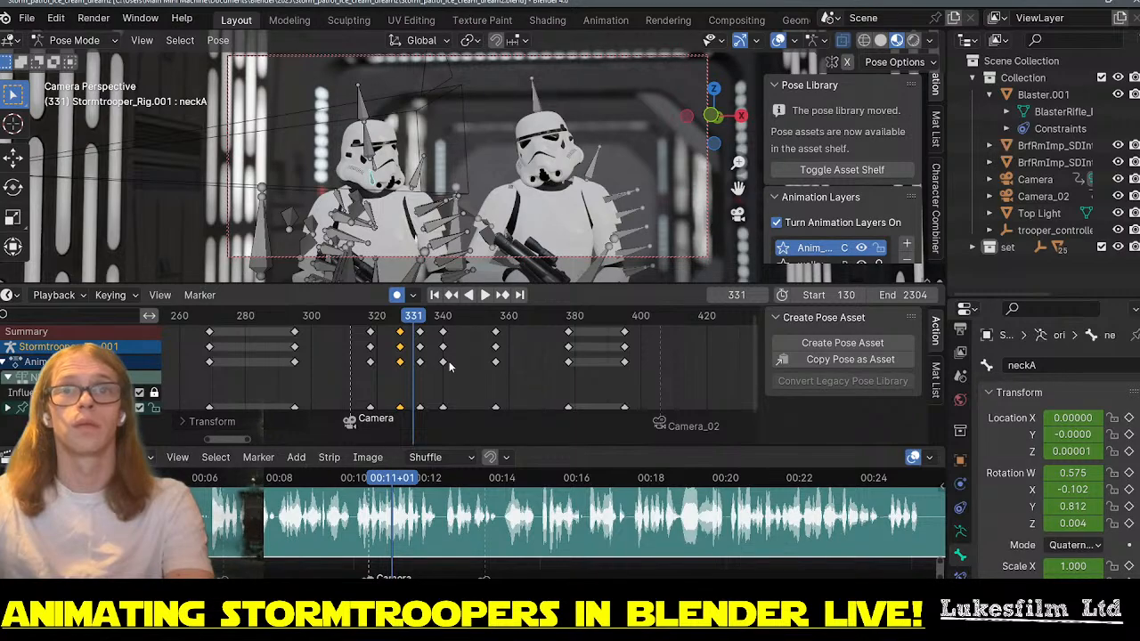
{"action": "key", "text": "shift+d"}
{"action": "left_click", "coordinate": [391, 330]}
{"action": "key", "text": "space"}
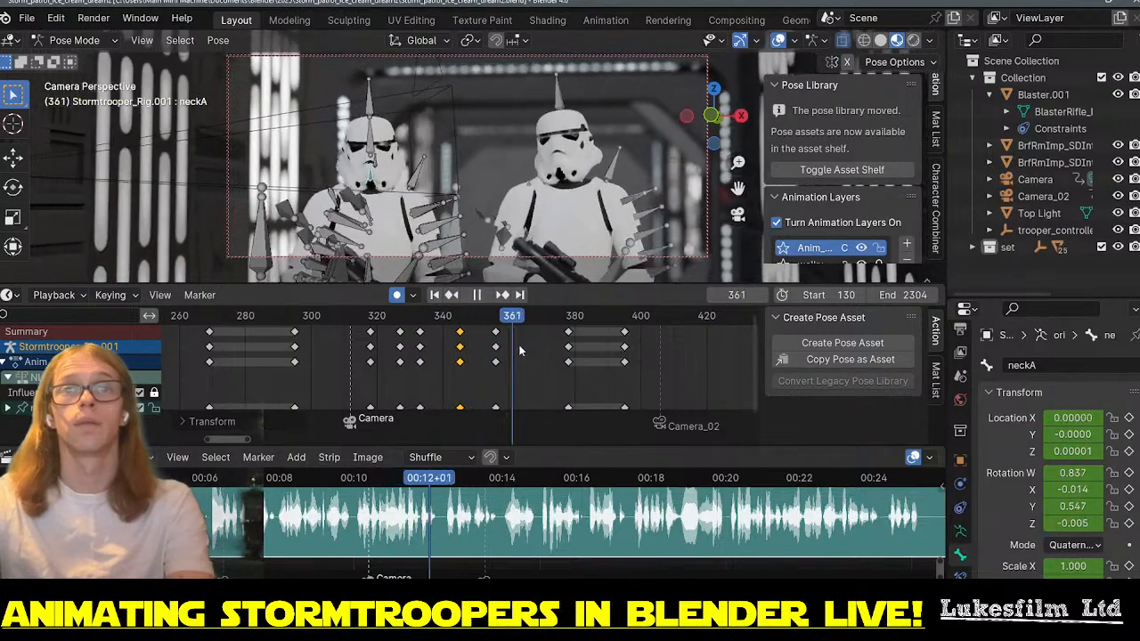
{"action": "right_click_drag", "start_coordinate": [653, 369], "coordinate": [528, 356], "text": "shift"}
{"action": "key", "text": "space"}
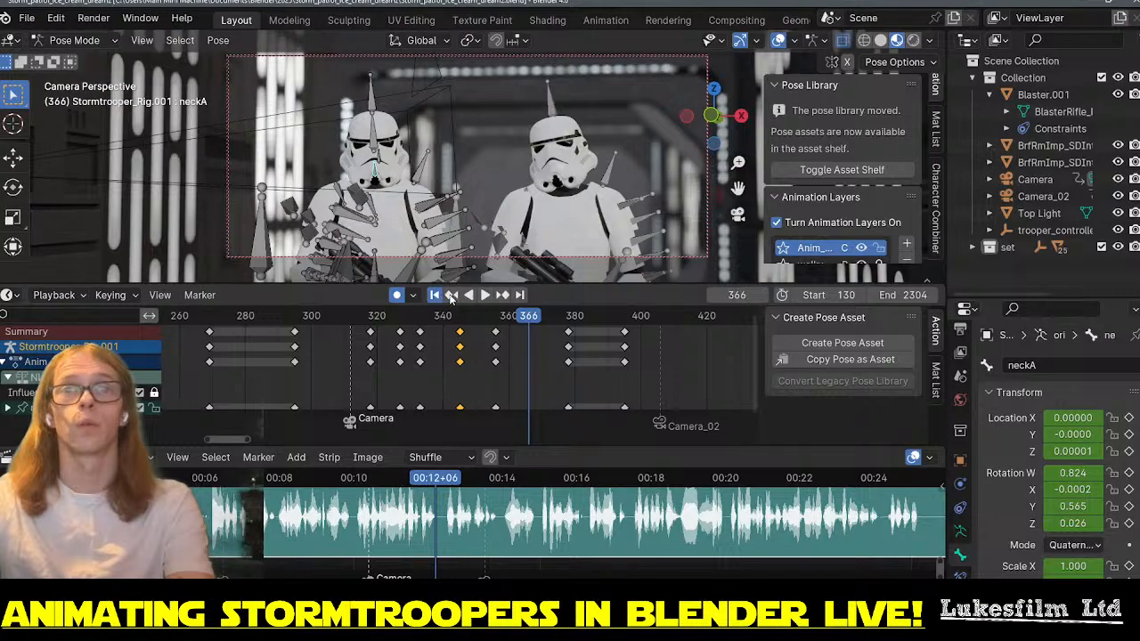
- Play the animation from start frame 130 and examine how the retimed head turns read across the camera cuts
{"action": "left_click", "coordinate": [434, 295]}
{"action": "left_click", "coordinate": [489, 297]}
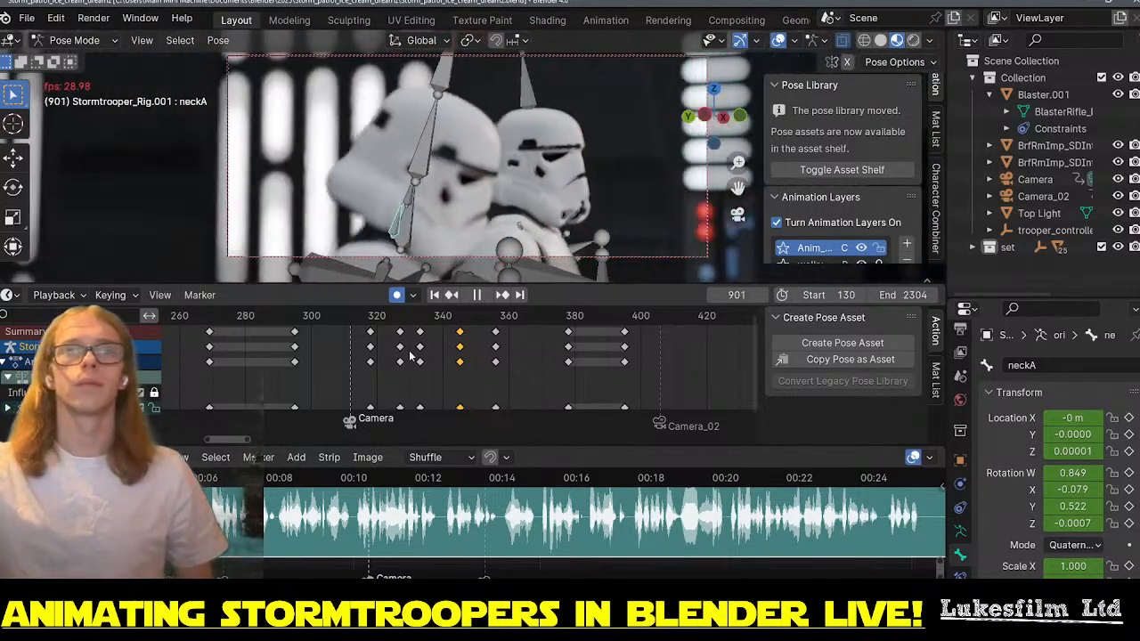
{"action": "left_click", "coordinate": [363, 317]}
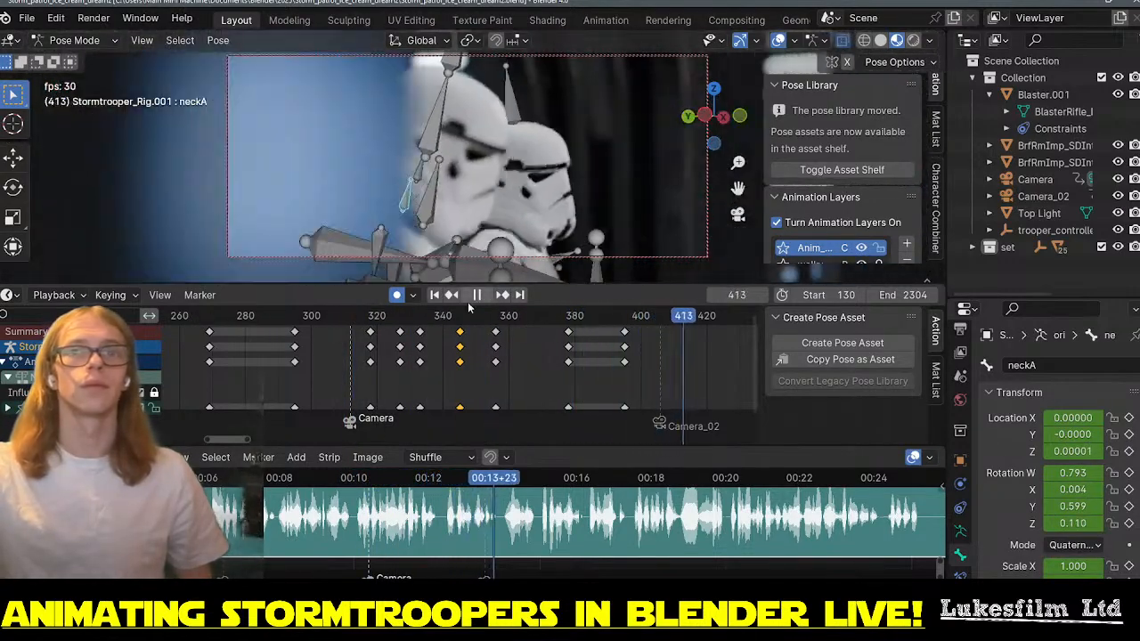
{"action": "left_click", "coordinate": [479, 295]}
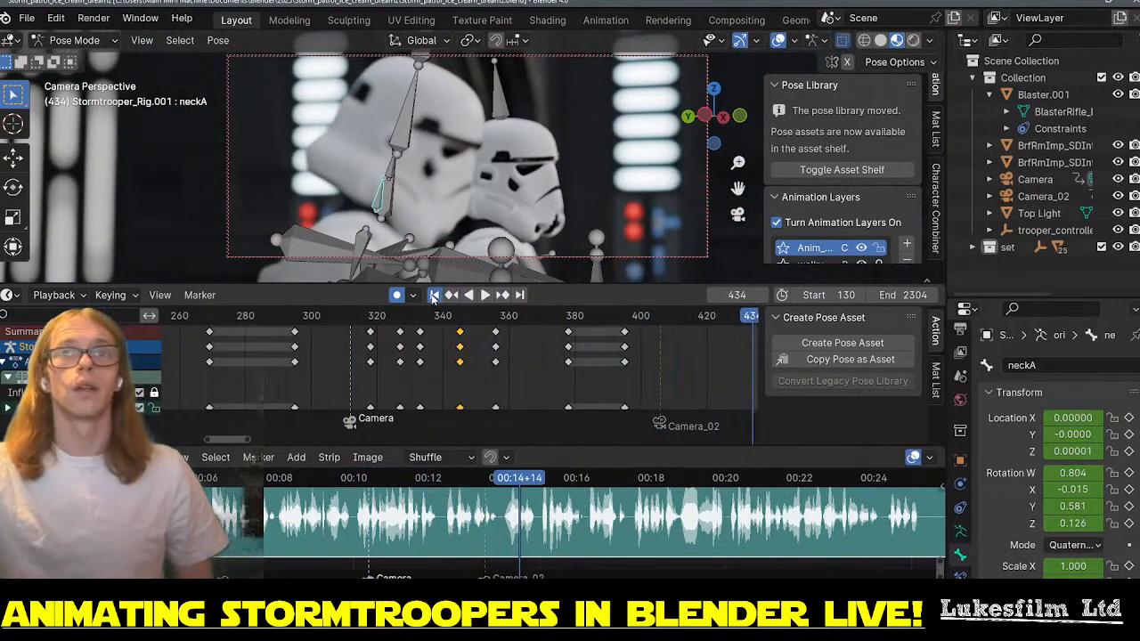
{"action": "left_click", "coordinate": [434, 295]}
{"action": "left_click", "coordinate": [486, 296]}
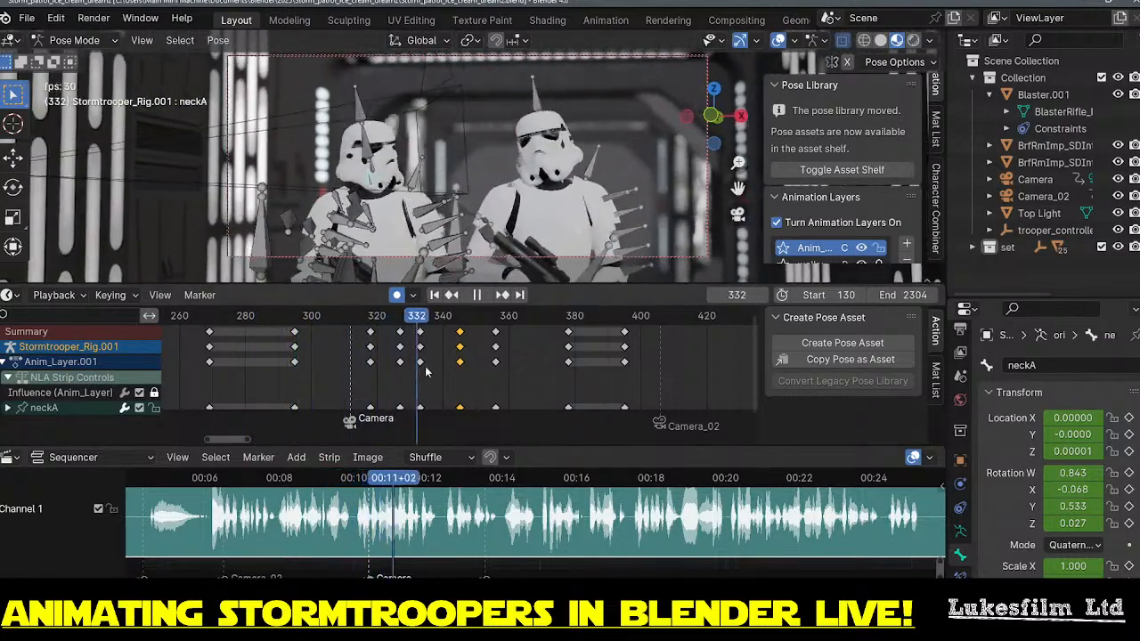
{"action": "scroll", "coordinate": [426, 372], "scroll_direction": "down", "scroll_amount": 4}
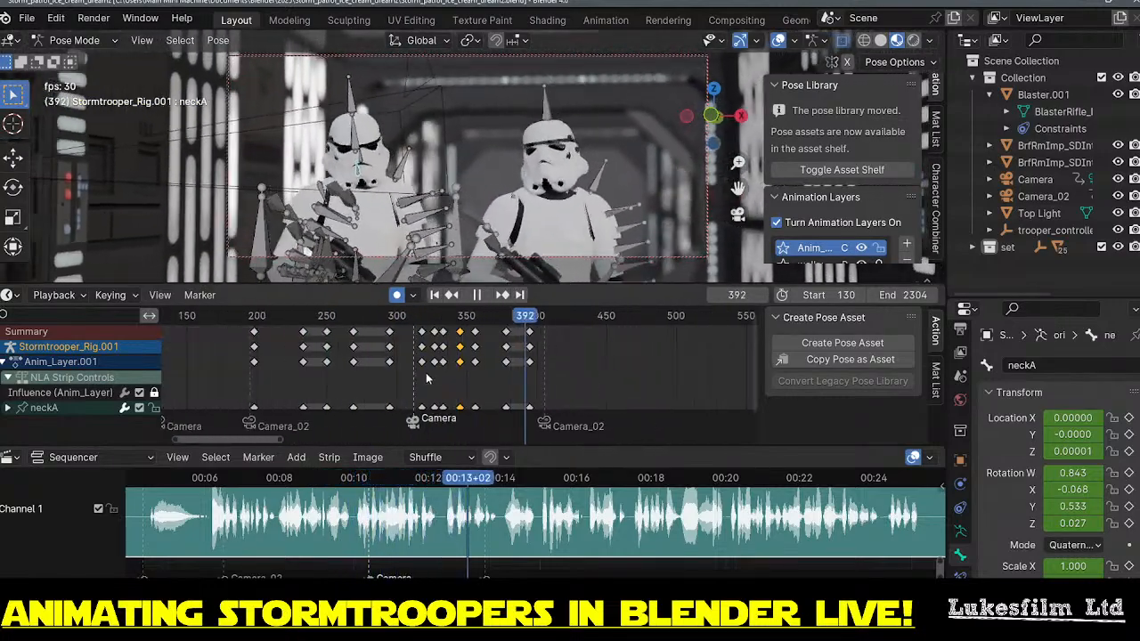
{"action": "scroll", "coordinate": [426, 378], "scroll_direction": "down", "scroll_amount": 4}
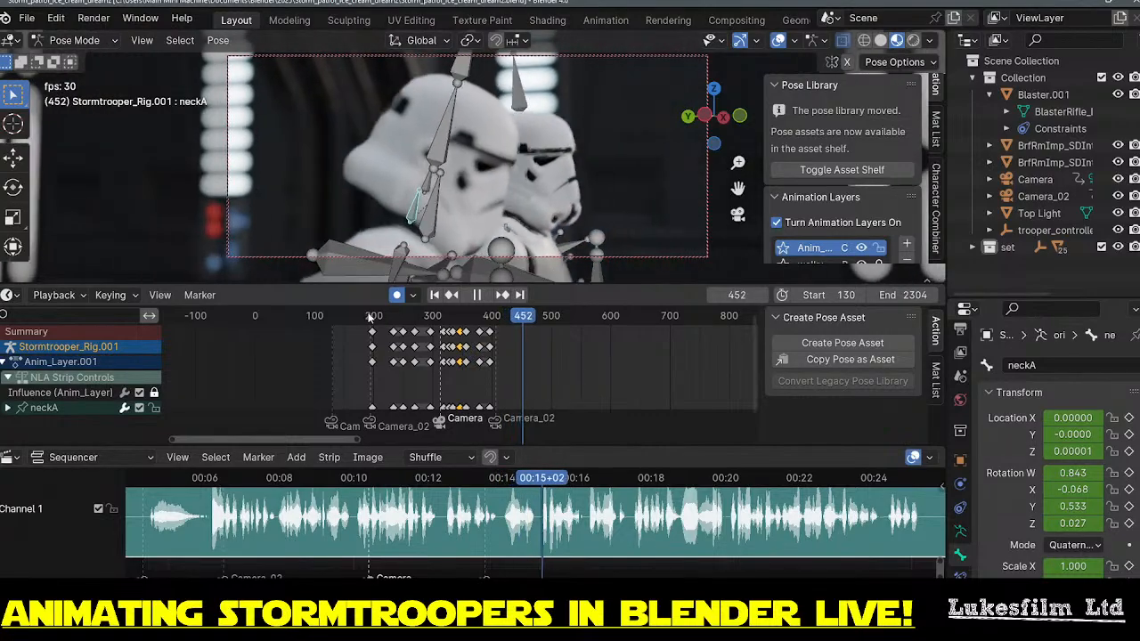
{"action": "scroll", "coordinate": [521, 338], "scroll_direction": "down", "scroll_amount": 8}
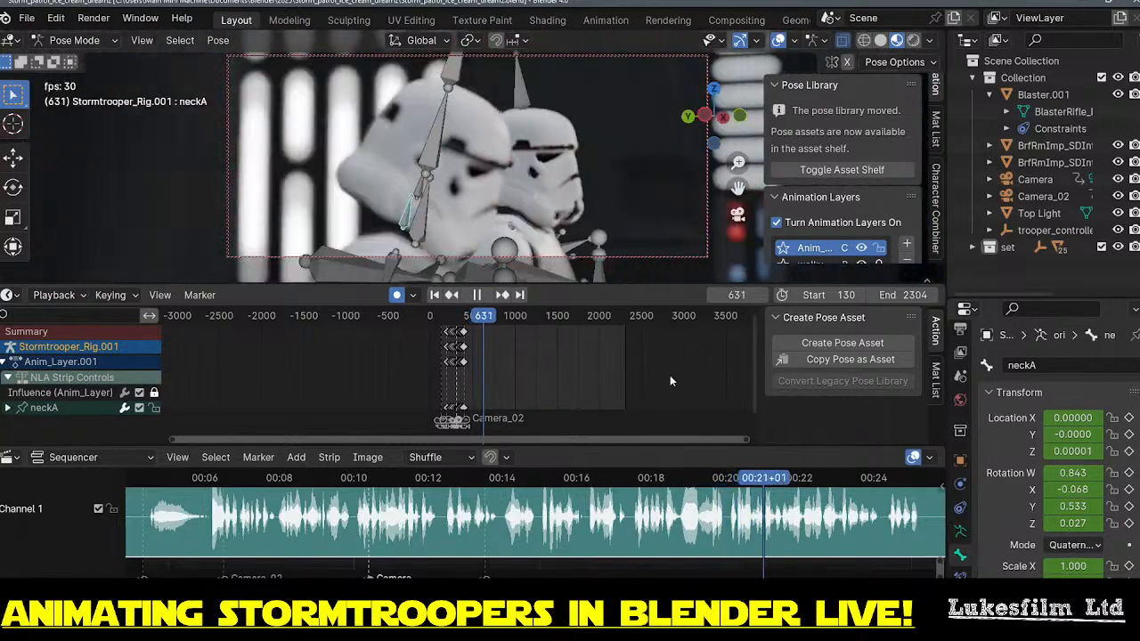
{"action": "scroll", "coordinate": [581, 375], "scroll_direction": "up", "scroll_amount": 8}
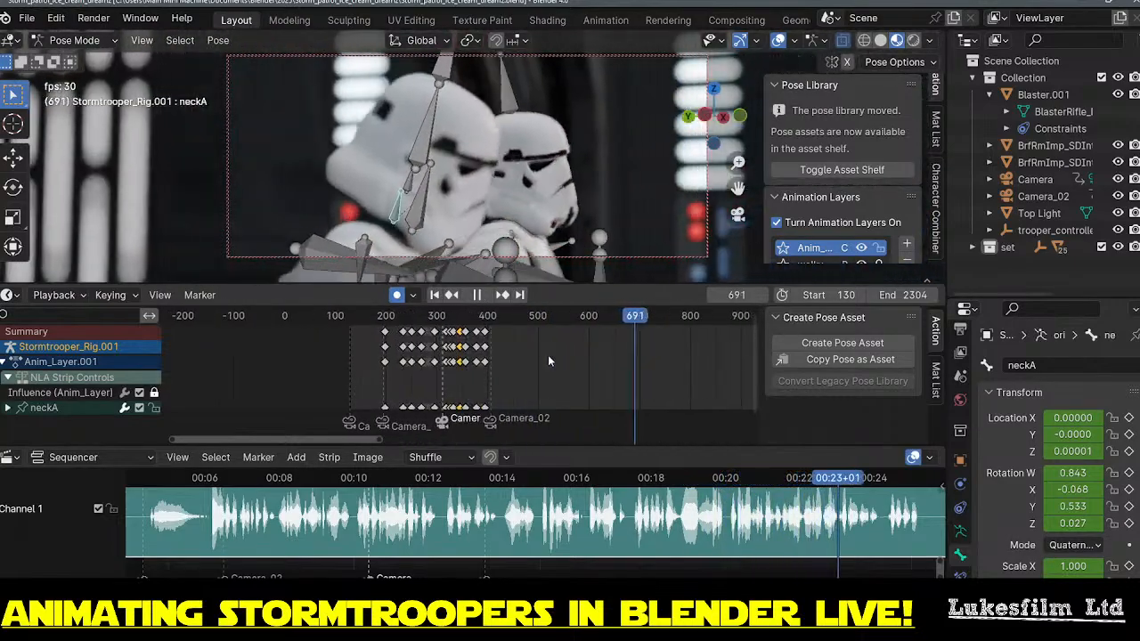
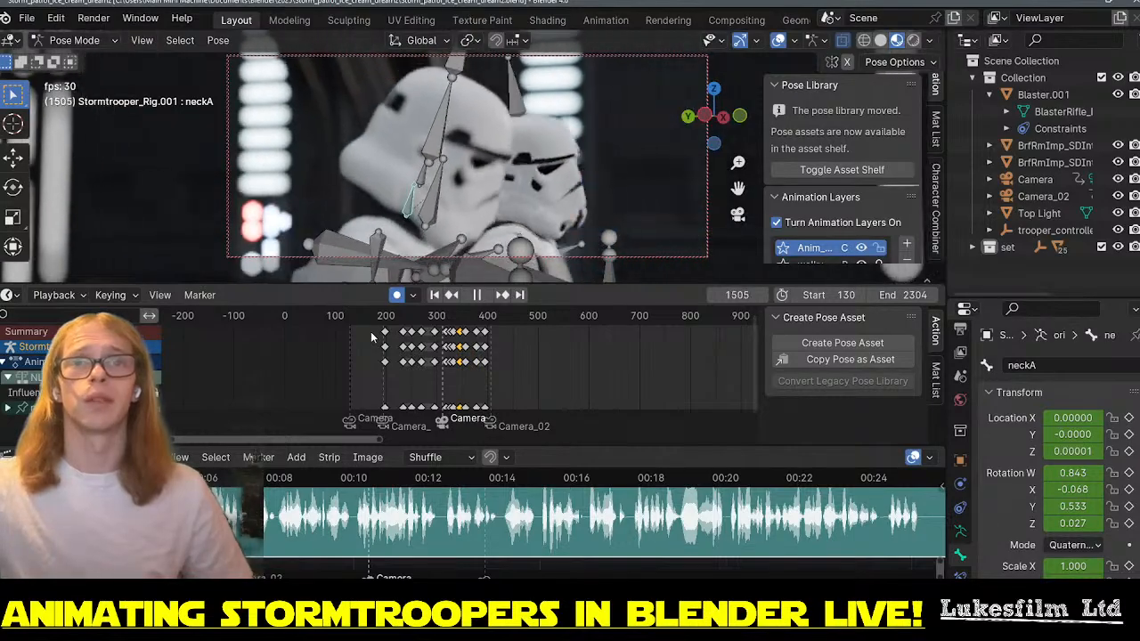
- Review the shots from just before the Camera_02 cut to frame 379, and recheck the left-hand trooper's head turns between frames 304 and 343
{"action": "left_click", "coordinate": [374, 322]}
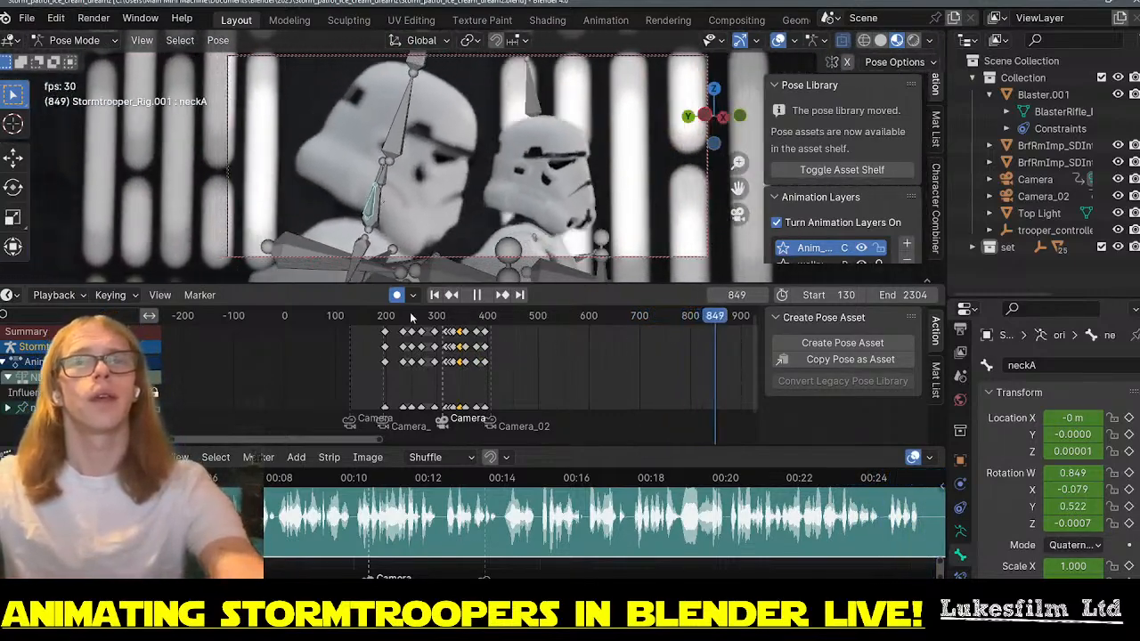
{"action": "left_click_drag", "start_coordinate": [411, 318], "coordinate": [376, 317]}
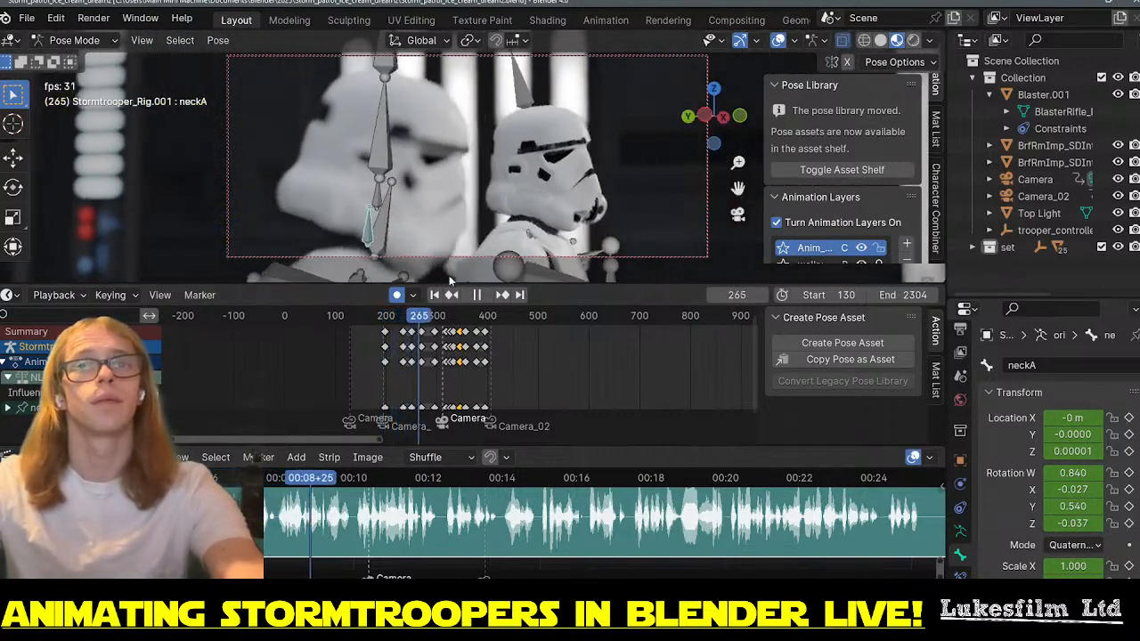
{"action": "key", "text": "space"}
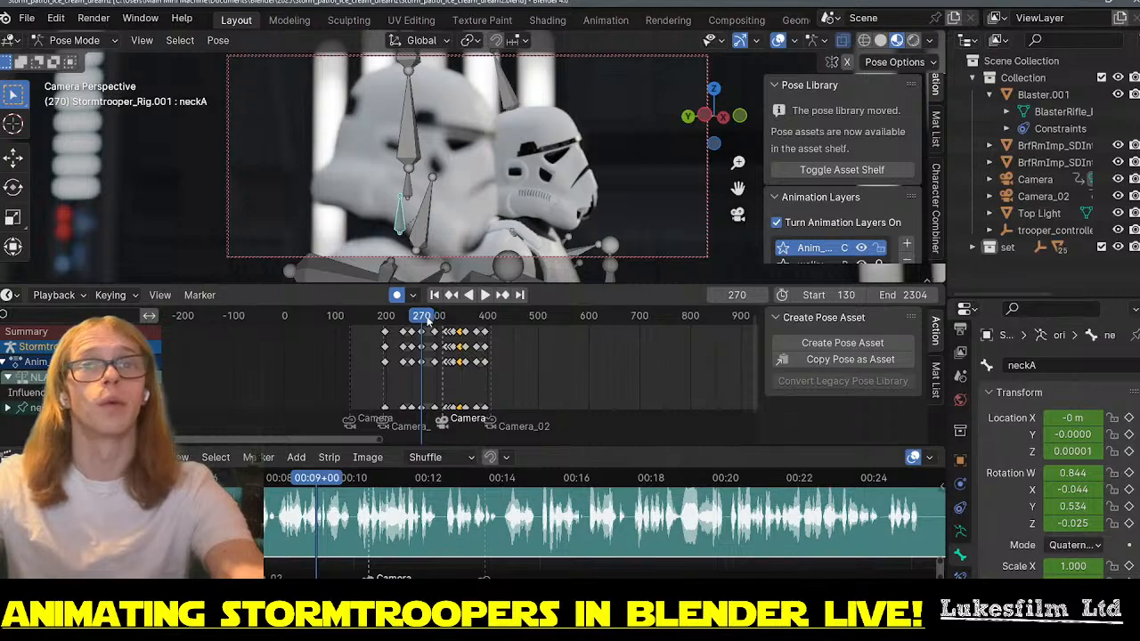
{"action": "key", "text": "space"}
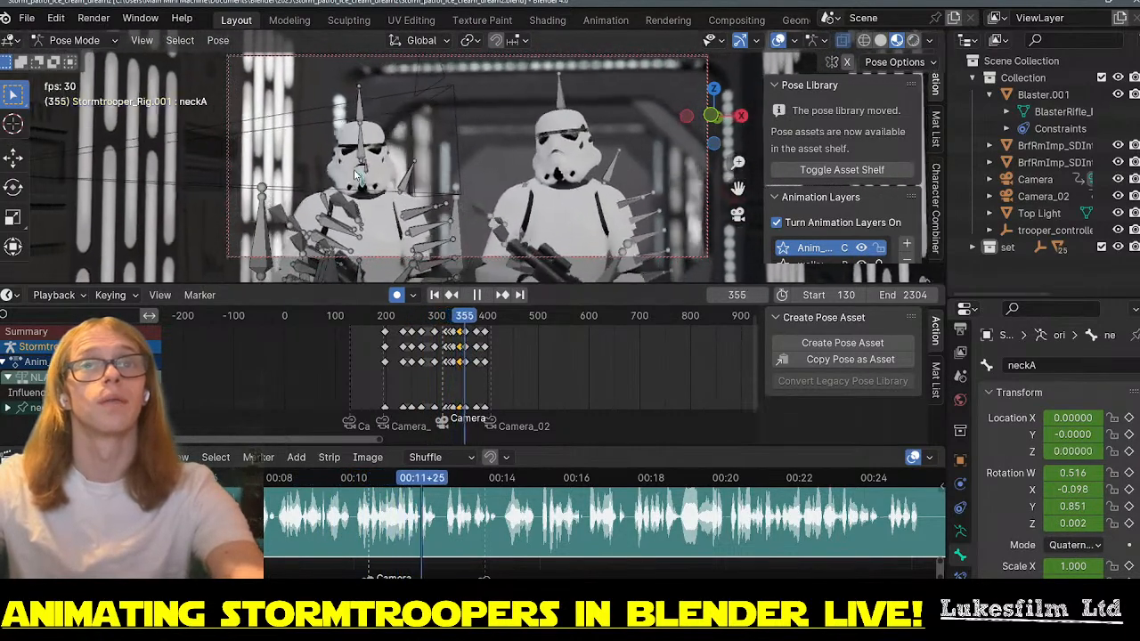
{"action": "key", "text": "space"}
{"action": "scroll", "coordinate": [470, 365], "scroll_direction": "up", "scroll_amount": 5}
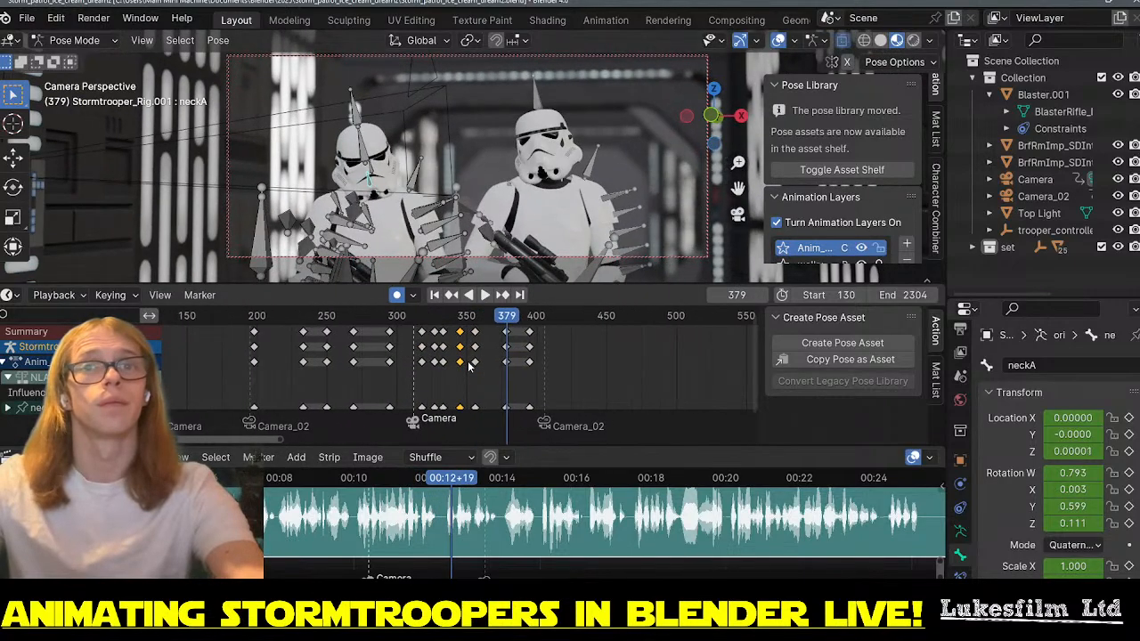
{"action": "scroll", "coordinate": [476, 370], "scroll_direction": "up", "scroll_amount": 3}
{"action": "left_click", "coordinate": [376, 317]}
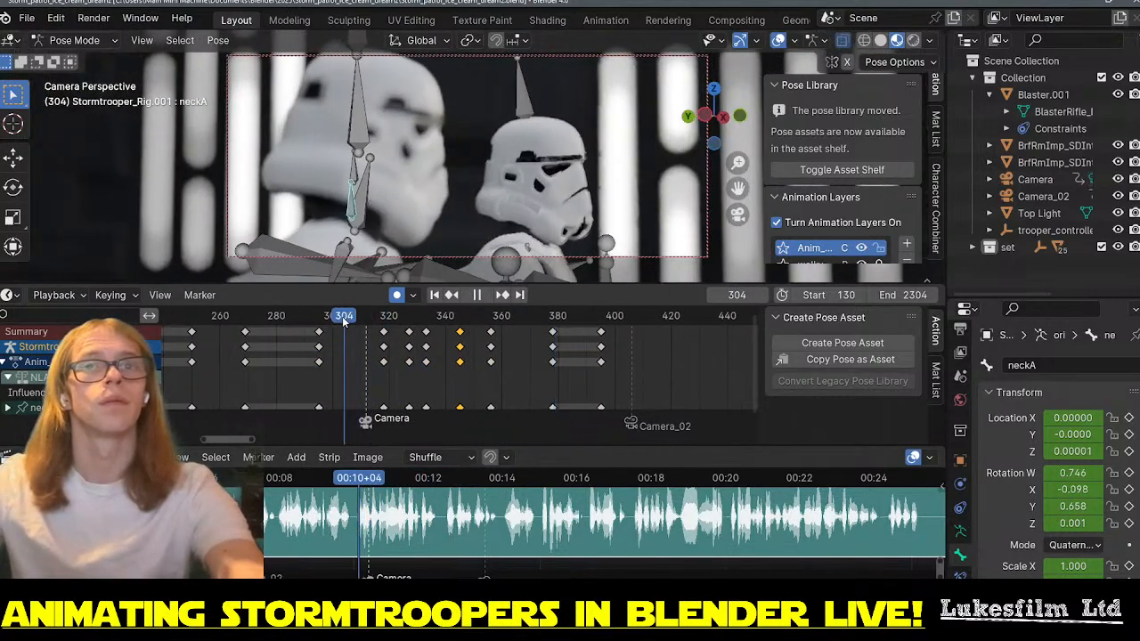
{"action": "key", "text": "space"}
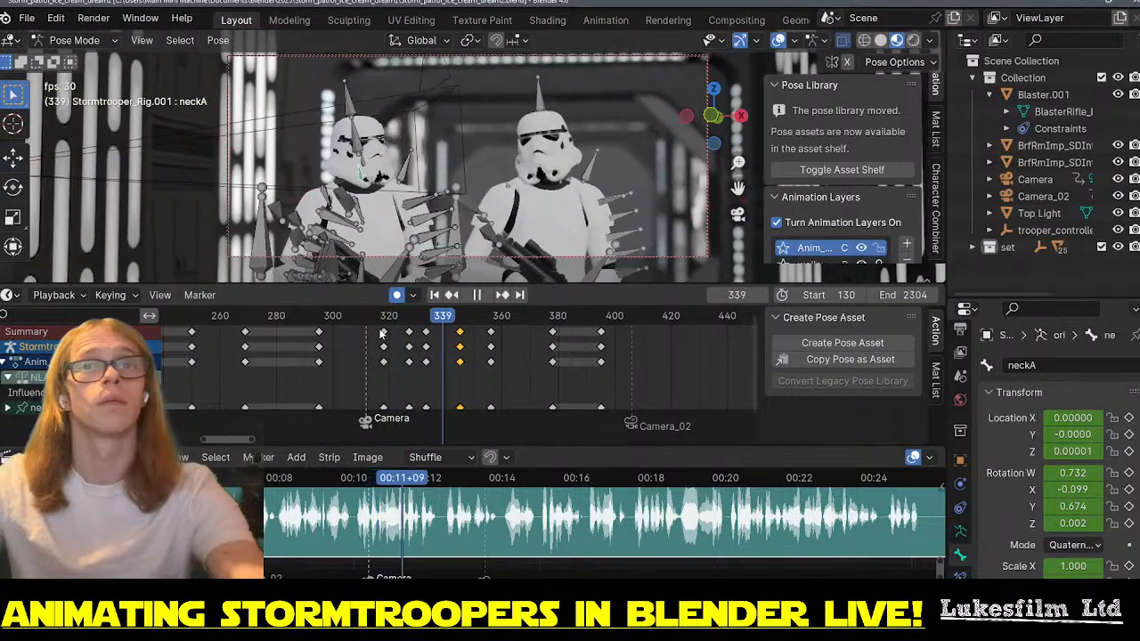
{"action": "left_click_drag", "start_coordinate": [404, 319], "coordinate": [430, 329]}
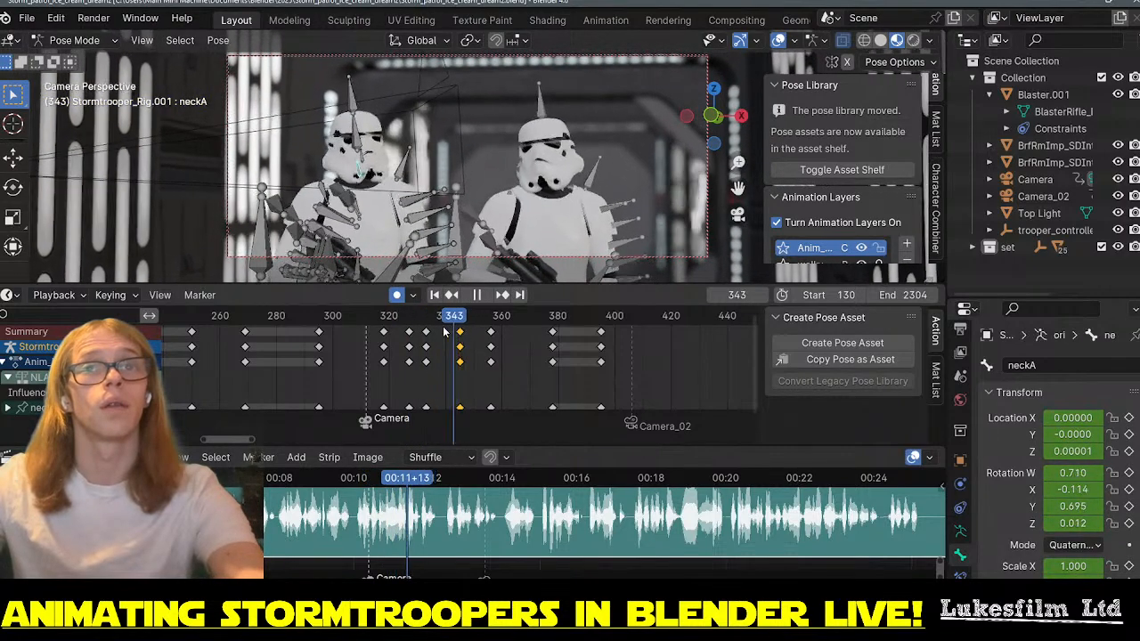
- Delete the neckA keyframe near frame 345 and respace the neighbouring keyframes to about frames 331, 343 and 365
{"action": "mouse_move", "coordinate": [444, 331]}
{"action": "left_mouse_down"}
{"action": "mouse_move", "coordinate": [423, 331]}
{"action": "mouse_move", "coordinate": [472, 331]}
{"action": "mouse_move", "coordinate": [462, 332]}
{"action": "left_mouse_up"}
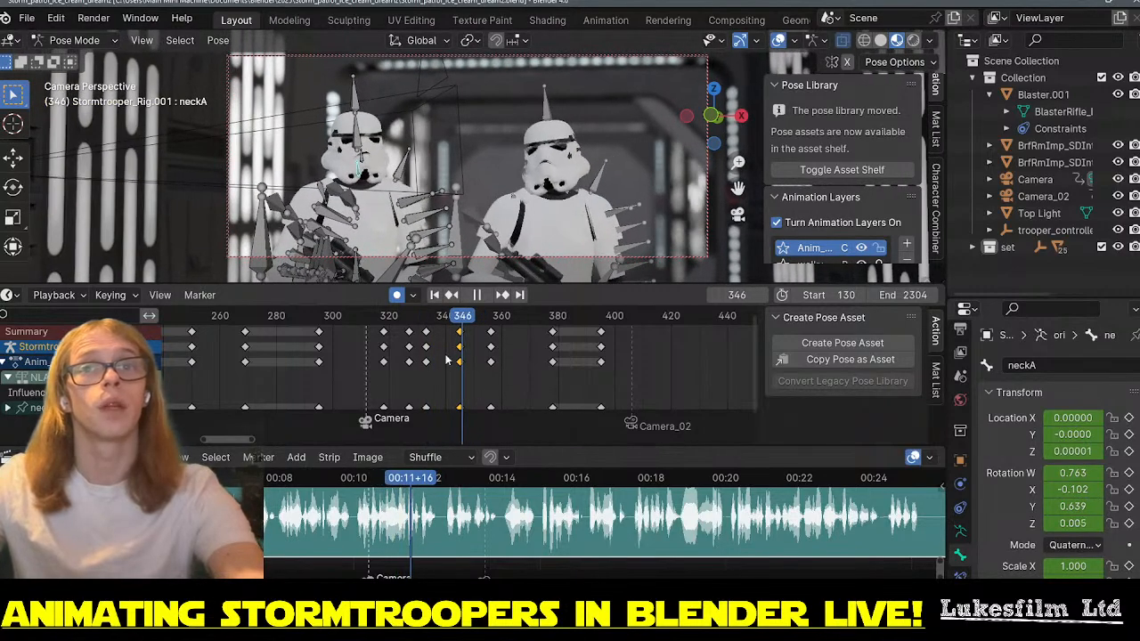
{"action": "key", "text": "Delete"}
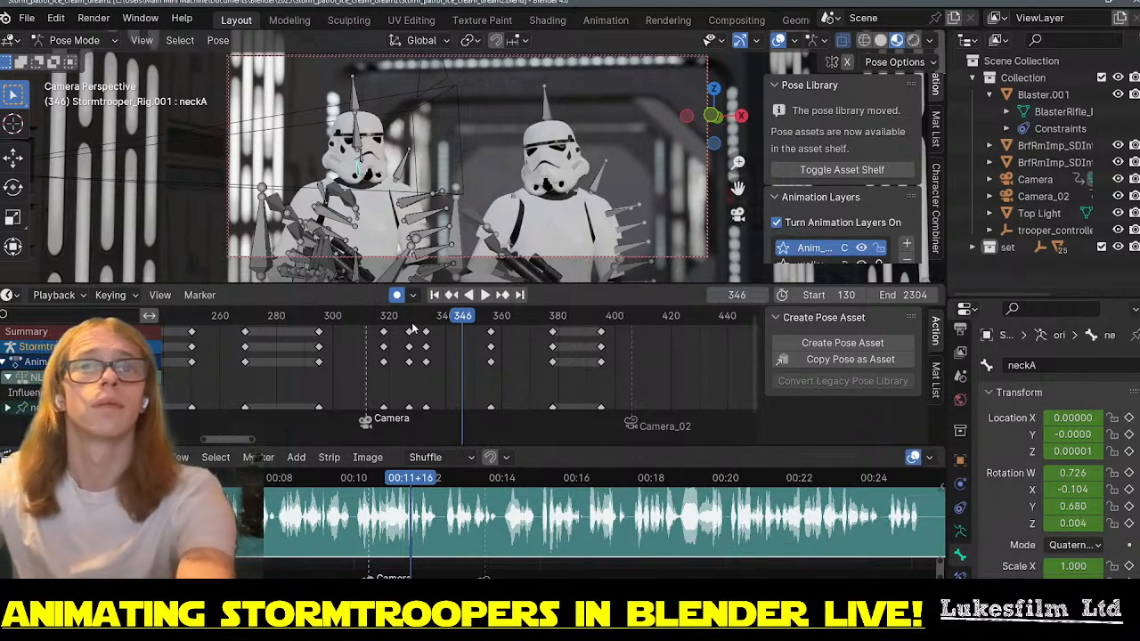
{"action": "left_click_drag", "start_coordinate": [426, 333], "coordinate": [533, 339]}
{"action": "left_click", "coordinate": [570, 320]}
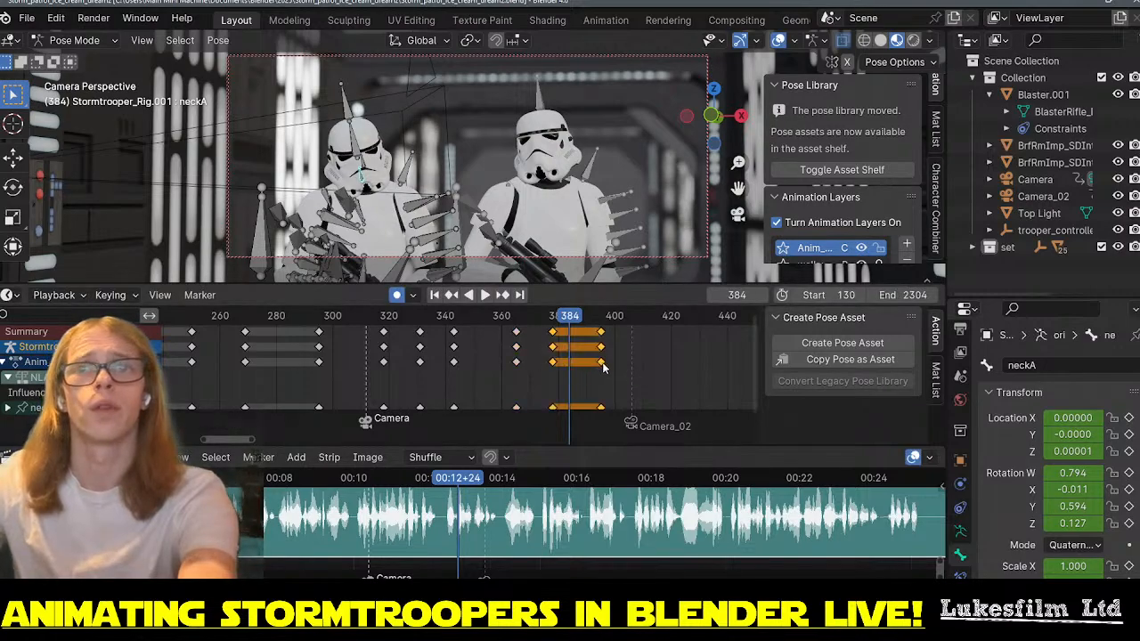
- Shift the held neckA keyframe pair to about frames 399 and 416, and play back the front camera shot
{"action": "left_click_drag", "start_coordinate": [603, 361], "coordinate": [667, 267]}
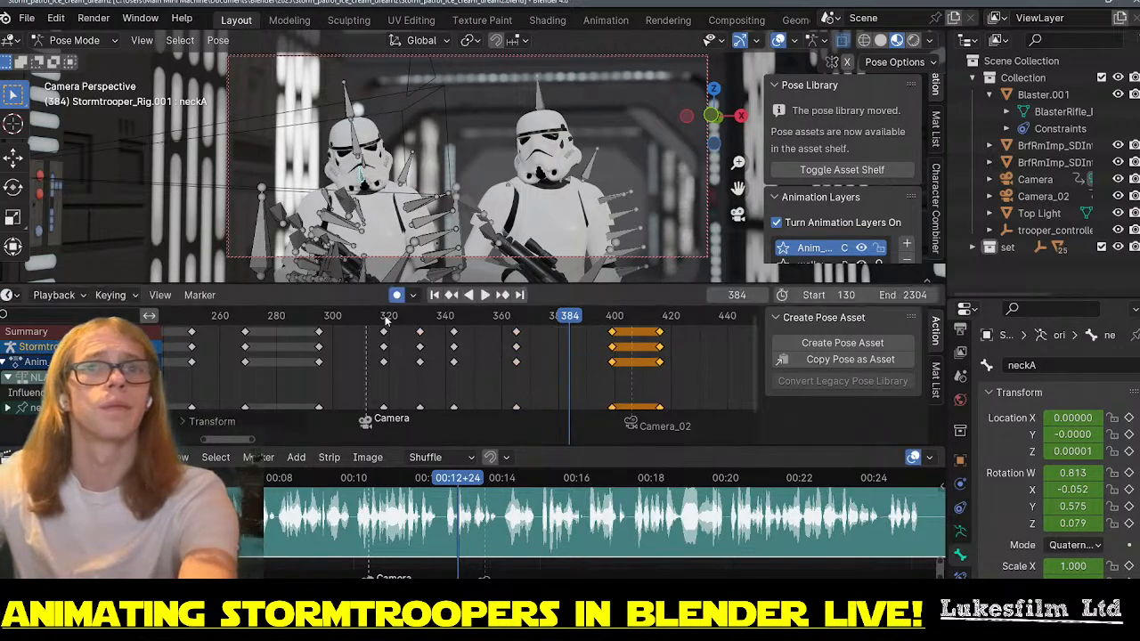
{"action": "left_click_drag", "start_coordinate": [386, 321], "coordinate": [346, 318]}
{"action": "key", "text": "space"}
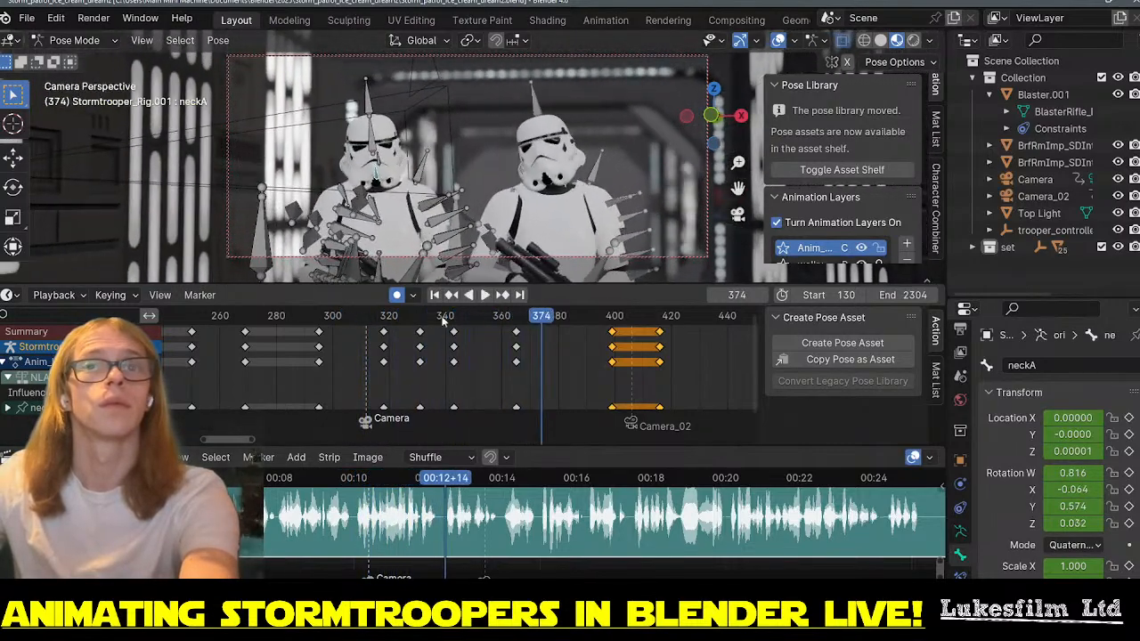
{"action": "mouse_move", "coordinate": [456, 319]}
{"action": "left_mouse_down"}
{"action": "mouse_move", "coordinate": [394, 321]}
{"action": "mouse_move", "coordinate": [465, 332]}
{"action": "mouse_move", "coordinate": [452, 332]}
{"action": "left_mouse_up"}
{"action": "left_click", "coordinate": [381, 329]}
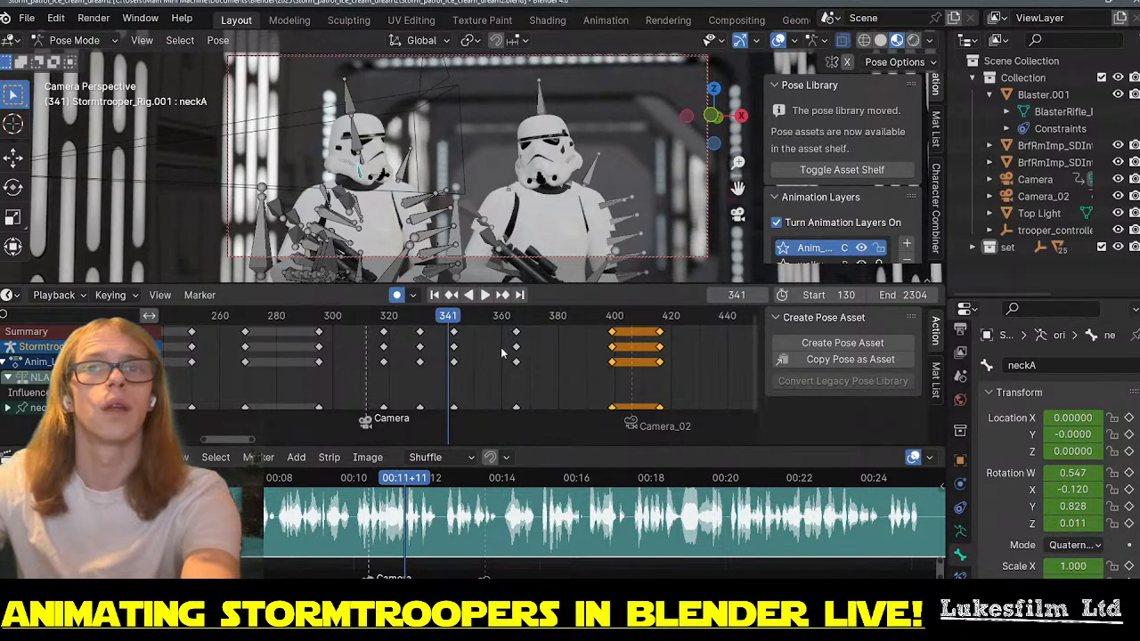
- Move the two neckA keyframes near frames 343 and 365 later by 5 frames and play back the head turn
{"action": "left_click_drag", "start_coordinate": [442, 381], "coordinate": [562, 317]}
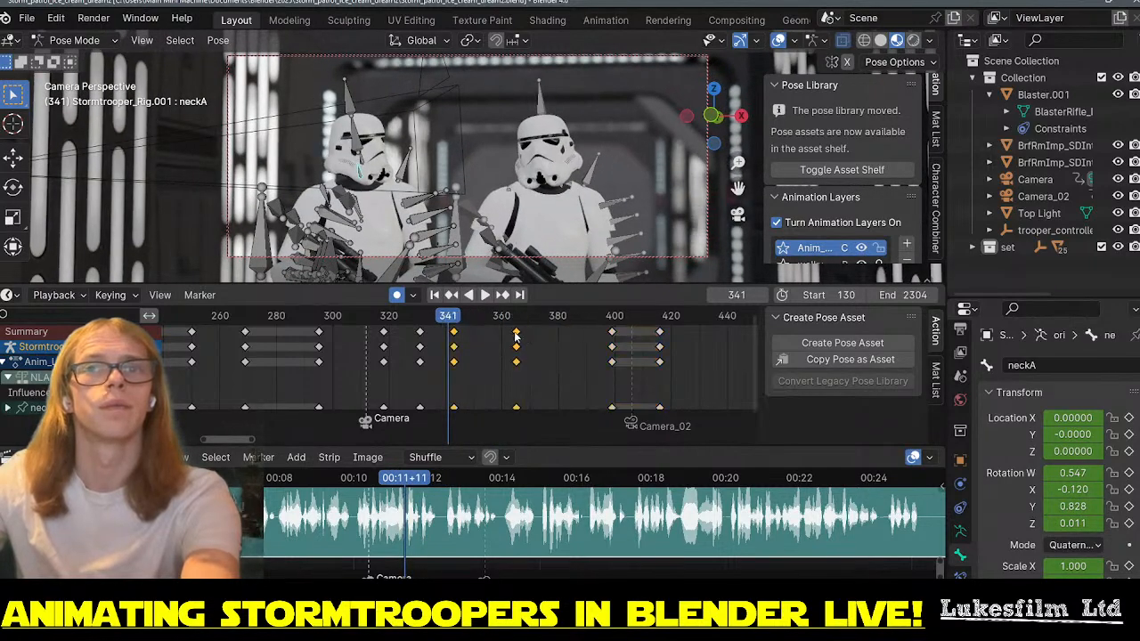
{"action": "key", "text": "g"}
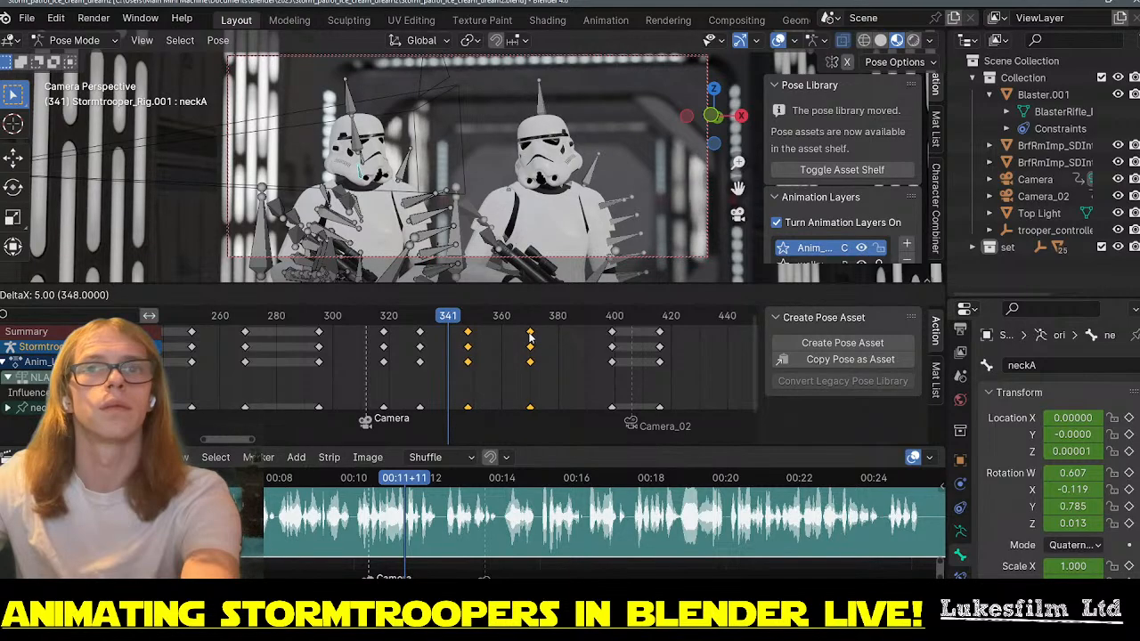
{"action": "left_click", "coordinate": [530, 336]}
{"action": "left_click", "coordinate": [338, 321]}
{"action": "key", "text": "space"}
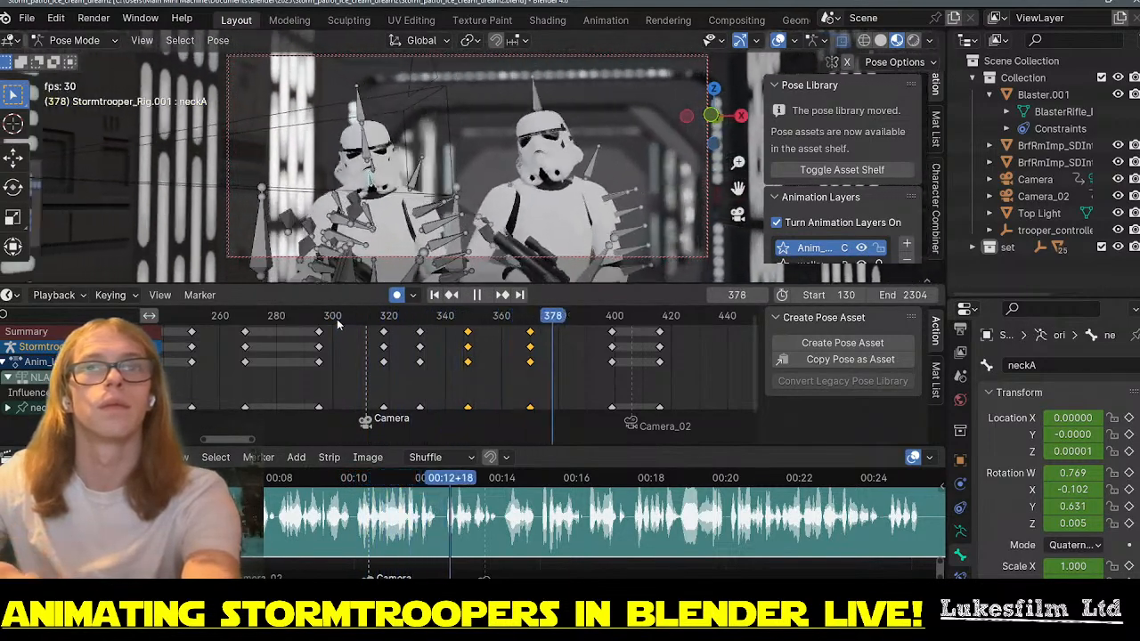
{"action": "left_click", "coordinate": [384, 322]}
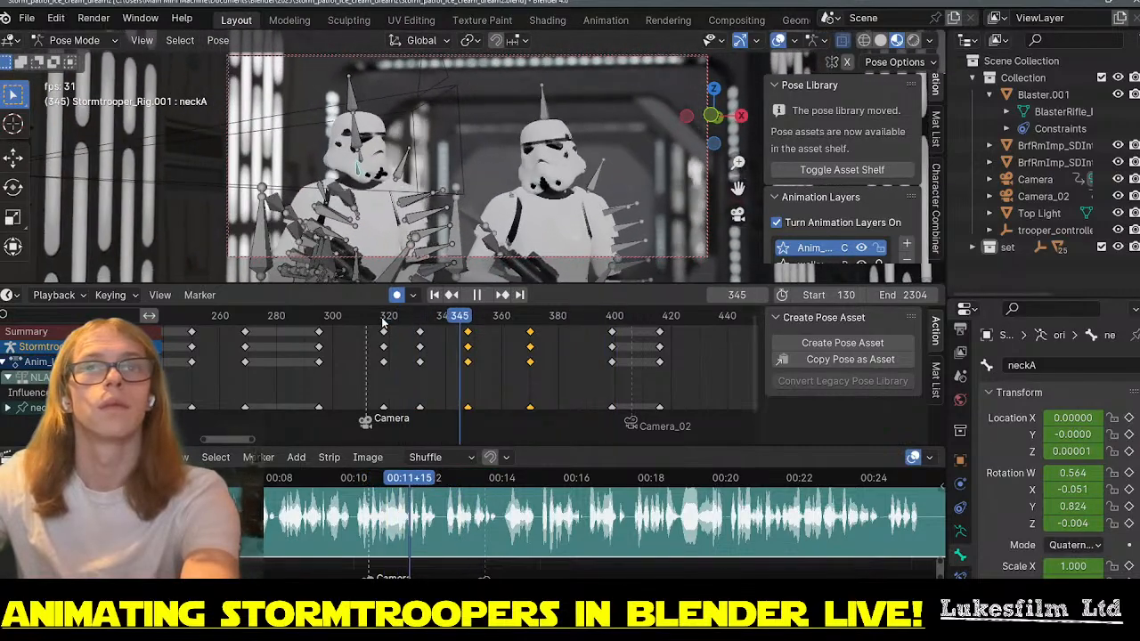
{"action": "key", "text": "space"}
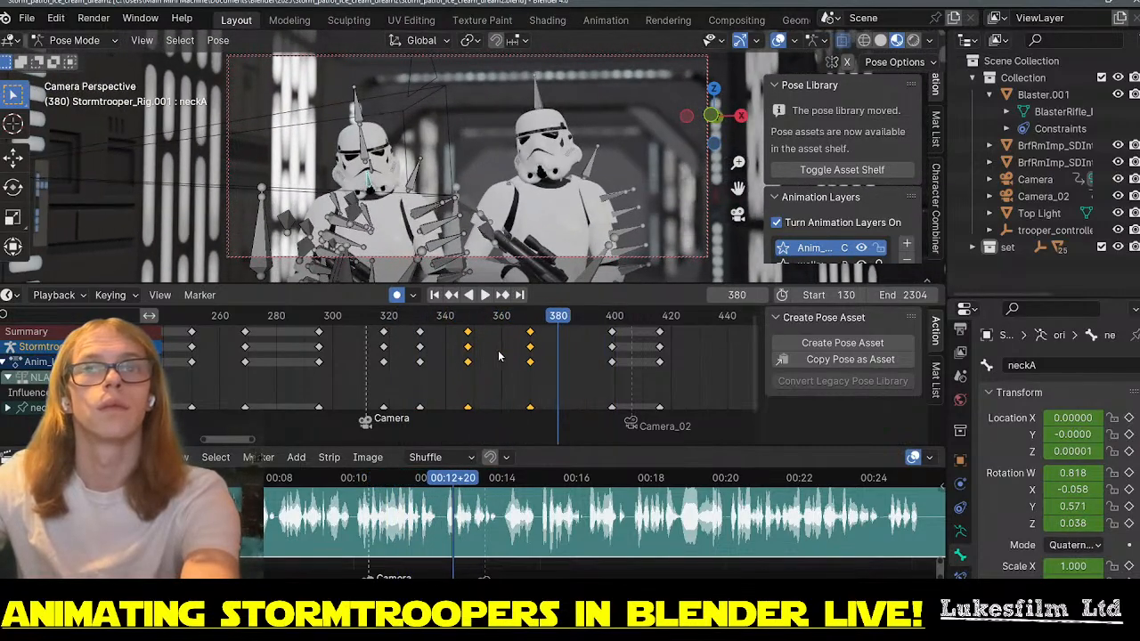
- Nudge the neckA keyframe near frame 370 one frame earlier and review the head motion across both camera shots
{"action": "mouse_move", "coordinate": [531, 333]}
{"action": "left_mouse_down"}
{"action": "mouse_move", "coordinate": [520, 335]}
{"action": "mouse_move", "coordinate": [530, 327]}
{"action": "left_mouse_up"}
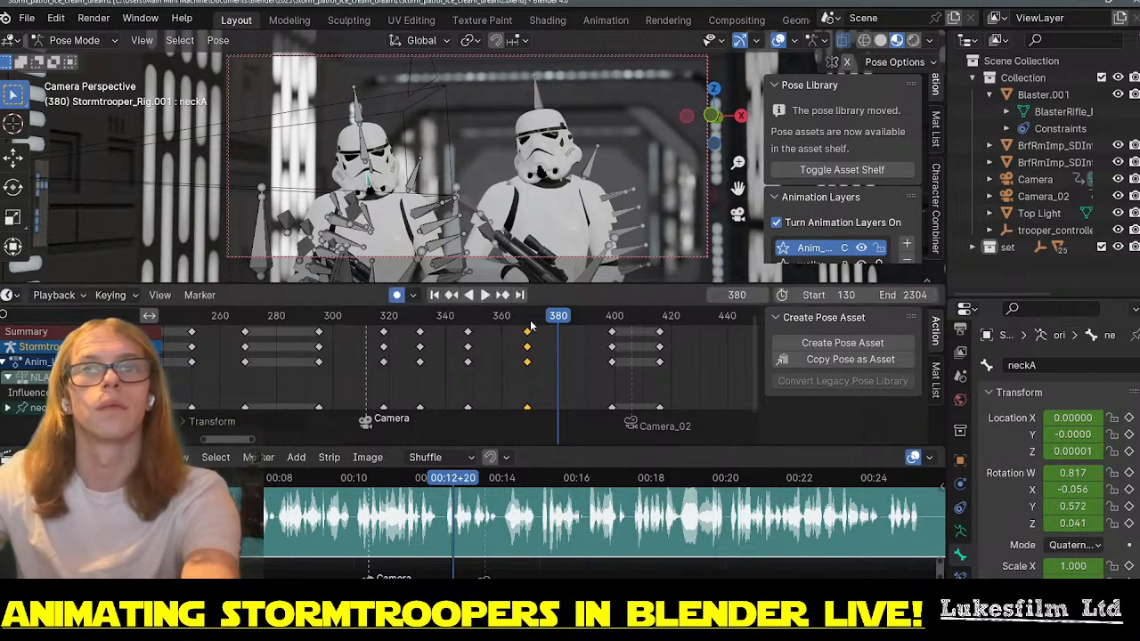
{"action": "left_click", "coordinate": [352, 317]}
{"action": "key", "text": "space"}
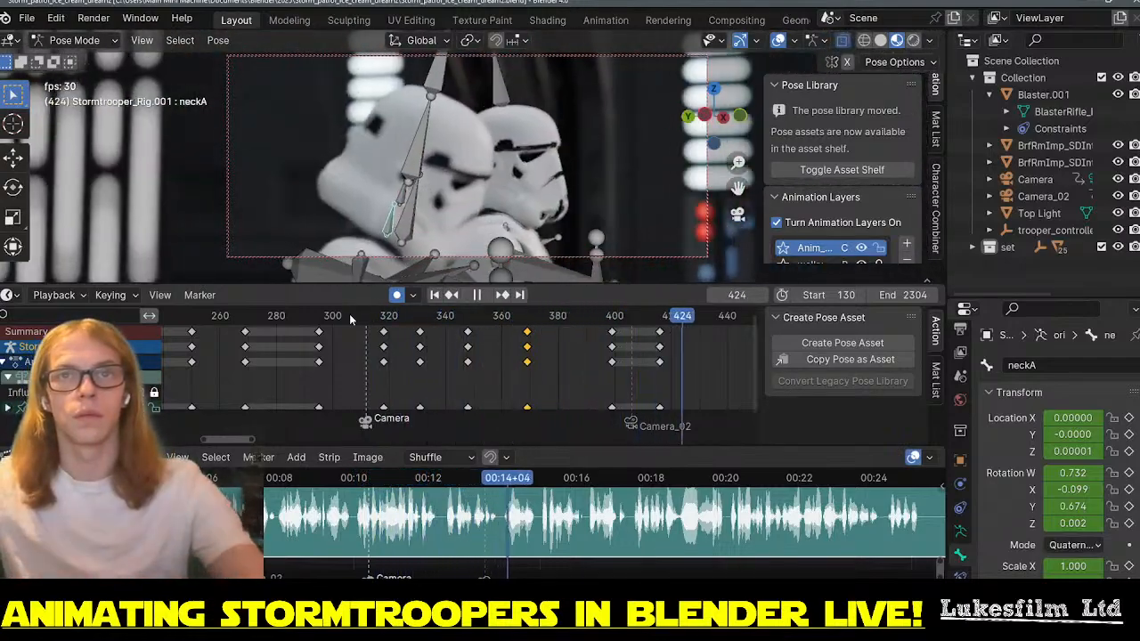
{"action": "key", "text": "space"}
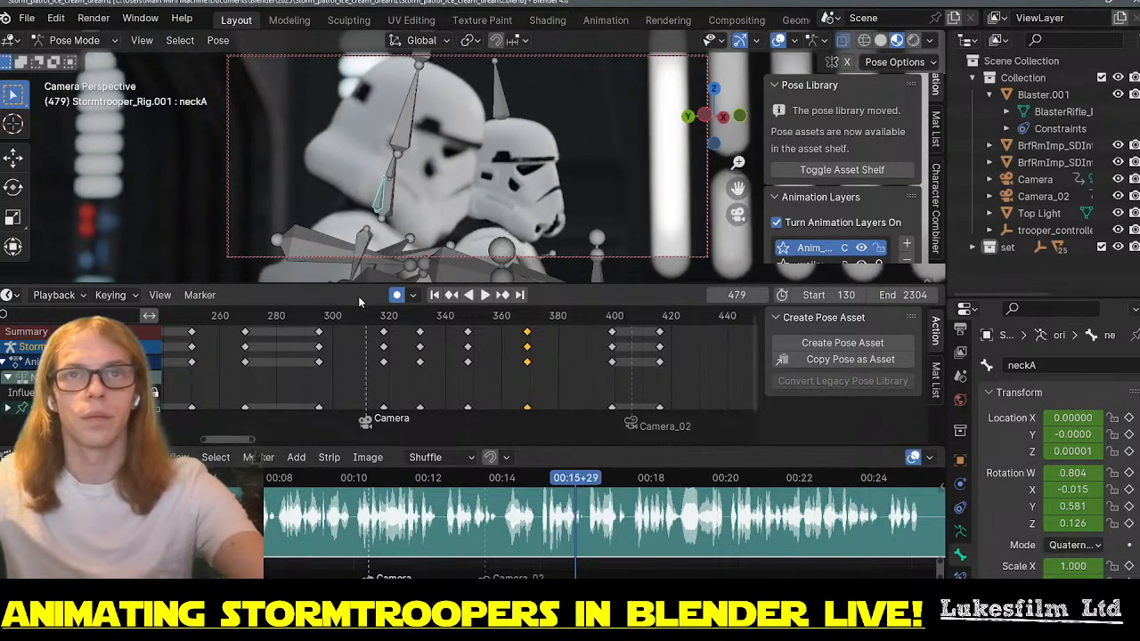
{"action": "left_click_drag", "start_coordinate": [549, 322], "coordinate": [647, 329]}
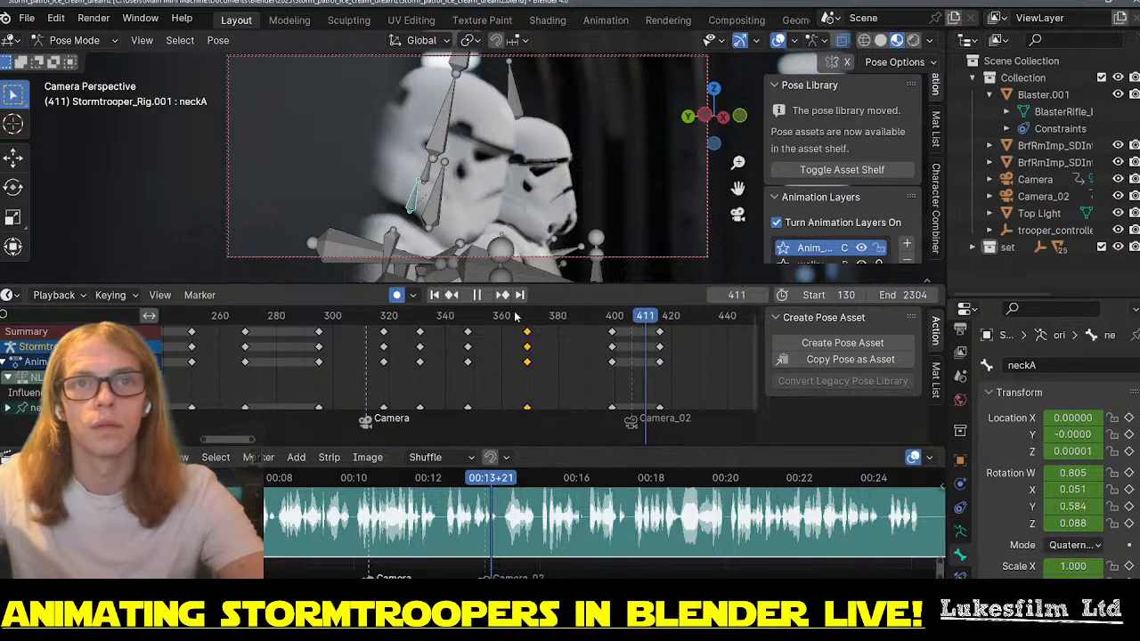
{"action": "key", "text": "shift+ctrl+space"}
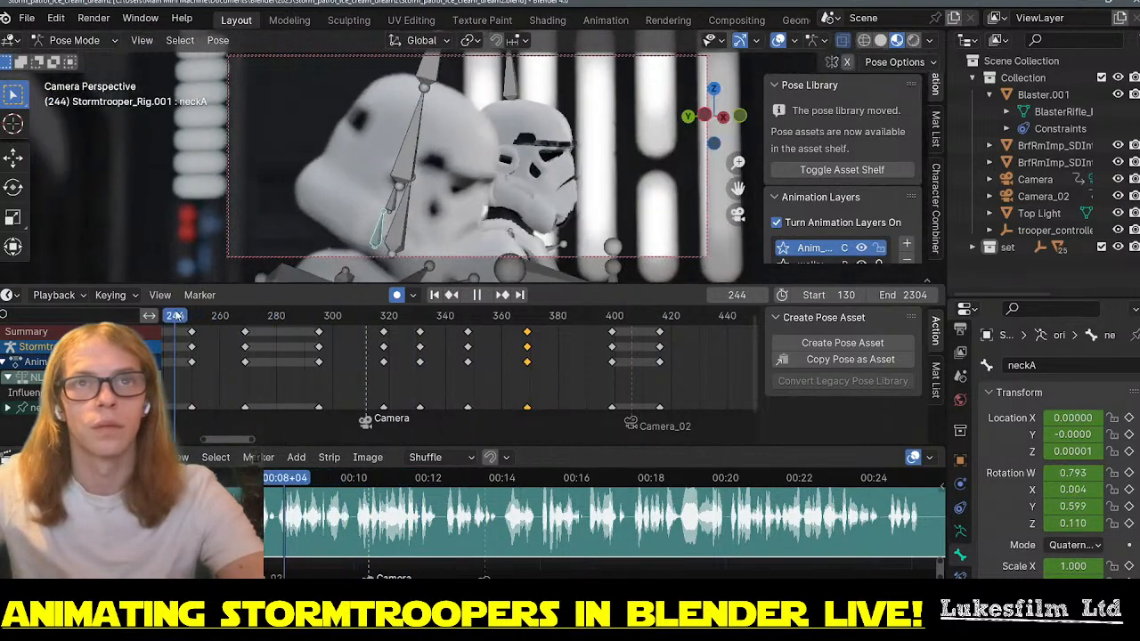
{"action": "left_click_drag", "start_coordinate": [276, 319], "coordinate": [470, 328]}
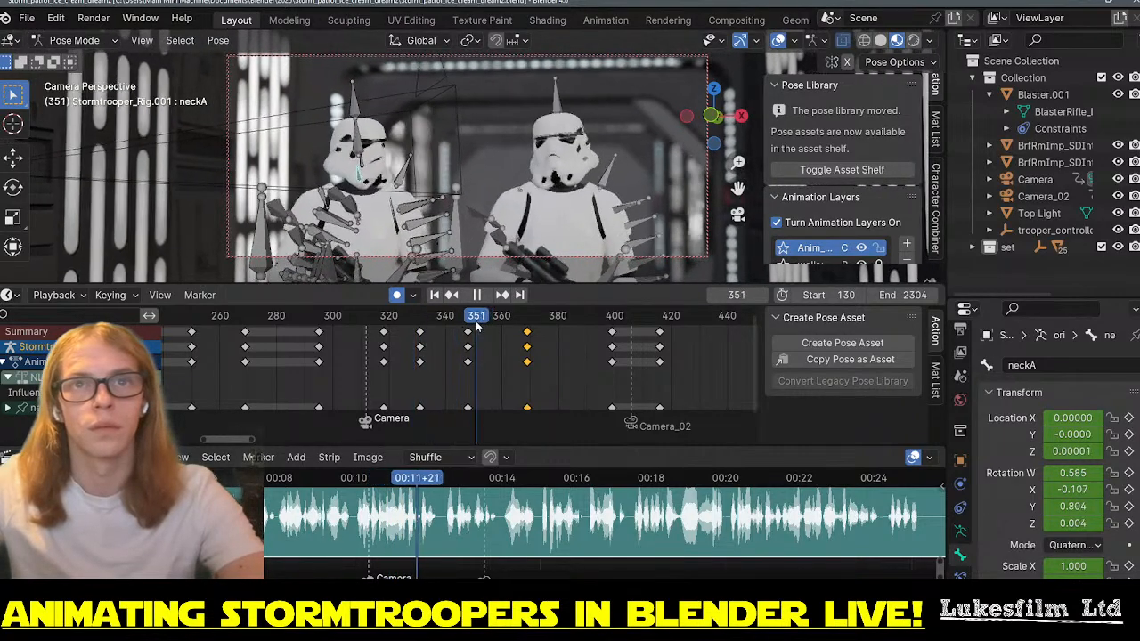
- Copy the neckA keyframe near frame 199 and paste it at frame 436
{"action": "scroll", "coordinate": [299, 393], "scroll_direction": "down", "scroll_amount": 4}
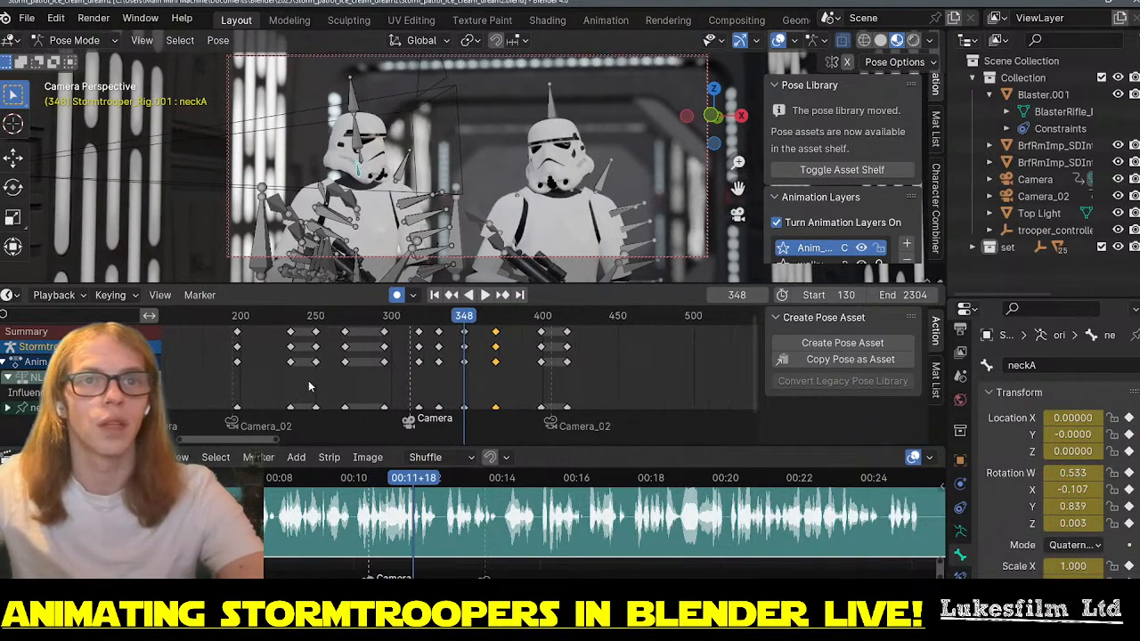
{"action": "left_click", "coordinate": [239, 322]}
{"action": "key", "text": "space"}
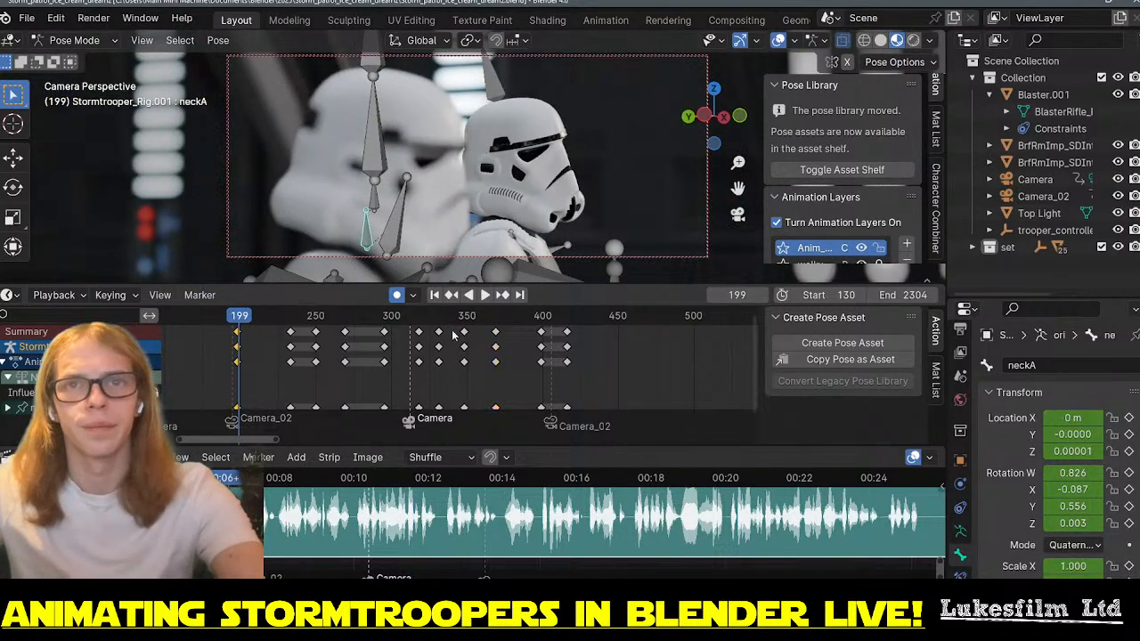
{"action": "left_click", "coordinate": [597, 315]}
{"action": "key", "text": "ctrl+v"}
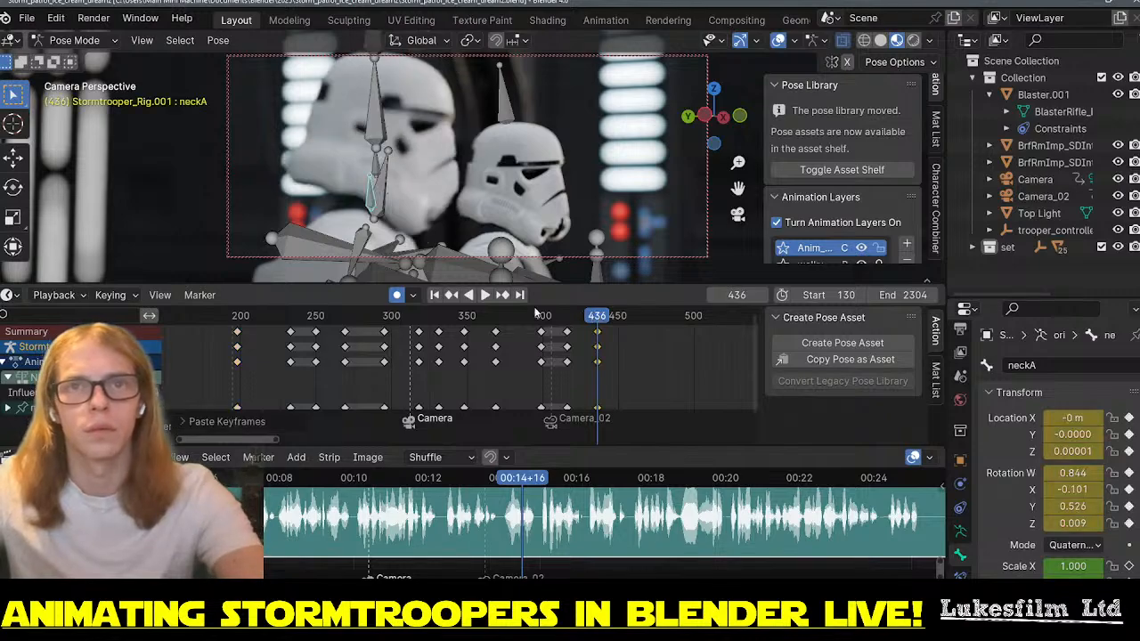
- Remove the neckA keyframe near frame 416 and move the pasted keyframe to frame 422
{"action": "left_click", "coordinate": [535, 315]}
{"action": "key", "text": "space"}
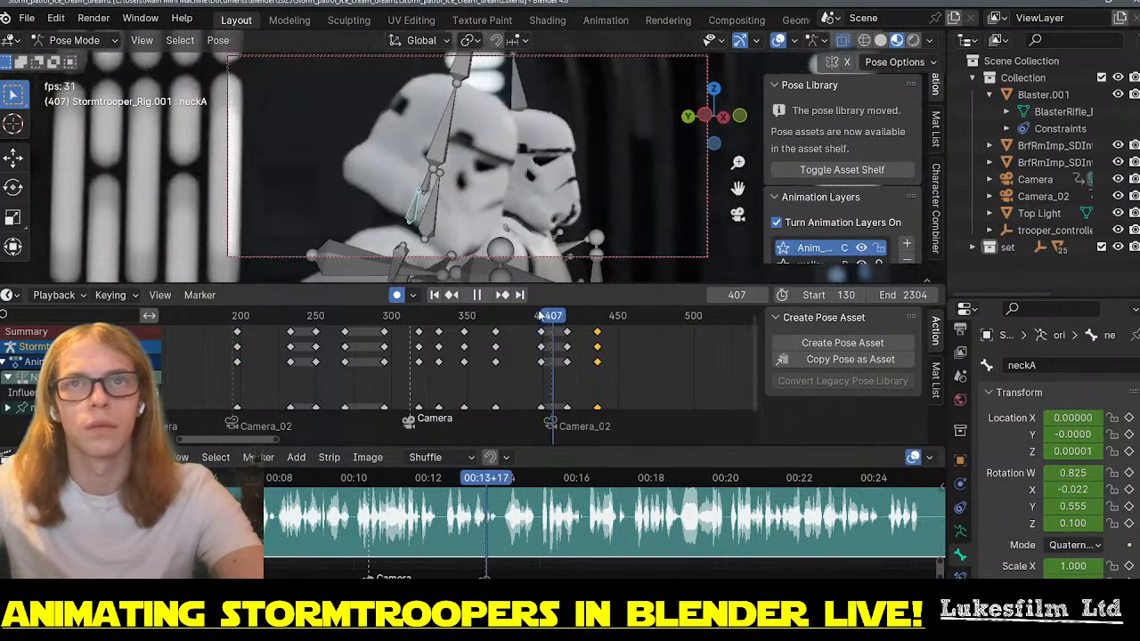
{"action": "left_click", "coordinate": [544, 315]}
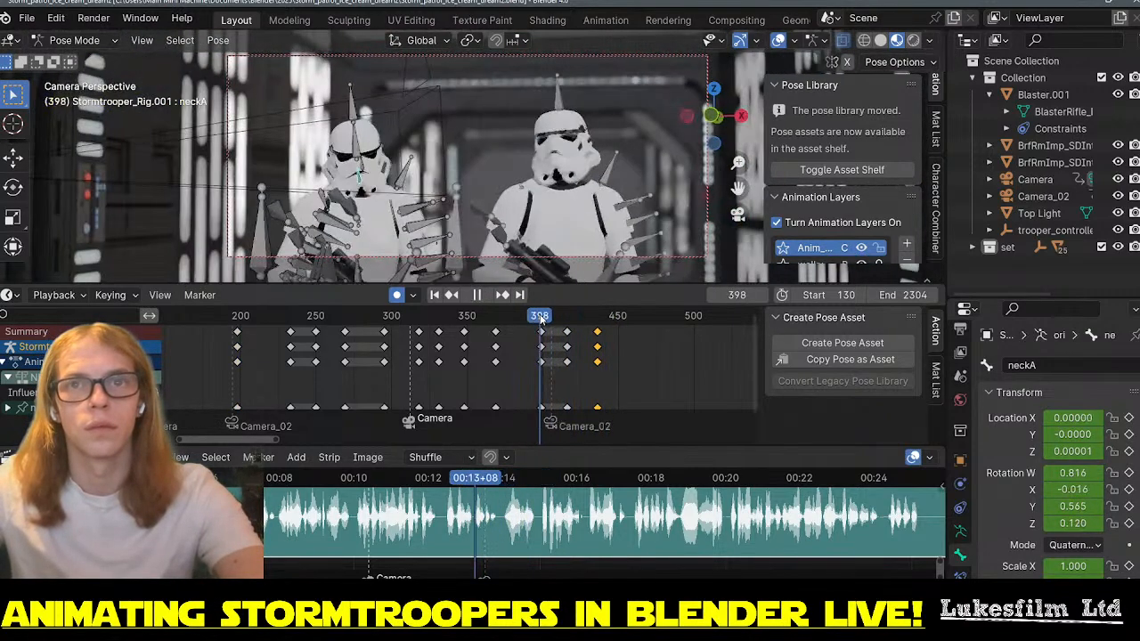
{"action": "left_click", "coordinate": [598, 334]}
{"action": "key", "text": "g"}
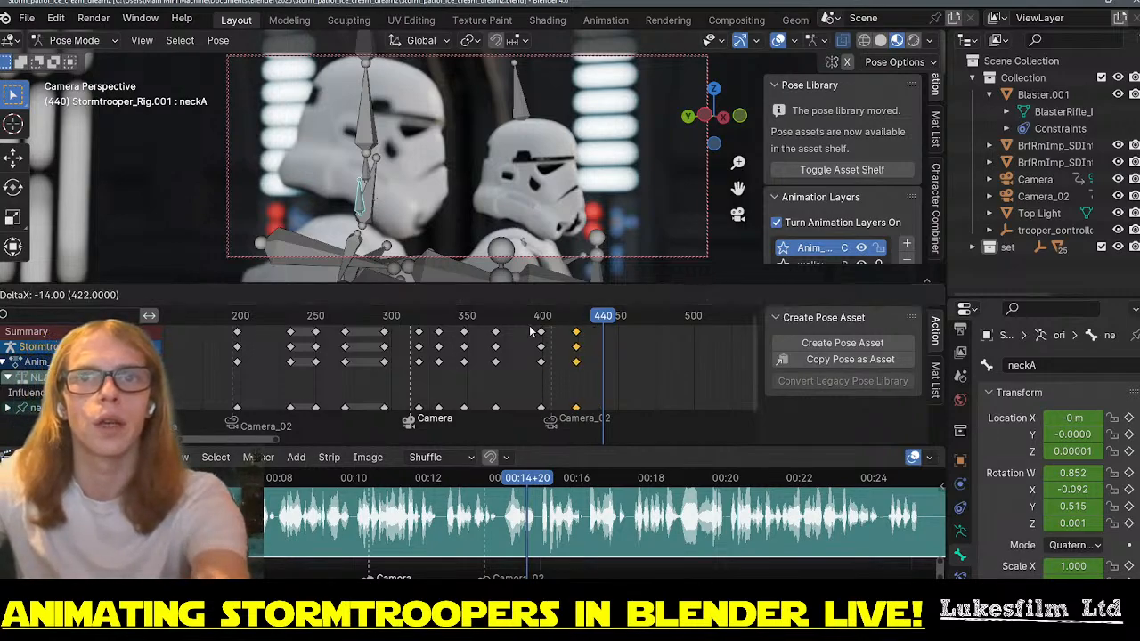
{"action": "left_click", "coordinate": [530, 327]}
- Copy the neckA keyframe near frame 318 and paste it at frame 452
{"action": "mouse_move", "coordinate": [519, 320]}
{"action": "left_mouse_down"}
{"action": "mouse_move", "coordinate": [634, 326]}
{"action": "mouse_move", "coordinate": [617, 323]}
{"action": "left_mouse_up"}
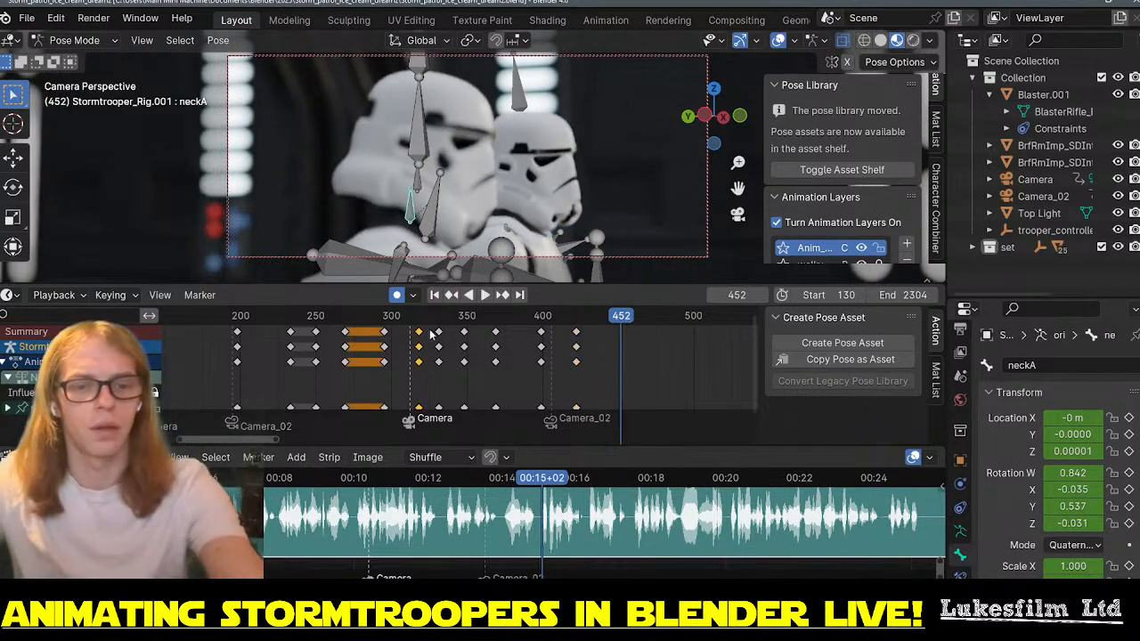
{"action": "key", "text": "ctrl+v"}
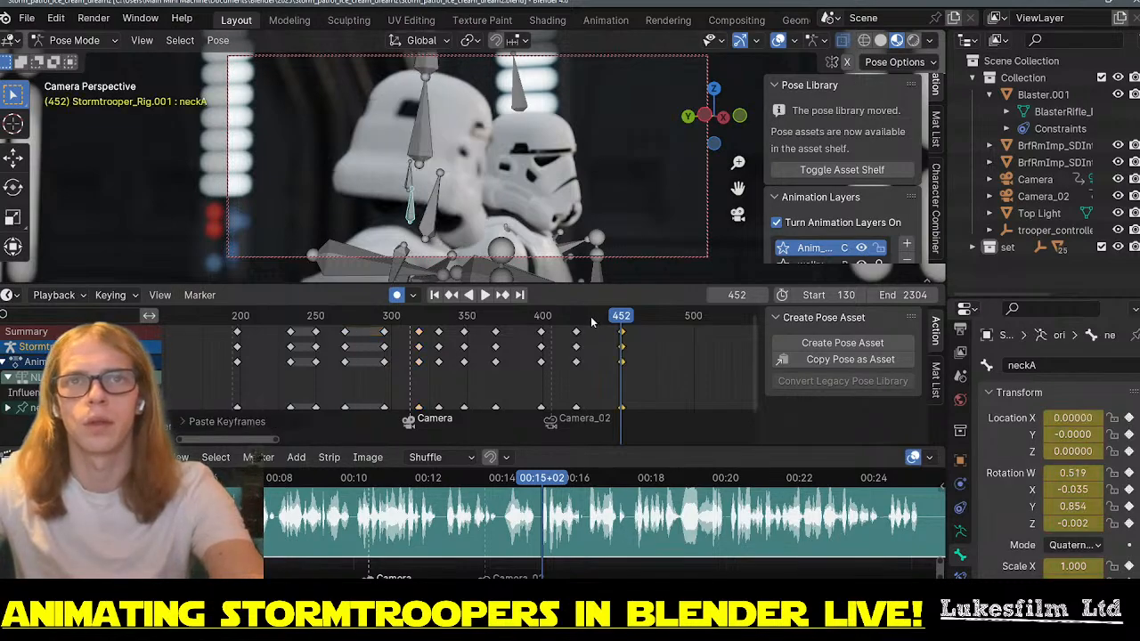
- Duplicate the neckA keyframe at frame 422 to about frame 436 to hold the pose, and play back the head turn
{"action": "left_click_drag", "start_coordinate": [598, 320], "coordinate": [623, 326]}
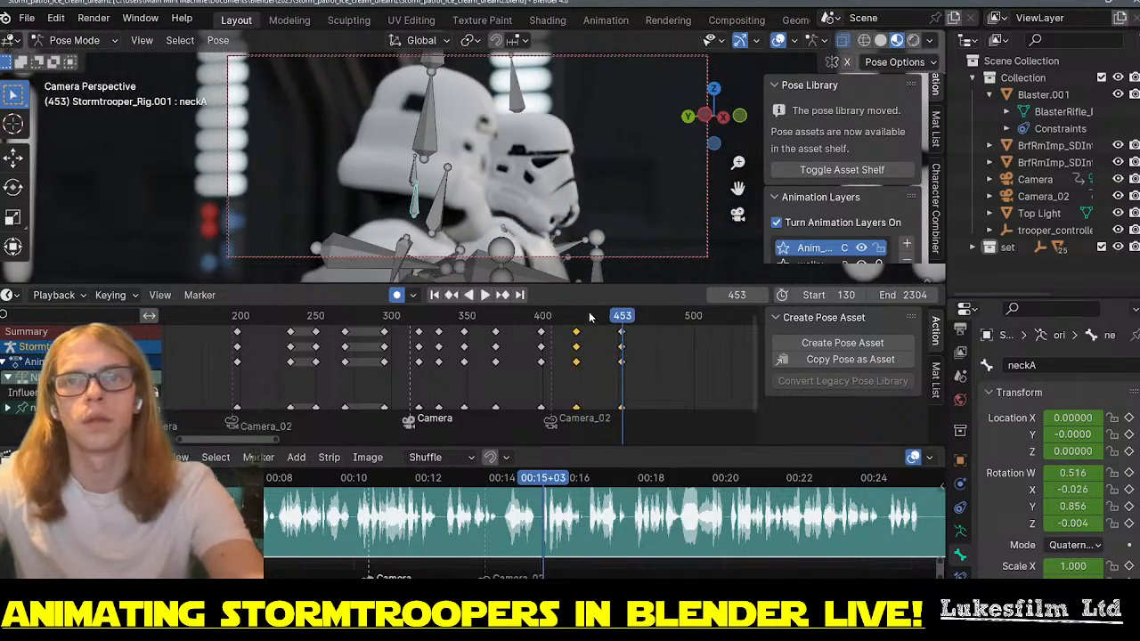
{"action": "left_click", "coordinate": [591, 319]}
{"action": "key", "text": "space"}
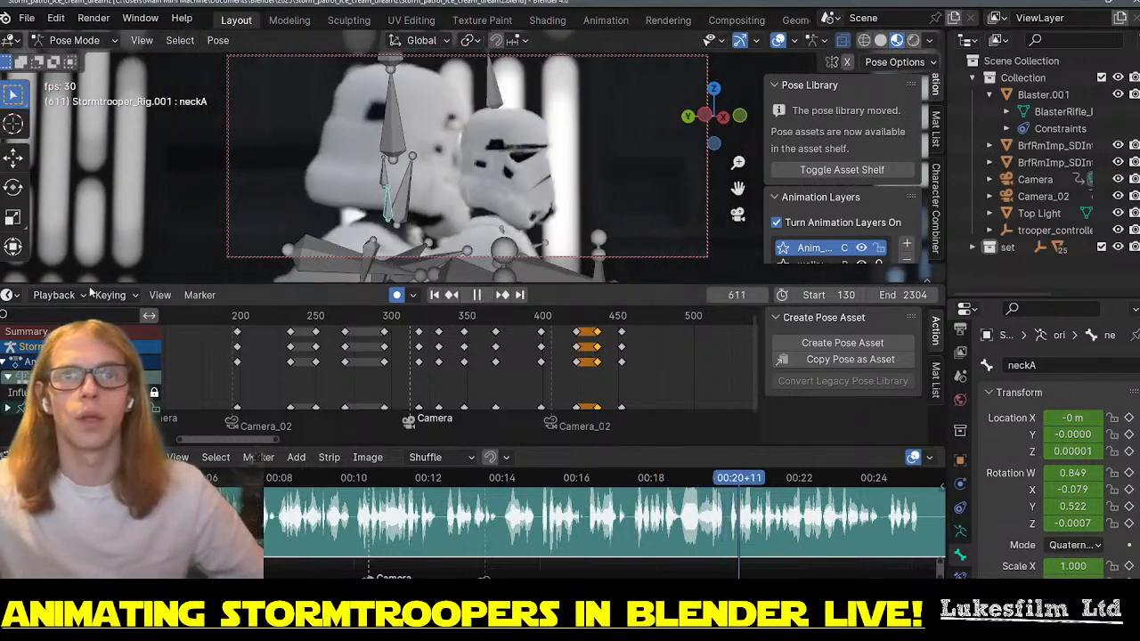
{"action": "left_click", "coordinate": [477, 294]}
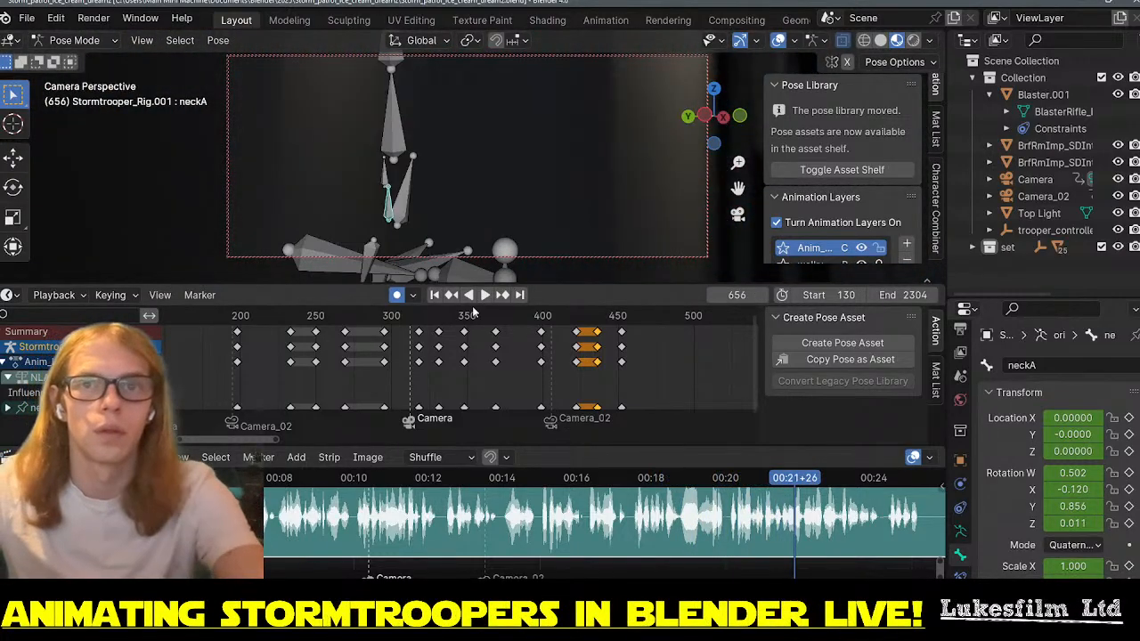
- At frame 452, lower the neckA bone slightly along the global Z axis
{"action": "left_click_drag", "start_coordinate": [568, 315], "coordinate": [622, 316]}
{"action": "scroll", "coordinate": [623, 321], "scroll_direction": "up", "scroll_amount": 4}
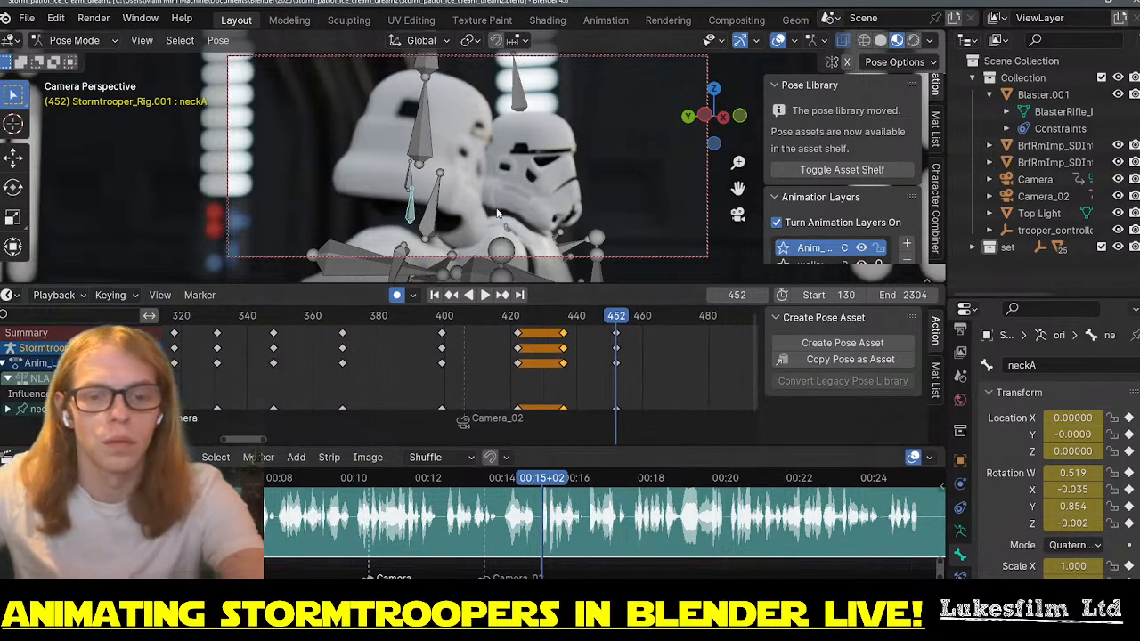
{"action": "key", "text": "g"}
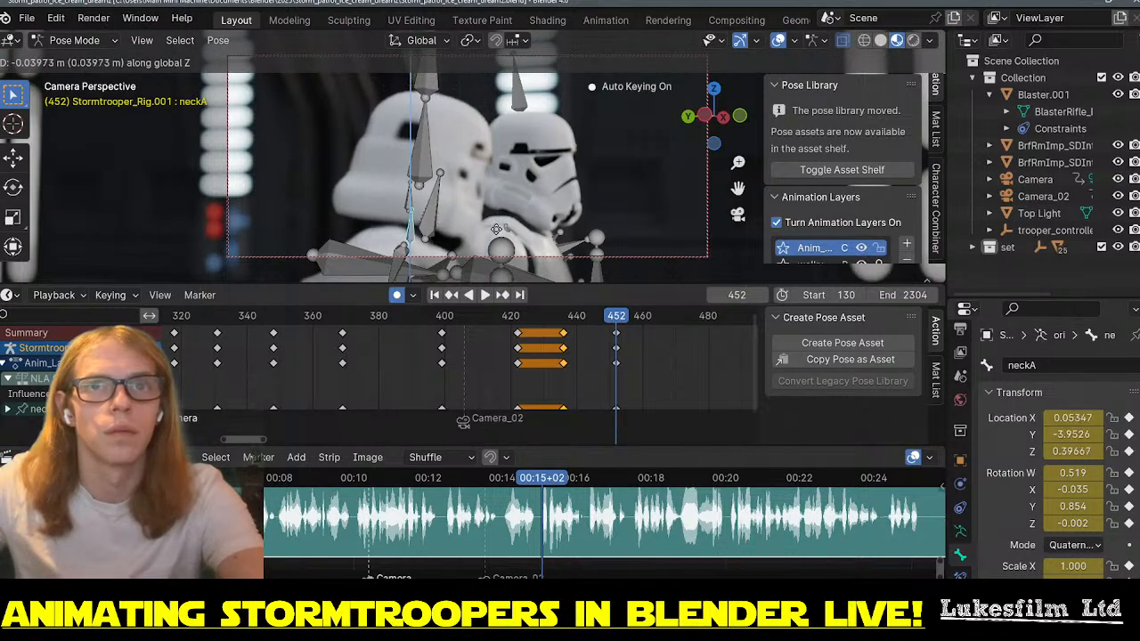
{"action": "left_click", "coordinate": [499, 233]}
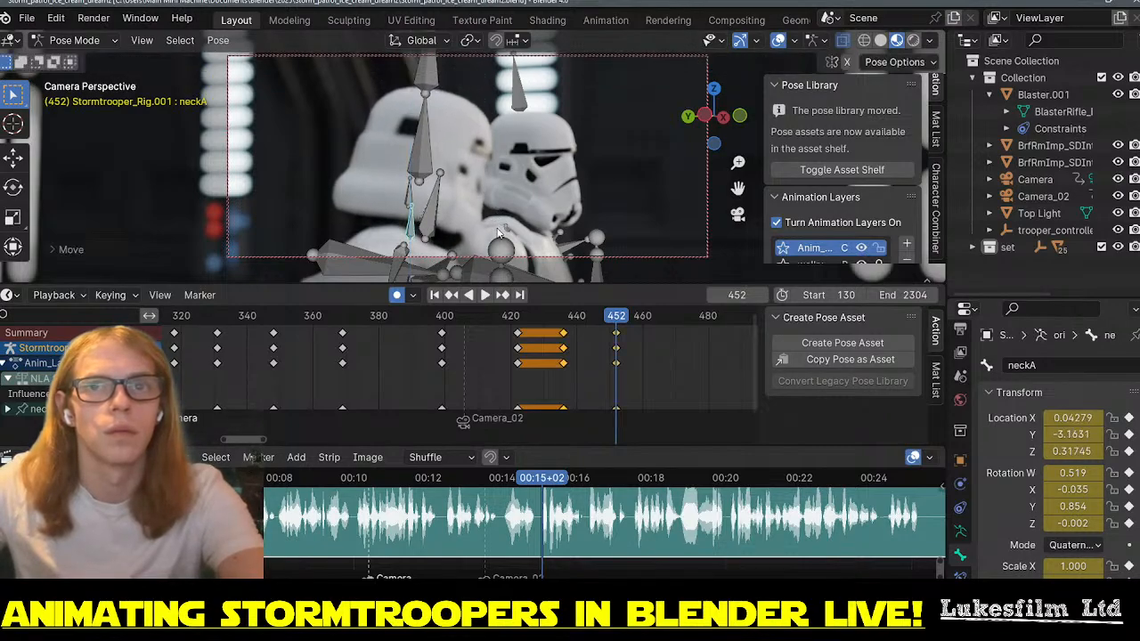
- Shift the neckA keyframes from frame 399 onward earlier so the first lands on frame 380, and play back the timing
{"action": "left_click_drag", "start_coordinate": [533, 317], "coordinate": [576, 317]}
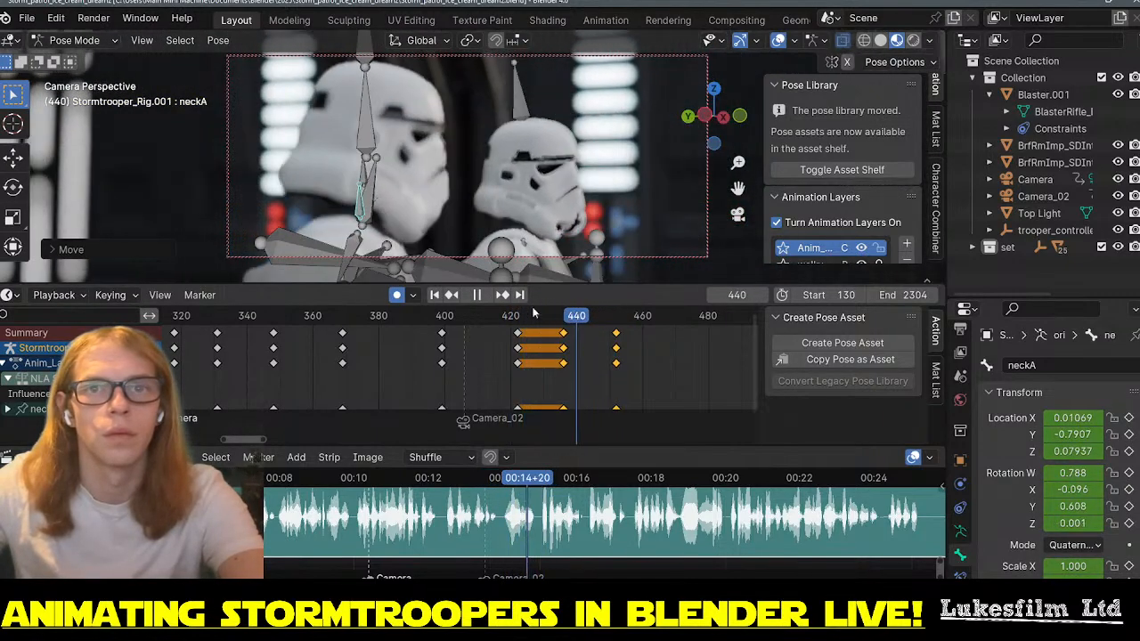
{"action": "left_click_drag", "start_coordinate": [490, 322], "coordinate": [621, 319]}
{"action": "left_click", "coordinate": [442, 329]}
{"action": "key", "text": "space"}
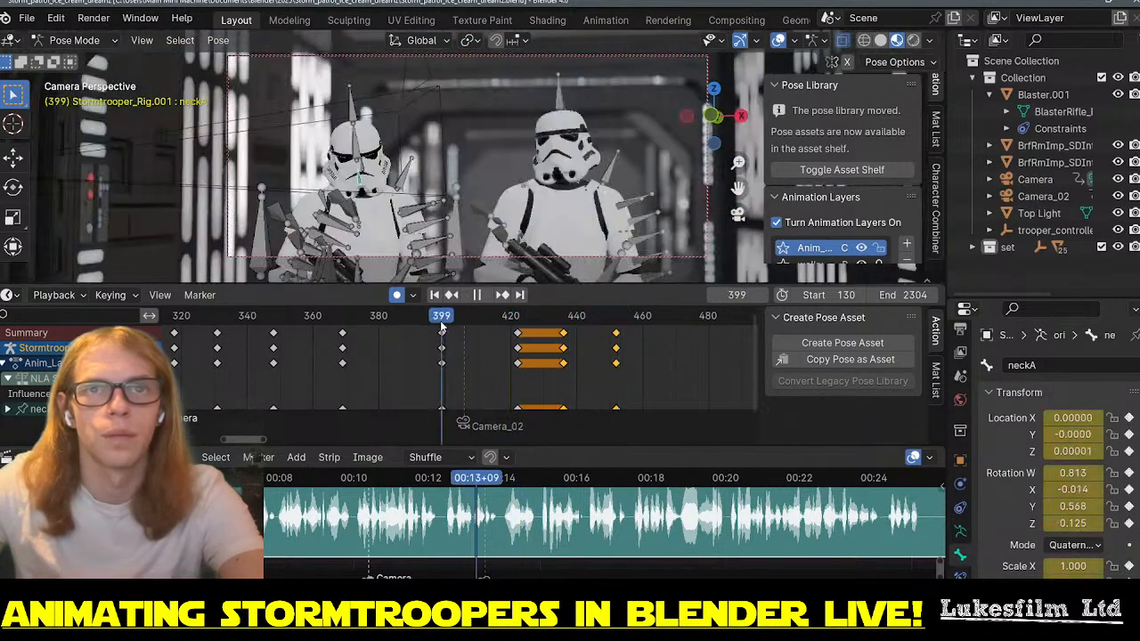
{"action": "left_click", "coordinate": [653, 376]}
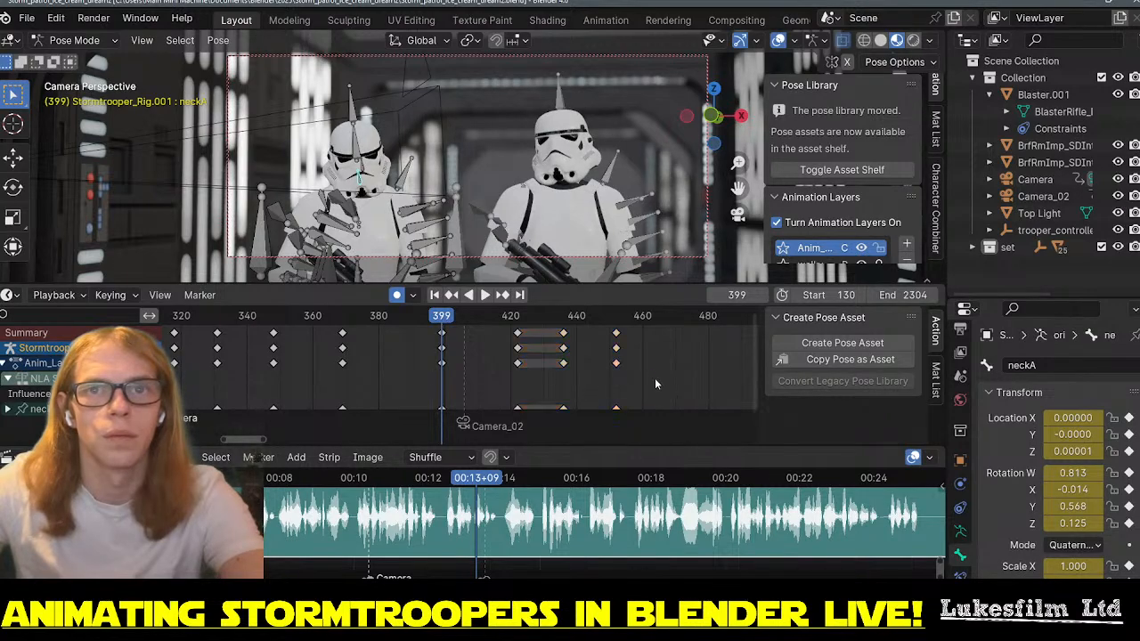
{"action": "left_click_drag", "start_coordinate": [655, 378], "coordinate": [446, 339]}
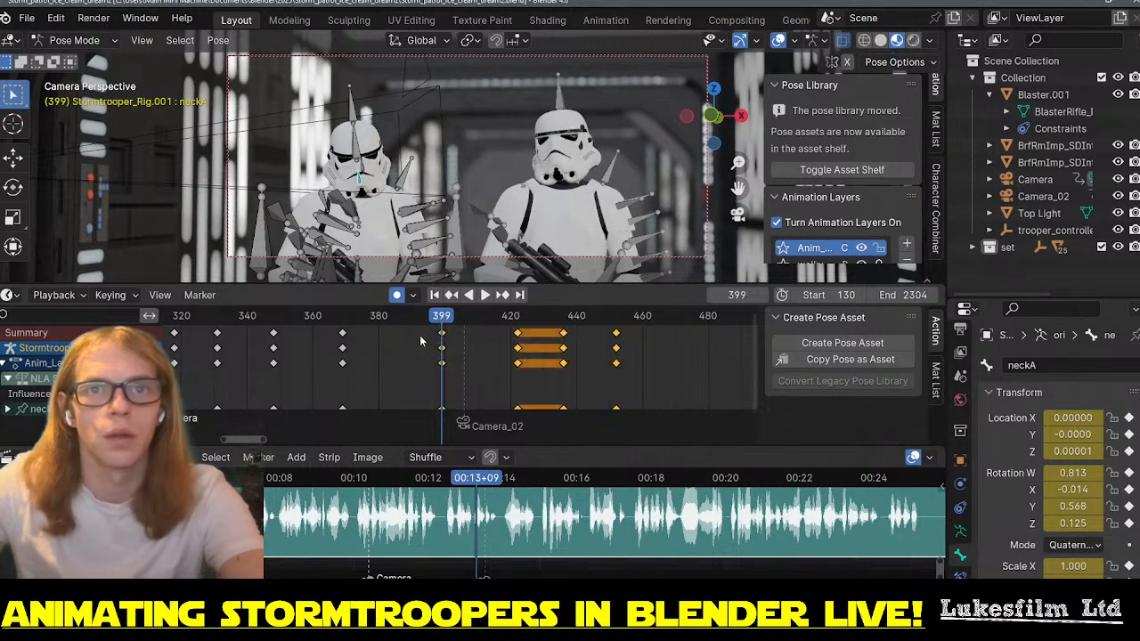
{"action": "key", "text": "g"}
{"action": "left_click", "coordinate": [375, 333]}
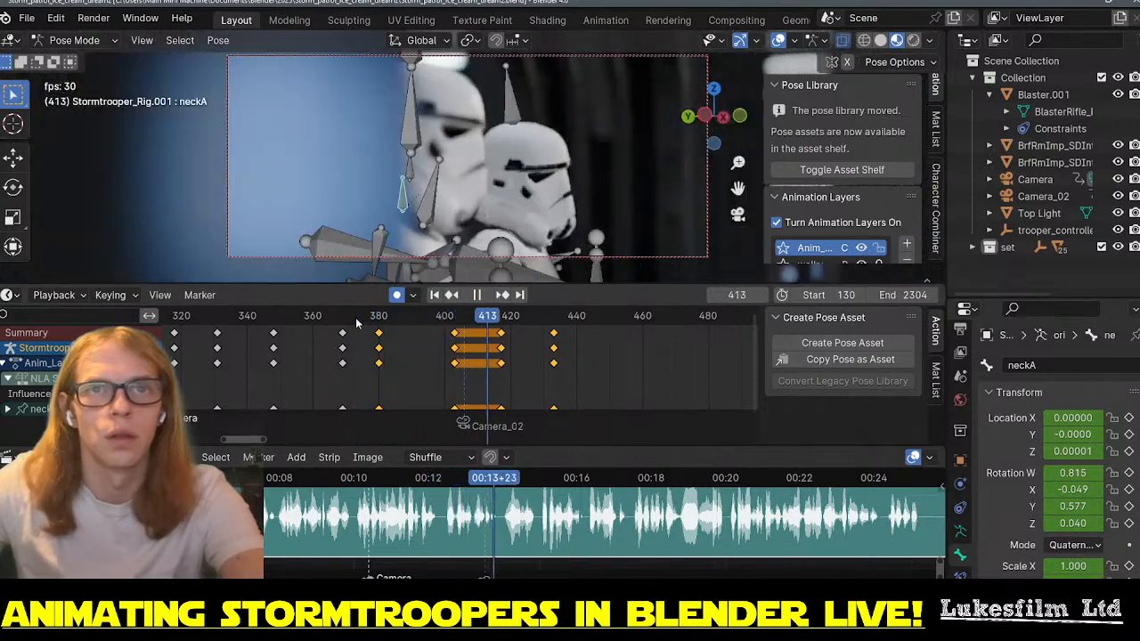
{"action": "key", "text": "space"}
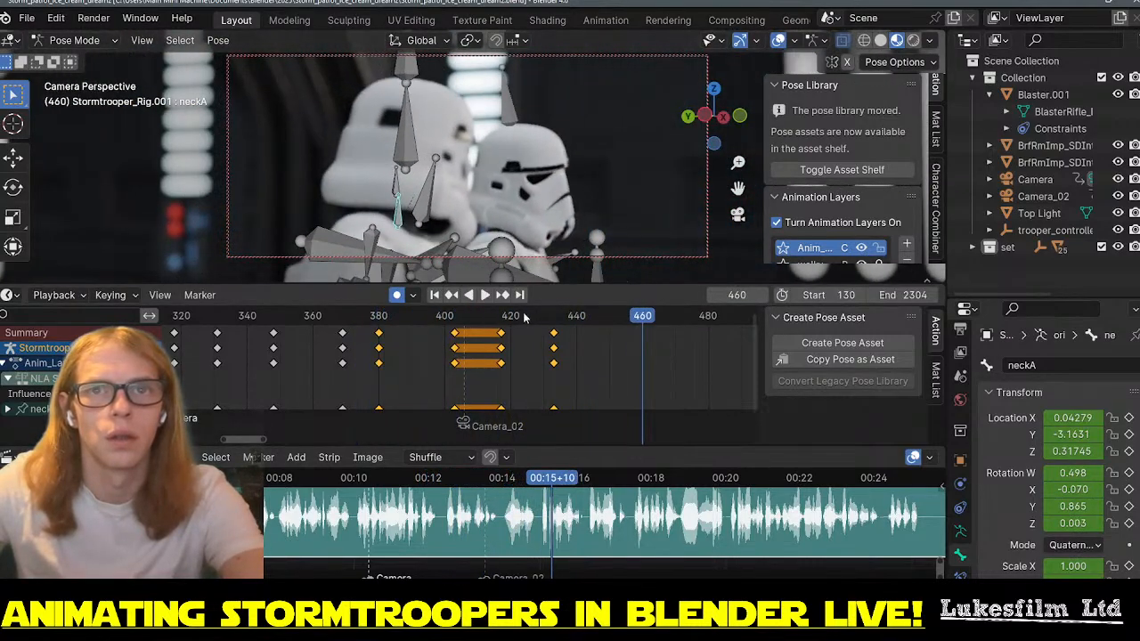
- Copy the neckA keyframe near frame 233 and paste it at frame 447
{"action": "left_click_drag", "start_coordinate": [524, 315], "coordinate": [259, 363]}
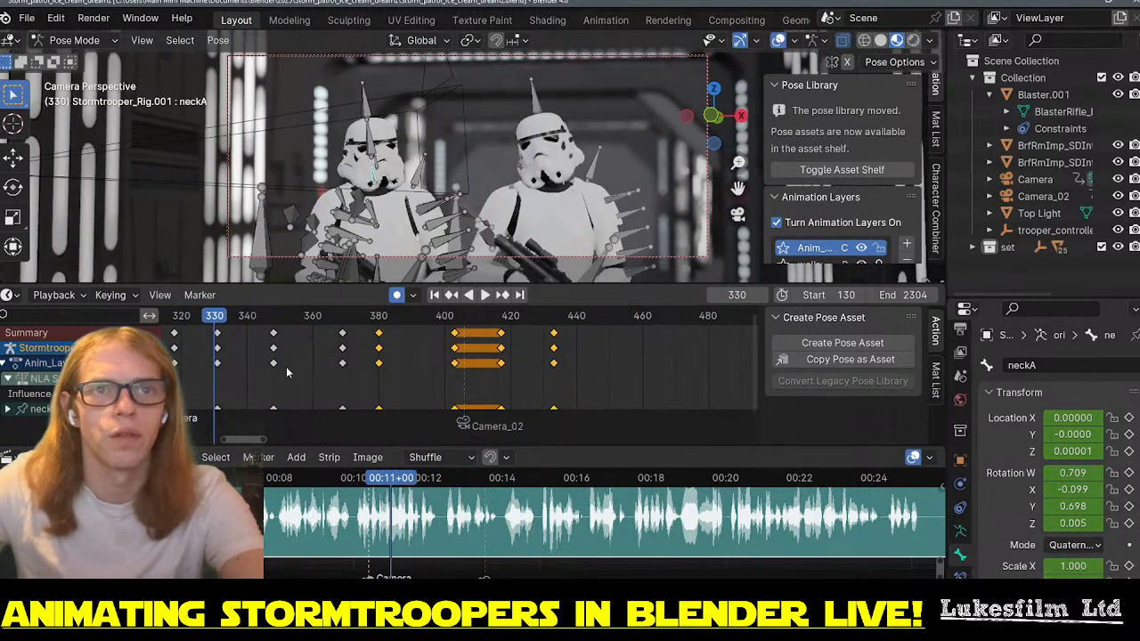
{"action": "scroll", "coordinate": [311, 362], "scroll_direction": "down", "scroll_amount": 2}
{"action": "middle_click_drag", "start_coordinate": [250, 380], "coordinate": [593, 385]}
{"action": "left_click", "coordinate": [498, 315]}
{"action": "key", "text": "space"}
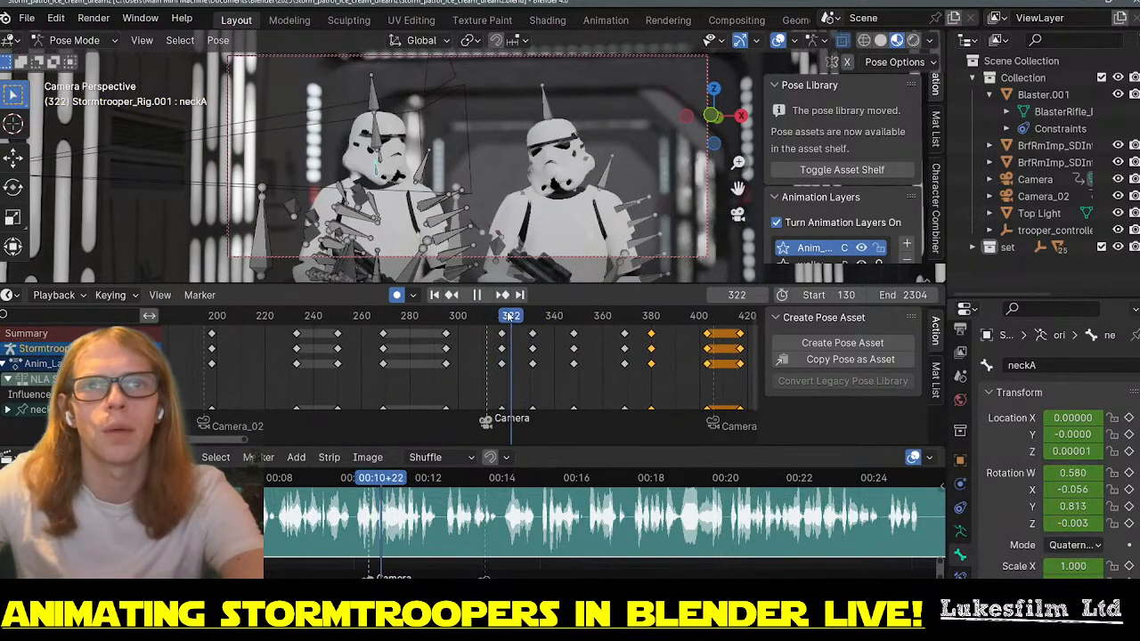
{"action": "left_click_drag", "start_coordinate": [500, 315], "coordinate": [291, 317]}
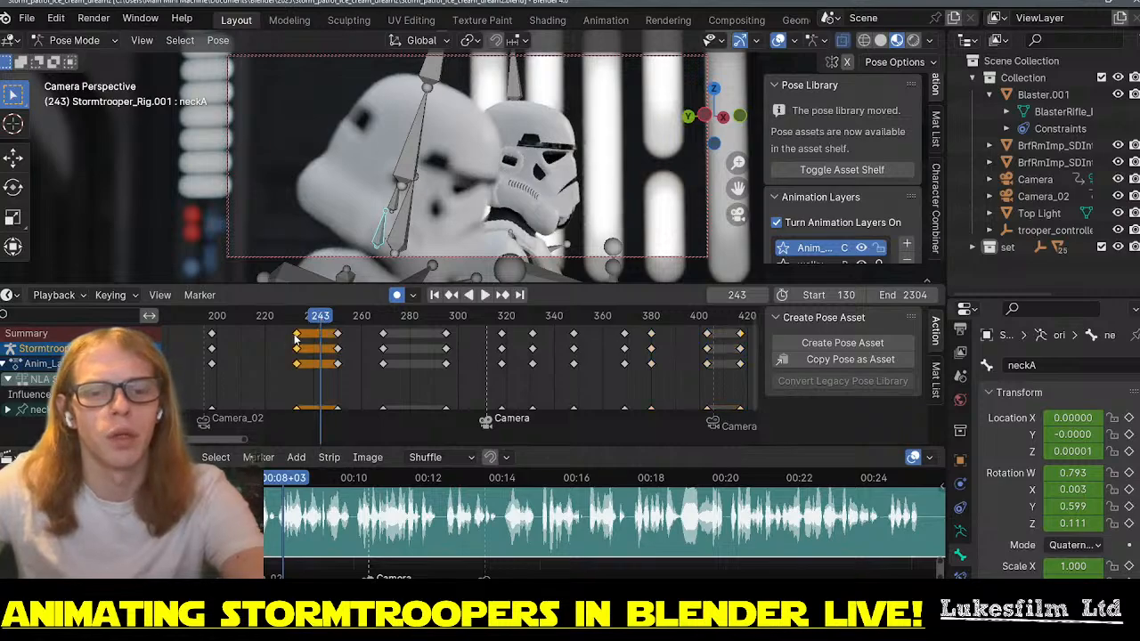
{"action": "scroll", "coordinate": [481, 357], "scroll_direction": "down", "scroll_amount": 2}
{"action": "left_click_drag", "start_coordinate": [706, 319], "coordinate": [719, 325]}
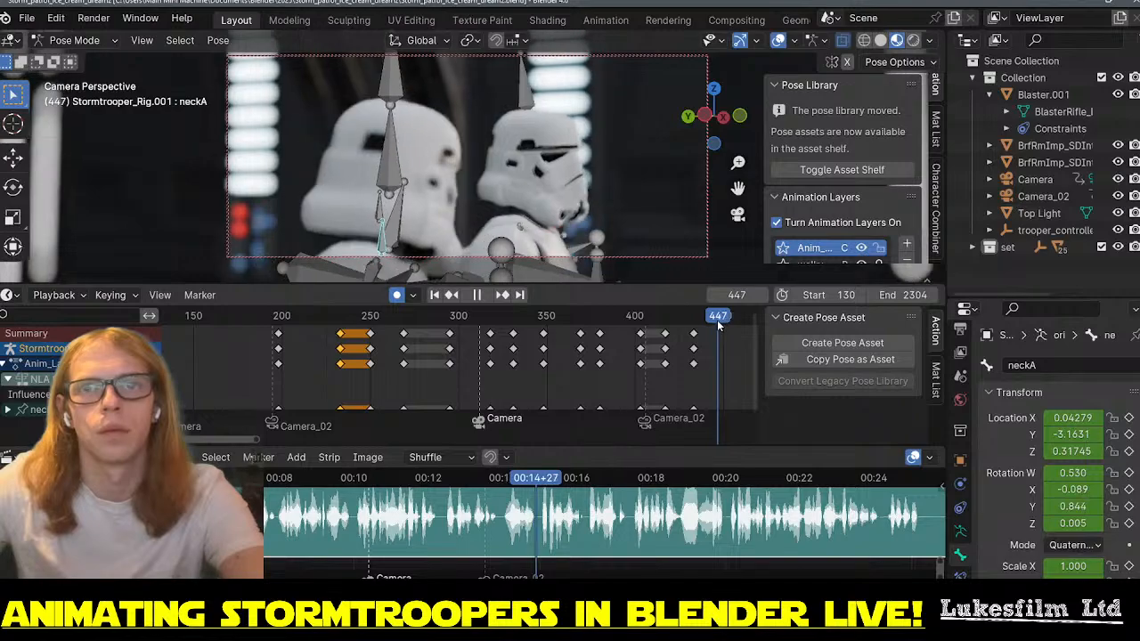
{"action": "key", "text": "ctrl+v"}
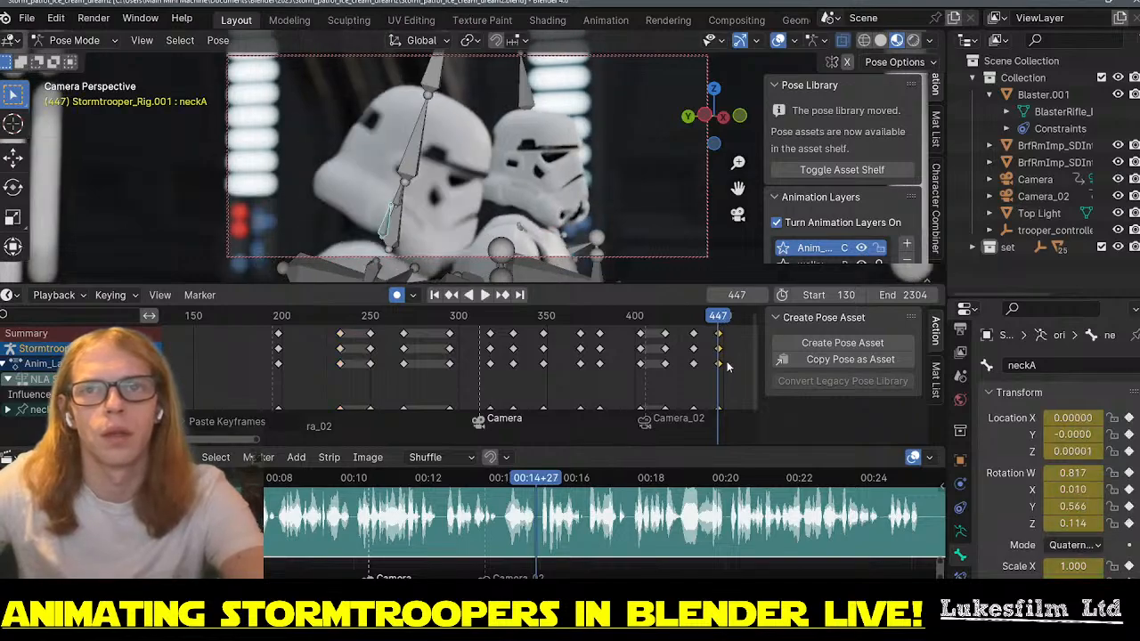
- Copy the neckA keyframe near frame 348 and paste it at frame 463
{"action": "middle_click_drag", "start_coordinate": [726, 366], "coordinate": [534, 335]}
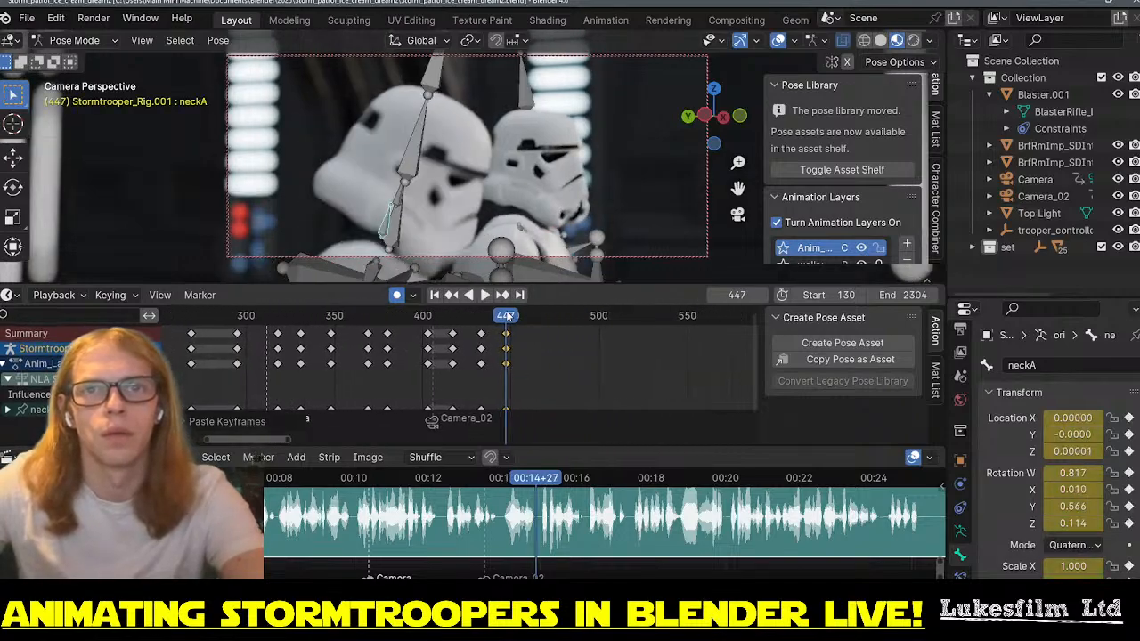
{"action": "left_click", "coordinate": [387, 320]}
{"action": "key", "text": "space"}
{"action": "left_click_drag", "start_coordinate": [371, 321], "coordinate": [330, 322]}
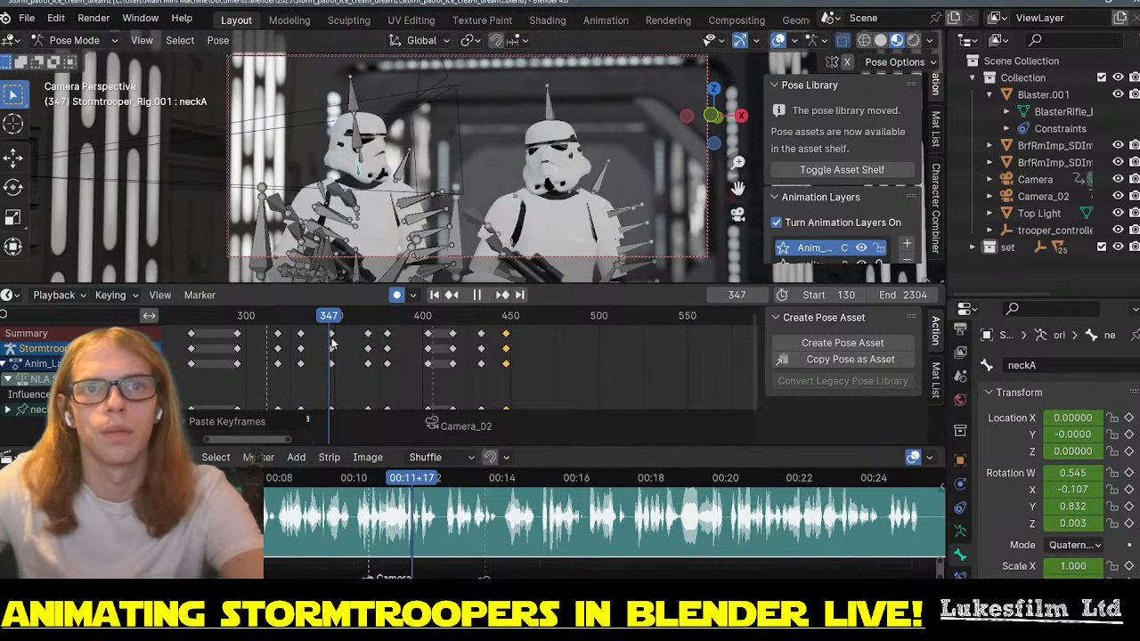
{"action": "key", "text": "space"}
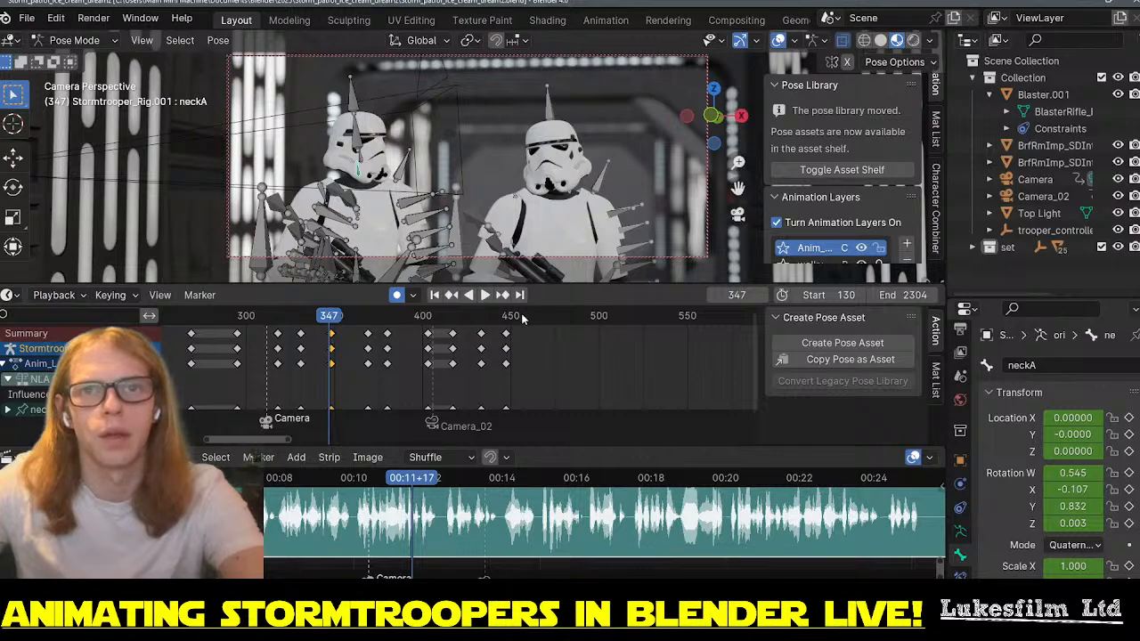
{"action": "left_click", "coordinate": [534, 319]}
{"action": "key", "text": "ctrl+v"}
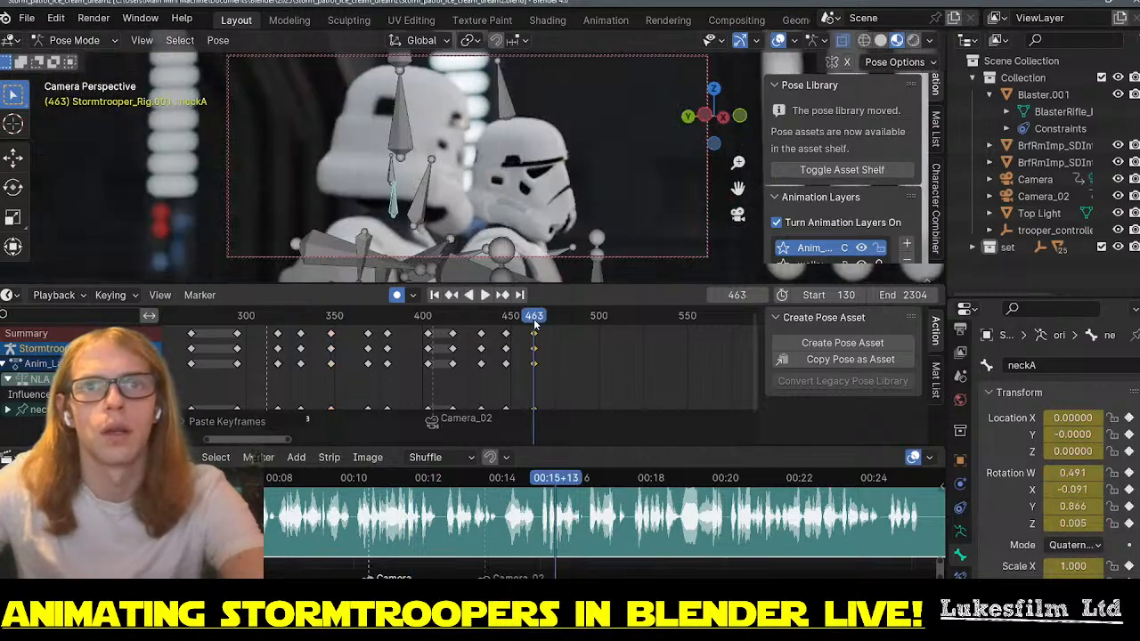
{"action": "key", "text": "g"}
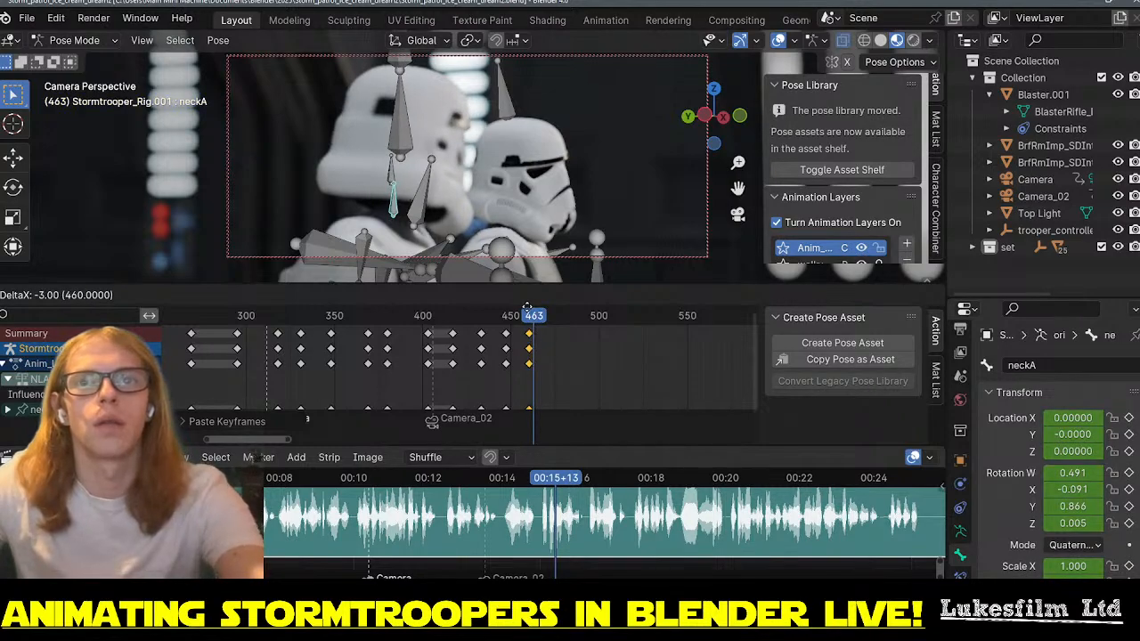
{"action": "key", "text": "Escape"}
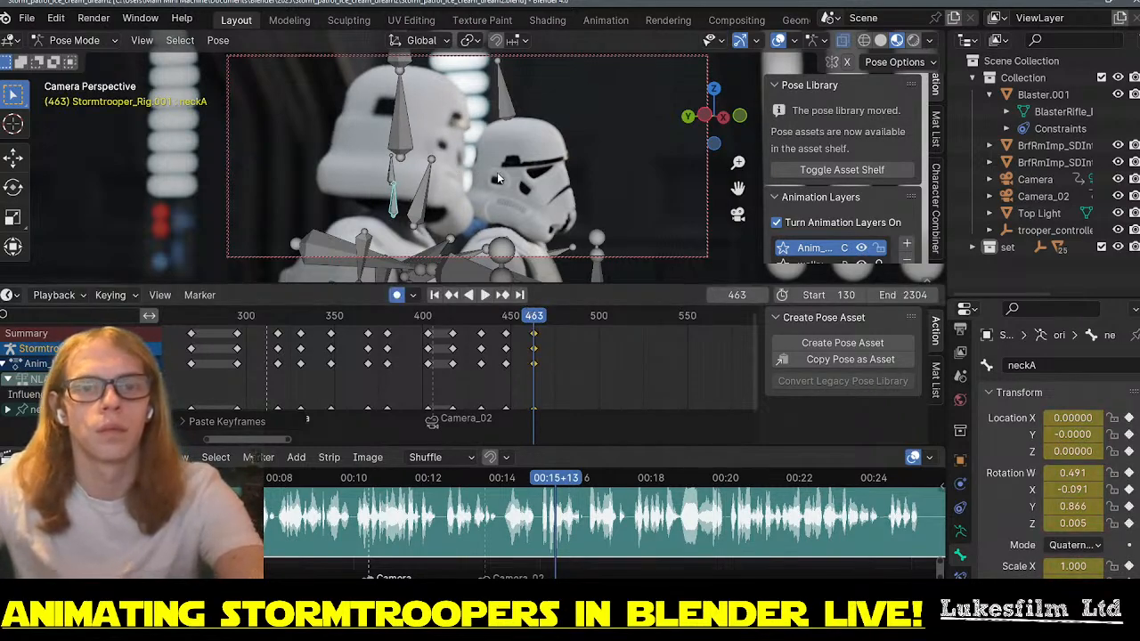
- At frame 463, lower the neckA bone about 0.024 m along the global Z axis
{"action": "key", "text": "g"}
{"action": "key", "text": "z"}
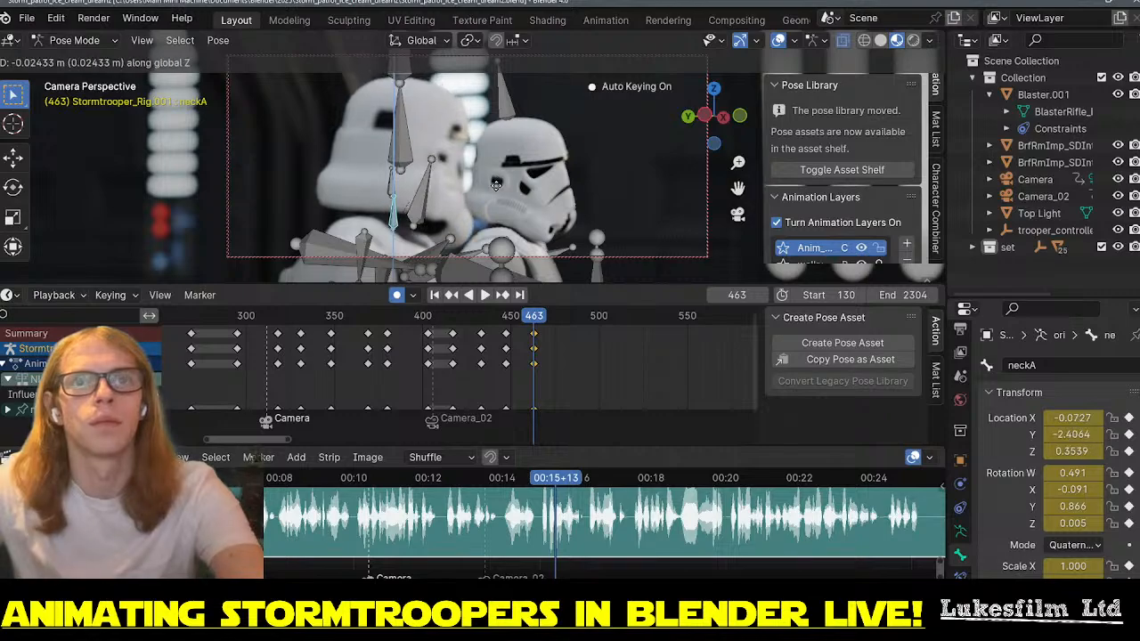
{"action": "left_click", "coordinate": [496, 185]}
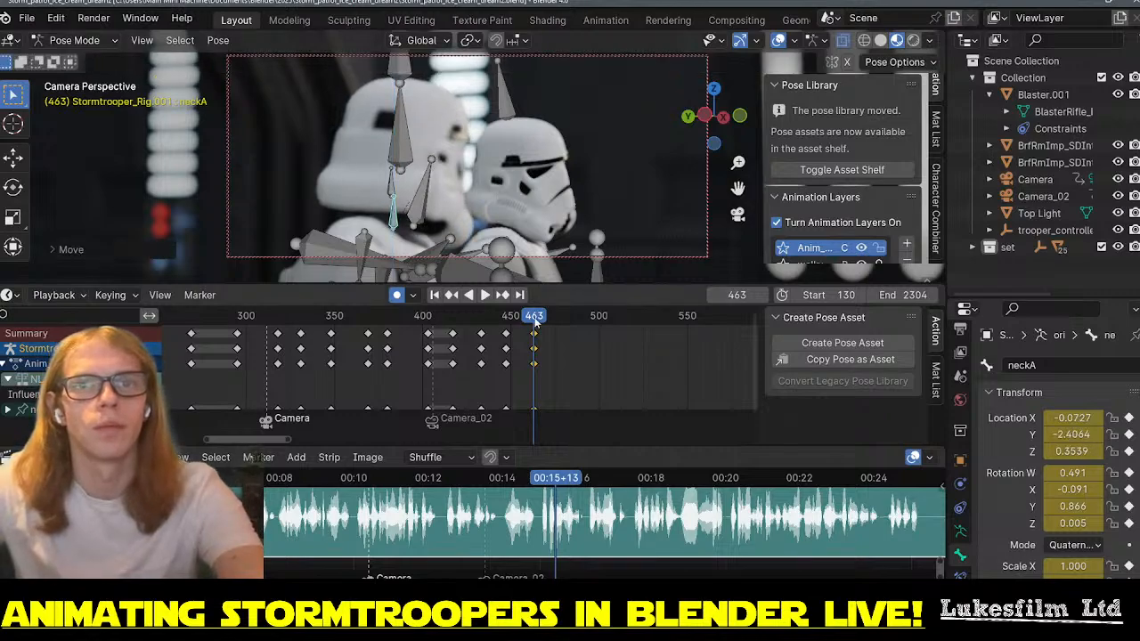
- At frame 473, rotate the neckA bone about -6° around the global Y axis
{"action": "mouse_move", "coordinate": [535, 322]}
{"action": "left_mouse_down"}
{"action": "mouse_move", "coordinate": [474, 322]}
{"action": "mouse_move", "coordinate": [551, 328]}
{"action": "left_mouse_up"}
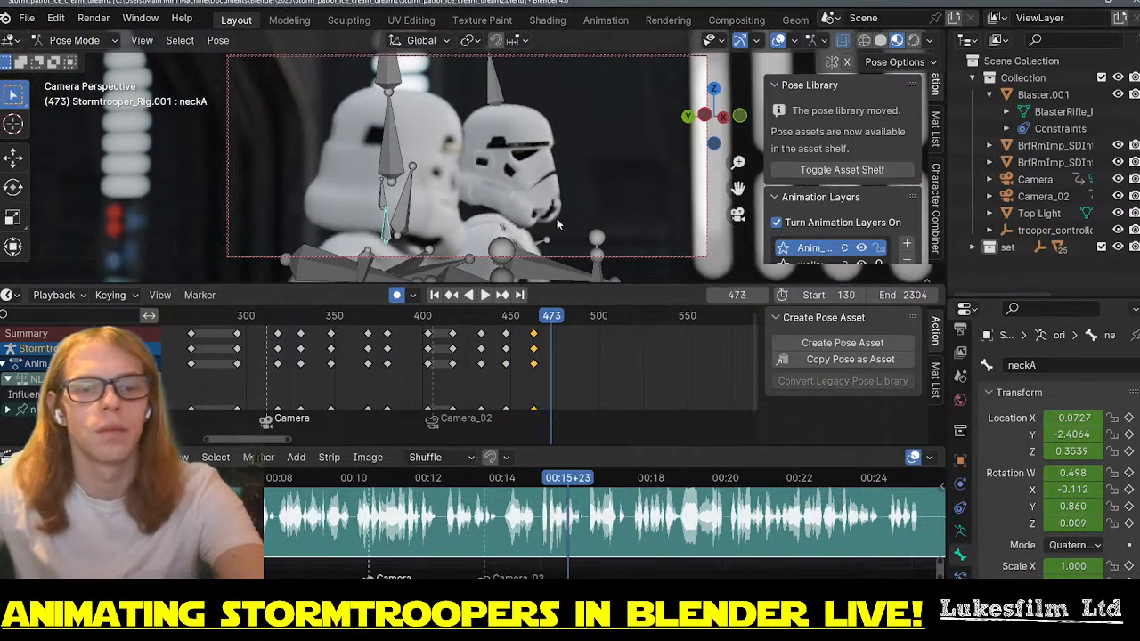
{"action": "key", "text": "r"}
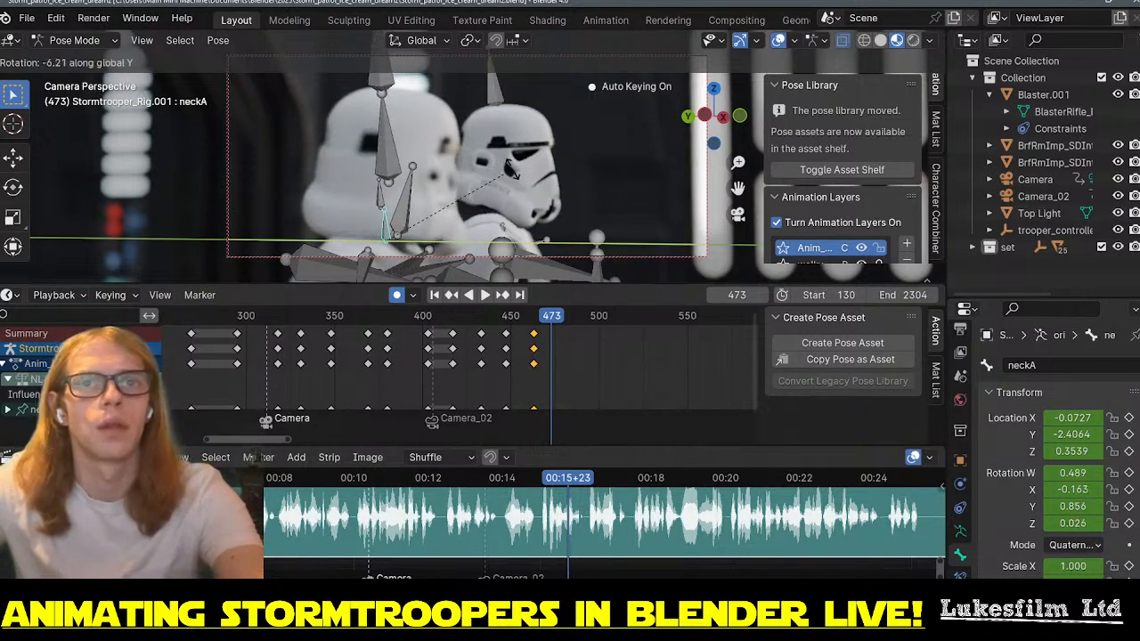
{"action": "left_click", "coordinate": [509, 170]}
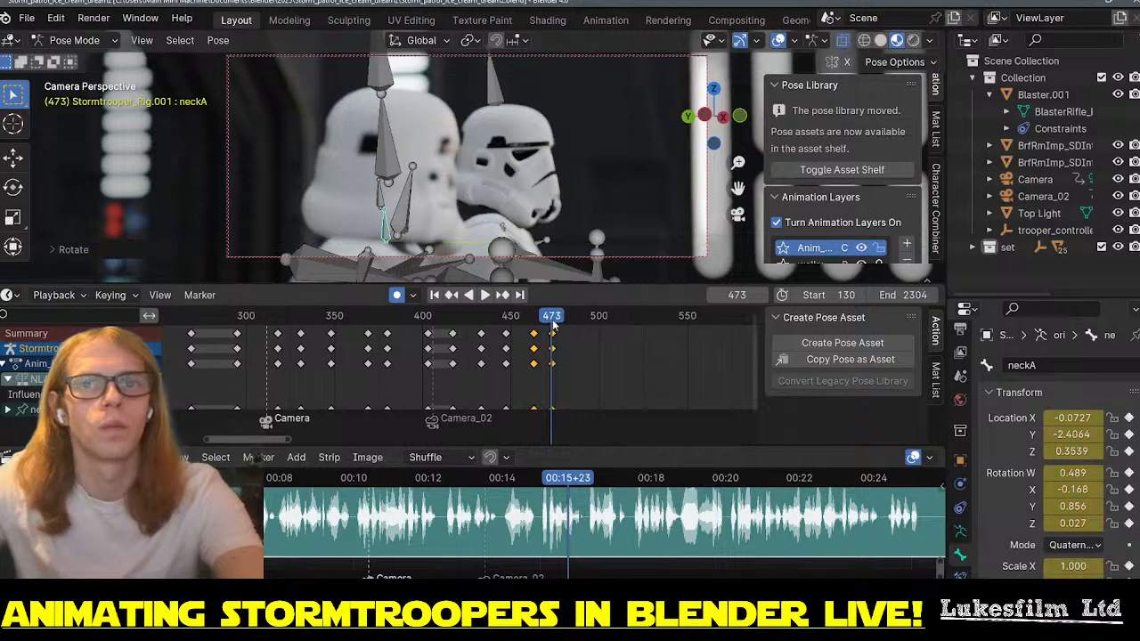
{"action": "key", "text": "space"}
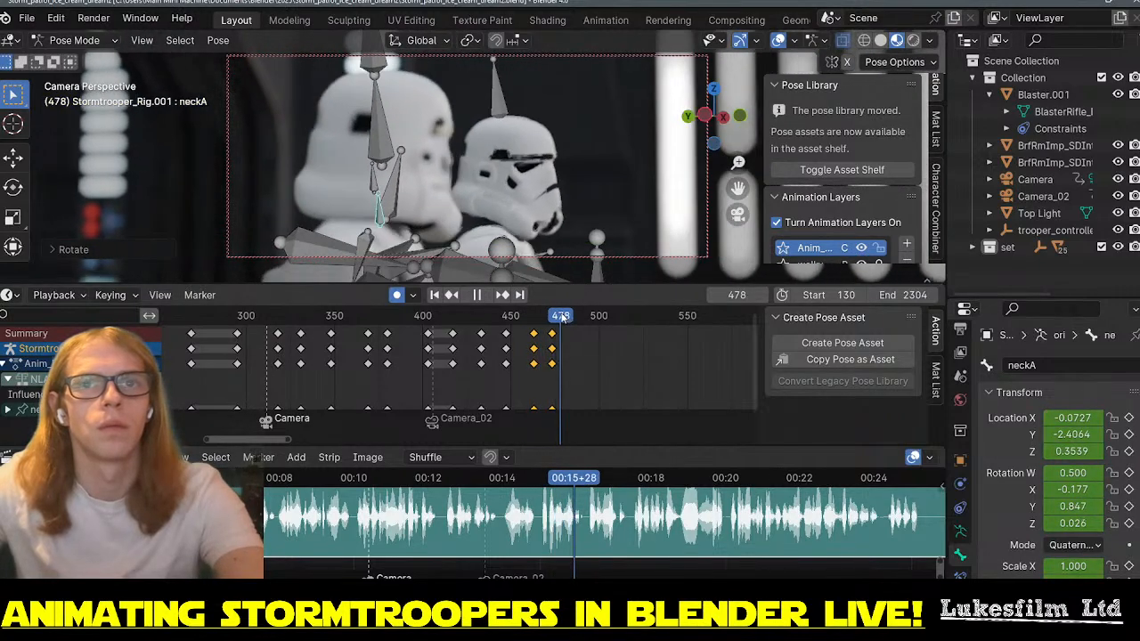
- Copy the two neckA keyframes at frames 463 and 473 and paste them starting at frame 486
{"action": "left_click_drag", "start_coordinate": [562, 318], "coordinate": [538, 318]}
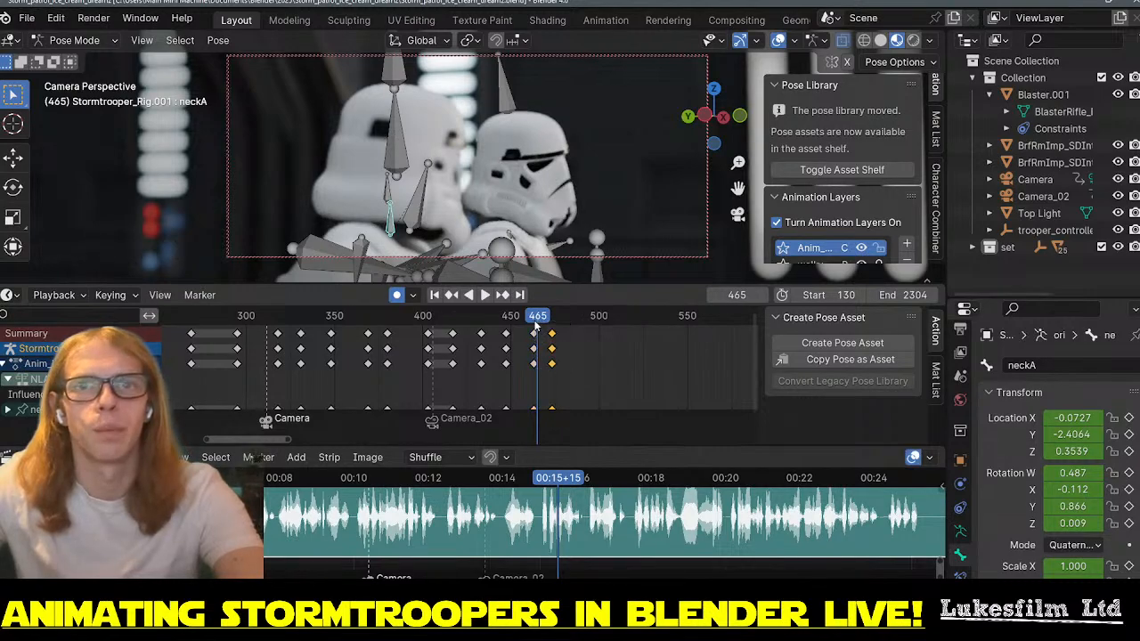
{"action": "left_click_drag", "start_coordinate": [575, 376], "coordinate": [525, 332]}
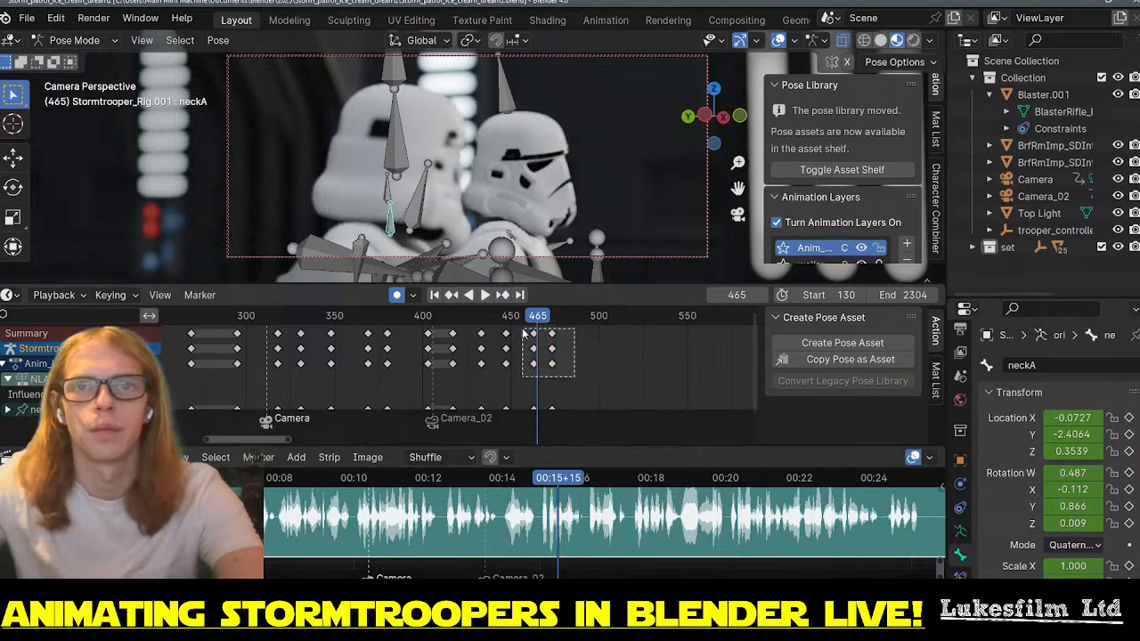
{"action": "key", "text": "space"}
{"action": "left_click", "coordinate": [574, 319]}
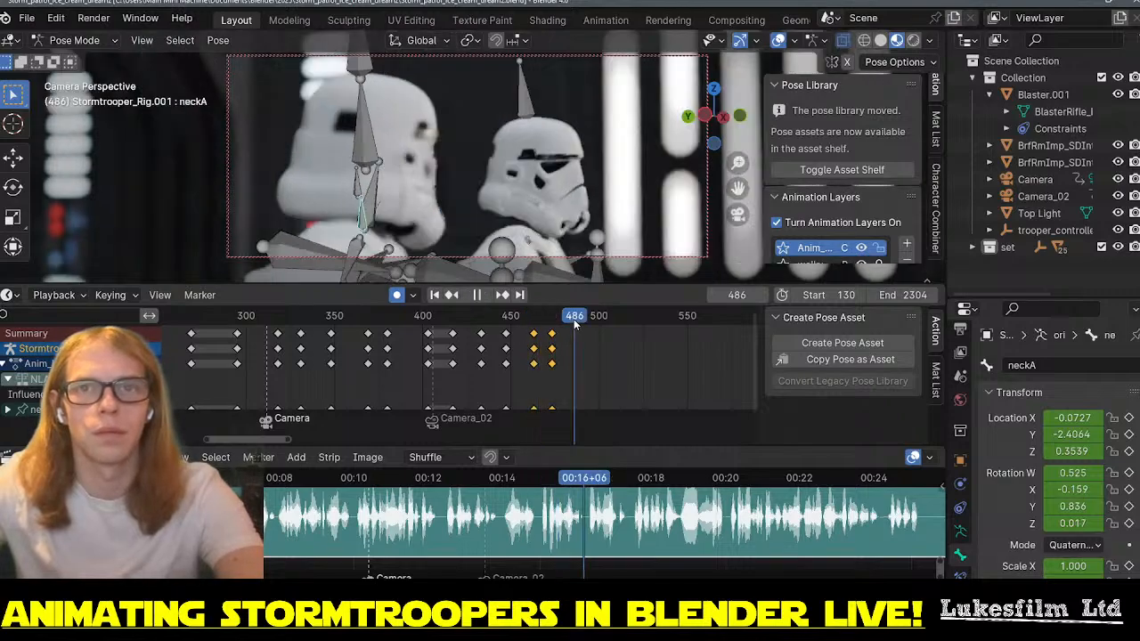
{"action": "key", "text": "ctrl+v"}
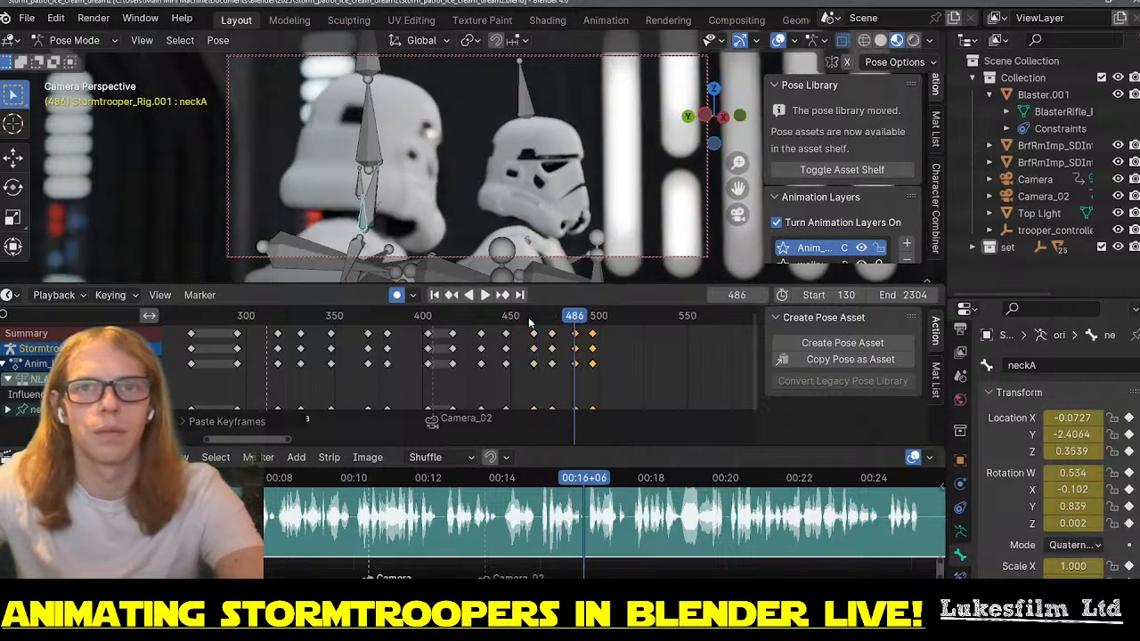
- Play the animation from frame 130 and replay the Camera_02 shot to check the head turns against the dialogue
{"action": "left_click_drag", "start_coordinate": [529, 317], "coordinate": [651, 324]}
{"action": "key", "text": "space"}
{"action": "left_click", "coordinate": [382, 314]}
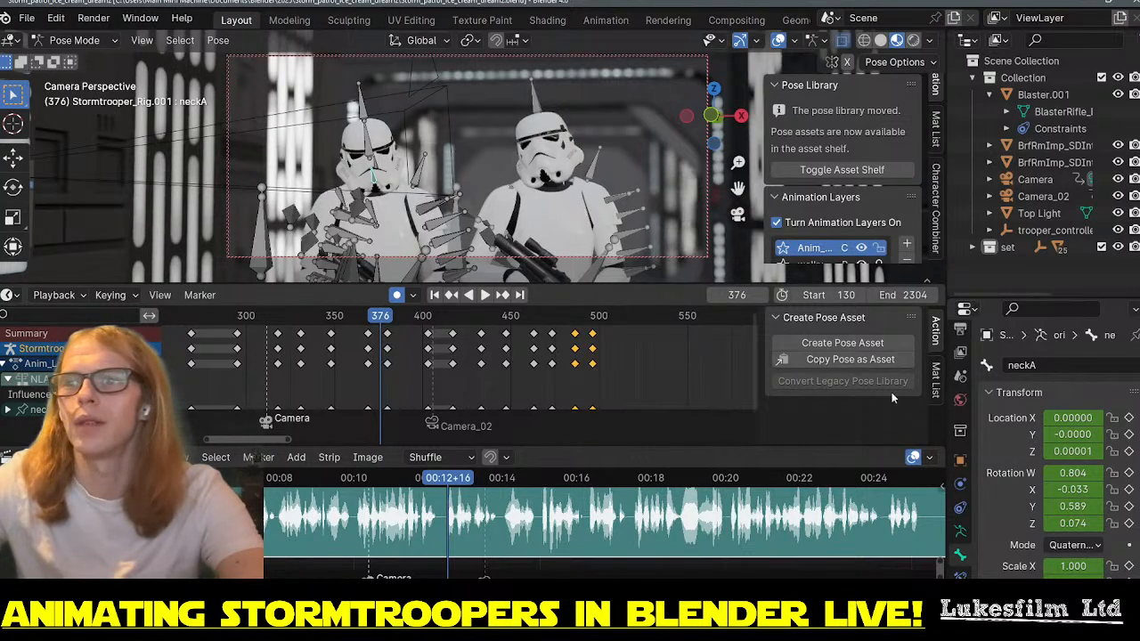
{"action": "left_click", "coordinate": [435, 294]}
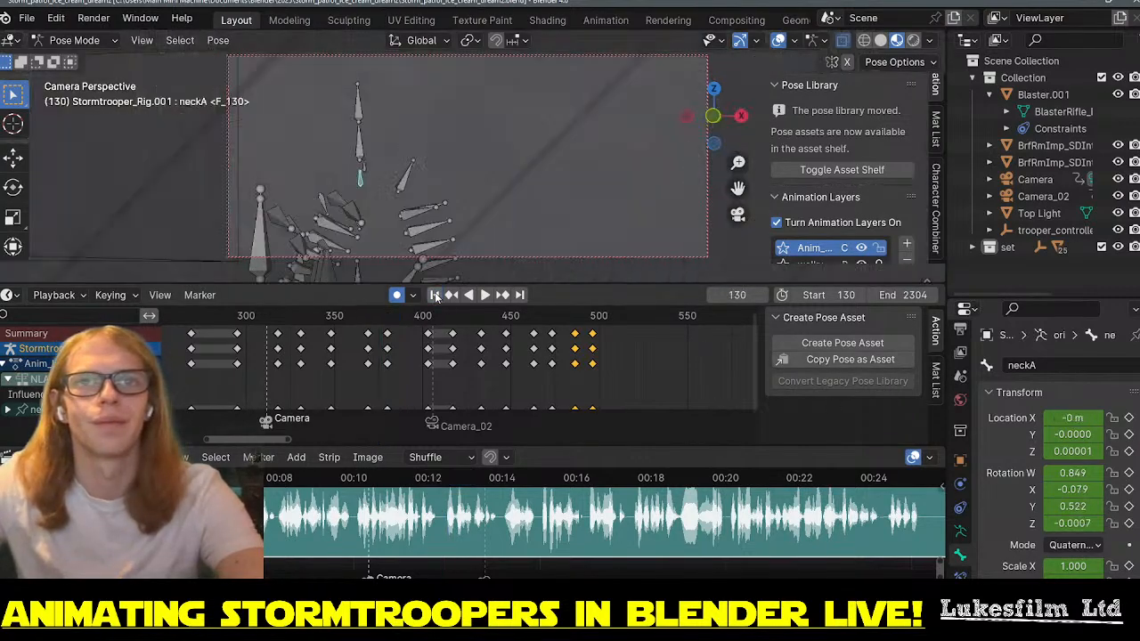
{"action": "left_click", "coordinate": [485, 295]}
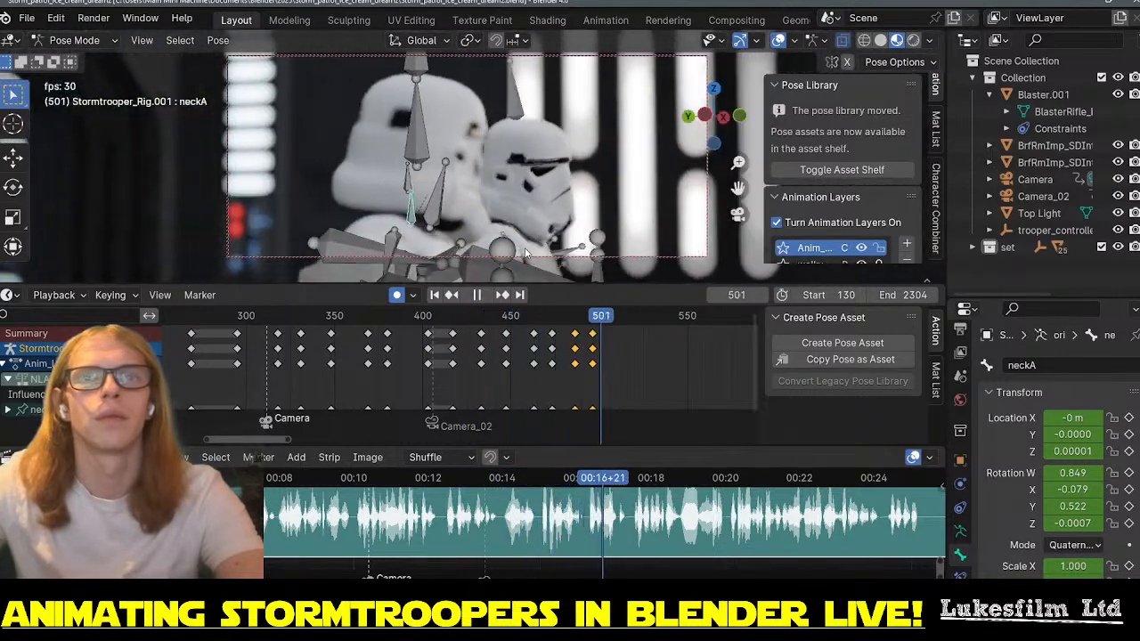
{"action": "key", "text": "space"}
{"action": "key", "text": "space"}
{"action": "mouse_move", "coordinate": [443, 318]}
{"action": "left_mouse_down"}
{"action": "mouse_move", "coordinate": [428, 317]}
{"action": "mouse_move", "coordinate": [512, 321]}
{"action": "mouse_move", "coordinate": [421, 317]}
{"action": "left_mouse_up"}
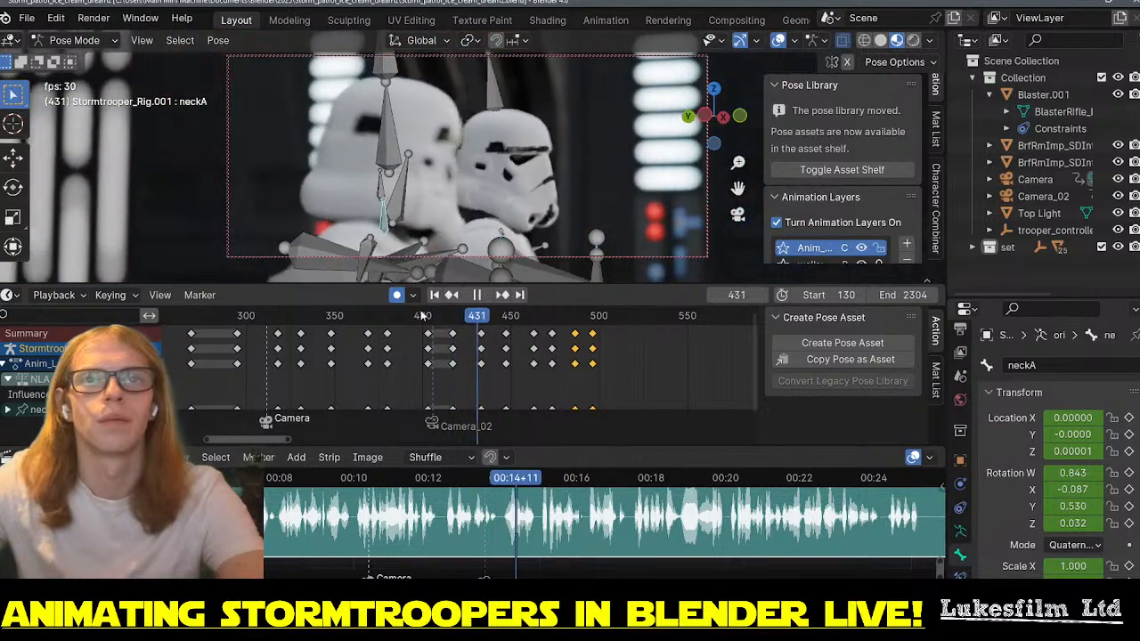
{"action": "key", "text": "space"}
- Shift the neckA keyframes from frame 447 onward later so the first lands at about frame 475
{"action": "left_click_drag", "start_coordinate": [439, 321], "coordinate": [481, 319]}
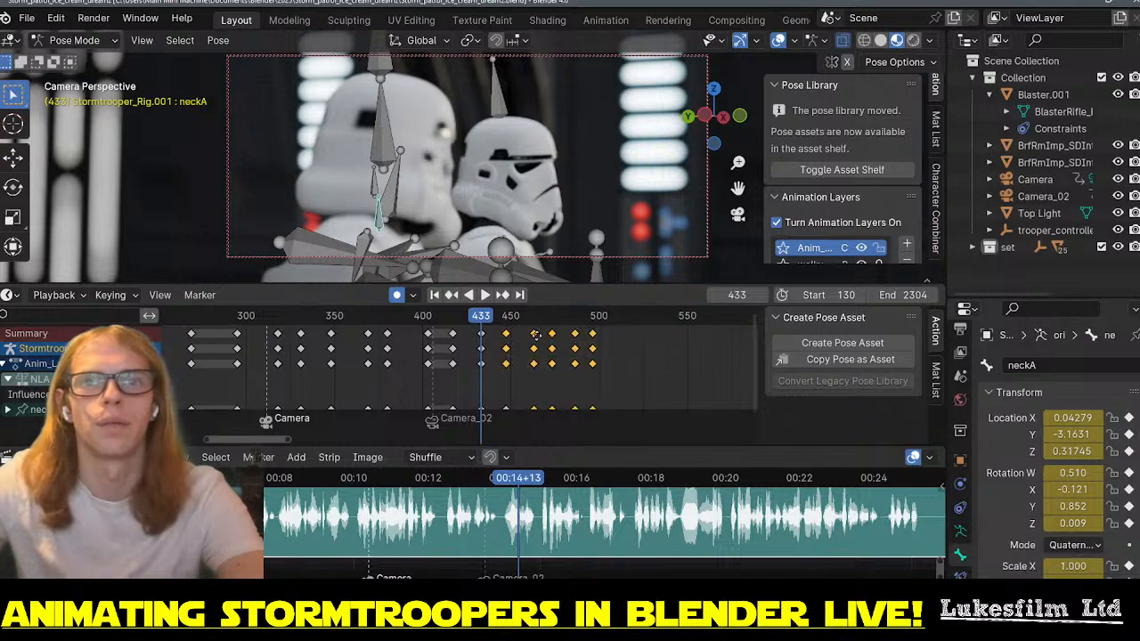
{"action": "left_click_drag", "start_coordinate": [536, 334], "coordinate": [559, 334]}
{"action": "left_click", "coordinate": [504, 345]}
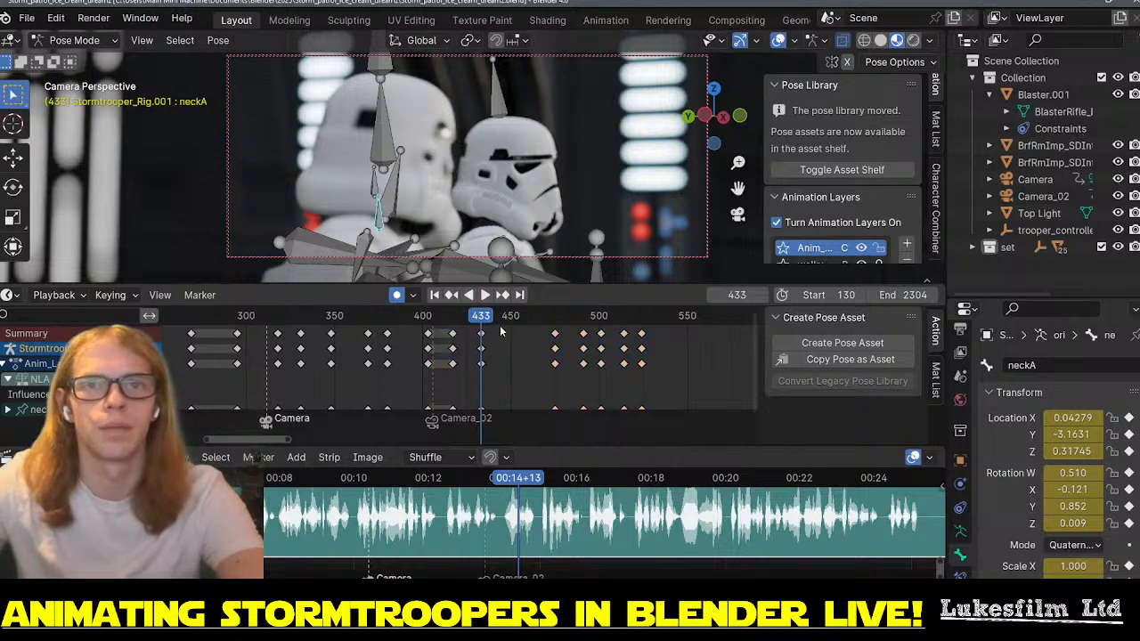
- Copy the neckA keyframe at frame 433 and paste it at frame 447 to hold the pose
{"action": "left_click_drag", "start_coordinate": [488, 326], "coordinate": [505, 326]}
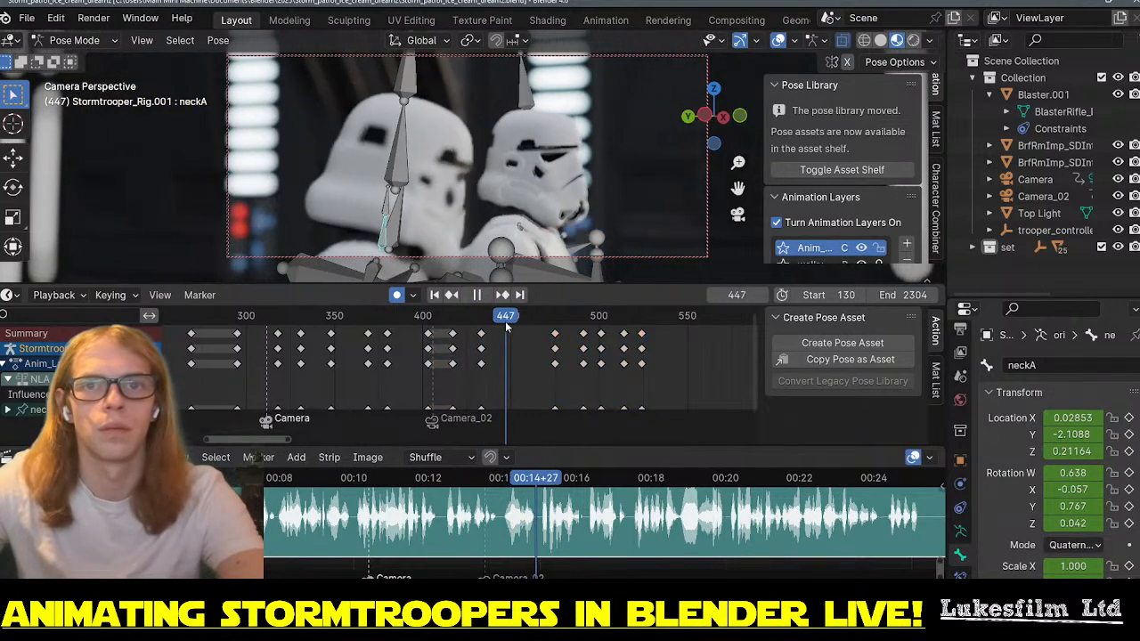
{"action": "key", "text": "space"}
{"action": "key", "text": "ctrl+v"}
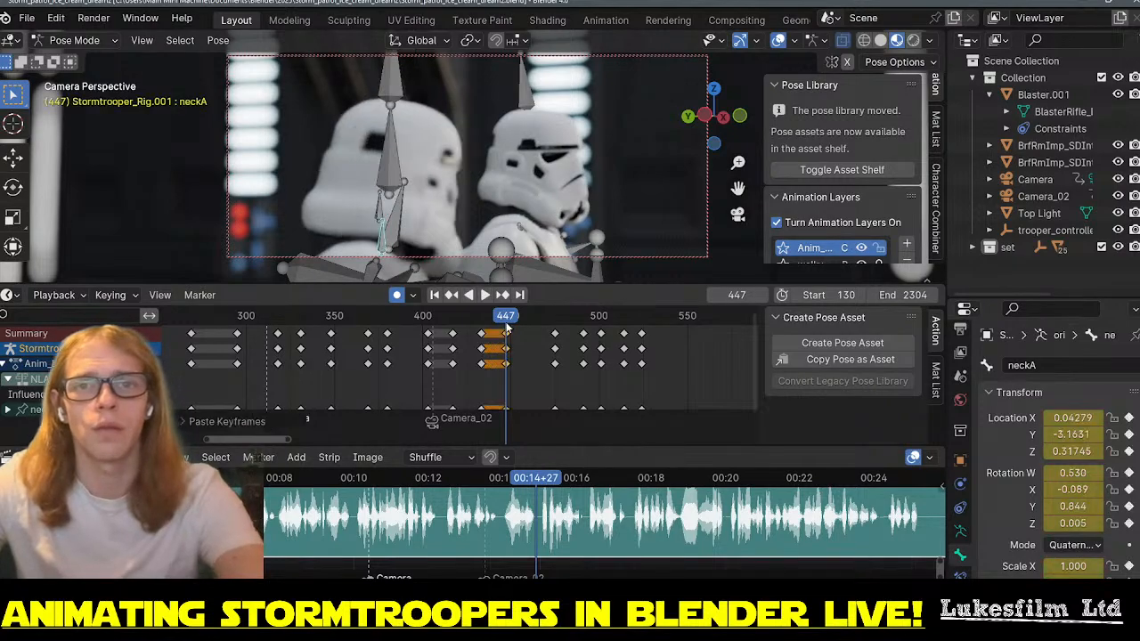
- Move the neckA keyframe at frame 475 to about frame 470 and shift the four following ones so the first lands at frame 500
{"action": "left_click_drag", "start_coordinate": [504, 317], "coordinate": [540, 333]}
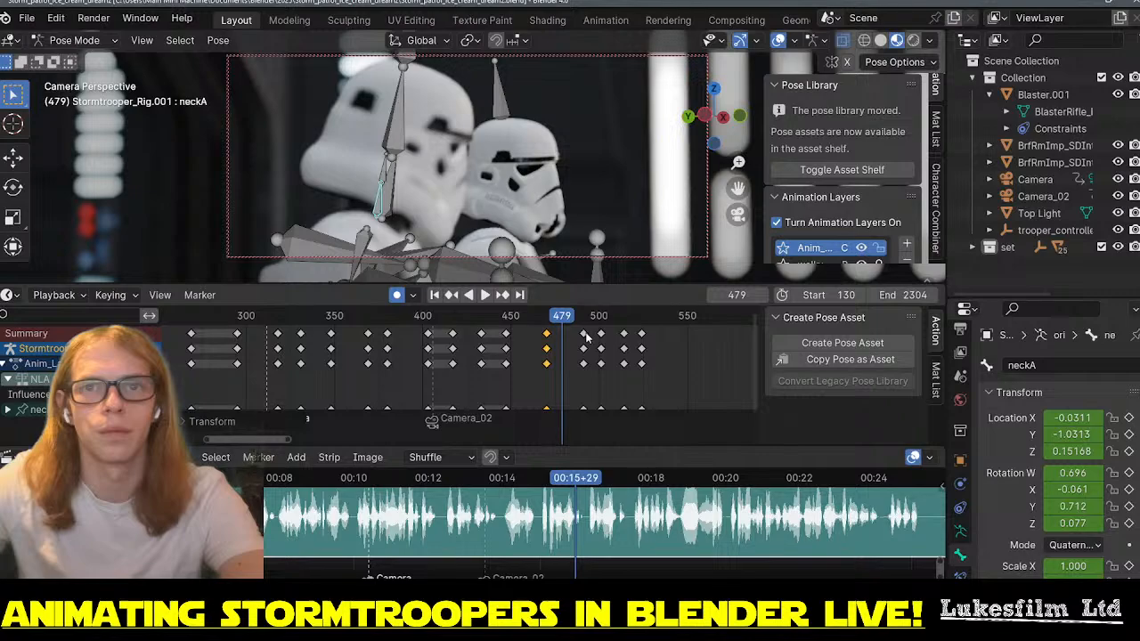
{"action": "left_click", "coordinate": [685, 378]}
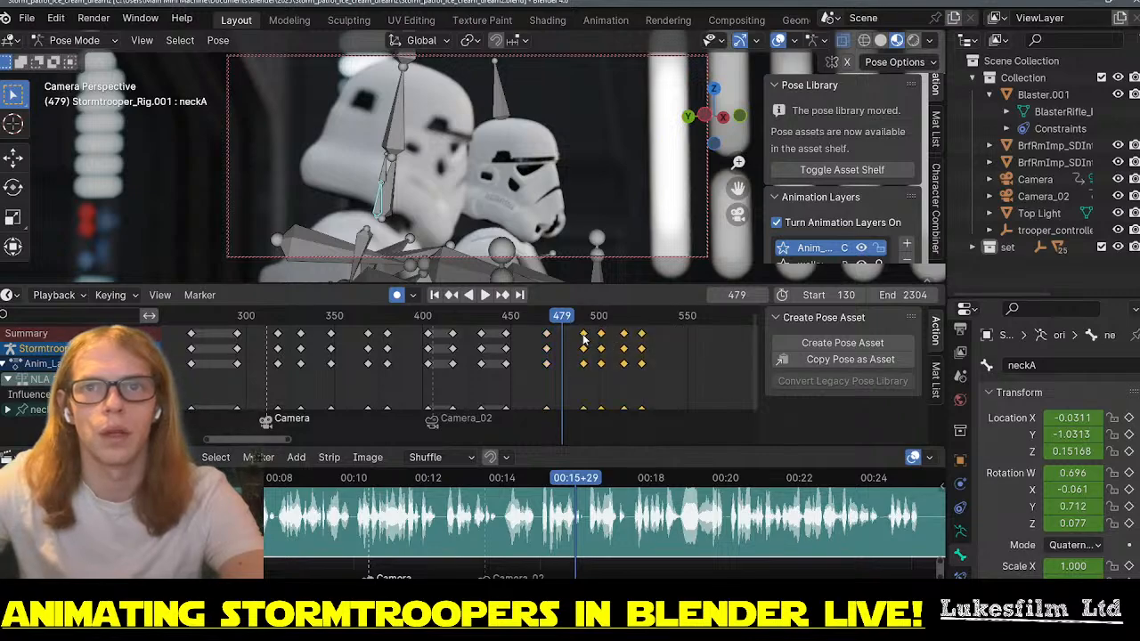
{"action": "left_click_drag", "start_coordinate": [584, 338], "coordinate": [602, 333]}
- Replay the Camera_02 shot from several starting frames to check the retimed head turns against the dialogue
{"action": "left_click", "coordinate": [535, 333]}
{"action": "key", "text": "space"}
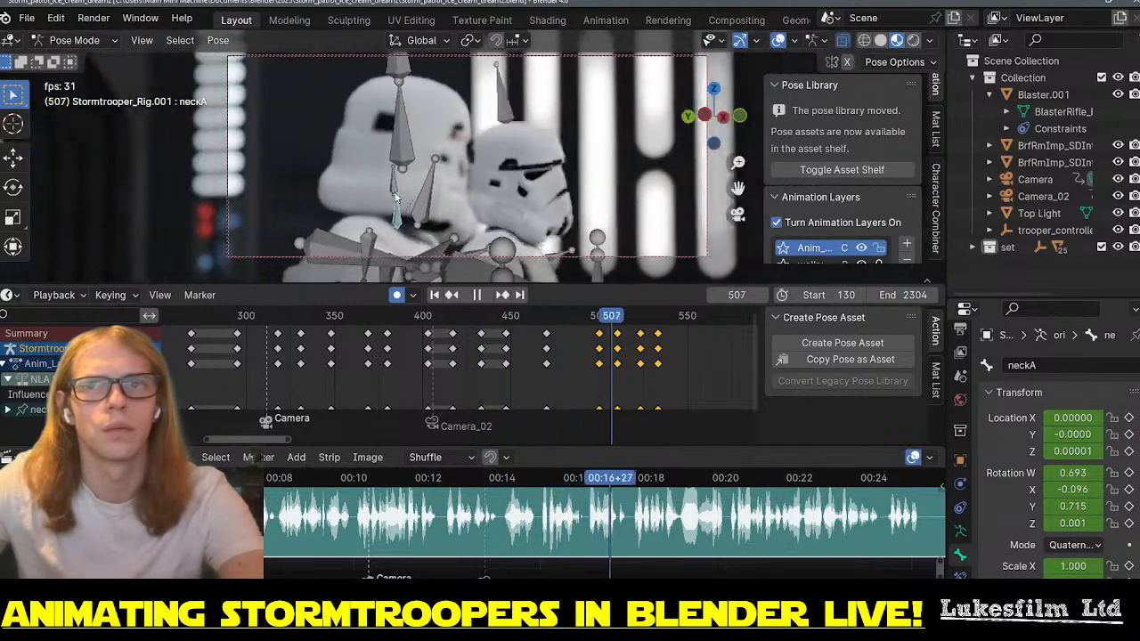
{"action": "key", "text": "space"}
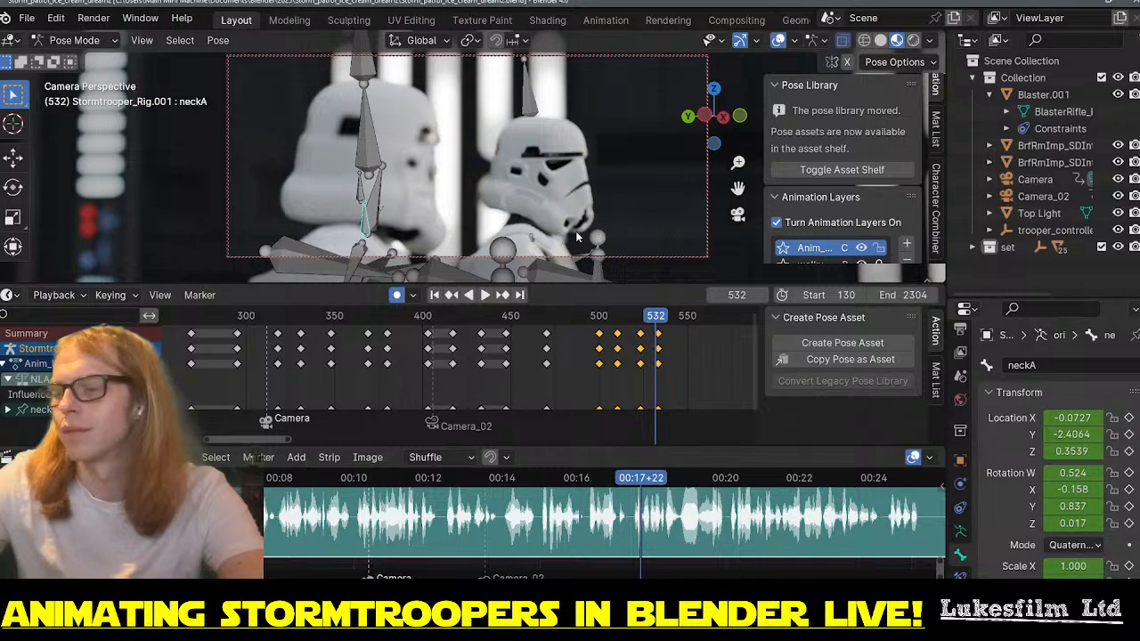
{"action": "left_click_drag", "start_coordinate": [472, 315], "coordinate": [442, 311]}
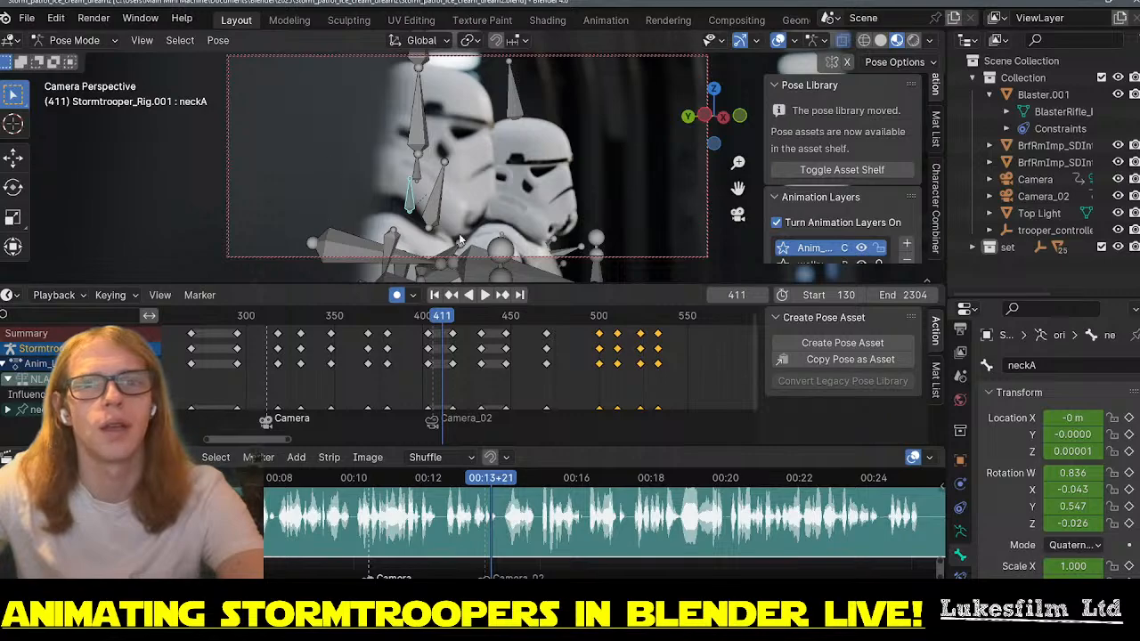
{"action": "key", "text": "shift+Left"}
{"action": "key", "text": "space"}
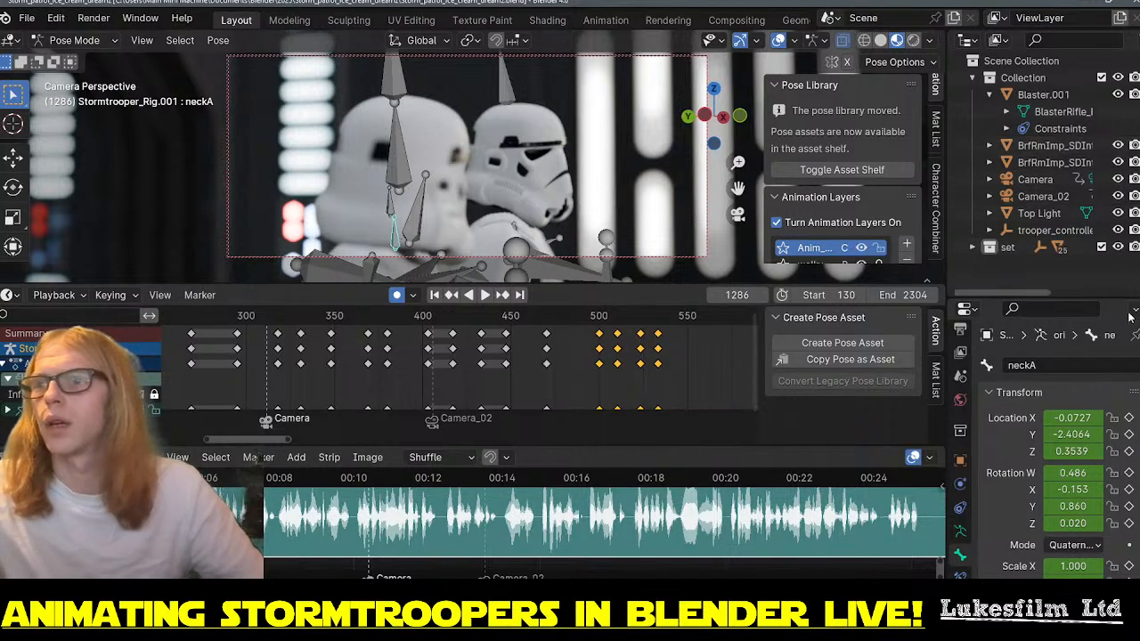
{"action": "left_click_drag", "start_coordinate": [559, 314], "coordinate": [412, 299]}
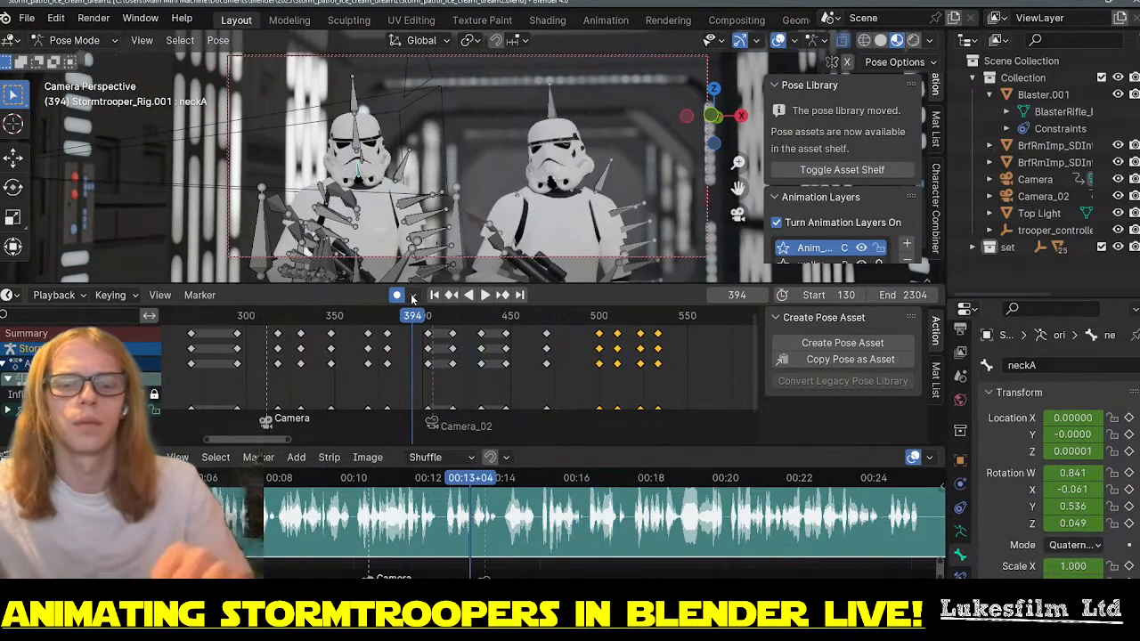
{"action": "key", "text": "space"}
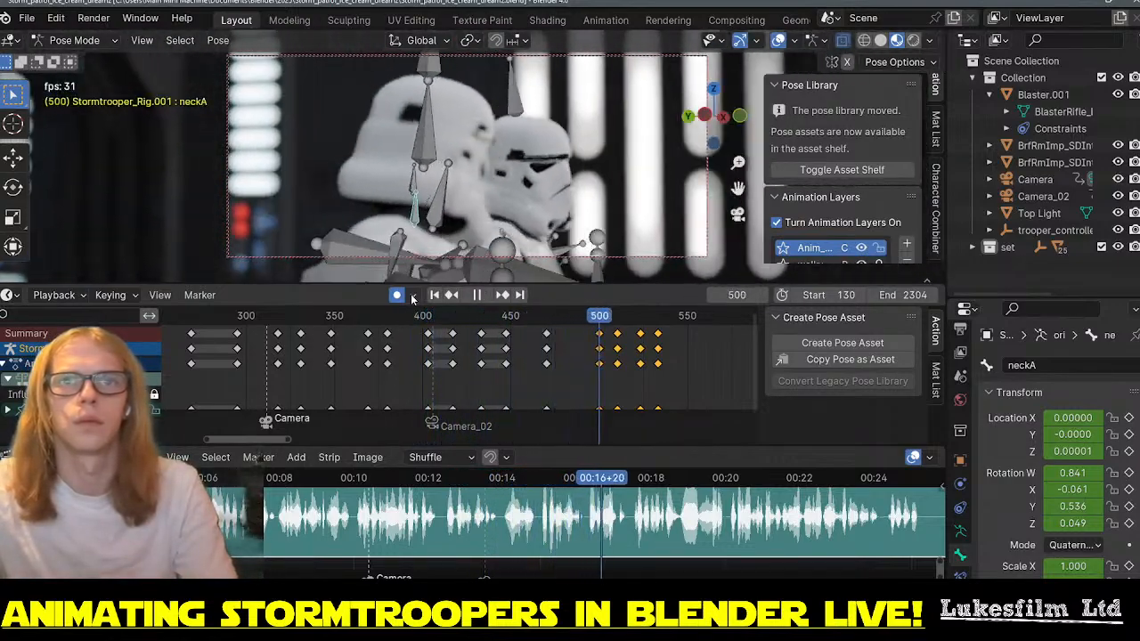
{"action": "left_click", "coordinate": [477, 296]}
{"action": "left_click_drag", "start_coordinate": [547, 318], "coordinate": [588, 328]}
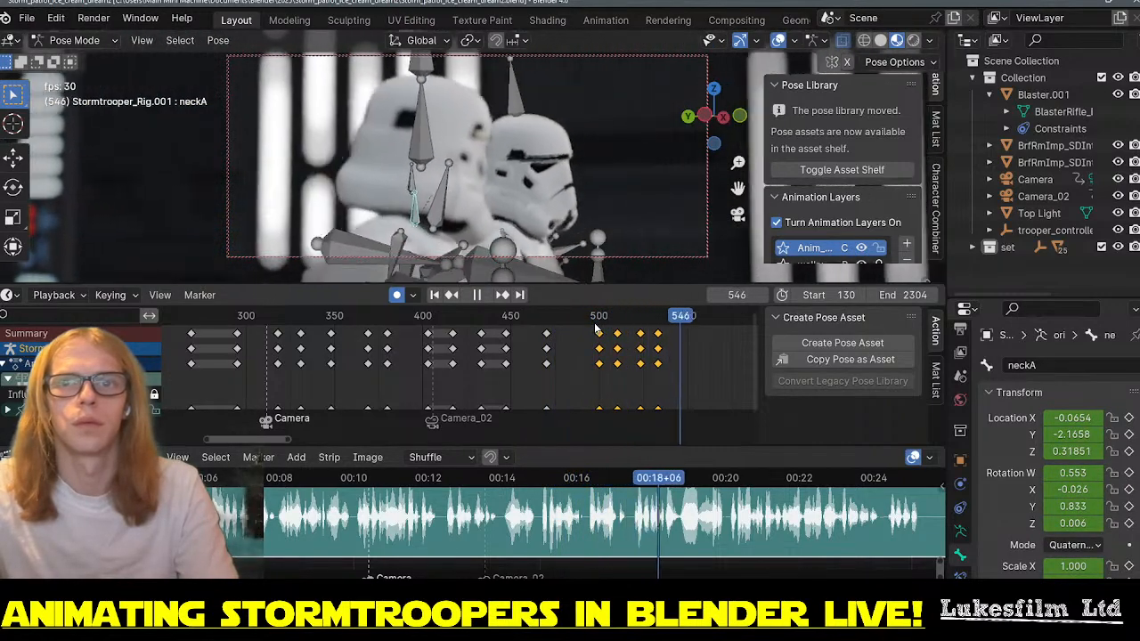
{"action": "key", "text": "space"}
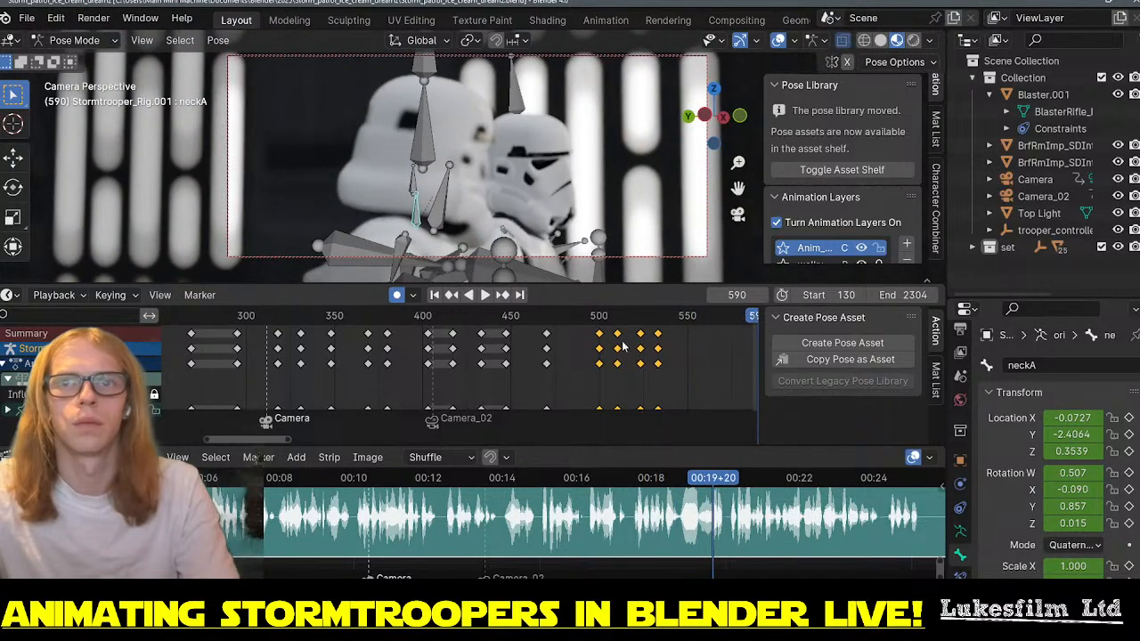
- Shift the last four neckA keyframes later so the first lands at about frame 588
{"action": "scroll", "coordinate": [700, 376], "scroll_direction": "down", "scroll_amount": 2}
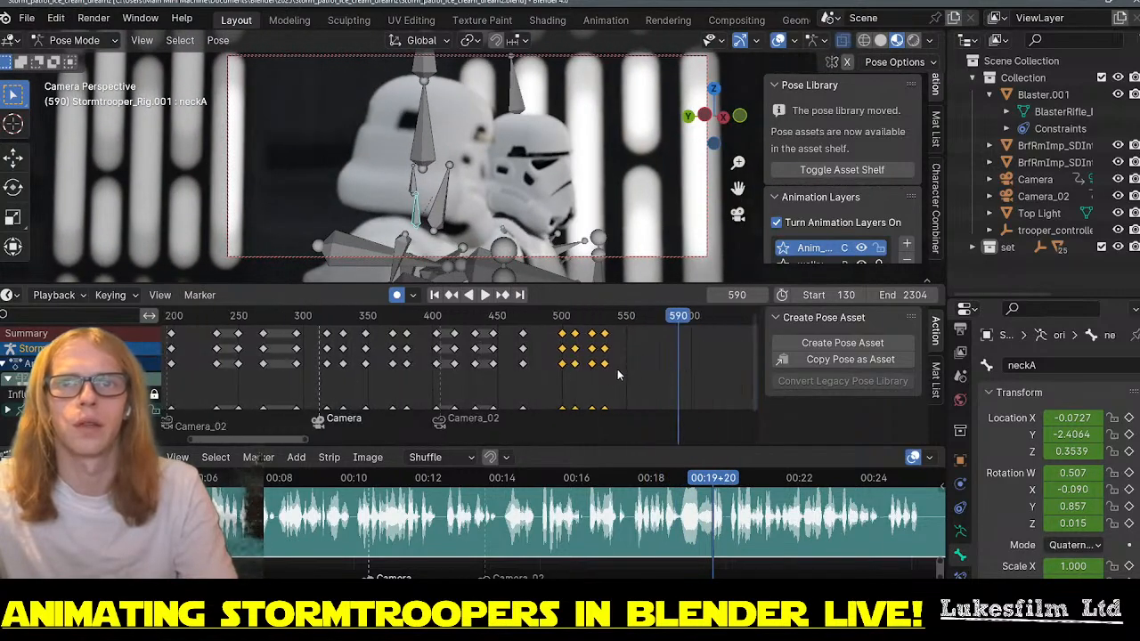
{"action": "left_click_drag", "start_coordinate": [634, 375], "coordinate": [664, 332]}
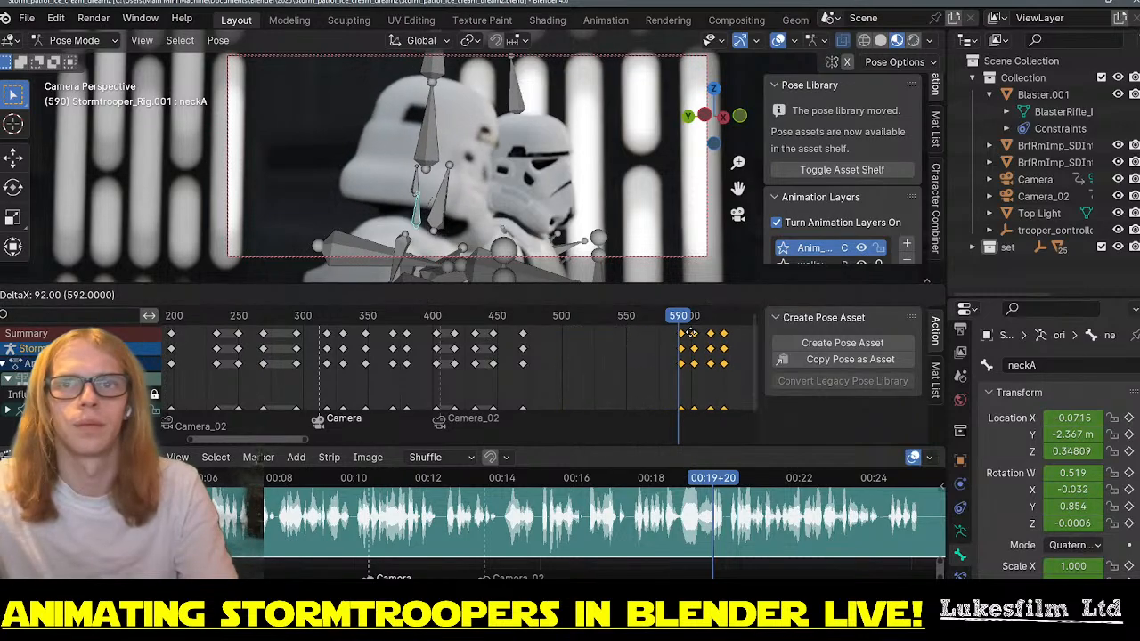
{"action": "left_click", "coordinate": [684, 333]}
- Copy the neckA keyframe at about frame 470 and paste it at about frame 565 to hold the pose
{"action": "left_click_drag", "start_coordinate": [521, 322], "coordinate": [539, 321]}
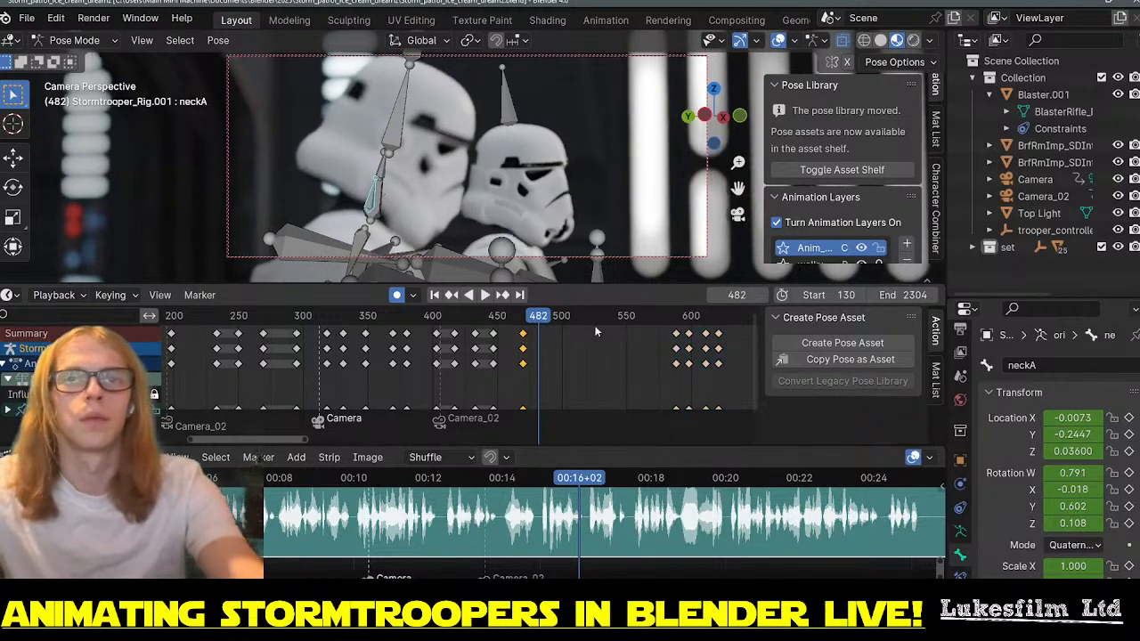
{"action": "mouse_move", "coordinate": [594, 319]}
{"action": "left_mouse_down"}
{"action": "mouse_move", "coordinate": [647, 323]}
{"action": "mouse_move", "coordinate": [516, 320]}
{"action": "mouse_move", "coordinate": [721, 329]}
{"action": "mouse_move", "coordinate": [239, 312]}
{"action": "left_mouse_up"}
{"action": "key", "text": "ctrl+v"}
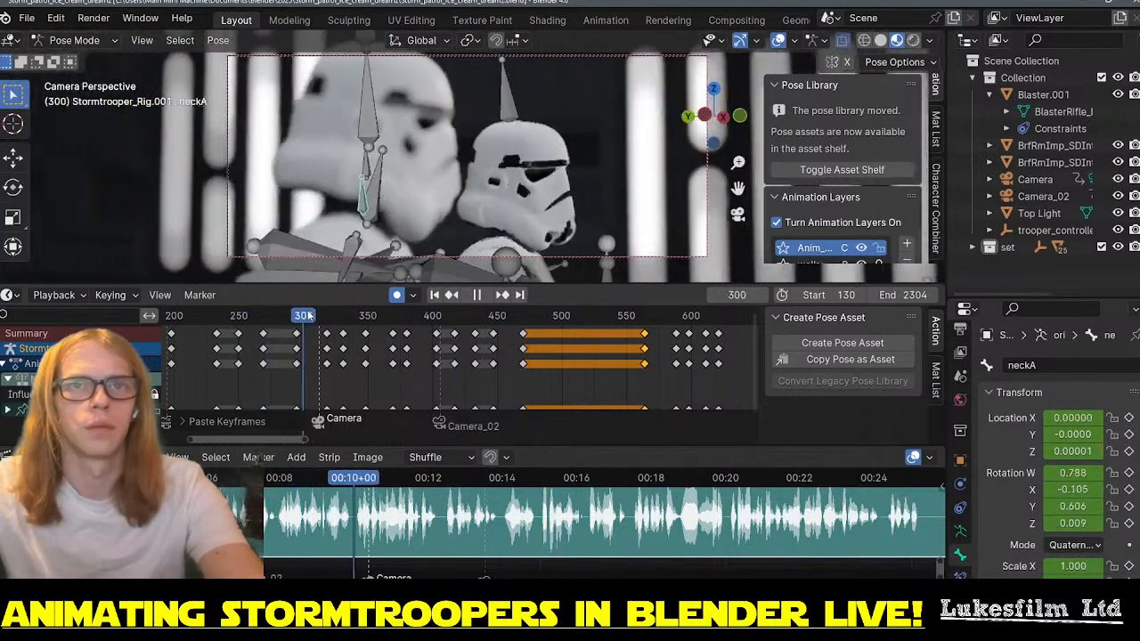
- Scrub through the camera shots and play the animation from frame 198 to review the head turns with the audio
{"action": "left_click_drag", "start_coordinate": [308, 317], "coordinate": [336, 319]}
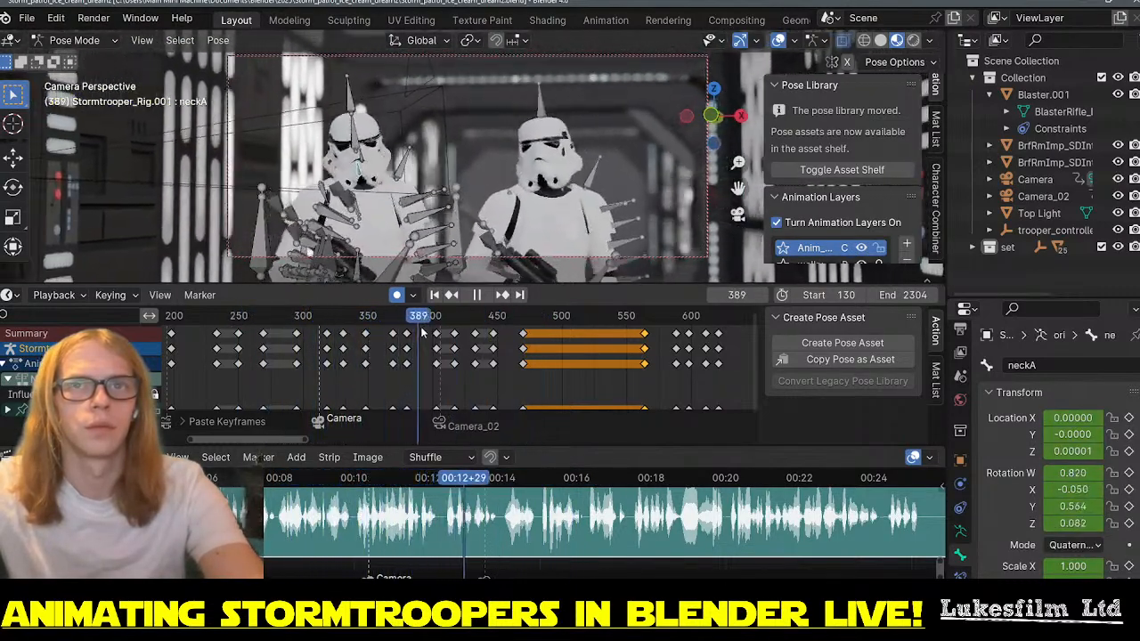
{"action": "left_click_drag", "start_coordinate": [424, 332], "coordinate": [503, 341]}
{"action": "left_click_drag", "start_coordinate": [522, 346], "coordinate": [172, 351]}
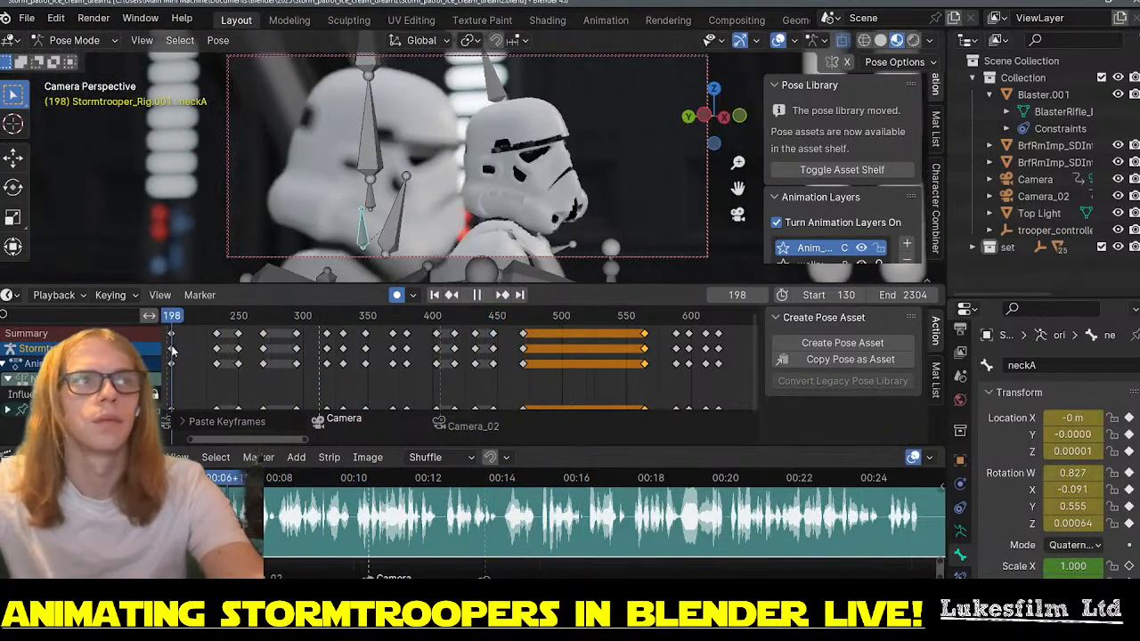
{"action": "key", "text": "space"}
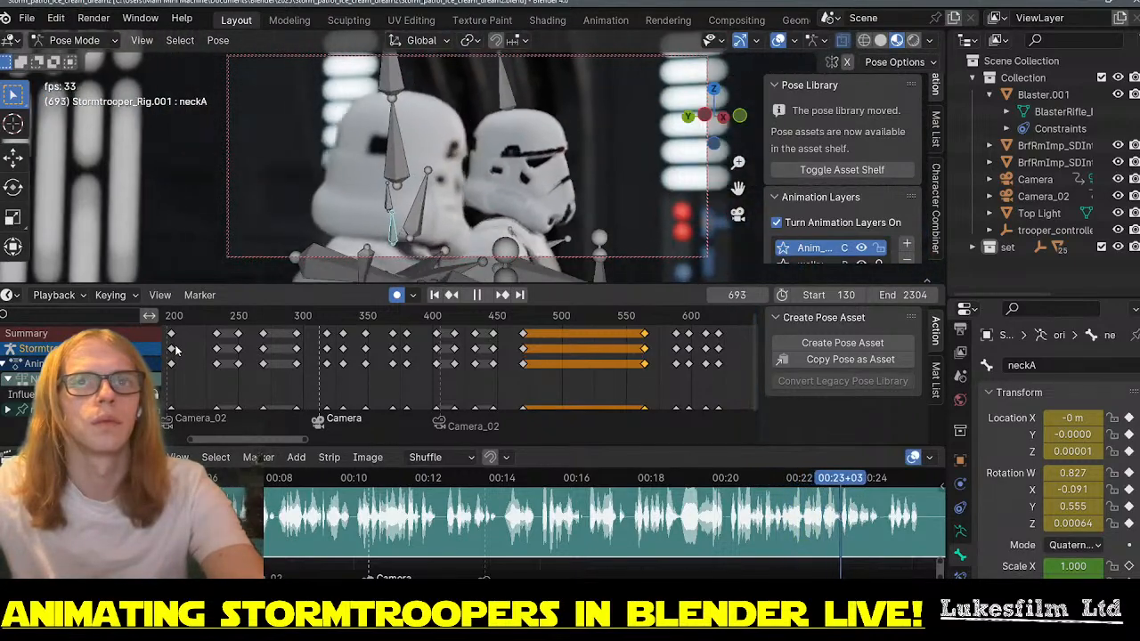
{"action": "key", "text": "space"}
- Find the next cut point at frame 584, select the Camera object, and add a timeline marker there
{"action": "scroll", "coordinate": [641, 381], "scroll_direction": "down", "scroll_amount": 3}
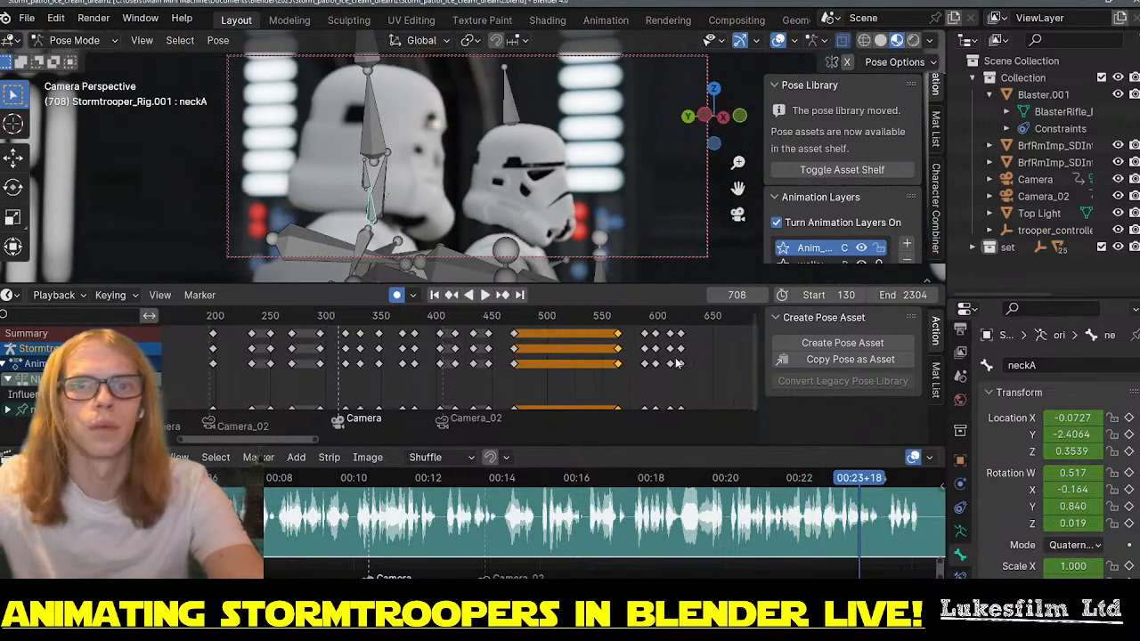
{"action": "left_click", "coordinate": [569, 315]}
{"action": "key", "text": "space"}
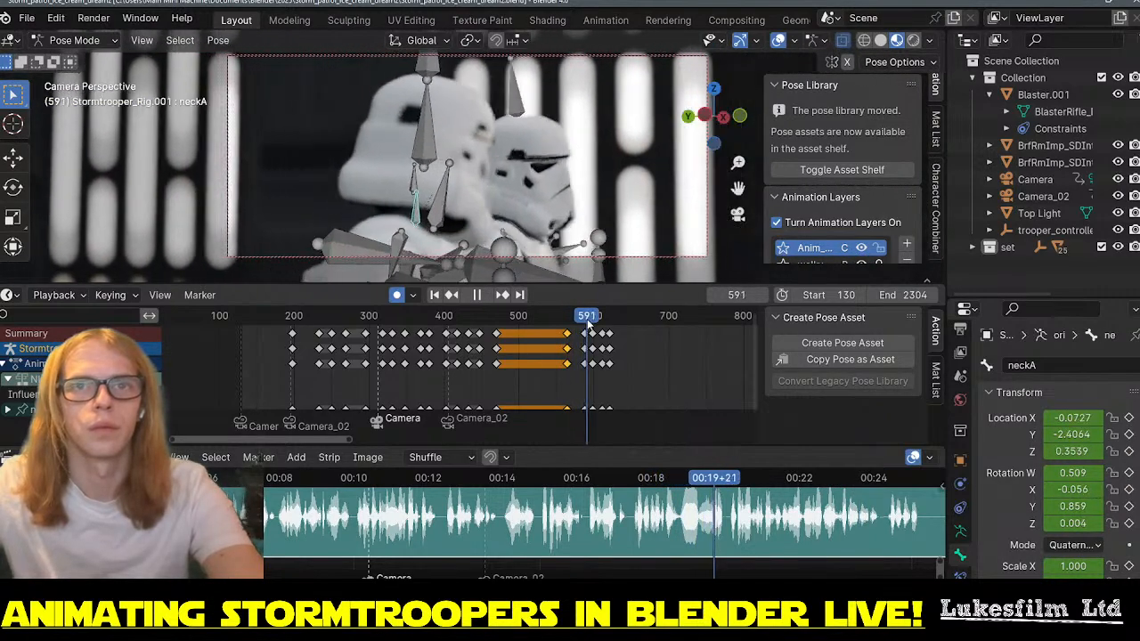
{"action": "left_click", "coordinate": [580, 317]}
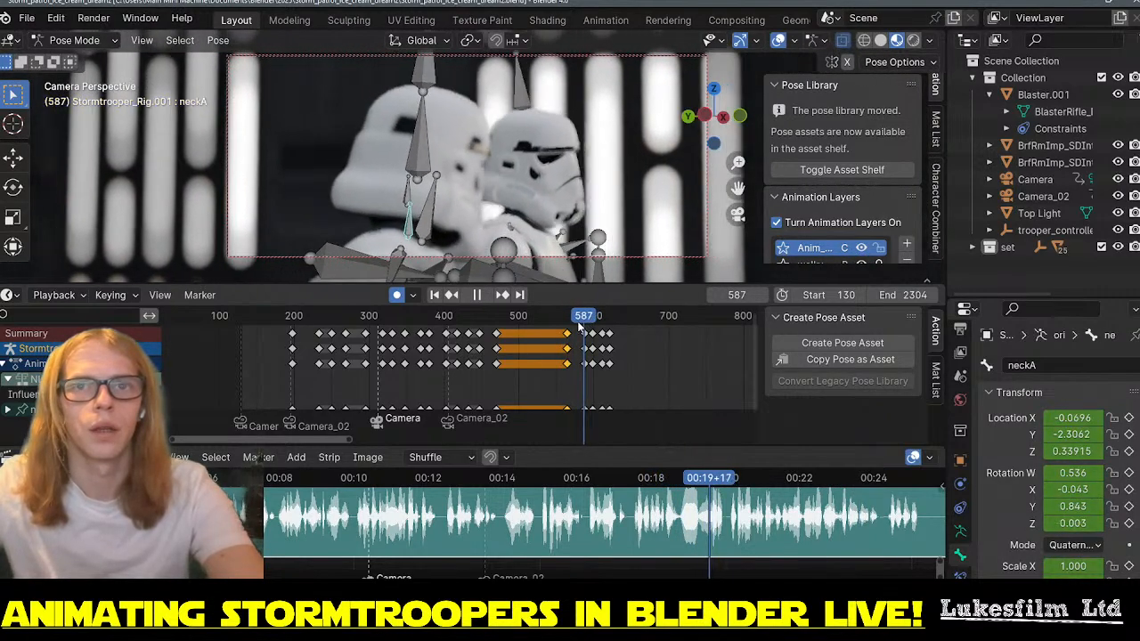
{"action": "key", "text": "space"}
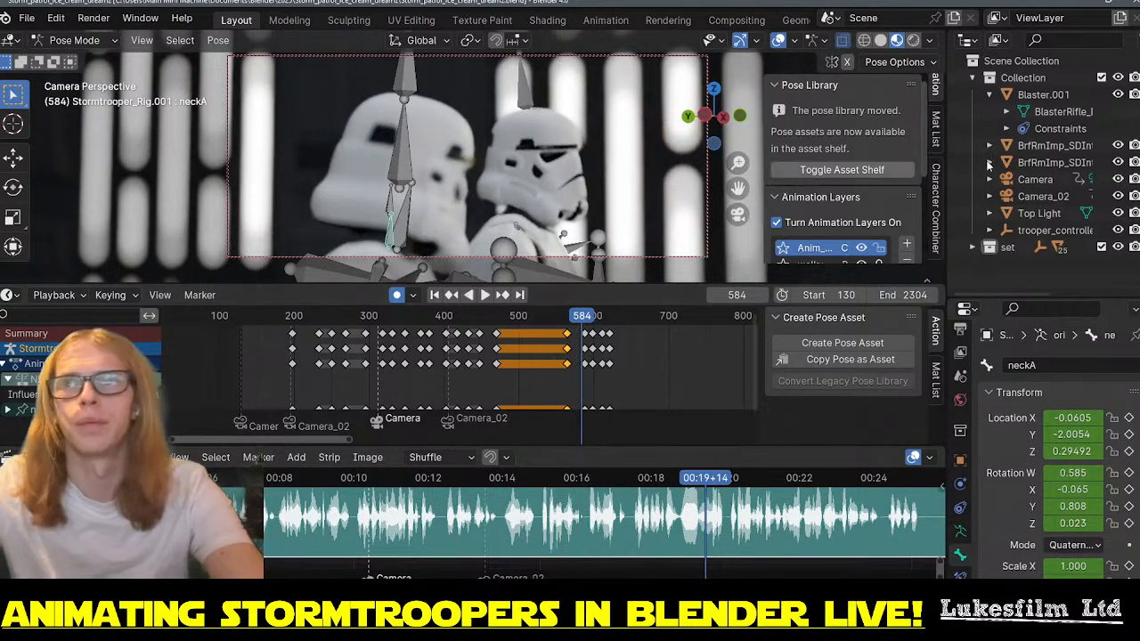
{"action": "left_click", "coordinate": [1037, 180]}
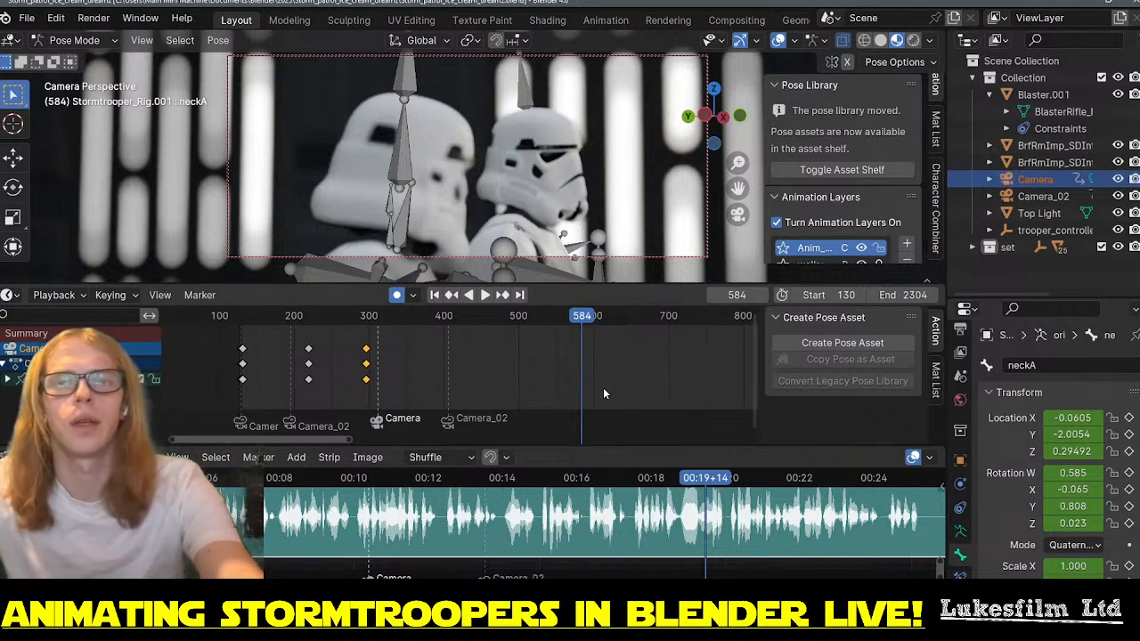
{"action": "key", "text": "m"}
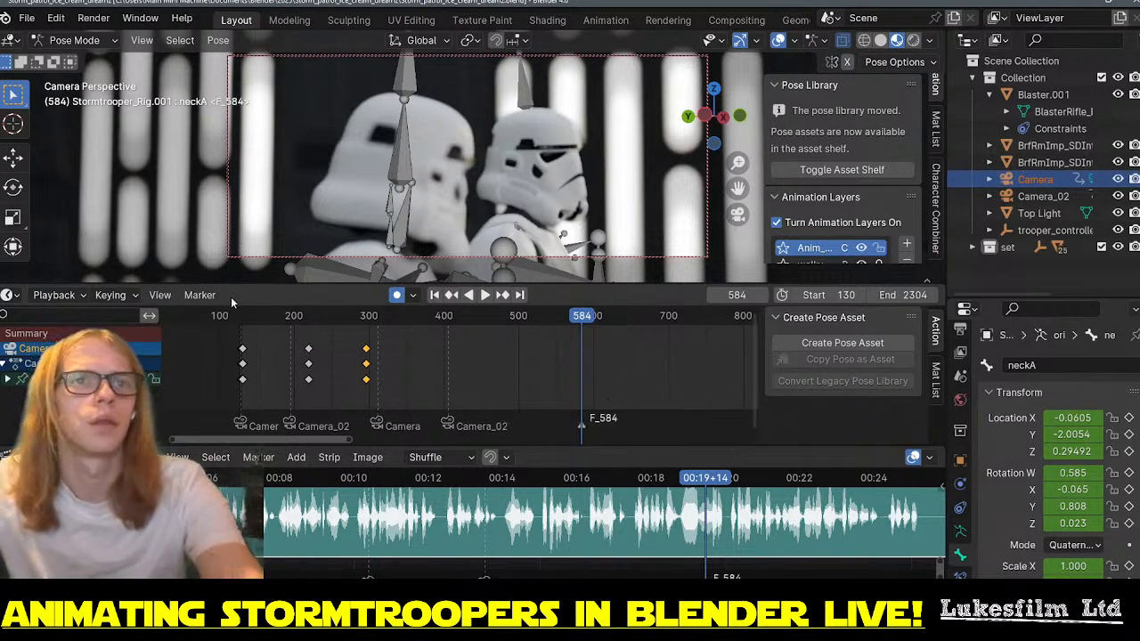
- Try to bind the camera to the marker at frame 584, check the view at that marker, and undo the binding
{"action": "left_click", "coordinate": [191, 295]}
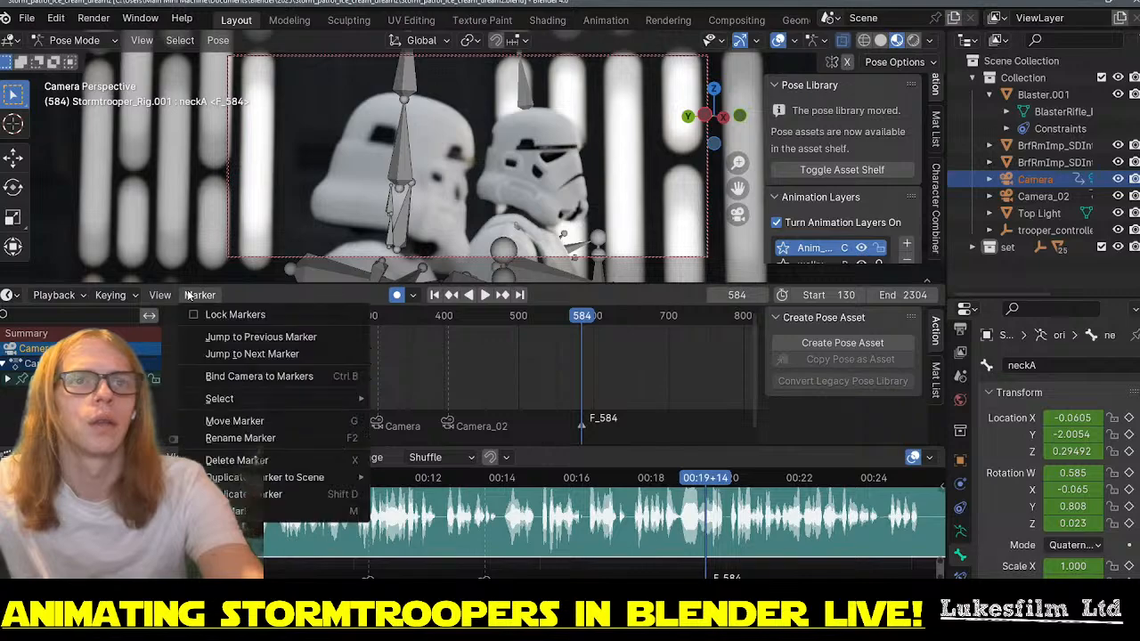
{"action": "left_click", "coordinate": [322, 377]}
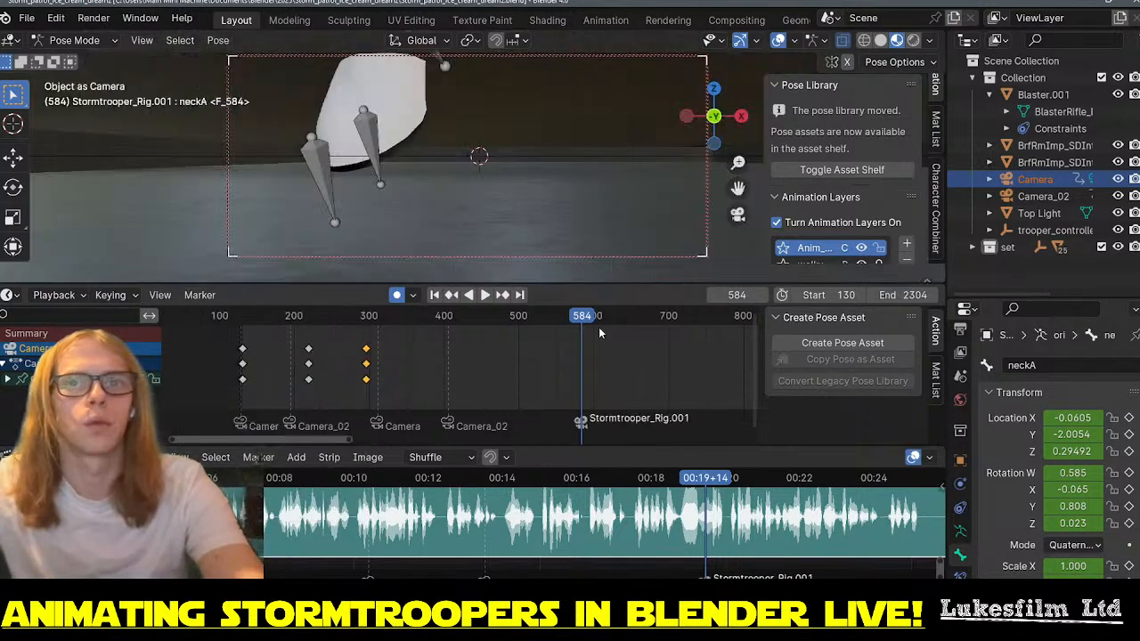
{"action": "left_click_drag", "start_coordinate": [581, 319], "coordinate": [624, 319]}
{"action": "key", "text": "space"}
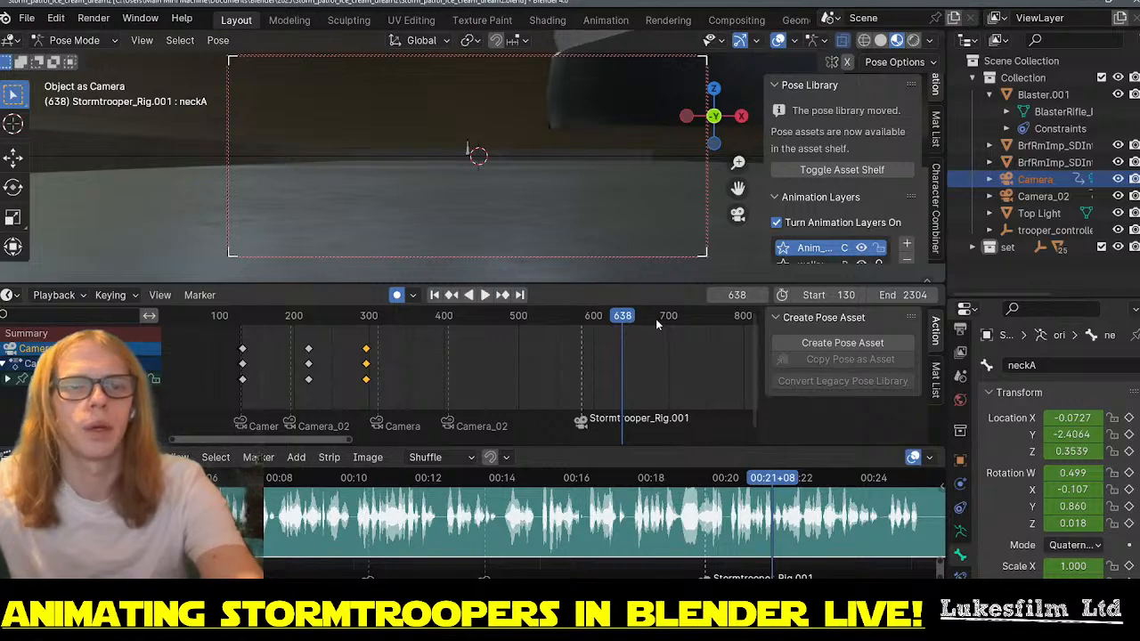
{"action": "key", "text": "Down"}
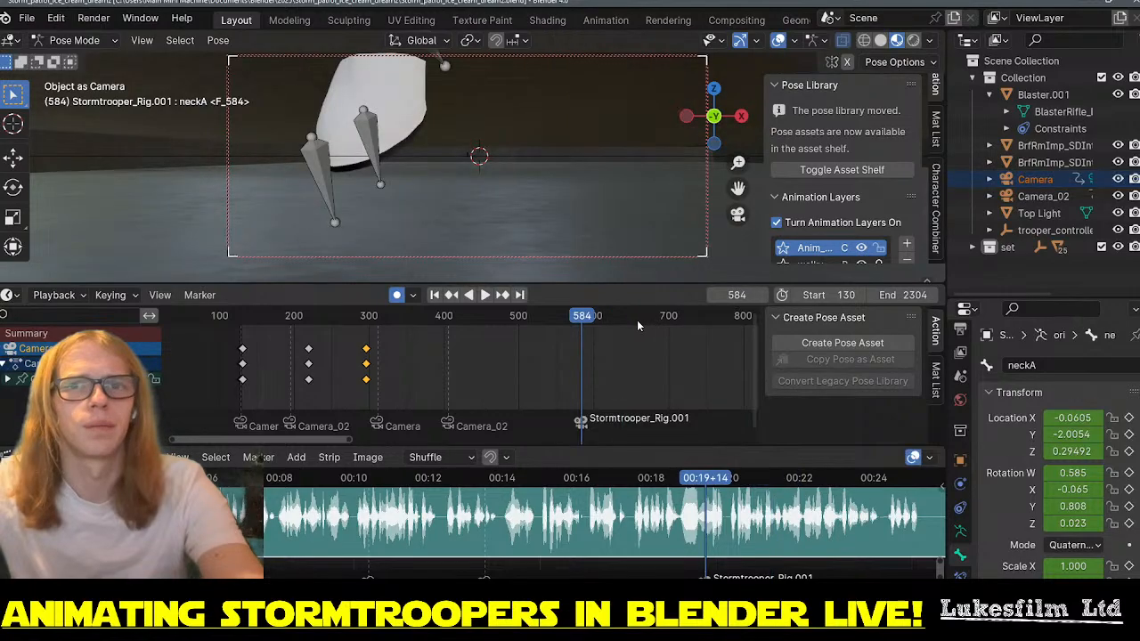
{"action": "key", "text": "ctrl+z"}
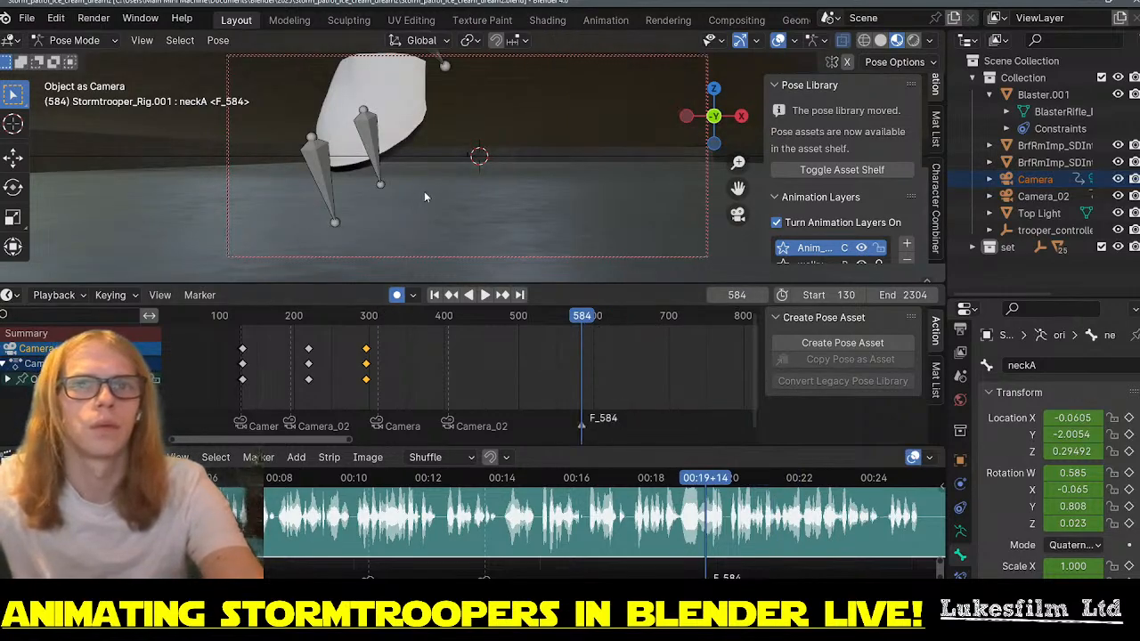
- Play from frame 584 to check the bound view, and select the Camera's keyframes between about frames 130 and 300
{"action": "key", "text": "space"}
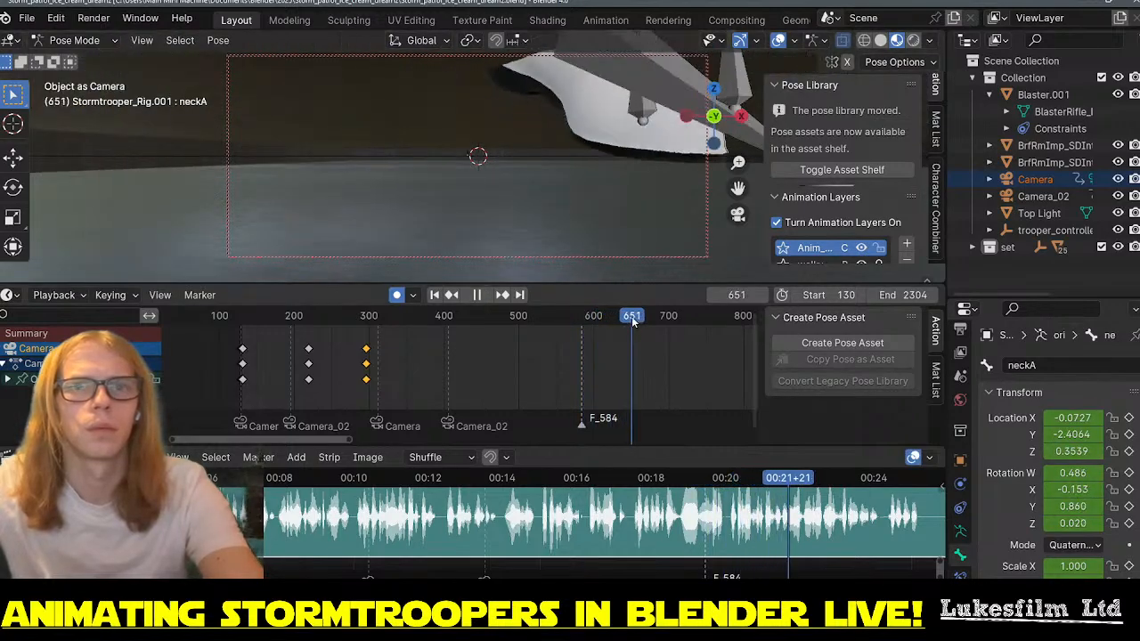
{"action": "key", "text": "space"}
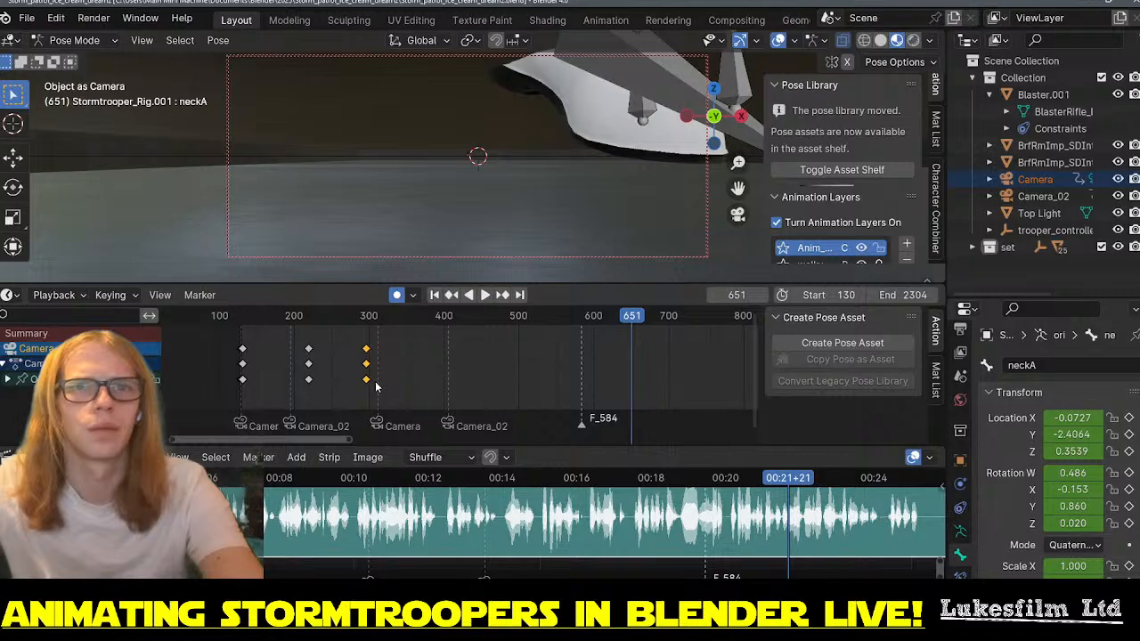
{"action": "scroll", "coordinate": [348, 370], "scroll_direction": "down", "scroll_amount": 2}
{"action": "scroll", "coordinate": [422, 376], "scroll_direction": "down", "scroll_amount": 6}
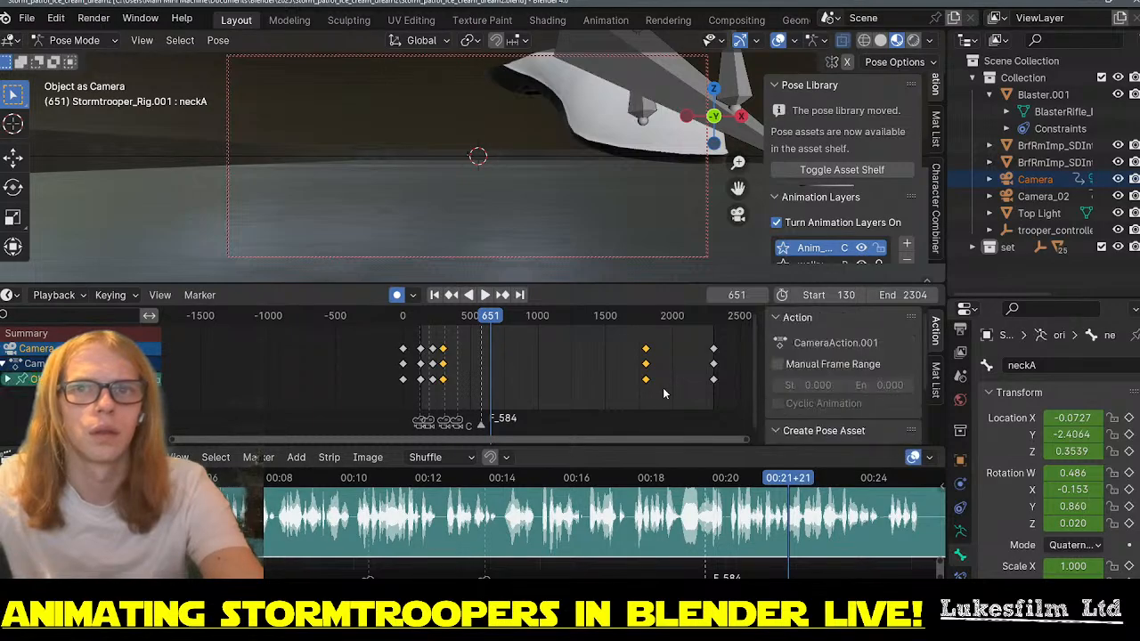
{"action": "left_click_drag", "start_coordinate": [663, 388], "coordinate": [416, 345]}
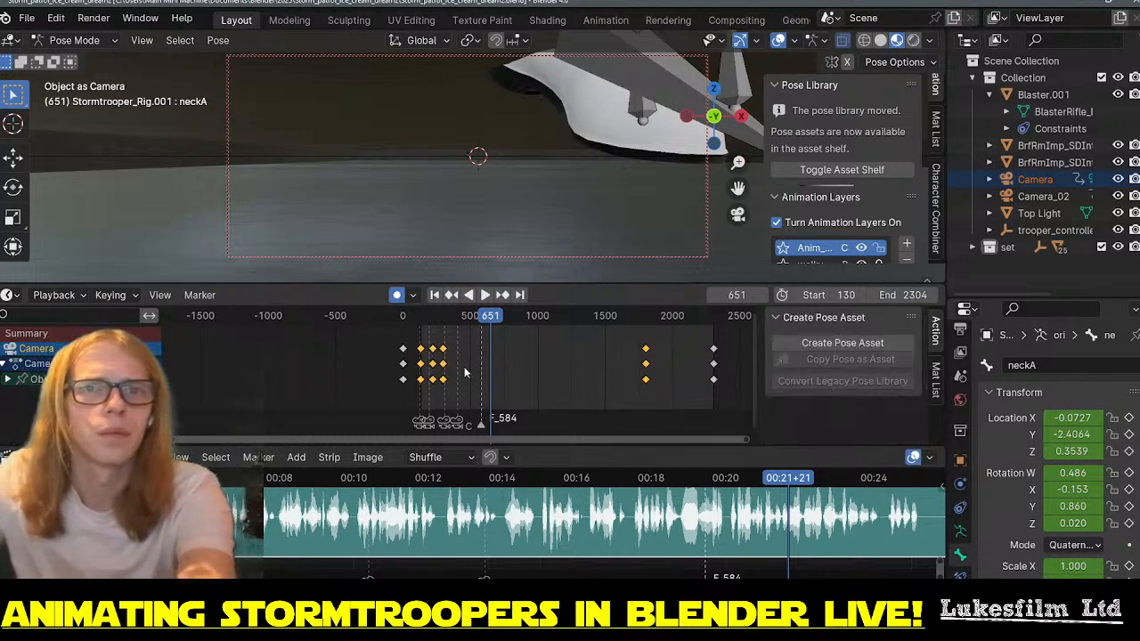
{"action": "scroll", "coordinate": [464, 372], "scroll_direction": "up", "scroll_amount": 4}
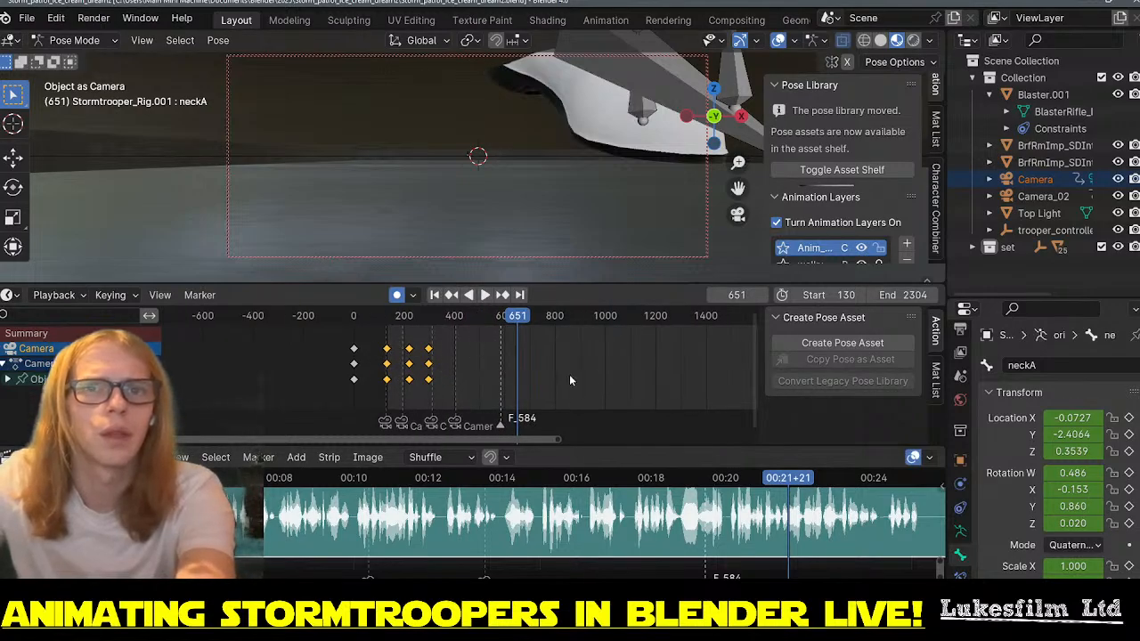
- Review the shot between frames 584 and 608, and try again to bind the camera to the F_584 marker
{"action": "mouse_move", "coordinate": [519, 318]}
{"action": "left_mouse_down"}
{"action": "mouse_move", "coordinate": [537, 315]}
{"action": "mouse_move", "coordinate": [415, 325]}
{"action": "mouse_move", "coordinate": [570, 328]}
{"action": "mouse_move", "coordinate": [458, 326]}
{"action": "mouse_move", "coordinate": [507, 331]}
{"action": "left_mouse_up"}
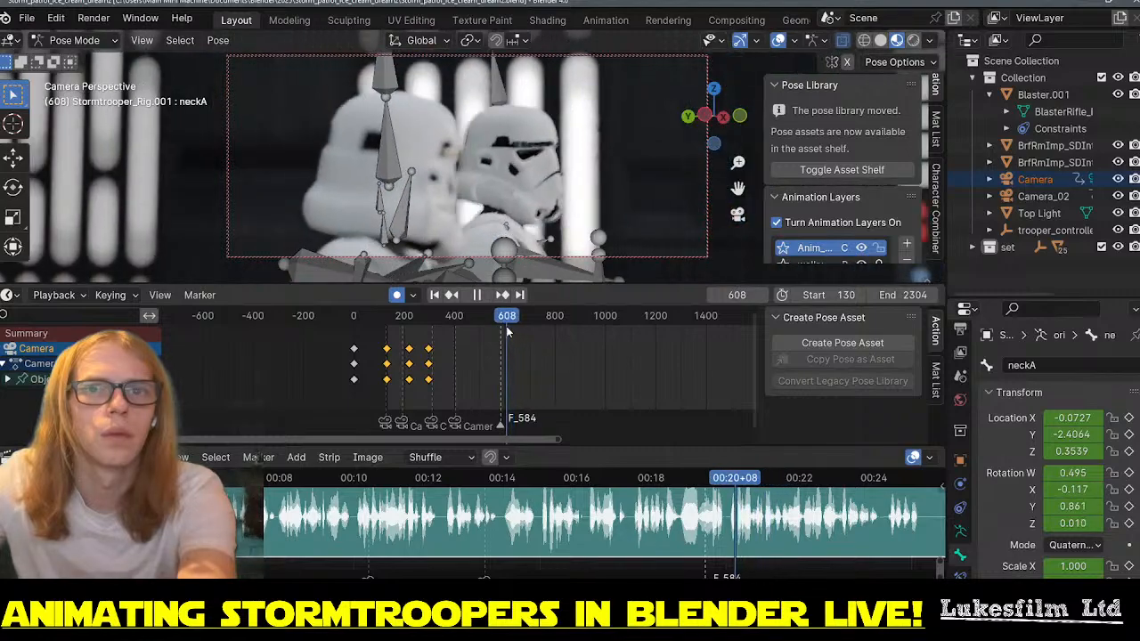
{"action": "key", "text": "space"}
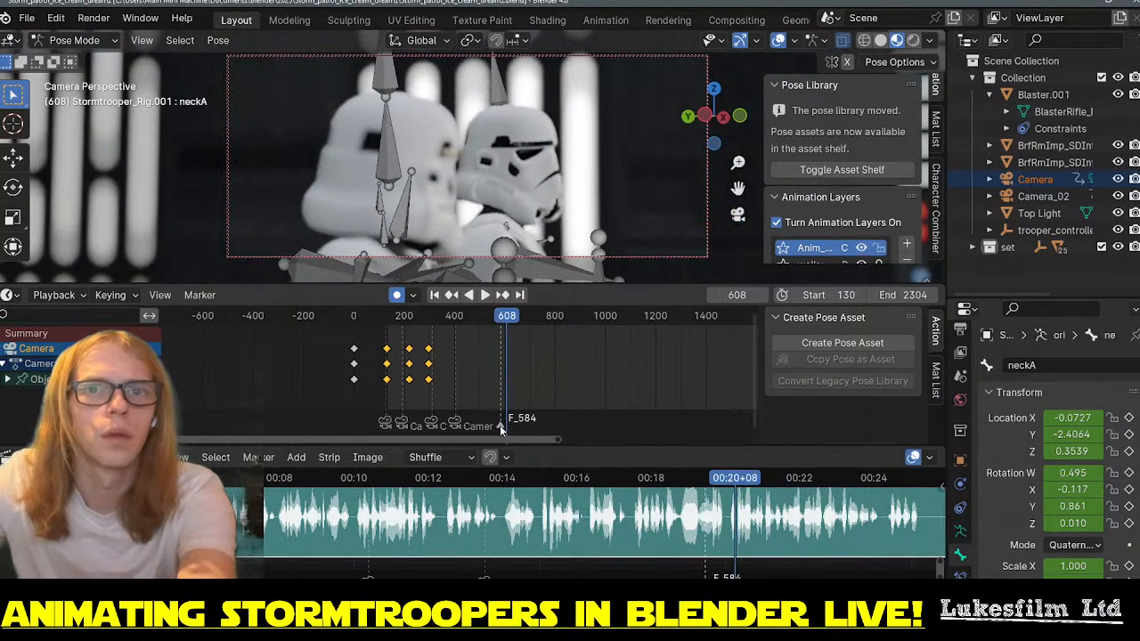
{"action": "left_click", "coordinate": [501, 317]}
{"action": "key", "text": "space"}
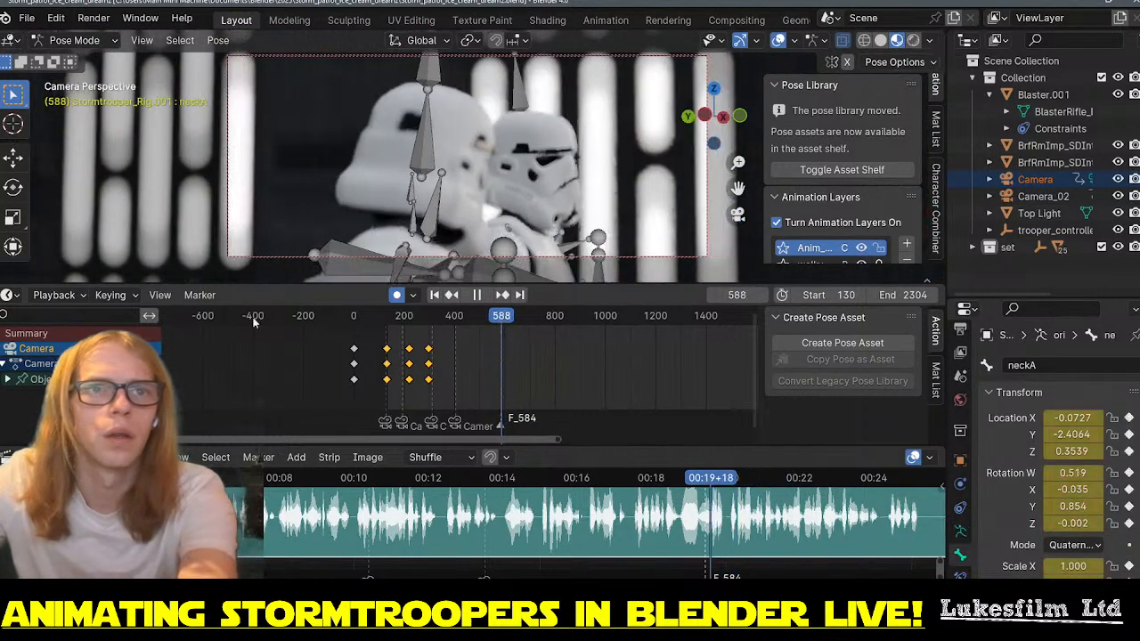
{"action": "key", "text": "Escape"}
{"action": "left_click", "coordinate": [200, 295]}
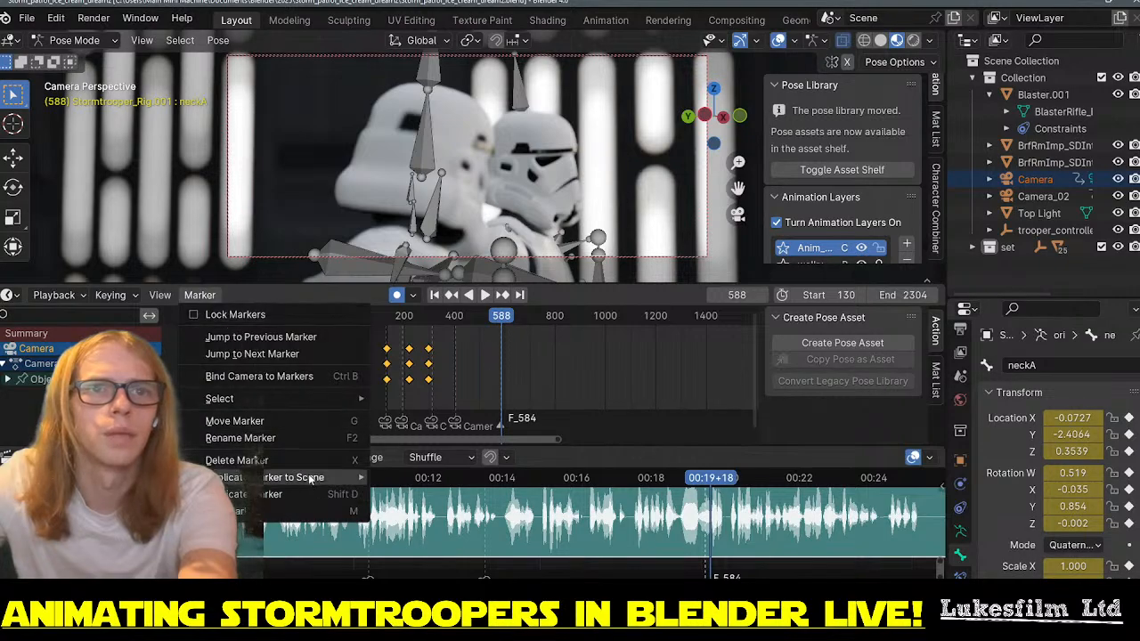
{"action": "left_click", "coordinate": [305, 375]}
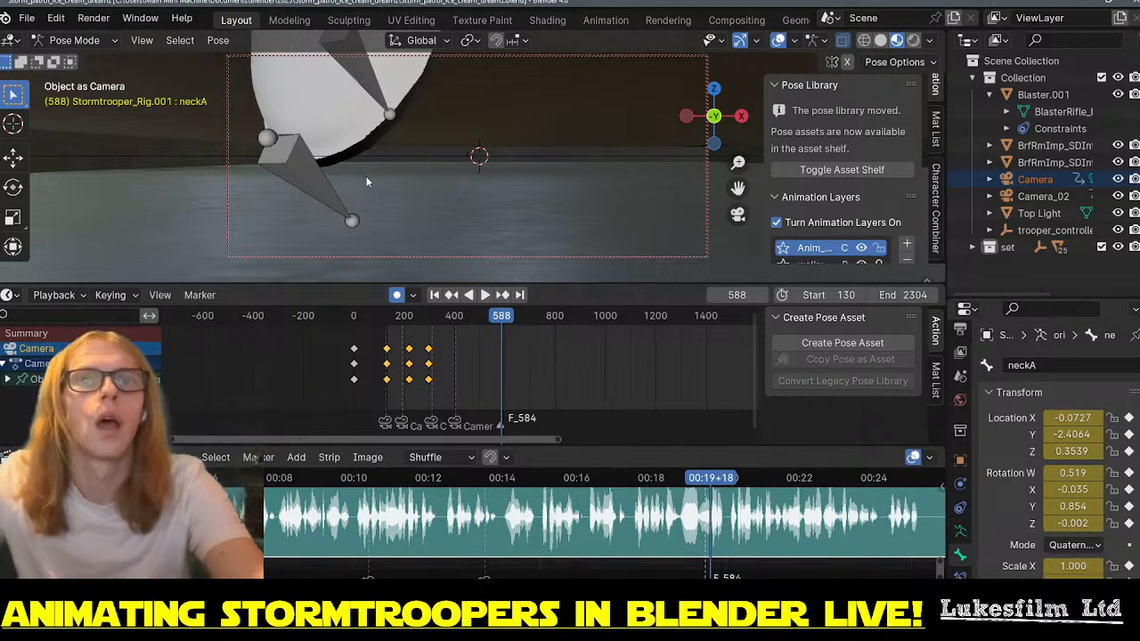
- Switch to Object Mode, try binding the camera to the F_584 marker again, and play past it to check the view
{"action": "left_click", "coordinate": [75, 41]}
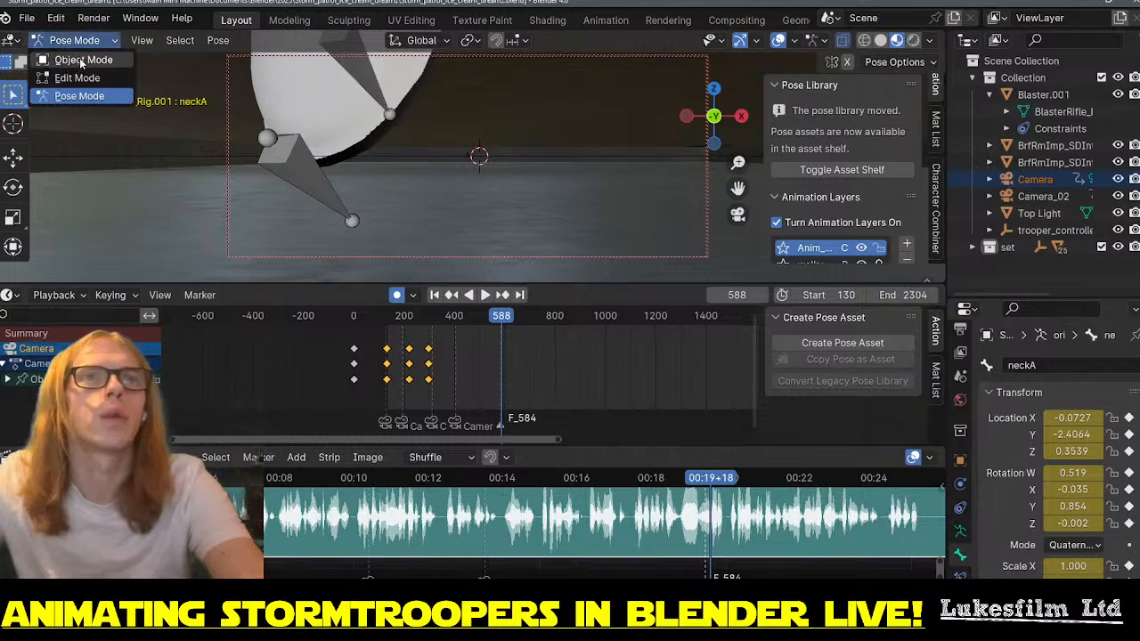
{"action": "left_click", "coordinate": [83, 61]}
{"action": "mouse_move", "coordinate": [500, 317]}
{"action": "left_mouse_down"}
{"action": "mouse_move", "coordinate": [421, 316]}
{"action": "mouse_move", "coordinate": [503, 315]}
{"action": "left_mouse_up"}
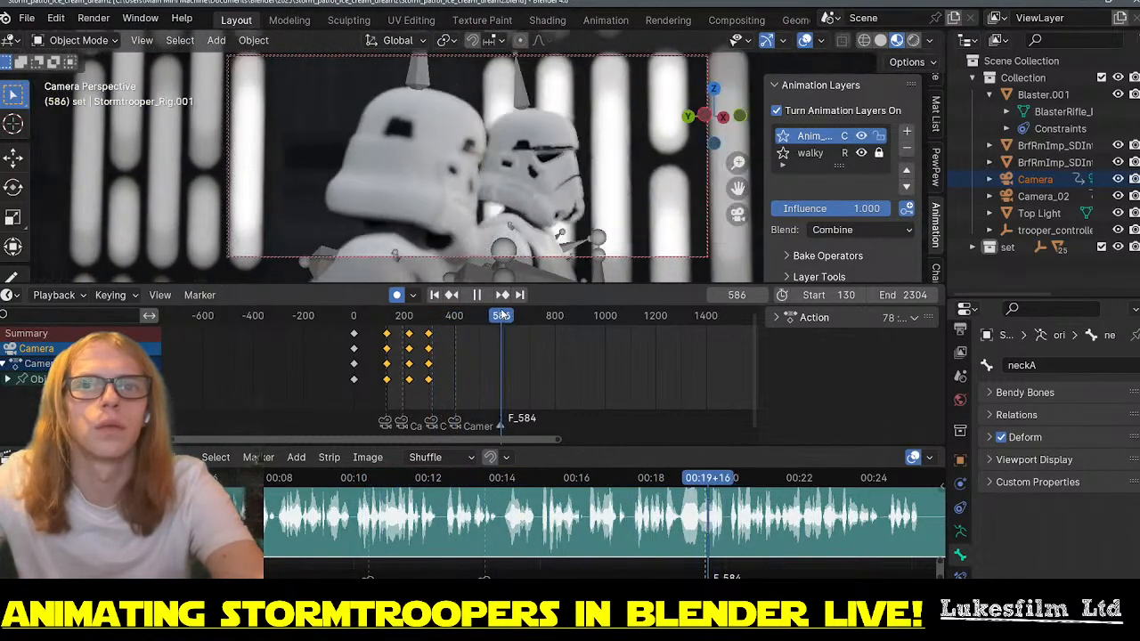
{"action": "left_click", "coordinate": [199, 295]}
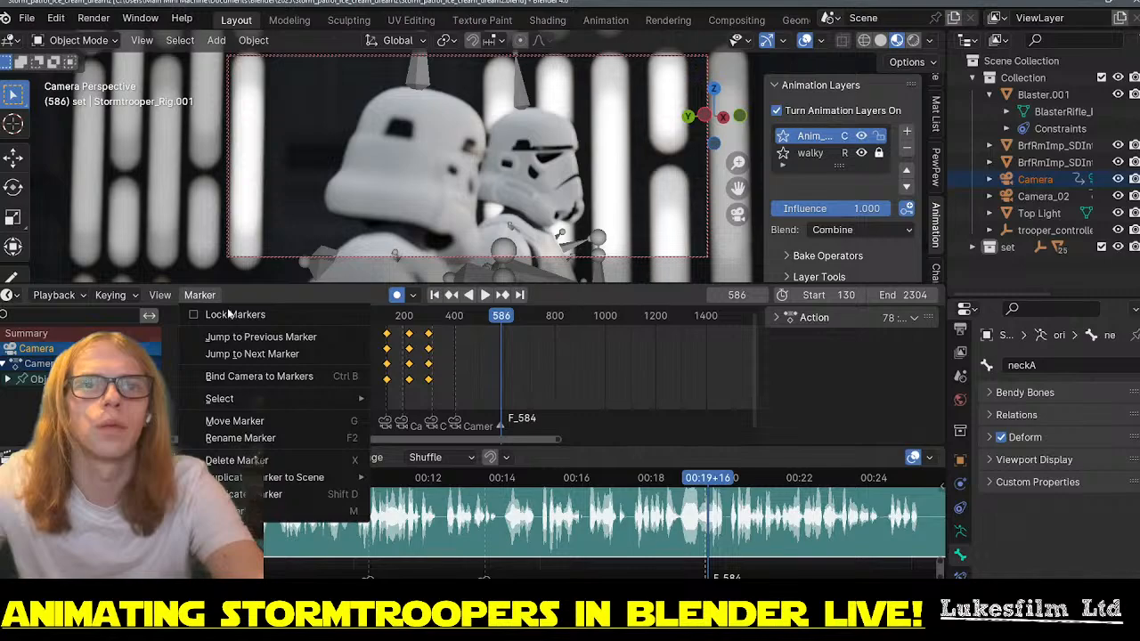
{"action": "left_click", "coordinate": [311, 377]}
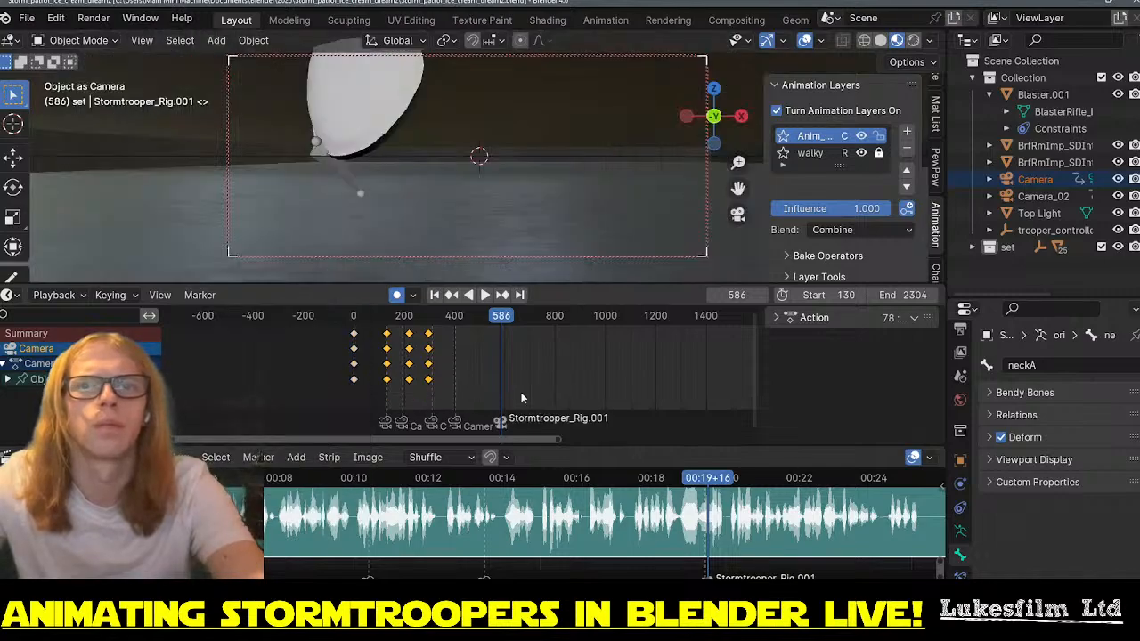
{"action": "key", "text": "space"}
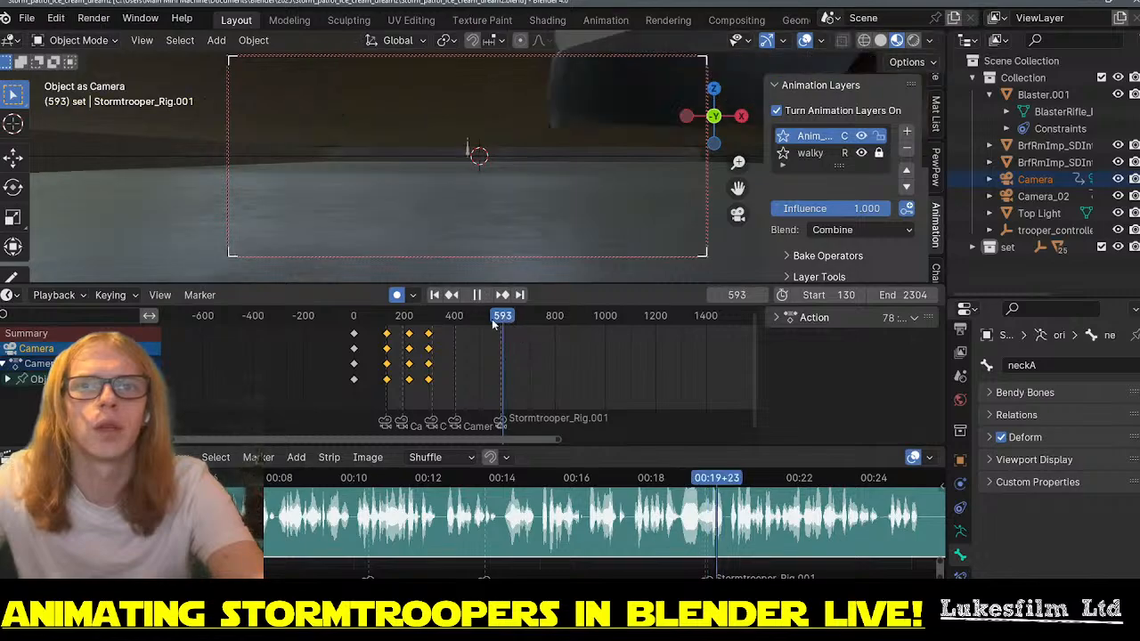
{"action": "left_click_drag", "start_coordinate": [513, 327], "coordinate": [512, 327]}
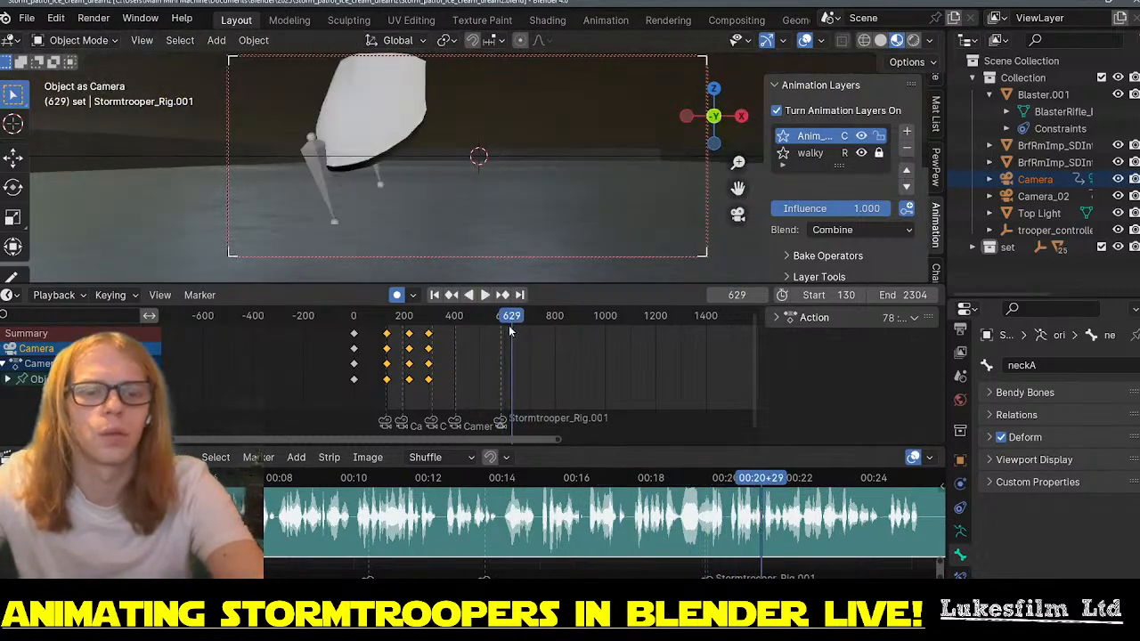
{"action": "key", "text": "Escape"}
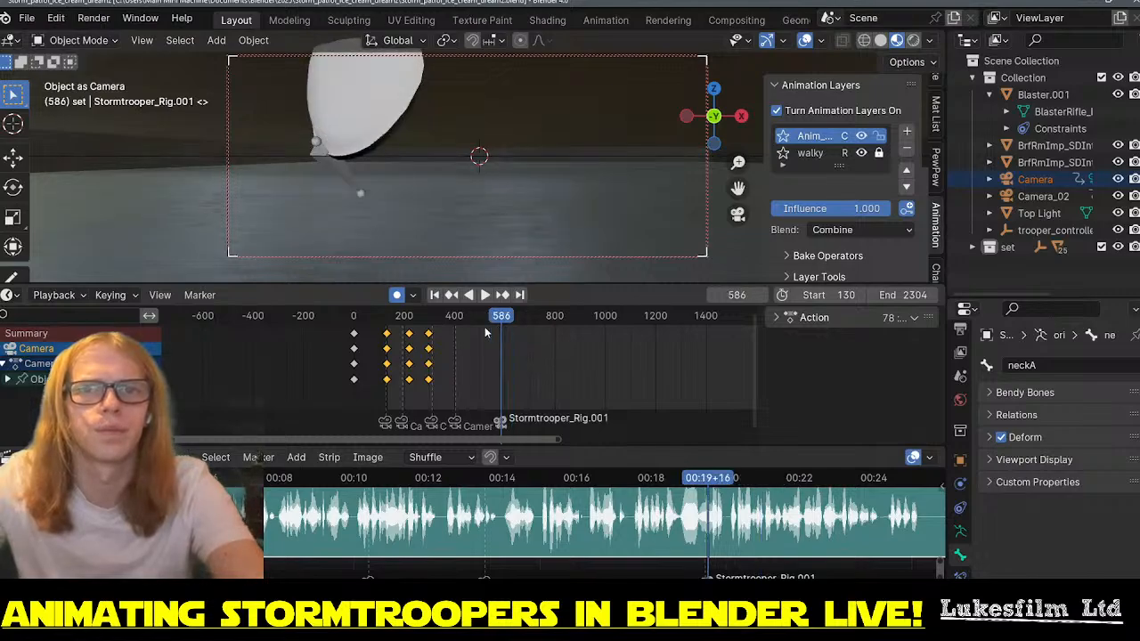
- Undo the camera binding at the F_584 marker and the switch to Object Mode
{"action": "key", "text": "ctrl+z"}
{"action": "key", "text": "Right"}
{"action": "key", "text": "Right"}
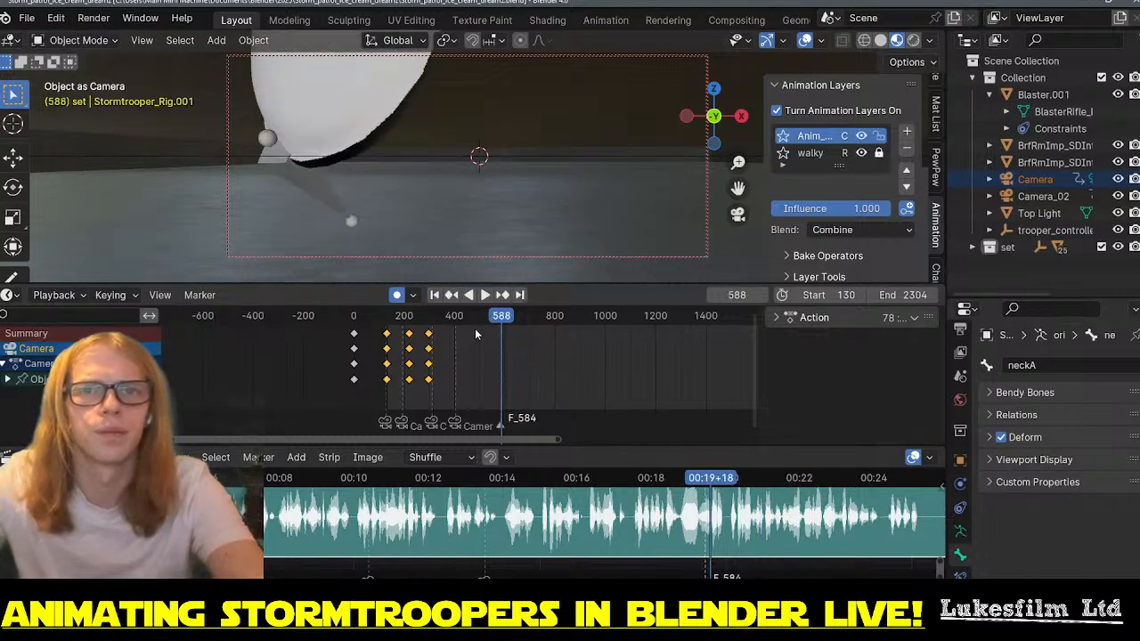
{"action": "key", "text": "ctrl+Tab"}
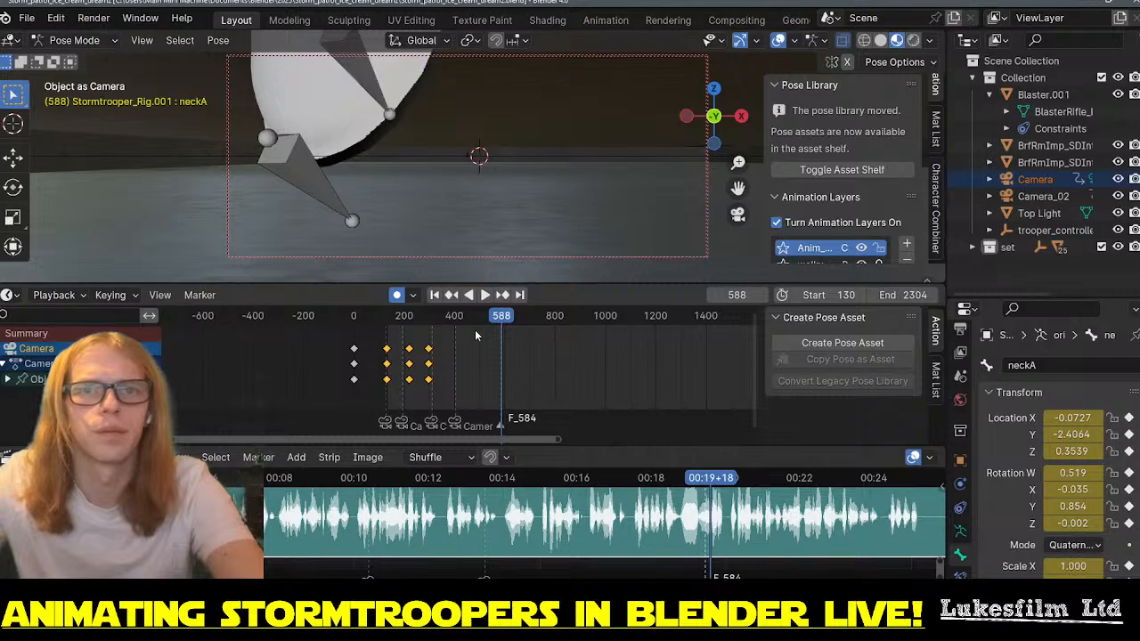
{"action": "key", "text": "Up"}
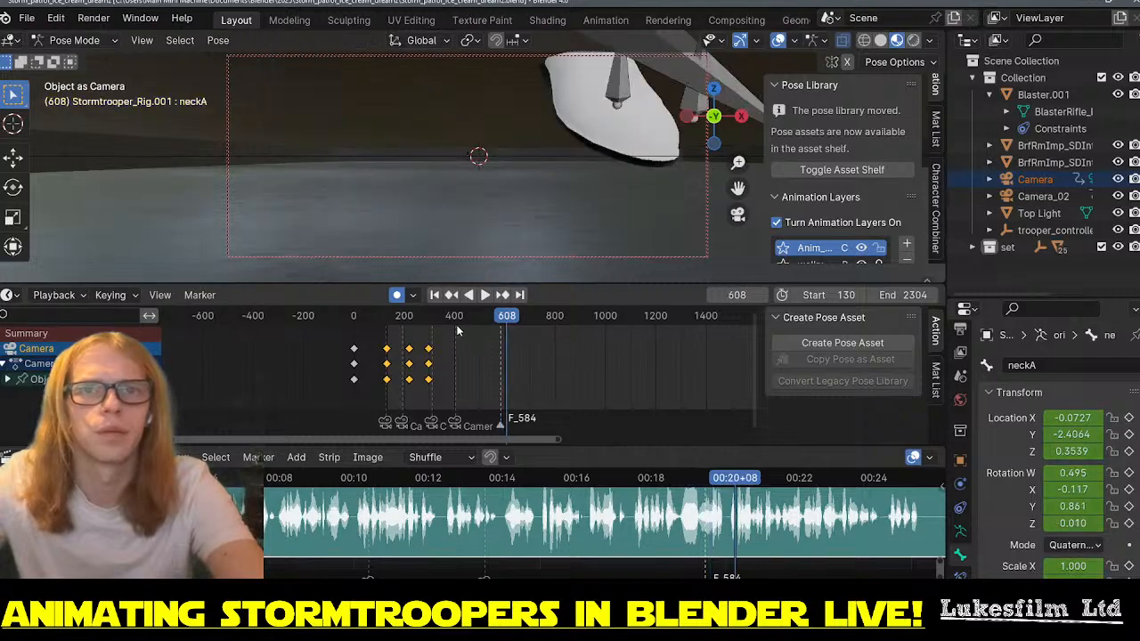
- Try moving the F_584 marker to a later frame, and undo the marker moves
{"action": "left_click_drag", "start_coordinate": [405, 320], "coordinate": [472, 328]}
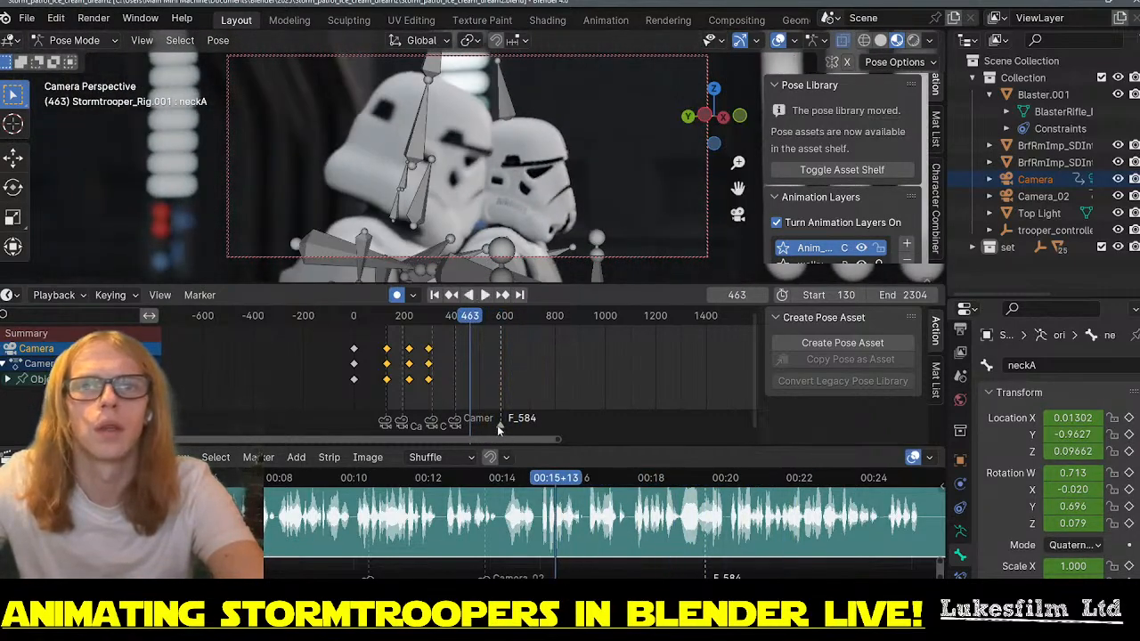
{"action": "left_click_drag", "start_coordinate": [512, 429], "coordinate": [532, 421]}
{"action": "right_click", "coordinate": [534, 422]}
{"action": "mouse_move", "coordinate": [541, 421]}
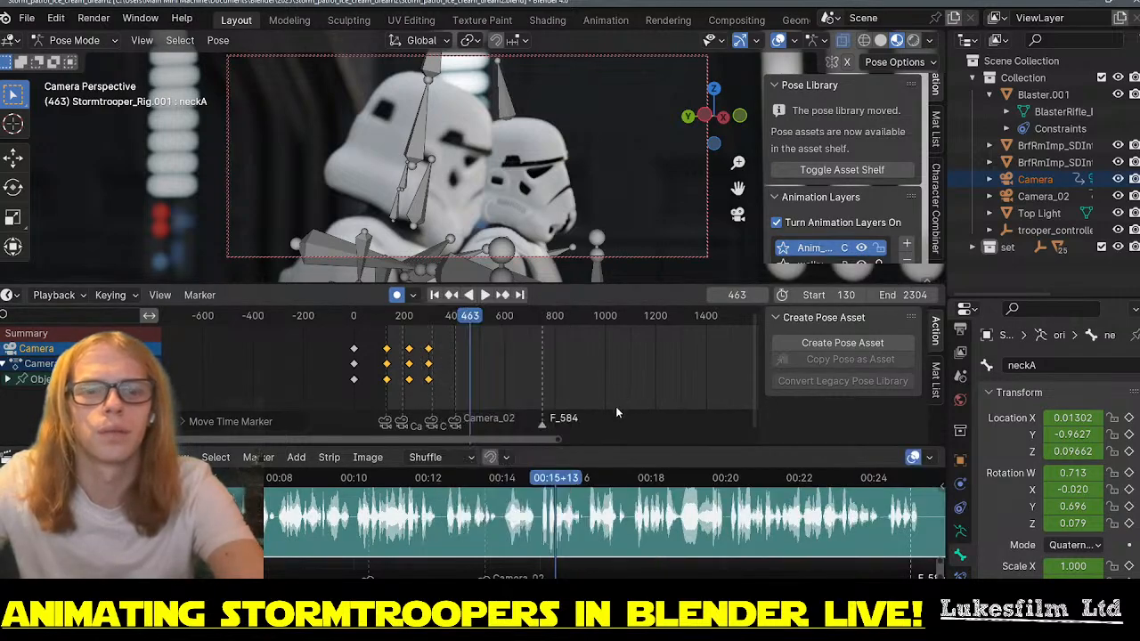
{"action": "key", "text": "ctrl+z"}
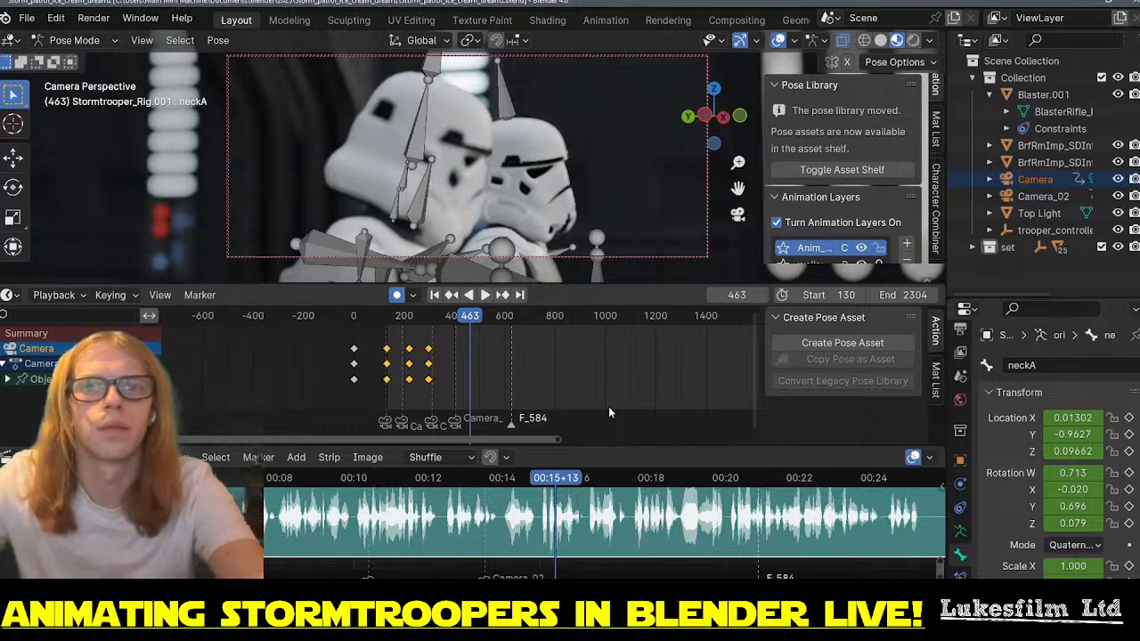
{"action": "key", "text": "ctrl+z"}
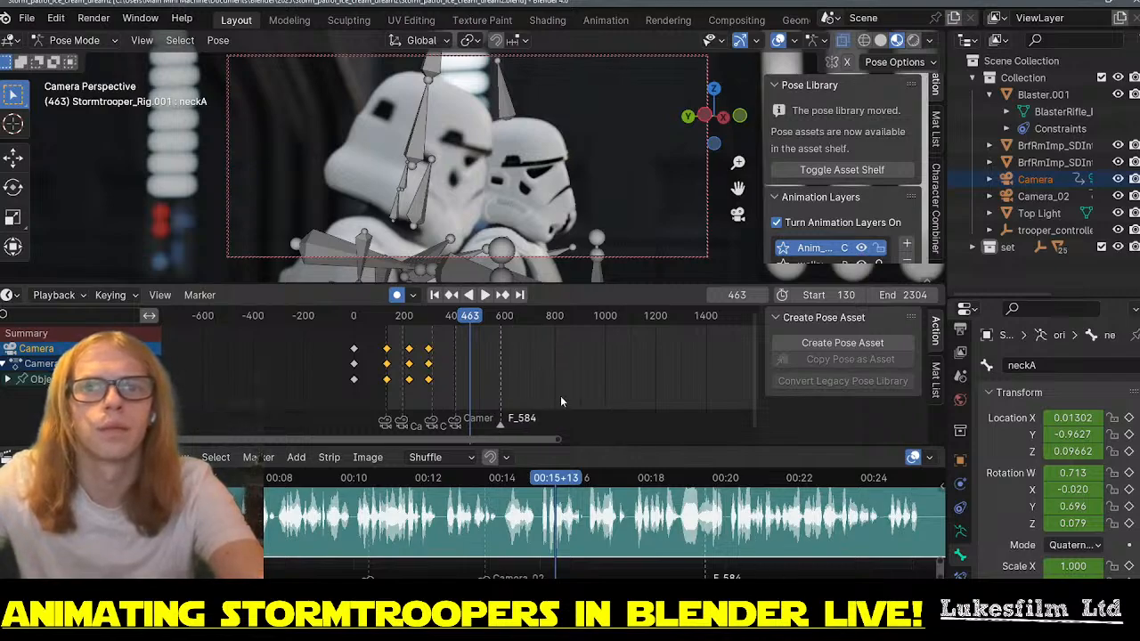
- Undo back through the Camera keyframe selections, the marker at frame 584, and the neckA keyframe pasted at about frame 565
{"action": "key", "text": "ctrl+z"}
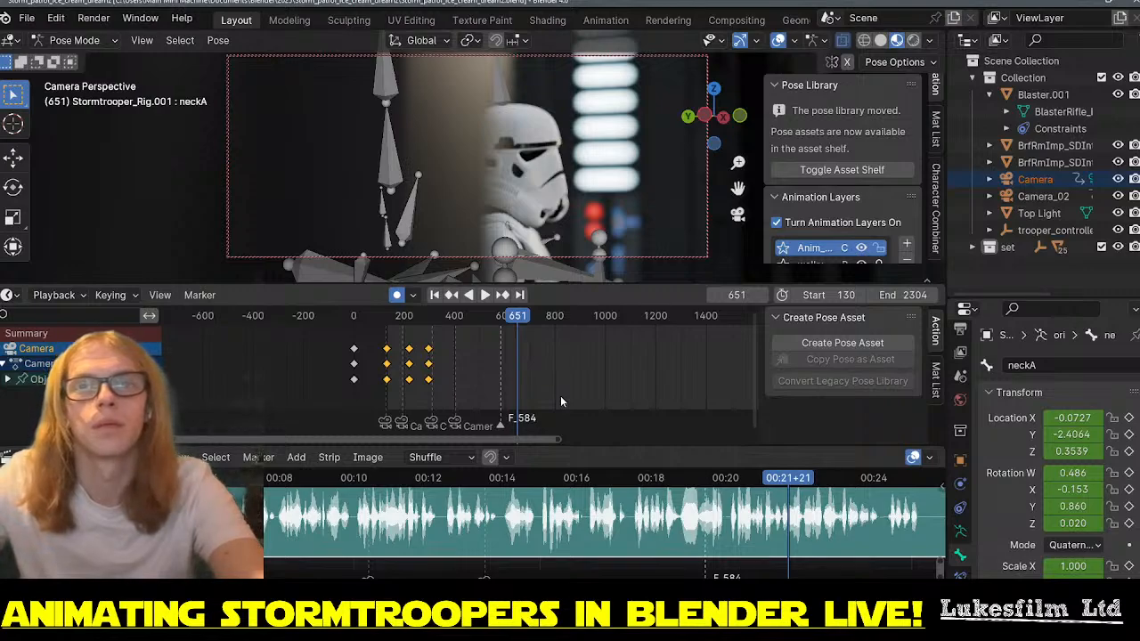
{"action": "key", "text": "ctrl+z"}
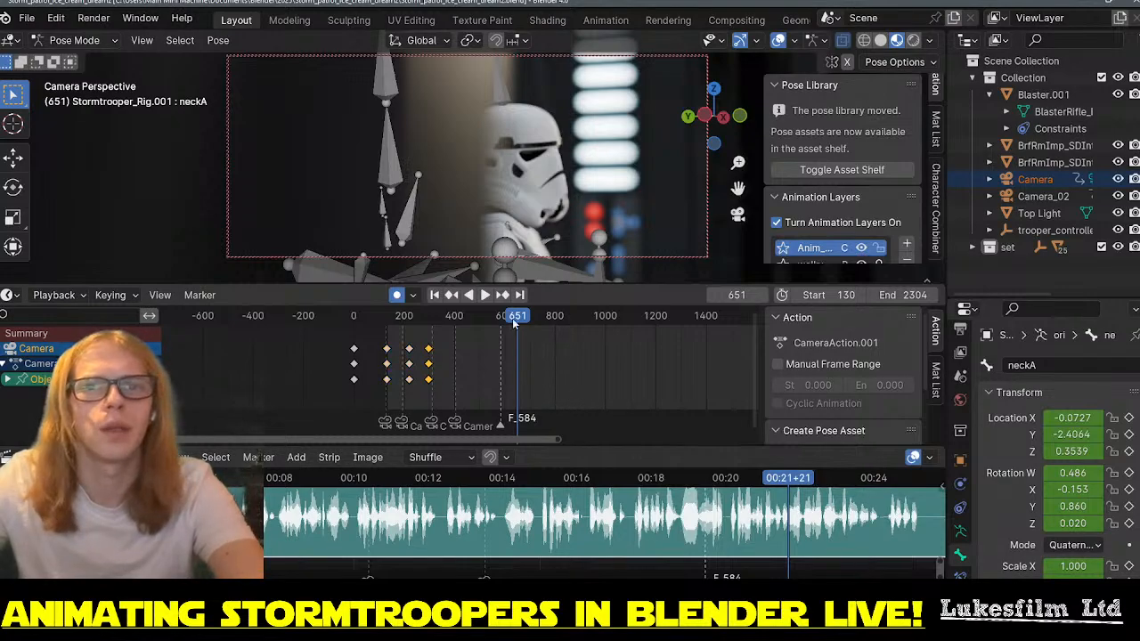
{"action": "mouse_move", "coordinate": [521, 322]}
{"action": "left_mouse_down"}
{"action": "mouse_move", "coordinate": [503, 322]}
{"action": "mouse_move", "coordinate": [570, 326]}
{"action": "mouse_move", "coordinate": [513, 325]}
{"action": "left_mouse_up"}
{"action": "key", "text": "ctrl+z"}
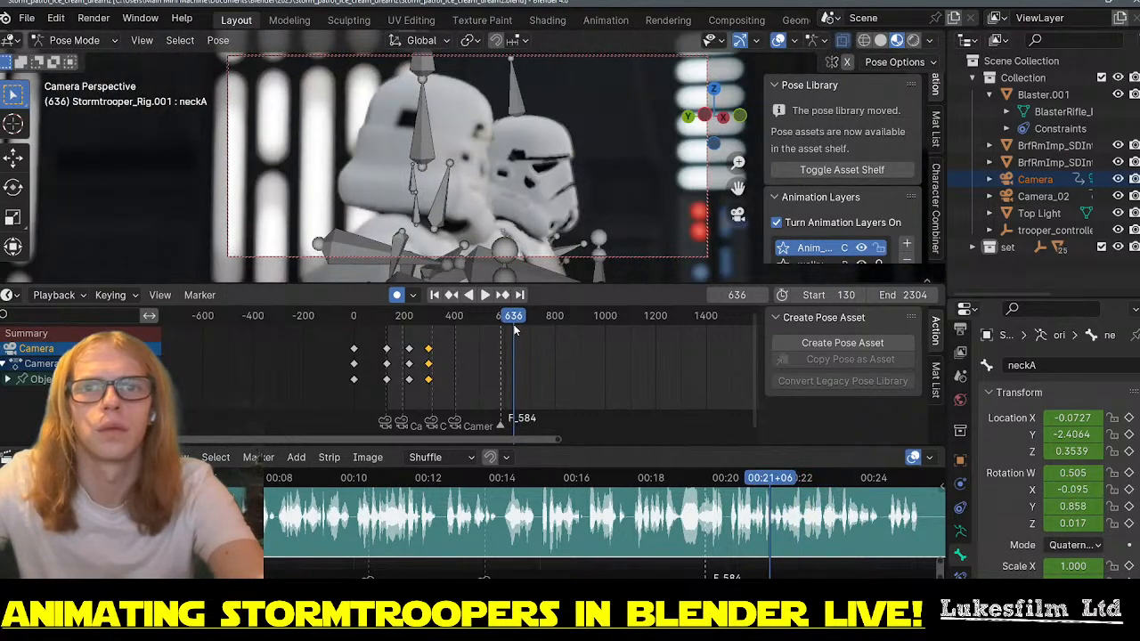
{"action": "key", "text": "ctrl+z"}
{"action": "key", "text": "ctrl+z"}
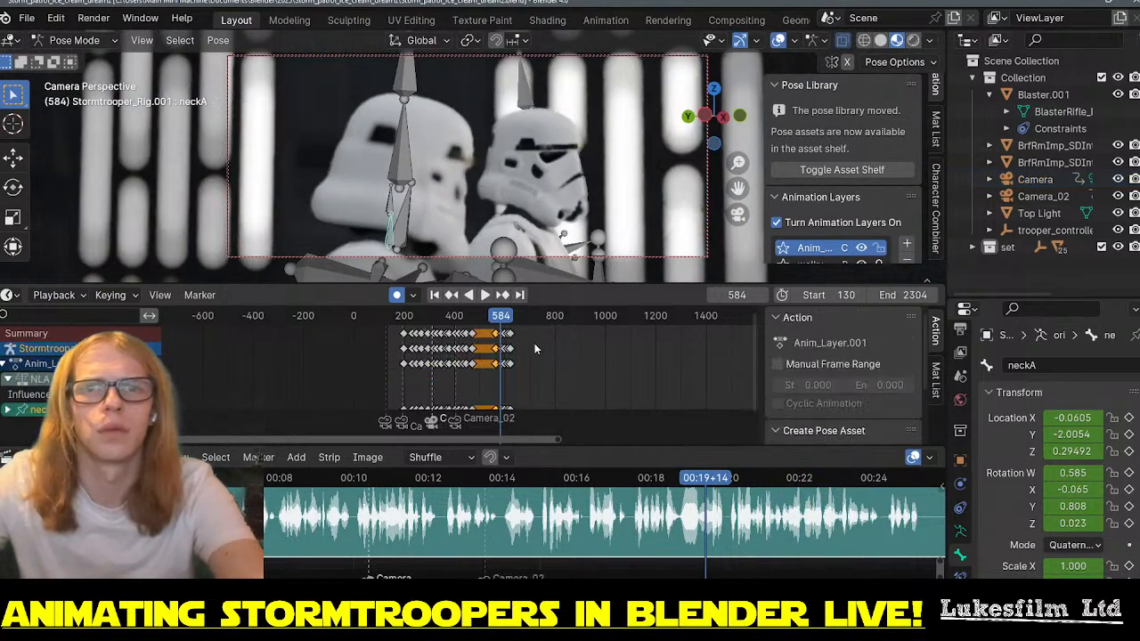
{"action": "key", "text": "ctrl+z"}
- Play the animation from frame 590 to about frame 660 and examine the neckA keyframes in the timeline
{"action": "left_click", "coordinate": [502, 325]}
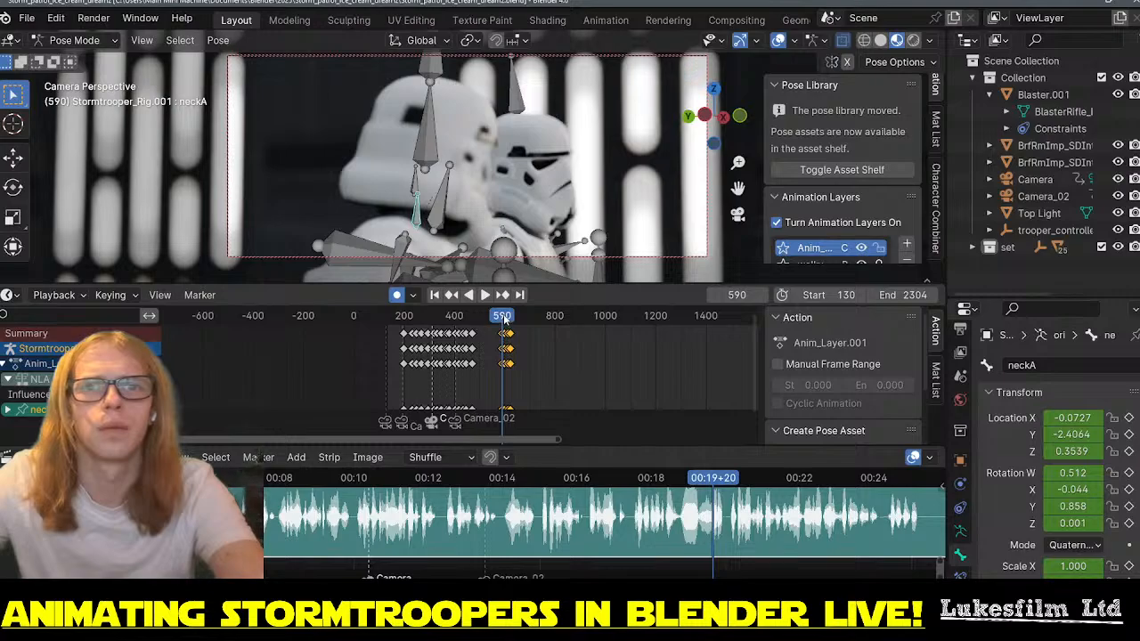
{"action": "key", "text": "space"}
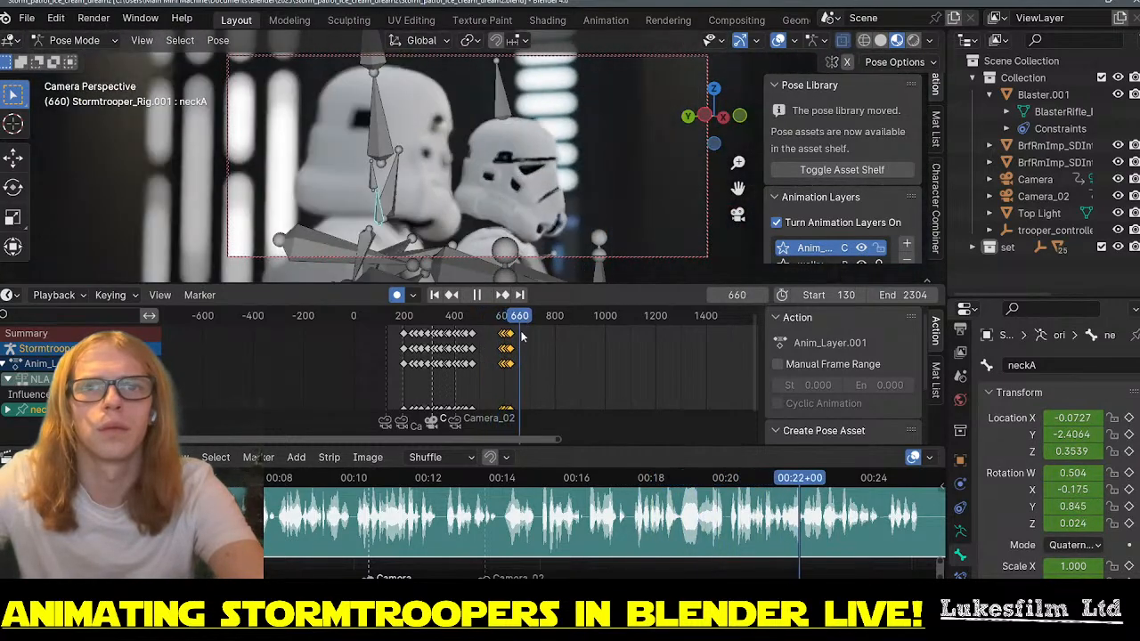
{"action": "key", "text": "space"}
{"action": "scroll", "coordinate": [524, 356], "scroll_direction": "left", "scroll_amount": 3, "text": "ctrl"}
{"action": "key", "text": "Left"}
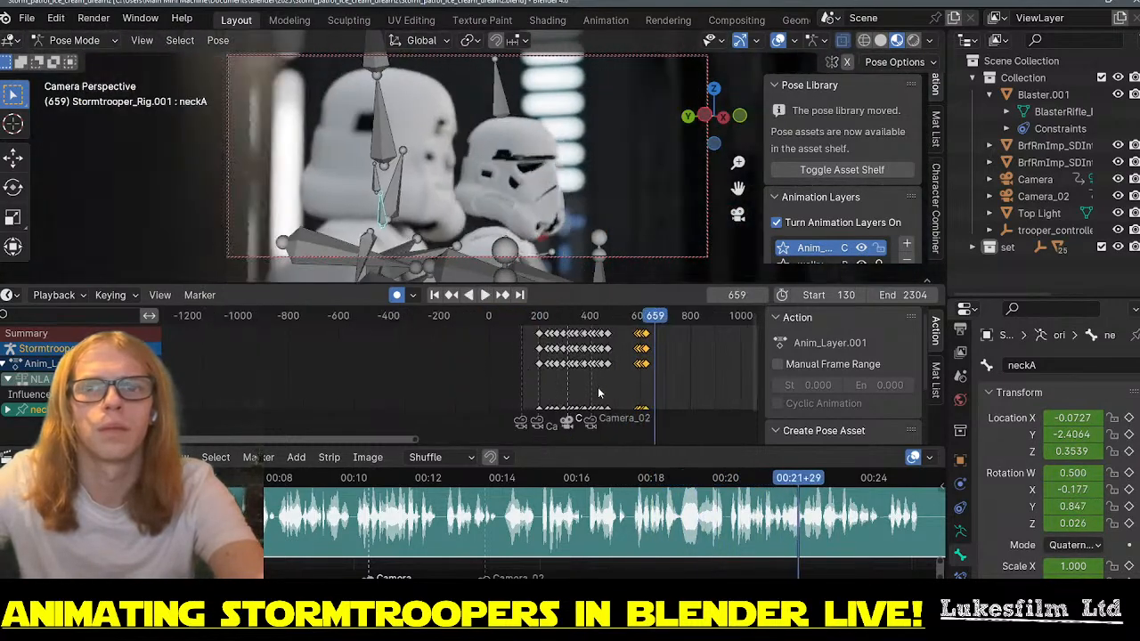
{"action": "key", "text": "Left"}
{"action": "key", "text": "Left"}
{"action": "key", "text": "Left"}
{"action": "scroll", "coordinate": [607, 391], "scroll_direction": "up", "scroll_amount": 4, "text": "ctrl"}
{"action": "scroll", "coordinate": [574, 391], "scroll_direction": "up", "scroll_amount": 8}
{"action": "middle_click_drag", "start_coordinate": [472, 389], "coordinate": [268, 368]}
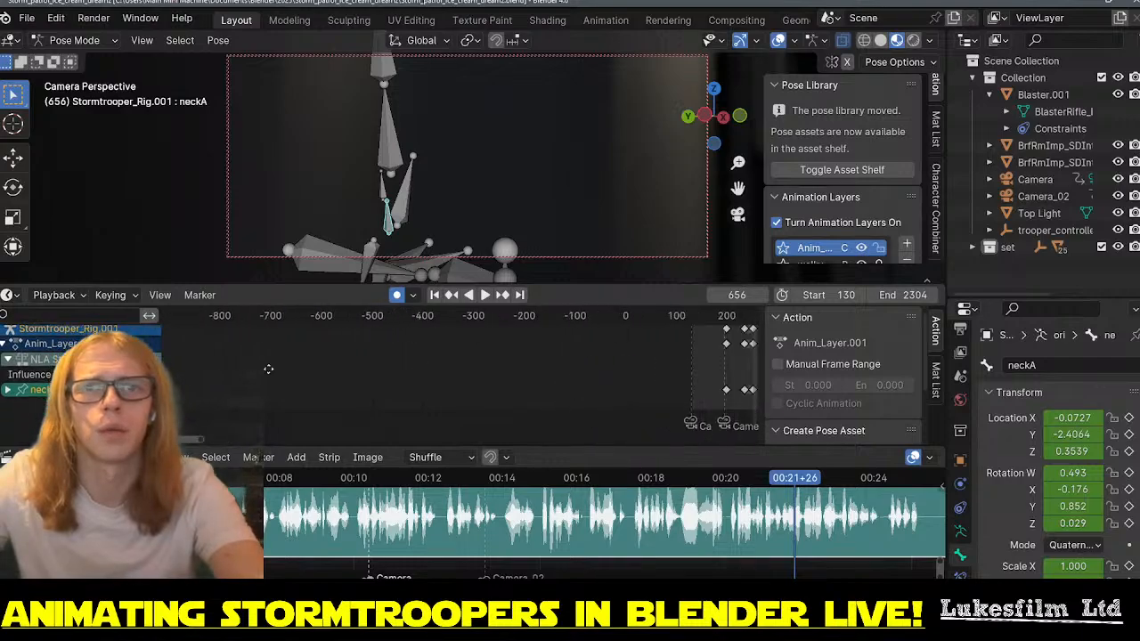
{"action": "scroll", "coordinate": [268, 368], "scroll_direction": "right", "scroll_amount": 10, "text": "ctrl"}
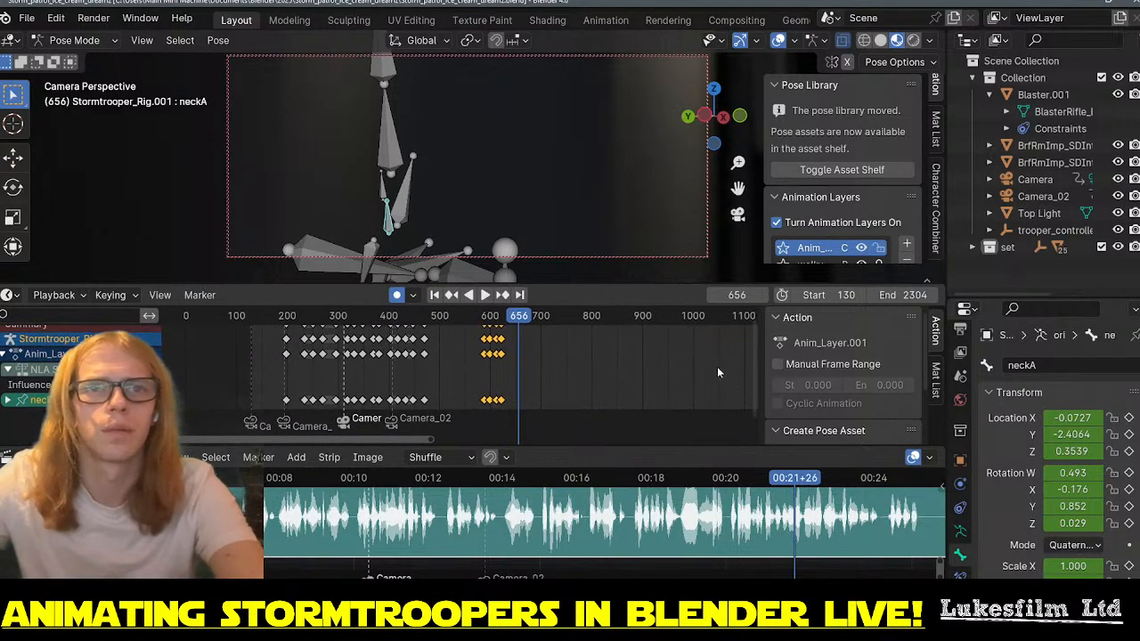
- Move to frame 564, select the Camera object and switch from Pose Mode to Object Mode
{"action": "left_click_drag", "start_coordinate": [268, 318], "coordinate": [473, 325]}
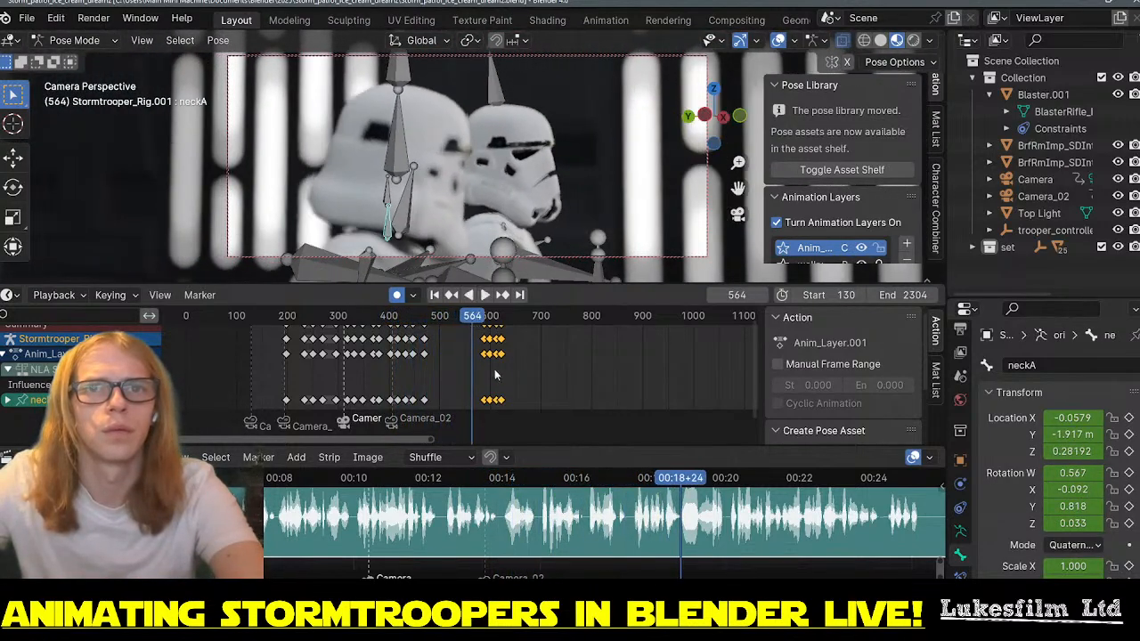
{"action": "left_click", "coordinate": [1042, 180]}
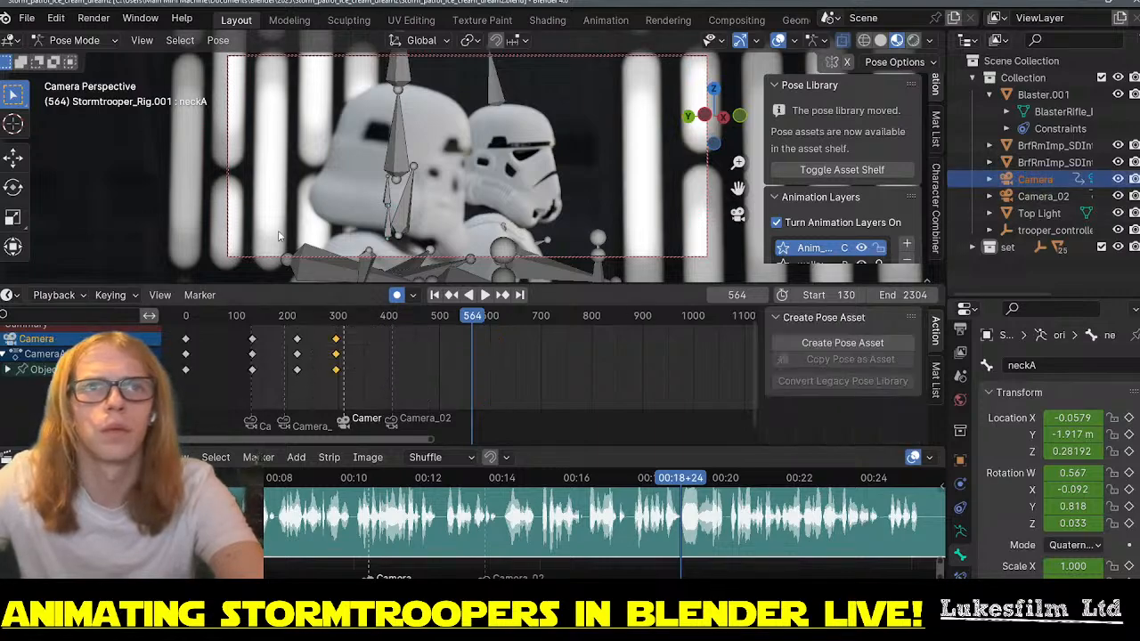
{"action": "left_click", "coordinate": [98, 42]}
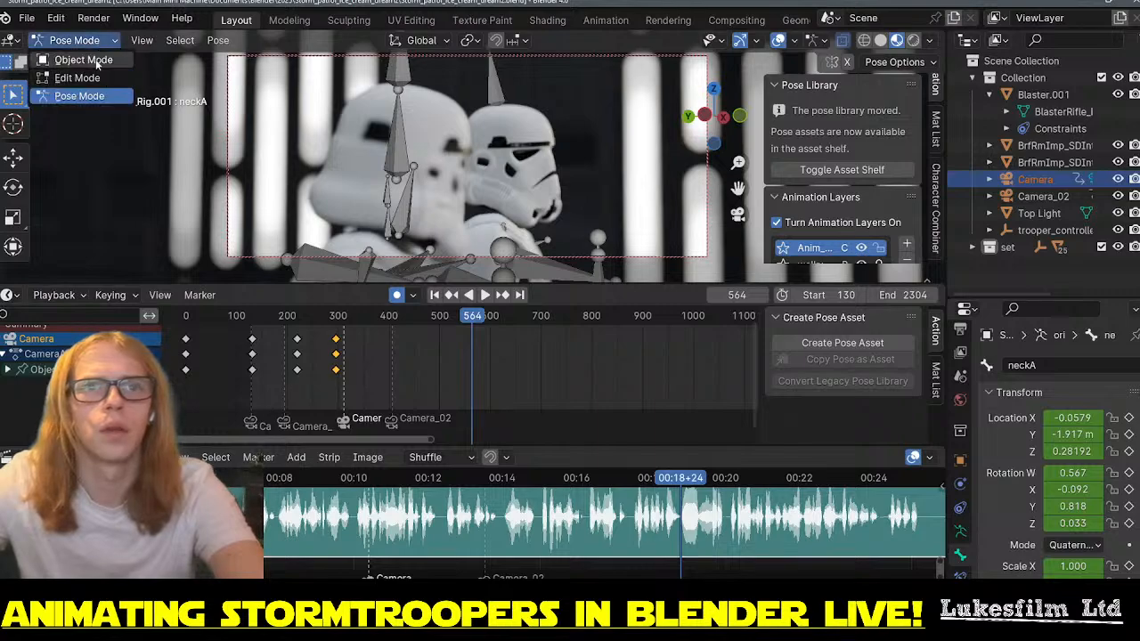
{"action": "left_click", "coordinate": [97, 61]}
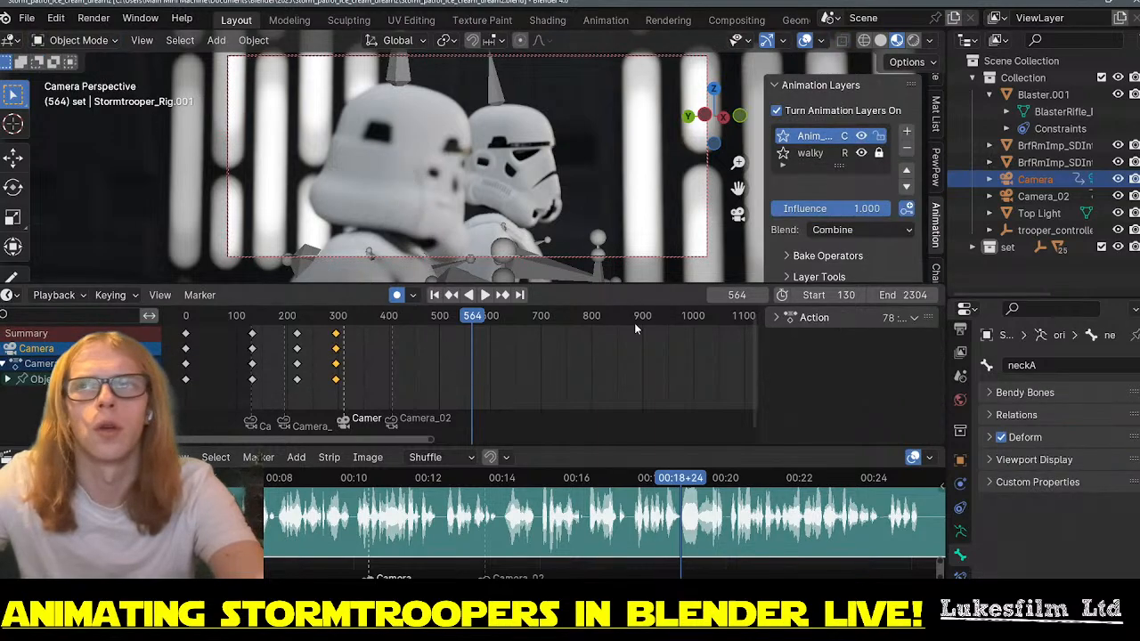
- Delete the Camera keyframes at about frames 220 and 295, keeping the two earliest ones
{"action": "left_click", "coordinate": [382, 377]}
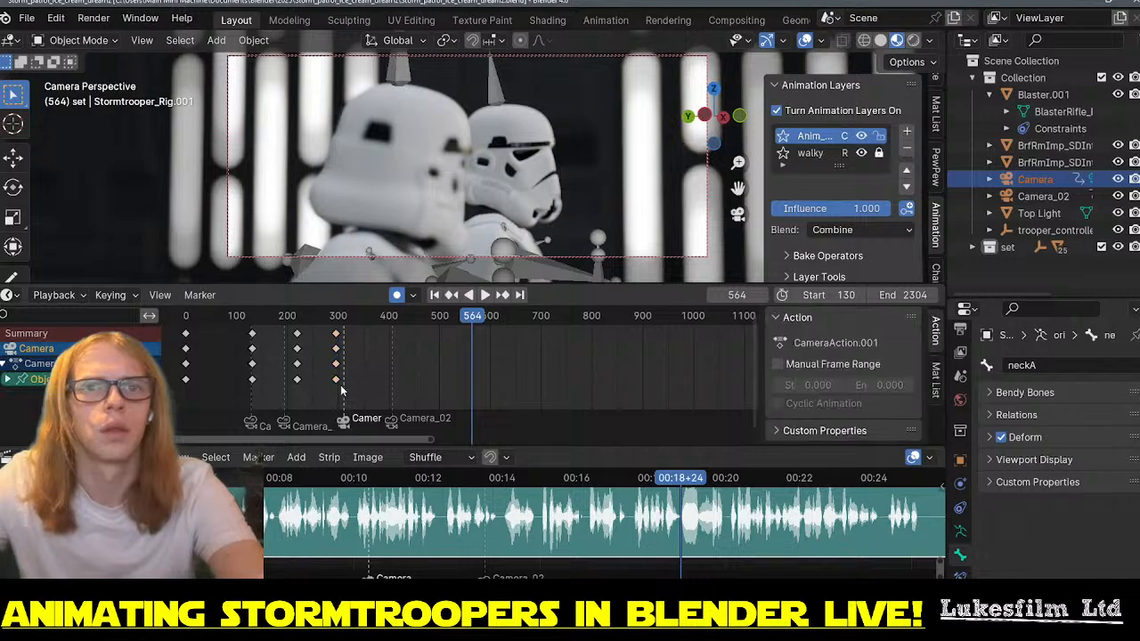
{"action": "left_click_drag", "start_coordinate": [283, 394], "coordinate": [383, 327]}
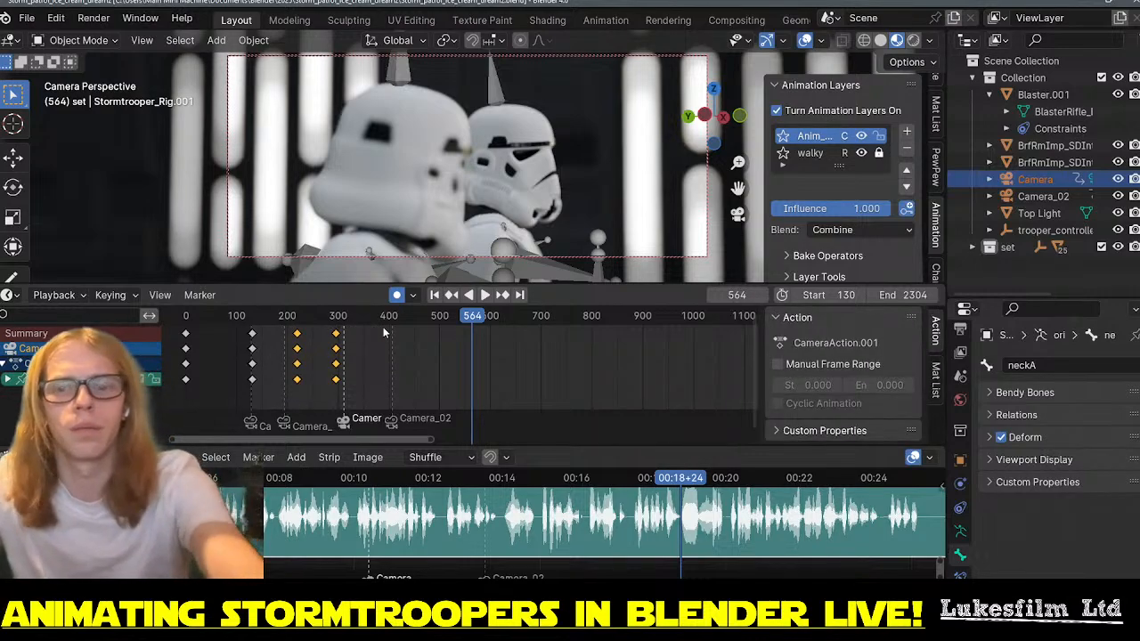
{"action": "key", "text": "Delete"}
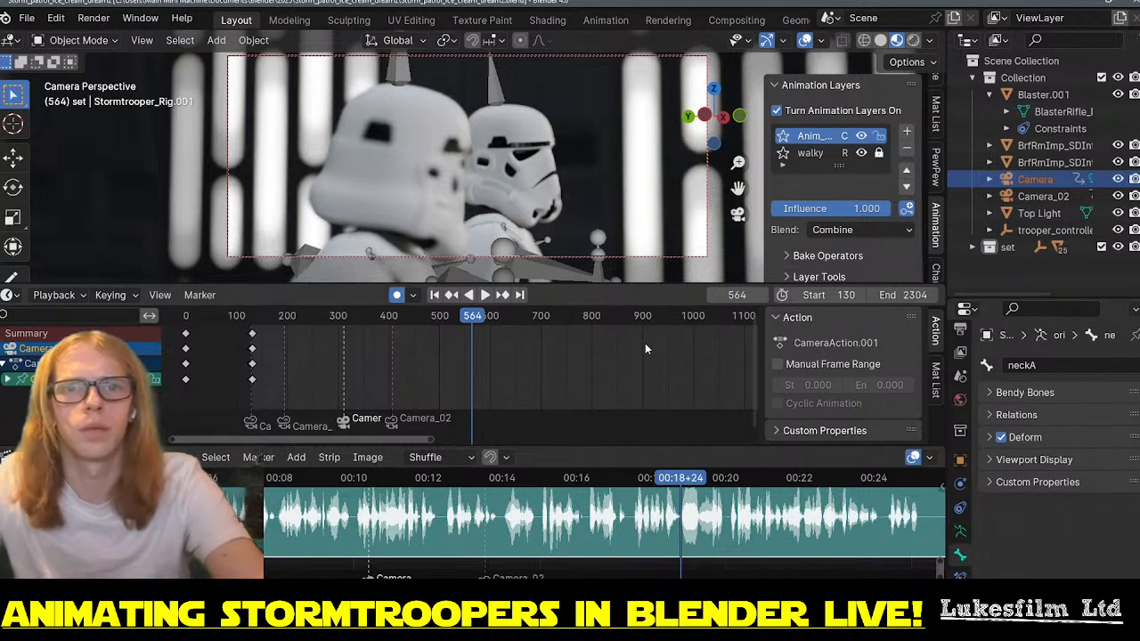
- Try adding a marker at frame 564 and binding the camera to it, and undo both
{"action": "key", "text": "m"}
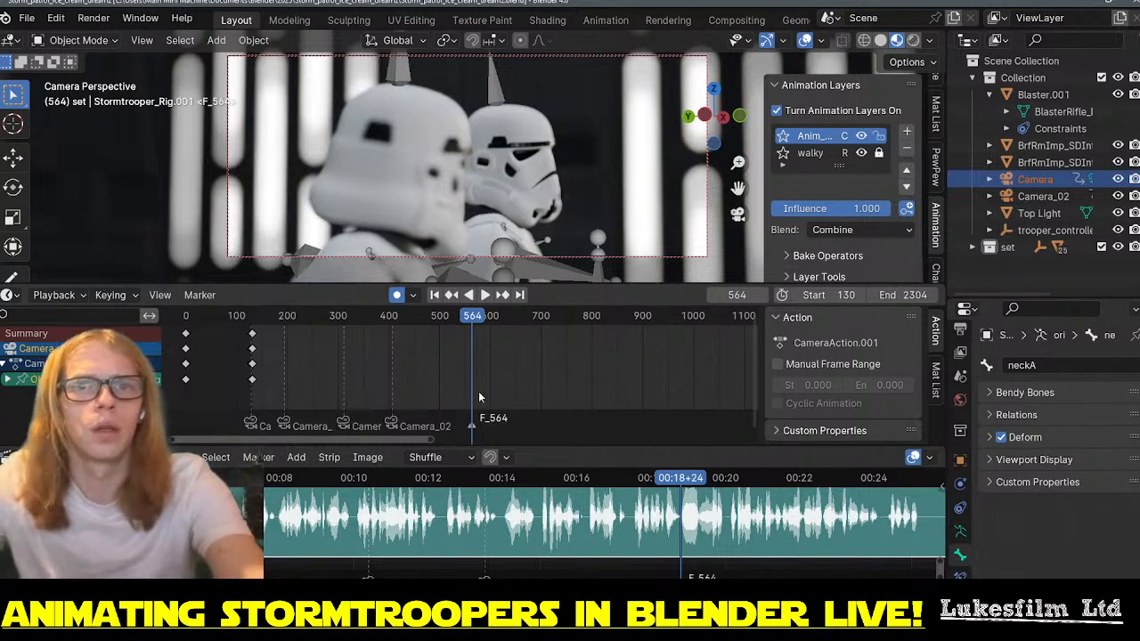
{"action": "left_click", "coordinate": [197, 295]}
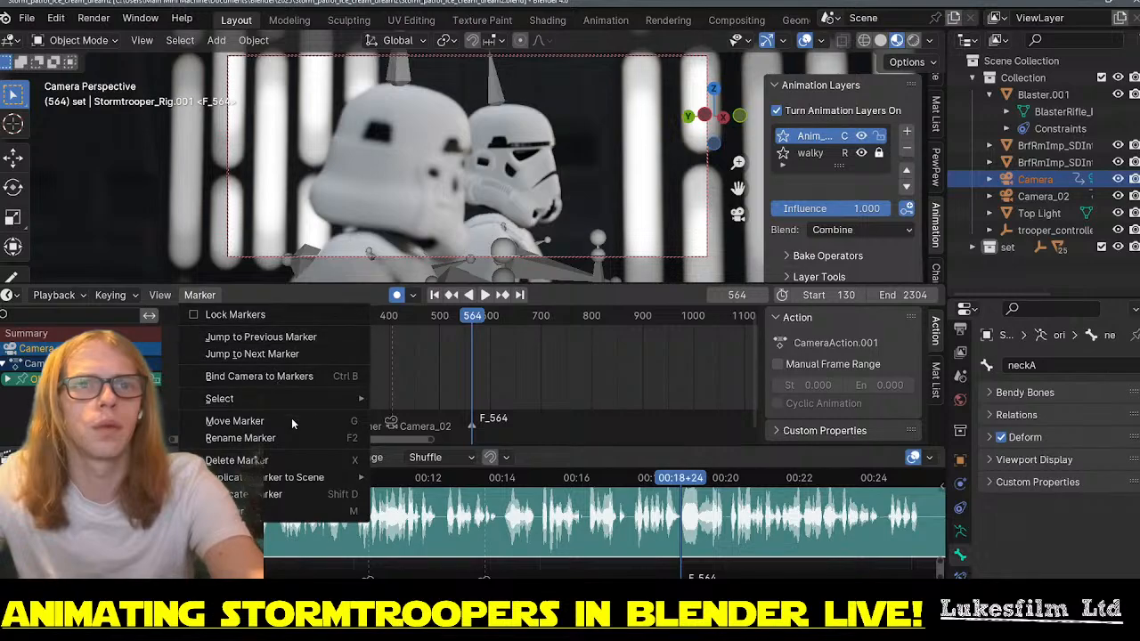
{"action": "left_click", "coordinate": [313, 375]}
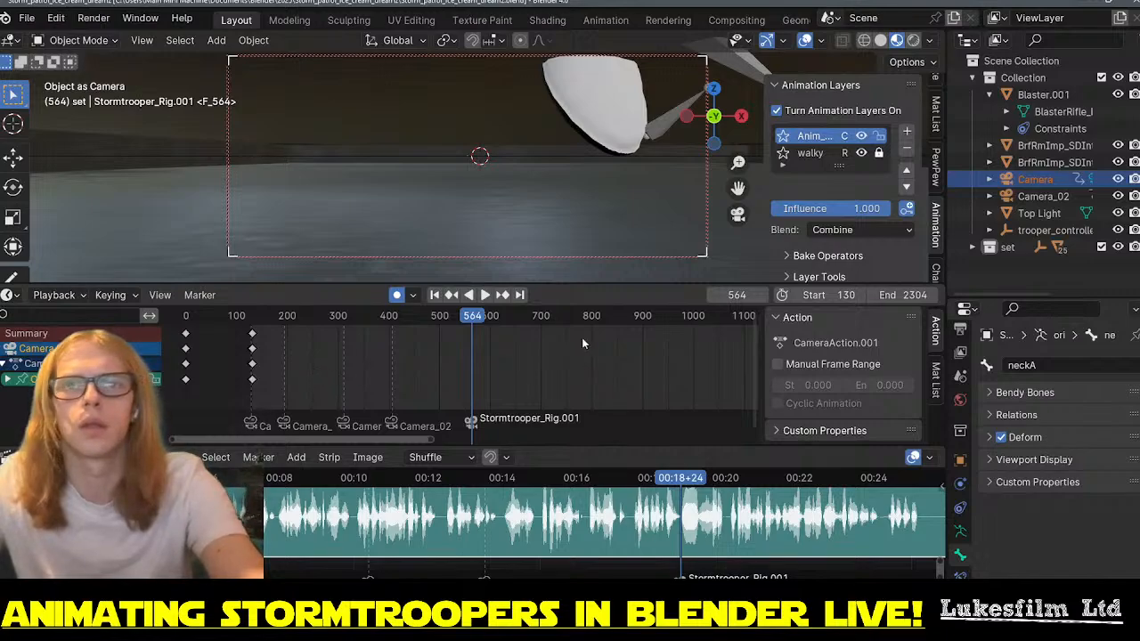
{"action": "key", "text": "ctrl+z"}
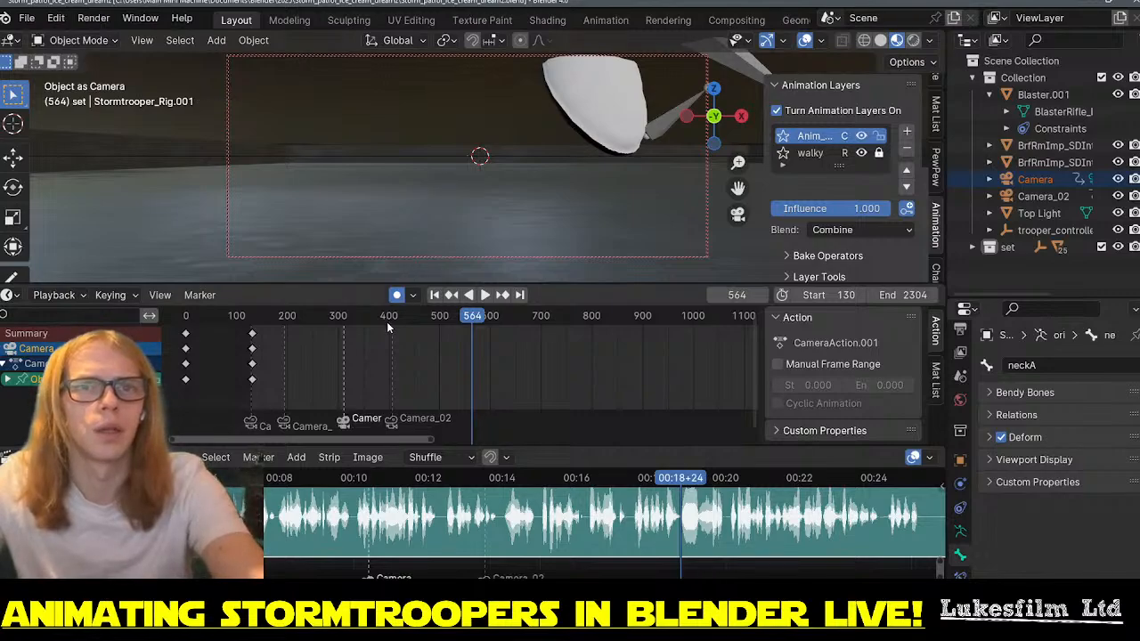
- Go to frame 588, select Camera_02 and delete all its keyframes after the first one at about frame 130
{"action": "left_click_drag", "start_coordinate": [386, 321], "coordinate": [484, 320]}
{"action": "left_click", "coordinate": [1040, 196]}
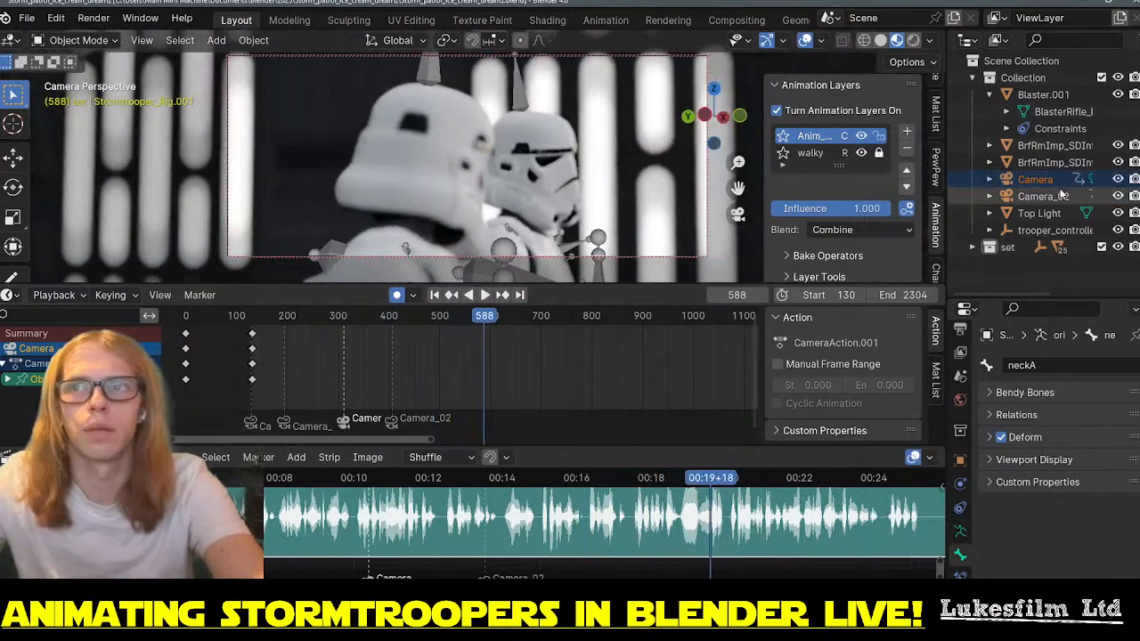
{"action": "left_click", "coordinate": [1042, 179]}
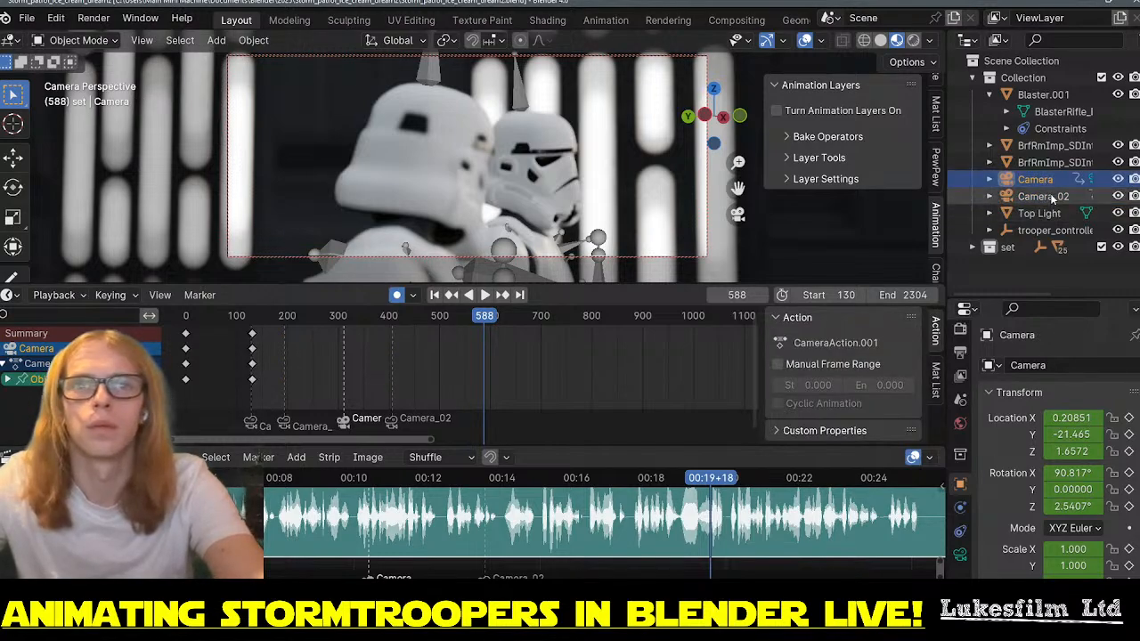
{"action": "left_click", "coordinate": [1042, 196]}
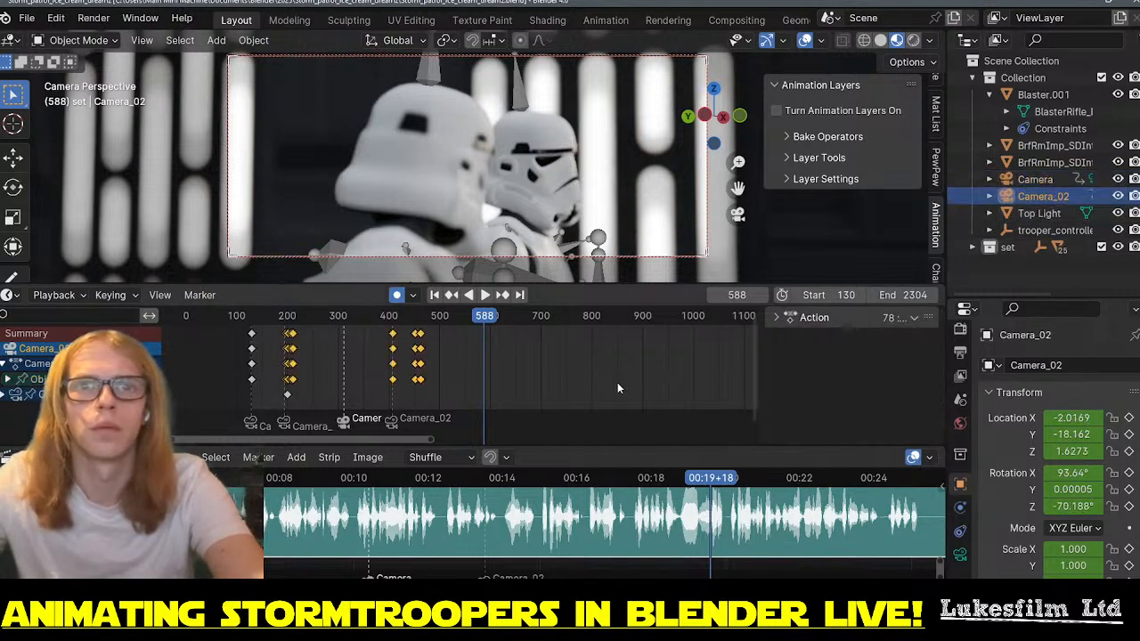
{"action": "left_click_drag", "start_coordinate": [575, 398], "coordinate": [271, 331]}
{"action": "key", "text": "Delete"}
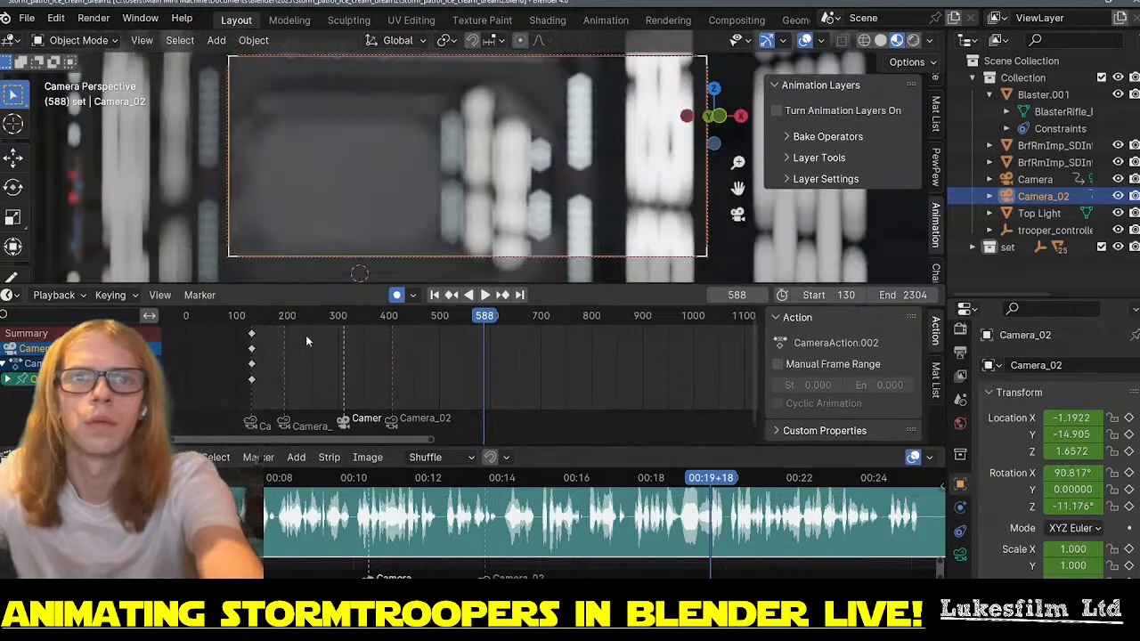
- Preview the animation between about frames 227 and 547, and undo the deletion of the Camera_02 keyframes
{"action": "key", "text": "shift+Left"}
{"action": "key", "text": "space"}
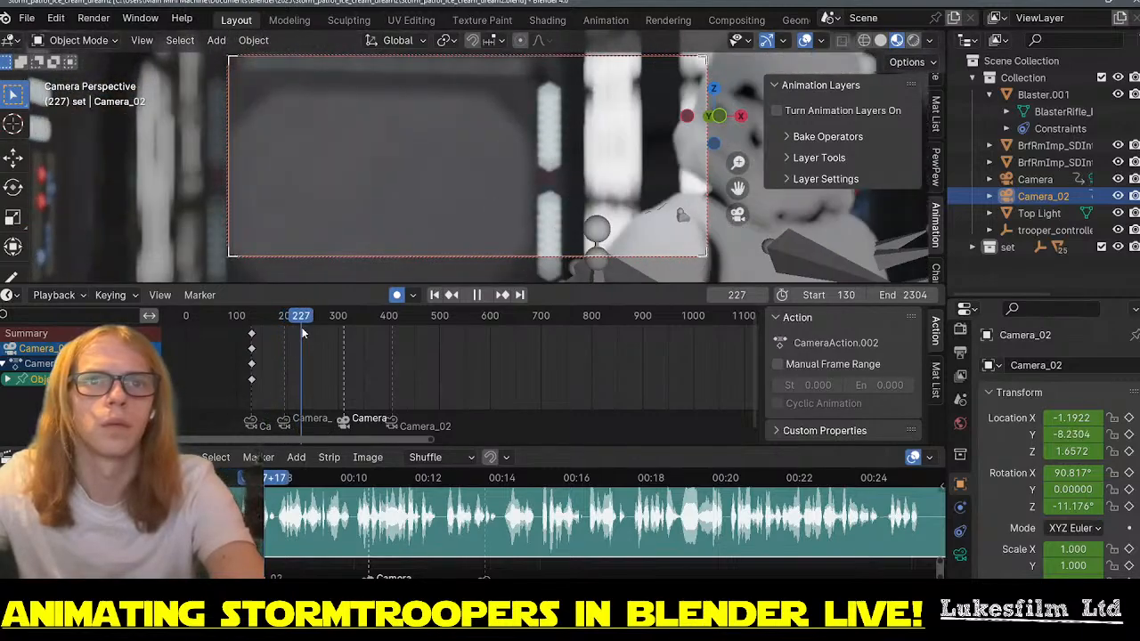
{"action": "left_click_drag", "start_coordinate": [318, 335], "coordinate": [463, 343]}
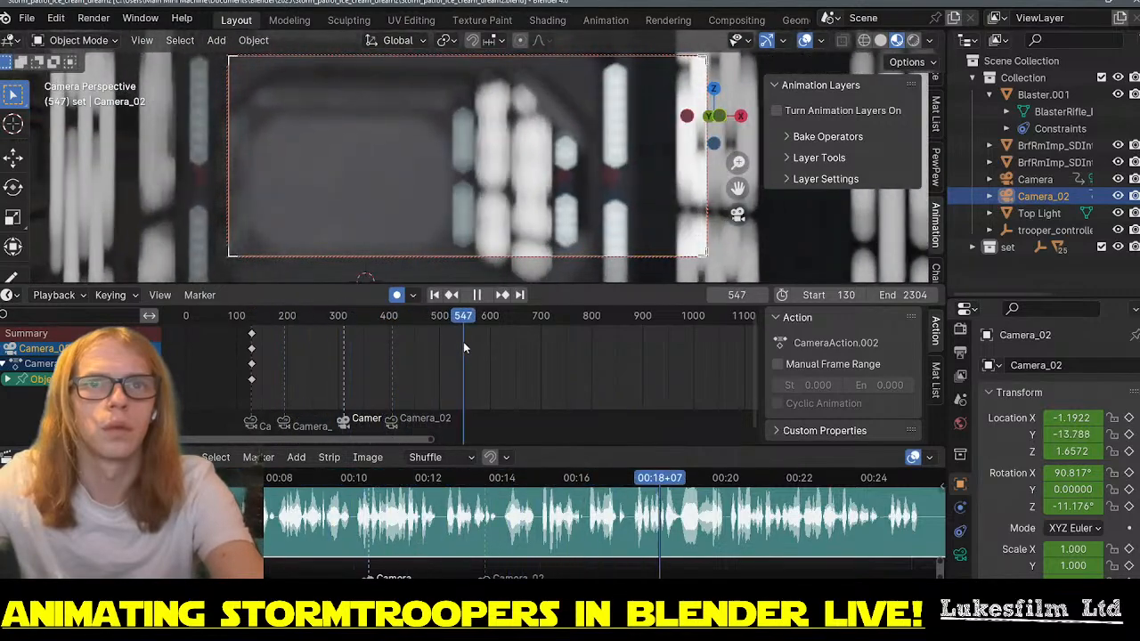
{"action": "key", "text": "space"}
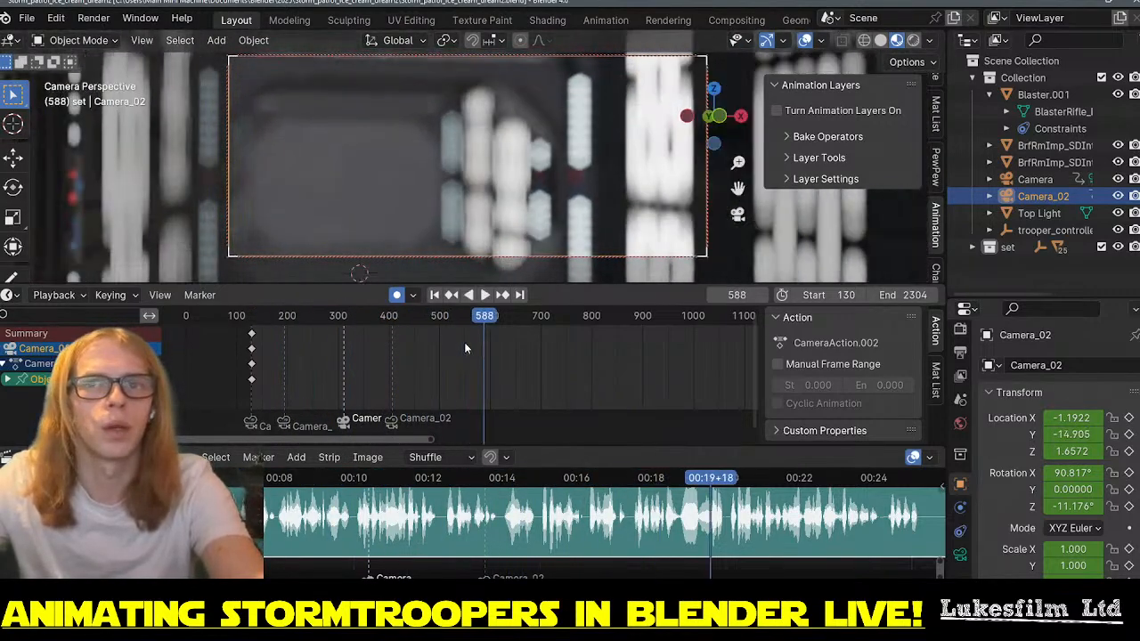
{"action": "key", "text": "ctrl+z"}
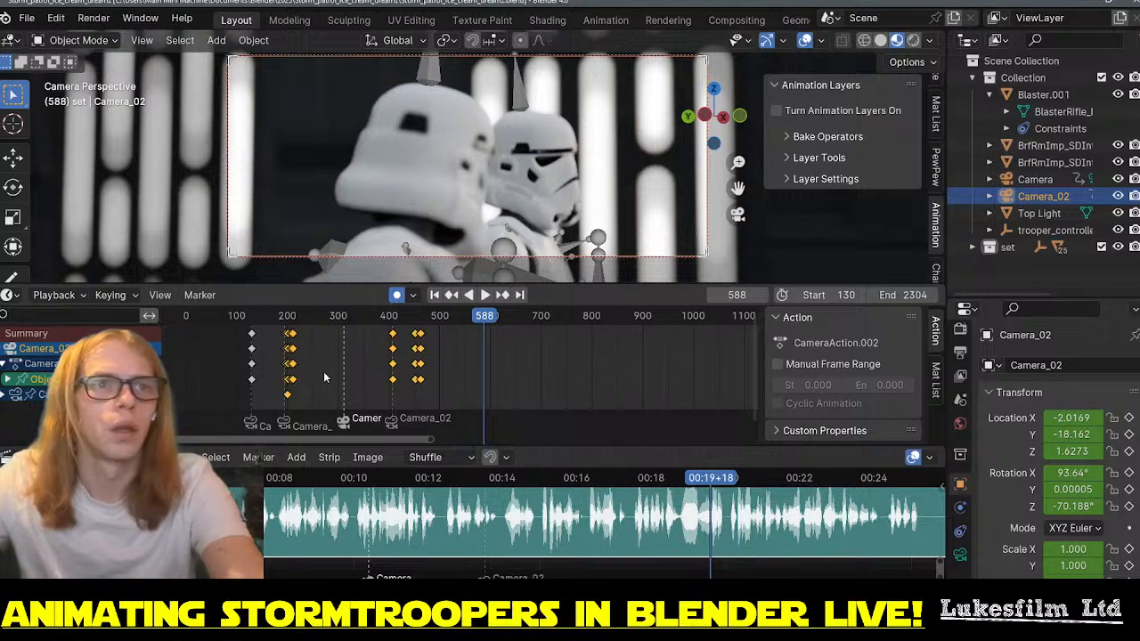
- Try reframing both stormtroopers through Camera_02 and keyframing it at frame 588, and undo the change
{"action": "scroll", "coordinate": [323, 372], "scroll_direction": "up", "scroll_amount": 4}
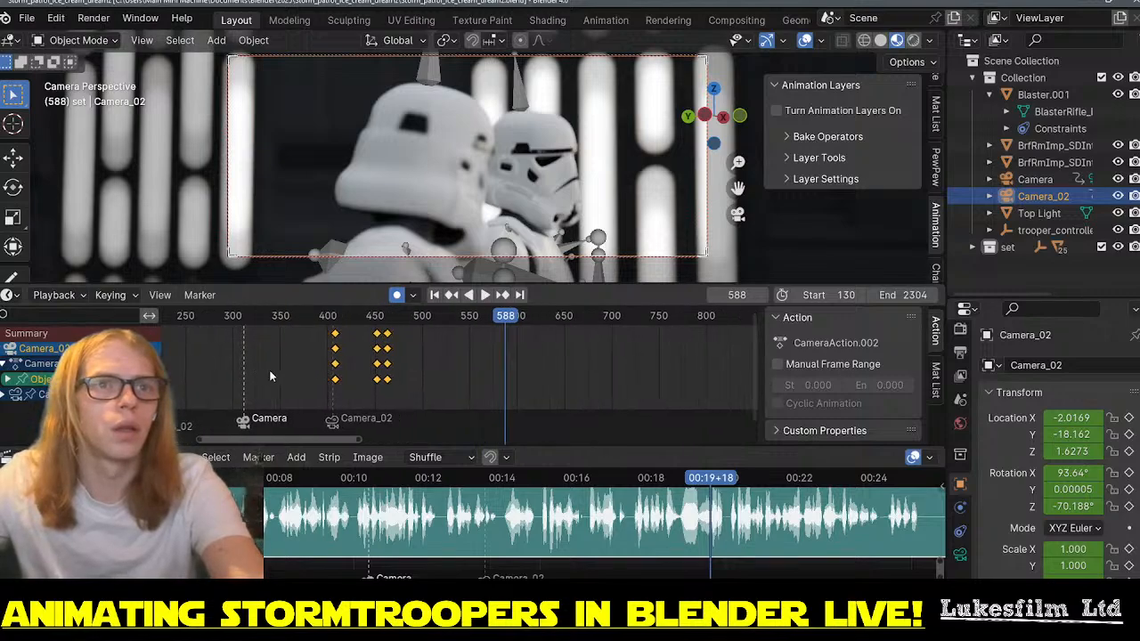
{"action": "scroll", "coordinate": [271, 375], "scroll_direction": "up", "scroll_amount": 6, "text": "ctrl"}
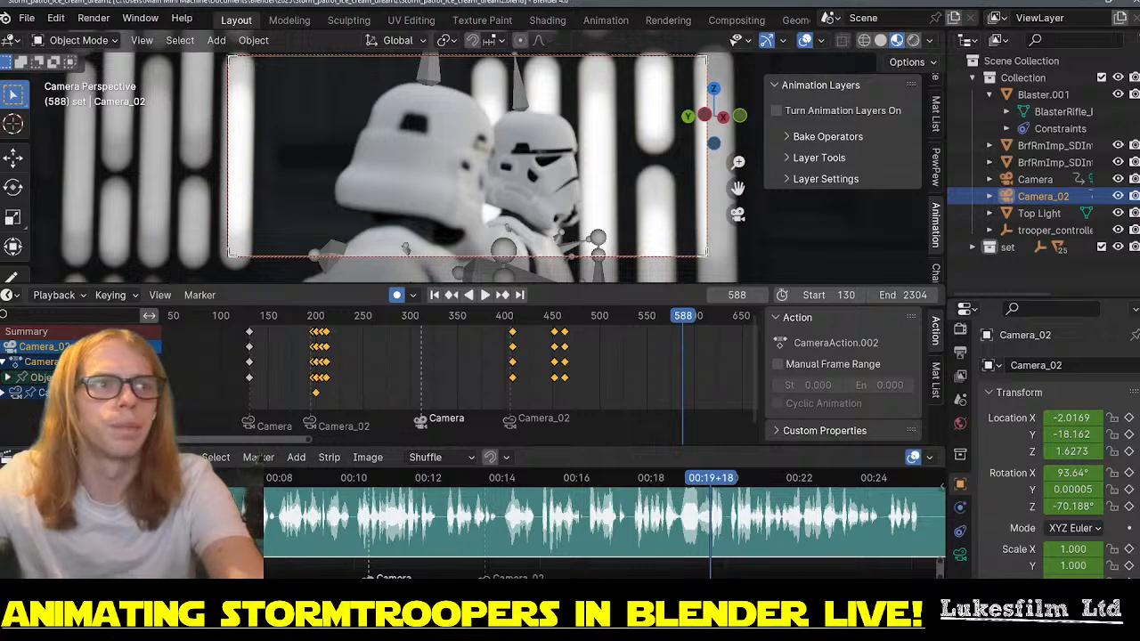
{"action": "middle_click_drag", "start_coordinate": [528, 229], "coordinate": [535, 181], "text": "shift"}
{"action": "key", "text": "i"}
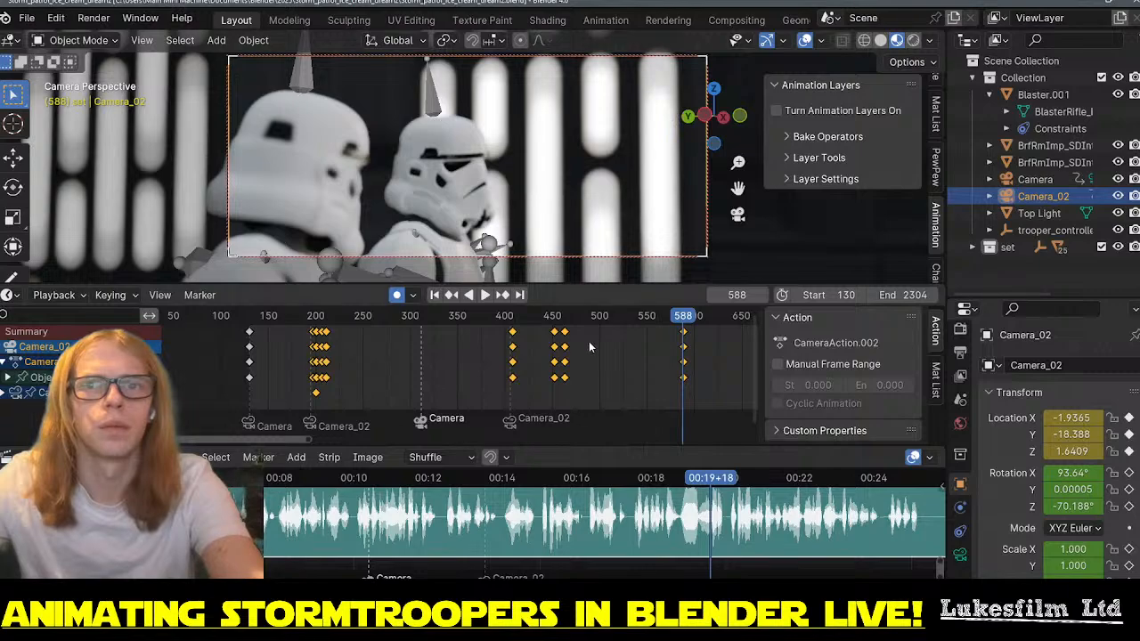
{"action": "key", "text": "ctrl+z"}
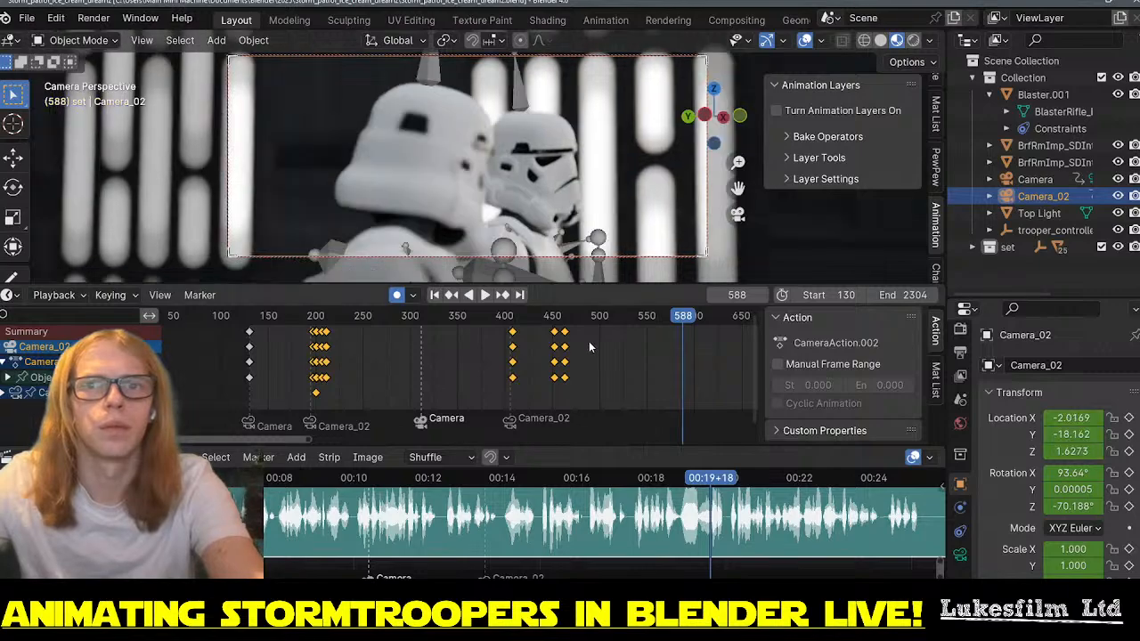
- Deselect the Camera_02 keyframes, select Camera and add a timeline marker at frame 483
{"action": "left_click", "coordinate": [600, 392]}
{"action": "scroll", "coordinate": [315, 381], "scroll_direction": "up", "scroll_amount": 4}
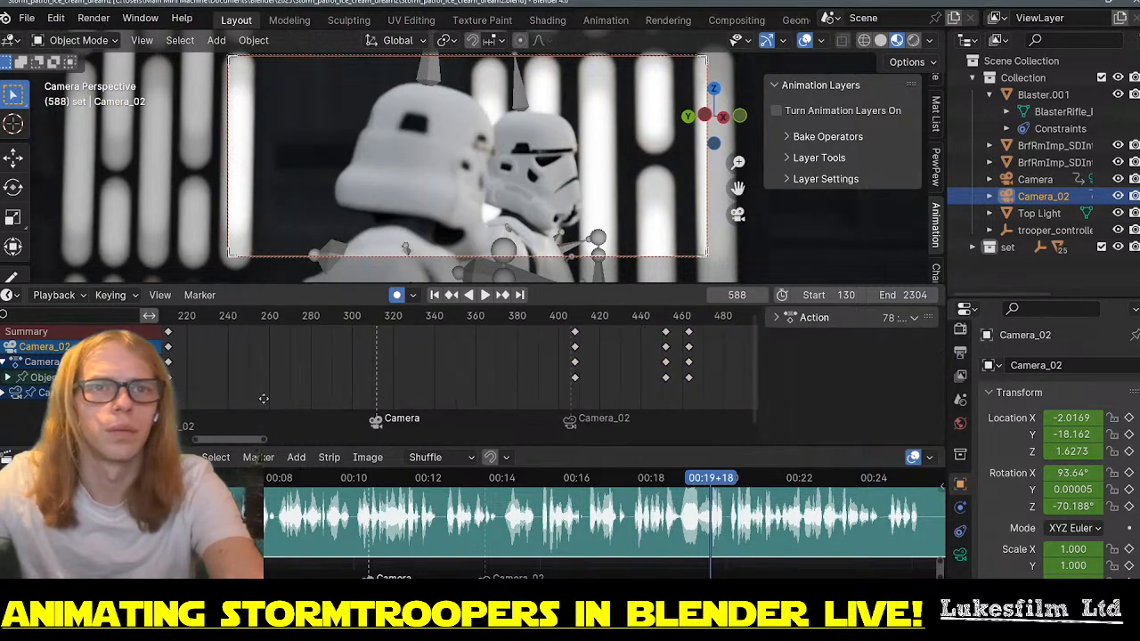
{"action": "middle_click_drag", "start_coordinate": [263, 398], "coordinate": [165, 374]}
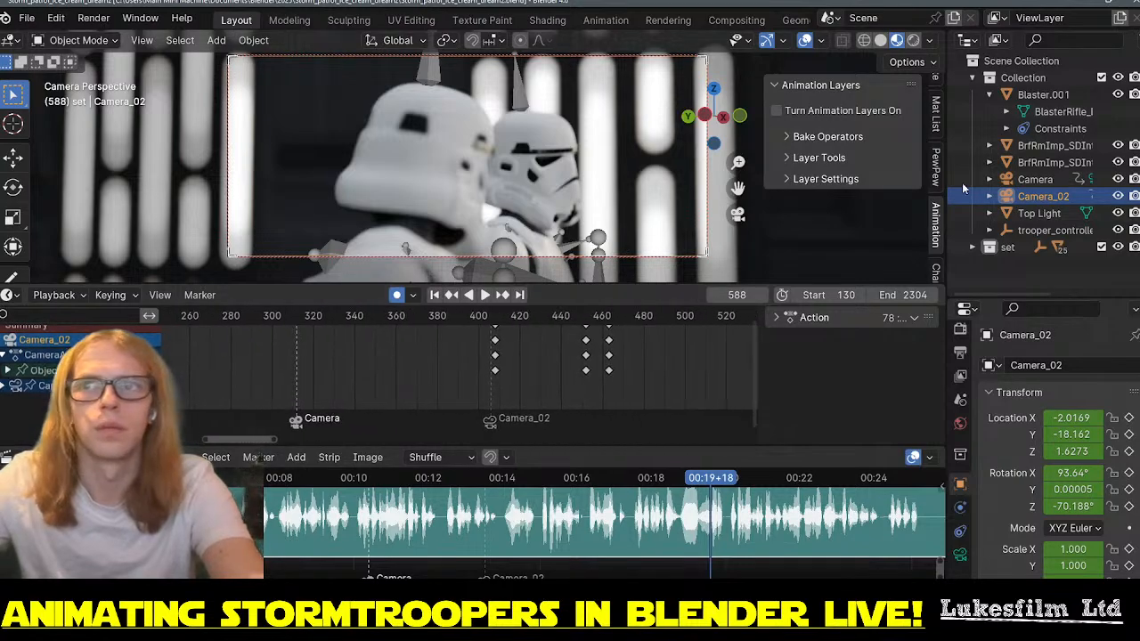
{"action": "left_click", "coordinate": [1038, 179]}
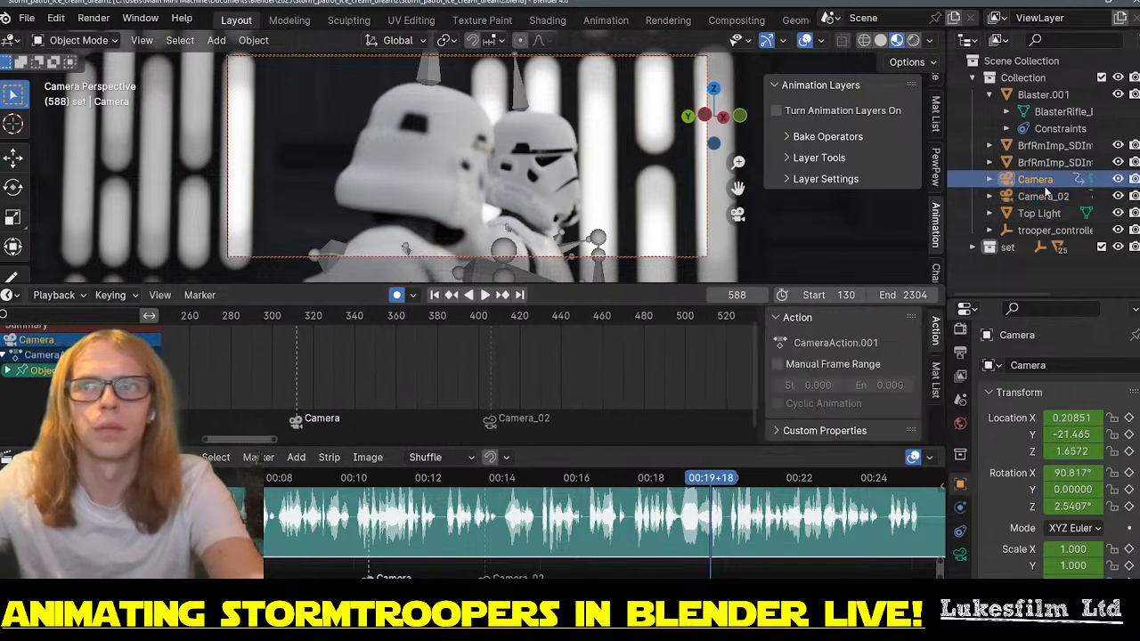
{"action": "left_click_drag", "start_coordinate": [424, 324], "coordinate": [649, 335]}
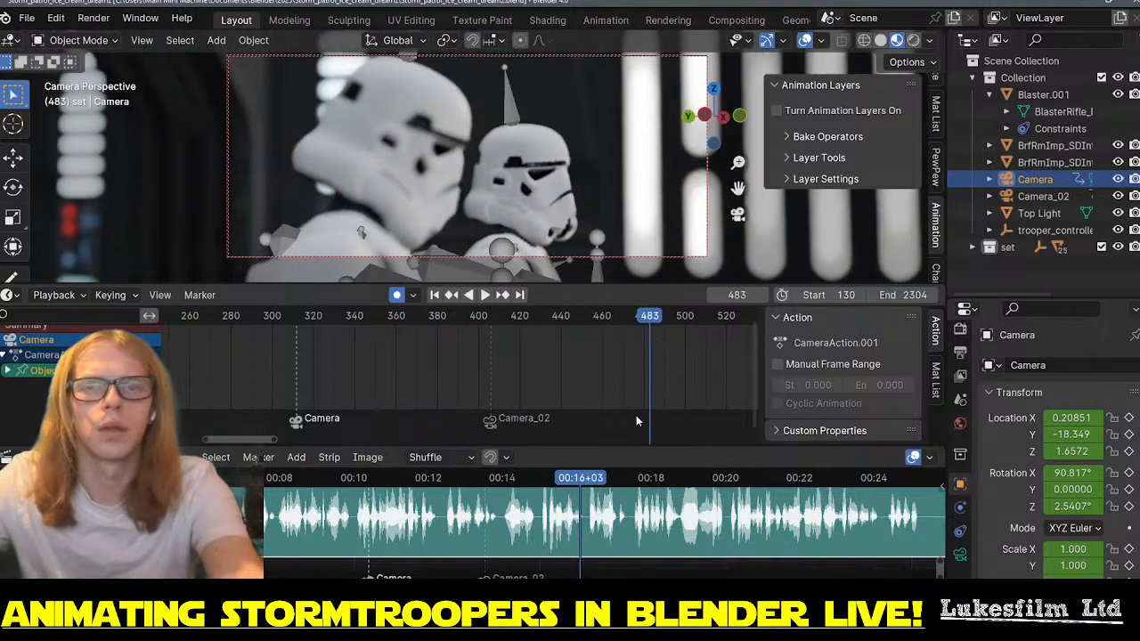
{"action": "key", "text": "m"}
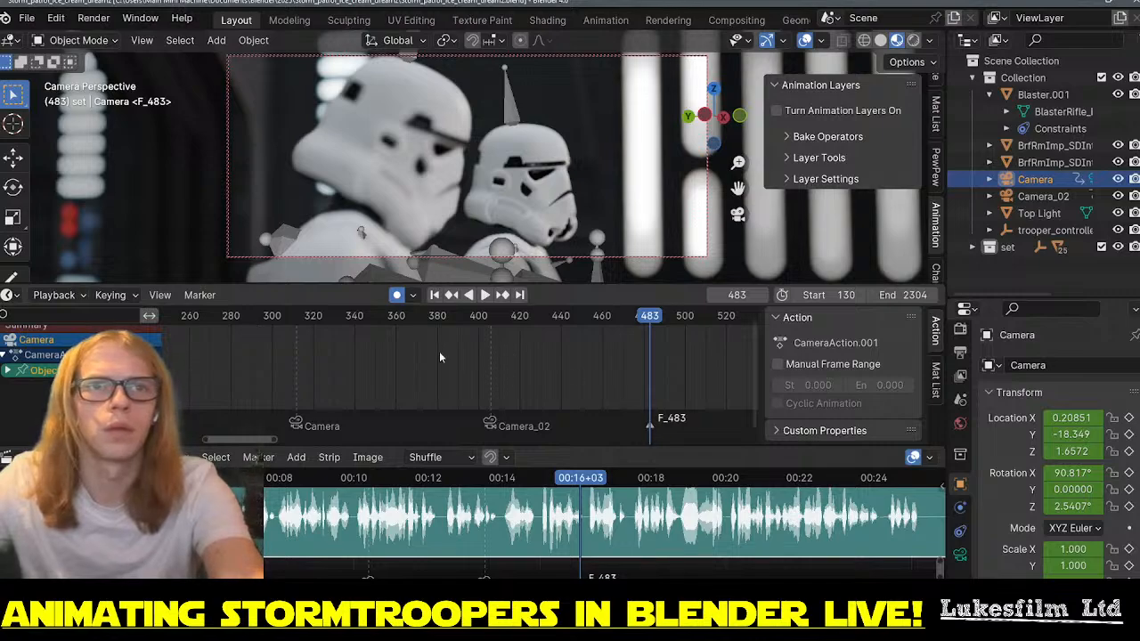
- Bind Camera to the F_483 marker
{"action": "right_click", "coordinate": [653, 430]}
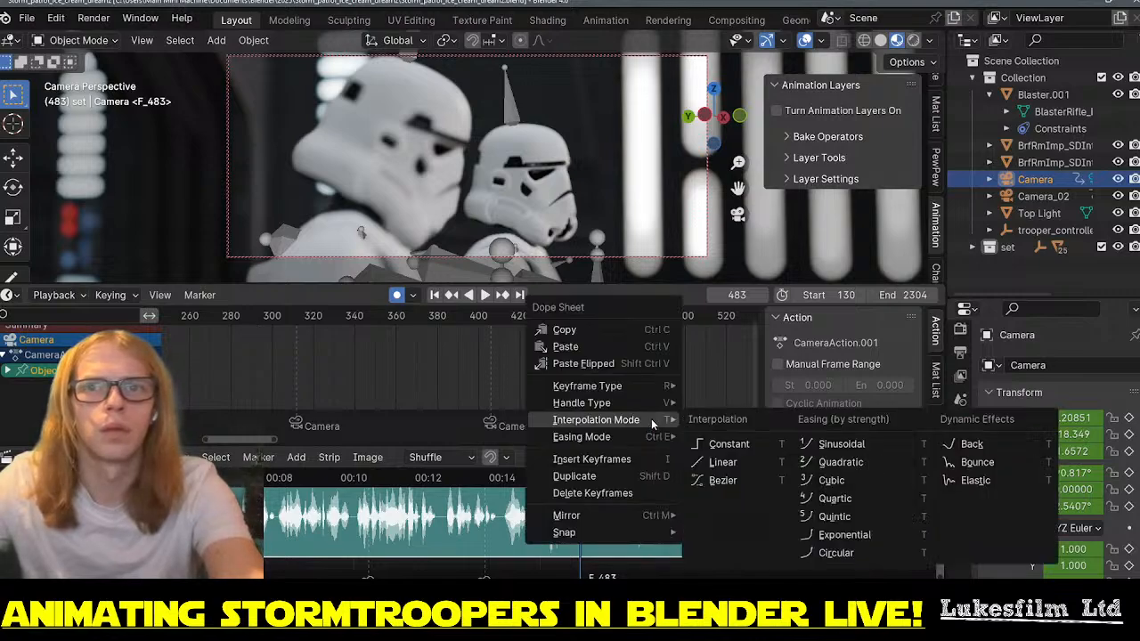
{"action": "left_click", "coordinate": [197, 295]}
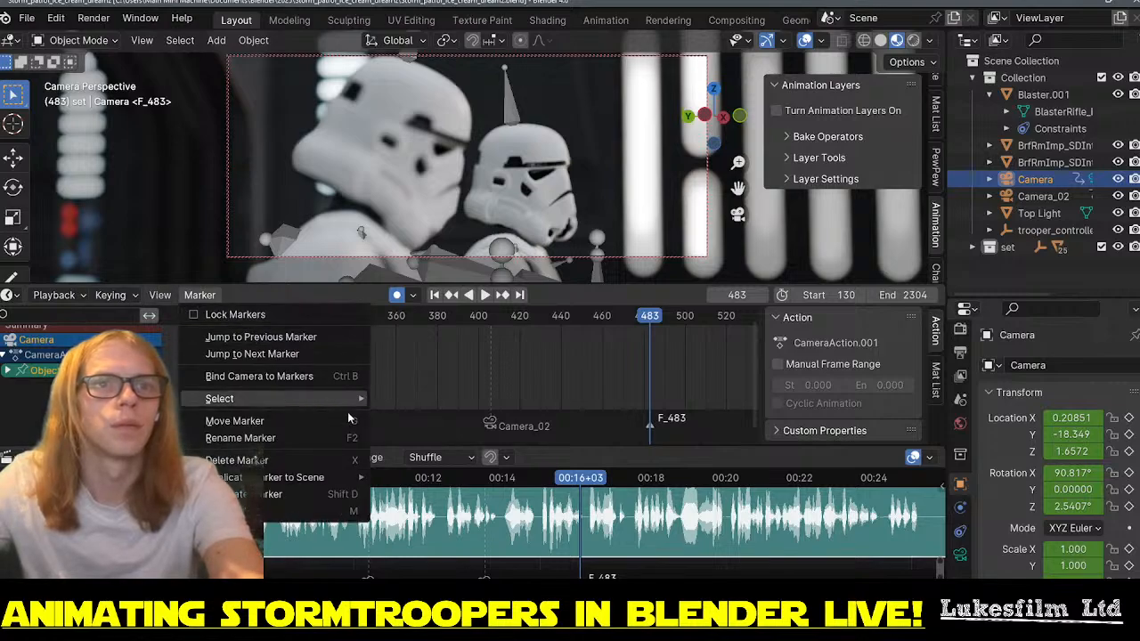
{"action": "mouse_move", "coordinate": [346, 479]}
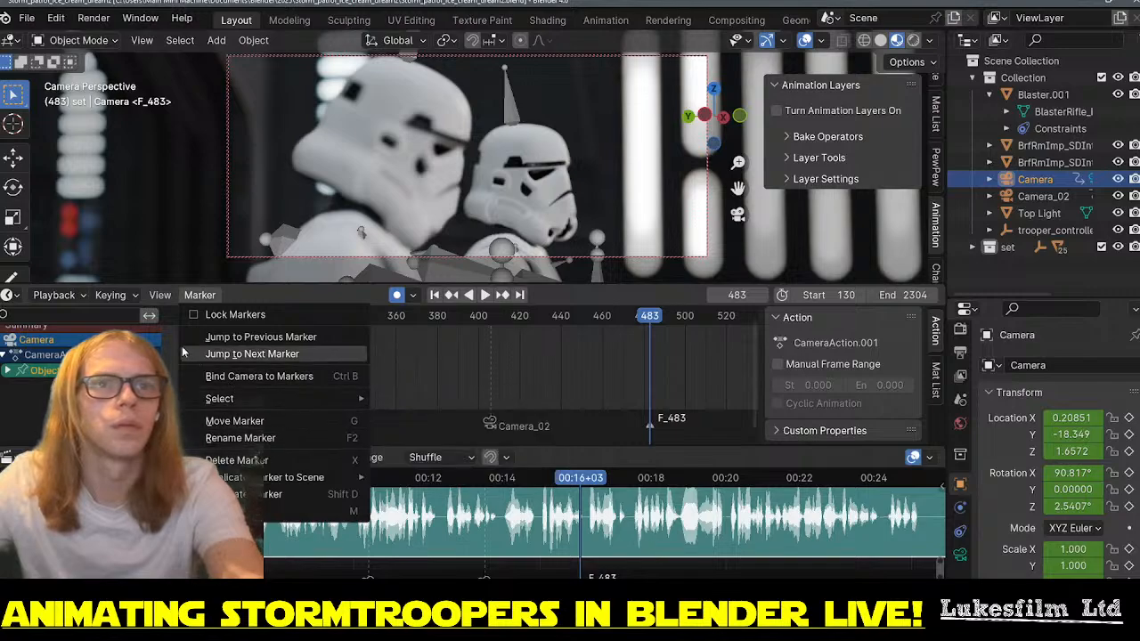
{"action": "mouse_move", "coordinate": [158, 295]}
{"action": "mouse_move", "coordinate": [200, 295]}
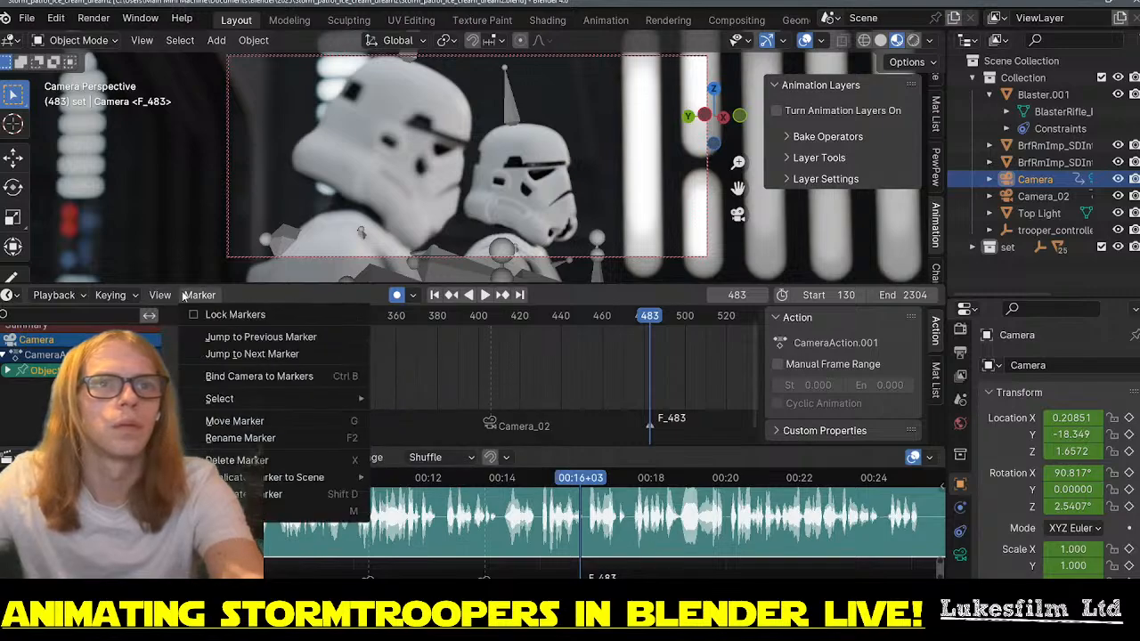
{"action": "left_click", "coordinate": [283, 385]}
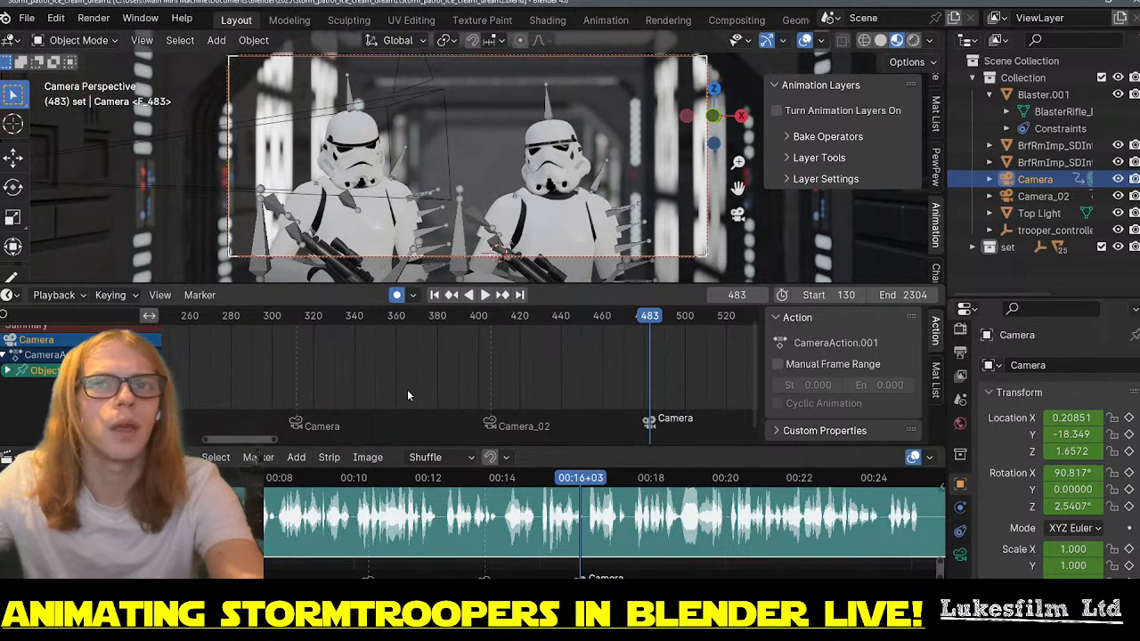
- Move the new Camera marker to about frame 465 and play the animation from about frame 384 to check the cut
{"action": "mouse_move", "coordinate": [646, 320]}
{"action": "left_mouse_down"}
{"action": "mouse_move", "coordinate": [580, 323]}
{"action": "mouse_move", "coordinate": [608, 325]}
{"action": "left_mouse_up"}
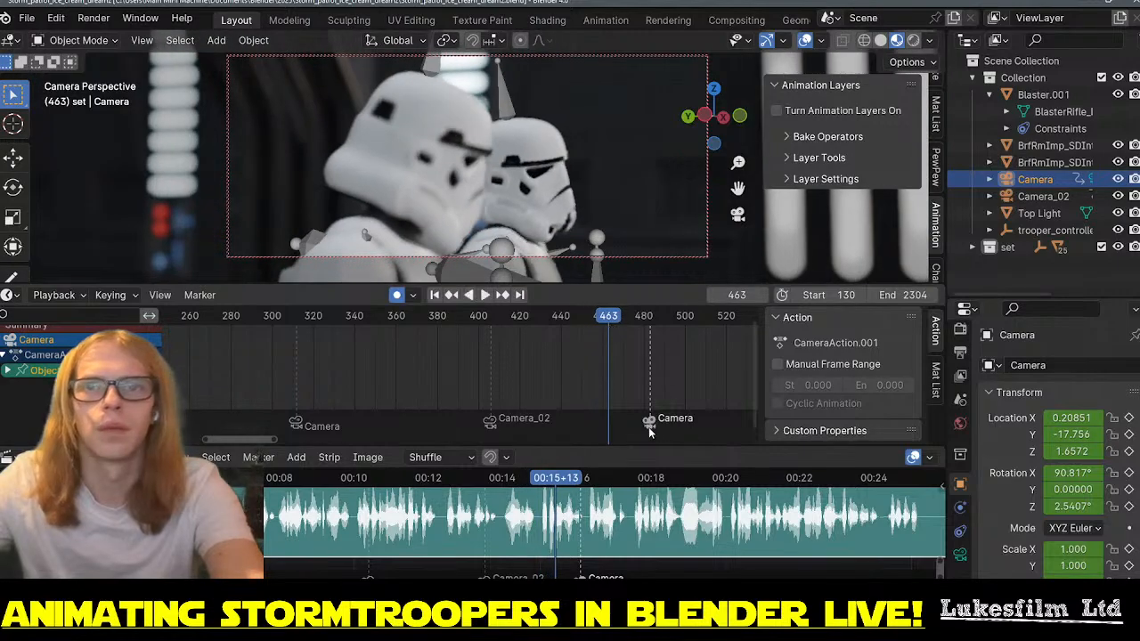
{"action": "mouse_move", "coordinate": [646, 423]}
{"action": "left_mouse_down"}
{"action": "mouse_move", "coordinate": [591, 425]}
{"action": "mouse_move", "coordinate": [607, 424]}
{"action": "left_mouse_up"}
{"action": "left_click", "coordinate": [445, 318]}
{"action": "key", "text": "space"}
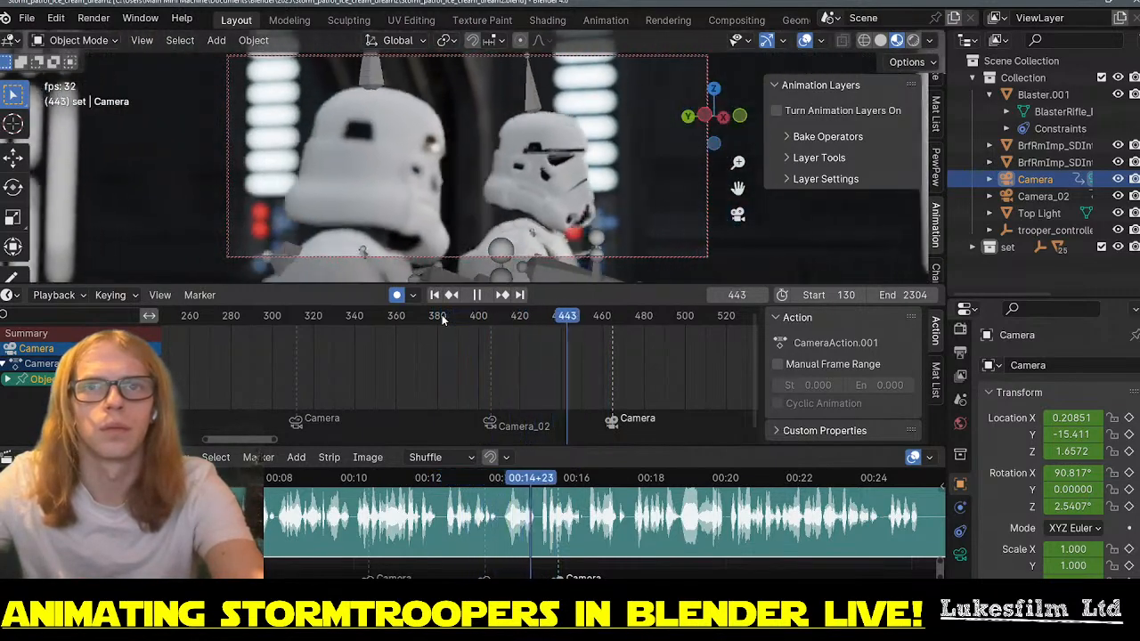
- Stop playback, move the second Camera marker to about frame 450, and scrub back to frame 434
{"action": "key", "text": "space"}
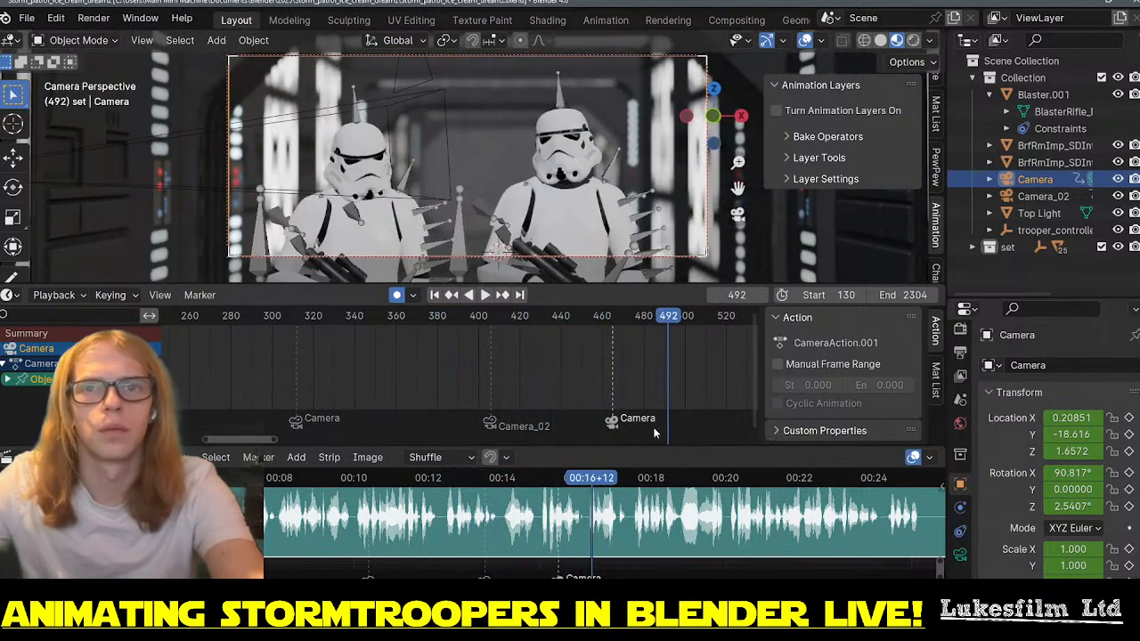
{"action": "key", "text": "g"}
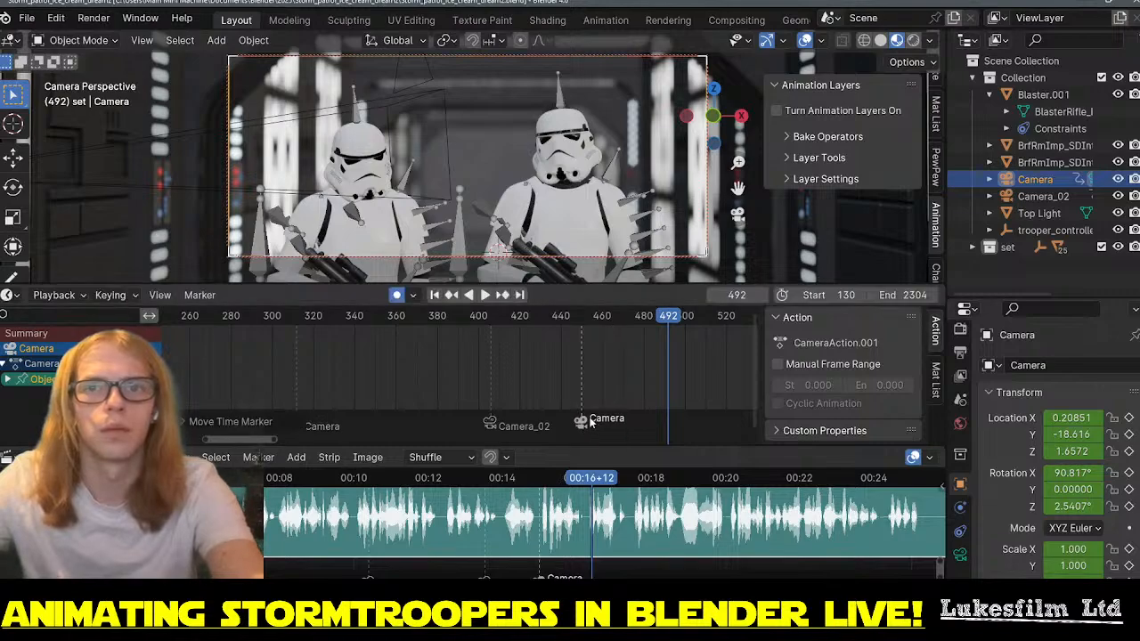
{"action": "left_click_drag", "start_coordinate": [659, 316], "coordinate": [549, 343]}
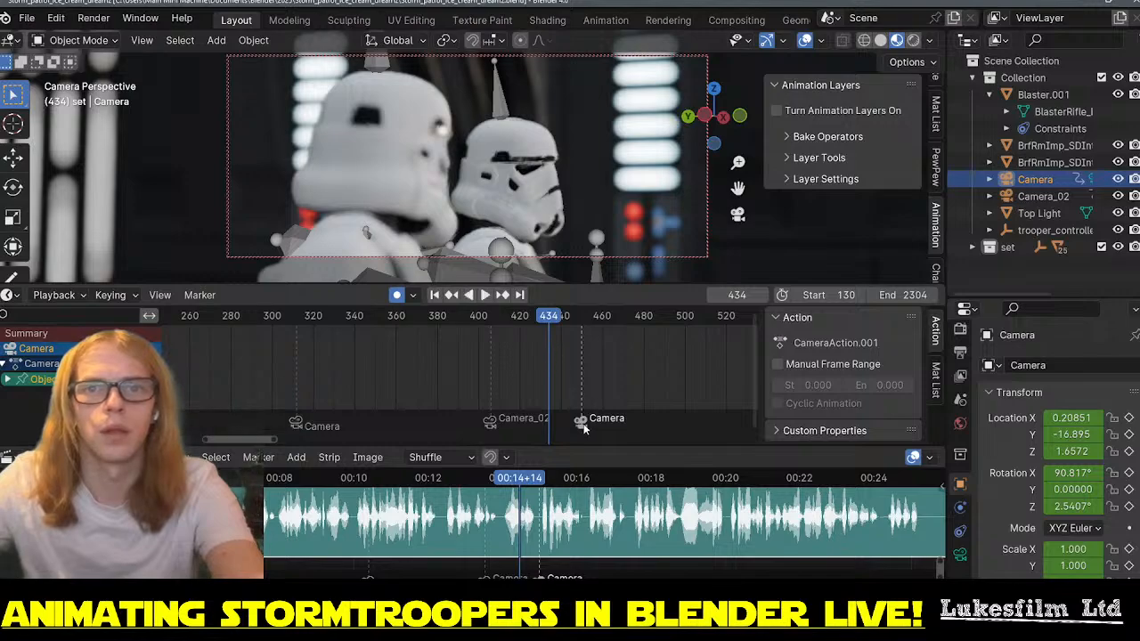
- Move the second Camera marker to frame 433 and play from about frame 383 to check the cut
{"action": "key", "text": "g"}
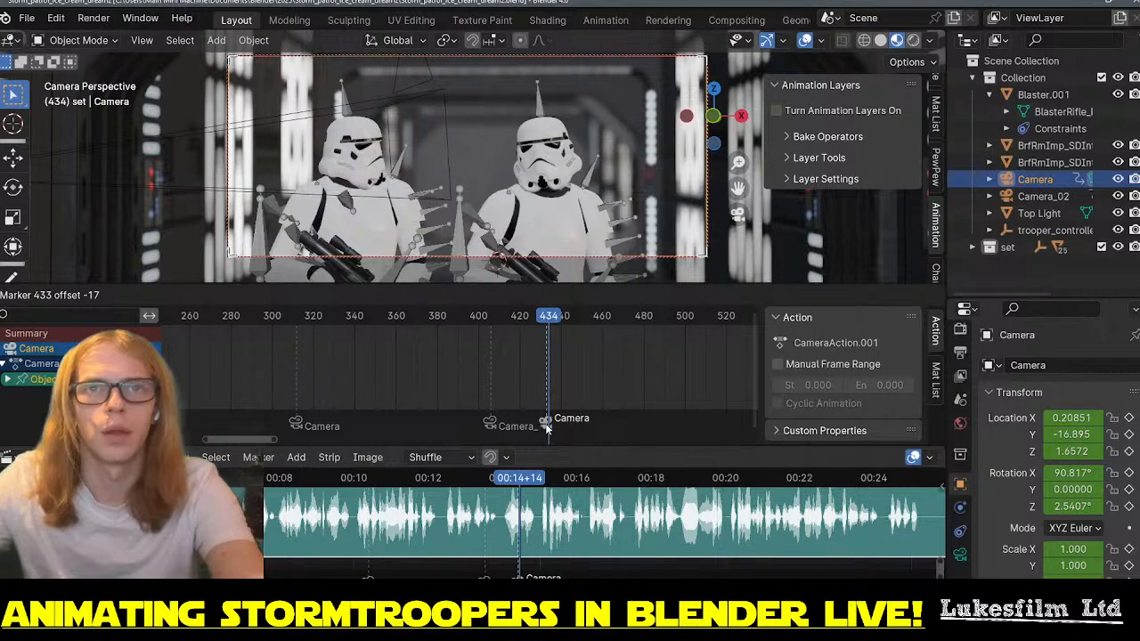
{"action": "left_click", "coordinate": [544, 428]}
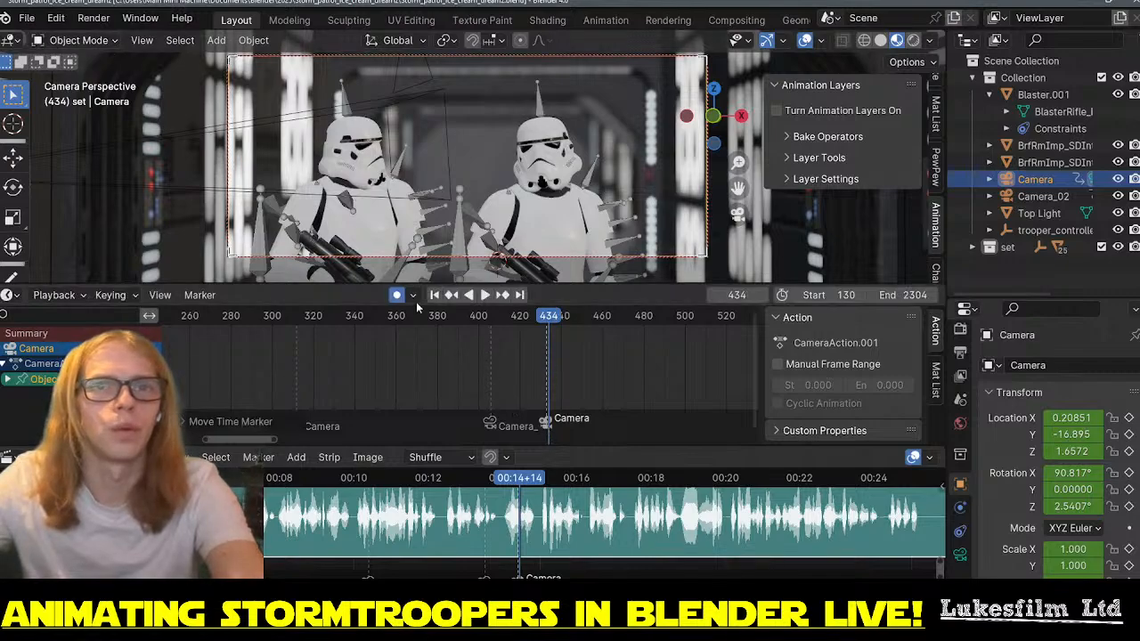
{"action": "left_click", "coordinate": [443, 318]}
{"action": "key", "text": "space"}
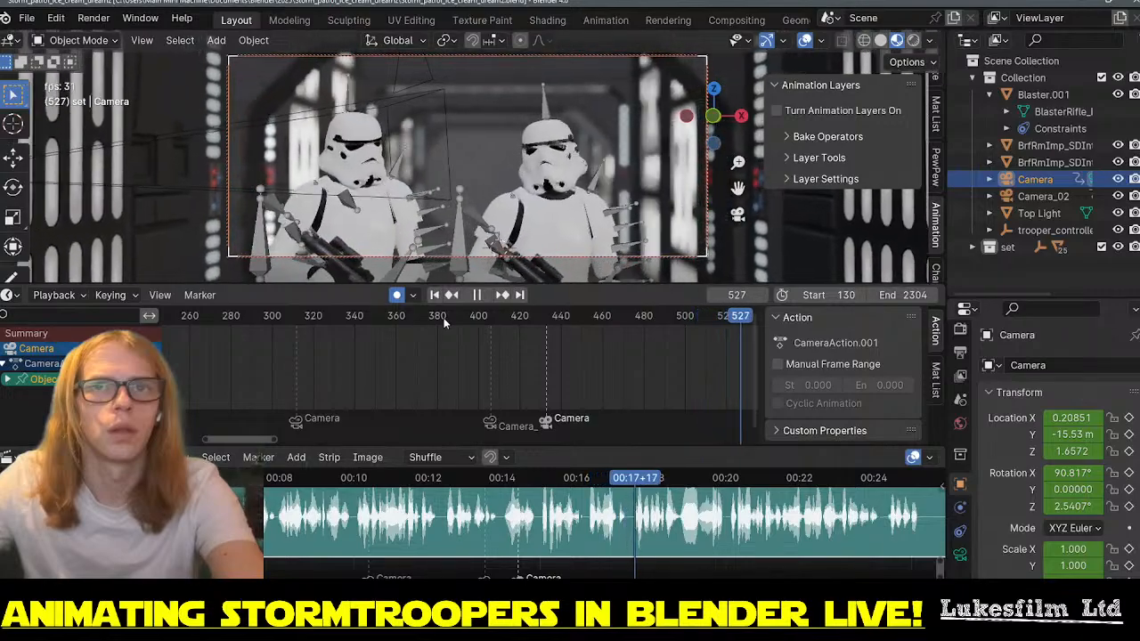
{"action": "key", "text": "space"}
- Put Stormtrooper_Rig.001 into Pose Mode, select its neckA bone and go to frame 447
{"action": "left_click_drag", "start_coordinate": [428, 320], "coordinate": [539, 367]}
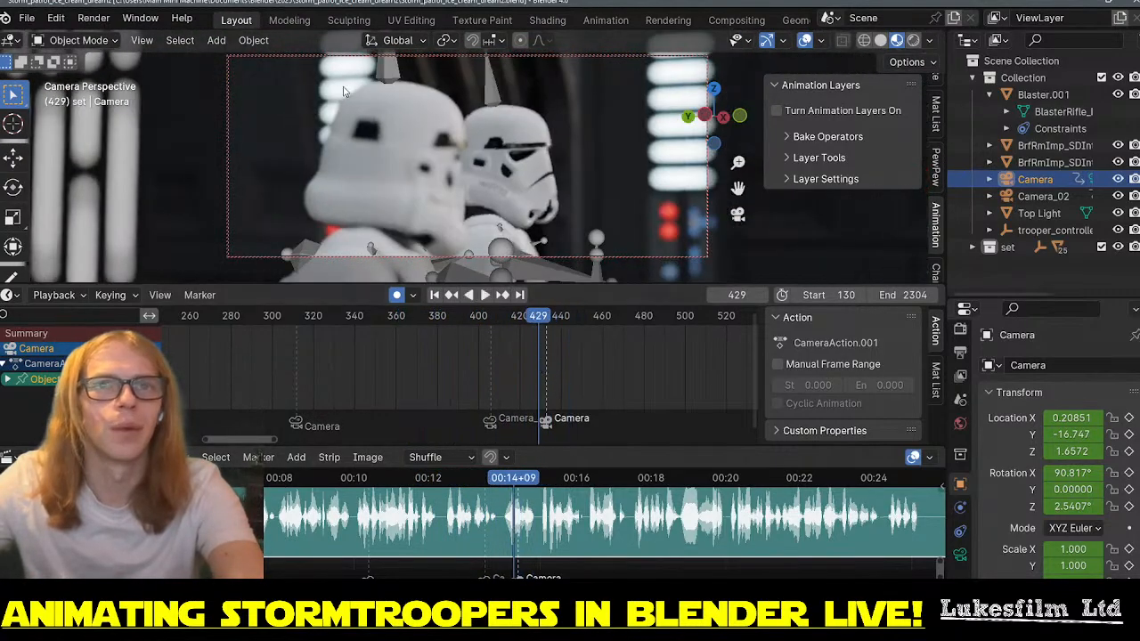
{"action": "left_click", "coordinate": [387, 79]}
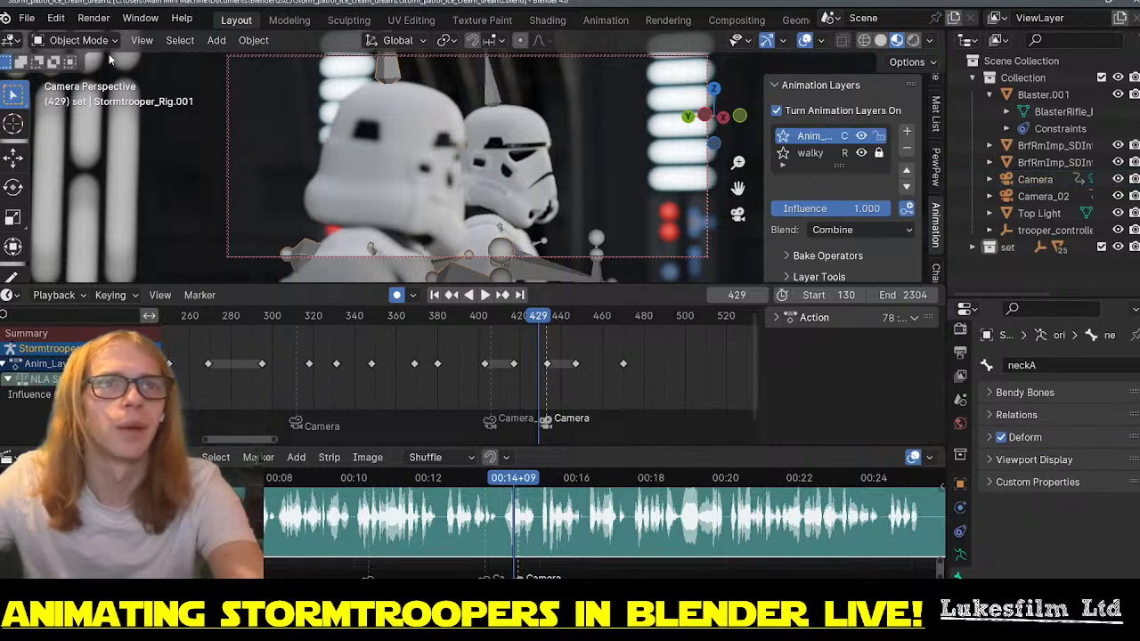
{"action": "left_click", "coordinate": [80, 40]}
{"action": "left_click", "coordinate": [80, 96]}
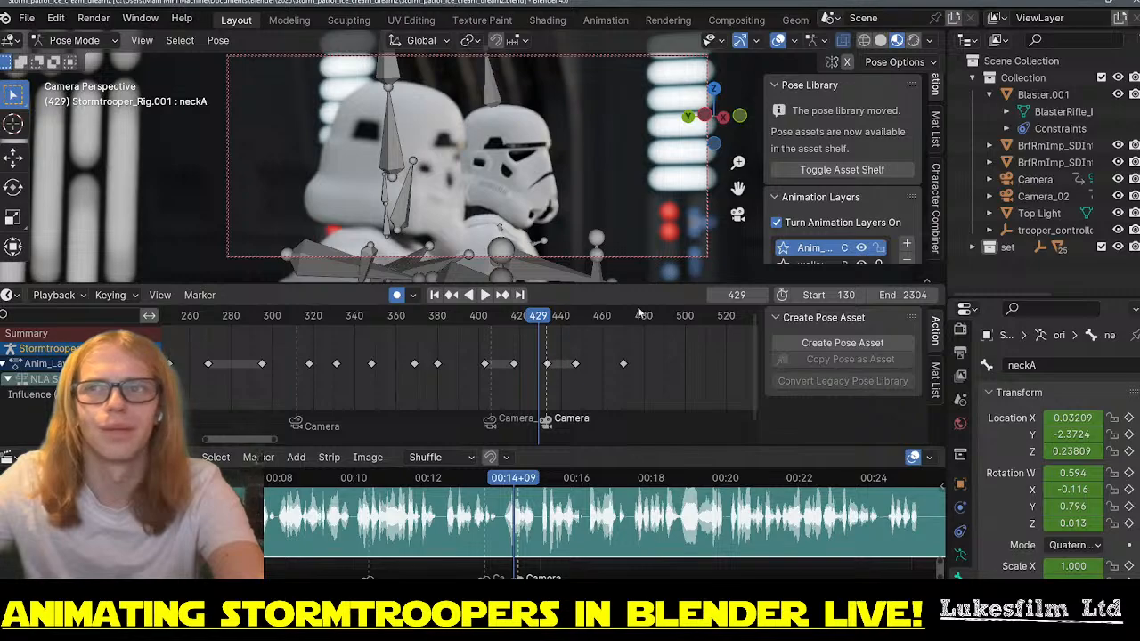
{"action": "left_click", "coordinate": [386, 196]}
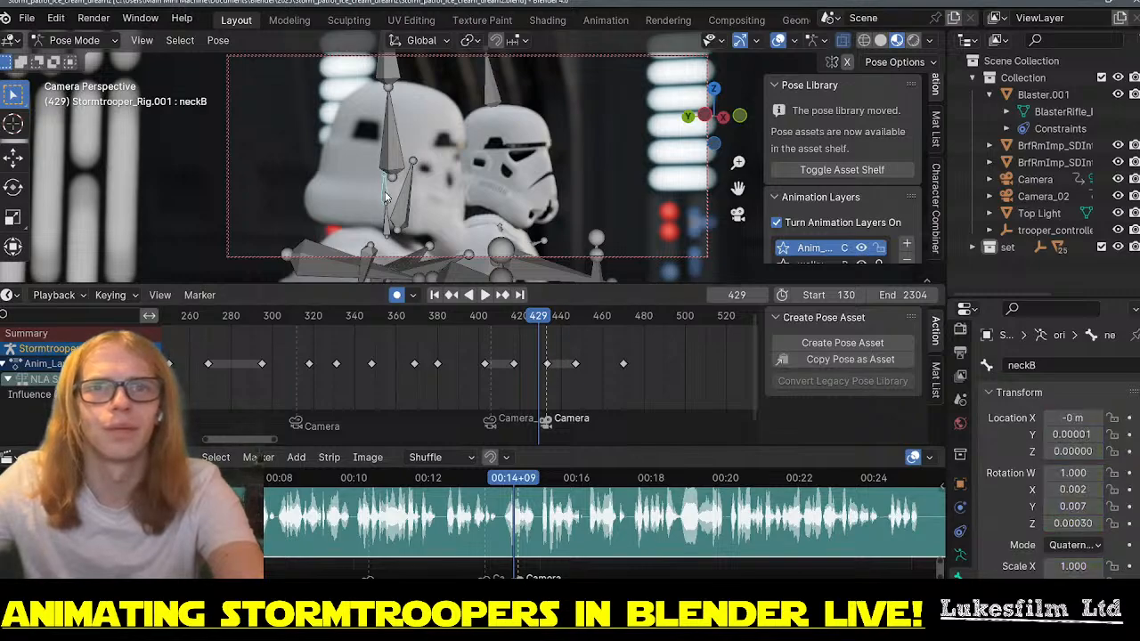
{"action": "left_click", "coordinate": [386, 220]}
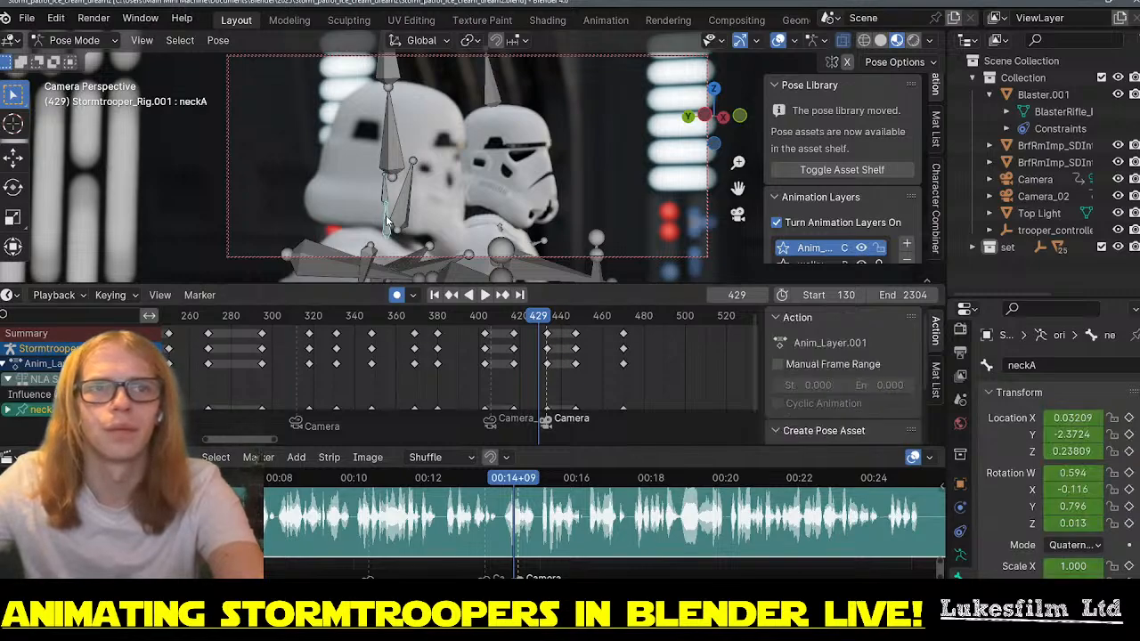
{"action": "scroll", "coordinate": [635, 392], "scroll_direction": "up", "scroll_amount": 2}
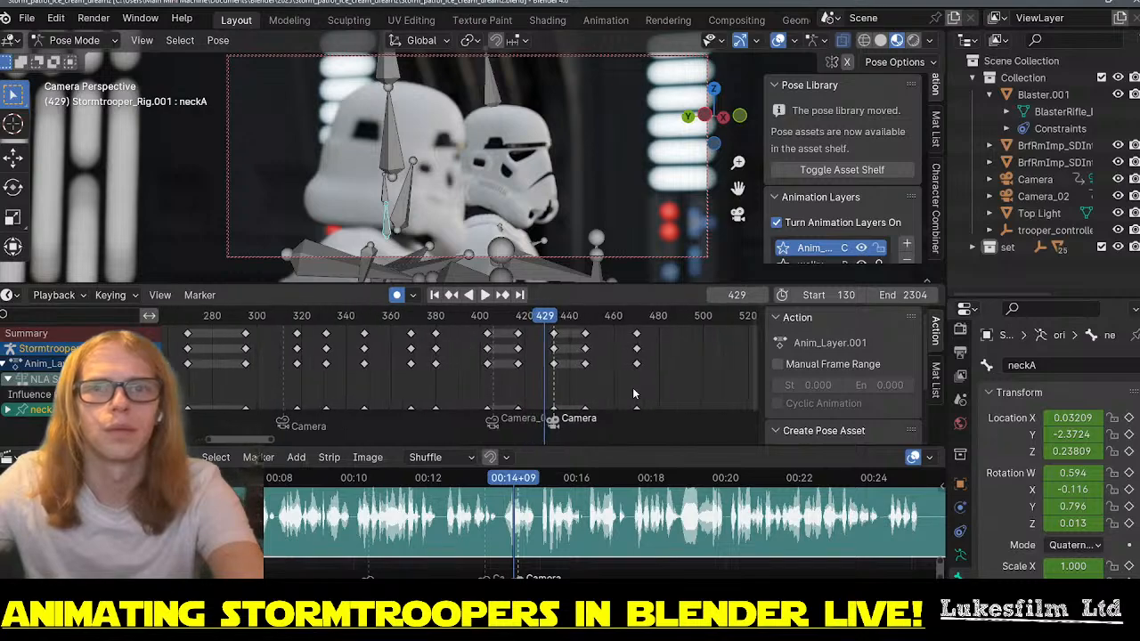
{"action": "key", "text": "space"}
{"action": "left_click_drag", "start_coordinate": [552, 316], "coordinate": [587, 316]}
{"action": "key", "text": "space"}
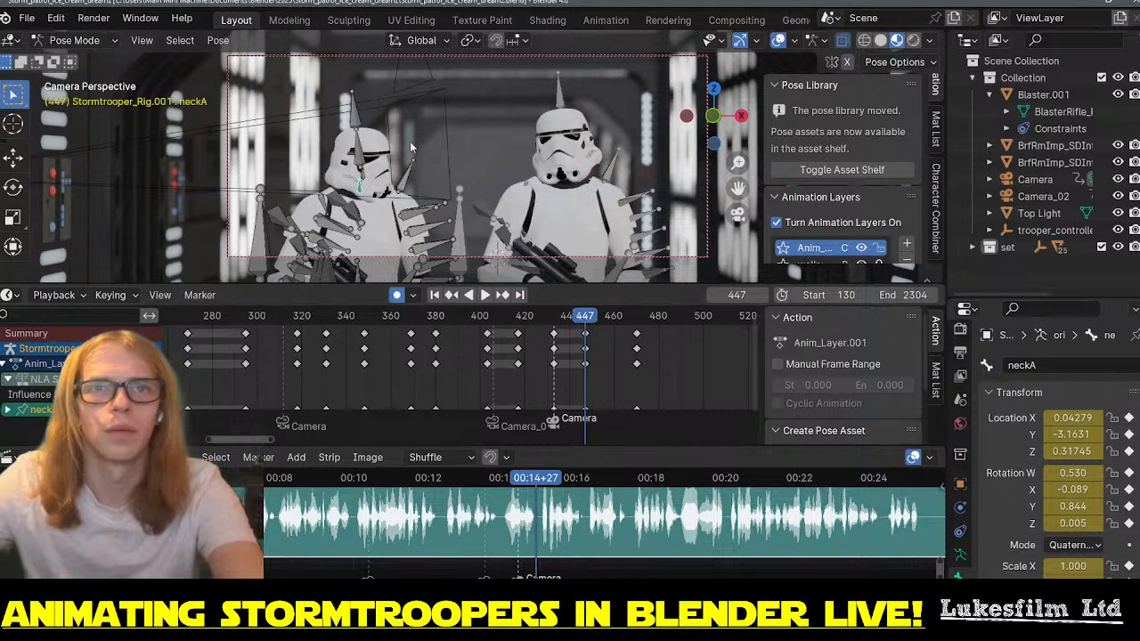
{"action": "key", "text": "r"}
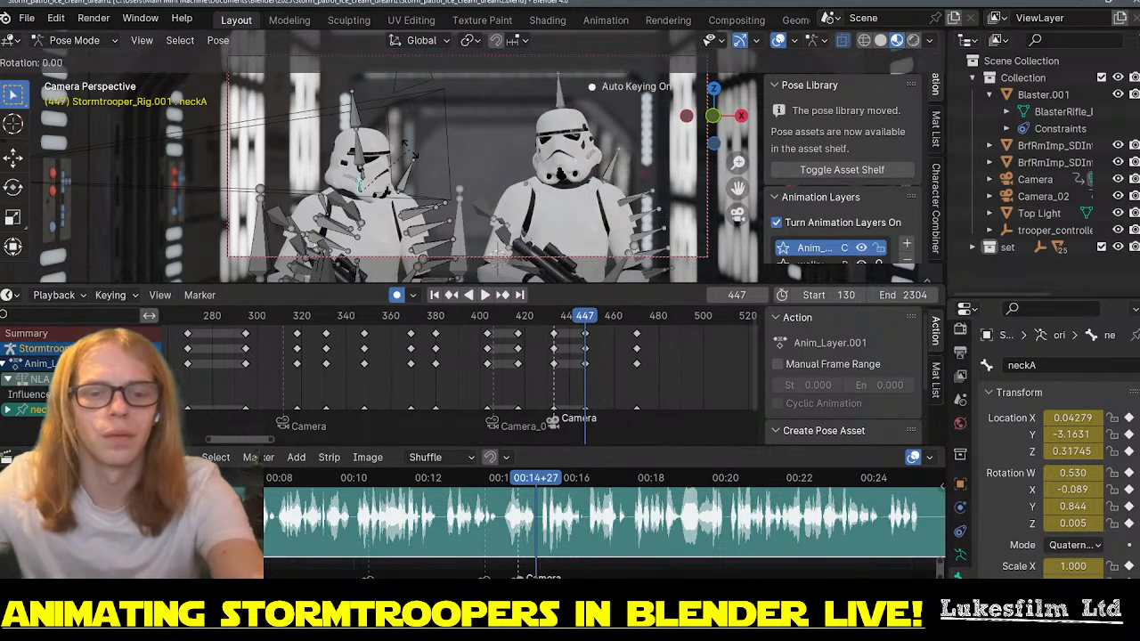
{"action": "key", "text": "z"}
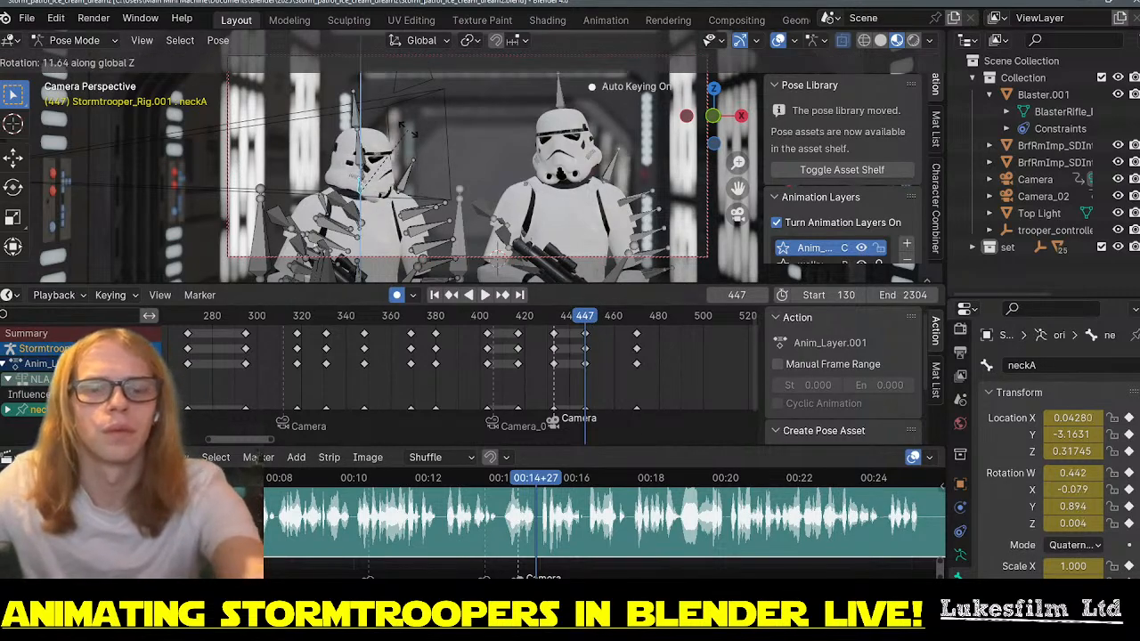
{"action": "left_click", "coordinate": [409, 135]}
- Raise the neckA bone slightly along global Z at frame 447, with auto keying recording the change
{"action": "key", "text": "g"}
{"action": "key", "text": "z"}
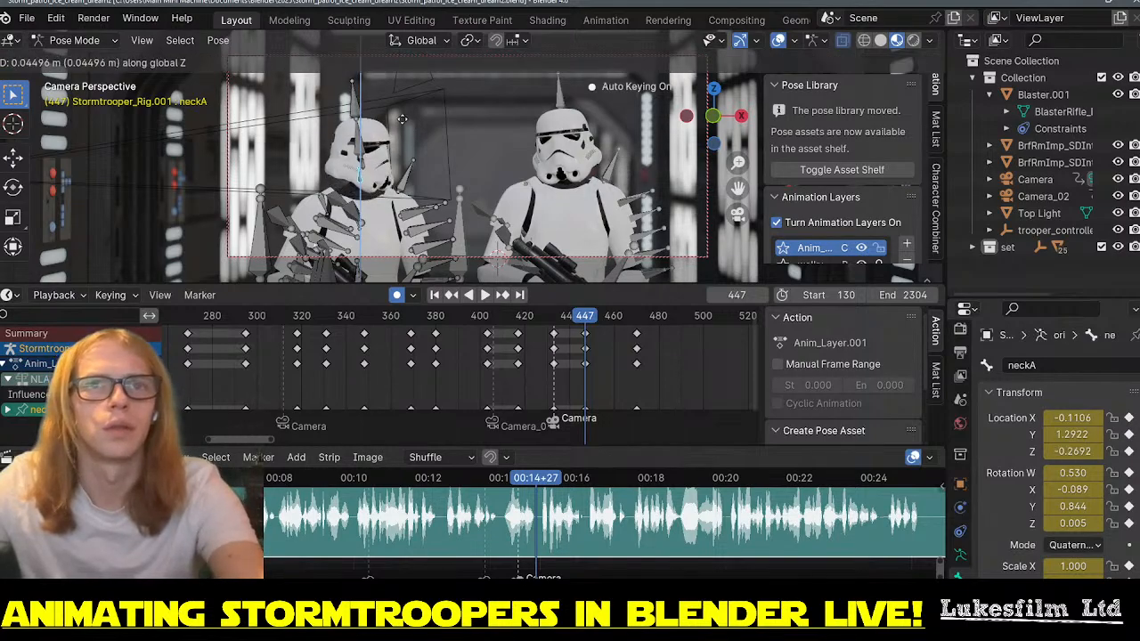
{"action": "left_click", "coordinate": [420, 187]}
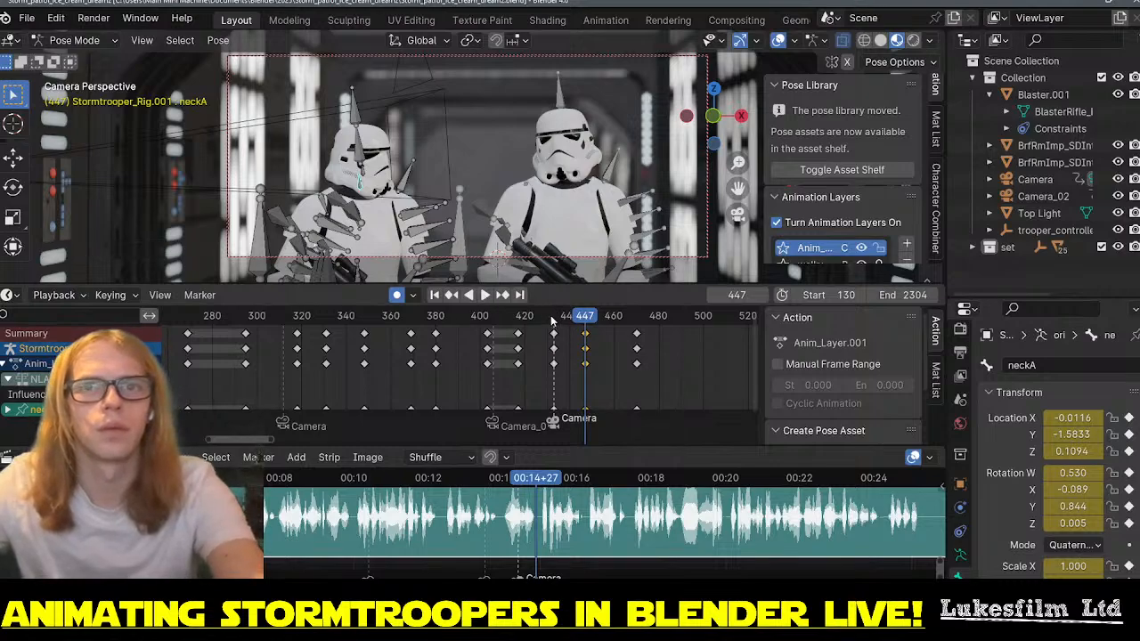
- Play and scrub the animation between about frames 400 and 588 to examine the neck motion and where the front camera cuts in
{"action": "key", "text": "space"}
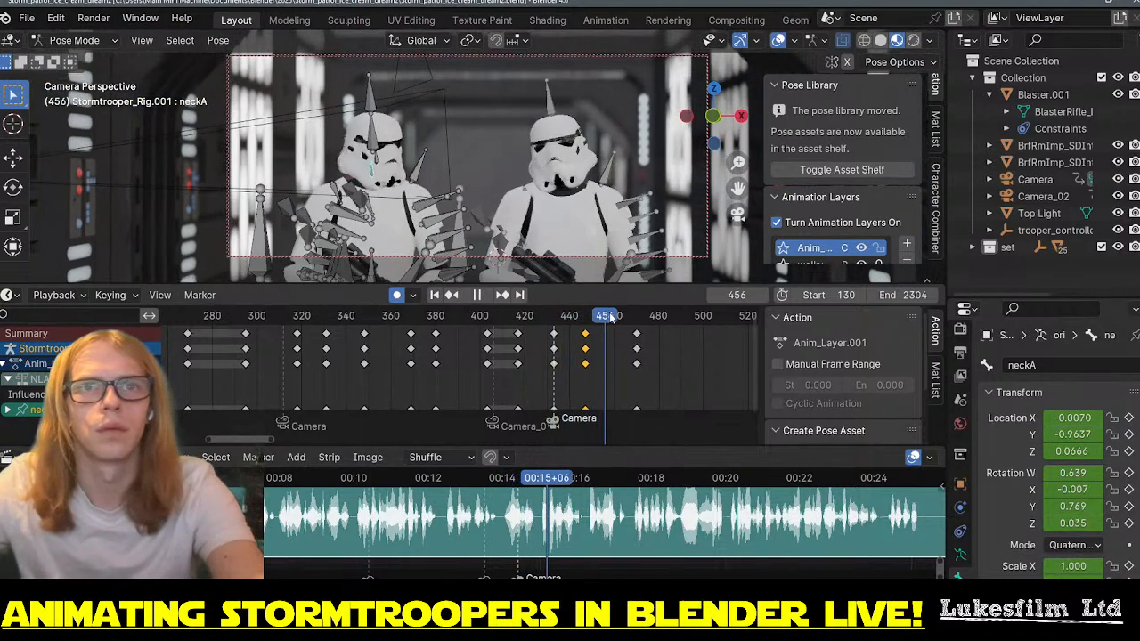
{"action": "left_click_drag", "start_coordinate": [610, 314], "coordinate": [636, 317]}
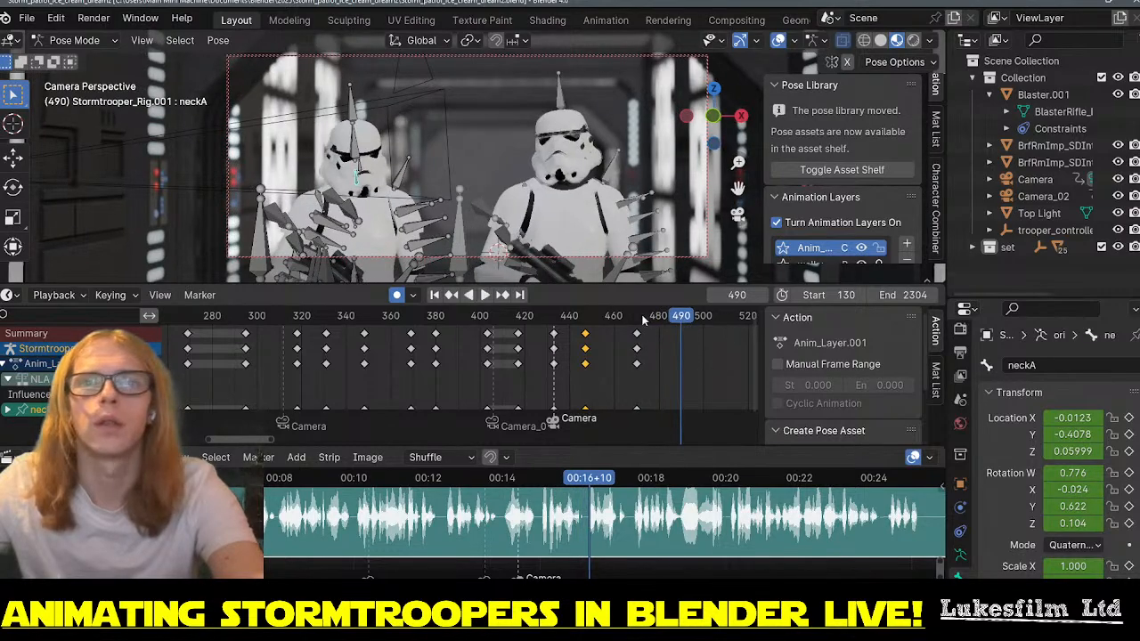
{"action": "left_click_drag", "start_coordinate": [680, 316], "coordinate": [662, 325]}
{"action": "middle_click_drag", "start_coordinate": [663, 327], "coordinate": [493, 332]}
{"action": "middle_click_drag", "start_coordinate": [712, 336], "coordinate": [579, 346]}
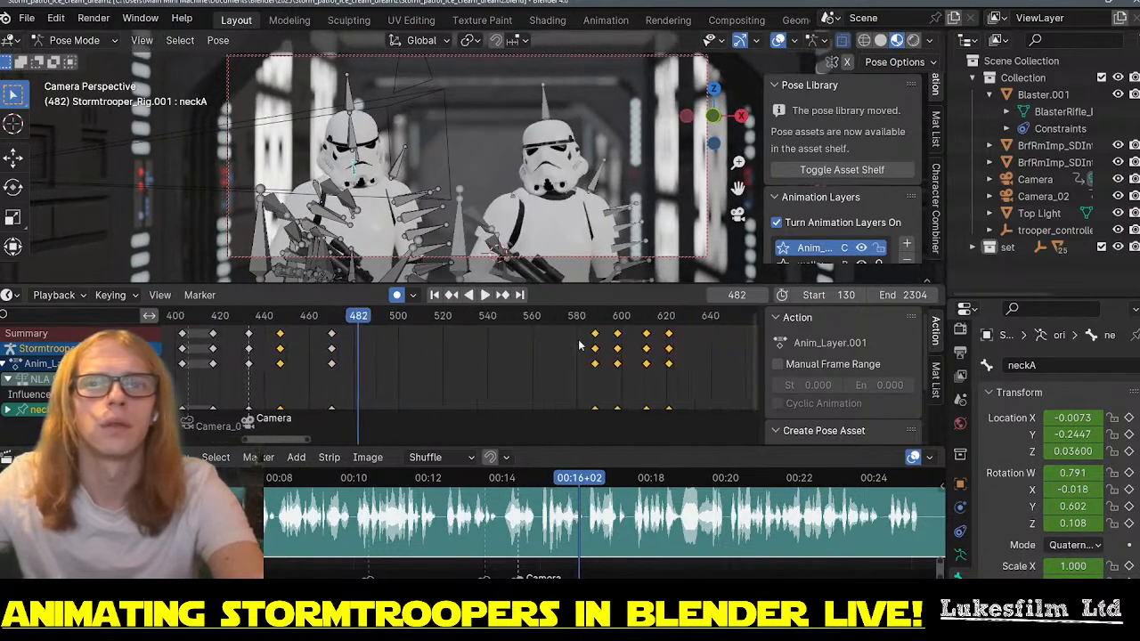
{"action": "key", "text": "ctrl"}
{"action": "key", "text": "Right"}
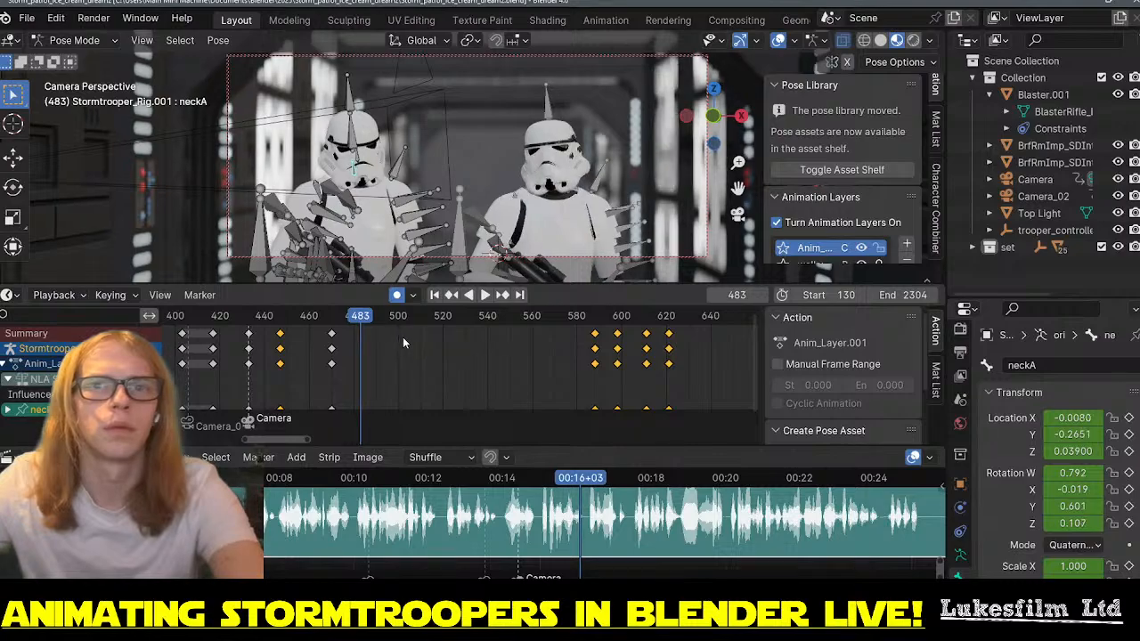
{"action": "scroll", "coordinate": [464, 342], "scroll_direction": "down", "scroll_amount": 3}
{"action": "left_click", "coordinate": [390, 313]}
{"action": "key", "text": "space"}
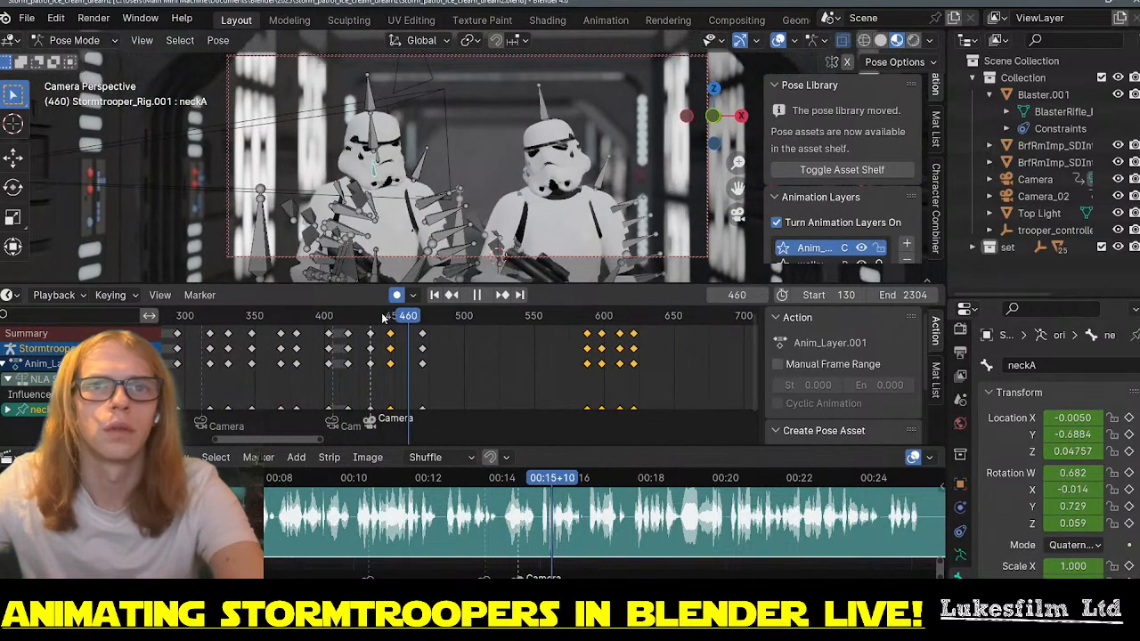
{"action": "left_click", "coordinate": [324, 317]}
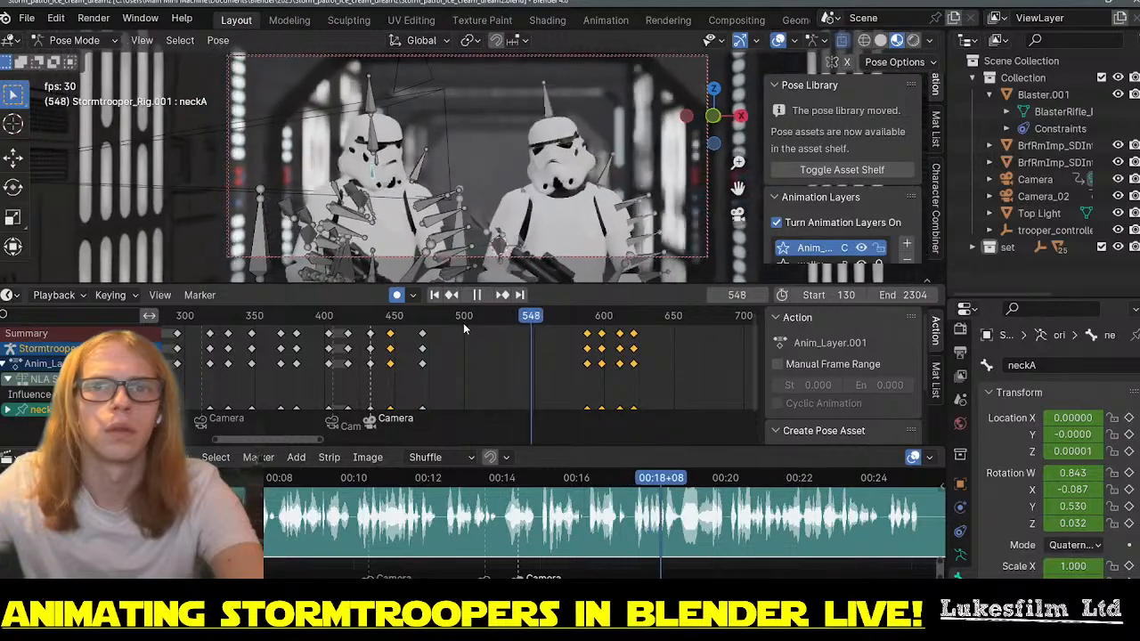
{"action": "key", "text": "space"}
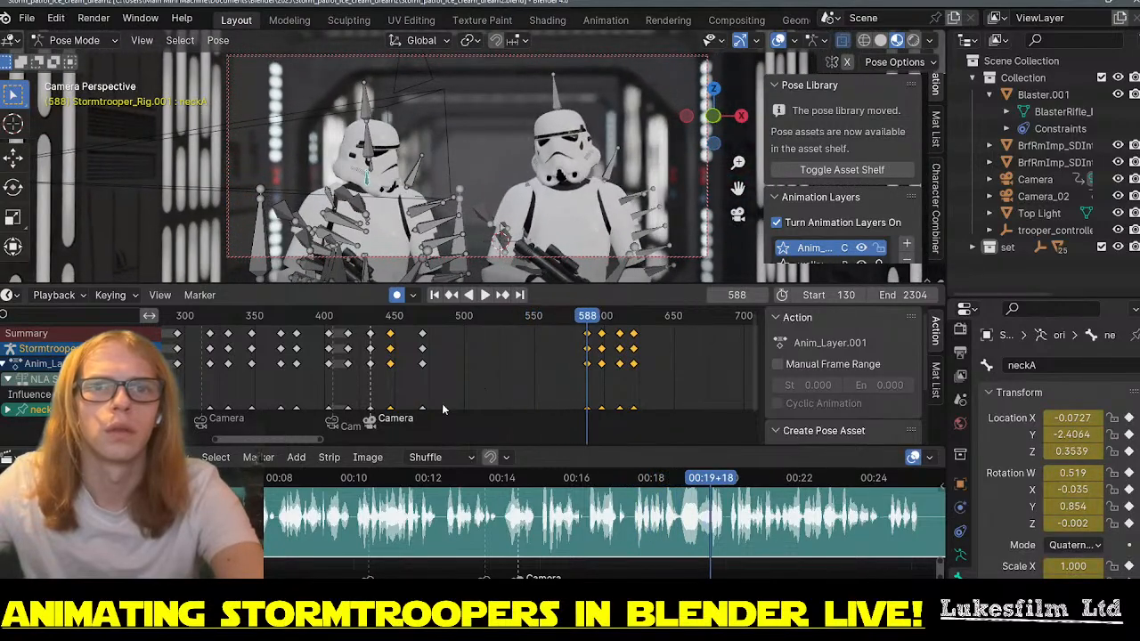
- Move the second Camera marker to about frame 580 and play and scrub the extended Camera_02 shot to check it
{"action": "key", "text": "g"}
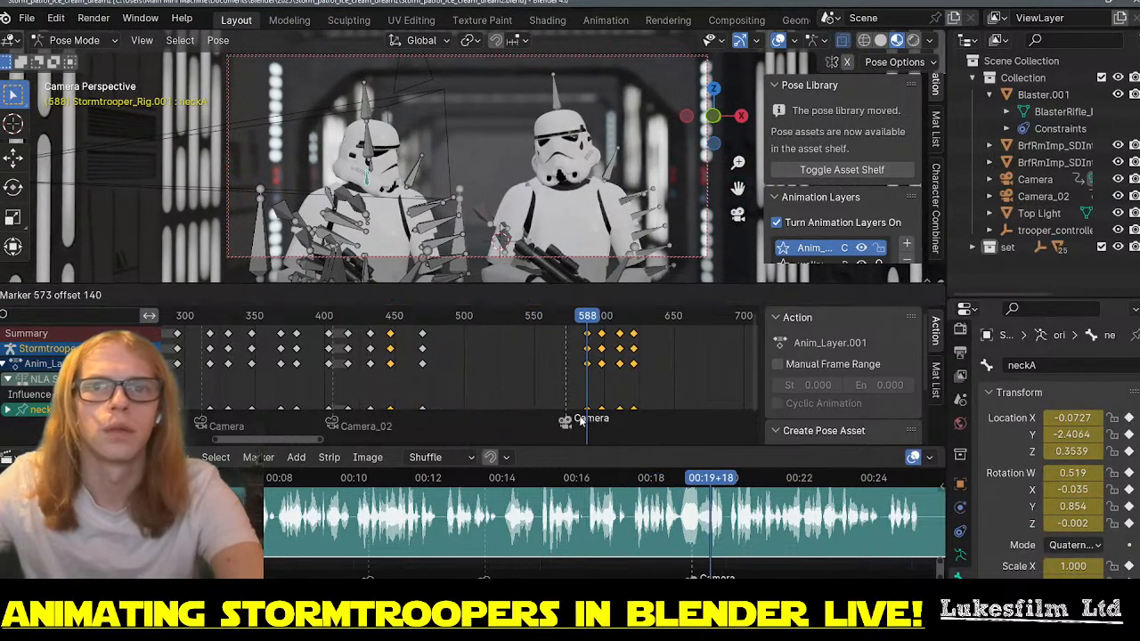
{"action": "left_click", "coordinate": [577, 423]}
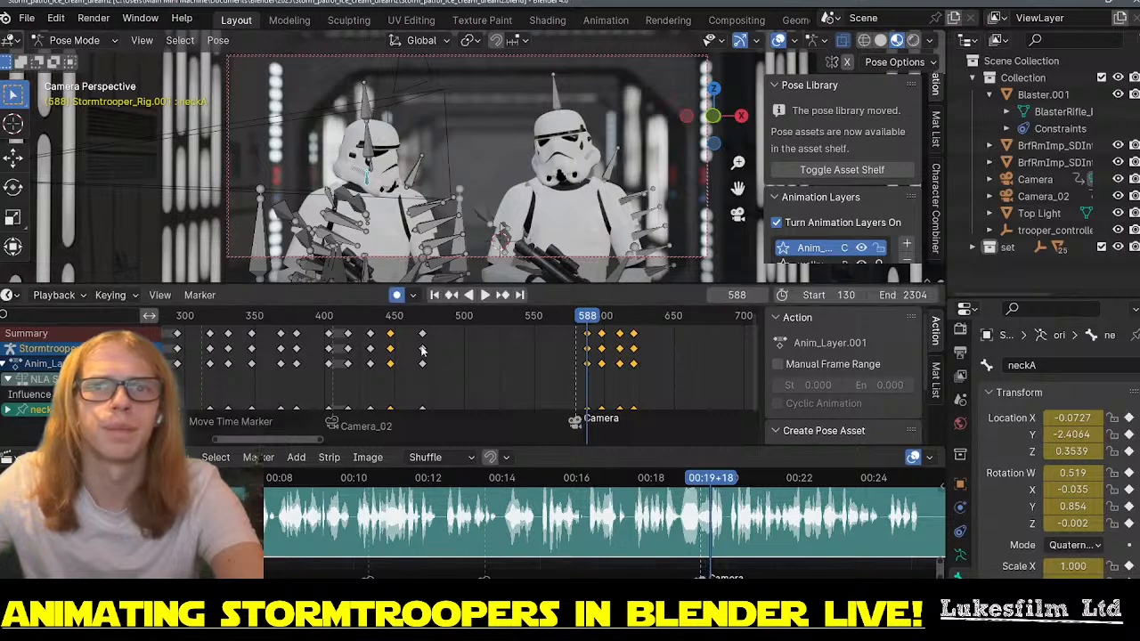
{"action": "left_click", "coordinate": [335, 319]}
{"action": "key", "text": "space"}
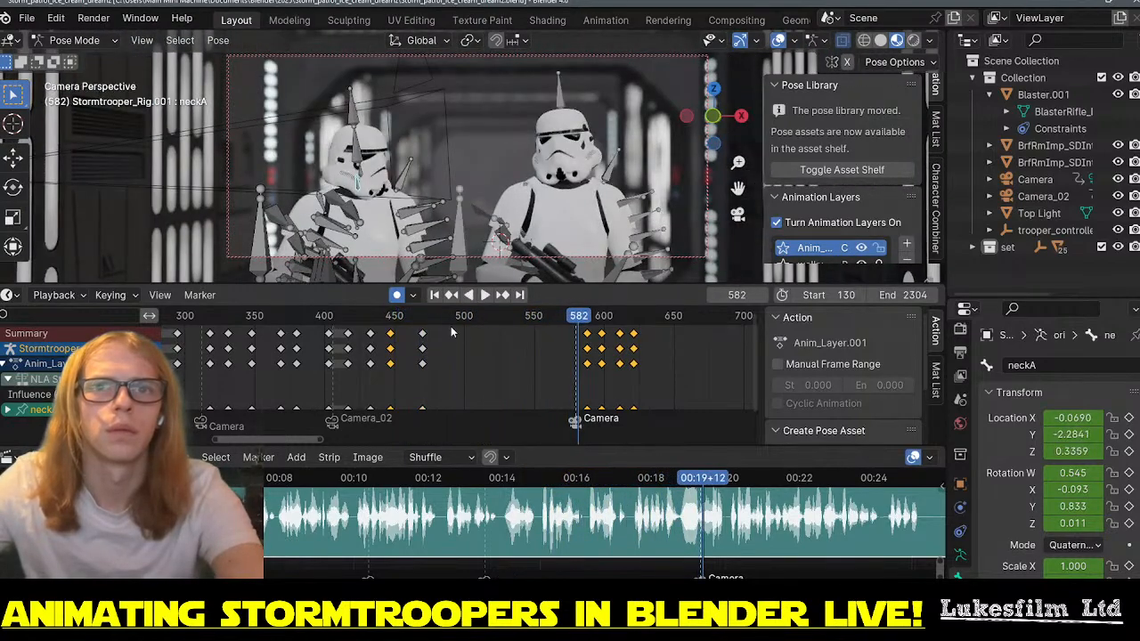
{"action": "left_click", "coordinate": [410, 319]}
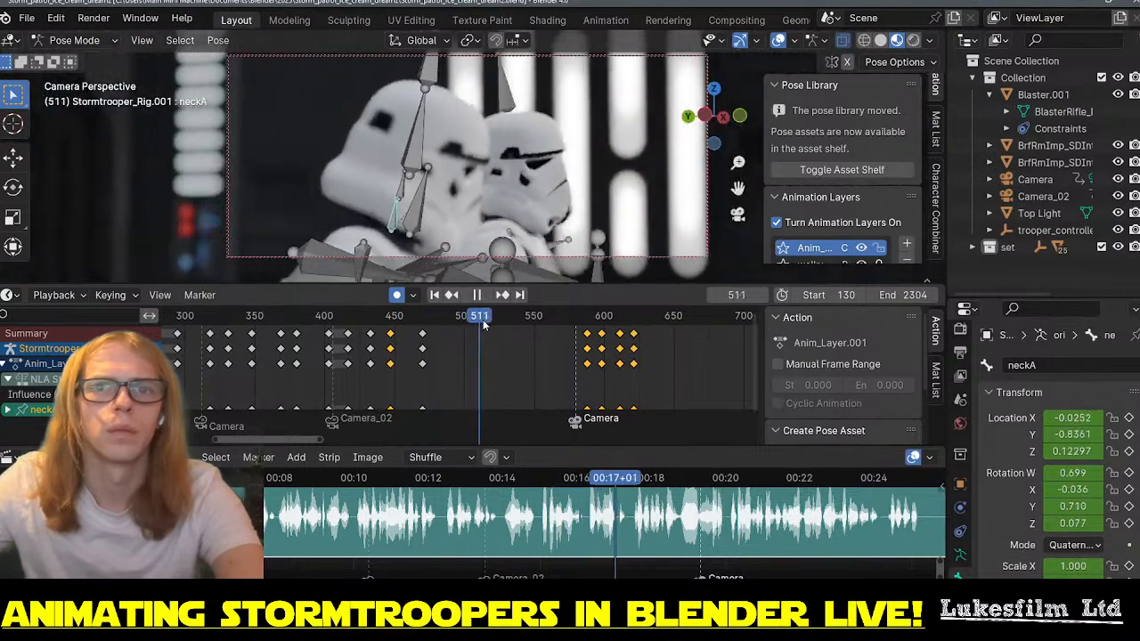
{"action": "left_click_drag", "start_coordinate": [533, 322], "coordinate": [510, 324]}
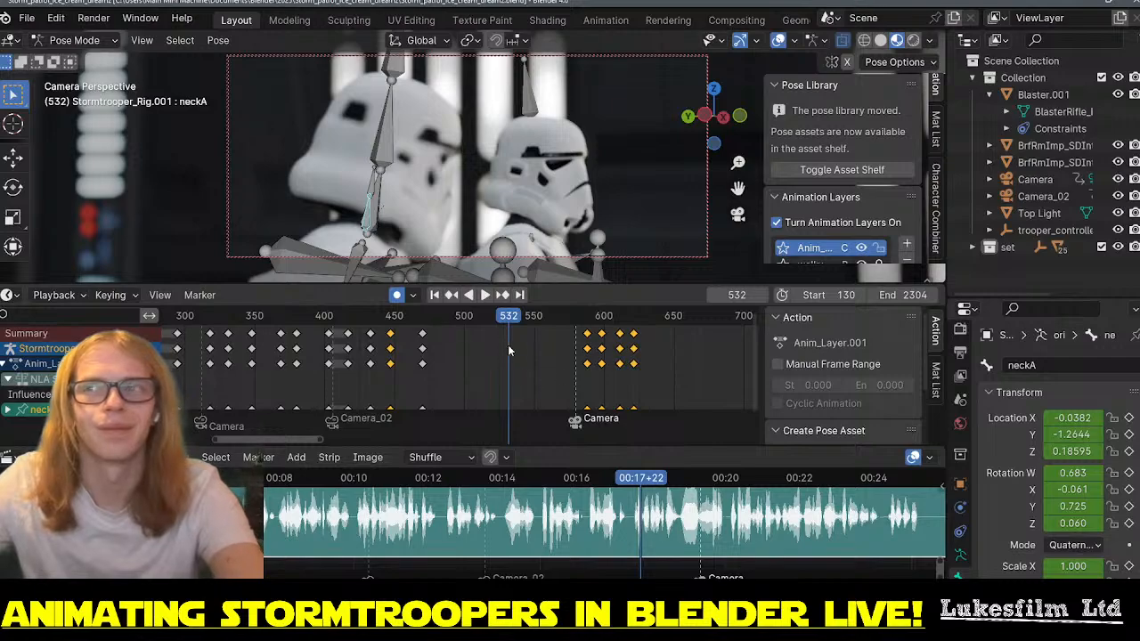
- Play the animation from frame 197 to review the whole dialogue and its camera cuts
{"action": "scroll", "coordinate": [516, 351], "scroll_direction": "left", "scroll_amount": 4, "text": "ctrl"}
{"action": "scroll", "coordinate": [630, 339], "scroll_direction": "up", "scroll_amount": 5}
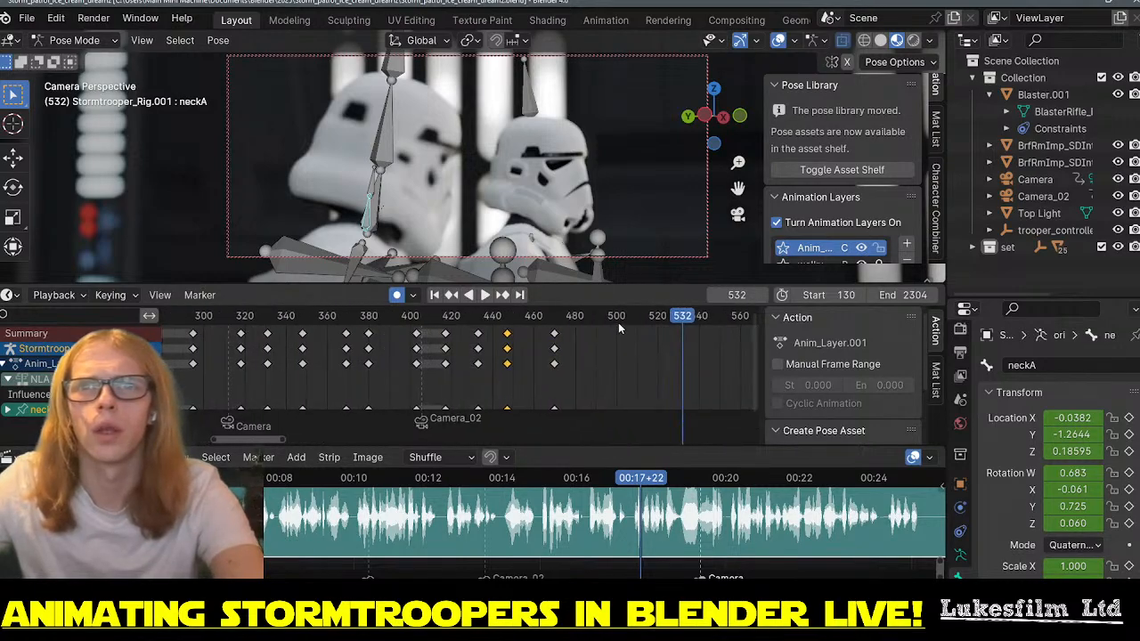
{"action": "left_click_drag", "start_coordinate": [618, 322], "coordinate": [166, 322]}
{"action": "scroll", "coordinate": [244, 360], "scroll_direction": "down", "scroll_amount": 8}
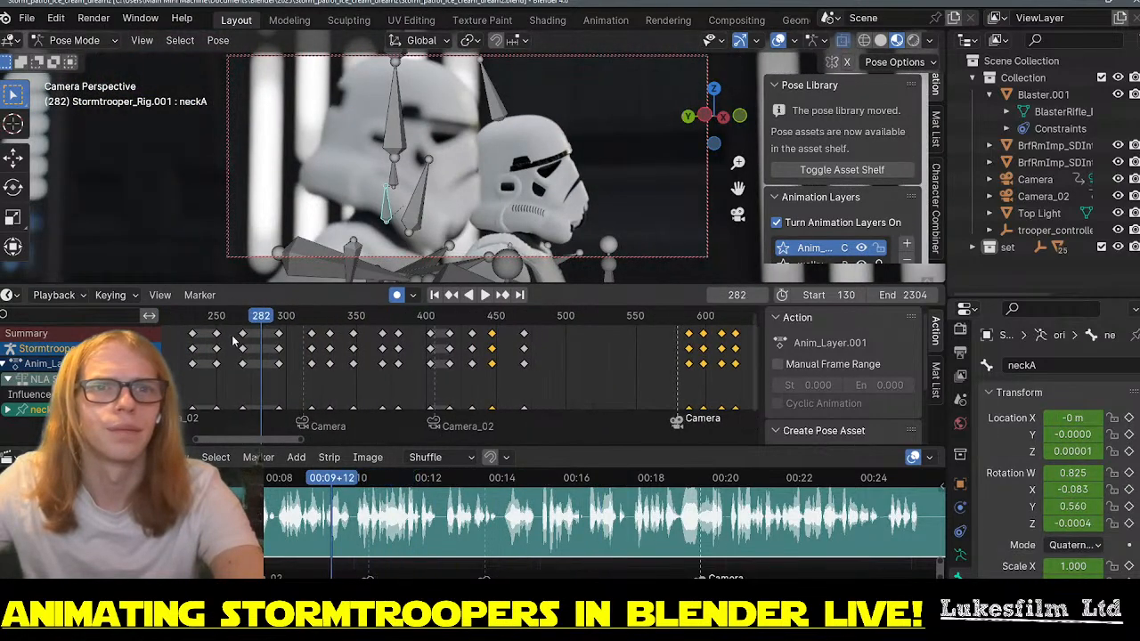
{"action": "left_click", "coordinate": [207, 319]}
{"action": "key", "text": "space"}
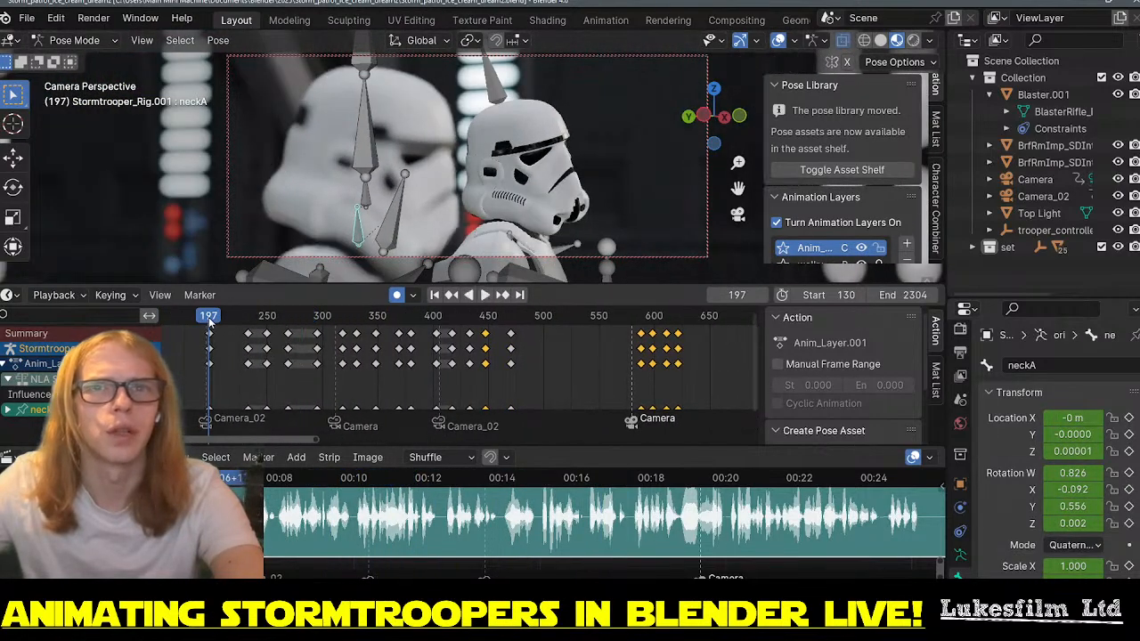
{"action": "key", "text": "space"}
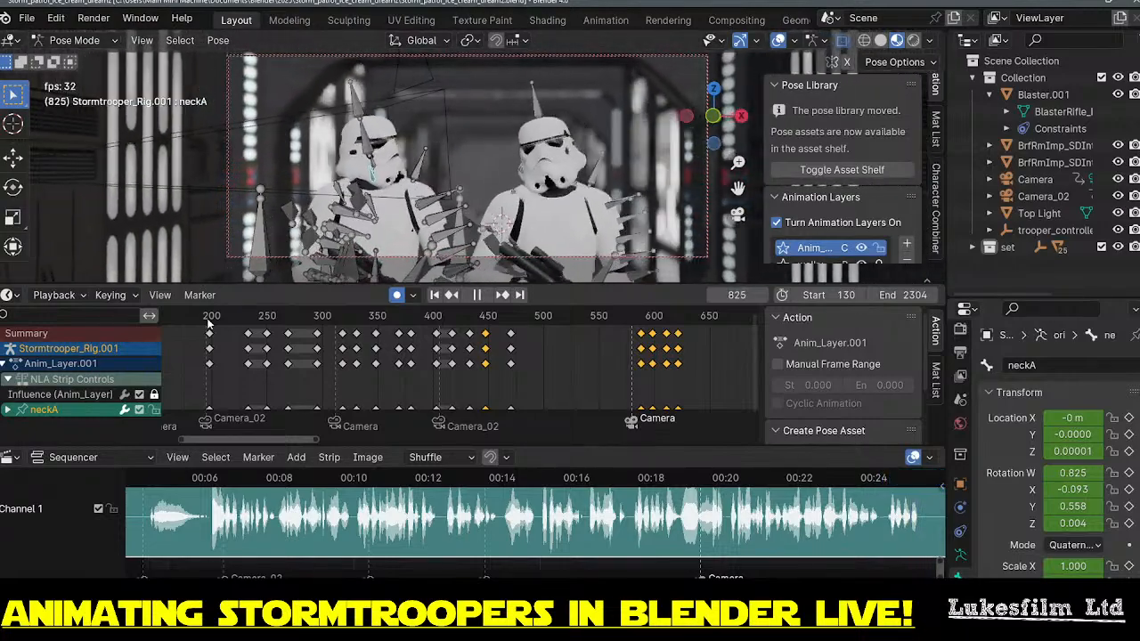
- Replay the scene from about frames 588, 436 and 314 to recheck the camera cuts
{"action": "left_click", "coordinate": [640, 316]}
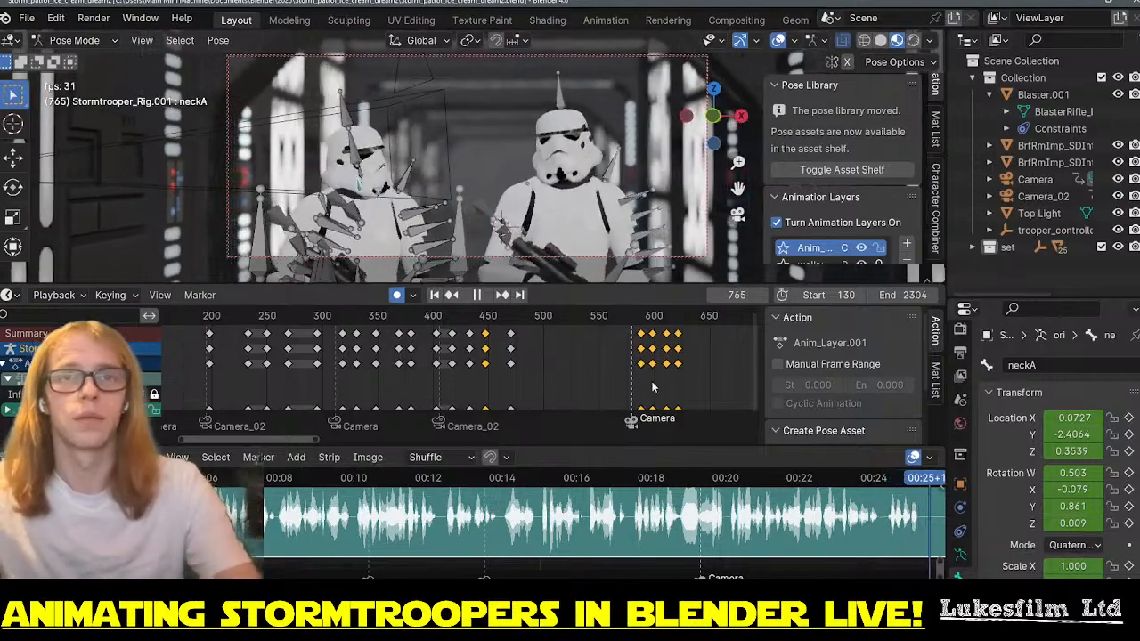
{"action": "left_click", "coordinate": [473, 317]}
{"action": "left_click", "coordinate": [338, 317]}
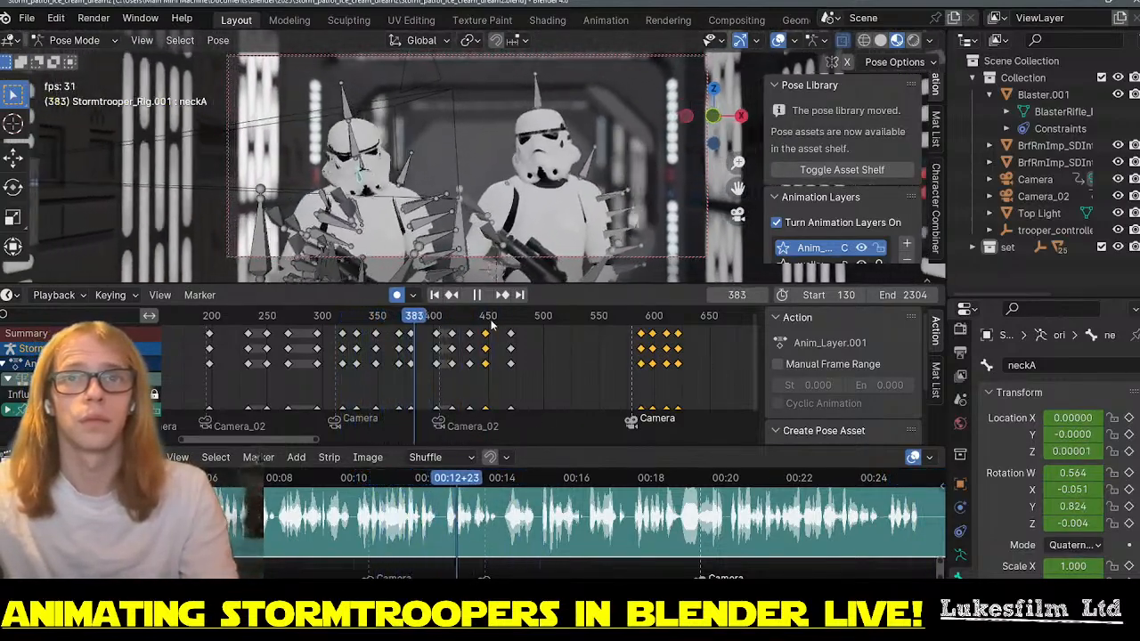
- Play and scrub the animation between about frames 400 and 630 to examine the neck motion around the Camera_02 shot
{"action": "key", "text": "space"}
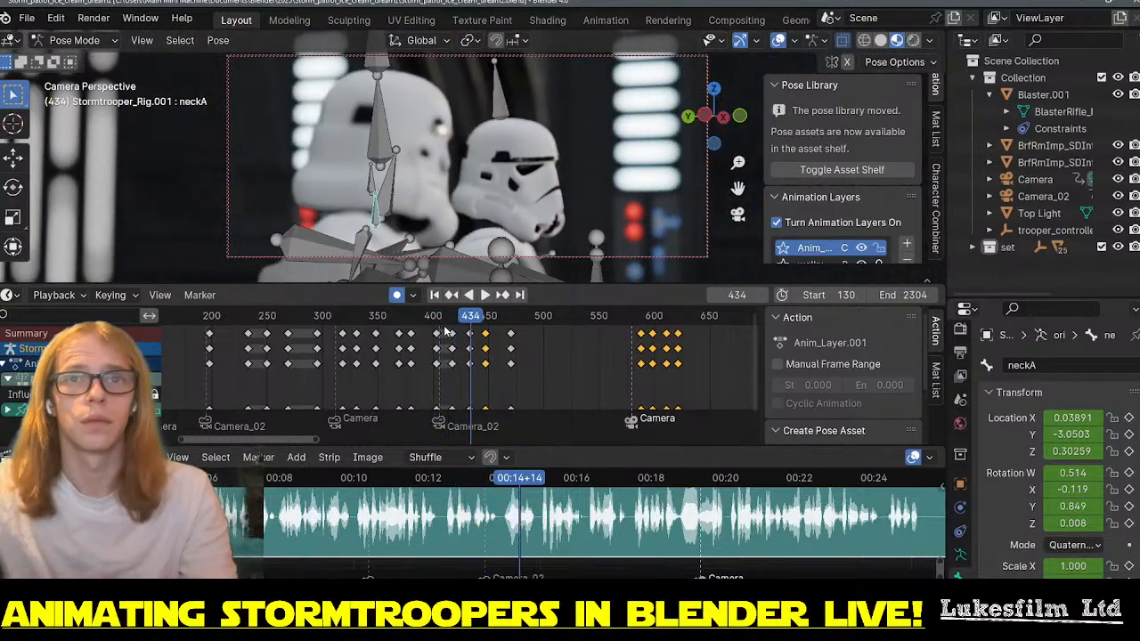
{"action": "left_click_drag", "start_coordinate": [436, 320], "coordinate": [582, 331]}
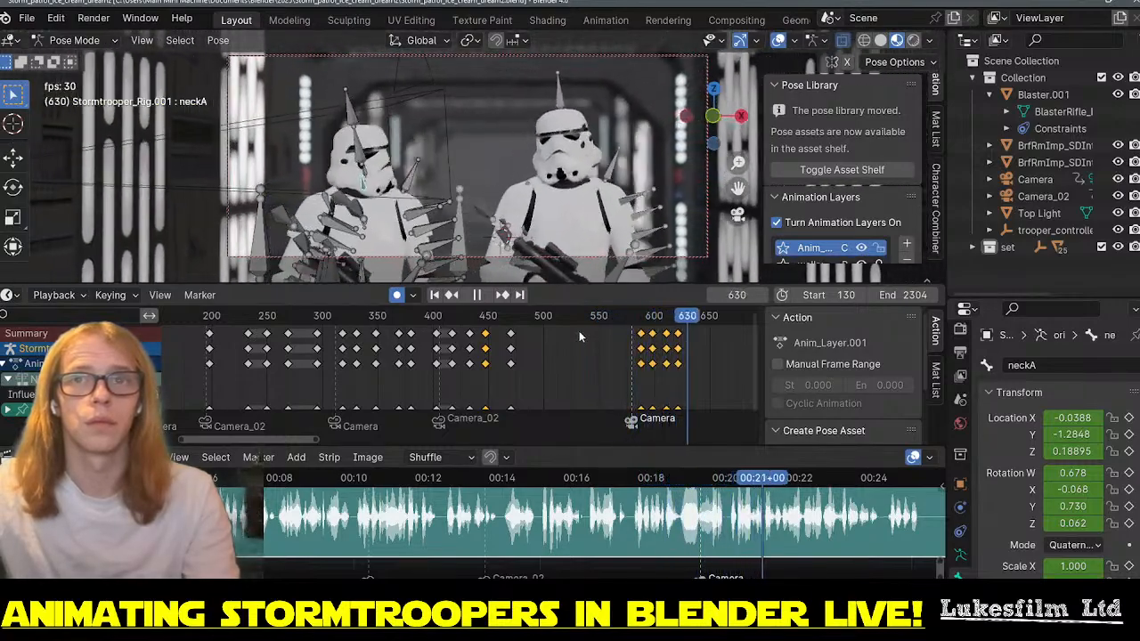
{"action": "key", "text": "space"}
{"action": "left_click", "coordinate": [627, 323]}
{"action": "left_click_drag", "start_coordinate": [628, 319], "coordinate": [568, 323]}
{"action": "key", "text": "space"}
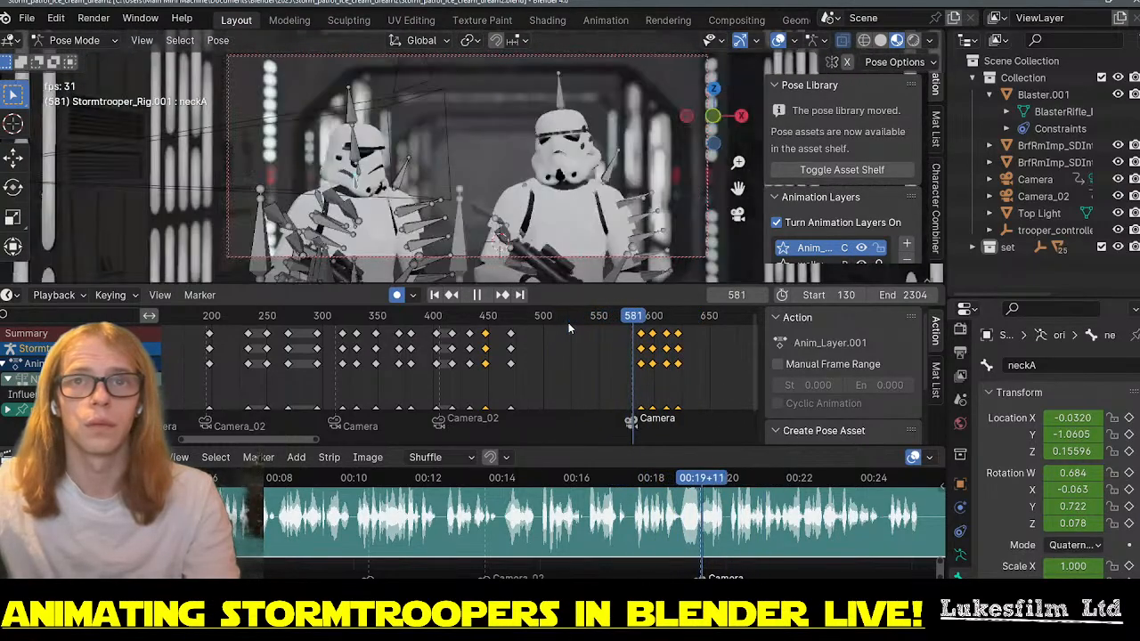
{"action": "key", "text": "space"}
{"action": "left_click_drag", "start_coordinate": [567, 319], "coordinate": [539, 319]}
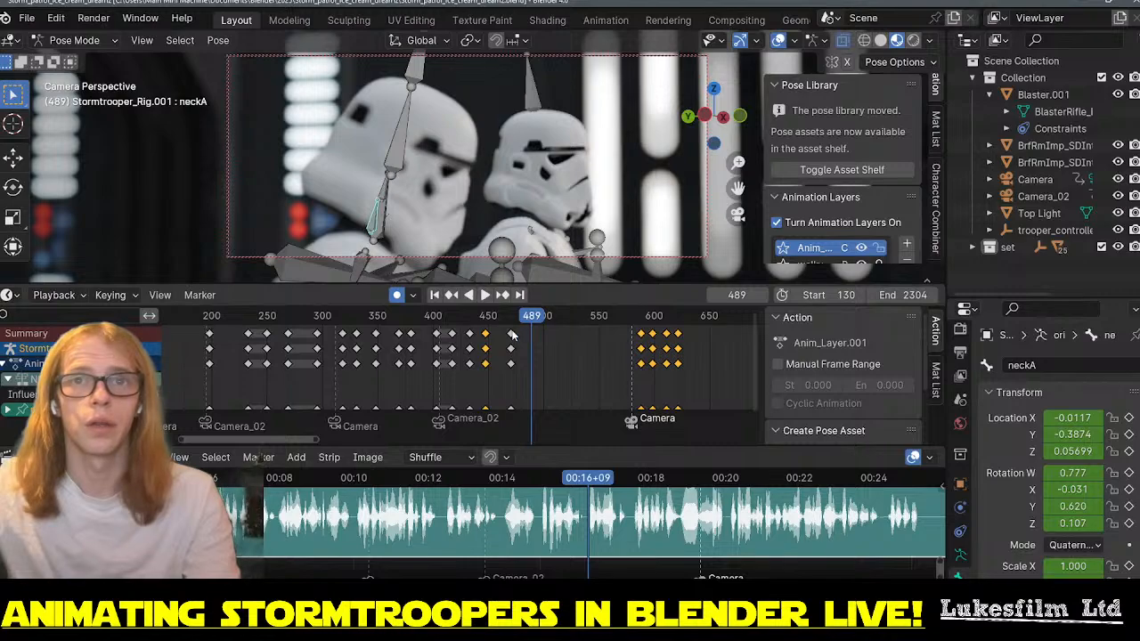
- Copy the neckA keyframe at about frame 471 to frame 518 to hold the neck pose
{"action": "left_click", "coordinate": [512, 333]}
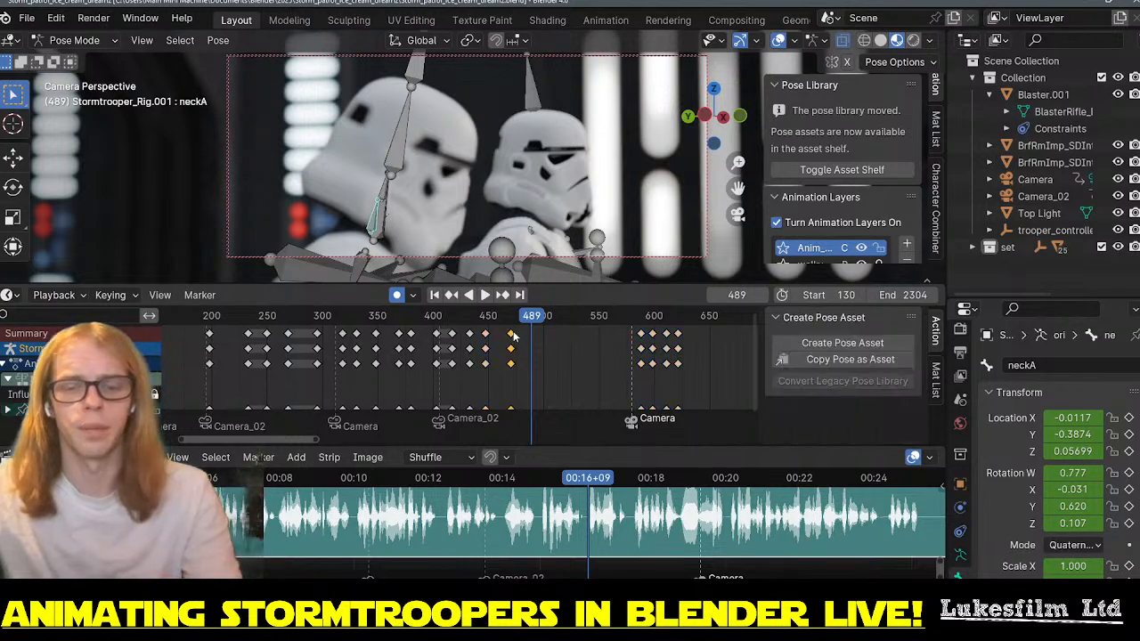
{"action": "key", "text": "space"}
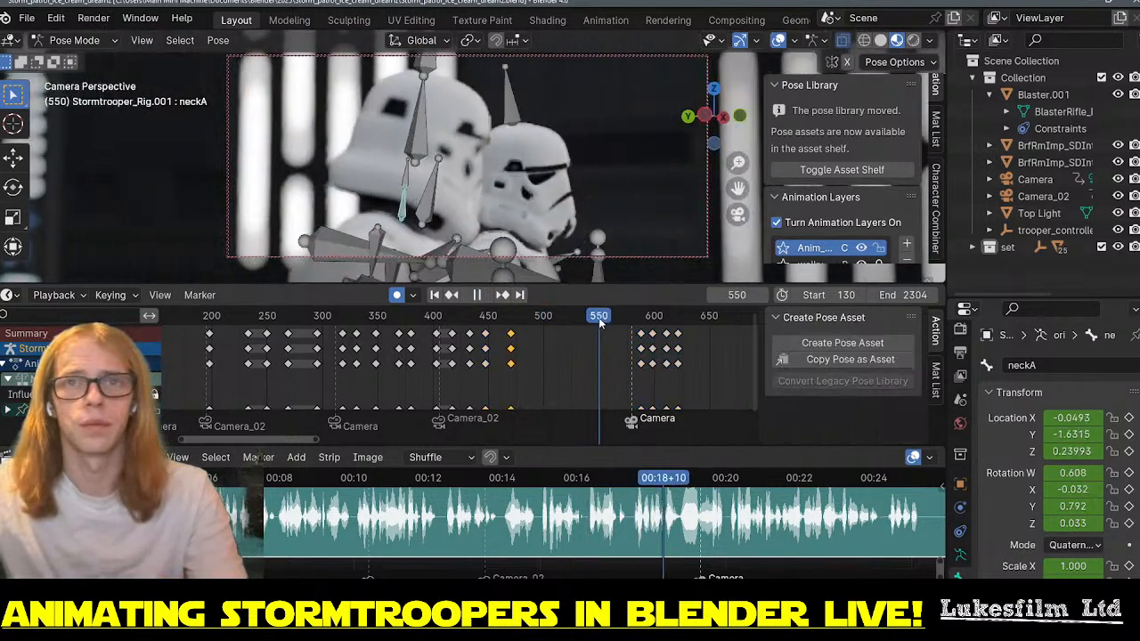
{"action": "mouse_move", "coordinate": [565, 320]}
{"action": "left_mouse_down"}
{"action": "mouse_move", "coordinate": [581, 318]}
{"action": "mouse_move", "coordinate": [566, 318]}
{"action": "left_mouse_up"}
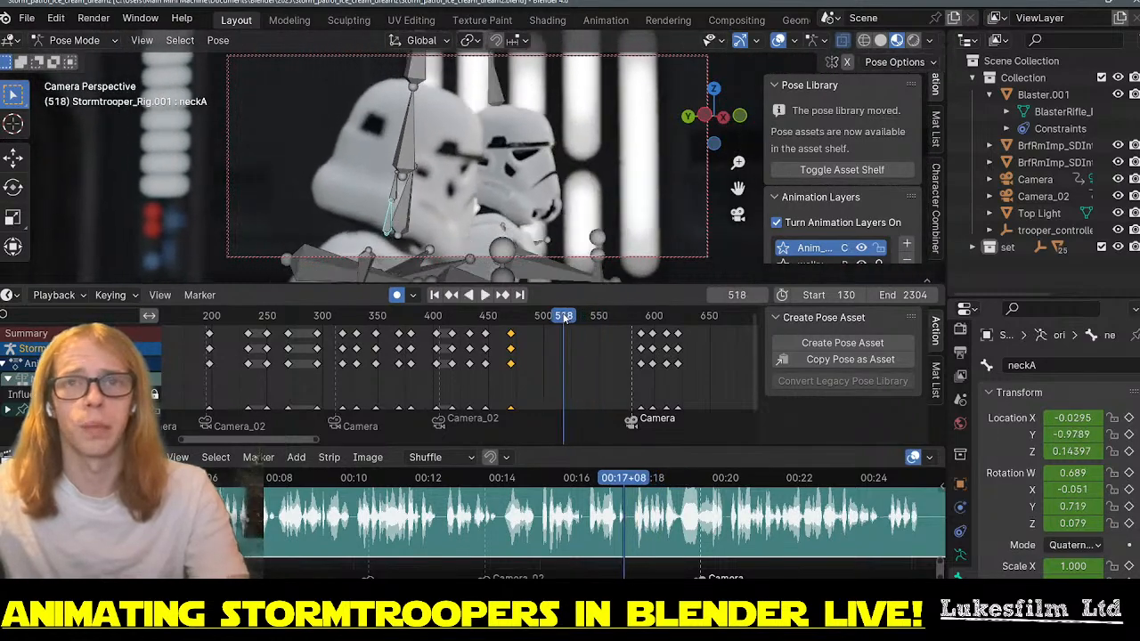
{"action": "key", "text": "ctrl+v"}
- At frame 547, rotate the neckA bone about the global Y, Z and X axes to key a tilted, turned head pose
{"action": "left_click_drag", "start_coordinate": [396, 322], "coordinate": [595, 321]}
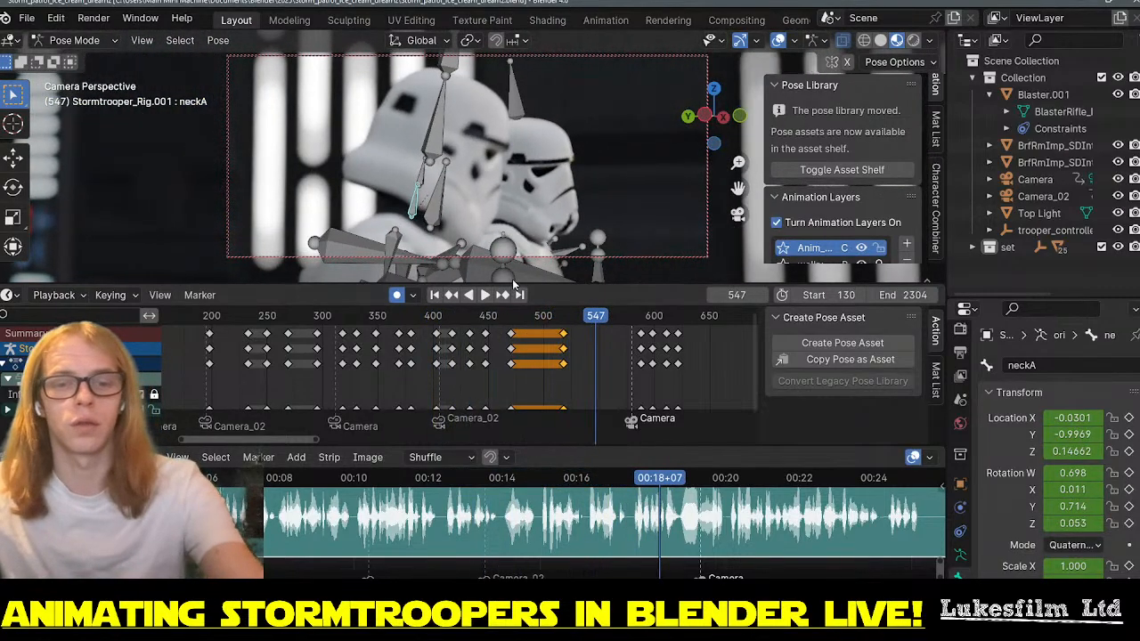
{"action": "key", "text": "r"}
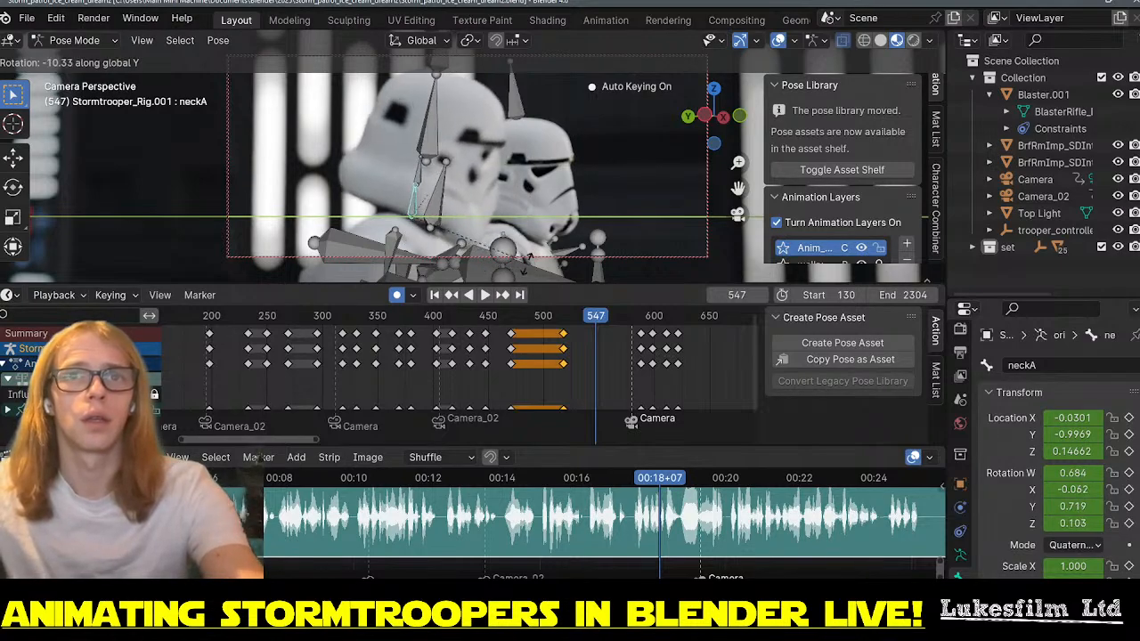
{"action": "left_click", "coordinate": [512, 266]}
{"action": "key", "text": "r"}
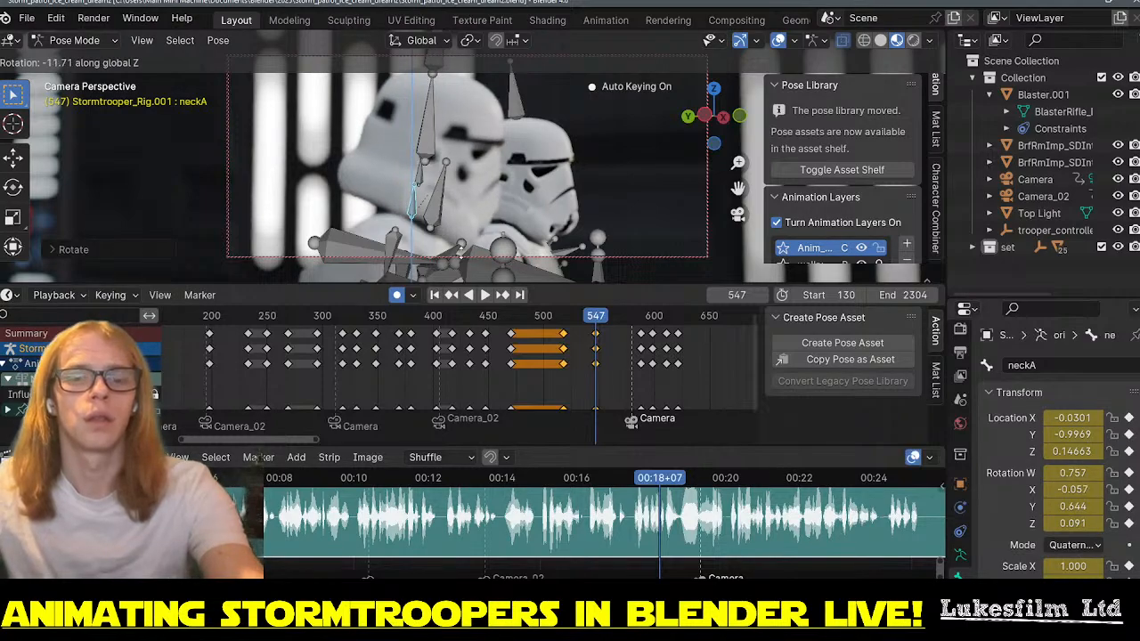
{"action": "left_click", "coordinate": [460, 252]}
{"action": "key", "text": "r"}
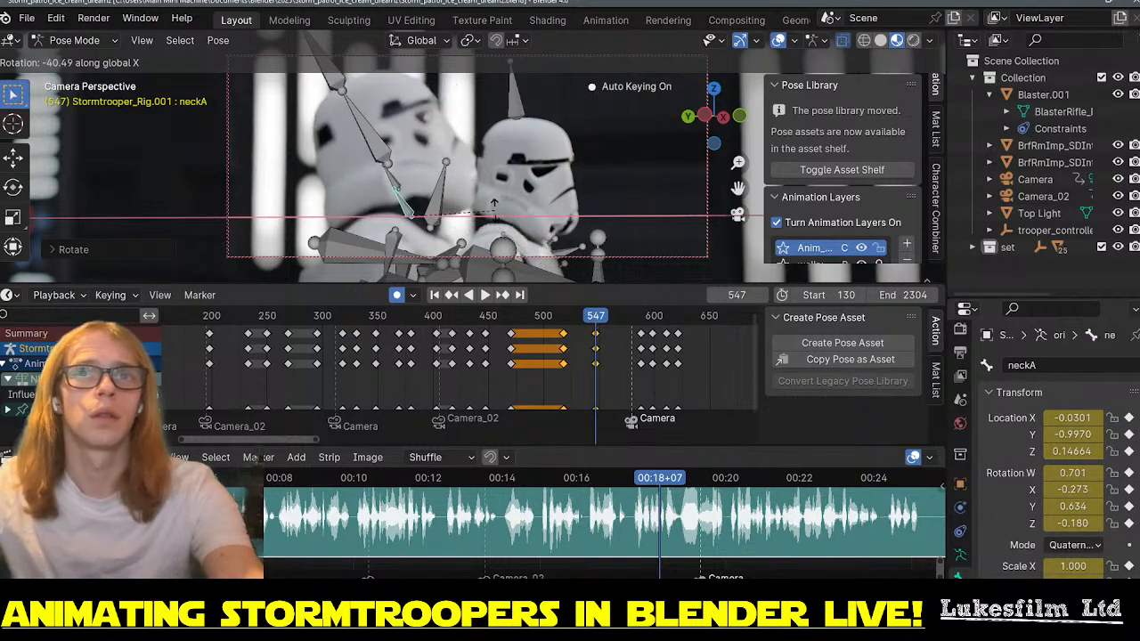
{"action": "left_click", "coordinate": [516, 220]}
{"action": "key", "text": "r"}
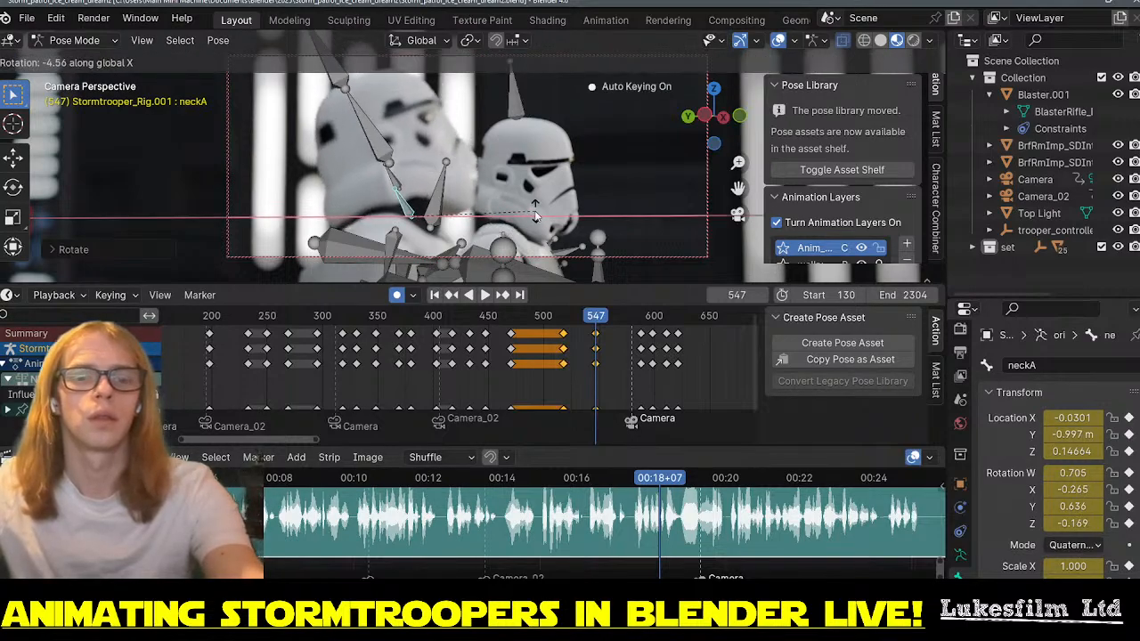
{"action": "left_click", "coordinate": [535, 212]}
{"action": "key", "text": "r"}
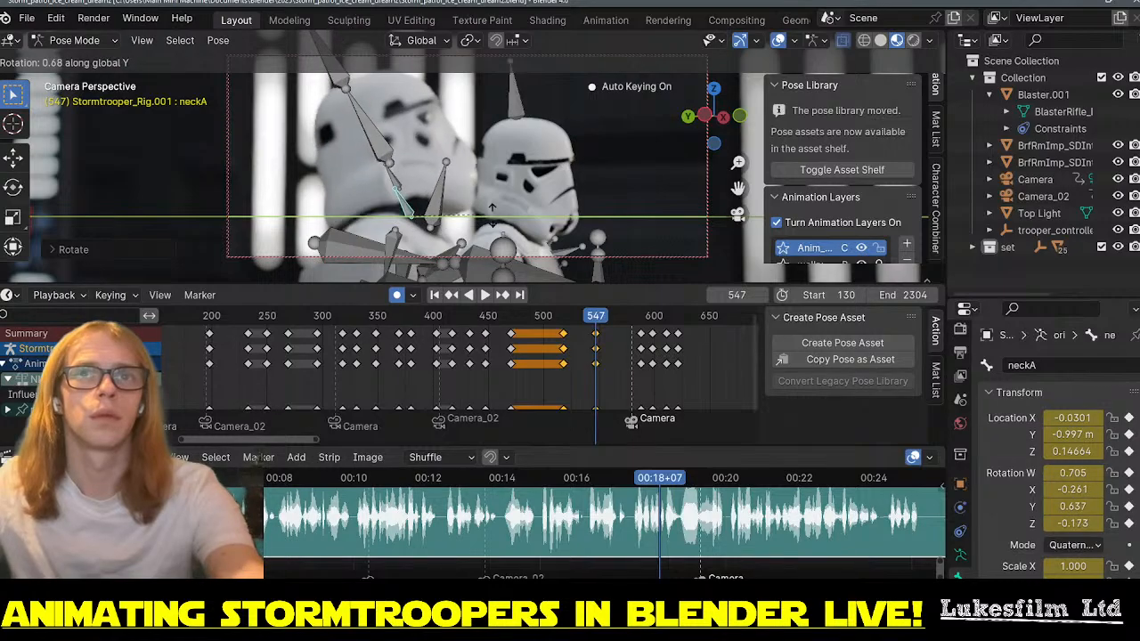
{"action": "left_click", "coordinate": [493, 220]}
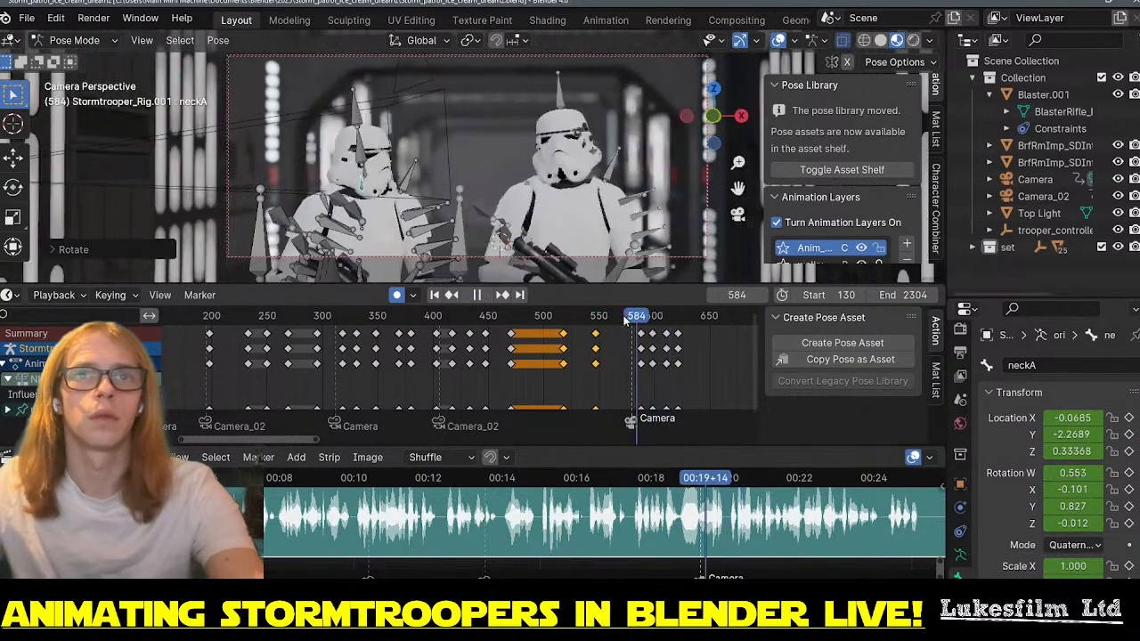
- Play back the new head turn and copy the neckA keyframe at frame 547 to frame 562
{"action": "left_click_drag", "start_coordinate": [605, 318], "coordinate": [535, 320]}
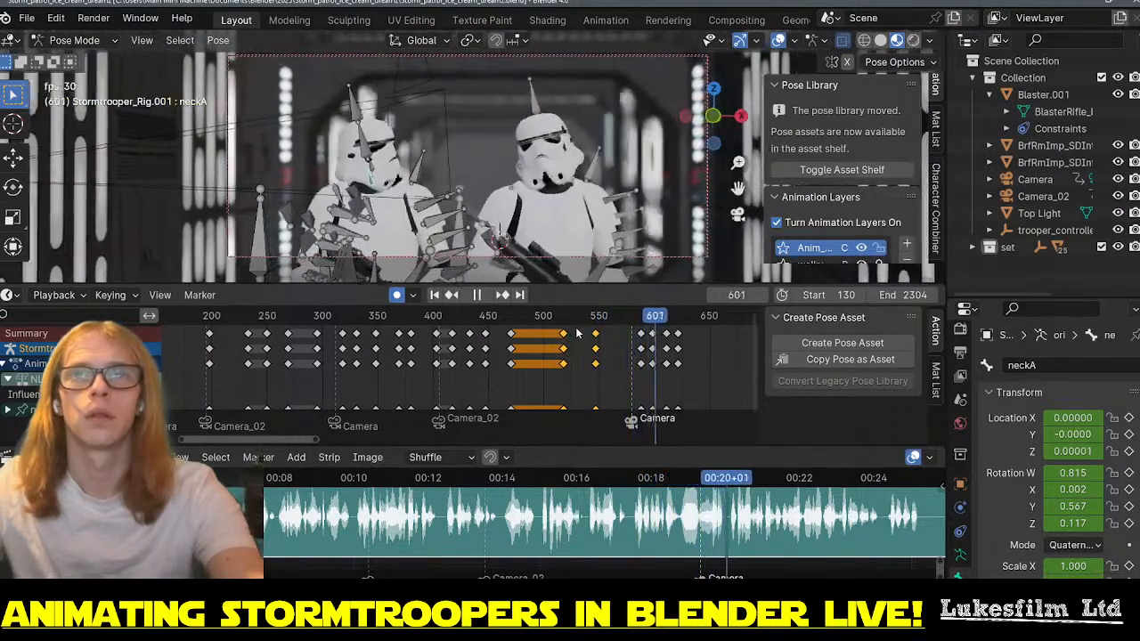
{"action": "key", "text": "space"}
{"action": "mouse_move", "coordinate": [604, 320]}
{"action": "left_mouse_down"}
{"action": "mouse_move", "coordinate": [577, 320]}
{"action": "mouse_move", "coordinate": [602, 322]}
{"action": "mouse_move", "coordinate": [597, 335]}
{"action": "left_mouse_up"}
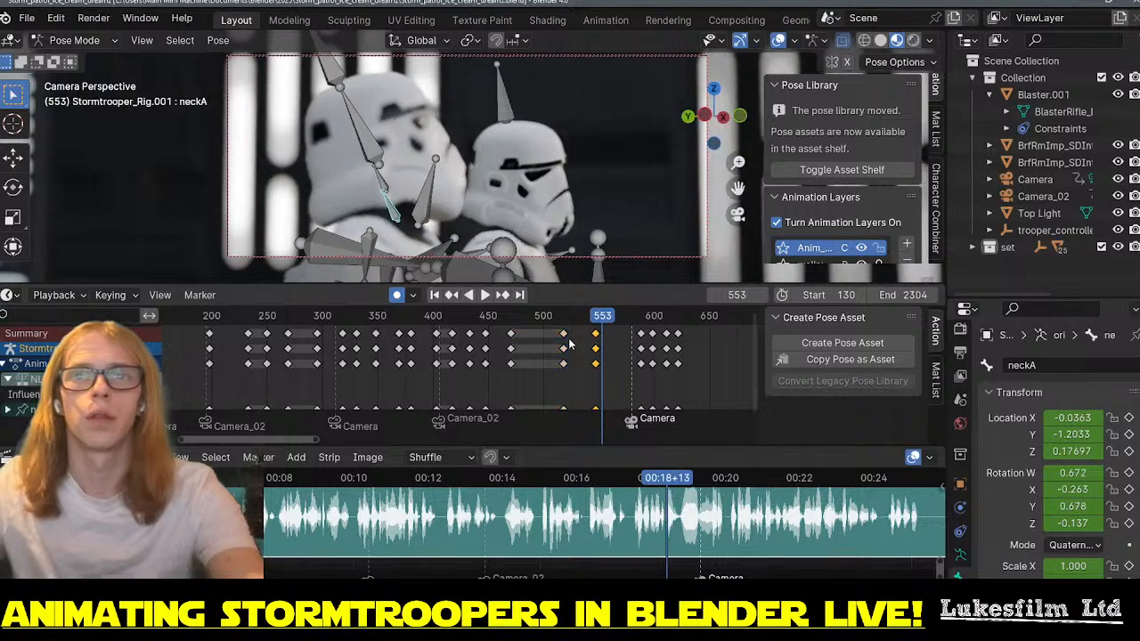
{"action": "left_click", "coordinate": [612, 326]}
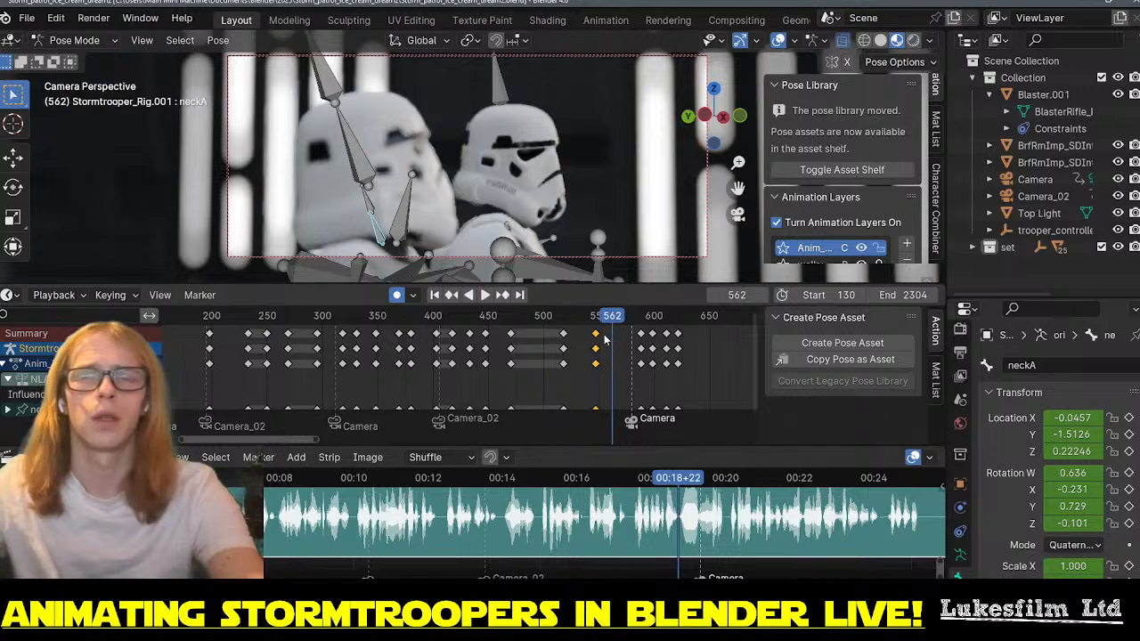
{"action": "key", "text": "ctrl+v"}
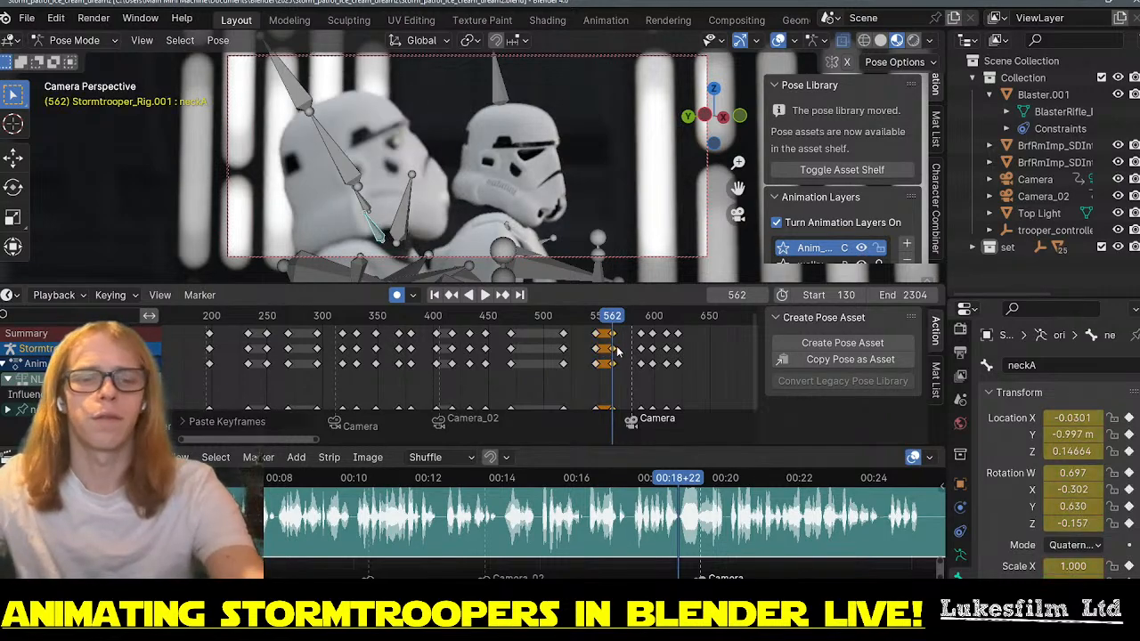
- Move the neckA keyframe at frame 562 to about frame 569 to lengthen the held pose
{"action": "scroll", "coordinate": [624, 361], "scroll_direction": "up", "scroll_amount": 5, "text": "ctrl"}
{"action": "scroll", "coordinate": [623, 363], "scroll_direction": "down", "scroll_amount": 8, "text": "ctrl"}
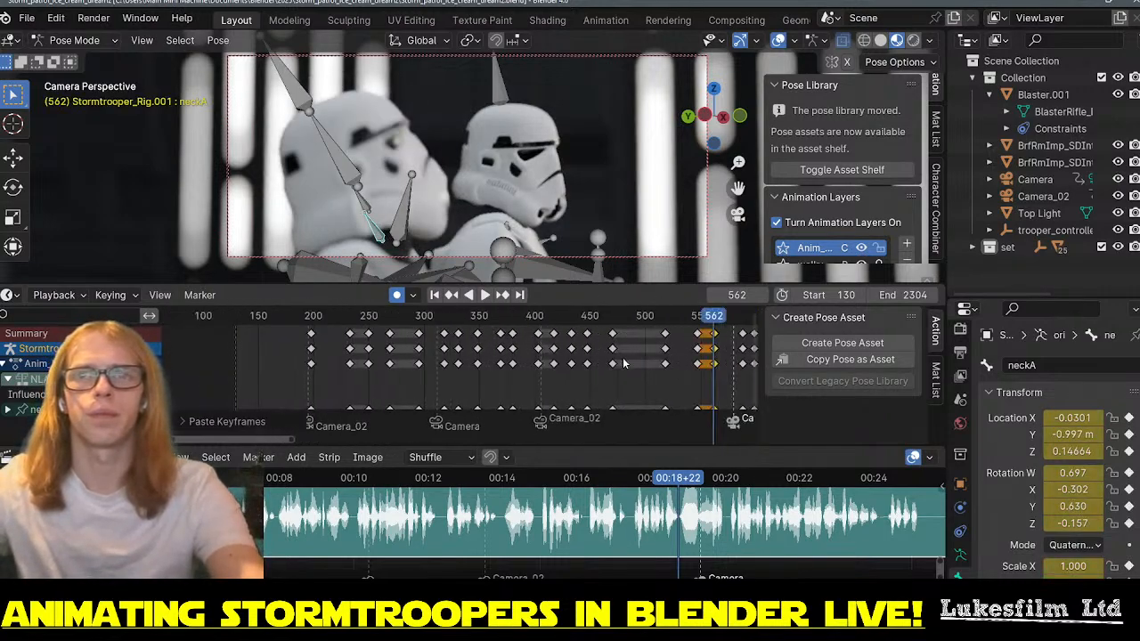
{"action": "scroll", "coordinate": [644, 356], "scroll_direction": "up", "scroll_amount": 10}
{"action": "scroll", "coordinate": [648, 357], "scroll_direction": "up", "scroll_amount": 3}
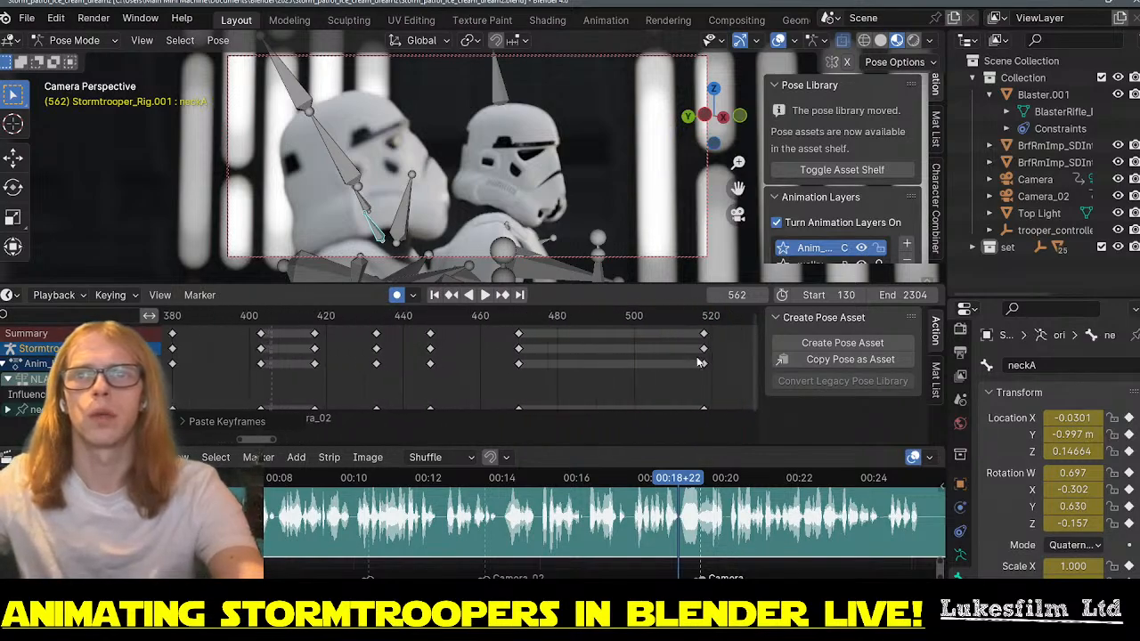
{"action": "scroll", "coordinate": [659, 349], "scroll_direction": "down", "scroll_amount": 6, "text": "ctrl"}
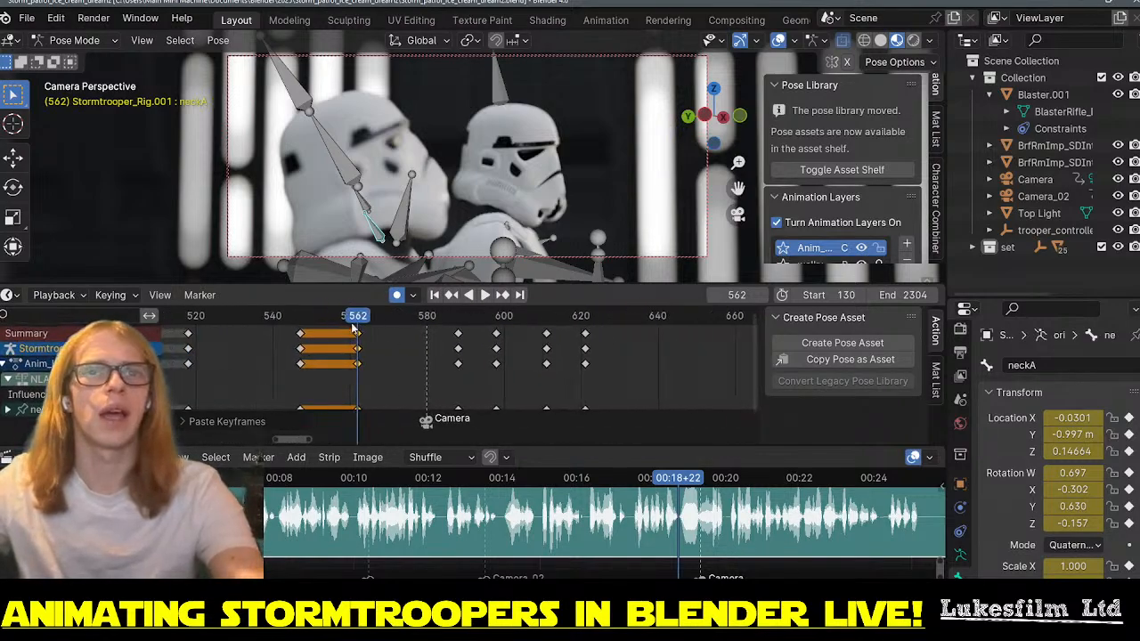
{"action": "left_click_drag", "start_coordinate": [357, 333], "coordinate": [388, 331]}
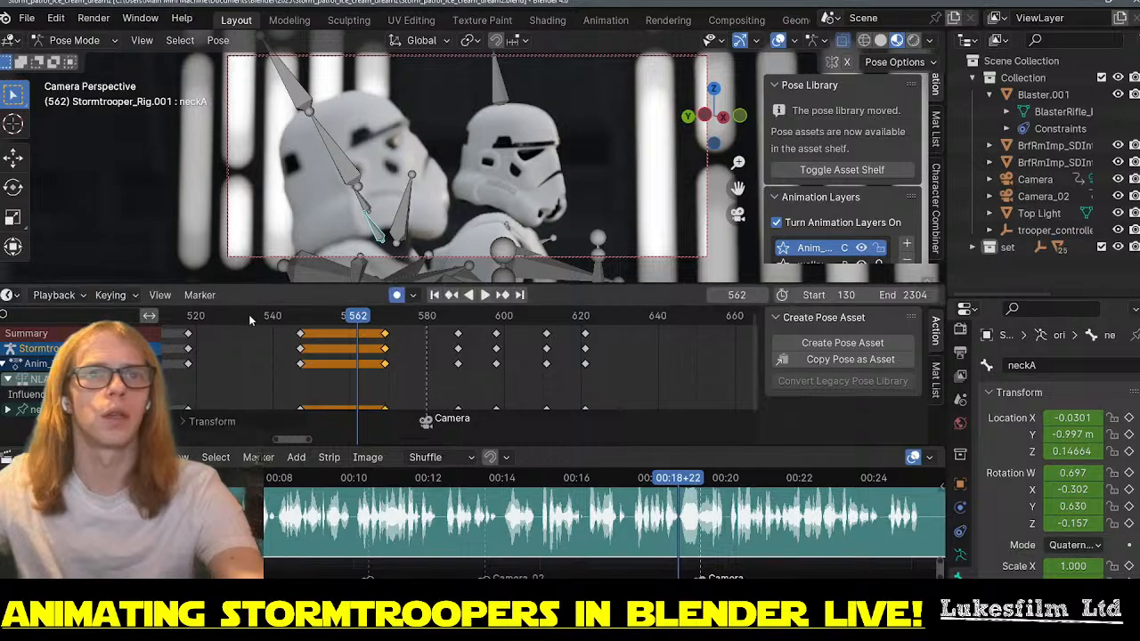
- Replay the head turn and move the neckA keyframes at frames 547 and 518 to about frames 555 and 532
{"action": "left_click_drag", "start_coordinate": [248, 315], "coordinate": [209, 316]}
{"action": "key", "text": "space"}
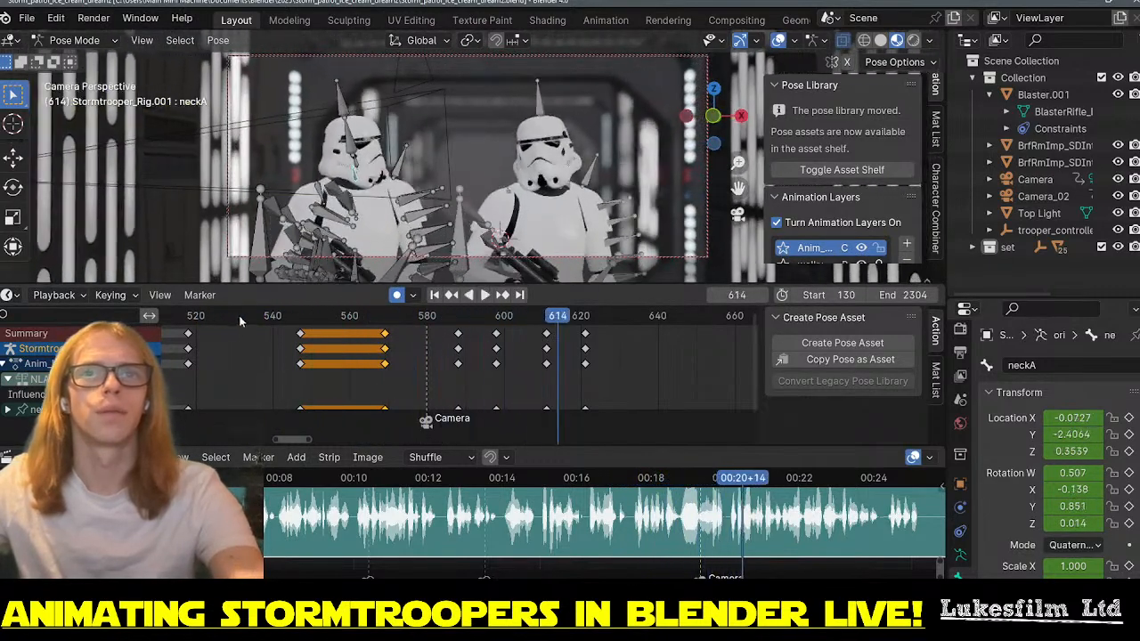
{"action": "left_click", "coordinate": [209, 316]}
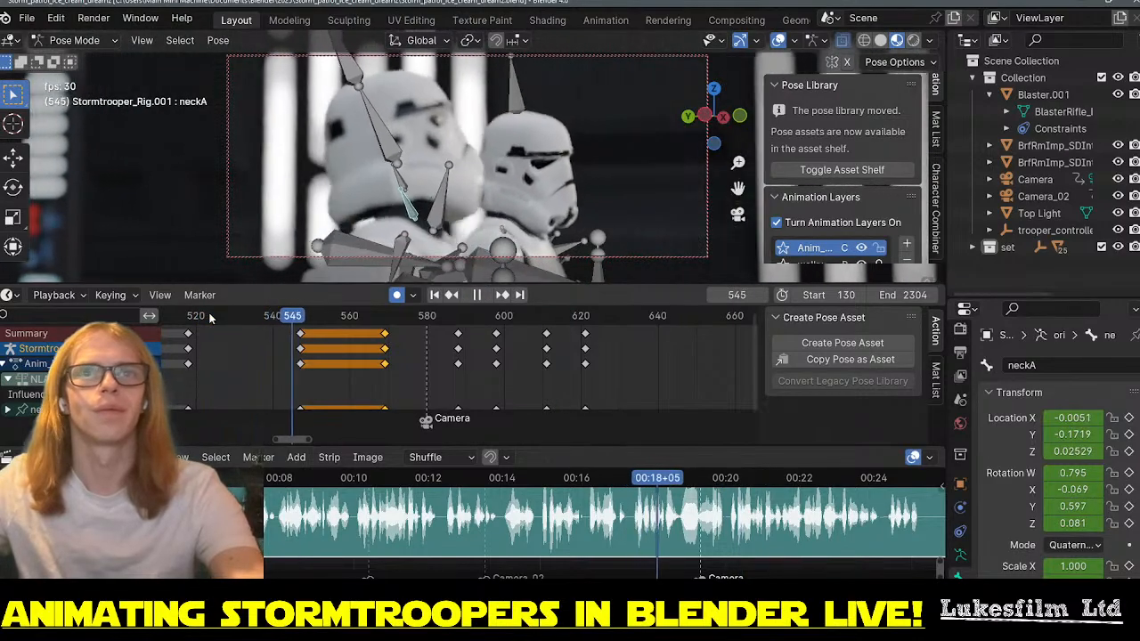
{"action": "key", "text": "space"}
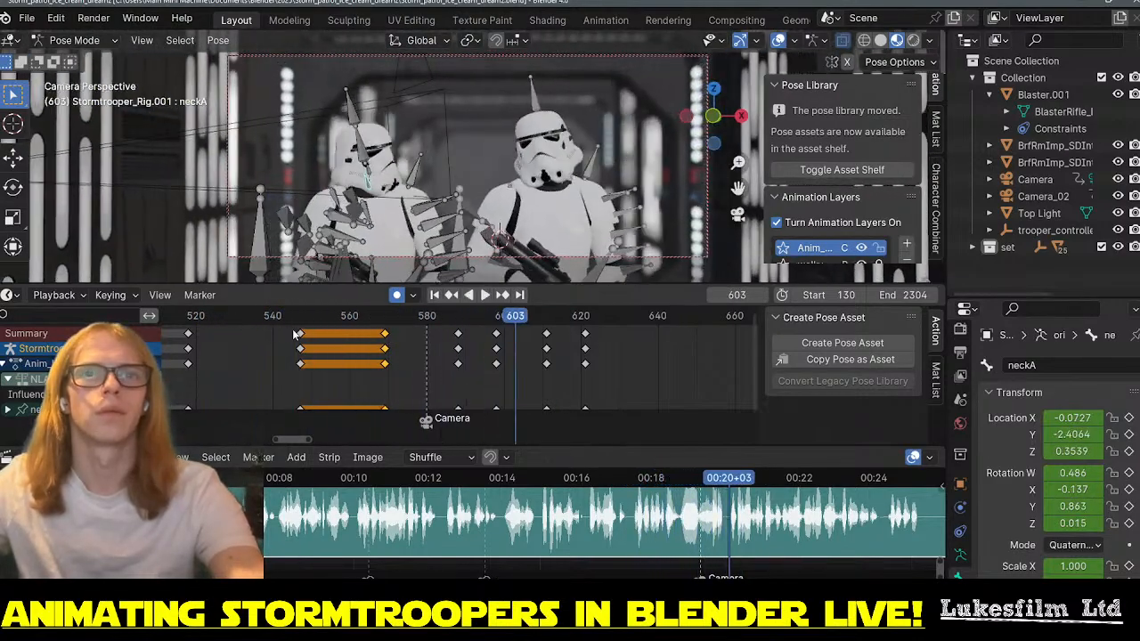
{"action": "left_click_drag", "start_coordinate": [300, 336], "coordinate": [253, 339]}
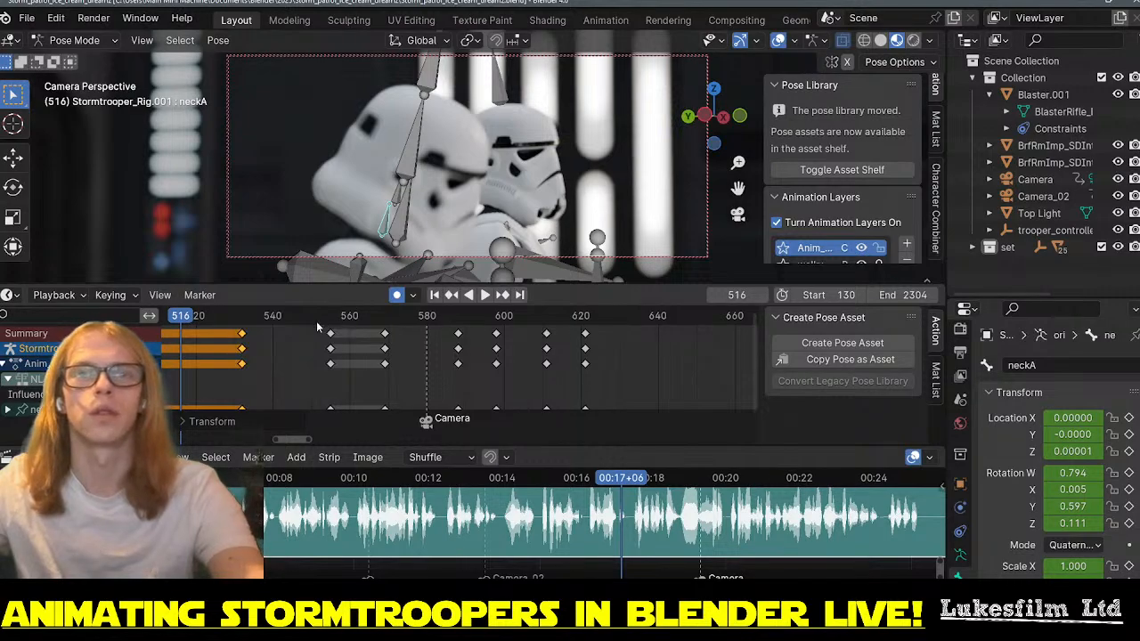
- Play and scrub the animation between about frames 516 and 617 to check the retimed head turn and camera cut
{"action": "key", "text": "space"}
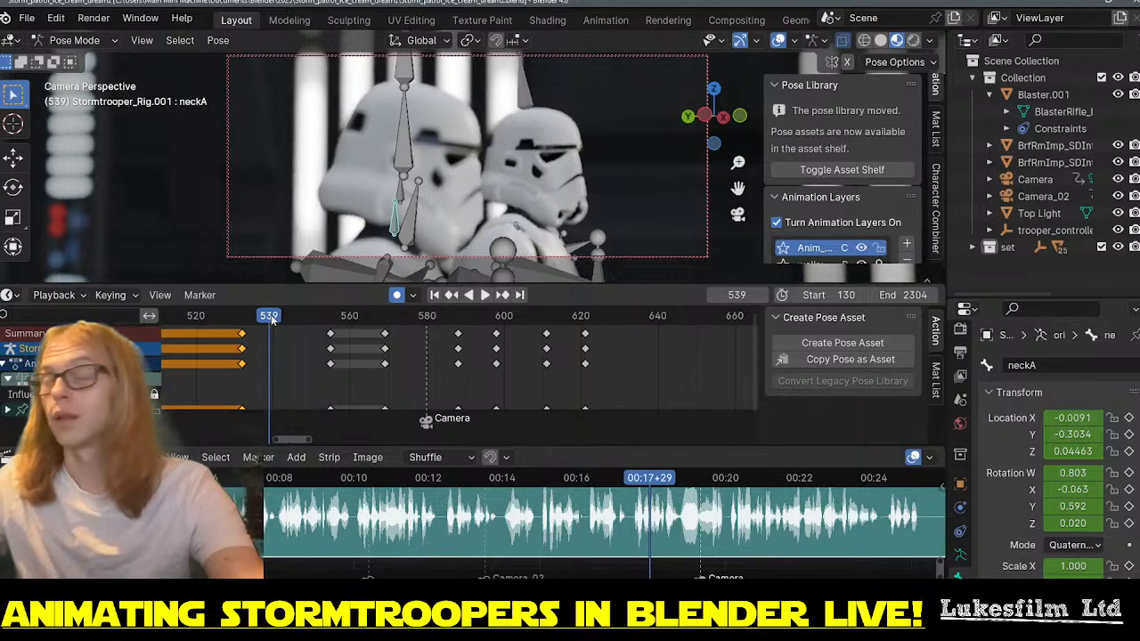
{"action": "key", "text": "space"}
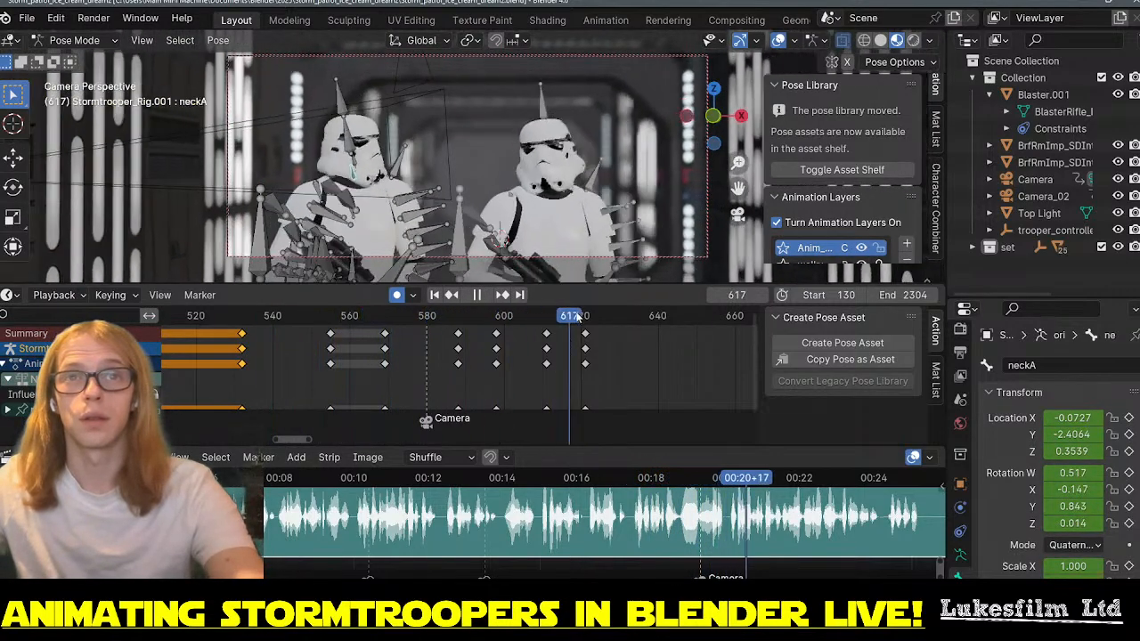
{"action": "left_click", "coordinate": [365, 329]}
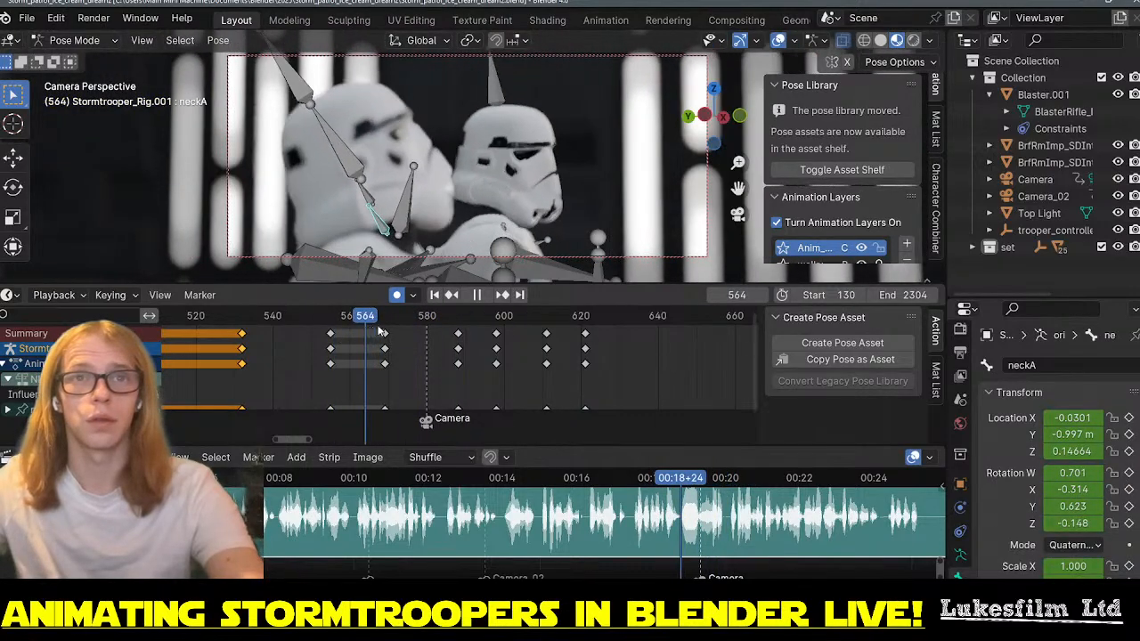
{"action": "mouse_move", "coordinate": [365, 330]}
{"action": "left_mouse_down"}
{"action": "mouse_move", "coordinate": [333, 325]}
{"action": "mouse_move", "coordinate": [457, 325]}
{"action": "mouse_move", "coordinate": [381, 330]}
{"action": "left_mouse_up"}
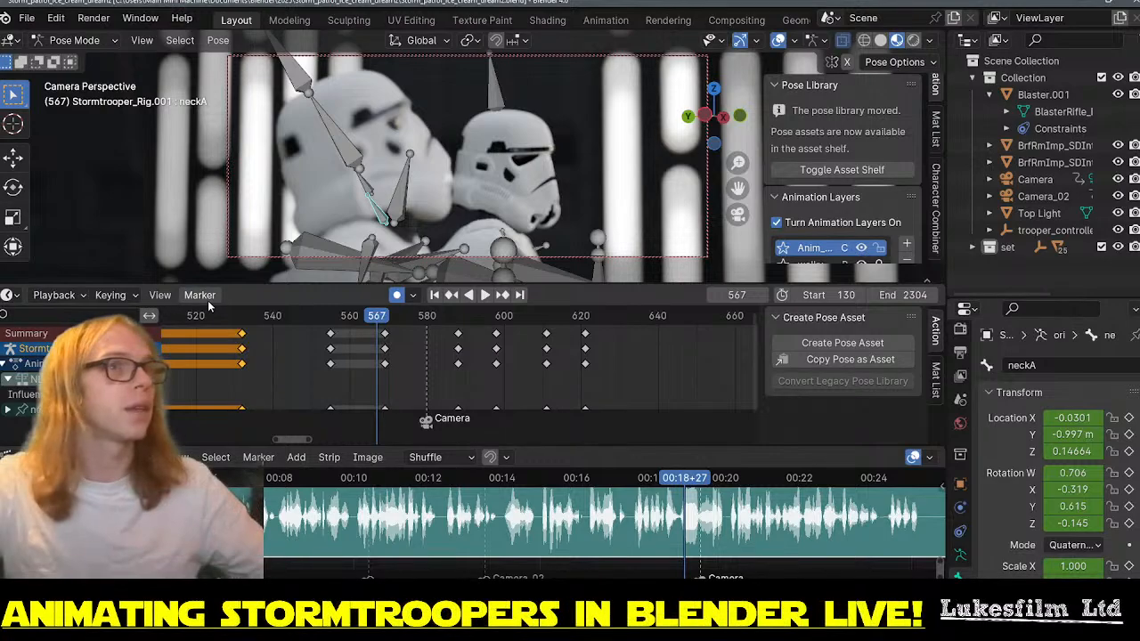
{"action": "left_click_drag", "start_coordinate": [364, 317], "coordinate": [308, 316]}
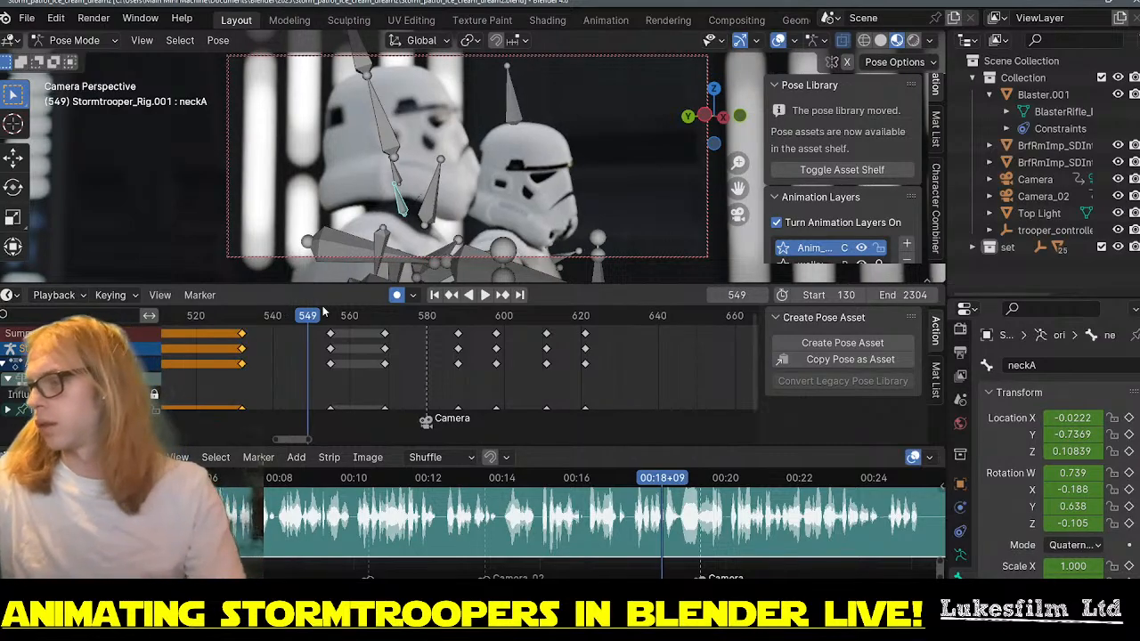
- Play the animation from frame 549 to about frame 1079, and replay it from about frame 565 to review the following dialogue
{"action": "key", "text": "space"}
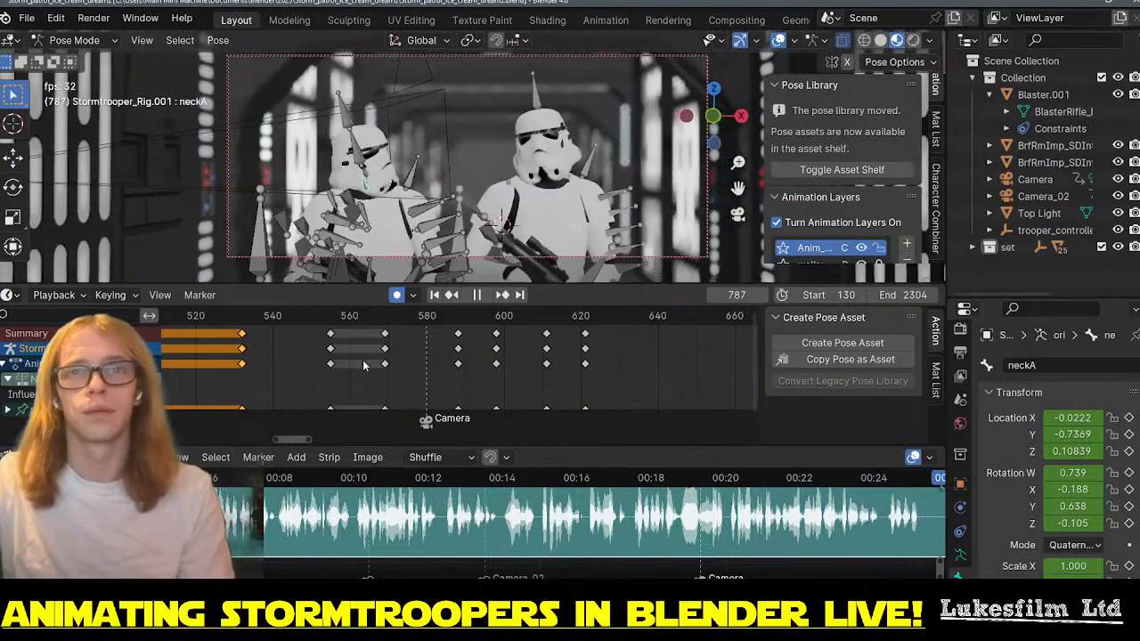
{"action": "scroll", "coordinate": [366, 366], "scroll_direction": "down", "scroll_amount": 2}
{"action": "scroll", "coordinate": [364, 365], "scroll_direction": "down", "scroll_amount": 4}
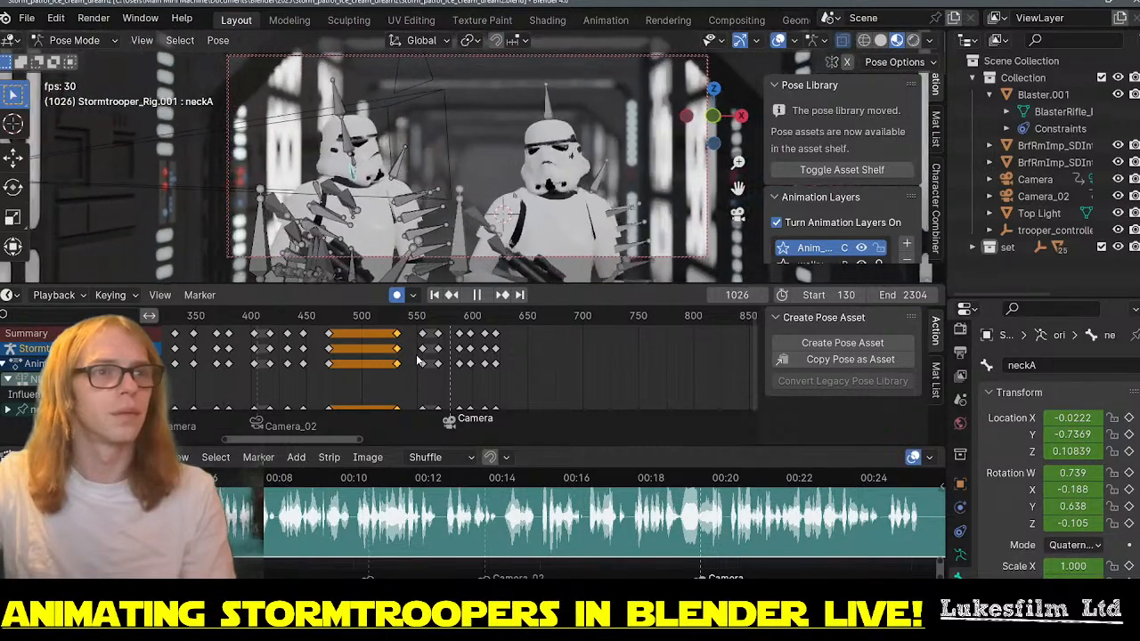
{"action": "key", "text": "space"}
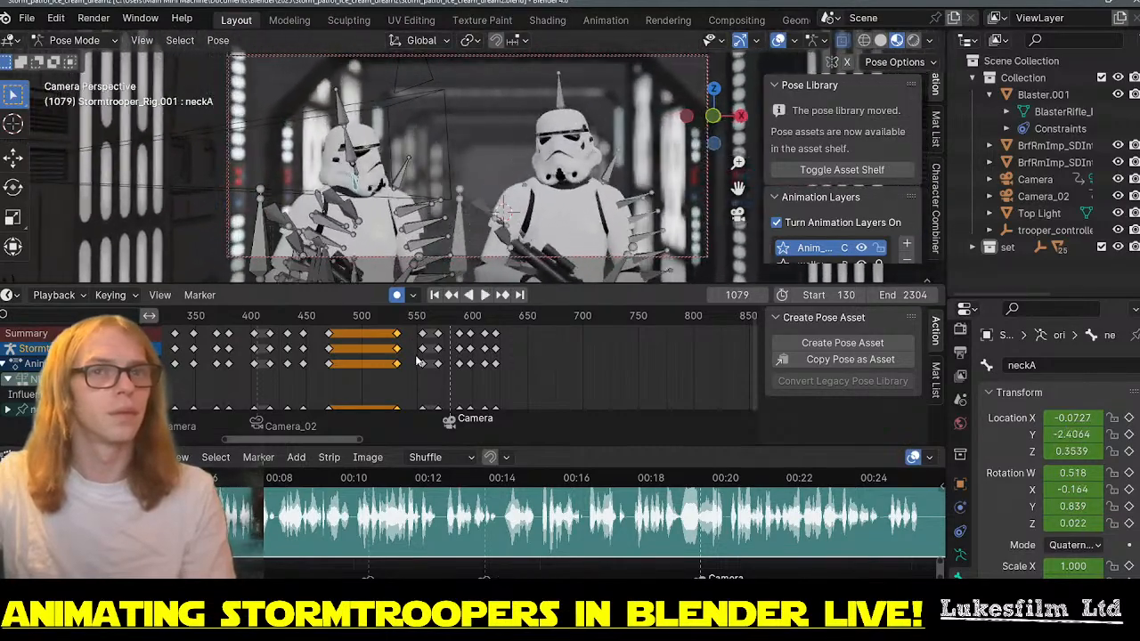
{"action": "left_click_drag", "start_coordinate": [326, 323], "coordinate": [434, 324]}
{"action": "key", "text": "space"}
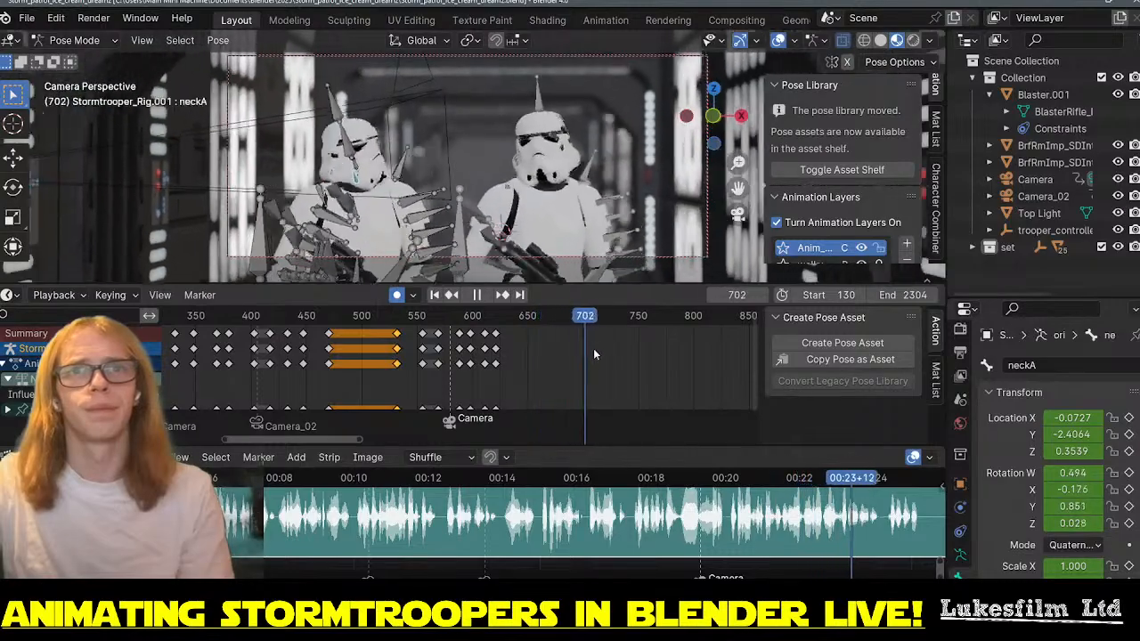
- Replay and scrub the animation between about frames 525 and 585 to check the head turn before the camera cut
{"action": "left_click", "coordinate": [456, 365]}
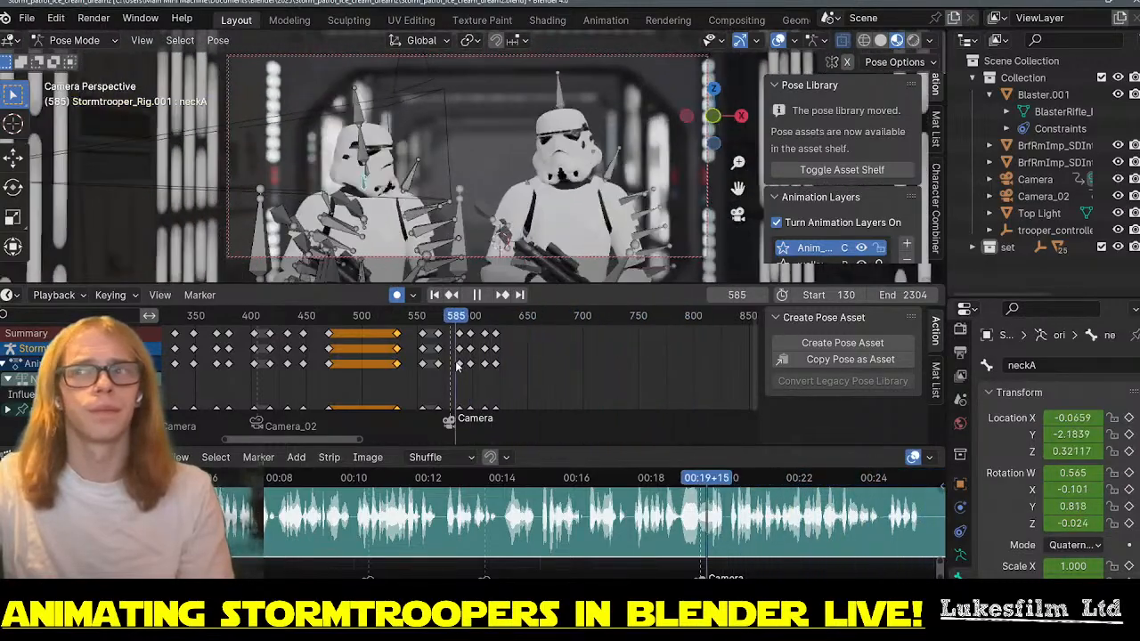
{"action": "left_click_drag", "start_coordinate": [465, 367], "coordinate": [391, 363]}
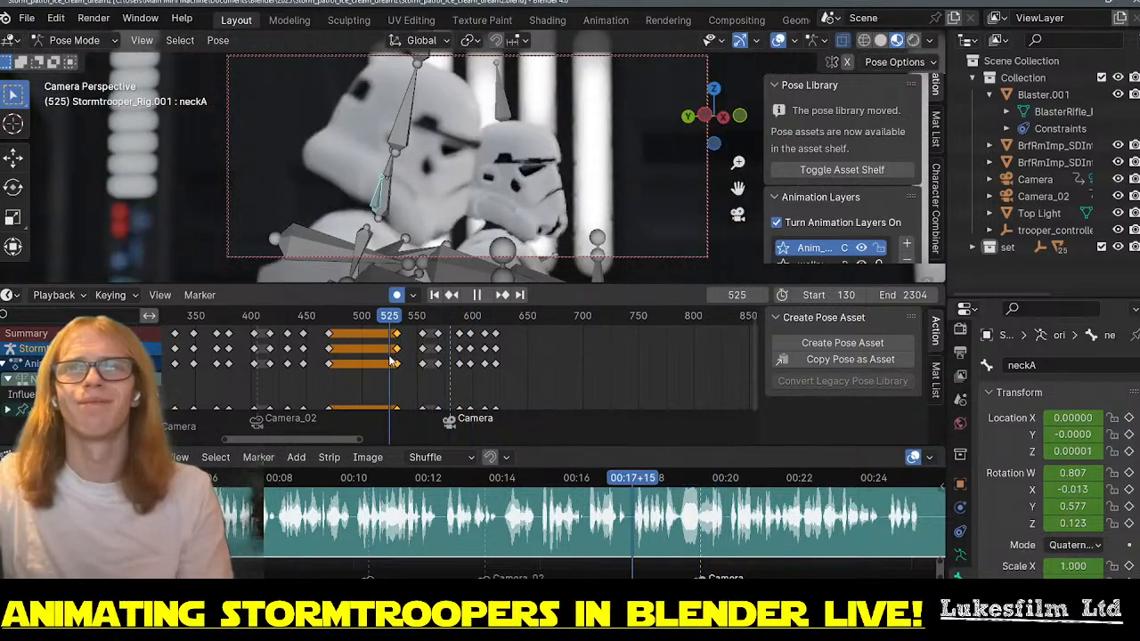
{"action": "scroll", "coordinate": [351, 366], "scroll_direction": "up", "scroll_amount": 5}
{"action": "key", "text": "space"}
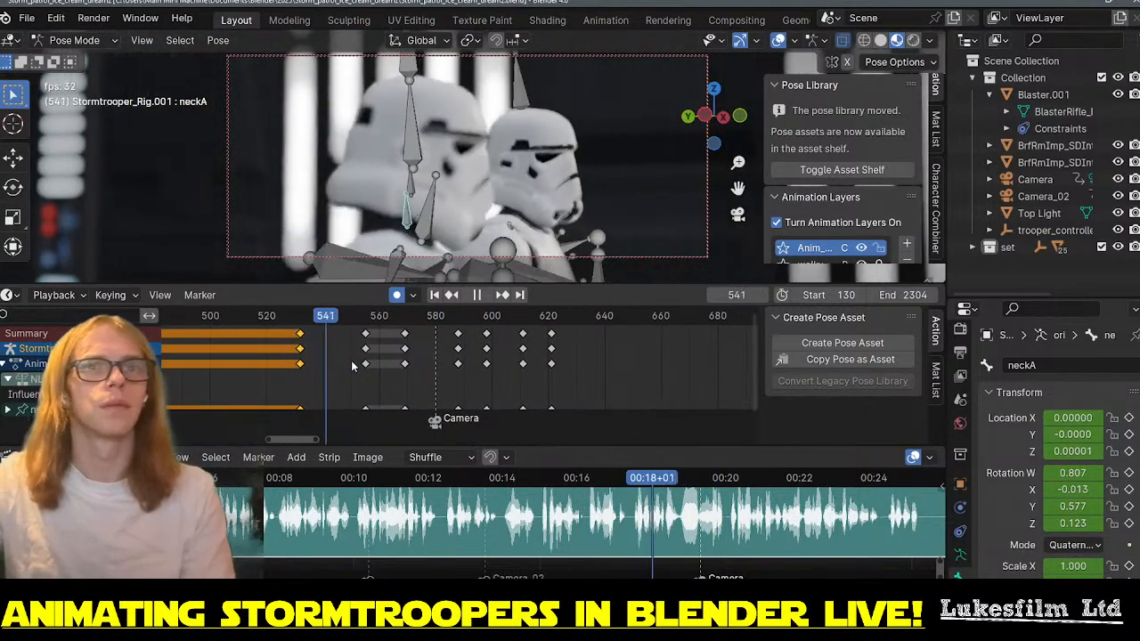
- Try a small negative rotation of the neckA bone about global Y at frame 562
{"action": "left_click", "coordinate": [379, 320]}
{"action": "mouse_move", "coordinate": [378, 321]}
{"action": "left_mouse_down"}
{"action": "mouse_move", "coordinate": [361, 321]}
{"action": "mouse_move", "coordinate": [385, 322]}
{"action": "left_mouse_up"}
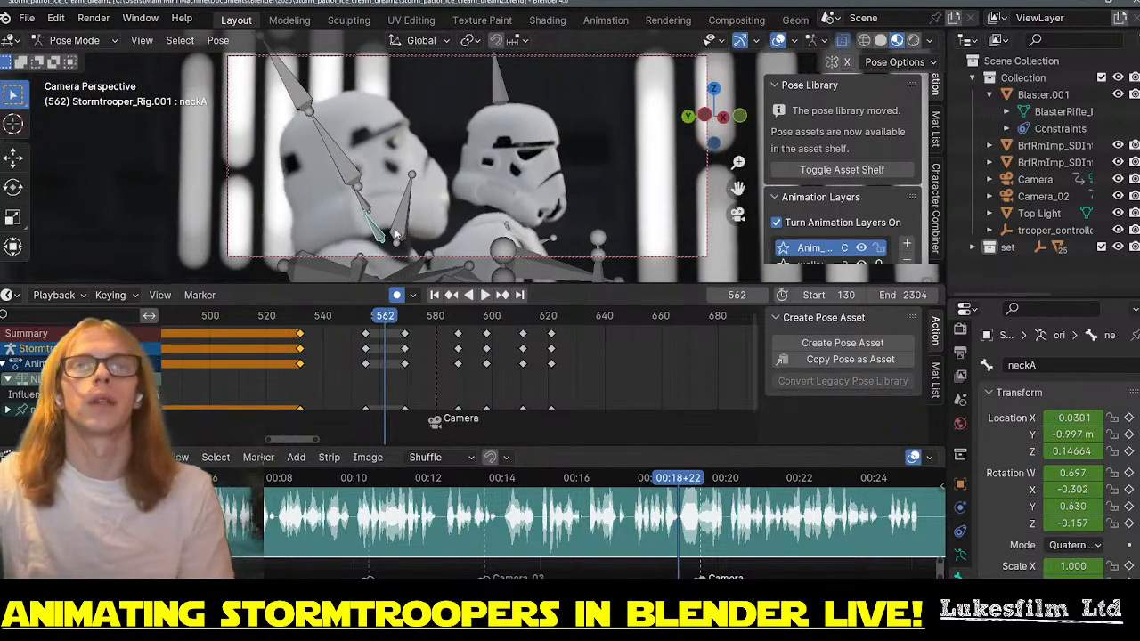
{"action": "key", "text": "r"}
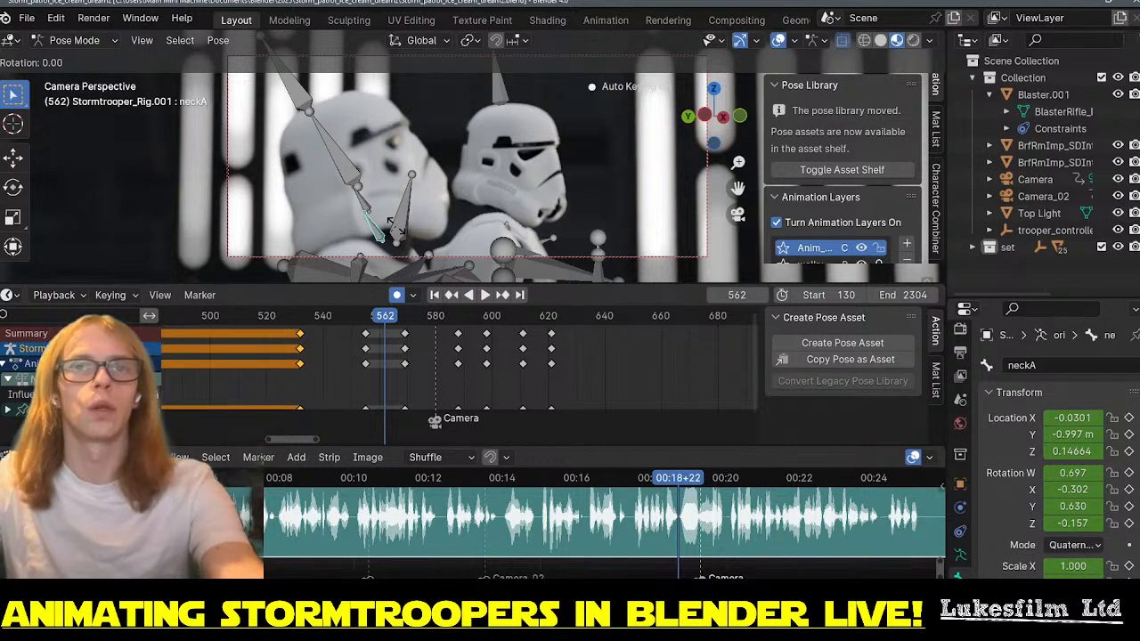
{"action": "key", "text": "y"}
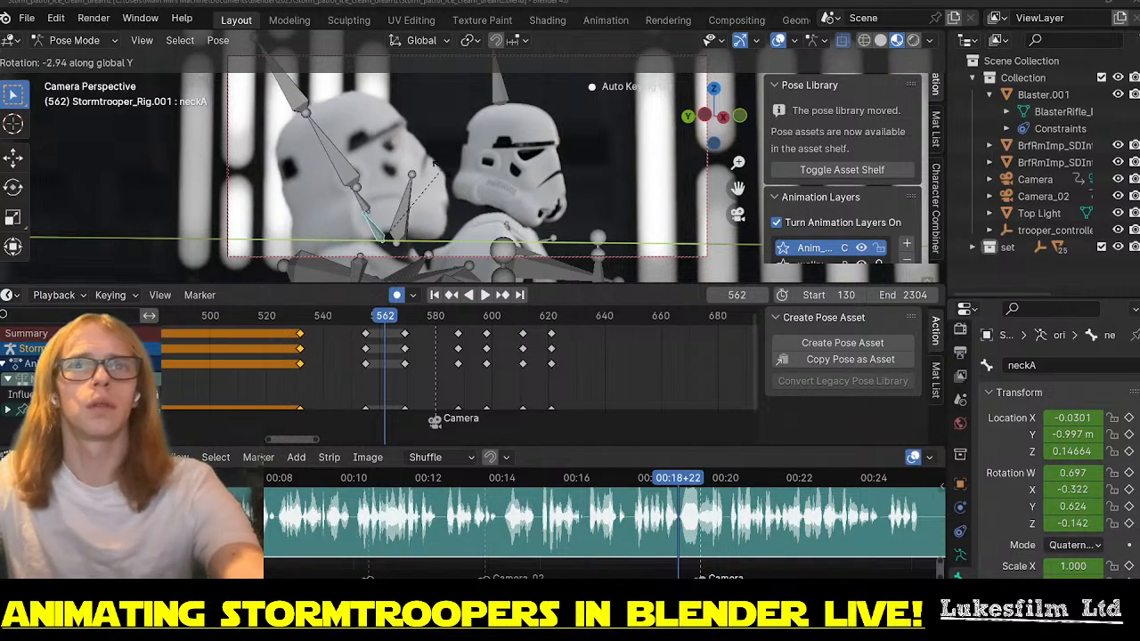
{"action": "left_click", "coordinate": [411, 184]}
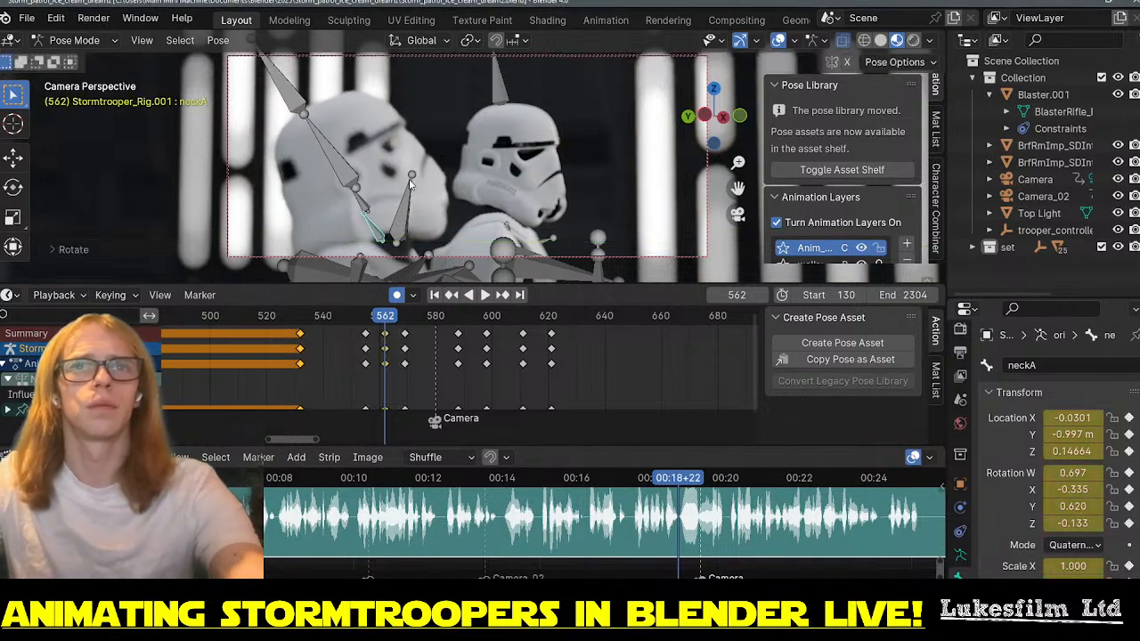
{"action": "left_click_drag", "start_coordinate": [381, 324], "coordinate": [451, 317]}
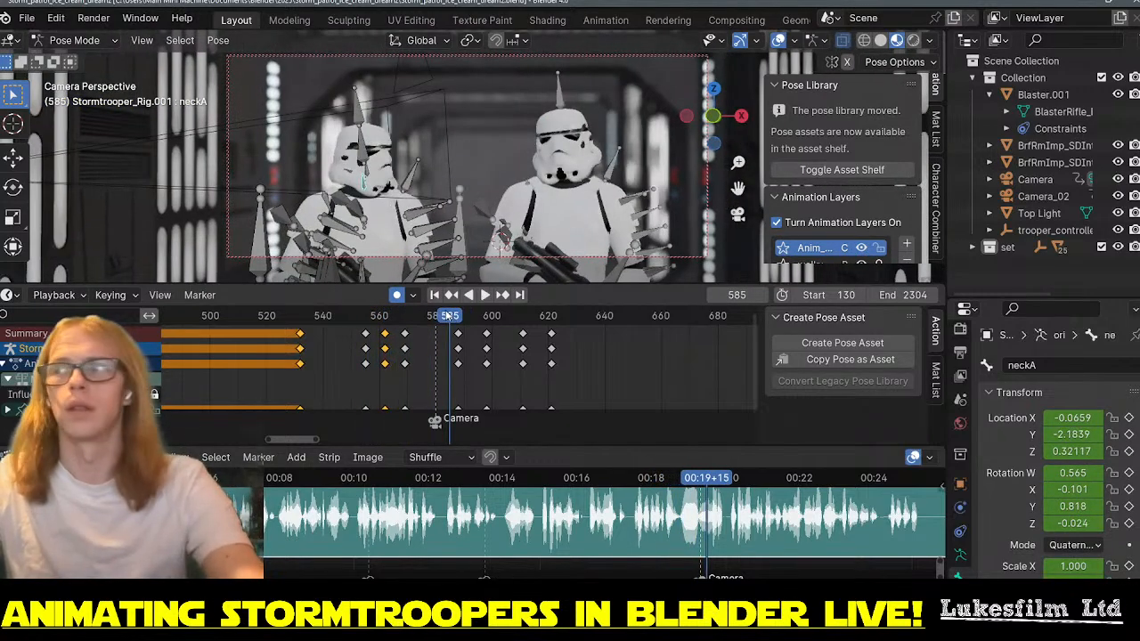
- Undo the neckA rotation and the latest keyframe retiming, and replay the head turn
{"action": "left_click", "coordinate": [451, 295]}
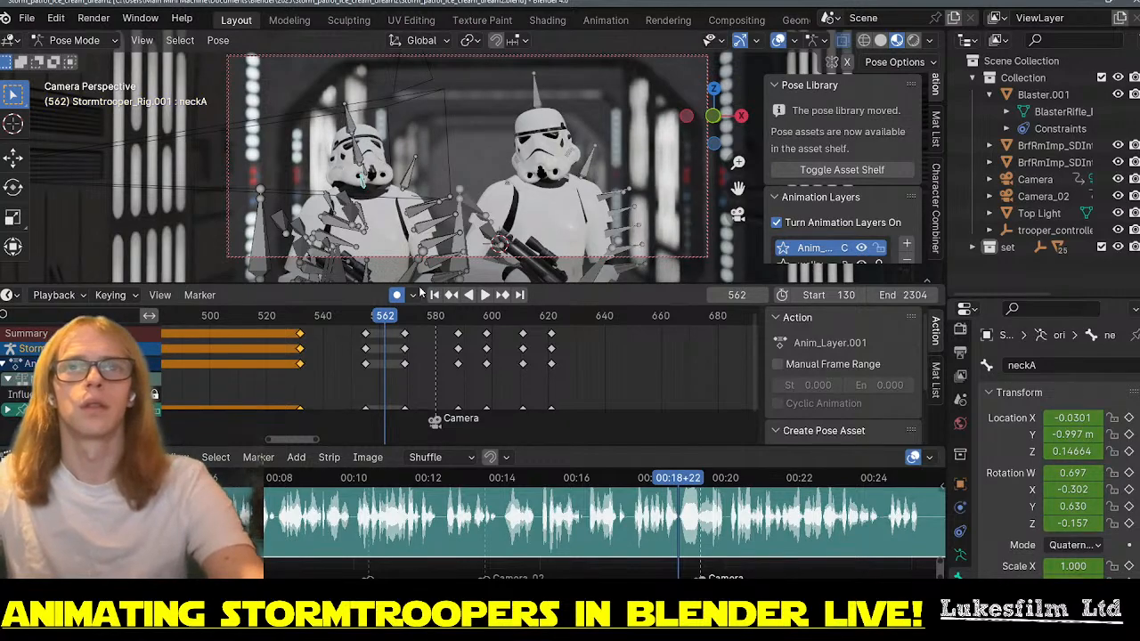
{"action": "key", "text": "ctrl+z"}
{"action": "left_click_drag", "start_coordinate": [363, 317], "coordinate": [443, 332]}
{"action": "key", "text": "space"}
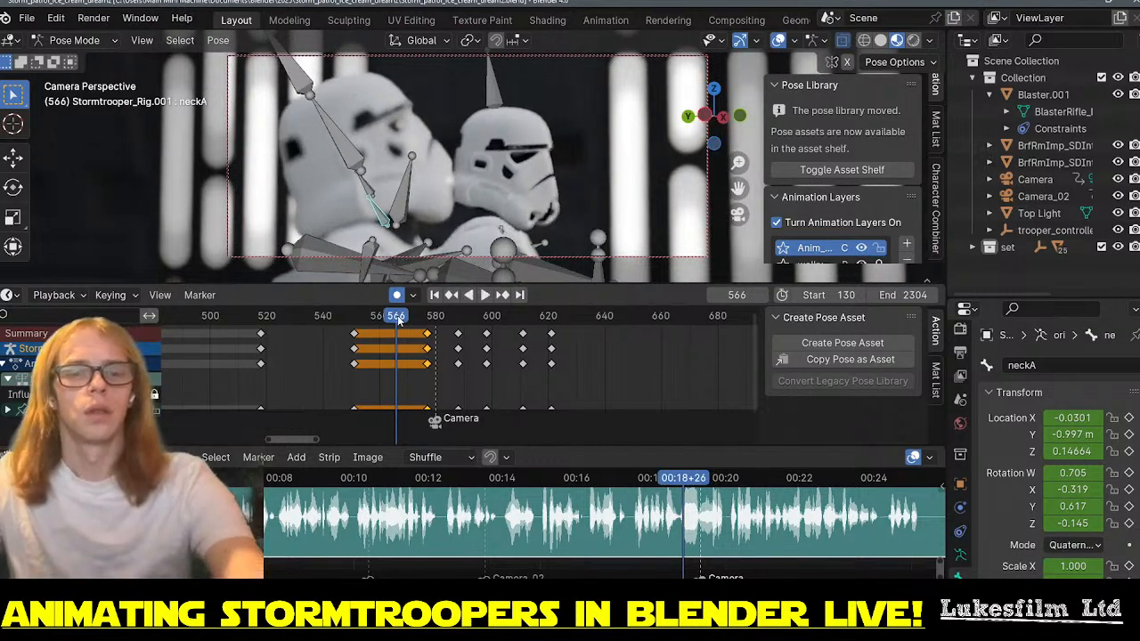
{"action": "key", "text": "r"}
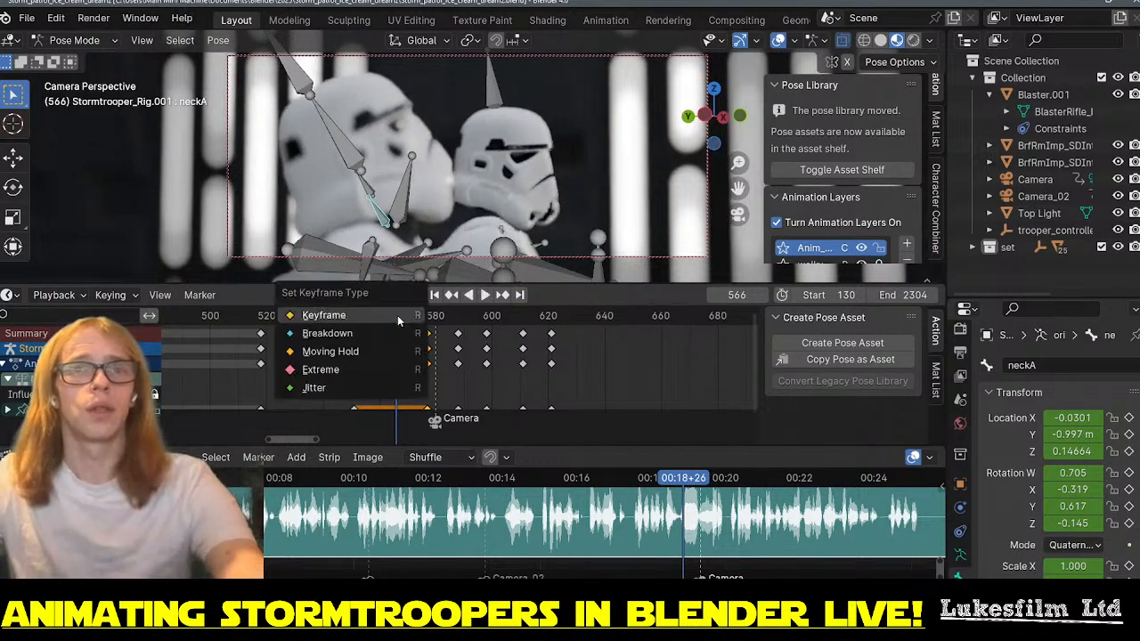
{"action": "left_click", "coordinate": [398, 316]}
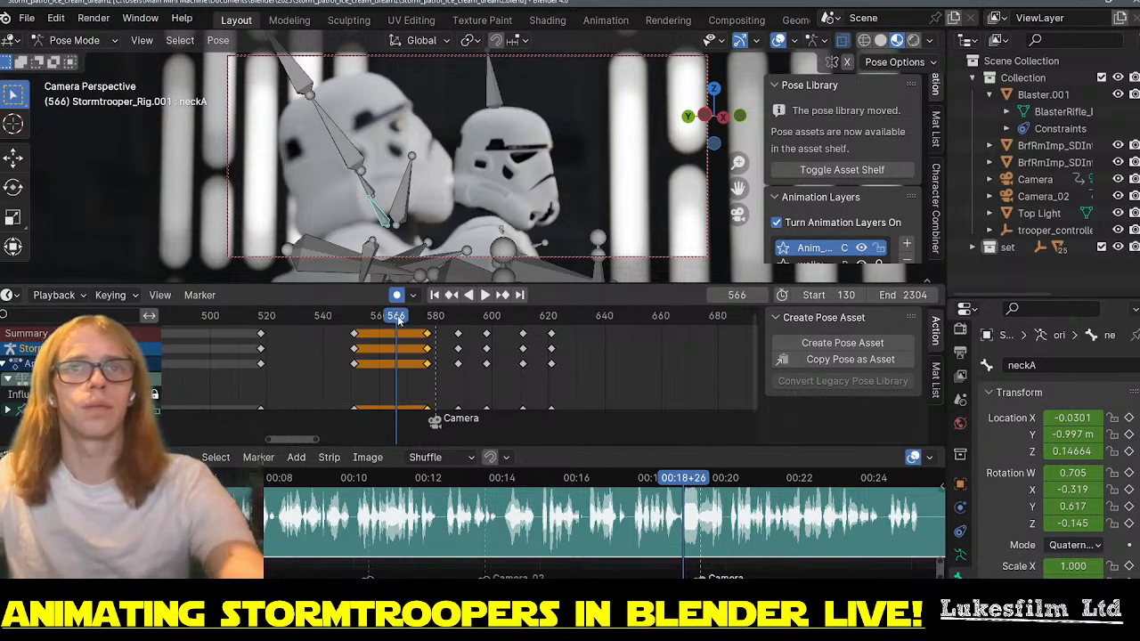
{"action": "key", "text": "r"}
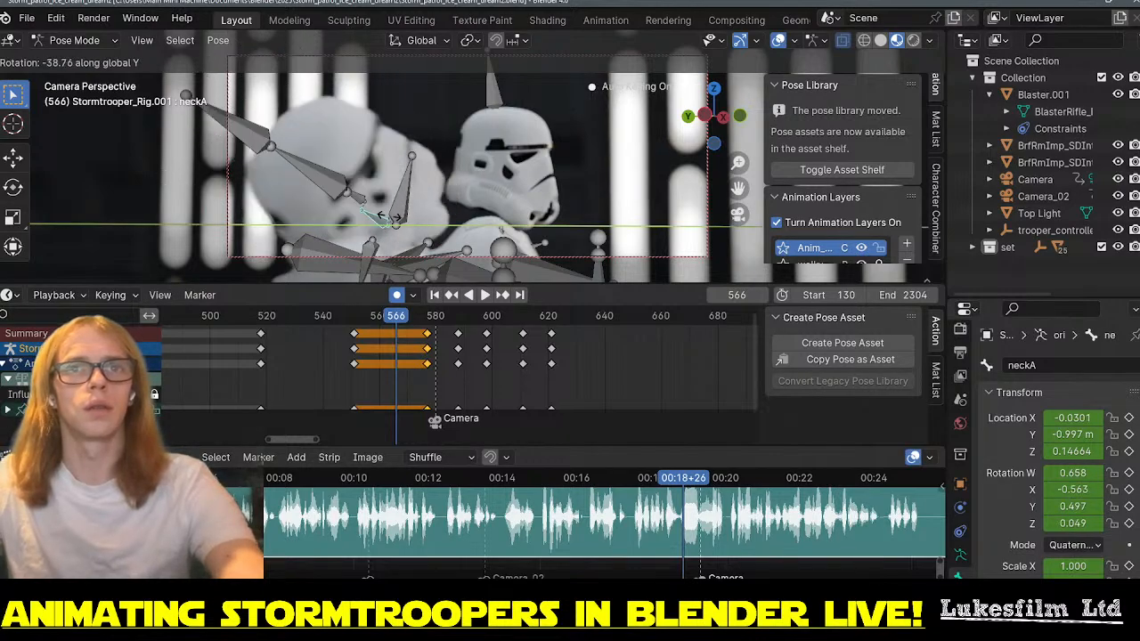
{"action": "right_click", "coordinate": [402, 201]}
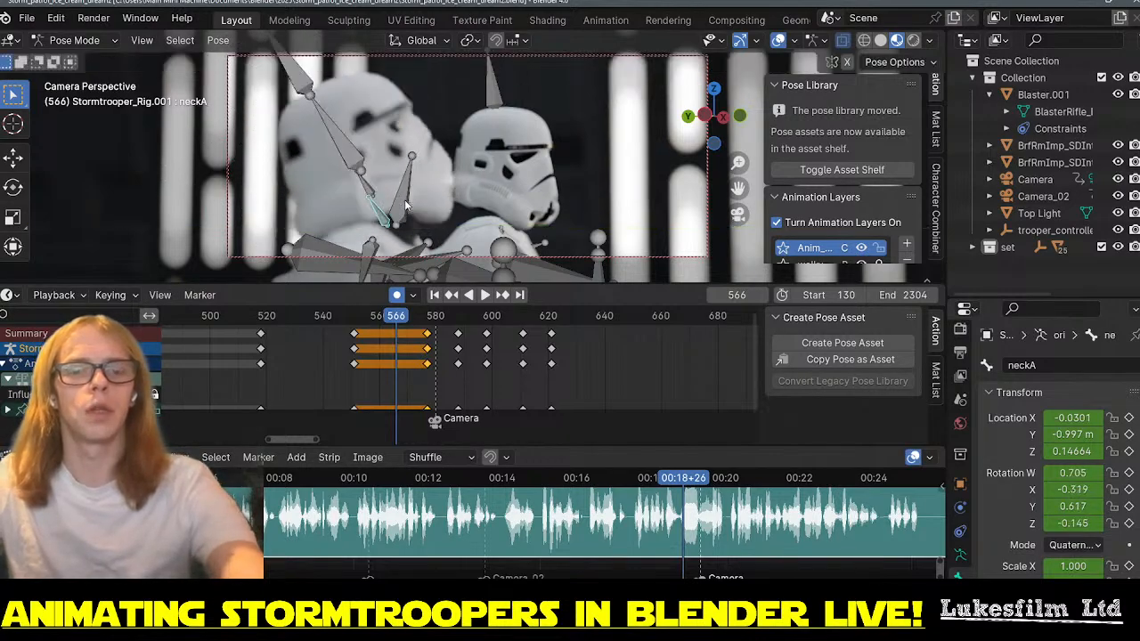
- Rotate neckA about -40 degrees around global Z at frame 566, and paste that key at frame 558
{"action": "key", "text": "r"}
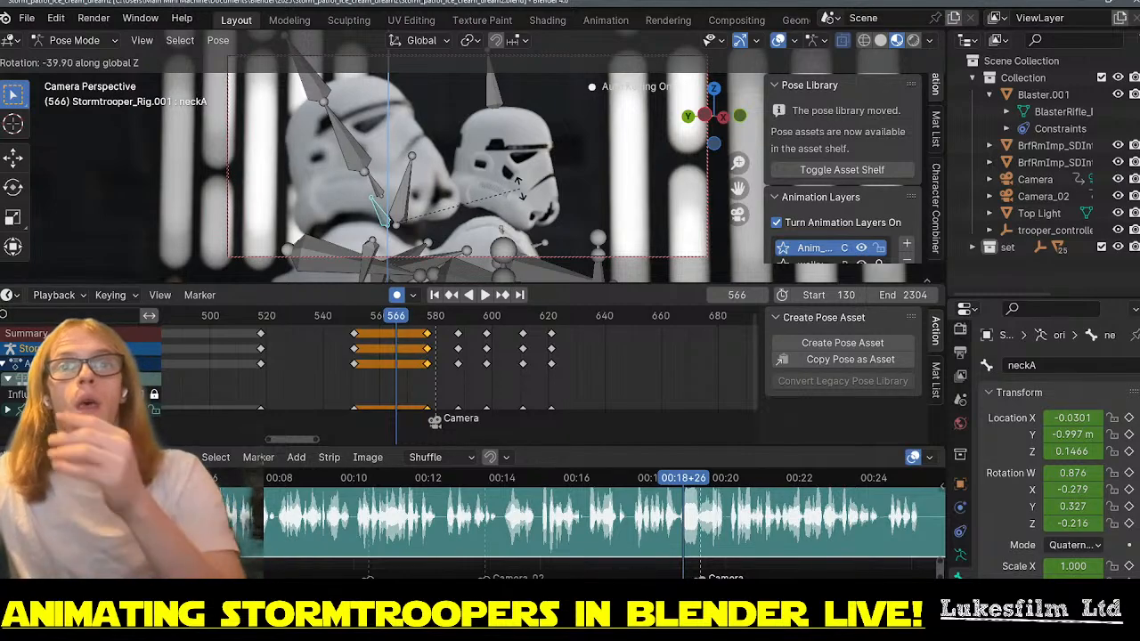
{"action": "left_click", "coordinate": [519, 190]}
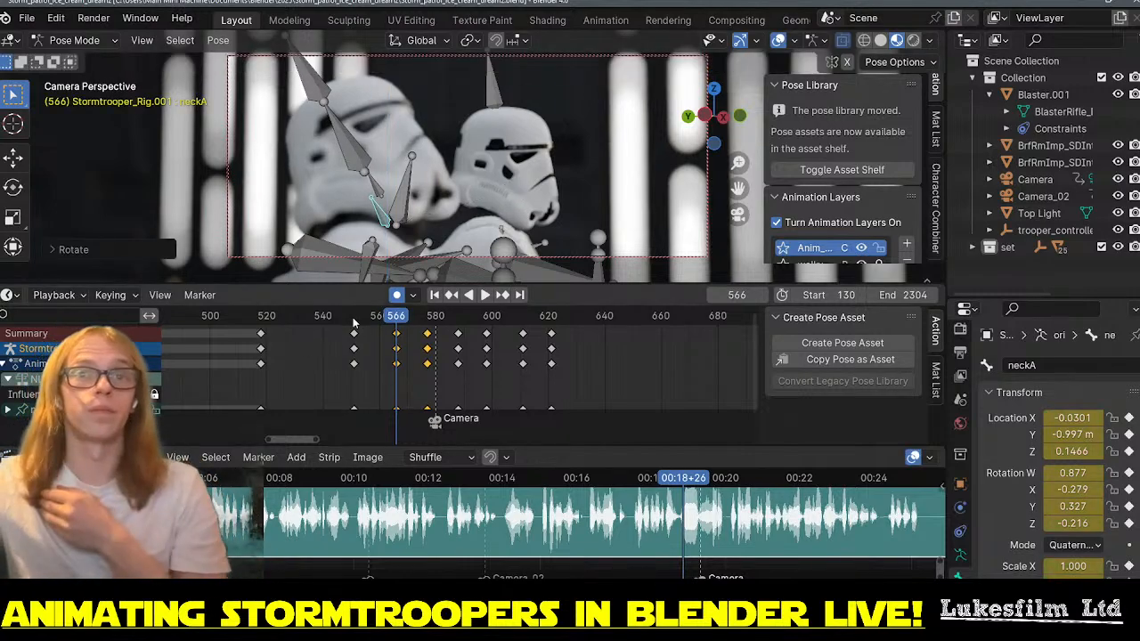
{"action": "left_click_drag", "start_coordinate": [353, 319], "coordinate": [380, 350]}
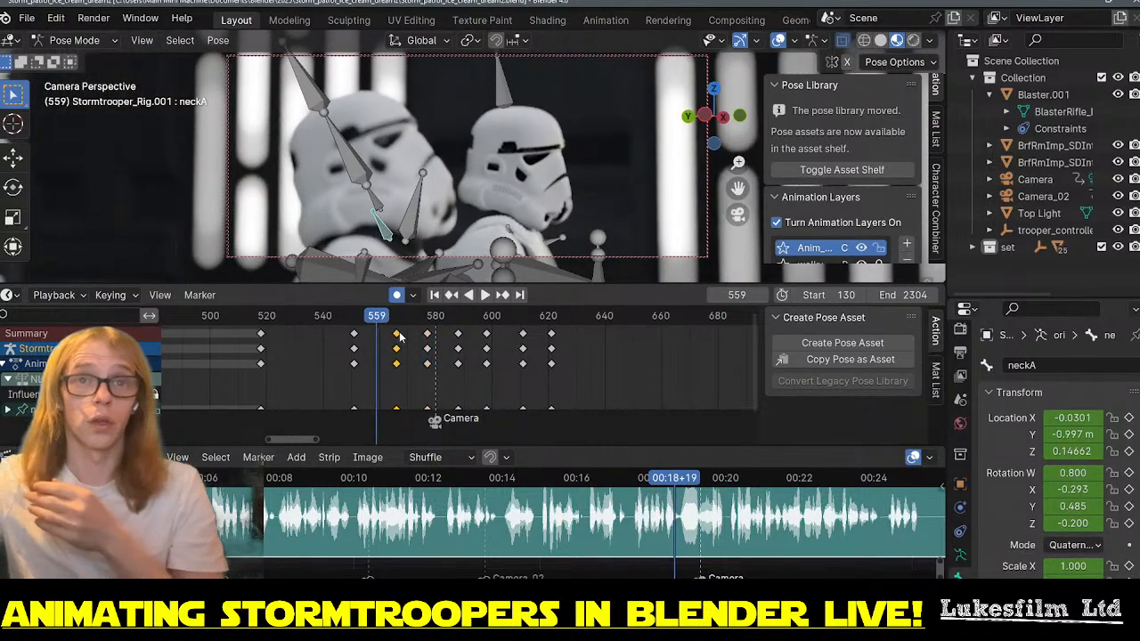
{"action": "left_click", "coordinate": [373, 324]}
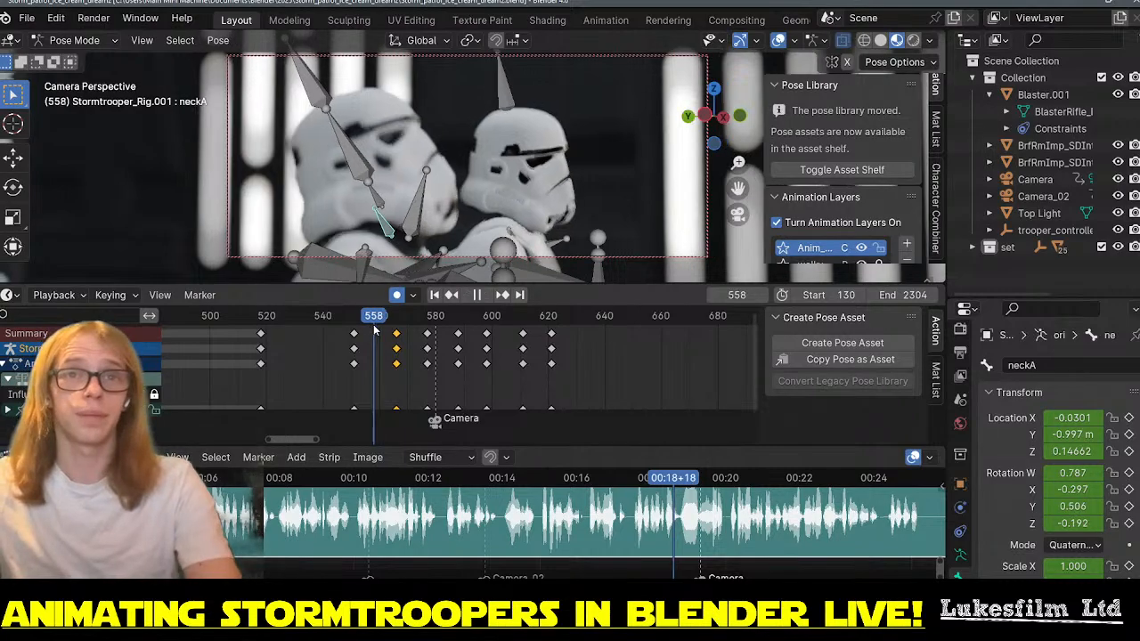
{"action": "key", "text": "ctrl+v"}
- Replay the head turn and move the neckA keyframes at frames 551 and 558 to about frames 534 and 546
{"action": "key", "text": "space"}
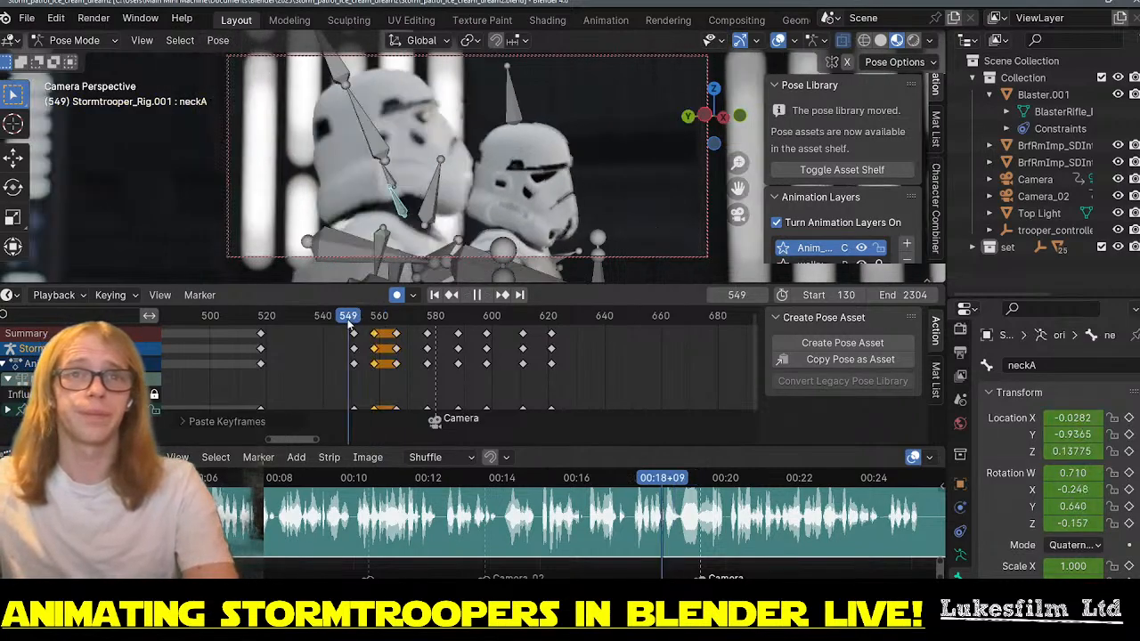
{"action": "left_click_drag", "start_coordinate": [421, 328], "coordinate": [387, 326]}
{"action": "left_click", "coordinate": [296, 322]}
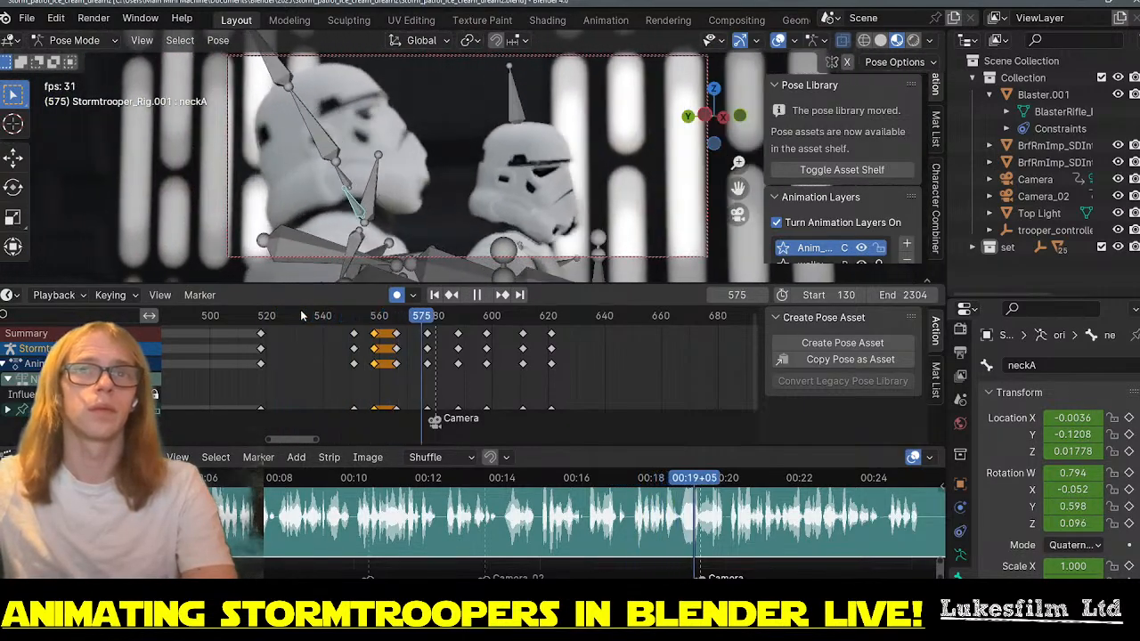
{"action": "left_click", "coordinate": [339, 321]}
{"action": "mouse_move", "coordinate": [339, 320]}
{"action": "left_mouse_down"}
{"action": "mouse_move", "coordinate": [315, 320]}
{"action": "mouse_move", "coordinate": [351, 338]}
{"action": "left_mouse_up"}
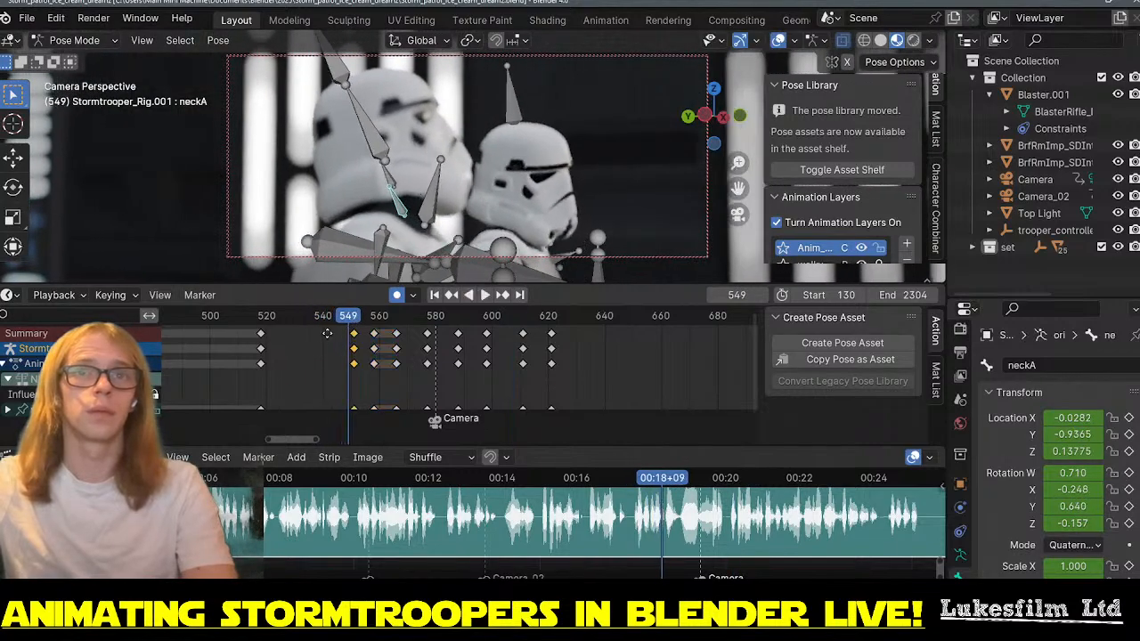
{"action": "key", "text": "g"}
{"action": "left_click", "coordinate": [357, 341]}
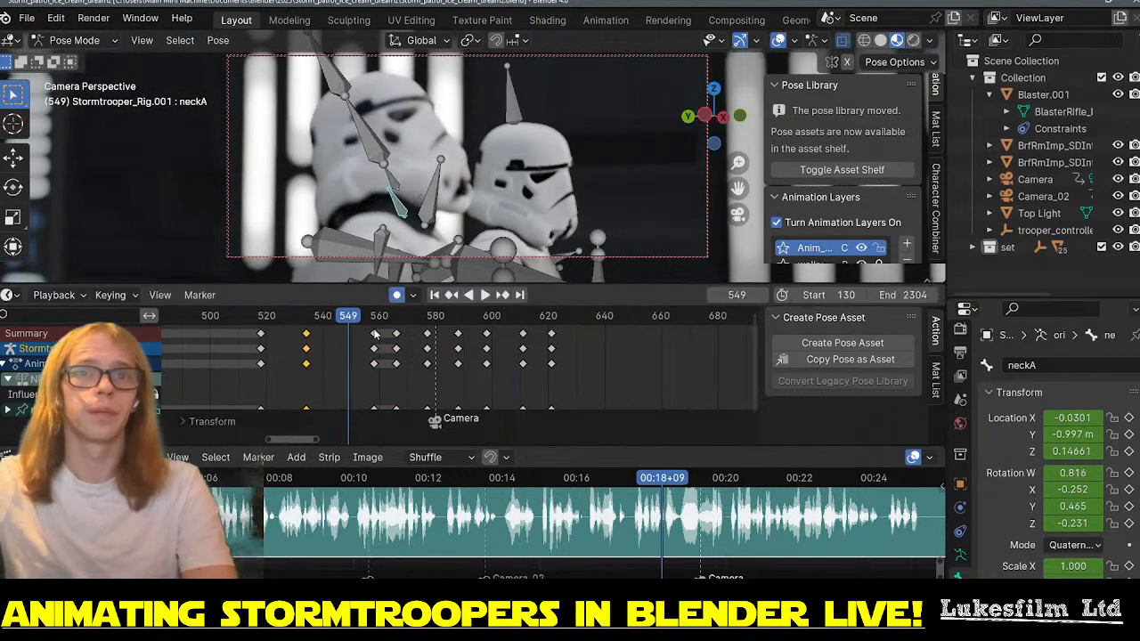
{"action": "key", "text": "g"}
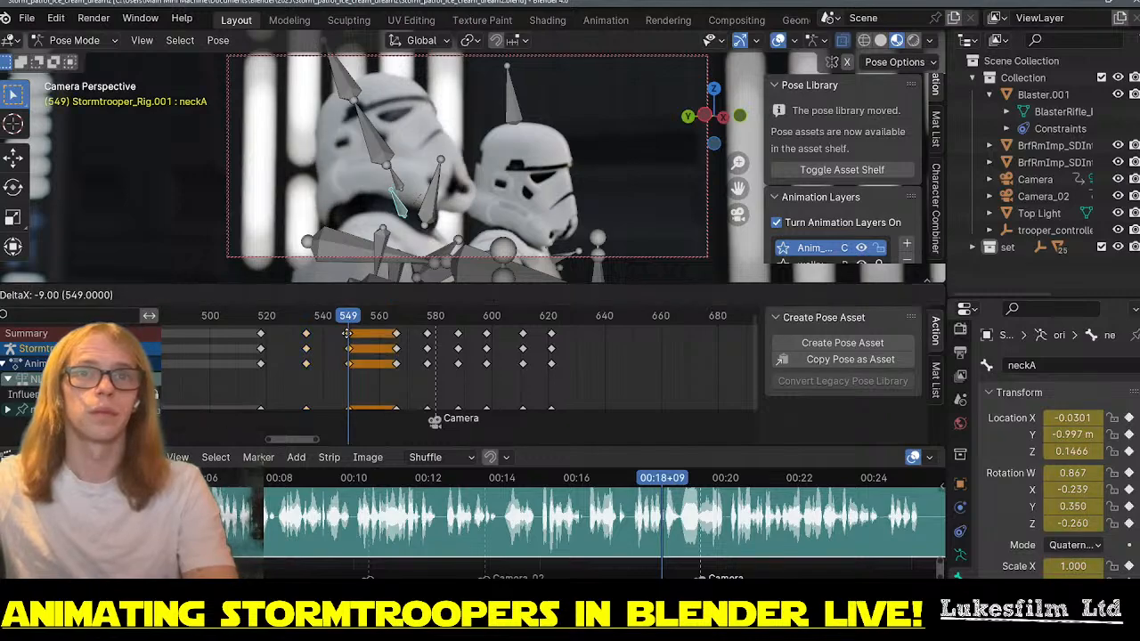
{"action": "left_click", "coordinate": [294, 330]}
- Rotate neckA freely by about 20 degrees at frame 555, replaying the head turn before and after
{"action": "left_click_drag", "start_coordinate": [285, 319], "coordinate": [220, 322]}
{"action": "key", "text": "space"}
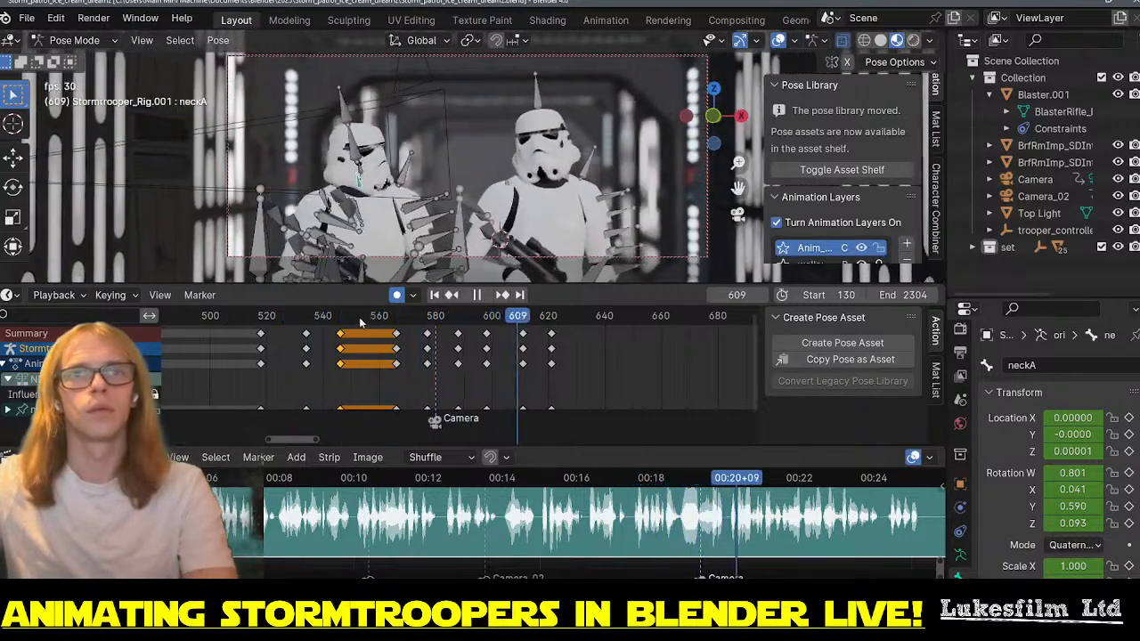
{"action": "mouse_move", "coordinate": [359, 318]}
{"action": "left_mouse_down"}
{"action": "mouse_move", "coordinate": [294, 325]}
{"action": "mouse_move", "coordinate": [366, 328]}
{"action": "left_mouse_up"}
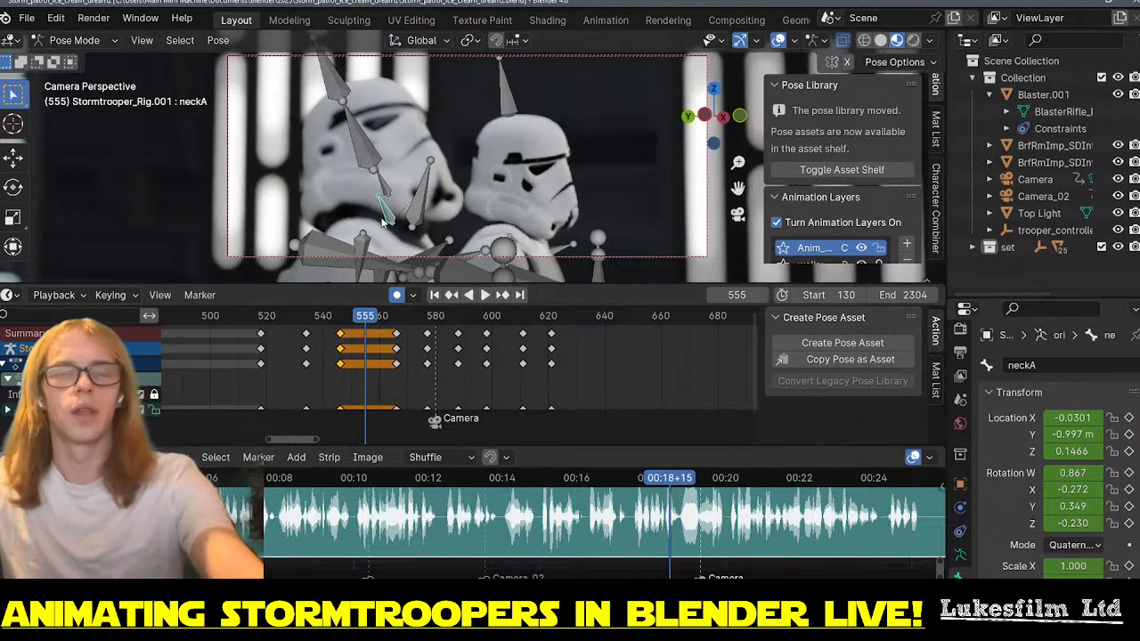
{"action": "key", "text": "r"}
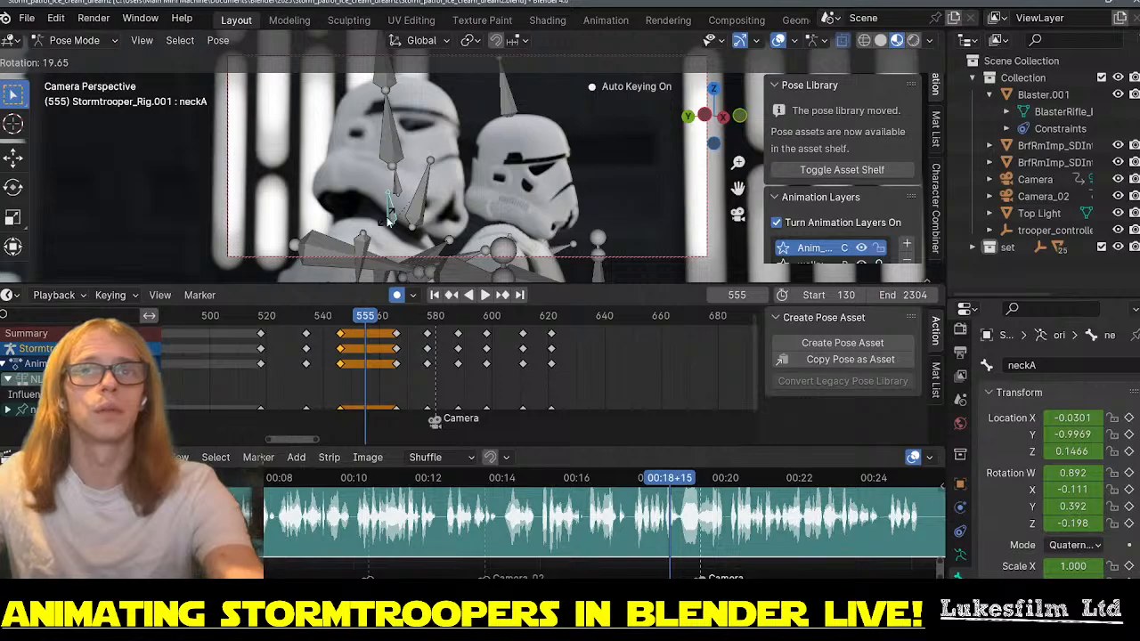
{"action": "left_click", "coordinate": [387, 221]}
{"action": "key", "text": "space"}
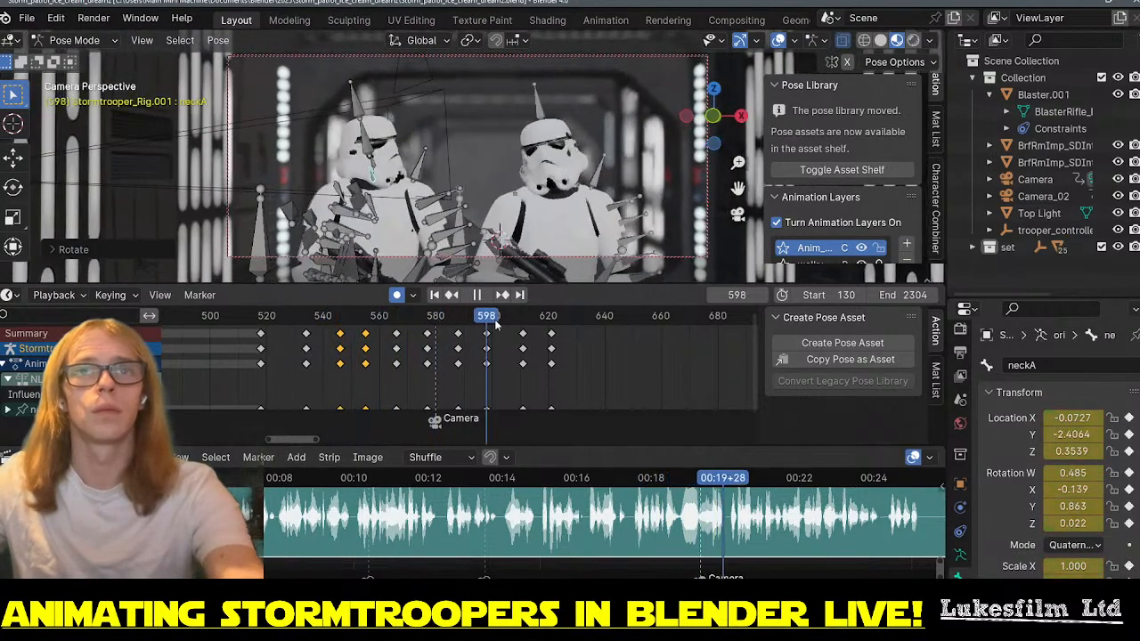
{"action": "left_click_drag", "start_coordinate": [580, 323], "coordinate": [290, 313]}
{"action": "key", "text": "space"}
- Examine how much of the full frame range up to 2304 is already keyed around the camera markers
{"action": "scroll", "coordinate": [406, 361], "scroll_direction": "down", "scroll_amount": 4}
{"action": "scroll", "coordinate": [407, 361], "scroll_direction": "down", "scroll_amount": 10}
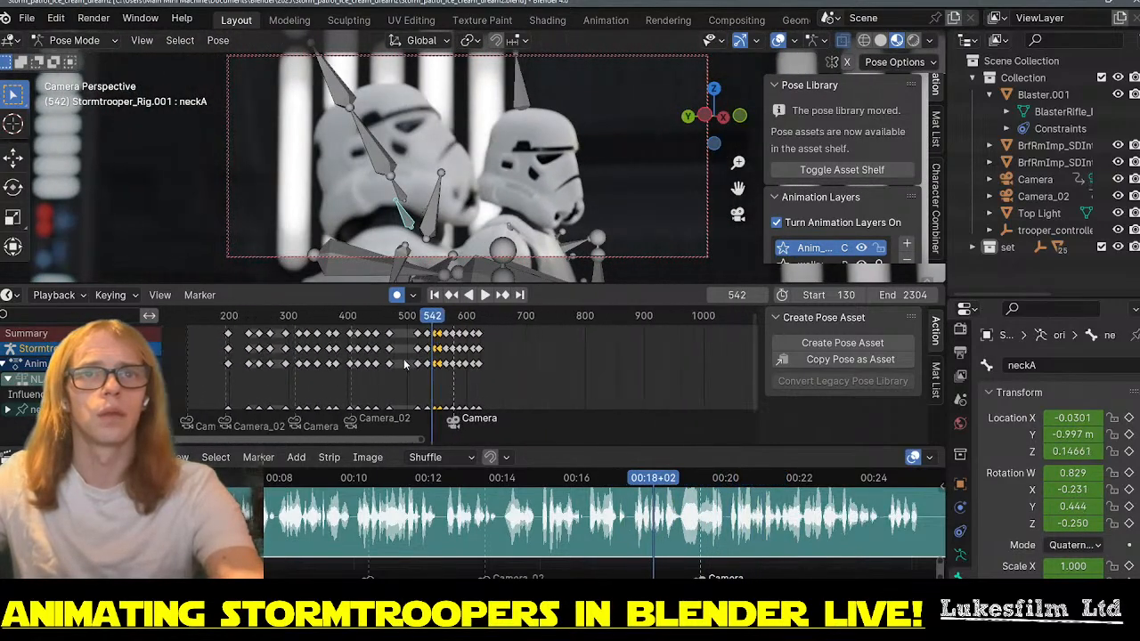
{"action": "scroll", "coordinate": [402, 361], "scroll_direction": "down", "scroll_amount": 2}
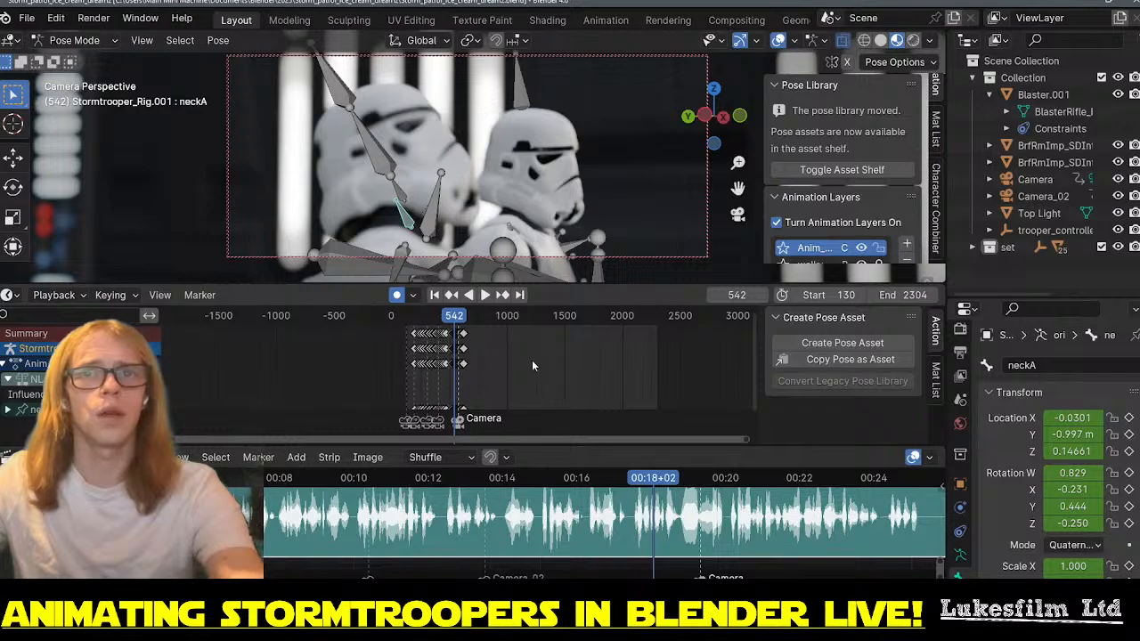
{"action": "scroll", "coordinate": [531, 360], "scroll_direction": "down", "scroll_amount": 2}
{"action": "middle_click_drag", "start_coordinate": [596, 349], "coordinate": [539, 350]}
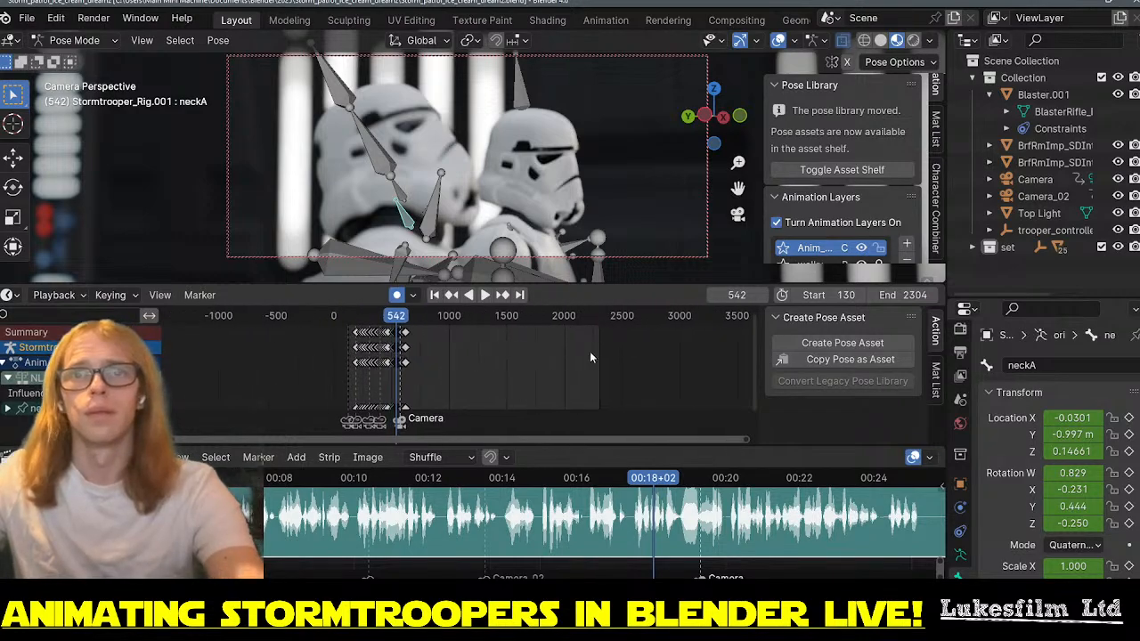
{"action": "scroll", "coordinate": [419, 346], "scroll_direction": "up", "scroll_amount": 8}
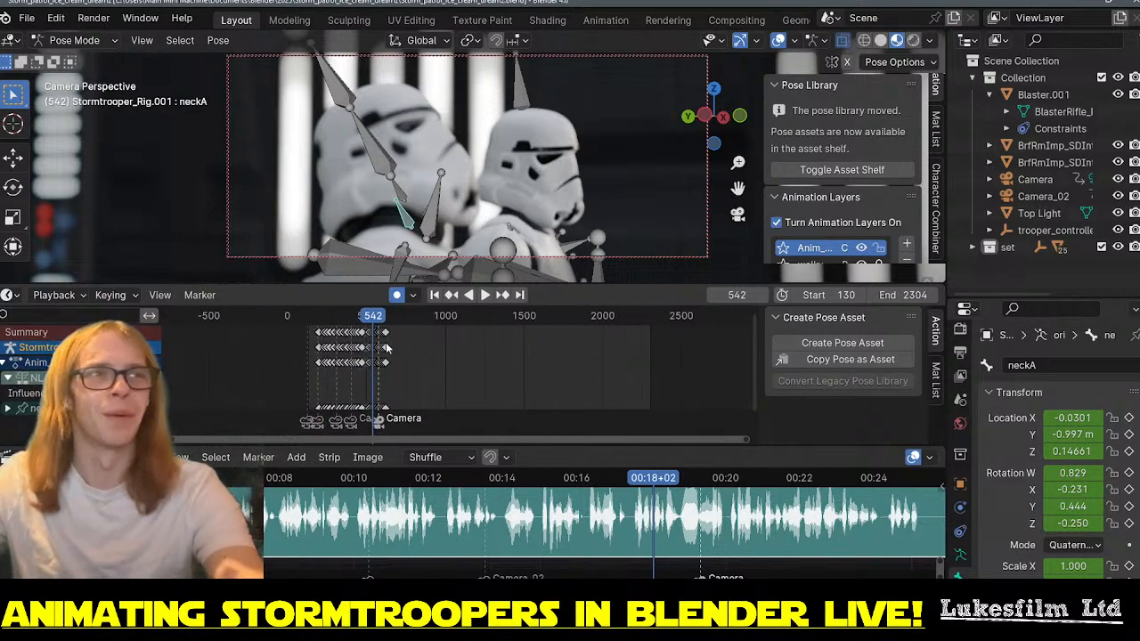
{"action": "scroll", "coordinate": [354, 358], "scroll_direction": "up", "scroll_amount": 2}
{"action": "middle_click_drag", "start_coordinate": [271, 361], "coordinate": [574, 366]}
{"action": "scroll", "coordinate": [481, 359], "scroll_direction": "up", "scroll_amount": 3}
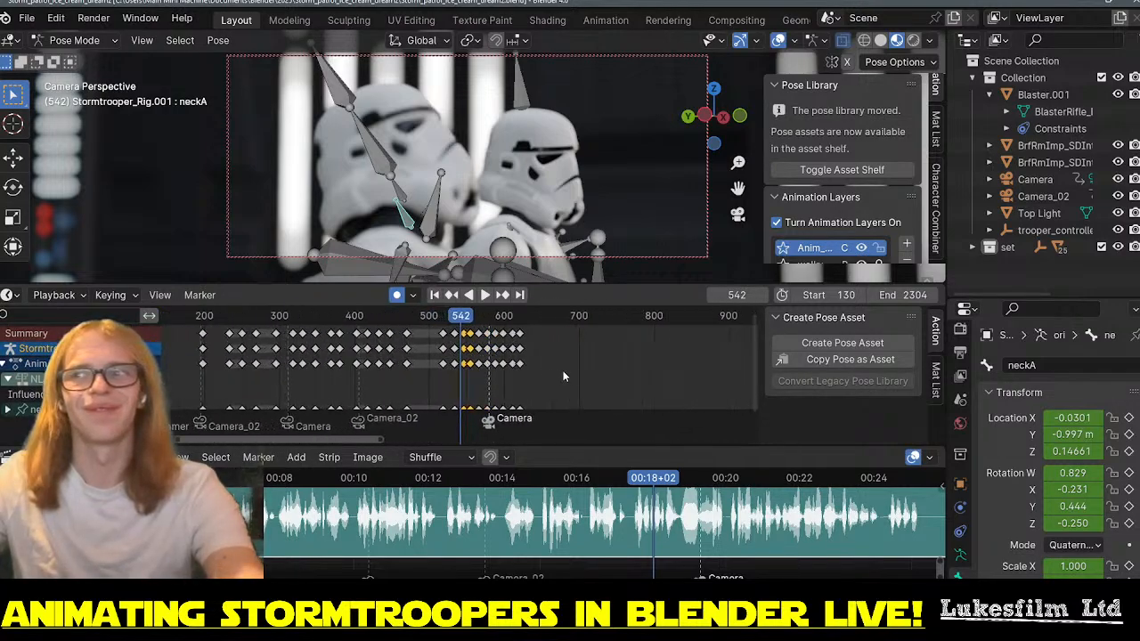
{"action": "scroll", "coordinate": [568, 371], "scroll_direction": "up", "scroll_amount": 1}
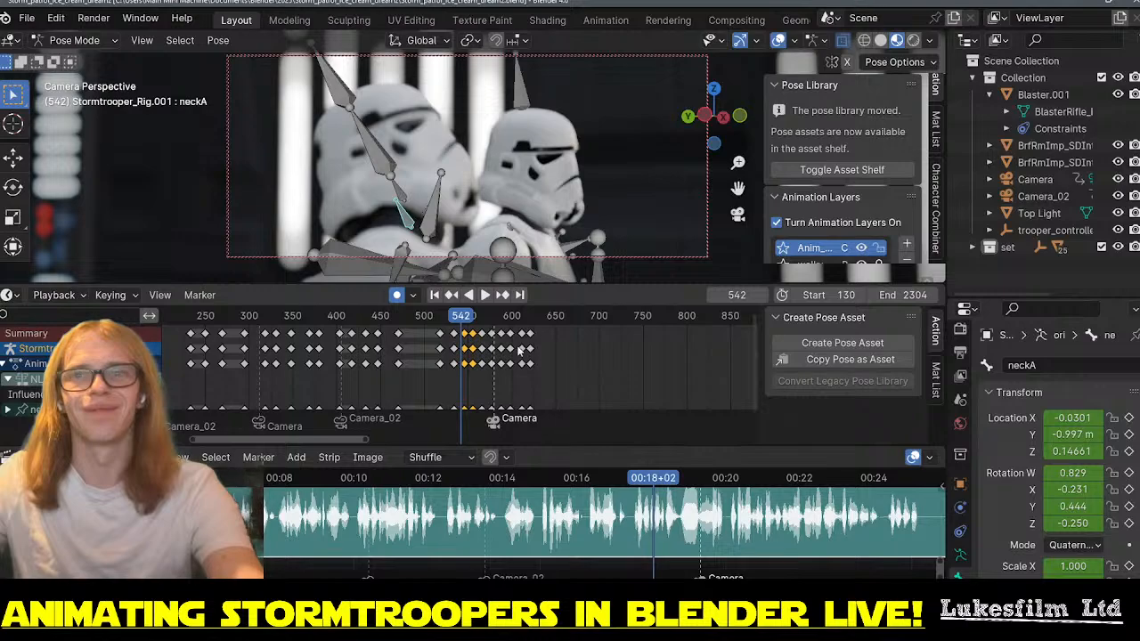
{"action": "middle_click_drag", "start_coordinate": [561, 369], "coordinate": [526, 365]}
{"action": "scroll", "coordinate": [561, 362], "scroll_direction": "up", "scroll_amount": 7}
- Play the whole scene from the start frame 130 to review the animation
{"action": "left_click_drag", "start_coordinate": [434, 315], "coordinate": [390, 320]}
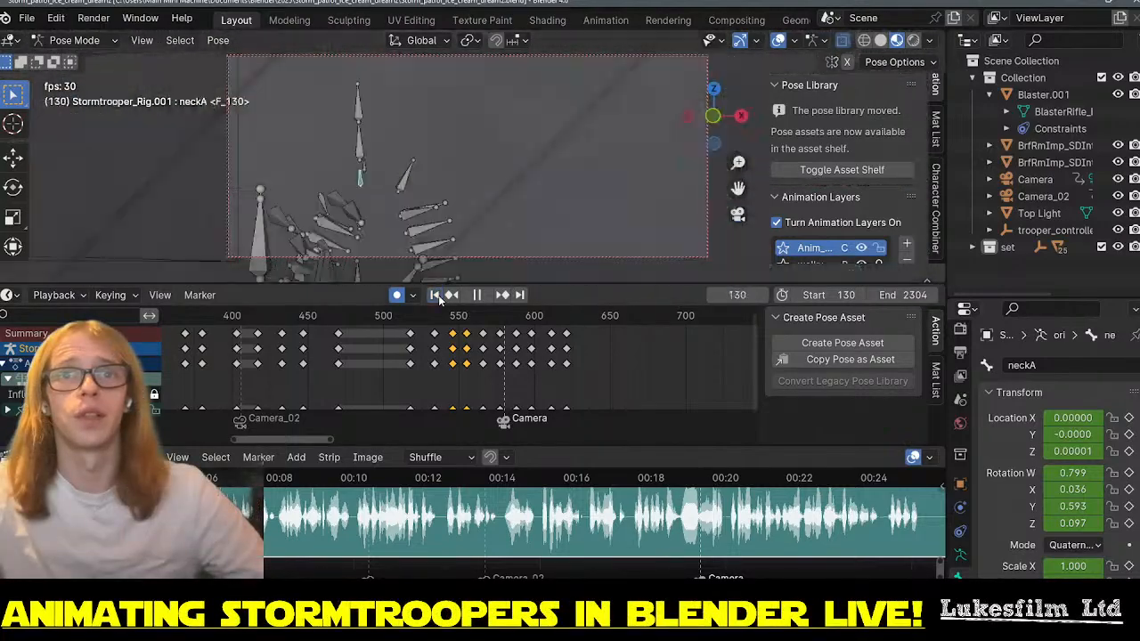
{"action": "left_click", "coordinate": [435, 295]}
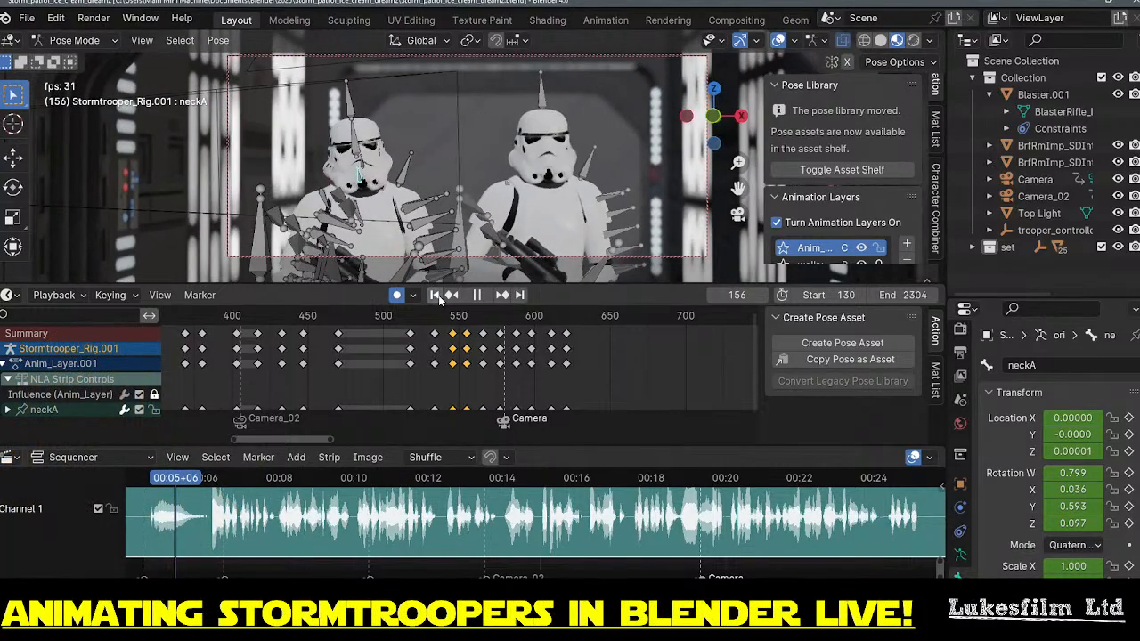
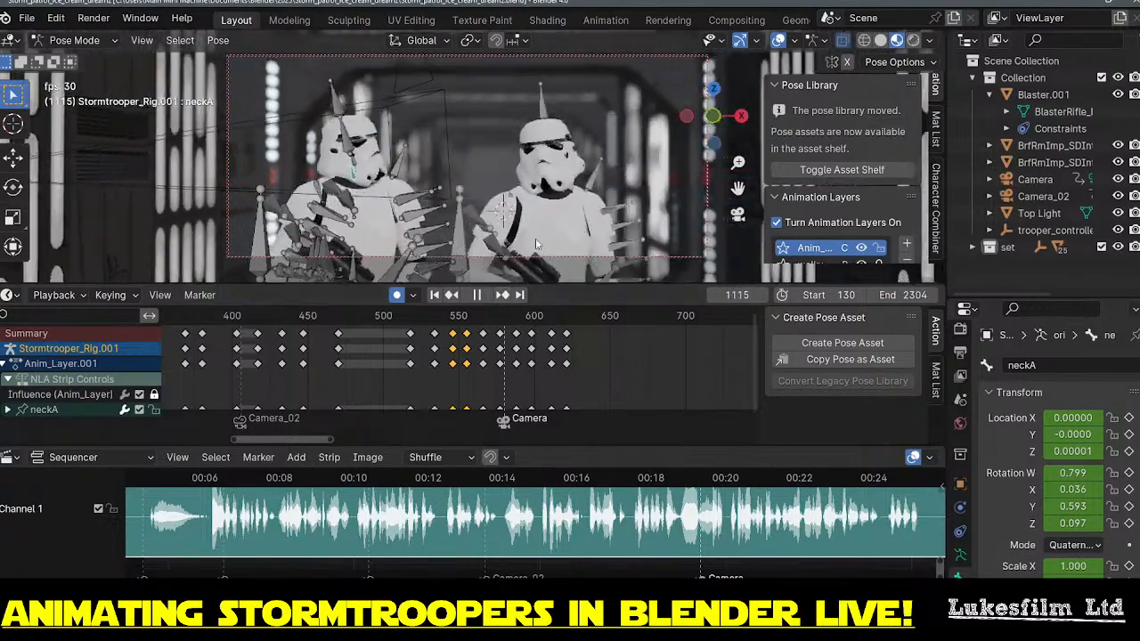
- Stop playback, go to frame 613 and switch from posing Stormtrooper_Rig.001 to posing the Combined_Character armature
{"action": "key", "text": "space"}
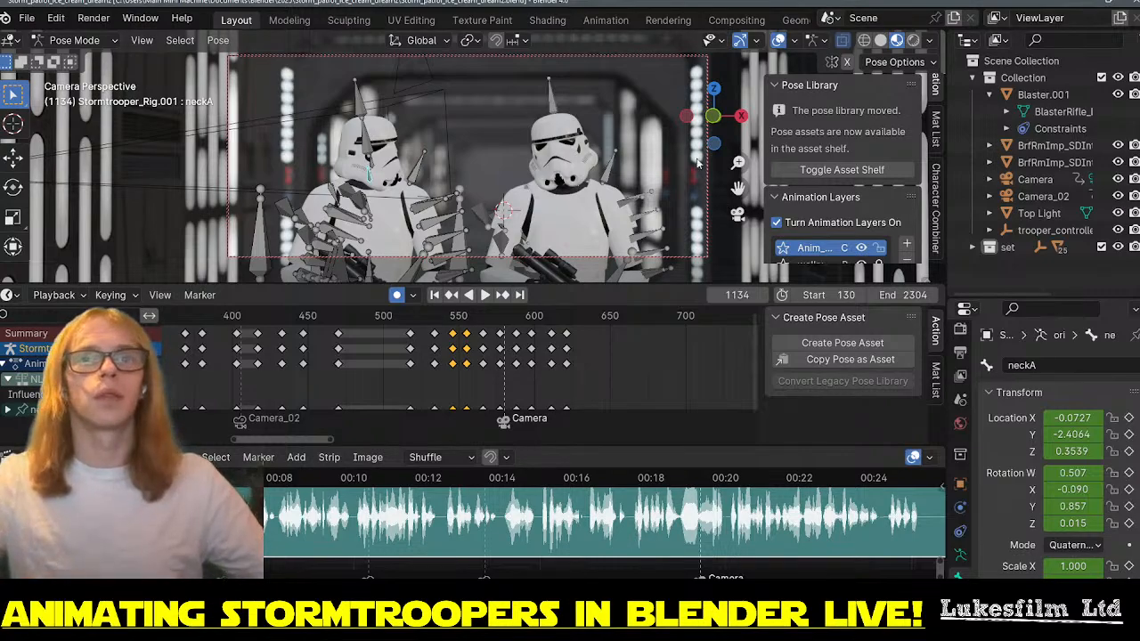
{"action": "left_click_drag", "start_coordinate": [462, 317], "coordinate": [555, 318]}
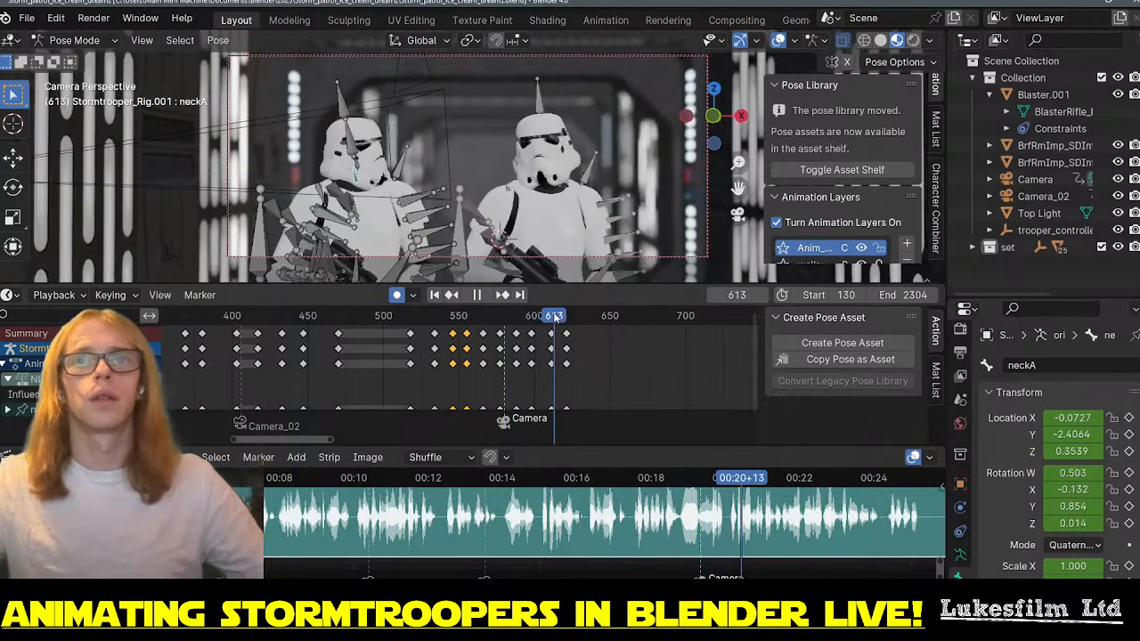
{"action": "key", "text": "alt+a"}
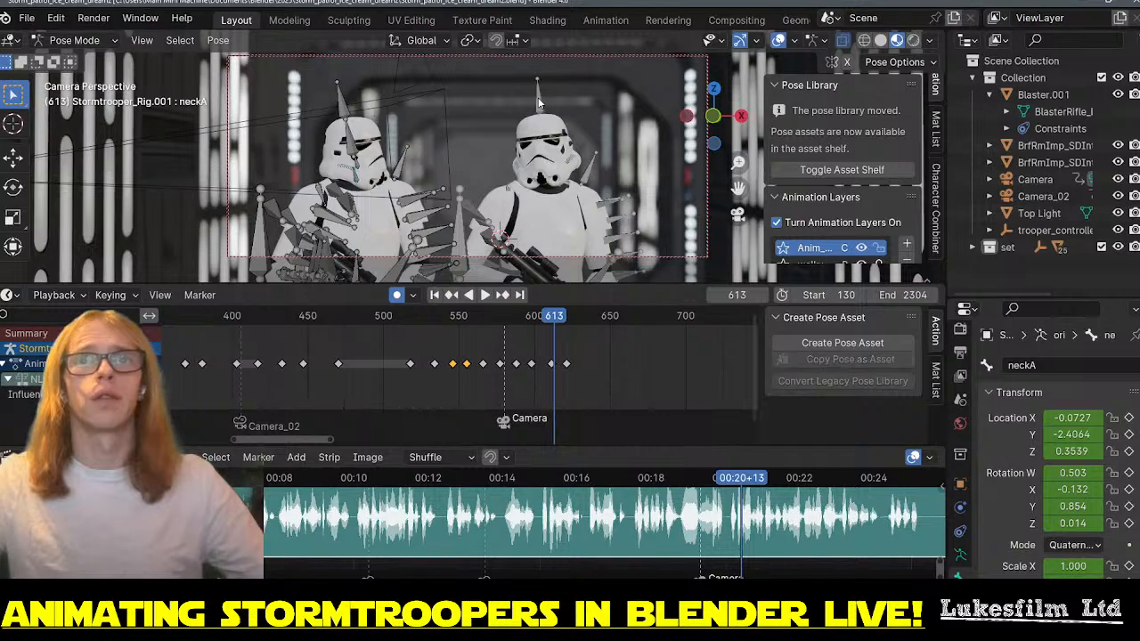
{"action": "left_click", "coordinate": [76, 40]}
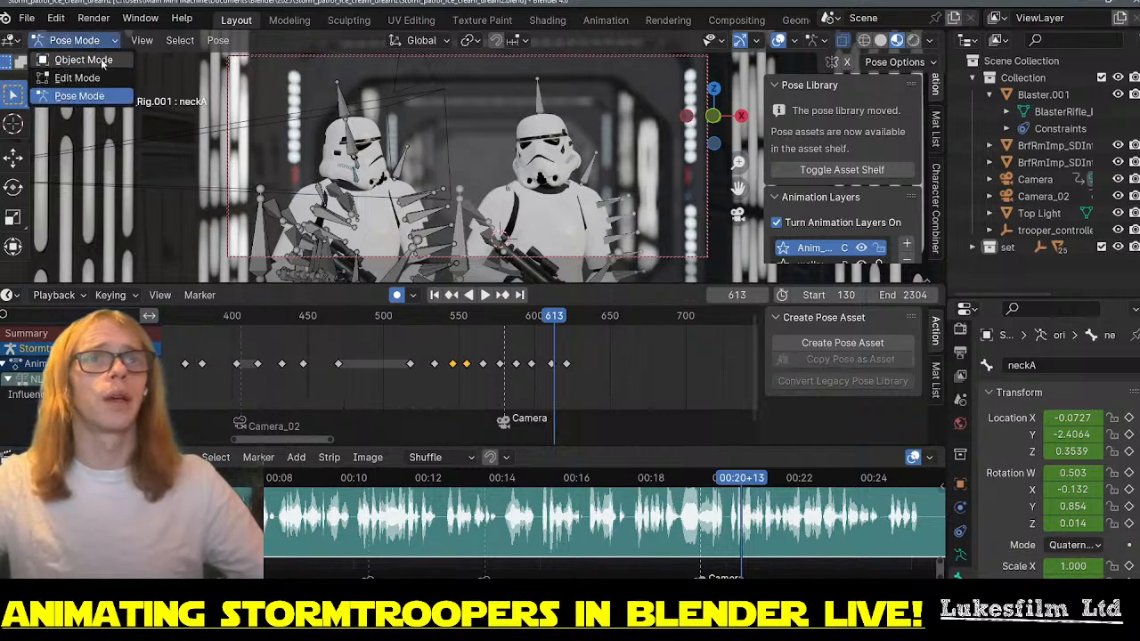
{"action": "left_click", "coordinate": [100, 59]}
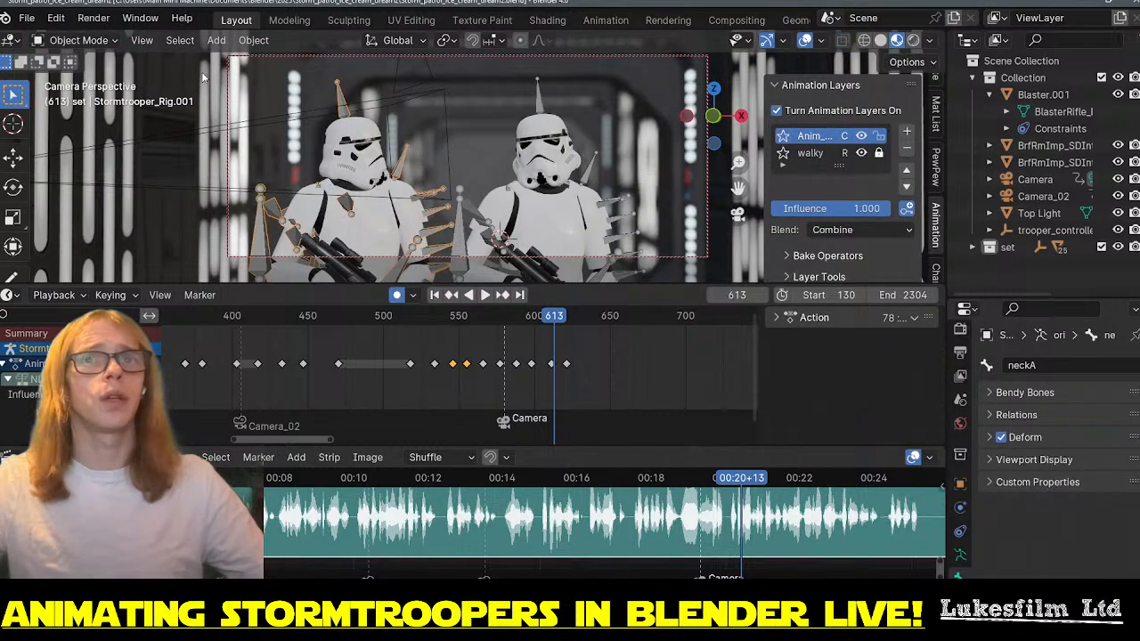
{"action": "left_click", "coordinate": [541, 107]}
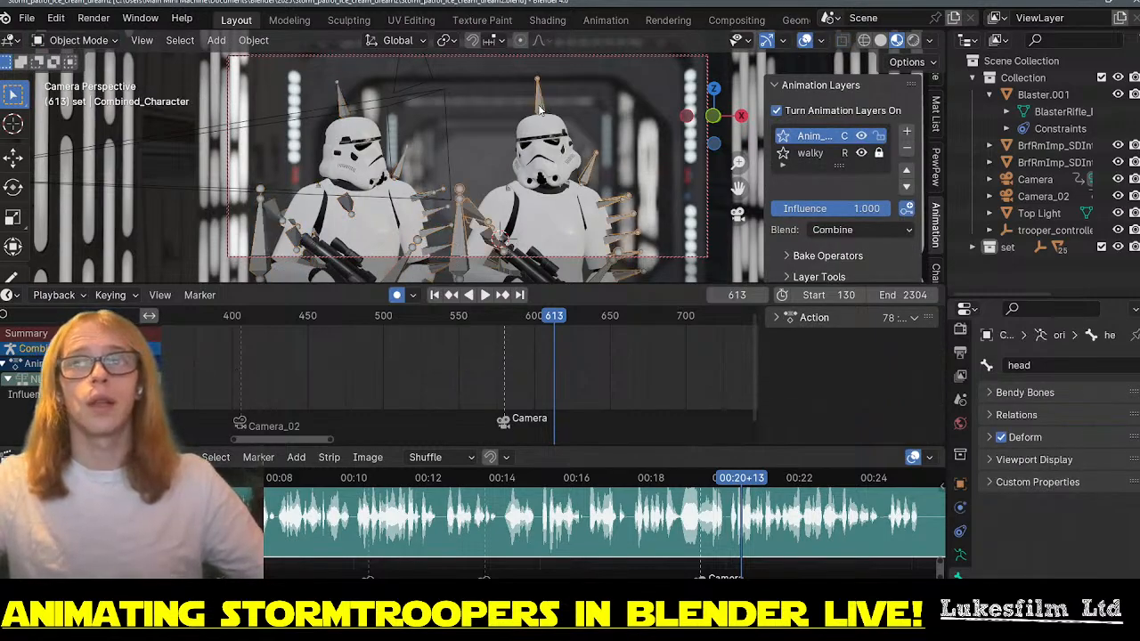
{"action": "left_click", "coordinate": [14, 40]}
{"action": "left_click", "coordinate": [54, 40]}
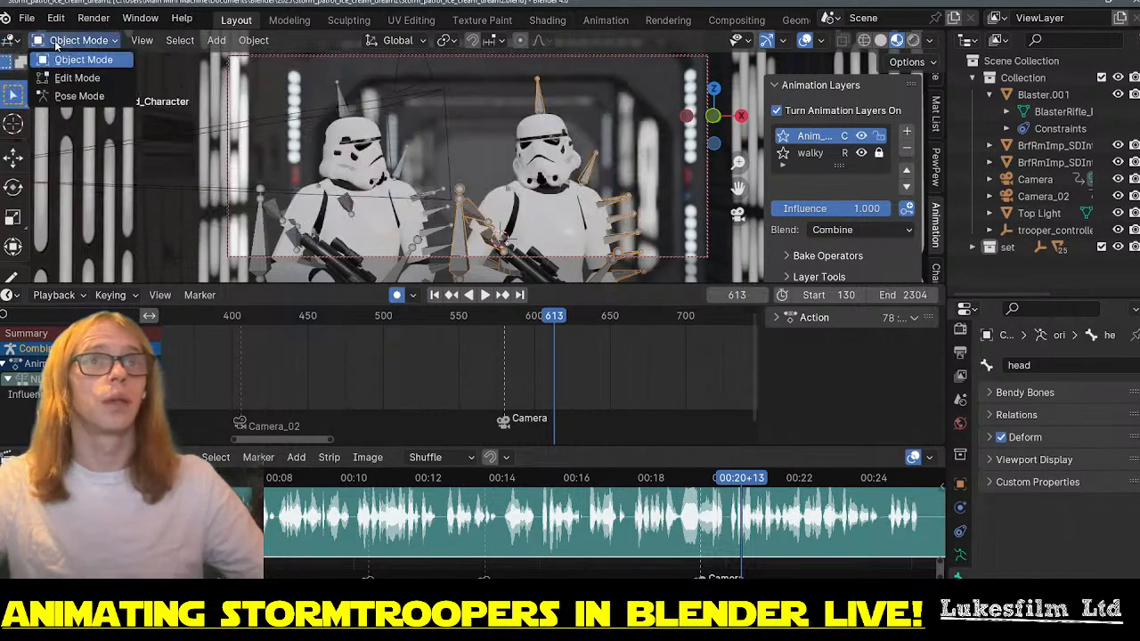
{"action": "left_click", "coordinate": [71, 95]}
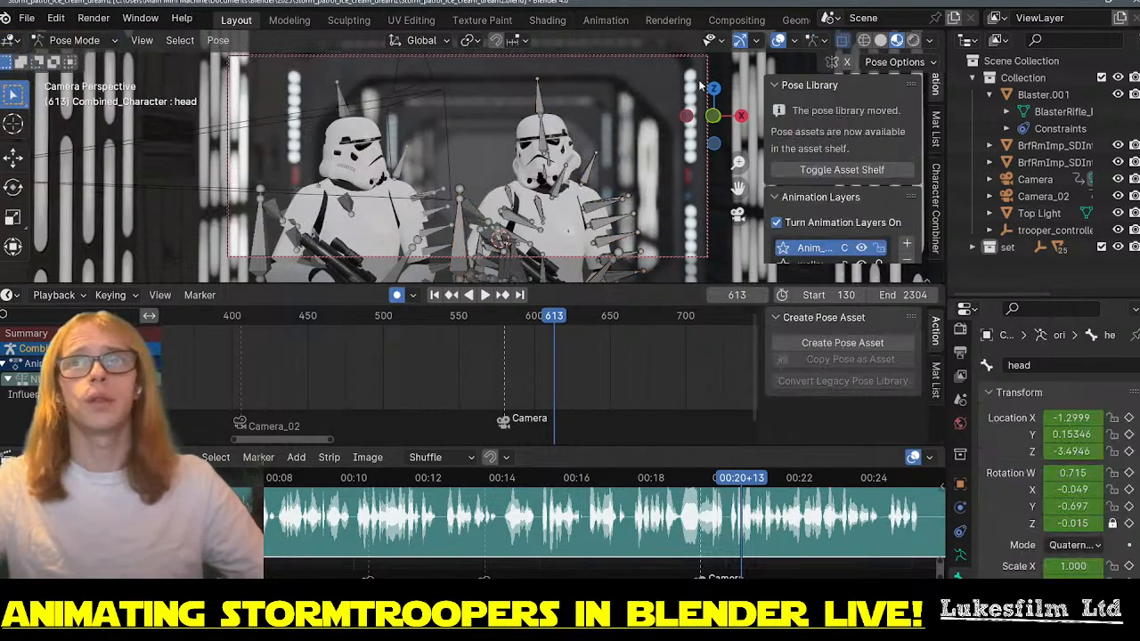
- Check Combined_Character's neck bones, select its head bone and replay the head's existing animation from about frame 233
{"action": "left_click", "coordinate": [812, 40]}
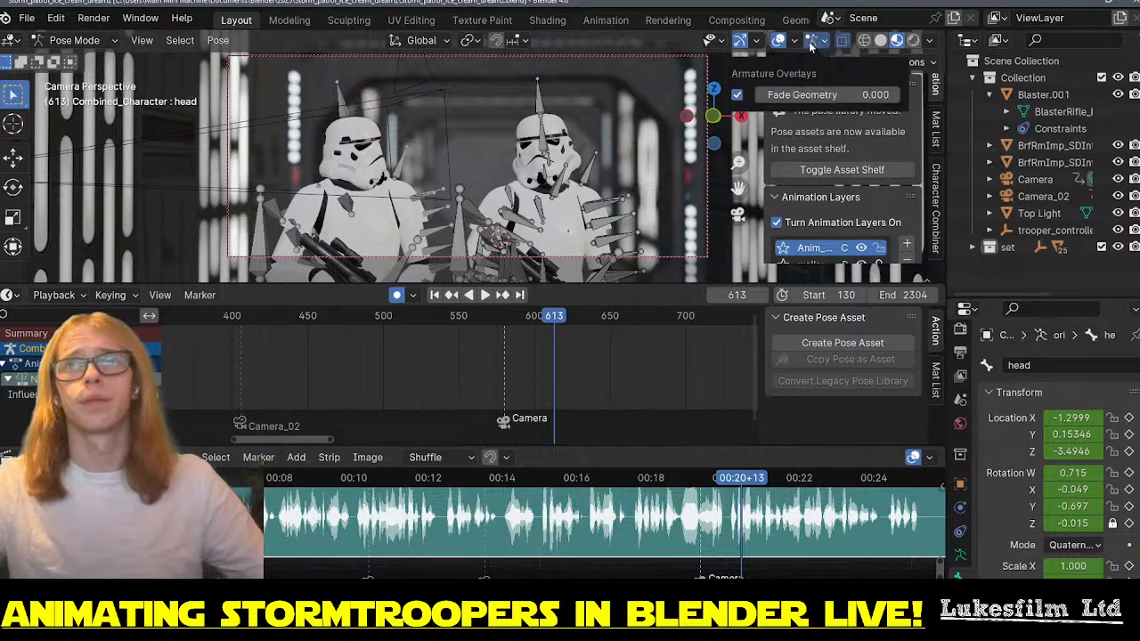
{"action": "left_click", "coordinate": [545, 170]}
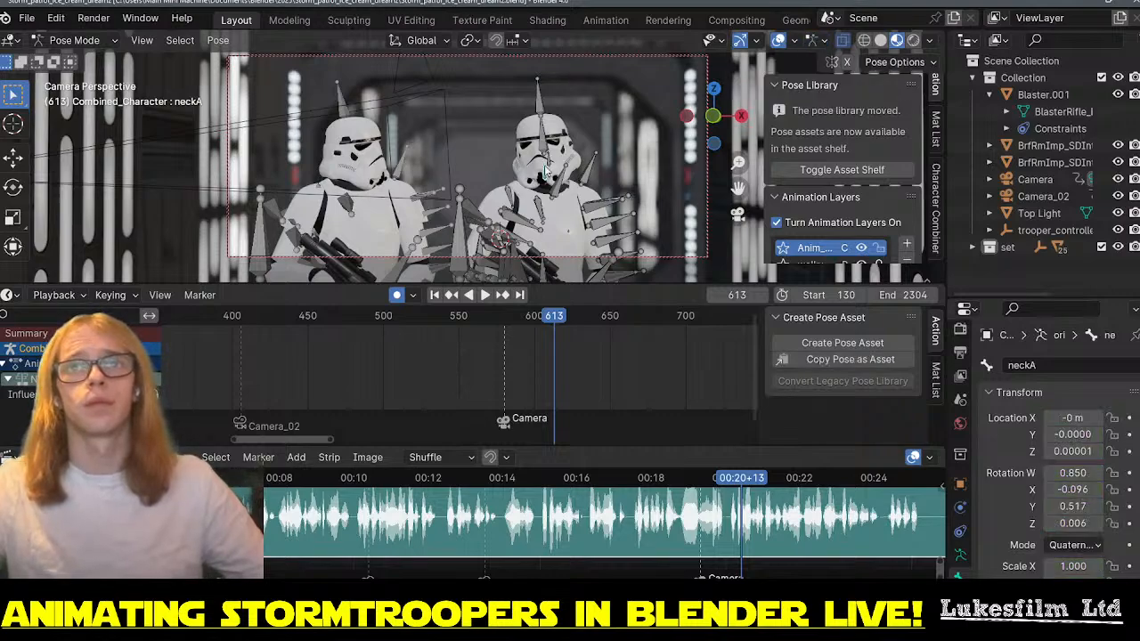
{"action": "left_click", "coordinate": [545, 140]}
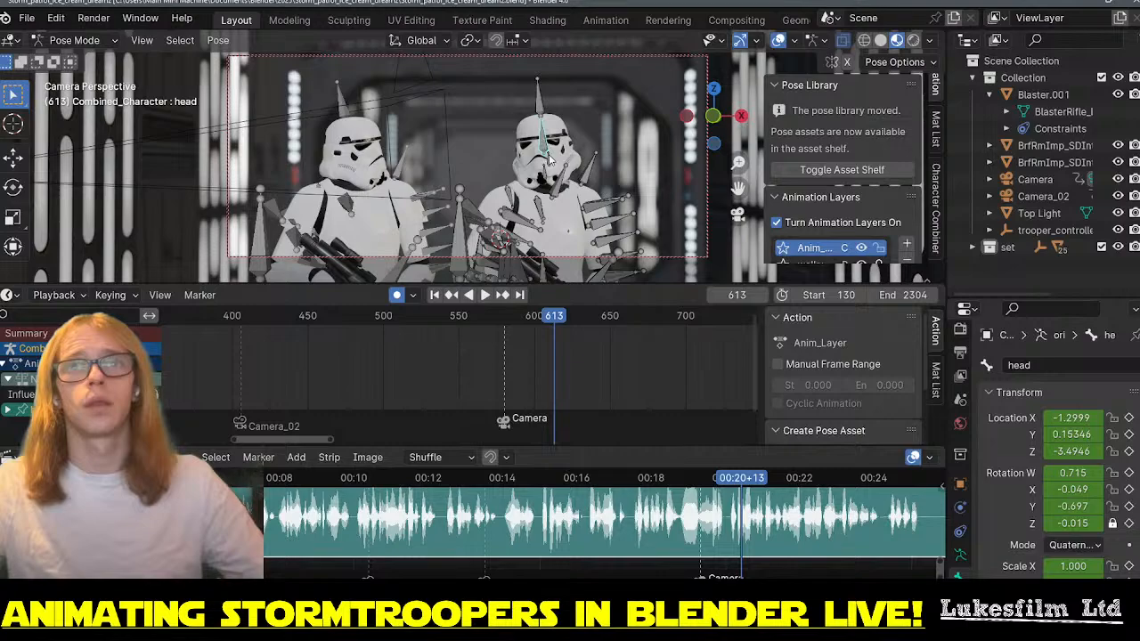
{"action": "left_click", "coordinate": [549, 160]}
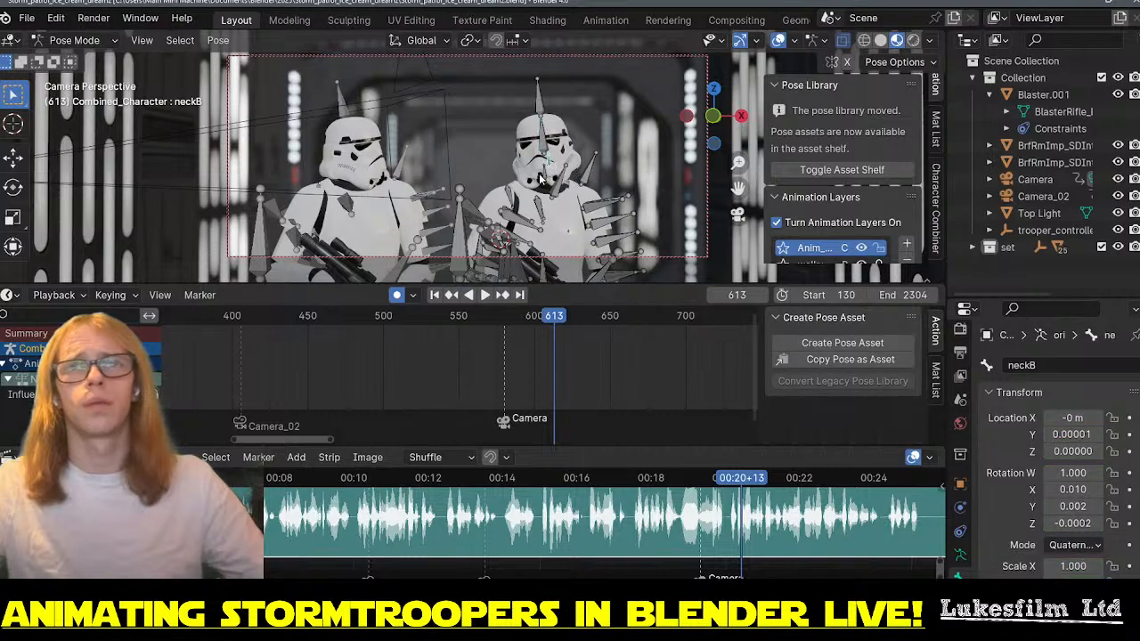
{"action": "left_click", "coordinate": [547, 174]}
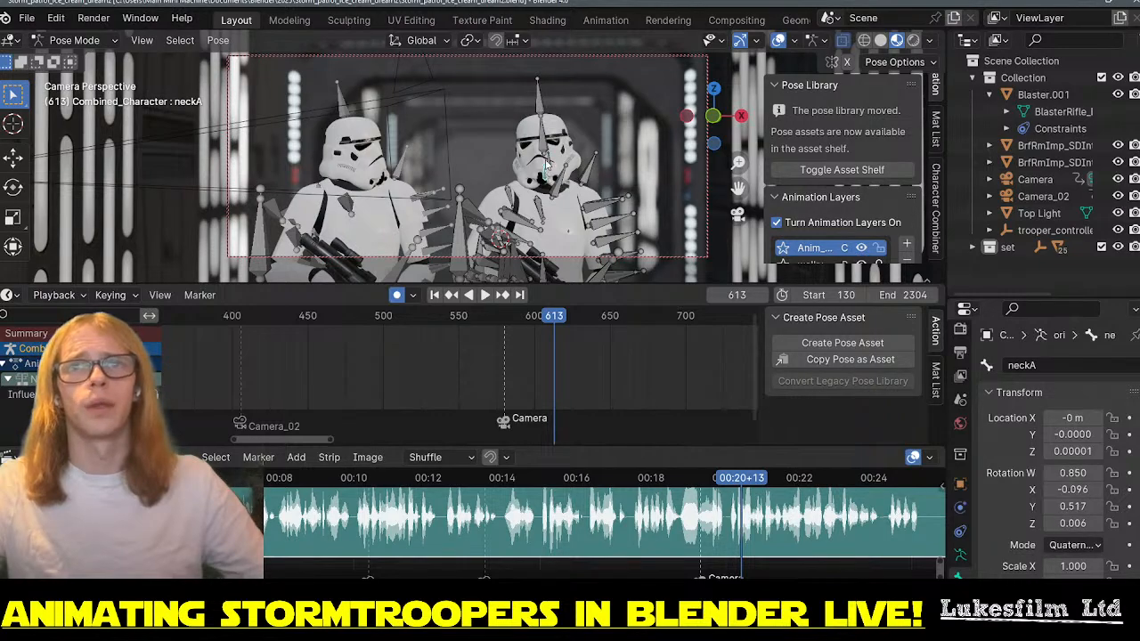
{"action": "left_click", "coordinate": [544, 147]}
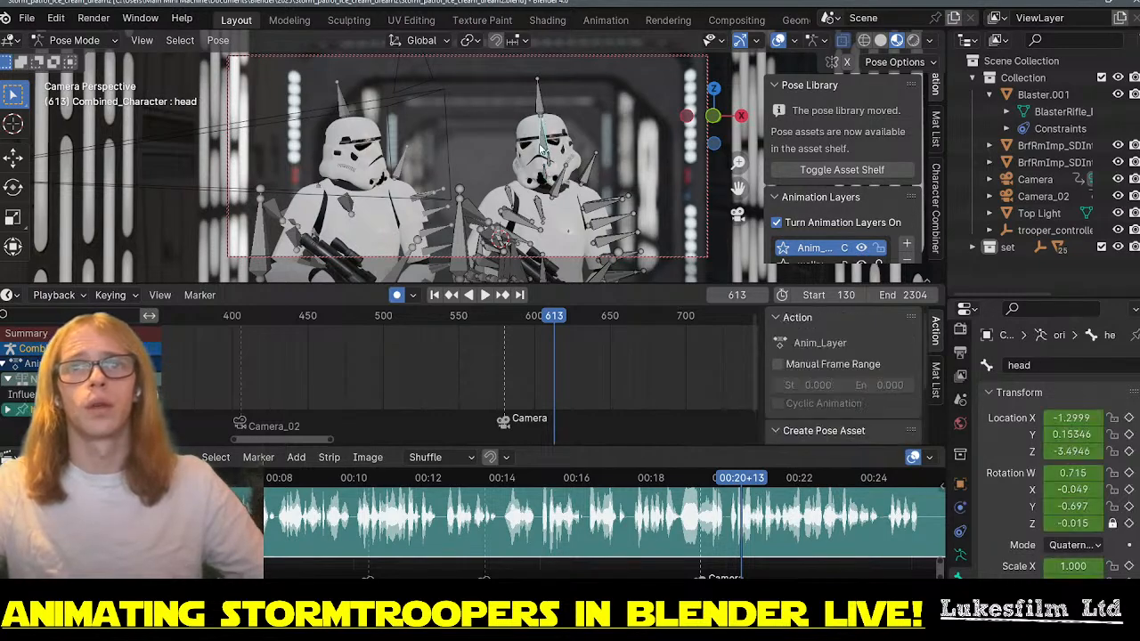
{"action": "scroll", "coordinate": [481, 369], "scroll_direction": "down", "scroll_amount": 5}
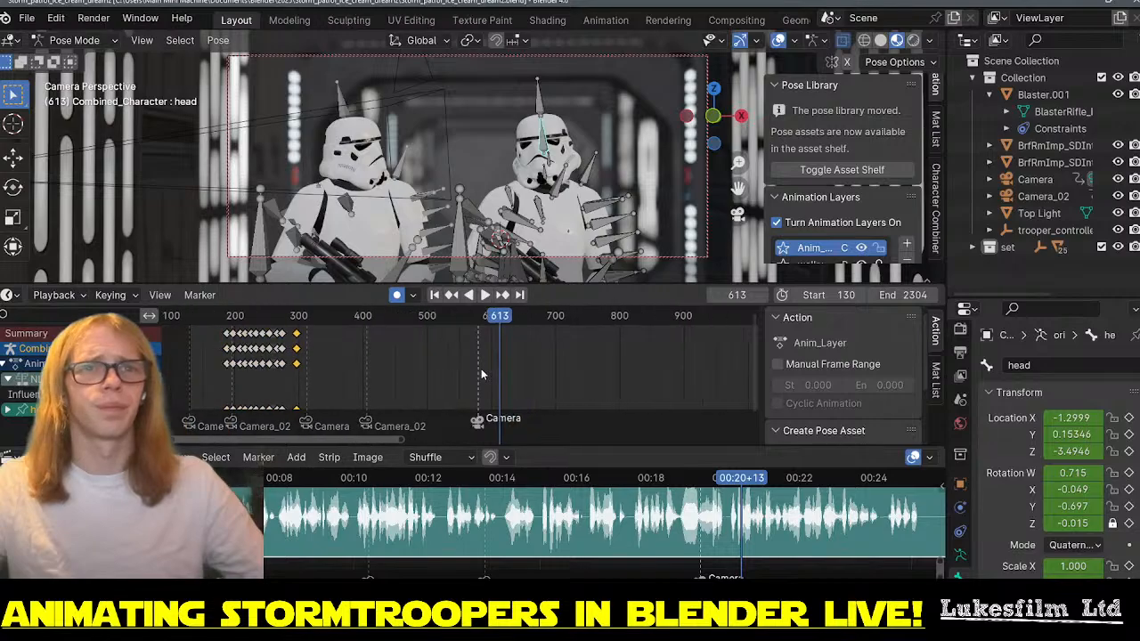
{"action": "left_click", "coordinate": [256, 318]}
{"action": "key", "text": "space"}
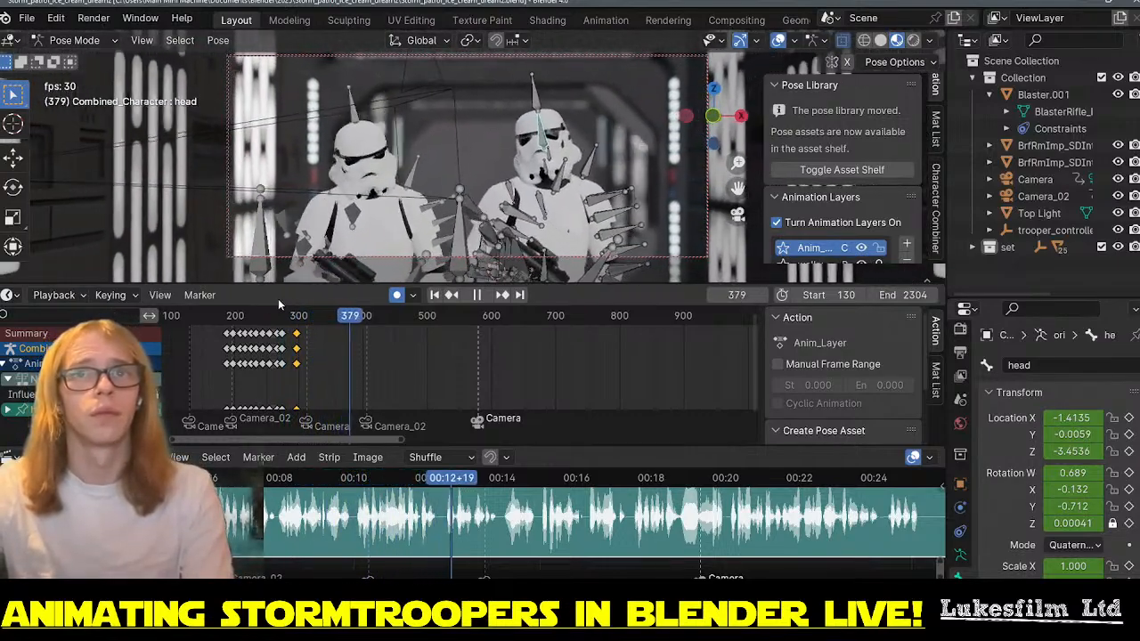
{"action": "key", "text": "space"}
- Move the head keyframe at frame 254 to 252, then copy the keyframes from 252 to about 273 to frame 382
{"action": "scroll", "coordinate": [261, 347], "scroll_direction": "up", "scroll_amount": 9}
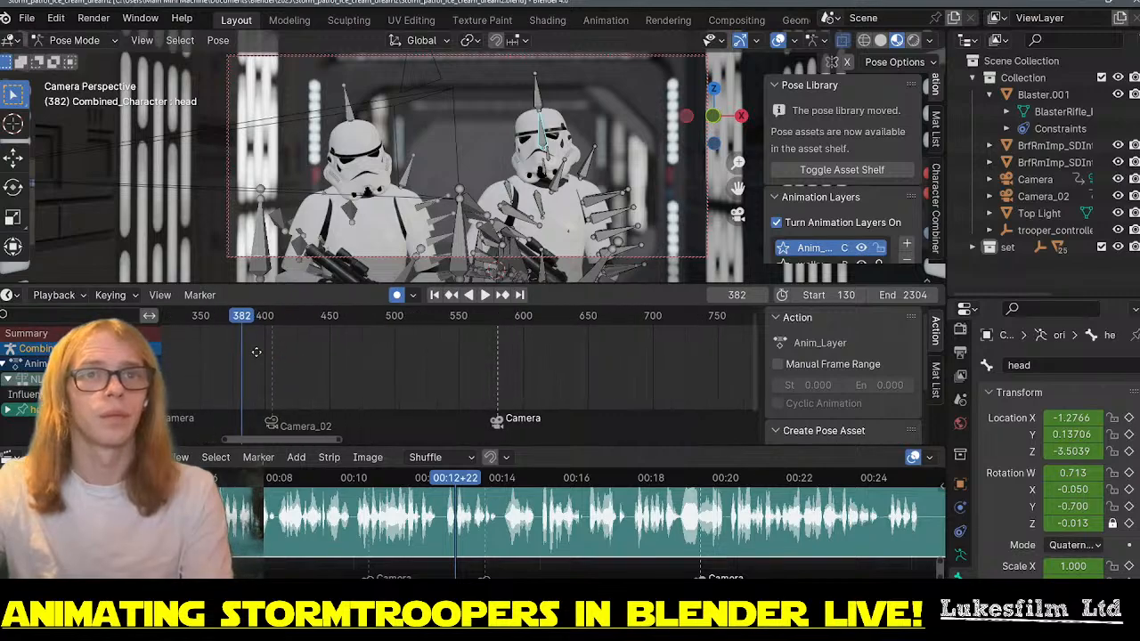
{"action": "middle_click_drag", "start_coordinate": [351, 351], "coordinate": [743, 356]}
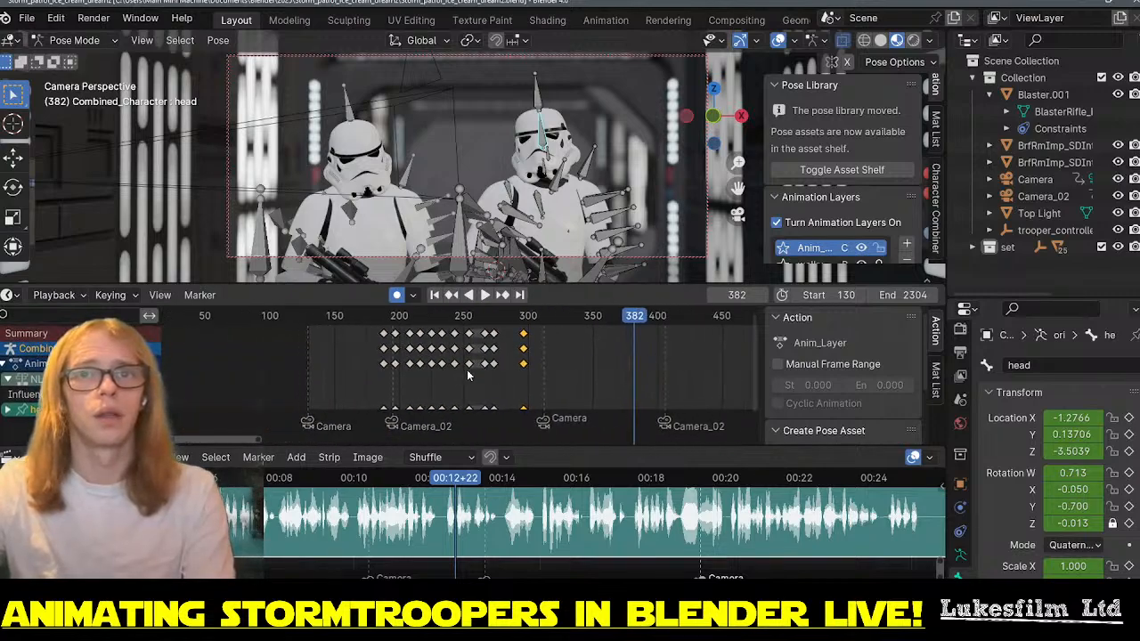
{"action": "left_click", "coordinate": [469, 365]}
{"action": "key", "text": "g"}
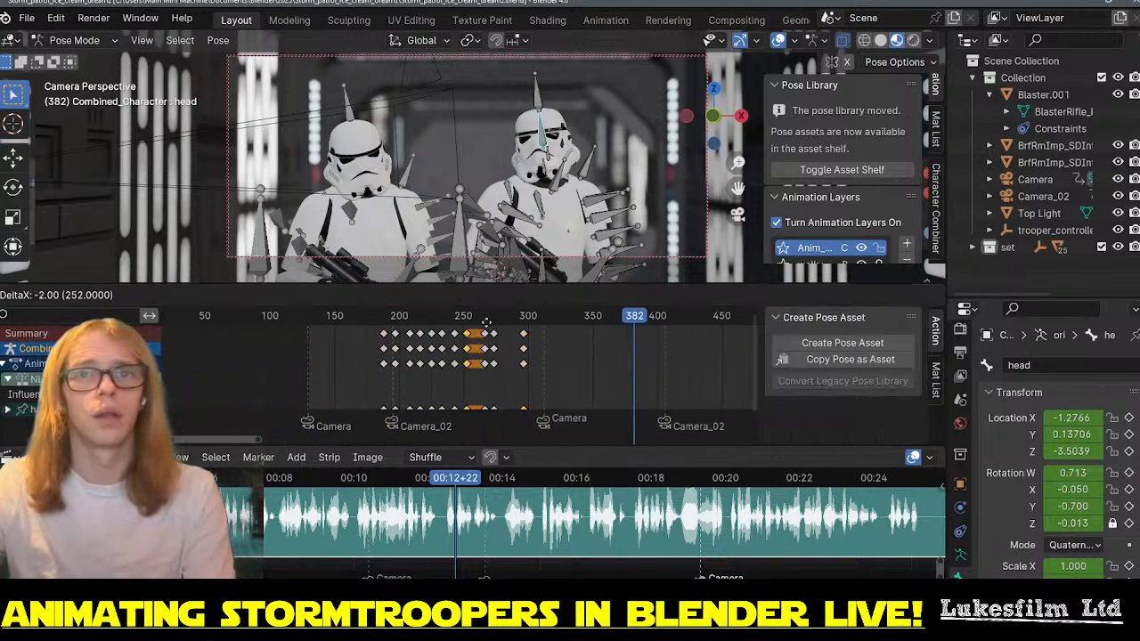
{"action": "left_click", "coordinate": [486, 322]}
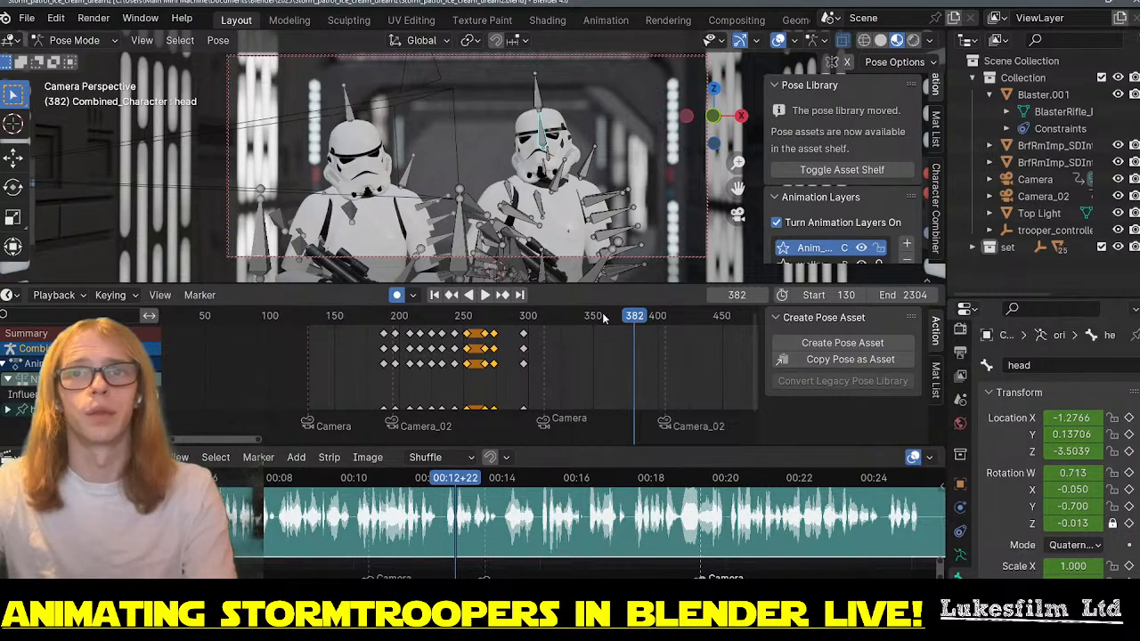
{"action": "key", "text": "ctrl+v"}
{"action": "key", "text": "space"}
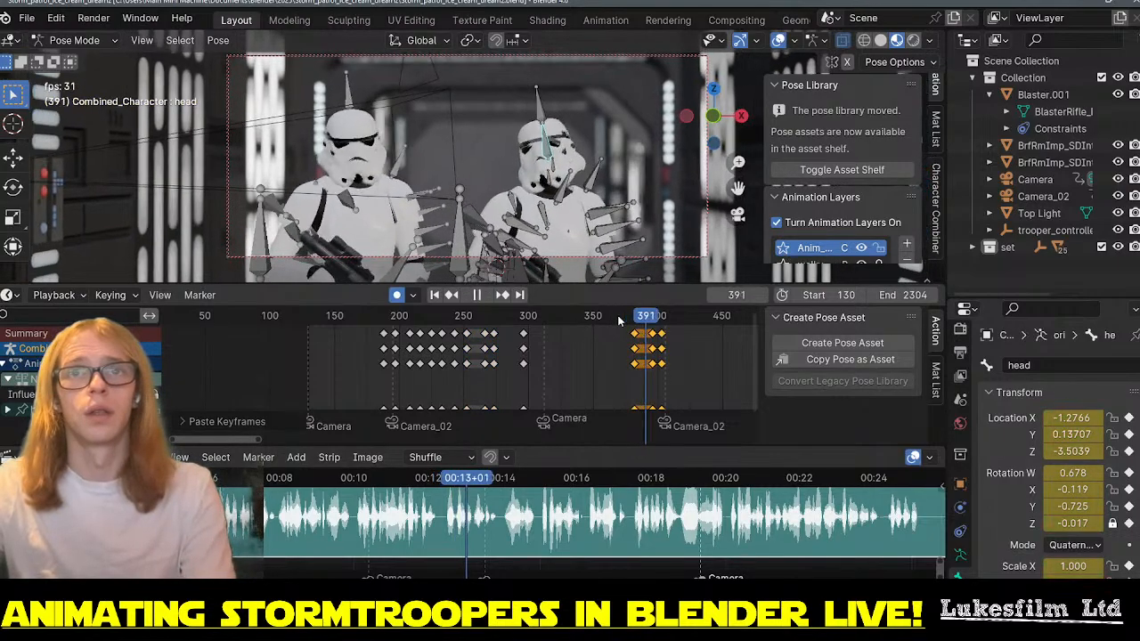
{"action": "key", "text": "space"}
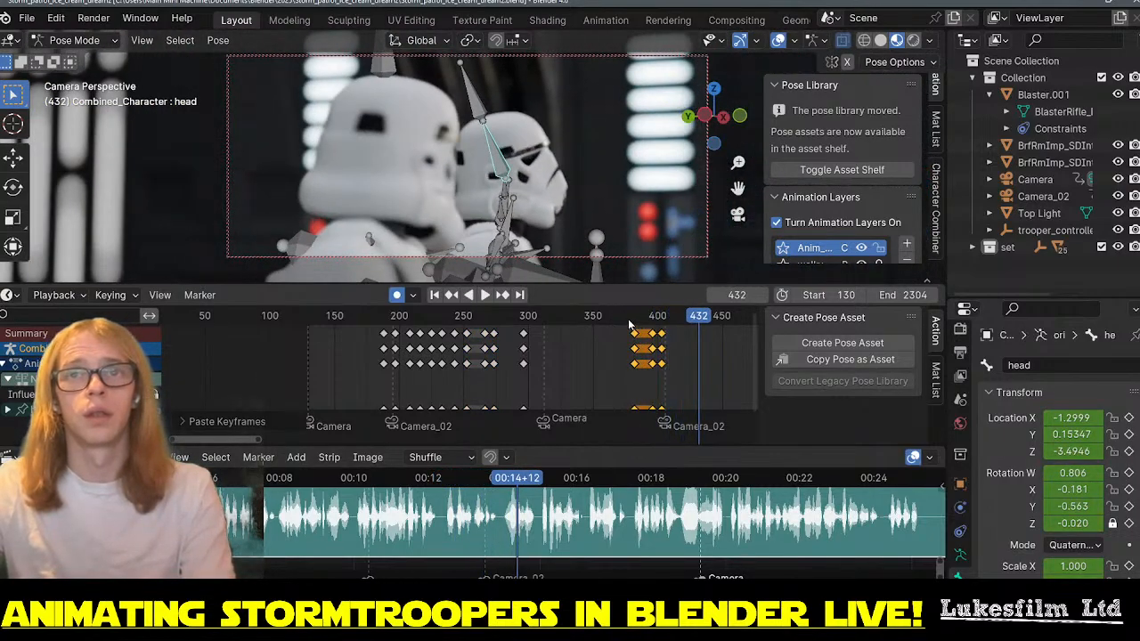
- Copy the head keyframes from about frames 216 to 233 and paste them at frame 328
{"action": "mouse_move", "coordinate": [627, 321]}
{"action": "left_mouse_down"}
{"action": "mouse_move", "coordinate": [605, 320]}
{"action": "mouse_move", "coordinate": [661, 322]}
{"action": "mouse_move", "coordinate": [523, 332]}
{"action": "left_mouse_up"}
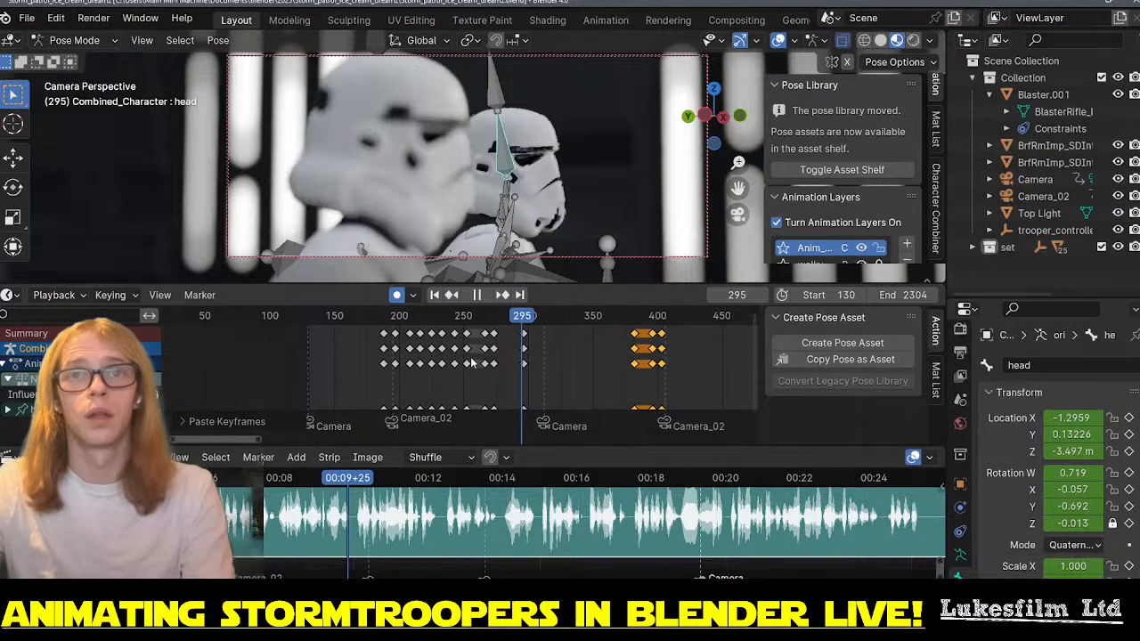
{"action": "key", "text": "Escape"}
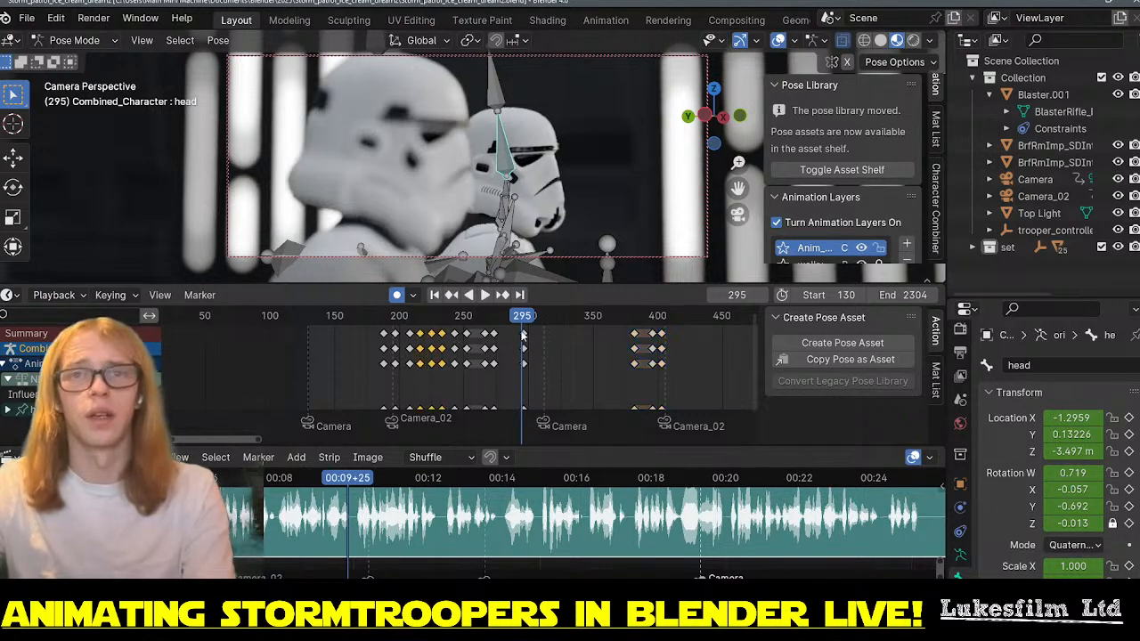
{"action": "left_click", "coordinate": [564, 316]}
{"action": "key", "text": "ctrl+v"}
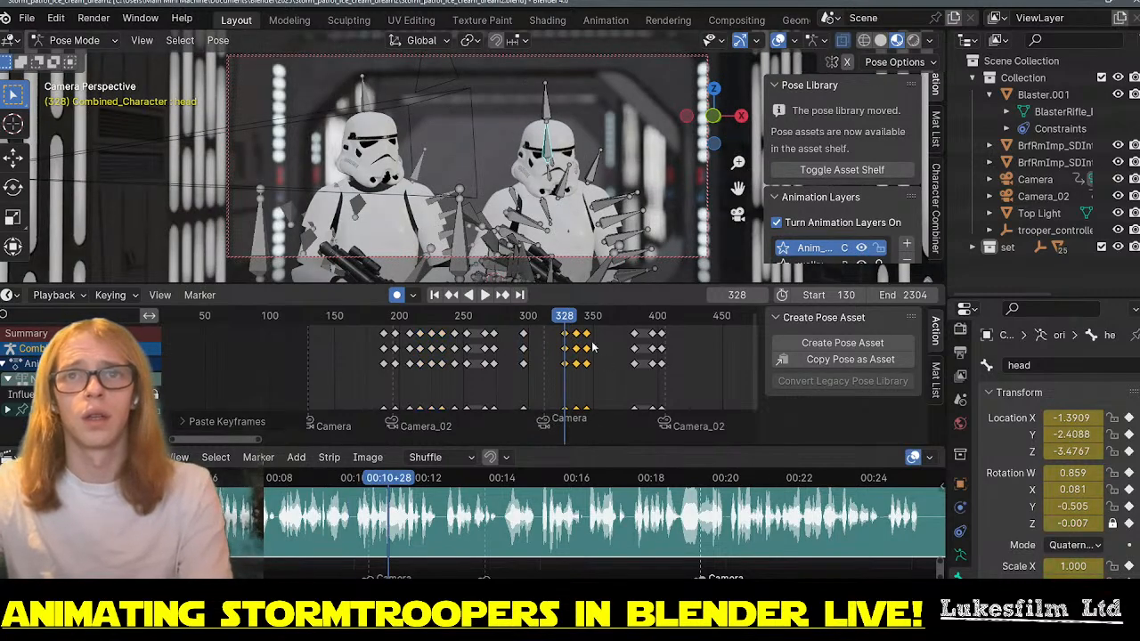
- Spread the three pasted head keyframes to about frames 320, 341 and 360, and replay the head movement
{"action": "left_click", "coordinate": [586, 335]}
{"action": "key", "text": "g"}
{"action": "left_click", "coordinate": [624, 333]}
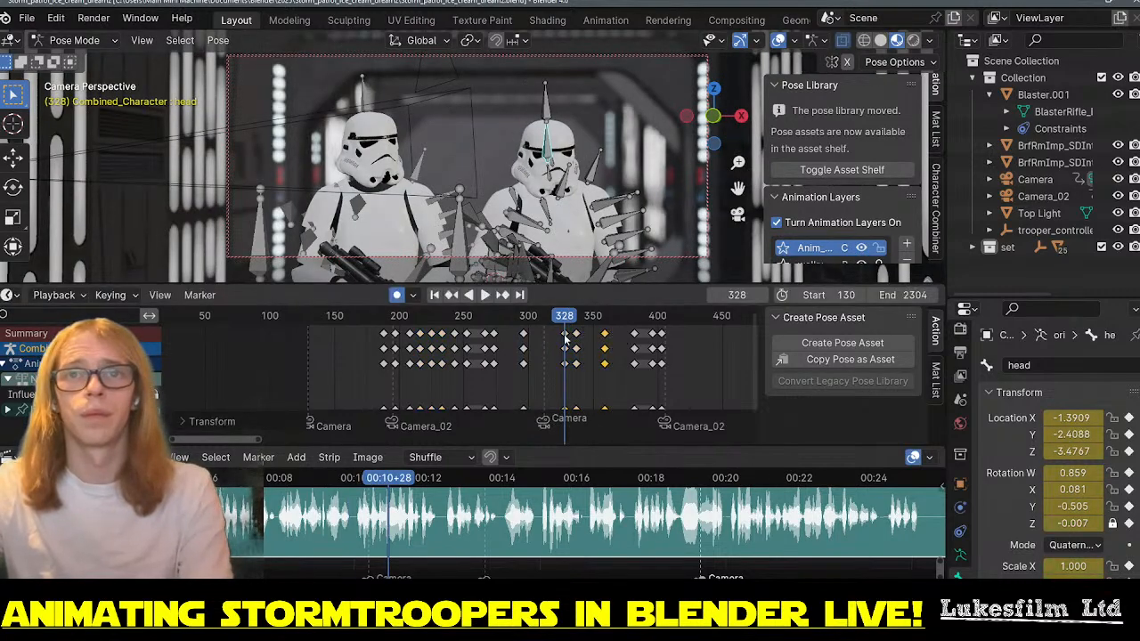
{"action": "left_click", "coordinate": [576, 335], "text": "shift"}
{"action": "key", "text": "g"}
{"action": "left_click", "coordinate": [586, 335]}
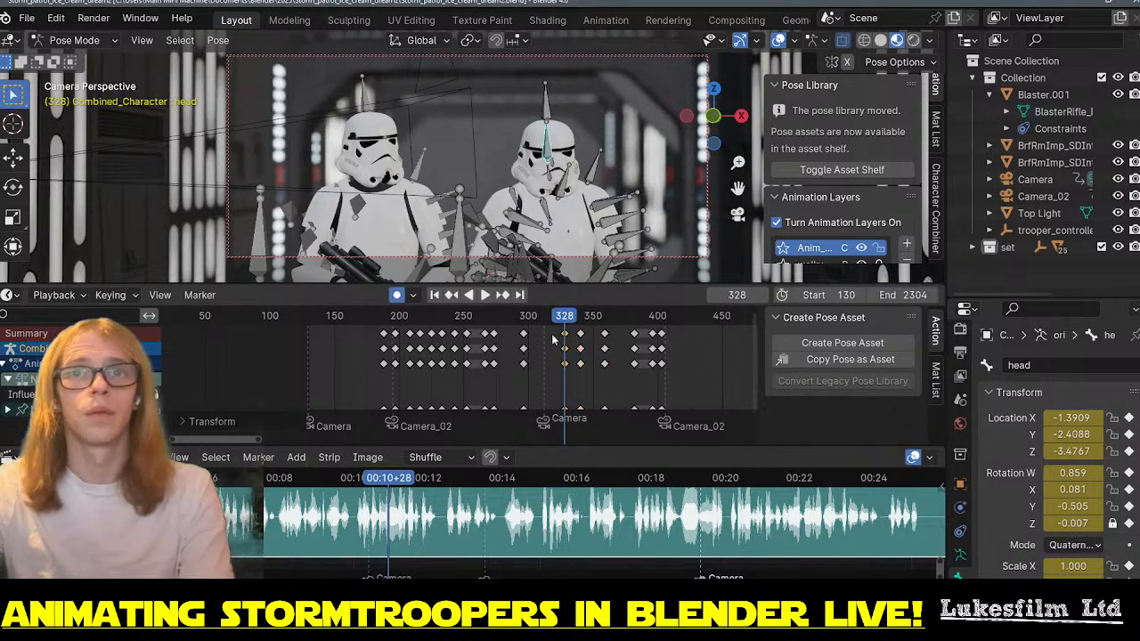
{"action": "key", "text": "g"}
{"action": "left_click", "coordinate": [541, 336]}
{"action": "left_click", "coordinate": [428, 320]}
{"action": "key", "text": "space"}
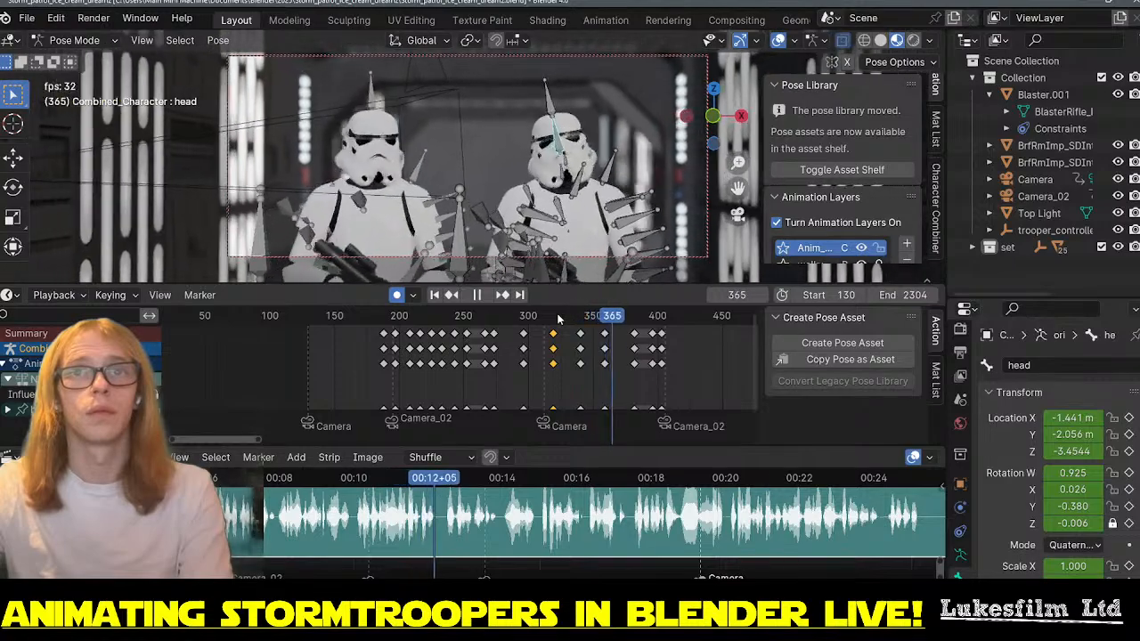
{"action": "key", "text": "space"}
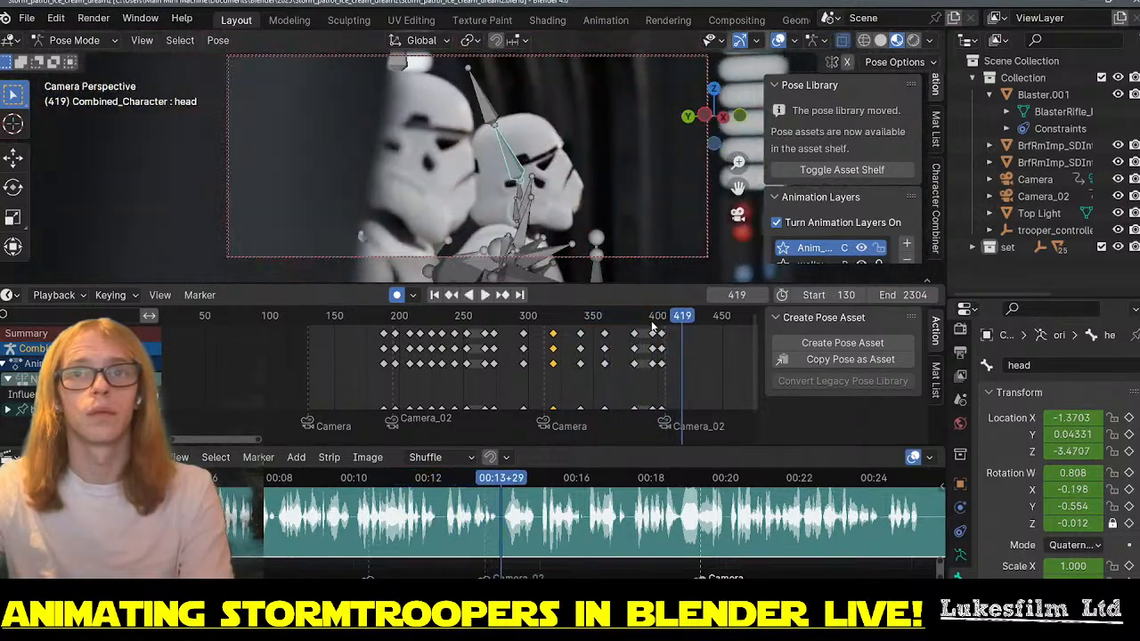
- Delay the last keyframe of the group pasted at 382 by about 10 frames, shift the group 7 frames earlier, and replay from frame 232
{"action": "left_click", "coordinate": [665, 365], "text": "alt"}
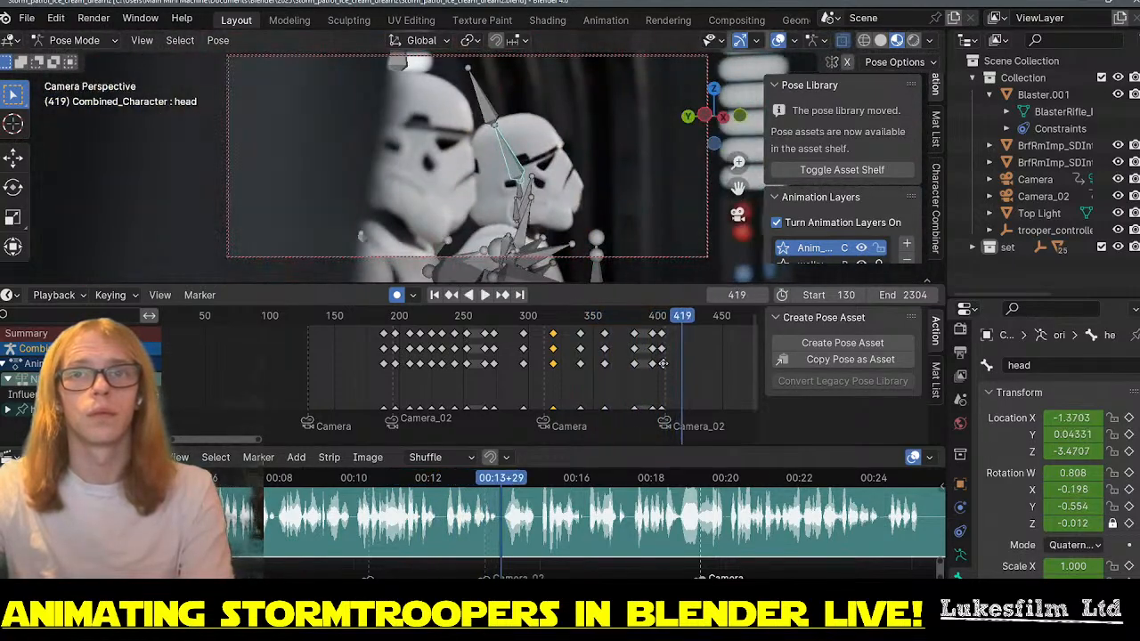
{"action": "key", "text": "g"}
{"action": "left_click", "coordinate": [677, 368]}
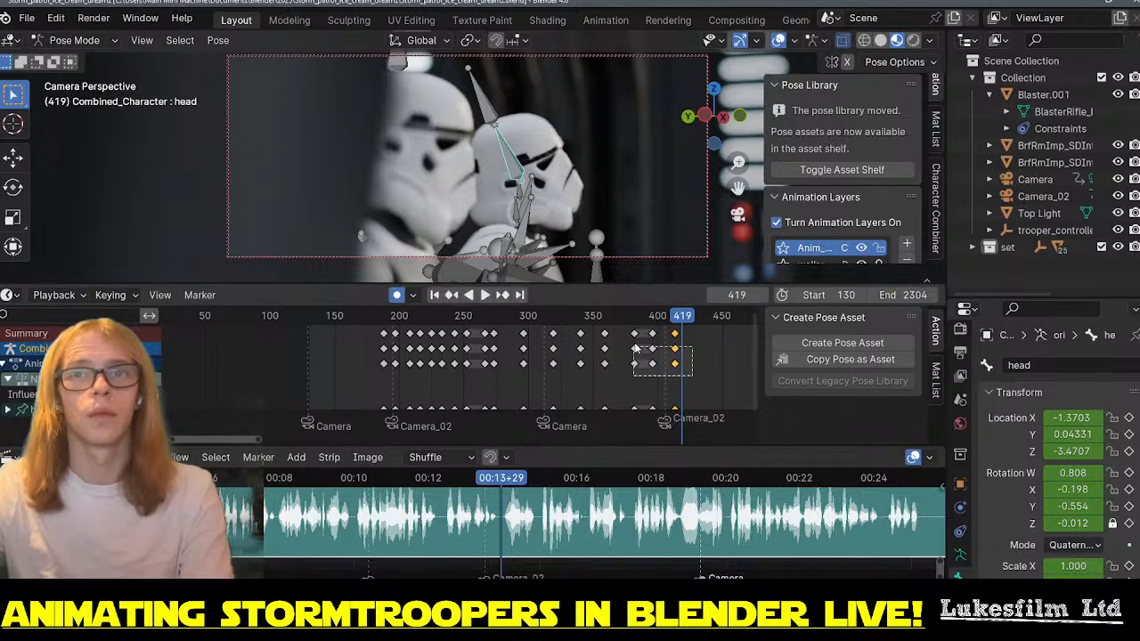
{"action": "left_click_drag", "start_coordinate": [627, 326], "coordinate": [627, 326]}
{"action": "key", "text": "g"}
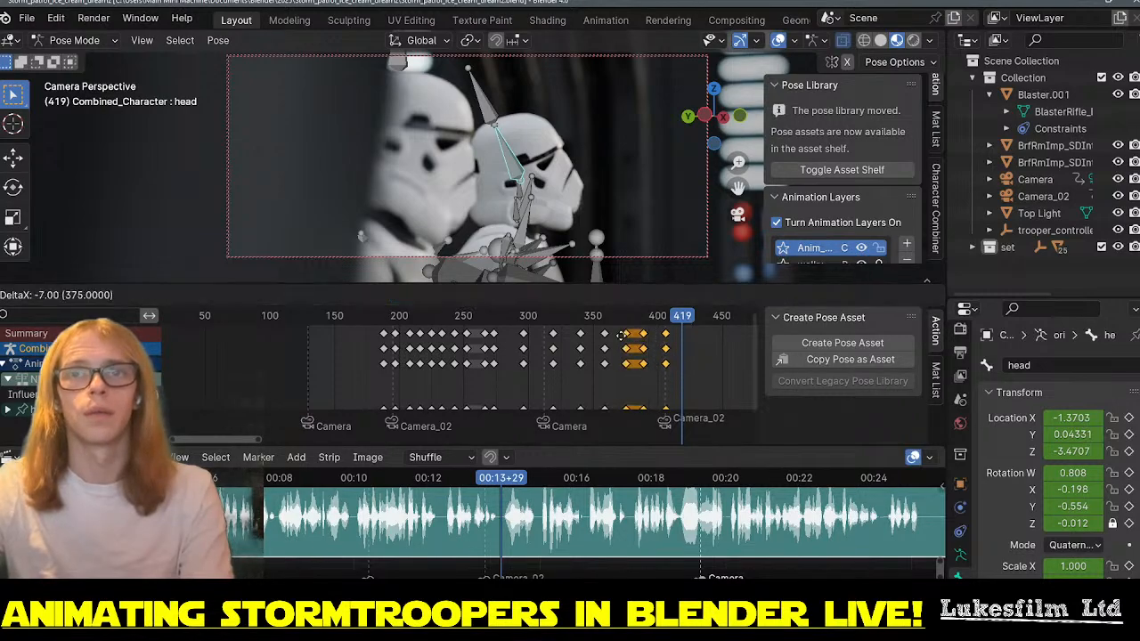
{"action": "left_click", "coordinate": [581, 325]}
{"action": "left_click_drag", "start_coordinate": [554, 319], "coordinate": [441, 328]}
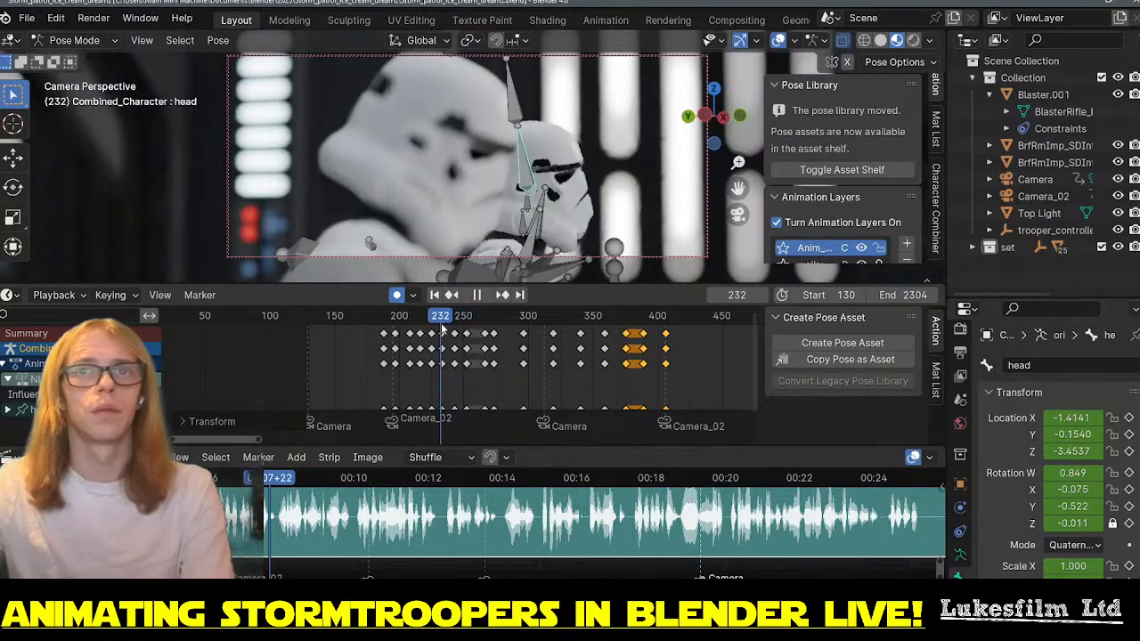
{"action": "key", "text": "space"}
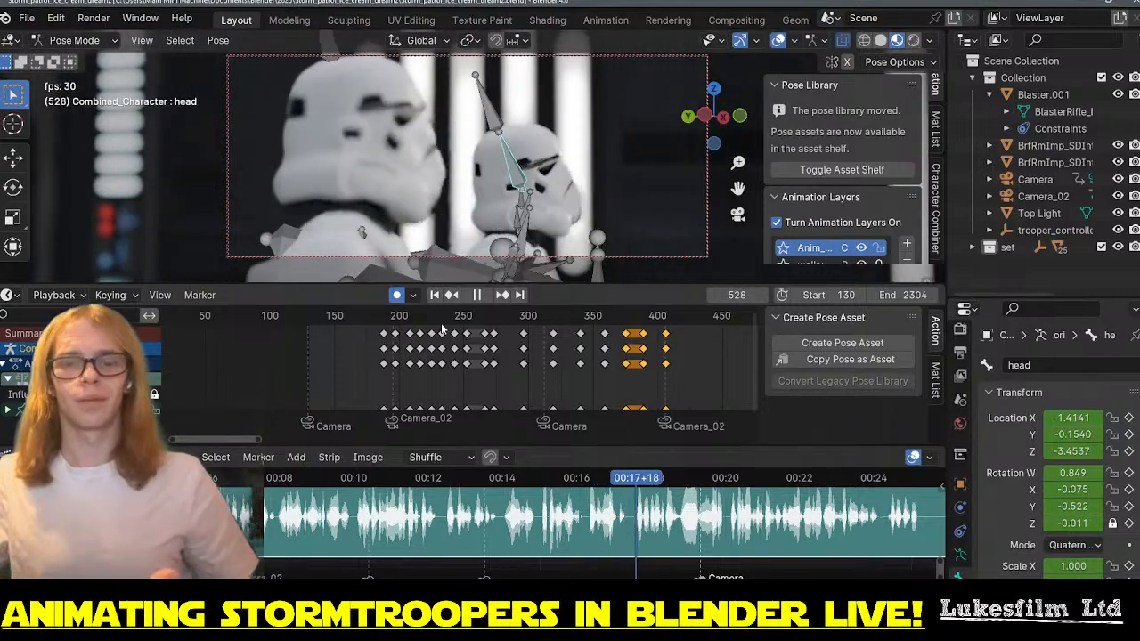
- Copy the head keyframes from about frames 208 to 225, paste them at about frame 482, and play the result
{"action": "key", "text": "space"}
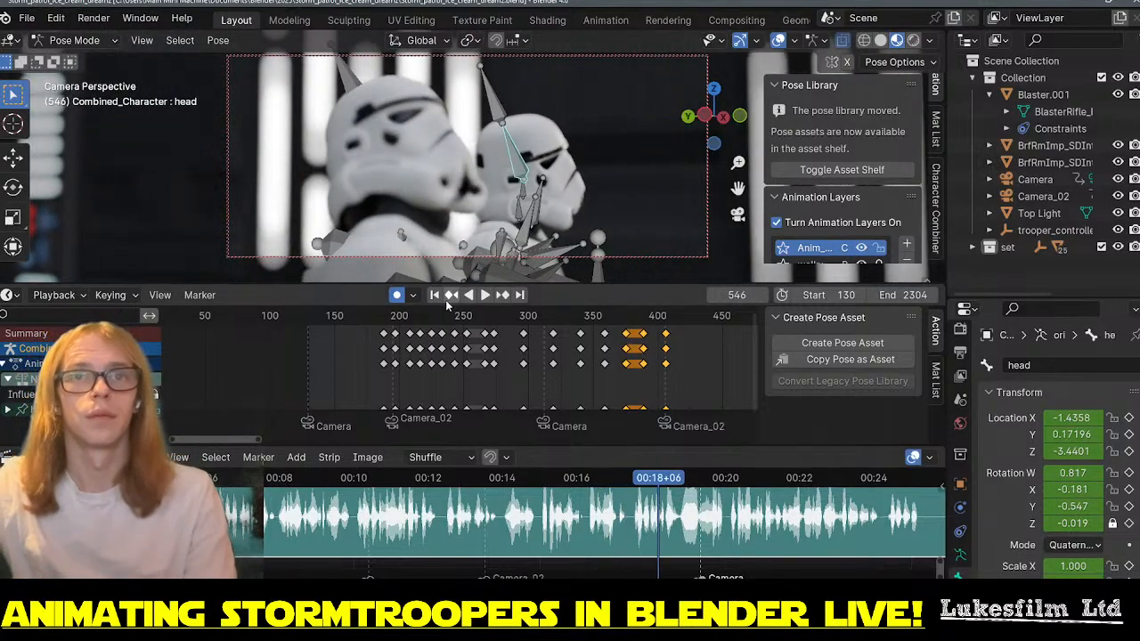
{"action": "left_click", "coordinate": [415, 316]}
{"action": "key", "text": "space"}
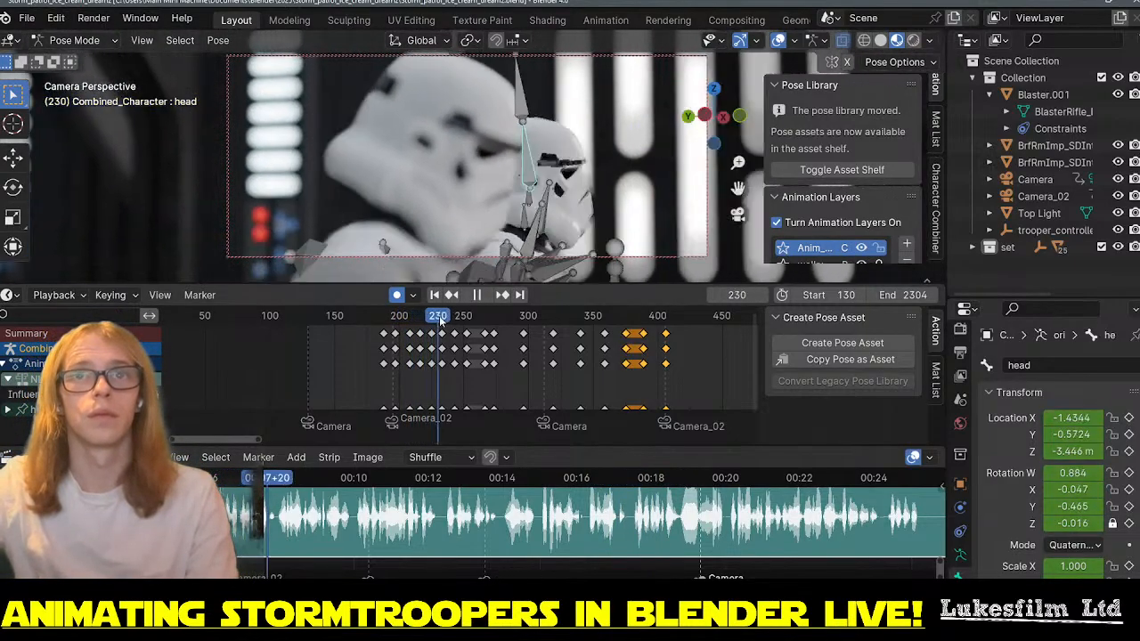
{"action": "left_click_drag", "start_coordinate": [439, 318], "coordinate": [408, 319]}
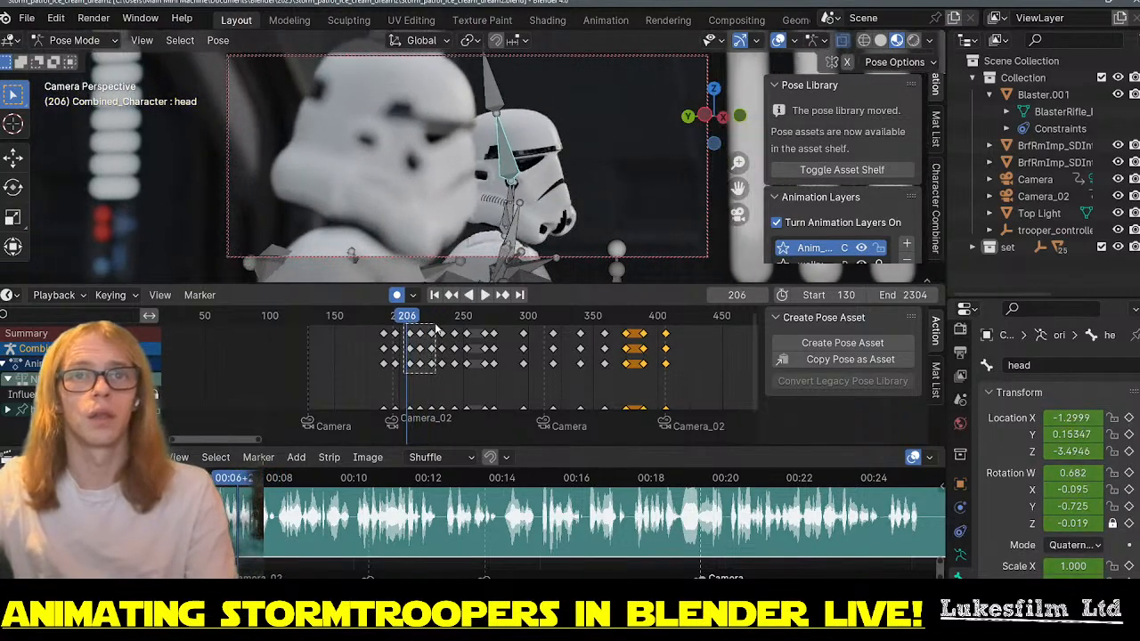
{"action": "left_click_drag", "start_coordinate": [436, 330], "coordinate": [445, 331]}
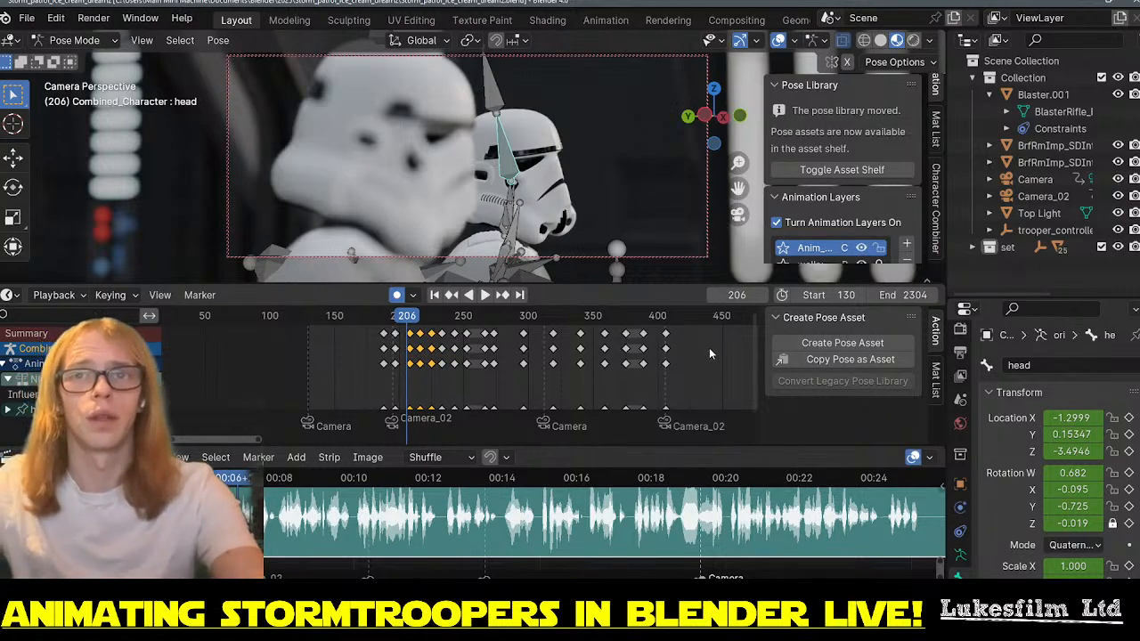
{"action": "scroll", "coordinate": [704, 357], "scroll_direction": "down", "scroll_amount": 3}
{"action": "left_click", "coordinate": [618, 316]}
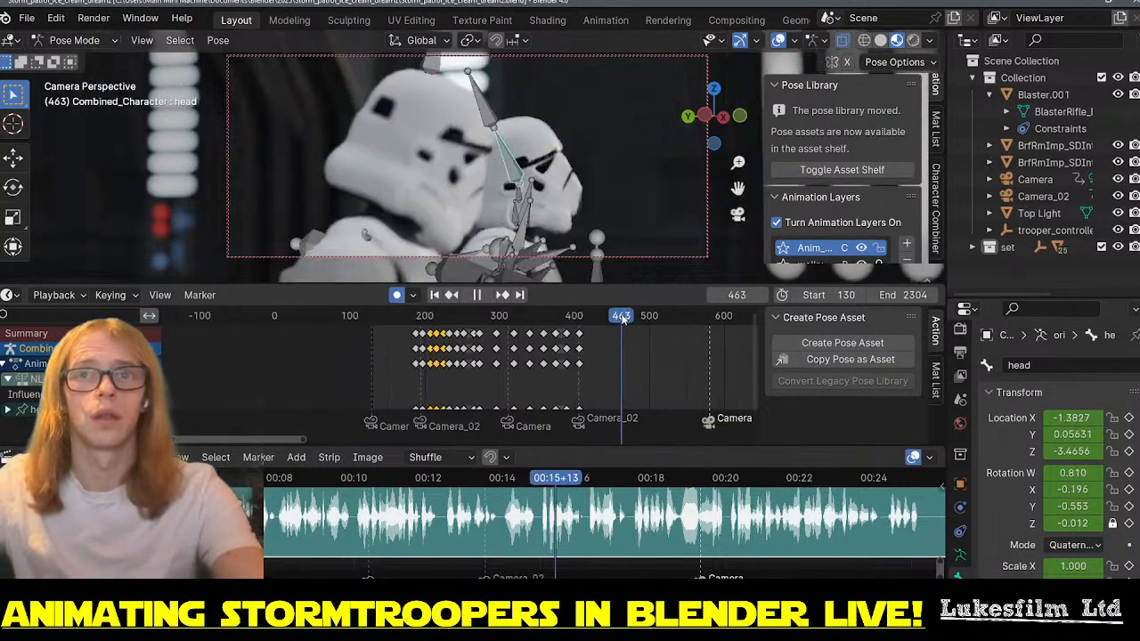
{"action": "key", "text": "space"}
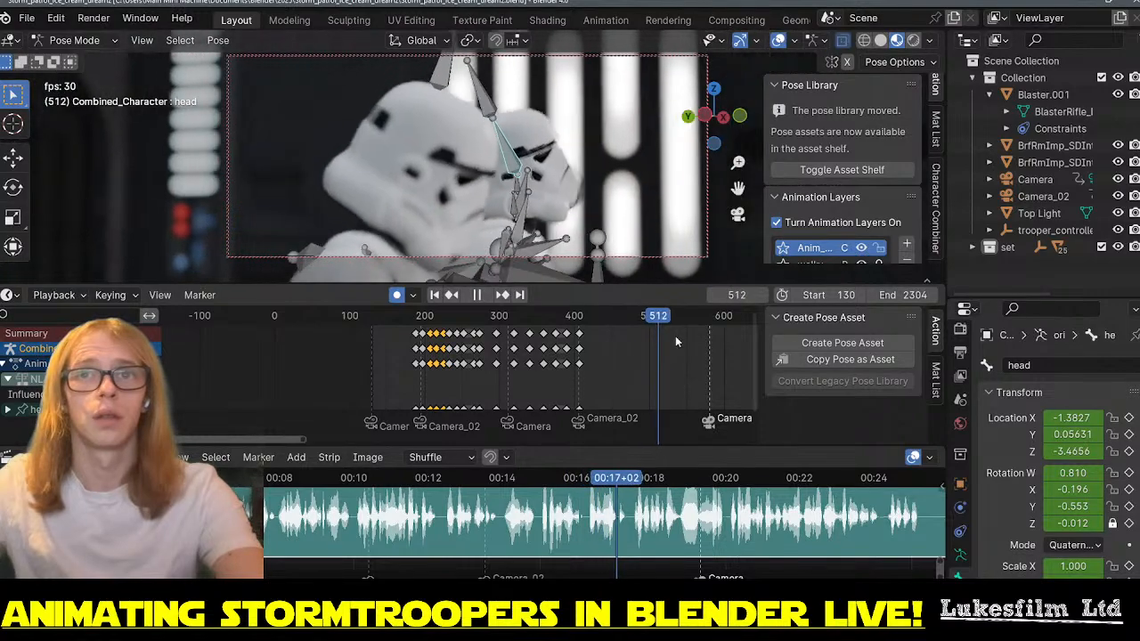
{"action": "left_click_drag", "start_coordinate": [666, 316], "coordinate": [612, 319]}
{"action": "key", "text": "ctrl+v"}
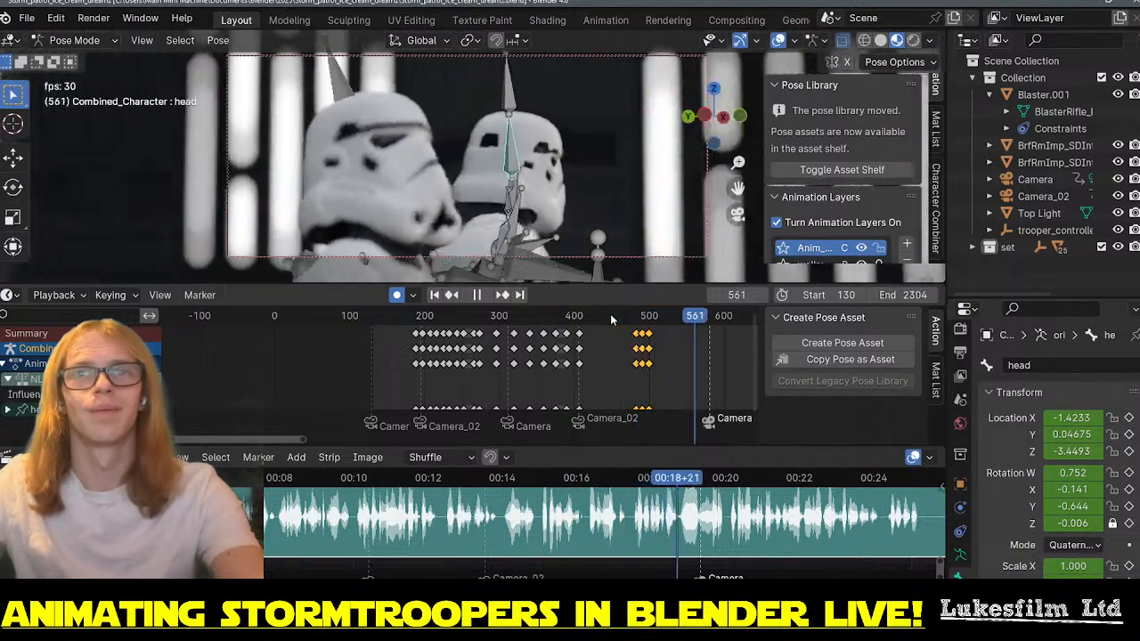
{"action": "key", "text": "space"}
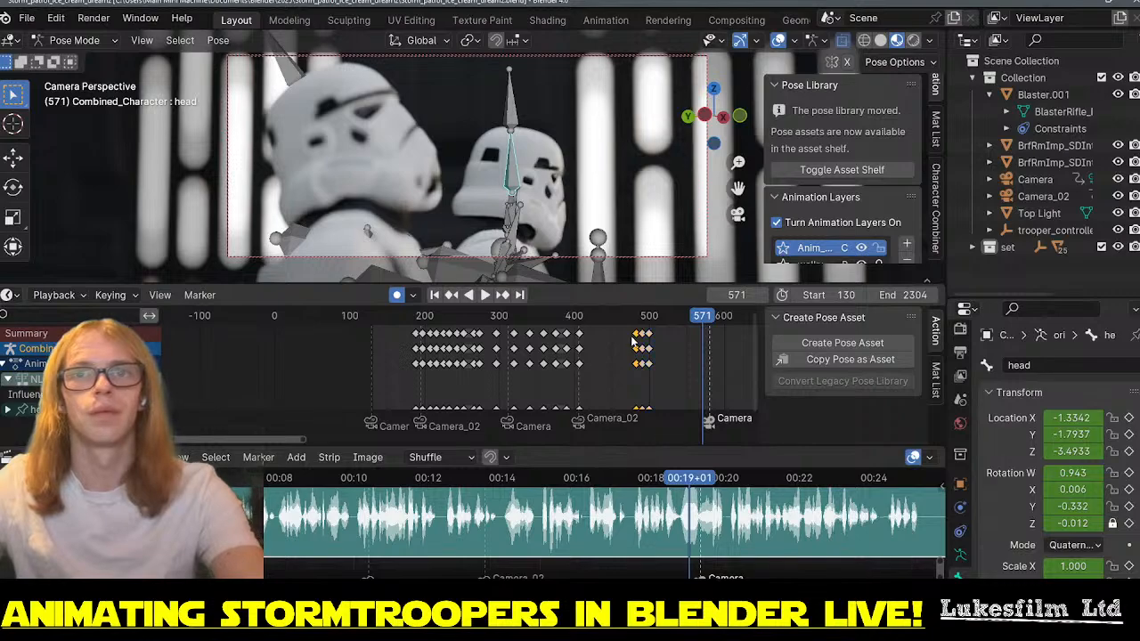
- Copy the first head keyframe of the pasted group to frame 538 and the one at frame 500 to about frame 514
{"action": "left_click", "coordinate": [679, 322]}
{"action": "key", "text": "ctrl+v"}
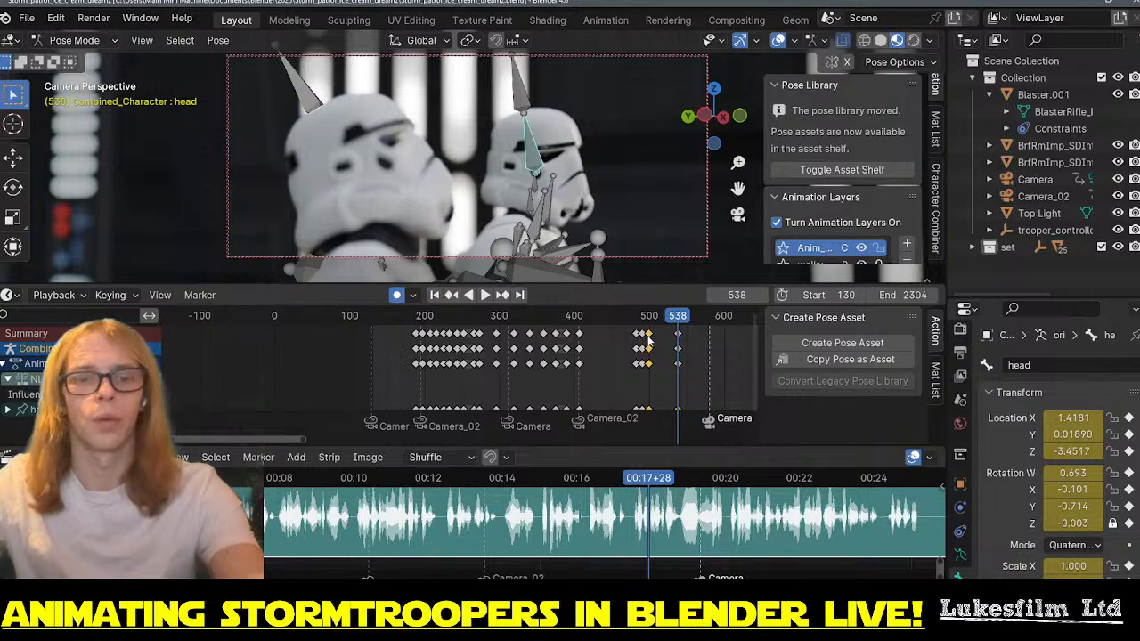
{"action": "left_click", "coordinate": [659, 317]}
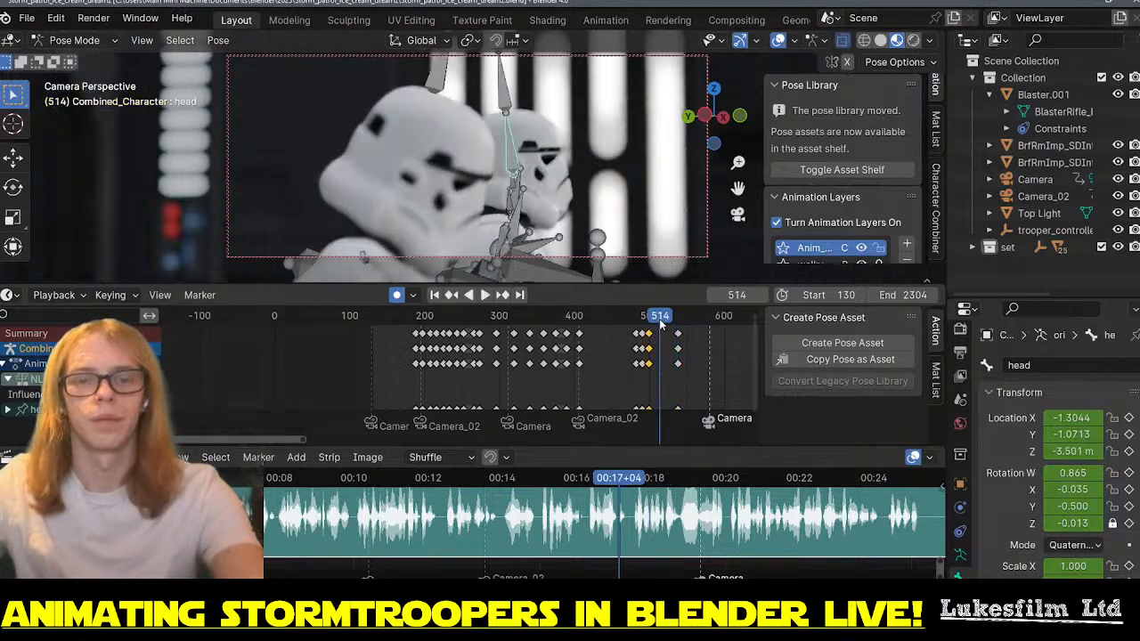
{"action": "key", "text": "space"}
- Copy the head keyframe at frame 295 and paste it at about frame 442, in the gap after the Camera_02 cut
{"action": "left_click_drag", "start_coordinate": [491, 314], "coordinate": [599, 316]}
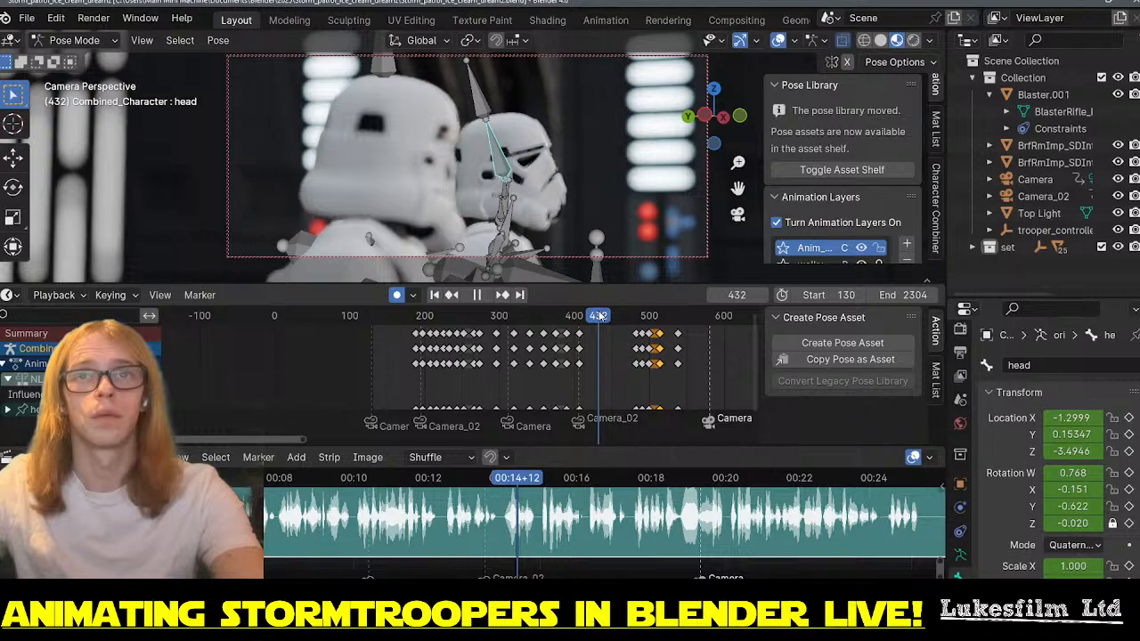
{"action": "key", "text": "space"}
{"action": "left_click", "coordinate": [497, 316]}
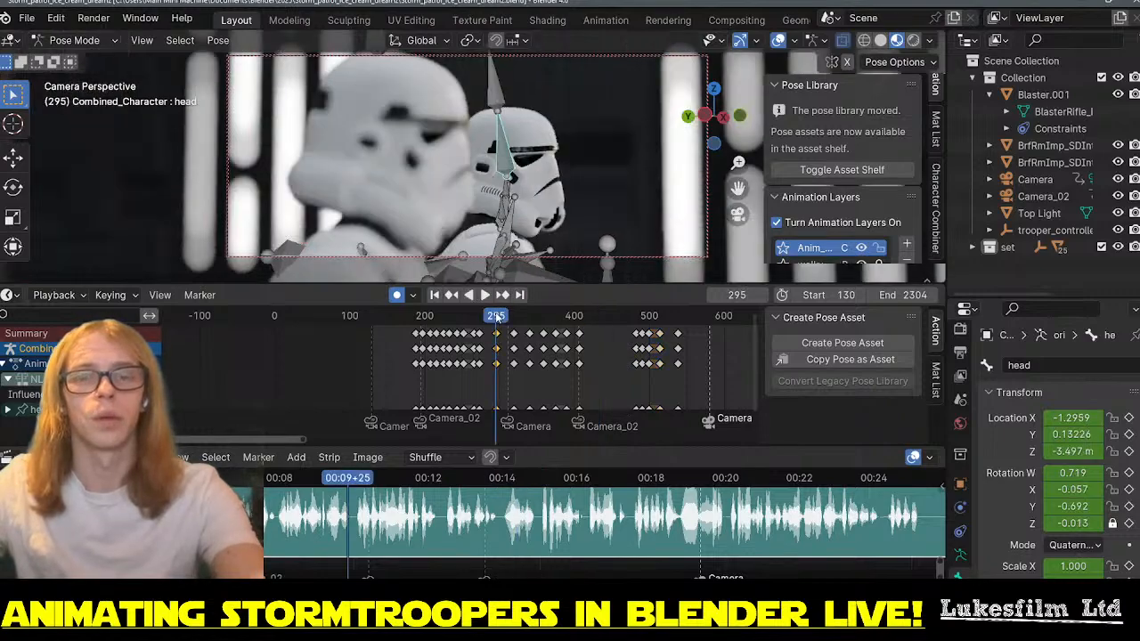
{"action": "left_click_drag", "start_coordinate": [613, 322], "coordinate": [606, 321]}
{"action": "key", "text": "ctrl+v"}
{"action": "key", "text": "space"}
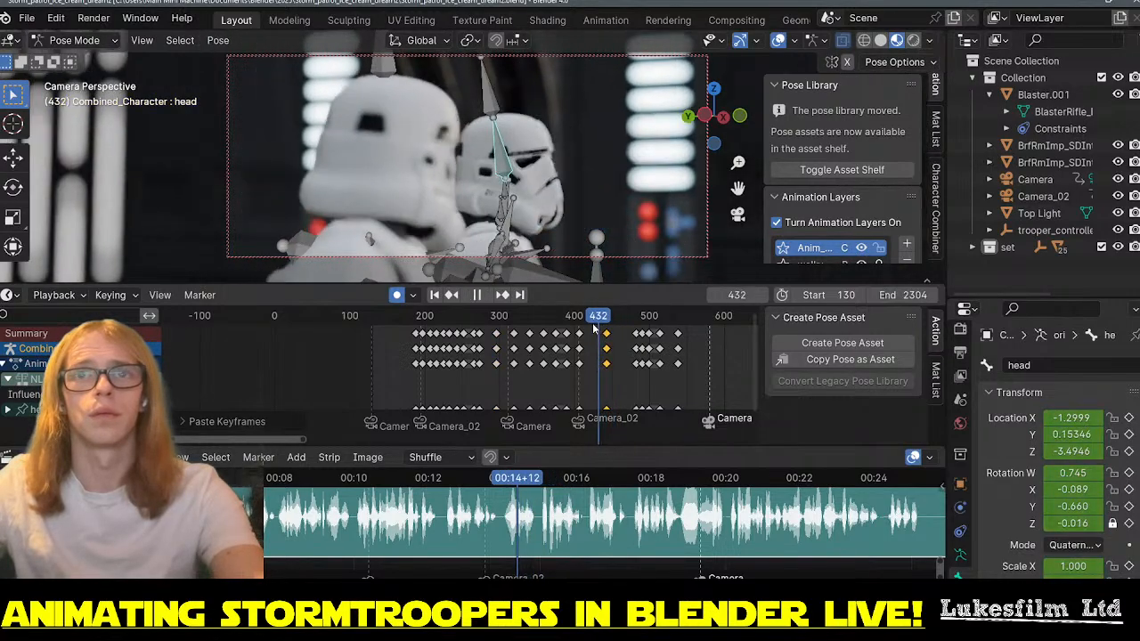
- Replay the head animation from around the first Camera_02 marker to past the last Camera cut, checking the newly added movement
{"action": "left_click_drag", "start_coordinate": [614, 323], "coordinate": [706, 329]}
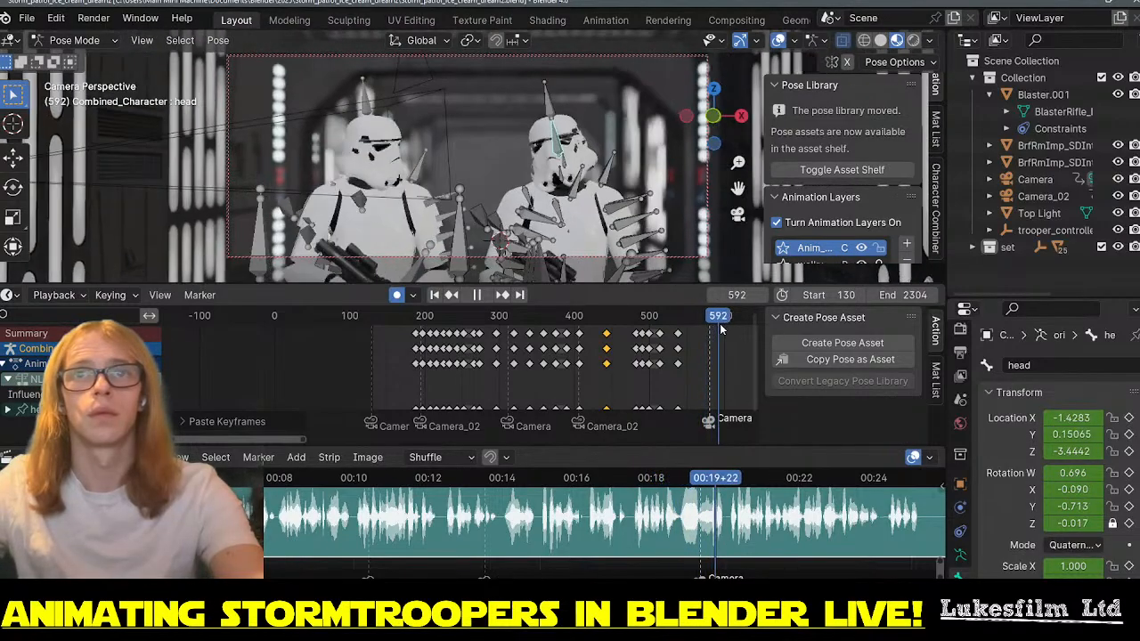
{"action": "key", "text": "space"}
{"action": "scroll", "coordinate": [709, 359], "scroll_direction": "down", "scroll_amount": 2}
{"action": "scroll", "coordinate": [695, 358], "scroll_direction": "up", "scroll_amount": 3}
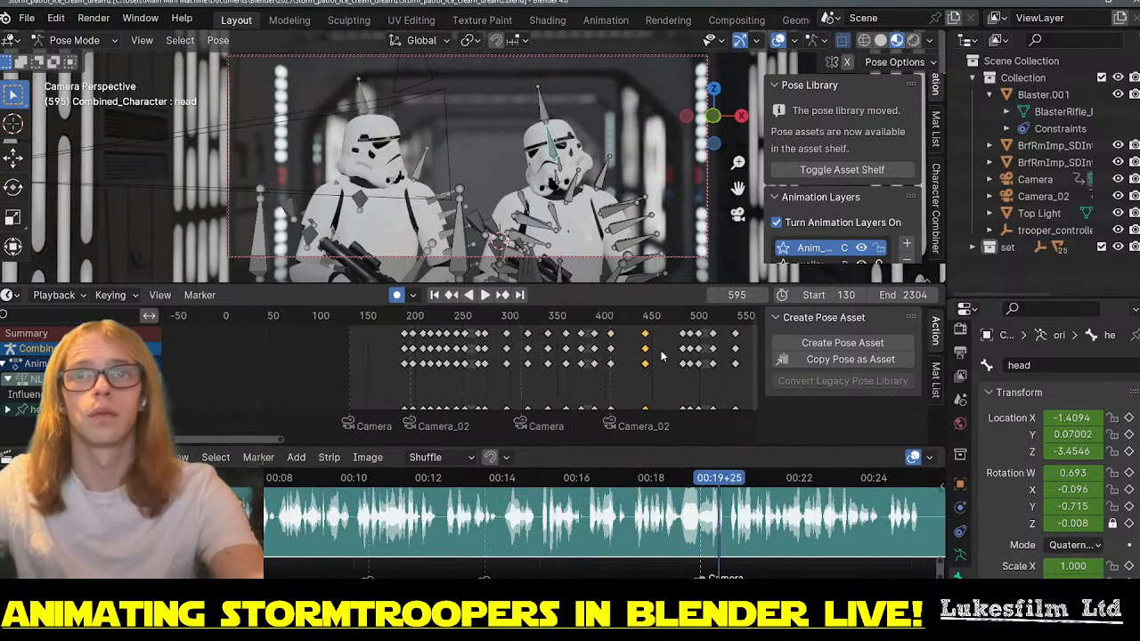
{"action": "scroll", "coordinate": [623, 374], "scroll_direction": "down", "scroll_amount": 4, "text": "ctrl"}
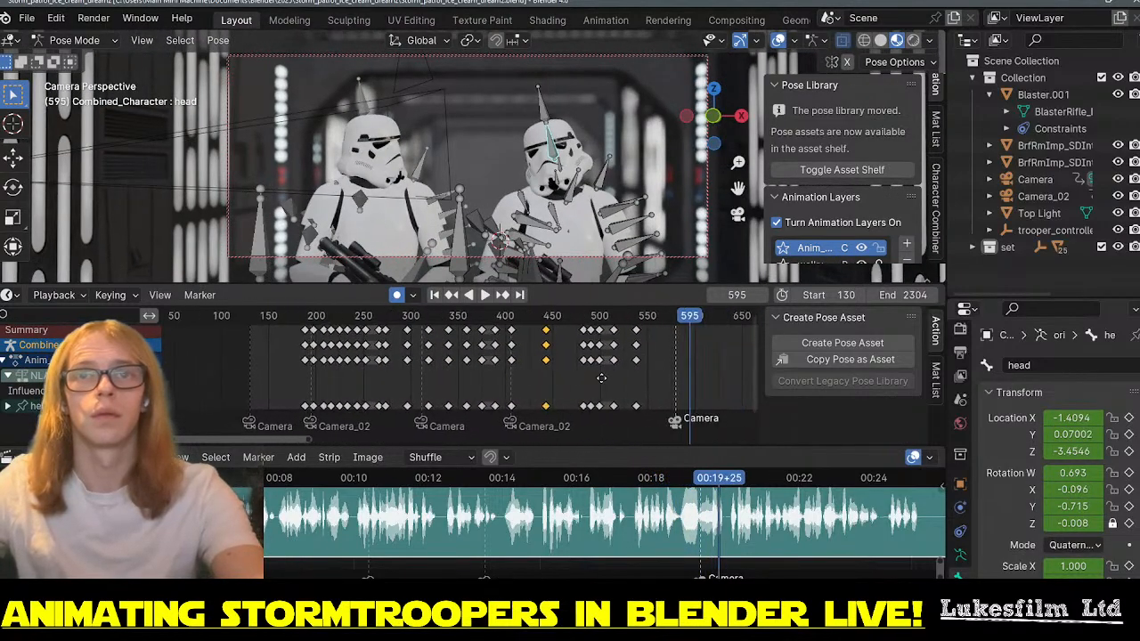
{"action": "key", "text": "space"}
{"action": "left_click", "coordinate": [306, 317]}
{"action": "key", "text": "space"}
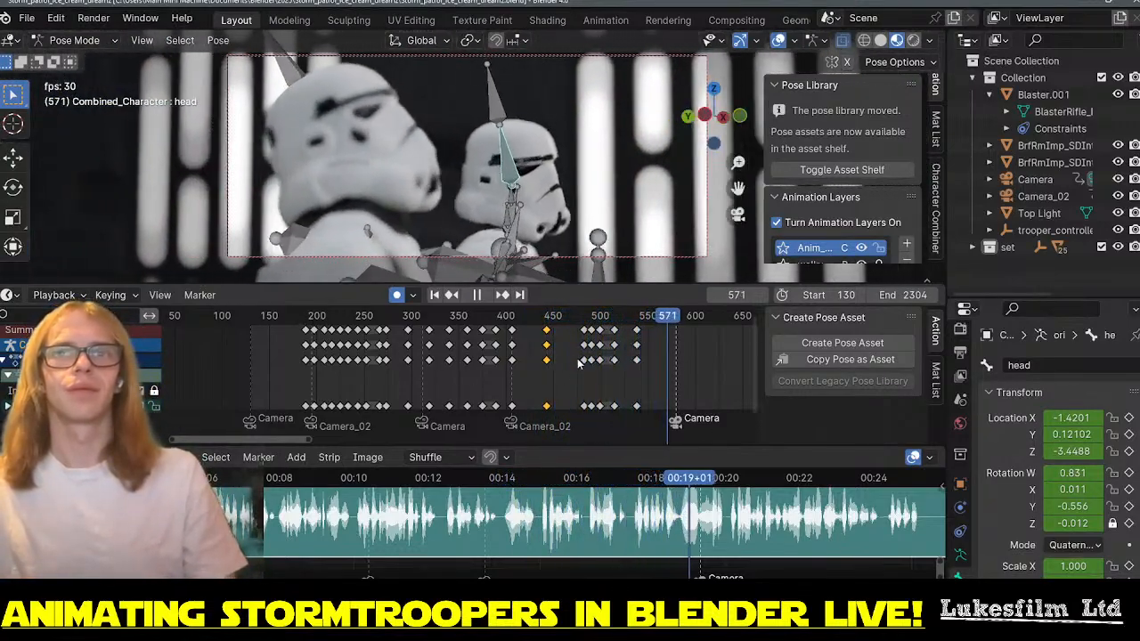
{"action": "left_click_drag", "start_coordinate": [613, 317], "coordinate": [671, 326]}
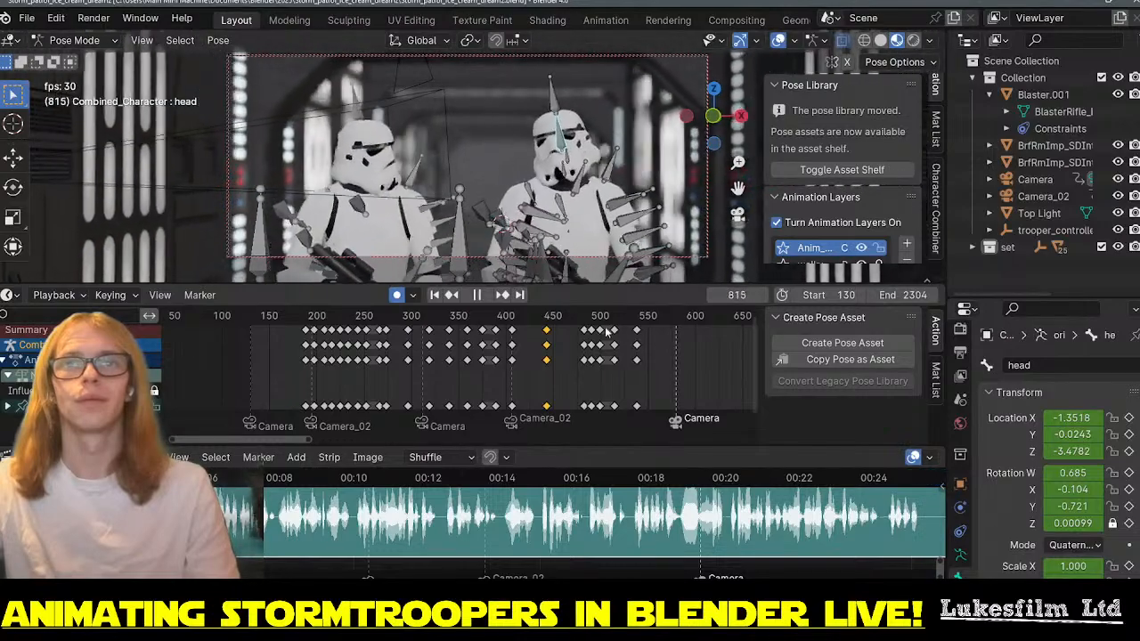
{"action": "key", "text": "space"}
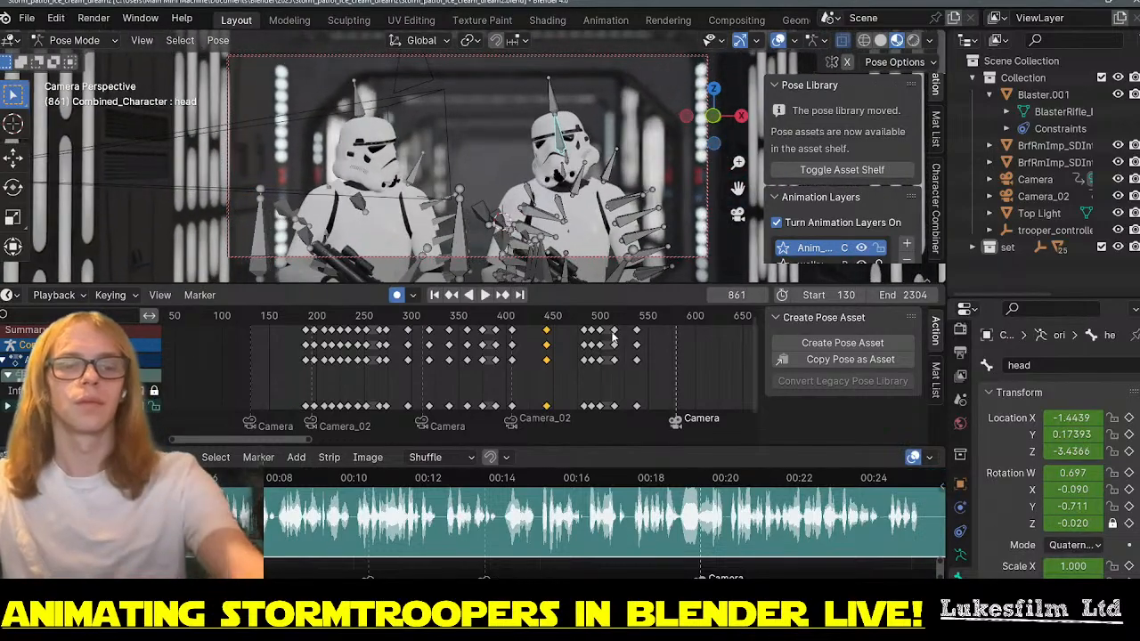
- Copy the head keyframes from about frames 252 to 297 and paste them at the last Camera marker, frame 580
{"action": "scroll", "coordinate": [595, 361], "scroll_direction": "down", "scroll_amount": 3, "text": "ctrl"}
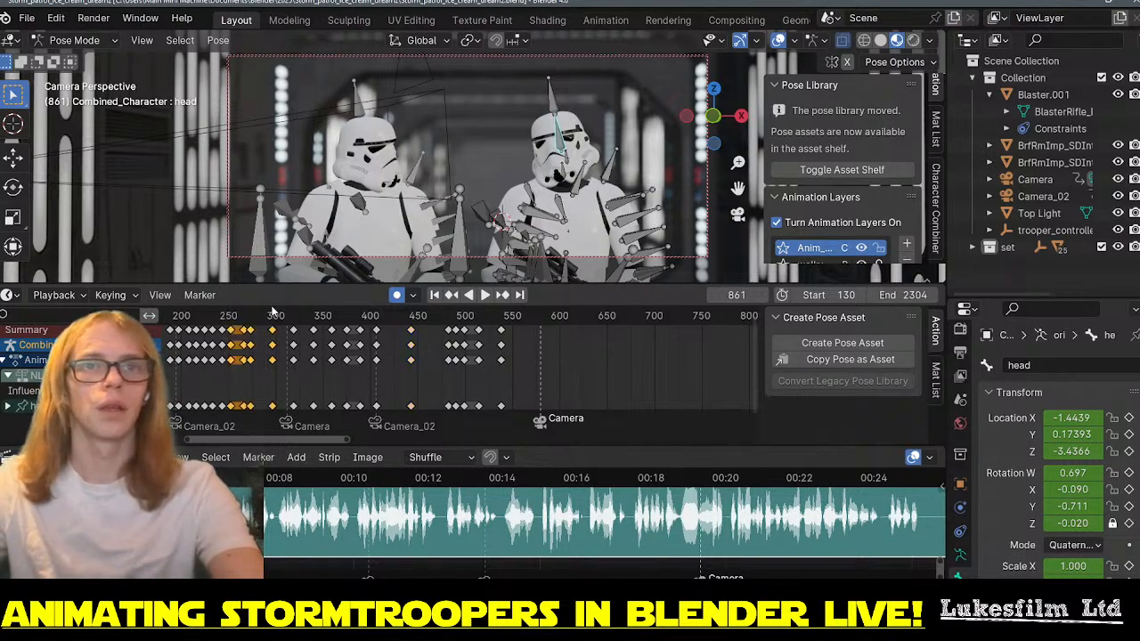
{"action": "left_click", "coordinate": [542, 323]}
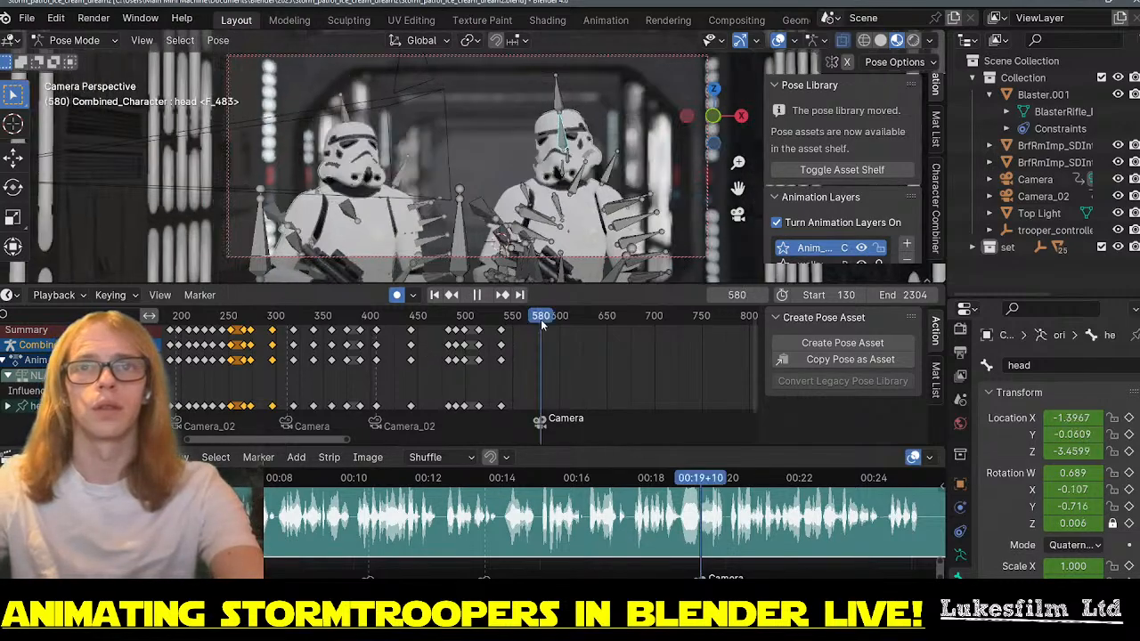
{"action": "key", "text": "space"}
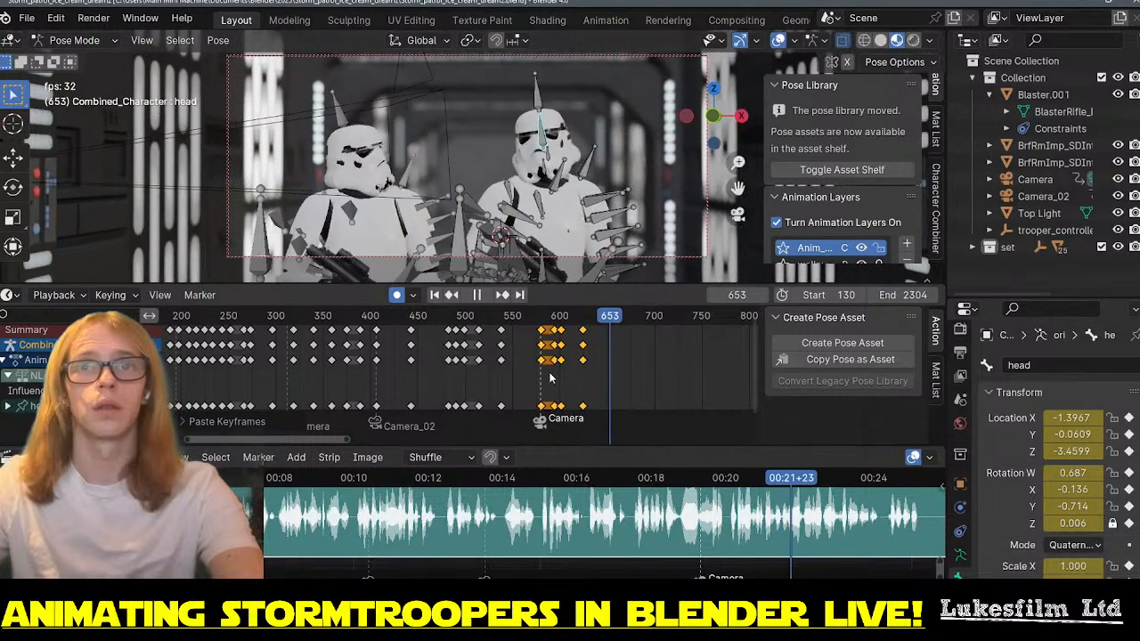
{"action": "key", "text": "space"}
- Shift the pasted head keyframe group to start at about frame 682, replaying the shot to match the movement to the dialogue
{"action": "left_click_drag", "start_coordinate": [548, 360], "coordinate": [608, 360]}
{"action": "left_click", "coordinate": [585, 319]}
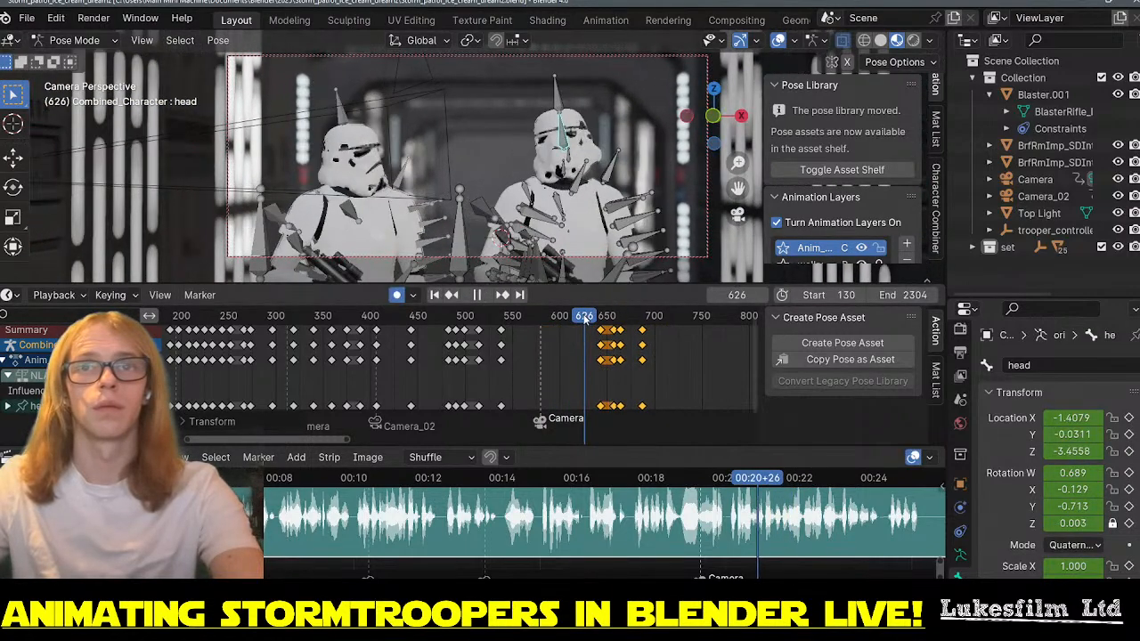
{"action": "key", "text": "space"}
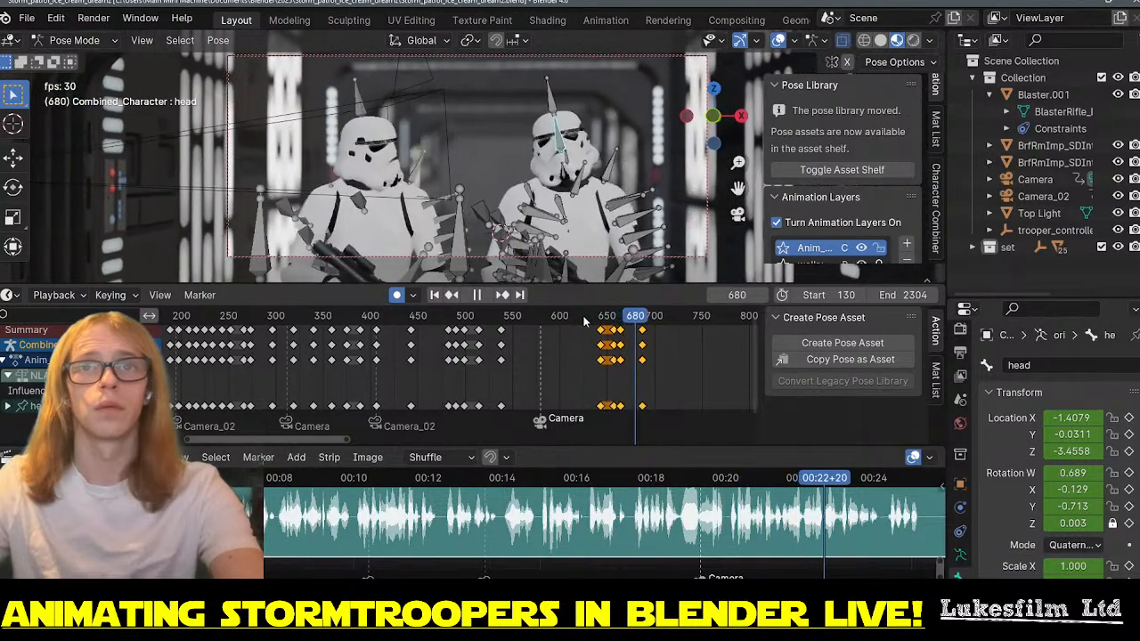
{"action": "key", "text": "space"}
{"action": "left_click_drag", "start_coordinate": [600, 361], "coordinate": [627, 358]}
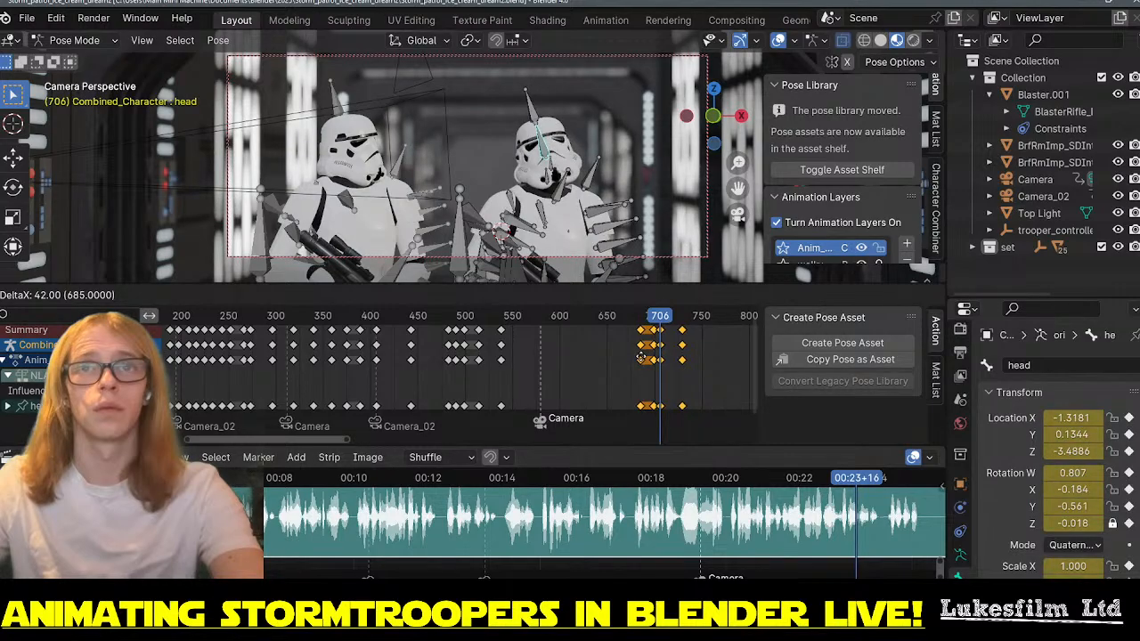
{"action": "left_click_drag", "start_coordinate": [638, 360], "coordinate": [637, 360]}
{"action": "left_click_drag", "start_coordinate": [615, 317], "coordinate": [605, 341]}
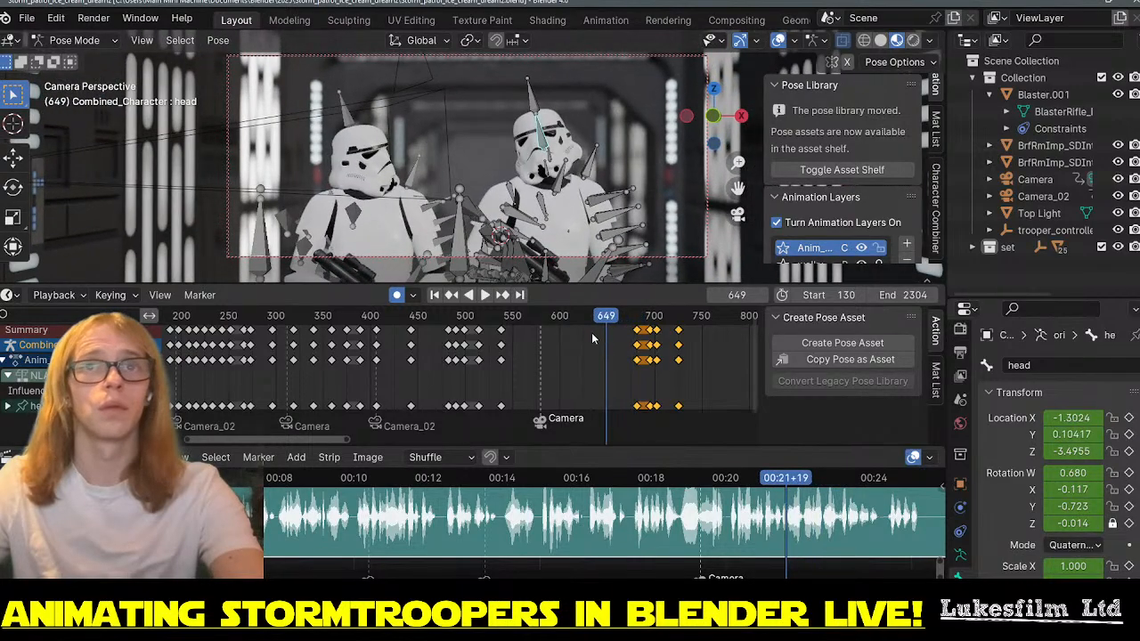
- Replay the animation from start frame 130 and paste the copied head keyframe group again at frame 992
{"action": "left_click_drag", "start_coordinate": [295, 319], "coordinate": [176, 317]}
{"action": "key", "text": "space"}
{"action": "key", "text": "space"}
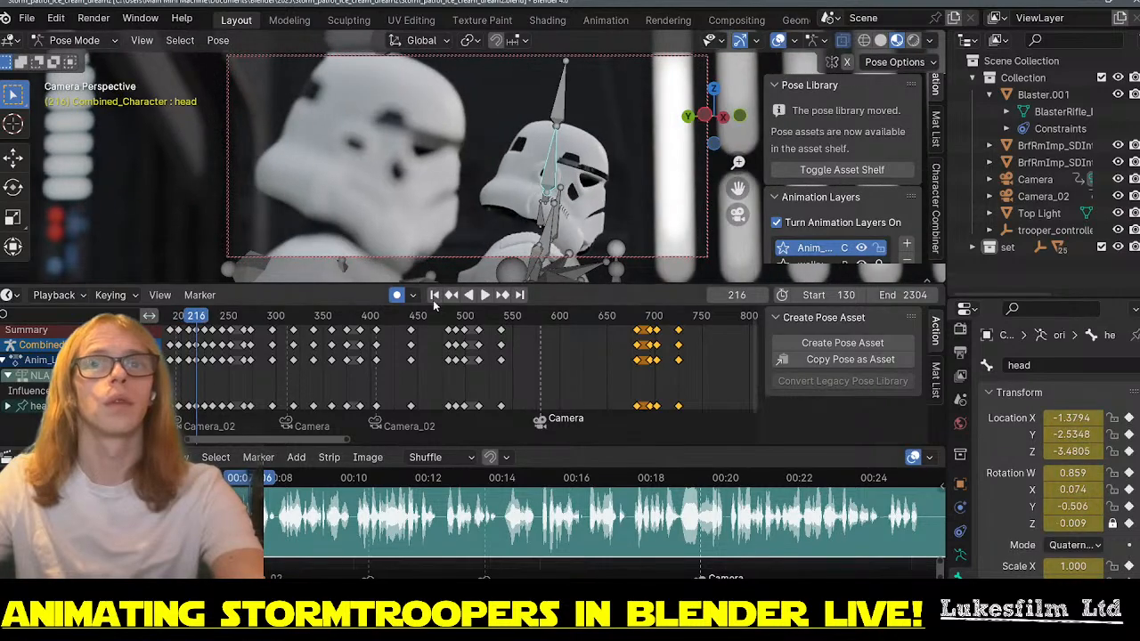
{"action": "left_click", "coordinate": [434, 299]}
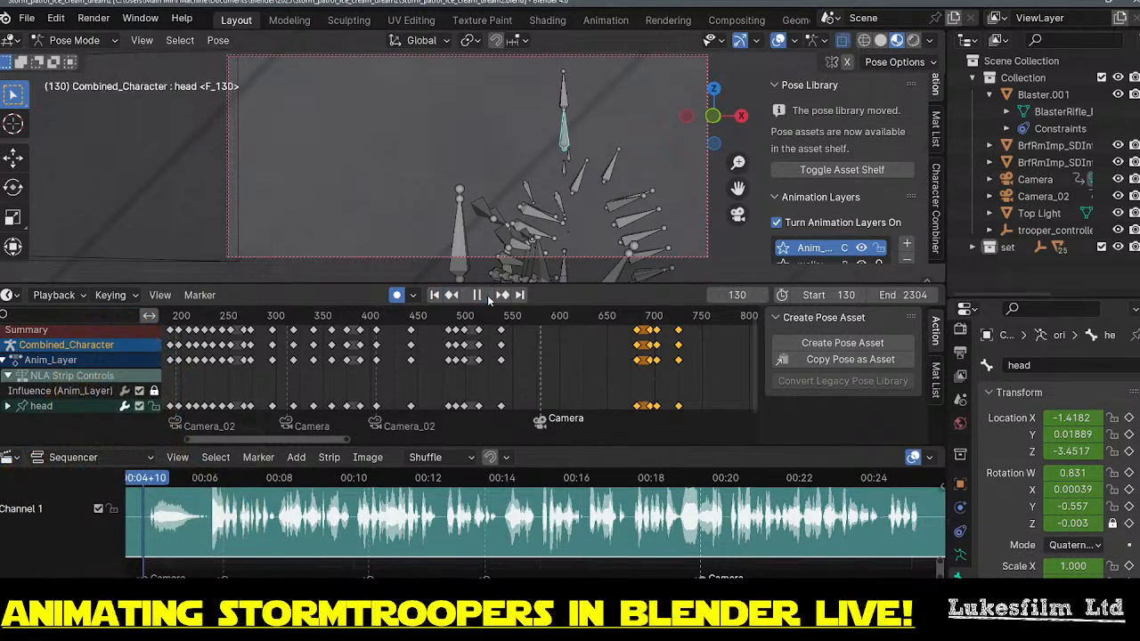
{"action": "left_click", "coordinate": [486, 295]}
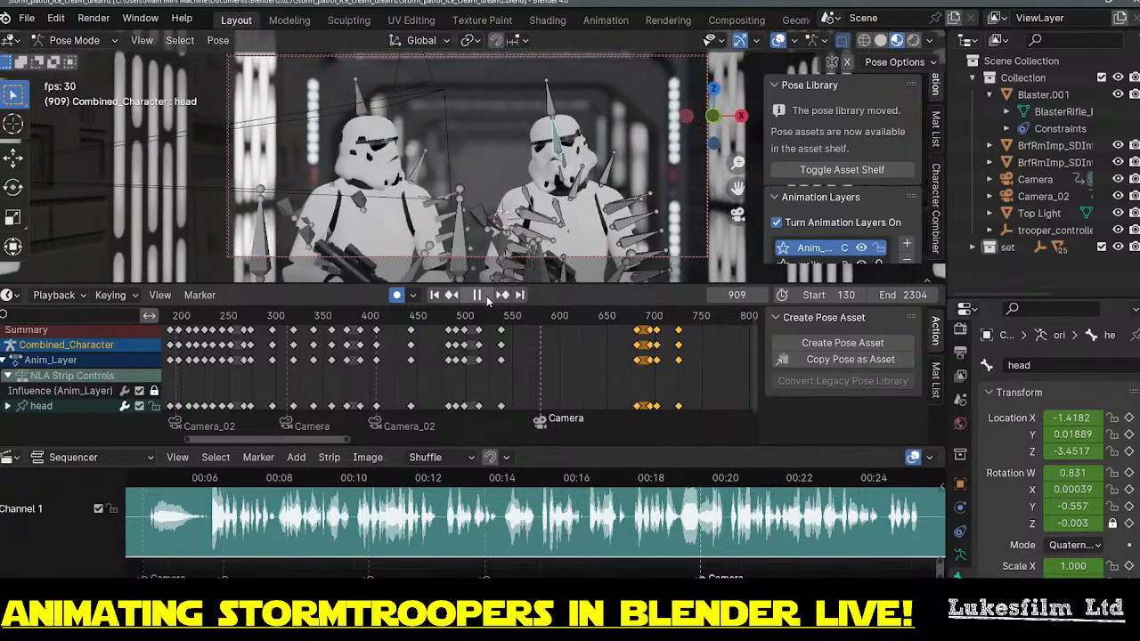
{"action": "scroll", "coordinate": [547, 354], "scroll_direction": "down", "scroll_amount": 5}
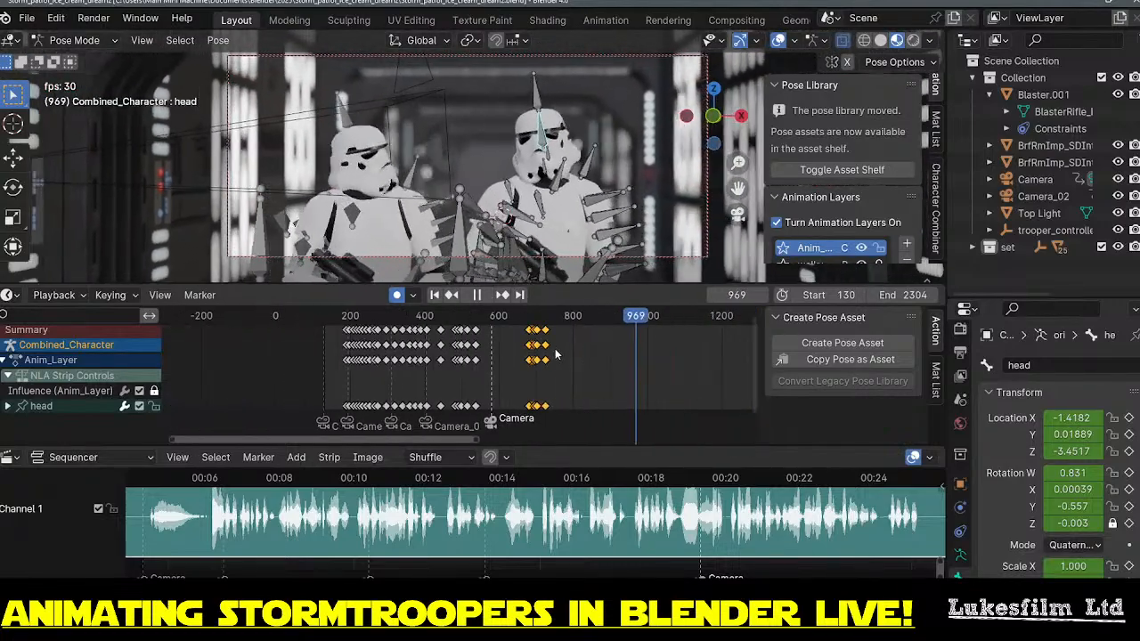
{"action": "key", "text": "space"}
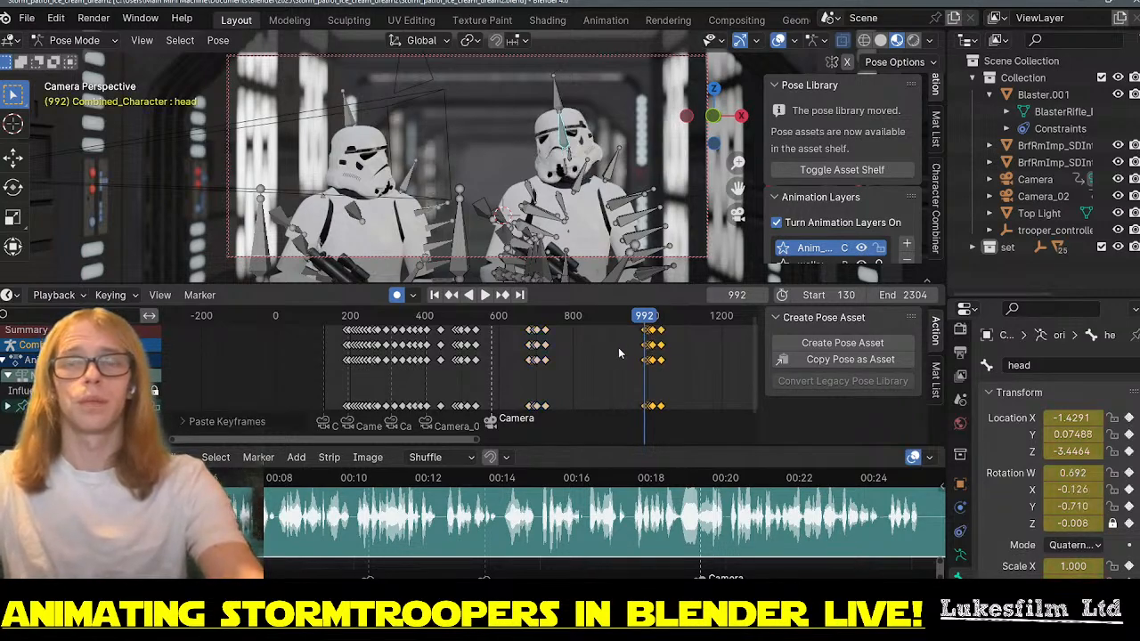
- Key a head rotation of about 12 degrees around global Y at frame 665, before the keyframe group starting near 682
{"action": "scroll", "coordinate": [618, 347], "scroll_direction": "up", "scroll_amount": 5}
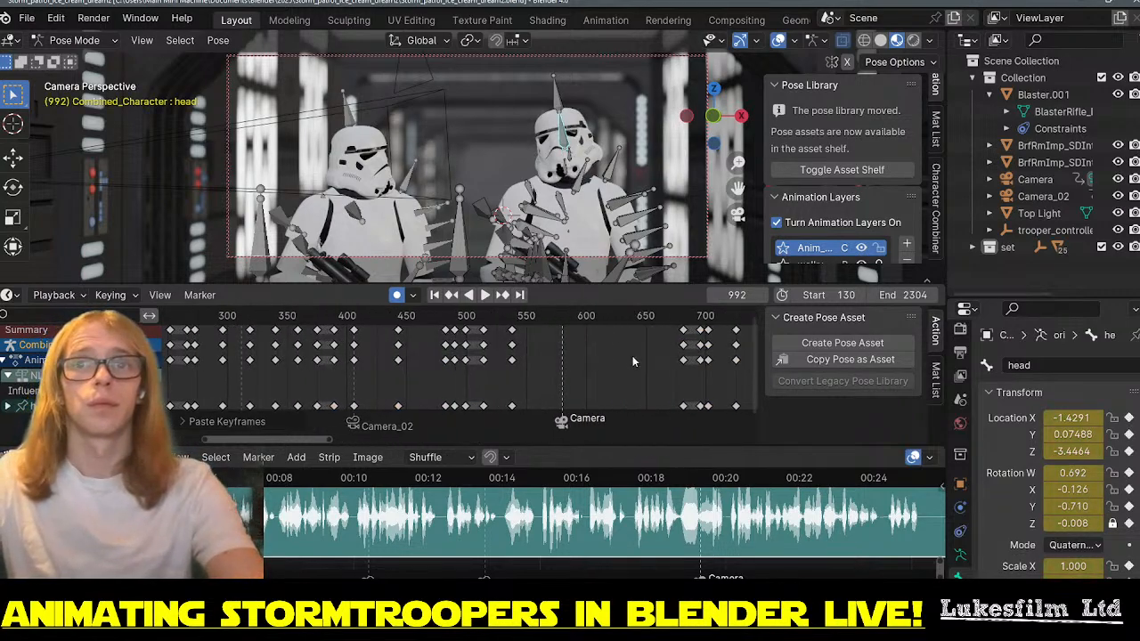
{"action": "scroll", "coordinate": [633, 358], "scroll_direction": "down", "scroll_amount": 2}
{"action": "middle_click_drag", "start_coordinate": [629, 356], "coordinate": [580, 352]}
{"action": "left_click_drag", "start_coordinate": [614, 317], "coordinate": [583, 324]}
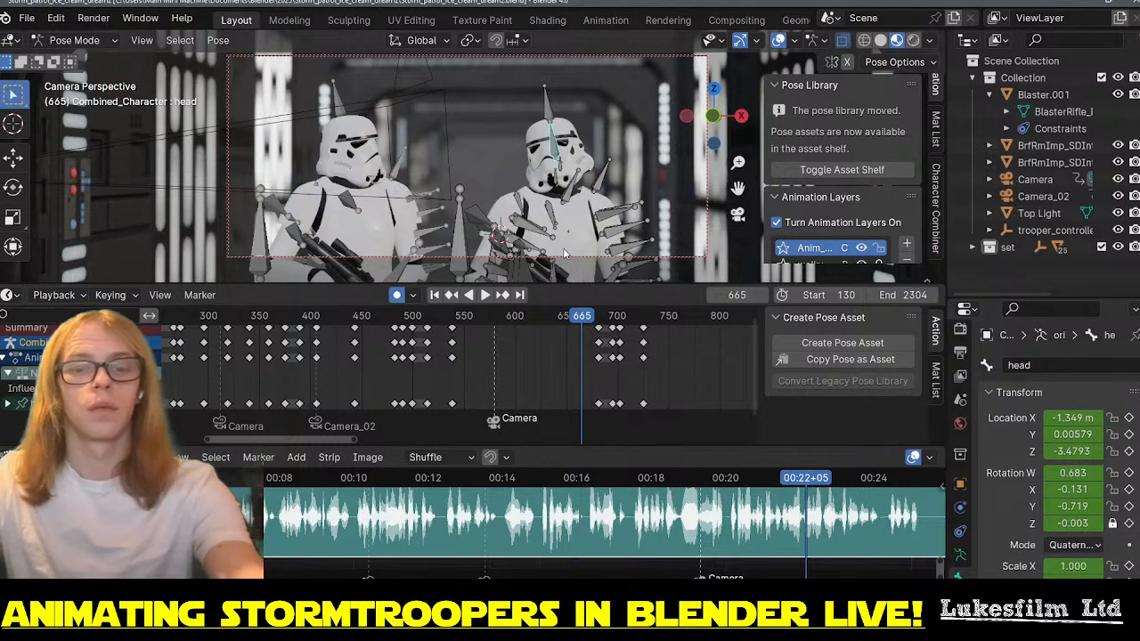
{"action": "key", "text": "r"}
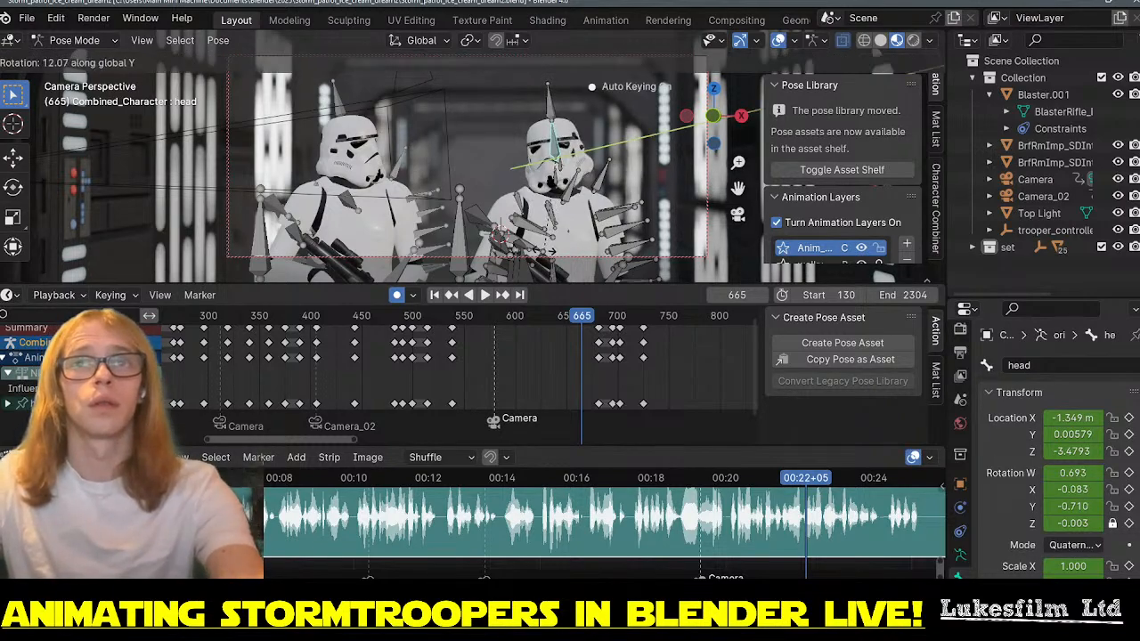
{"action": "left_click", "coordinate": [549, 256]}
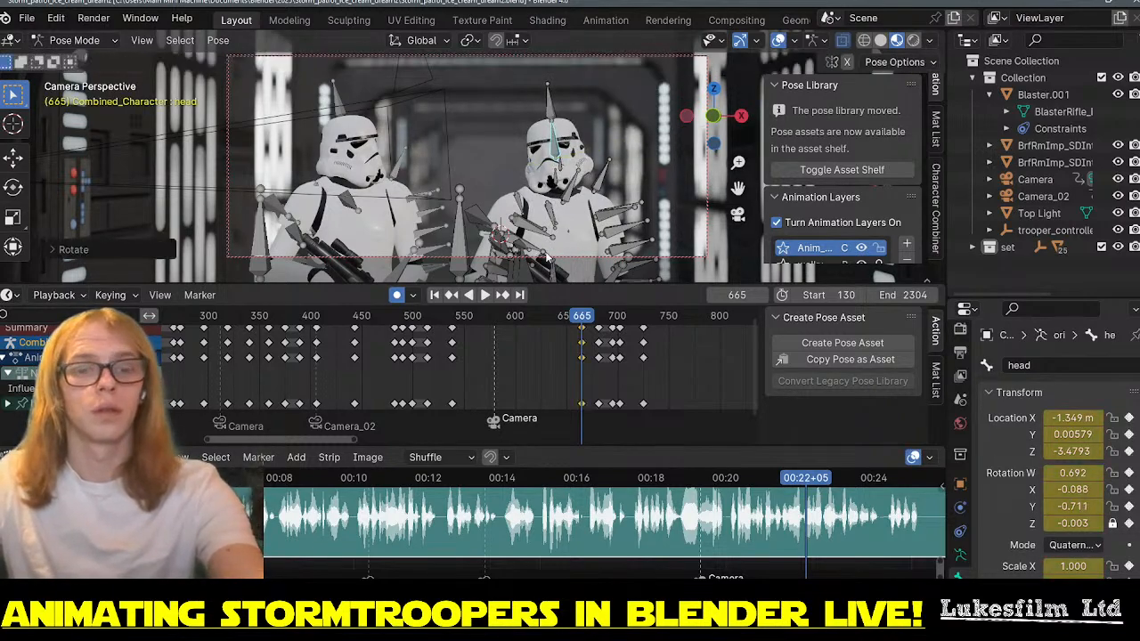
- Rotate the head upright at frame 665, trying the global Z, X and Y axes
{"action": "key", "text": "r"}
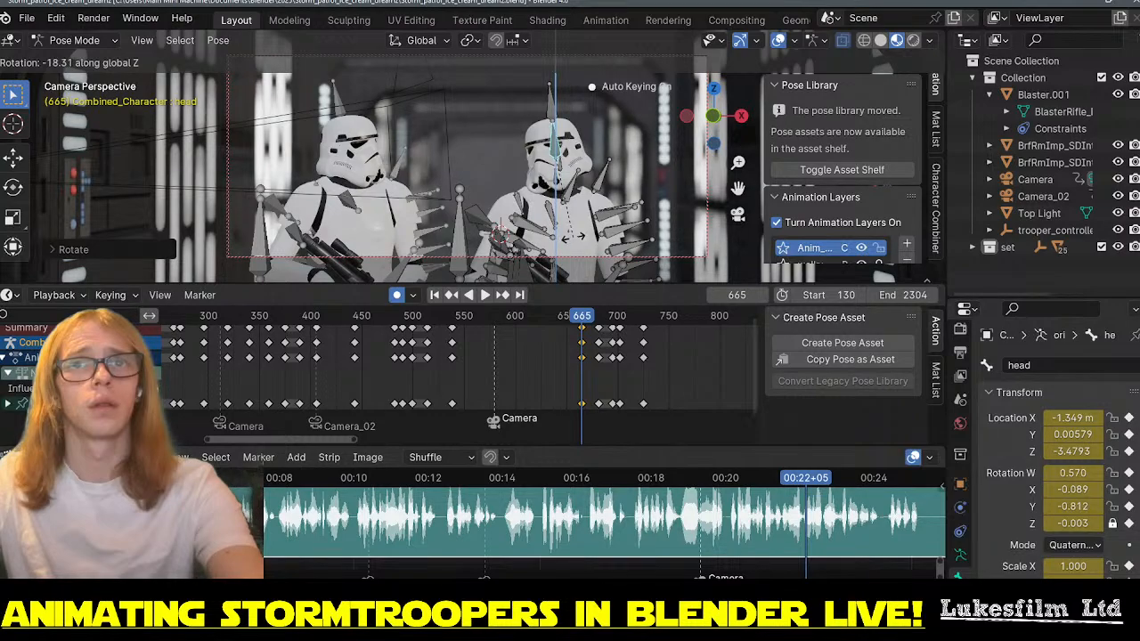
{"action": "key", "text": "x"}
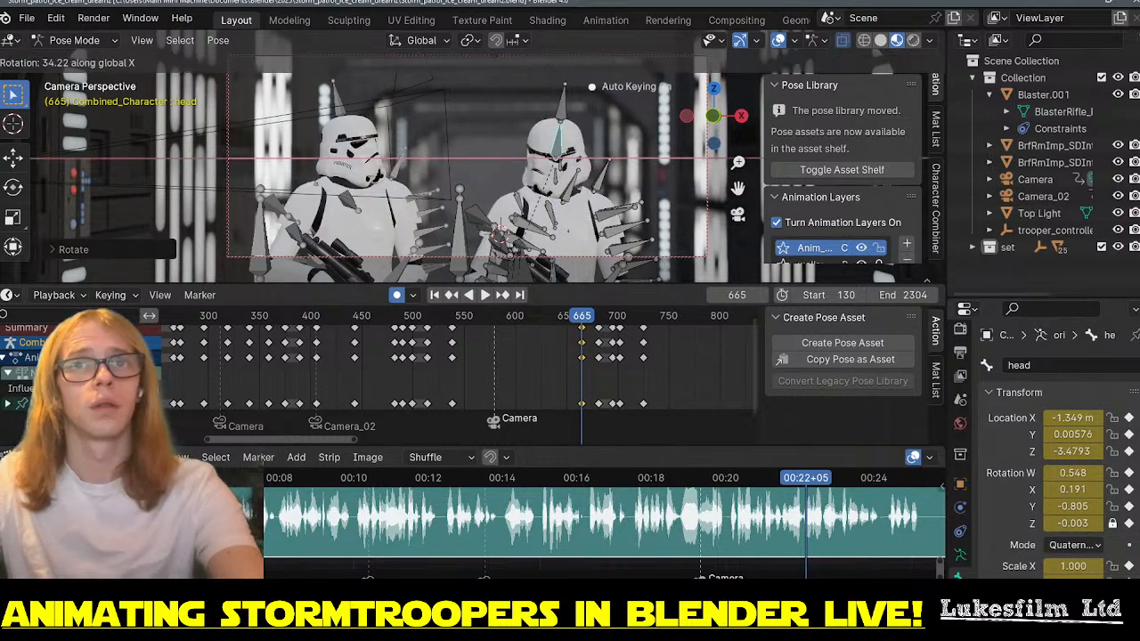
{"action": "key", "text": "y"}
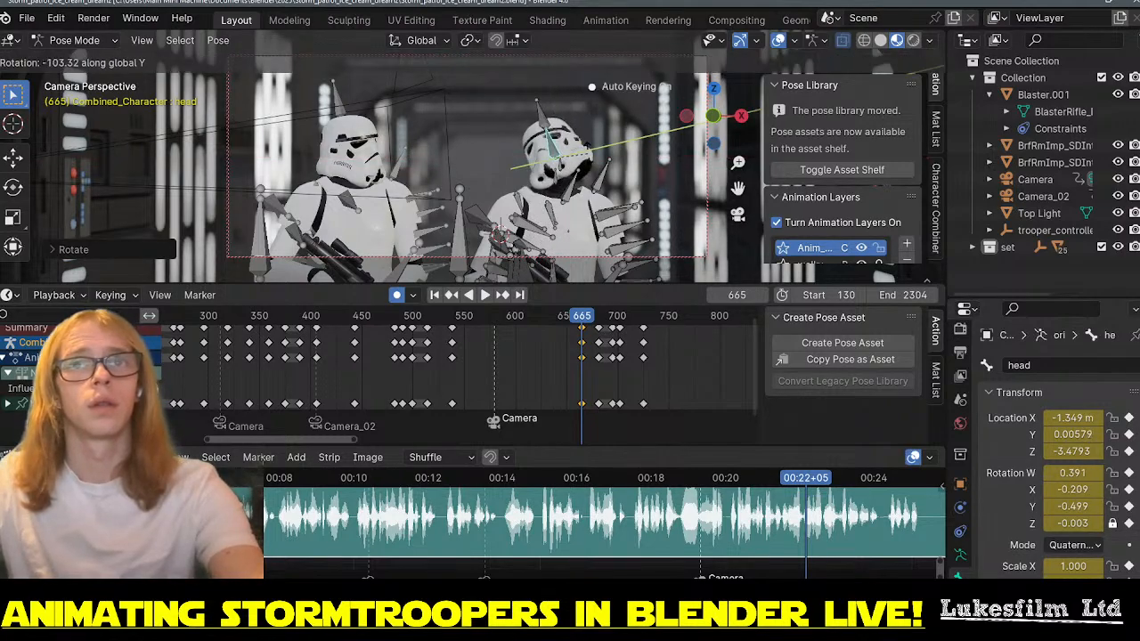
{"action": "left_click", "coordinate": [563, 212]}
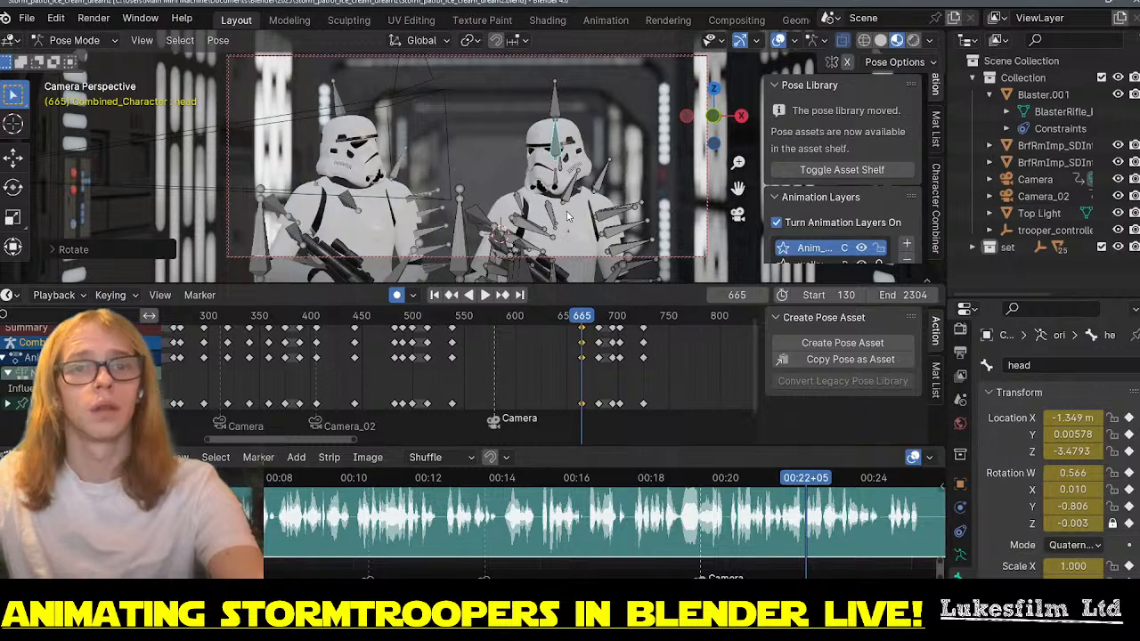
- Fine-tune the head's turn and tilt at frame 665 with further small rotations, including around global Z
{"action": "key", "text": "r"}
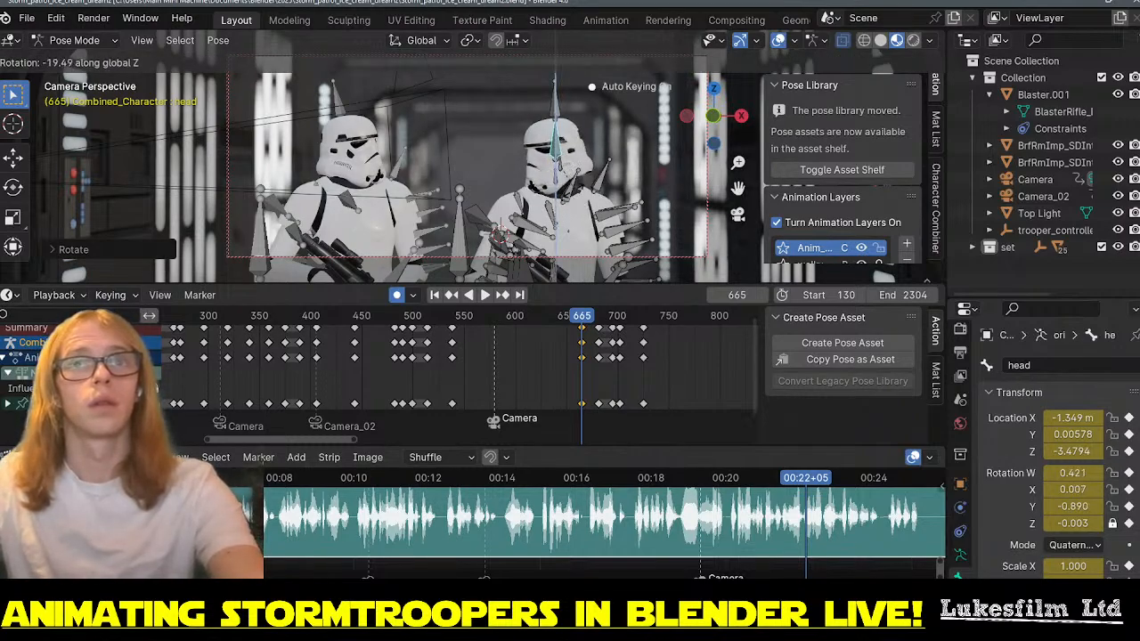
{"action": "left_click", "coordinate": [567, 191]}
{"action": "key", "text": "r"}
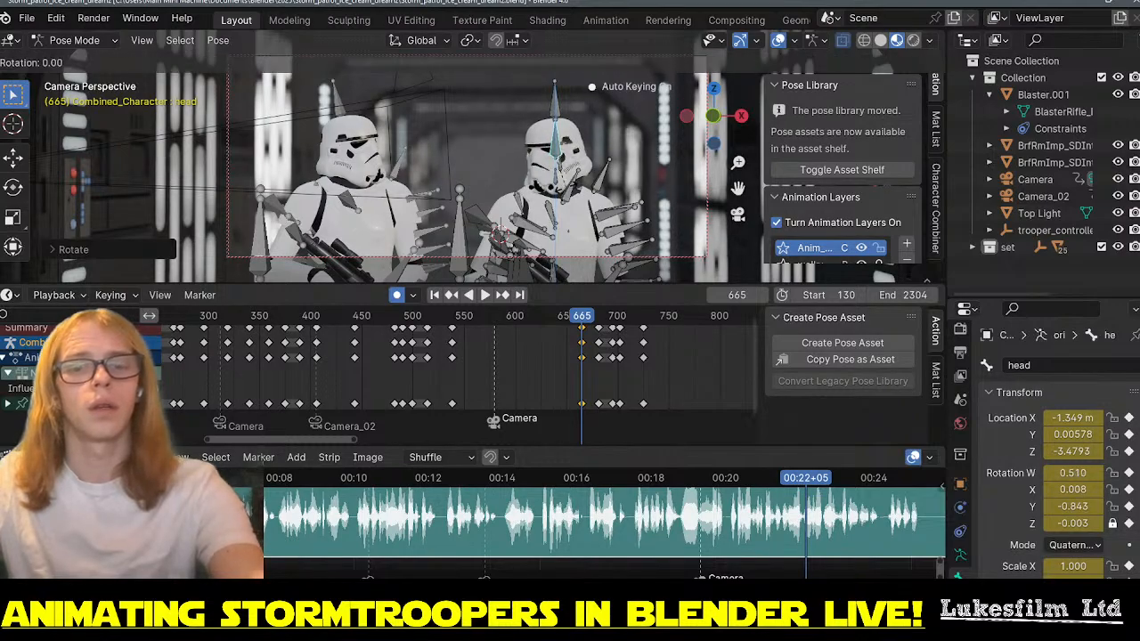
{"action": "left_click", "coordinate": [572, 188]}
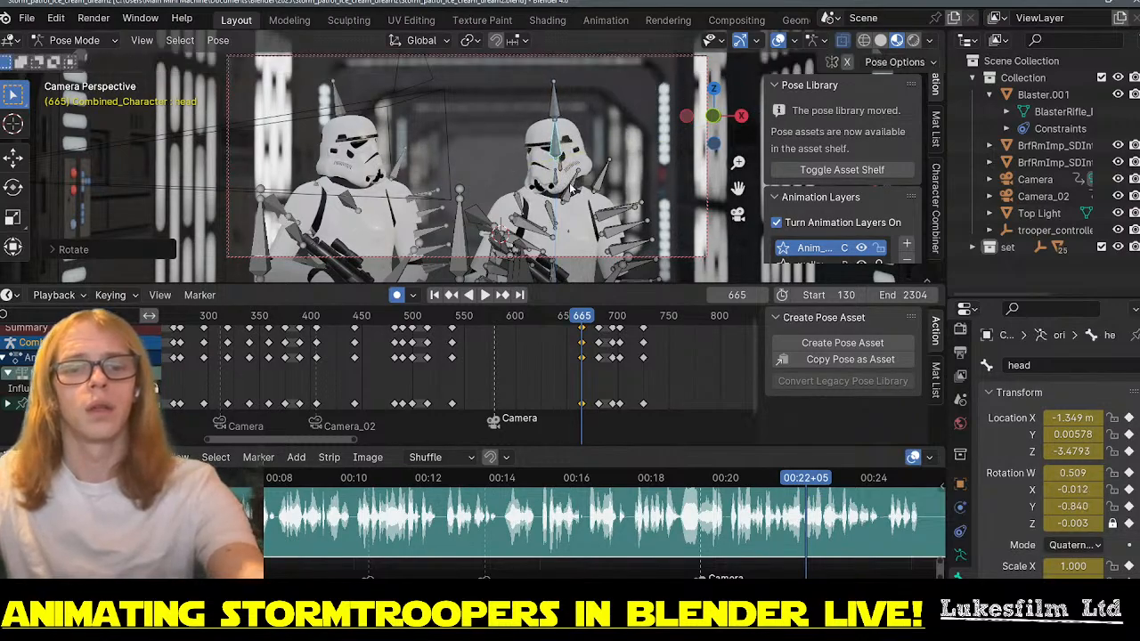
{"action": "key", "text": "r"}
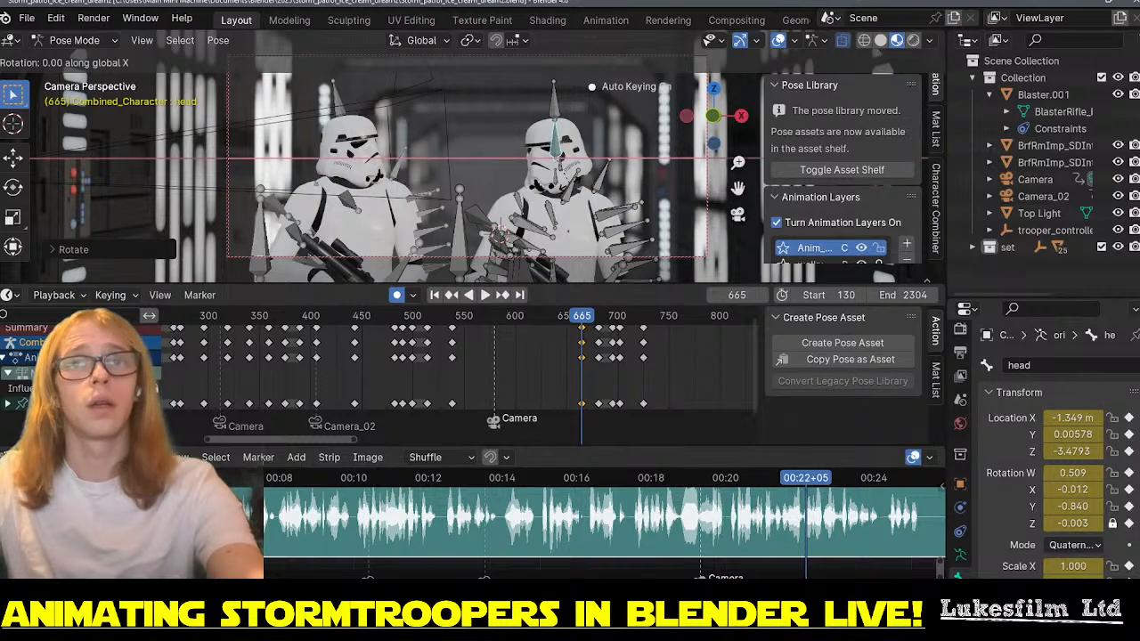
{"action": "left_click", "coordinate": [566, 185]}
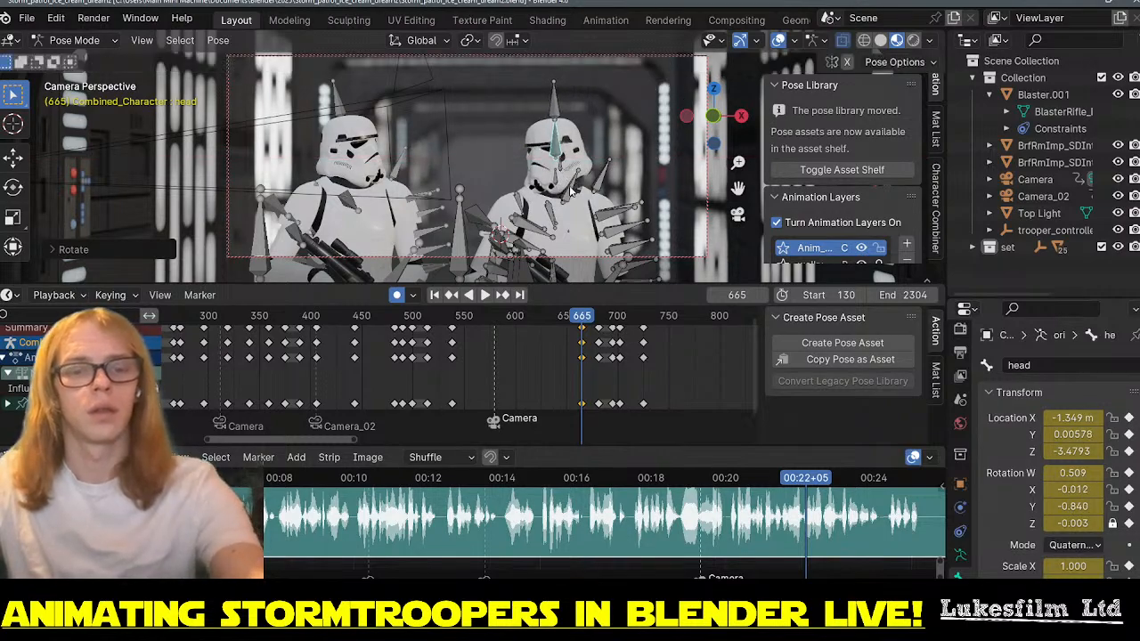
{"action": "key", "text": "r"}
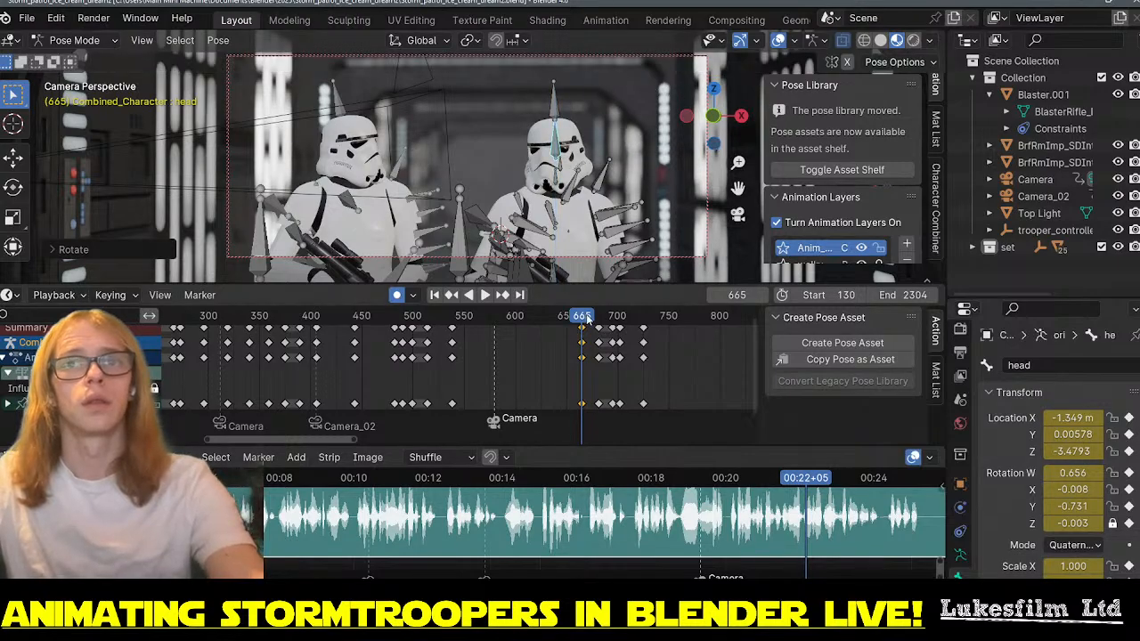
- Replay the head motion, then copy the head keyframe at about frame 340 and paste it between frames 759 and 771
{"action": "left_click_drag", "start_coordinate": [587, 317], "coordinate": [394, 331]}
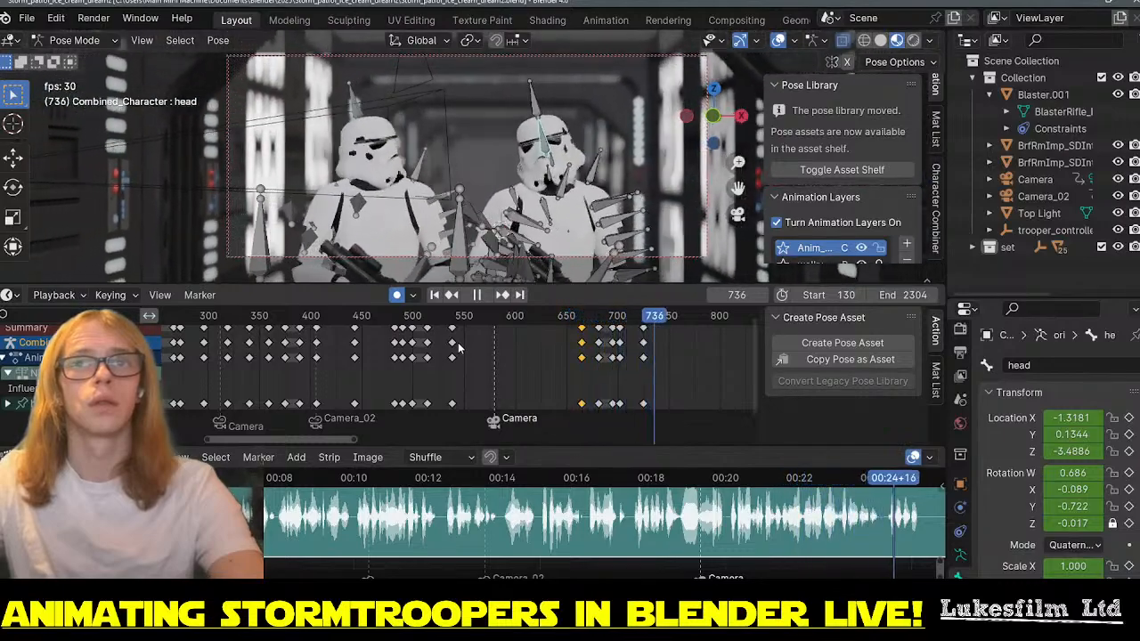
{"action": "left_click_drag", "start_coordinate": [677, 316], "coordinate": [242, 314]}
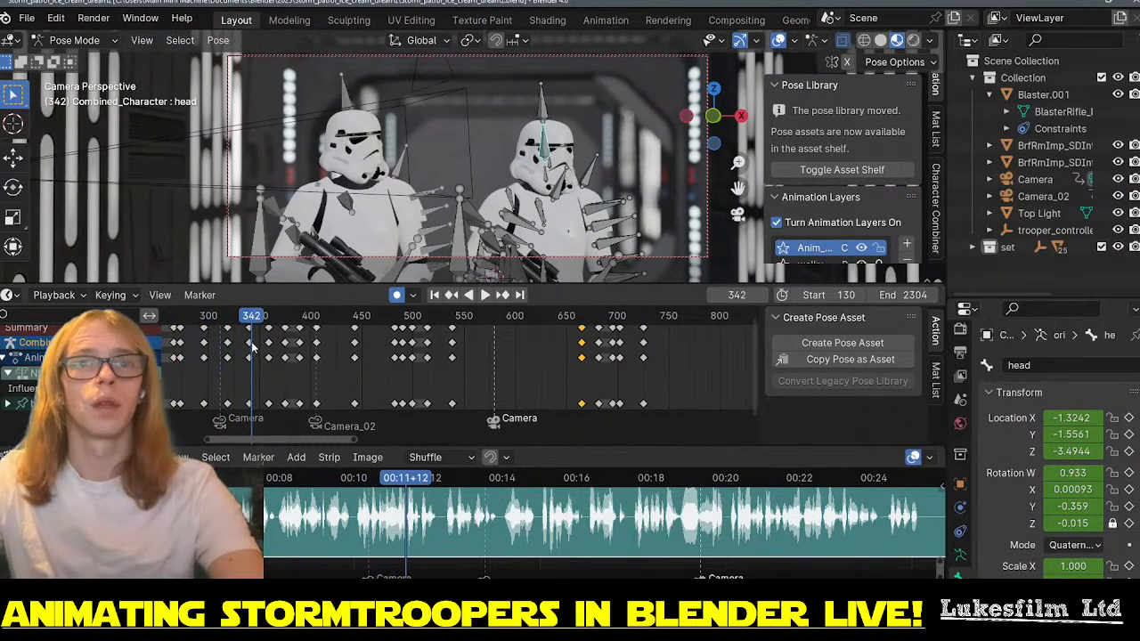
{"action": "key", "text": "space"}
{"action": "left_click", "coordinate": [667, 317]}
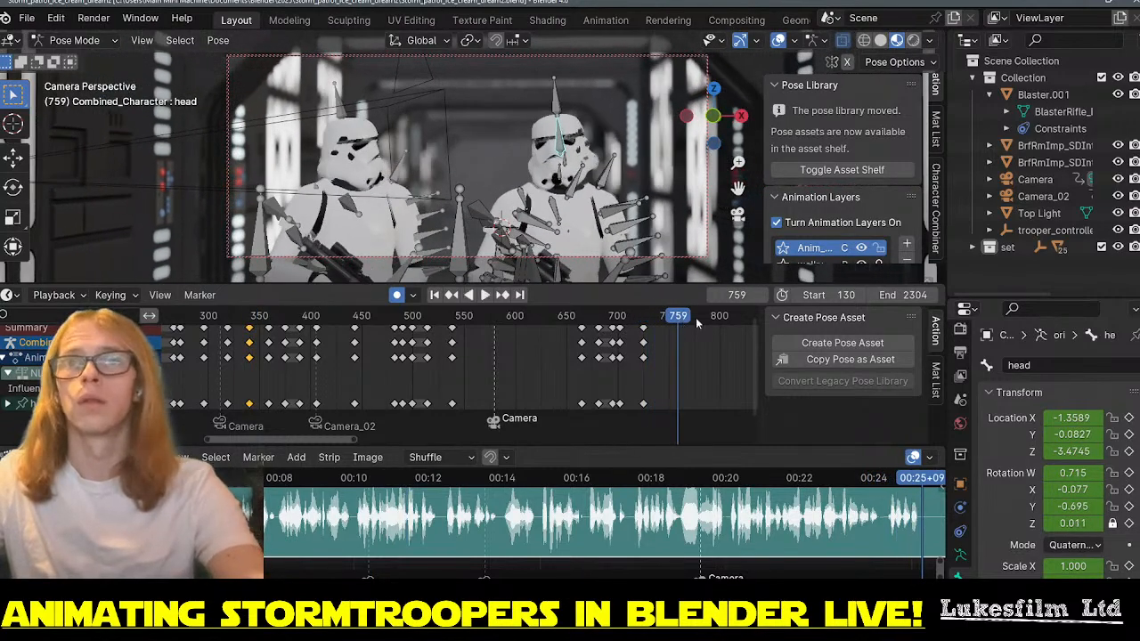
{"action": "key", "text": "space"}
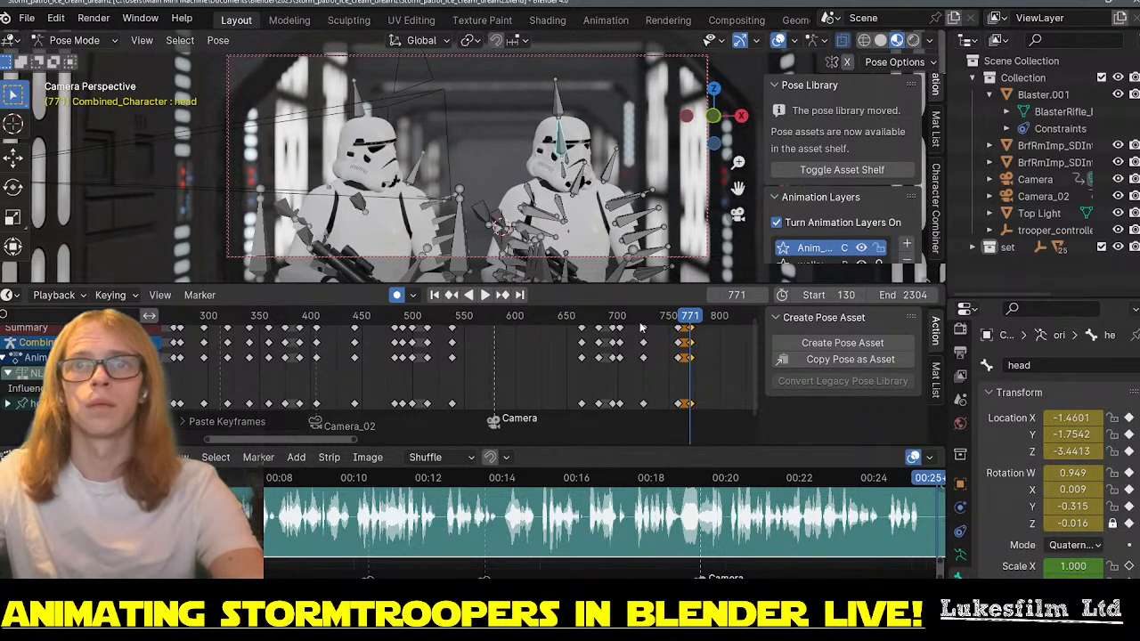
- Copy the head keyframe at about frame 726 to about frame 739 to hold that pose, and replay the result
{"action": "left_click", "coordinate": [654, 330], "text": "shift"}
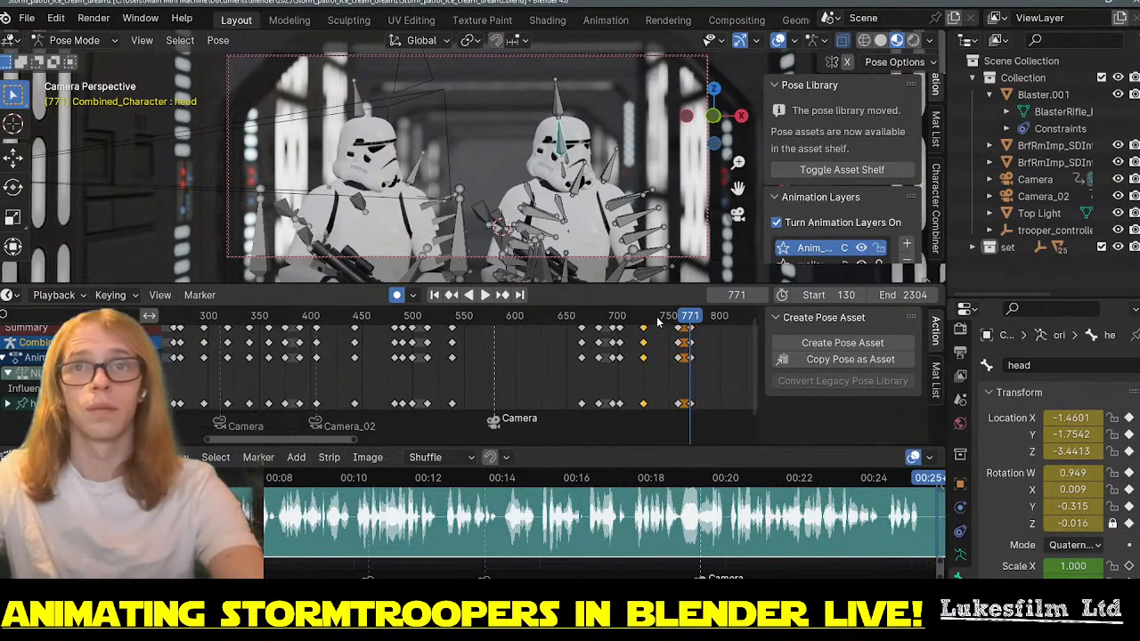
{"action": "left_click", "coordinate": [657, 318]}
{"action": "key", "text": "ctrl+v"}
{"action": "left_click_drag", "start_coordinate": [612, 319], "coordinate": [560, 317]}
{"action": "key", "text": "space"}
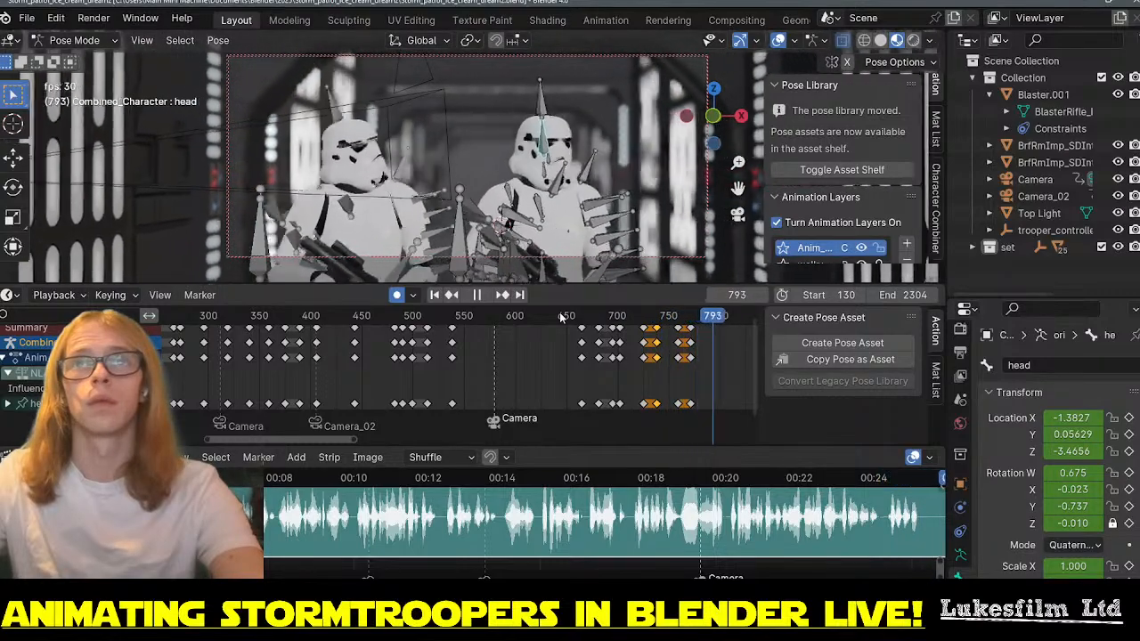
{"action": "key", "text": "space"}
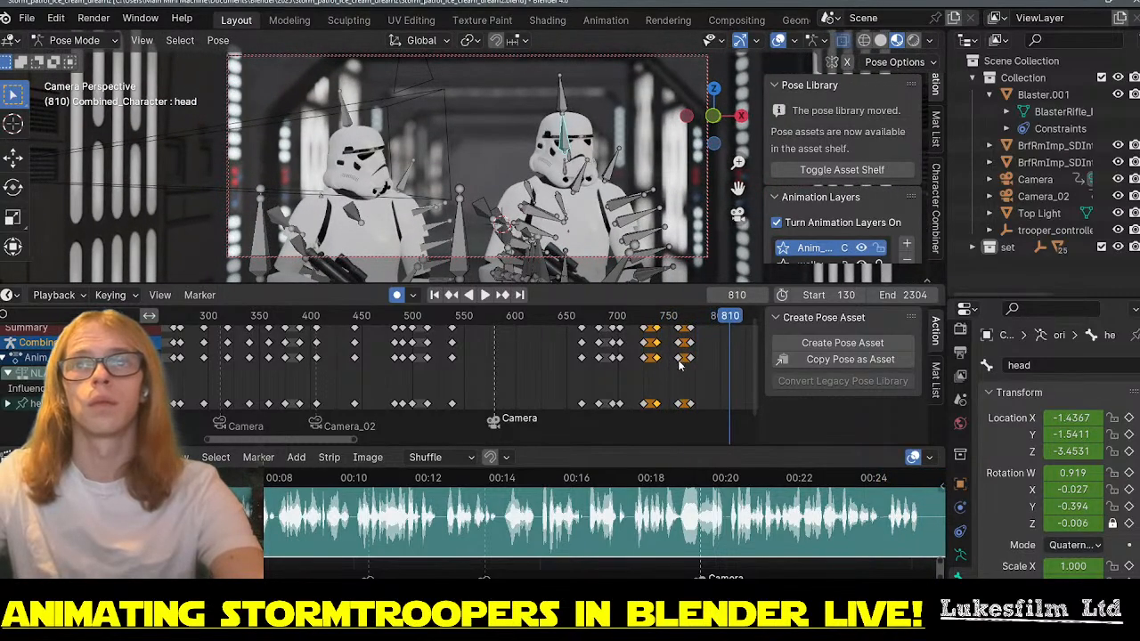
- Retime the held head pose after frame 759 to run from about frame 796 to 845, and play it back
{"action": "left_click_drag", "start_coordinate": [680, 358], "coordinate": [699, 374]}
{"action": "scroll", "coordinate": [689, 367], "scroll_direction": "down", "scroll_amount": 3}
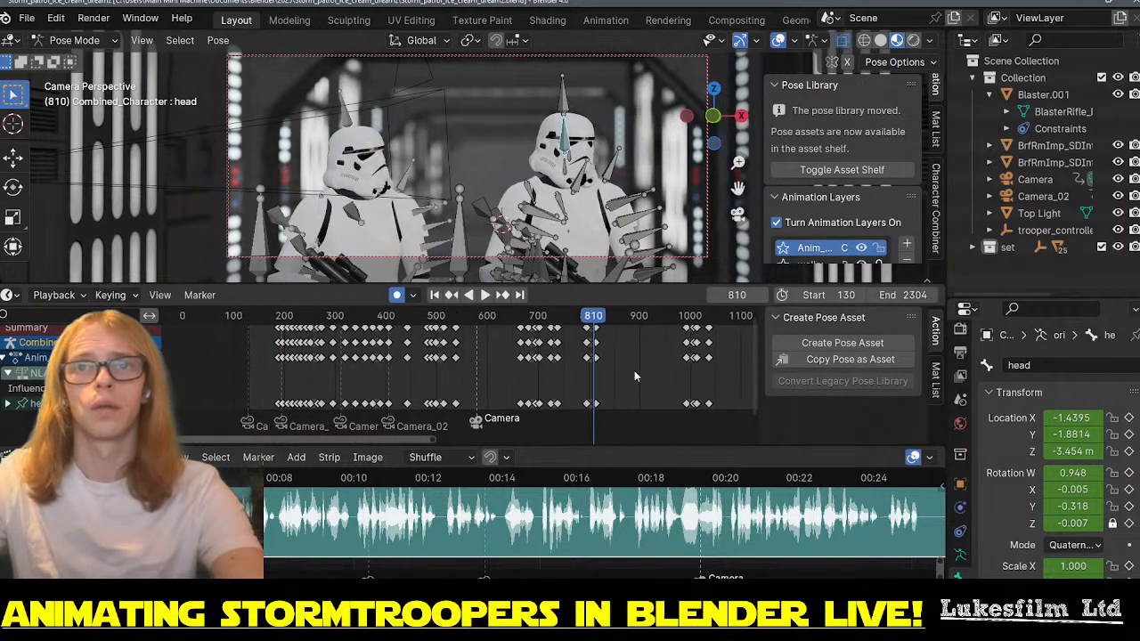
{"action": "left_click_drag", "start_coordinate": [596, 359], "coordinate": [614, 359]}
{"action": "key", "text": "space"}
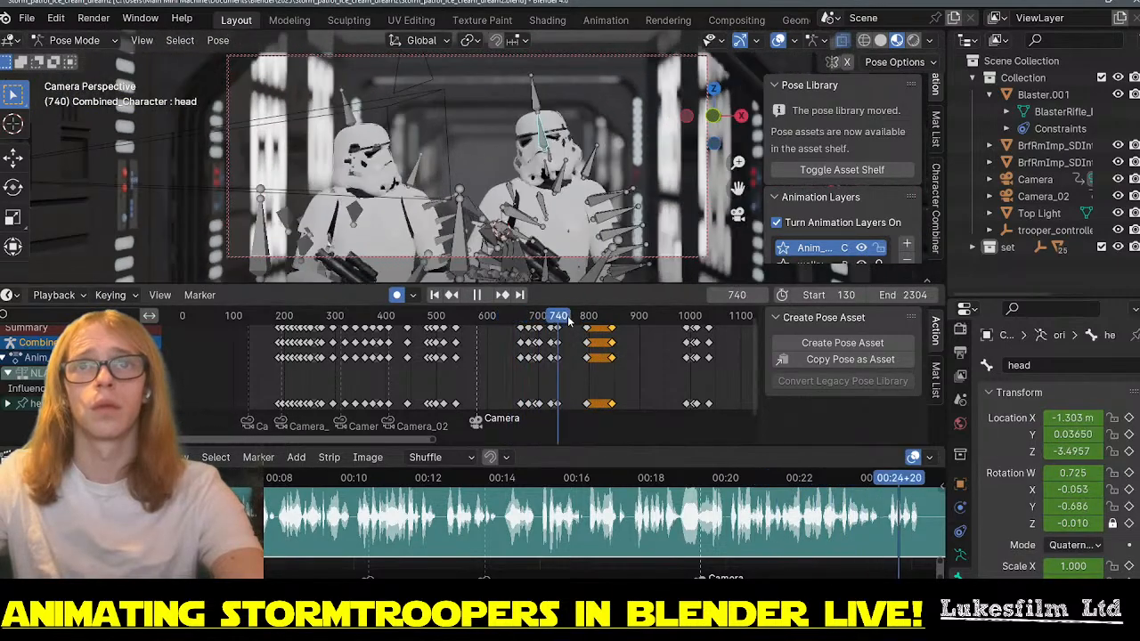
{"action": "left_click_drag", "start_coordinate": [606, 319], "coordinate": [701, 324]}
{"action": "key", "text": "space"}
- Copy the head keyframe group starting near frame 992 and paste it at frame 884
{"action": "scroll", "coordinate": [700, 358], "scroll_direction": "up", "scroll_amount": 5}
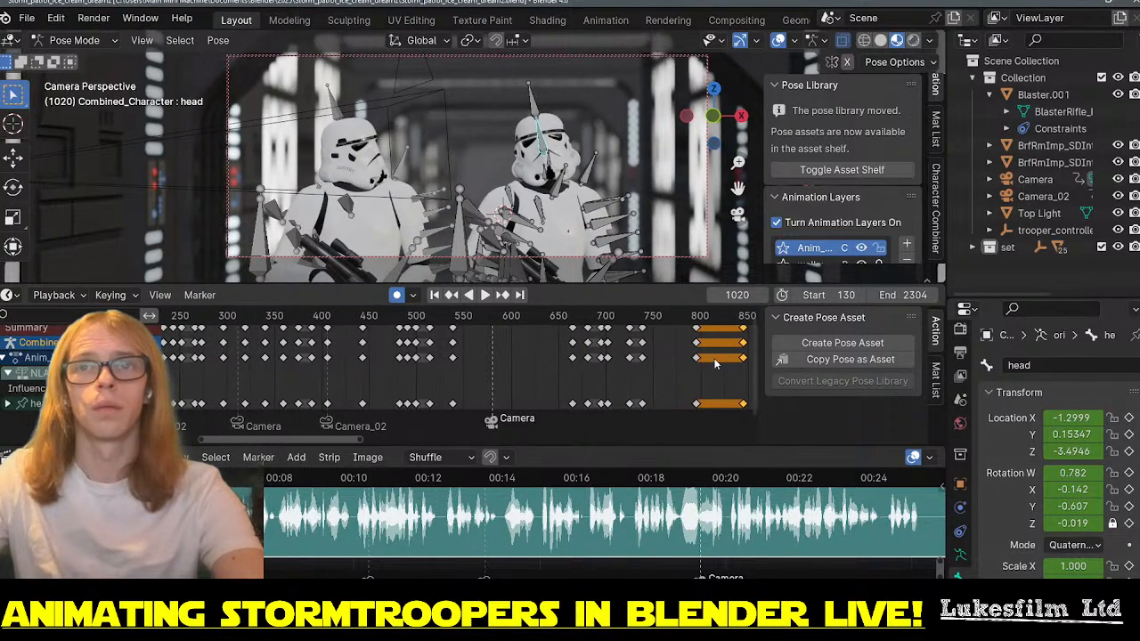
{"action": "middle_click_drag", "start_coordinate": [534, 369], "coordinate": [341, 375]}
{"action": "scroll", "coordinate": [595, 379], "scroll_direction": "up", "scroll_amount": 3}
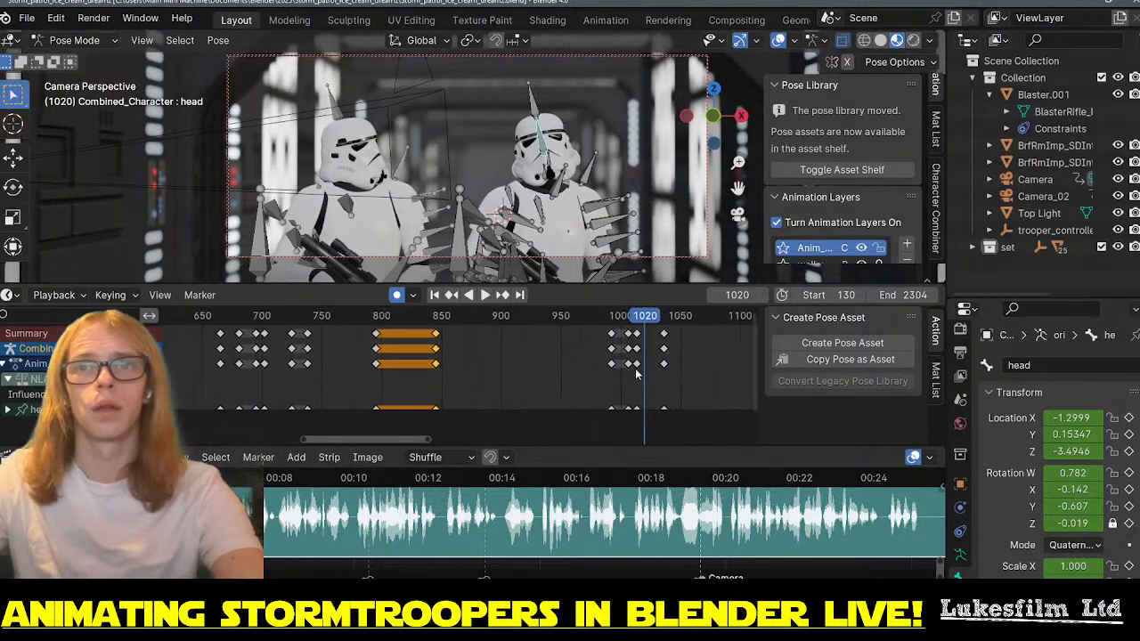
{"action": "left_click_drag", "start_coordinate": [636, 374], "coordinate": [584, 319]}
{"action": "left_click", "coordinate": [471, 319]}
{"action": "key", "text": "space"}
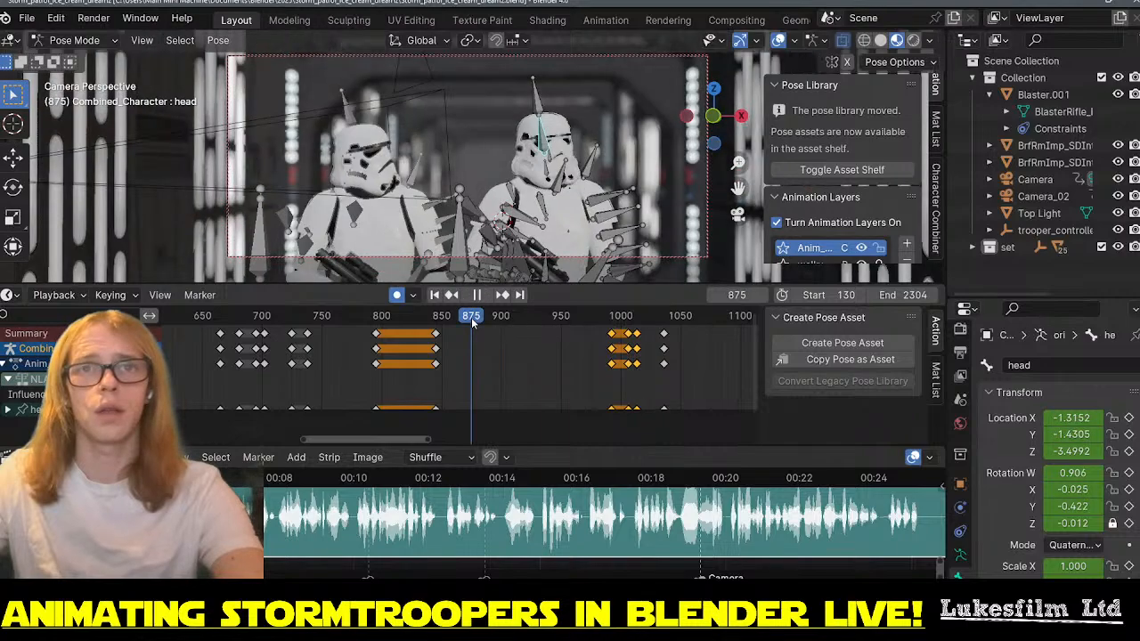
{"action": "key", "text": "space"}
{"action": "key", "text": "ctrl+v"}
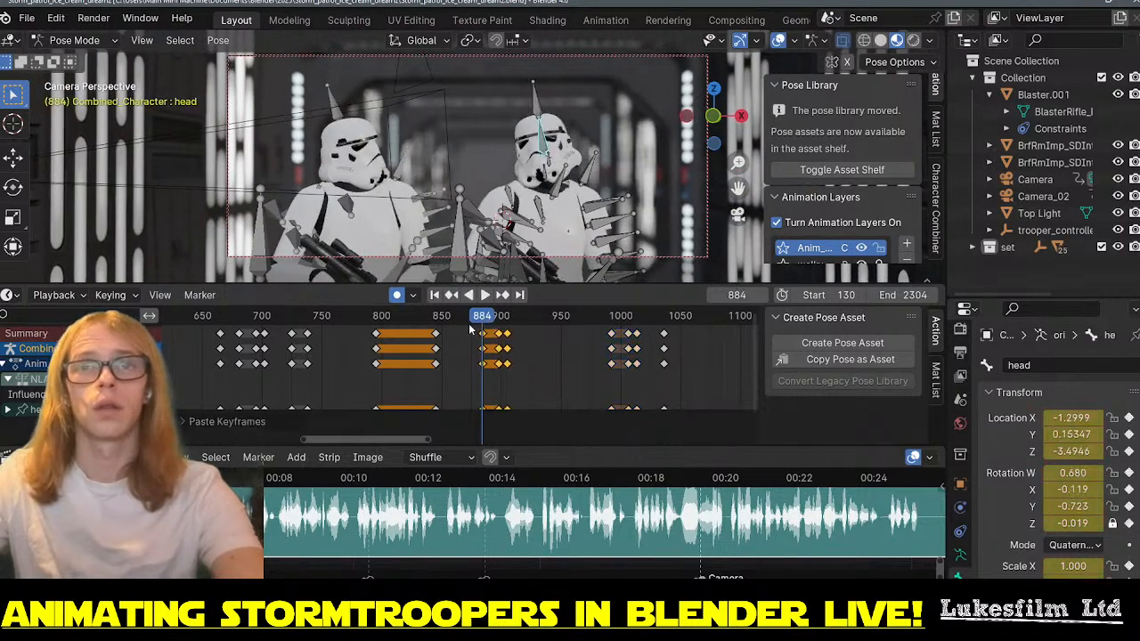
- Replay the pasted head movement and shift its keyframe group 15 frames earlier, to start at frame 869
{"action": "left_click", "coordinate": [564, 364]}
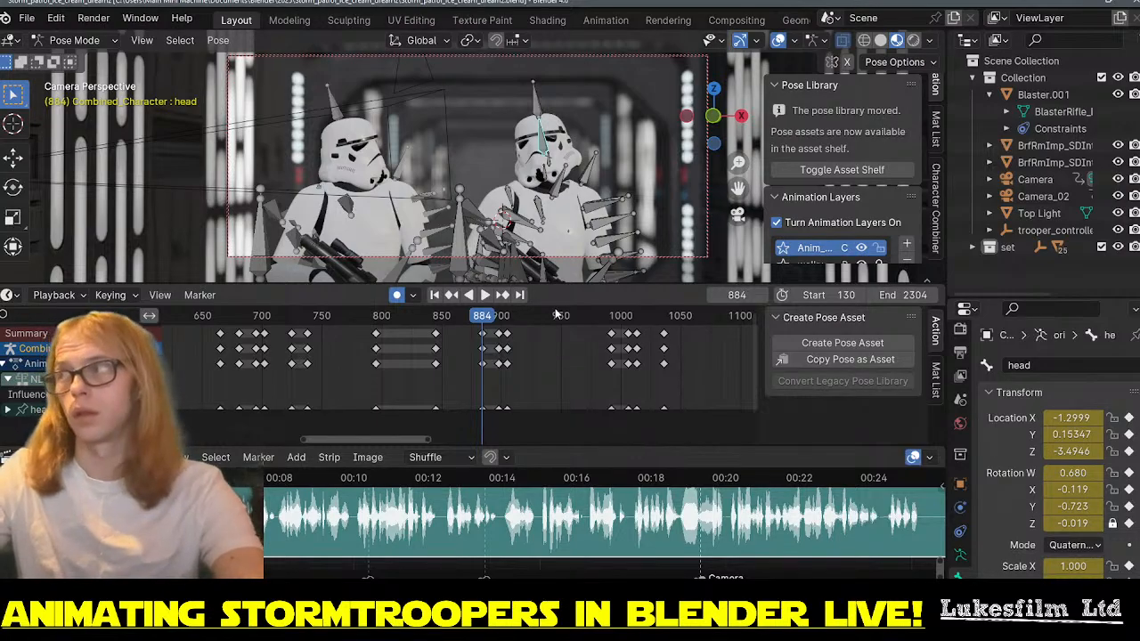
{"action": "left_click", "coordinate": [503, 321]}
{"action": "key", "text": "space"}
{"action": "left_click_drag", "start_coordinate": [503, 319], "coordinate": [413, 316]}
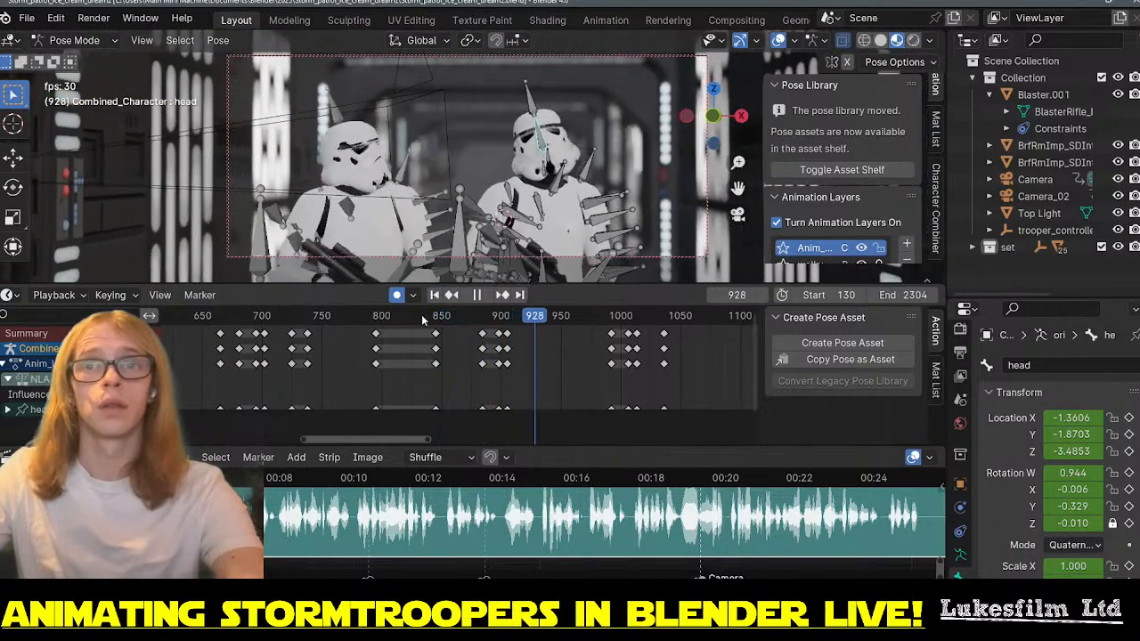
{"action": "key", "text": "space"}
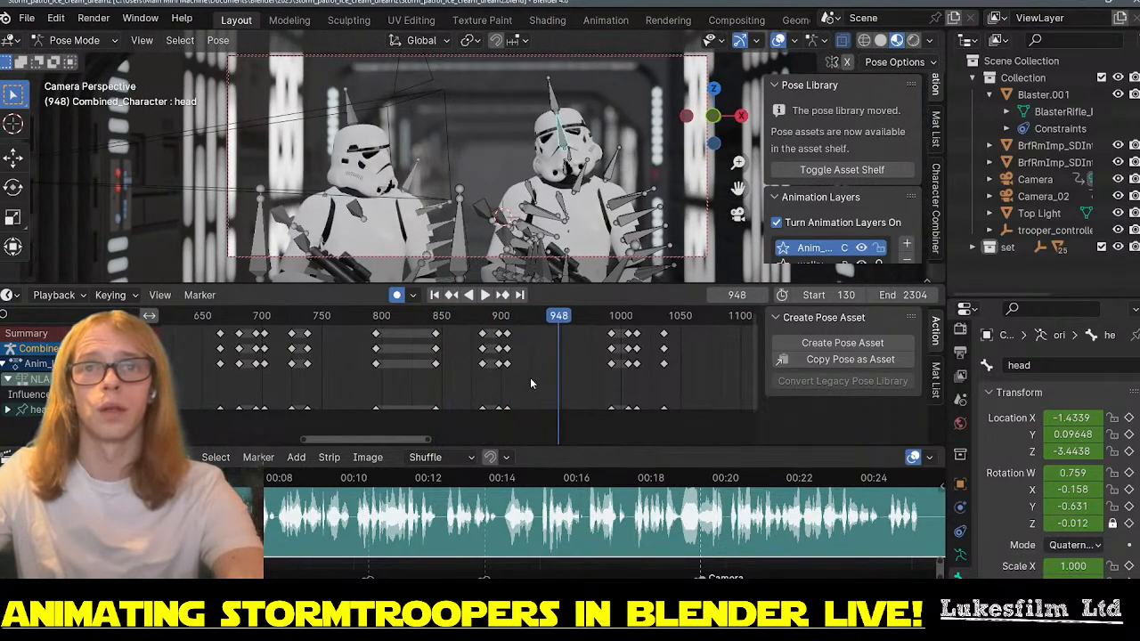
{"action": "scroll", "coordinate": [512, 392], "scroll_direction": "up", "scroll_amount": 4}
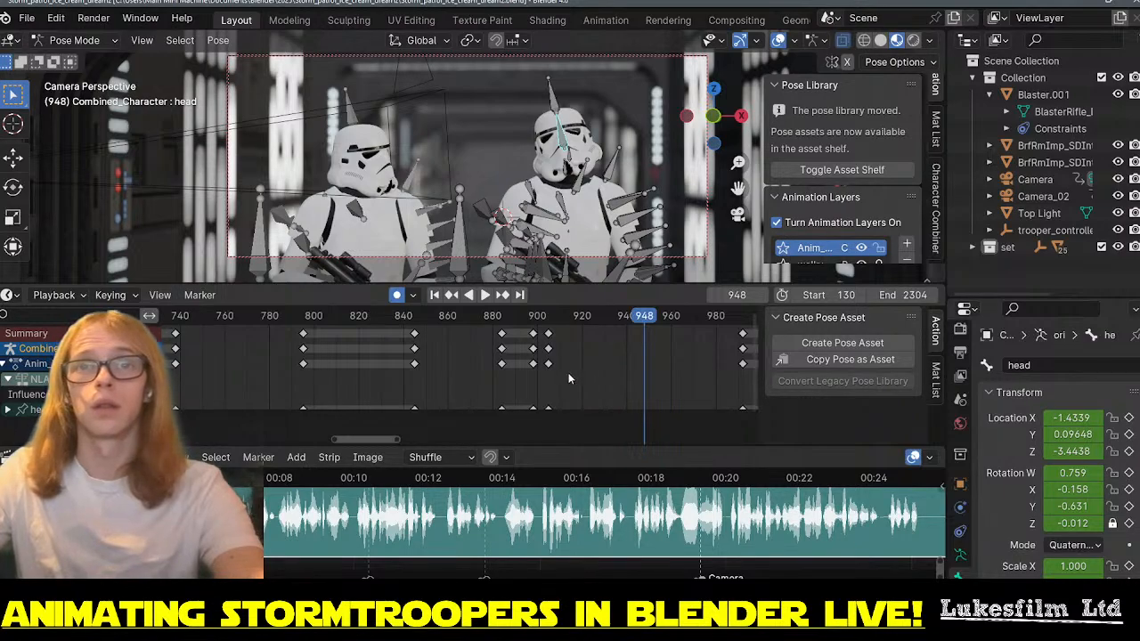
{"action": "left_click_drag", "start_coordinate": [569, 375], "coordinate": [475, 329]}
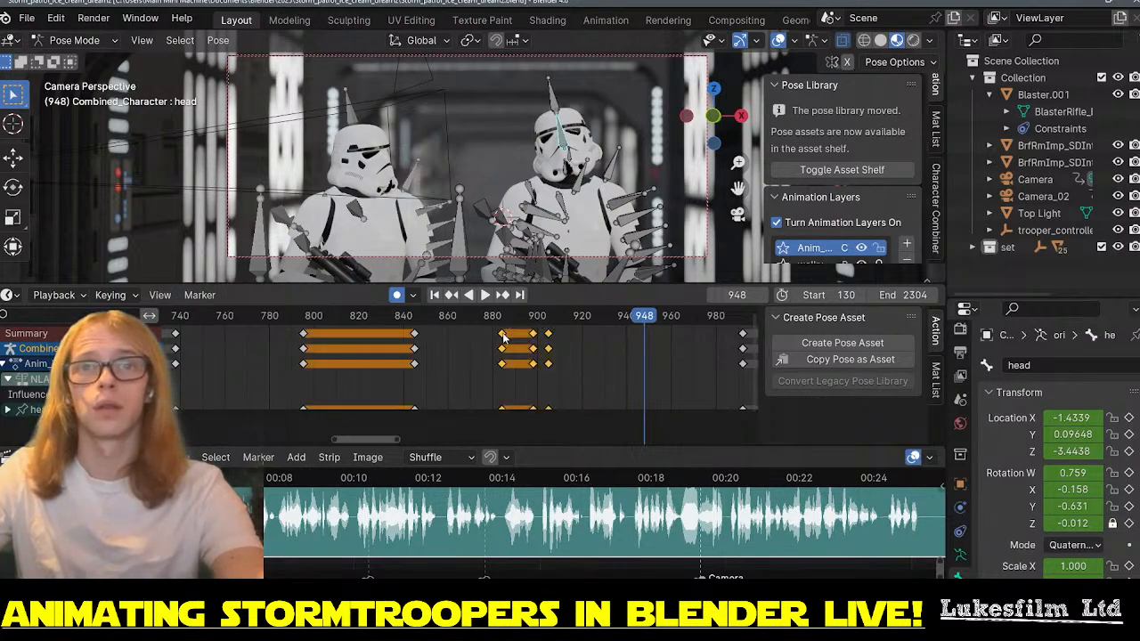
{"action": "key", "text": "g"}
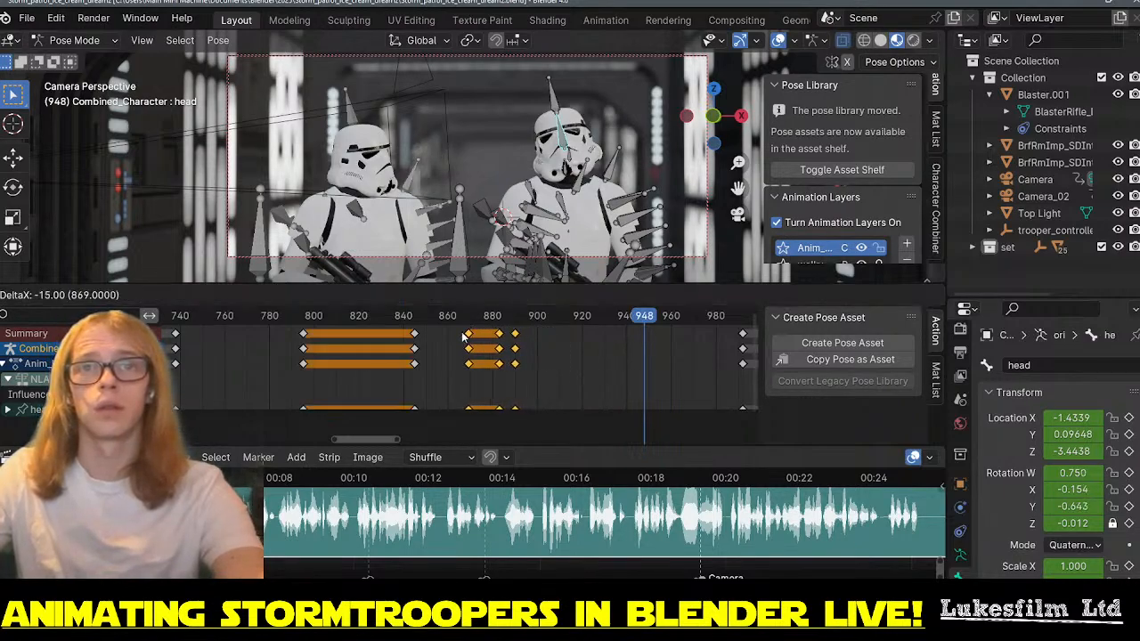
{"action": "left_click", "coordinate": [464, 334]}
- Replay the head movement around frames 800 to 955 to check its timing, and return to start frame 130
{"action": "left_click", "coordinate": [455, 320]}
{"action": "key", "text": "space"}
{"action": "key", "text": "Escape"}
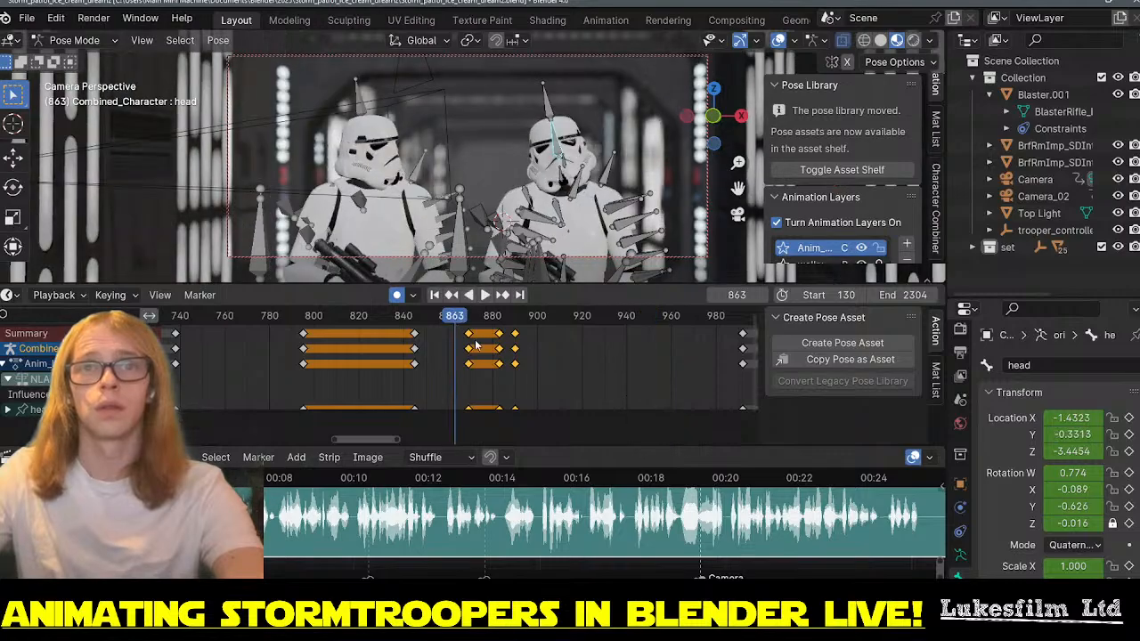
{"action": "key", "text": "space"}
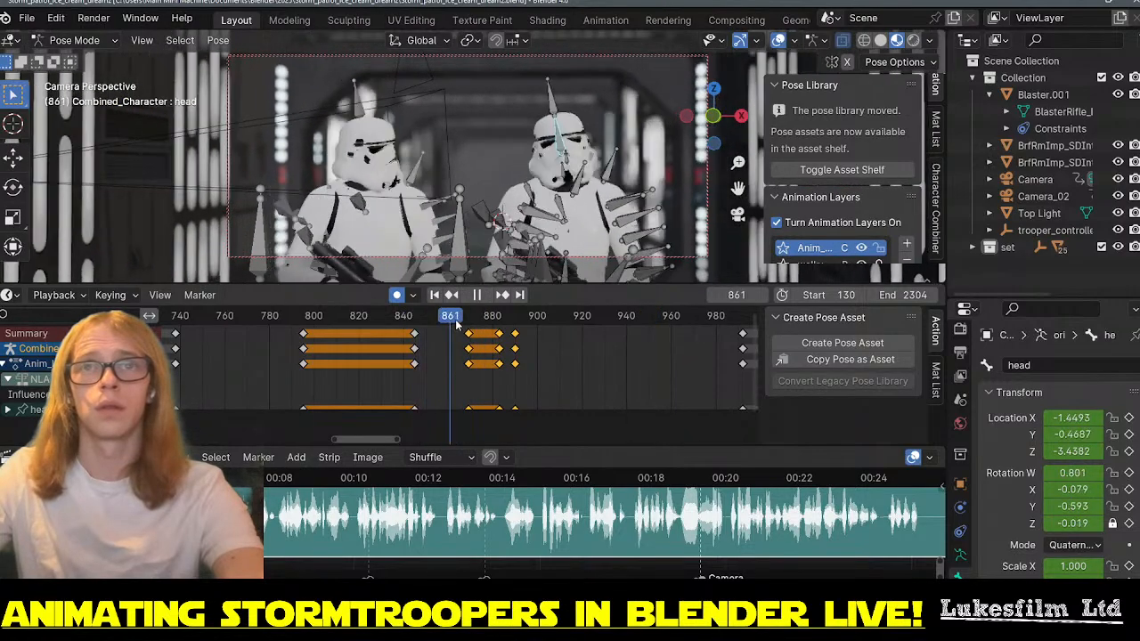
{"action": "left_click_drag", "start_coordinate": [527, 326], "coordinate": [659, 329]}
{"action": "key", "text": "space"}
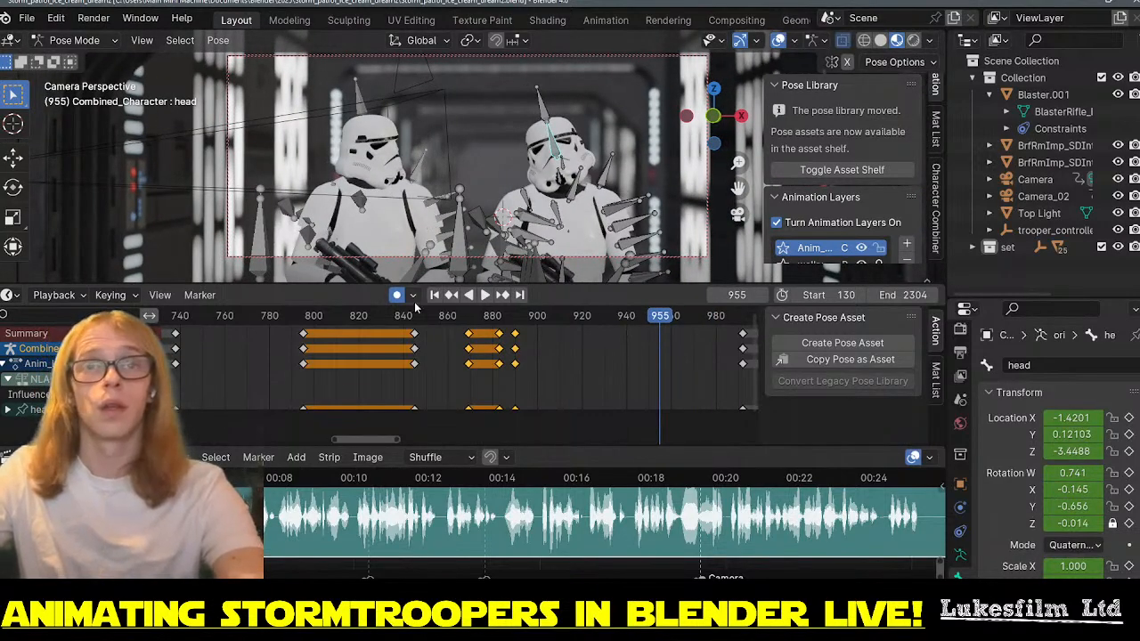
{"action": "left_click_drag", "start_coordinate": [389, 318], "coordinate": [321, 319]}
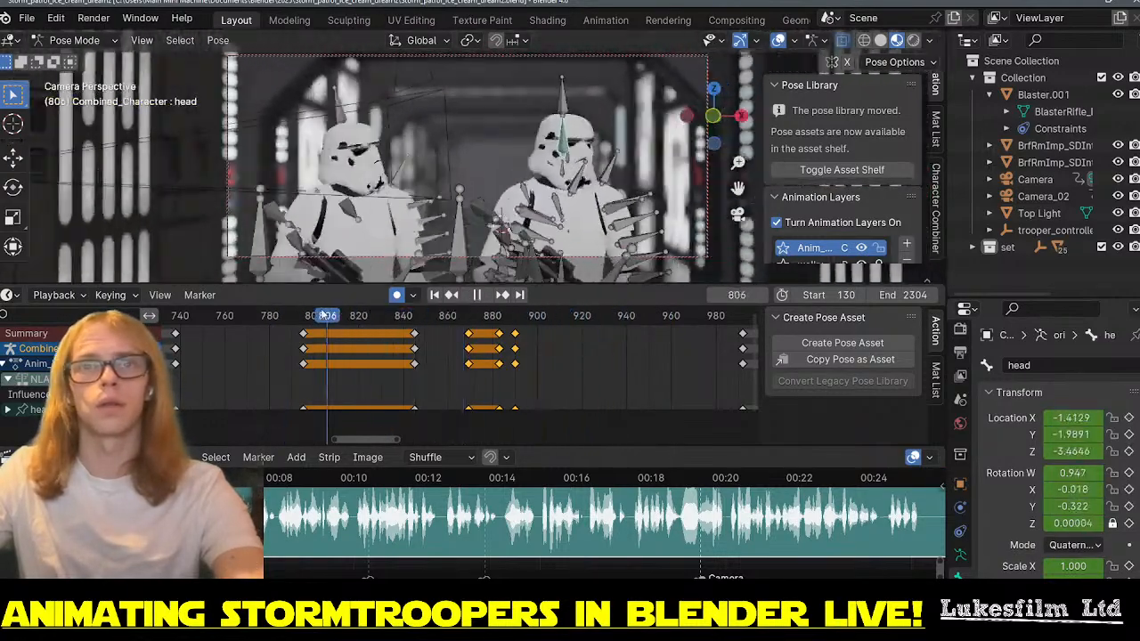
{"action": "left_click", "coordinate": [435, 295]}
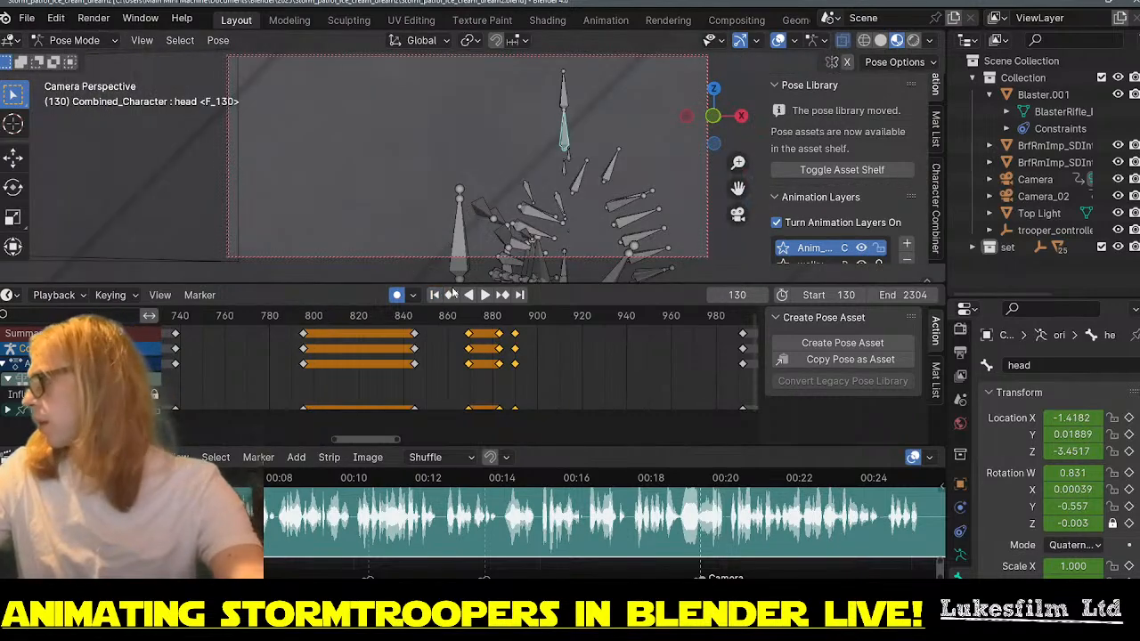